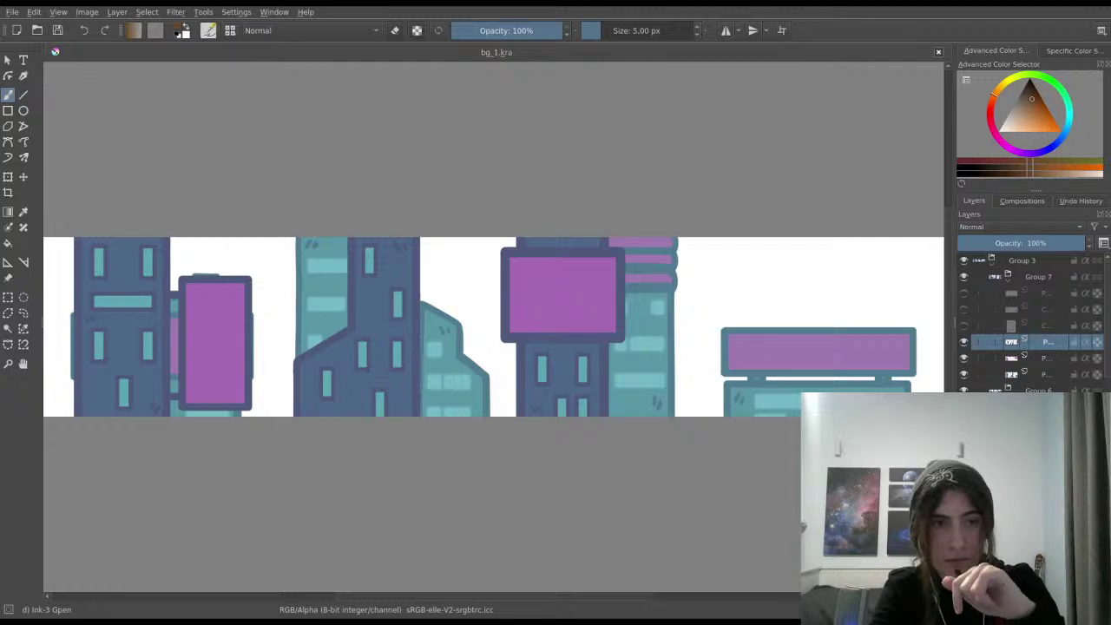
Step: Show the teal sky layer and the faint distant skyline layer behind the building groups
click(10, 298)
scroll(119, 292, down, 3)
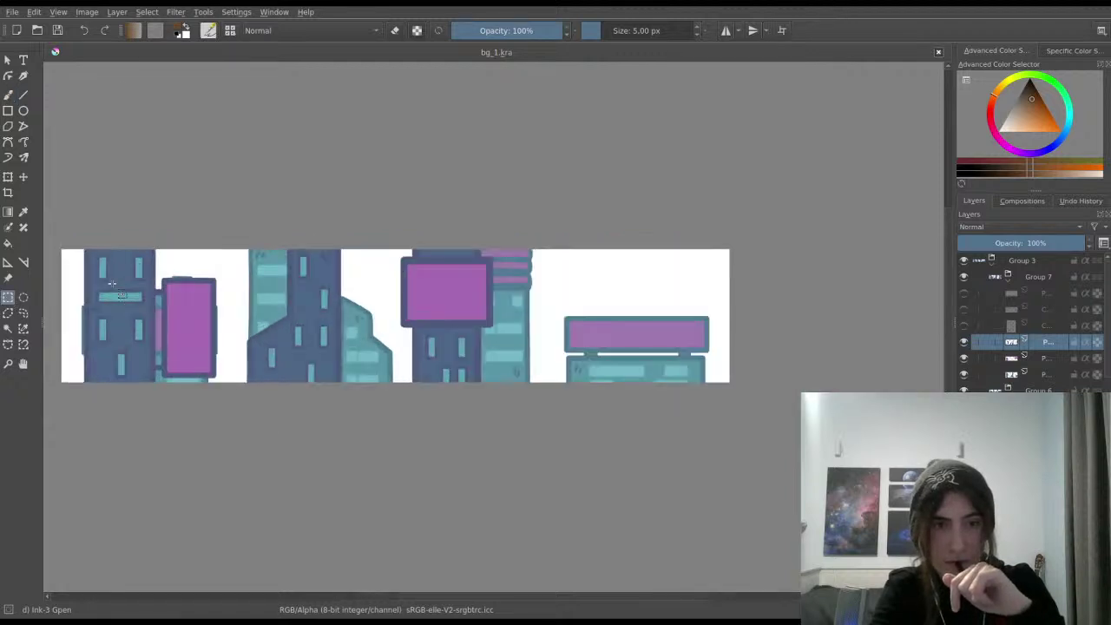
scroll(118, 292, up, 2)
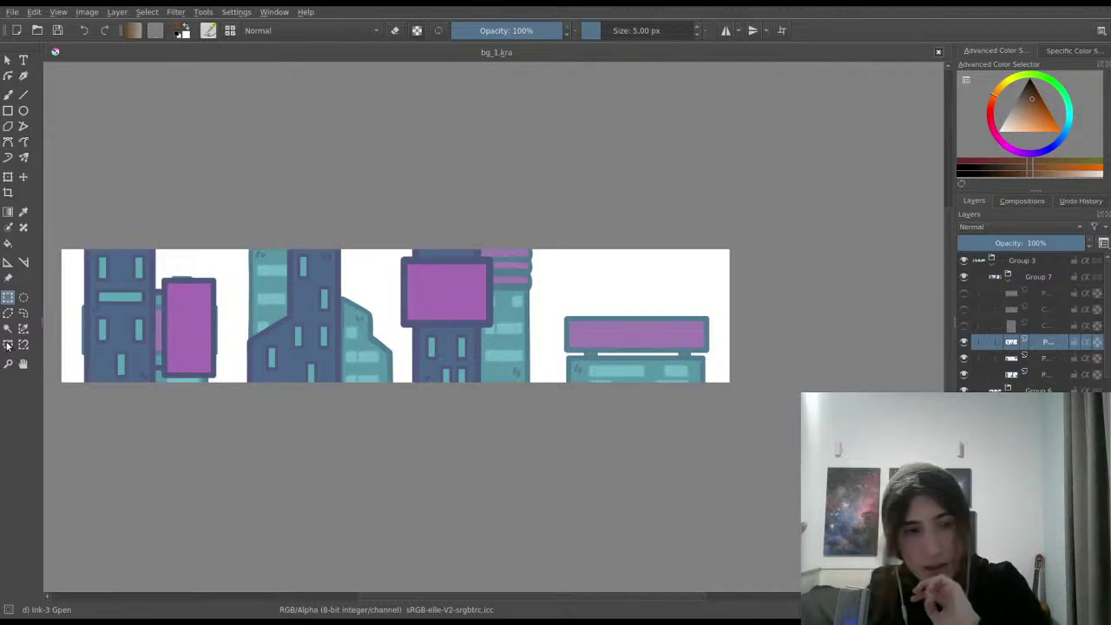
drag(433, 296, 528, 311)
scroll(1028, 325, down, 2)
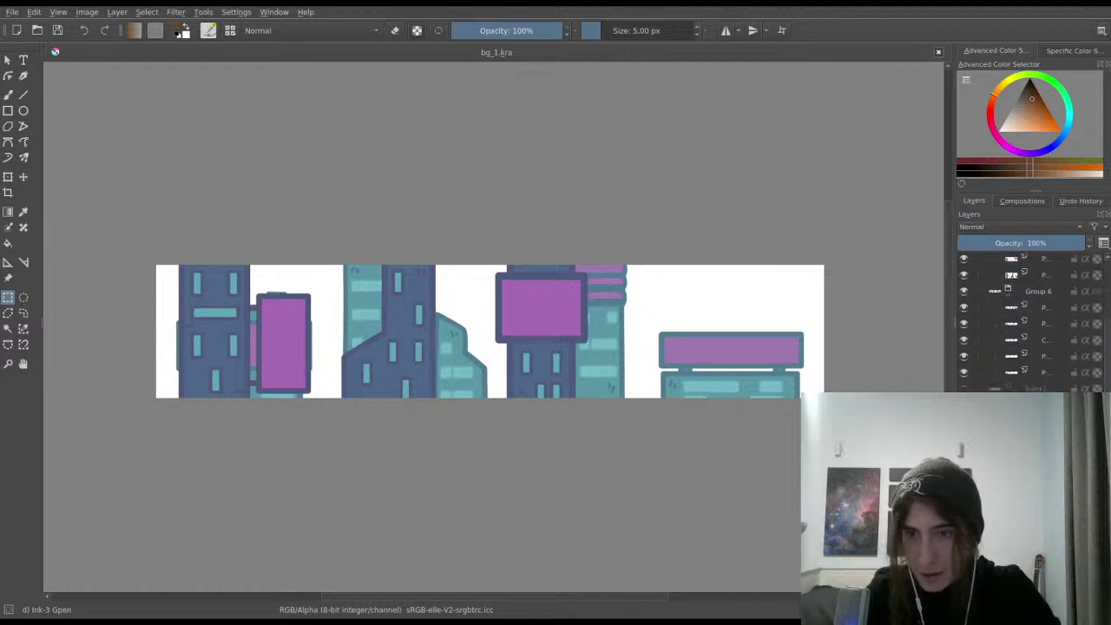
click(963, 405)
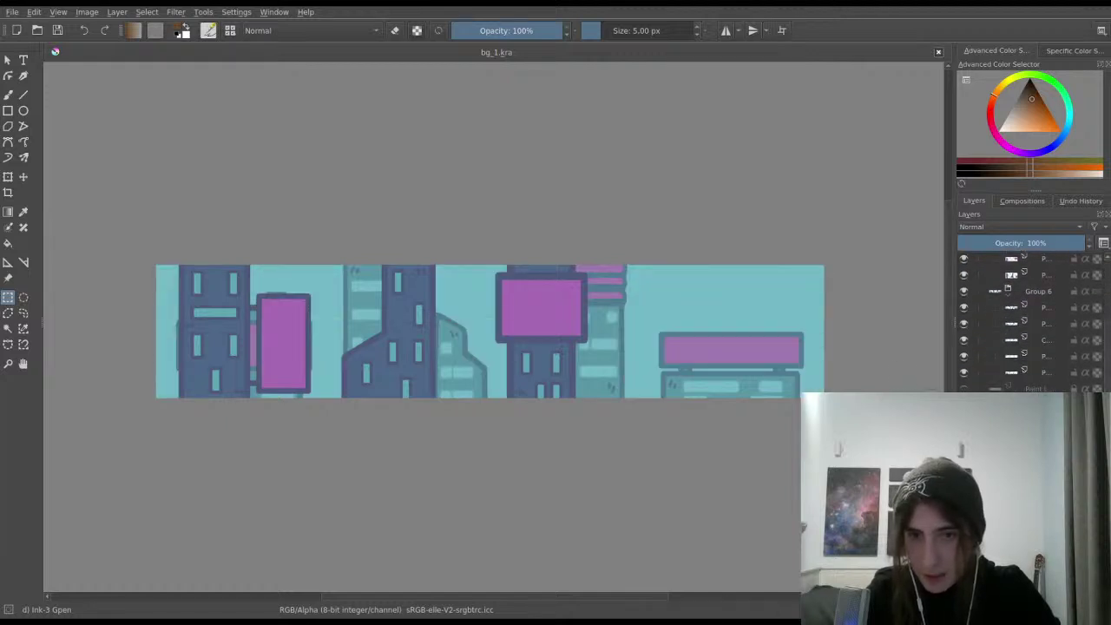
drag(486, 330, 541, 359)
click(963, 389)
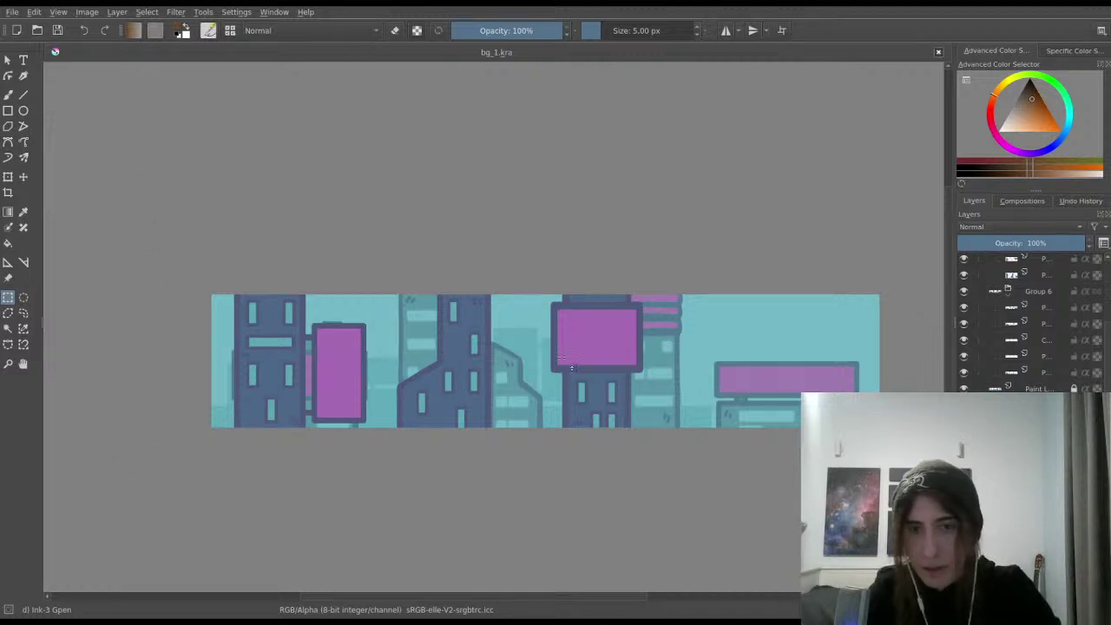
Step: Examine the whole city background with the sky, distant skyline and building groups together
scroll(573, 359, up, 3)
scroll(599, 333, down, 2)
drag(600, 333, 598, 324)
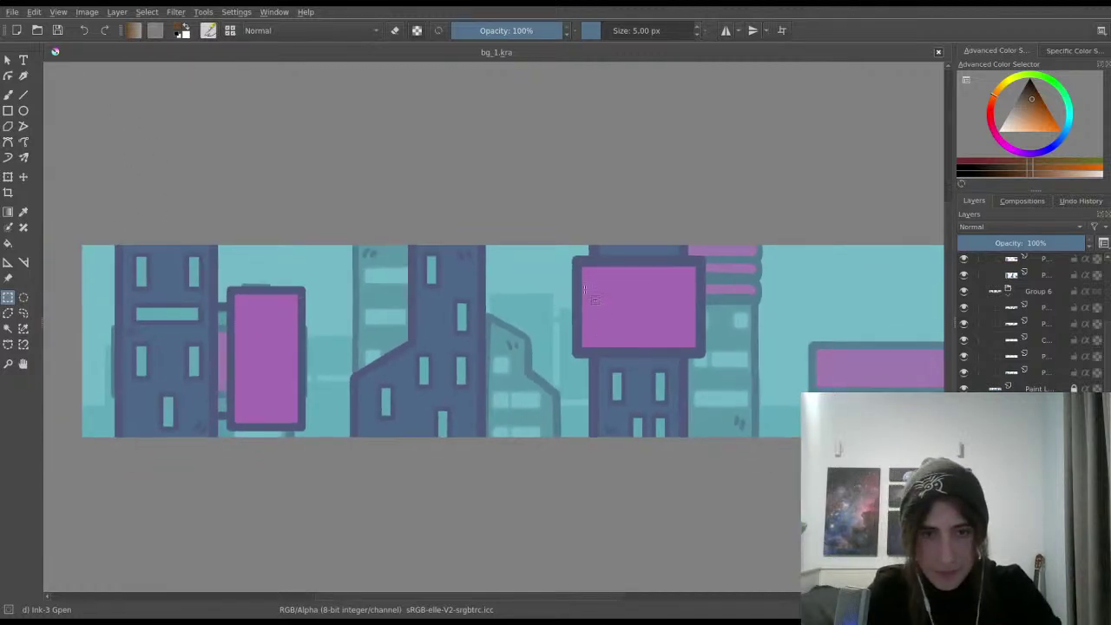
drag(685, 309, 590, 280)
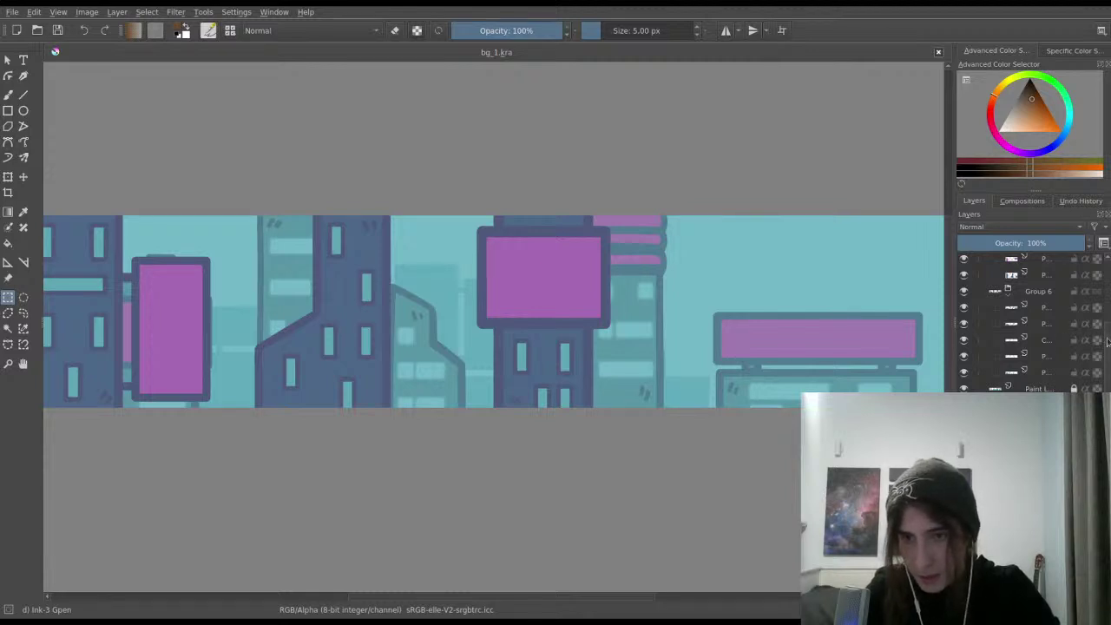
drag(1108, 344, 1107, 306)
drag(674, 383, 478, 424)
scroll(478, 424, down, 3)
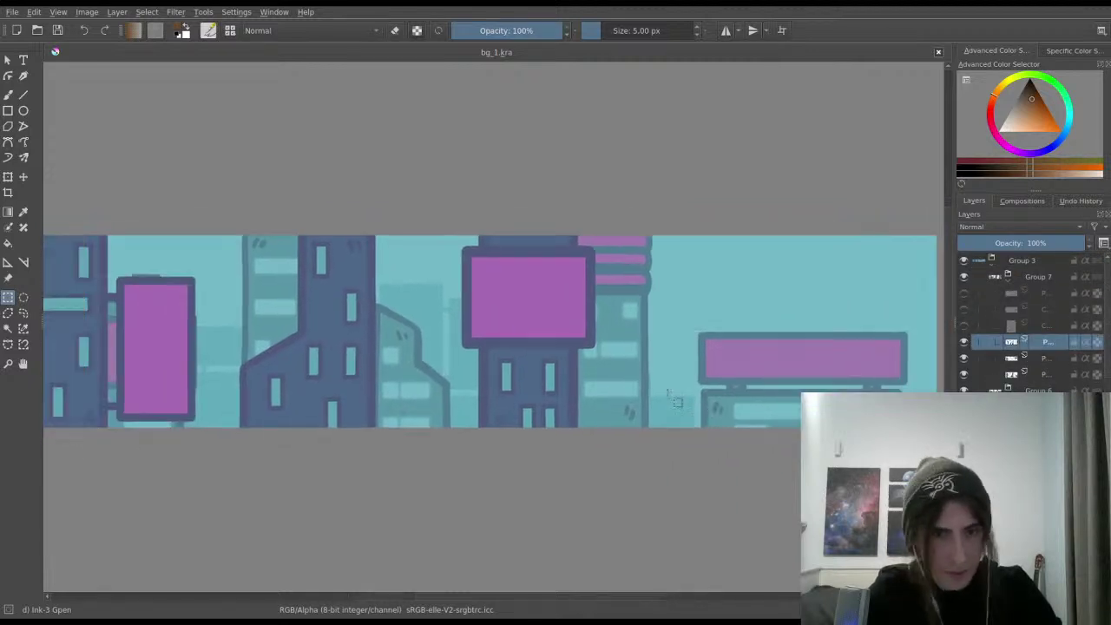
scroll(677, 449, up, 2)
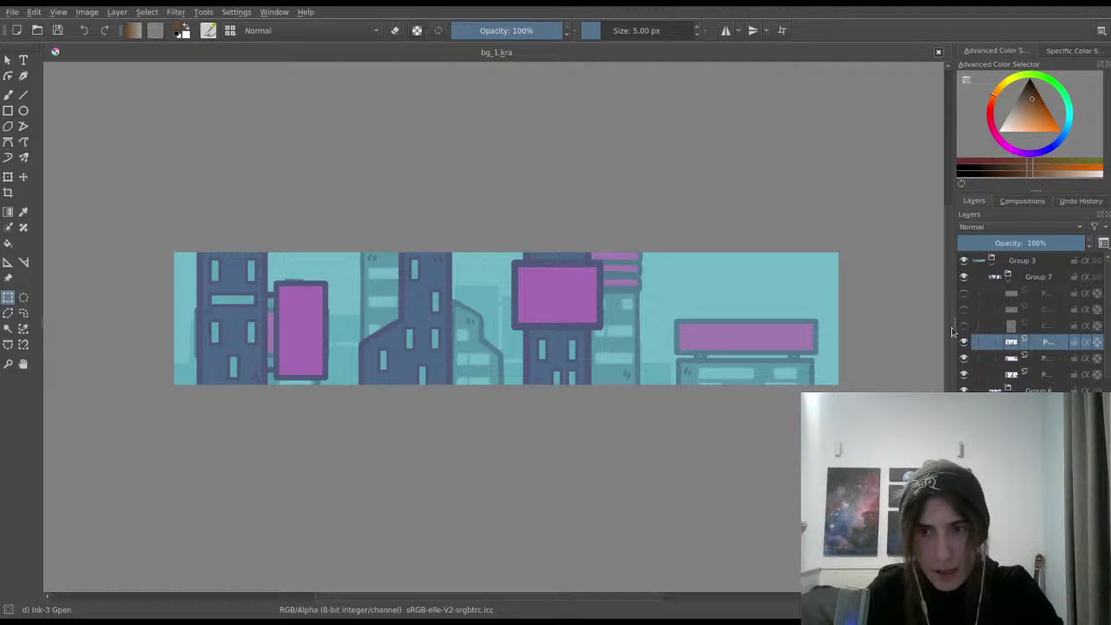
Step: Toggle Group 7's visibility to compare the building layers, leaving Group 7 and Group 6 hidden so only the distant skyline shows
click(964, 277)
click(964, 278)
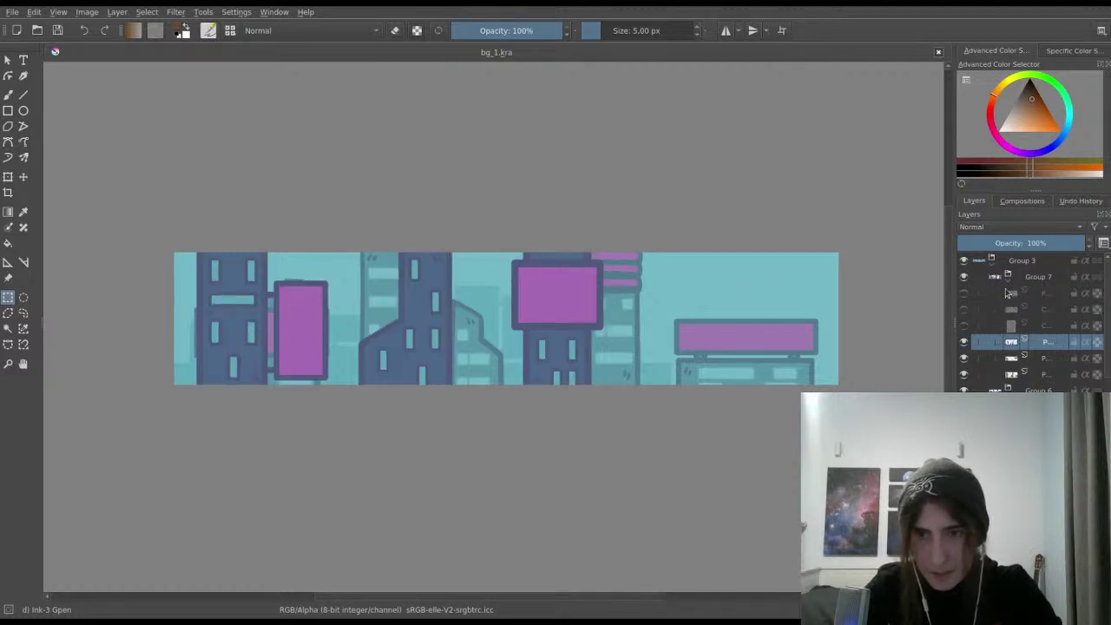
click(964, 277)
drag(1106, 311, 1107, 316)
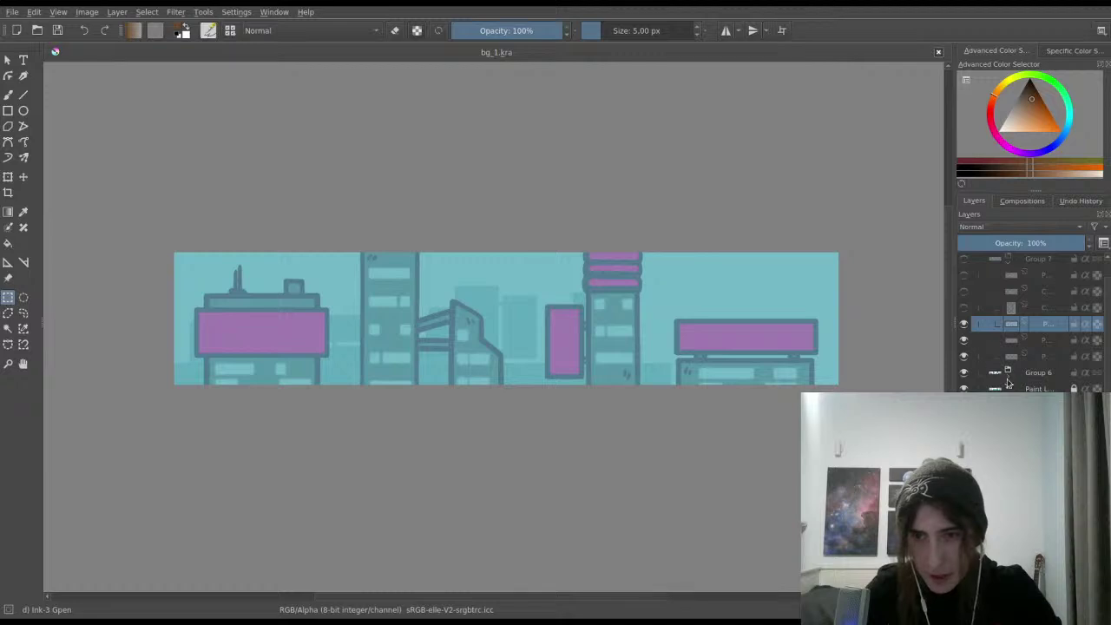
click(965, 373)
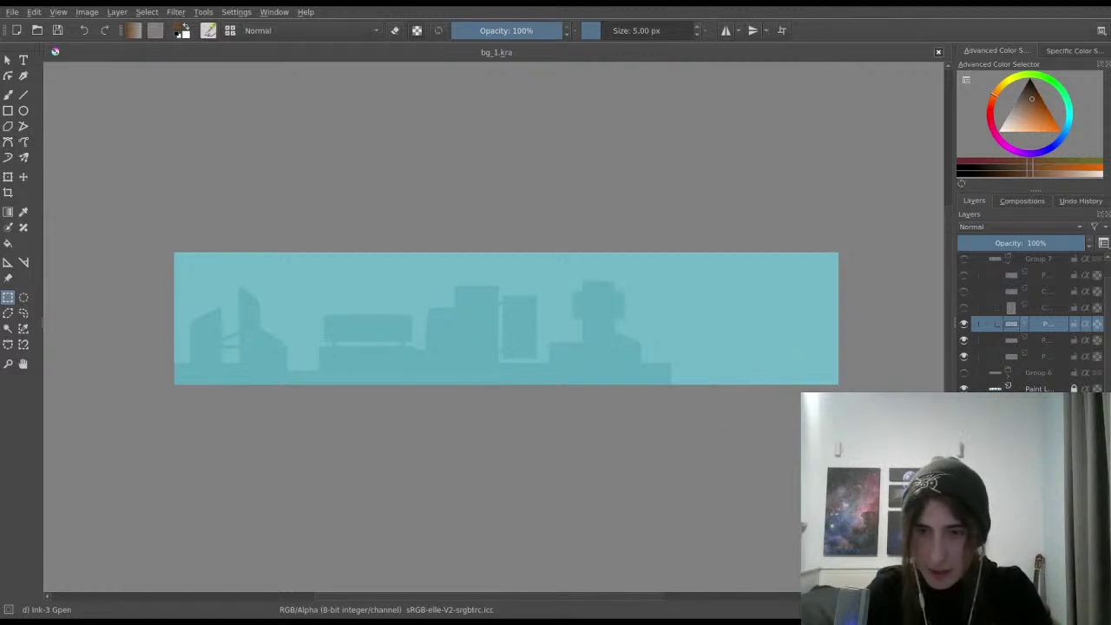
key(ctrl+z)
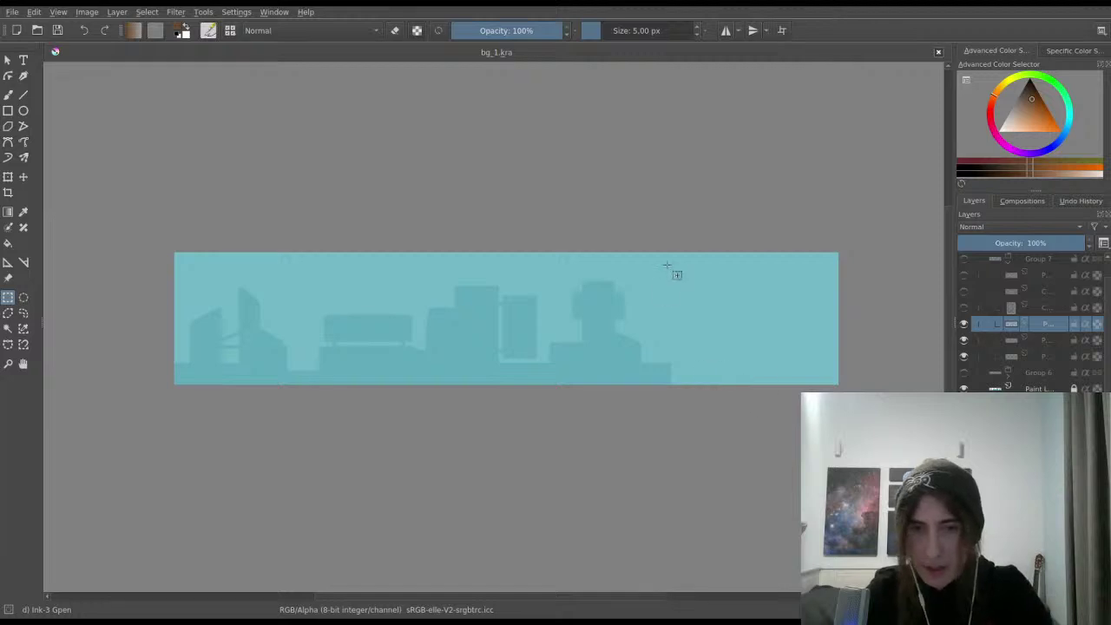
drag(680, 254, 533, 488)
drag(90, 425, 97, 424)
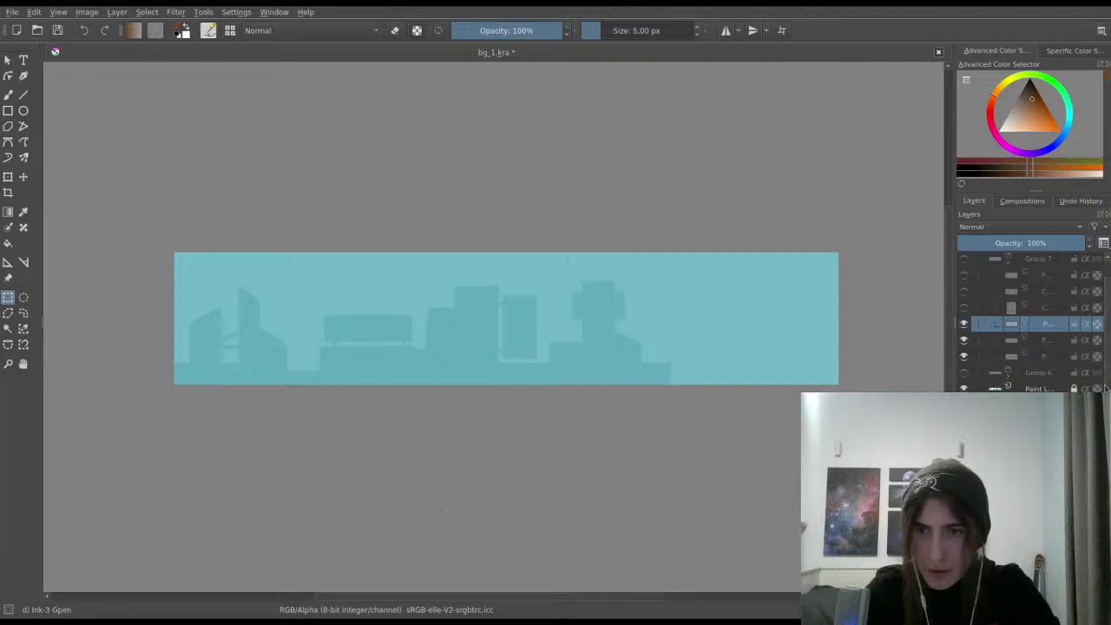
Step: Collapse Group 7 in the layer list and show both Group 6 and Group 7
scroll(1024, 321, up, 1)
click(965, 293)
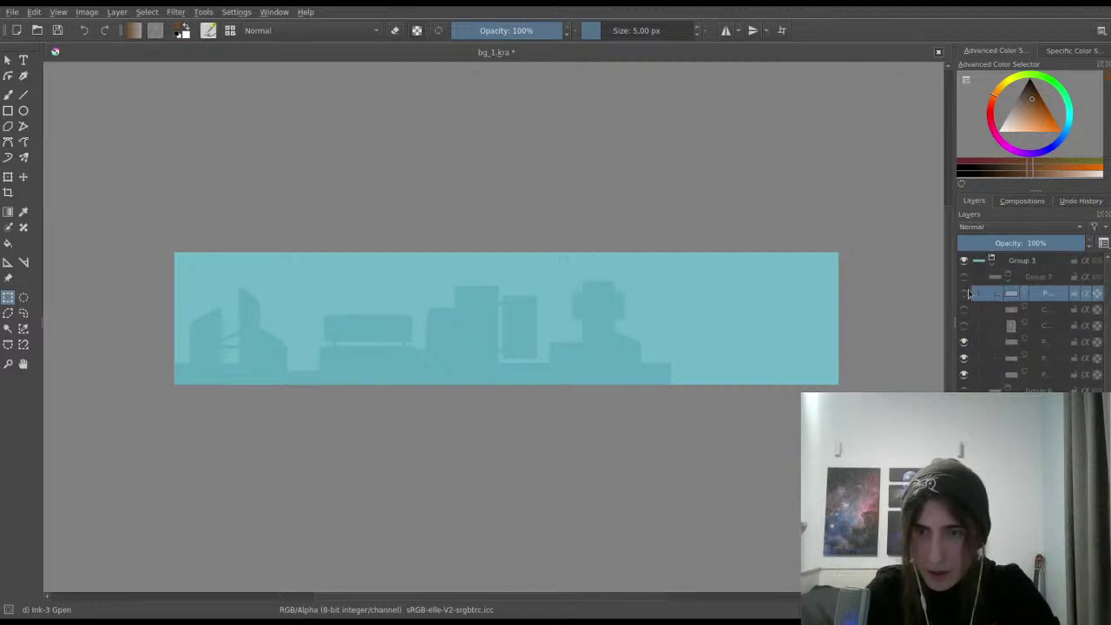
click(1006, 278)
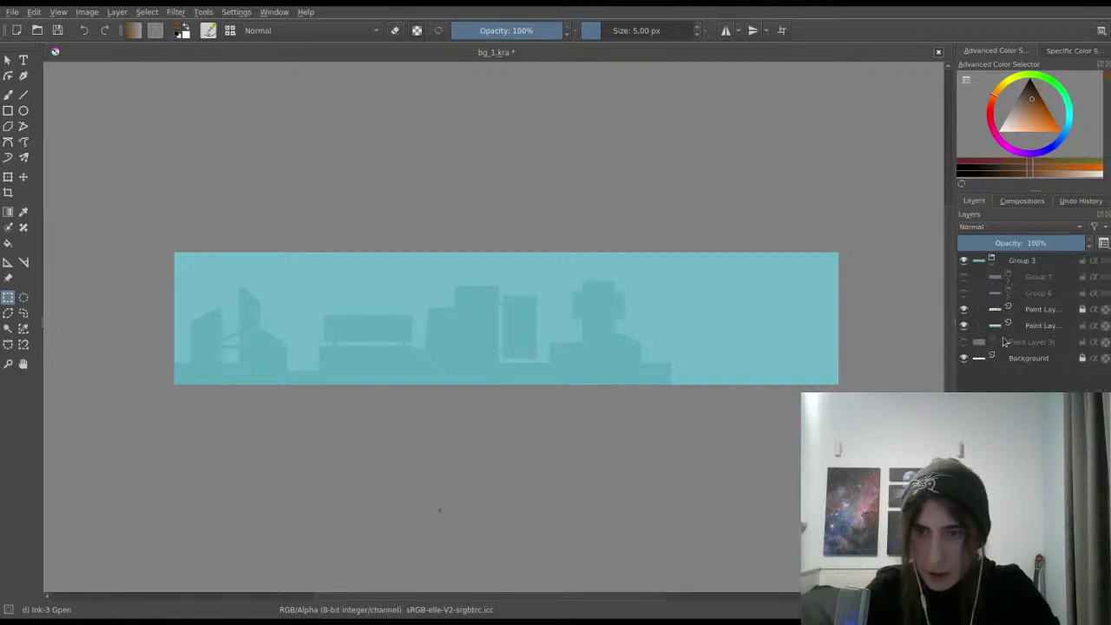
click(963, 294)
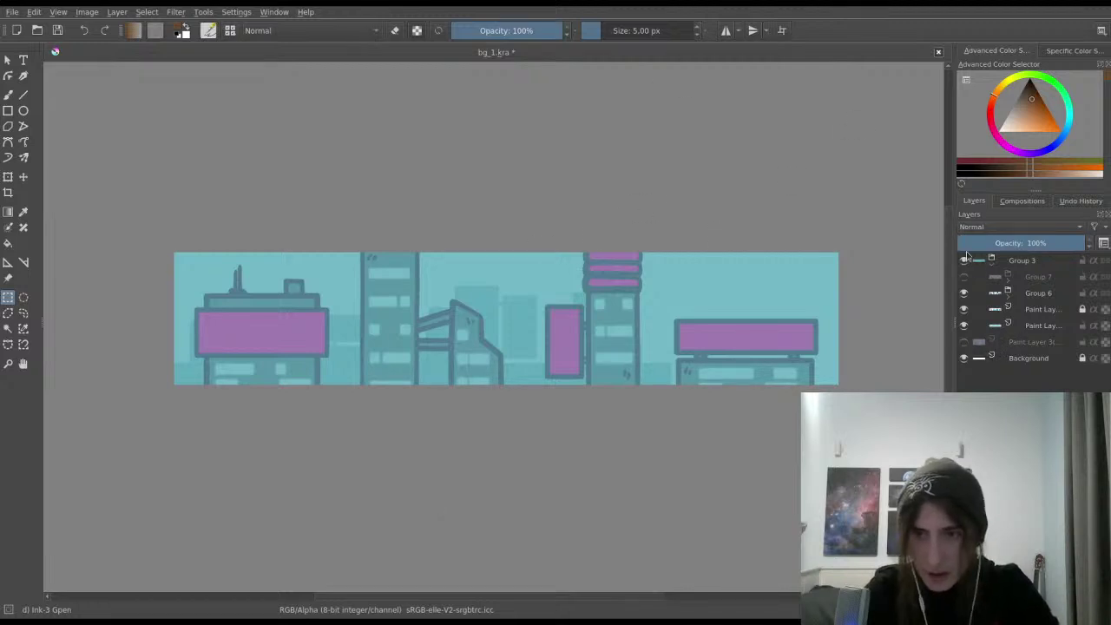
click(964, 276)
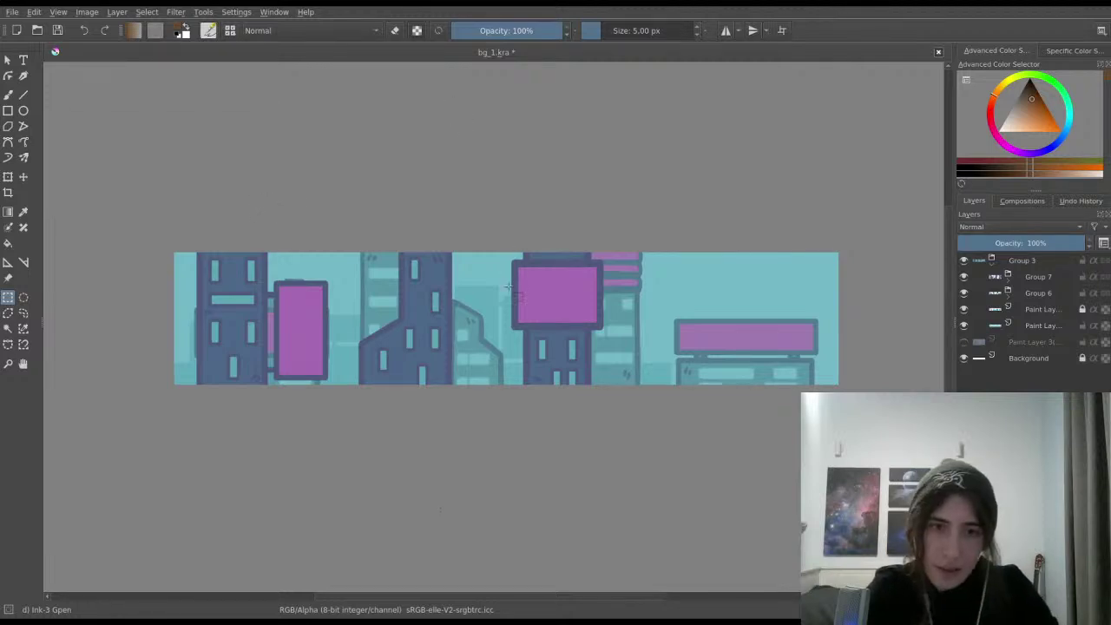
Step: Switch to the freehand brush, sample the dark blue outline colour of the front buildings and set the brush size to about 73 px
scroll(514, 269, up, 3)
scroll(513, 267, down, 2)
drag(514, 267, 553, 268)
click(8, 94)
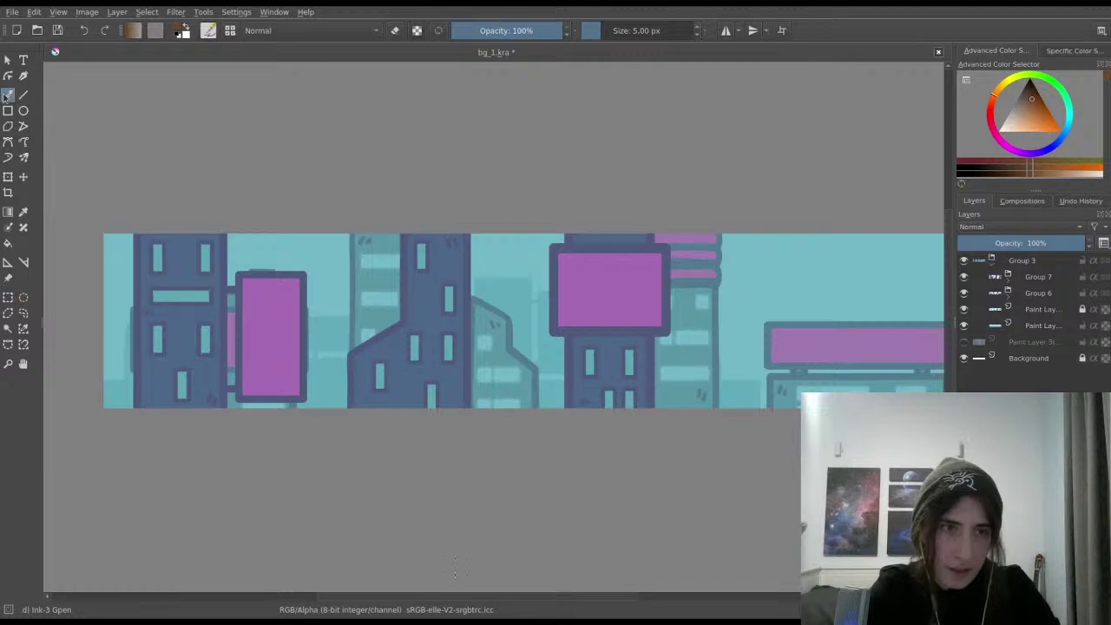
scroll(429, 177, up, 1)
ctrl+click(483, 295)
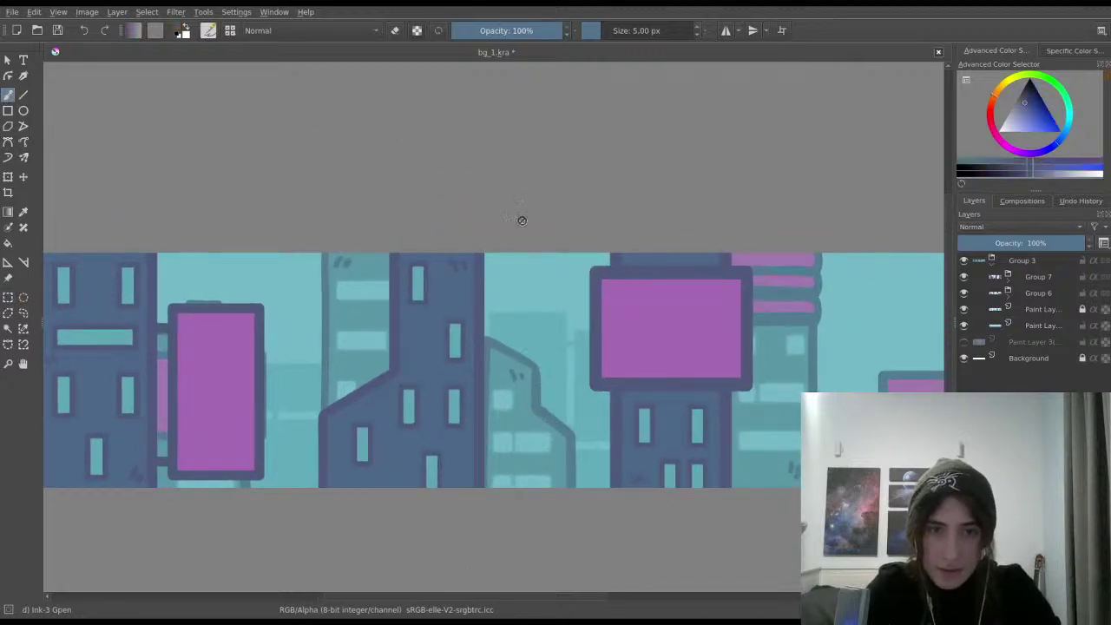
mouse_move(520, 218)
mouse_down()
mouse_move(441, 159)
mouse_move(639, 75)
mouse_move(726, 283)
mouse_move(686, 265)
mouse_up()
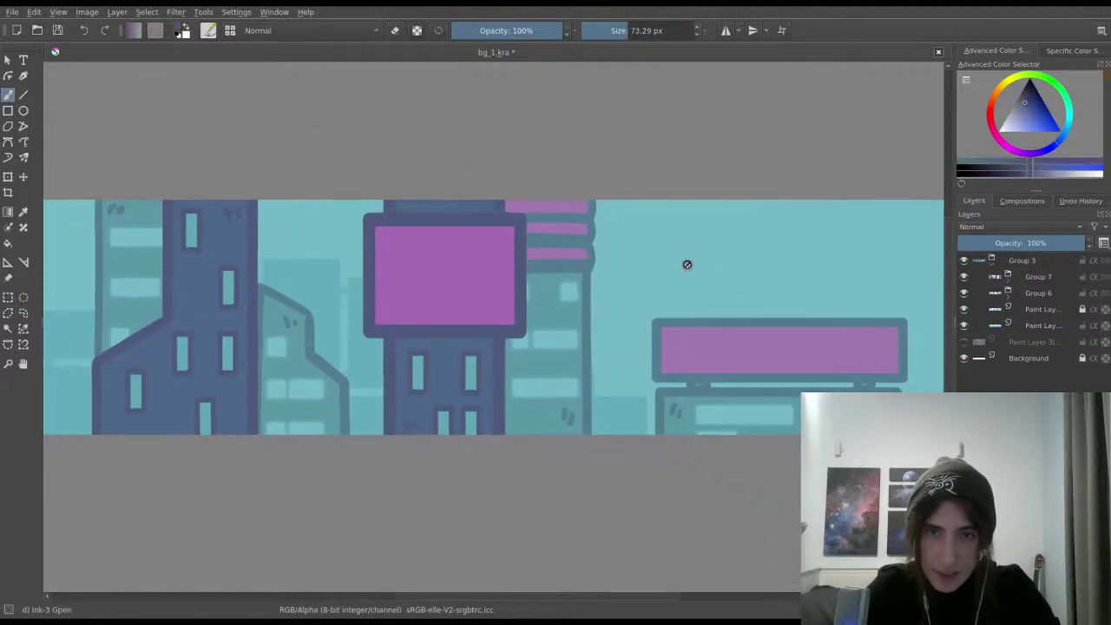
Step: Expand Group 7 and toggle the visibility of its layers to identify what each one contains
click(1012, 292)
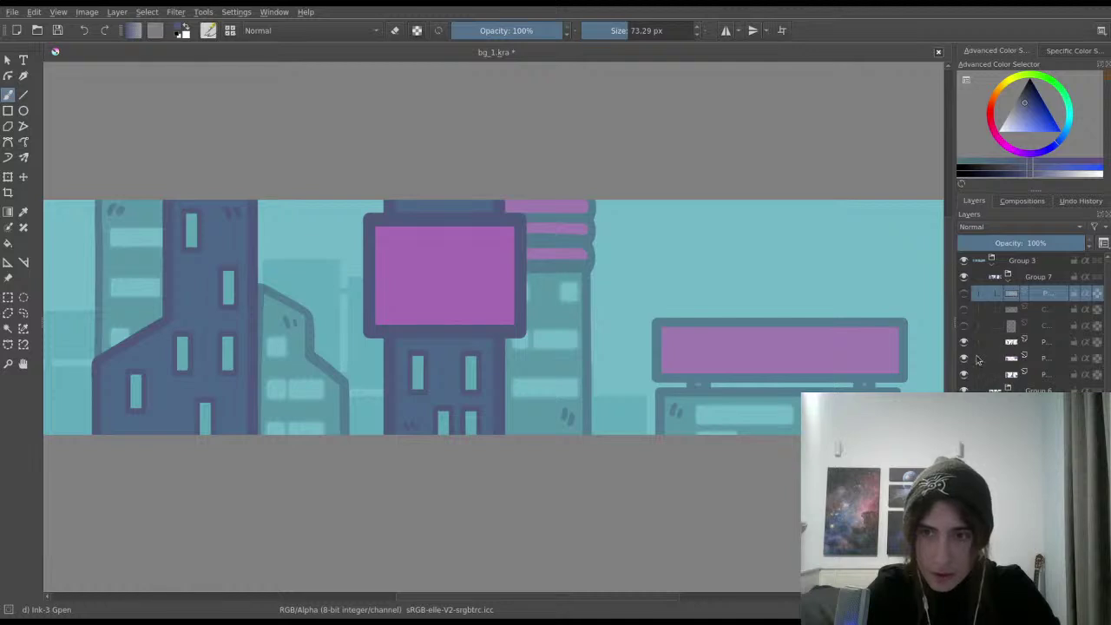
click(963, 357)
click(963, 358)
click(964, 342)
click(963, 342)
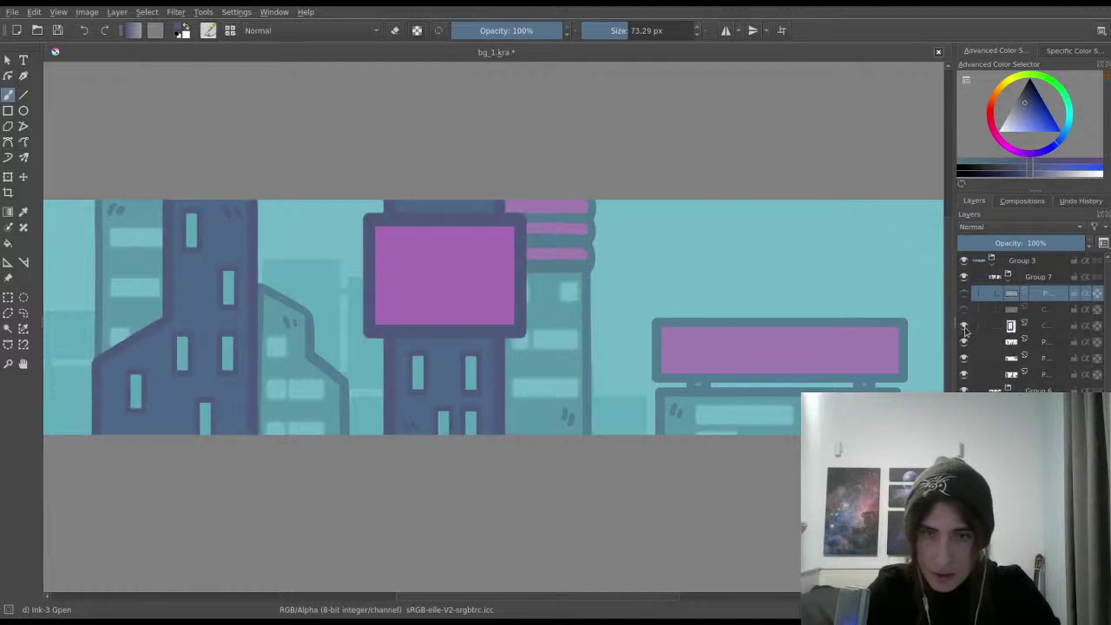
scroll(865, 309, left, 5)
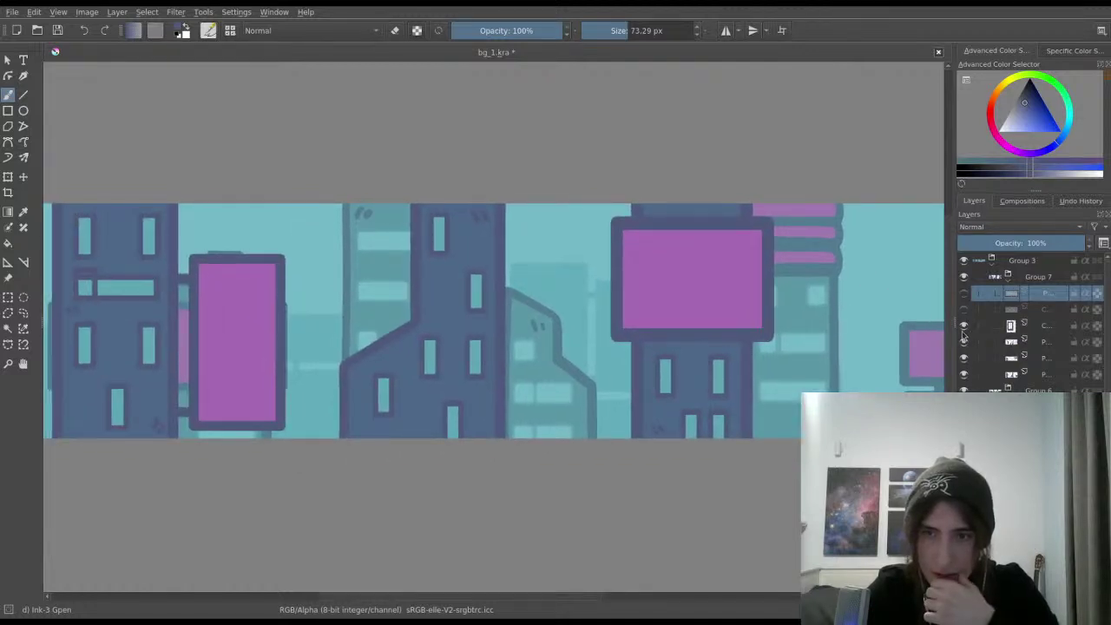
click(963, 328)
click(965, 330)
Step: Try deleting the lower of Group 7's two leftover copy layers, and undo the deletion
click(1018, 328)
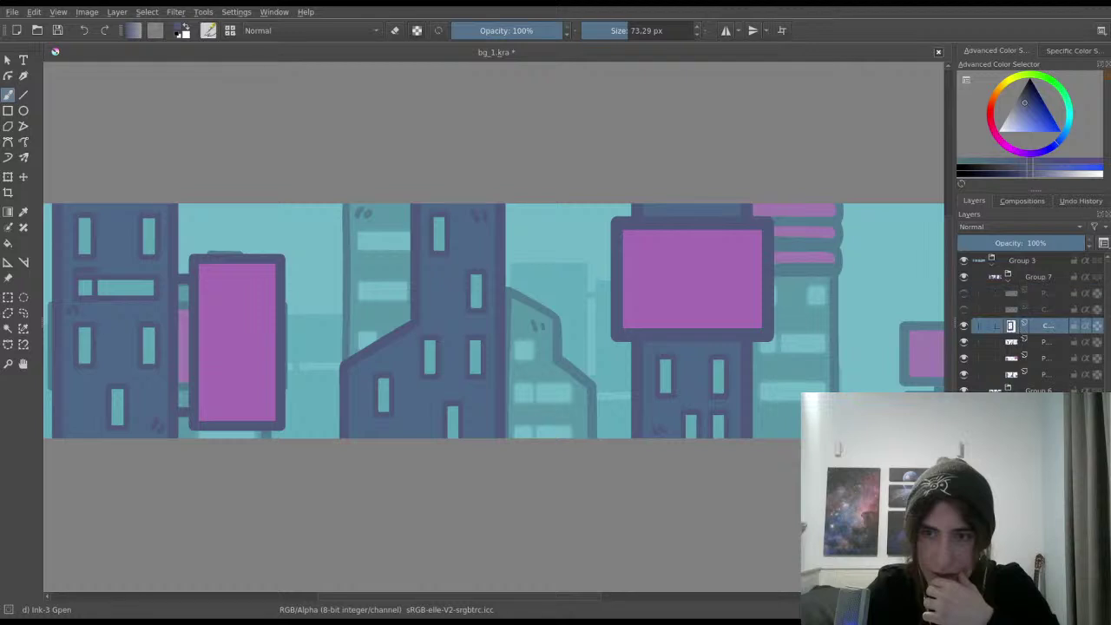
key(ctrl+e)
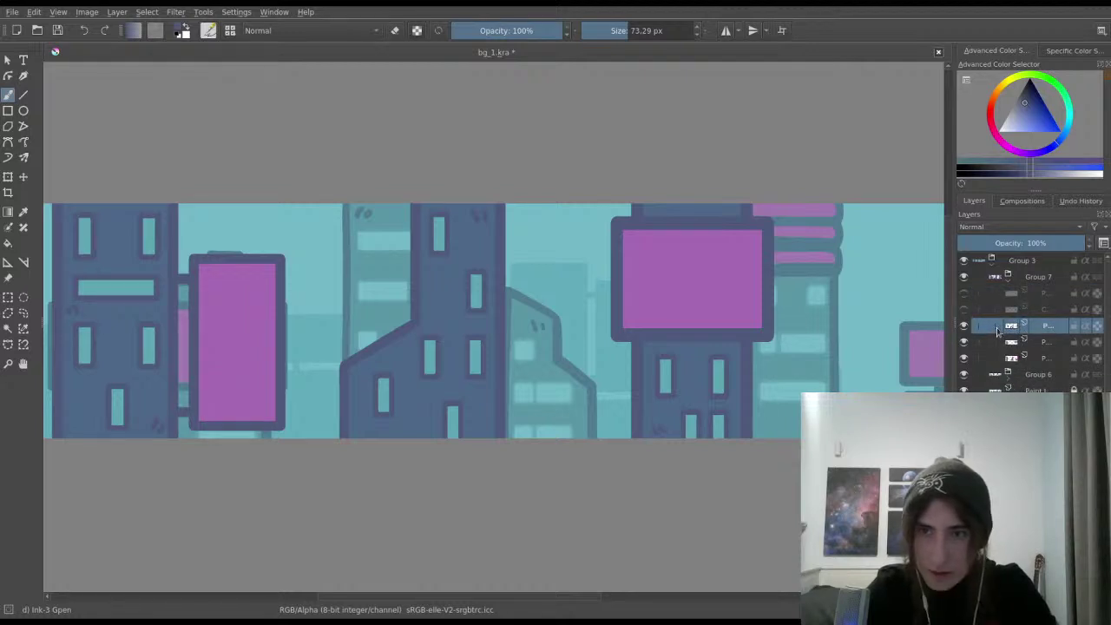
key(ctrl+z)
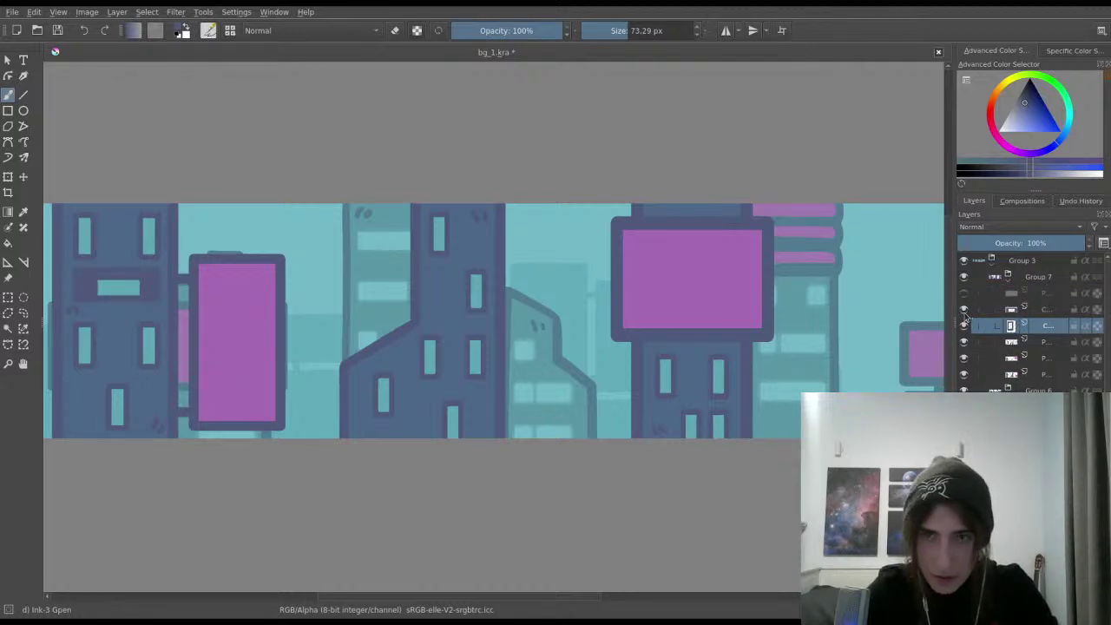
Step: Check the leftover window-detail layers at the top of Group 7, delete the top three layers and save the document
click(963, 309)
click(963, 309)
click(964, 309)
click(1055, 309)
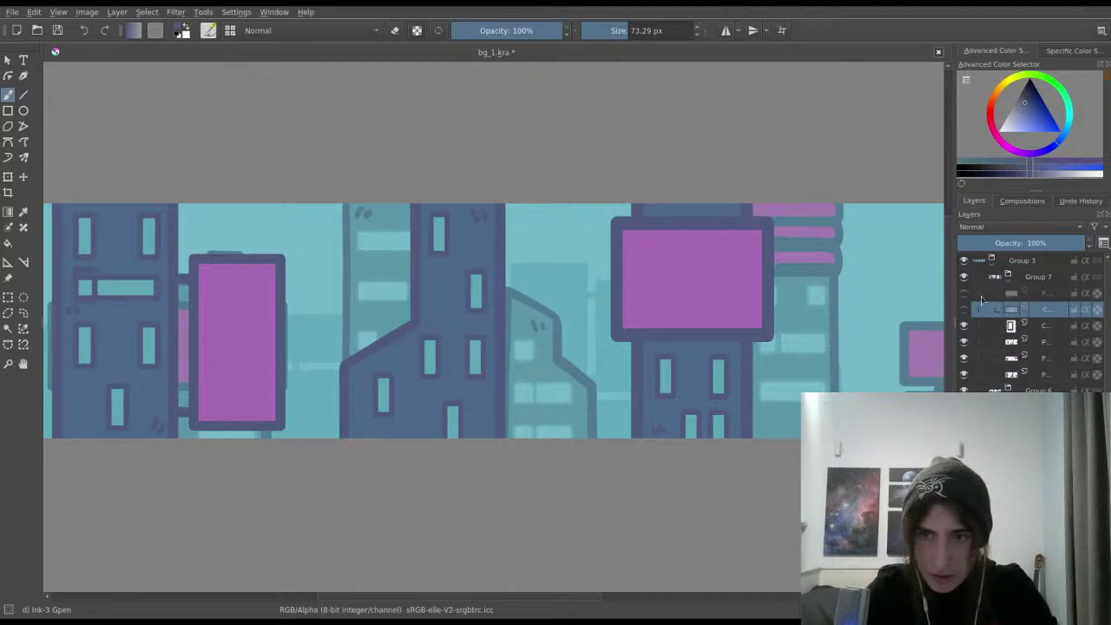
click(963, 292)
click(1055, 298)
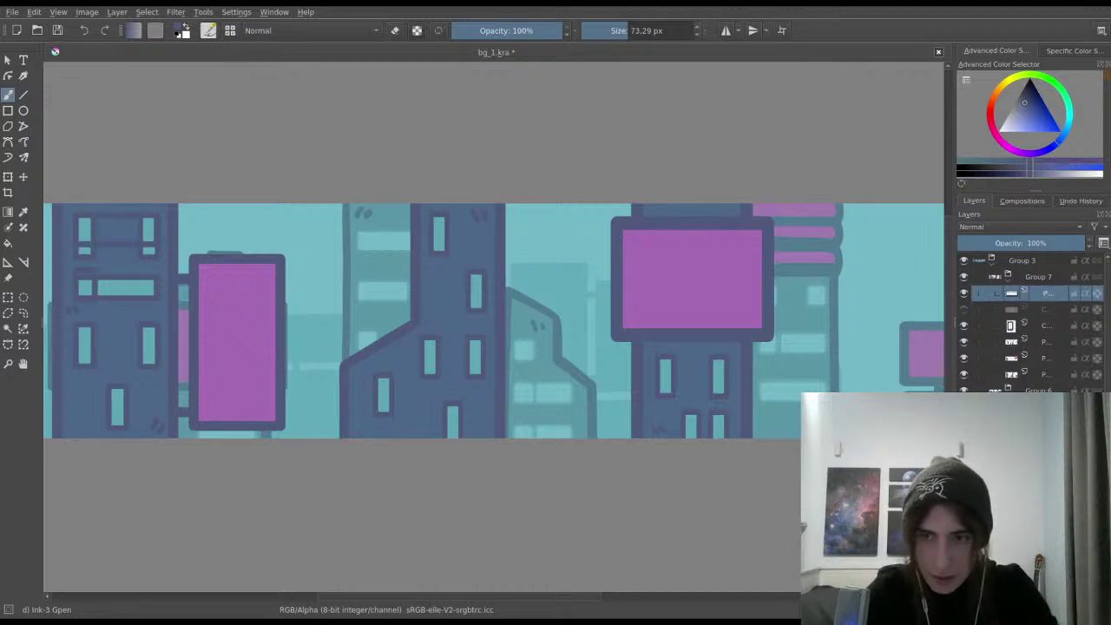
key(shift+Delete)
key(shift+Delete)
key(shift+Delete)
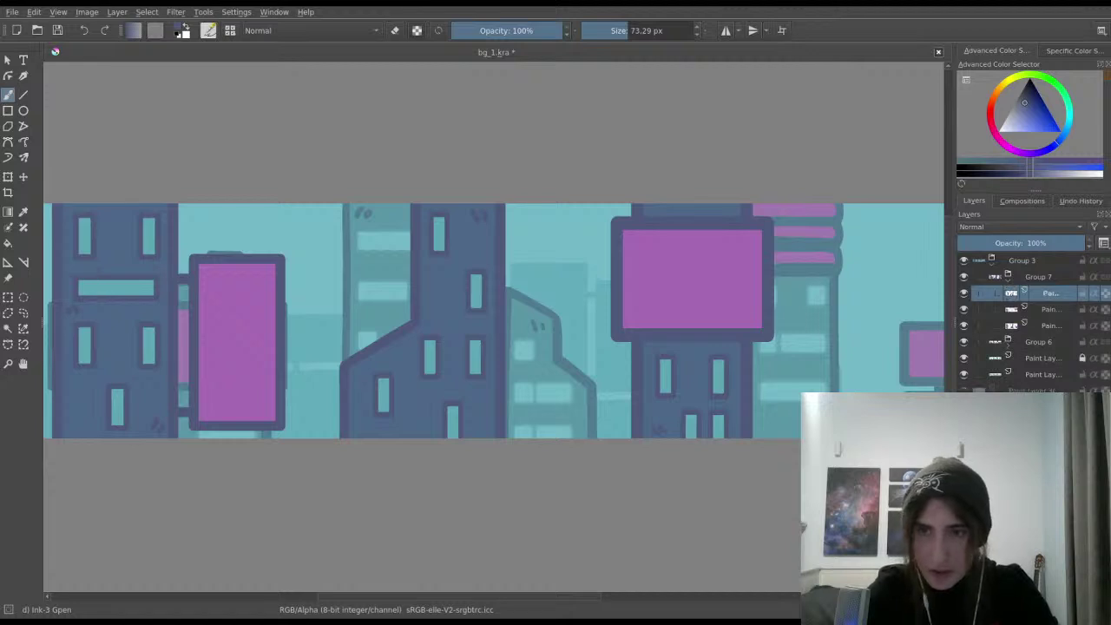
key(ctrl+s)
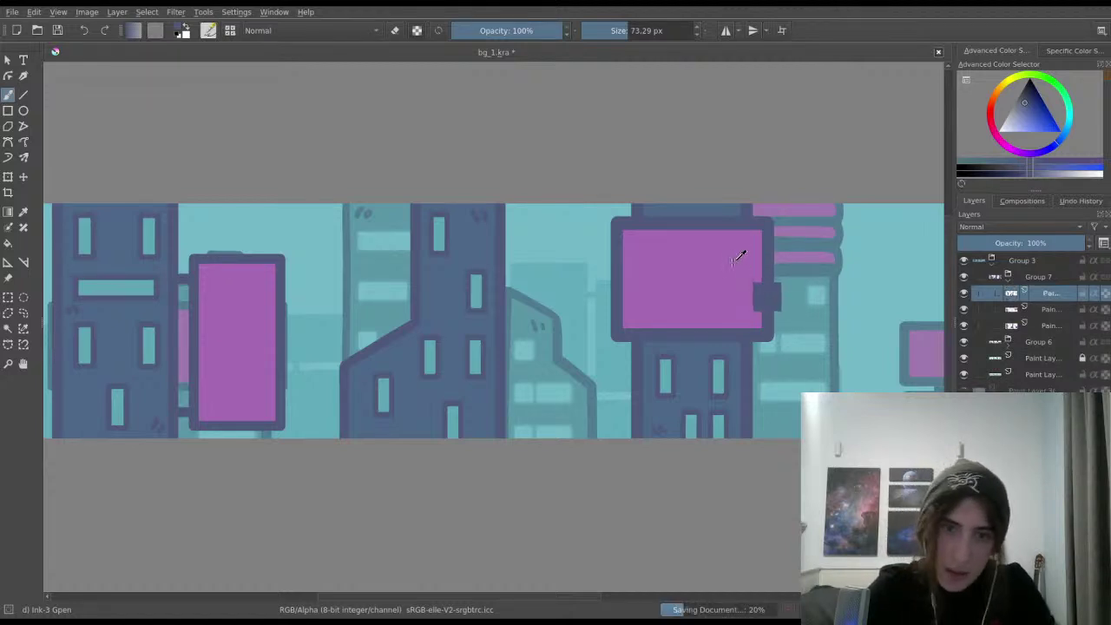
Step: Undo a test brush dab on the tower, increase the brush size to 117.03 px and save the document
scroll(540, 240, right, 5)
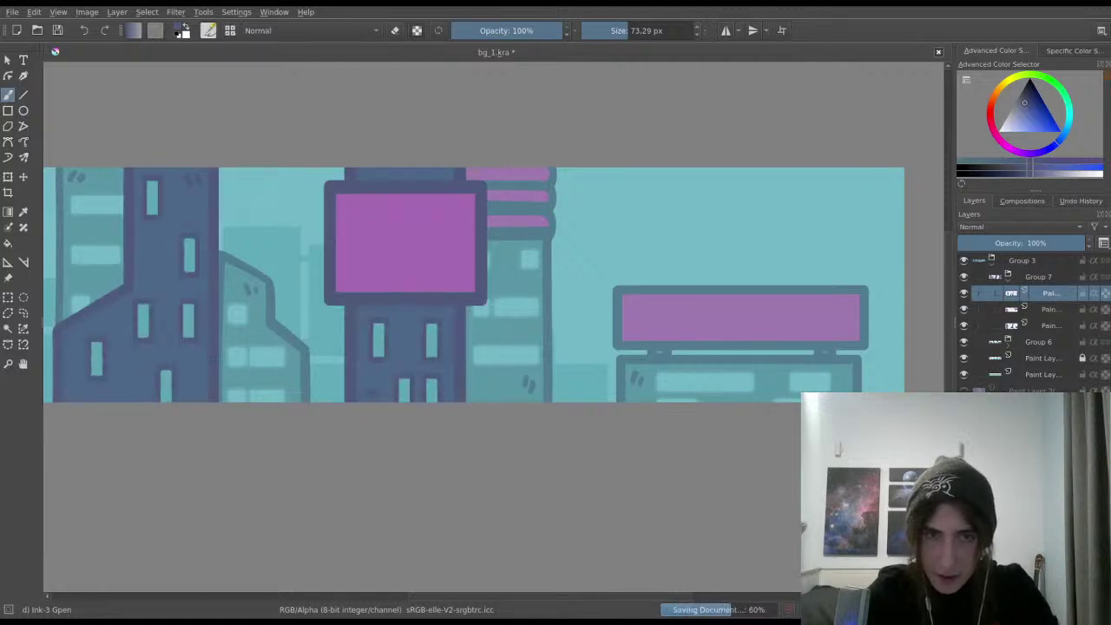
click(521, 341)
key(ctrl+z)
key(bracketright)
key(bracketright)
key(bracketright)
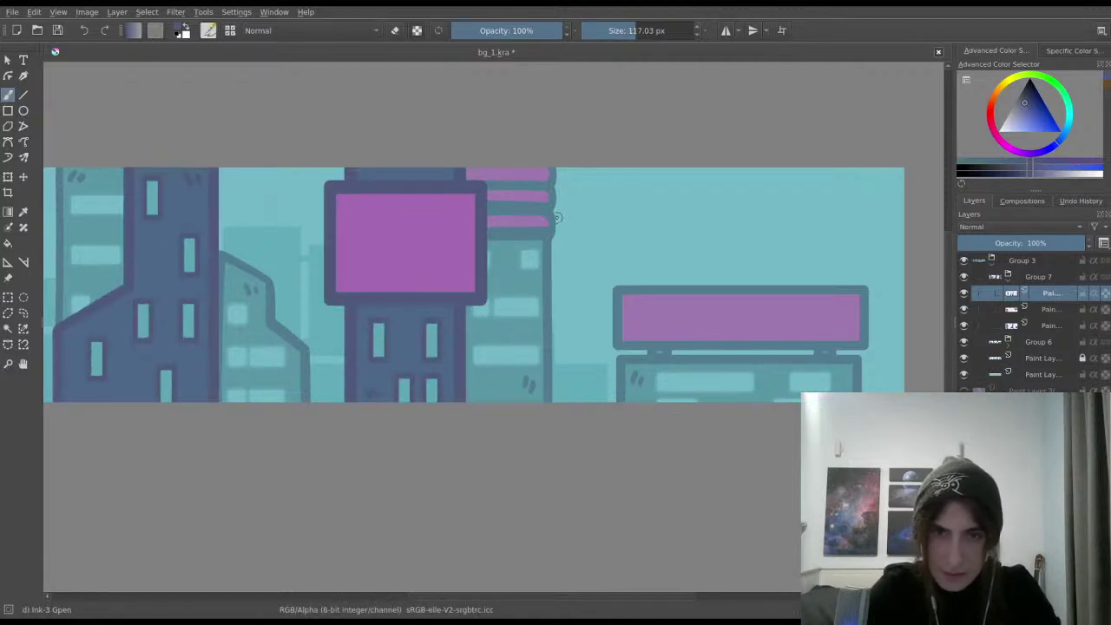
key(ctrl+s)
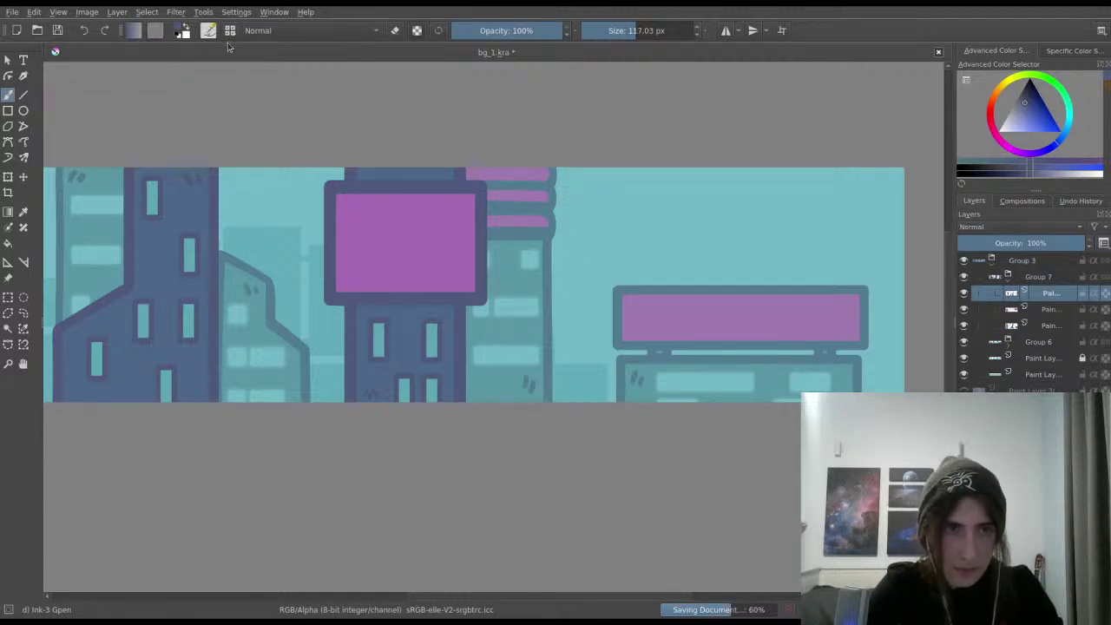
Step: Toggle the visibility of Group 7's upper layers to check which one holds the dark building outlines
click(963, 308)
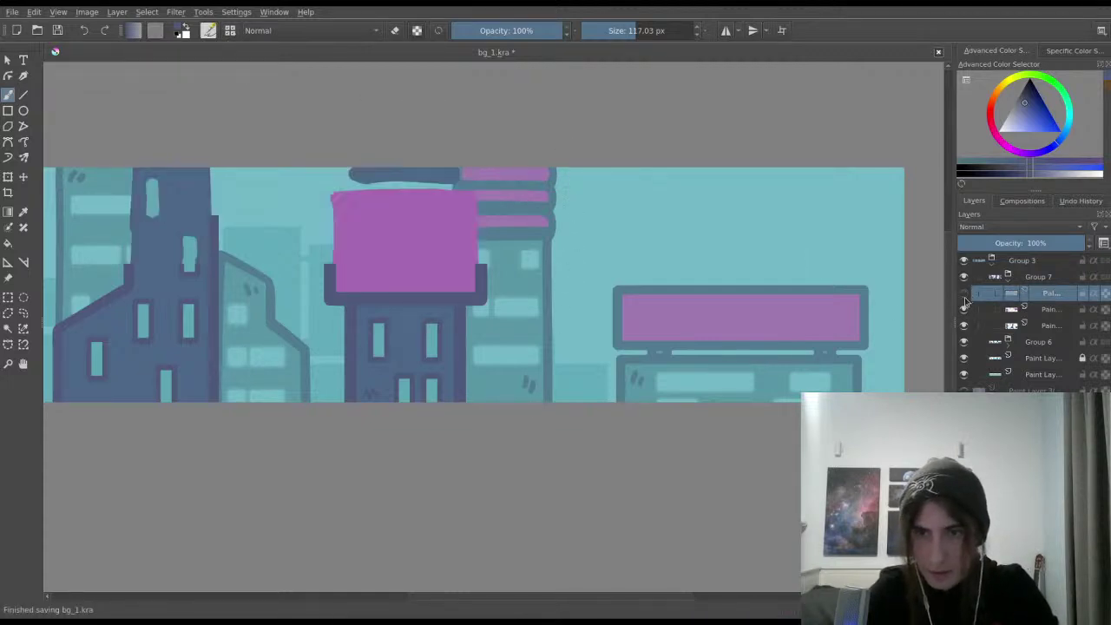
click(963, 309)
click(963, 294)
click(963, 293)
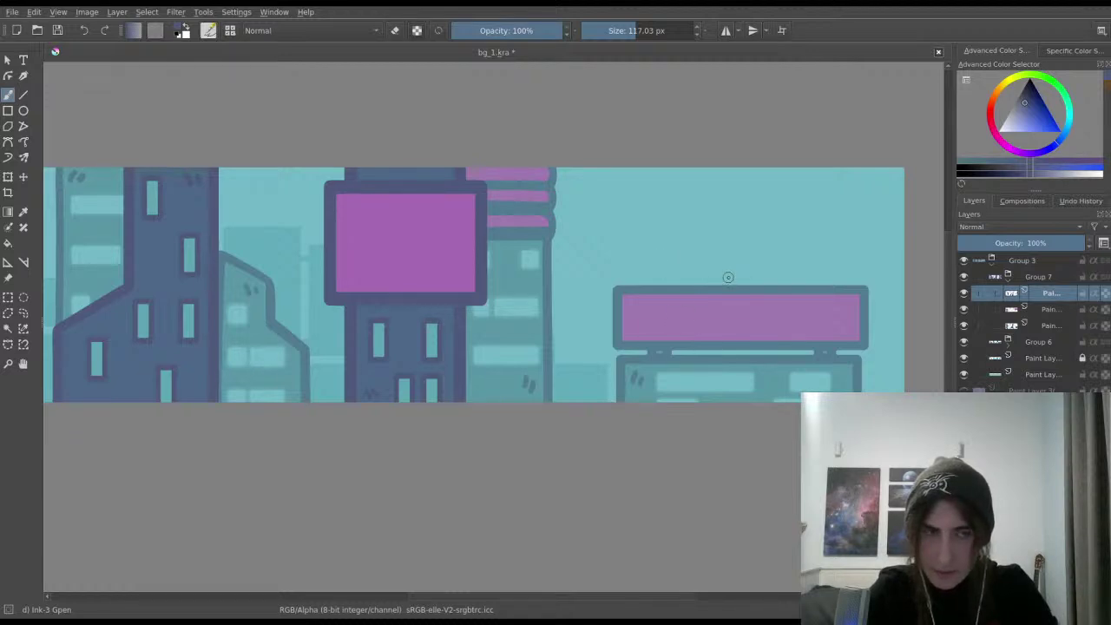
scroll(749, 322, down, 2)
scroll(163, 323, up, 2)
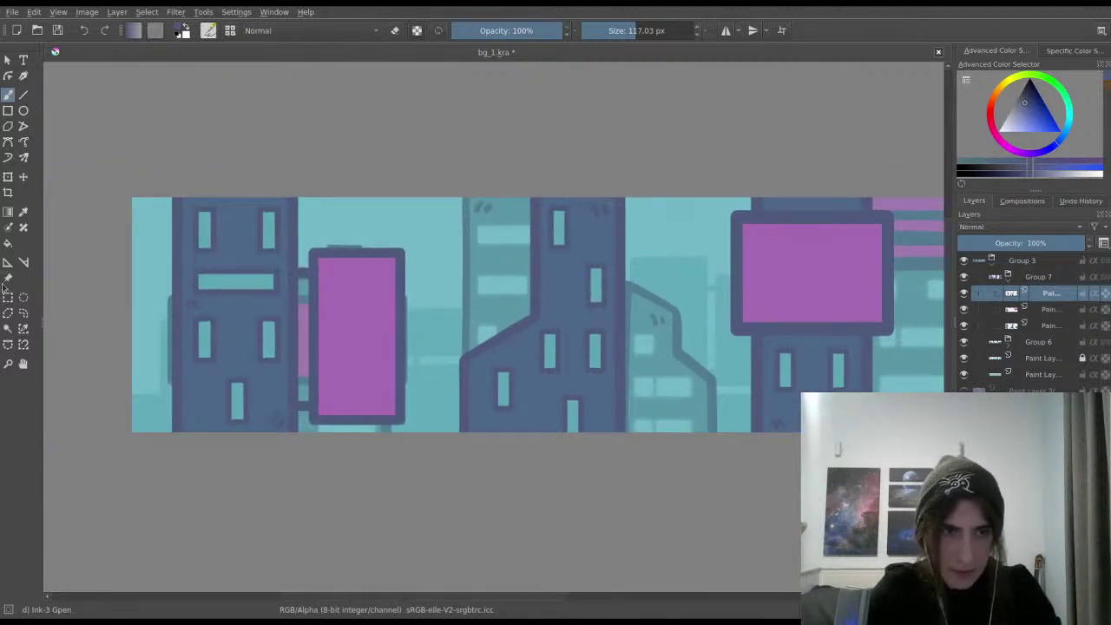
Step: Try brushing a dark vertical building edge in the open sky beside the billboard tower, undoing each stroke
click(8, 296)
click(8, 94)
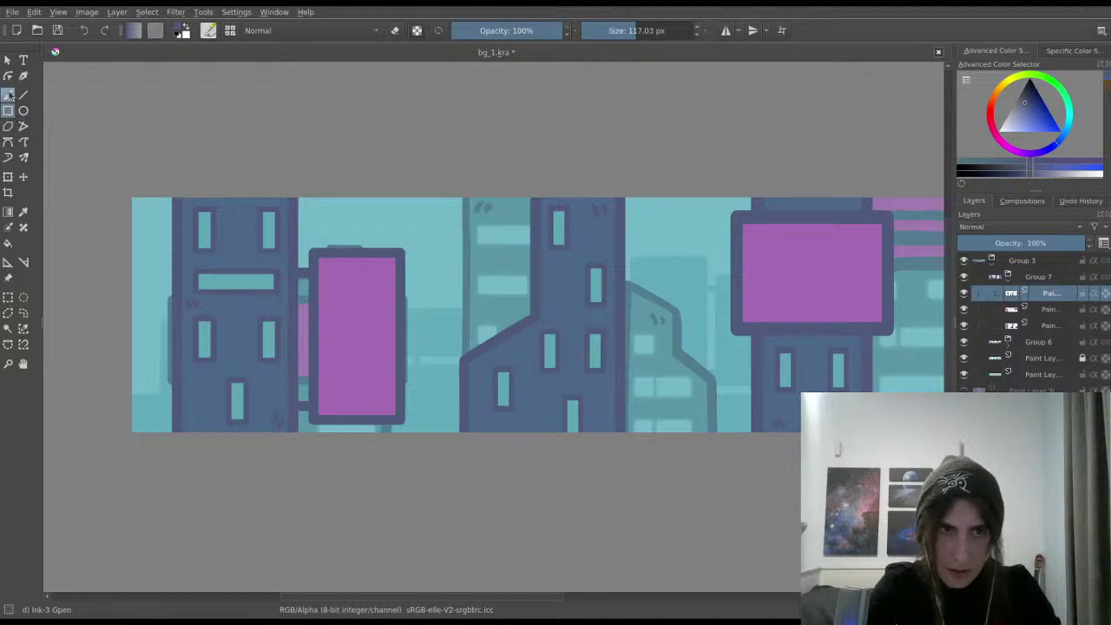
mouse_move(606, 373)
mouse_down()
mouse_move(347, 288)
mouse_move(459, 189)
mouse_move(351, 246)
mouse_up()
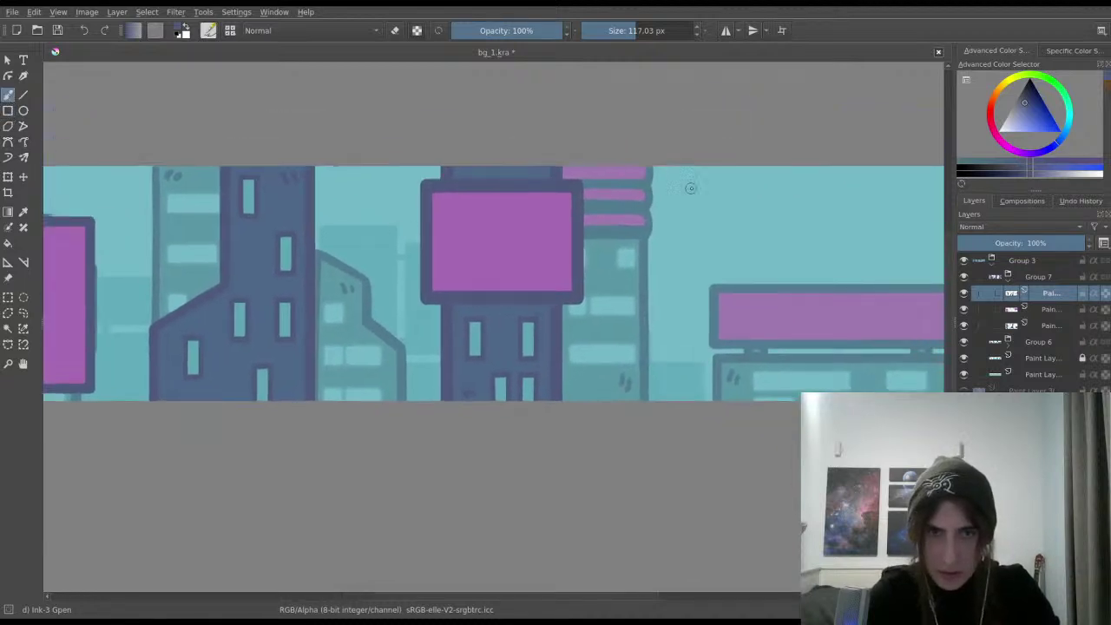
mouse_move(693, 203)
mouse_down()
mouse_move(679, 198)
mouse_move(664, 222)
mouse_move(638, 304)
mouse_move(547, 246)
mouse_move(533, 331)
mouse_up()
key(ctrl+z)
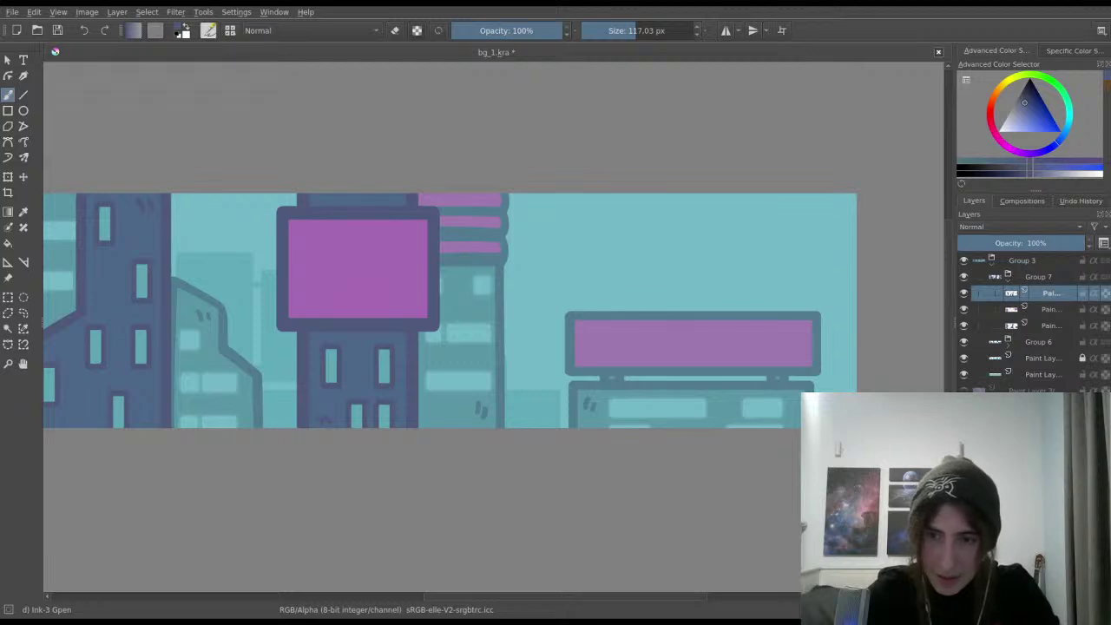
drag(558, 153, 559, 424)
key(ctrl+z)
mouse_move(557, 173)
mouse_down()
mouse_move(549, 399)
mouse_move(685, 429)
mouse_move(642, 419)
mouse_up()
key(ctrl+z)
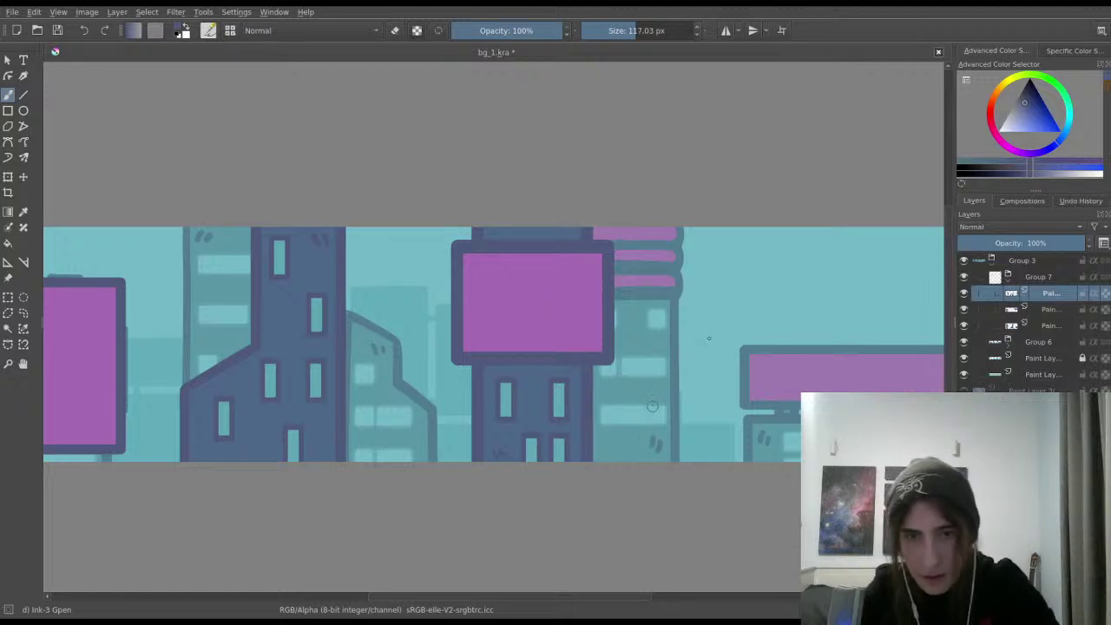
Step: Select the sky background layer, sample the light teal sky colour and enlarge the brush to 734.29 px
scroll(632, 424, down, 4)
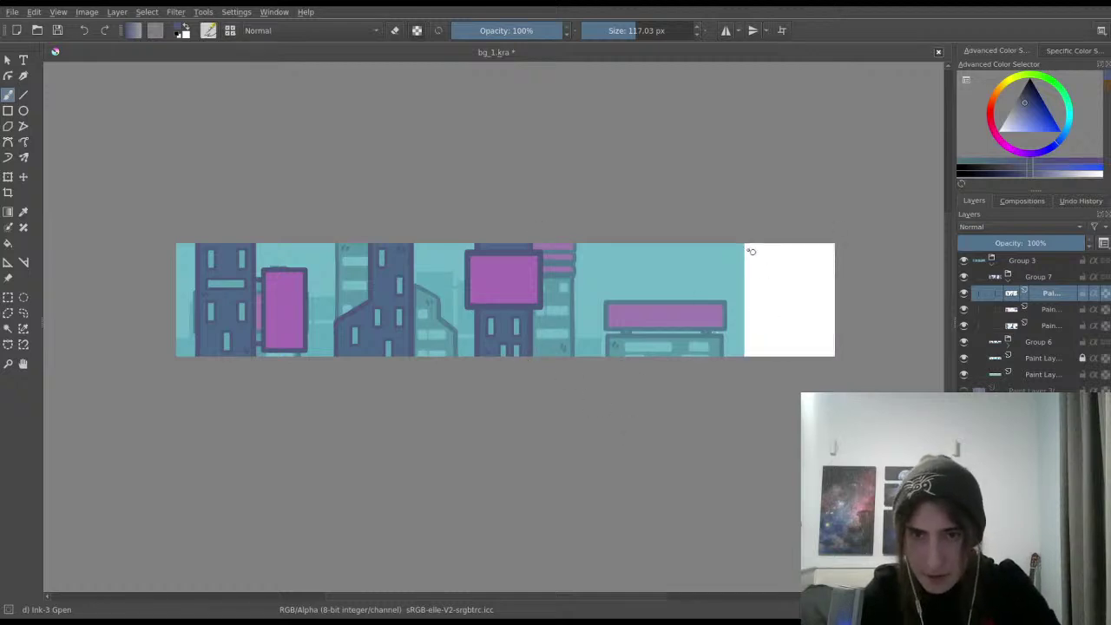
drag(734, 256, 876, 293)
click(964, 374)
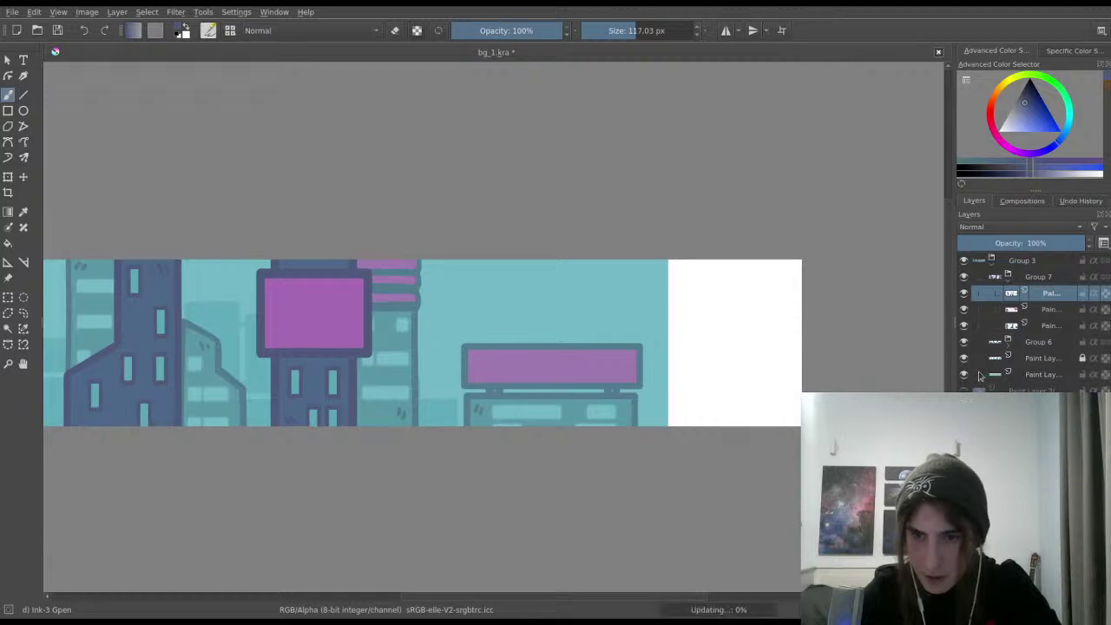
click(963, 374)
click(981, 374)
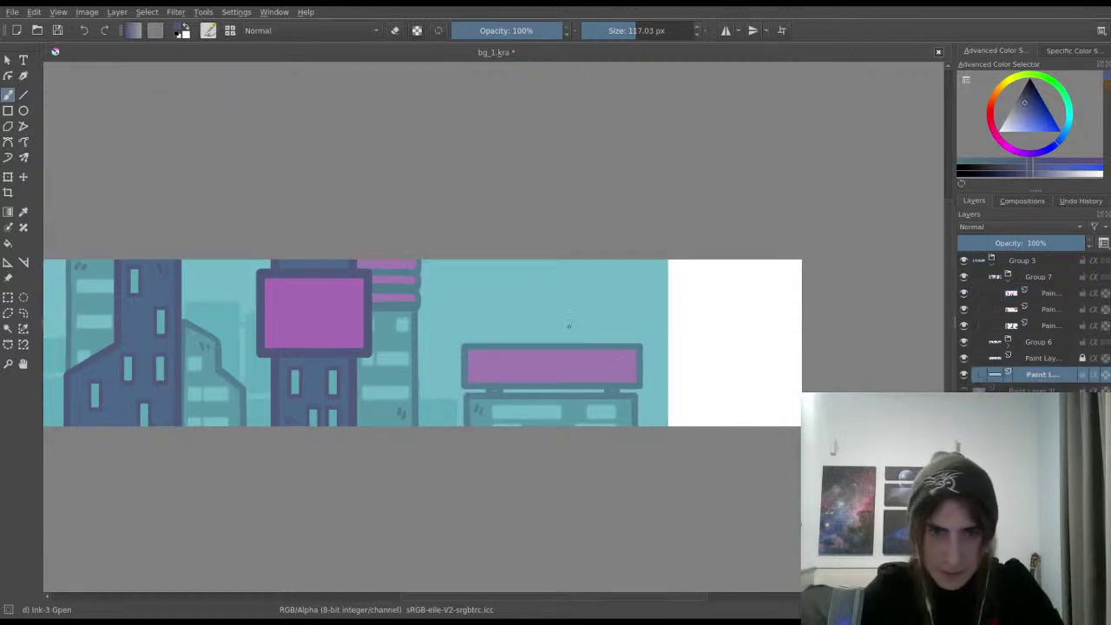
ctrl+click(569, 325)
drag(657, 31, 682, 30)
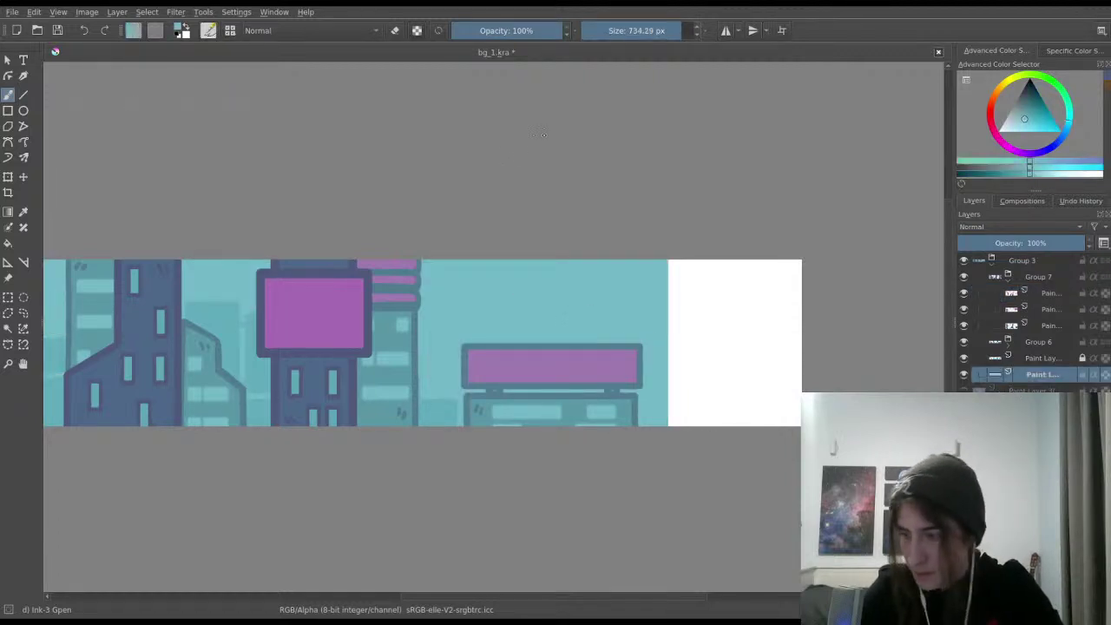
Step: Paint the blank white area at the canvas's right end with the sky colour and save the document
mouse_move(686, 269)
mouse_down()
mouse_move(660, 495)
mouse_move(718, 274)
mouse_up()
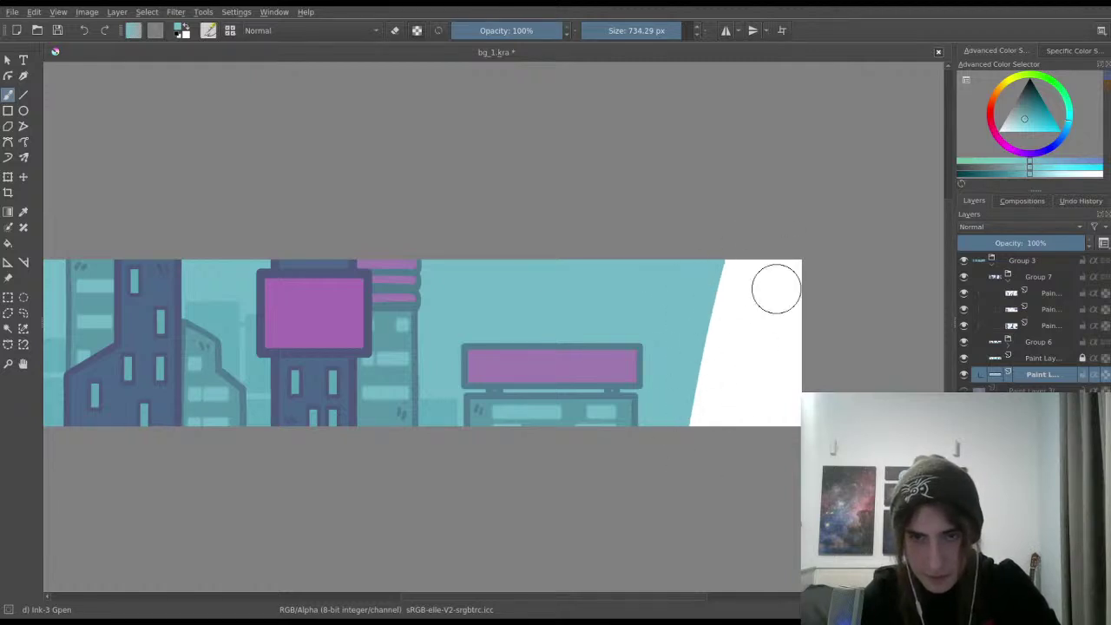
drag(775, 395, 789, 271)
mouse_move(796, 352)
mouse_down()
mouse_move(748, 415)
mouse_move(764, 408)
mouse_move(786, 273)
mouse_move(792, 386)
mouse_move(781, 412)
mouse_up()
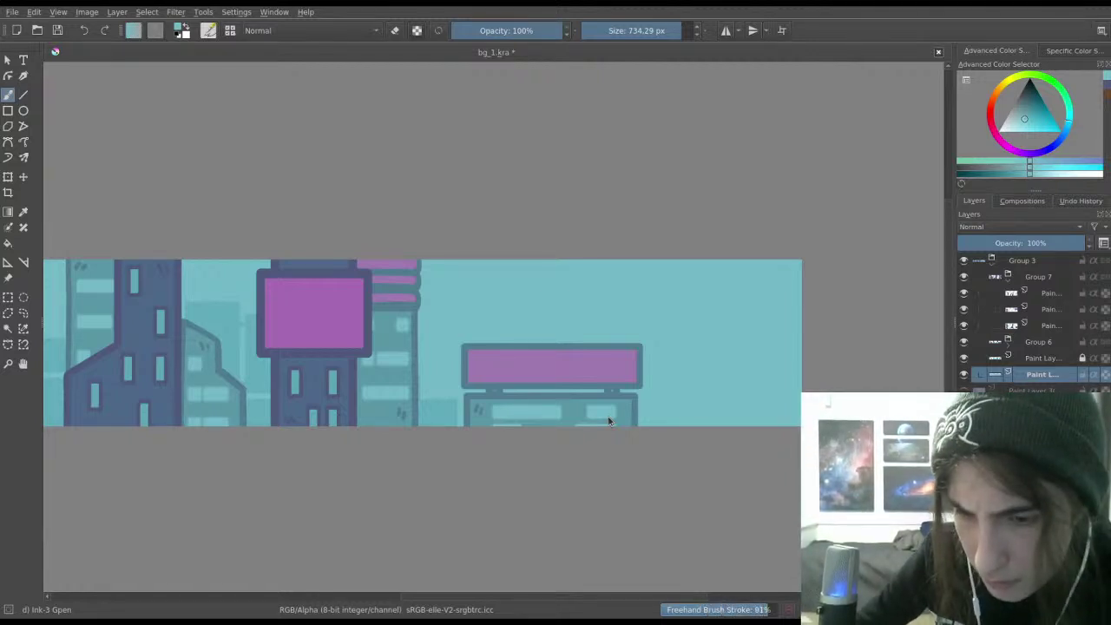
key(ctrl+s)
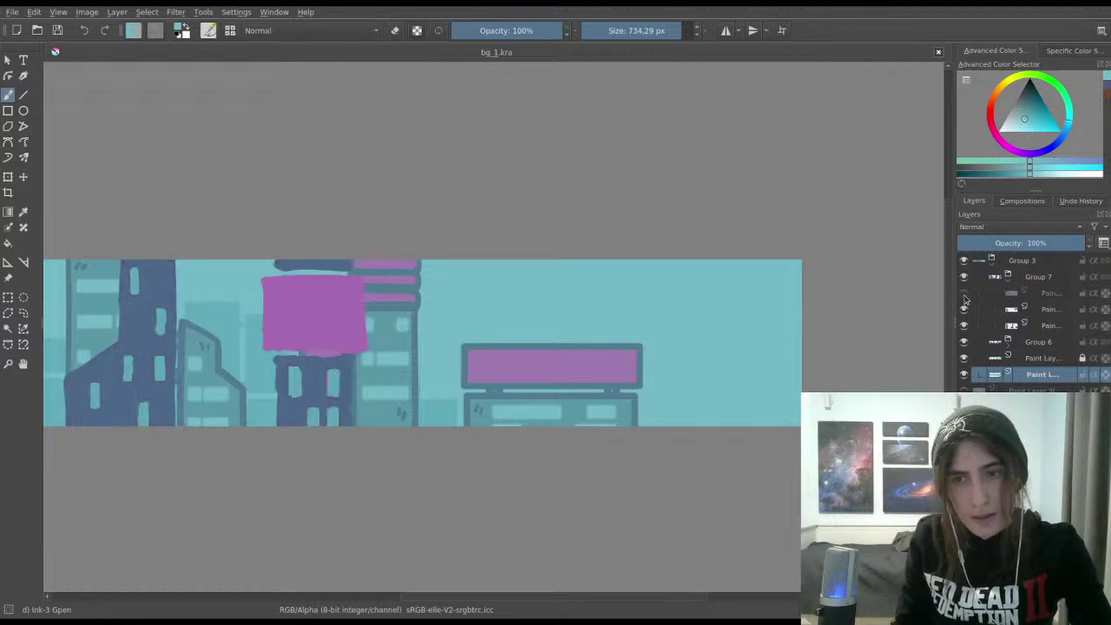
Step: Select Group 7's top outline layer, undo the stray teal stroke, sample the dark billboard outline colour and set the brush size to 185.83 px
click(1032, 299)
scroll(406, 319, up, 1)
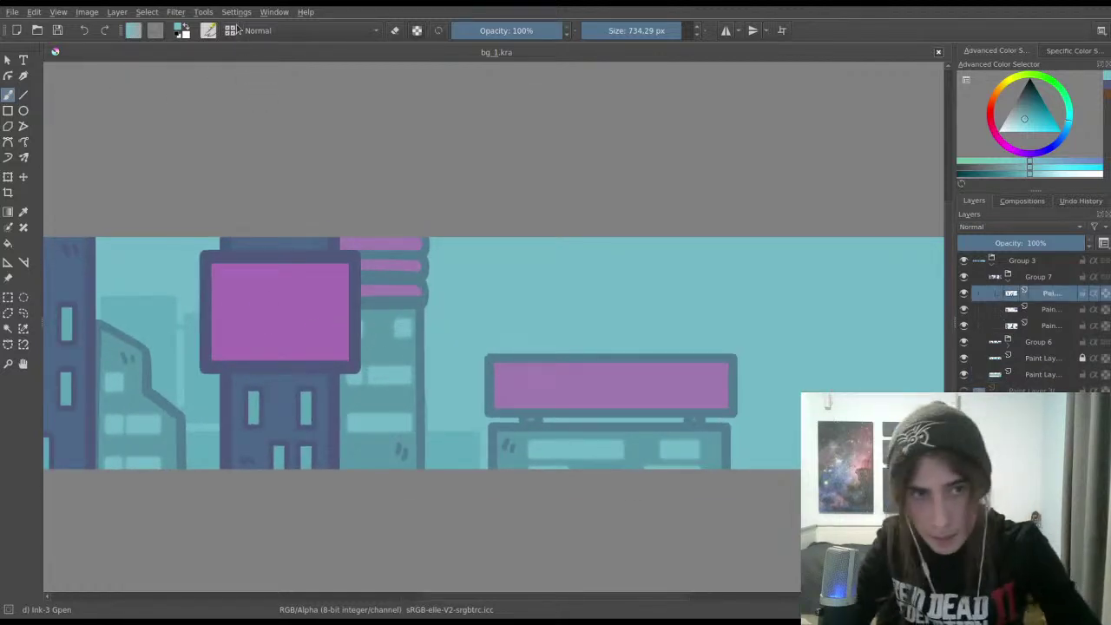
drag(511, 369, 512, 464)
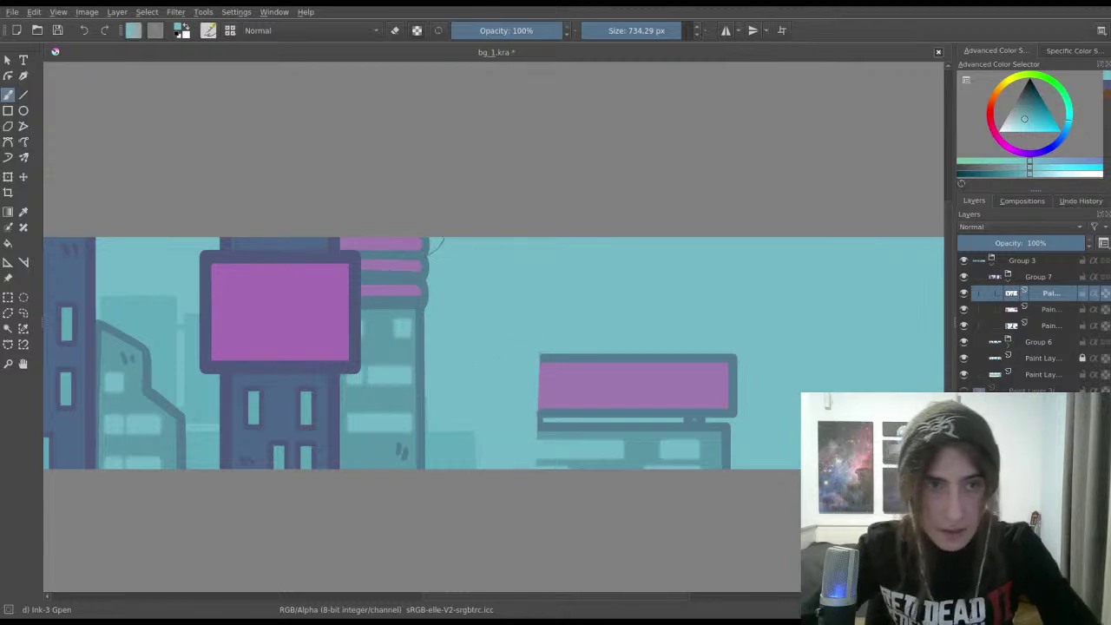
key(ctrl+z)
ctrl+click(357, 334)
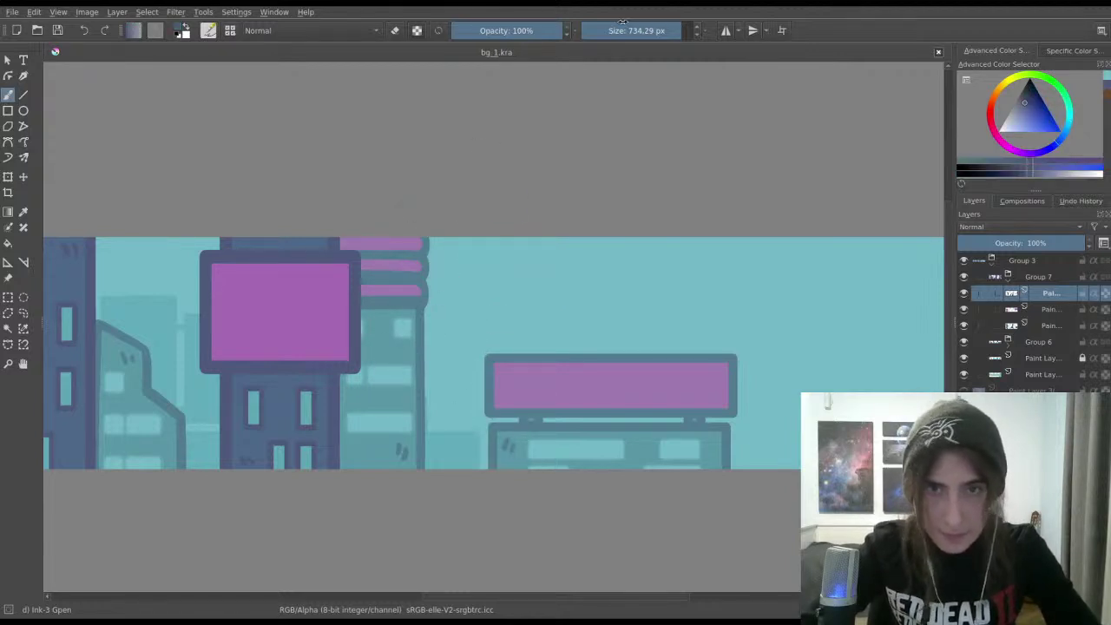
click(623, 23)
Step: Try painting a dark vertical edge over the low billboard building's left side, and undo the strokes
drag(496, 239, 507, 467)
key(ctrl+z)
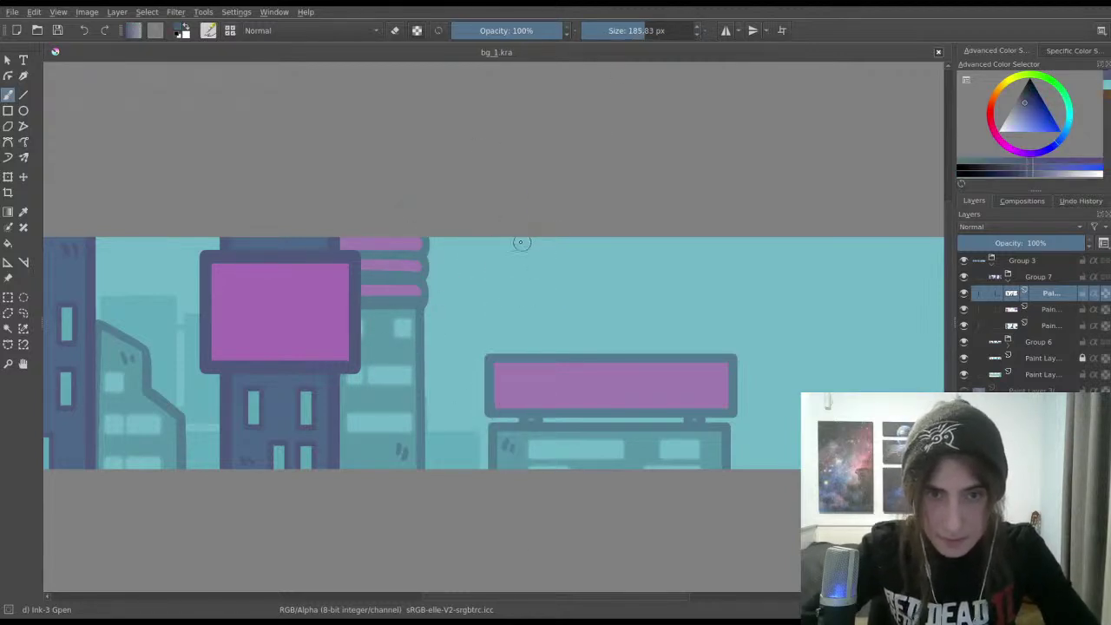
drag(513, 236, 506, 473)
mouse_move(488, 384)
mouse_down()
mouse_move(628, 346)
mouse_move(593, 300)
mouse_move(712, 313)
mouse_up()
key(ctrl+z)
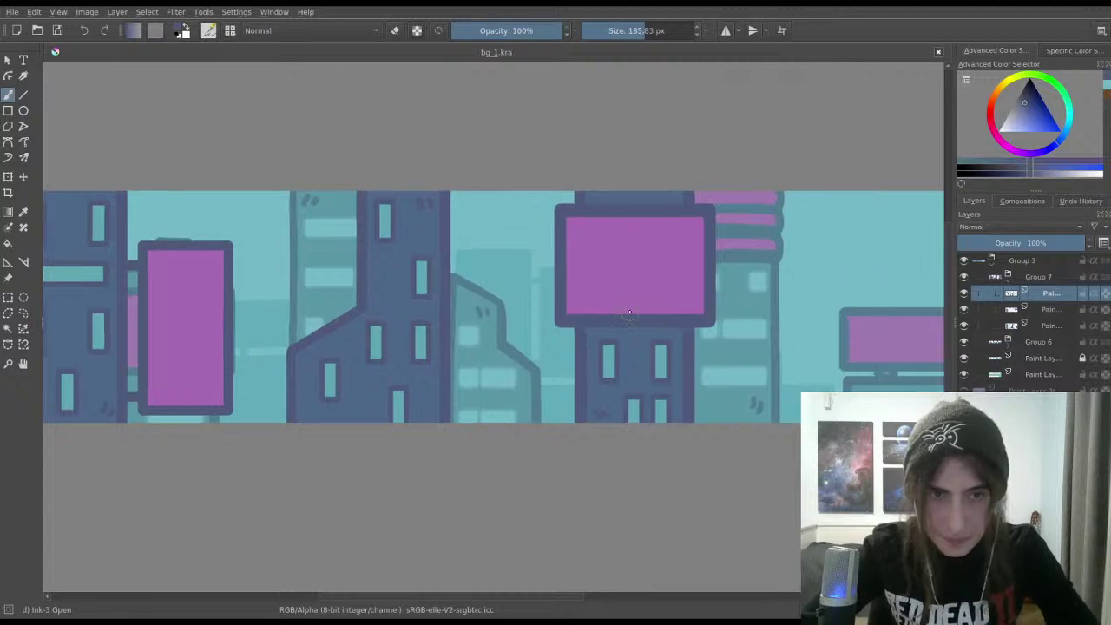
Step: Hide Group 7 to examine the background buildings behind it, and show the group again
click(963, 277)
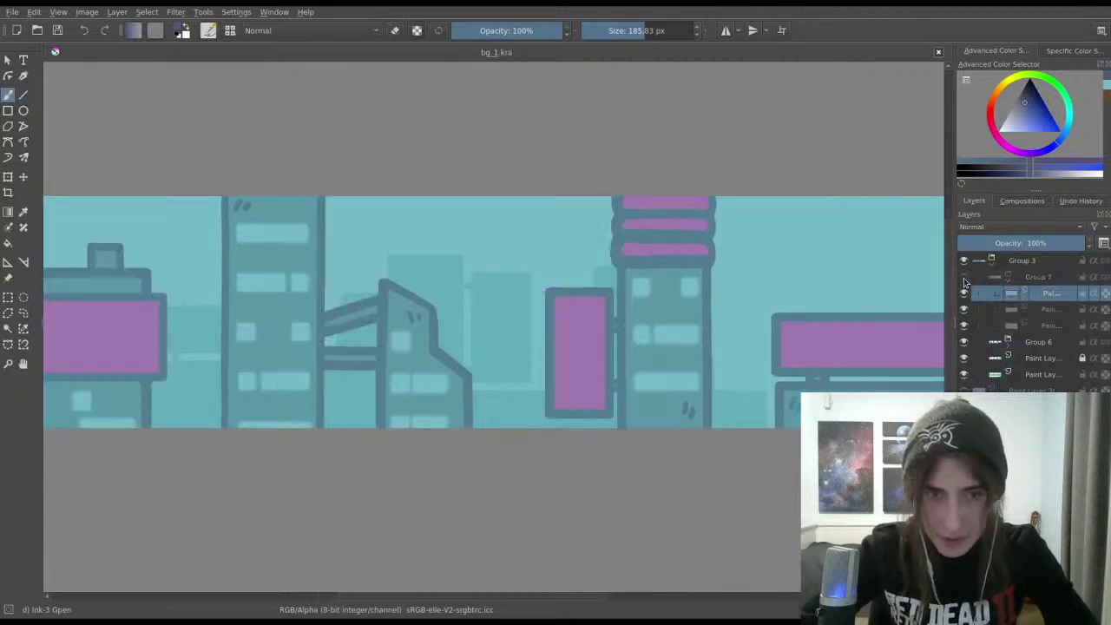
drag(522, 288, 661, 234)
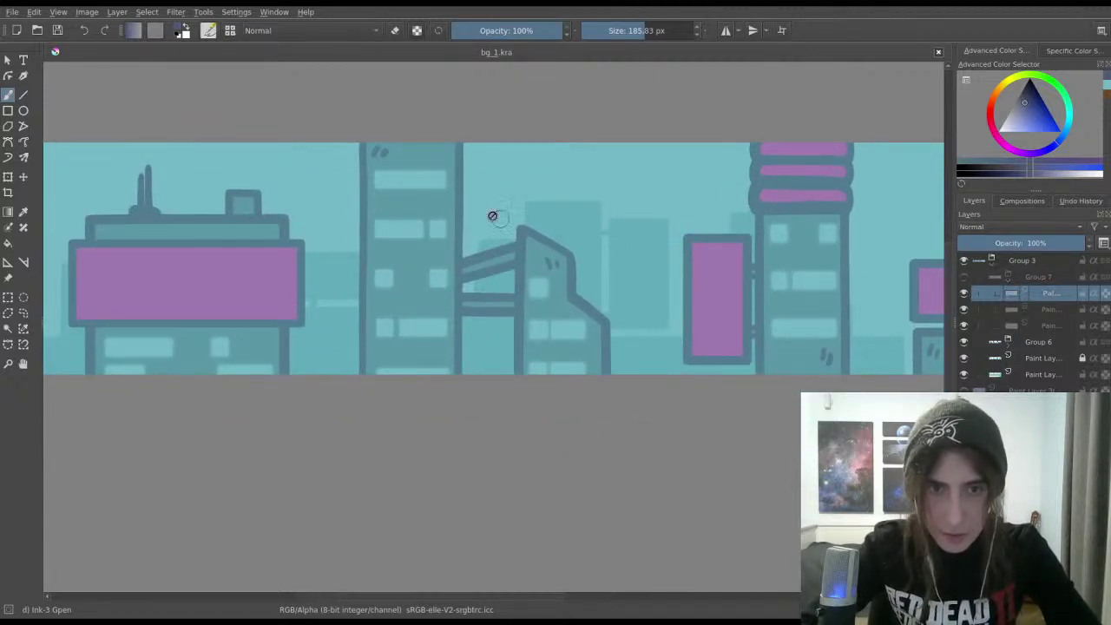
scroll(563, 310, down, 2)
drag(563, 309, 495, 277)
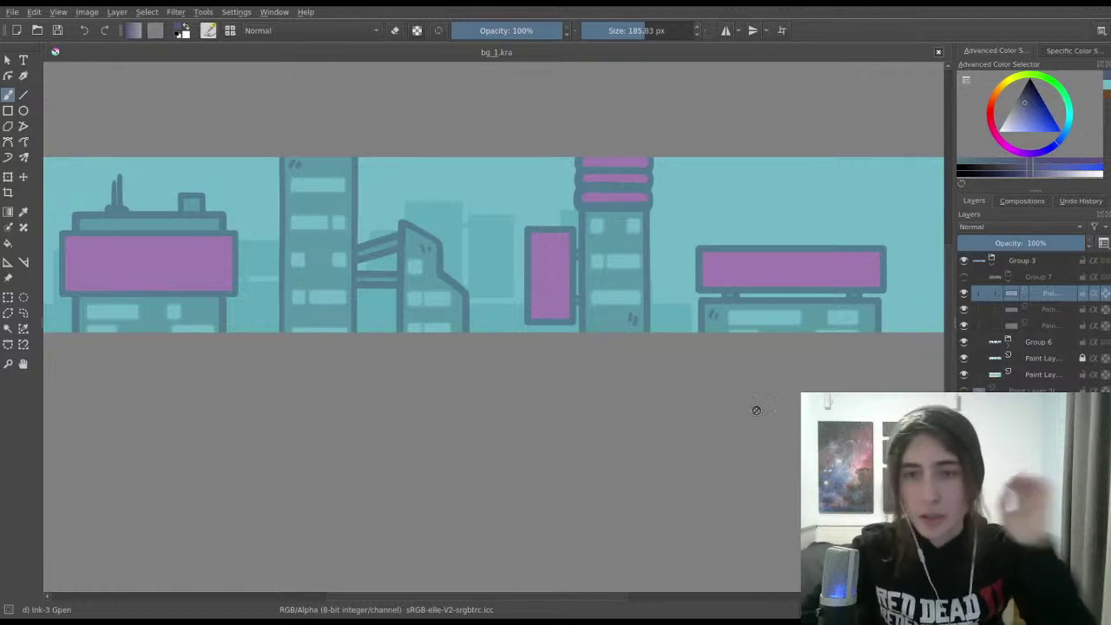
click(964, 278)
scroll(913, 289, right, 3)
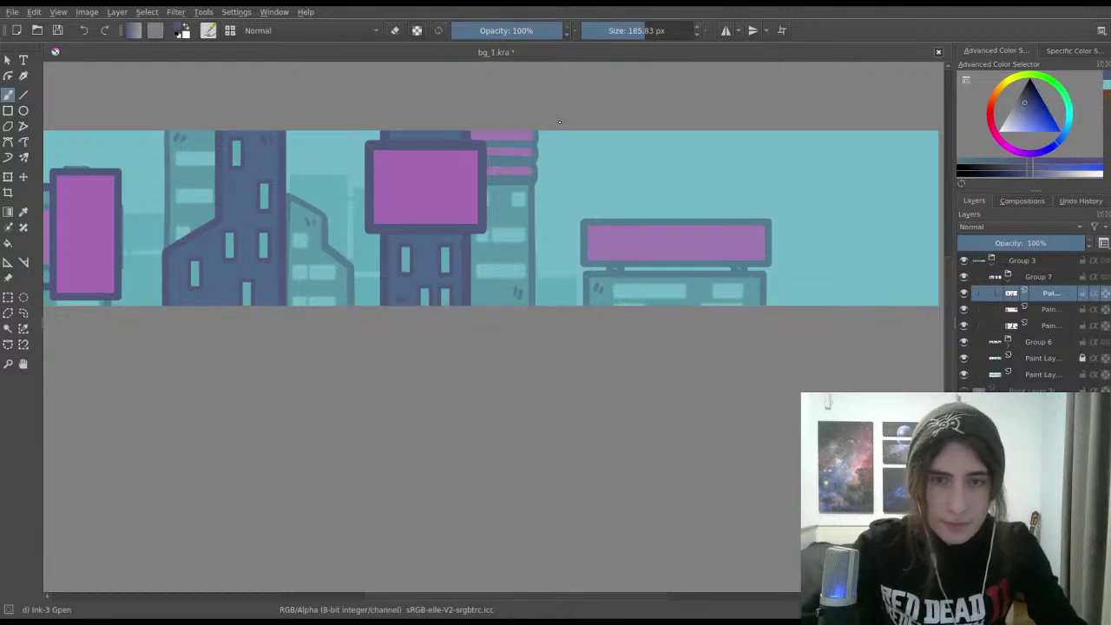
Step: Try repeatedly to brush a straight full-height edge freehand between the striped tower and the low billboard building, undoing every stroke
drag(558, 130, 558, 304)
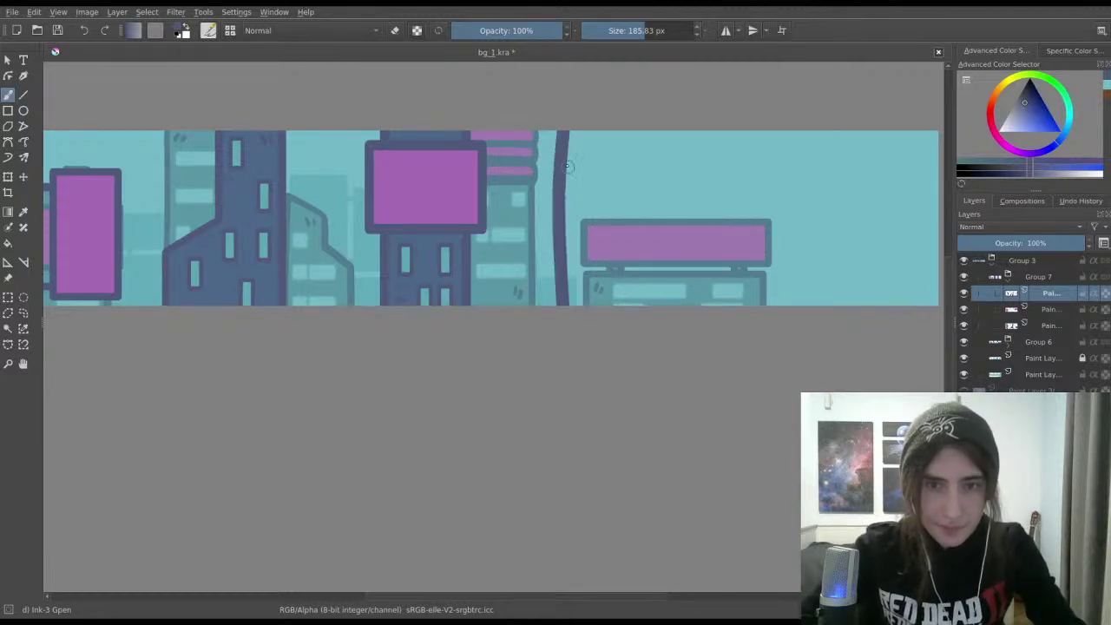
key(ctrl+z)
drag(556, 132, 553, 303)
key(ctrl+z)
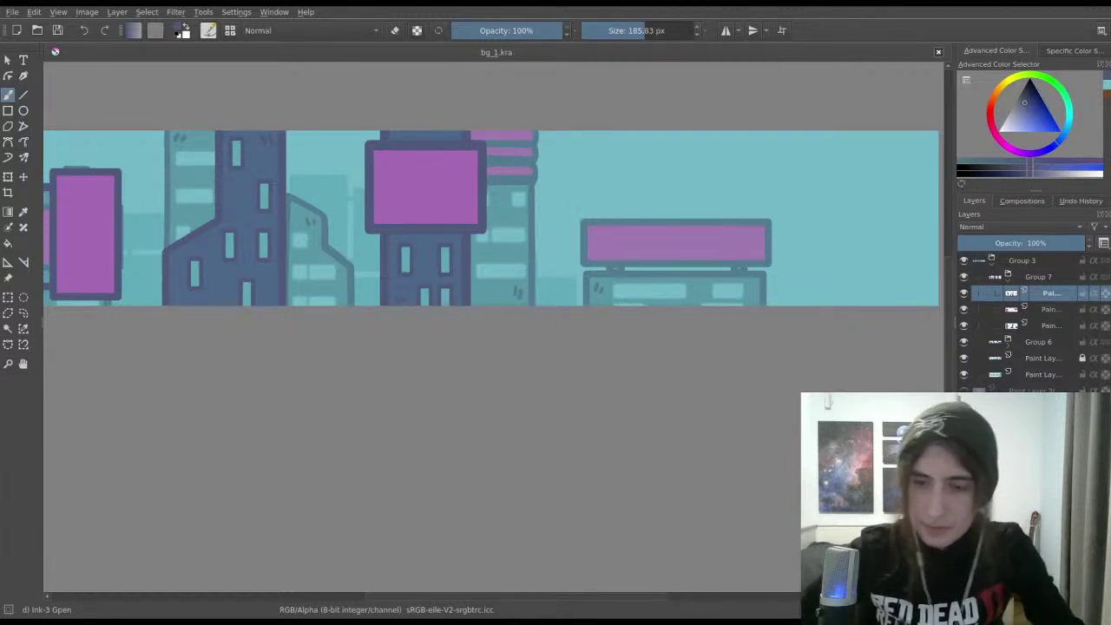
drag(564, 130, 576, 308)
key(ctrl+z)
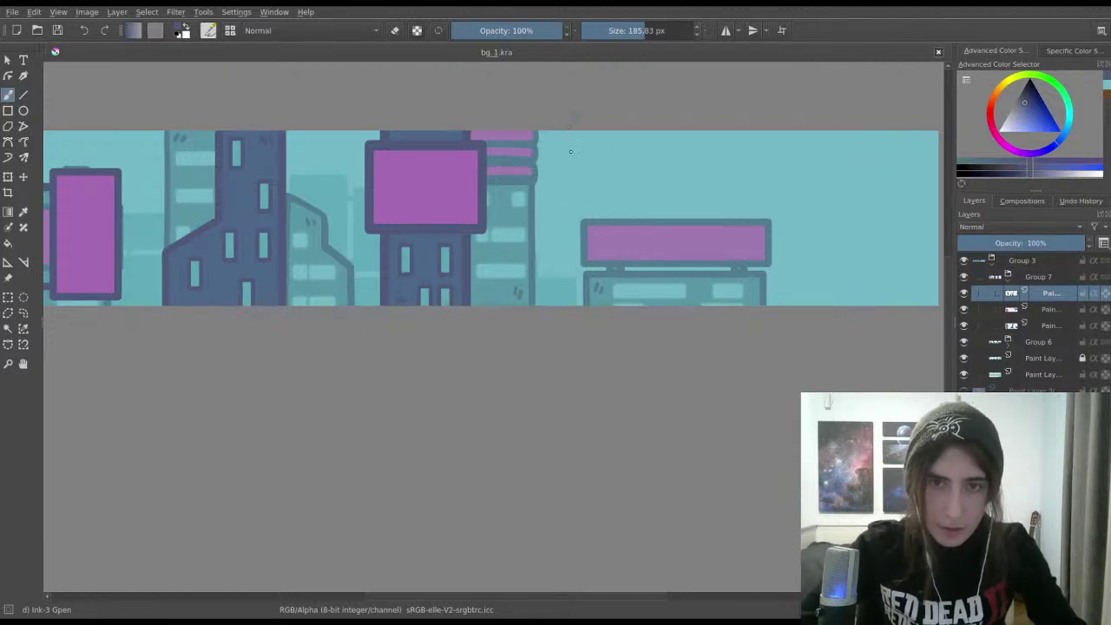
drag(568, 131, 575, 305)
key(ctrl+z)
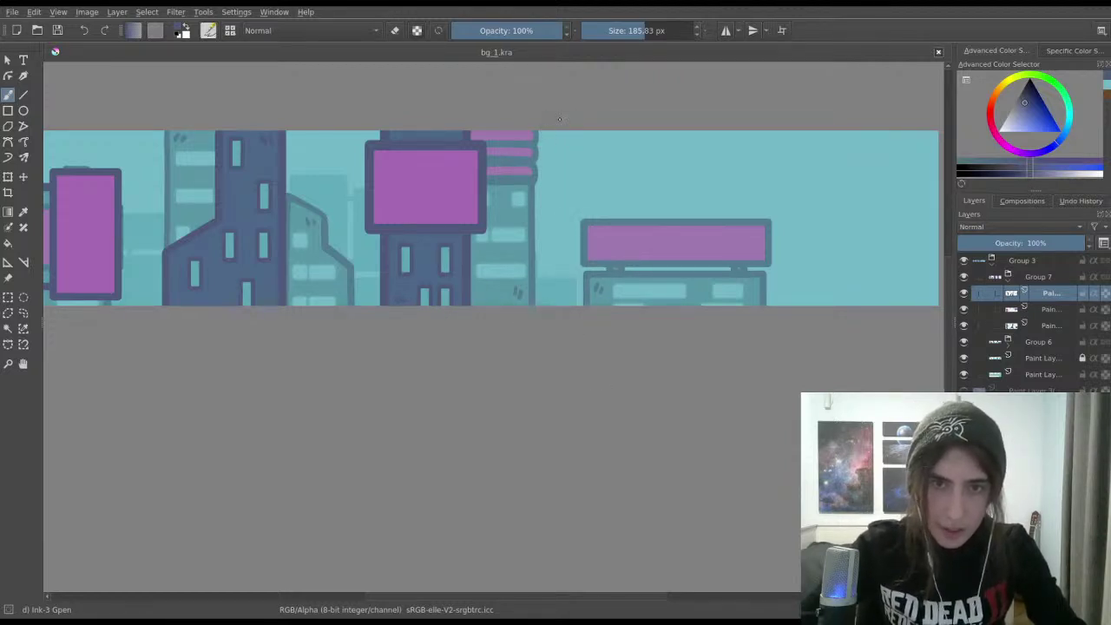
drag(558, 135, 558, 308)
key(ctrl+z)
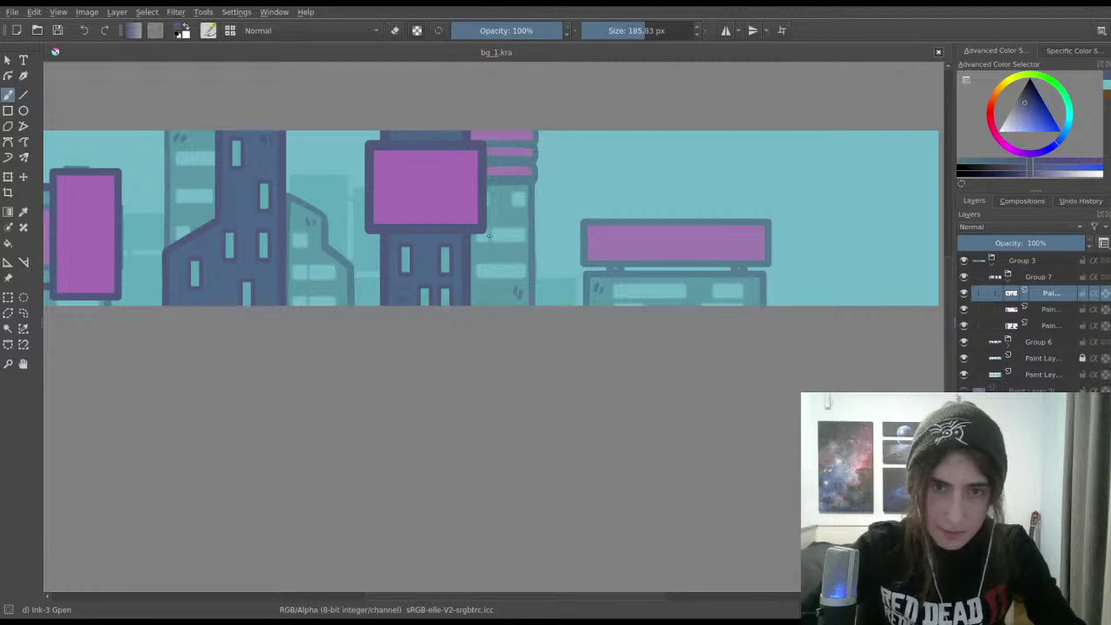
click(566, 218)
key(ctrl+z)
drag(573, 130, 573, 307)
key(ctrl+z)
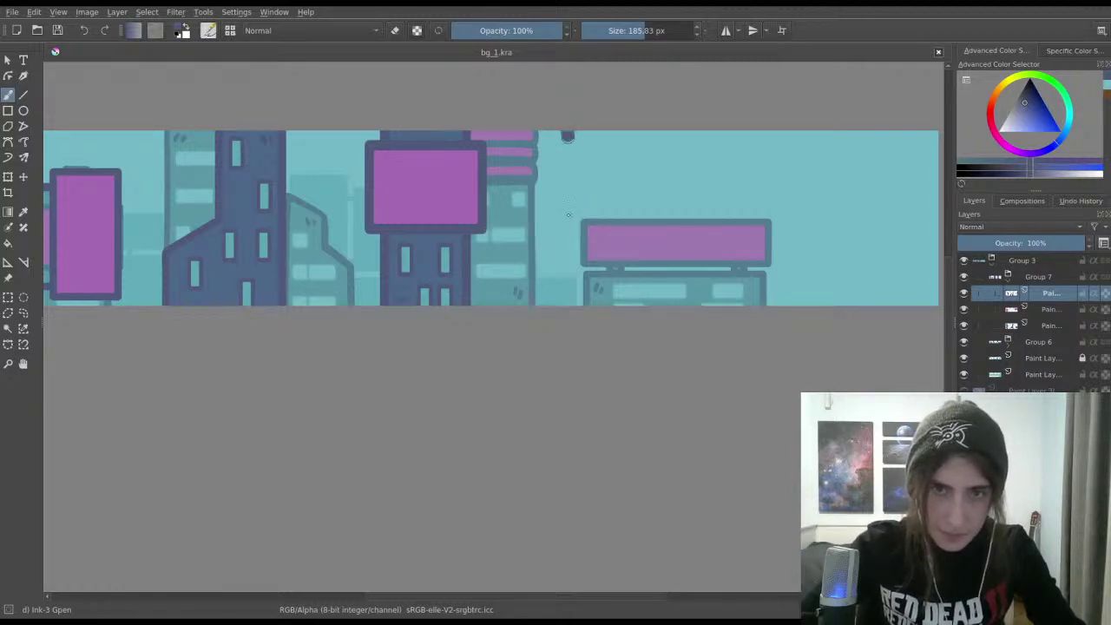
mouse_move(568, 214)
mouse_down()
mouse_move(569, 307)
mouse_move(625, 267)
mouse_up()
key(ctrl+z)
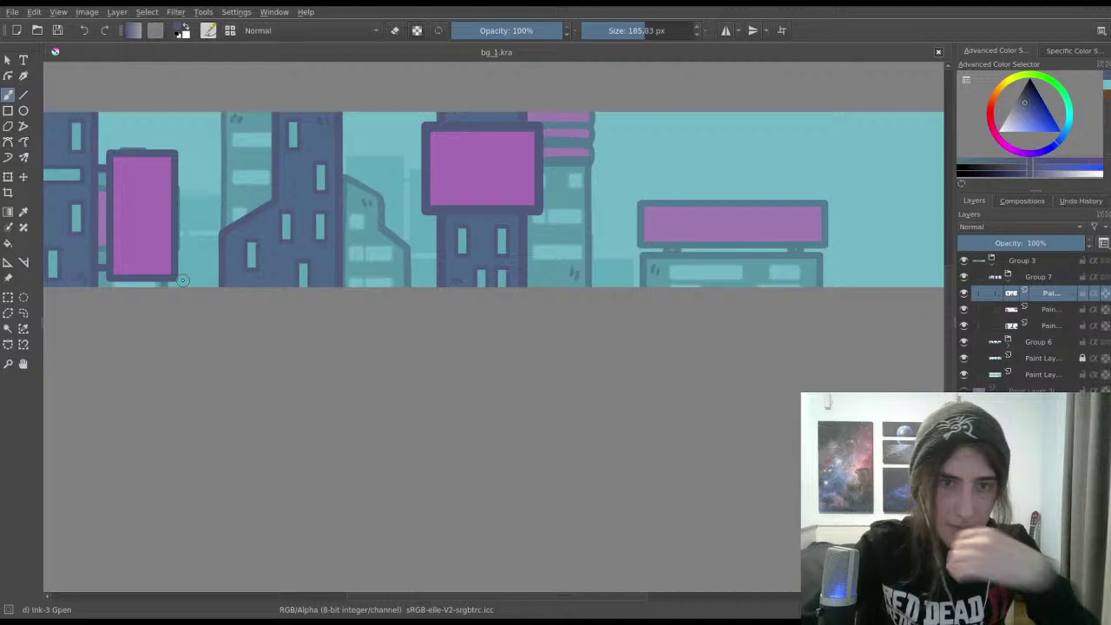
Step: Make a narrow full-height rectangular selection between the striped tower and the low billboard building, and paint it with the dark outline colour
click(8, 296)
drag(575, 192, 625, 206)
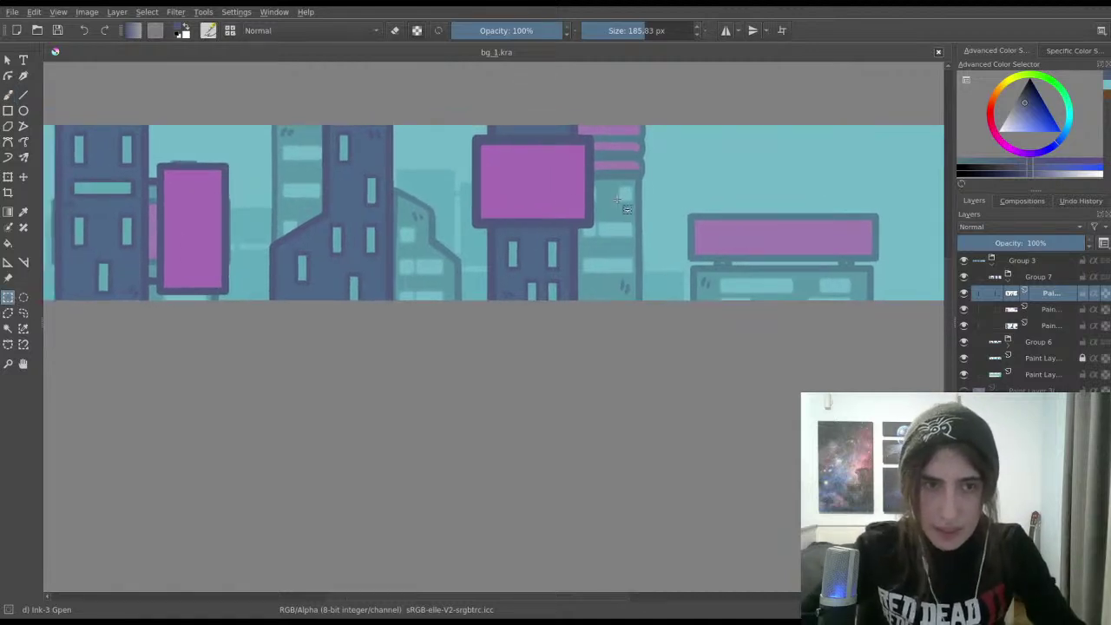
drag(415, 214, 273, 229)
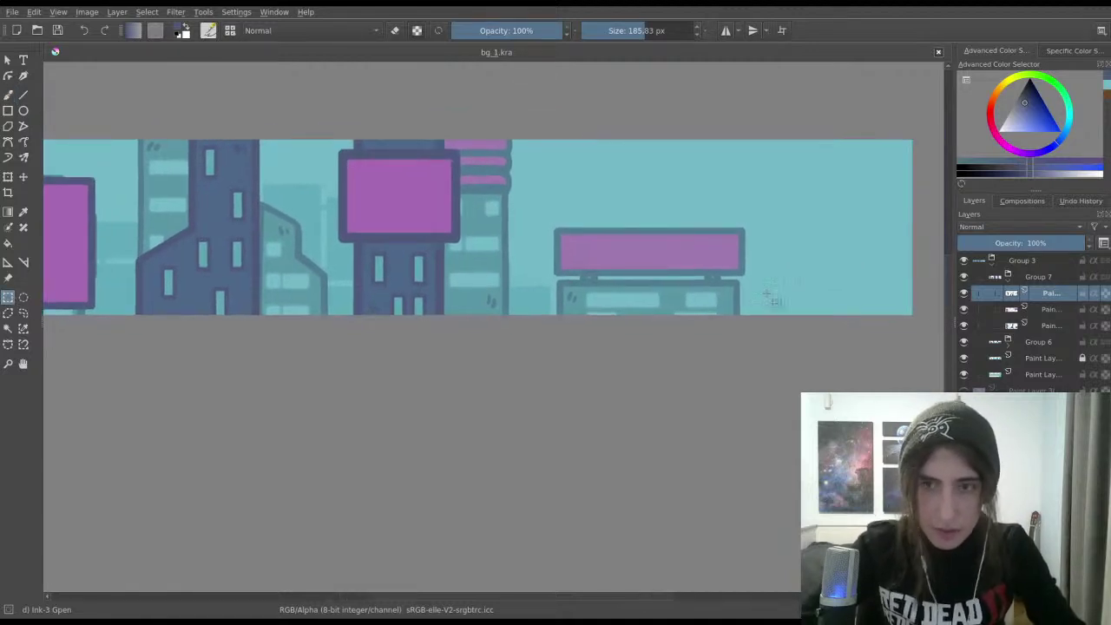
click(963, 277)
click(963, 277)
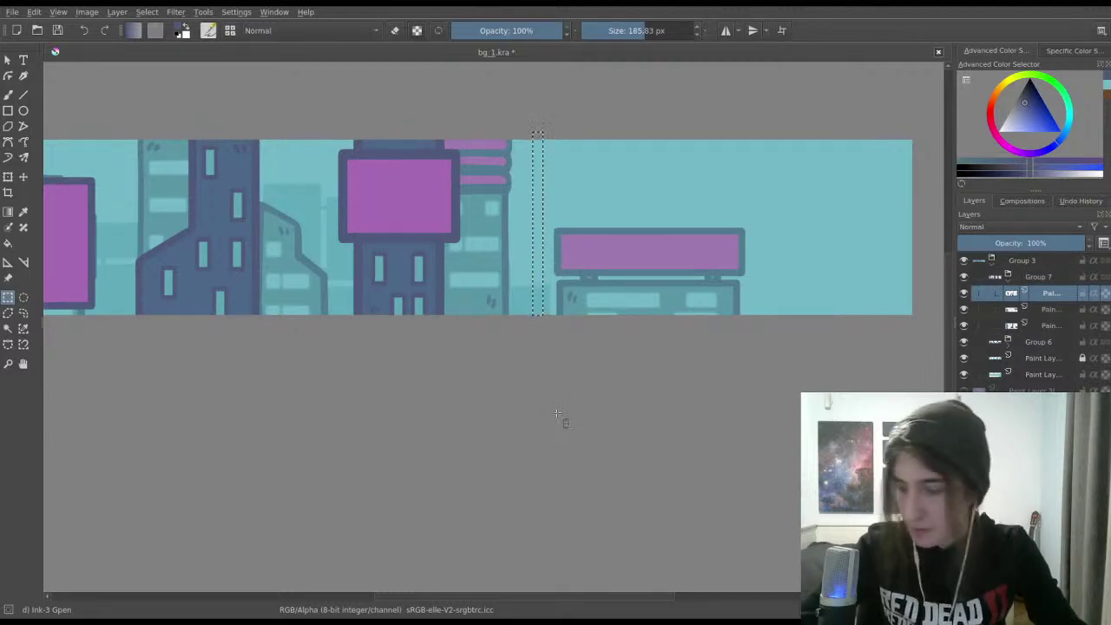
click(8, 94)
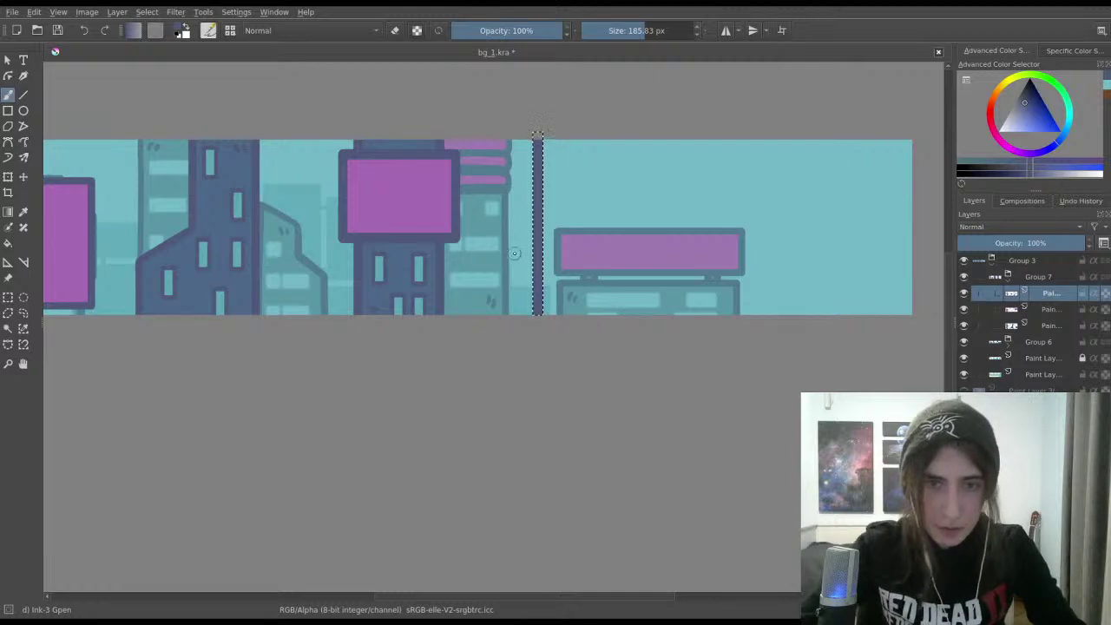
scroll(514, 253, up, 1)
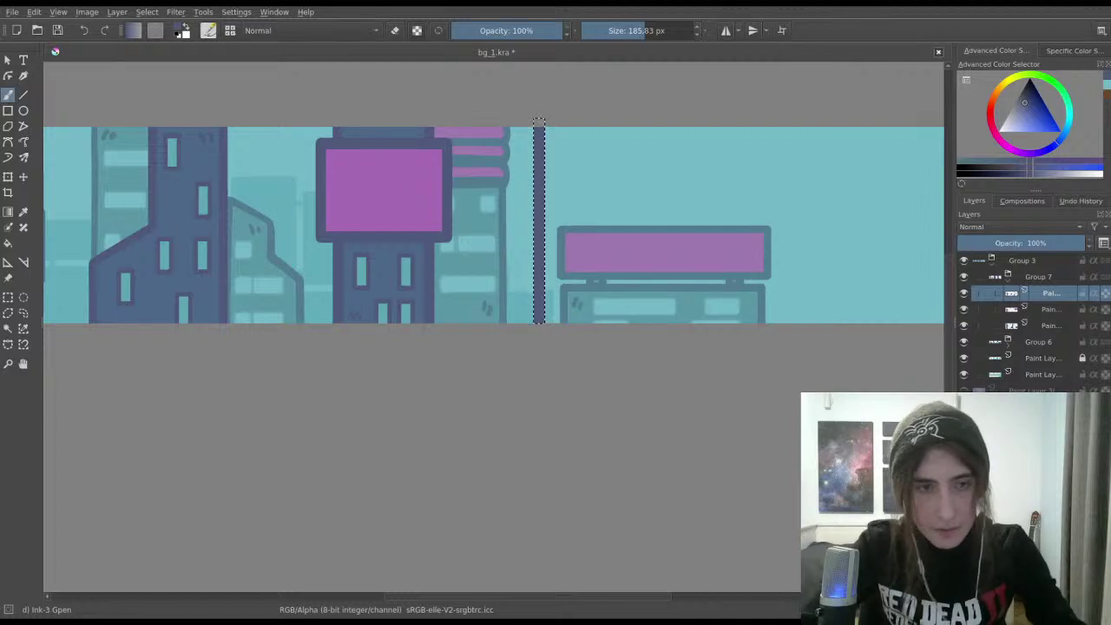
Step: Copy the full-height dark edge to a new layer, move the copy right across the low billboard building, and clear the selection
click(8, 297)
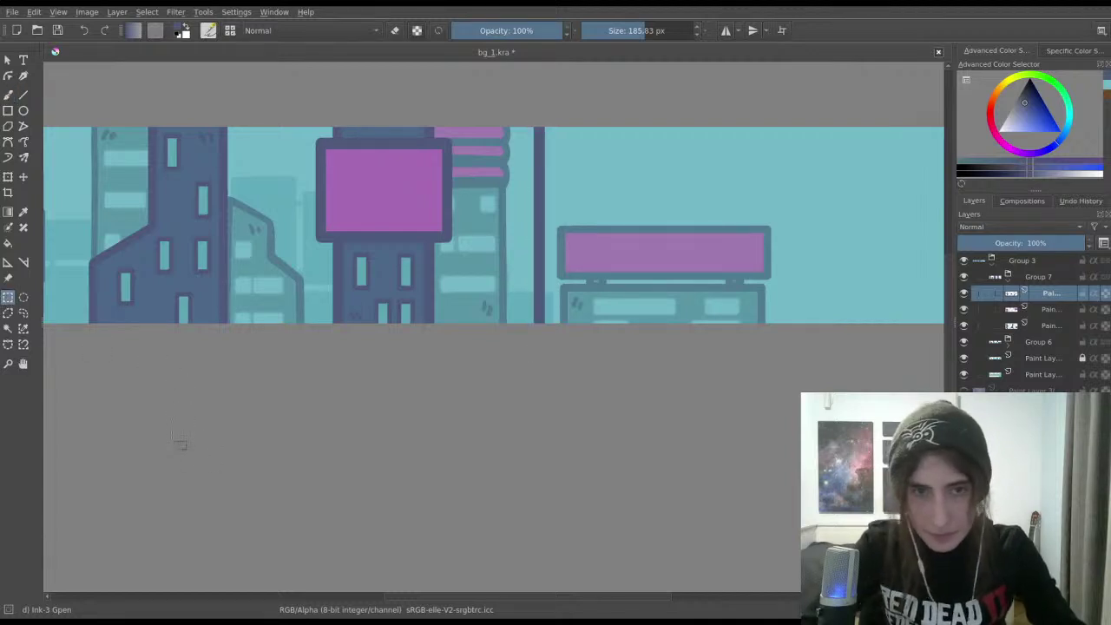
scroll(178, 415, up, 1)
drag(321, 239, 277, 329)
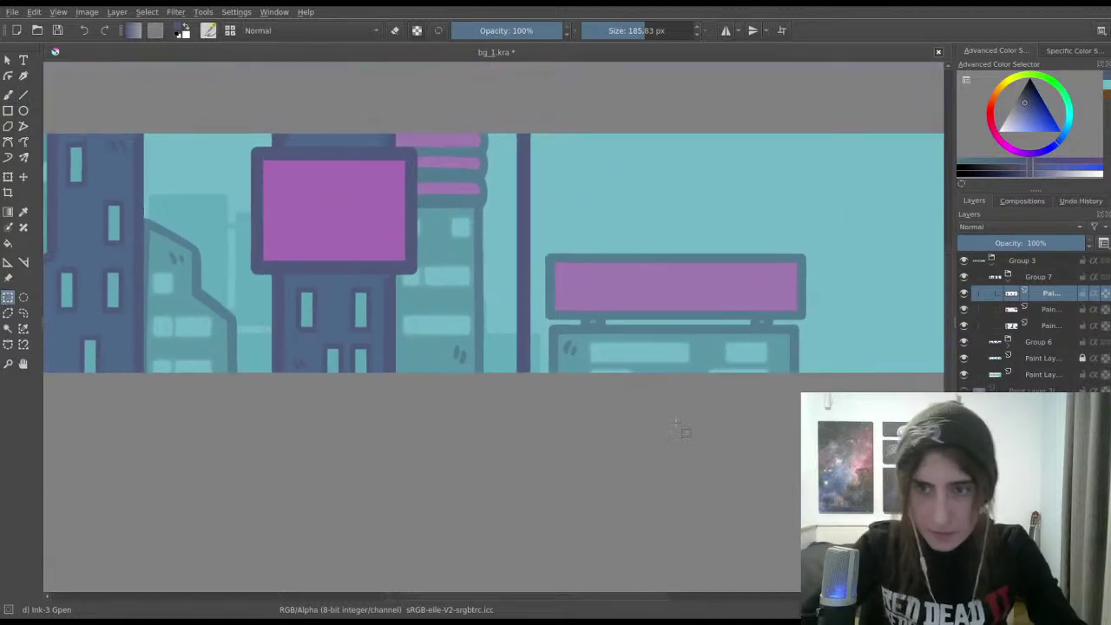
drag(493, 114, 561, 401)
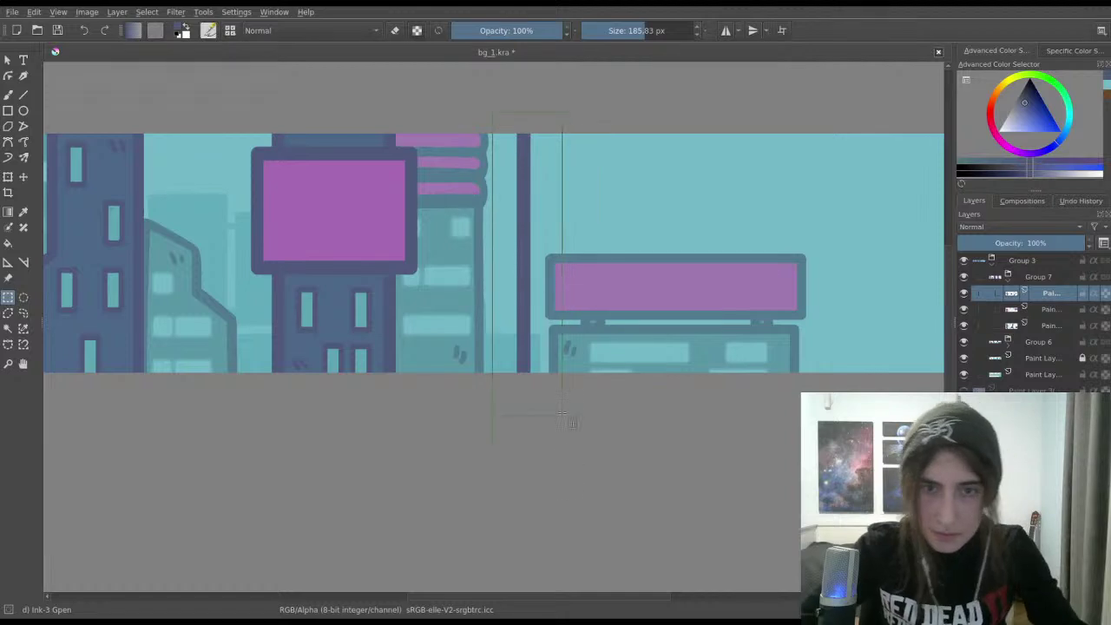
key(ctrl+alt+j)
key(ctrl+t)
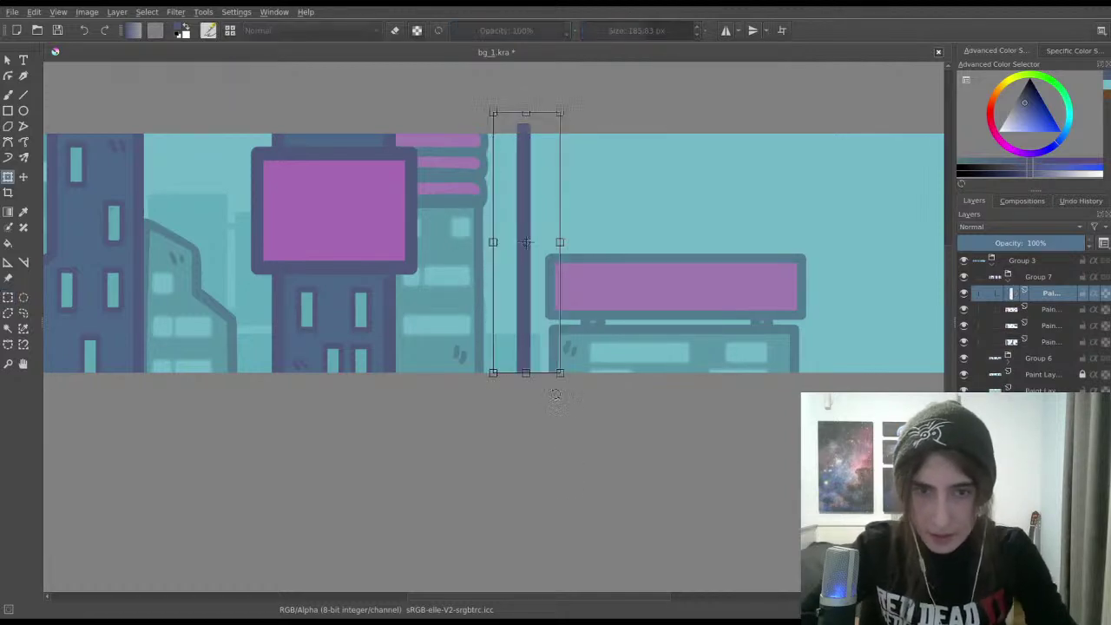
drag(526, 318, 634, 316)
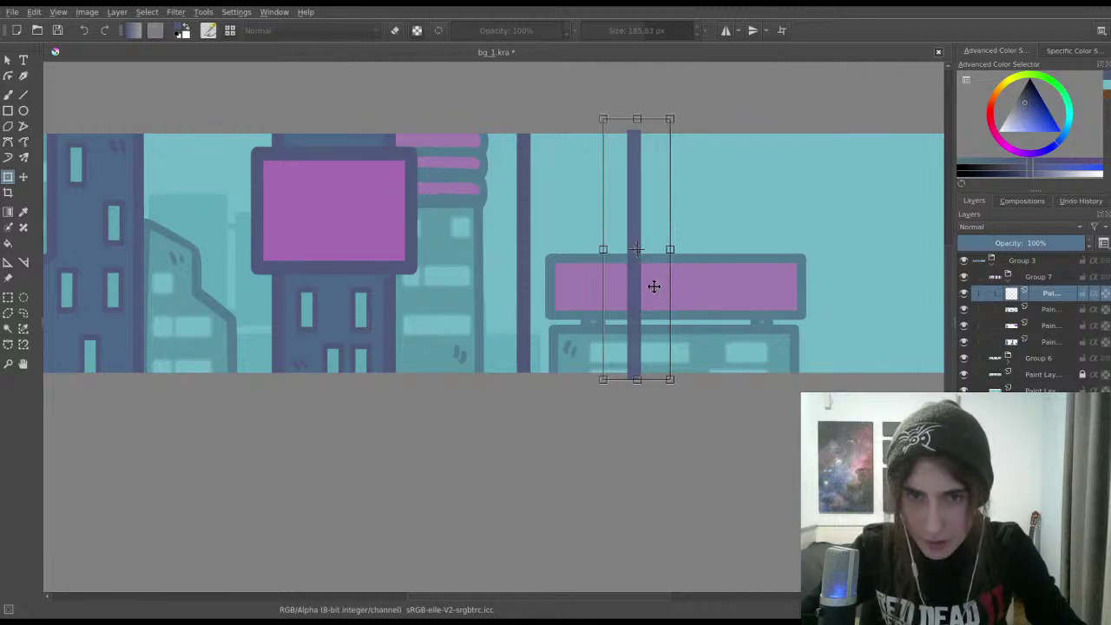
drag(652, 285, 661, 292)
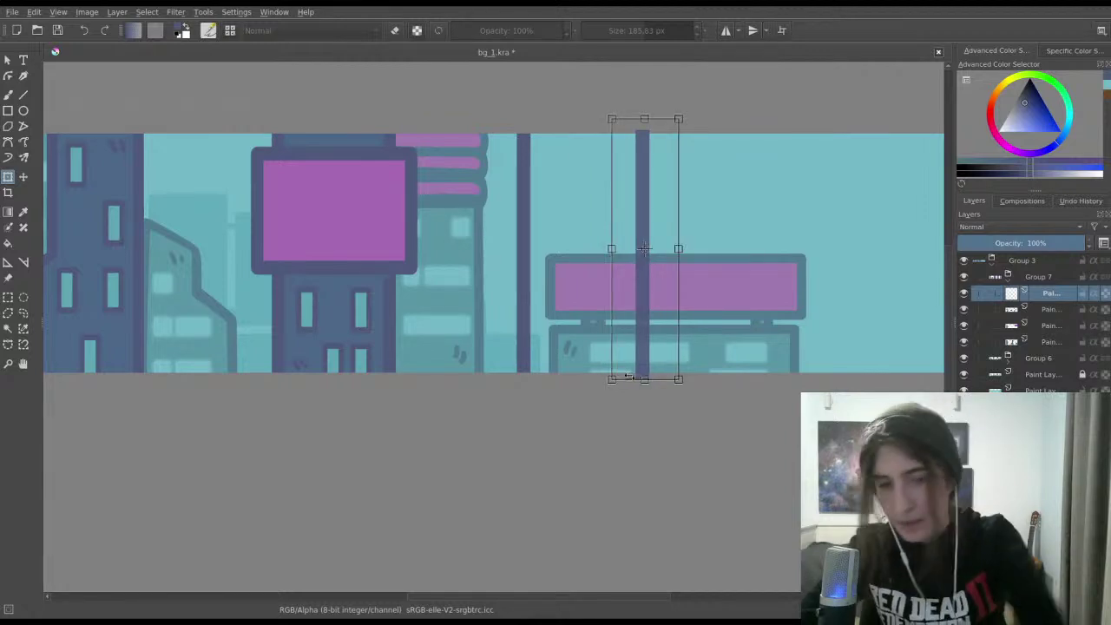
key(Return)
click(8, 297)
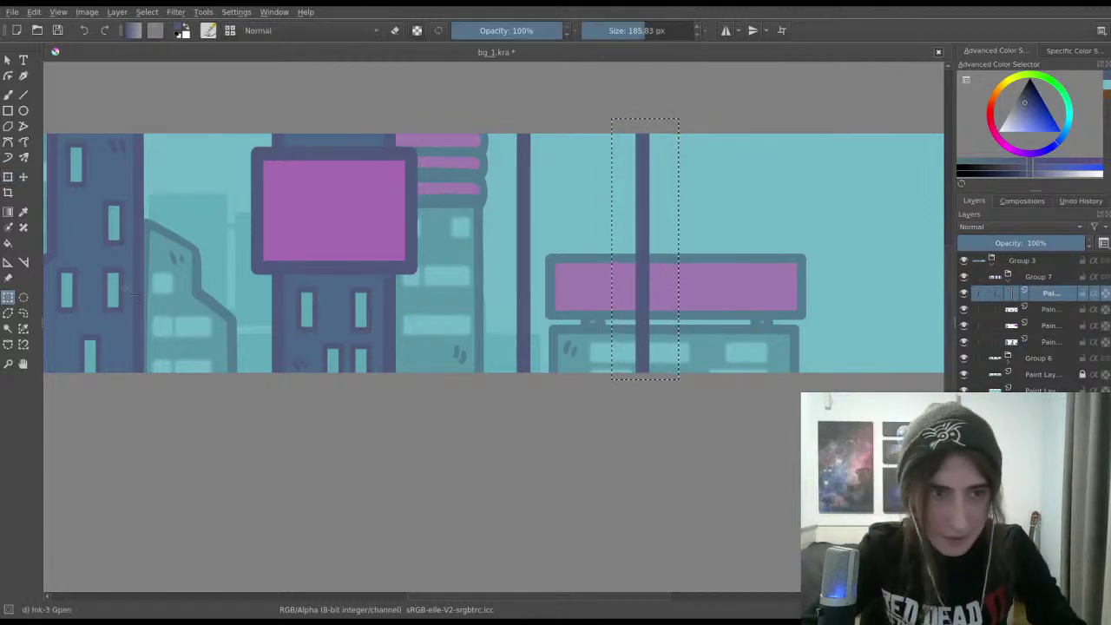
key(ctrl+shift+a)
Step: Toggle Group 7's visibility to compare the skyline with and without the foreground buildings
drag(351, 350, 616, 359)
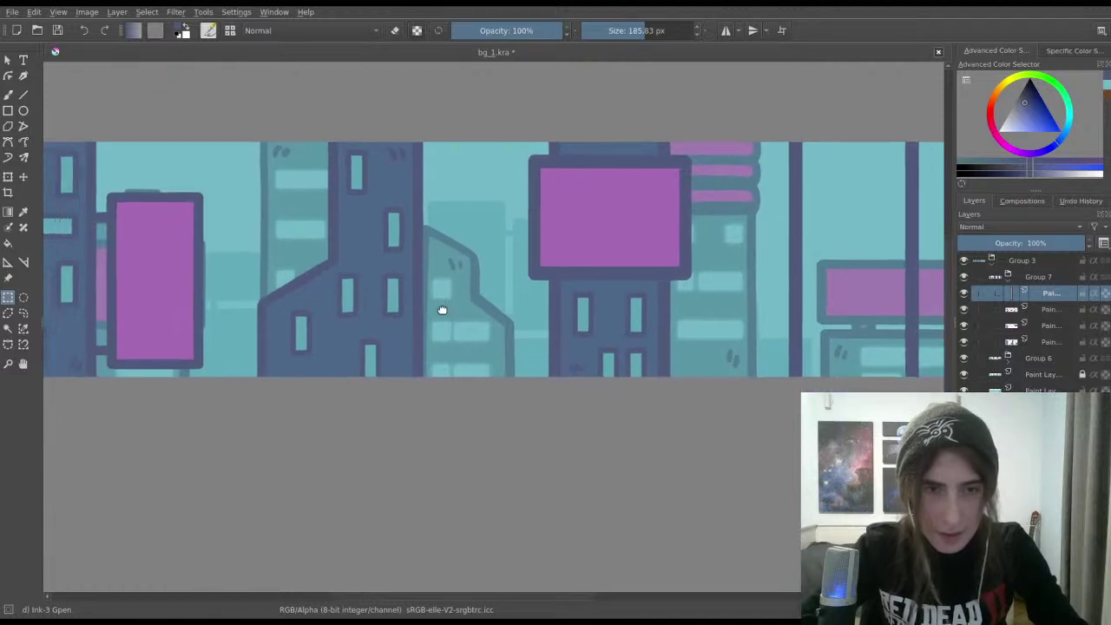
scroll(599, 265, down, 1)
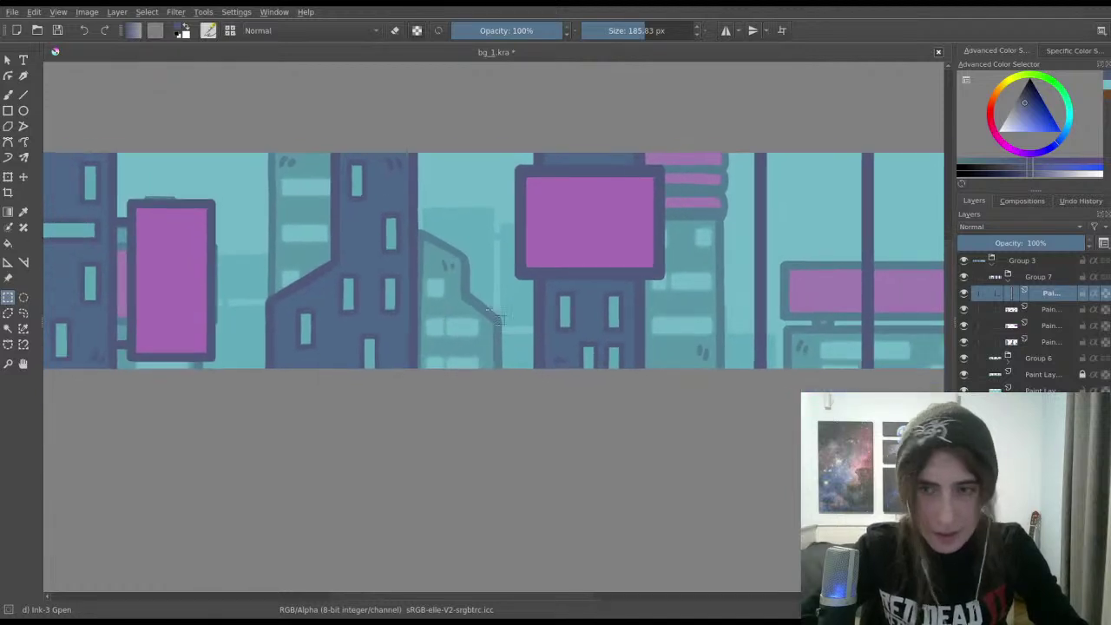
click(965, 278)
click(966, 279)
click(968, 280)
click(965, 278)
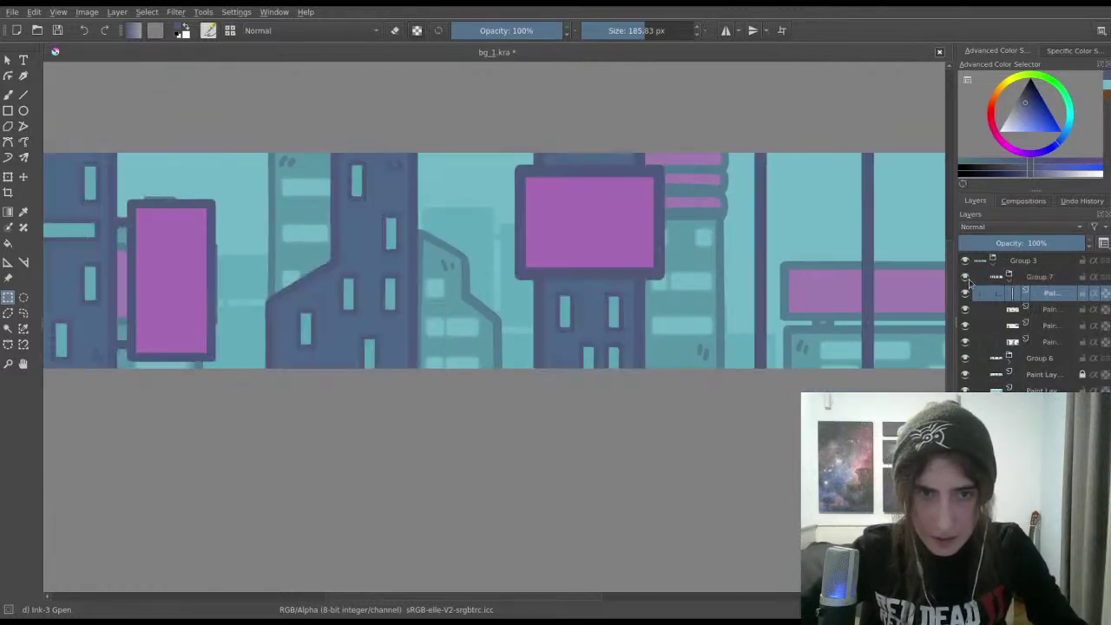
drag(817, 239, 591, 201)
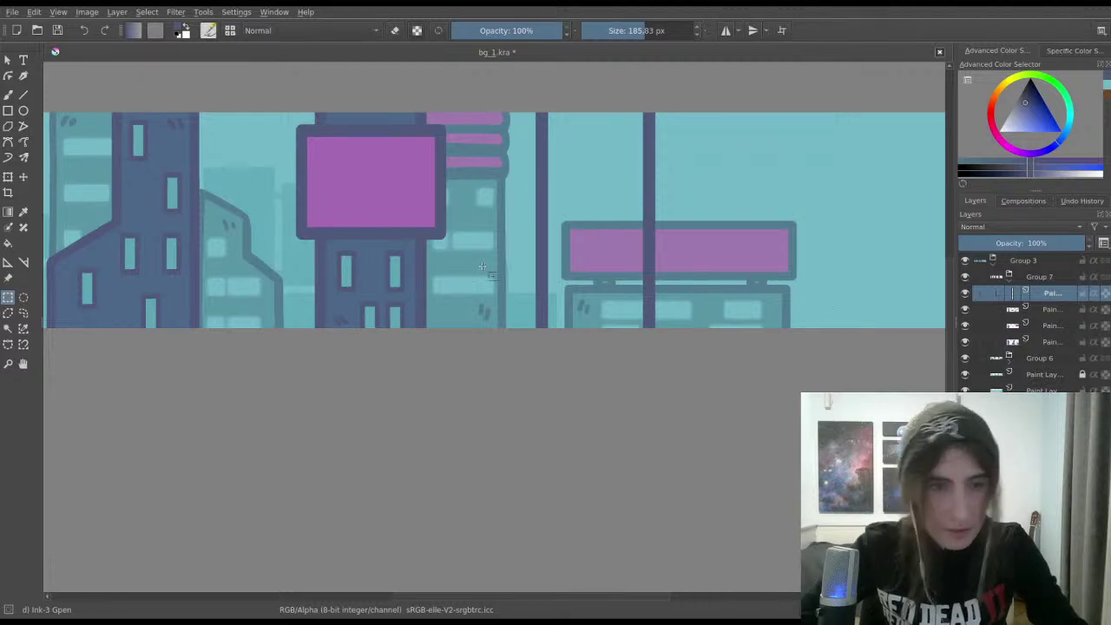
click(8, 95)
click(7, 297)
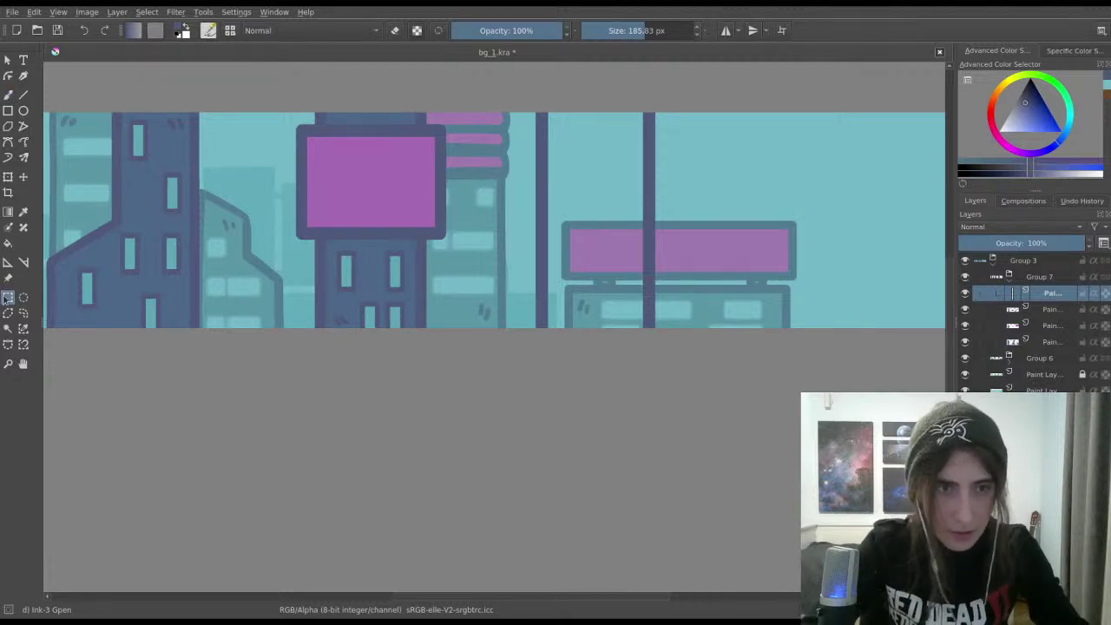
drag(475, 287, 358, 277)
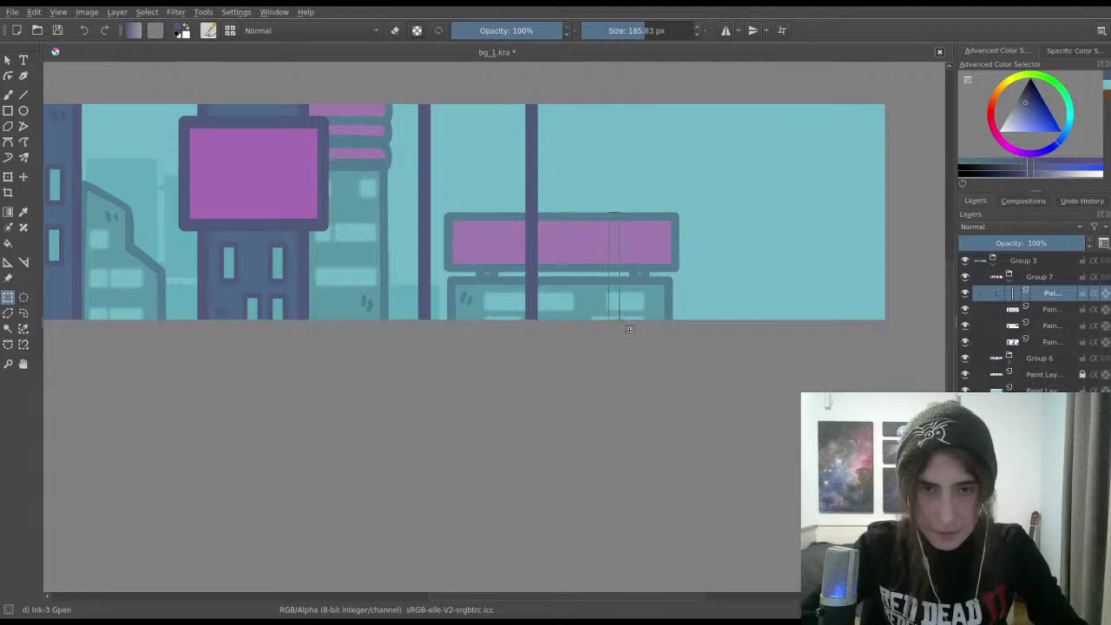
drag(596, 214, 606, 306)
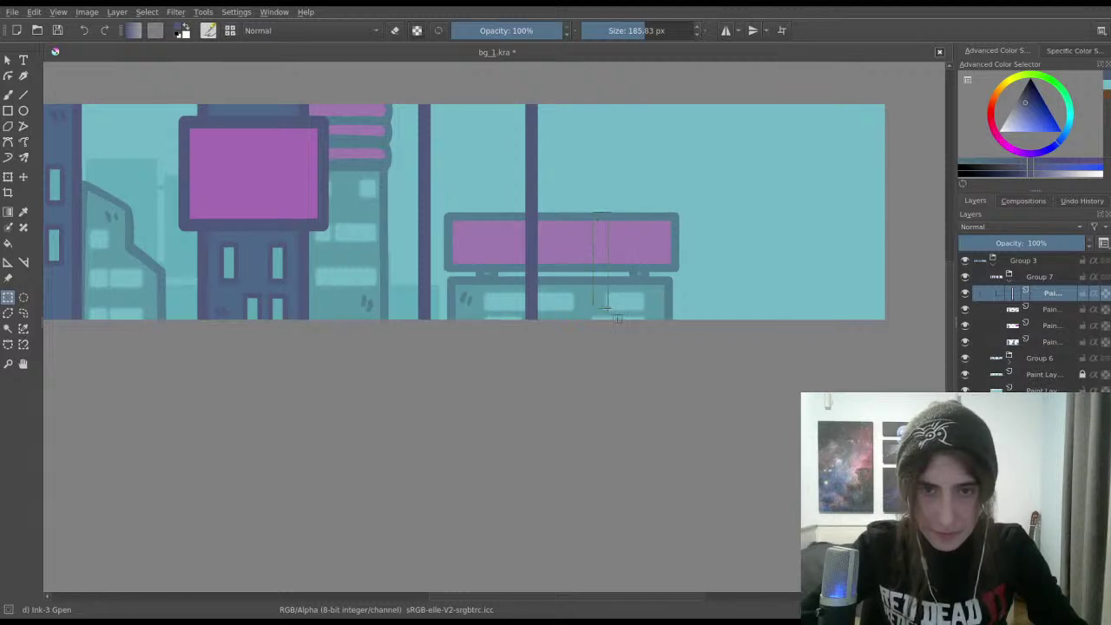
scroll(734, 379, left, 8)
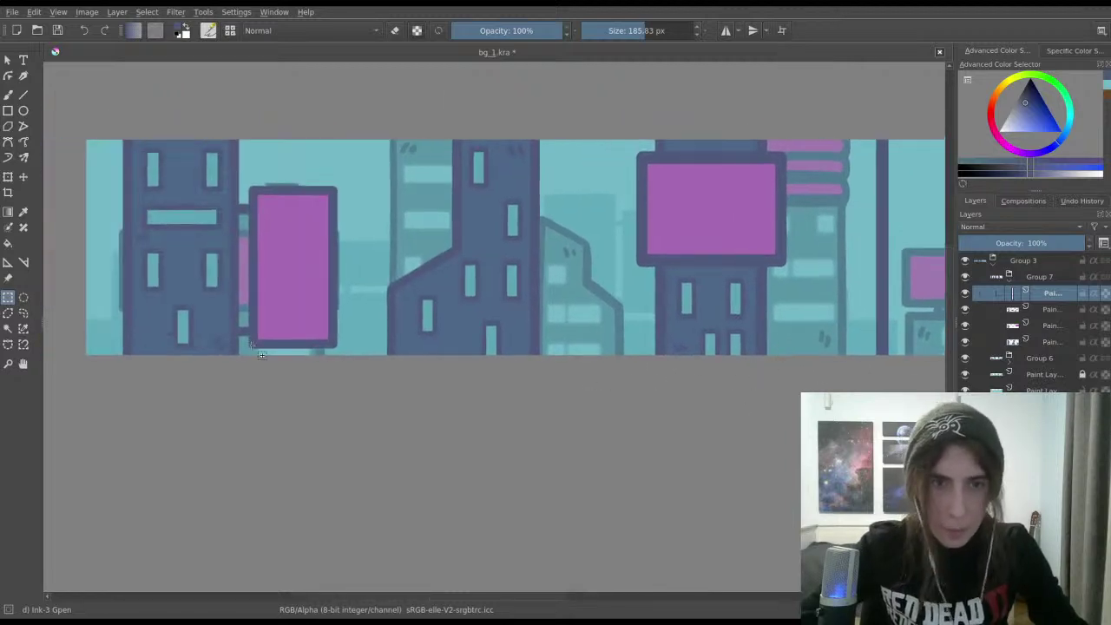
scroll(185, 278, right, 3)
scroll(458, 321, down, 3)
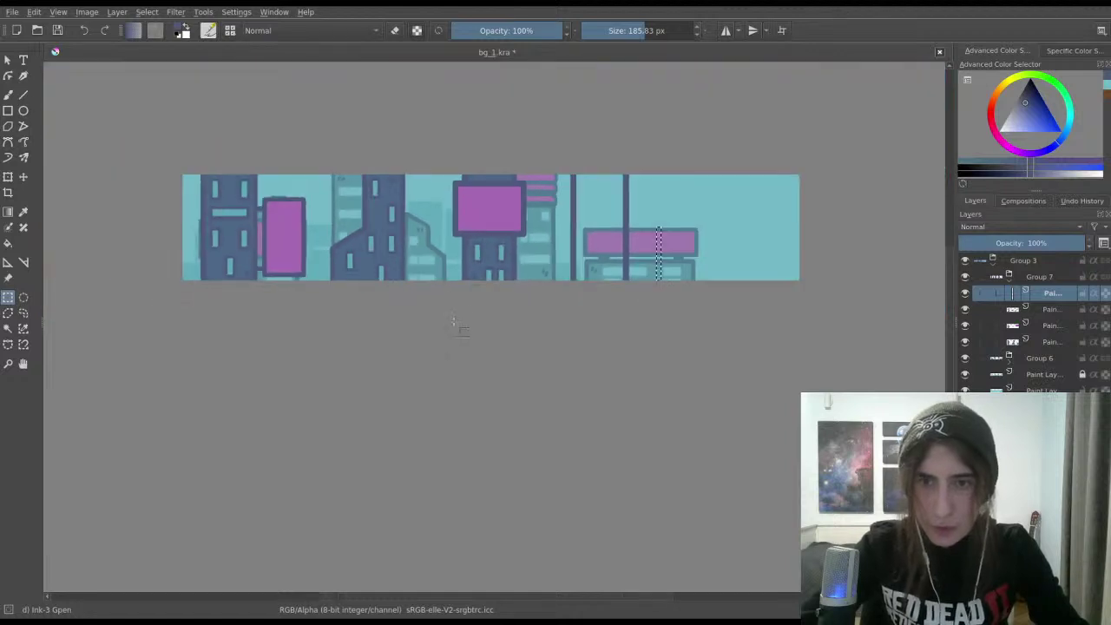
scroll(459, 322, up, 1)
scroll(475, 256, left, 2)
scroll(465, 247, right, 4)
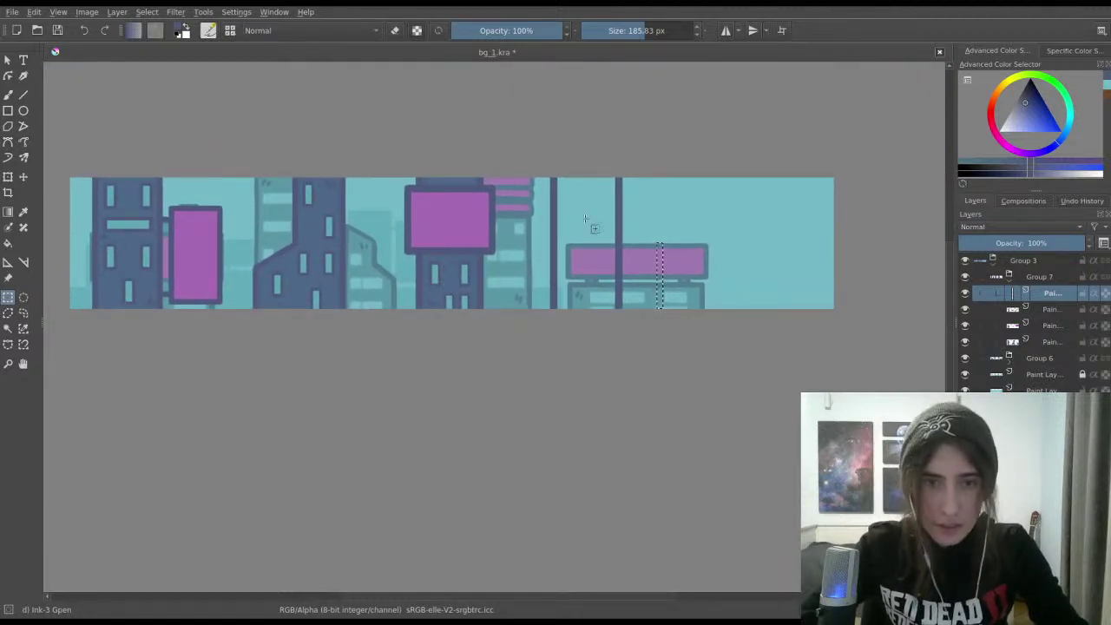
scroll(587, 275, up, 3)
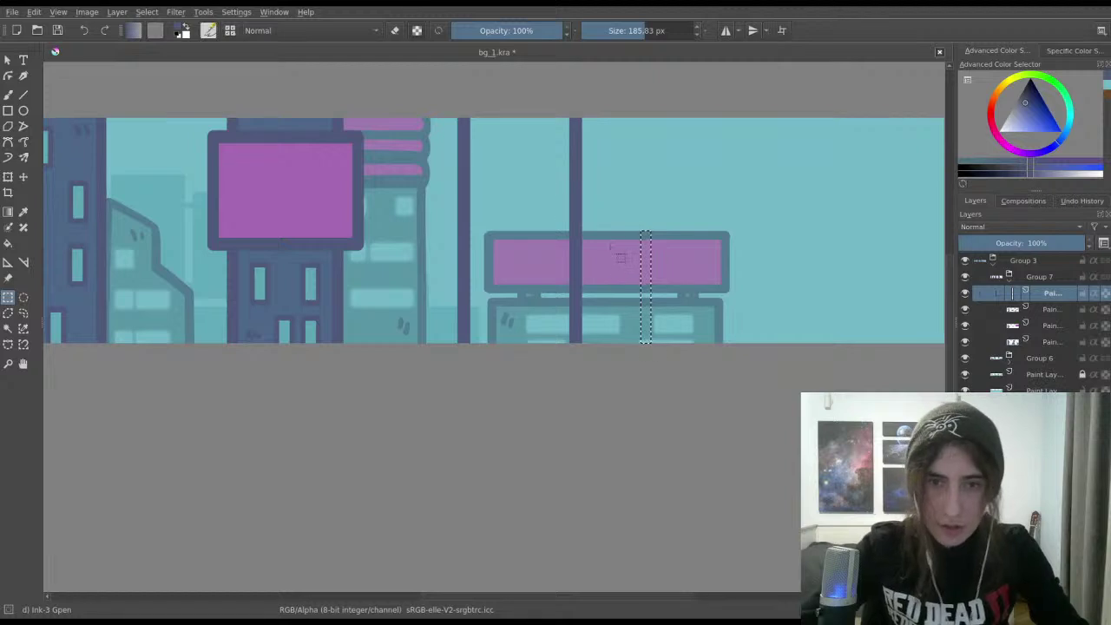
drag(642, 234, 646, 343)
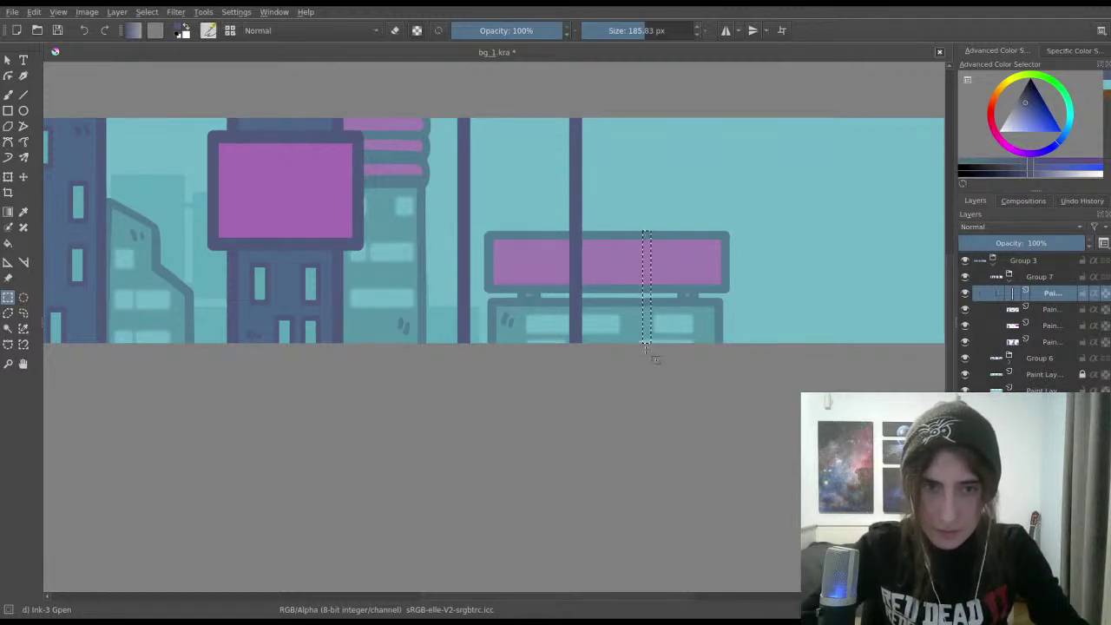
drag(579, 316, 746, 296)
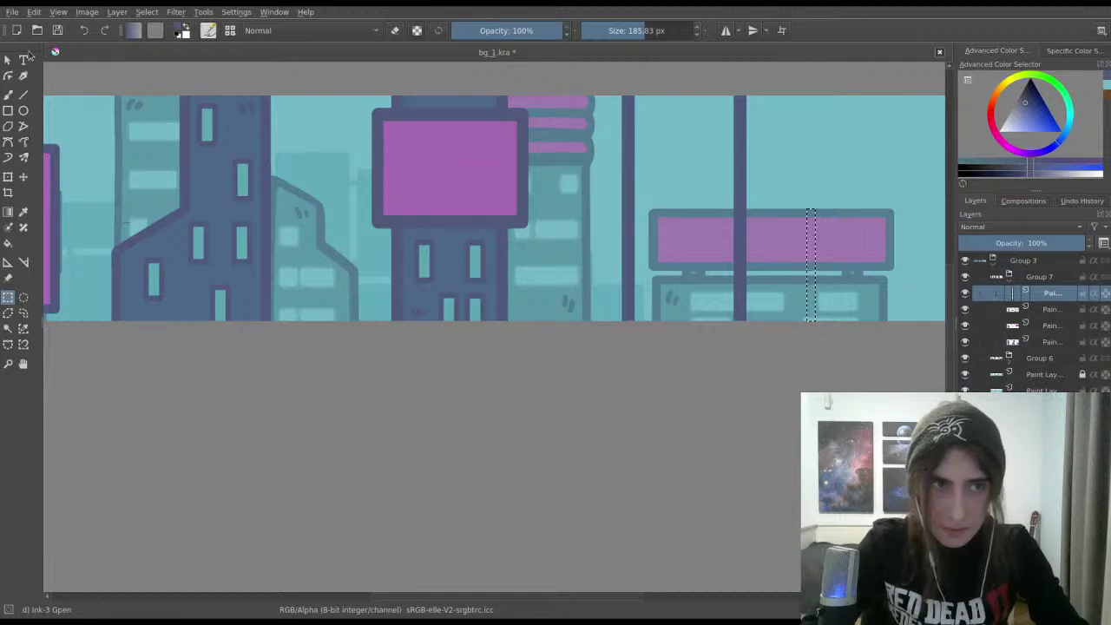
click(9, 95)
mouse_move(808, 326)
mouse_down()
mouse_move(709, 291)
mouse_move(686, 296)
mouse_up()
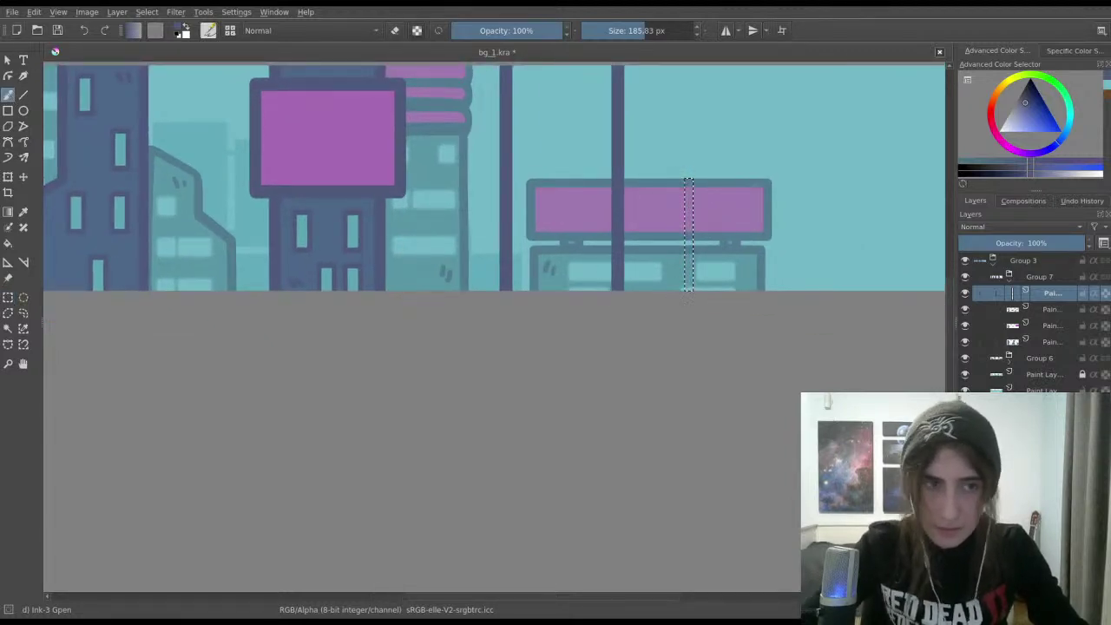
click(8, 298)
scroll(567, 350, up, 1)
click(647, 260)
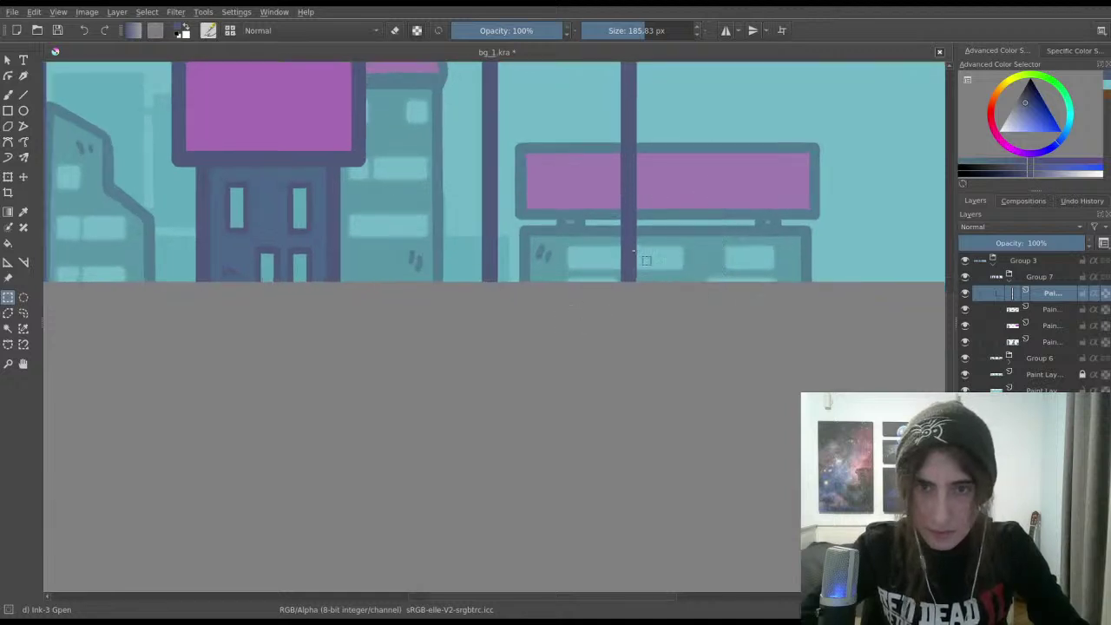
Step: Copy the second dark edge to a new layer, shorten it, place it further right over the low billboard, and clear the selection
drag(647, 260, 567, 359)
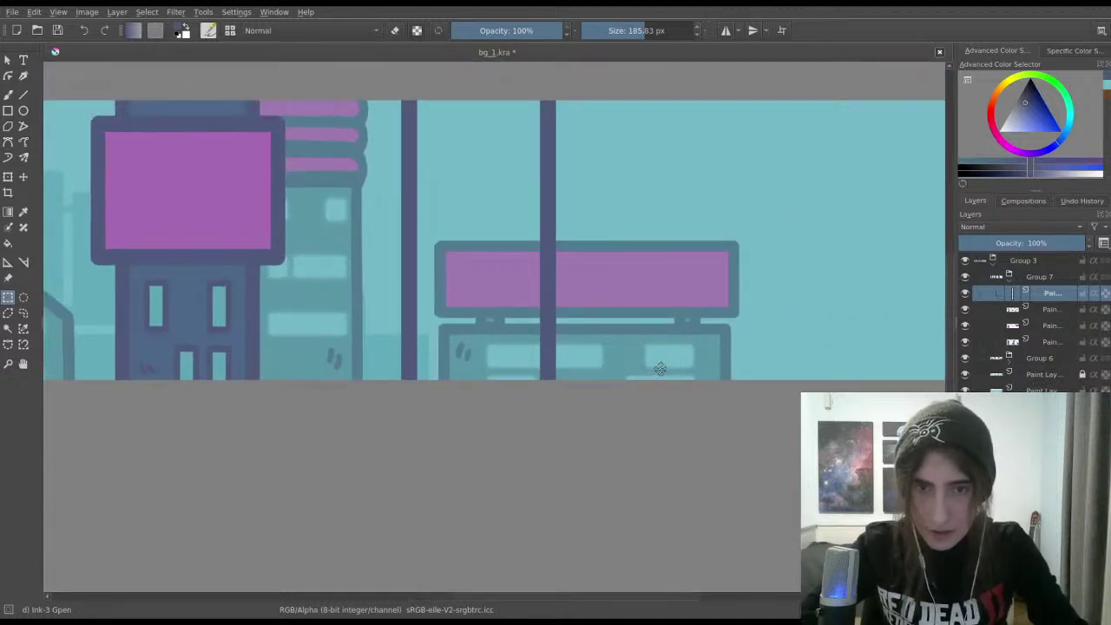
drag(504, 85, 610, 345)
key(ctrl+j)
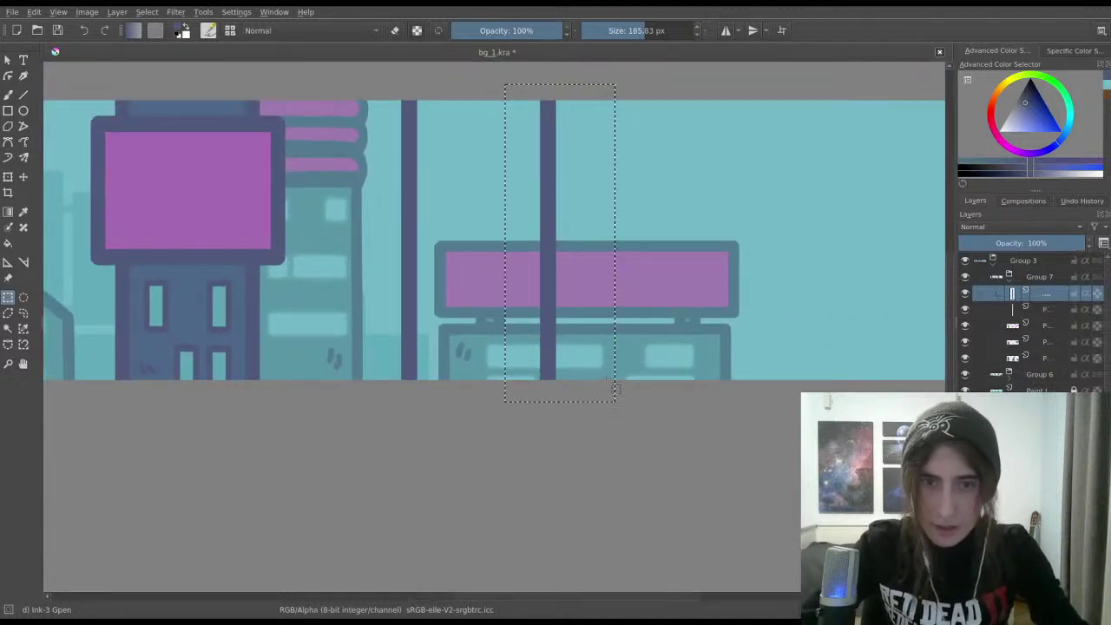
key(ctrl+t)
drag(547, 318, 676, 371)
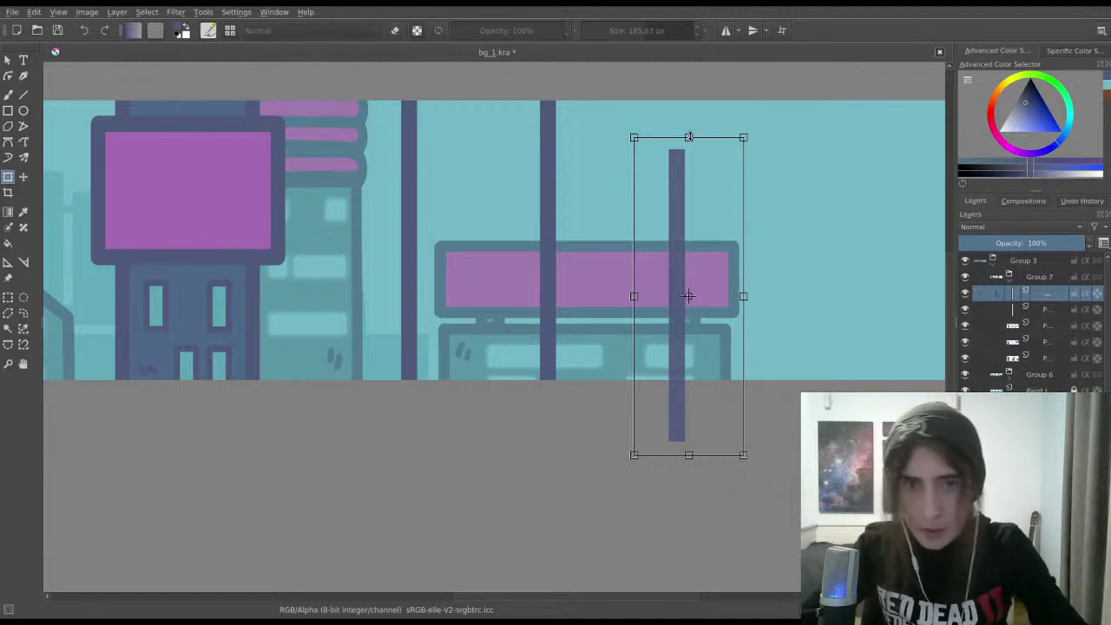
drag(689, 137, 672, 259)
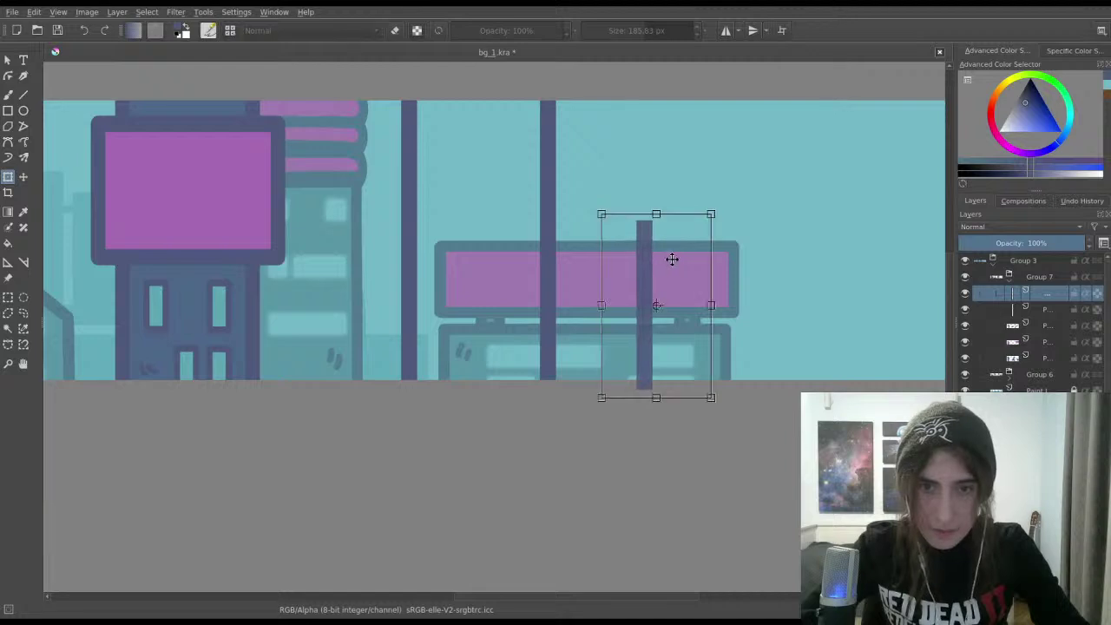
key(Return)
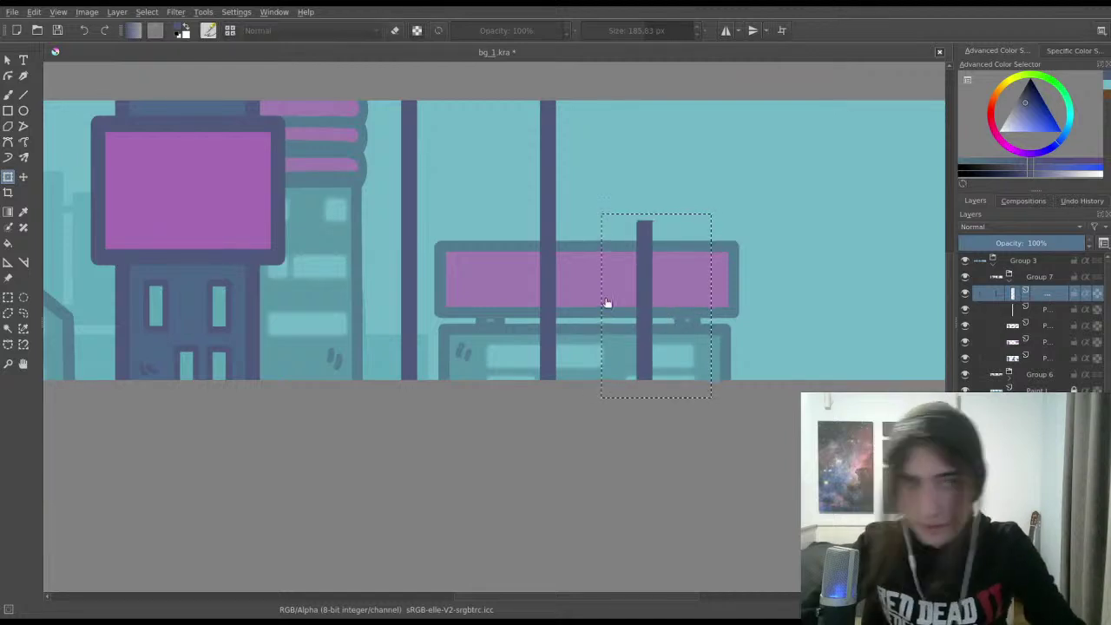
key(ctrl+r)
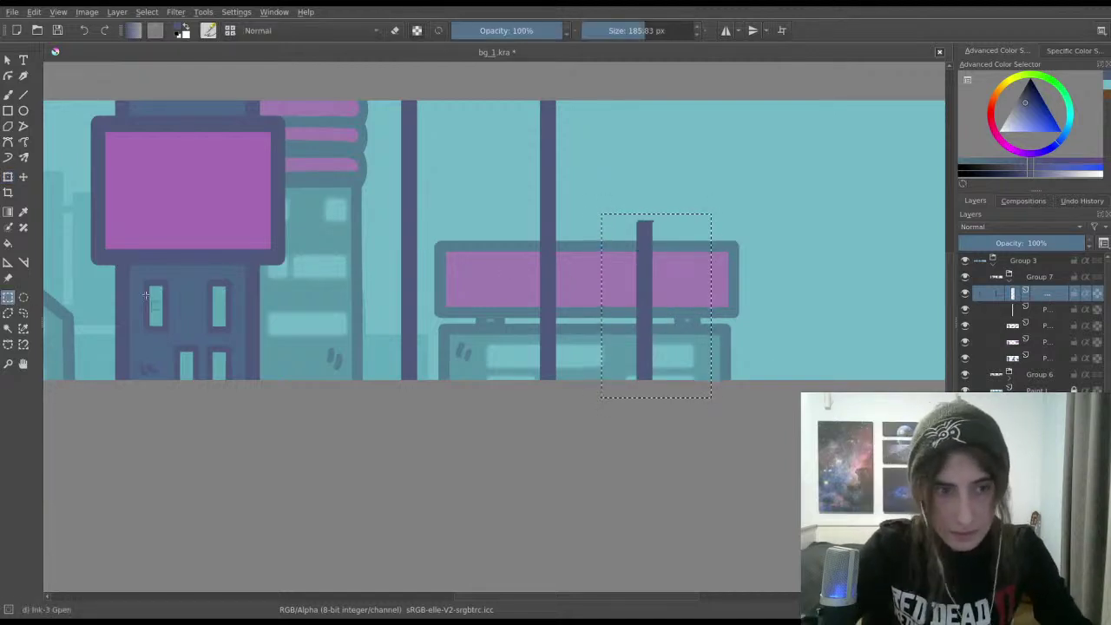
key(ctrl+shift+a)
Step: Duplicate the shortened edge's layer and move the copy down and right, just past the low billboard building
key(ctrl+j)
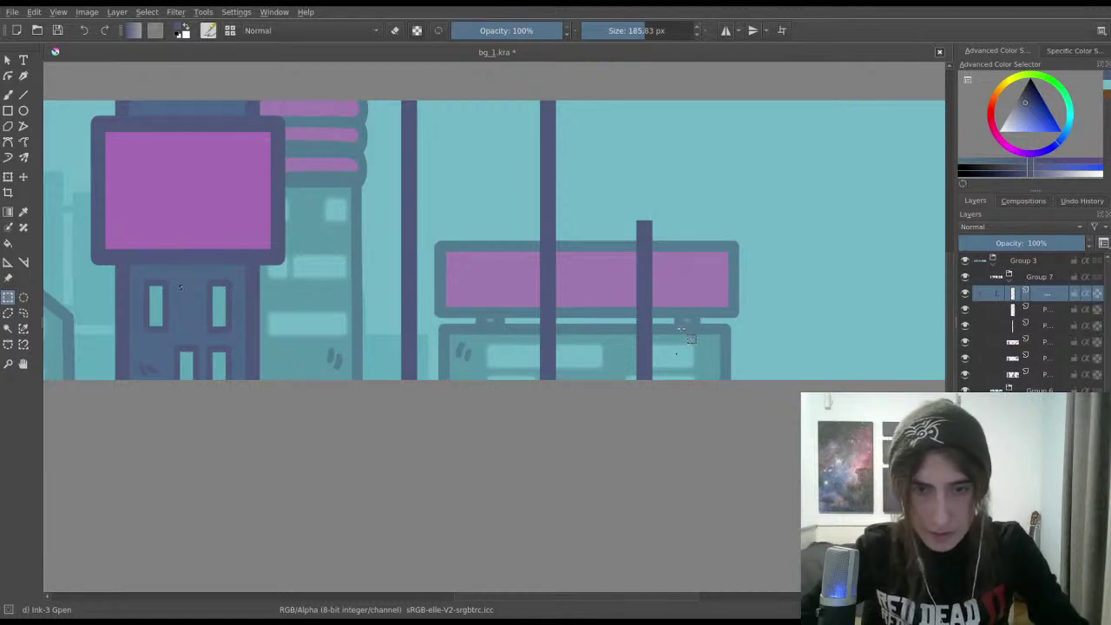
key(ctrl+t)
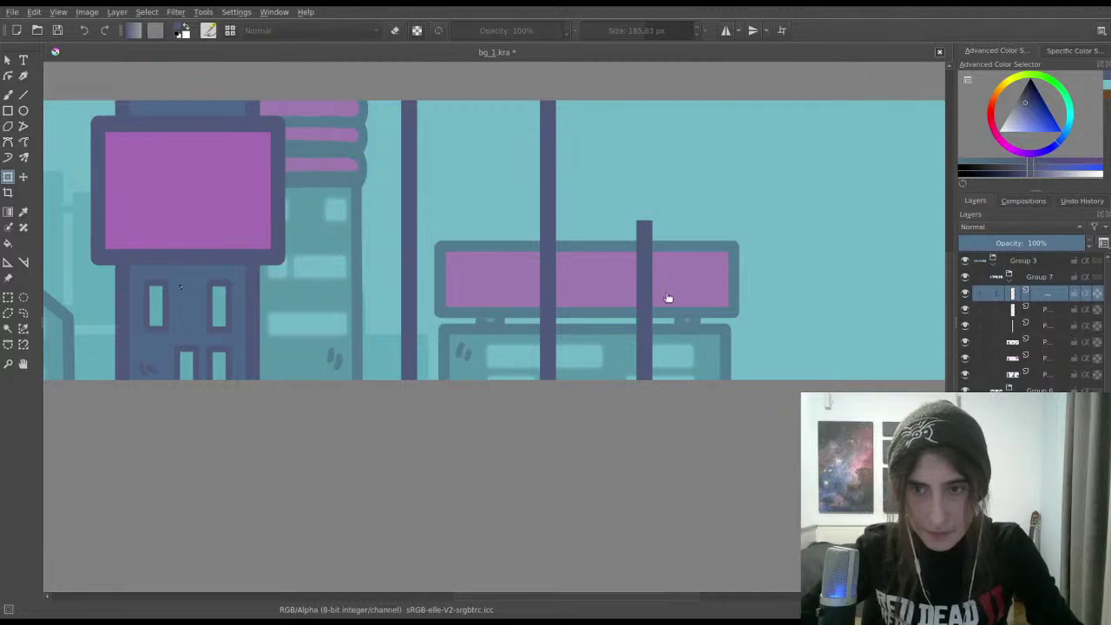
scroll(669, 297, down, 3)
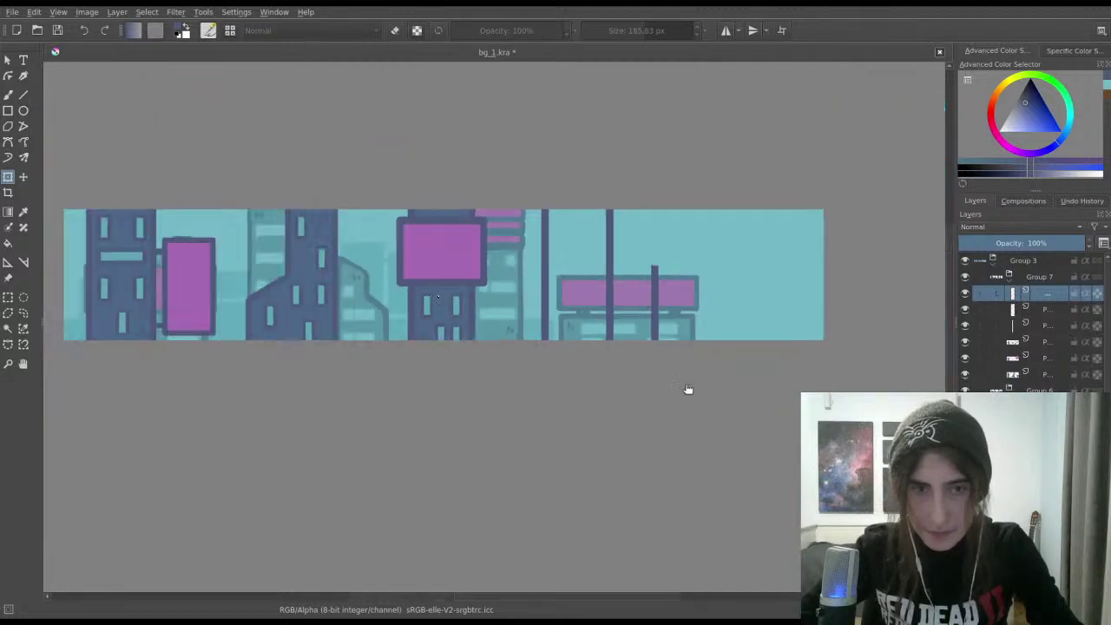
click(8, 297)
scroll(642, 322, up, 2)
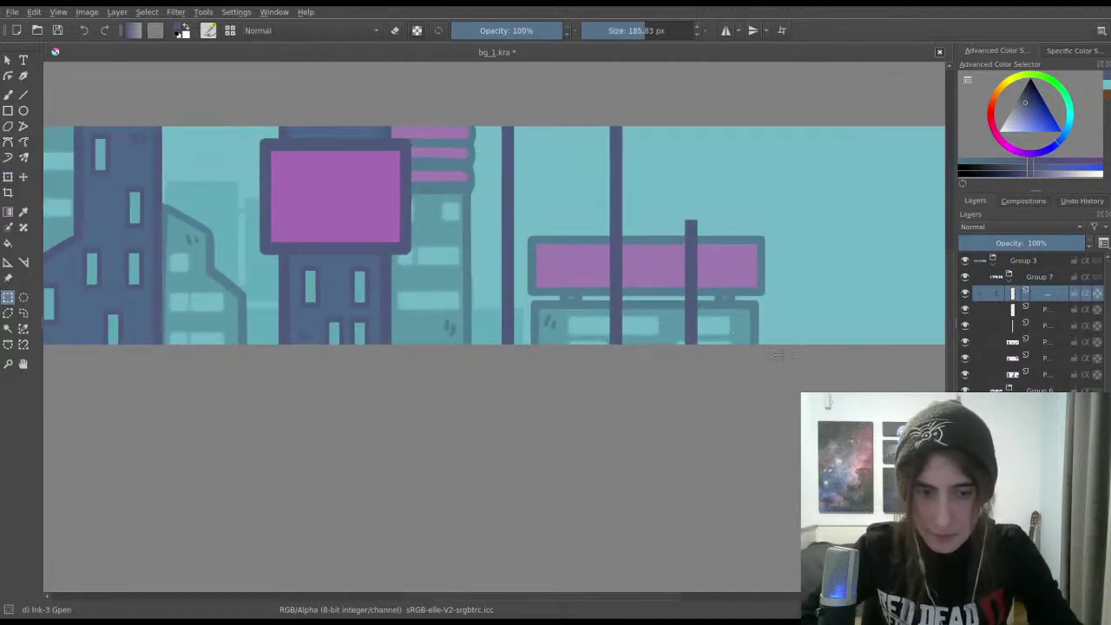
key(ctrl+t)
drag(691, 252, 780, 304)
key(Return)
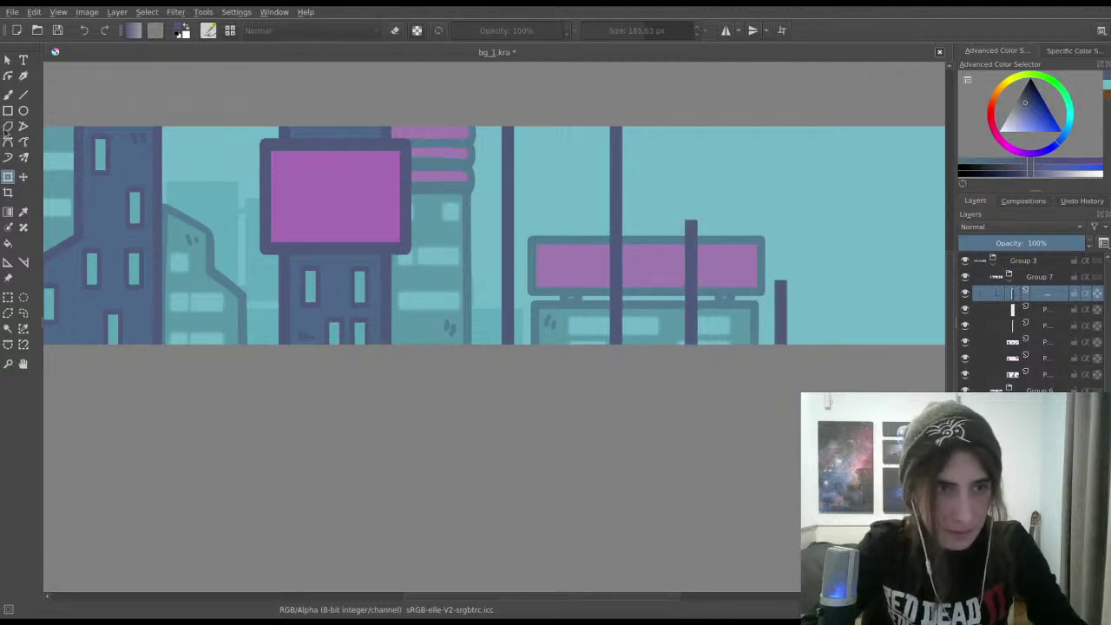
Step: Merge the separate edge layers at the top of Group 7 into one paint layer and save the document
click(8, 95)
mouse_move(521, 270)
mouse_down()
mouse_move(642, 256)
mouse_move(483, 288)
mouse_up()
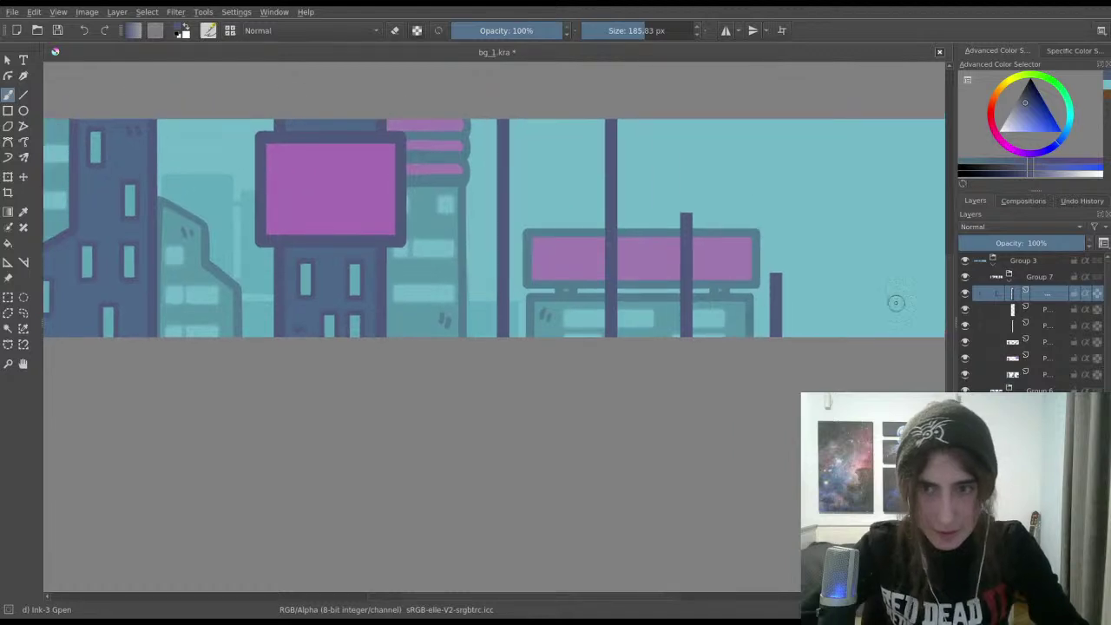
shift+click(1057, 325)
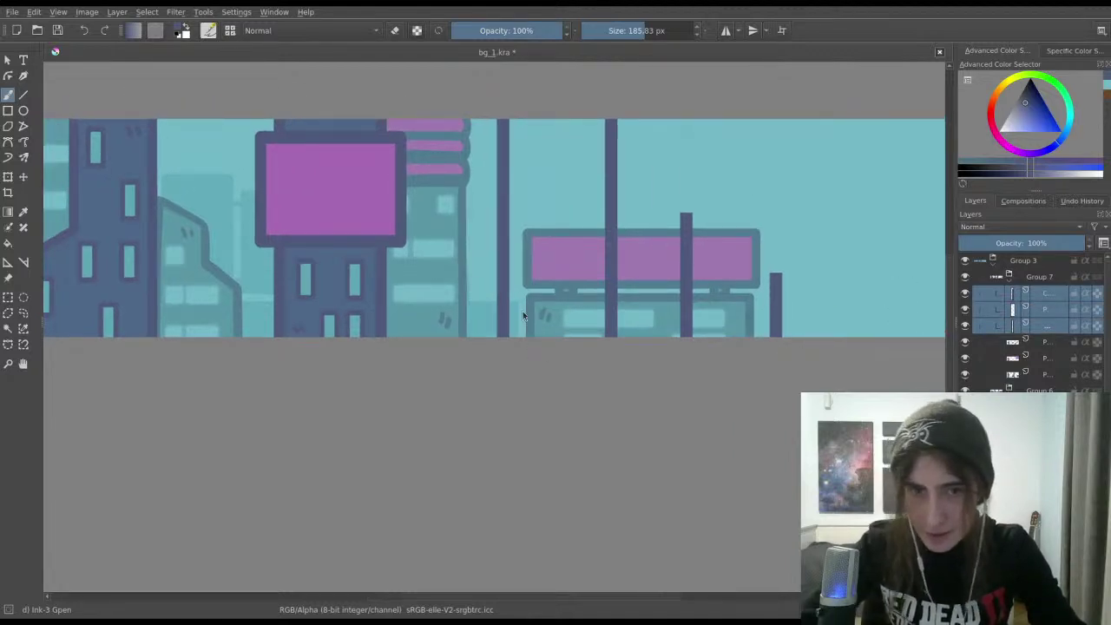
key(ctrl+e)
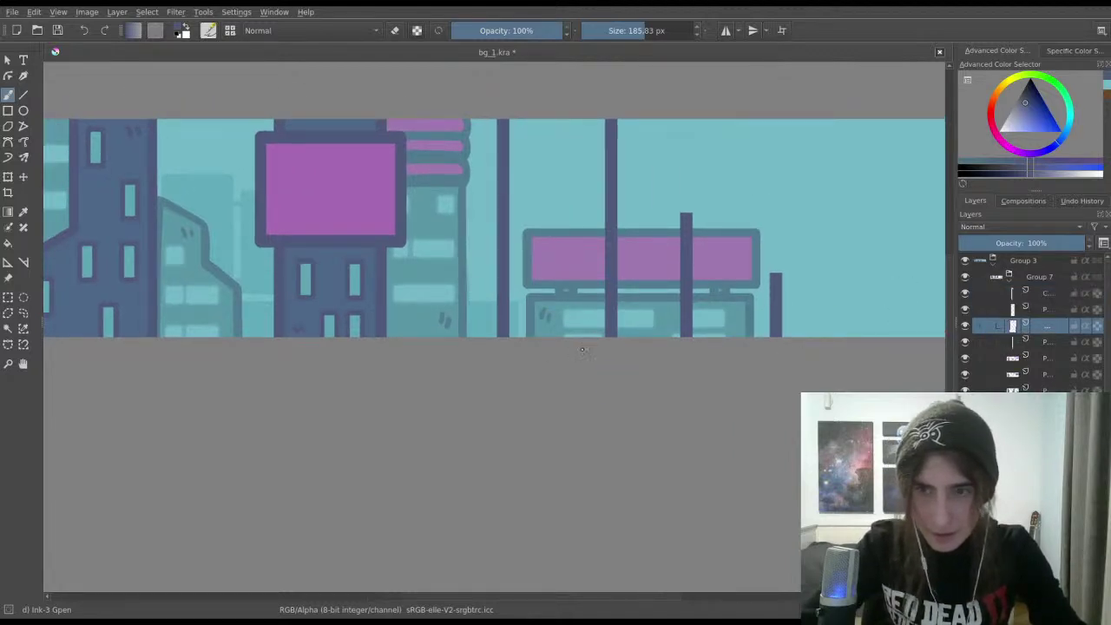
shift+click(1052, 310)
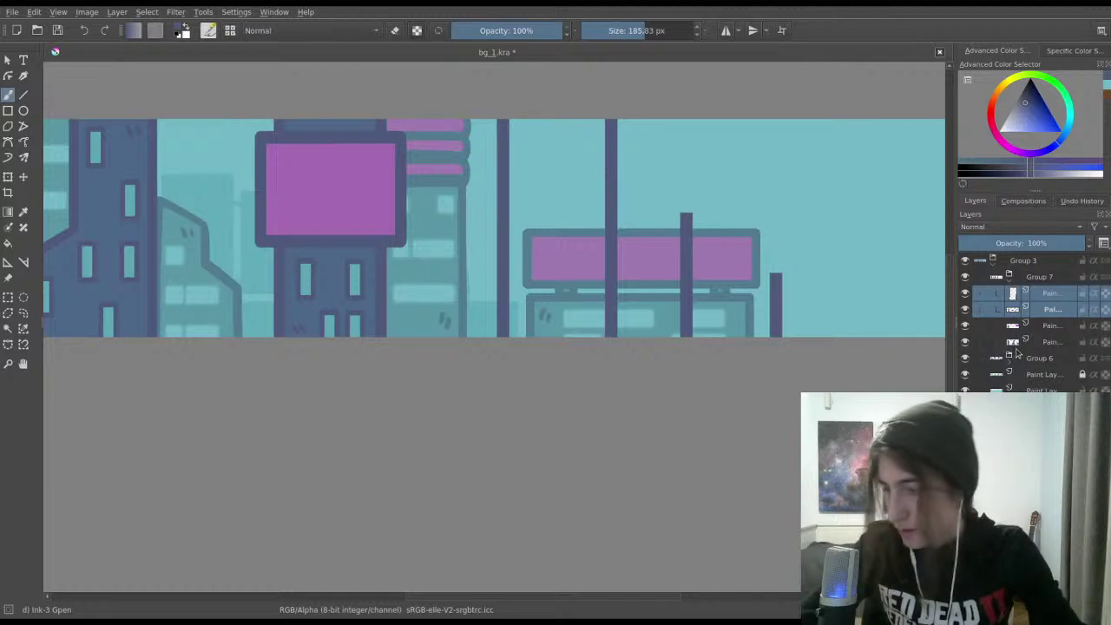
key(ctrl+e)
key(ctrl+s)
Step: Reduce the brush size to 155.76 px
drag(620, 213, 546, 184)
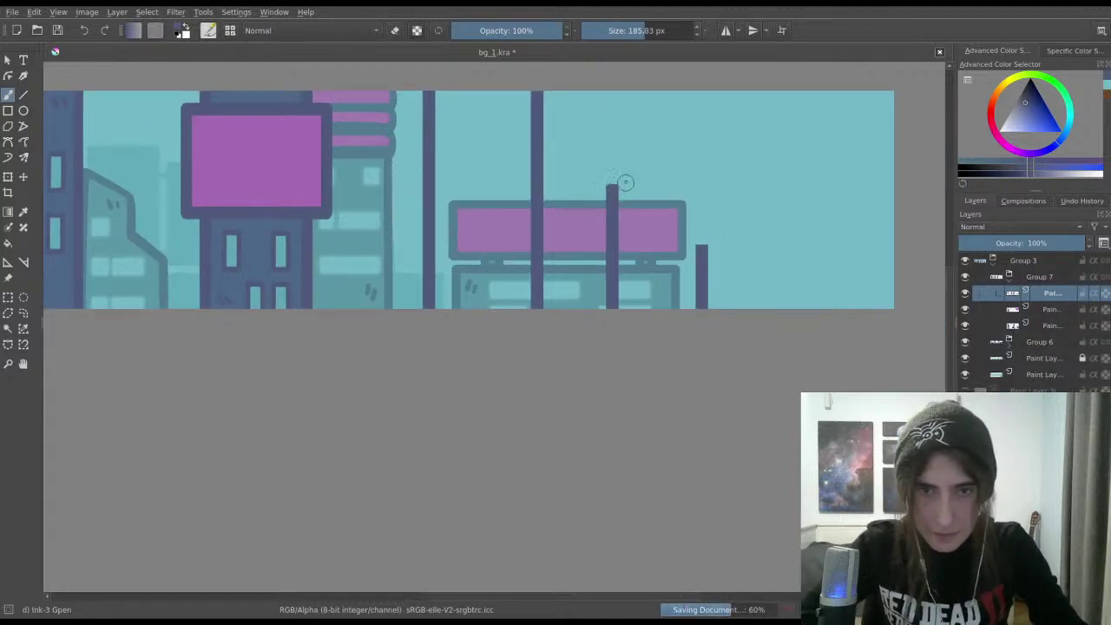
key(bracketleft)
key(bracketleft)
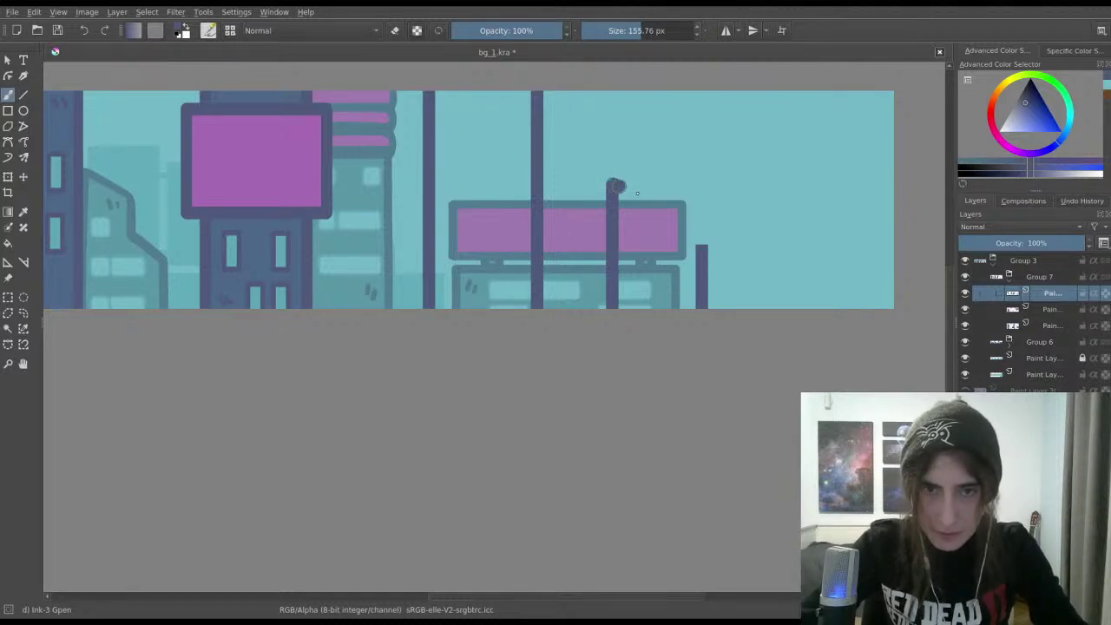
Step: Try to paint a sloped, stepped roofline joining the shortened edge over the billboard to the shortest edge
drag(643, 221, 644, 223)
key(ctrl+z)
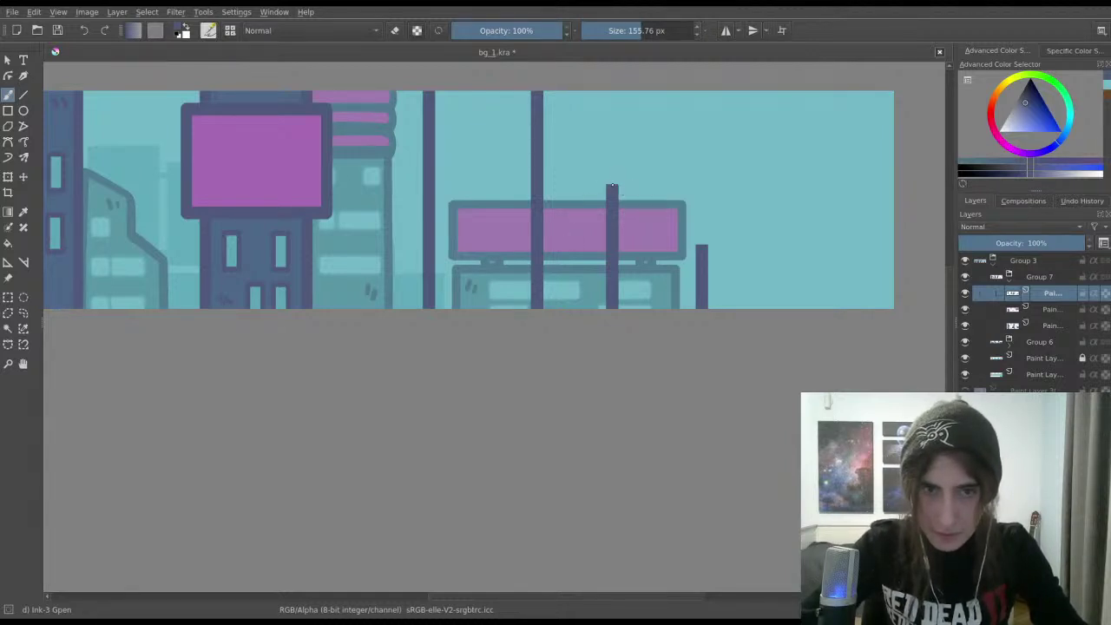
key(ctrl+z)
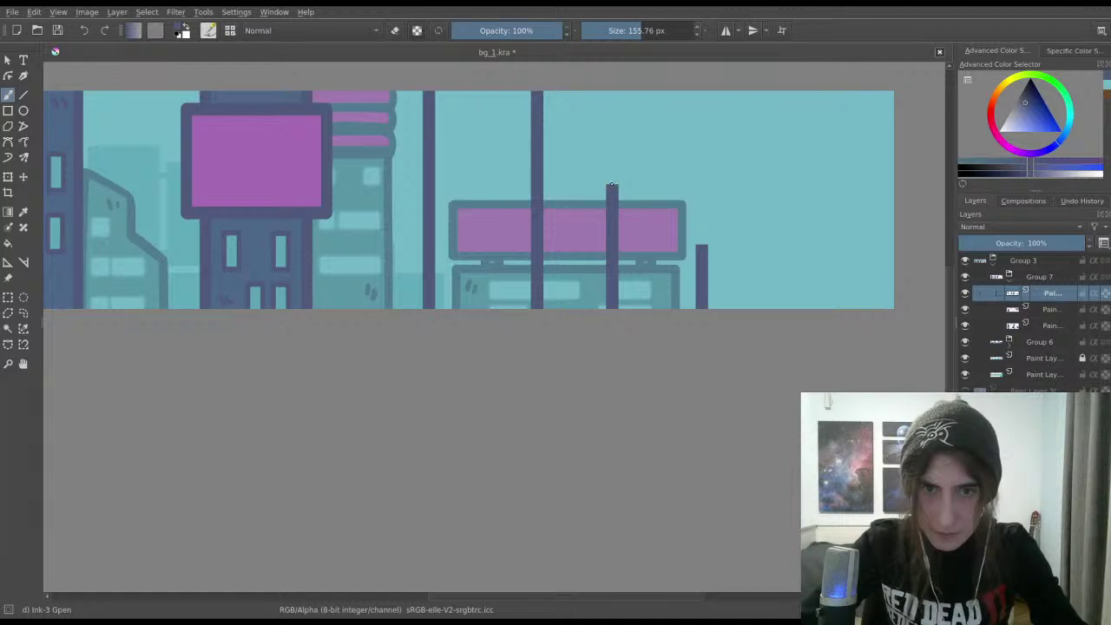
drag(633, 187, 651, 195)
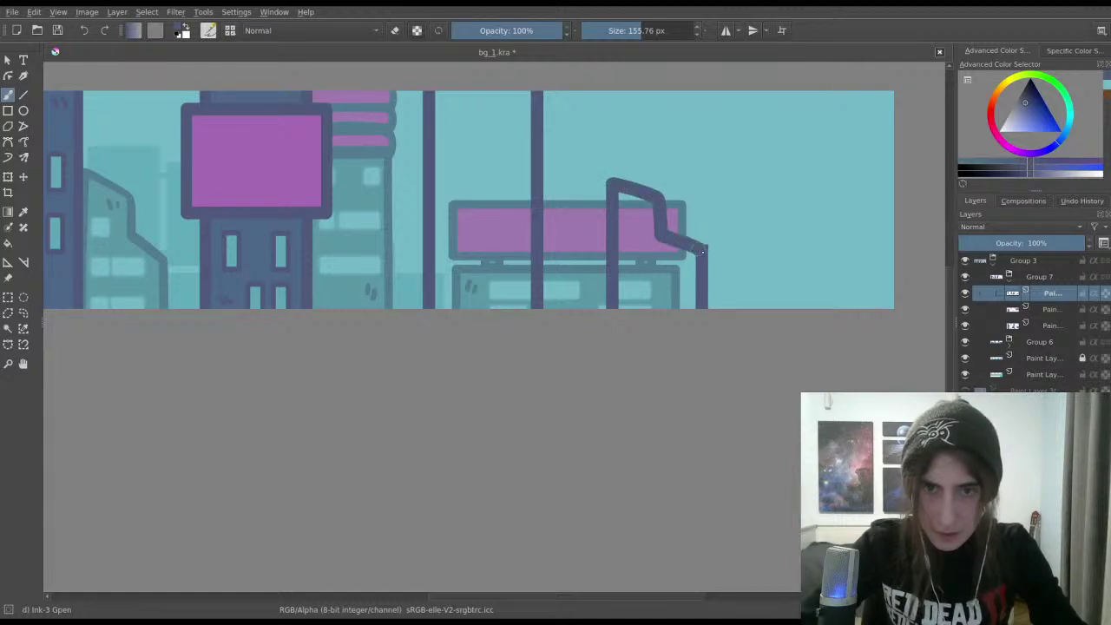
drag(703, 252, 705, 255)
scroll(637, 297, up, 2)
key(ctrl+z)
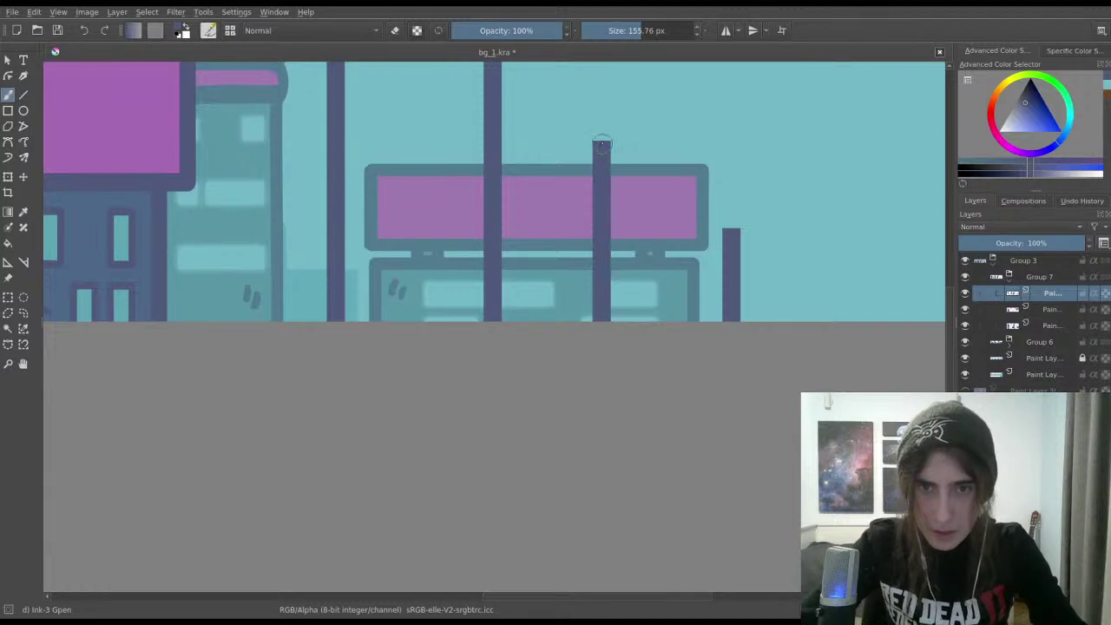
mouse_move(601, 141)
mouse_down()
mouse_move(668, 155)
mouse_move(673, 211)
mouse_move(672, 147)
mouse_move(673, 212)
mouse_up()
key(ctrl+z)
key(ctrl+z)
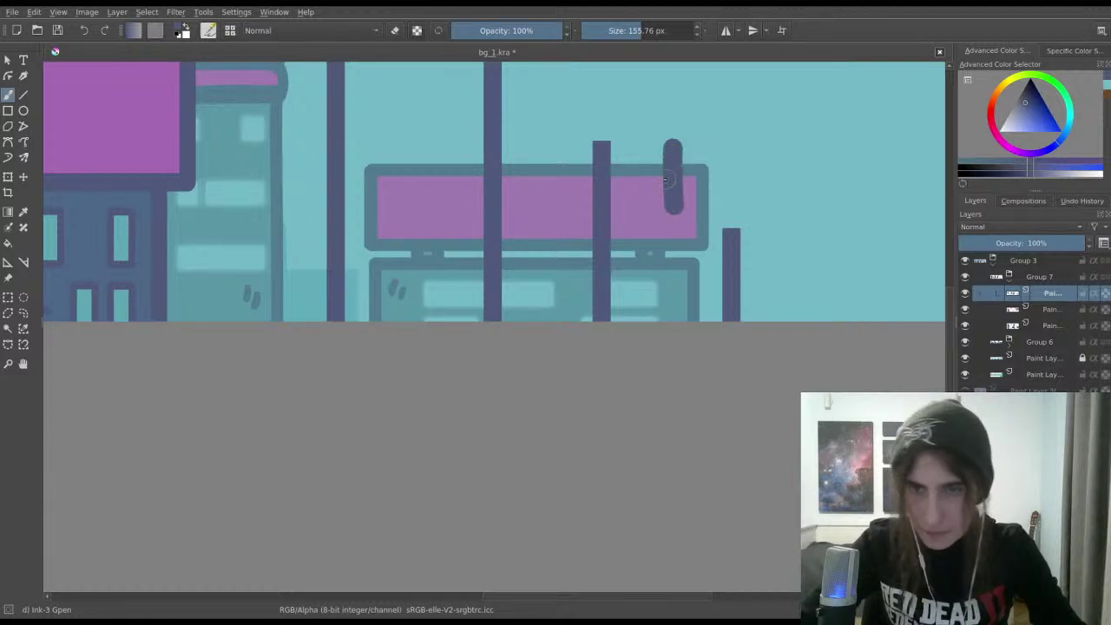
key(ctrl+z)
Step: Select the shortest edge, move it further right of the low billboard building, and clear the selection
key(ctrl+r)
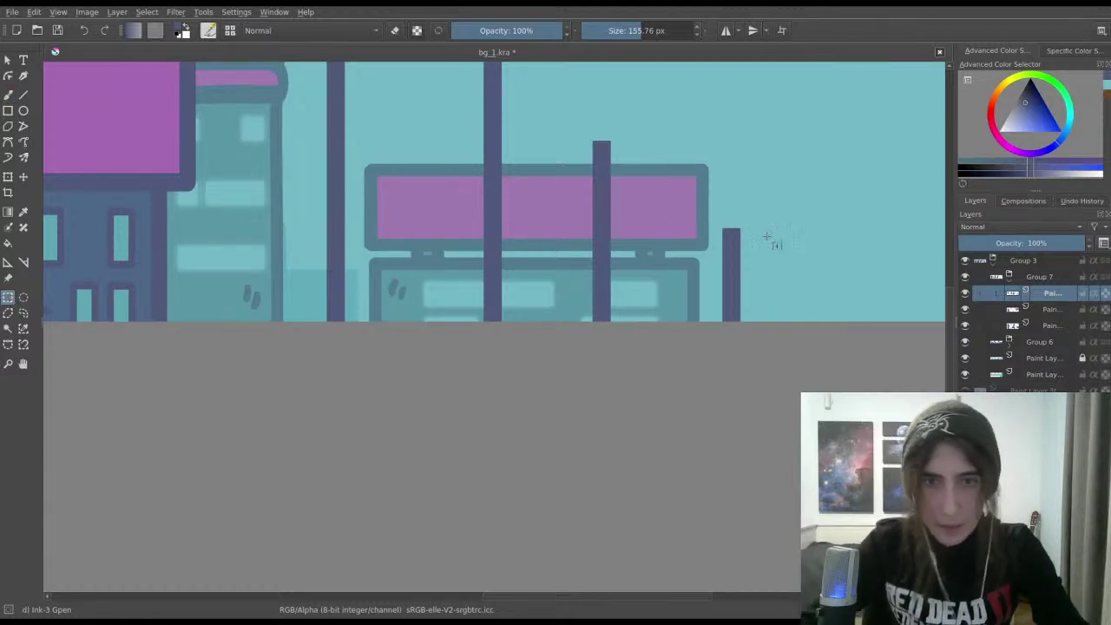
mouse_move(708, 210)
mouse_down()
mouse_move(756, 292)
mouse_move(788, 287)
mouse_up()
key(ctrl+t)
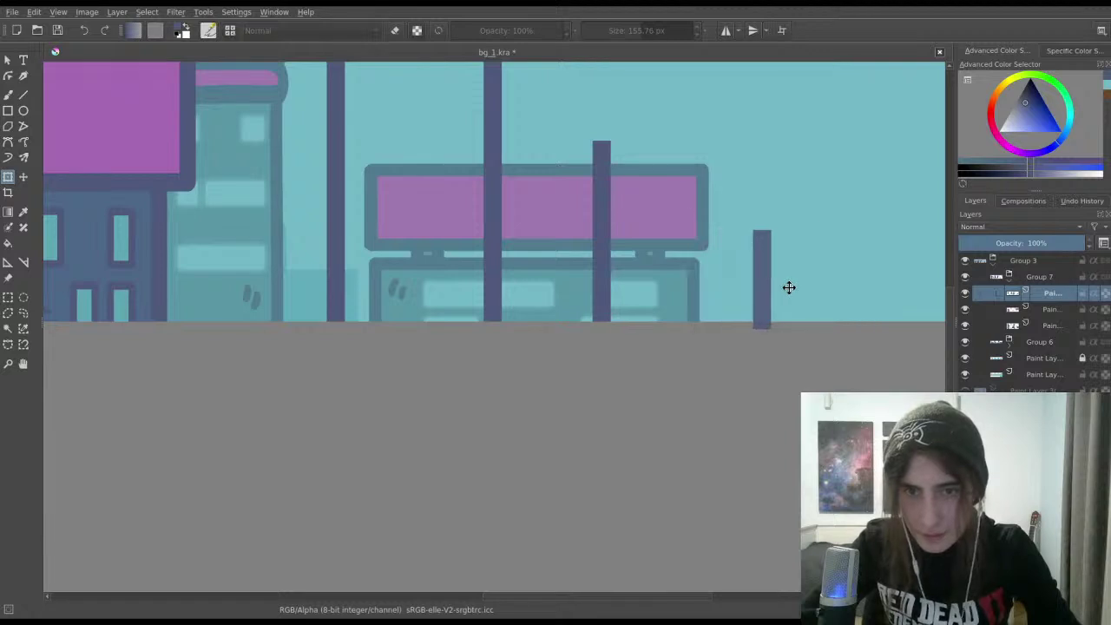
key(Return)
click(8, 296)
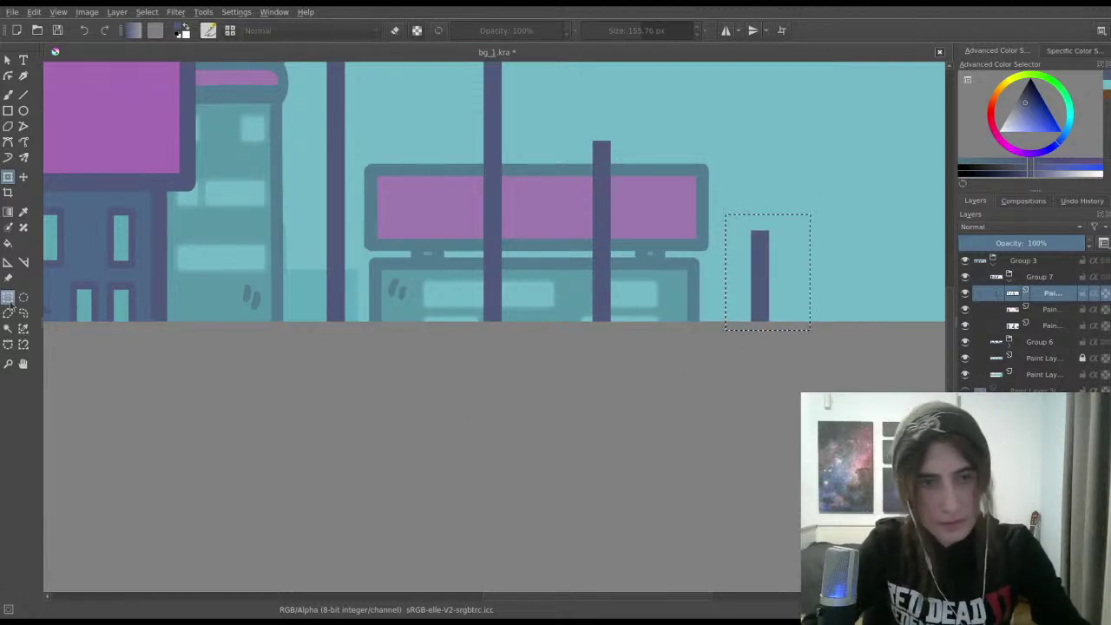
scroll(406, 343, up, 2)
scroll(488, 290, down, 1)
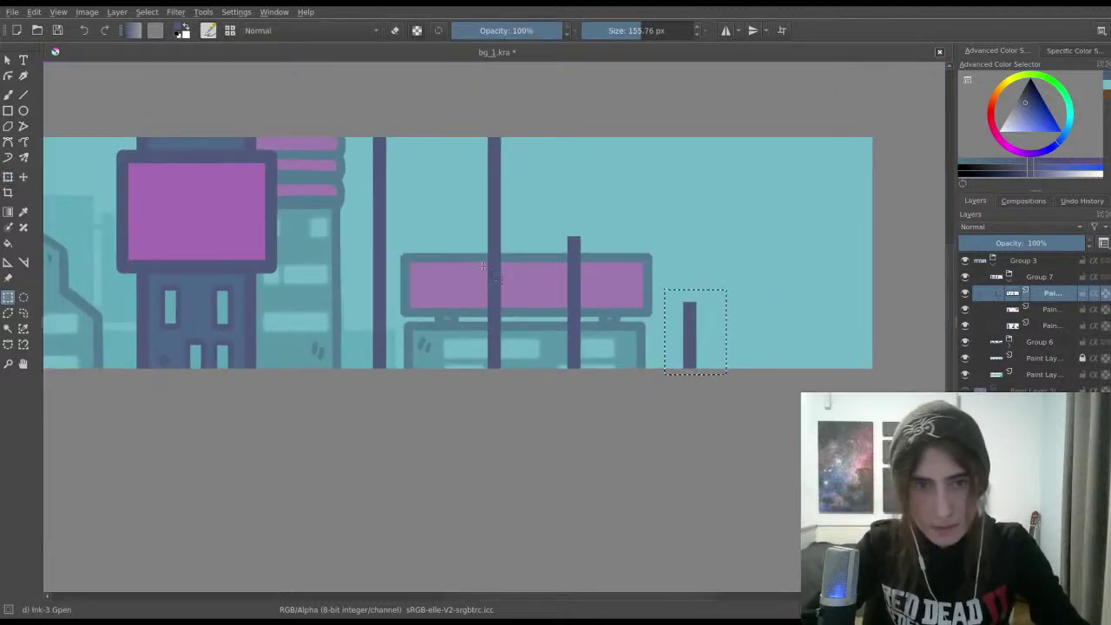
click(8, 95)
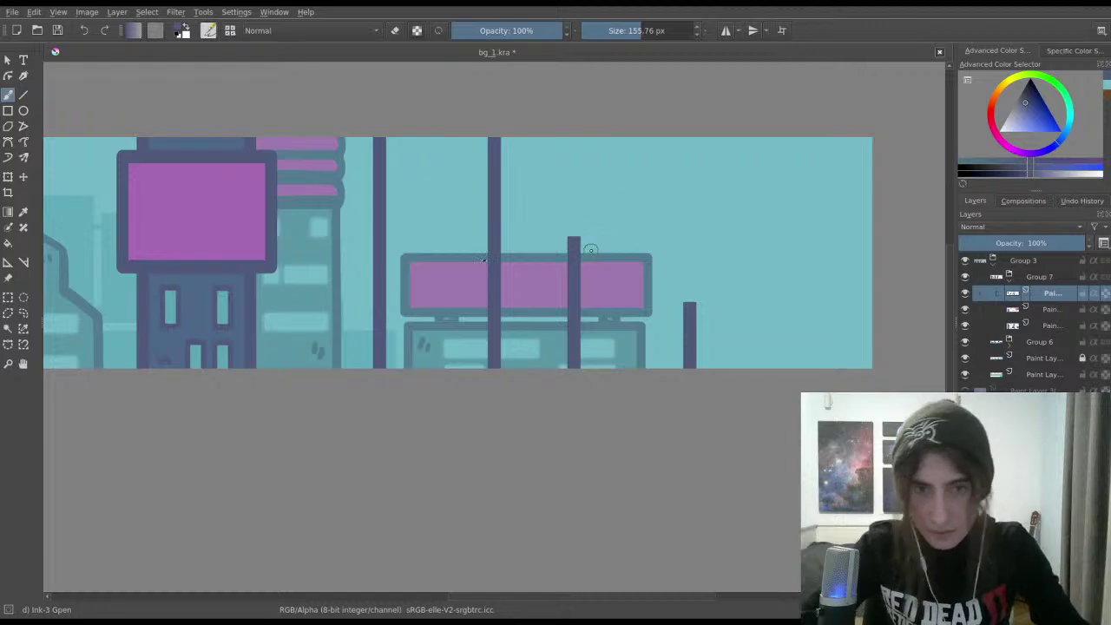
Step: Try painting the sloping roofline from the top of the shortened edge over the billboard, undoing each stroke
click(8, 296)
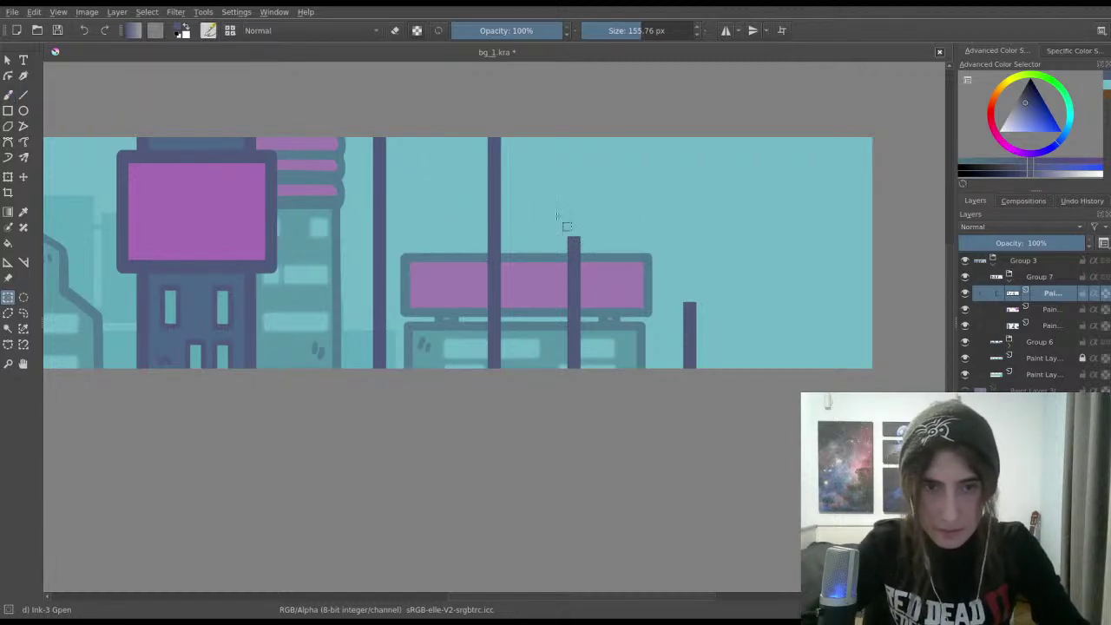
click(8, 95)
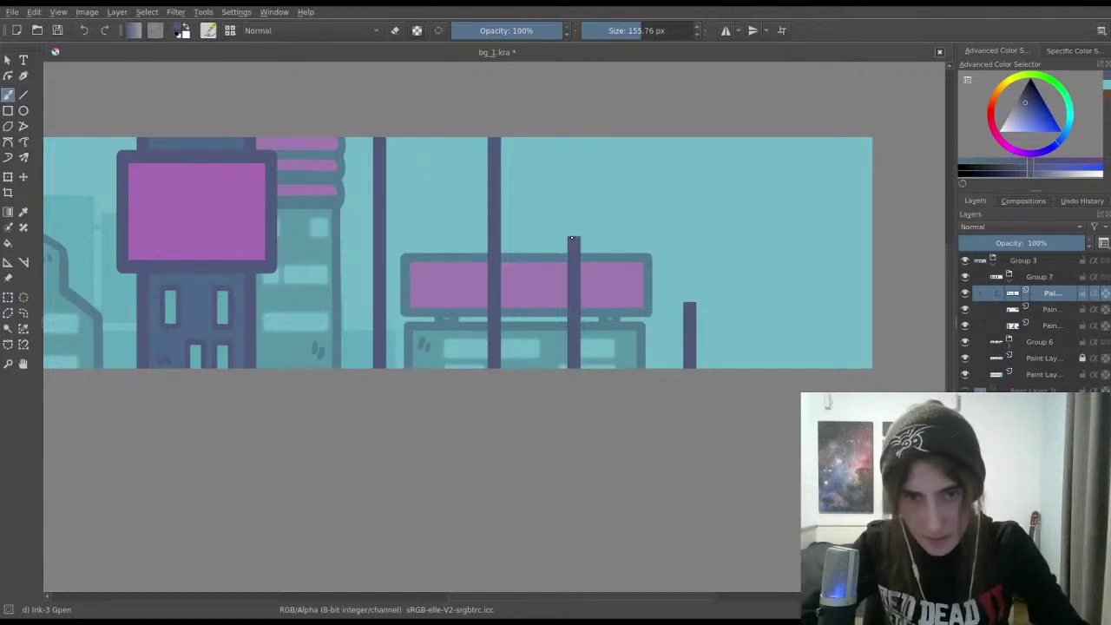
mouse_move(608, 254)
mouse_down()
mouse_move(608, 232)
mouse_move(618, 236)
mouse_move(616, 250)
mouse_move(597, 232)
mouse_move(618, 252)
mouse_up()
key(ctrl+z)
key(ctrl+z)
key(ctrl+z)
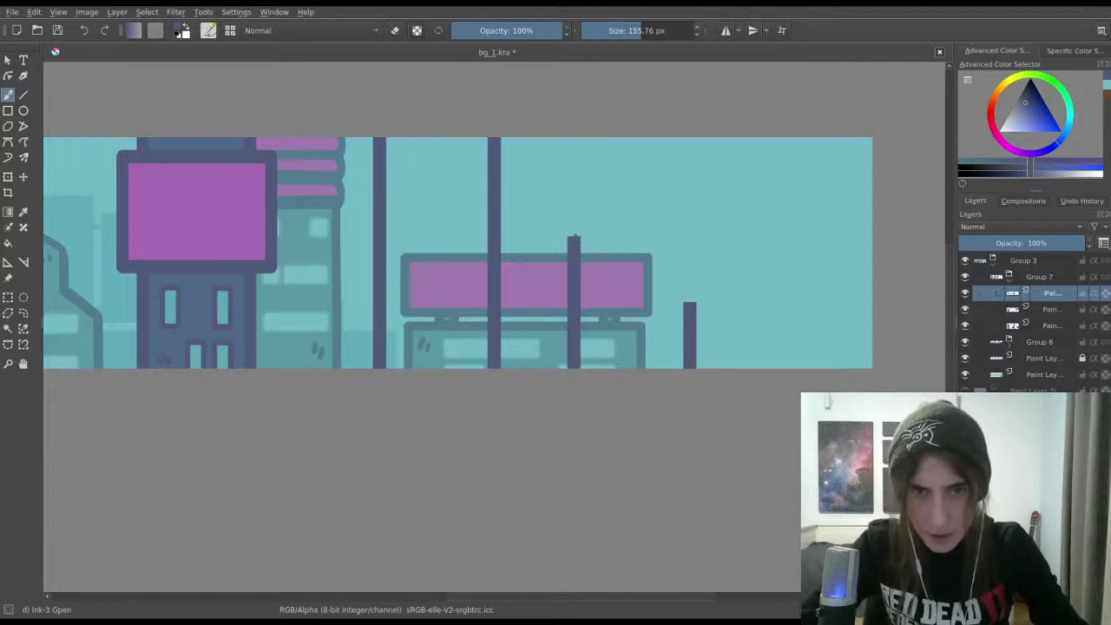
mouse_move(574, 234)
mouse_down()
mouse_move(618, 252)
mouse_move(621, 279)
mouse_up()
key(ctrl+z)
Step: Shift the shortest edge slightly left and down, closer to the low billboard building, and clear the selection
mouse_move(575, 238)
mouse_down()
mouse_move(798, 198)
mouse_move(696, 237)
mouse_up()
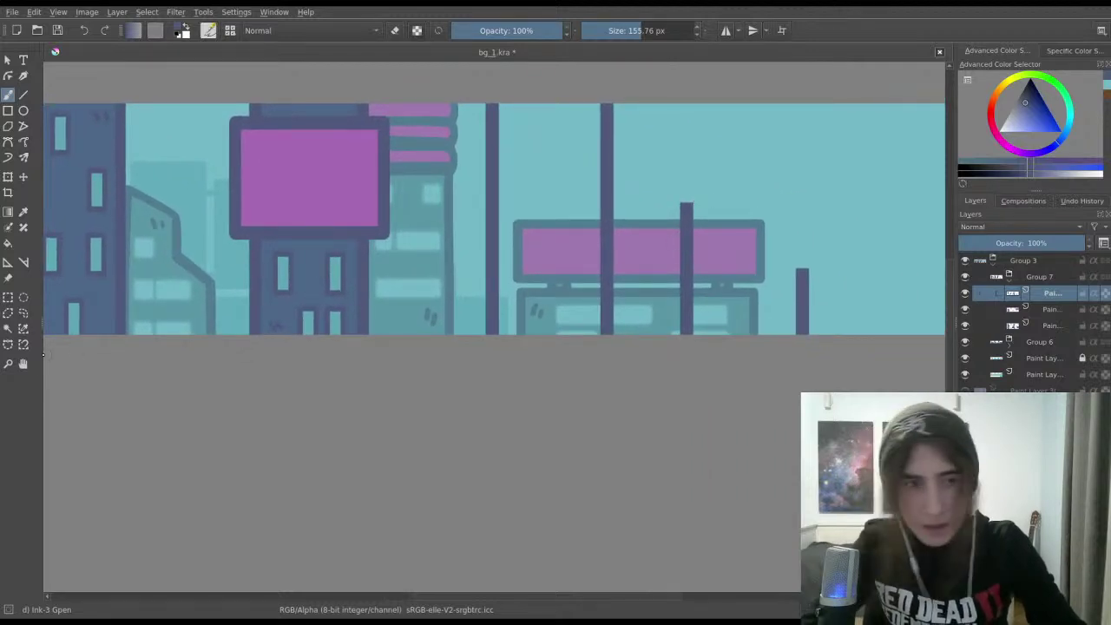
key(ctrl+r)
drag(770, 258, 813, 310)
key(ctrl+t)
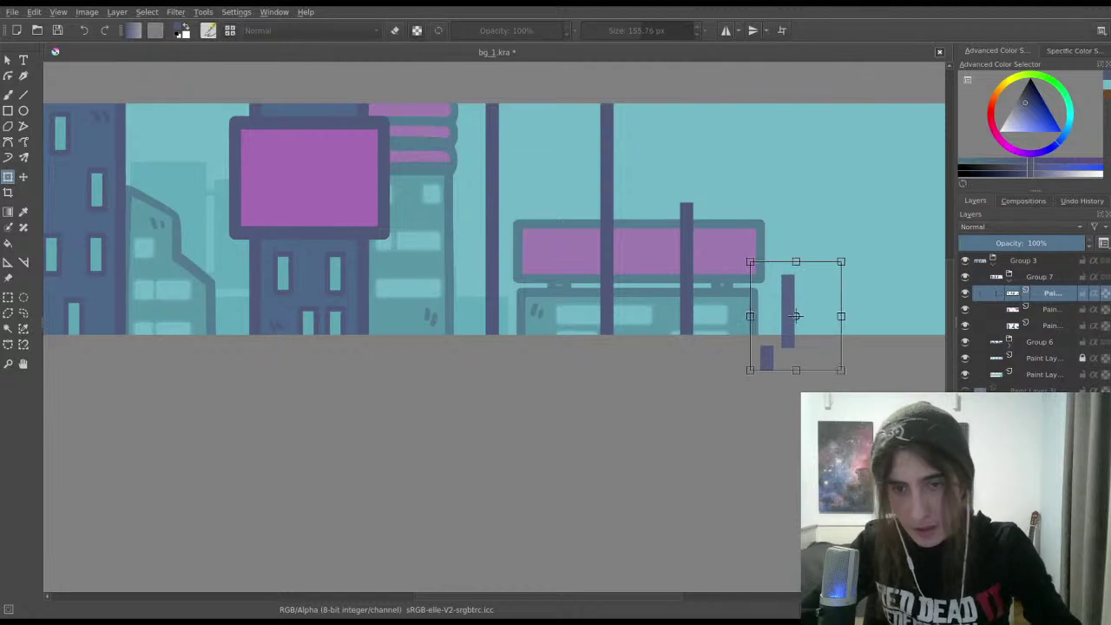
key(Return)
key(ctrl+r)
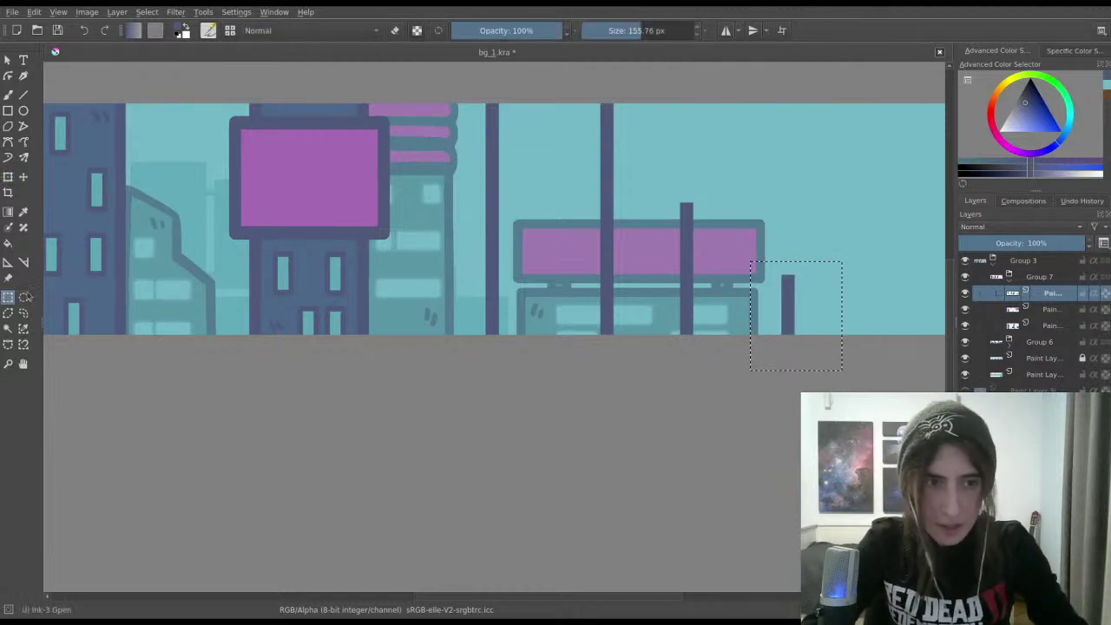
key(ctrl+shift+a)
click(8, 94)
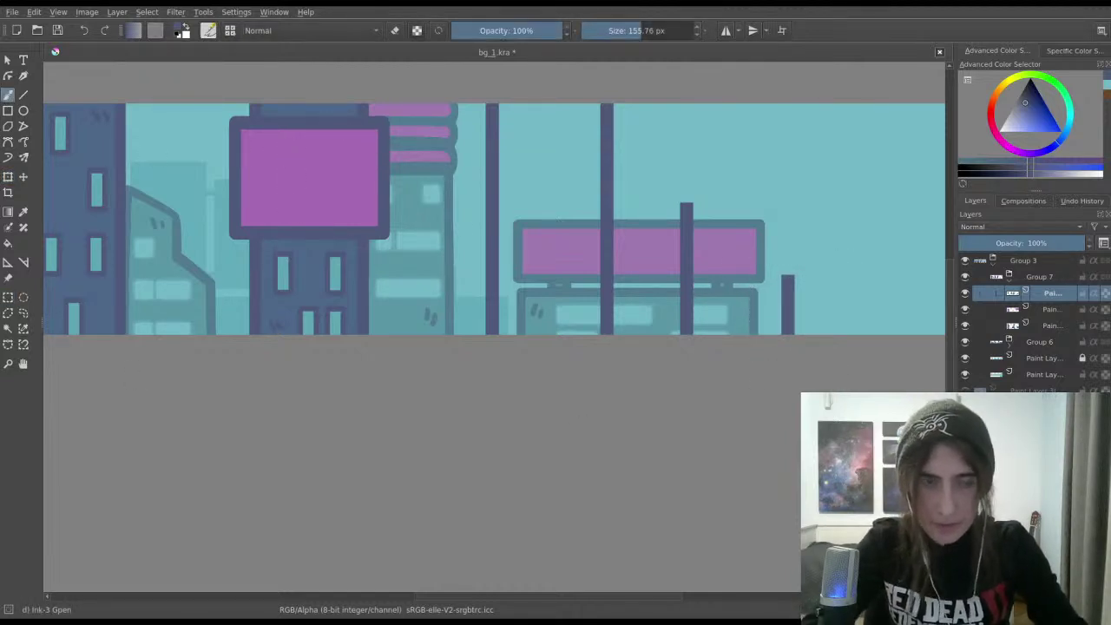
Step: Try repeated freehand strokes for the slope and drop of the new building's roof, undoing each one
scroll(570, 208, right, 4)
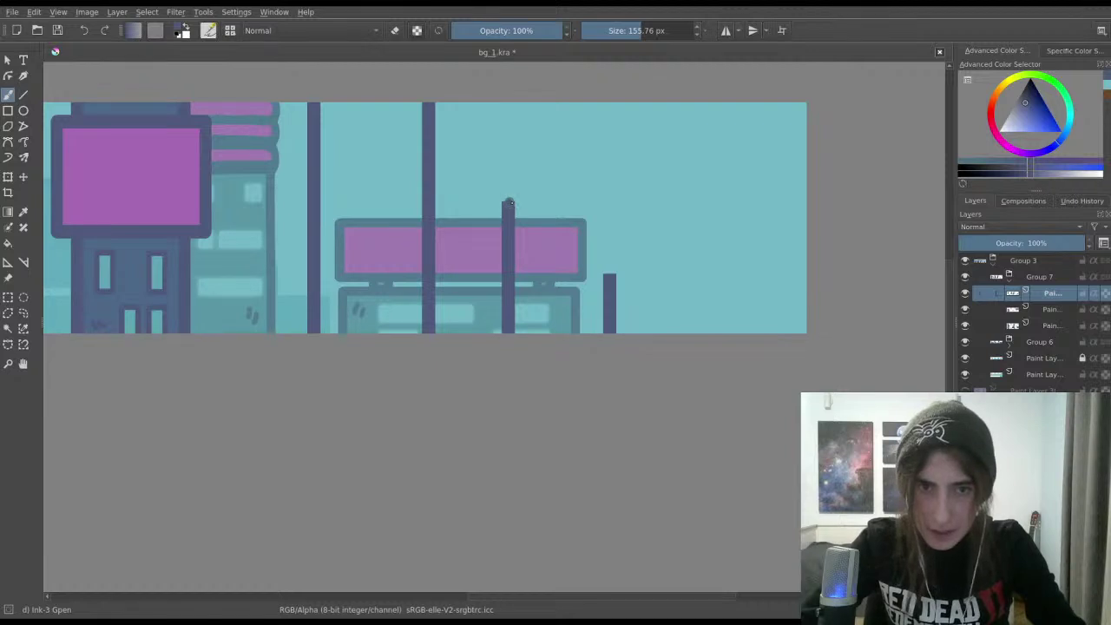
mouse_move(509, 202)
mouse_down()
mouse_move(552, 220)
mouse_move(553, 260)
mouse_up()
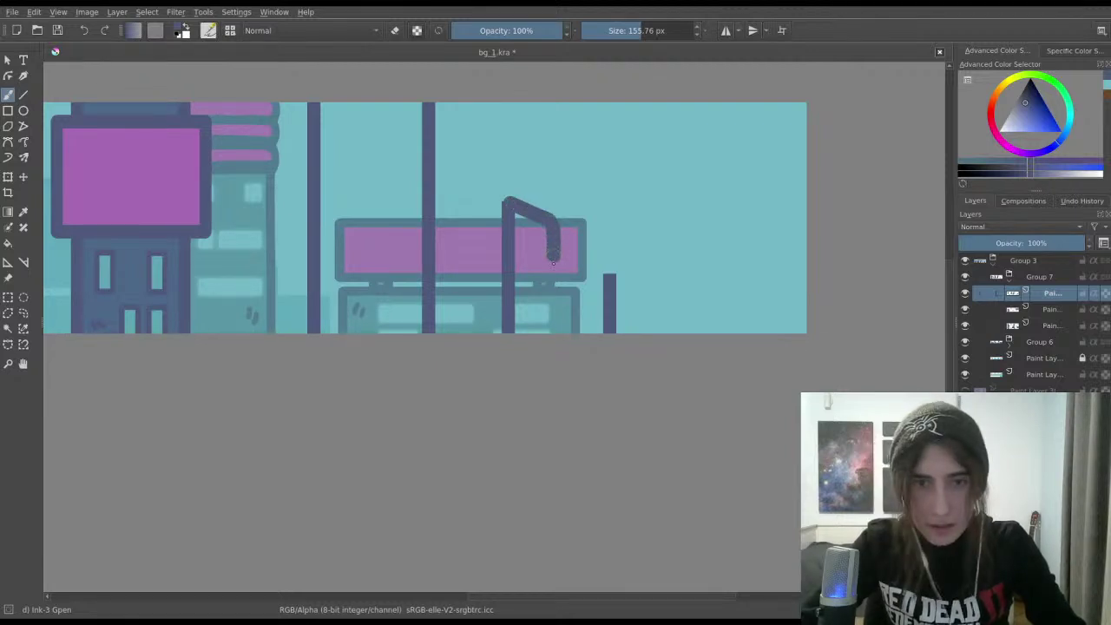
key(ctrl+z)
mouse_move(508, 203)
mouse_down()
mouse_move(555, 218)
mouse_move(524, 206)
mouse_move(546, 222)
mouse_move(549, 213)
mouse_move(562, 269)
mouse_up()
key(ctrl+z)
key(ctrl+z)
key(ctrl+z)
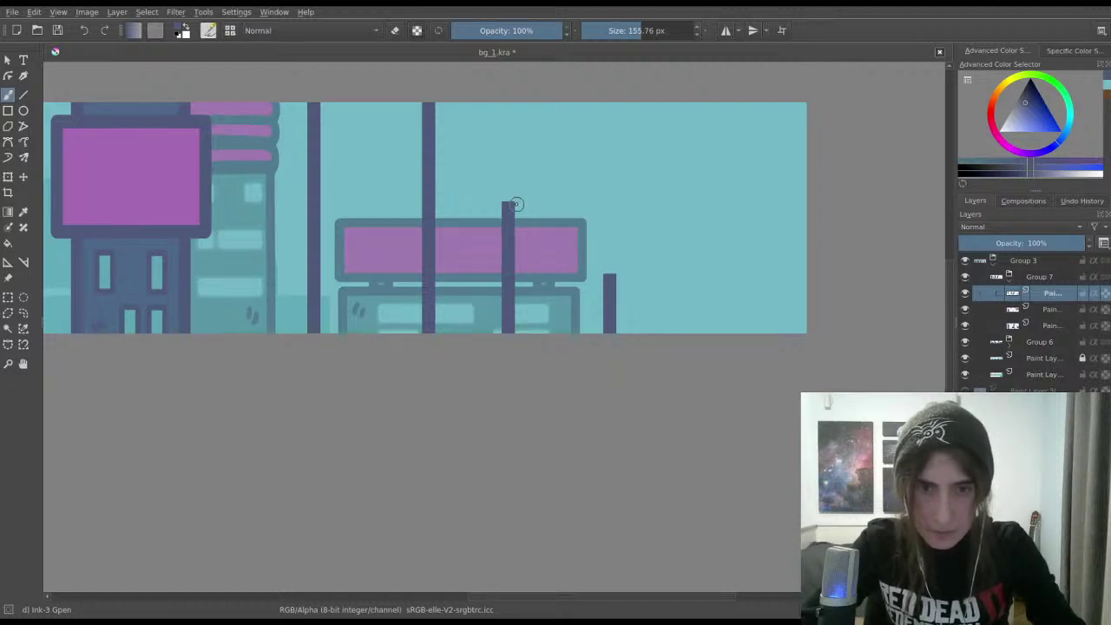
mouse_move(522, 205)
mouse_down()
mouse_move(558, 218)
mouse_move(560, 257)
mouse_up()
key(ctrl+z)
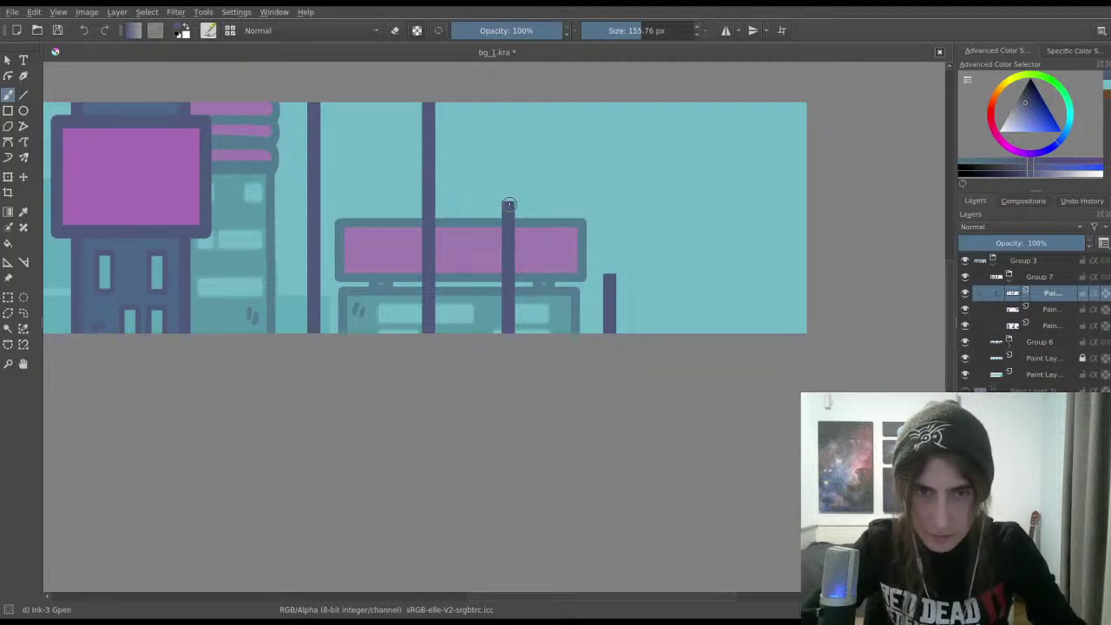
mouse_move(522, 203)
mouse_down()
mouse_move(564, 216)
mouse_move(569, 266)
mouse_up()
key(ctrl+z)
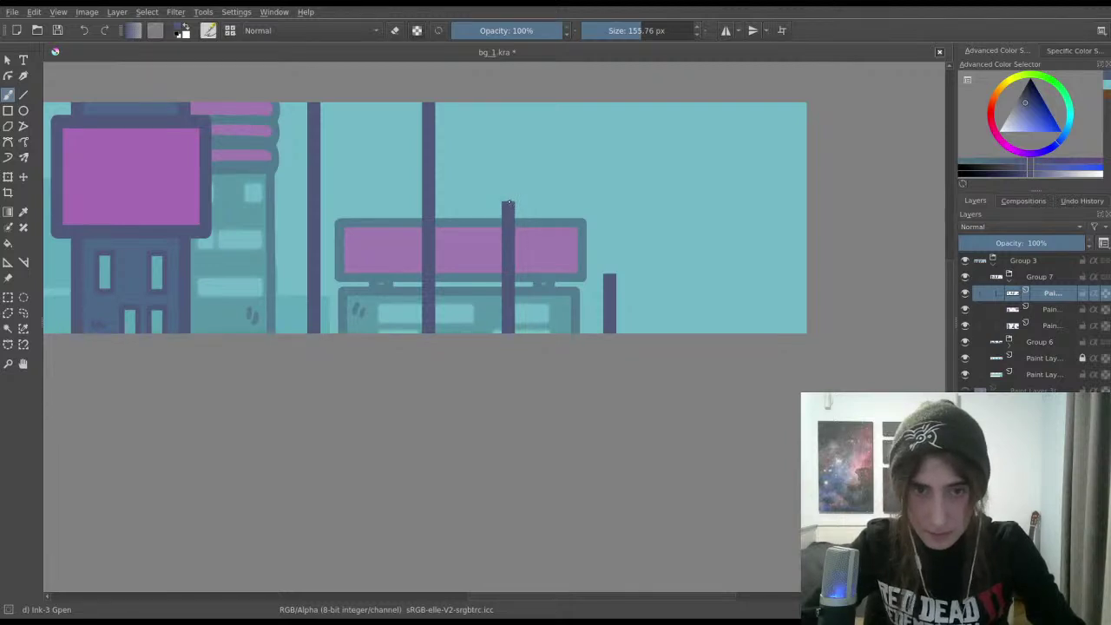
drag(510, 202, 553, 216)
key(ctrl+z)
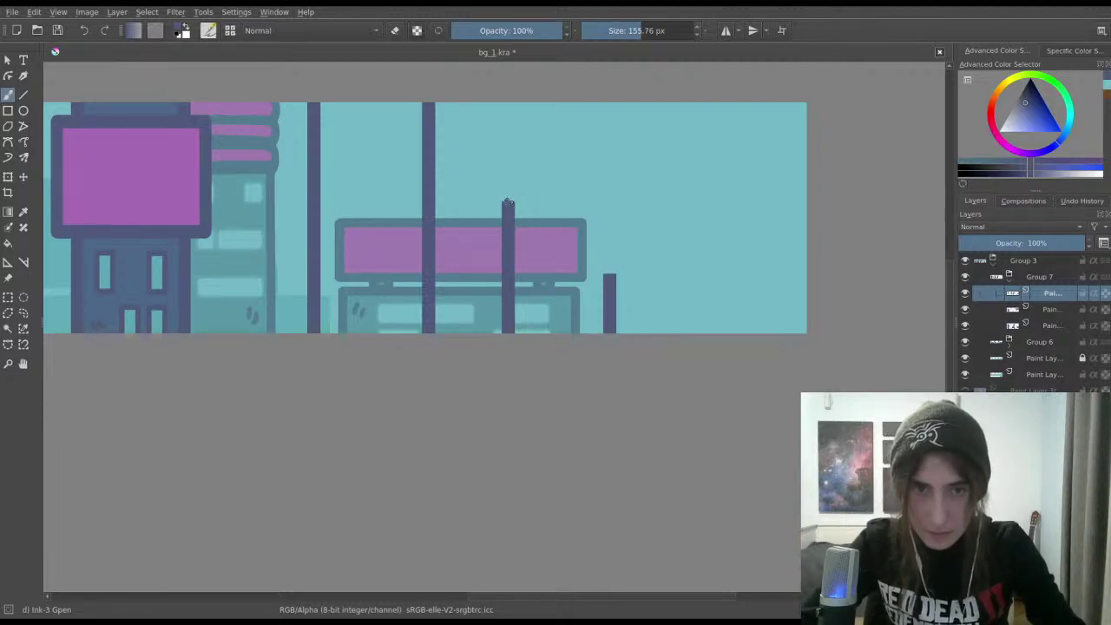
key(ctrl+z)
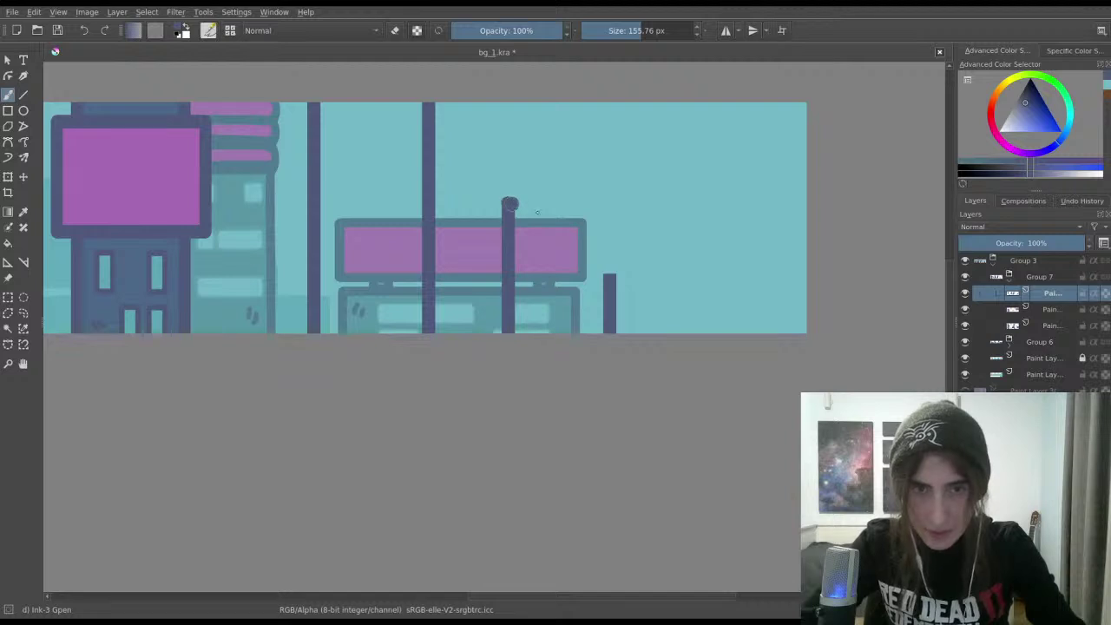
drag(510, 203, 555, 221)
key(ctrl+z)
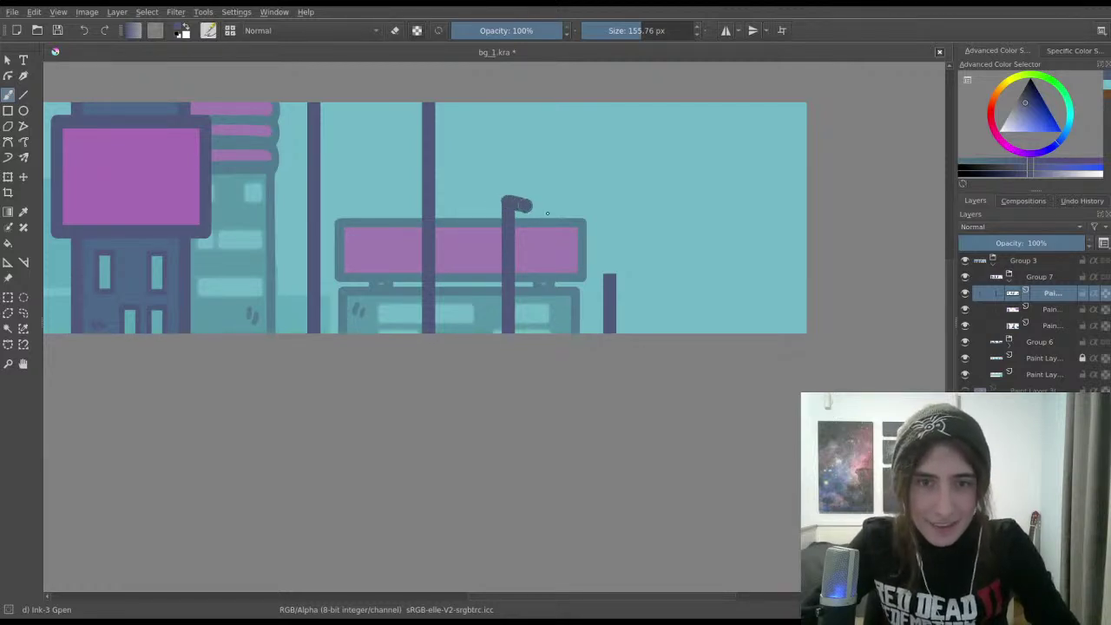
key(ctrl+z)
mouse_move(511, 202)
mouse_down()
mouse_move(556, 214)
mouse_move(561, 258)
mouse_up()
key(ctrl+z)
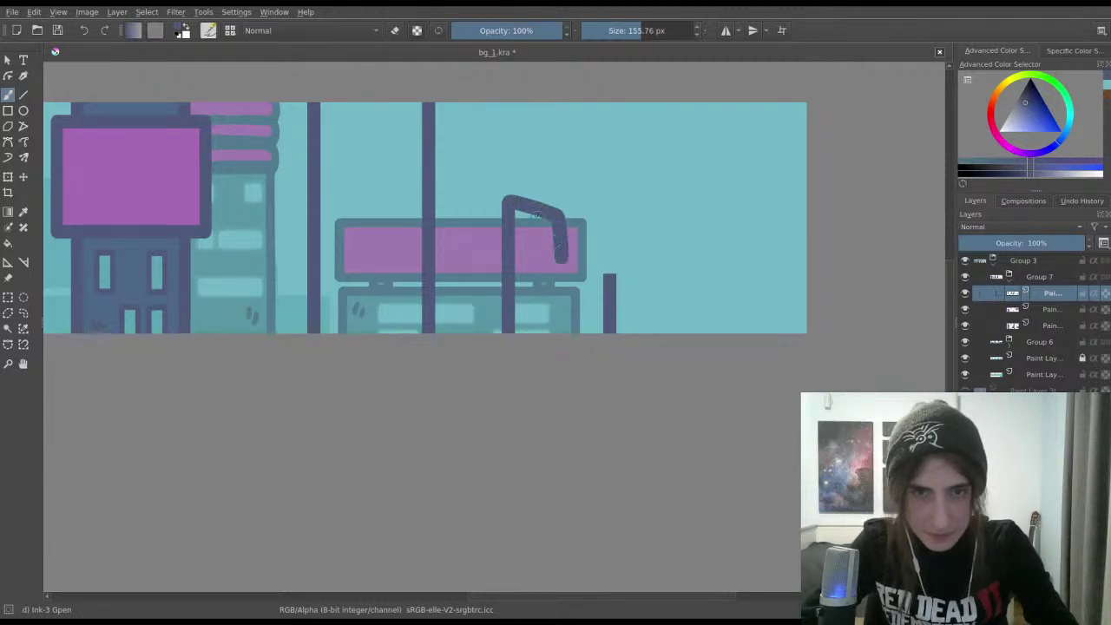
key(ctrl+z)
Step: Paint the stepped roofline from the shortened edge's top, sloping right, dropping down, and sloping again to the shortest edge's top
mouse_move(509, 203)
mouse_down()
mouse_move(556, 211)
mouse_move(560, 257)
mouse_move(608, 274)
mouse_up()
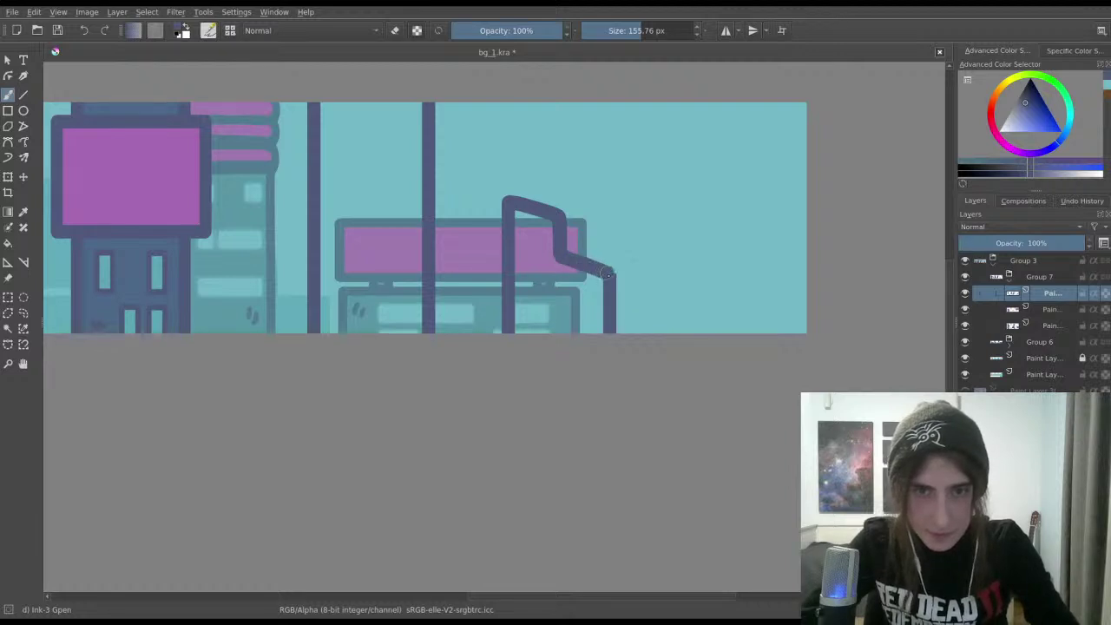
scroll(558, 291, down, 2)
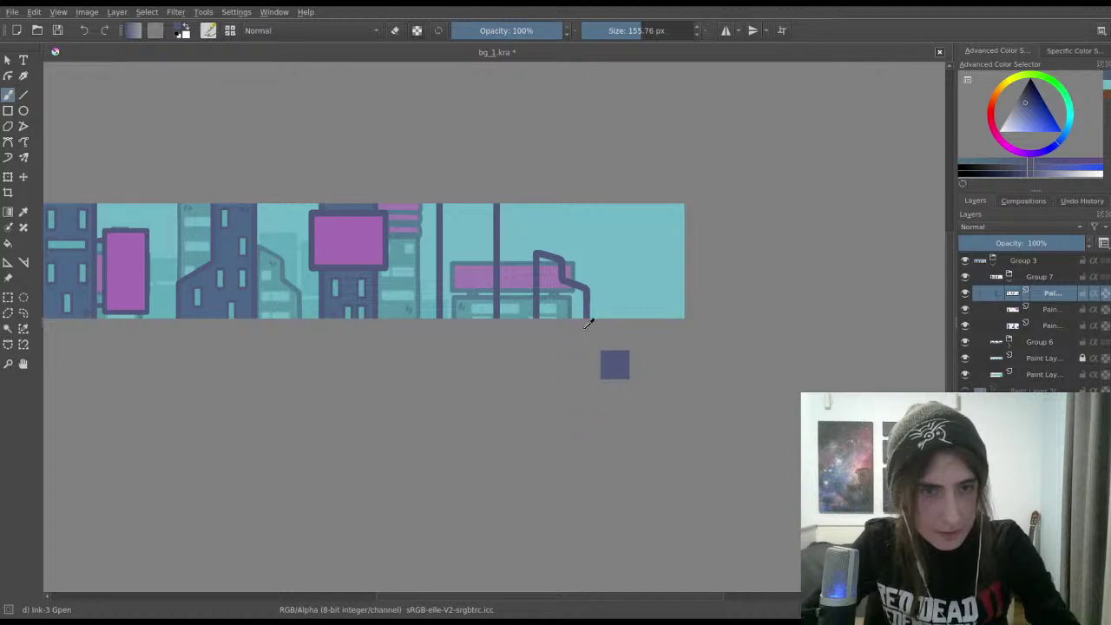
scroll(588, 329, up, 3)
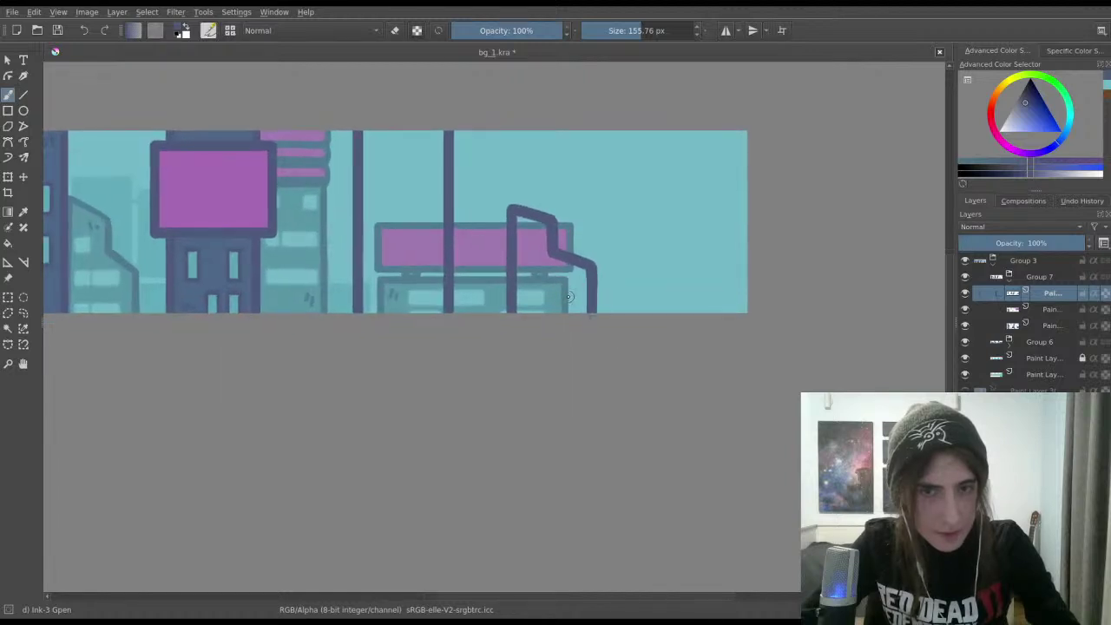
Step: Undo the last strokes of the stepped roofline and toggle Group 7's visibility to compare
key(ctrl+z)
key(ctrl+z)
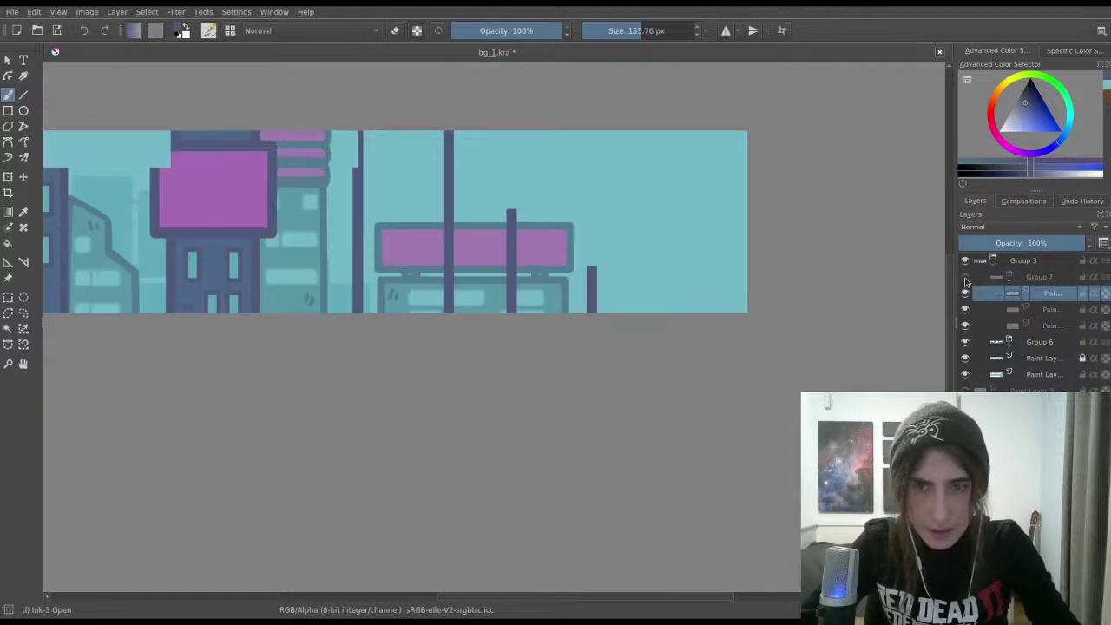
click(965, 276)
click(965, 277)
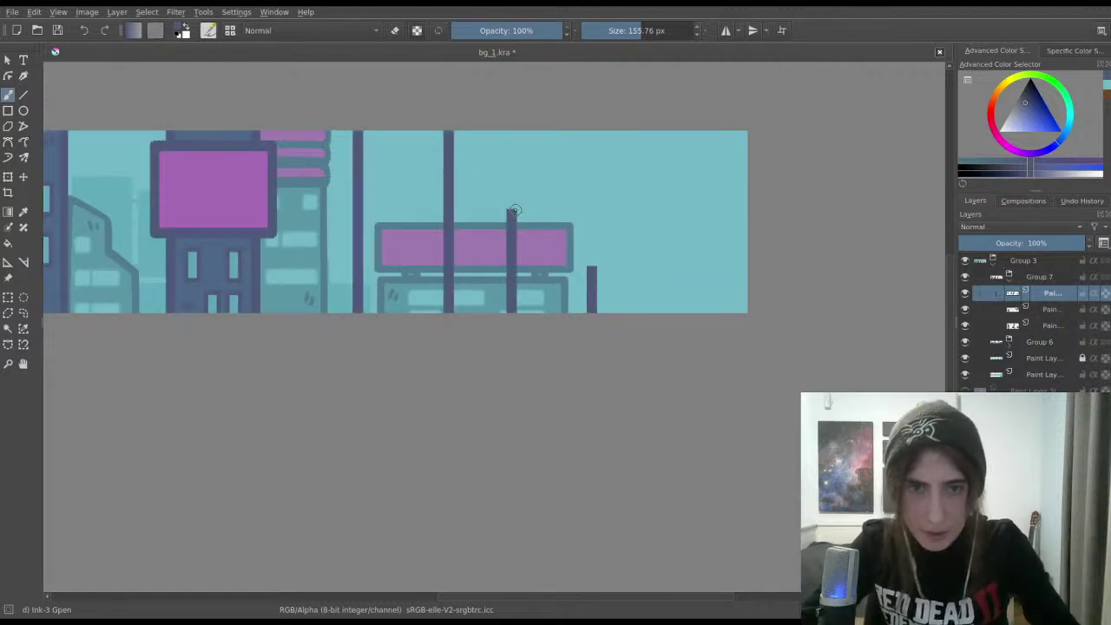
Step: Paint a short slope descending right from the top of the shortened edge over the billboard
drag(524, 217, 539, 227)
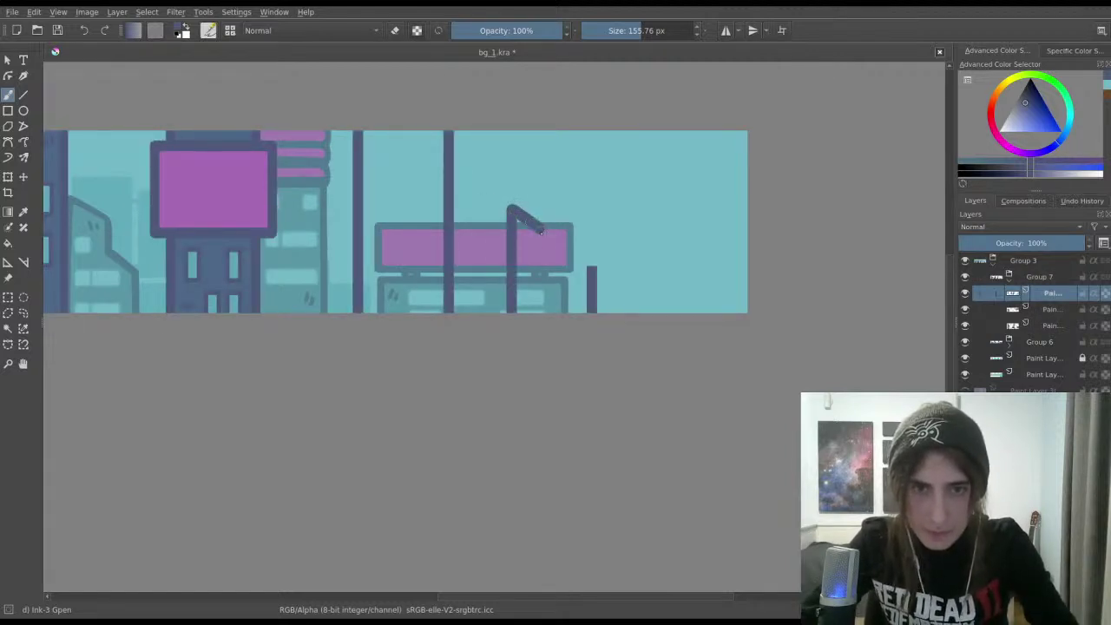
drag(542, 303, 558, 257)
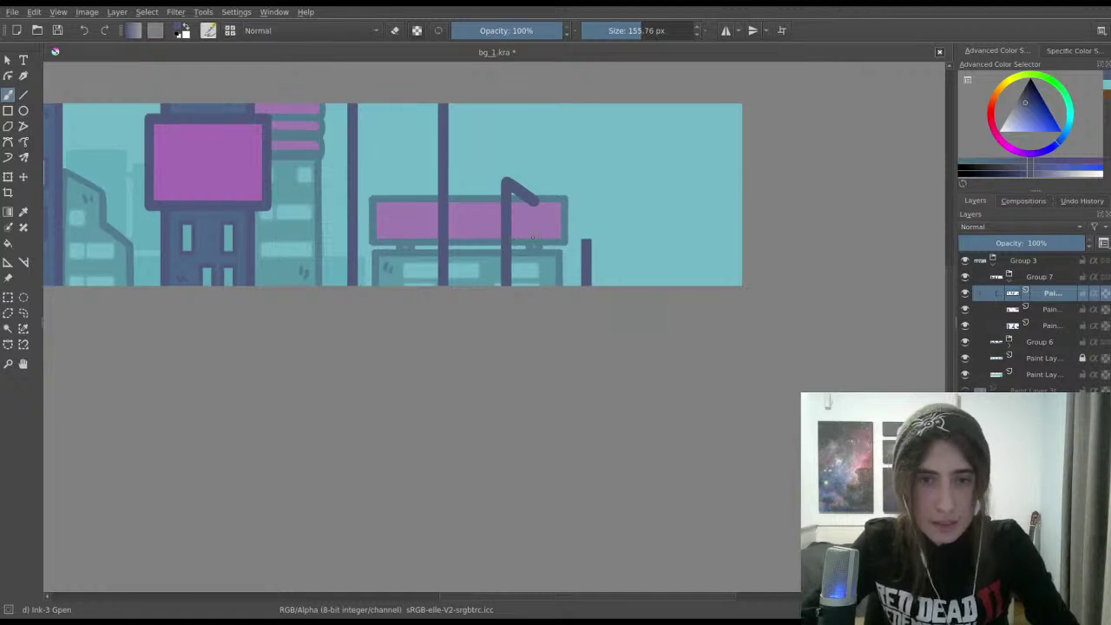
scroll(560, 256, up, 2)
scroll(562, 256, up, 2)
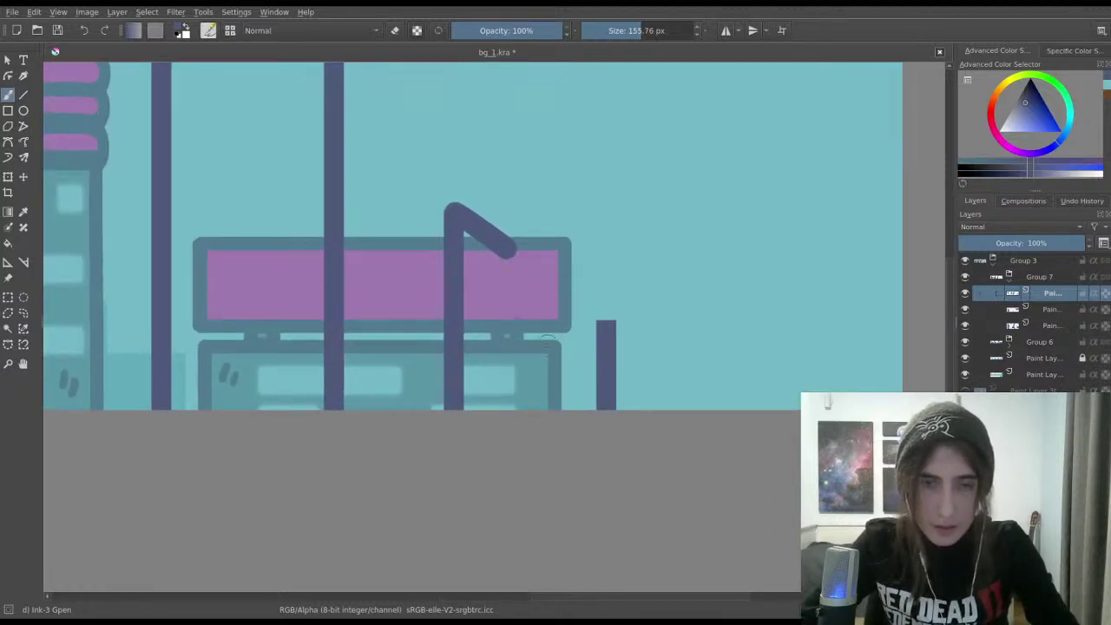
Step: Select the two shorter edges with the painted slope, shift them slightly up, and clear the selection
click(8, 296)
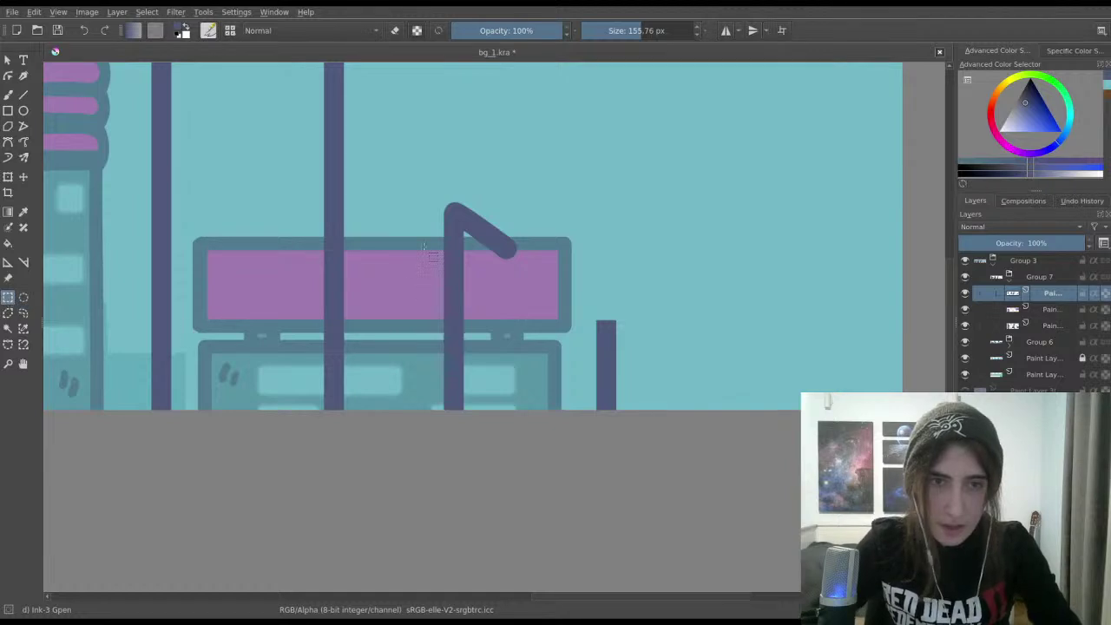
drag(421, 161, 689, 471)
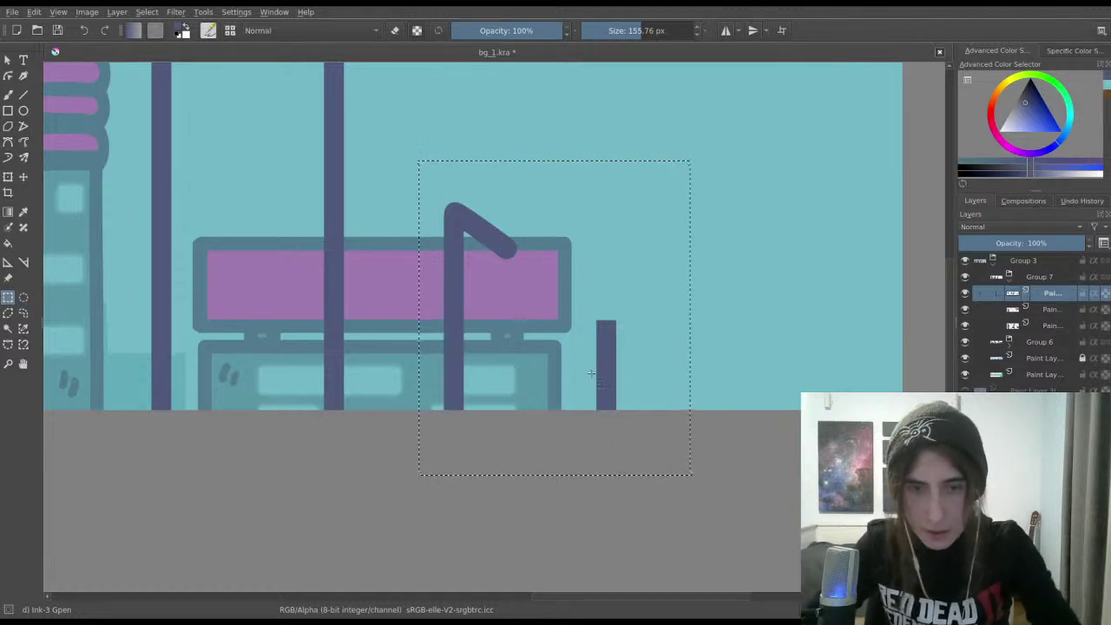
key(t)
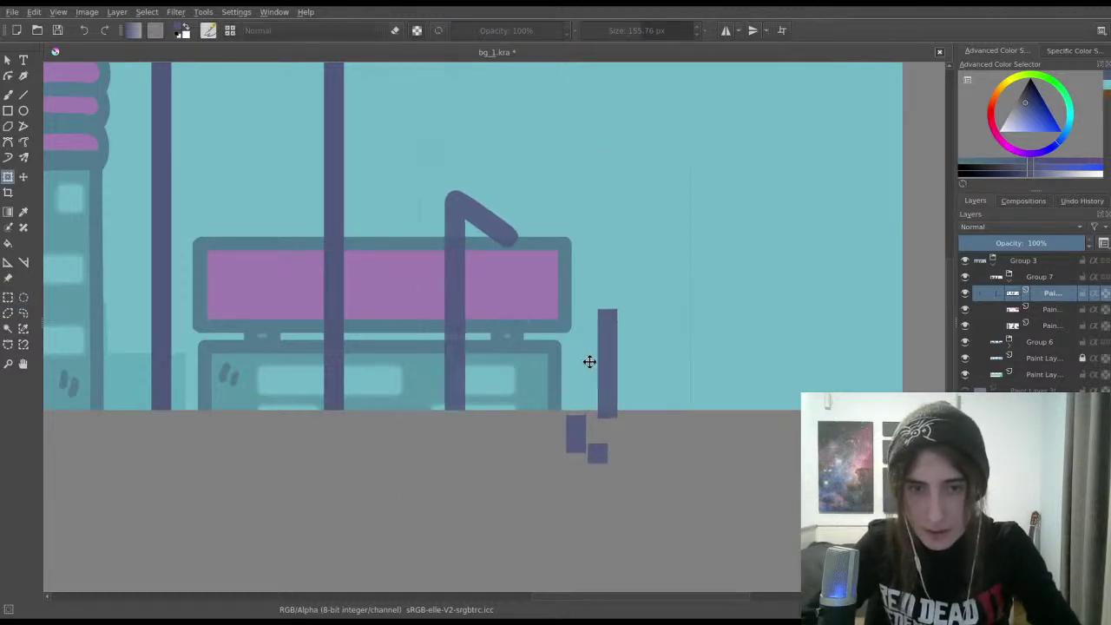
key(Escape)
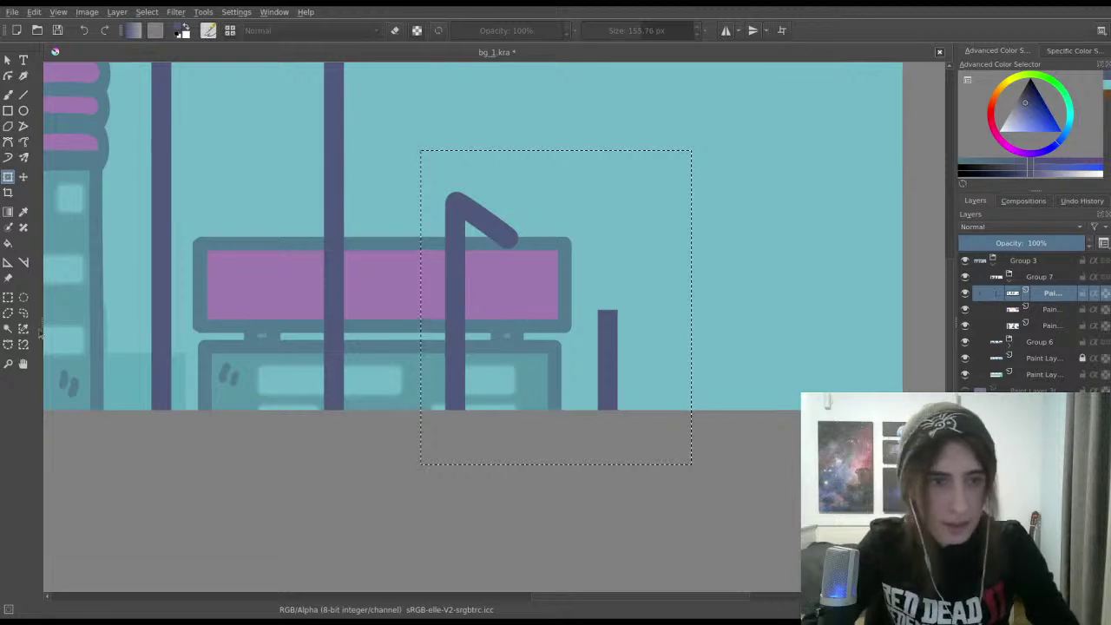
key(ctrl+r)
key(ctrl+shift+a)
click(8, 94)
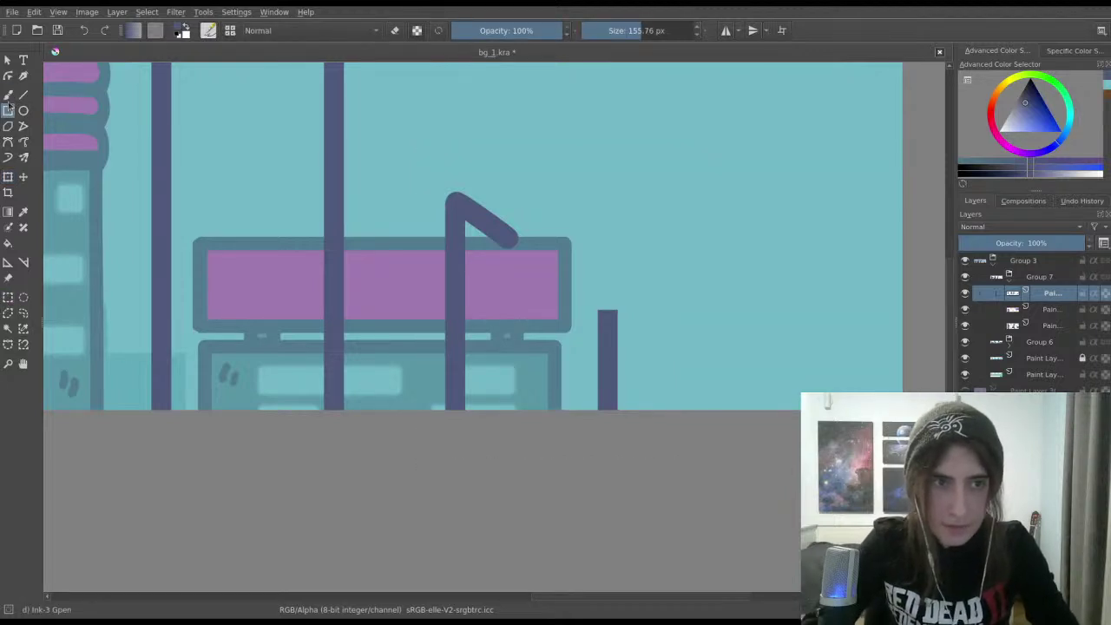
Step: Extend the slope further right and drop it vertically within the billboard's right part, undoing stray strokes
click(514, 243)
key(ctrl+z)
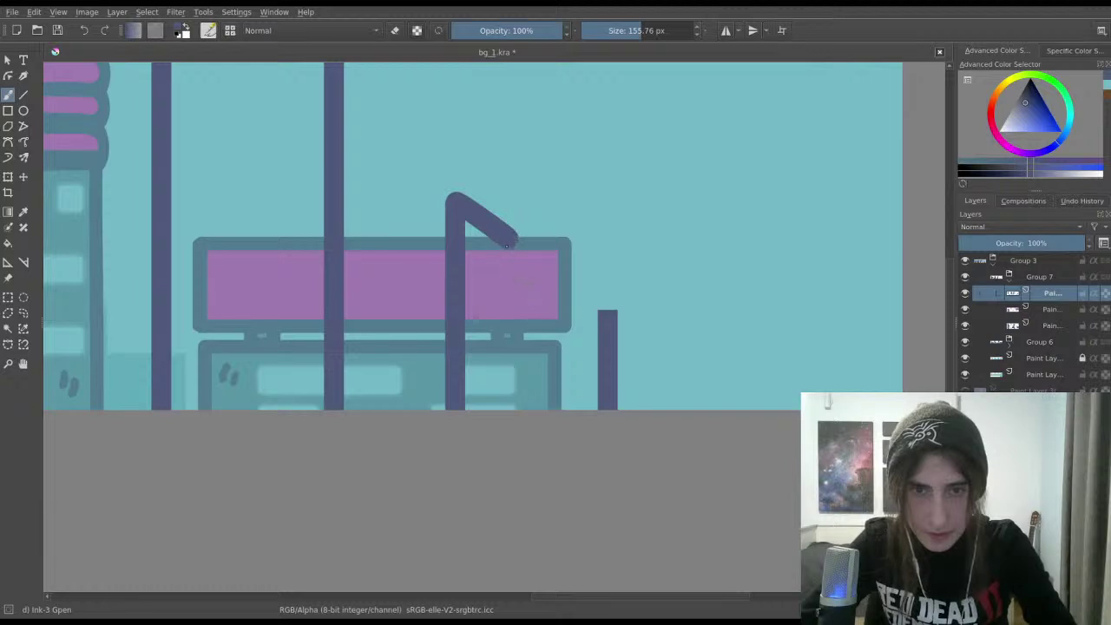
mouse_move(513, 243)
mouse_down()
mouse_move(541, 297)
mouse_move(530, 293)
mouse_move(603, 322)
mouse_move(608, 353)
mouse_up()
key(ctrl+z)
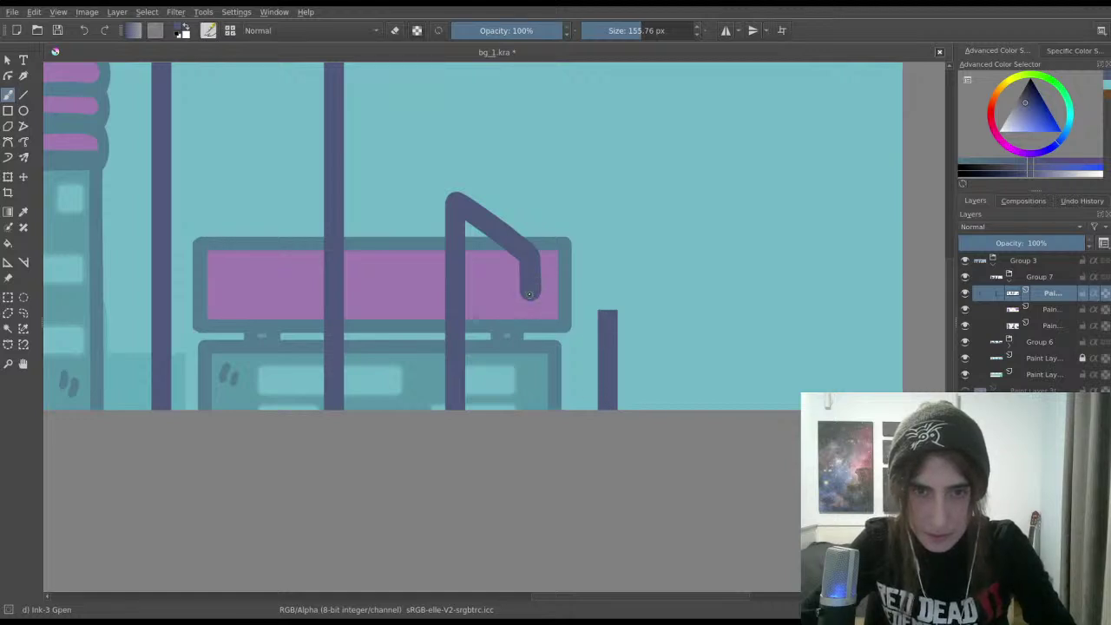
Step: Try freehand strokes from the end of the drop to the shortest edge and down it, undoing them
mouse_move(530, 293)
mouse_down()
mouse_move(600, 338)
mouse_move(597, 410)
mouse_up()
key(ctrl+z)
drag(529, 292, 597, 347)
key(ctrl+z)
drag(525, 294, 597, 330)
key(ctrl+z)
drag(530, 293, 601, 325)
drag(610, 370, 609, 408)
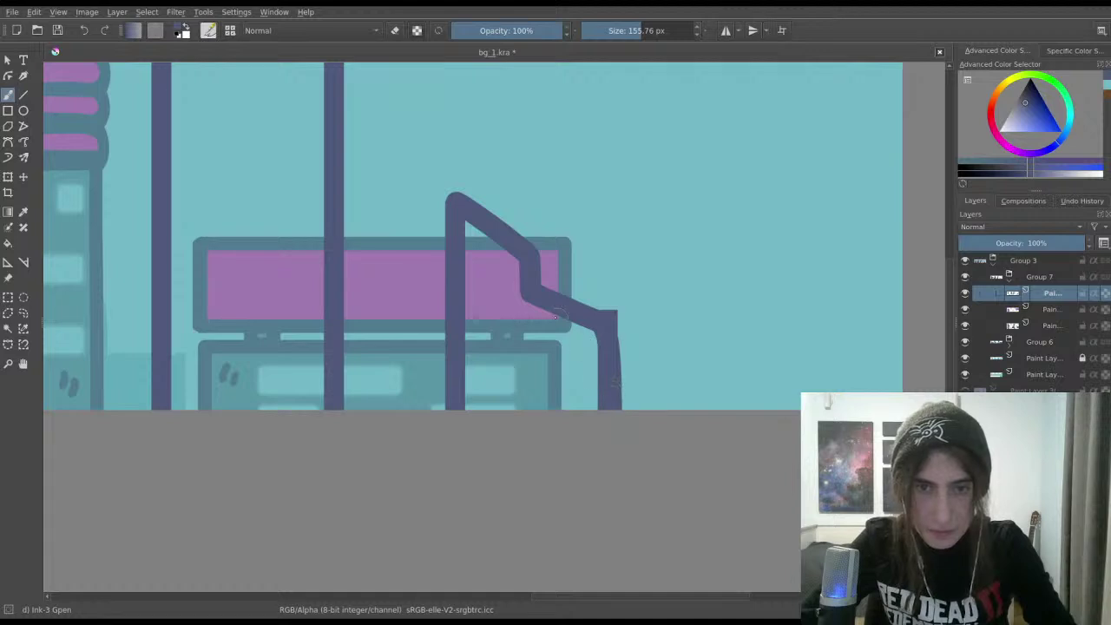
key(ctrl+z)
Step: Paint the lower roof slope from the end of the drop to the shortest edge's top, undoing two attempts first
mouse_move(528, 294)
mouse_down()
mouse_move(585, 318)
mouse_move(601, 344)
mouse_move(607, 408)
mouse_up()
key(ctrl+z)
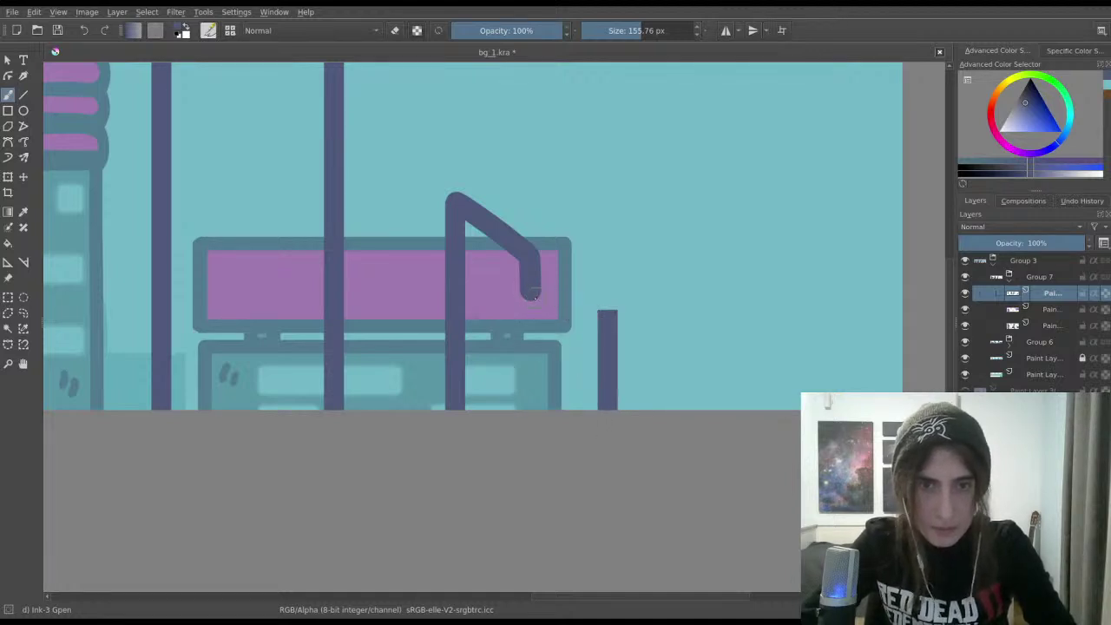
mouse_move(530, 294)
mouse_down()
mouse_move(605, 320)
mouse_move(609, 407)
mouse_up()
key(ctrl+z)
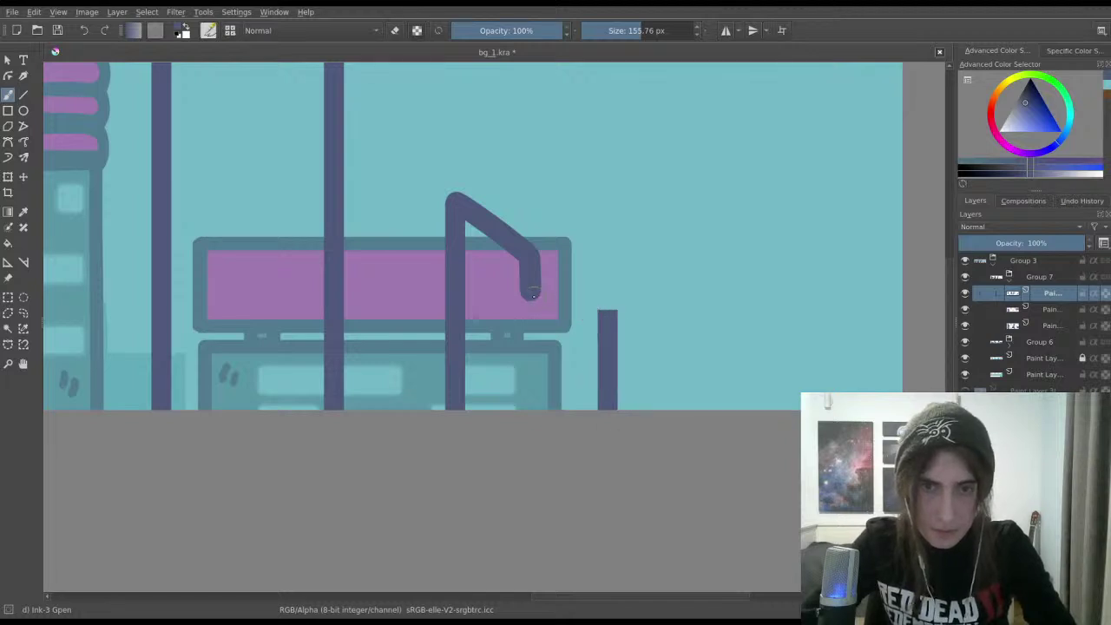
drag(531, 294, 608, 322)
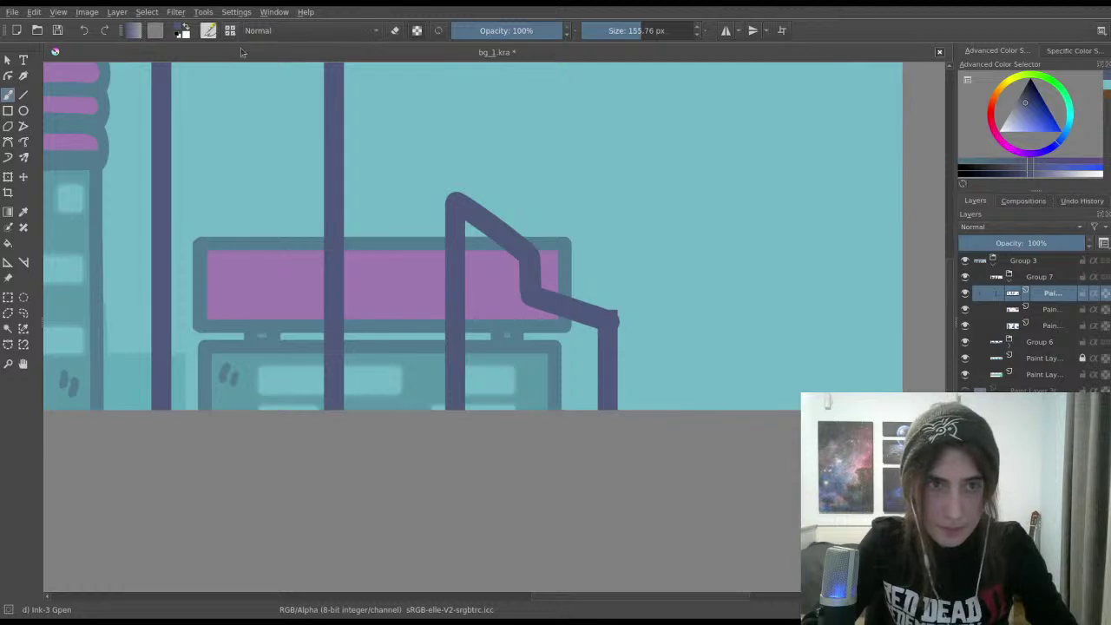
Step: Switch to the Eraser Circle brush, review the whole skyline, and undo the roofline back to its first short slope
key(slash)
key(e)
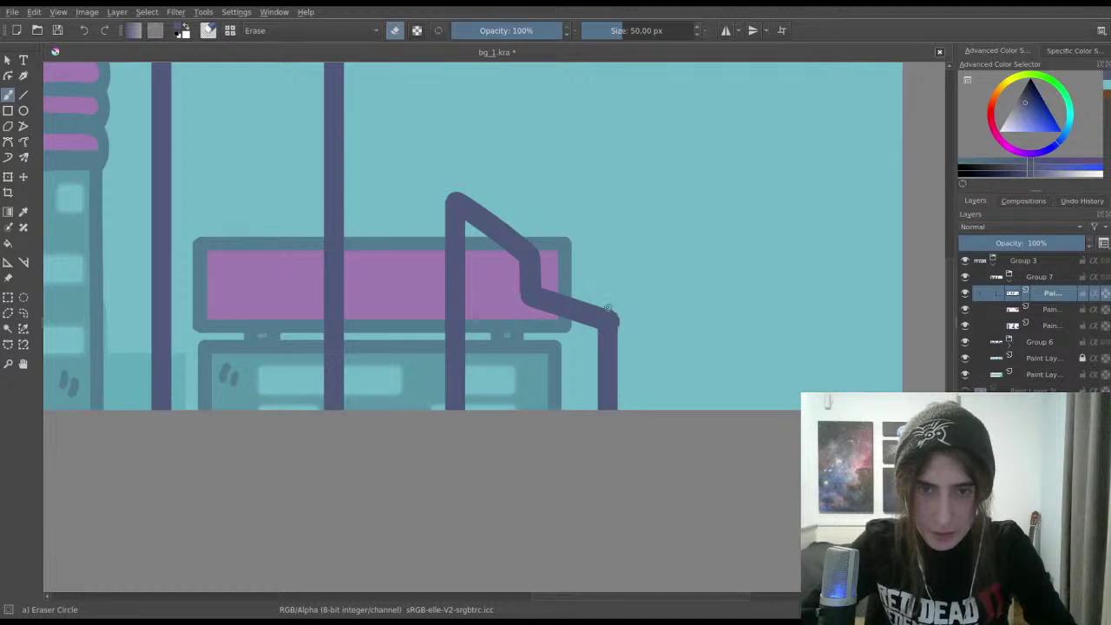
scroll(617, 327, down, 4)
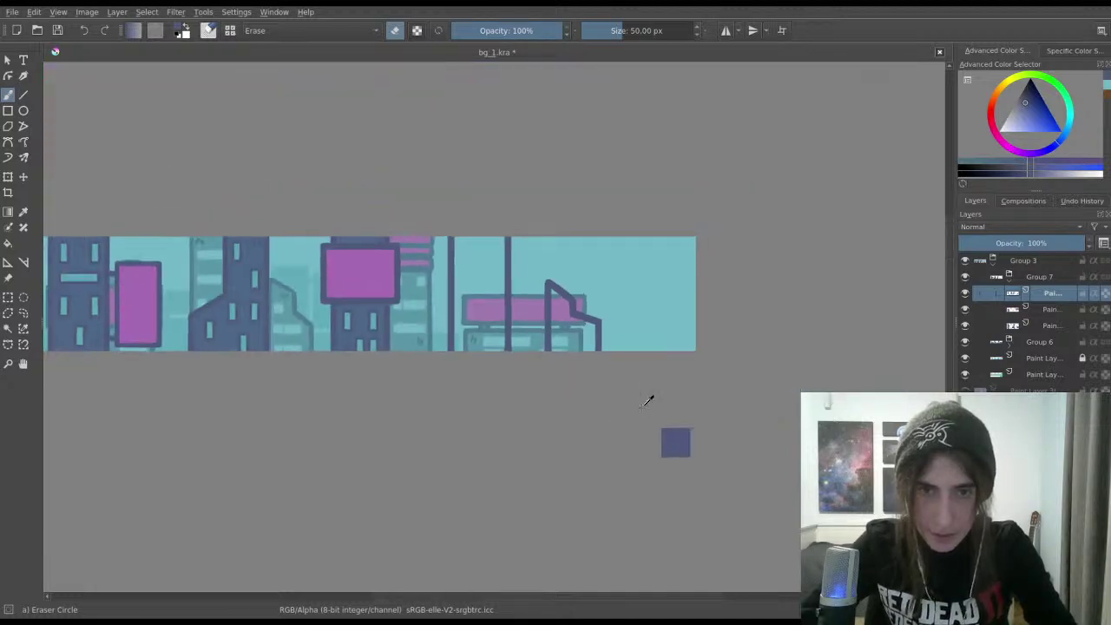
drag(628, 377, 646, 364)
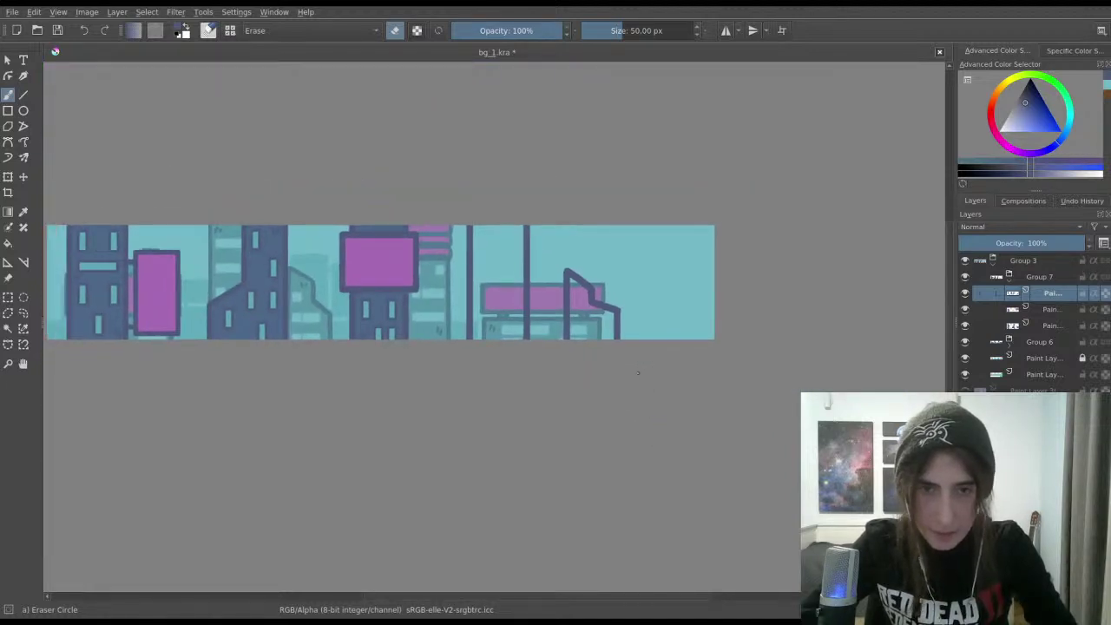
key(ctrl)
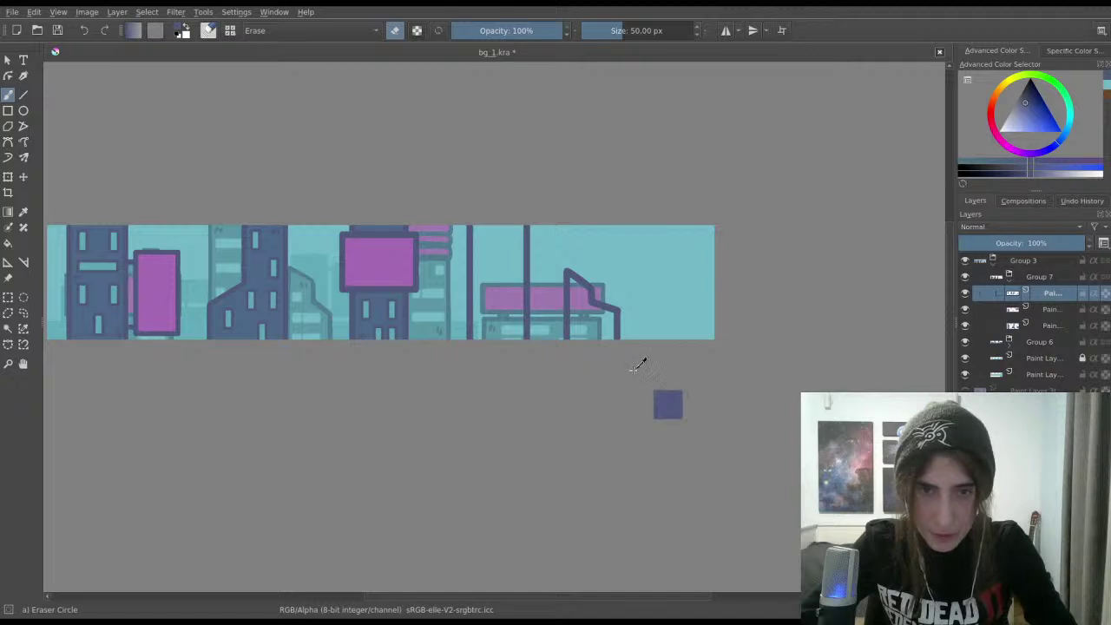
key(ctrl+z)
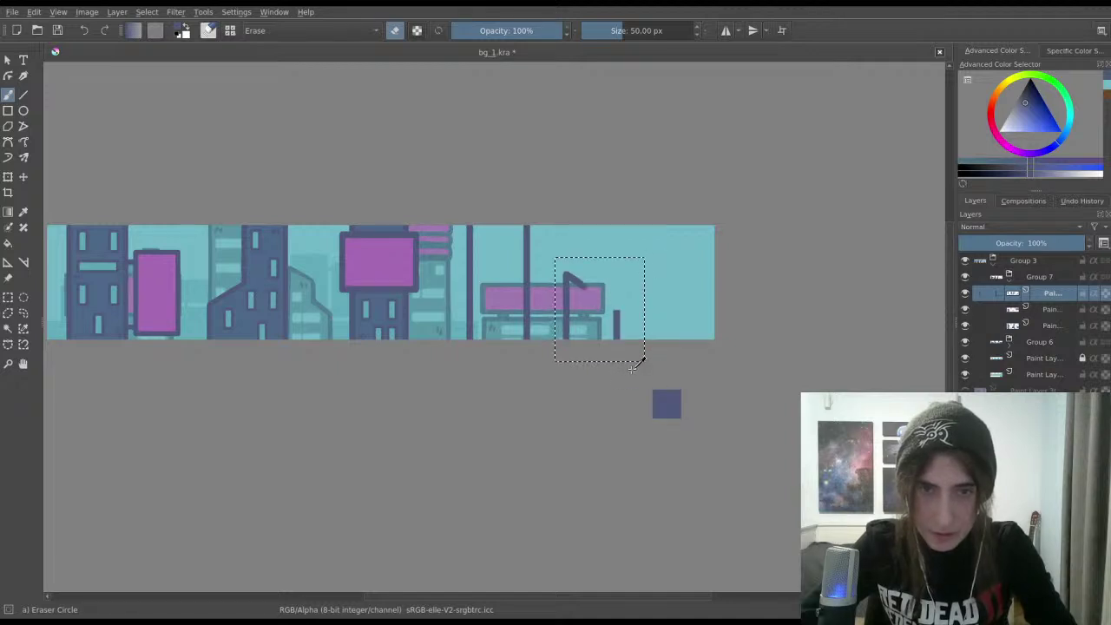
Step: Set the eraser size to 202.22 px, erase the short slope beside the shortened edge, and clear the selection
scroll(636, 364, up, 2)
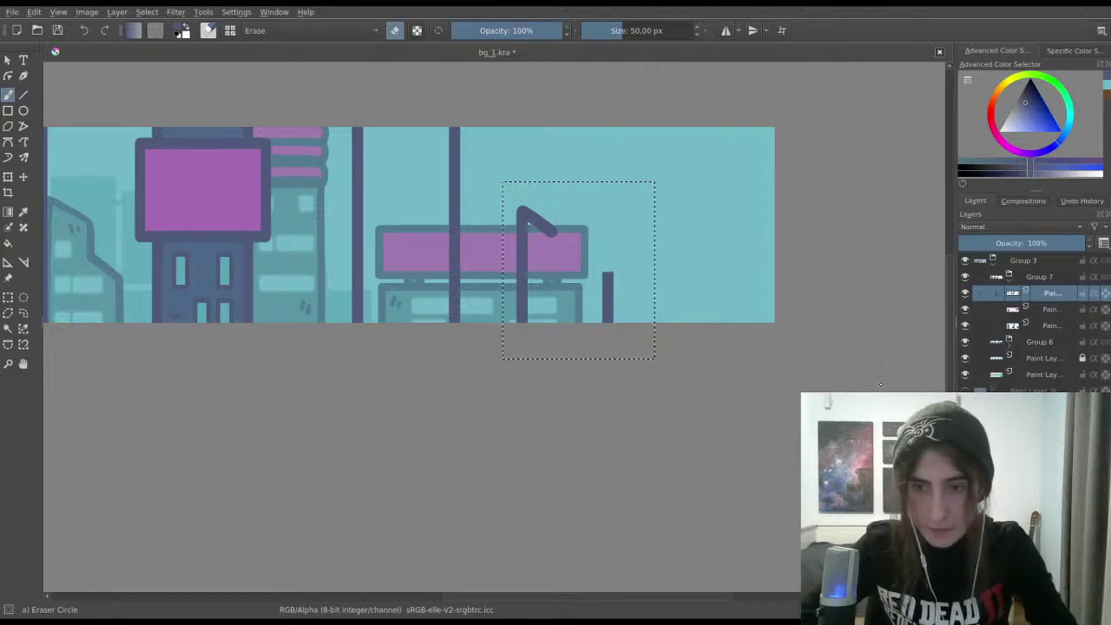
click(646, 31)
mouse_move(536, 240)
mouse_down()
mouse_move(540, 195)
mouse_move(545, 222)
mouse_move(531, 195)
mouse_move(546, 252)
mouse_up()
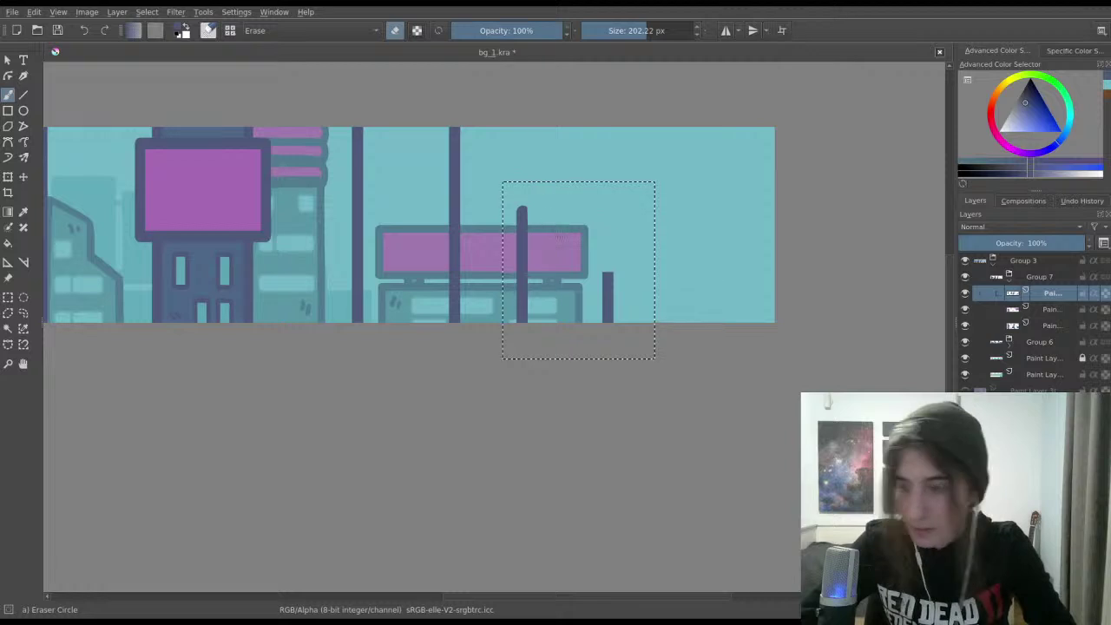
click(7, 297)
click(513, 179)
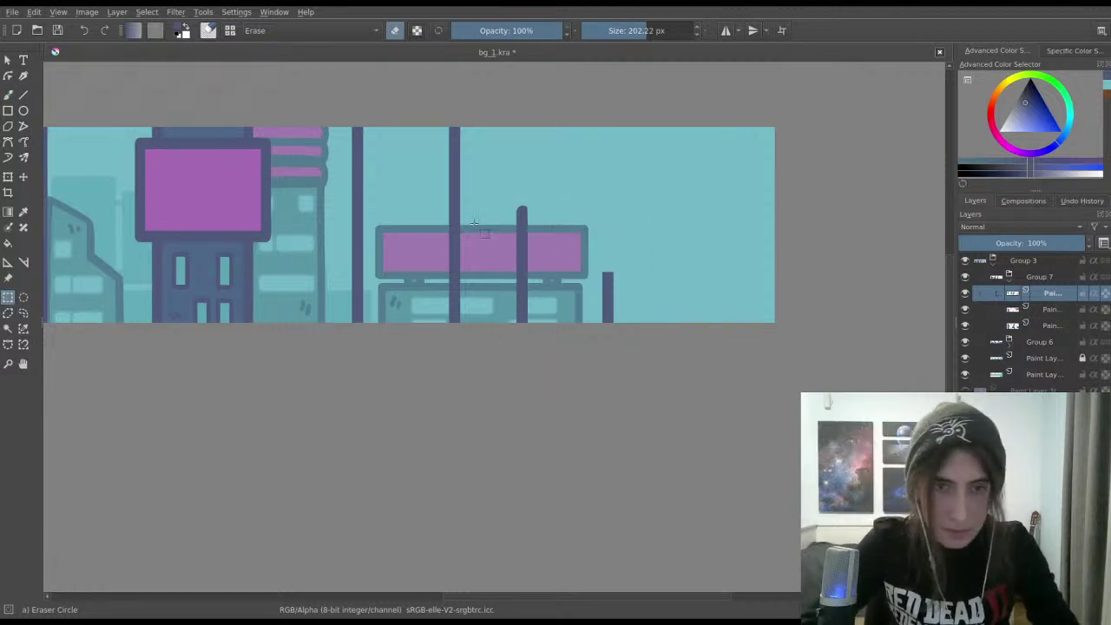
Step: Select a narrow strip over and above the shortened edge's rounded top, fill it using Ink-3 Gpen, and clear the selection
scroll(524, 228, up, 3)
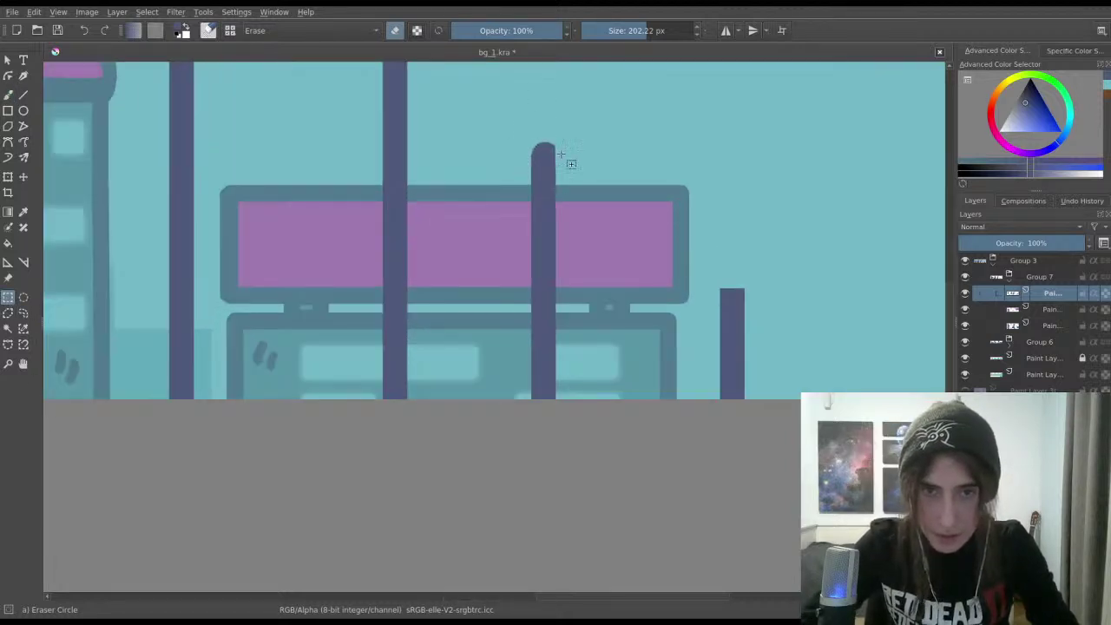
drag(533, 207, 482, 299)
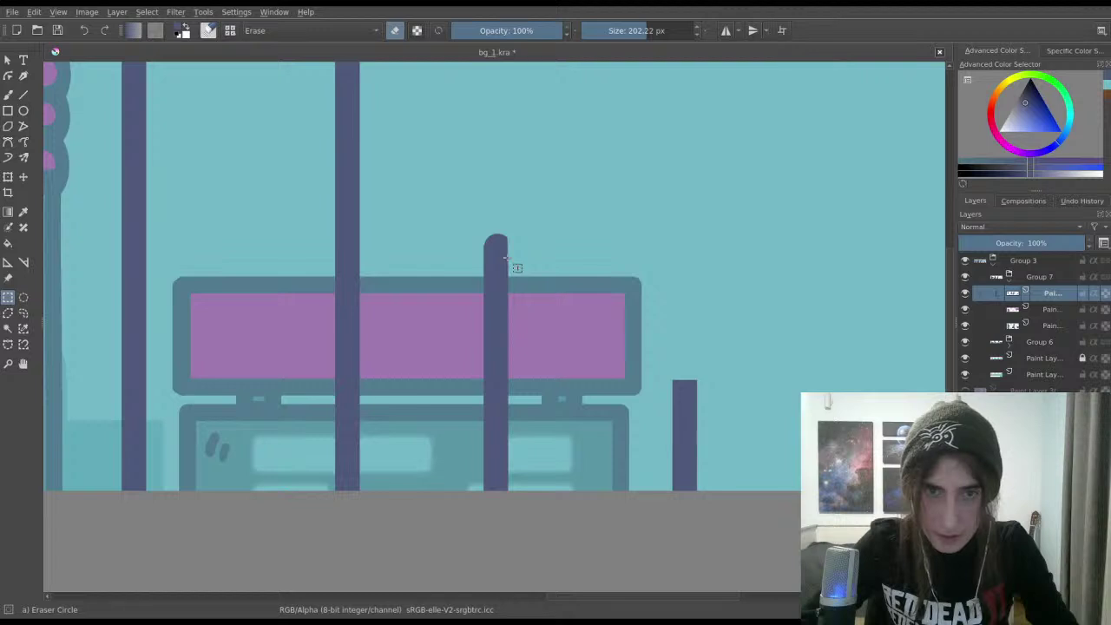
drag(505, 258, 484, 175)
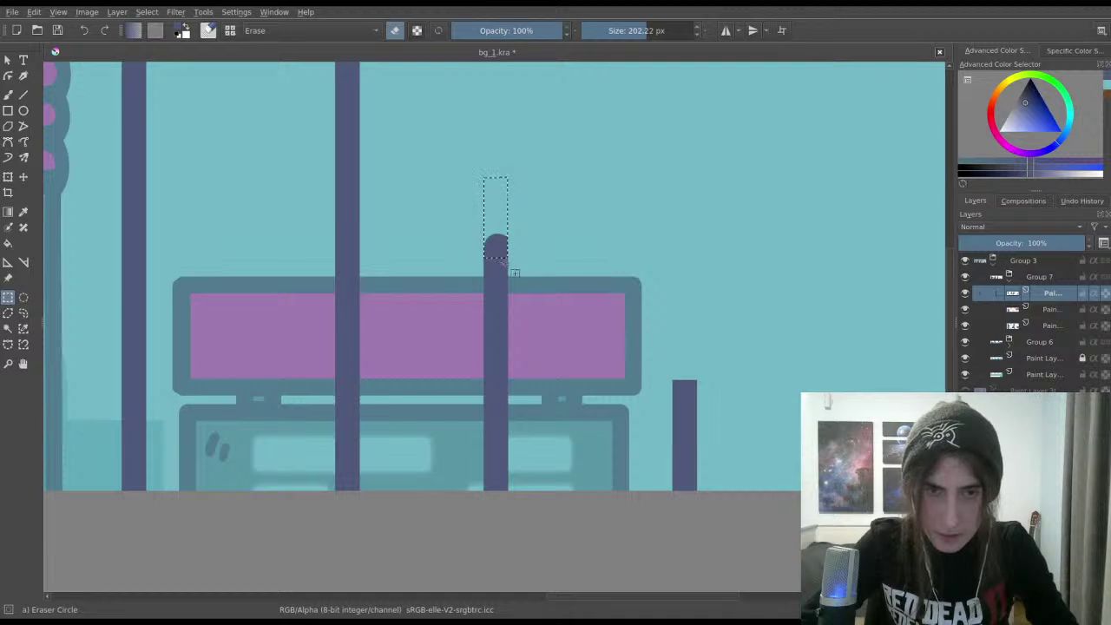
key(b)
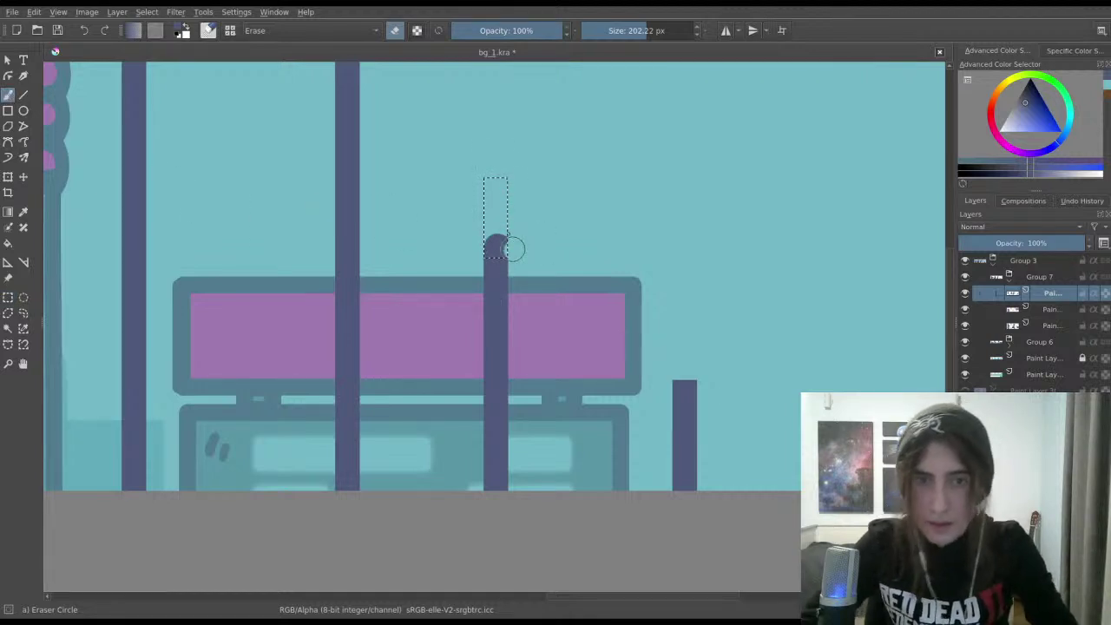
key(slash)
click(496, 247)
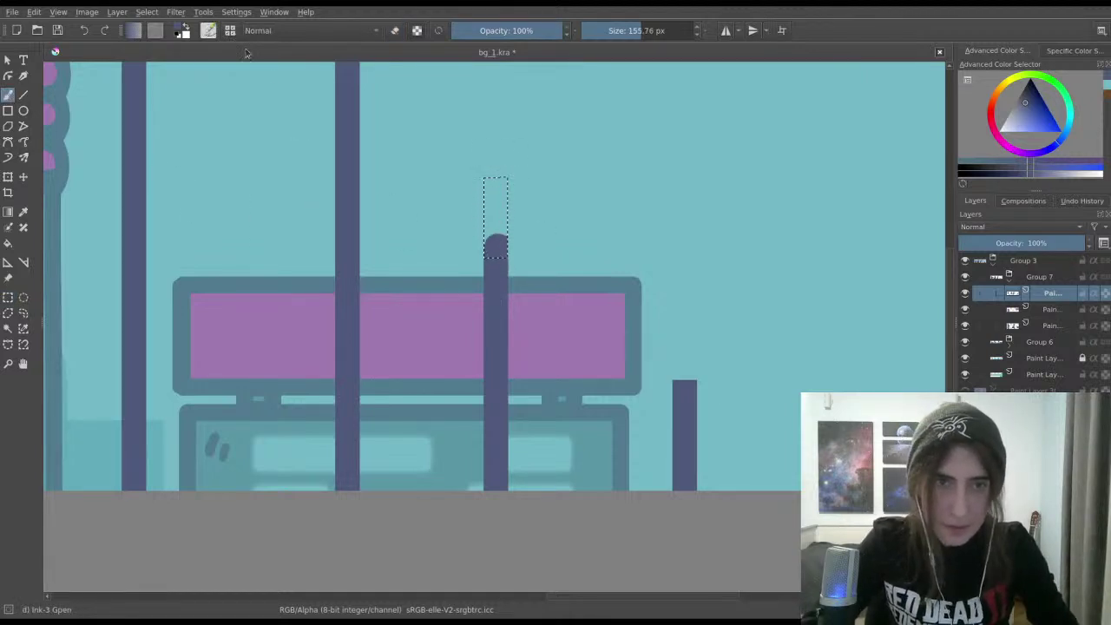
mouse_move(499, 241)
mouse_down()
mouse_move(471, 151)
mouse_move(478, 223)
mouse_move(528, 249)
mouse_up()
key(ctrl+shift+a)
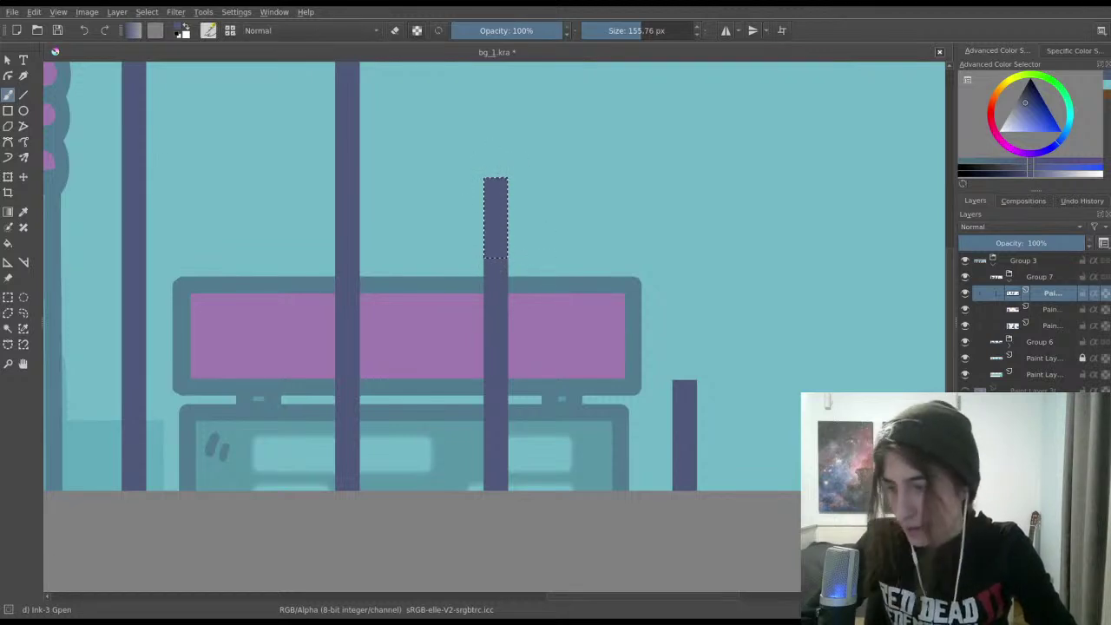
Step: Save the document, reselect the upper part of the shortened edge to touch up its uneven sides using Ink-3 Gpen, and clear the selection
click(8, 296)
key(ctrl+s)
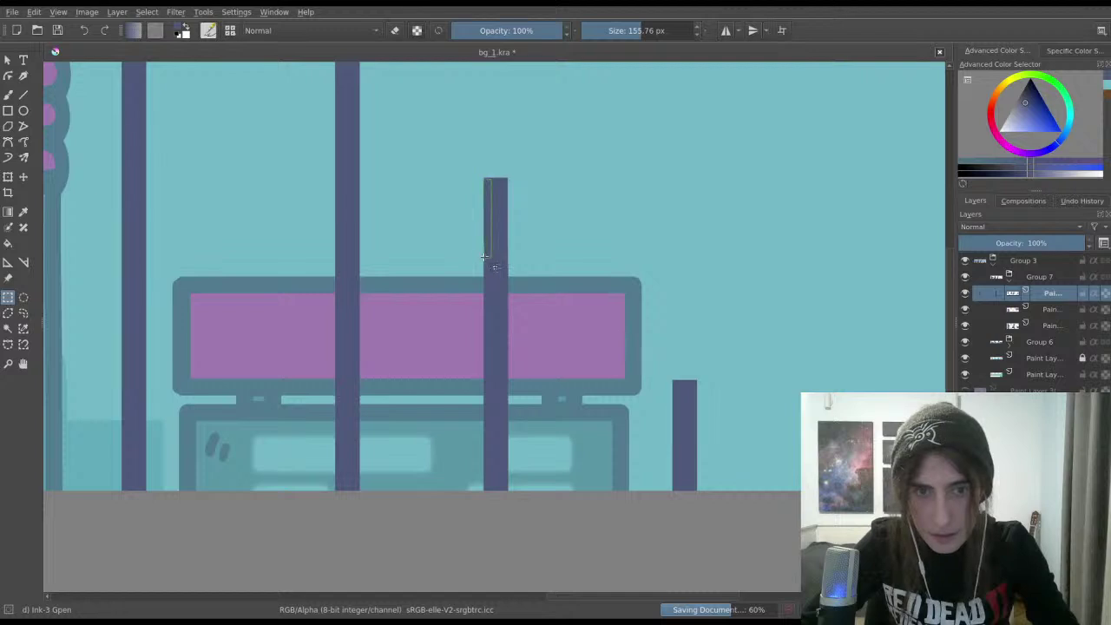
scroll(489, 298, up, 2)
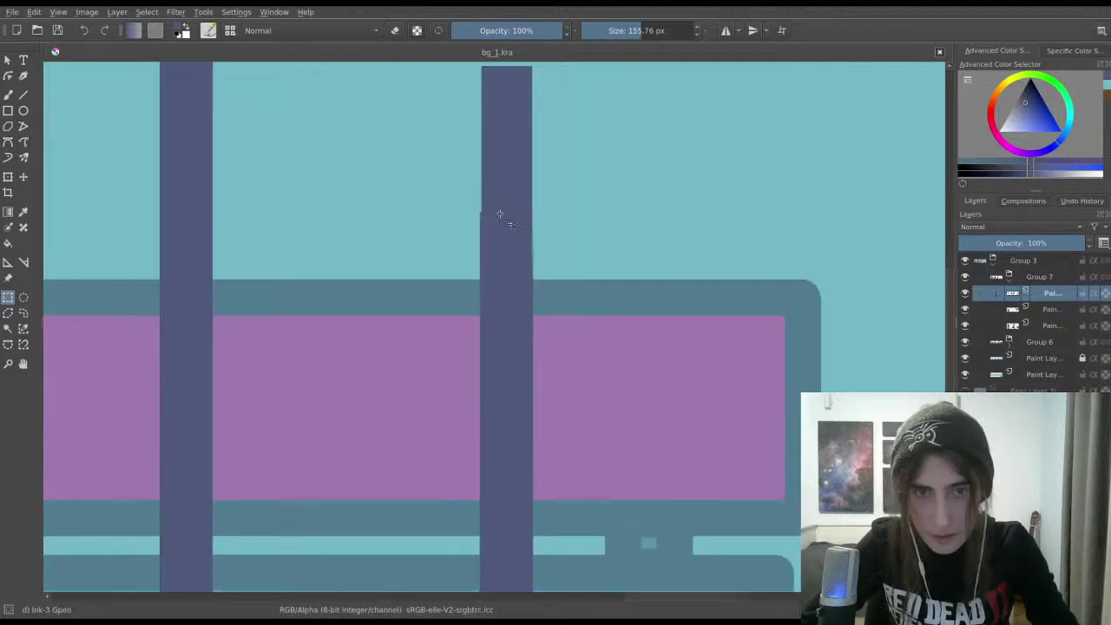
scroll(499, 217, up, 2)
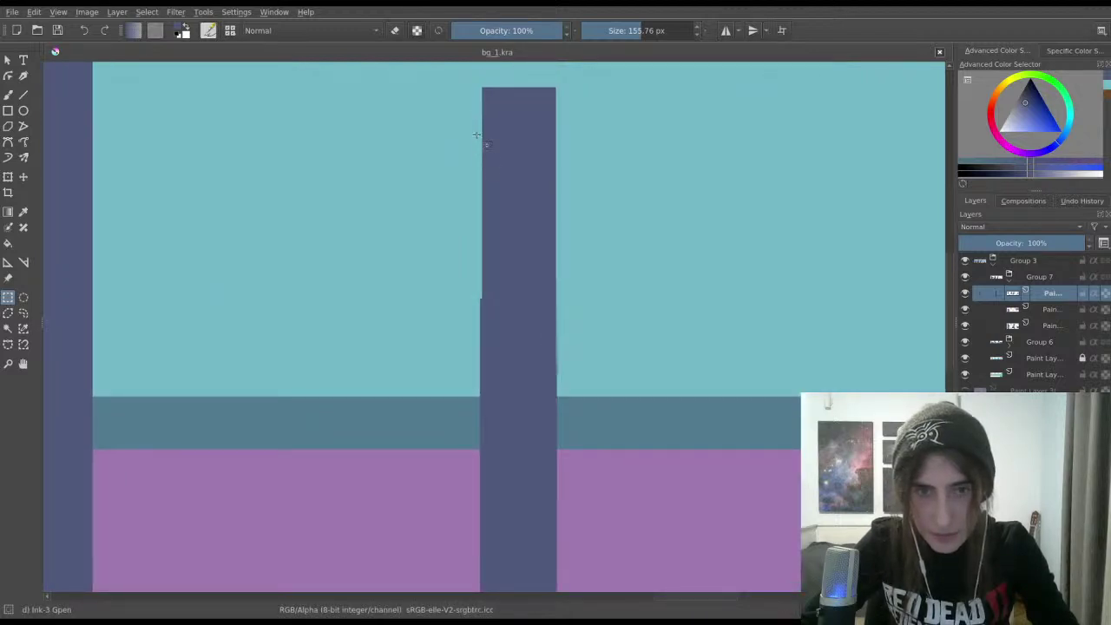
drag(482, 88, 557, 395)
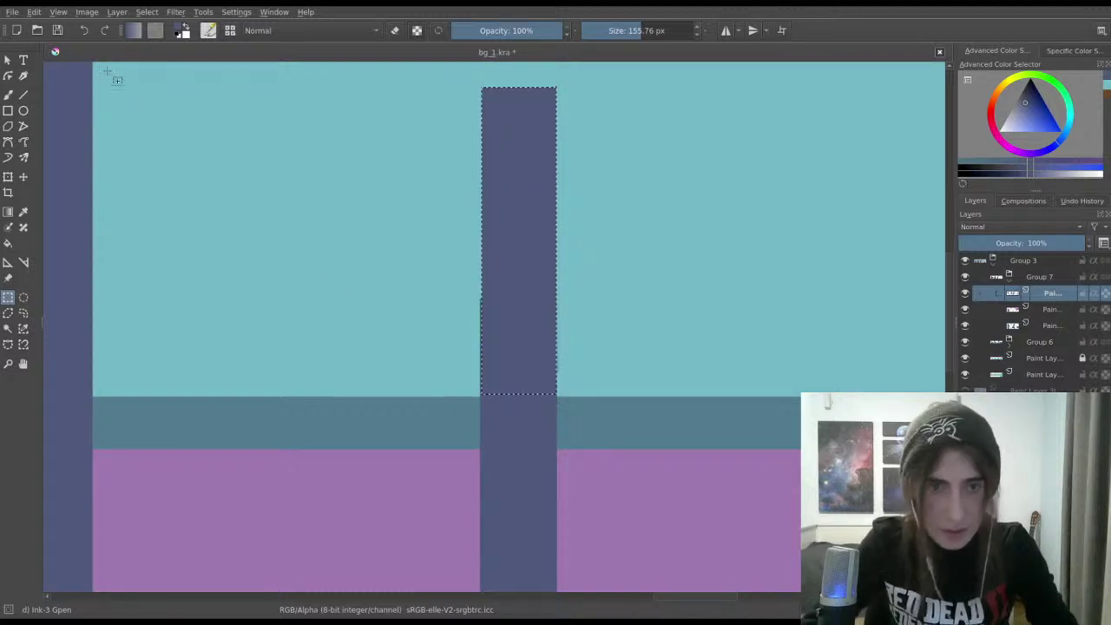
click(8, 94)
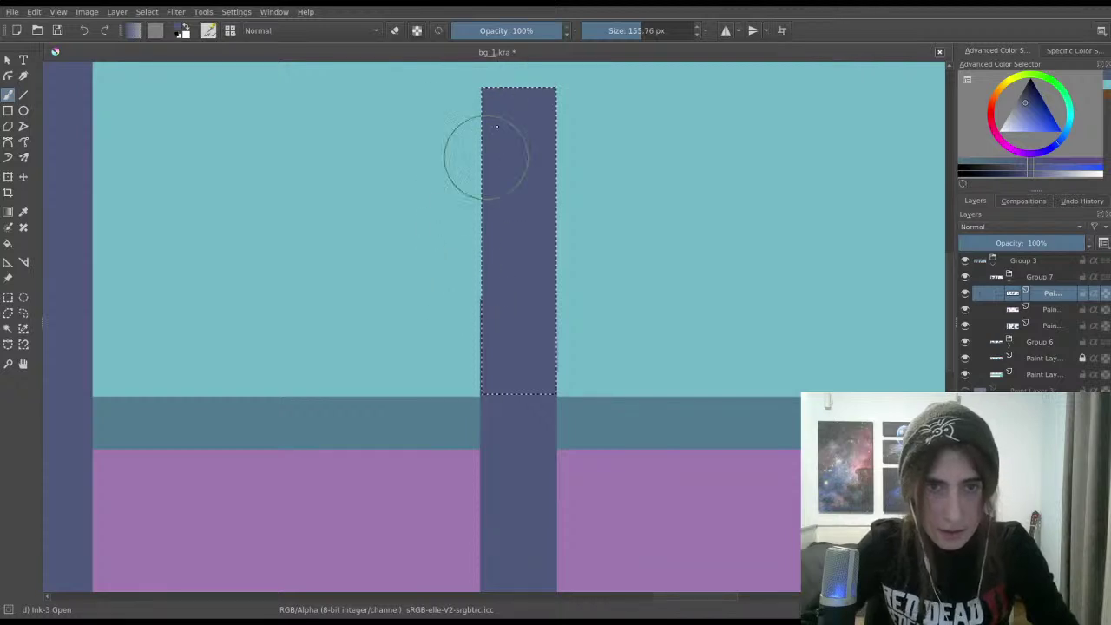
click(8, 297)
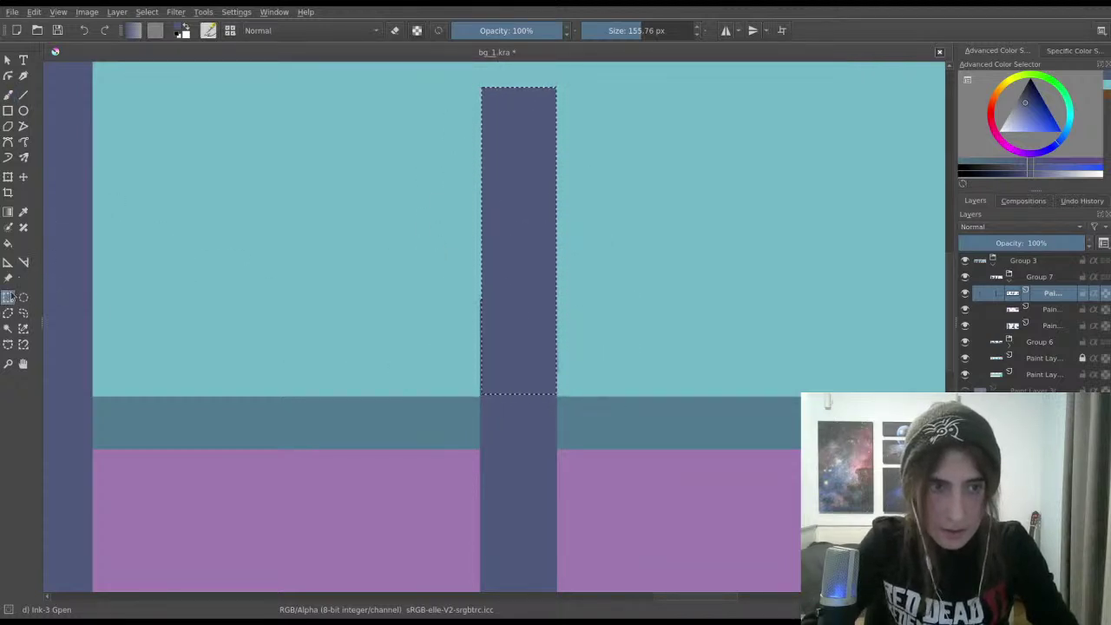
click(391, 297)
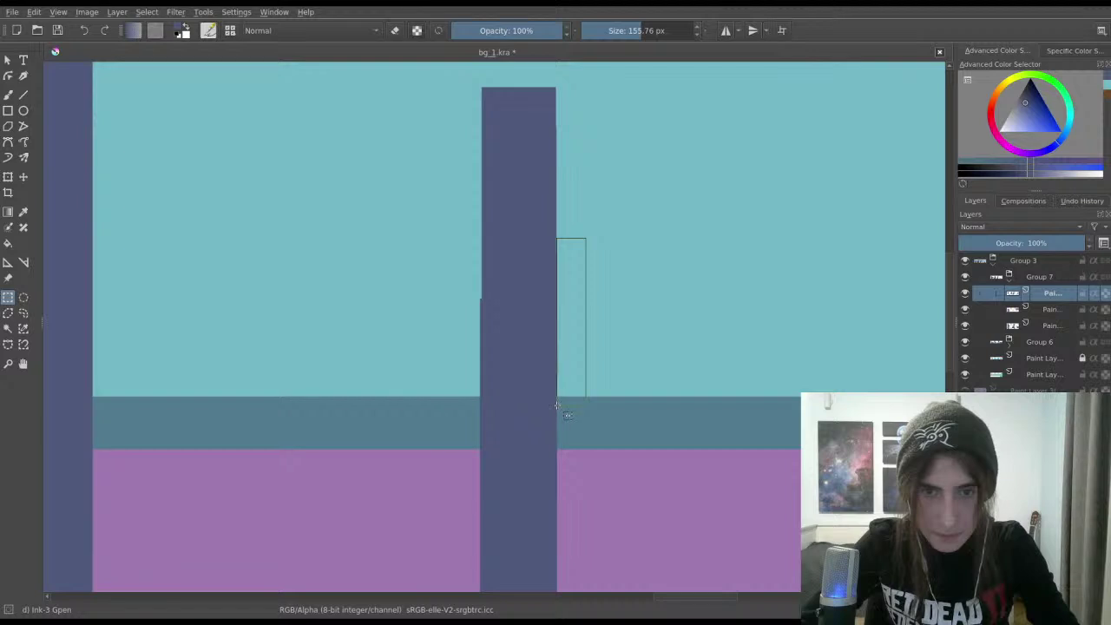
Step: Select a narrow strip along the shortened edge's right side, erase the stray paint inside it using Eraser Circle, and save the deselected artwork
click(8, 94)
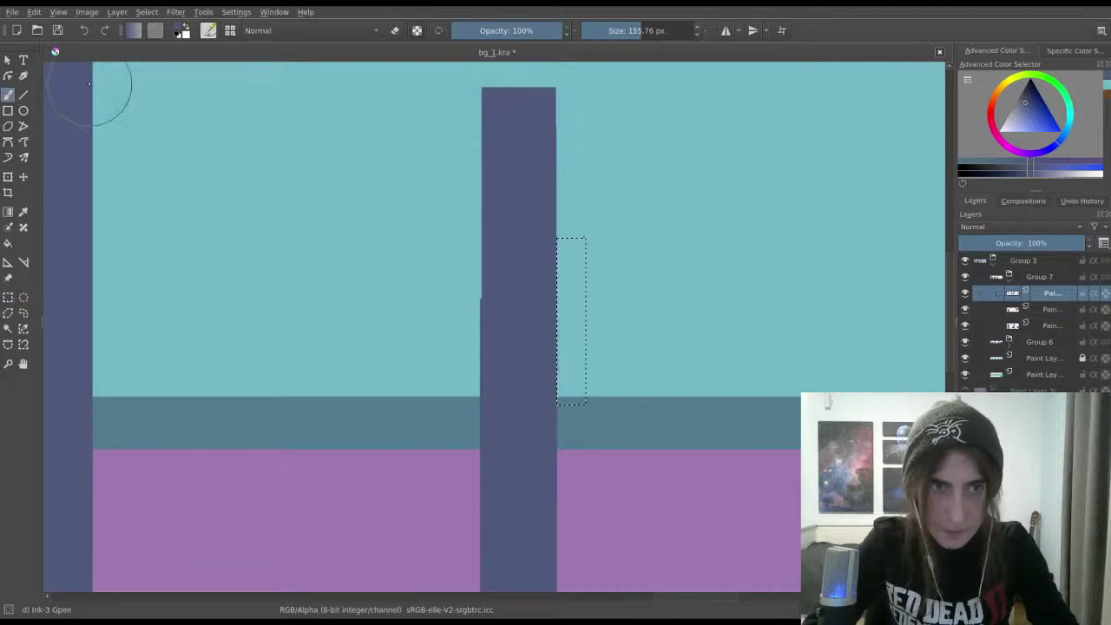
key(e)
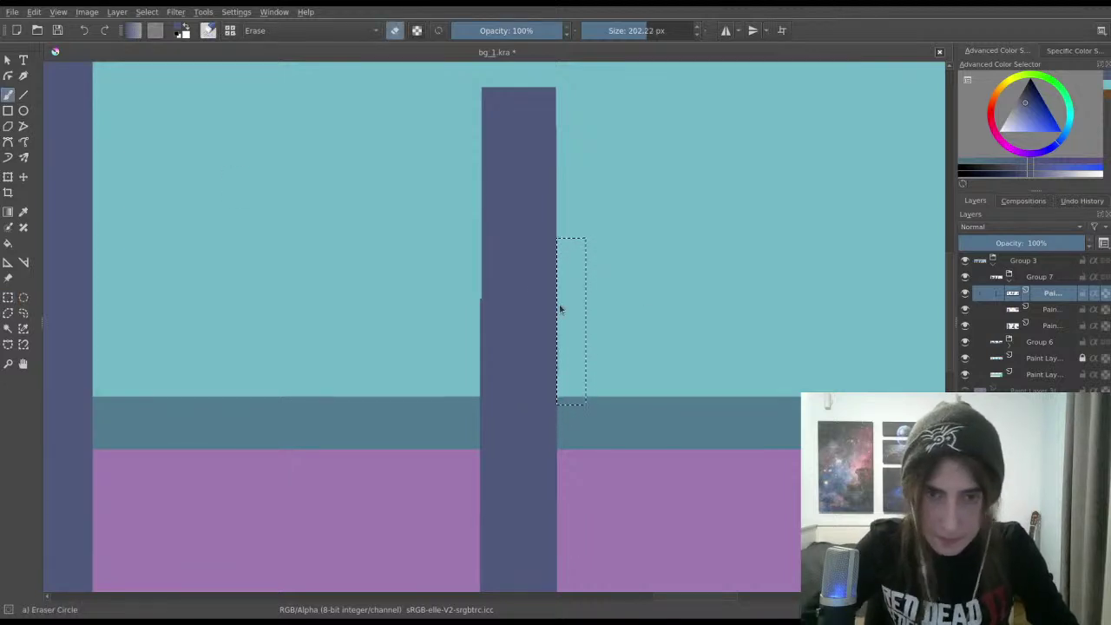
click(8, 297)
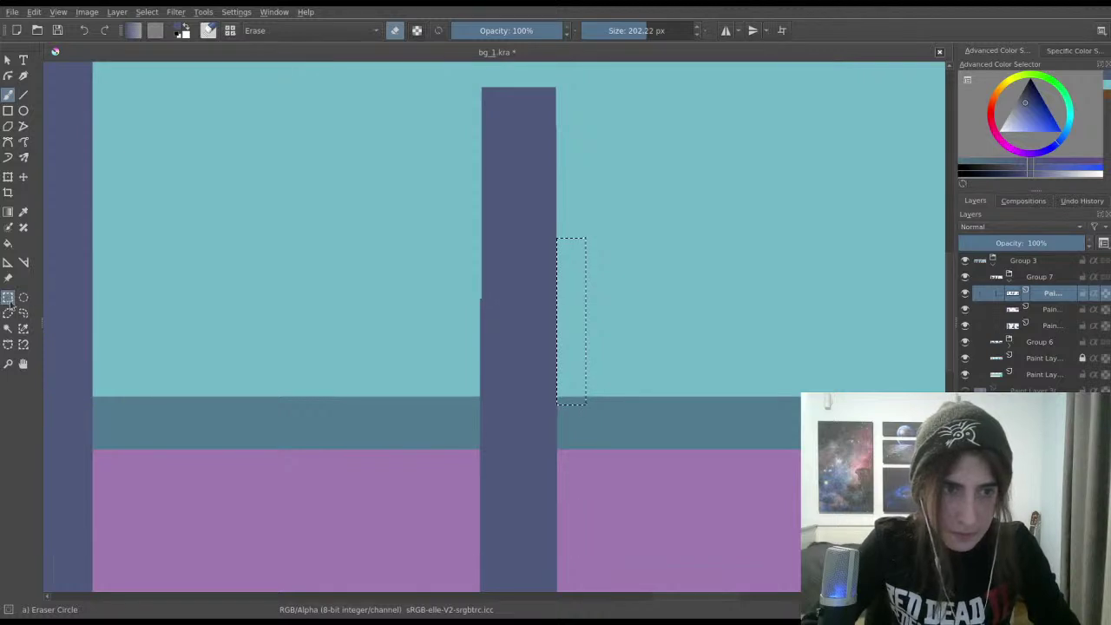
click(167, 326)
scroll(216, 371, down, 1)
key(ctrl+s)
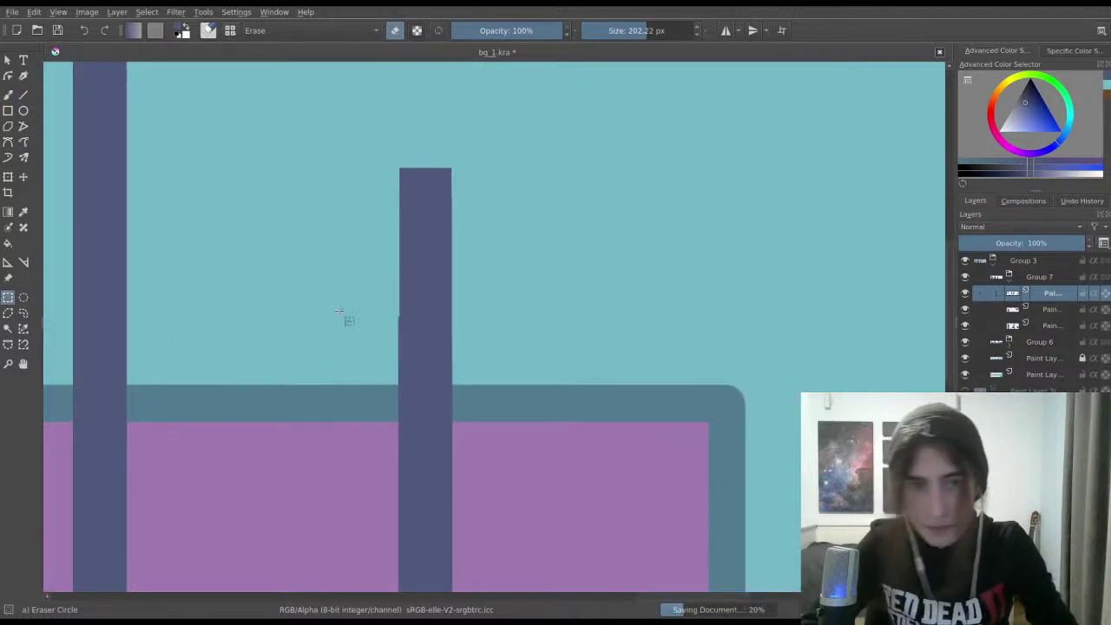
Step: Paint the upper roof slope downward to the right from the shortened edge's top using Ink-3 Gpen at 155.76 px, undoing the unsatisfactory attempts
scroll(345, 315, down, 4)
click(8, 110)
key(e)
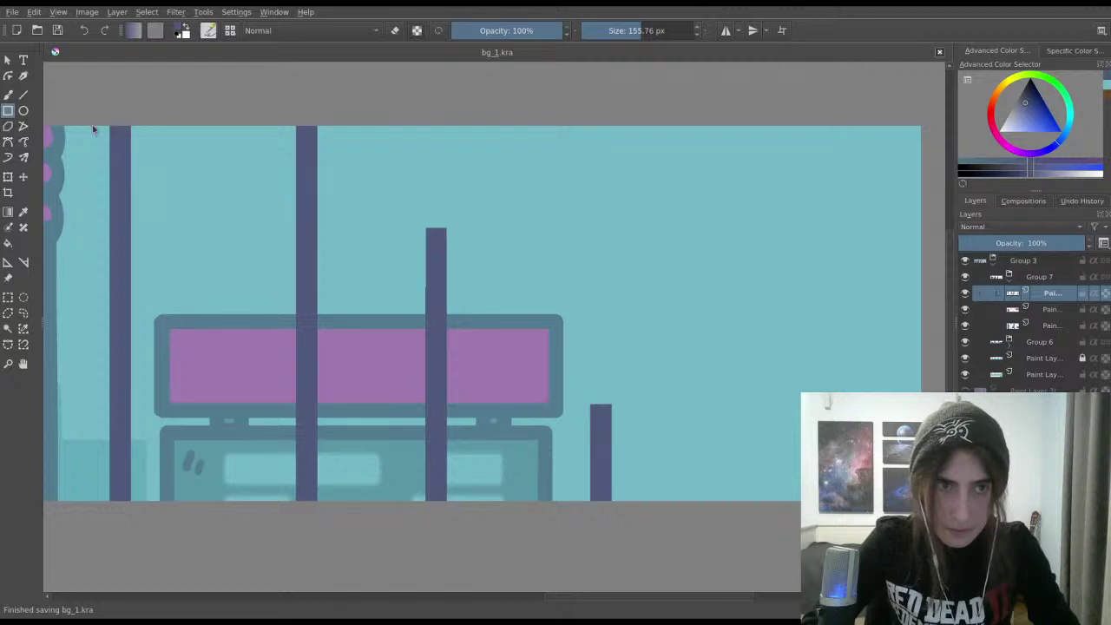
click(8, 94)
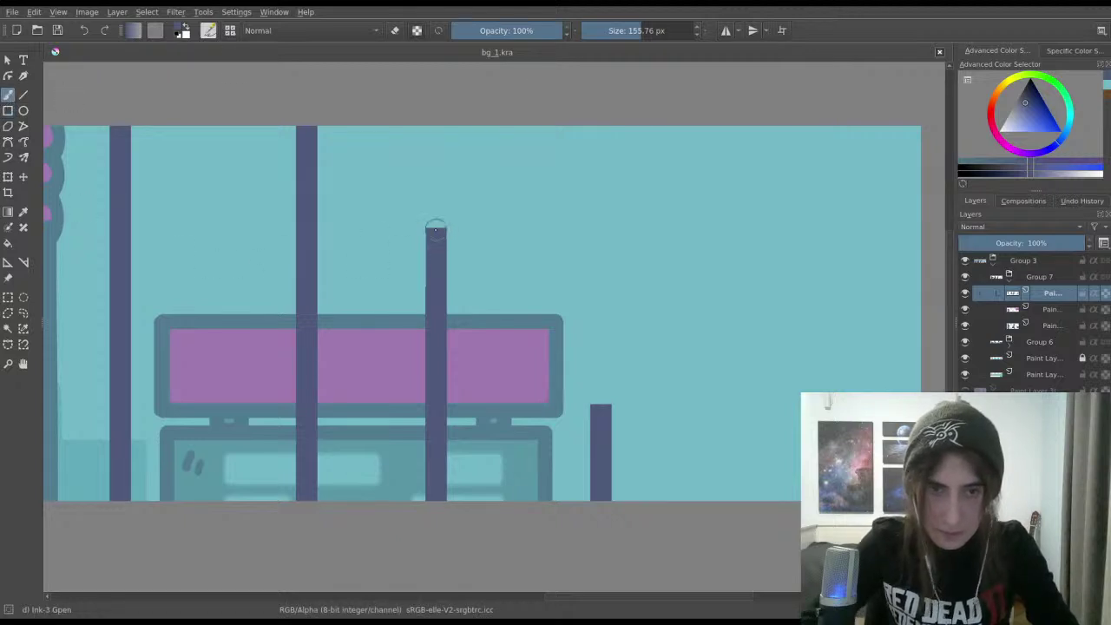
mouse_move(435, 229)
mouse_down()
mouse_move(496, 283)
mouse_move(483, 257)
mouse_move(495, 272)
mouse_up()
key(ctrl+z)
key(ctrl+z)
key(ctrl+z)
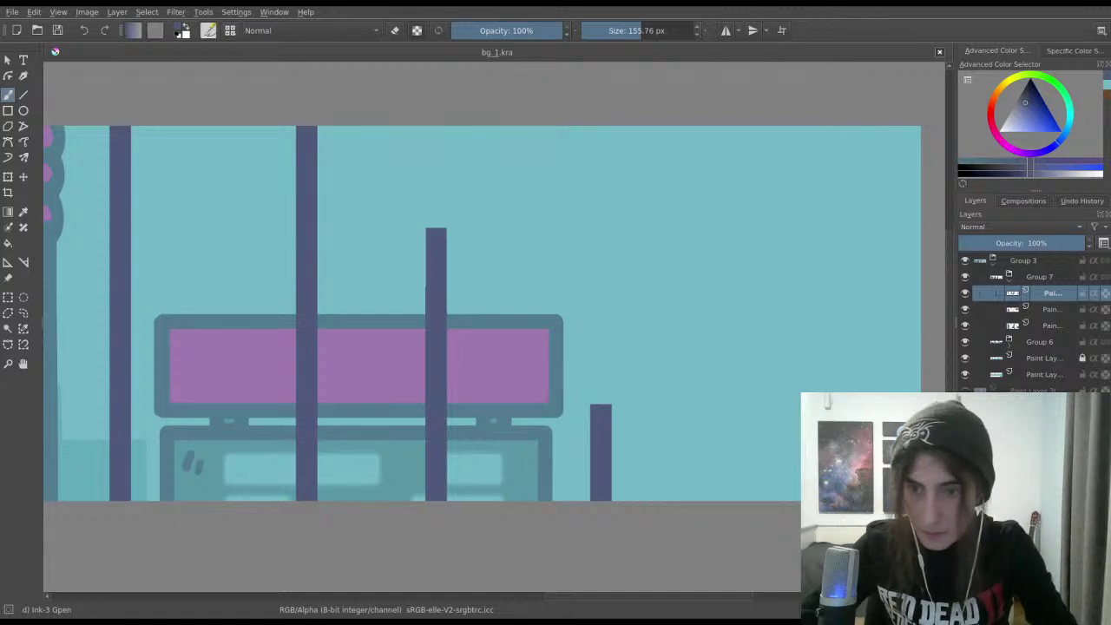
drag(436, 228, 525, 299)
key(ctrl+z)
key(ctrl+z)
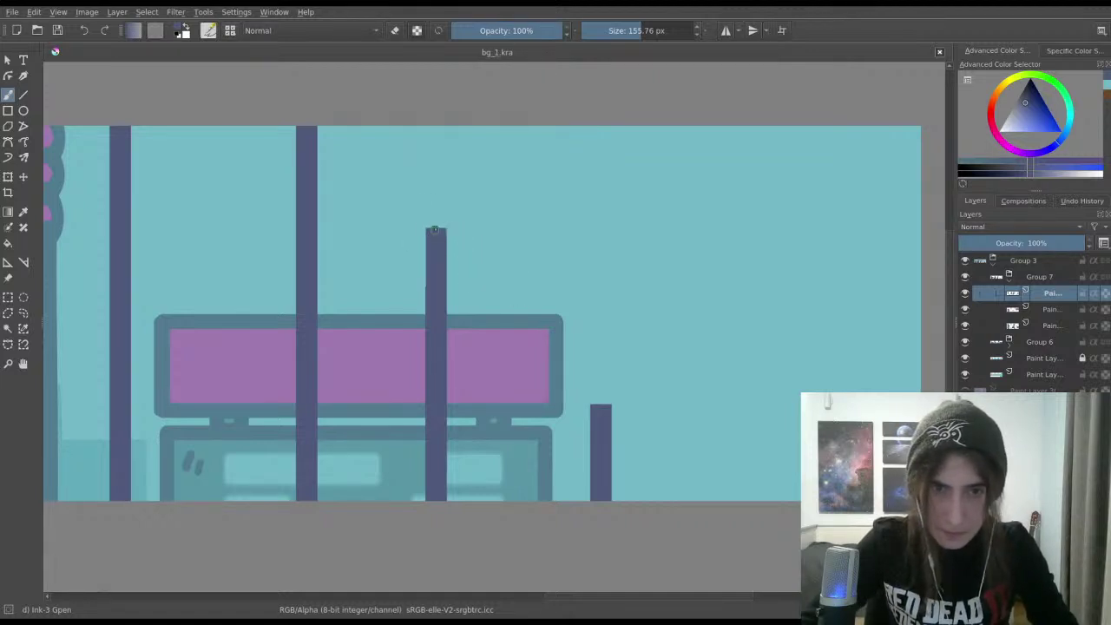
drag(436, 229, 515, 296)
key(ctrl+z)
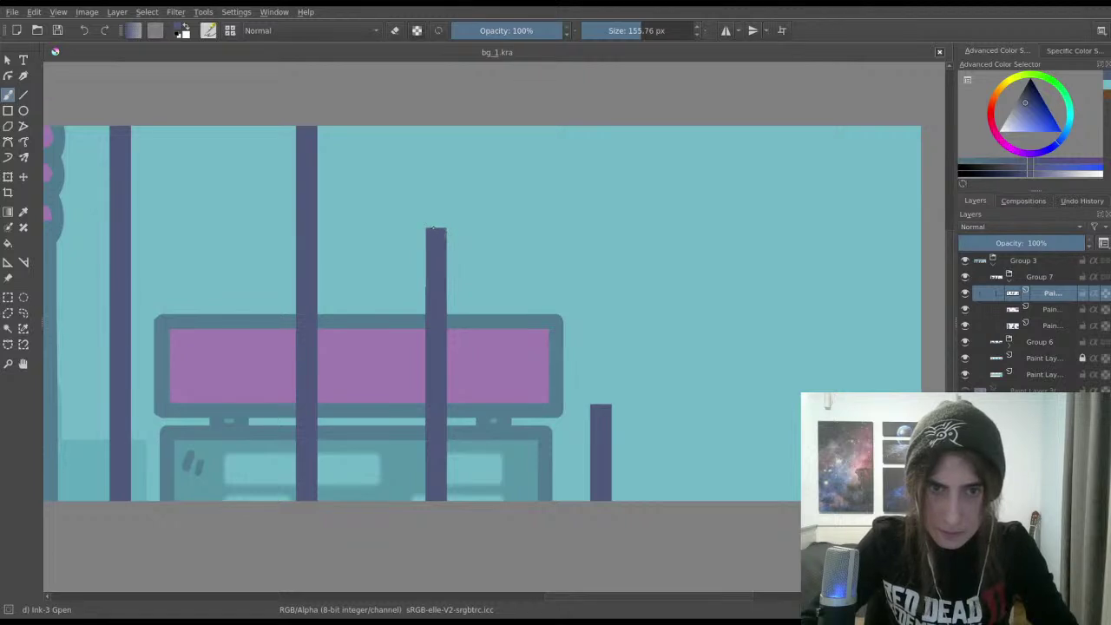
drag(435, 228, 527, 310)
key(ctrl+z)
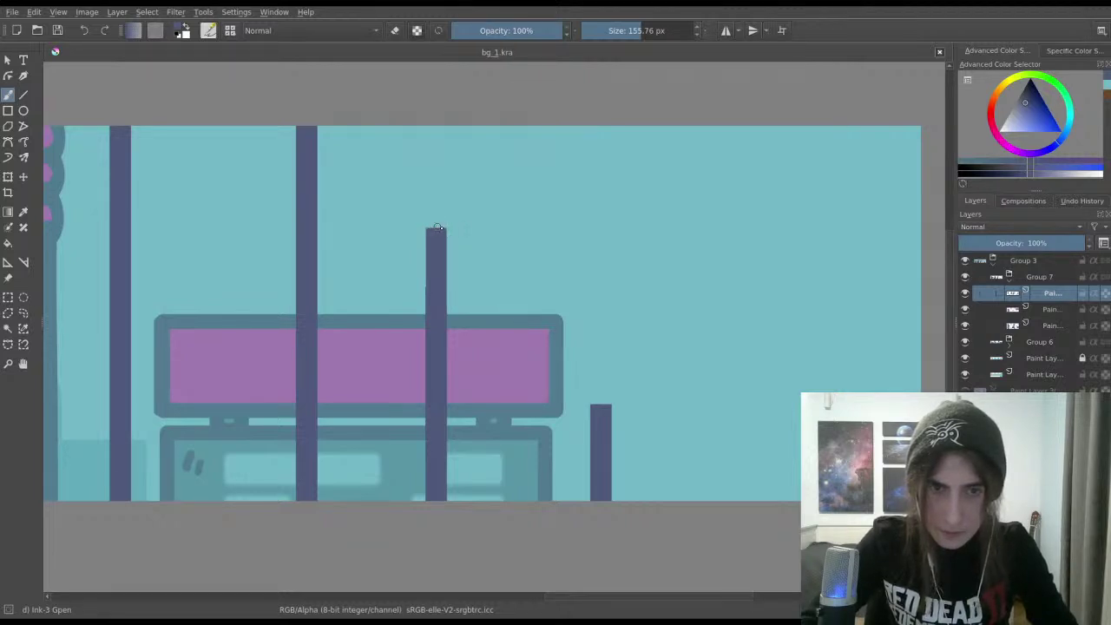
drag(436, 229, 530, 296)
key(ctrl+z)
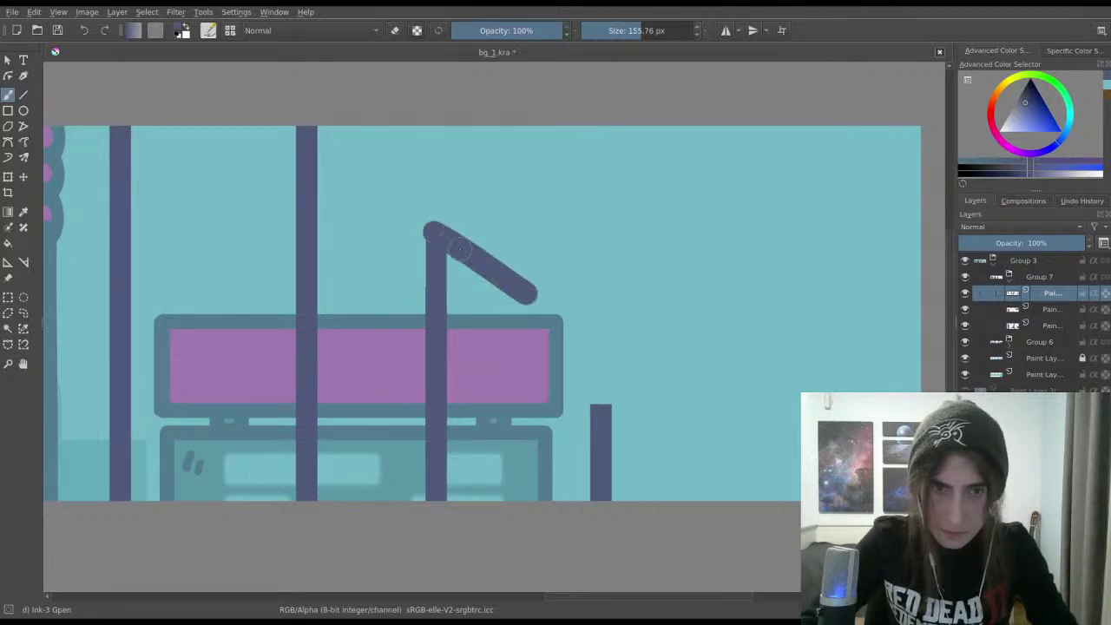
key(ctrl+z)
mouse_move(434, 229)
mouse_down()
mouse_move(531, 297)
mouse_move(531, 382)
mouse_up()
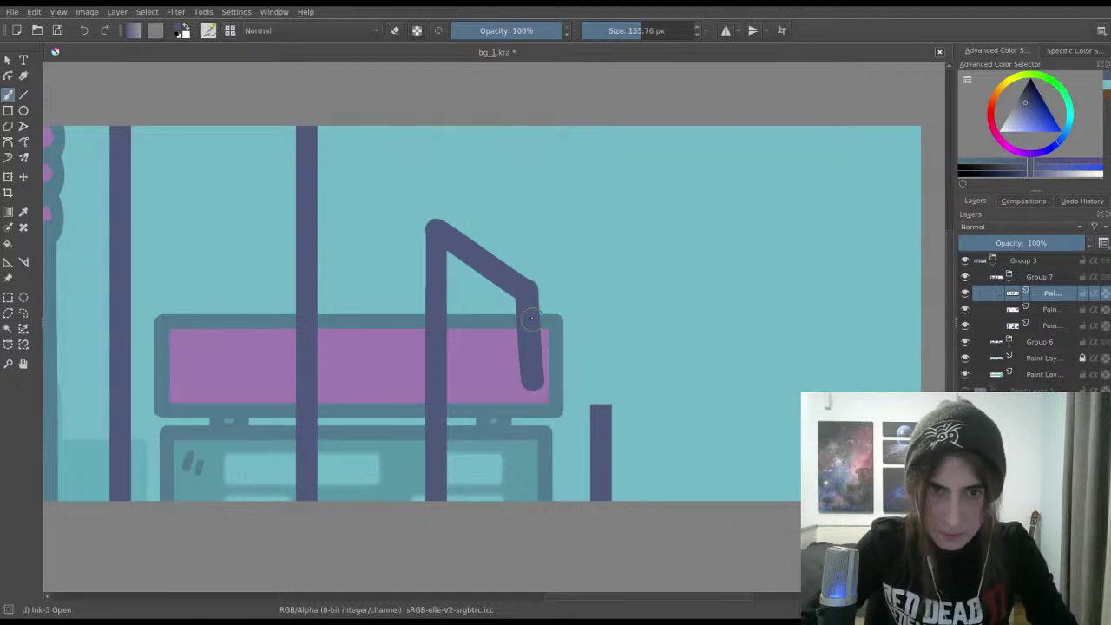
Step: Replace the slanted drop at the upper slope's end with a straight vertical one reaching down into the magenta billboard
key(ctrl+z)
drag(526, 286, 526, 368)
key(ctrl+z)
drag(525, 286, 524, 358)
key(ctrl+z)
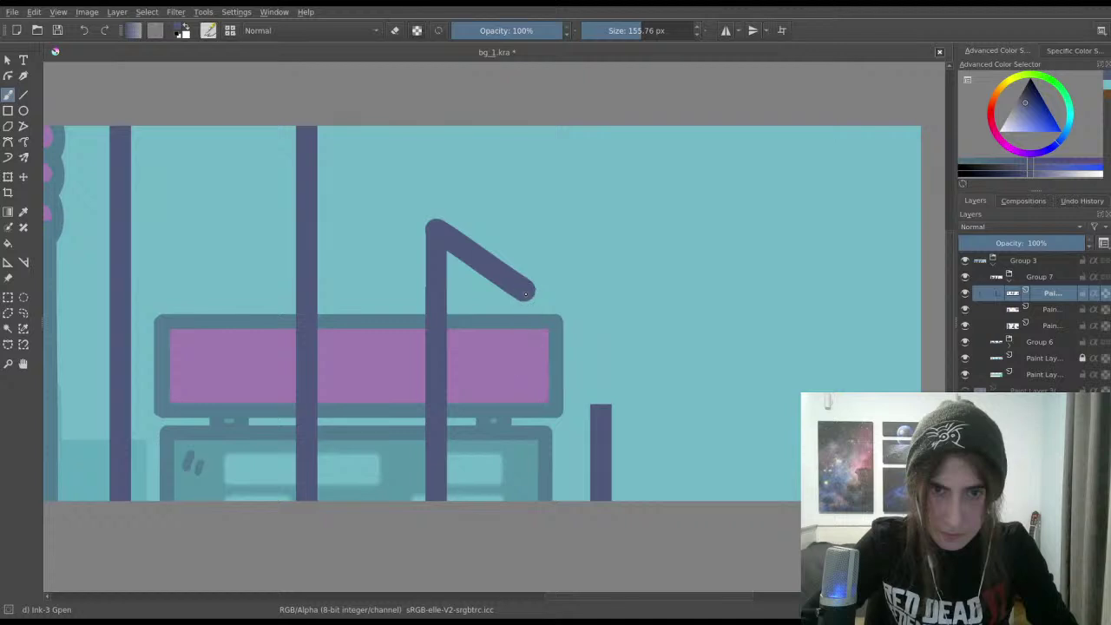
drag(526, 288, 526, 360)
key(ctrl+z)
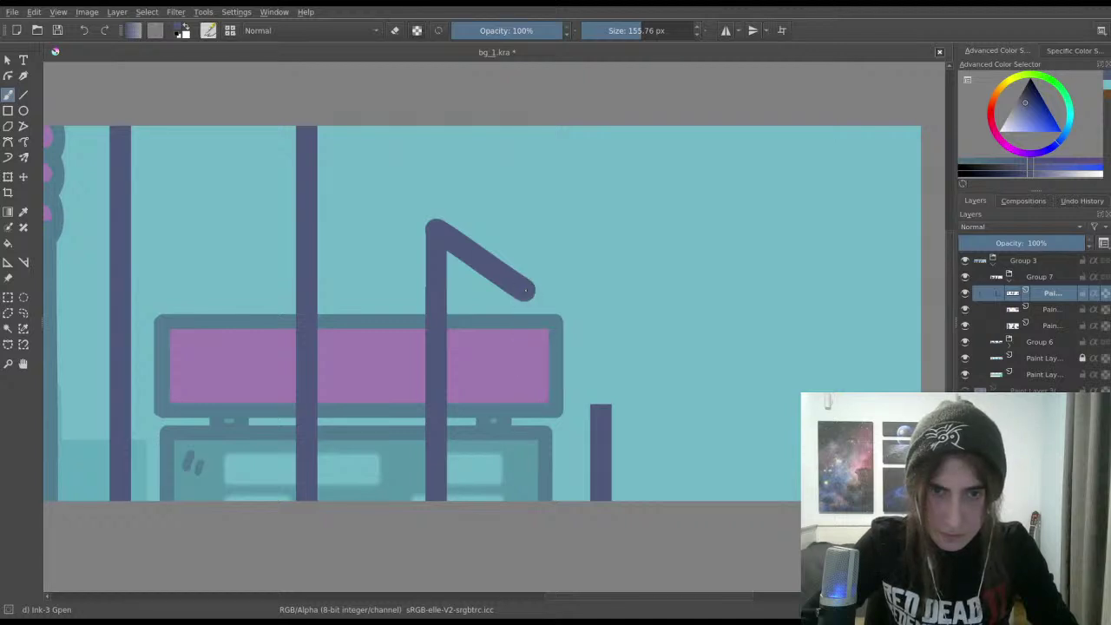
mouse_move(525, 290)
mouse_down()
mouse_move(526, 362)
mouse_move(595, 408)
mouse_up()
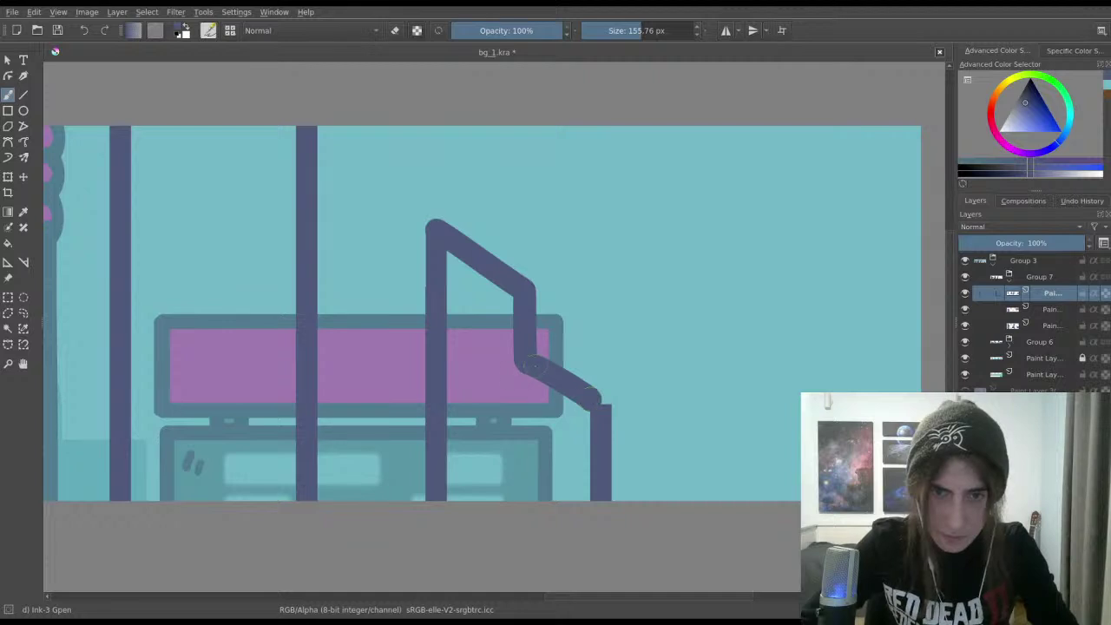
Step: Repaint the lower roof slope from the bottom of the vertical drop to the shortest edge's top, undoing the misaligned strokes
key(ctrl+z)
drag(520, 361, 595, 408)
key(ctrl+z)
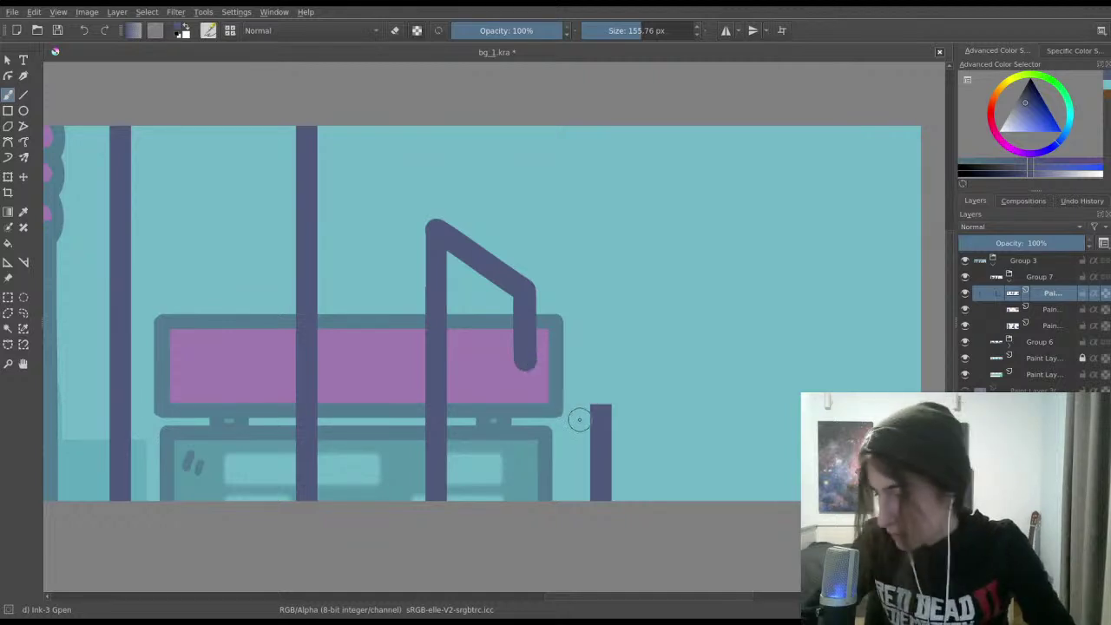
drag(525, 363, 598, 408)
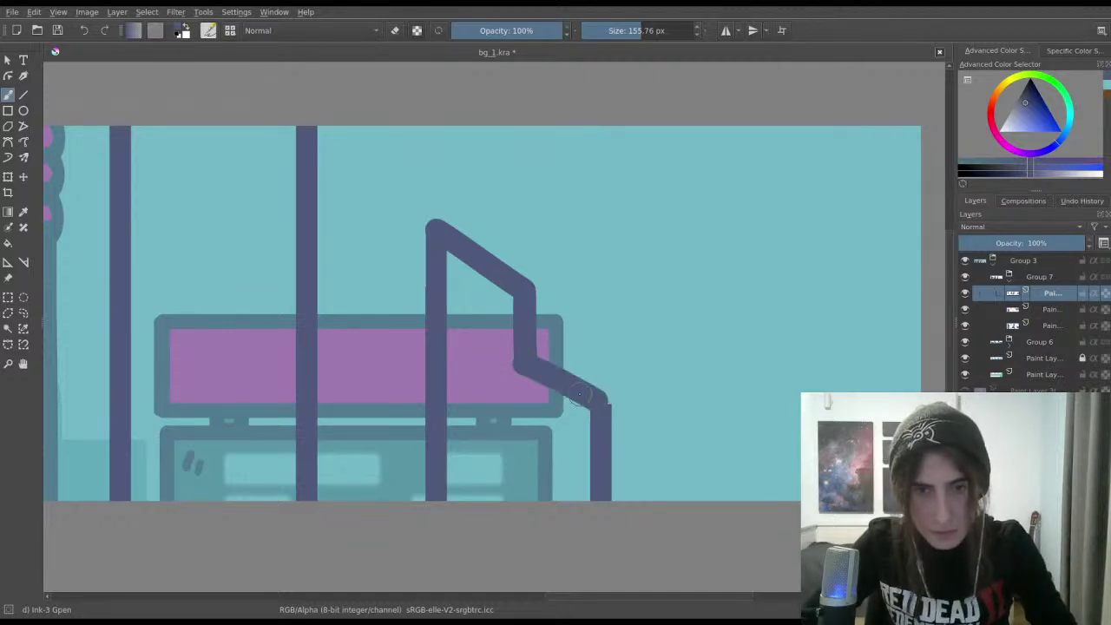
key(ctrl+z)
drag(525, 363, 597, 410)
key(ctrl+z)
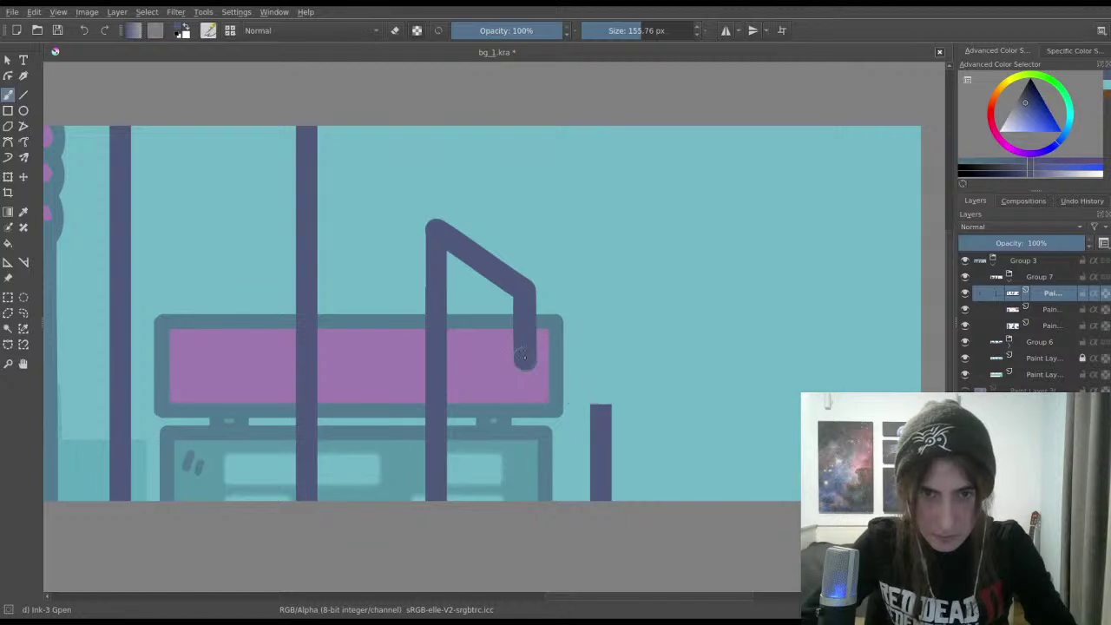
drag(525, 360, 598, 405)
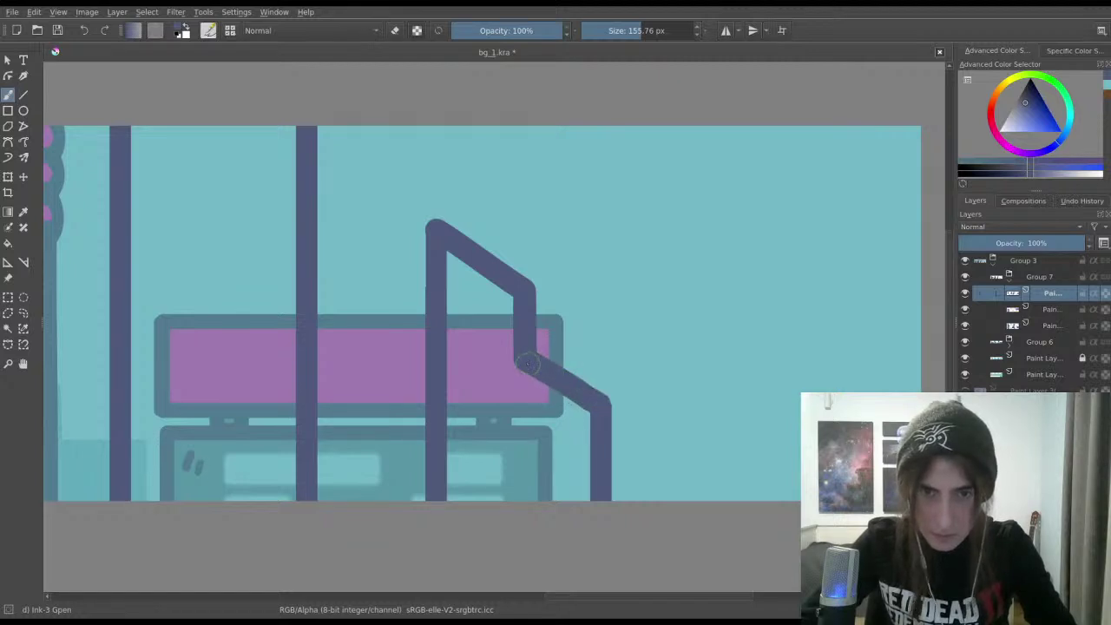
key(ctrl+z)
drag(525, 361, 601, 401)
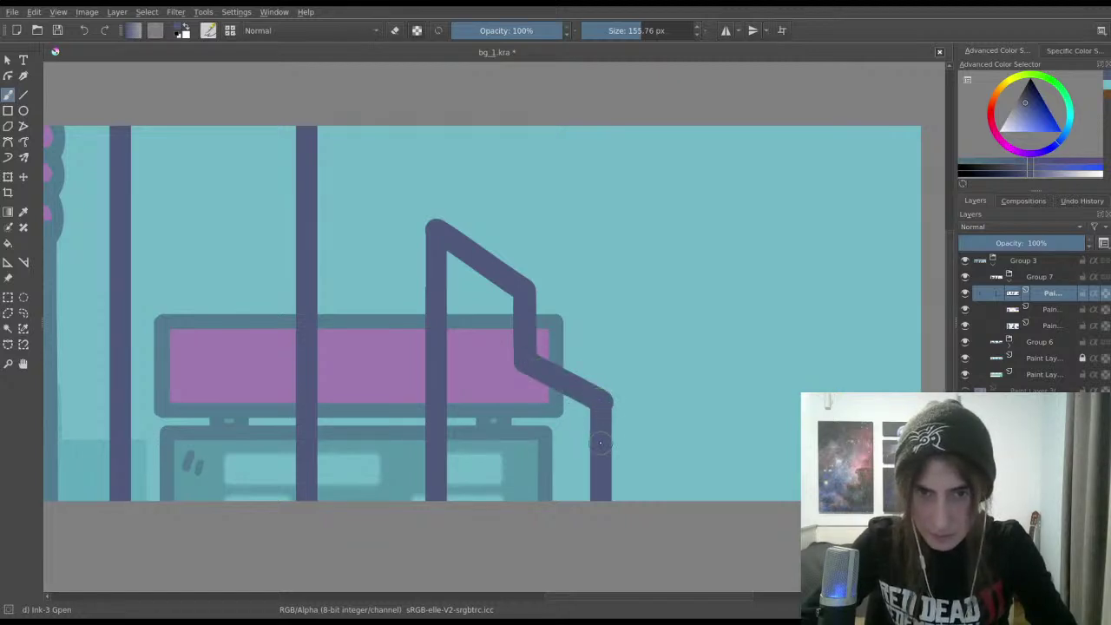
Step: Erase the rounded bulge beside the shortest edge's top using Eraser Circle at 202.22 px, and save the document
key(e)
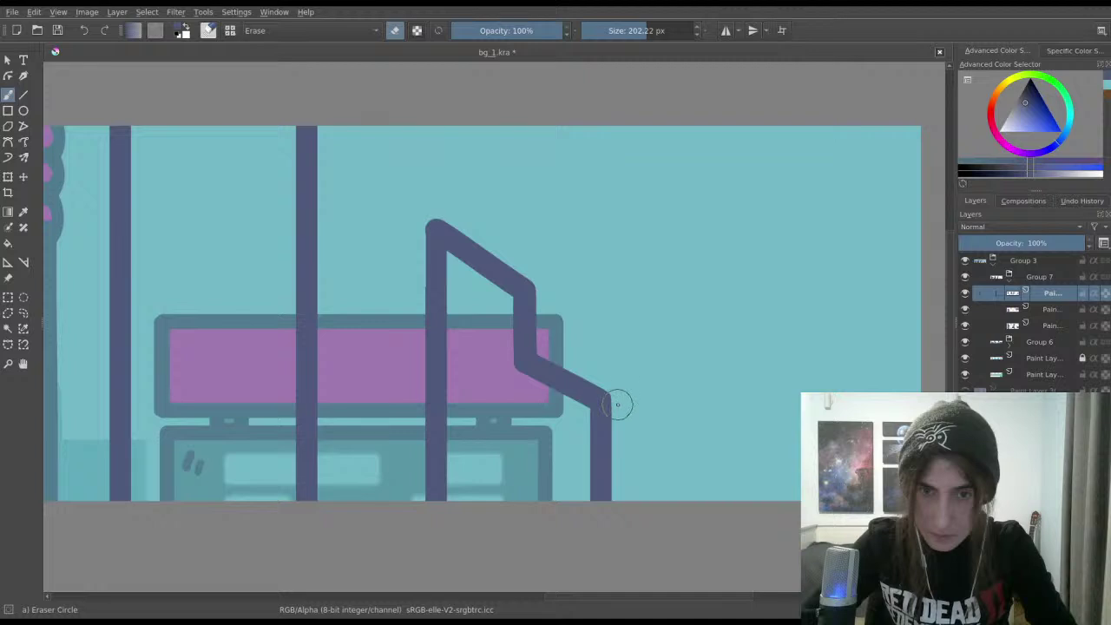
scroll(612, 451, down, 3)
key(ctrl+s)
Step: Review the whole skyline with Group 7 hidden and shown again
scroll(688, 430, down, 2)
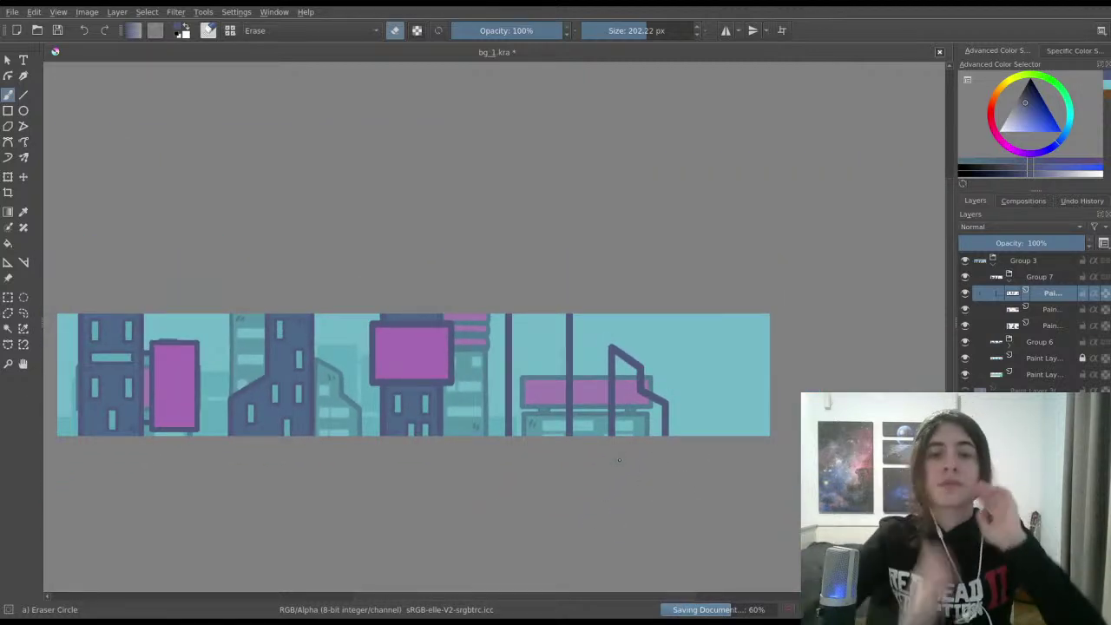
click(965, 283)
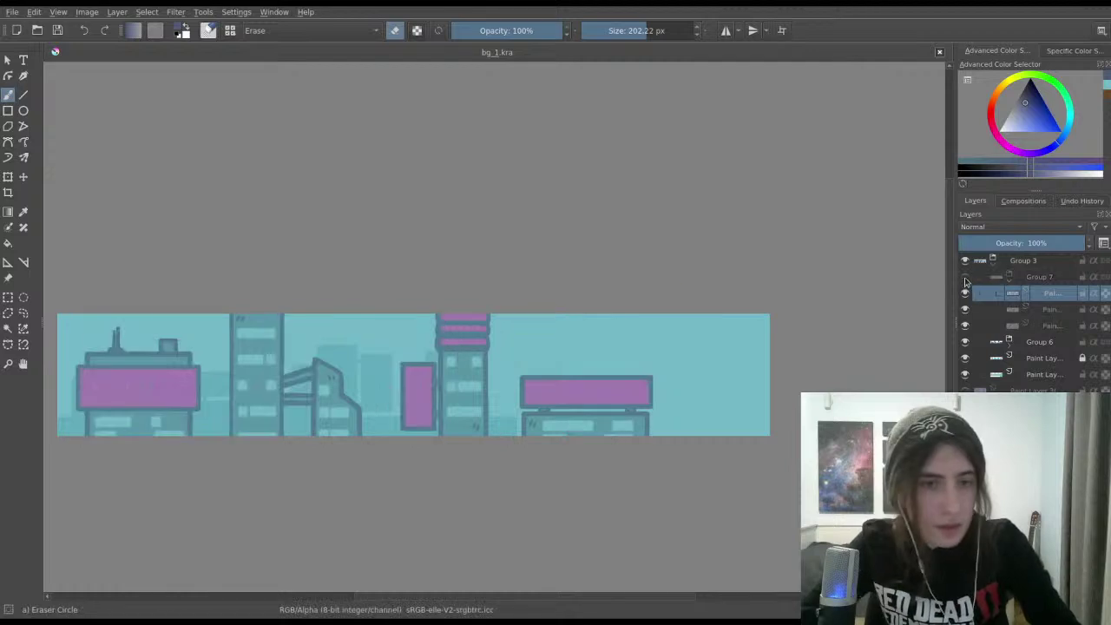
click(966, 284)
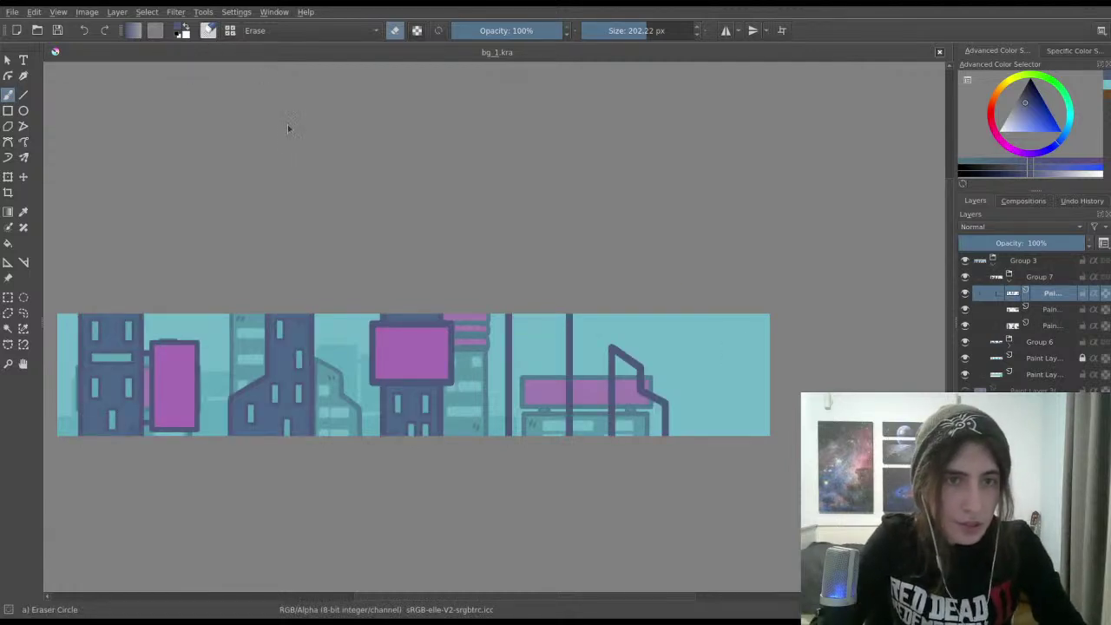
Step: Paint a slope using Ink-3 Gpen from the second tall edge up to just below the shortened edge's peak, undoing the earlier attempts
key(slash)
scroll(591, 289, up, 5)
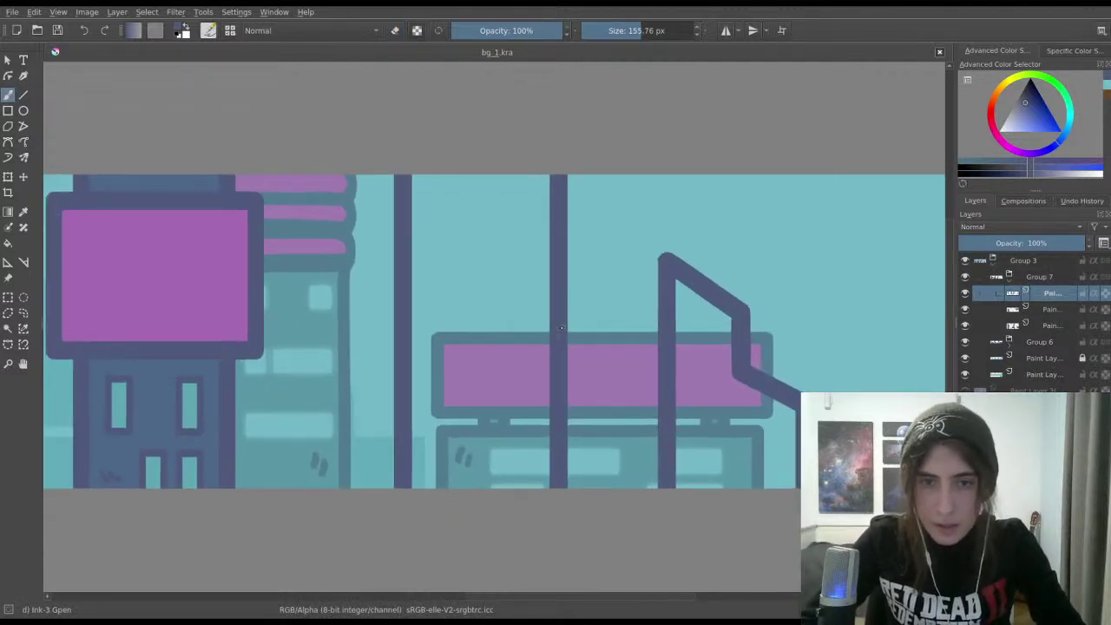
drag(563, 333, 658, 295)
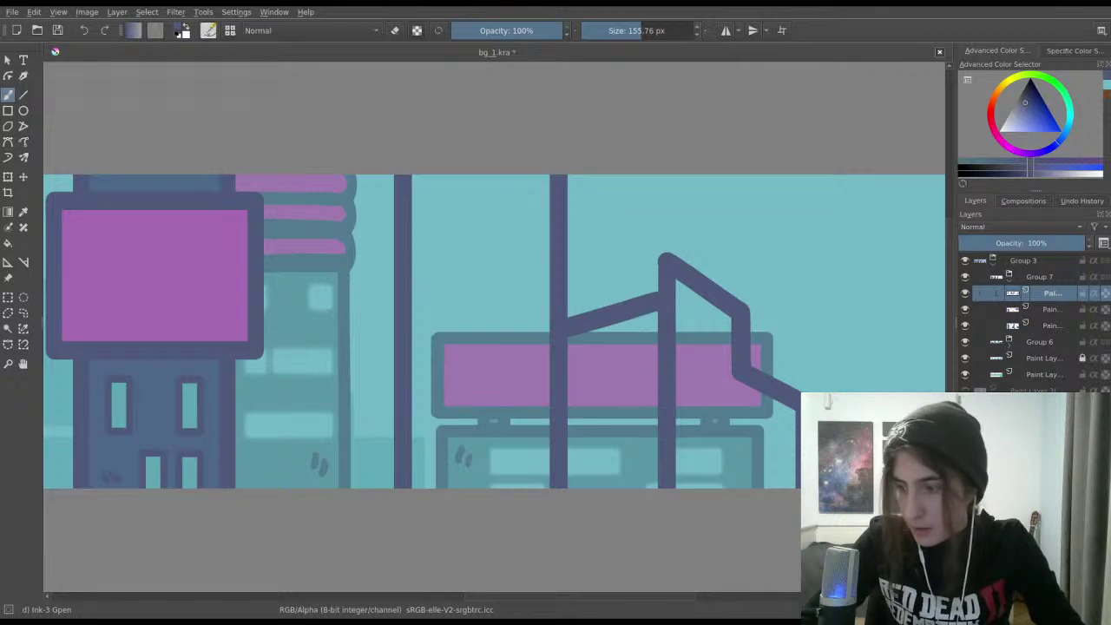
key(ctrl+z)
drag(562, 322, 659, 271)
key(ctrl+z)
drag(562, 332, 657, 280)
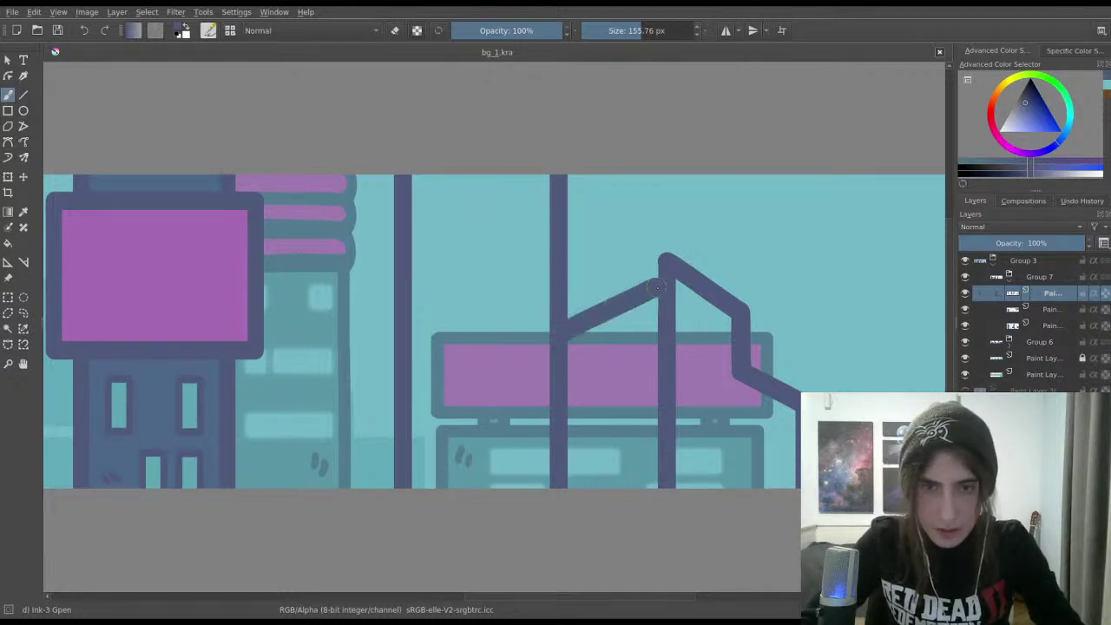
key(ctrl+z)
drag(564, 336, 666, 292)
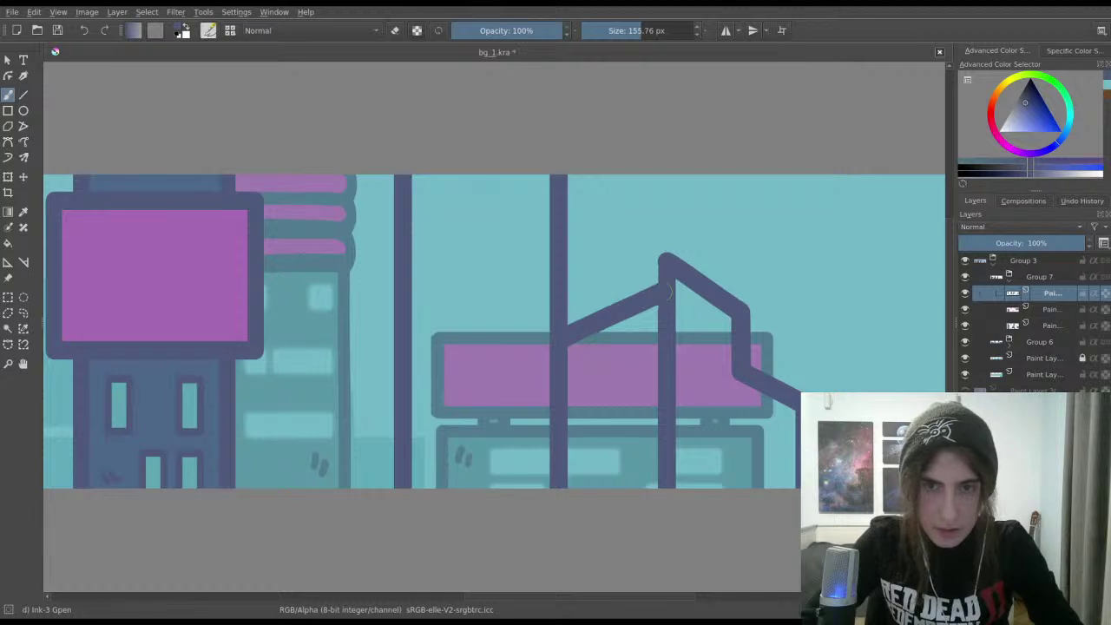
Step: Try to thicken the underside of the slope between the second tall edge and the shortened edge, undoing the uneven strokes
mouse_move(566, 352)
mouse_down()
mouse_move(657, 296)
mouse_move(588, 343)
mouse_move(644, 310)
mouse_up()
key(ctrl+z)
key(ctrl+z)
drag(568, 349, 660, 294)
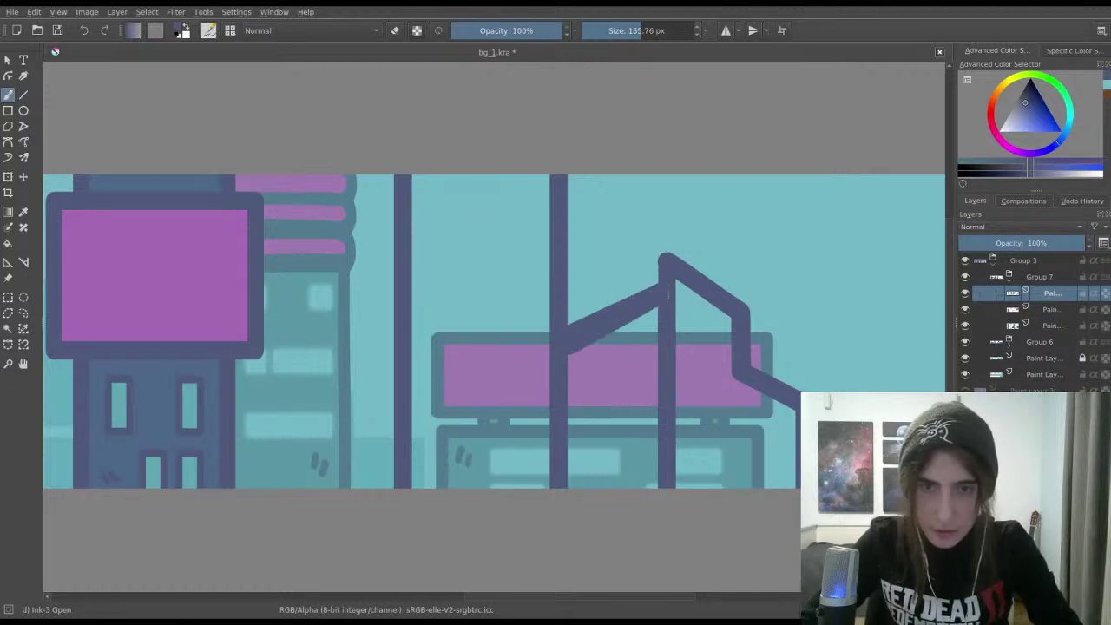
key(ctrl+z)
drag(566, 351, 653, 296)
key(ctrl+z)
drag(567, 352, 657, 302)
Step: Try painting a shallower crossbar beneath the thickened slope, and undo both attempts
drag(563, 375, 656, 365)
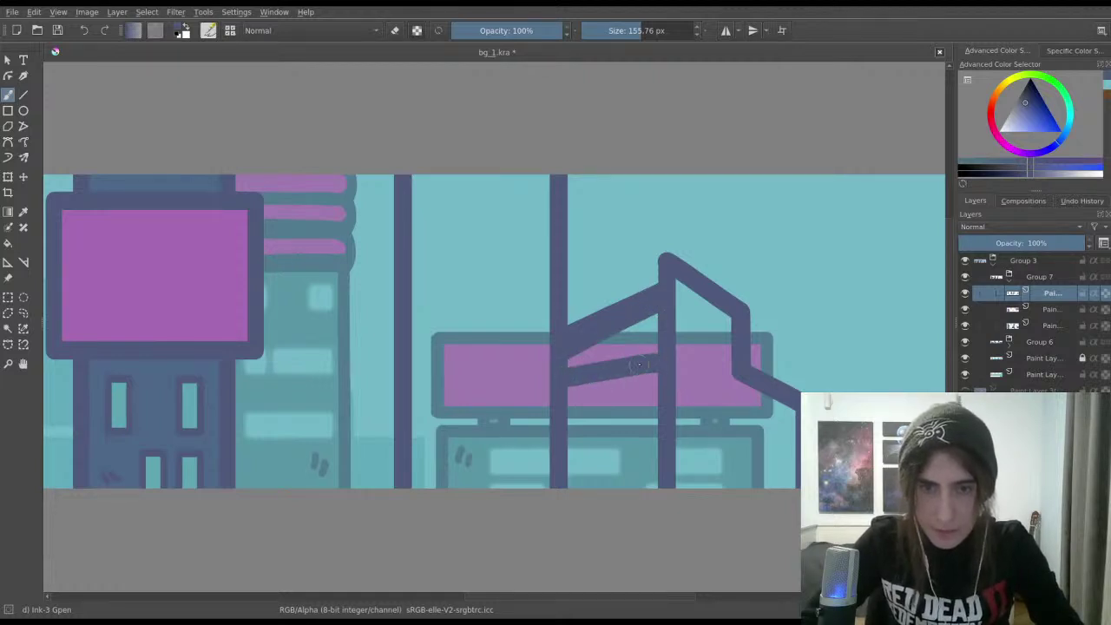
key(ctrl+z)
drag(564, 375, 656, 363)
key(ctrl+z)
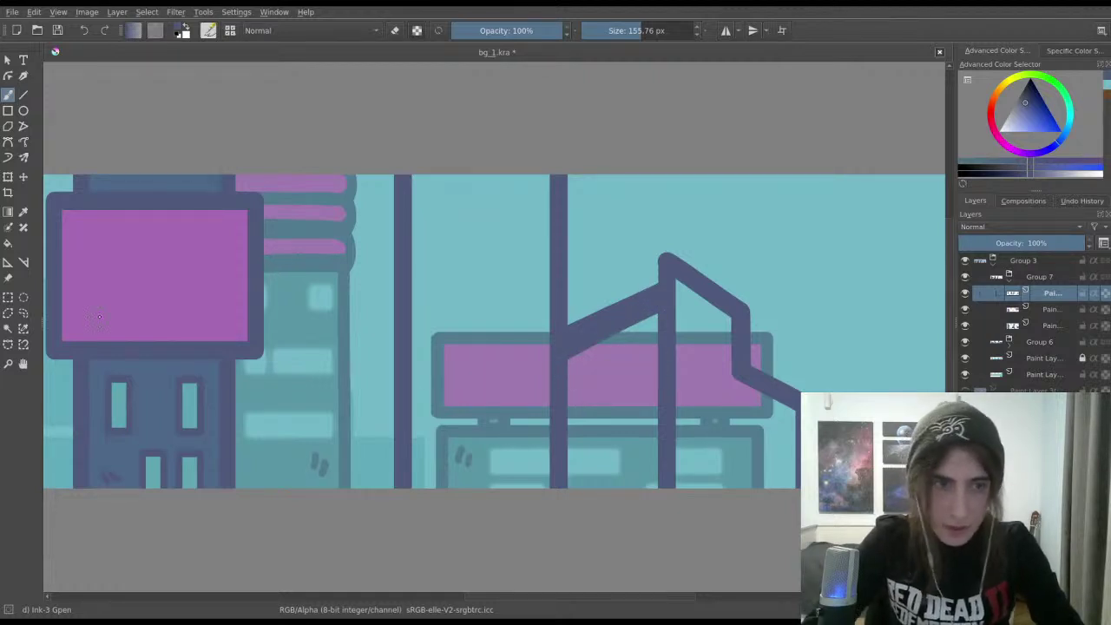
Step: Undo the last thickening stroke and repaint the underside of the slope with an even, straight lower edge
key(ctrl+z)
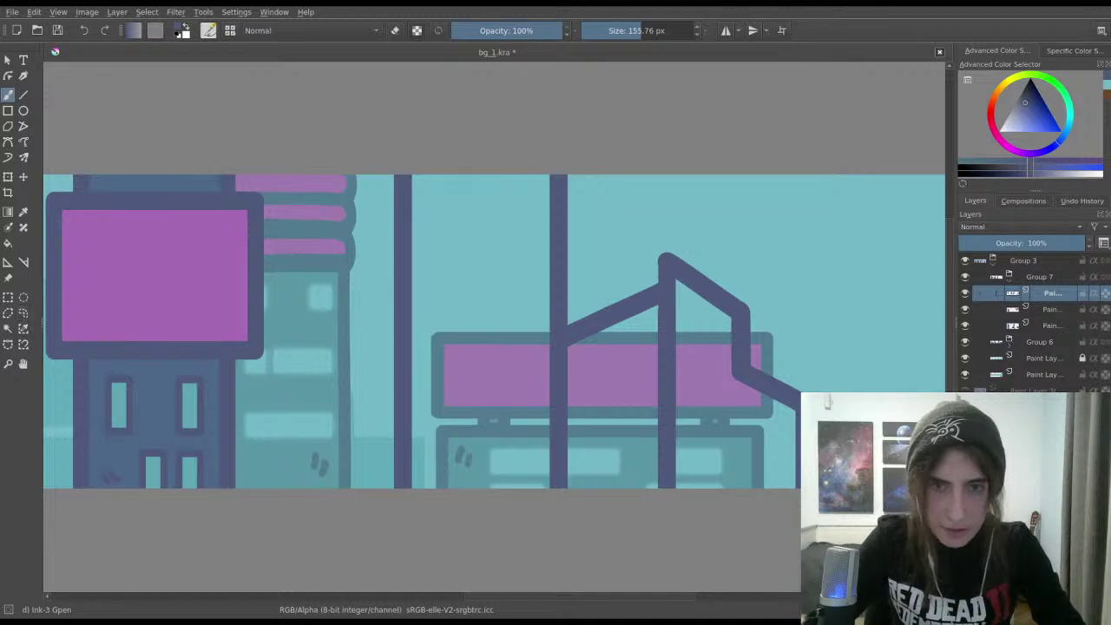
drag(561, 350, 655, 305)
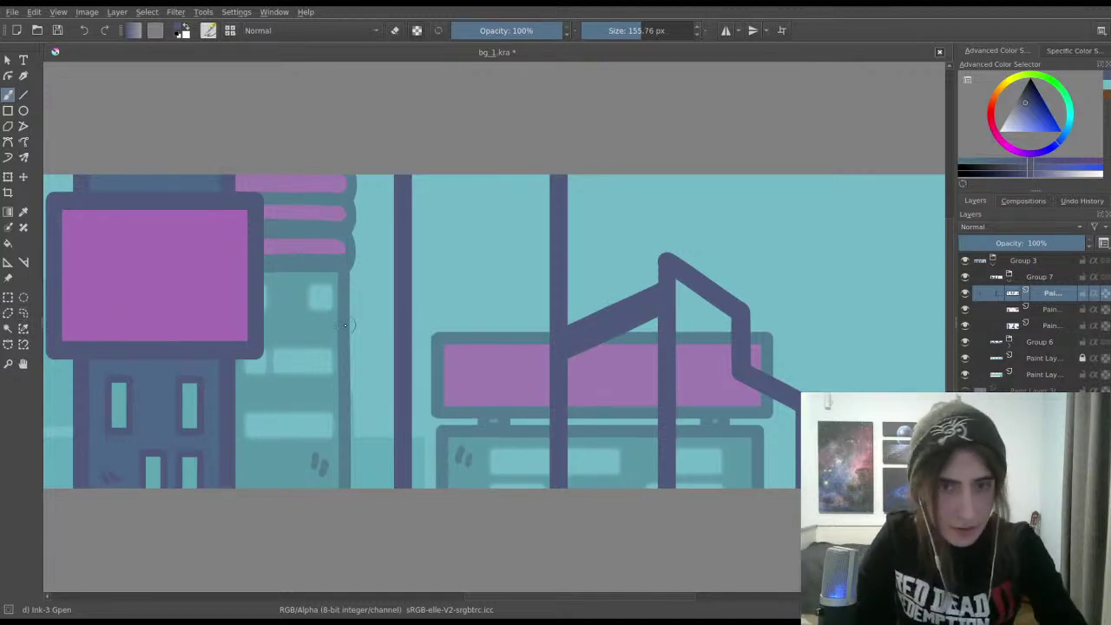
Step: Fill a rectangular selection below the slope as a horizontal beam joining the two vertical edges, deselect, and save the document
scroll(761, 315, up, 4)
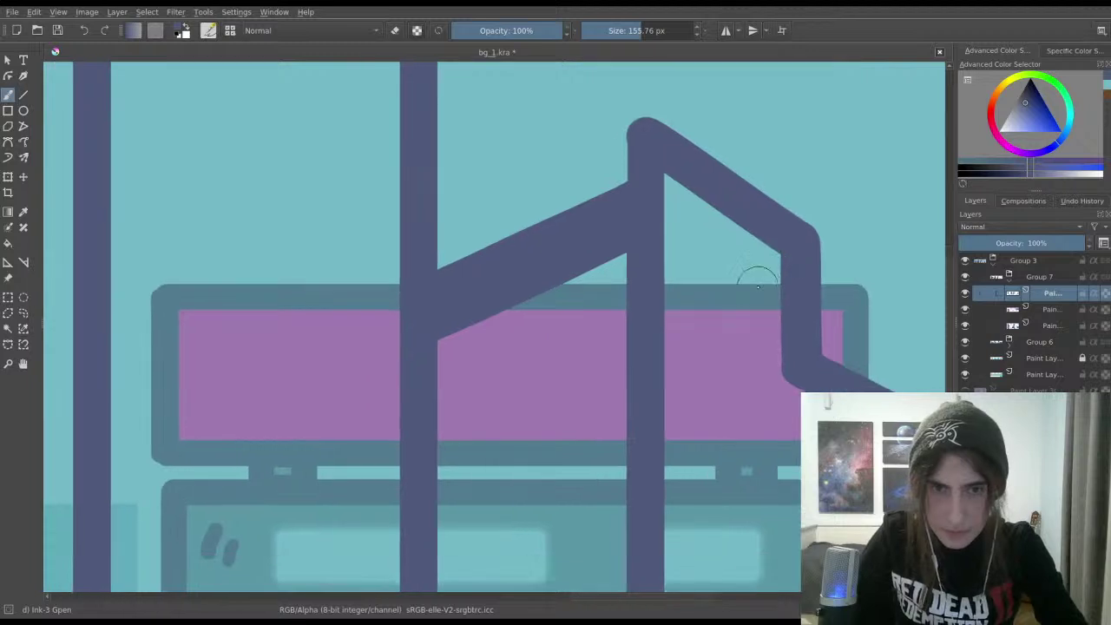
click(8, 297)
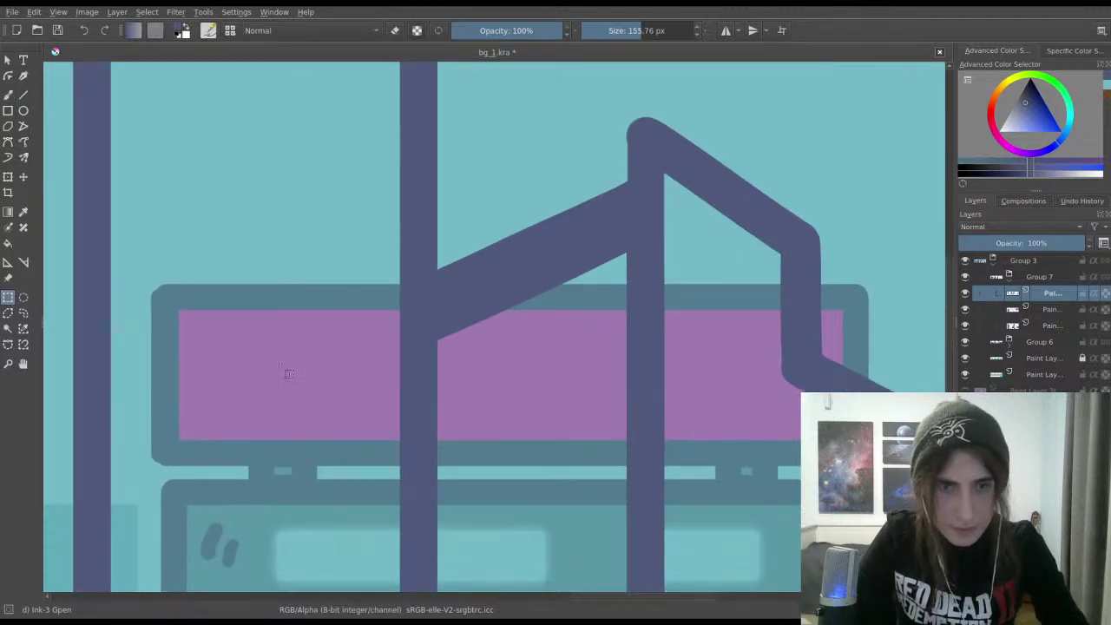
drag(529, 441, 640, 437)
click(8, 93)
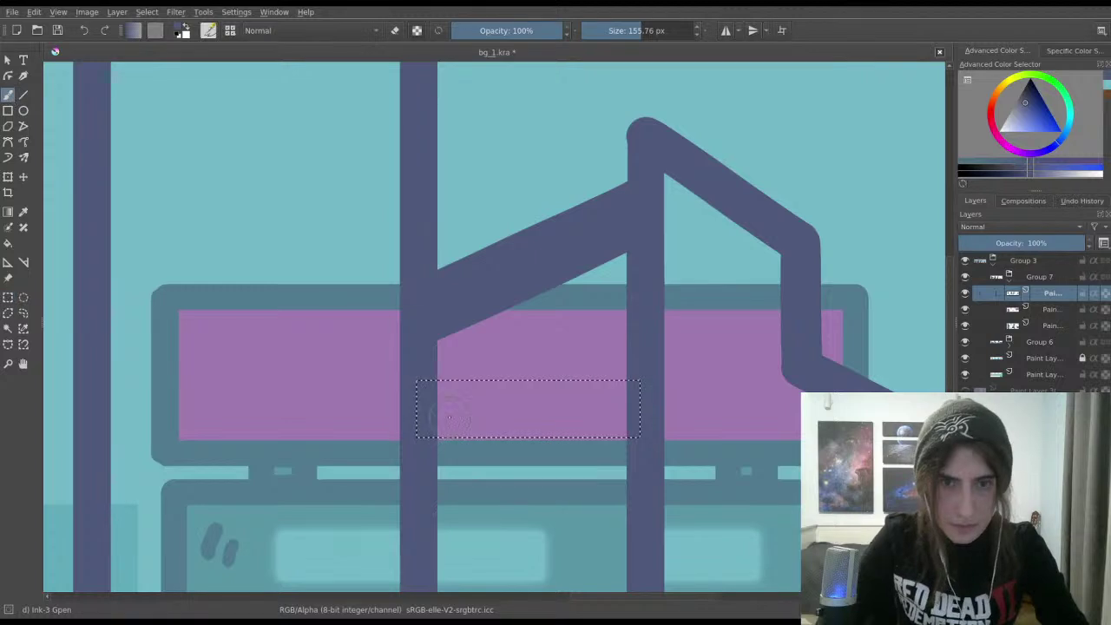
drag(429, 403, 616, 407)
click(8, 297)
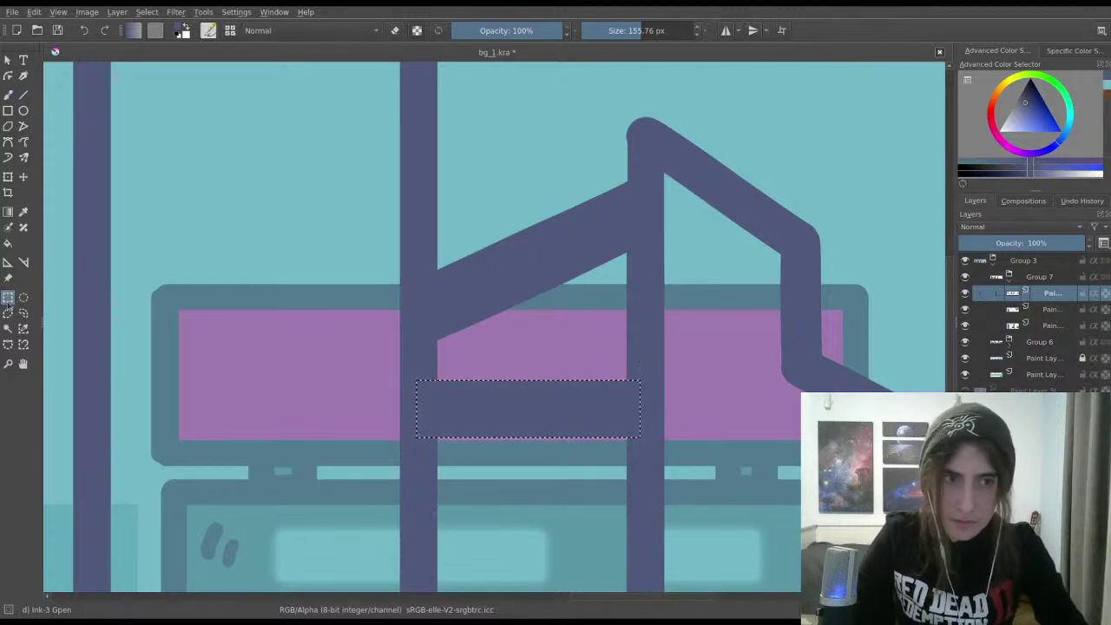
scroll(306, 399, down, 3)
drag(307, 400, 513, 273)
scroll(513, 273, down, 3)
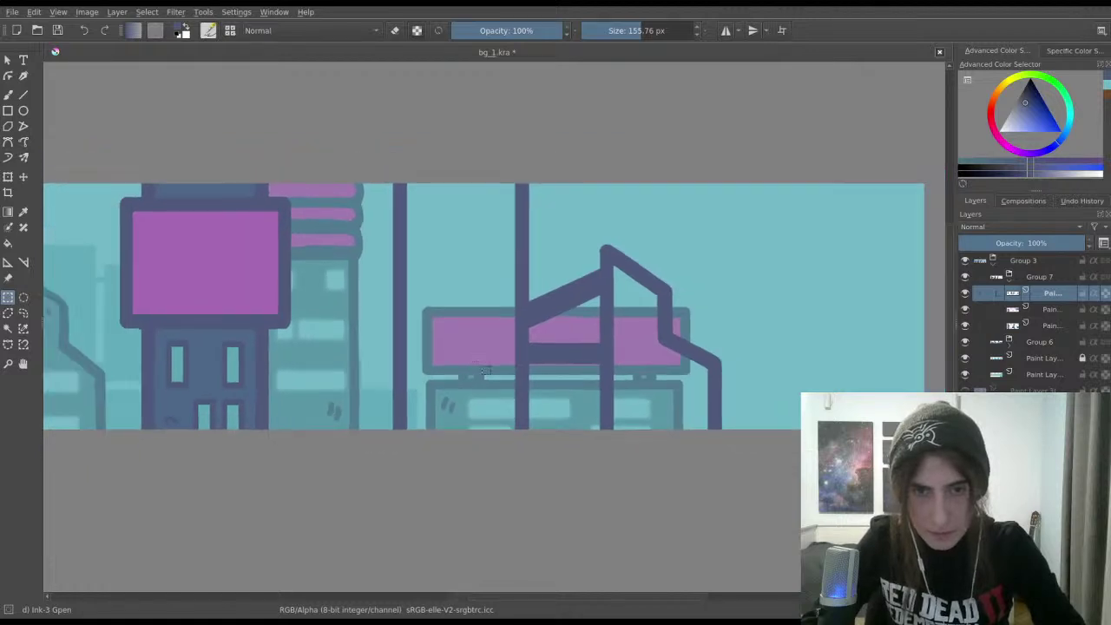
key(ctrl+s)
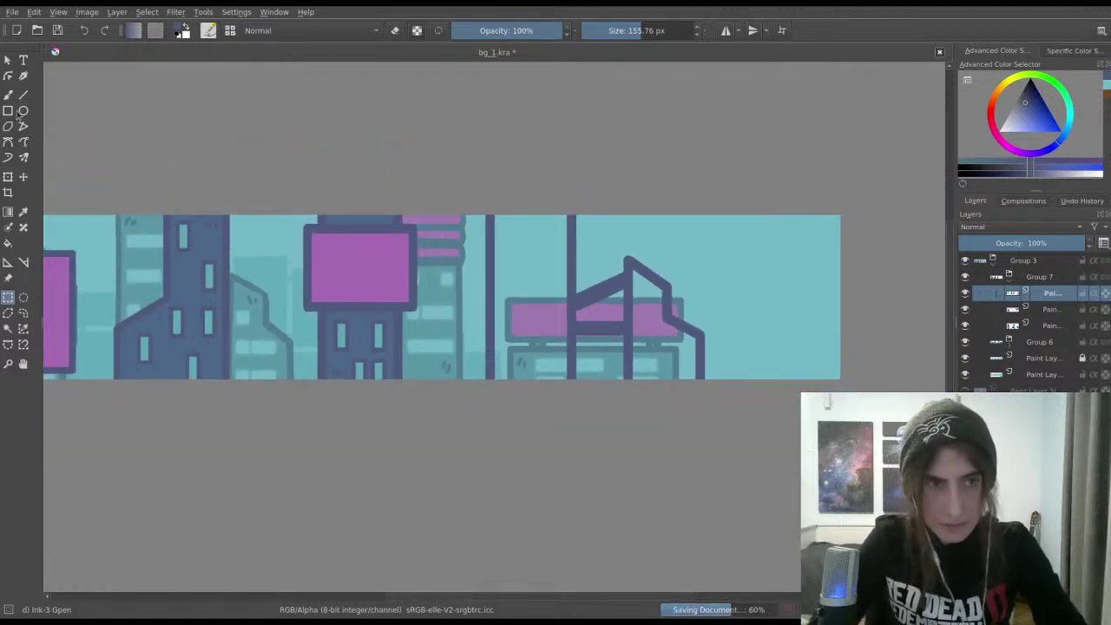
Step: Activate the lowest paint layer of Group 7 and sample the finished foreground buildings' blue fill, undoing the test stroke
click(8, 94)
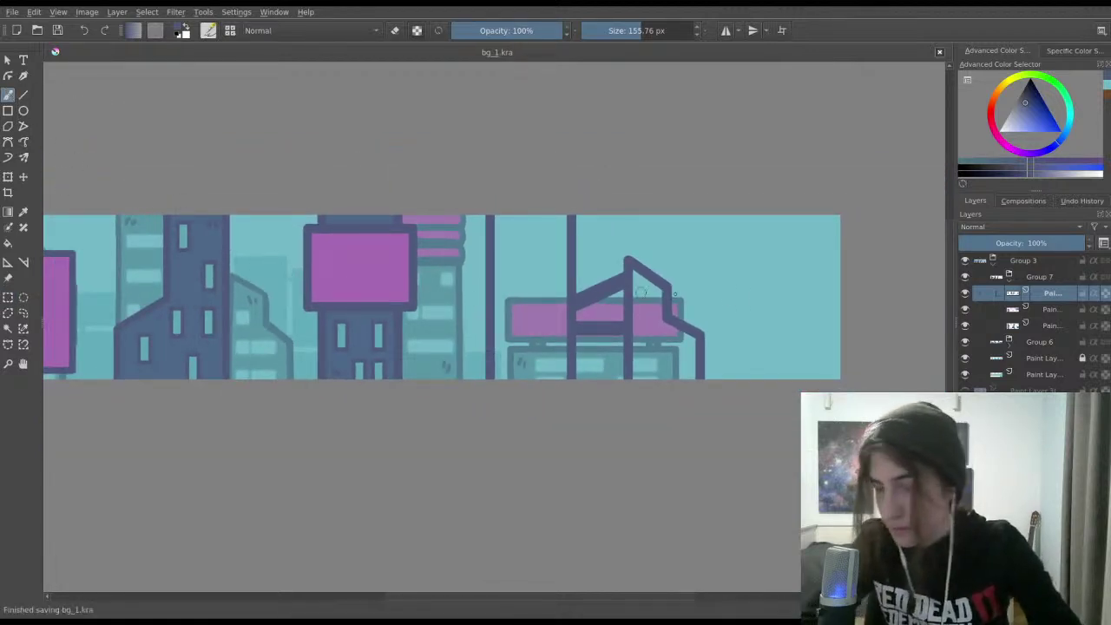
click(965, 309)
click(964, 309)
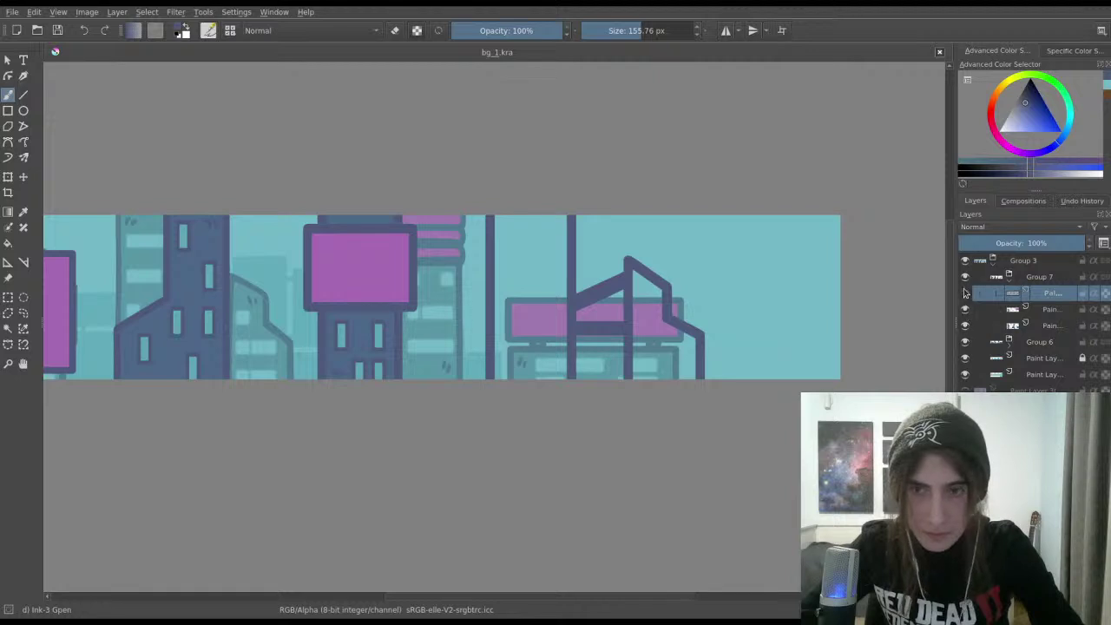
click(974, 328)
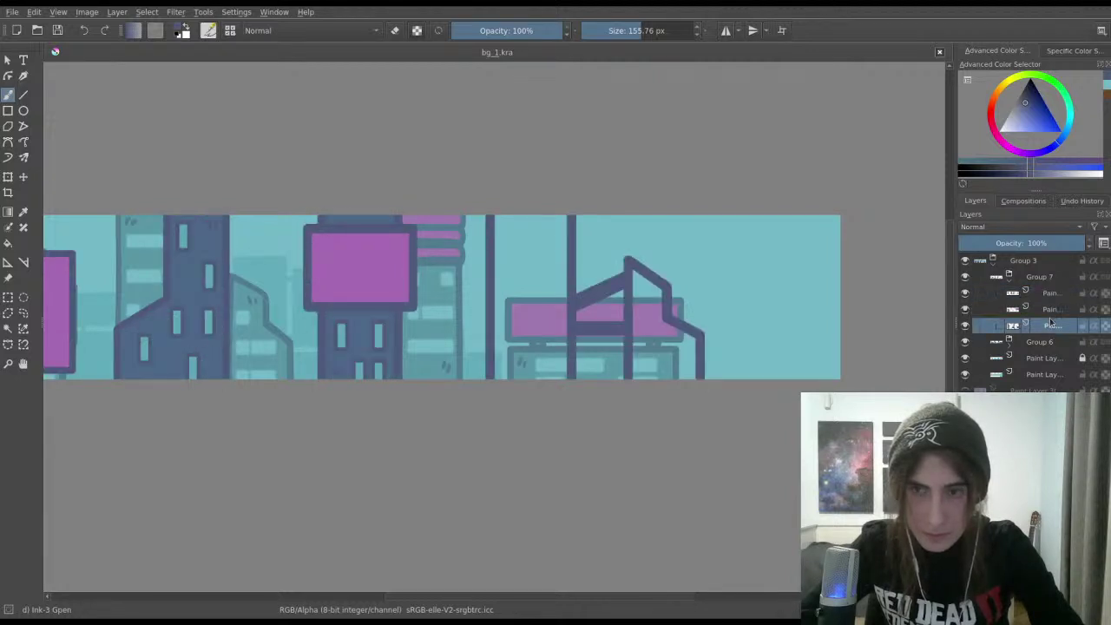
click(433, 341)
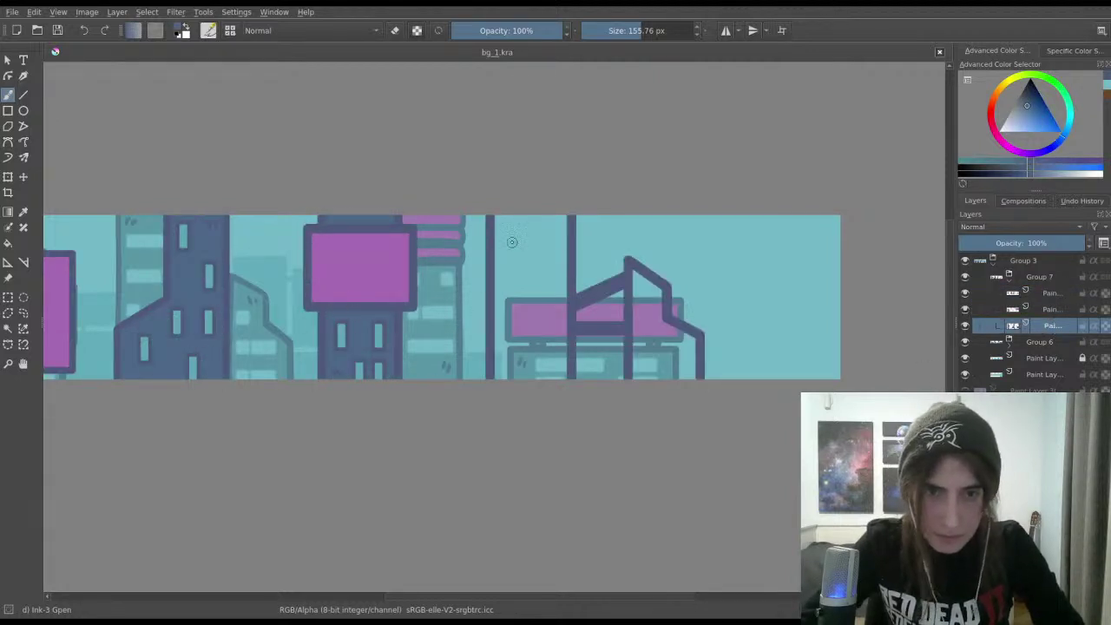
mouse_move(508, 229)
mouse_down()
mouse_move(506, 313)
mouse_move(506, 219)
mouse_move(499, 319)
mouse_up()
key(ctrl+z)
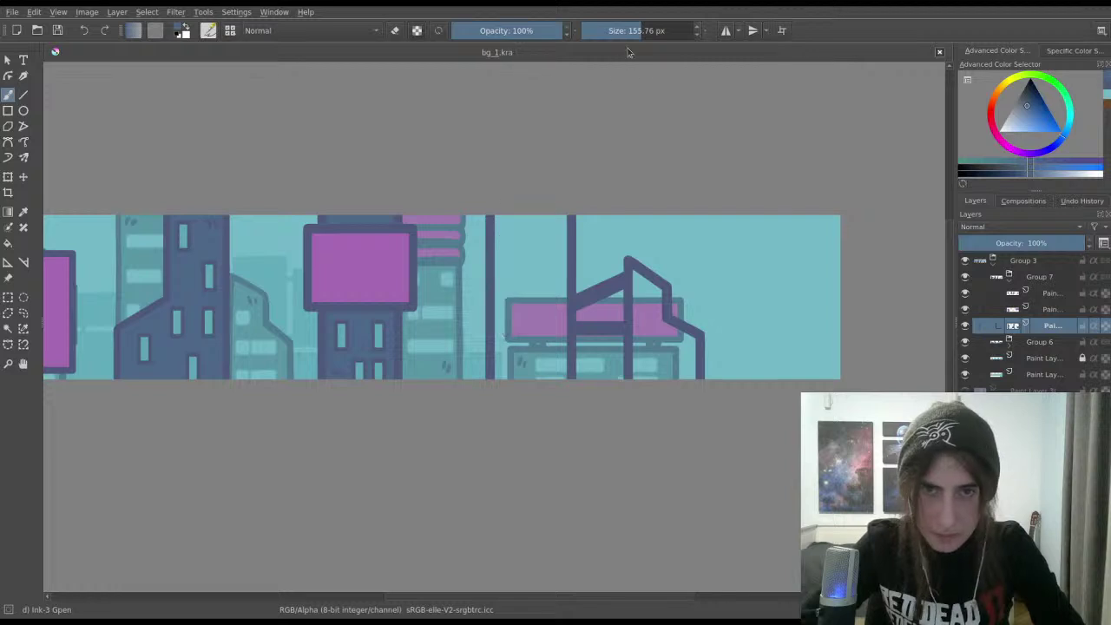
Step: Fill the tower between the two tall edges with the sampled blue using Ink-3 Gpen at 277.39 px
mouse_move(521, 227)
shift+mouse_down()
mouse_move(544, 223)
mouse_move(537, 351)
mouse_move(552, 217)
mouse_move(562, 379)
mouse_move(559, 214)
mouse_move(519, 330)
mouse_move(508, 308)
mouse_move(502, 323)
mouse_move(496, 201)
shift+mouse_up()
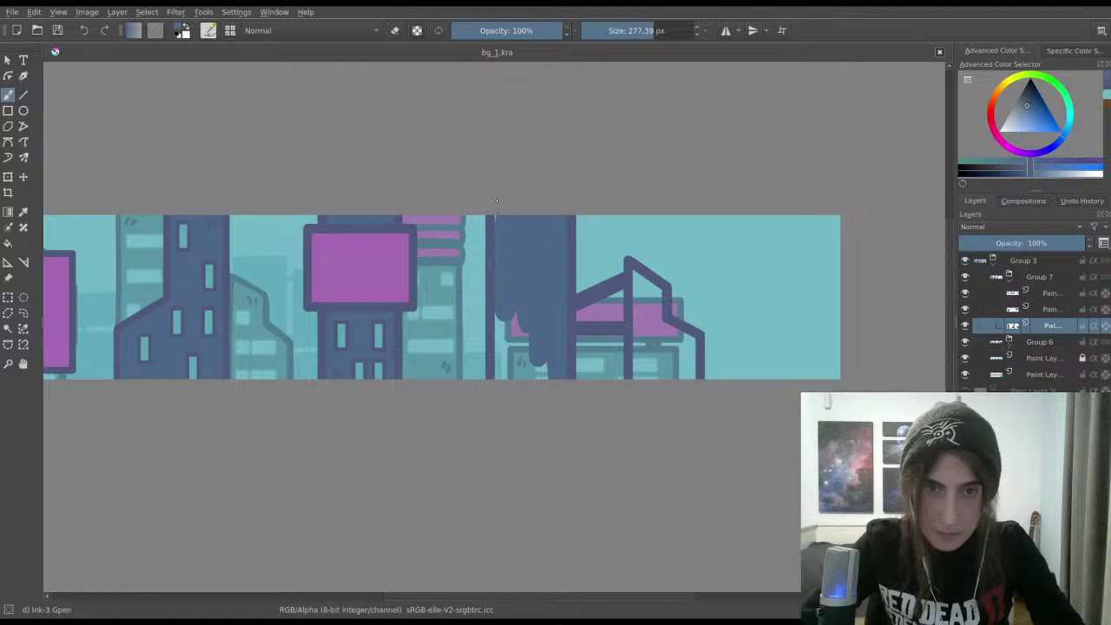
drag(510, 362, 495, 321)
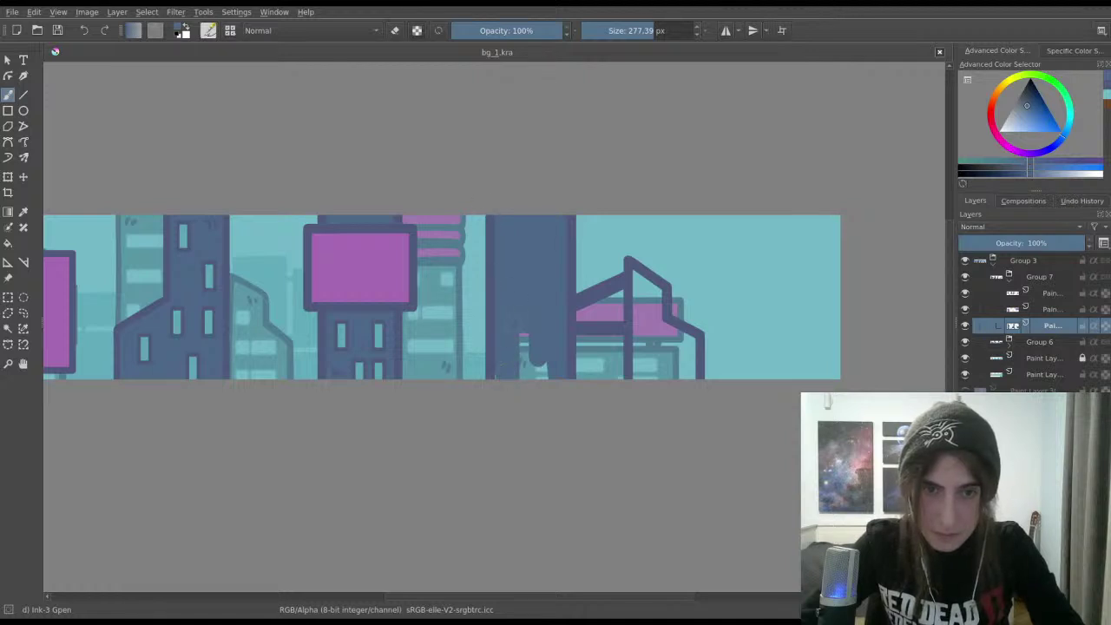
mouse_move(520, 356)
mouse_down()
mouse_move(538, 372)
mouse_move(545, 363)
mouse_up()
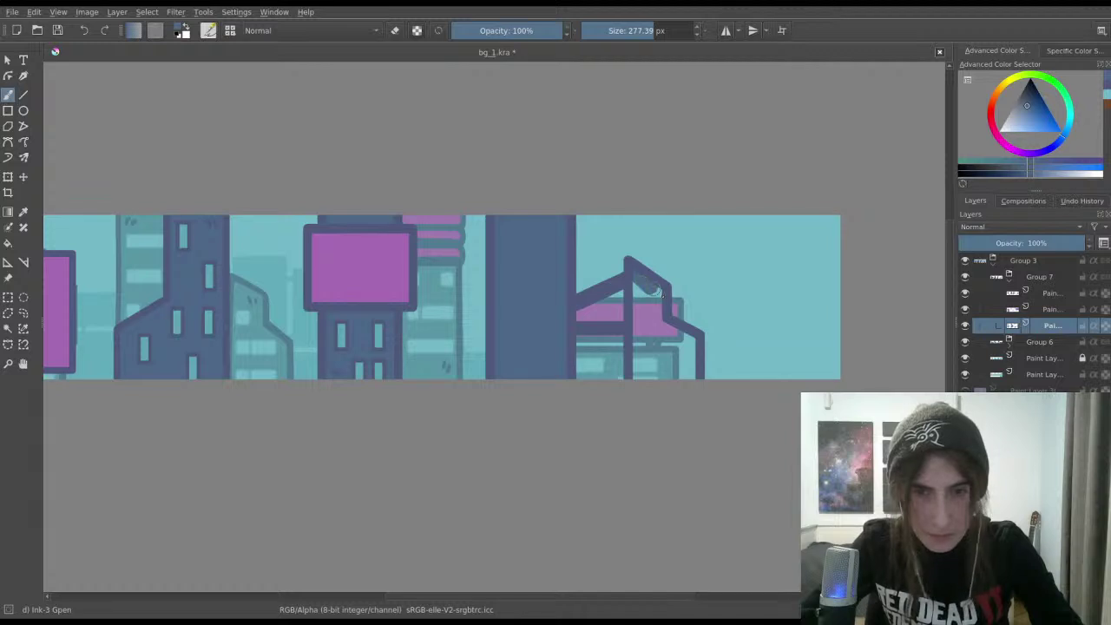
Step: Fill the shorter building under the stepped roofline with the same blue, and save the document
mouse_move(660, 317)
mouse_down()
mouse_move(637, 301)
mouse_move(640, 369)
mouse_move(660, 369)
mouse_move(645, 312)
mouse_move(681, 373)
mouse_move(673, 334)
mouse_move(688, 375)
mouse_up()
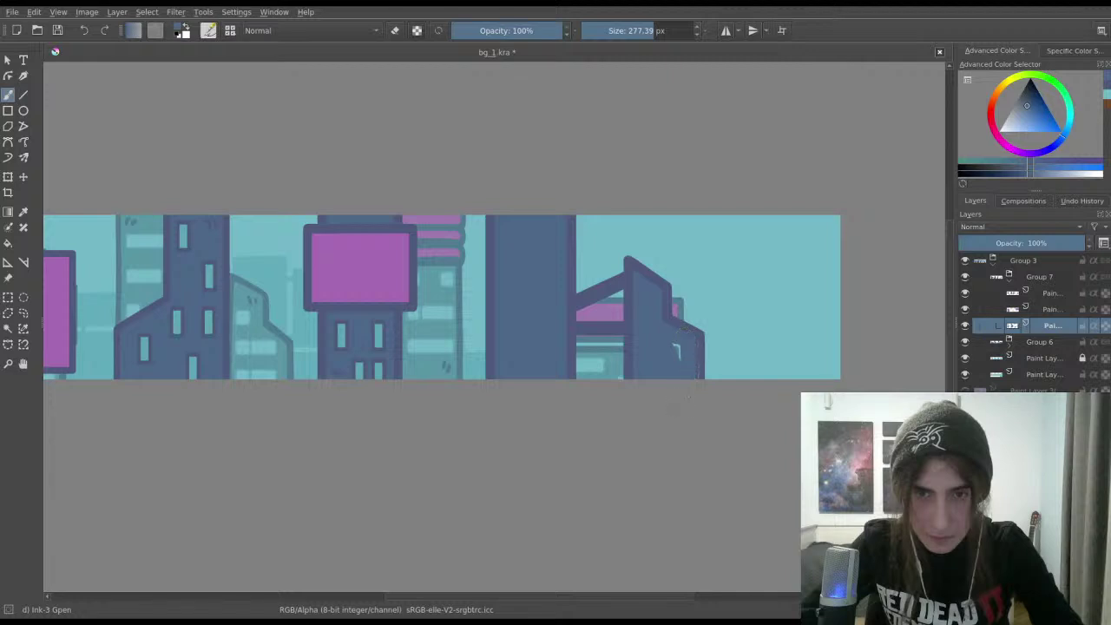
scroll(647, 391, down, 2)
key(ctrl+s)
scroll(643, 365, up, 2)
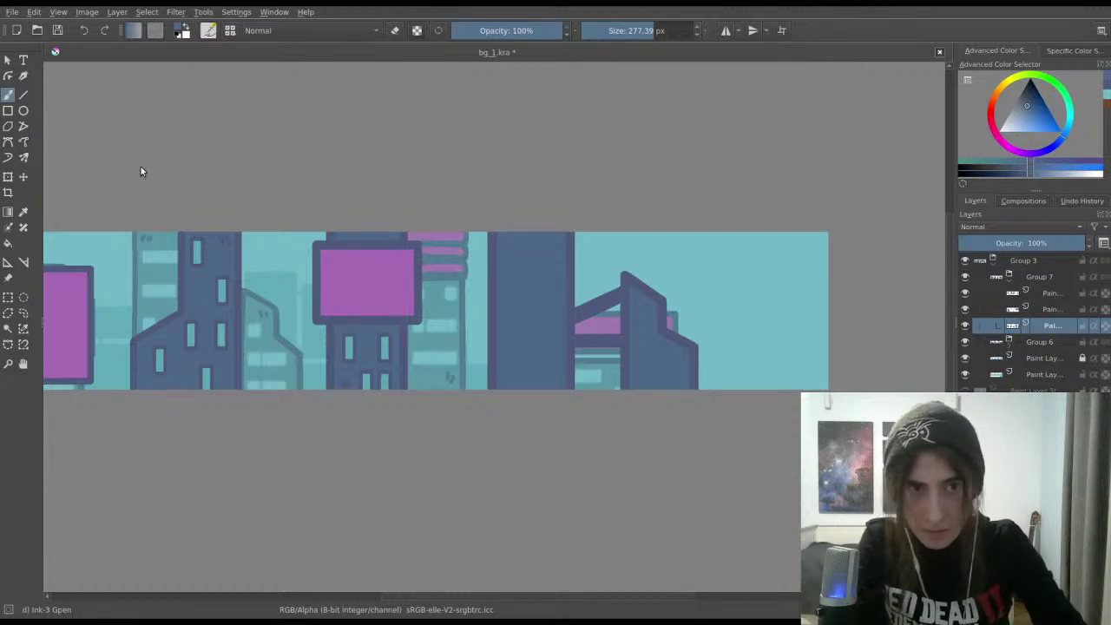
key(ctrl+s)
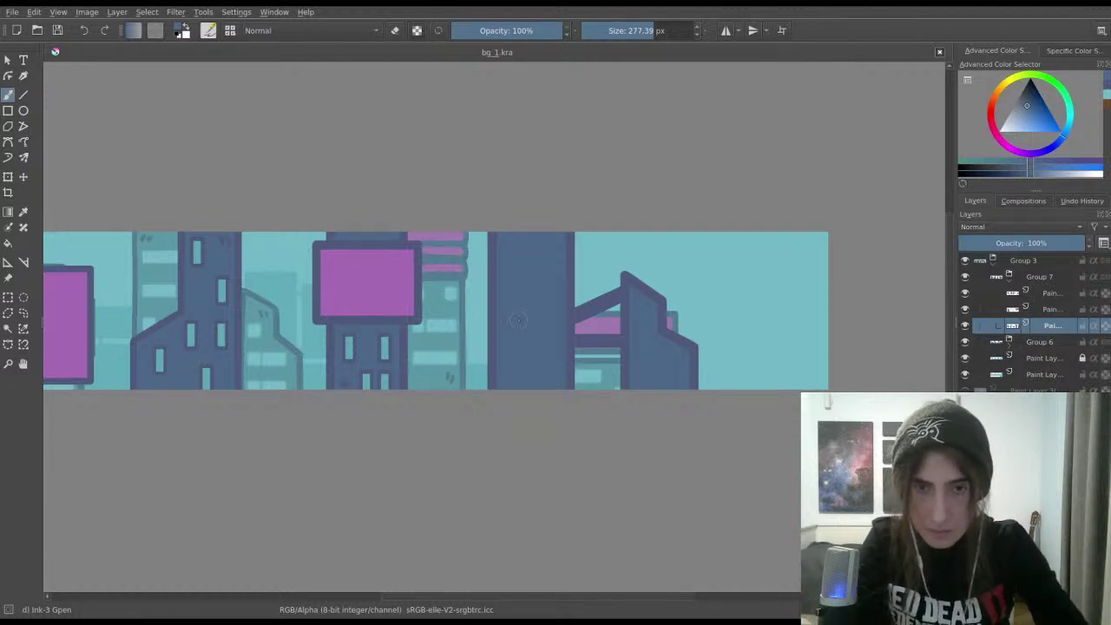
scroll(443, 276, left, 1)
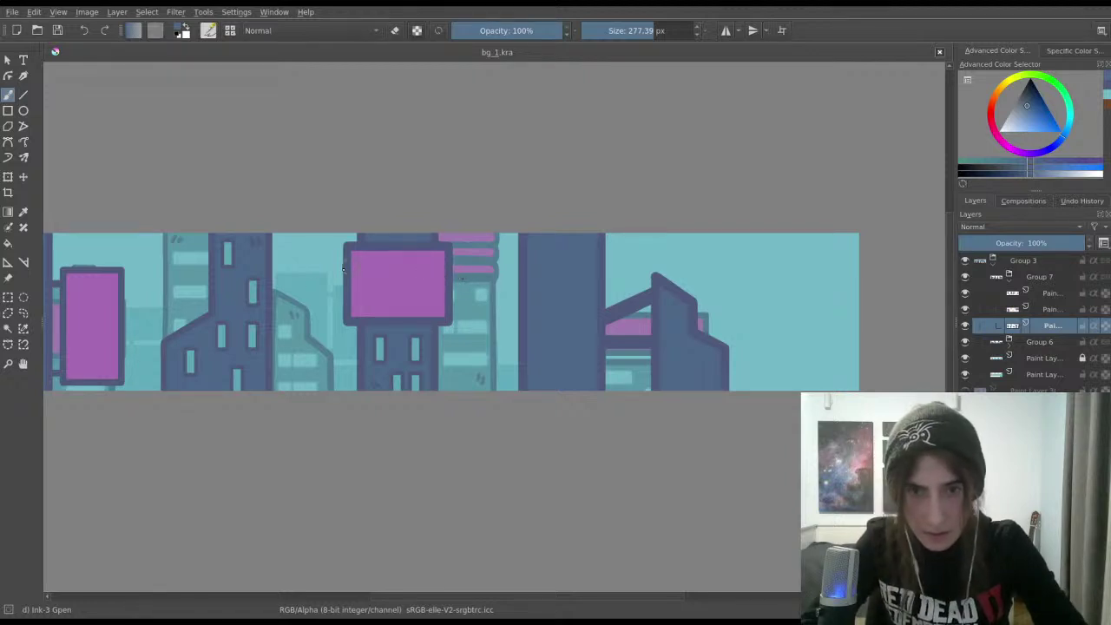
scroll(461, 271, left, 2)
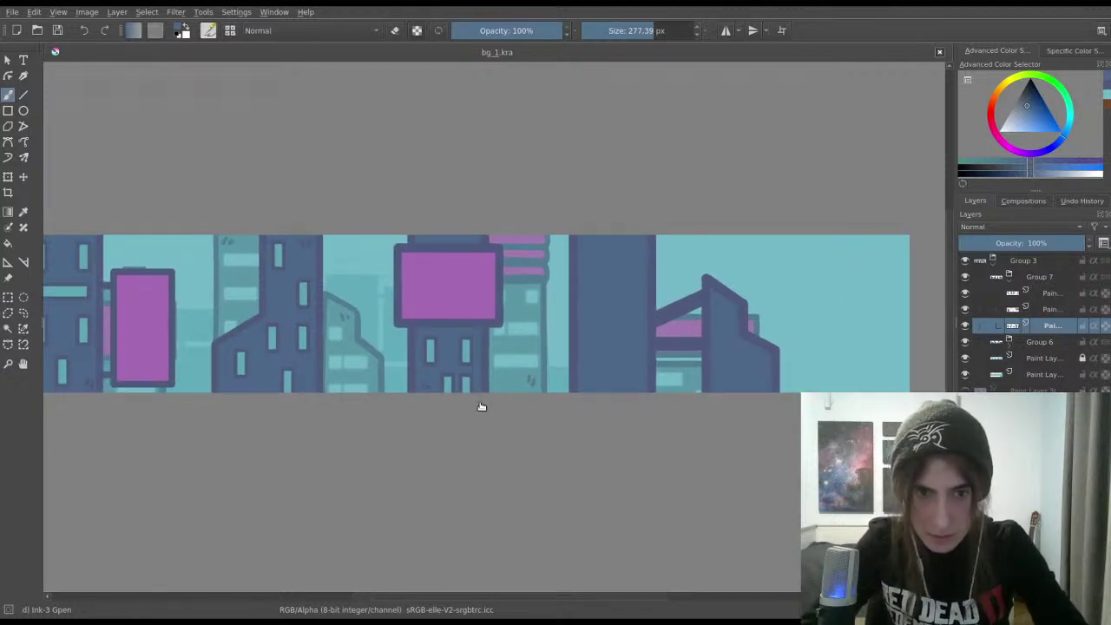
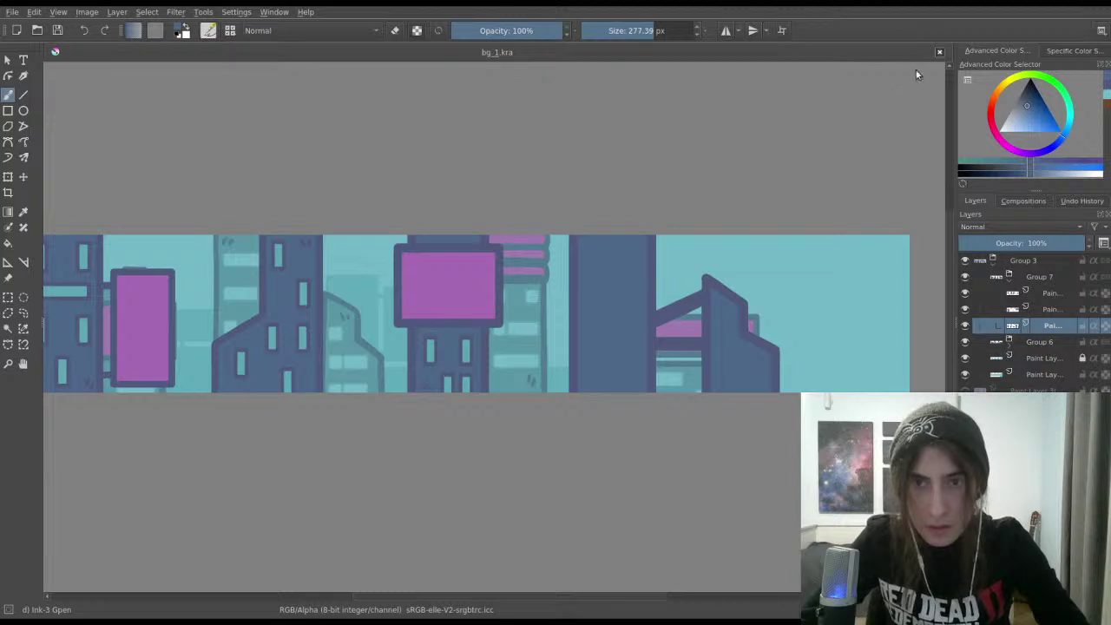
drag(695, 298, 737, 260)
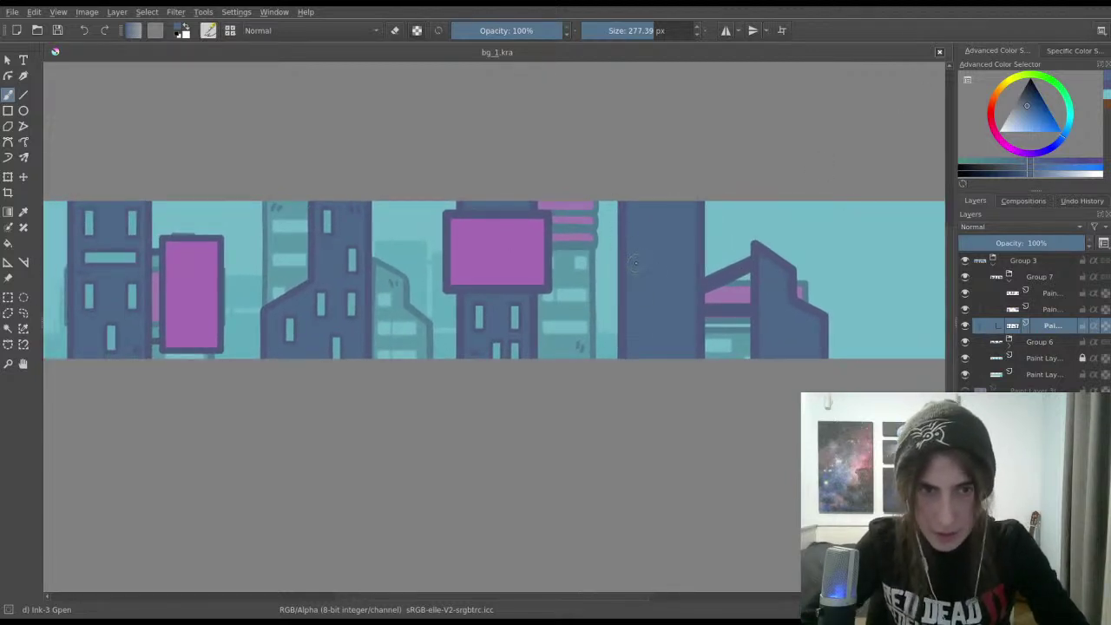
drag(673, 301, 604, 249)
Step: Narrow the plain tall tower in Group 7 by transforming a rectangular selection with its left side pulled slightly inward, and deselect
click(1037, 277)
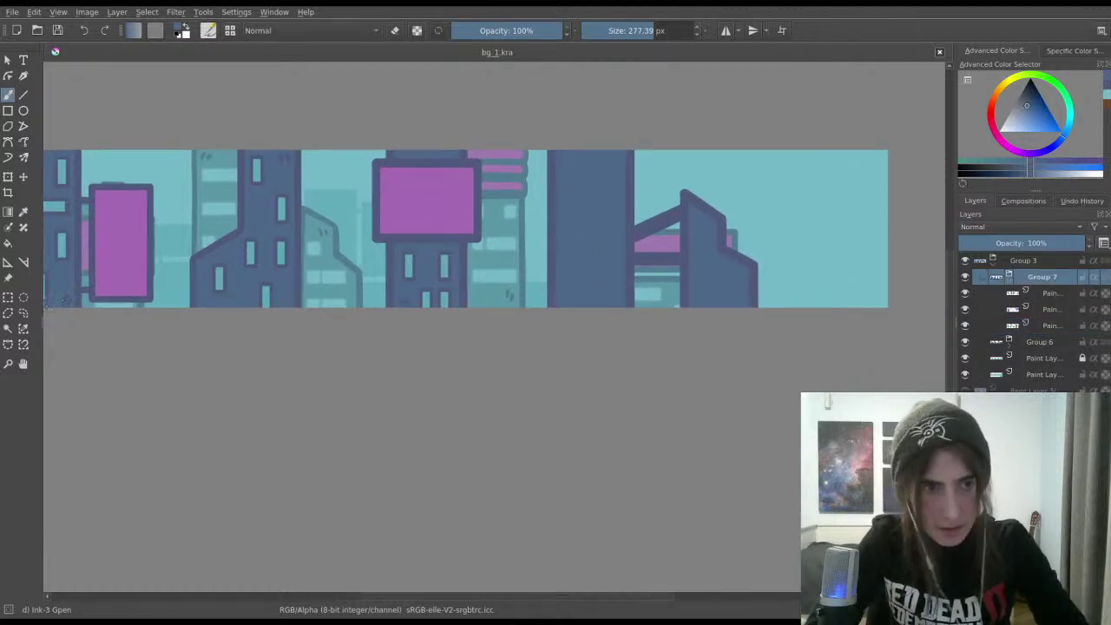
click(7, 297)
scroll(619, 214, up, 1)
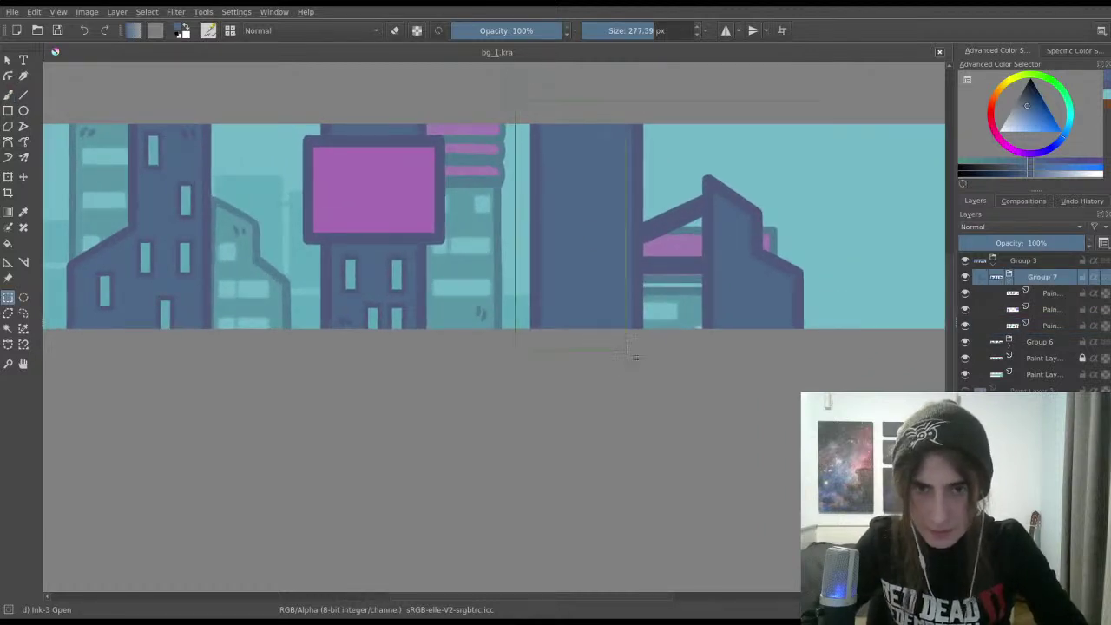
drag(631, 347, 643, 356)
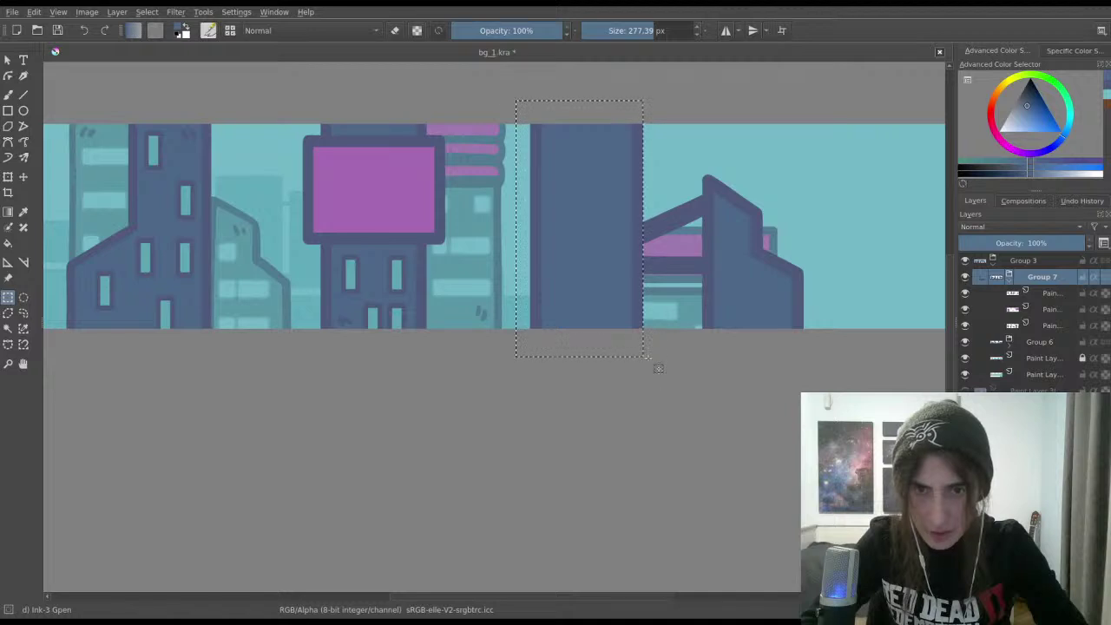
key(ctrl+t)
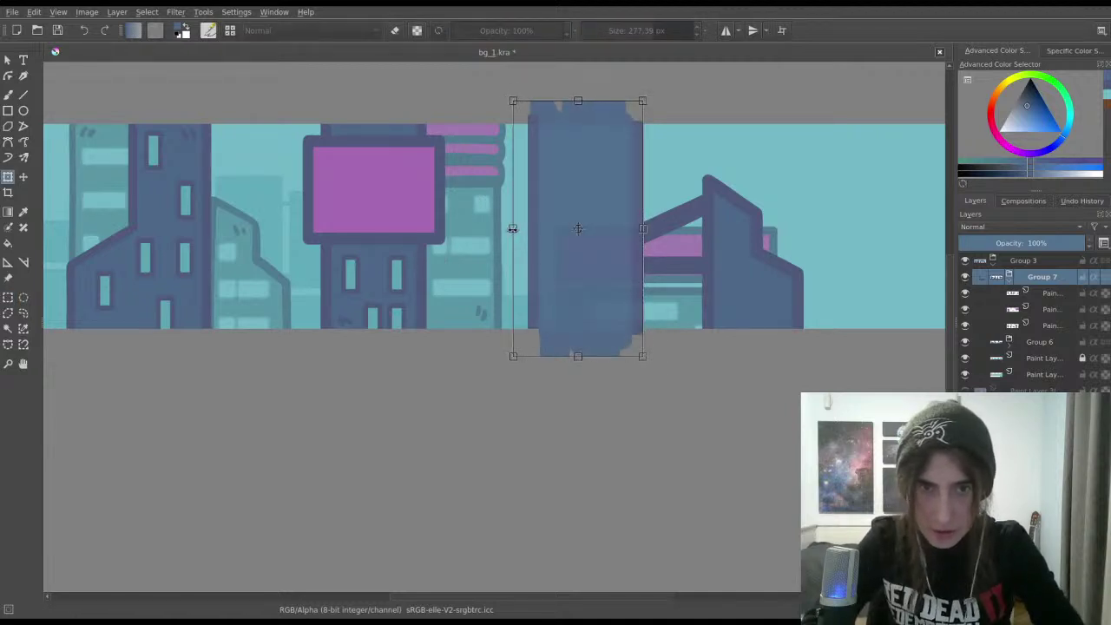
drag(512, 228, 531, 231)
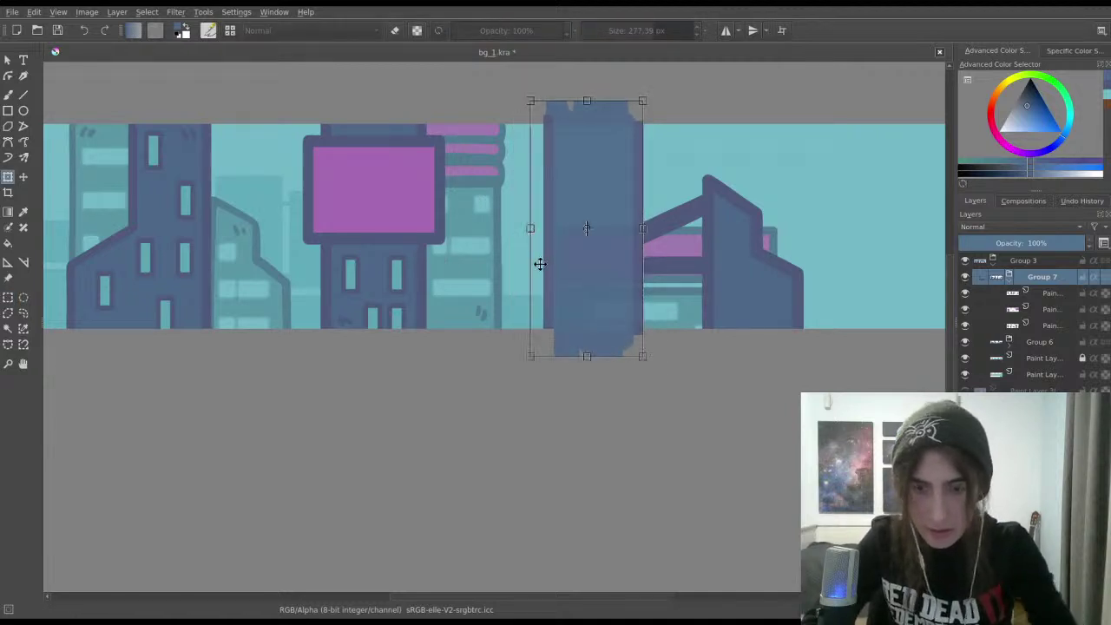
key(Return)
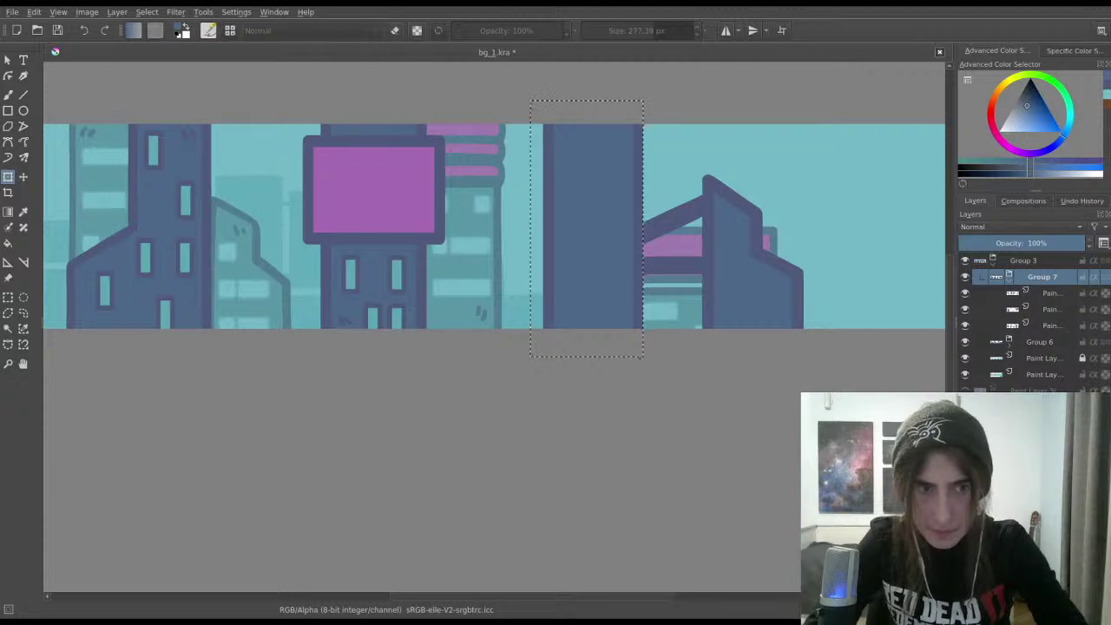
click(10, 299)
click(402, 337)
scroll(402, 333, down, 2)
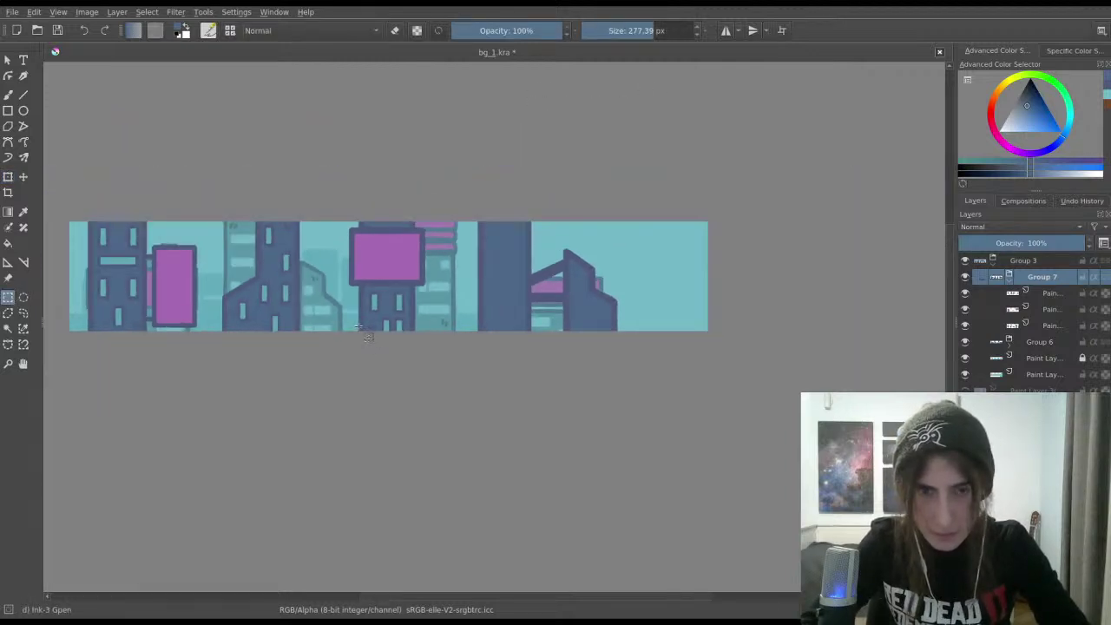
Step: Compare the tower's previous and narrowed widths by undoing and redoing the transform
key(ctrl+z)
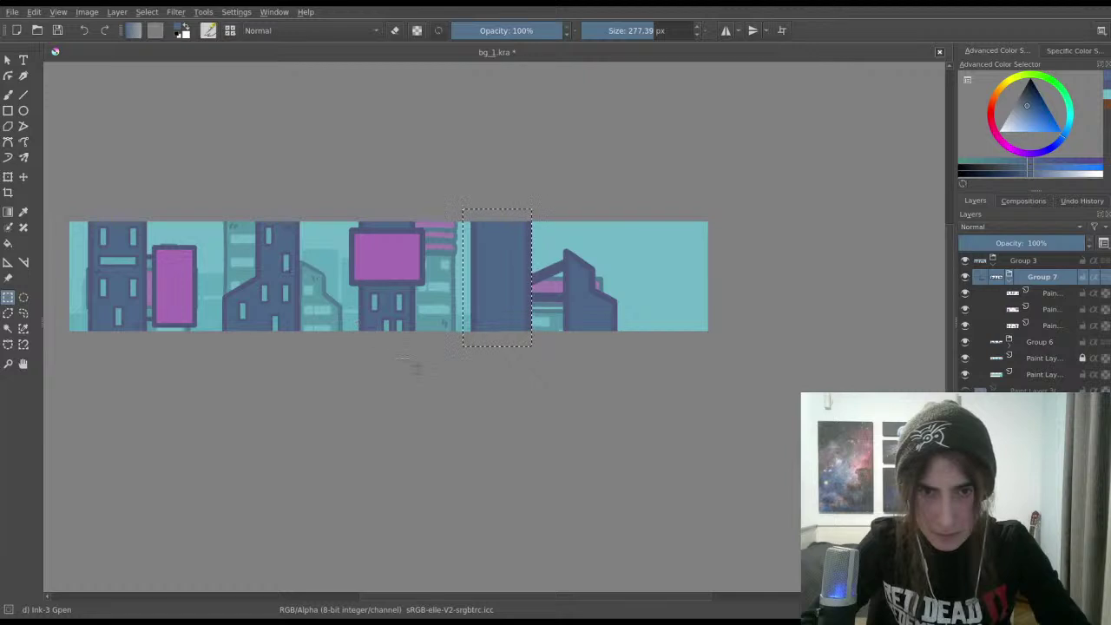
key(ctrl+shift+z)
scroll(465, 308, up, 3)
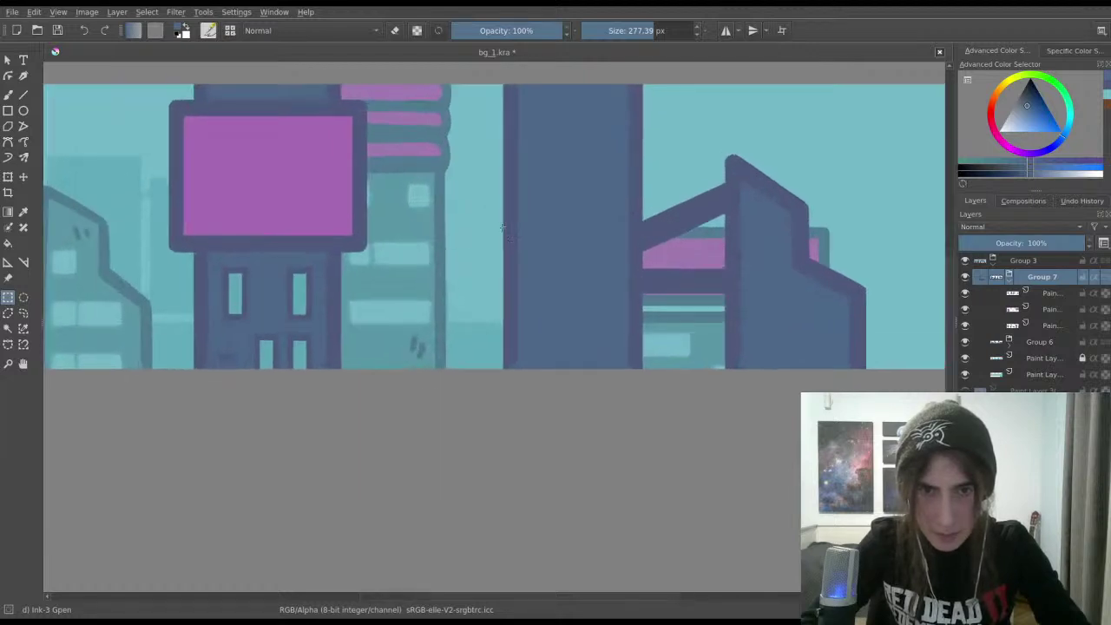
Step: Straighten the plain tall tower's left outline by painting a narrow rectangular selection with the sampled outline purple on Group 7's topmost paint layer
drag(495, 293, 514, 385)
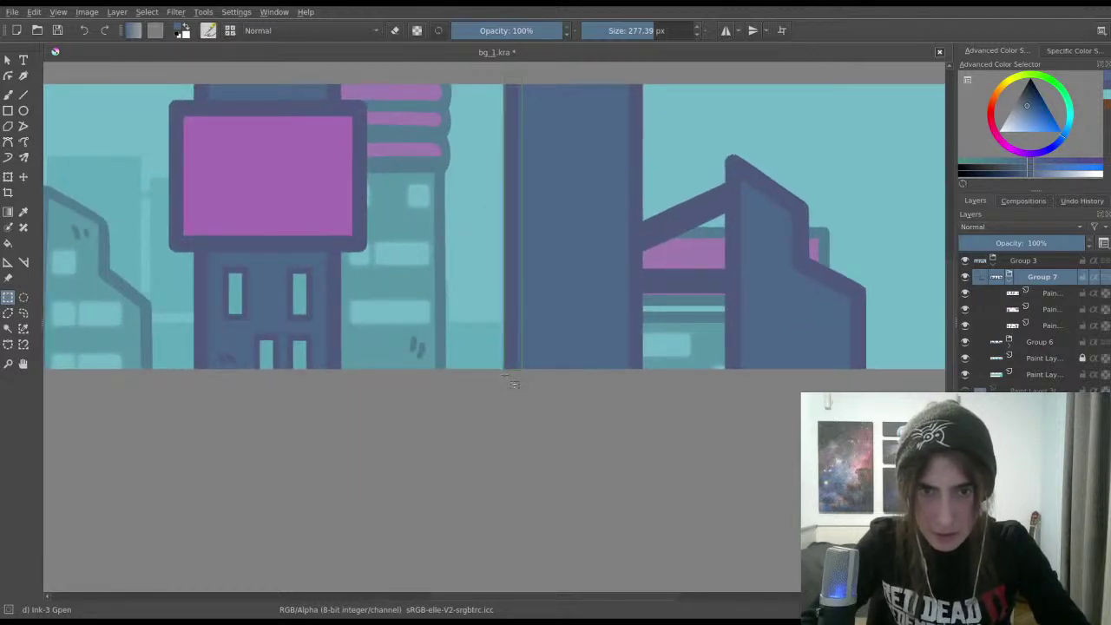
key(b)
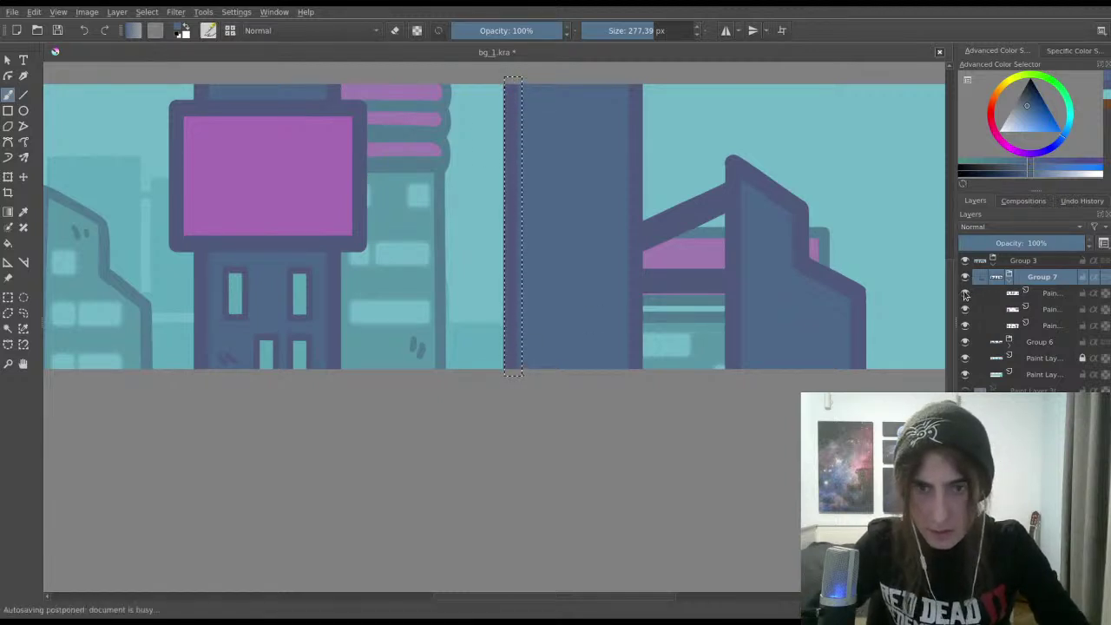
click(990, 293)
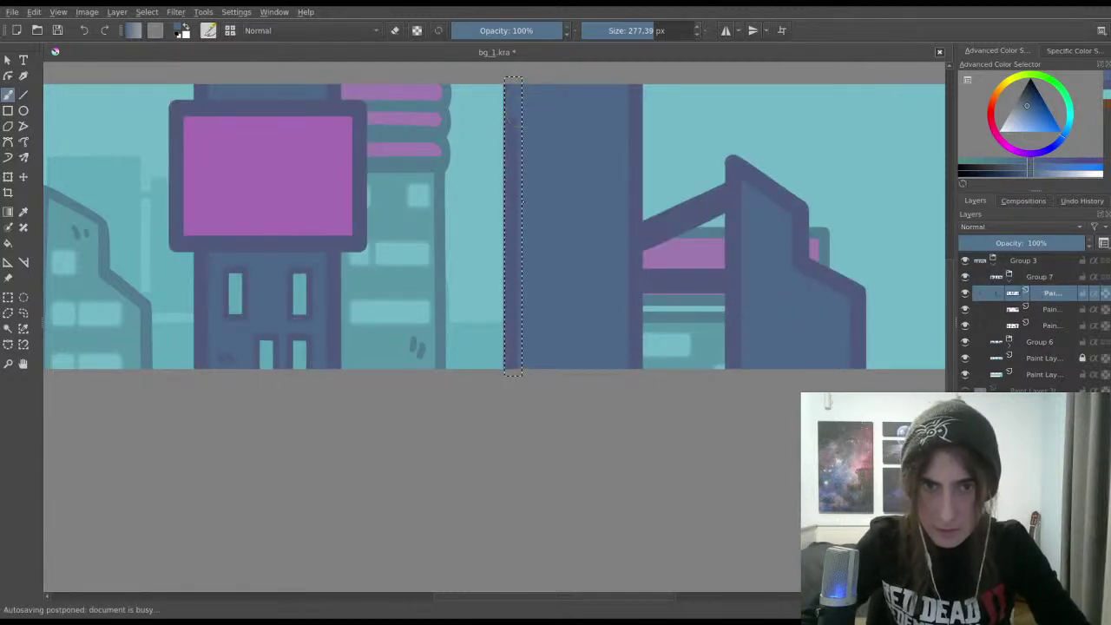
key(ctrl+z)
ctrl+click(515, 136)
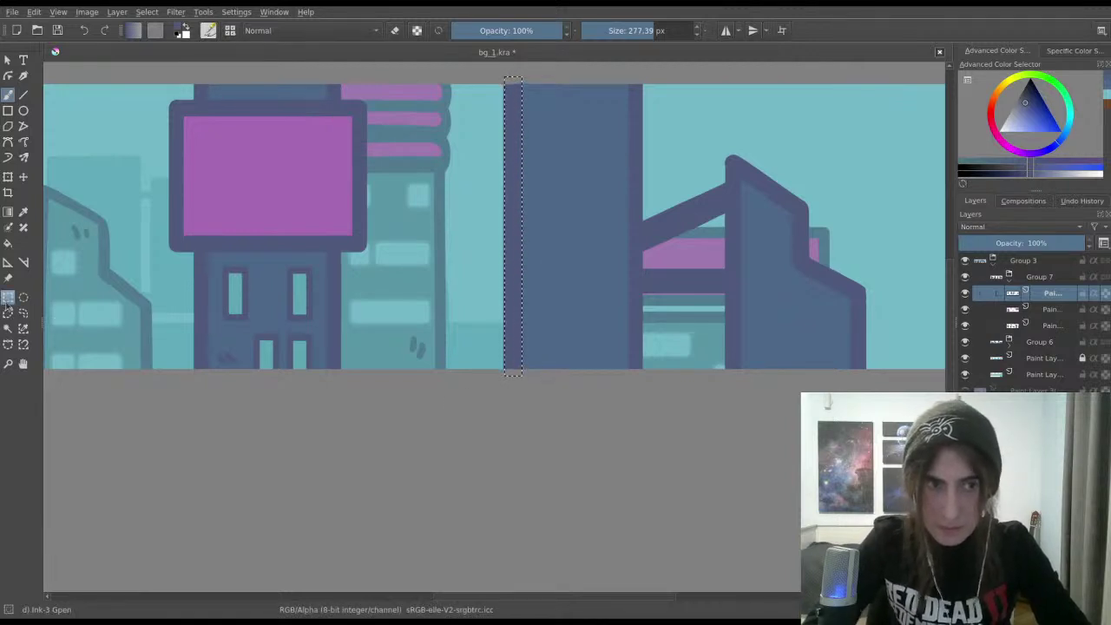
Step: Straighten the tall tower's right outline by painting the sampled purple inside a narrow full-height rectangular selection, and deselect
click(8, 298)
click(618, 99)
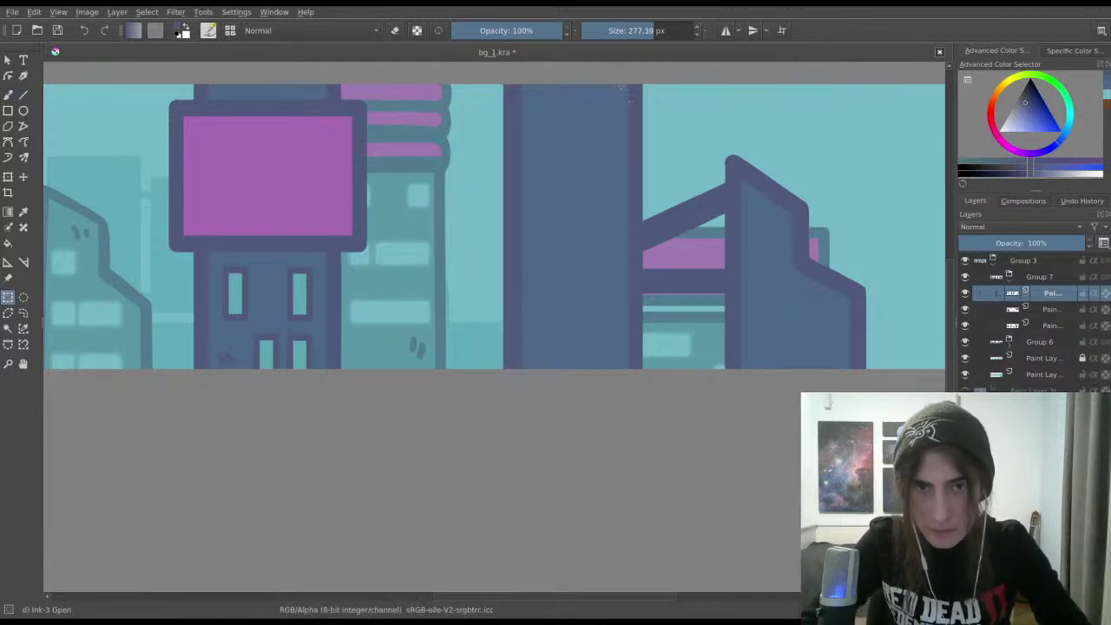
drag(622, 81, 642, 374)
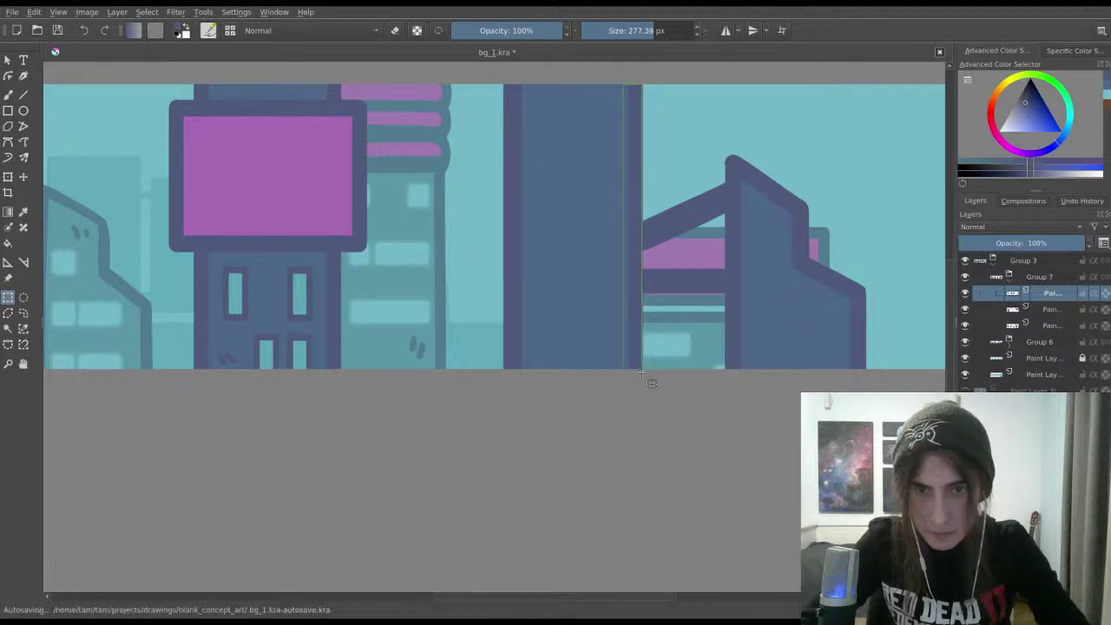
key(b)
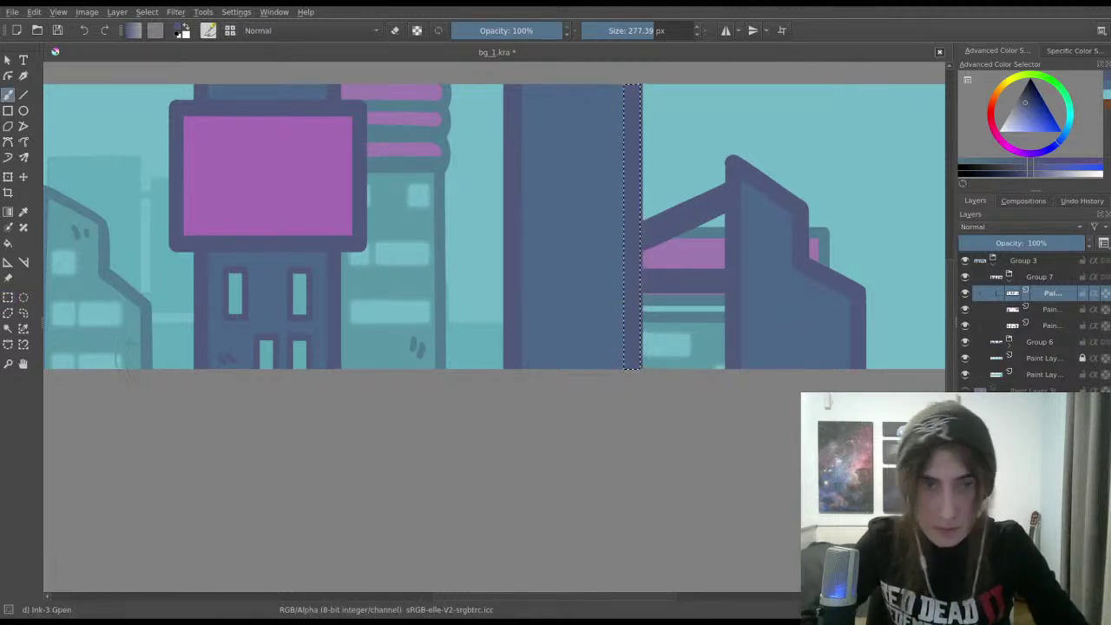
click(7, 298)
Step: Compare the city with Group 7 and with its outline layer hidden and shown
scroll(315, 414, down, 1)
scroll(409, 347, left, 2)
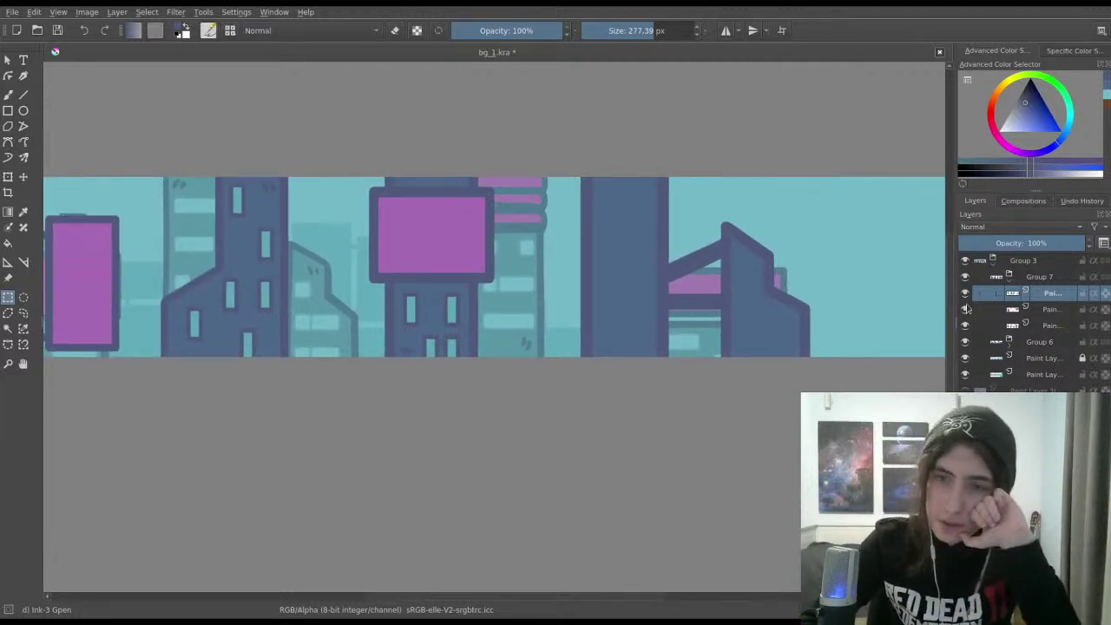
click(963, 278)
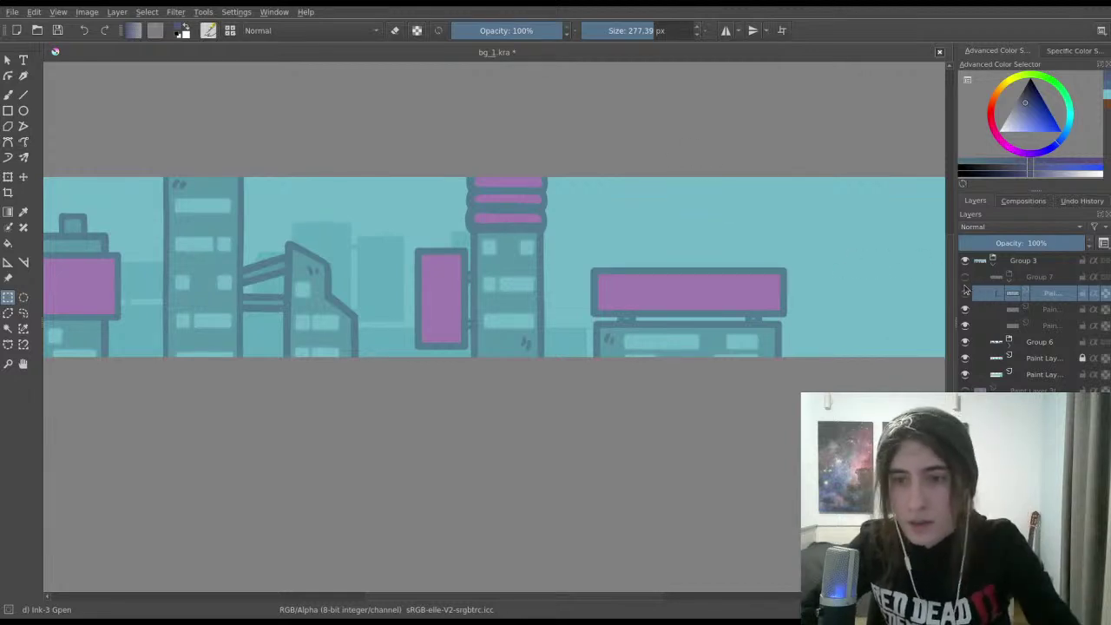
click(964, 276)
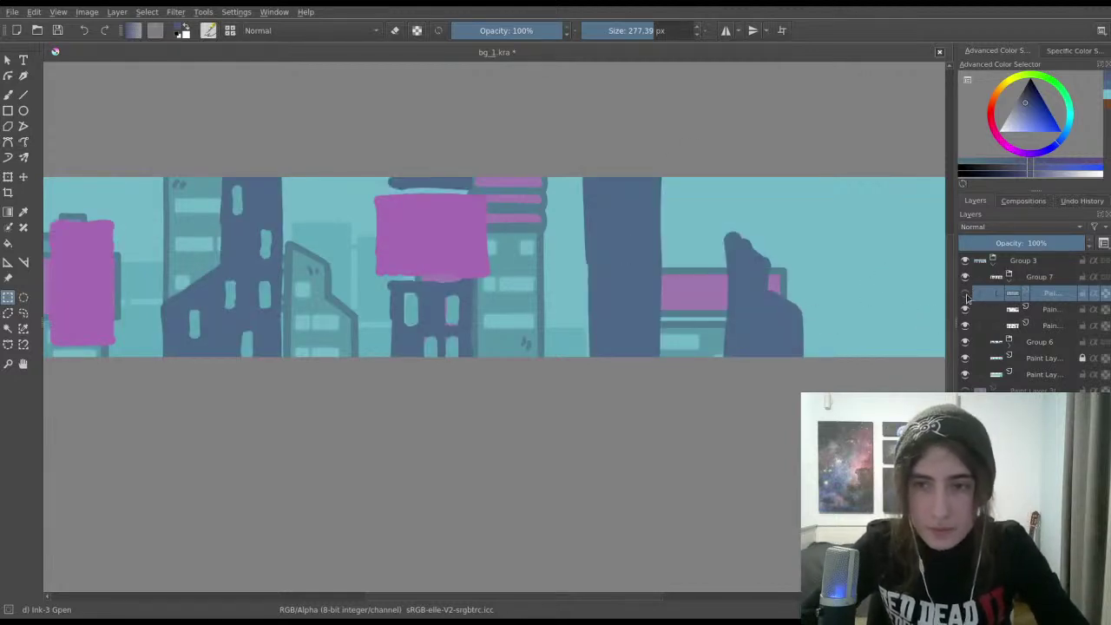
click(964, 293)
Step: Select the tall tower's interior between its outlines and erase the uneven inner outline edges with Eraser Circle at 202.22 px
drag(620, 167, 590, 365)
scroll(600, 383, up, 5)
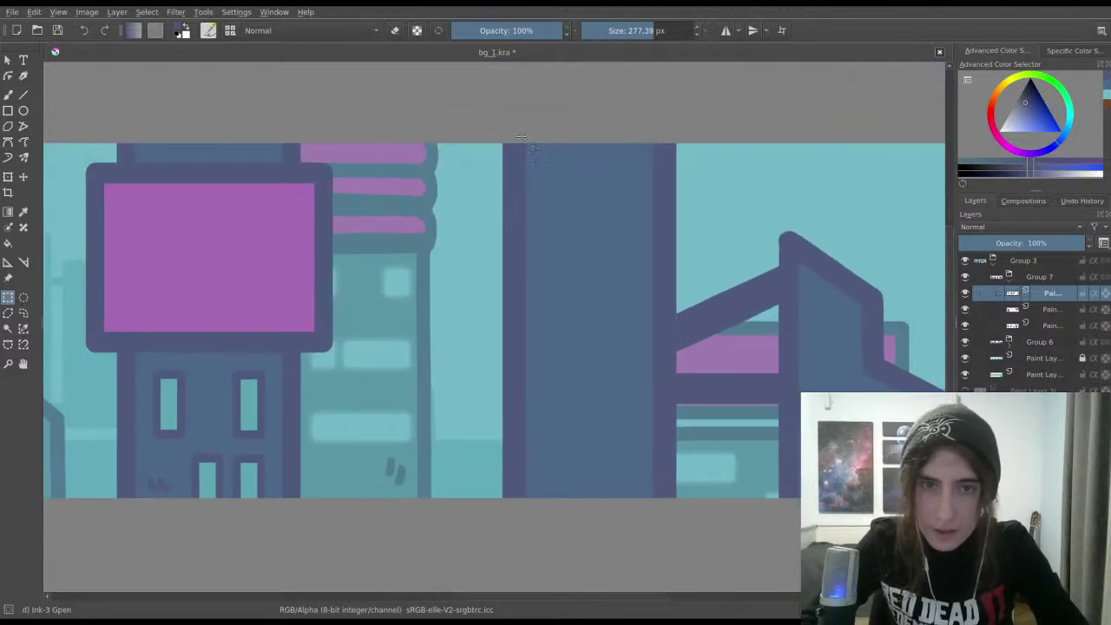
drag(521, 138, 657, 504)
click(8, 93)
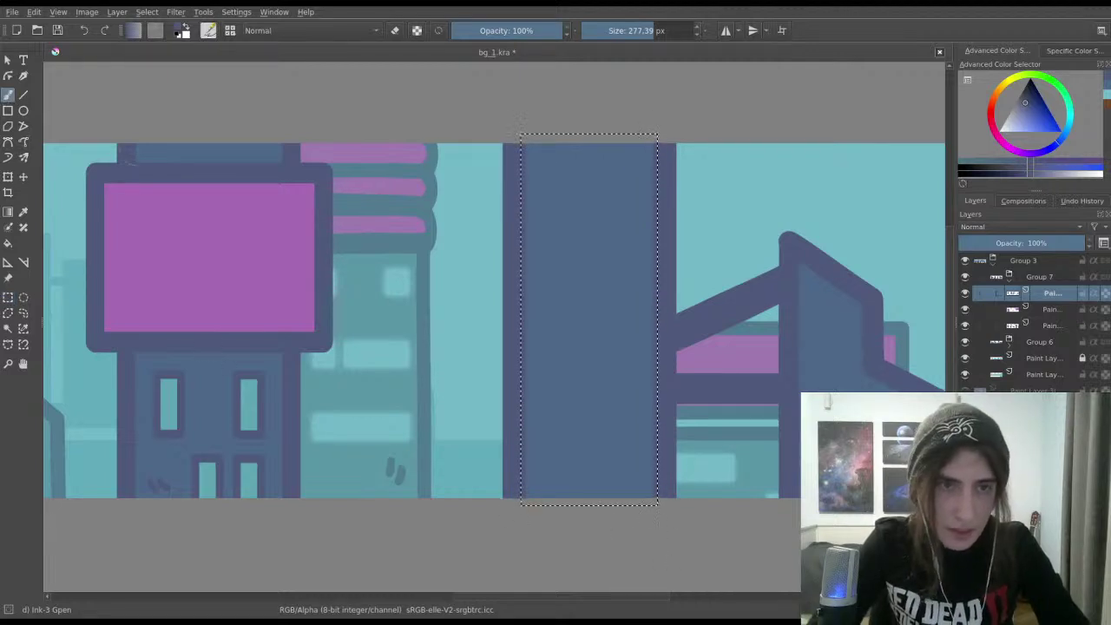
drag(554, 177, 522, 447)
key(ctrl+z)
ctrl+click(291, 402)
key(ctrl+z)
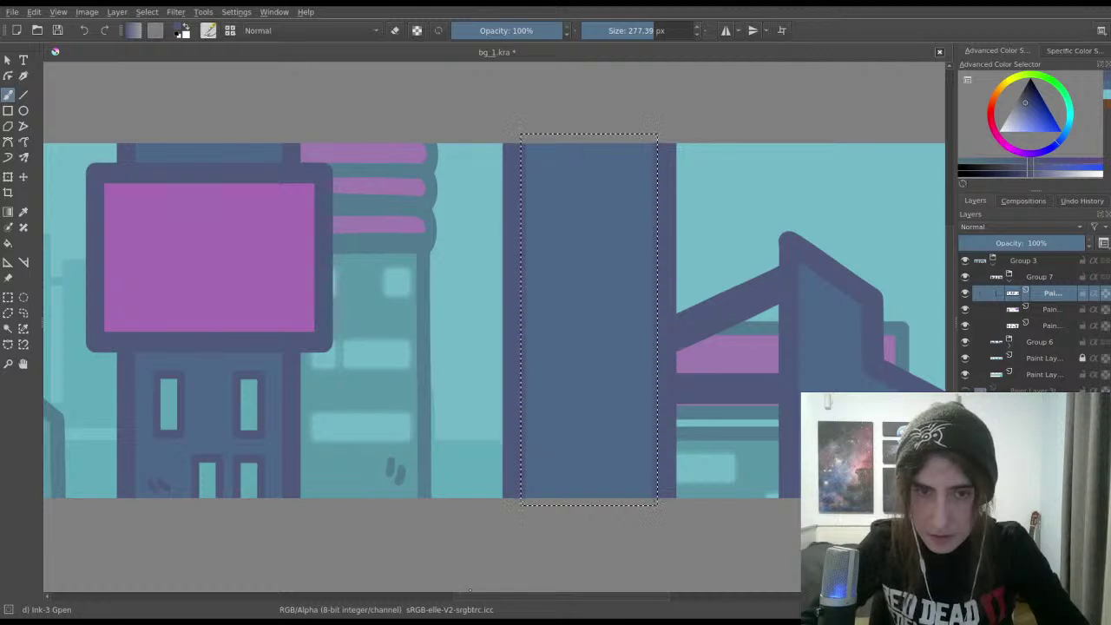
scroll(408, 483, down, 1)
key(e)
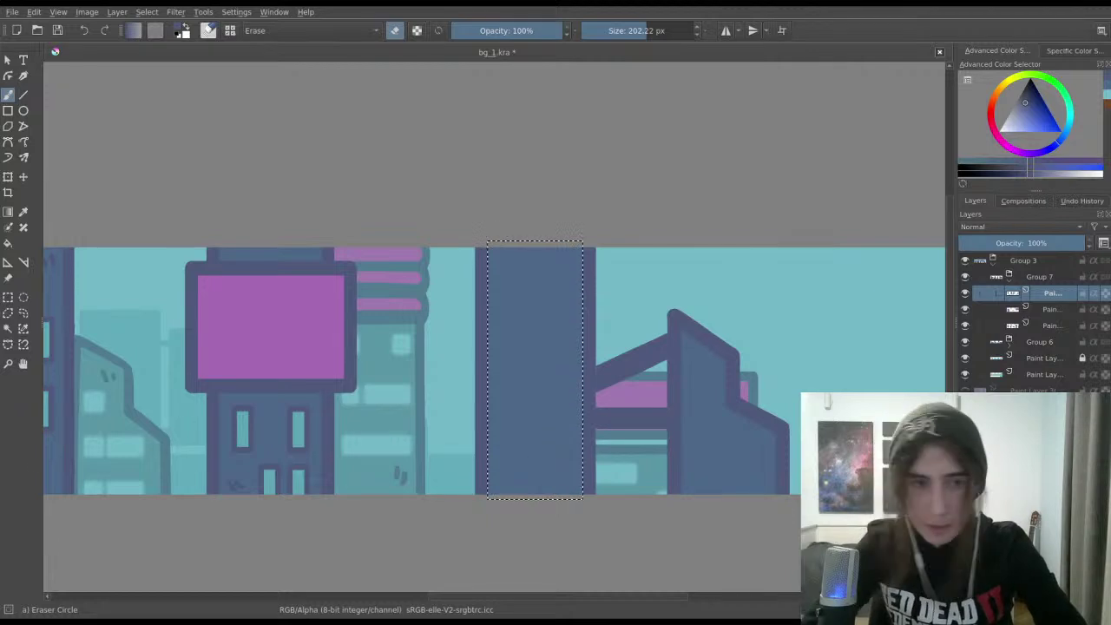
Step: Clear the selection around the tower's interior and save the document
click(8, 297)
key(ctrl+shift+a)
scroll(383, 364, down, 1)
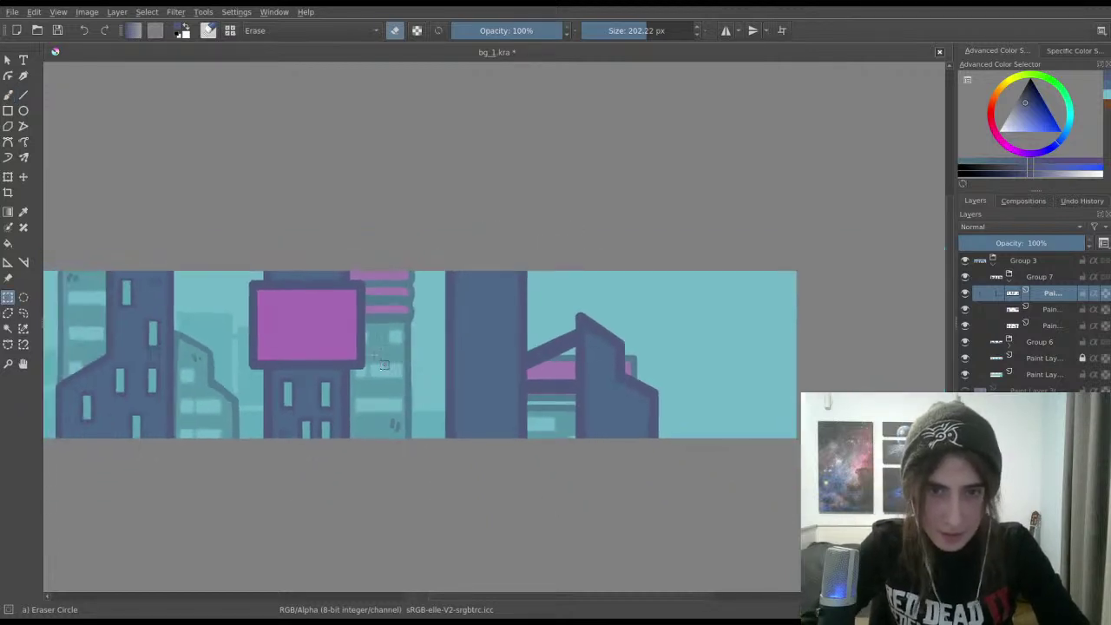
key(ctrl+s)
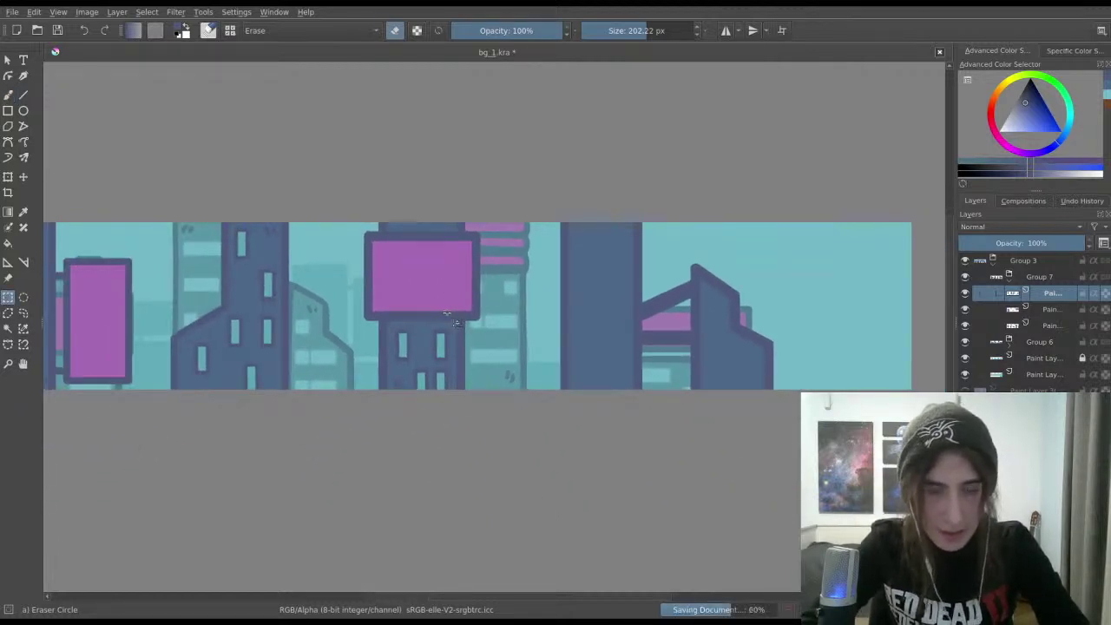
Step: Draw two small slanted detail marks near the tall tower's upper right corner with Ink-3 Gpen at 70.47 px
key(b)
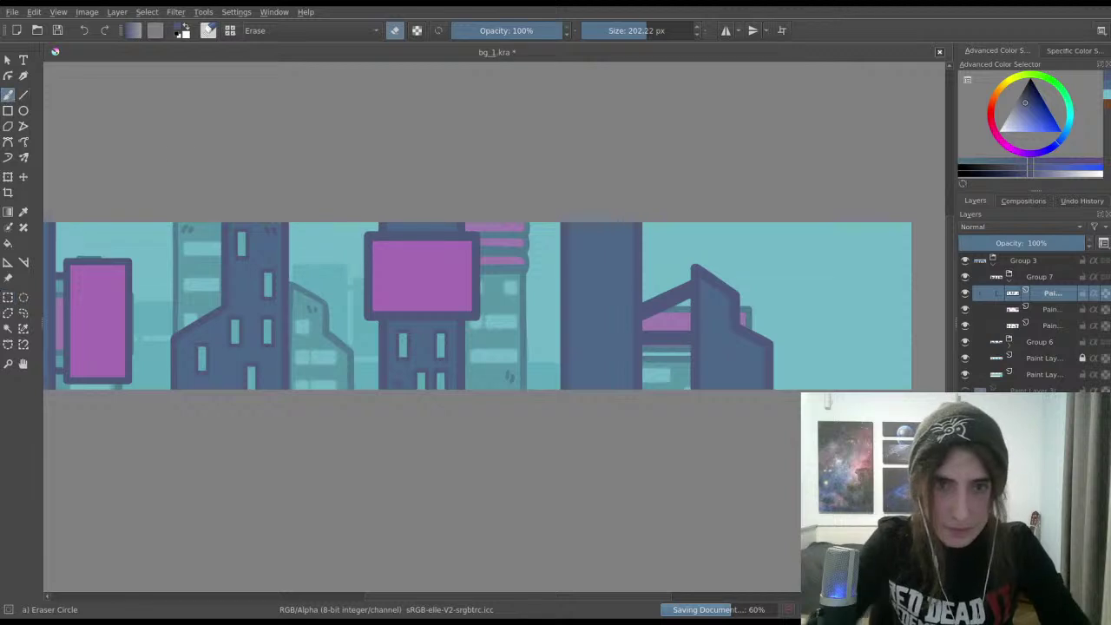
scroll(545, 224, up, 1)
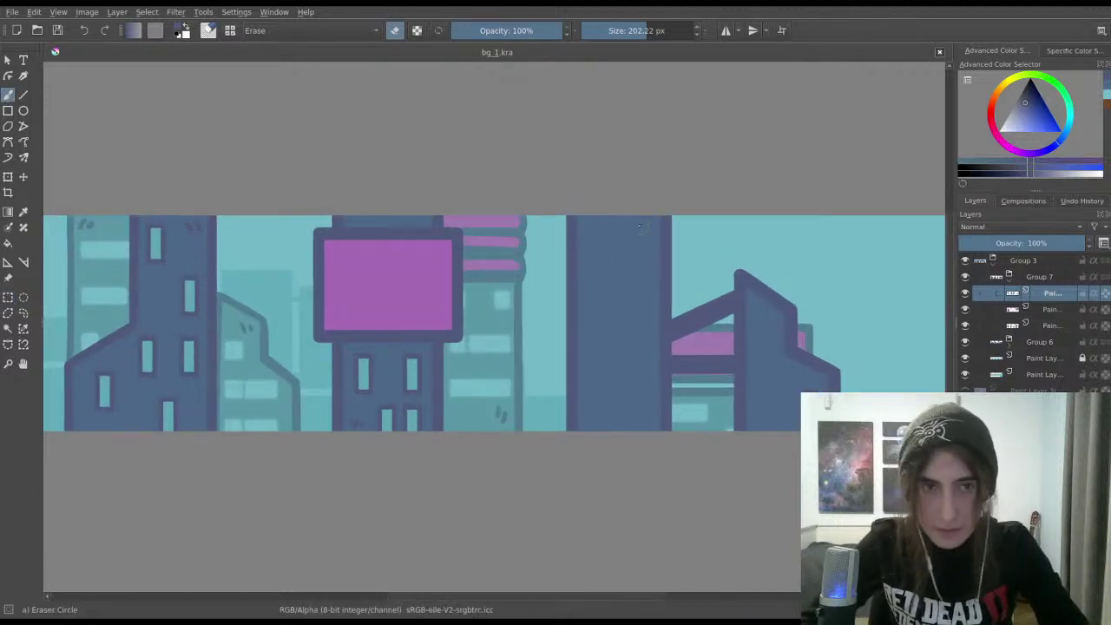
key(e)
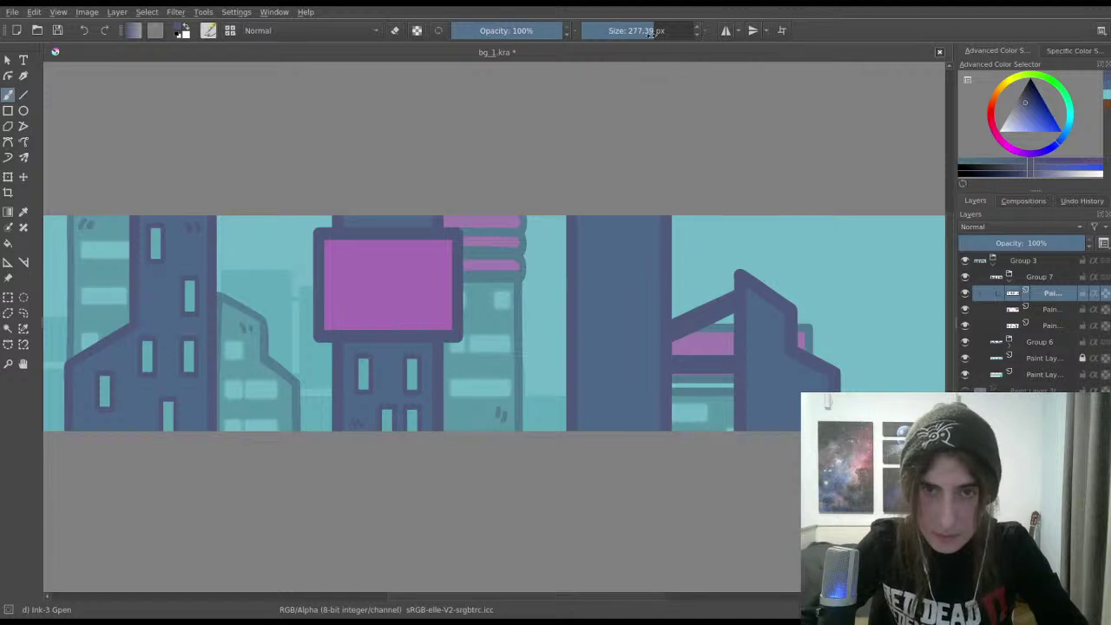
drag(650, 32, 626, 32)
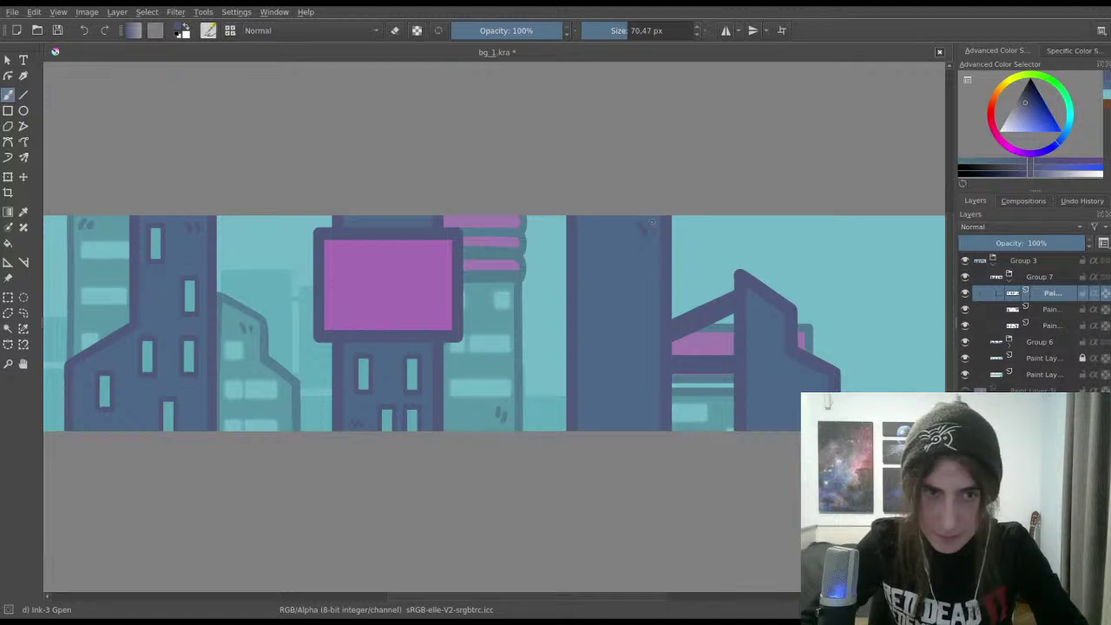
Step: Copy the leftmost tower's window outlines from the outline layer to a new layer and place them over the plain tall tower
scroll(495, 321, down, 3)
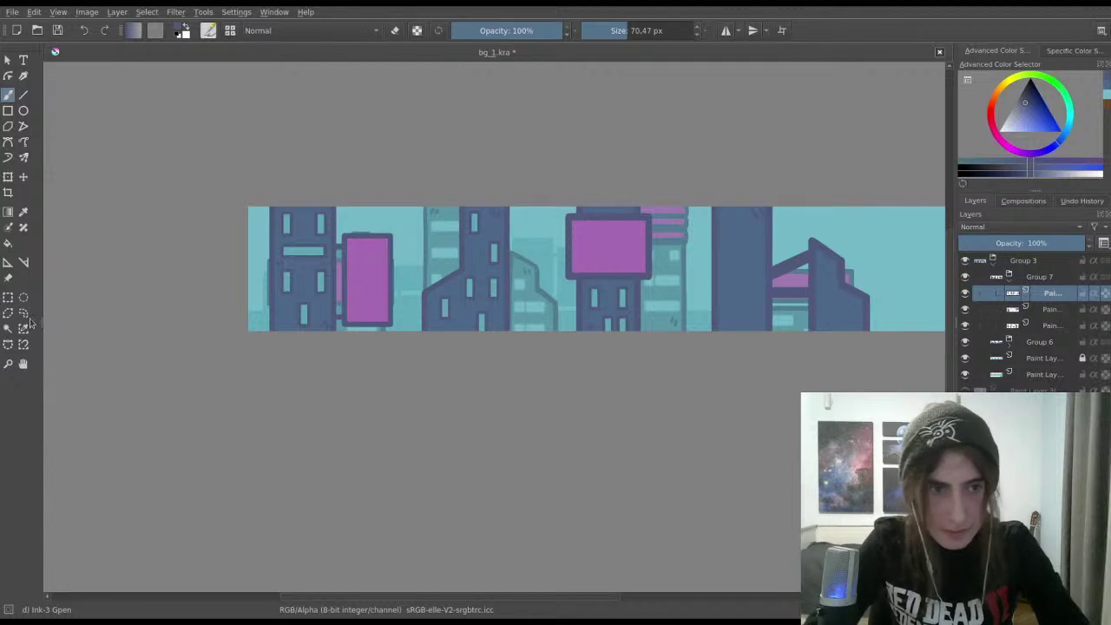
click(8, 298)
click(965, 309)
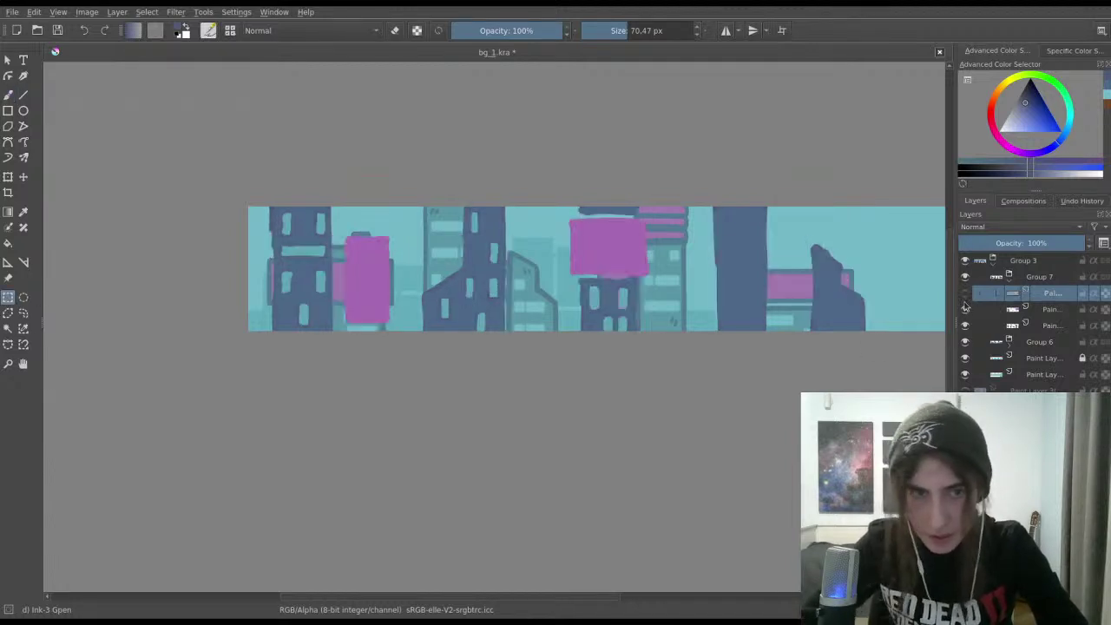
click(965, 308)
drag(278, 208, 331, 343)
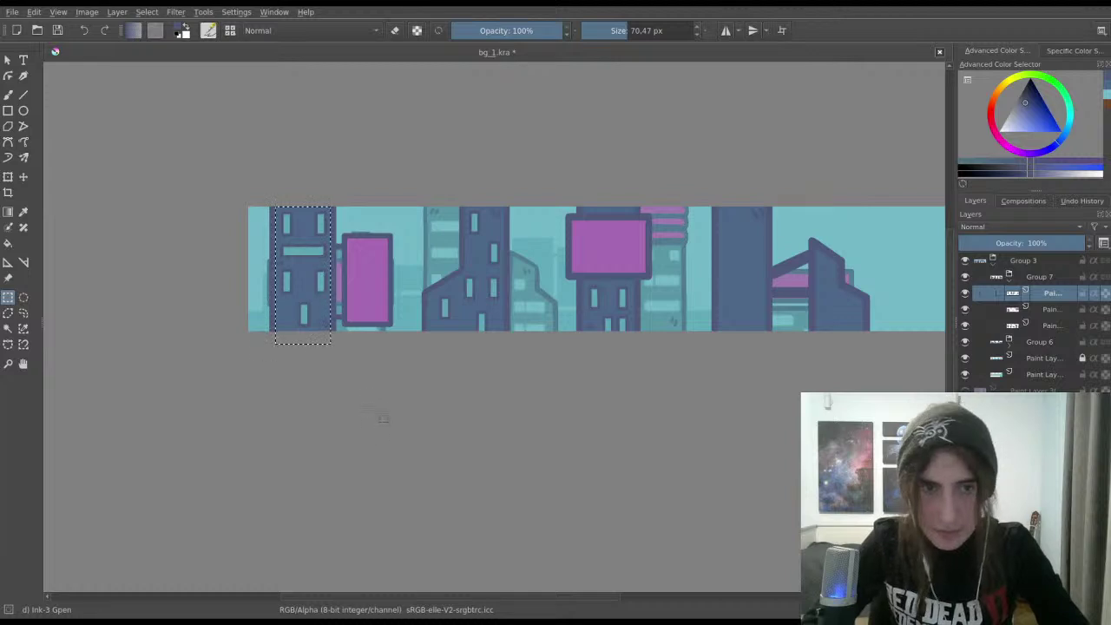
key(ctrl+alt+j)
key(ctrl+t)
drag(303, 306, 740, 307)
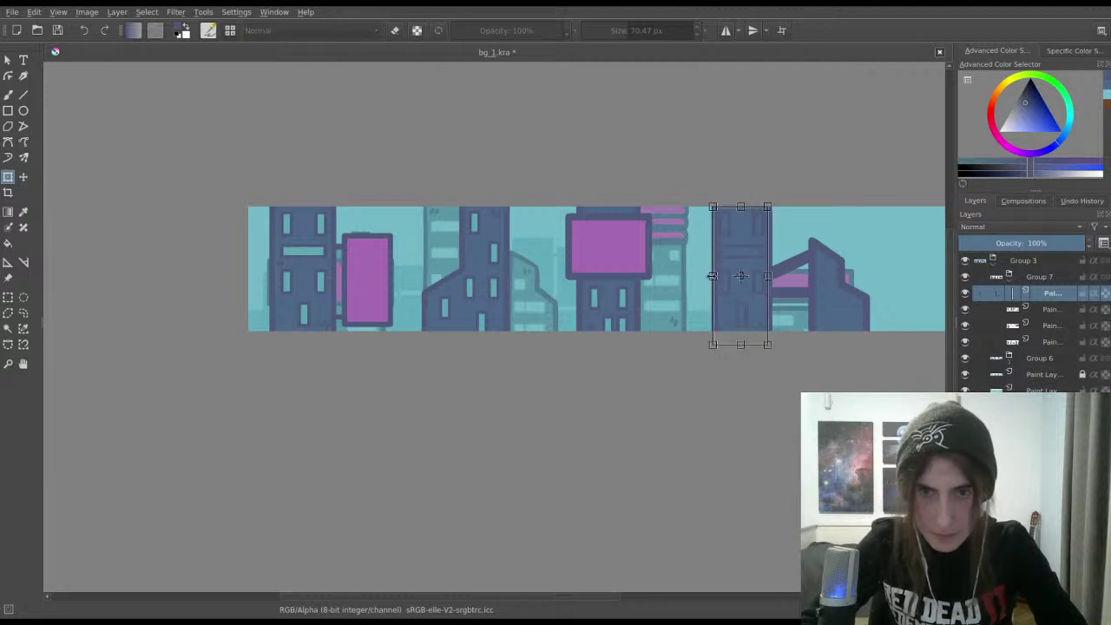
key(Return)
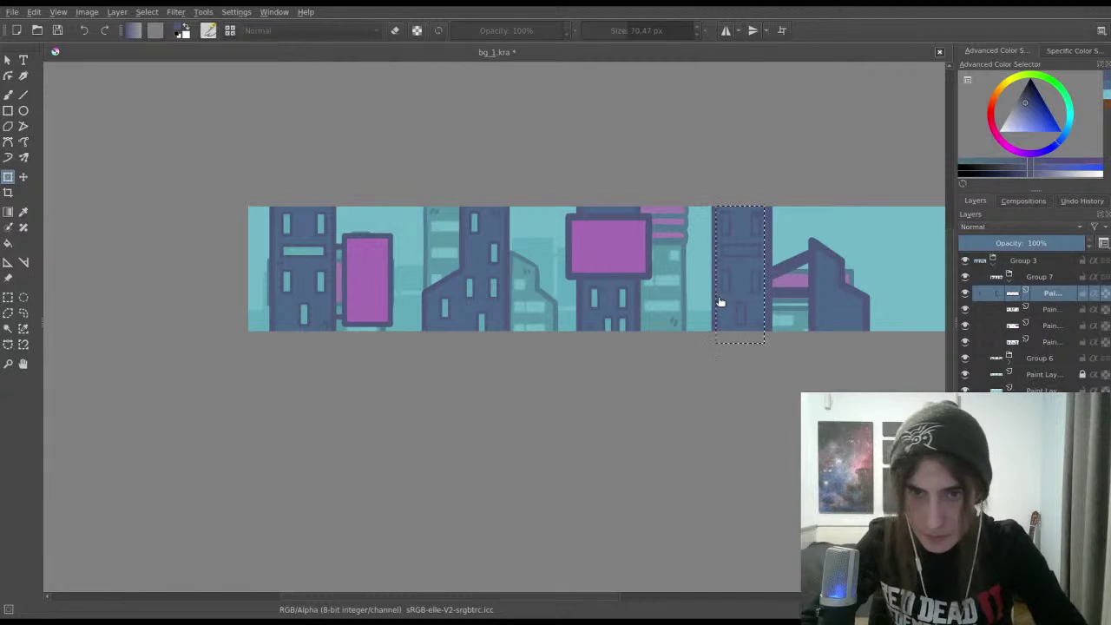
Step: Try to move the copied wide window outline up between the tower's two upper window outlines
scroll(662, 242, up, 2)
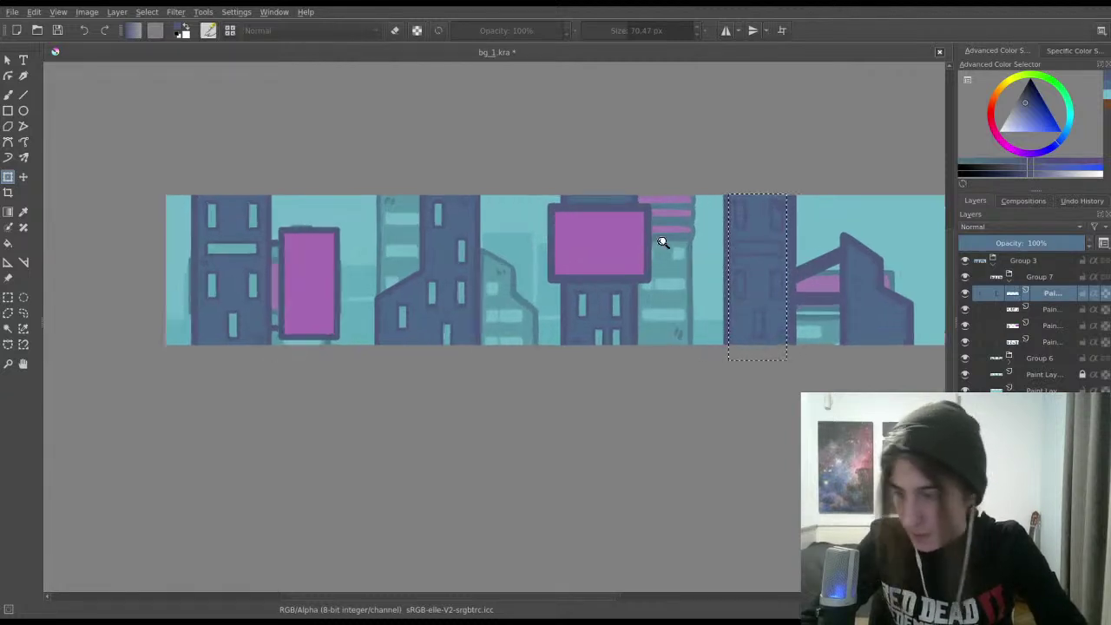
scroll(605, 244, up, 3)
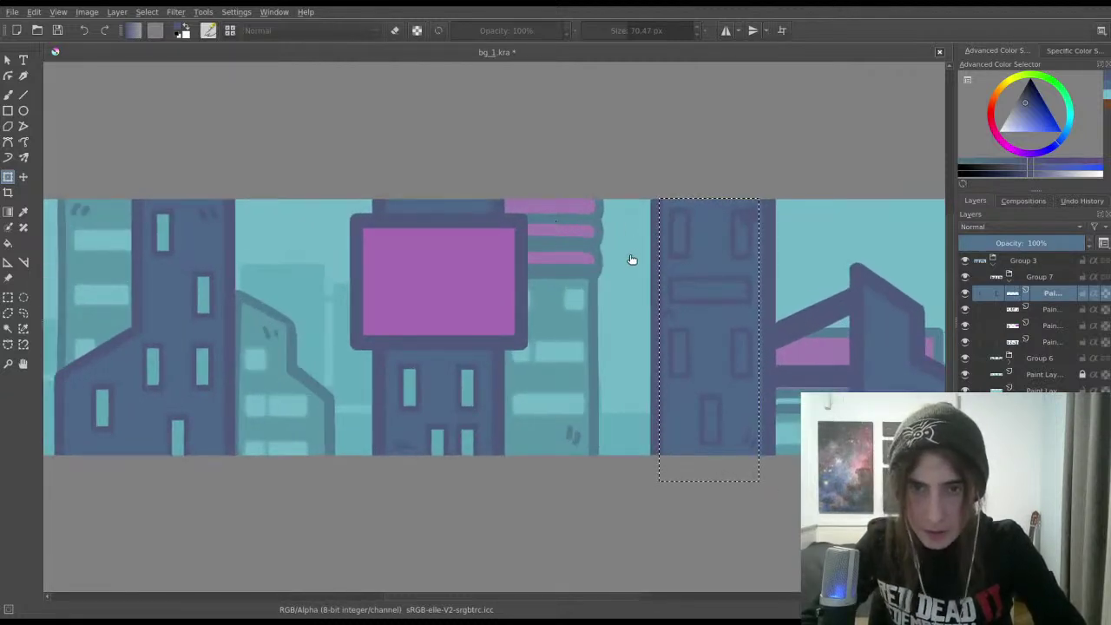
drag(629, 259, 562, 246)
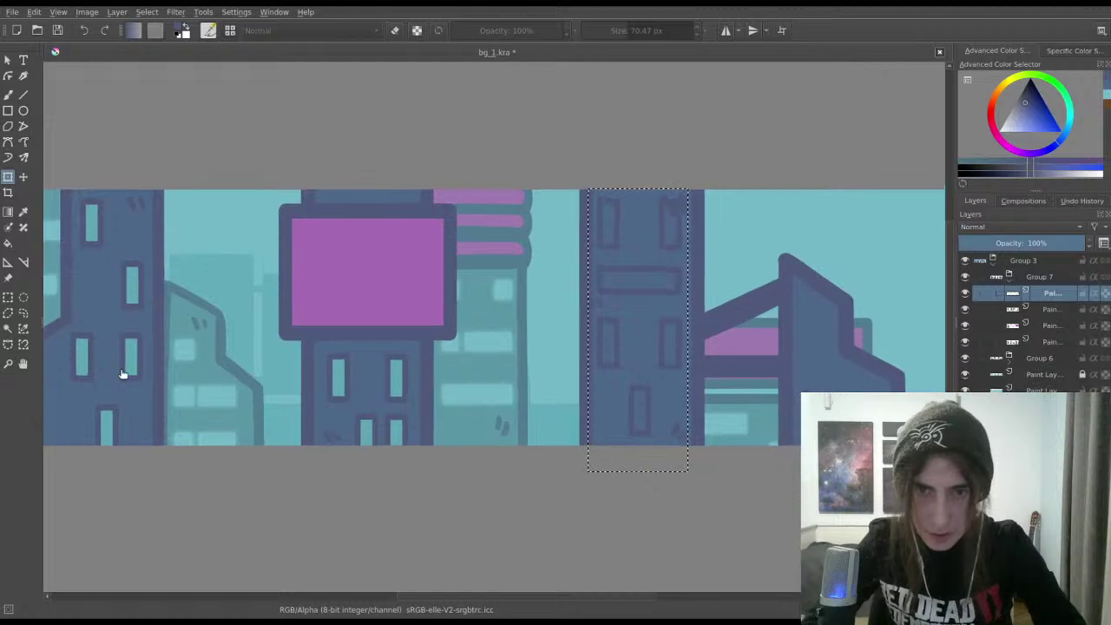
click(8, 297)
click(585, 243)
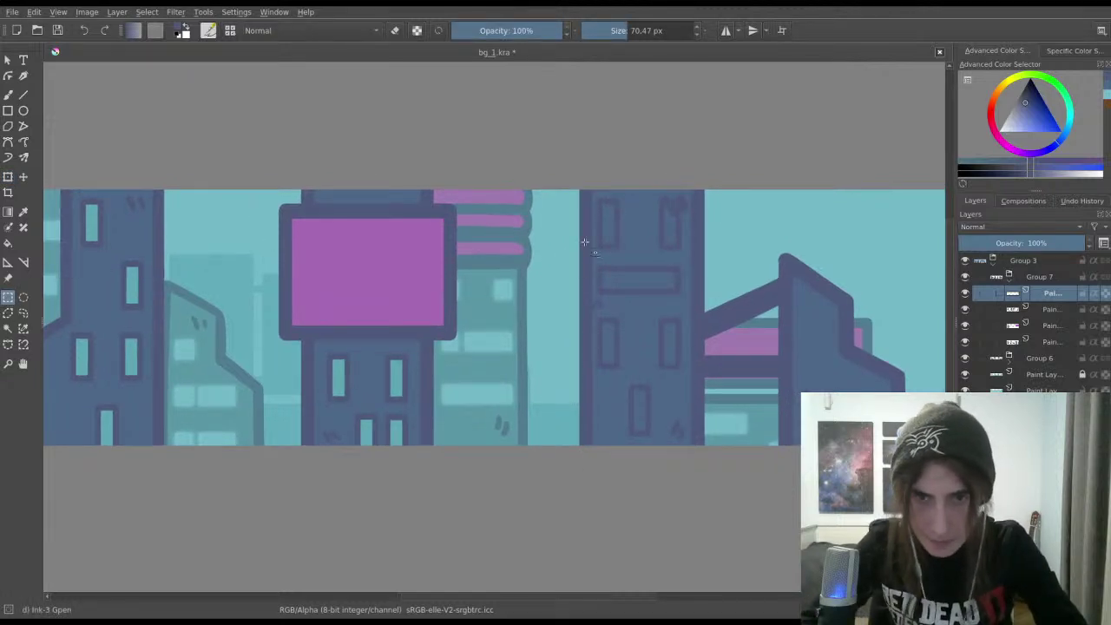
drag(592, 261, 663, 215)
key(ctrl+t)
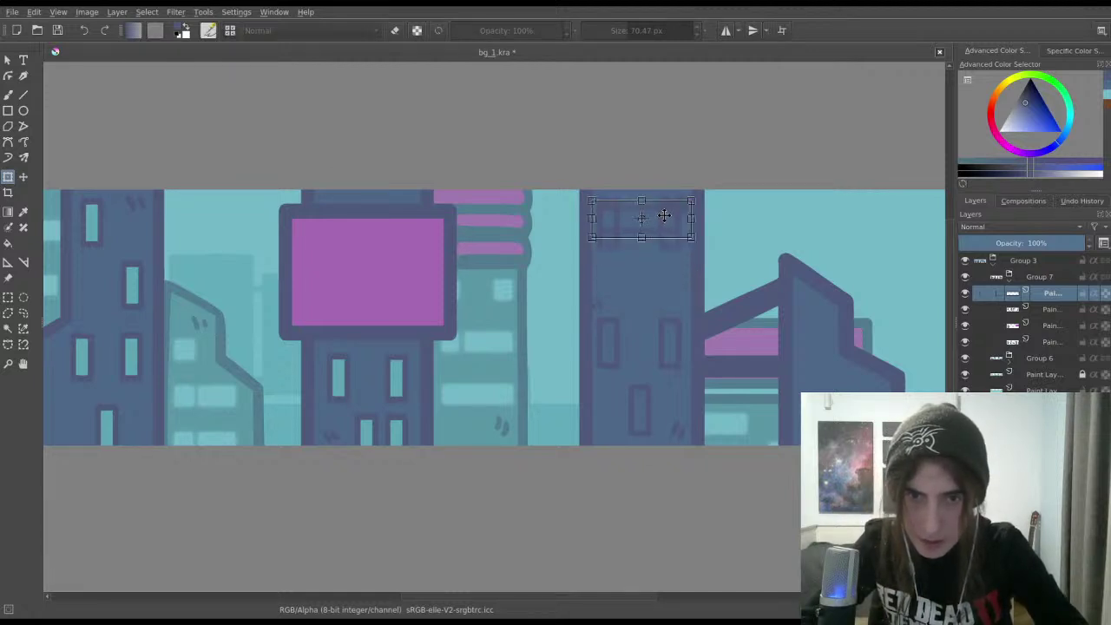
click(8, 296)
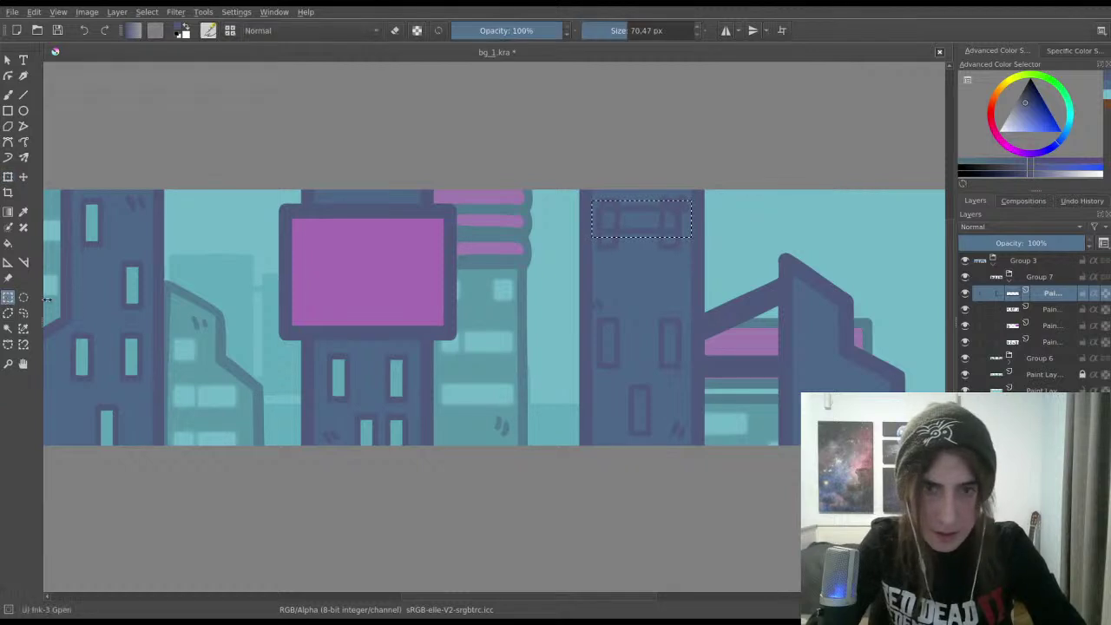
Step: Select the copied upper pair of window outlines and move them off the tower, to its left beside the large pink billboard
drag(594, 190, 680, 319)
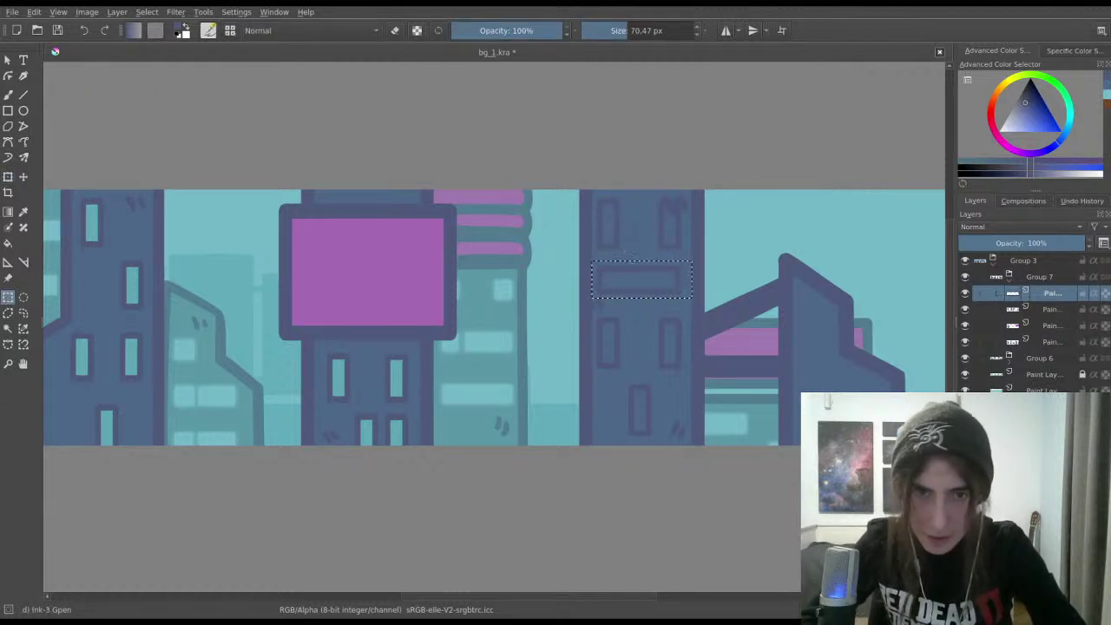
drag(581, 186, 543, 304)
key(ctrl+t)
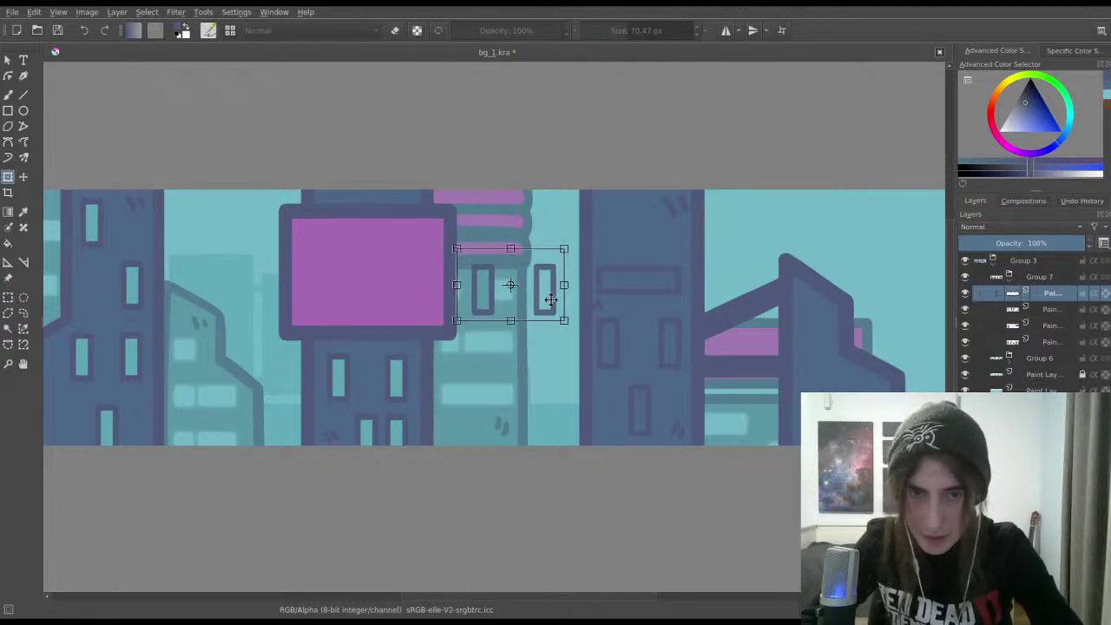
key(Return)
key(b)
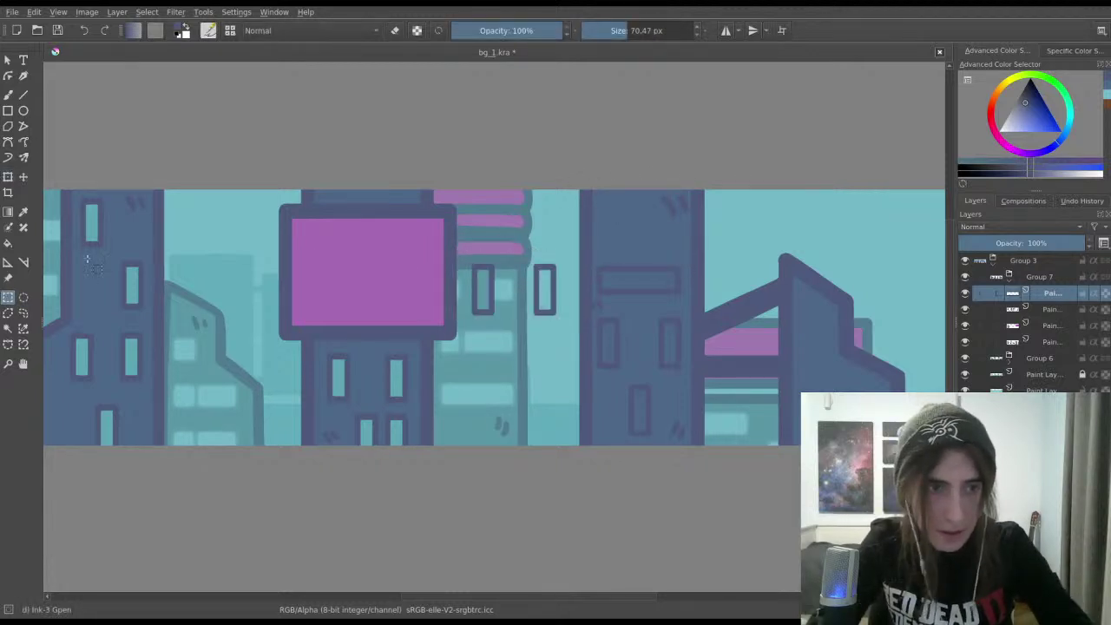
click(7, 96)
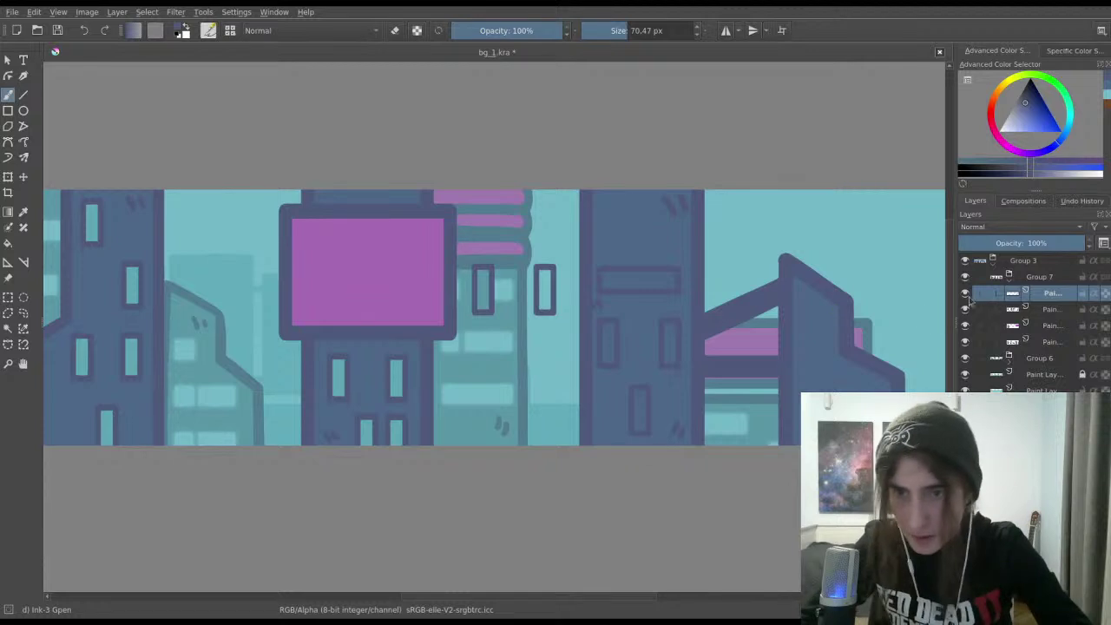
Step: Erase the slanted detail marks on the tall tower's outline layer with Eraser Circle at 202.22 px, and reselect the window outline layer
click(965, 295)
click(966, 295)
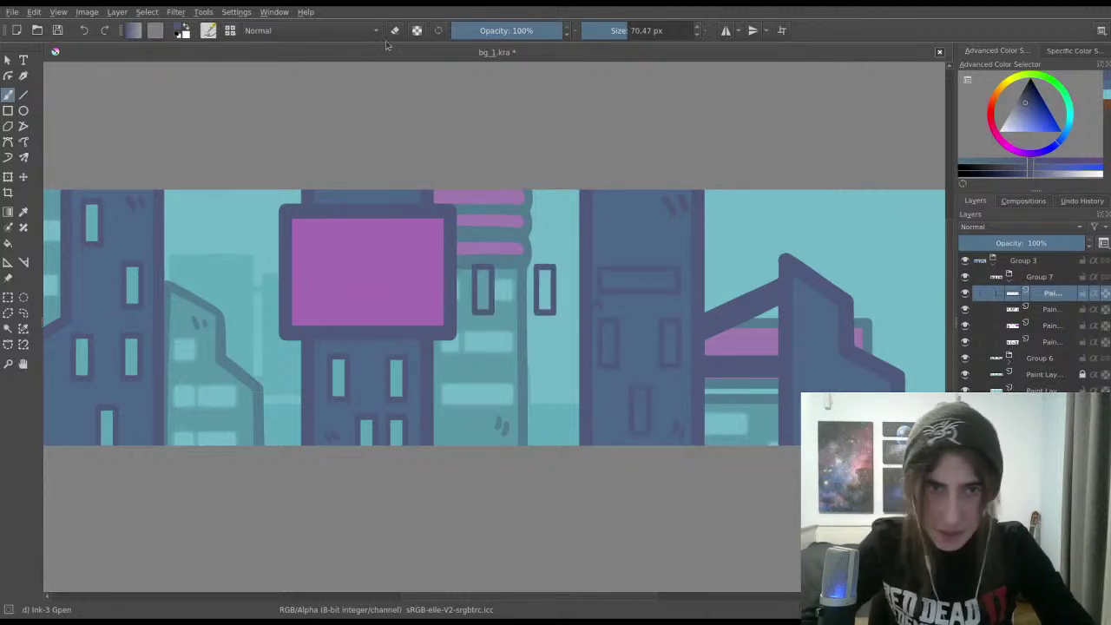
key(e)
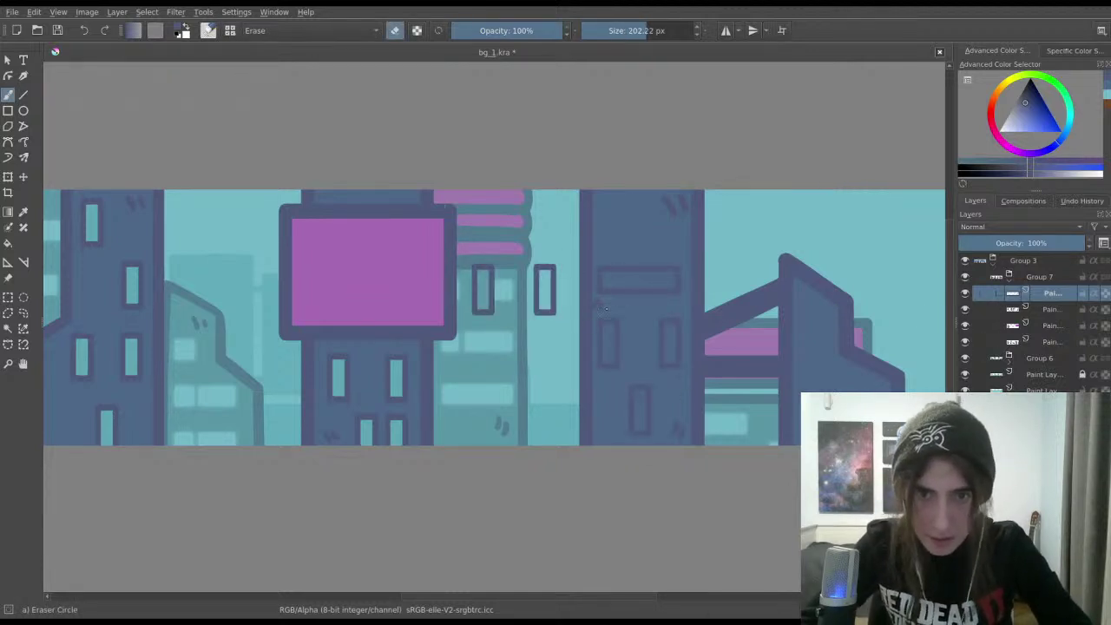
click(1051, 312)
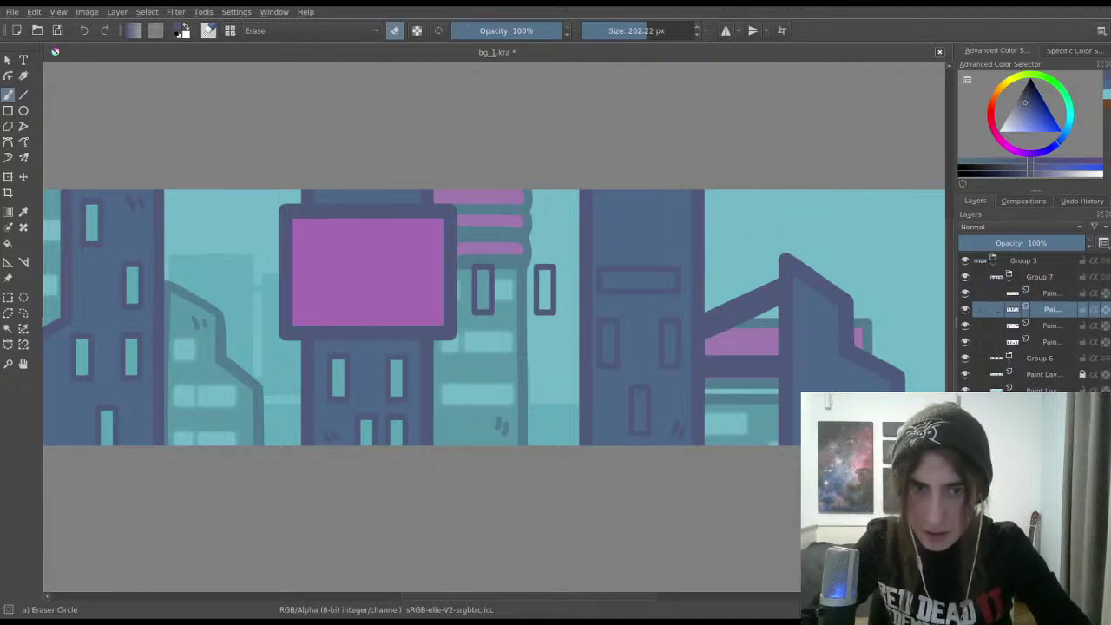
click(1031, 296)
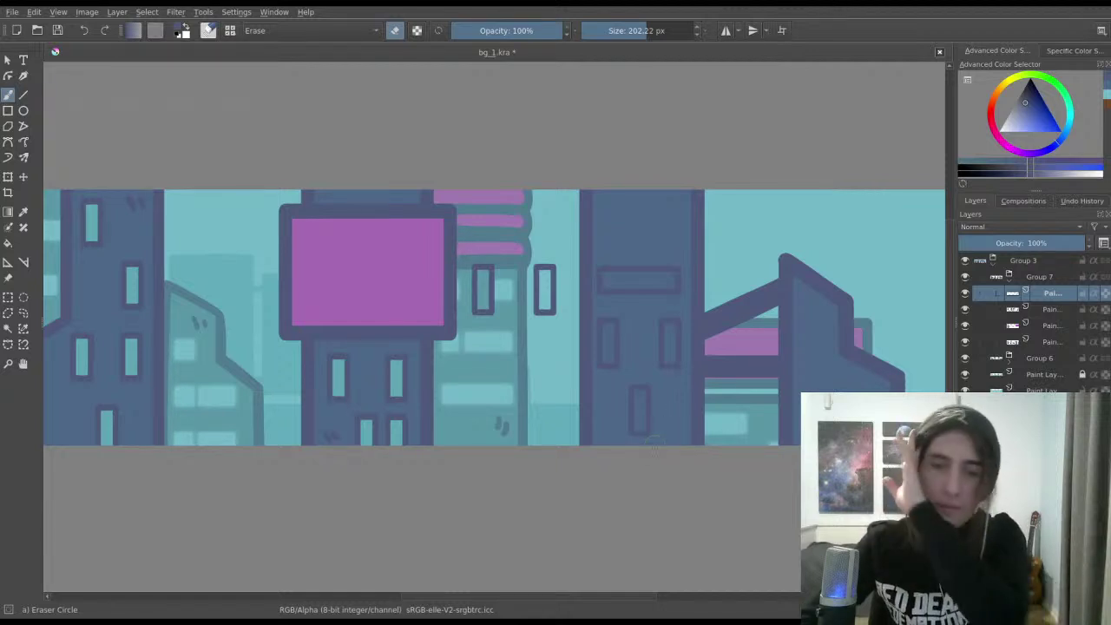
Step: Select the copied wide window outline and move it up to the tall tower's top edge
click(8, 297)
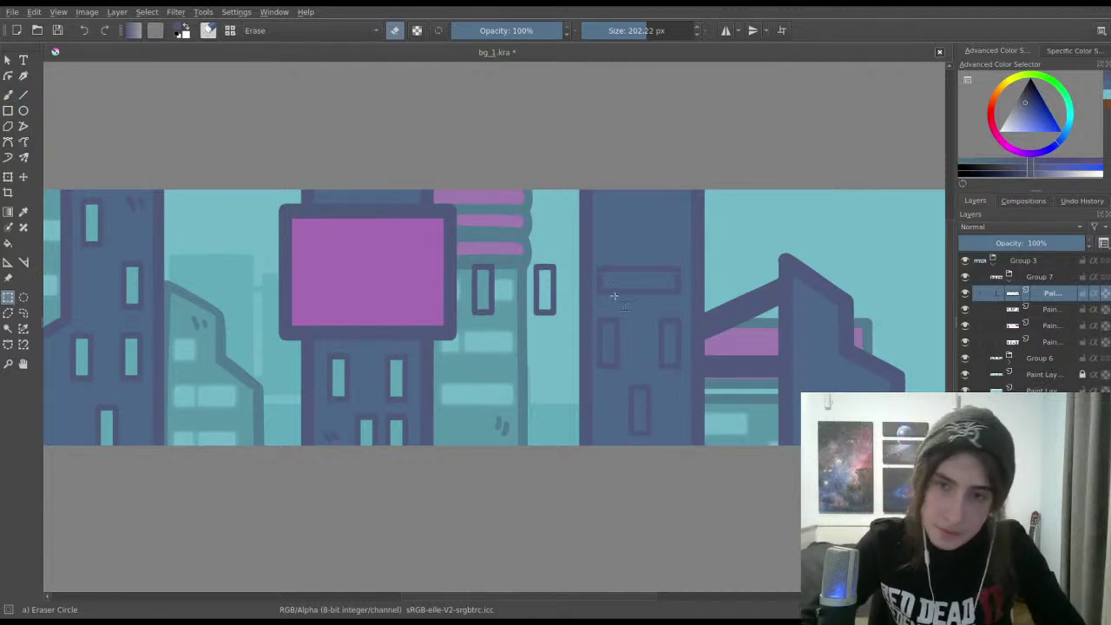
drag(592, 261, 671, 219)
key(ctrl+t)
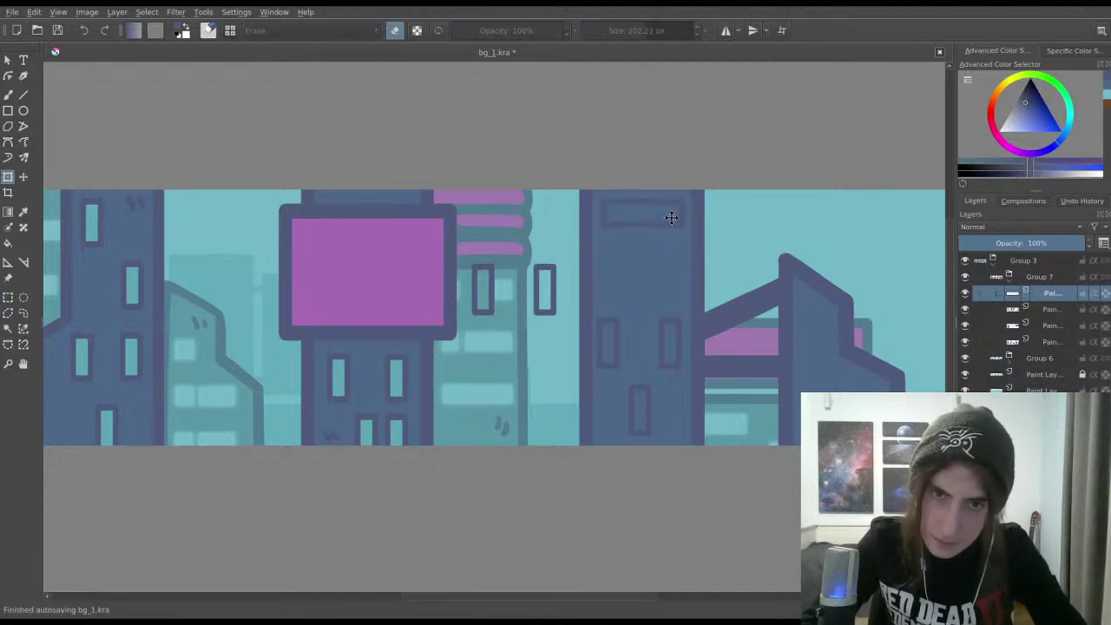
key(Return)
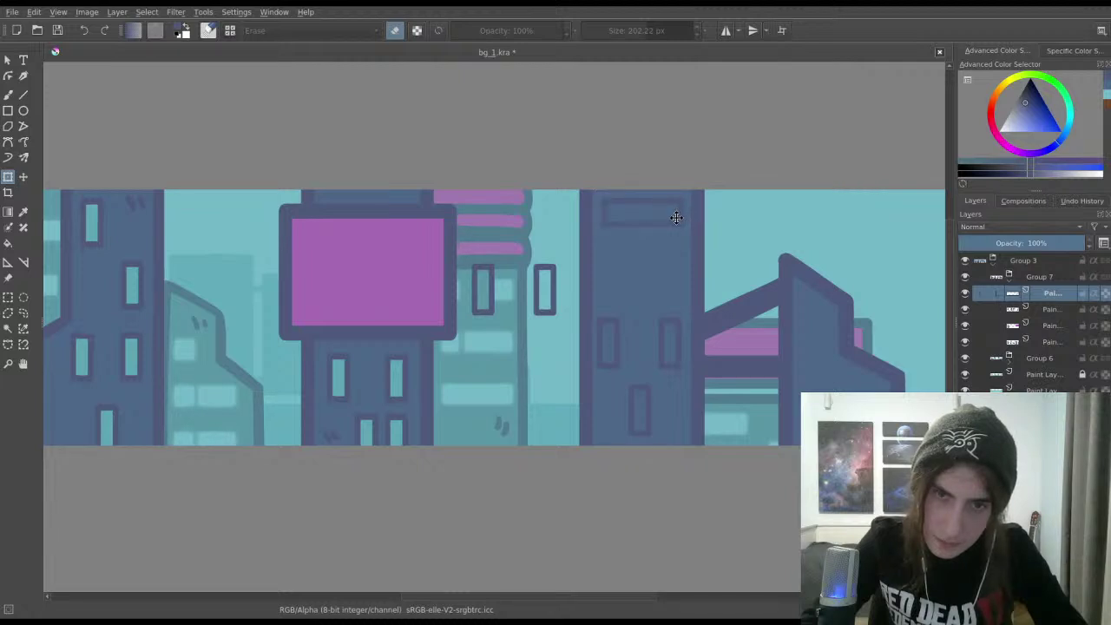
key(Return)
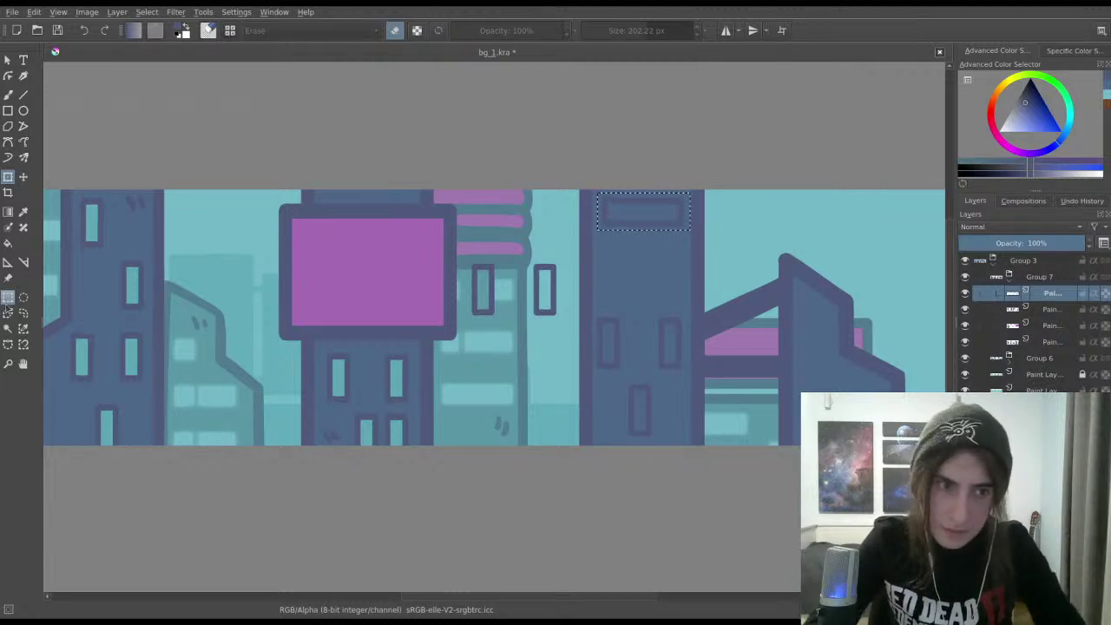
click(8, 297)
drag(458, 271, 514, 334)
click(606, 237)
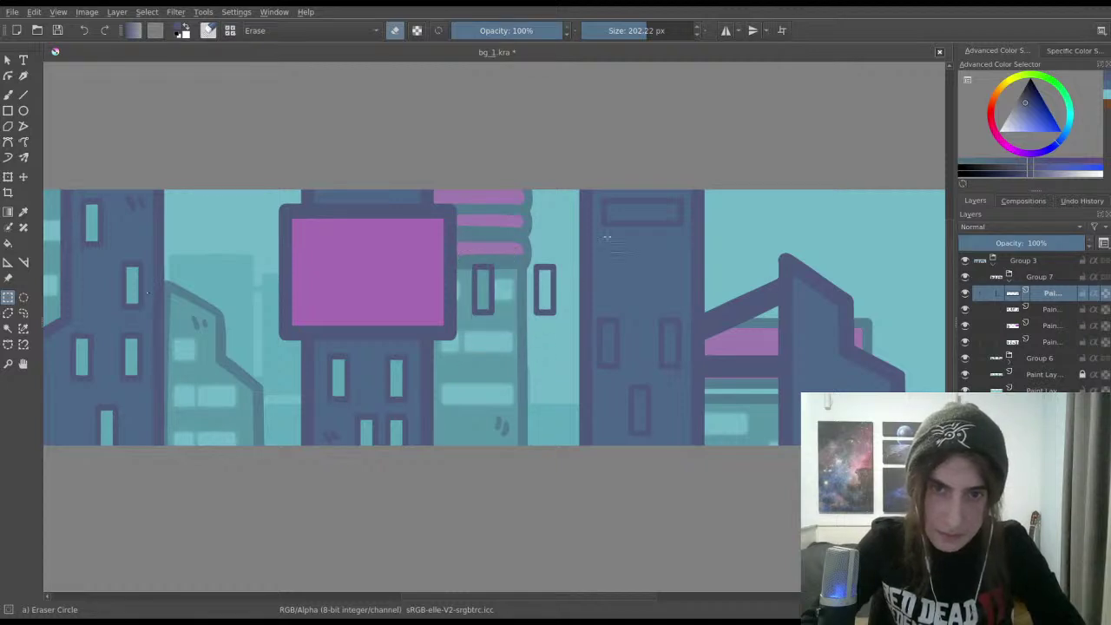
Step: Try to split the tower's wide top window outline into two panes with Ink-3 Gpen at 70.47 px and the eraser
scroll(572, 191, up, 4)
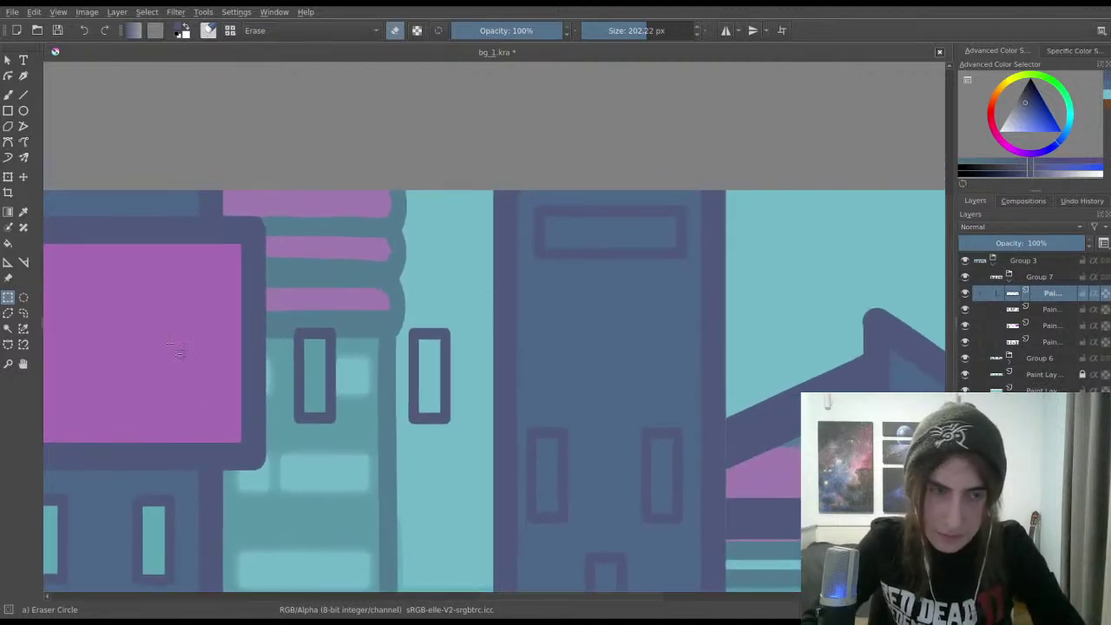
click(7, 94)
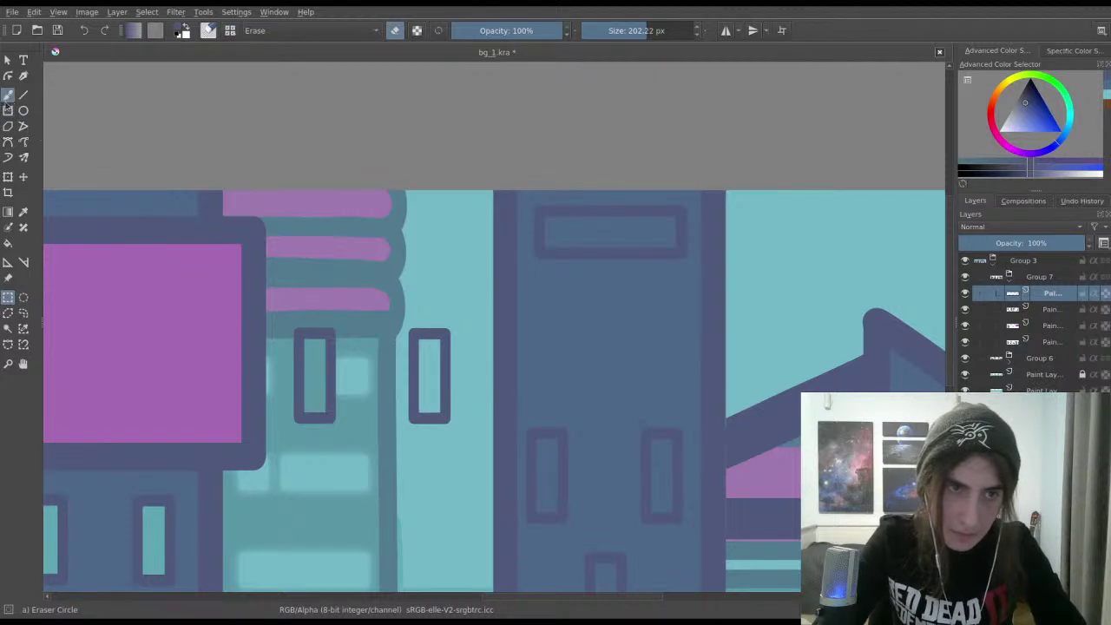
key(slash)
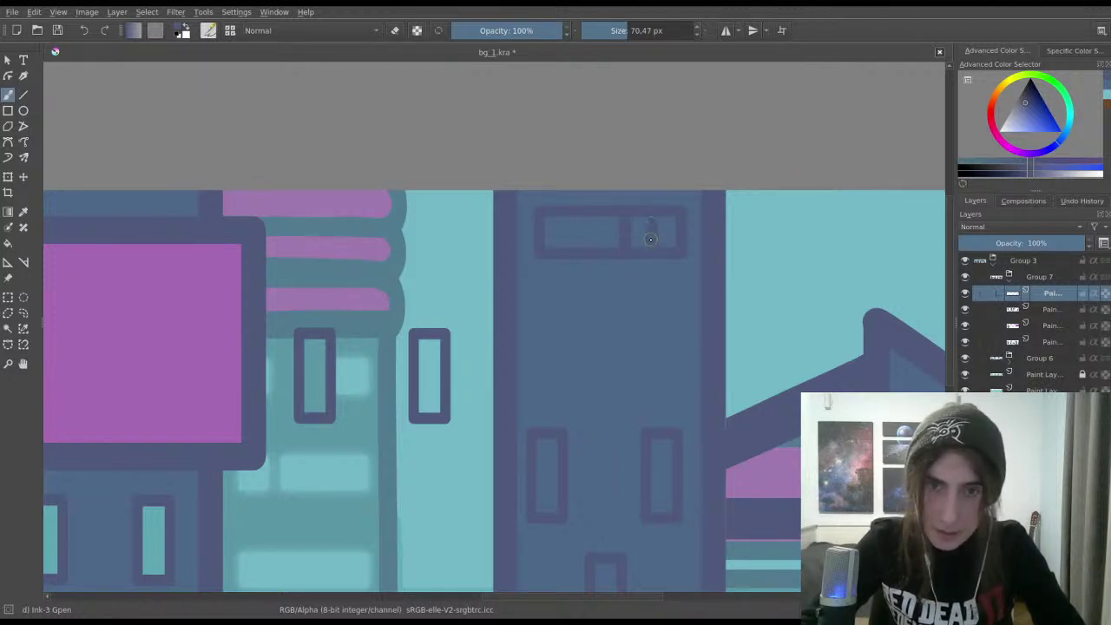
drag(650, 238, 649, 243)
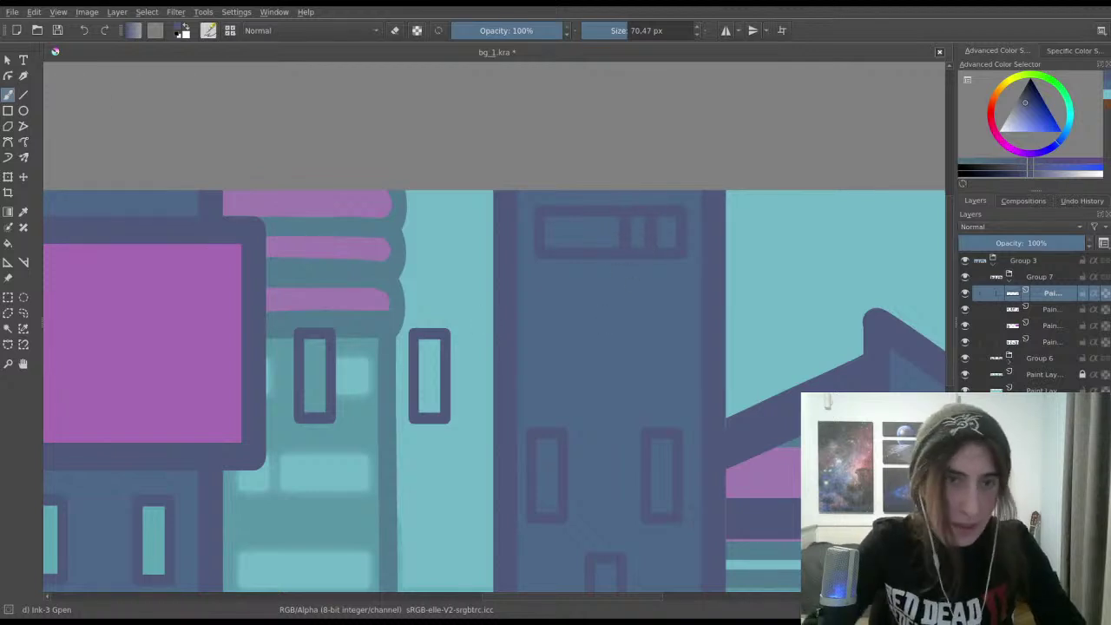
key(e)
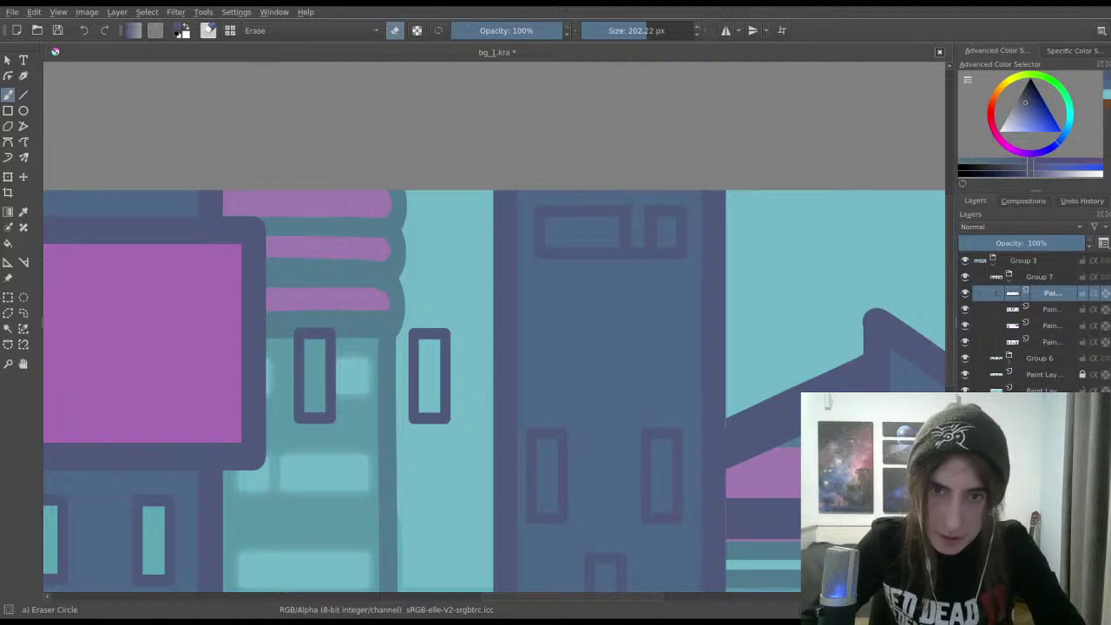
scroll(643, 215, down, 3)
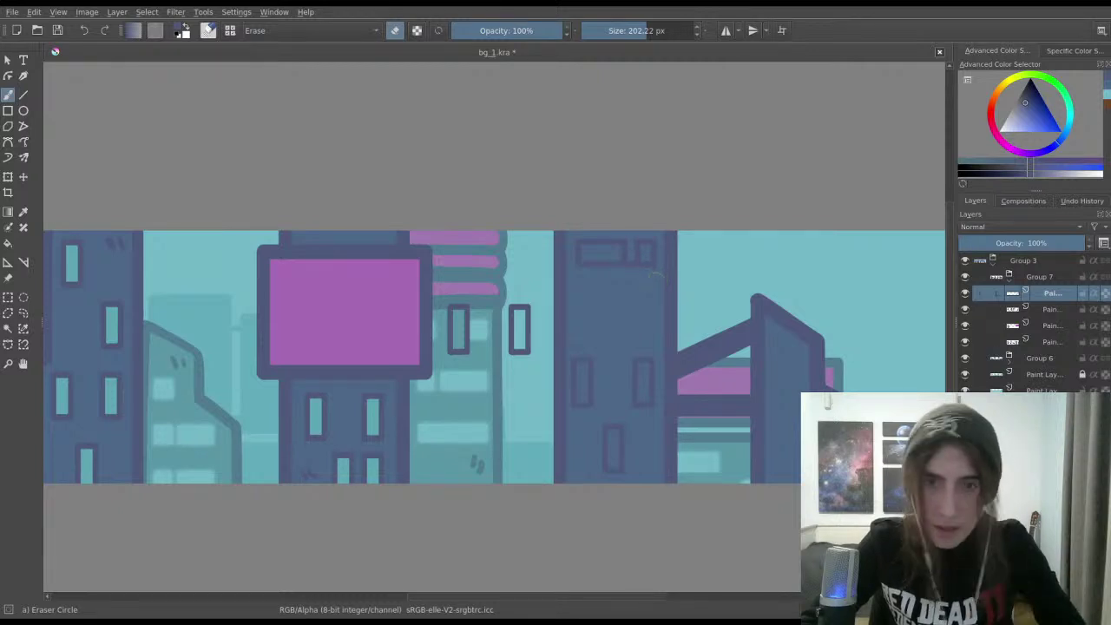
drag(659, 278, 1072, 321)
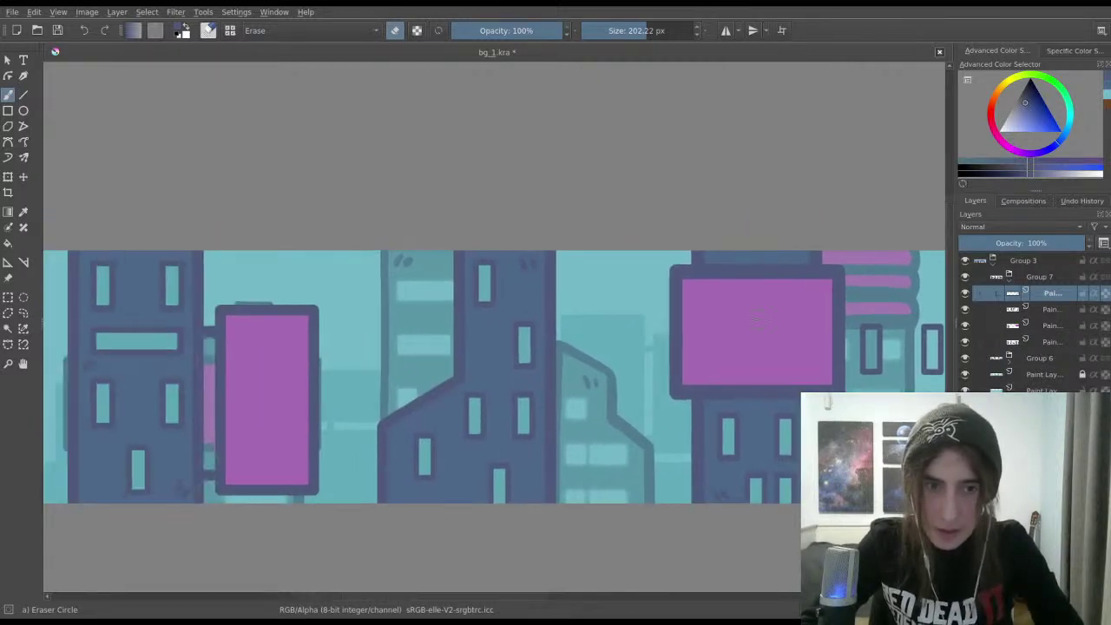
drag(755, 321, 715, 237)
drag(1068, 239, 645, 287)
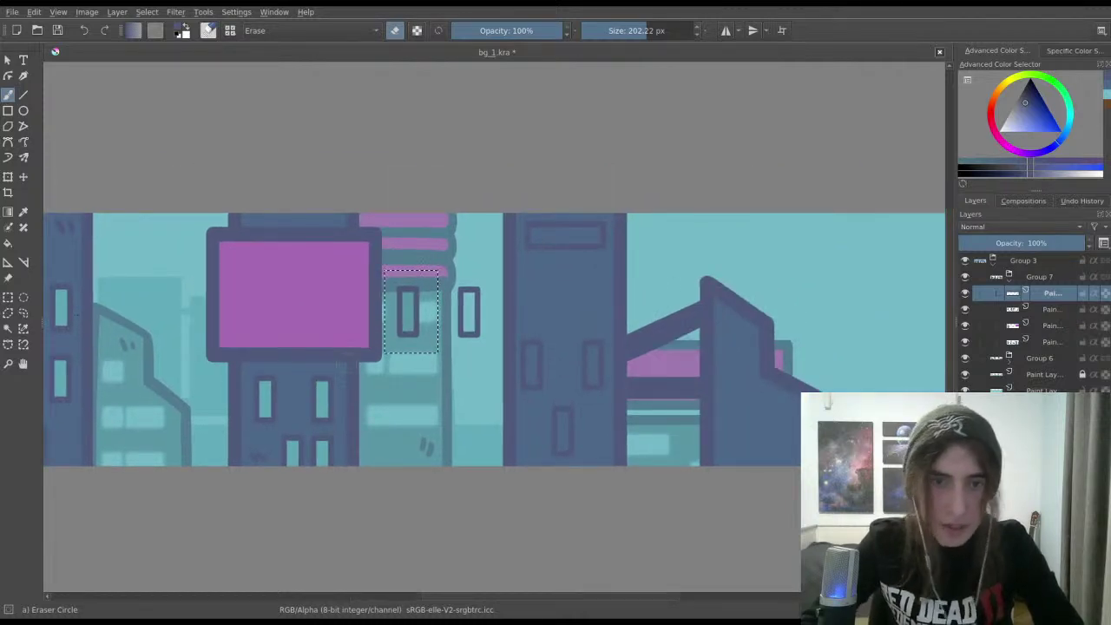
Step: Select the loose narrow window outline beside the large billboard and move it onto the tall tower, below the wide window's left end
click(7, 297)
click(512, 372)
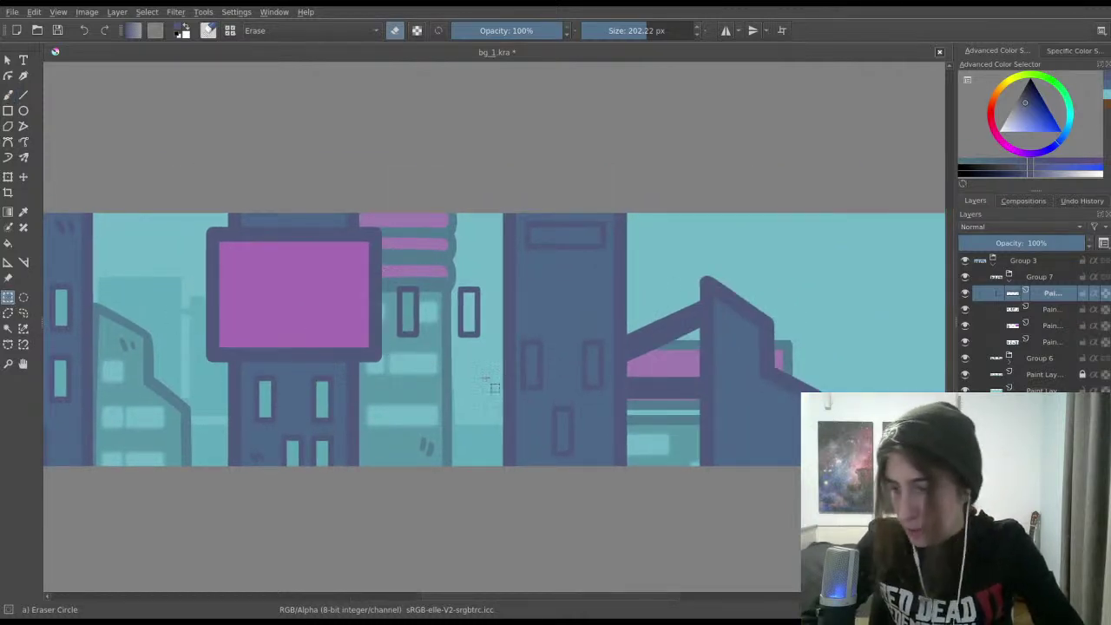
drag(383, 276, 446, 349)
mouse_move(450, 434)
mouse_down()
mouse_move(714, 401)
mouse_move(529, 402)
mouse_up()
key(t)
drag(508, 291, 633, 267)
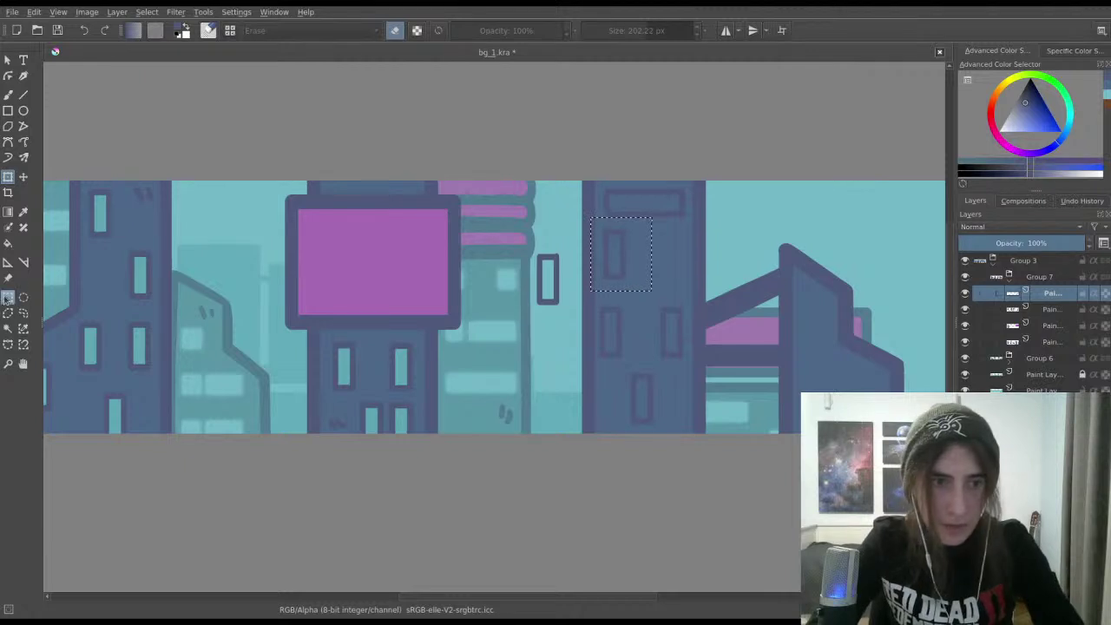
Step: Copy the wide top window outline to a new layer and reshape it into a squarer window beside the narrow one below
click(7, 297)
click(625, 214)
drag(595, 183, 693, 221)
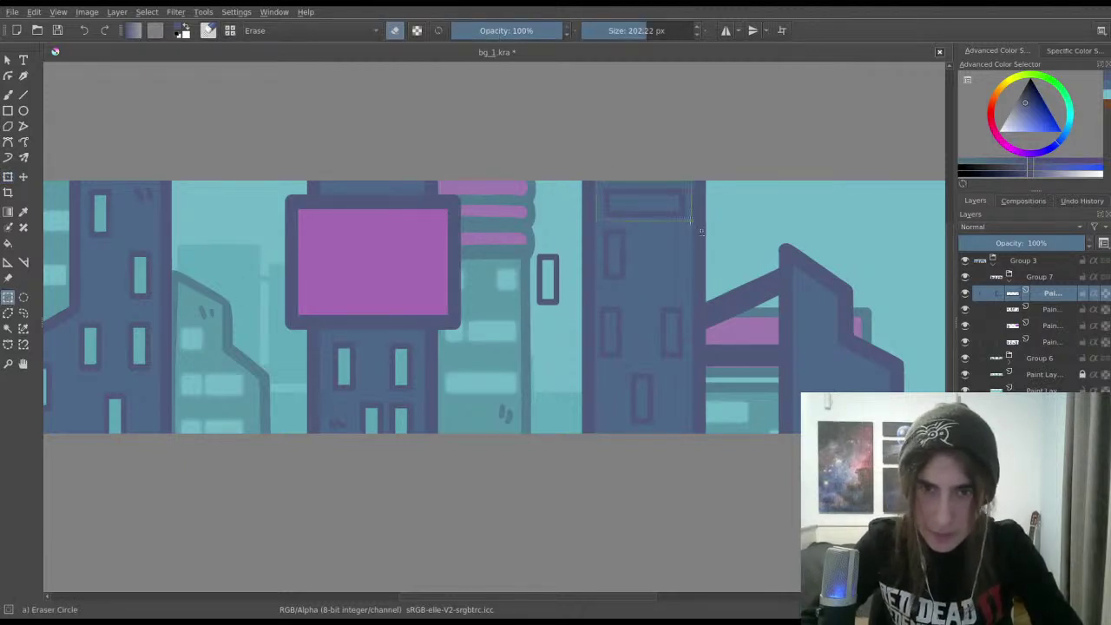
key(ctrl+c)
key(ctrl+v)
key(t)
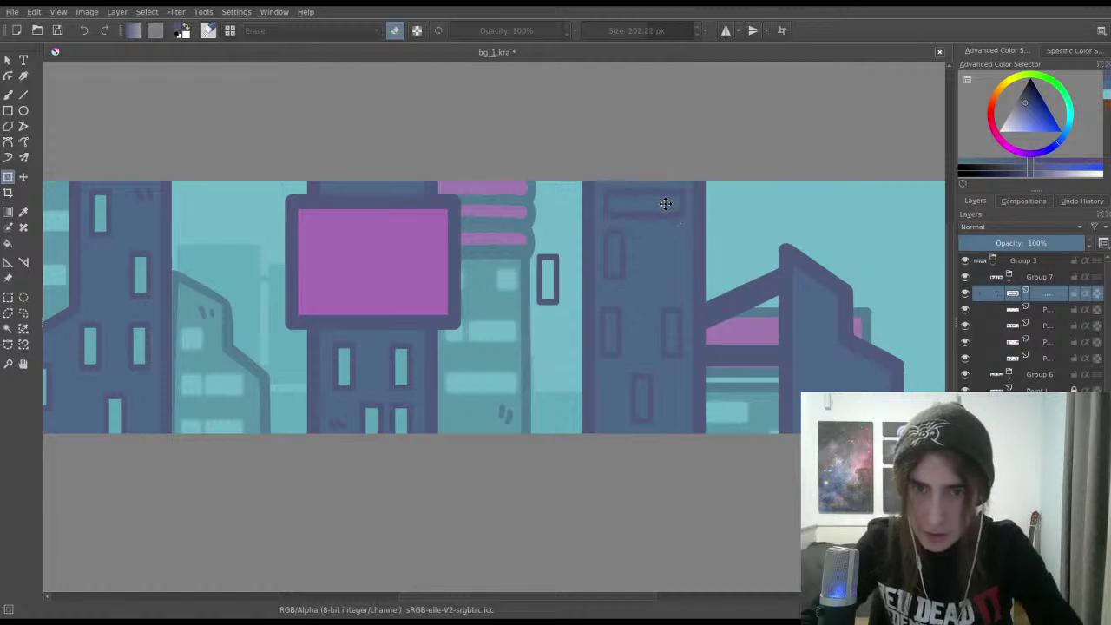
drag(664, 203, 675, 266)
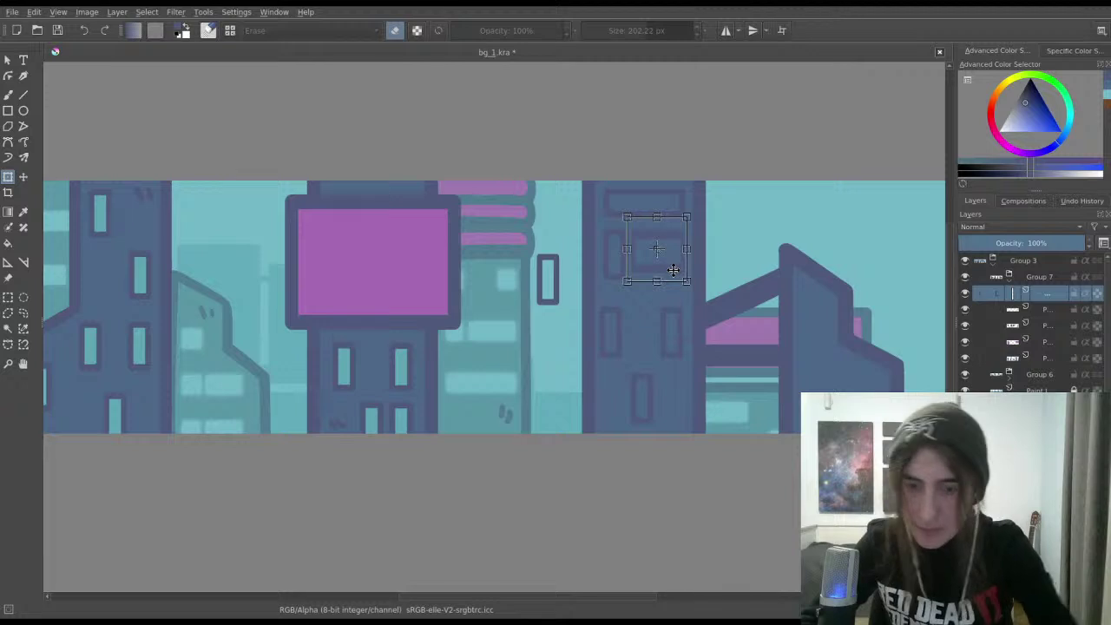
key(Return)
Step: Try drawing an eraser rectangle over the reshaped window outline, and undo it
scroll(625, 267, up, 2)
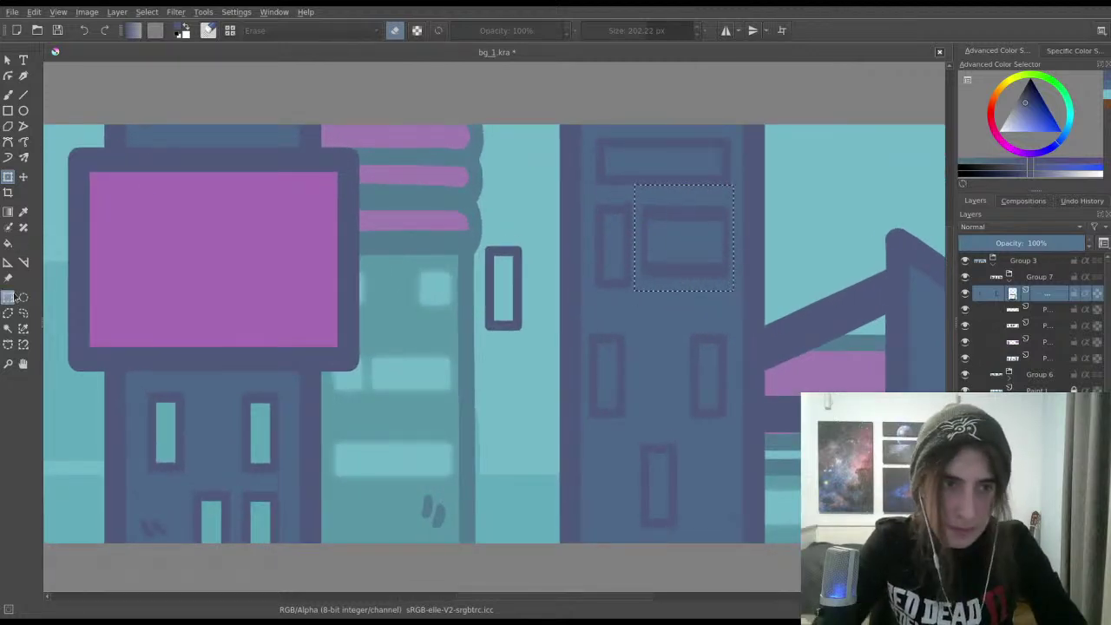
click(8, 110)
scroll(479, 225, right, 3)
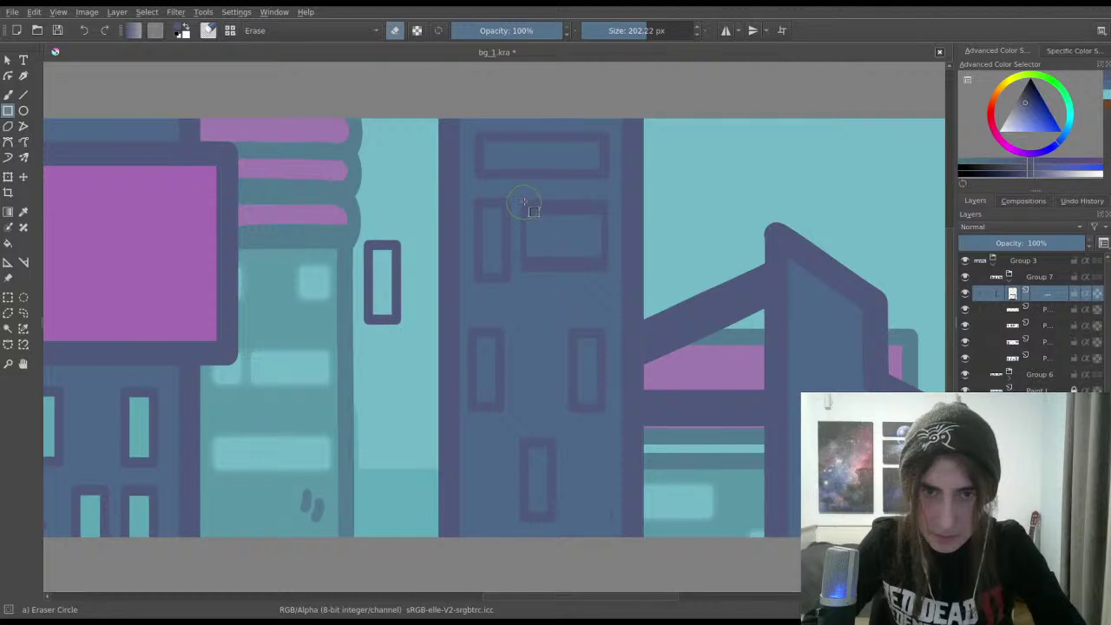
drag(522, 202, 603, 270)
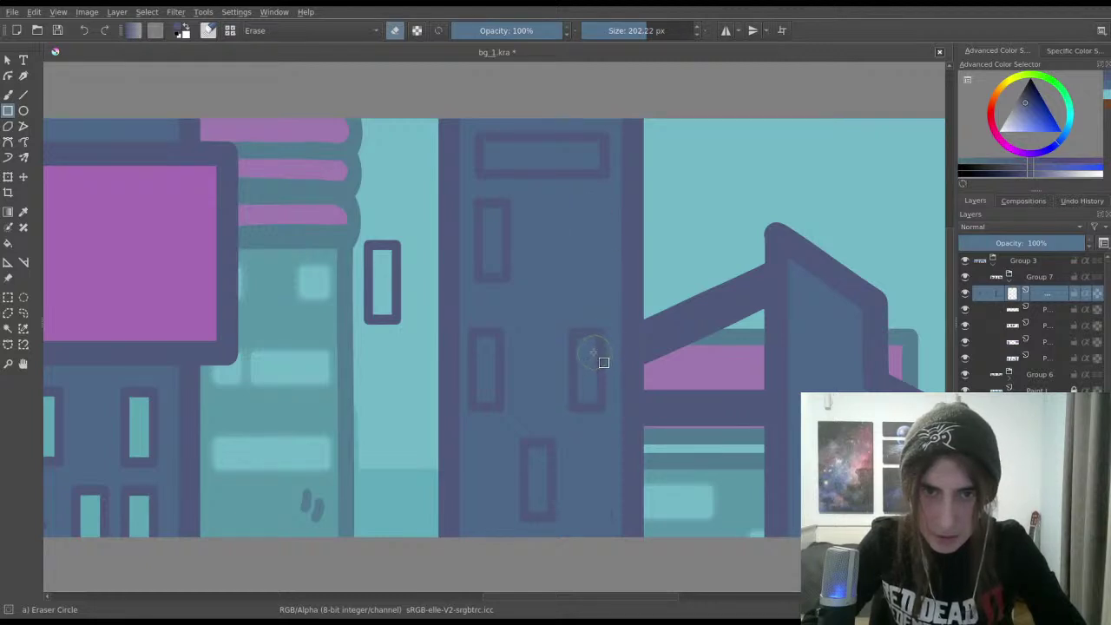
key(ctrl+z)
key(ctrl+z)
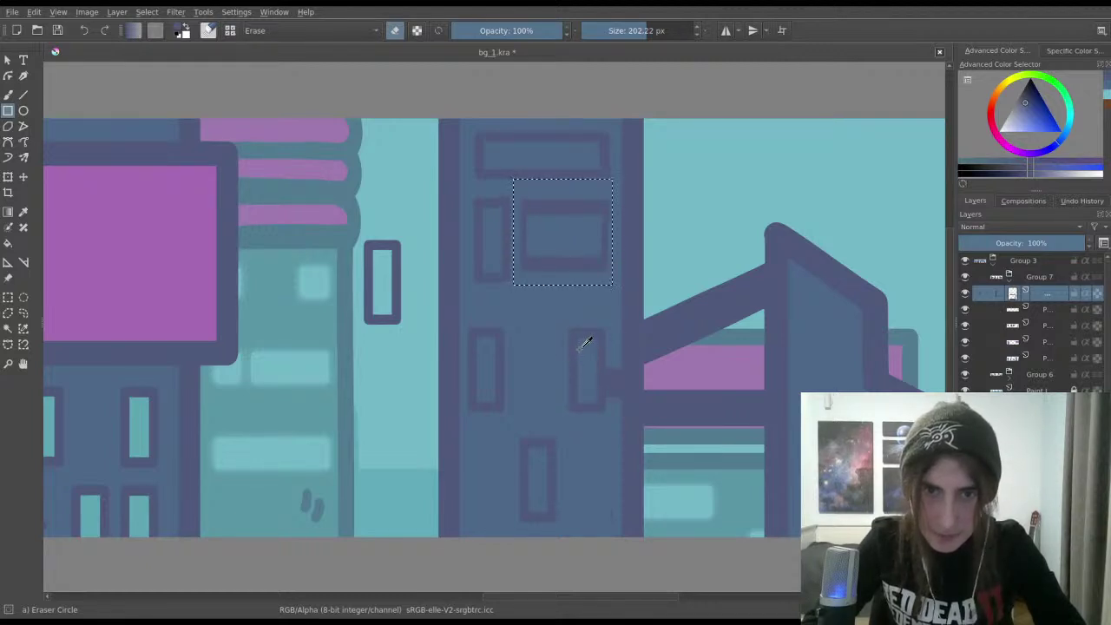
Step: Erase the reshaped window copy from its layer with Eraser Circle and clear the selection
click(8, 94)
mouse_move(607, 269)
mouse_down()
mouse_move(530, 212)
mouse_move(573, 286)
mouse_move(527, 260)
mouse_move(598, 204)
mouse_move(608, 254)
mouse_up()
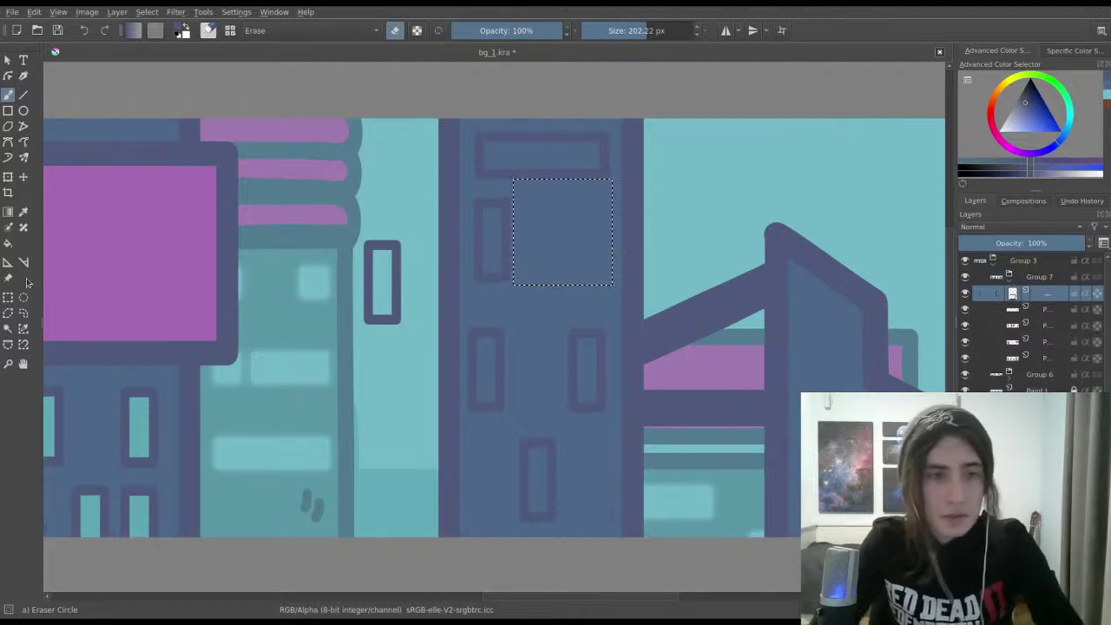
key(ctrl+shift+a)
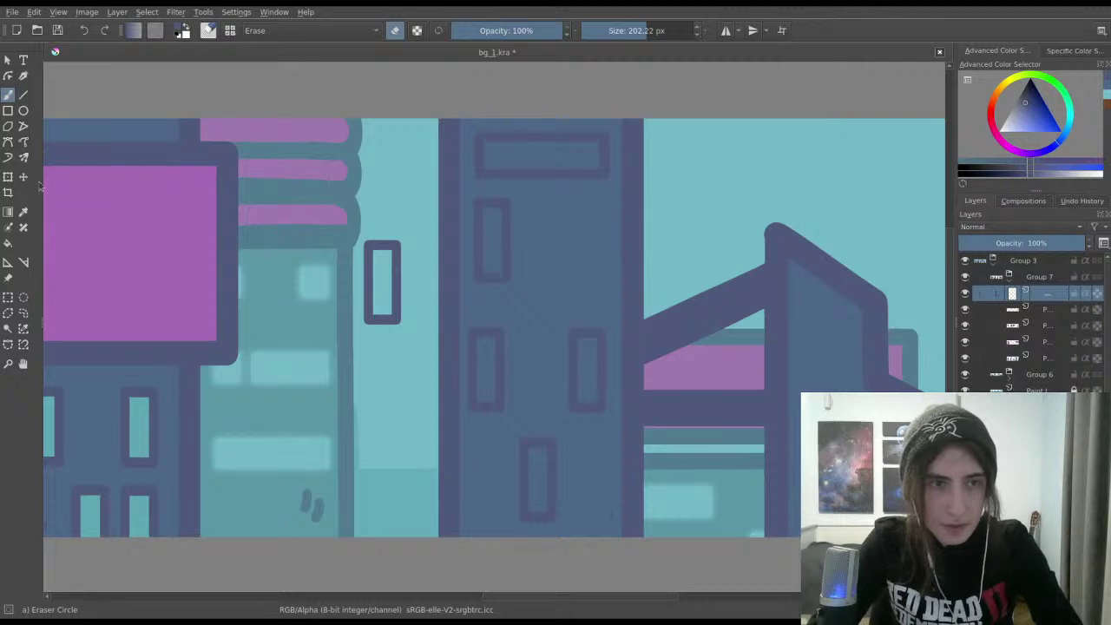
click(8, 110)
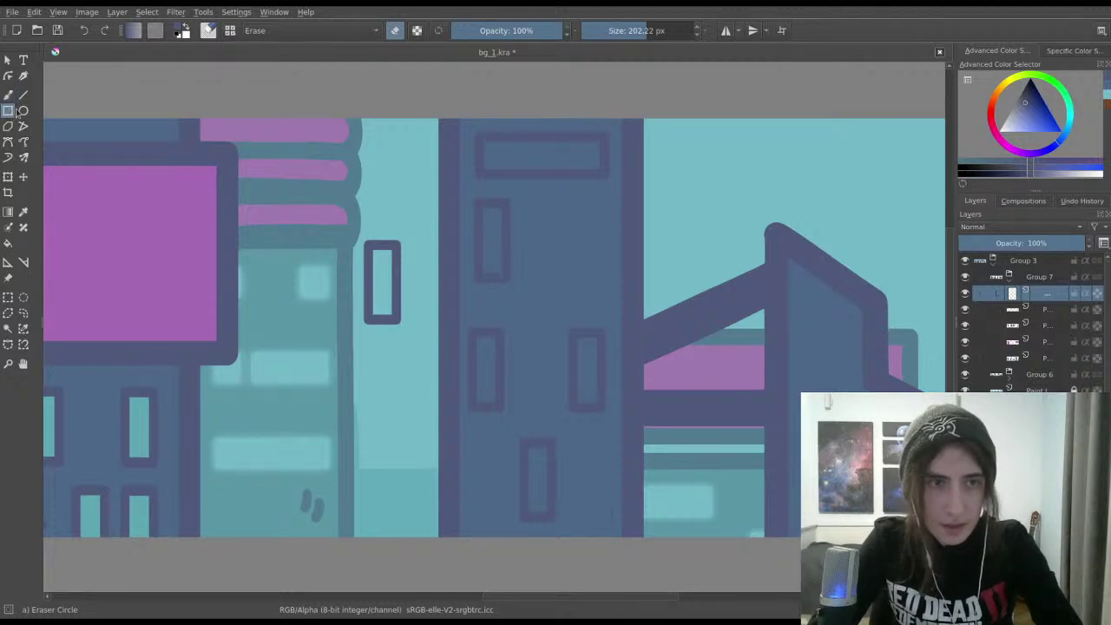
key(bracketleft)
key(bracketleft)
key(bracketleft)
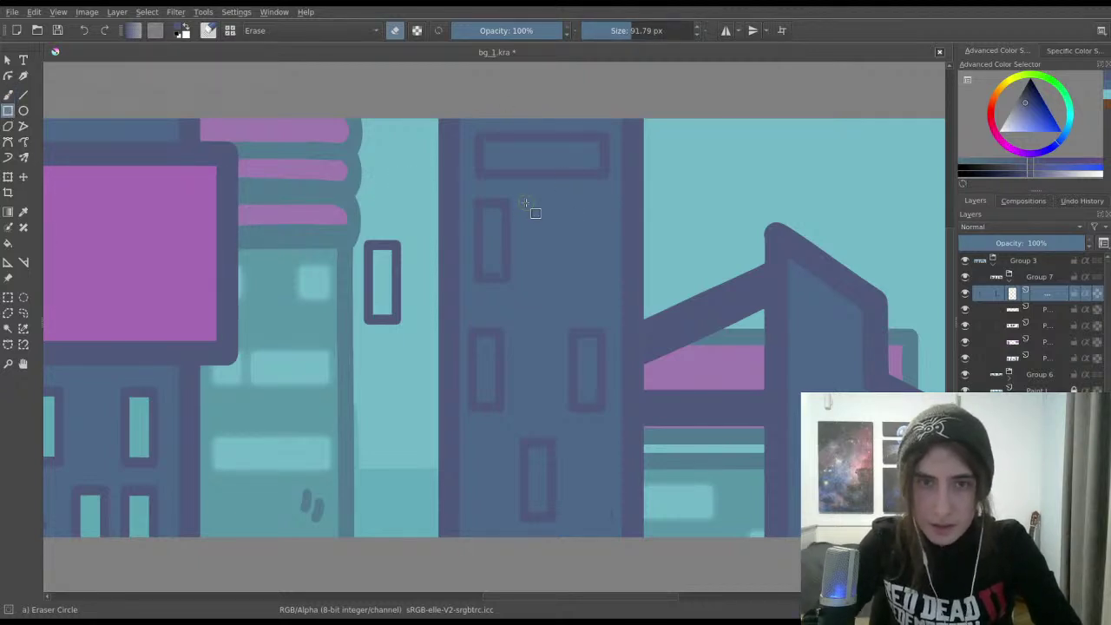
mouse_move(530, 202)
mouse_down()
mouse_move(607, 281)
mouse_move(607, 302)
mouse_up()
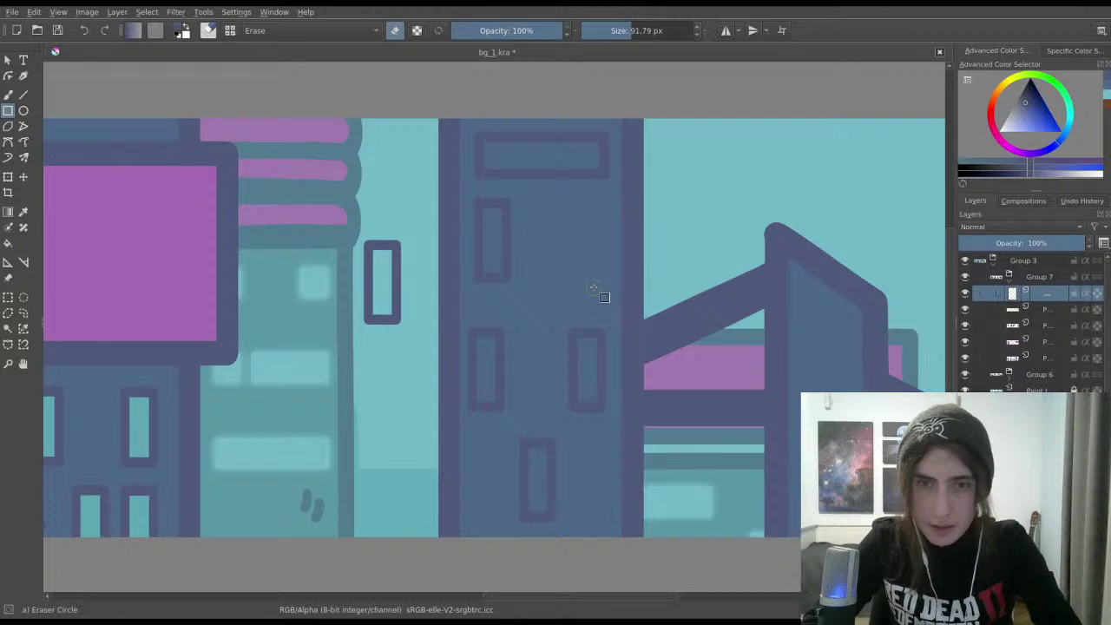
Step: Draw a squarish window outline beside the tower's upper narrow window using the Rectangle tool with Ink-3 Gpen at 62.45 px
key(slash)
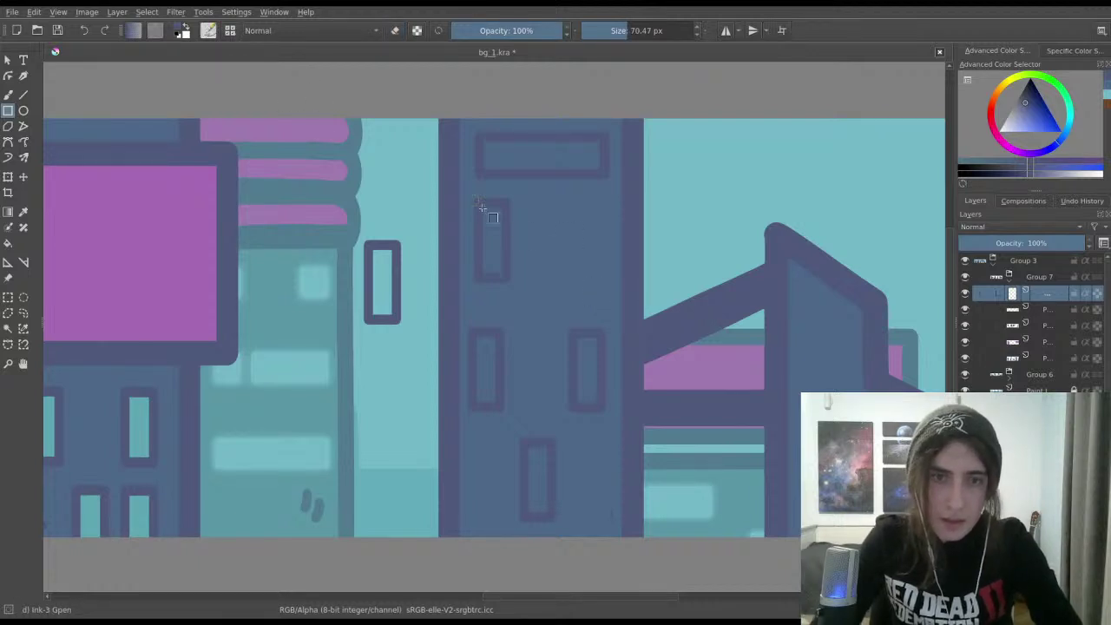
drag(520, 196, 611, 285)
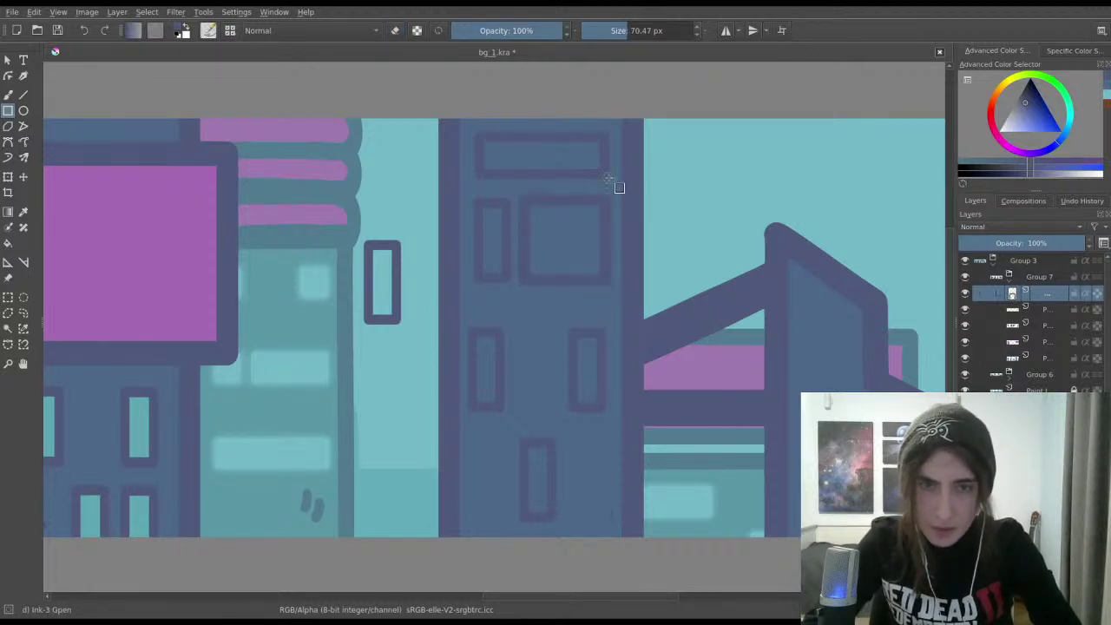
key(ctrl+z)
click(625, 31)
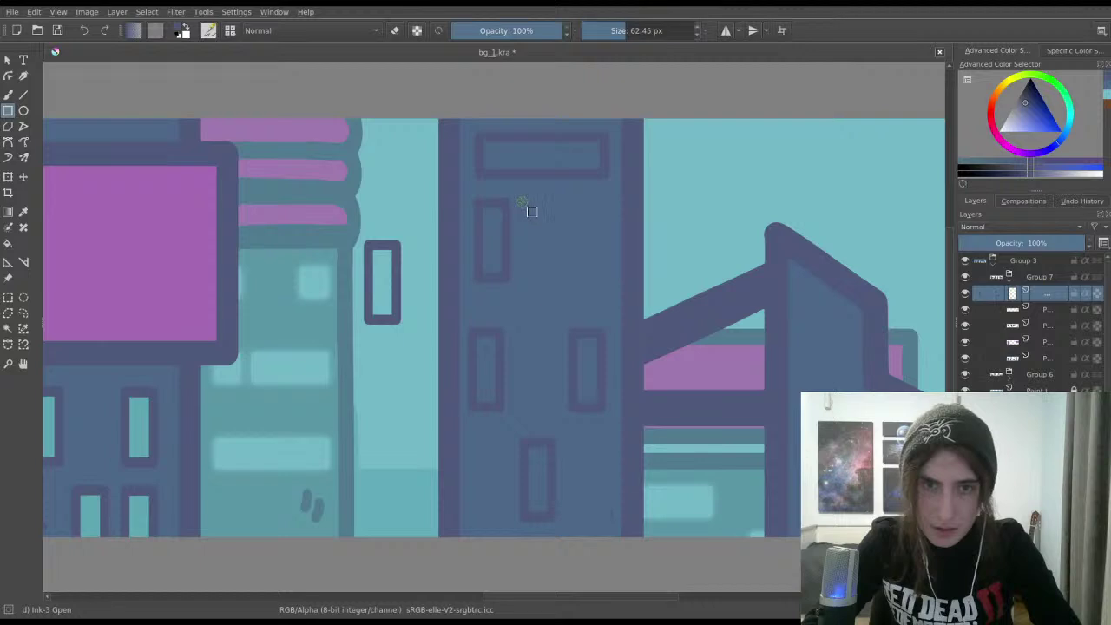
drag(522, 202, 608, 277)
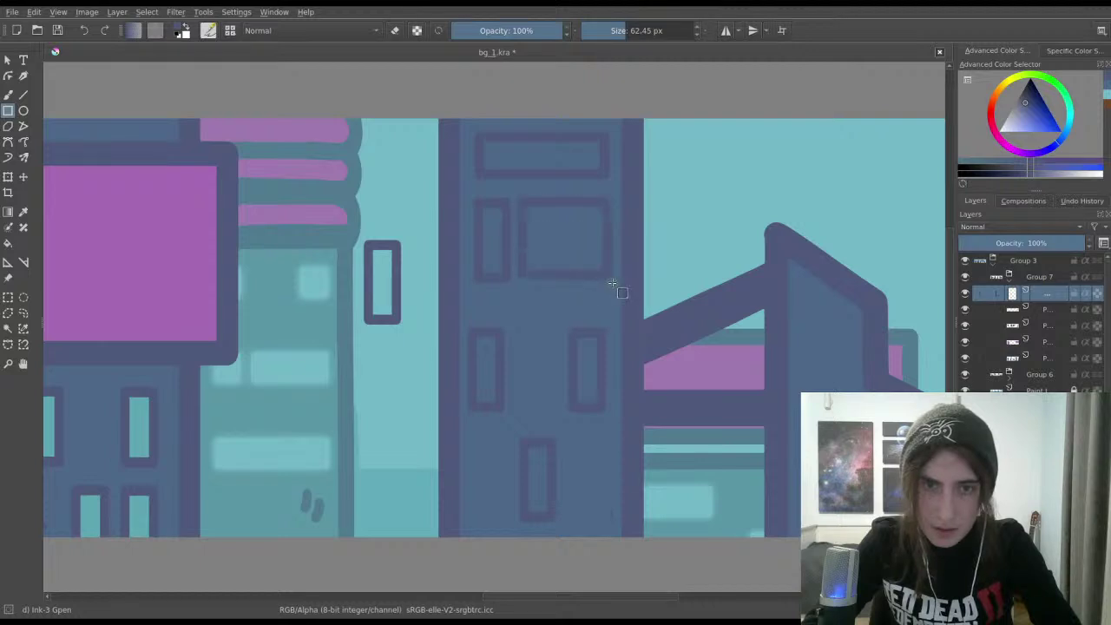
Step: Select the squarish window outline on the tower and narrow it so its outer edge aligns with the wide window above
scroll(564, 243, up, 1)
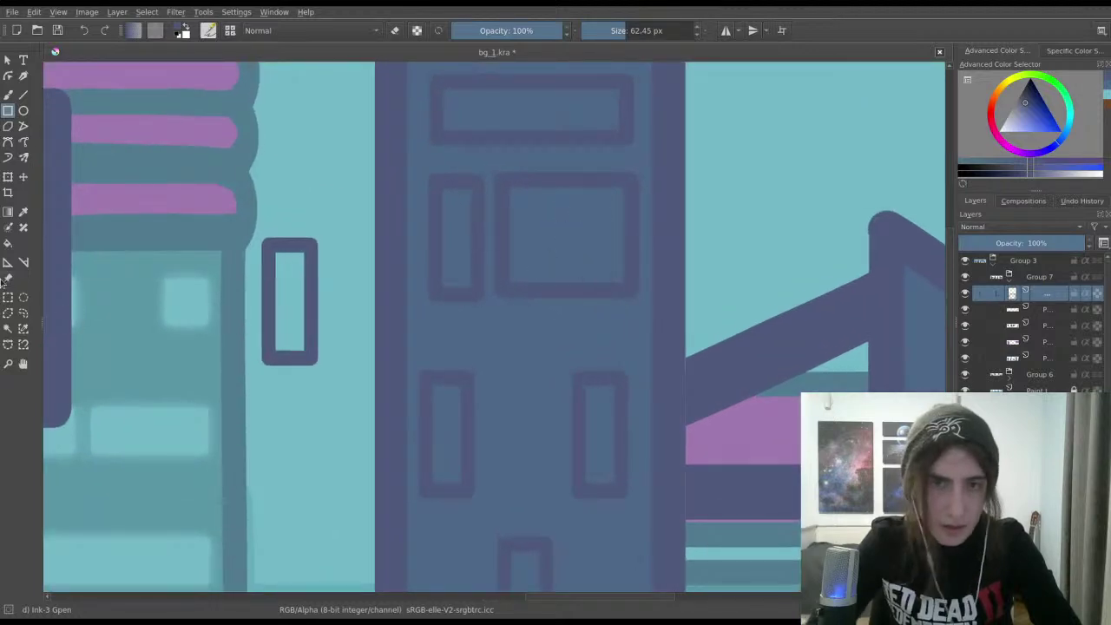
key(ctrl+r)
drag(488, 163, 642, 309)
key(ctrl+t)
drag(602, 255, 628, 246)
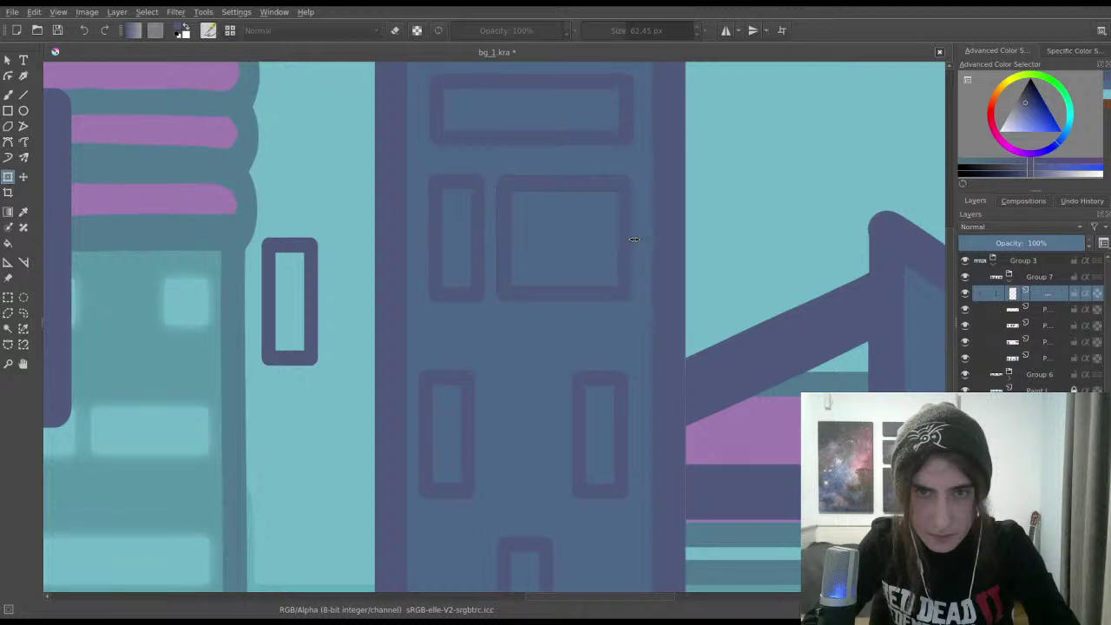
key(Return)
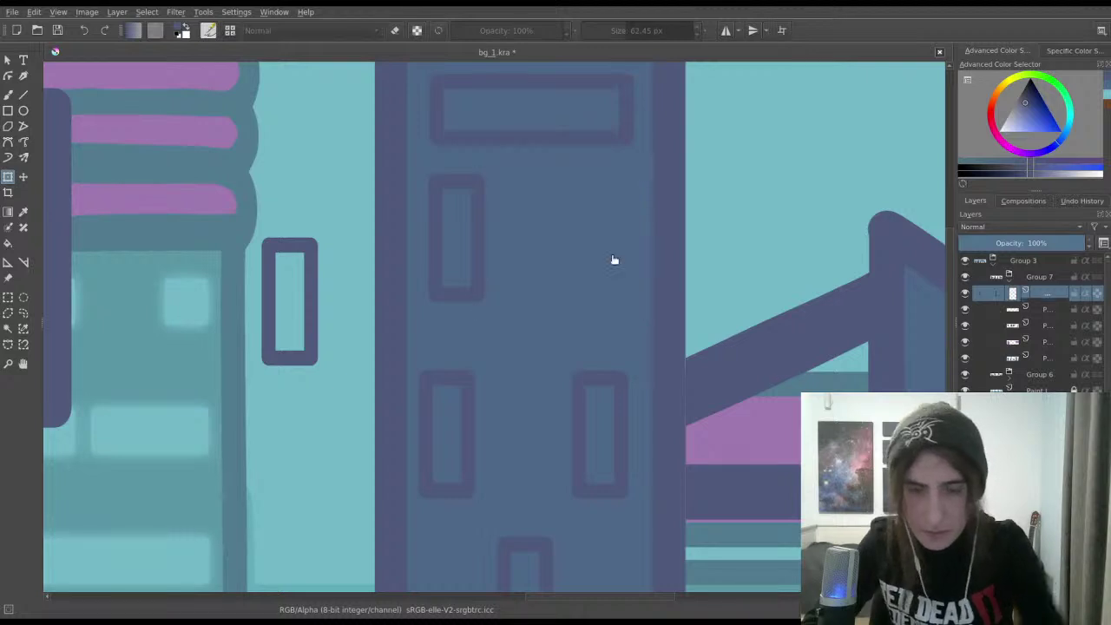
key(ctrl+r)
Step: Try moving the tower's left narrow window below the squarish one on its own layer, and undo the change
scroll(119, 296, down, 4)
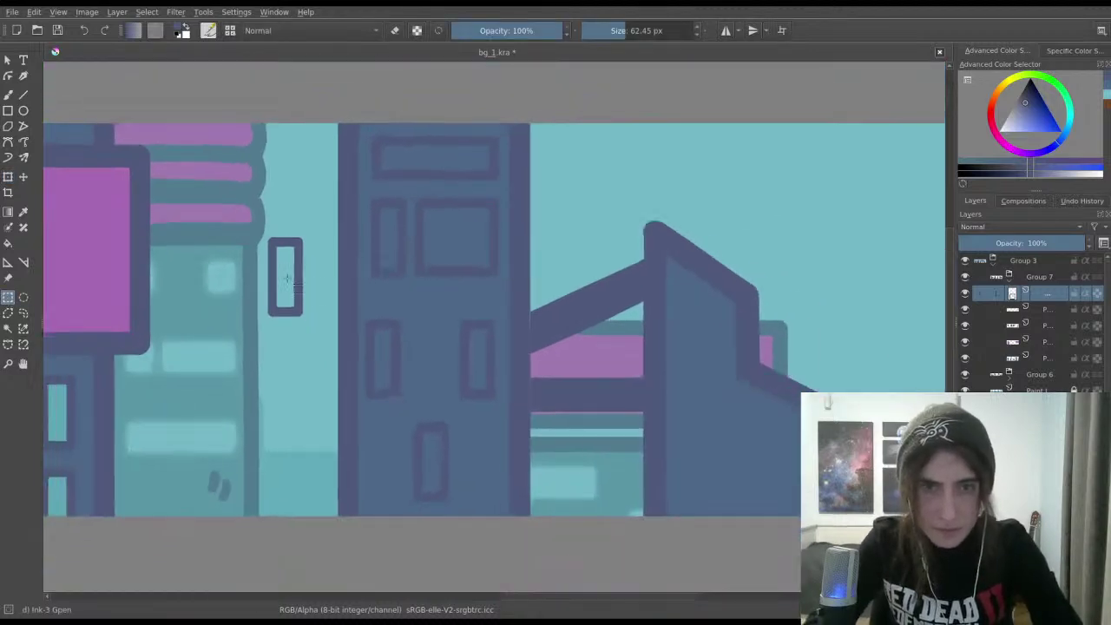
drag(310, 305, 368, 262)
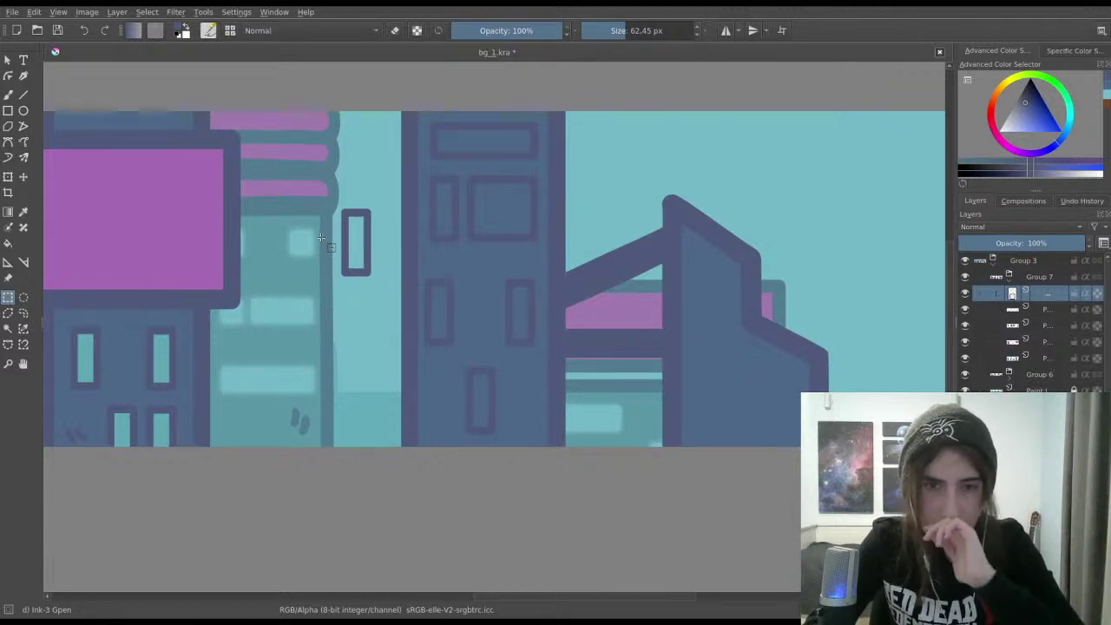
drag(420, 270, 464, 353)
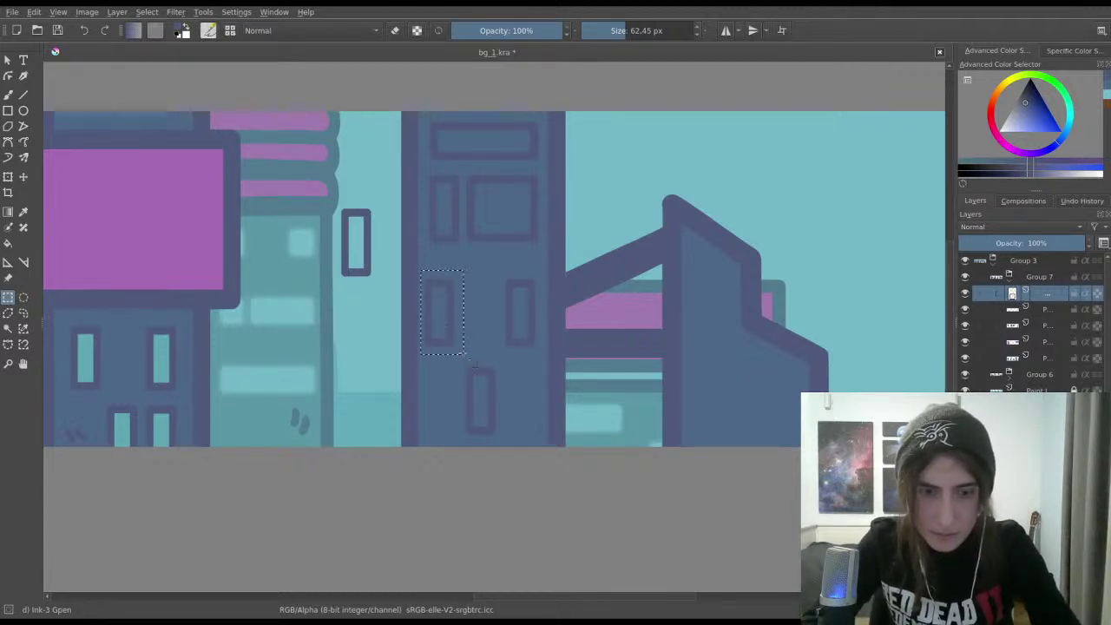
scroll(444, 340, up, 1)
key(ctrl+t)
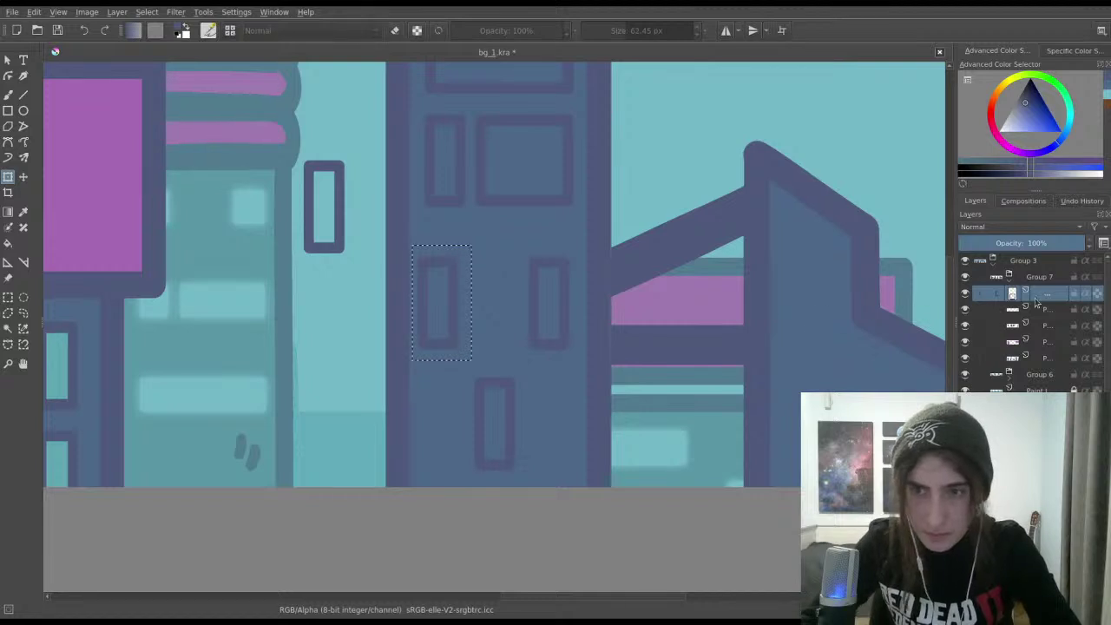
click(1045, 308)
key(Return)
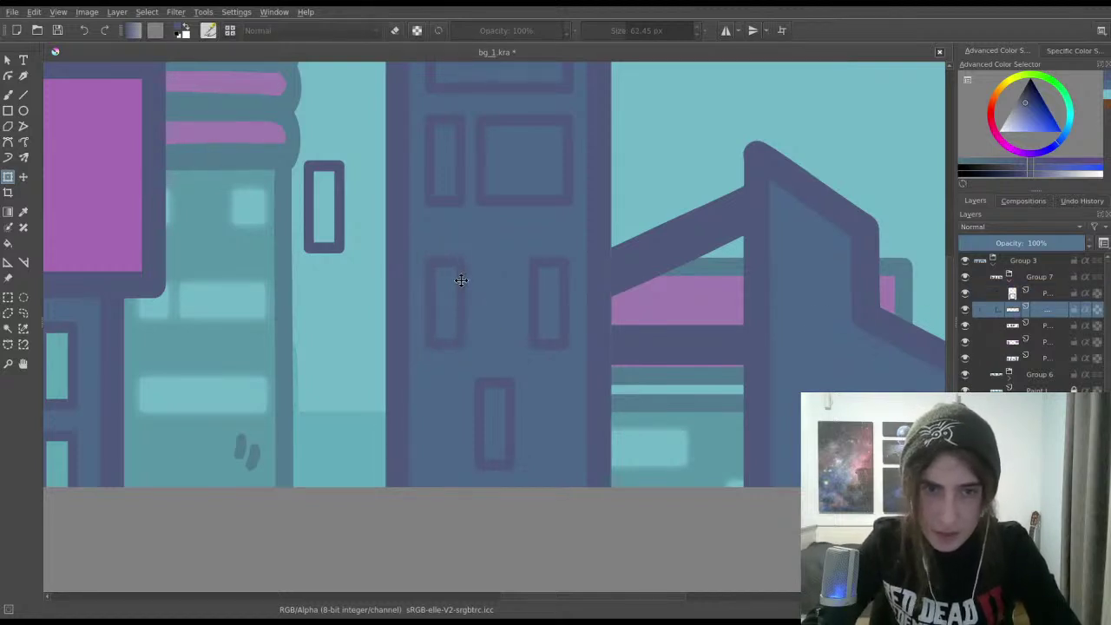
drag(461, 276, 463, 270)
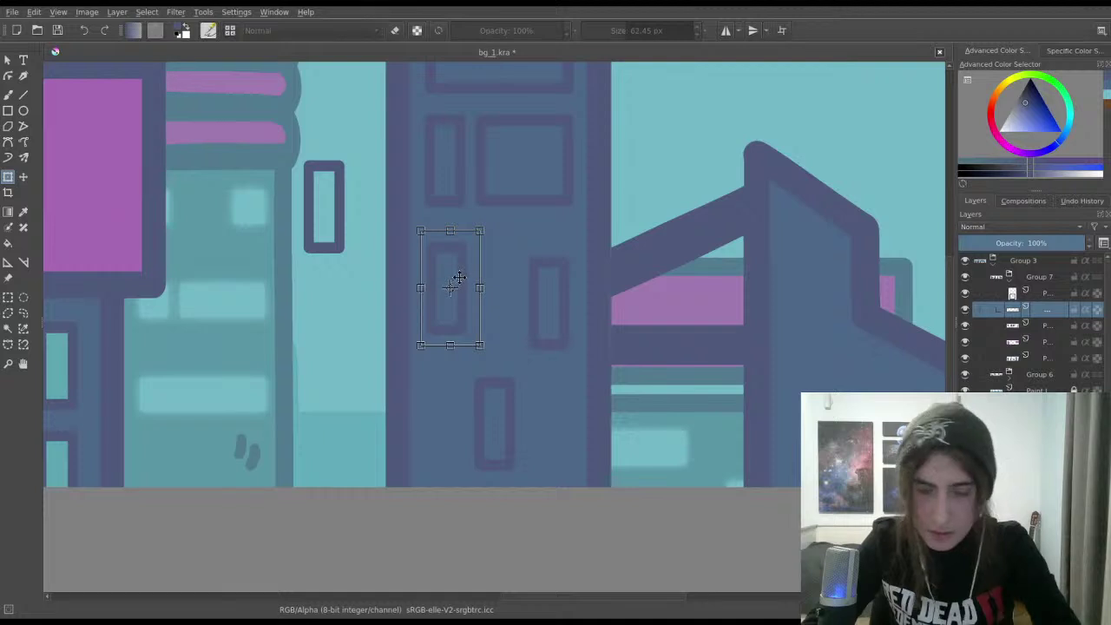
key(Delete)
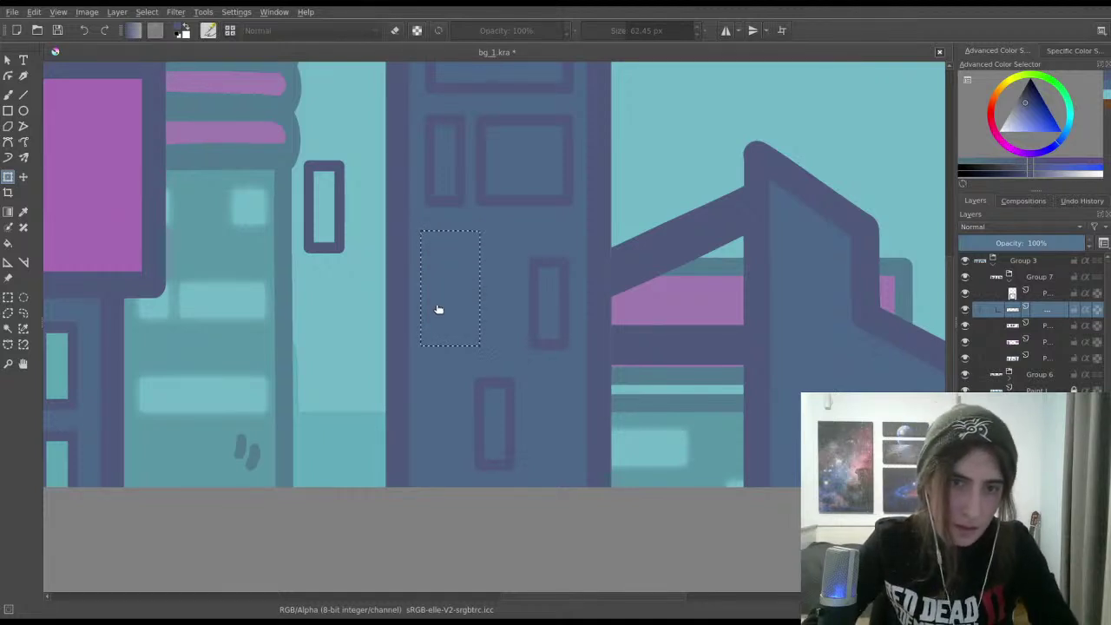
key(ctrl+z)
key(ctrl+z)
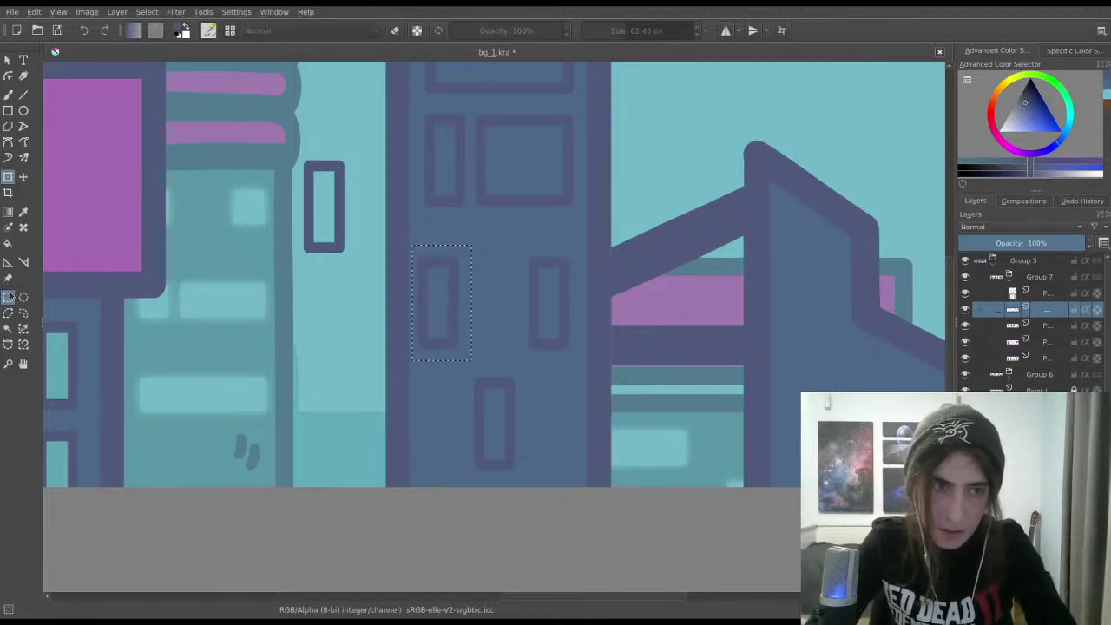
Step: Try shifting the tower's narrow and squarish window pair slightly downward, and undo the move
key(b)
key(ctrl+shift+a)
drag(408, 105, 591, 221)
key(ctrl+t)
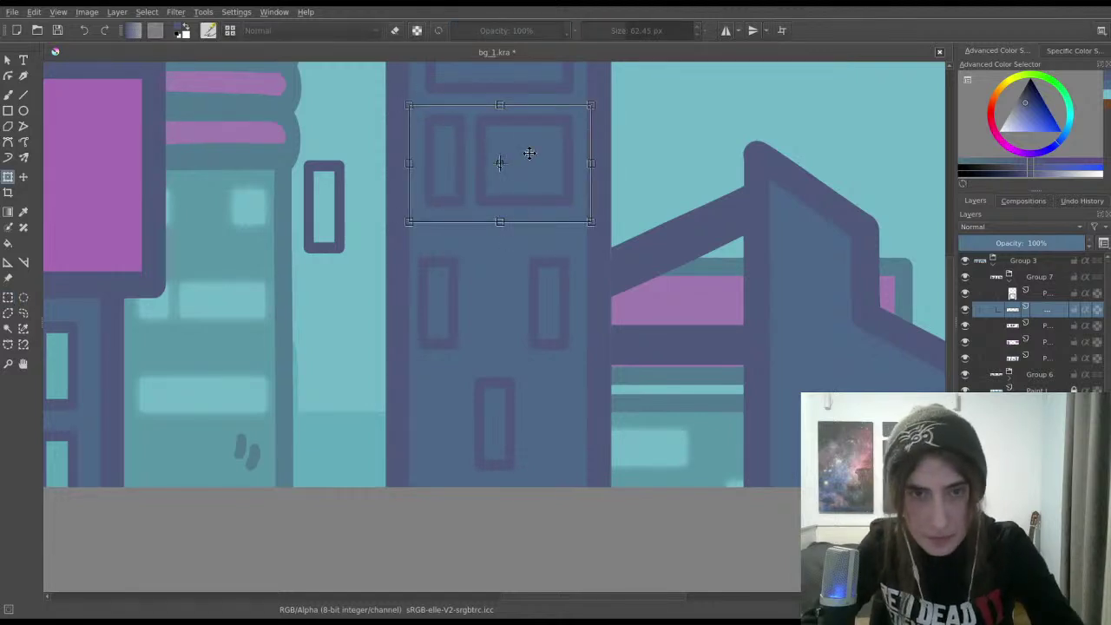
drag(529, 152, 529, 167)
key(Return)
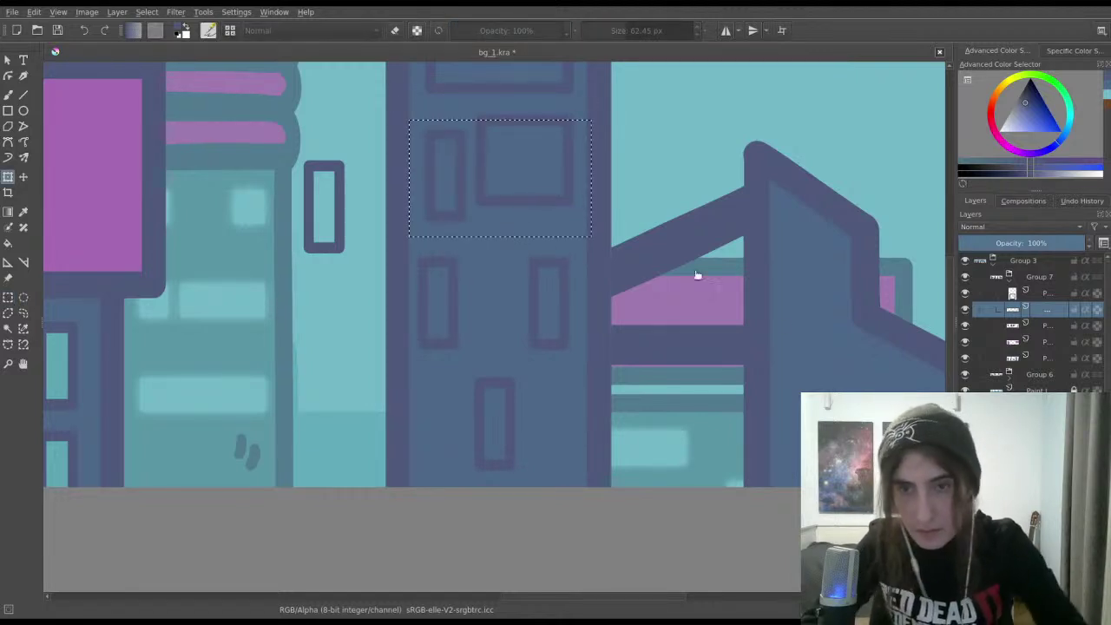
key(ctrl+z)
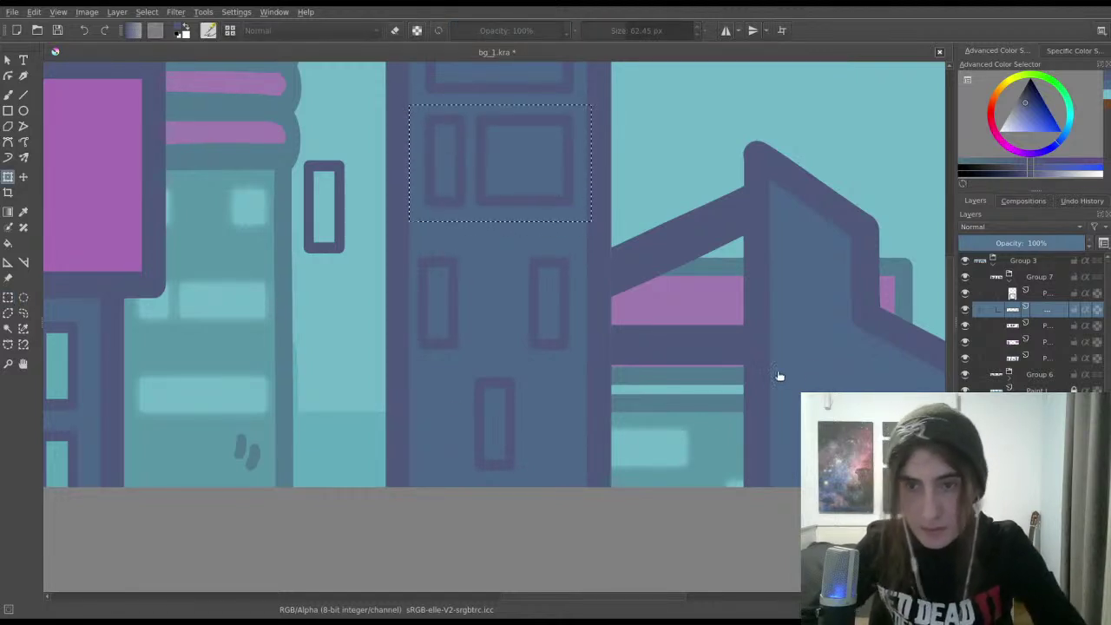
Step: Clear the selection and merge Group 7's top three outline layers into a single layer
click(8, 296)
key(ctrl+shift+a)
shift+click(1047, 323)
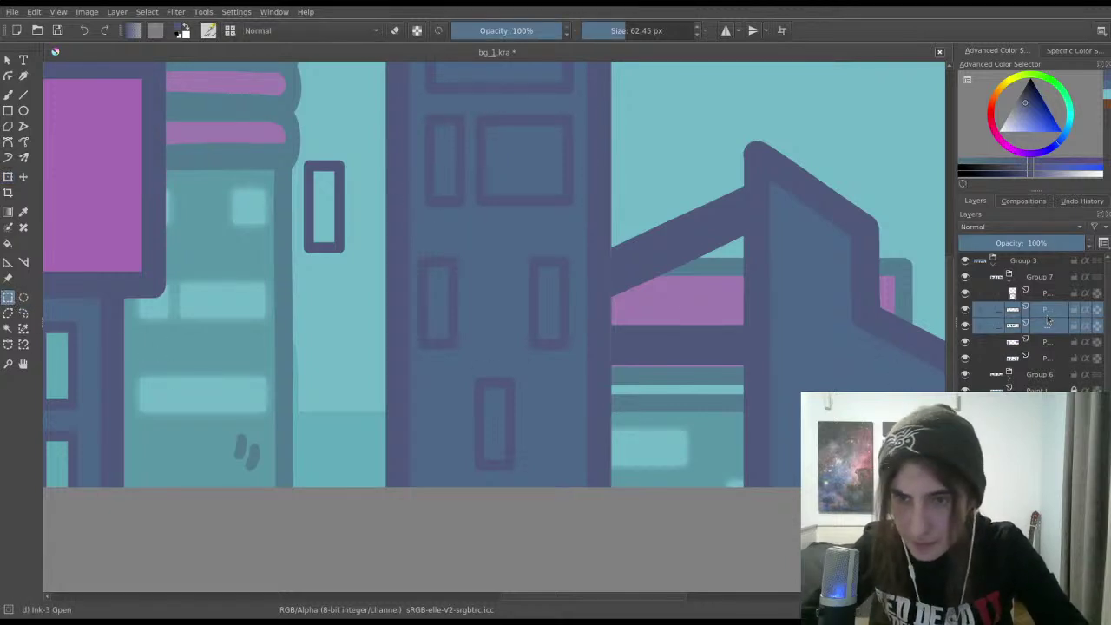
click(998, 310)
click(965, 294)
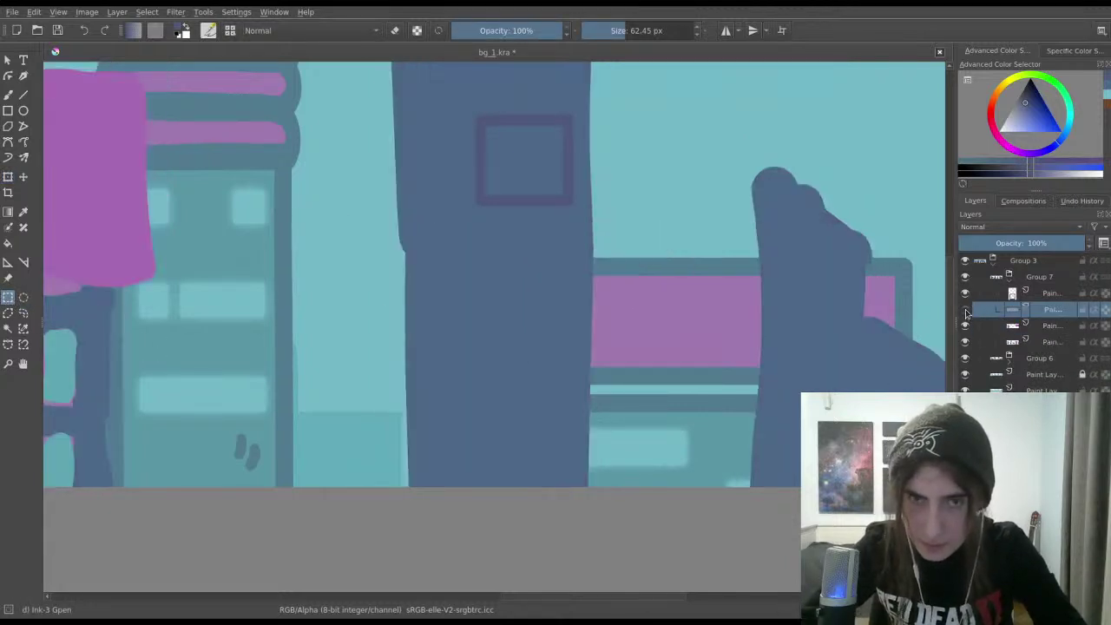
click(965, 293)
shift+click(1048, 293)
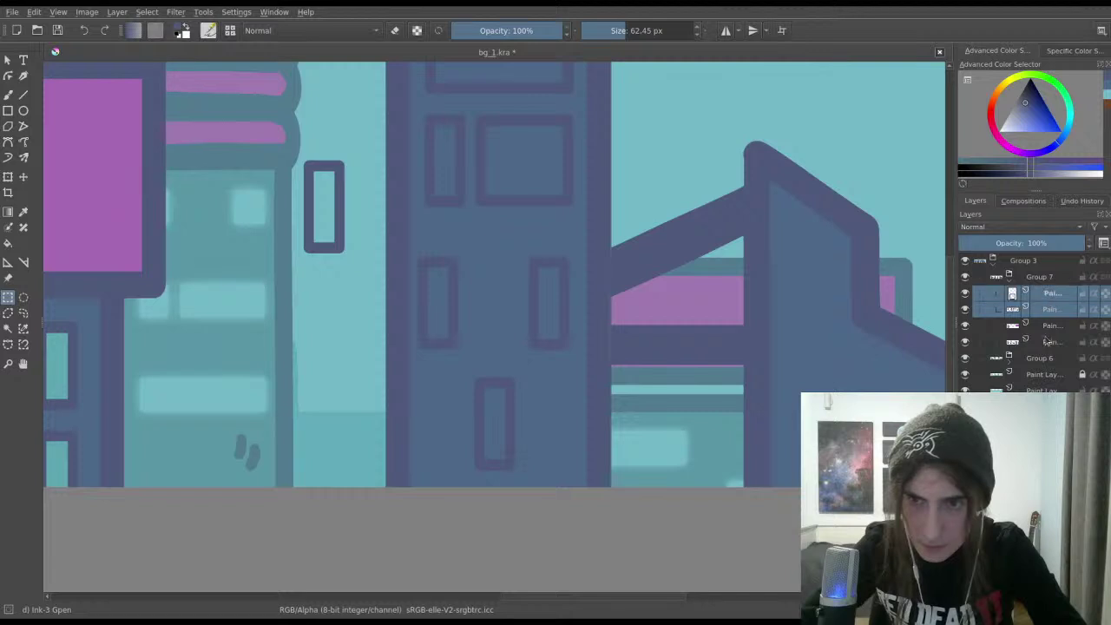
key(ctrl+e)
Step: Select the tower's narrow and squarish window pair and shift both slightly downward, away from the wide top window
drag(407, 164, 456, 205)
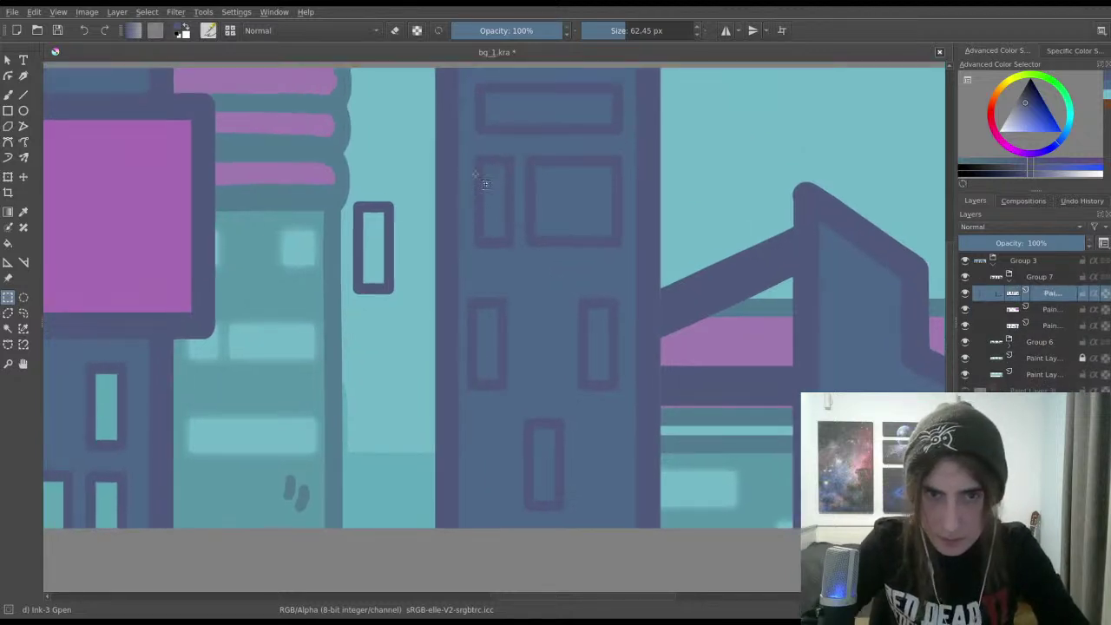
drag(464, 150, 636, 262)
key(ctrl+t)
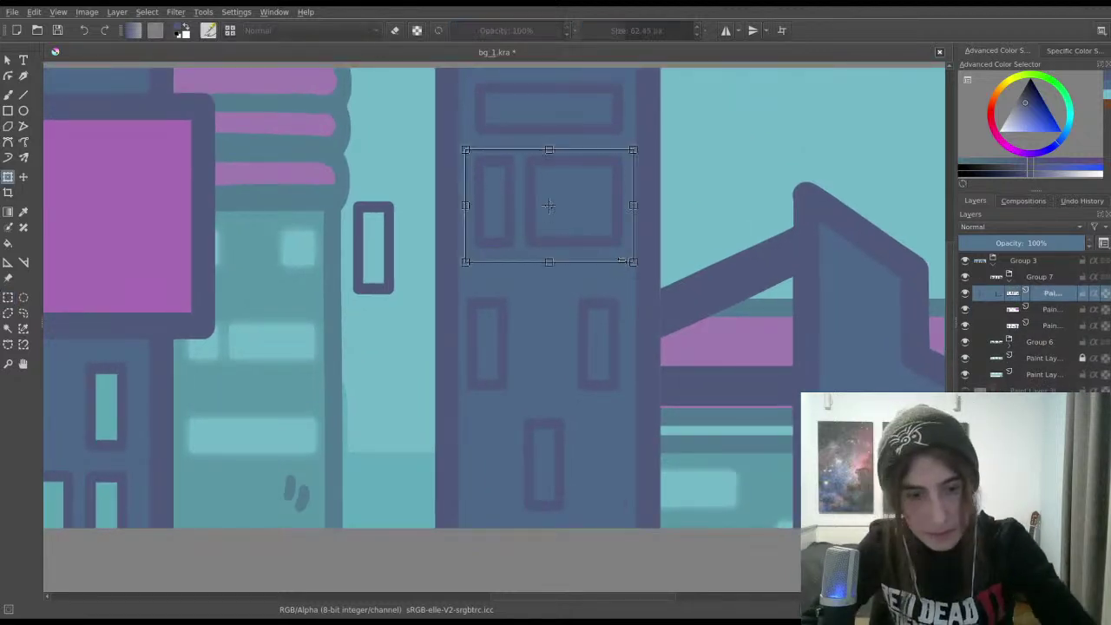
drag(598, 221, 598, 229)
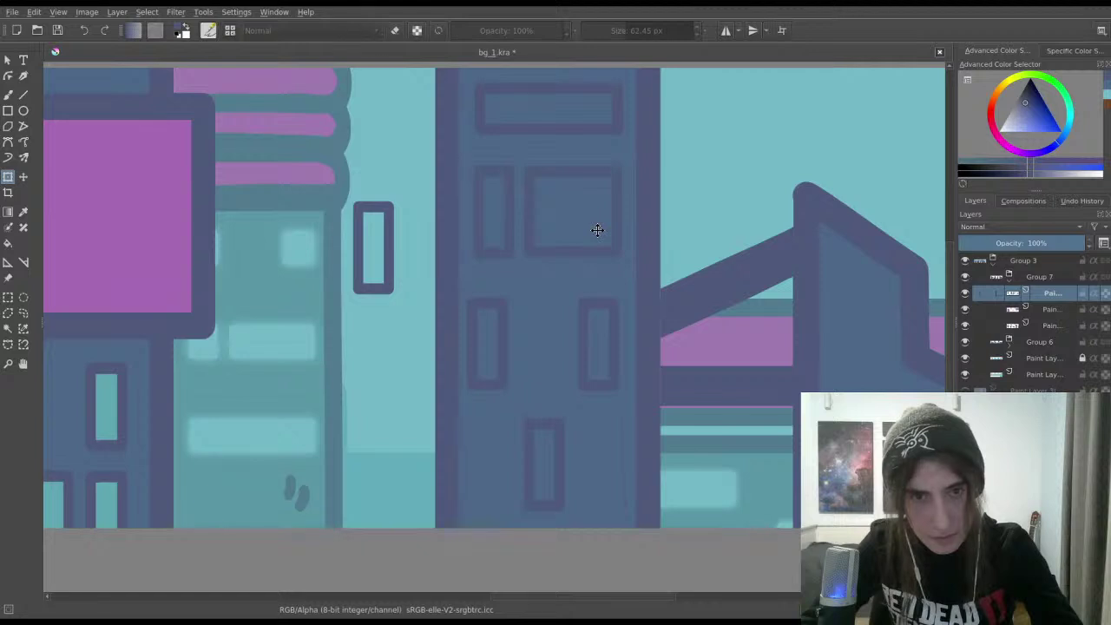
key(Return)
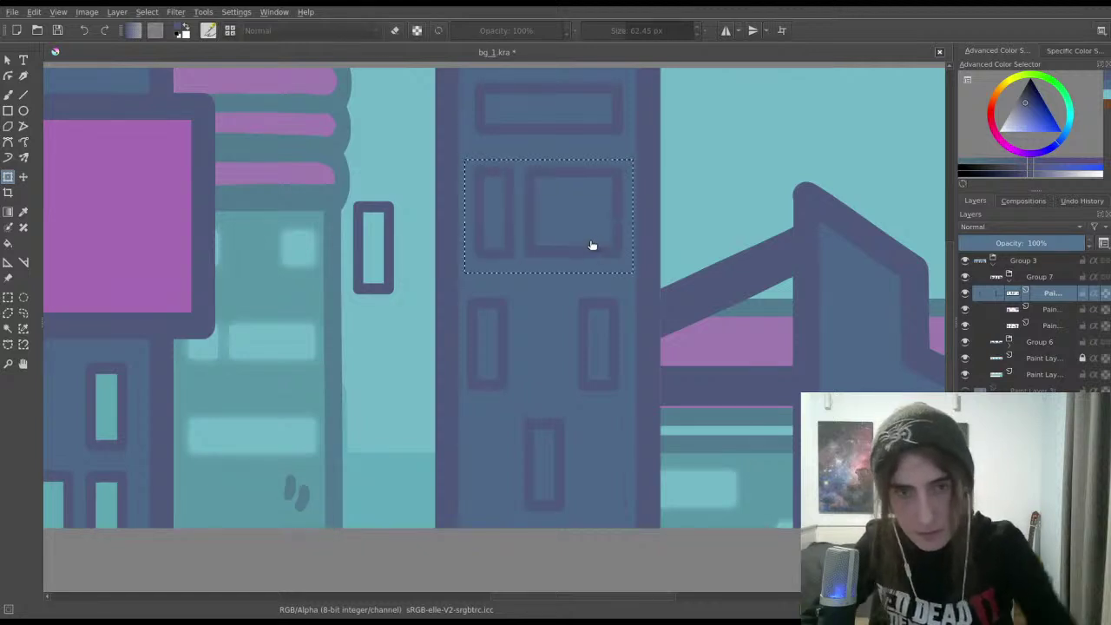
key(ctrl+r)
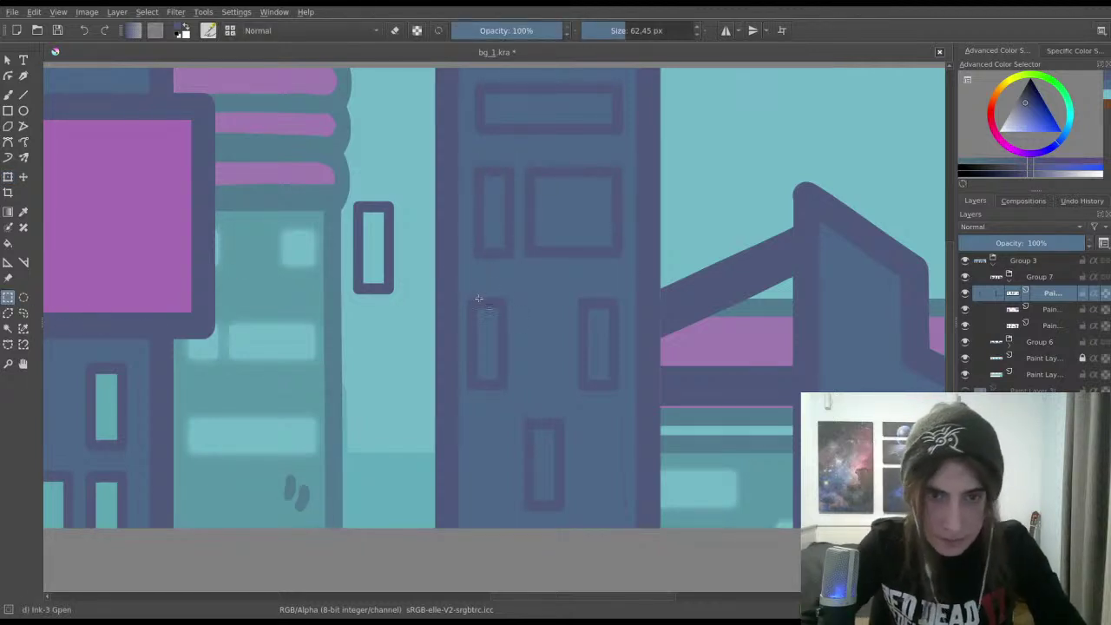
Step: Move the left narrow window of the tower's third row slightly right, in line with the narrow window above
drag(459, 289, 505, 366)
key(ctrl+t)
key(Return)
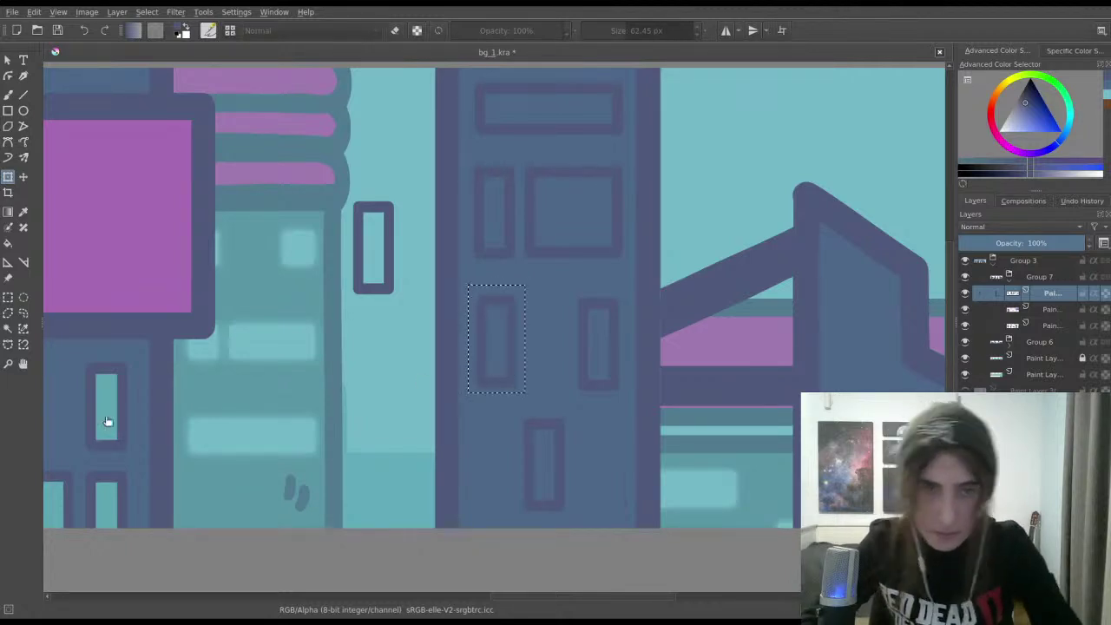
click(7, 298)
click(539, 312)
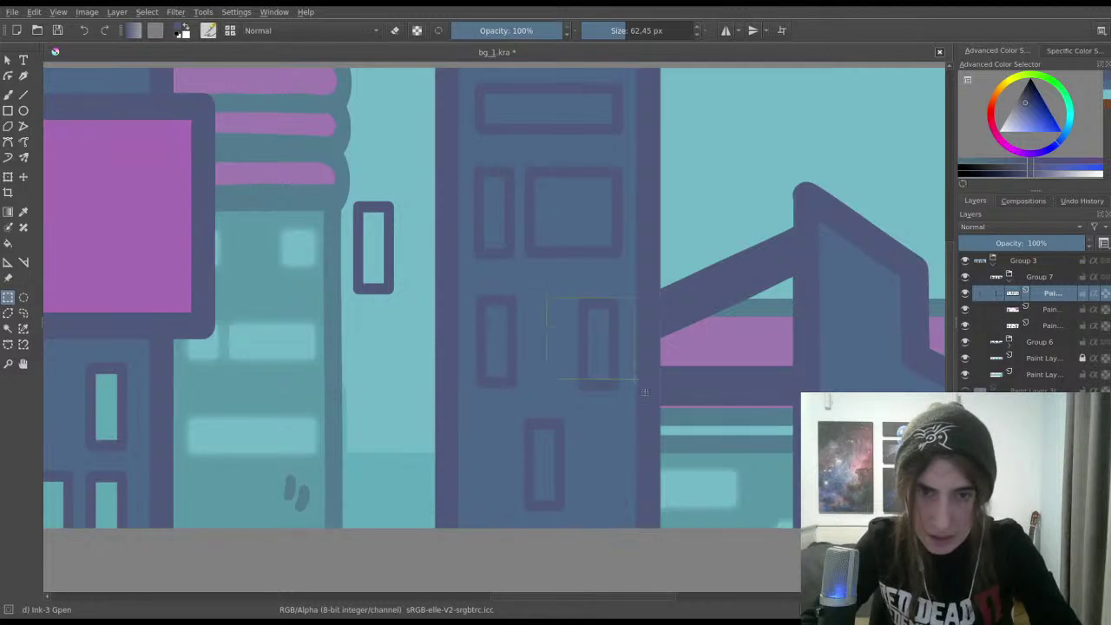
Step: Raise the right narrow window of the tower's third row slightly to level it with its left neighbour
drag(644, 392, 647, 404)
drag(571, 285, 622, 395)
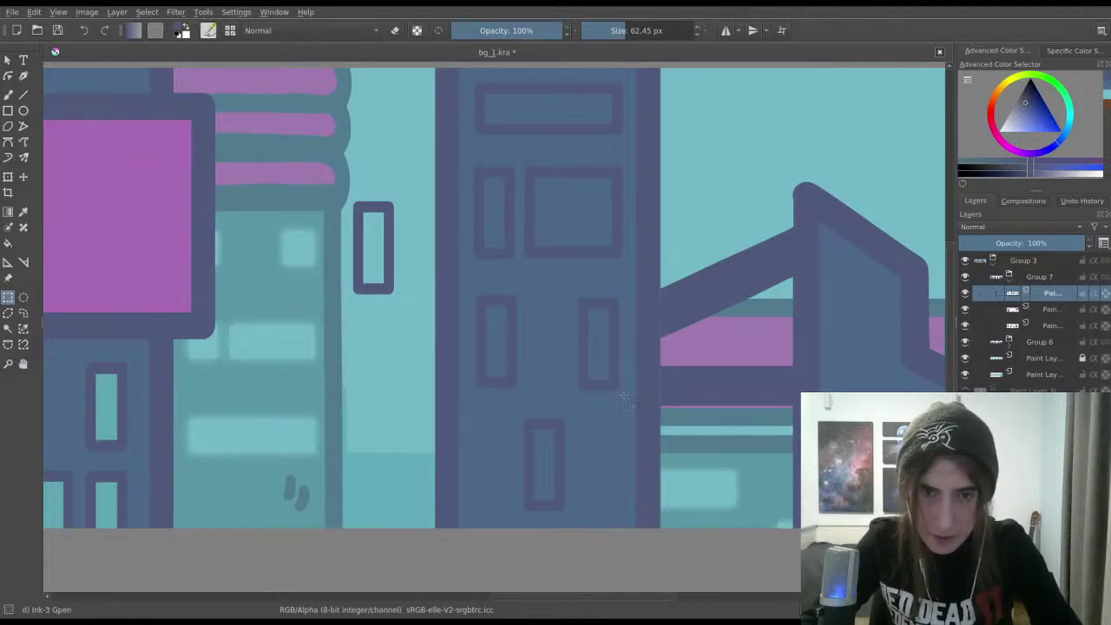
key(ctrl+t)
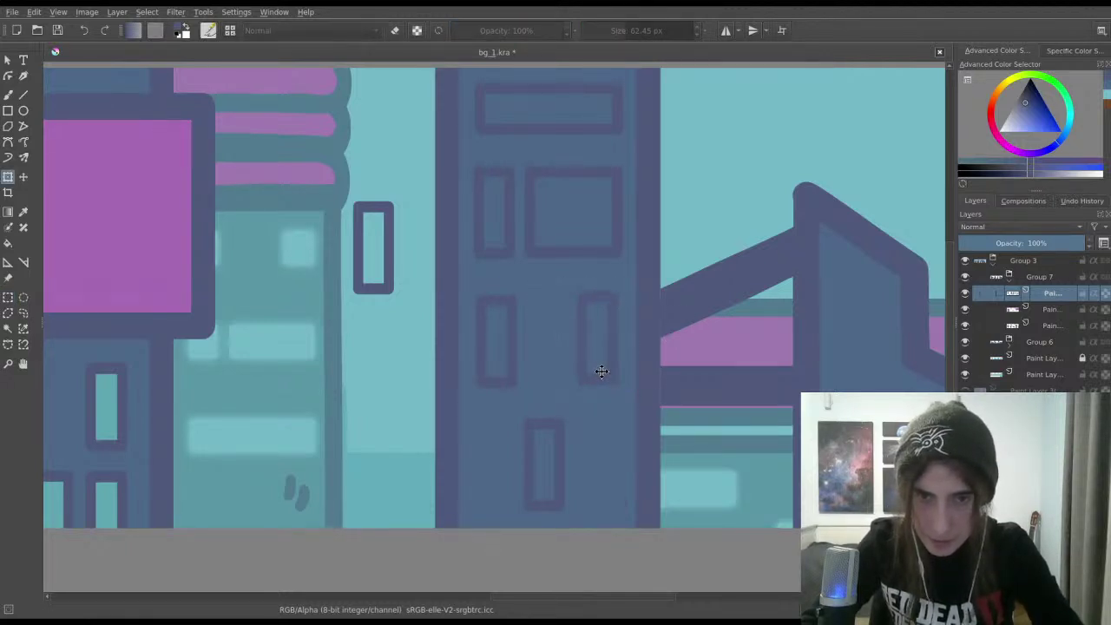
key(Return)
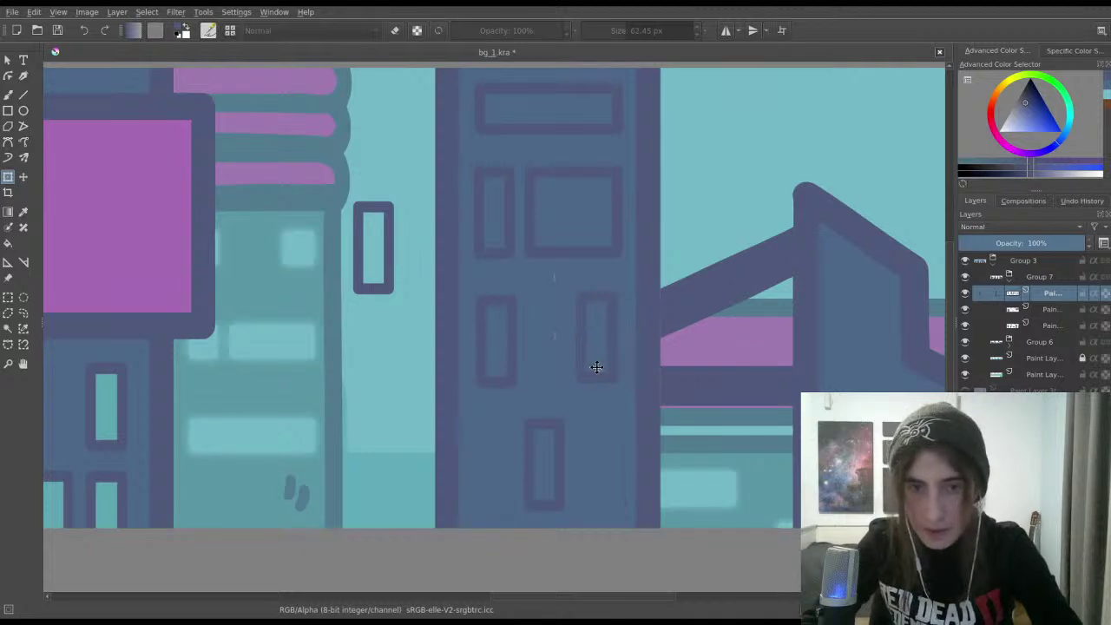
key(ctrl+t)
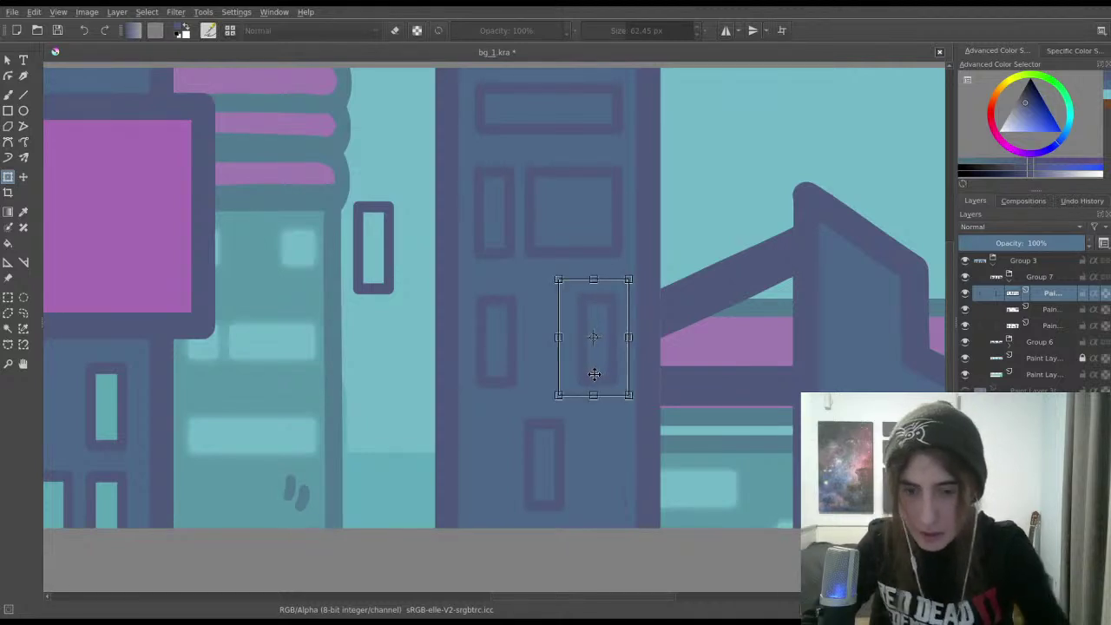
key(Return)
key(ctrl+r)
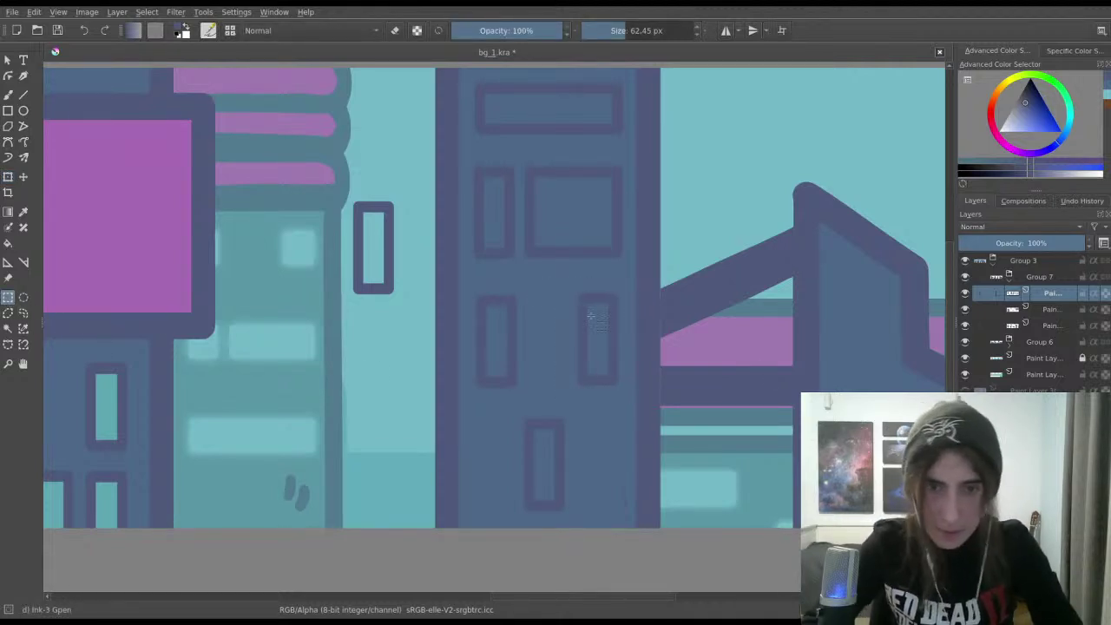
Step: Erase the stray window outline in the sky beside the tower with Eraser Circle at 91.79 px on the merged outline layer
click(1055, 311)
click(1041, 293)
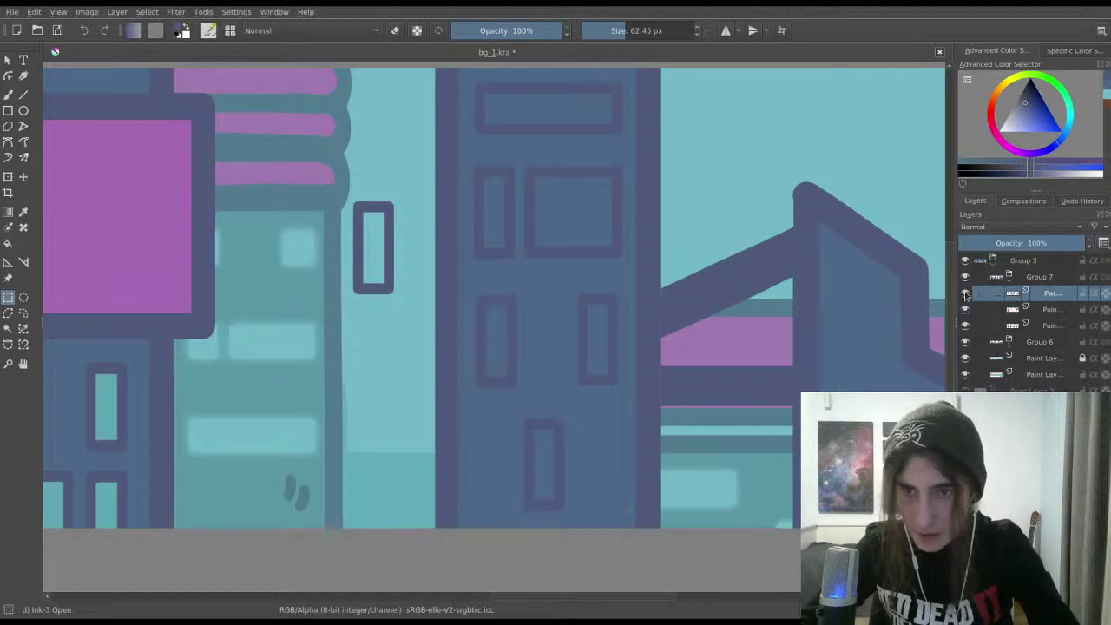
click(8, 95)
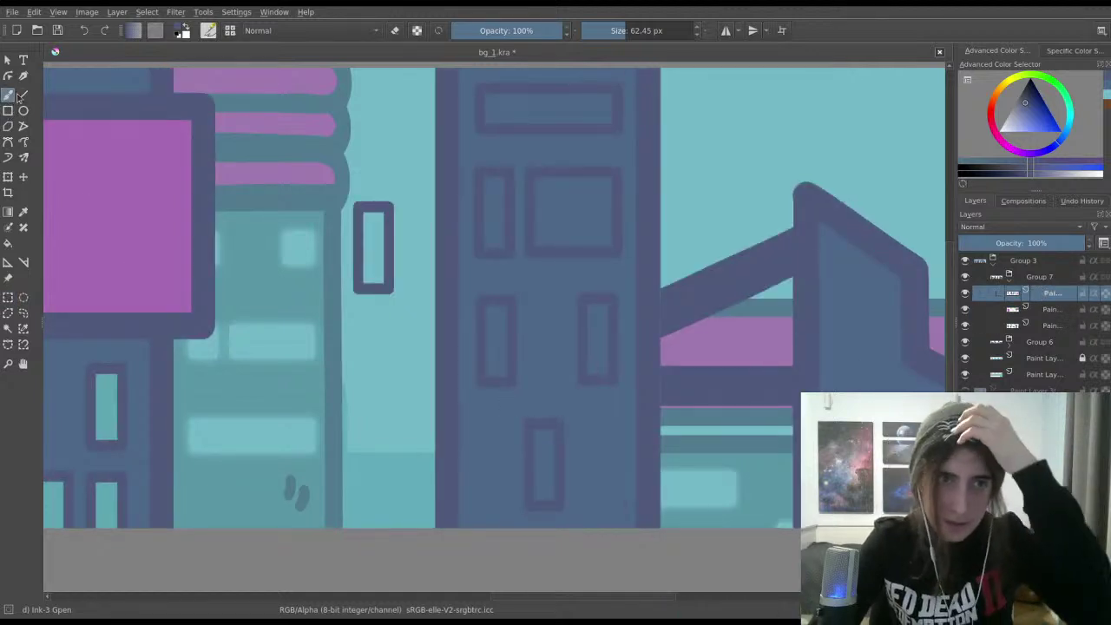
key(e)
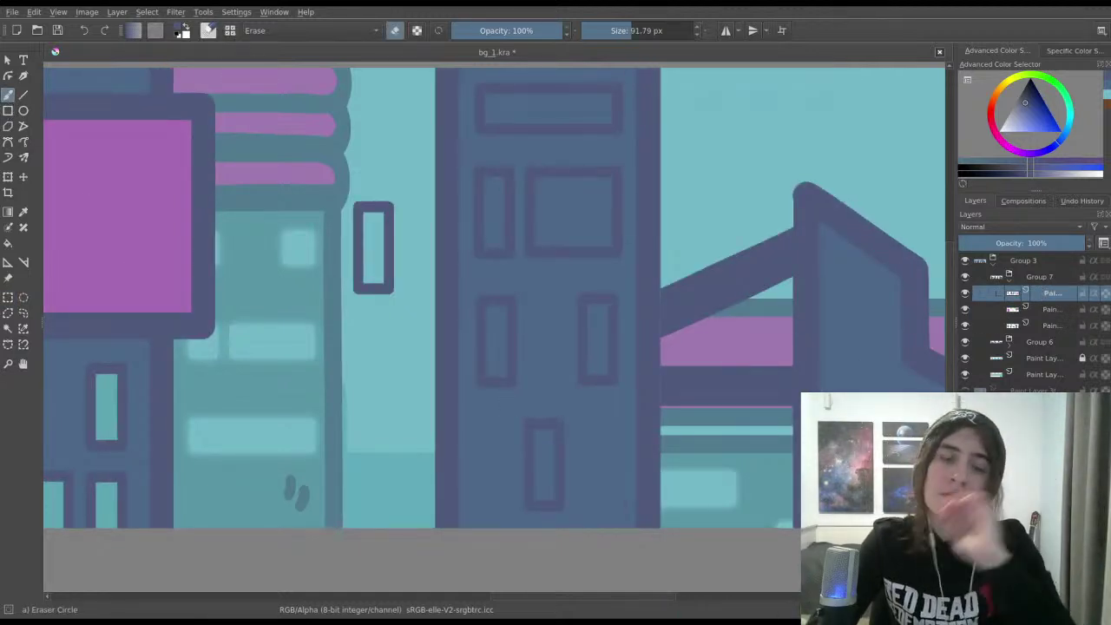
mouse_move(363, 269)
mouse_down()
mouse_move(359, 223)
mouse_move(354, 318)
mouse_move(369, 187)
mouse_move(376, 223)
mouse_move(382, 189)
mouse_move(392, 232)
mouse_move(392, 283)
mouse_move(383, 199)
mouse_move(382, 309)
mouse_move(376, 256)
mouse_move(368, 299)
mouse_up()
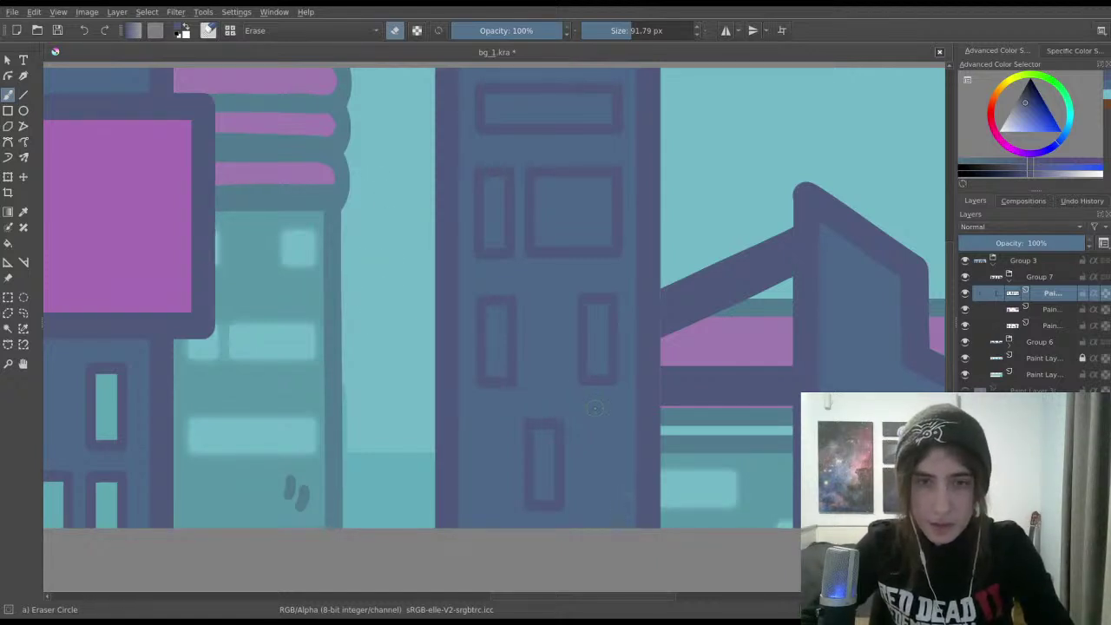
Step: Paint two small hatch marks in the tower's lower-right corner with Ink-3 Gpen at 62.45 px
key(slash)
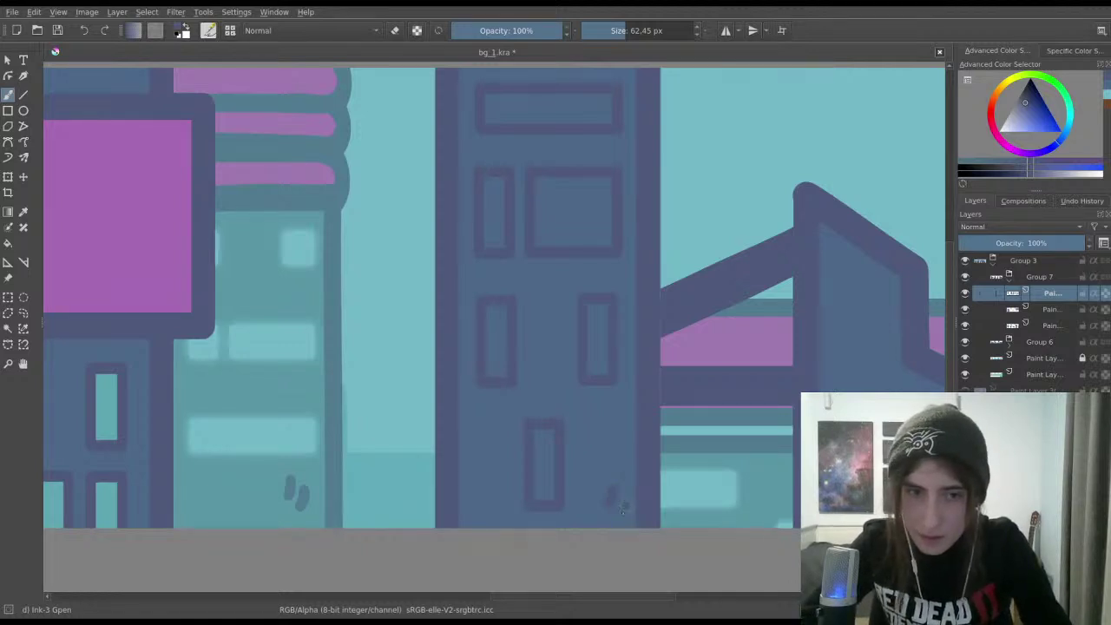
scroll(619, 466, down, 6)
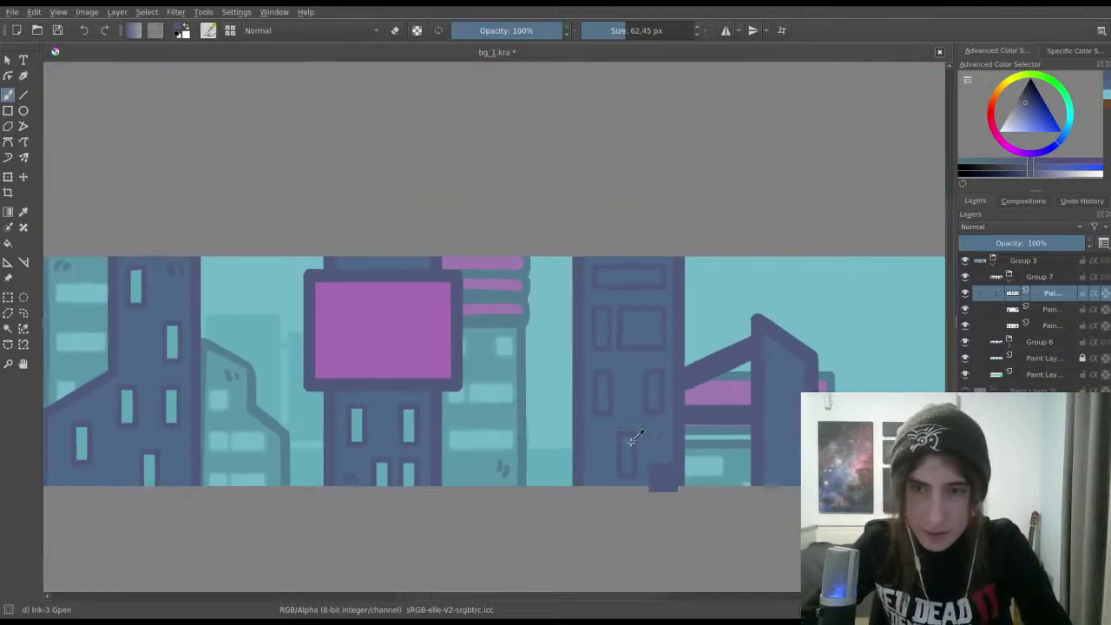
Step: Fill the tower's top wide window with teal sampled from the neighbouring building, on the lowest paint layer of Group 7
click(1040, 324)
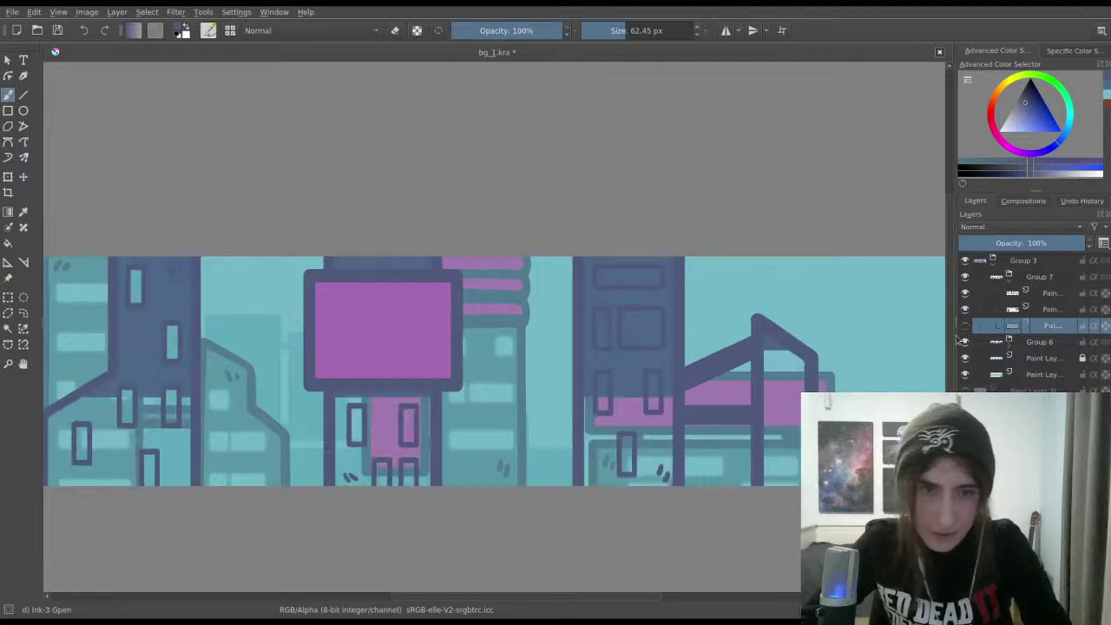
ctrl+click(447, 460)
drag(552, 362, 541, 349)
scroll(674, 277, up, 3)
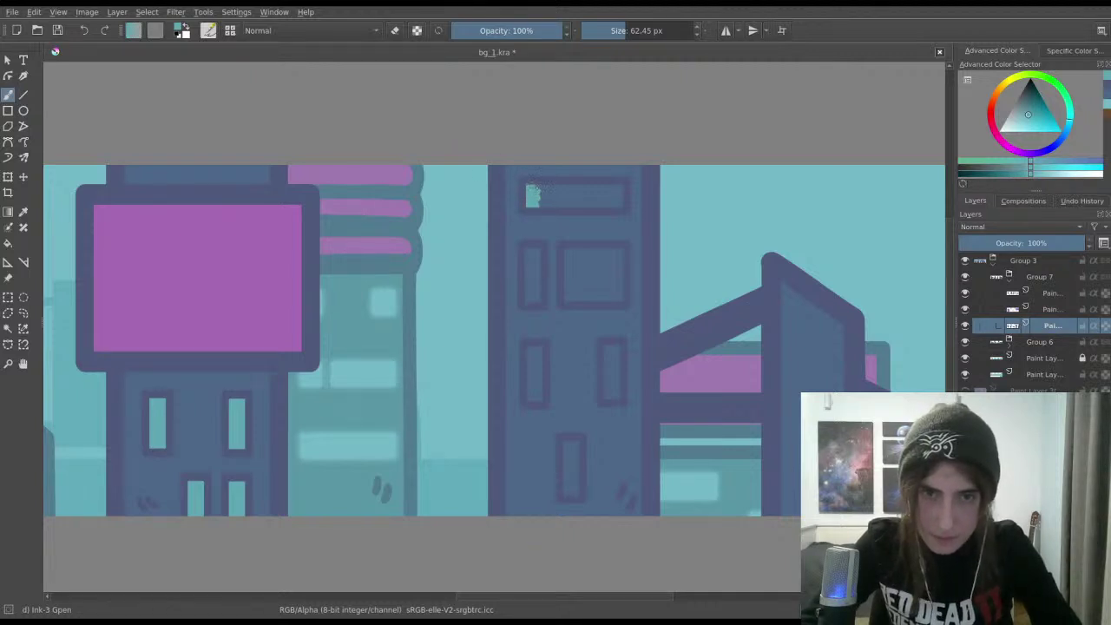
drag(540, 190, 562, 207)
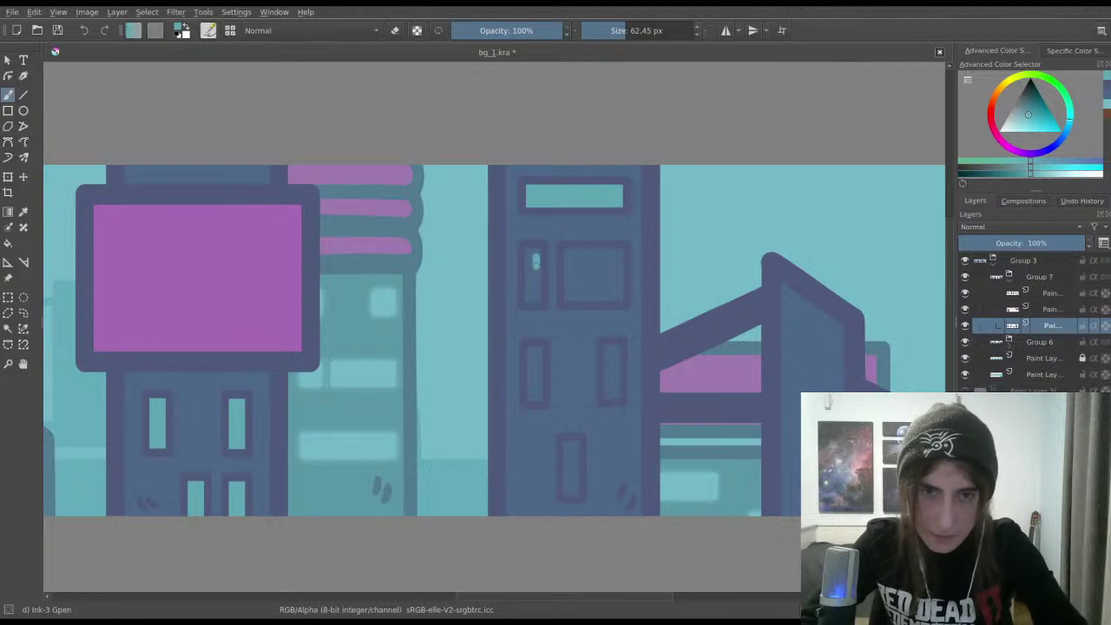
Step: Fill the narrow and square windows of the tower's second row with the same teal and save the document
drag(535, 262, 537, 254)
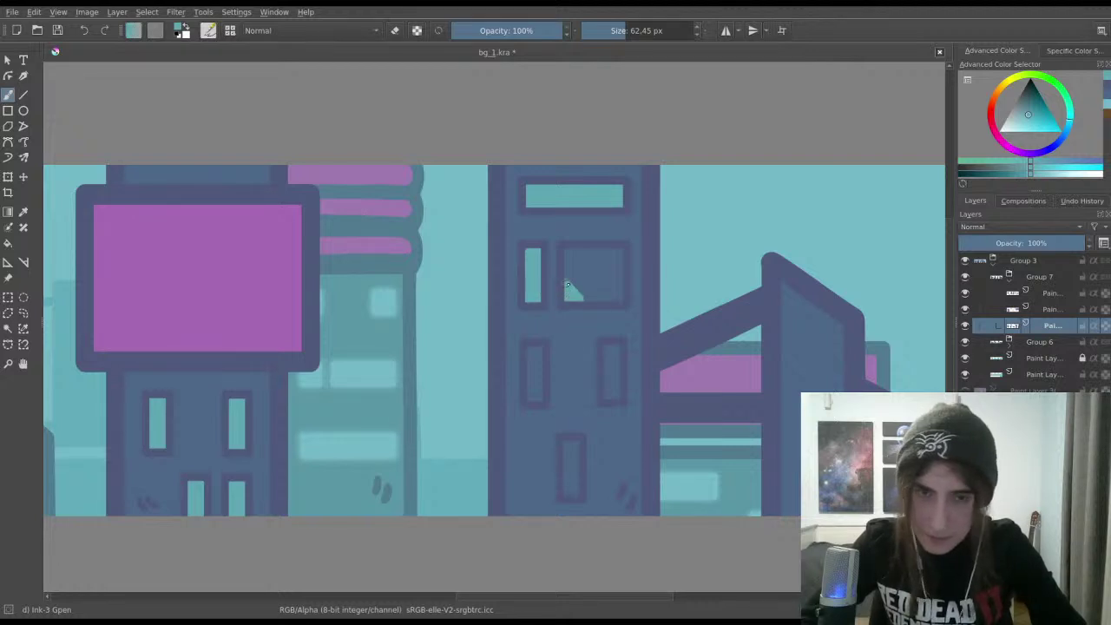
mouse_move(566, 284)
mouse_down()
mouse_move(600, 297)
mouse_move(589, 276)
mouse_move(617, 276)
mouse_move(612, 253)
mouse_move(587, 272)
mouse_up()
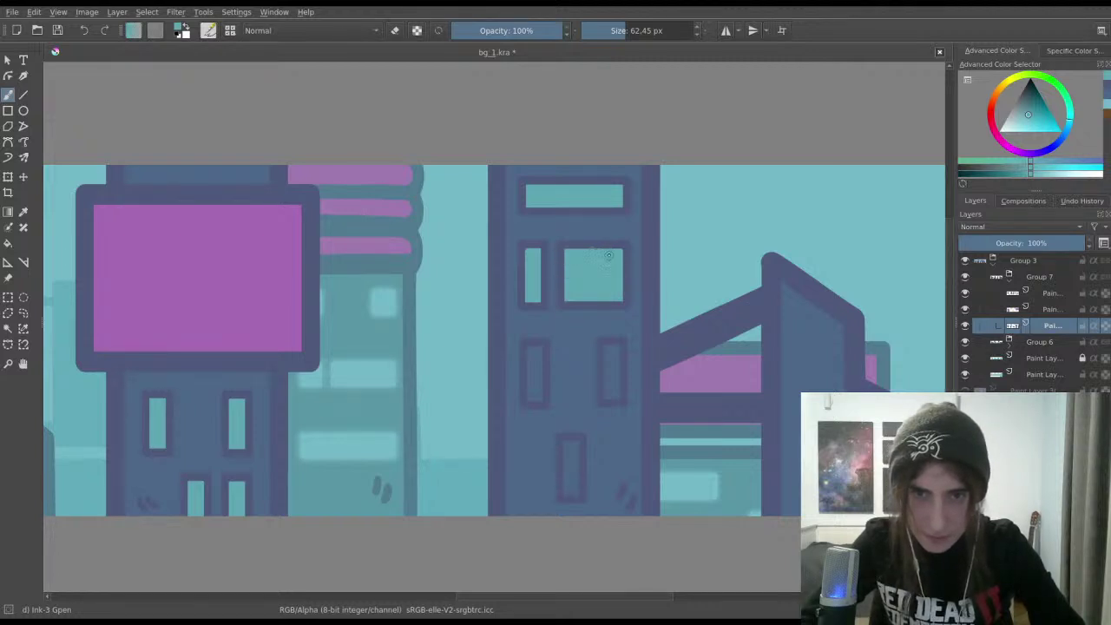
key(ctrl+s)
drag(610, 311, 611, 338)
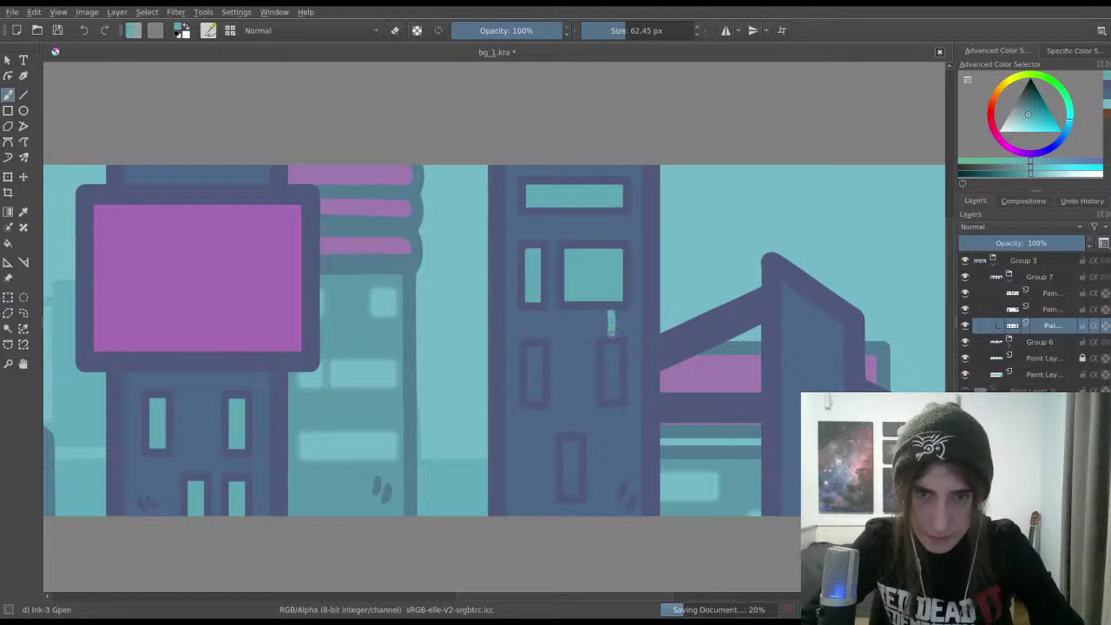
key(ctrl+z)
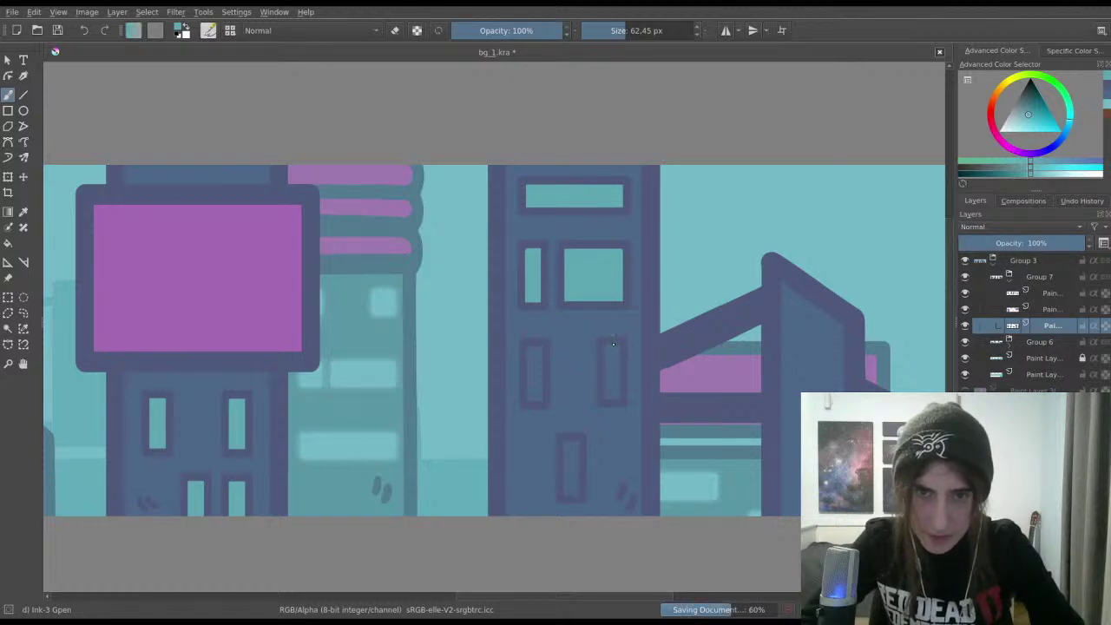
Step: Try to move the tower's second-row windows slightly down by transforming a rectangular selection on the whole of Group 7
scroll(494, 295, up, 3)
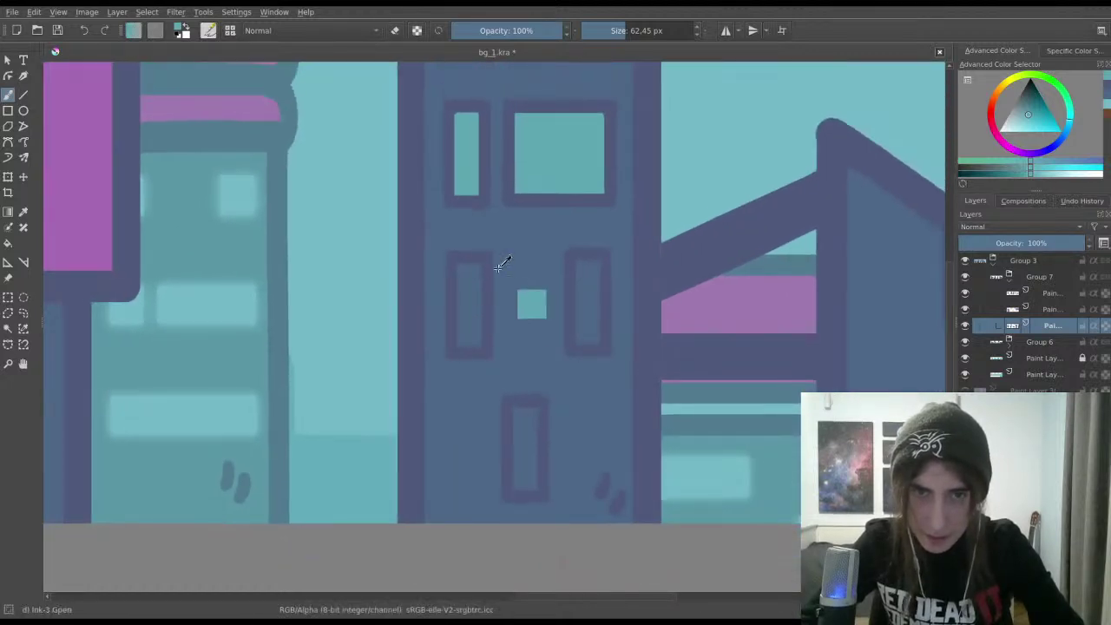
drag(549, 263, 544, 309)
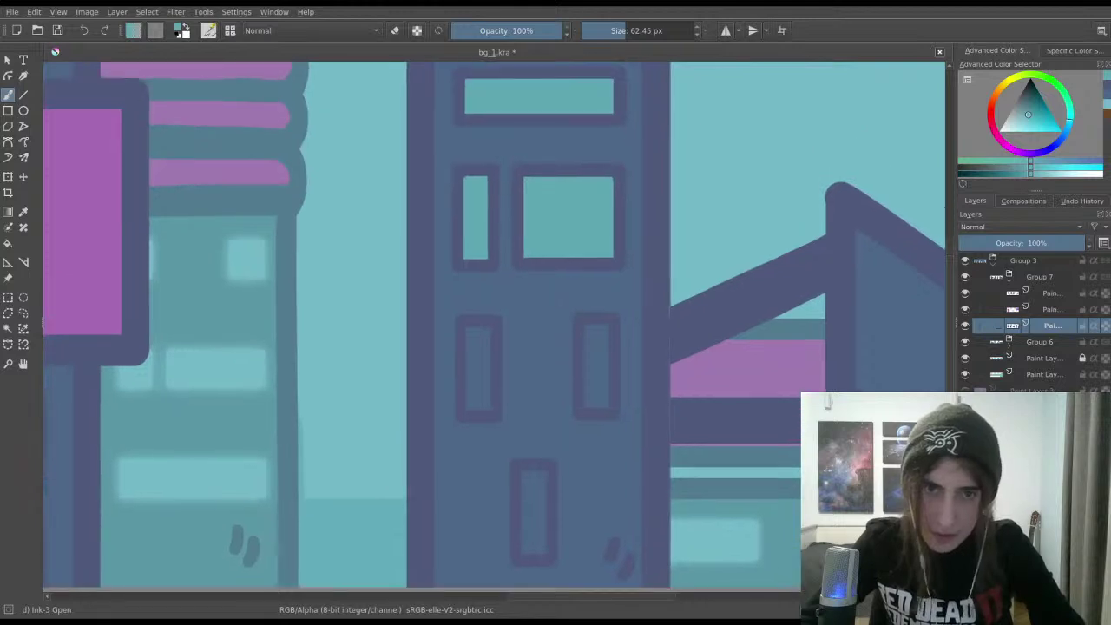
click(7, 296)
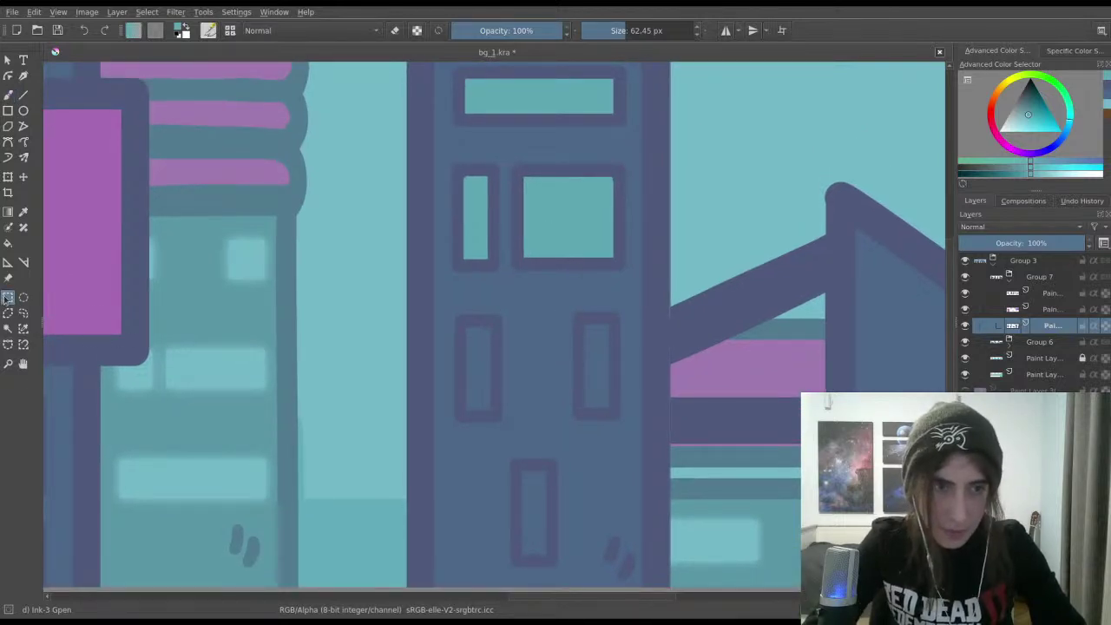
click(1041, 277)
drag(426, 158, 659, 282)
key(ctrl+t)
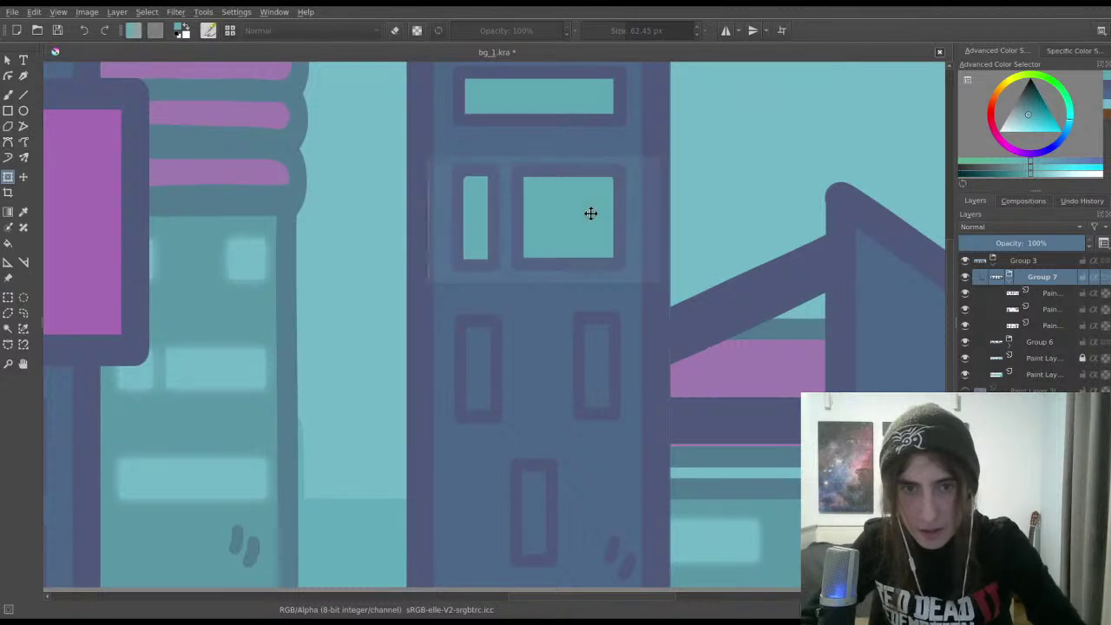
key(Escape)
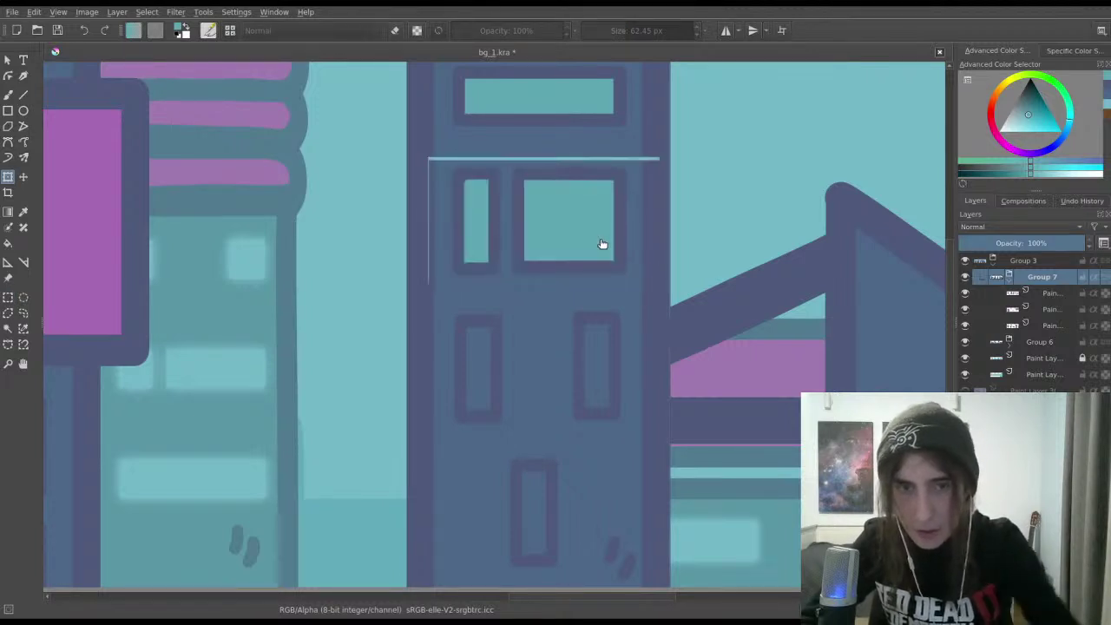
key(ctrl+r)
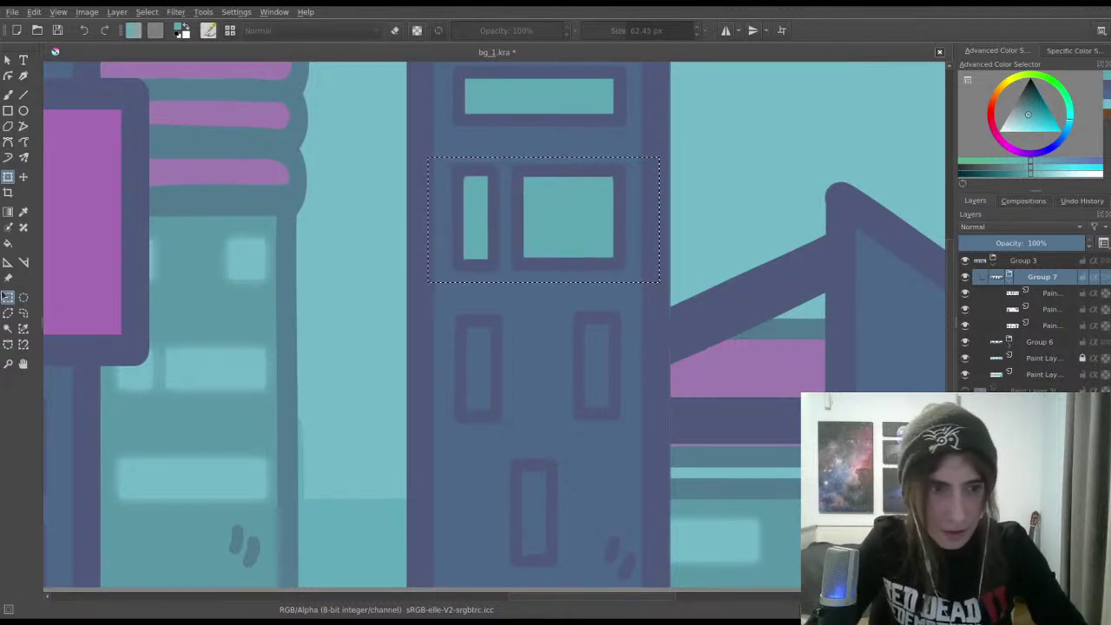
key(ctrl+shift+a)
Step: Try to move the second-row window outlines slightly down on the top paint layer of Group 7
click(1017, 295)
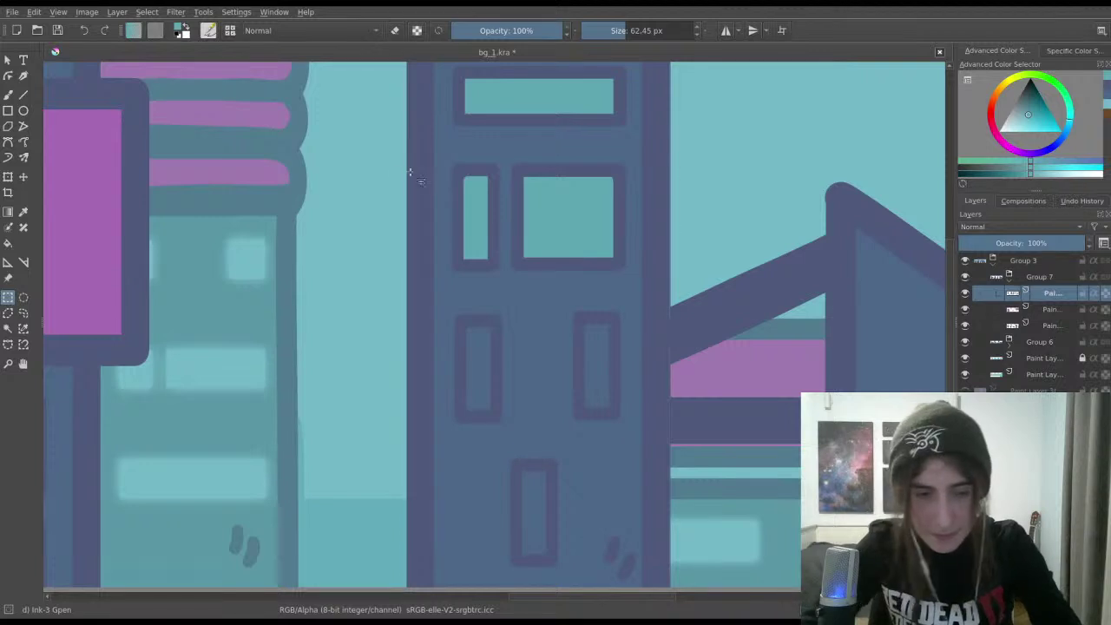
drag(431, 161, 662, 304)
key(t)
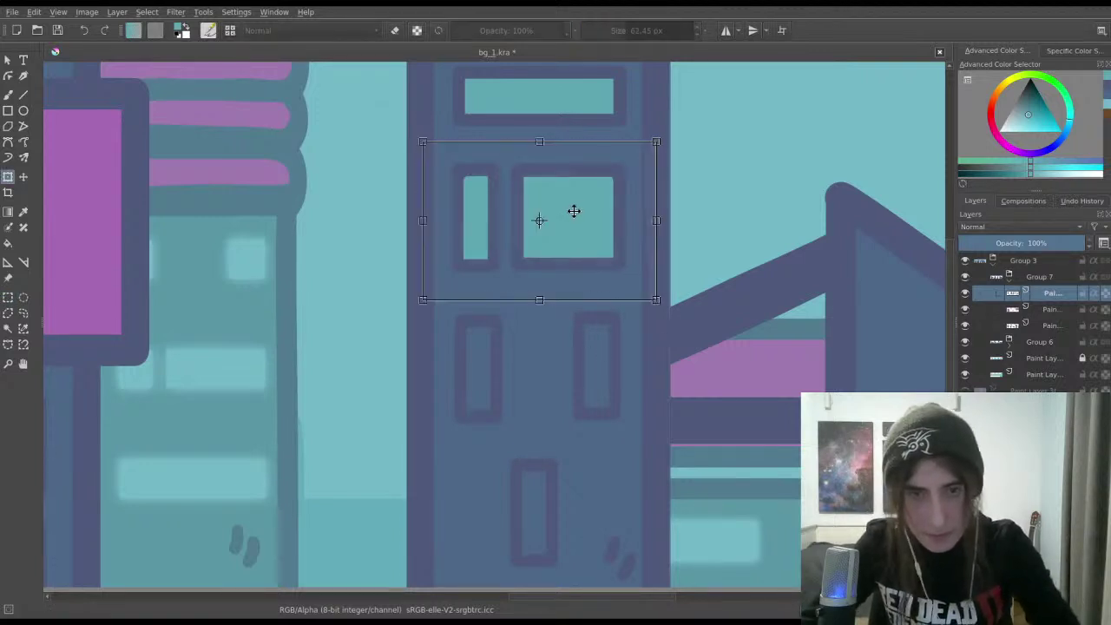
drag(573, 211, 578, 228)
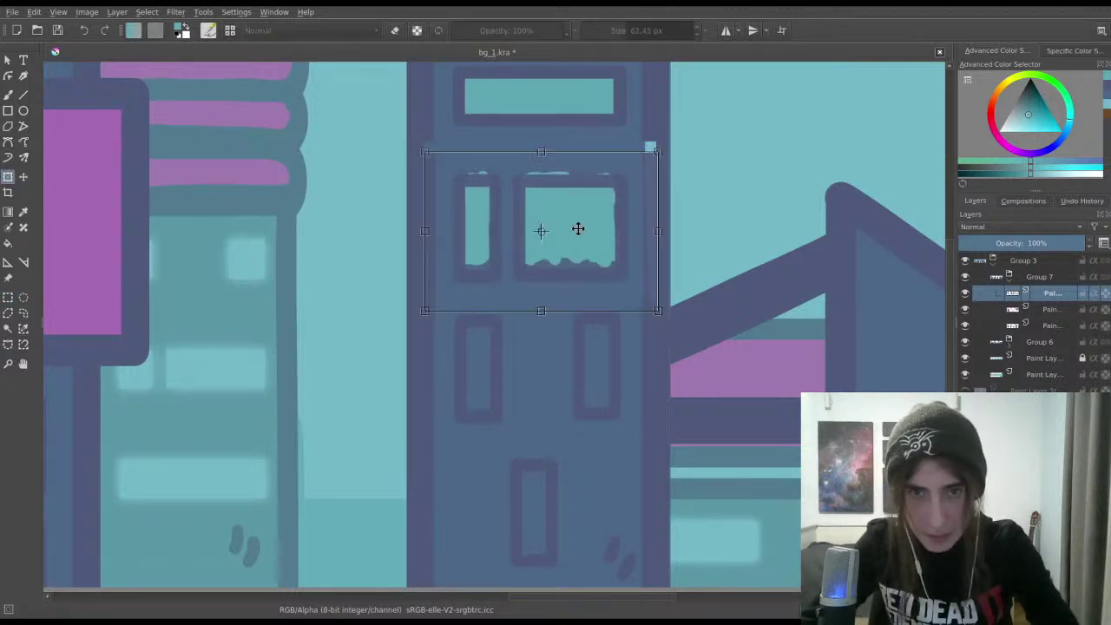
key(ctrl+z)
Step: Reselect the second-row window area on the outline layer and shift the outlines slightly down toward the third row
click(7, 296)
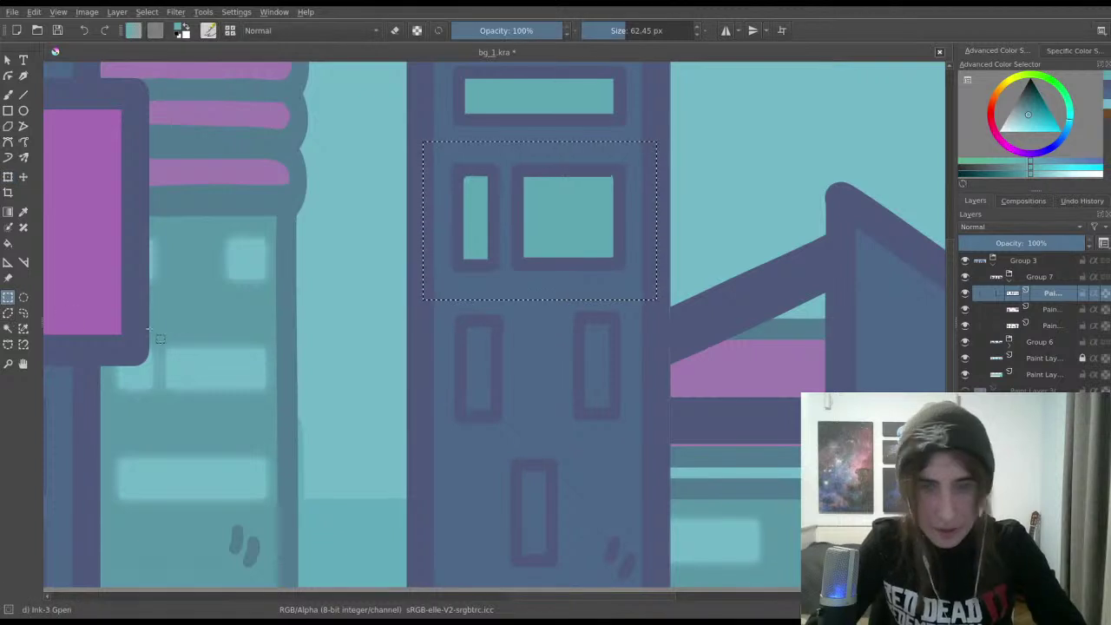
drag(445, 156, 631, 285)
key(ctrl+t)
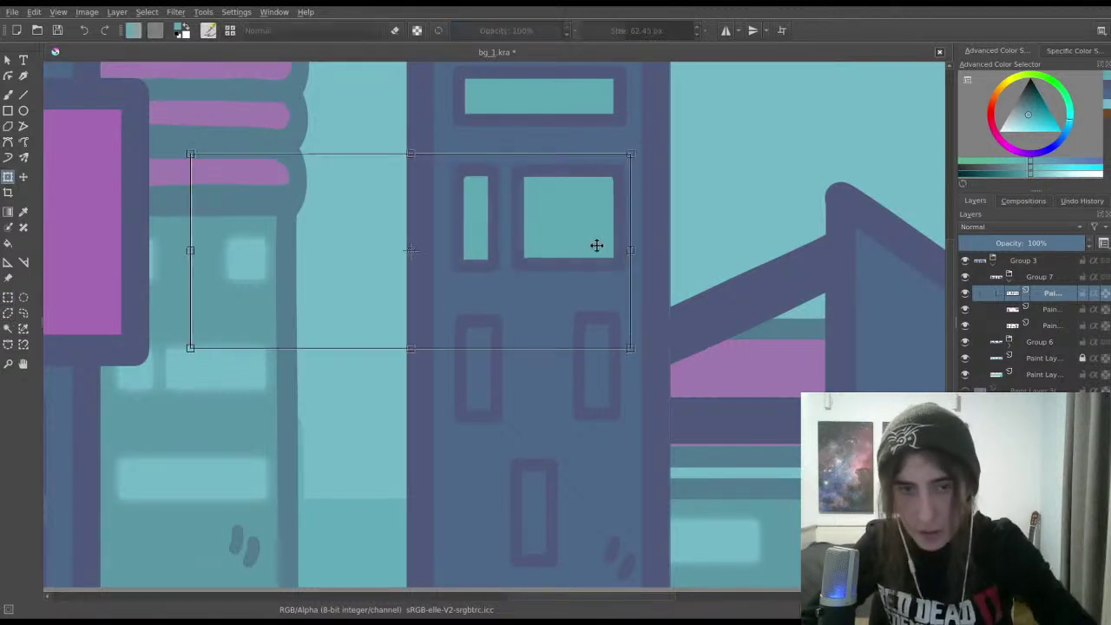
key(Return)
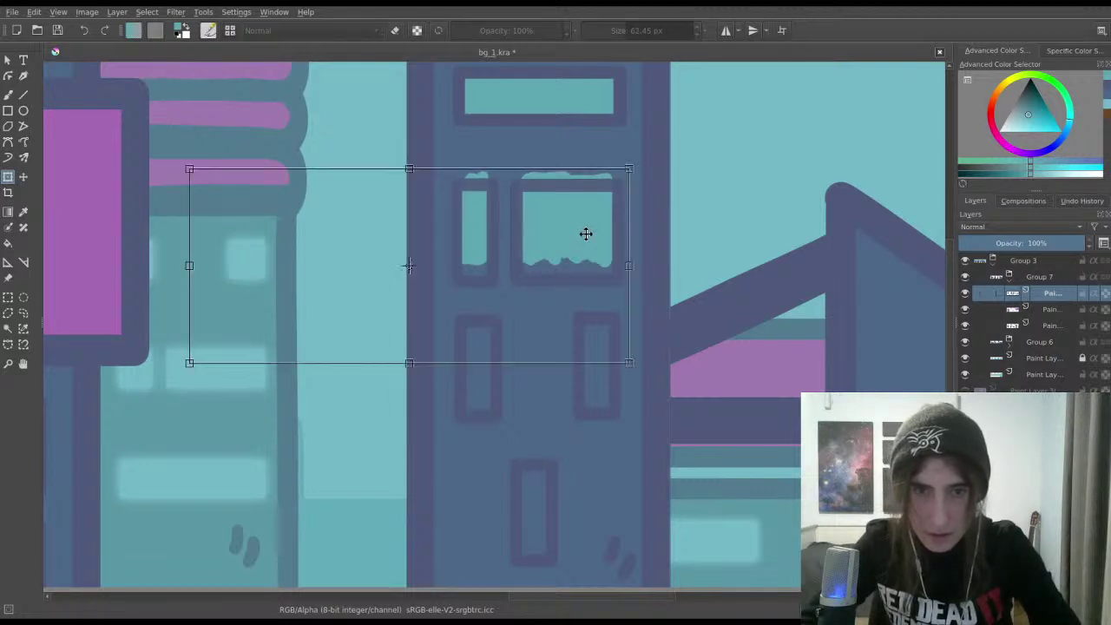
key(ctrl+z)
key(ctrl+shift+z)
key(ctrl+z)
key(ctrl+shift+z)
key(ctrl+t)
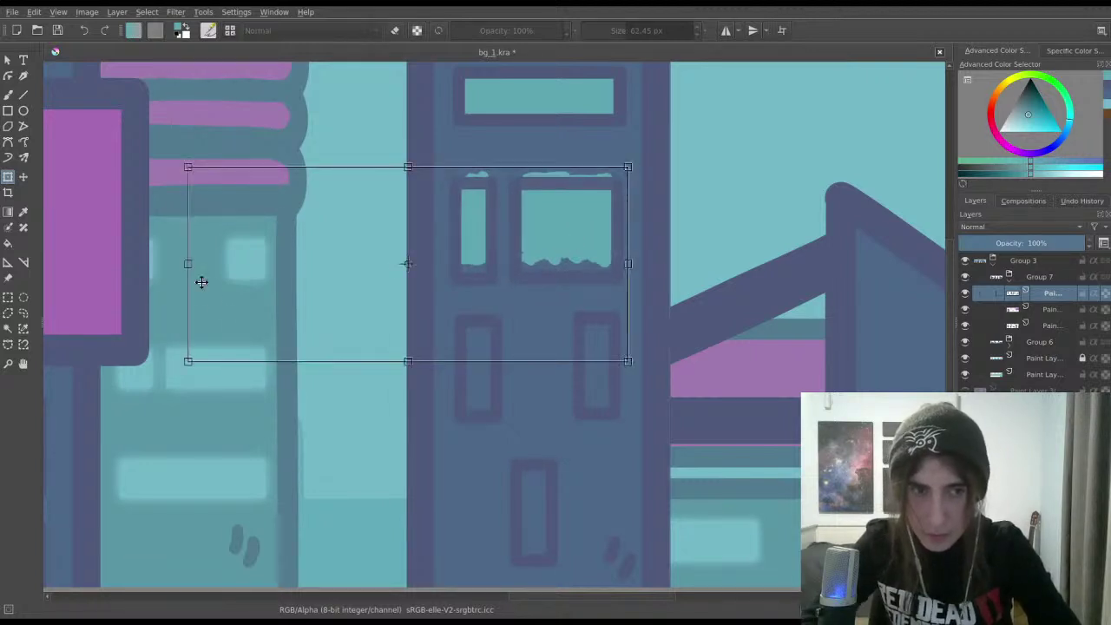
key(ctrl+z)
key(ctrl+z)
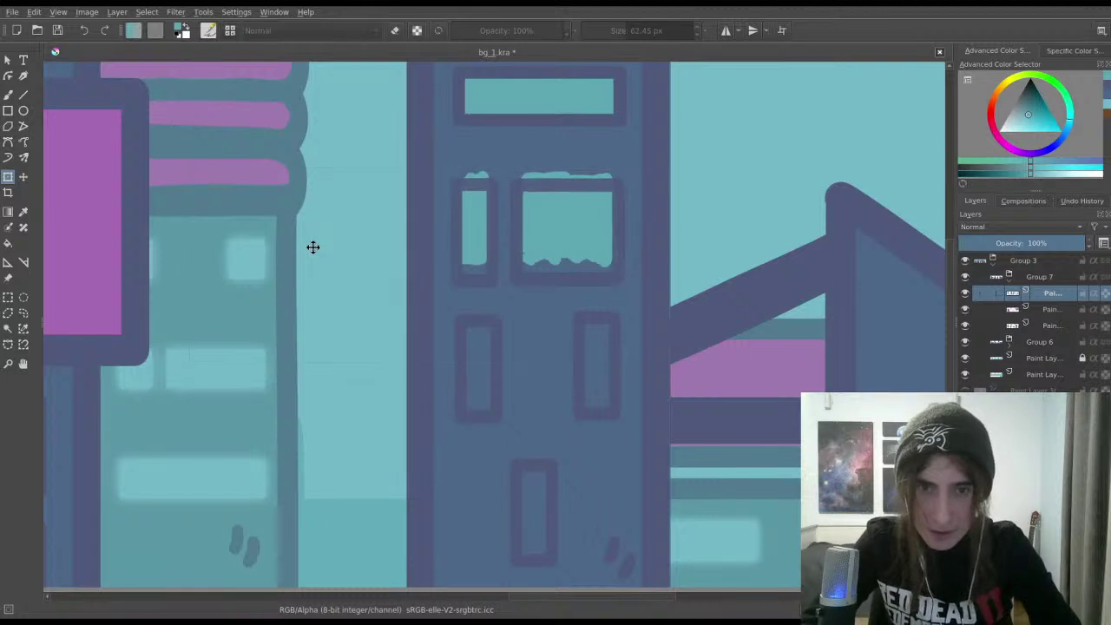
Step: Try shifting the selected pair of middle window frames slightly on the tall blue tower, and clear the selection
key(ctrl+shift+z)
key(ctrl+t)
key(ctrl+z)
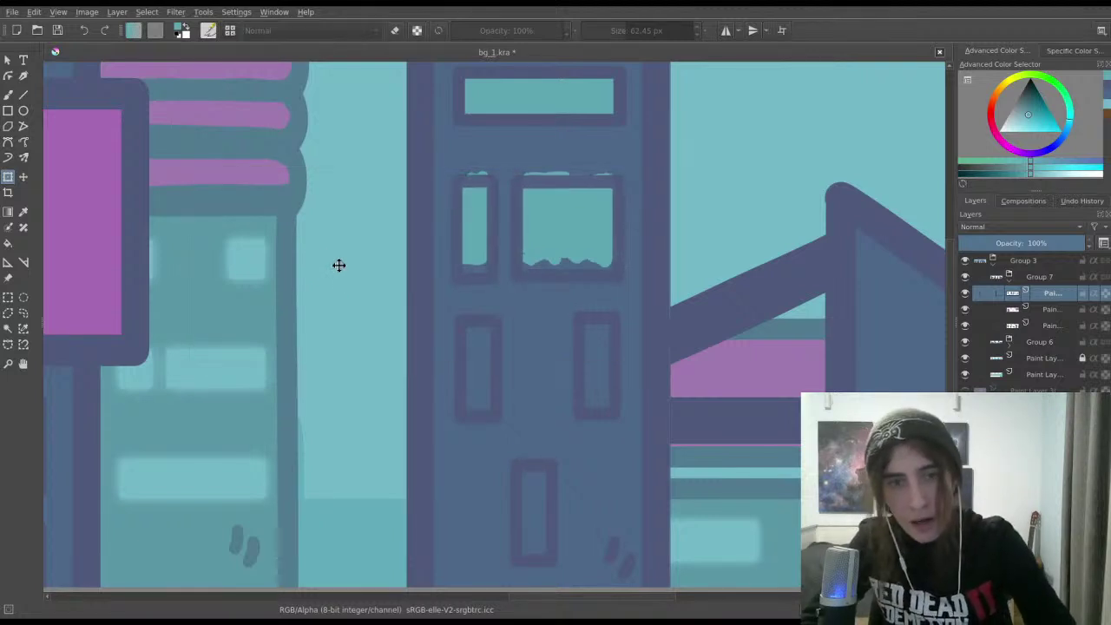
key(ctrl+shift+z)
key(ctrl+t)
key(ctrl+z)
key(ctrl+shift+z)
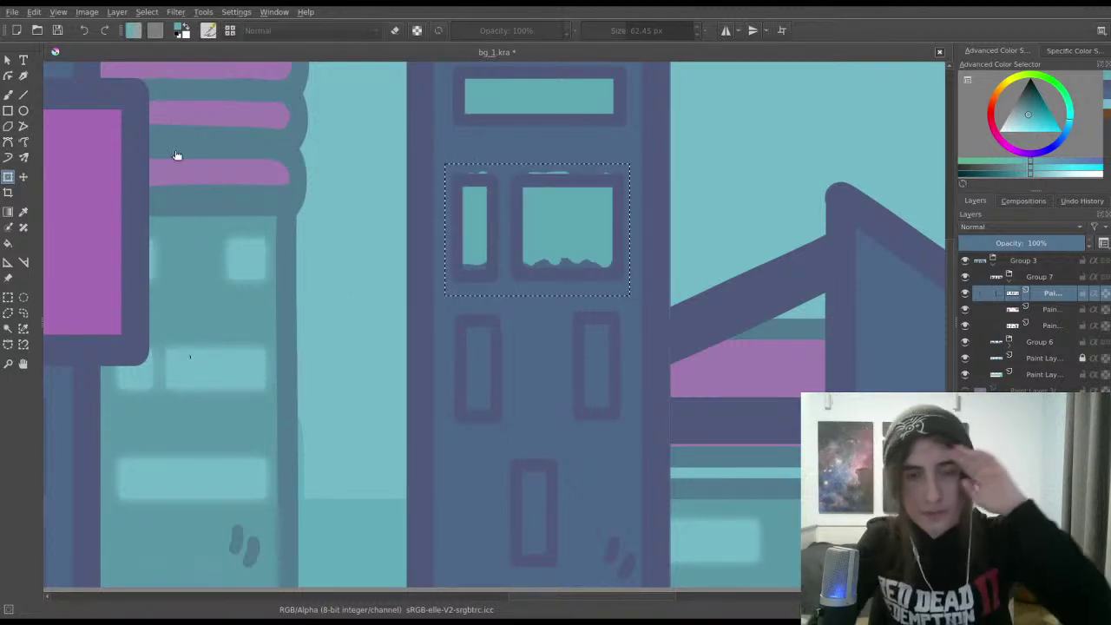
click(8, 296)
key(ctrl+shift+a)
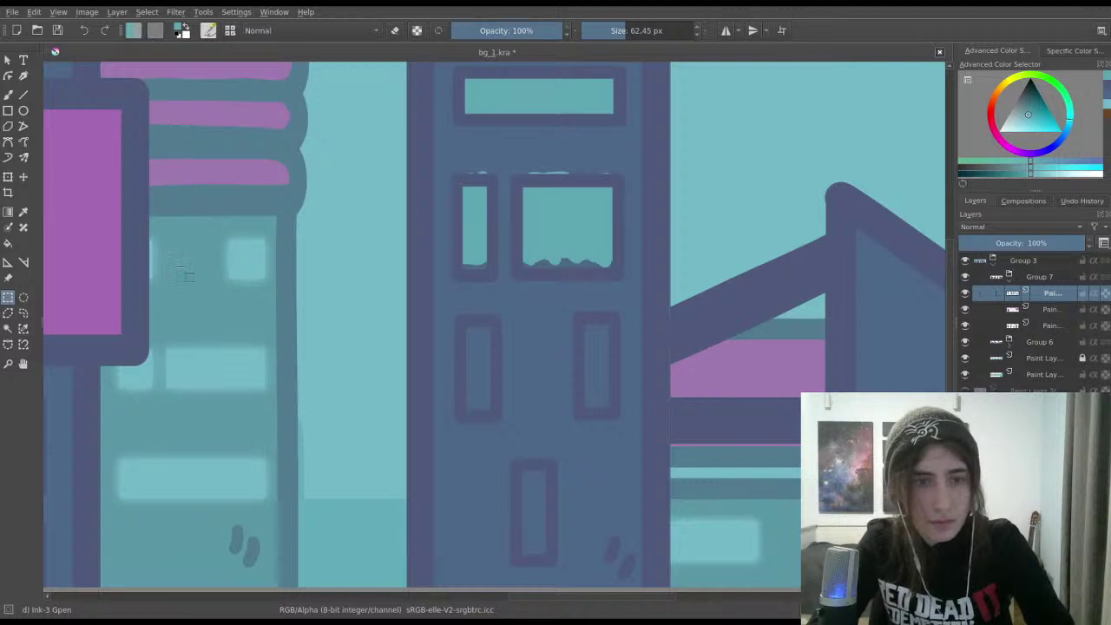
Step: Try to repair the fill around the shifted window frames on Group 7's lowest paint layer, using sampled tower blue and window teal
key(Page_Down)
key(Page_Down)
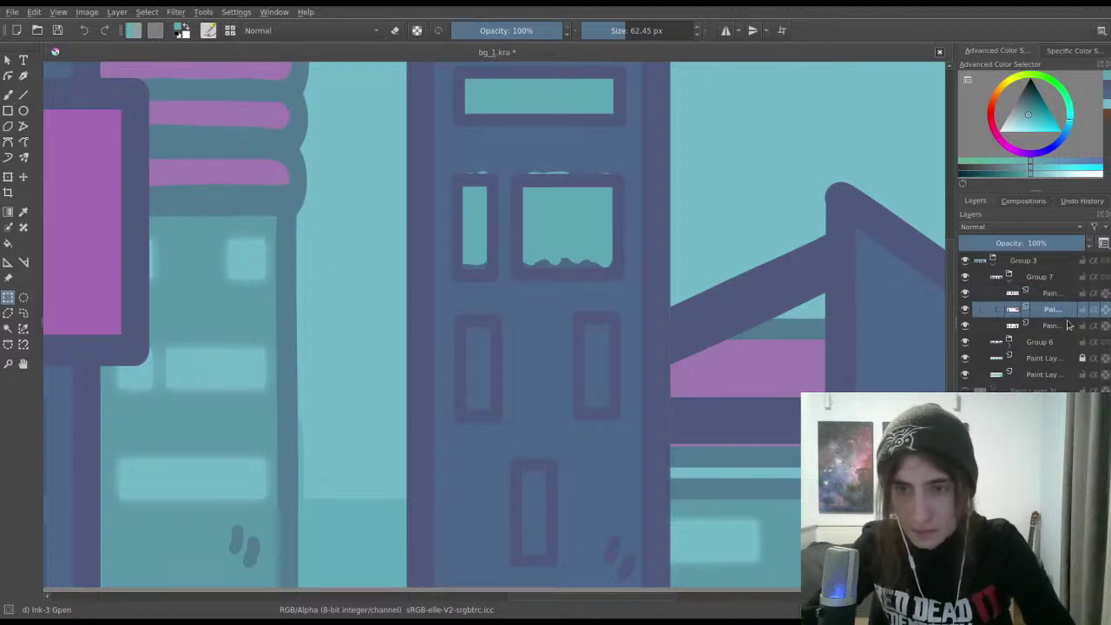
key(b)
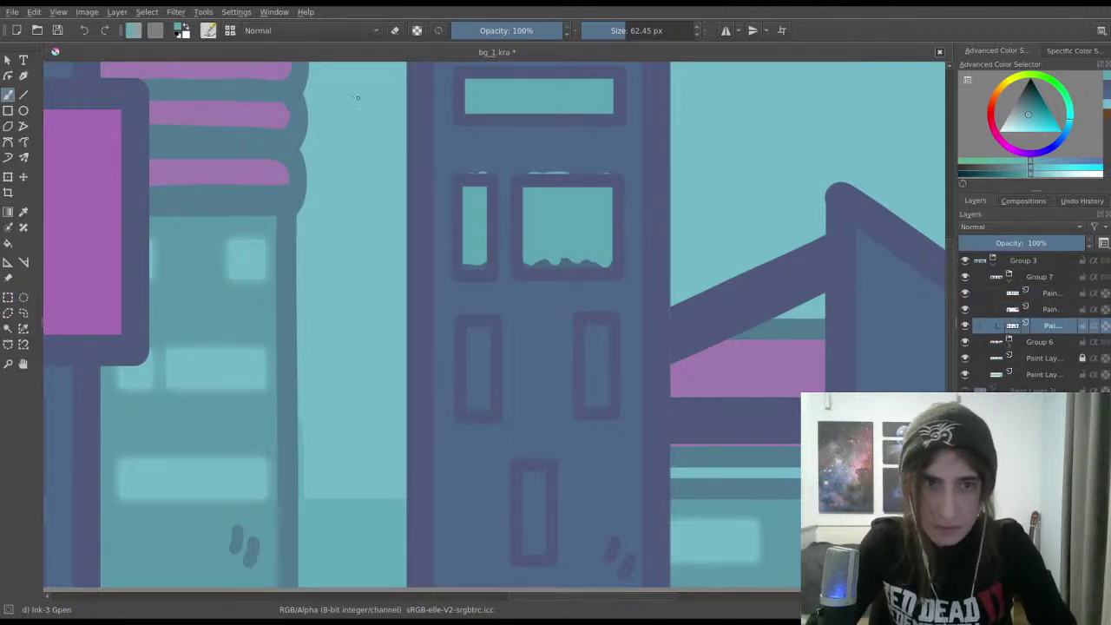
ctrl+click(508, 179)
mouse_move(473, 174)
mouse_down()
mouse_move(573, 216)
mouse_move(582, 191)
mouse_move(529, 171)
mouse_move(564, 174)
mouse_up()
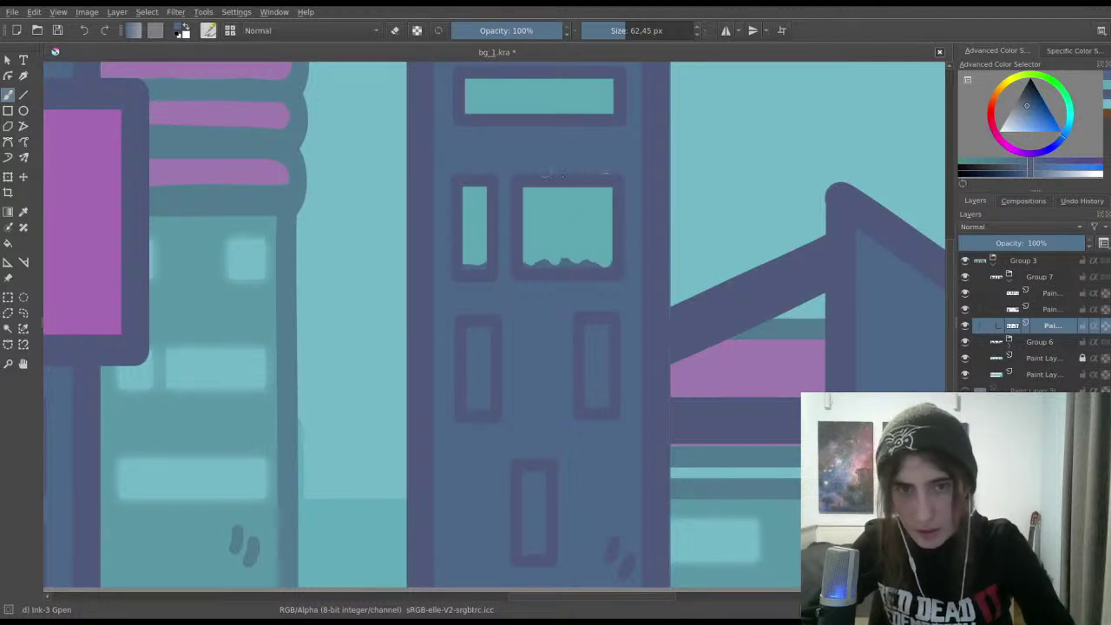
ctrl+click(585, 199)
mouse_move(553, 262)
mouse_down()
mouse_move(527, 253)
mouse_move(609, 262)
mouse_up()
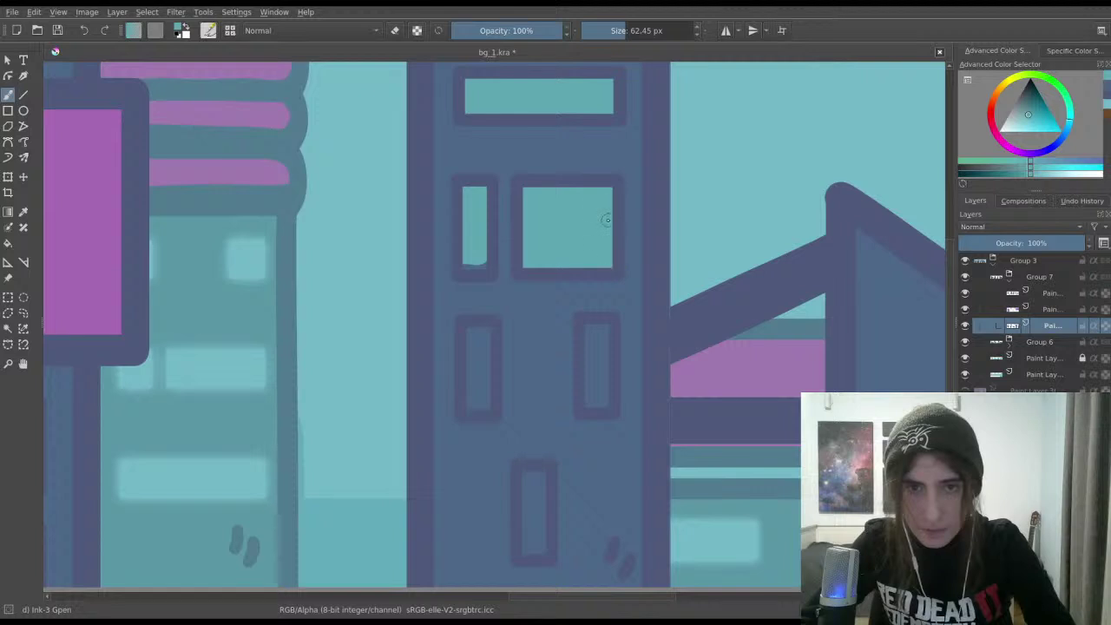
drag(475, 234, 478, 250)
scroll(510, 206, up, 1)
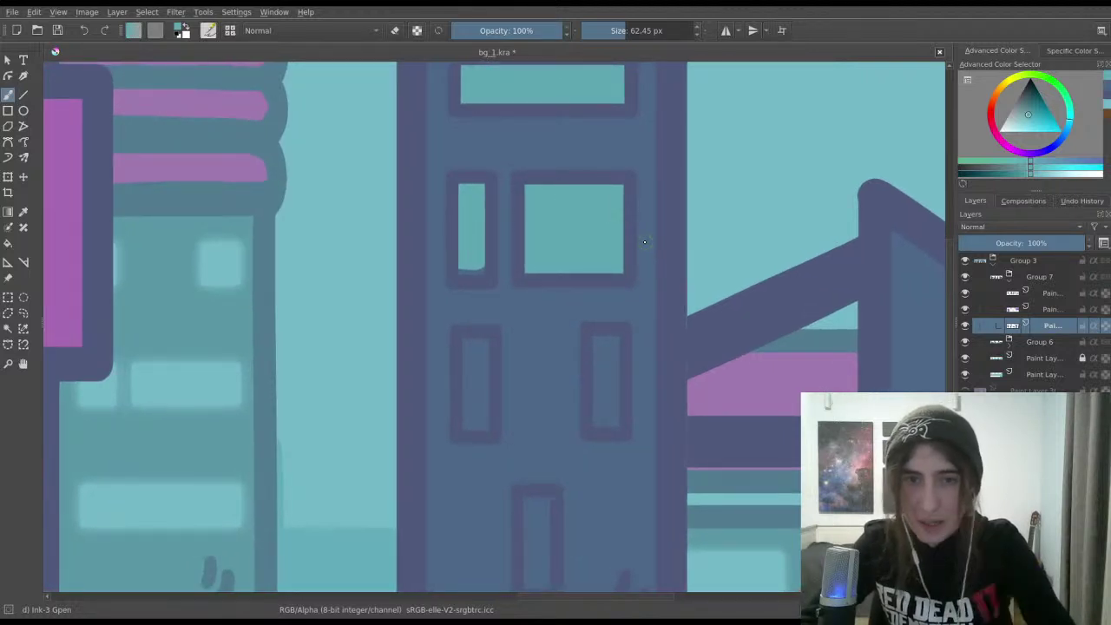
Step: Undo the window touch-ups and the previous shift of the window frames
key(ctrl+z)
key(ctrl+z)
key(ctrl+shift+z)
key(ctrl+shift+z)
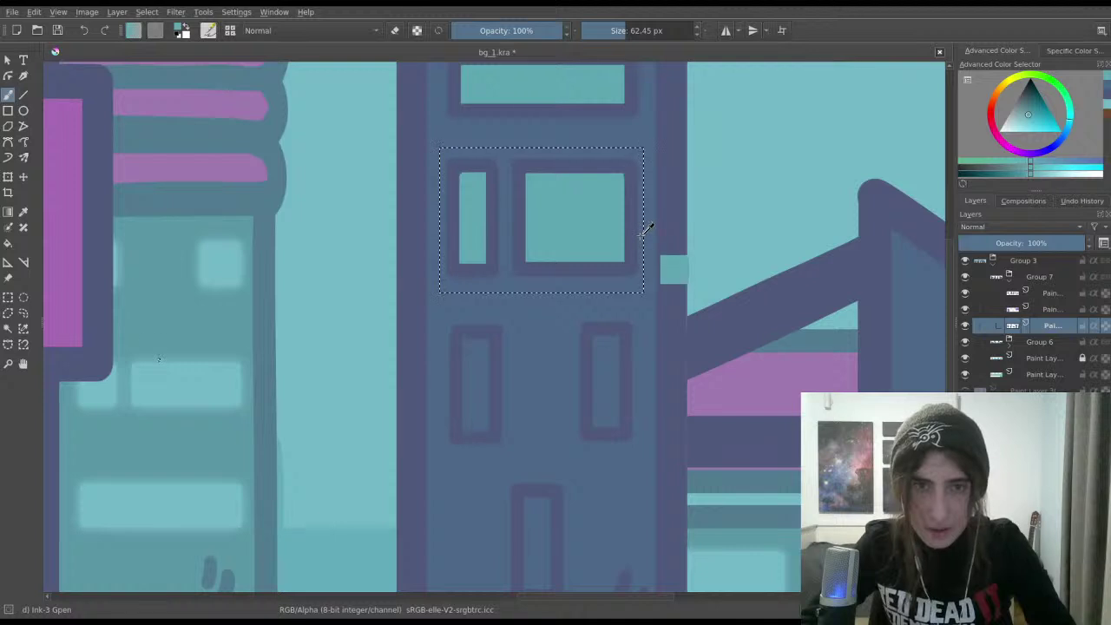
Step: On Group 7's uppermost paint layer, move the pair of middle window frames slightly down with the Transform tool, and clear the selection
click(1037, 292)
key(ctrl+shift+a)
key(ctrl+t)
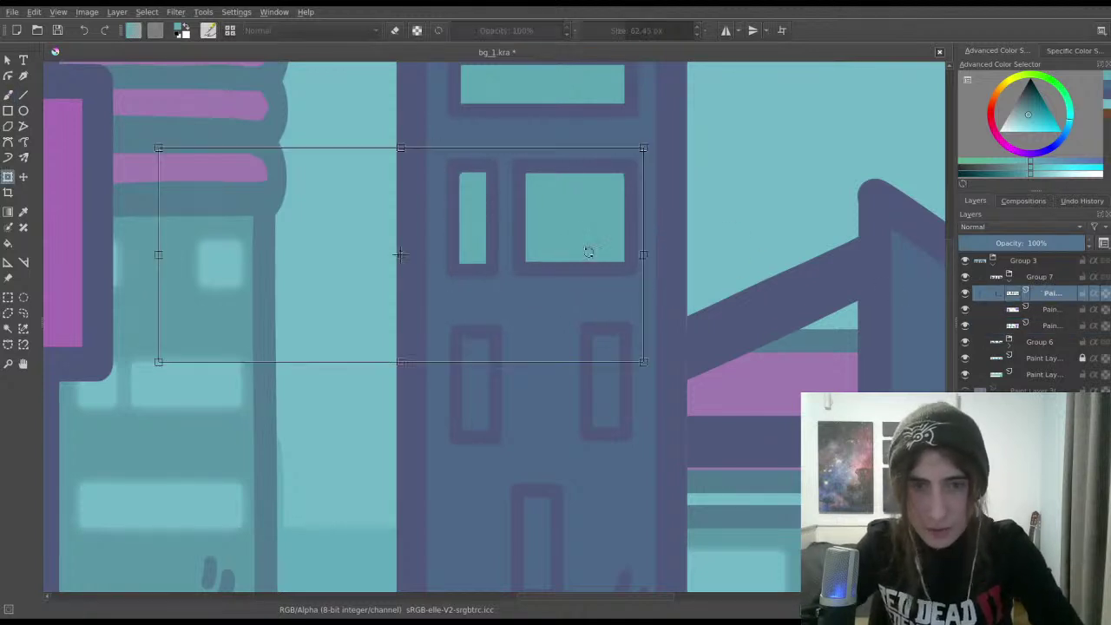
drag(582, 213, 583, 217)
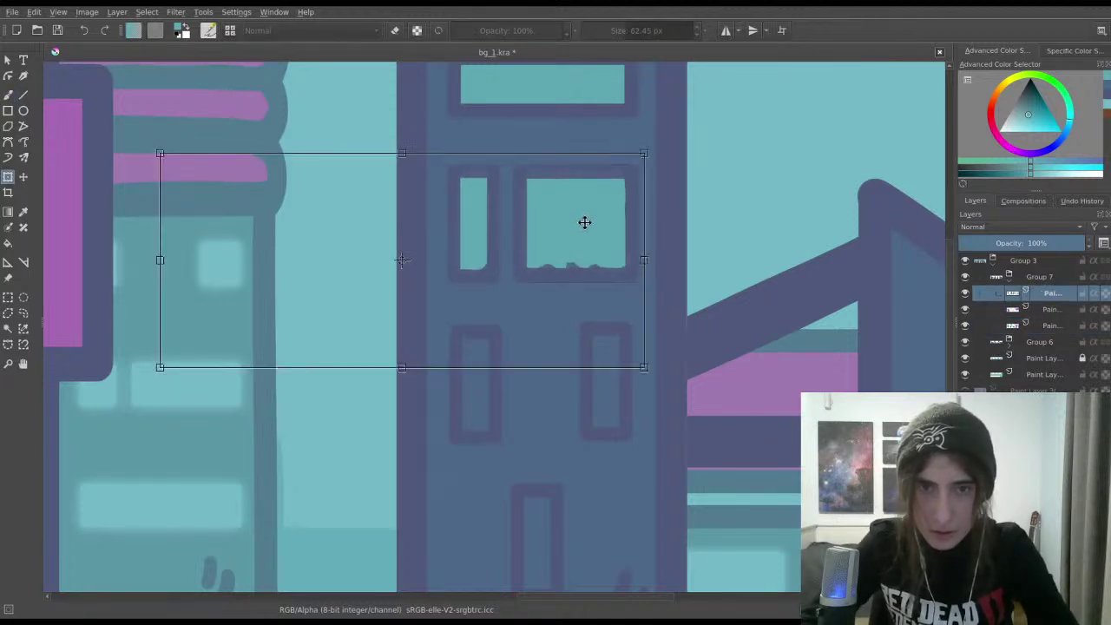
key(ctrl+z)
key(ctrl+z)
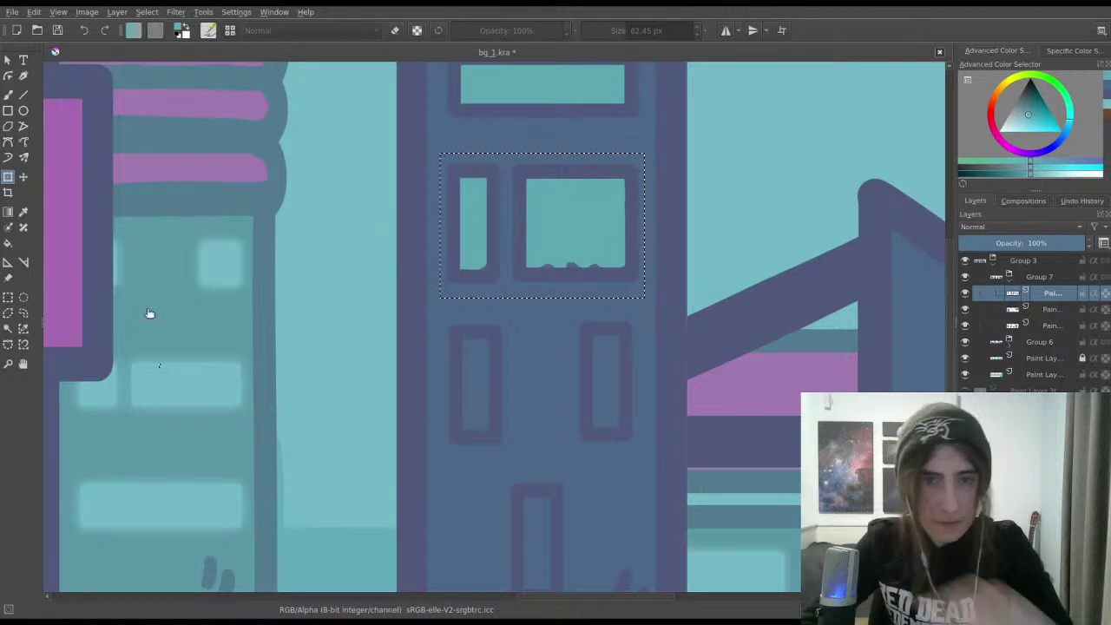
click(8, 296)
click(86, 217)
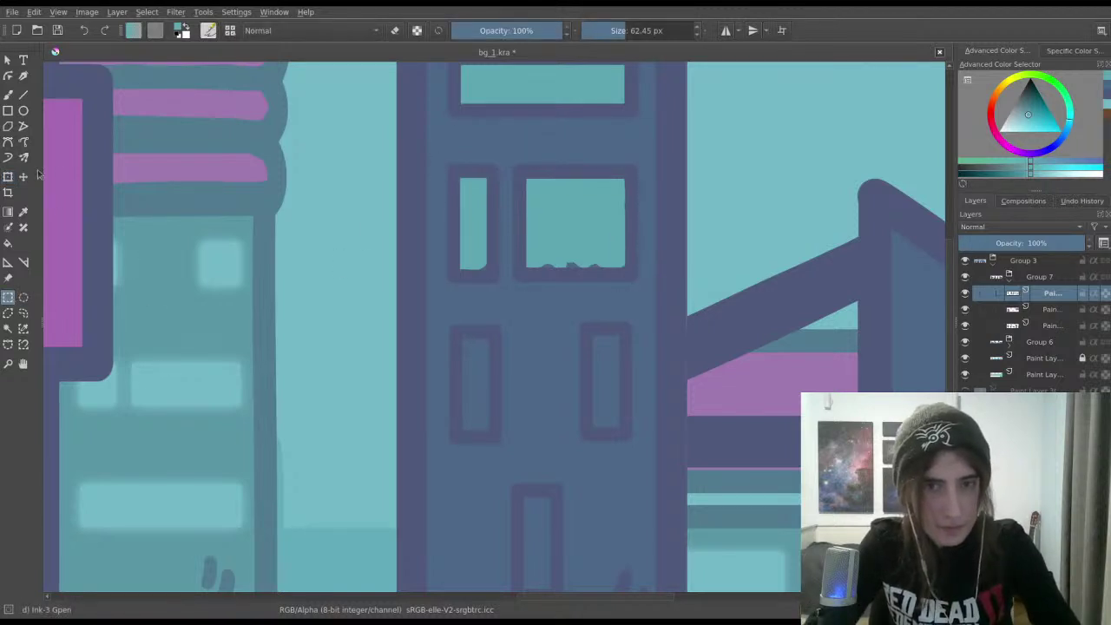
Step: Brush the uneven fill edges inside the two moved windows smooth with teal on Group 7's lowest paint layer
click(8, 94)
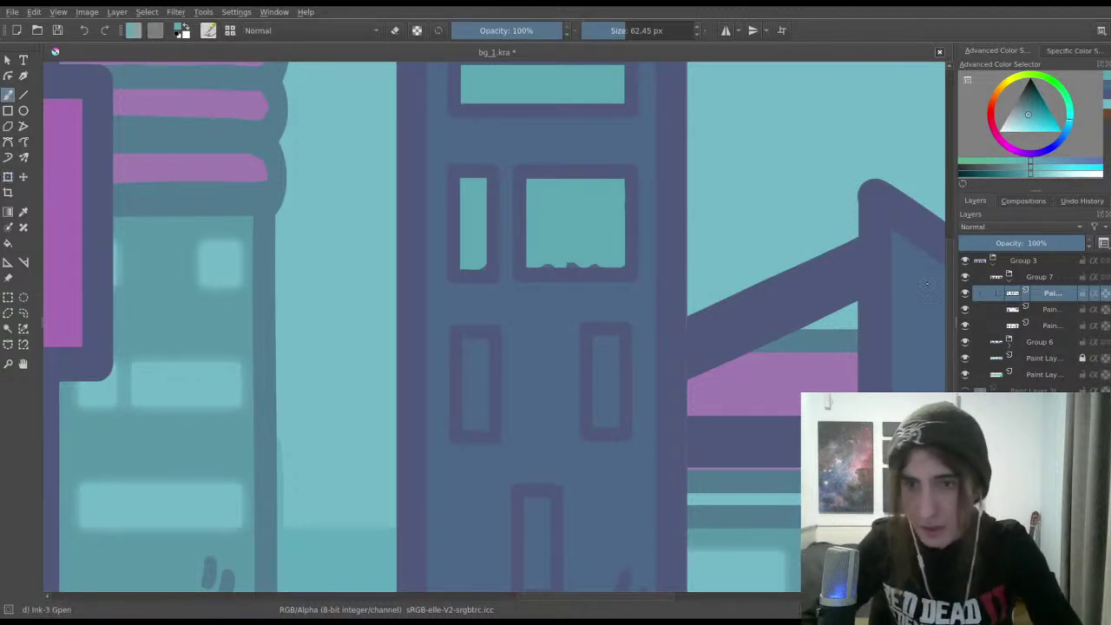
click(1058, 328)
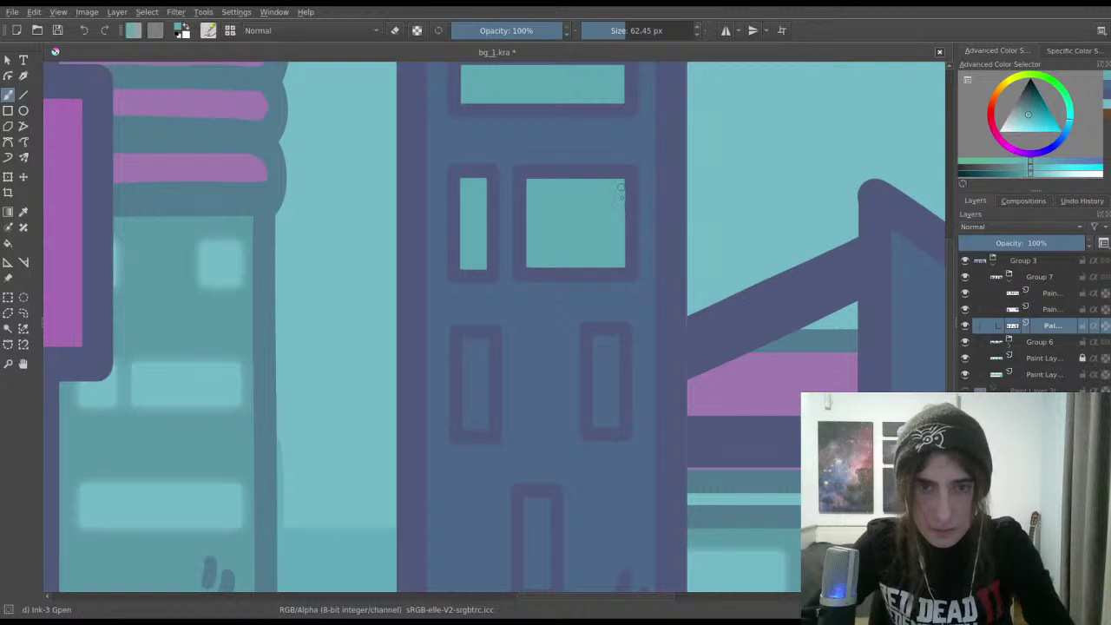
scroll(570, 265, down, 2)
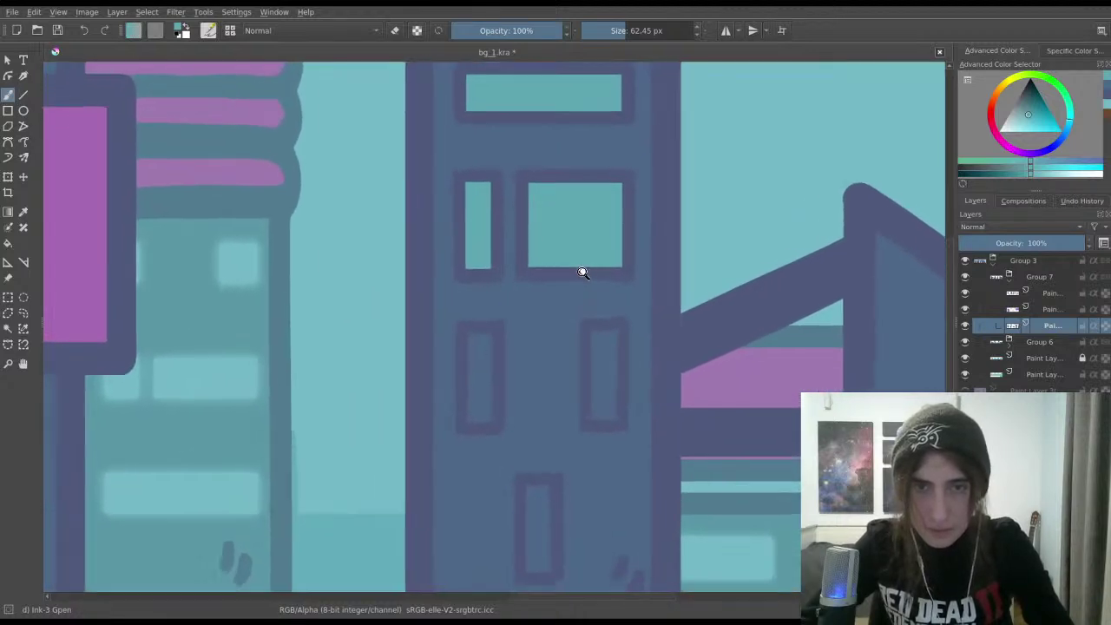
Step: Paint the insides of the three narrow lower windows on the tall blue tower with the same teal
click(8, 296)
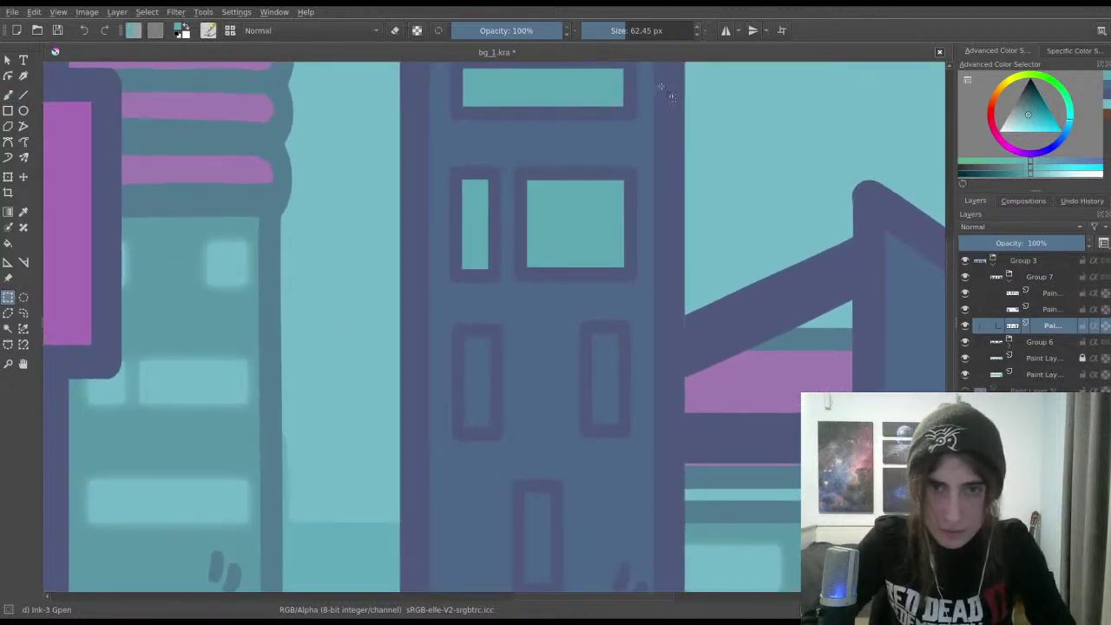
mouse_move(662, 85)
mouse_down()
mouse_move(639, 239)
mouse_move(596, 205)
mouse_move(621, 173)
mouse_up()
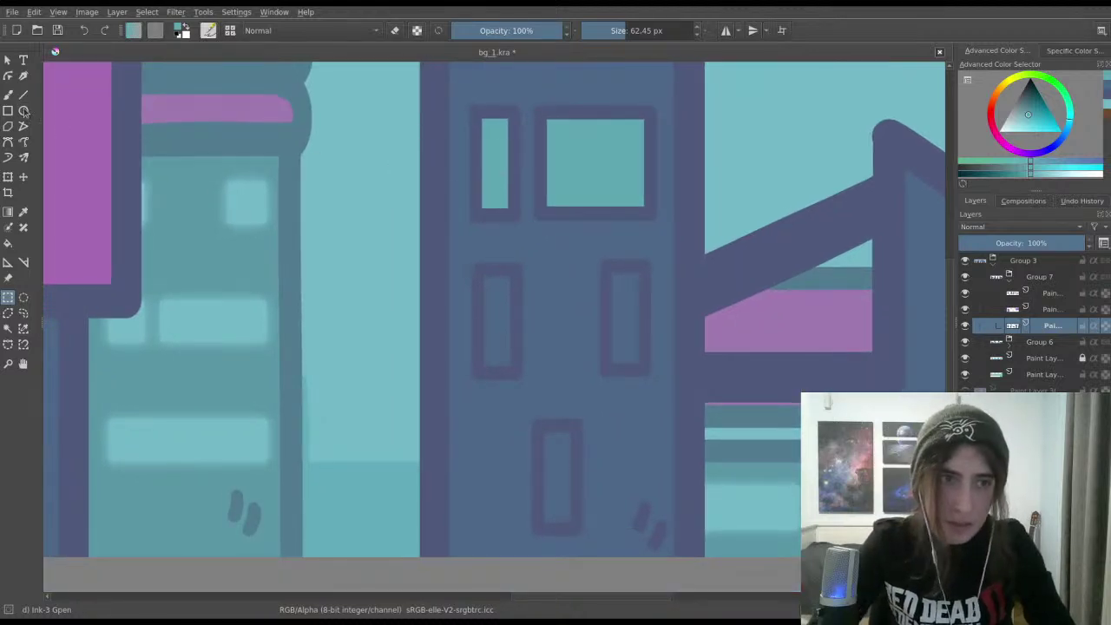
key(b)
mouse_move(490, 341)
mouse_down()
mouse_move(494, 309)
mouse_move(492, 356)
mouse_up()
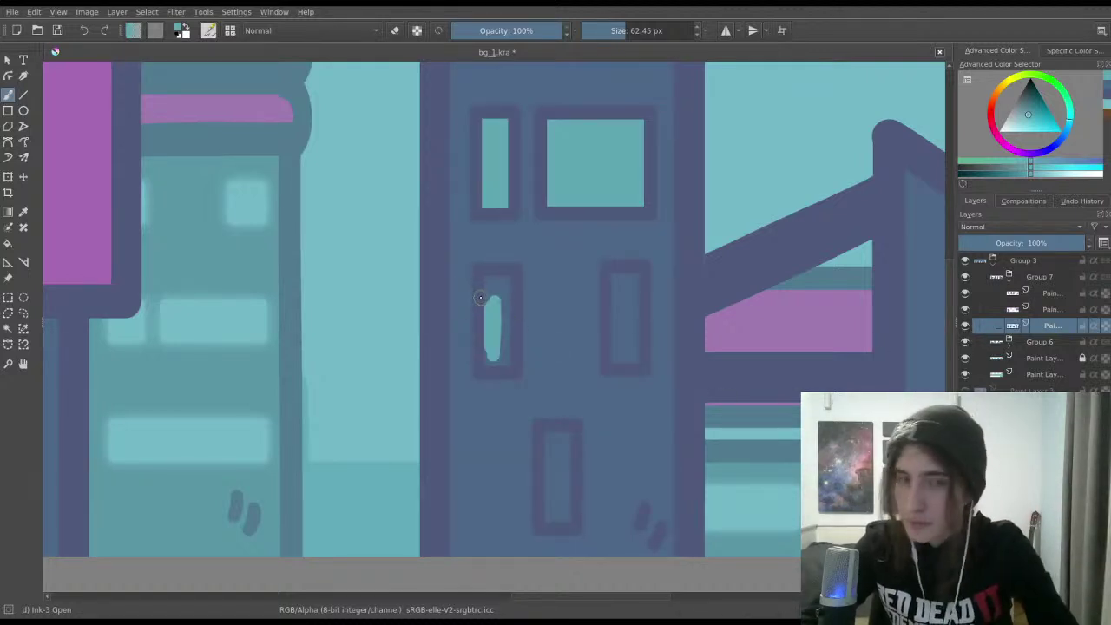
mouse_move(480, 298)
mouse_down()
mouse_move(499, 314)
mouse_move(508, 297)
mouse_move(492, 289)
mouse_move(496, 352)
mouse_move(503, 334)
mouse_up()
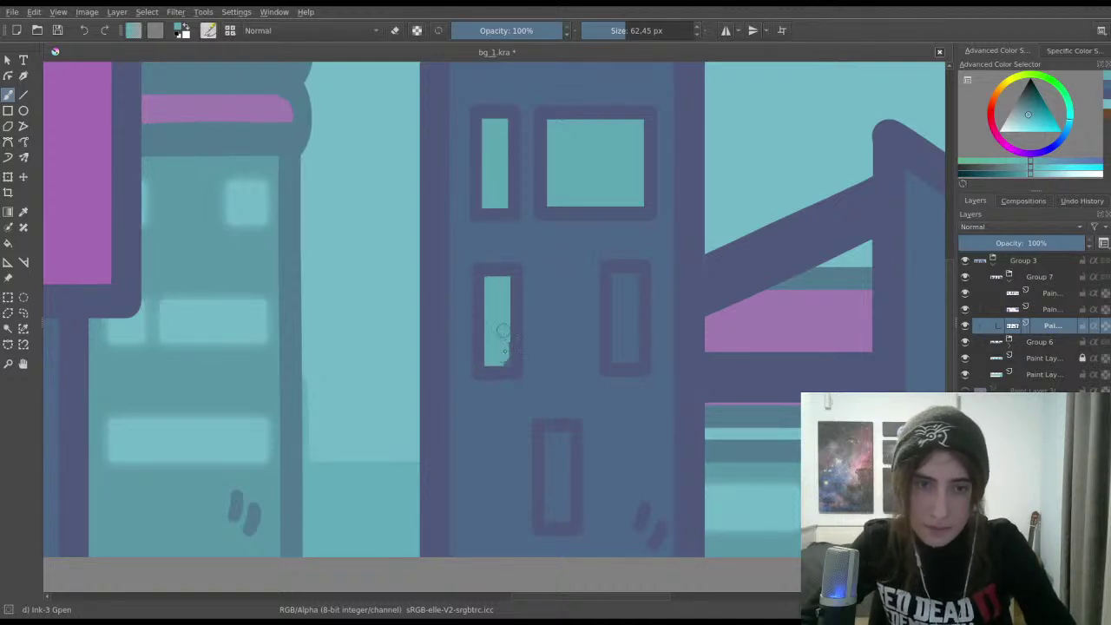
mouse_move(552, 445)
mouse_down()
mouse_move(547, 473)
mouse_move(564, 447)
mouse_move(565, 460)
mouse_move(562, 517)
mouse_move(555, 464)
mouse_move(549, 512)
mouse_up()
mouse_move(616, 363)
mouse_down()
mouse_move(618, 329)
mouse_move(625, 356)
mouse_move(632, 347)
mouse_move(633, 285)
mouse_move(615, 295)
mouse_up()
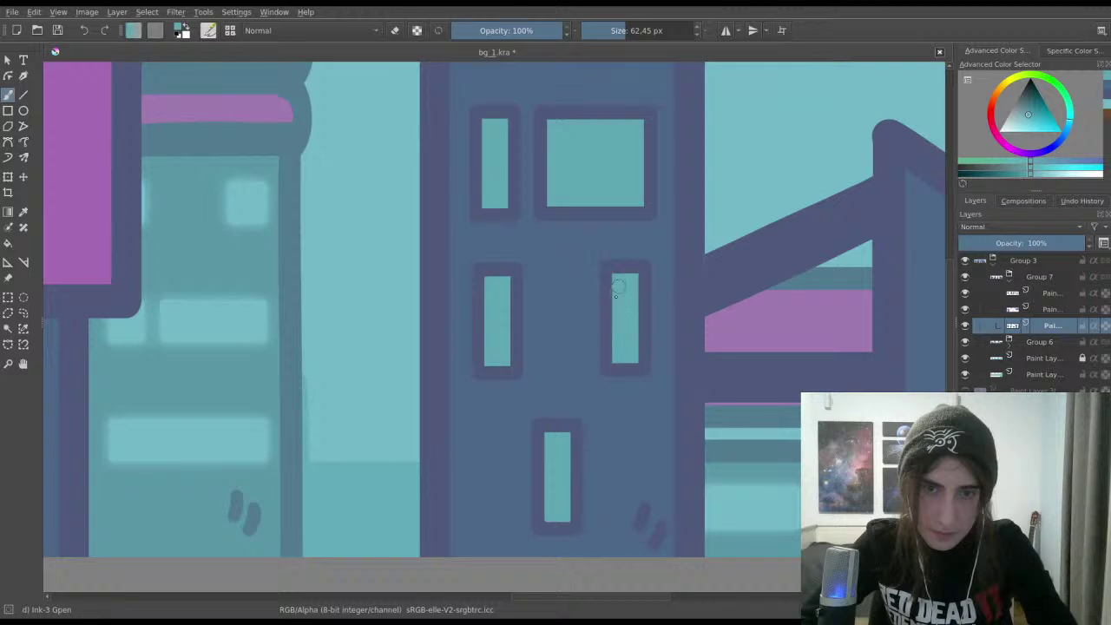
Step: Save the background document
scroll(613, 289, down, 5)
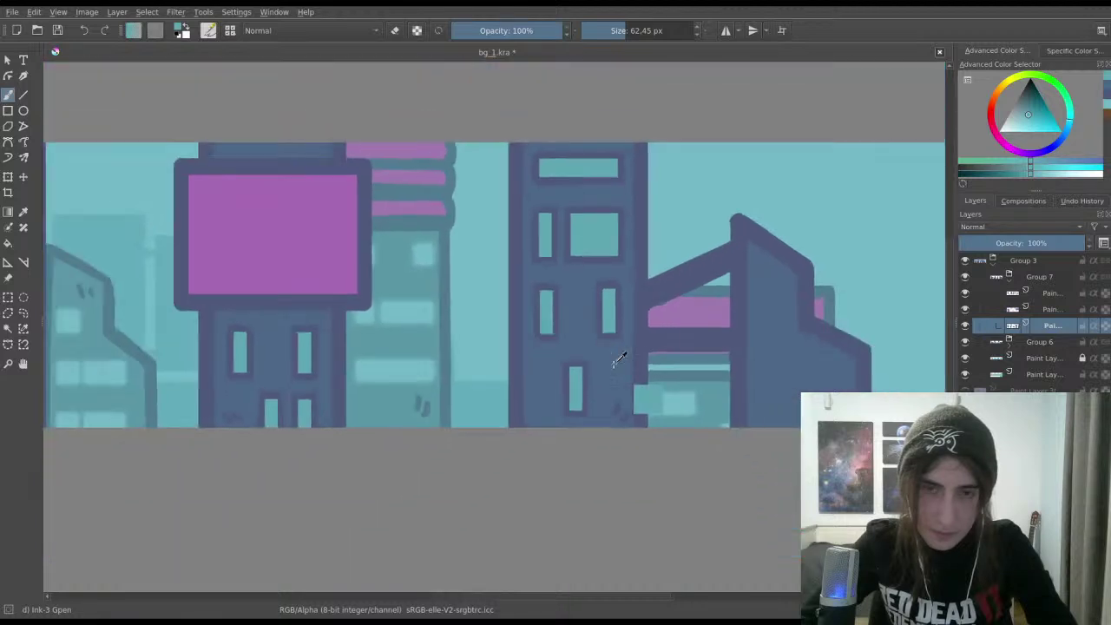
key(ctrl+s)
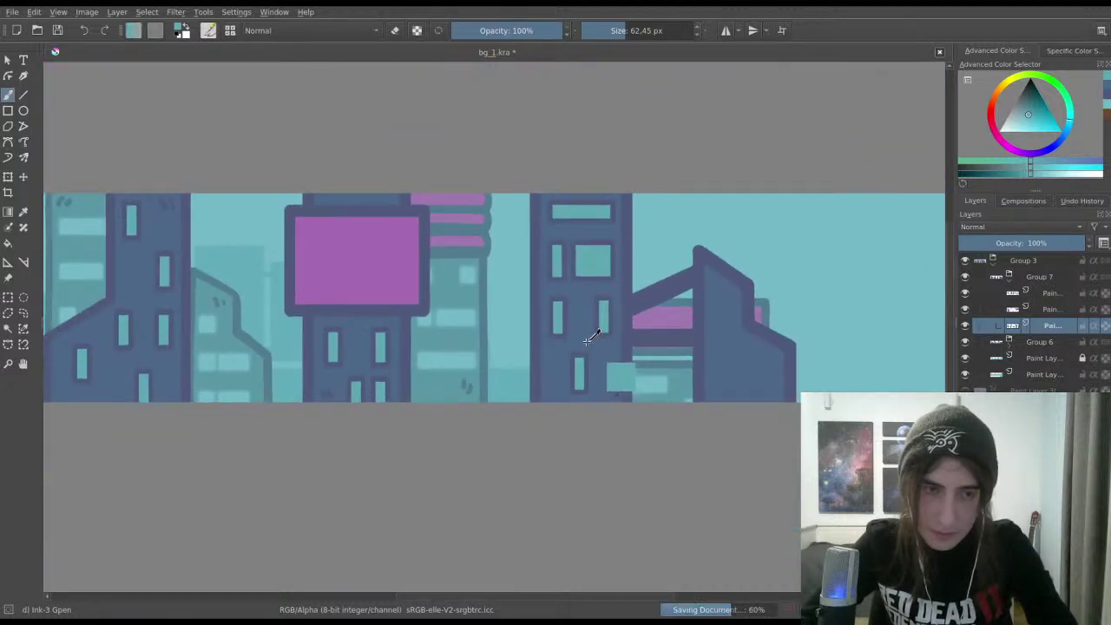
scroll(620, 409, down, 3)
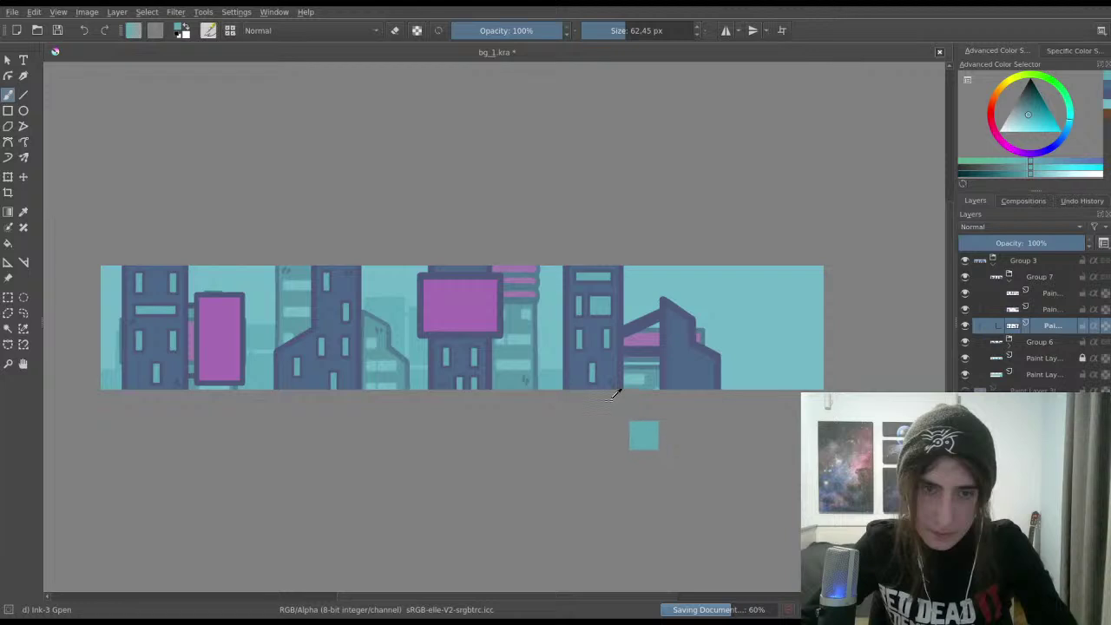
scroll(617, 389, up, 5)
drag(496, 261, 624, 351)
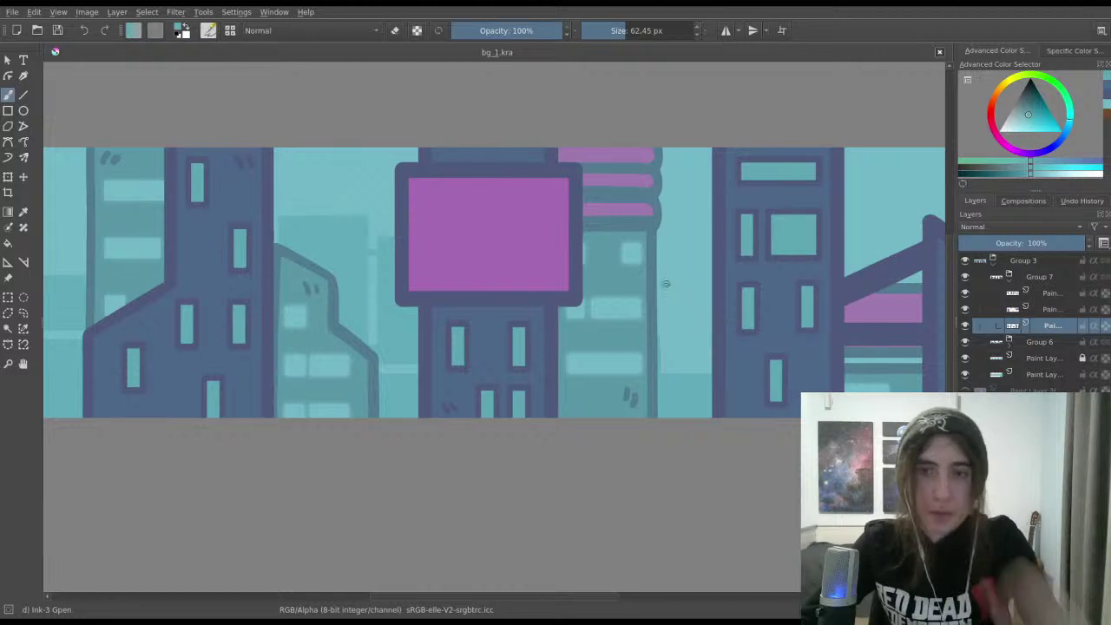
Step: Add the small city scene with the glowing sign as a new paint layer, and place it above Group 7
scroll(664, 291, down, 2)
scroll(620, 335, down, 3)
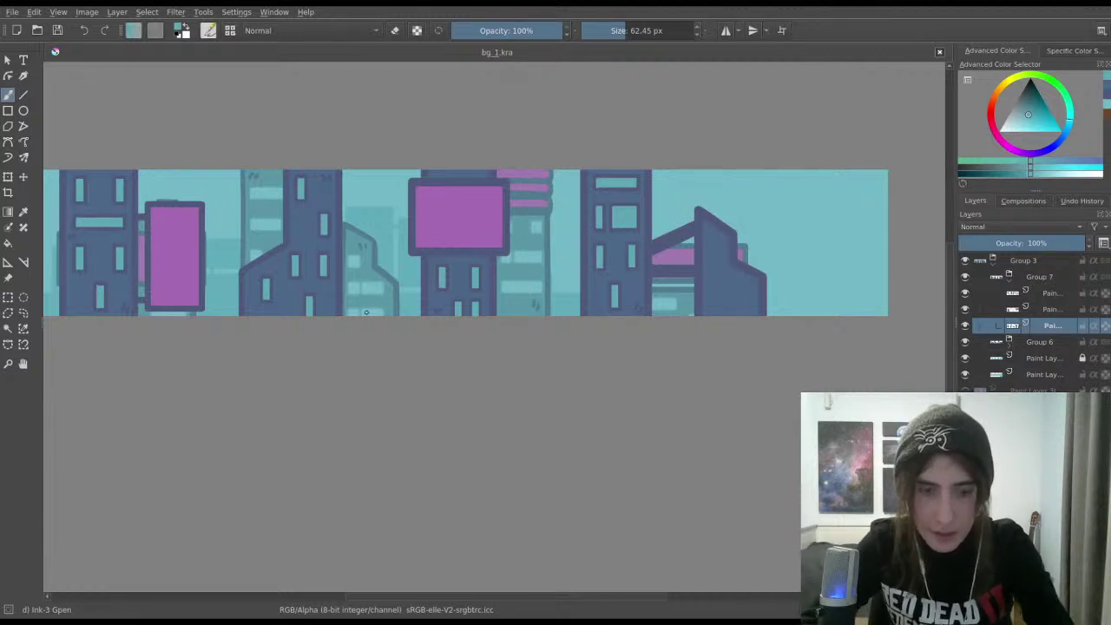
key(Insert)
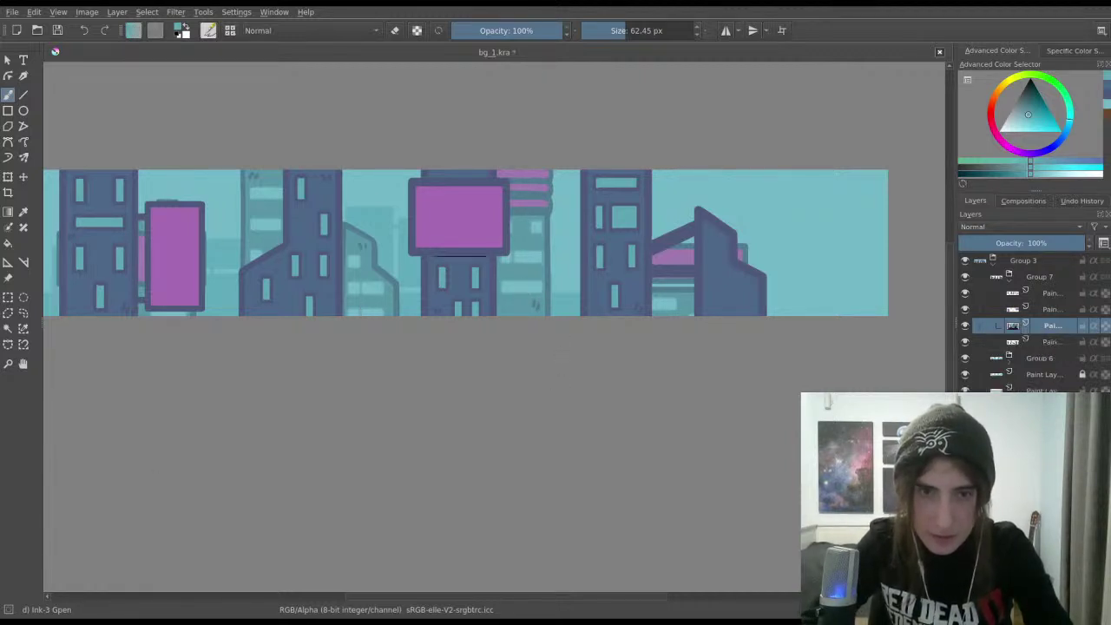
drag(1054, 323, 1047, 276)
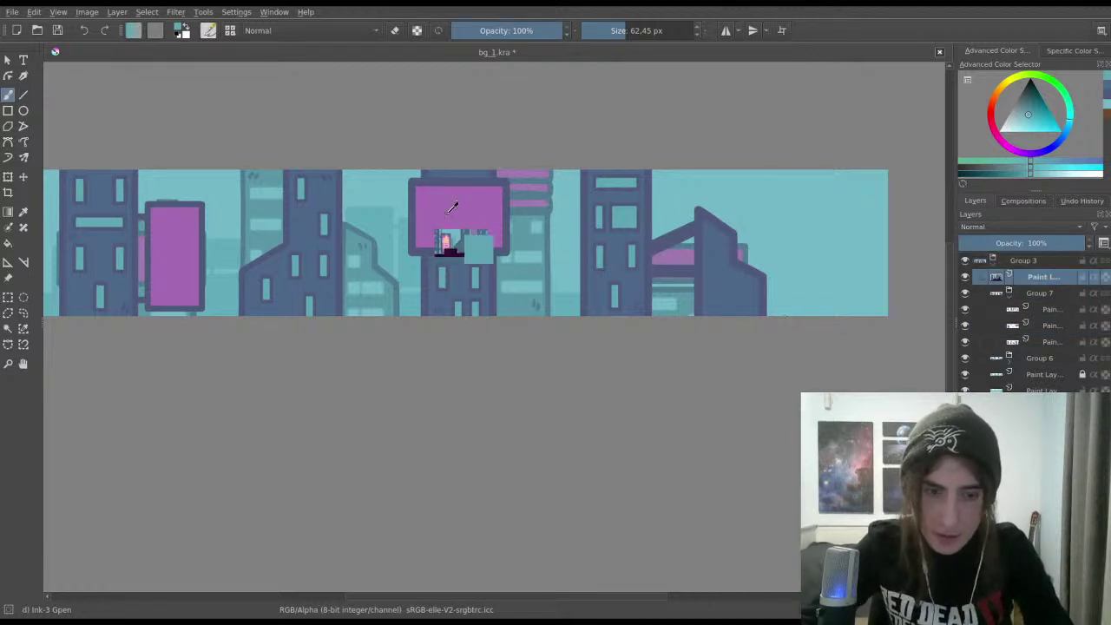
Step: Enlarge the inserted city scene and move it to the canvas's lower edge, just beside the tall blue tower
key(ctrl+t)
drag(434, 229, 342, 171)
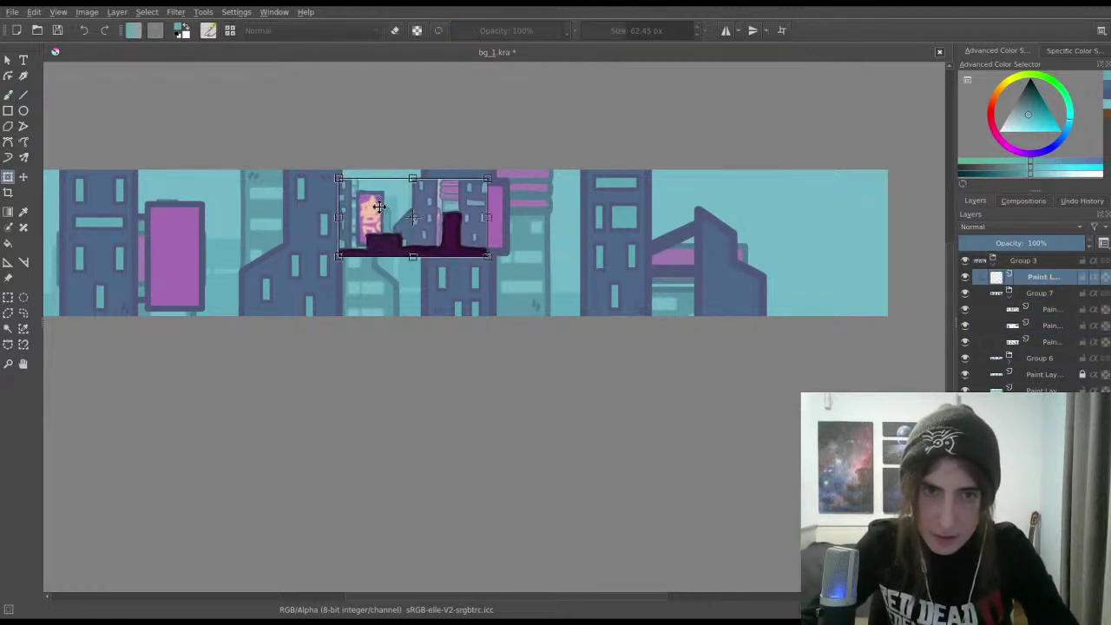
drag(385, 210, 480, 262)
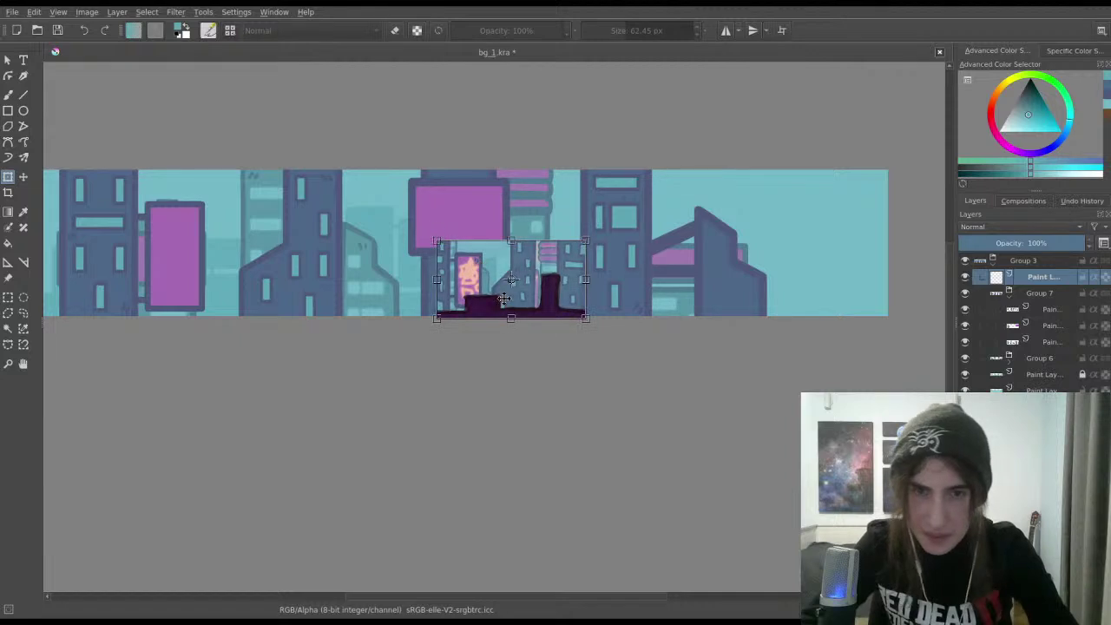
key(Return)
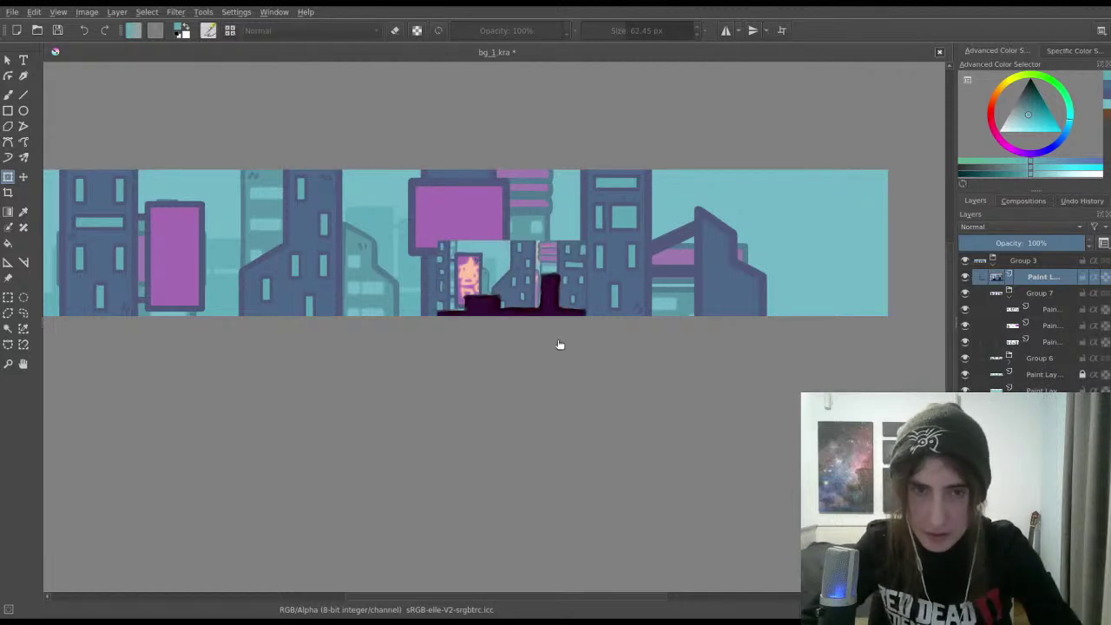
Step: Examine the inserted city scene against the surrounding background buildings
scroll(521, 330, right, 2)
scroll(503, 317, up, 3)
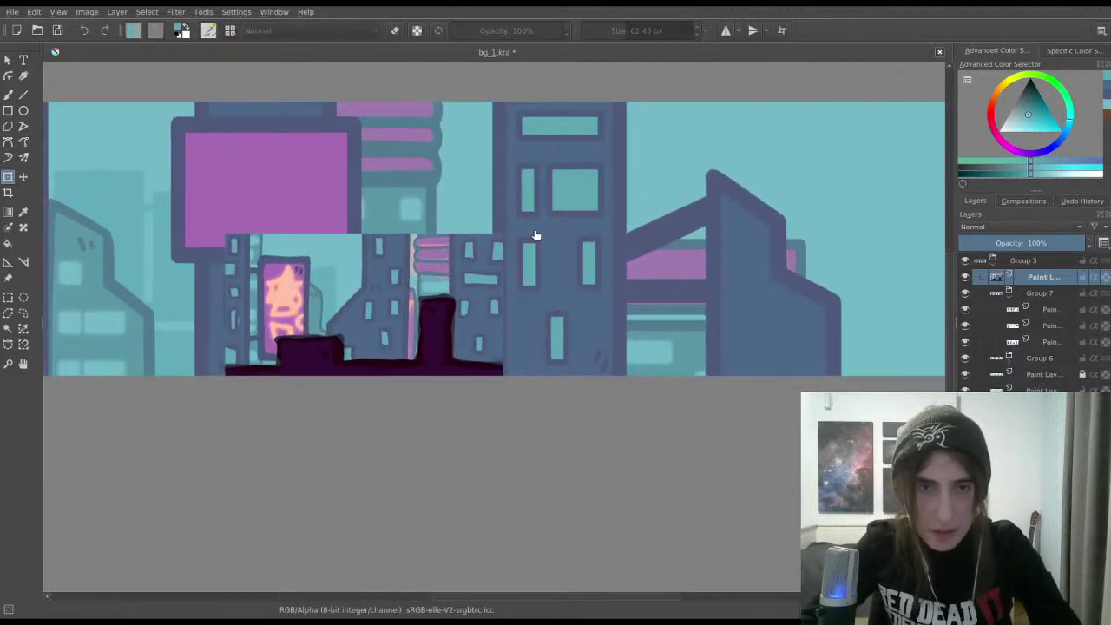
scroll(448, 198, right, 3)
scroll(436, 173, down, 1)
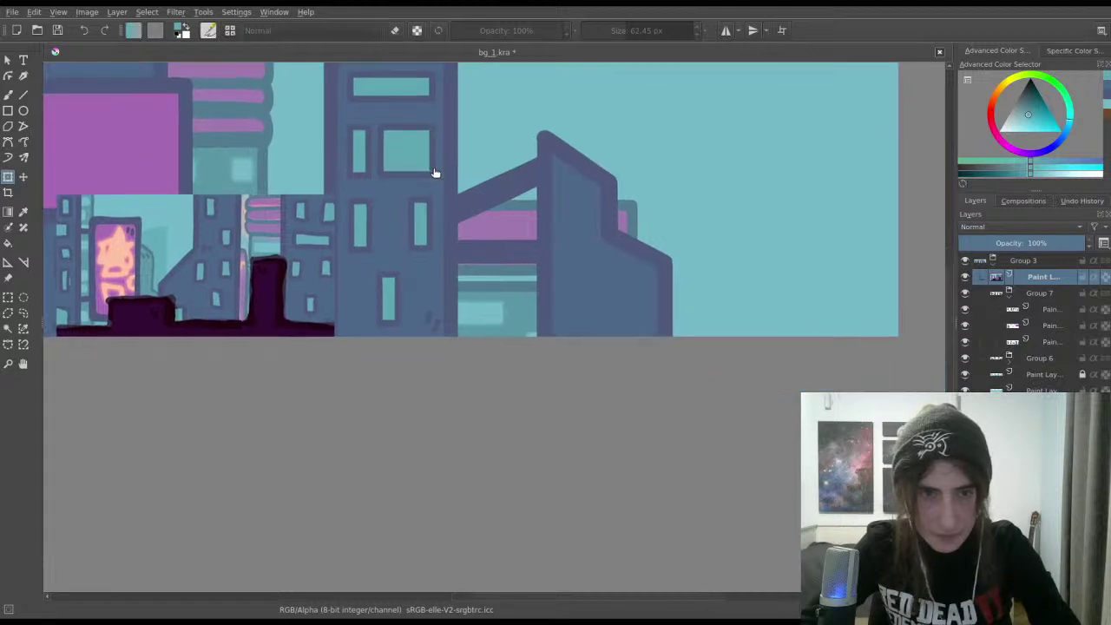
key(b)
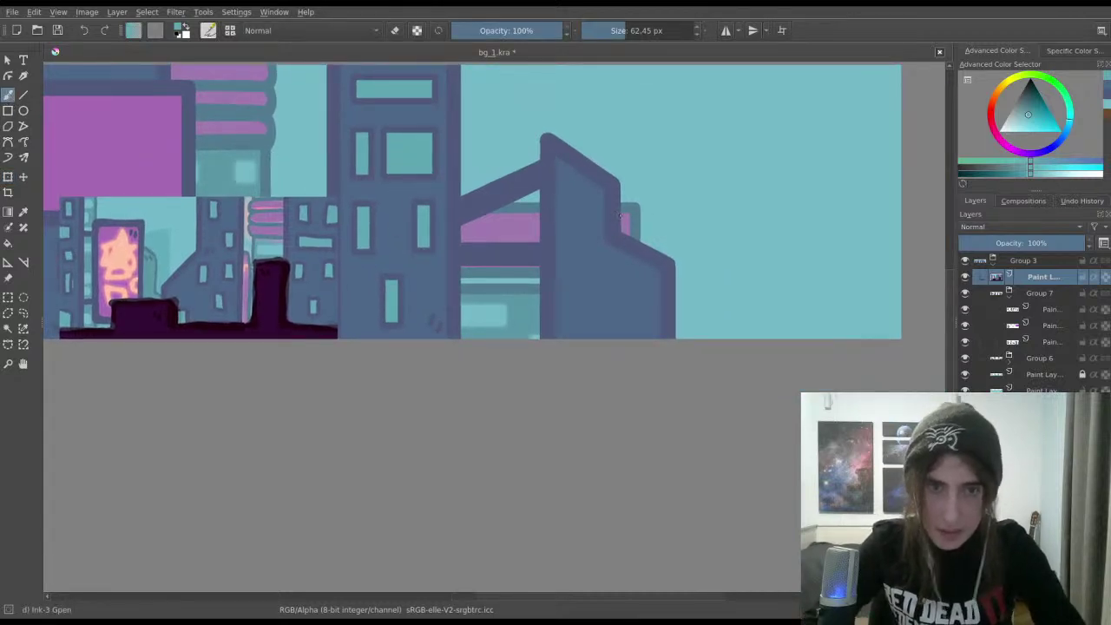
scroll(701, 227, left, 2)
scroll(701, 227, up, 1)
scroll(699, 226, left, 2)
scroll(700, 227, up, 1)
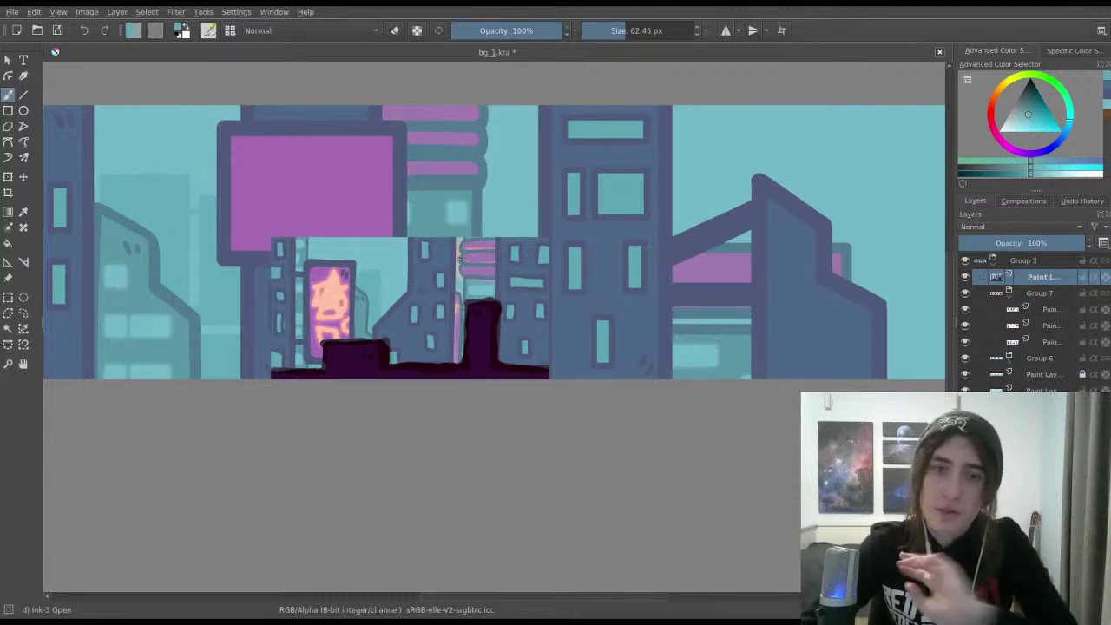
Step: Select the topmost paint layer inside Group 7 and check which content it holds by hiding and showing it
drag(471, 293, 755, 300)
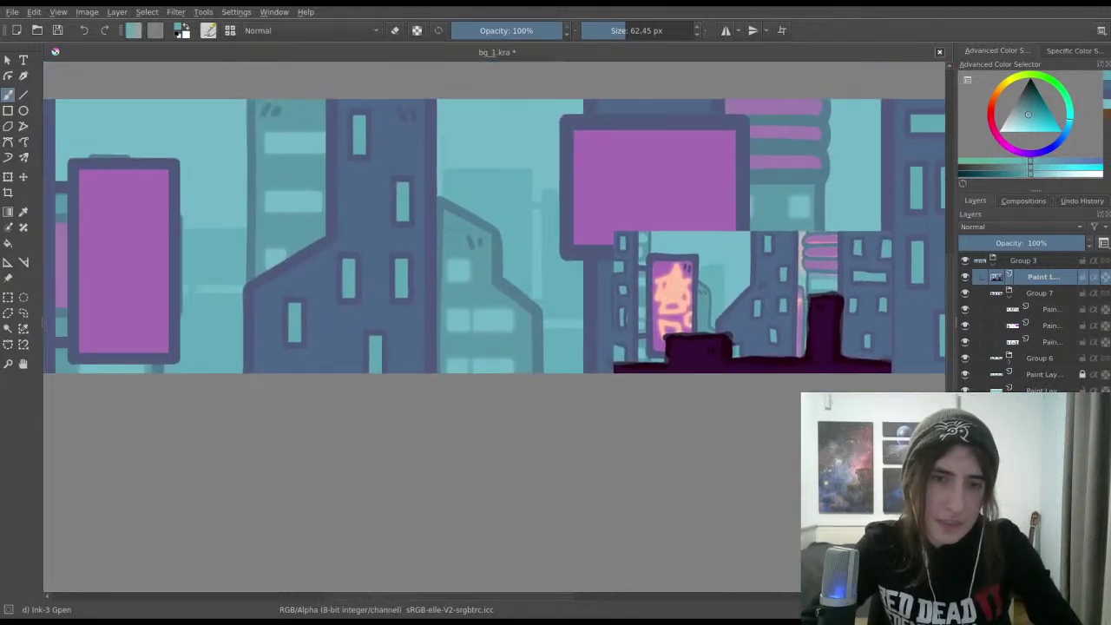
drag(470, 255, 533, 239)
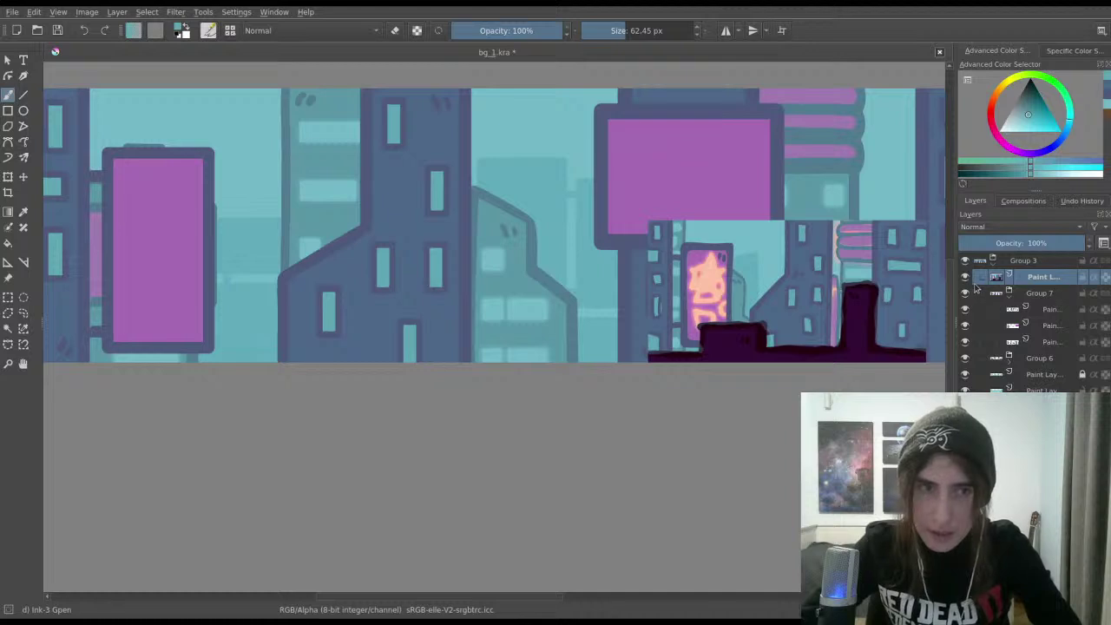
click(1009, 311)
click(965, 310)
click(965, 310)
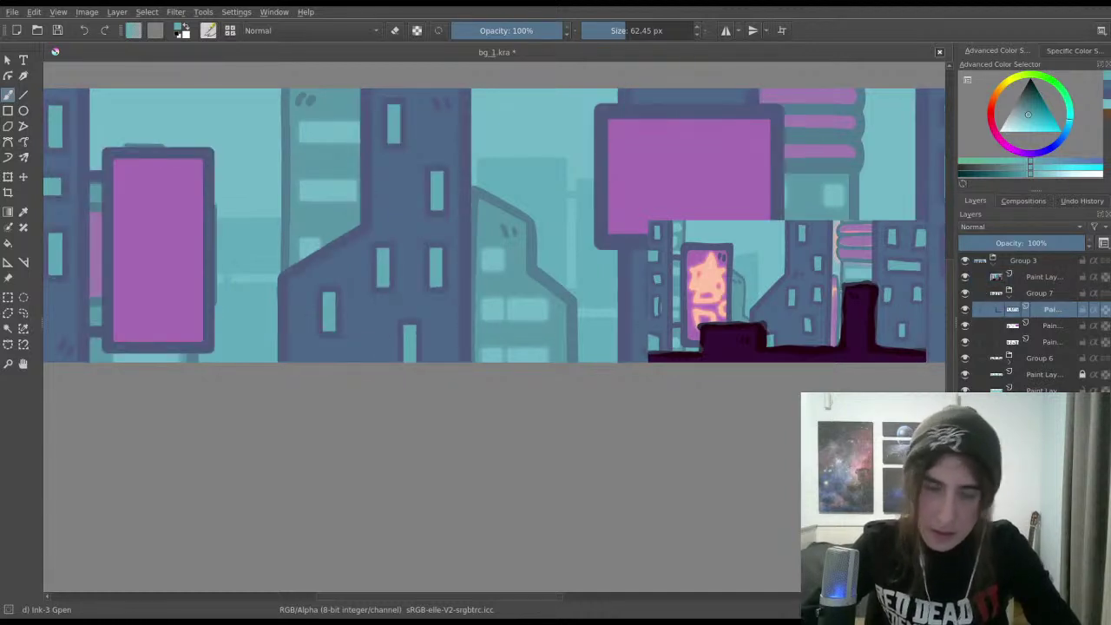
Step: Sample the dark blue outline colour and paint short diagonal marks in the upper right corner of the tall purple sign
drag(311, 196, 405, 168)
click(260, 163)
key(ctrl+z)
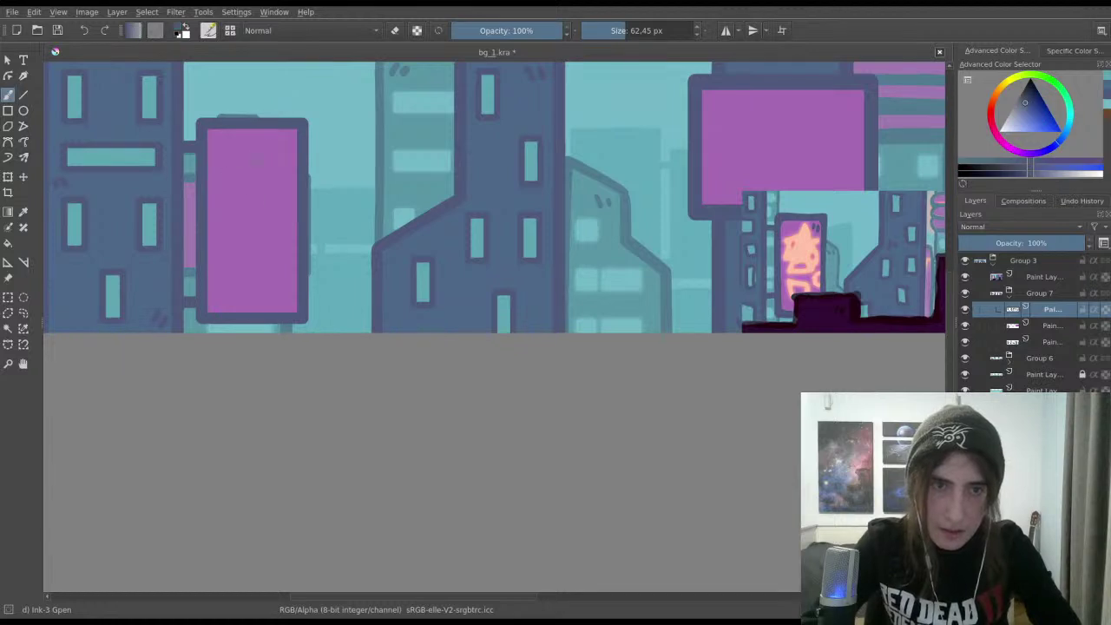
drag(274, 138, 277, 149)
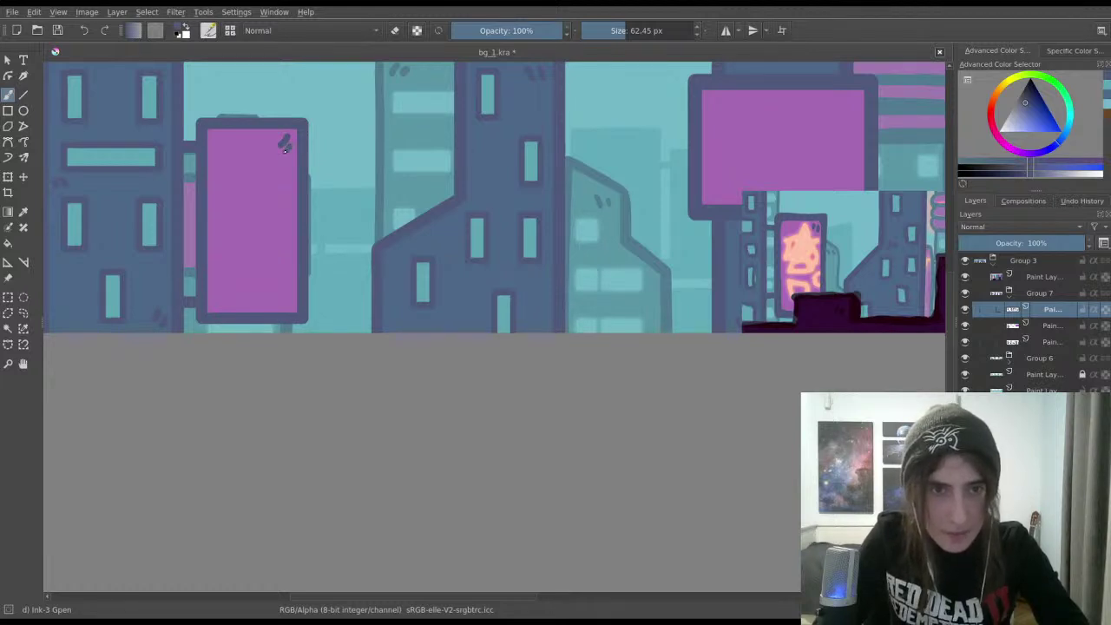
Step: Paint two short diagonal marks in the lower left corner of the wide purple billboard and save the document
drag(653, 210, 474, 210)
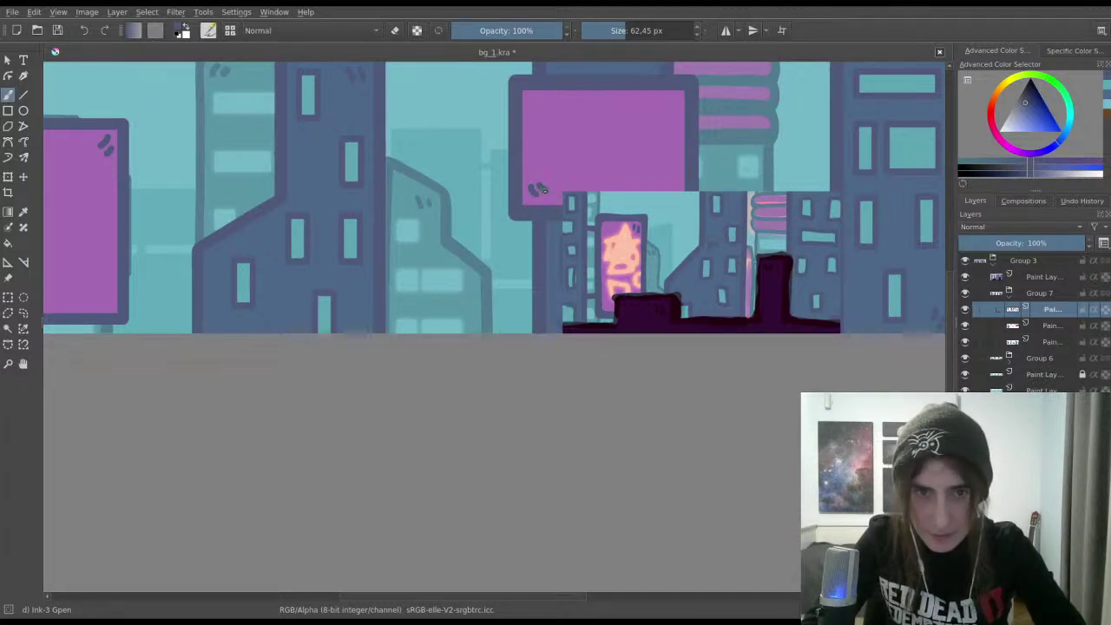
scroll(481, 178, right, 10)
scroll(480, 179, up, 2)
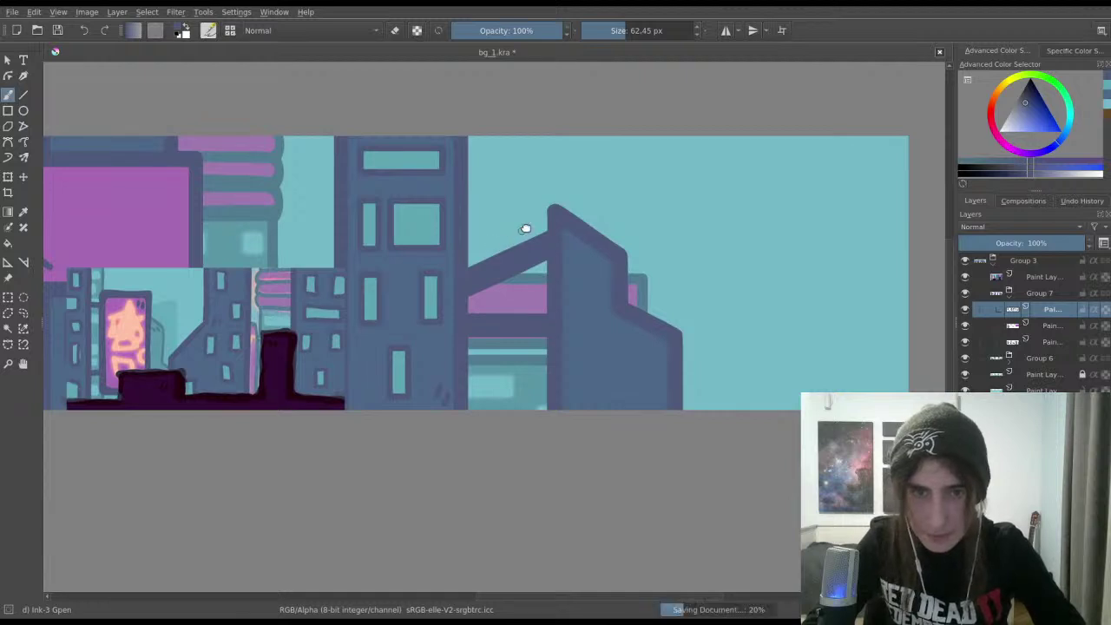
scroll(538, 229, left, 1)
scroll(538, 229, down, 1)
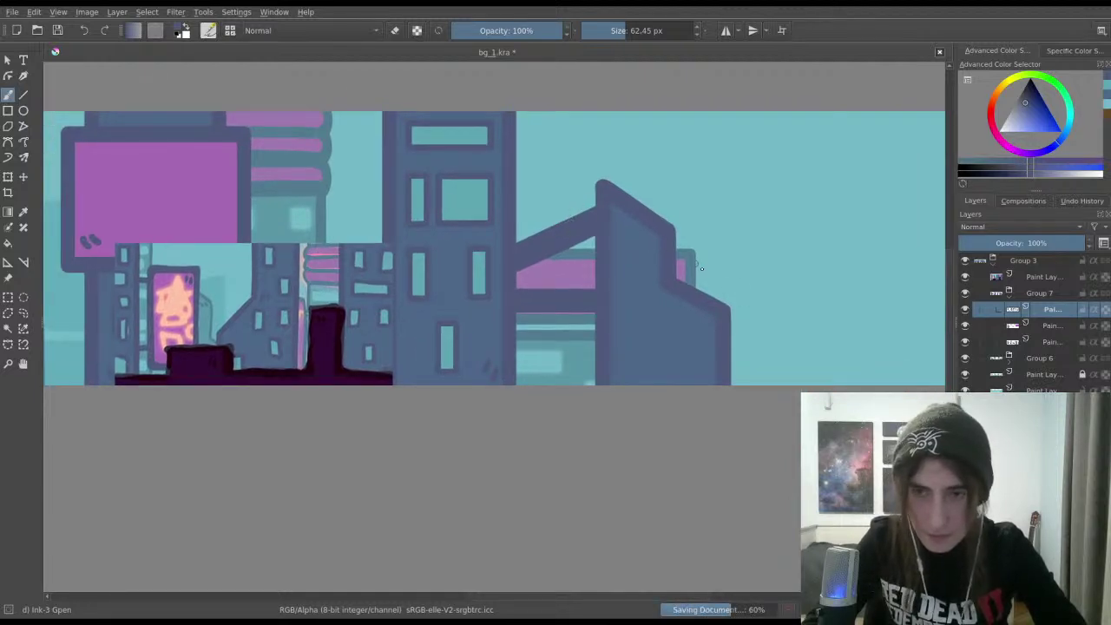
Step: Inspect the towers at the skyline's right end with Group 7's topmost paint layer hidden and shown
click(964, 311)
click(964, 311)
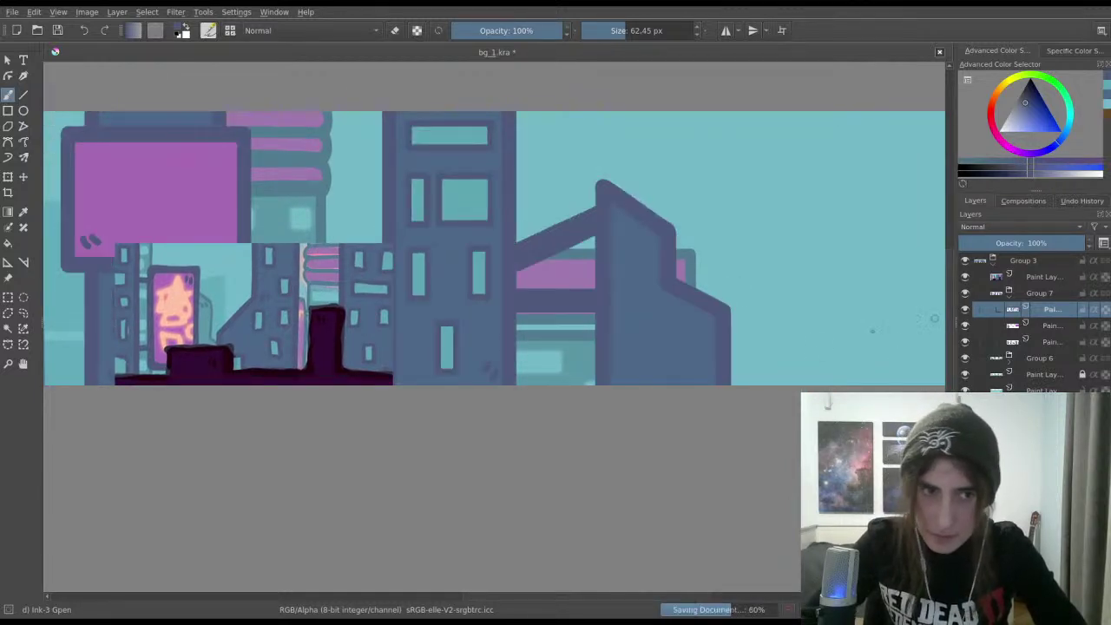
scroll(764, 270, left, 8)
scroll(764, 270, down, 1)
scroll(763, 270, right, 5)
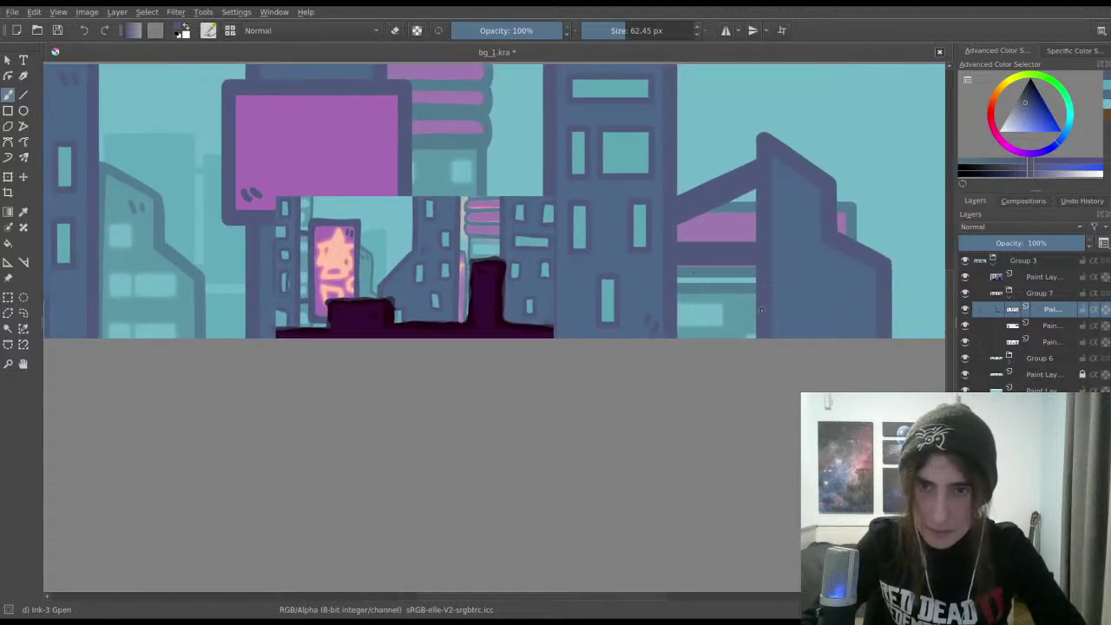
scroll(761, 309, right, 2)
scroll(761, 309, up, 1)
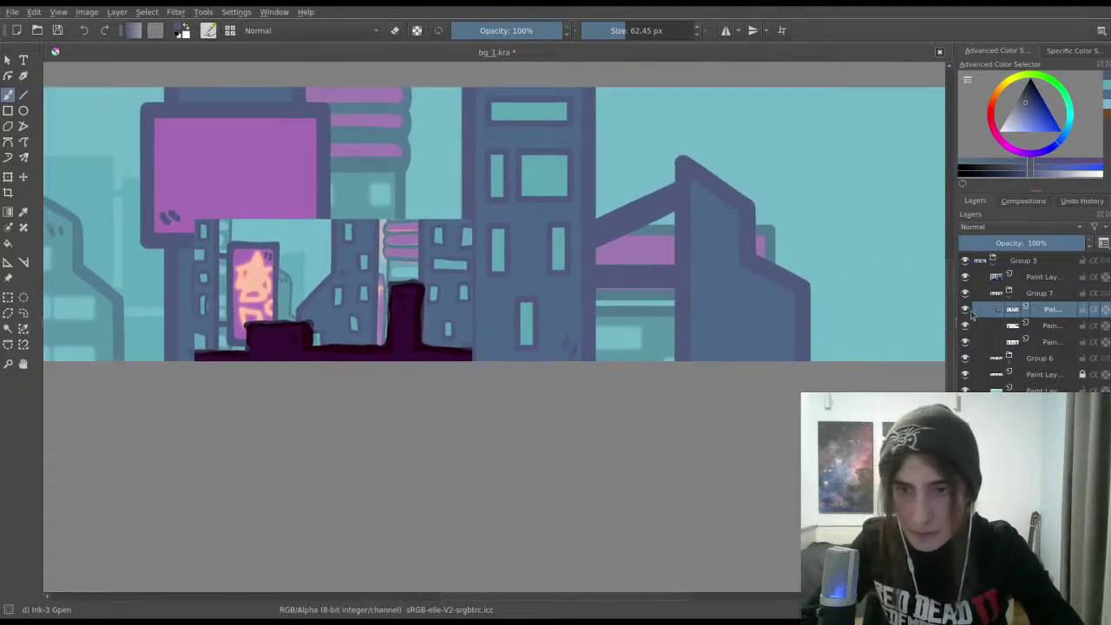
click(970, 311)
click(970, 310)
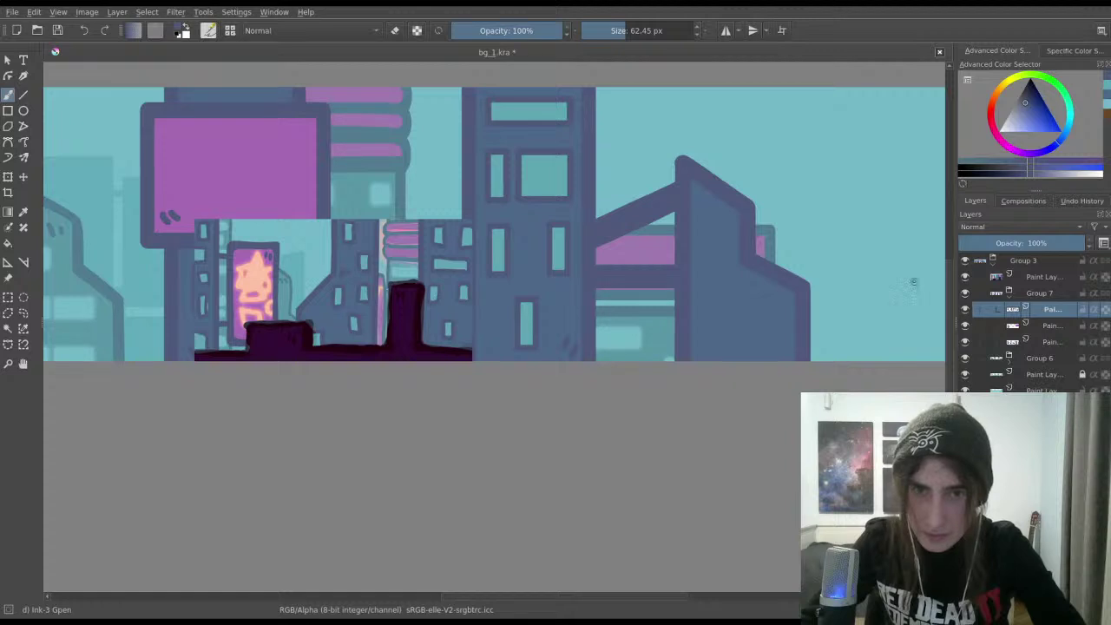
Step: Inspect the beams joining the tall tower to the stepped building up close, and save the document
scroll(761, 256, up, 3)
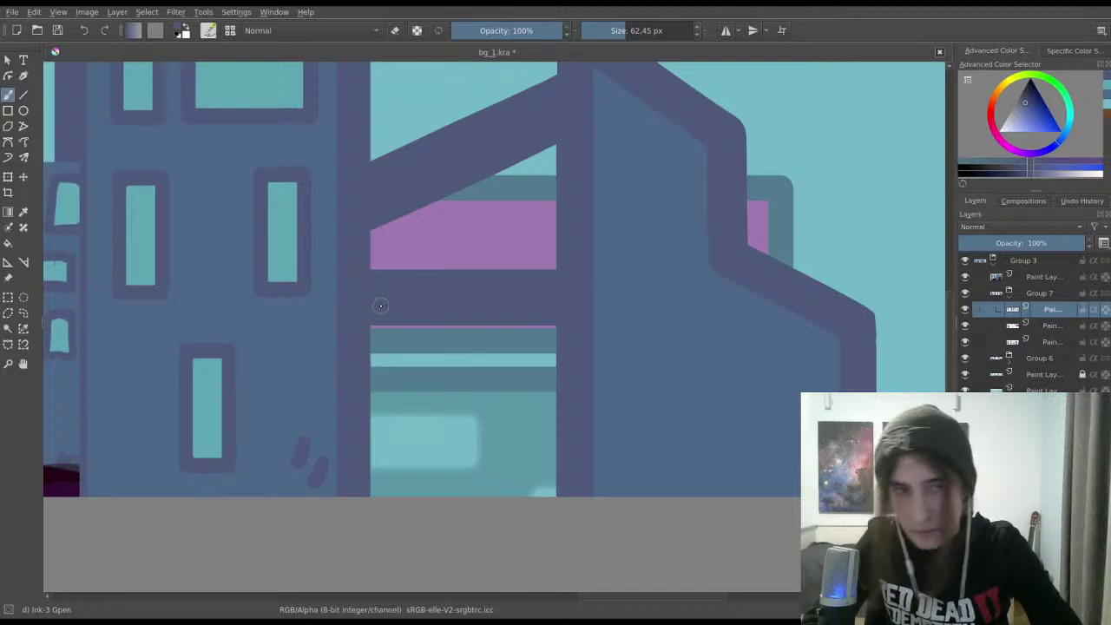
scroll(368, 314, down, 4)
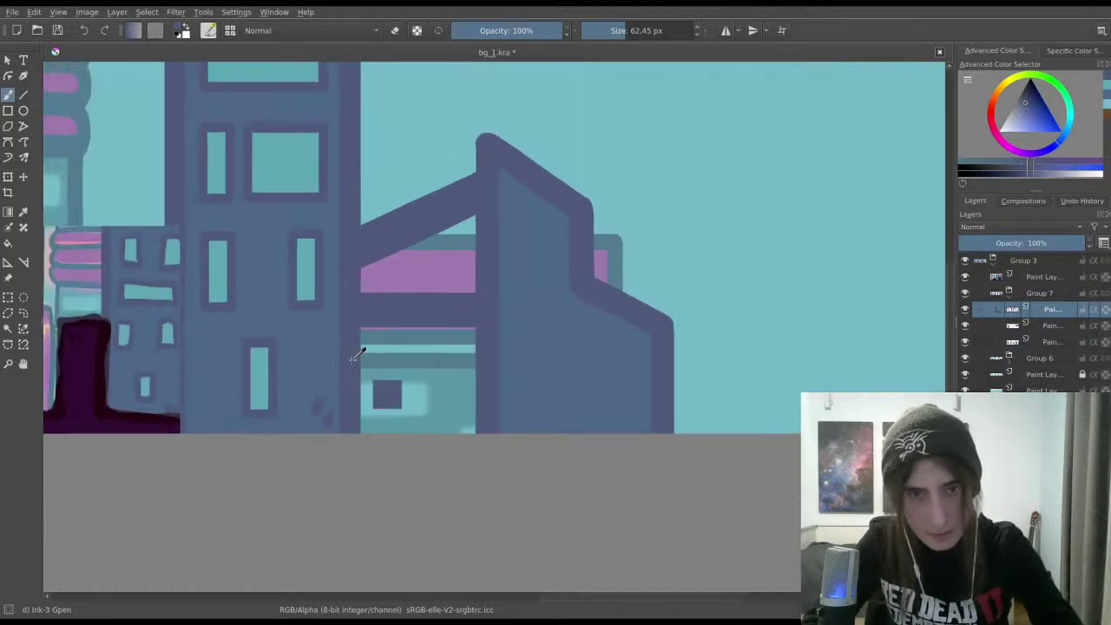
scroll(359, 355, up, 2)
key(ctrl+s)
key(e)
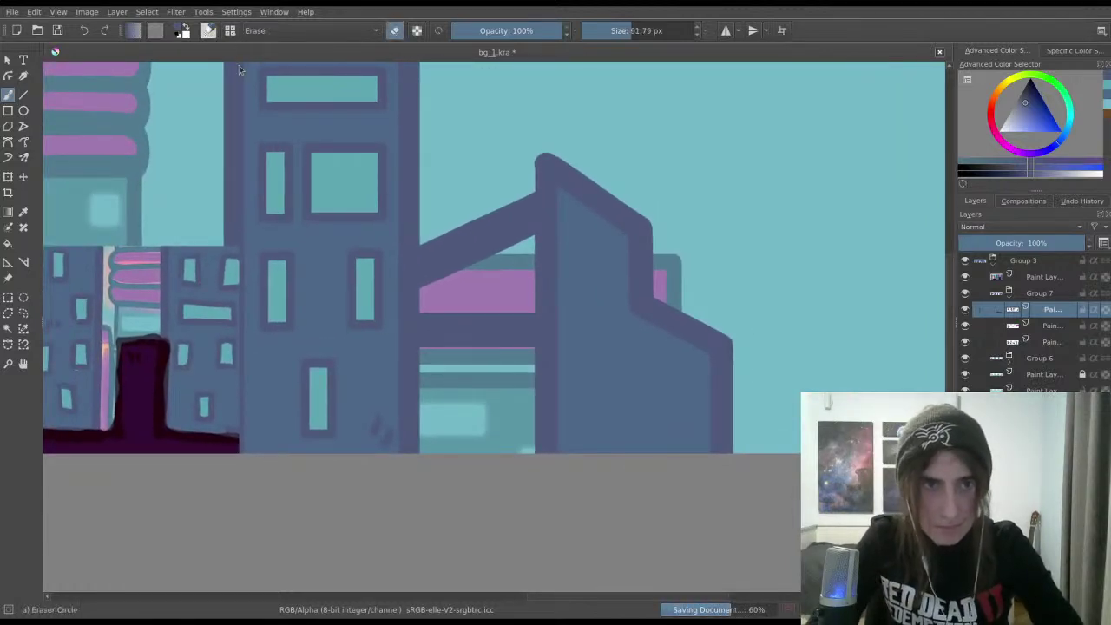
scroll(546, 182, up, 1)
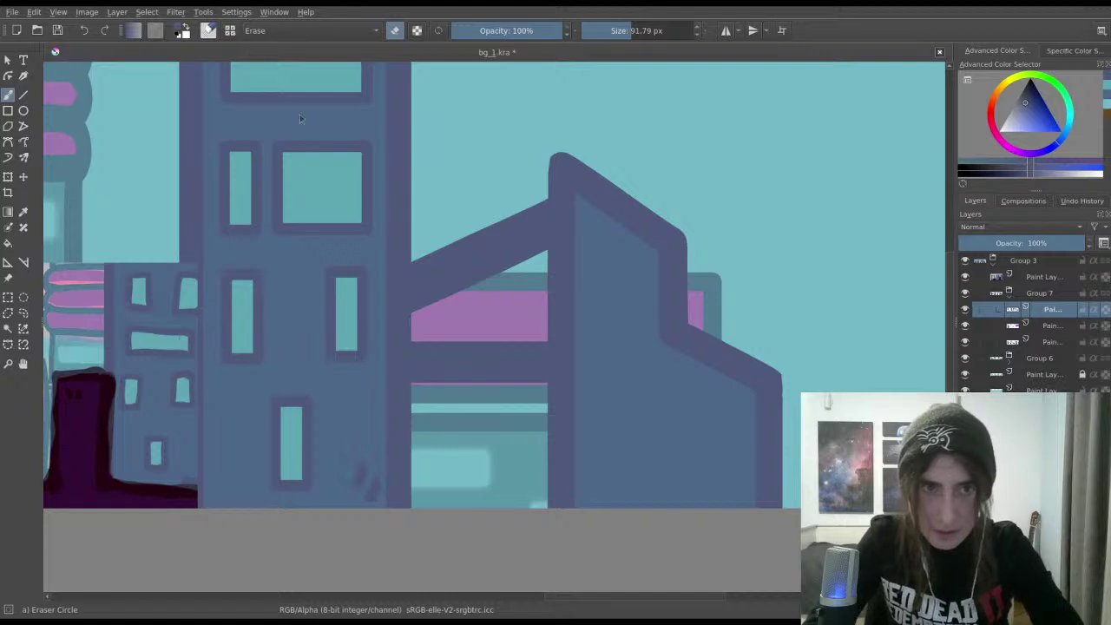
key(e)
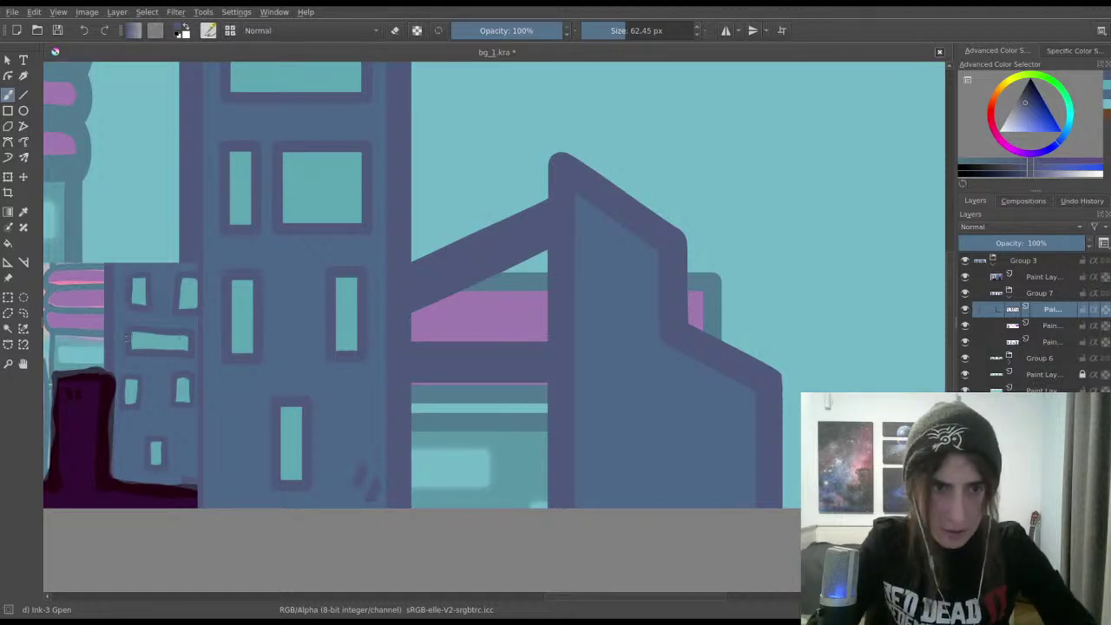
Step: Ready the Rectangle tool and compare the skyline with Group 7 hidden against the version with it shown
scroll(478, 238, down, 5)
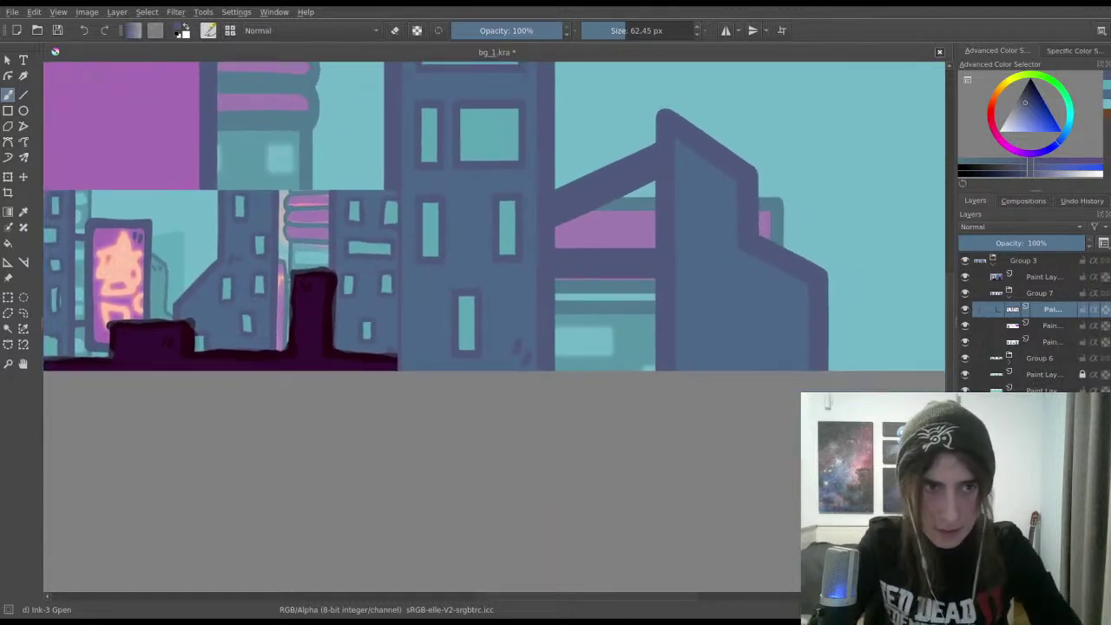
click(8, 112)
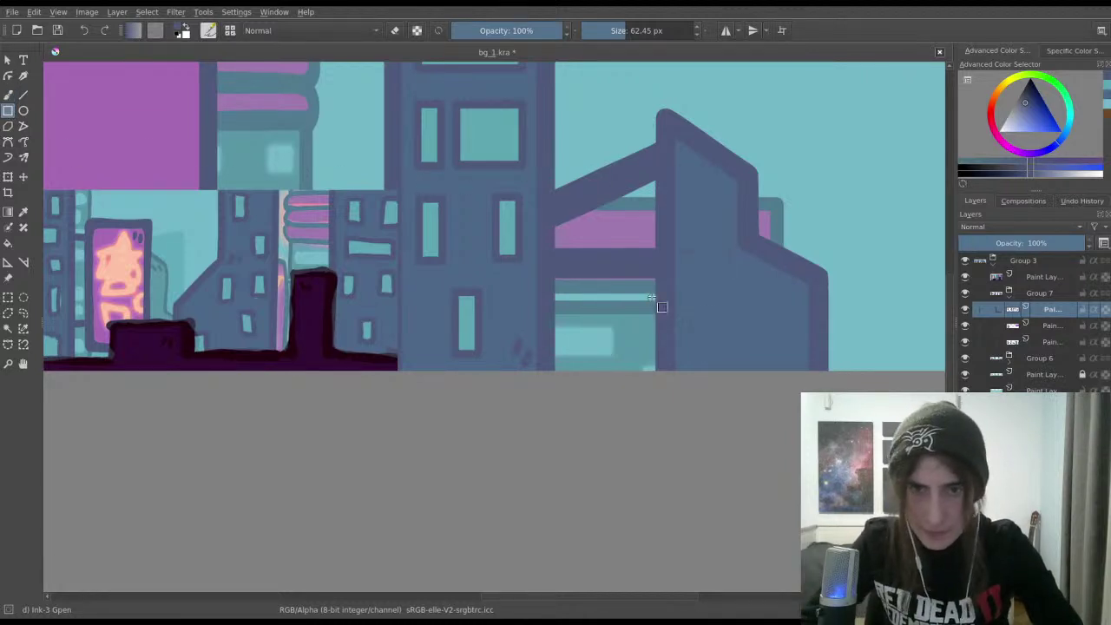
scroll(686, 317, down, 2)
scroll(773, 310, up, 1)
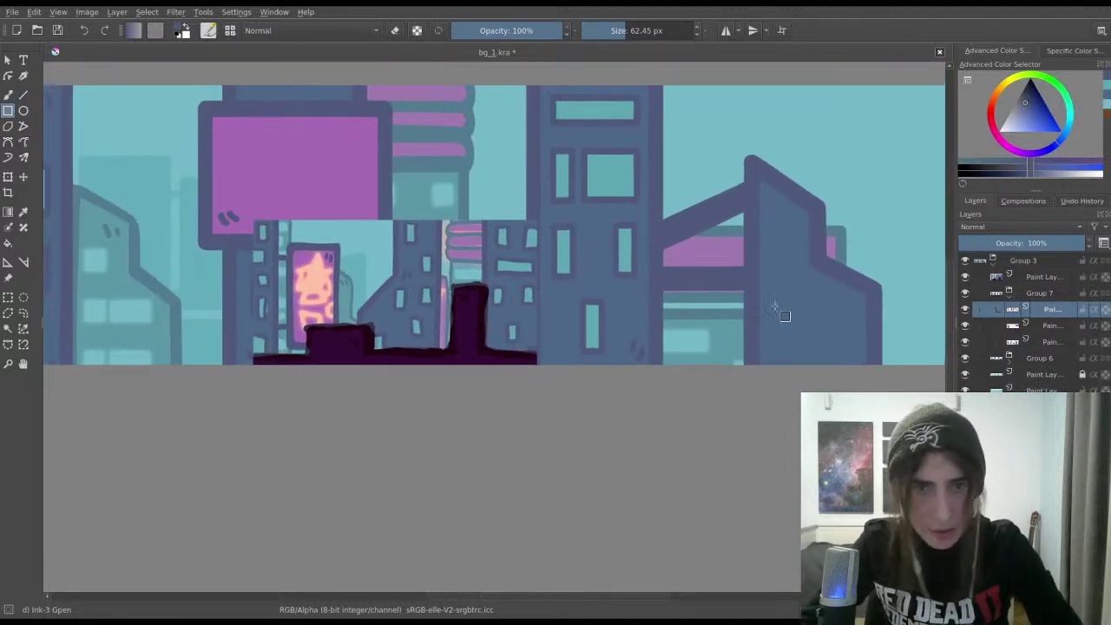
click(965, 293)
click(965, 292)
click(965, 293)
drag(674, 351, 952, 379)
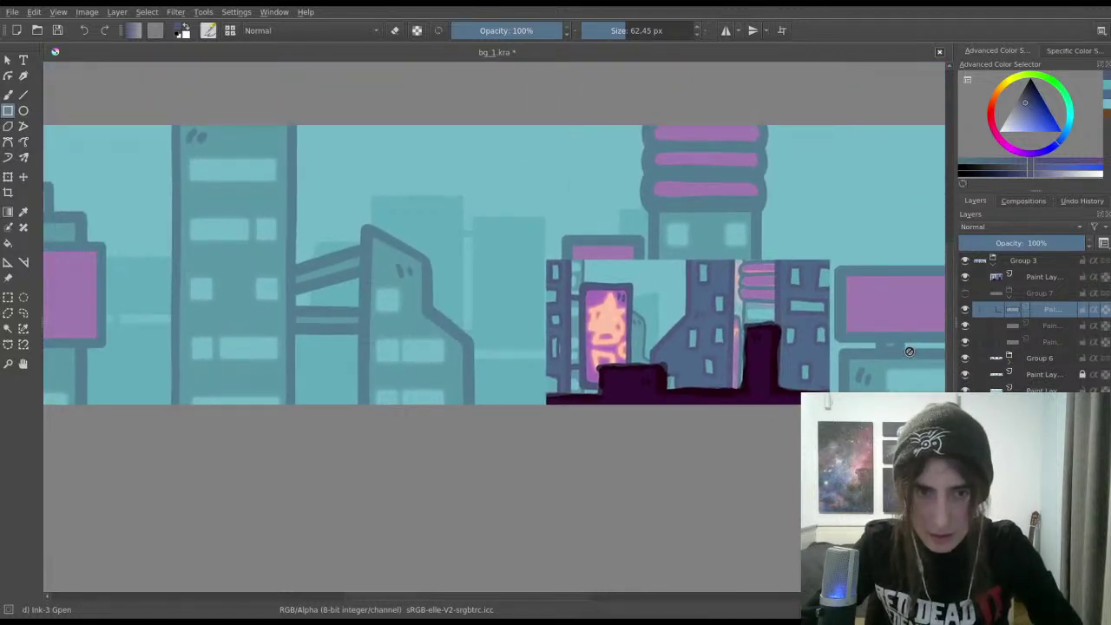
drag(908, 351, 599, 317)
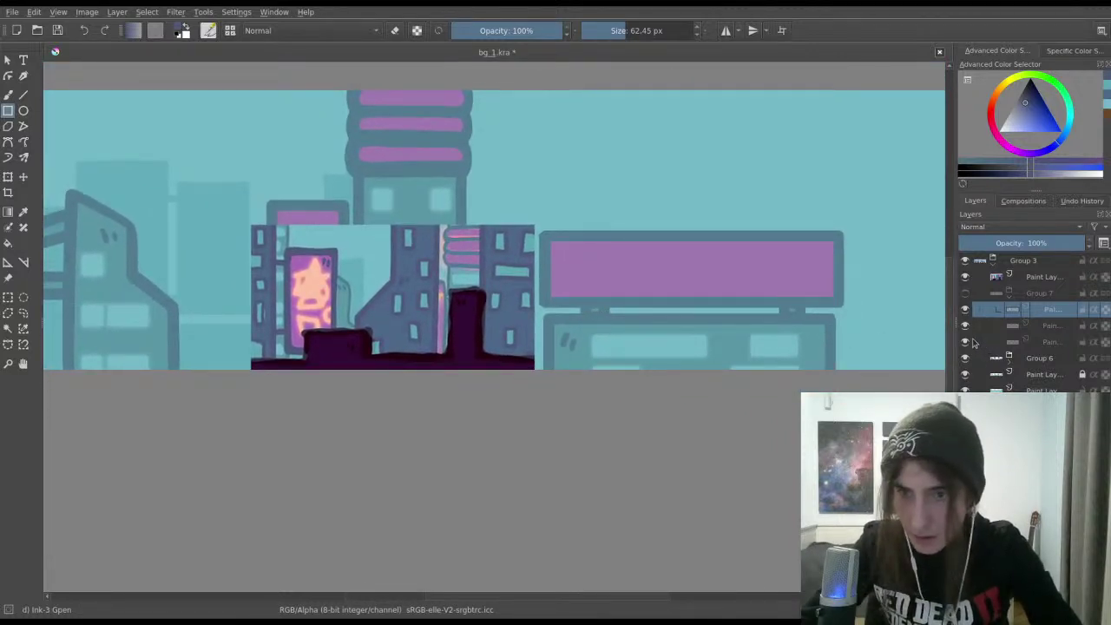
click(965, 295)
Step: Try several positions for a tall rectangular window frame in the upper part of the stepped building
drag(965, 295, 606, 262)
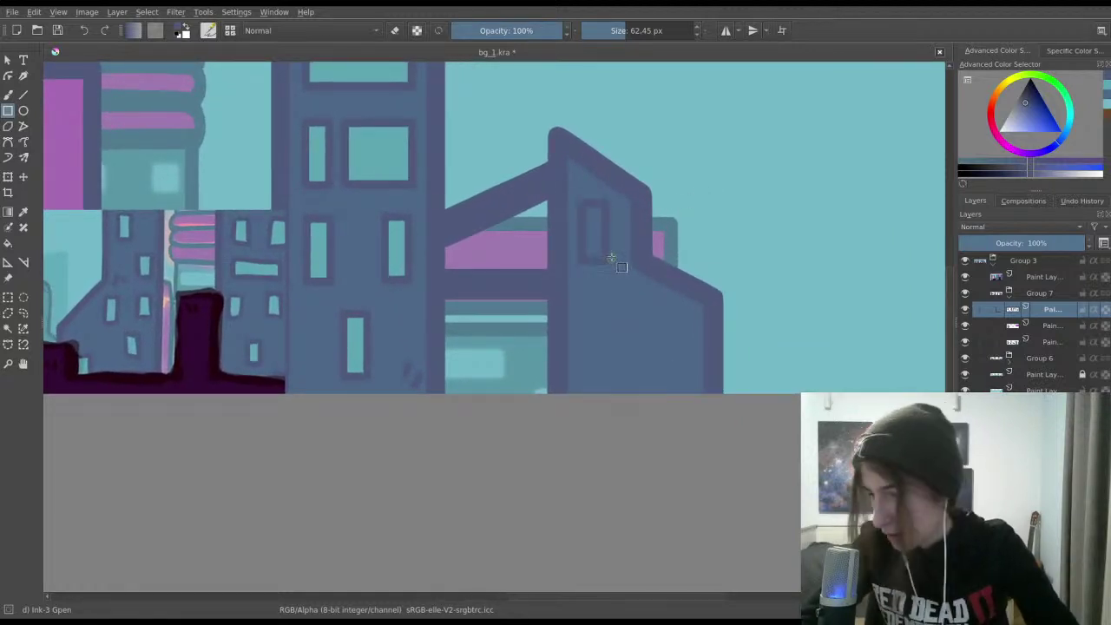
key(ctrl+z)
drag(576, 204, 615, 274)
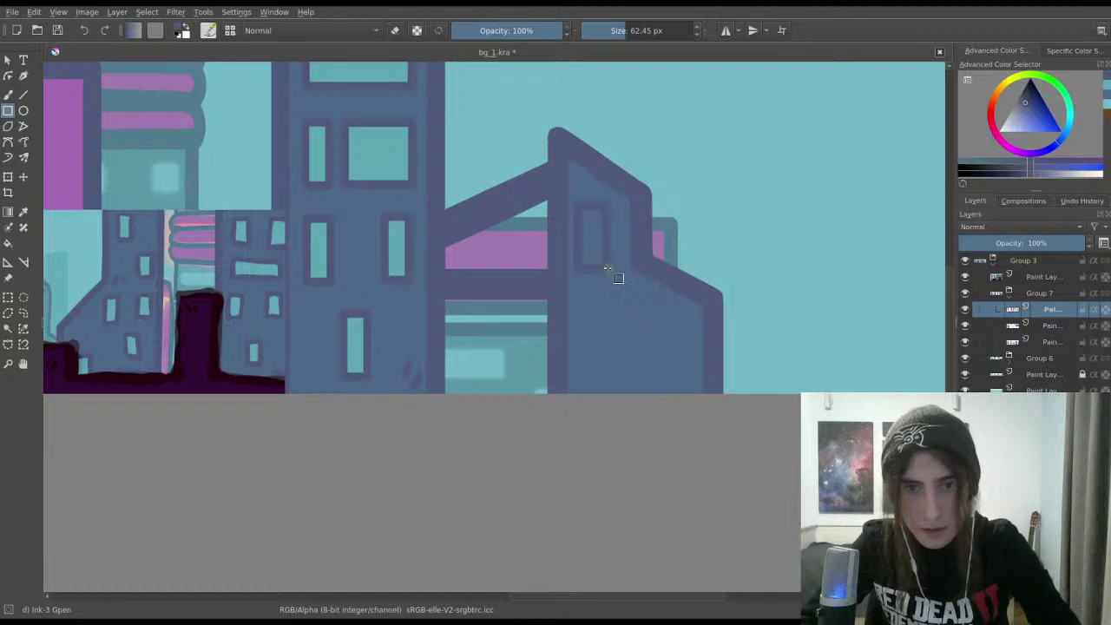
key(ctrl+z)
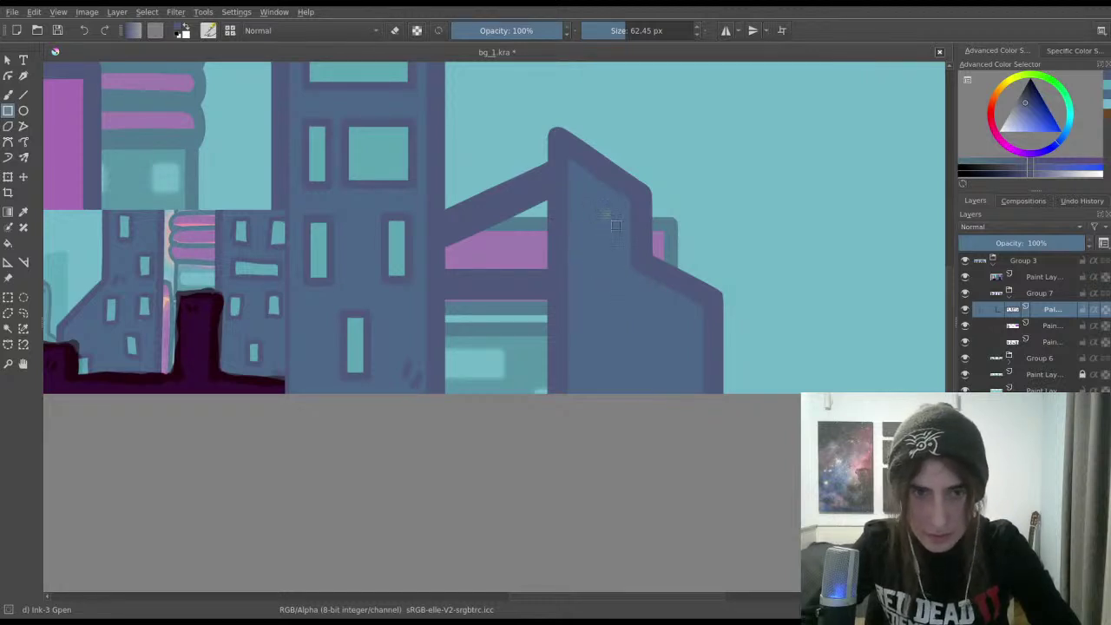
drag(597, 209, 631, 273)
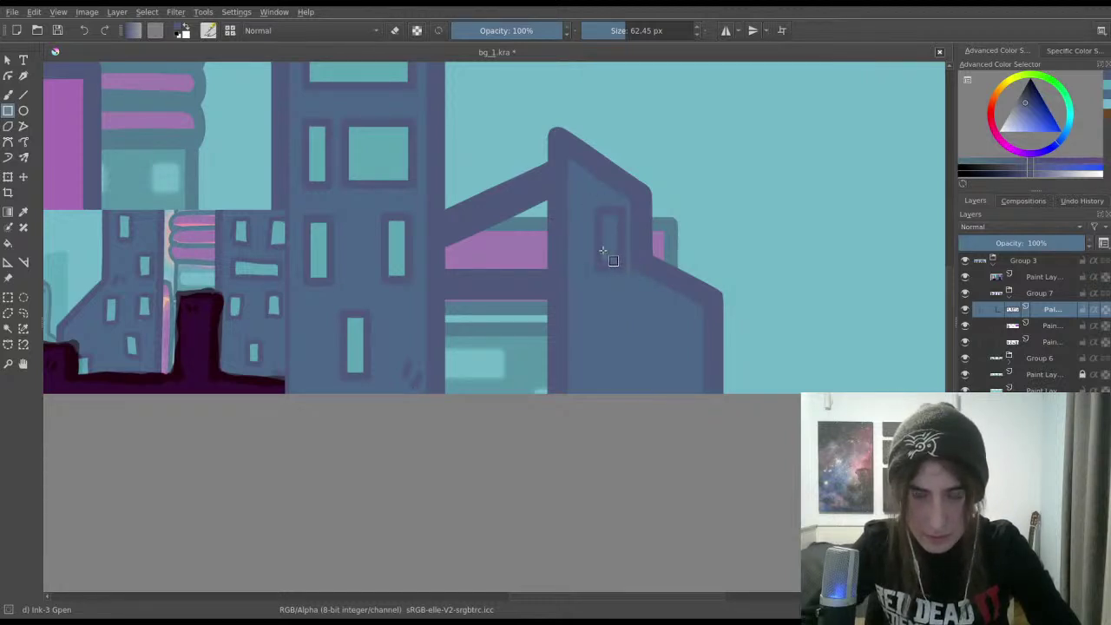
key(ctrl+z)
drag(570, 205, 603, 268)
key(ctrl+z)
Step: Try a tall window frame above a wide one on the stepped building, and undo both frames
drag(580, 207, 609, 266)
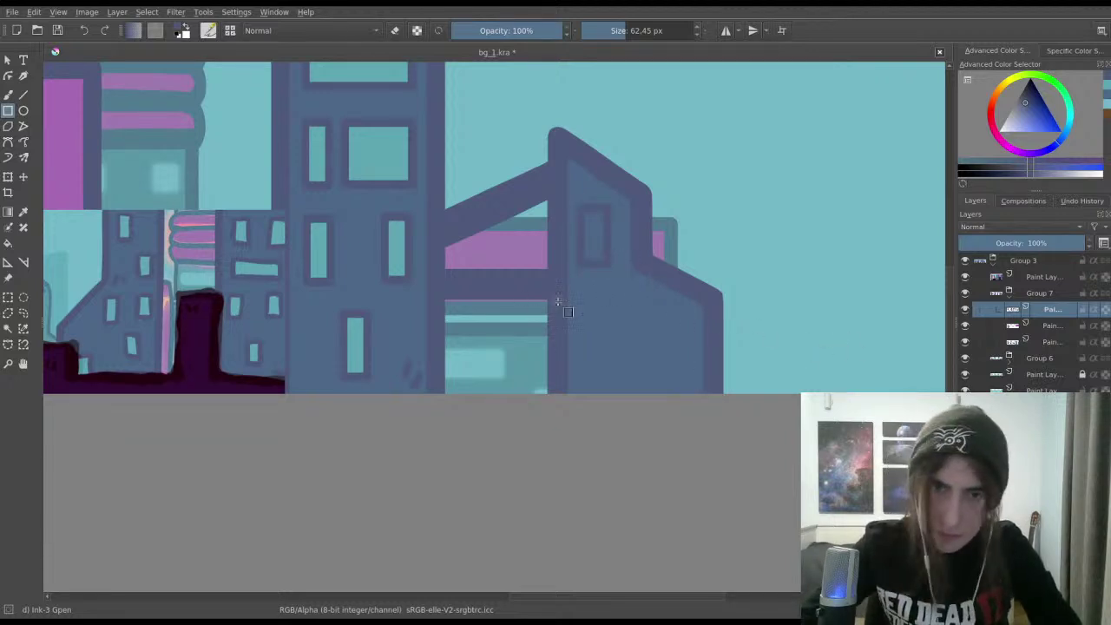
drag(581, 302, 656, 338)
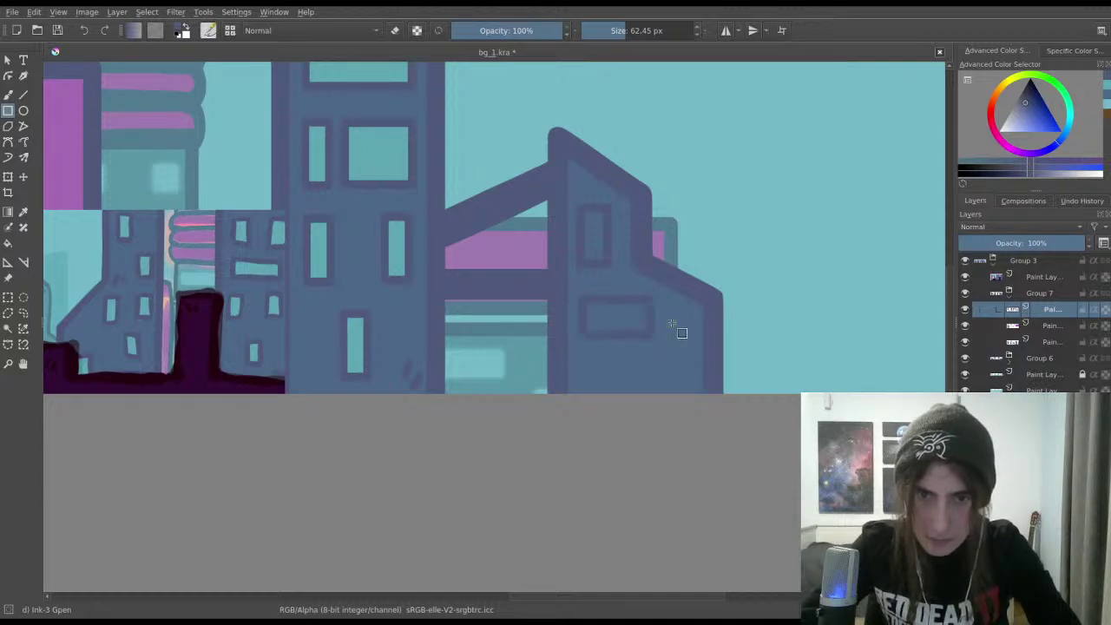
key(ctrl+z)
key(ctrl+z)
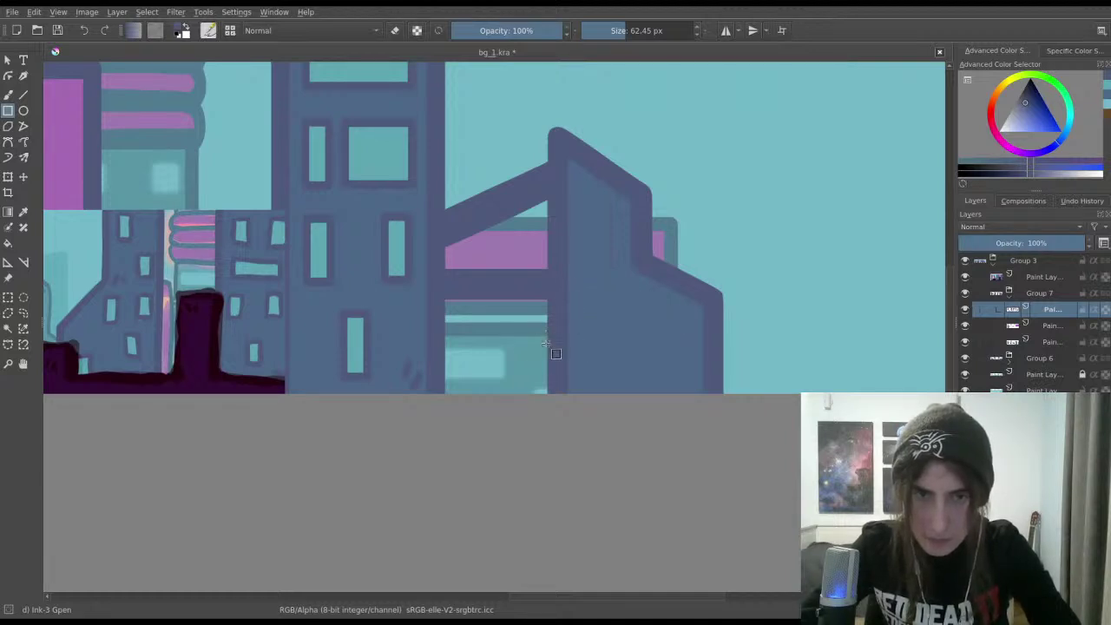
Step: Review the stepped building against the whole right end of the skyline, and save the document
key(minus)
drag(512, 347, 608, 325)
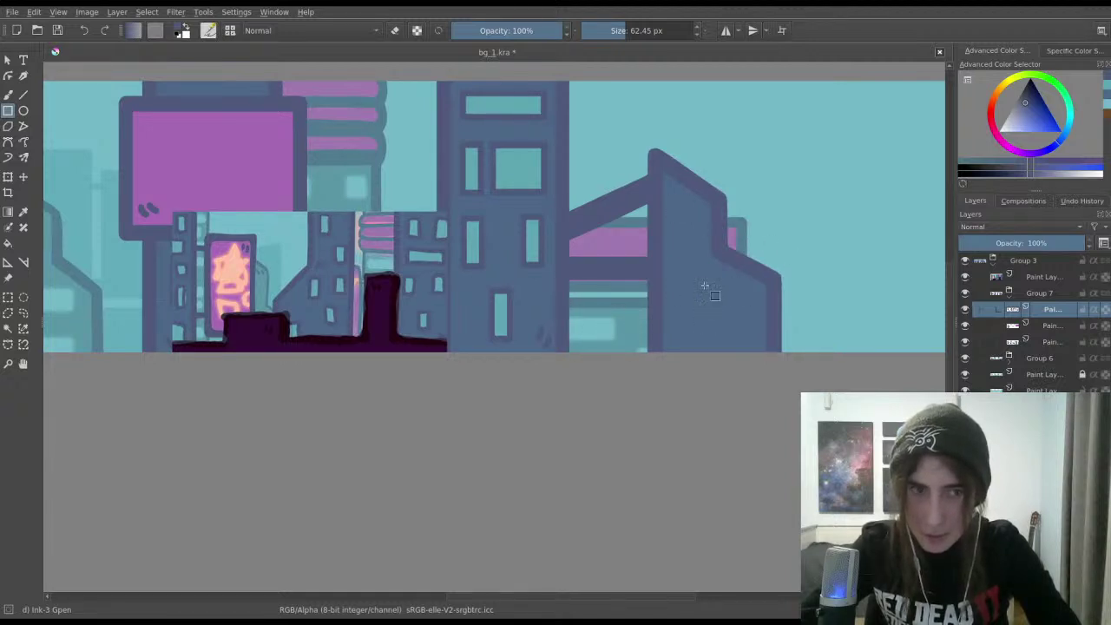
drag(764, 282, 682, 353)
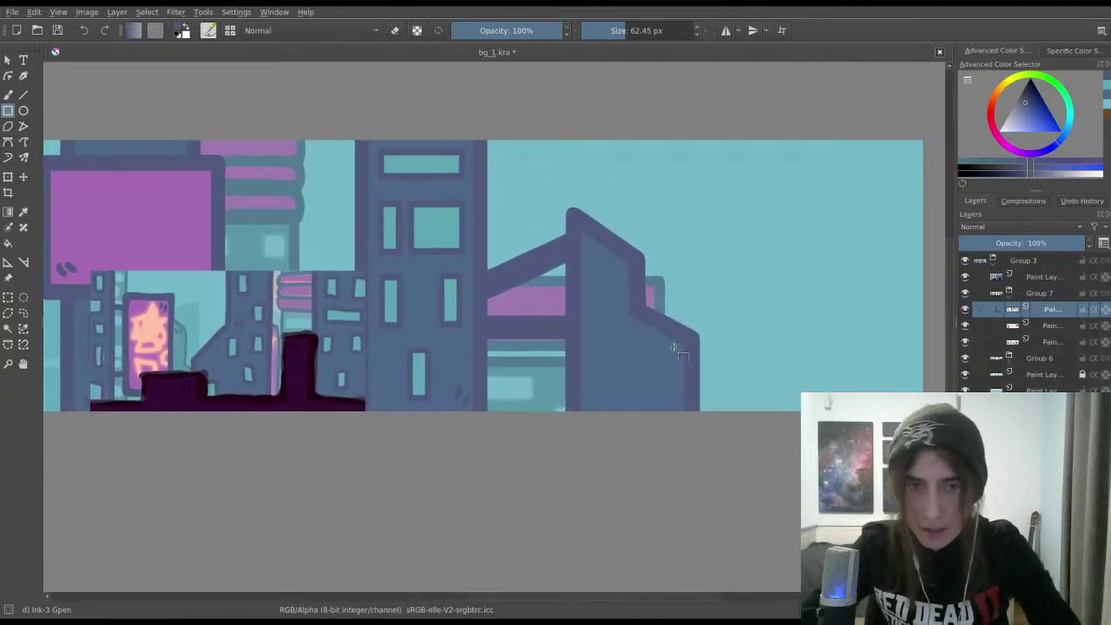
key(ctrl+s)
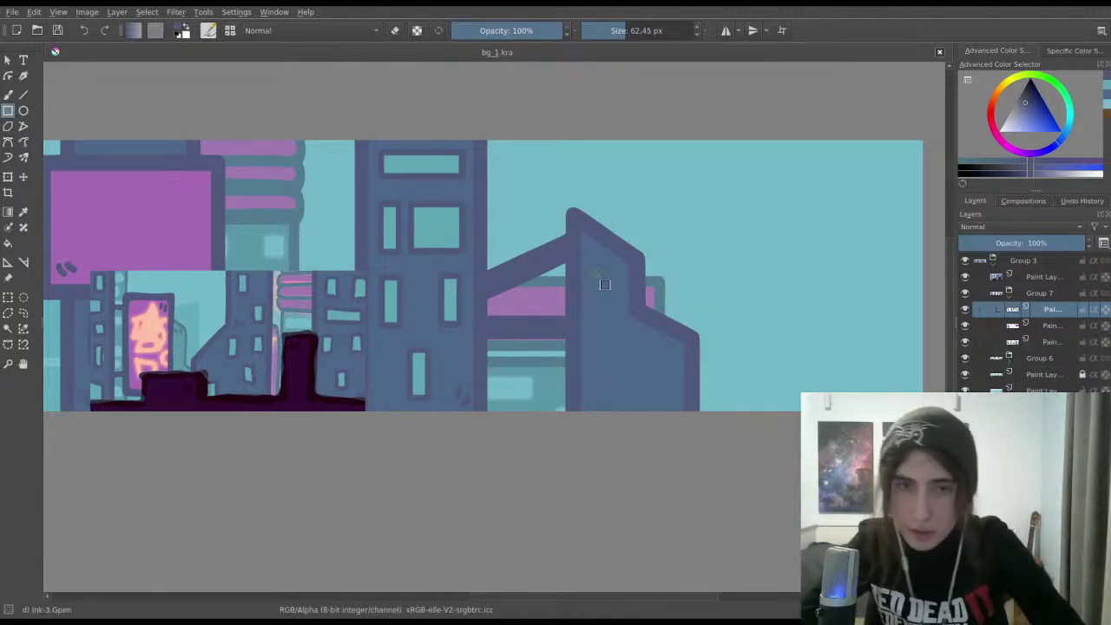
Step: Draw a small wide rectangular window frame in the upper part of the stepped building with the Rectangle tool
scroll(612, 278, down, 1)
scroll(612, 265, up, 1)
mouse_move(597, 237)
mouse_down()
mouse_move(648, 271)
mouse_move(629, 301)
mouse_move(636, 309)
mouse_up()
key(ctrl+z)
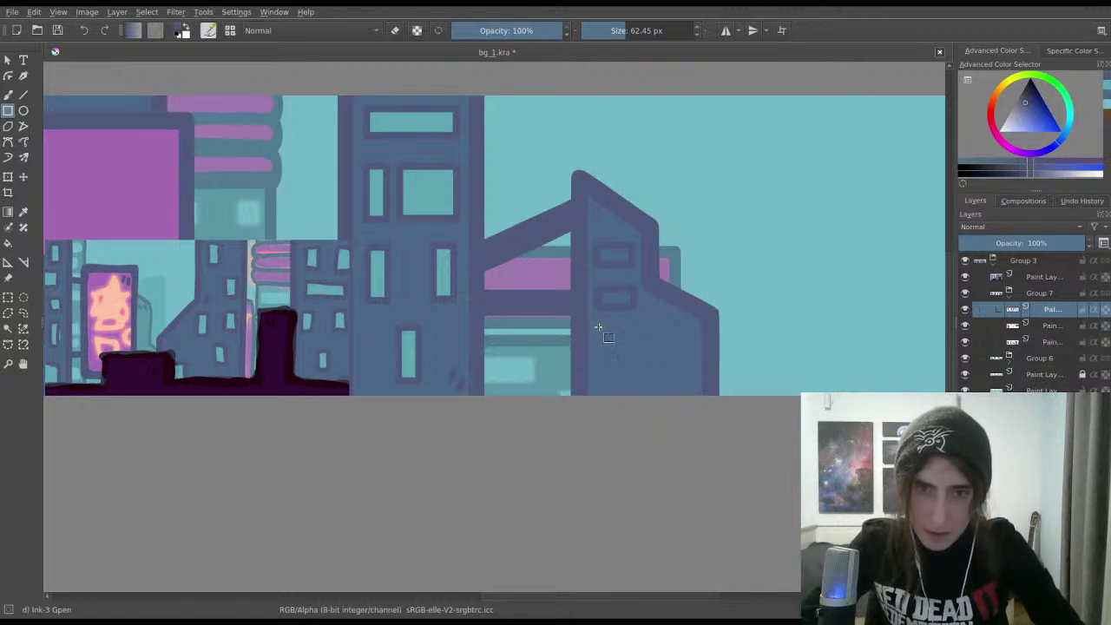
drag(600, 331, 647, 366)
scroll(649, 390, up, 3)
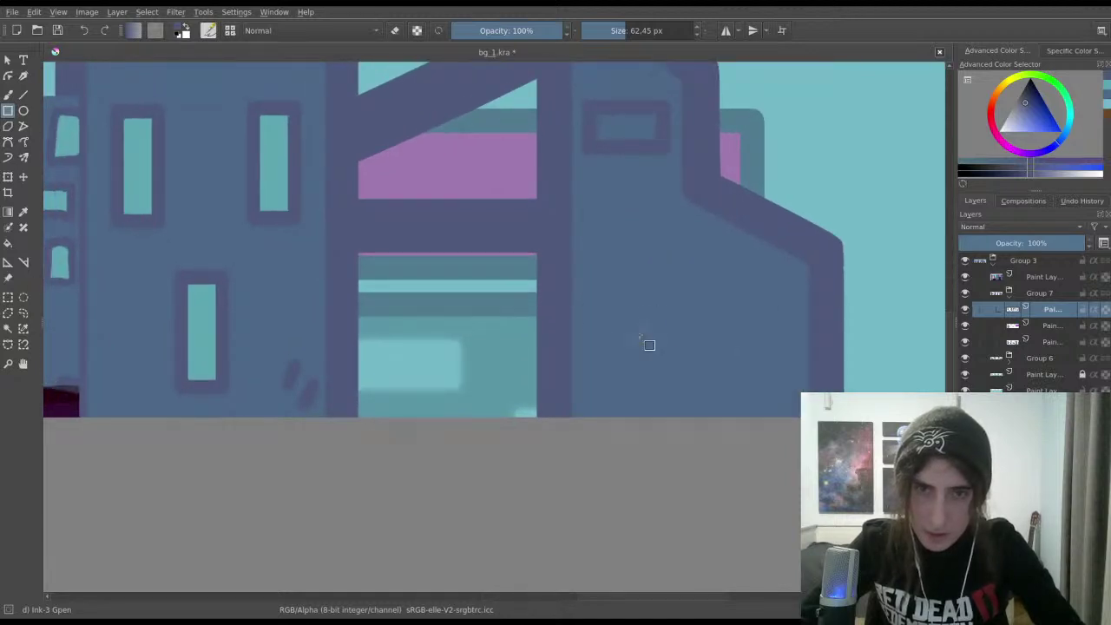
Step: Select the small window frame on the stepped building and place a copy of it directly below
drag(433, 206, 350, 308)
click(8, 297)
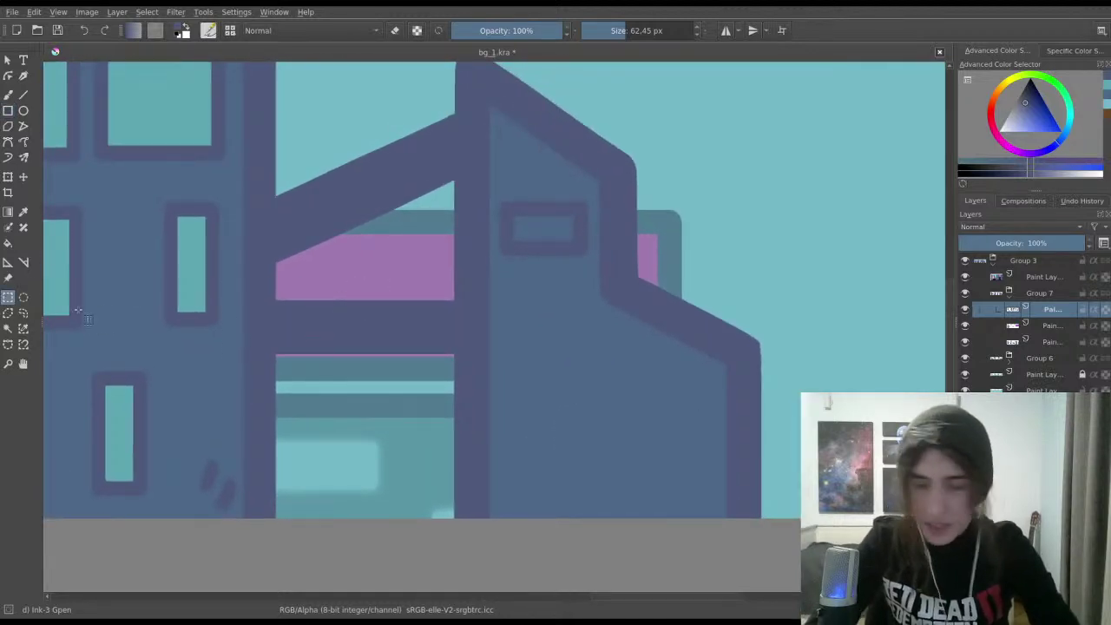
drag(493, 192, 596, 265)
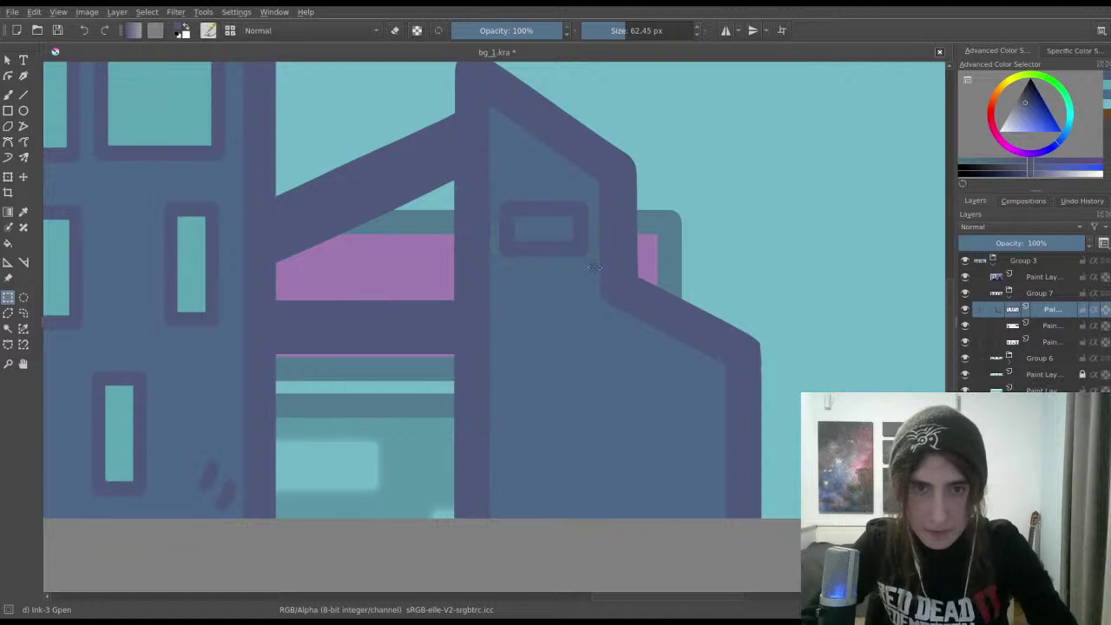
key(ctrl+t)
drag(543, 231, 572, 319)
key(Return)
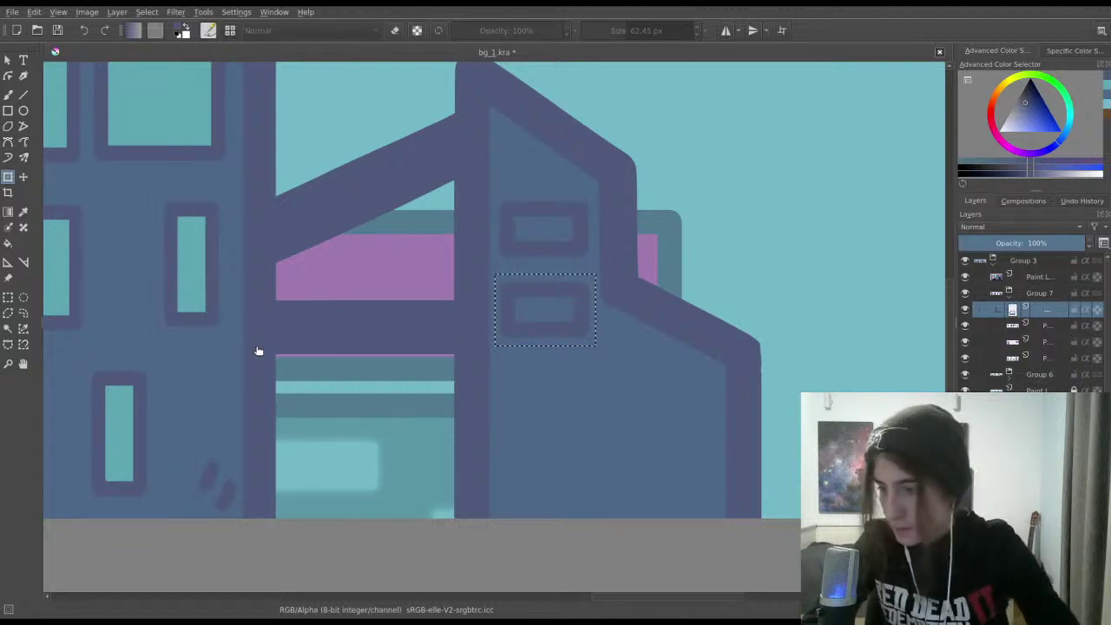
Step: Settle the copied frame in place, deselect it and merge its layer with the original frame's layer
key(ctrl+shift+a)
key(ctrl+shift+d)
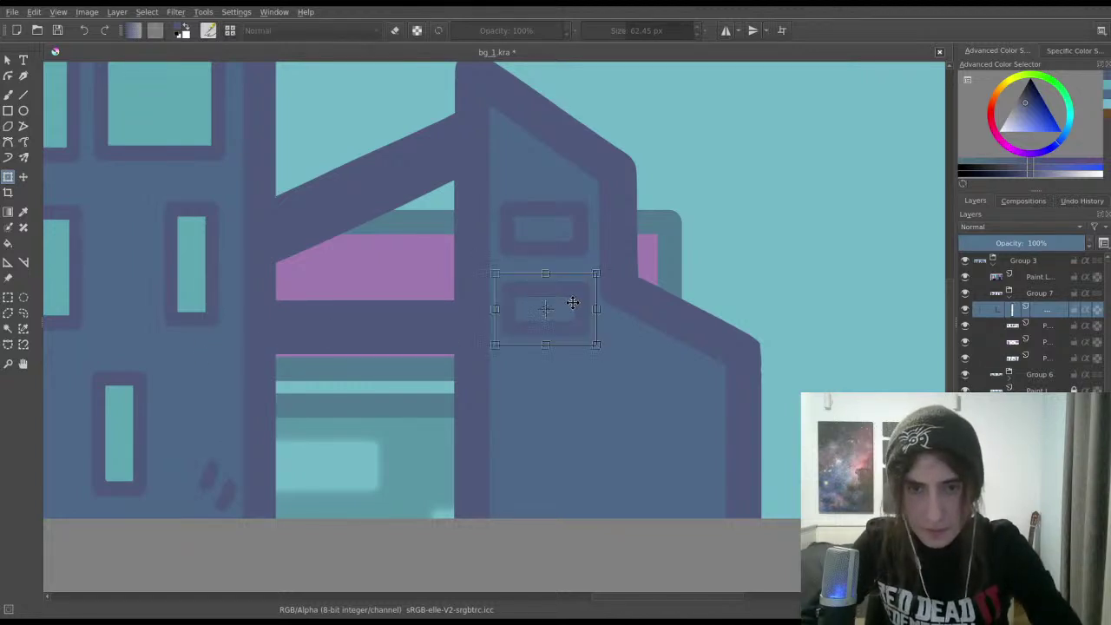
click(8, 296)
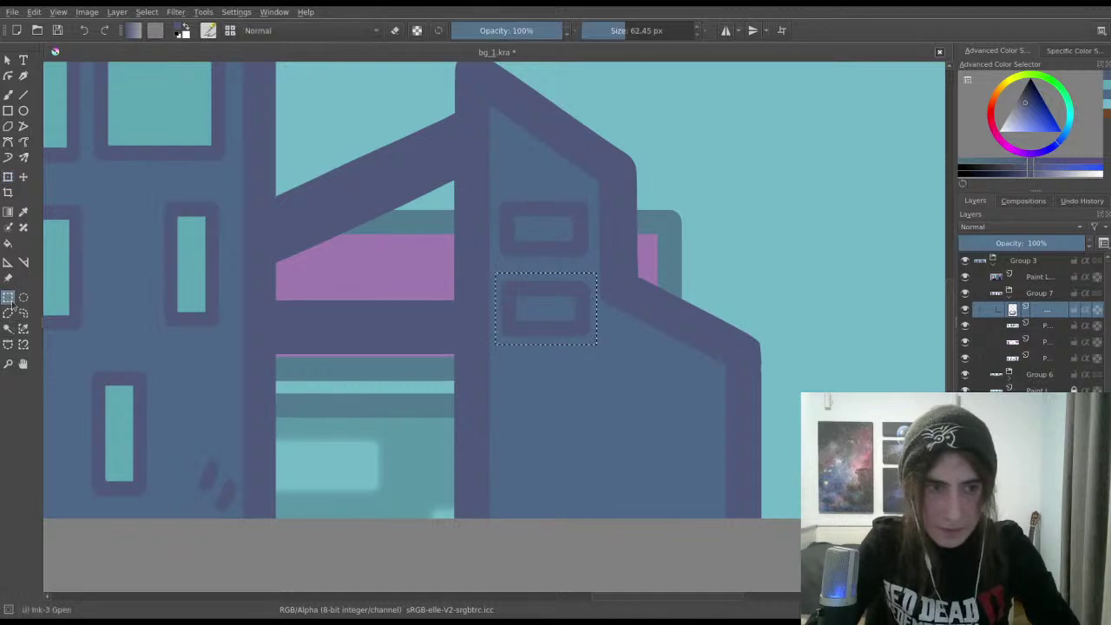
click(551, 320)
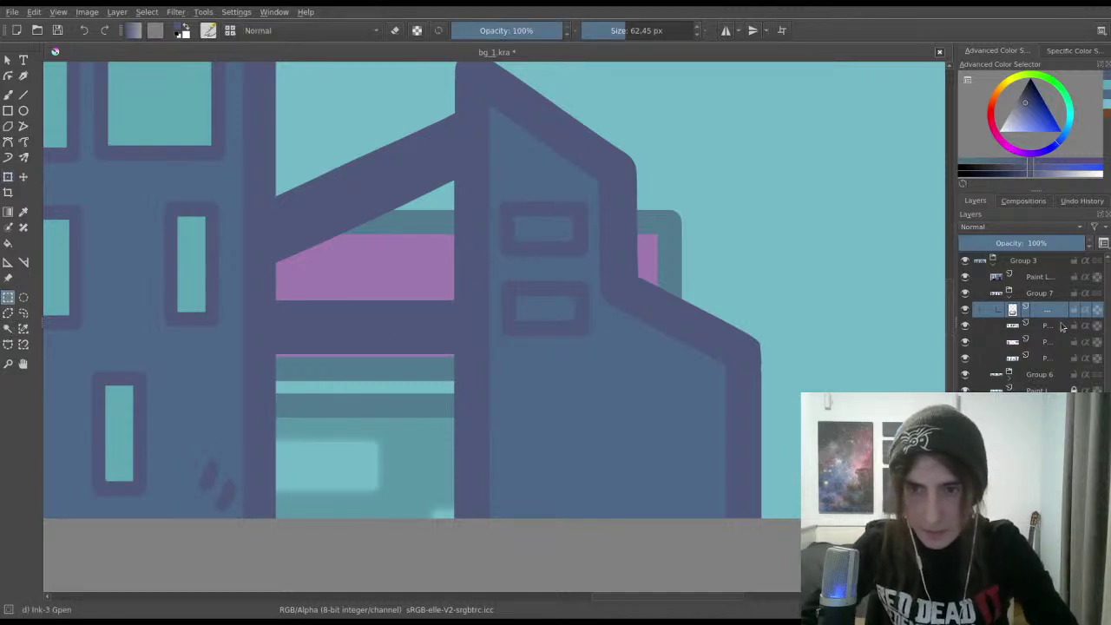
key(ctrl+s)
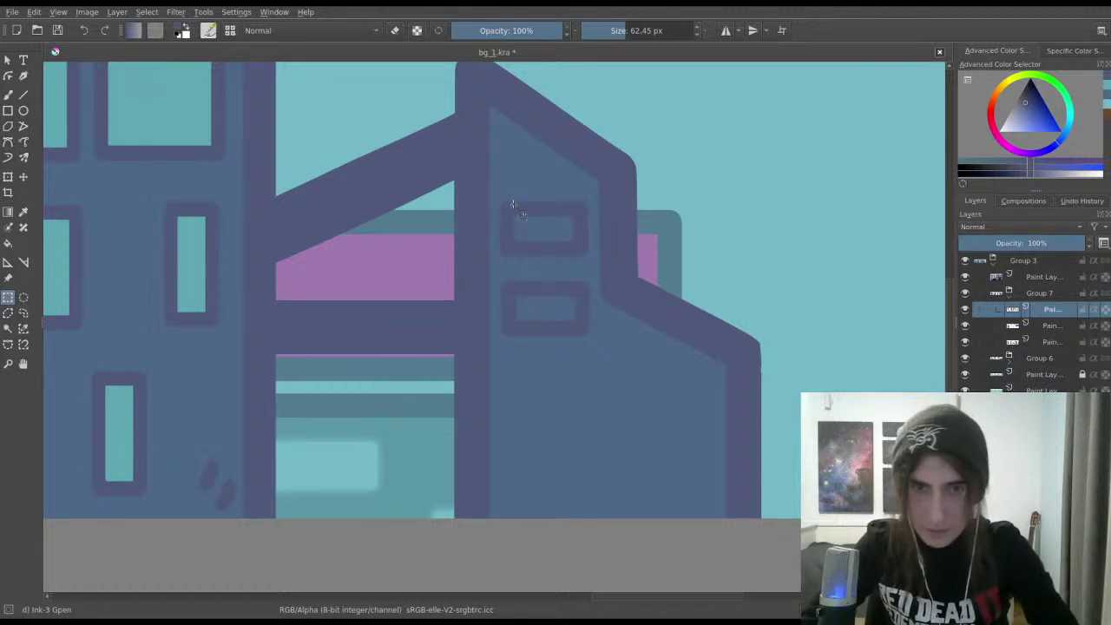
Step: Copy the pair of small frames and place it below the originals, forming a column of four window frames
drag(496, 190, 595, 347)
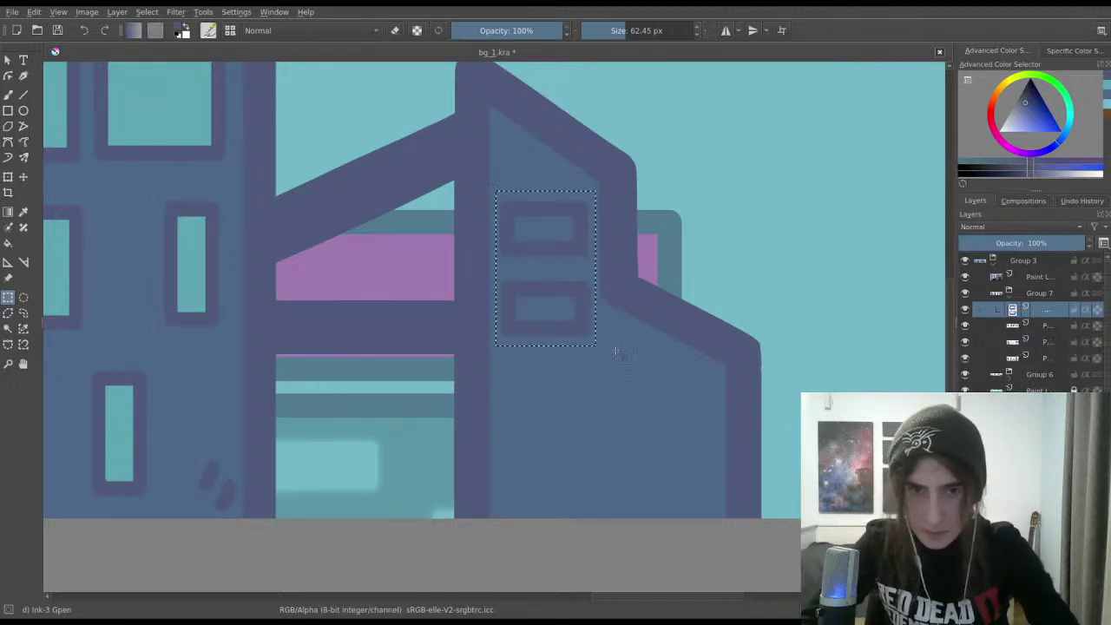
key(ctrl+t)
drag(565, 261, 566, 421)
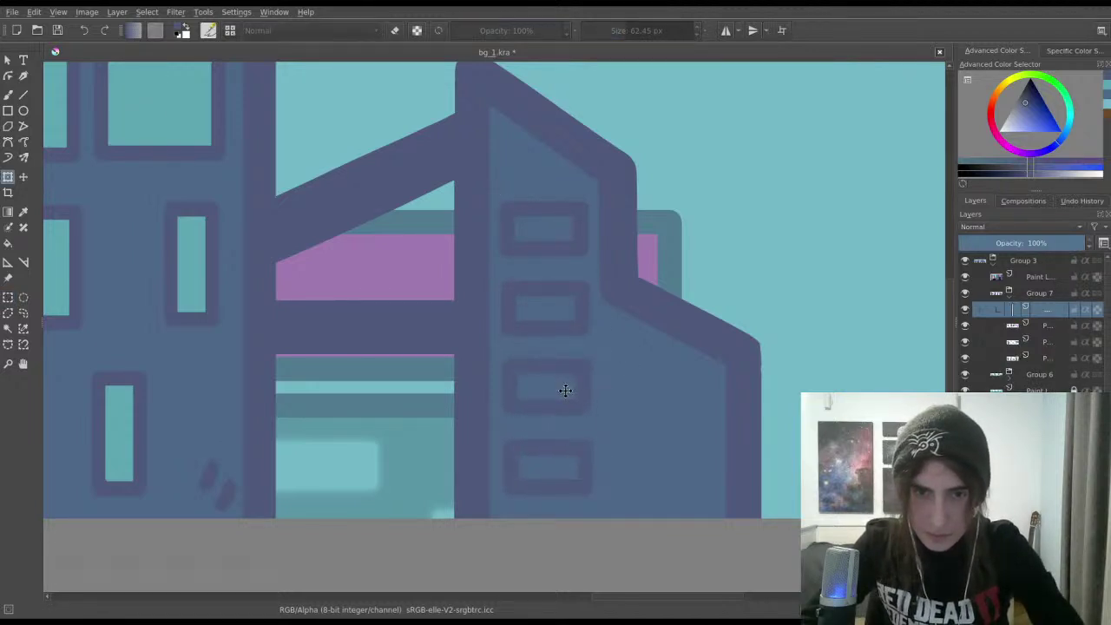
key(Return)
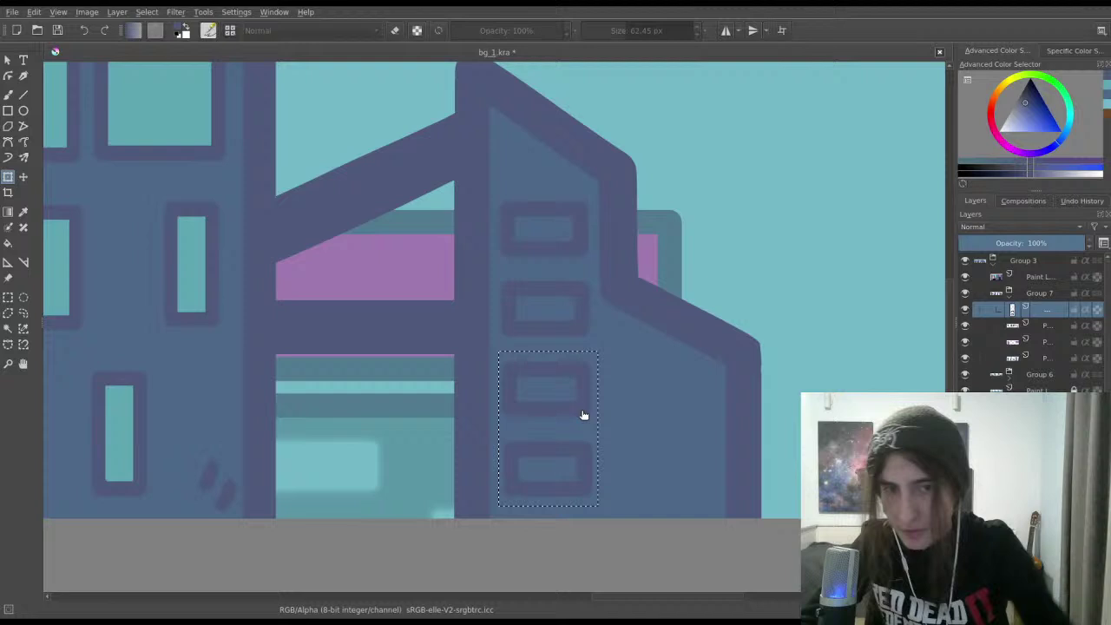
Step: Fine-tune the position of the third frame in the column with a transform and clear the selection
click(8, 296)
drag(497, 353, 595, 414)
key(ctrl+t)
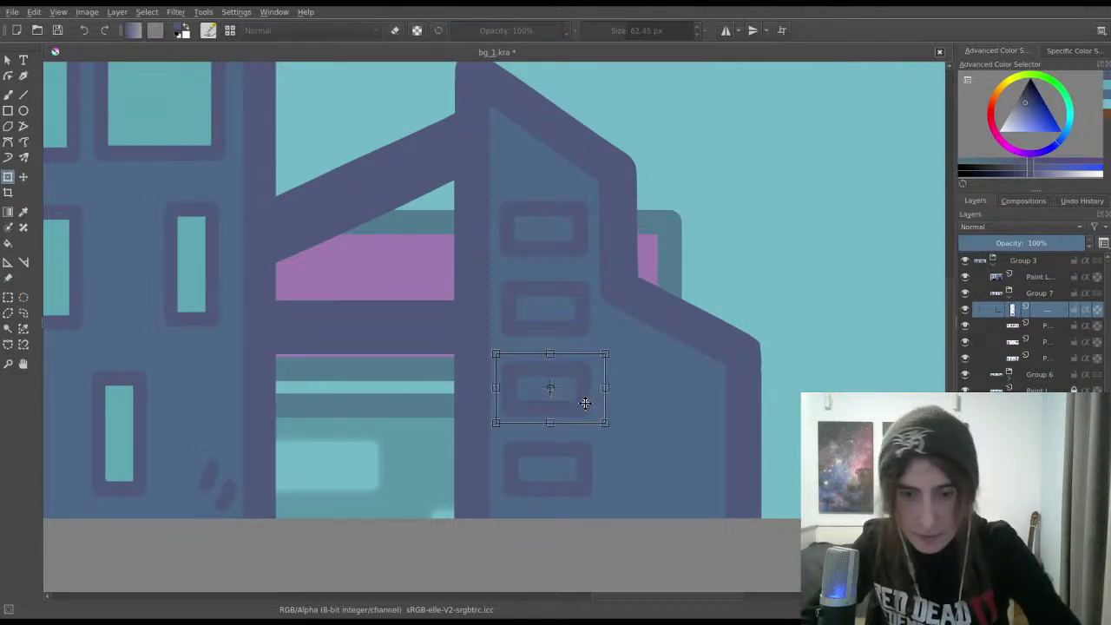
key(Return)
key(ctrl+t)
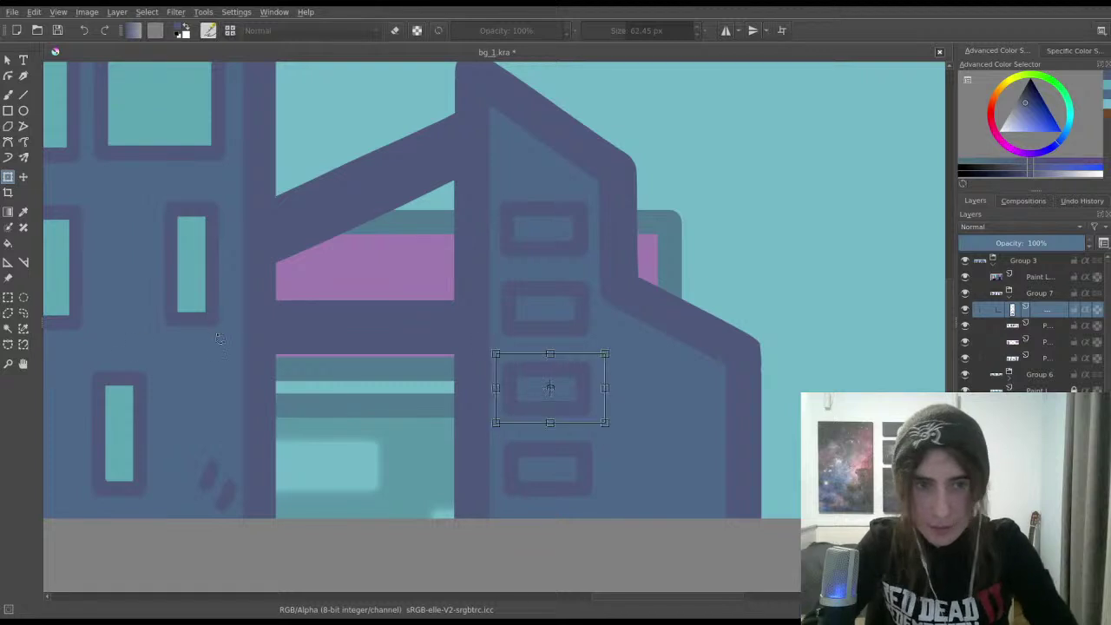
click(8, 297)
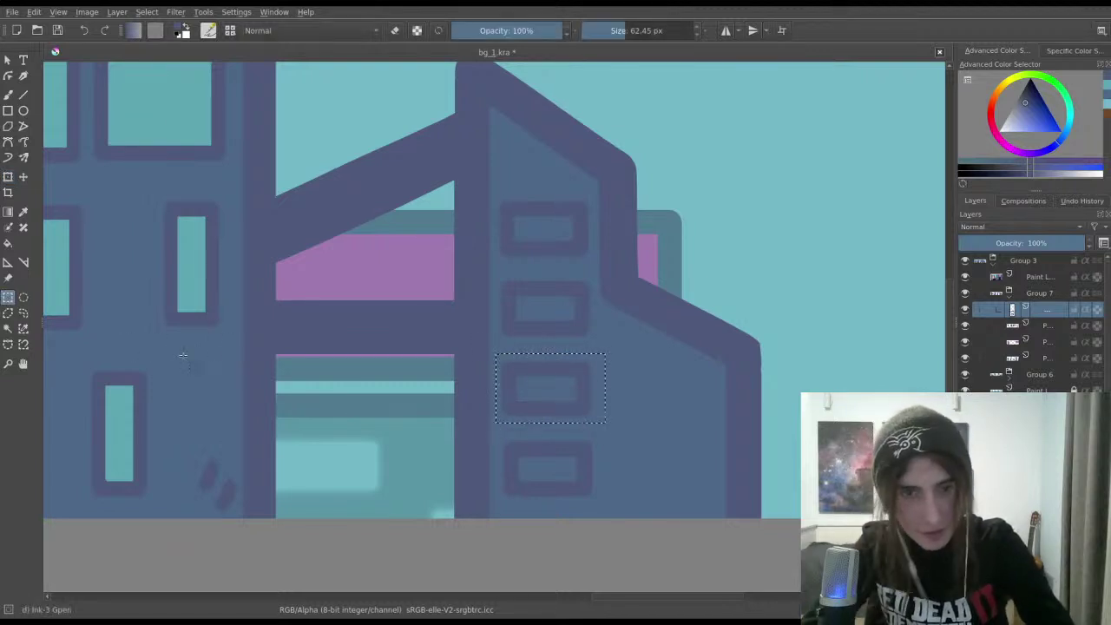
key(ctrl+shift+a)
Step: Copy the third frame of the column onto the building's lower wing, level with the original
key(ctrl+s)
drag(495, 355, 609, 429)
key(ctrl+t)
drag(572, 395, 690, 398)
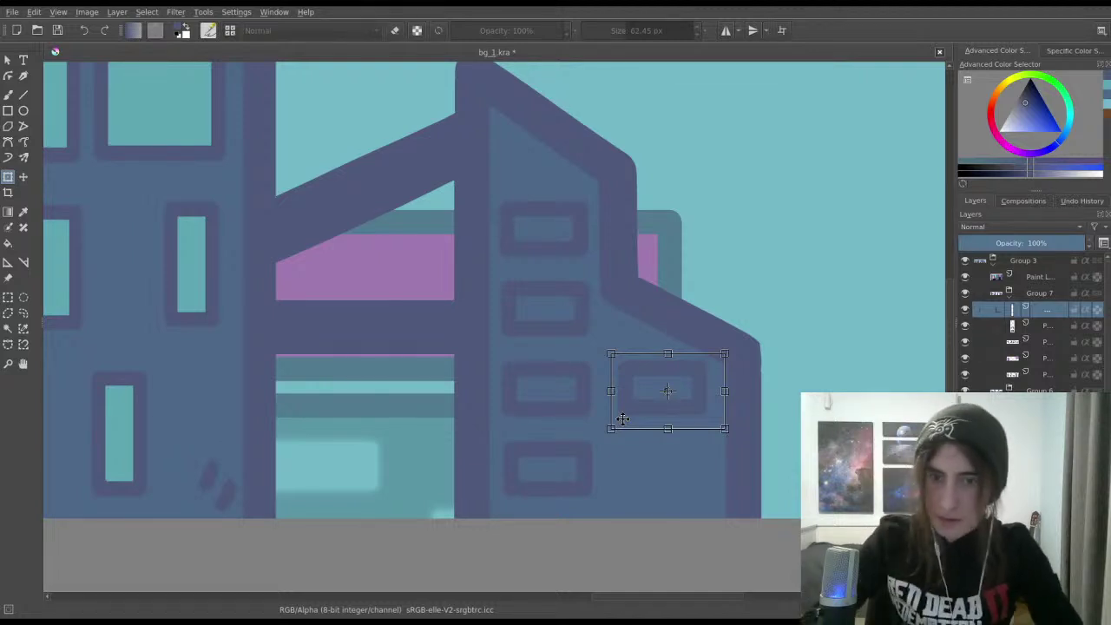
key(Return)
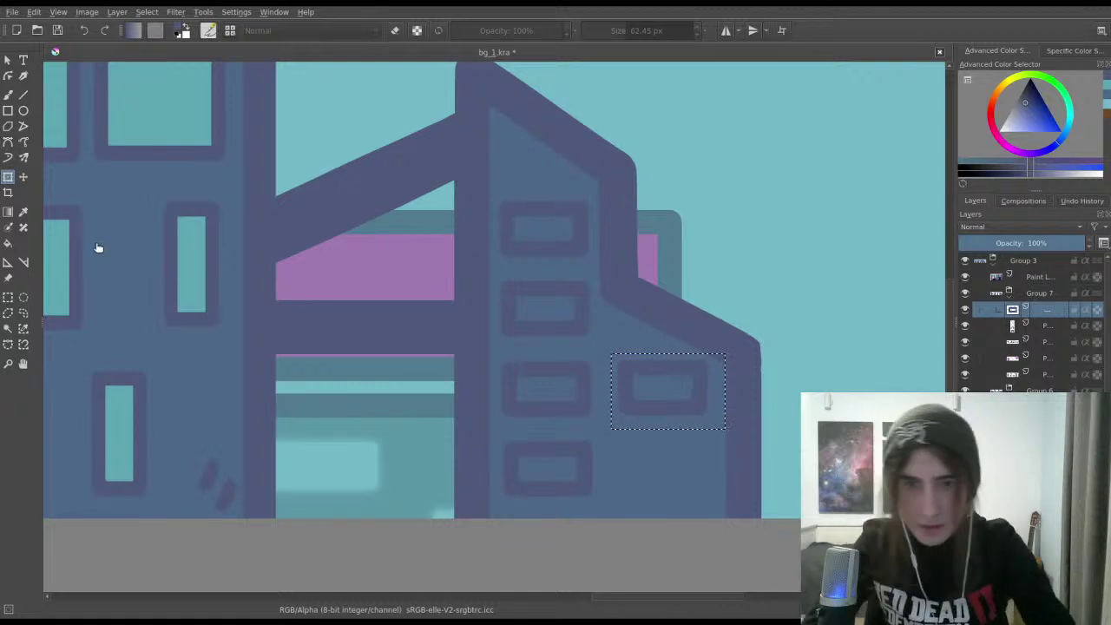
click(8, 296)
Step: Outline the right half of the frame on the lower wing with a freehand selection
scroll(464, 344, down, 2)
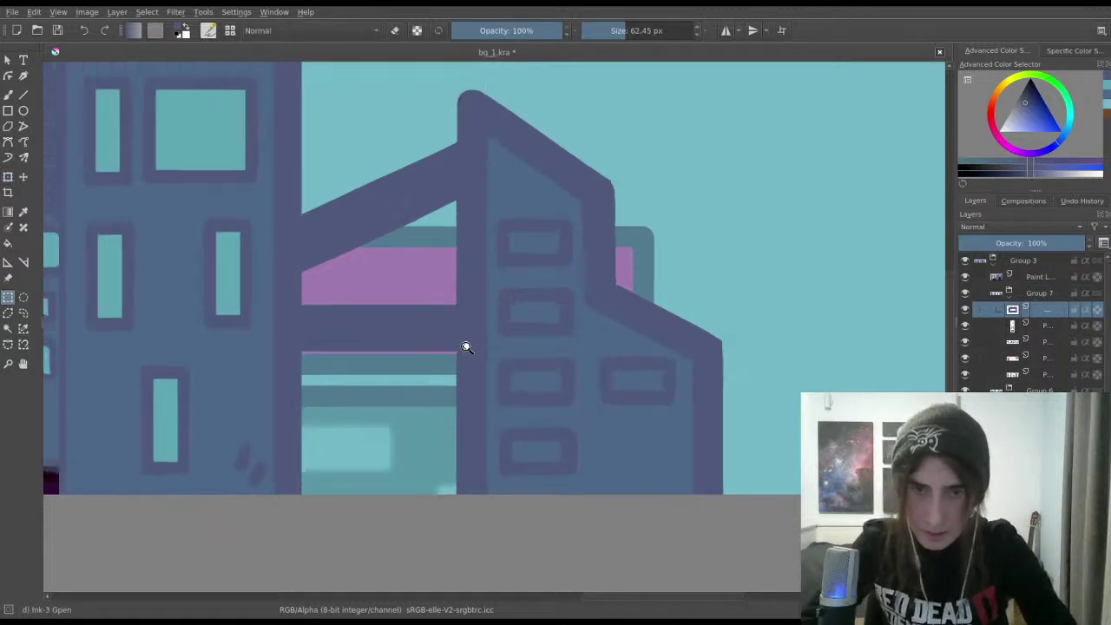
scroll(484, 384, down, 2)
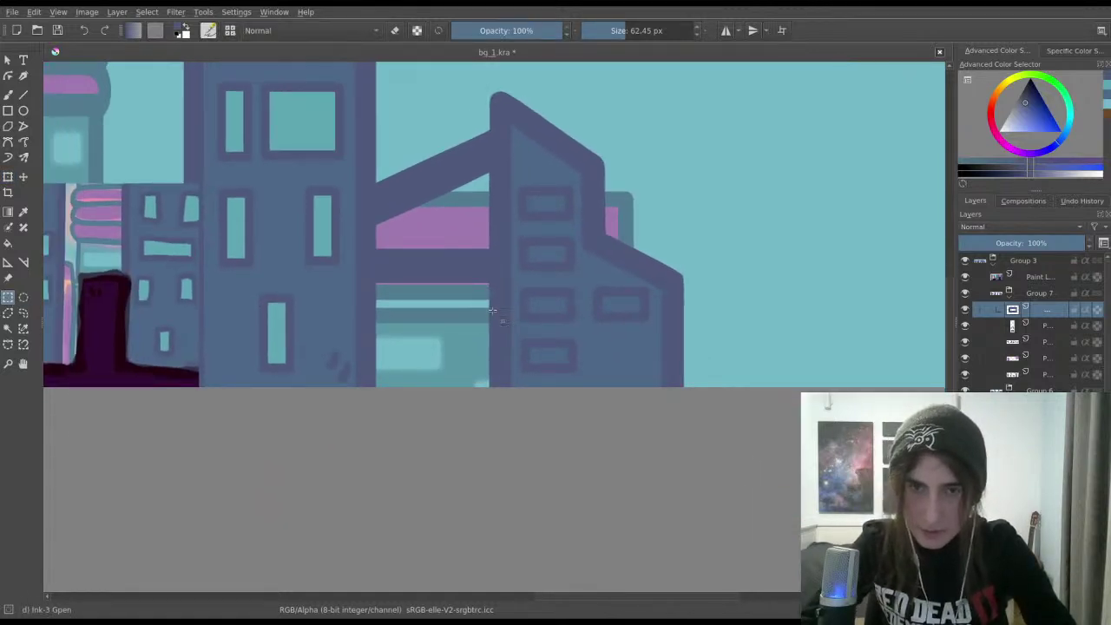
scroll(493, 310, up, 2)
drag(502, 260, 442, 259)
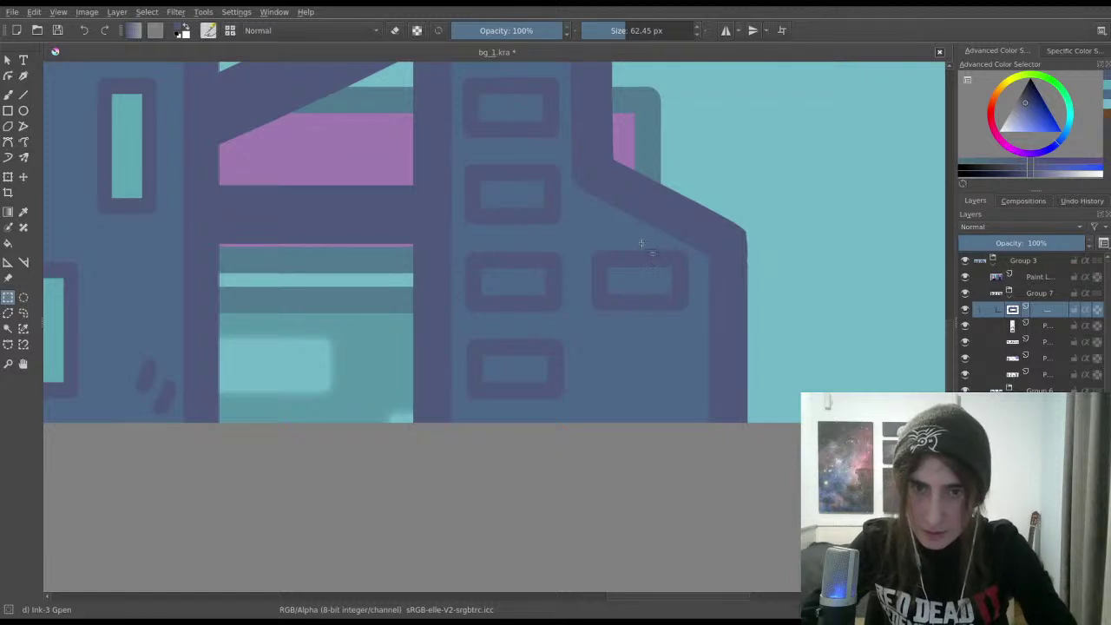
drag(640, 245, 708, 320)
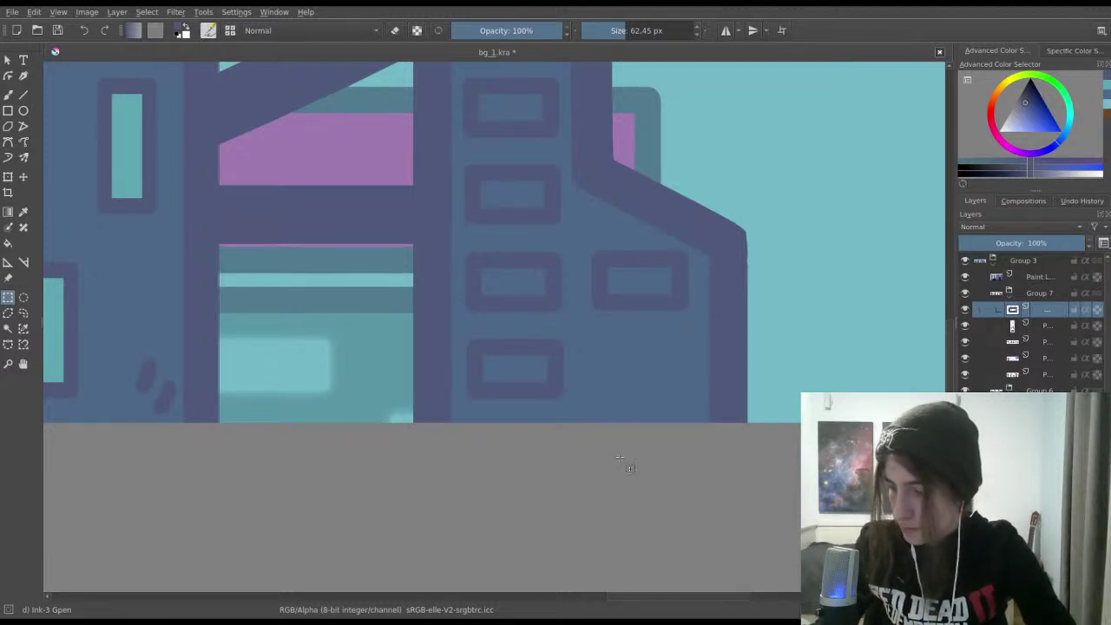
mouse_move(642, 245)
mouse_down()
mouse_move(704, 324)
mouse_move(695, 315)
mouse_up()
click(23, 313)
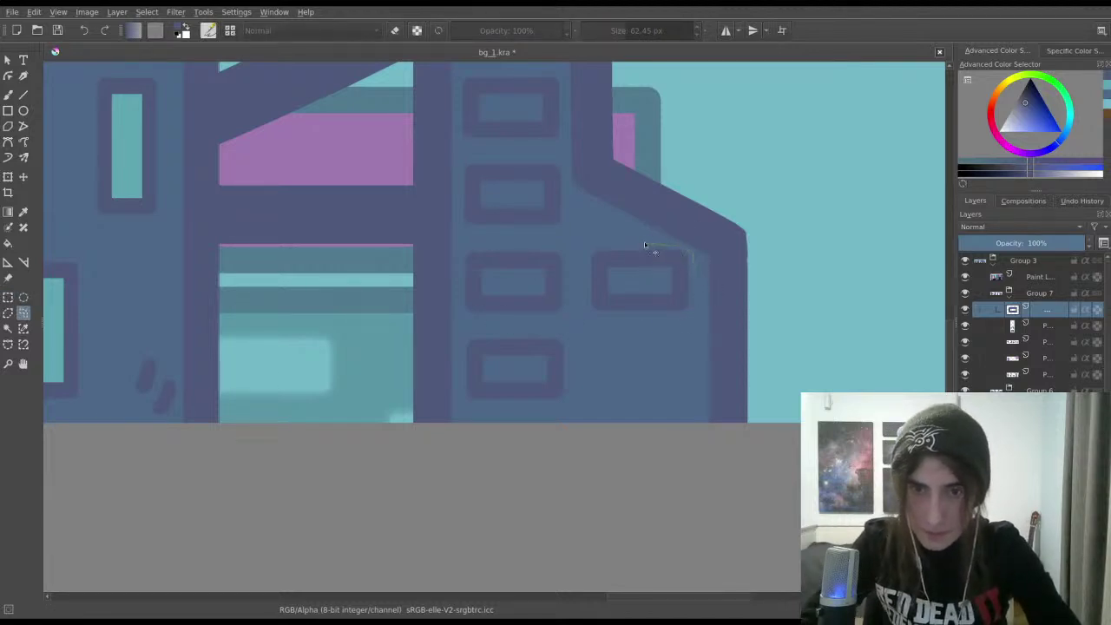
mouse_move(692, 323)
mouse_down()
mouse_move(696, 288)
mouse_move(668, 295)
mouse_up()
Step: Try to narrow the lower wing's frame by shifting its selected half inward, and undo the shift
key(ctrl+t)
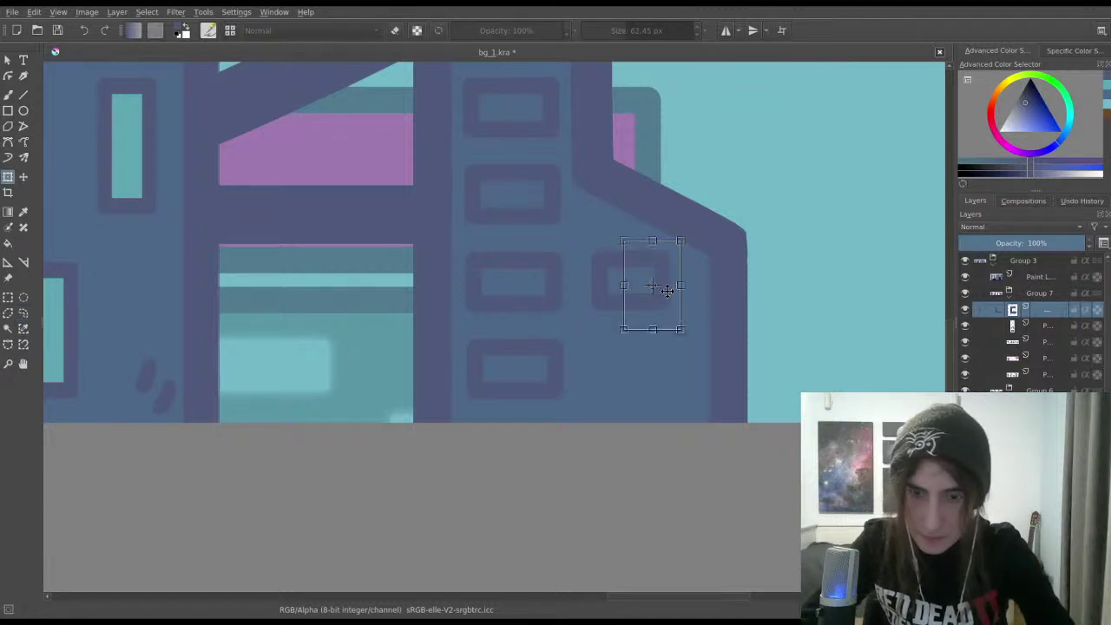
key(Return)
scroll(613, 304, up, 2)
key(ctrl+z)
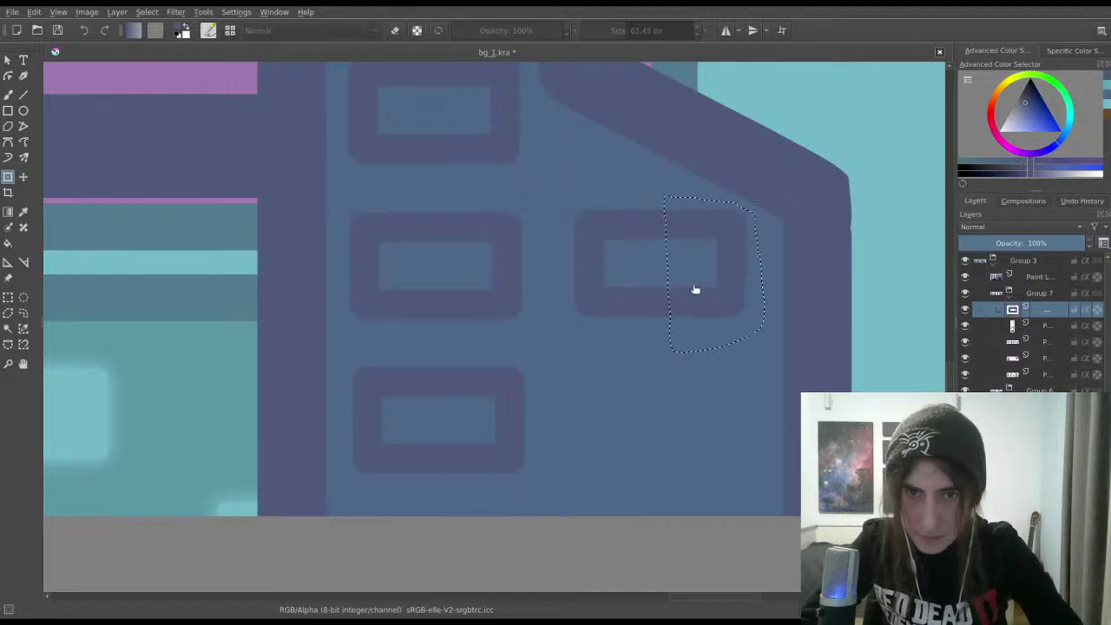
Step: Narrow the lower wing's frame by shifting its selected half left toward the other half, and apply the transform
click(698, 288)
drag(724, 252, 699, 247)
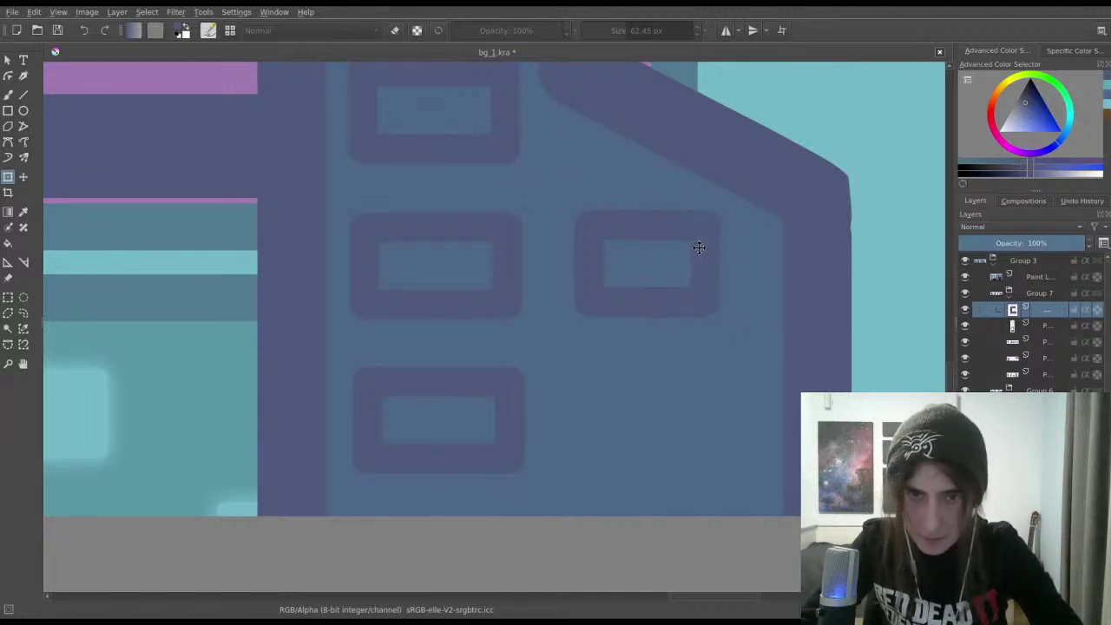
scroll(638, 248, up, 3)
key(Return)
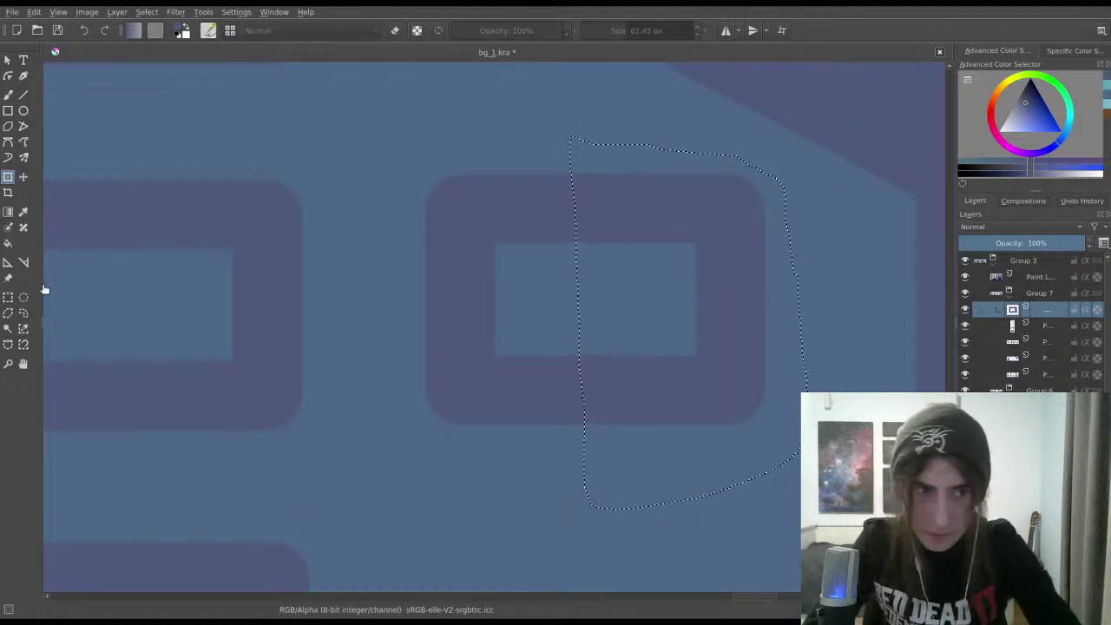
click(8, 296)
Step: Move the narrowed frame down beside the column's bottom frame, nudge it slightly right and deselect it
scroll(256, 301, down, 5)
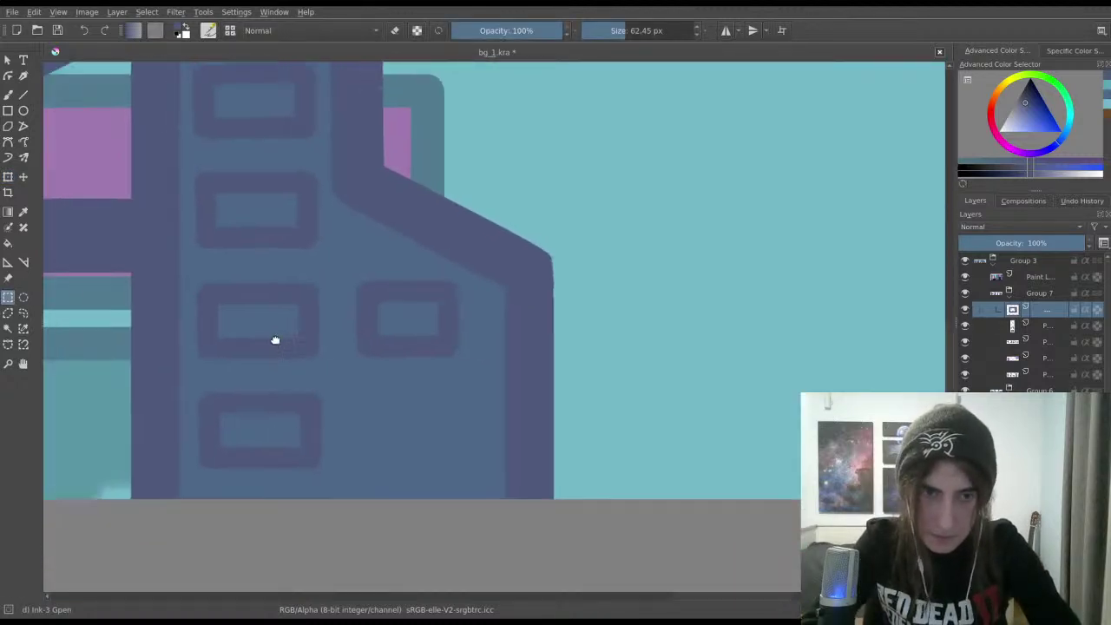
drag(326, 401, 520, 422)
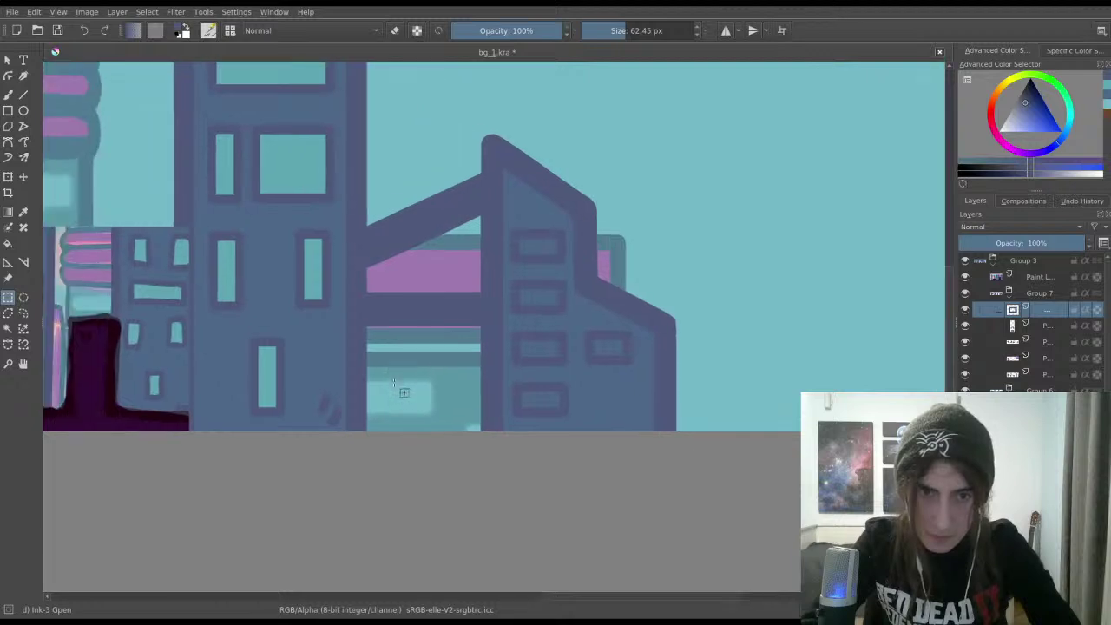
drag(582, 328, 621, 388)
key(ctrl+t)
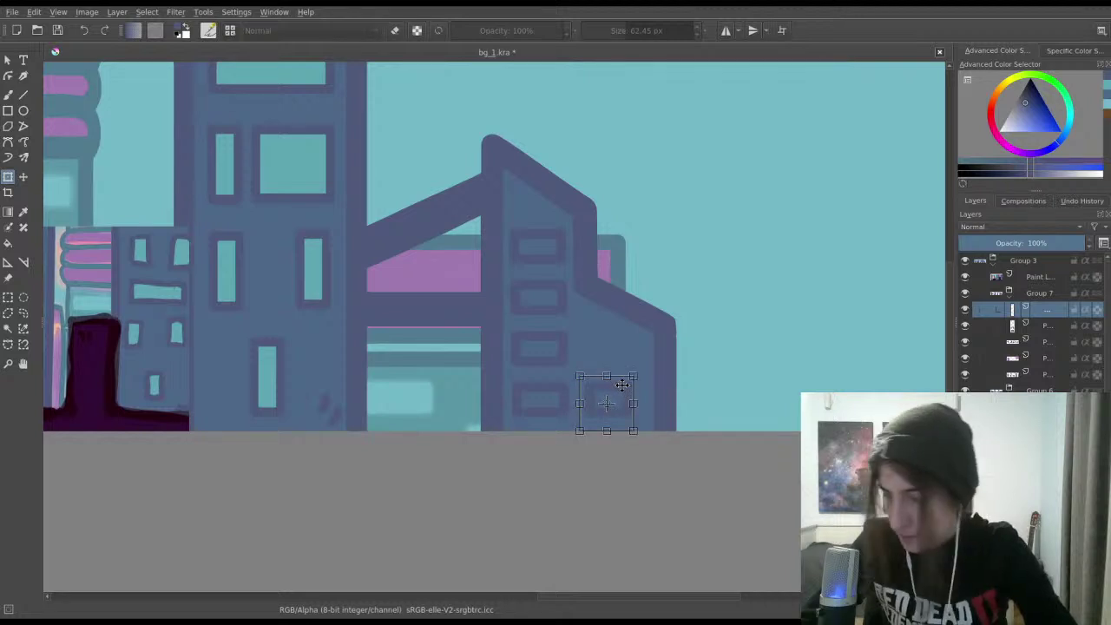
key(Return)
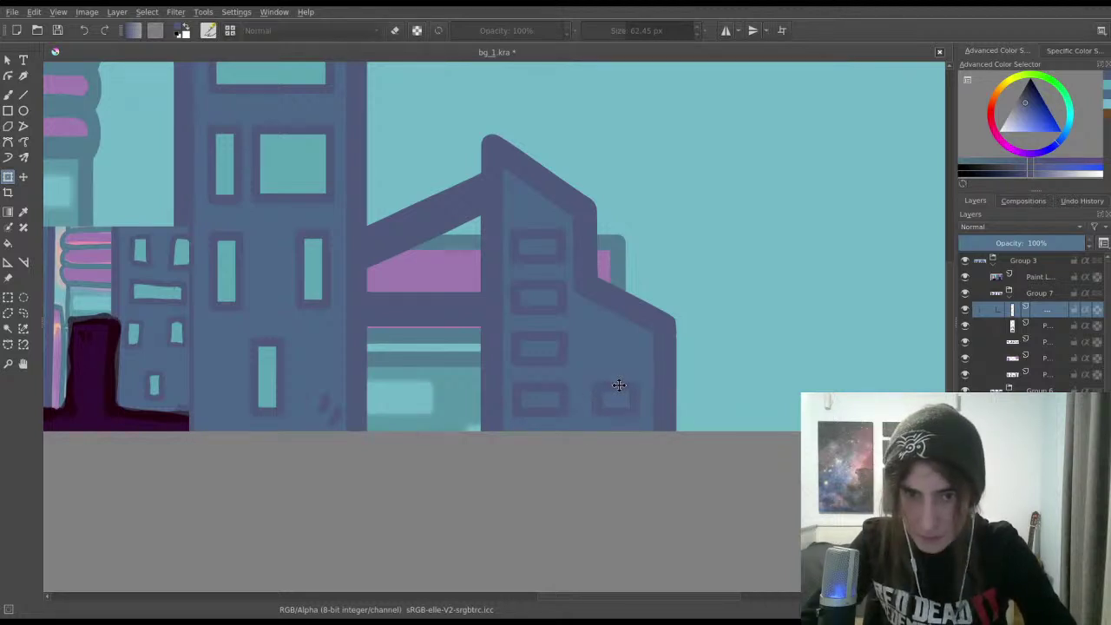
click(618, 387)
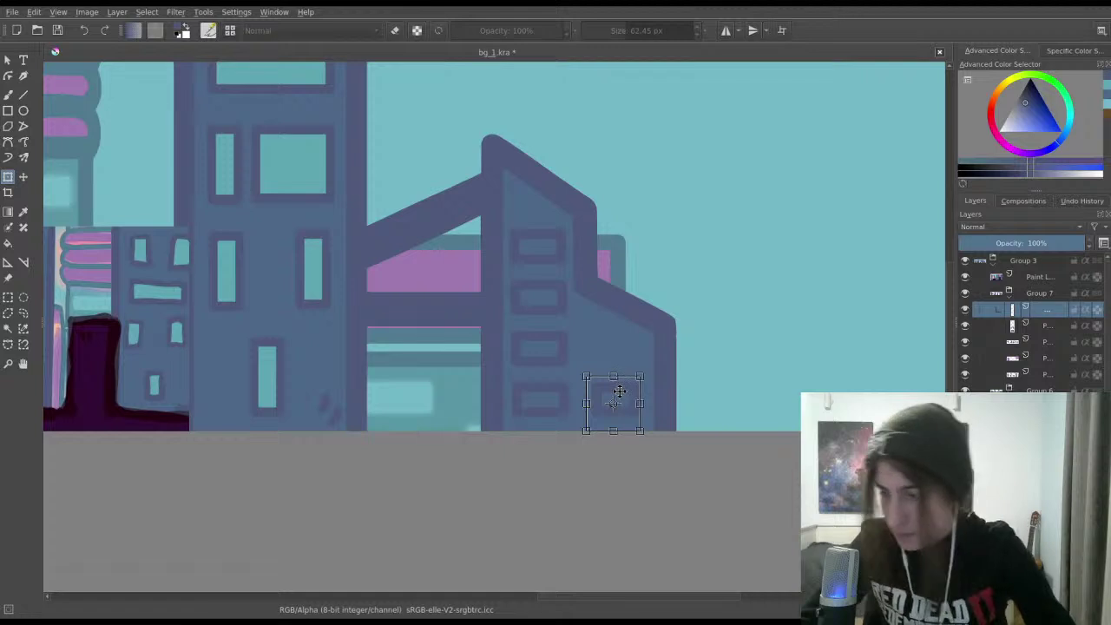
key(Return)
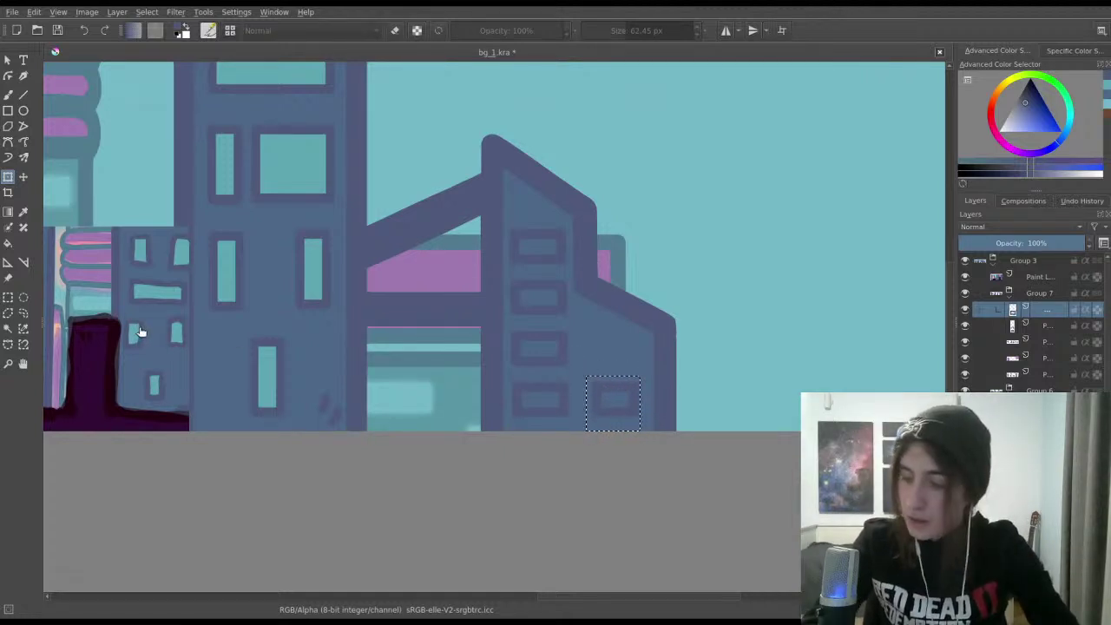
click(8, 296)
click(574, 423)
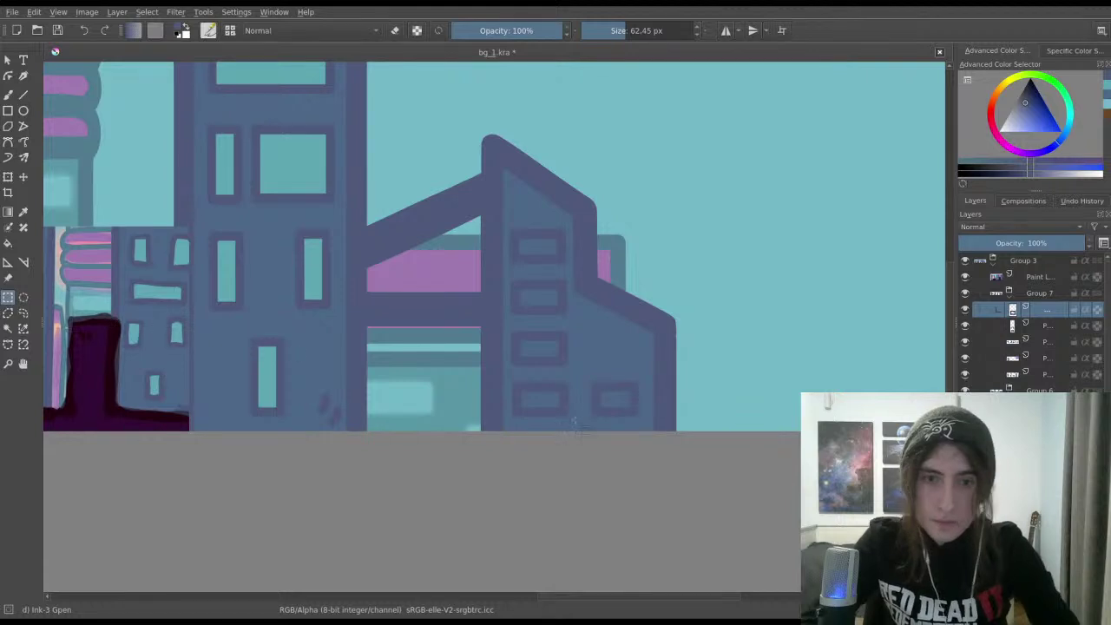
drag(570, 394, 589, 362)
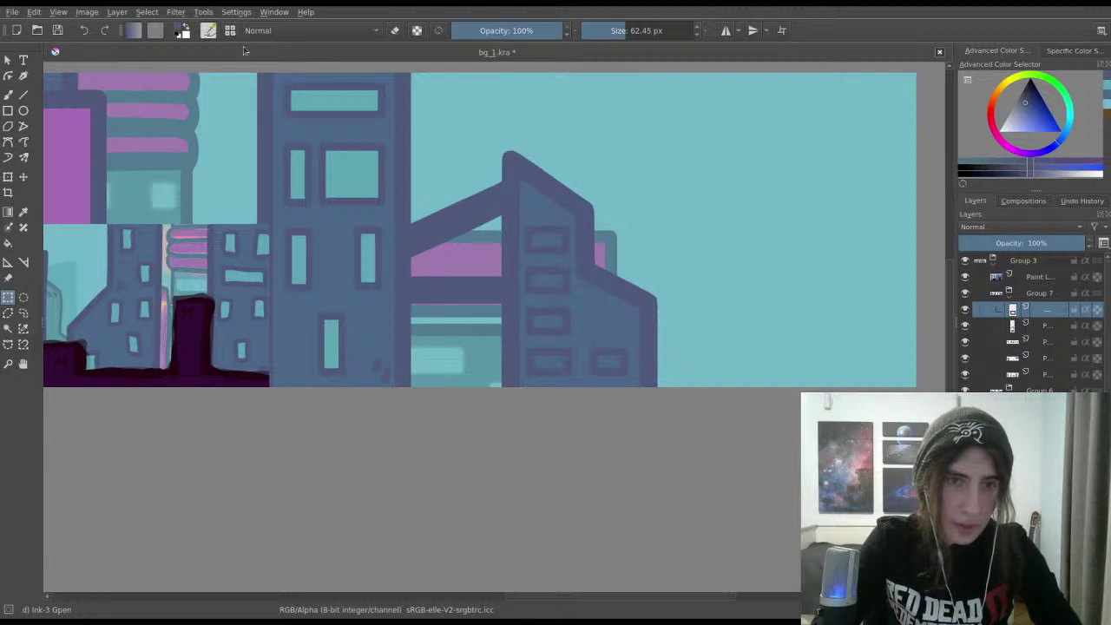
key(e)
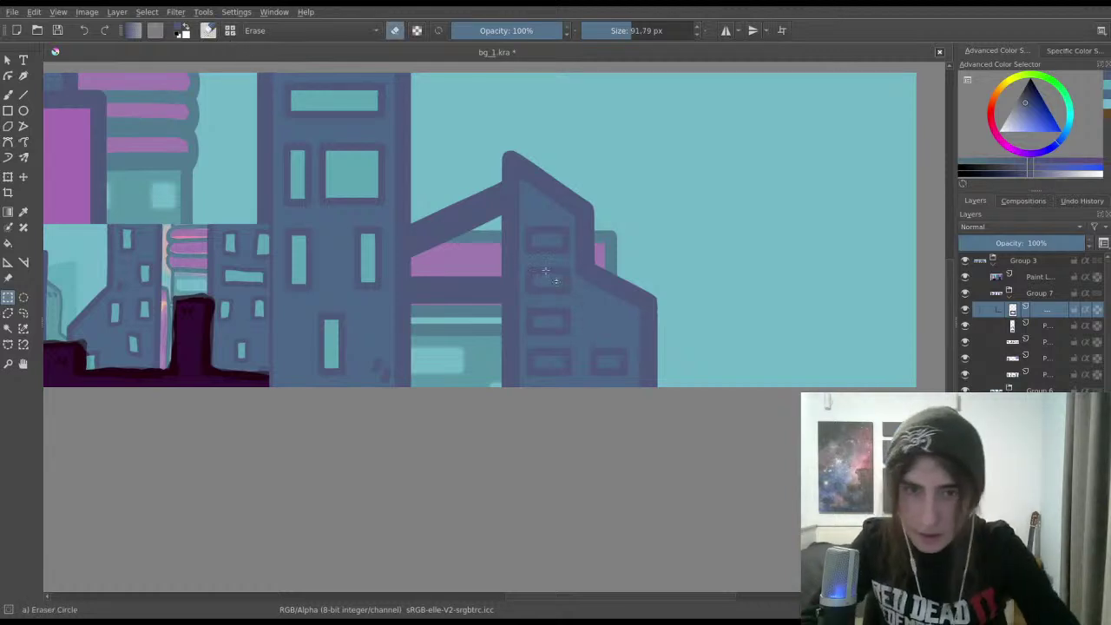
key(e)
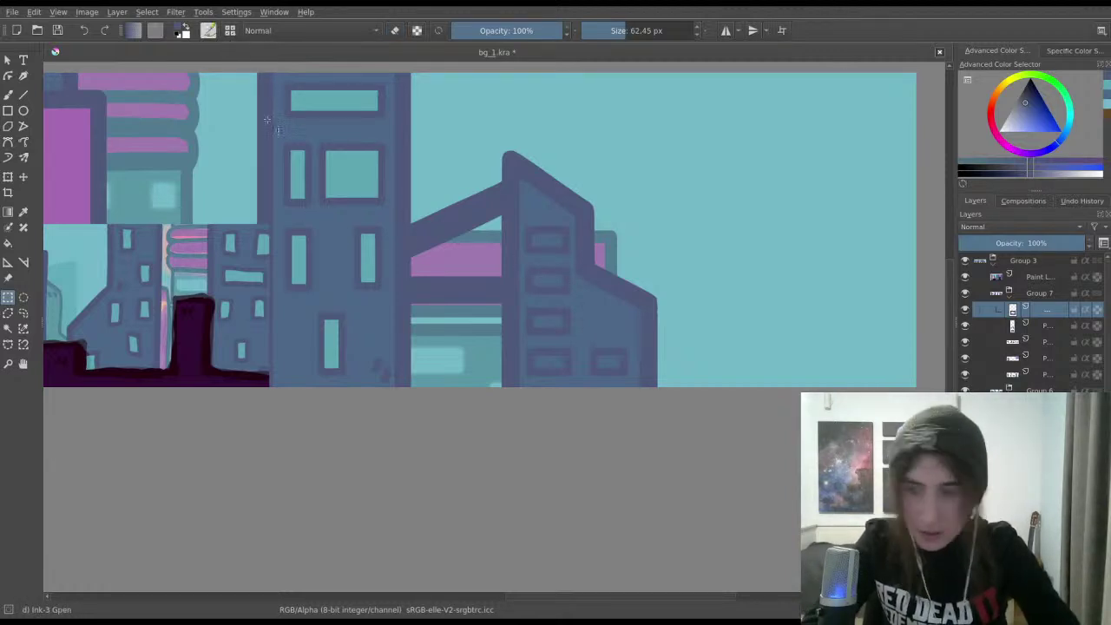
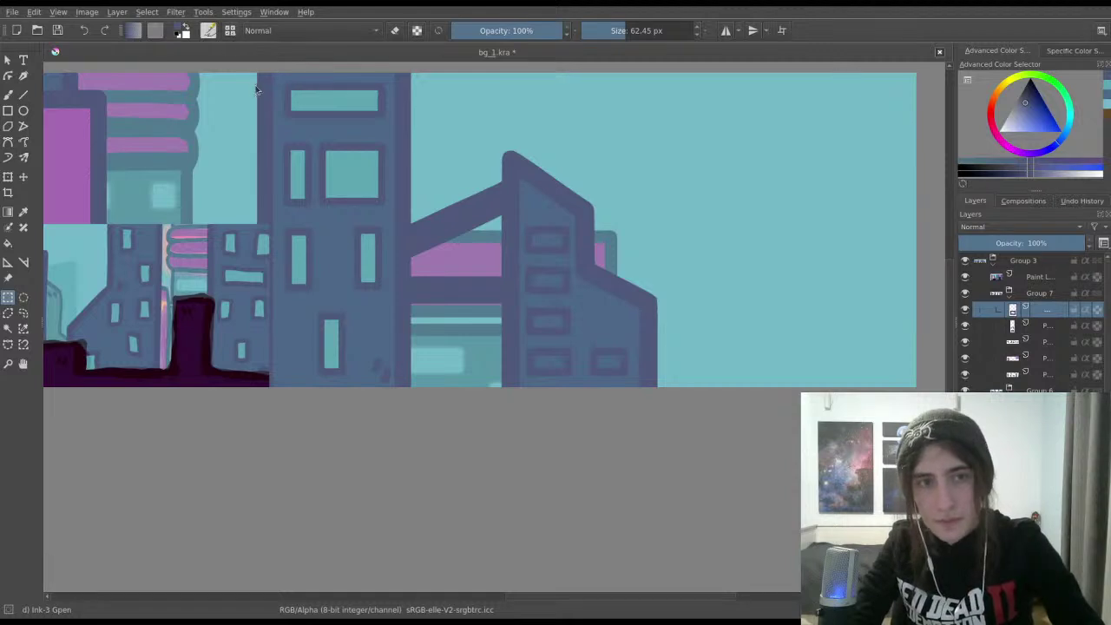
Step: Merge the duplicated window frame layers down into the outline layer in Group 7 and erase the column's second frame from the top
key(e)
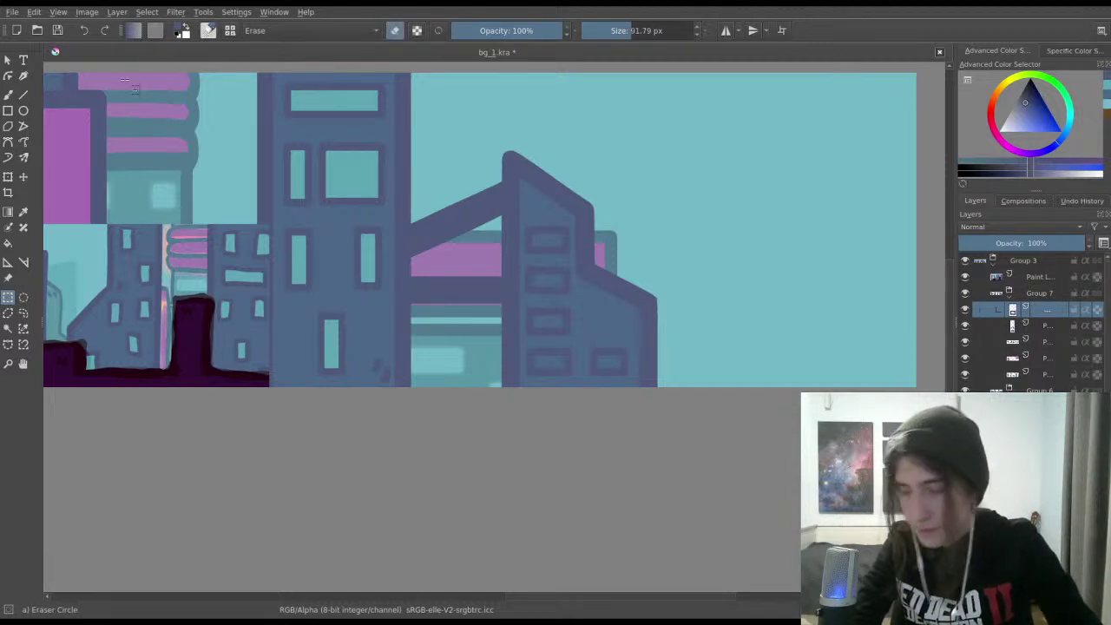
click(8, 94)
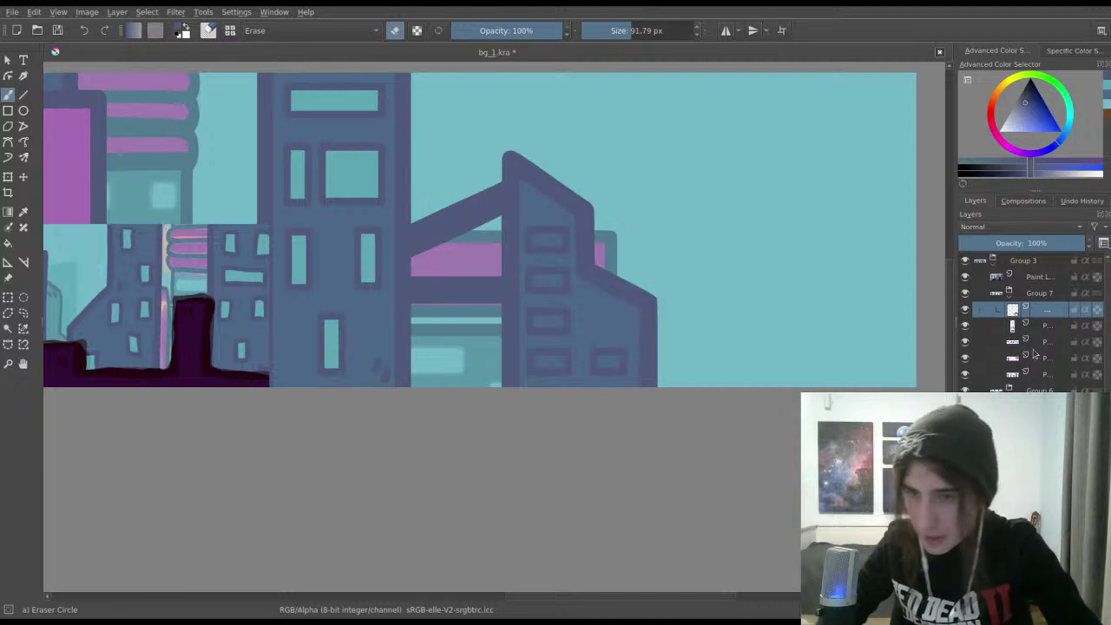
ctrl+click(1049, 329)
key(ctrl+e)
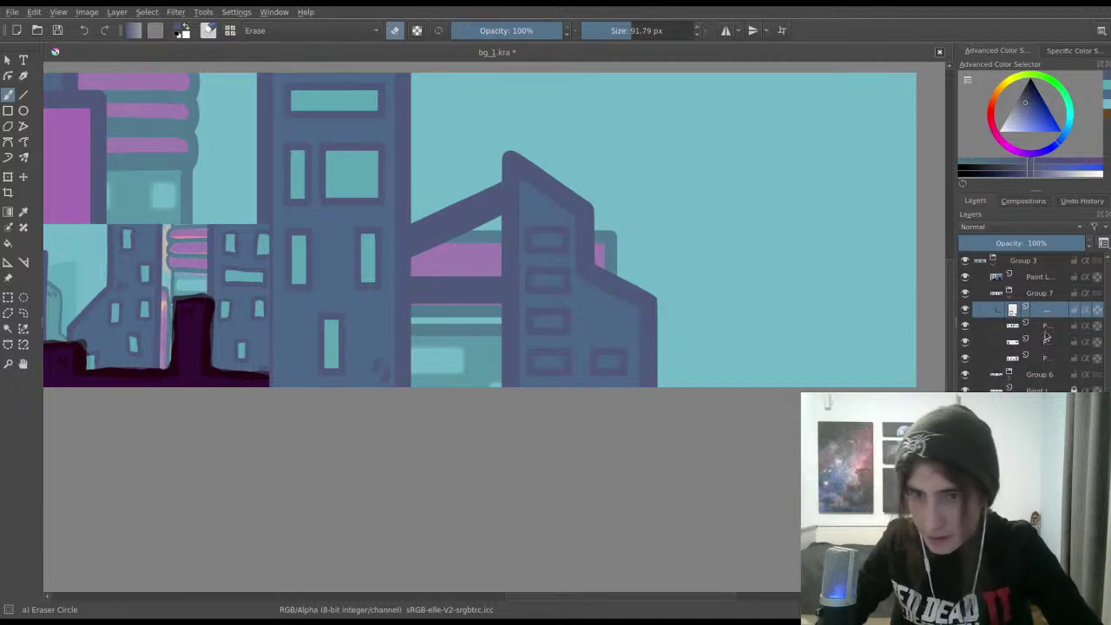
ctrl+click(1046, 330)
key(ctrl+e)
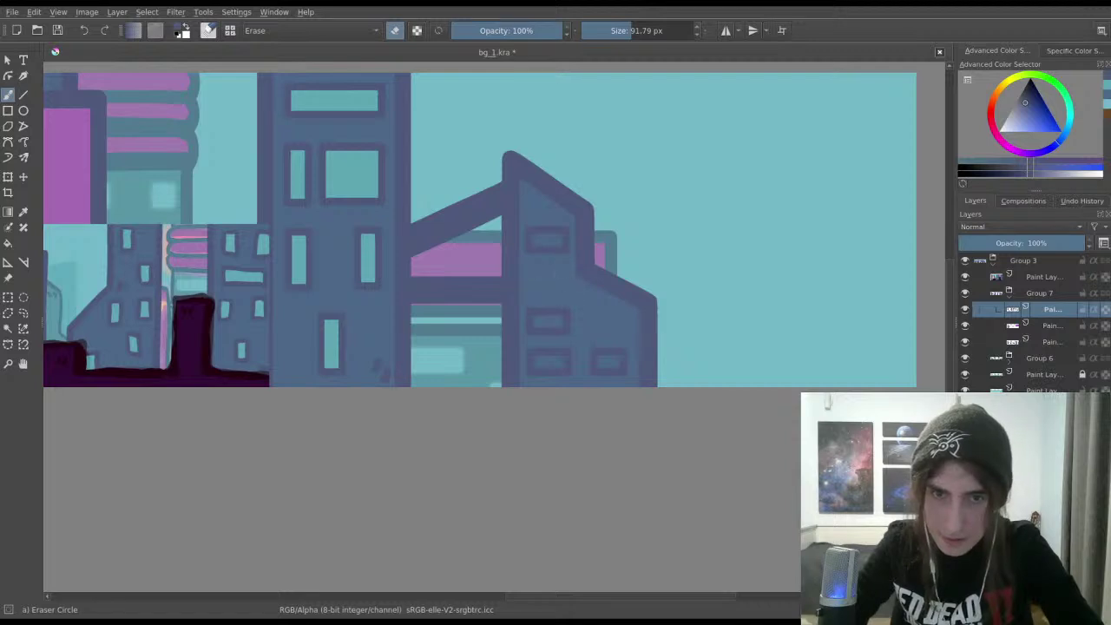
Step: Save the bg_1.kra document with the right building's window frames merged
scroll(547, 271, down, 3)
scroll(546, 271, up, 5)
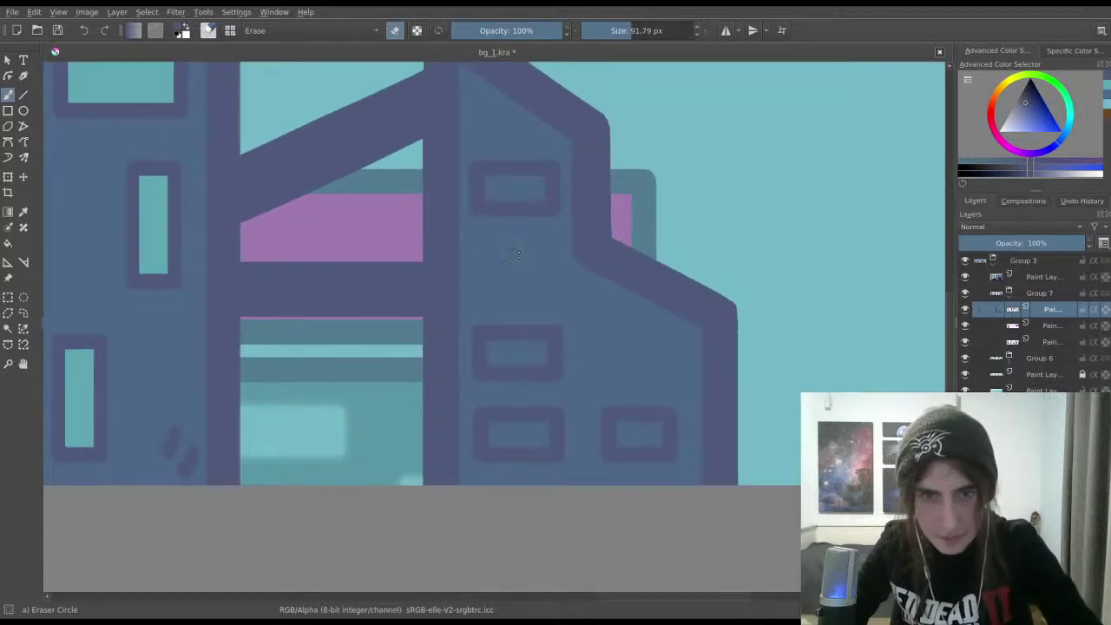
scroll(547, 245, down, 2)
scroll(560, 235, up, 1)
key(ctrl+s)
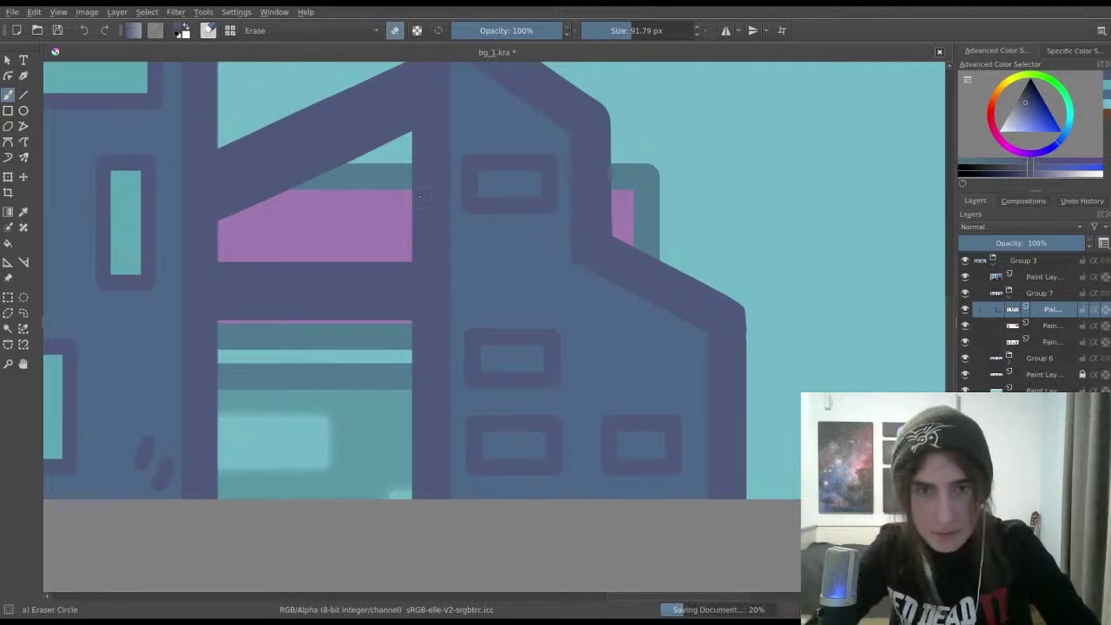
scroll(439, 267, down, 3)
scroll(439, 267, up, 3)
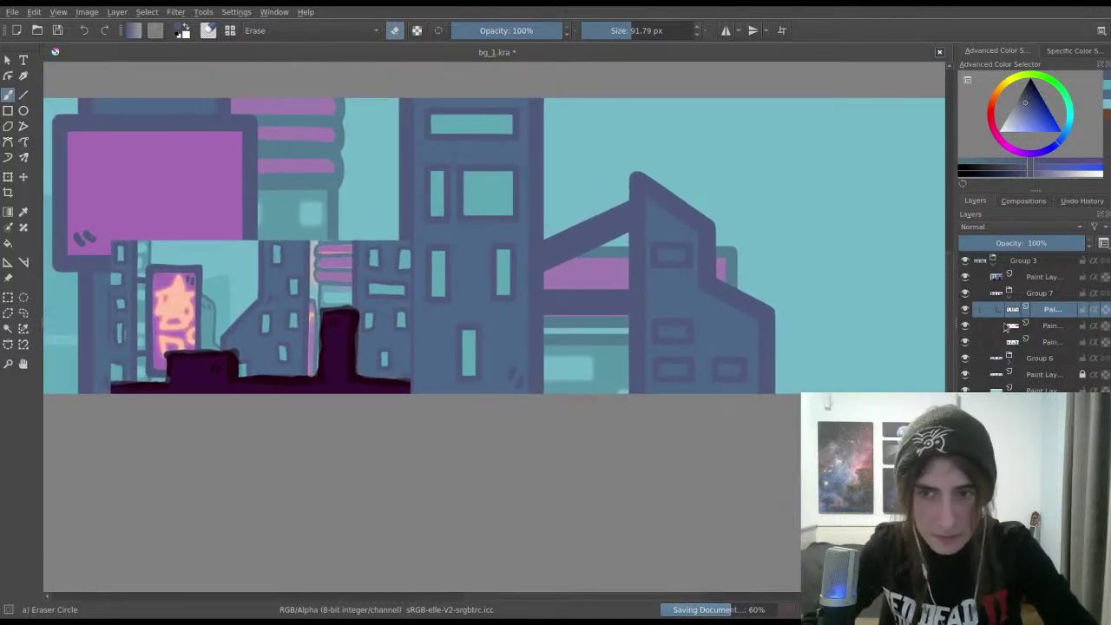
Step: On Group 7's lowest paint layer, fill the right building's four window frames with the light teal sampled from the neighbouring tower's window
click(964, 341)
click(964, 341)
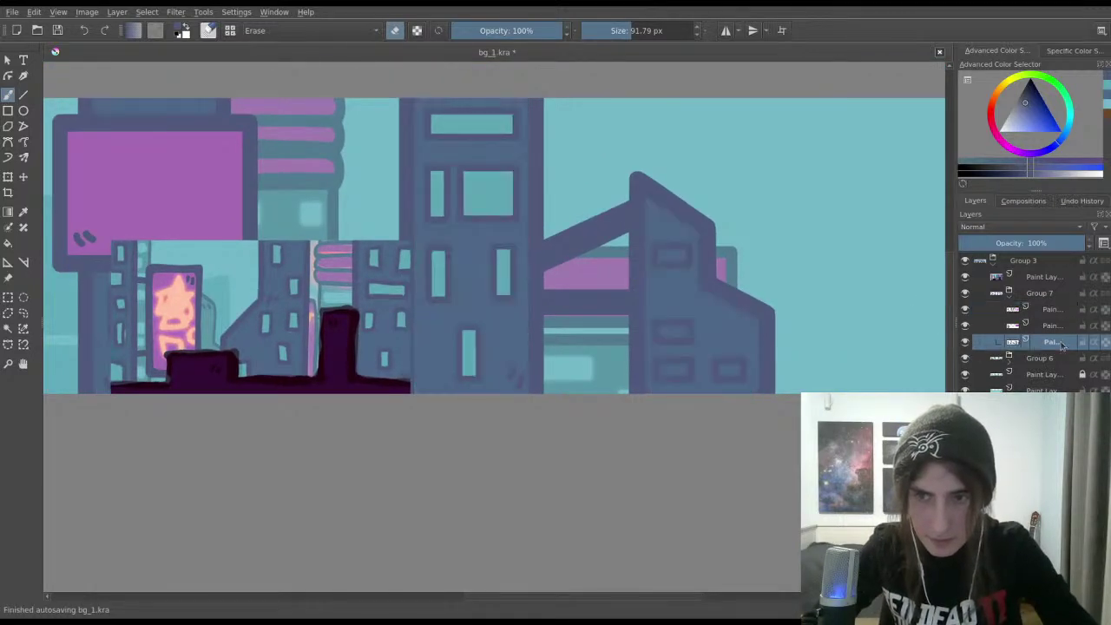
click(989, 341)
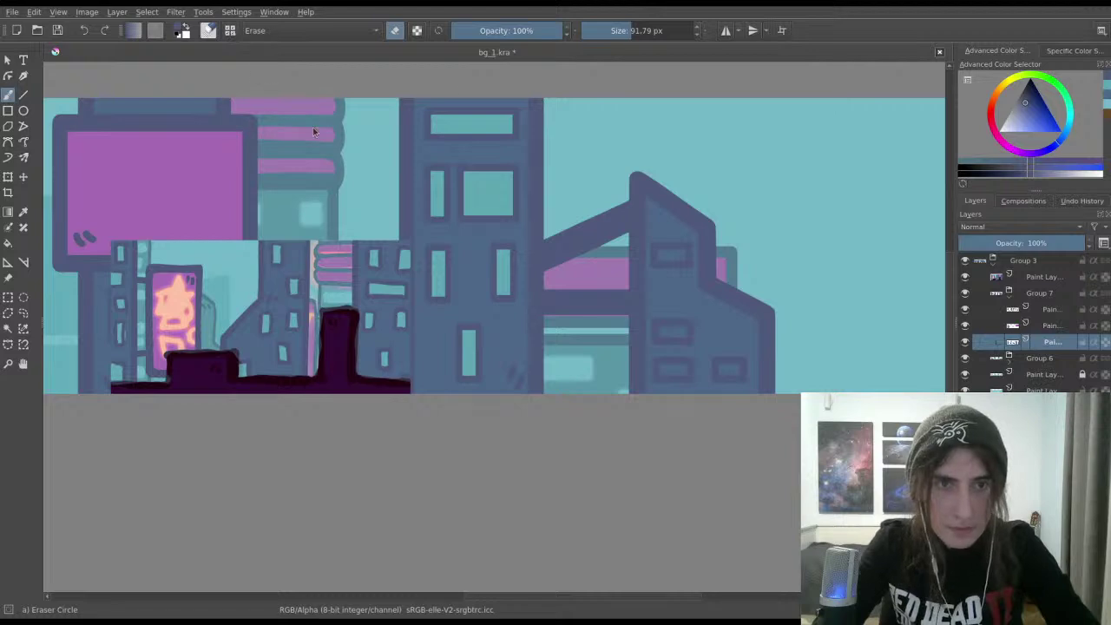
key(slash)
ctrl+click(526, 198)
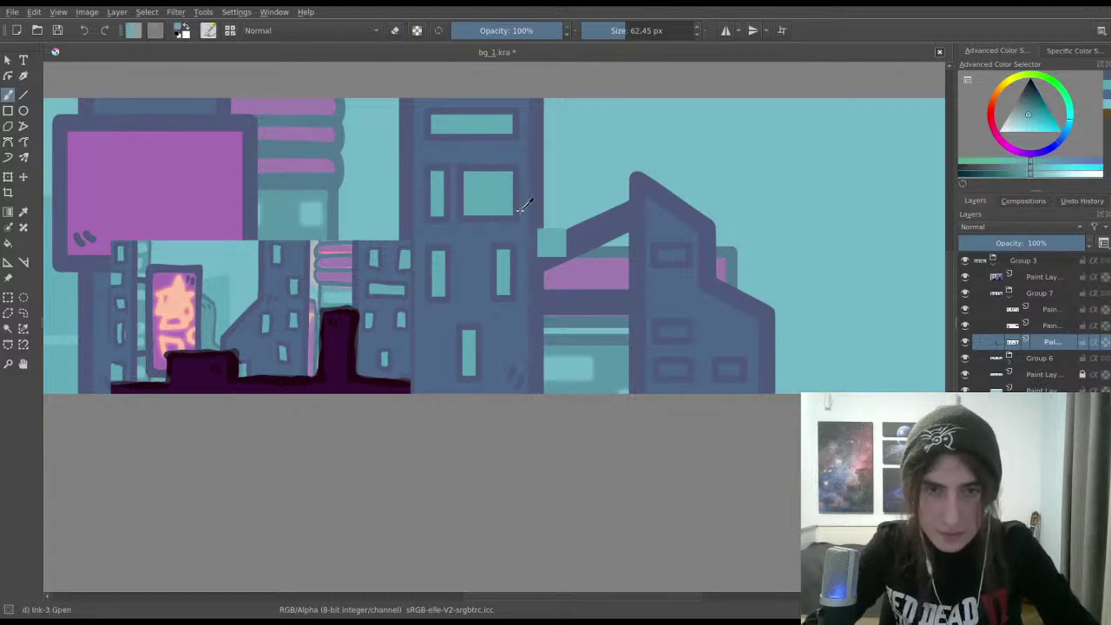
scroll(643, 236, up, 2)
scroll(643, 236, up, 1)
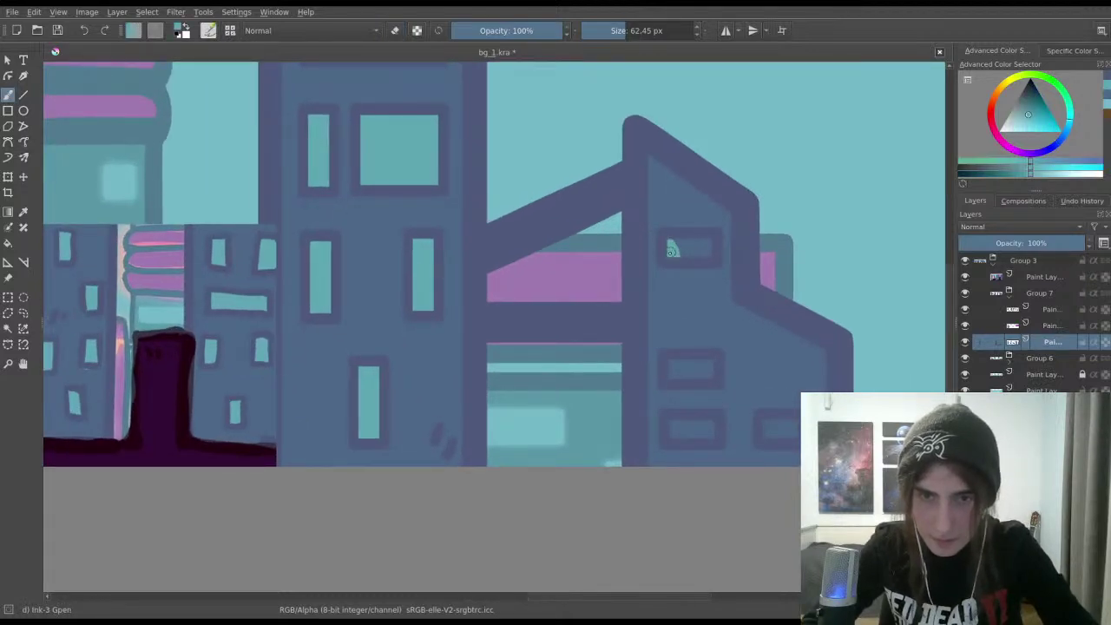
drag(670, 251, 708, 247)
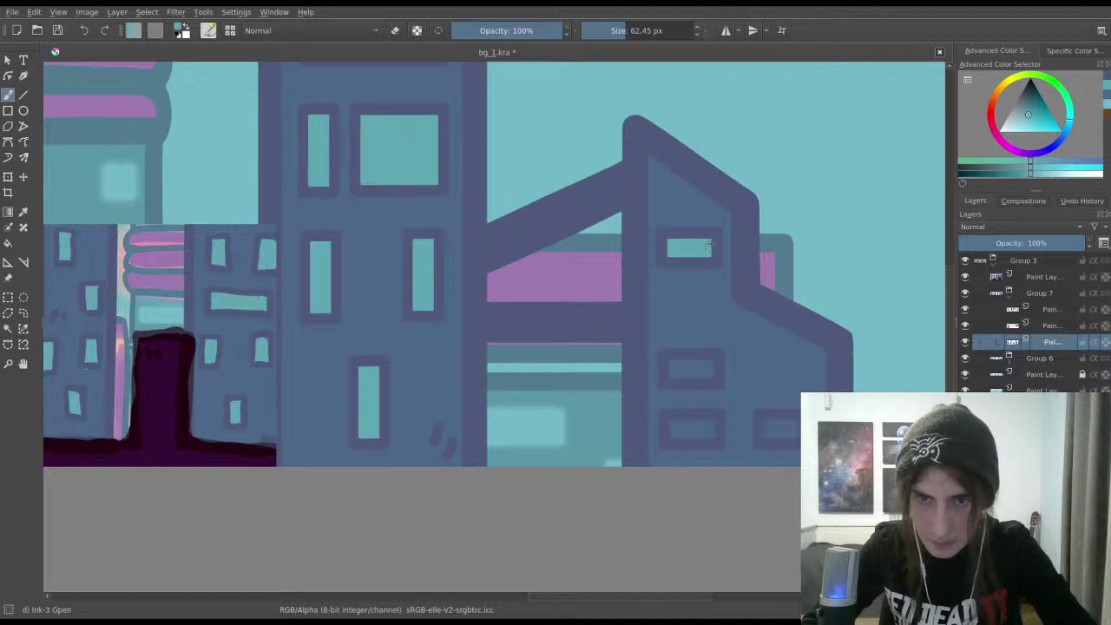
drag(669, 365, 706, 365)
mouse_move(699, 432)
mouse_down()
mouse_move(674, 434)
mouse_move(686, 425)
mouse_up()
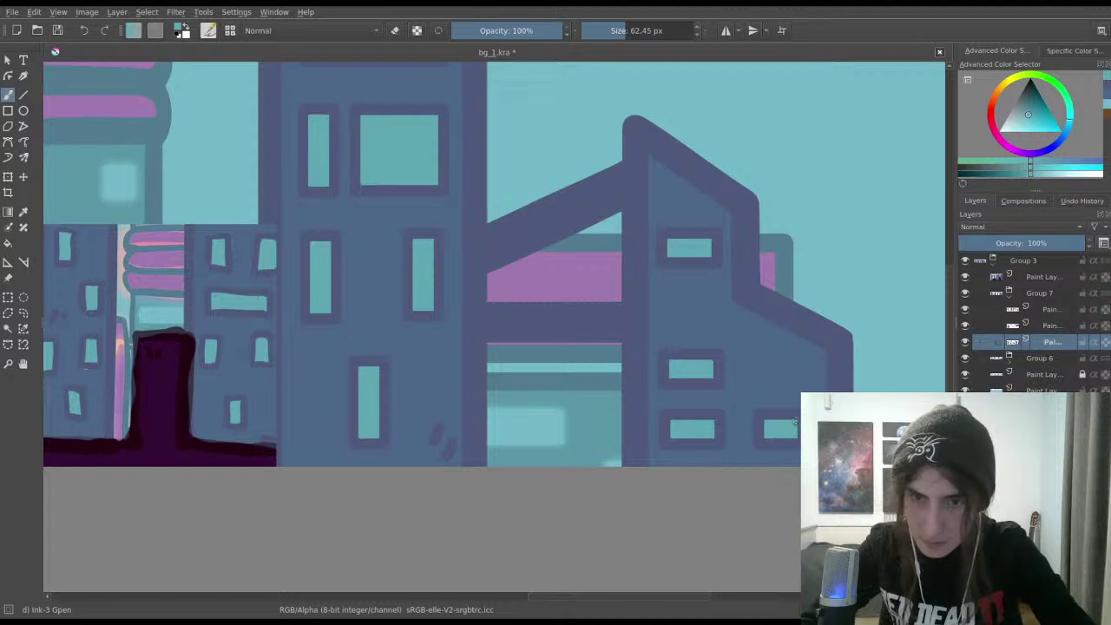
Step: Save the document and hide the reference scene's paint layer above Group 7
scroll(743, 396, down, 5)
key(ctrl+s)
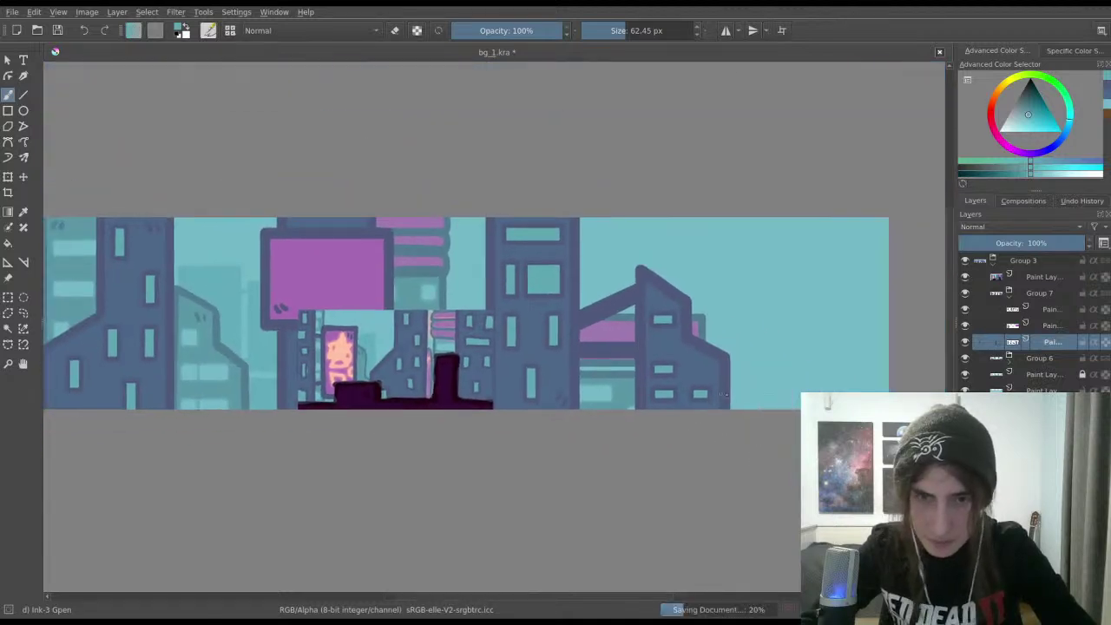
click(964, 276)
scroll(781, 361, down, 2)
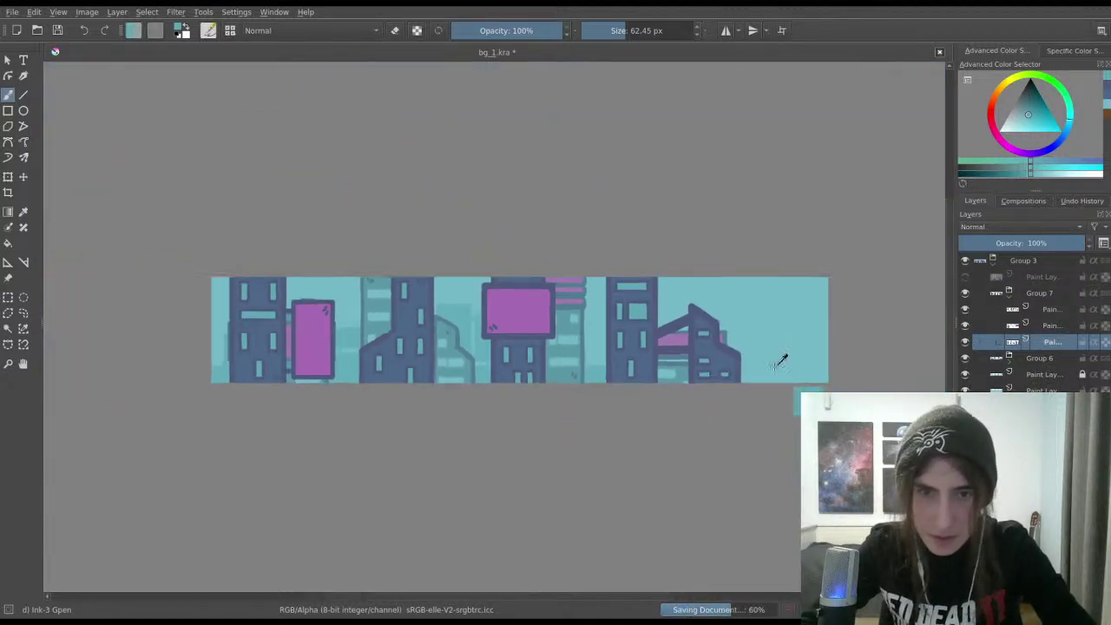
scroll(792, 312, up, 2)
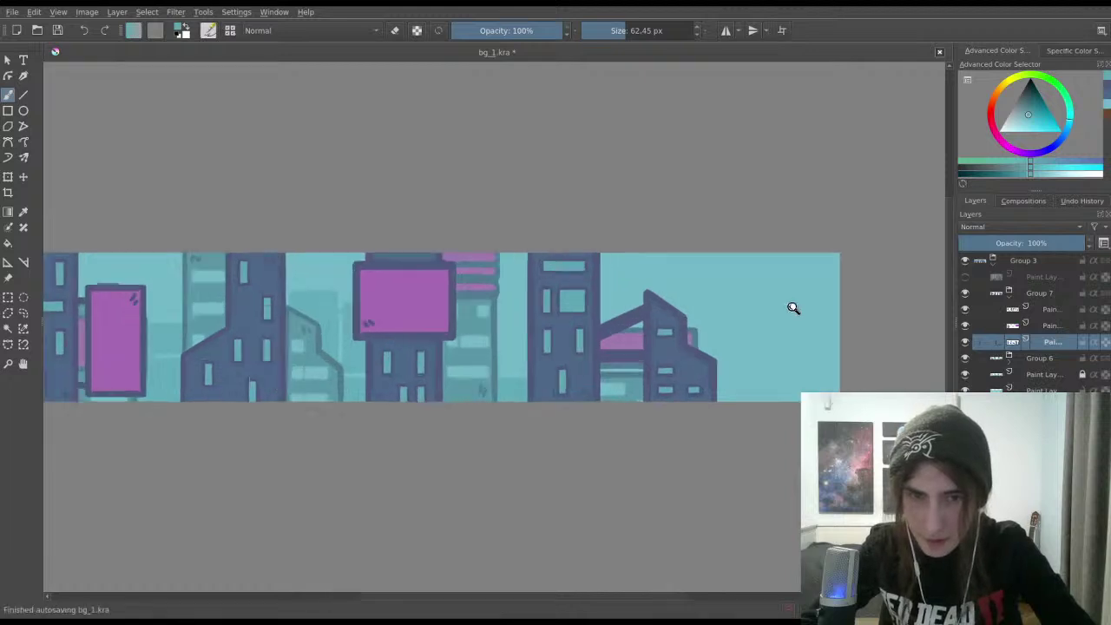
Step: Make Group 7 active and draw a rectangular selection around the rightmost tower and its bridged building
click(1041, 292)
click(8, 298)
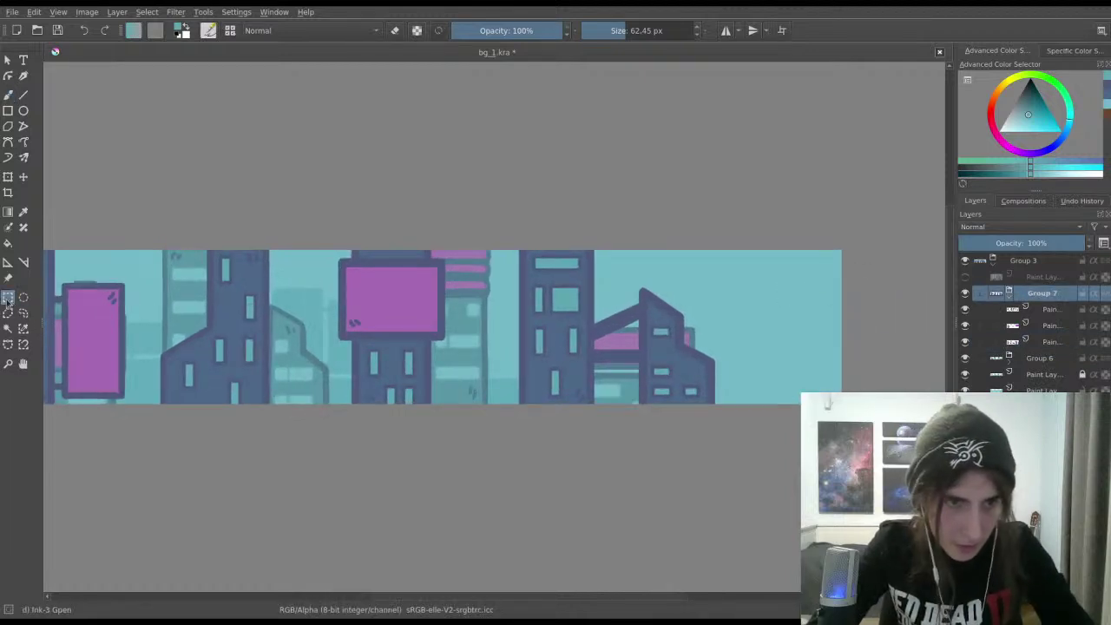
drag(492, 217, 727, 447)
Step: Try to shift the selected tower and bridged building slightly left, closer to the billboard building
key(ctrl+t)
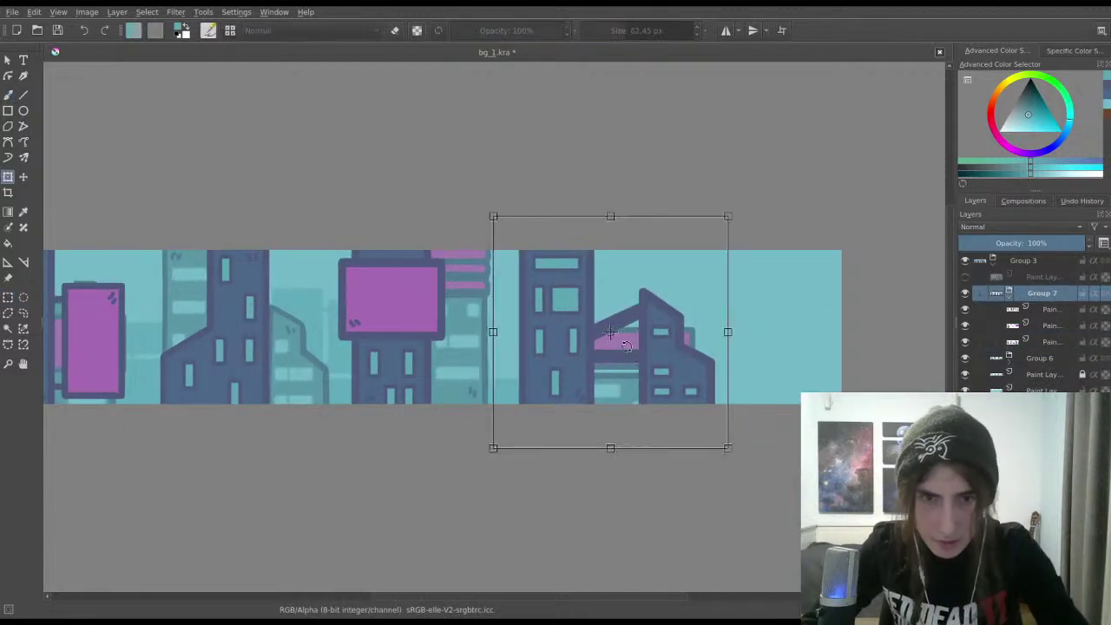
drag(644, 322, 712, 317)
key(Return)
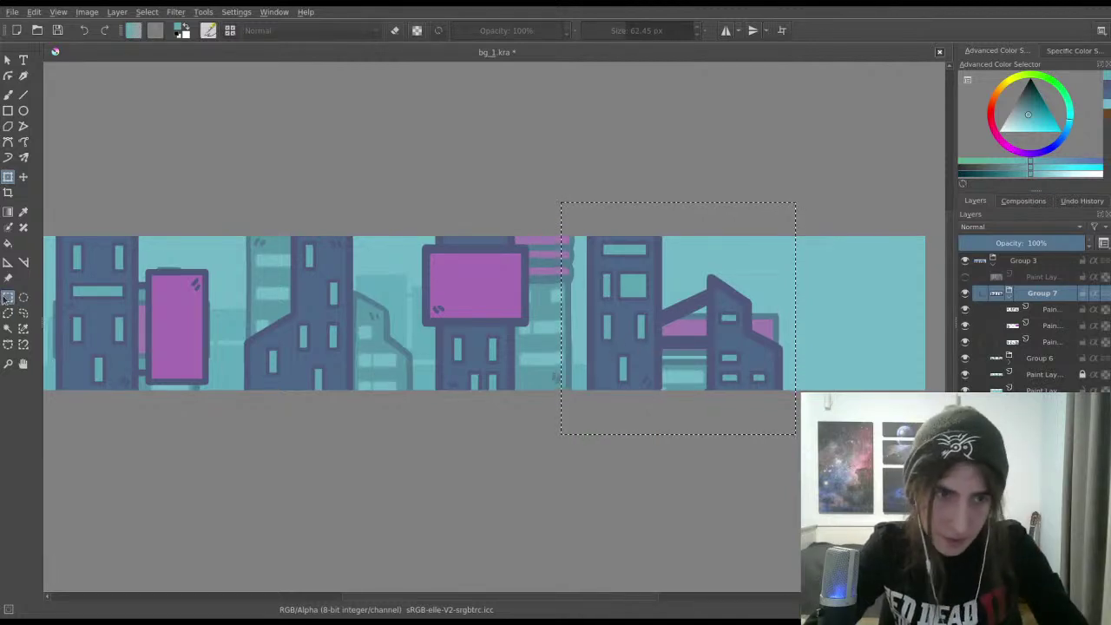
Step: Compare the gaps on both sides of the billboard building by drawing rectangular selections across them at sign and ground level
click(8, 297)
click(242, 316)
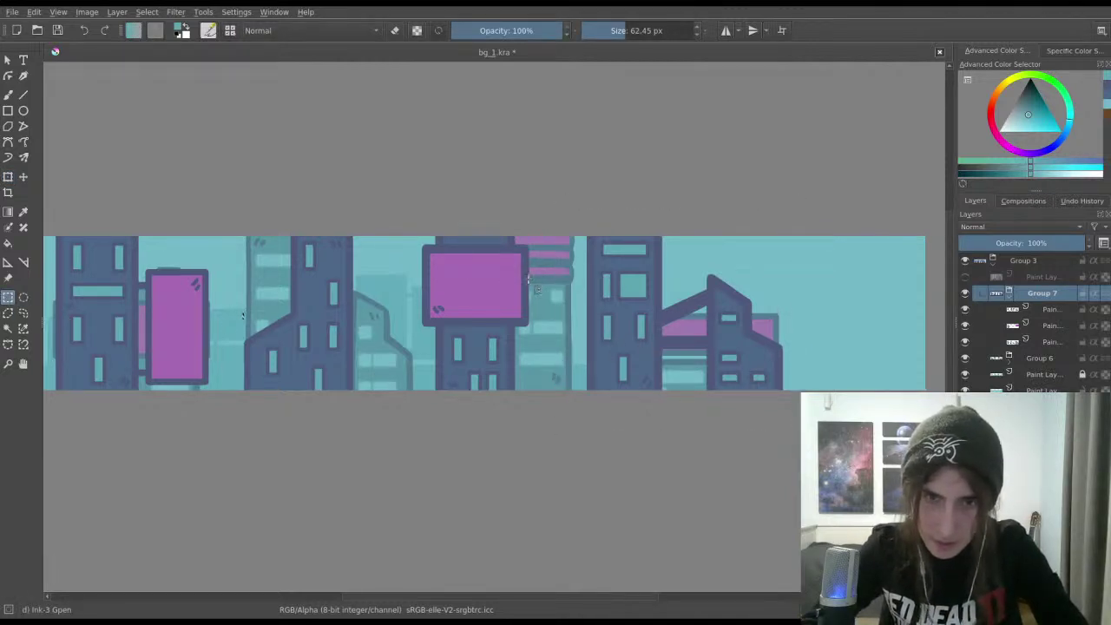
drag(529, 278, 587, 312)
drag(351, 282, 423, 313)
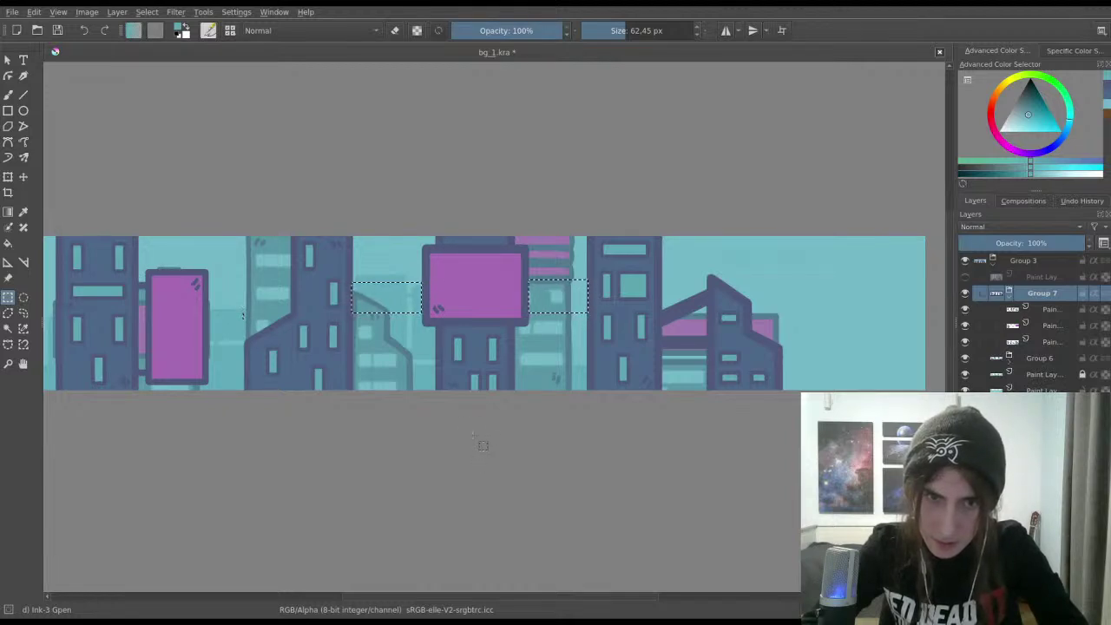
click(483, 445)
drag(515, 350, 586, 389)
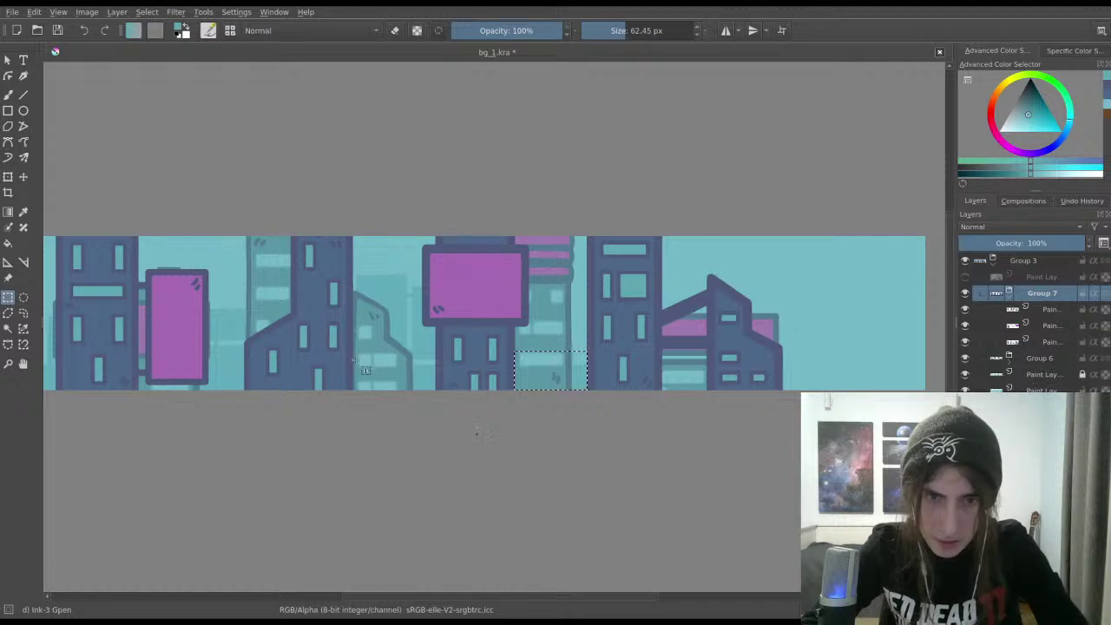
drag(355, 356, 435, 390)
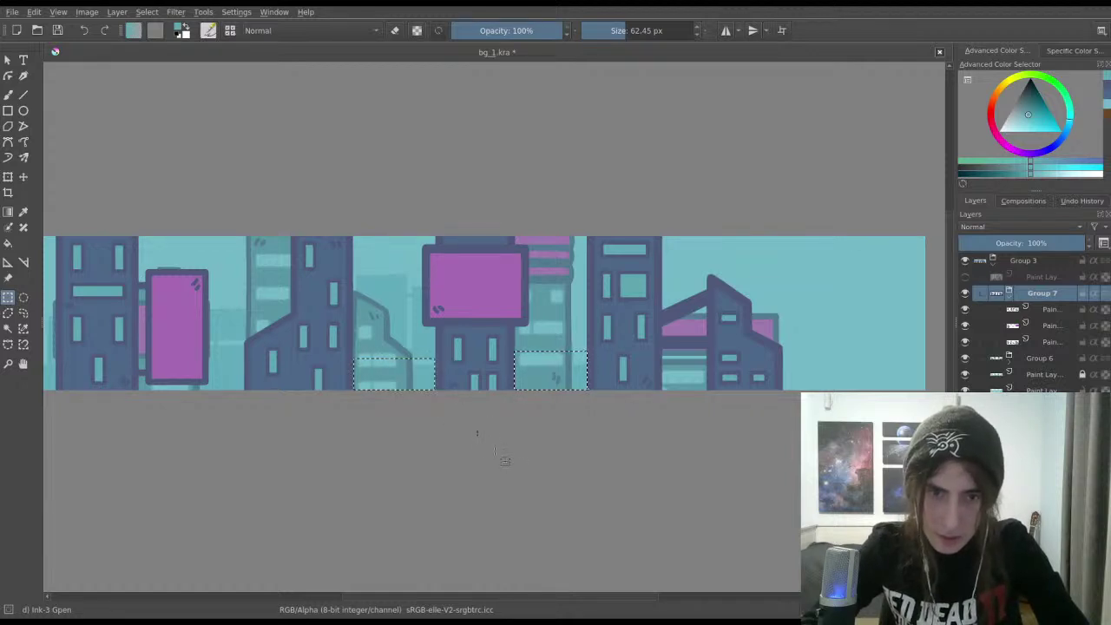
drag(352, 279, 587, 312)
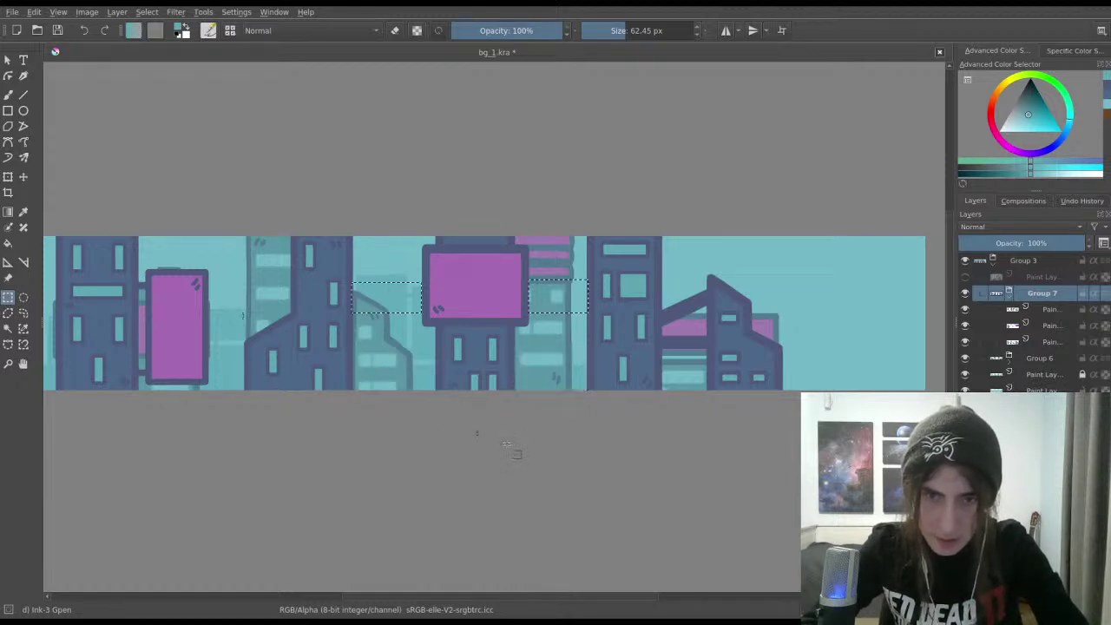
Step: Undo the gap comparison selections and the last shift of the tower and bridged building
key(ctrl+shift+a)
key(t)
key(shift+Right)
key(shift+Right)
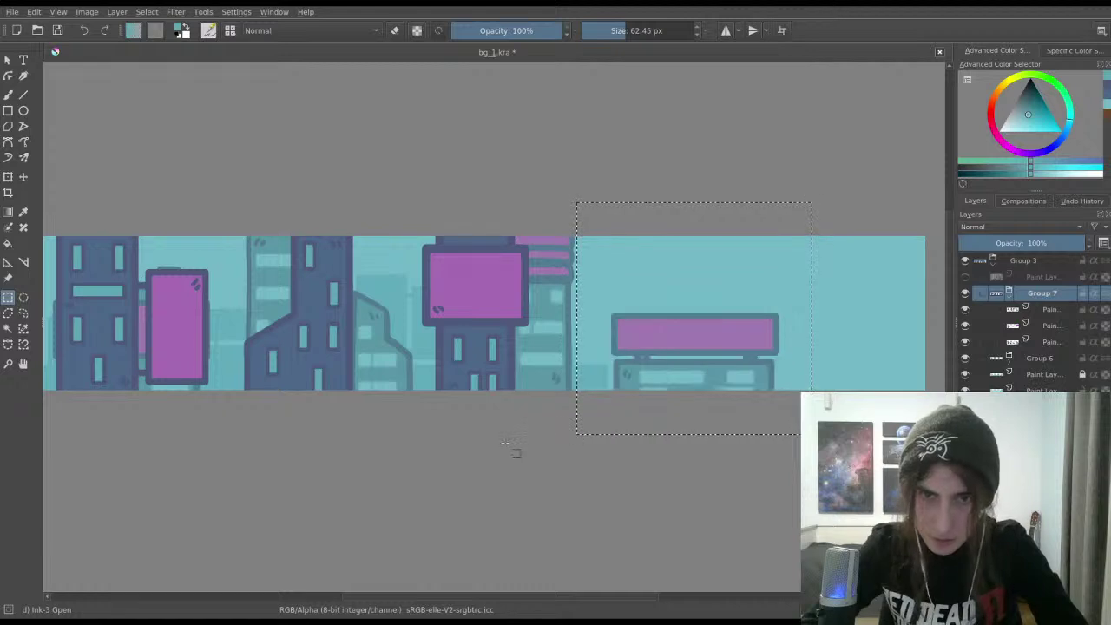
Step: Shift the selected tower and bridged building slightly left by a smaller amount, apply the transform and deselect
key(ctrl+t)
drag(644, 325, 638, 324)
key(Return)
key(ctrl+t)
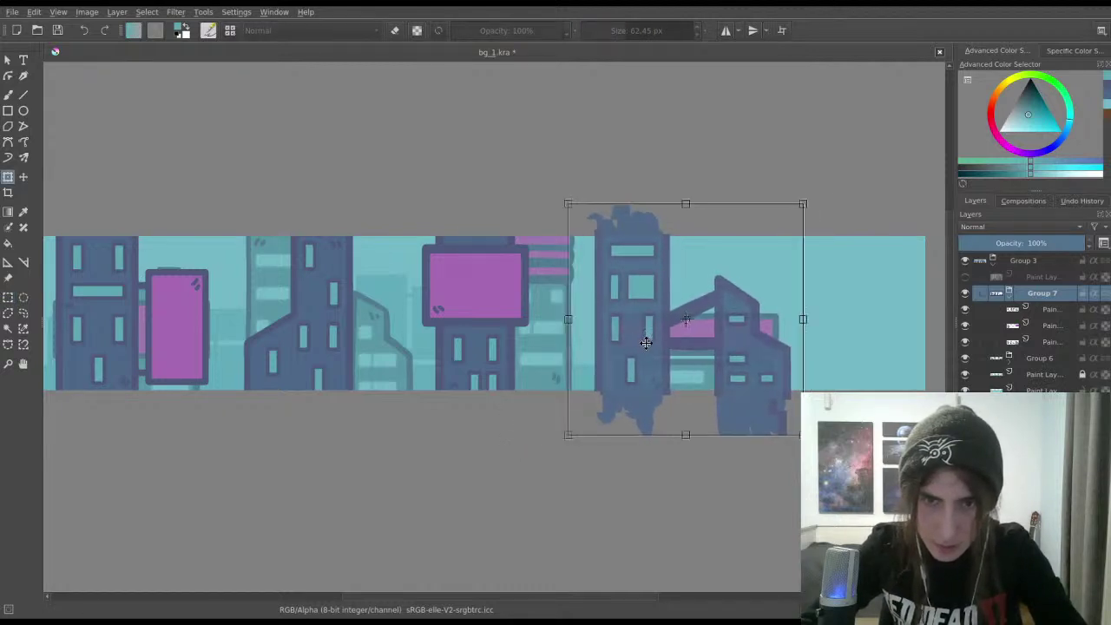
key(ctrl+z)
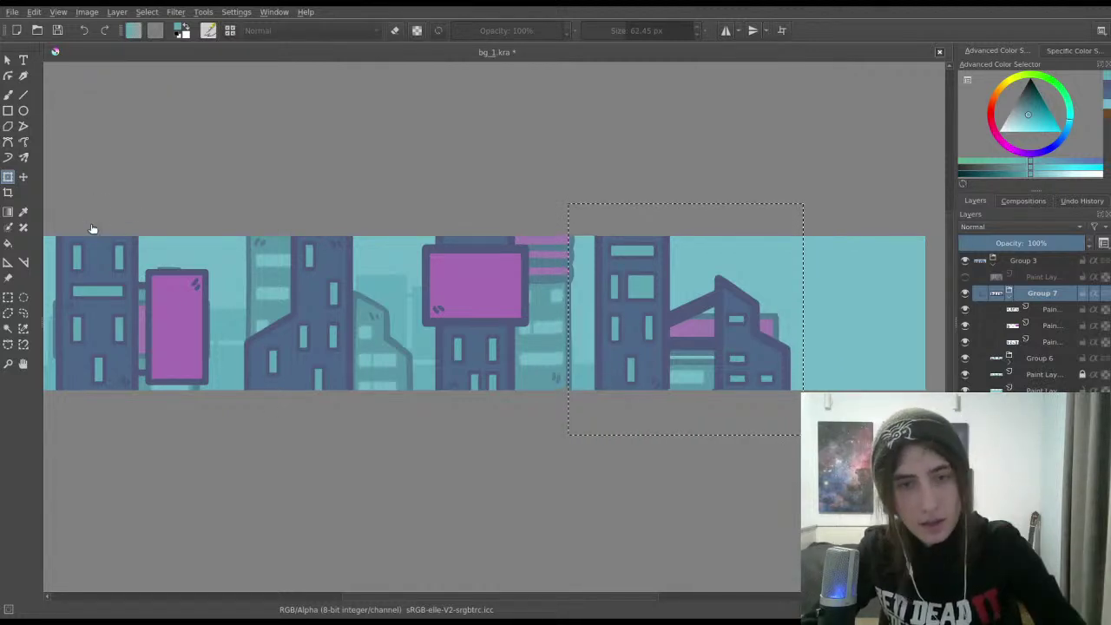
click(8, 297)
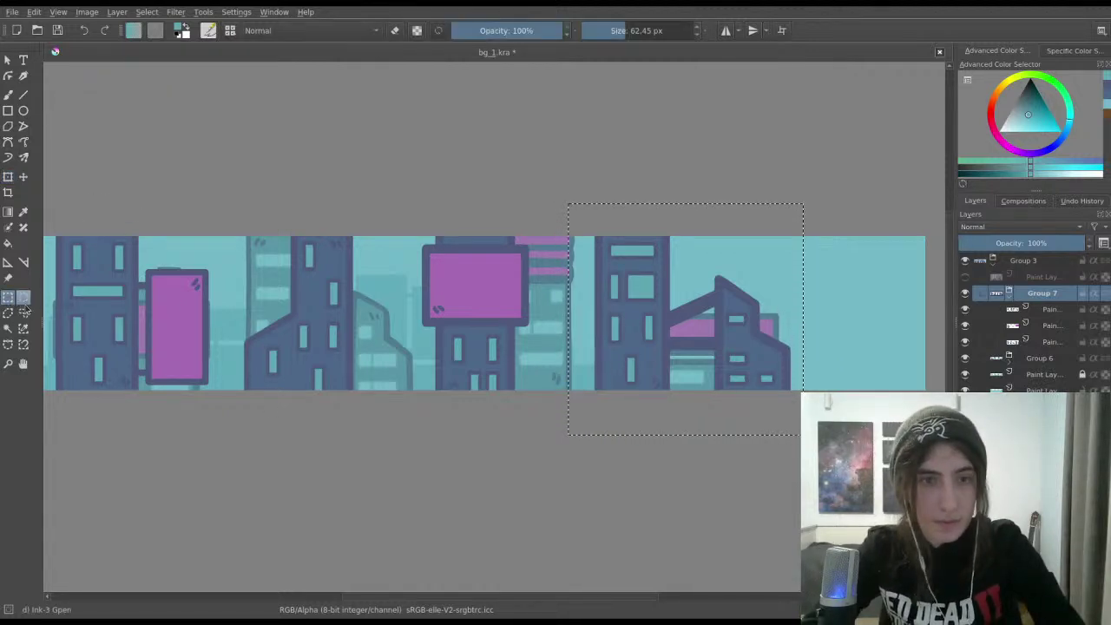
click(268, 357)
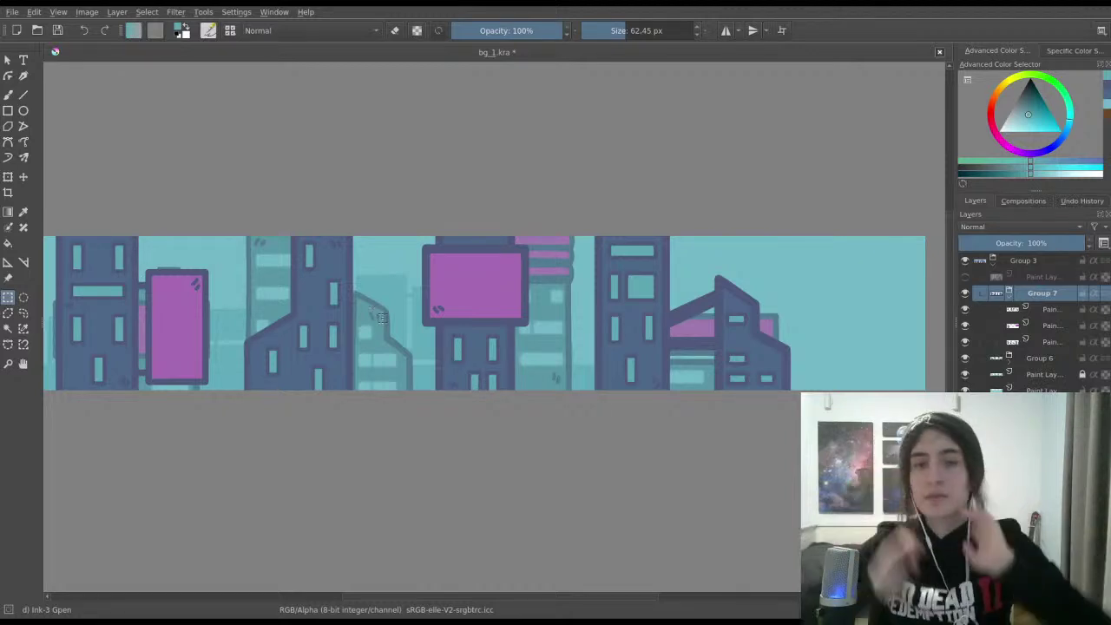
Step: Save the document with the tower and bridged building repositioned
key(ctrl+s)
scroll(654, 312, up, 1)
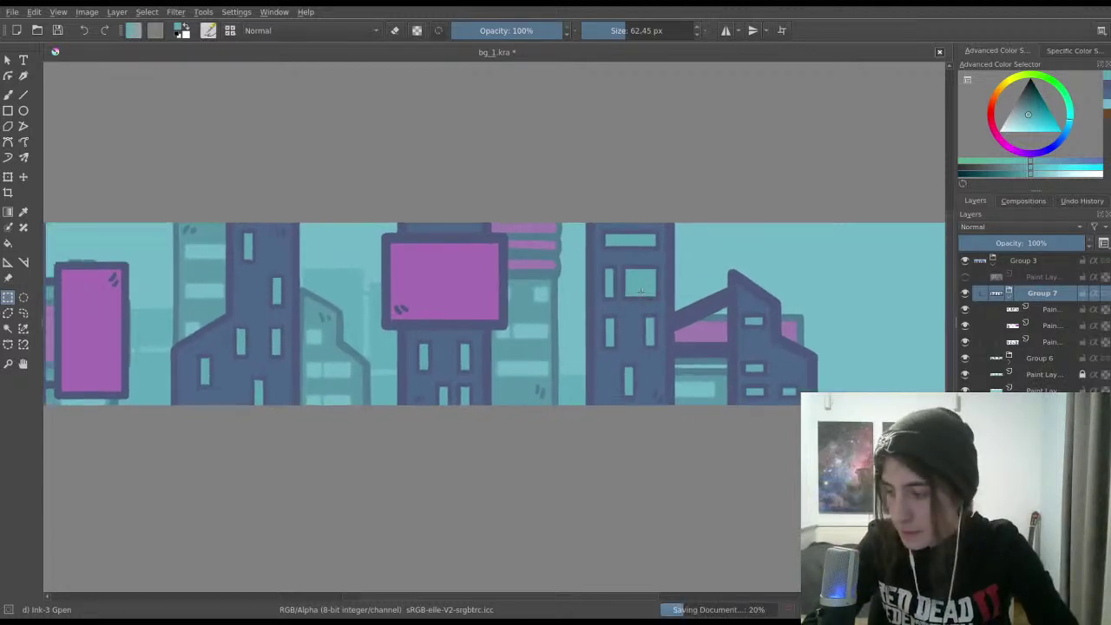
drag(634, 289, 531, 253)
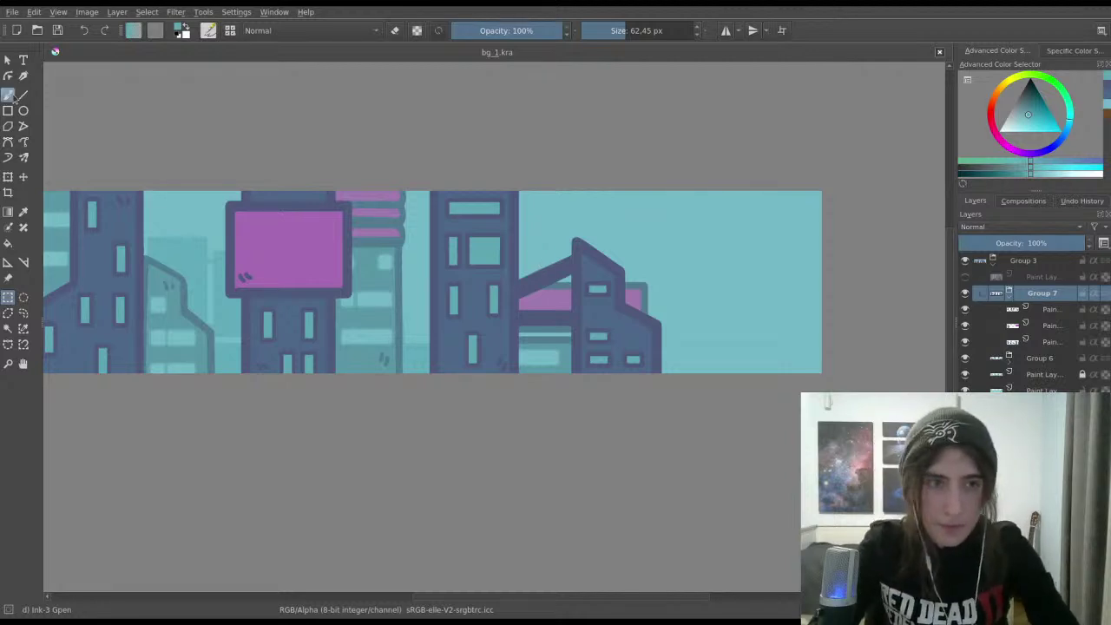
Step: Examine the spacing of the foreground buildings and the empty sky past the bridged building, comparing the skyline with Group 7 hidden and shown
click(9, 95)
scroll(674, 235, up, 3)
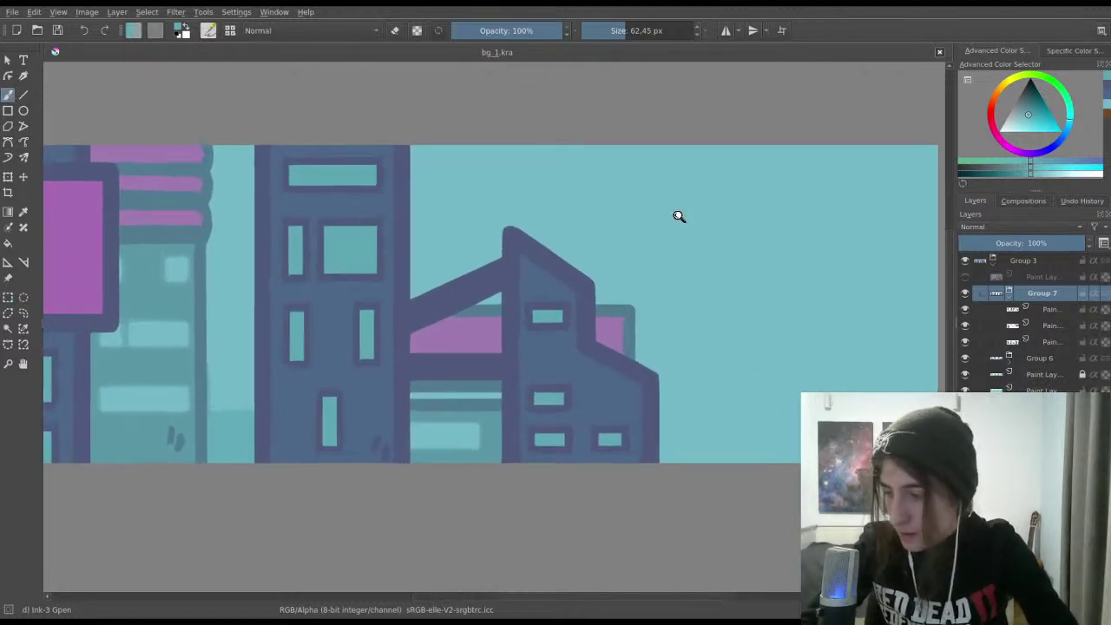
scroll(587, 265, down, 4)
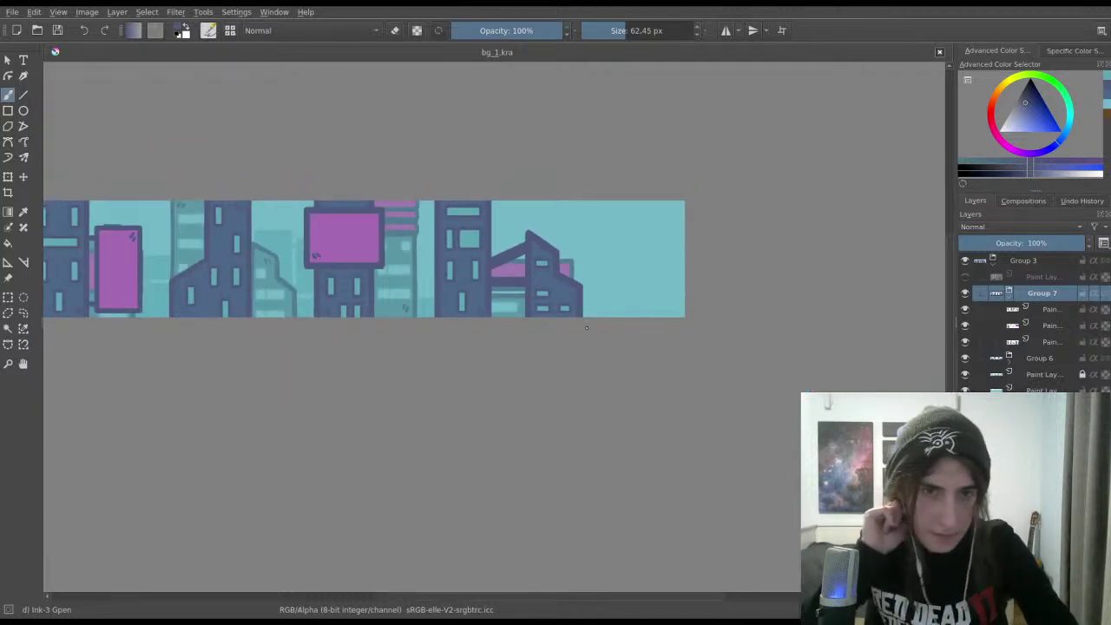
scroll(582, 248, down, 2)
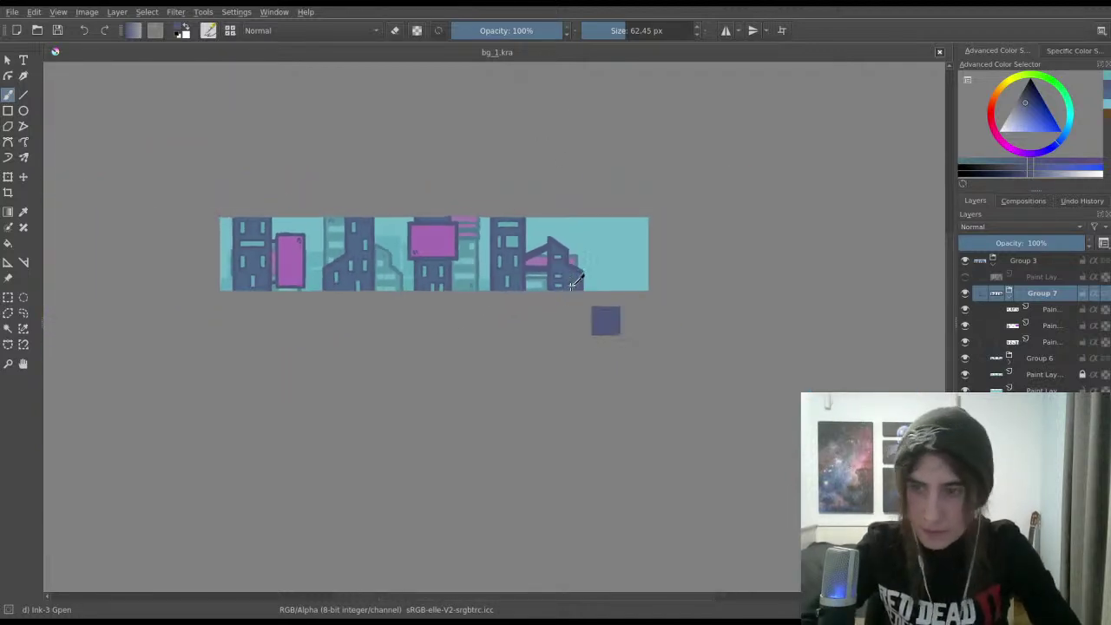
scroll(573, 282, up, 5)
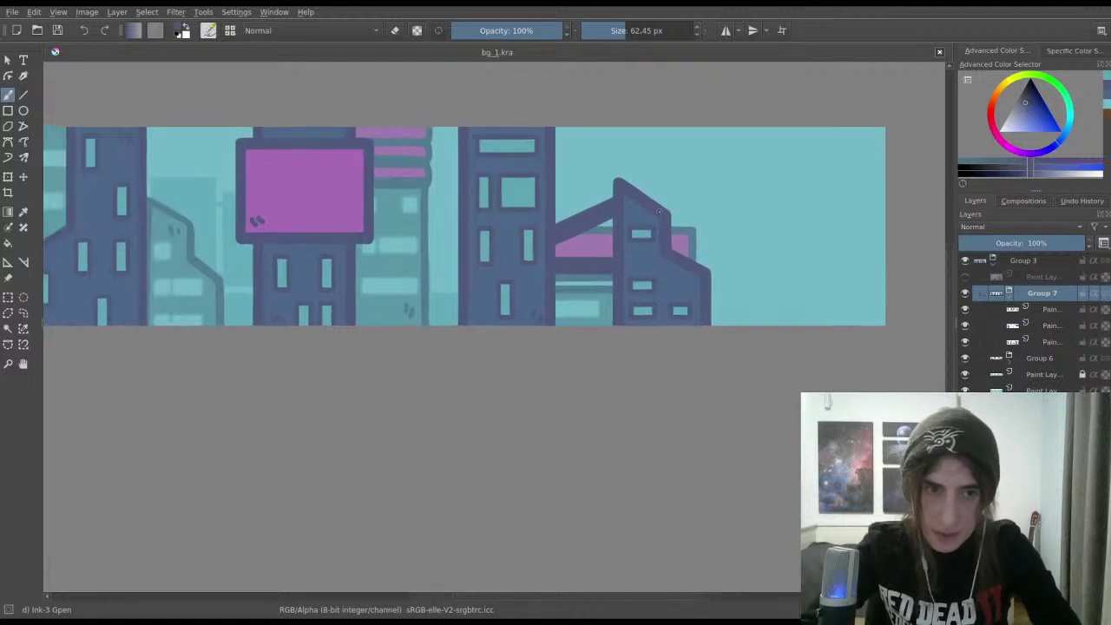
scroll(608, 243, up, 3)
scroll(552, 217, down, 2)
drag(203, 225, 588, 256)
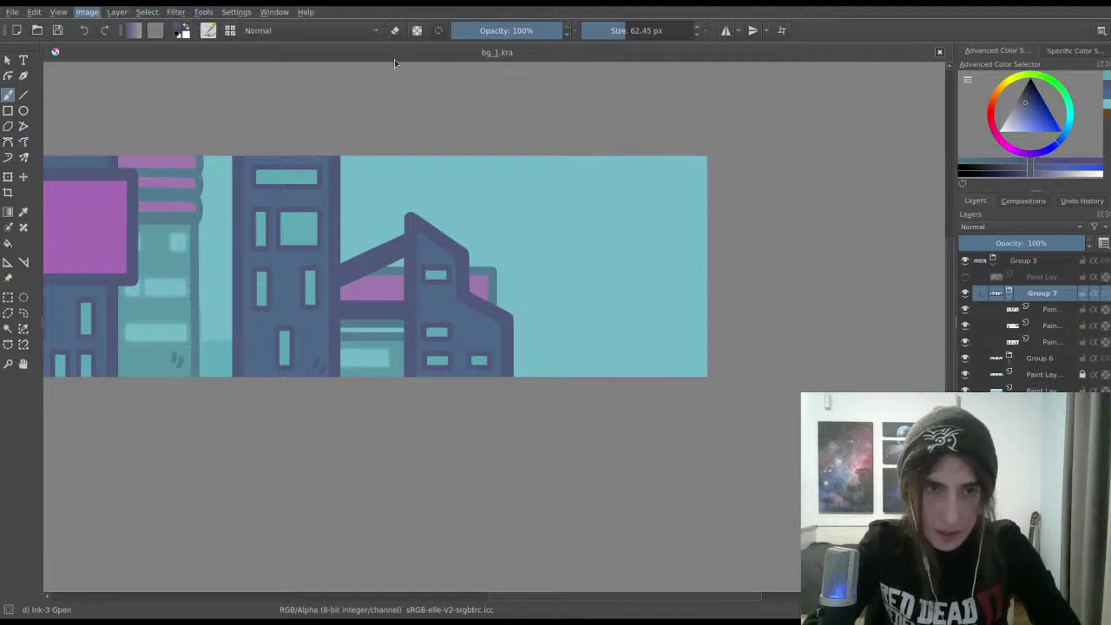
drag(364, 286, 611, 271)
scroll(611, 270, down, 3)
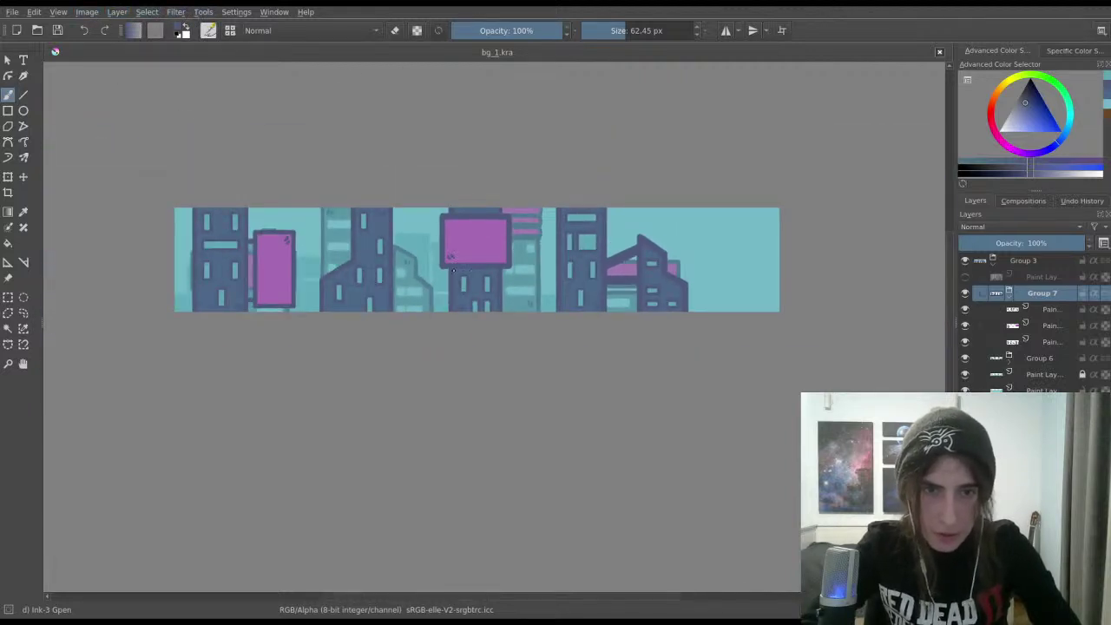
click(965, 293)
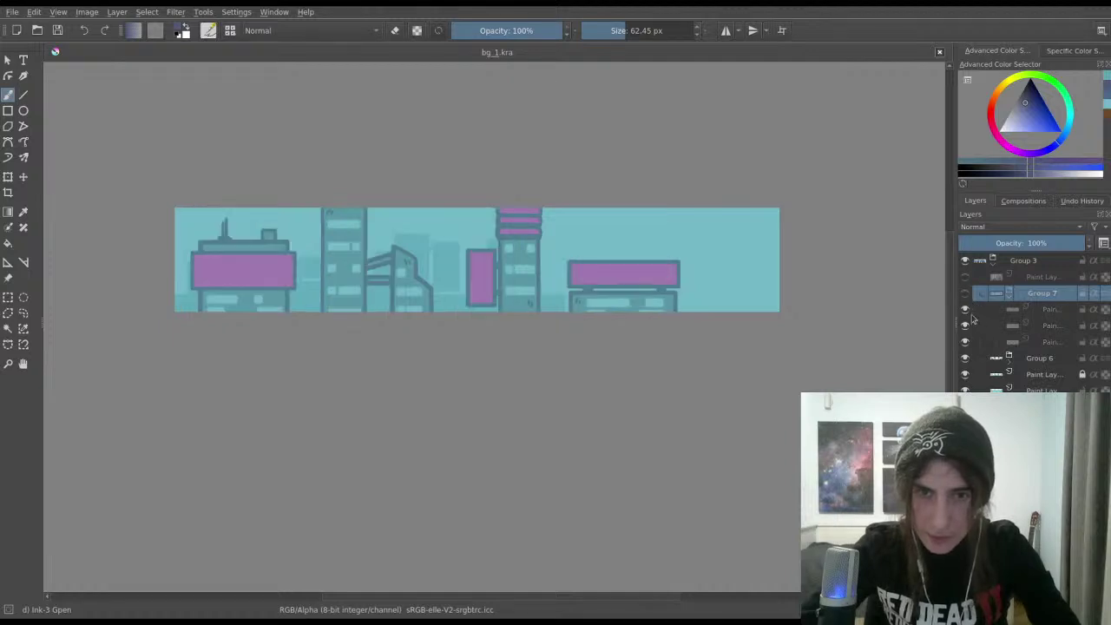
click(965, 293)
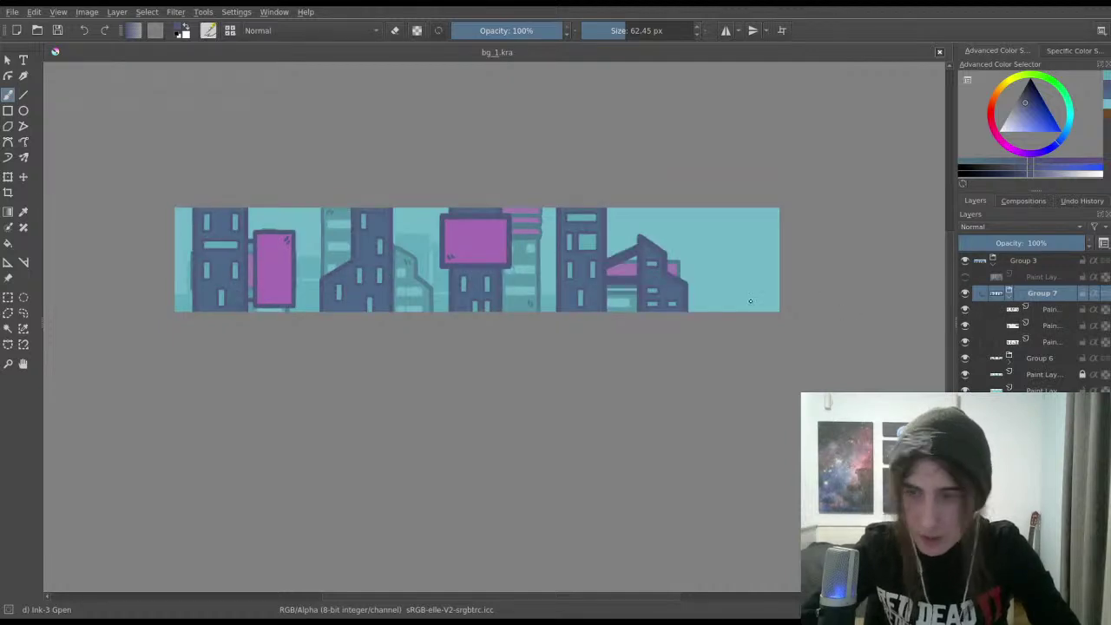
Step: Extend the canvas to the right beyond the bridged building and save the document
drag(750, 301, 619, 265)
scroll(417, 168, up, 2)
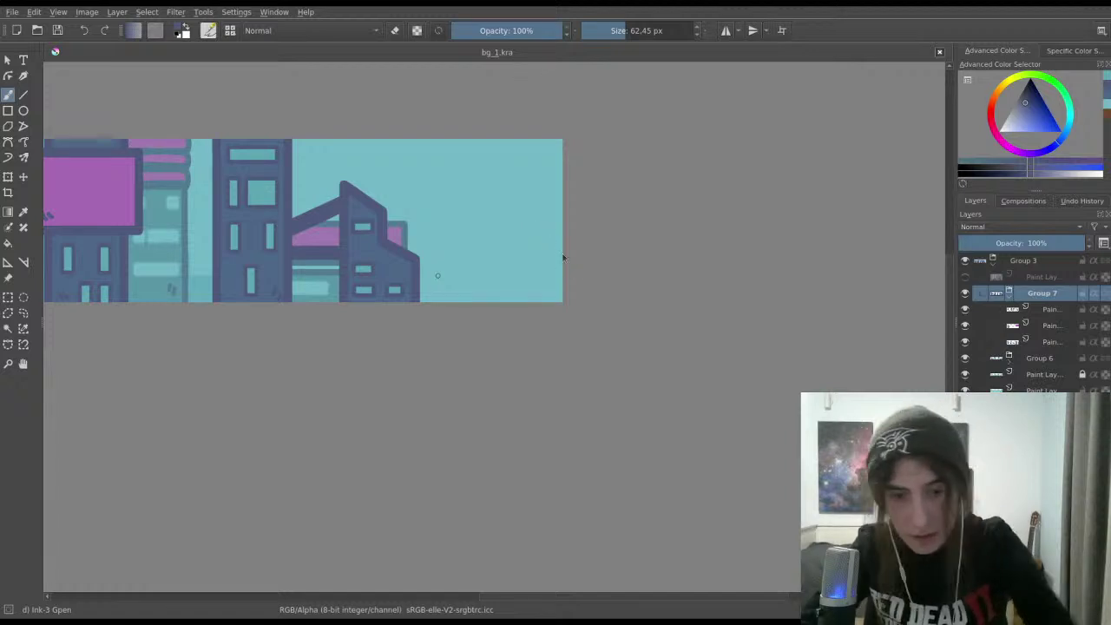
click(629, 414)
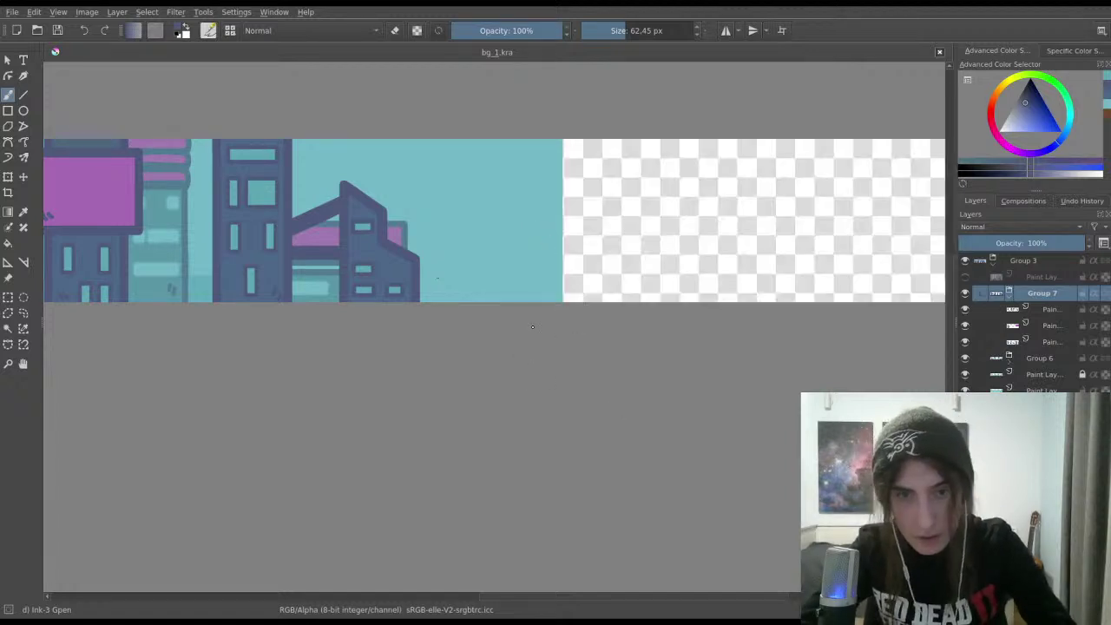
scroll(740, 309, down, 2)
key(ctrl+s)
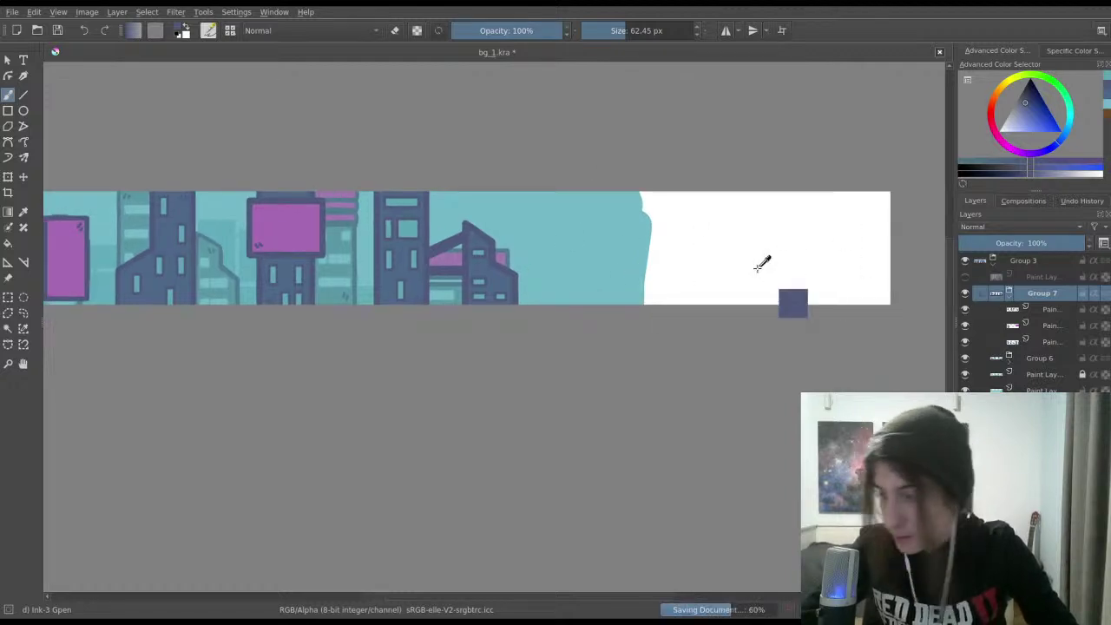
Step: Review the widened canvas as a whole, toggling the visibility of Group 7 and the paint layer above it
drag(753, 269, 719, 285)
mouse_move(677, 254)
mouse_down()
mouse_move(813, 264)
mouse_move(638, 253)
mouse_up()
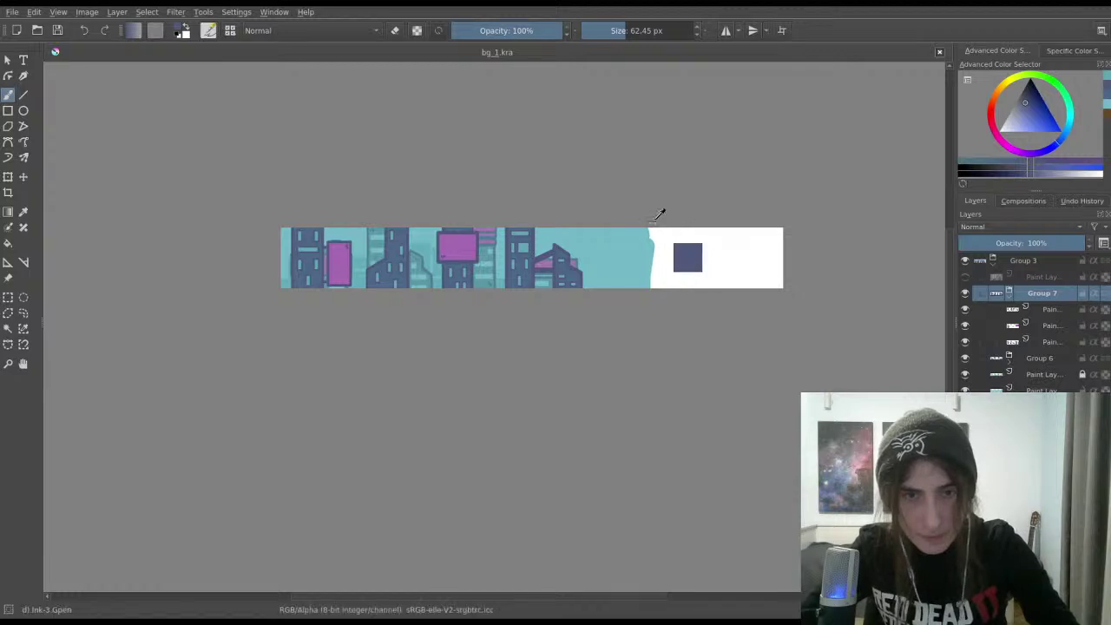
drag(653, 215, 704, 228)
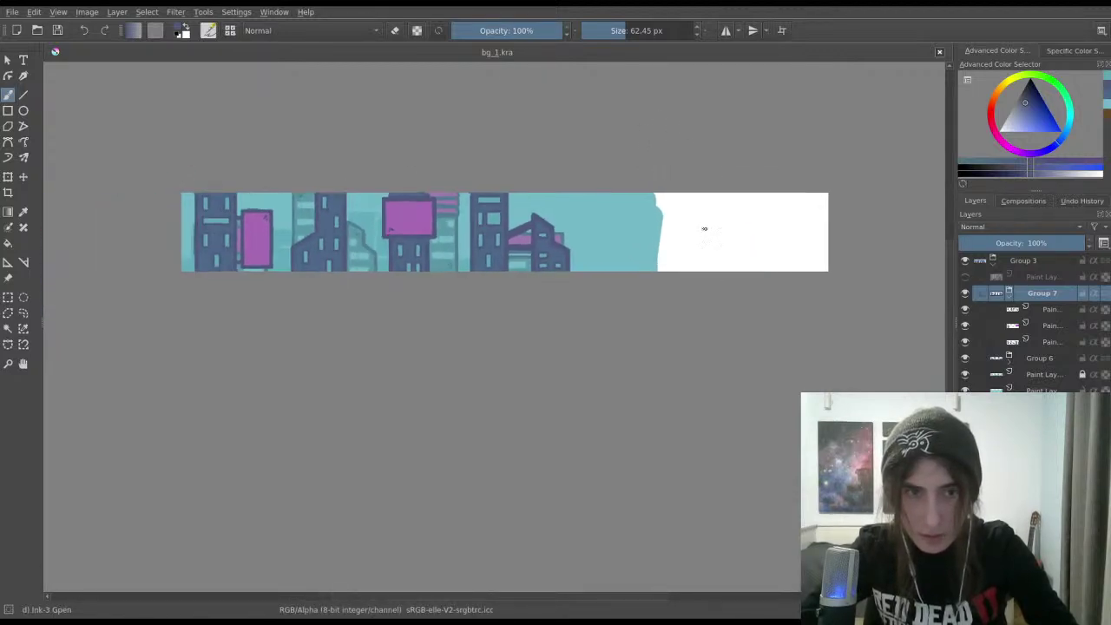
click(965, 294)
click(965, 295)
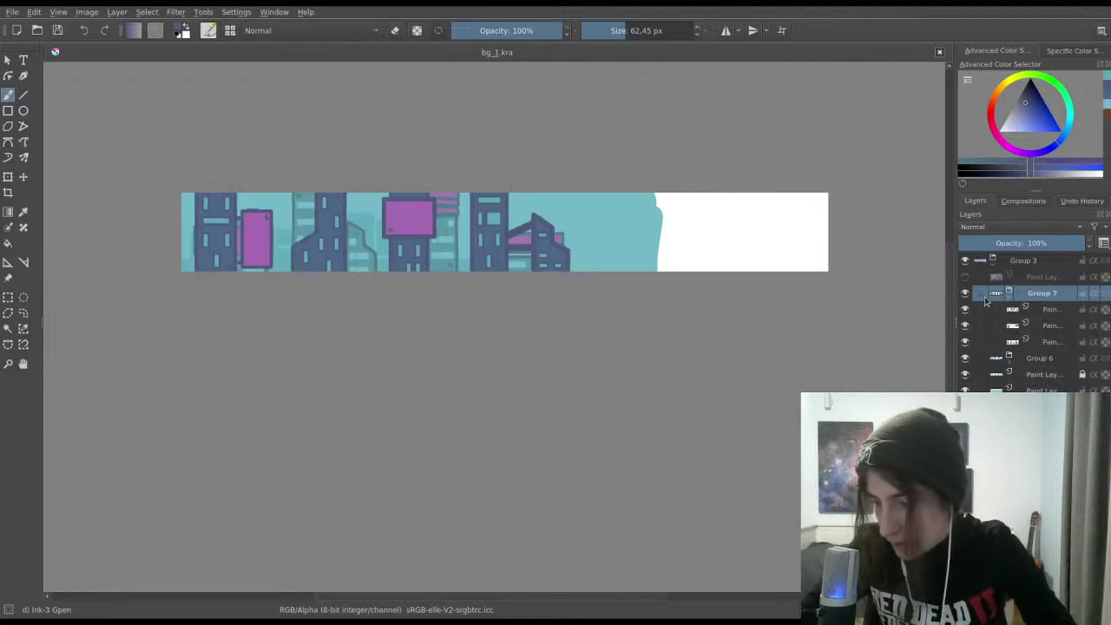
click(967, 279)
click(967, 279)
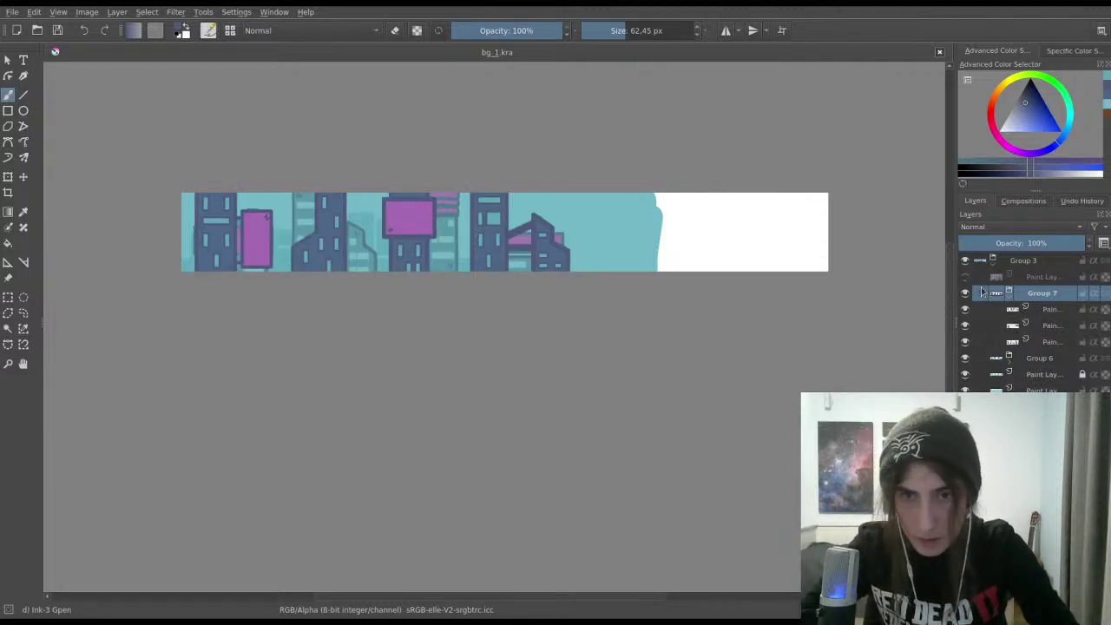
Step: On the background paint layer, sample the sky teal and paint over most of the white extension with a 298.72 px brush
click(1005, 387)
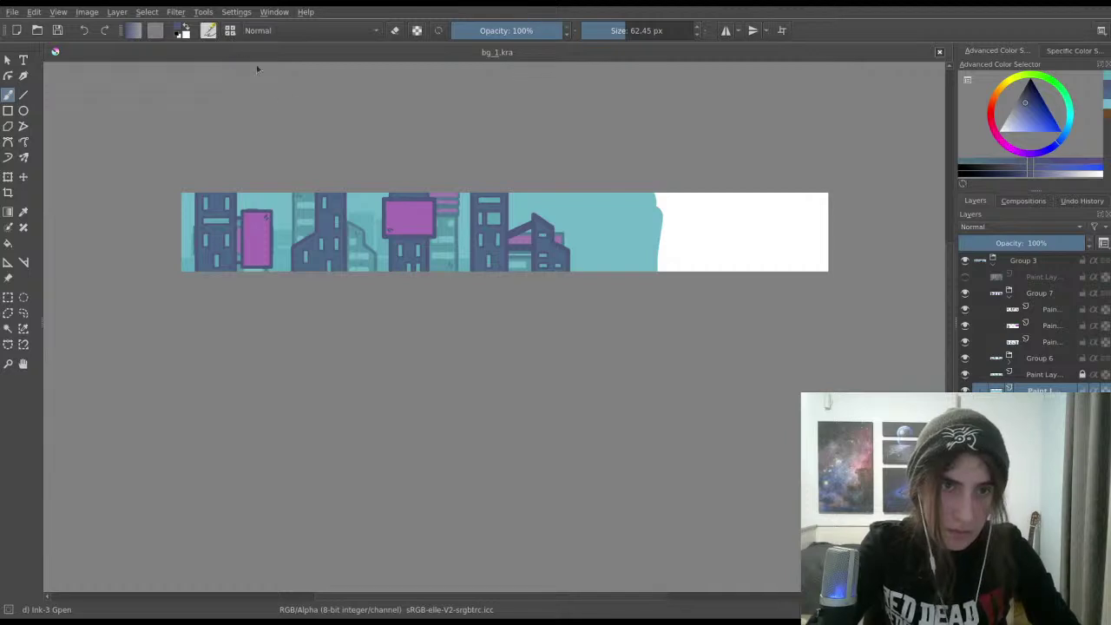
ctrl+click(632, 208)
mouse_move(651, 160)
mouse_down()
mouse_move(682, 201)
mouse_move(649, 213)
mouse_move(659, 196)
mouse_up()
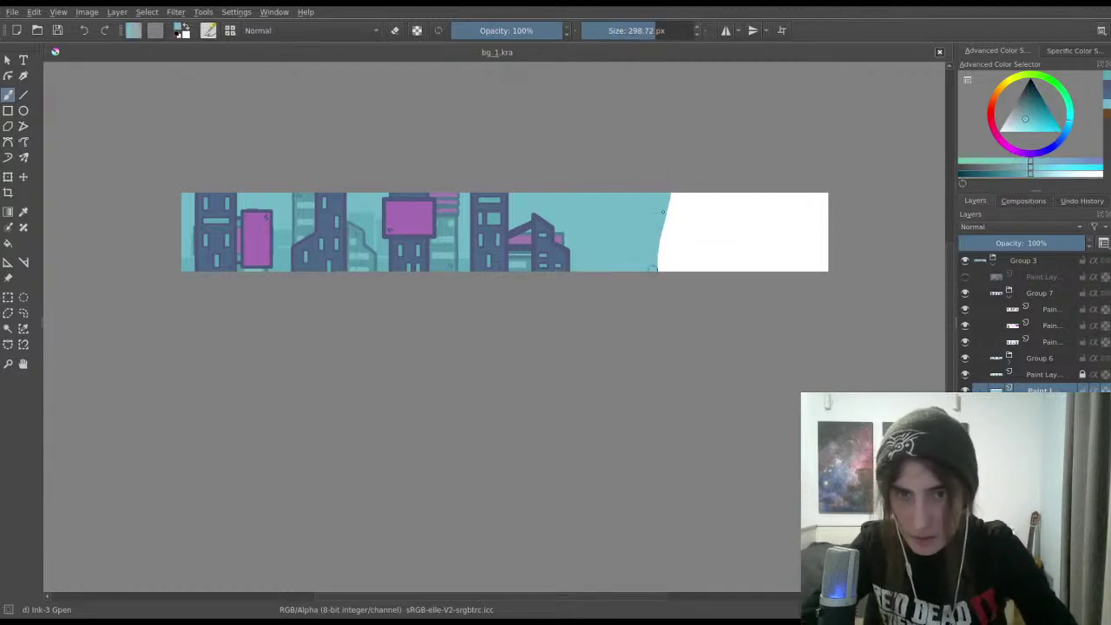
mouse_move(654, 270)
mouse_down()
mouse_move(676, 233)
mouse_move(663, 272)
mouse_up()
mouse_move(724, 162)
mouse_down()
mouse_move(706, 218)
mouse_move(744, 203)
mouse_move(707, 310)
mouse_up()
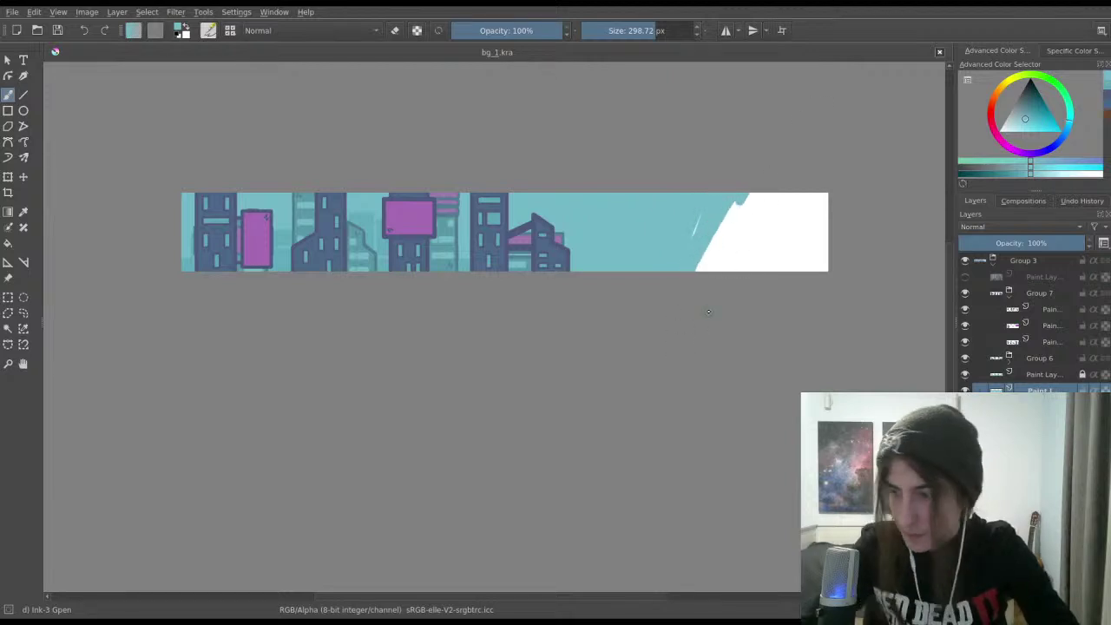
drag(747, 196, 708, 311)
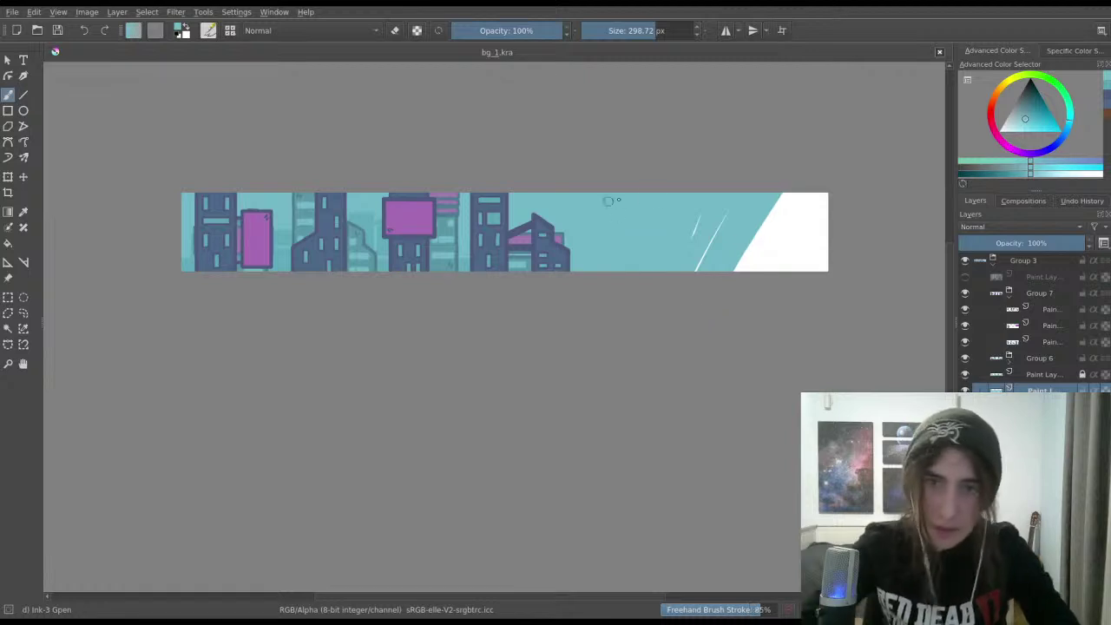
Step: Fill the remaining white area and gaps with the sky teal using a 431.11 px brush, and save the document
click(683, 24)
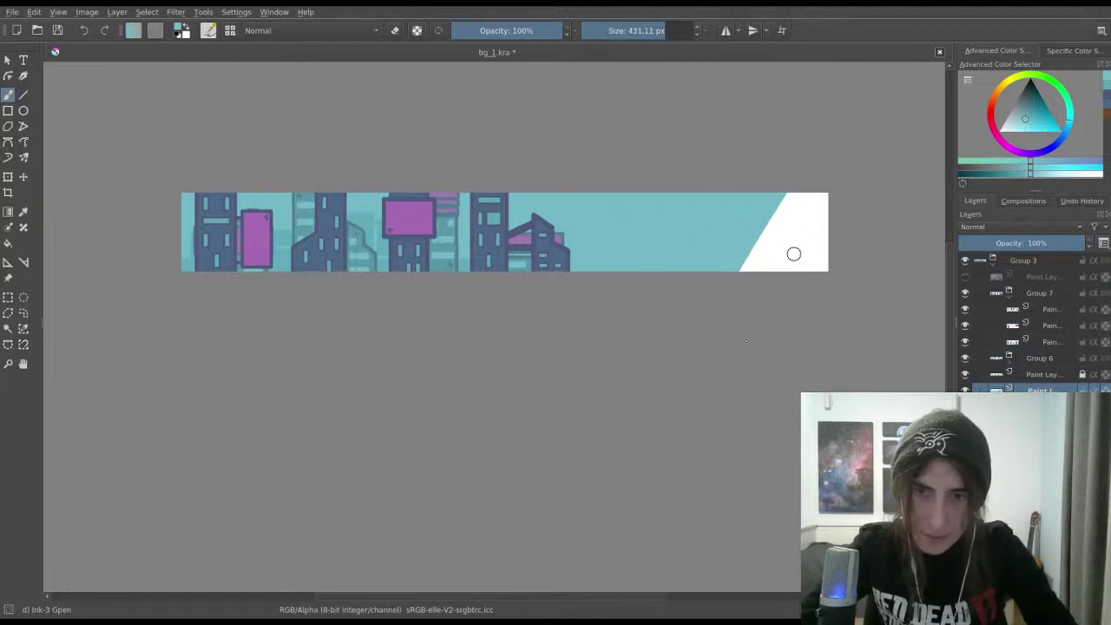
mouse_move(877, 242)
mouse_down()
mouse_move(872, 219)
mouse_move(840, 260)
mouse_move(871, 228)
mouse_move(862, 278)
mouse_move(816, 234)
mouse_move(833, 217)
mouse_move(807, 252)
mouse_move(759, 262)
mouse_up()
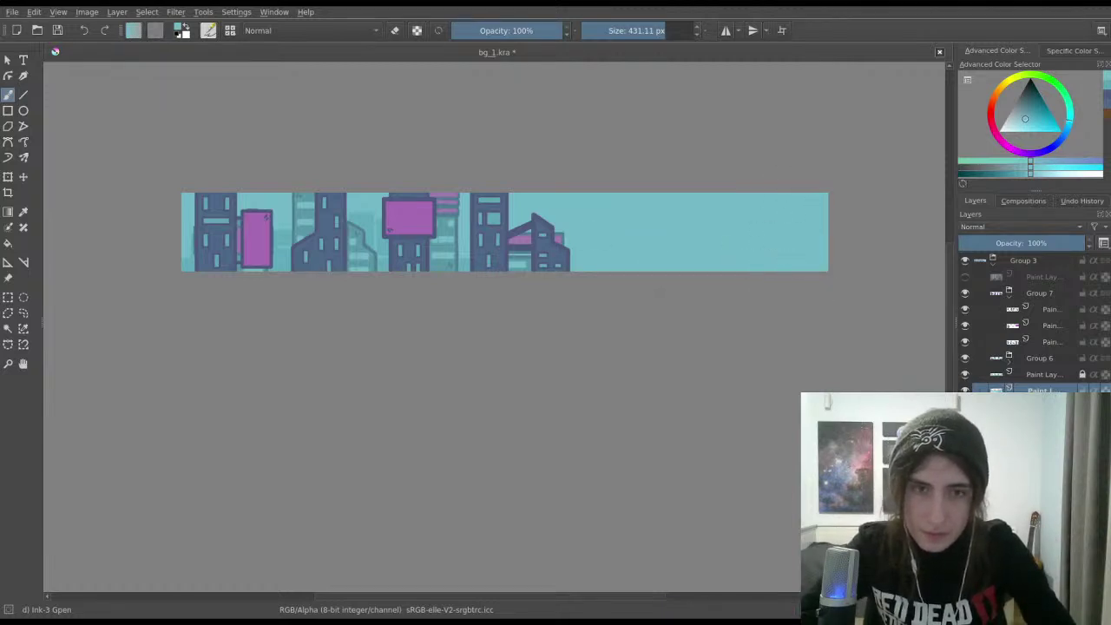
scroll(675, 248, up, 3)
key(ctrl+s)
scroll(685, 255, up, 3)
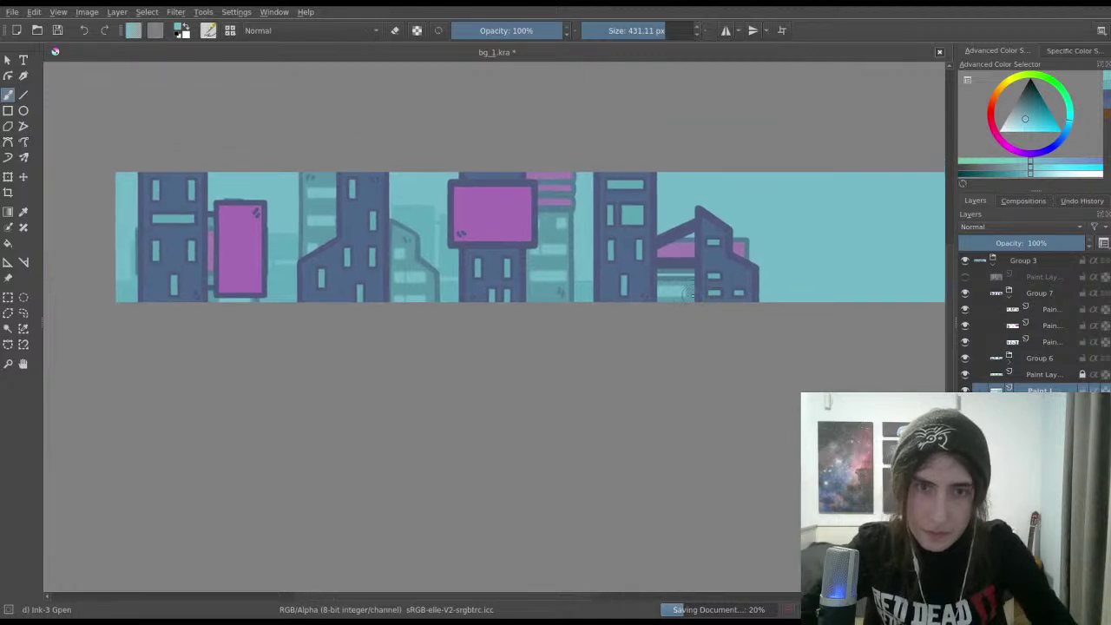
drag(695, 301, 652, 264)
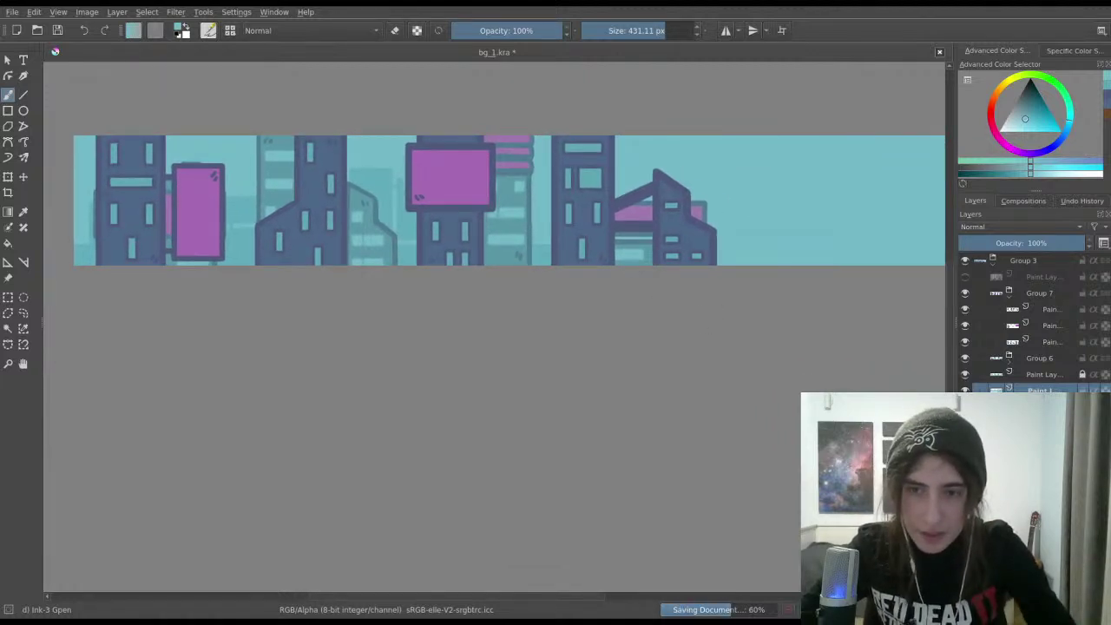
Step: Select the uppermost paint layer in Group 7, sample the buildings' dark outline colour and set the brush size to 133.33 px
click(963, 312)
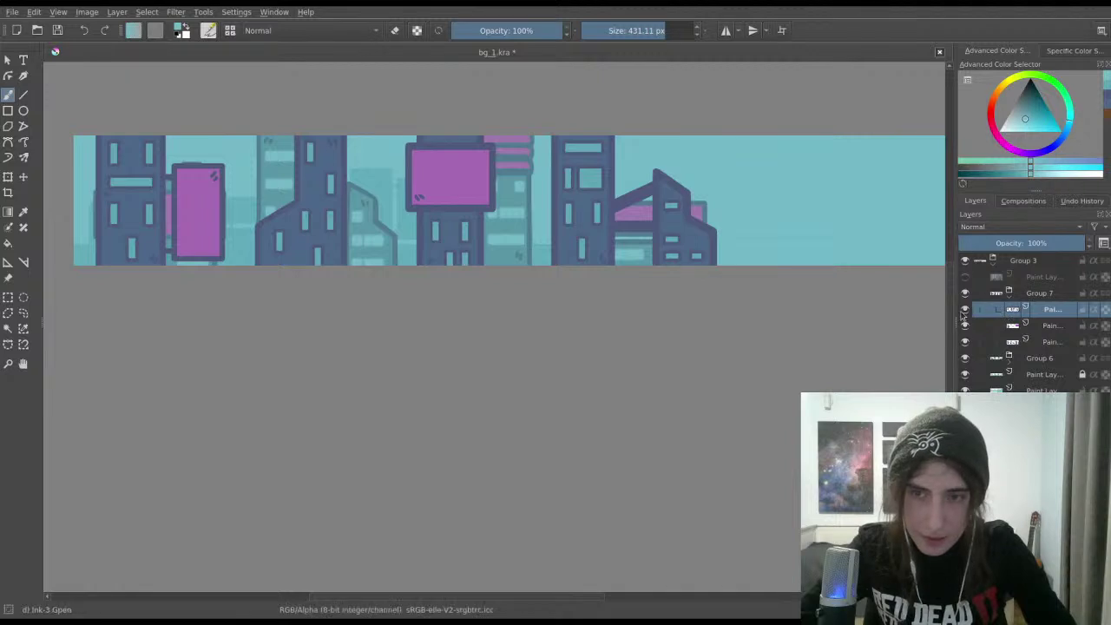
drag(693, 337, 609, 316)
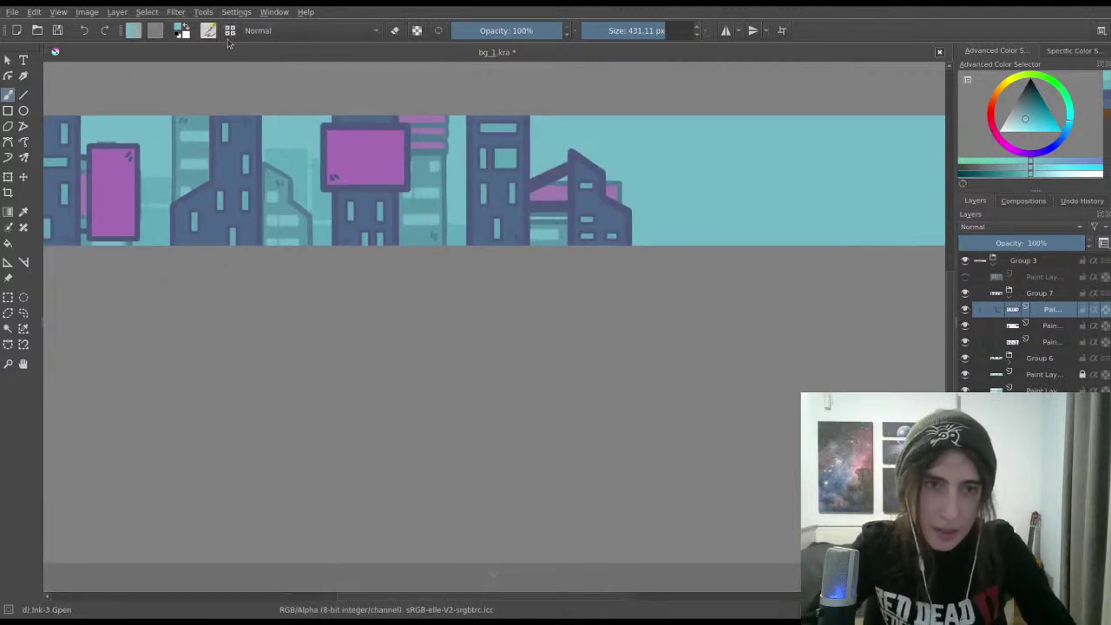
ctrl+click(521, 191)
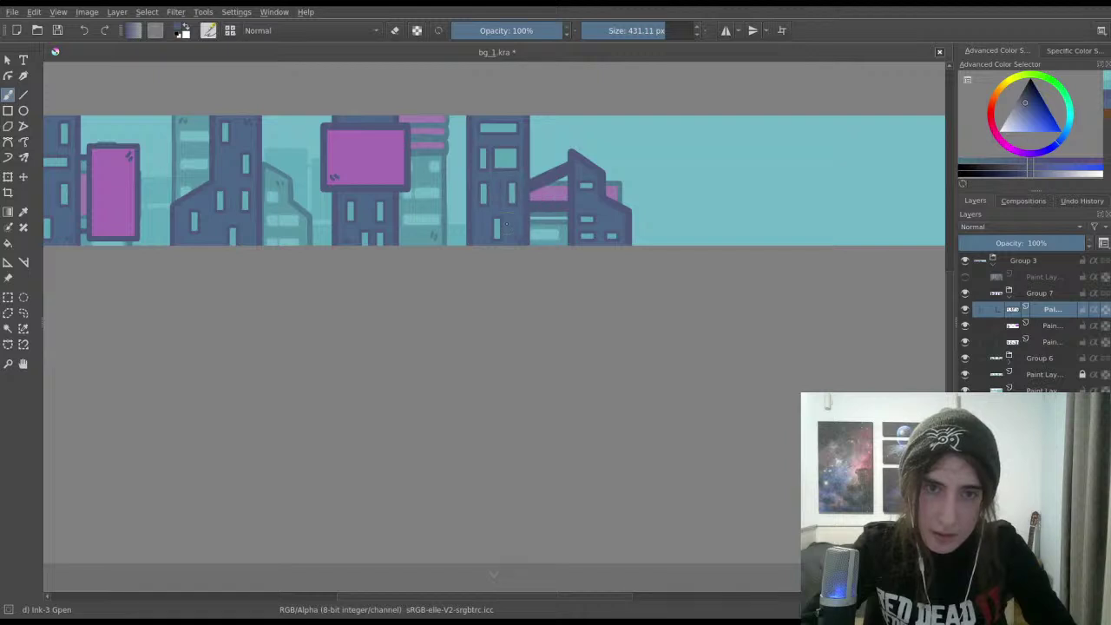
drag(538, 193, 373, 208)
click(631, 32)
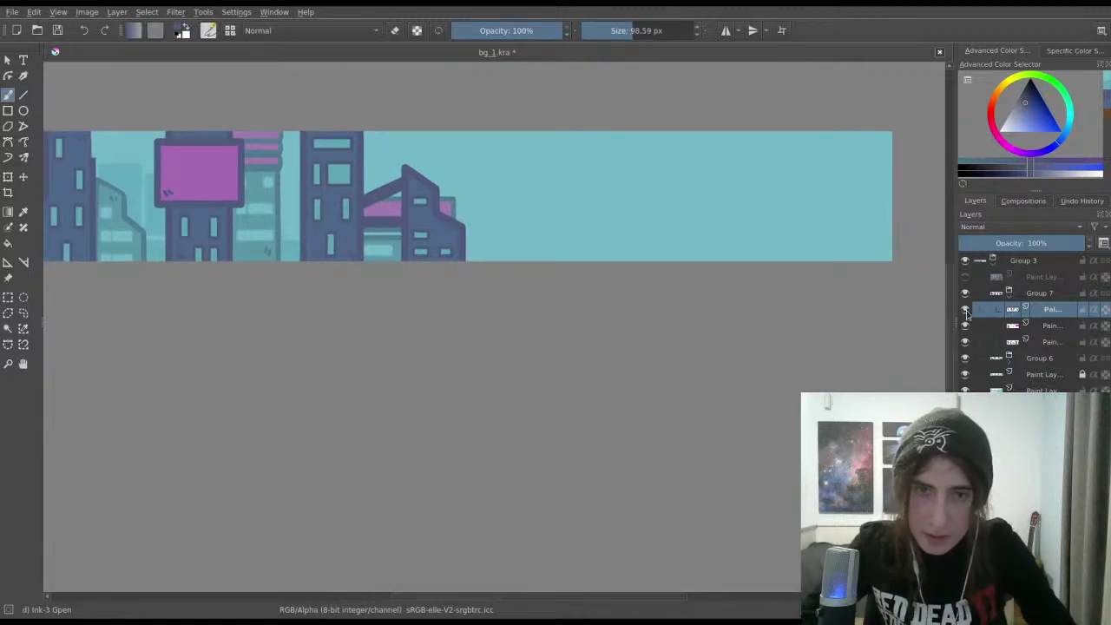
click(642, 30)
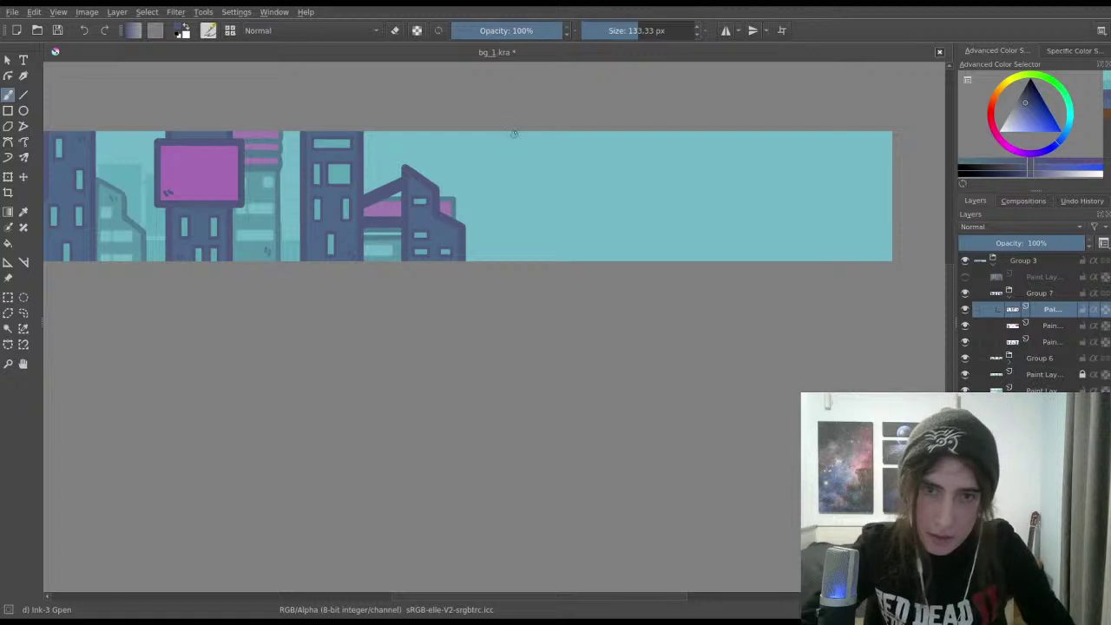
Step: Try two vertical outline strokes for a new building in the empty sky beyond the bridged building, undoing each
drag(519, 132, 521, 260)
key(ctrl+z)
drag(526, 146, 528, 261)
key(ctrl+z)
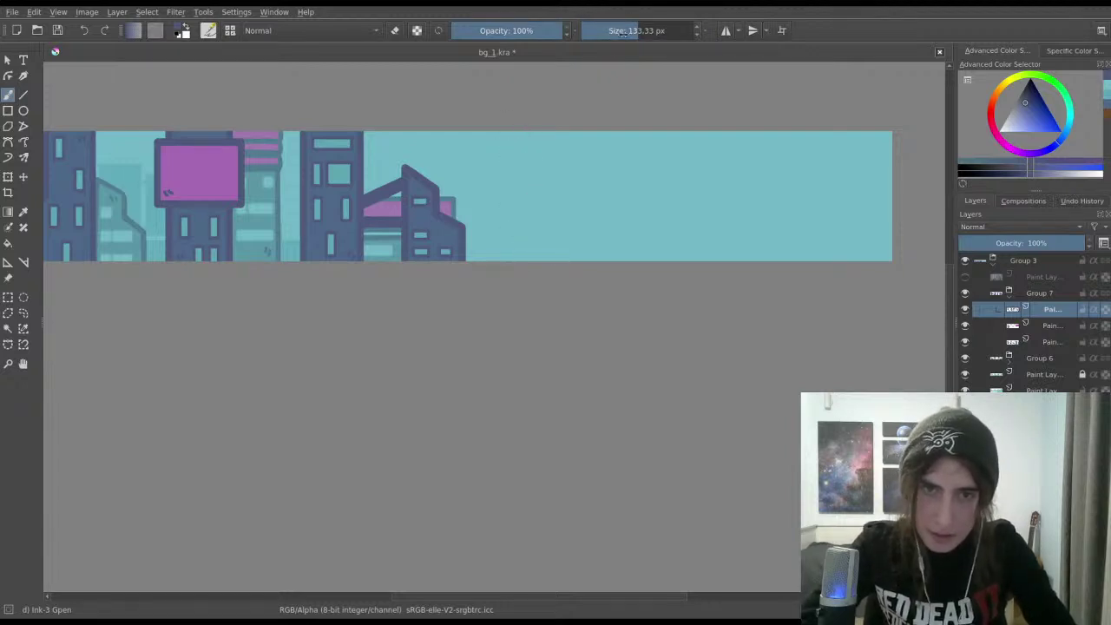
Step: Set the brush size to 155.76 px and try several full-height vertical strokes for the new building's edge, undoing each
click(641, 32)
drag(535, 154, 537, 261)
key(ctrl+z)
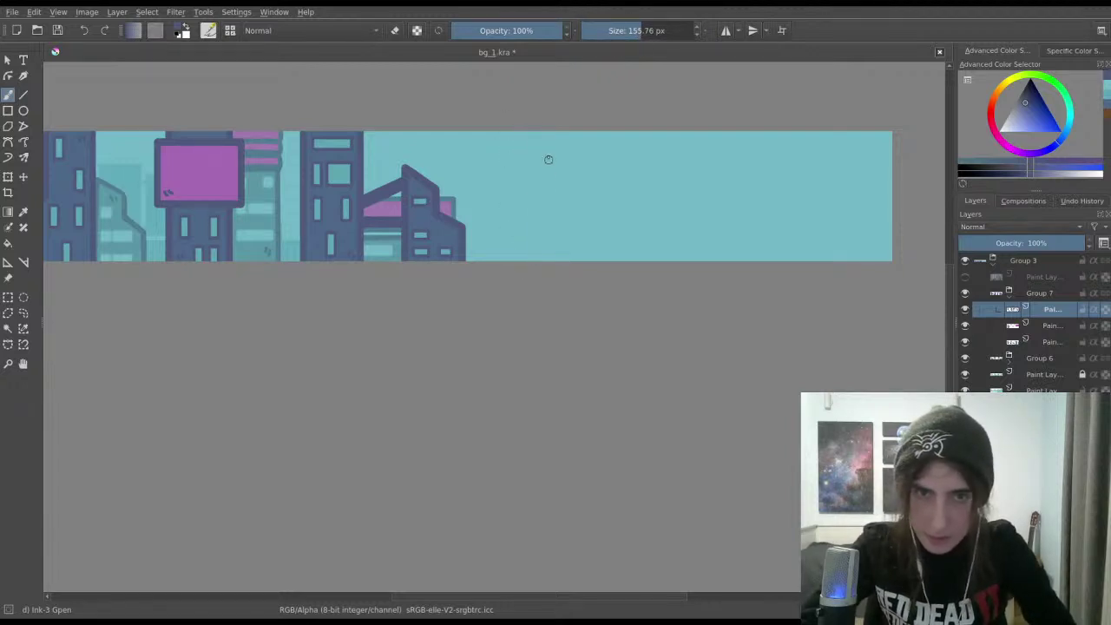
drag(539, 132, 537, 252)
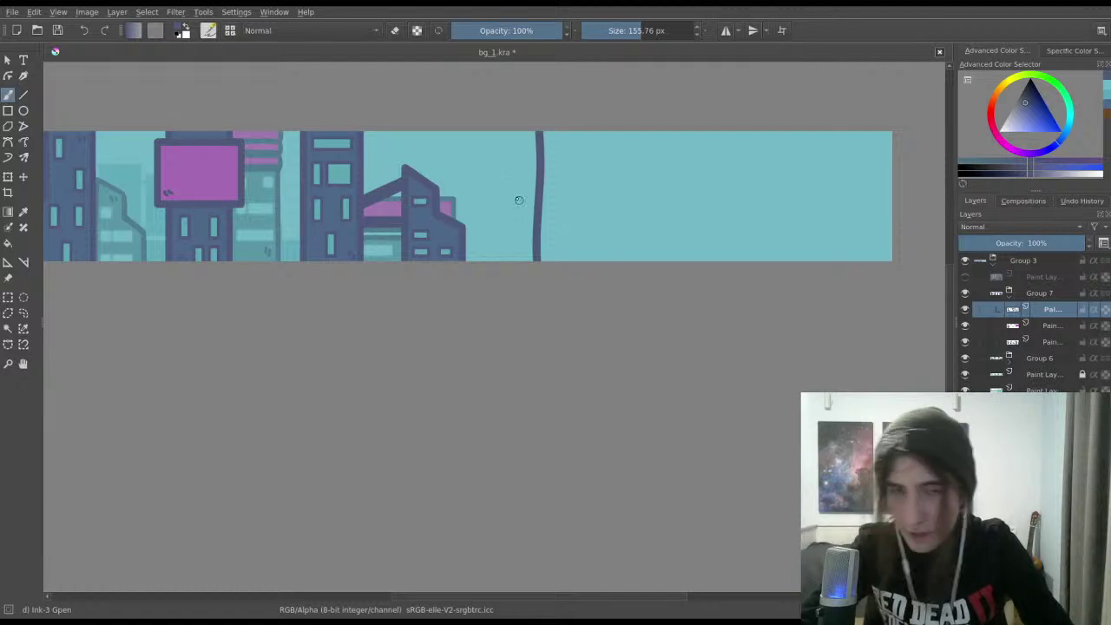
key(ctrl+z)
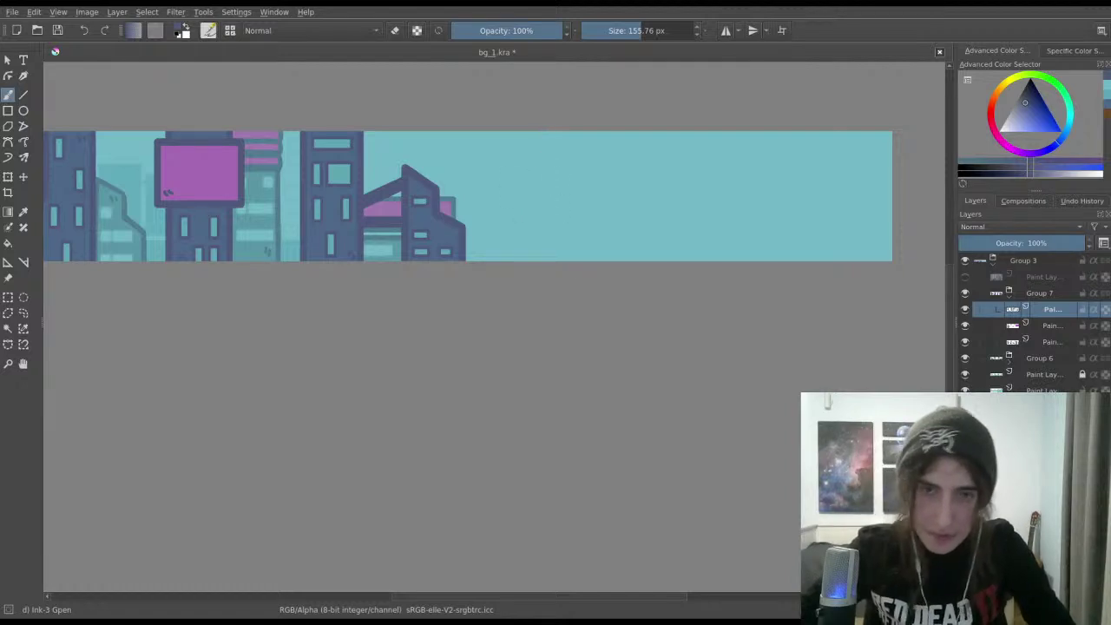
drag(530, 132, 529, 260)
key(ctrl+z)
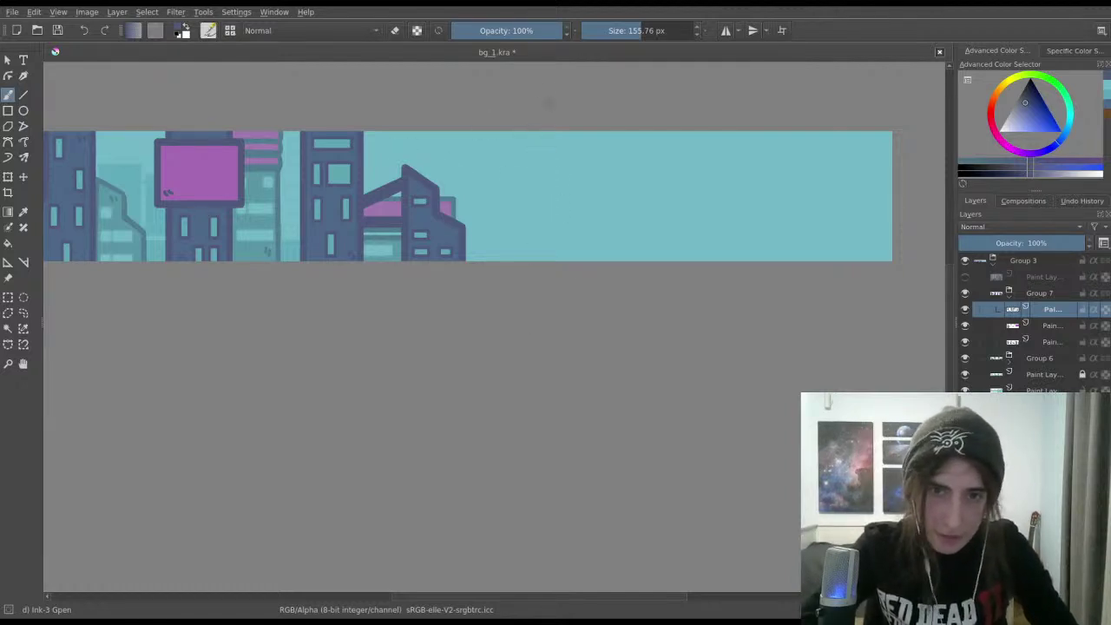
drag(535, 132, 535, 260)
key(ctrl+z)
drag(369, 247, 546, 271)
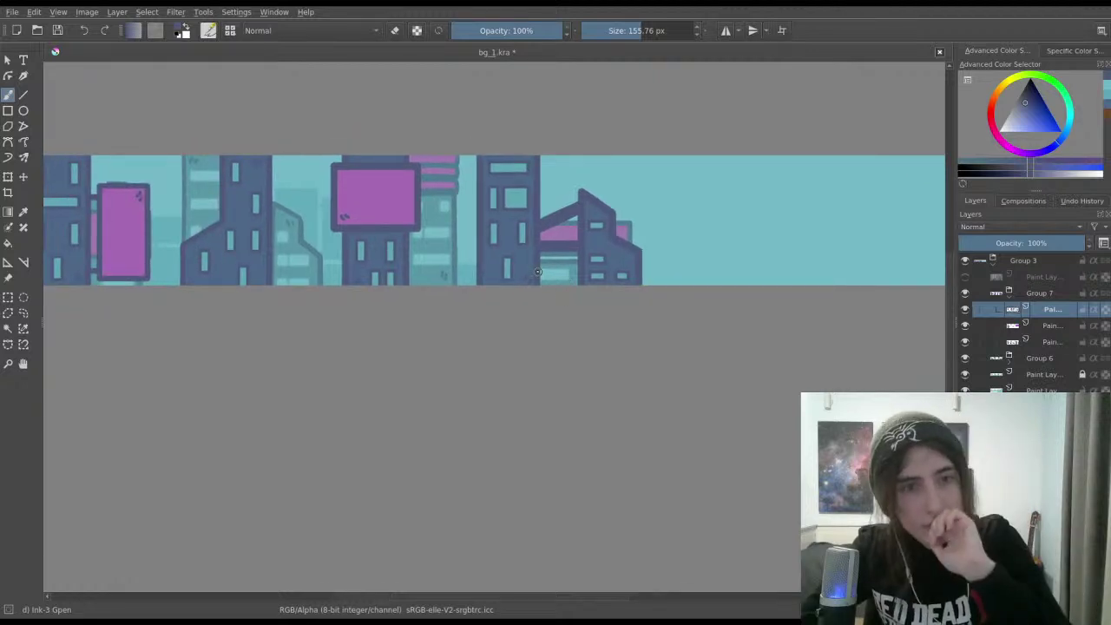
drag(526, 256, 581, 268)
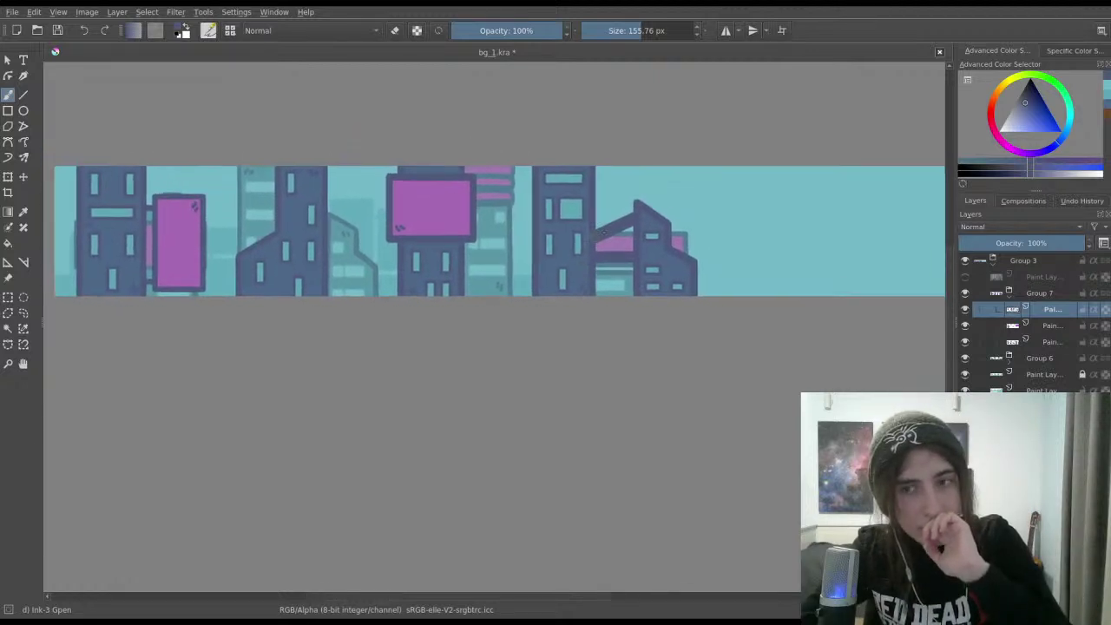
Step: Toggle the visibility of Group 7 to compare the skyline with and without the foreground buildings
click(965, 294)
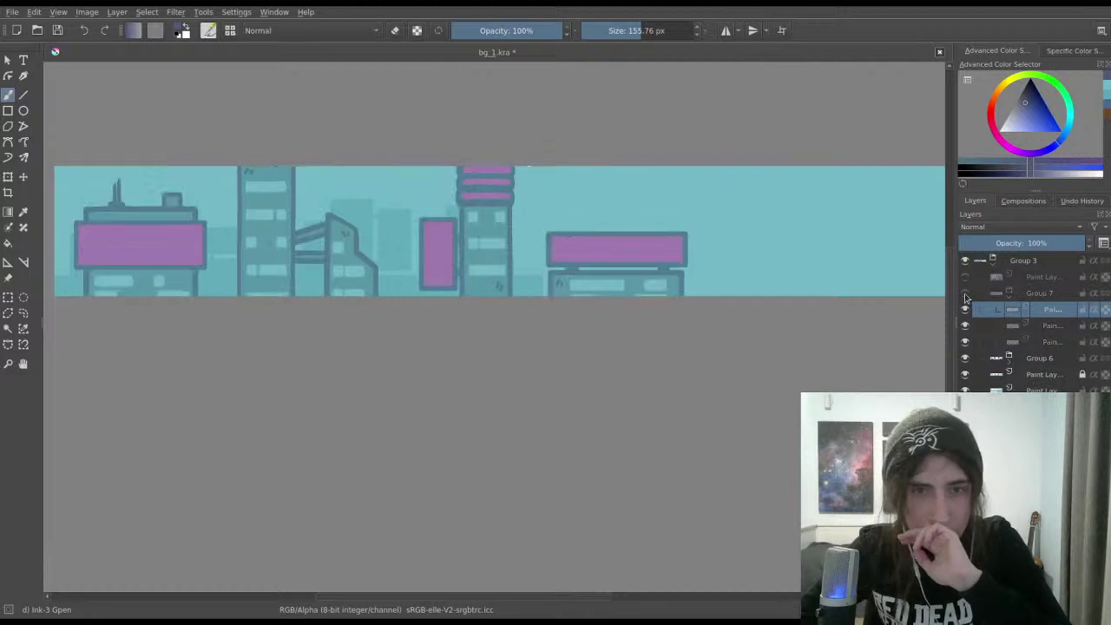
click(965, 296)
click(965, 296)
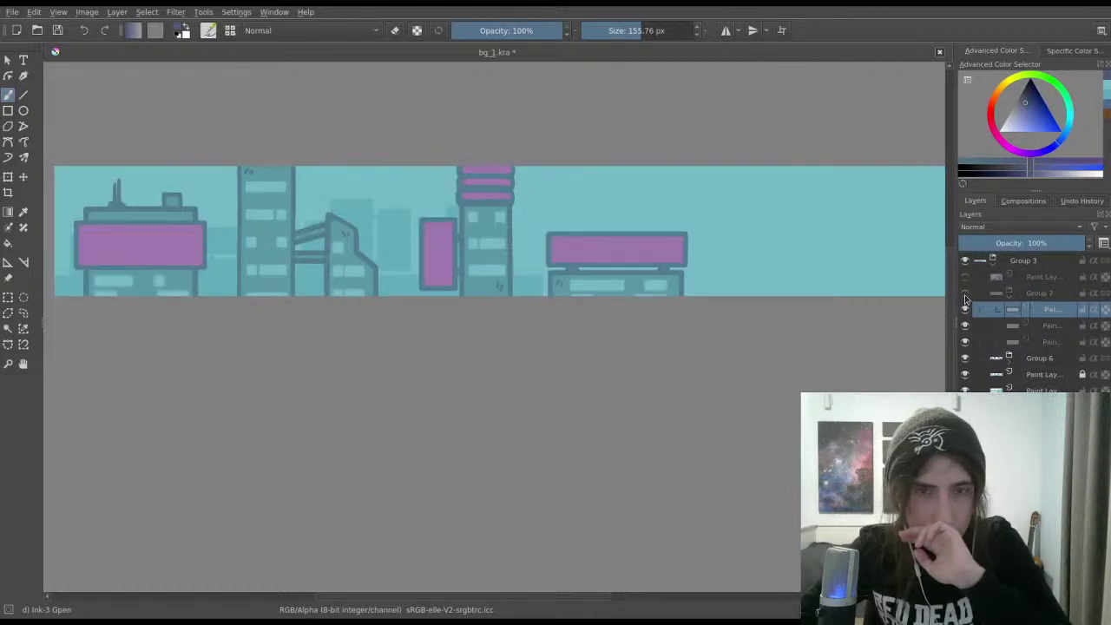
click(965, 296)
drag(903, 286, 792, 245)
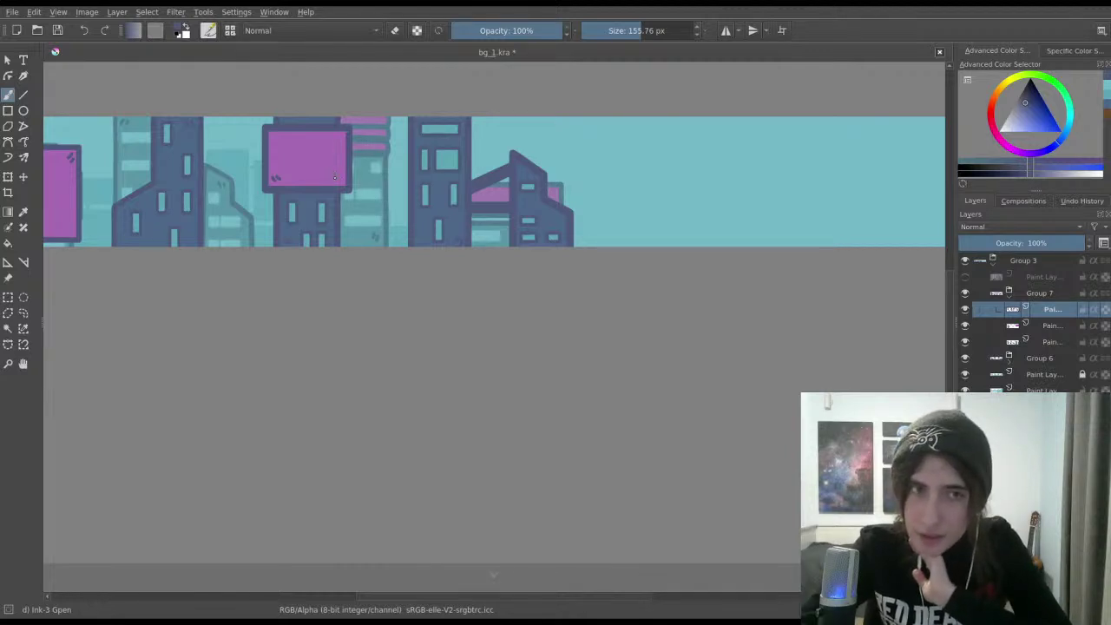
drag(334, 178, 504, 178)
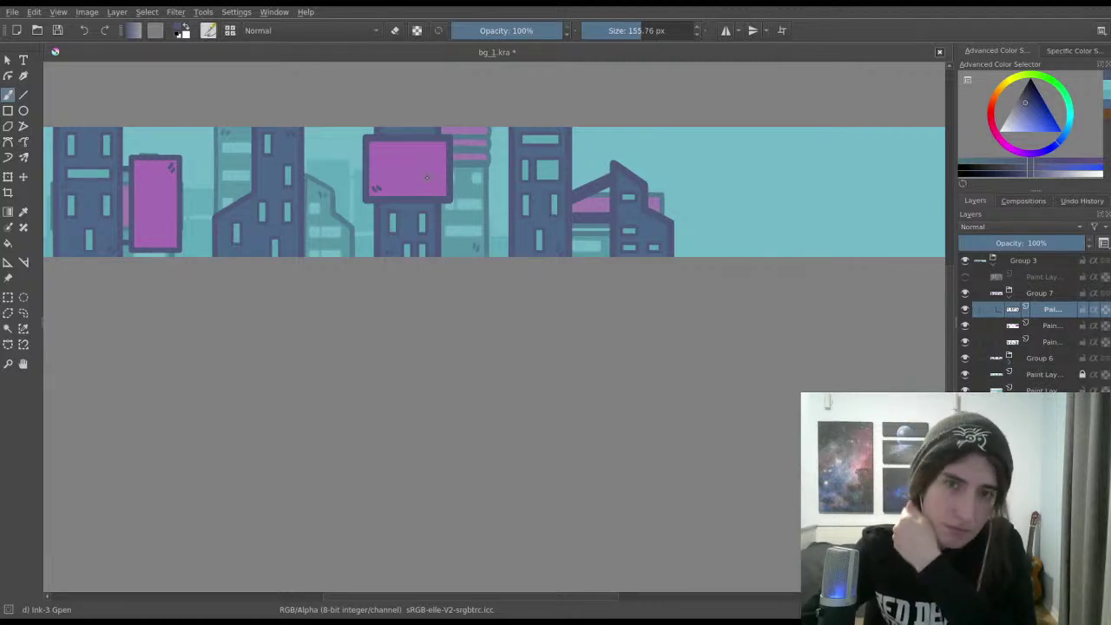
drag(425, 179, 394, 149)
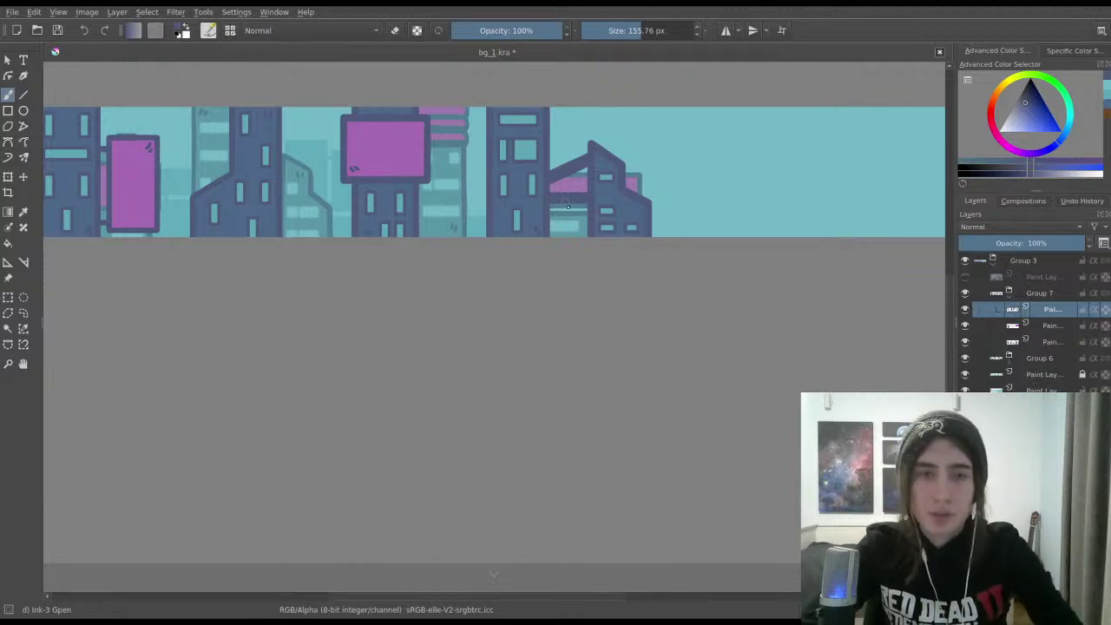
Step: Try two more full-height vertical strokes in the empty sky beyond the bridged building, undoing each
scroll(669, 203, right, 2)
scroll(600, 161, right, 2)
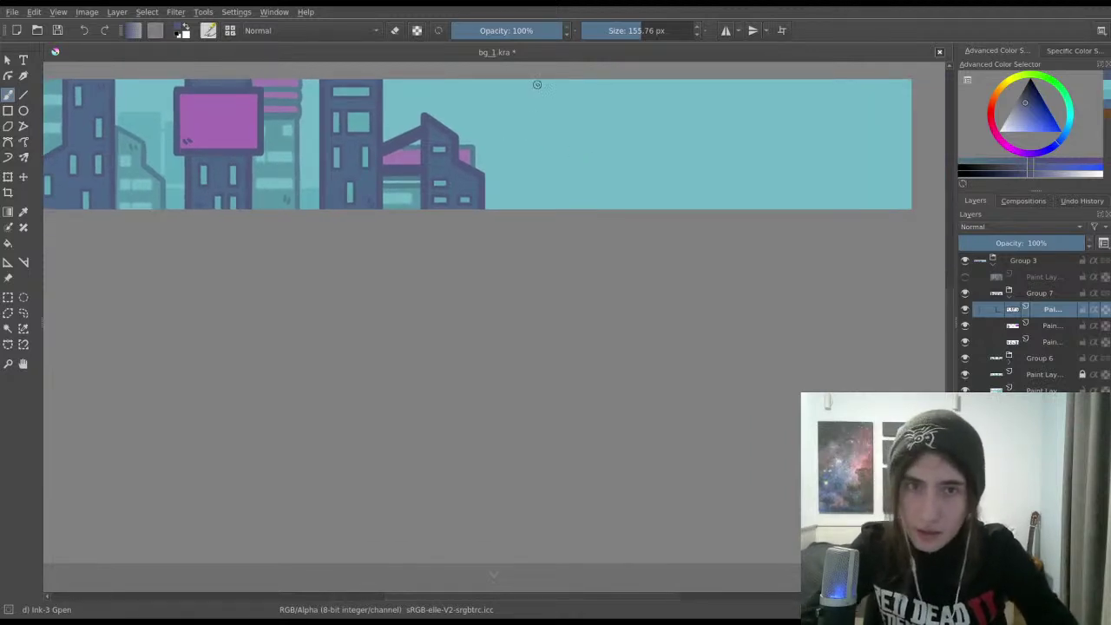
drag(540, 77, 544, 210)
key(ctrl+z)
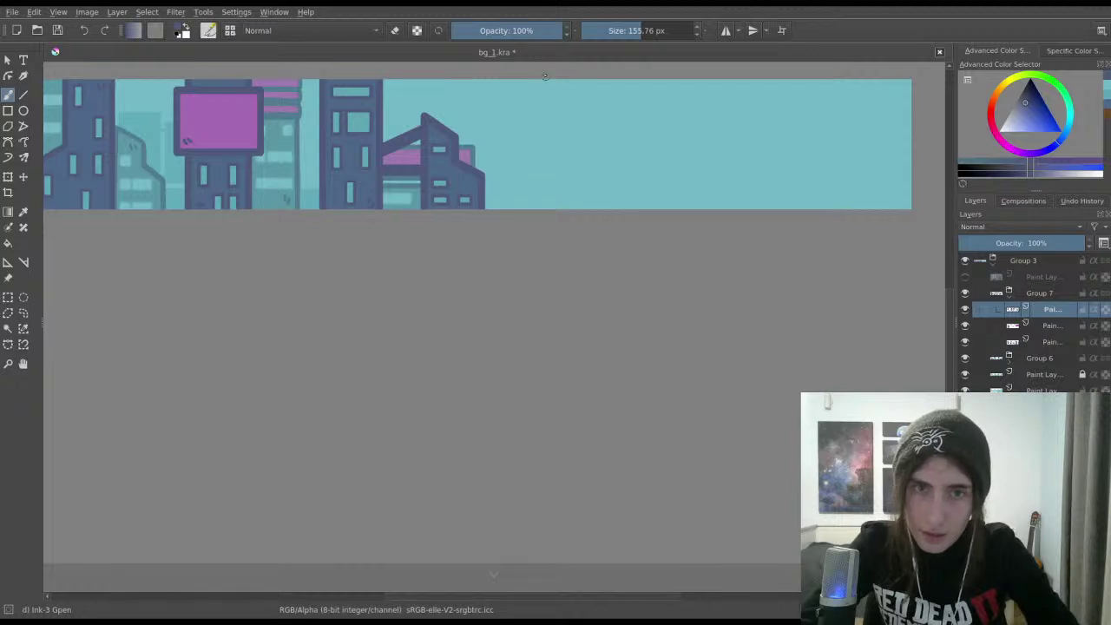
drag(545, 87, 544, 228)
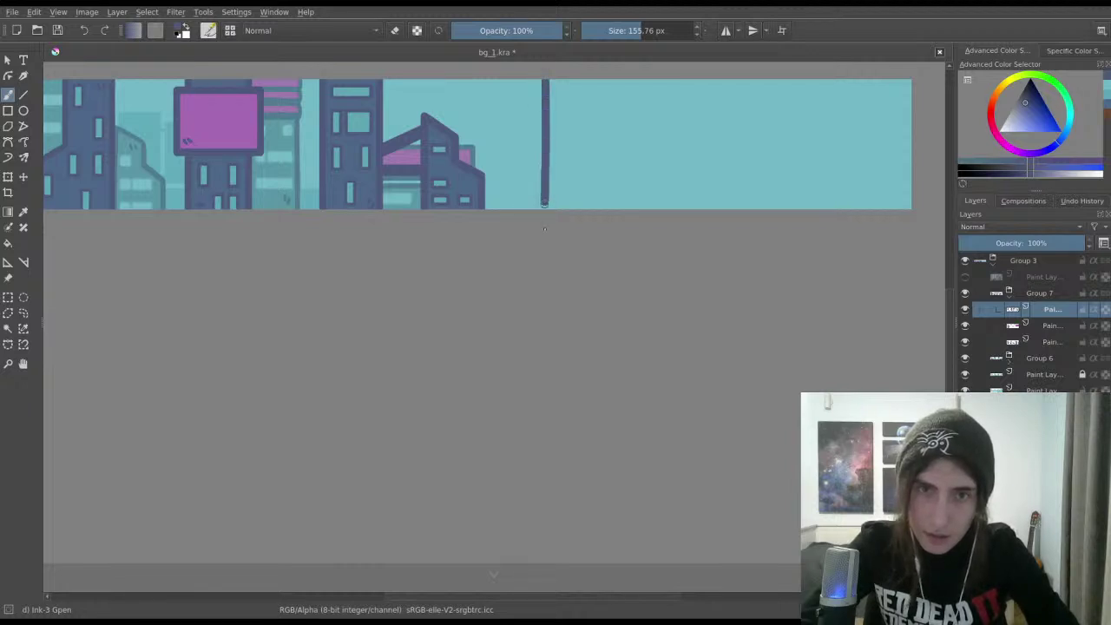
key(ctrl+z)
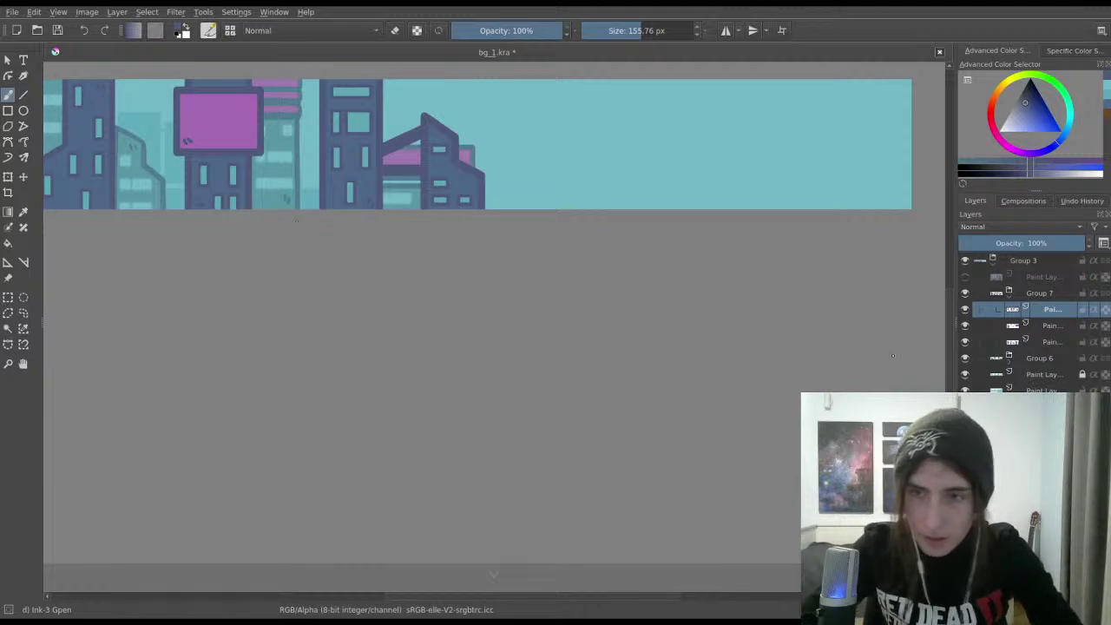
Step: Duplicate the outlines of the tower and bridged building with a rectangular selection, move the copy into the empty sky beyond them, and deselect
click(8, 297)
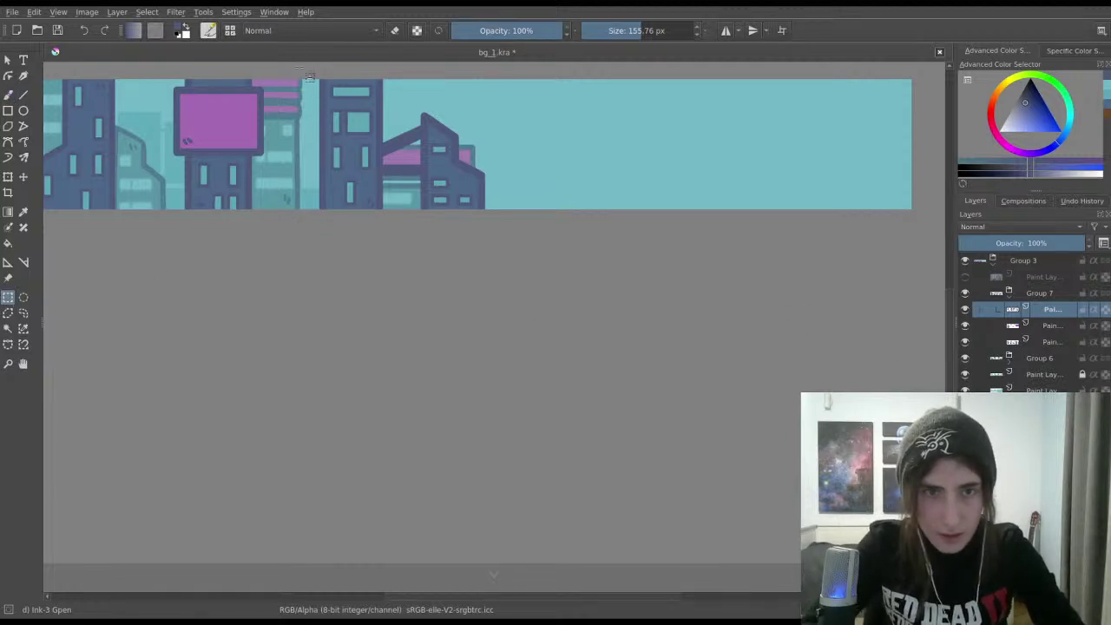
drag(301, 68, 514, 226)
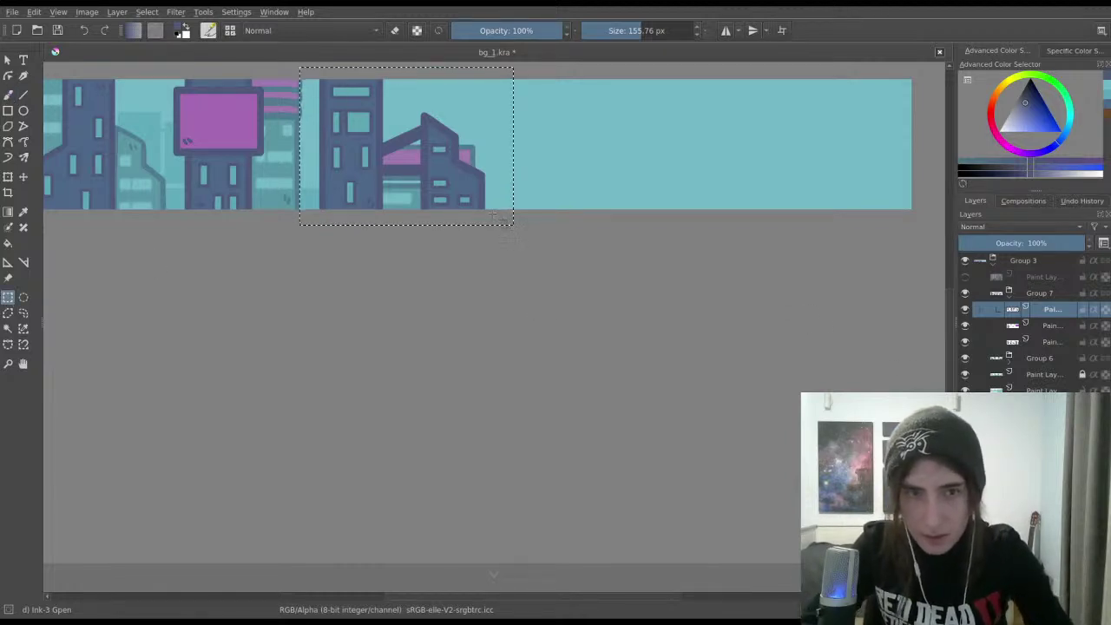
key(ctrl+c)
key(ctrl+v)
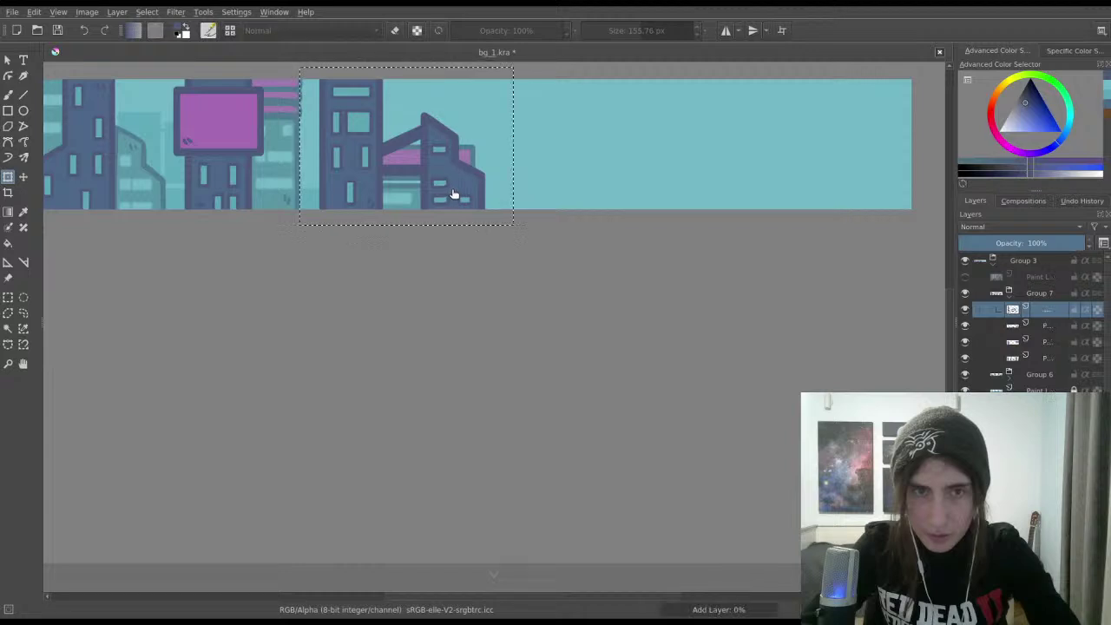
key(ctrl+t)
drag(453, 187, 652, 180)
key(Return)
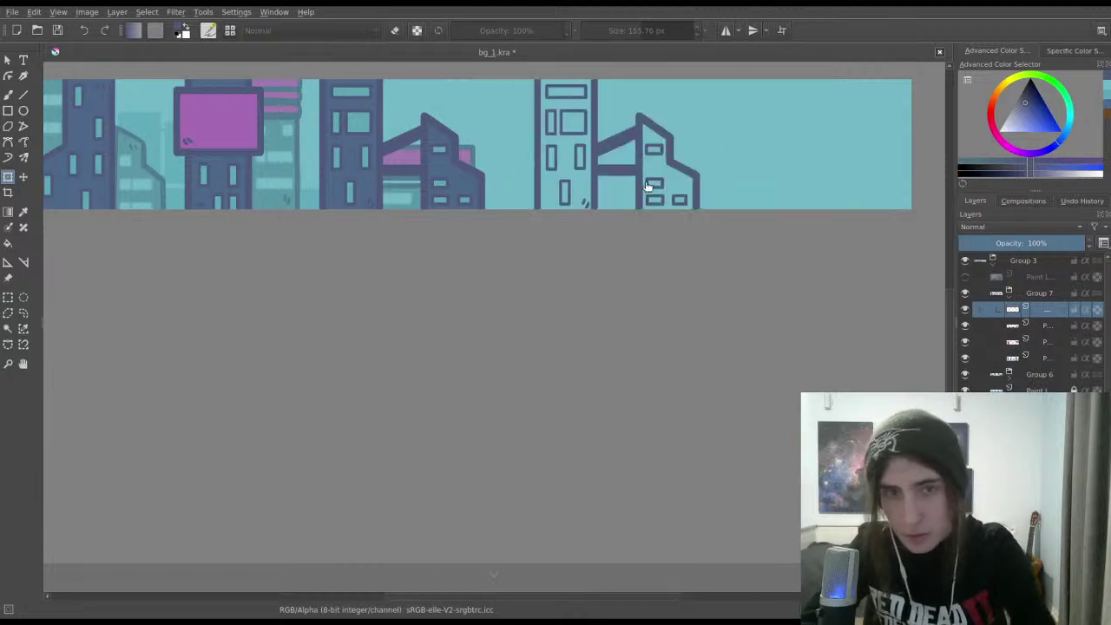
key(ctrl+r)
key(ctrl+shift+a)
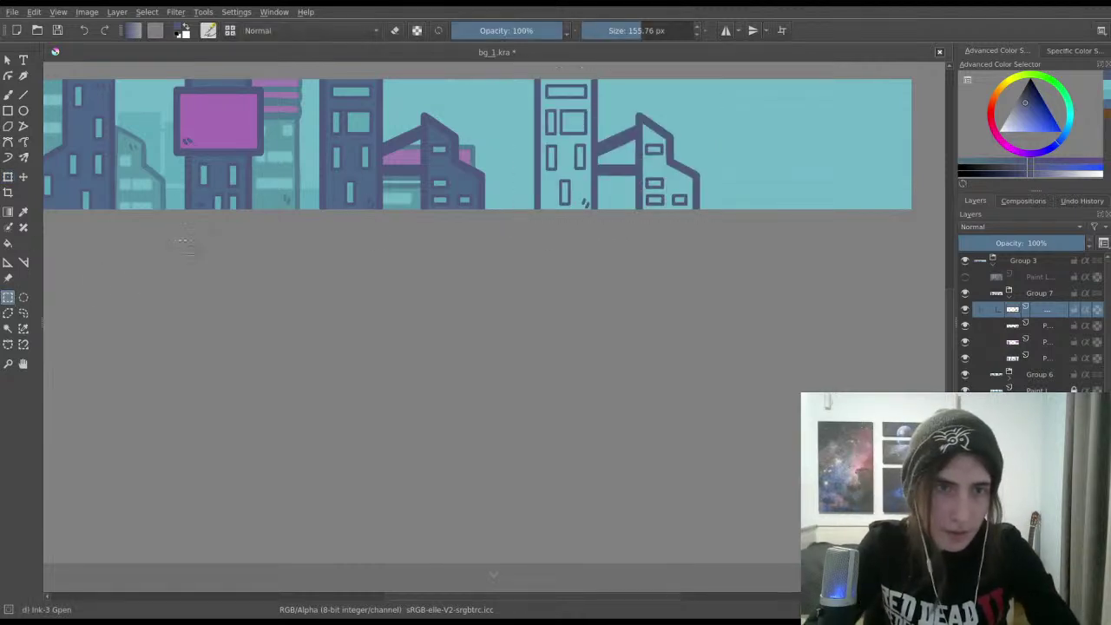
Step: Merge the pasted outline layer with the original outline layer below it in Group 7
key(minus)
key(minus)
key(plus)
key(plus)
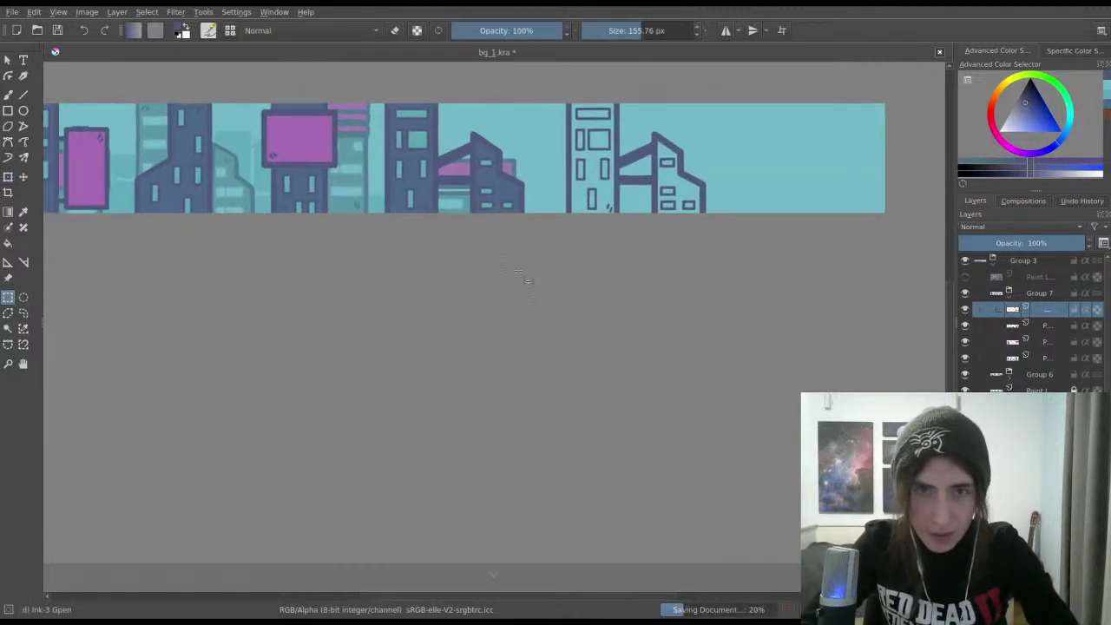
shift+click(1060, 328)
key(ctrl+e)
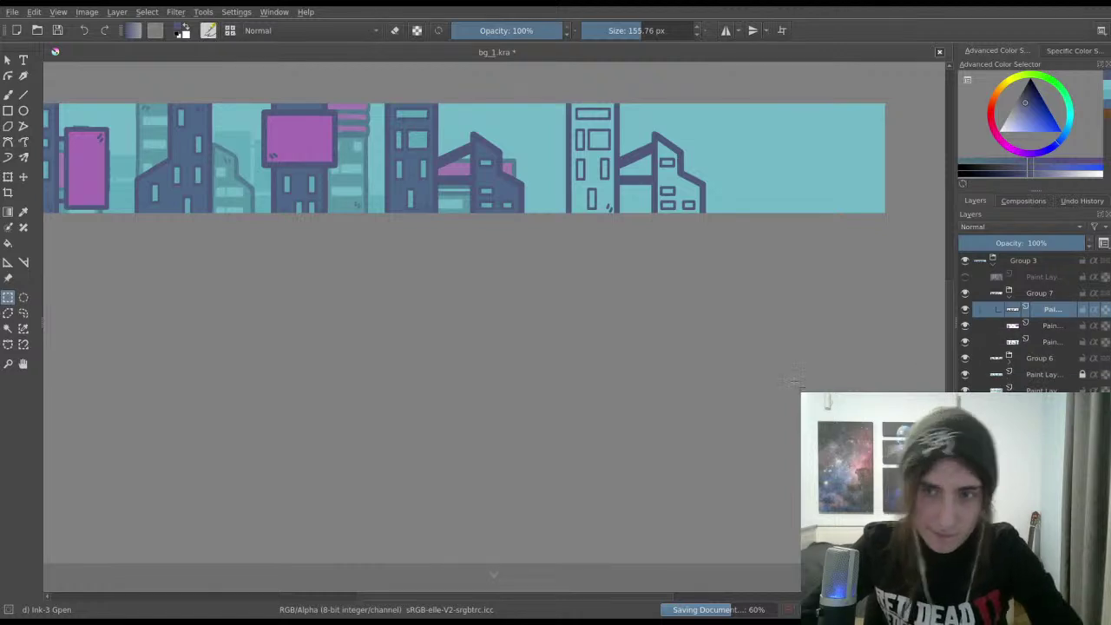
Step: Widen the copied tower by selecting its far edge with the attached bridge and low building and moving them slightly outward, then deselect
drag(356, 264, 382, 263)
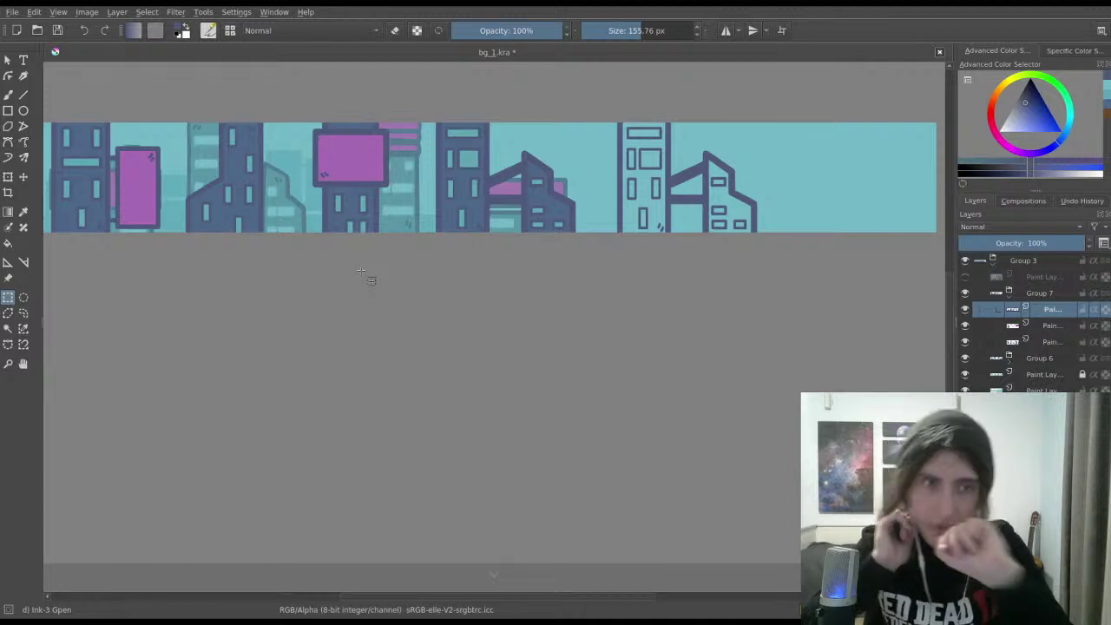
ctrl+scroll(705, 138, up, 3)
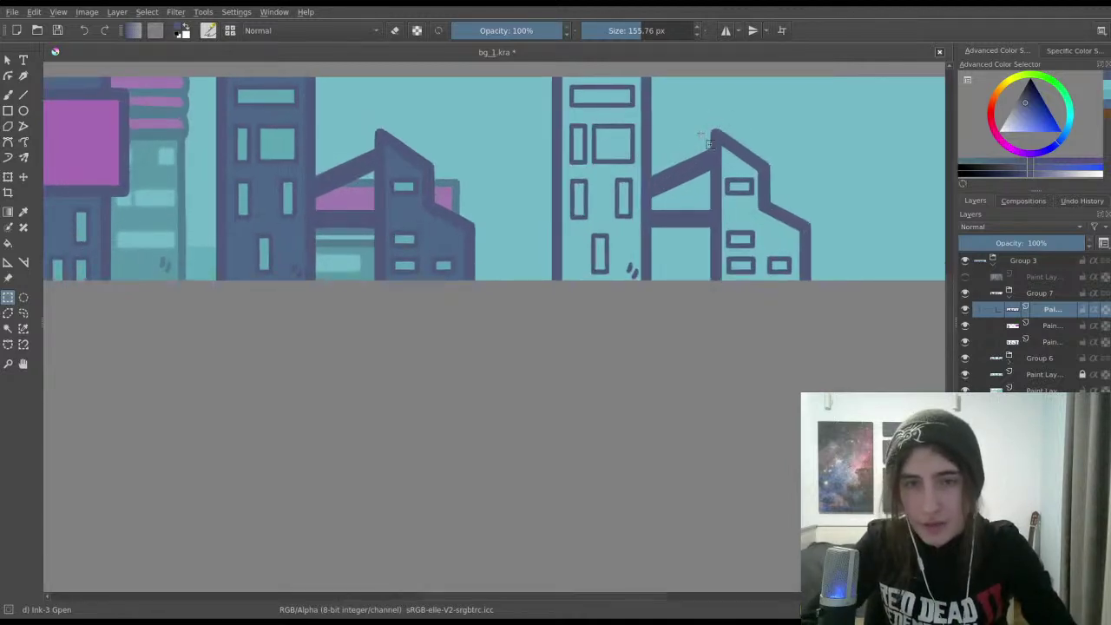
ctrl+scroll(707, 143, down, 3)
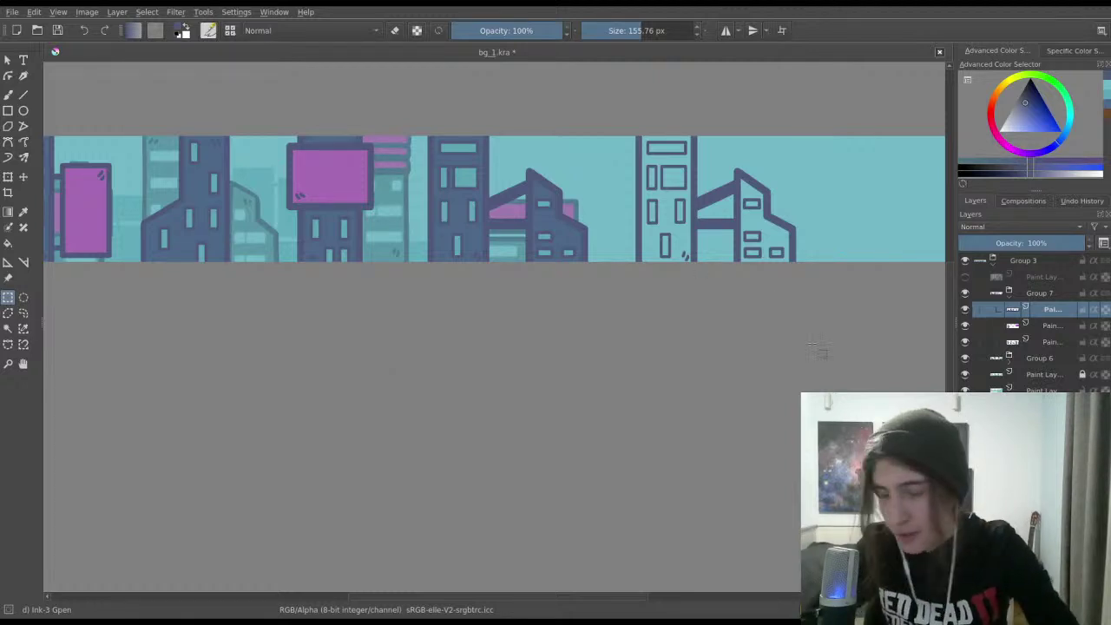
scroll(476, 293, up, 2)
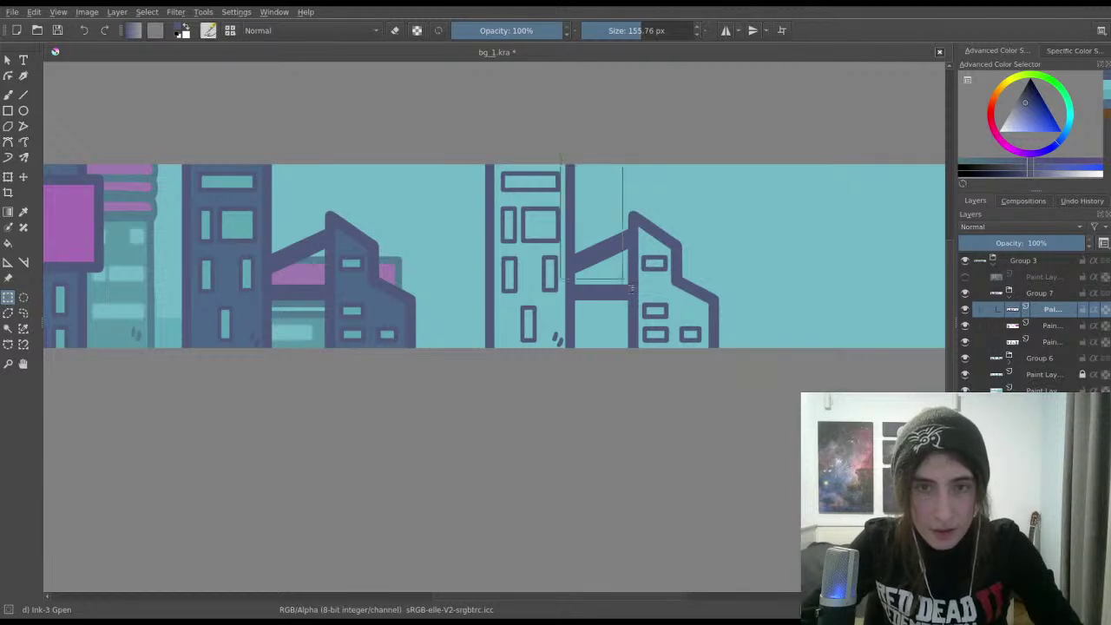
scroll(613, 330, down, 1)
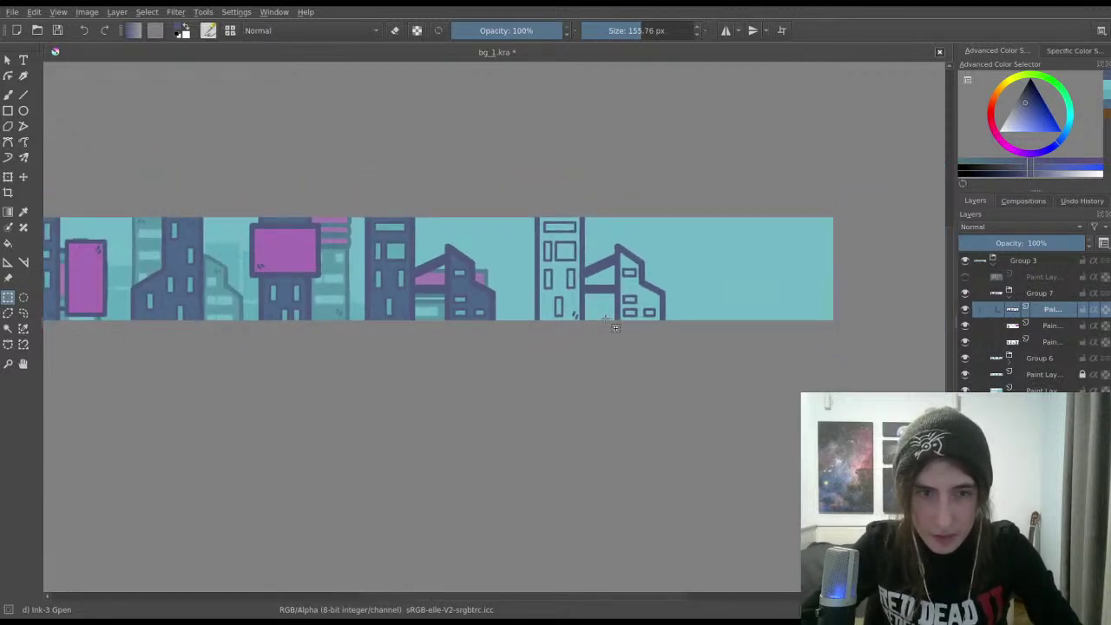
scroll(615, 327, up, 3)
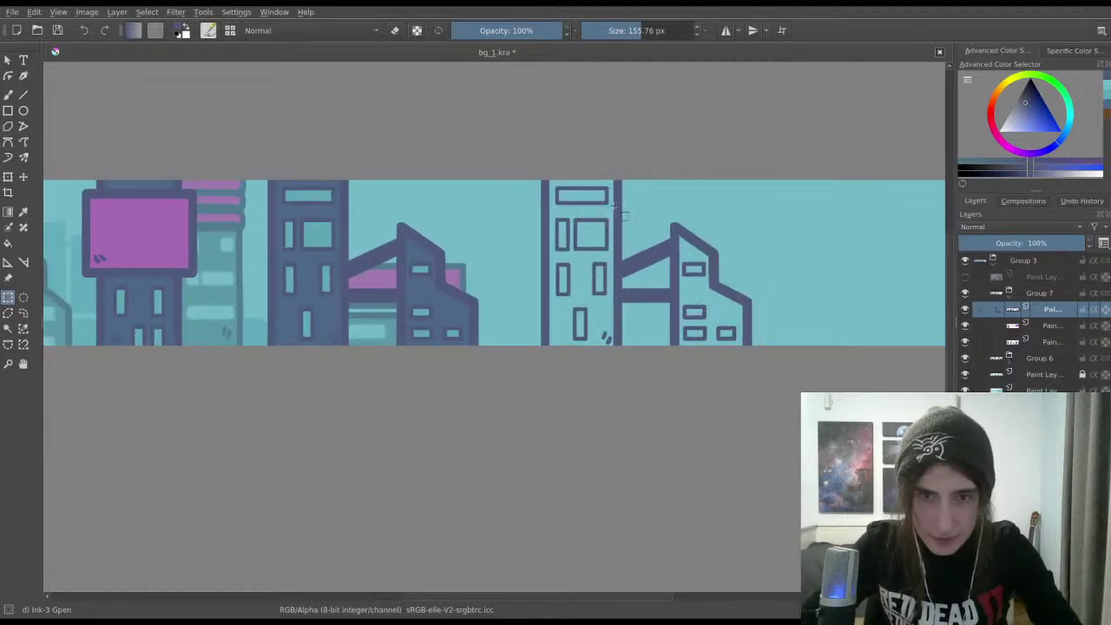
drag(613, 180, 756, 358)
key(ctrl+t)
drag(684, 269, 719, 304)
key(Return)
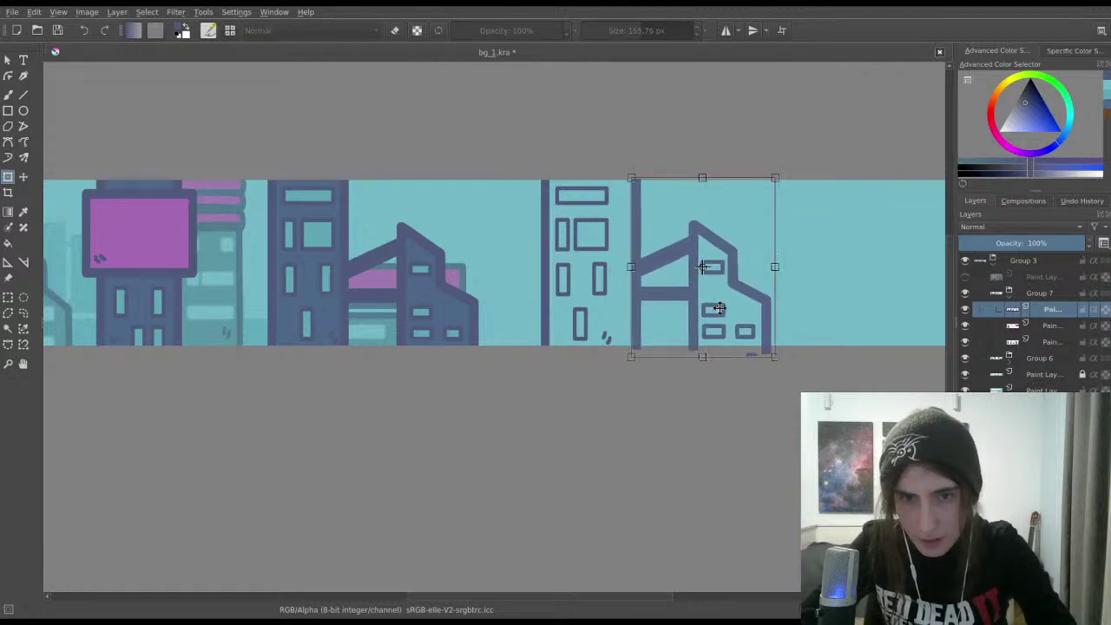
key(Return)
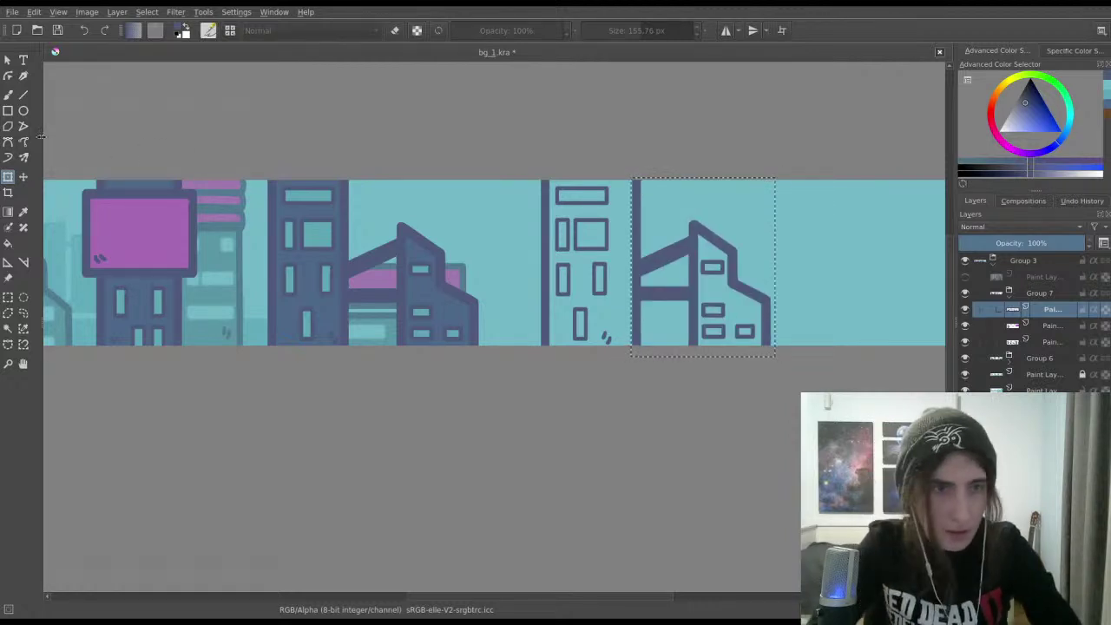
key(ctrl+shift+a)
Step: Set the Eraser Circle brush to 180.57 px and erase the near wall of the copied low building
key(b)
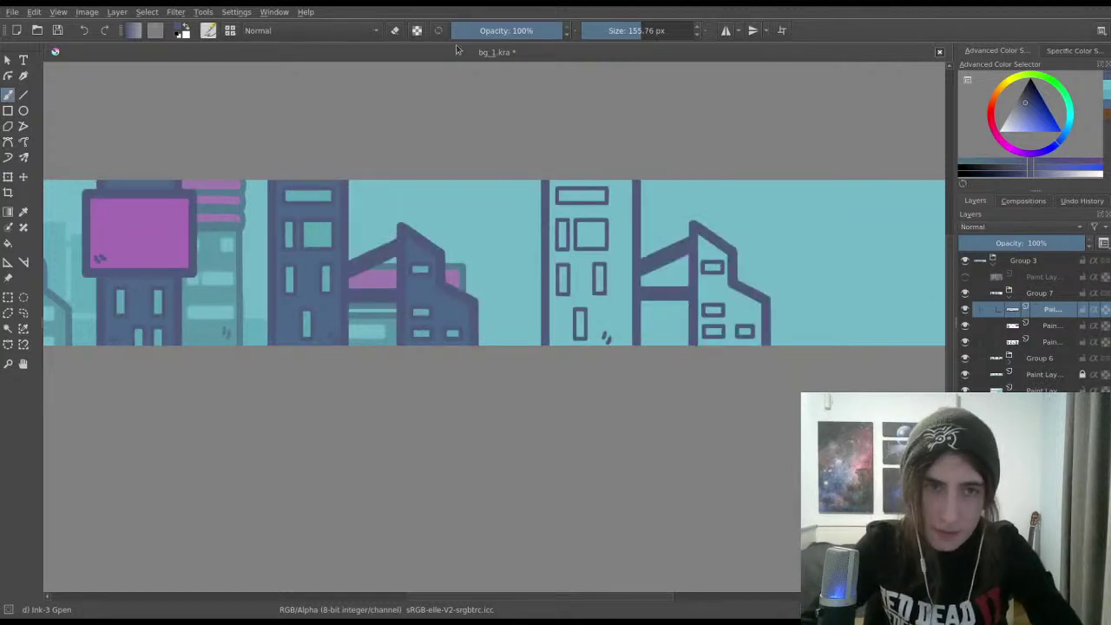
key(e)
click(644, 31)
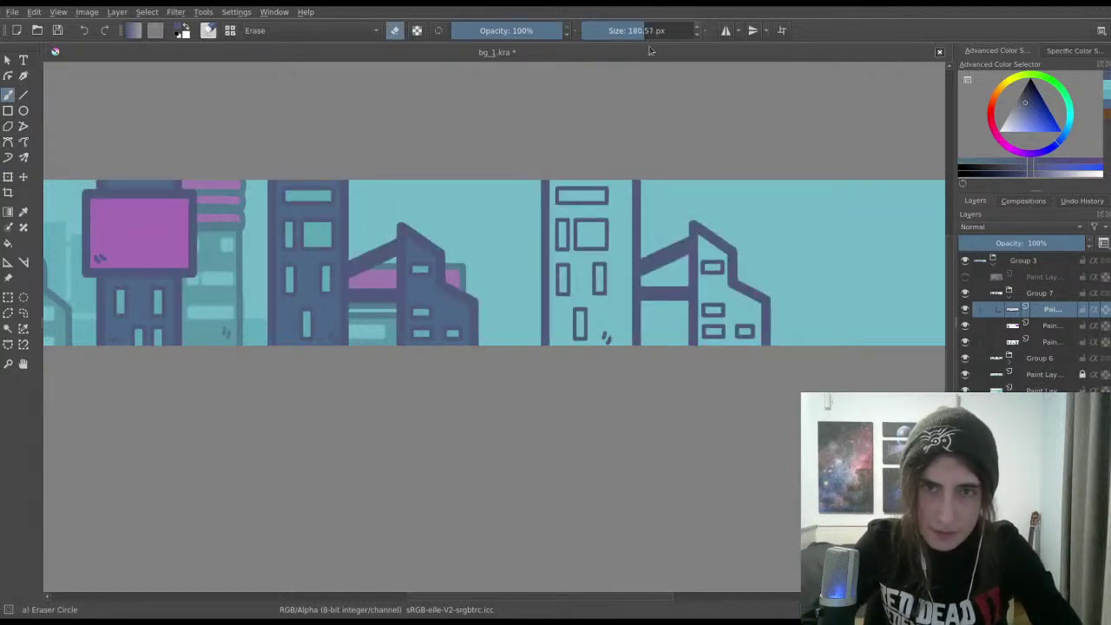
drag(657, 232, 651, 322)
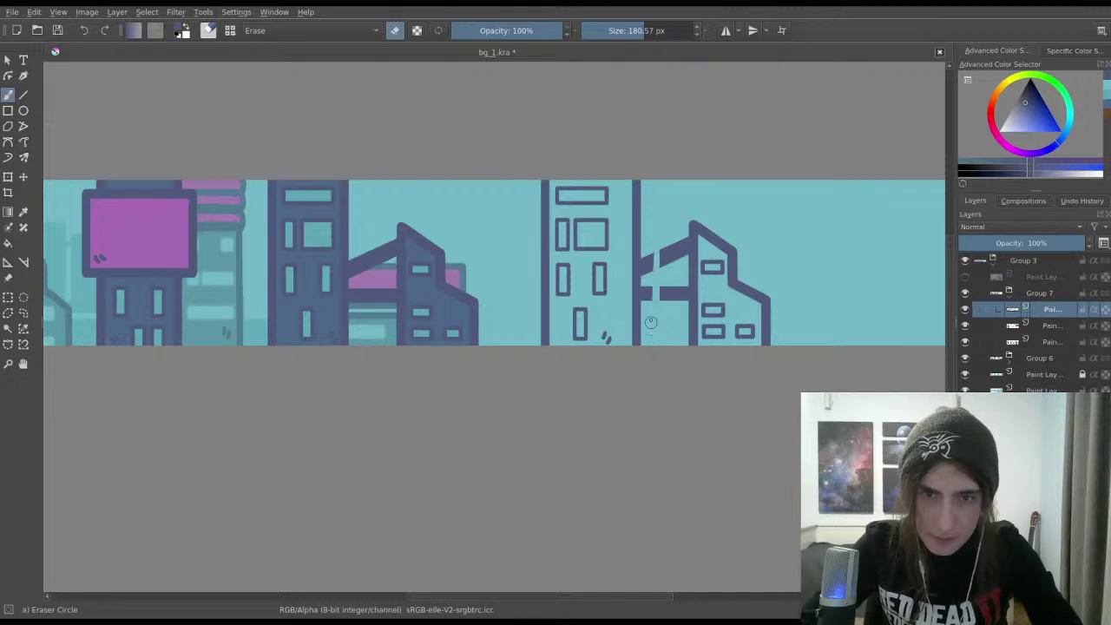
key(ctrl+z)
scroll(643, 269, up, 5)
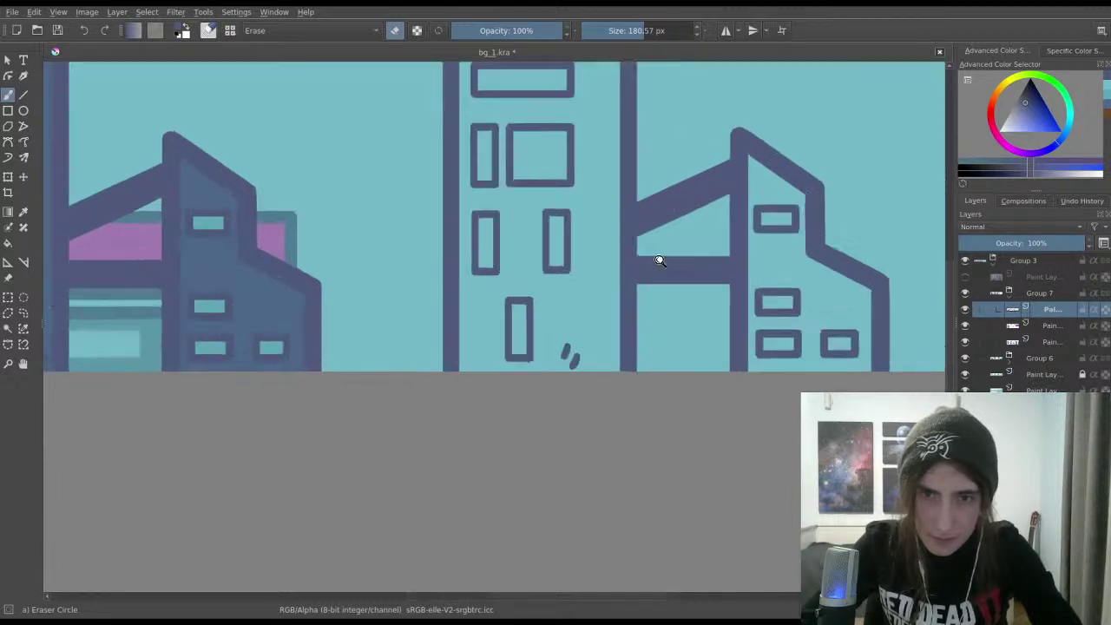
drag(635, 165, 634, 476)
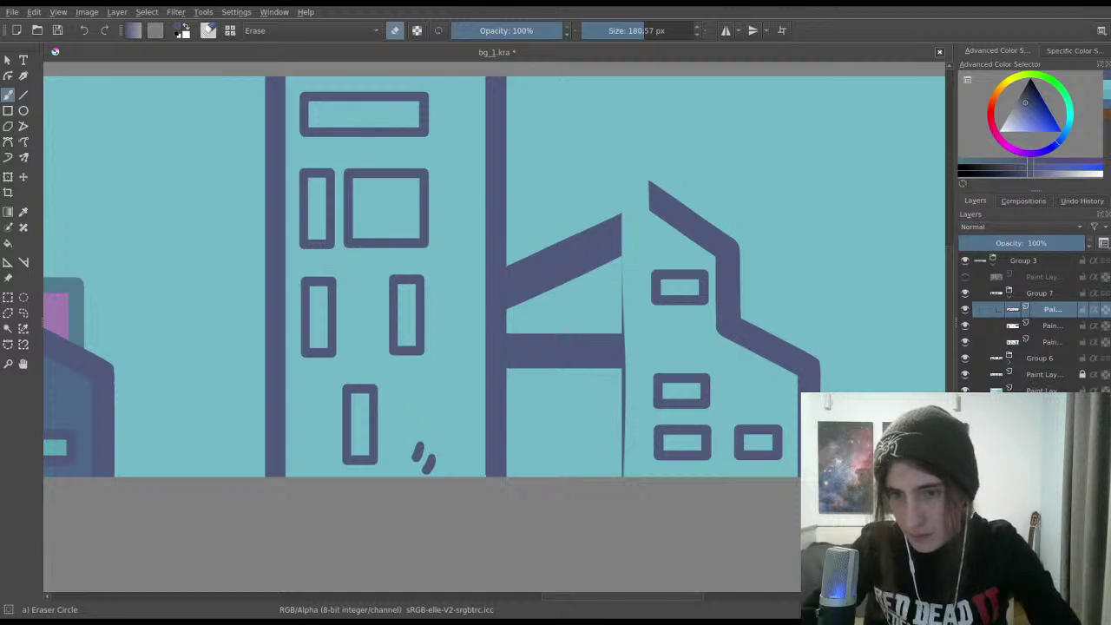
Step: Enlarge the eraser to 499.58 px and erase the rest of the copied low building and its bridge beams
click(666, 30)
mouse_move(663, 187)
mouse_down()
mouse_move(627, 280)
mouse_move(657, 248)
mouse_move(659, 451)
mouse_up()
drag(734, 347, 799, 469)
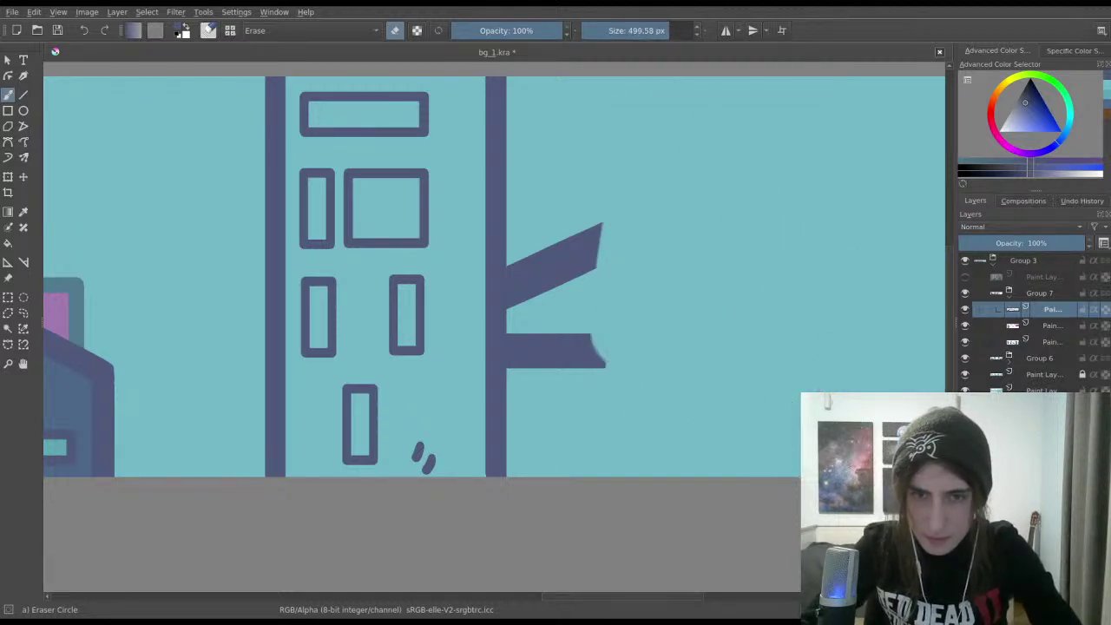
mouse_move(638, 261)
mouse_down()
mouse_move(616, 280)
mouse_move(595, 214)
mouse_move(582, 393)
mouse_move(565, 359)
mouse_move(553, 239)
mouse_move(541, 307)
mouse_up()
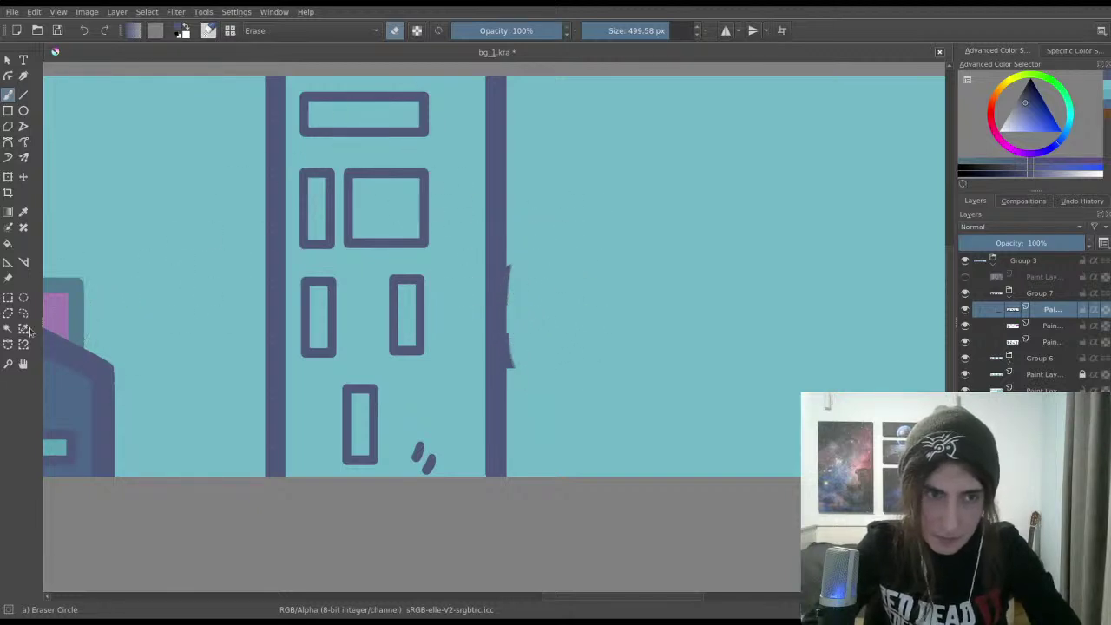
Step: Select a narrow rectangle along the copied tower's outer edge, erase the leftover beam stubs inside it, and deselect
click(8, 296)
drag(550, 230, 506, 383)
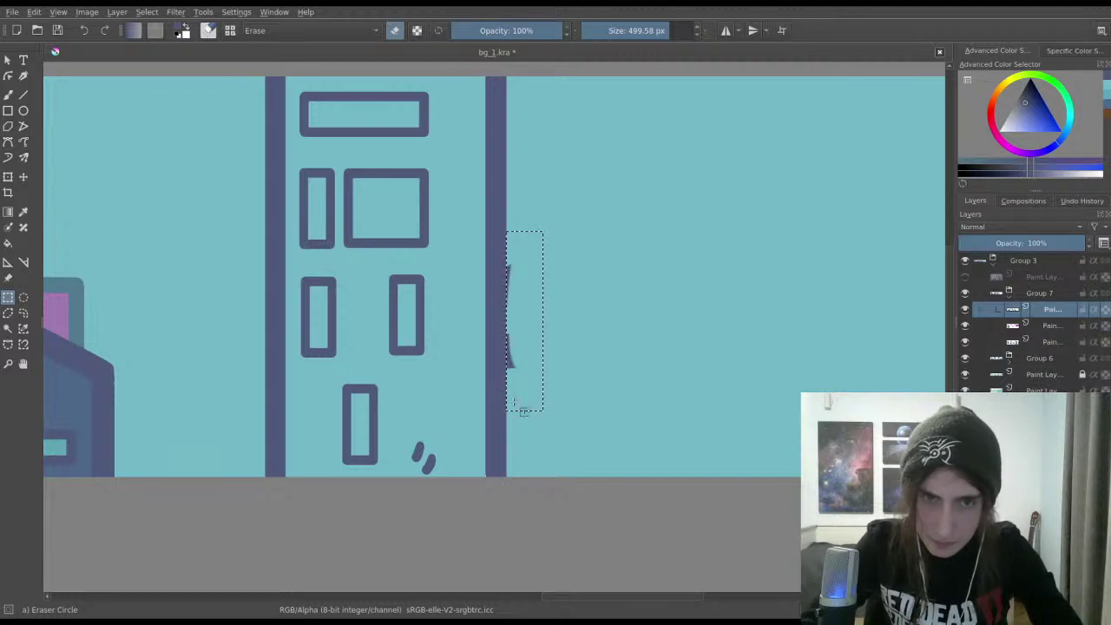
key(b)
drag(491, 296, 516, 276)
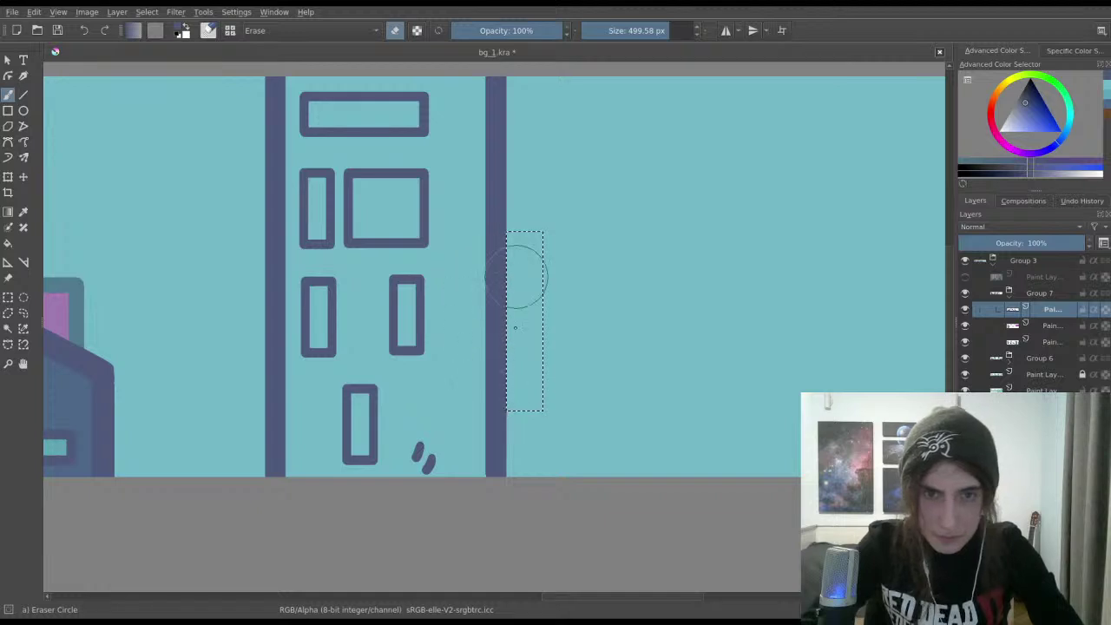
click(8, 297)
click(350, 137)
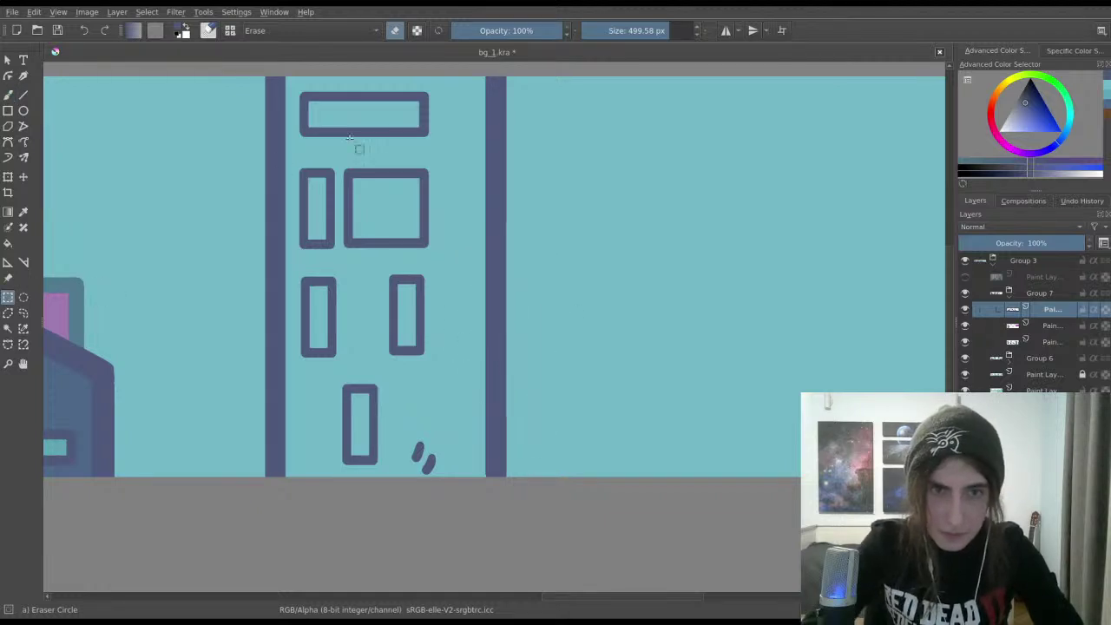
scroll(349, 138, down, 3)
scroll(397, 170, up, 5)
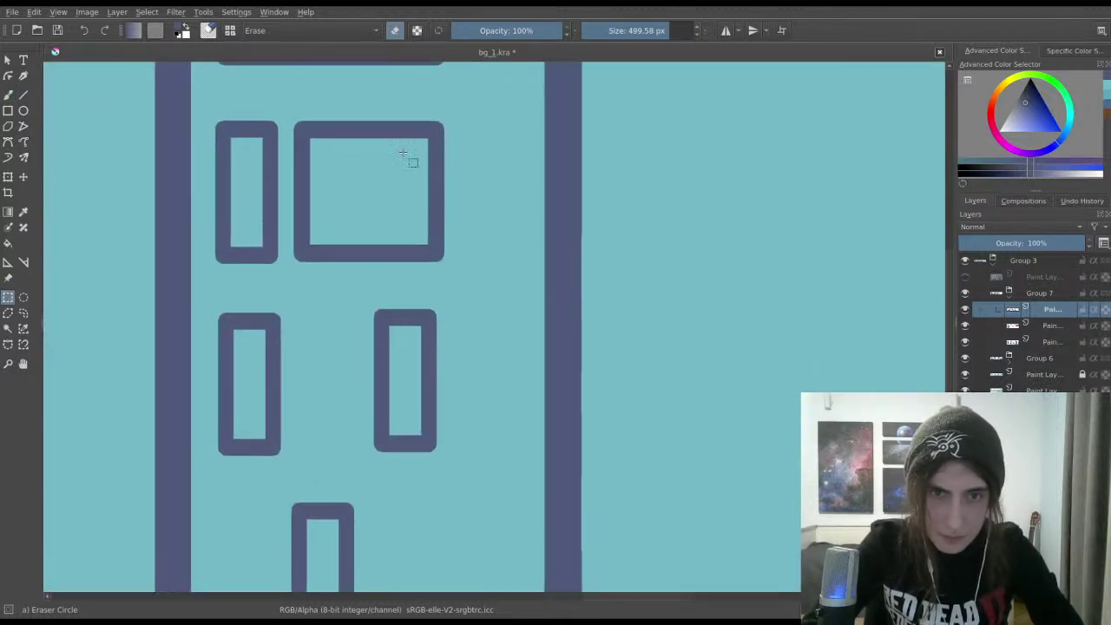
Step: Undo the erasure of the beam stubs beside the copied tower's outer edge
key(ctrl+z)
key(ctrl+z)
drag(408, 205, 330, 153)
click(615, 195)
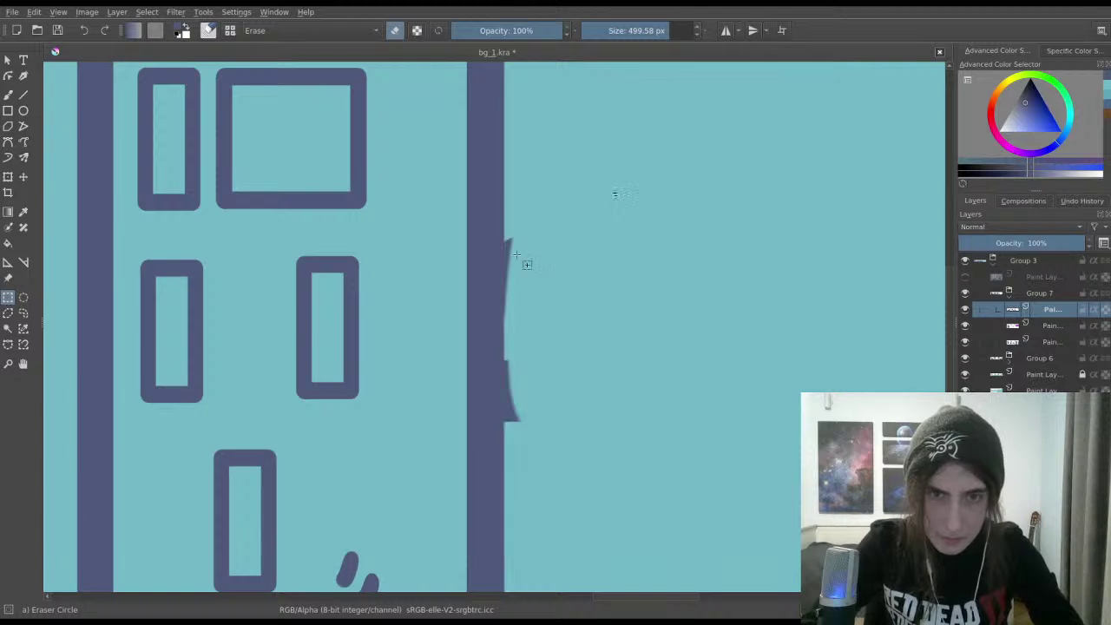
drag(503, 441, 502, 440)
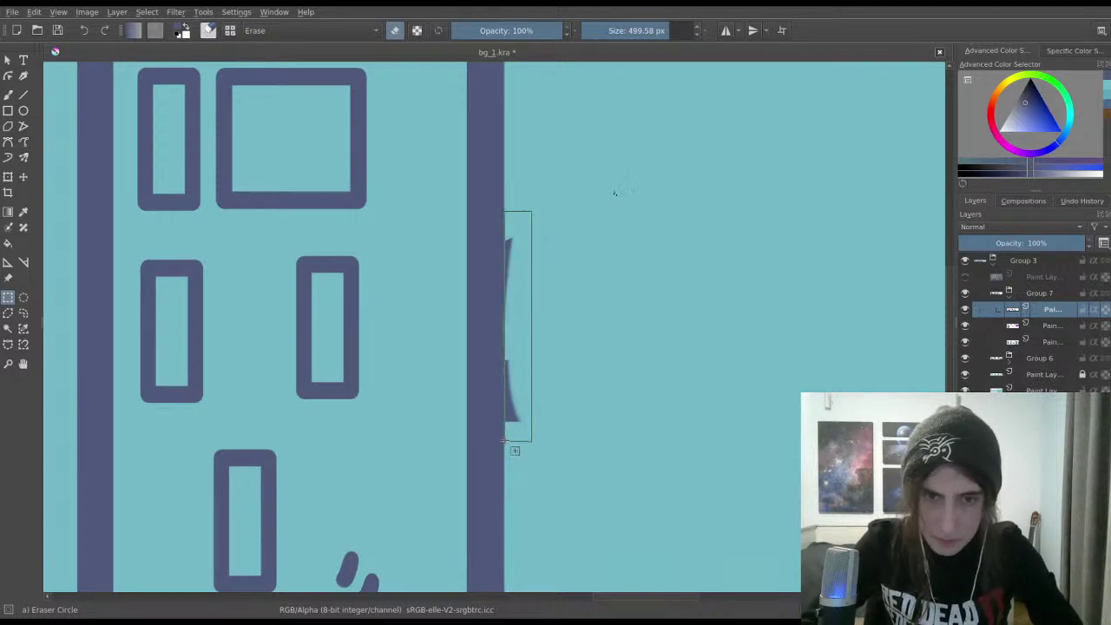
drag(502, 440, 503, 441)
scroll(469, 382, up, 1)
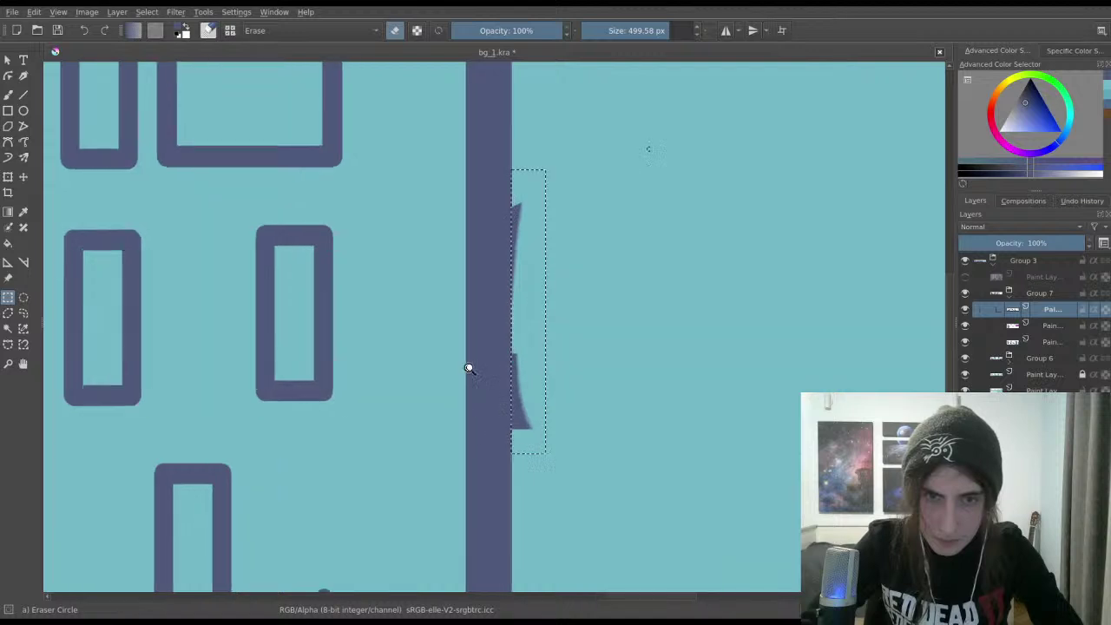
click(588, 168)
scroll(538, 194, down, 4)
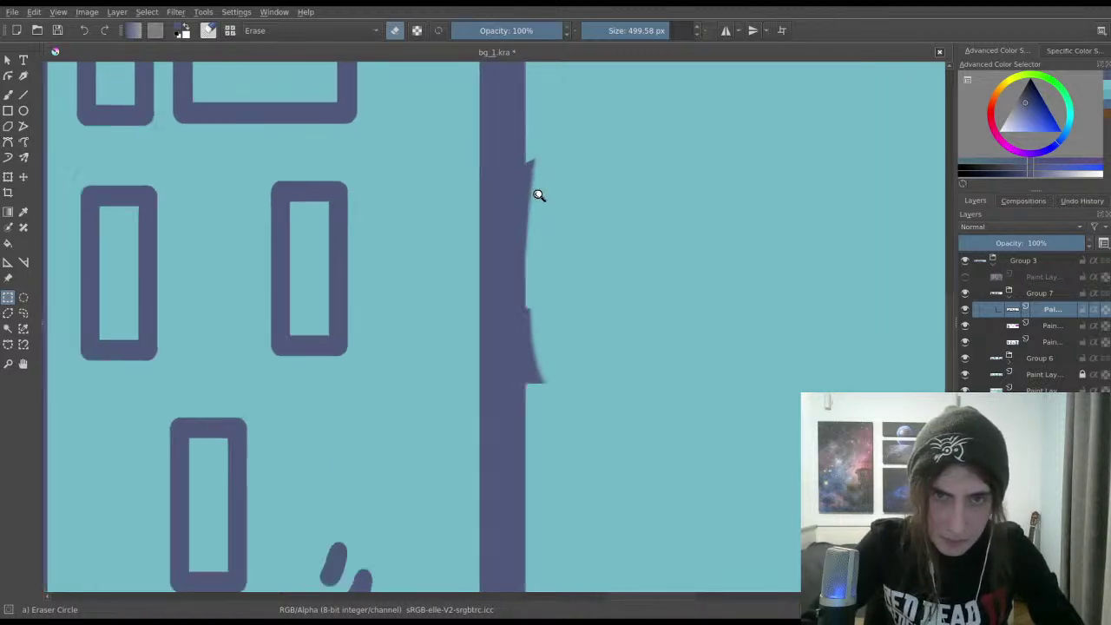
scroll(501, 281, up, 3)
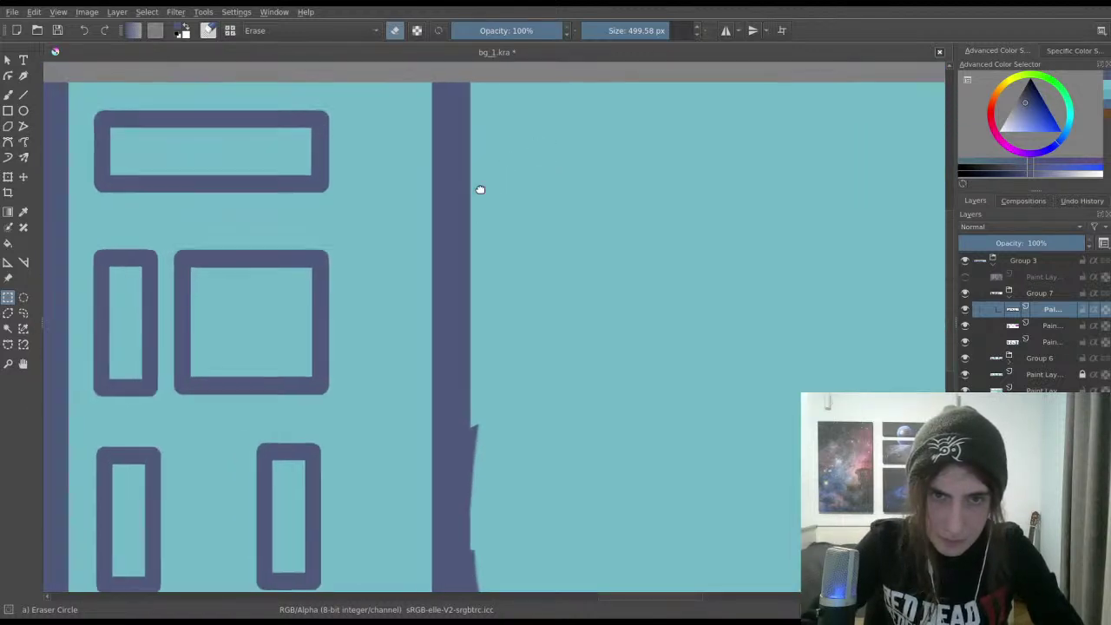
Step: Set the eraser to 3.92 px and cut the thin line along the original tower's outer edge free from the bridge beam
drag(349, 217, 565, 287)
scroll(597, 187, down, 1)
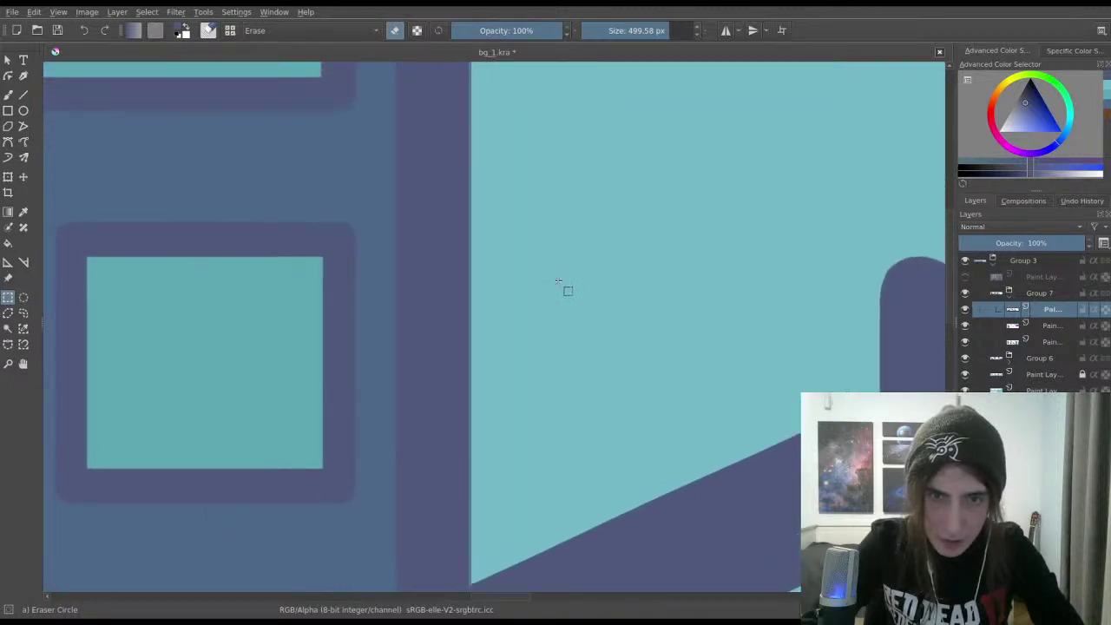
scroll(568, 330, down, 2)
drag(578, 81, 584, 379)
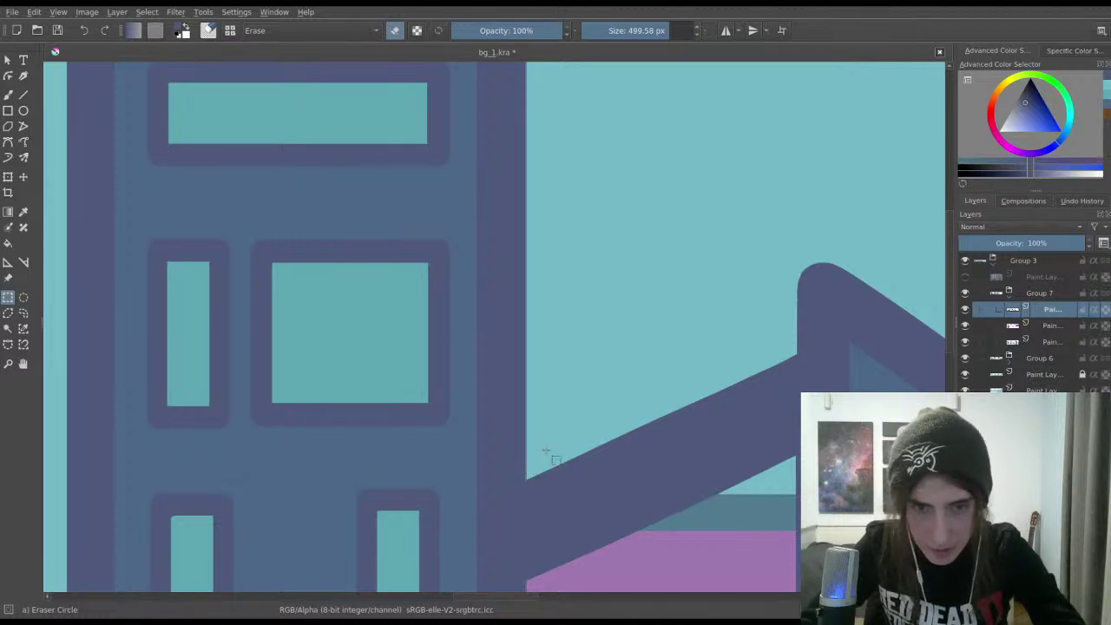
drag(546, 451, 595, 350)
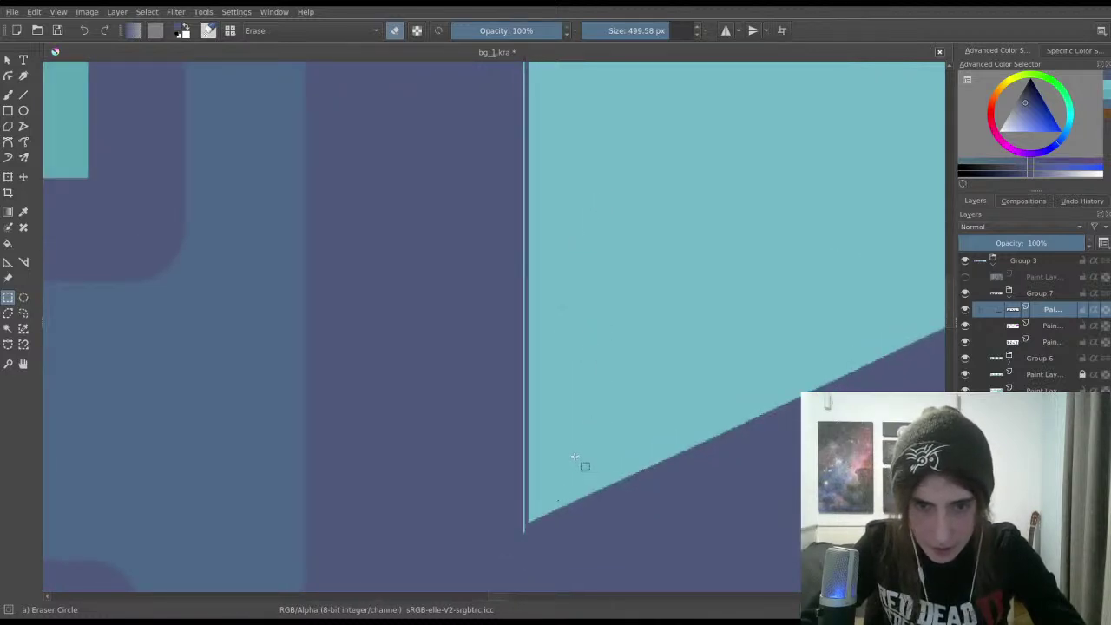
click(8, 94)
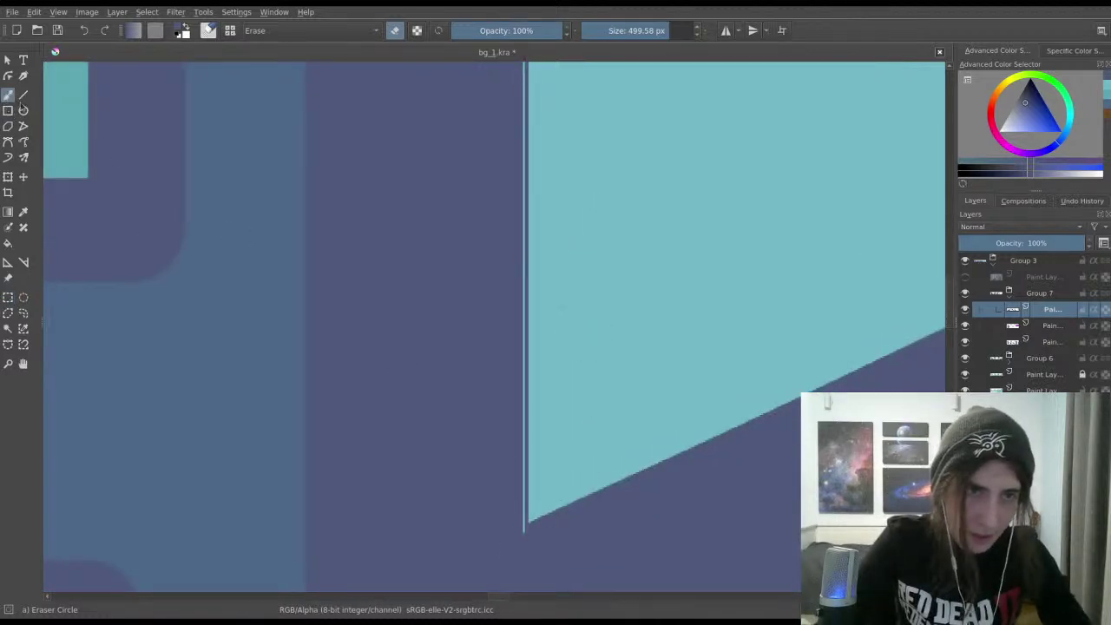
drag(578, 30, 584, 30)
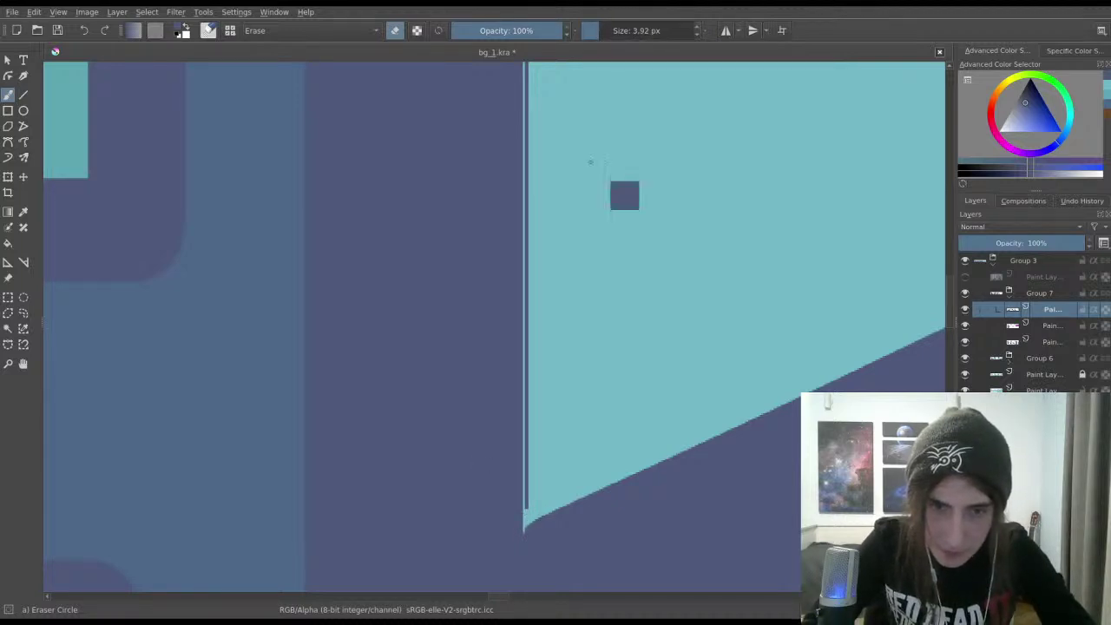
drag(622, 194, 586, 177)
drag(493, 370, 562, 271)
Step: Clear the detached thin line along the original tower's outer edge using the Fill tool in erase mode
click(8, 245)
drag(205, 209, 360, 157)
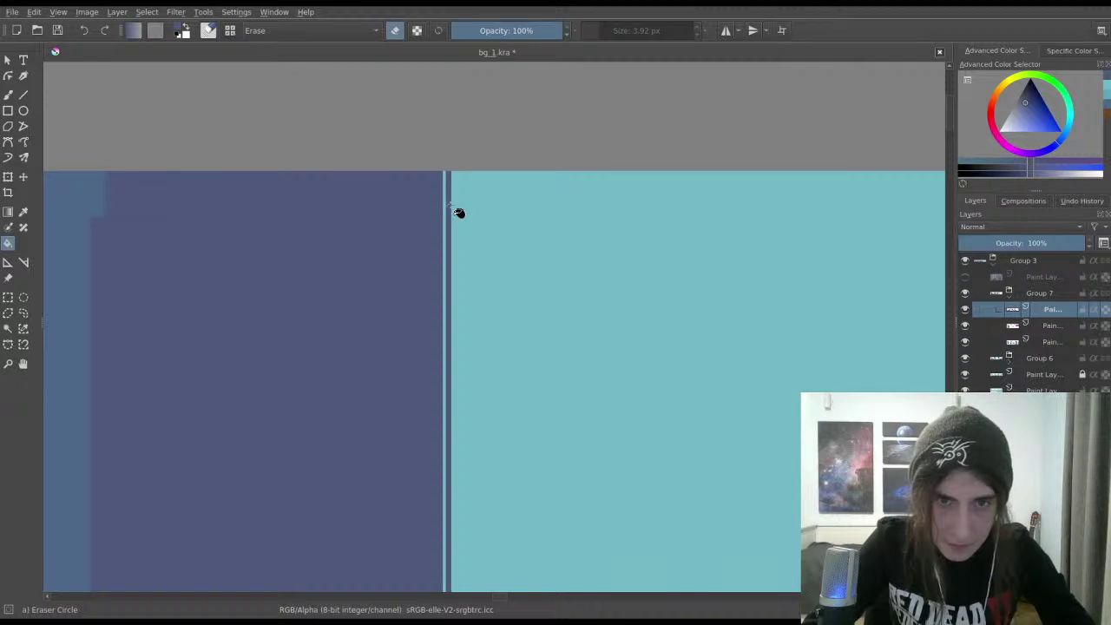
drag(456, 218, 542, 154)
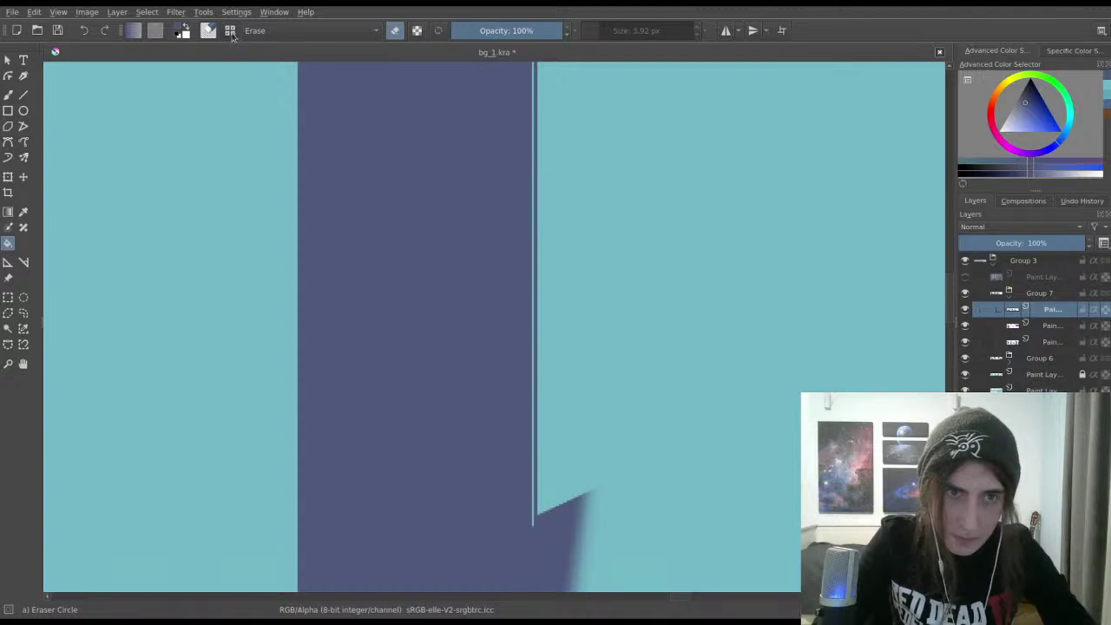
Step: Cut the thin line above the copied tower's upper beam stub free, clear it with an erasing fill, and save the document
click(8, 95)
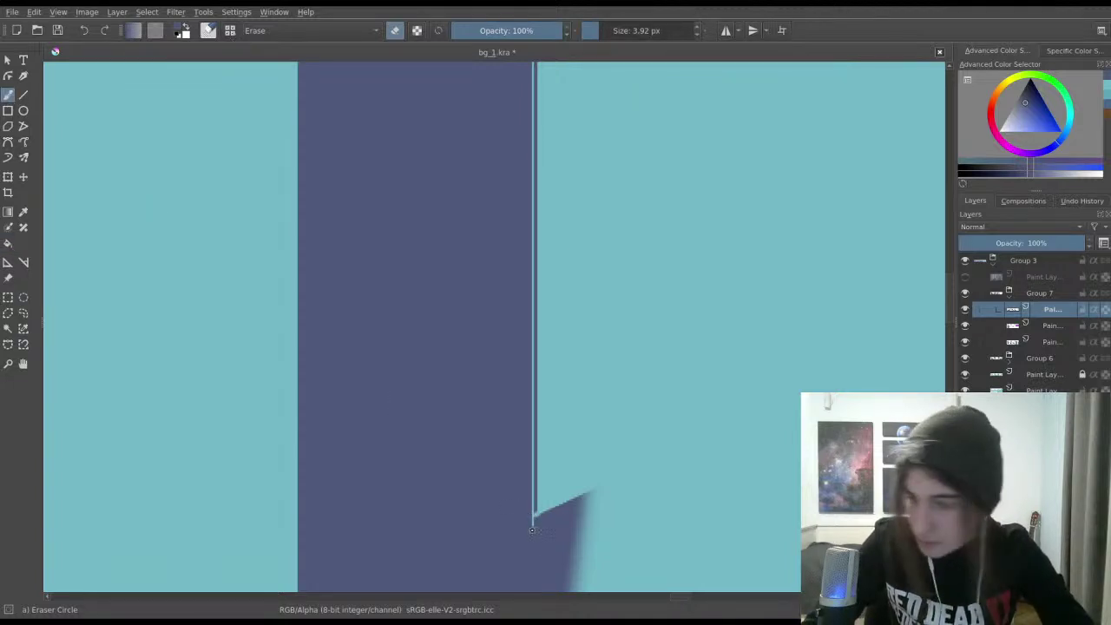
click(8, 242)
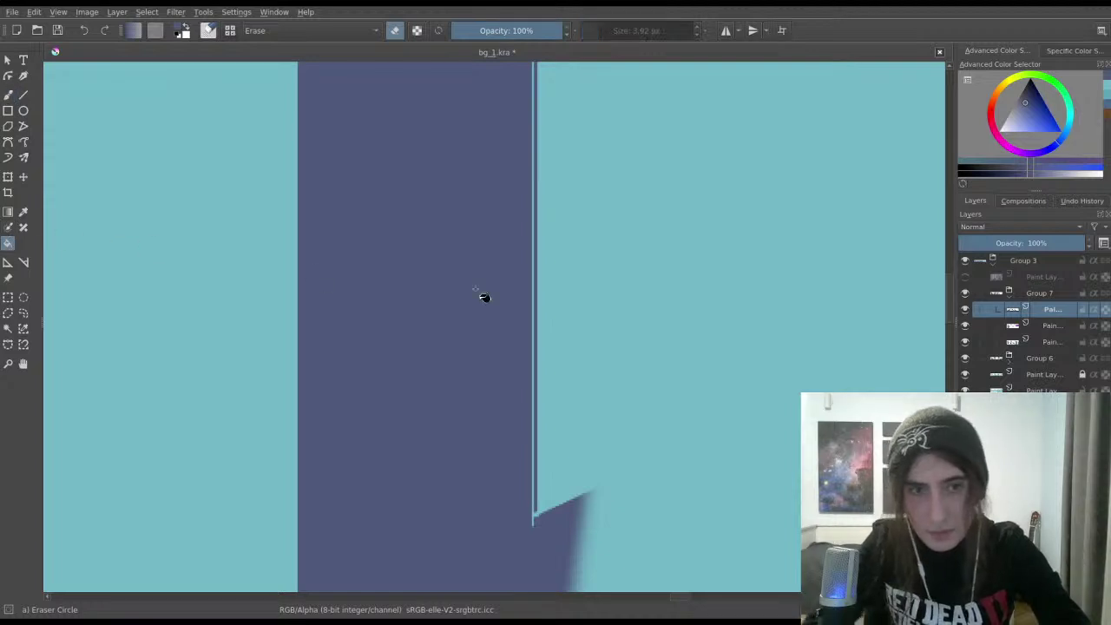
scroll(533, 309, down, 6)
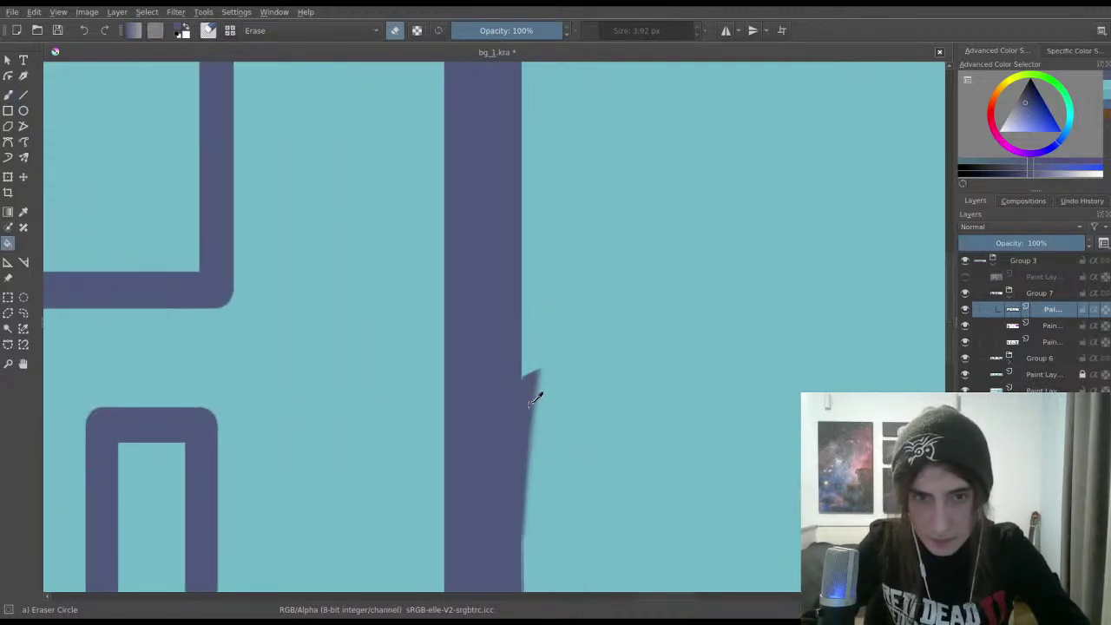
scroll(478, 290, down, 3)
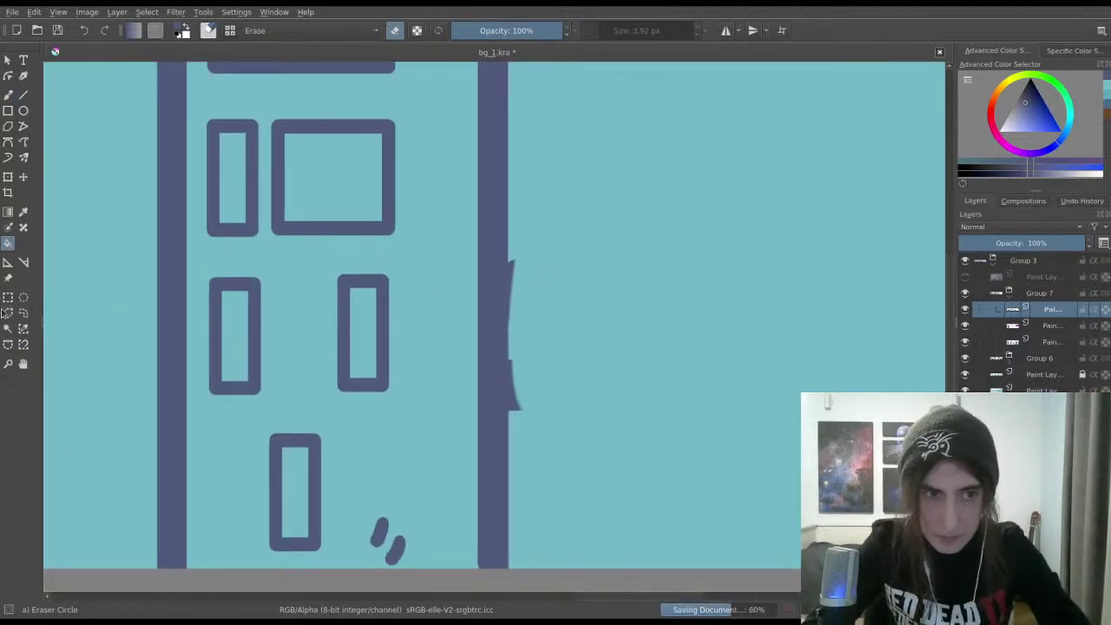
click(9, 298)
drag(552, 220, 510, 568)
scroll(543, 321, up, 10)
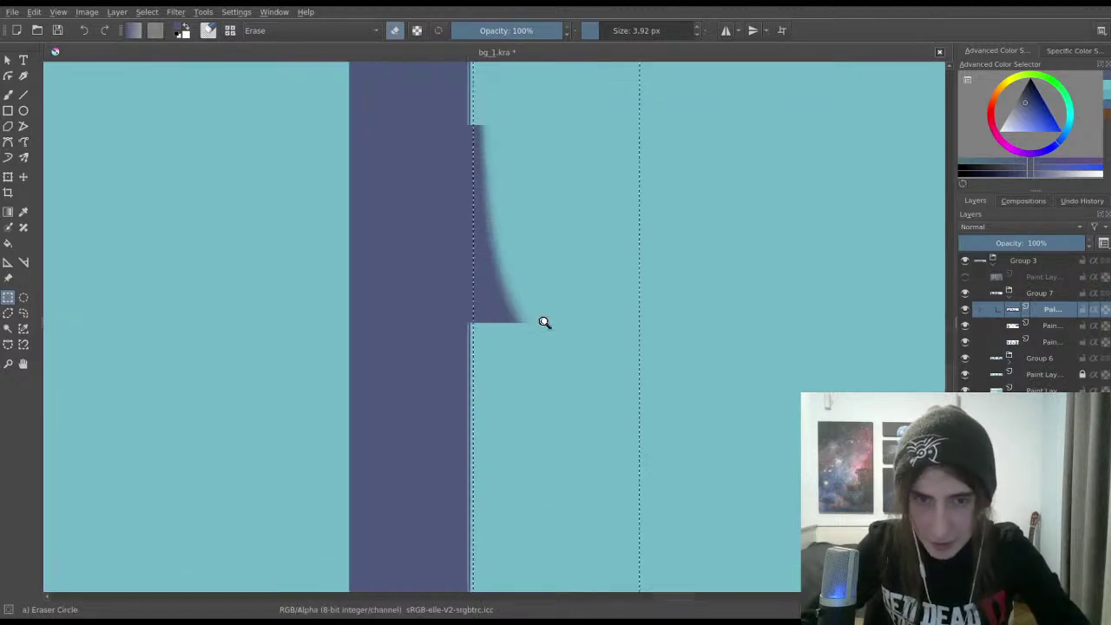
scroll(539, 294, down, 10)
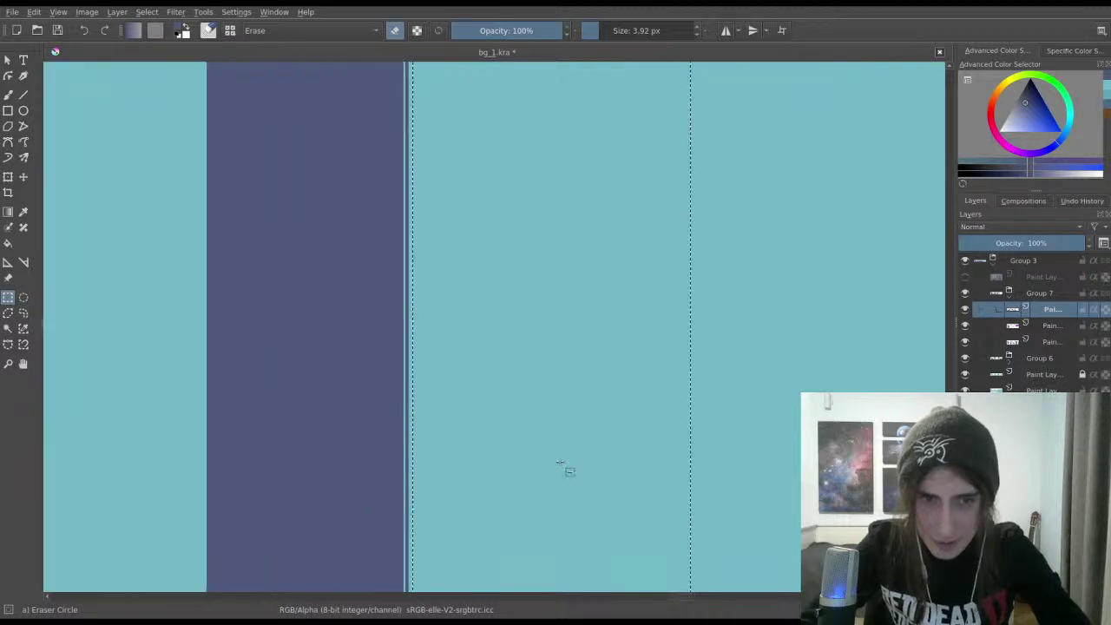
drag(545, 555, 573, 277)
key(ctrl+z)
scroll(558, 185, down, 5)
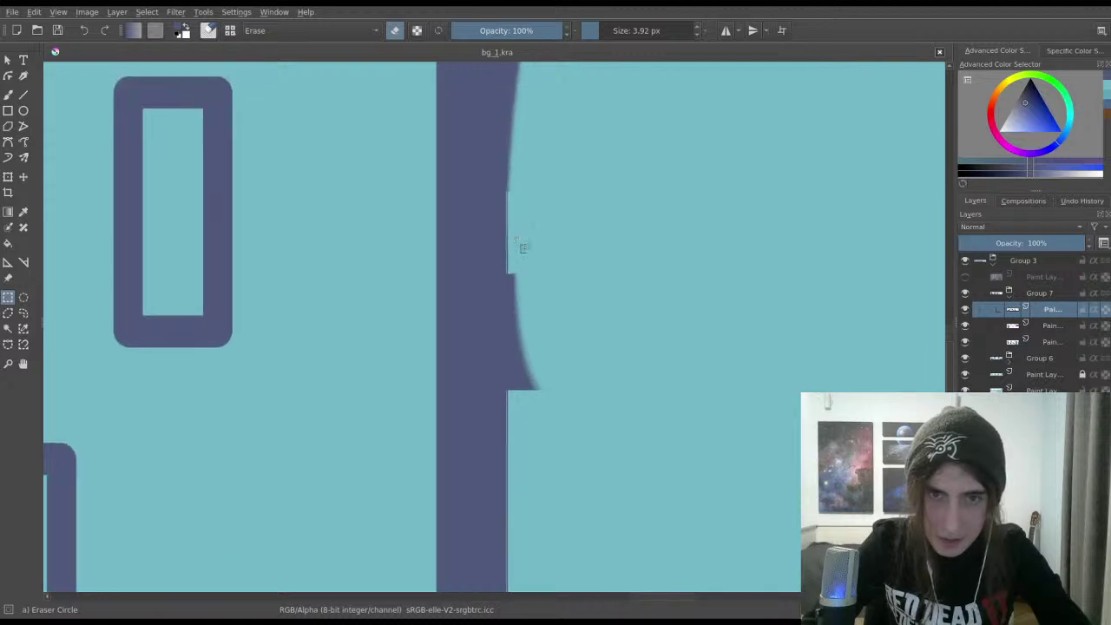
drag(582, 125, 528, 415)
scroll(545, 280, up, 5)
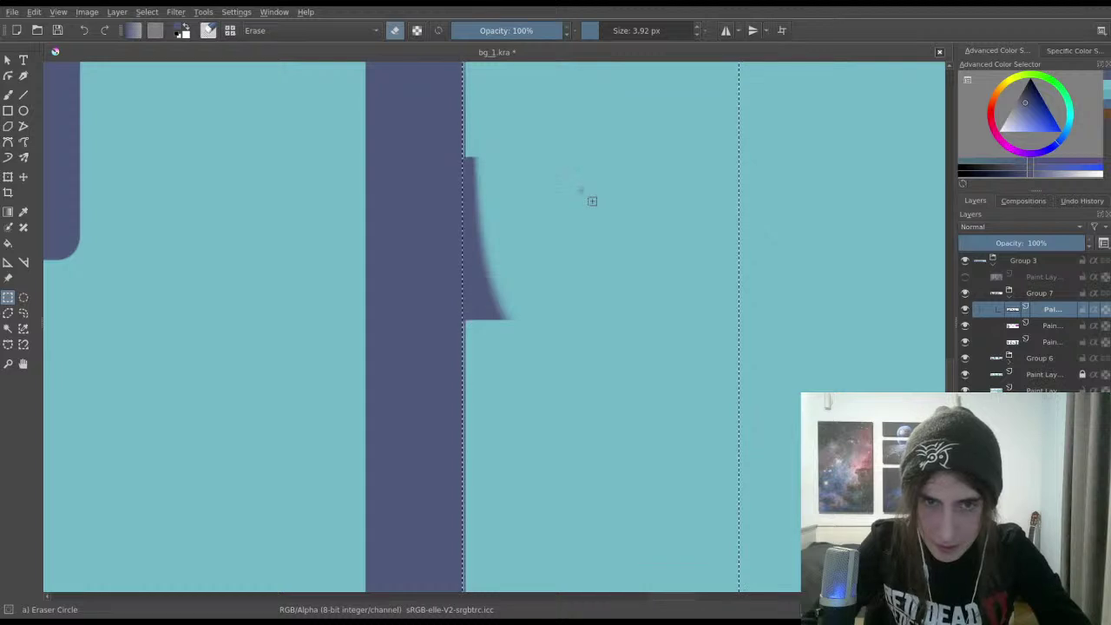
scroll(594, 261, down, 4)
key(ctrl+z)
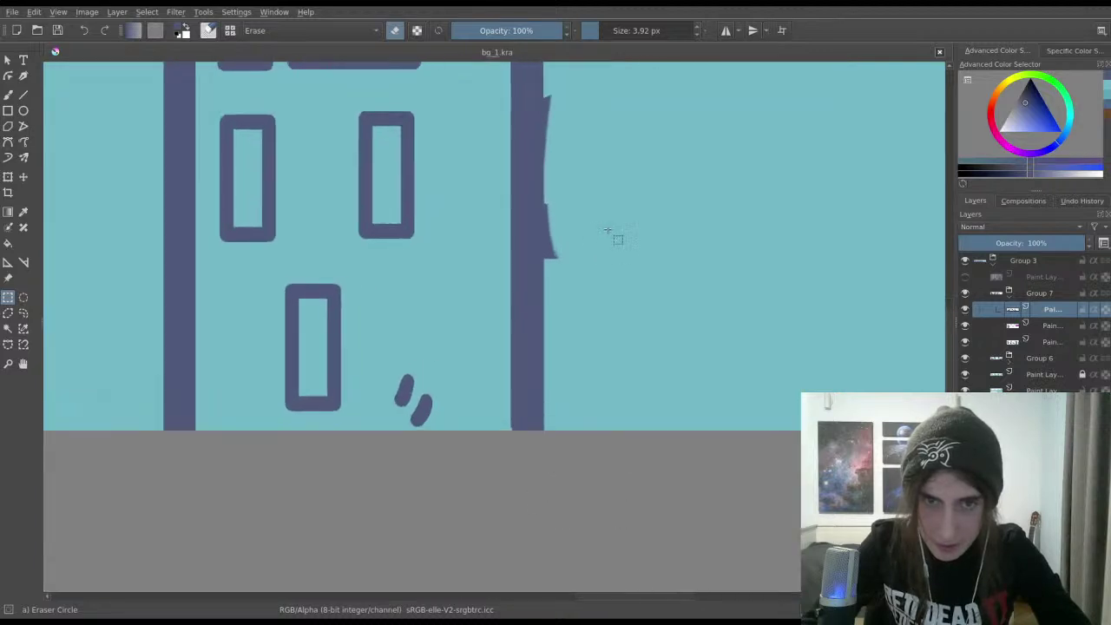
Step: Cut the thin lines between and below the copied tower's beam stubs free at their ends with the 3.92 px eraser
scroll(618, 217, up, 1)
click(8, 93)
scroll(514, 103, up, 5)
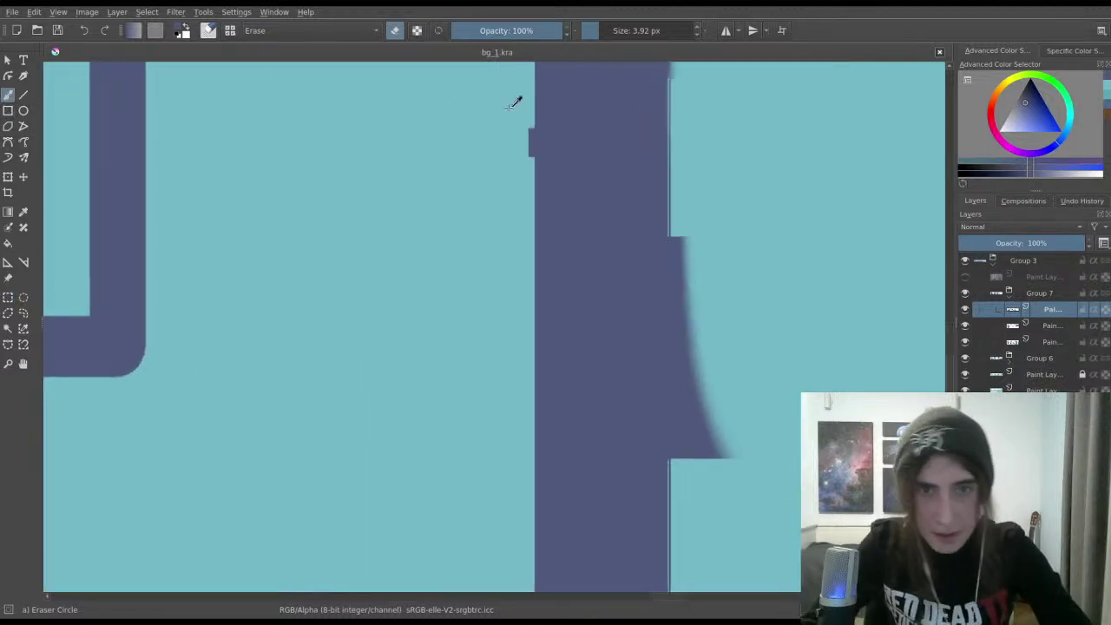
scroll(573, 147, up, 2)
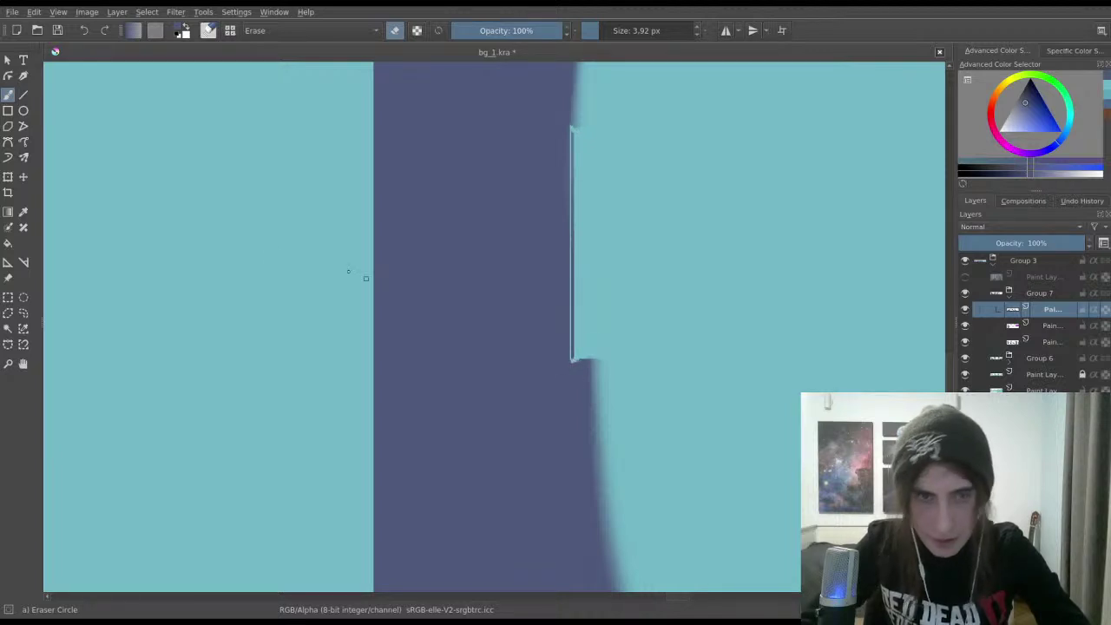
scroll(525, 382, up, 3)
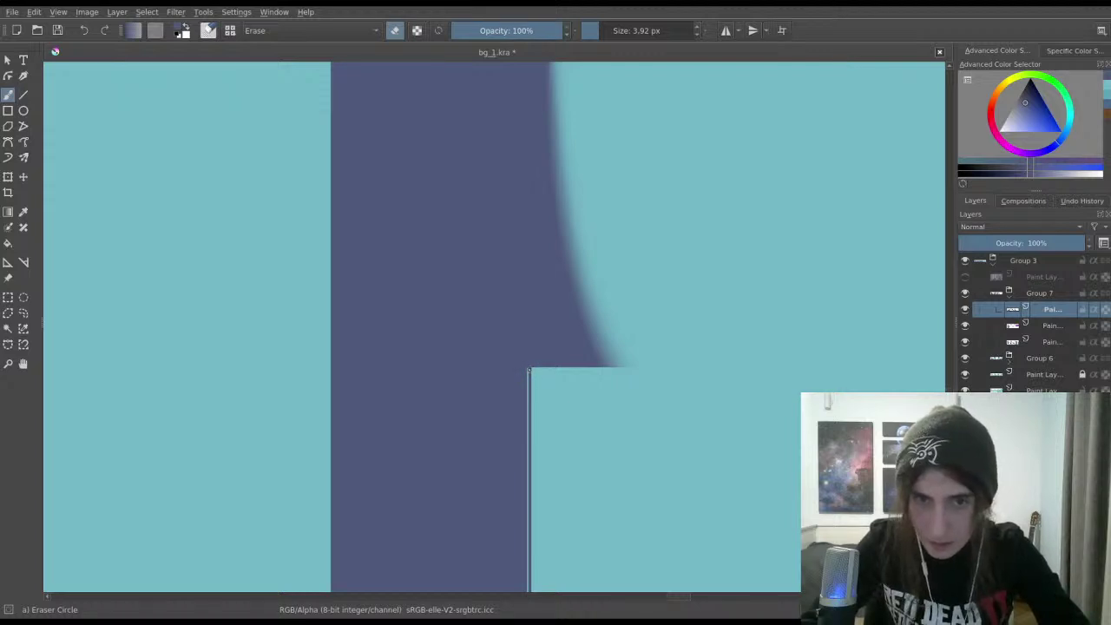
scroll(476, 356, down, 1)
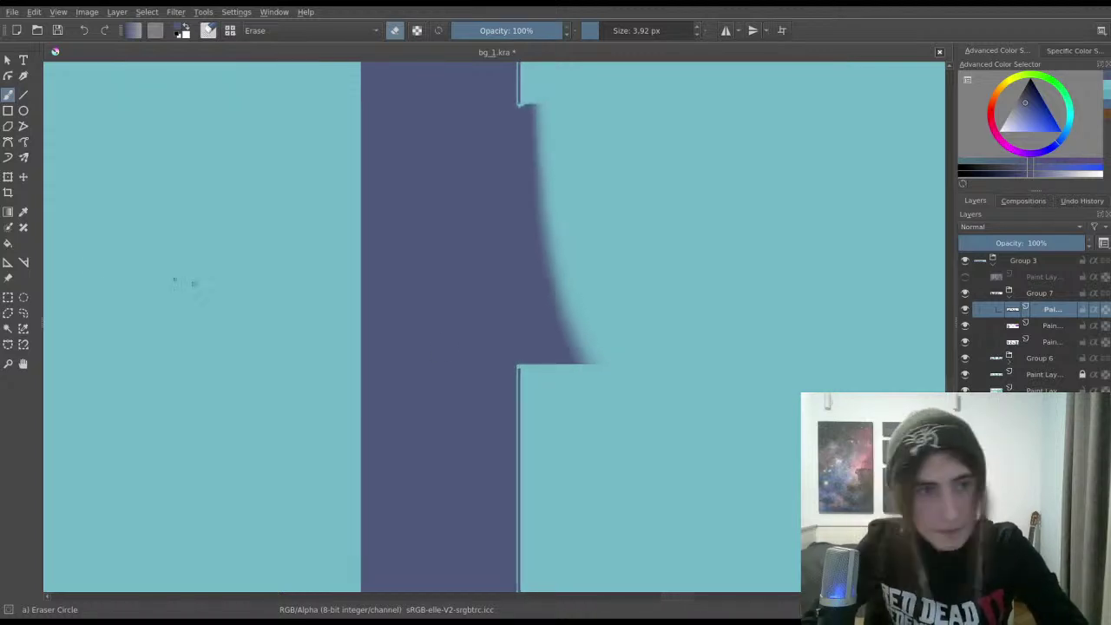
Step: Clear the thin line below the lower beam stub and most of the one between the stubs using erasing fills
click(8, 243)
scroll(407, 240, up, 4)
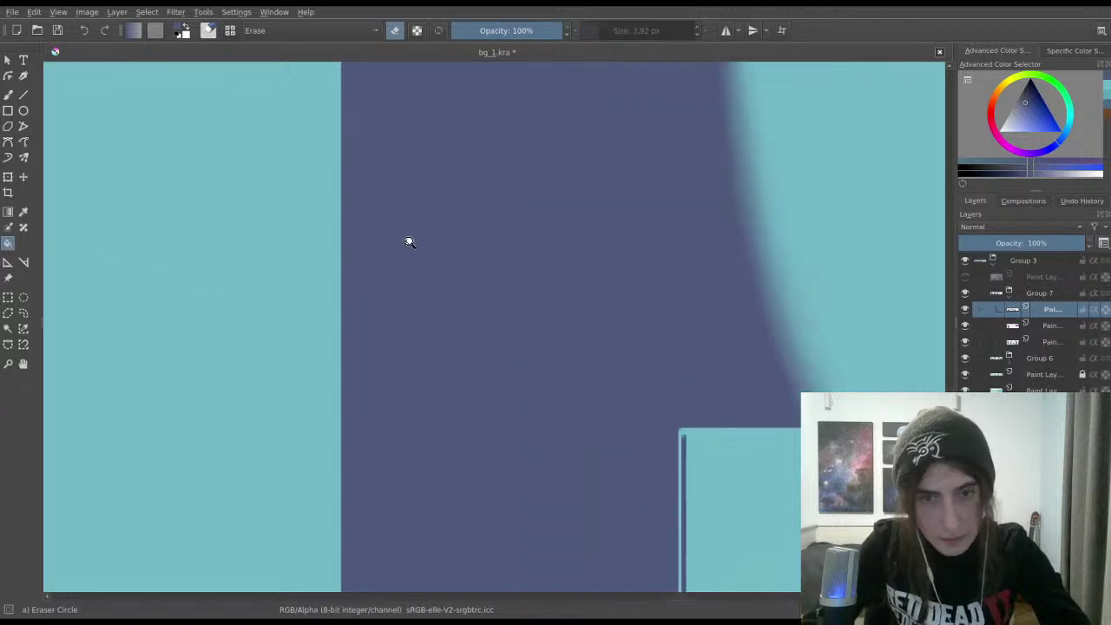
click(701, 458)
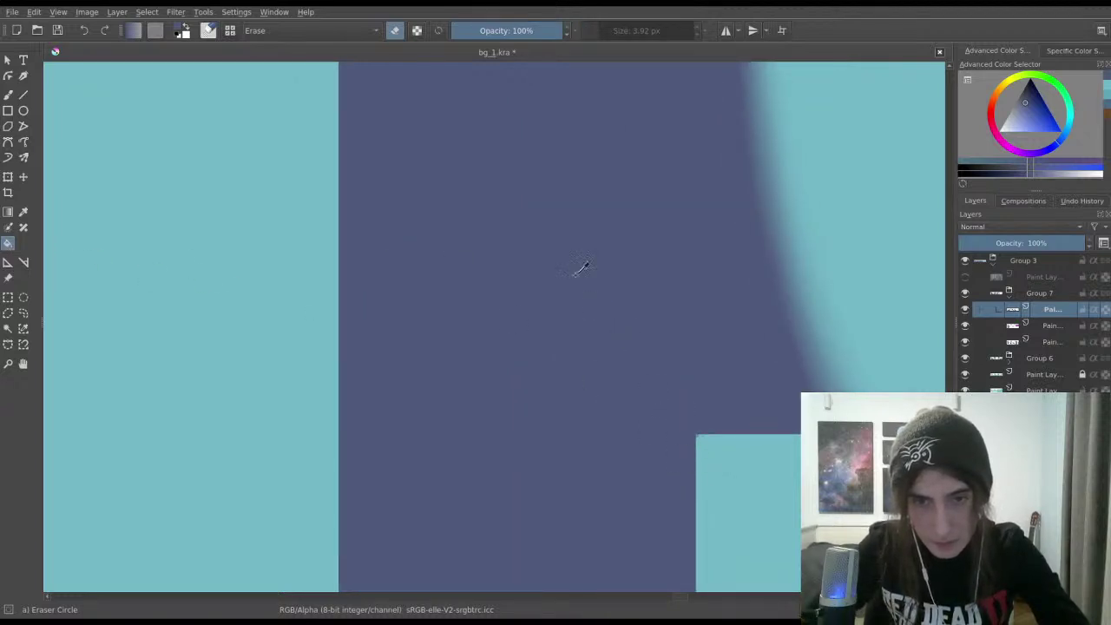
scroll(579, 269, down, 5)
scroll(620, 199, up, 4)
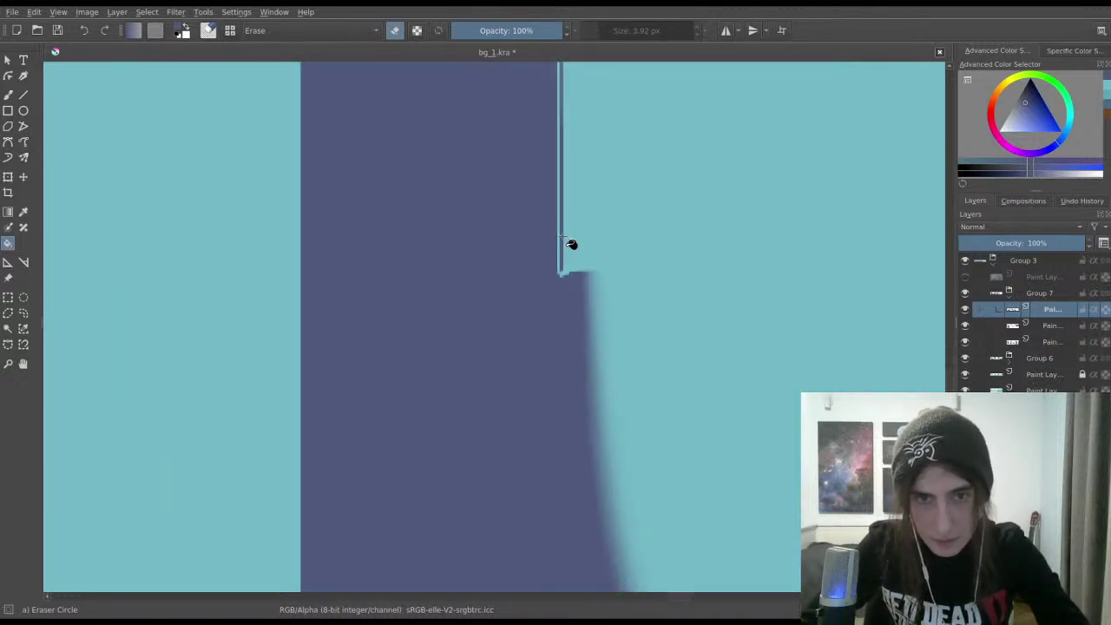
click(564, 240)
scroll(556, 260, up, 3)
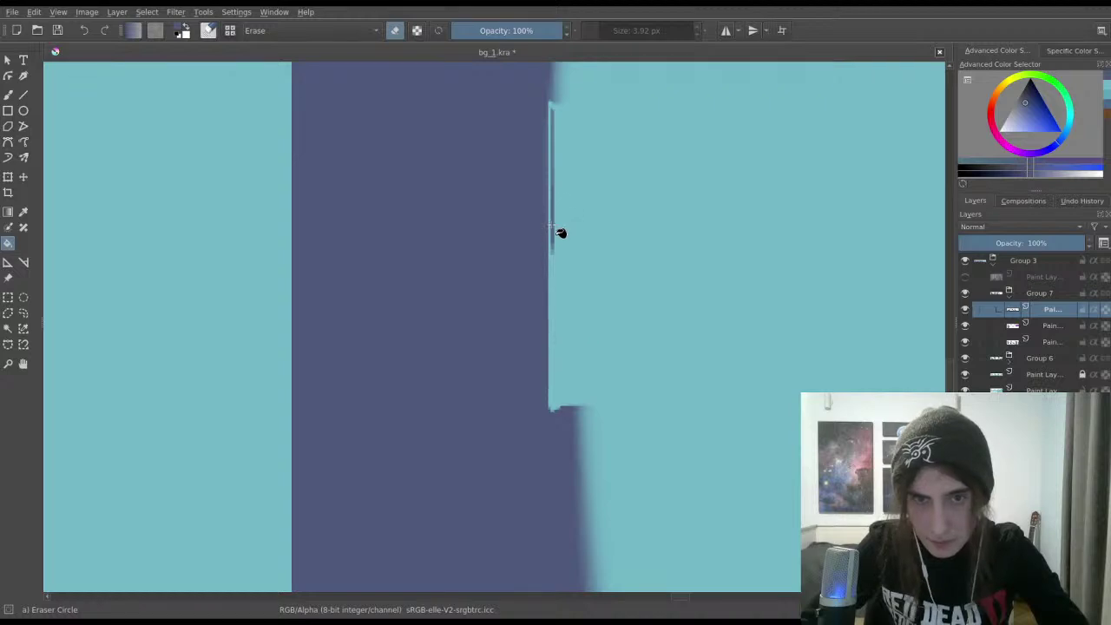
drag(562, 240, 562, 234)
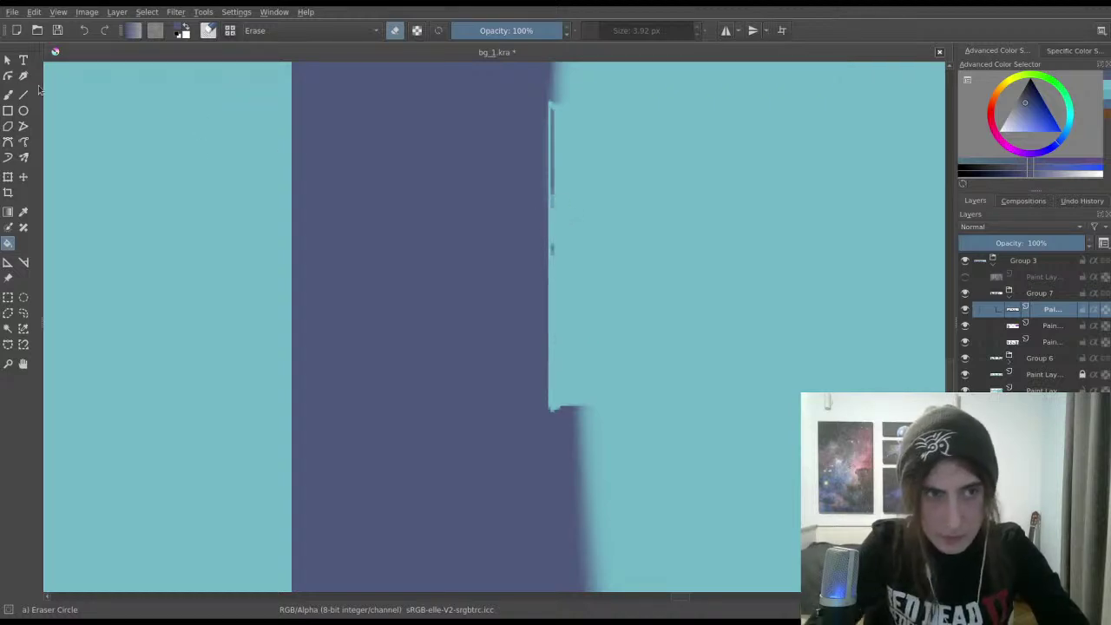
Step: Erase the remaining specks of the thin line between the two beam stubs with the 3.92 px eraser
key(b)
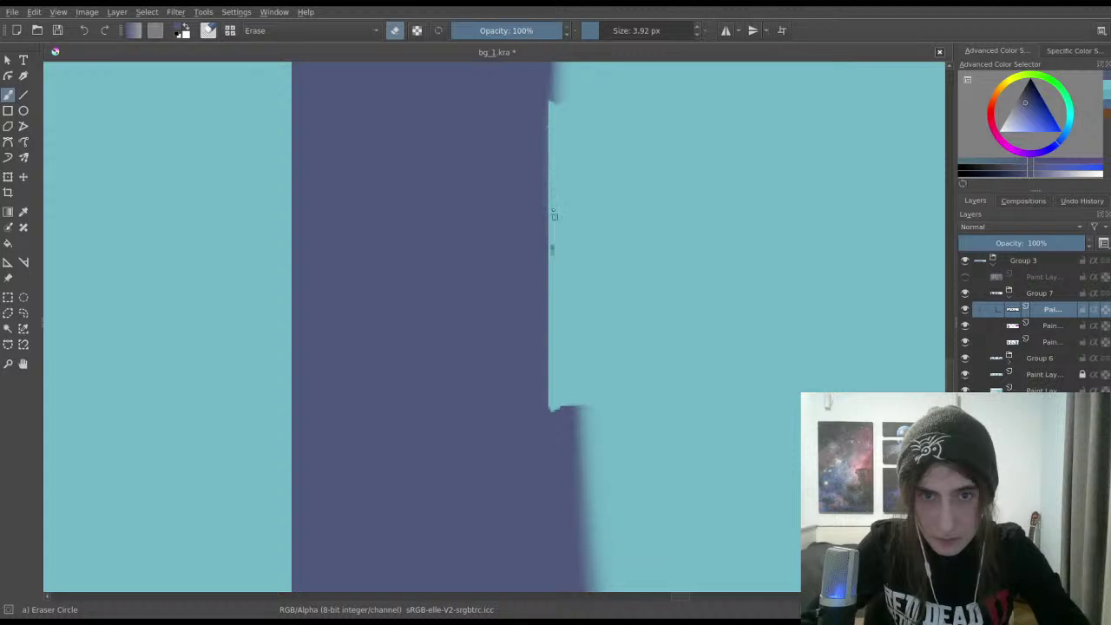
drag(553, 108, 553, 209)
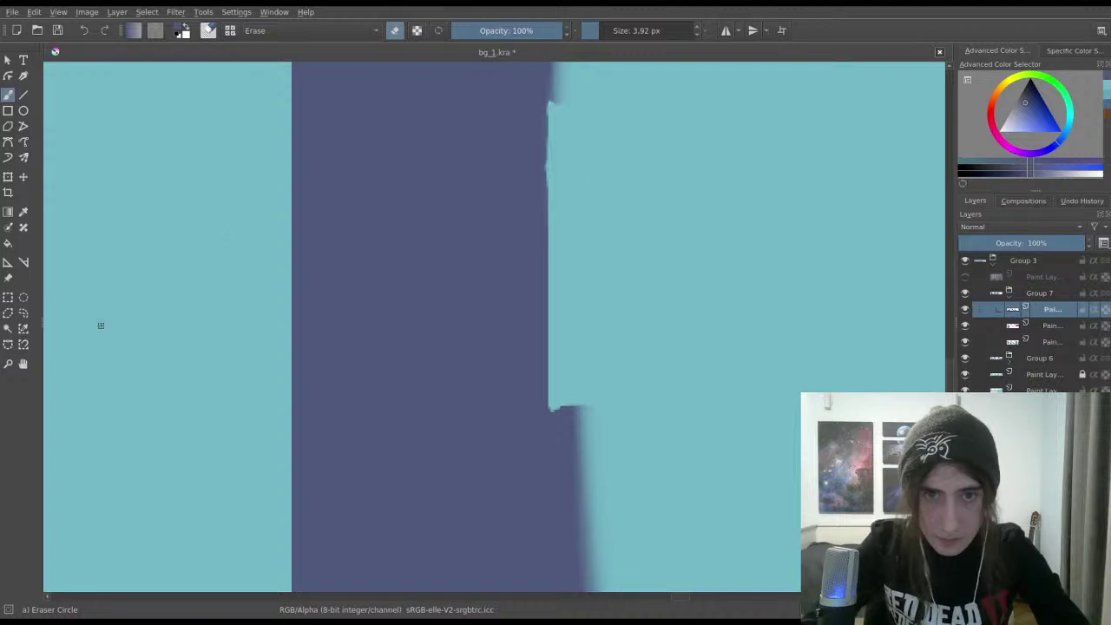
Step: Select a strip reaching the copied tower's right outer edge and fill the nicks inside it with the Ink-3 Gpen
click(7, 296)
drag(445, 74, 546, 289)
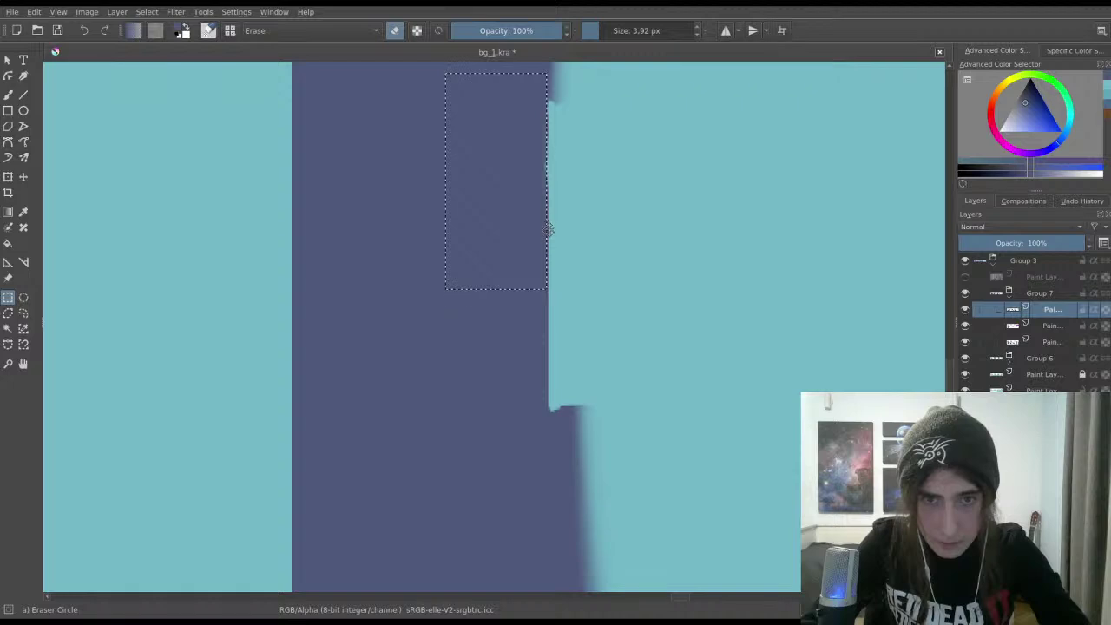
drag(548, 229, 551, 229)
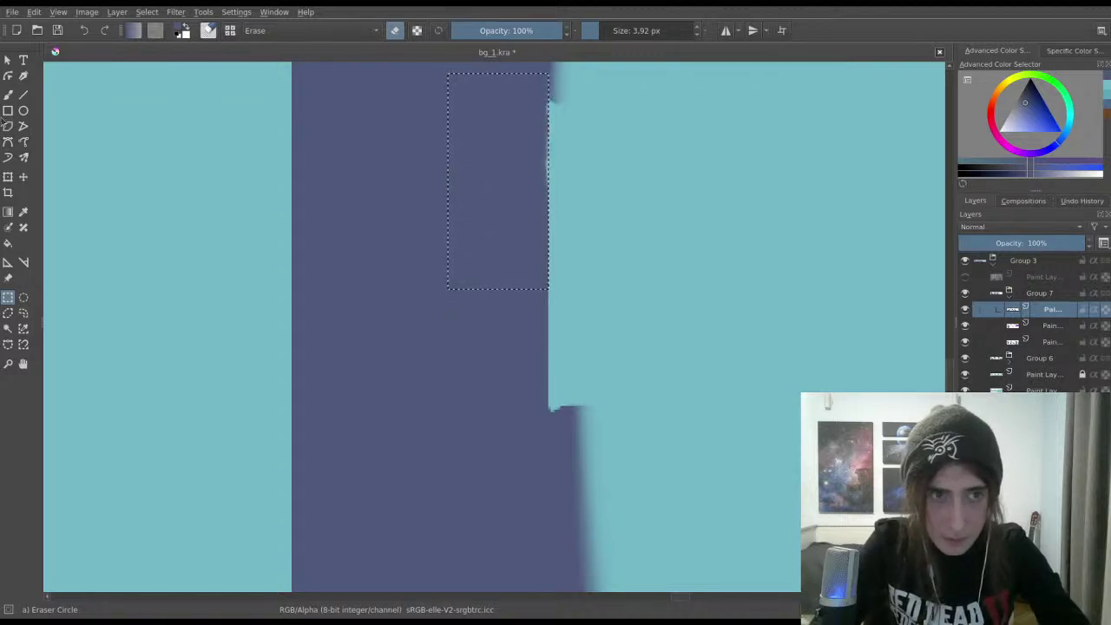
click(8, 94)
key(slash)
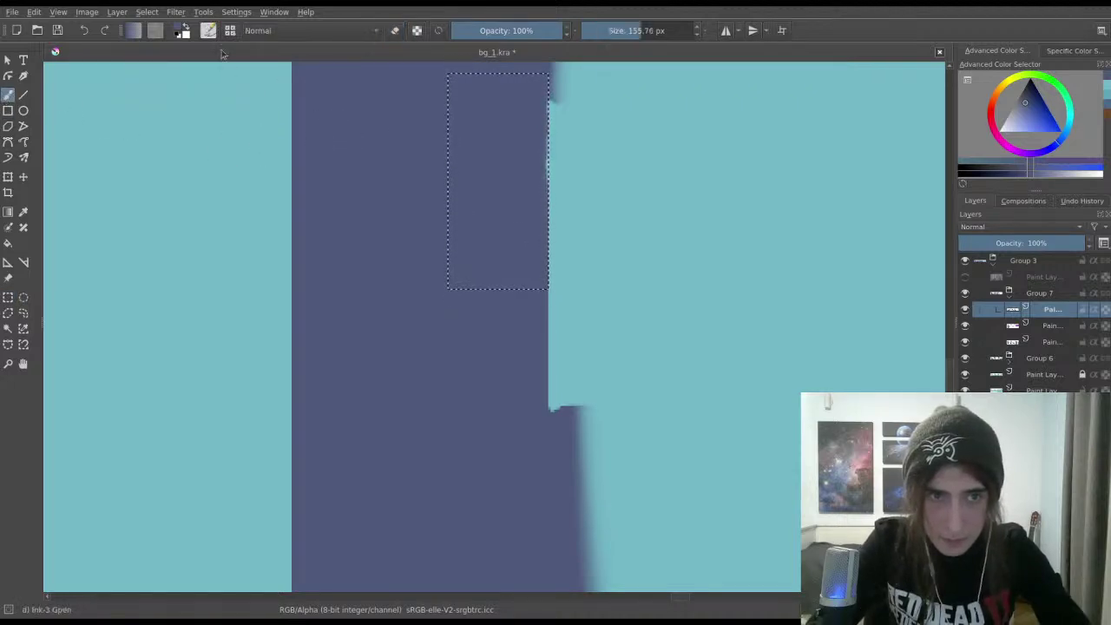
scroll(582, 313, down, 5)
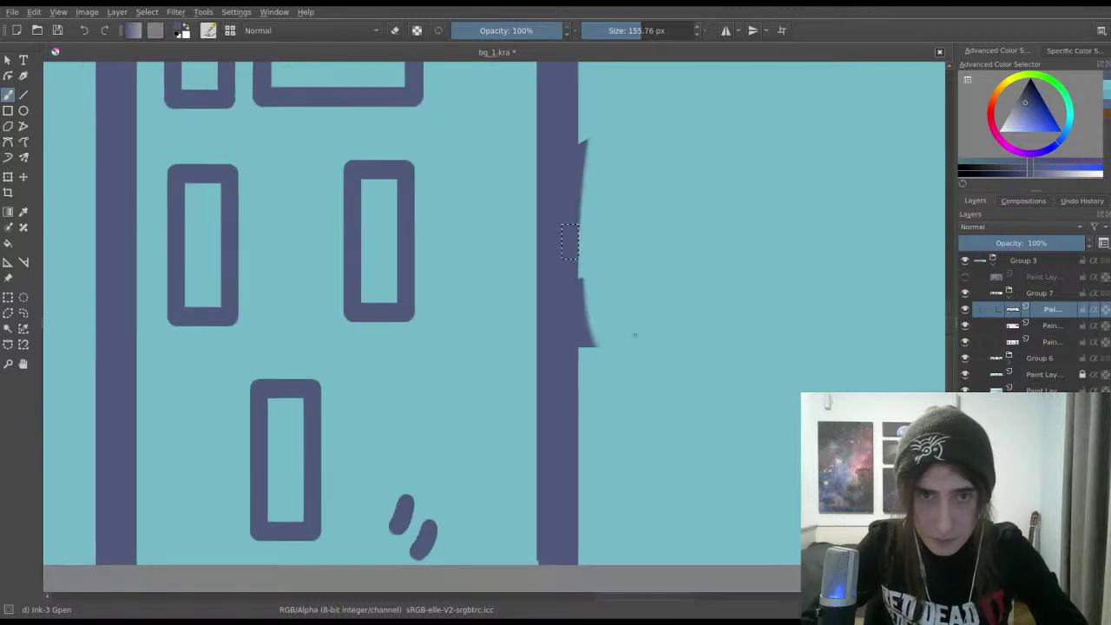
Step: Select the area just outside the copied tower's right wall and erase both leftover beam stubs with the Eraser Circle brush
click(7, 296)
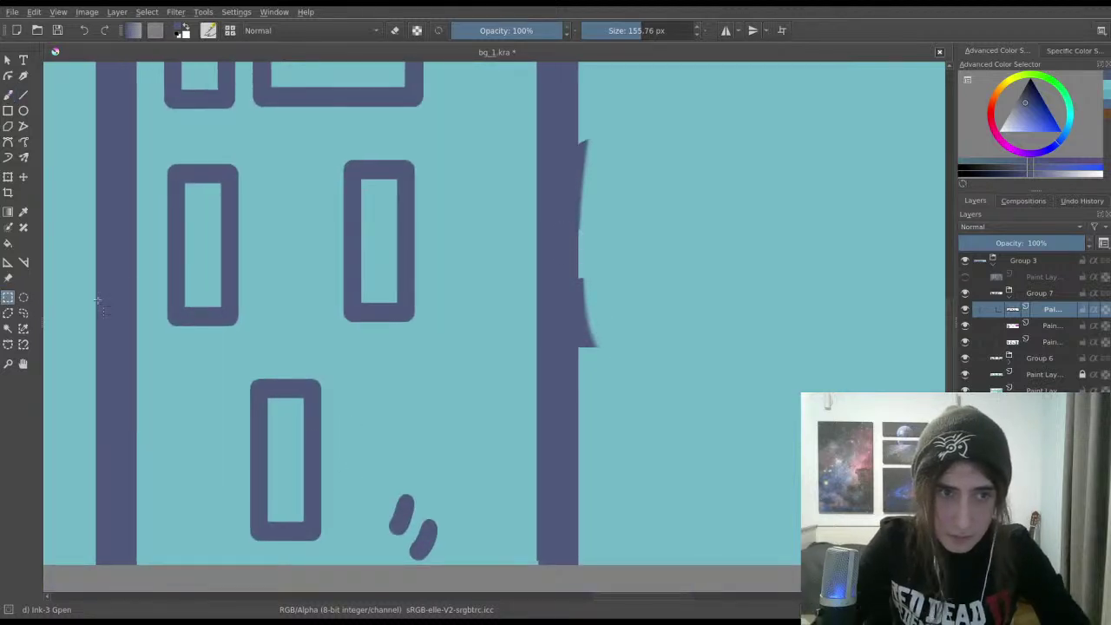
scroll(525, 181, up, 3)
scroll(625, 147, right, 3)
drag(586, 79, 508, 504)
scroll(515, 483, up, 3)
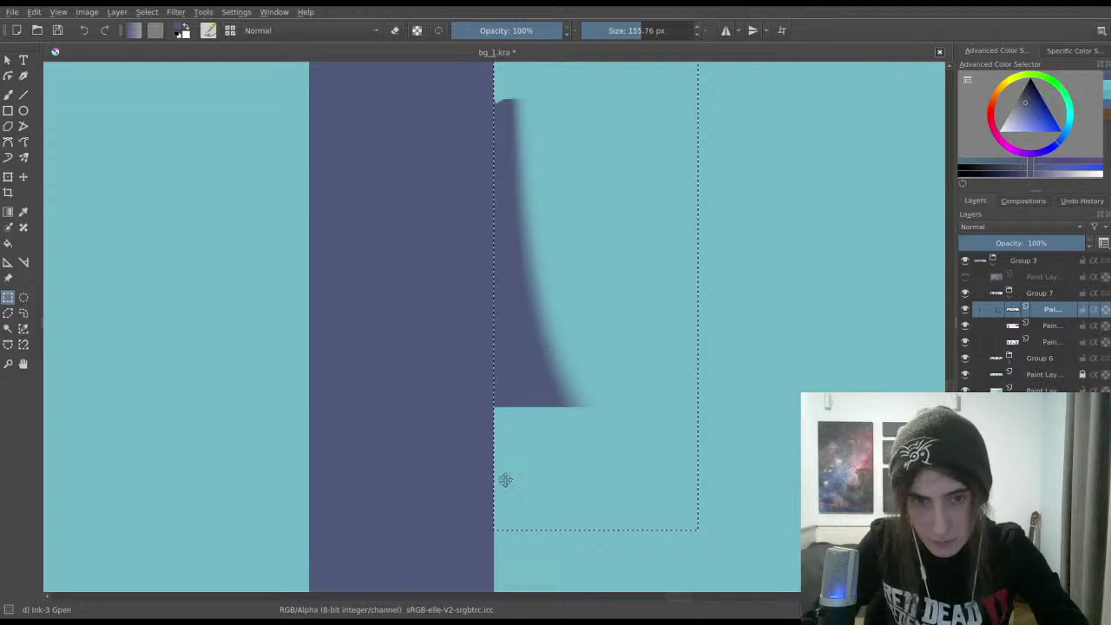
scroll(454, 401, down, 5)
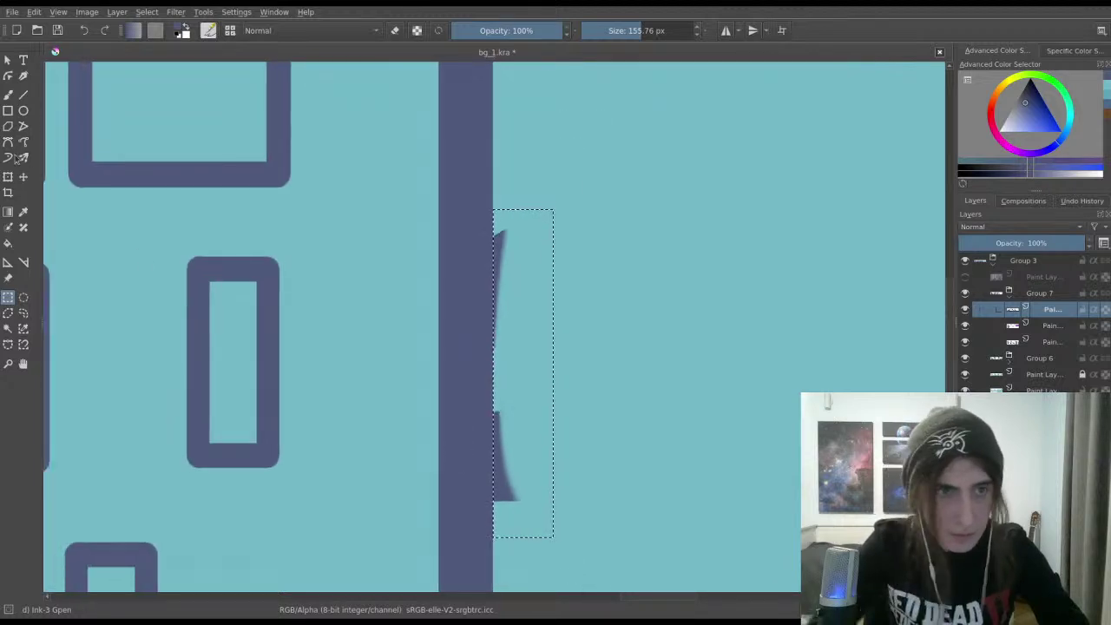
click(8, 94)
key(e)
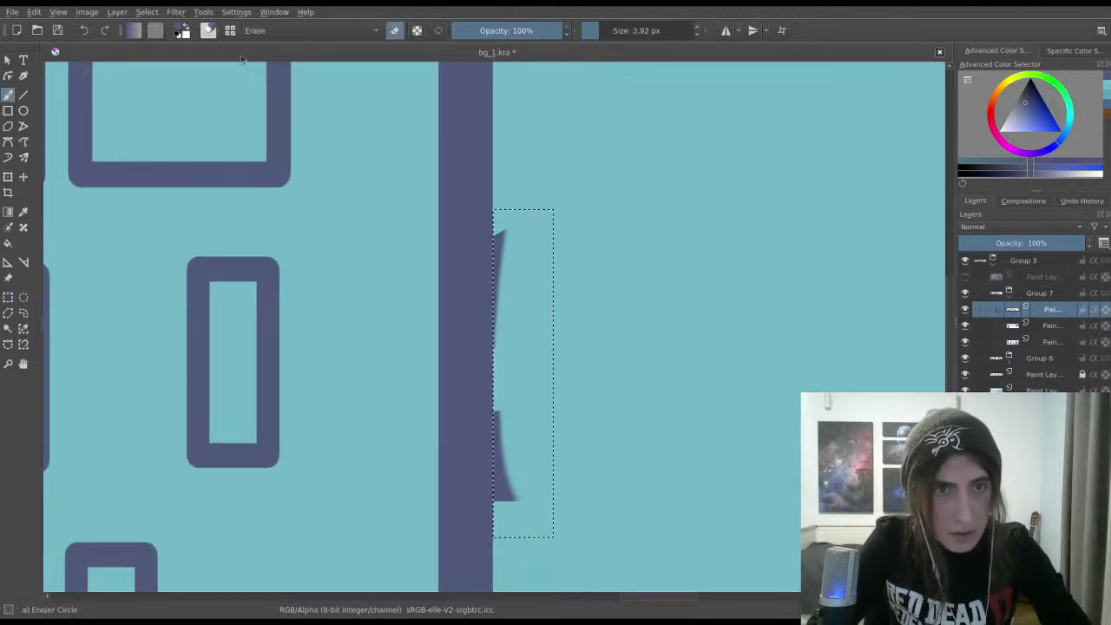
mouse_move(517, 222)
mouse_down()
mouse_move(497, 346)
mouse_move(501, 454)
mouse_up()
scroll(486, 438, down, 5)
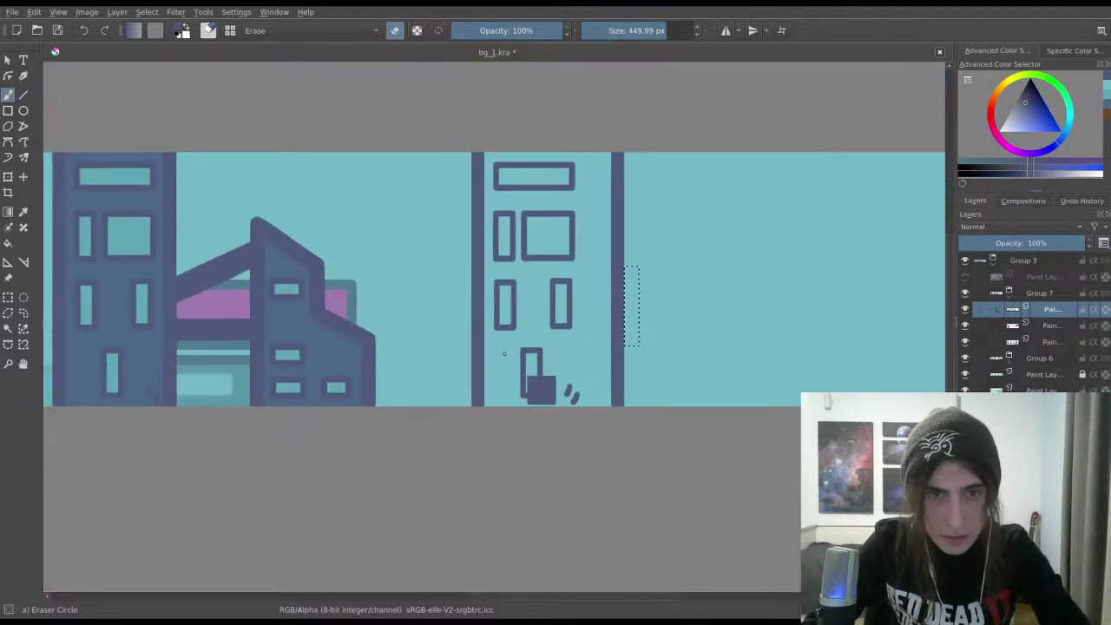
key(ctrl+s)
Step: Cut the copied tower's windows and dash marks and paste them onto their own layer, leaving nothing selected
click(7, 298)
key(ctrl+shift+a)
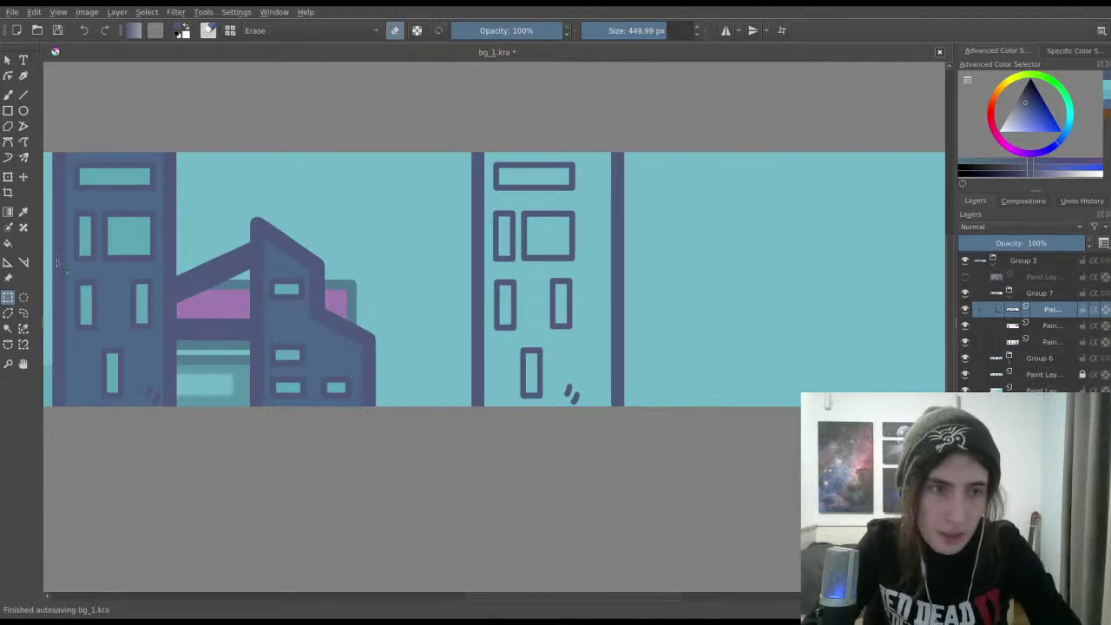
drag(492, 153, 600, 434)
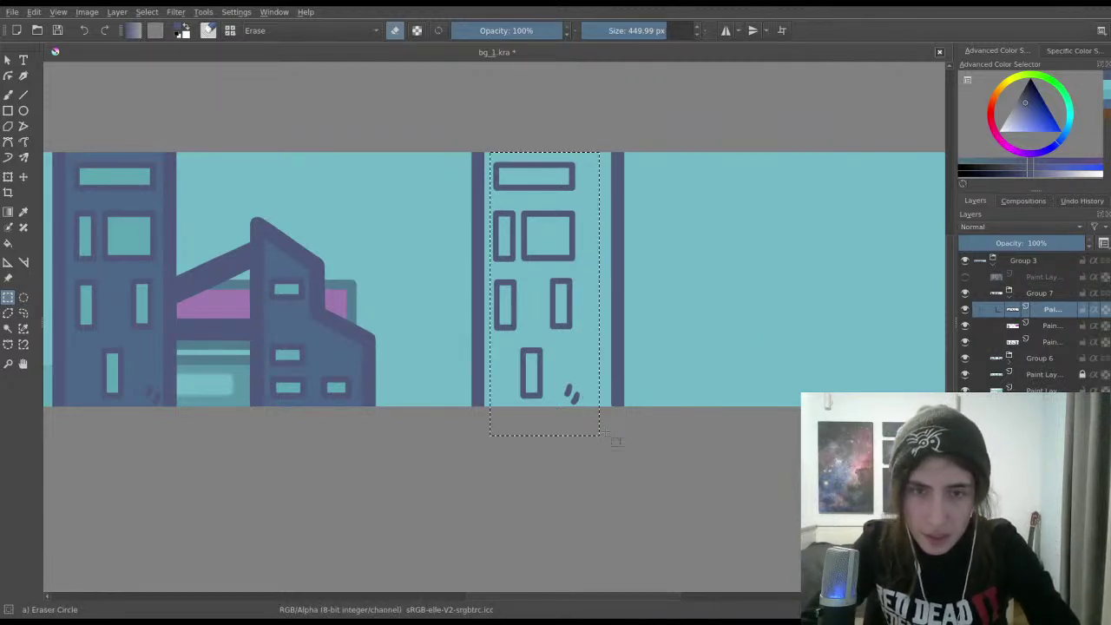
key(Delete)
key(ctrl+v)
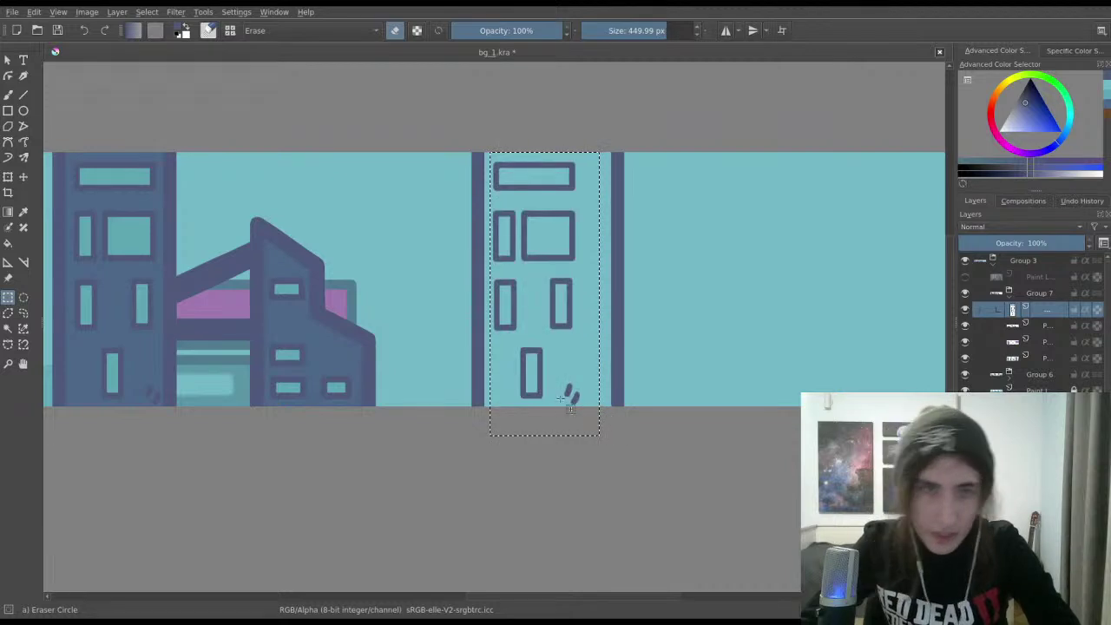
click(8, 93)
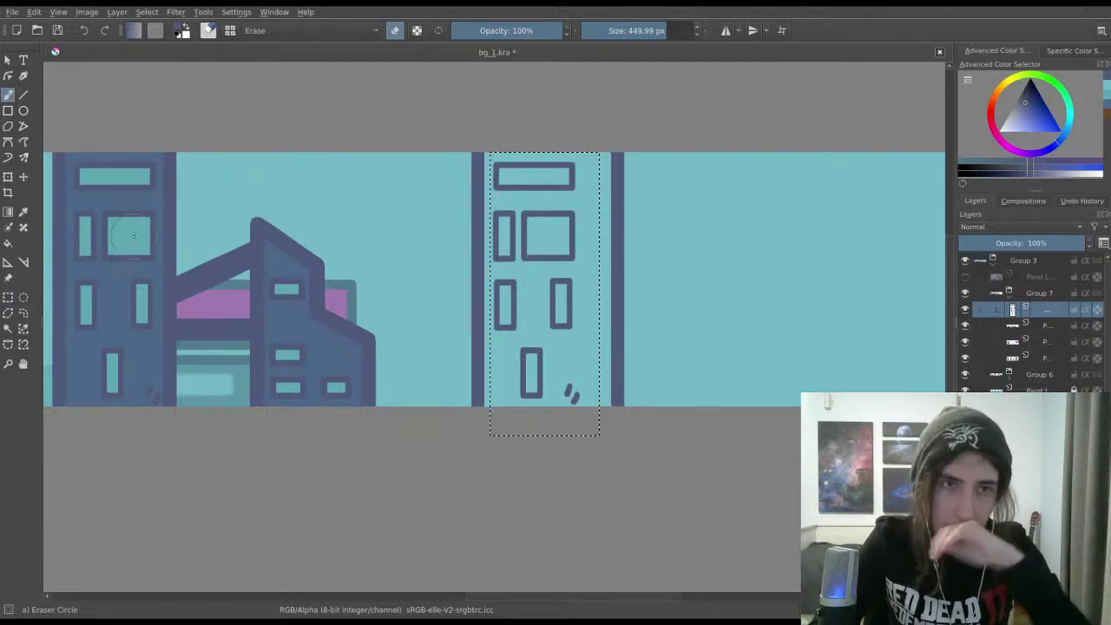
click(8, 297)
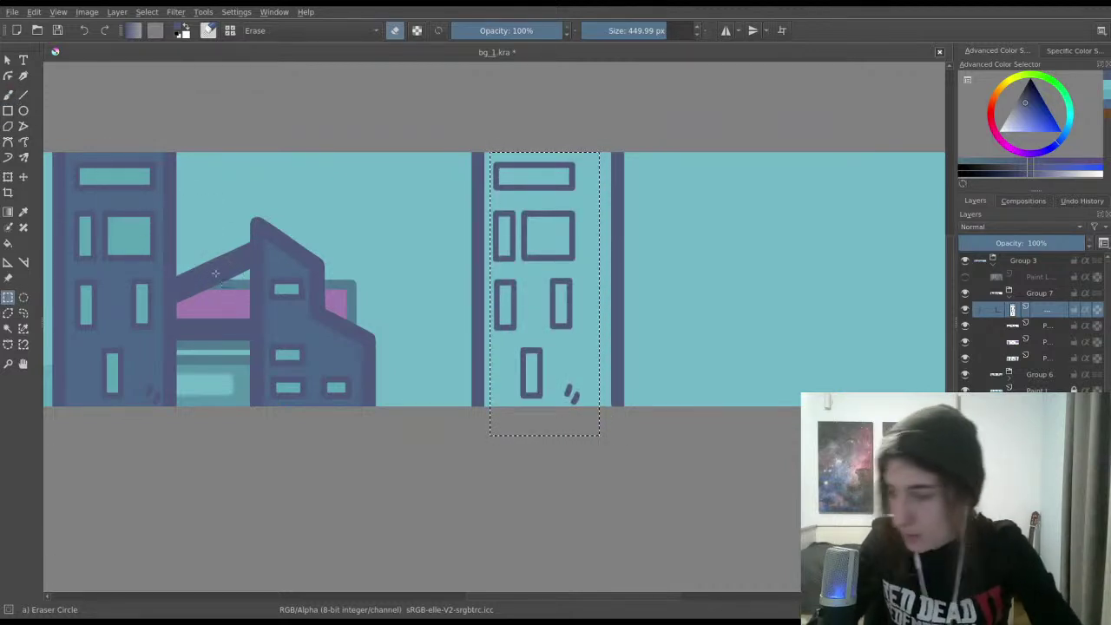
key(ctrl+shift+a)
scroll(533, 283, up, 1)
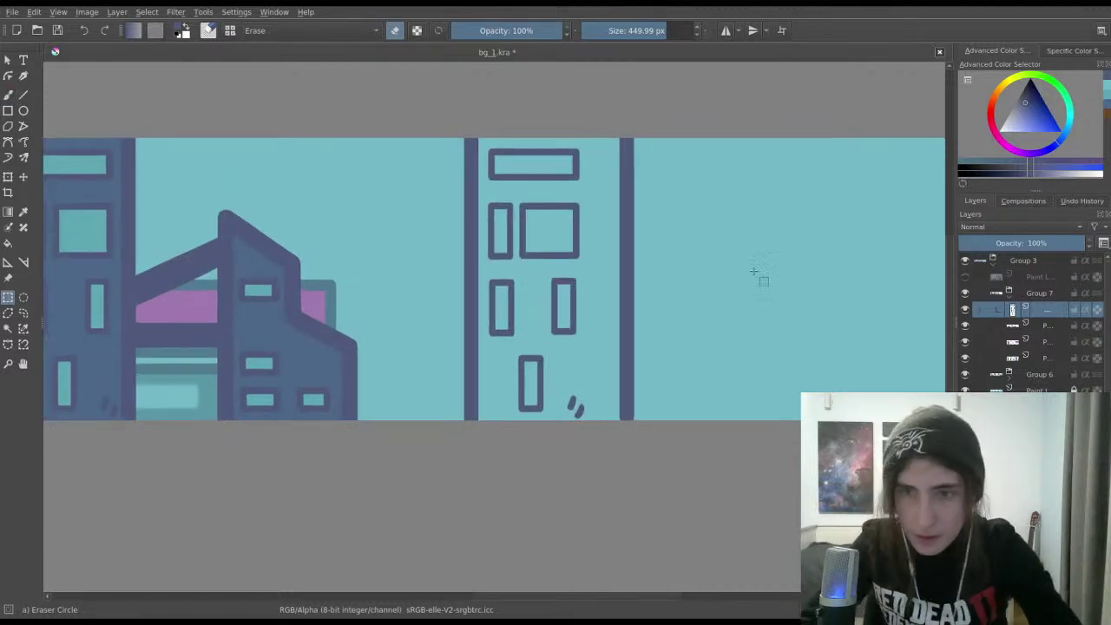
Step: Hide the separated windows layer and shift the two wall outlines farther away from the sloped-roof building
click(1016, 327)
drag(663, 319, 689, 348)
key(ctrl+t)
key(Return)
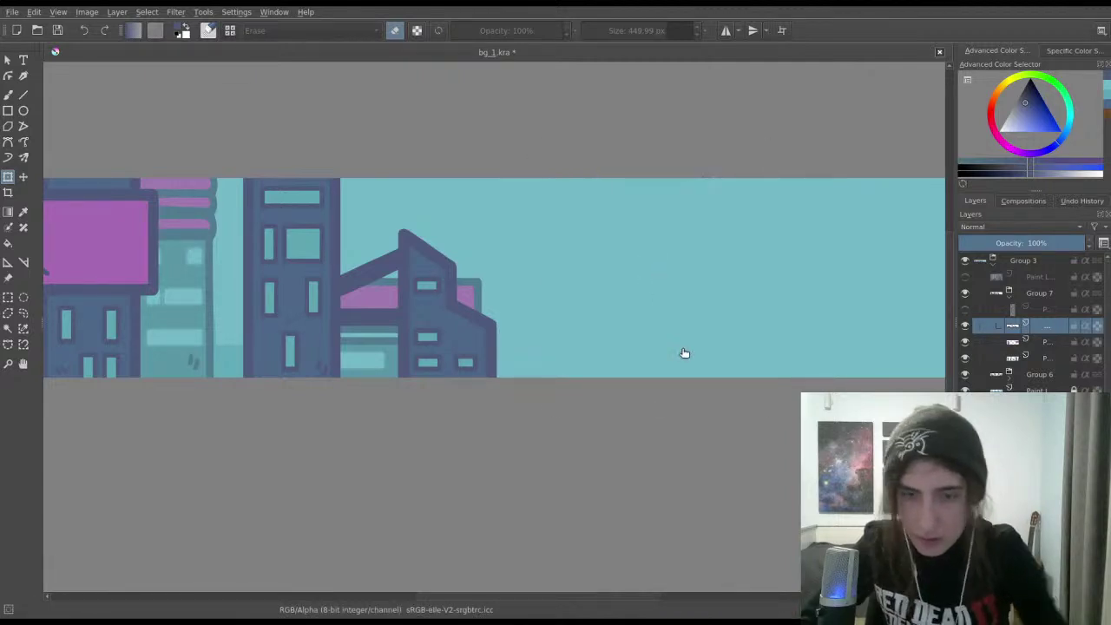
click(8, 297)
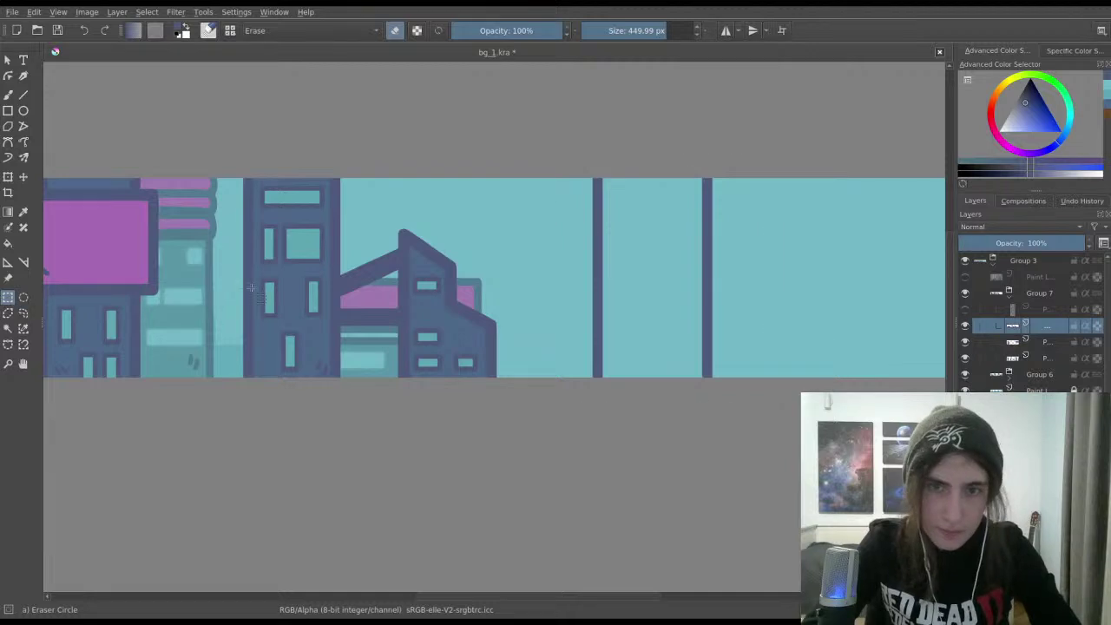
scroll(251, 288, down, 5)
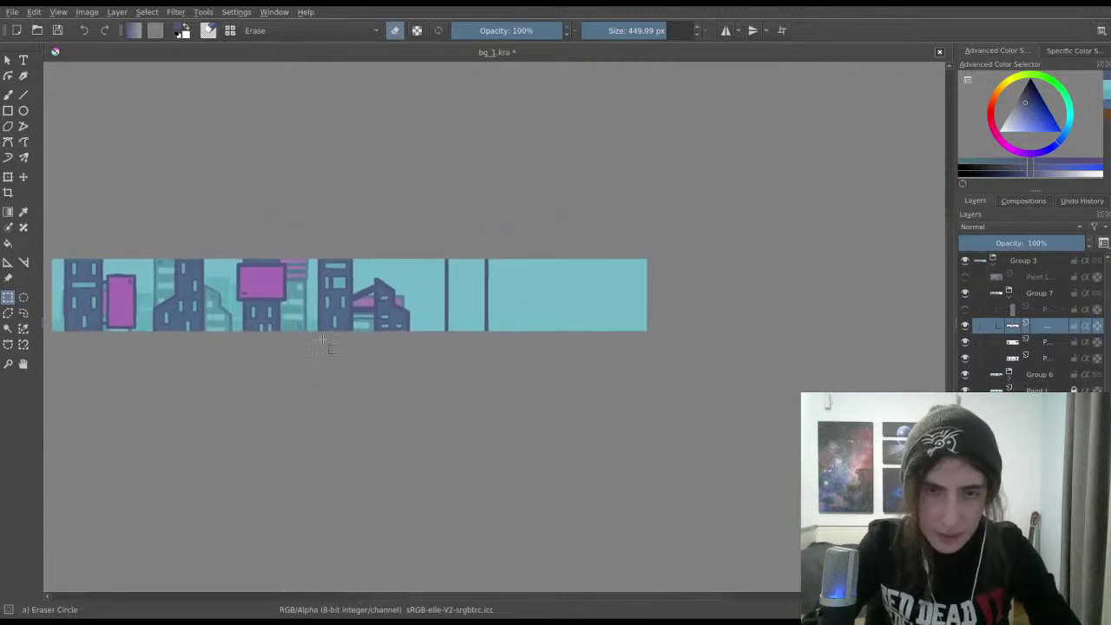
scroll(321, 341, up, 5)
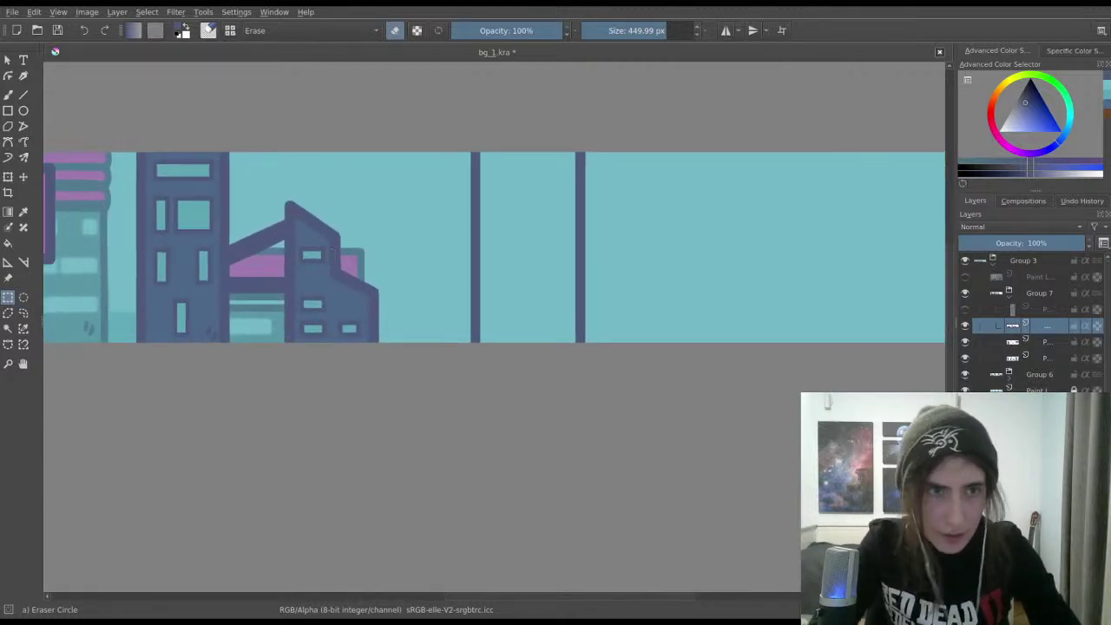
click(8, 93)
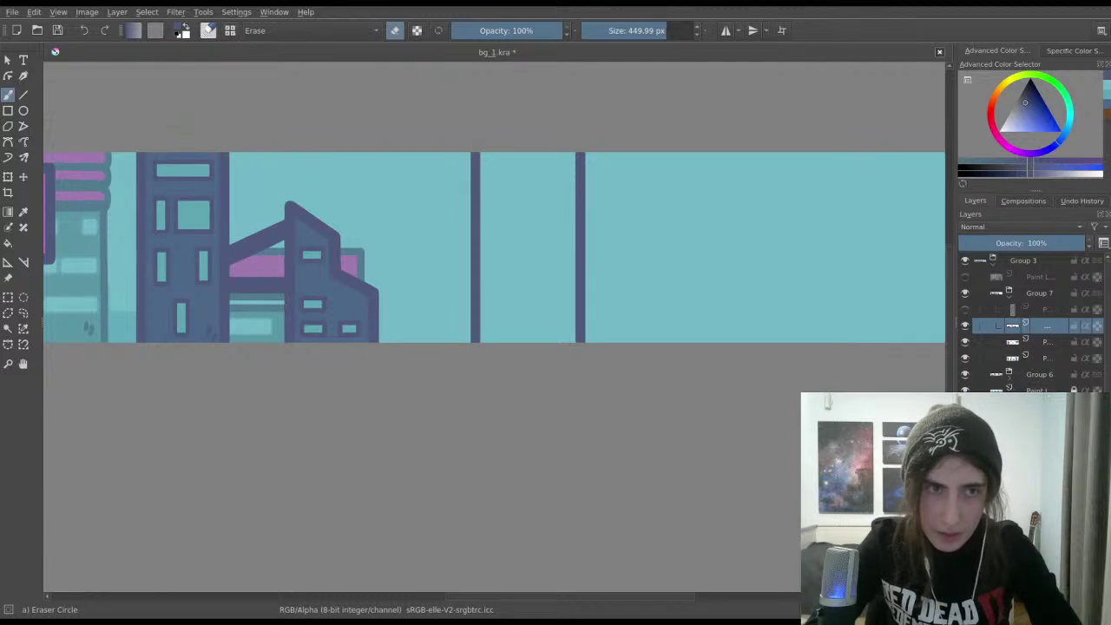
click(8, 297)
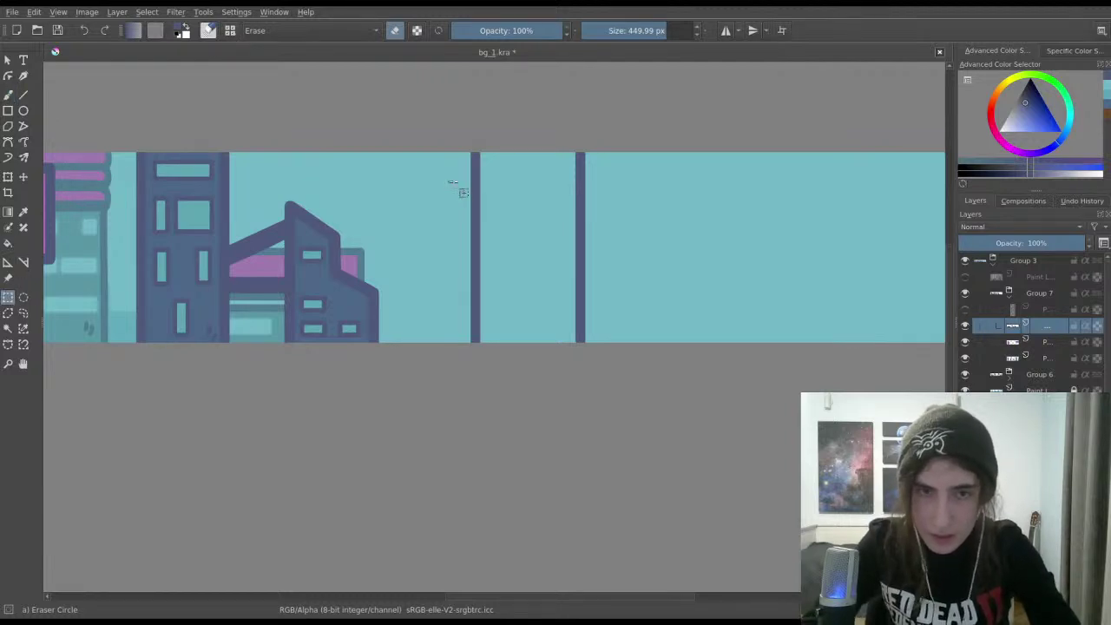
drag(450, 180, 607, 268)
click(505, 284)
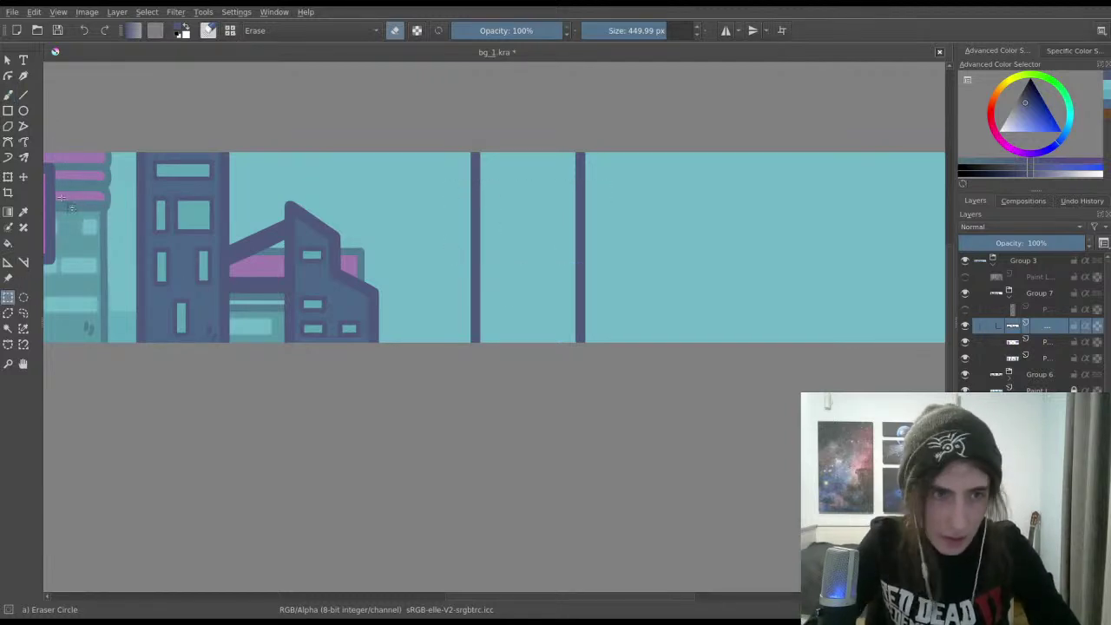
Step: Try a rectangular outline across both walls with the Rectangle tool, using the Ink-3 Gpen at 155.76 px
click(9, 111)
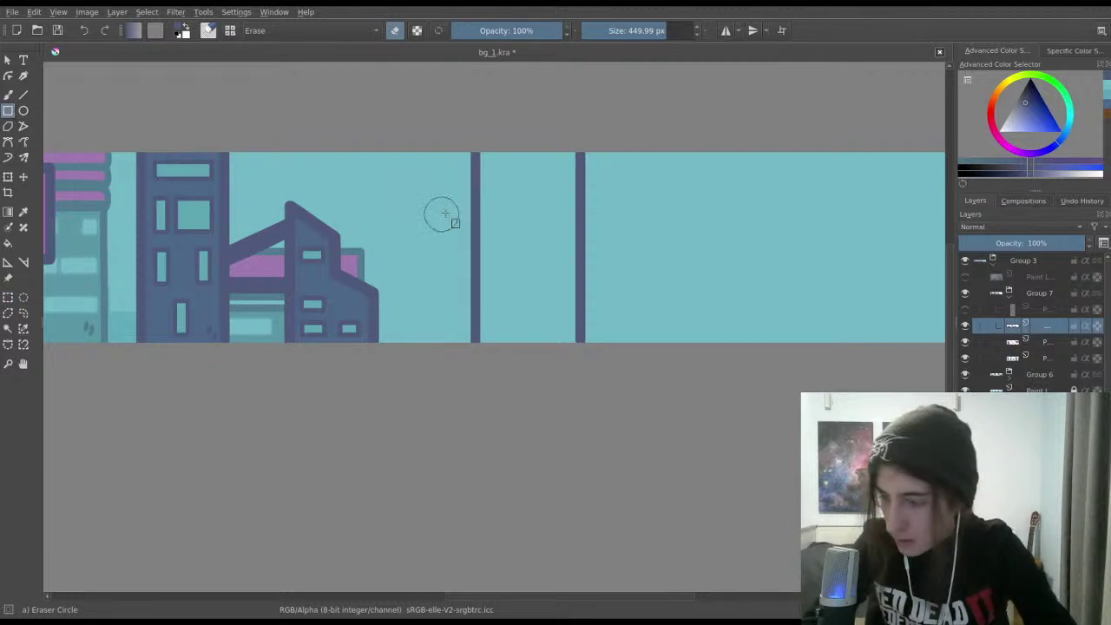
click(642, 29)
mouse_move(456, 181)
mouse_down()
mouse_move(568, 245)
mouse_move(602, 247)
mouse_up()
key(ctrl+z)
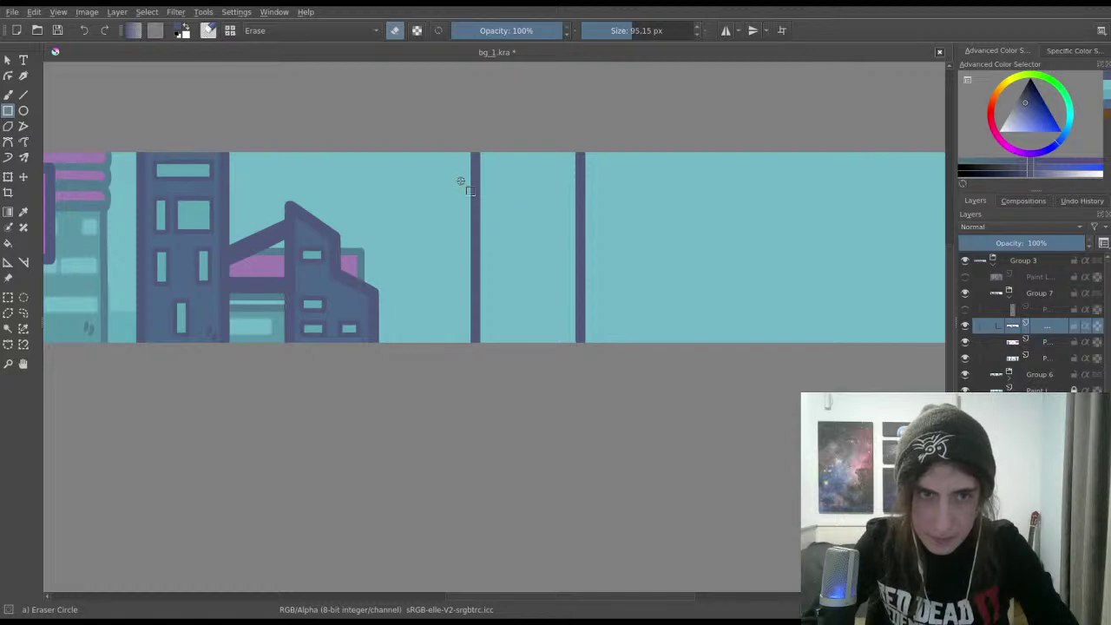
key(e)
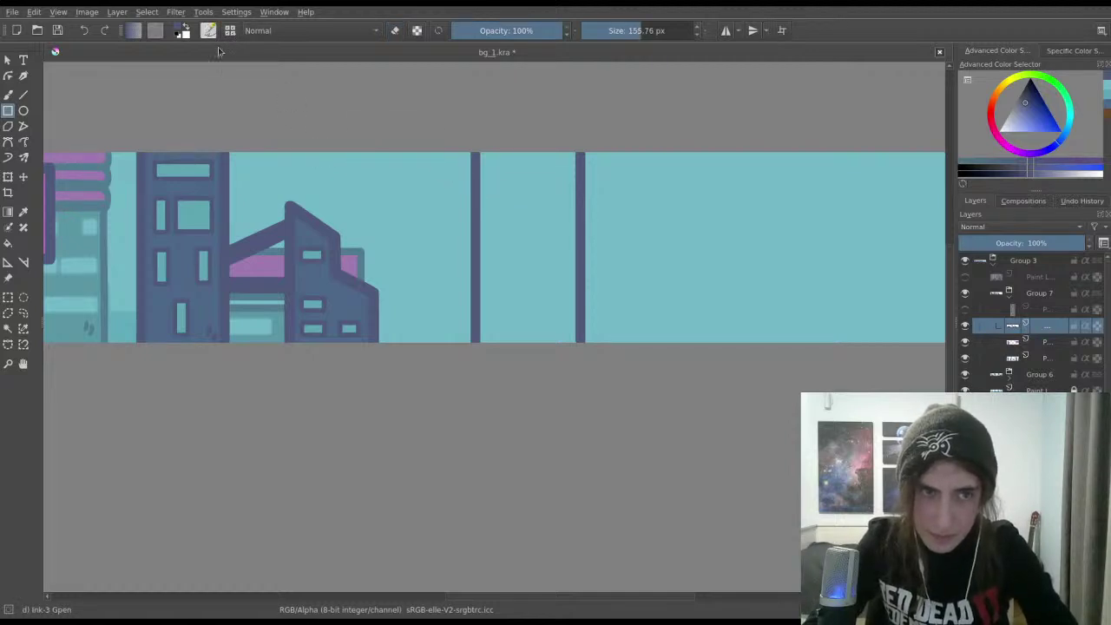
mouse_move(455, 177)
mouse_down()
mouse_move(509, 231)
mouse_move(593, 280)
mouse_move(599, 235)
mouse_move(470, 170)
mouse_move(596, 249)
mouse_up()
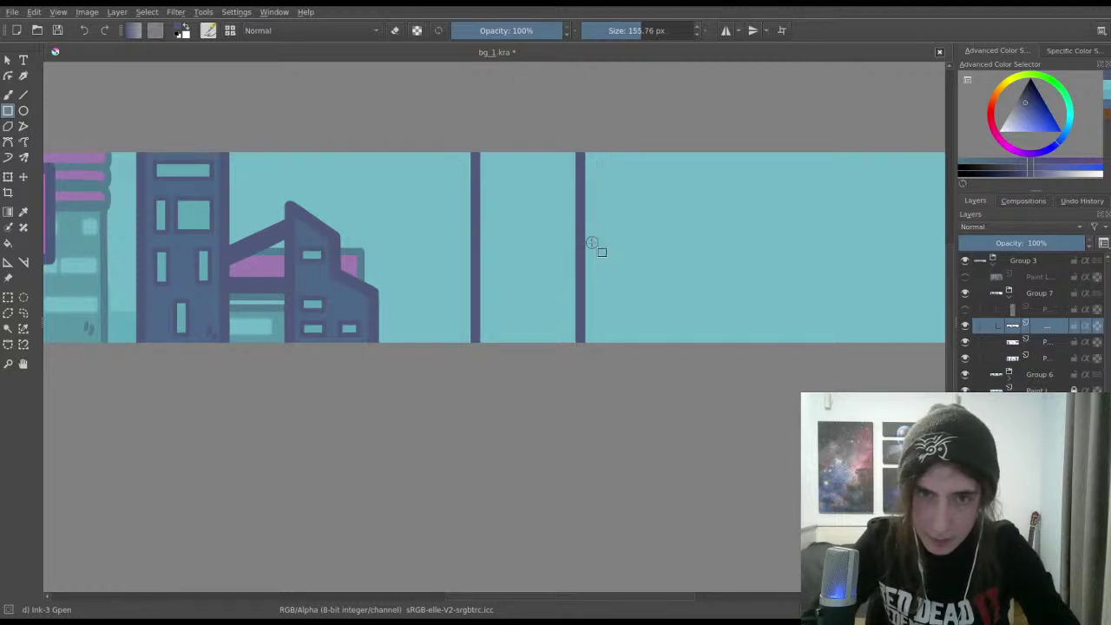
key(ctrl+z)
Step: Draw a wide rectangular frame across the upper part of both walls with the Ink-3 Gpen at 109.40 px and save the document
click(647, 31)
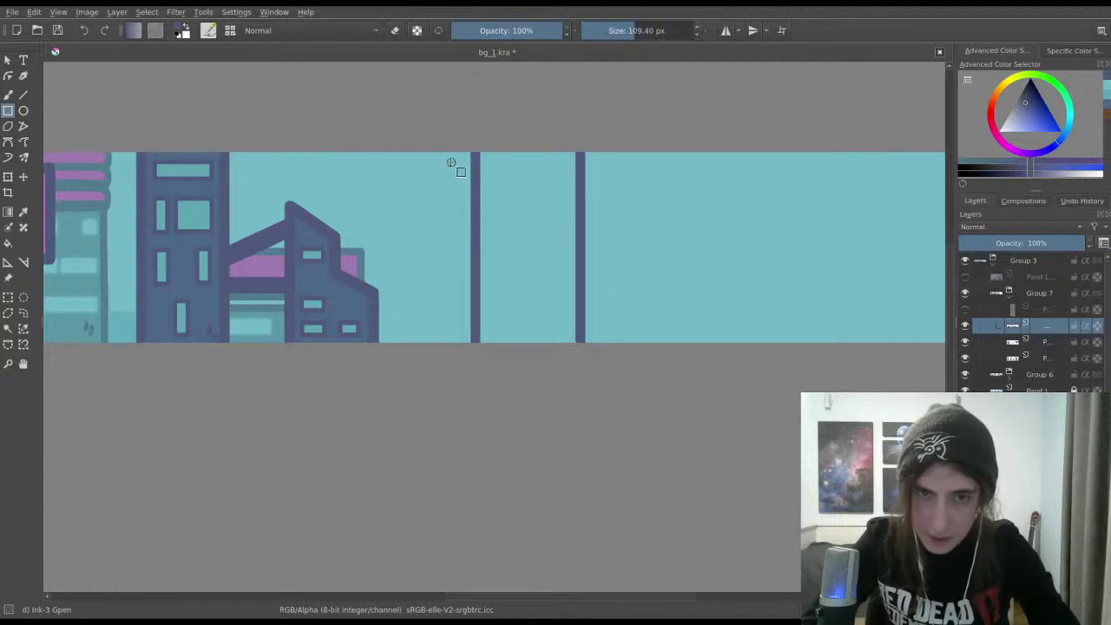
mouse_move(451, 162)
mouse_down()
mouse_move(516, 210)
mouse_move(602, 248)
mouse_move(602, 229)
mouse_up()
drag(484, 194, 588, 239)
drag(588, 239, 581, 320)
drag(533, 285, 576, 302)
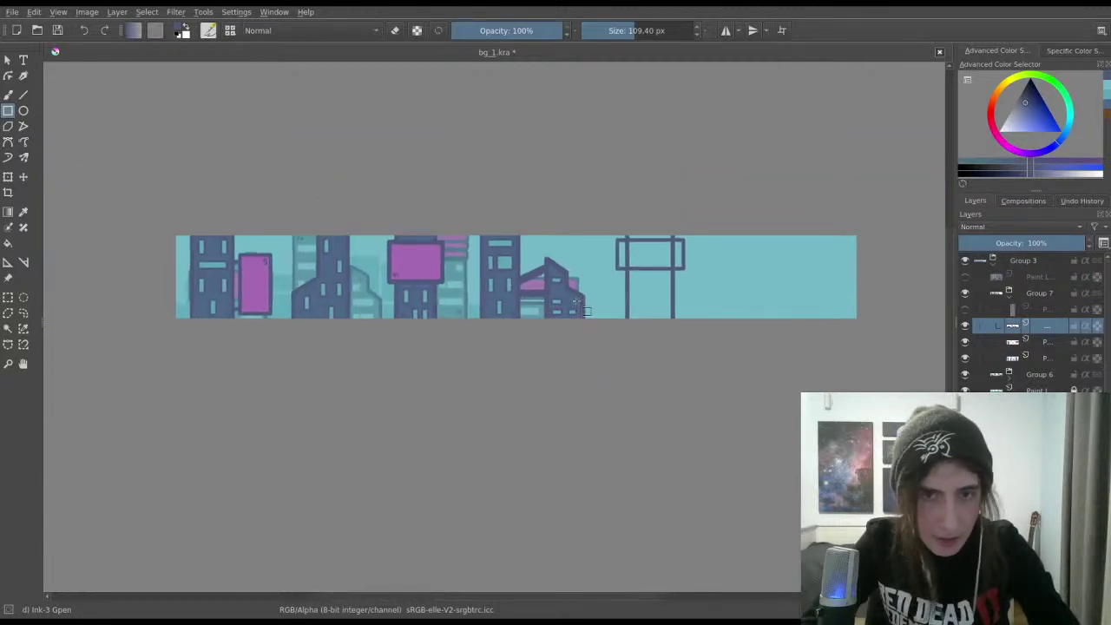
scroll(571, 315, up, 2)
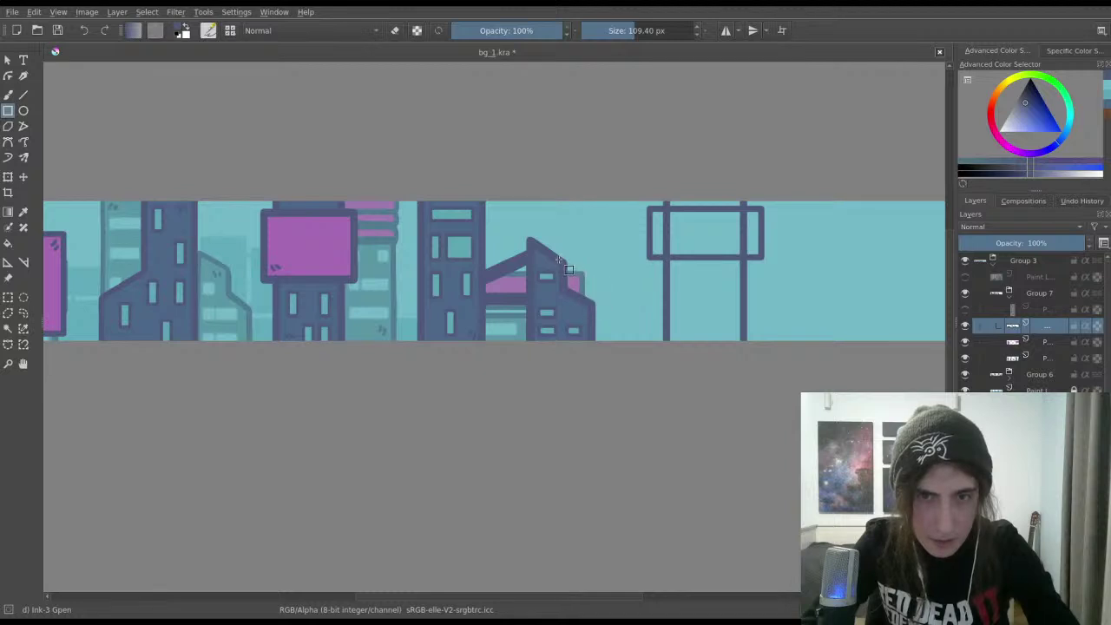
key(ctrl+s)
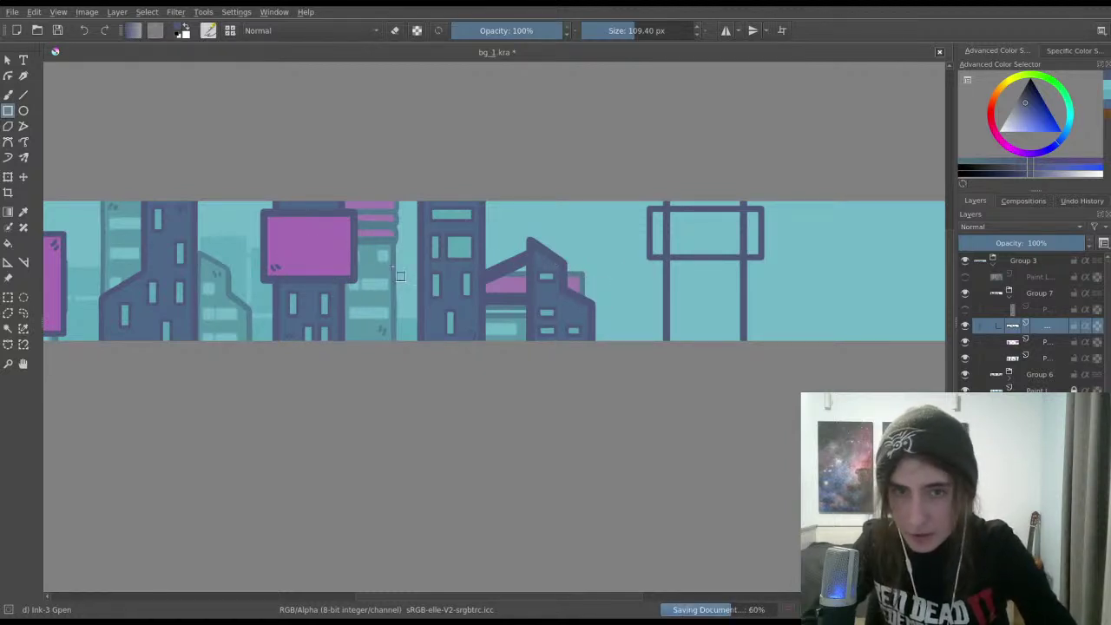
Step: Paint a short diagonal brace from the frame's lower-left corner down to the left wall with the 109.40 px Ink-3 Gpen
drag(392, 267, 345, 257)
drag(540, 251, 444, 252)
drag(548, 232, 571, 162)
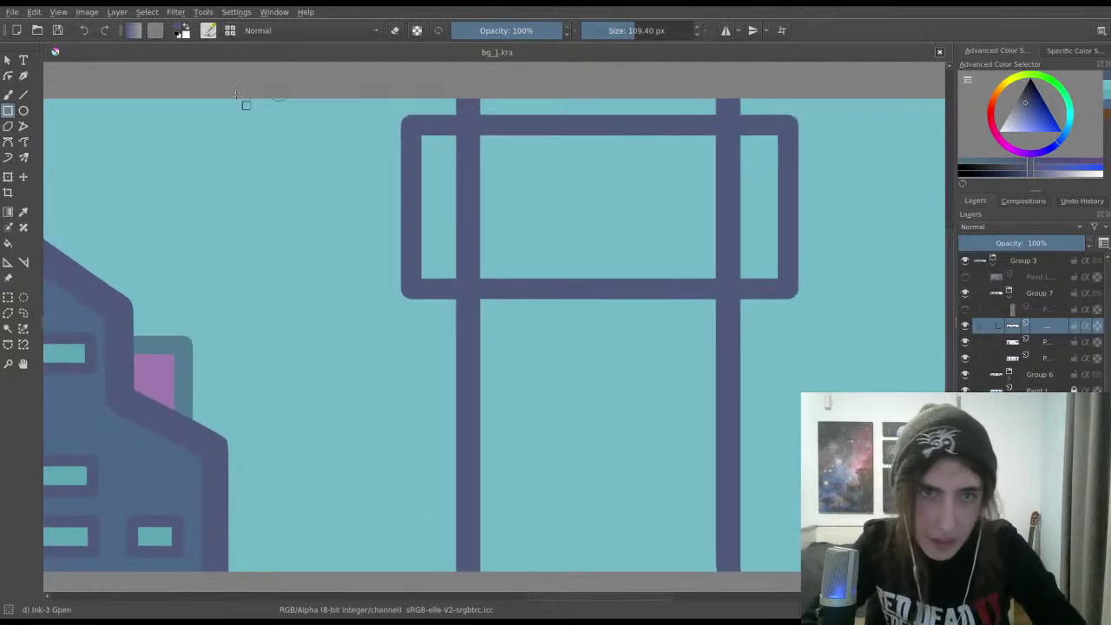
click(8, 94)
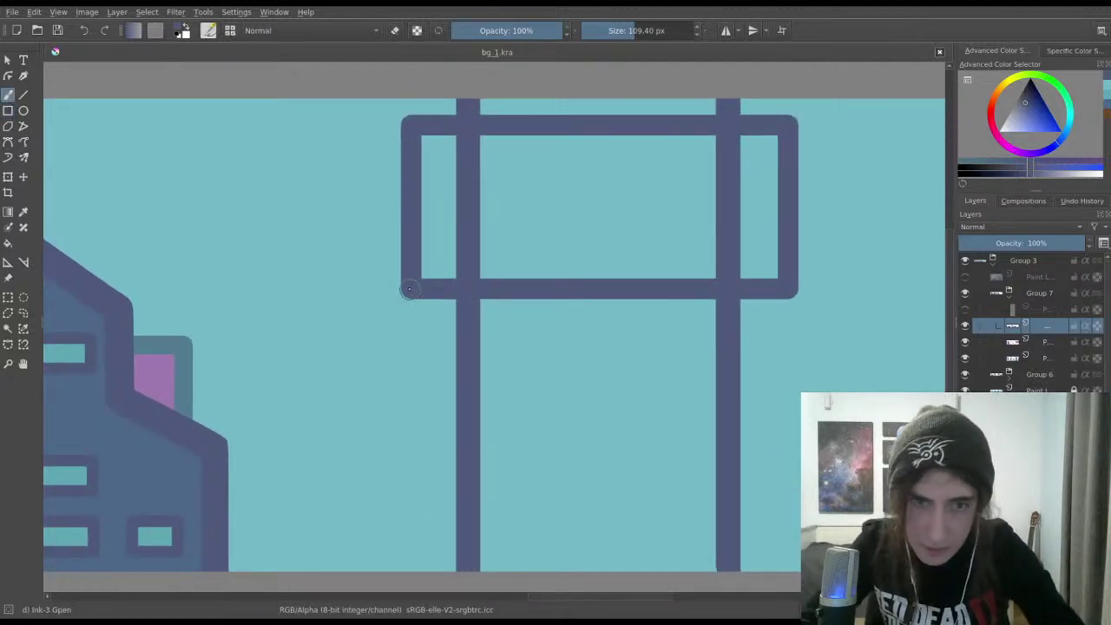
drag(409, 289, 458, 346)
key(ctrl+z)
drag(406, 293, 454, 347)
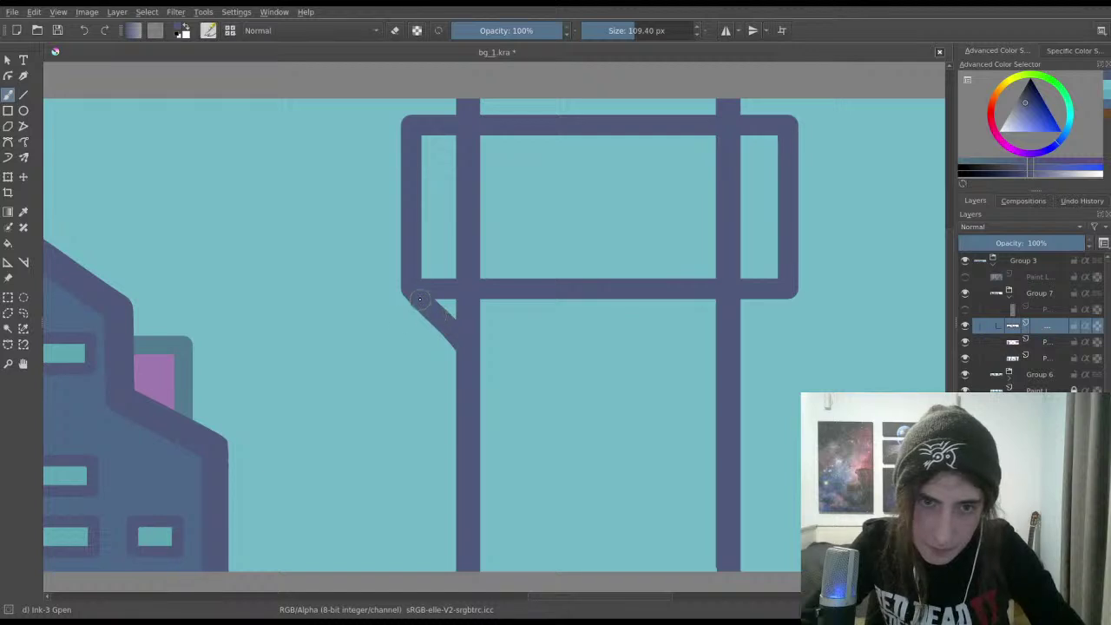
key(ctrl+z)
drag(406, 294, 455, 339)
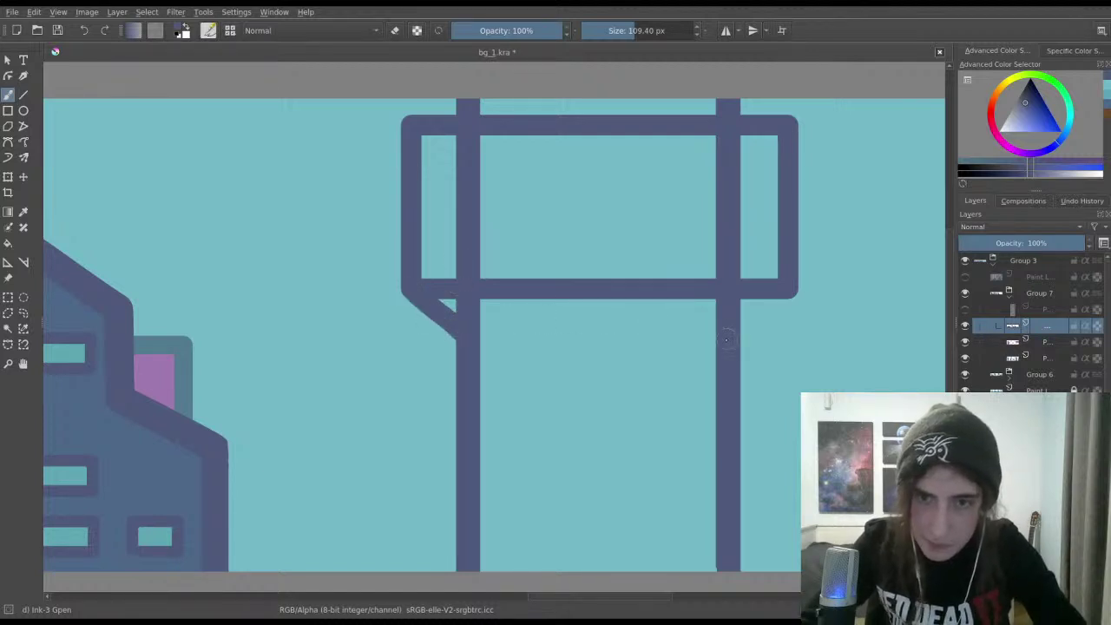
Step: Try several diagonal brace strokes from the frame's lower-right corner down to the right wall with the 109.40 px Ink-3 Gpen
drag(783, 297, 735, 352)
key(ctrl+z)
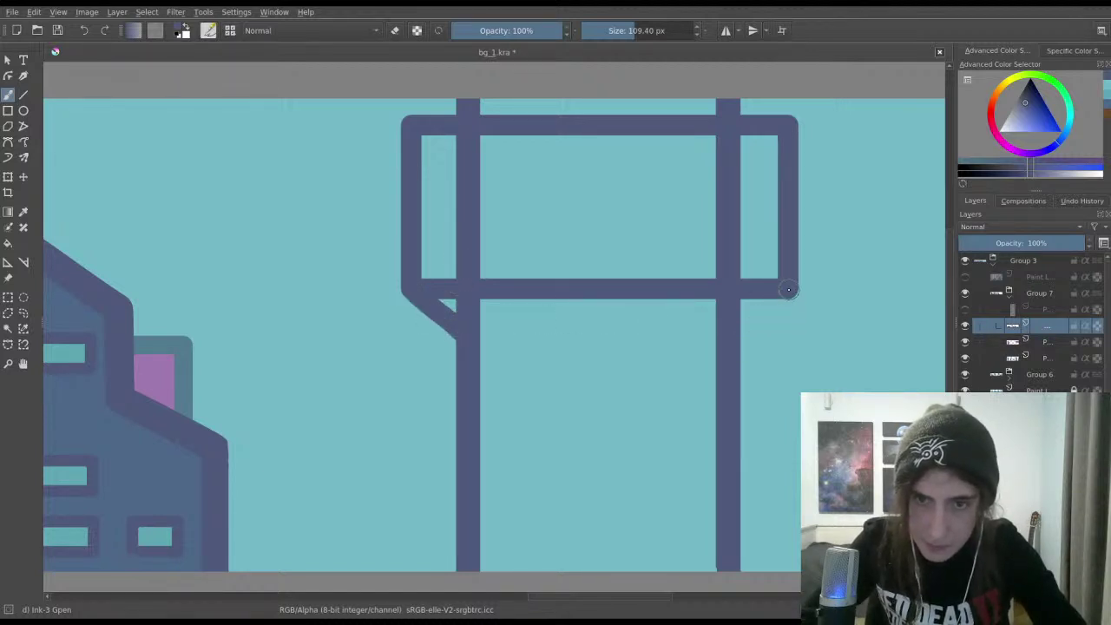
drag(792, 286, 731, 351)
key(ctrl+z)
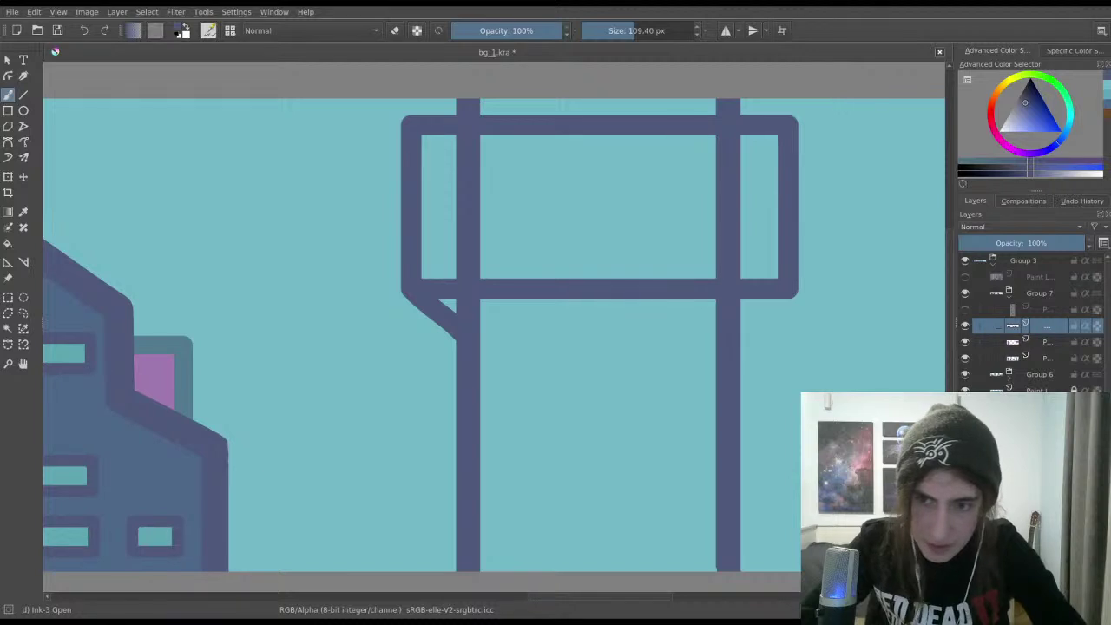
drag(791, 288, 725, 353)
key(ctrl+z)
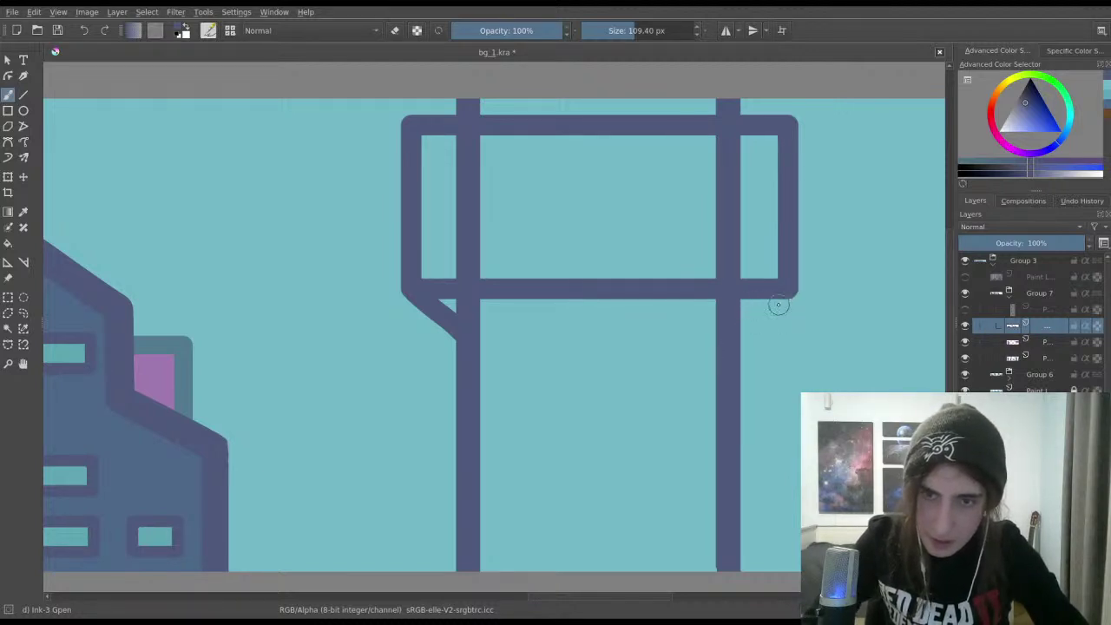
drag(792, 289, 728, 342)
key(ctrl+z)
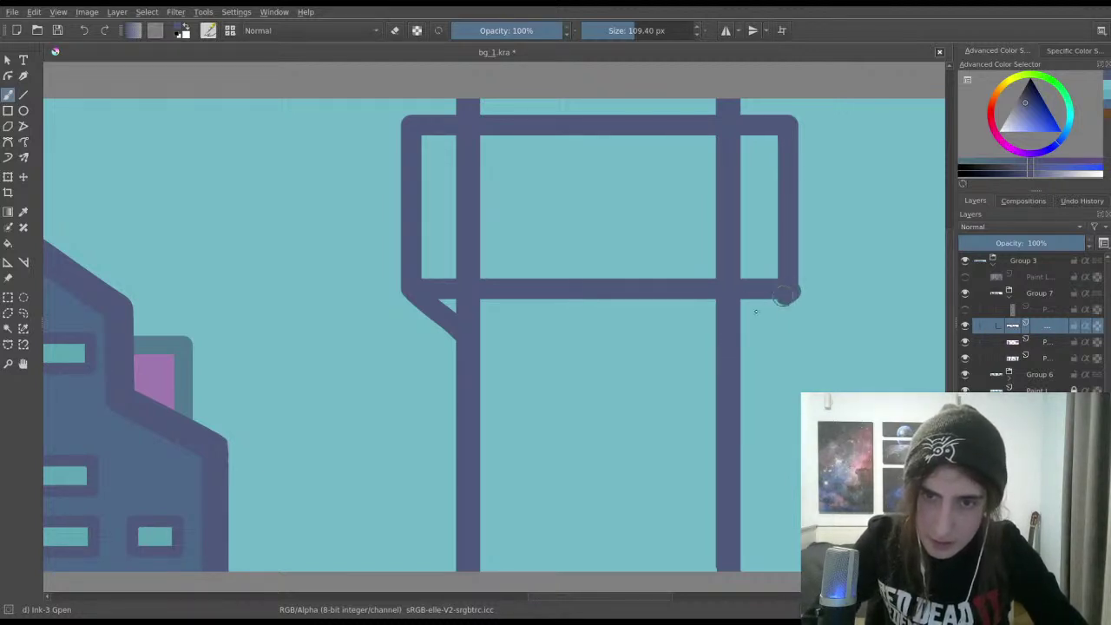
drag(787, 292, 731, 333)
key(ctrl+z)
drag(788, 292, 727, 339)
key(ctrl+z)
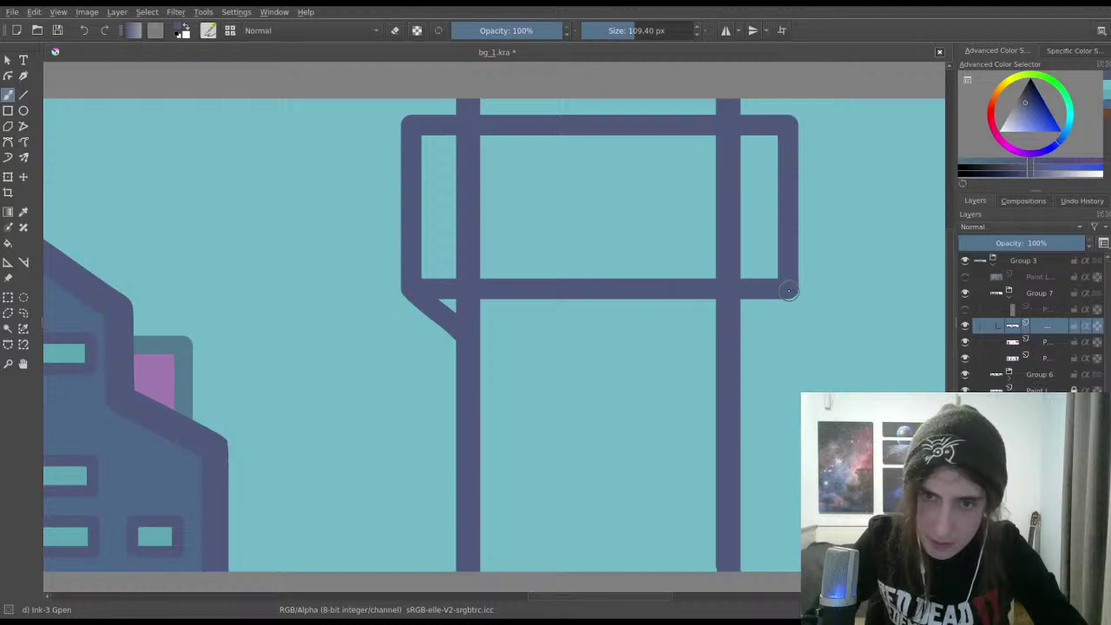
Step: Paint a short diagonal brace from the frame's lower-right corner down to the right wall and save the document
drag(779, 296, 743, 328)
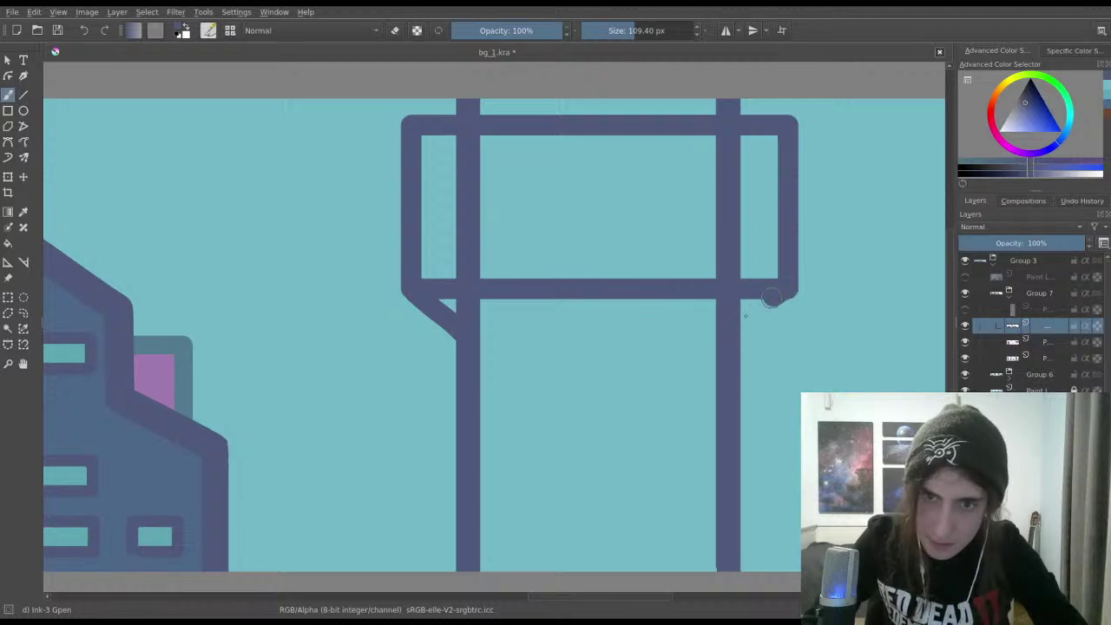
drag(770, 297, 744, 324)
key(ctrl+z)
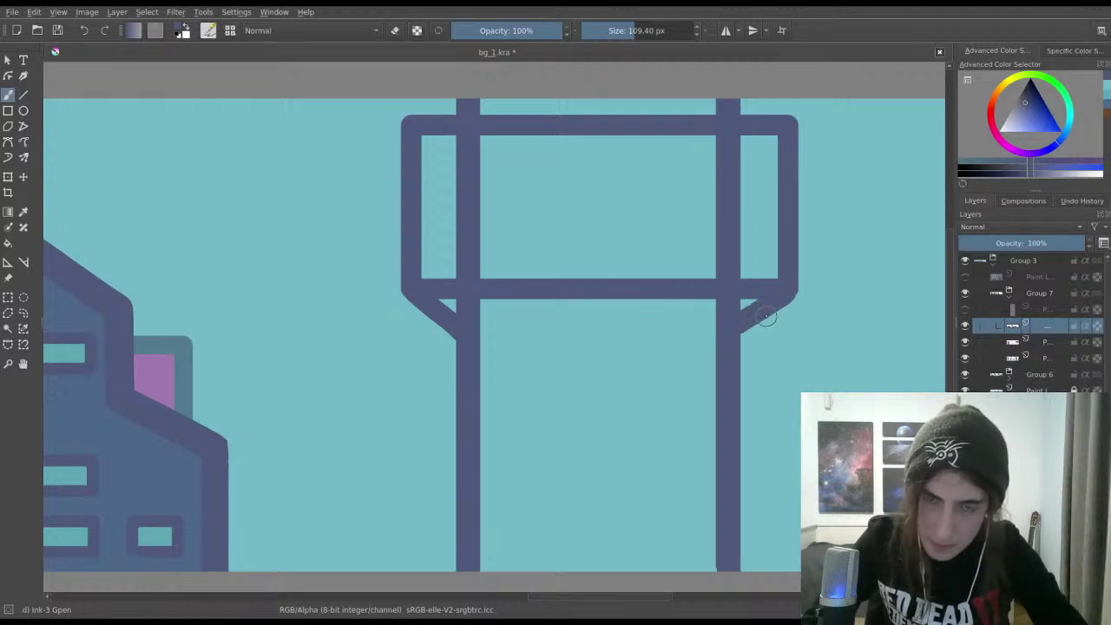
key(ctrl+s)
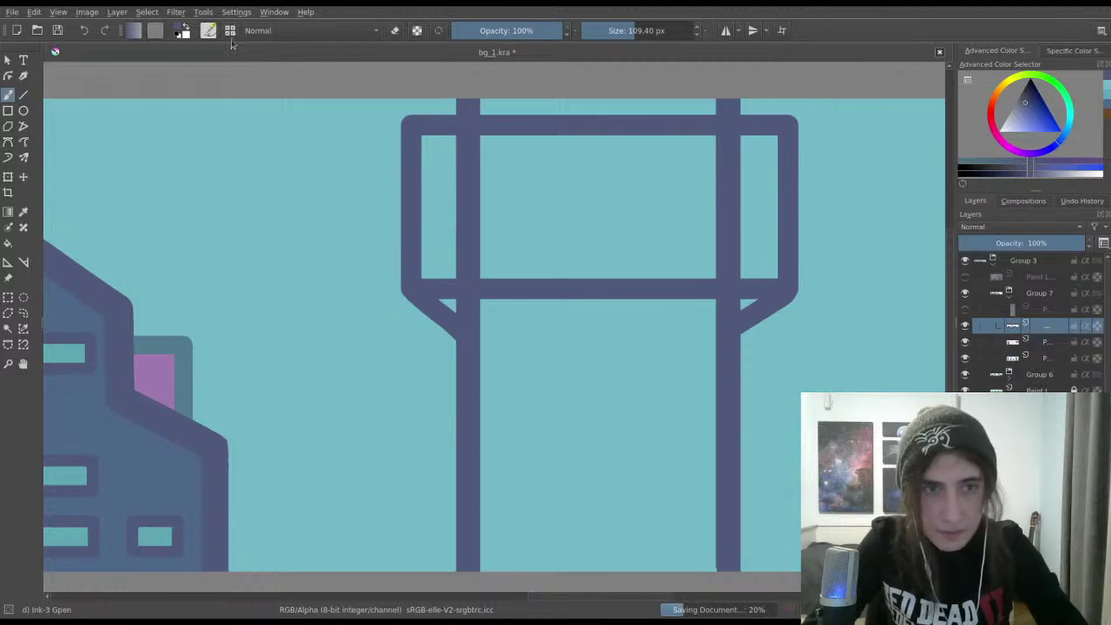
Step: Erase a diagonal gap along the inside of the left brace, through the left wall, with the 95.15 px Eraser Circle
key(e)
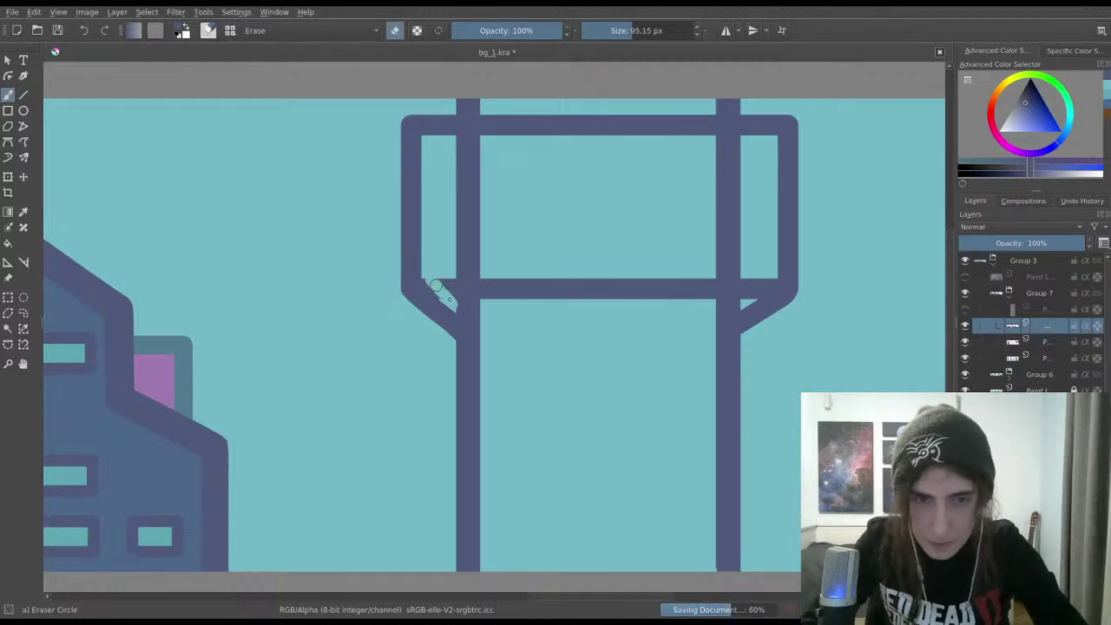
key(ctrl+z)
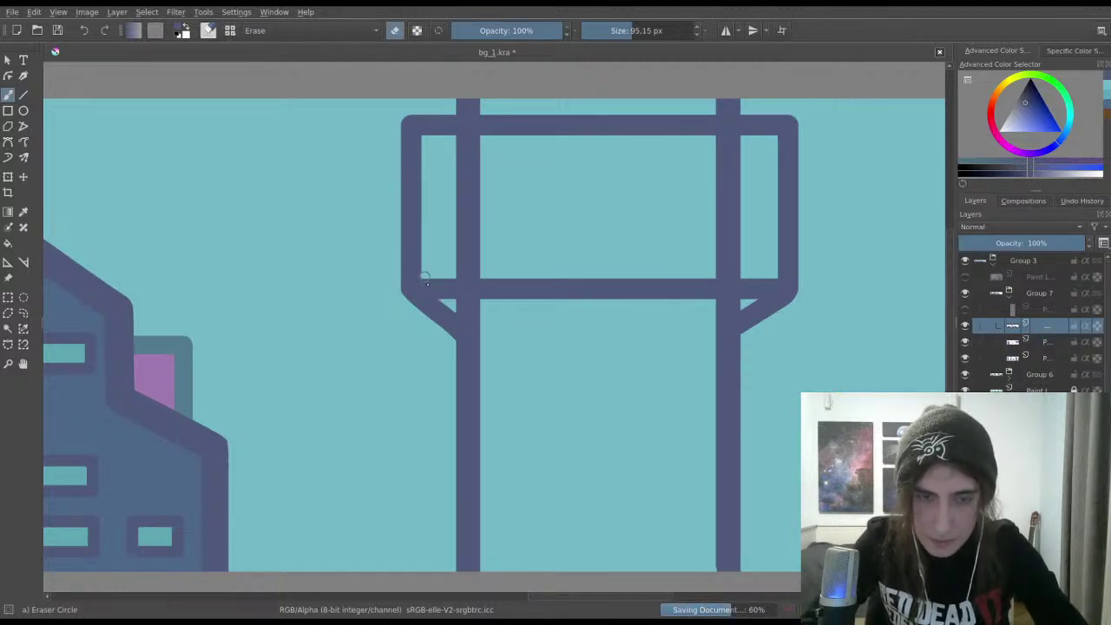
key(ctrl+z)
mouse_move(450, 304)
mouse_down()
mouse_move(425, 270)
mouse_move(456, 307)
mouse_move(432, 276)
mouse_move(458, 299)
mouse_up()
key(ctrl+z)
key(ctrl+z)
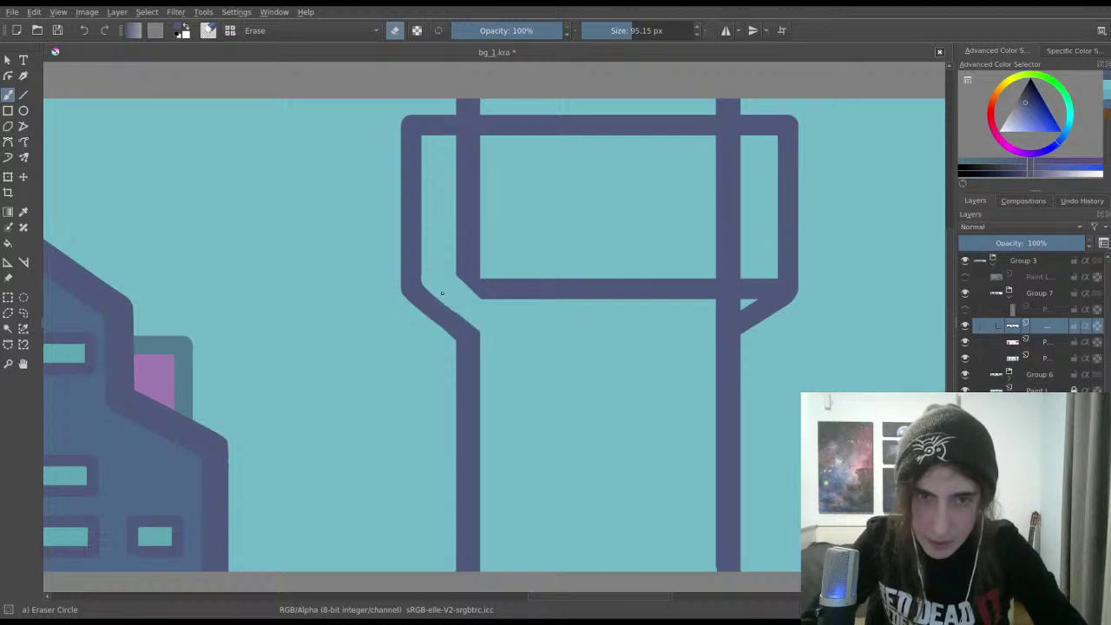
drag(441, 293, 484, 327)
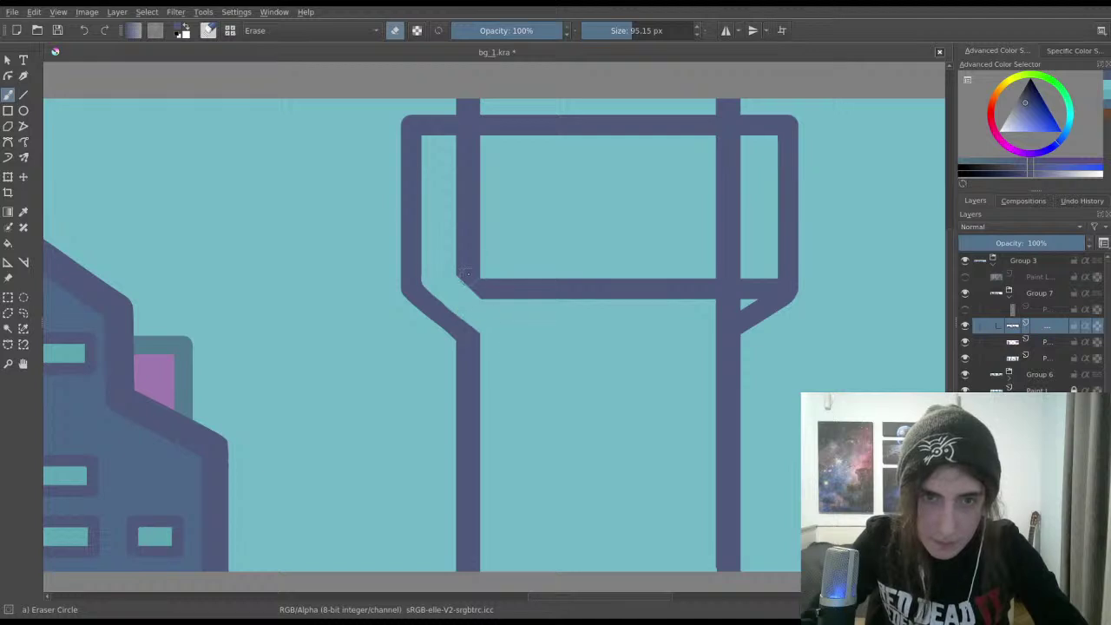
Step: Erase the left wall segment inside the frame and most of the frame's lower edge between the walls
mouse_move(460, 291)
mouse_down()
mouse_move(494, 229)
mouse_move(461, 268)
mouse_move(485, 217)
mouse_move(456, 282)
mouse_move(478, 201)
mouse_move(441, 260)
mouse_move(474, 187)
mouse_move(445, 269)
mouse_move(476, 192)
mouse_move(471, 178)
mouse_move(478, 184)
mouse_move(458, 206)
mouse_move(463, 152)
mouse_move(451, 149)
mouse_move(476, 161)
mouse_up()
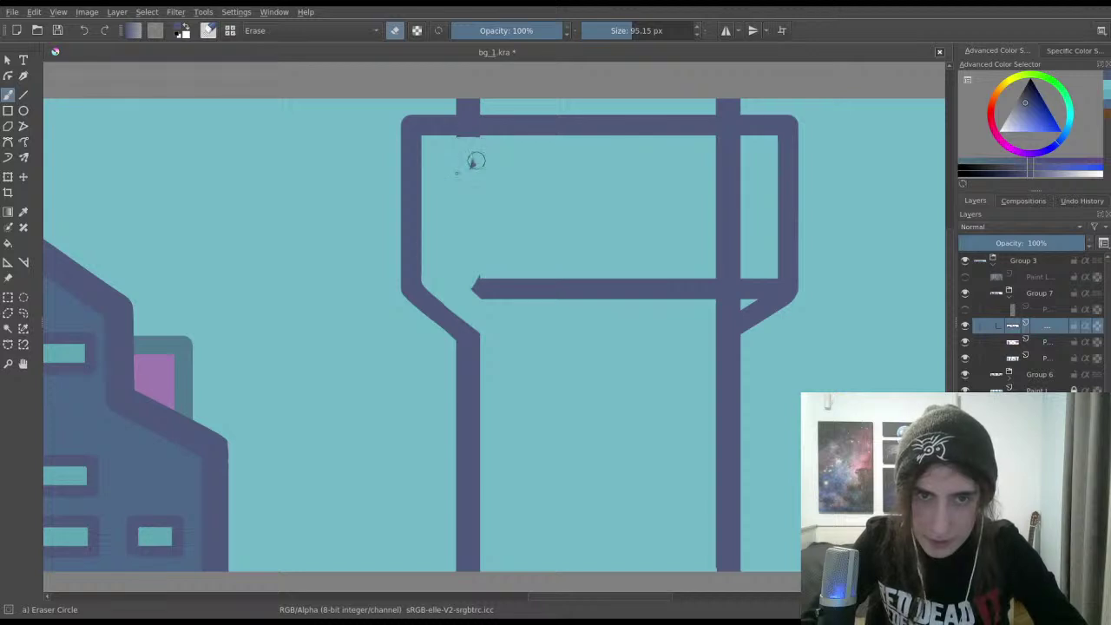
drag(488, 278, 478, 286)
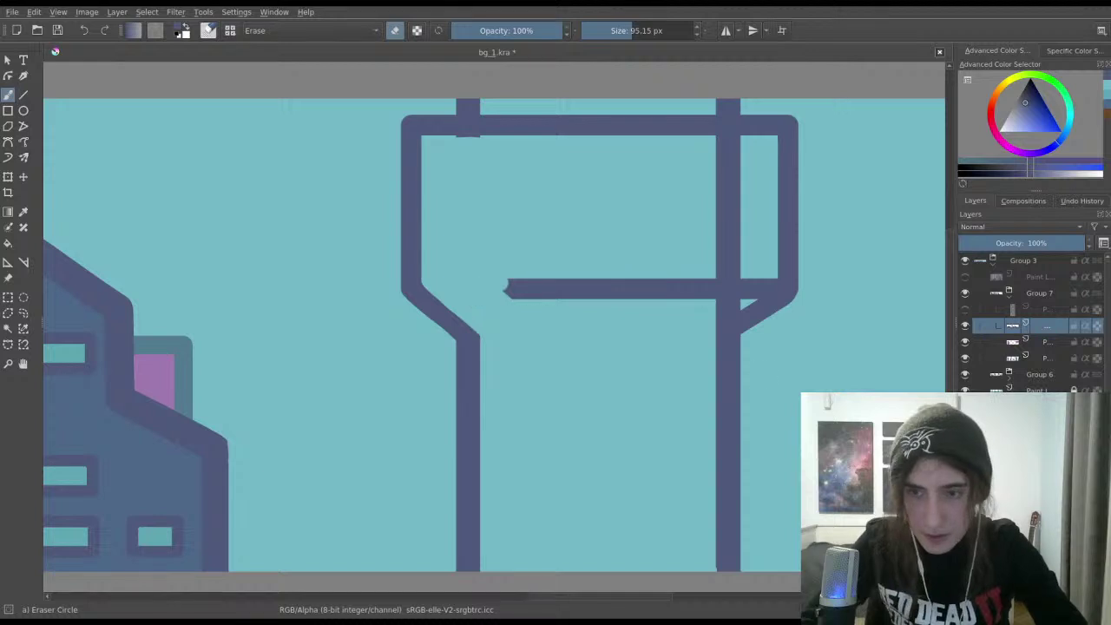
mouse_move(514, 296)
mouse_down()
mouse_move(495, 265)
mouse_move(538, 315)
mouse_move(570, 328)
mouse_move(623, 251)
mouse_move(608, 324)
mouse_move(650, 293)
mouse_move(652, 339)
mouse_up()
Step: Erase along the inside of the right brace, plus the leftover lower edge and the lower part of the right wall within the frame
drag(723, 310, 746, 294)
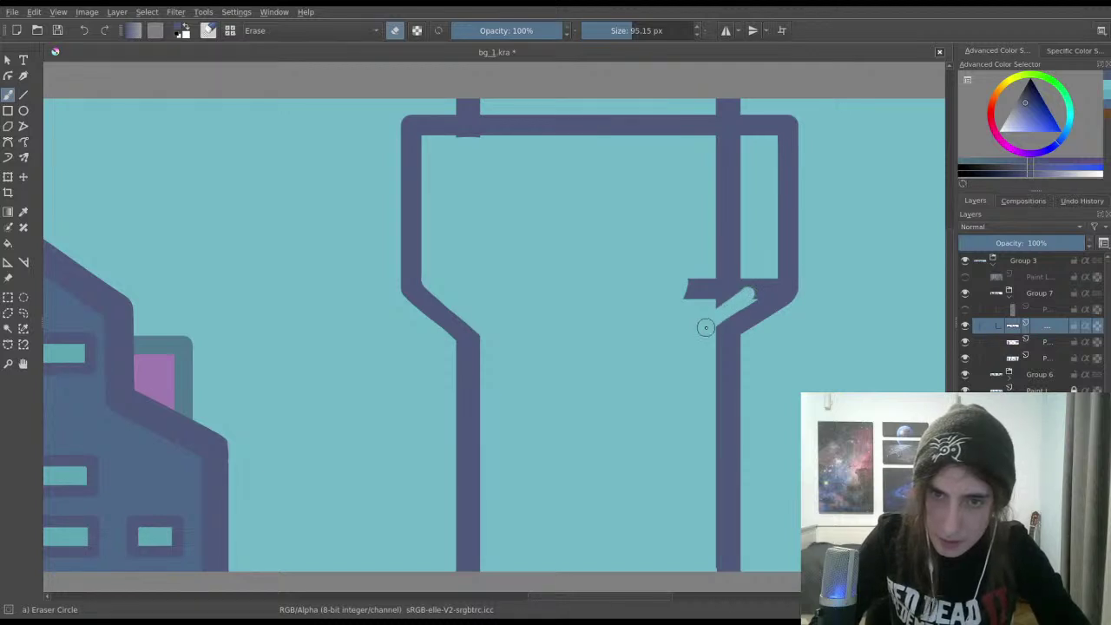
key(ctrl+z)
key(ctrl+shift+z)
key(ctrl+z)
key(ctrl+shift+z)
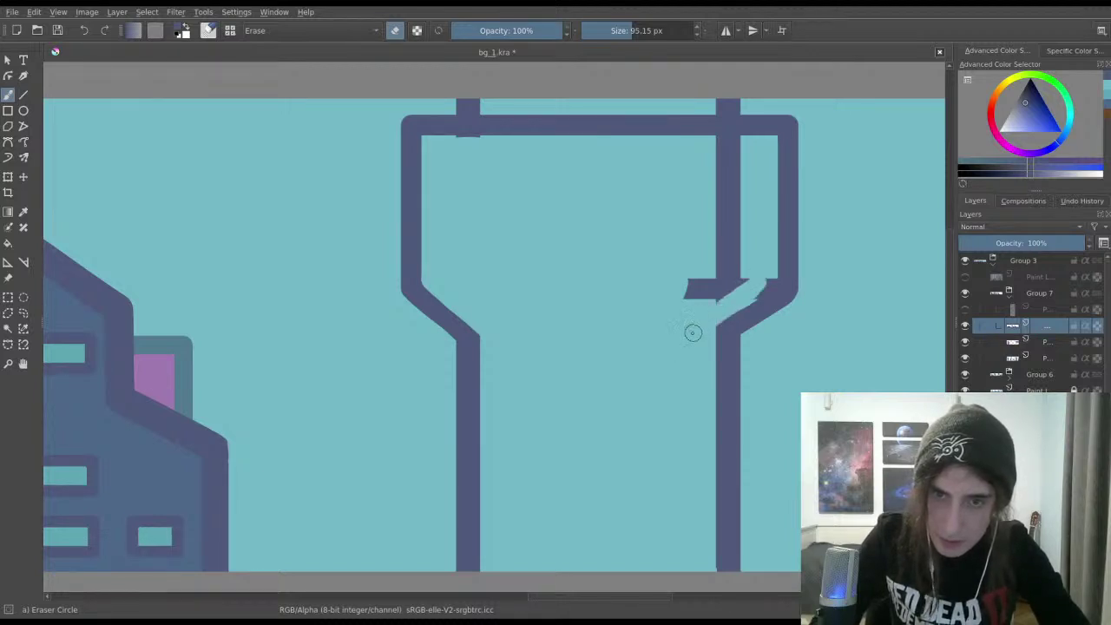
key(ctrl+z)
key(ctrl+shift+z)
mouse_move(700, 327)
mouse_down()
mouse_move(748, 266)
mouse_move(738, 259)
mouse_move(669, 306)
mouse_move(699, 268)
mouse_up()
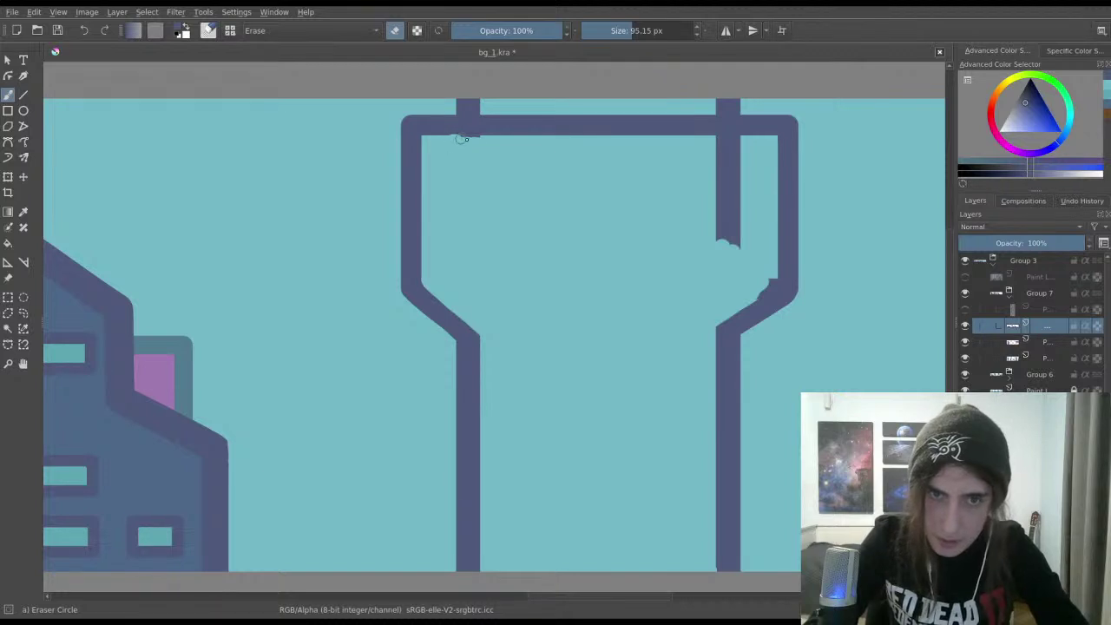
Step: Erase the leftover bit of the left wall beneath the frame's top edge within a small rectangular selection, then deselect
click(10, 298)
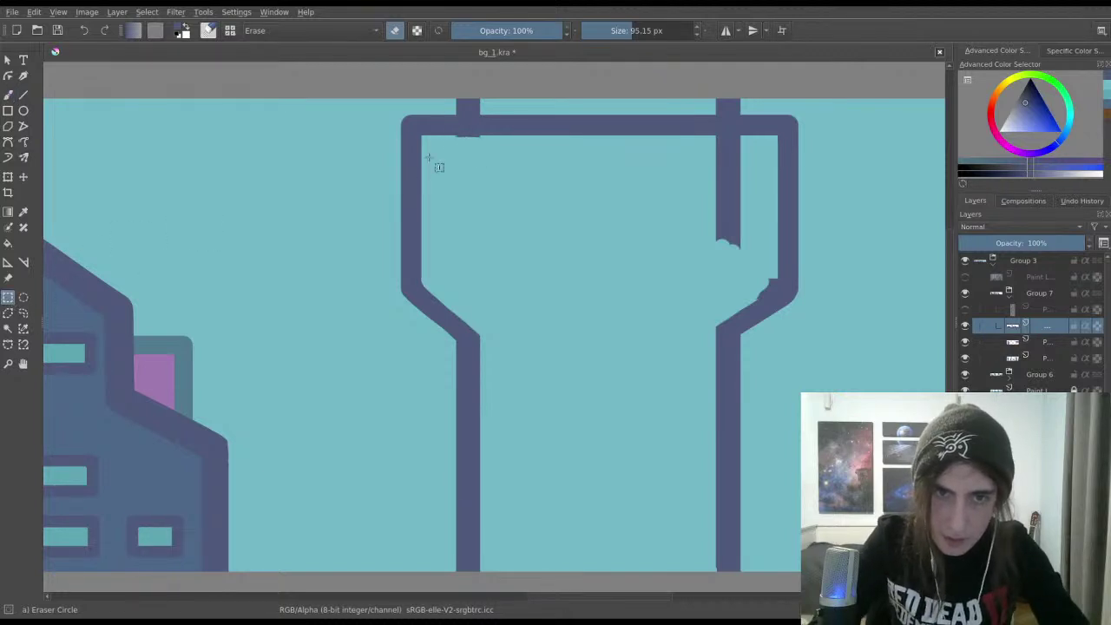
drag(427, 157, 495, 139)
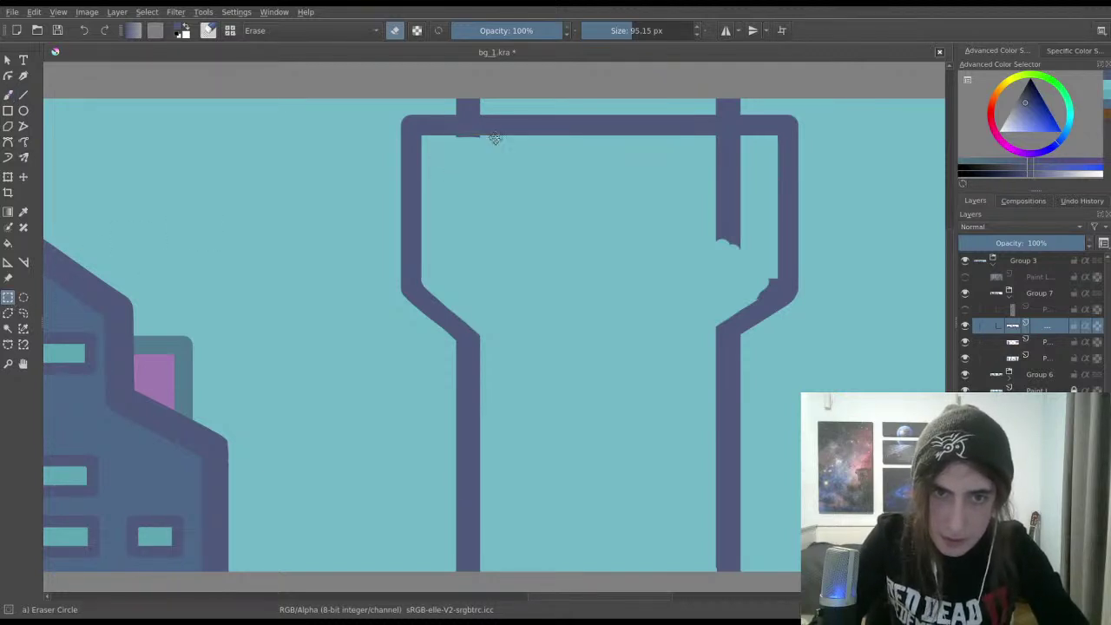
click(7, 94)
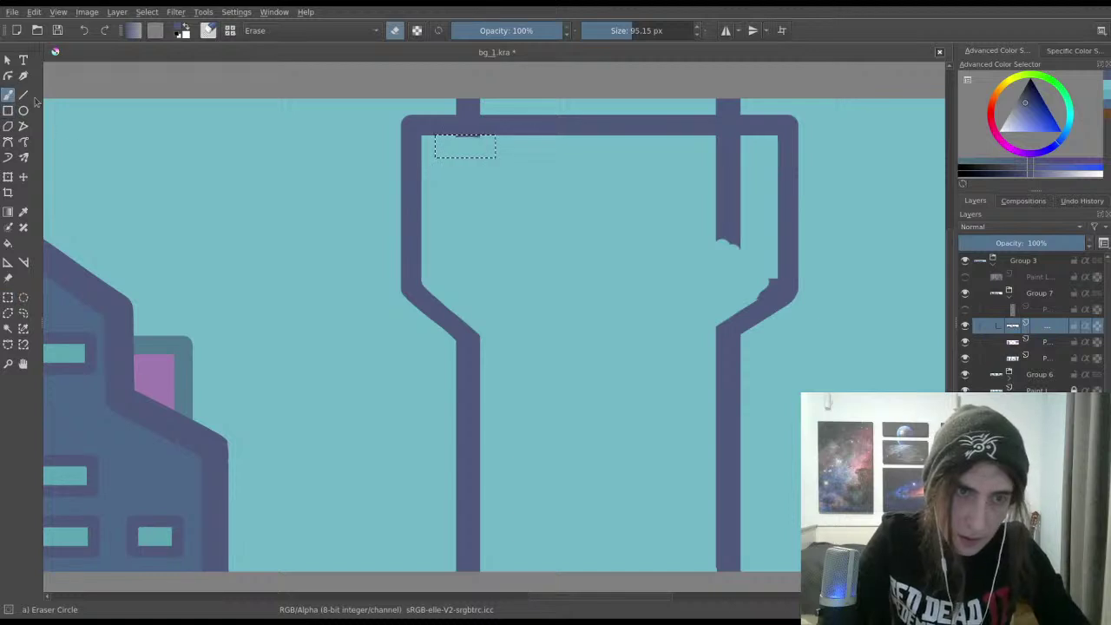
key(ctrl+r)
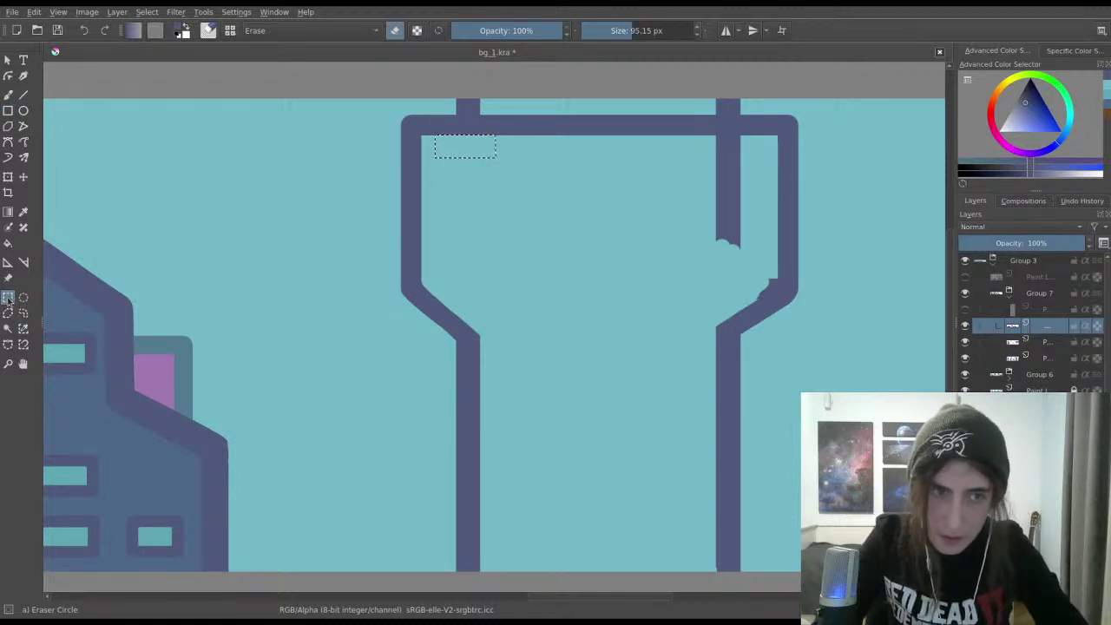
click(490, 180)
Step: Try erasing the frame's top edge between the two walls within a rectangular selection
drag(480, 90, 716, 156)
click(8, 95)
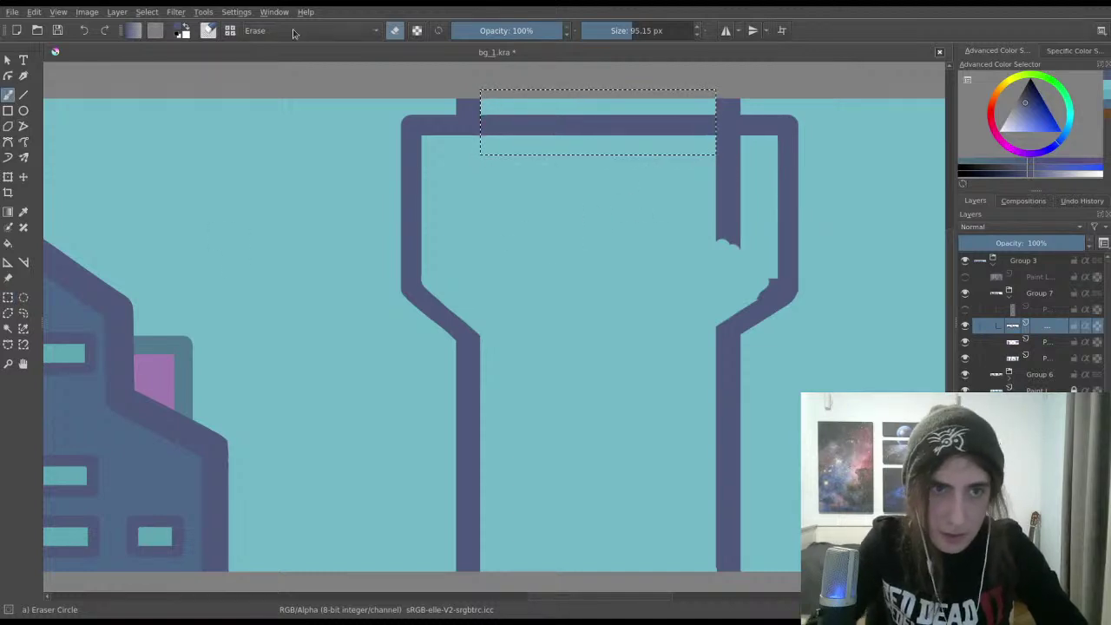
mouse_move(503, 122)
mouse_down()
mouse_move(549, 186)
mouse_move(527, 148)
mouse_move(548, 130)
mouse_move(617, 194)
mouse_move(657, 132)
mouse_move(707, 122)
mouse_up()
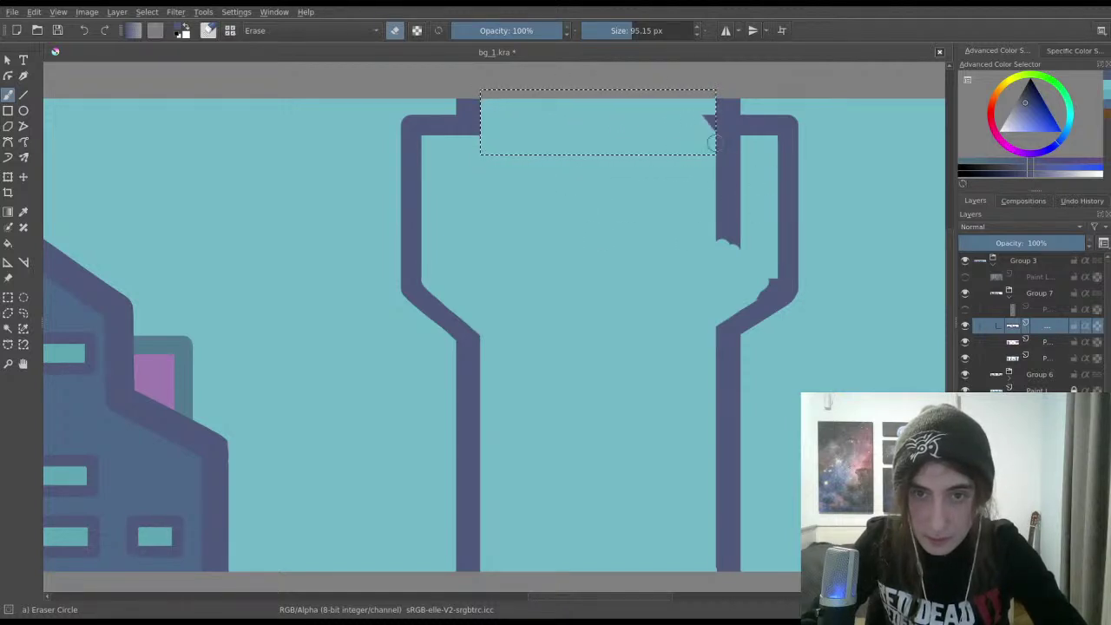
click(370, 250)
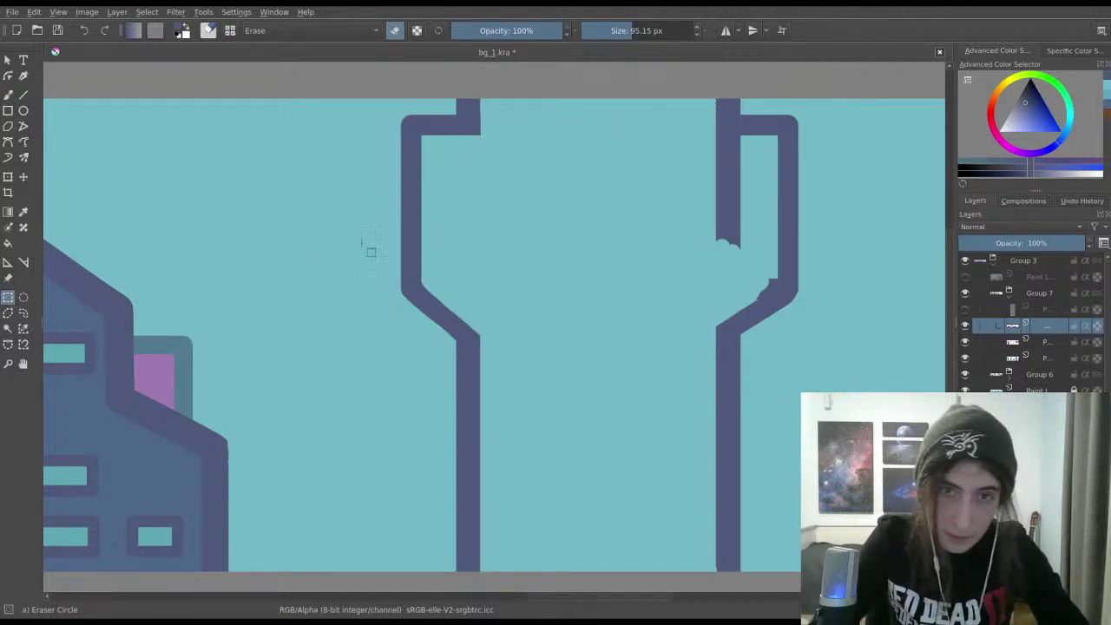
key(ctrl+z)
key(ctrl+z)
key(ctrl+z)
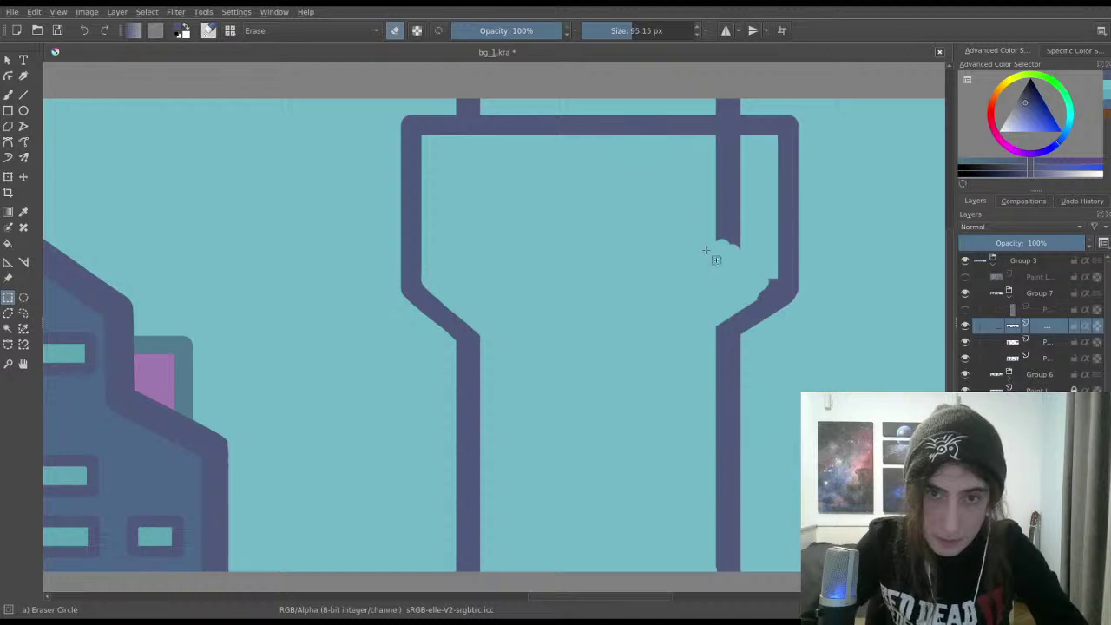
Step: Try erasing the remaining right wall segment inside the frame within a rectangular selection reaching the top edge
drag(696, 288, 752, 136)
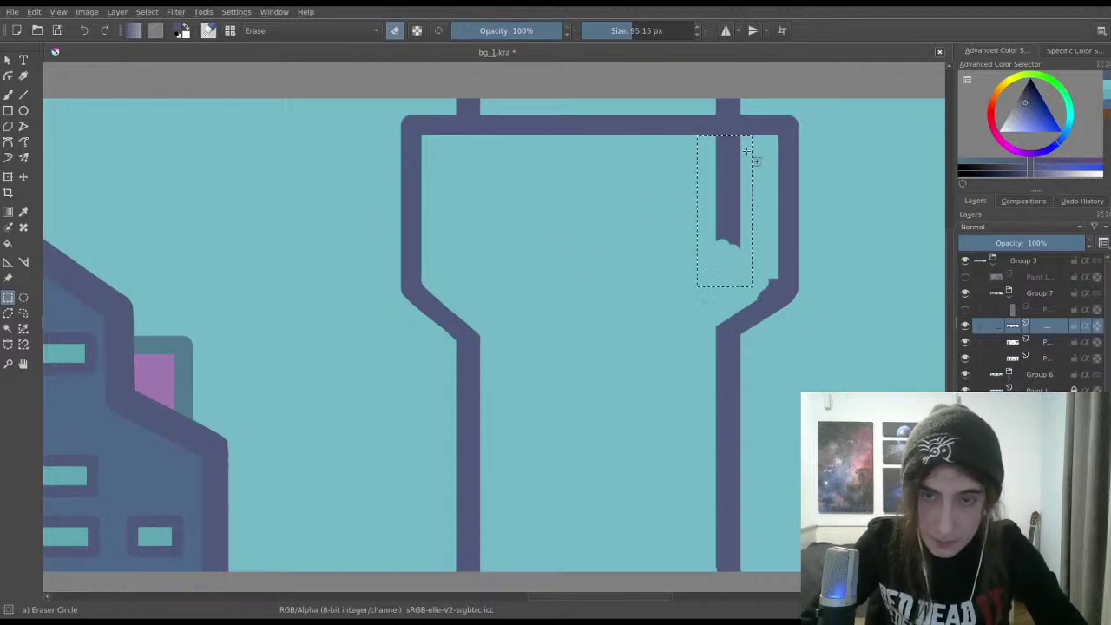
scroll(732, 167, up, 1)
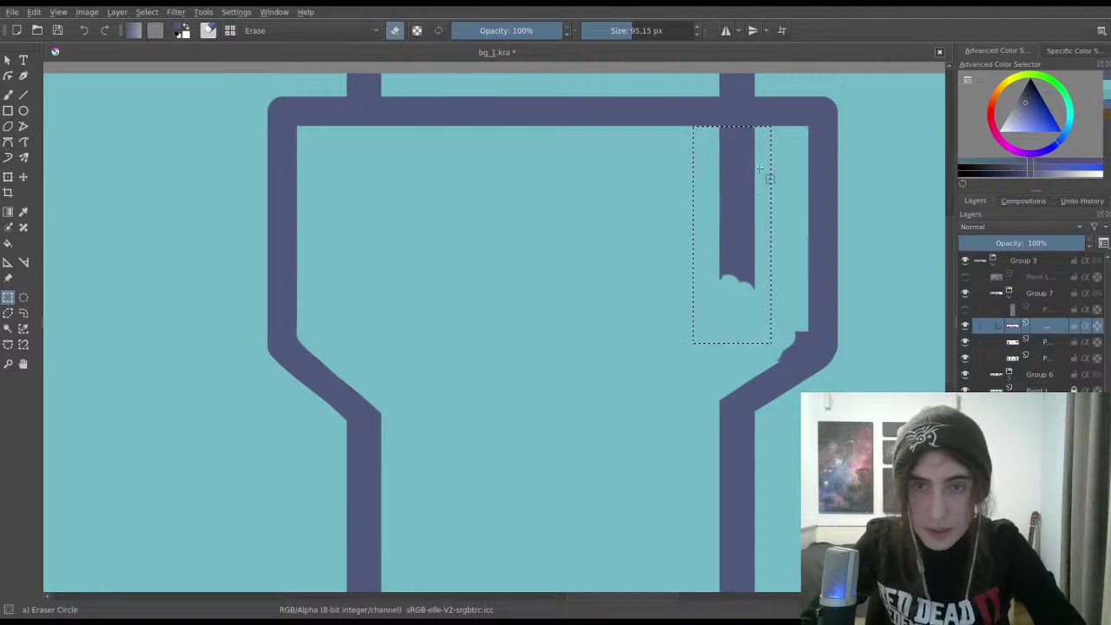
scroll(746, 103, up, 1)
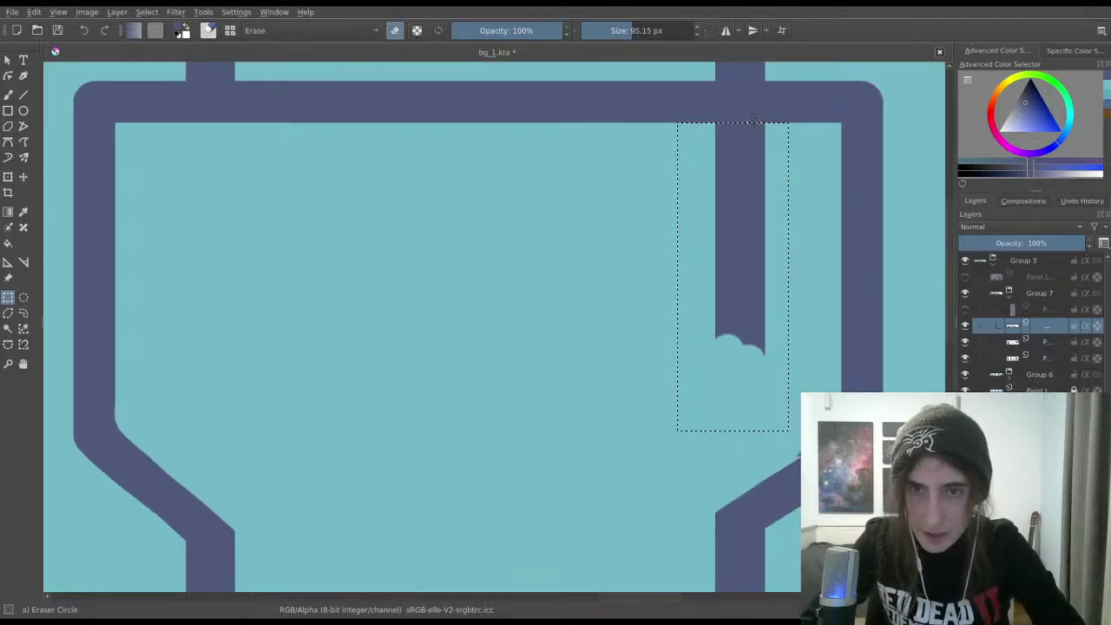
click(8, 94)
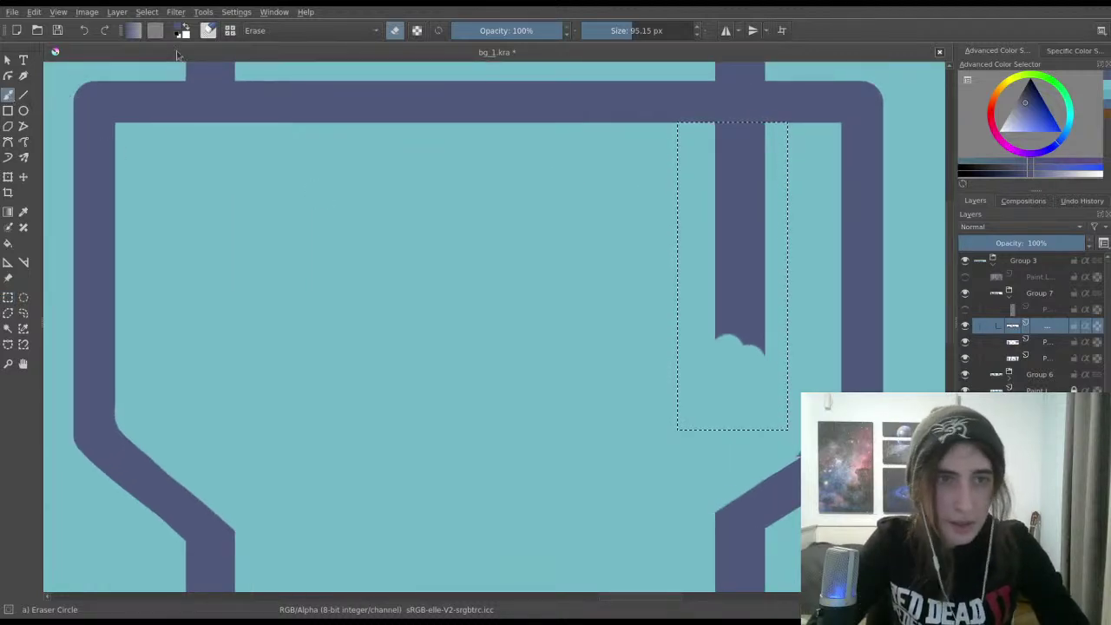
mouse_move(754, 226)
mouse_down()
mouse_move(706, 137)
mouse_move(738, 181)
mouse_move(757, 151)
mouse_move(808, 220)
mouse_move(829, 297)
mouse_move(810, 339)
mouse_move(706, 251)
mouse_move(627, 136)
mouse_up()
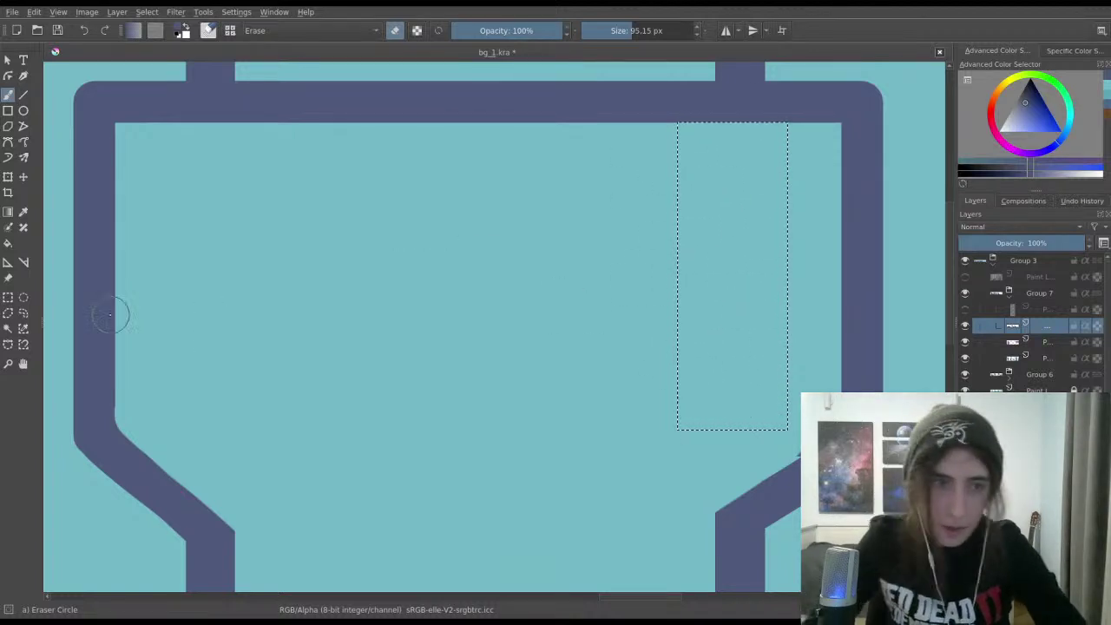
click(8, 297)
click(122, 330)
click(7, 94)
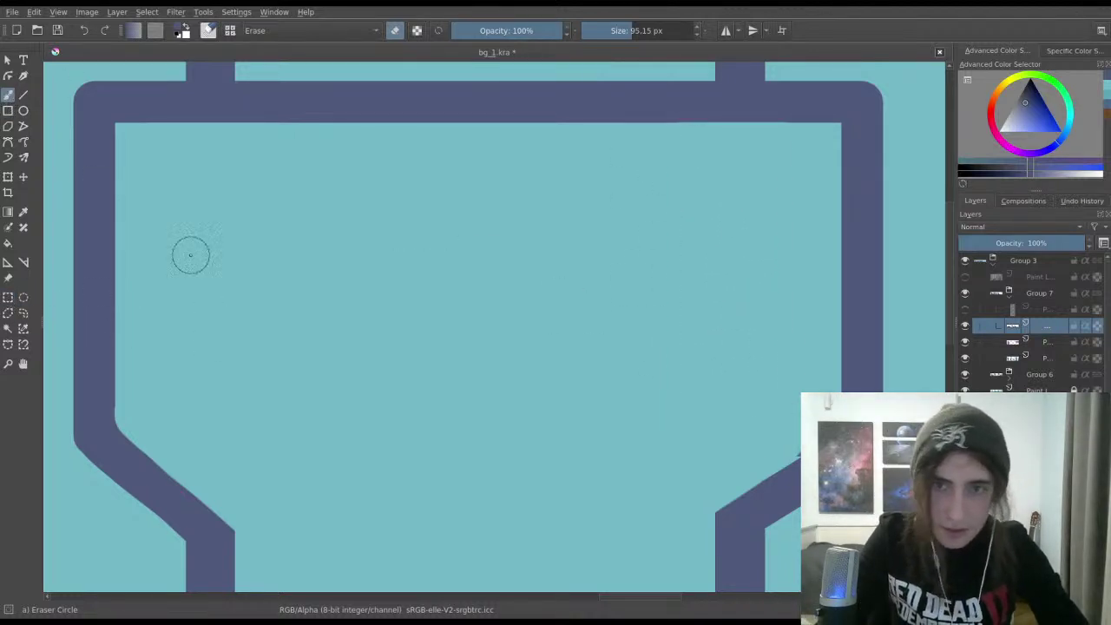
key(ctrl+z)
key(ctrl+z)
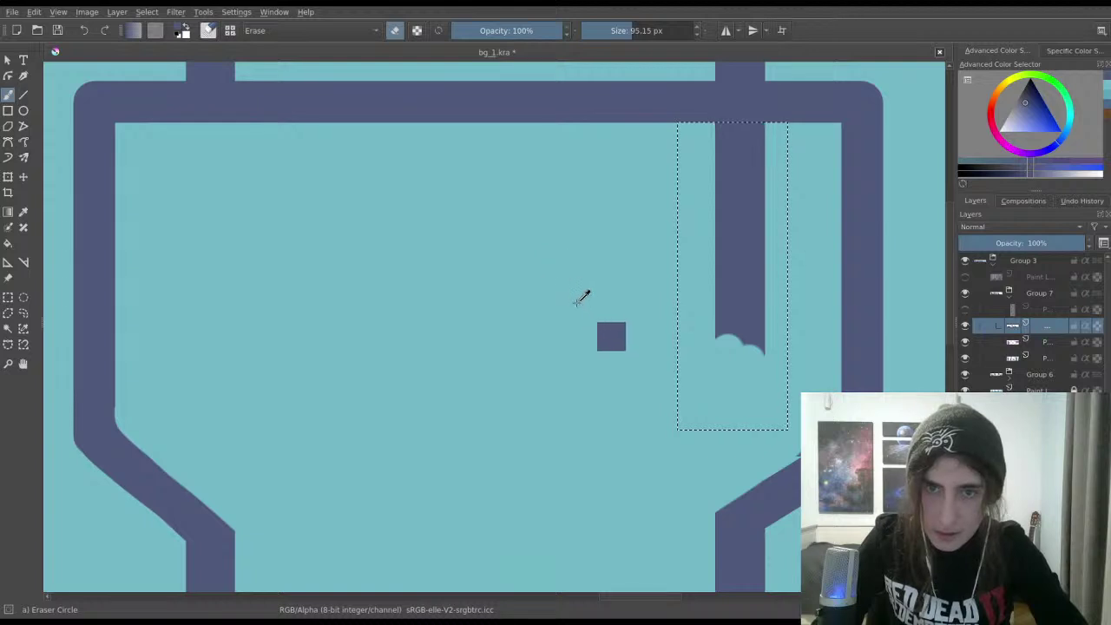
Step: Erase the remaining right wall segment inside the frame within a fresh rectangular selection ending at the top edge, then deselect
click(8, 297)
click(391, 298)
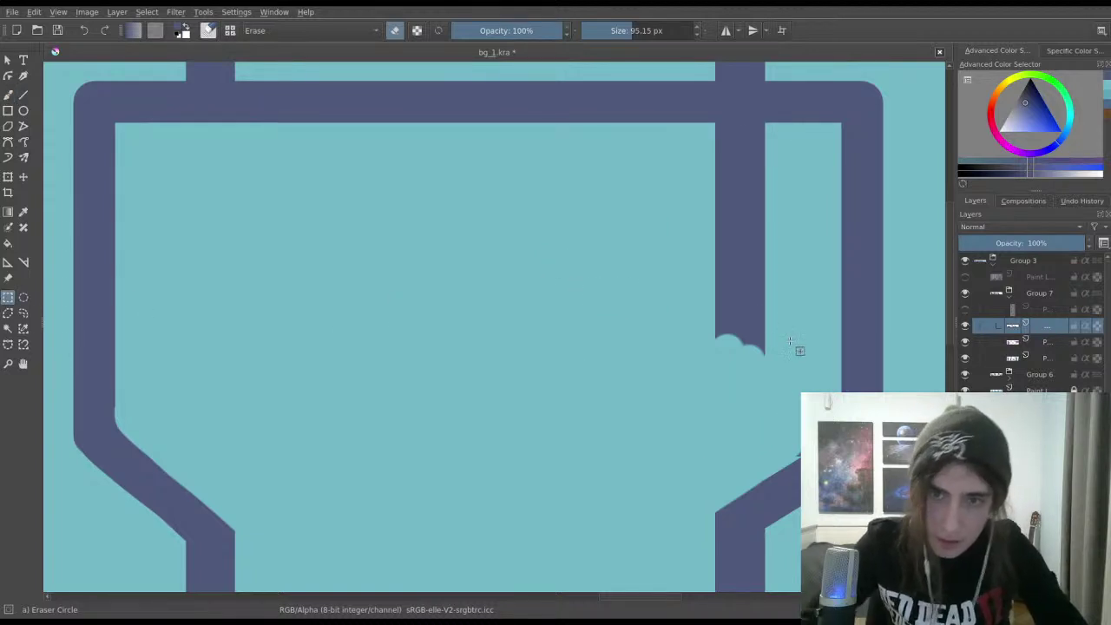
drag(787, 364, 693, 123)
scroll(691, 131, up, 1)
scroll(692, 131, down, 4)
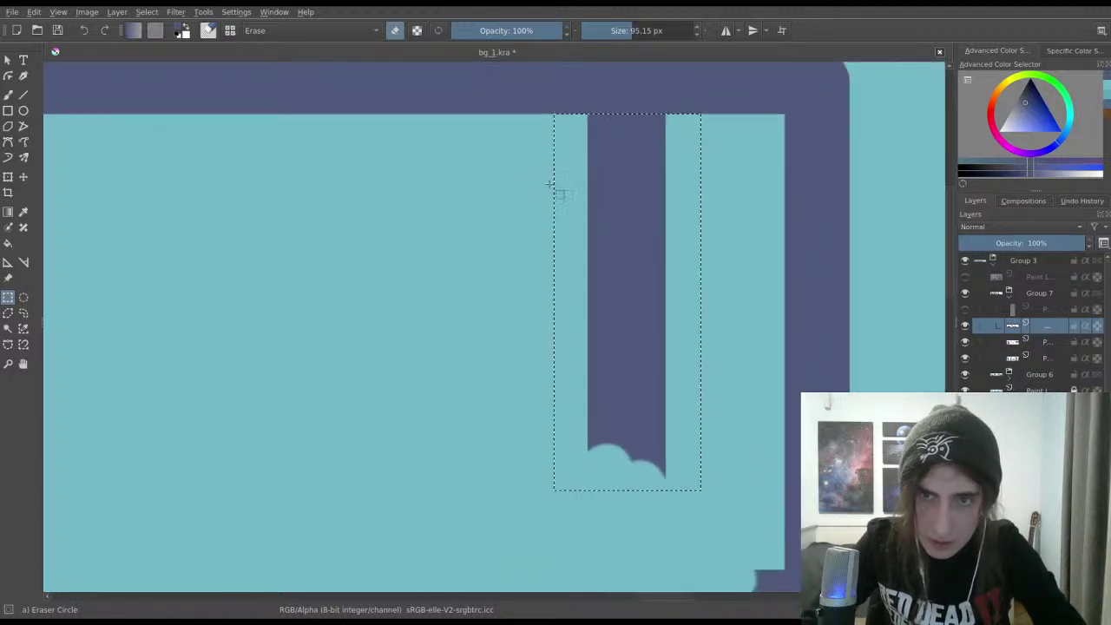
click(8, 94)
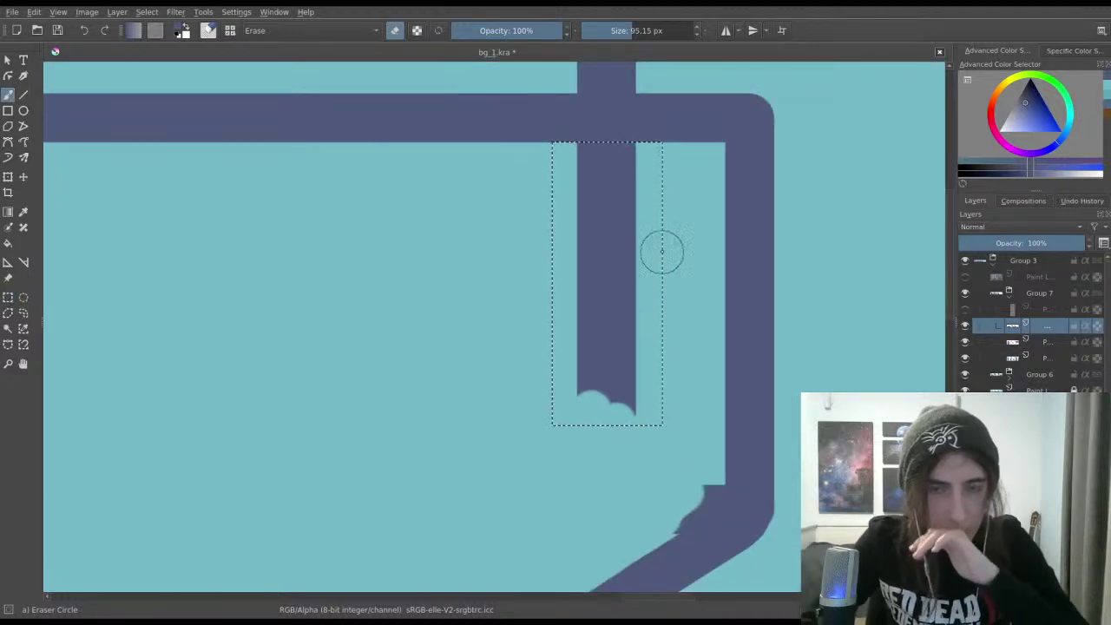
mouse_move(662, 248)
mouse_down()
mouse_move(595, 138)
mouse_move(589, 159)
mouse_move(606, 194)
mouse_move(684, 248)
mouse_move(664, 202)
mouse_move(542, 140)
mouse_move(575, 231)
mouse_move(684, 412)
mouse_move(676, 422)
mouse_move(501, 318)
mouse_up()
click(8, 297)
click(143, 330)
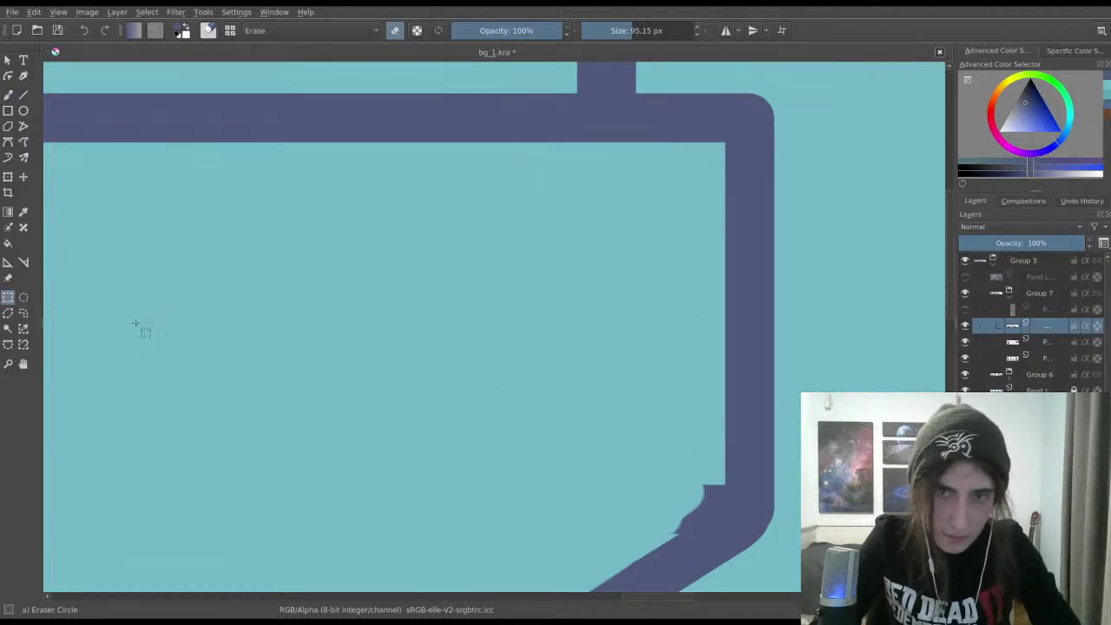
Step: Save the document and erase the leftover lump at the inner corner between the frame's right side and the right brace
scroll(179, 327, down, 2)
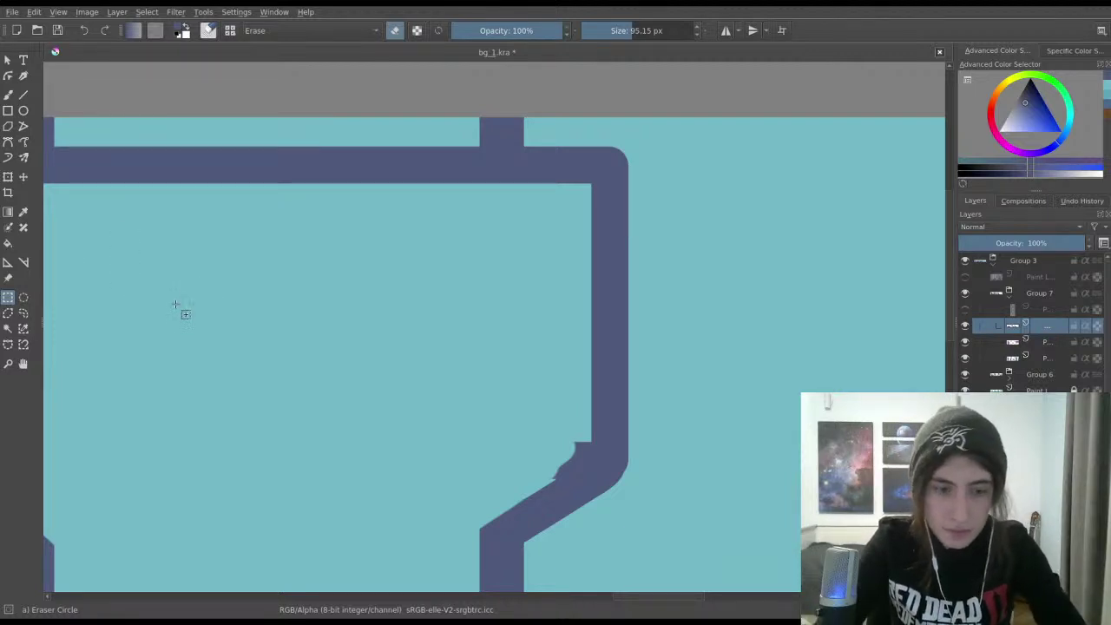
mouse_move(176, 304)
mouse_down()
mouse_move(253, 340)
mouse_move(130, 181)
mouse_up()
key(b)
key(ctrl+s)
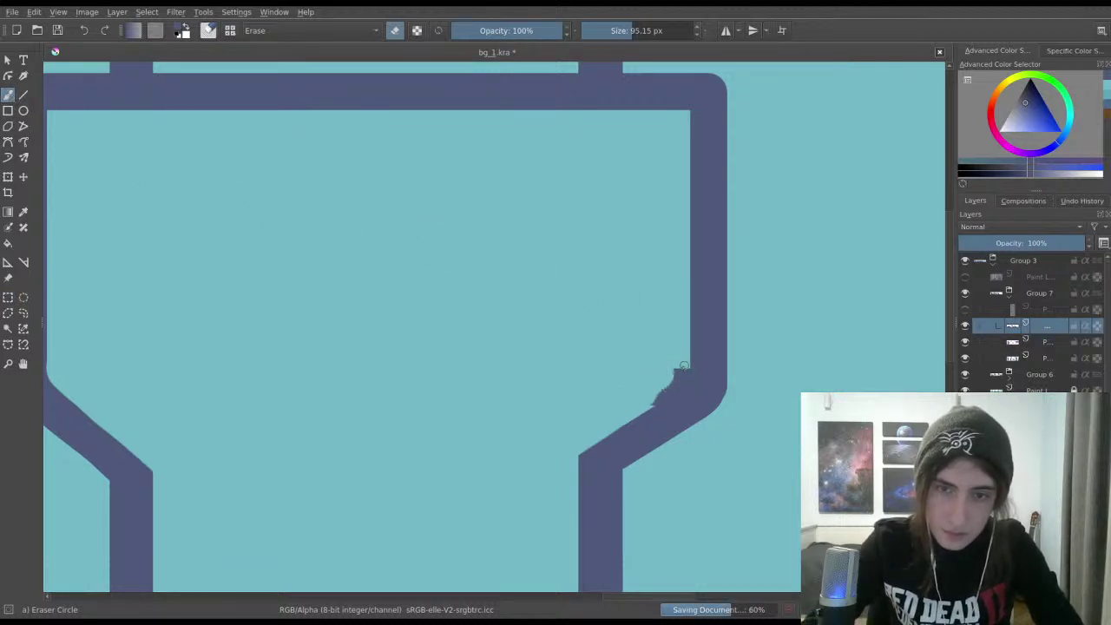
mouse_move(672, 379)
mouse_down()
mouse_move(646, 400)
mouse_move(663, 392)
mouse_move(617, 402)
mouse_up()
scroll(625, 399, up, 2)
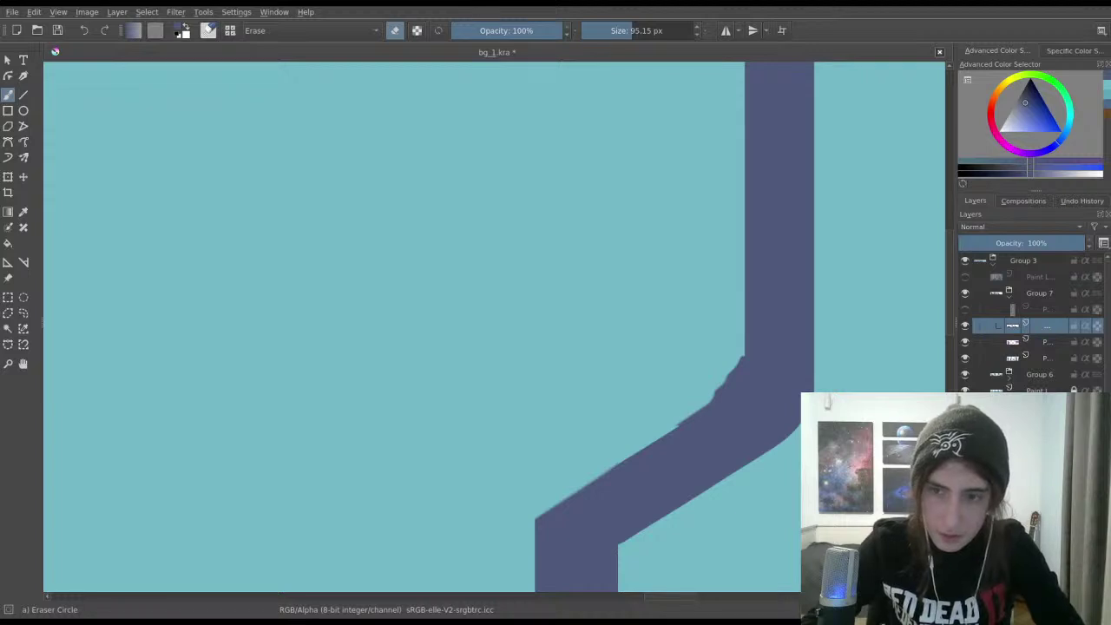
mouse_move(721, 362)
mouse_down()
mouse_move(739, 347)
mouse_move(724, 382)
mouse_up()
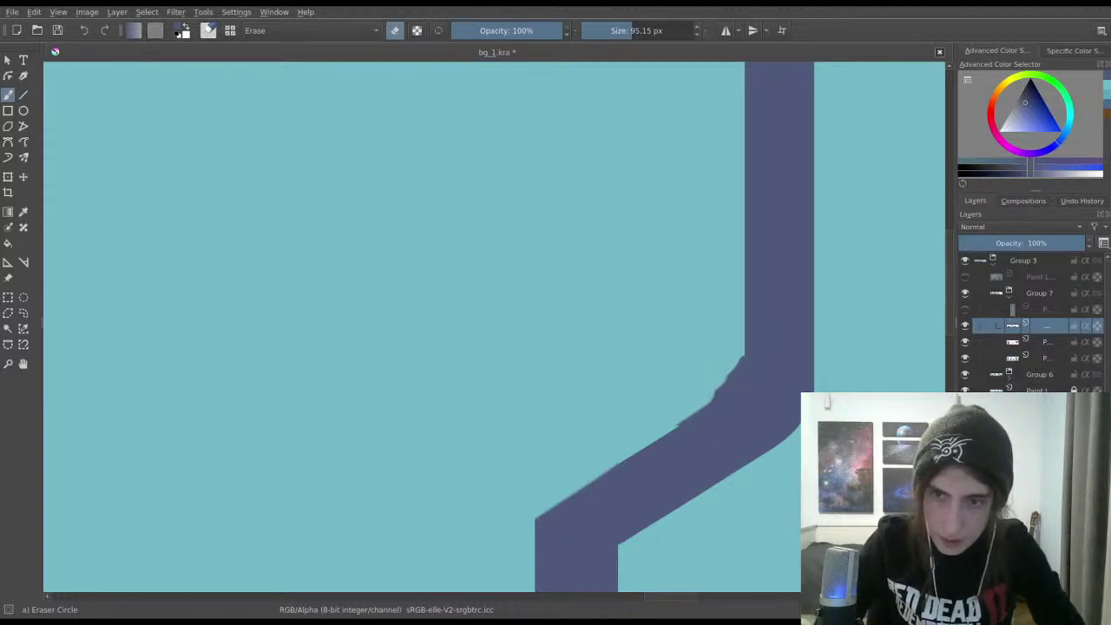
Step: Compare the left brace's inner corner and reduce the eraser size to 34.68 px
key(m)
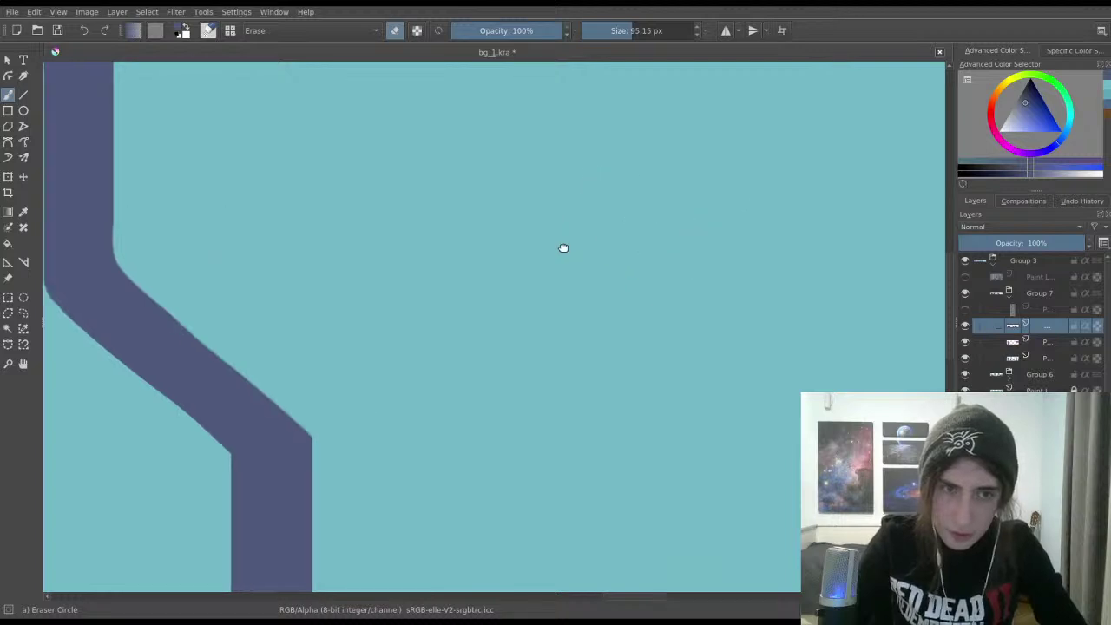
key(m)
key(bracketleft)
key(bracketleft)
key(bracketleft)
key(bracketleft)
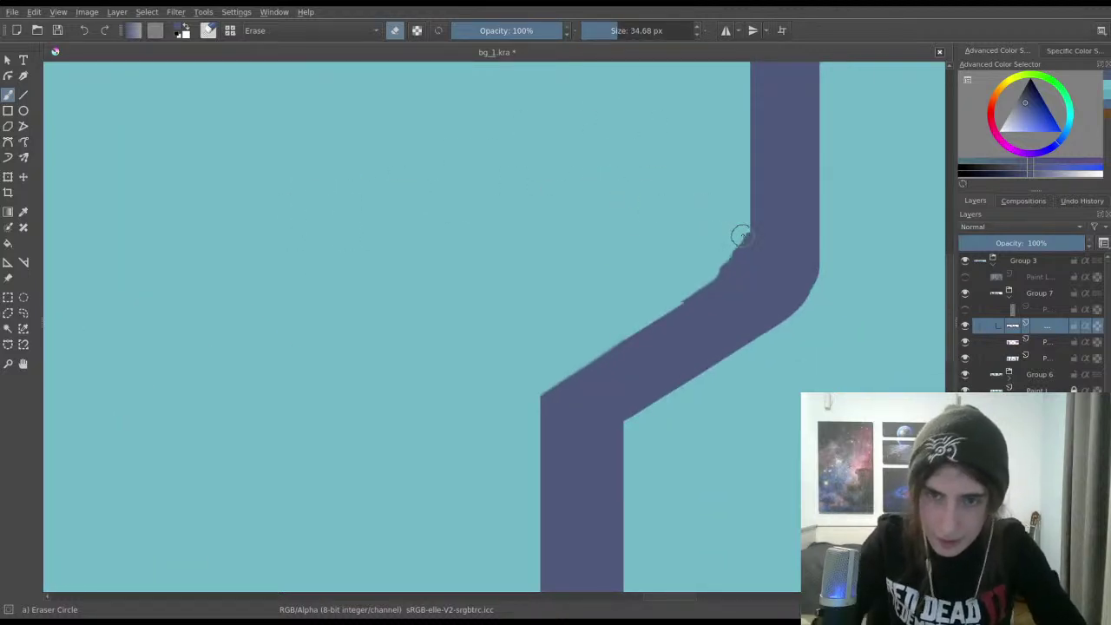
drag(746, 234, 687, 286)
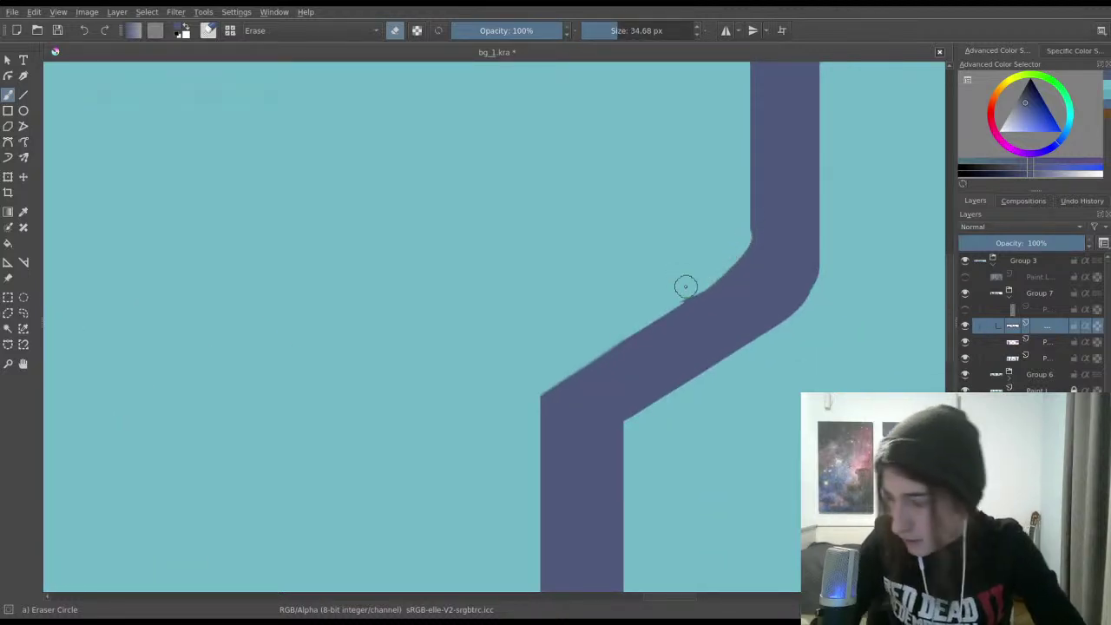
key(ctrl+z)
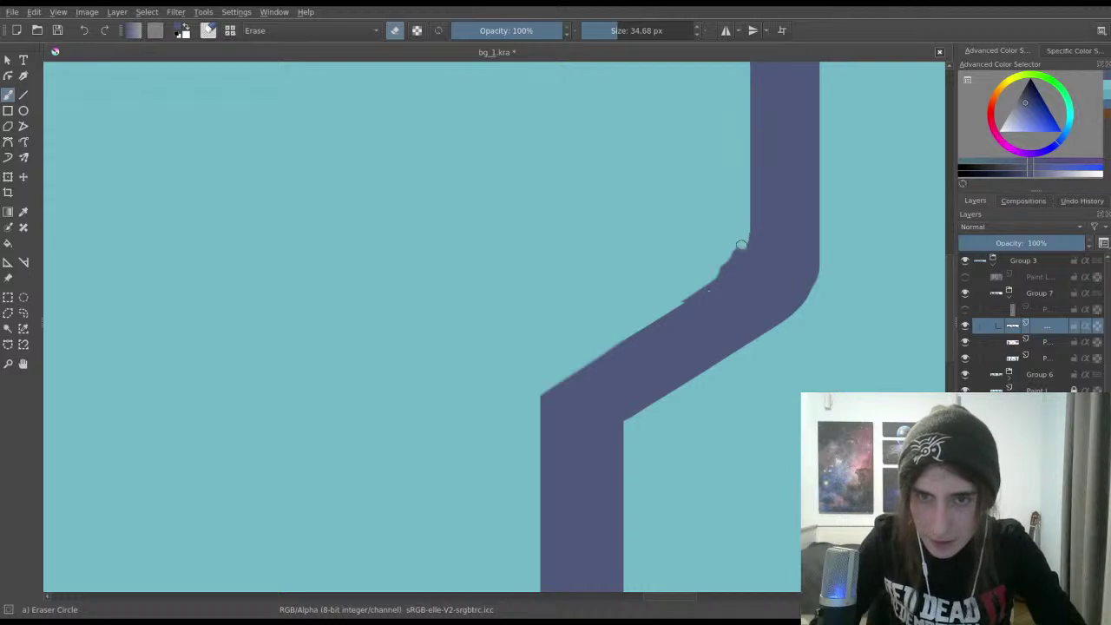
drag(741, 245, 668, 303)
key(ctrl+z)
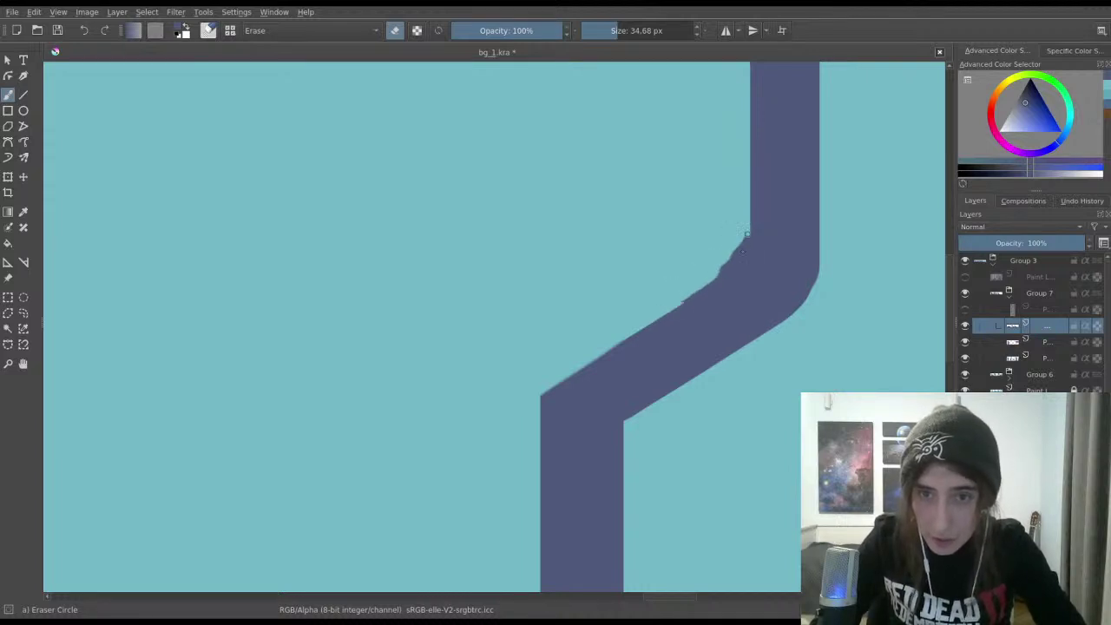
key(ctrl+z)
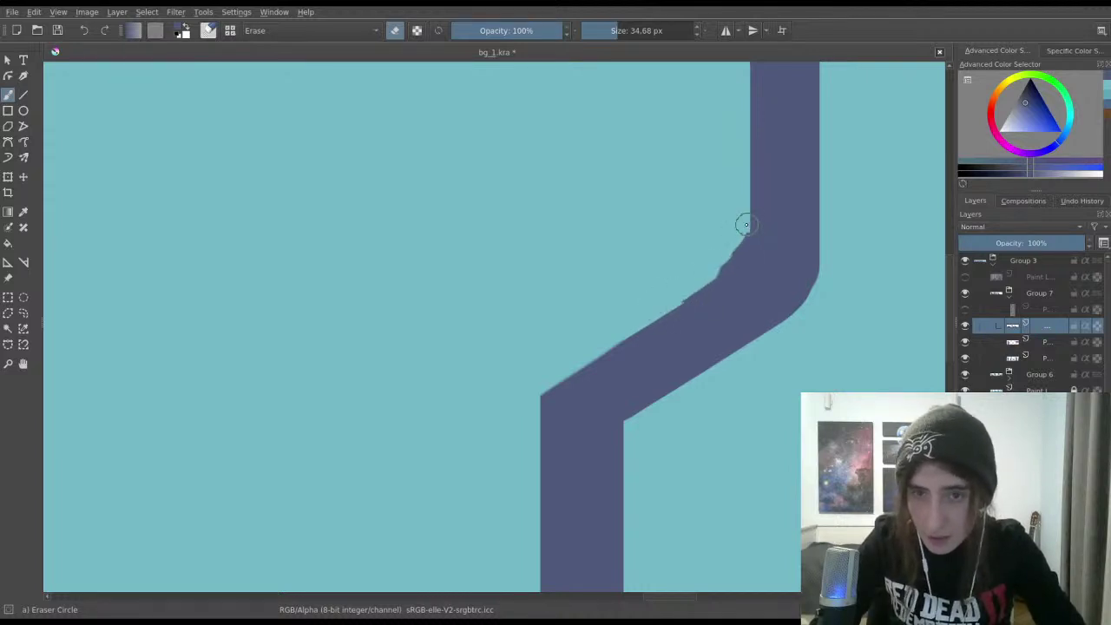
Step: Erase the rough inner corner above the right brace along a smooth curve, then check the whole tower outline
drag(737, 252, 685, 296)
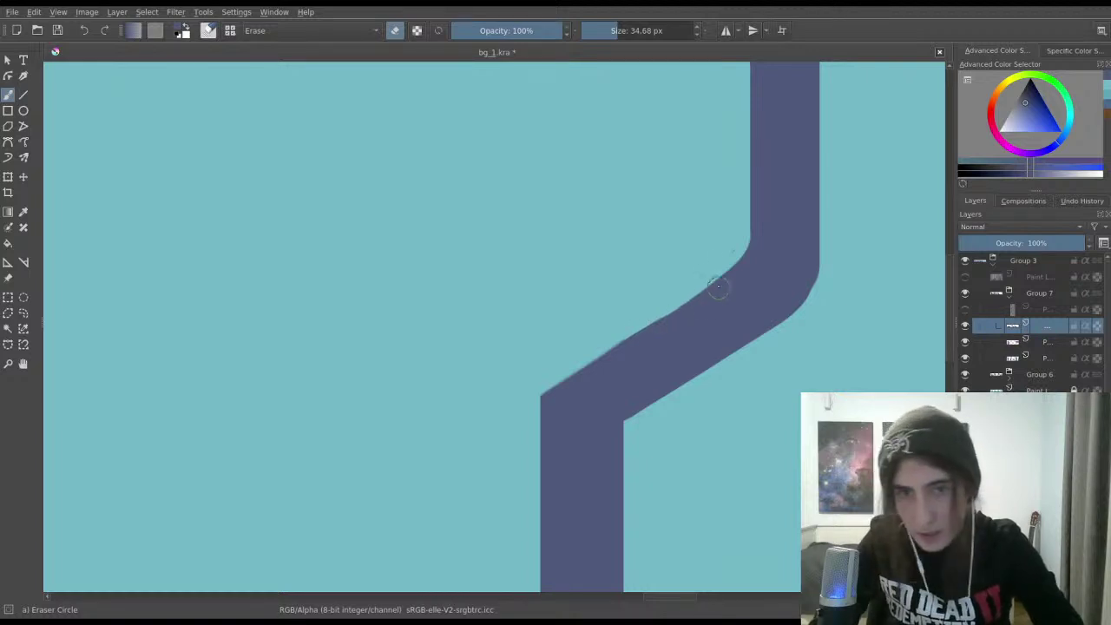
scroll(665, 337, down, 3)
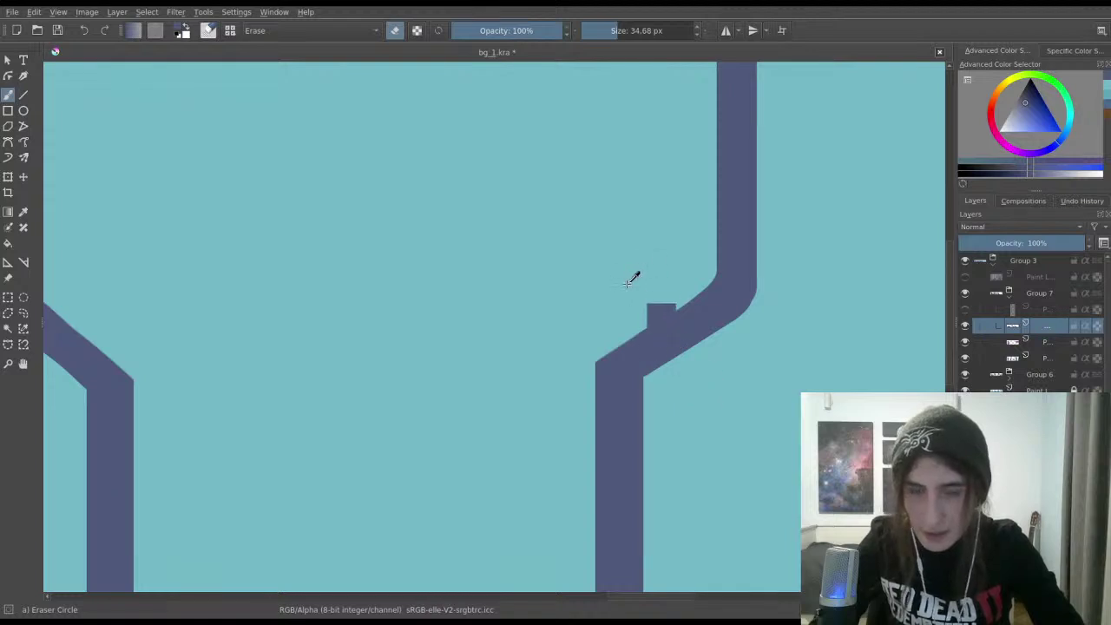
scroll(625, 329, down, 2)
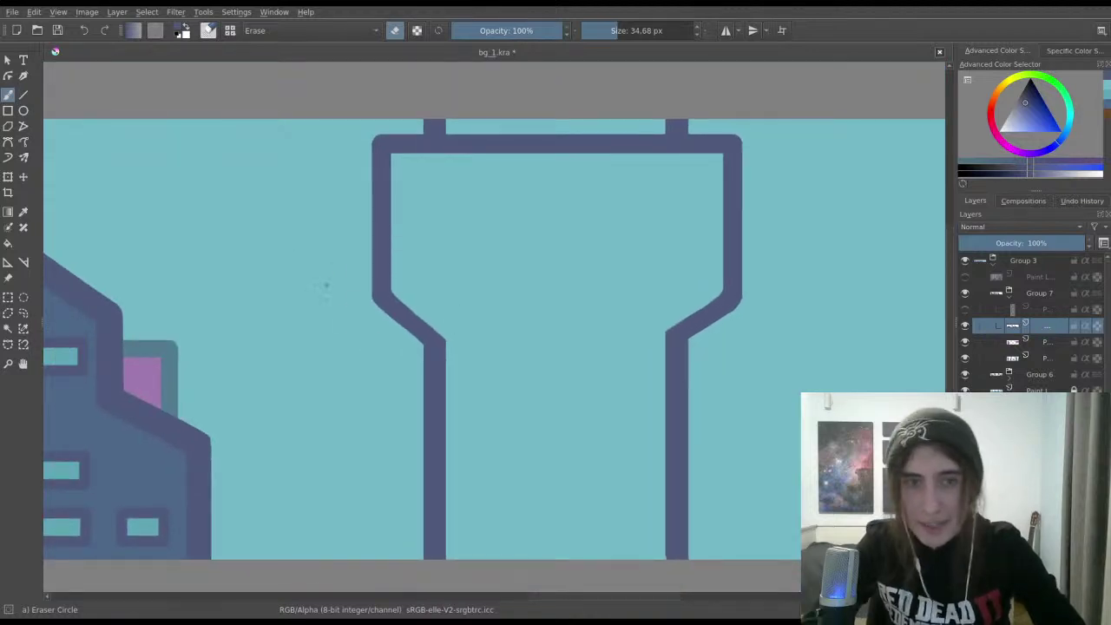
scroll(526, 318, up, 3)
drag(526, 318, 538, 229)
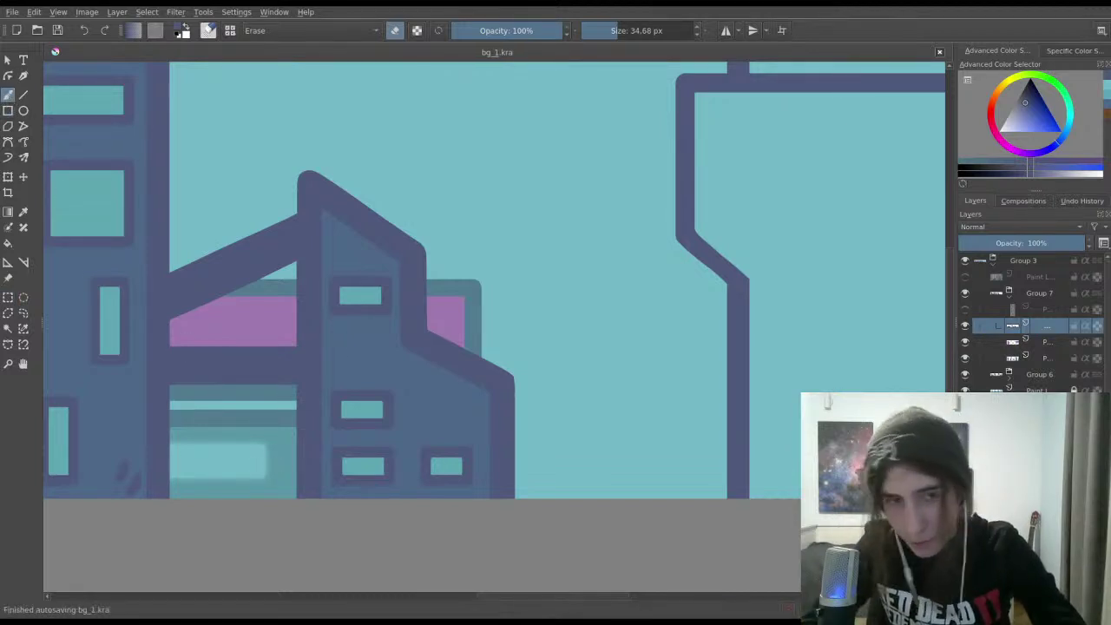
mouse_move(379, 298)
mouse_down()
mouse_move(431, 268)
mouse_move(411, 324)
mouse_move(345, 364)
mouse_up()
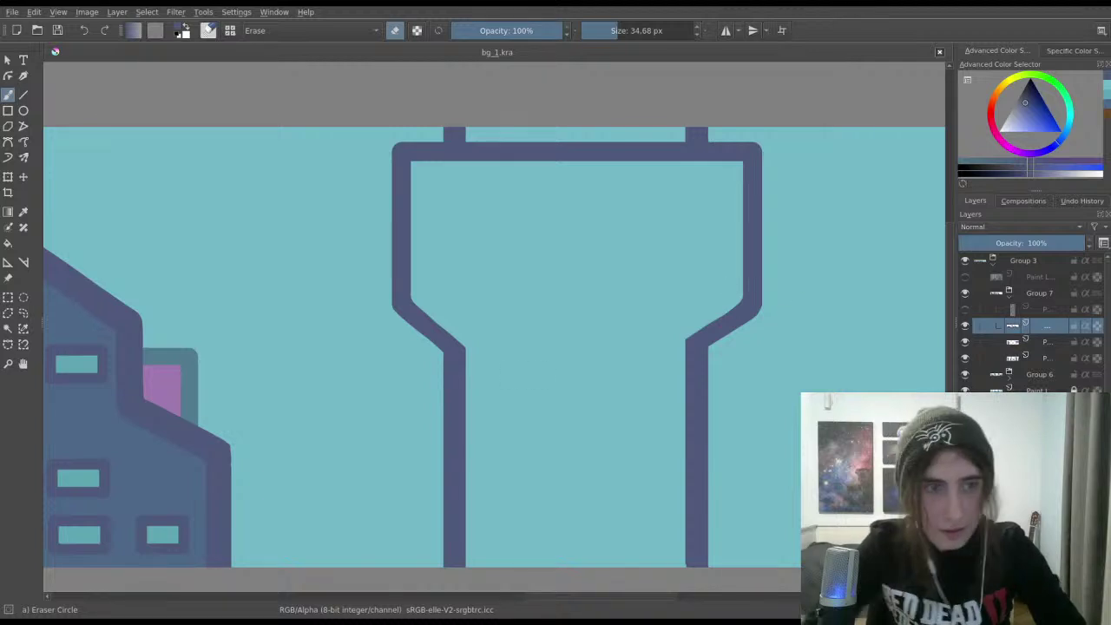
Step: Switch from the eraser to the Ink-3 Gpen brush for drawing rectangles and set its size to 79.15 px
click(8, 111)
mouse_move(424, 174)
mouse_down()
mouse_move(543, 231)
mouse_move(721, 265)
mouse_move(725, 297)
mouse_up()
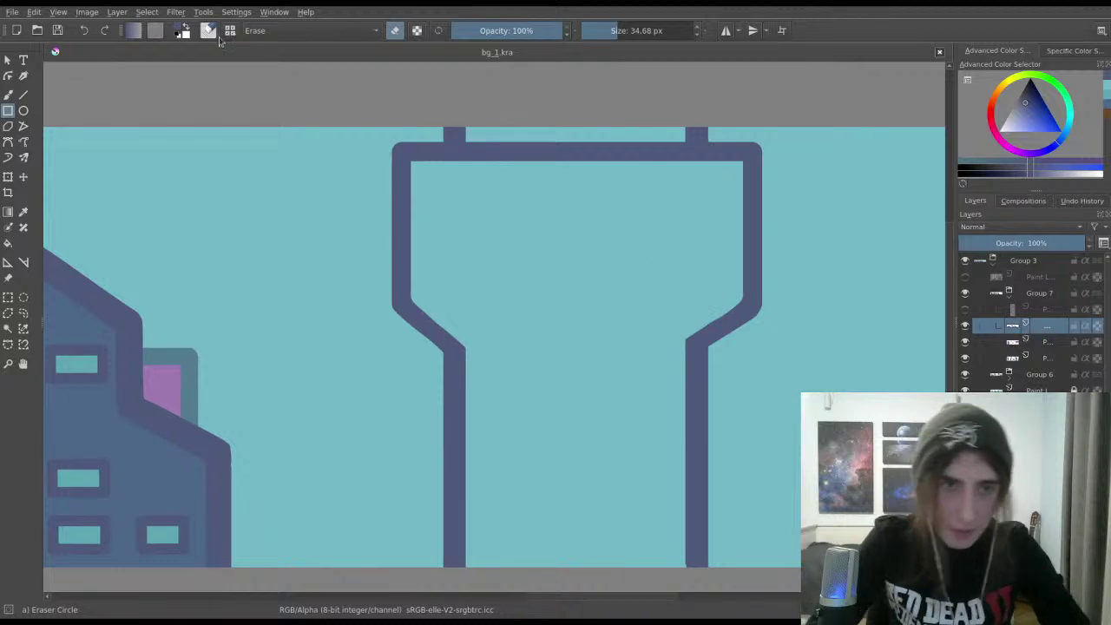
key(e)
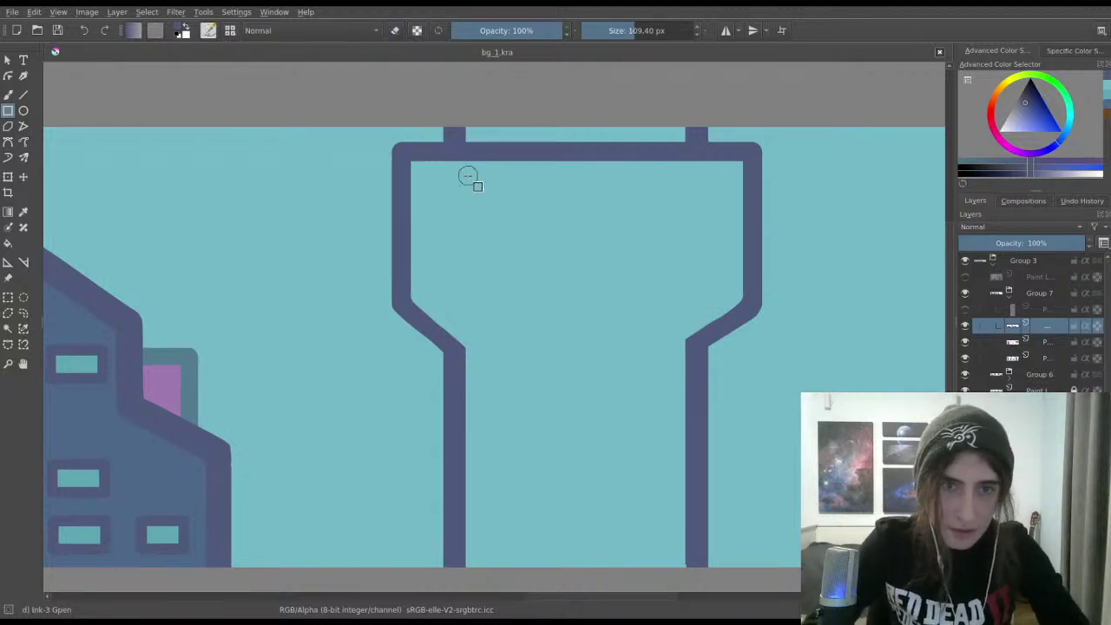
drag(636, 31, 620, 31)
mouse_move(424, 175)
mouse_down()
mouse_move(682, 269)
mouse_move(725, 299)
mouse_up()
key(ctrl+z)
click(625, 31)
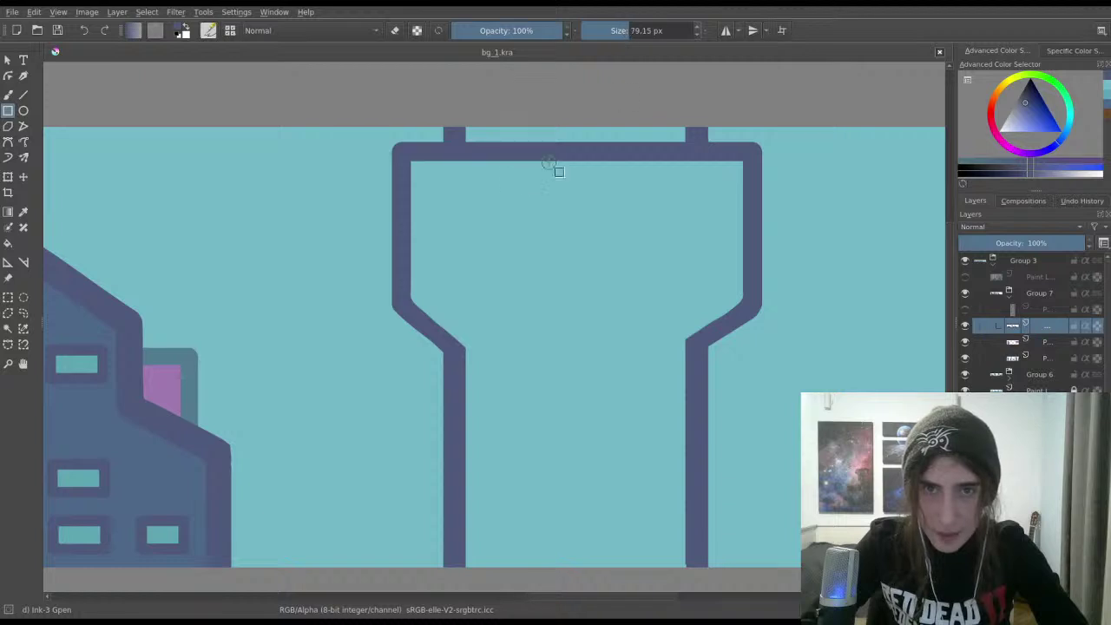
Step: Try drawing a purple rectangular outline inset within the upper part of the tower's frame
drag(425, 173, 726, 289)
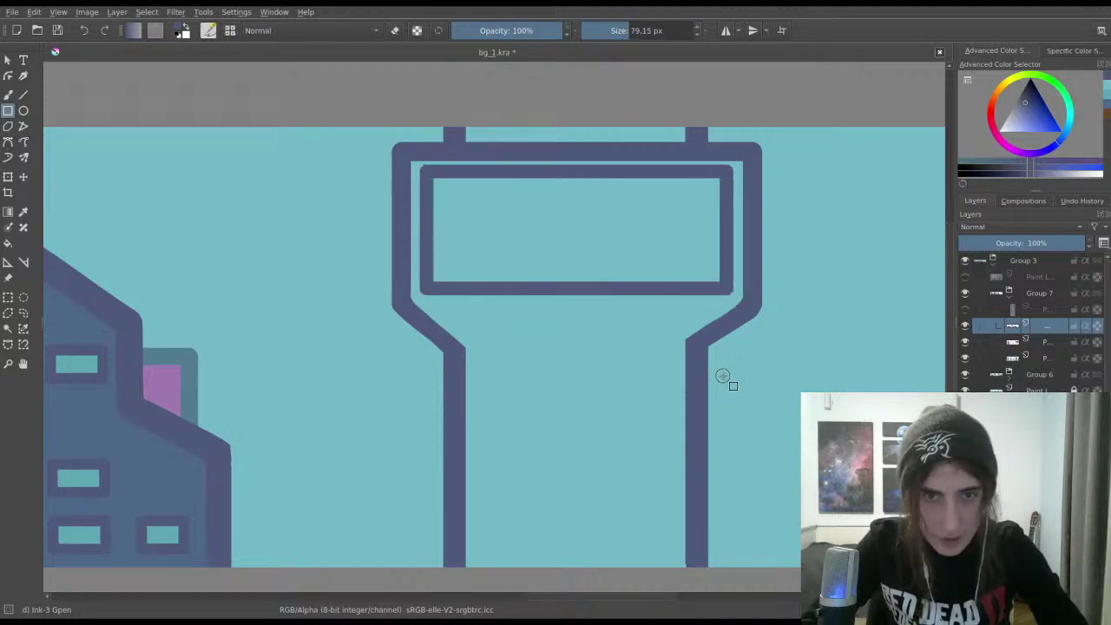
key(ctrl+z)
drag(432, 177, 720, 291)
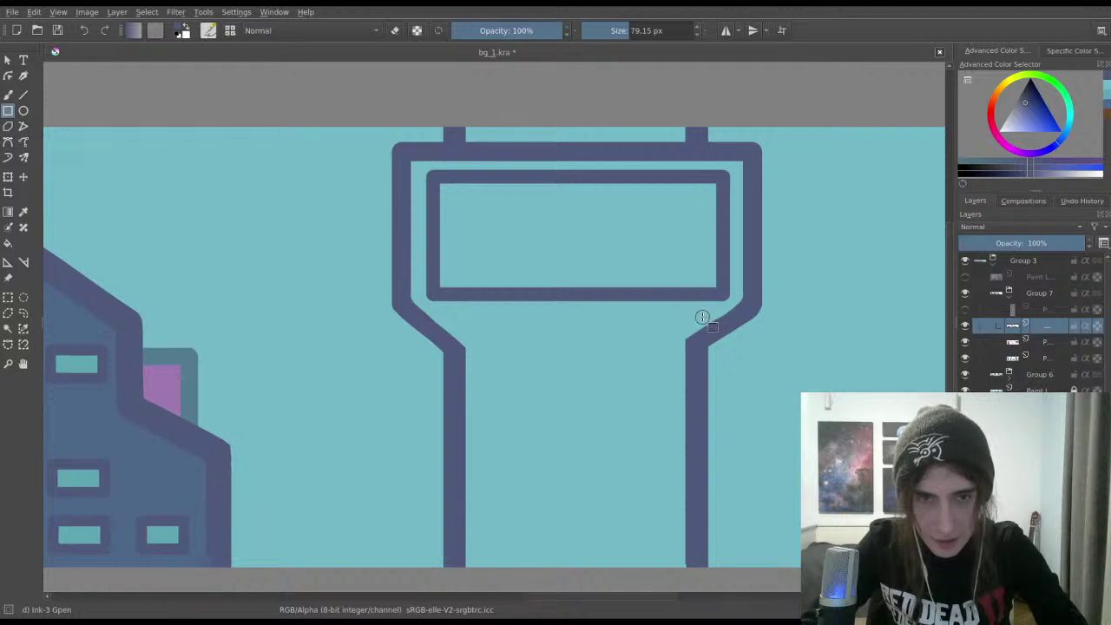
key(ctrl+z)
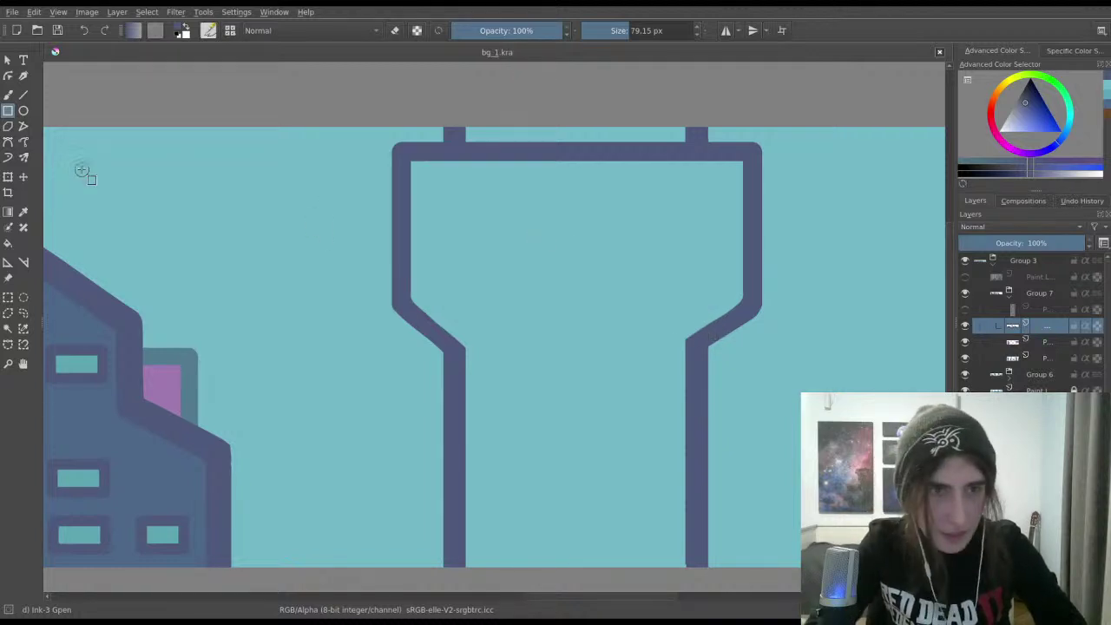
Step: Paint a purple horizontal crossbar across the frame's upper part within a thin rectangular selection spanning both sides, then deselect
click(8, 297)
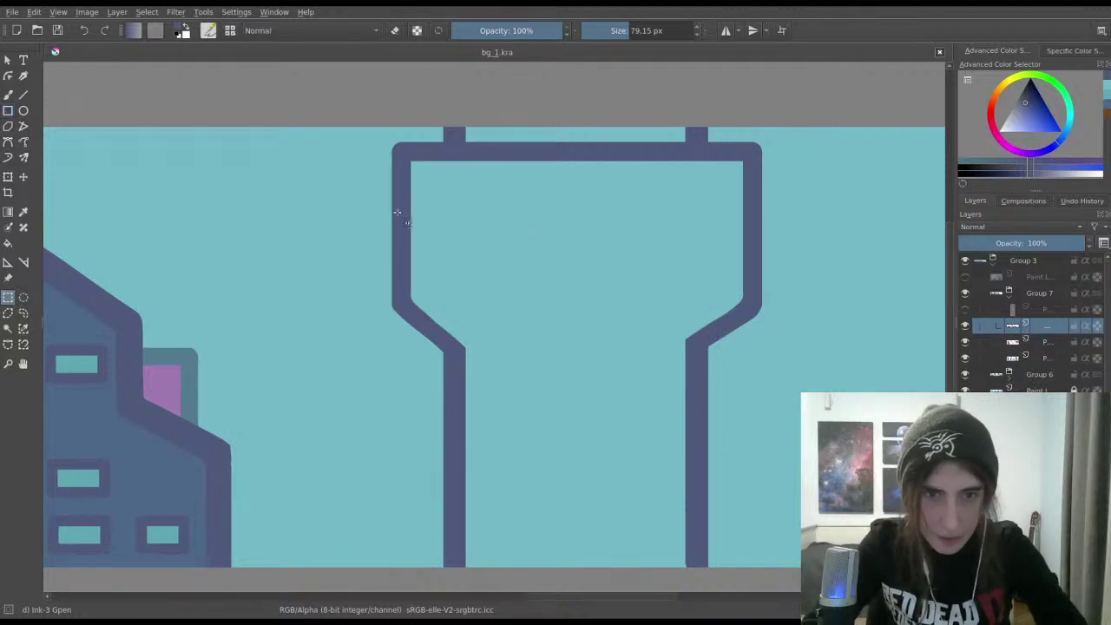
mouse_move(523, 247)
mouse_down()
mouse_move(744, 246)
mouse_move(751, 234)
mouse_up()
key(b)
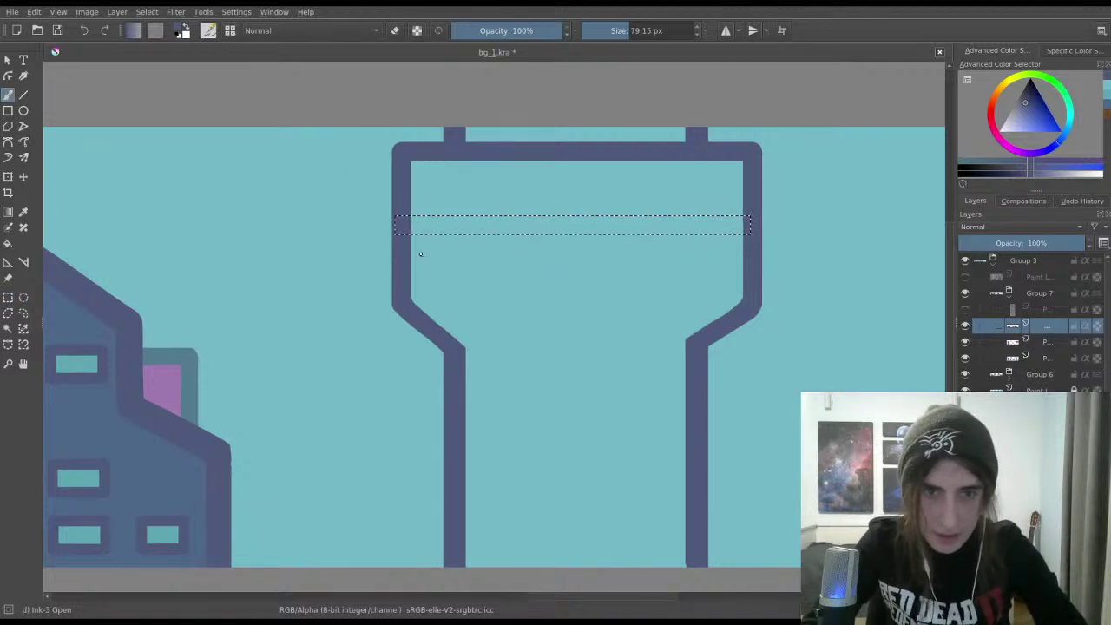
mouse_move(423, 220)
mouse_down()
mouse_move(442, 233)
mouse_move(439, 248)
mouse_move(461, 235)
mouse_move(507, 254)
mouse_up()
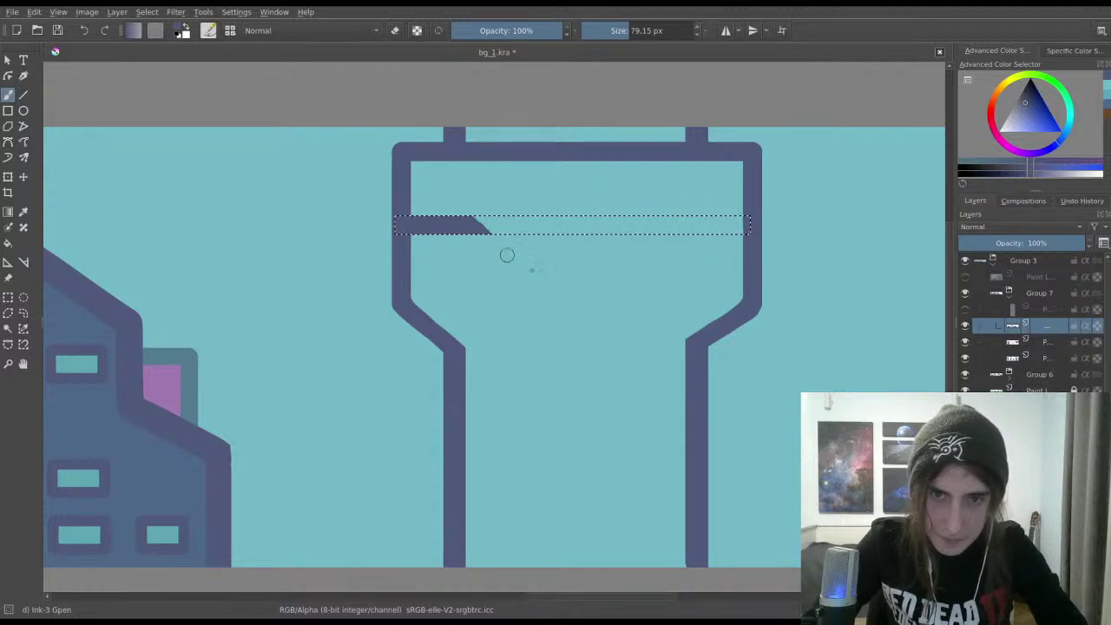
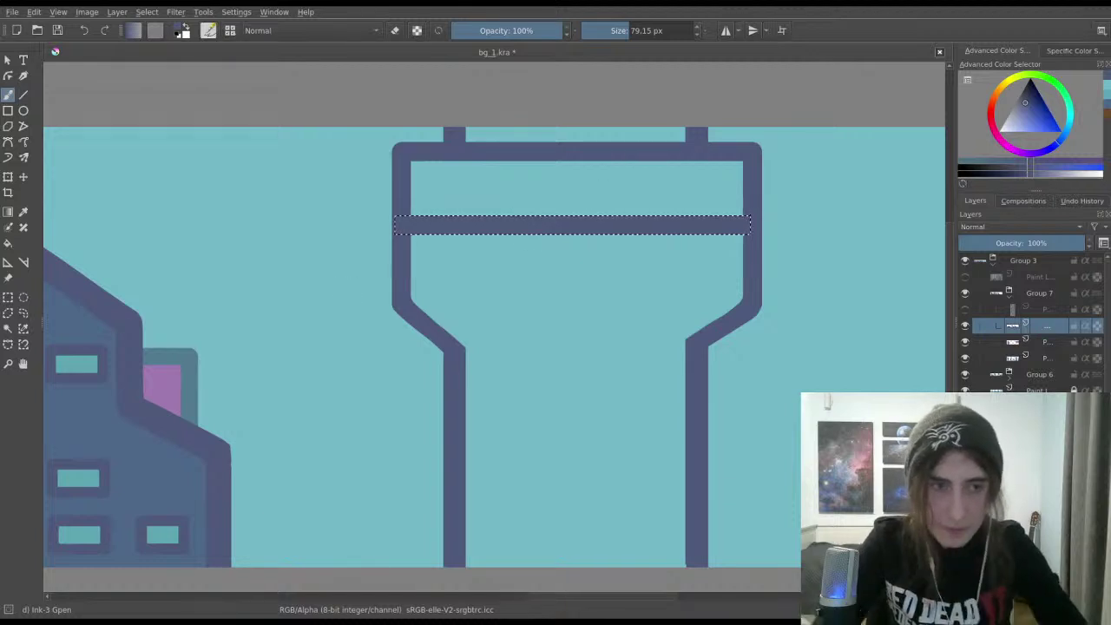
click(8, 297)
scroll(233, 227, down, 3)
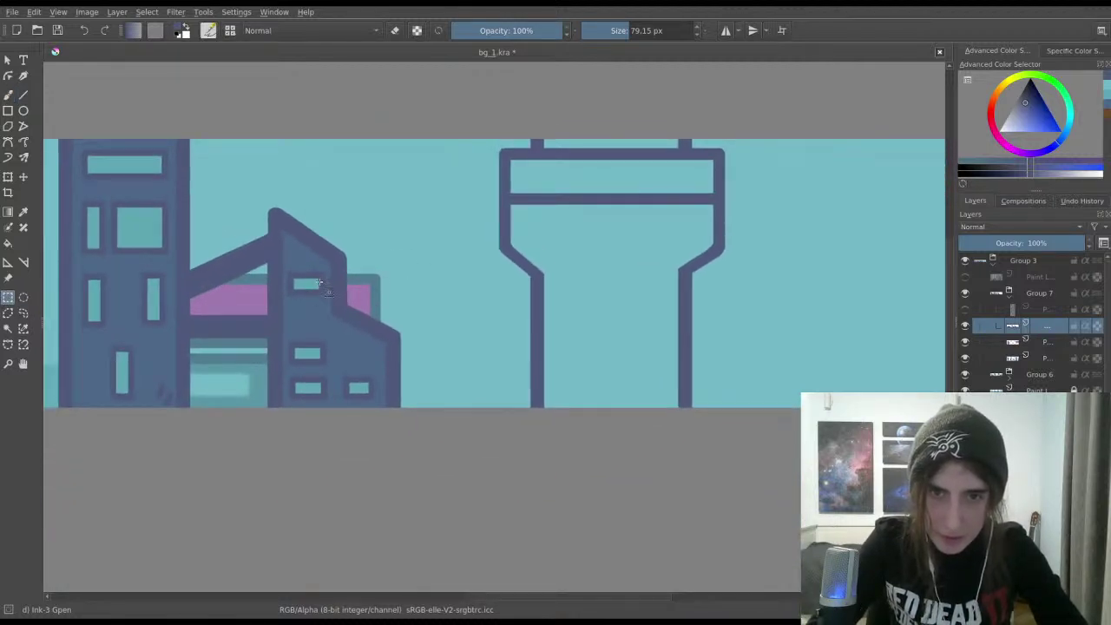
Step: Paint short slanted purple struts from the frame's two upper corners up to the wall stubs at the canvas's upper edge
click(8, 95)
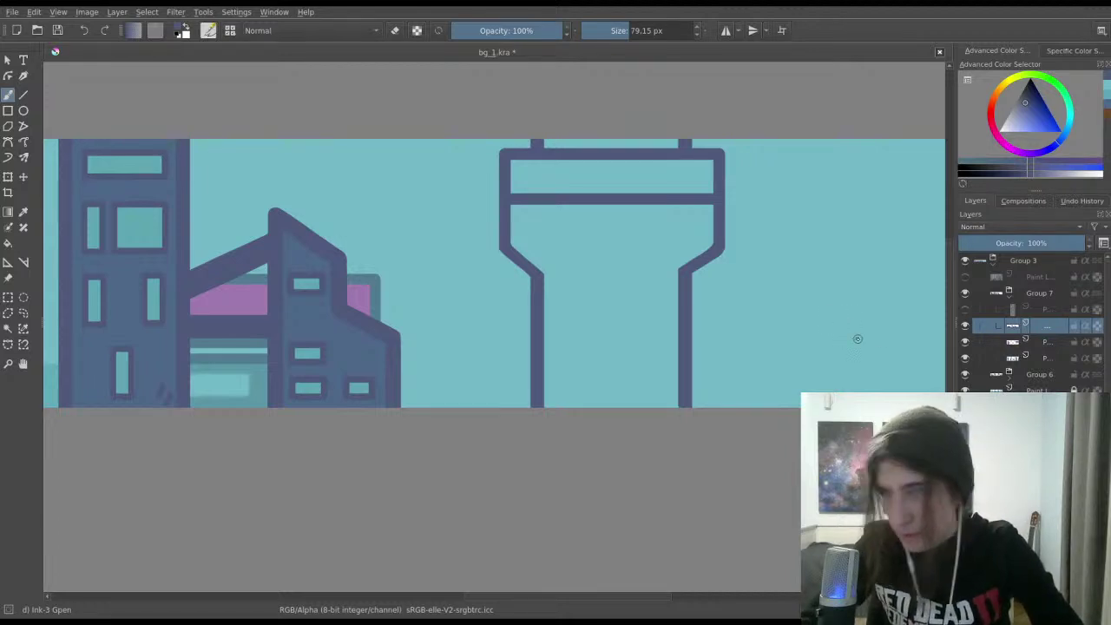
scroll(826, 303, up, 2)
drag(807, 304, 814, 307)
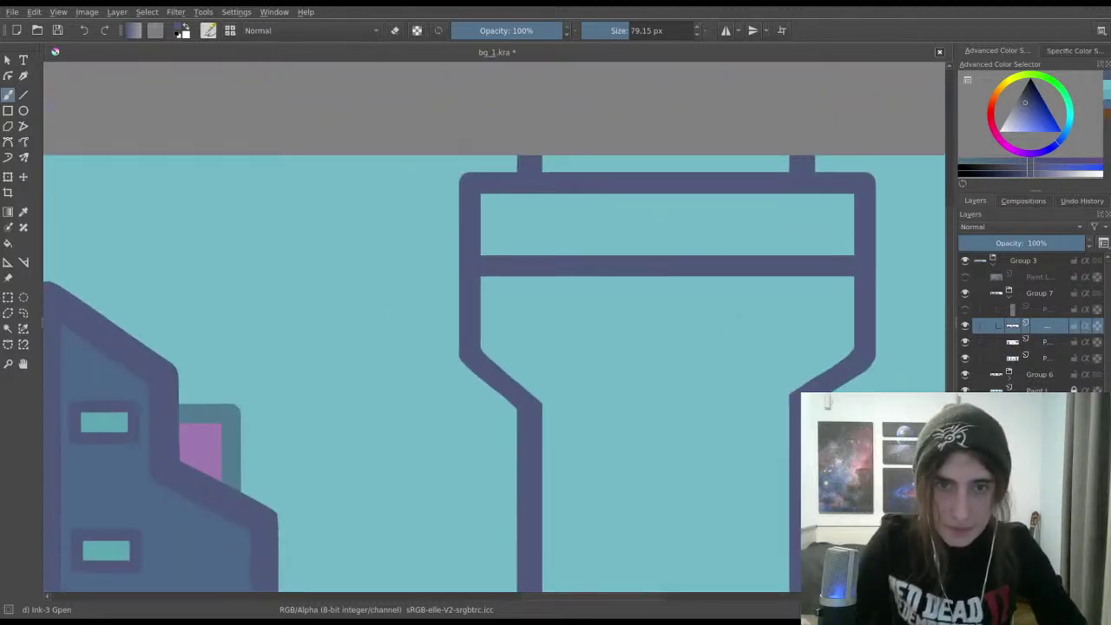
drag(471, 181, 526, 161)
key(ctrl+z)
key(ctrl+z)
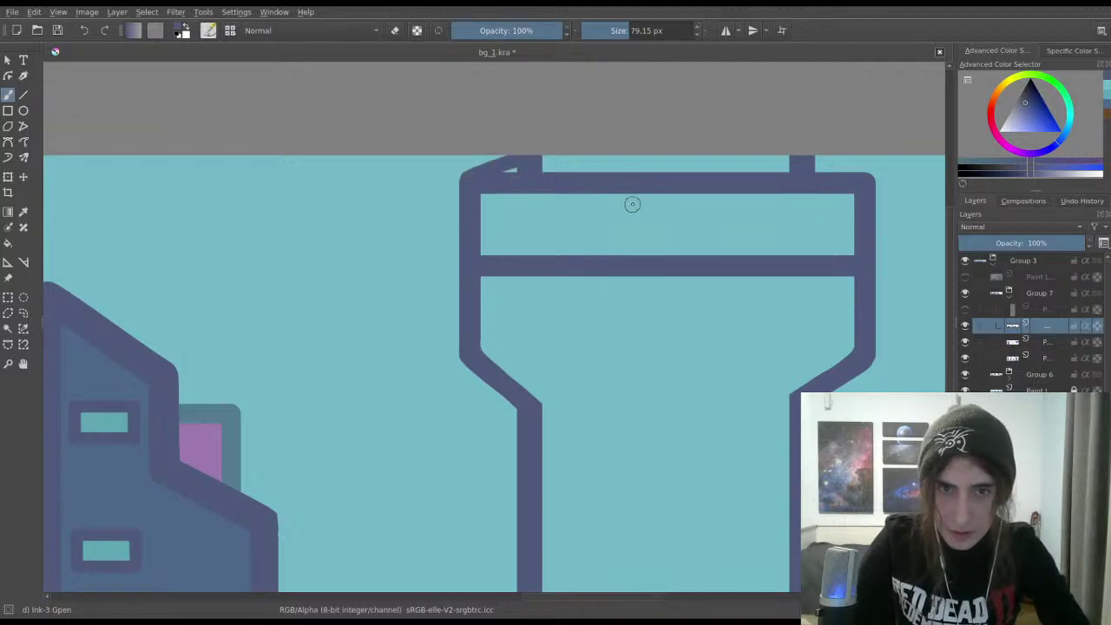
mouse_move(811, 169)
mouse_down()
mouse_move(677, 197)
mouse_move(713, 200)
mouse_up()
key(ctrl+z)
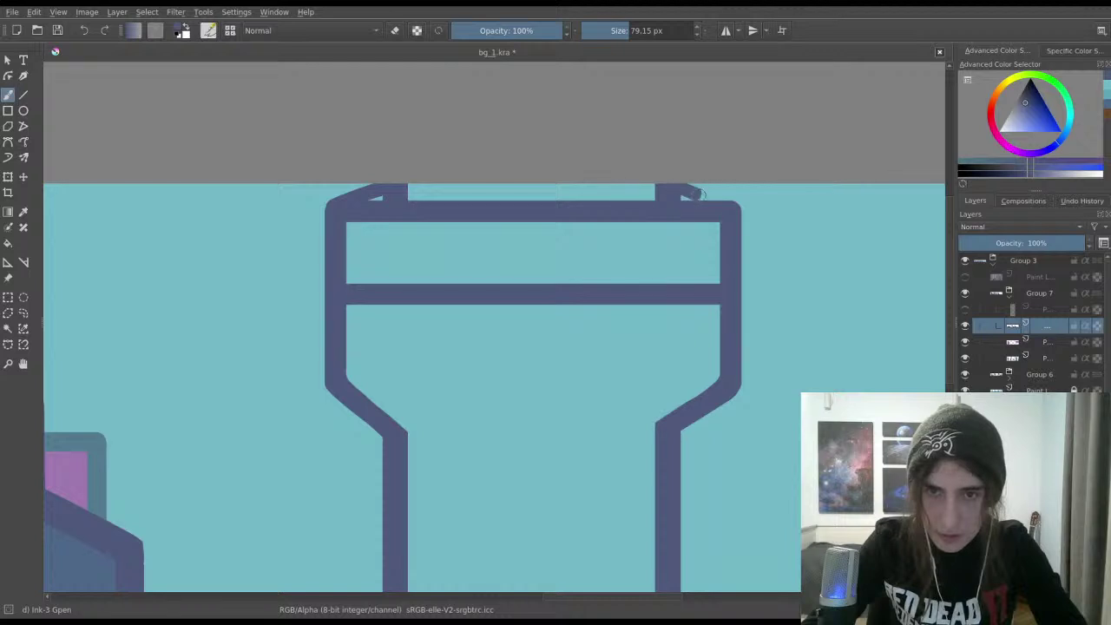
drag(682, 187, 731, 207)
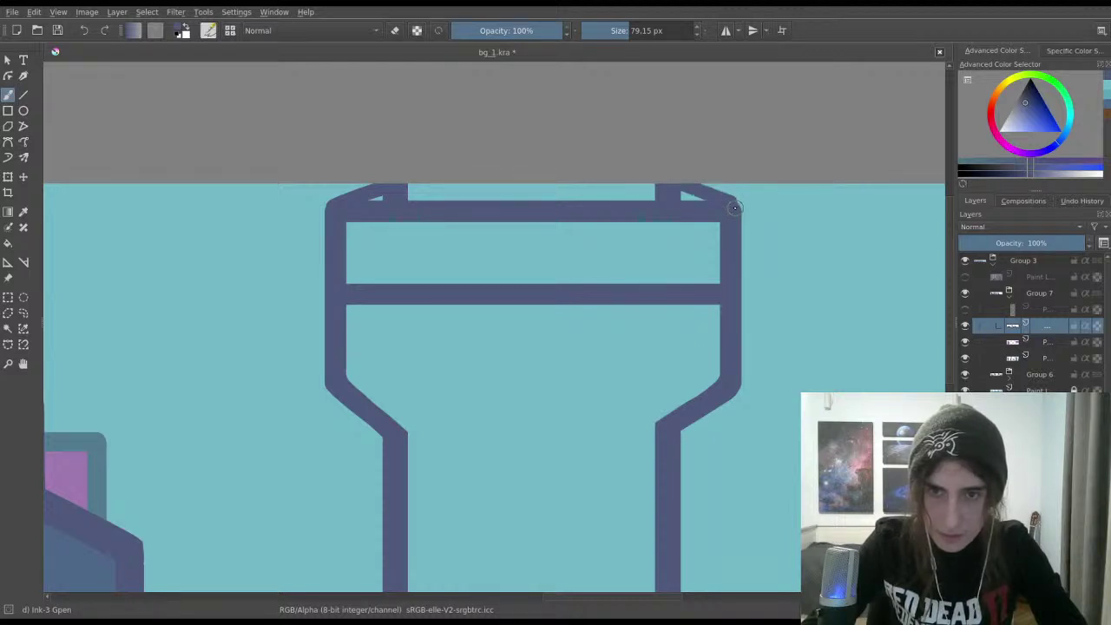
Step: Try repainting the slanted purple strut between the frame's upper right corner and the wall stub
key(ctrl+z)
key(ctrl+shift+z)
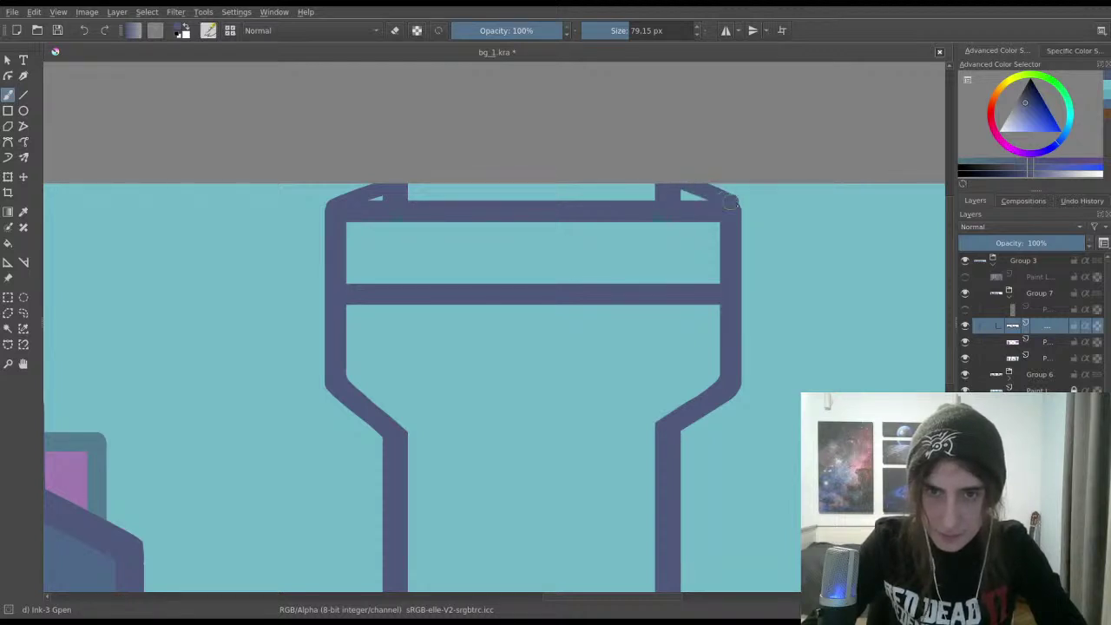
key(ctrl+z)
key(ctrl+shift+z)
key(ctrl+z)
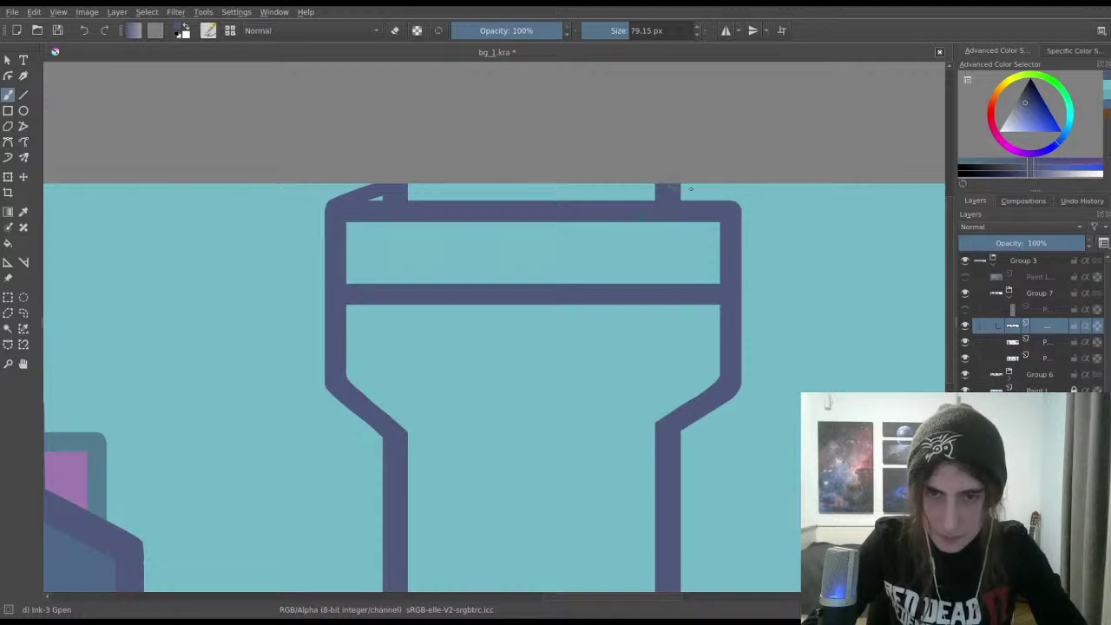
drag(685, 187, 731, 203)
key(ctrl+z)
key(ctrl+z)
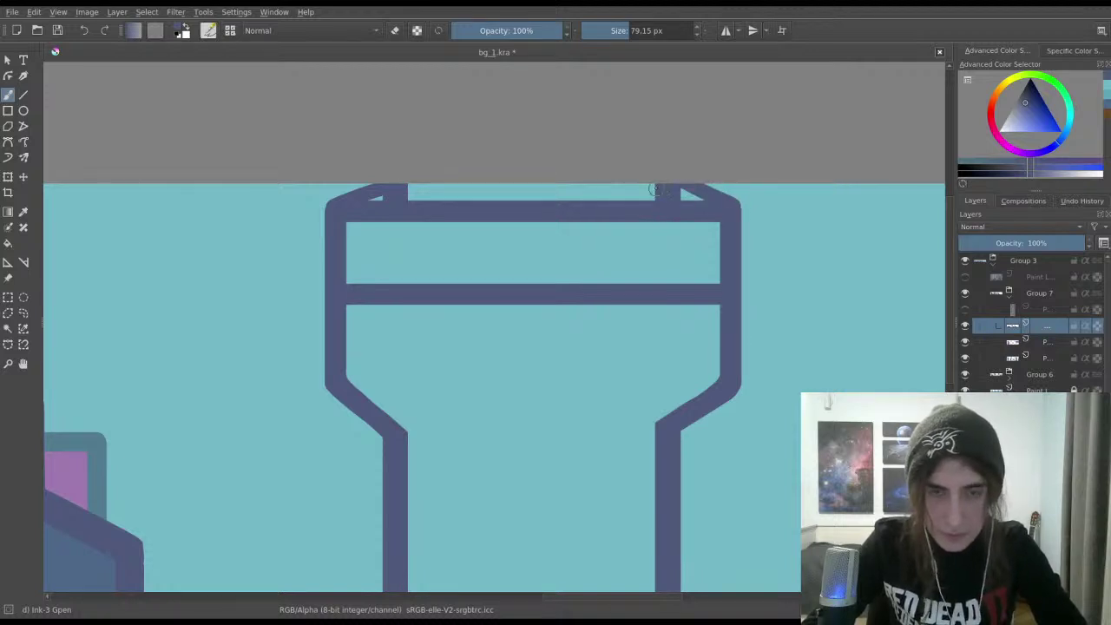
scroll(454, 165, up, 1)
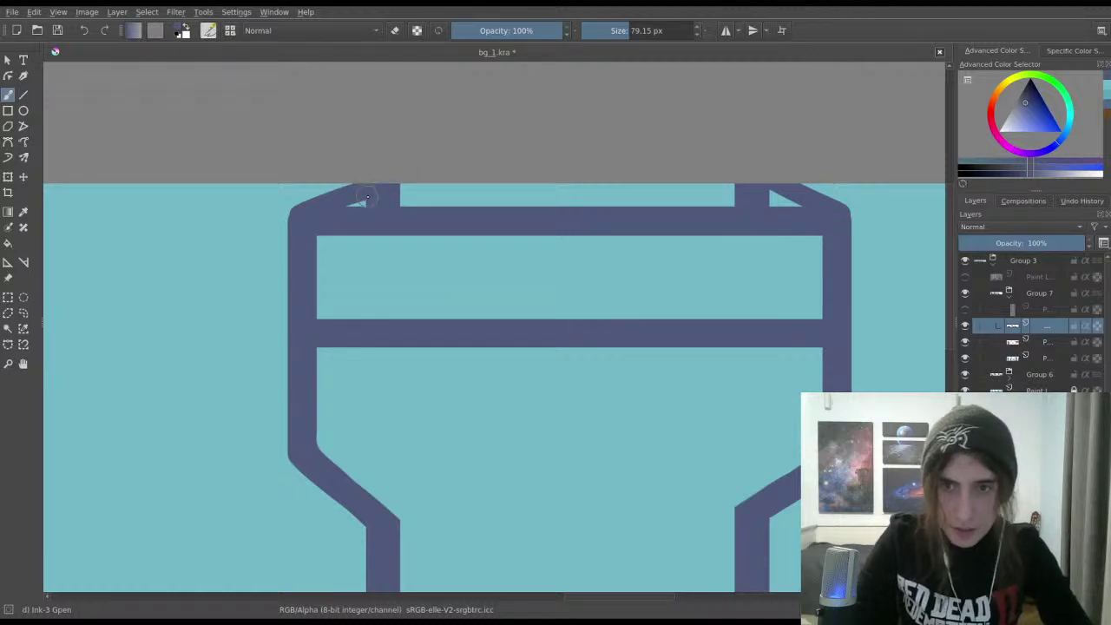
Step: Undo the two slanted struts and repaint the left one from the frame's upper left corner to the canvas's upper edge
key(ctrl+z)
key(ctrl+z)
drag(302, 211, 365, 185)
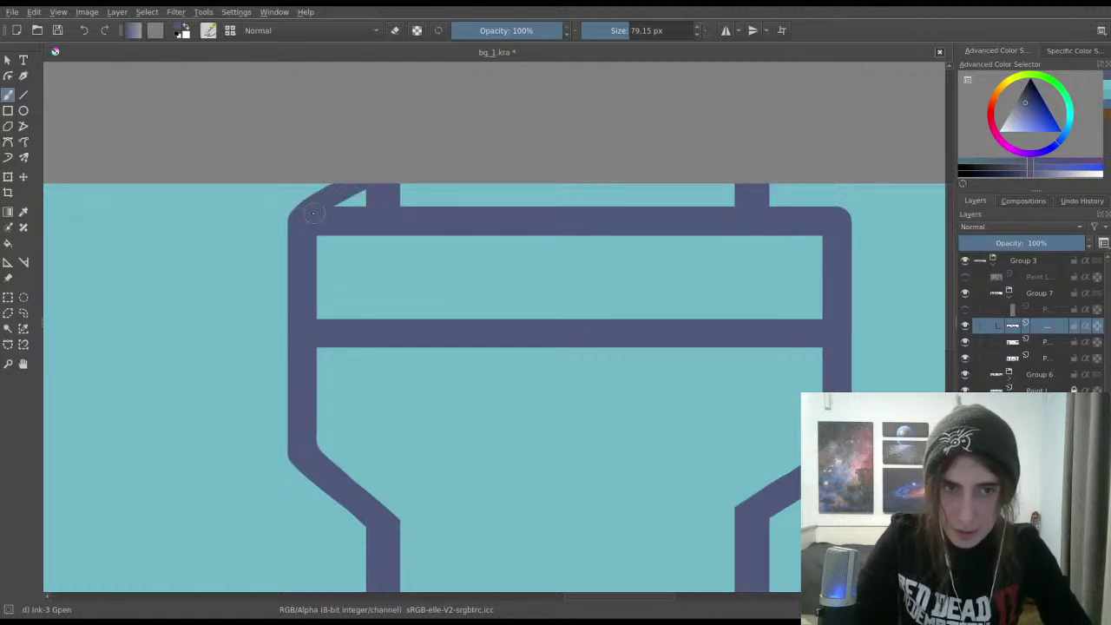
key(ctrl+z)
drag(297, 212, 364, 184)
Step: Try painting the right strut from the wall stub at the canvas edge down to the frame's upper right corner
mouse_move(580, 205)
mouse_down()
mouse_move(505, 230)
mouse_move(335, 233)
mouse_up()
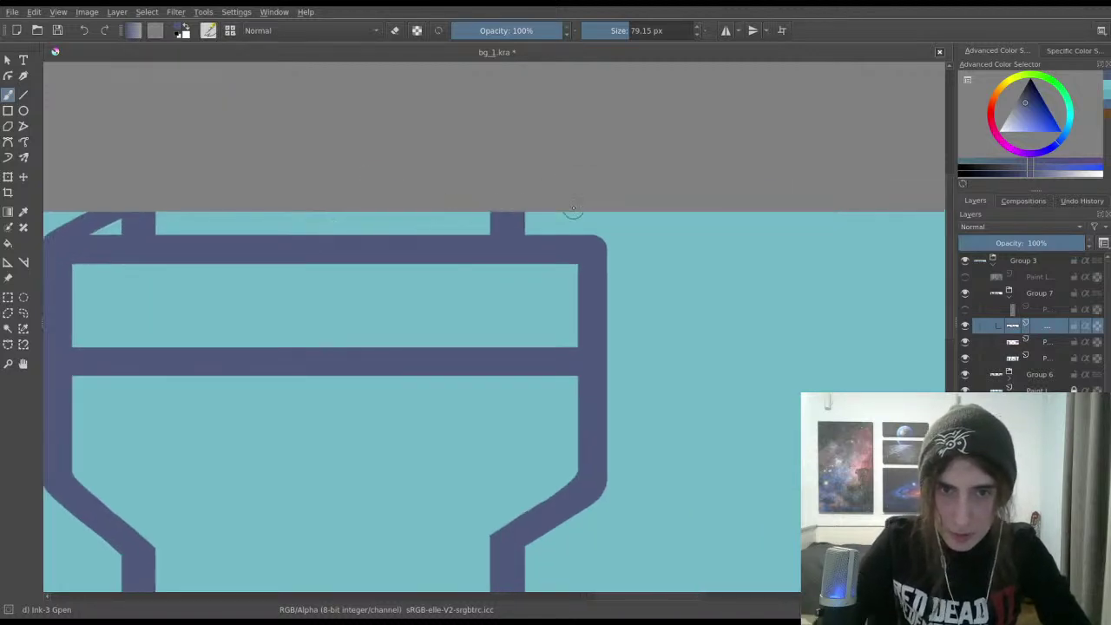
drag(543, 211, 591, 244)
key(ctrl+z)
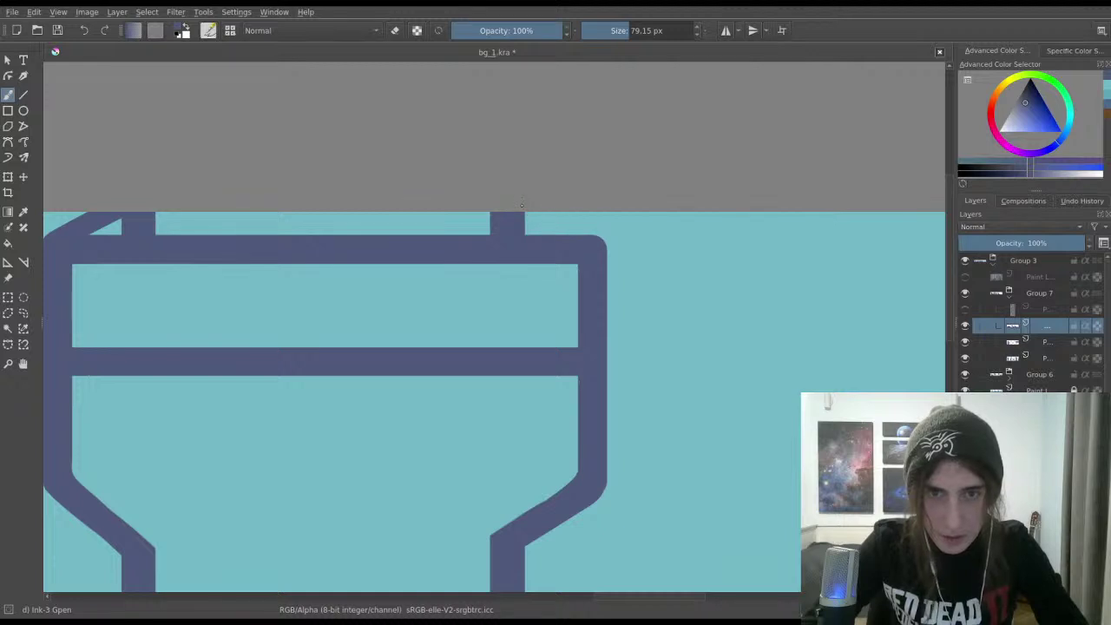
drag(526, 212, 590, 244)
key(ctrl+z)
drag(525, 209, 598, 244)
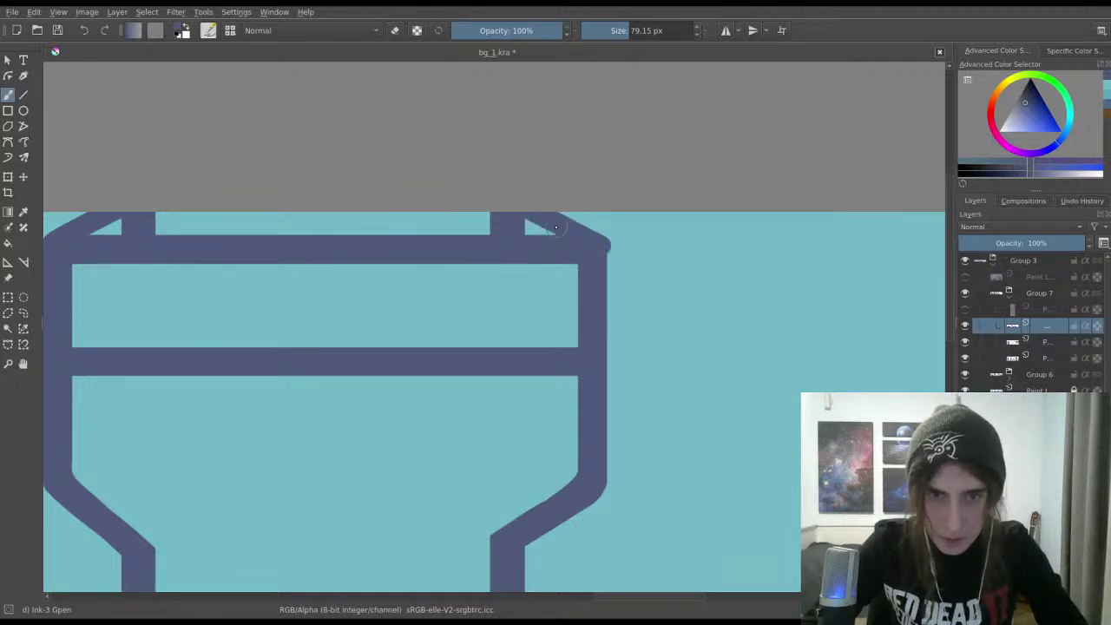
key(ctrl+z)
mouse_move(524, 212)
mouse_down()
mouse_move(589, 241)
mouse_move(554, 216)
mouse_move(526, 213)
mouse_up()
key(ctrl+z)
key(ctrl+z)
key(ctrl+z)
Step: Paint the right slanted purple strut from the frame's upper right corner up to the wall stub at the canvas edge
drag(597, 244, 524, 211)
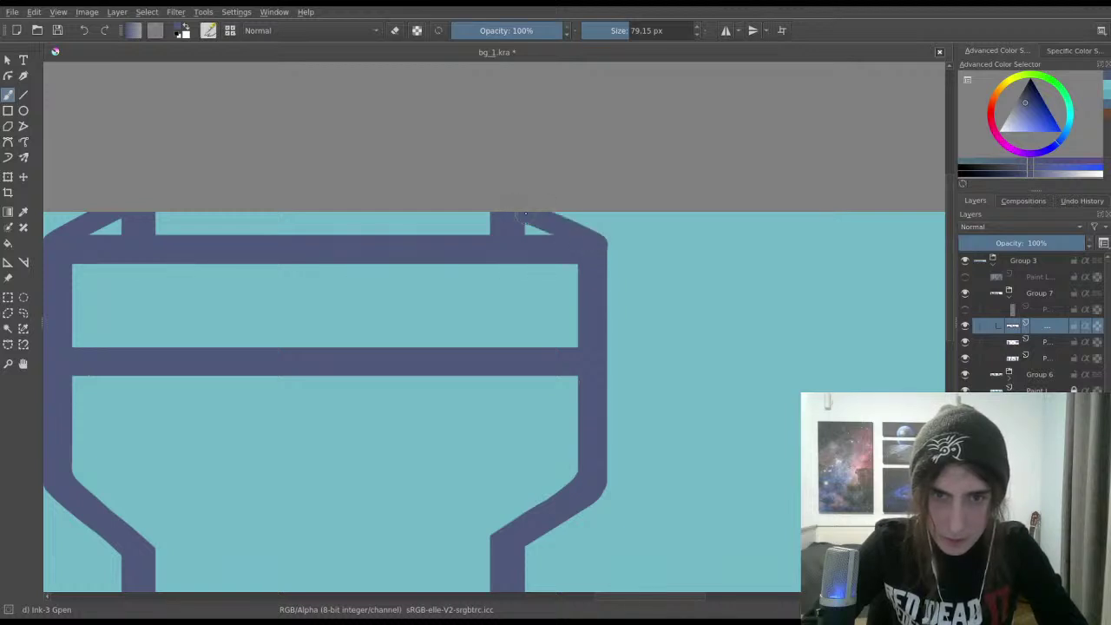
key(ctrl+z)
drag(598, 245, 526, 214)
key(ctrl+z)
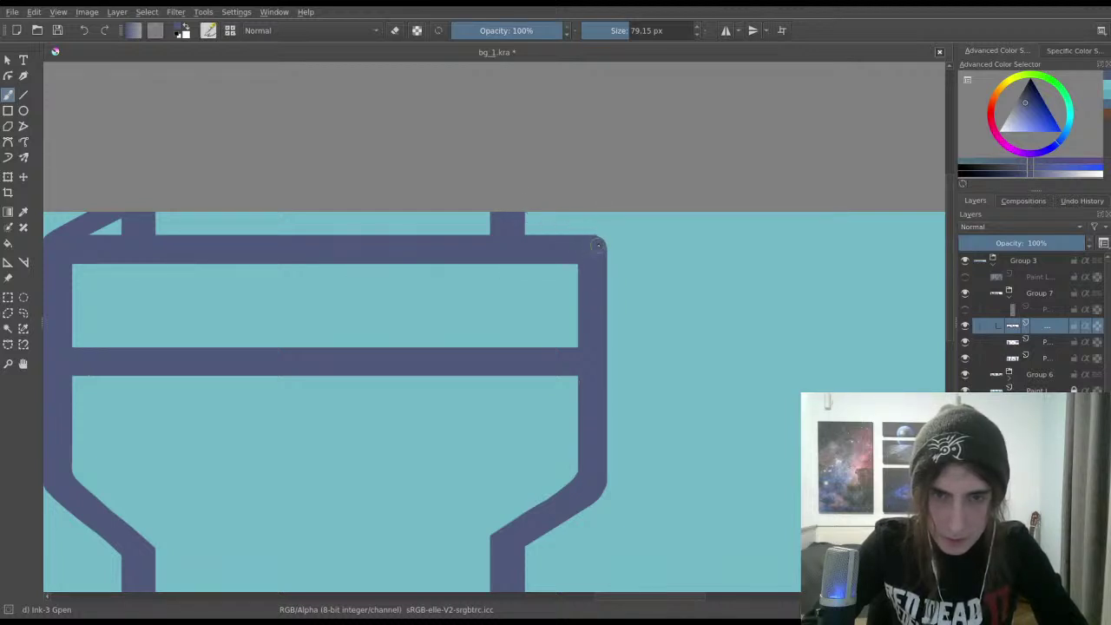
mouse_move(598, 245)
mouse_down()
mouse_move(558, 216)
mouse_move(597, 248)
mouse_move(690, 180)
mouse_up()
scroll(567, 240, left, 1)
Step: Switch to the Eraser Circle brush and try erasing a freehand gap through the base of the left wall stub
click(232, 34)
click(245, 90)
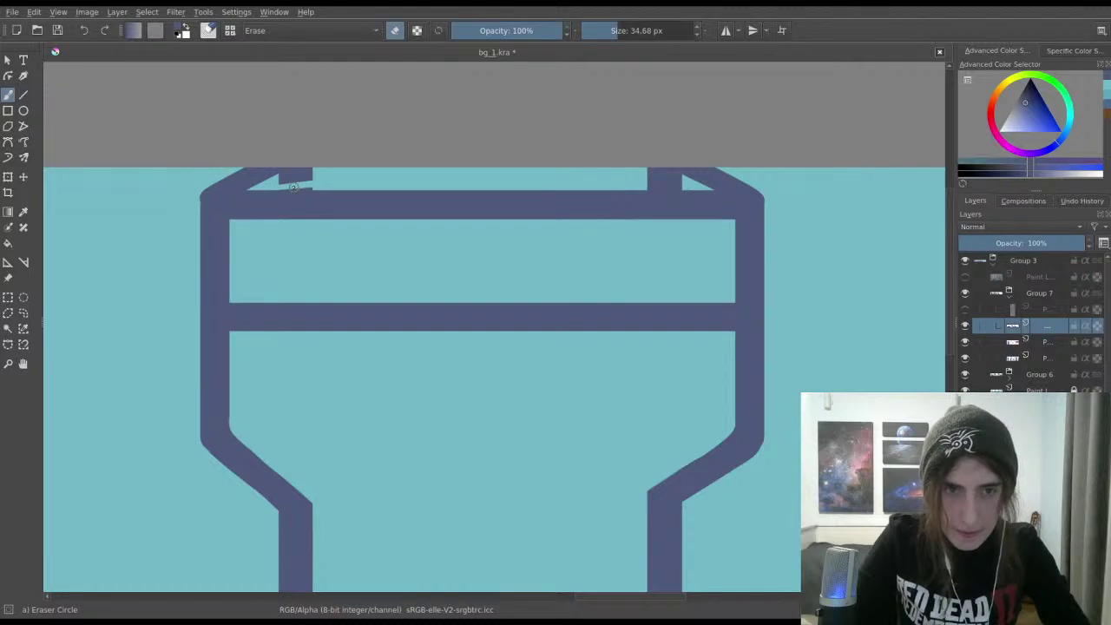
scroll(275, 202, up, 4)
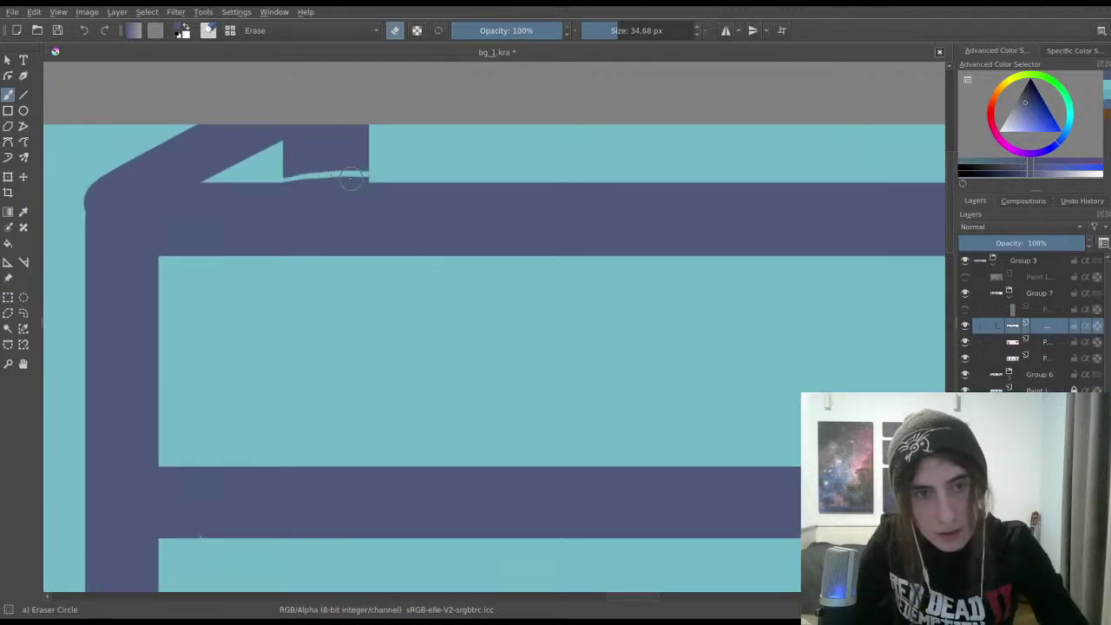
drag(351, 178, 319, 179)
Step: Try setting up a rectangular selection across the left stub's base for erasing, then deselect
click(8, 297)
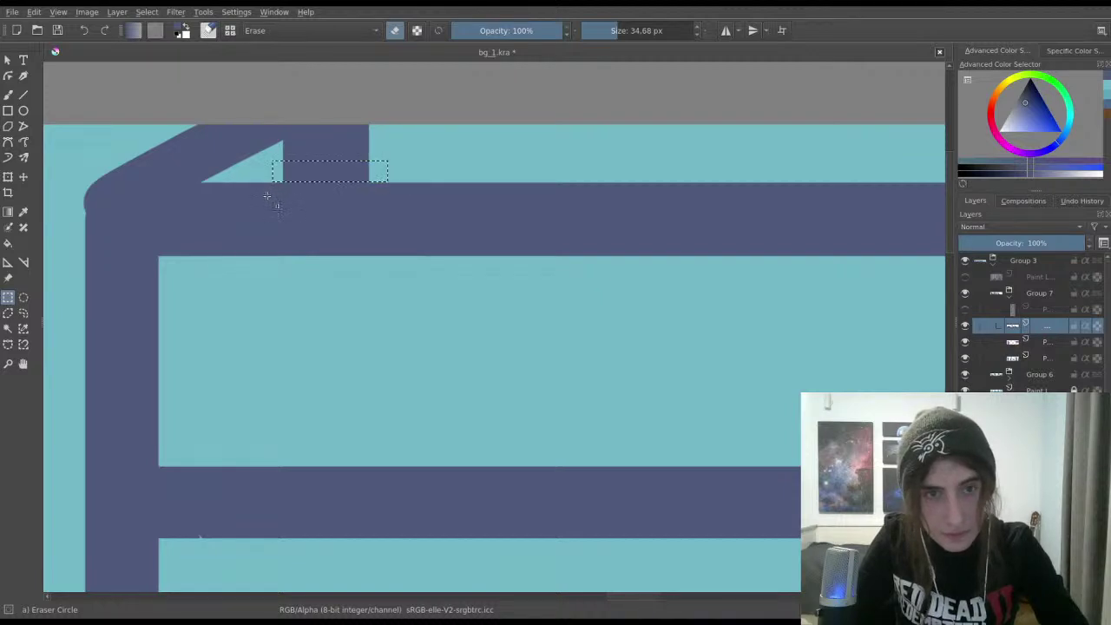
scroll(284, 184, up, 4)
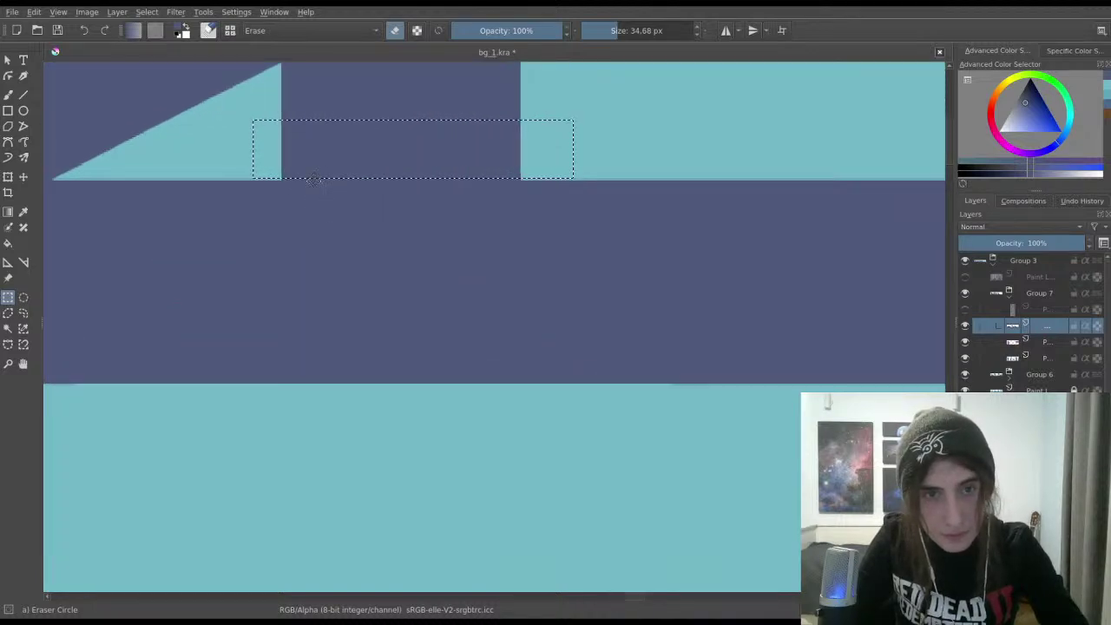
mouse_move(313, 179)
mouse_down()
mouse_move(265, 160)
mouse_move(321, 179)
mouse_move(297, 153)
mouse_up()
click(8, 93)
key(ctrl+z)
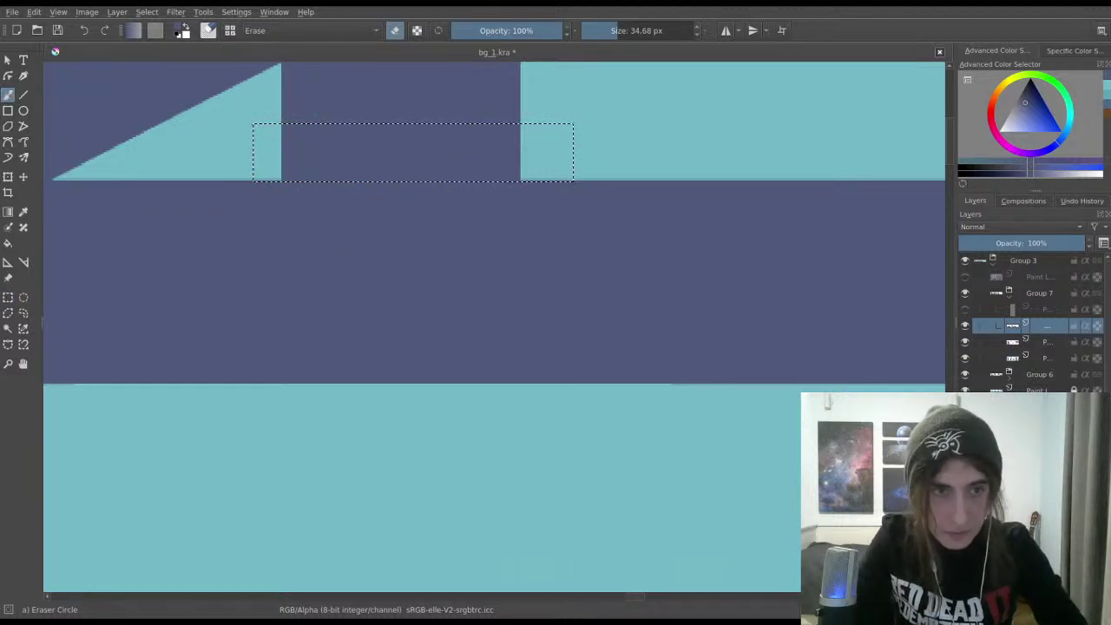
click(7, 297)
click(330, 107)
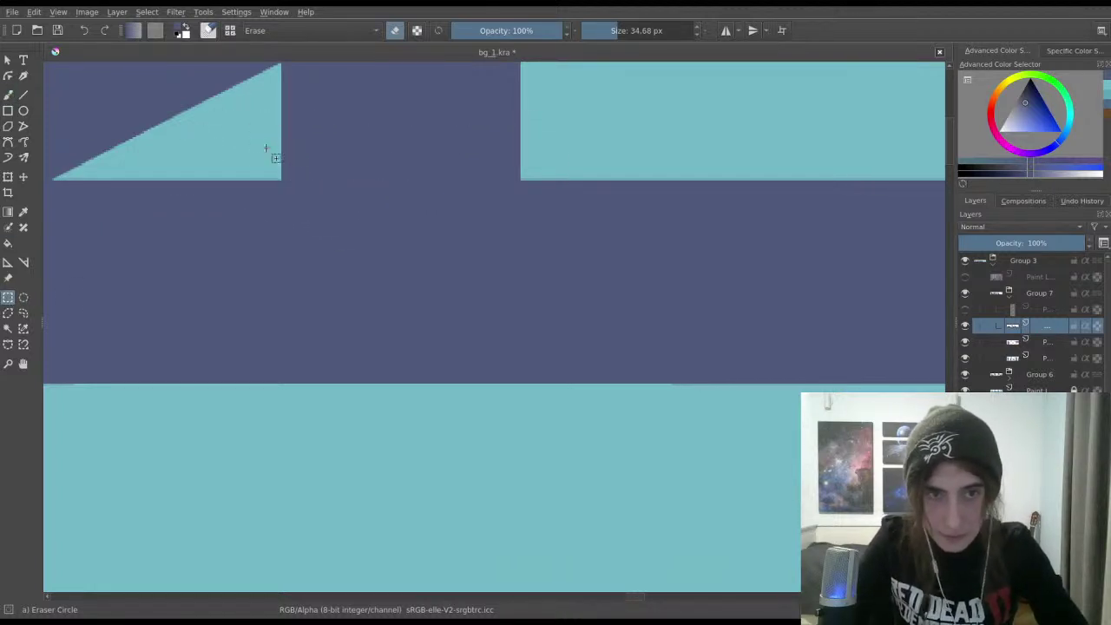
Step: Erase a thin horizontal strip between the left wall stub and the frame's top bar within a rectangular selection, then deselect
drag(267, 149, 531, 179)
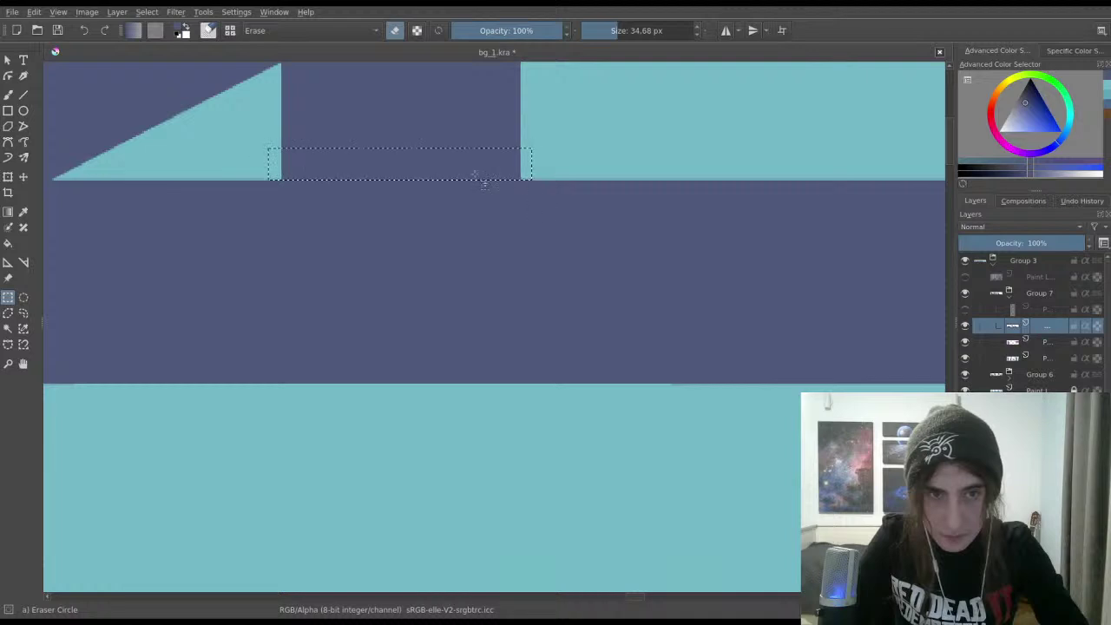
key(b)
mouse_move(286, 161)
mouse_down()
mouse_move(350, 117)
mouse_move(538, 130)
mouse_up()
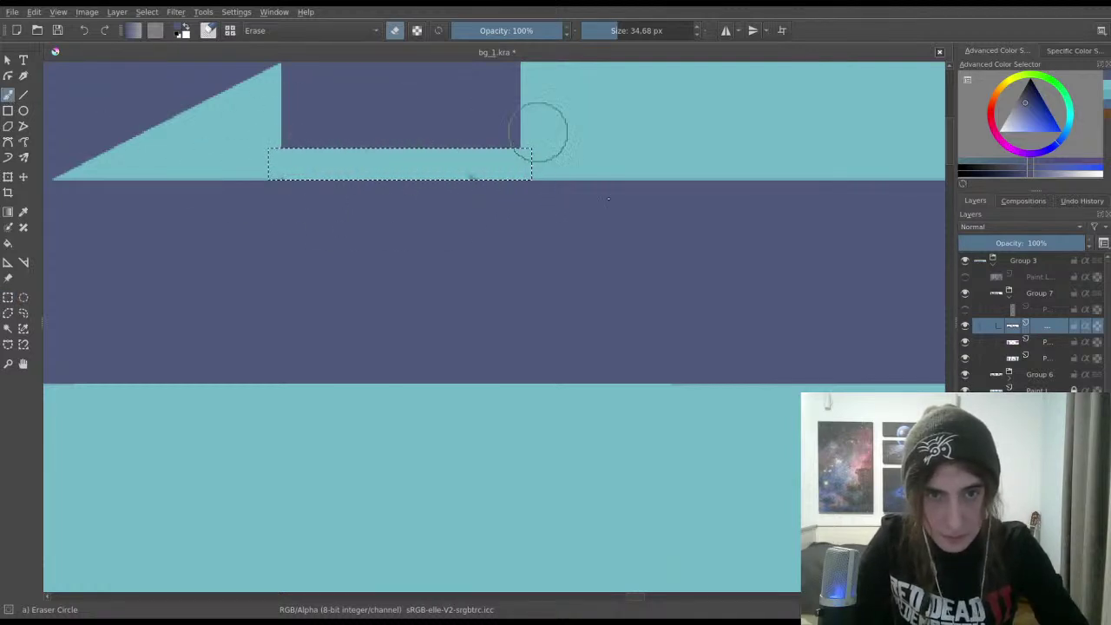
click(8, 296)
click(326, 167)
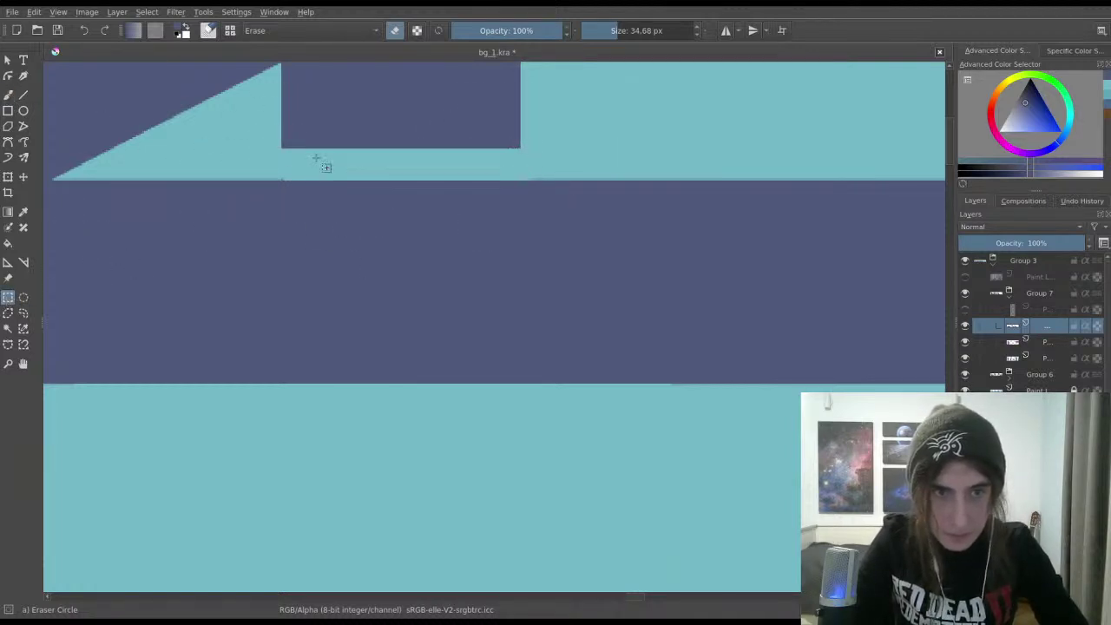
Step: Erase a thin slanted gap between the left strut's underside and the left wall stub, up to the canvas edge
drag(316, 158, 295, 245)
click(8, 94)
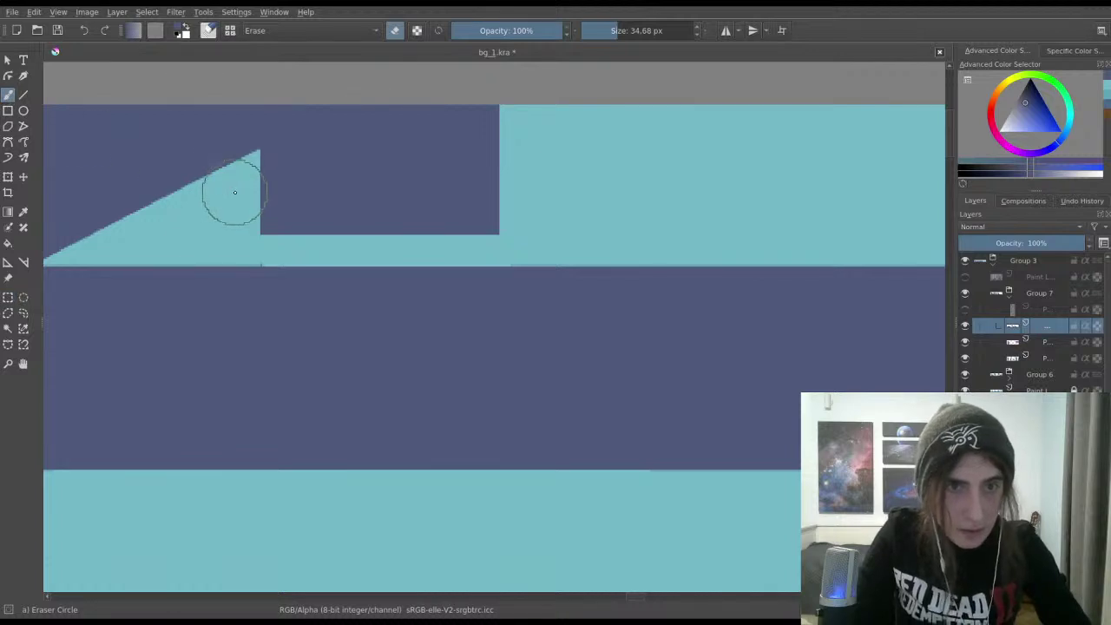
mouse_move(231, 186)
mouse_down()
mouse_move(347, 109)
mouse_move(260, 174)
mouse_move(371, 107)
mouse_up()
key(ctrl+z)
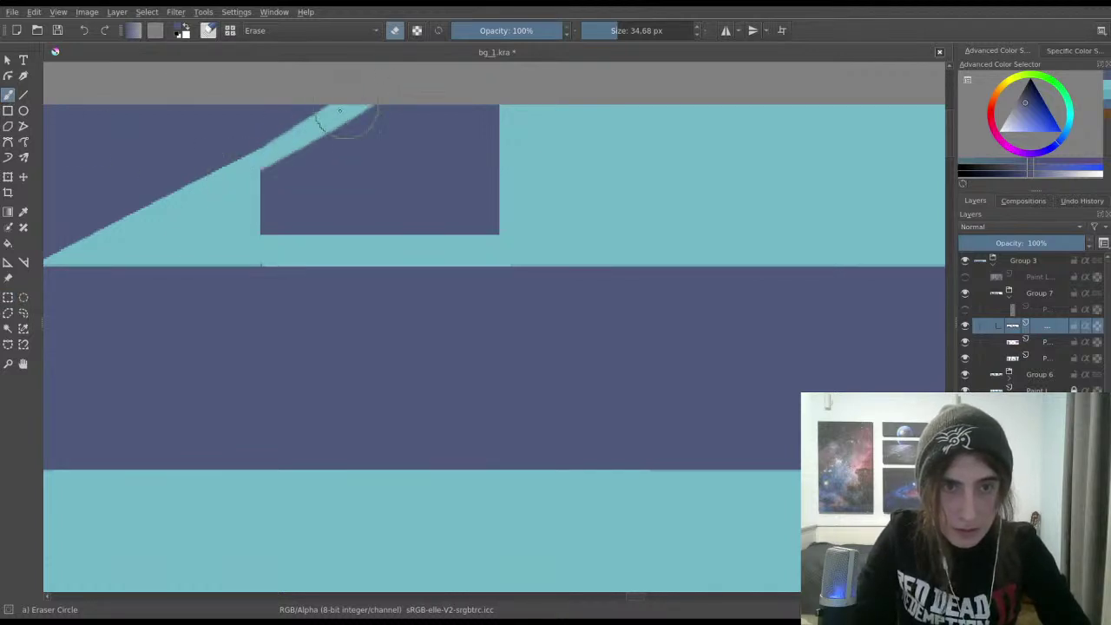
key(ctrl+z)
drag(235, 168, 395, 106)
key(ctrl+z)
drag(238, 172, 382, 106)
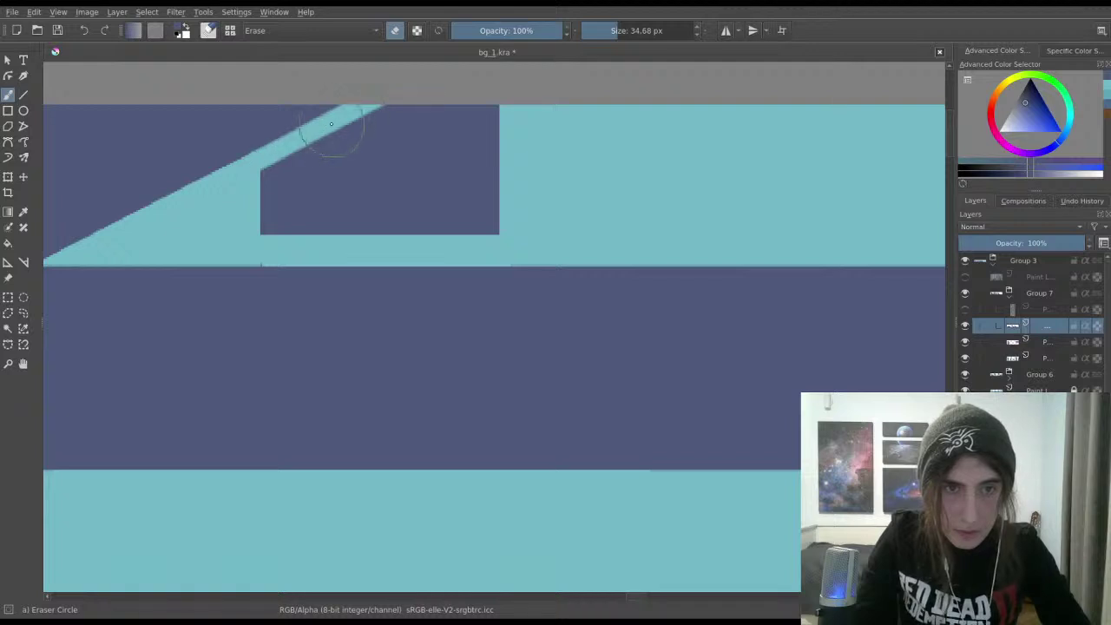
Step: Erase a thin slanted gap between the right strut's underside and the right wall stub, starting from the canvas edge
drag(264, 146, 98, 171)
drag(442, 211, 170, 203)
drag(423, 312, 422, 363)
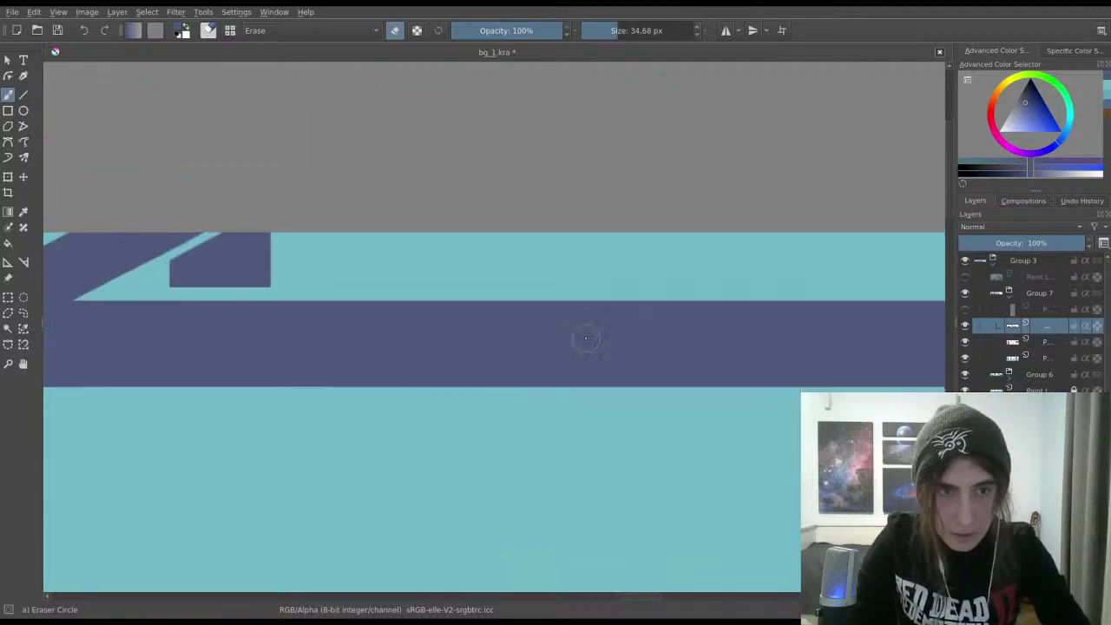
drag(586, 338, 541, 175)
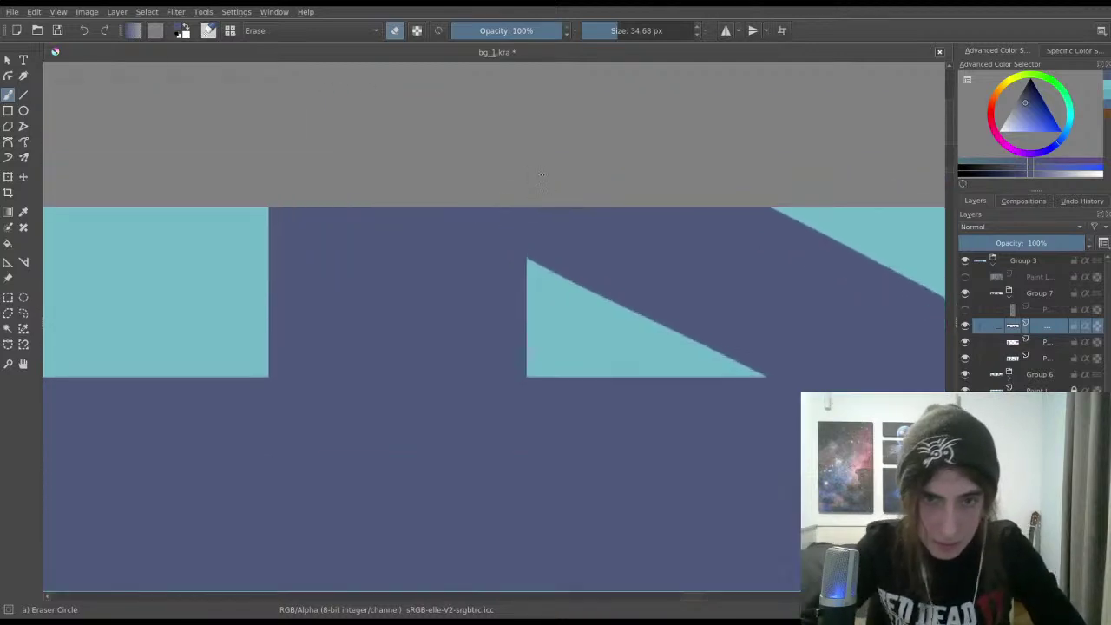
drag(469, 224, 588, 297)
key(ctrl+z)
drag(459, 208, 516, 268)
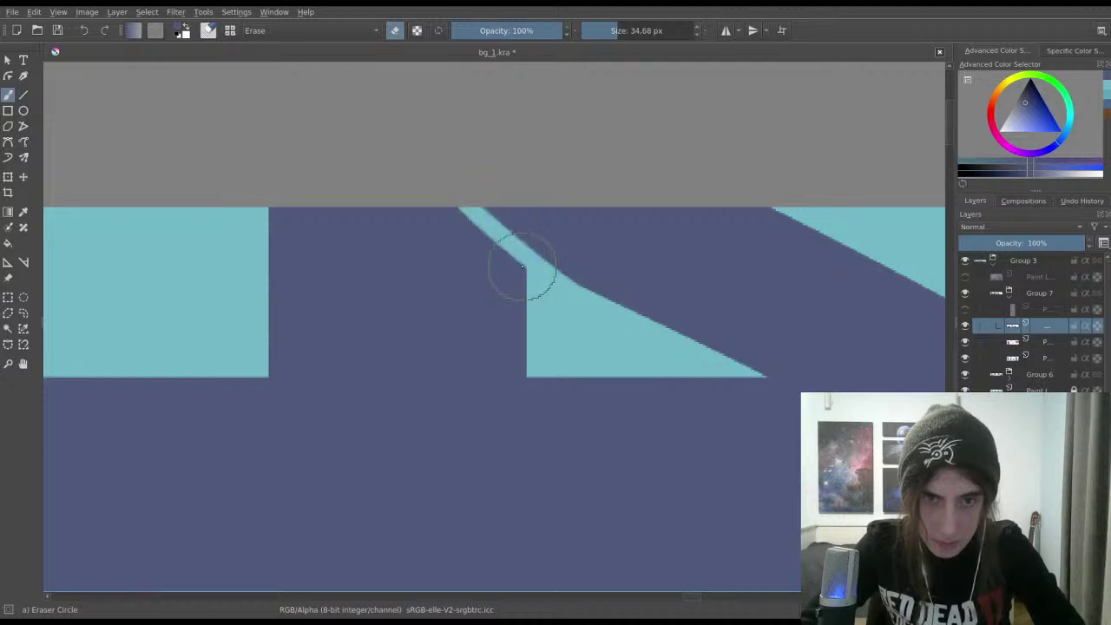
key(ctrl+z)
drag(434, 209, 492, 259)
drag(438, 208, 564, 282)
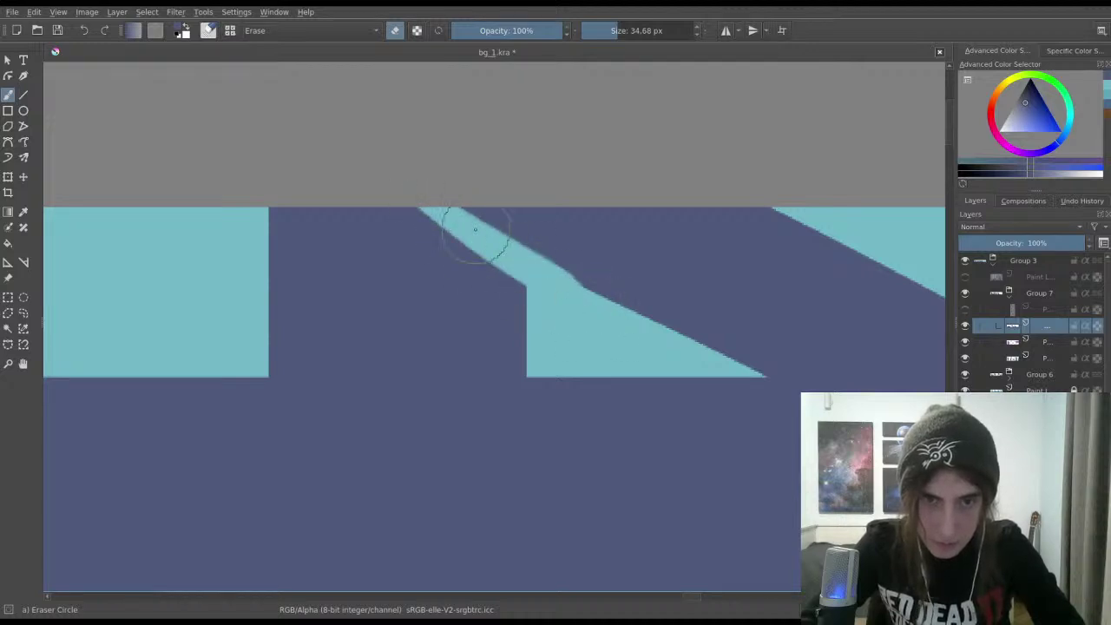
key(ctrl+z)
key(ctrl+z)
Step: Erase a diagonal gap through the dark shape beneath the tower's sloping roof, from the canvas's upper edge to the existing light triangle
drag(399, 208, 542, 293)
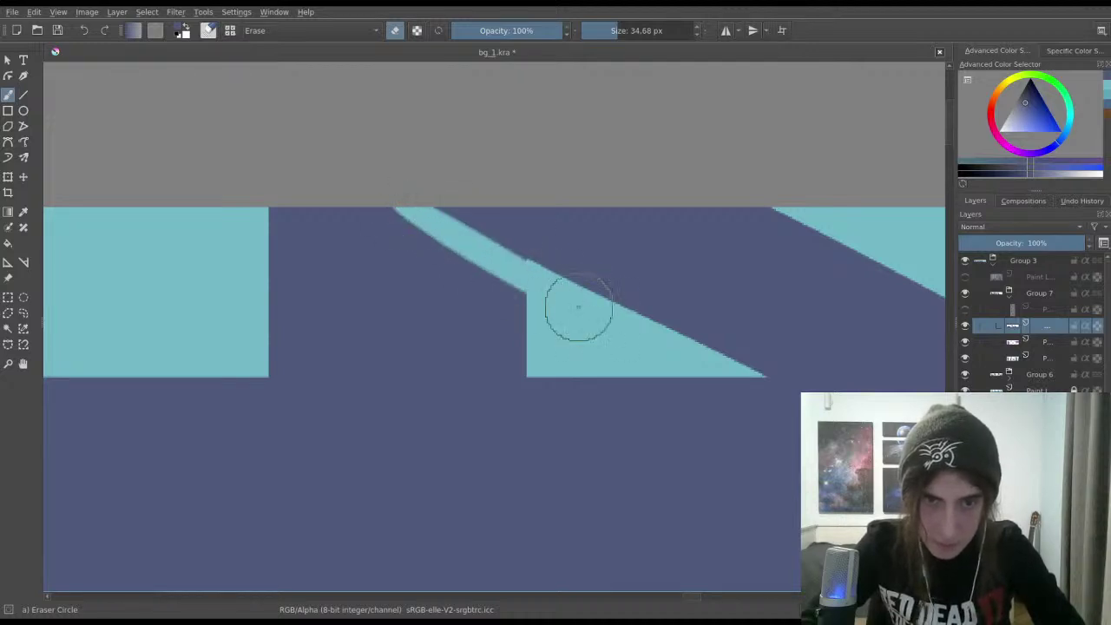
drag(434, 208, 491, 240)
key(ctrl+z)
mouse_move(428, 208)
mouse_down()
mouse_move(544, 282)
mouse_move(435, 214)
mouse_up()
scroll(503, 255, down, 3)
scroll(503, 255, left, 3)
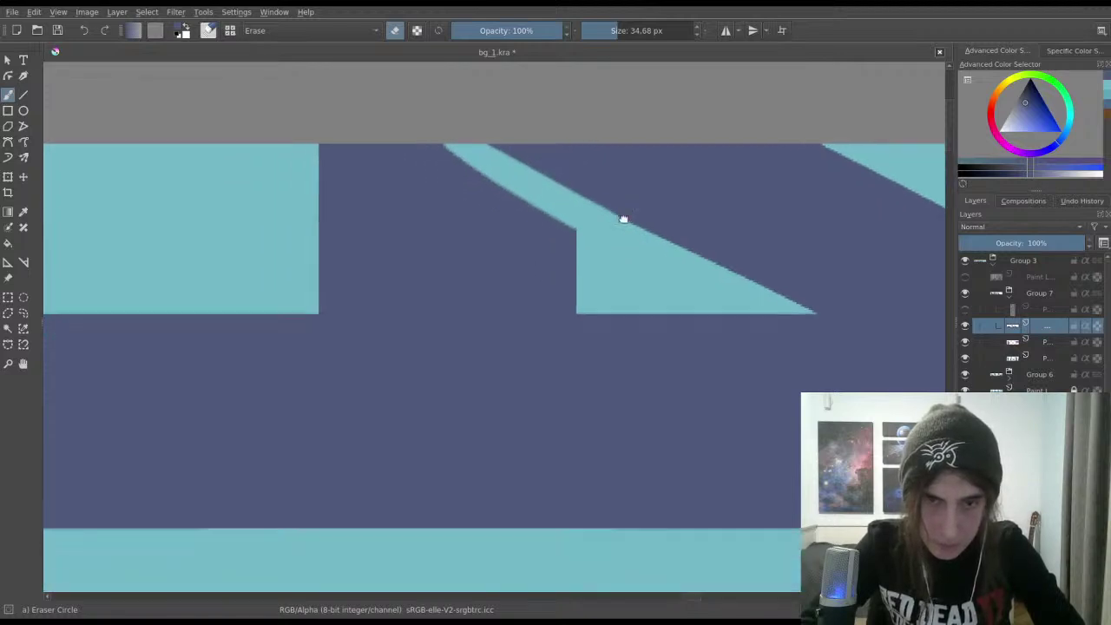
Step: Erase a thin rectangular strip along the base of the dark block under the roof, using a selection as a mask, and clear the selection
click(8, 297)
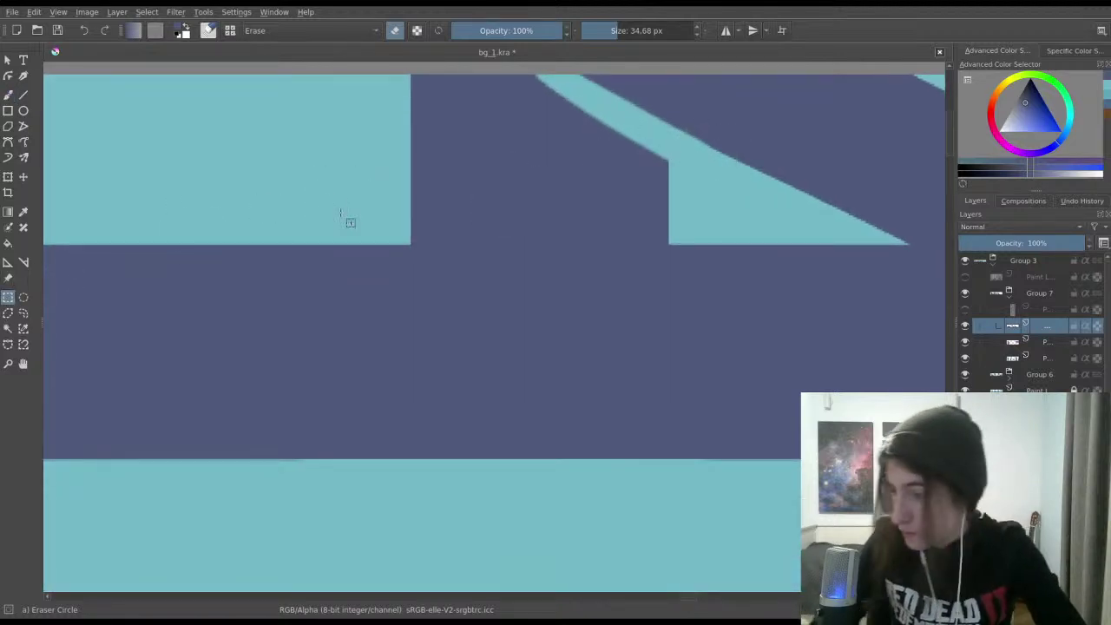
drag(540, 227, 694, 244)
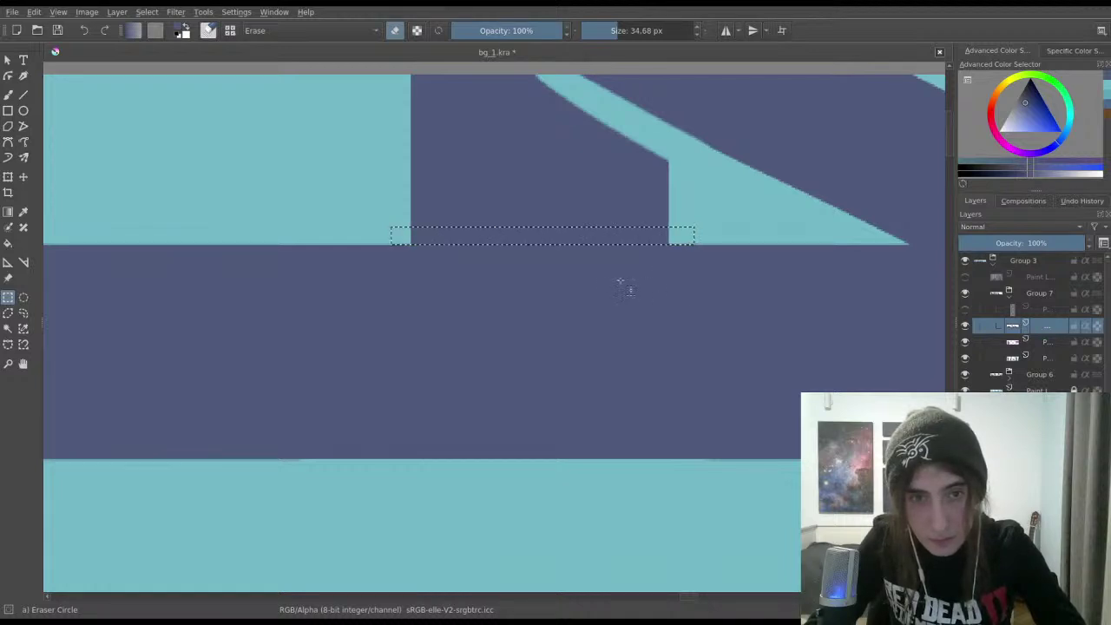
click(8, 94)
mouse_move(382, 243)
mouse_down()
mouse_move(382, 200)
mouse_move(452, 213)
mouse_move(515, 199)
mouse_move(631, 219)
mouse_up()
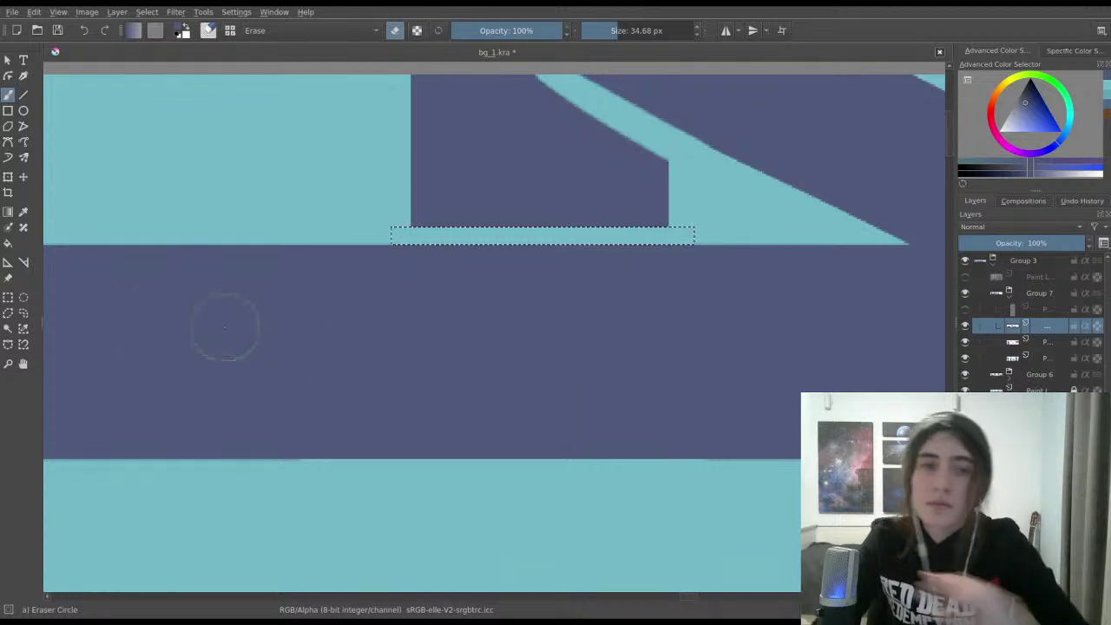
click(8, 297)
click(146, 270)
Step: Remove the two isolated dark blocks under the tower's roof with the Fill tool in erase mode
scroll(146, 270, down, 5)
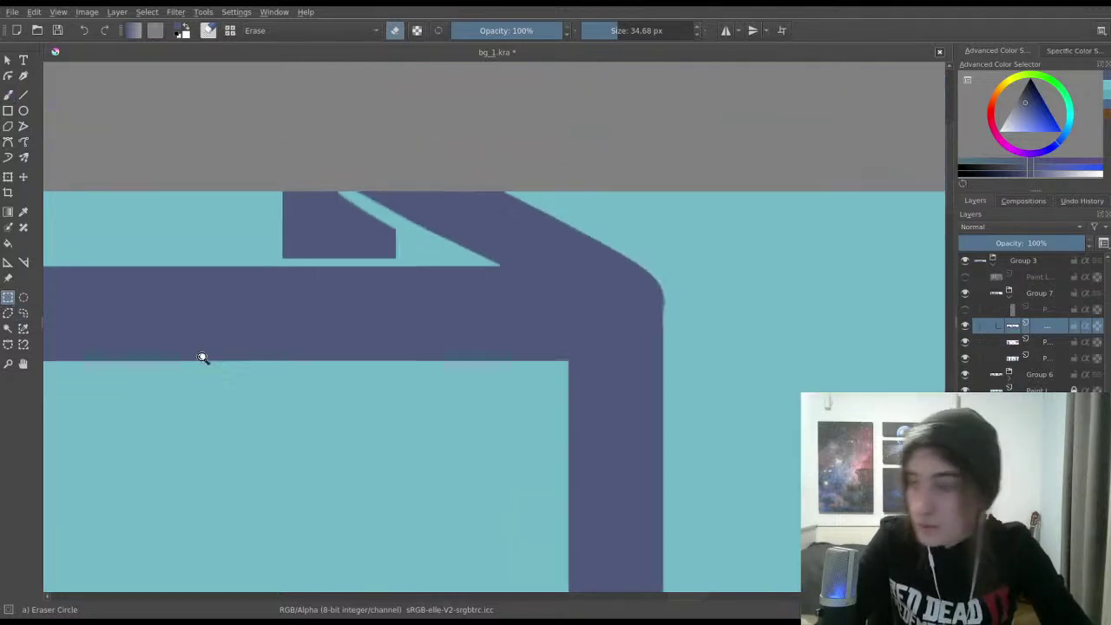
scroll(462, 297, down, 3)
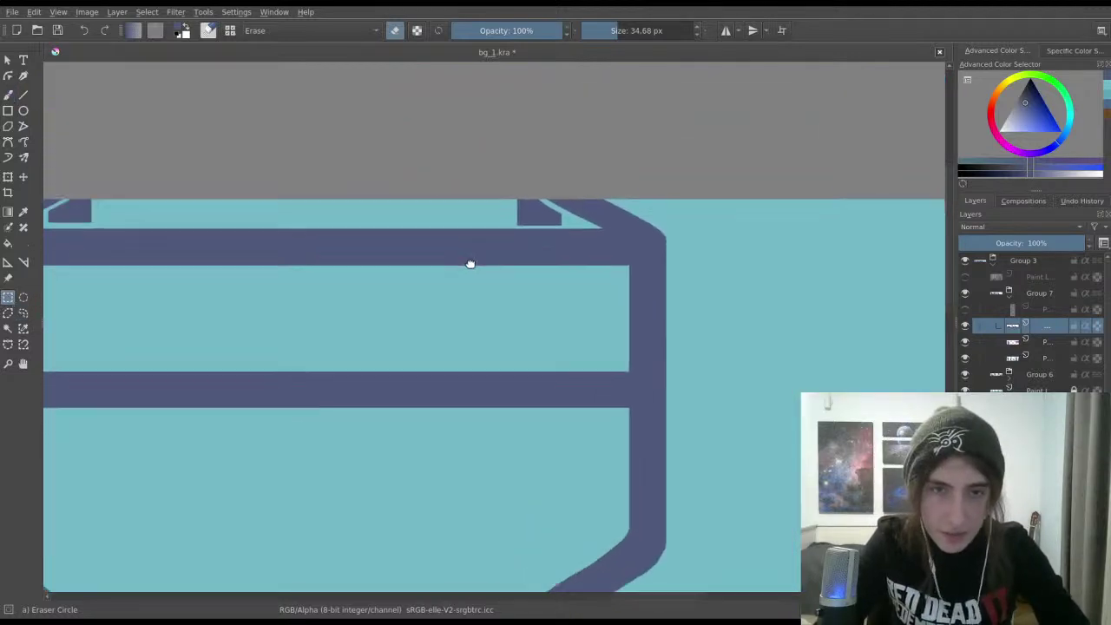
scroll(190, 215, up, 5)
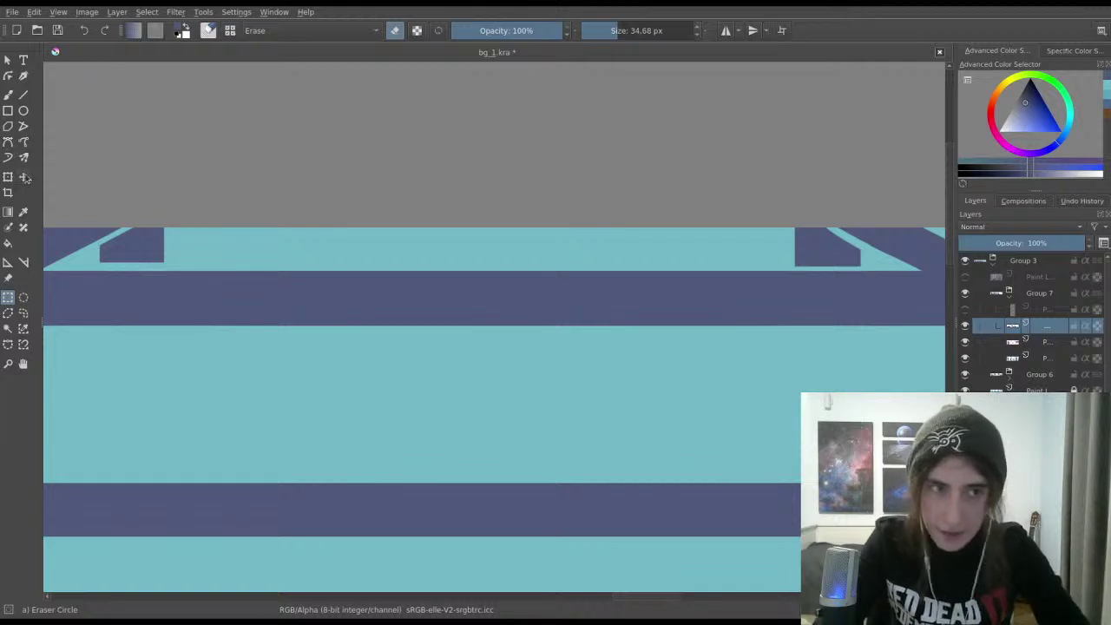
key(f)
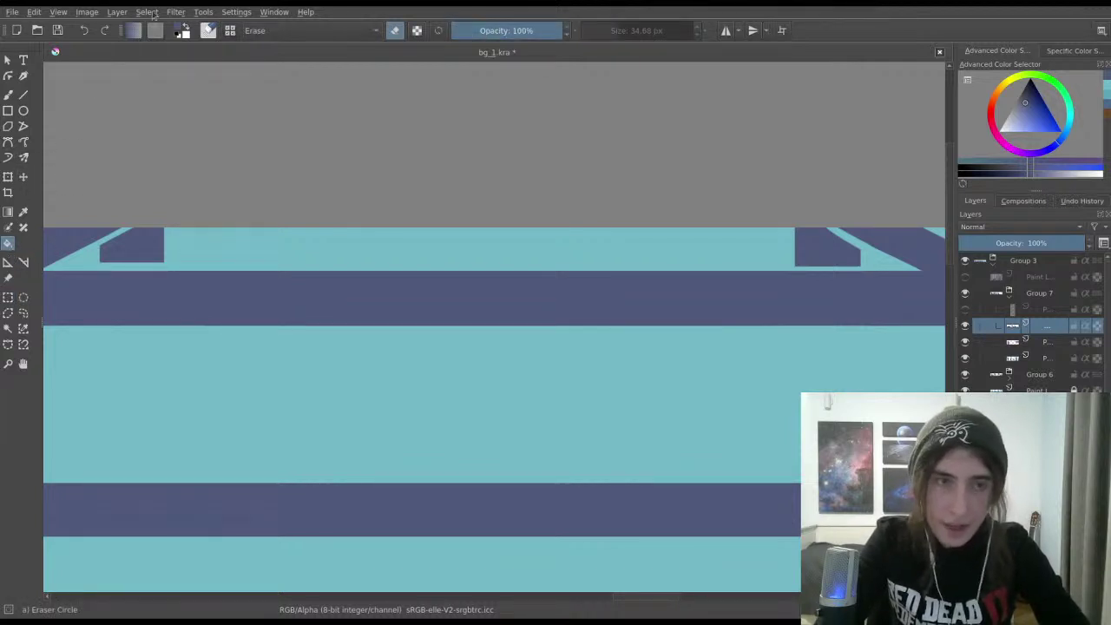
click(156, 255)
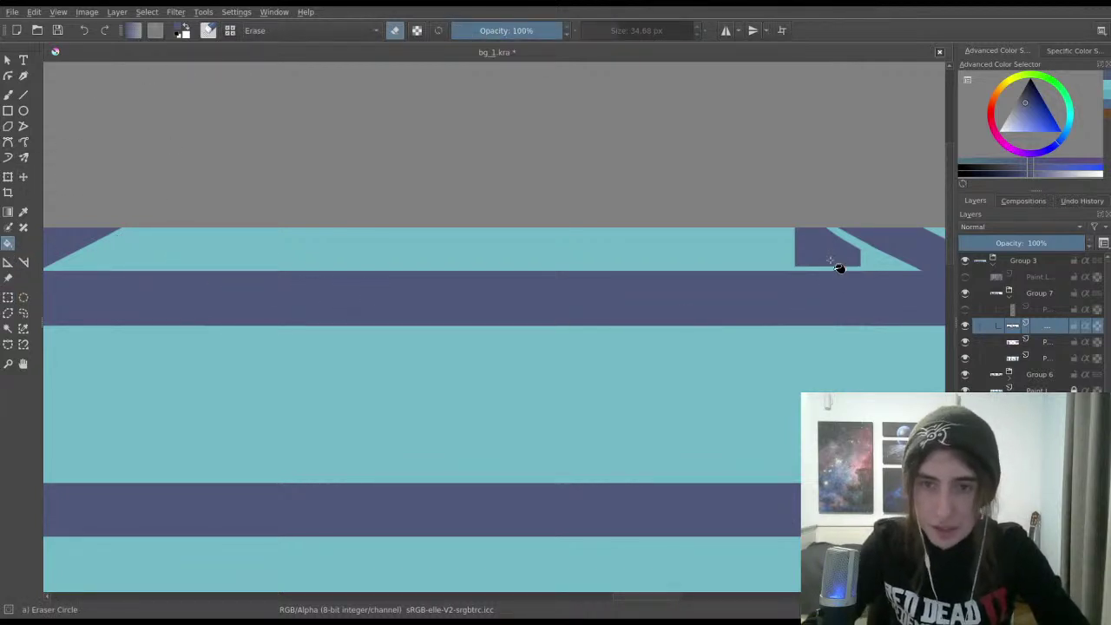
click(797, 258)
scroll(719, 360, down, 5)
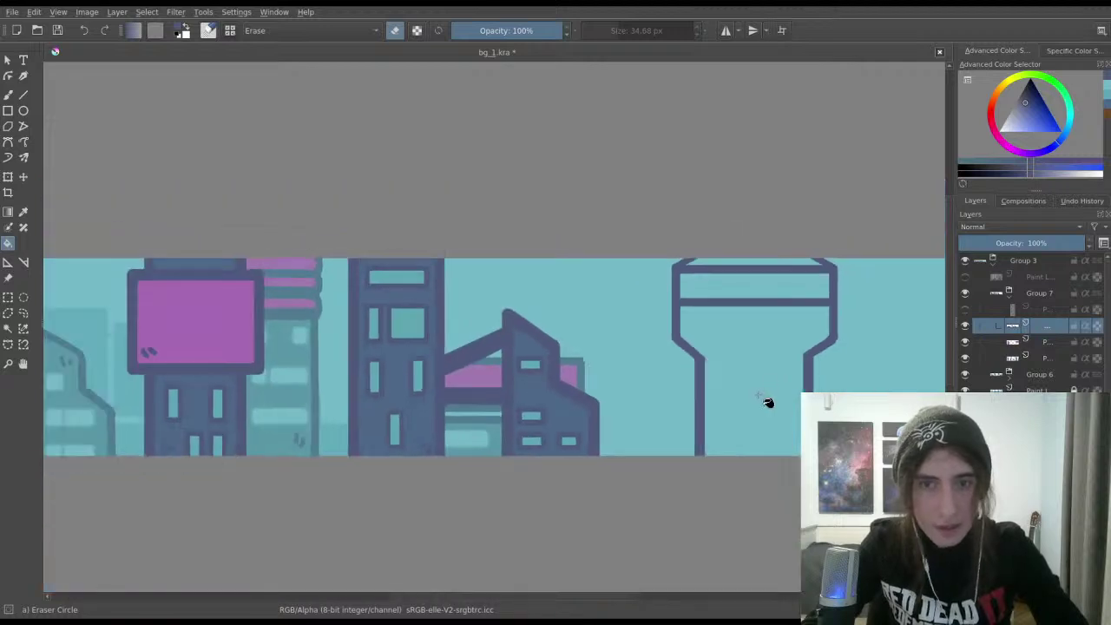
scroll(768, 382, down, 3)
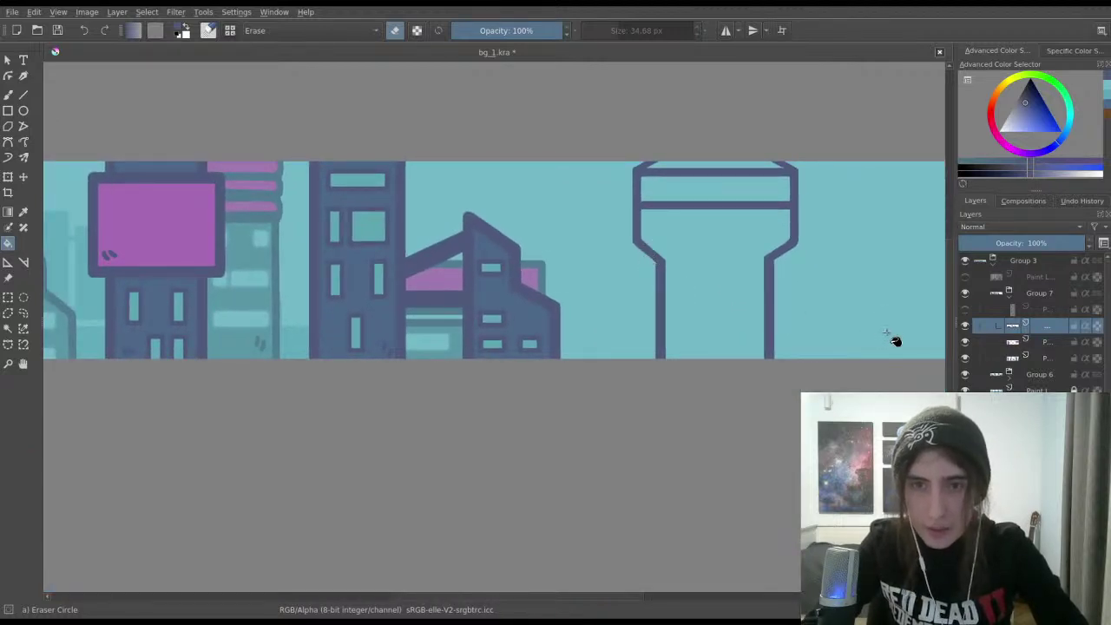
Step: Check the paint layers in Group 7 by toggling their visibility and select the lowest one
click(964, 326)
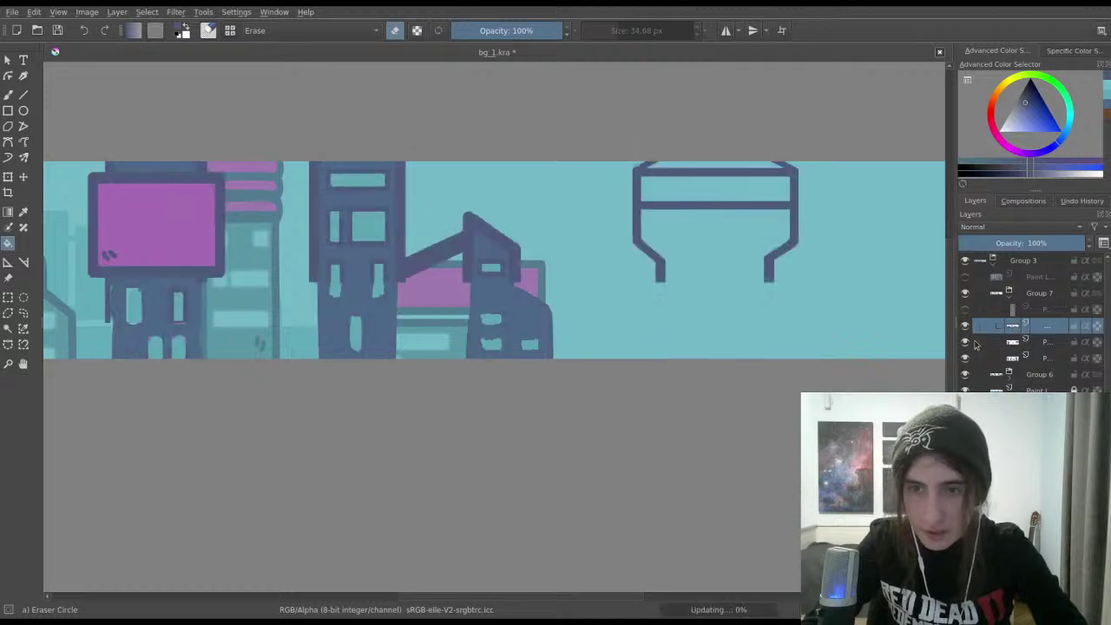
click(964, 357)
click(964, 357)
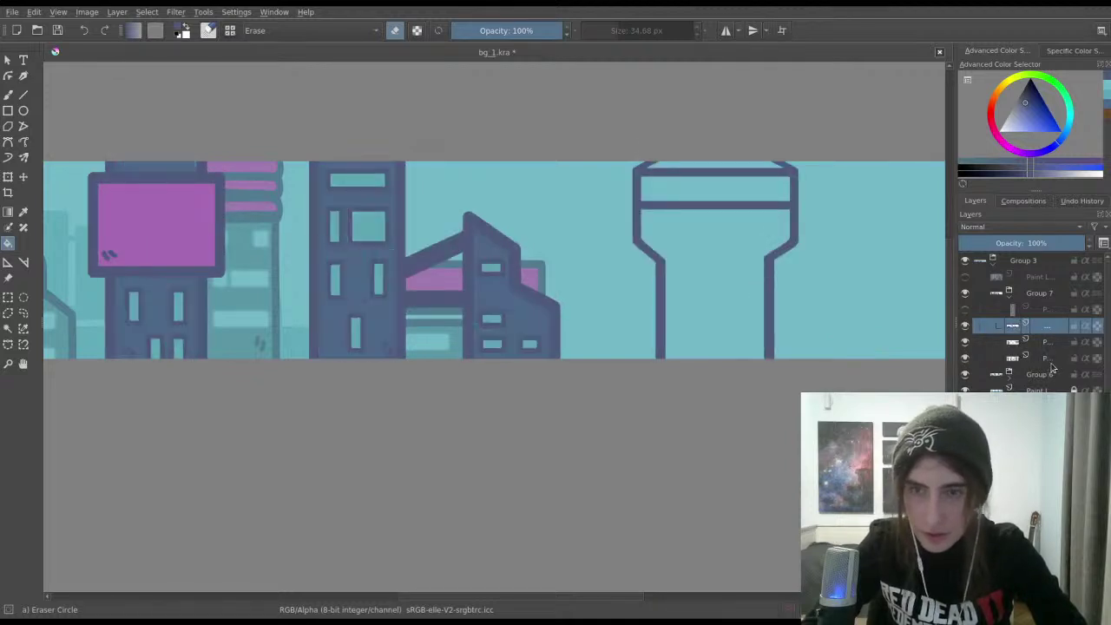
click(1052, 358)
Step: Switch to the Ink-3 Gpen brush with the buildings' blue fill colour and save the document
click(8, 96)
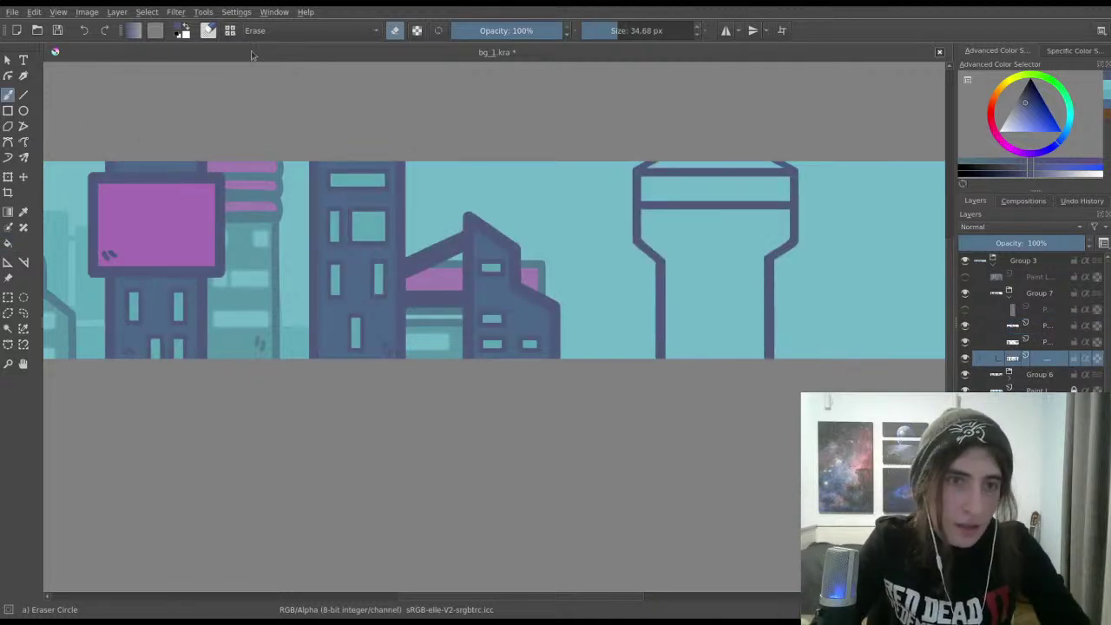
key(e)
scroll(392, 249, up, 1)
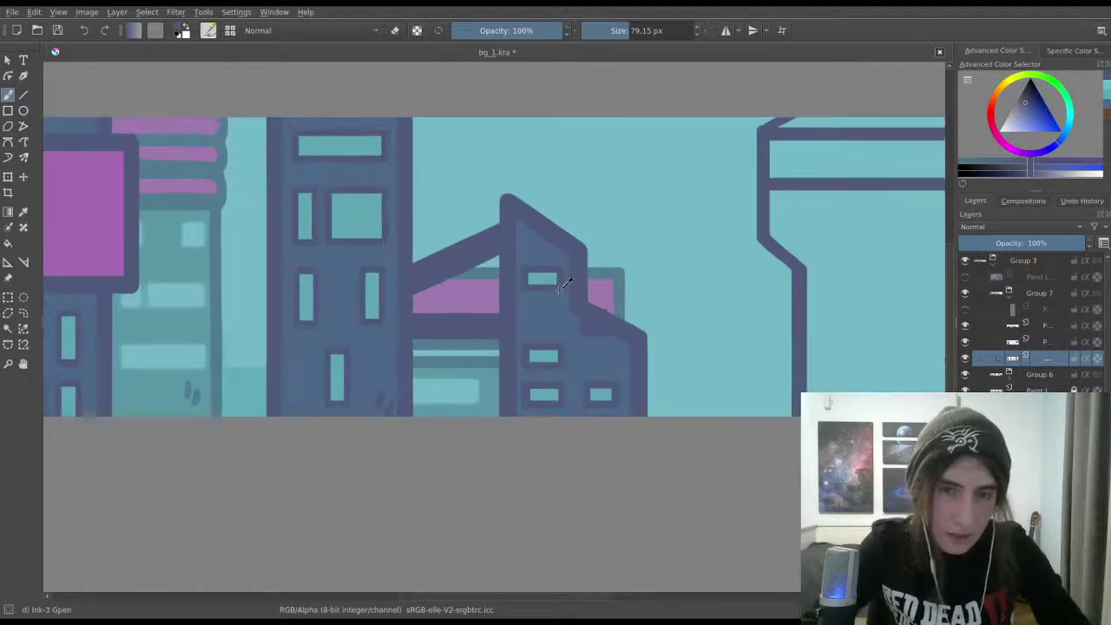
drag(571, 328, 419, 299)
key(ctrl+s)
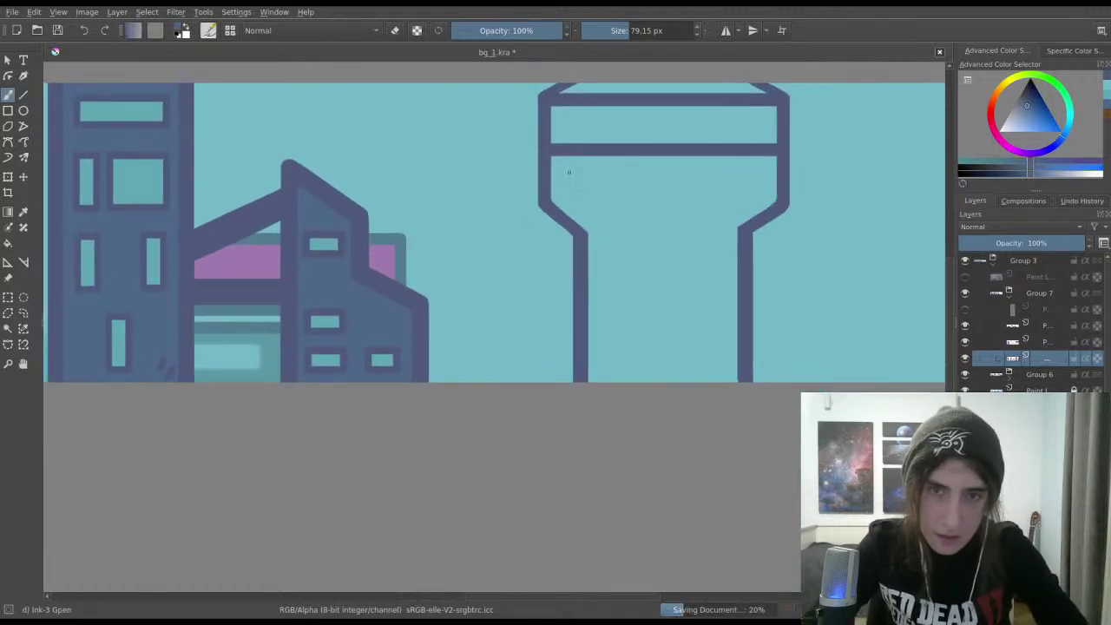
Step: Try to paint the tower's roof and body blue inside the outline with a 431.11 px brush
drag(555, 163, 571, 186)
key(ctrl+z)
key(bracketright)
key(bracketright)
key(bracketright)
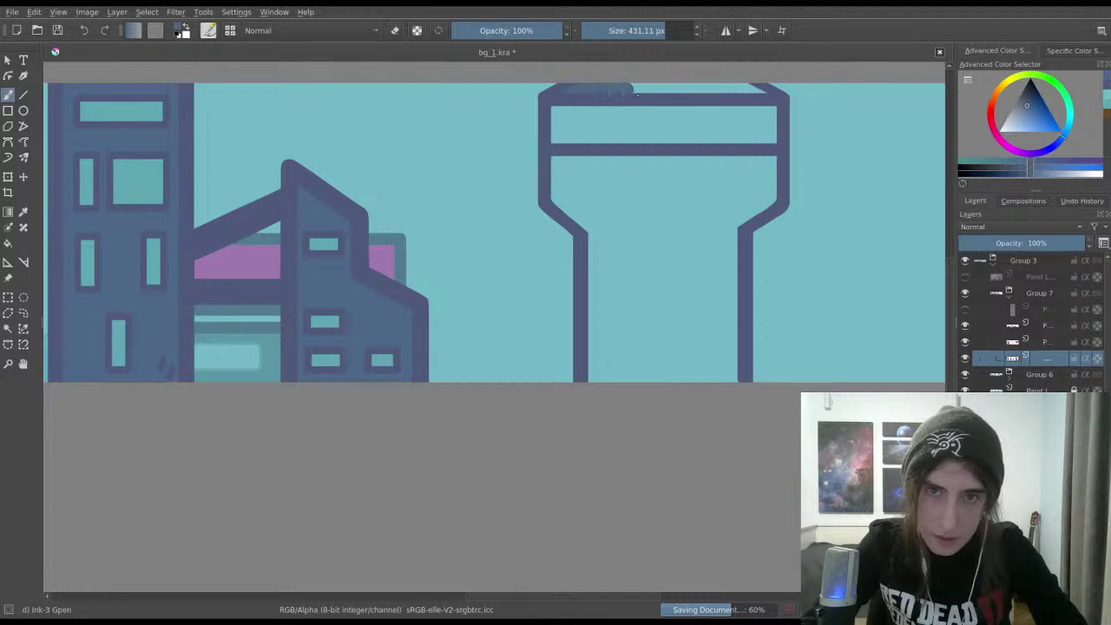
key(ctrl+z)
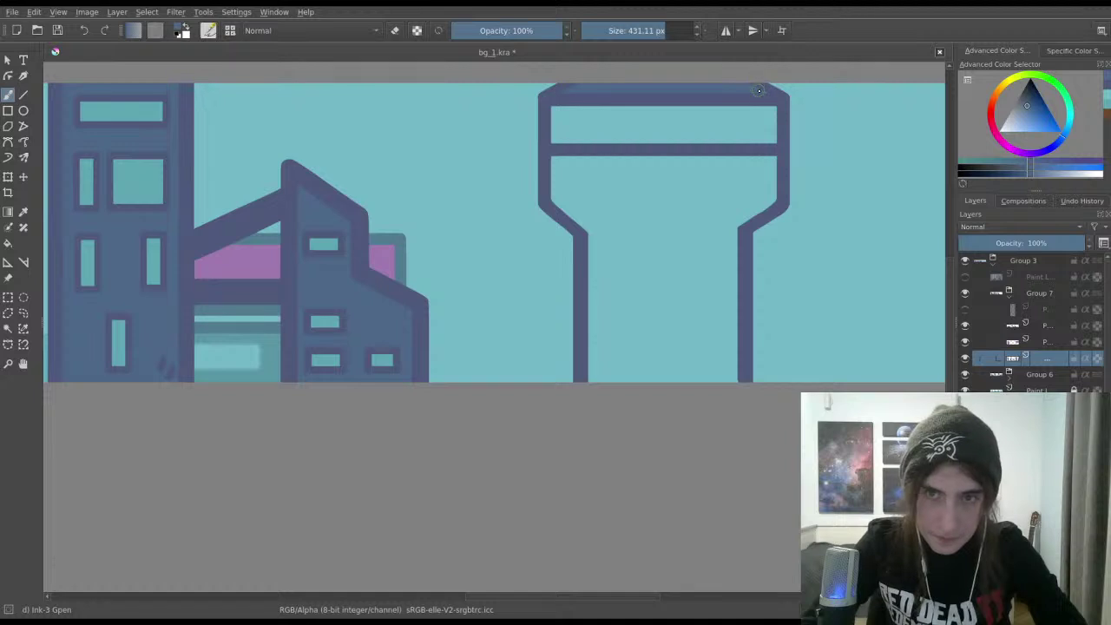
drag(564, 187, 560, 160)
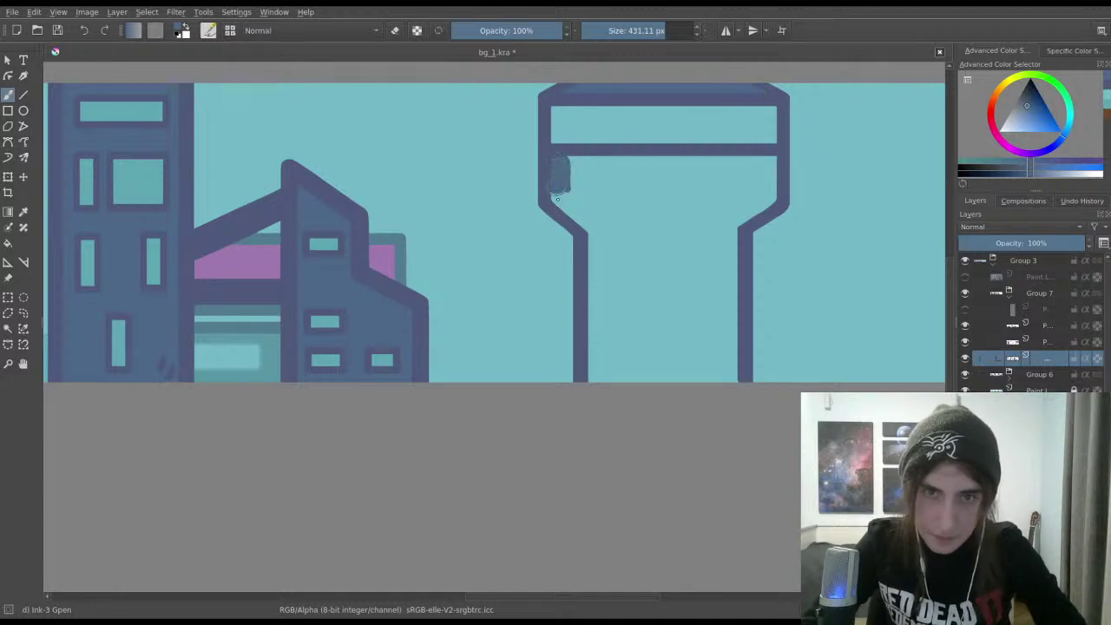
mouse_move(557, 199)
mouse_down()
mouse_move(587, 227)
mouse_move(569, 175)
mouse_move(605, 183)
mouse_move(560, 164)
mouse_move(762, 168)
mouse_up()
key(ctrl+z)
key(ctrl+z)
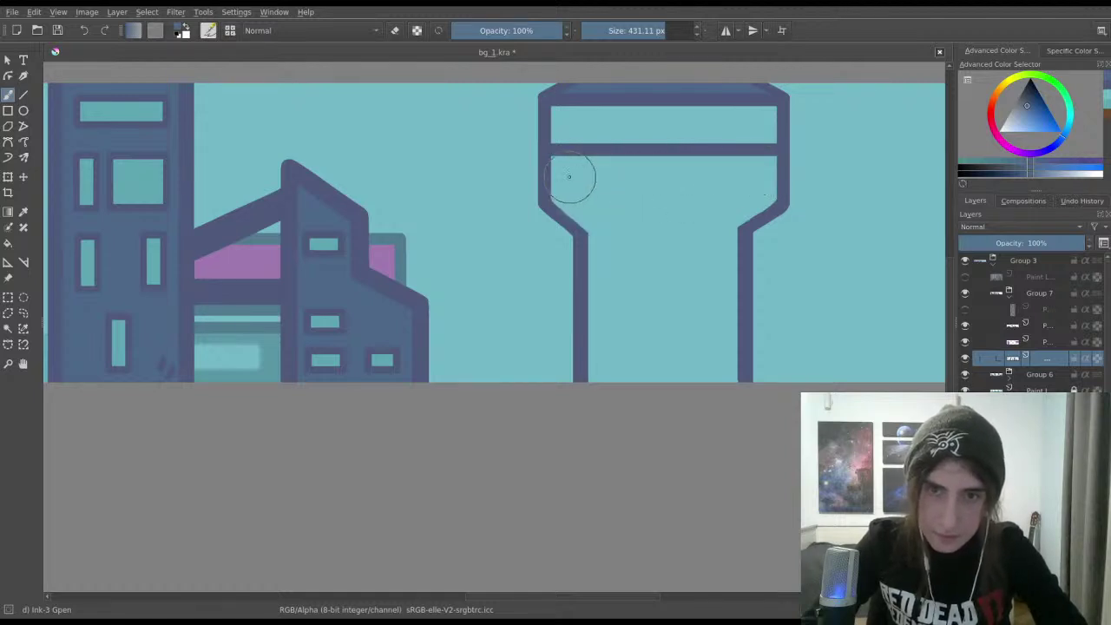
mouse_move(554, 165)
mouse_down()
mouse_move(746, 162)
mouse_move(768, 175)
mouse_move(761, 193)
mouse_move(770, 162)
mouse_move(765, 196)
mouse_up()
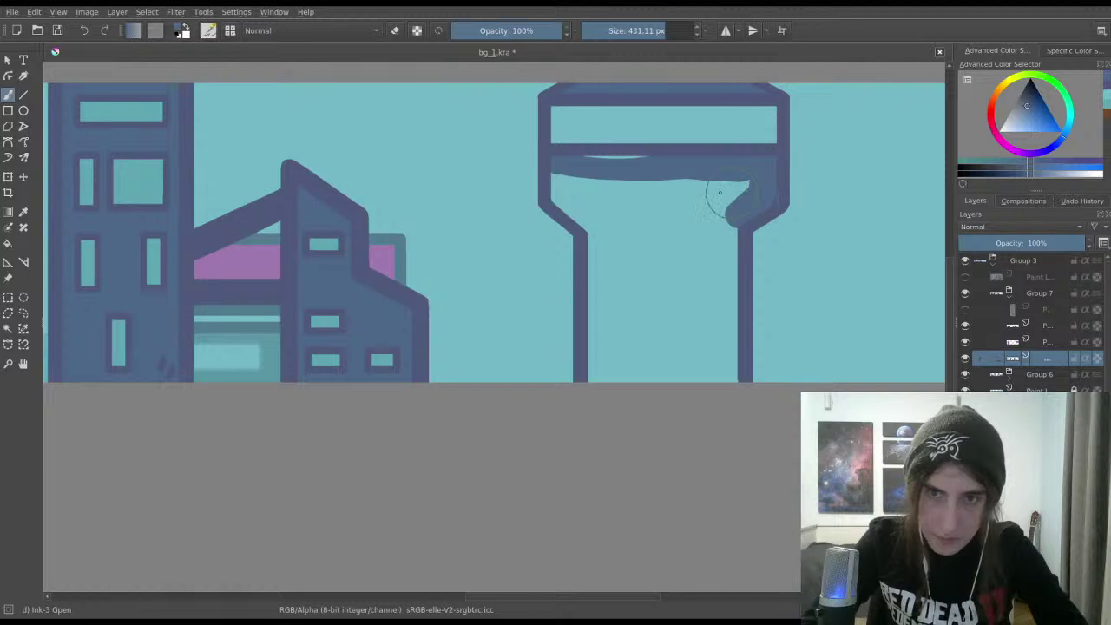
key(ctrl+z)
key(ctrl+z)
mouse_move(622, 154)
mouse_down()
mouse_move(625, 116)
mouse_move(590, 183)
mouse_up()
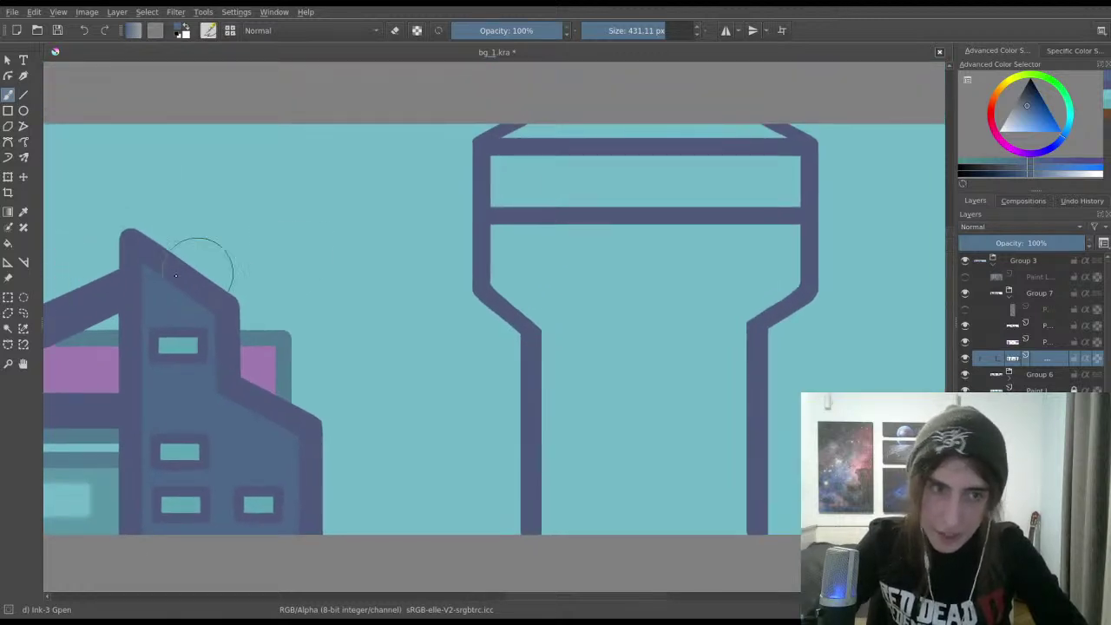
Step: Box-select the left part of the tower's head and make the outline layer in Group 7 active
click(8, 297)
drag(400, 117, 587, 330)
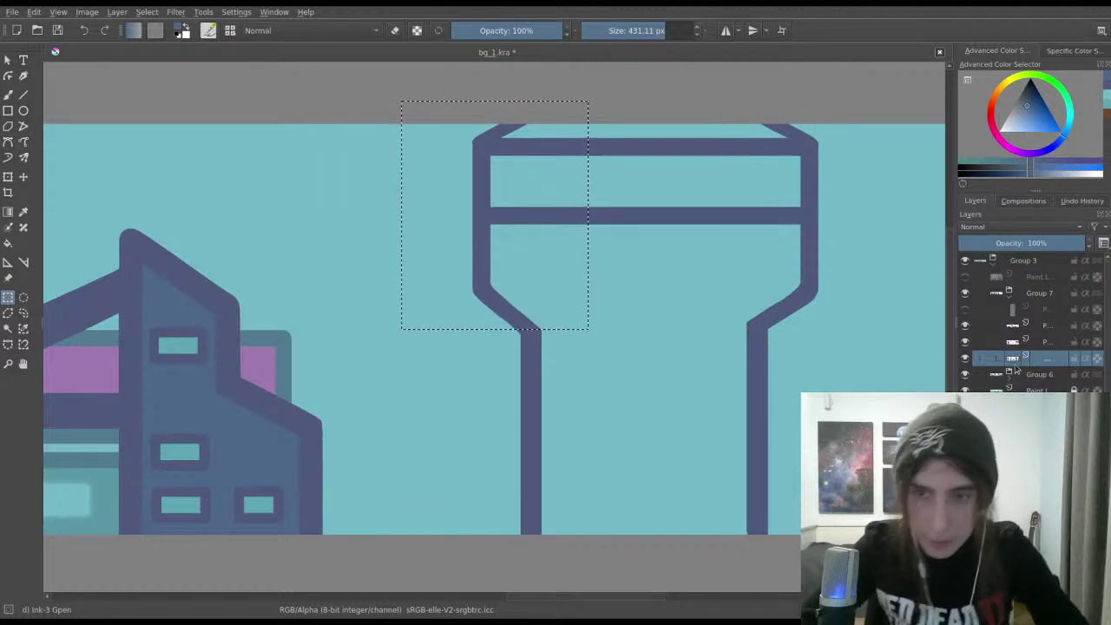
click(965, 326)
click(965, 326)
click(1044, 341)
click(1045, 327)
Step: Try to narrow the selected left part of the tower's head with a transform
key(ctrl+t)
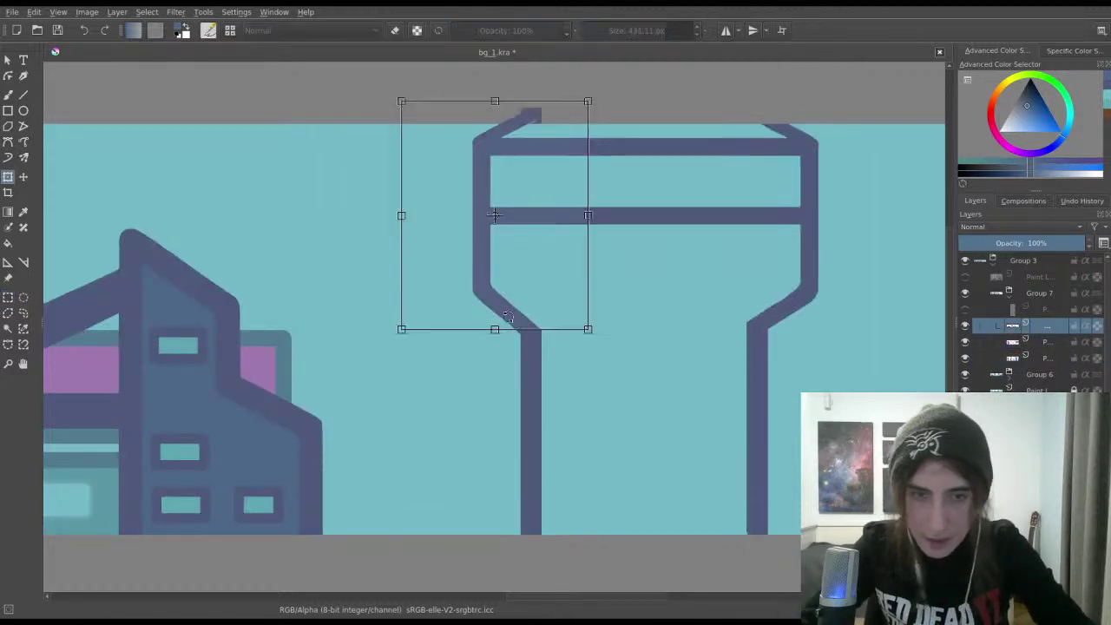
drag(400, 216, 429, 217)
key(Return)
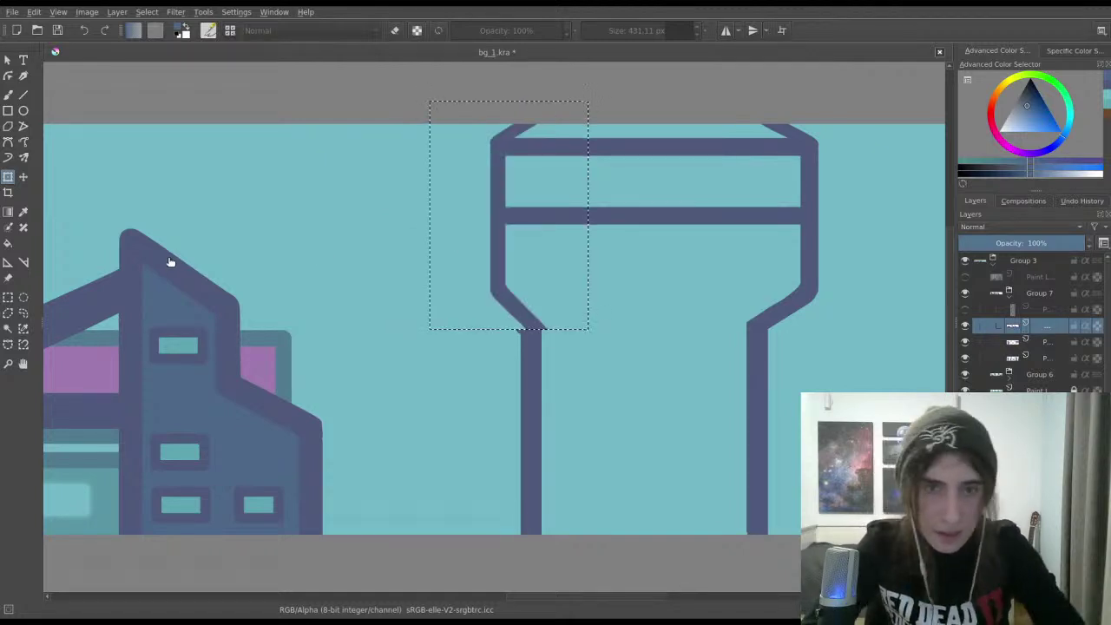
key(ctrl+z)
click(8, 296)
click(305, 205)
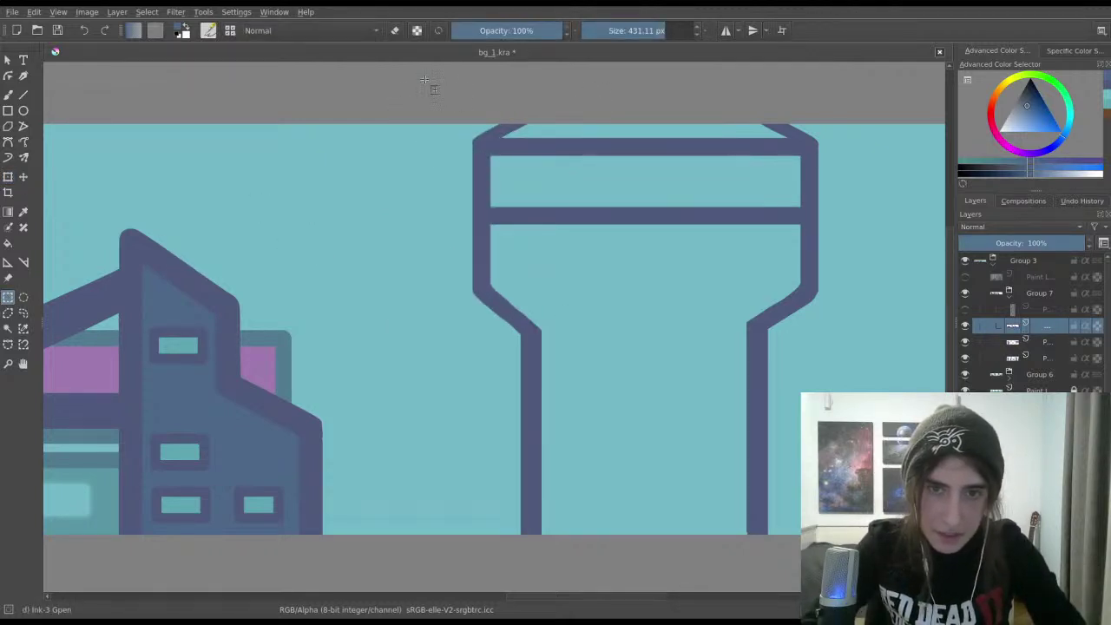
Step: Box-select the right half of the tower and erase it with the Eraser Circle brush at 520.39 px
drag(421, 80, 898, 341)
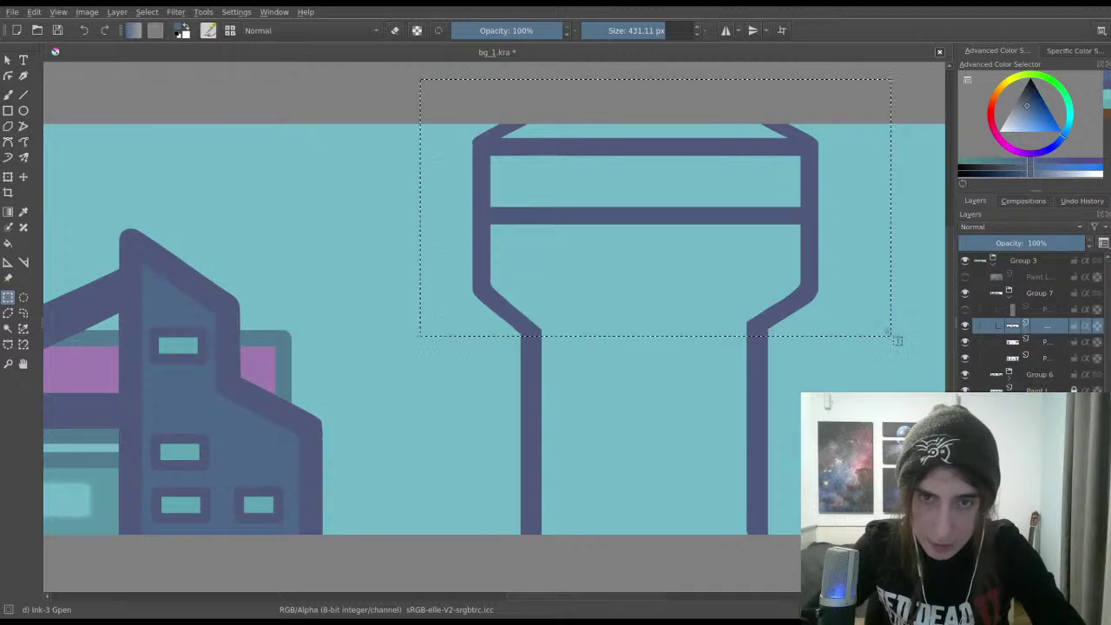
click(893, 340)
drag(649, 94, 854, 544)
click(9, 94)
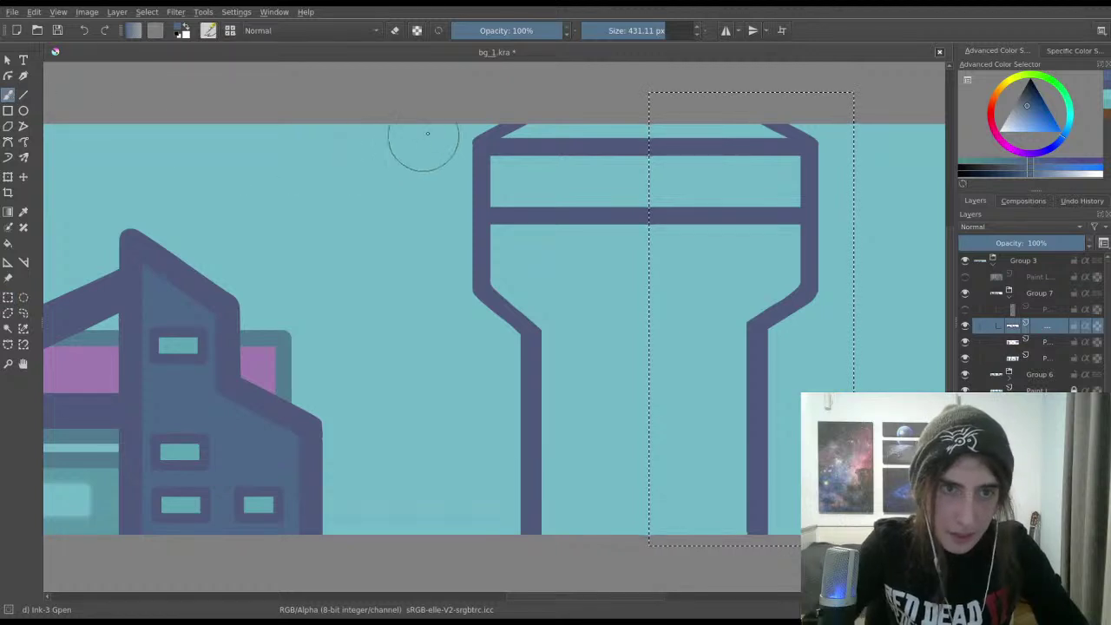
key(e)
drag(659, 113, 651, 227)
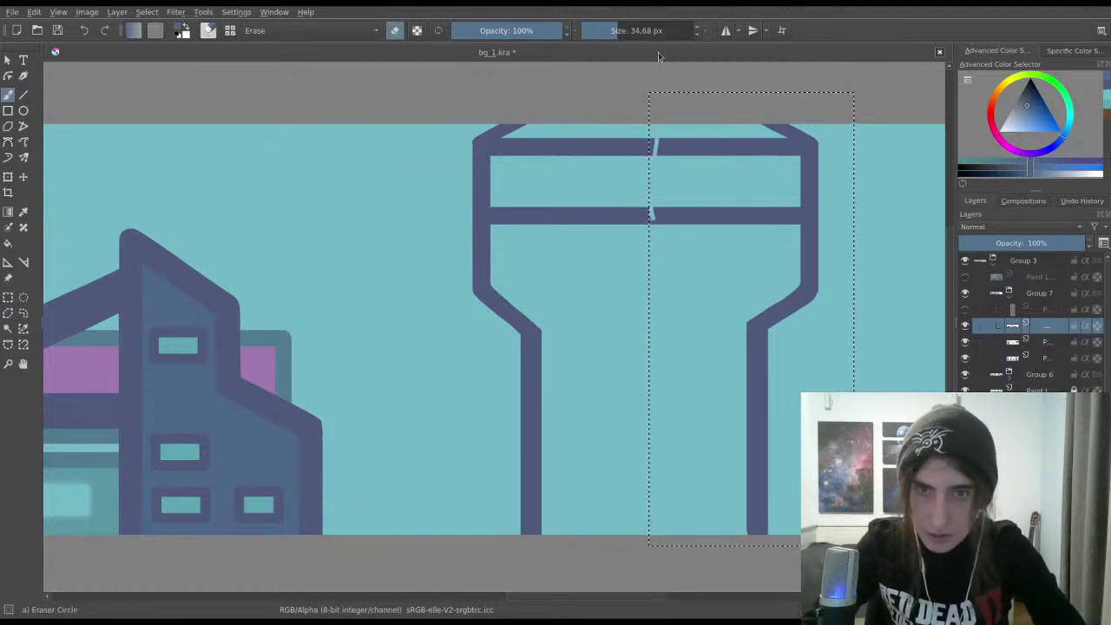
key(ctrl+z)
click(670, 32)
mouse_move(710, 113)
mouse_down()
mouse_move(645, 231)
mouse_move(735, 283)
mouse_move(709, 439)
mouse_move(806, 352)
mouse_move(744, 464)
mouse_up()
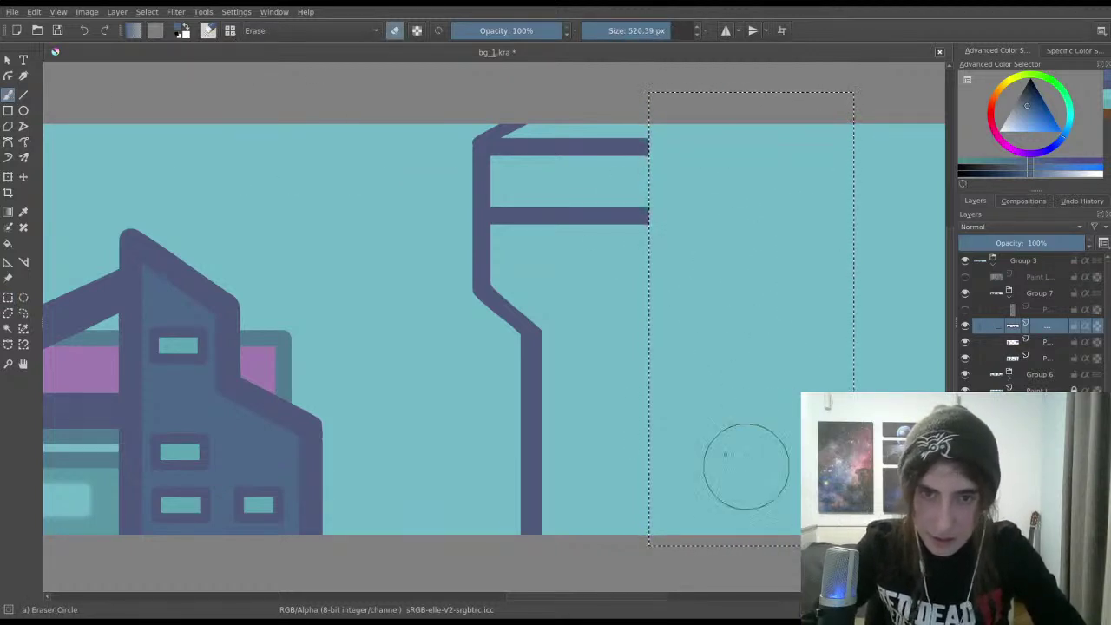
click(8, 297)
key(ctrl+shift+a)
drag(661, 108, 488, 544)
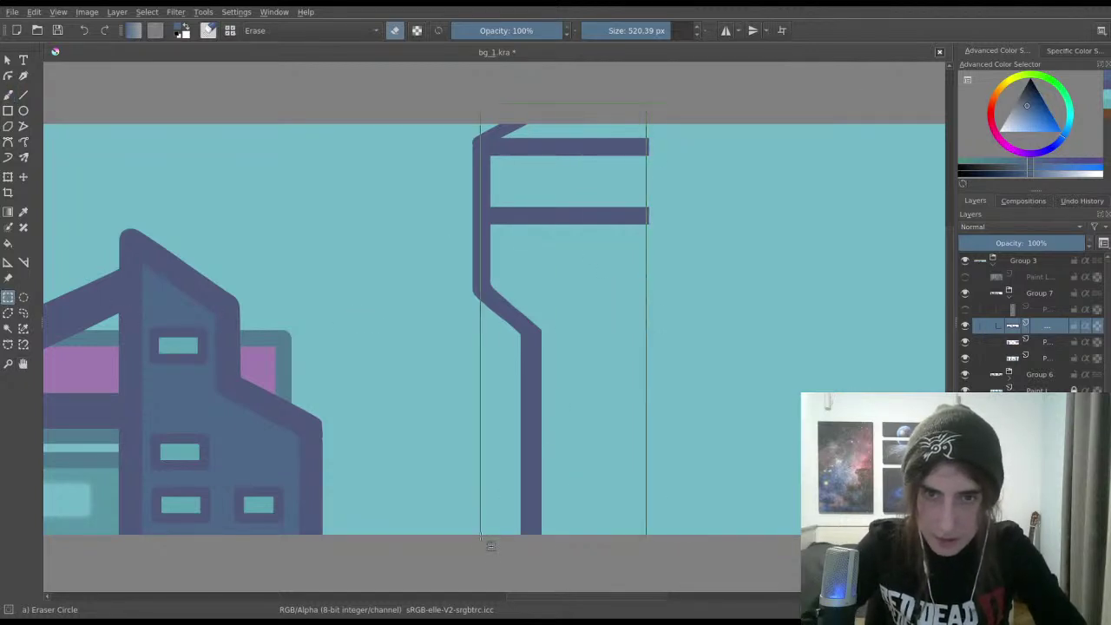
click(651, 104)
drag(652, 104, 468, 570)
key(ctrl+t)
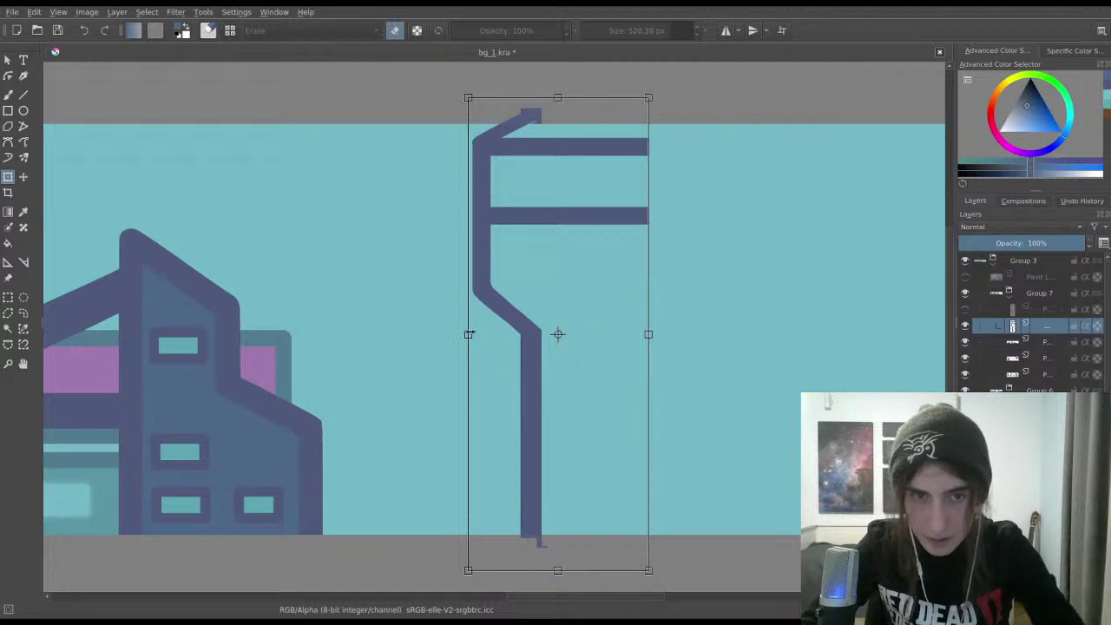
key(Return)
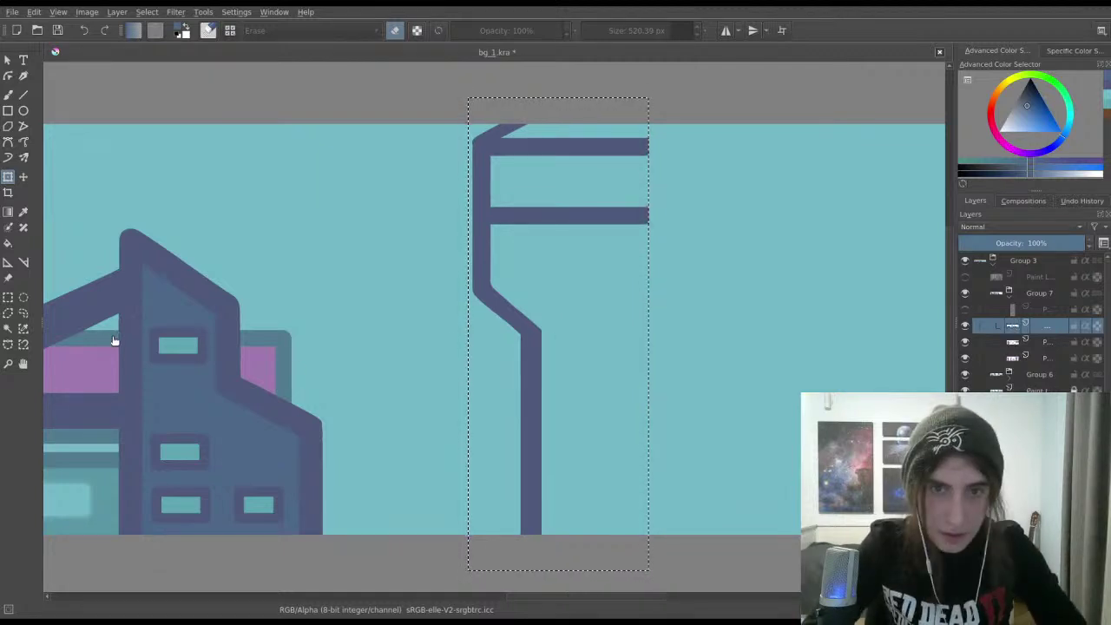
key(ctrl+r)
key(ctrl+shift+a)
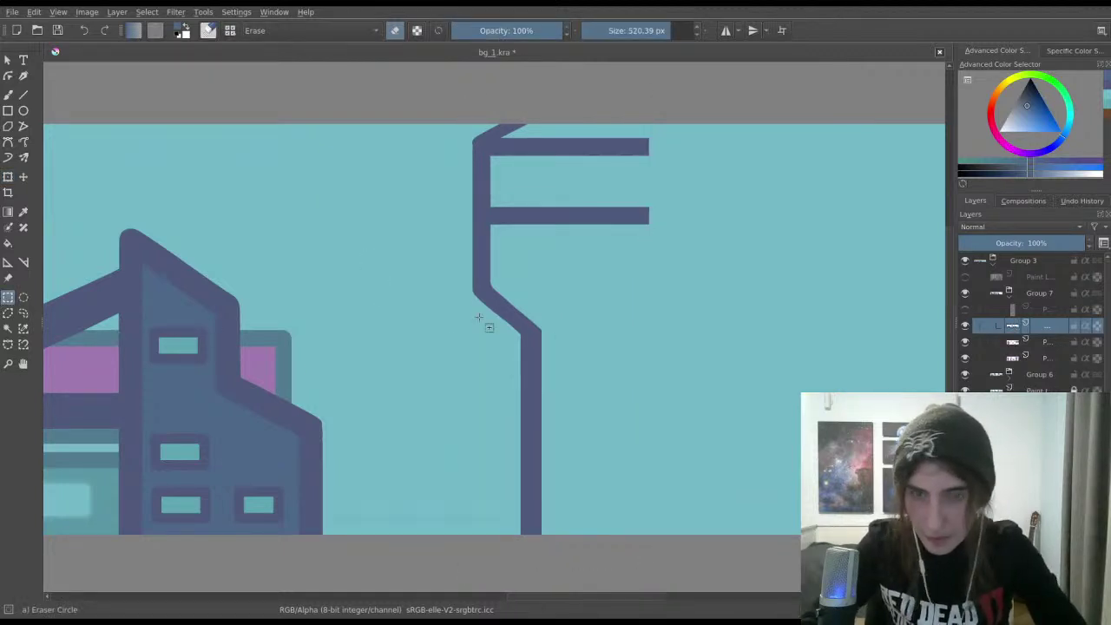
Step: Box-select the remaining left half of the tower's head down to the shaft and narrow it with a transform
drag(438, 343, 576, 242)
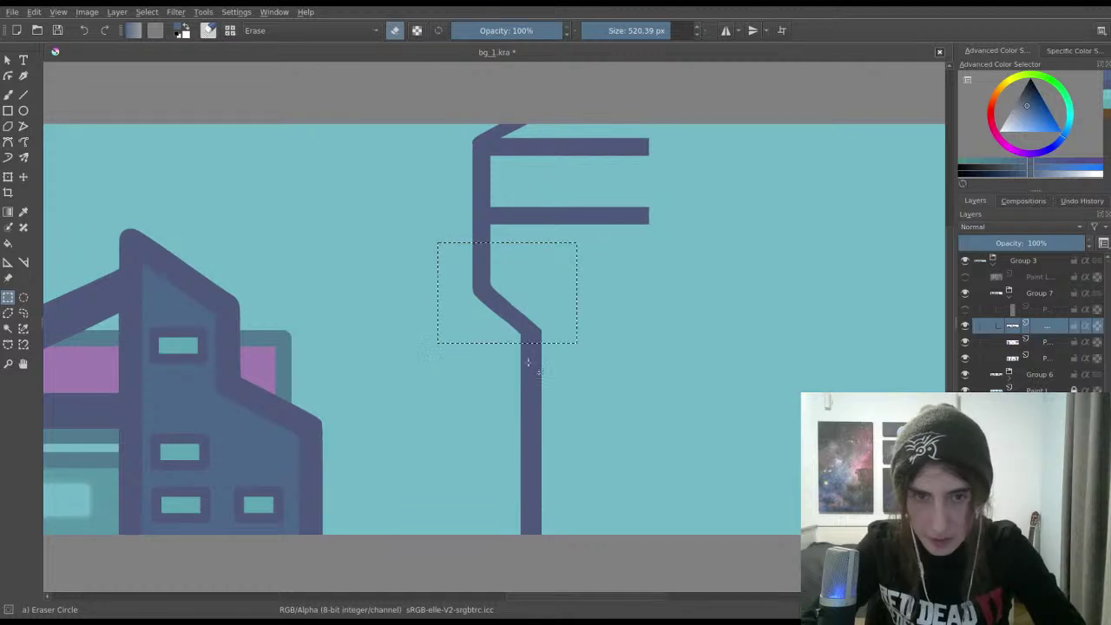
click(484, 361)
mouse_move(447, 330)
mouse_down()
mouse_move(631, 212)
mouse_move(657, 118)
mouse_up()
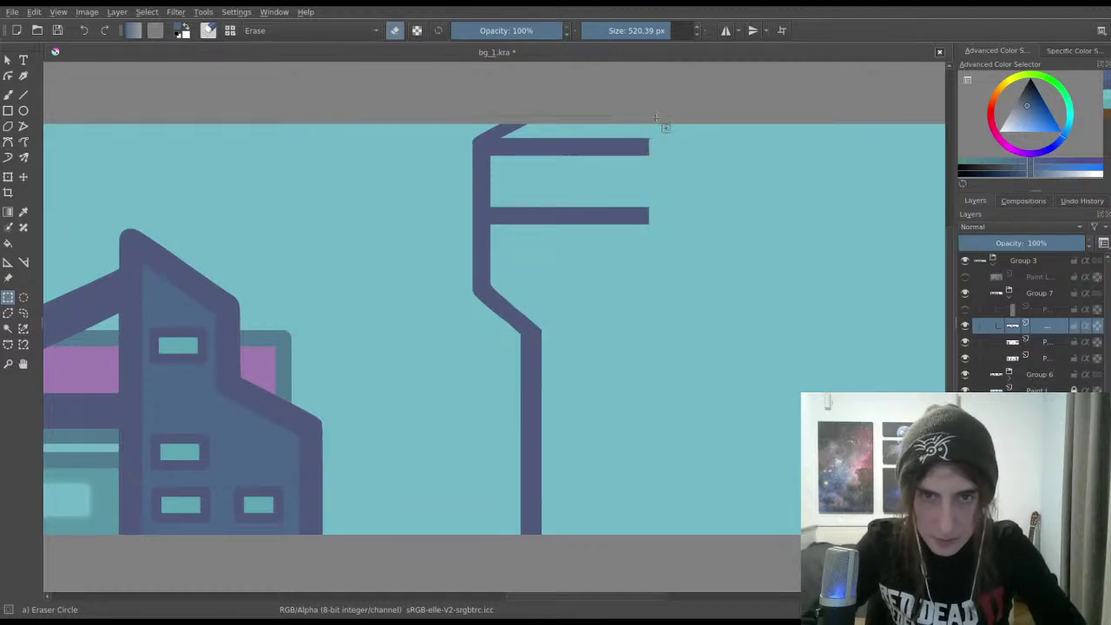
key(ctrl+t)
drag(445, 223, 478, 226)
mouse_move(542, 251)
mouse_down()
mouse_move(526, 251)
mouse_move(531, 271)
mouse_up()
key(Return)
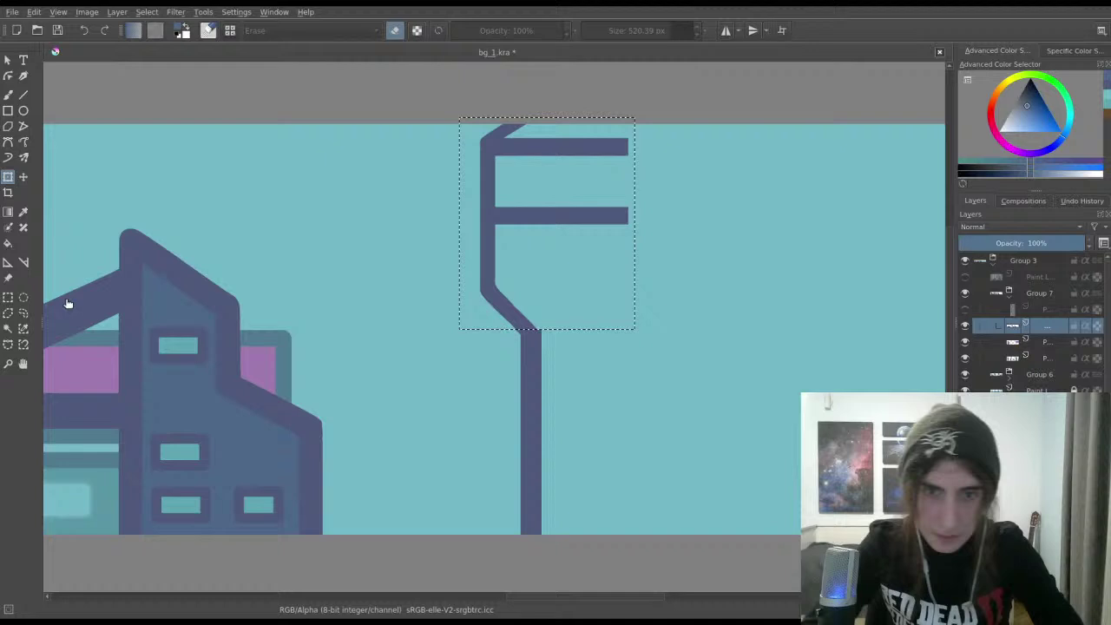
click(8, 297)
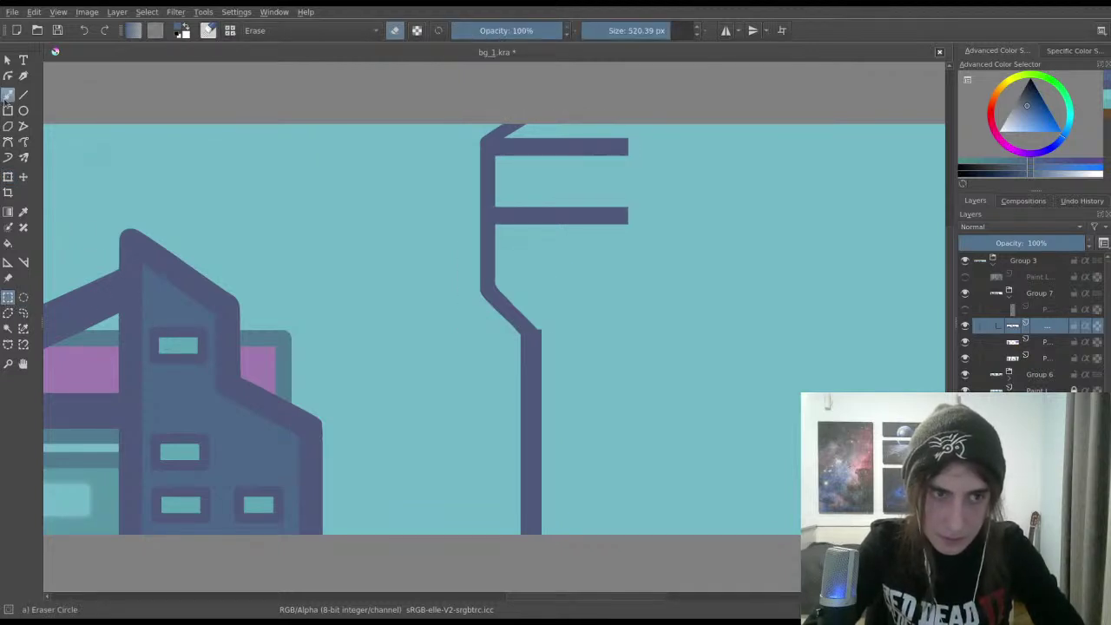
Step: Thicken and smooth the slanted line joining head and shaft with the Ink-3 Gpen brush at 42.09 px, using the outline's own colour
key(b)
key(slash)
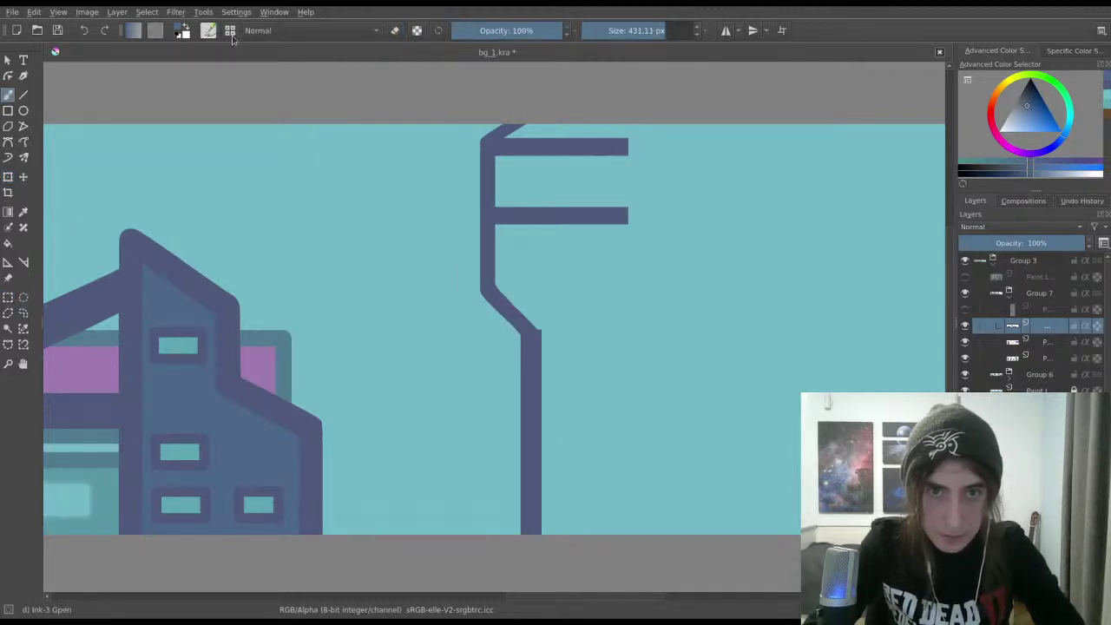
drag(667, 30, 620, 31)
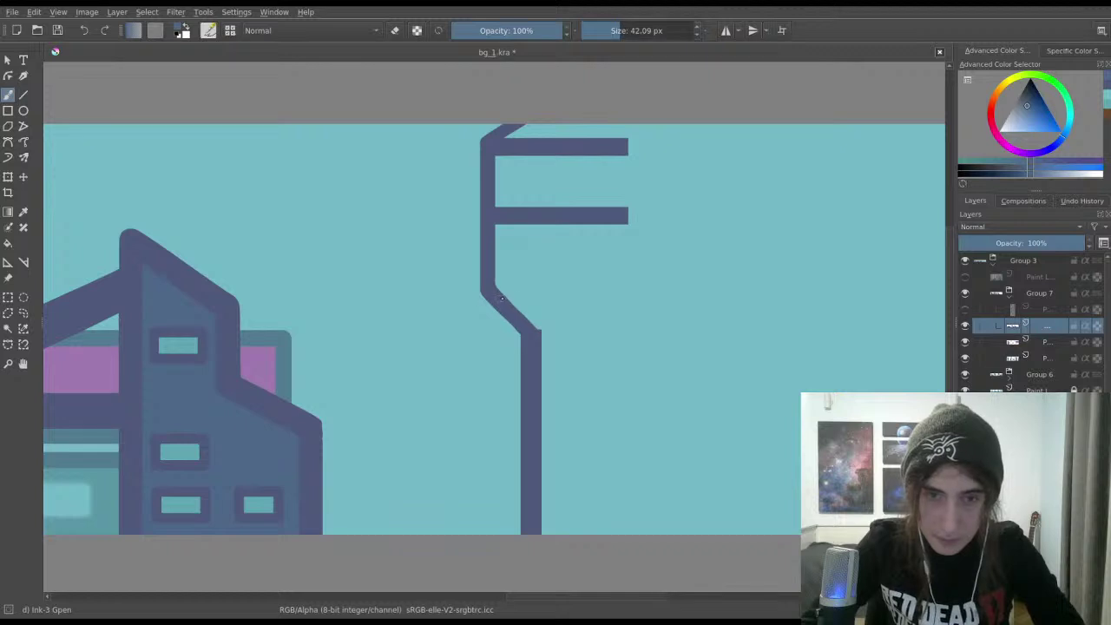
ctrl+click(529, 347)
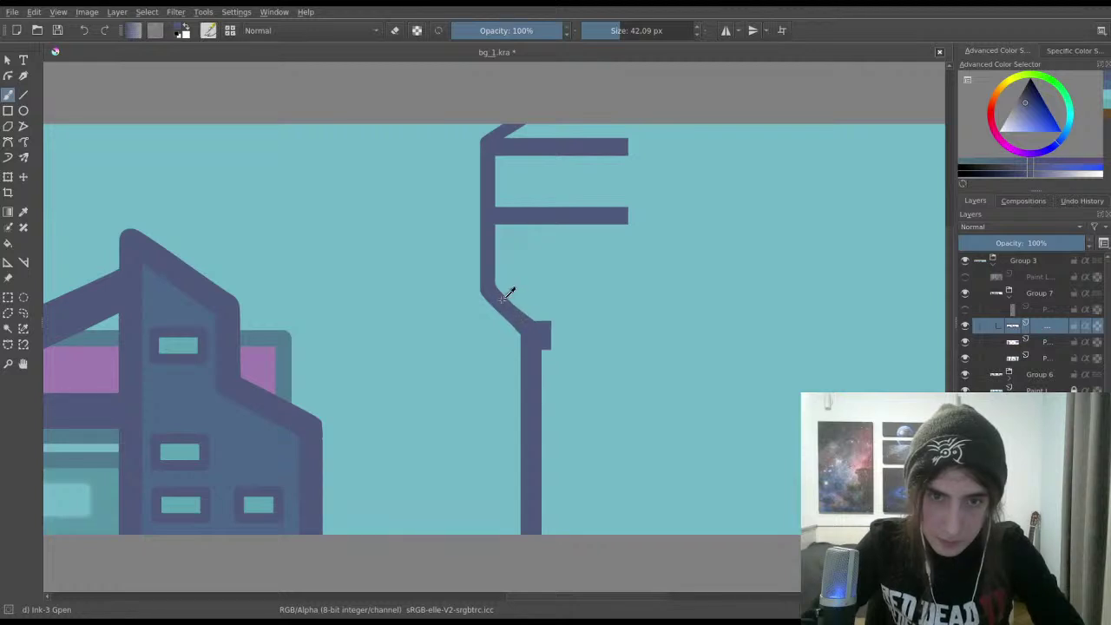
scroll(524, 320, up, 2)
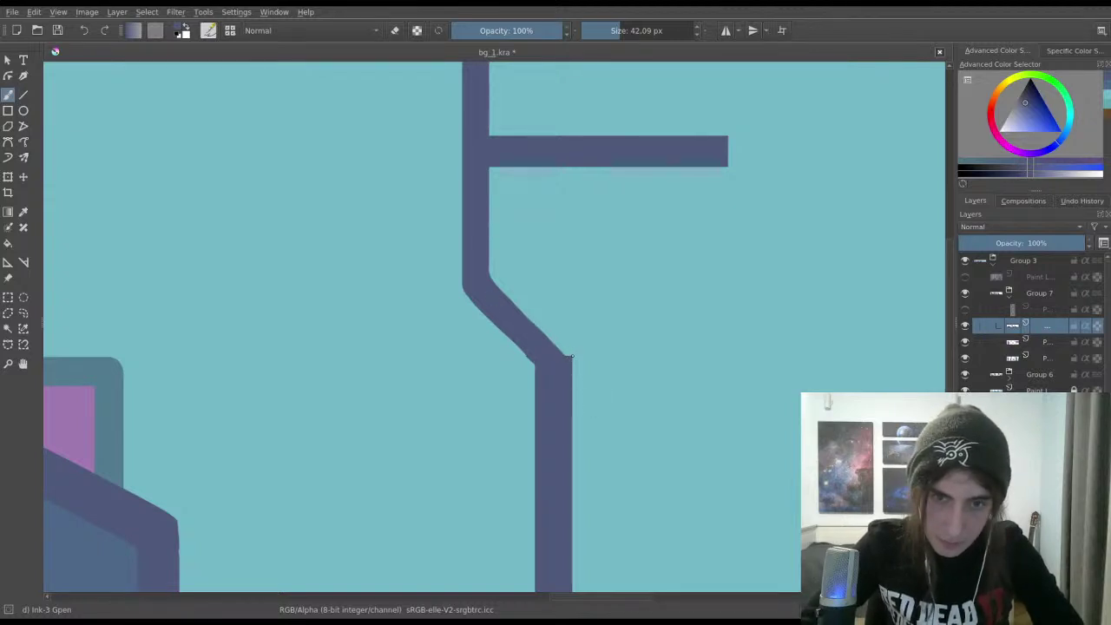
mouse_move(543, 342)
mouse_down()
mouse_move(576, 368)
mouse_move(522, 319)
mouse_move(568, 357)
mouse_up()
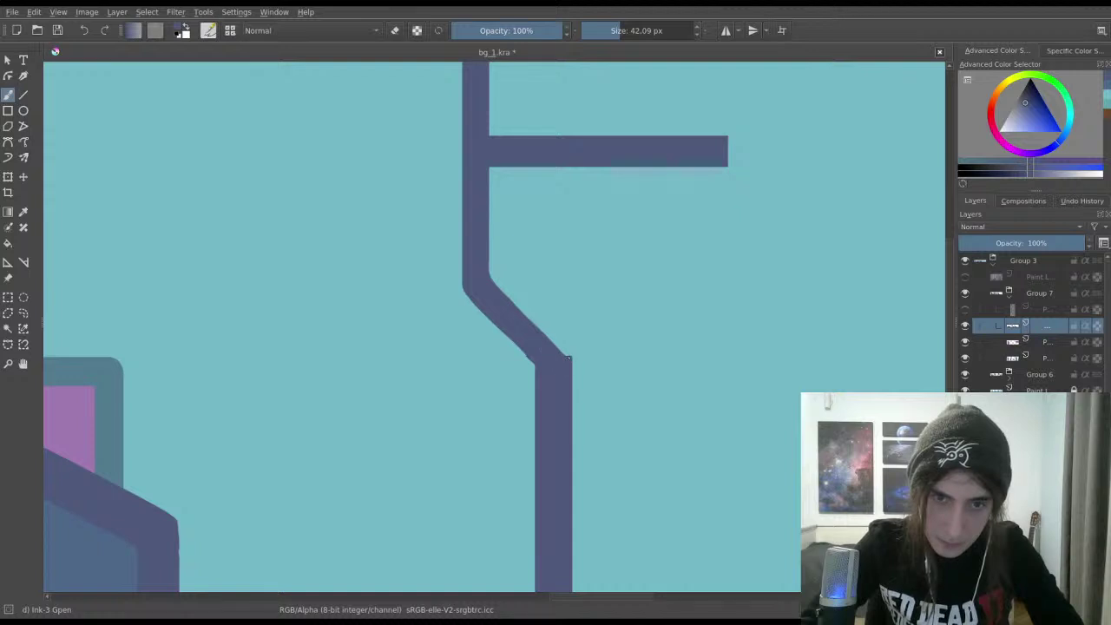
drag(531, 321, 569, 356)
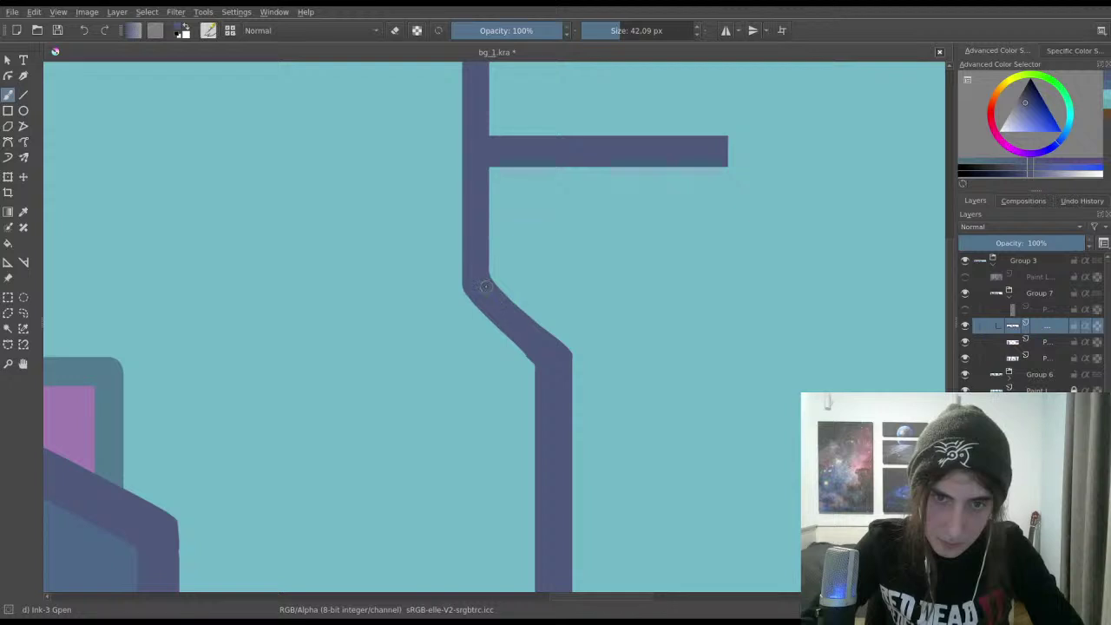
drag(532, 315, 485, 283)
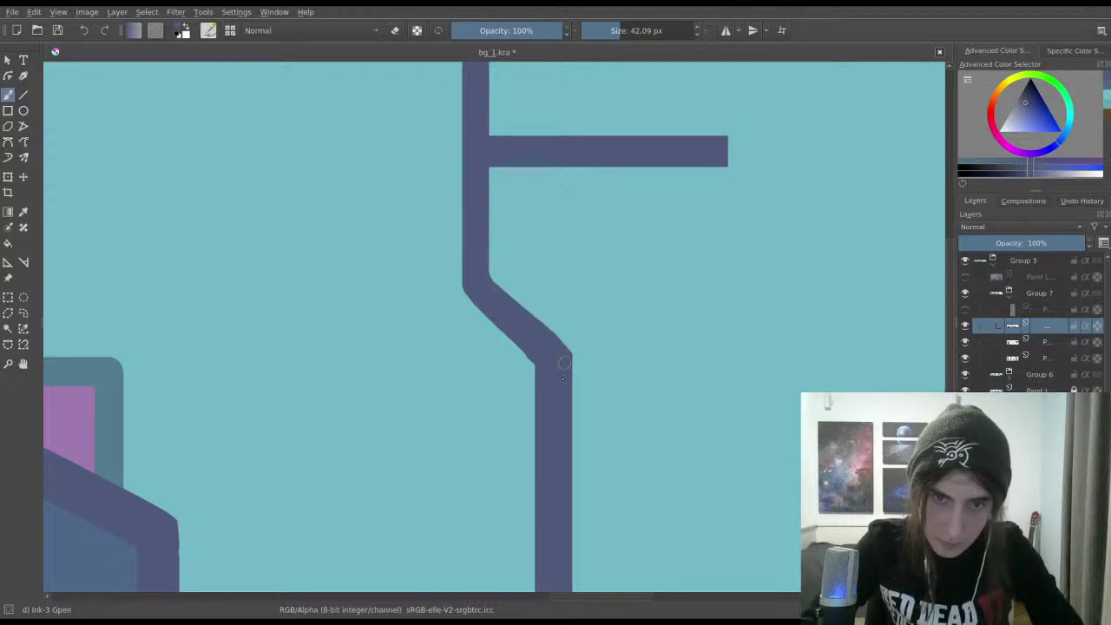
Step: Trim the rough outer corner where the slanted line meets the shaft with the Eraser Circle brush at 18.89 px
key(e)
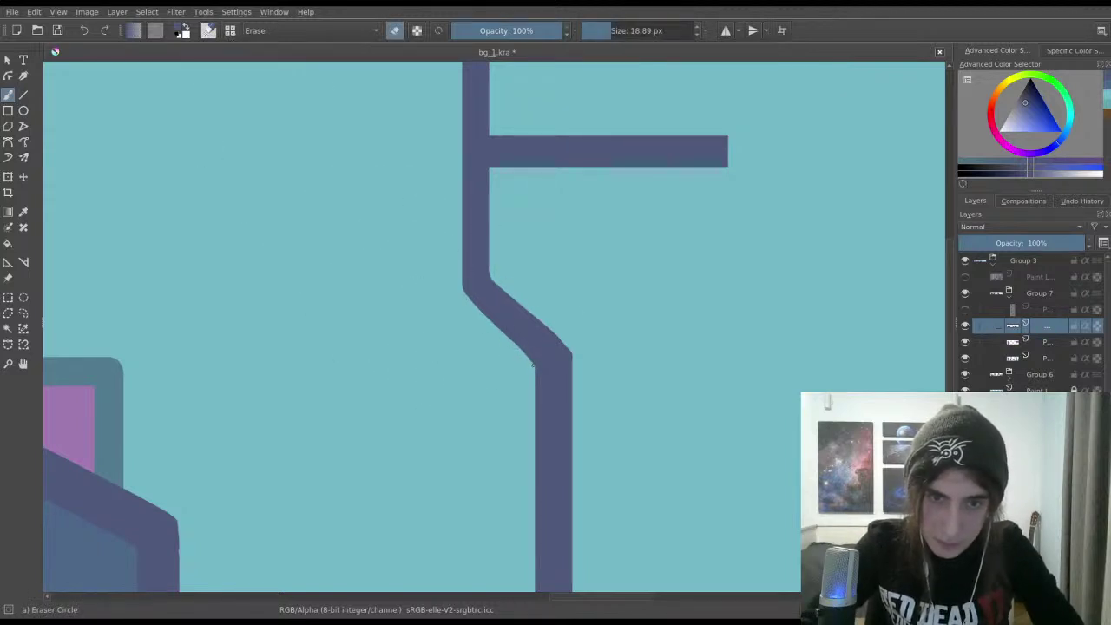
scroll(551, 403, down, 2)
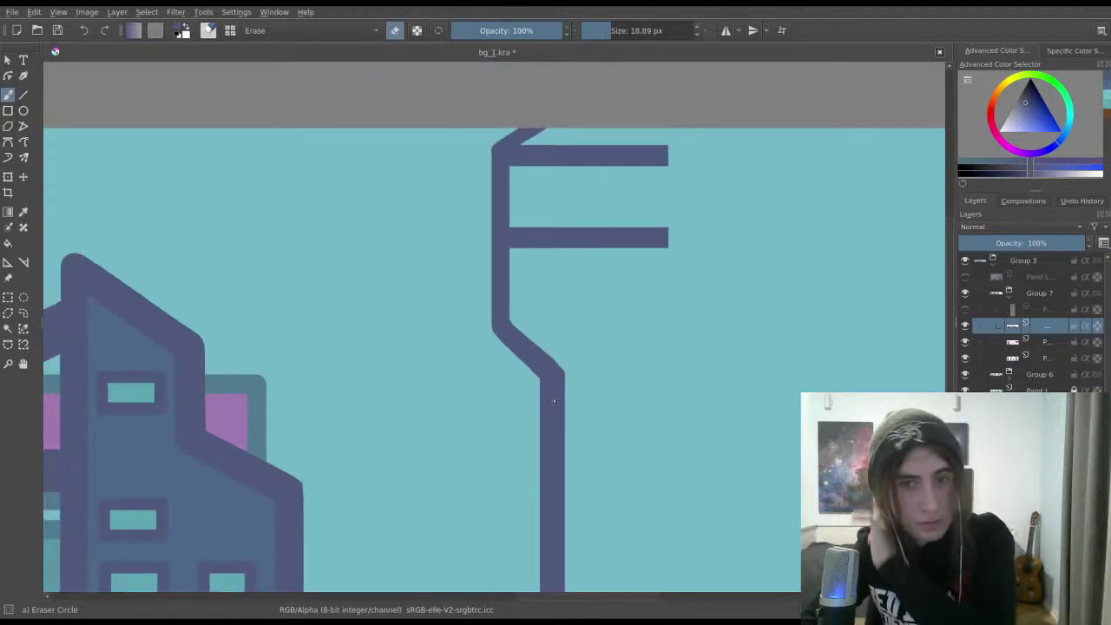
mouse_move(554, 398)
mouse_down()
mouse_move(535, 355)
mouse_move(489, 330)
mouse_up()
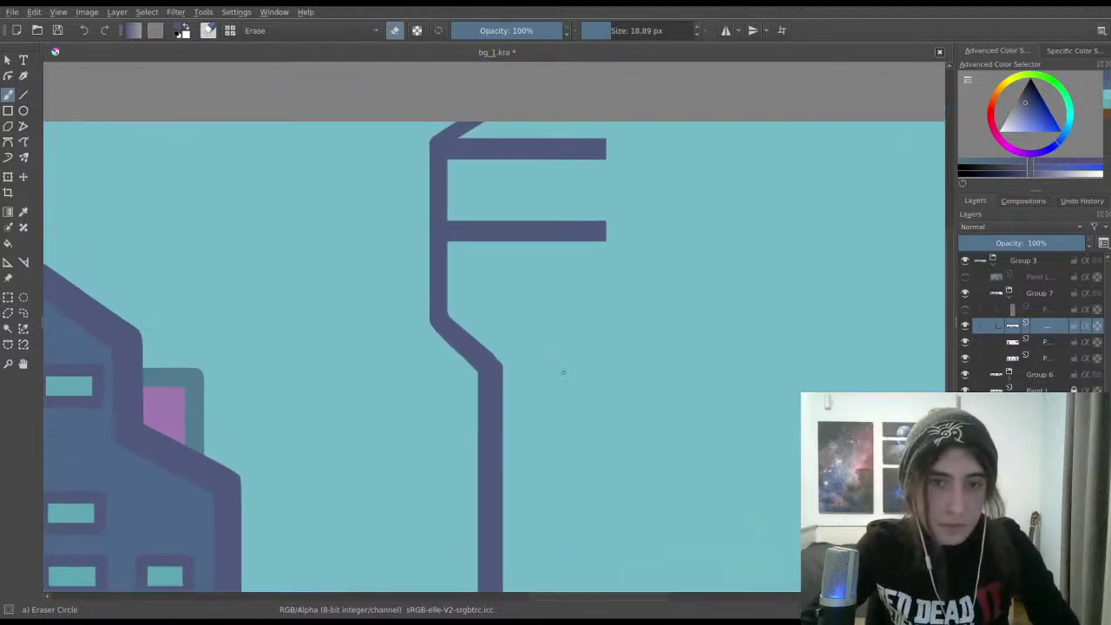
scroll(550, 356, down, 3)
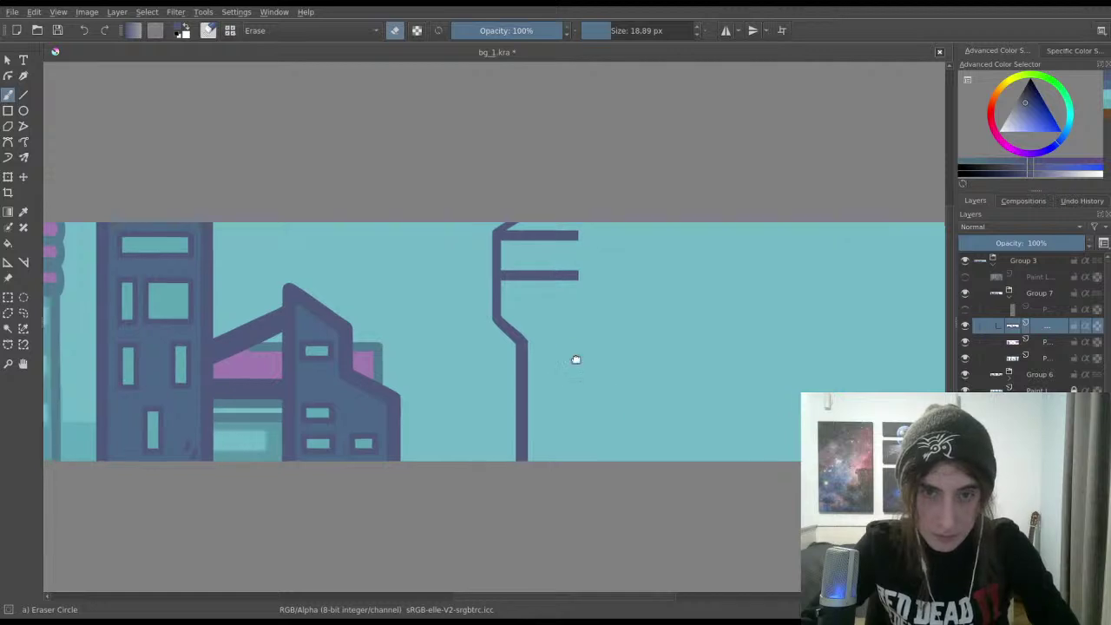
key(ctrl+s)
Step: Box-select the tower's left half, copy it to a separate layer and mirror it horizontally into place as the right half
key(ctrl+r)
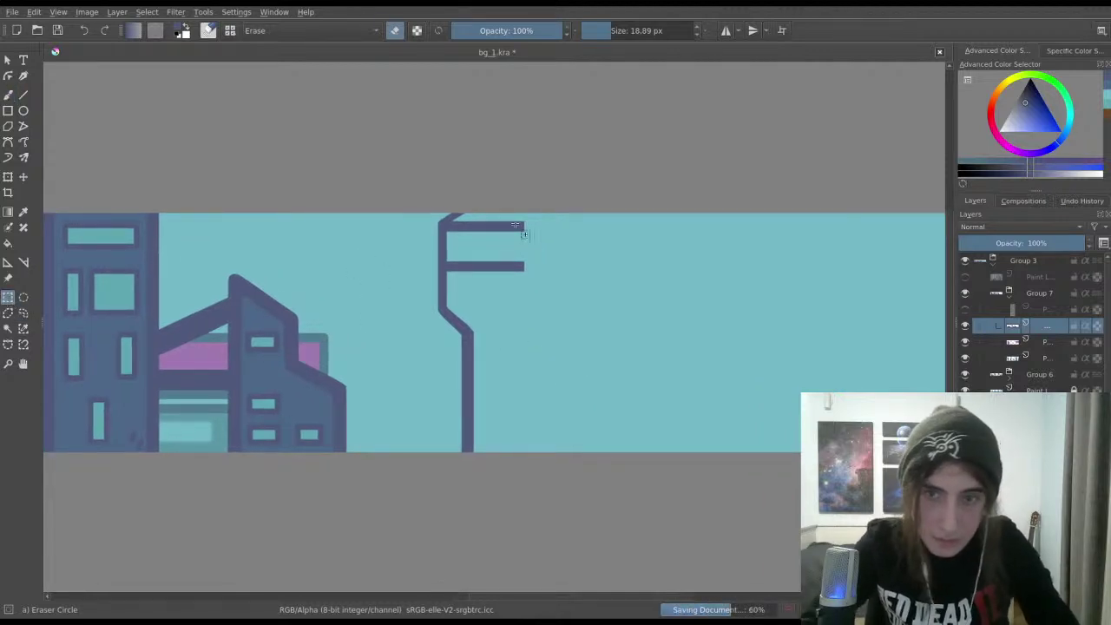
drag(522, 203, 438, 460)
click(594, 302)
drag(546, 210, 426, 458)
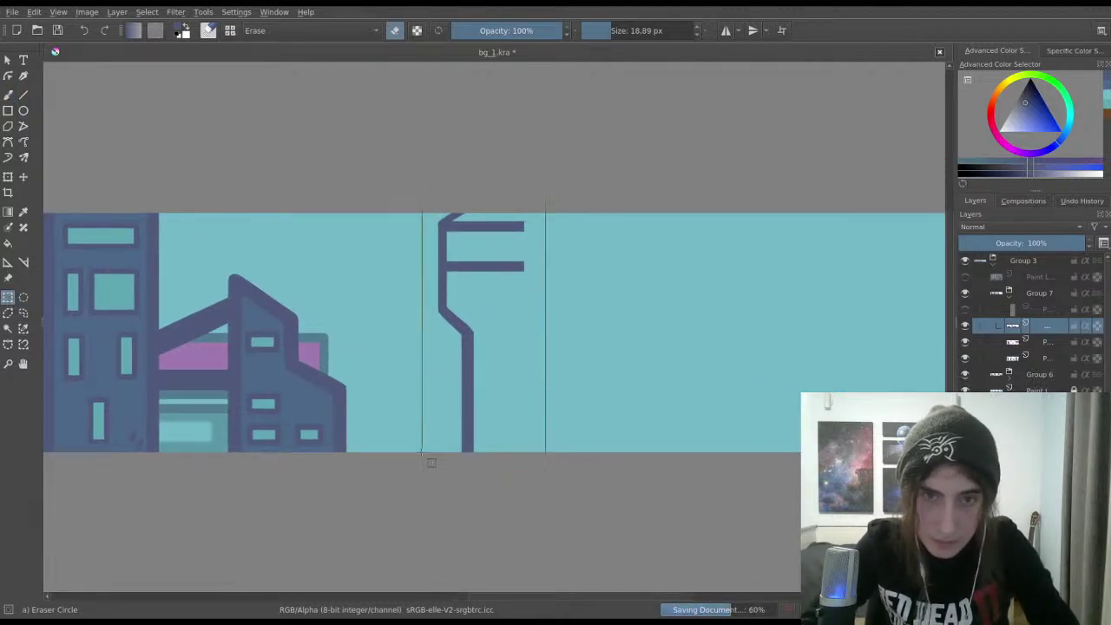
click(434, 491)
drag(551, 194, 421, 486)
key(ctrl+t)
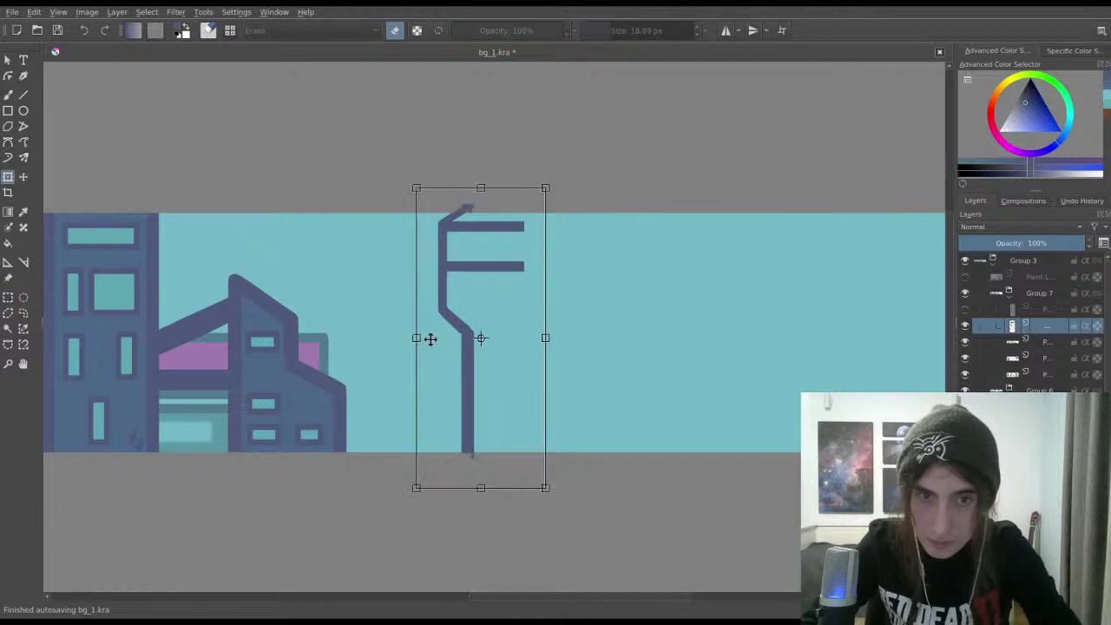
drag(413, 337, 481, 309)
drag(531, 345, 580, 375)
key(Return)
key(Return)
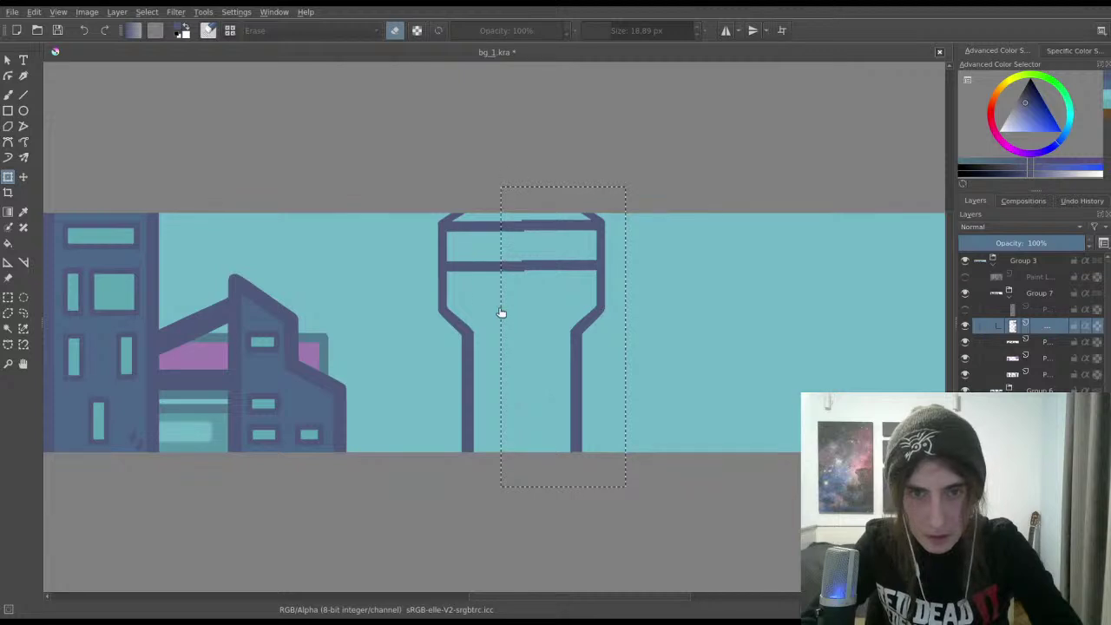
Step: Move the mirrored half slightly inward and down with a transform to bring its horizontal bars level with the left half's
drag(501, 310, 501, 248)
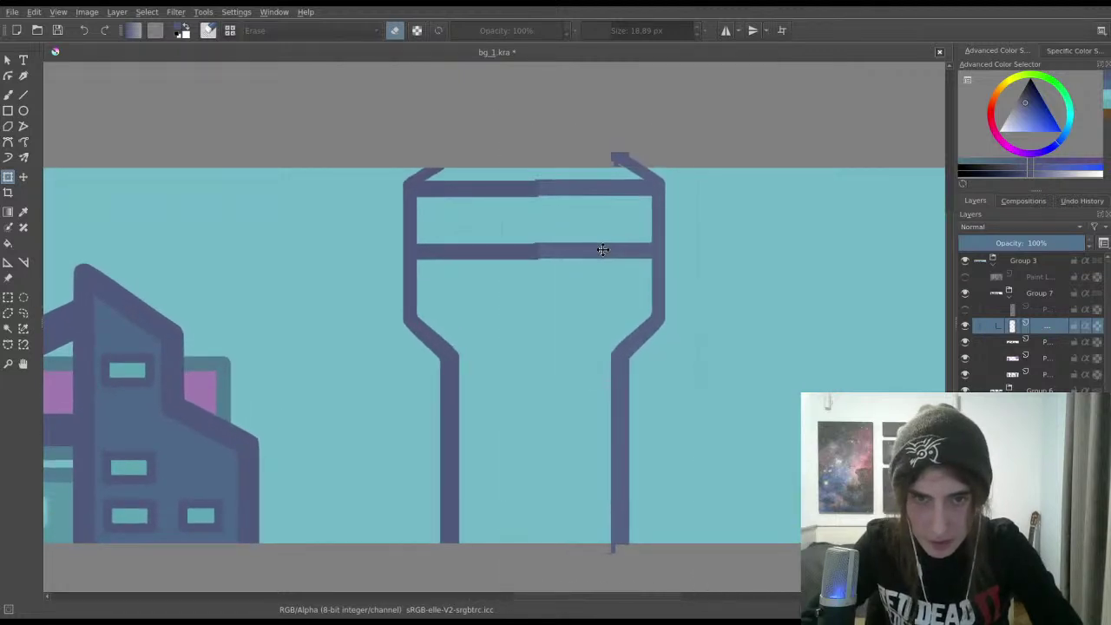
drag(600, 249, 594, 249)
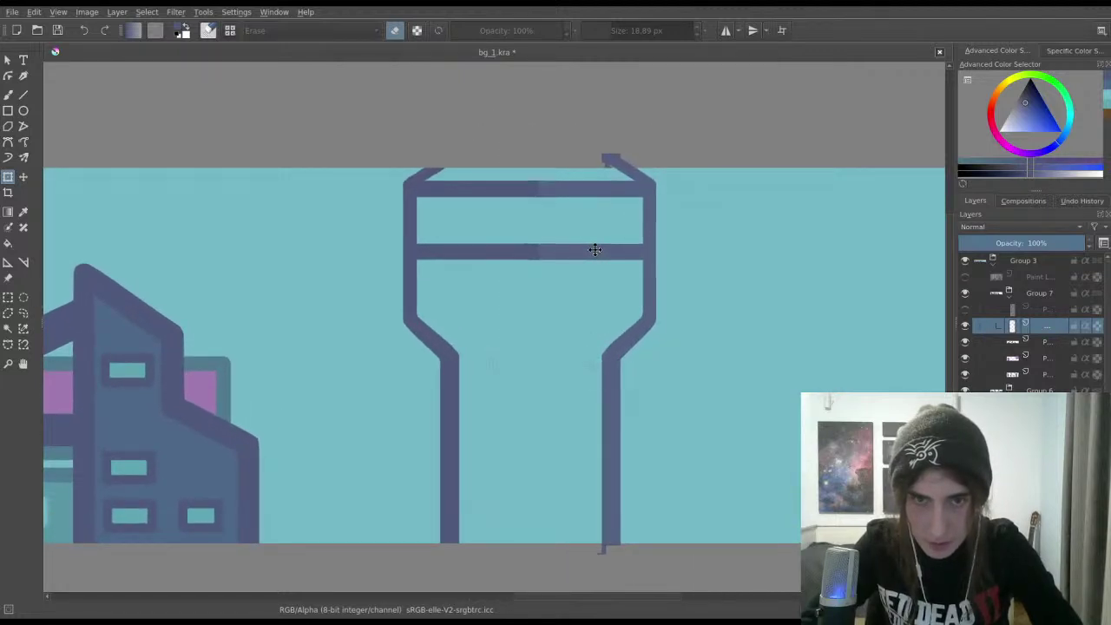
key(ctrl+t)
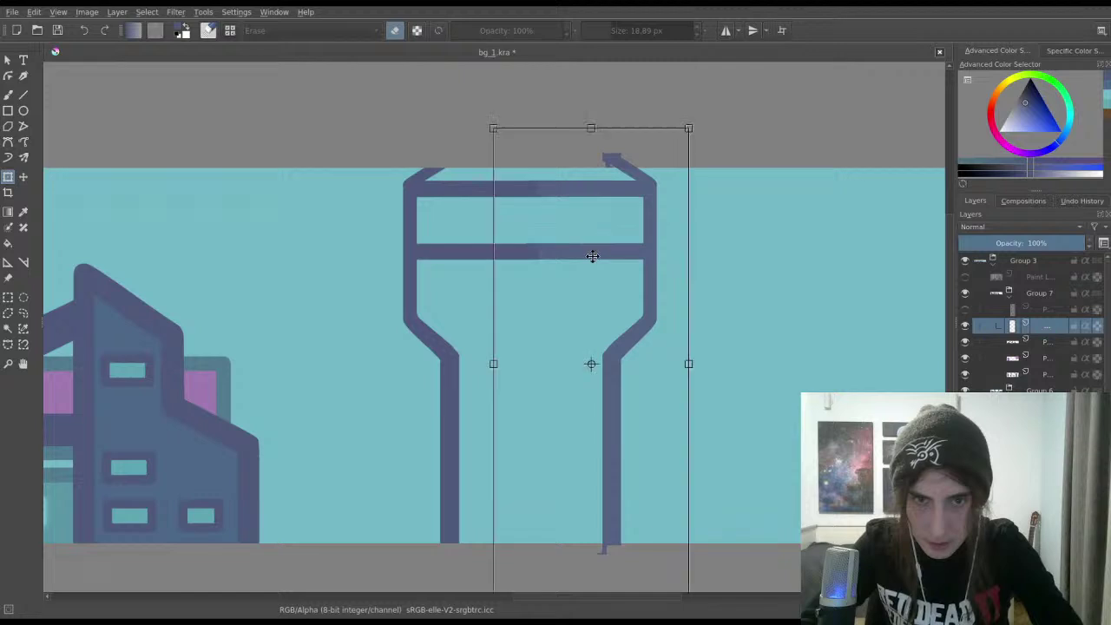
key(Return)
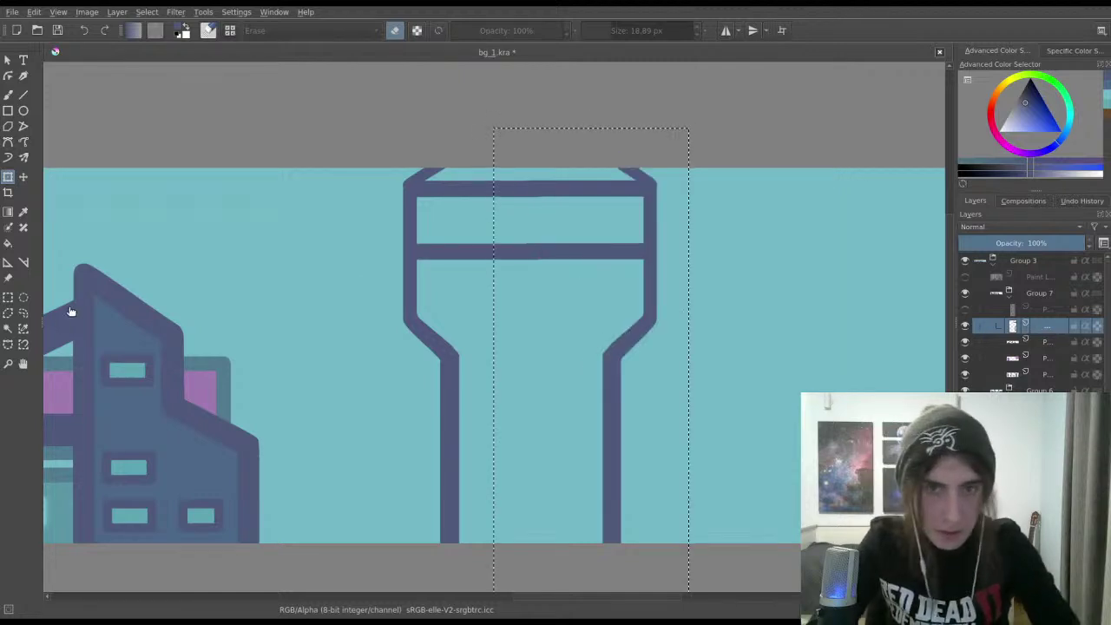
Step: Nudge the mirrored half down with a transform so the bars of both halves line up exactly at the seam
key(ctrl+t)
scroll(504, 217, up, 5)
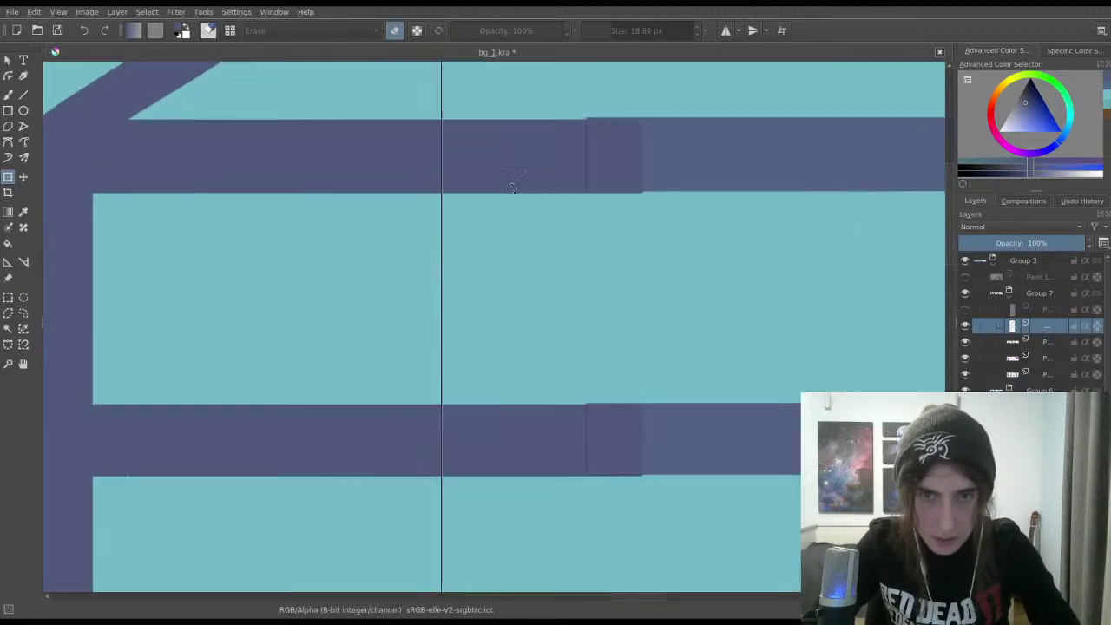
scroll(612, 143, up, 3)
drag(602, 99, 466, 255)
scroll(501, 206, up, 2)
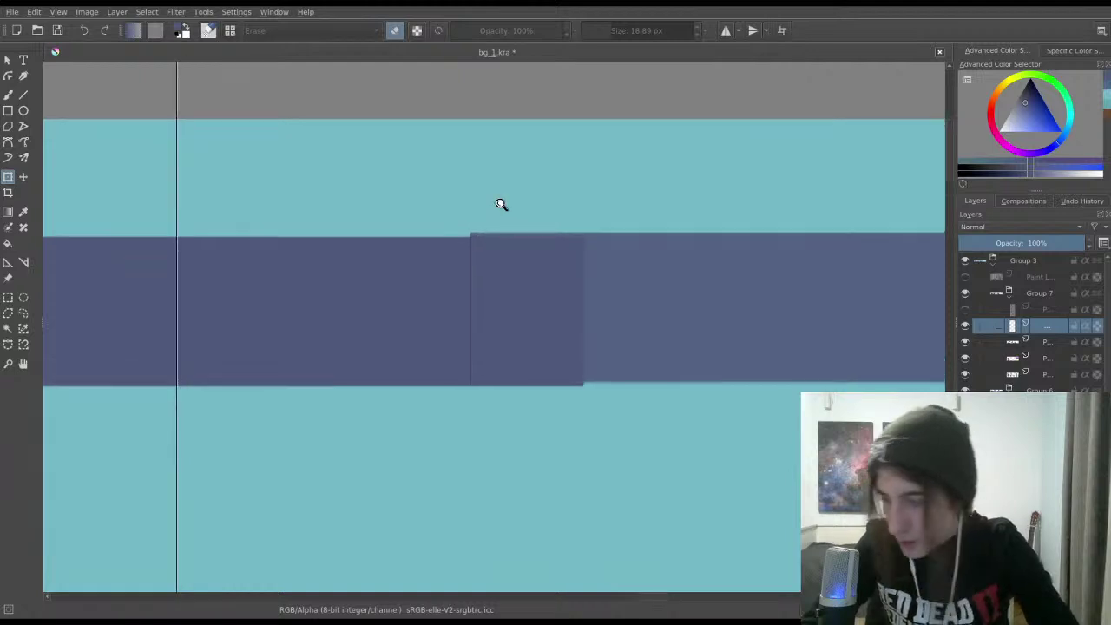
key(Down)
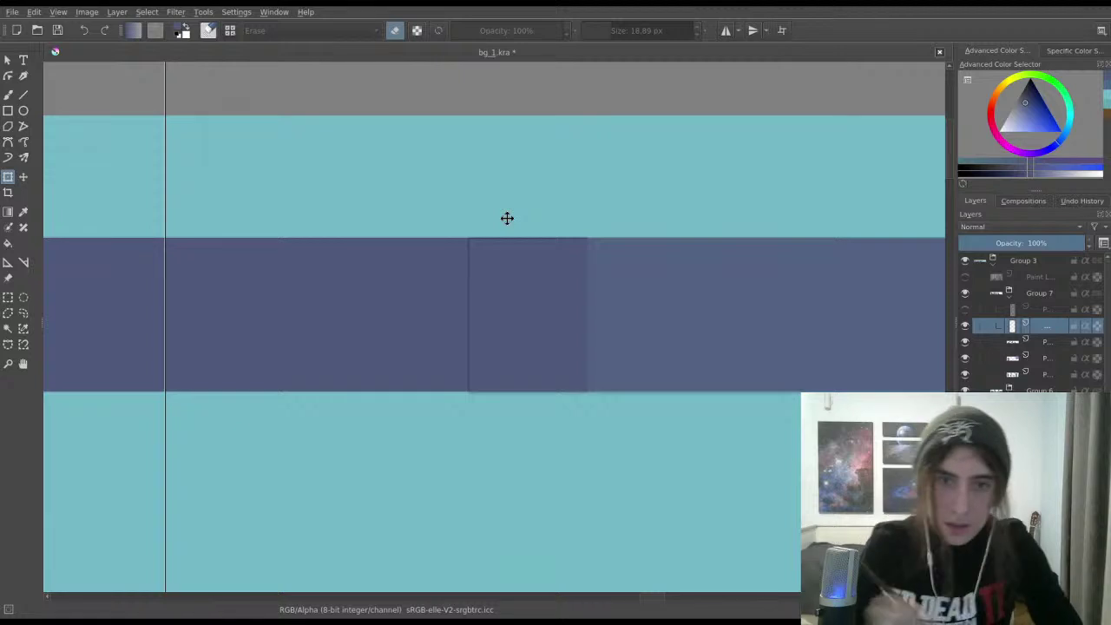
scroll(521, 217, up, 3)
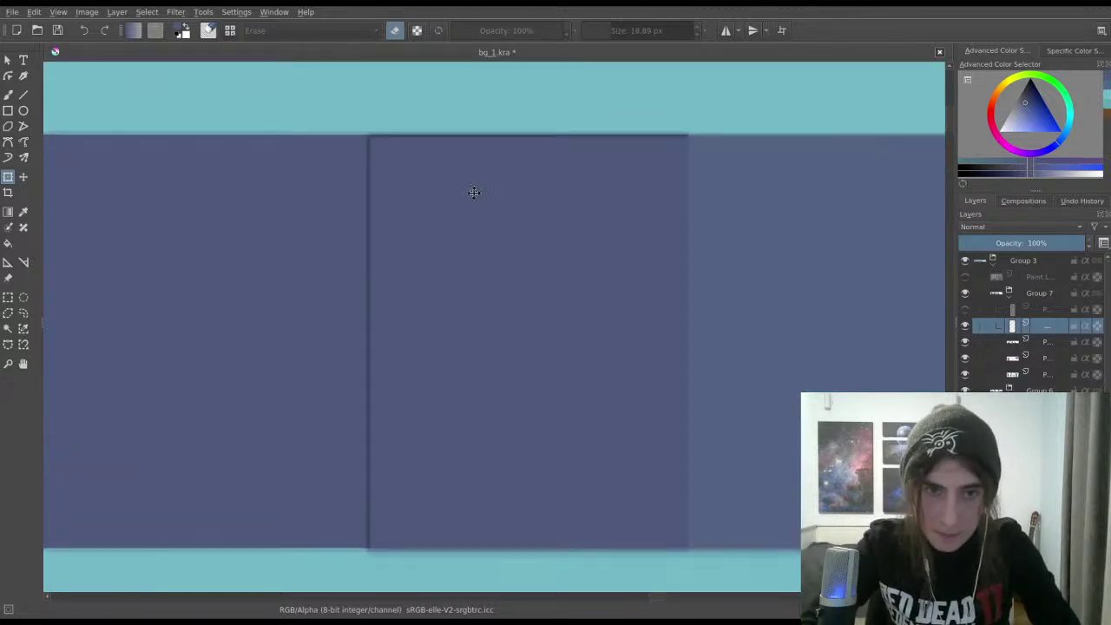
key(Return)
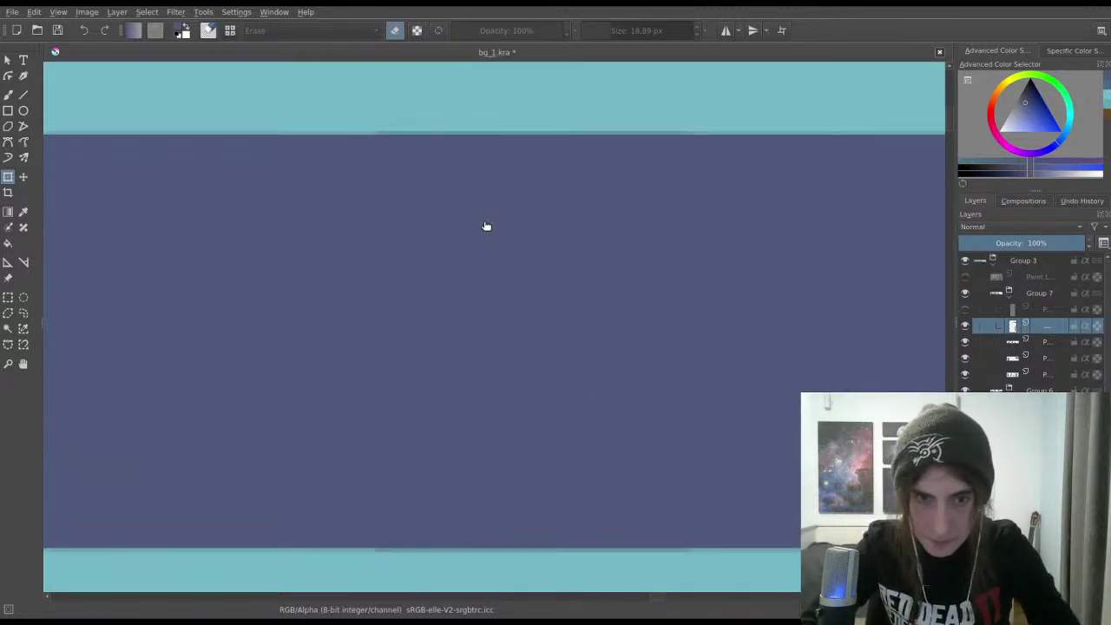
Step: Clear the selection and merge the mirrored half's layer with the outline layer beneath it
scroll(486, 225, down, 5)
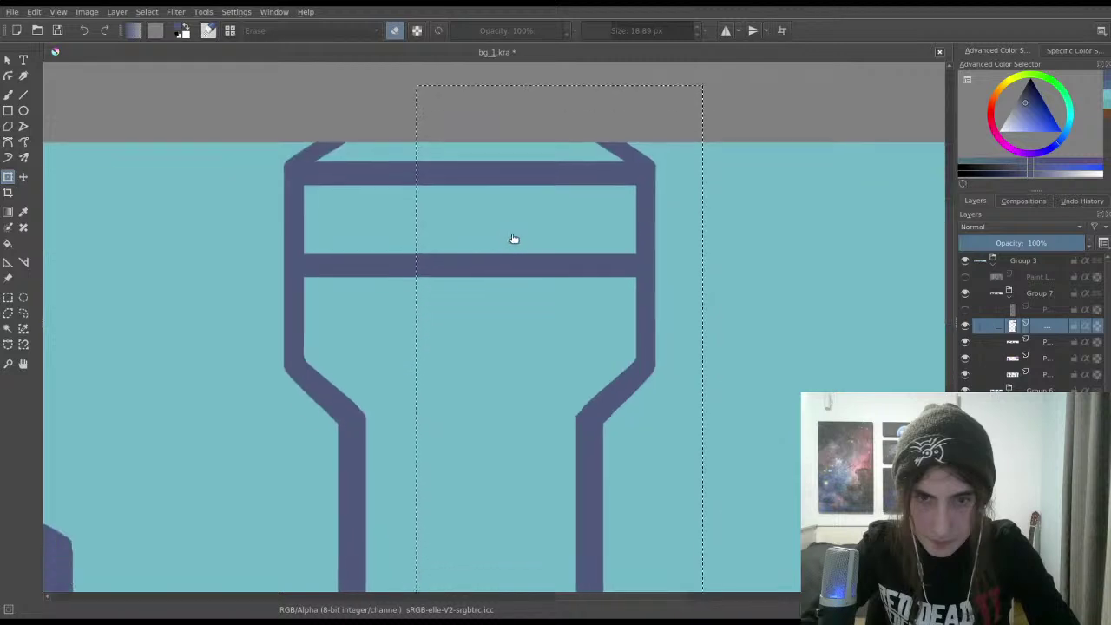
drag(514, 238, 522, 202)
click(8, 297)
key(ctrl+shift+a)
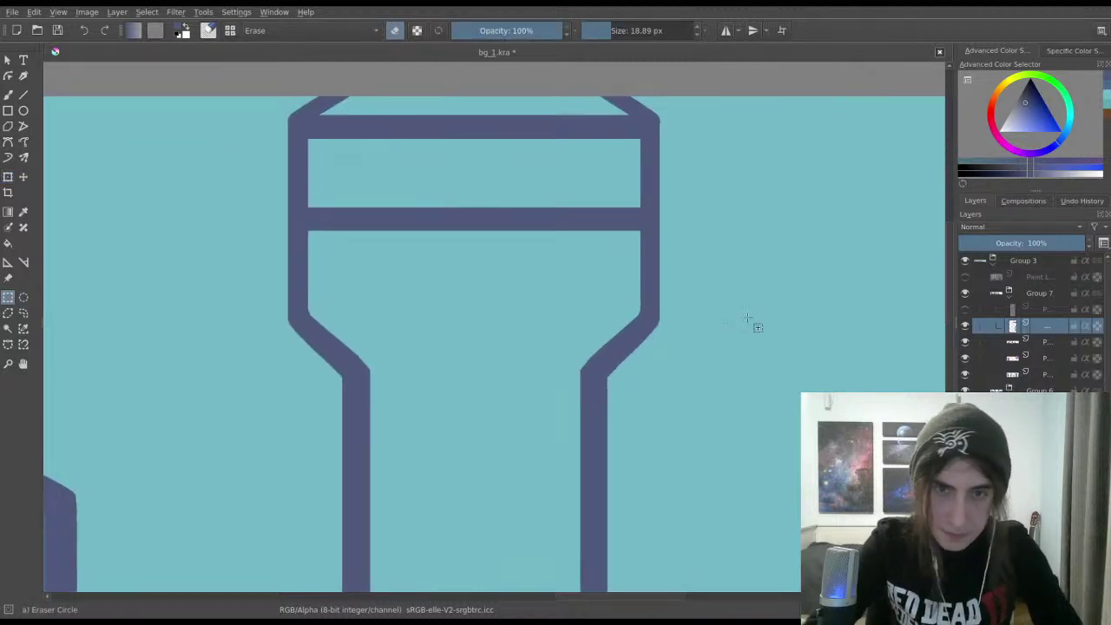
ctrl+click(1038, 344)
key(ctrl+e)
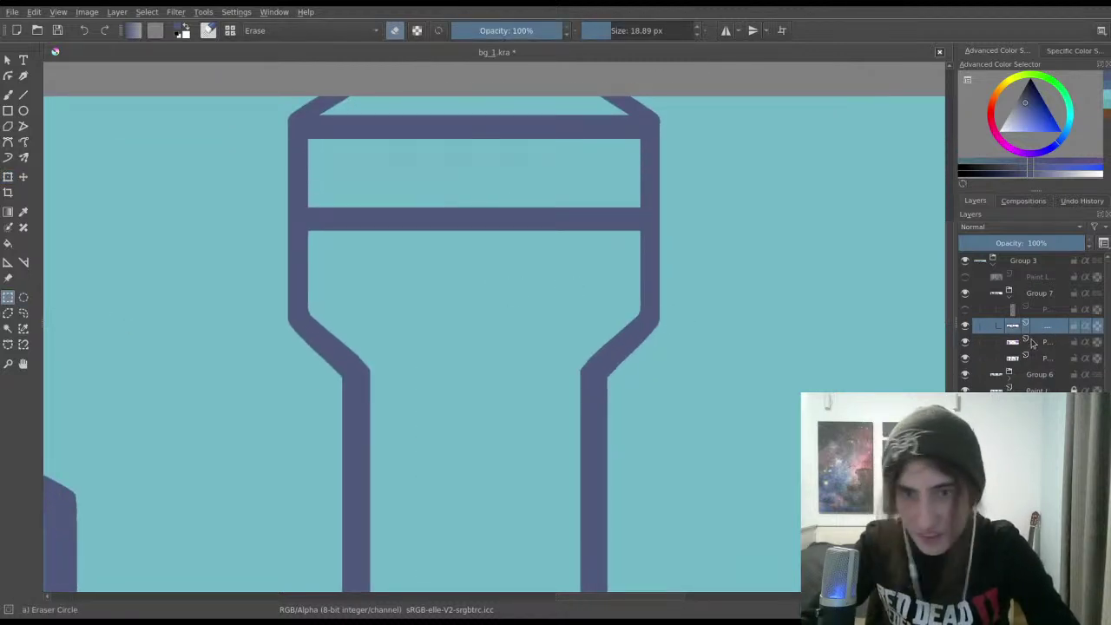
Step: Save the background document with the merged tower outline
key(ctrl+s)
scroll(733, 407, down, 2)
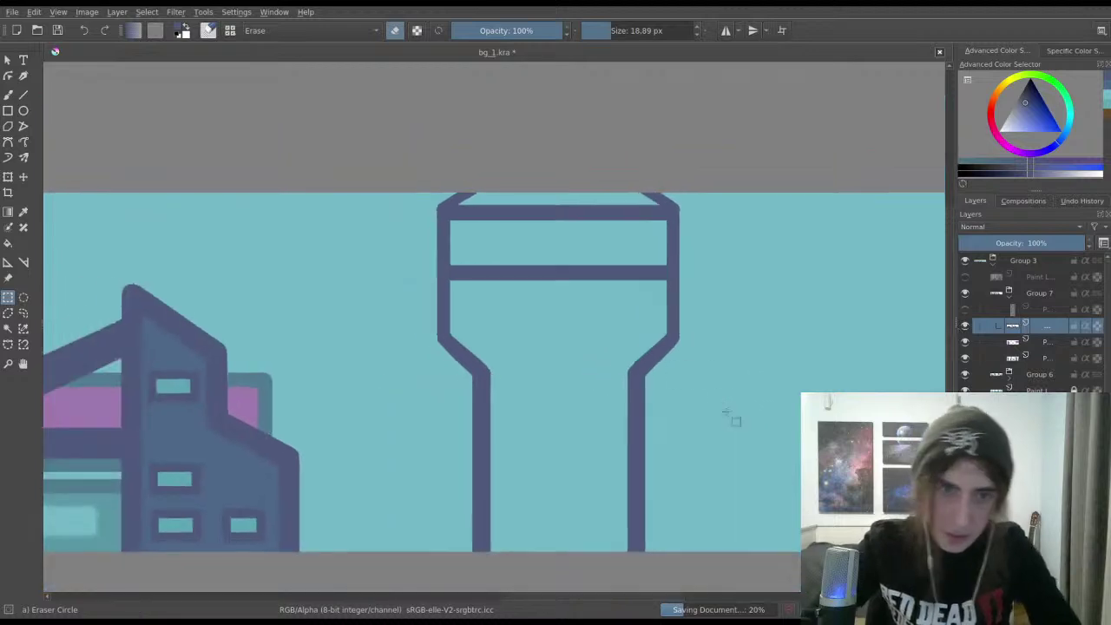
drag(410, 174, 726, 373)
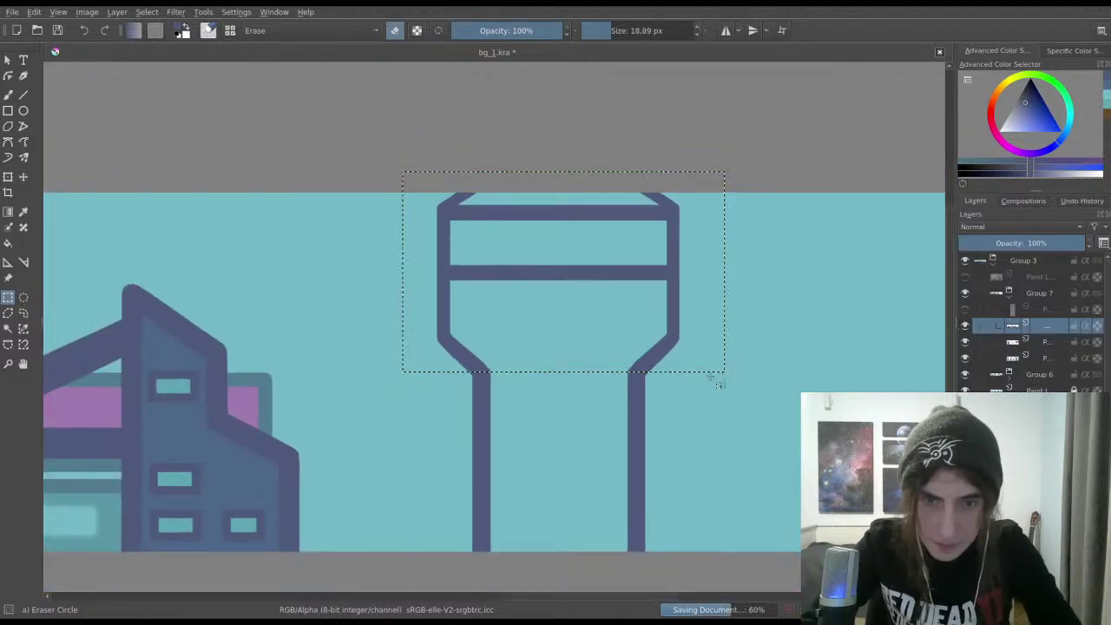
scroll(667, 327, up, 2)
key(ctrl+shift+a)
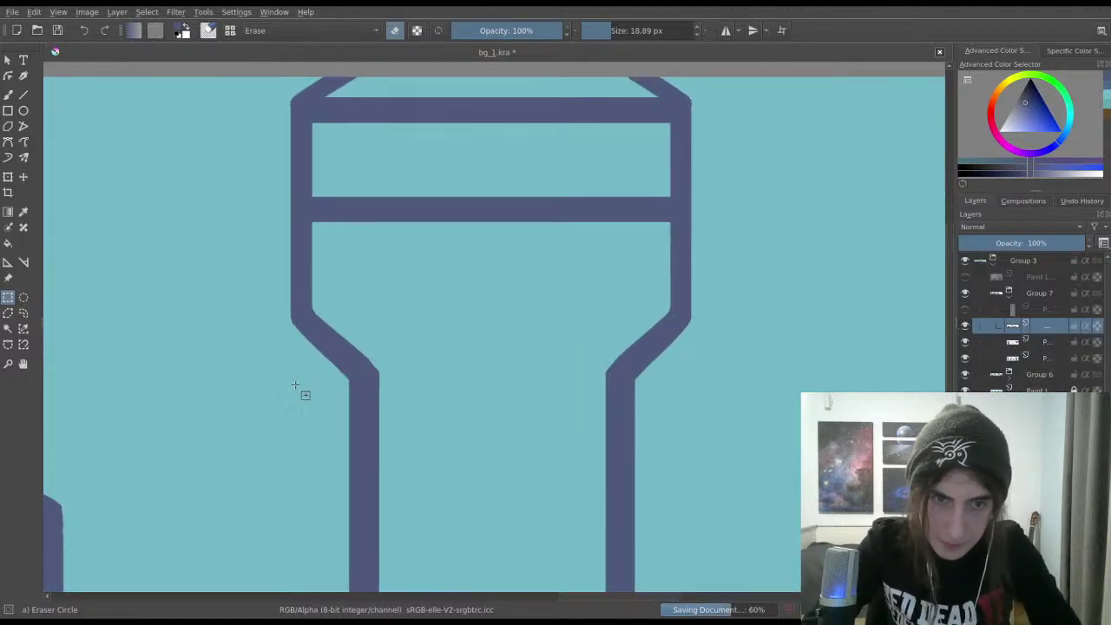
drag(293, 378, 518, 315)
key(ctrl+shift+a)
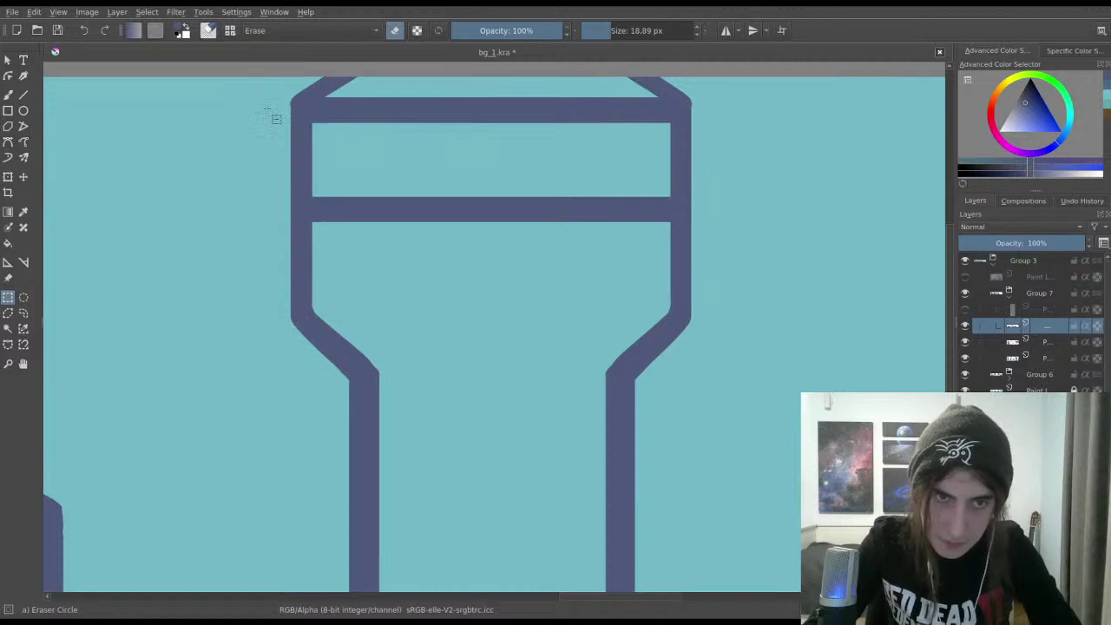
drag(271, 76, 724, 375)
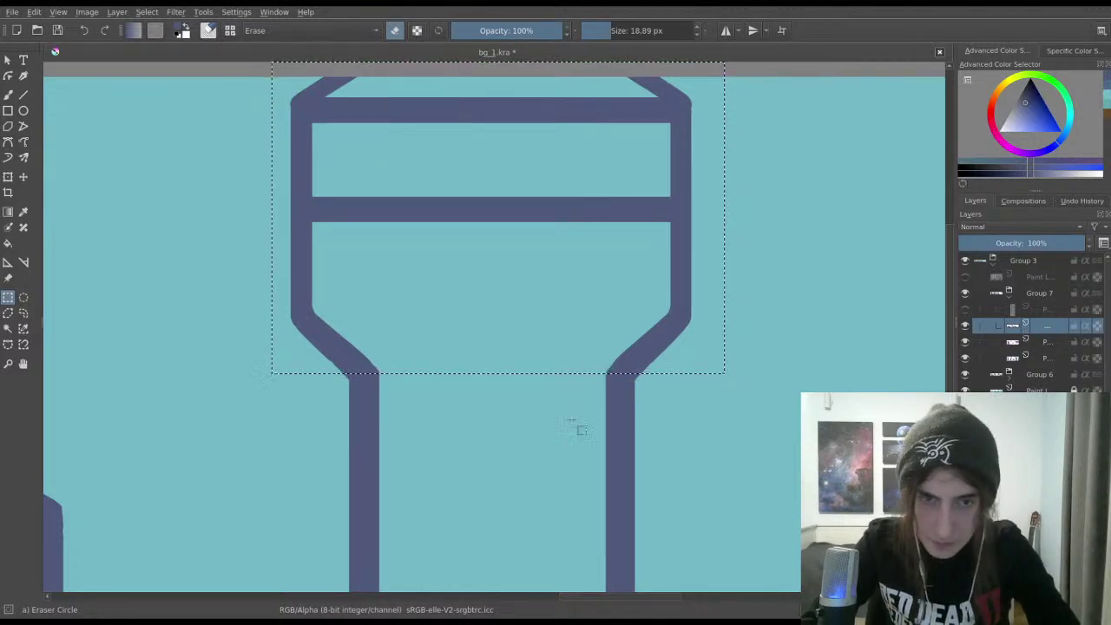
key(ctrl+shift+a)
drag(247, 374, 588, 198)
key(ctrl+shift+a)
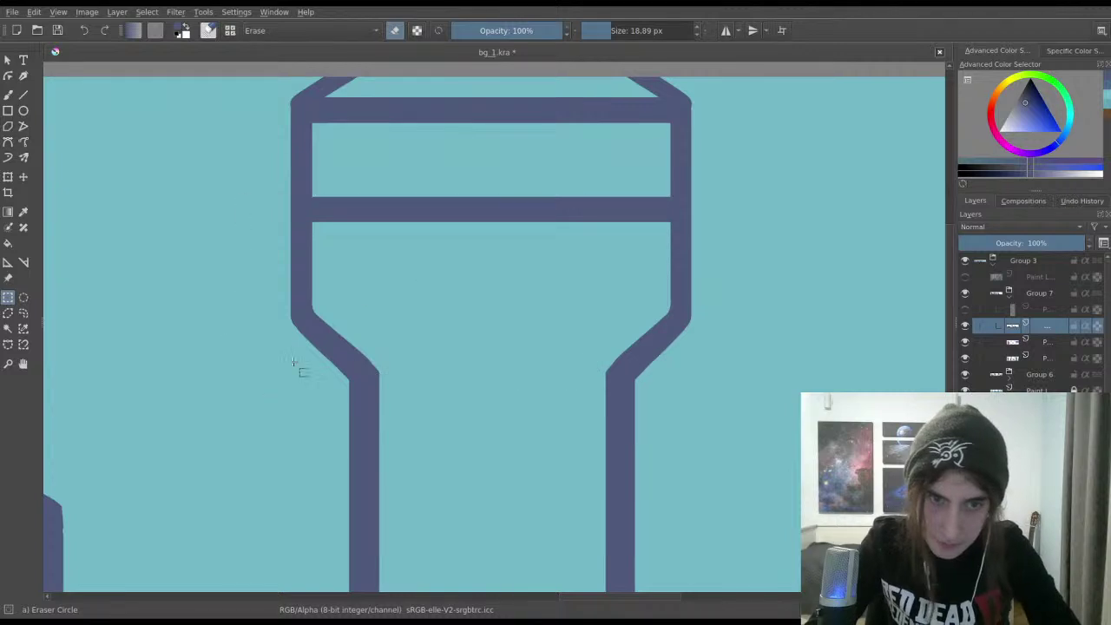
Step: Box-select the tower's head down to the shaft tops, squeeze it narrower, centre it over the shaft with a transform and clear the selection
drag(276, 401, 739, 64)
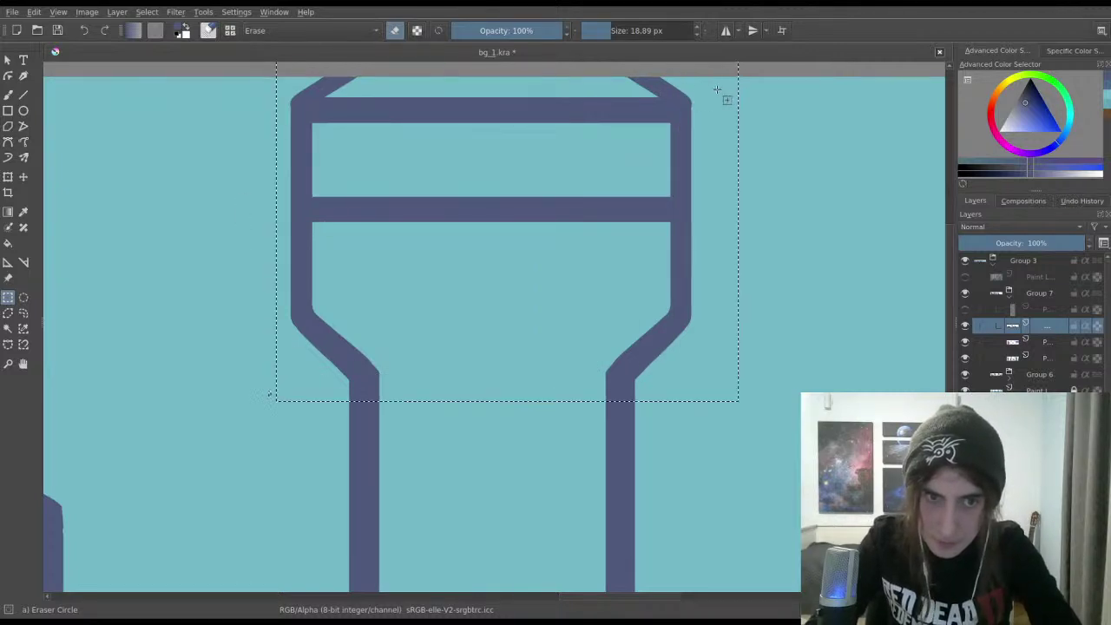
key(ctrl+t)
drag(736, 231, 698, 230)
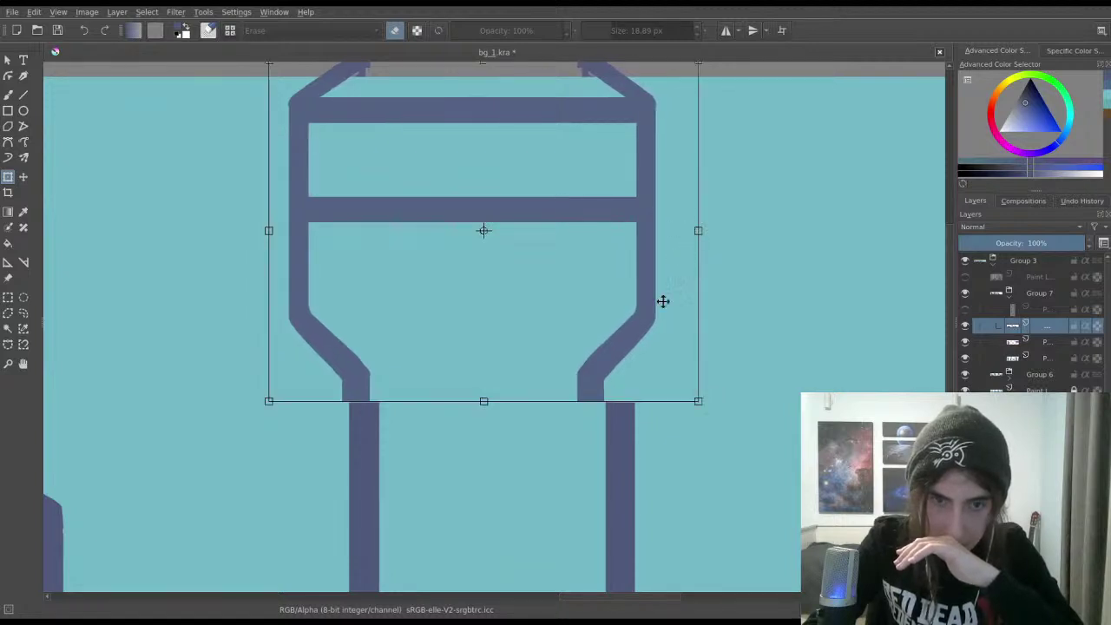
drag(663, 301, 663, 302)
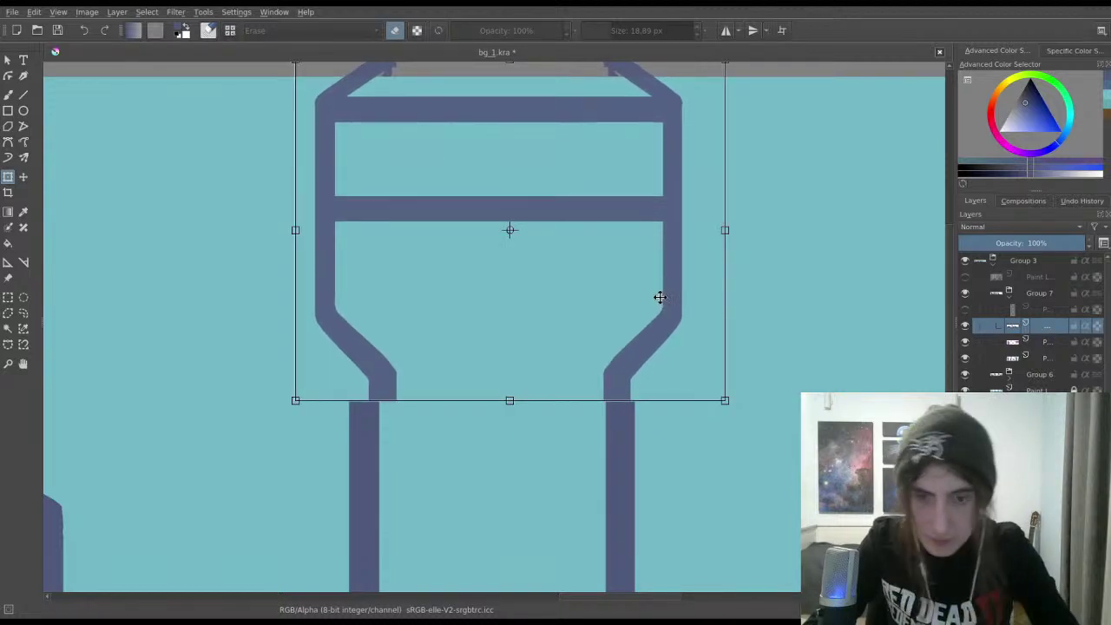
key(Return)
click(10, 296)
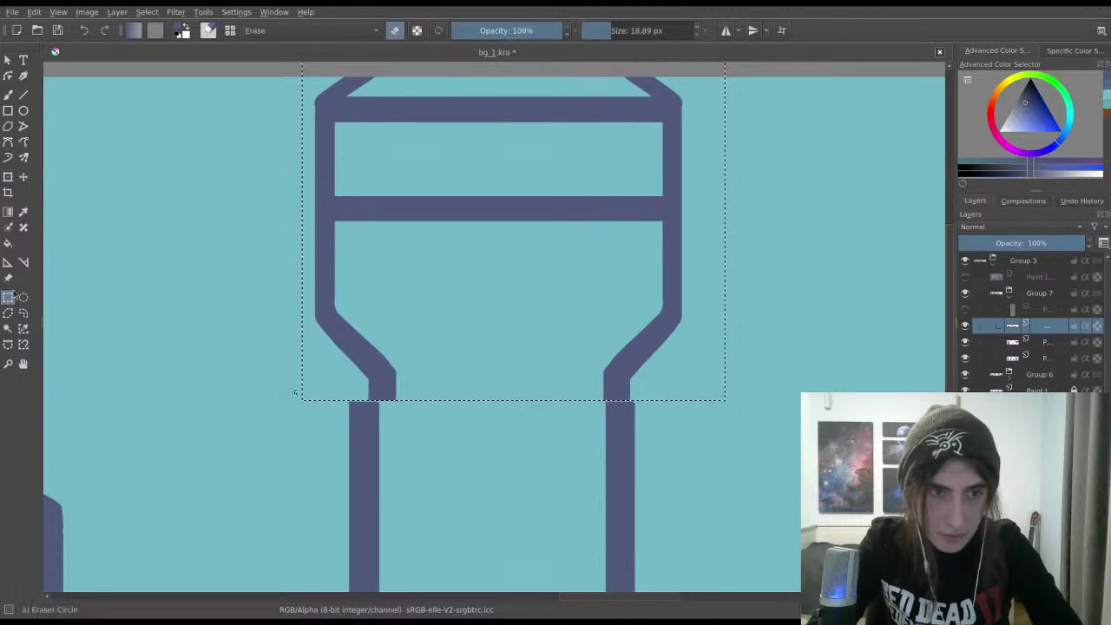
click(63, 184)
Step: Erase the slanted neck pieces on both sides of the tower with a 67.73 px eraser
click(8, 94)
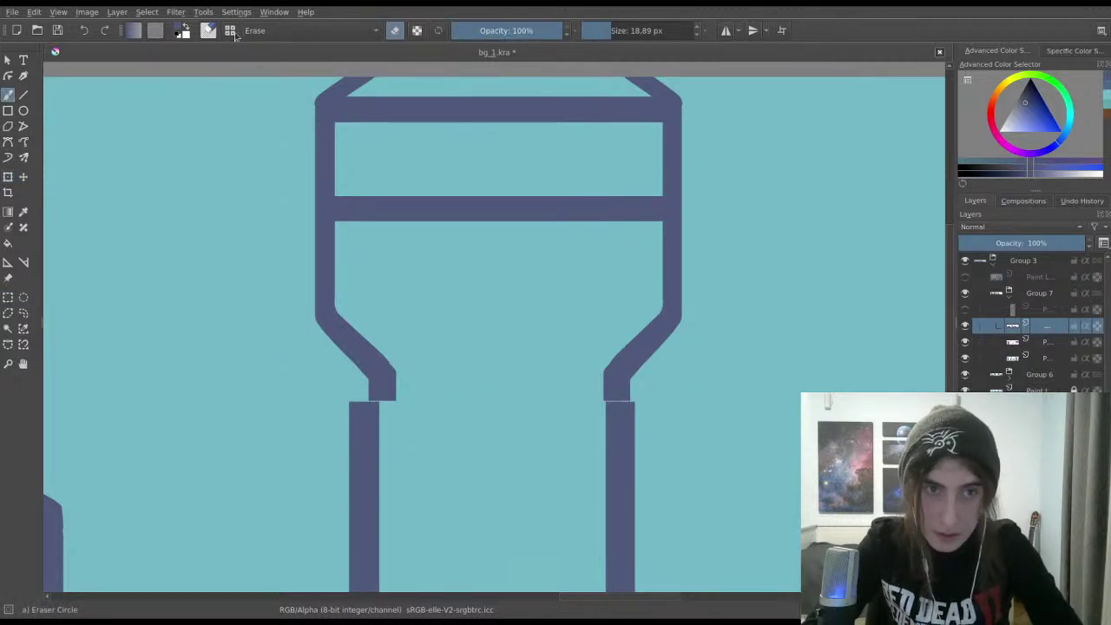
click(642, 30)
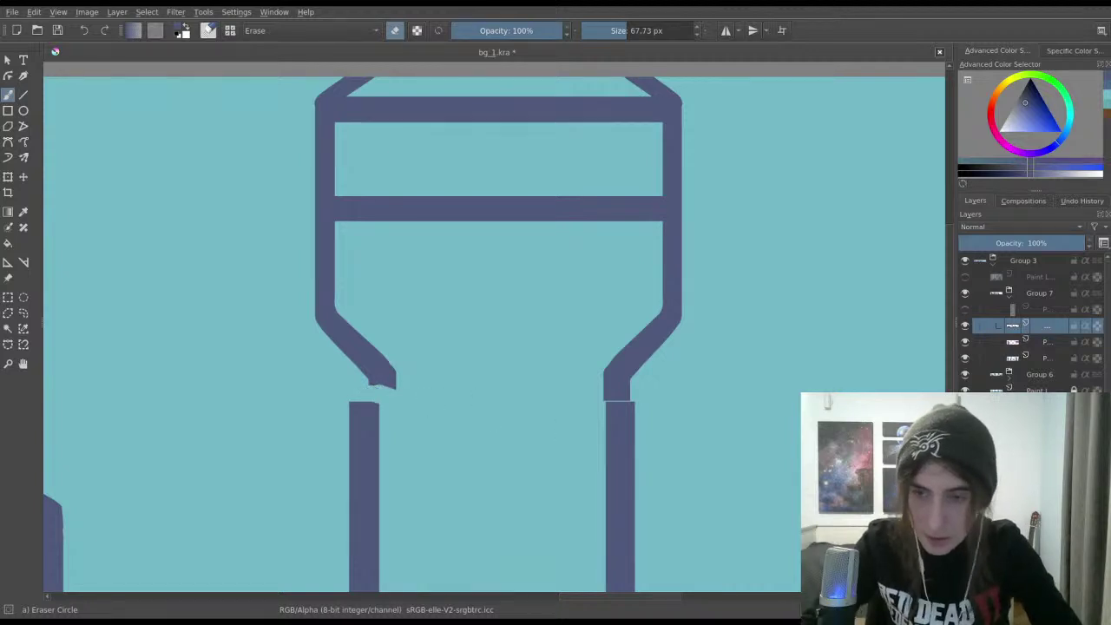
mouse_move(408, 405)
mouse_down()
mouse_move(337, 357)
mouse_move(353, 359)
mouse_move(343, 315)
mouse_move(339, 354)
mouse_move(347, 294)
mouse_move(411, 388)
mouse_up()
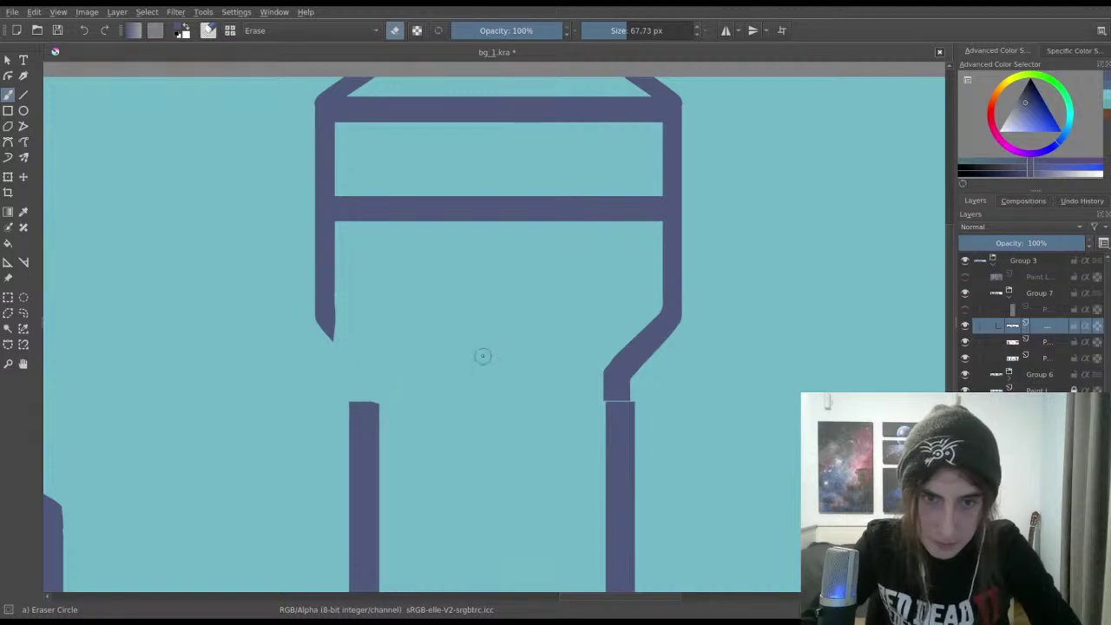
mouse_move(577, 395)
mouse_down()
mouse_move(644, 395)
mouse_move(615, 379)
mouse_move(624, 363)
mouse_move(652, 383)
mouse_move(649, 350)
mouse_up()
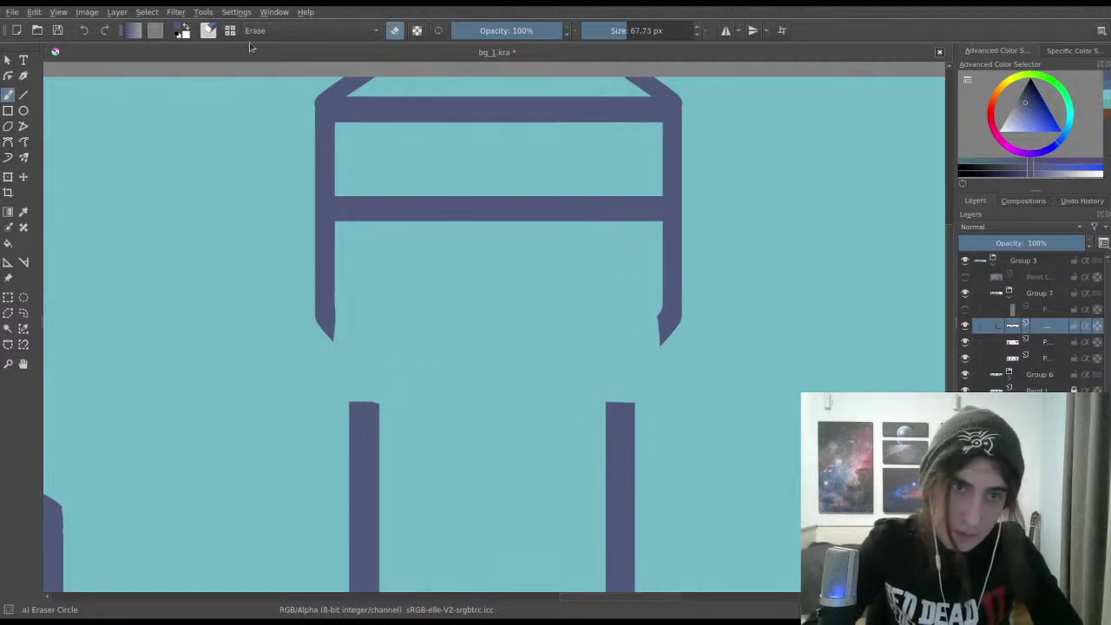
Step: Paint a new left neck diagonal joining the head to the shaft with the Ink-3 Gpen brush at 95.15 px
key(slash)
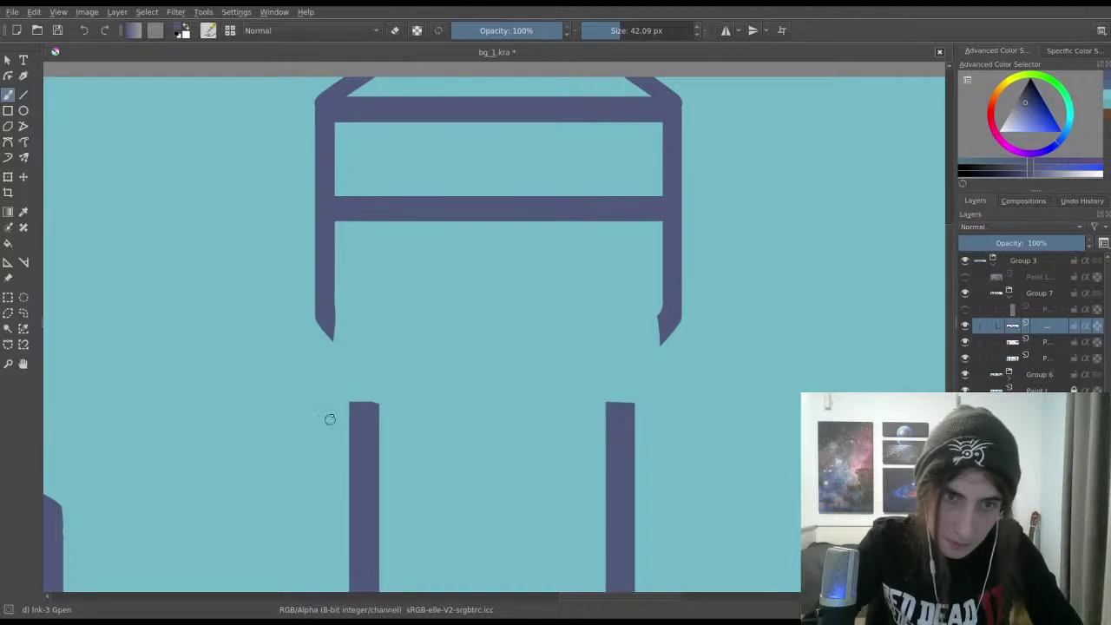
drag(593, 30, 639, 30)
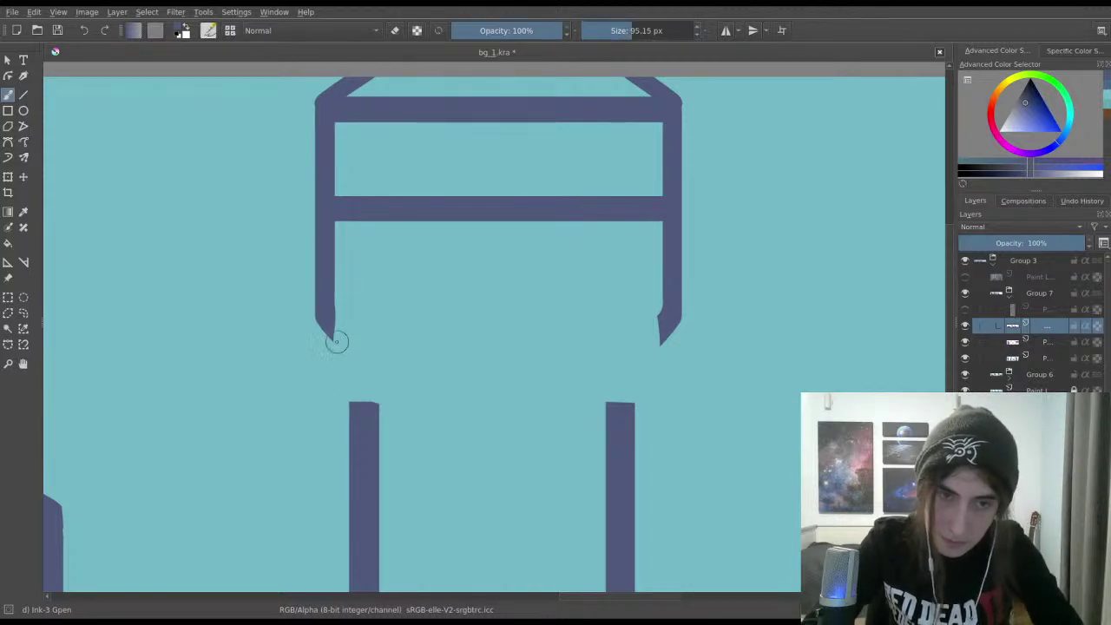
drag(326, 314, 367, 368)
key(ctrl+z)
drag(326, 314, 365, 386)
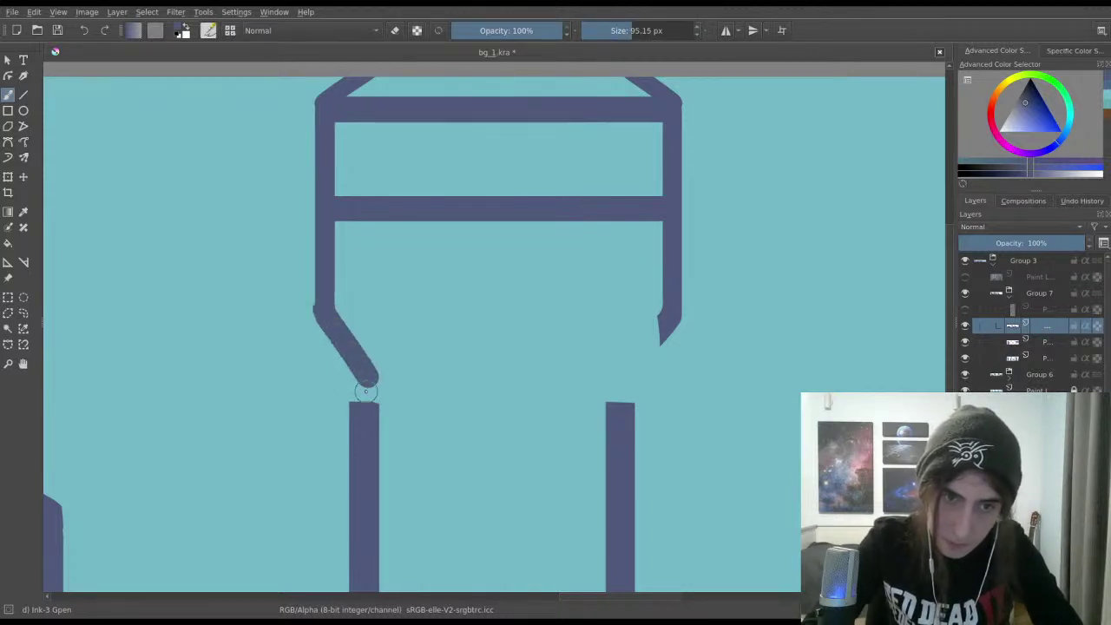
key(ctrl+z)
mouse_move(327, 318)
mouse_down()
mouse_move(364, 365)
mouse_move(364, 426)
mouse_up()
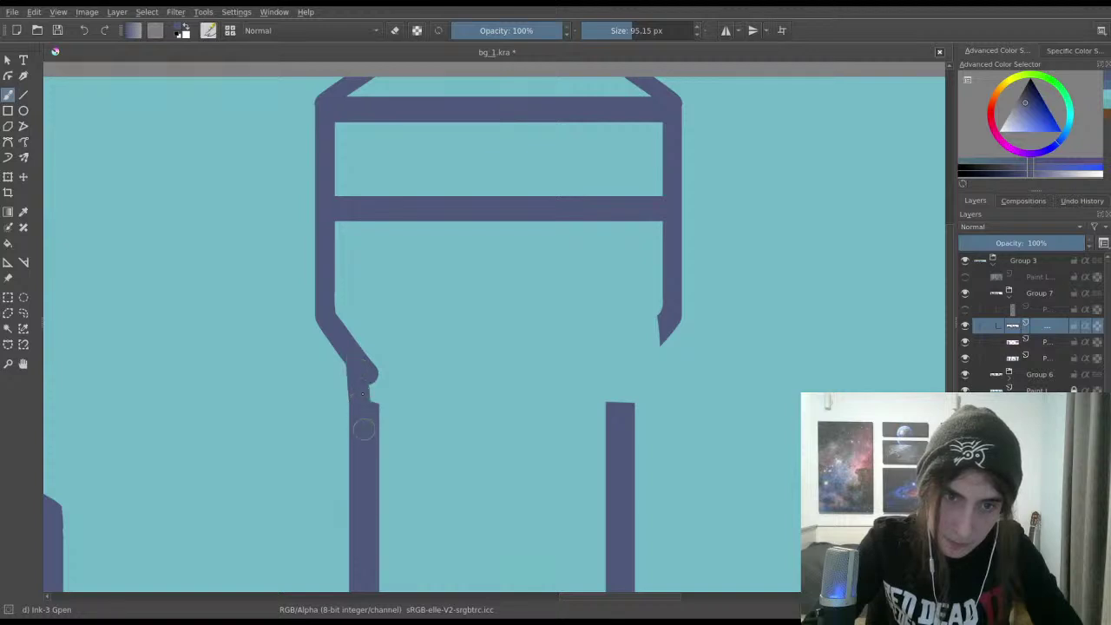
key(ctrl+z)
drag(362, 373, 361, 423)
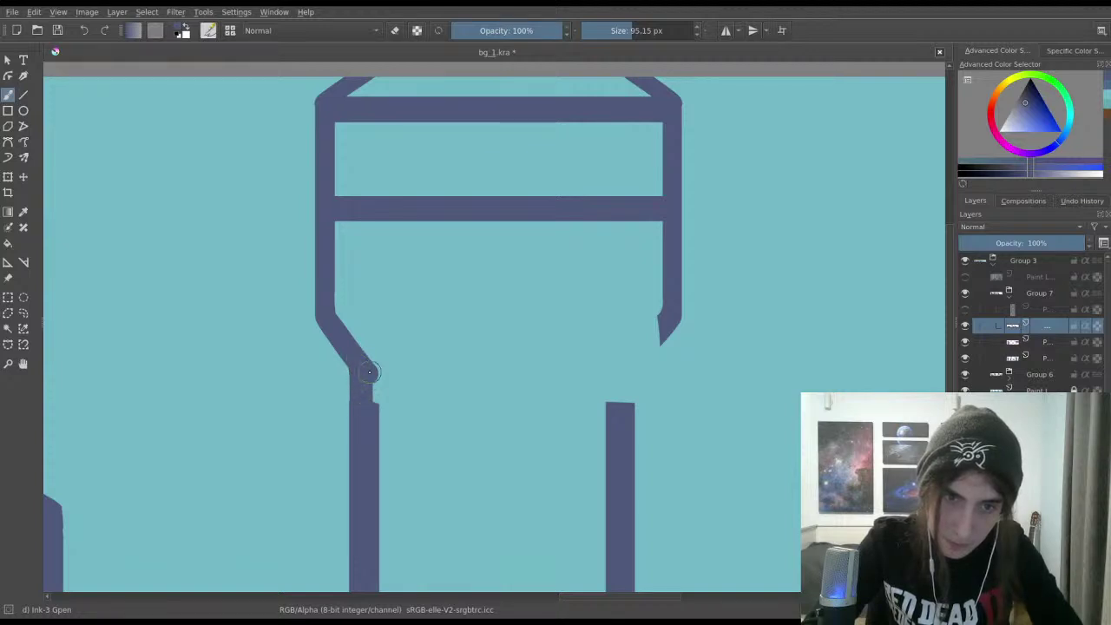
drag(368, 373, 371, 394)
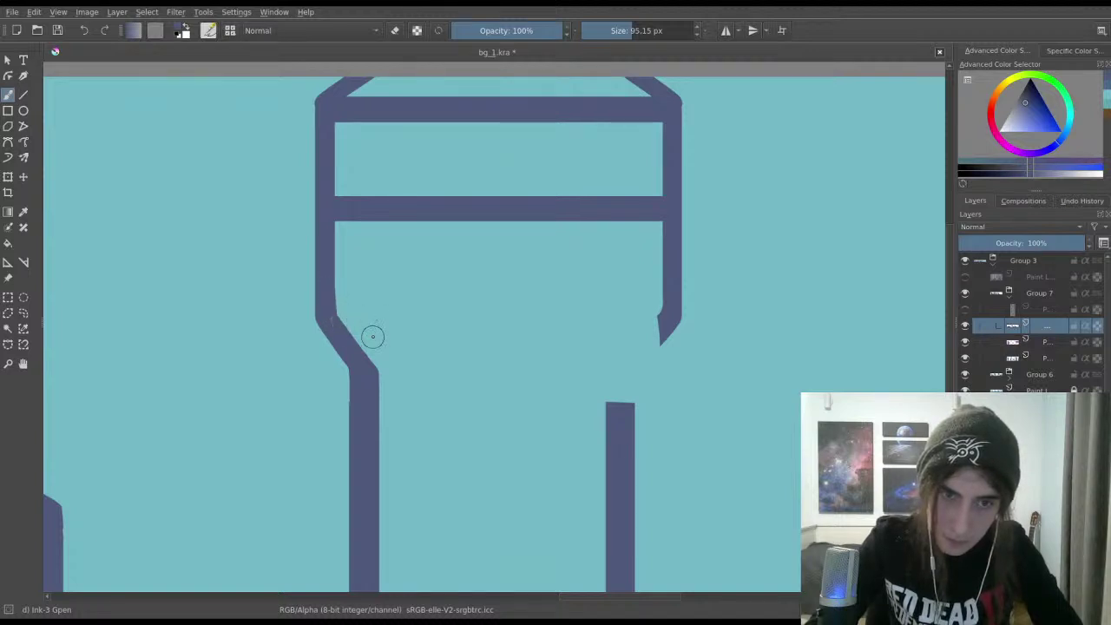
drag(373, 339, 327, 307)
Step: Paint a short upward extension on top of the tower's right shaft line
drag(439, 340, 467, 404)
drag(596, 393, 598, 432)
key(ctrl+z)
key(ctrl+z)
drag(604, 389, 604, 425)
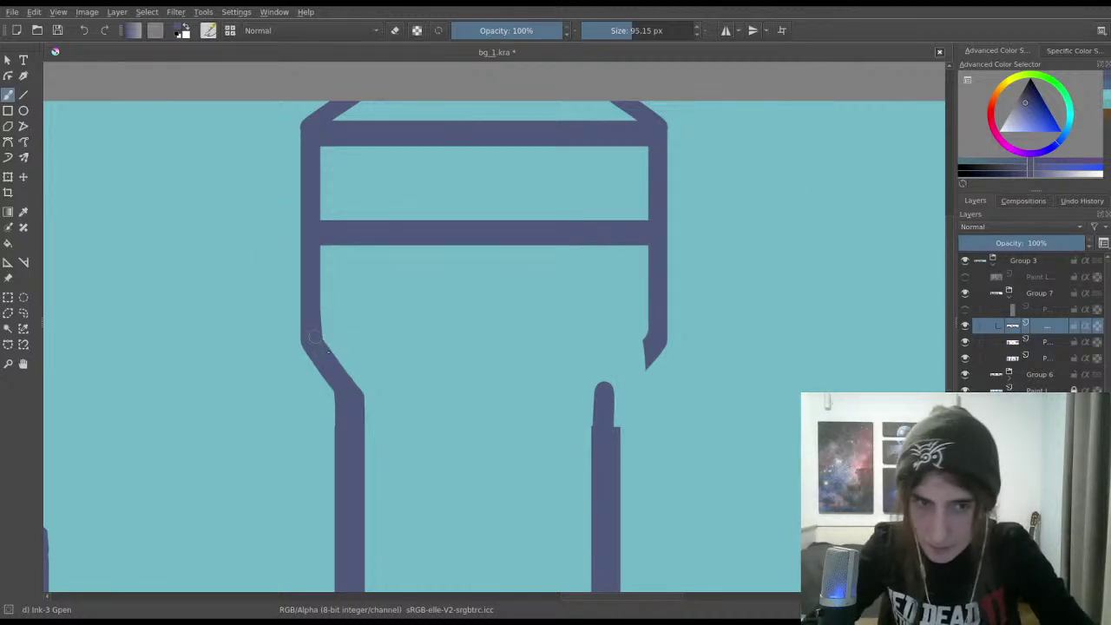
Step: Smooth the inner edge of the left neck diagonal with another brush stroke
drag(321, 339, 352, 386)
key(ctrl+z)
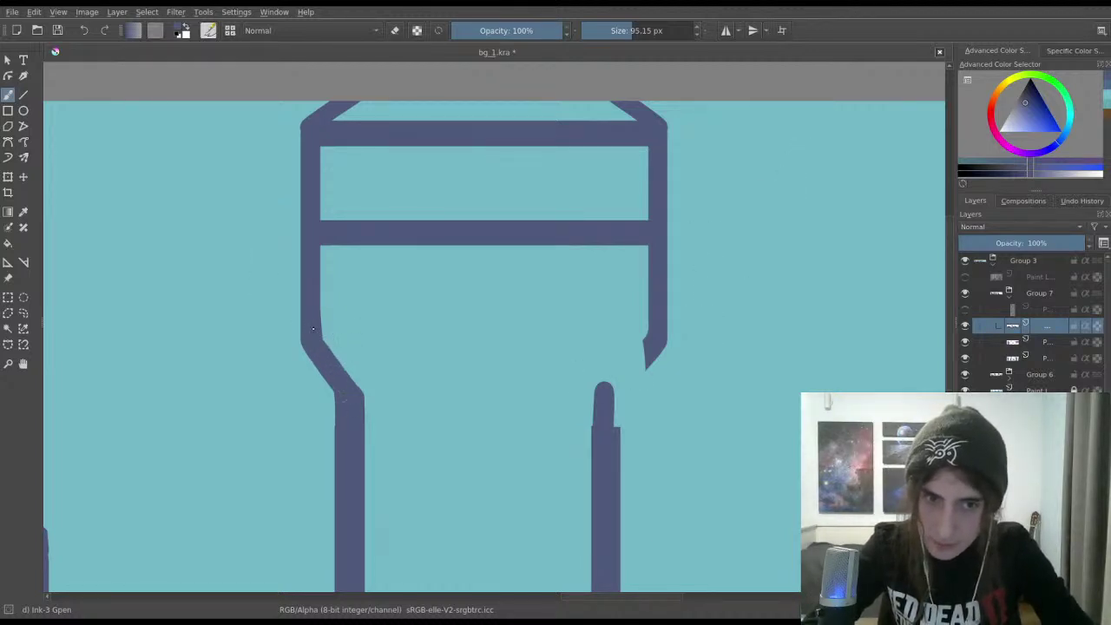
drag(319, 332, 355, 401)
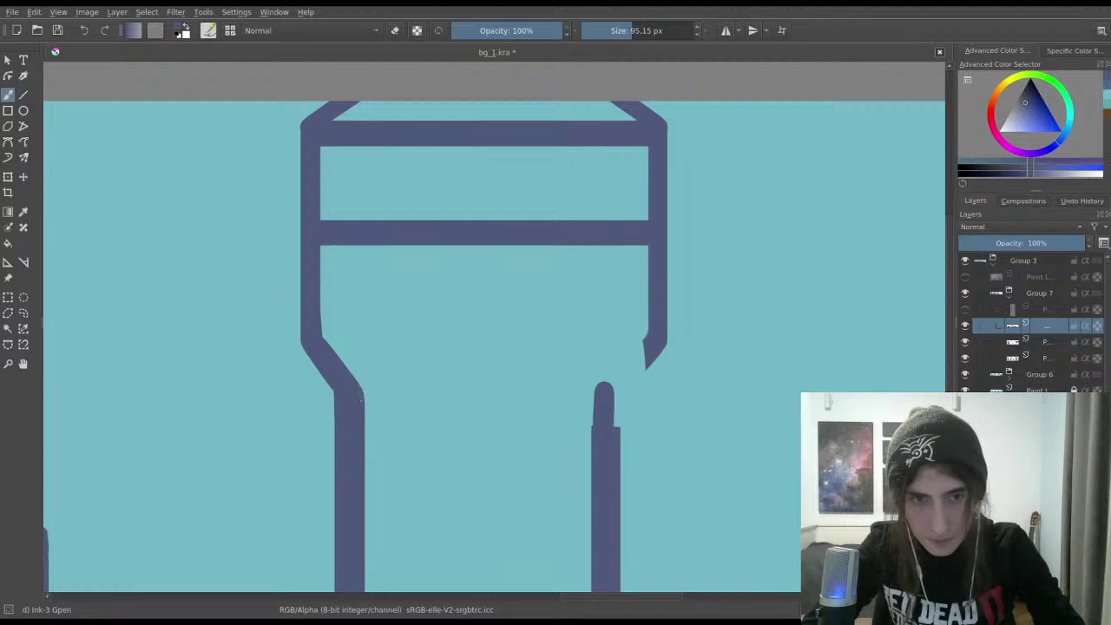
Step: Thicken the right shaft line's upward extension on both edges to match the width of the shaft below
scroll(353, 357, down, 2)
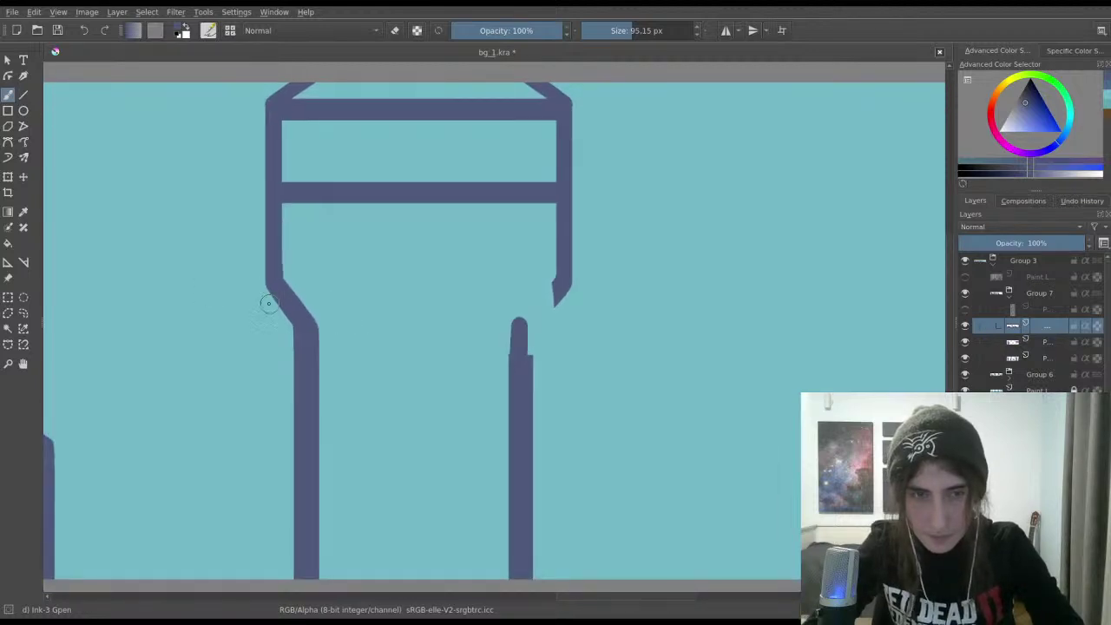
scroll(277, 290, up, 4)
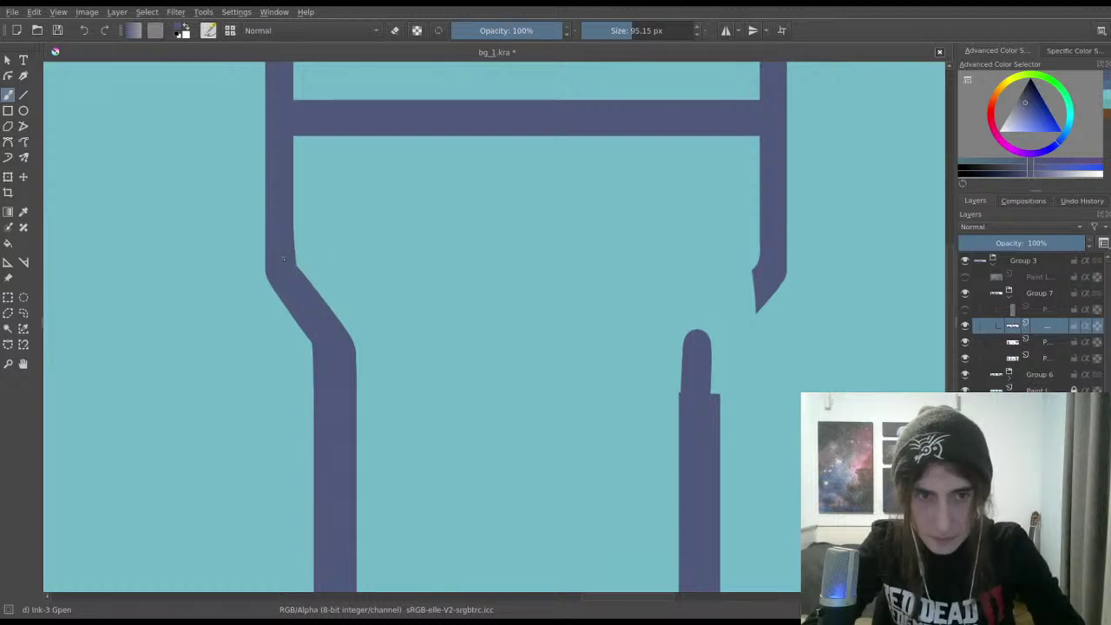
drag(435, 323, 396, 283)
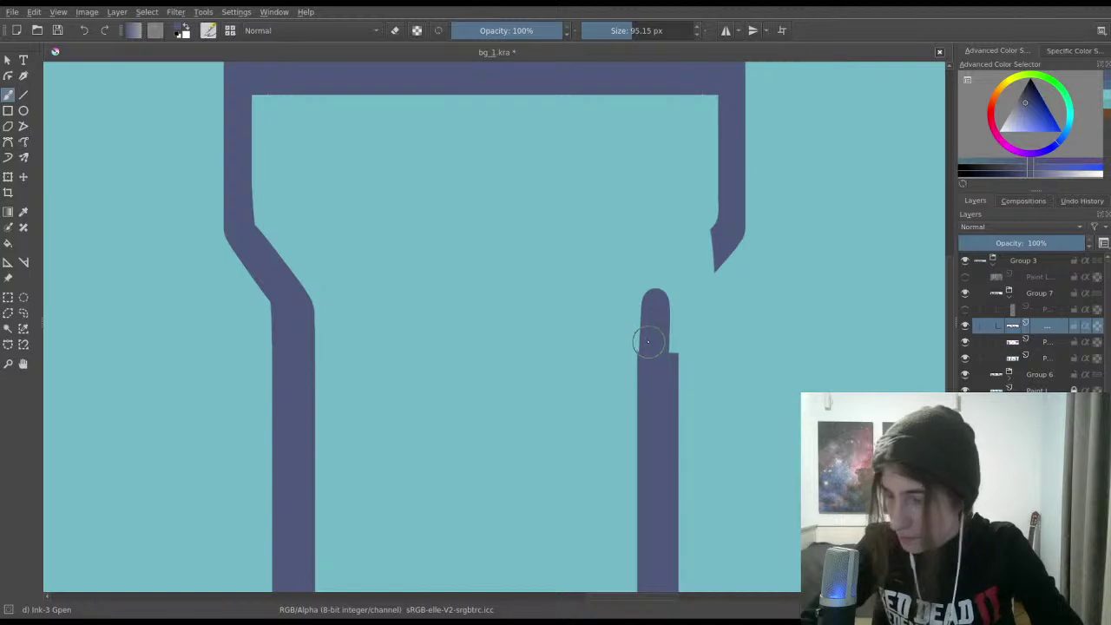
drag(643, 312, 648, 370)
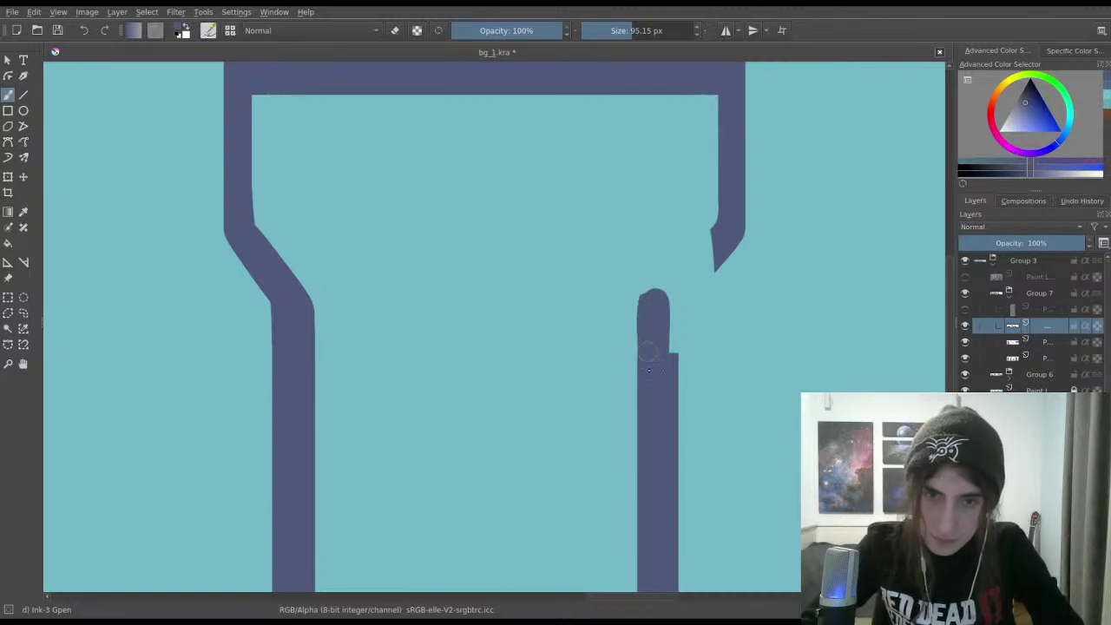
key(ctrl+z)
mouse_move(642, 304)
mouse_down()
mouse_move(649, 368)
mouse_move(664, 372)
mouse_up()
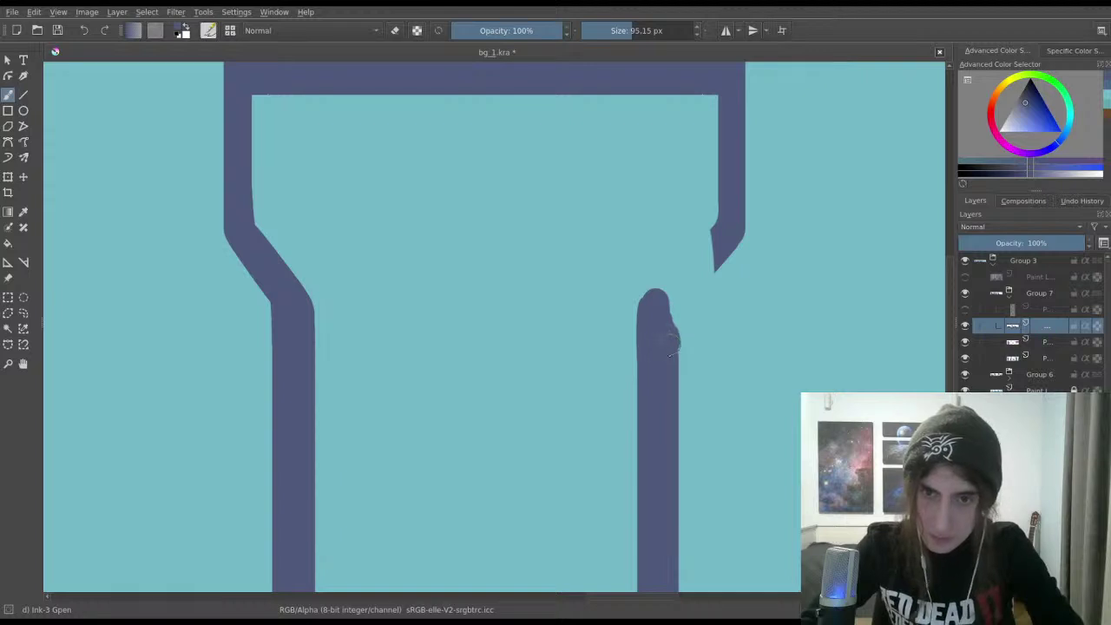
key(ctrl+z)
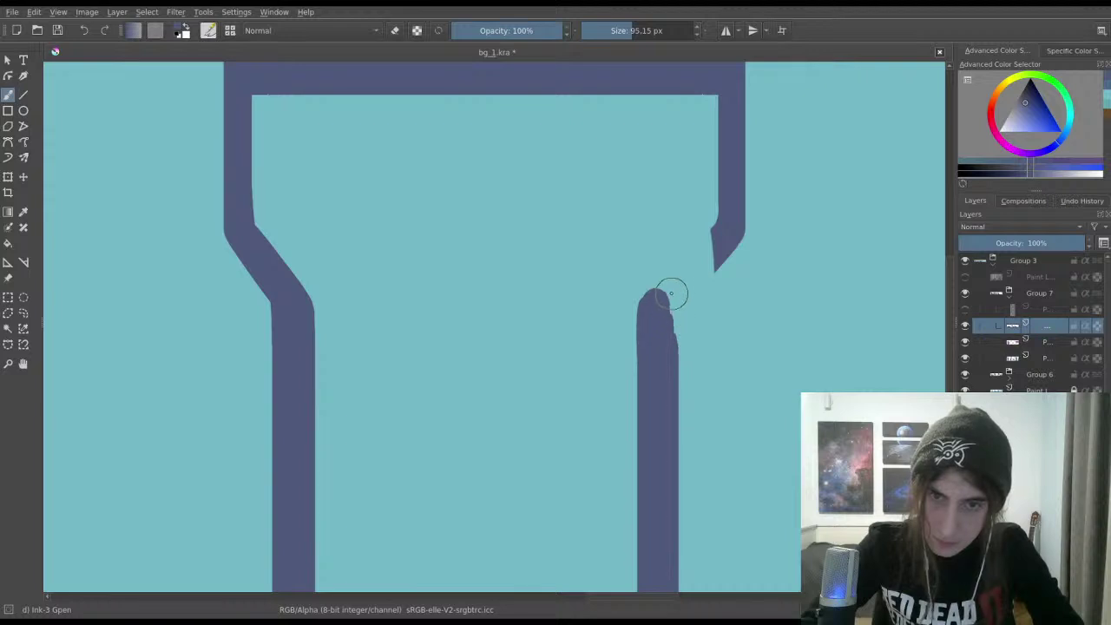
drag(669, 295, 673, 347)
key(ctrl+z)
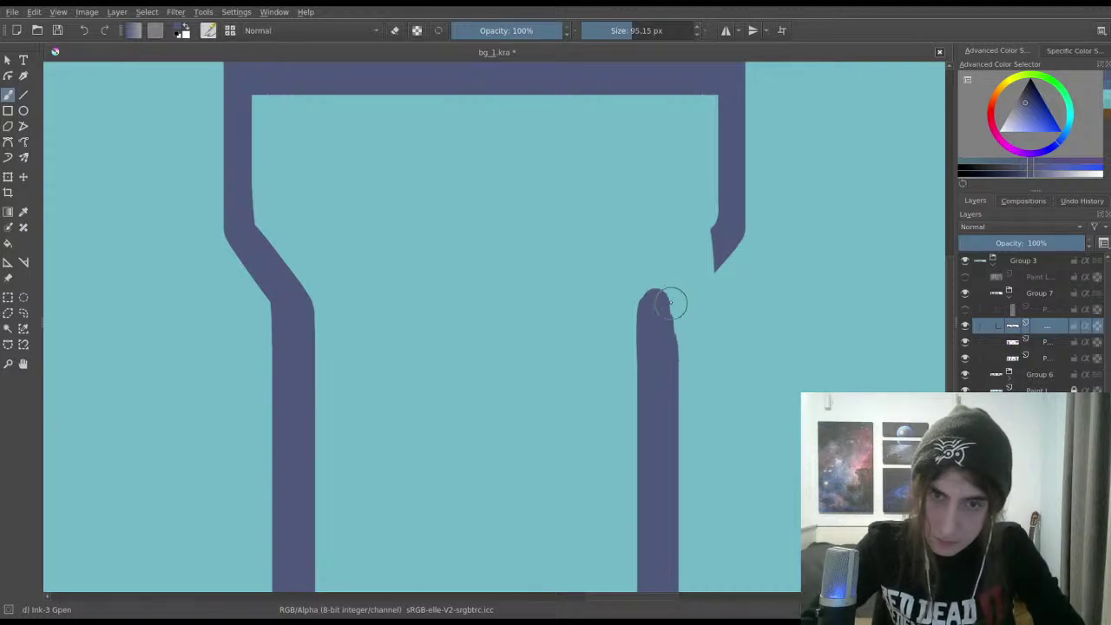
Step: Try to paint the right neck diagonal from the shaft's top up to the head's lower corner
mouse_move(664, 303)
mouse_down()
mouse_move(664, 325)
mouse_move(720, 246)
mouse_up()
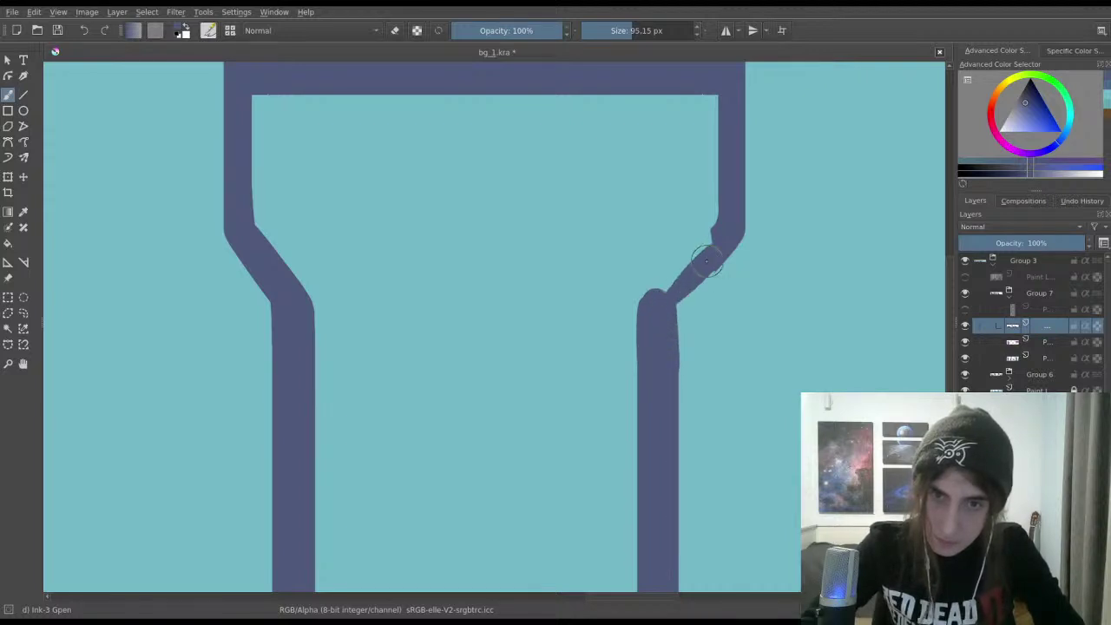
key(ctrl+z)
drag(659, 304, 722, 247)
key(ctrl+z)
drag(657, 303, 717, 250)
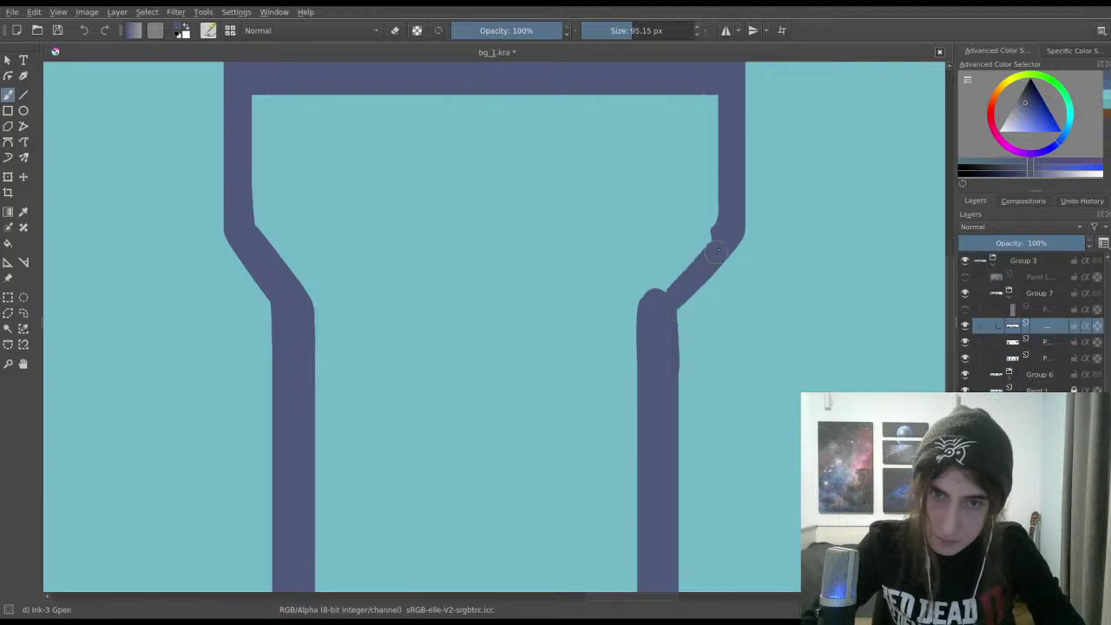
key(ctrl+z)
Step: Touch up the rounded top of the right shaft line and save the document
mouse_move(647, 280)
mouse_down()
mouse_move(640, 348)
mouse_move(639, 318)
mouse_up()
key(ctrl+s)
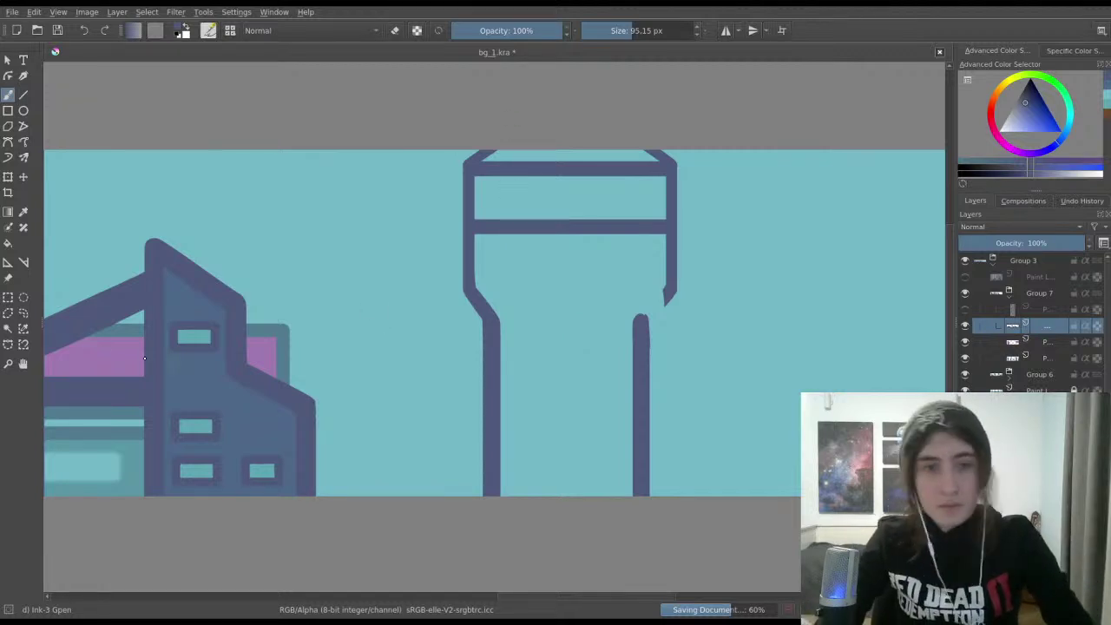
Step: Box-select the left neck diagonal together with its shaft and move them straight up with a transform
click(8, 297)
drag(426, 268, 544, 521)
key(ctrl+t)
drag(511, 389, 505, 303)
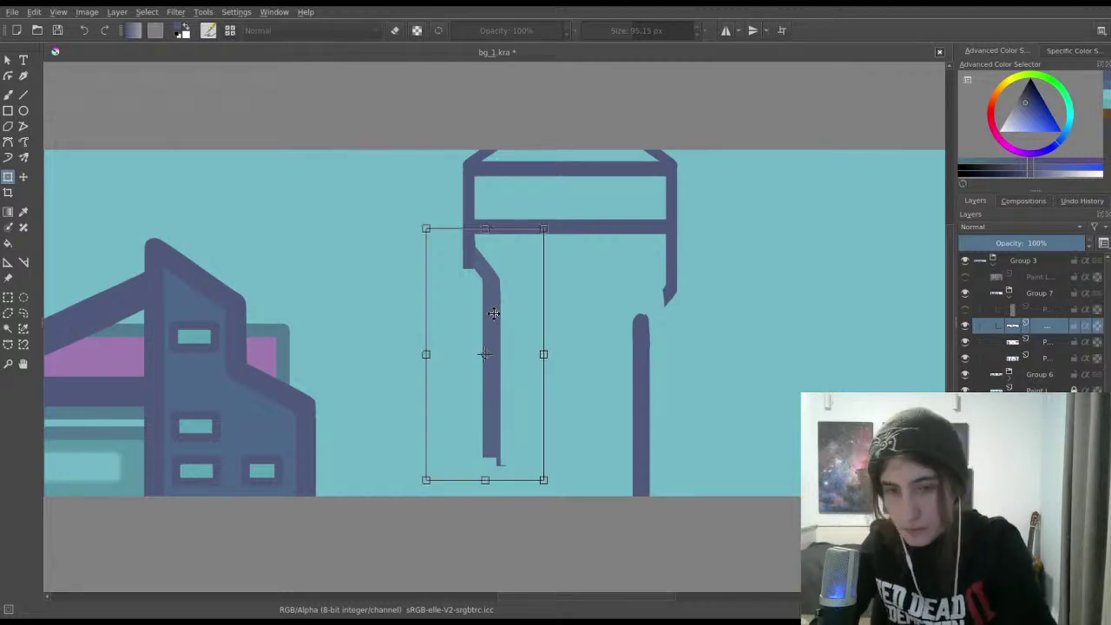
key(Return)
scroll(315, 265, up, 2)
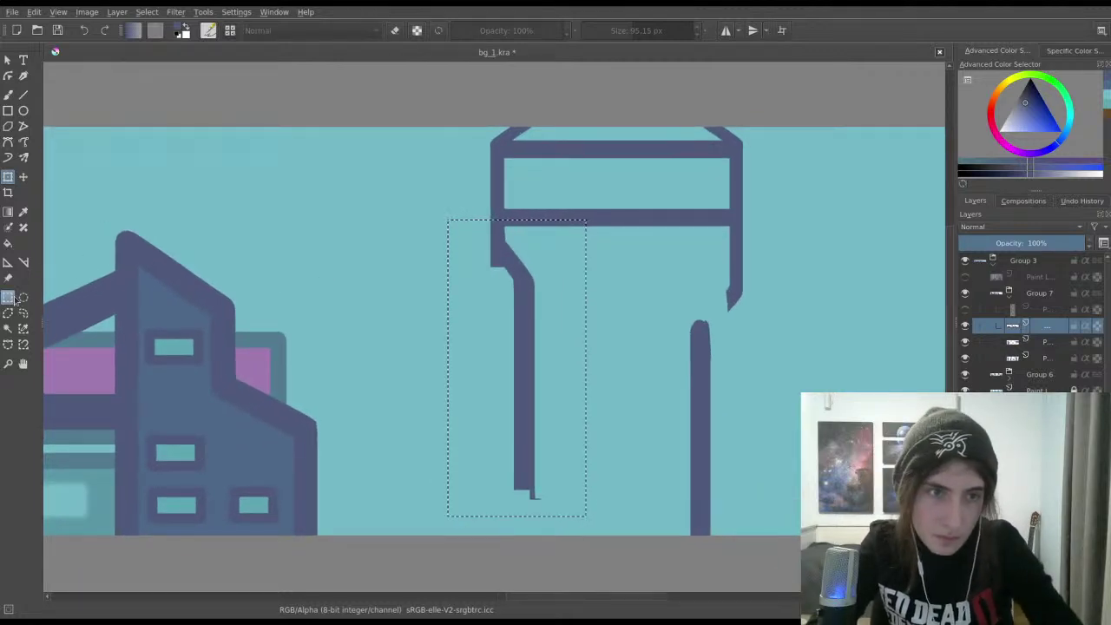
Step: Deselect and erase the stray marks hanging from the lower end of the tower's left shaft line
click(14, 299)
click(330, 364)
scroll(330, 365, up, 2)
drag(396, 385, 306, 190)
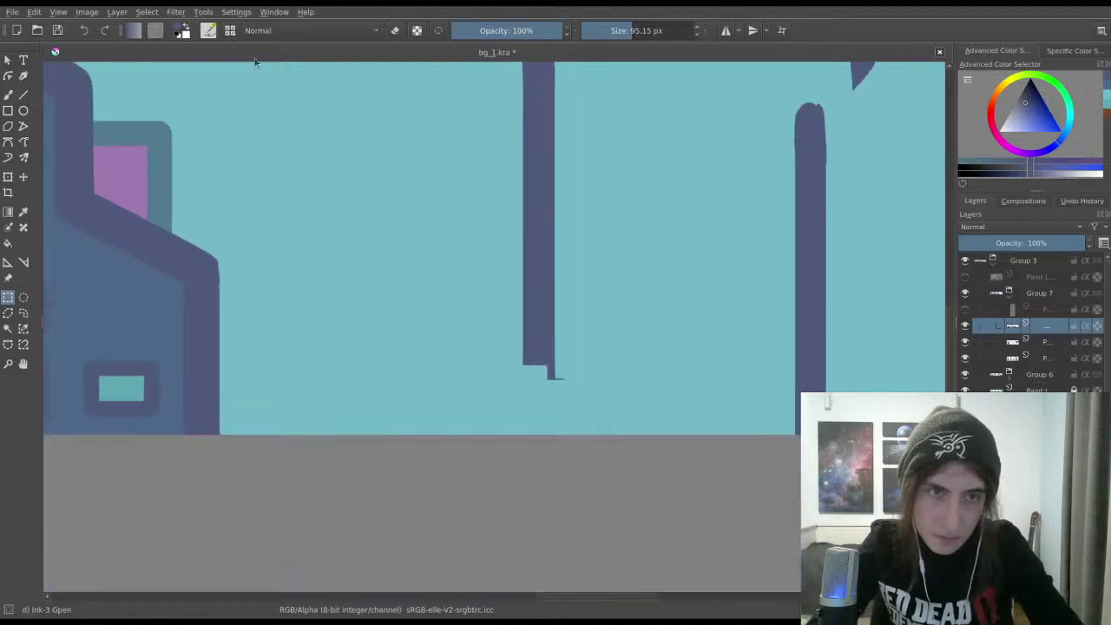
key(b)
key(e)
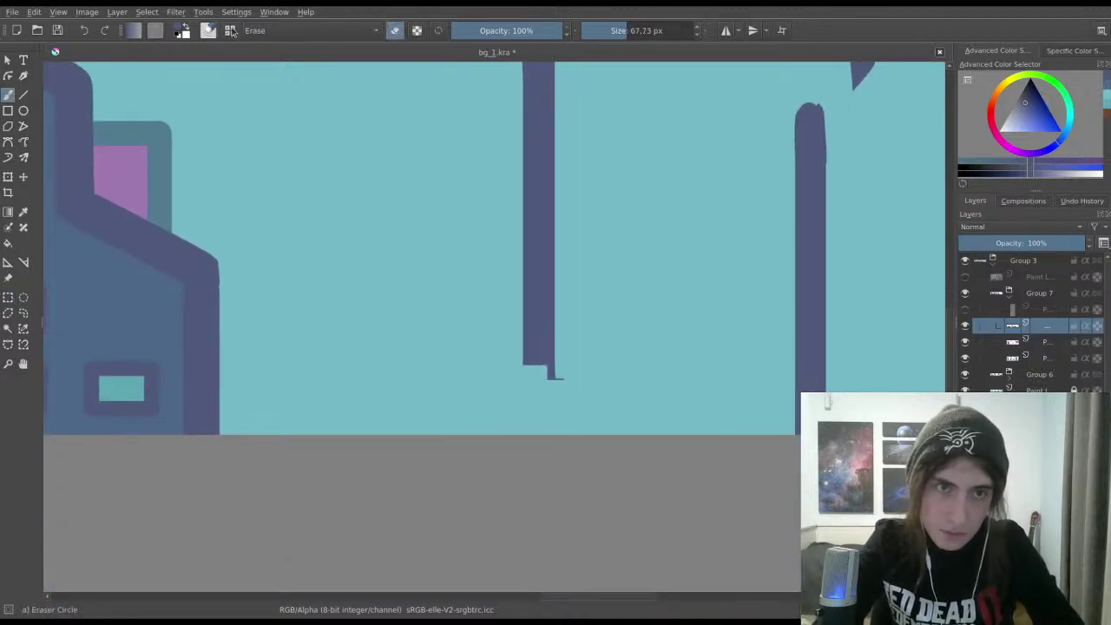
drag(557, 375, 550, 378)
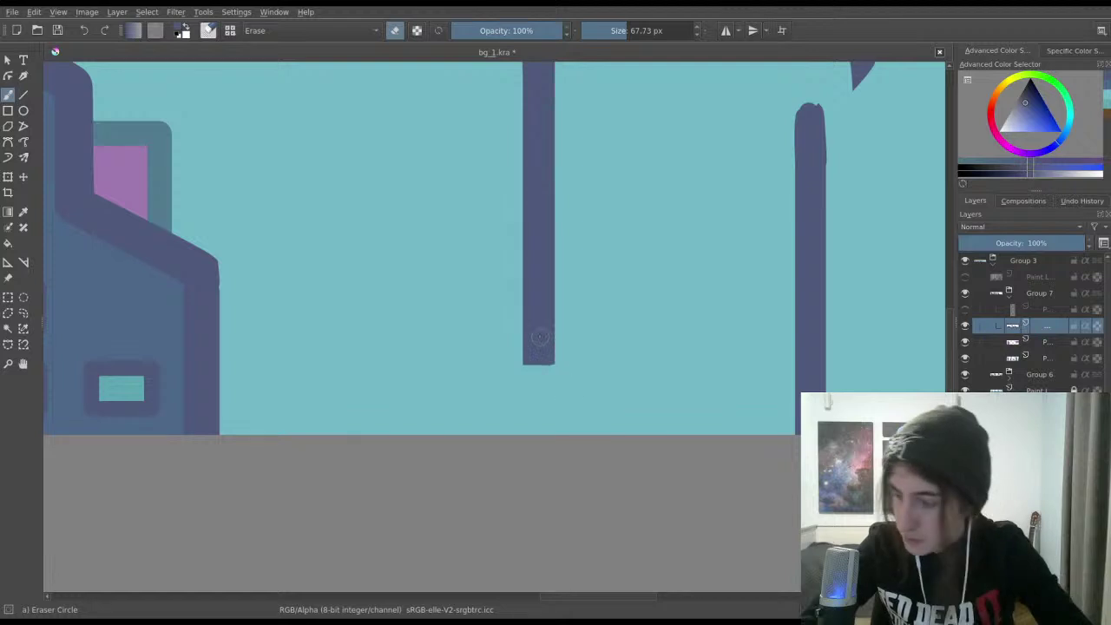
Step: Erase the protruding corner where the head's left side meets the neck diagonal, and save the document
scroll(559, 382, down, 2)
scroll(391, 209, up, 2)
scroll(390, 209, down, 1)
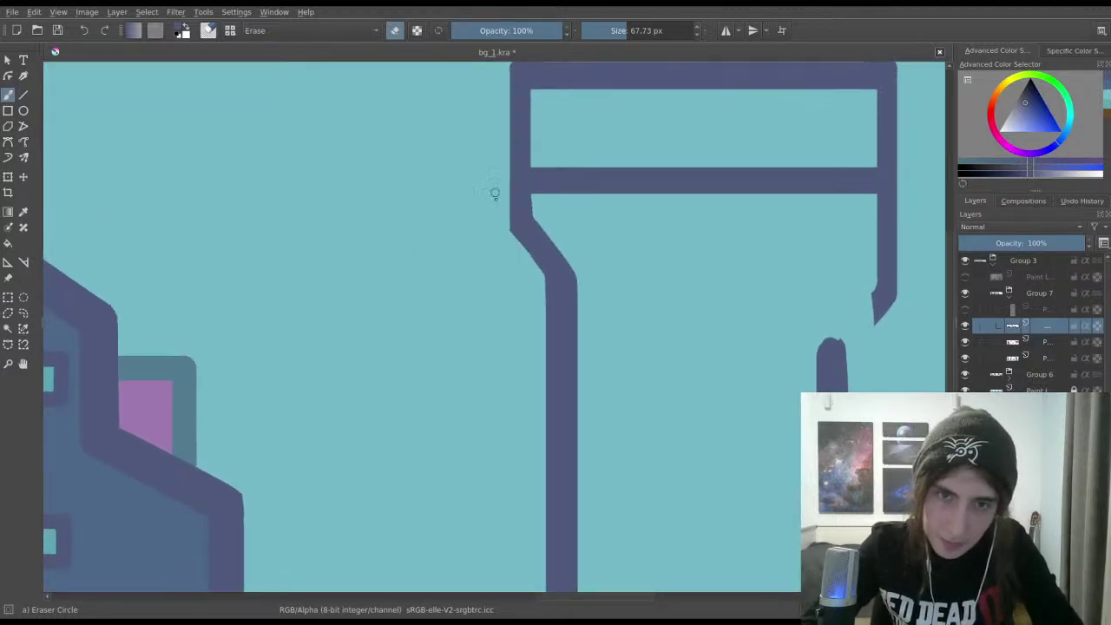
key(ctrl+s)
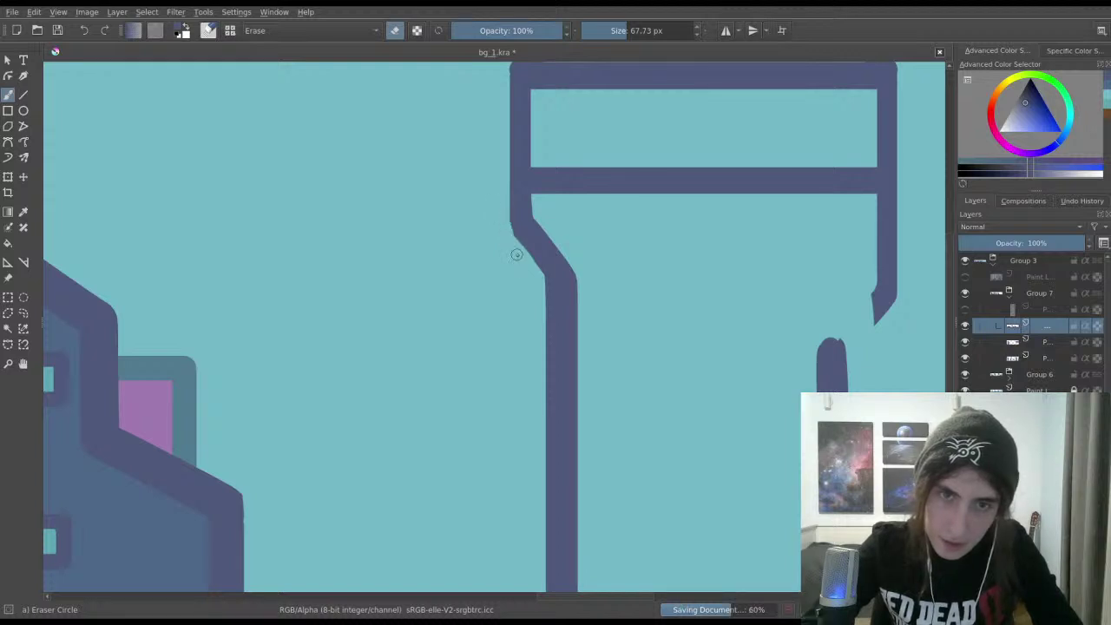
scroll(494, 233, down, 5)
scroll(521, 303, up, 2)
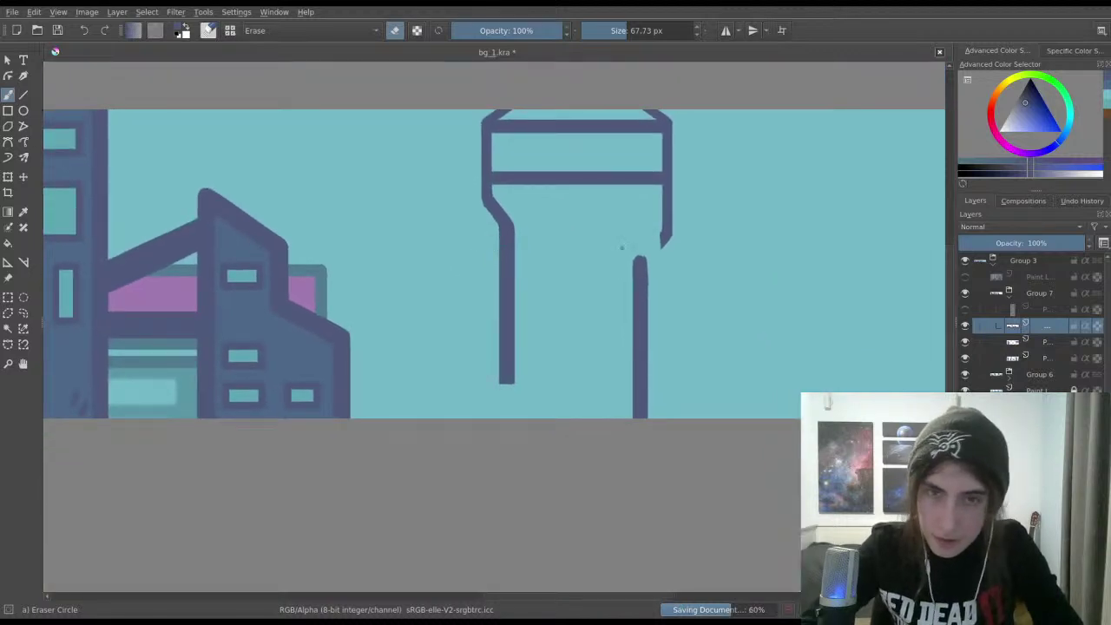
Step: Erase the tower's right shaft line and the right side of its head, cutting off the ends of both crossbars
mouse_move(622, 247)
mouse_down()
mouse_move(633, 328)
mouse_move(637, 250)
mouse_up()
mouse_move(638, 293)
mouse_down()
mouse_move(649, 254)
mouse_move(644, 290)
mouse_up()
mouse_move(638, 348)
mouse_down()
mouse_move(649, 400)
mouse_move(633, 353)
mouse_up()
mouse_move(654, 261)
mouse_down()
mouse_move(687, 201)
mouse_move(681, 187)
mouse_move(654, 182)
mouse_move(655, 143)
mouse_move(658, 235)
mouse_move(655, 127)
mouse_move(674, 189)
mouse_move(662, 119)
mouse_move(673, 122)
mouse_move(662, 107)
mouse_move(651, 132)
mouse_move(647, 93)
mouse_move(645, 226)
mouse_move(642, 193)
mouse_up()
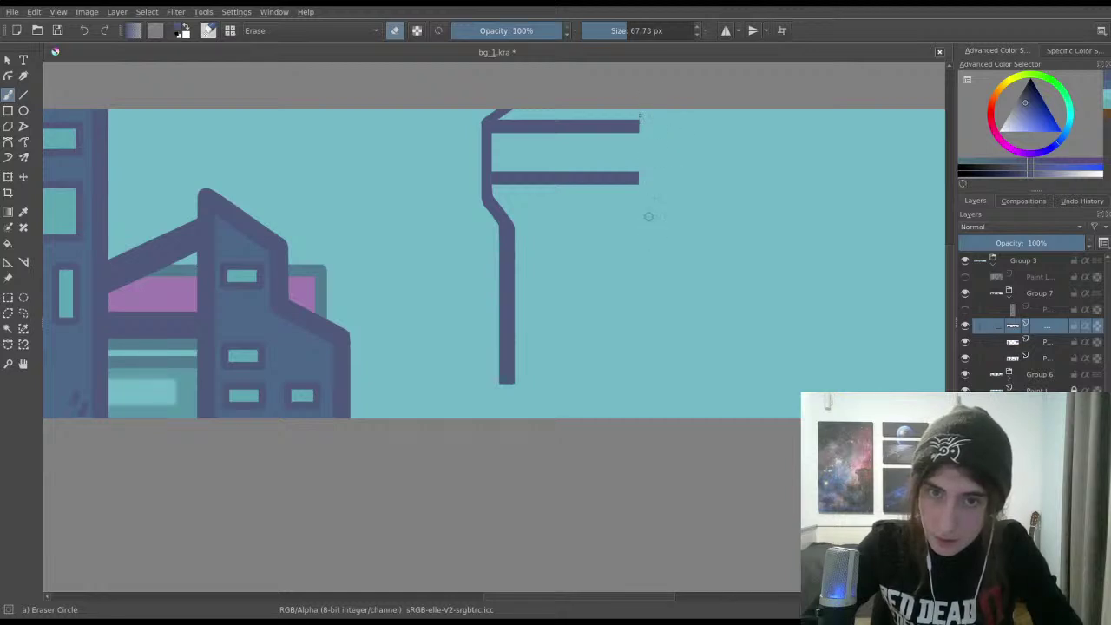
drag(634, 150, 639, 174)
drag(646, 308, 680, 255)
drag(582, 317, 746, 241)
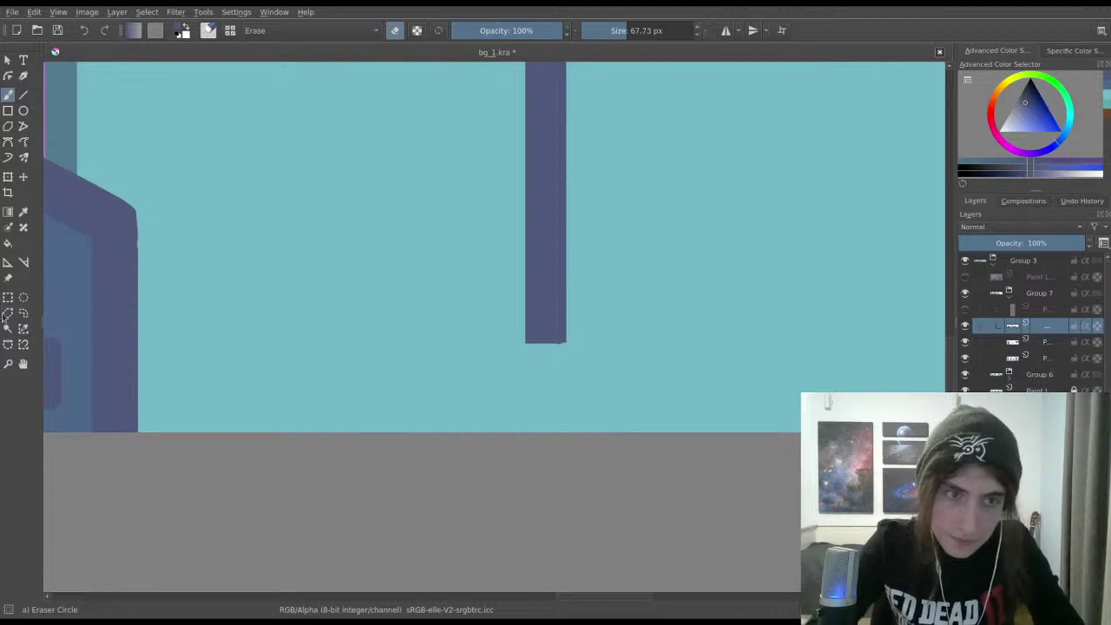
key(ctrl+r)
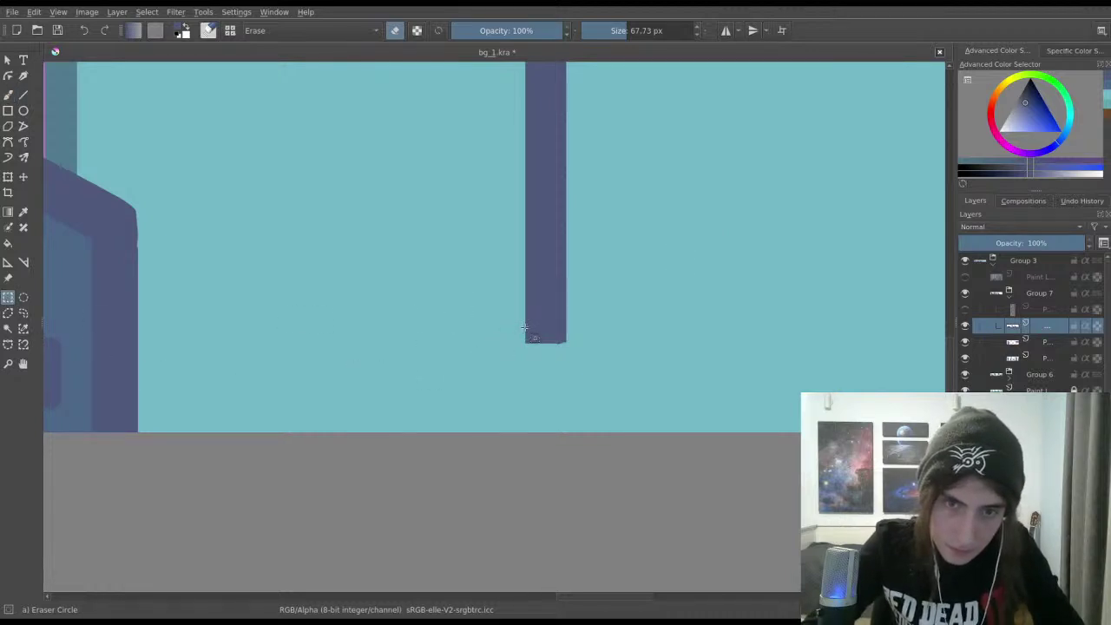
drag(525, 328, 577, 447)
drag(548, 305, 562, 253)
drag(509, 321, 499, 262)
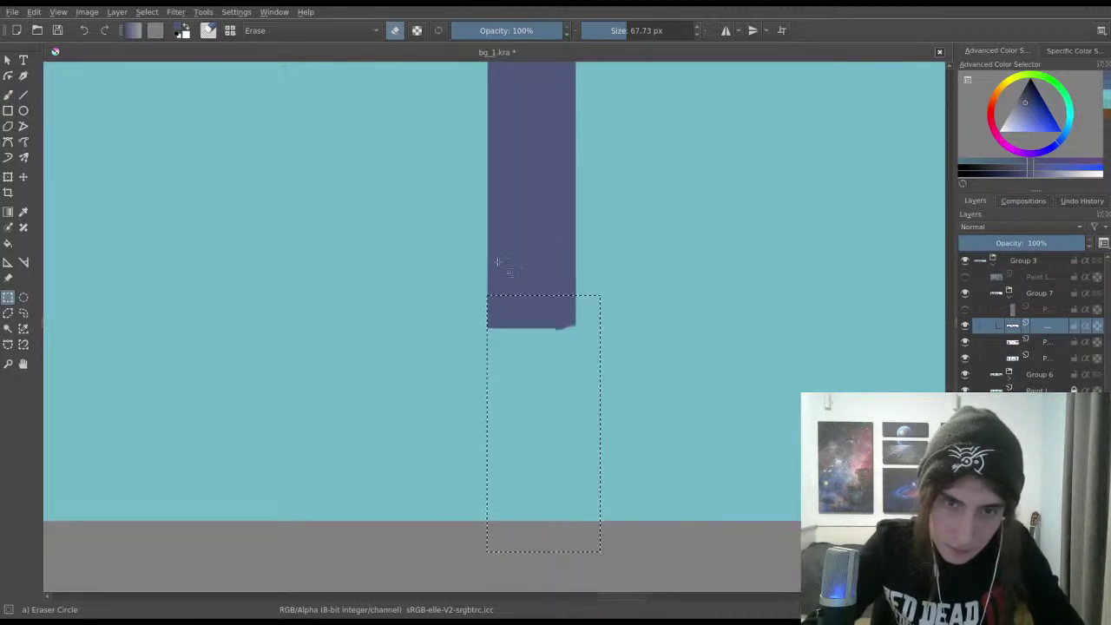
click(487, 345)
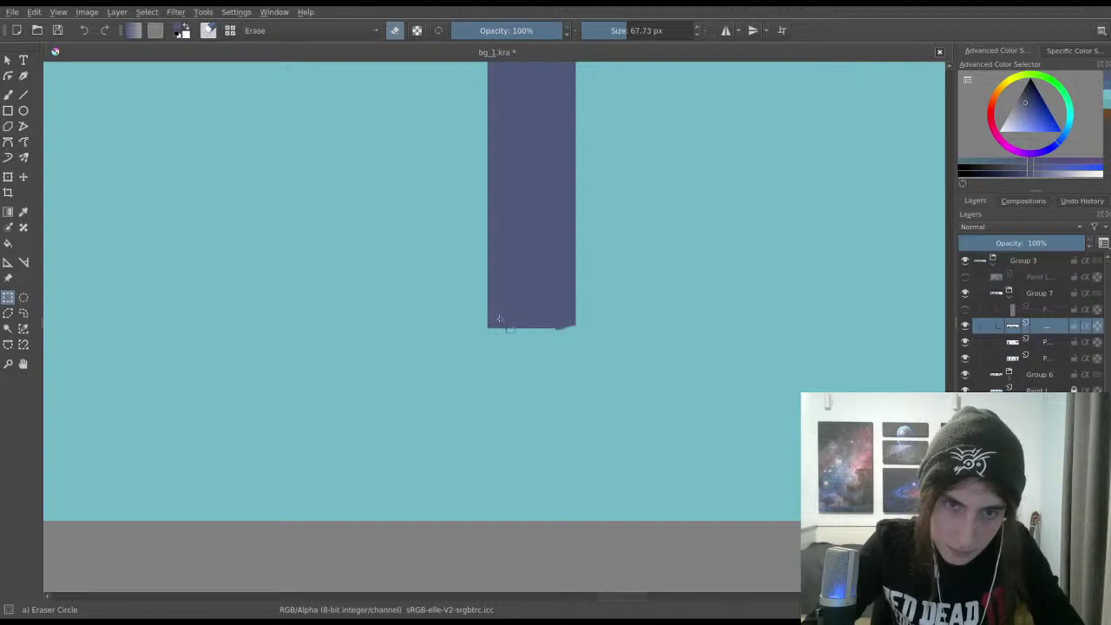
Step: Box-select the area below the left shaft line at its exact width, fill it with the outline colour down to the canvas edge, and deselect
scroll(499, 318, up, 2)
scroll(478, 247, down, 3)
scroll(448, 218, down, 2)
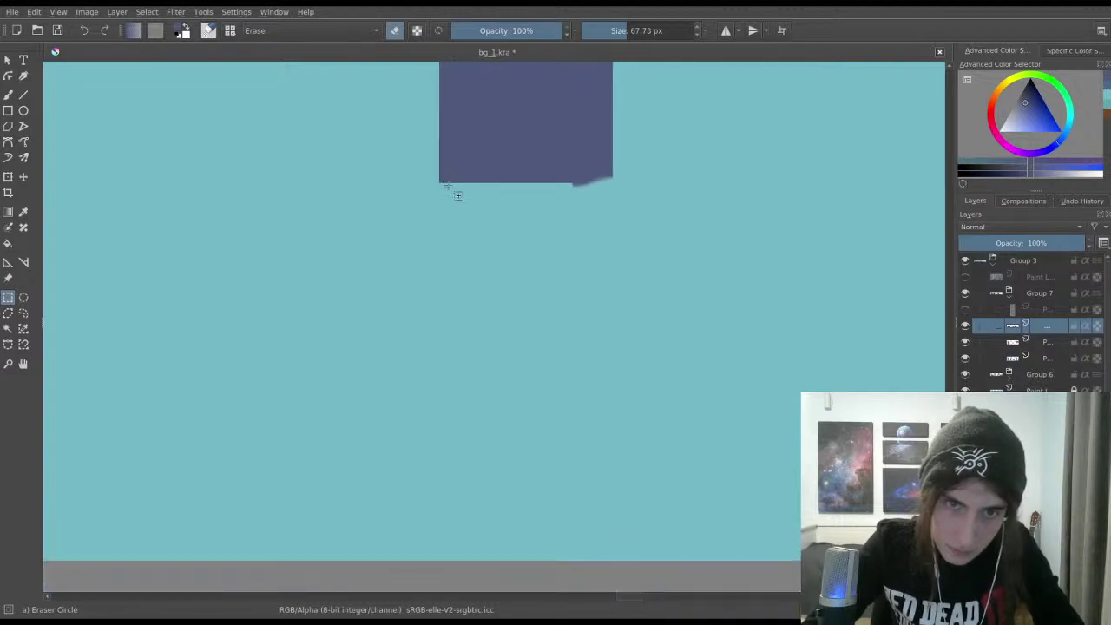
drag(439, 174, 613, 559)
scroll(483, 406, down, 1)
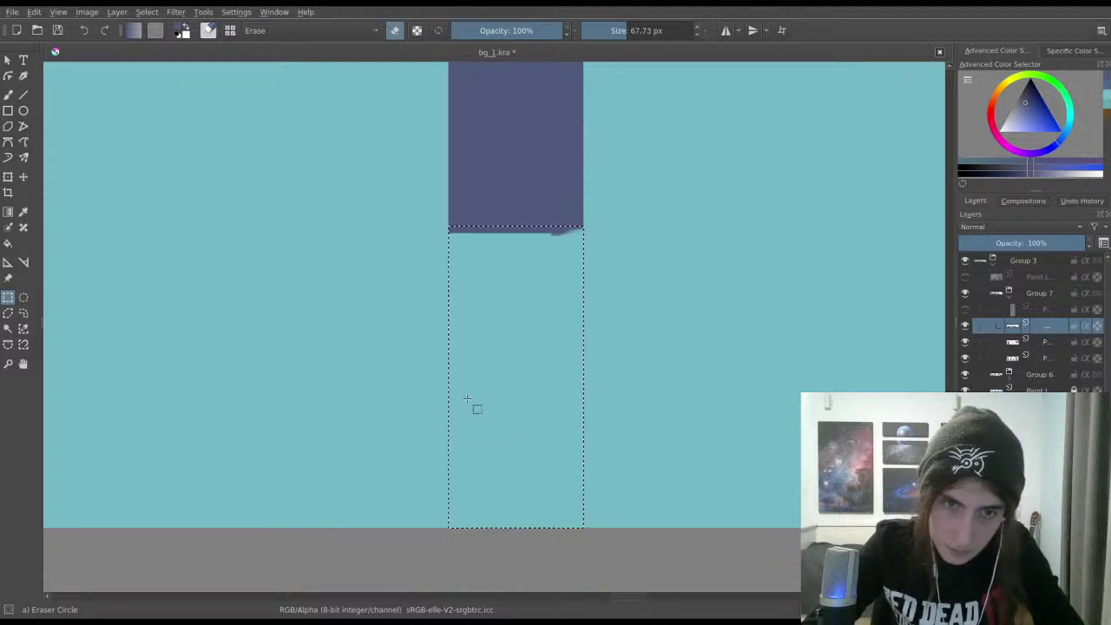
key(b)
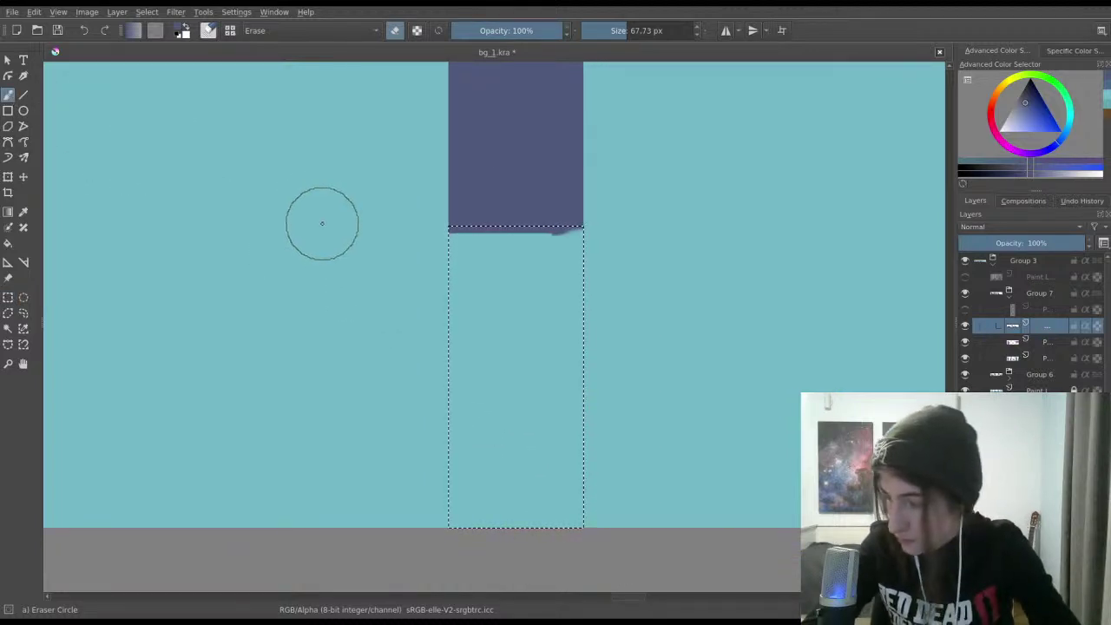
key(/)
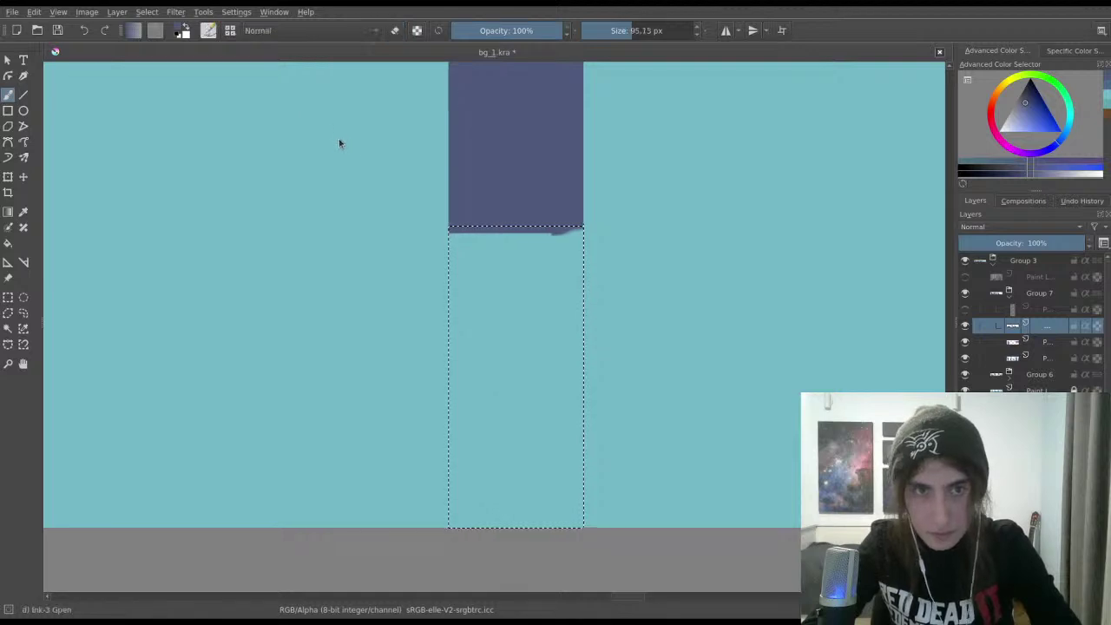
mouse_move(407, 194)
mouse_down()
mouse_move(482, 378)
mouse_move(507, 540)
mouse_move(563, 315)
mouse_move(604, 339)
mouse_move(545, 520)
mouse_move(489, 367)
mouse_move(555, 158)
mouse_up()
key(ctrl+shift+a)
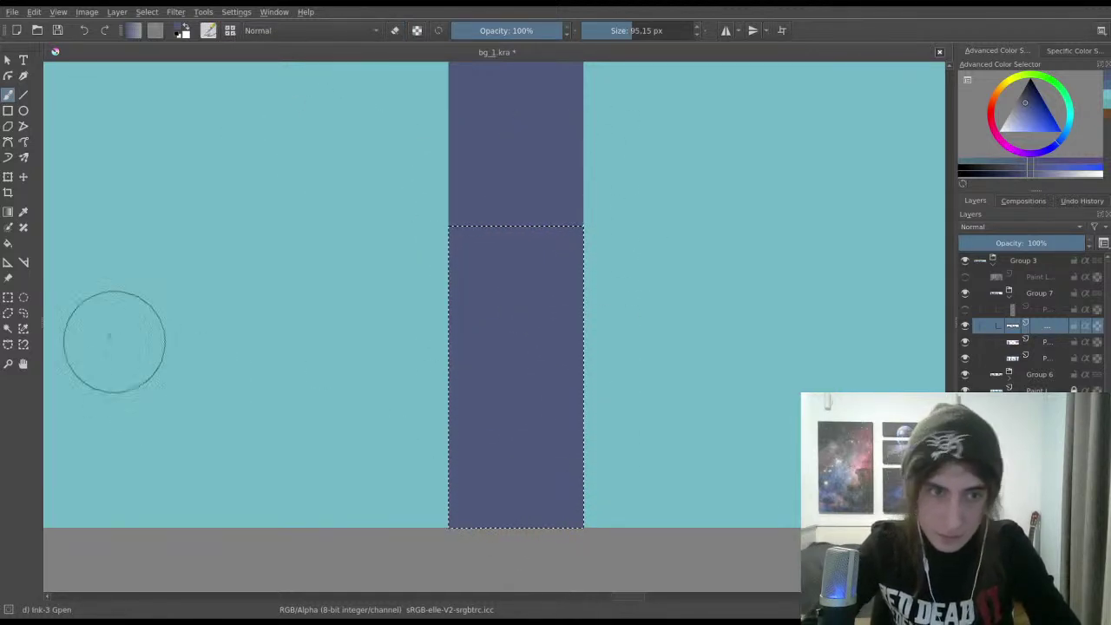
click(8, 297)
scroll(355, 329, down, 3)
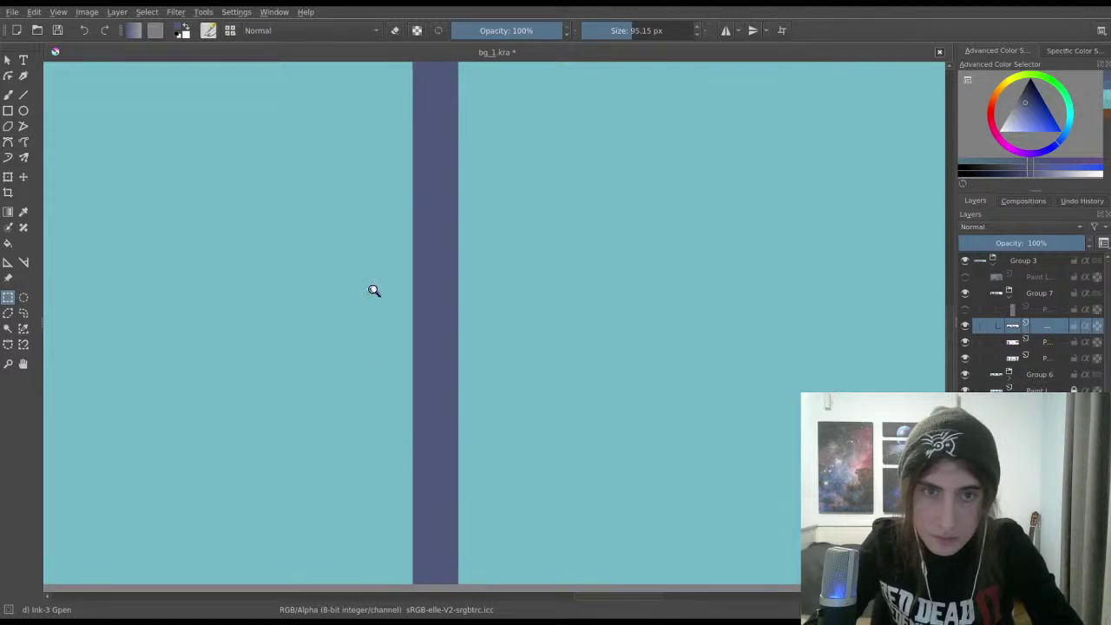
Step: Save the document and try to round the left neck's outer corner using the Ink-3 Gpen brush at 57.46 px
scroll(355, 315, down, 5)
scroll(391, 253, up, 5)
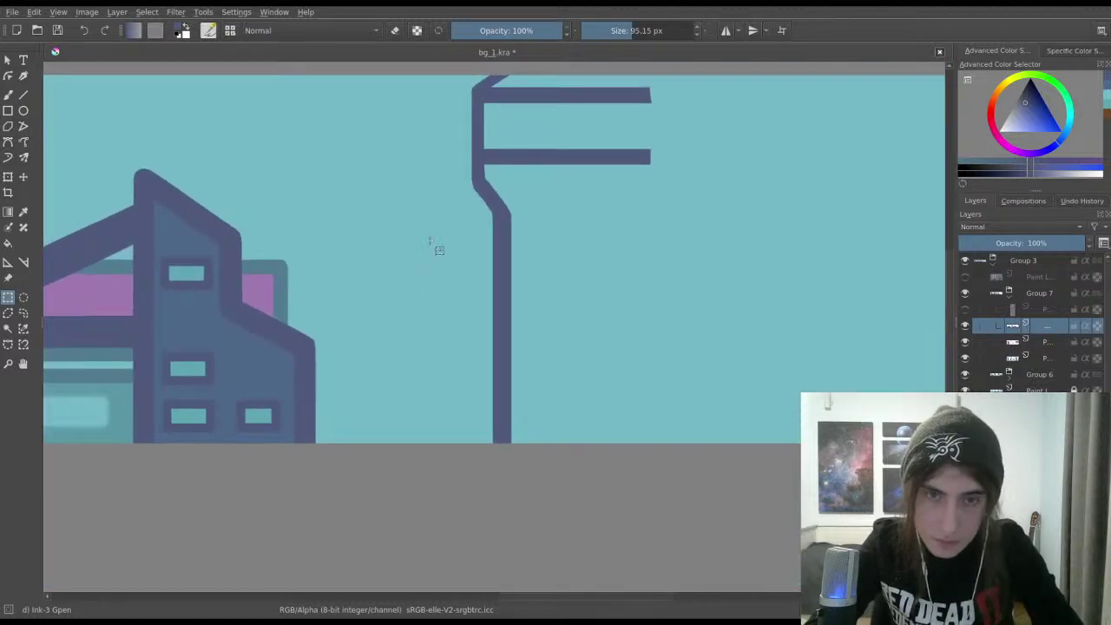
scroll(439, 250, up, 8)
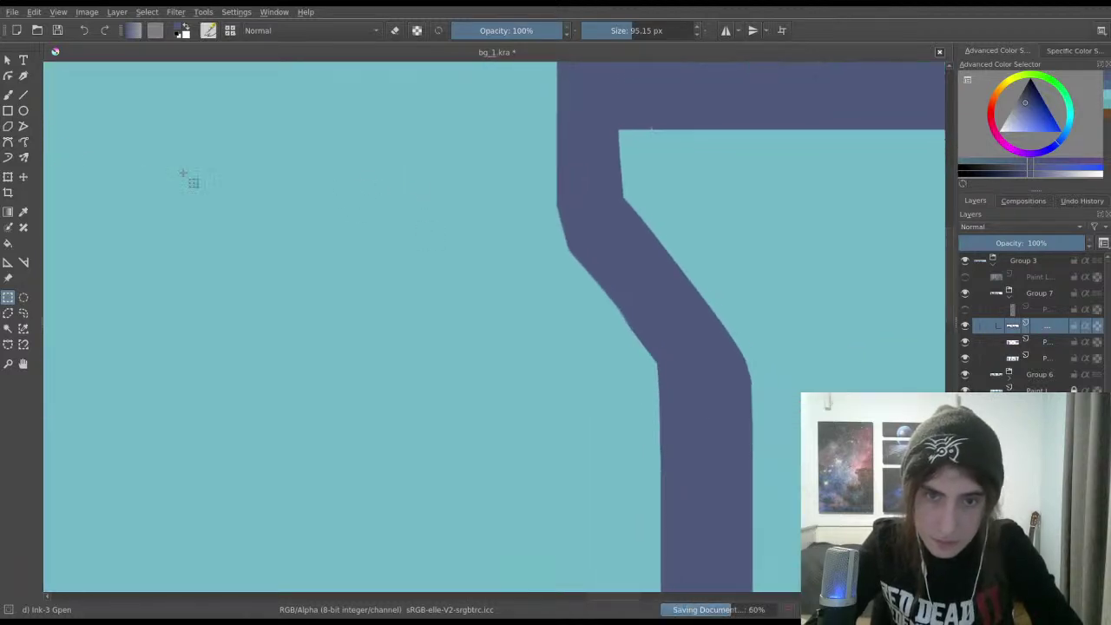
click(8, 94)
click(623, 32)
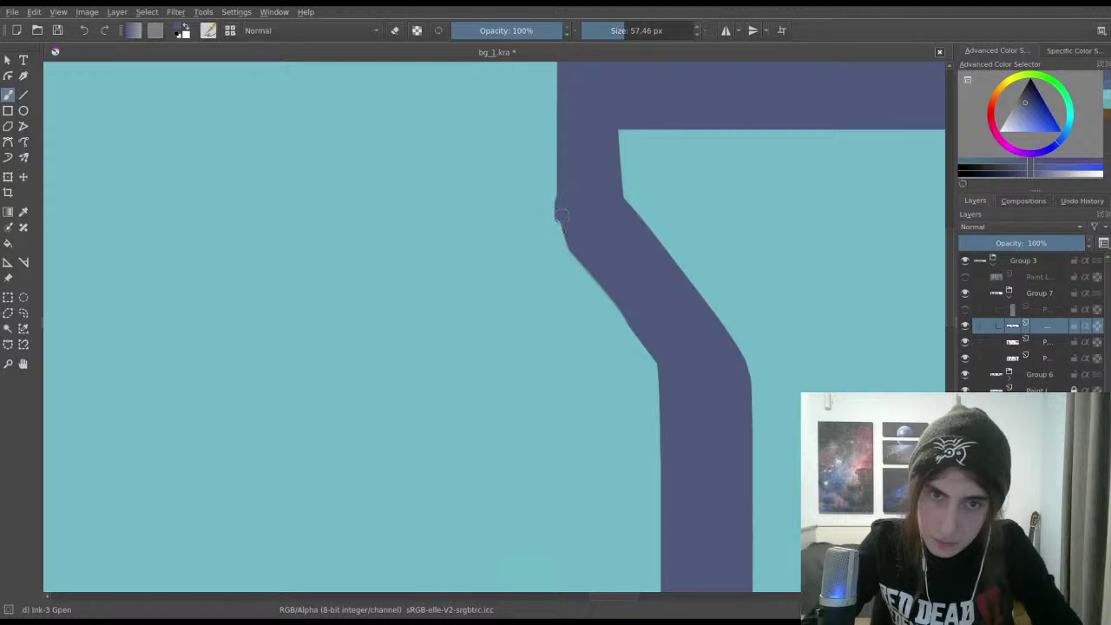
drag(571, 221, 559, 201)
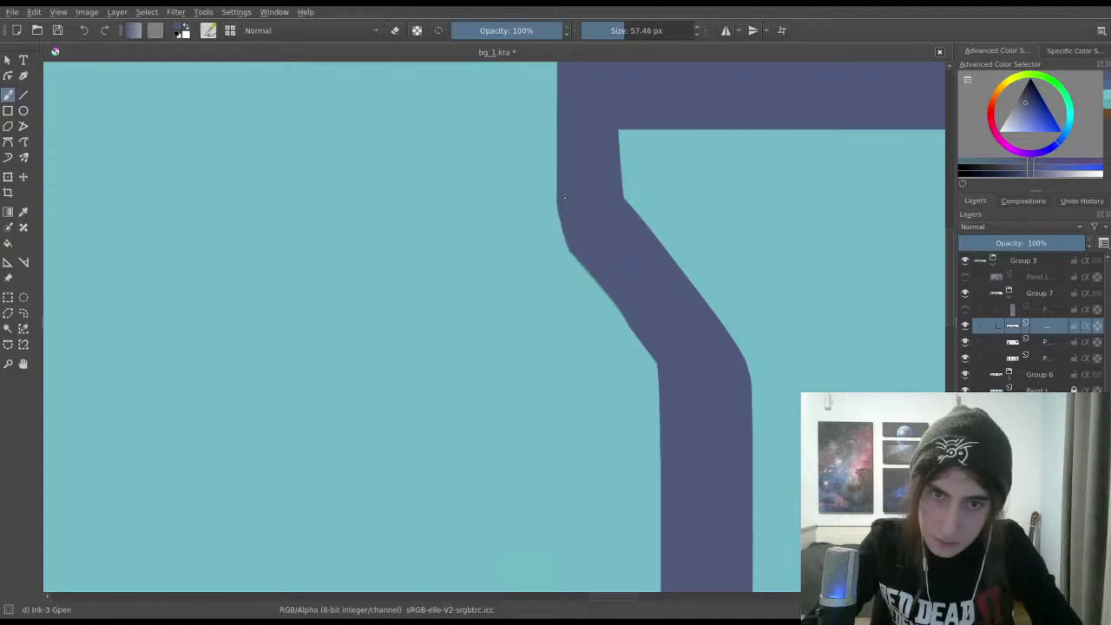
drag(565, 212, 559, 201)
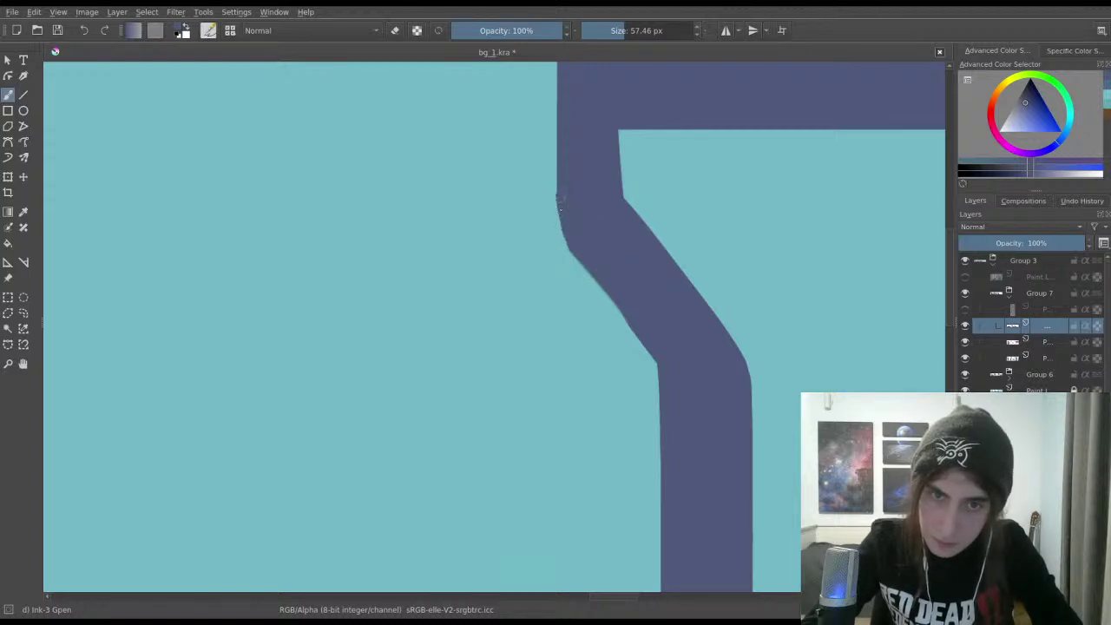
drag(580, 241, 587, 252)
key(ctrl+z)
drag(577, 205, 590, 252)
key(ctrl+z)
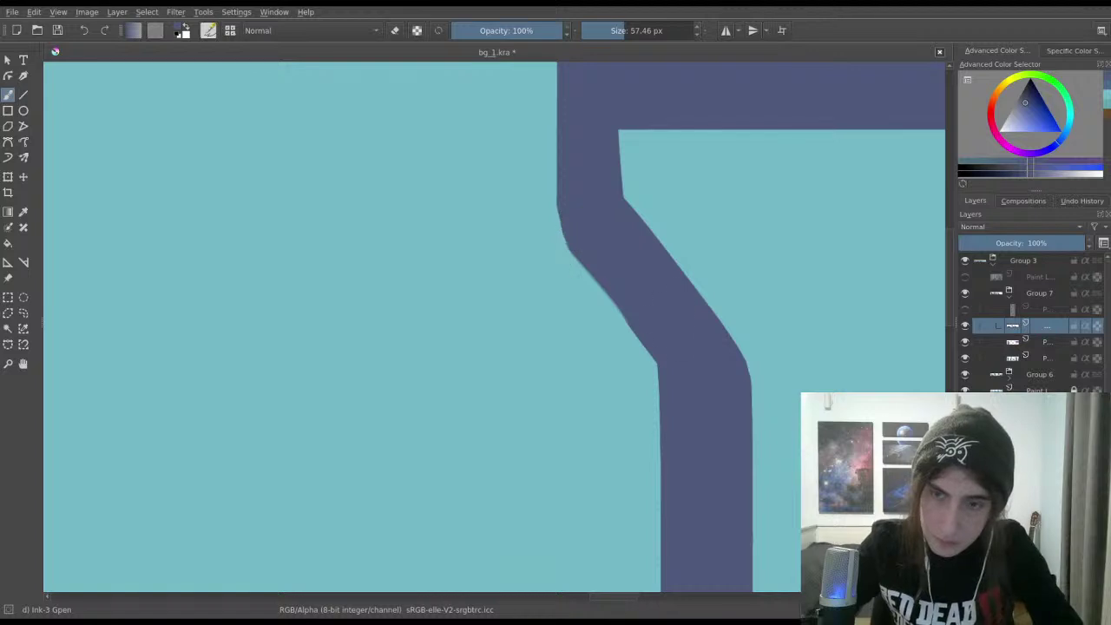
drag(565, 178, 565, 183)
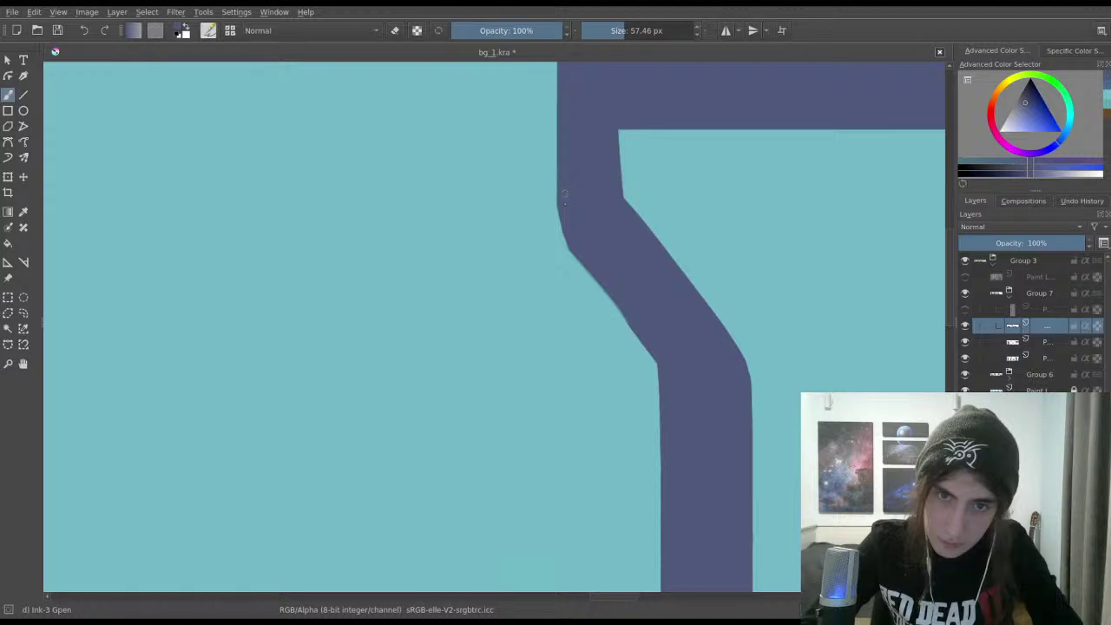
Step: Smooth the outer edge of the left neck diagonal and its upper corner with a 16.67 px brush, and save the document
drag(623, 32, 607, 31)
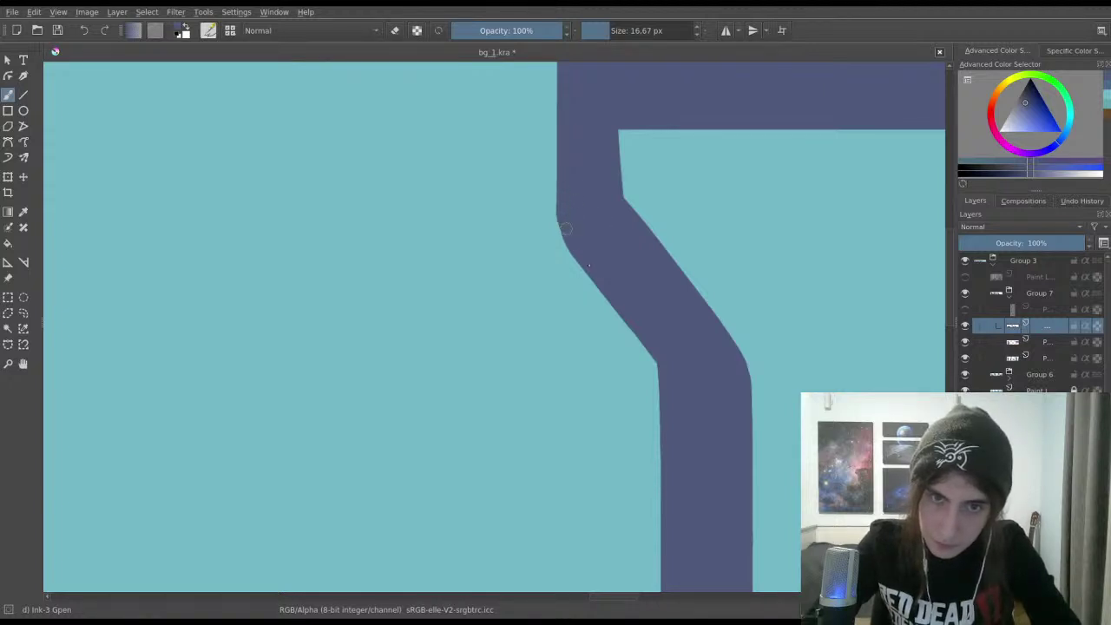
scroll(627, 301, down, 6)
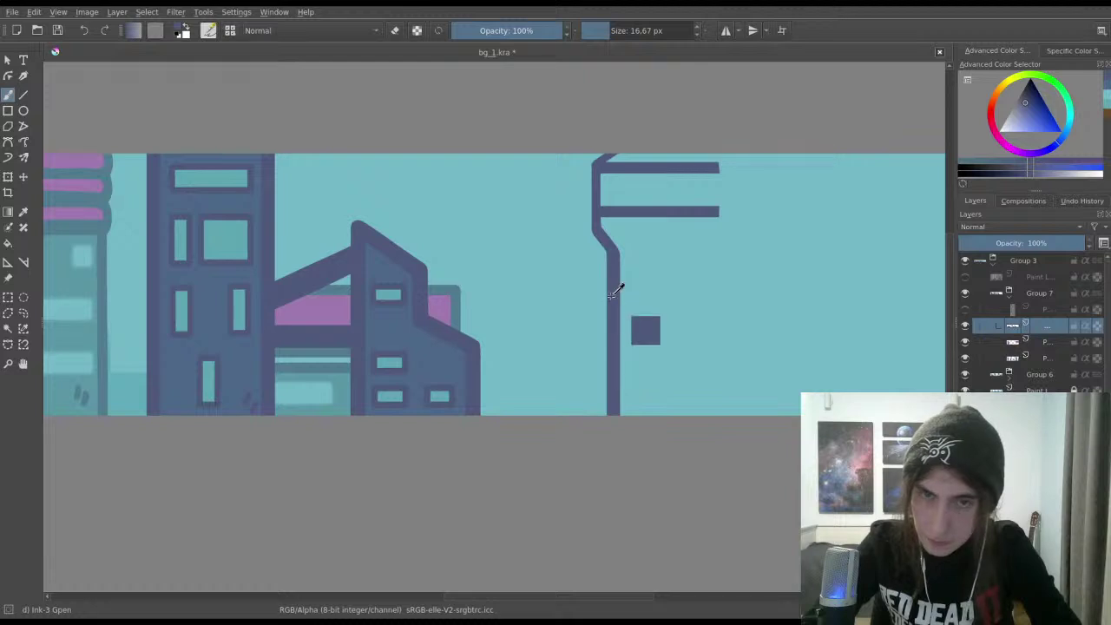
key(ctrl+s)
drag(632, 304, 530, 276)
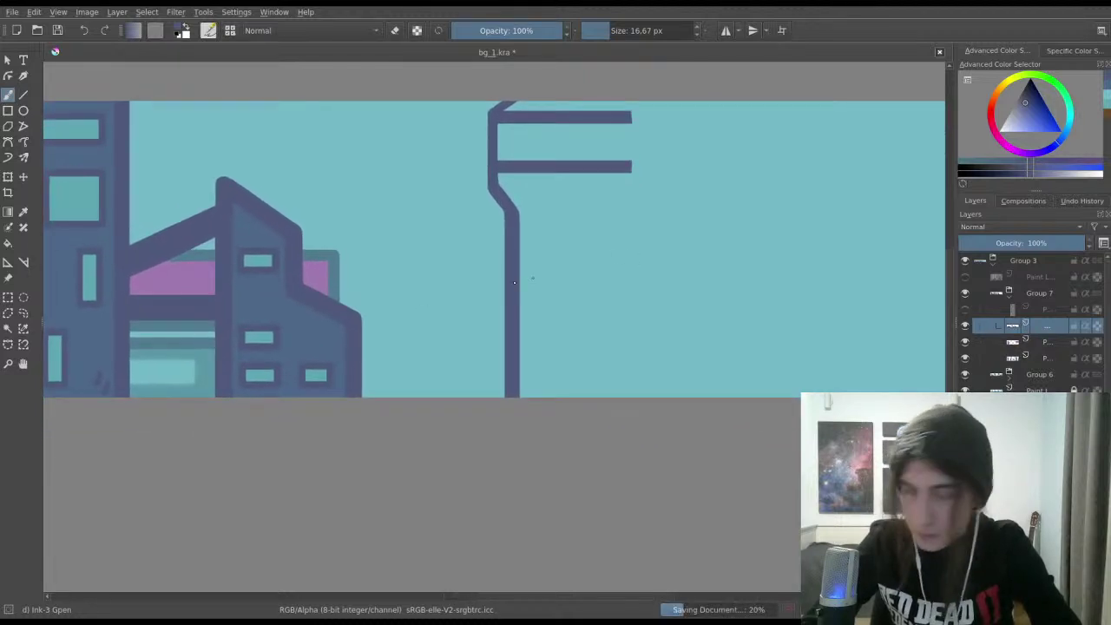
Step: Box-select the tower's left side, copy it to a new layer and flip the copy horizontally with a transform
click(8, 298)
drag(563, 83, 474, 465)
click(526, 427)
drag(583, 87, 476, 419)
key(ctrl+t)
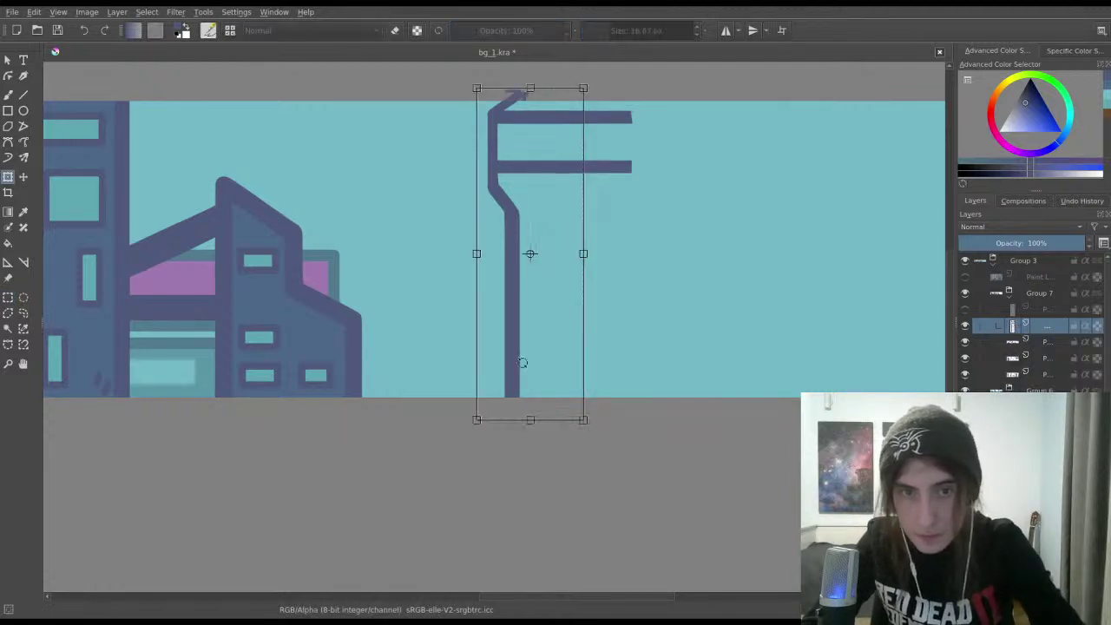
drag(477, 253, 510, 214)
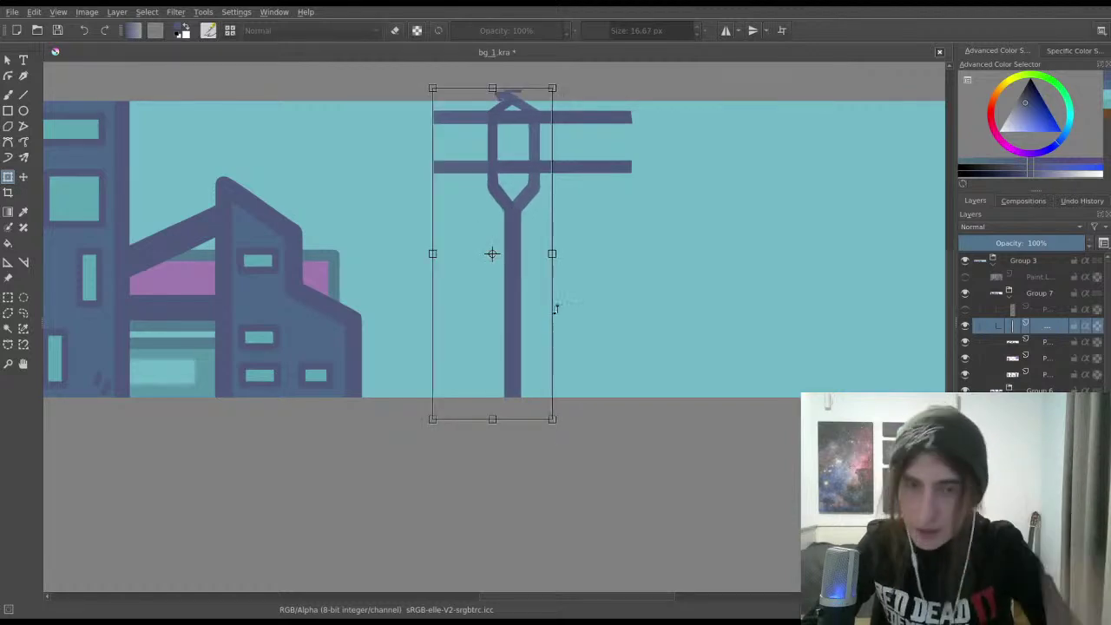
Step: Fine-tune the mirrored copy's width and position over the original shaft line so that their thicknesses can be compared
scroll(555, 289, up, 3)
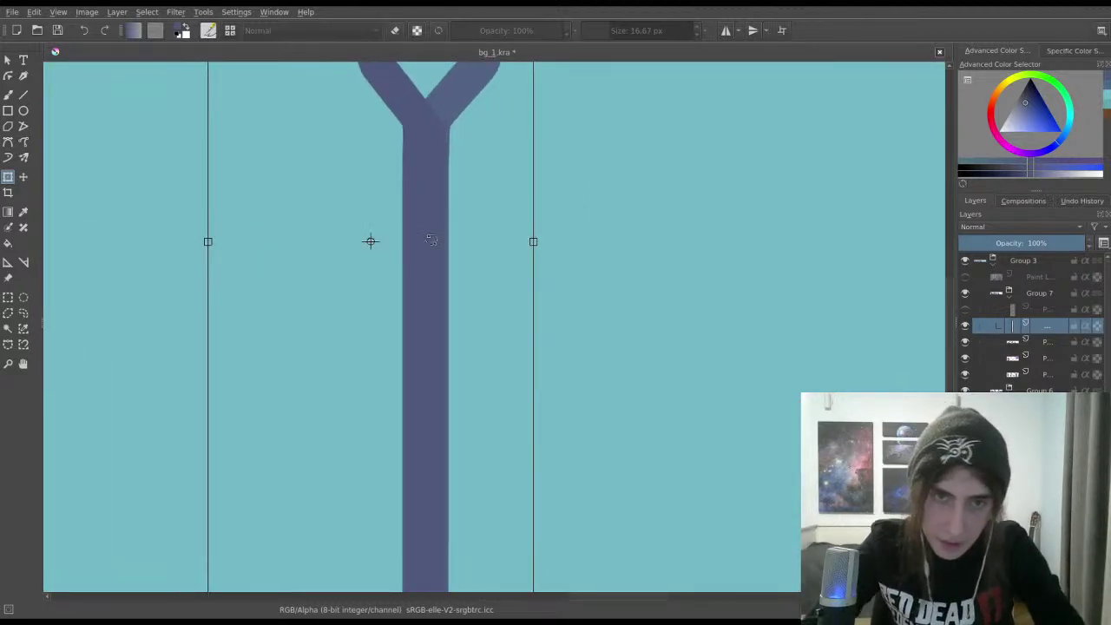
scroll(431, 241, up, 1)
key(Return)
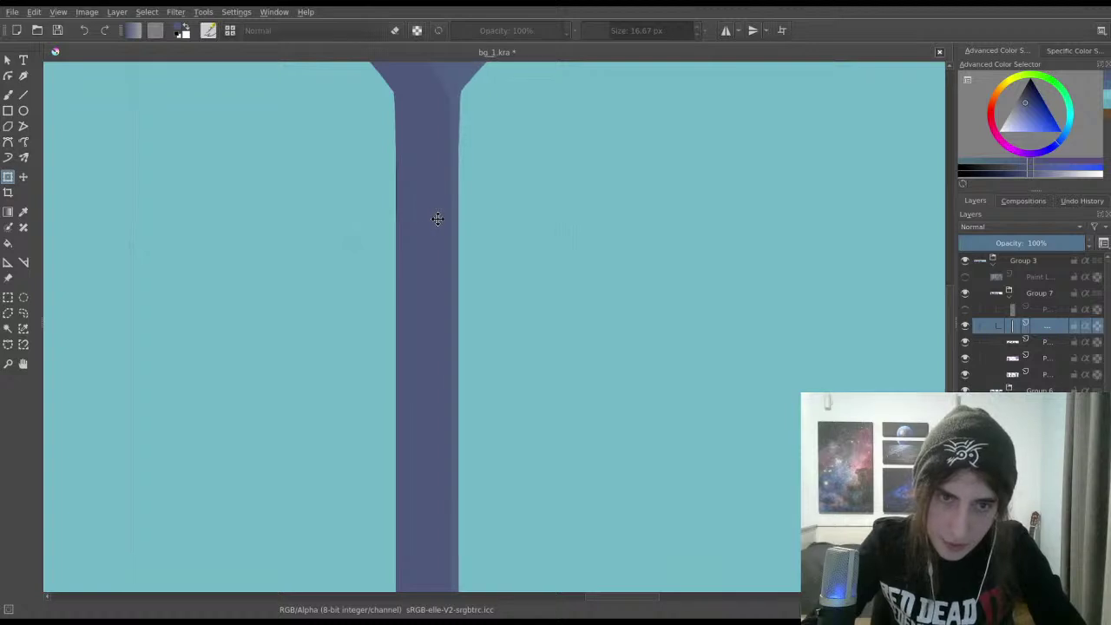
drag(574, 247, 564, 247)
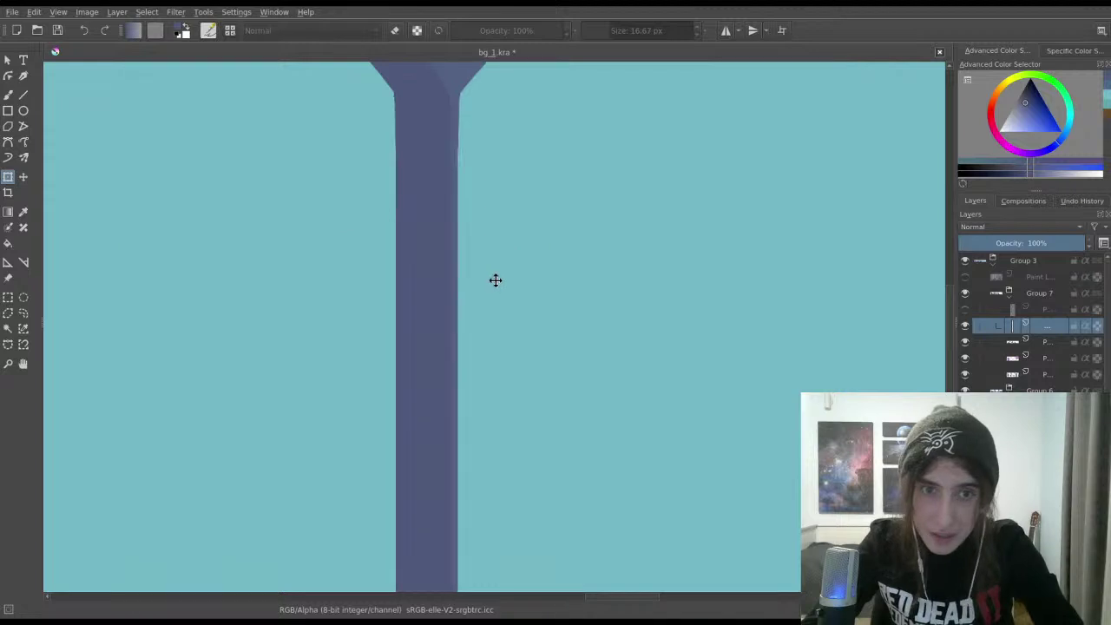
drag(541, 264, 562, 245)
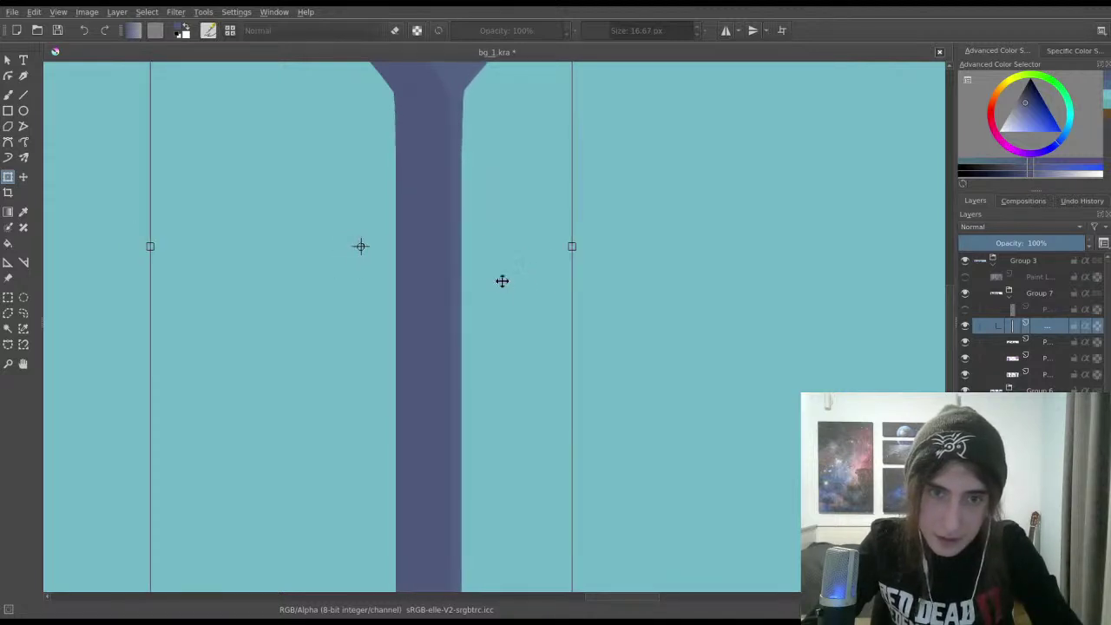
Step: Move the mirrored copy to the tower's right side, lining up its crossbars with those of the head
scroll(502, 280, down, 6)
scroll(578, 227, up, 4)
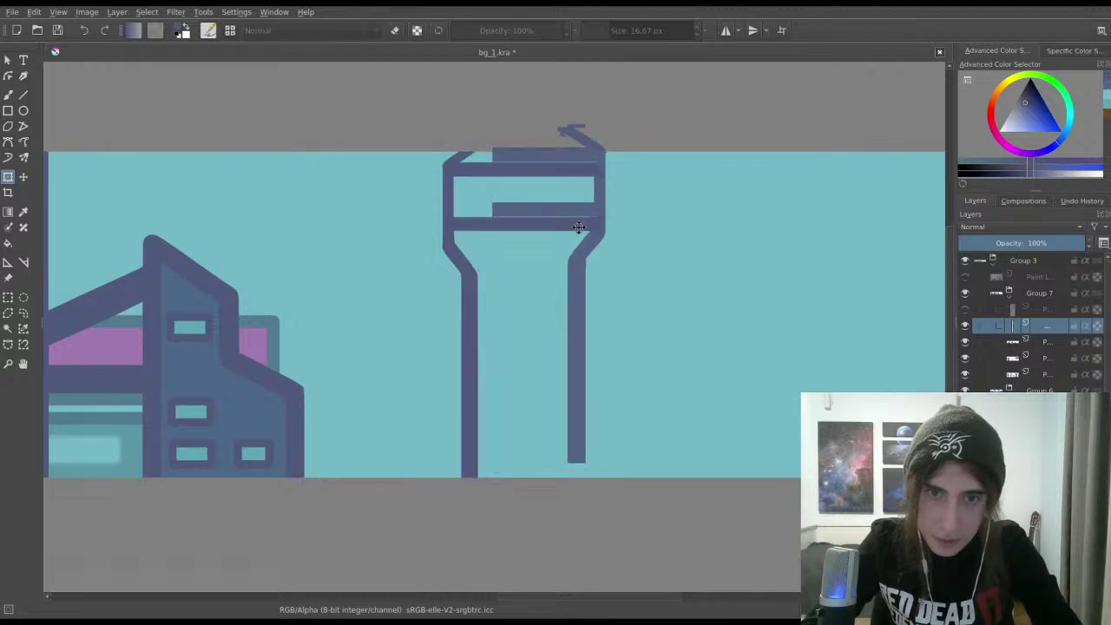
drag(578, 226, 599, 241)
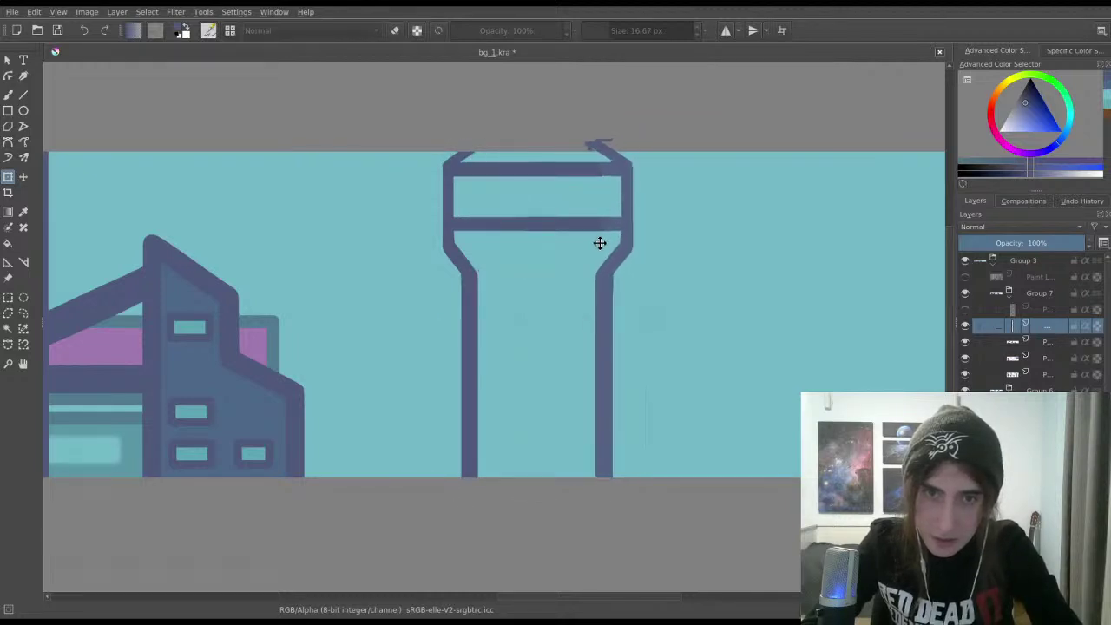
Step: Apply the transform of the mirrored copy on the tower's right side and clear the selection
scroll(552, 182, up, 2)
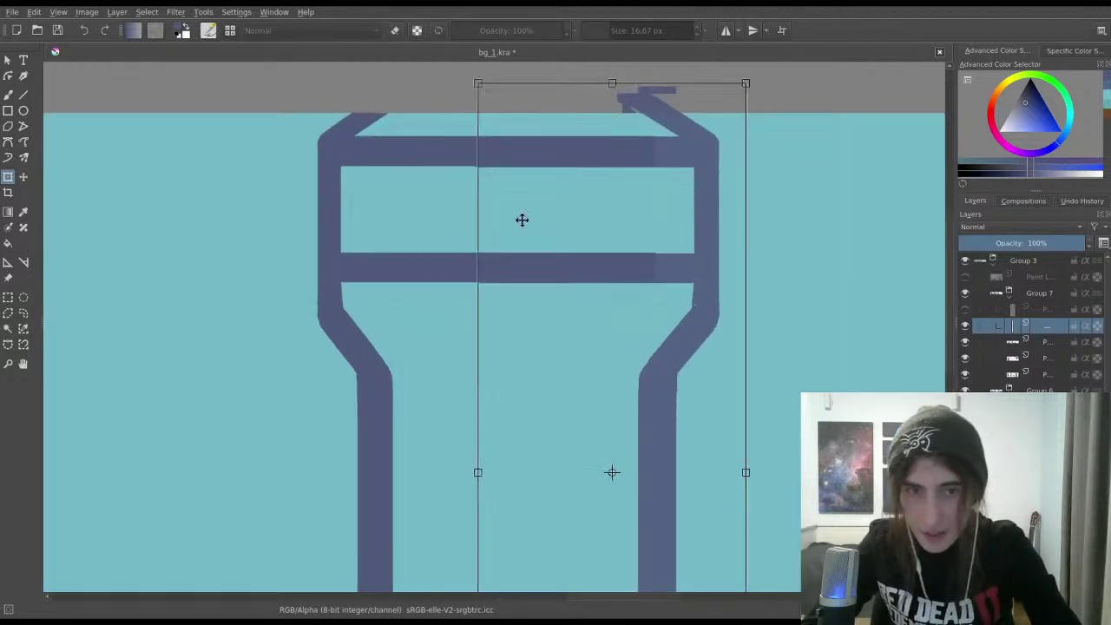
scroll(547, 138, up, 2)
key(Return)
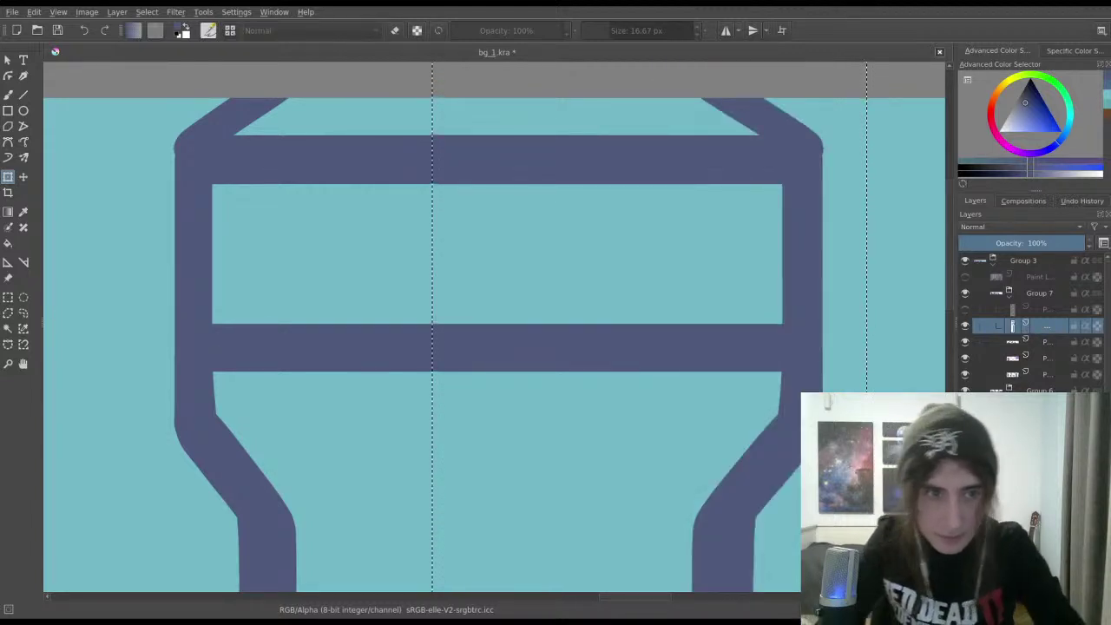
click(8, 296)
click(209, 267)
Step: Save the document and check the symmetrical tower against the neighbouring buildings of the skyline
scroll(209, 268, down, 4)
drag(190, 338, 421, 243)
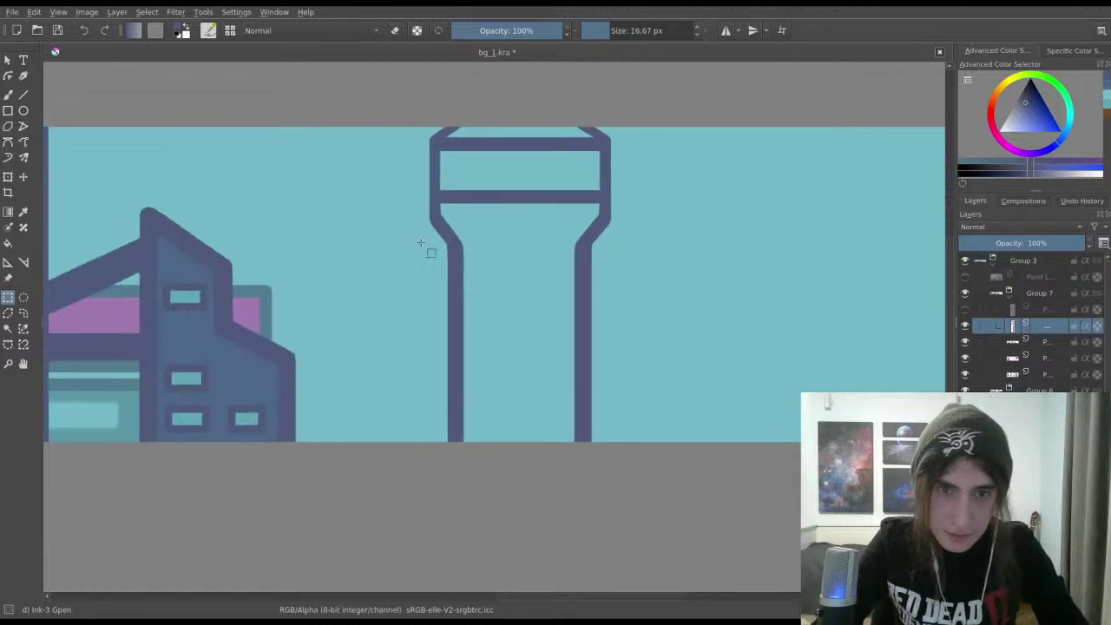
scroll(421, 243, down, 3)
drag(377, 309, 468, 268)
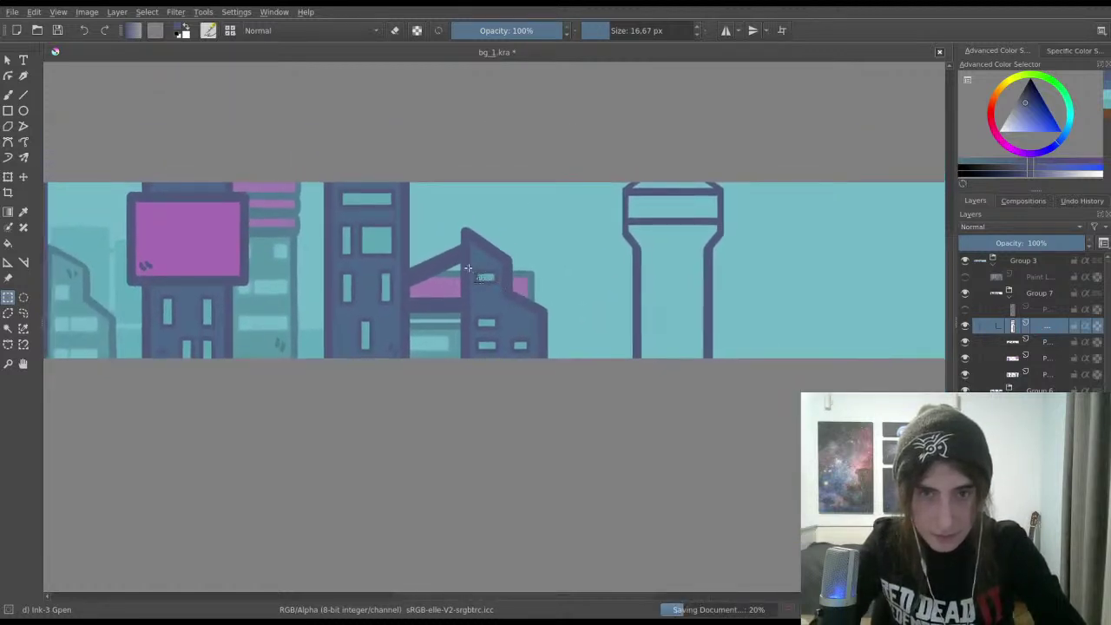
scroll(444, 255, down, 2)
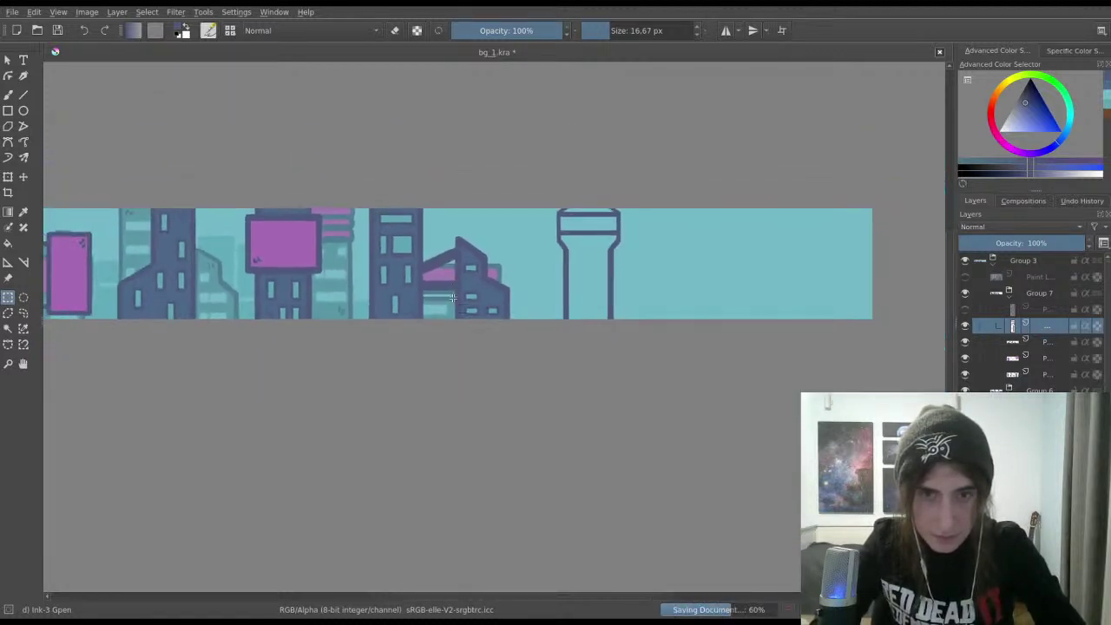
scroll(439, 292, up, 5)
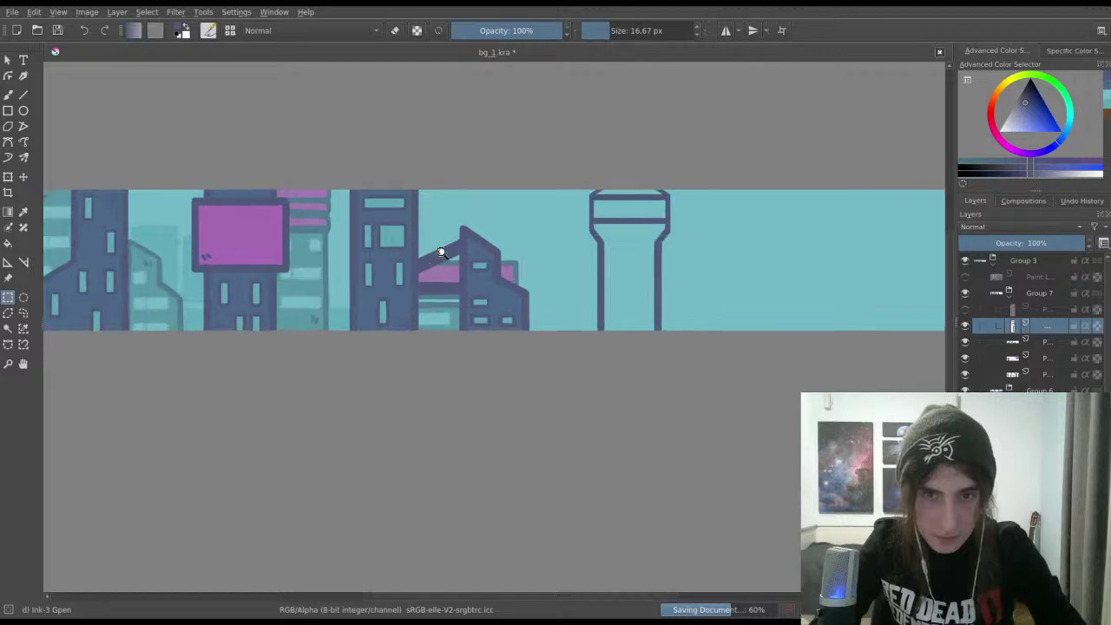
scroll(462, 227, up, 4)
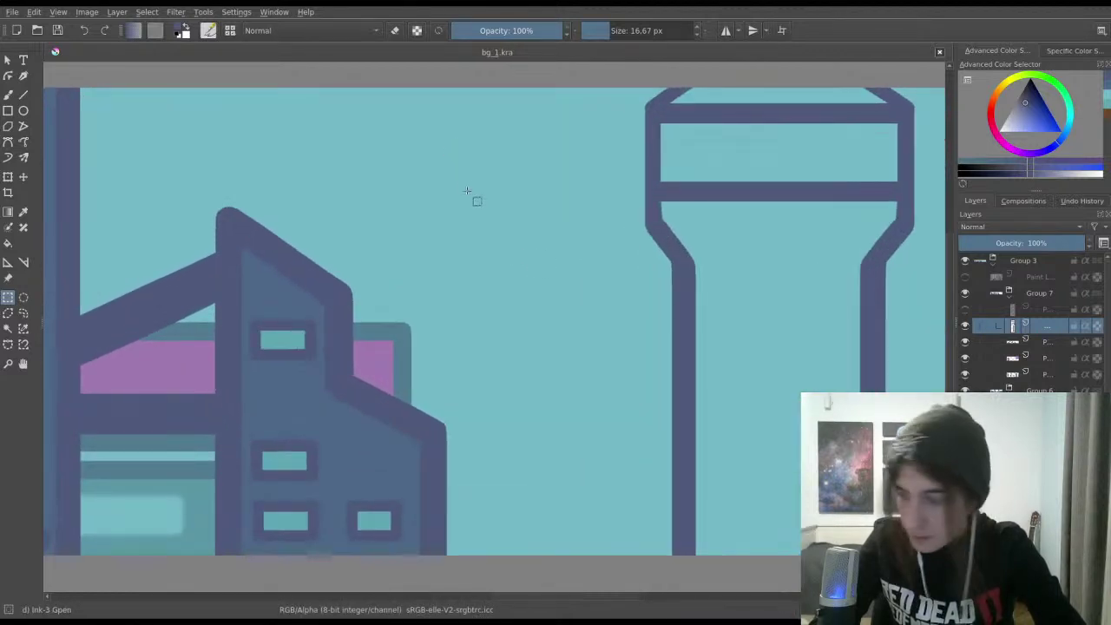
Step: Set the brush to 88.51 px and thicken the left outer edge of the tower's head, rounding its lower corner
click(7, 94)
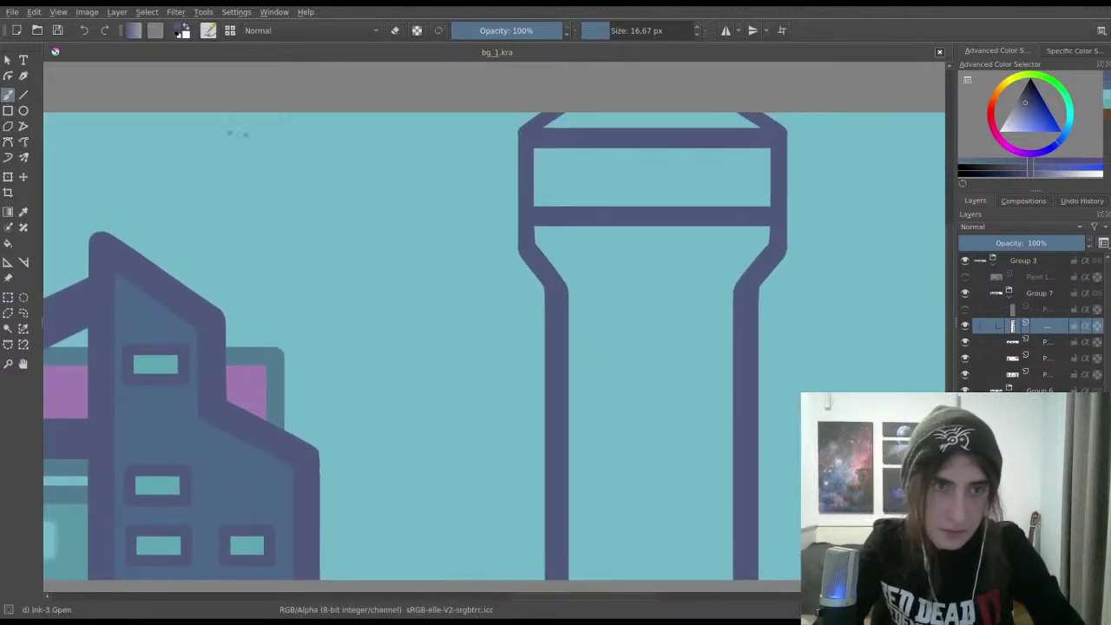
click(616, 33)
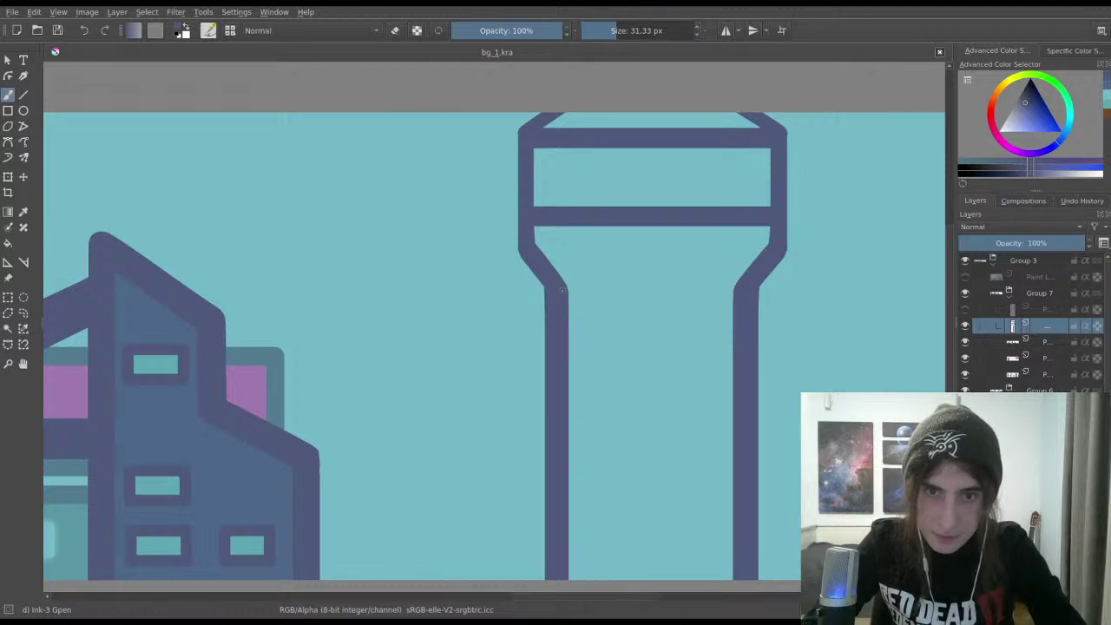
click(647, 33)
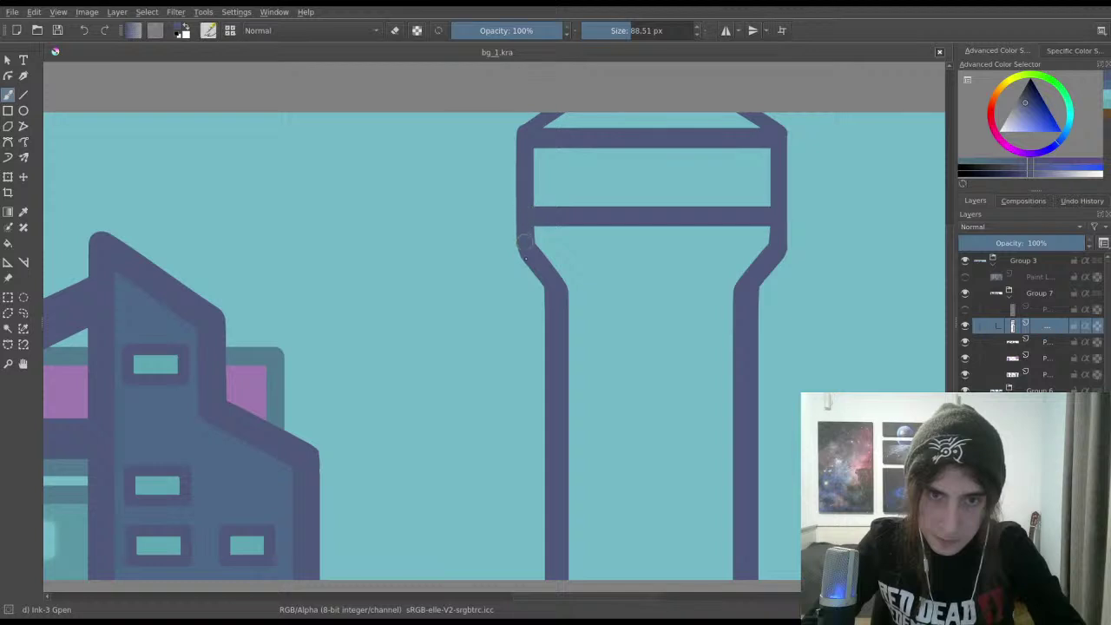
click(523, 254)
key(ctrl+z)
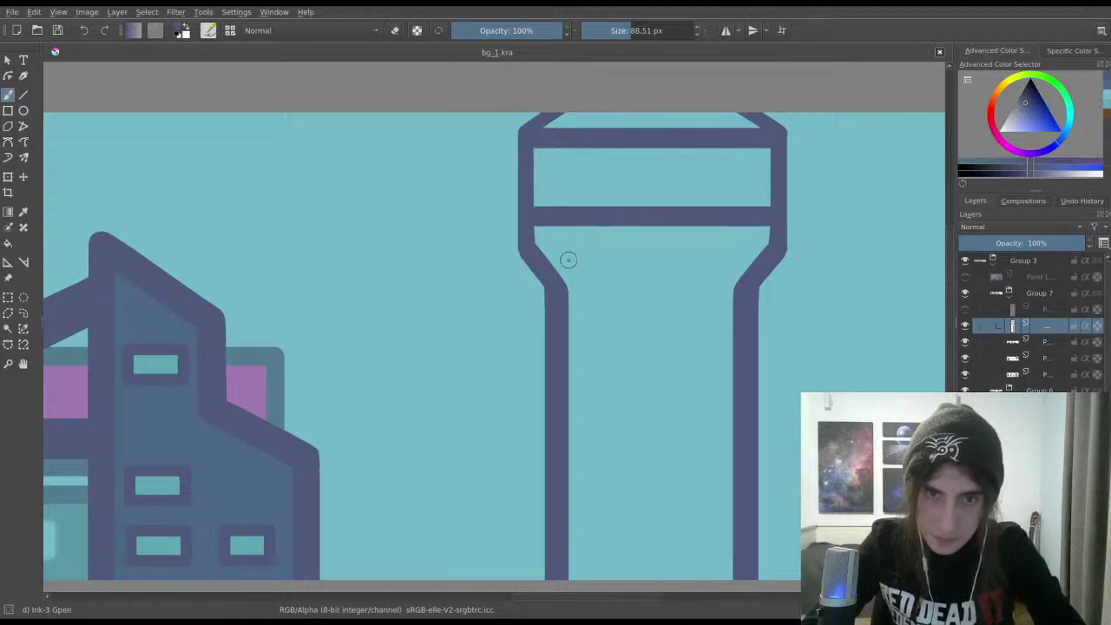
scroll(571, 265, up, 1)
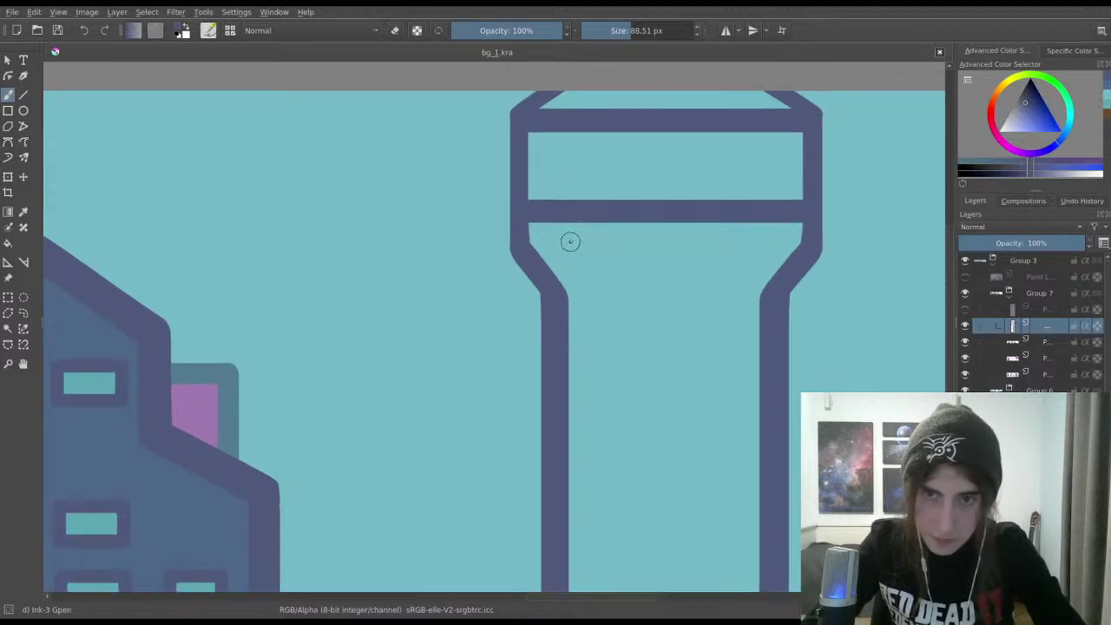
drag(584, 210, 515, 191)
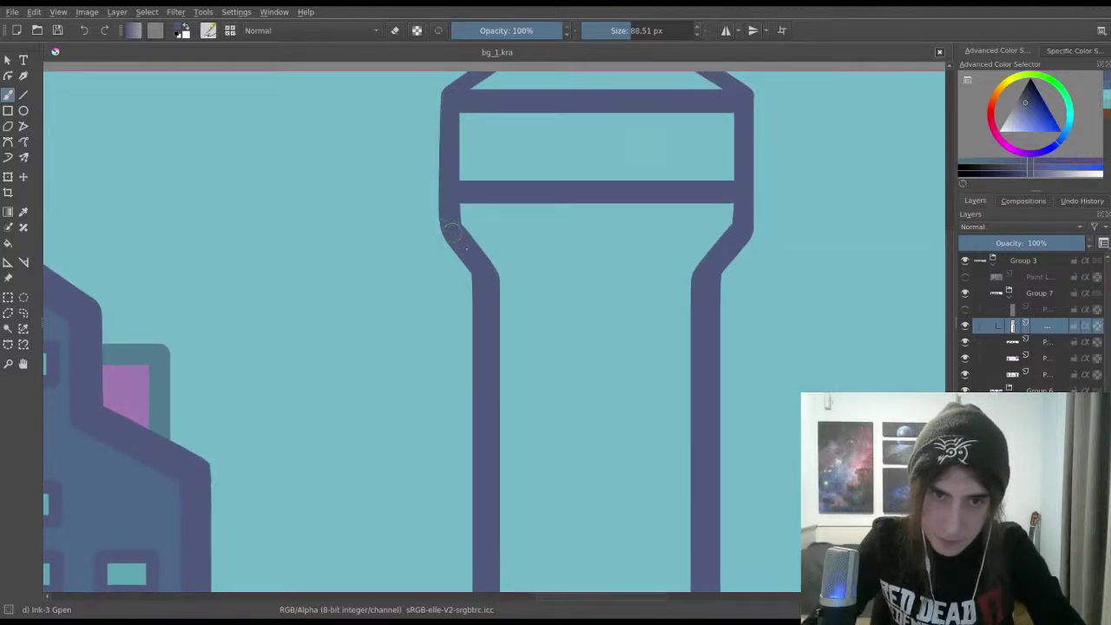
click(452, 230)
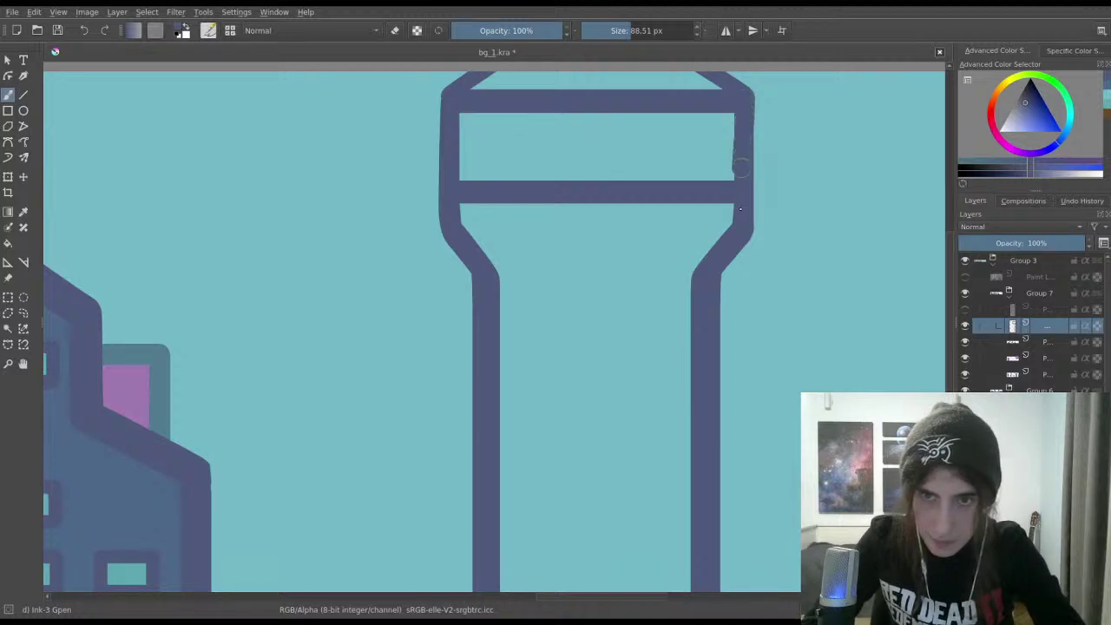
Step: Try to thicken the right outer edge of the tower's head with the 88.51 px brush
drag(740, 169, 746, 118)
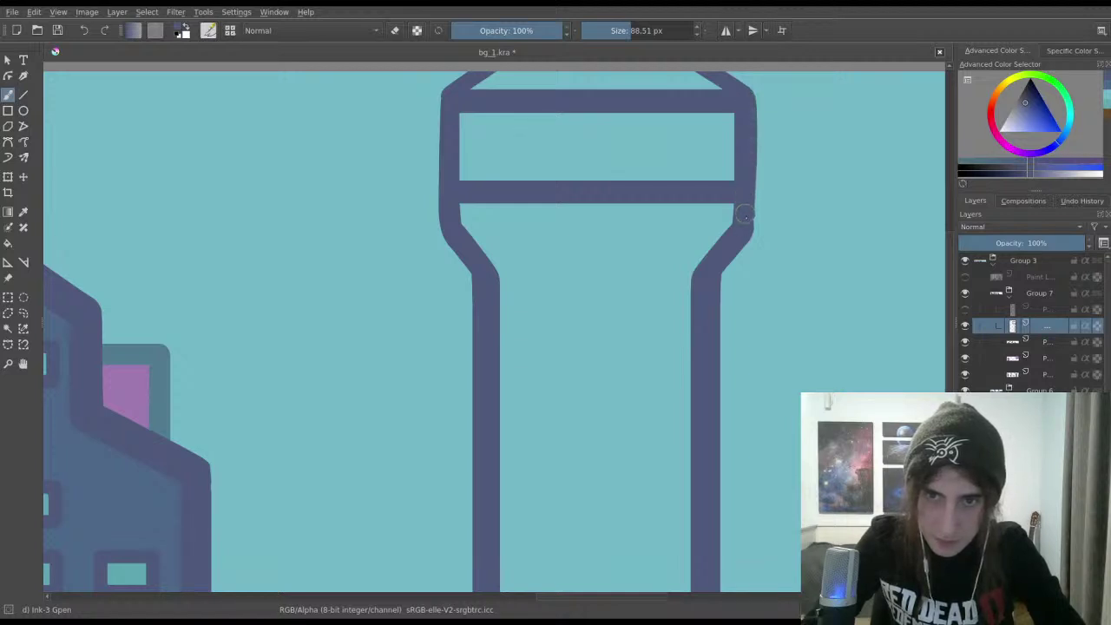
drag(744, 214, 724, 165)
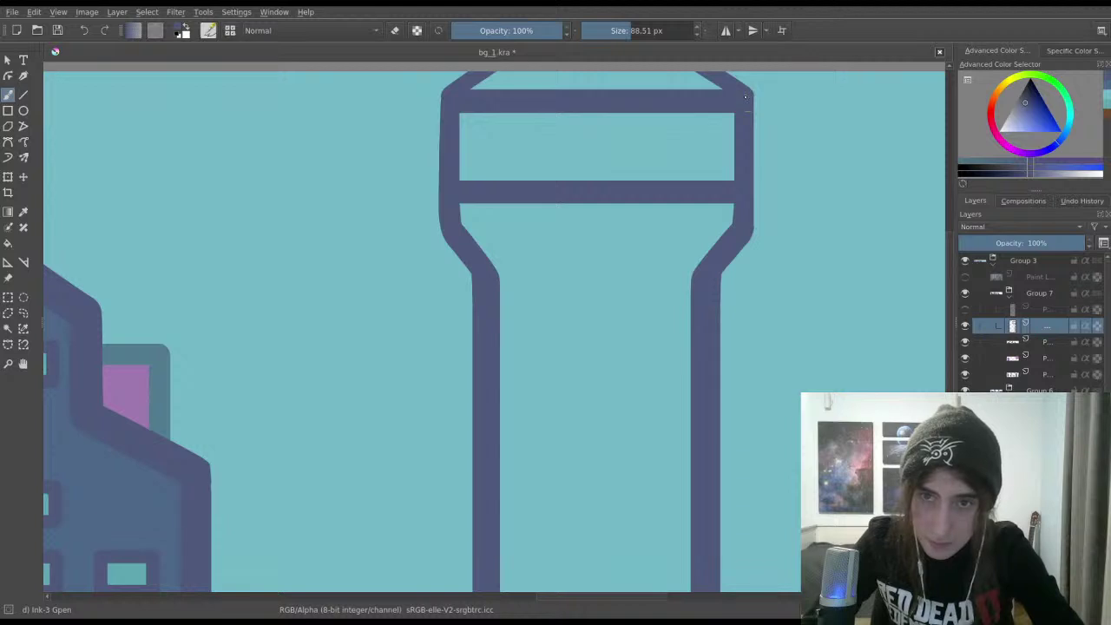
drag(746, 119, 749, 203)
mouse_move(713, 255)
mouse_down()
mouse_move(752, 179)
mouse_move(756, 110)
mouse_up()
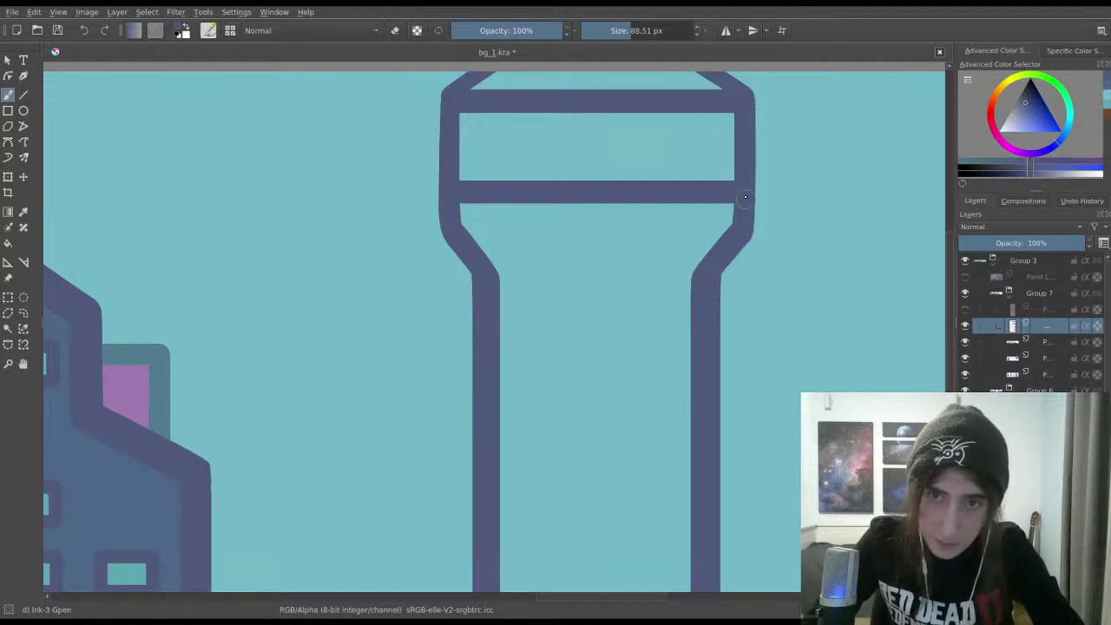
drag(744, 197, 731, 128)
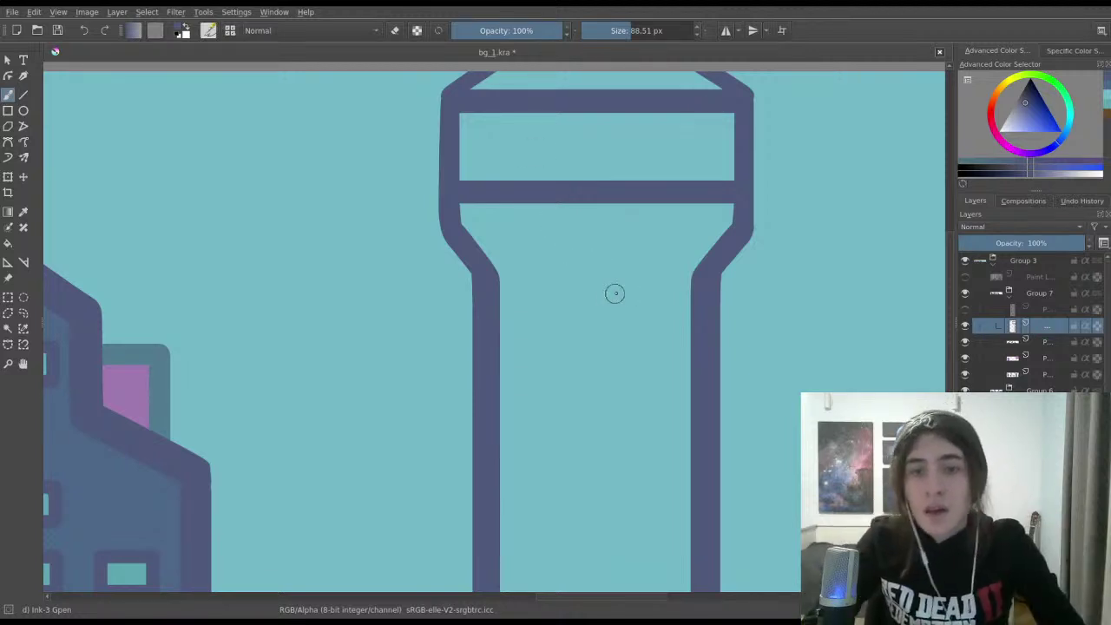
Step: Box-select the narrow outer strip of the head's right edge and nudge the selection slightly outward
drag(632, 297, 666, 237)
mouse_move(673, 210)
mouse_down()
mouse_move(551, 322)
mouse_move(630, 240)
mouse_up()
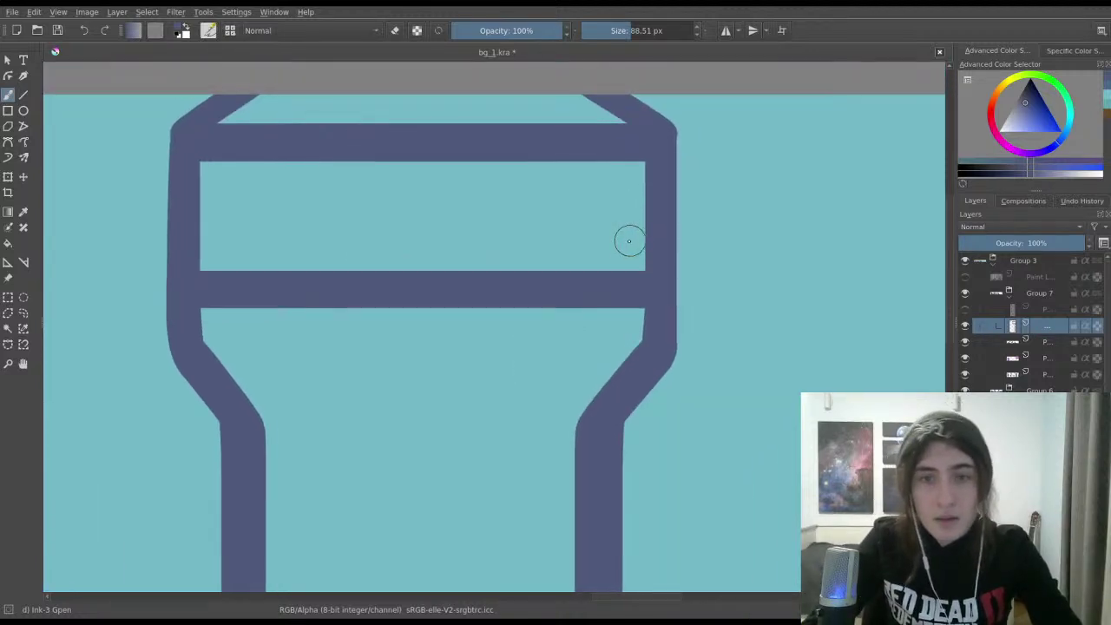
click(8, 296)
drag(653, 129, 677, 348)
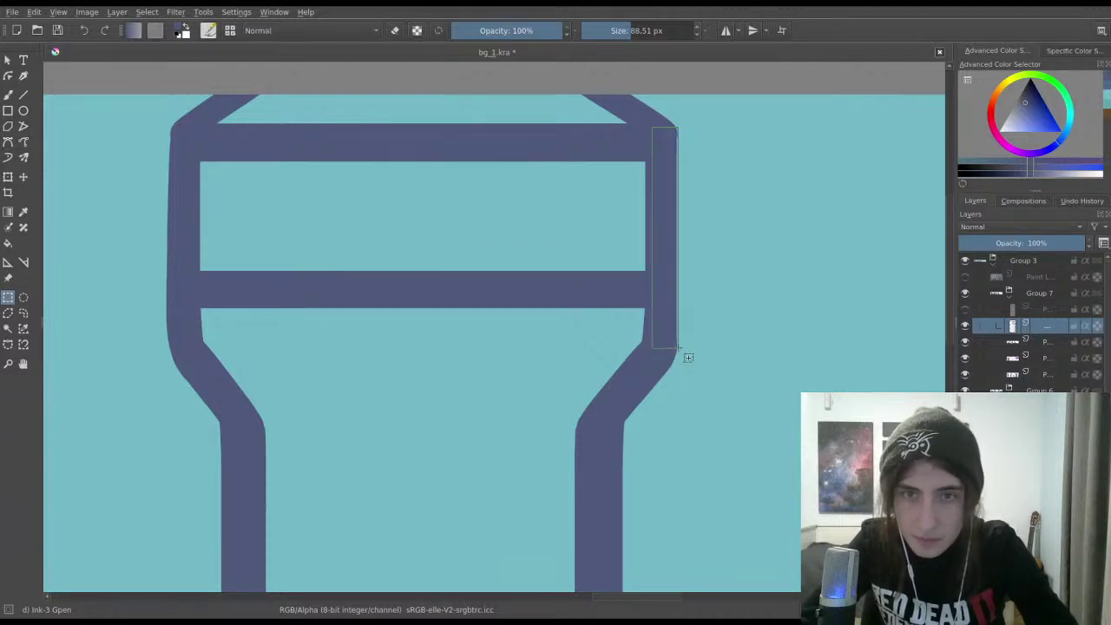
click(677, 347)
drag(653, 139, 678, 351)
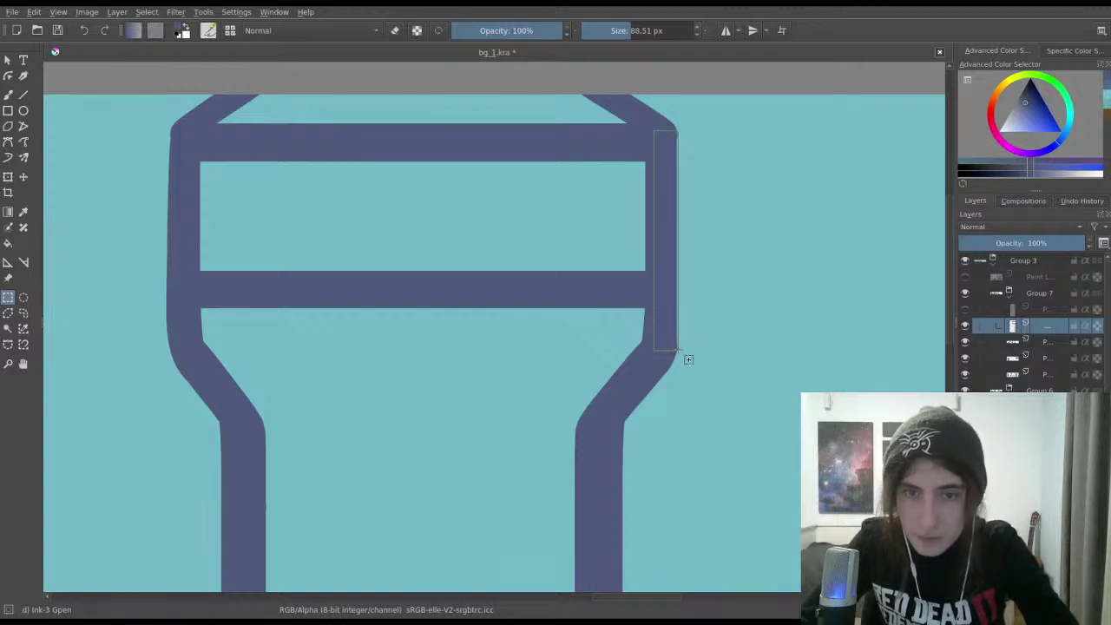
click(681, 356)
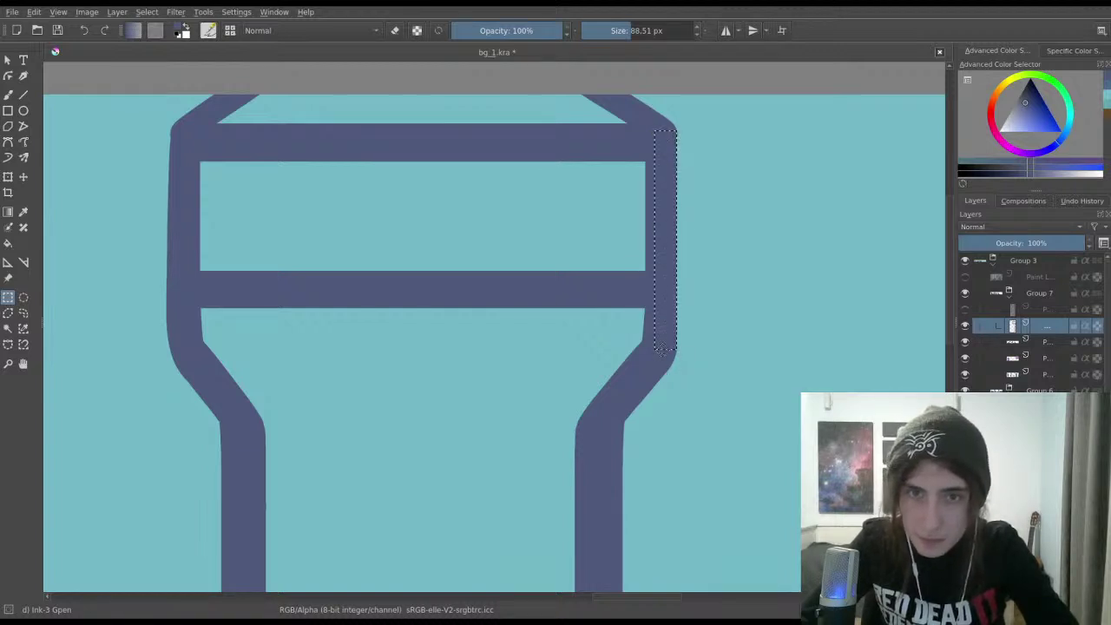
scroll(623, 193, up, 2)
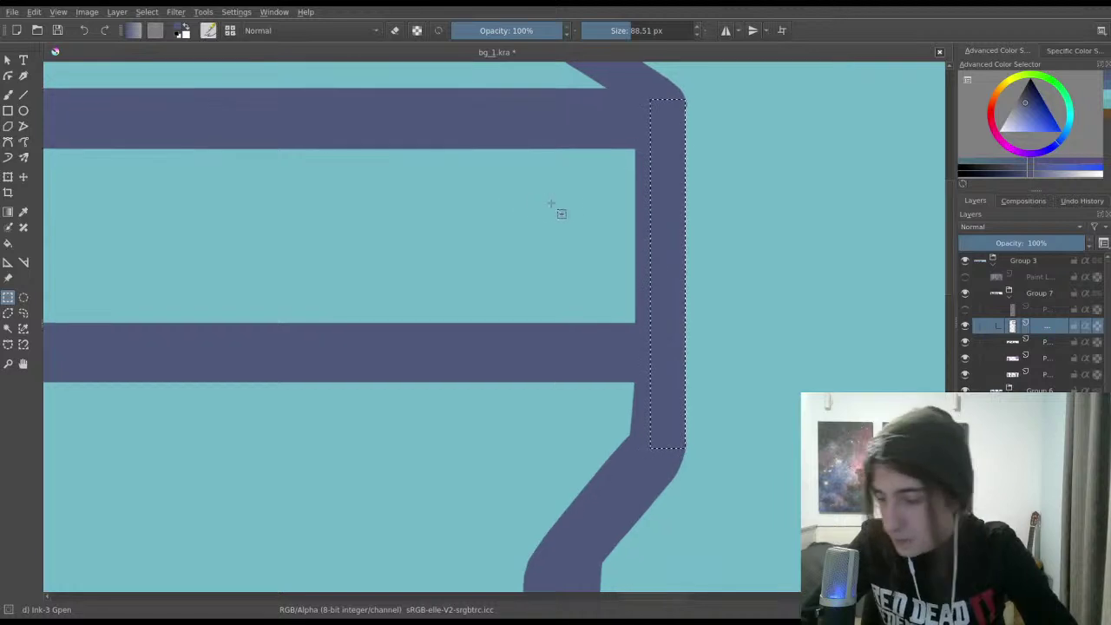
scroll(642, 218, up, 1)
scroll(602, 109, up, 2)
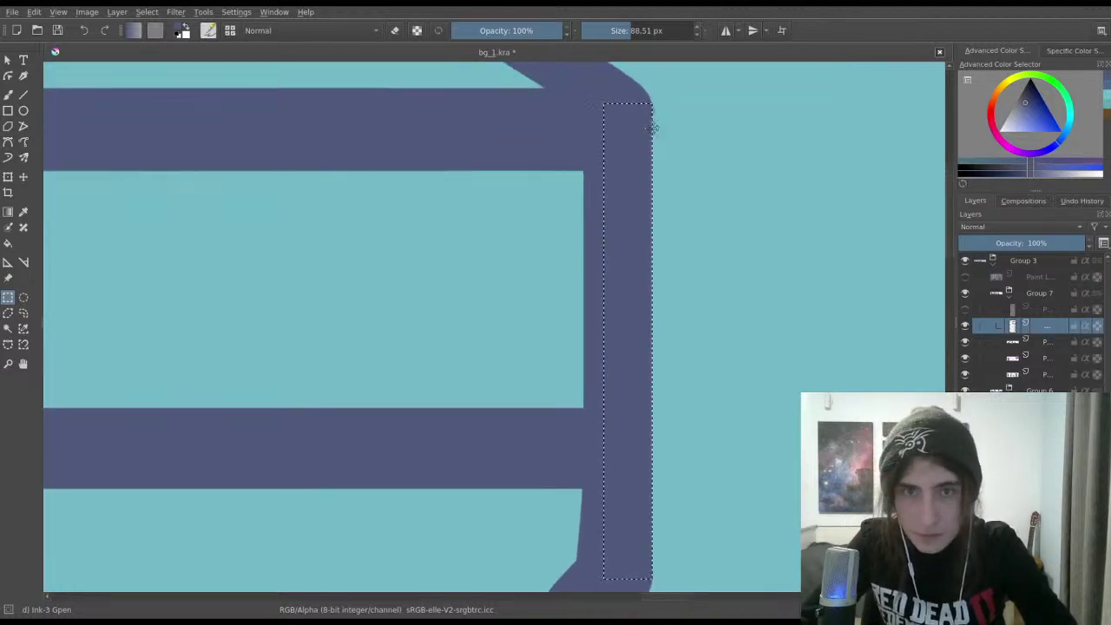
drag(650, 125, 653, 129)
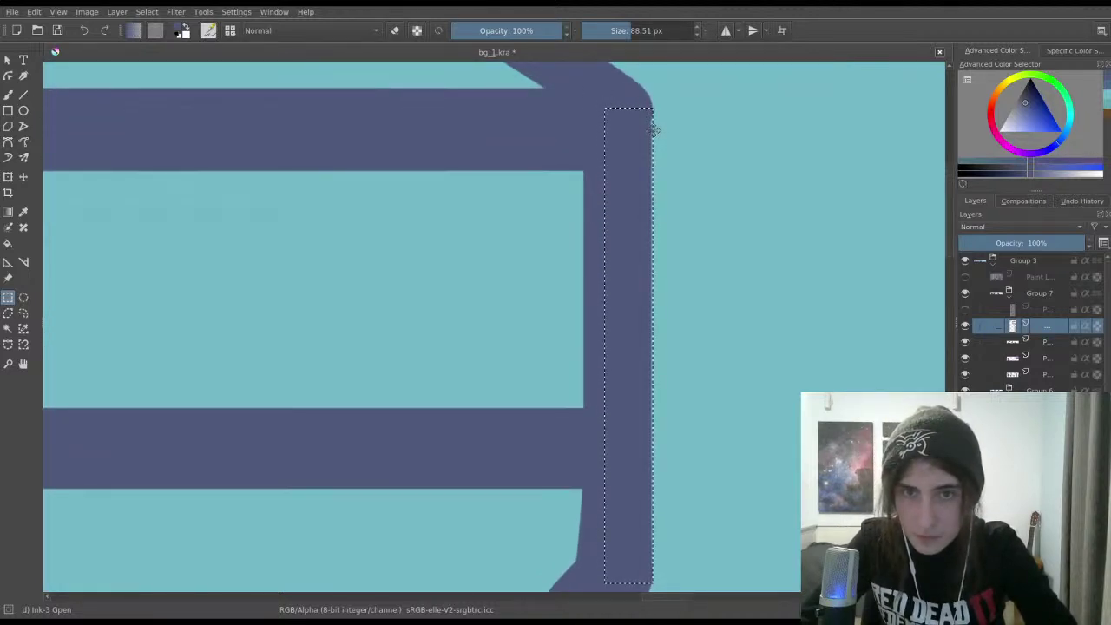
scroll(657, 139, down, 3)
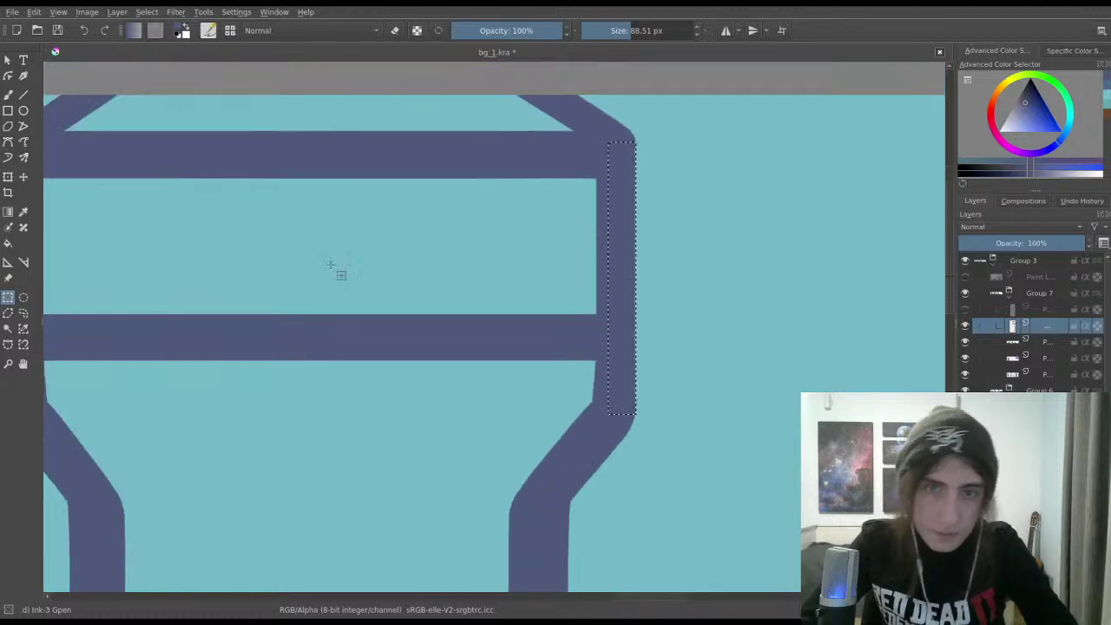
key(b)
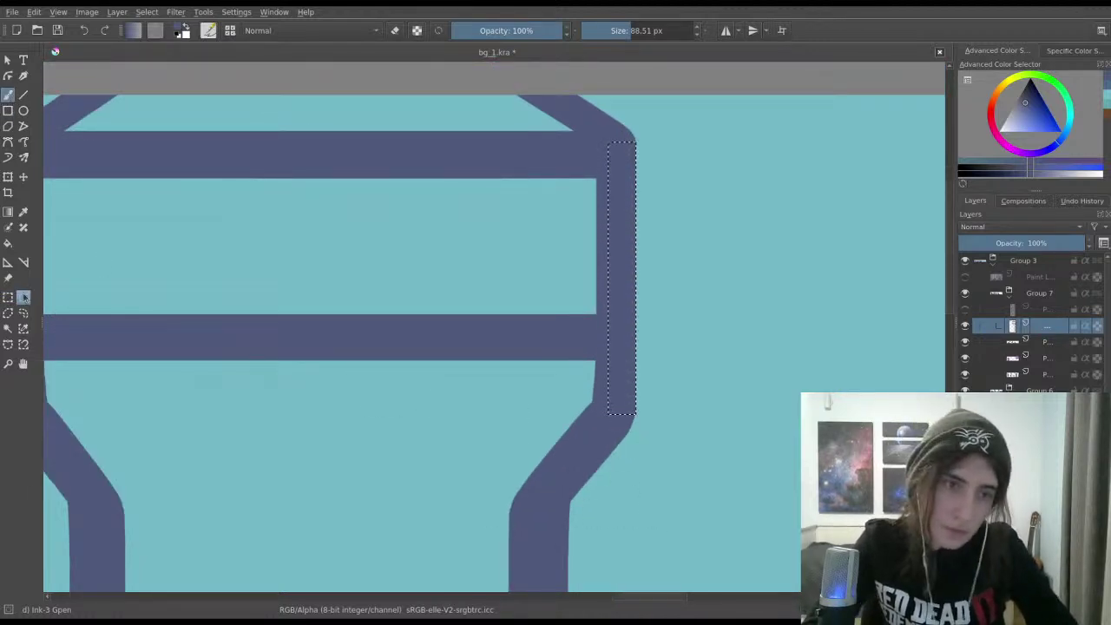
Step: Clear the strip selection on the tower's head and save the document
click(8, 297)
scroll(224, 426, down, 3)
scroll(226, 390, down, 1)
key(ctrl+s)
drag(366, 302, 611, 249)
scroll(572, 174, down, 4)
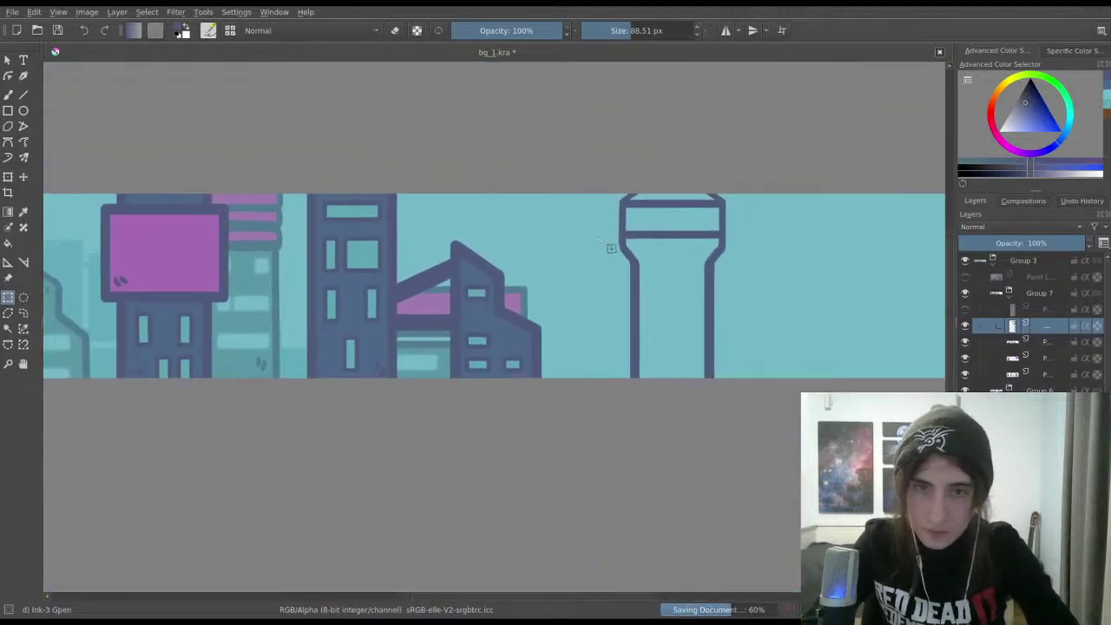
Step: Try to move the box-selected tower slightly to the left with a transform on the mirrored copy's layer
drag(593, 182, 784, 398)
scroll(657, 290, up, 2)
key(ctrl+t)
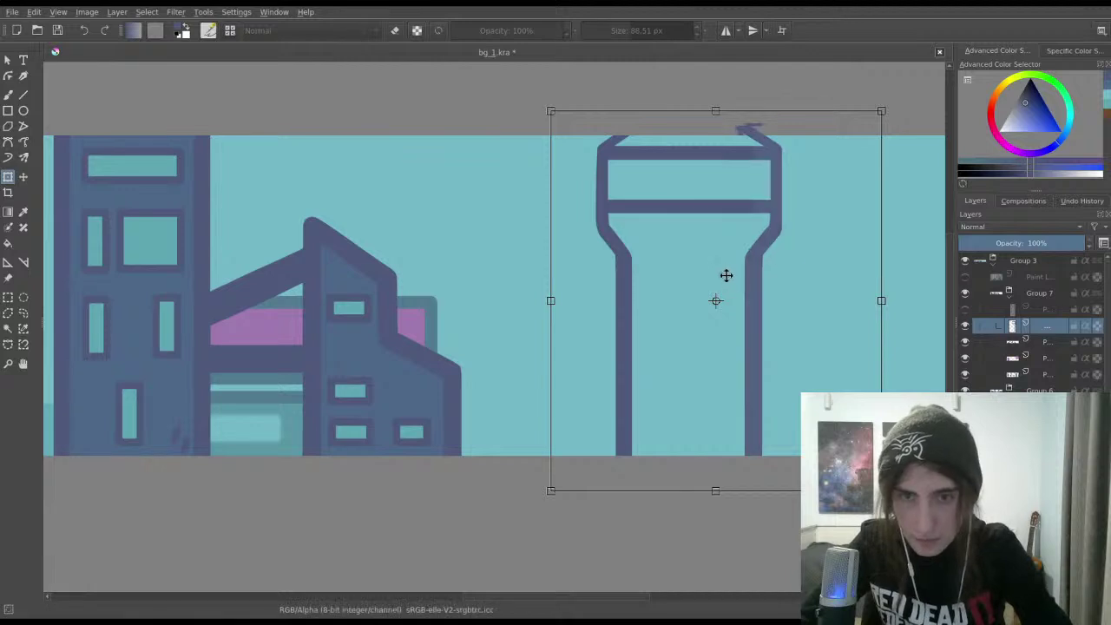
mouse_move(724, 275)
mouse_down()
mouse_move(715, 252)
mouse_move(713, 272)
mouse_up()
key(Return)
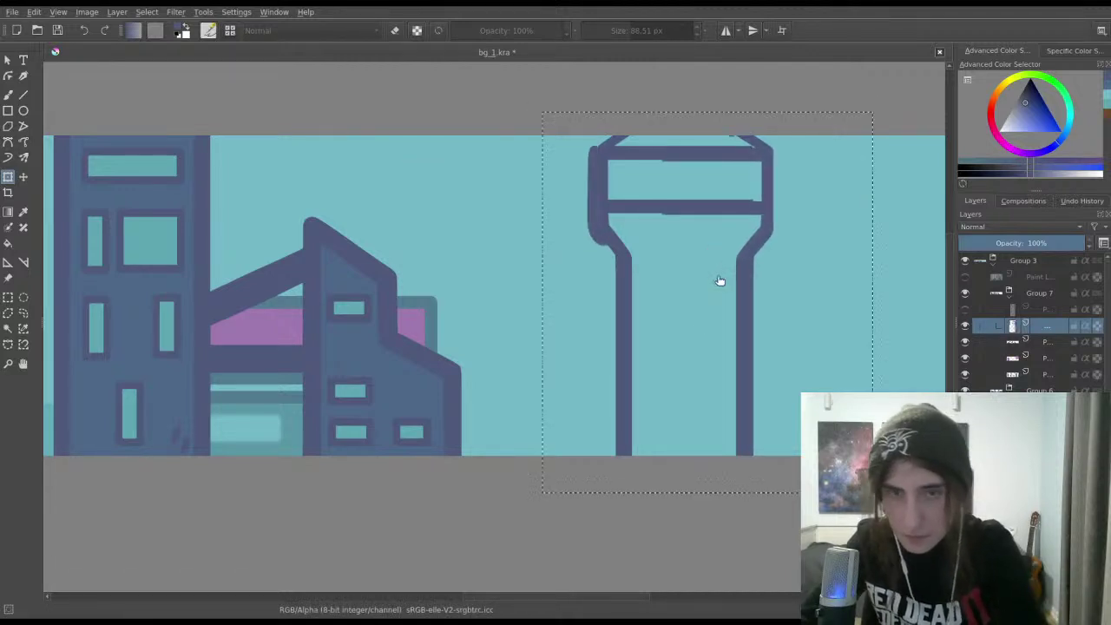
click(8, 298)
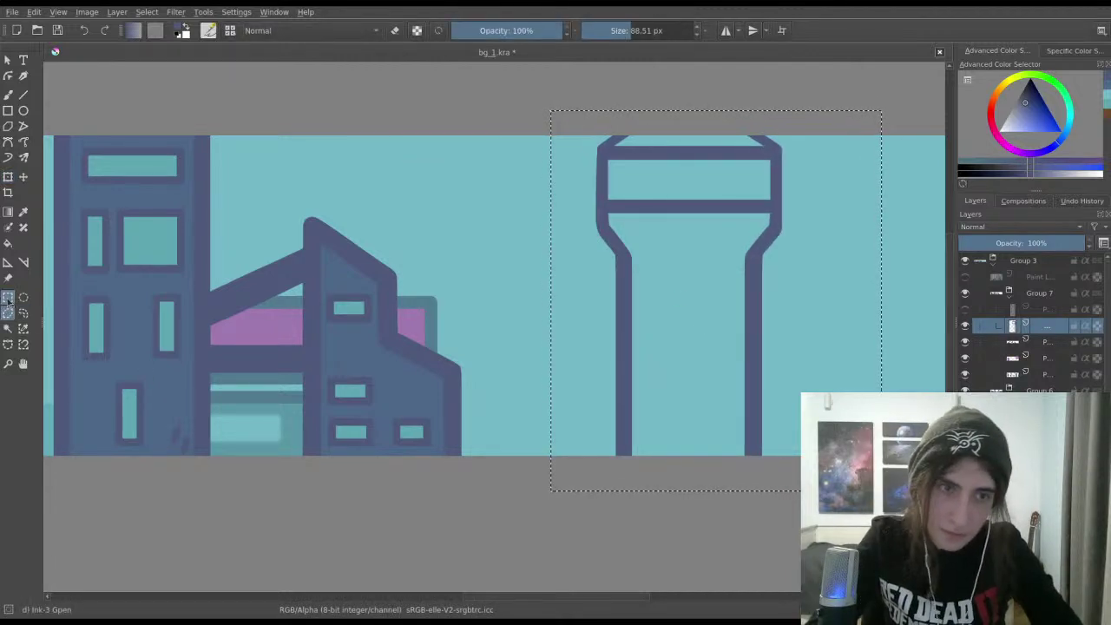
Step: Clear the selection and merge the mirrored copy's layer with the outline layer directly below it
key(ctrl+shift+a)
shift+click(1046, 343)
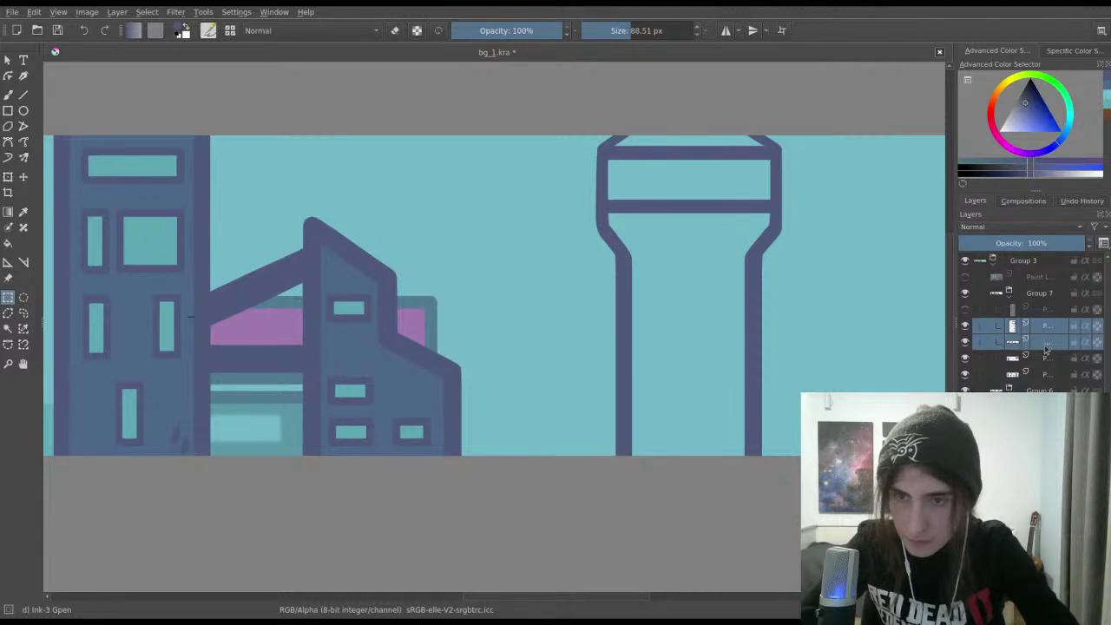
key(ctrl+e)
Step: Box-select the merged tower and move it down and left until its open roof ends lie inside the canvas
drag(557, 113, 823, 495)
key(ctrl+t)
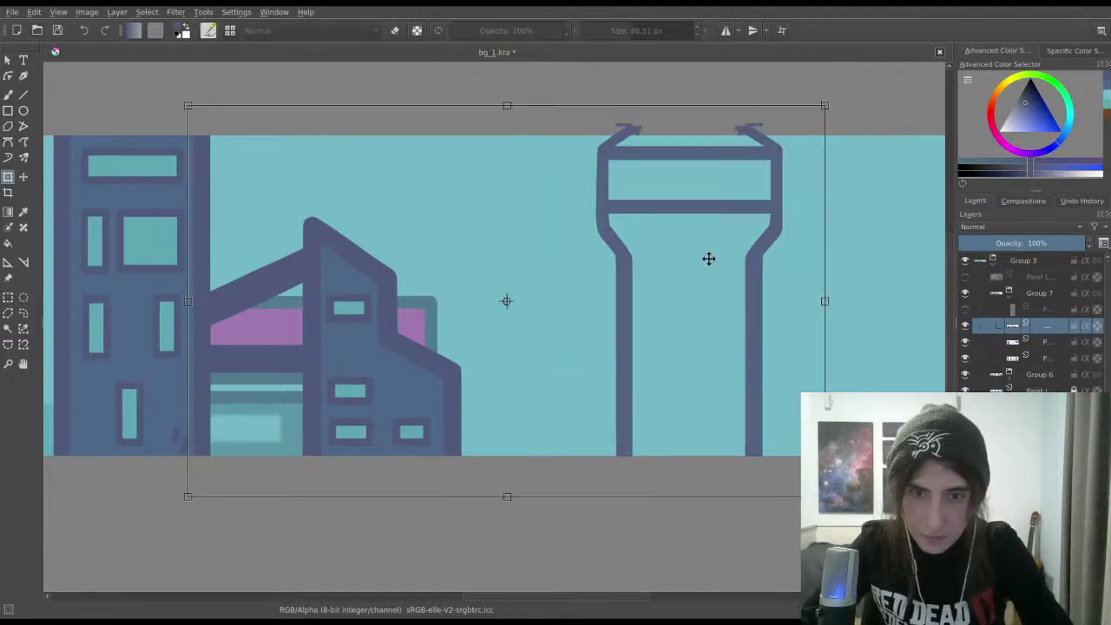
drag(706, 257, 667, 272)
key(Return)
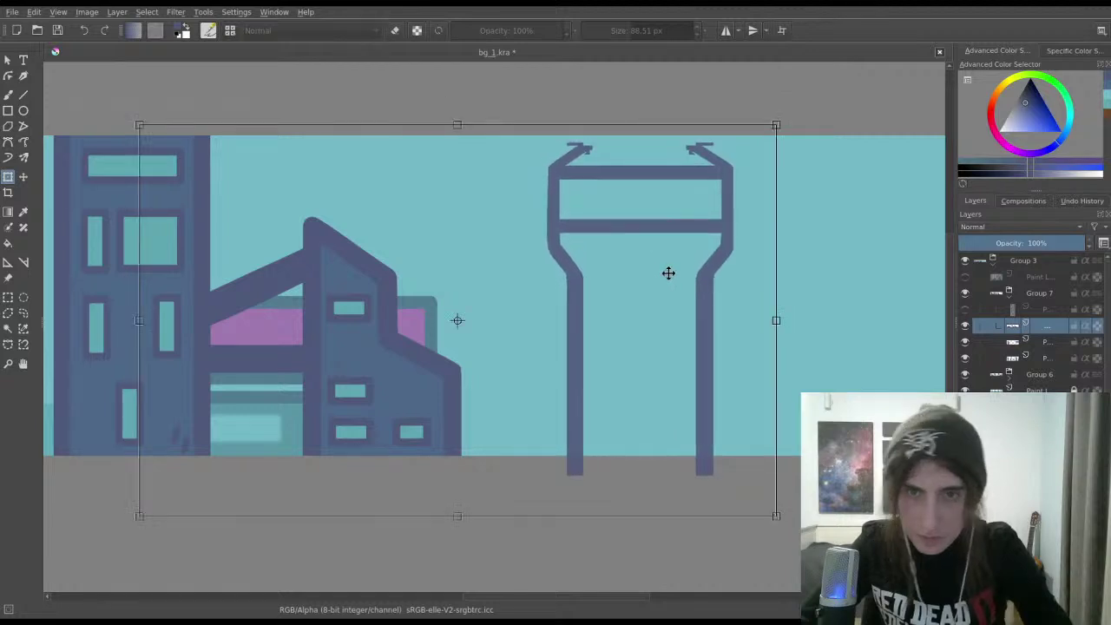
key(Return)
key(b)
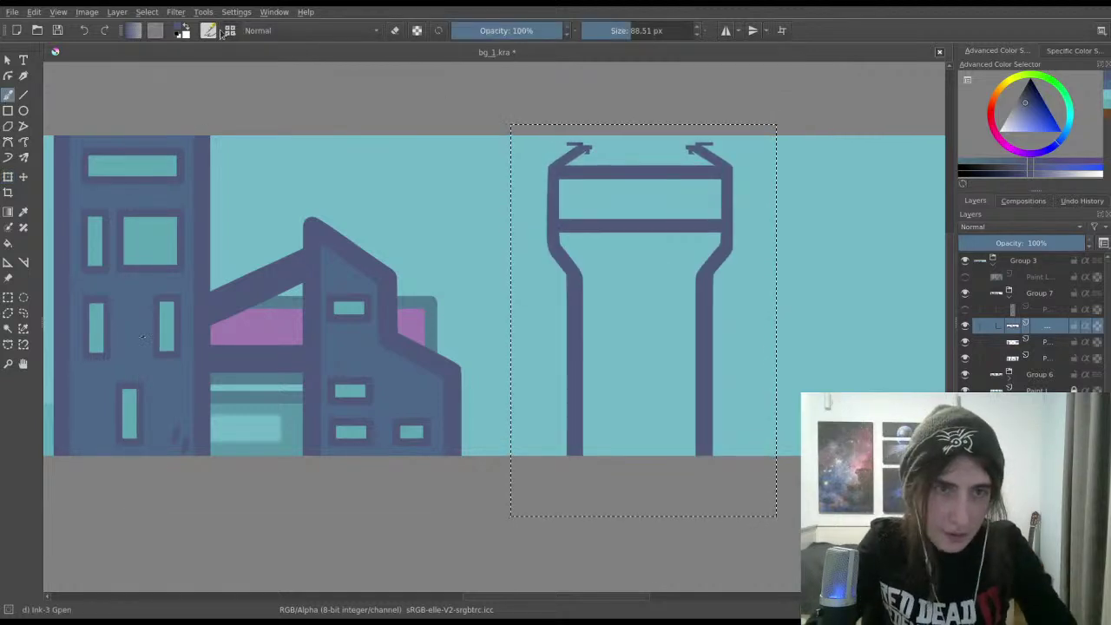
Step: Move the box-selected tower outline up until its open roof ends pass beyond the canvas's upper edge, and clear the selection
key(e)
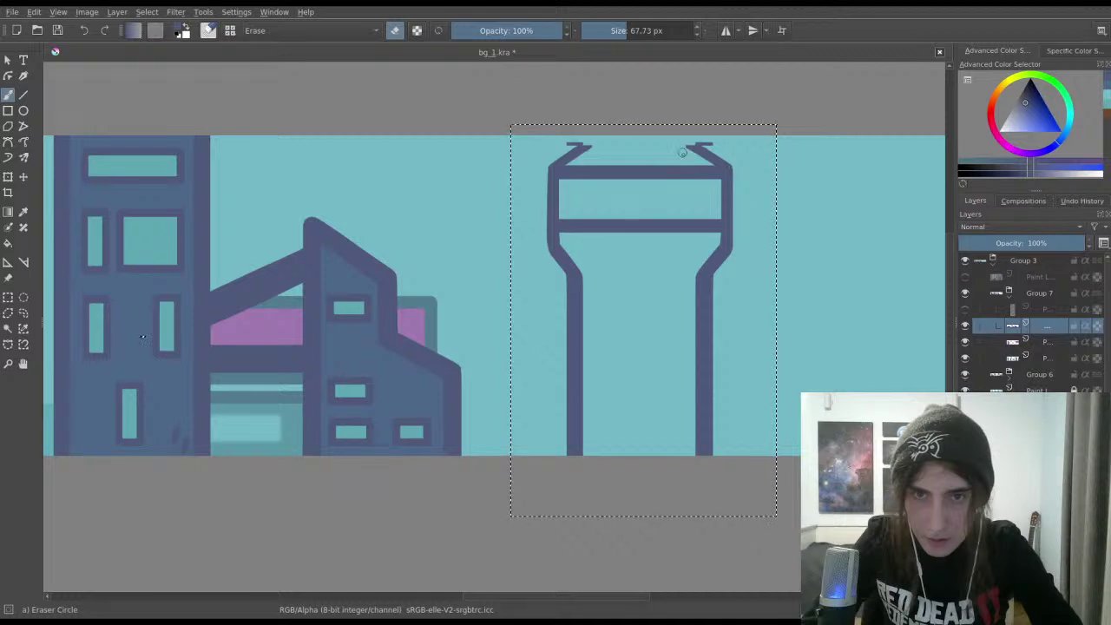
scroll(642, 158, down, 3)
key(ctrl+t)
mouse_move(688, 208)
mouse_down()
mouse_move(683, 192)
mouse_move(697, 198)
mouse_up()
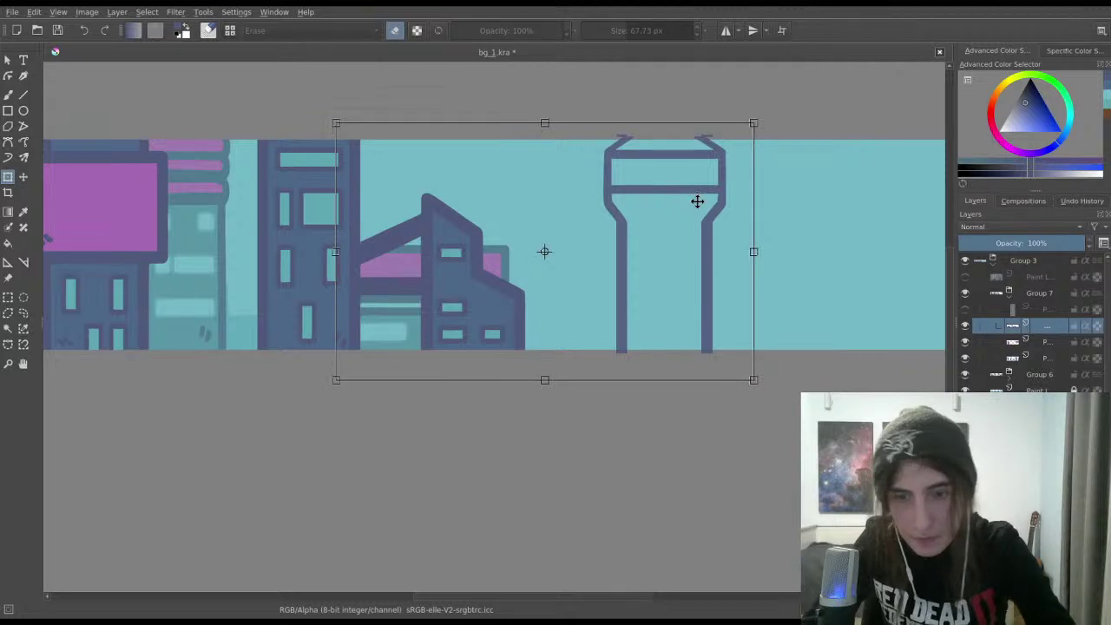
key(Return)
scroll(681, 151, up, 6)
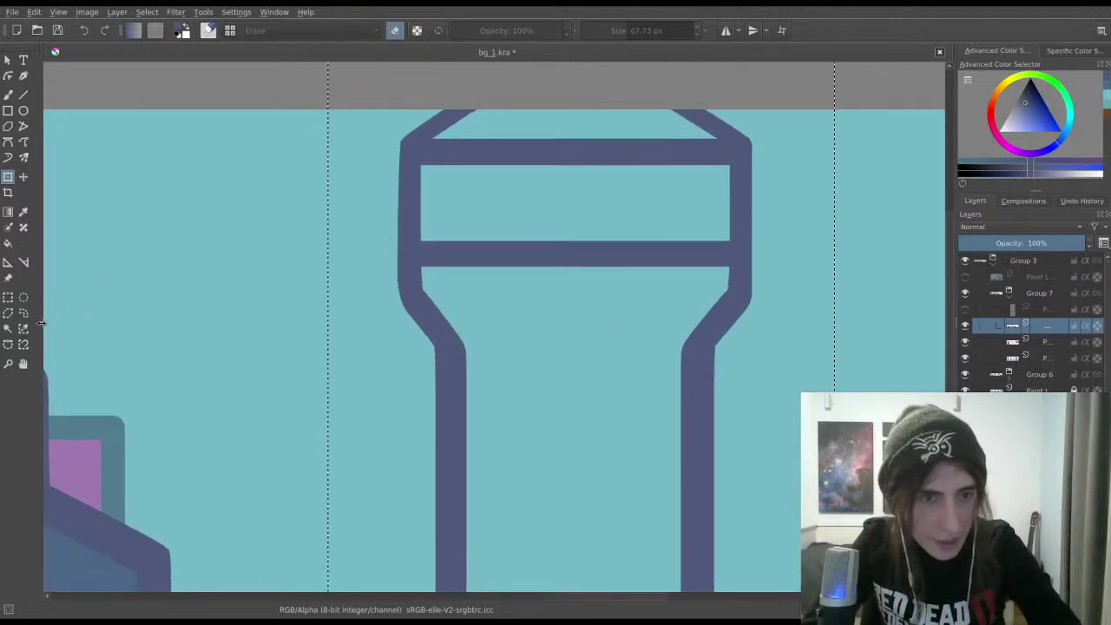
click(7, 296)
scroll(555, 297, up, 3)
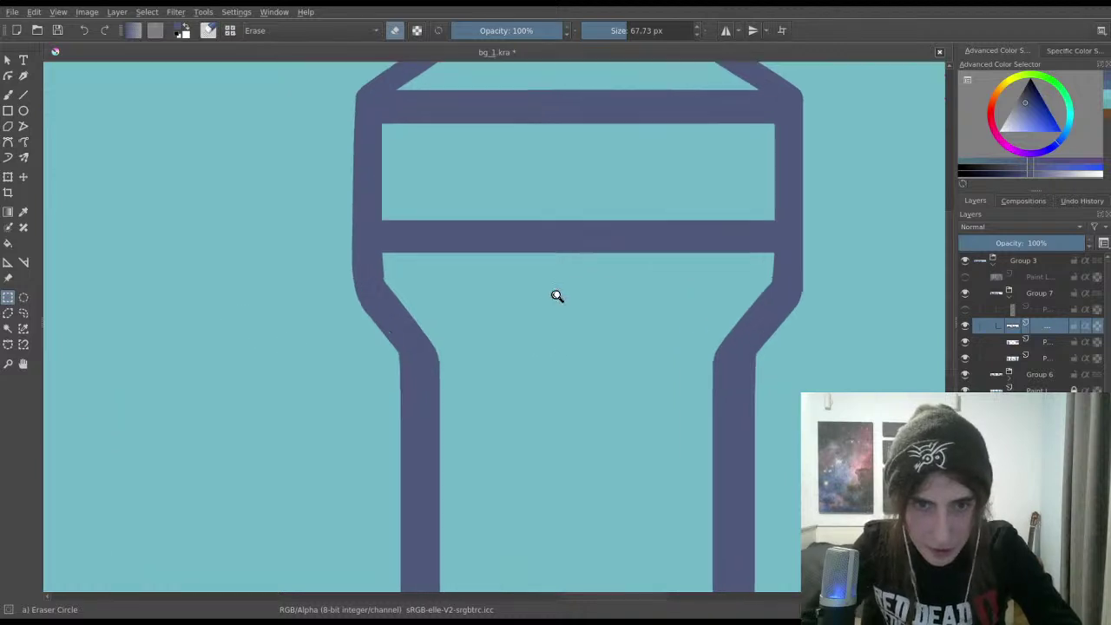
scroll(581, 352, down, 3)
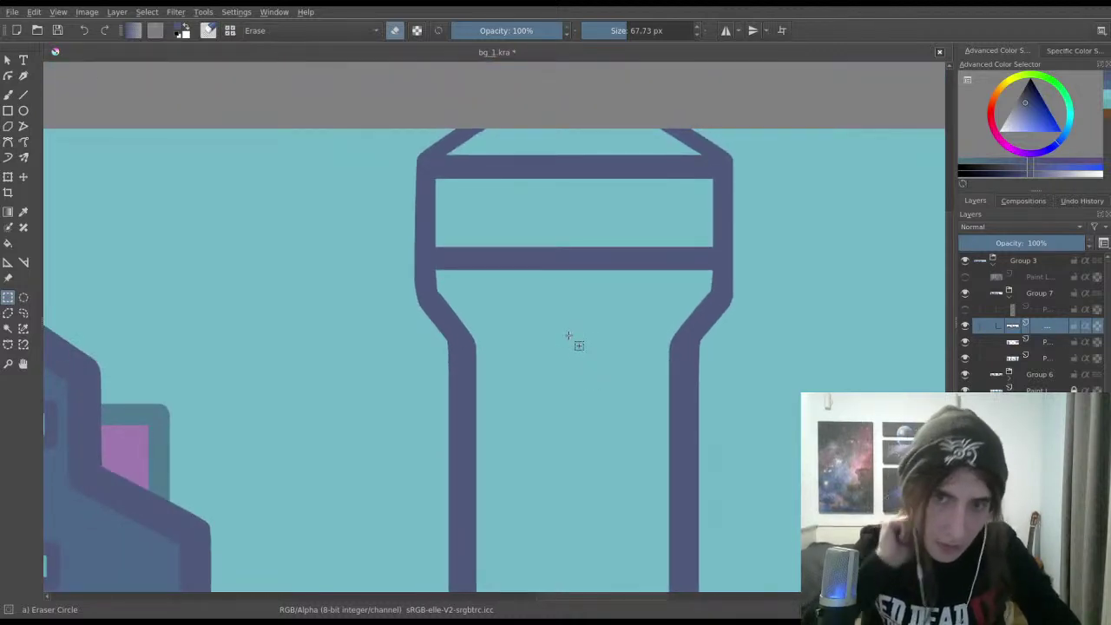
Step: Erase the left half of the tower outline with the Eraser Circle brush, enlarging it to 225.53 px
click(8, 94)
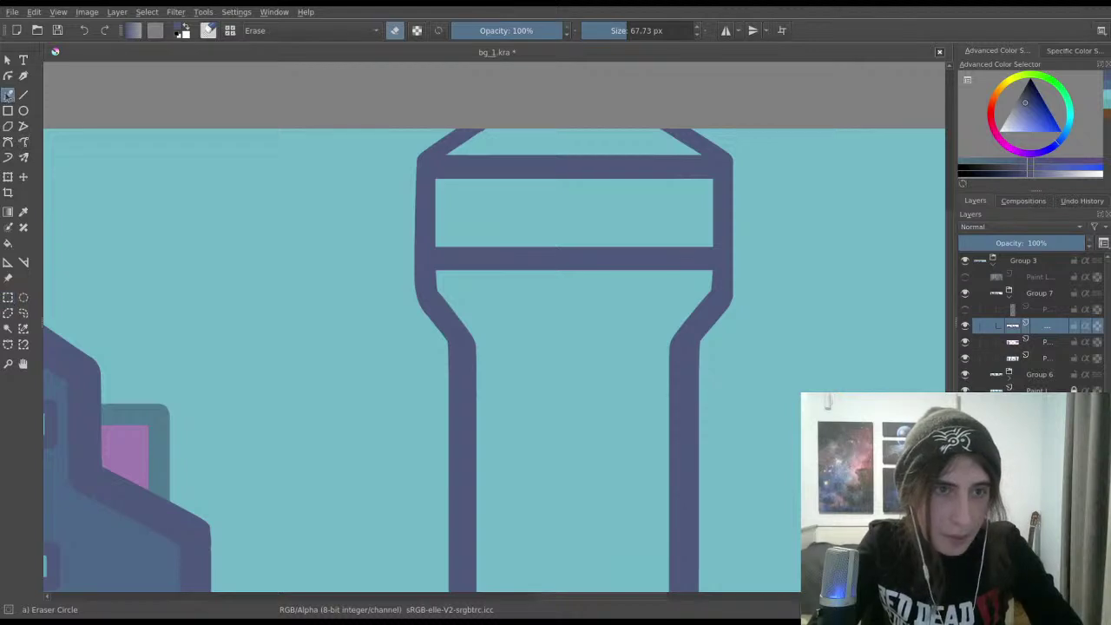
key(e)
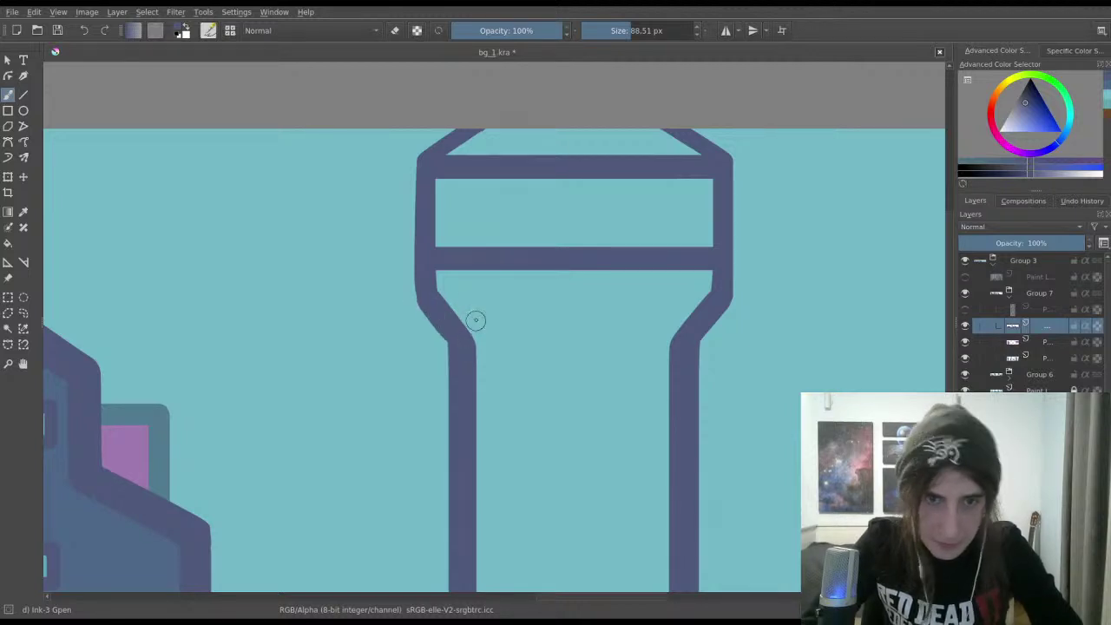
scroll(503, 329, down, 5)
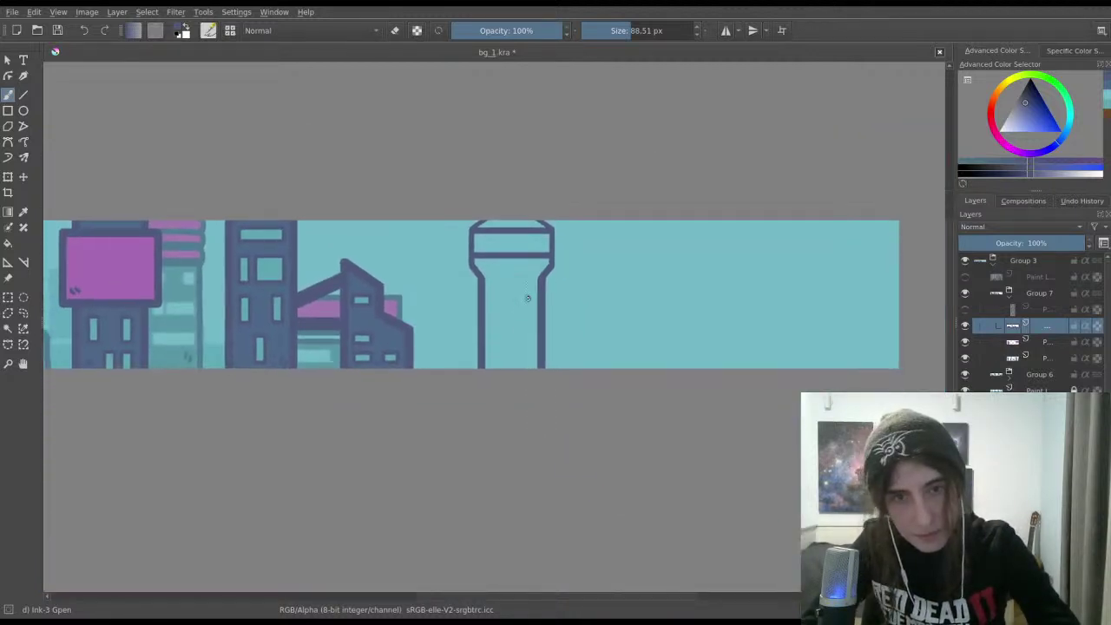
scroll(309, 228, up, 3)
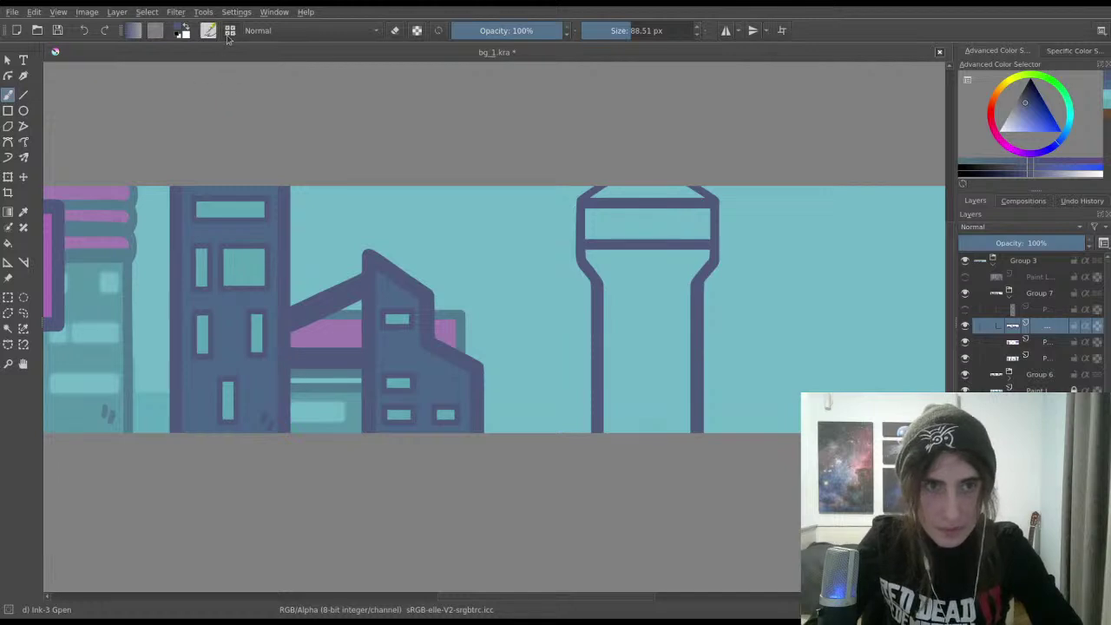
key(e)
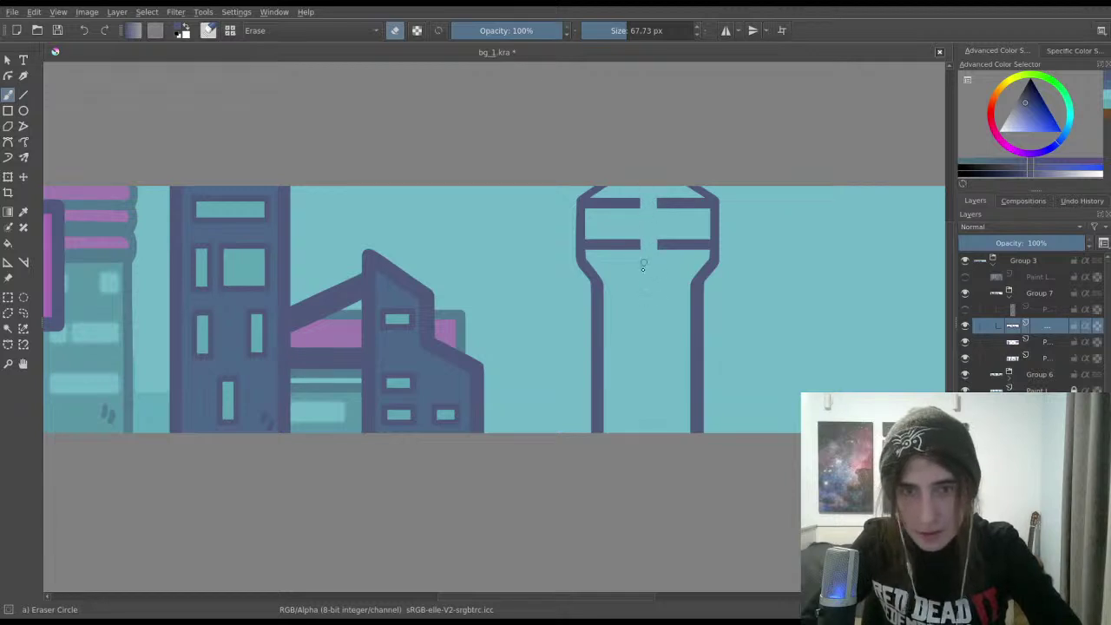
click(638, 31)
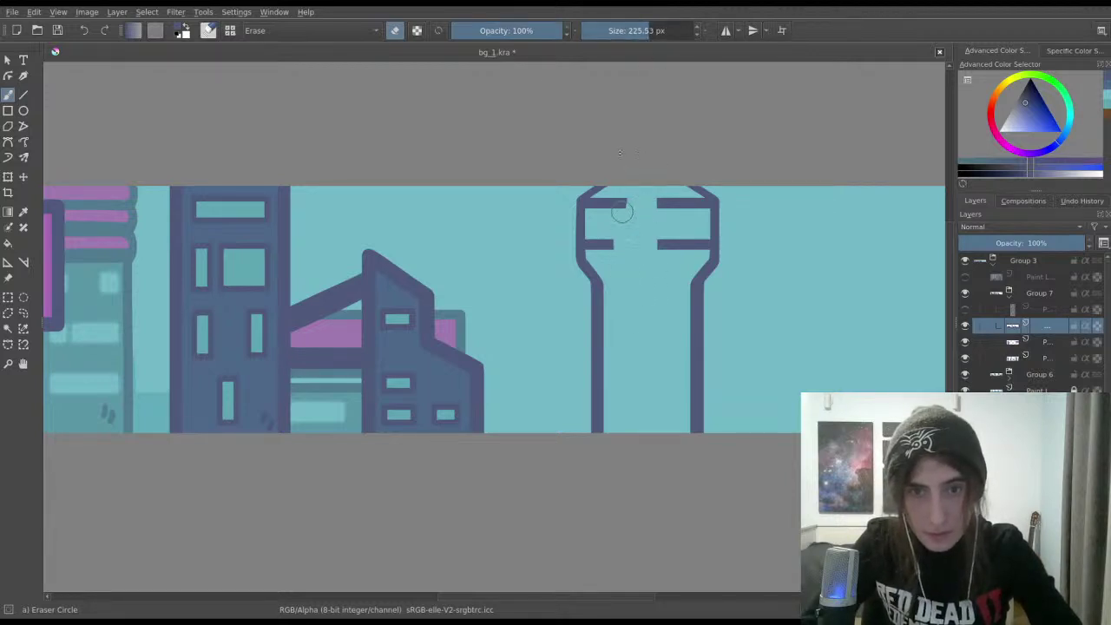
mouse_move(619, 211)
mouse_down()
mouse_move(599, 245)
mouse_move(576, 216)
mouse_up()
mouse_move(590, 279)
mouse_down()
mouse_move(609, 233)
mouse_move(614, 409)
mouse_move(606, 342)
mouse_move(582, 414)
mouse_up()
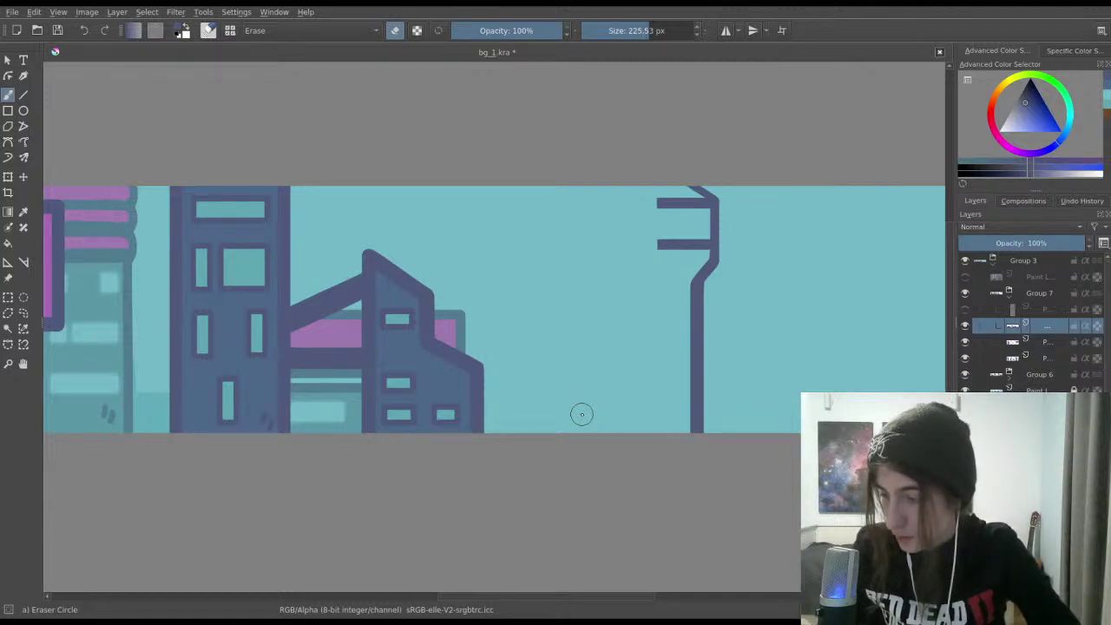
Step: Try to complete the tower by box-selecting its remaining half and joining a mirrored copy to the left ends of its crossbars
click(7, 296)
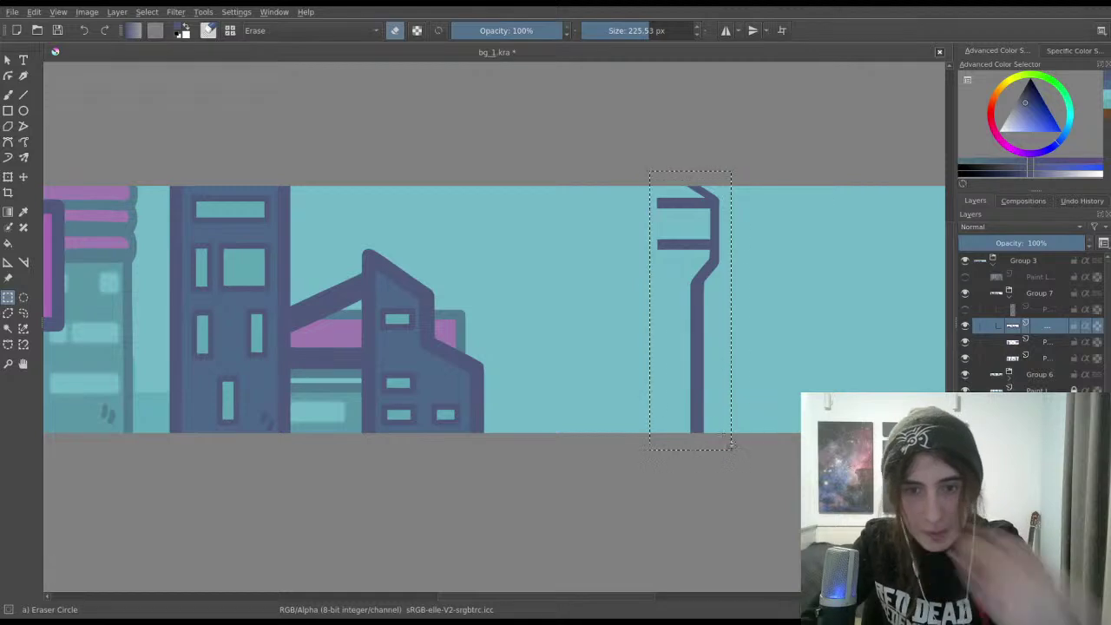
key(ctrl+t)
drag(695, 310, 591, 267)
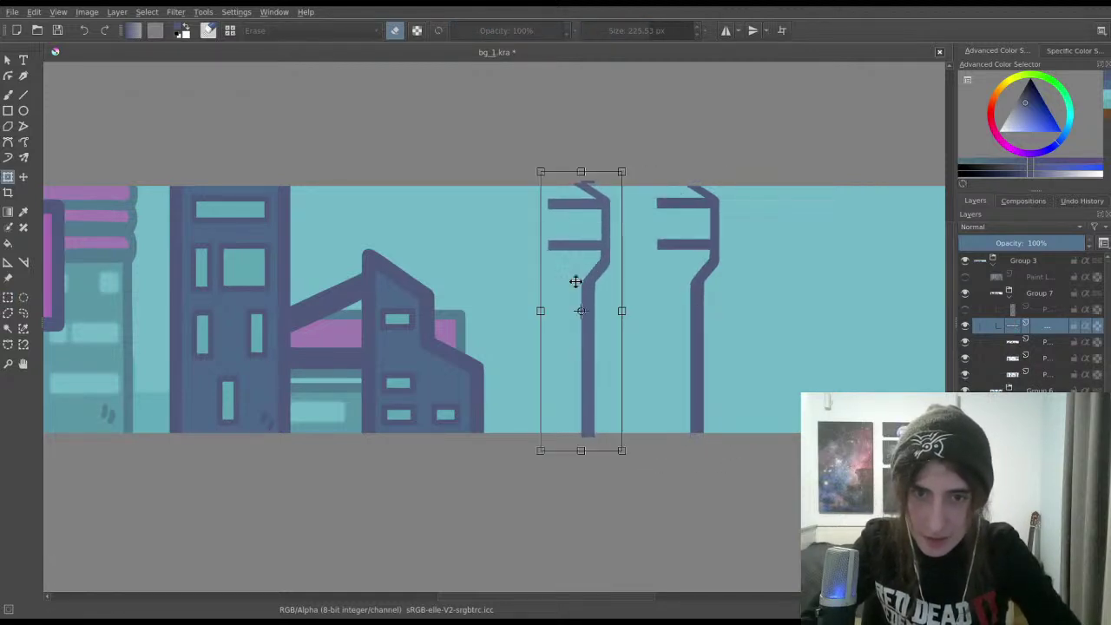
drag(550, 301, 645, 327)
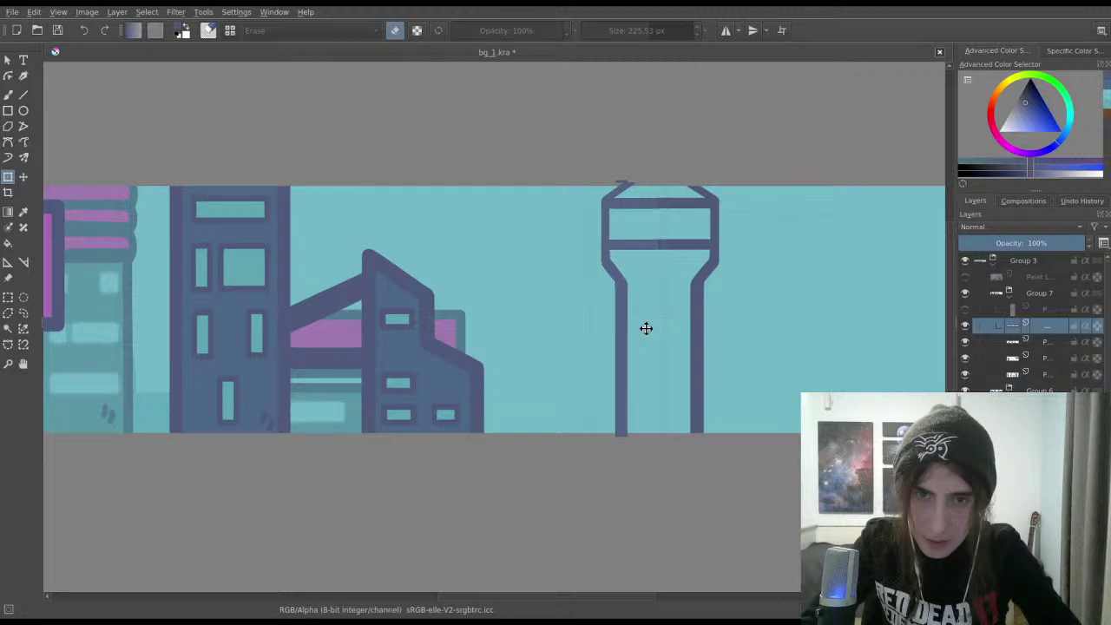
scroll(632, 370, up, 4)
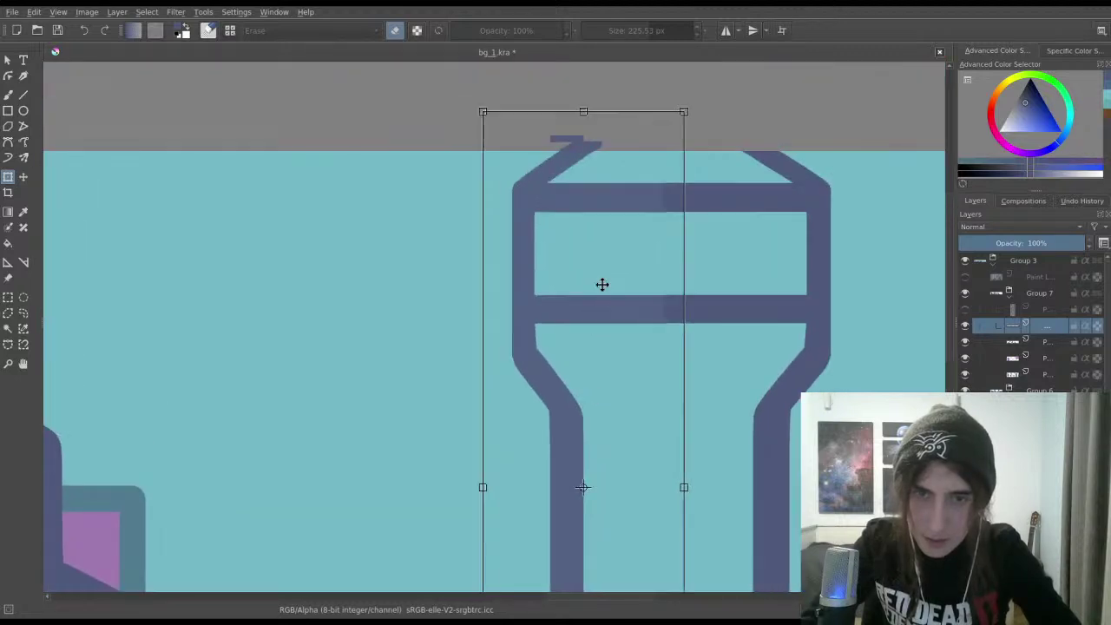
scroll(603, 283, up, 1)
key(Return)
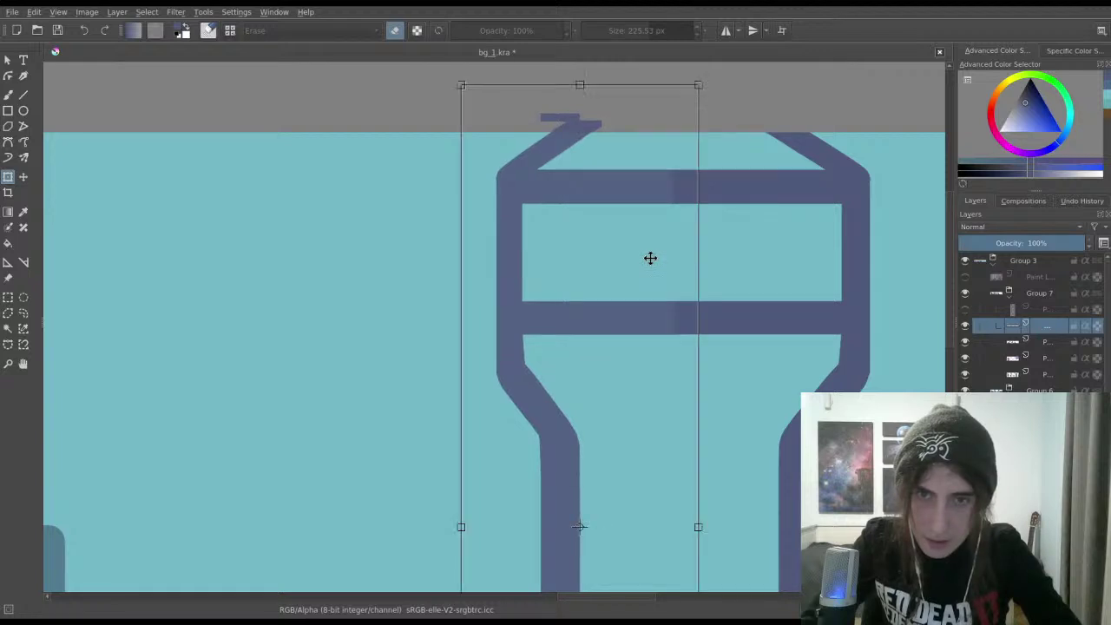
key(Return)
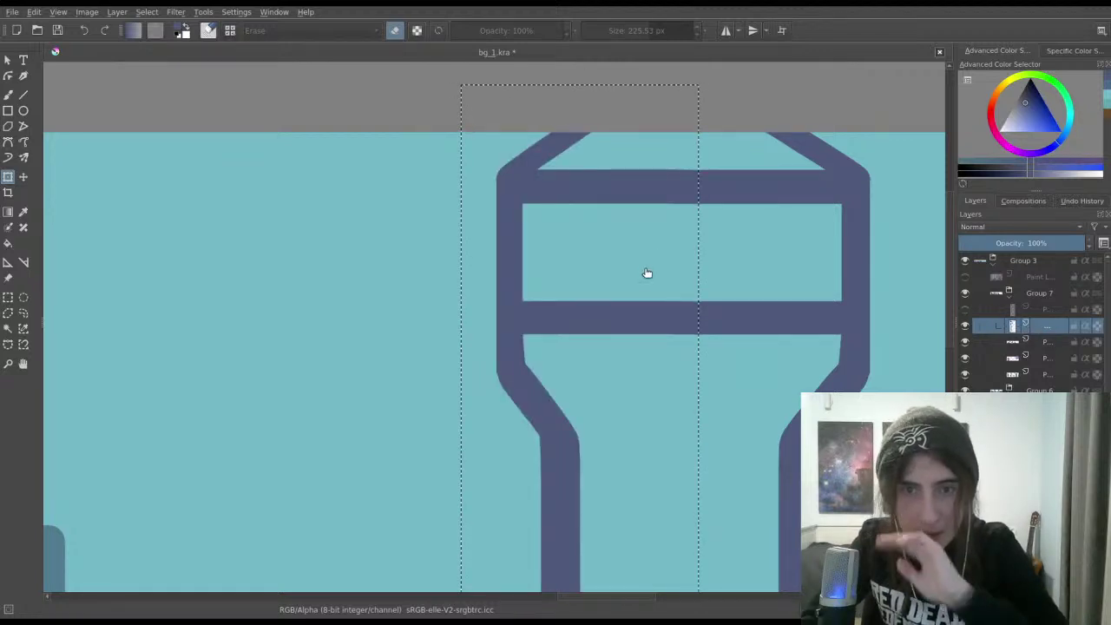
Step: Check the seam where the mirrored half's upper crossbar meets the original, and try to correct the copy's placement with a transform
scroll(646, 267, up, 5)
drag(675, 121, 605, 252)
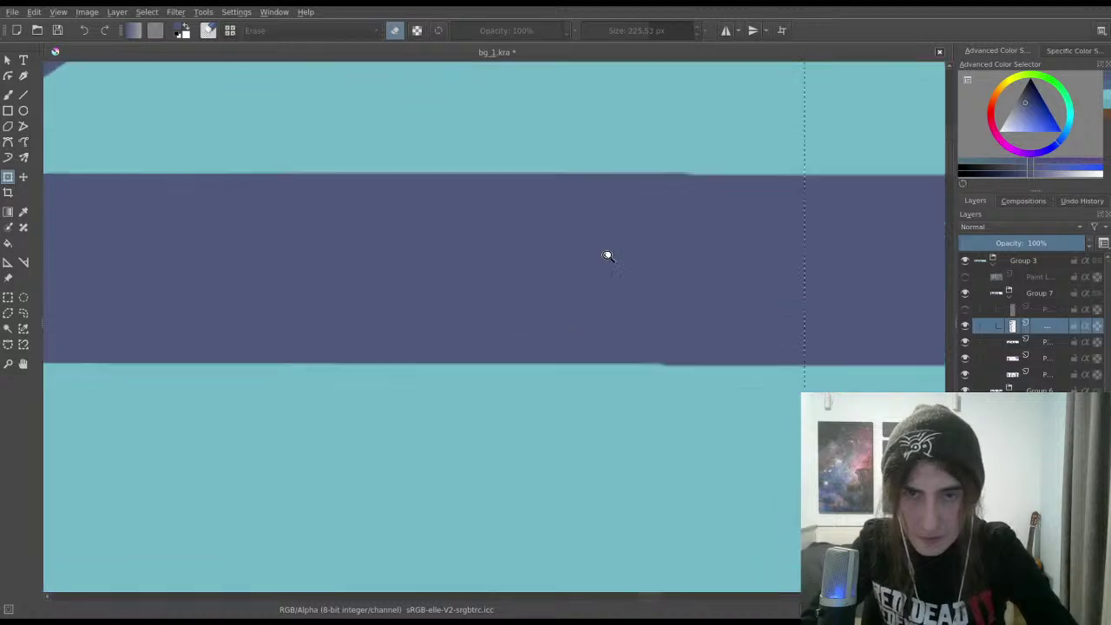
scroll(605, 252, up, 2)
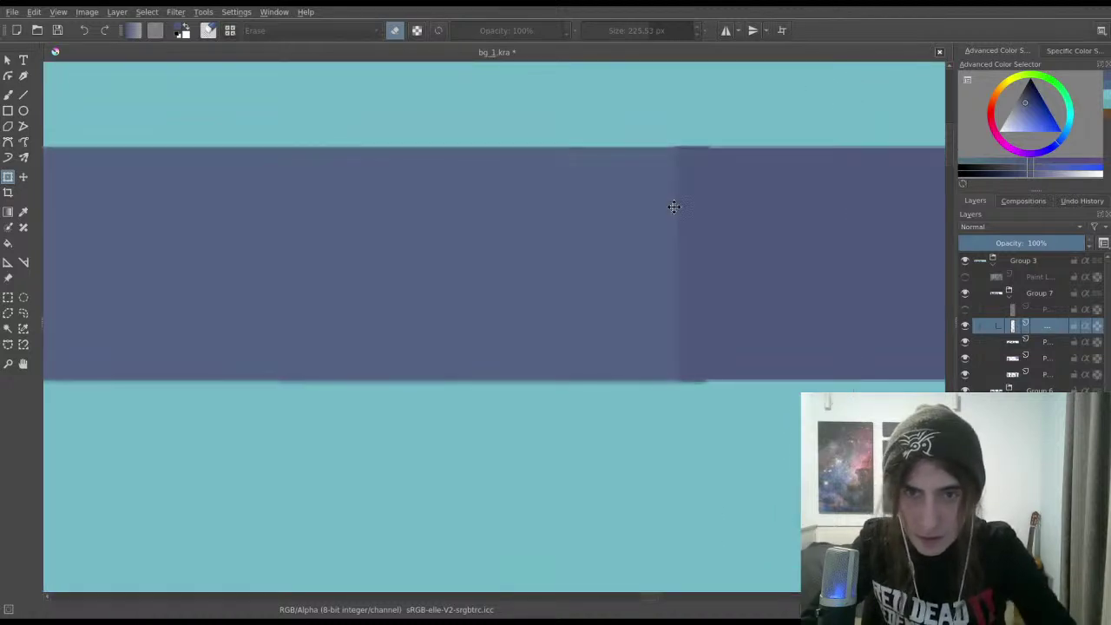
key(ctrl+z)
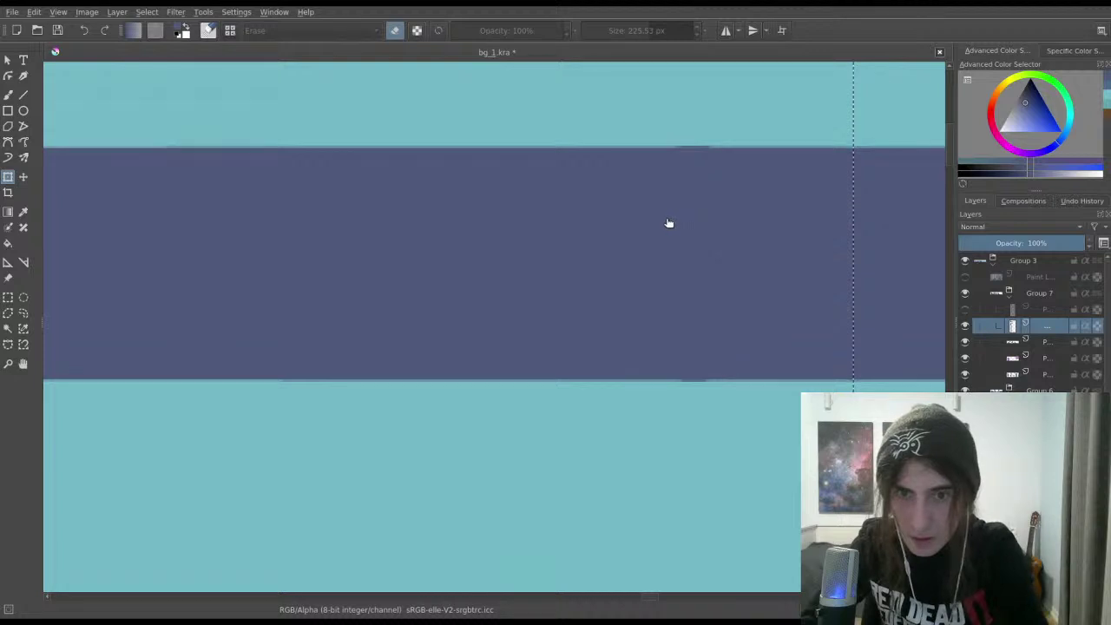
drag(599, 282, 621, 345)
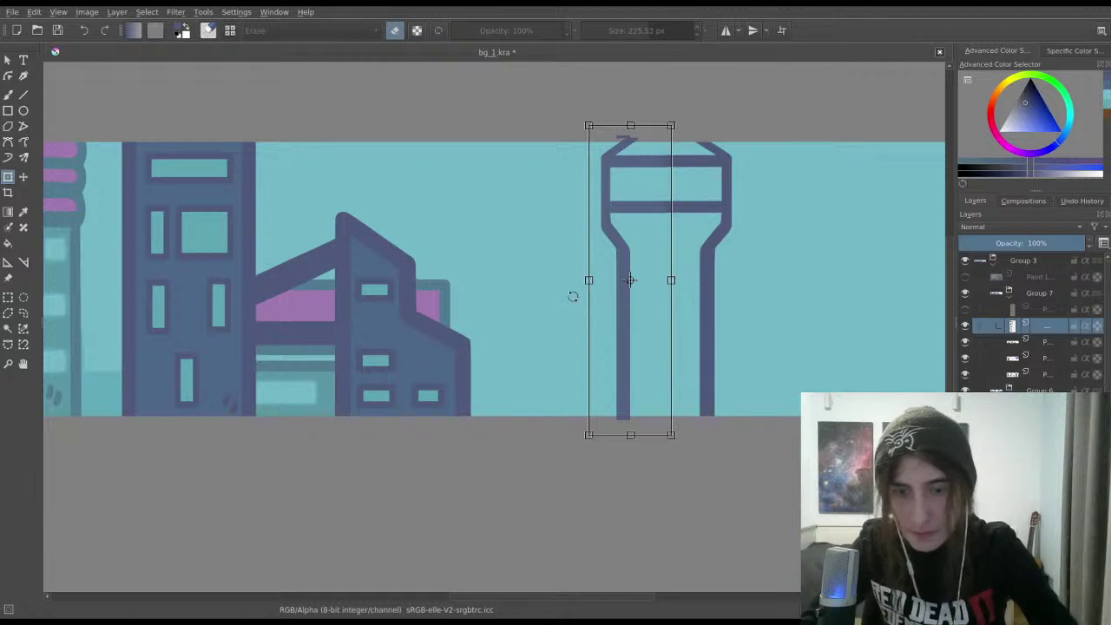
key(b)
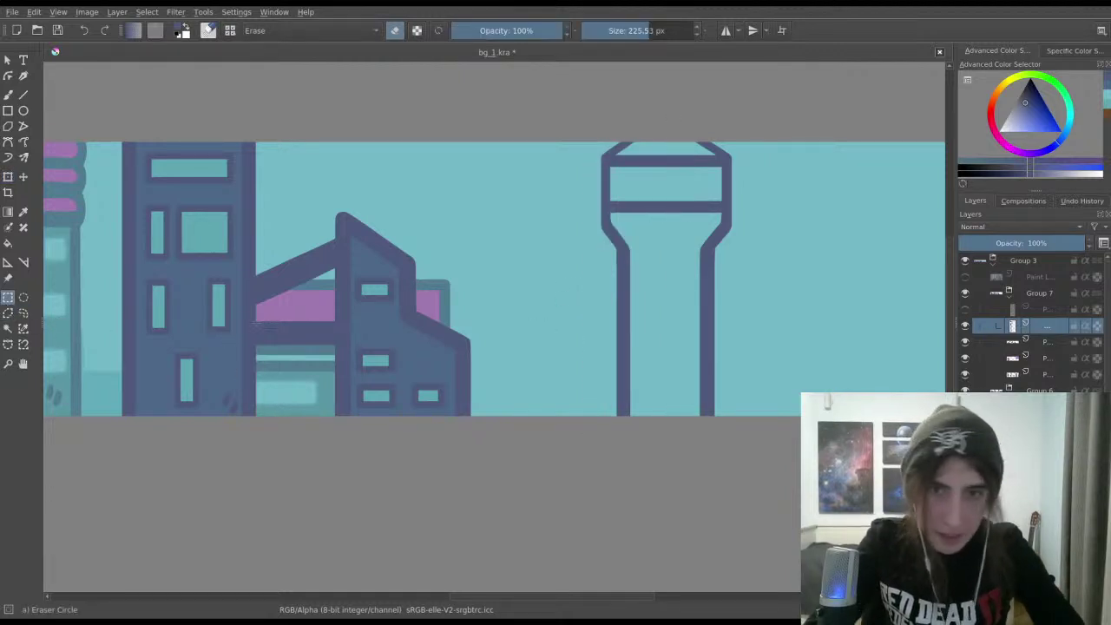
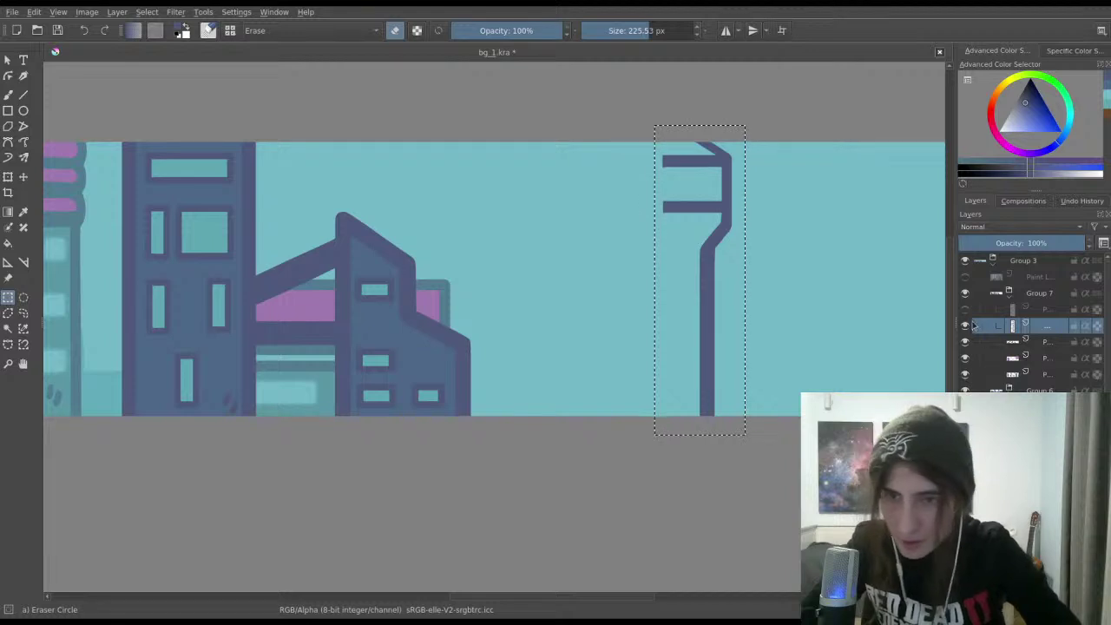
Step: Transform the copy of the tower's right half by moving it left and flipping it horizontally across the original half
key(ctrl+t)
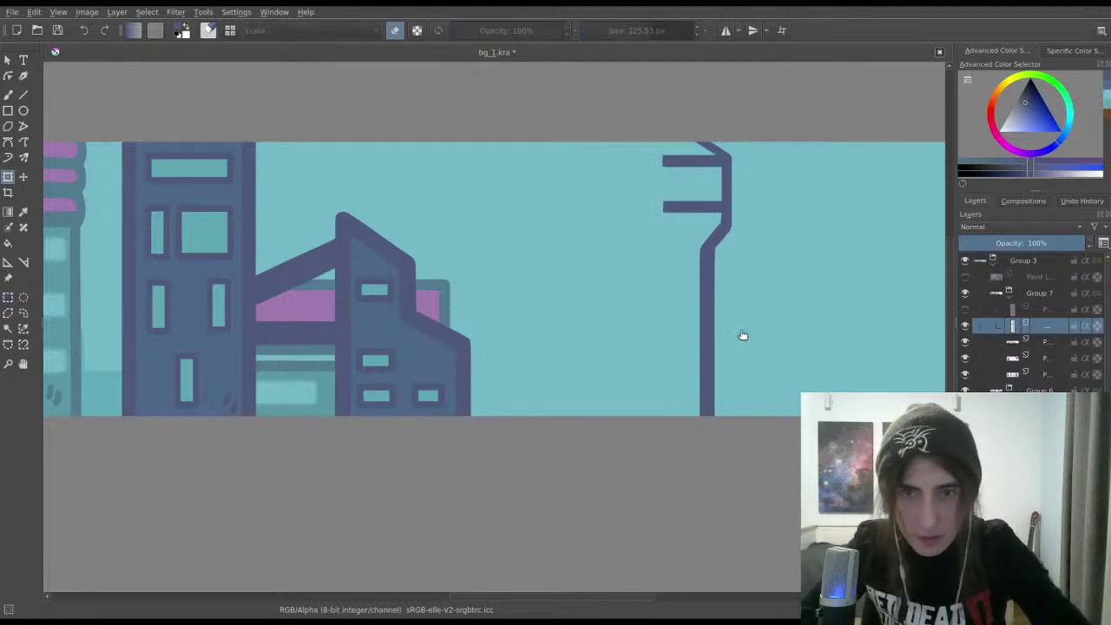
drag(687, 217, 582, 209)
drag(578, 272, 652, 242)
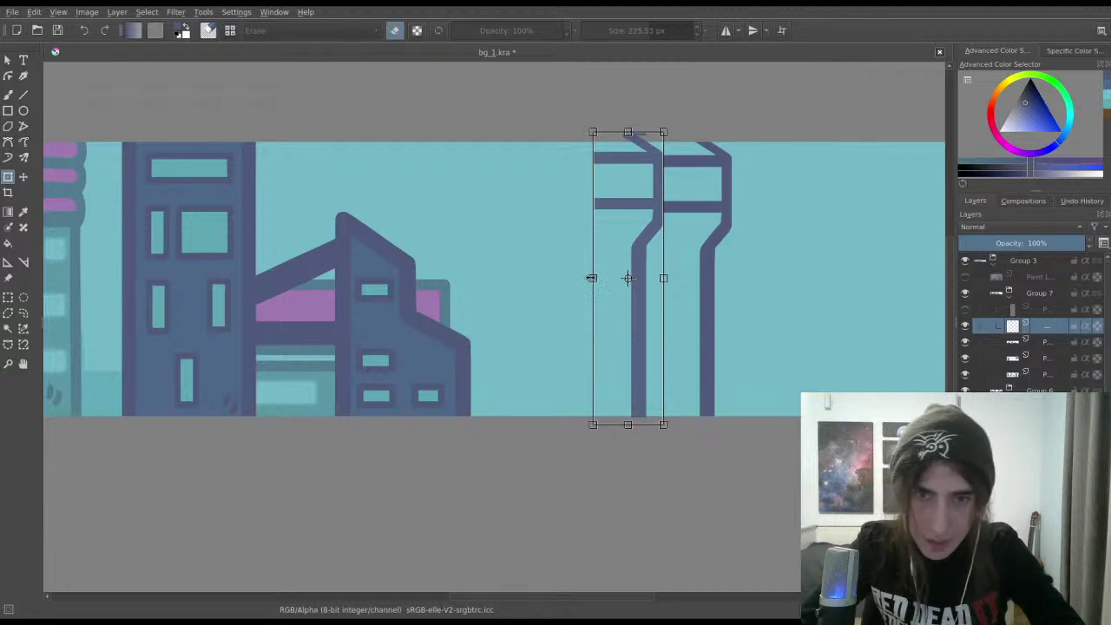
drag(590, 278, 732, 297)
scroll(704, 299, up, 3)
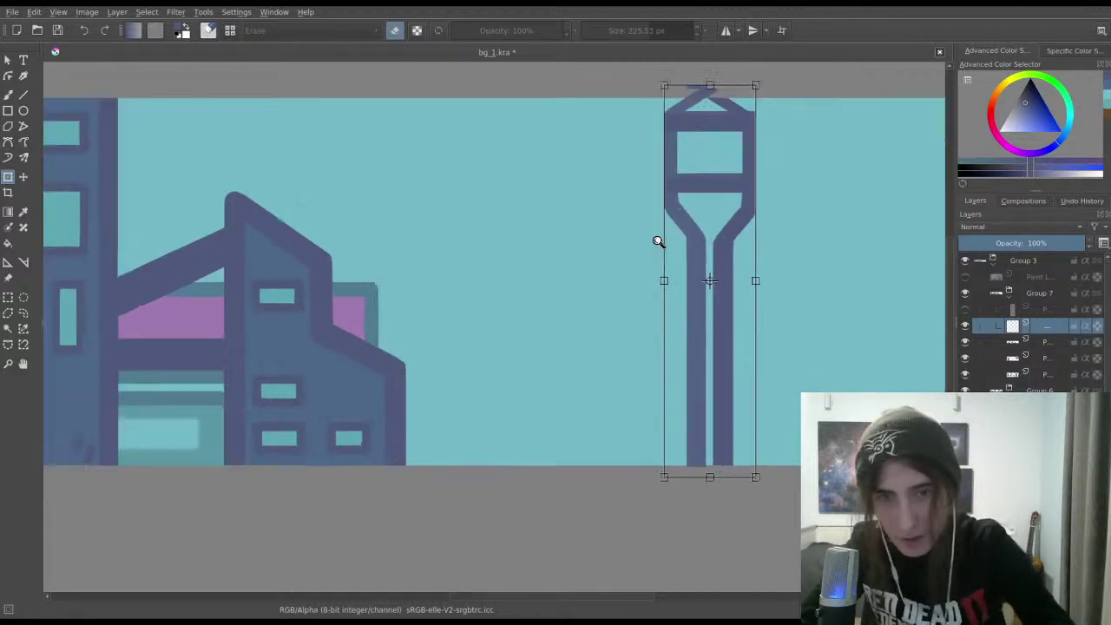
scroll(655, 295, down, 2)
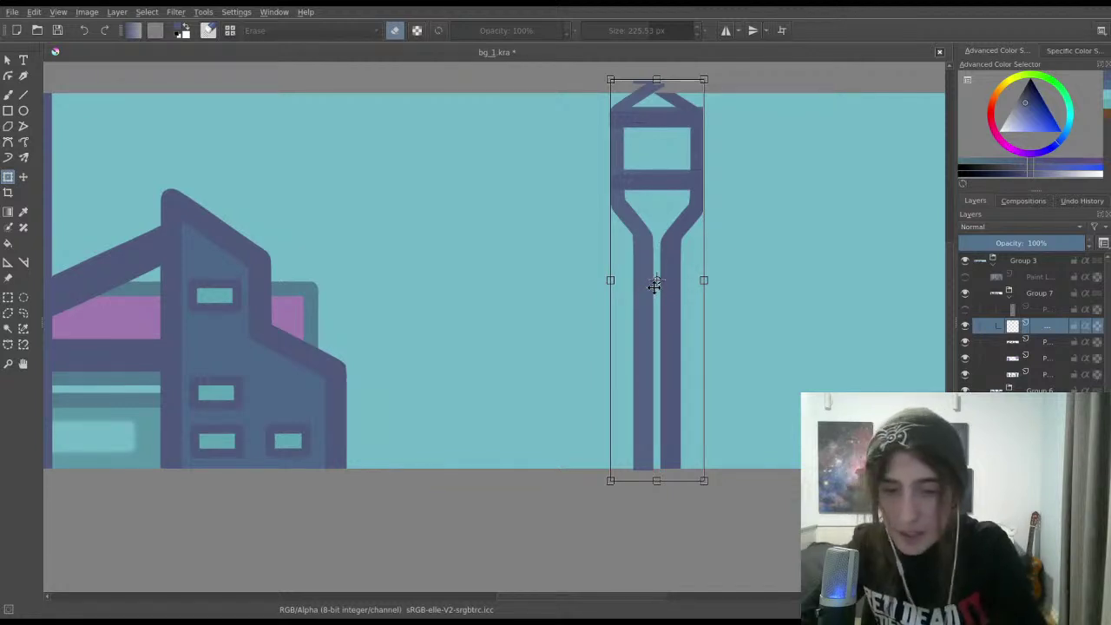
Step: Apply the flip and move the mirrored half left, leaving a narrow gap between the two halves' crossbars
key(Return)
key(t)
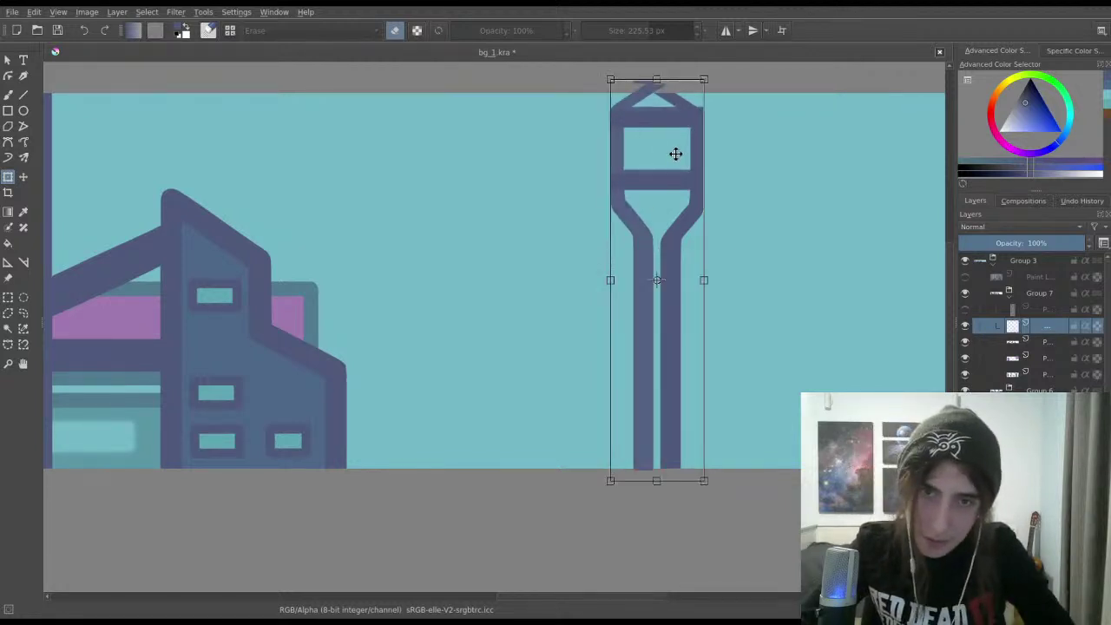
drag(674, 154, 557, 163)
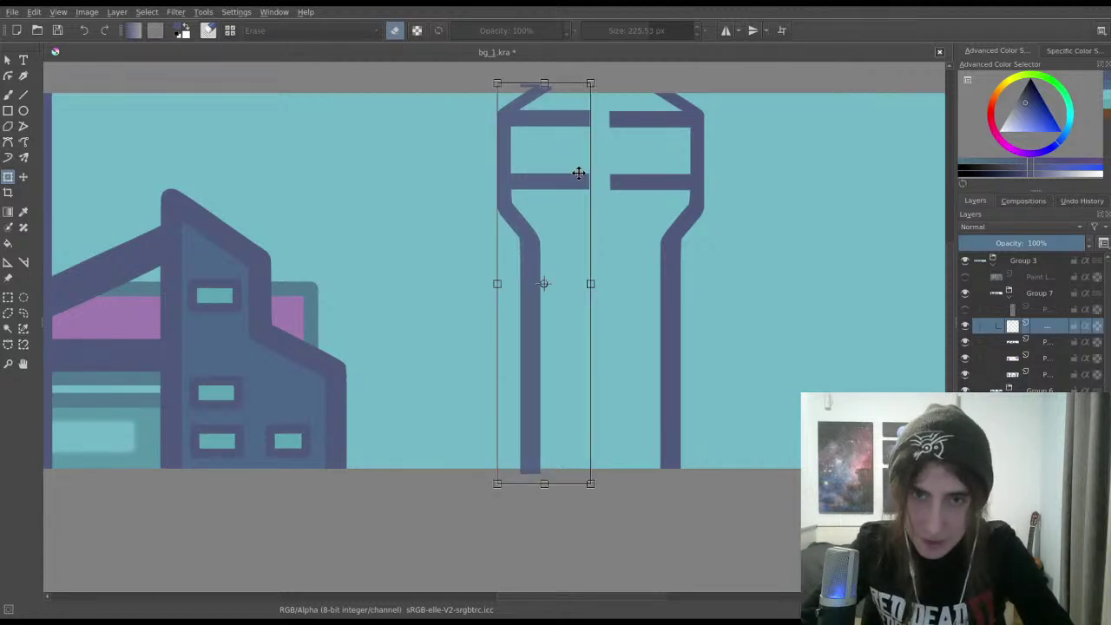
key(Return)
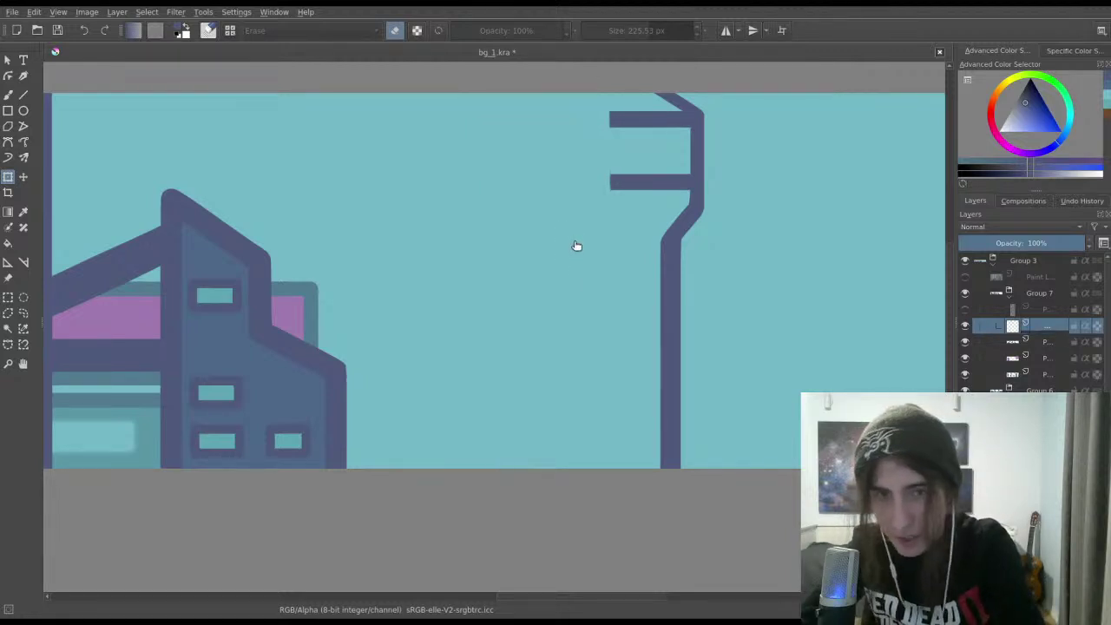
Step: Nudge the mirrored half until its crossbars line up vertically with those of the original half, and clear the selection
scroll(602, 228, up, 3)
drag(587, 183, 580, 267)
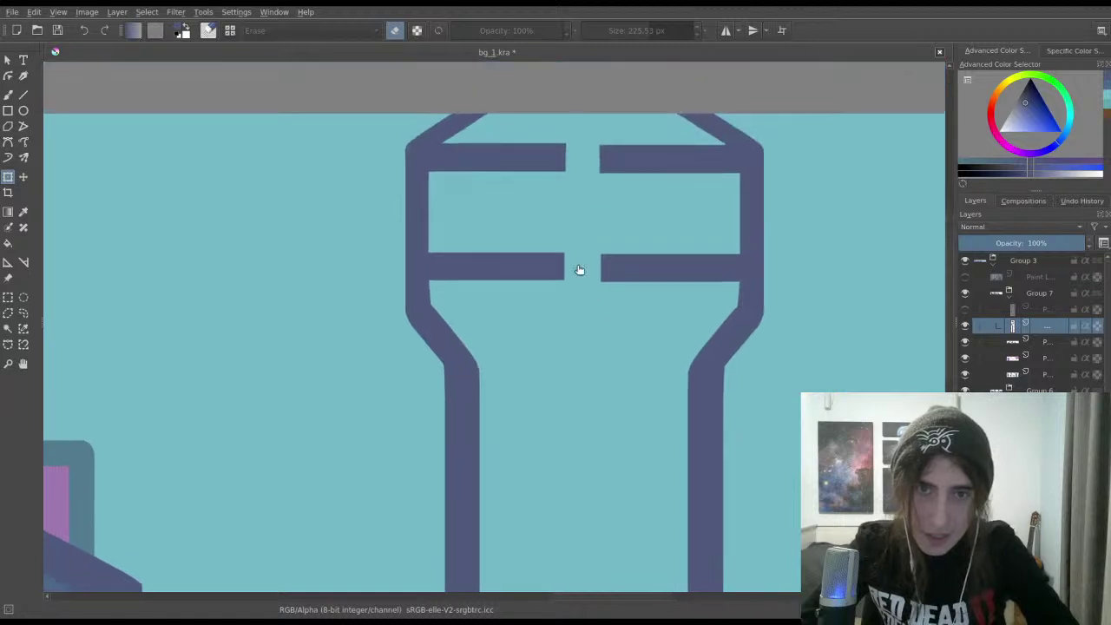
scroll(595, 213, up, 2)
drag(595, 213, 521, 206)
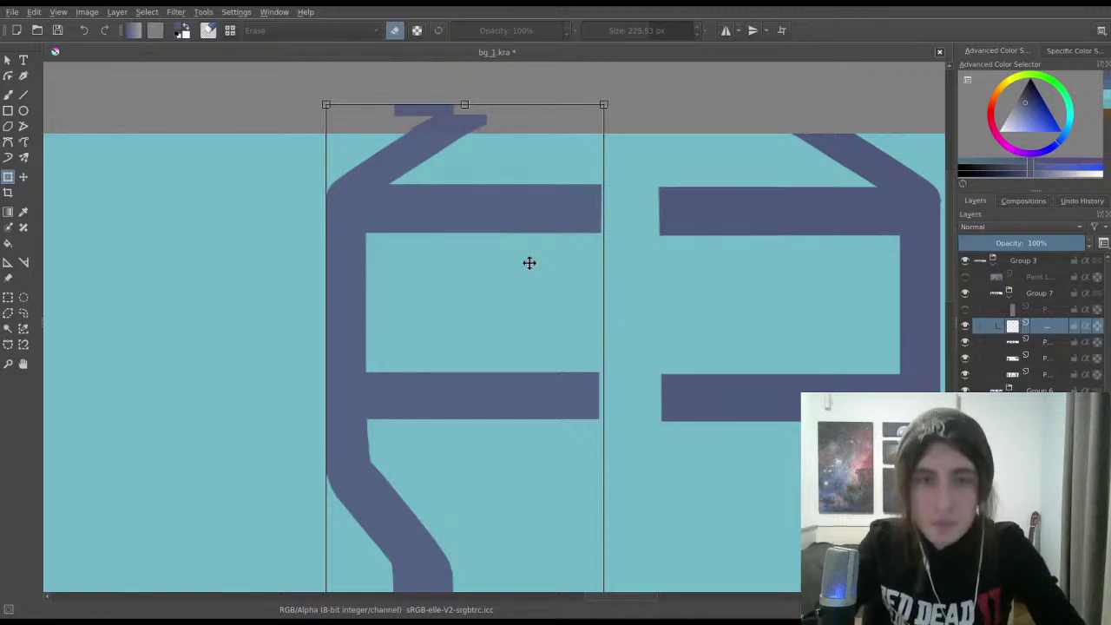
scroll(595, 277, up, 3)
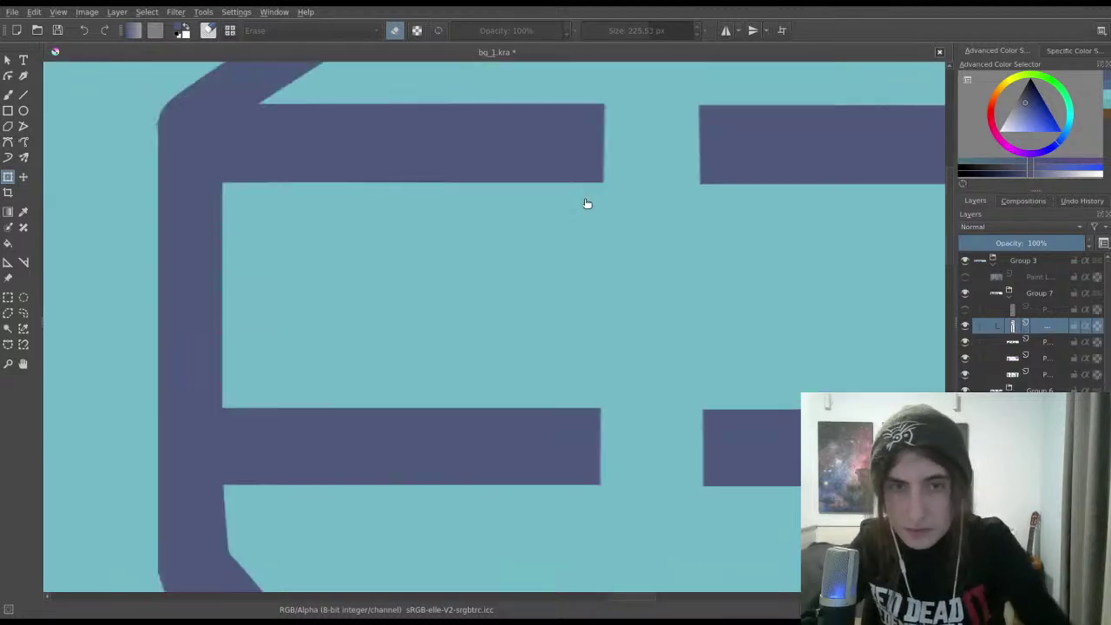
click(7, 297)
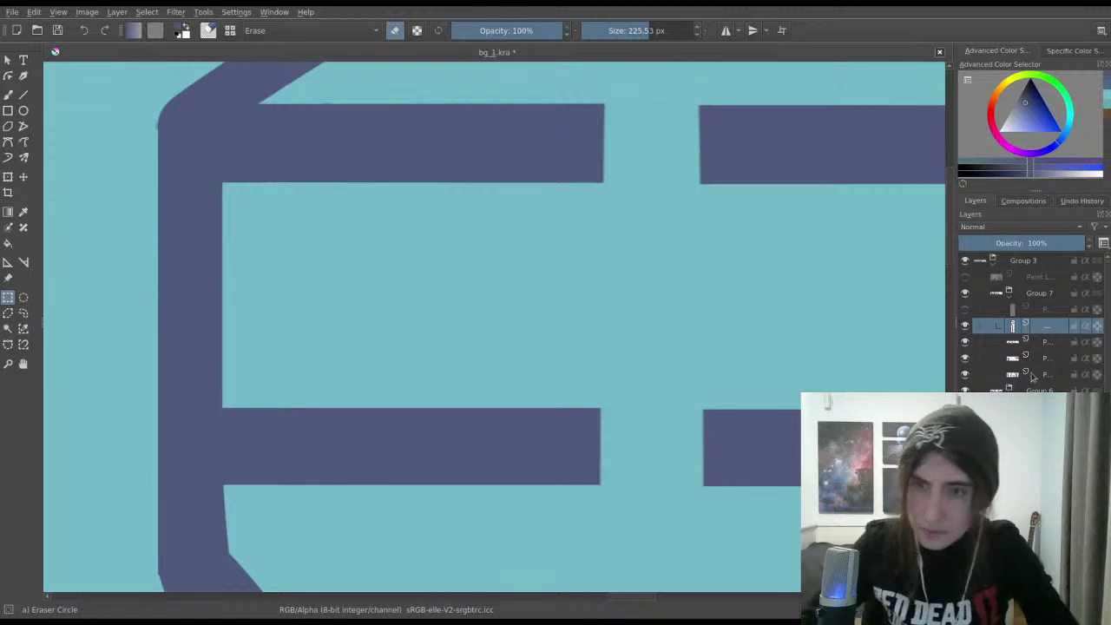
Step: On the original half's layer, extend the tower's upper crossbar leftward by painting a rectangular selection in the outline colour, then deselect
click(965, 341)
click(965, 341)
click(1041, 342)
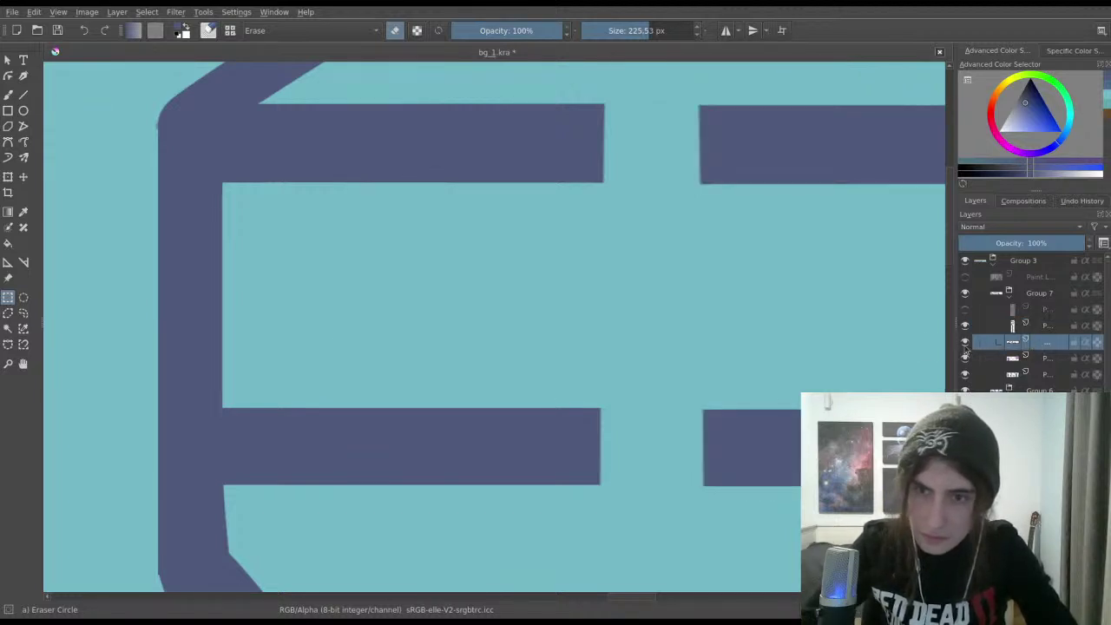
scroll(694, 130, up, 1)
scroll(605, 251, up, 1)
scroll(634, 199, up, 2)
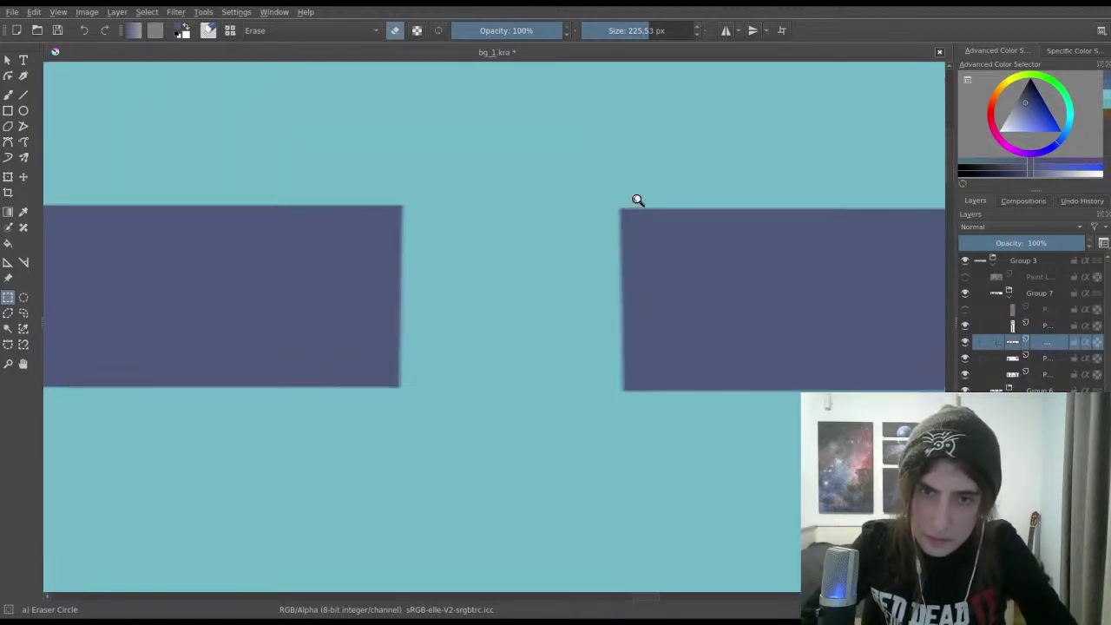
drag(643, 209, 393, 436)
click(7, 98)
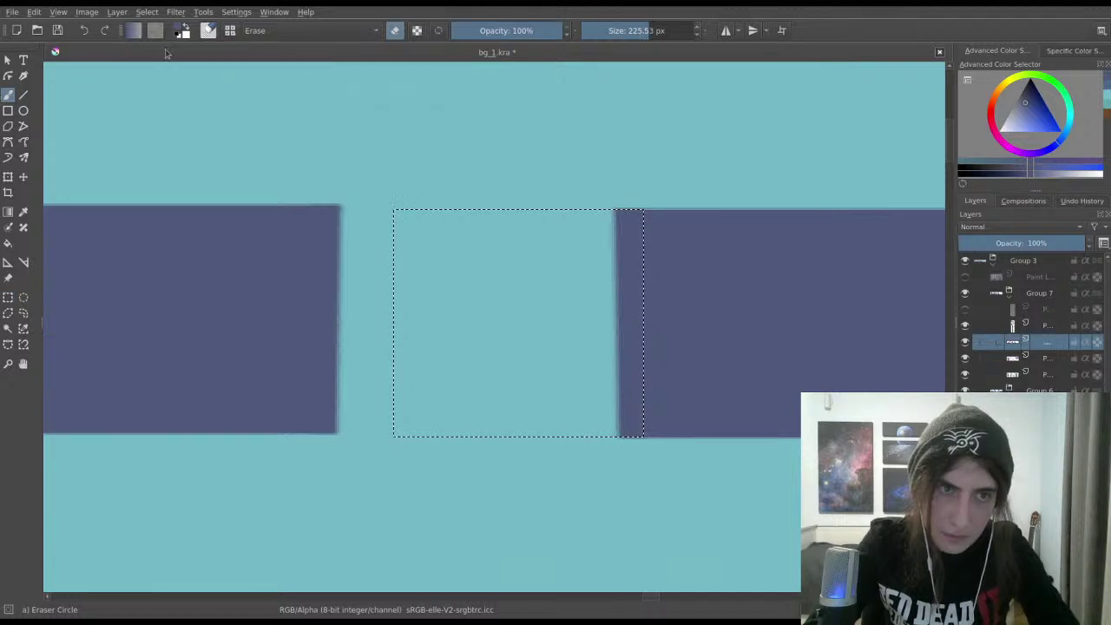
key(/)
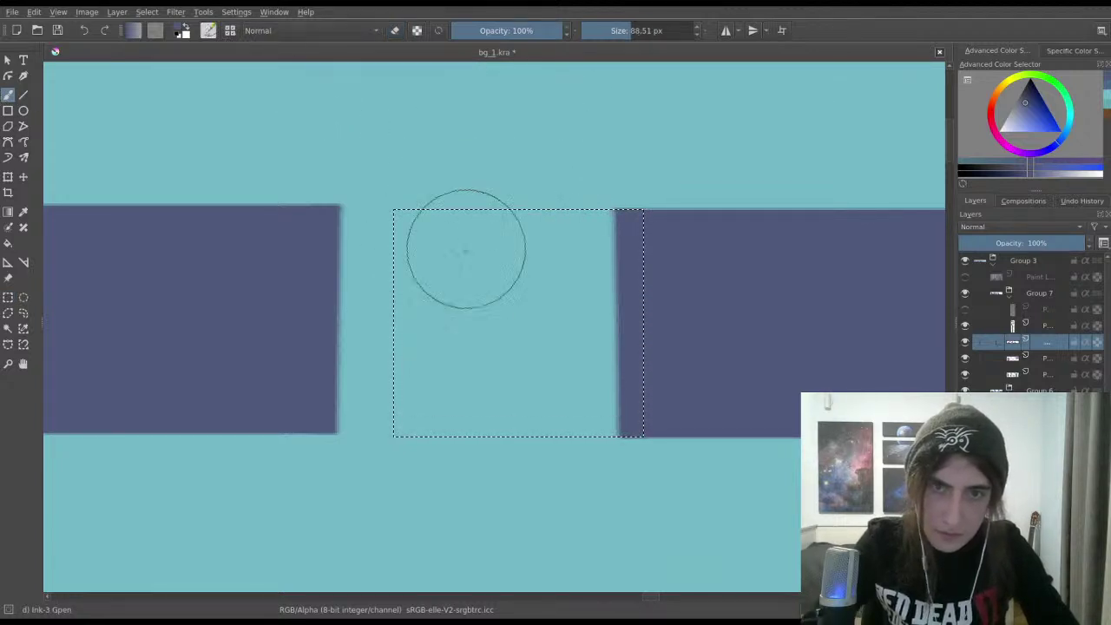
mouse_move(464, 253)
mouse_down()
mouse_move(429, 317)
mouse_move(413, 487)
mouse_move(580, 224)
mouse_move(581, 465)
mouse_move(337, 388)
mouse_up()
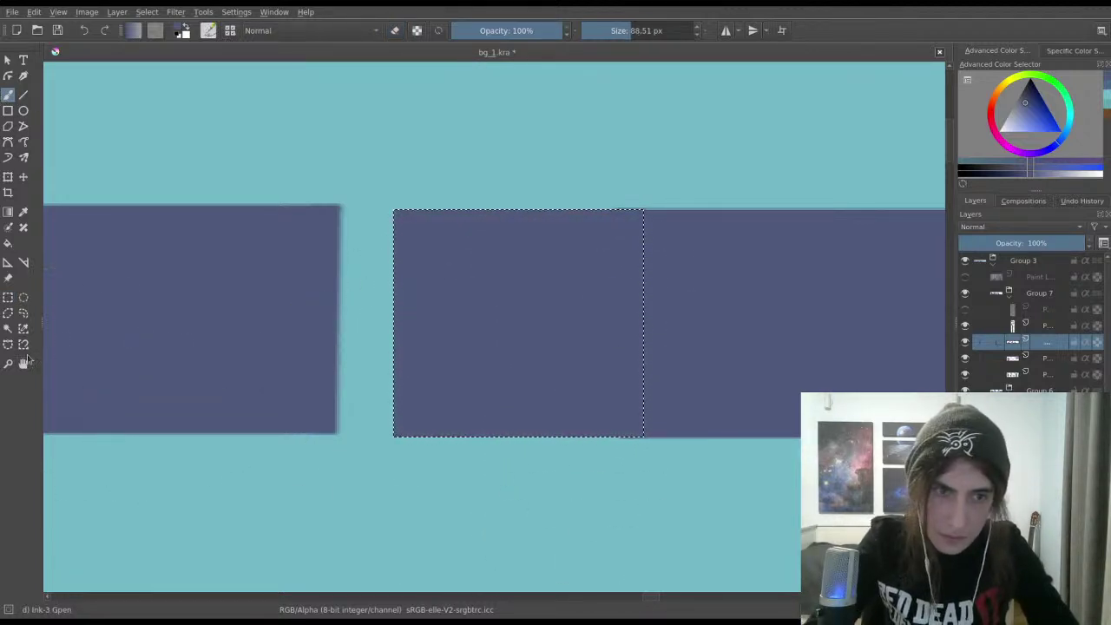
click(8, 297)
click(342, 379)
Step: Delete the layer holding the mirrored left half of the tower
scroll(342, 379, down, 3)
scroll(457, 310, up, 5)
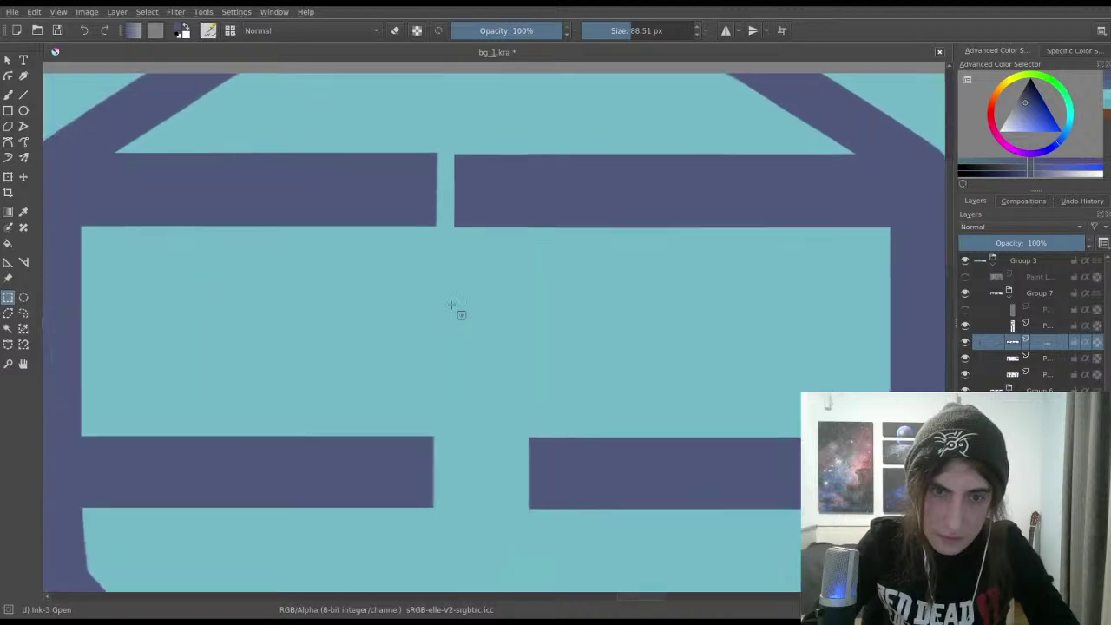
scroll(609, 262, down, 2)
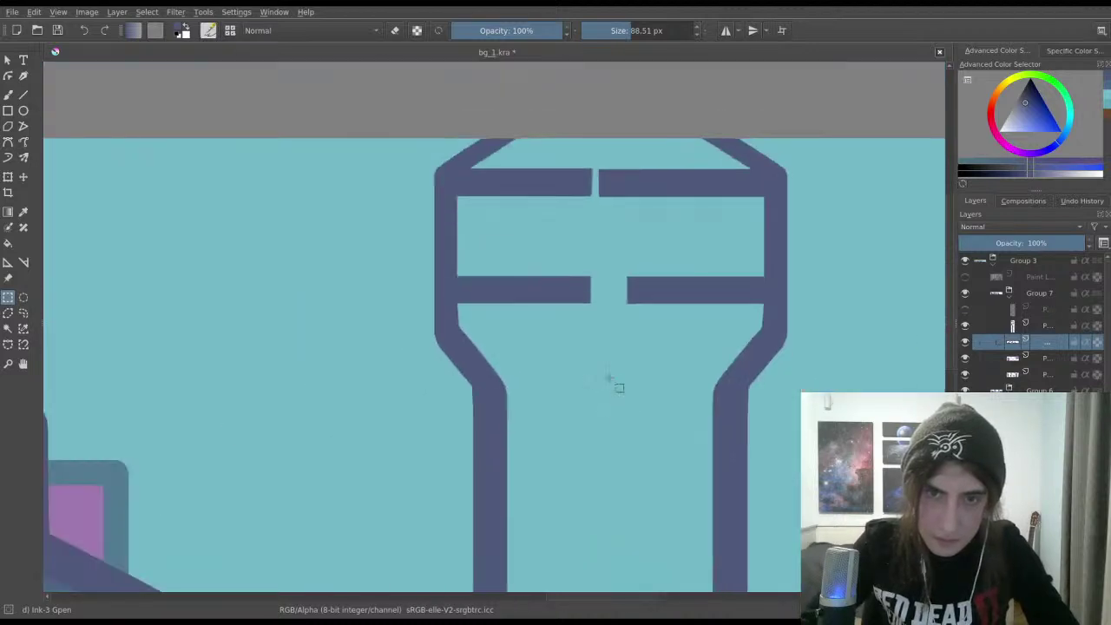
scroll(637, 293, up, 3)
scroll(642, 338, down, 1)
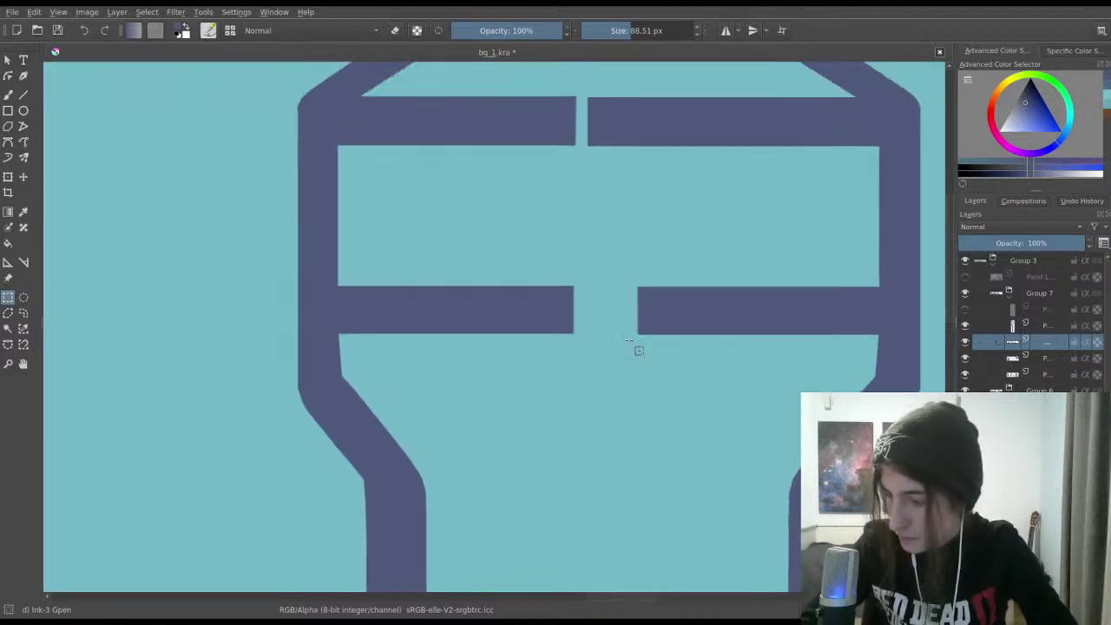
scroll(637, 348, up, 2)
key(Page_Up)
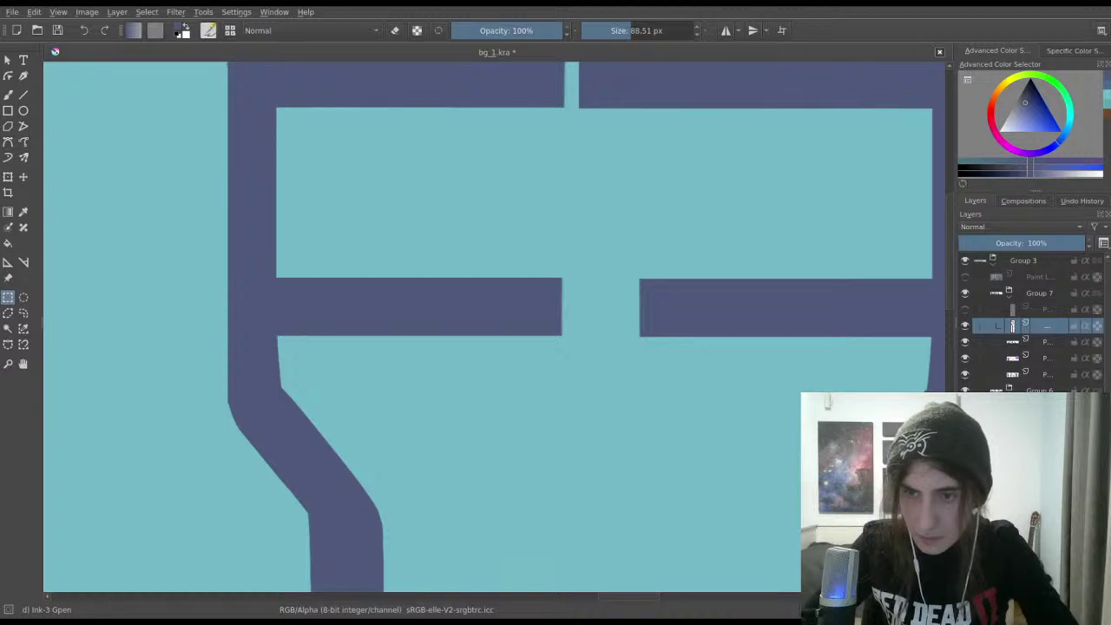
key(shift+Delete)
scroll(648, 263, up, 1)
drag(522, 219, 578, 390)
scroll(614, 440, down, 2)
scroll(644, 413, up, 2)
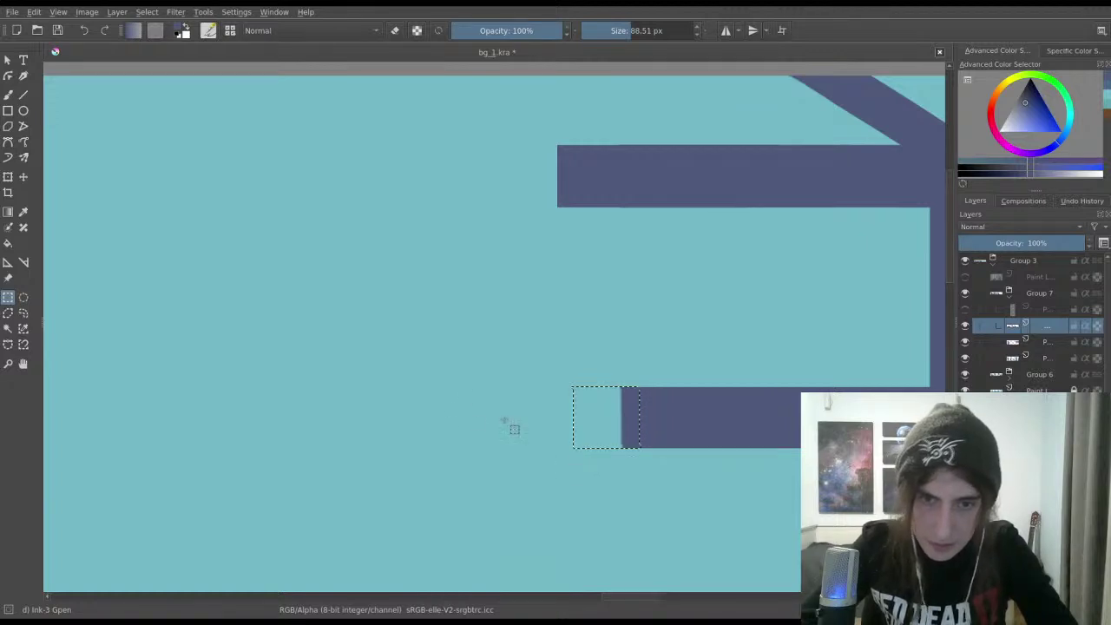
scroll(501, 379, up, 3)
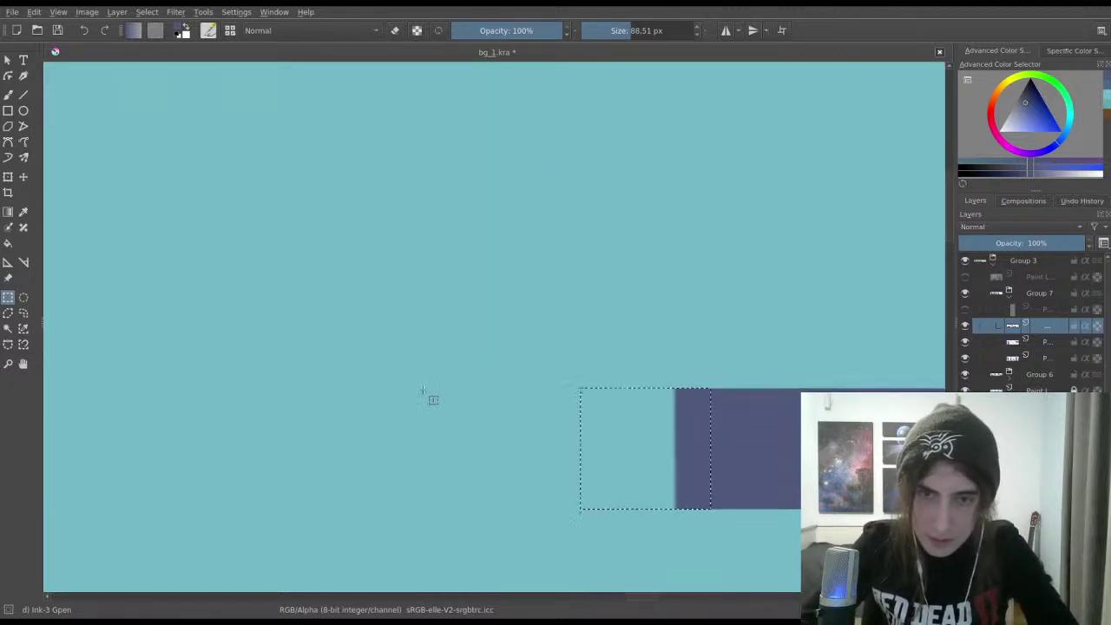
scroll(484, 403, down, 1)
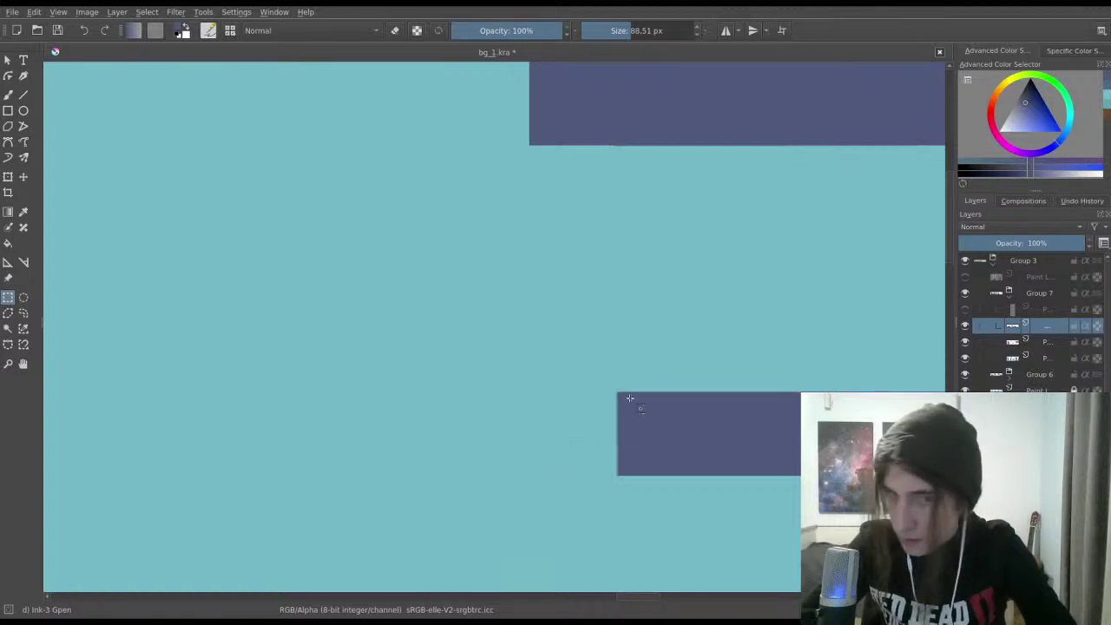
drag(621, 395, 561, 491)
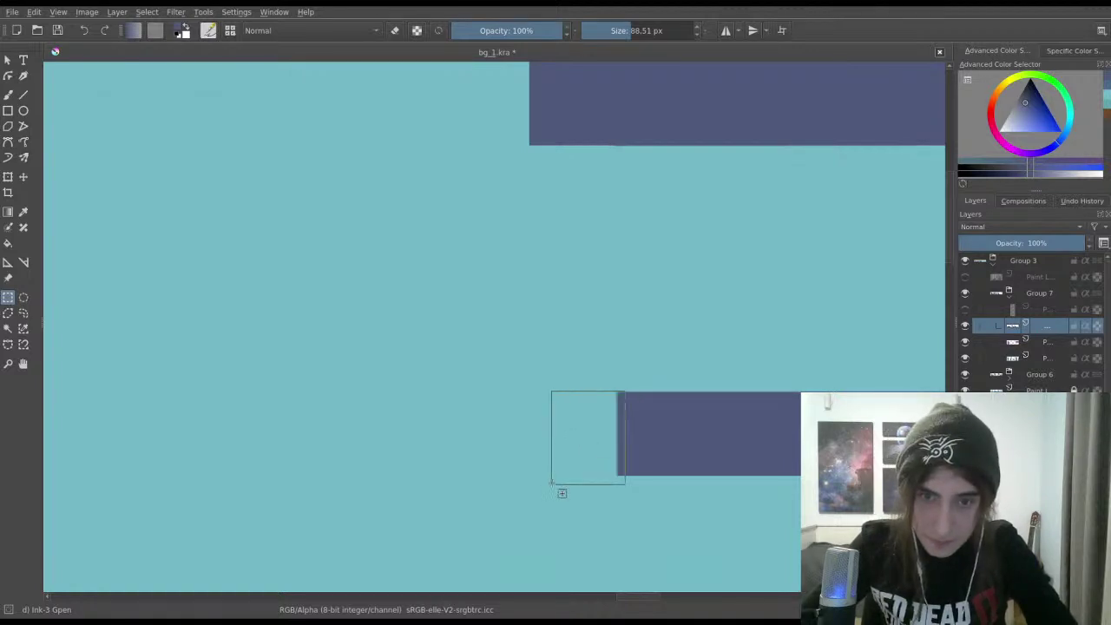
click(639, 423)
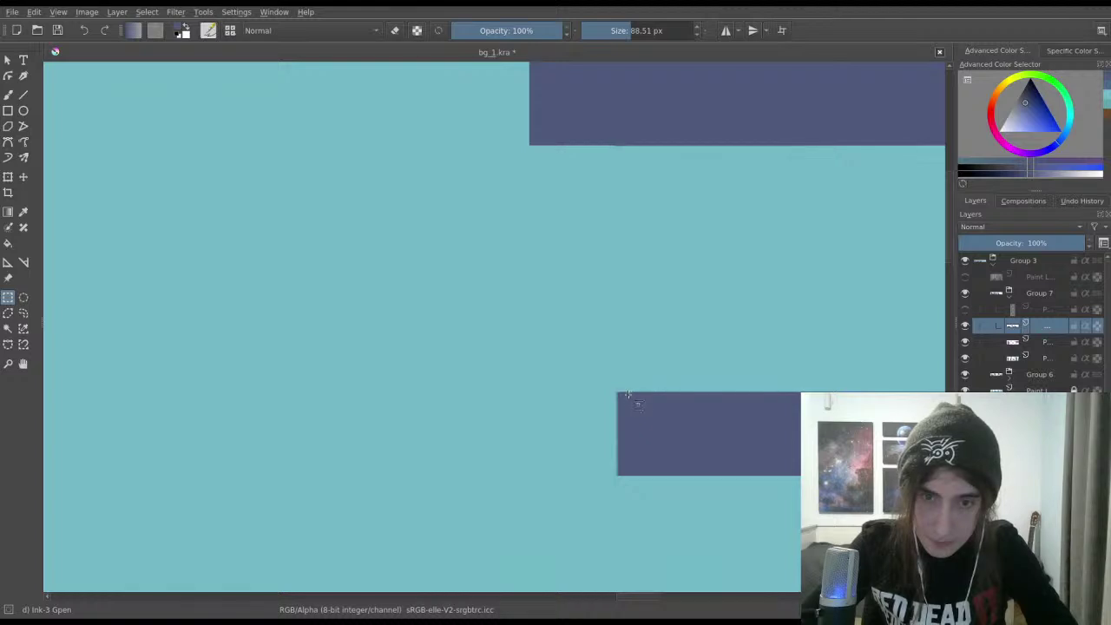
Step: Extend the lower crossbar leftward by painting a crossbar-high rectangular selection in the outline colour, deselect it, and save the document
drag(560, 474, 515, 476)
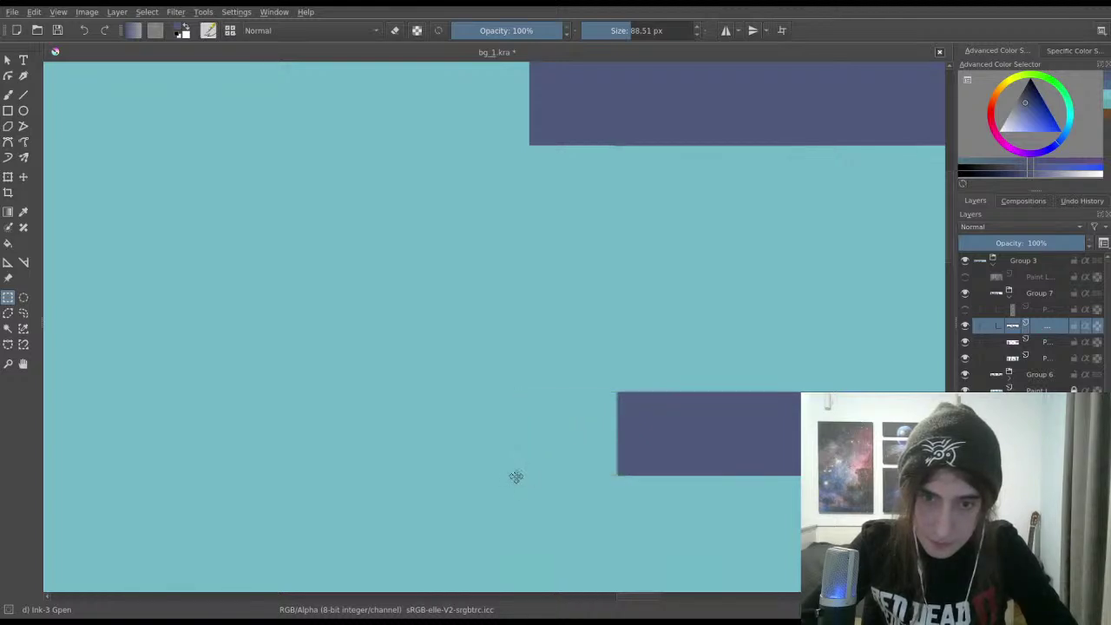
click(8, 94)
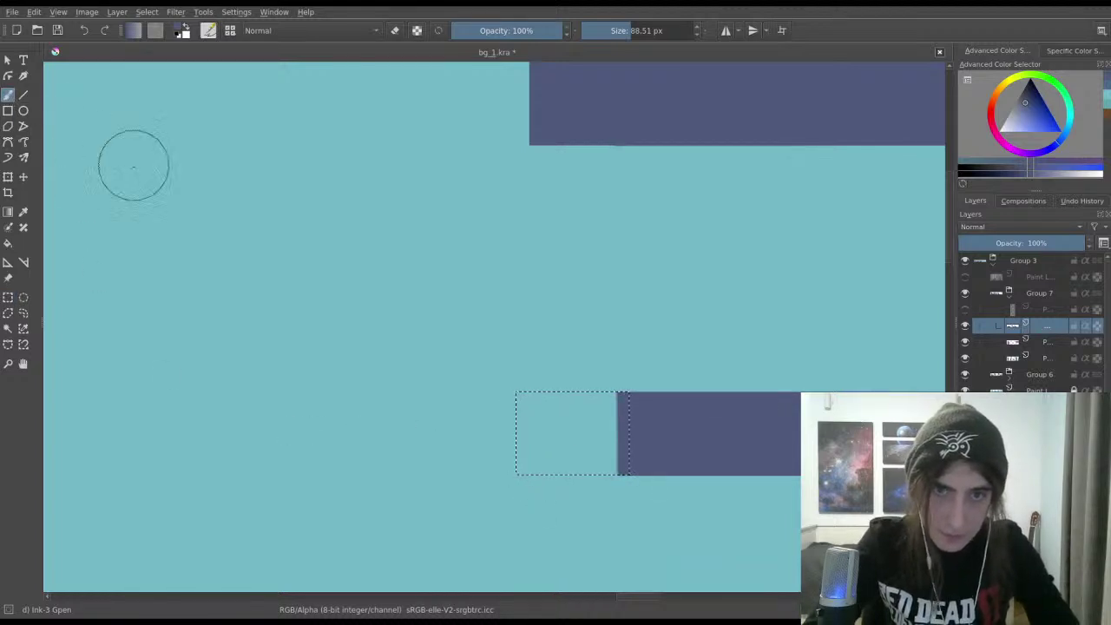
mouse_move(555, 404)
mouse_down()
mouse_move(527, 421)
mouse_move(515, 460)
mouse_move(569, 490)
mouse_move(626, 455)
mouse_move(598, 365)
mouse_up()
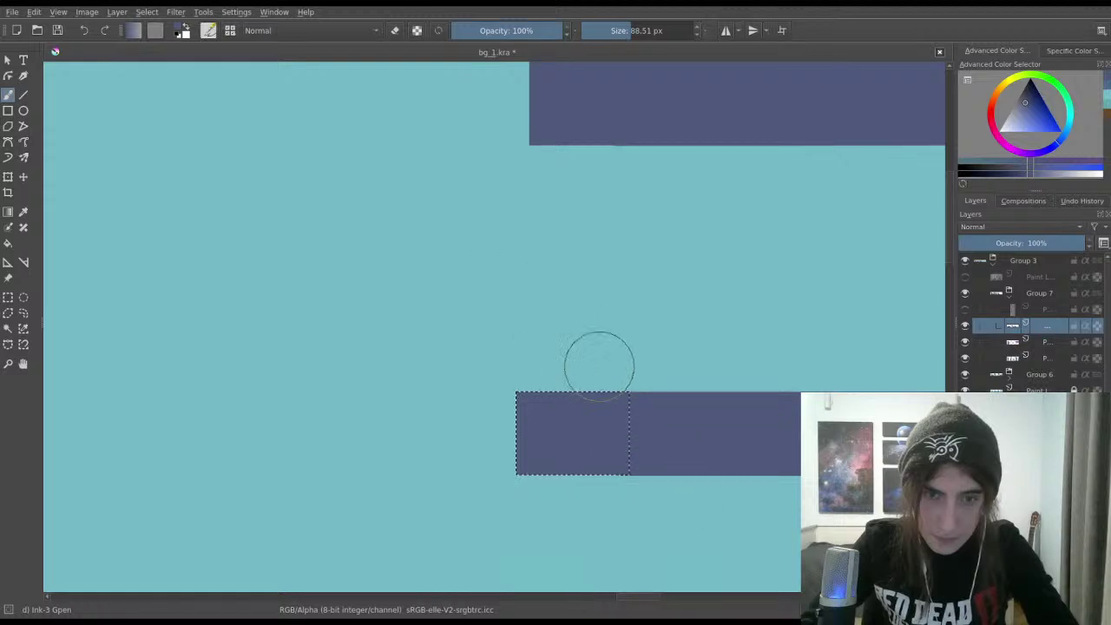
click(113, 307)
drag(148, 343, 173, 467)
drag(201, 287, 416, 207)
drag(417, 208, 510, 243)
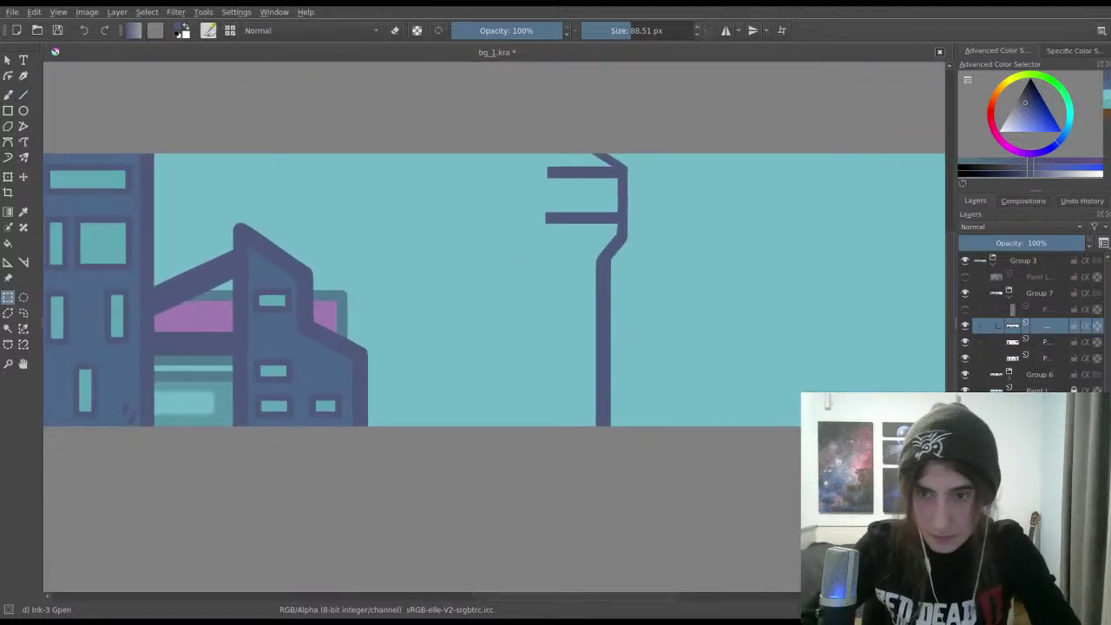
key(ctrl+s)
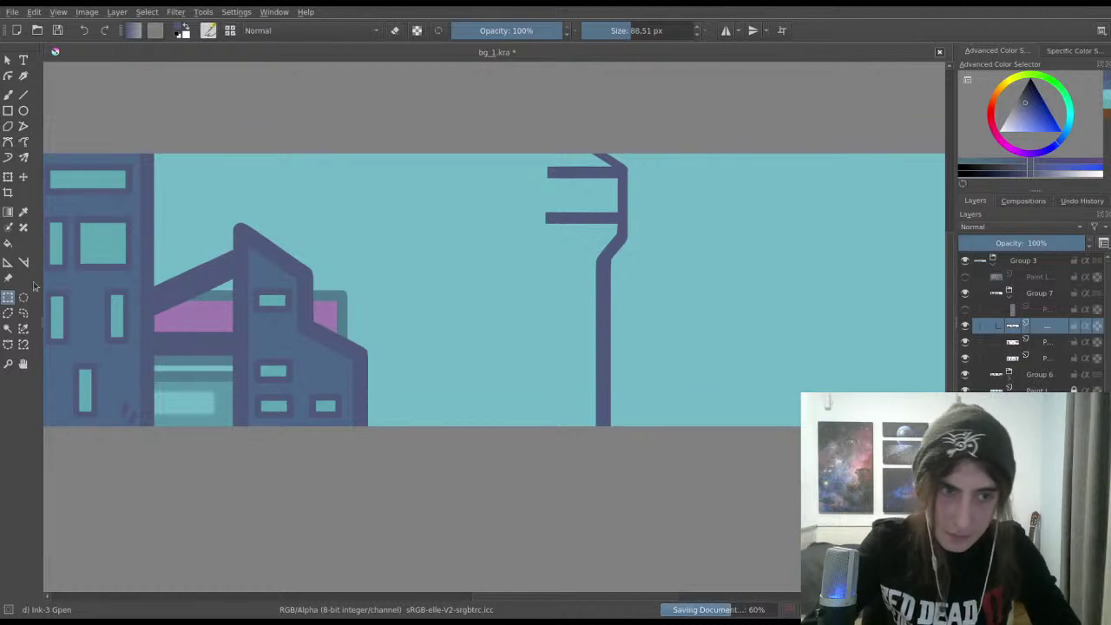
Step: Copy the extended right half of the tower to a new layer, flip it horizontally and move it left until the crossbars meet
drag(501, 164, 694, 444)
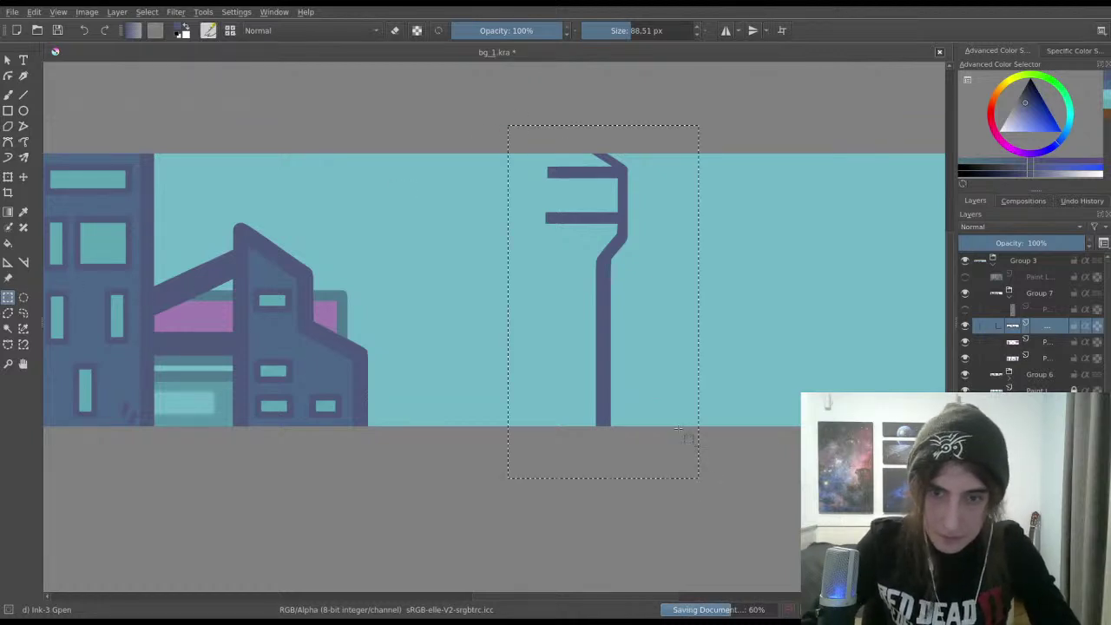
key(ctrl+t)
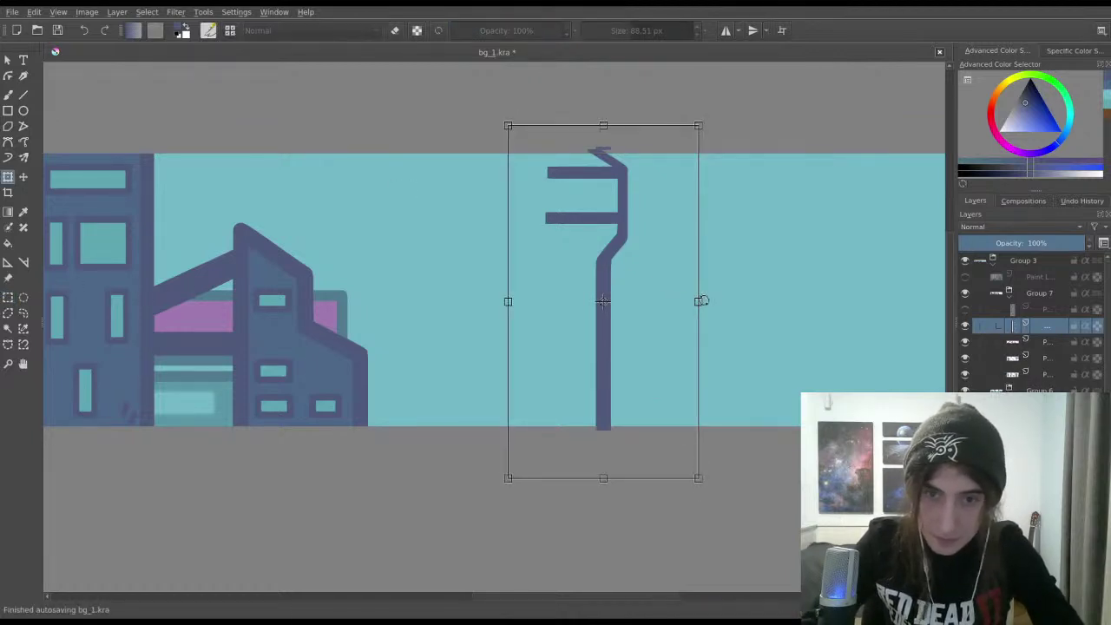
drag(662, 295, 700, 263)
drag(758, 324, 560, 329)
drag(458, 301, 471, 301)
drag(543, 301, 538, 302)
mouse_move(577, 266)
mouse_down()
mouse_move(595, 240)
mouse_move(506, 243)
mouse_move(570, 258)
mouse_up()
Step: Widen the tower by moving the mirrored half farther left, leaving a gap between the crossbars, and apply the transform
scroll(537, 289, up, 4)
scroll(593, 266, down, 3)
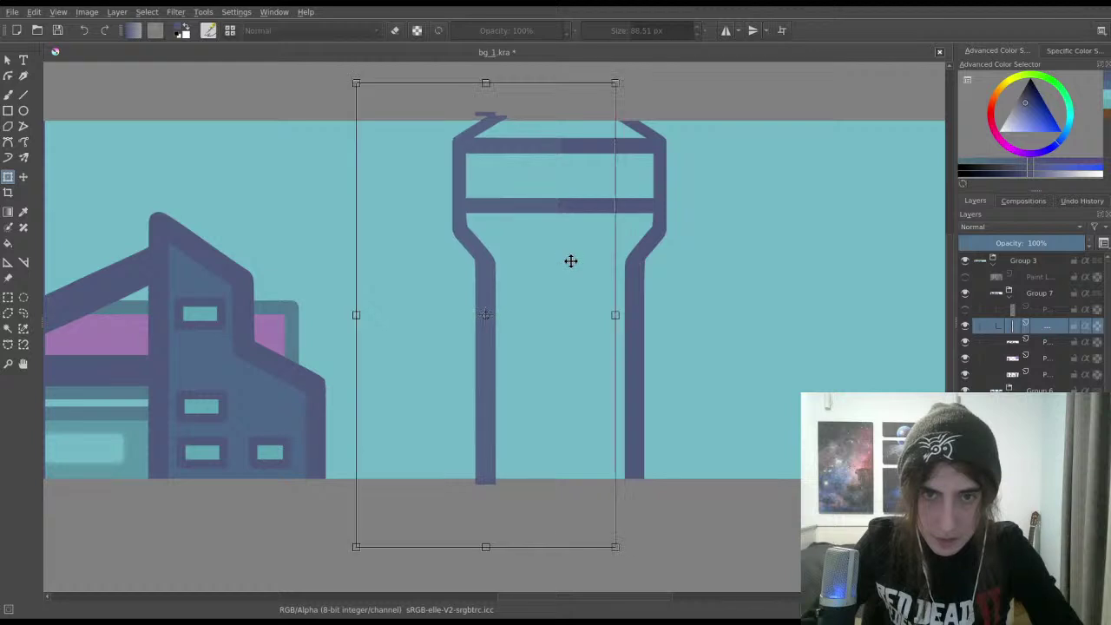
scroll(570, 257, up, 3)
scroll(565, 191, down, 4)
scroll(580, 366, down, 4)
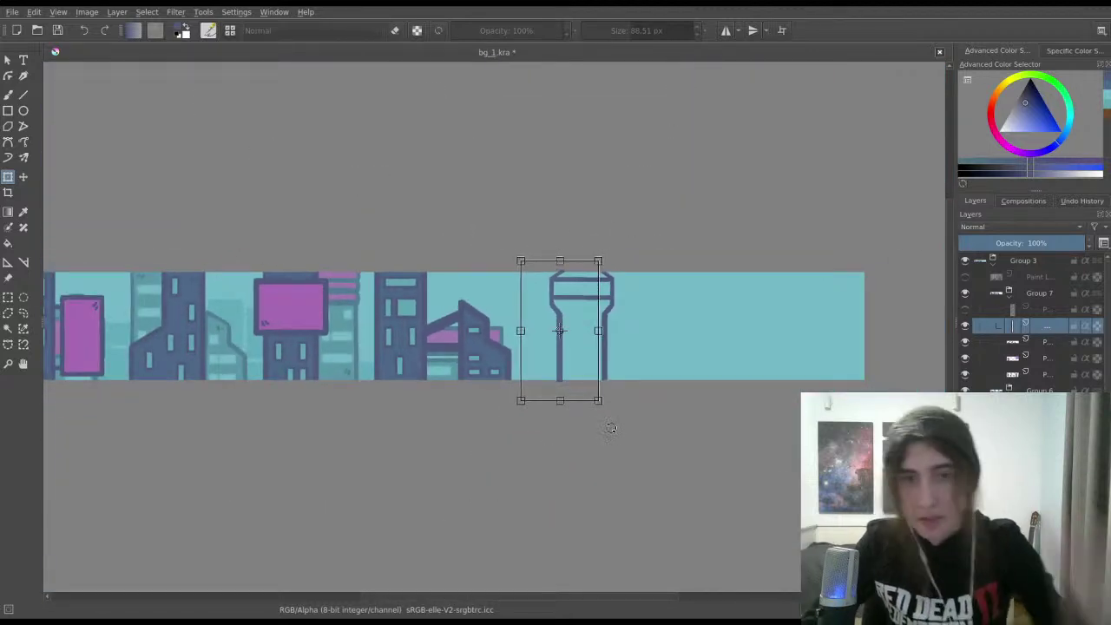
drag(563, 350, 548, 356)
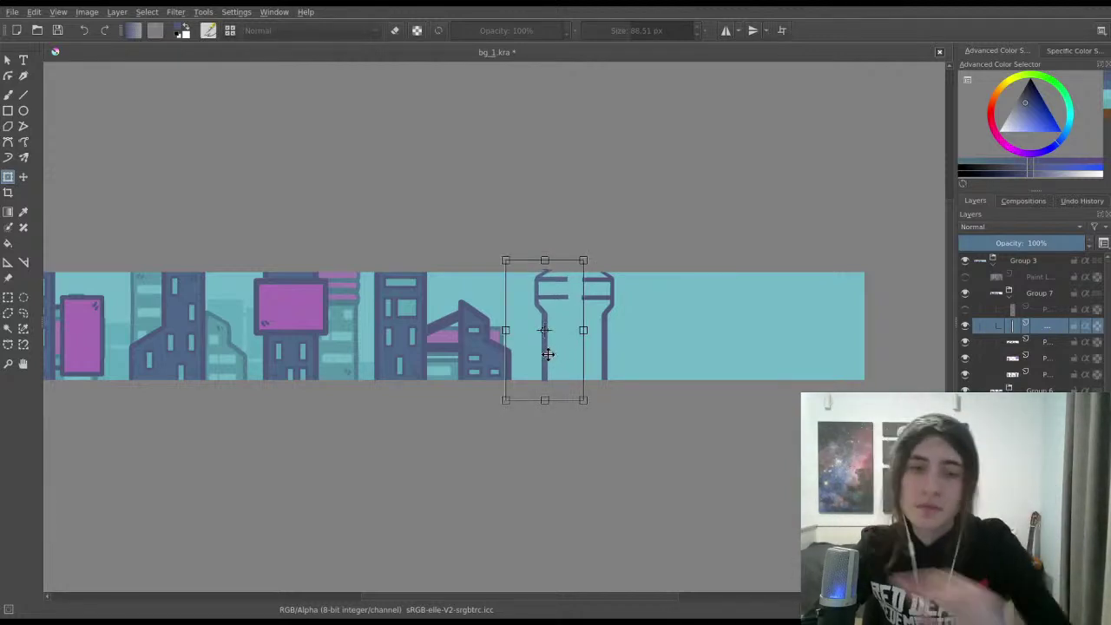
scroll(577, 341, up, 5)
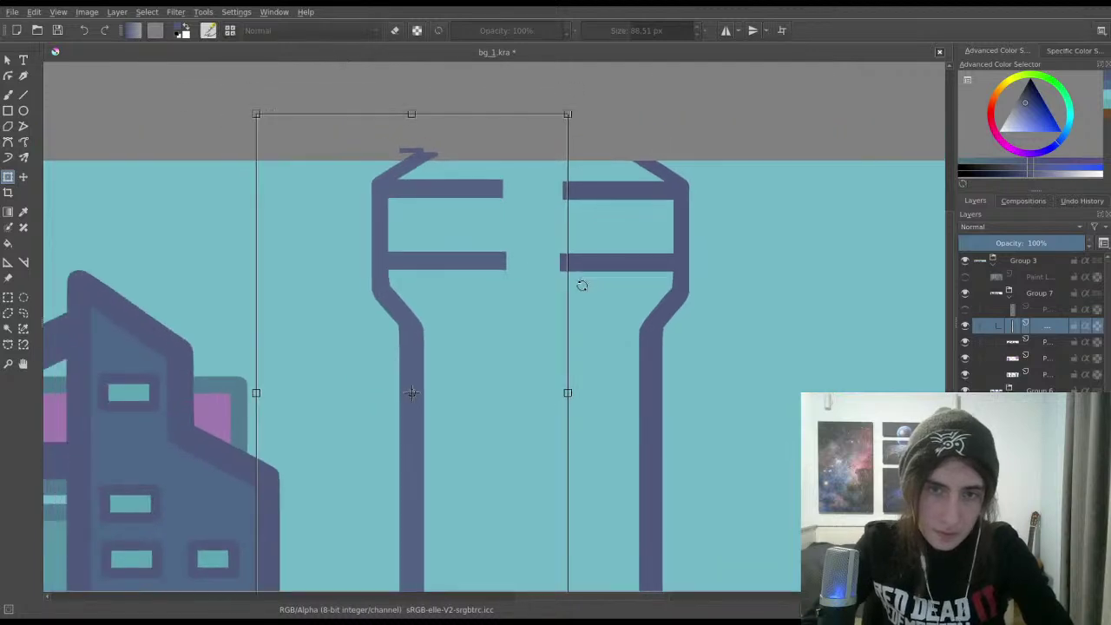
key(Return)
click(7, 297)
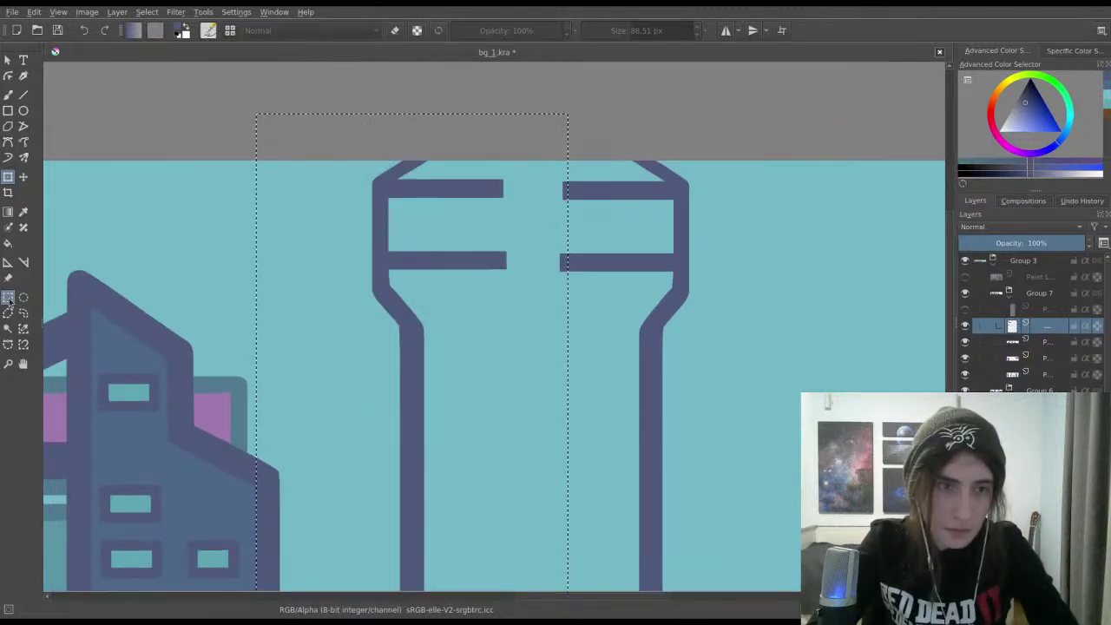
scroll(448, 188, up, 3)
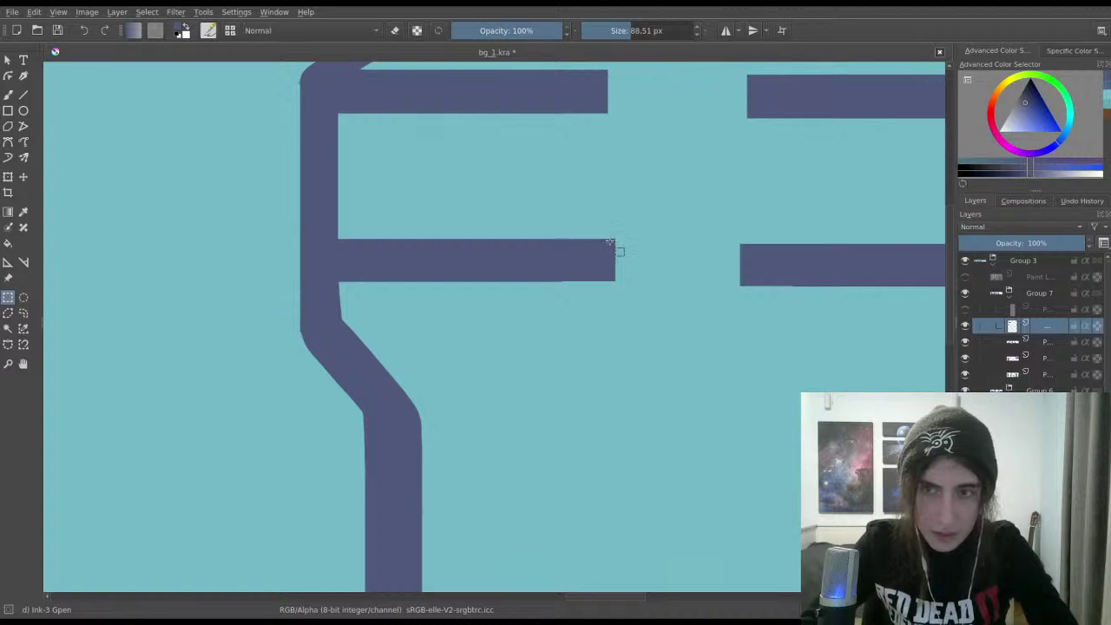
drag(709, 295, 775, 282)
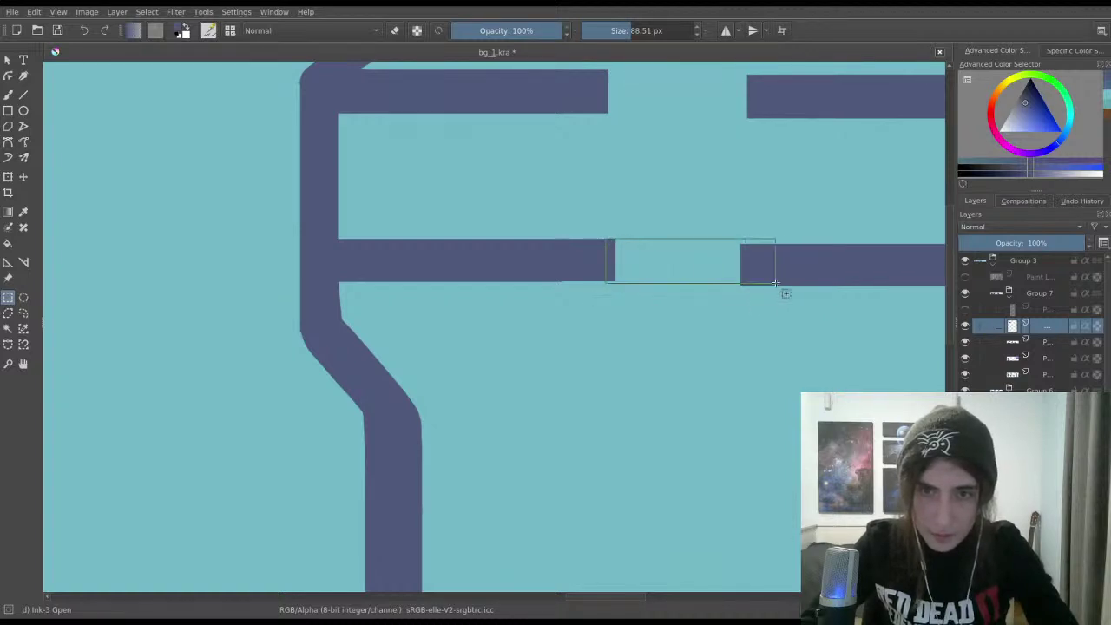
scroll(714, 148, up, 5)
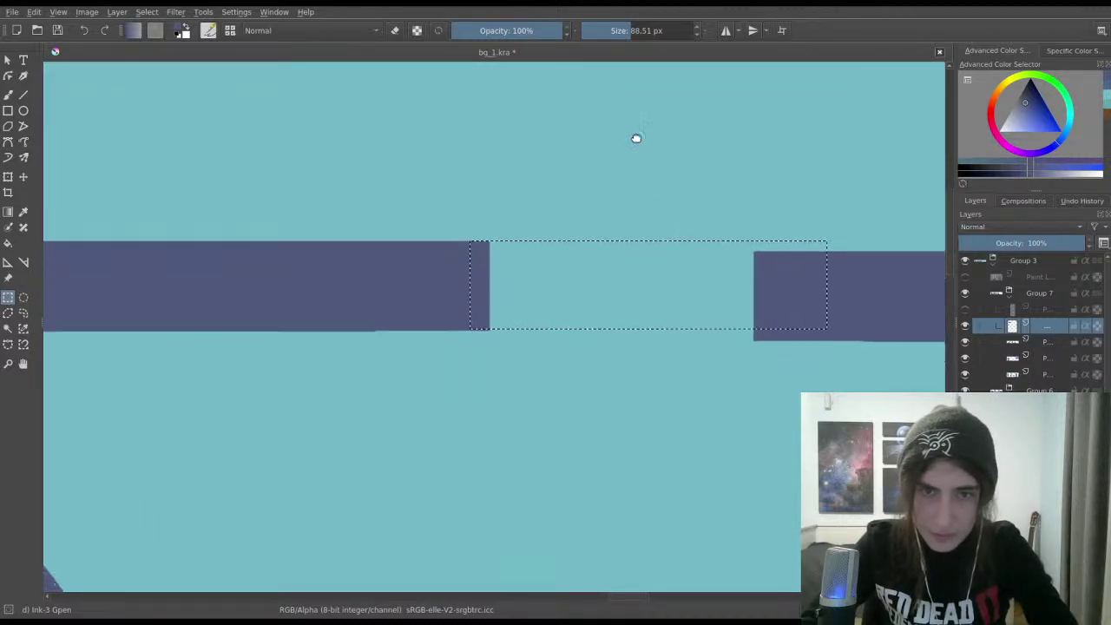
scroll(372, 319, up, 2)
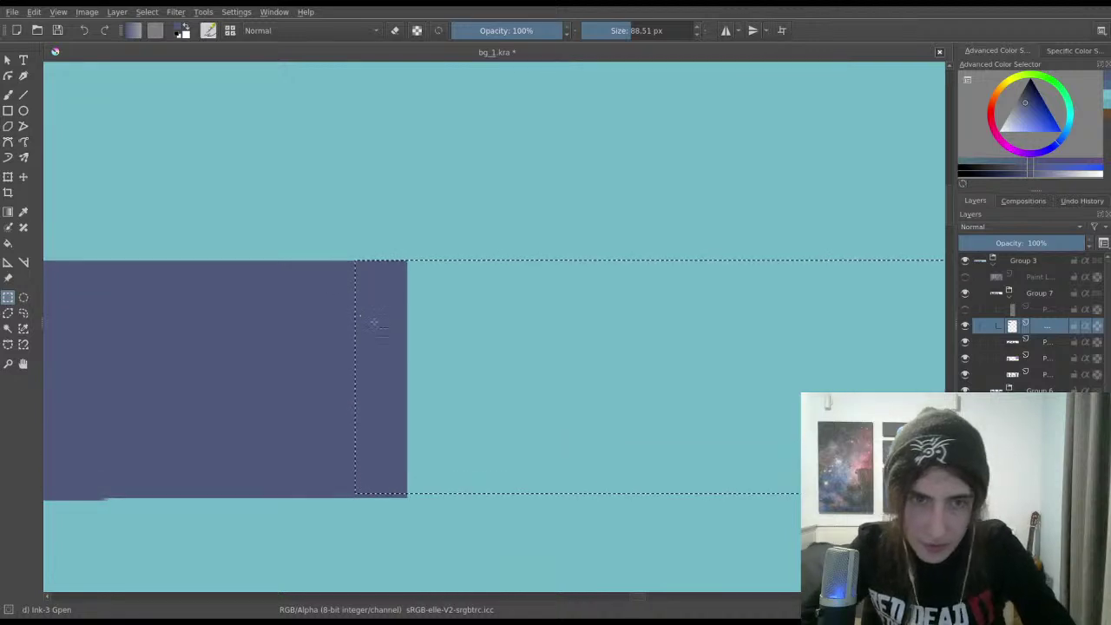
scroll(488, 441, down, 3)
click(319, 293)
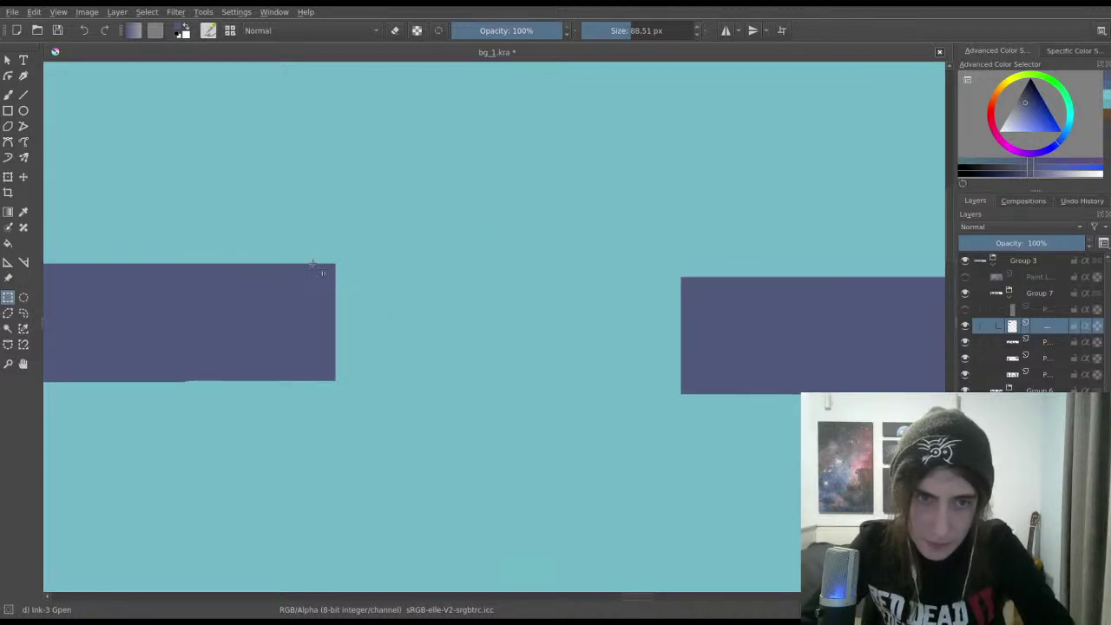
drag(343, 284, 729, 379)
scroll(555, 287, up, 2)
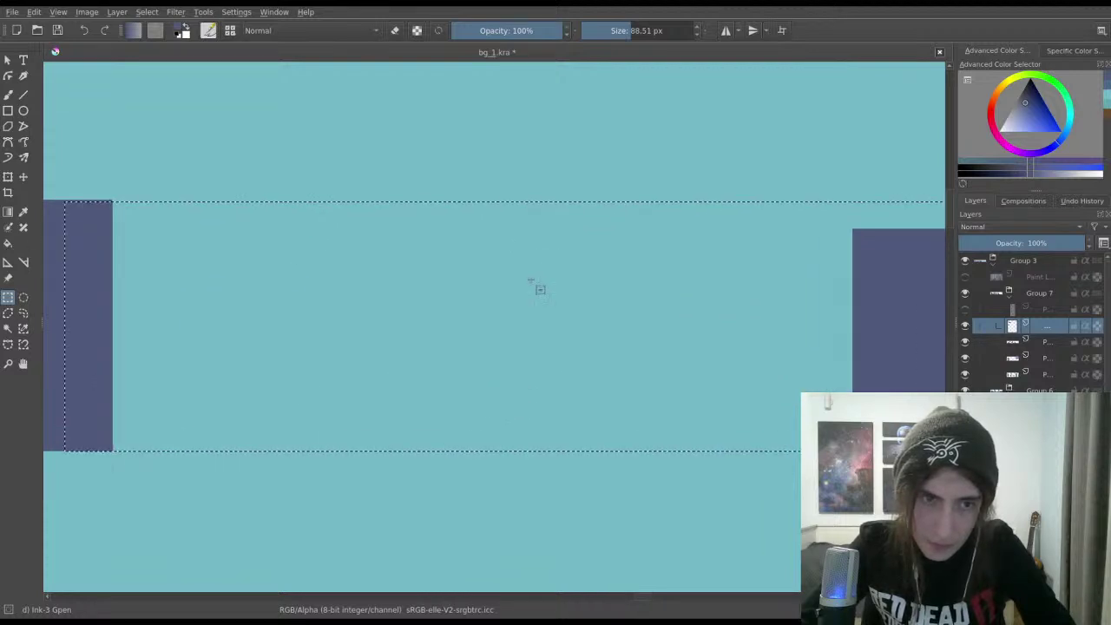
drag(533, 286, 598, 301)
scroll(599, 301, down, 2)
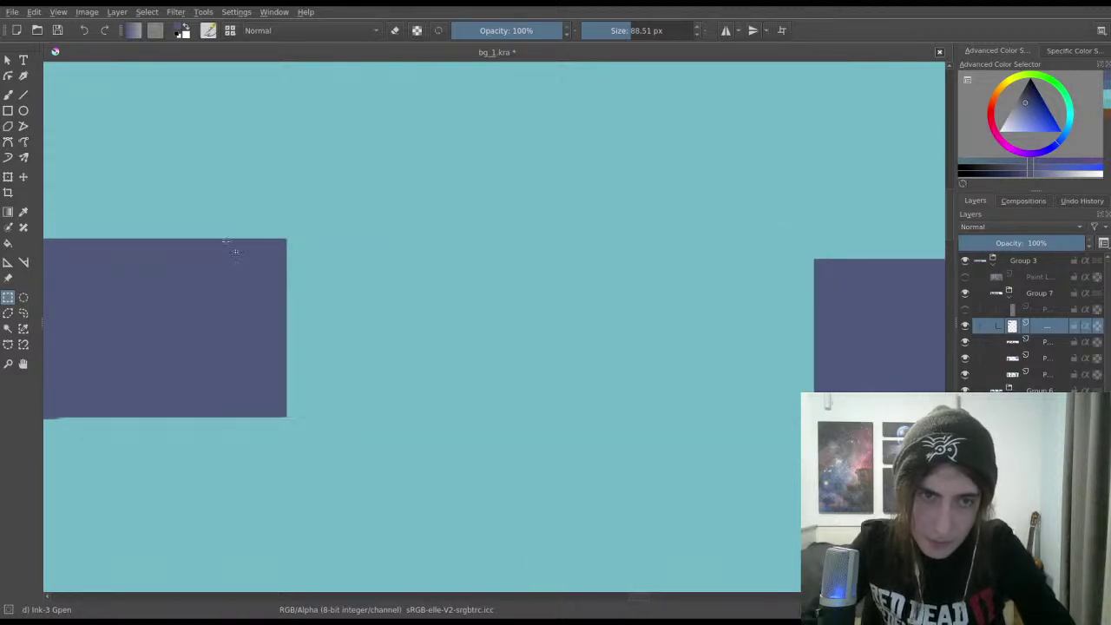
Step: Bridge the gap between the lower crossbars by painting a crossbar-high rectangular selection in the outline colour, and deselect it
scroll(253, 251, up, 1)
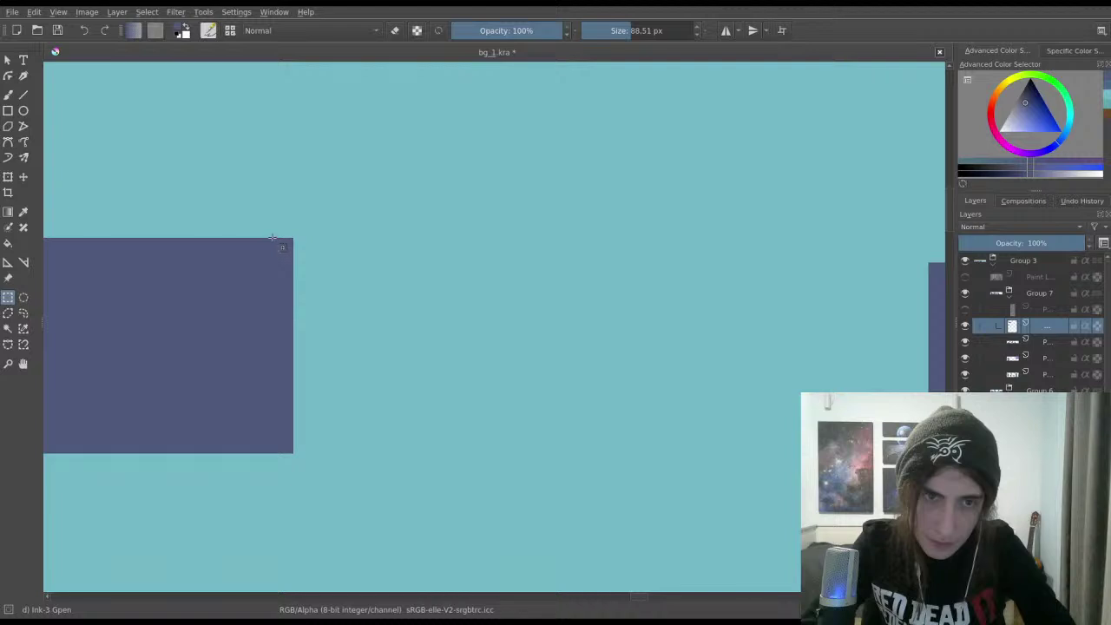
drag(333, 283, 954, 453)
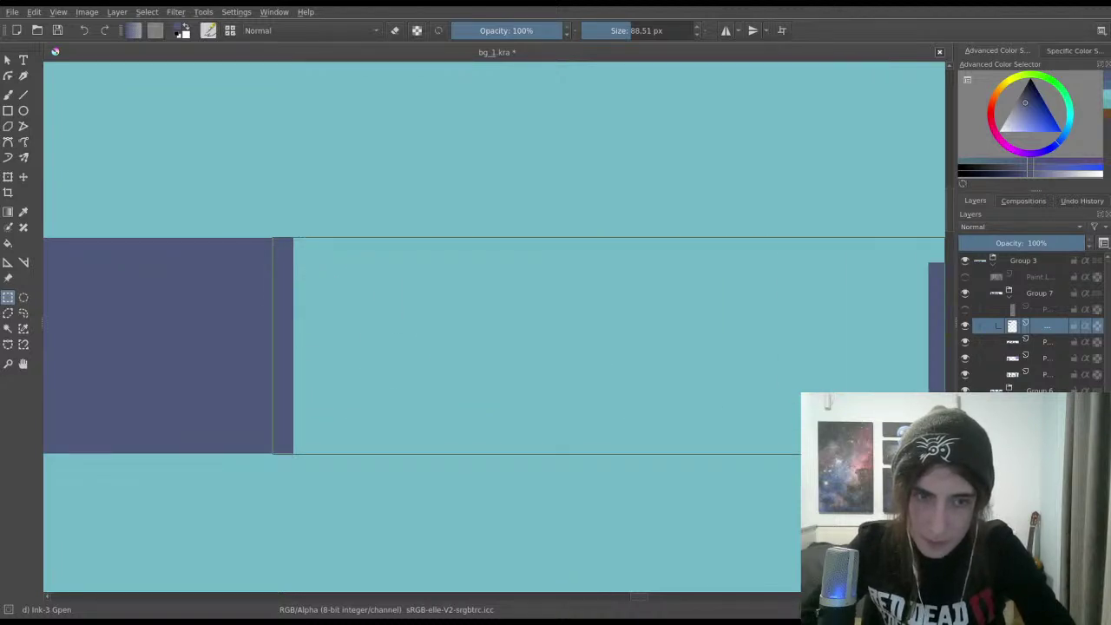
scroll(717, 367, up, 1)
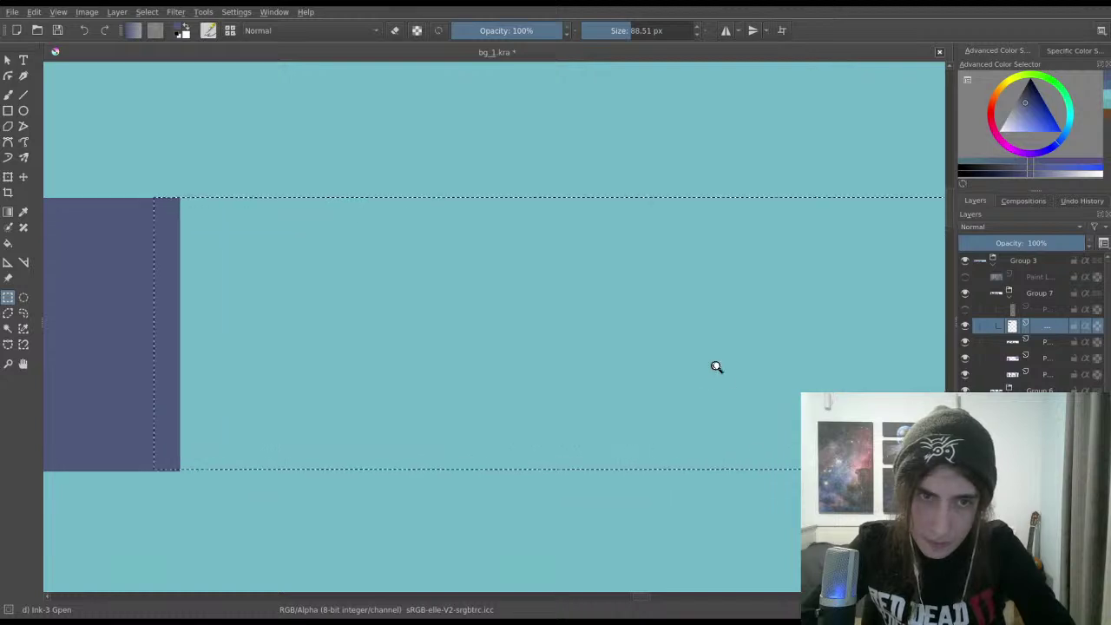
scroll(657, 319, up, 1)
drag(649, 330, 1011, 345)
scroll(316, 304, up, 1)
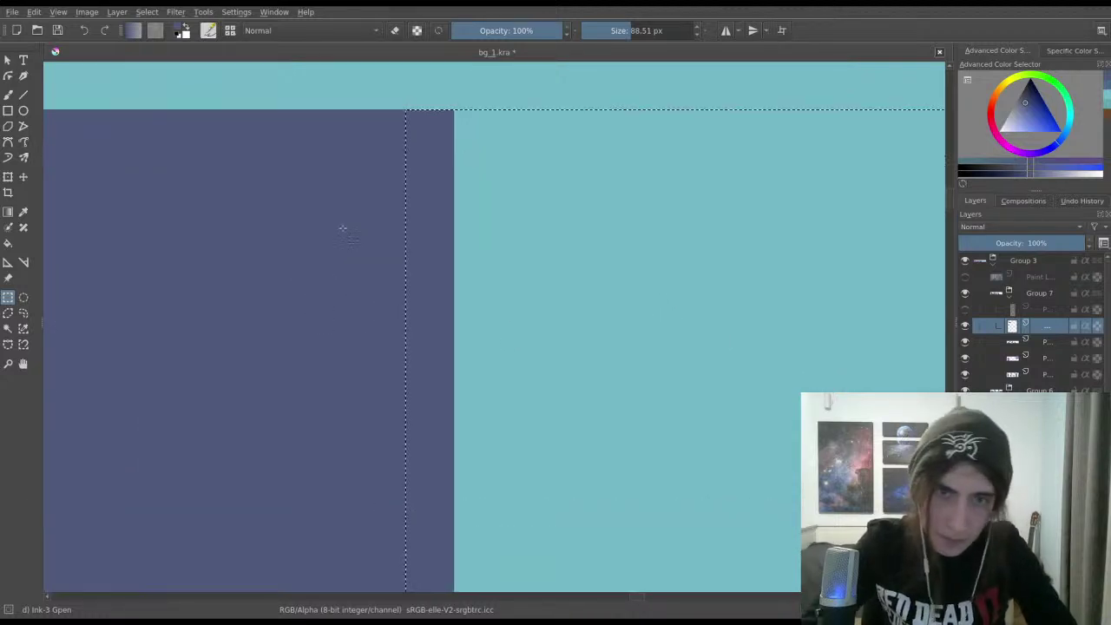
scroll(368, 201, up, 1)
drag(401, 97, 399, 136)
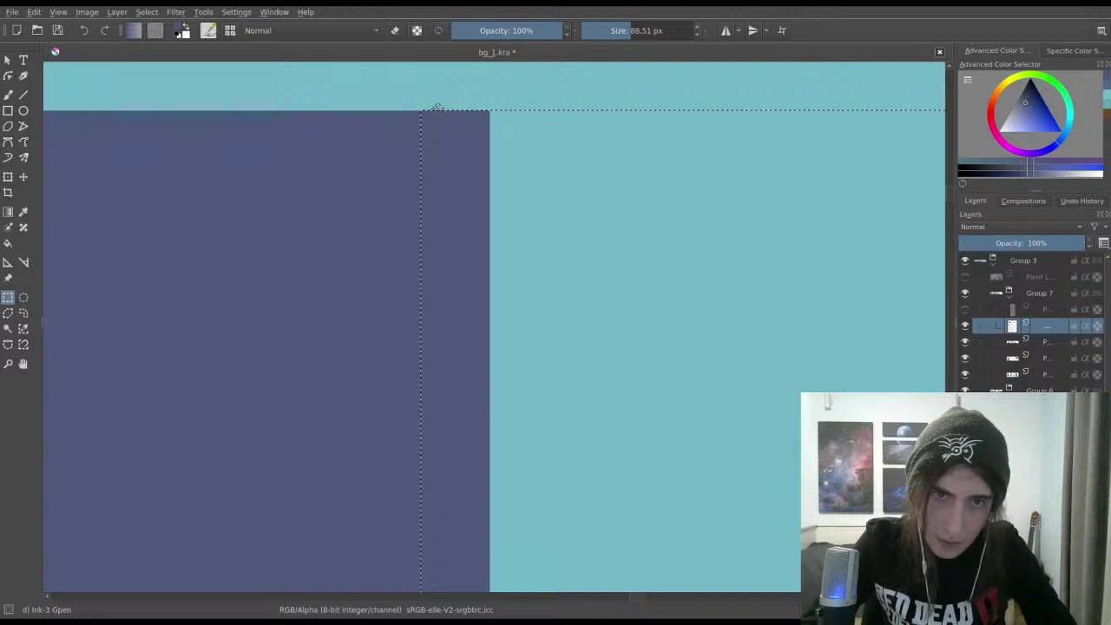
scroll(425, 208, down, 3)
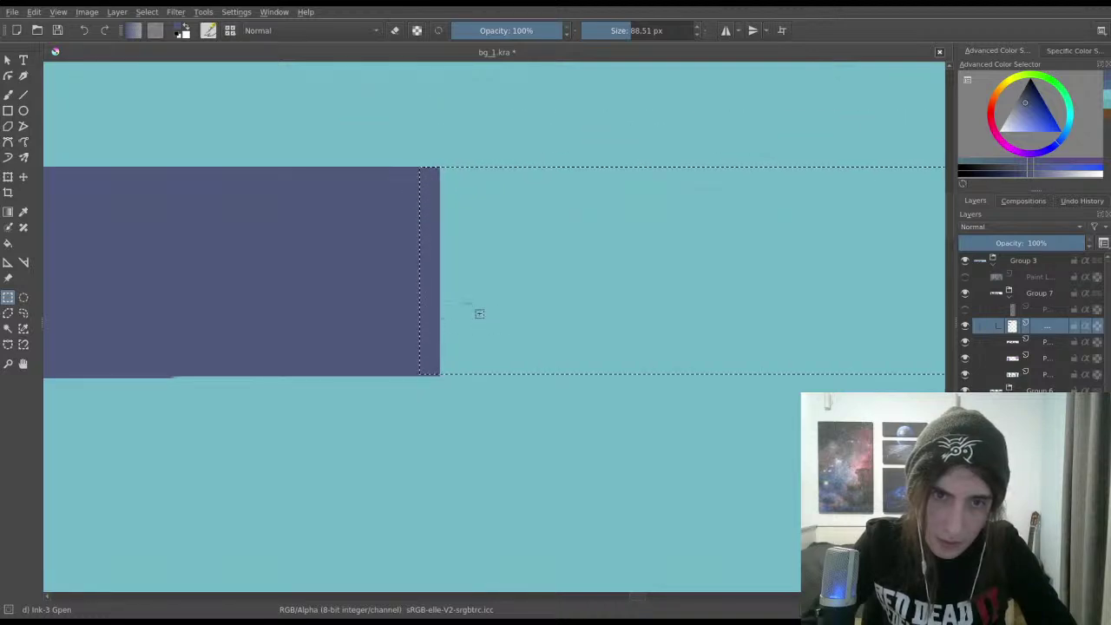
drag(478, 310, 367, 318)
scroll(399, 221, up, 2)
scroll(398, 240, down, 2)
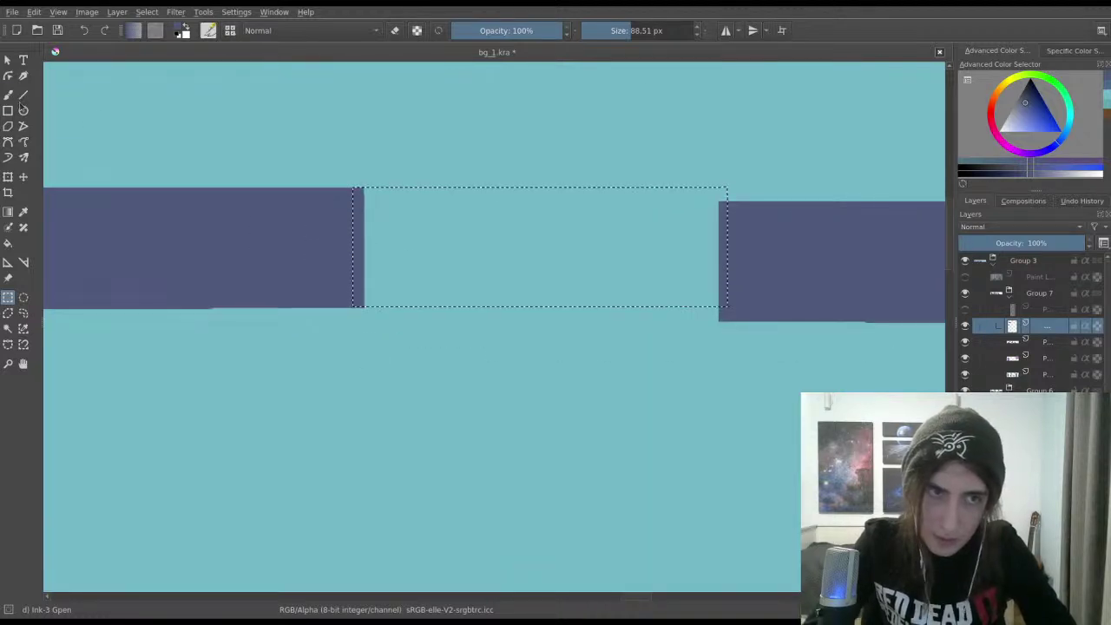
key(b)
mouse_move(655, 229)
mouse_down()
mouse_move(709, 265)
mouse_move(754, 152)
mouse_move(695, 346)
mouse_move(678, 189)
mouse_move(544, 368)
mouse_move(650, 202)
mouse_move(518, 257)
mouse_move(337, 257)
mouse_up()
click(8, 297)
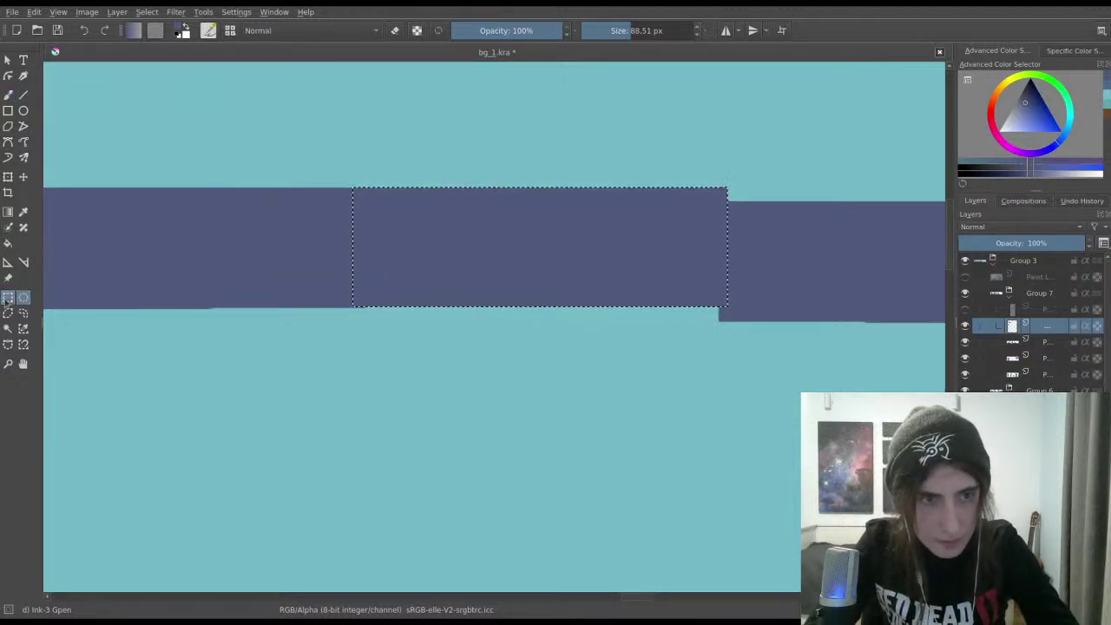
click(432, 298)
Step: Even out the lower edge of the new crossbar section by painting a thin strip selection along it up to the right half, and deselect it
drag(280, 286, 965, 317)
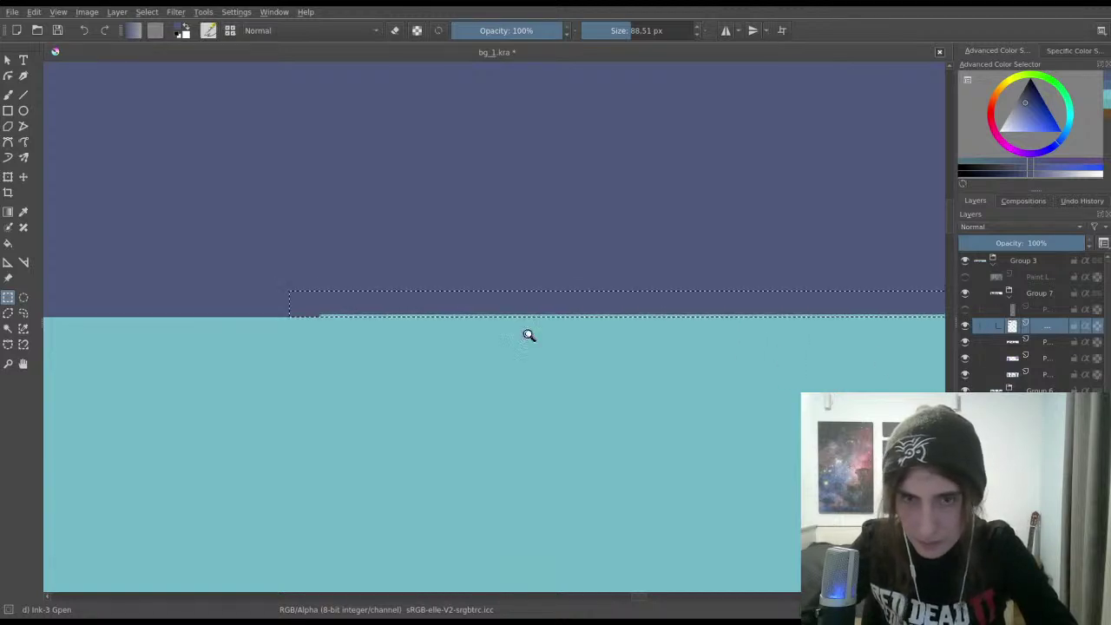
ctrl+scroll(526, 332, down, 3)
ctrl+scroll(639, 214, up, 2)
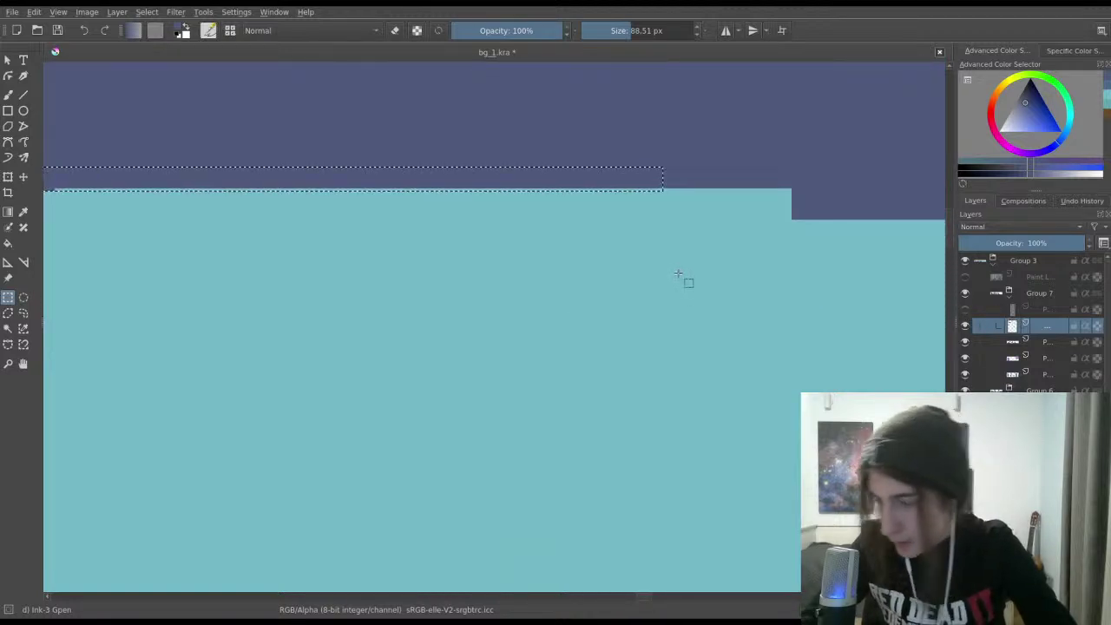
ctrl+scroll(699, 231, up, 1)
ctrl+scroll(700, 231, down, 1)
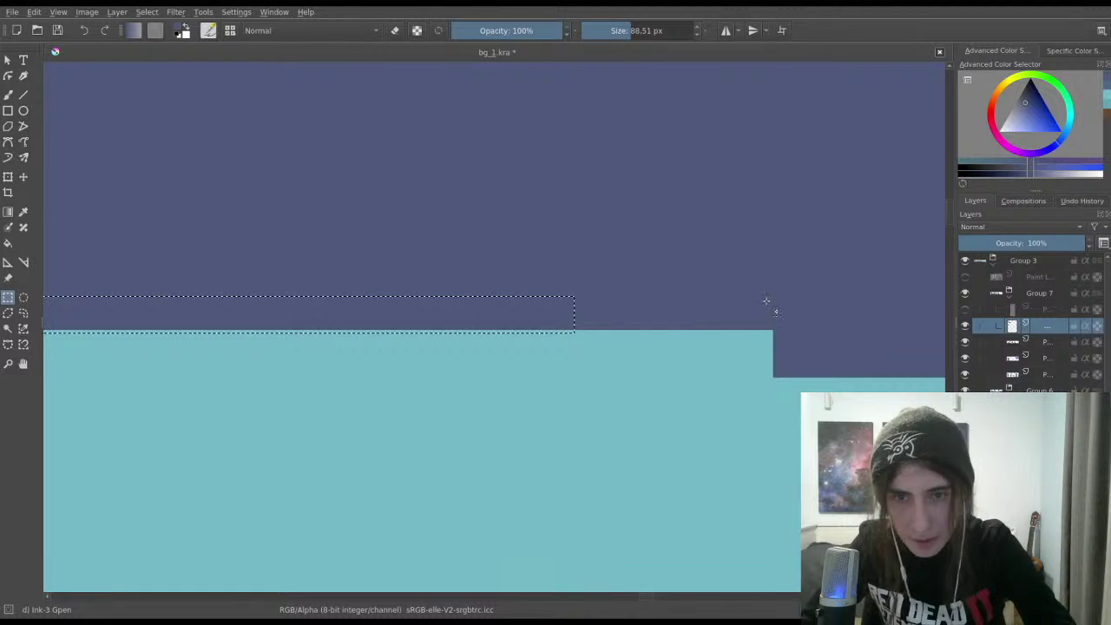
drag(769, 293, 572, 335)
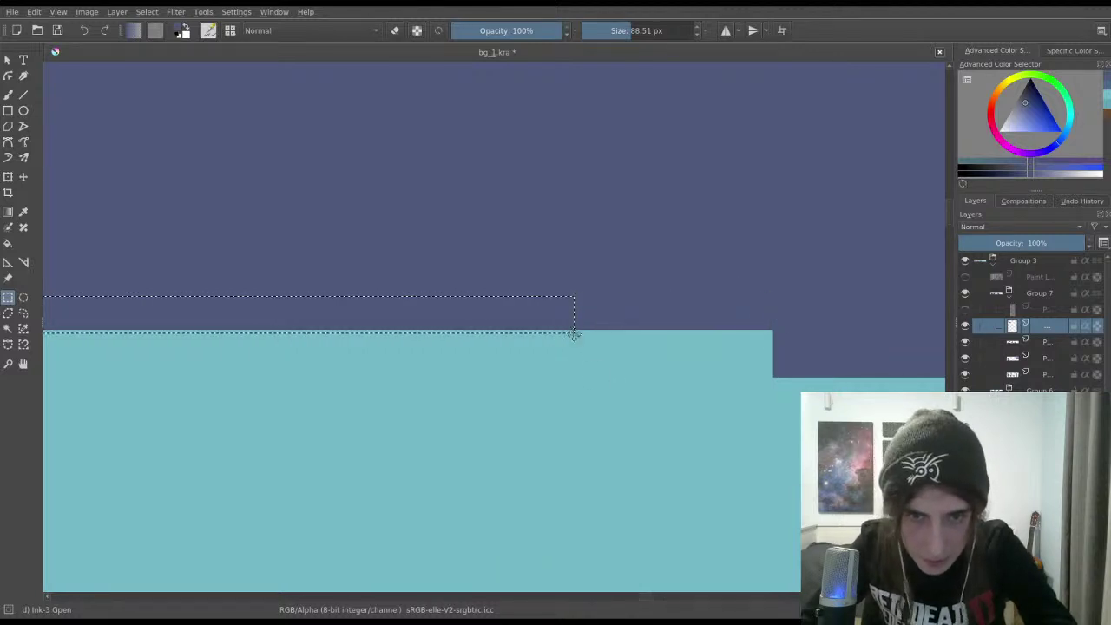
scroll(627, 408, down, 2)
mouse_move(675, 466)
mouse_down()
mouse_move(657, 384)
mouse_move(694, 231)
mouse_move(680, 374)
mouse_move(515, 354)
mouse_up()
key(b)
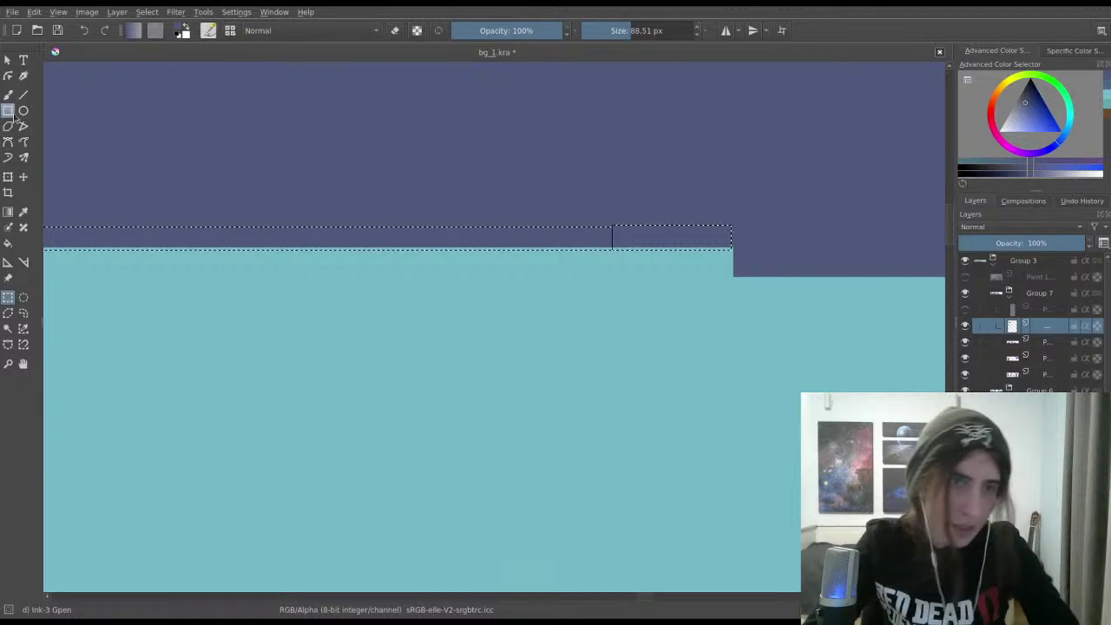
click(300, 295)
drag(273, 252, 278, 361)
key(ctrl+z)
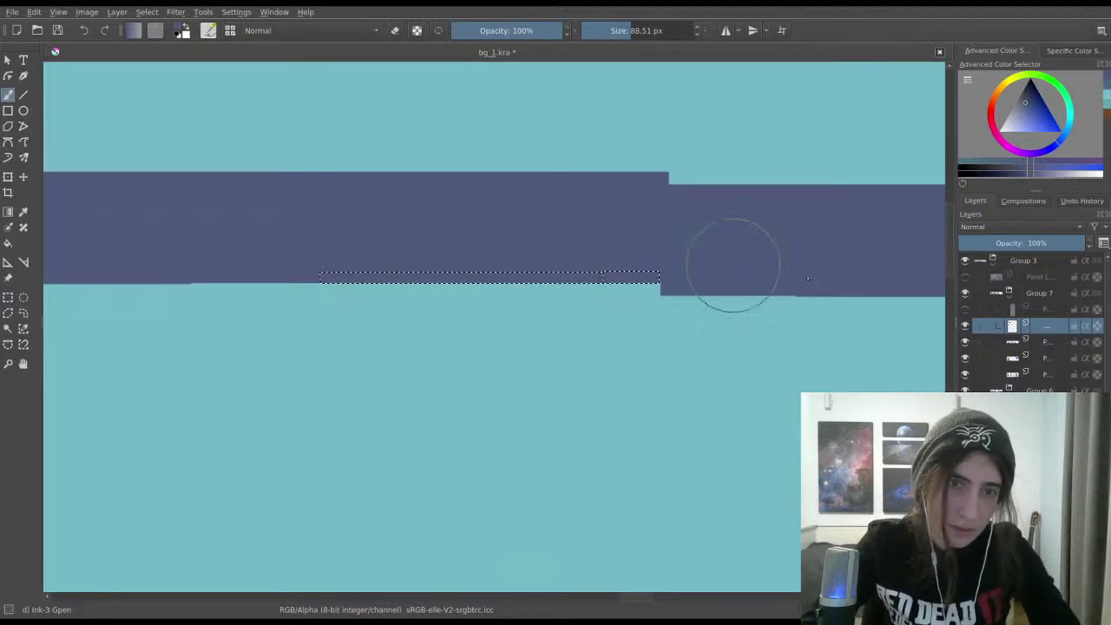
click(8, 298)
click(363, 297)
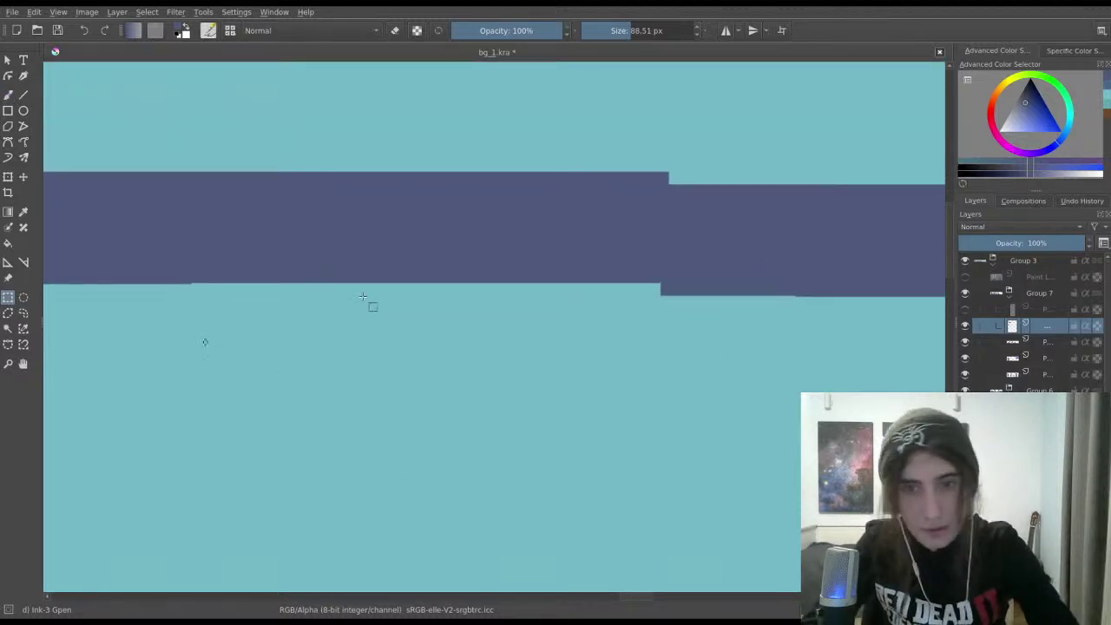
Step: Save the document
scroll(371, 350, up, 3)
scroll(395, 395, down, 3)
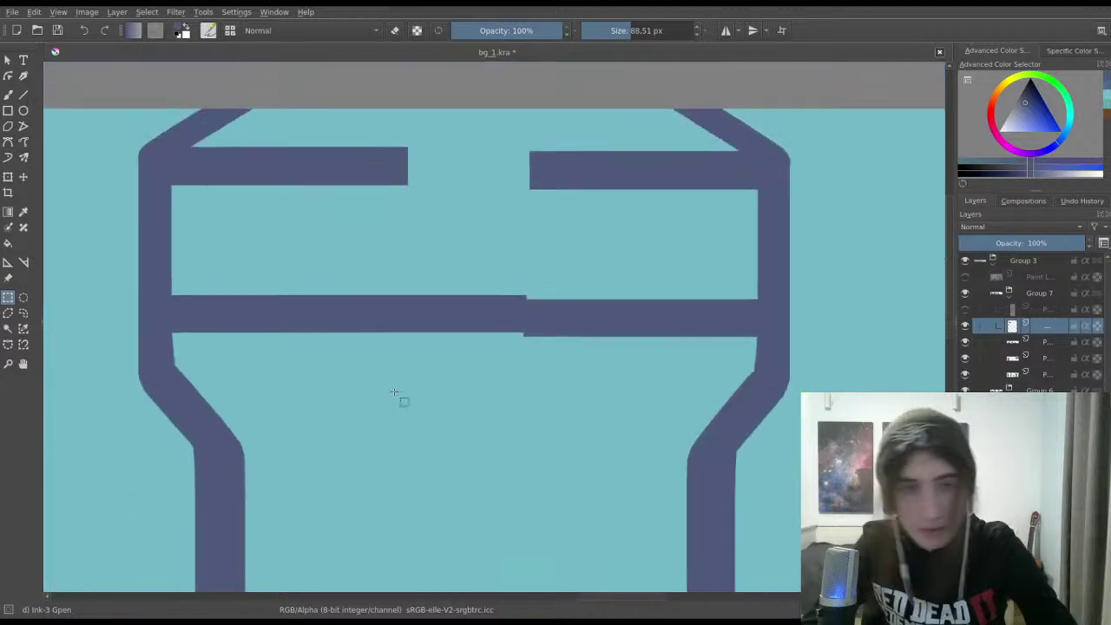
scroll(375, 350, up, 2)
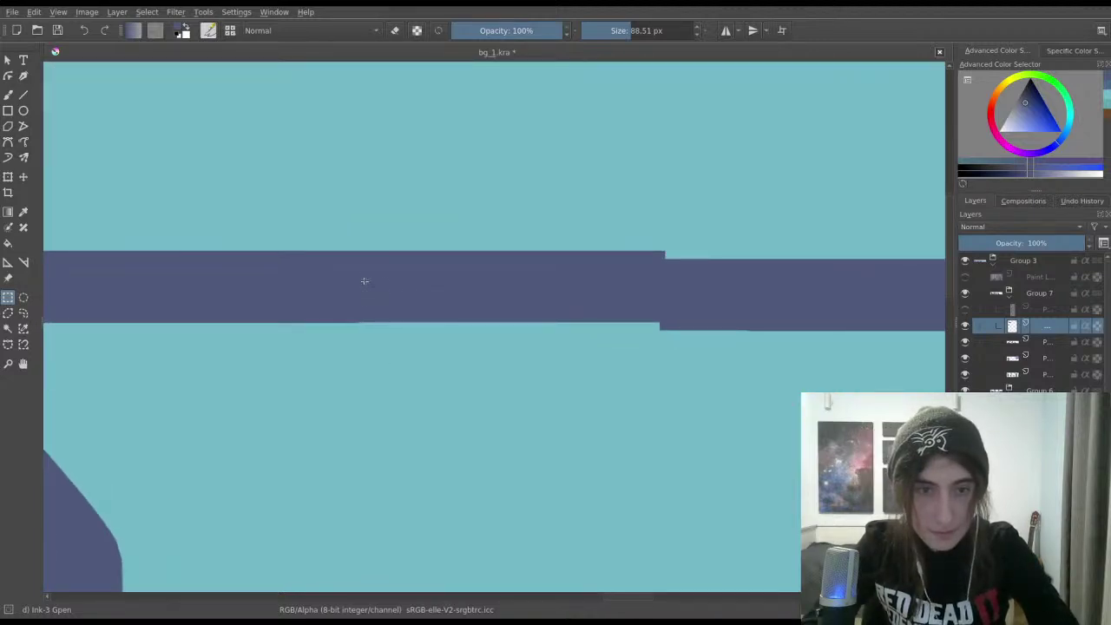
key(ctrl+s)
scroll(364, 280, up, 3)
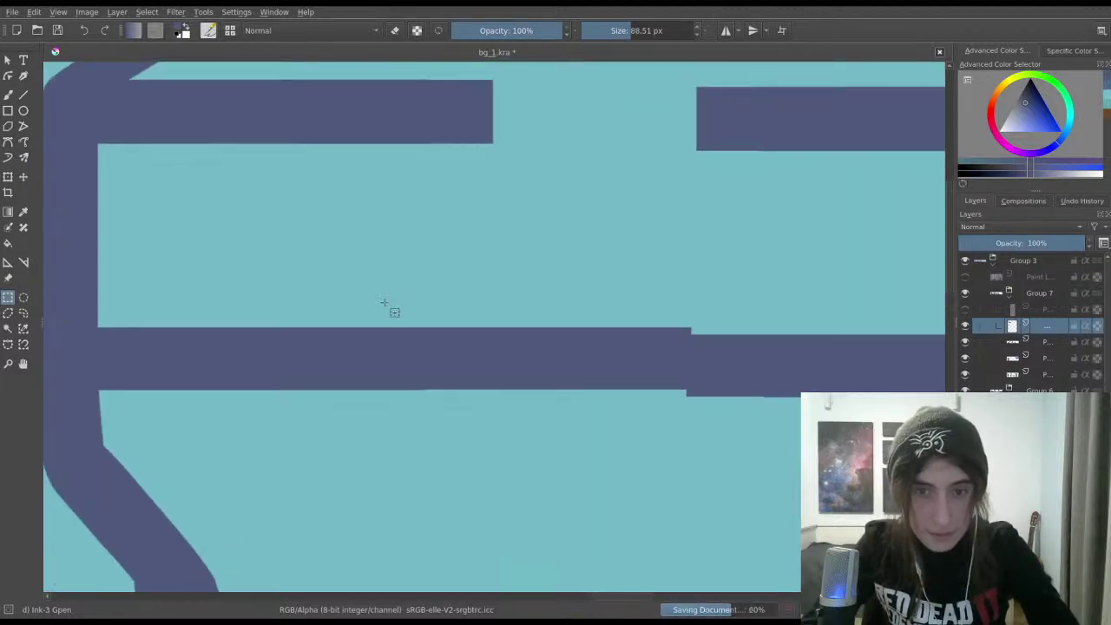
Step: Copy the lower crossbar's middle section to a new layer, move it over the upper crossbar's gap, deselect it, and merge it into the tower layer
scroll(321, 286, down, 2)
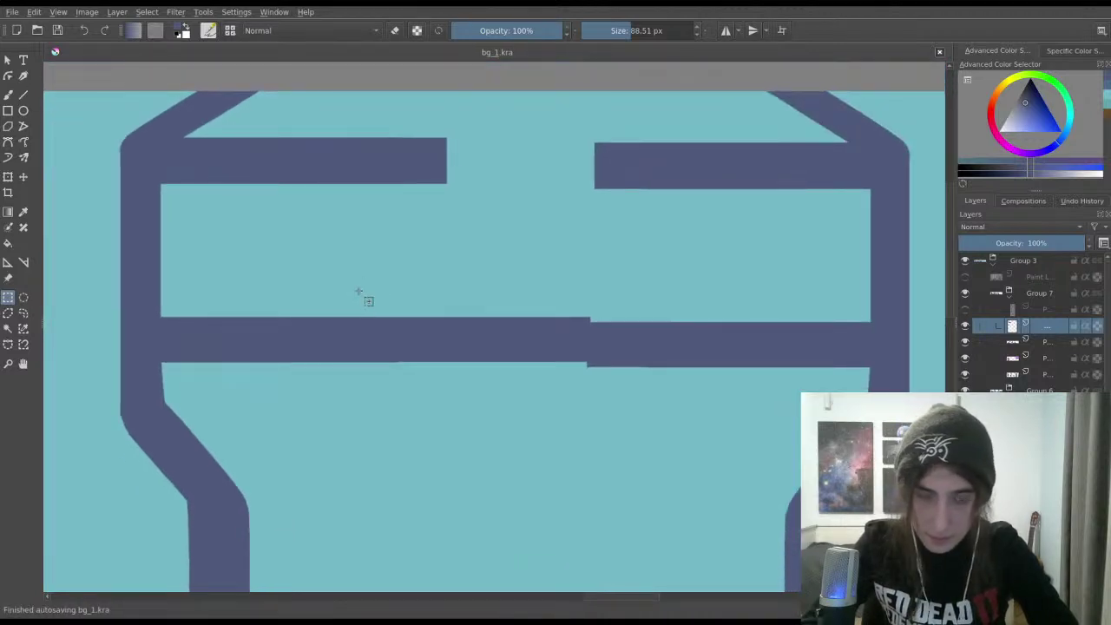
drag(354, 286, 682, 394)
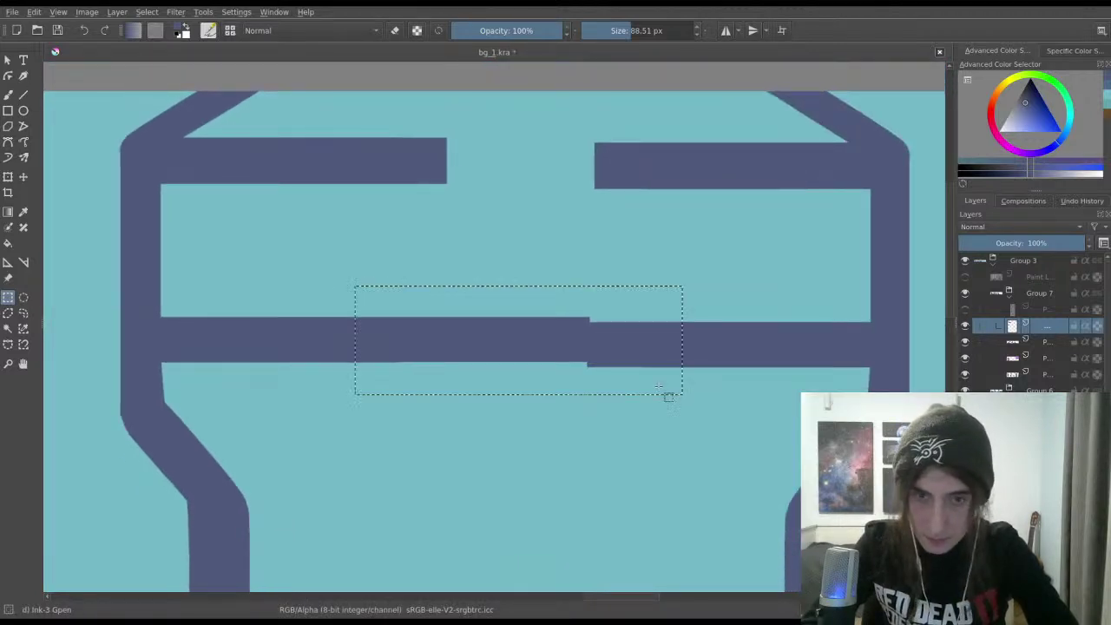
key(ctrl+t)
drag(568, 350, 622, 173)
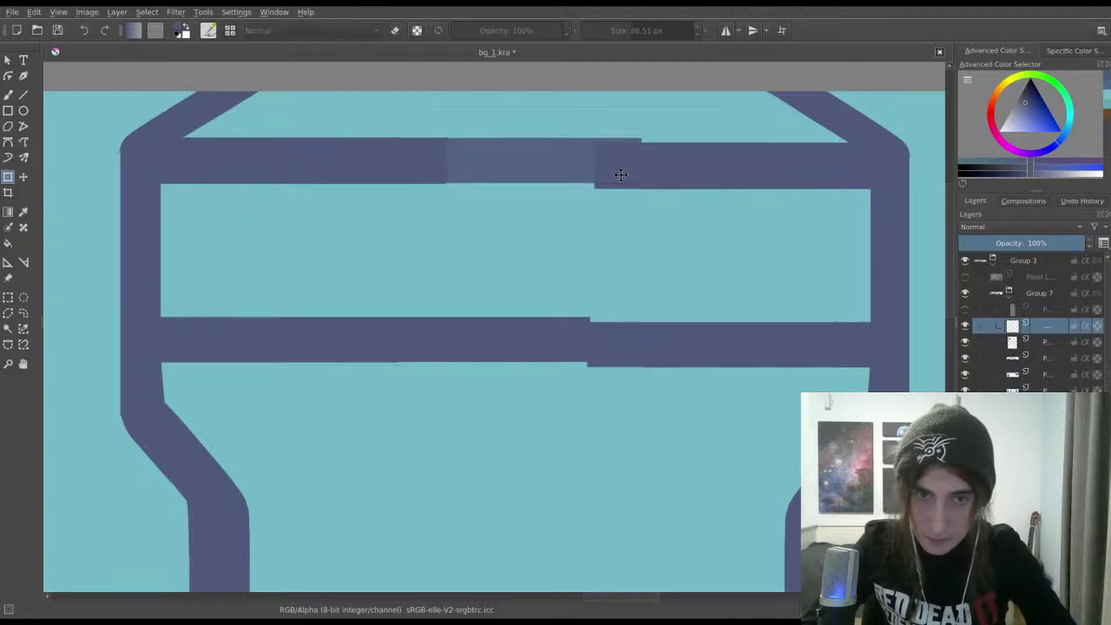
scroll(448, 168, up, 5)
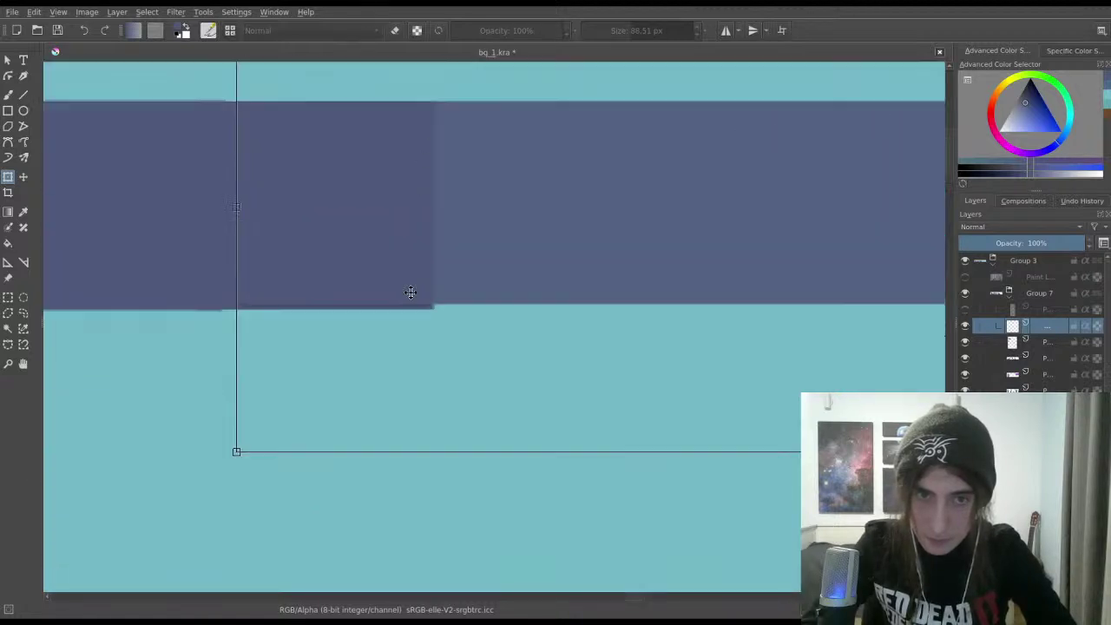
key(Return)
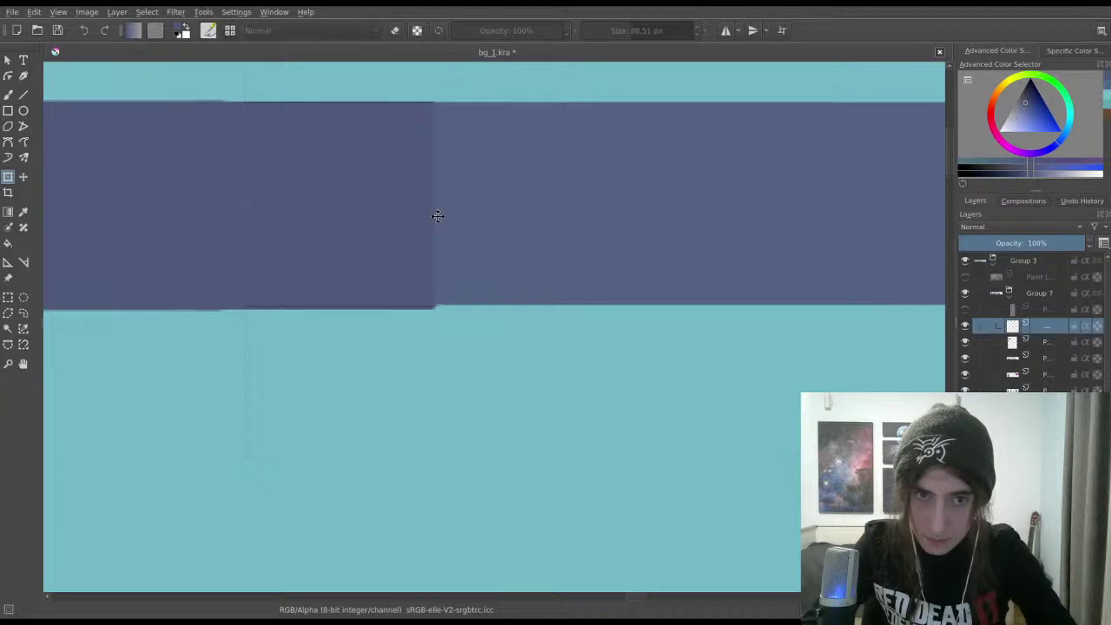
drag(437, 215, 435, 216)
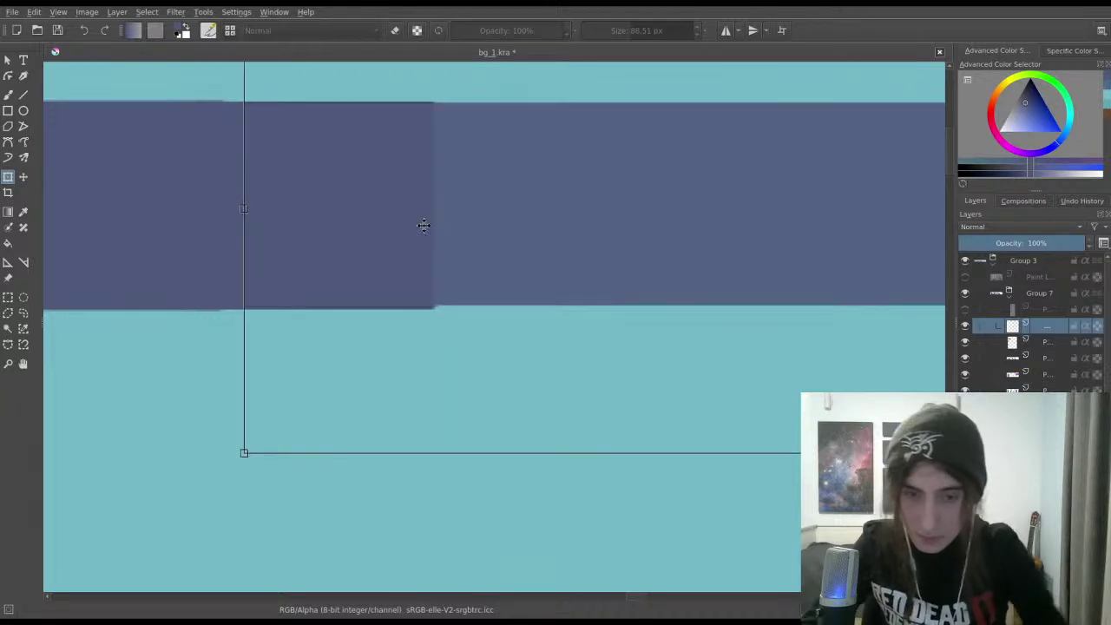
key(Return)
scroll(421, 231, down, 6)
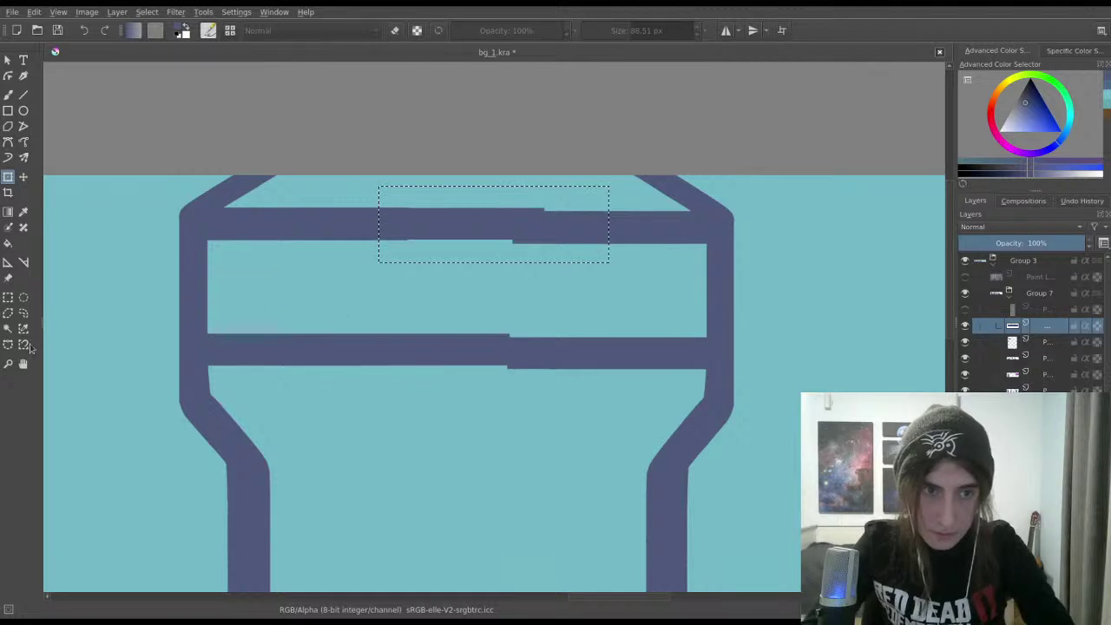
click(8, 298)
drag(1048, 345, 1030, 347)
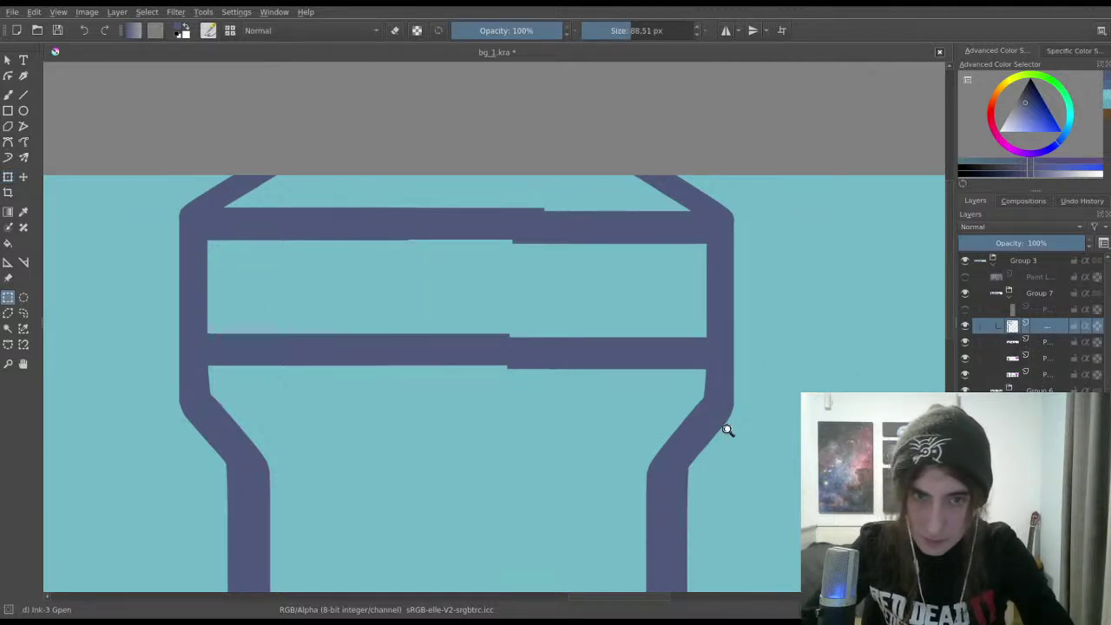
Step: Select the left half of the tower with its joined crossbar sections and move it down level with the right half's crossbars
scroll(727, 429, down, 3)
drag(736, 496, 720, 347)
key(ctrl+t)
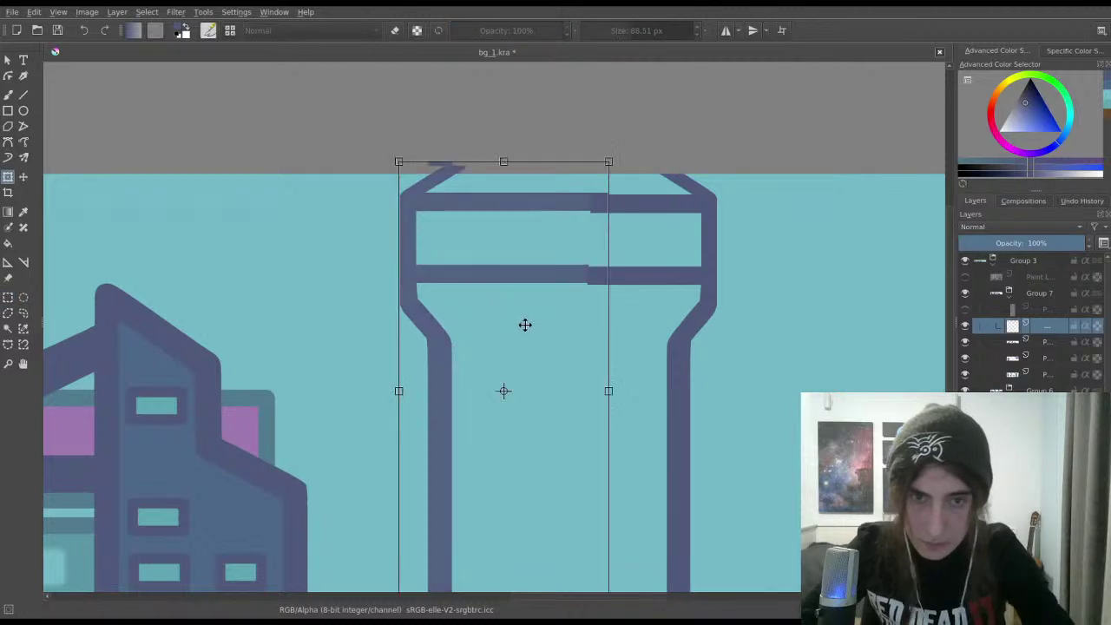
drag(523, 322, 581, 165)
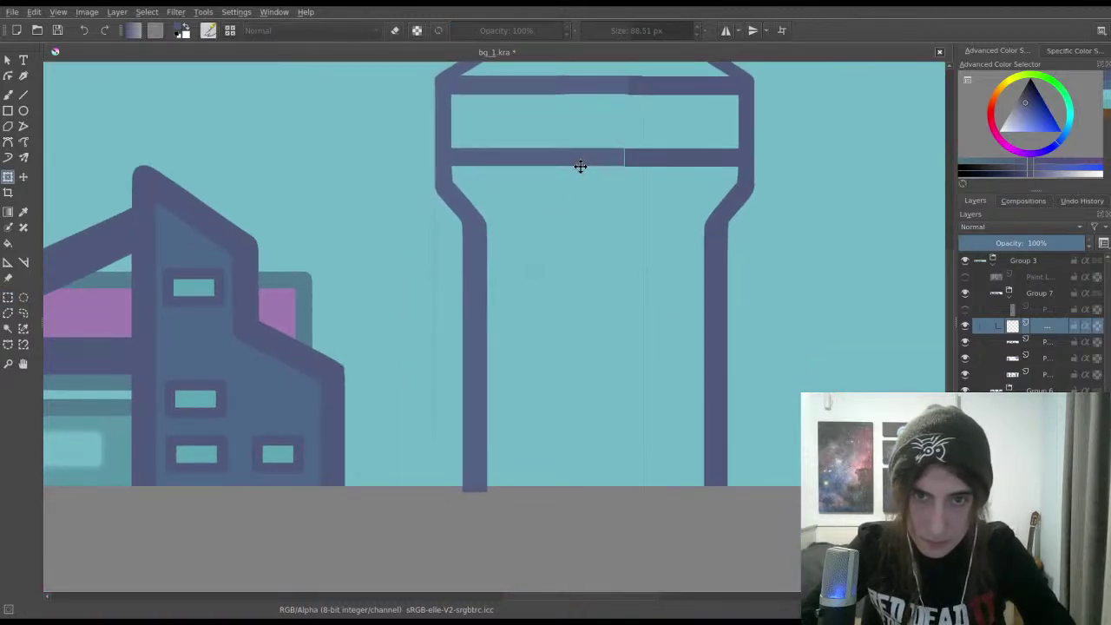
scroll(577, 170, up, 3)
scroll(472, 245, down, 2)
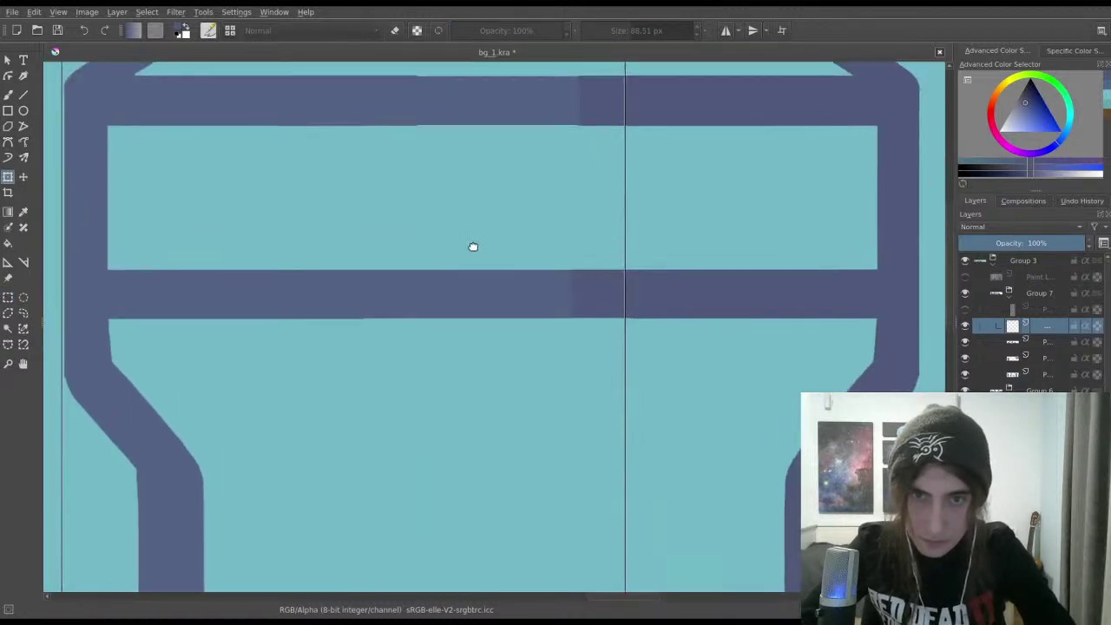
scroll(625, 164, up, 5)
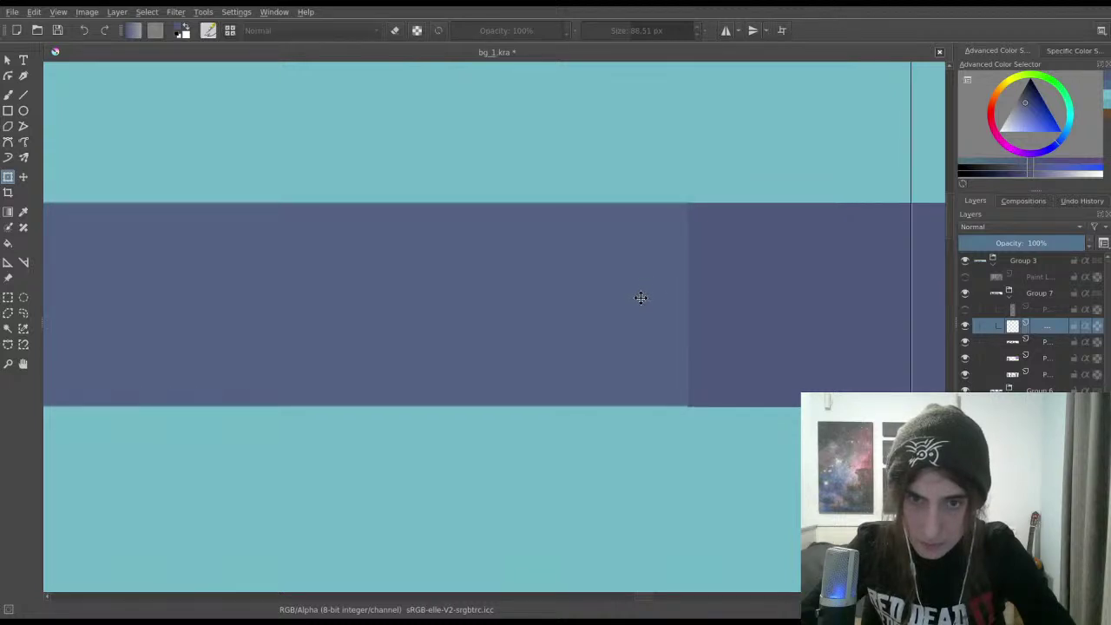
Step: Fine-tune the left half's vertical position until its lower crossbar edges line up with the right half, and apply the transform
key(Up)
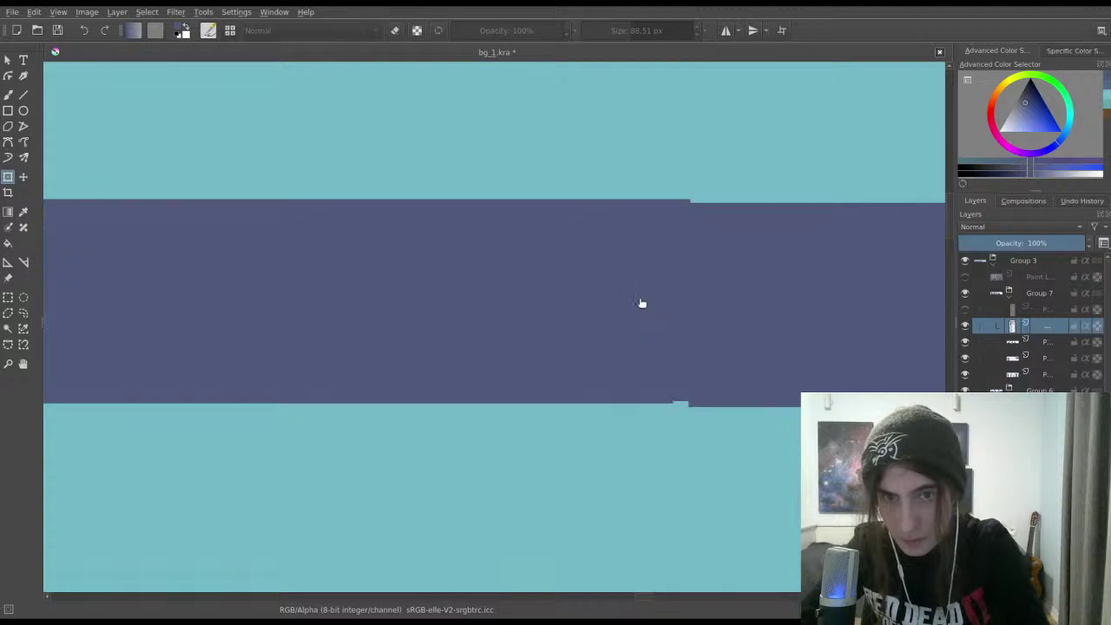
key(Down)
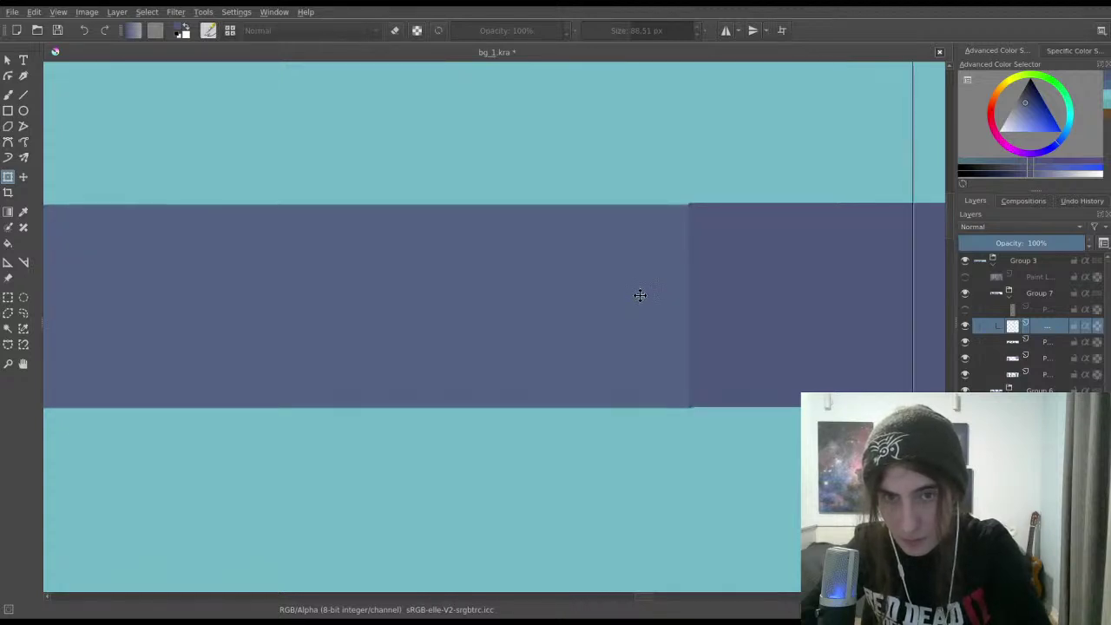
key(Down)
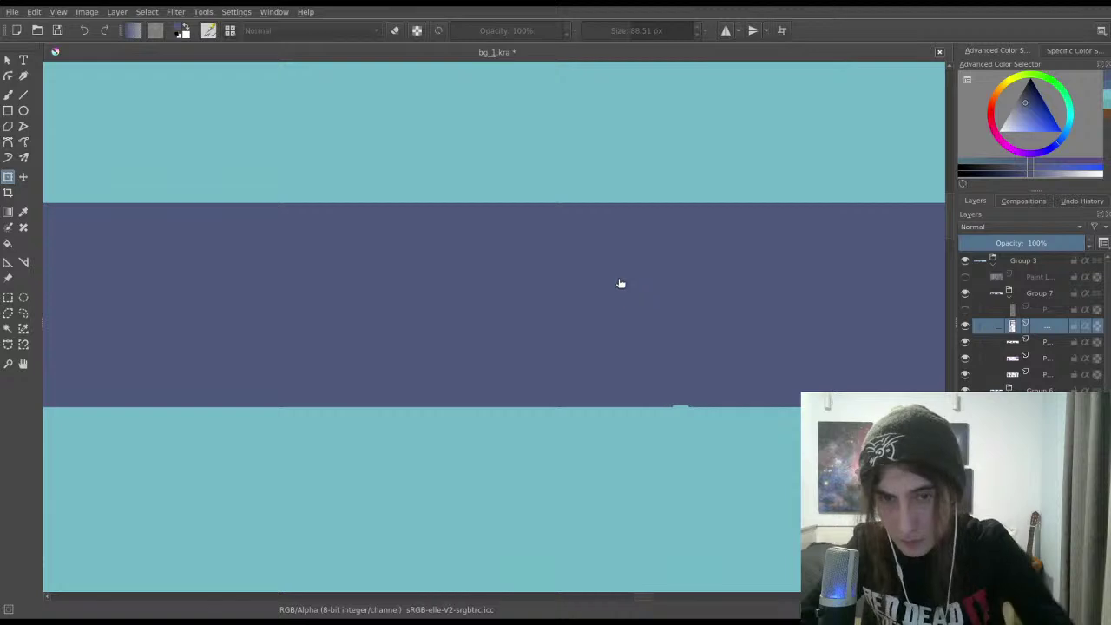
scroll(620, 282, down, 5)
scroll(649, 424, up, 5)
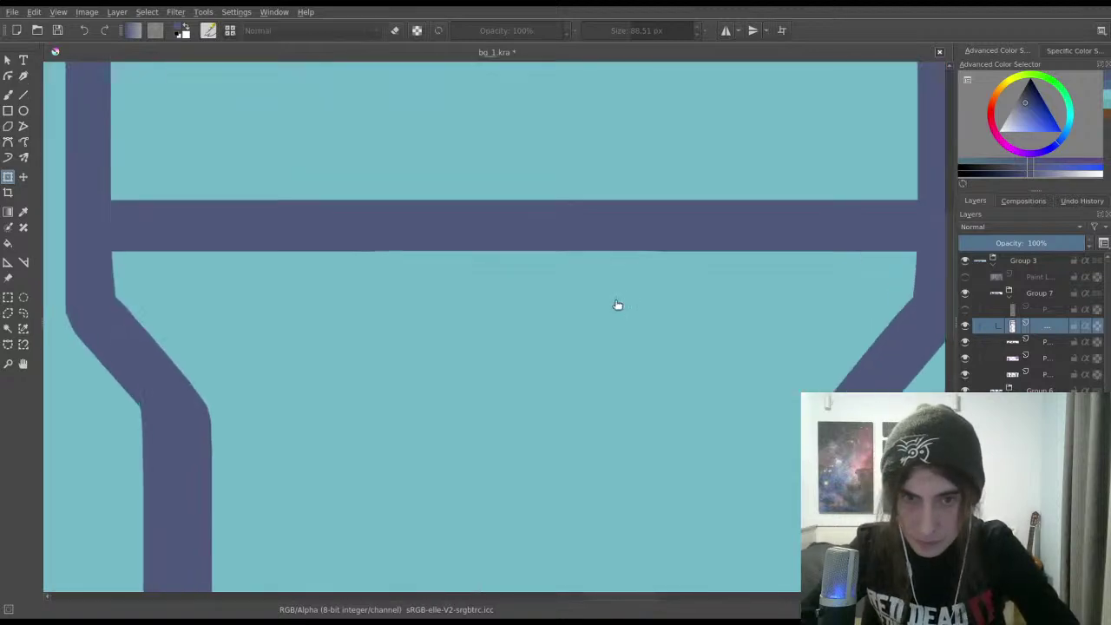
scroll(575, 287, up, 2)
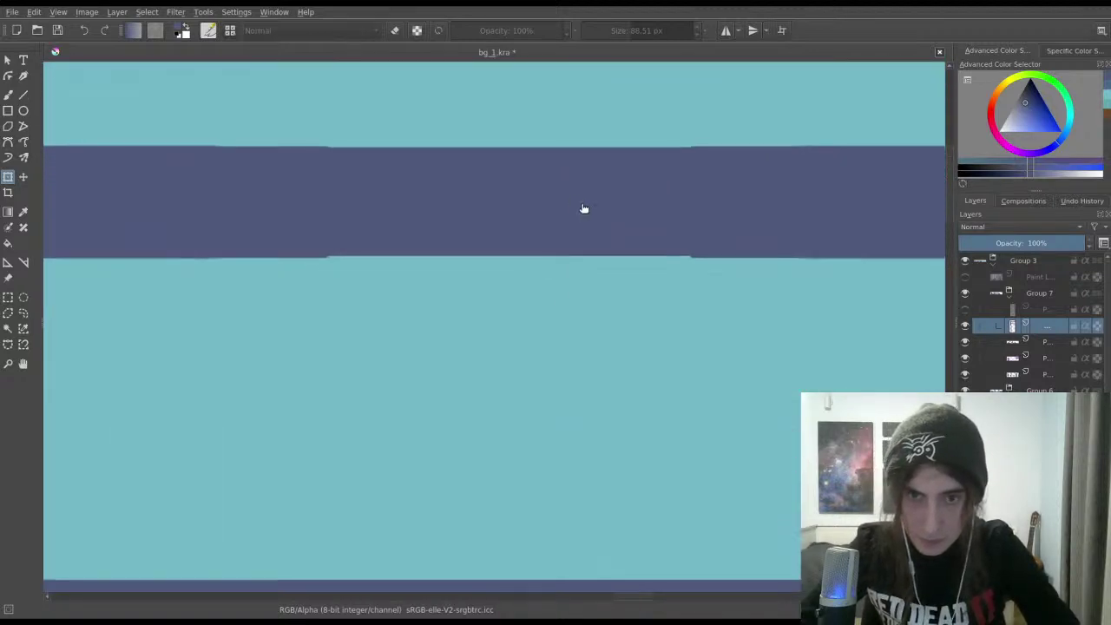
click(8, 297)
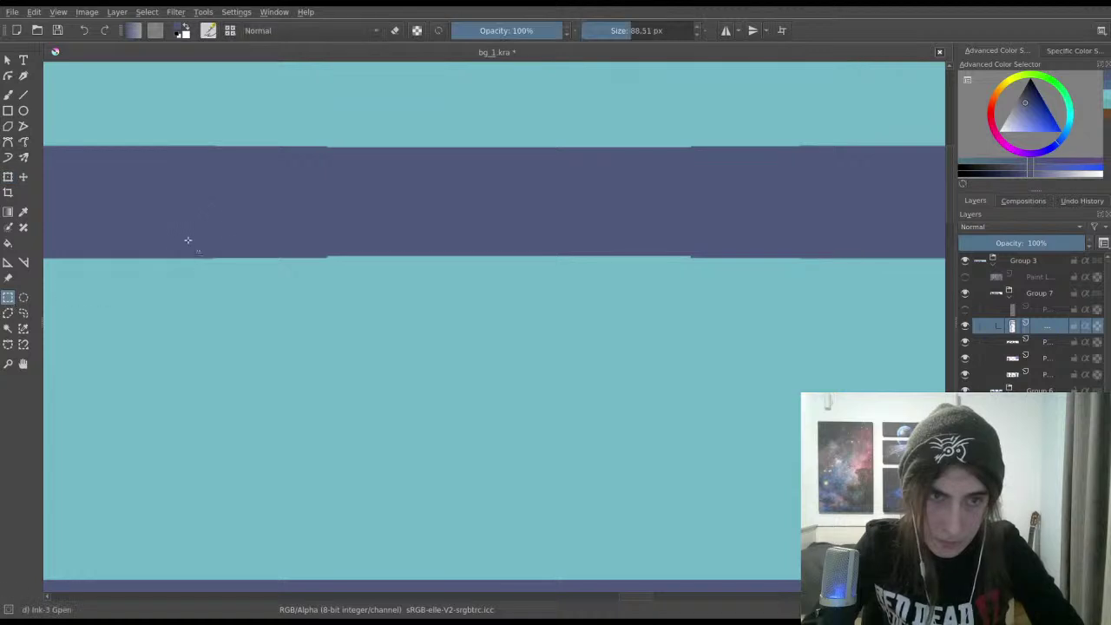
mouse_move(201, 160)
mouse_down()
mouse_move(734, 185)
mouse_move(838, 147)
mouse_up()
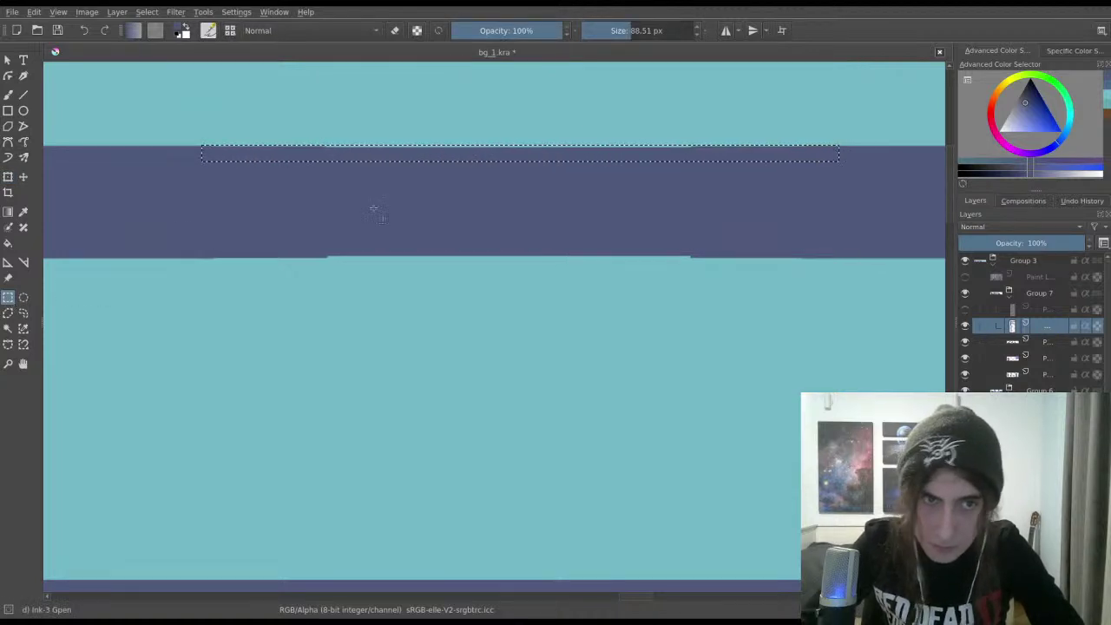
click(8, 94)
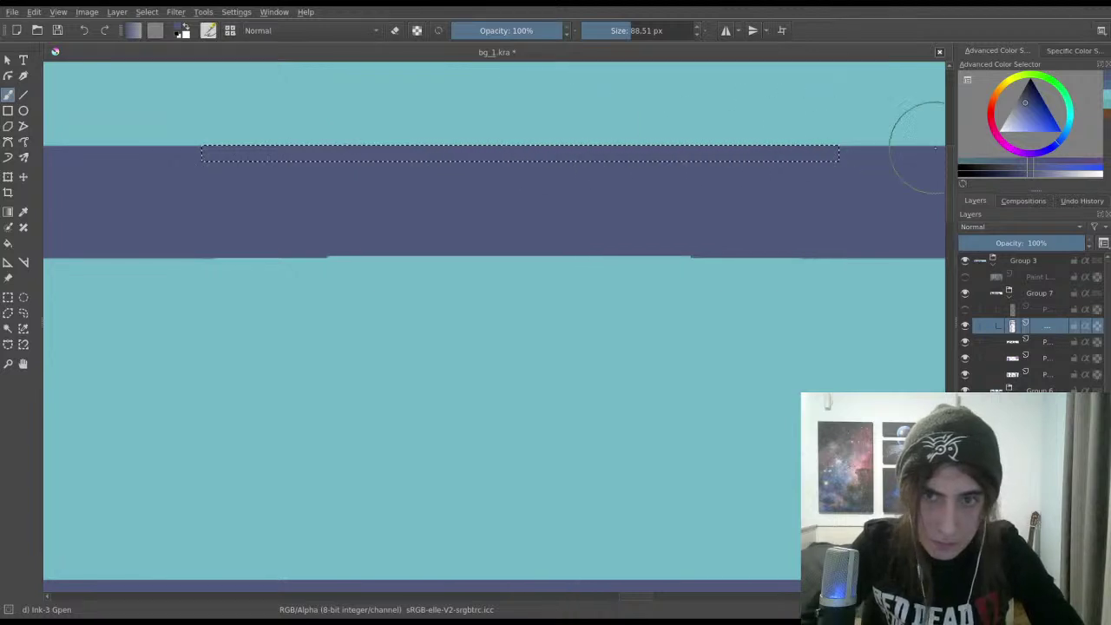
click(8, 297)
click(175, 247)
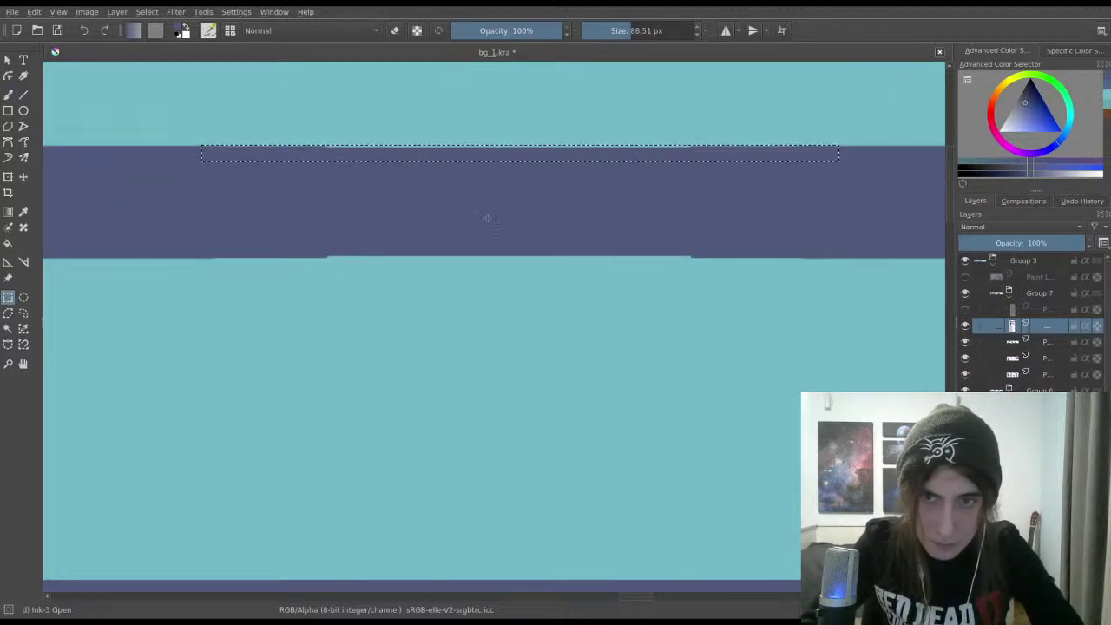
Step: Select a strip along the upper crossbar's top edge and paint over its uneven joins in the outline colour
scroll(538, 173, up, 2)
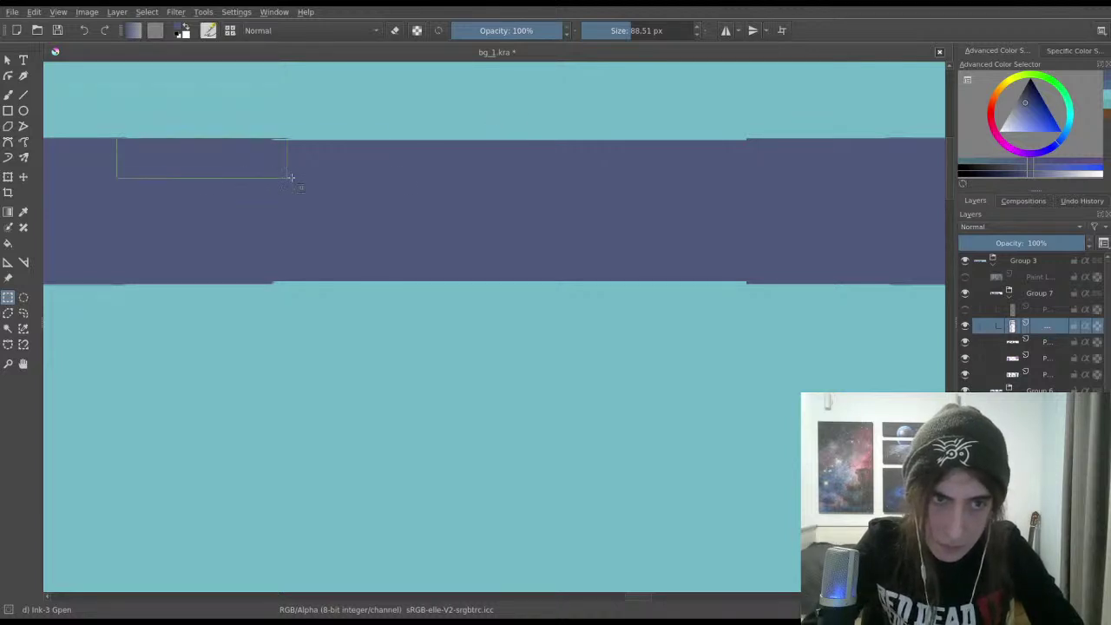
drag(291, 177, 941, 198)
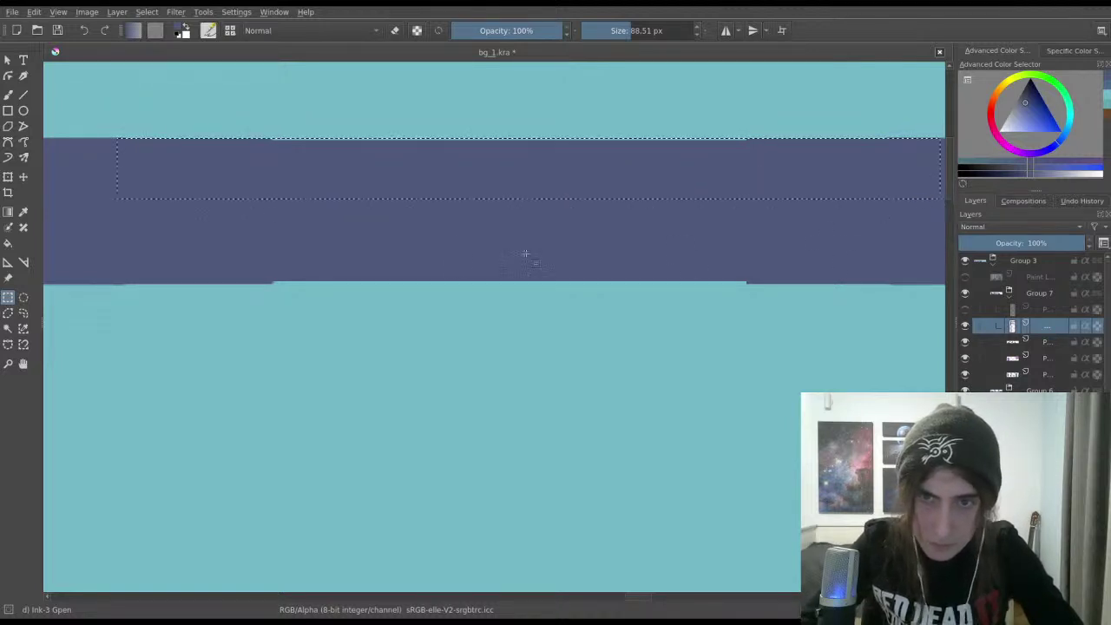
scroll(182, 203, up, 3)
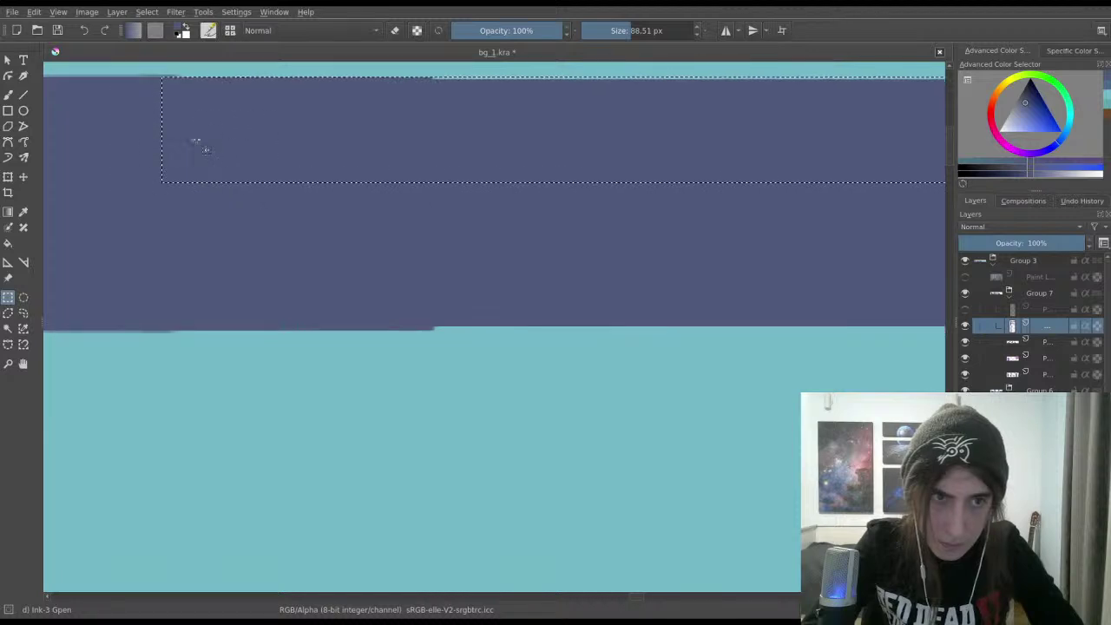
scroll(205, 149, down, 2)
scroll(230, 182, up, 2)
scroll(278, 156, down, 1)
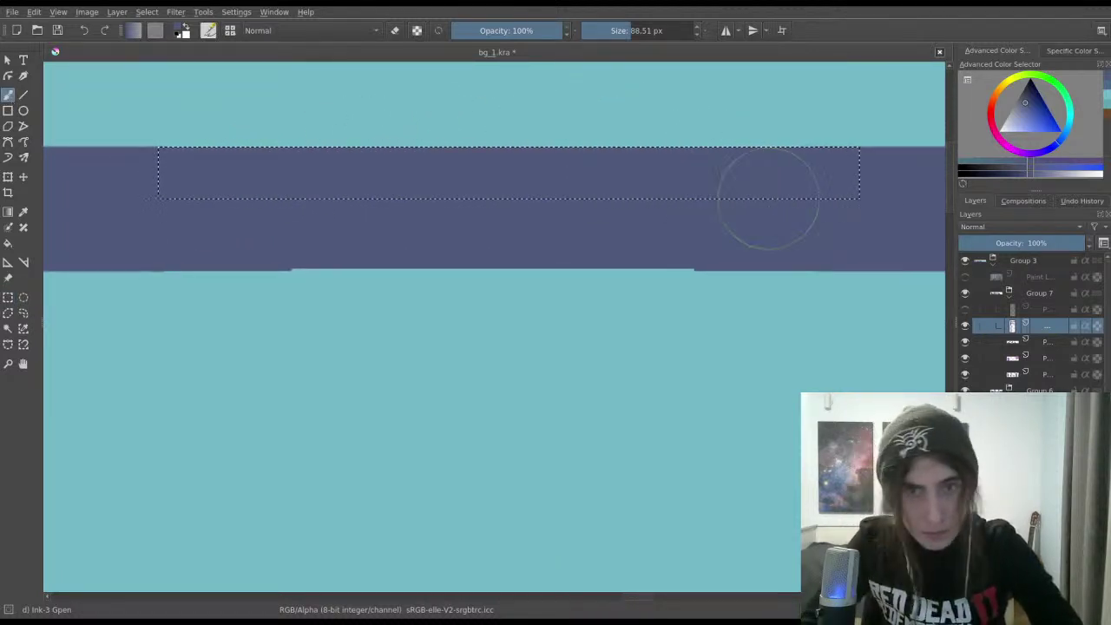
click(8, 297)
Step: Select a strip along the upper crossbar's bottom edge, paint its middle section flush with the sides, deselect, and save
scroll(336, 258, up, 1)
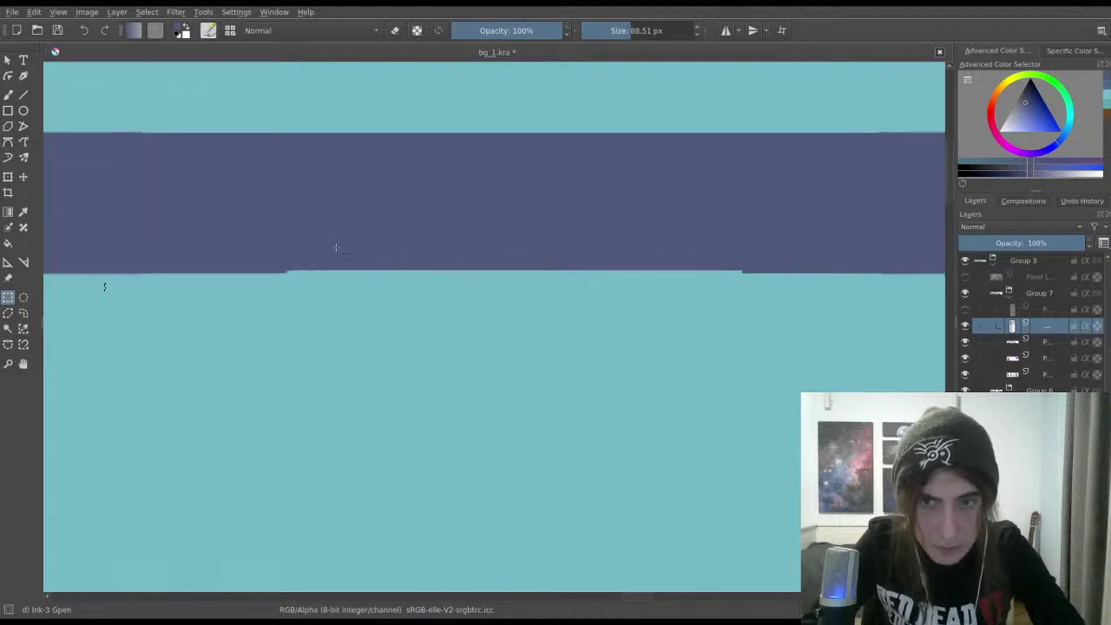
drag(268, 253, 789, 272)
key(b)
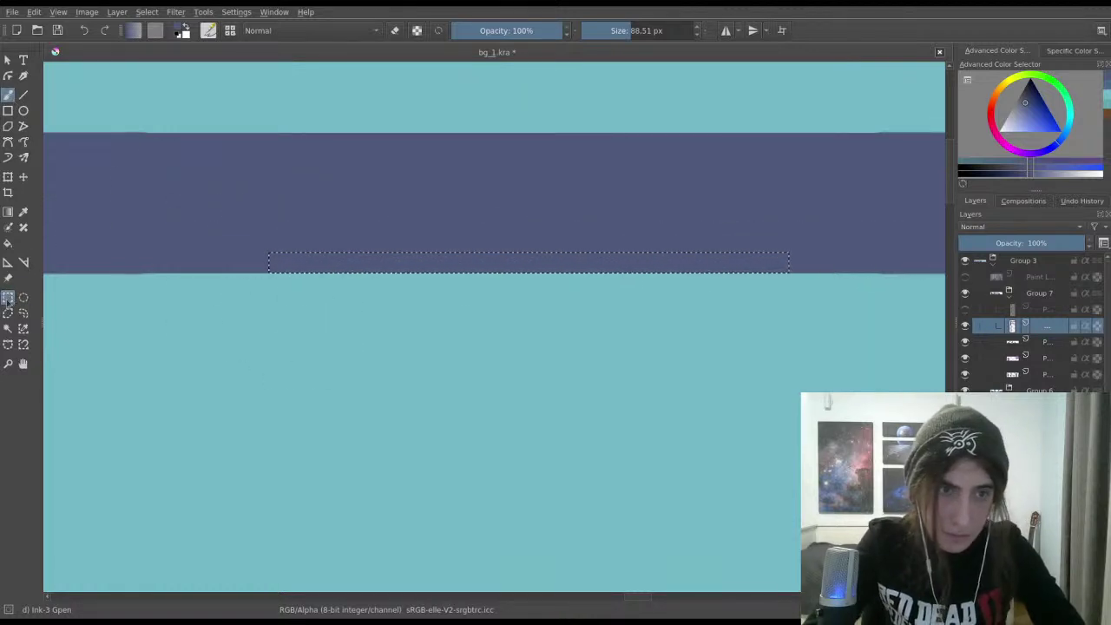
mouse_move(187, 307)
mouse_down()
mouse_move(231, 416)
mouse_move(330, 196)
mouse_move(327, 364)
mouse_move(449, 213)
mouse_move(491, 307)
mouse_move(561, 129)
mouse_move(377, 174)
mouse_move(382, 200)
mouse_up()
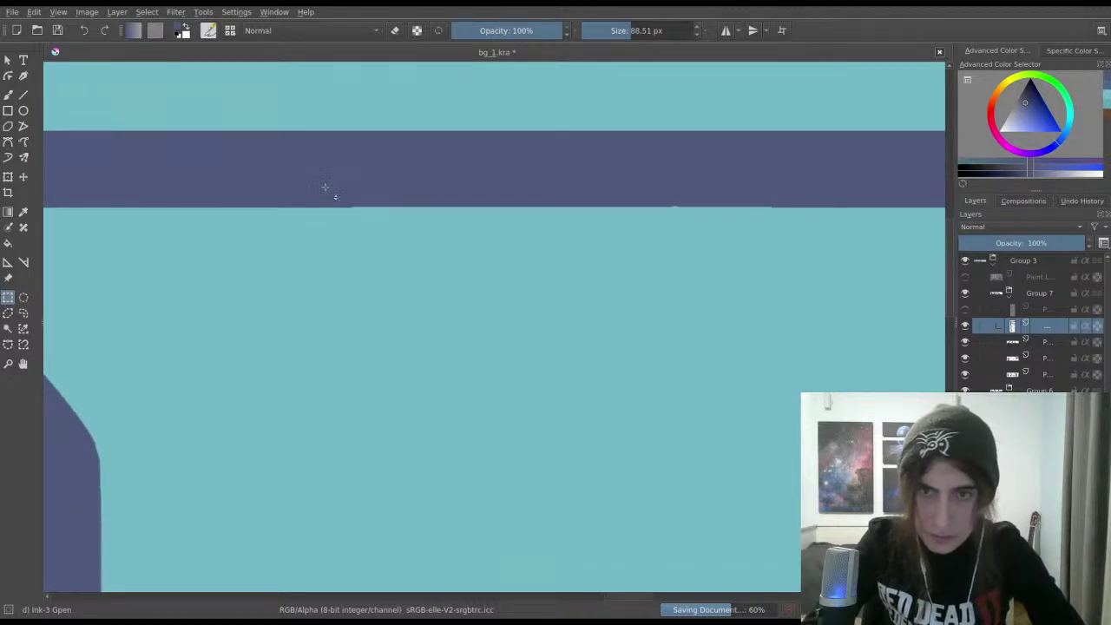
Step: Even out the lower crossbar's bottom edge by painting inside a rectangular selection, deselect, and save the document
drag(255, 177, 838, 217)
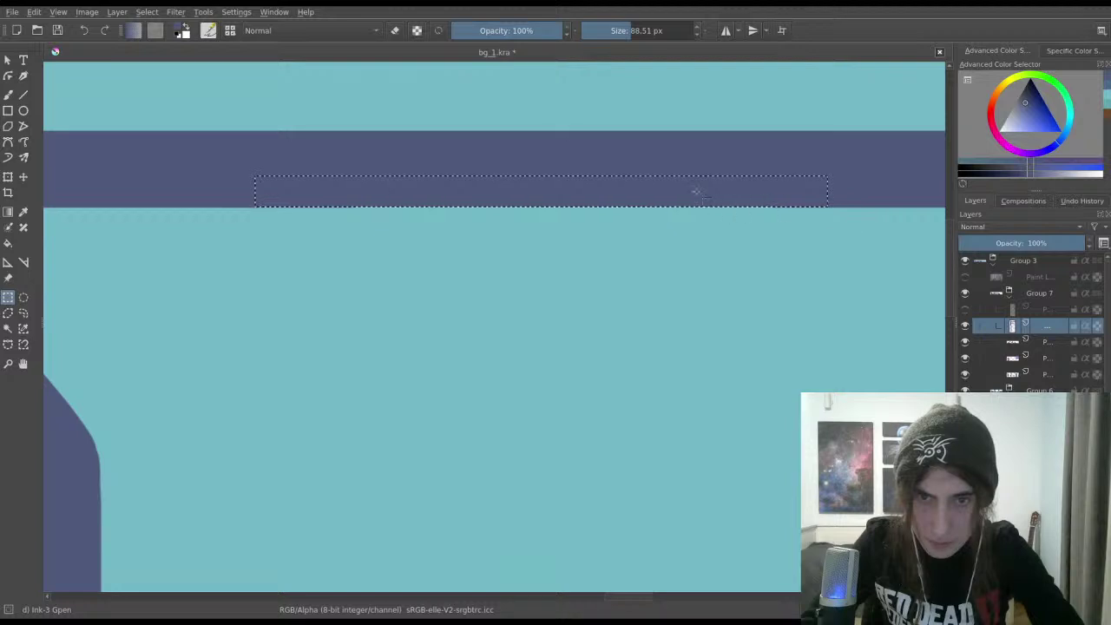
scroll(694, 191, up, 1)
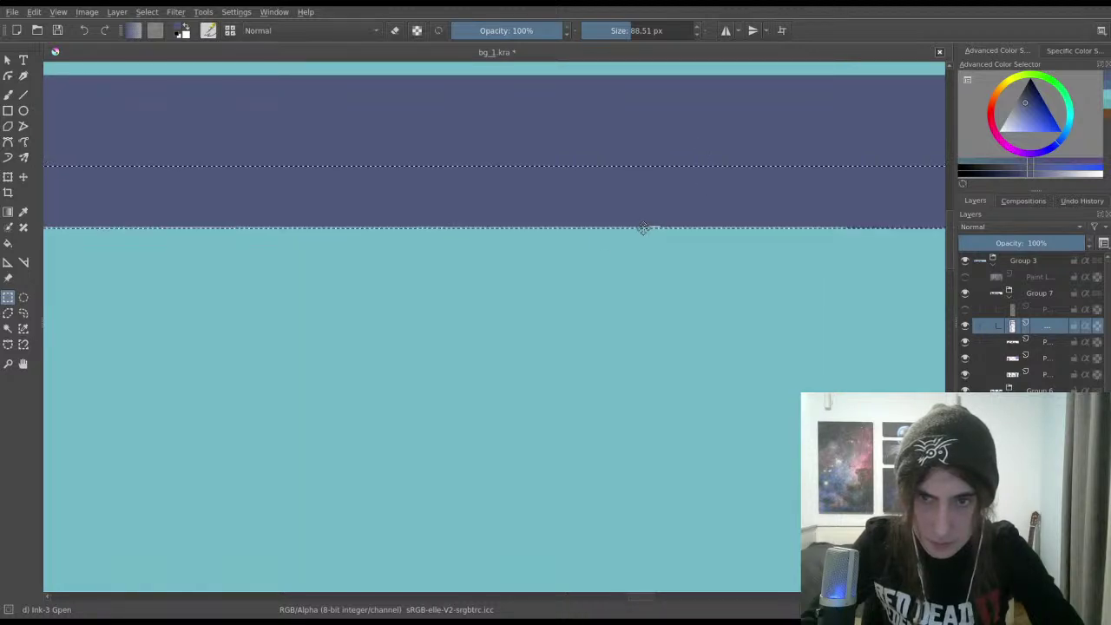
scroll(644, 235, down, 3)
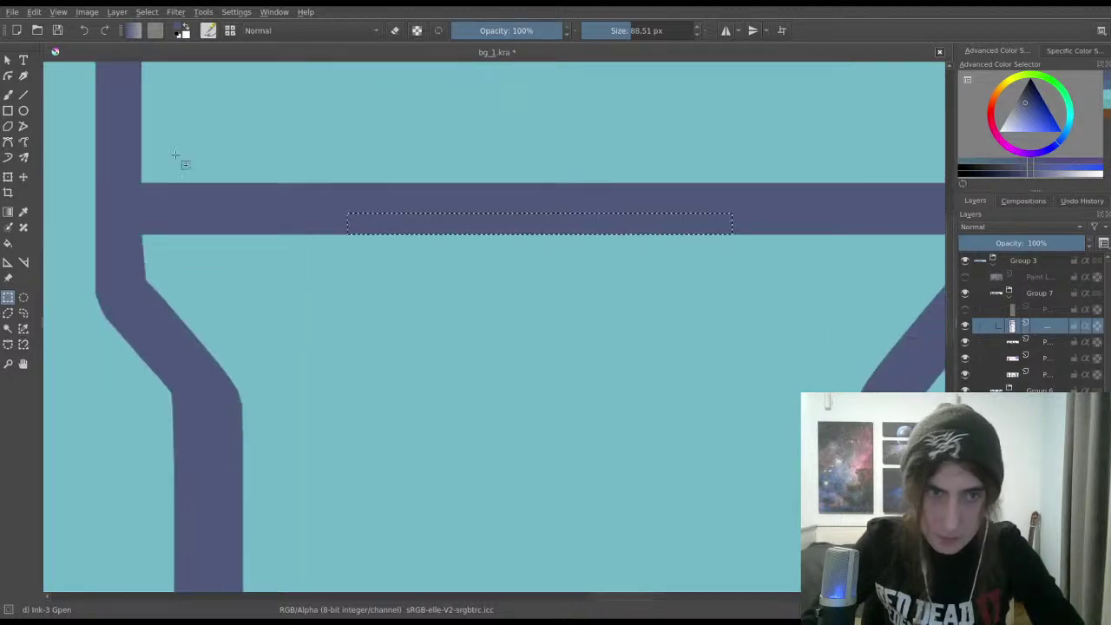
key(b)
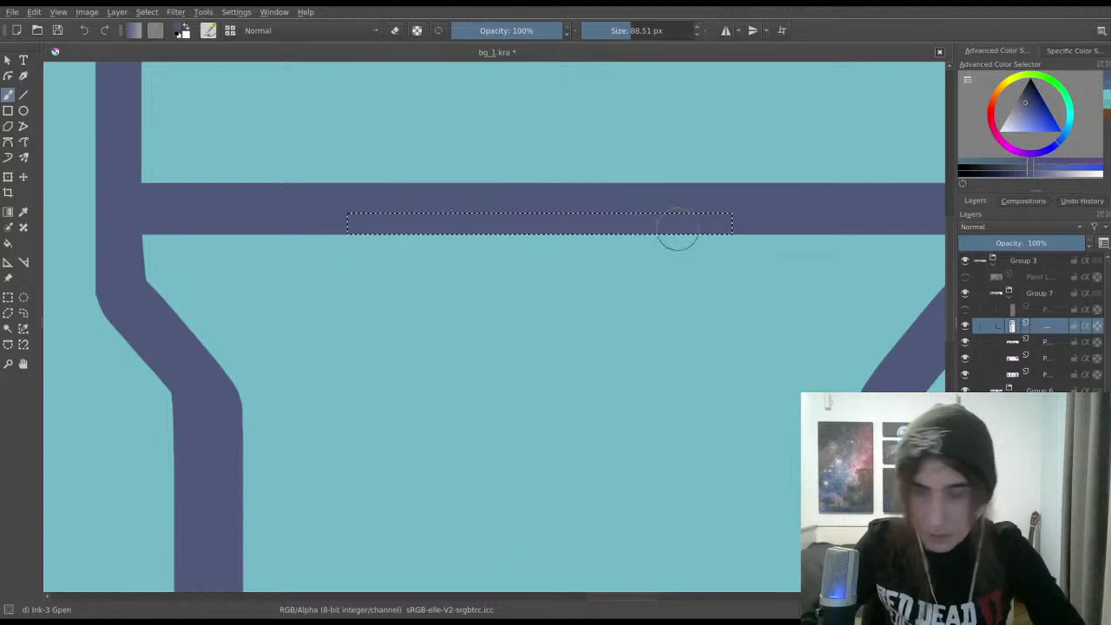
key(ctrl+r)
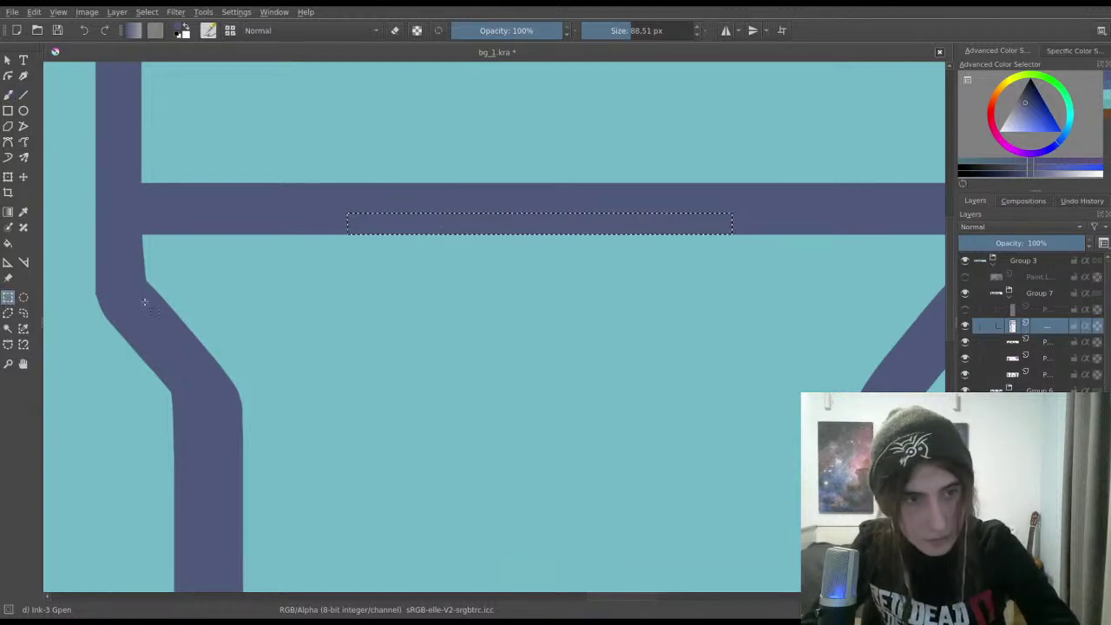
scroll(196, 390, down, 3)
key(ctrl+s)
scroll(209, 375, down, 3)
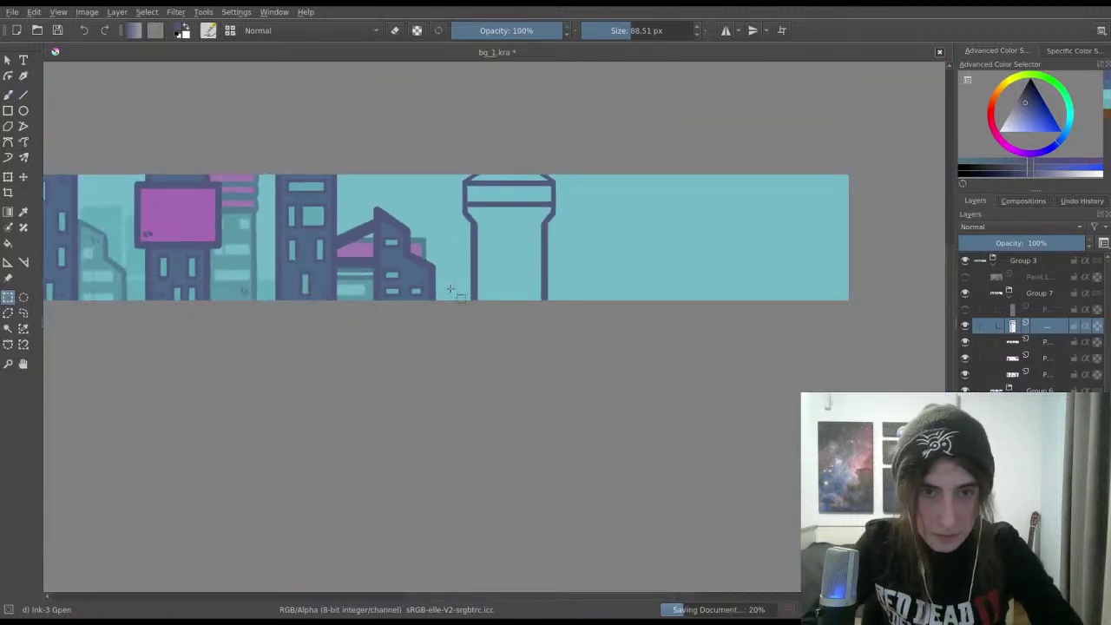
Step: Merge the tower layer with the building outline layer directly below it
scroll(460, 277, up, 2)
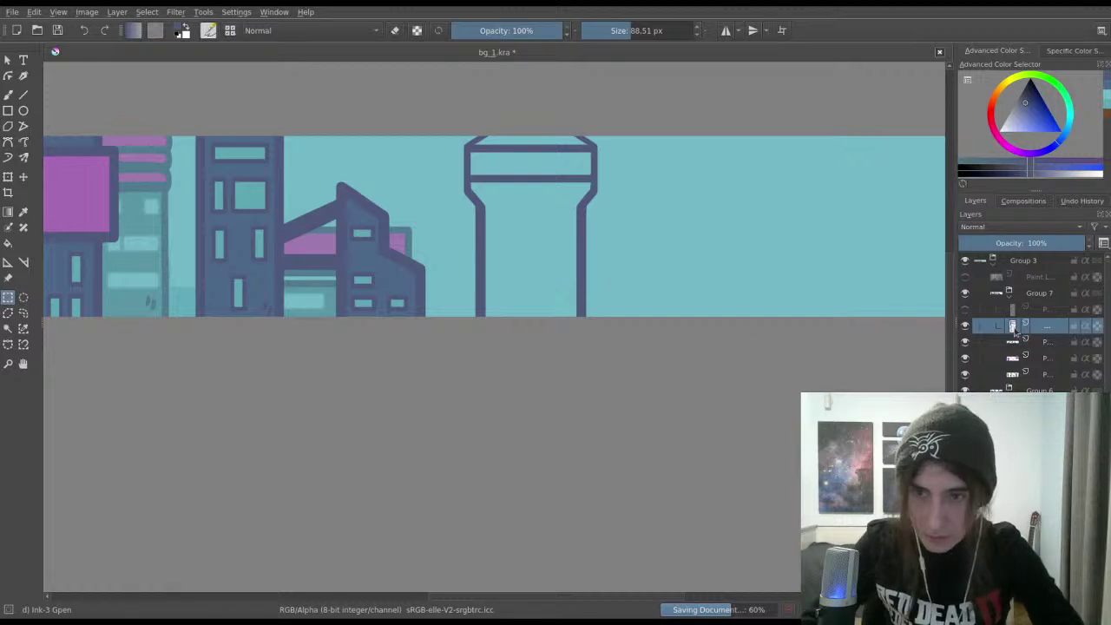
shift+click(1046, 343)
key(ctrl+e)
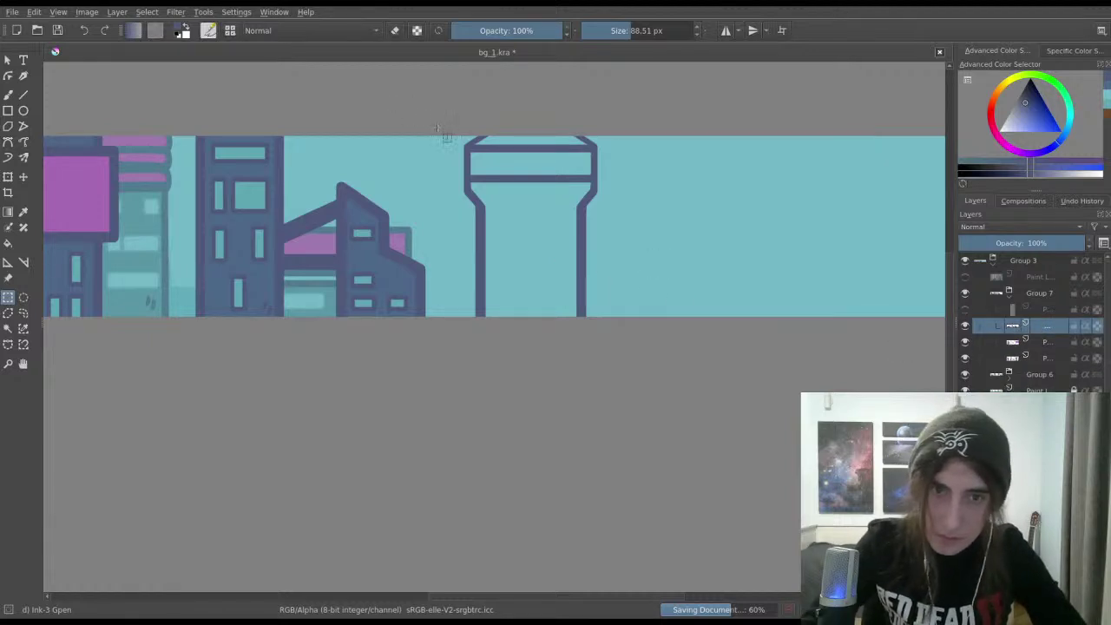
Step: Select the whole tower, move it right to widen its distance from the neighbouring building, apply the transform, and deselect
drag(645, 355, 646, 355)
key(ctrl+t)
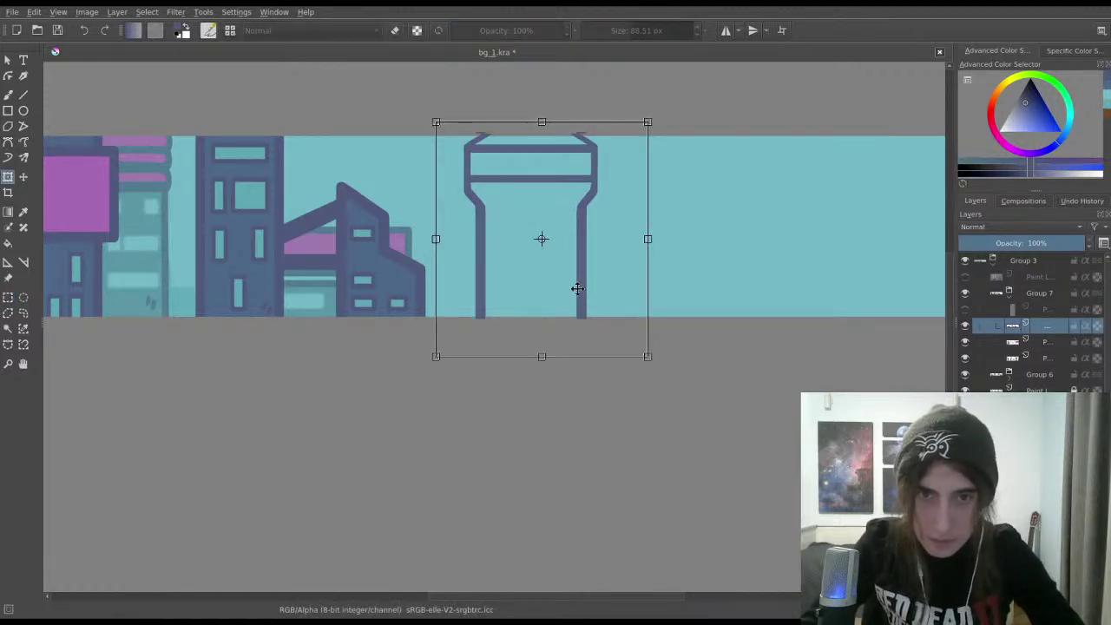
drag(576, 287, 614, 288)
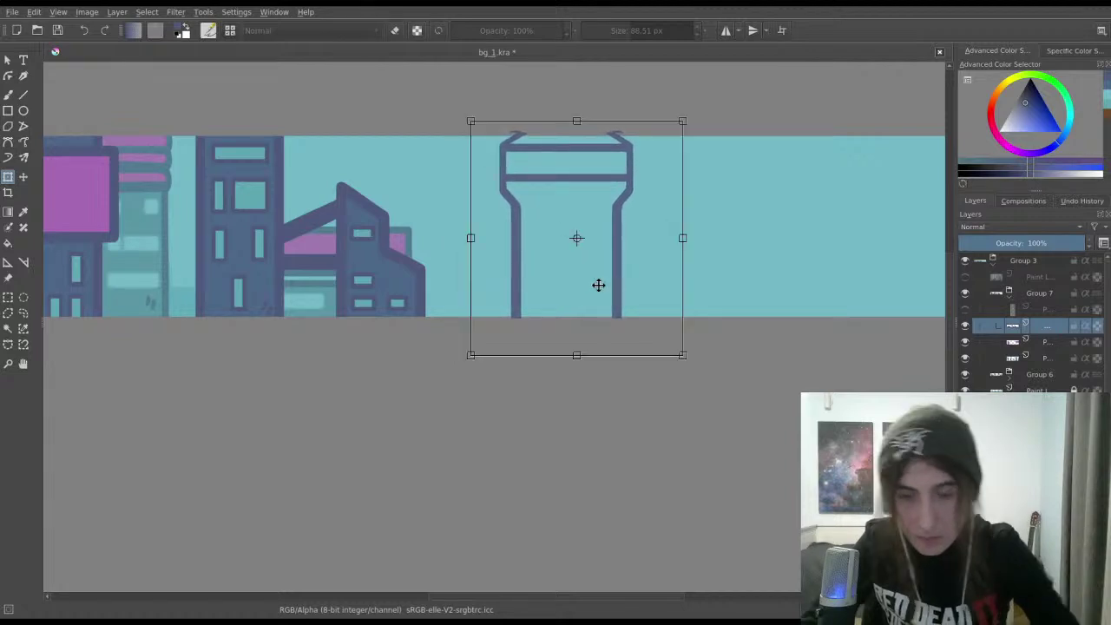
key(Return)
scroll(534, 235, down, 2)
scroll(533, 234, left, 3)
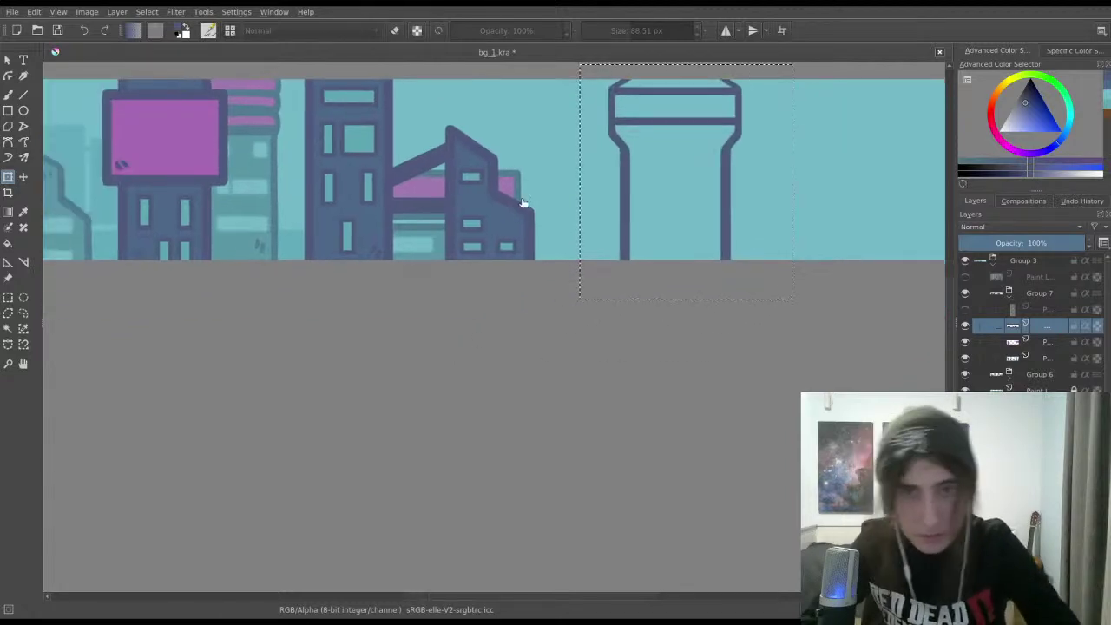
click(8, 296)
click(151, 359)
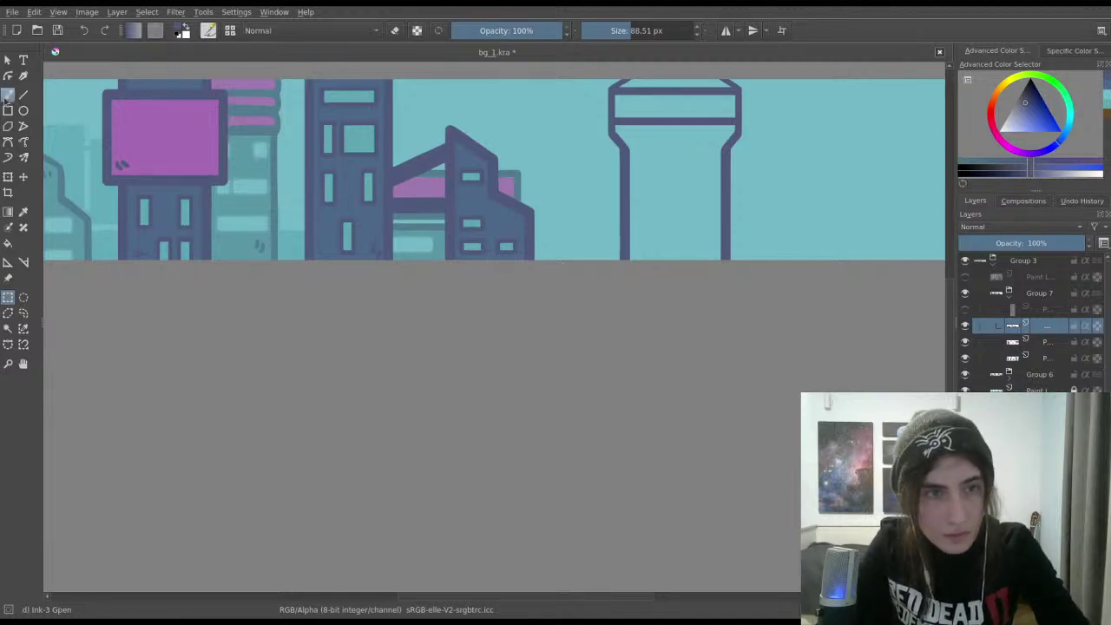
Step: Fill the tower's body below the lower crossbar on the building fill layer with the buildings' blue, using a 250.57 px brush
ctrl+click(442, 208)
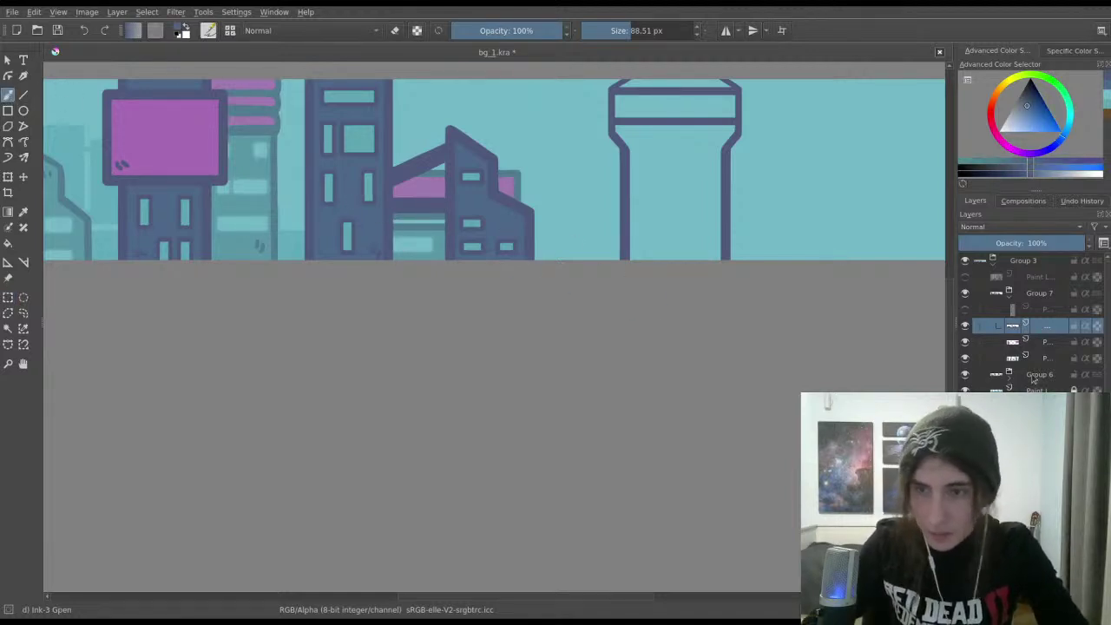
click(1011, 359)
click(965, 359)
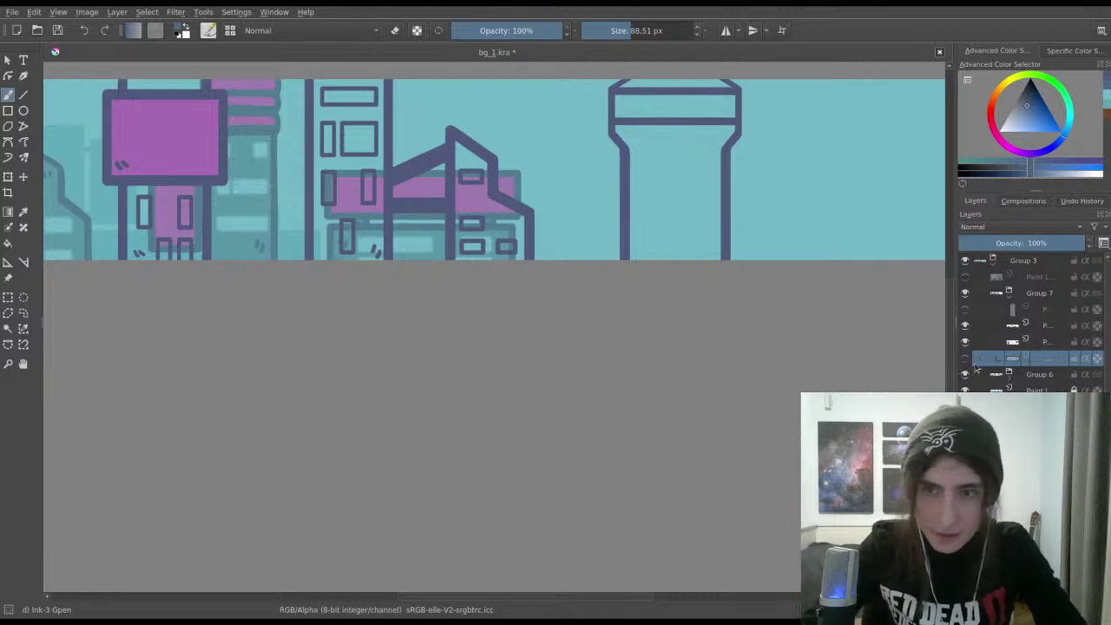
click(965, 359)
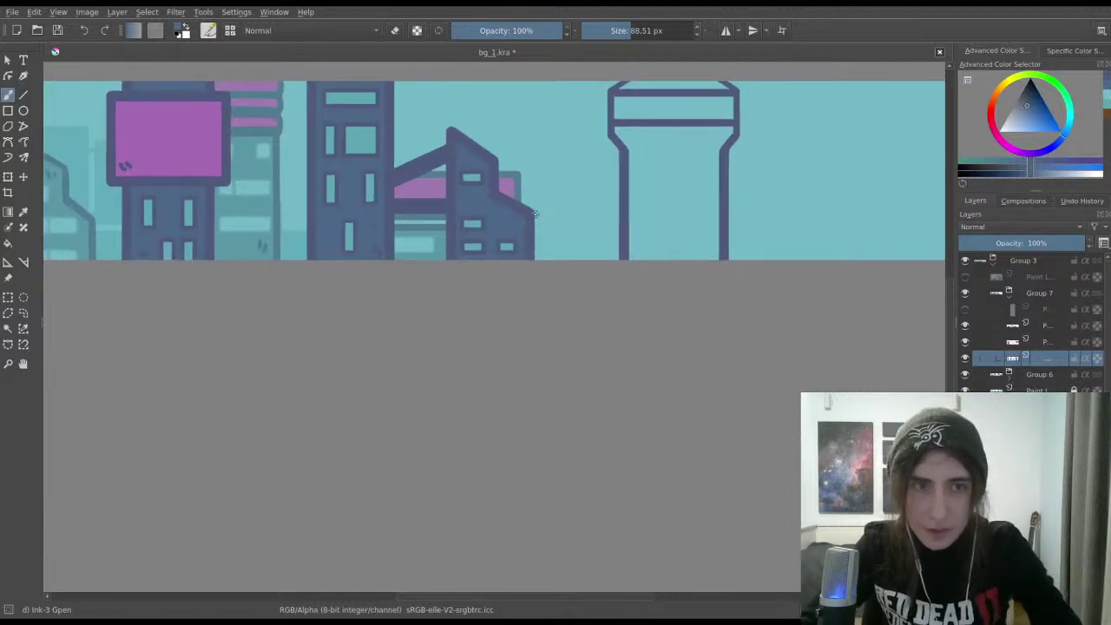
drag(526, 203, 509, 246)
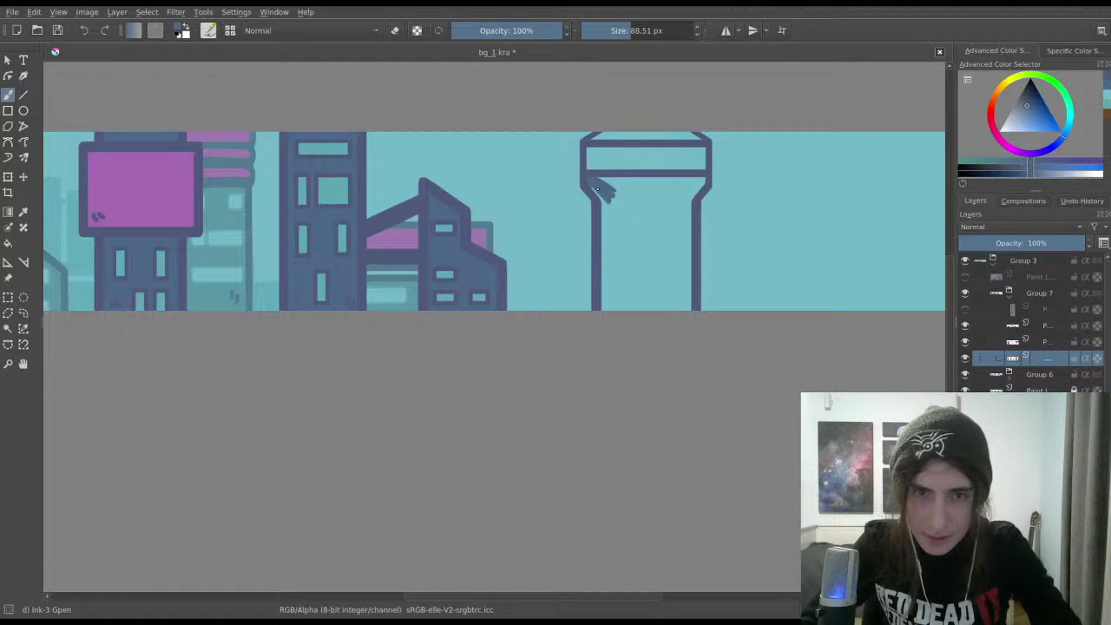
click(651, 38)
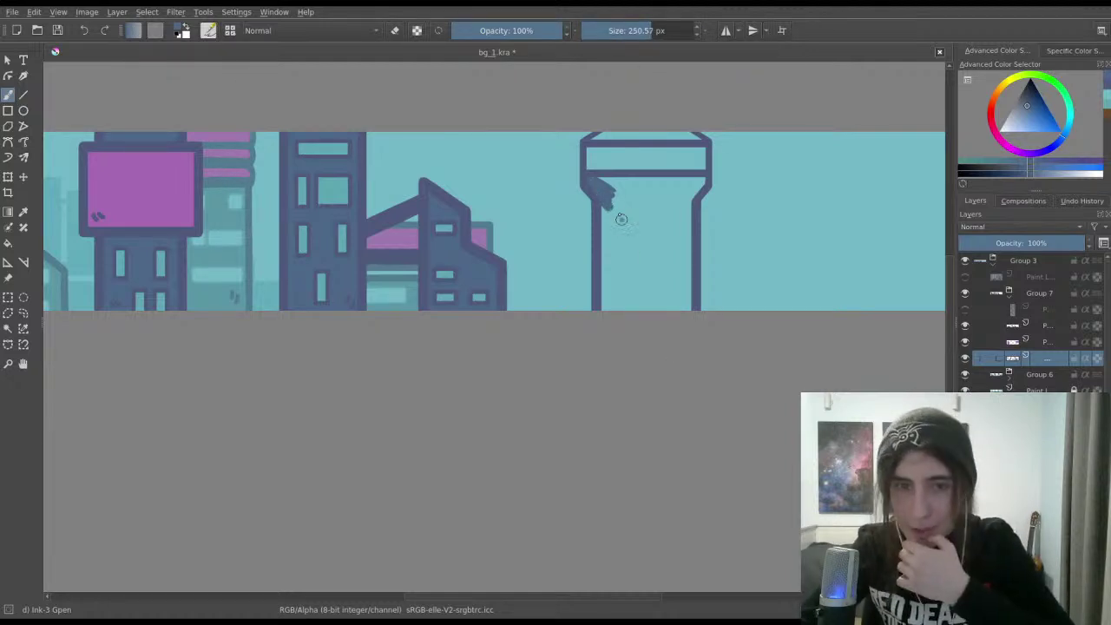
mouse_move(617, 216)
mouse_down()
mouse_move(603, 241)
mouse_move(635, 225)
mouse_move(642, 252)
mouse_move(658, 228)
mouse_move(675, 245)
mouse_move(677, 307)
mouse_move(686, 294)
mouse_move(684, 235)
mouse_up()
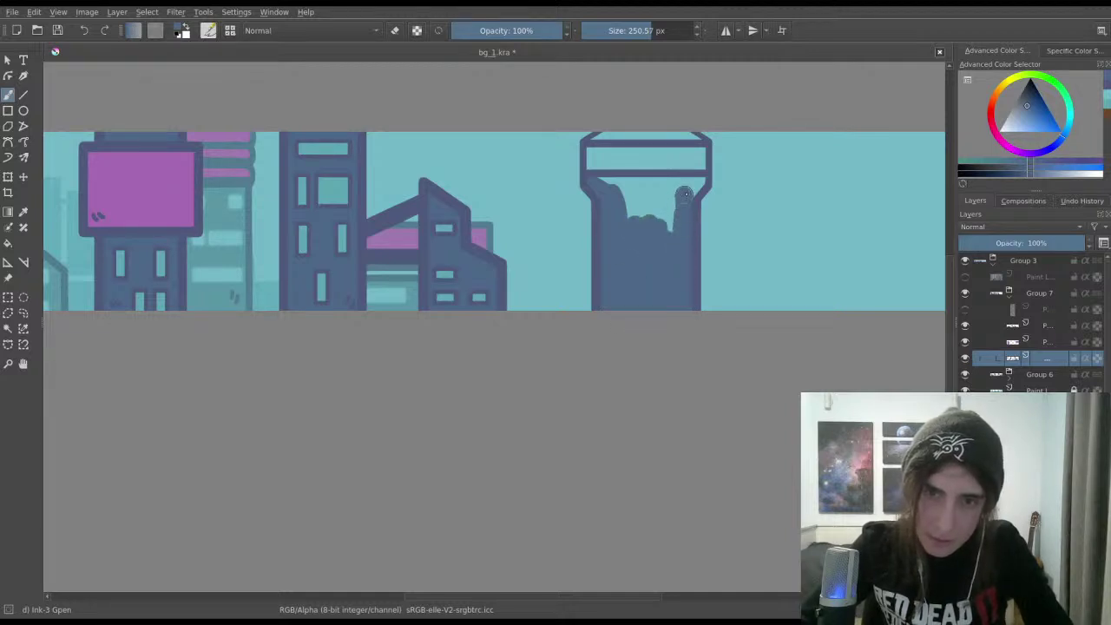
mouse_move(698, 182)
mouse_down()
mouse_move(599, 183)
mouse_move(664, 181)
mouse_move(630, 218)
mouse_move(643, 227)
mouse_move(670, 209)
mouse_up()
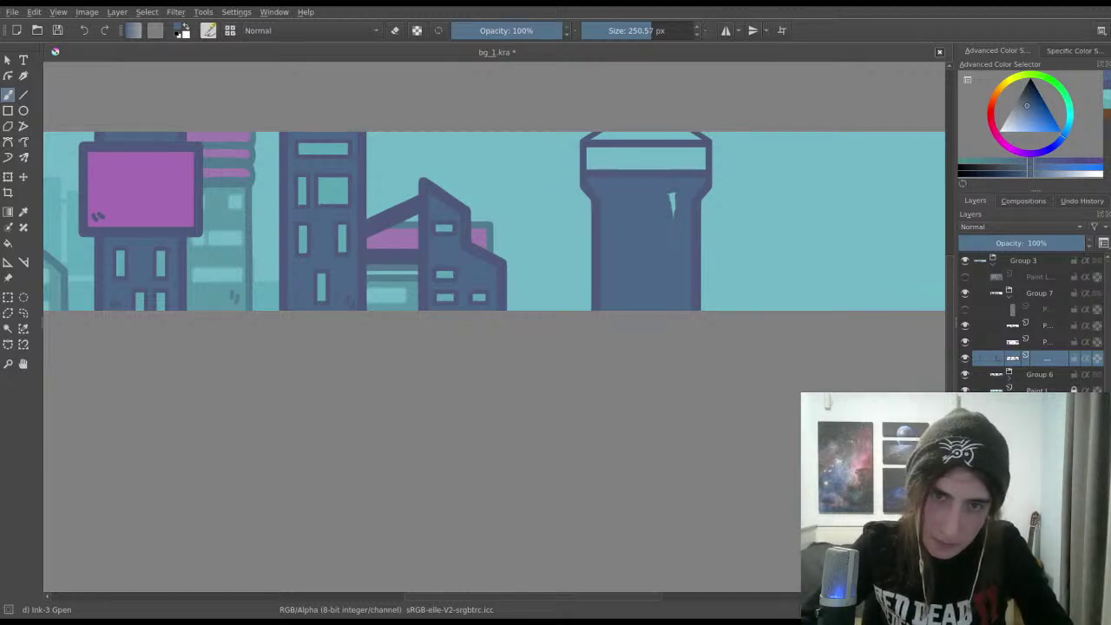
Step: Fill the band between the tower's two crossbars with the teal sampled from a neighbouring building's window
ctrl+click(345, 186)
drag(591, 160, 668, 162)
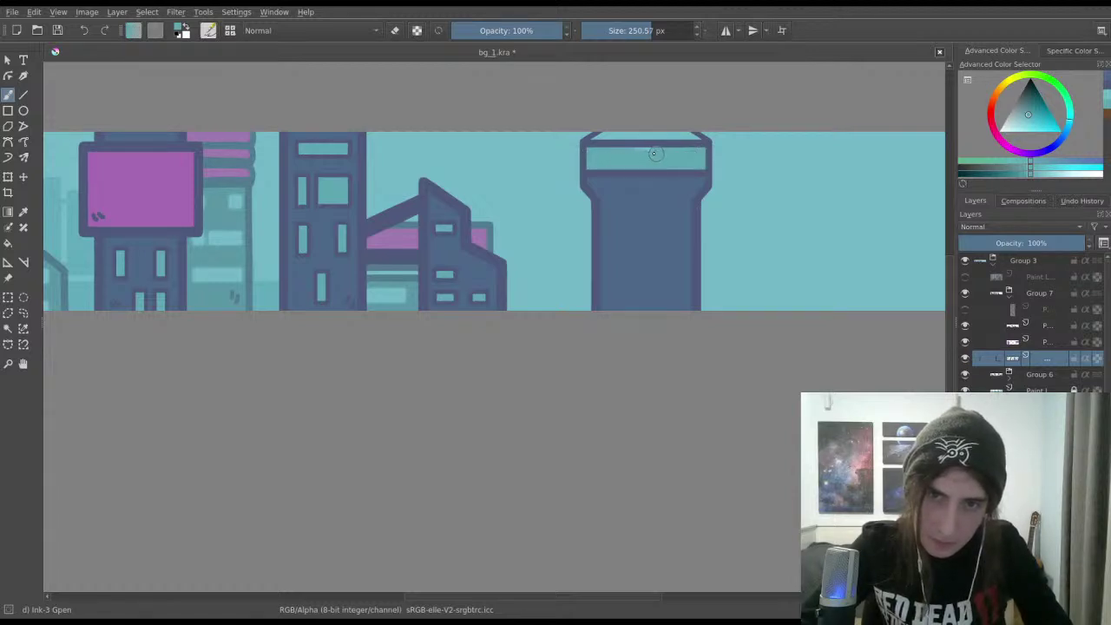
scroll(629, 153, down, 3)
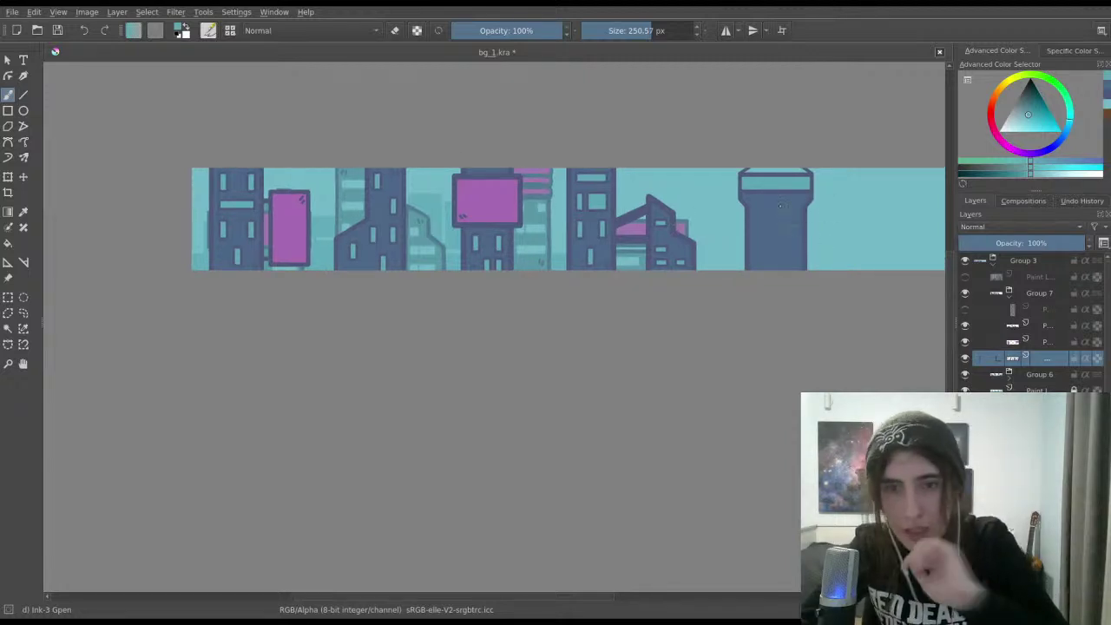
scroll(780, 206, up, 3)
Step: Fill the tower's cap above the upper crossbar with the blue sampled from its body, and save the file
ctrl+click(799, 217)
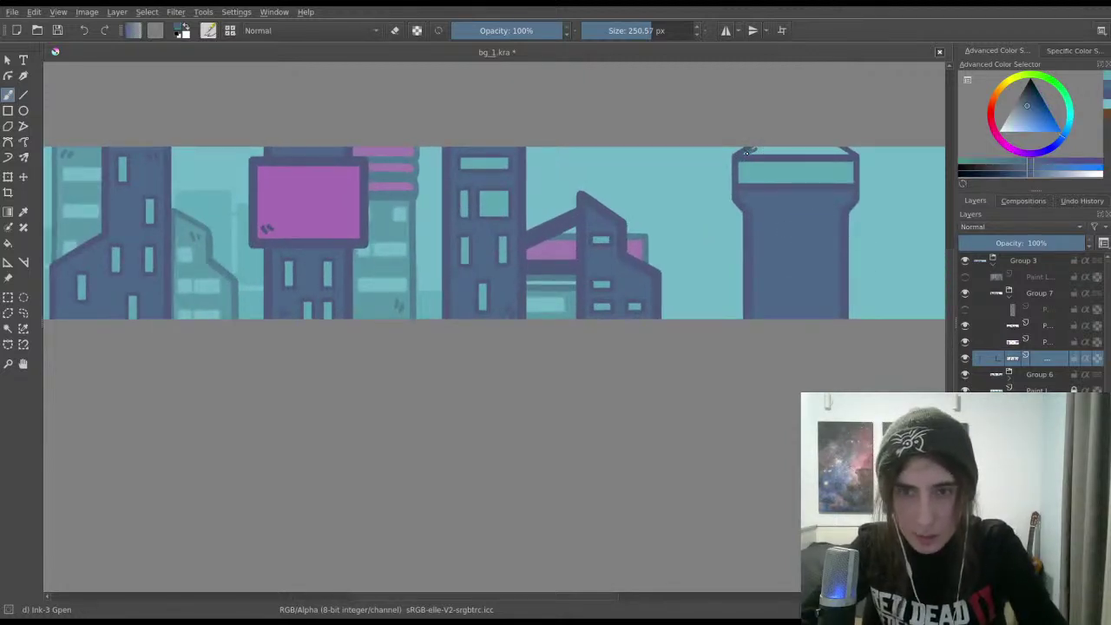
drag(745, 152, 767, 151)
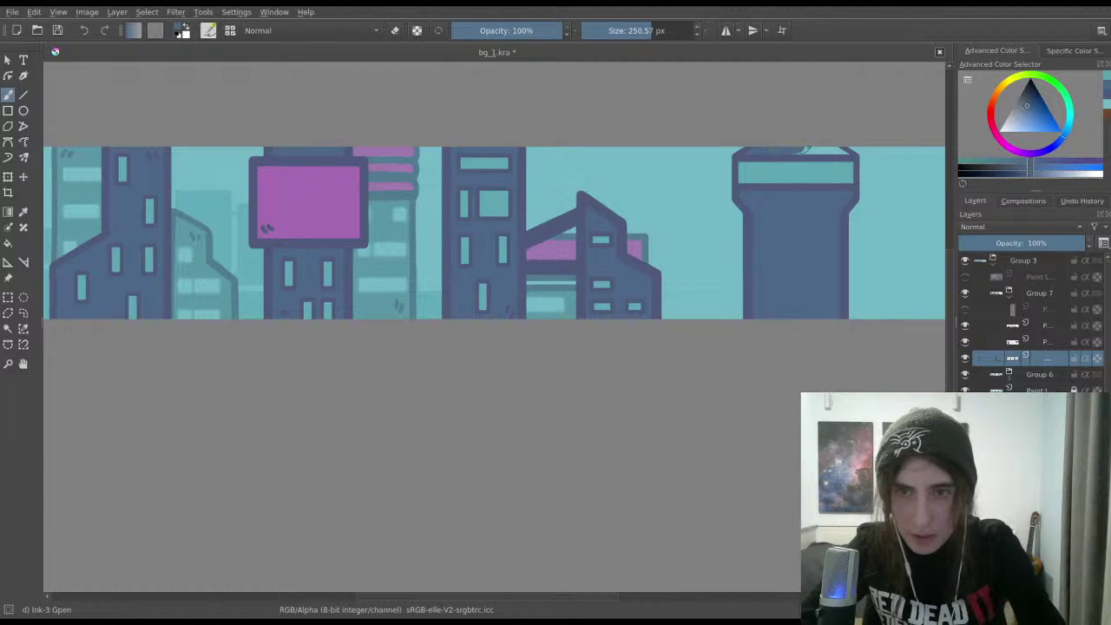
key(ctrl+z)
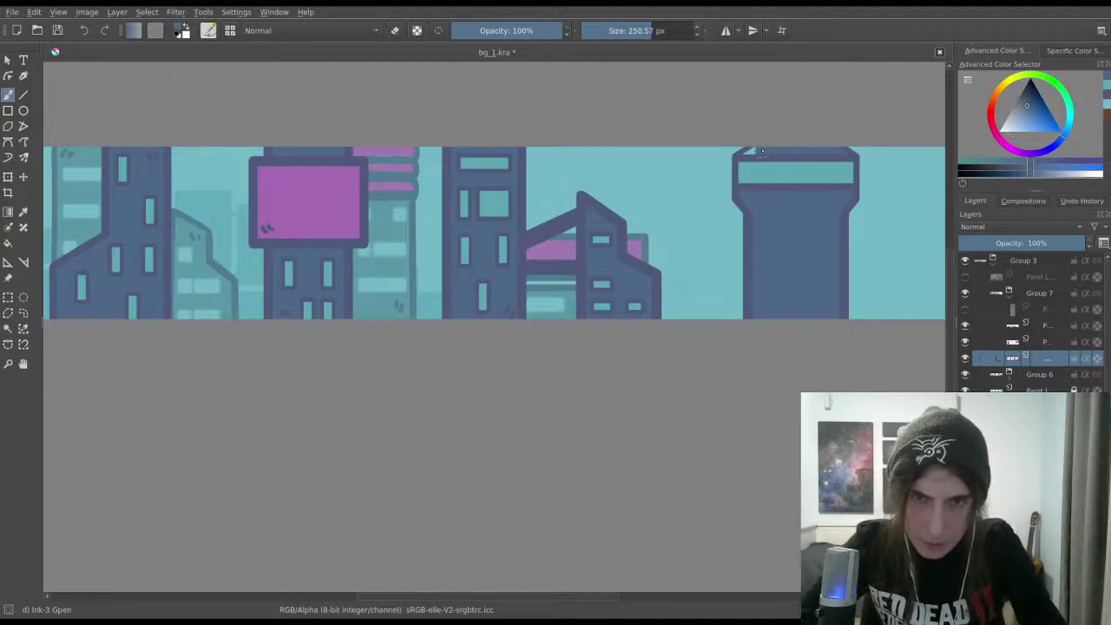
scroll(784, 160, down, 3)
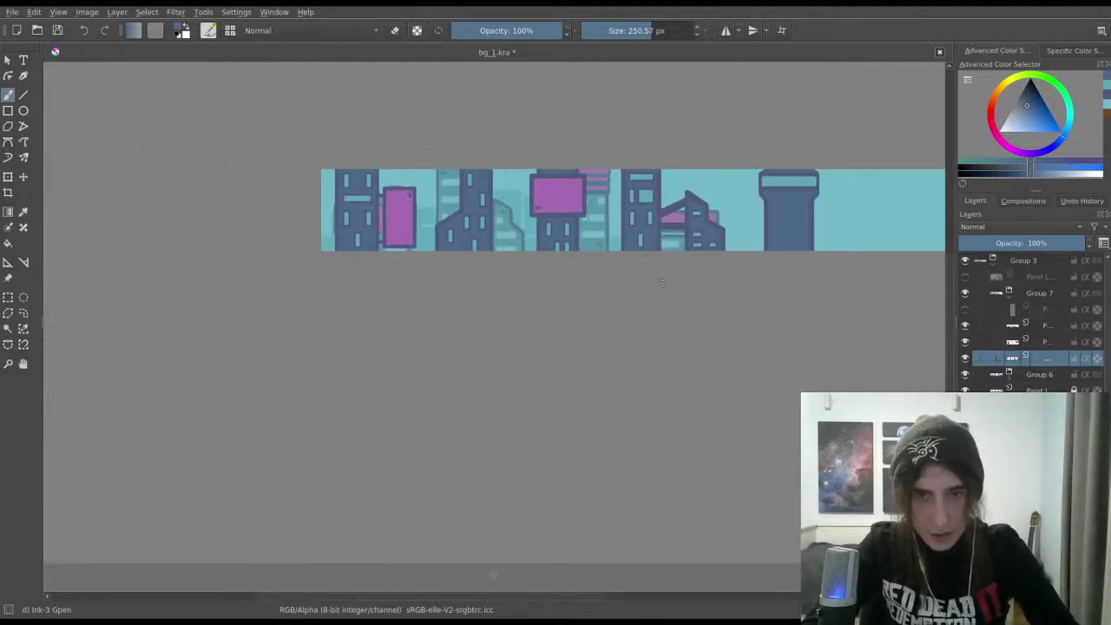
drag(662, 280, 469, 346)
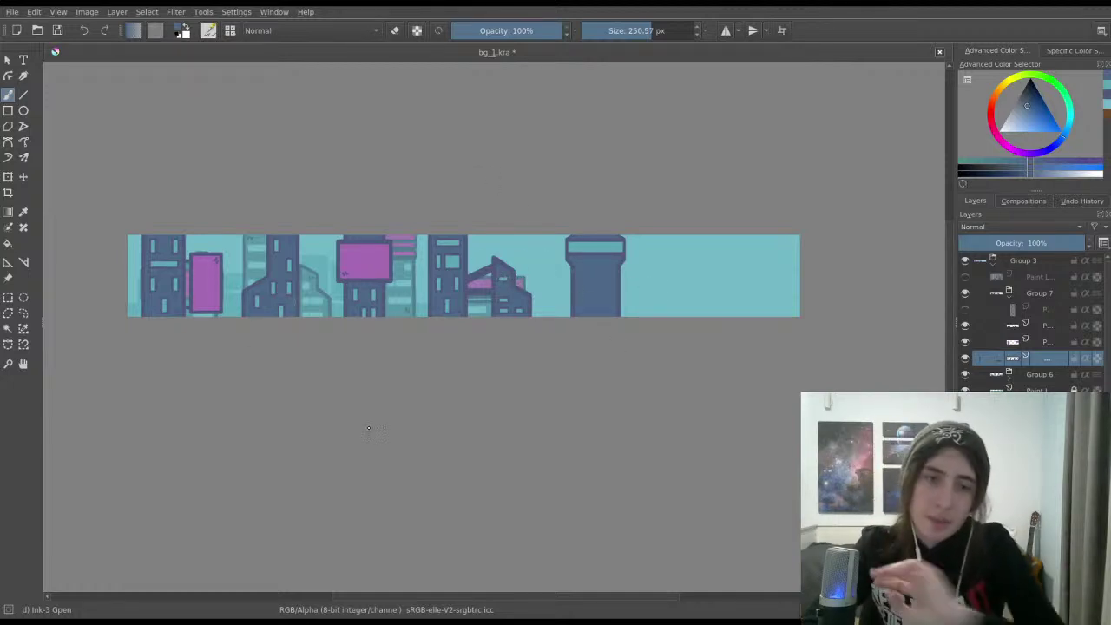
scroll(673, 260, up, 2)
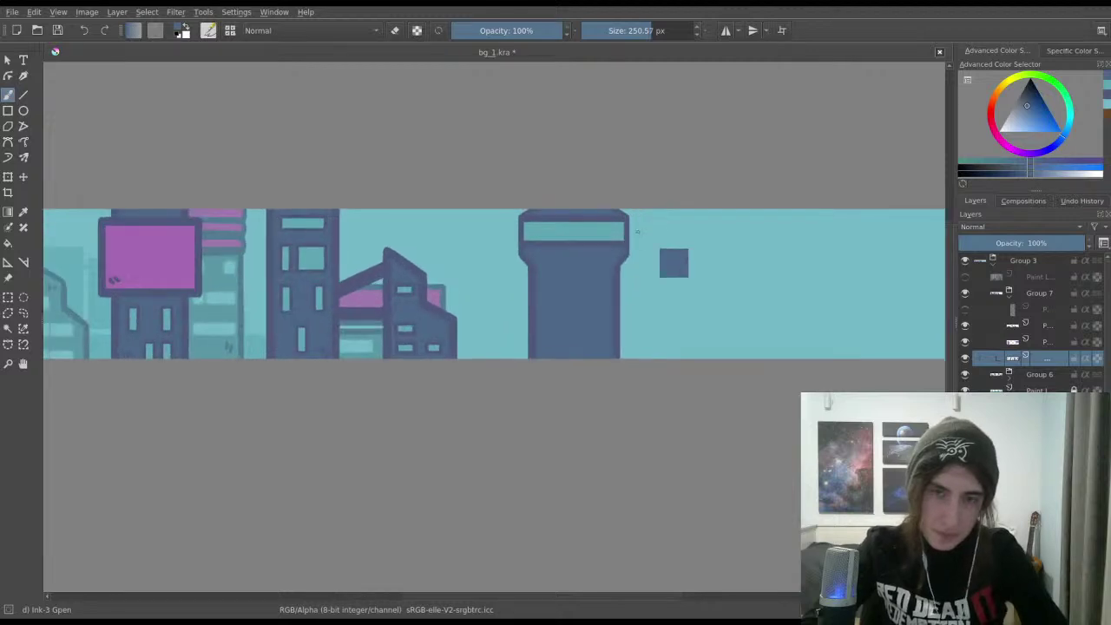
scroll(634, 243, up, 2)
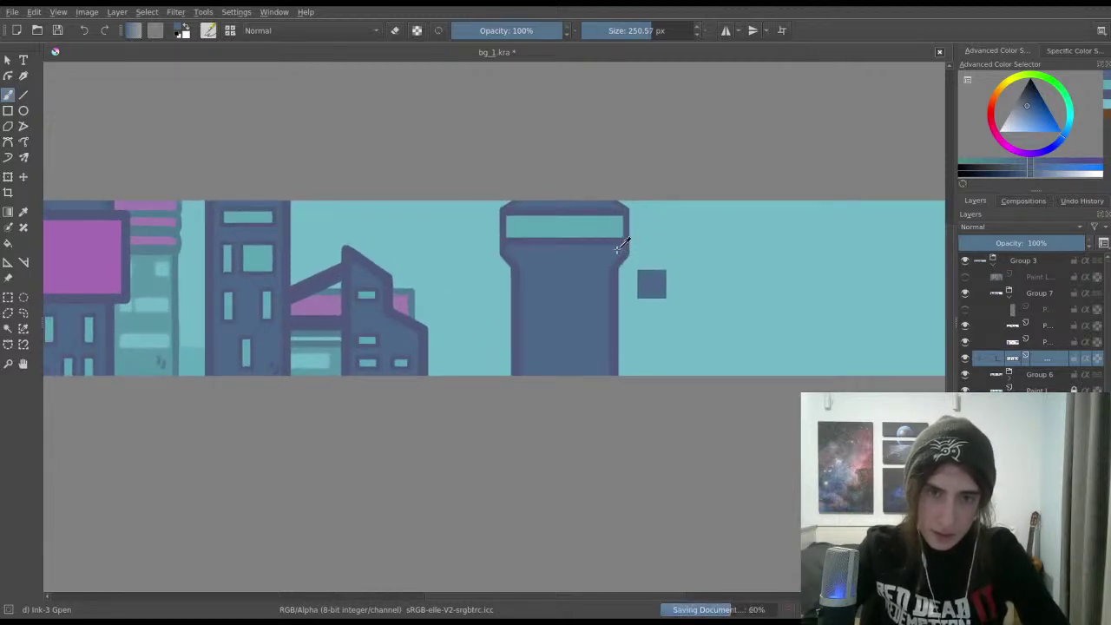
scroll(651, 295, down, 2)
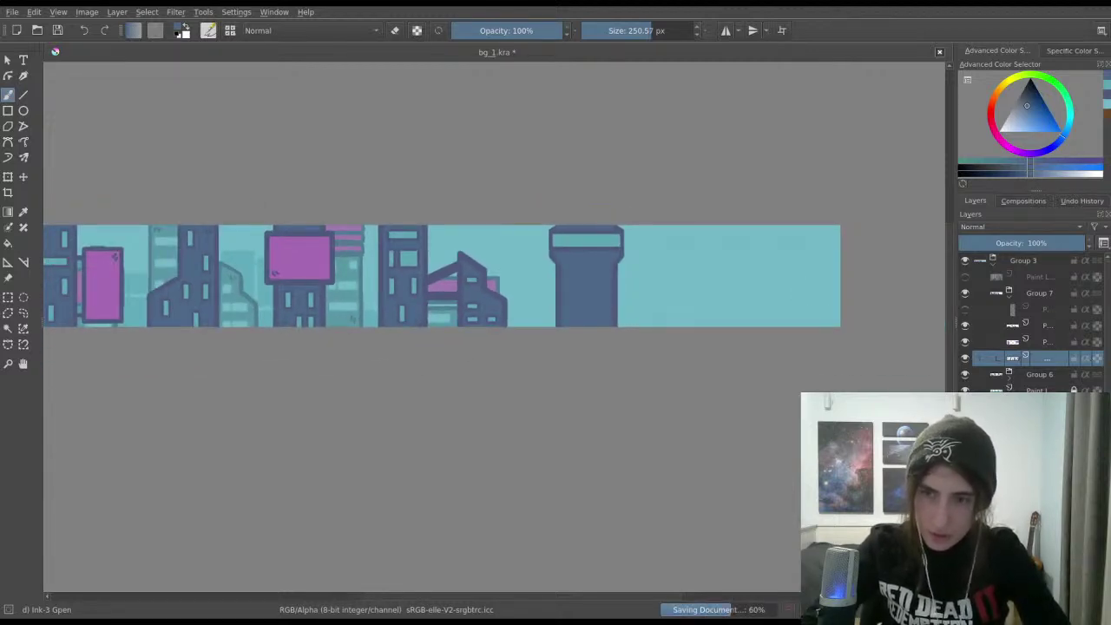
Step: Duplicate the faint distant skyline layer below Group 6, move the copy right so it extends behind and past the tower, and apply the transform
click(1032, 390)
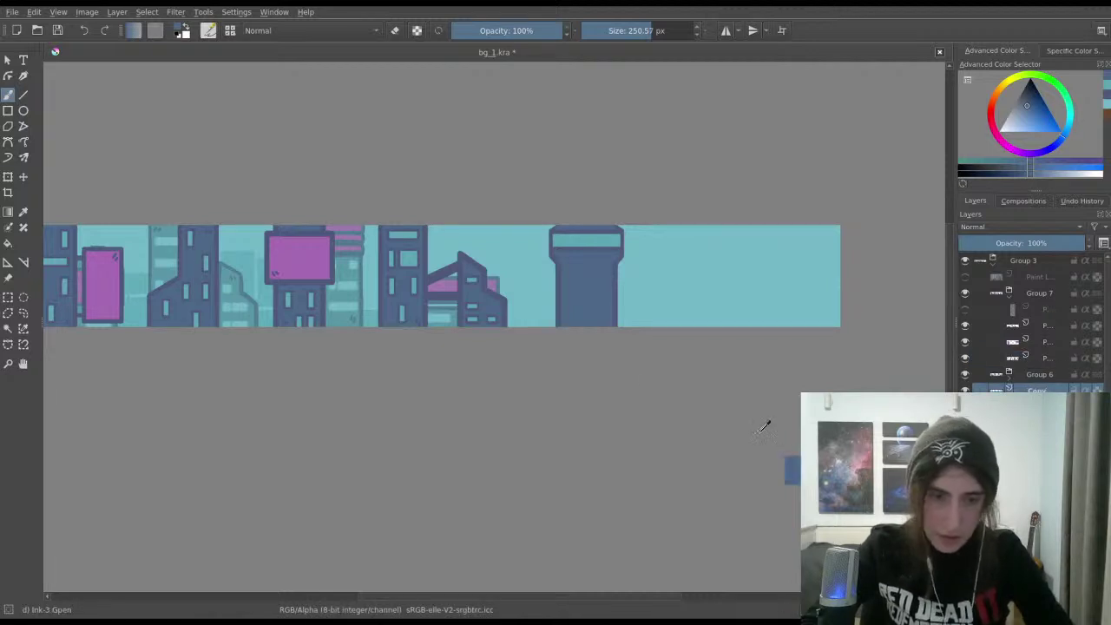
key(ctrl+t)
drag(194, 322, 686, 284)
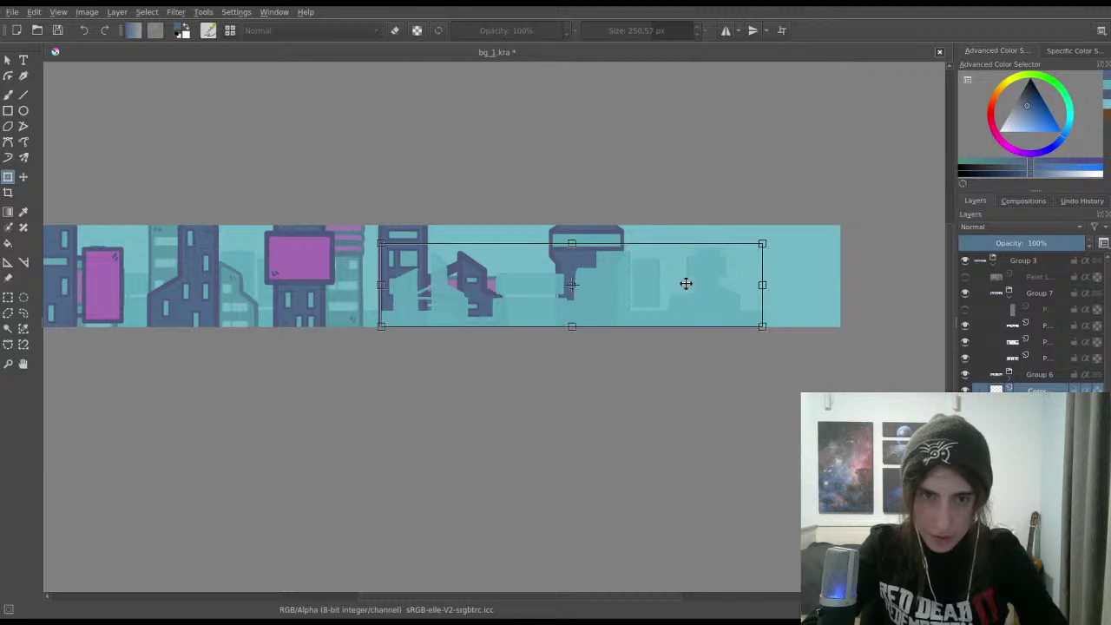
key(Return)
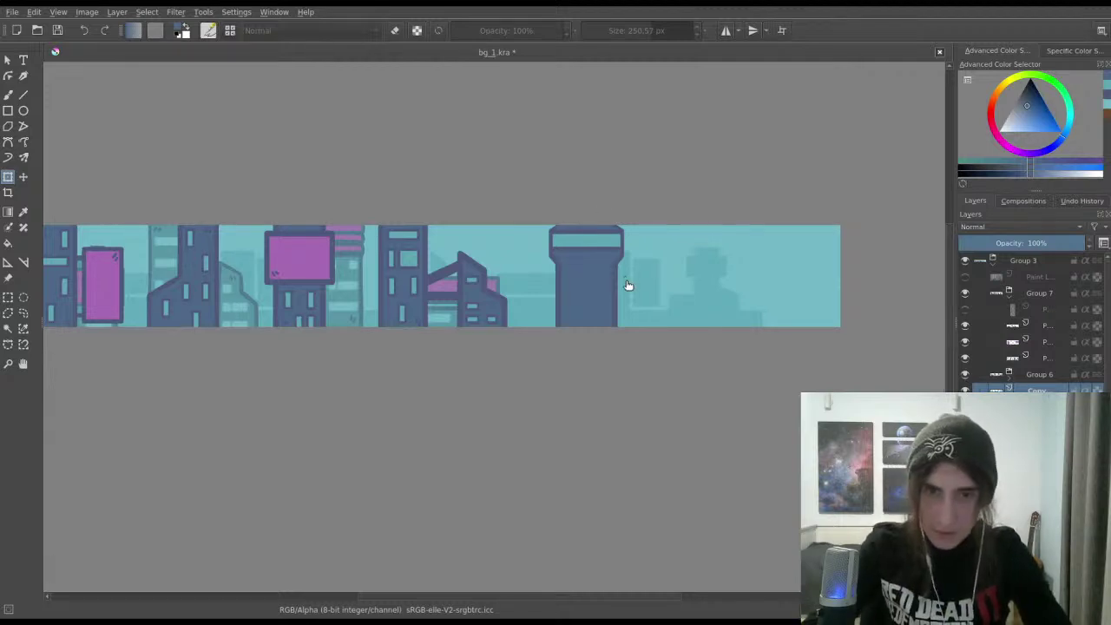
Step: Duplicate the distant skyline once more, join it flush to the previous copy to fill the canvas's right end, and save the file
drag(624, 291, 837, 298)
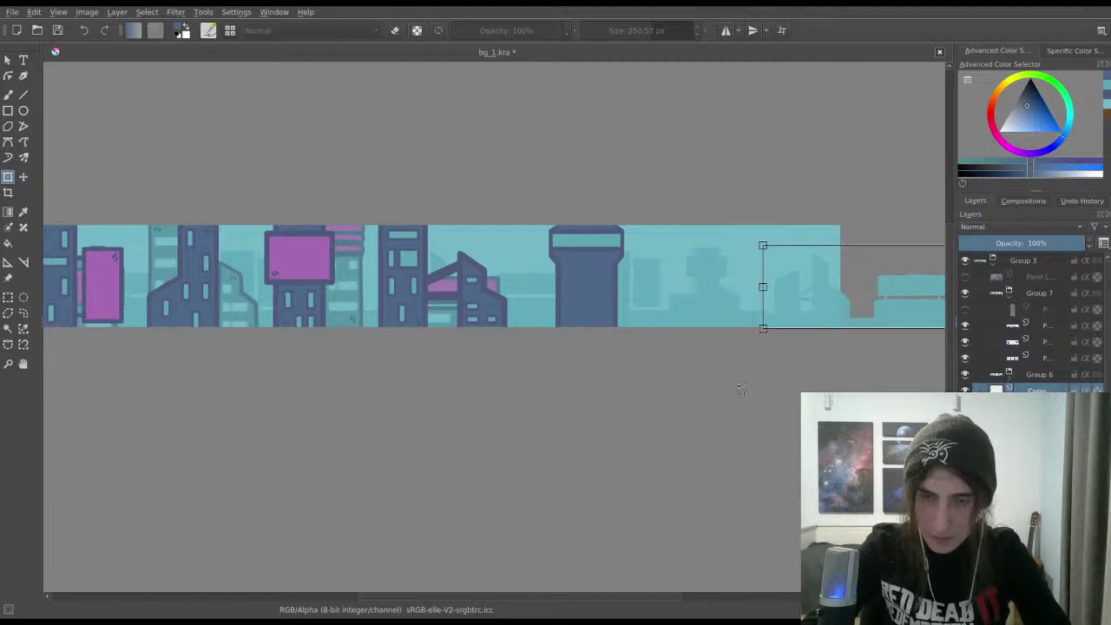
drag(753, 360, 565, 307)
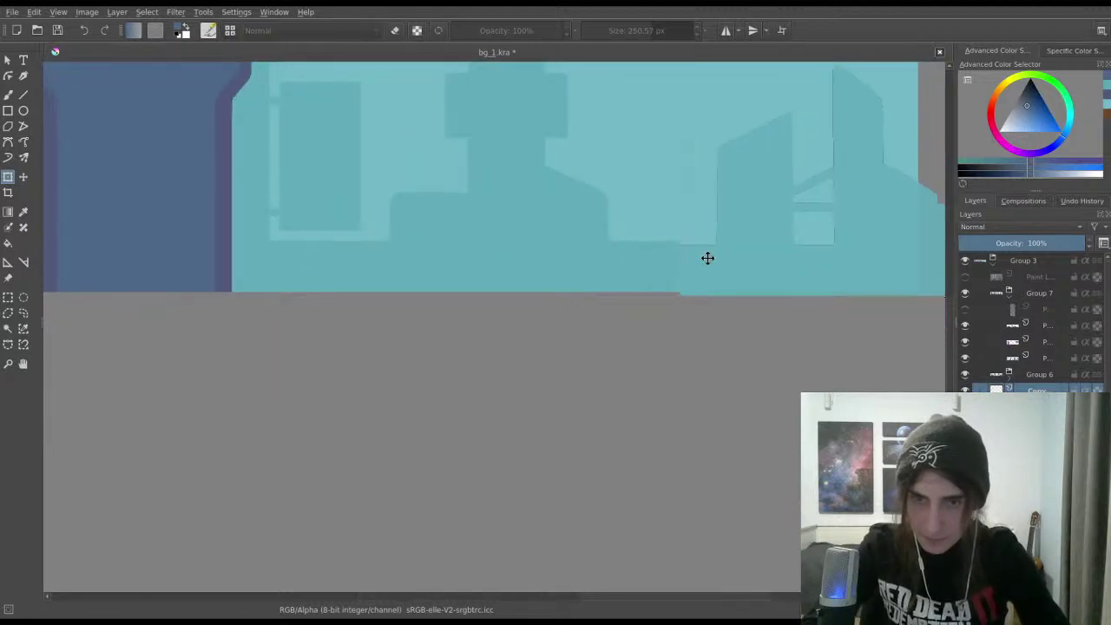
drag(707, 255, 704, 253)
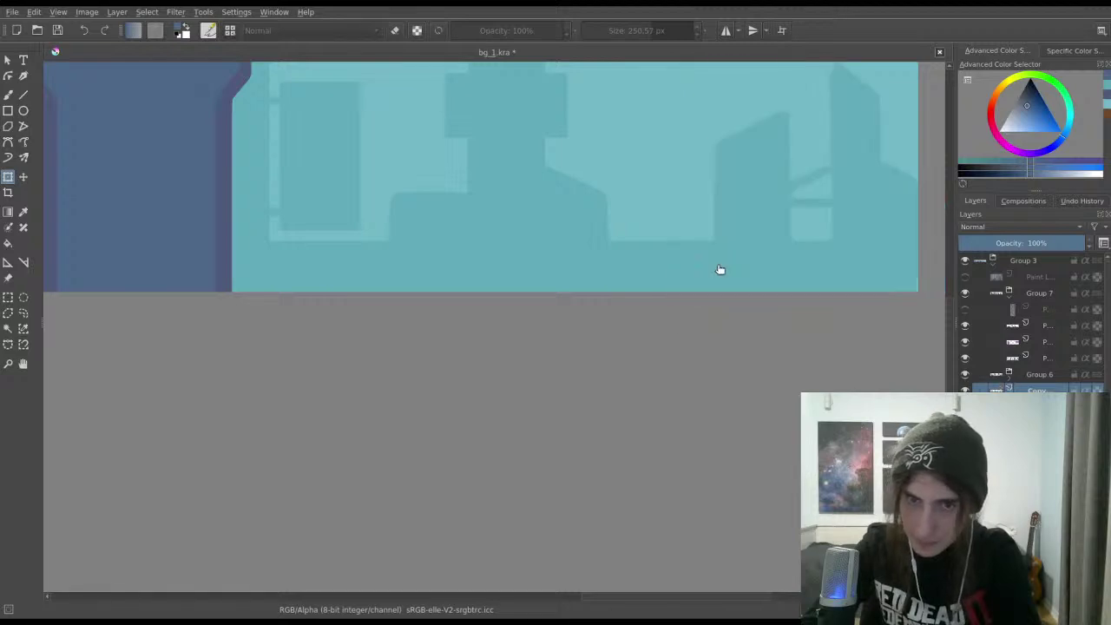
drag(694, 275, 724, 337)
key(ctrl+s)
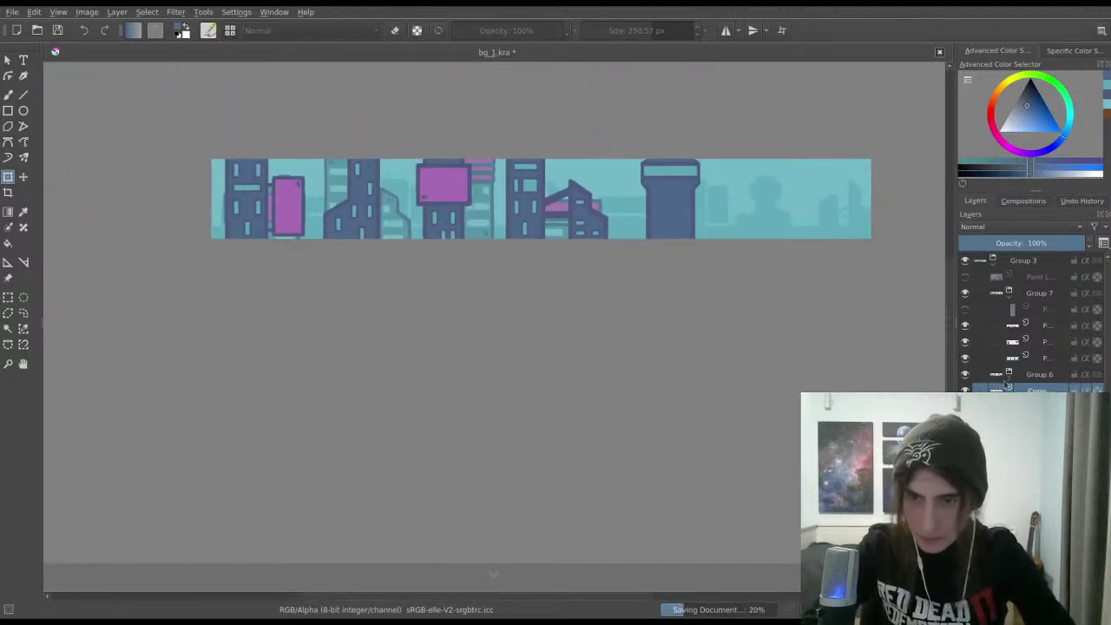
Step: Duplicate Group 6 and move the copy of its mid-distance buildings right to fill the empty area behind and beyond the tower
click(965, 375)
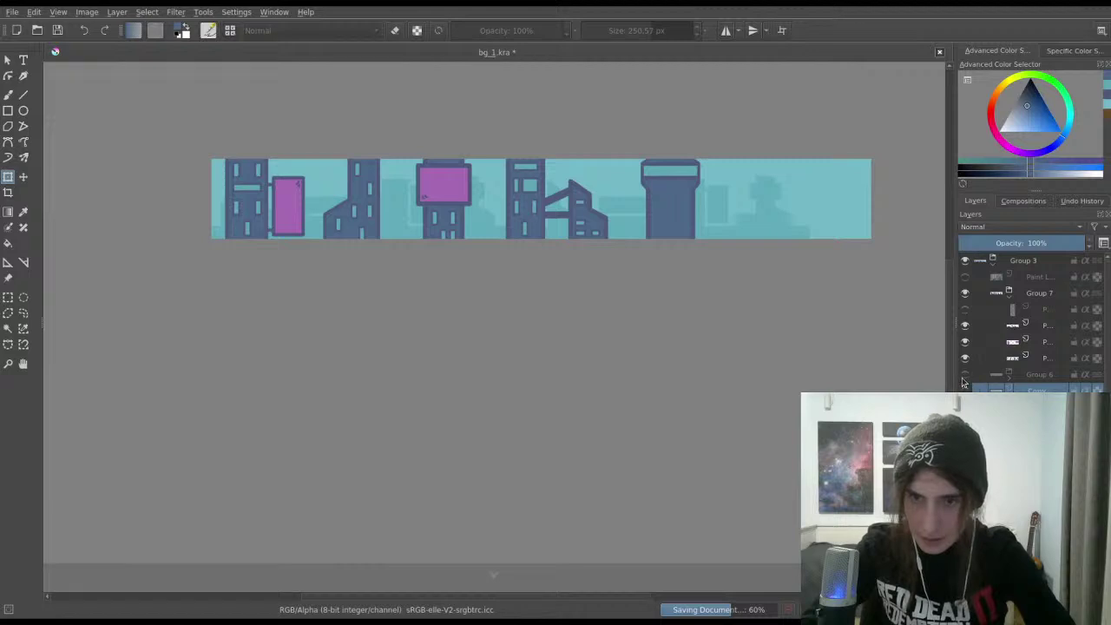
click(965, 374)
click(1037, 374)
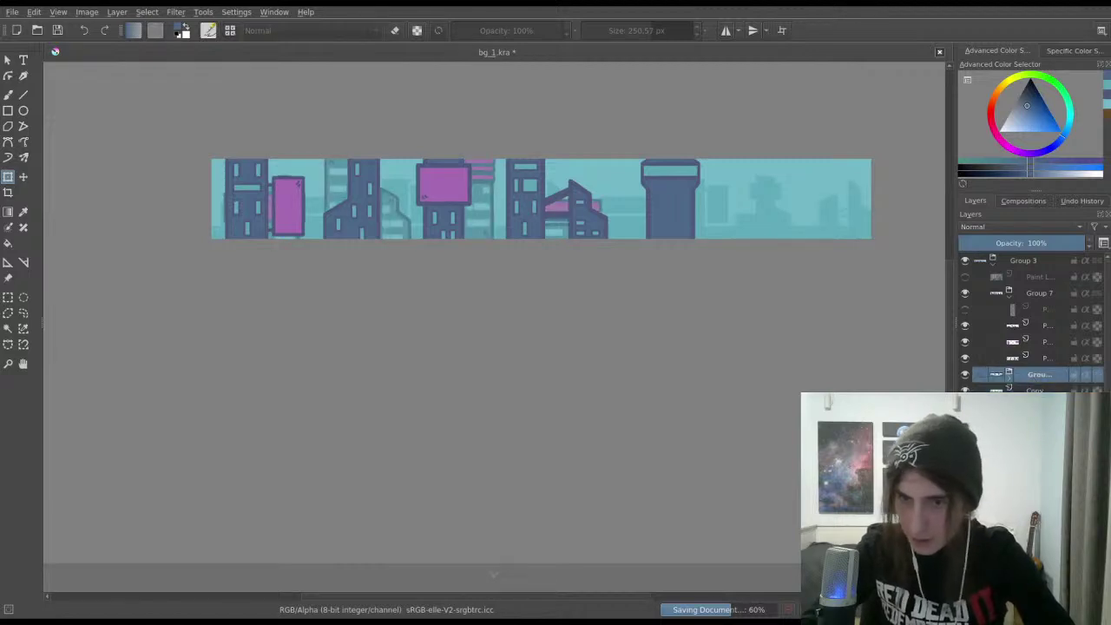
click(475, 215)
drag(462, 212, 671, 212)
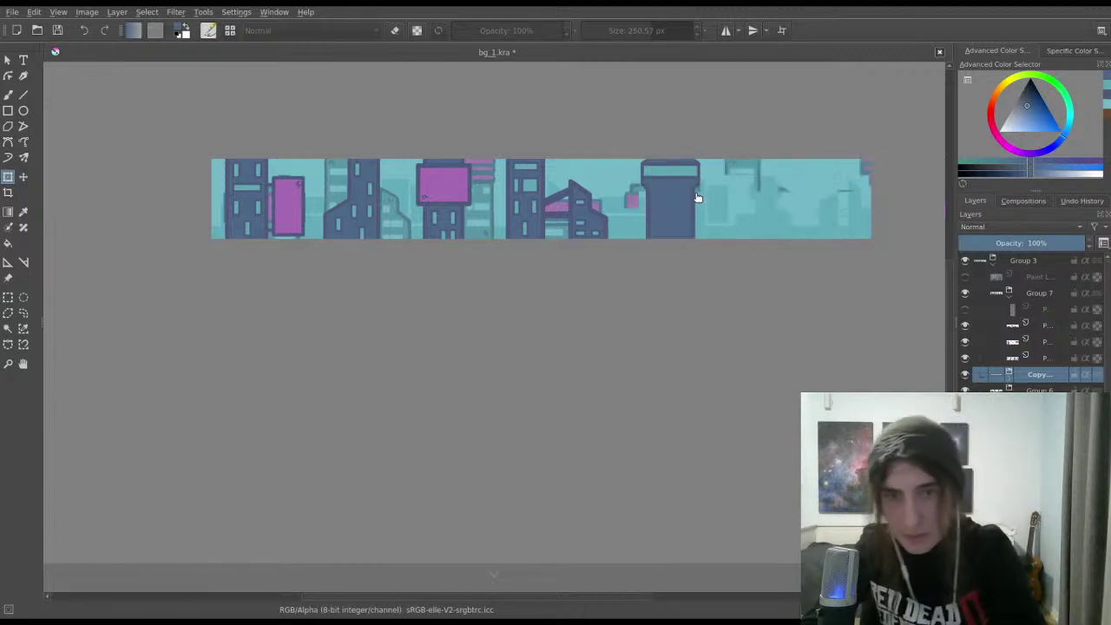
scroll(659, 182, up, 2)
scroll(659, 182, right, 3)
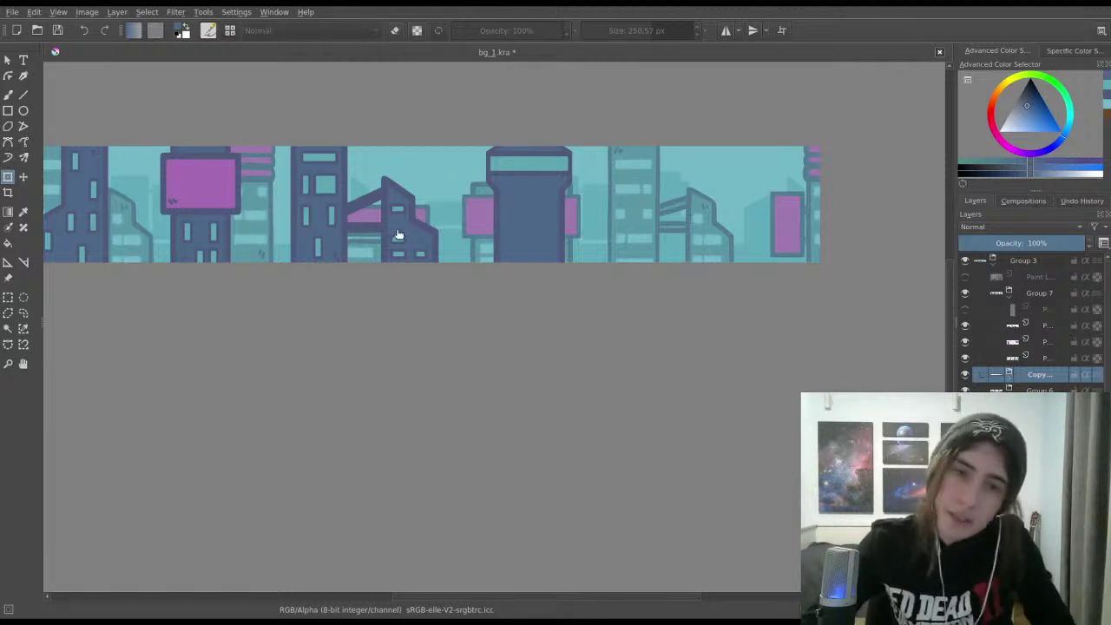
scroll(499, 242, up, 2)
Step: Select Group 7 and briefly show the reference image layer and the tower's sketch layer to compare them with the painting
key(b)
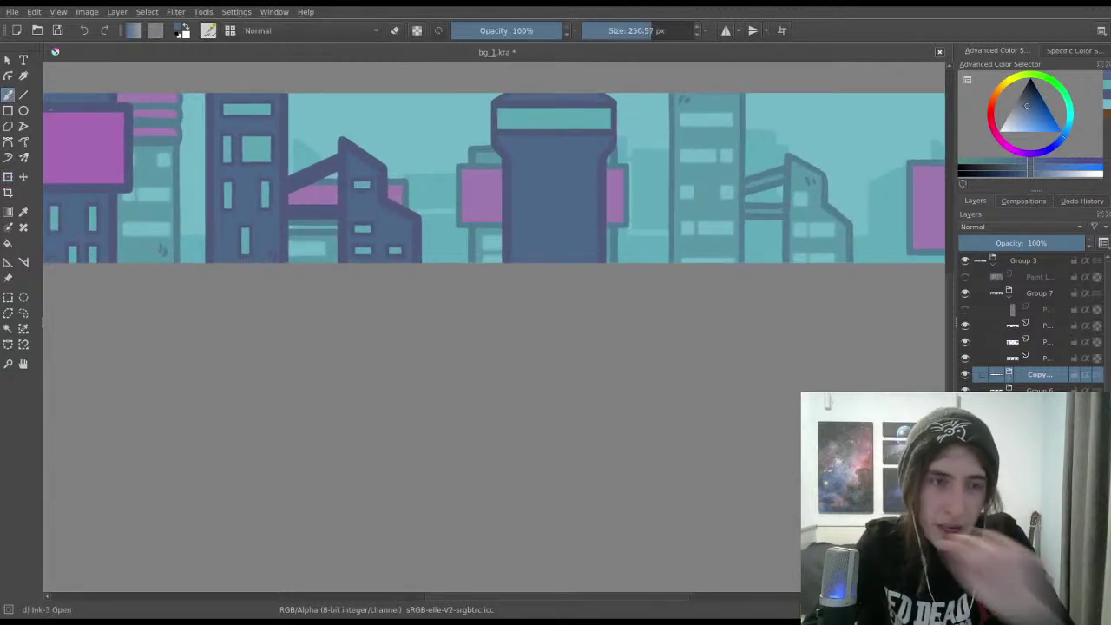
click(974, 294)
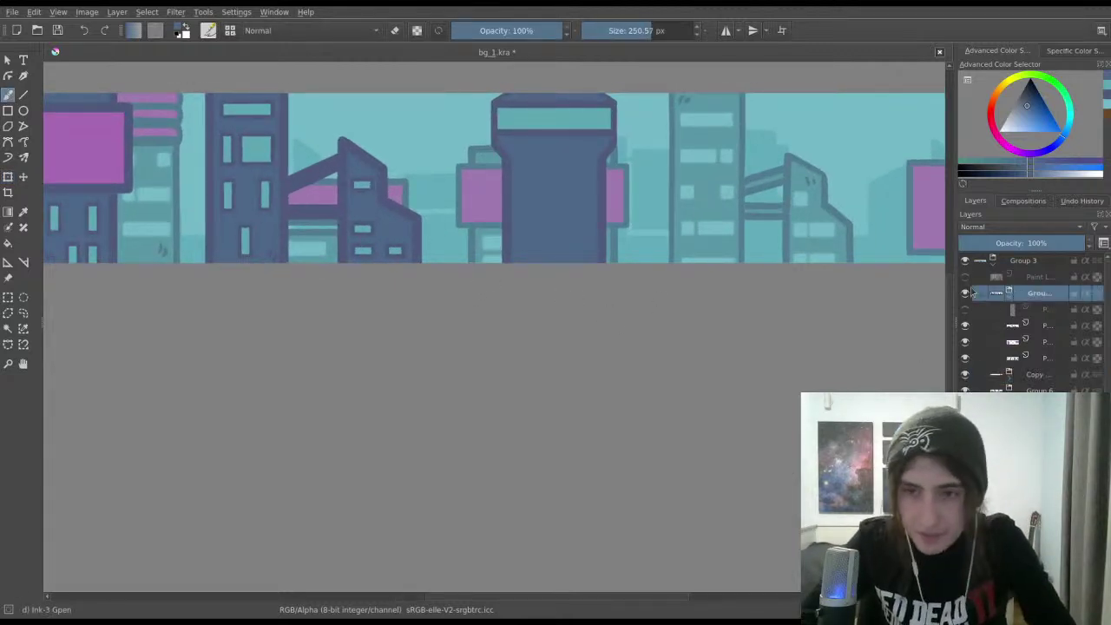
click(964, 277)
click(965, 310)
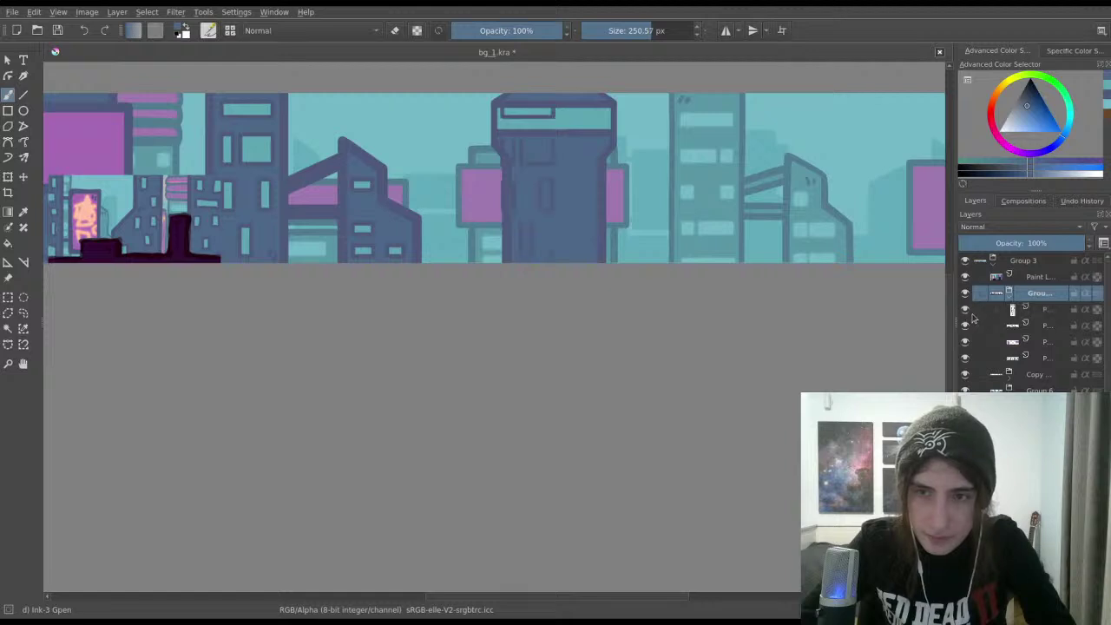
click(965, 310)
click(964, 277)
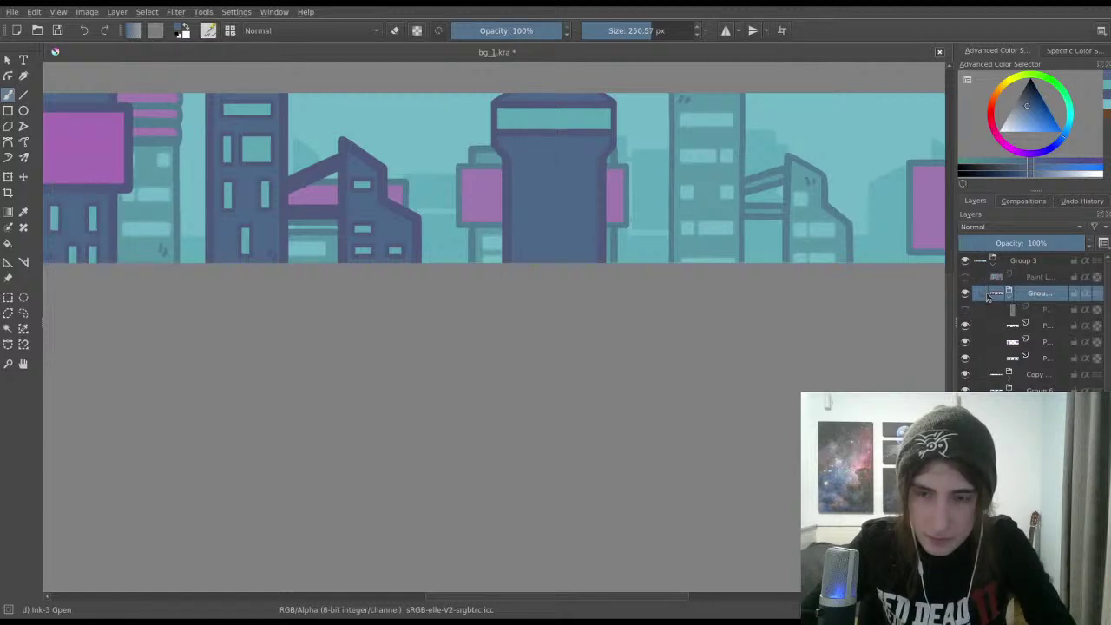
Step: Toggle the lowest background layers off and on to check what each contributes to the distant skyline
scroll(1024, 321, down, 3)
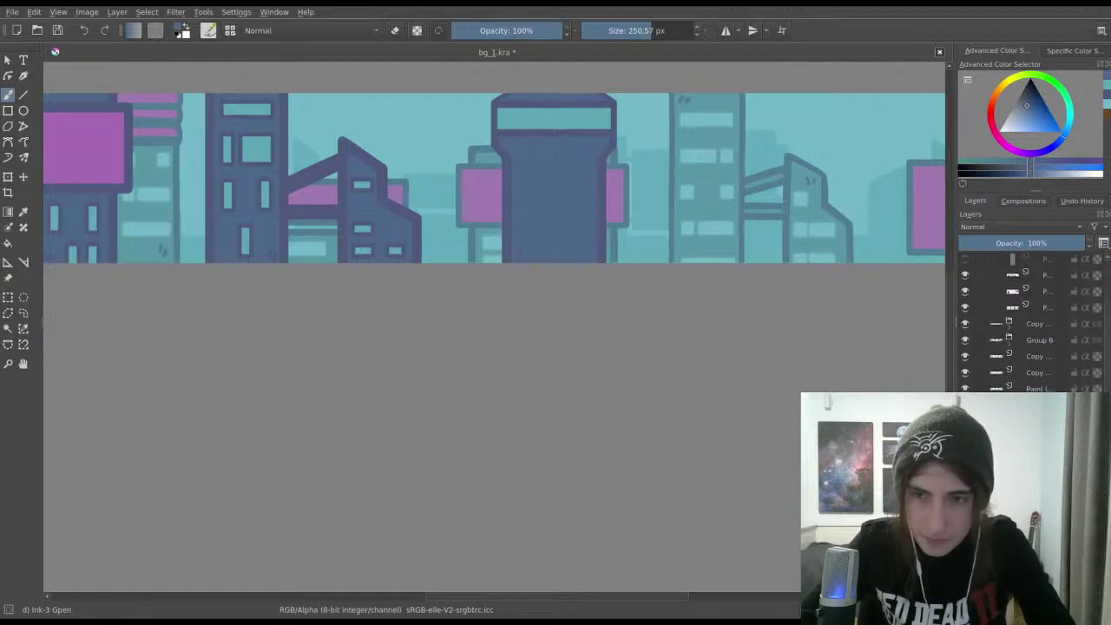
click(965, 389)
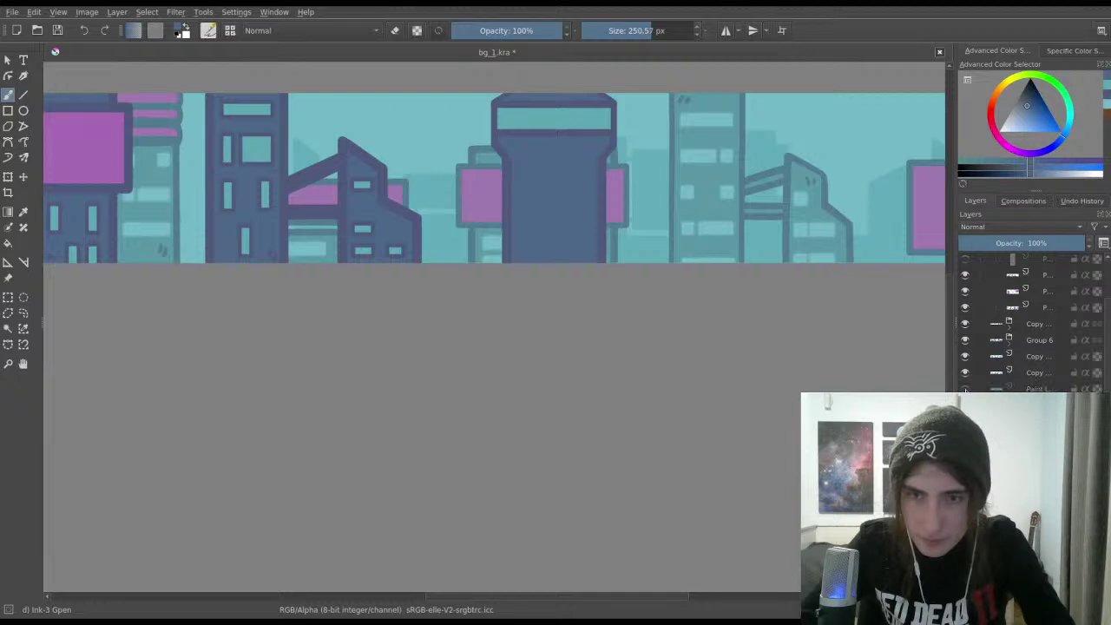
click(965, 388)
click(965, 389)
click(965, 389)
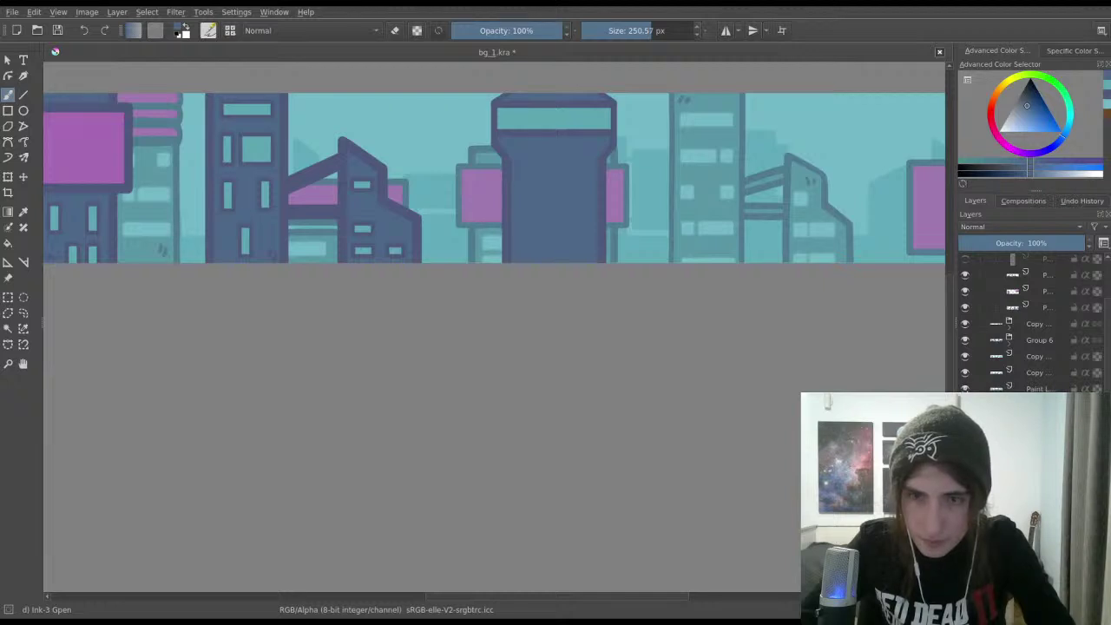
click(965, 405)
click(965, 406)
drag(853, 298, 849, 339)
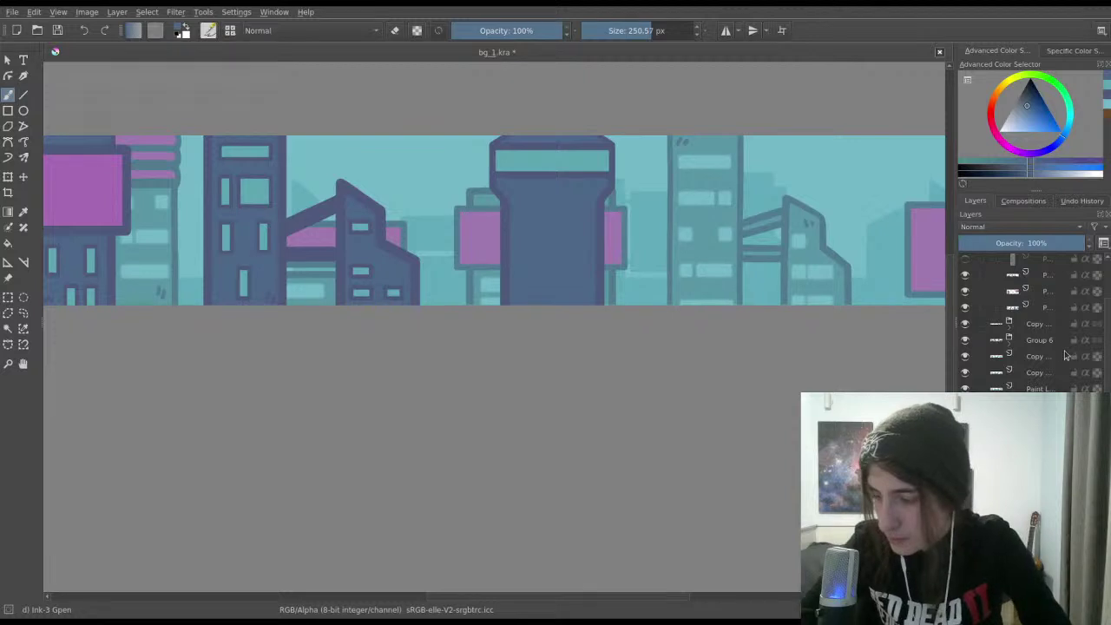
Step: Hide and show Group 7 to examine how the foreground tower overlaps the pink billboard building behind it
scroll(1108, 297, up, 1)
click(1107, 293)
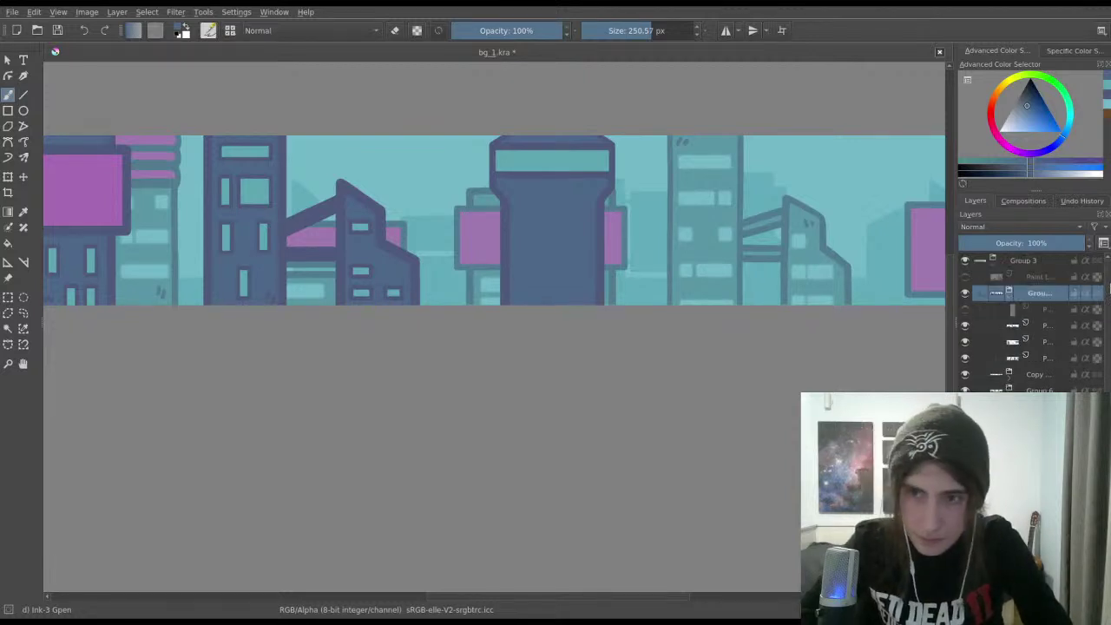
click(965, 295)
click(965, 295)
drag(850, 244, 829, 283)
scroll(832, 282, up, 2)
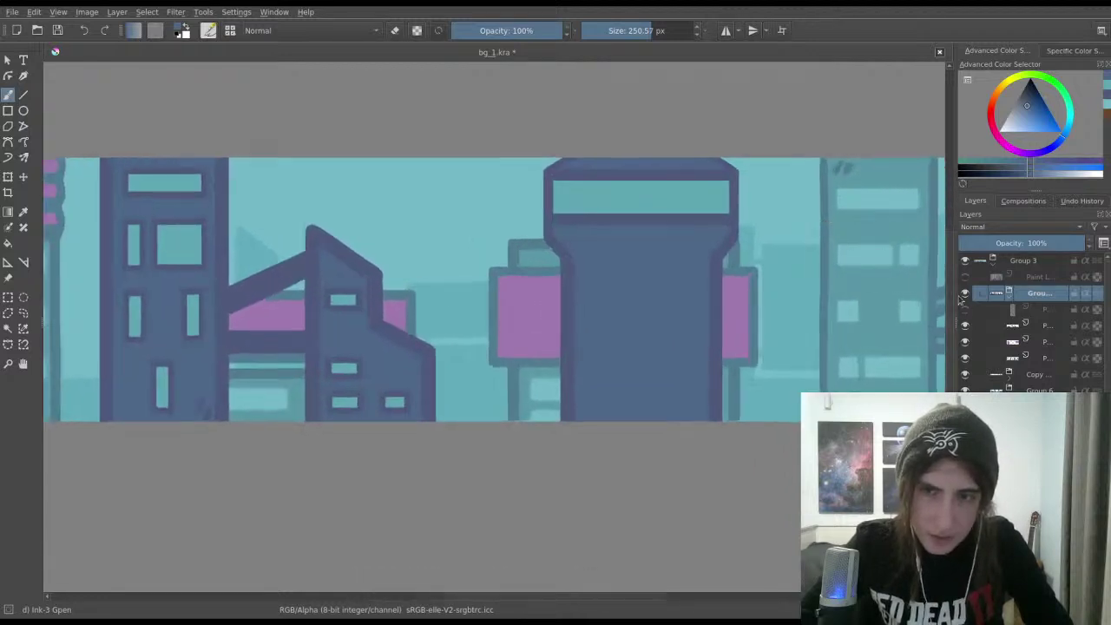
click(964, 293)
click(964, 294)
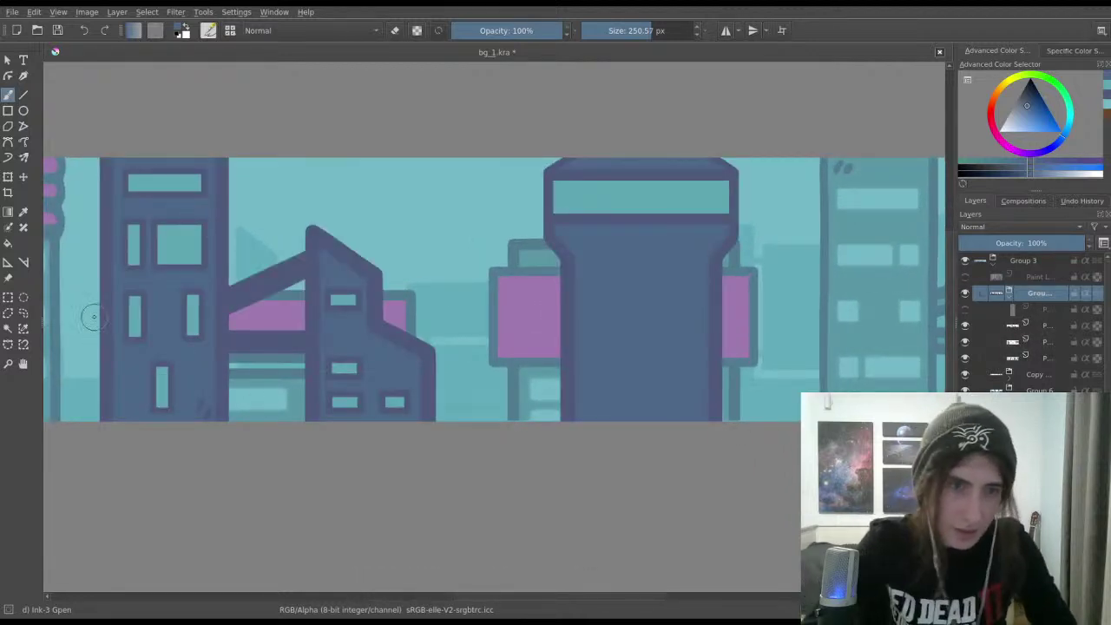
Step: Select the left half of the tower in Group 7, shift it slightly right to narrow the tower, and apply the transform
click(7, 297)
drag(490, 134, 651, 458)
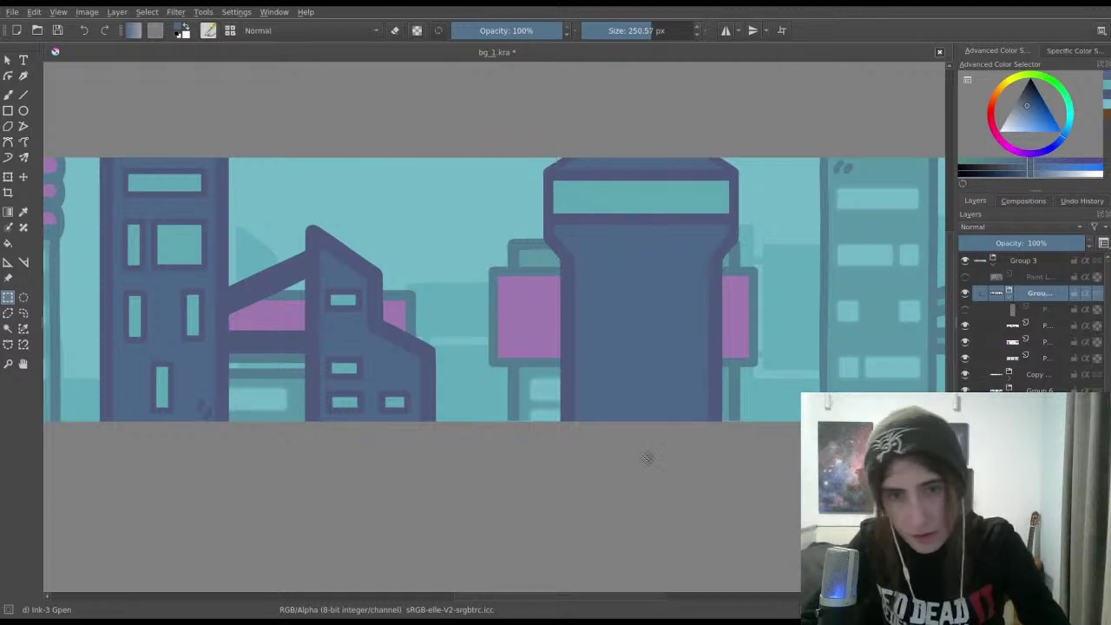
scroll(533, 322, up, 1)
scroll(533, 323, up, 1)
key(ctrl+t)
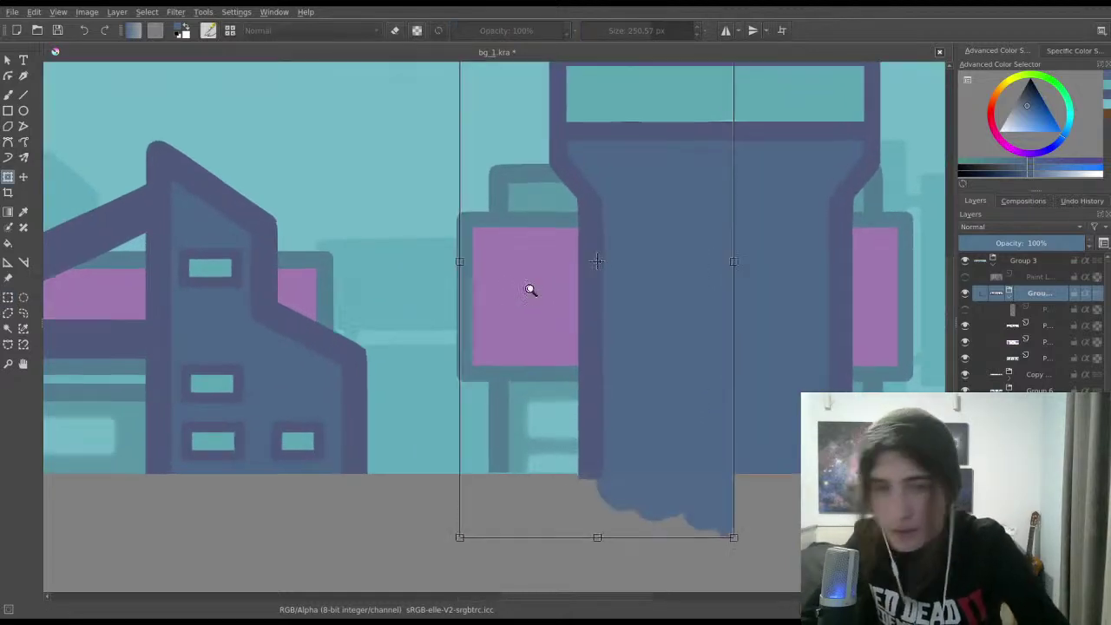
scroll(521, 278, up, 2)
drag(612, 150, 502, 361)
scroll(578, 218, up, 1)
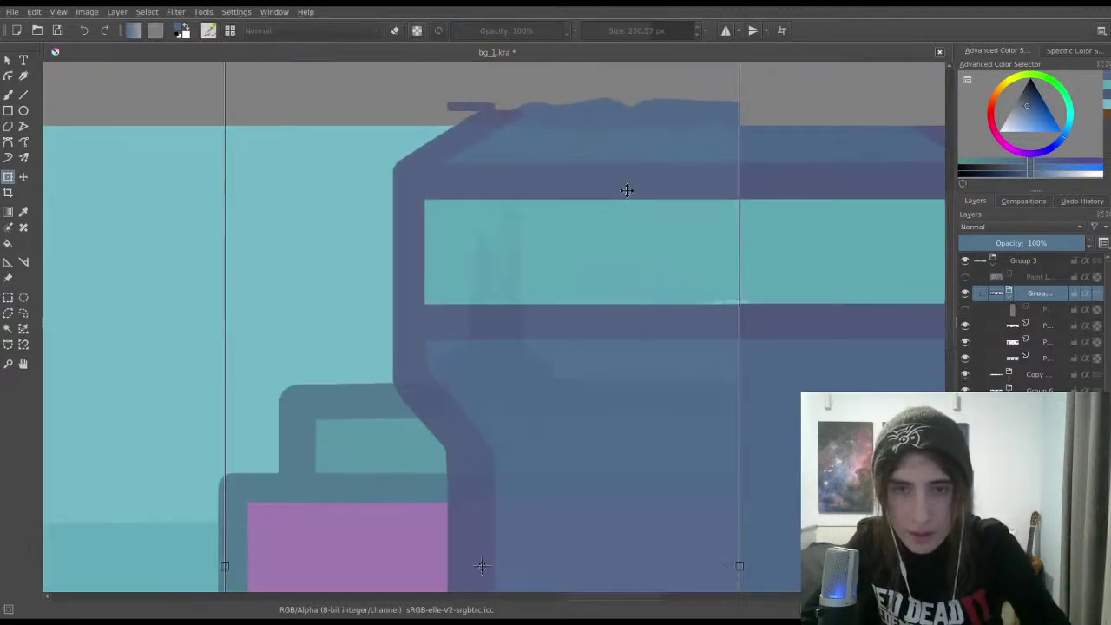
drag(628, 186, 637, 187)
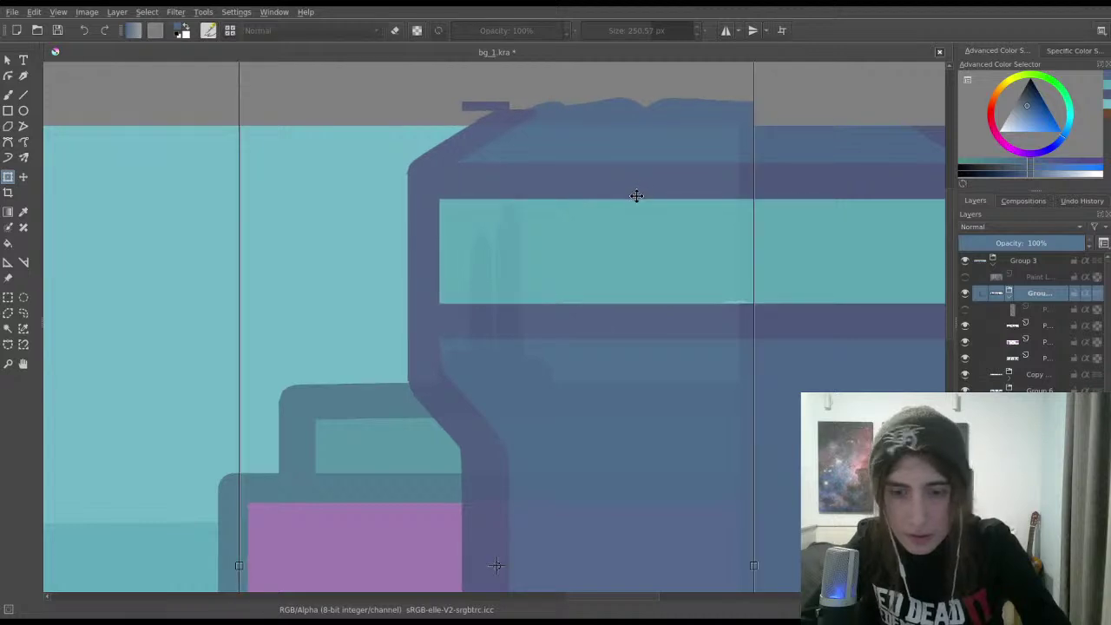
key(Return)
key(2)
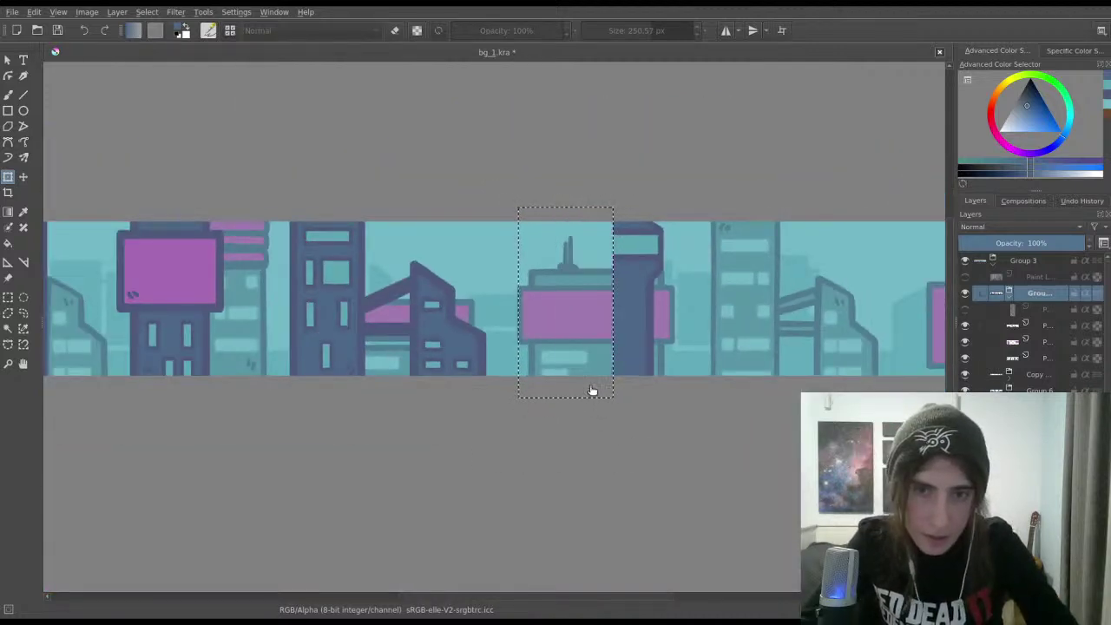
Step: Try to narrow the whole foreground tower by selecting it in Group 7 and squeezing it horizontally with the Transform tool
key(ctrl+r)
click(526, 243)
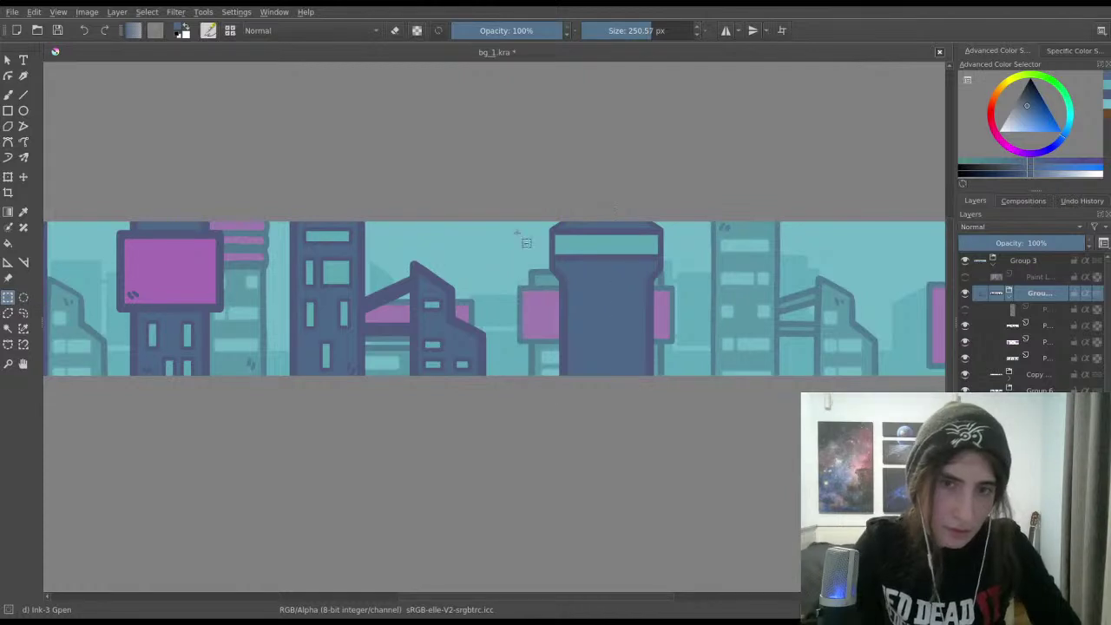
drag(499, 179, 745, 406)
key(ctrl+t)
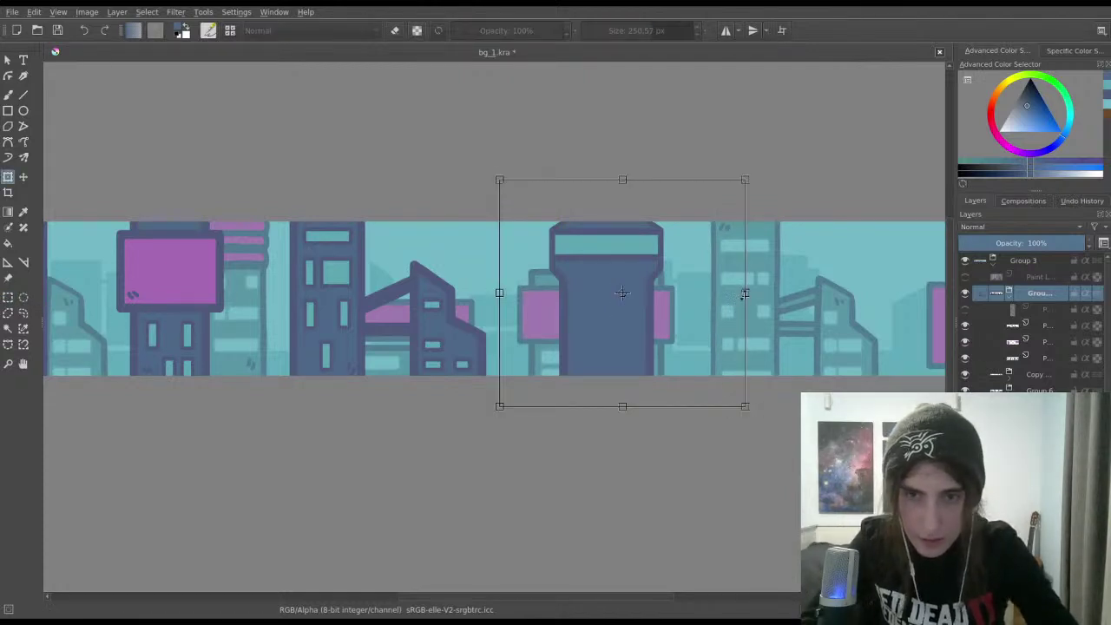
drag(745, 293, 690, 297)
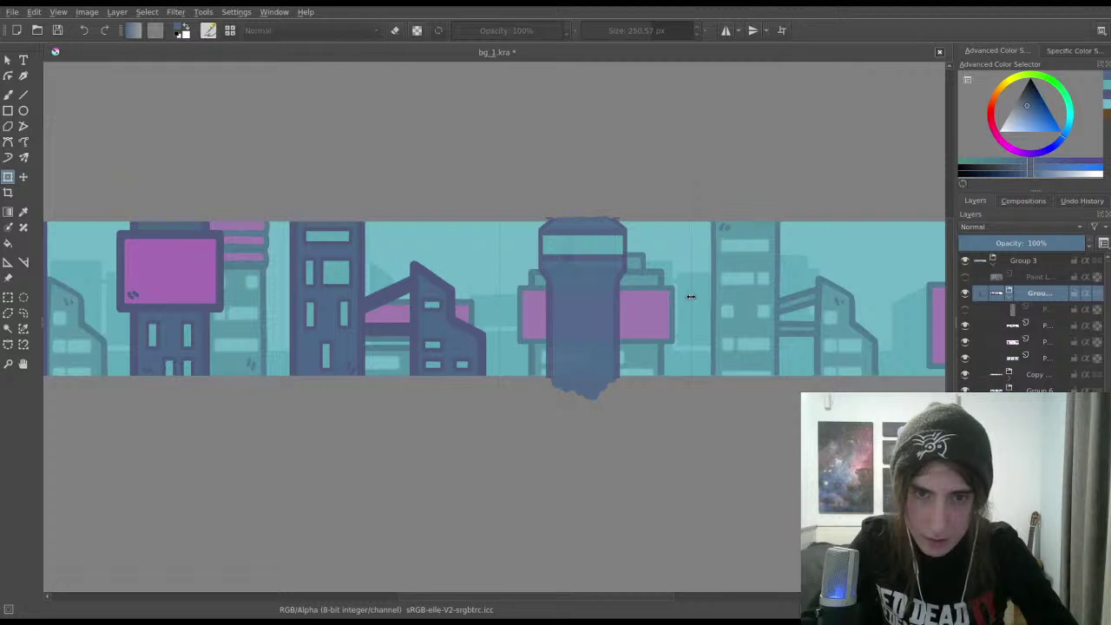
key(Escape)
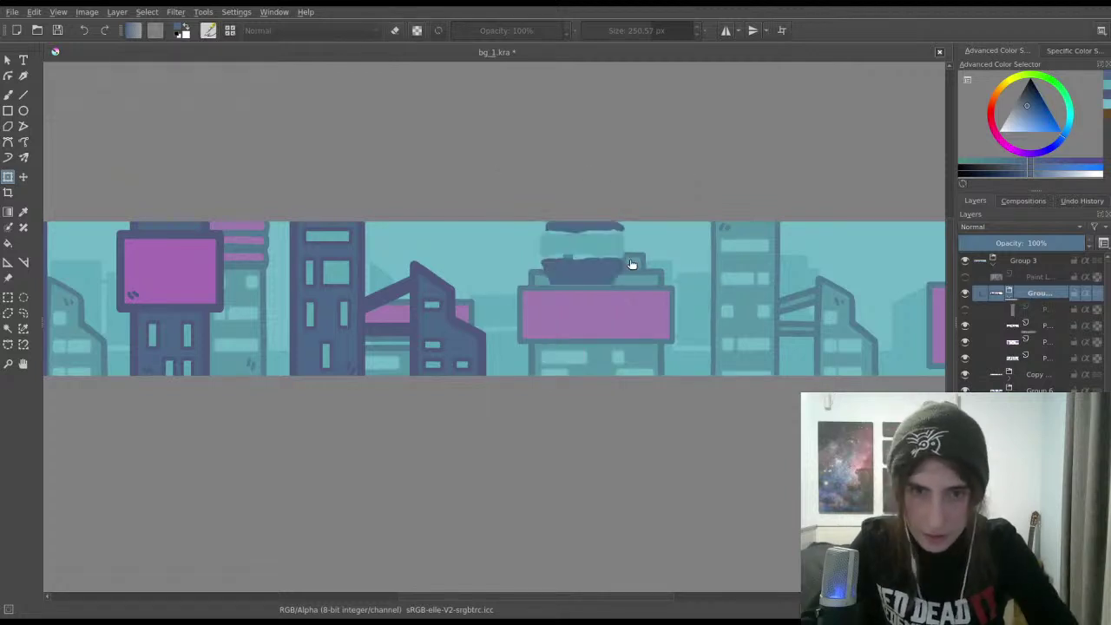
scroll(642, 286, down, 3)
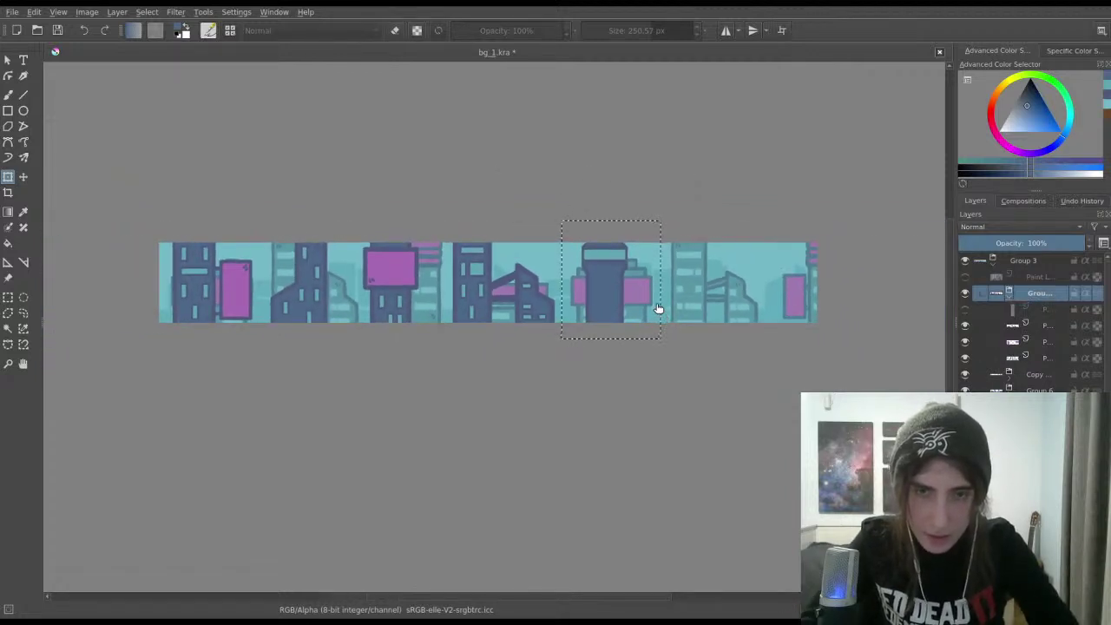
scroll(654, 273, up, 3)
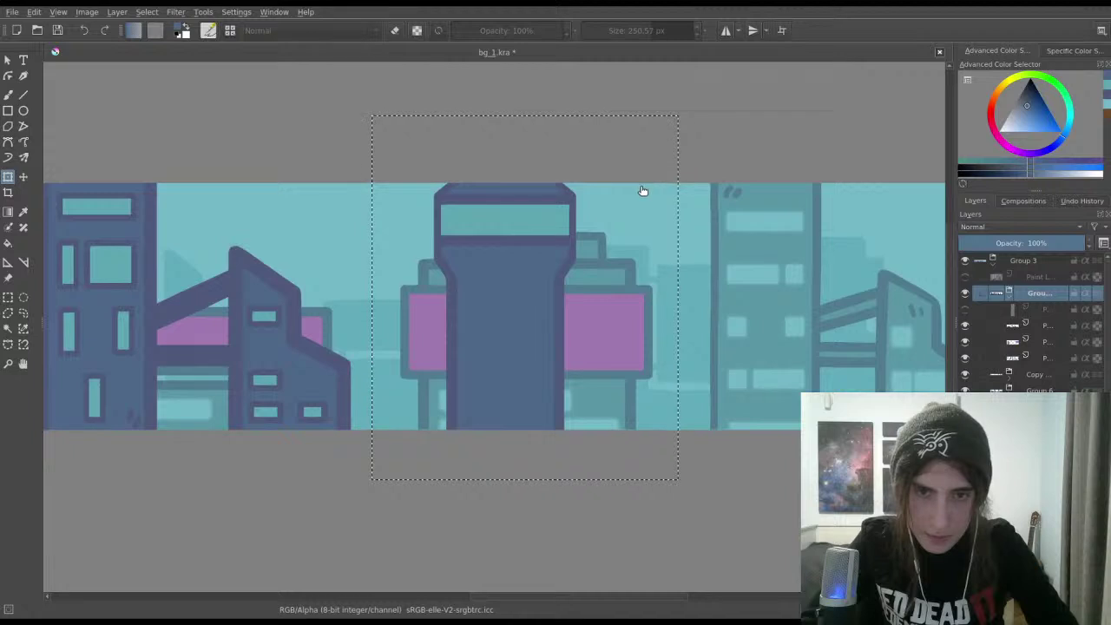
drag(637, 186, 734, 164)
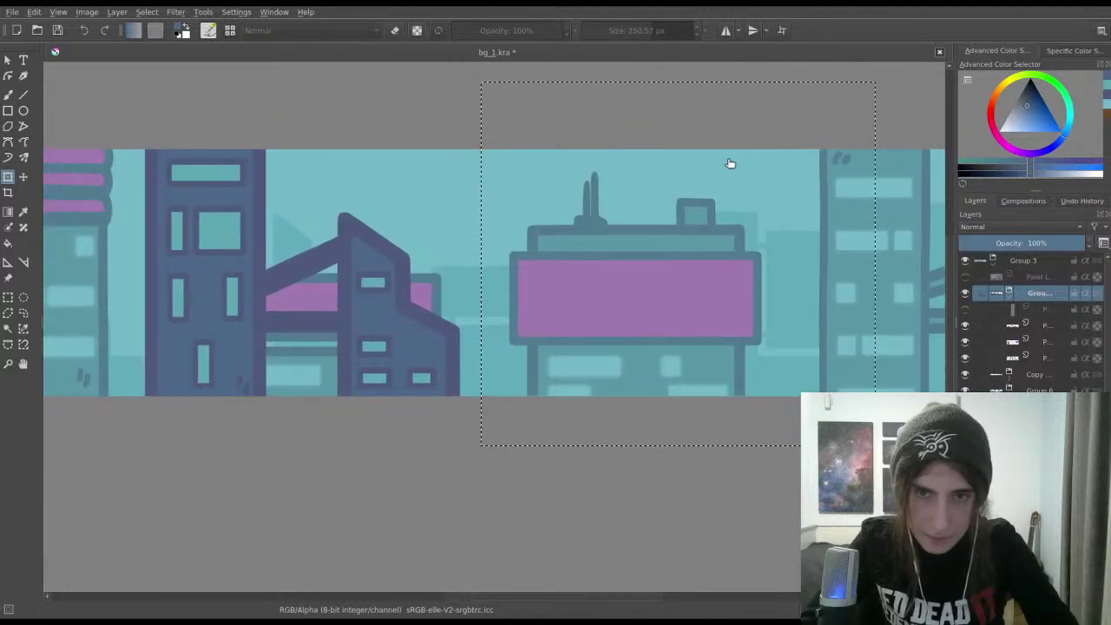
Step: Select the right half of the tower, shift it slightly left to narrow the tower, apply the transform and clear the selection
click(8, 296)
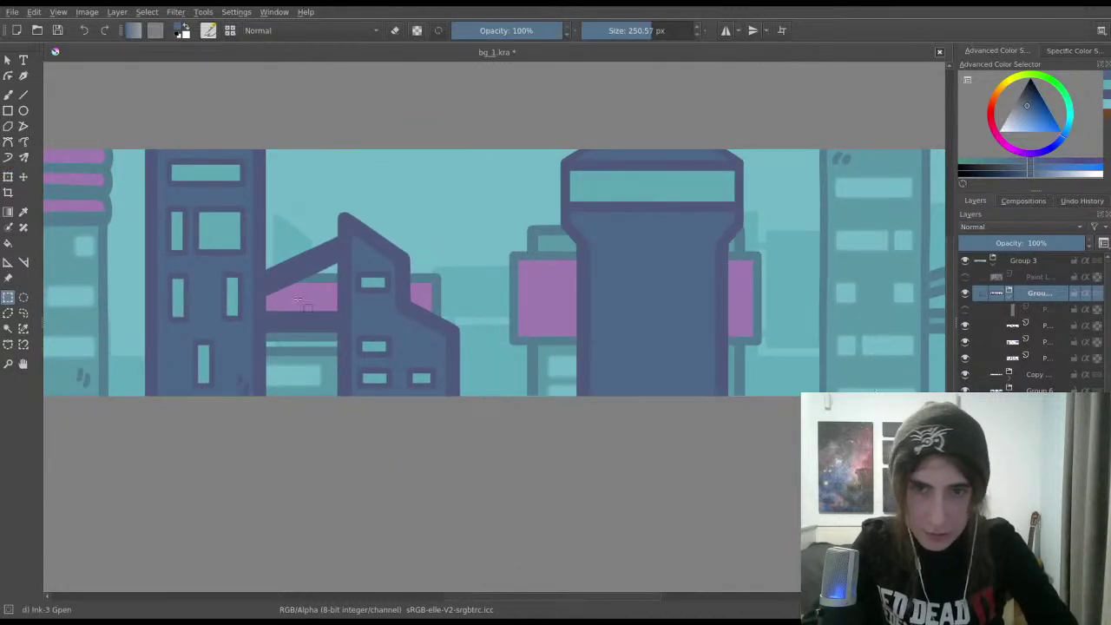
drag(748, 300, 791, 405)
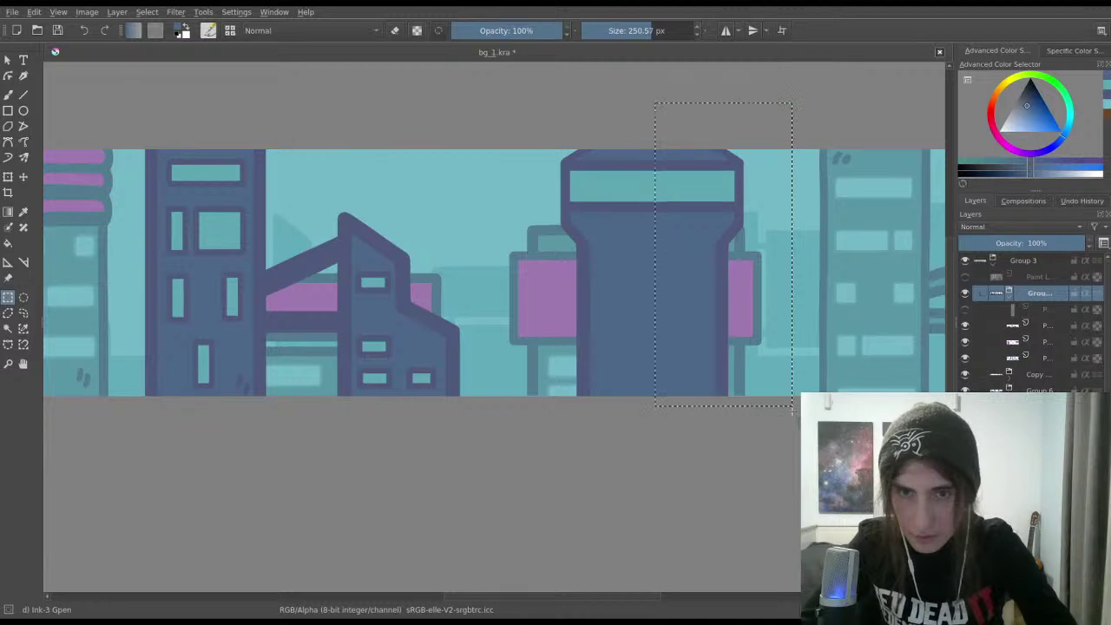
key(ctrl+t)
drag(720, 311, 697, 312)
scroll(655, 267, up, 6)
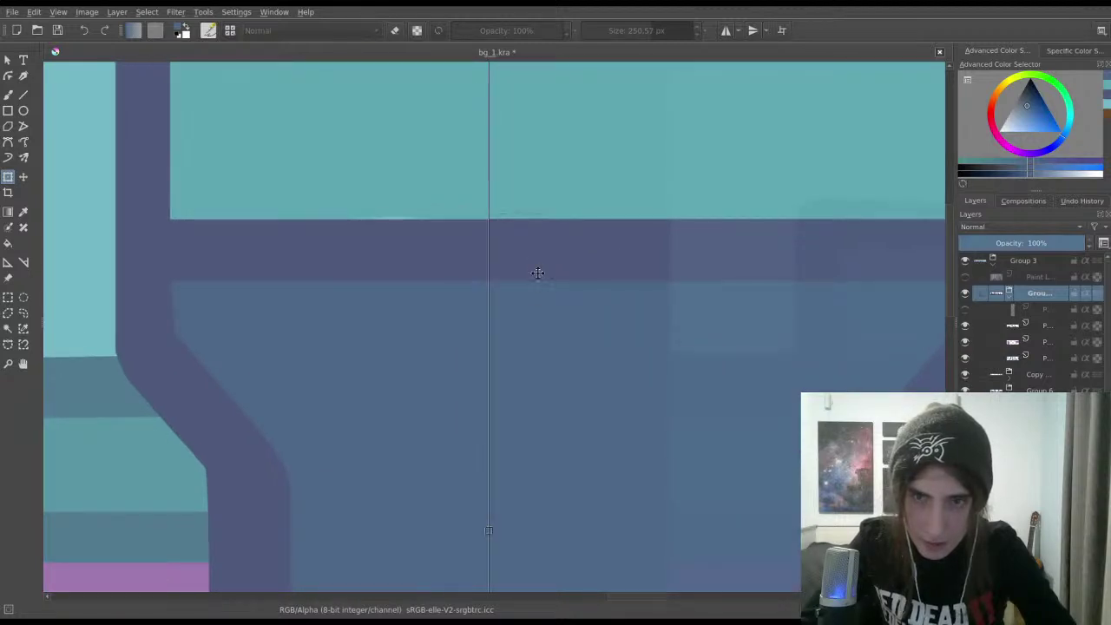
scroll(561, 449, down, 3)
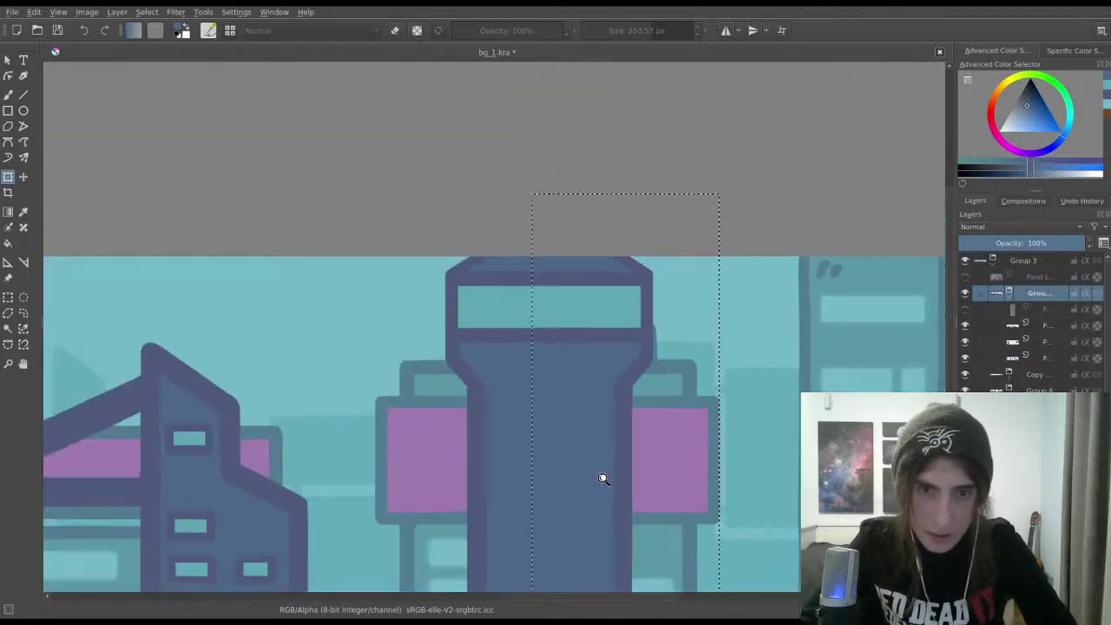
scroll(580, 335, up, 5)
scroll(581, 336, down, 4)
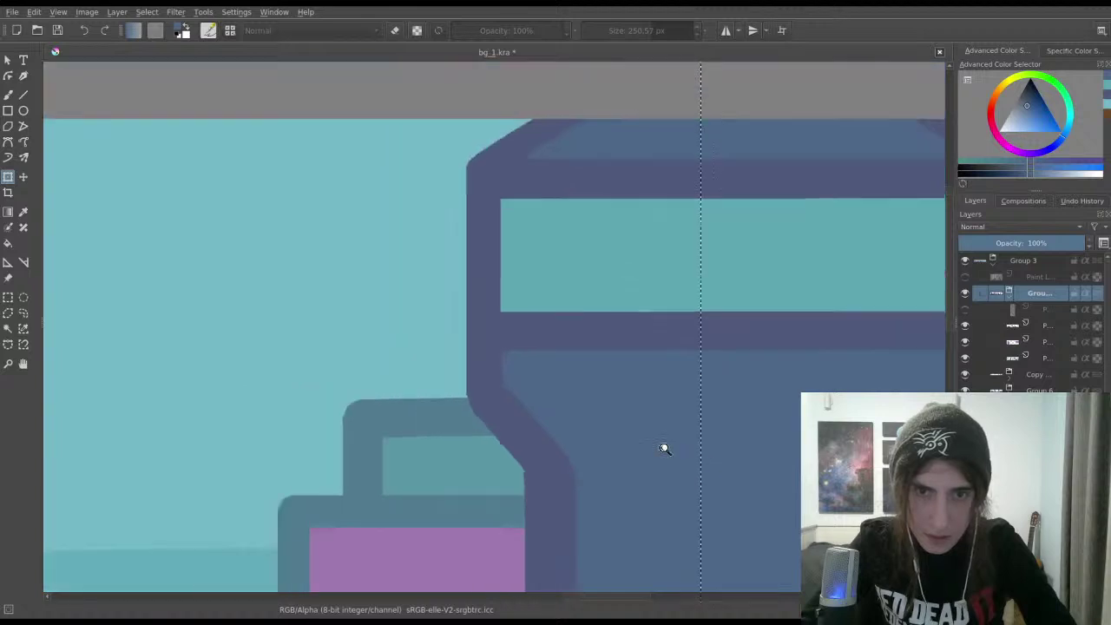
scroll(679, 471, down, 5)
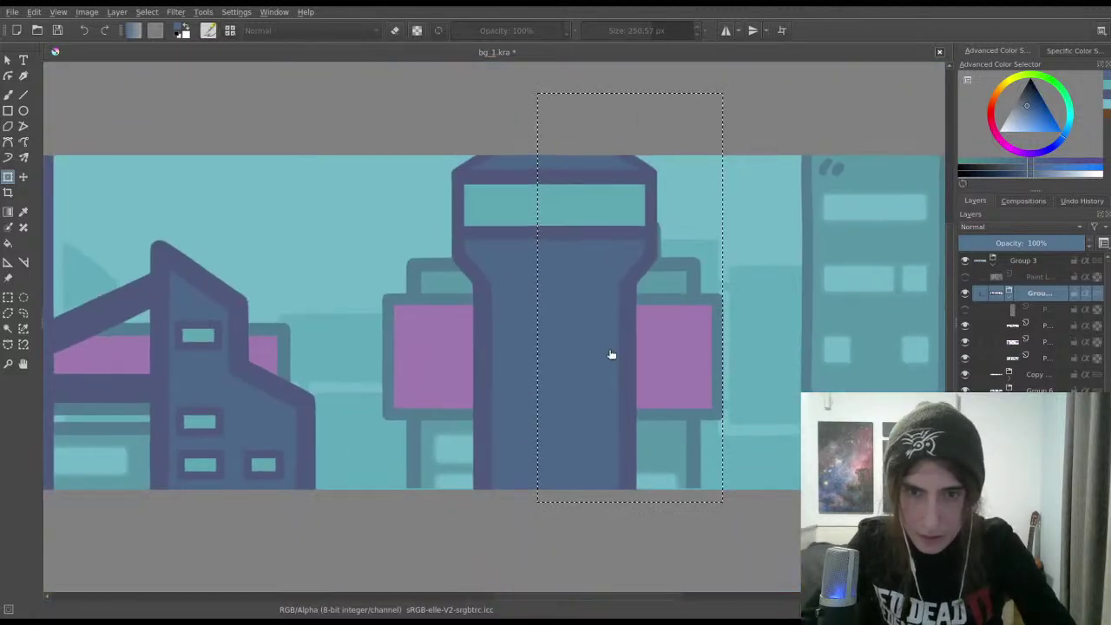
key(ctrl+r)
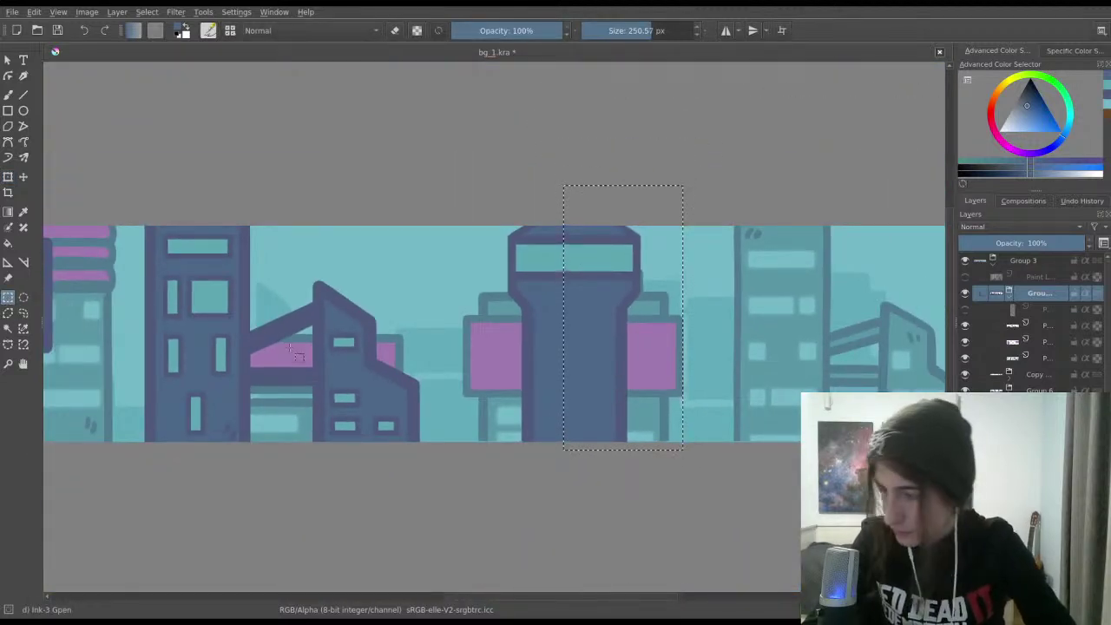
click(367, 374)
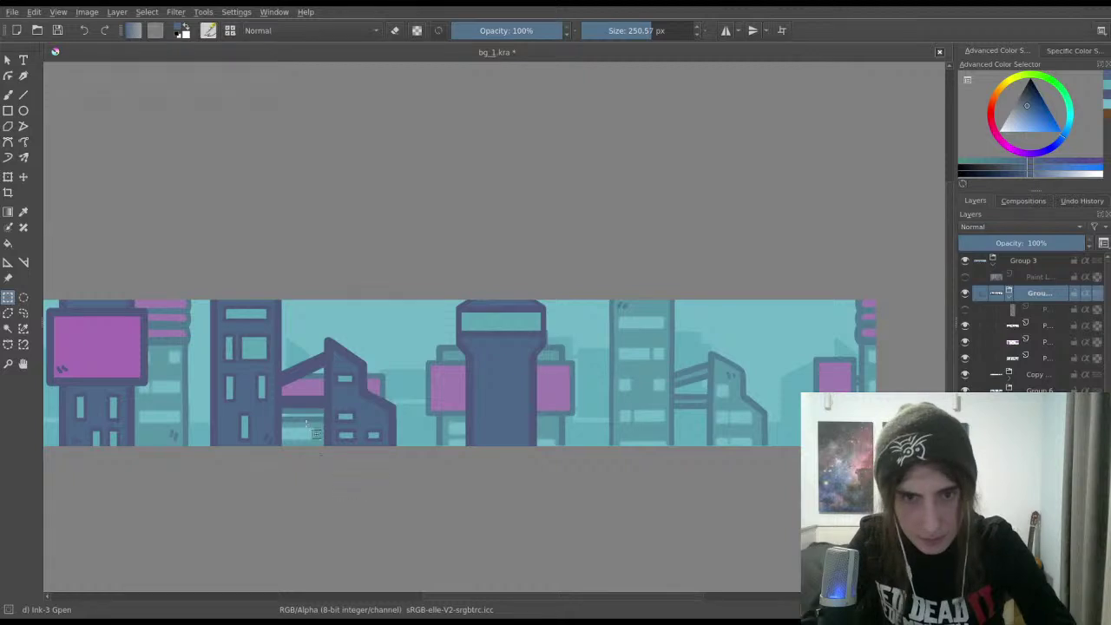
drag(306, 424, 423, 357)
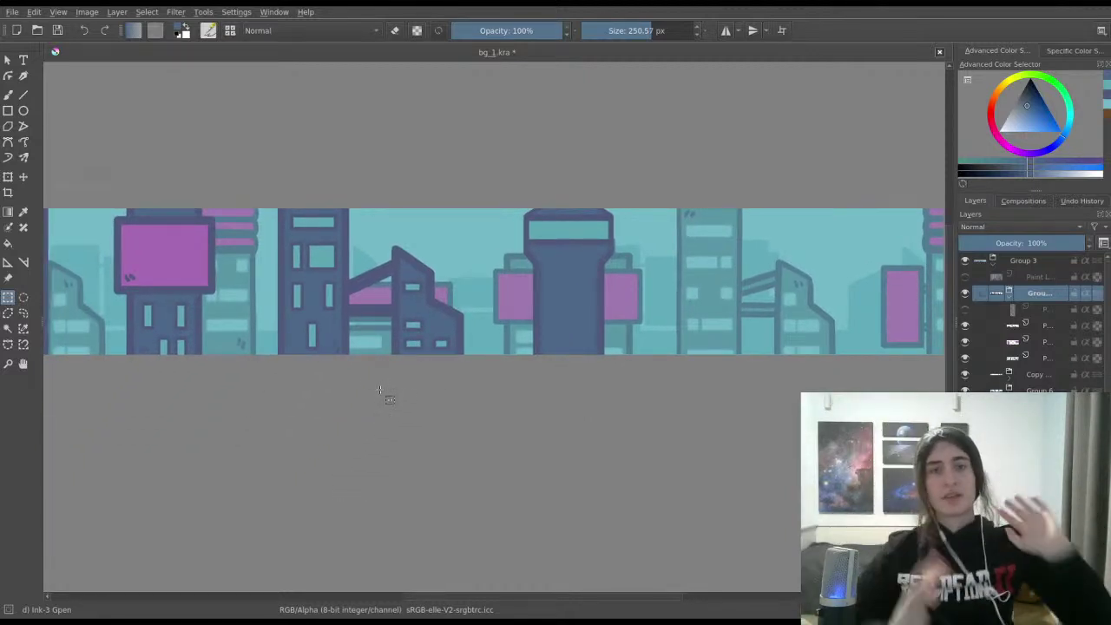
drag(568, 269, 608, 206)
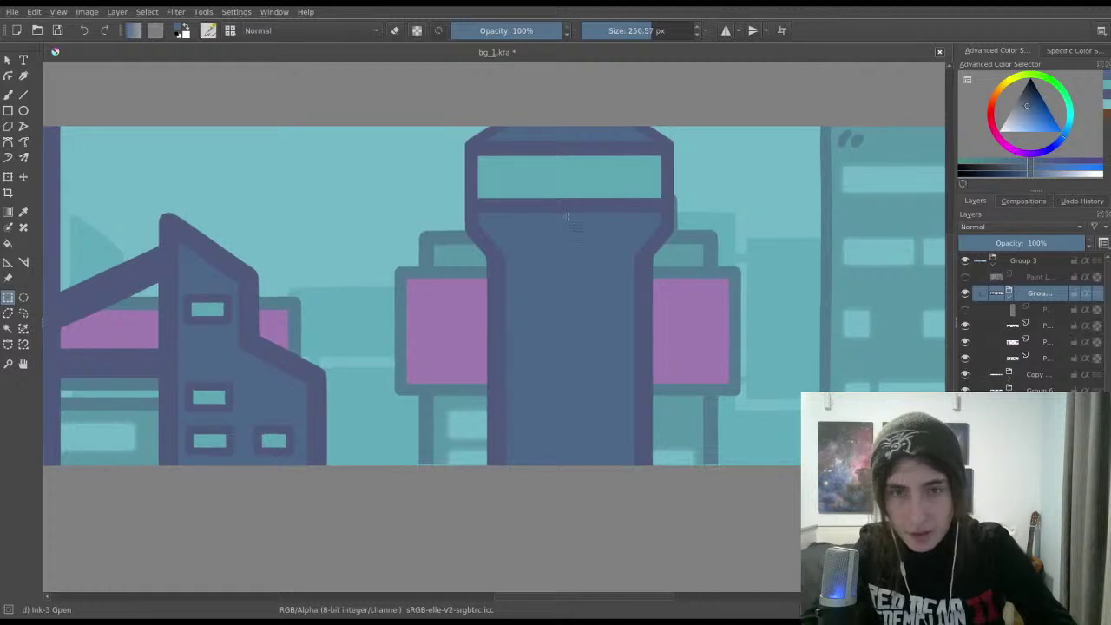
mouse_move(586, 249)
mouse_down()
mouse_move(588, 277)
mouse_move(638, 243)
mouse_move(746, 226)
mouse_up()
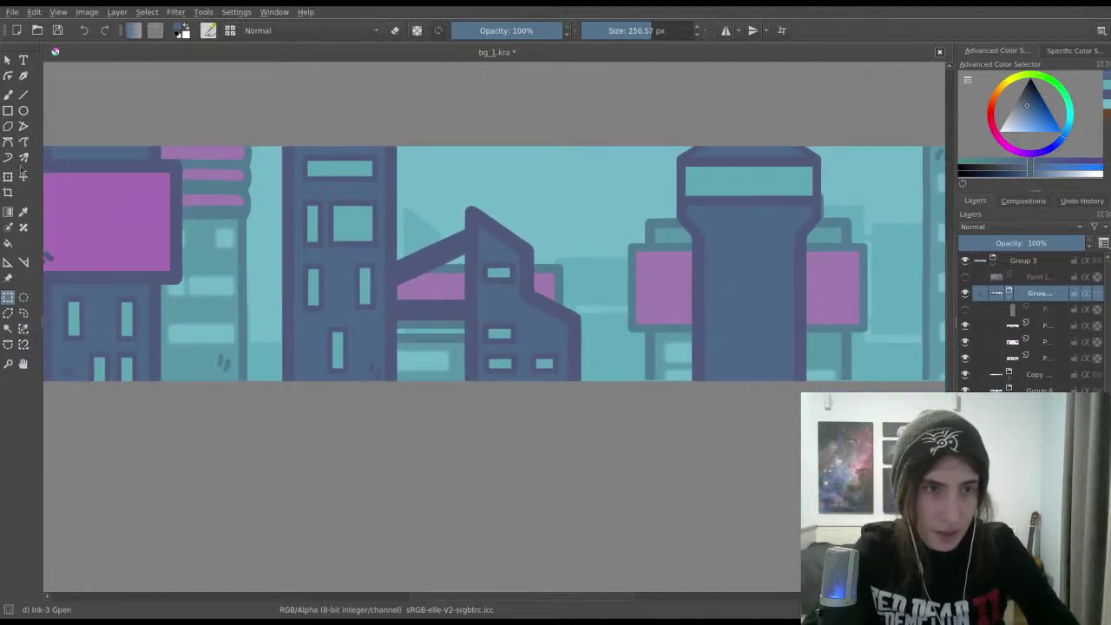
key(b)
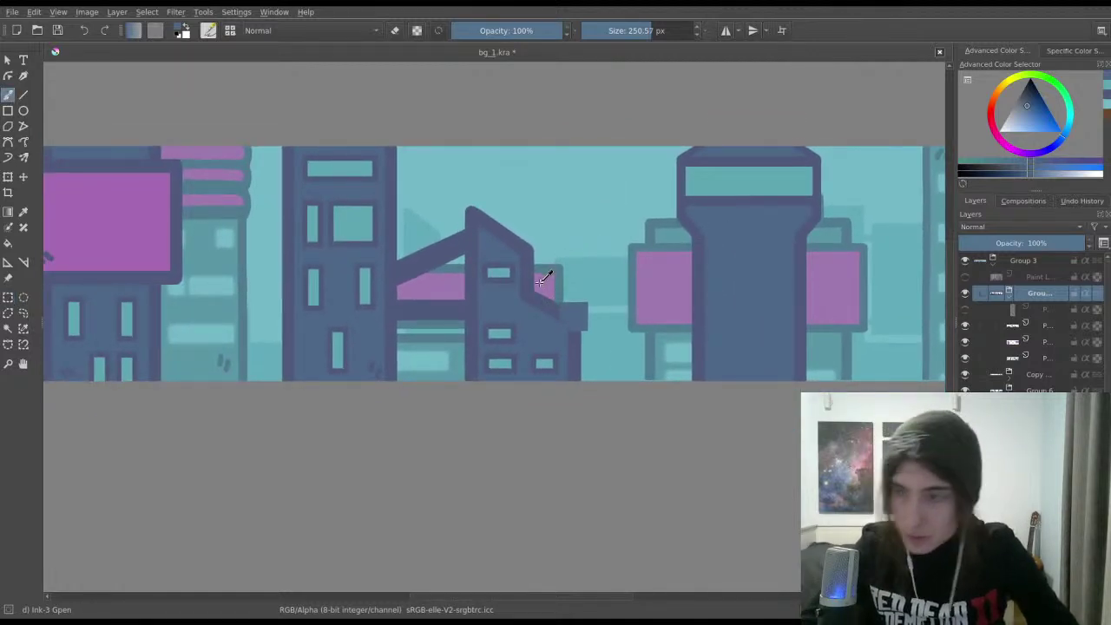
mouse_move(531, 257)
mouse_down()
mouse_move(503, 207)
mouse_move(448, 233)
mouse_up()
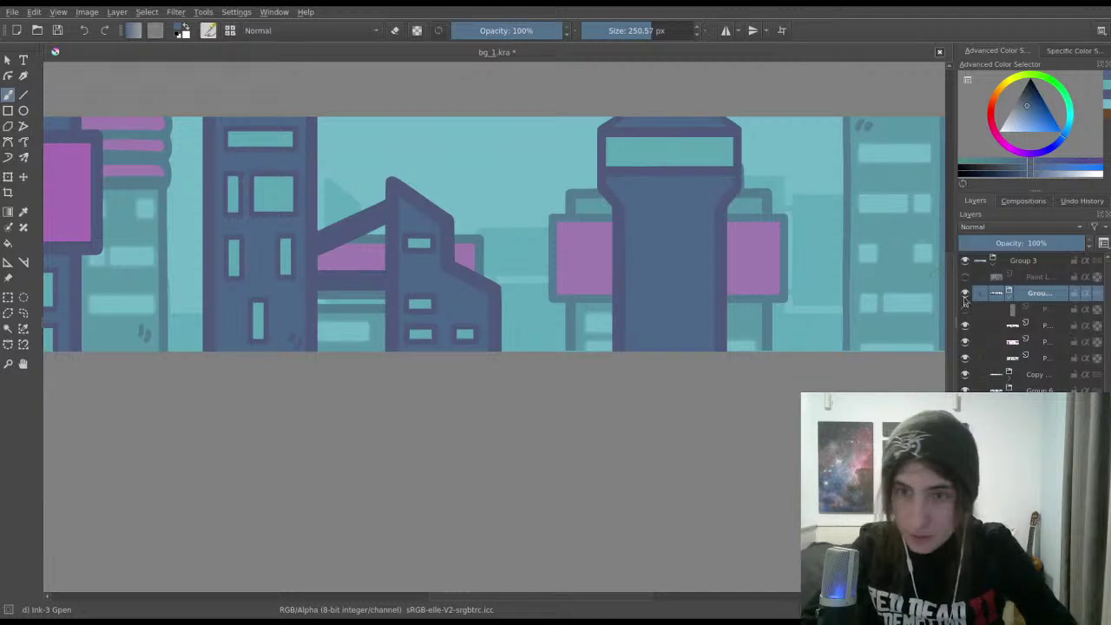
Step: Toggle the visibility of Group 7 and its paint layers to check which artwork they hold
click(965, 309)
click(965, 326)
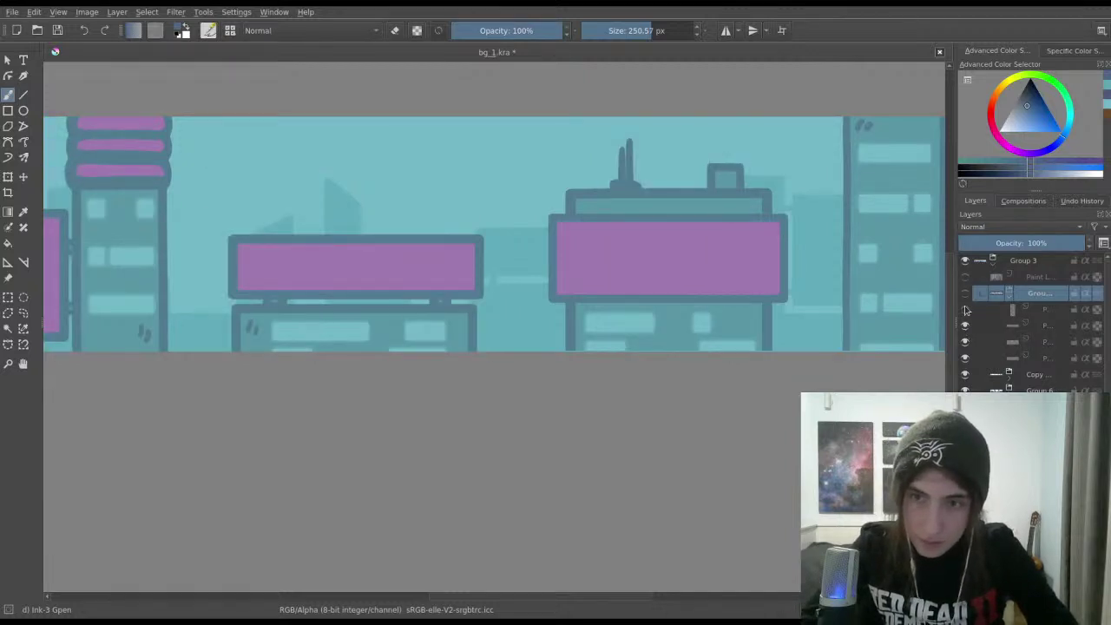
click(965, 310)
click(965, 339)
click(967, 340)
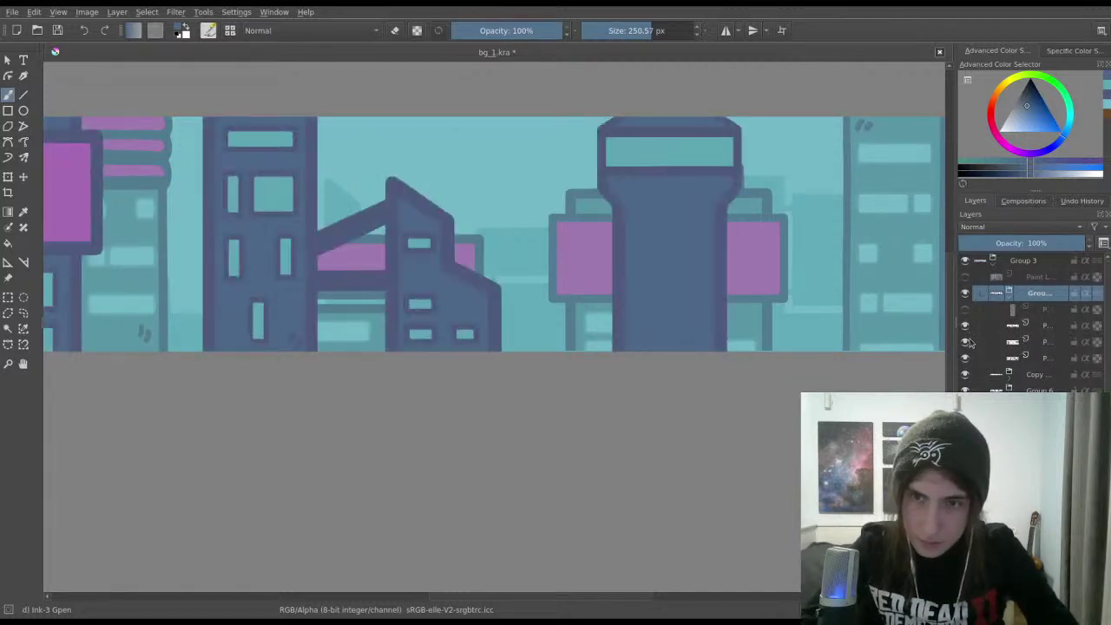
Step: On Group 7's outline layer, sample the dark outline colour and try drawing a window rectangle on the wide tower with a 98.59 px brush
click(1040, 327)
scroll(631, 185, up, 2)
ctrl+click(610, 191)
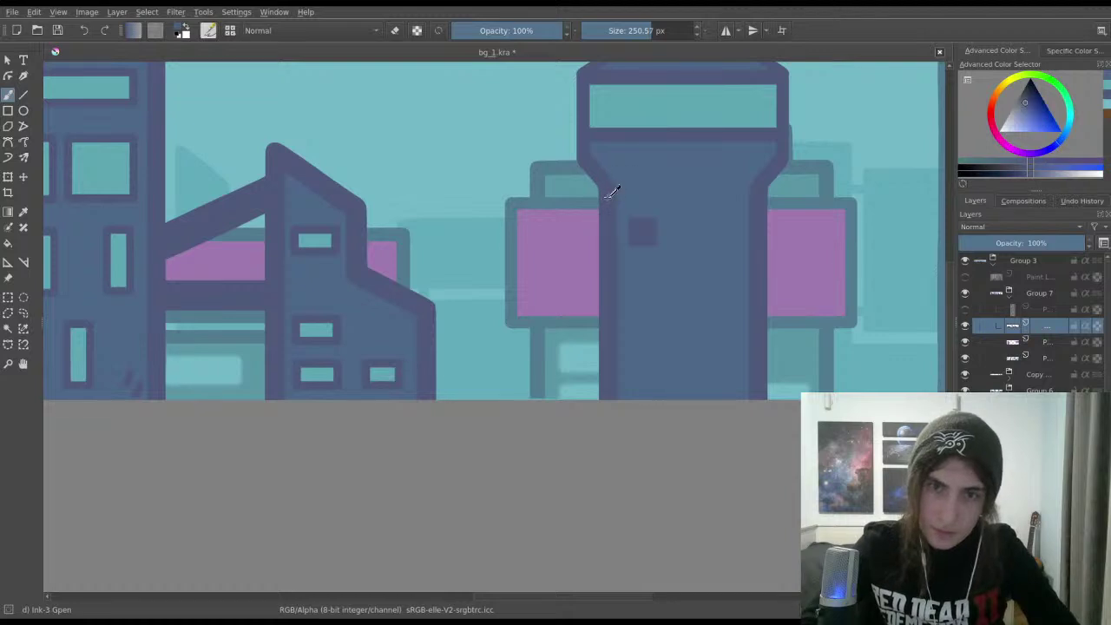
click(8, 111)
key(bracketleft)
key(bracketleft)
key(bracketleft)
key(bracketleft)
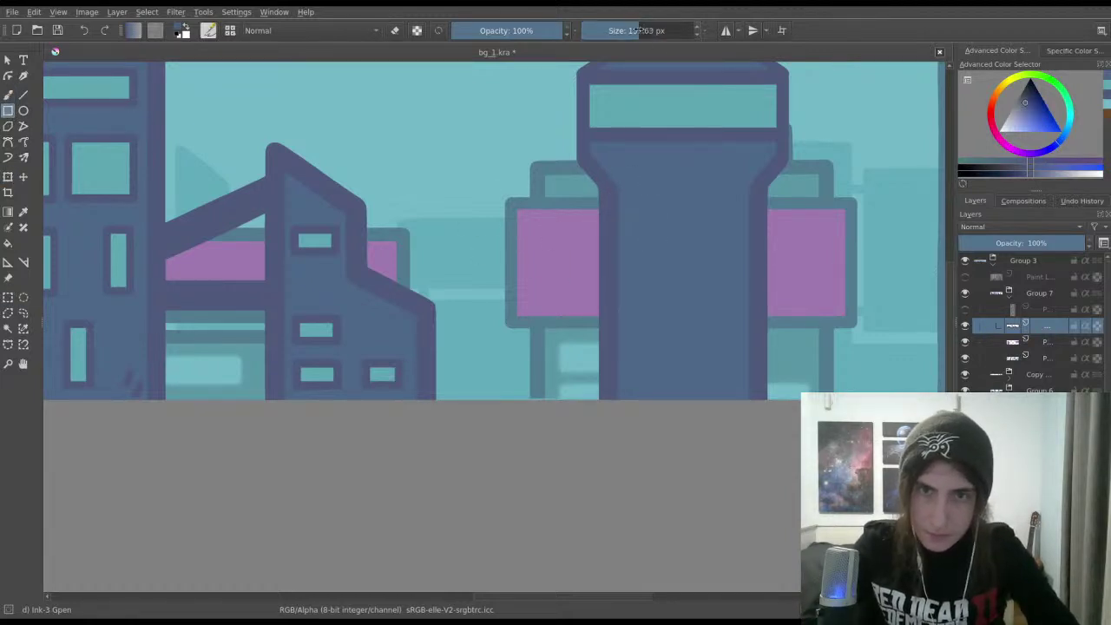
drag(660, 250, 659, 251)
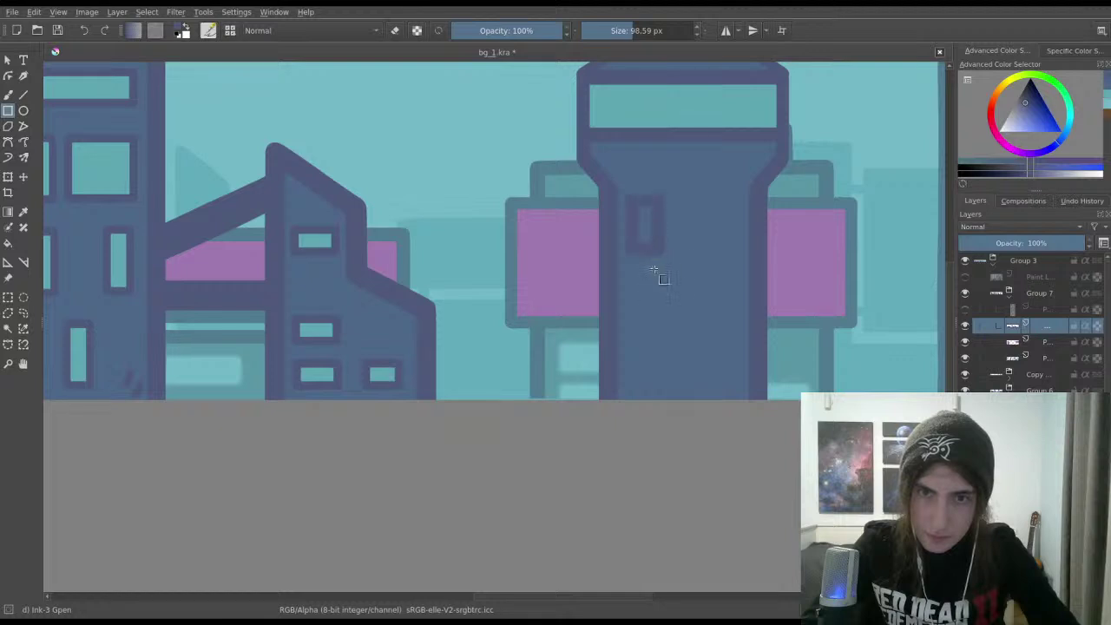
key(ctrl+z)
Step: Try to outline two narrow windows side by side on the wide tower with a 62.45 px brush
key(bracketleft)
key(bracketleft)
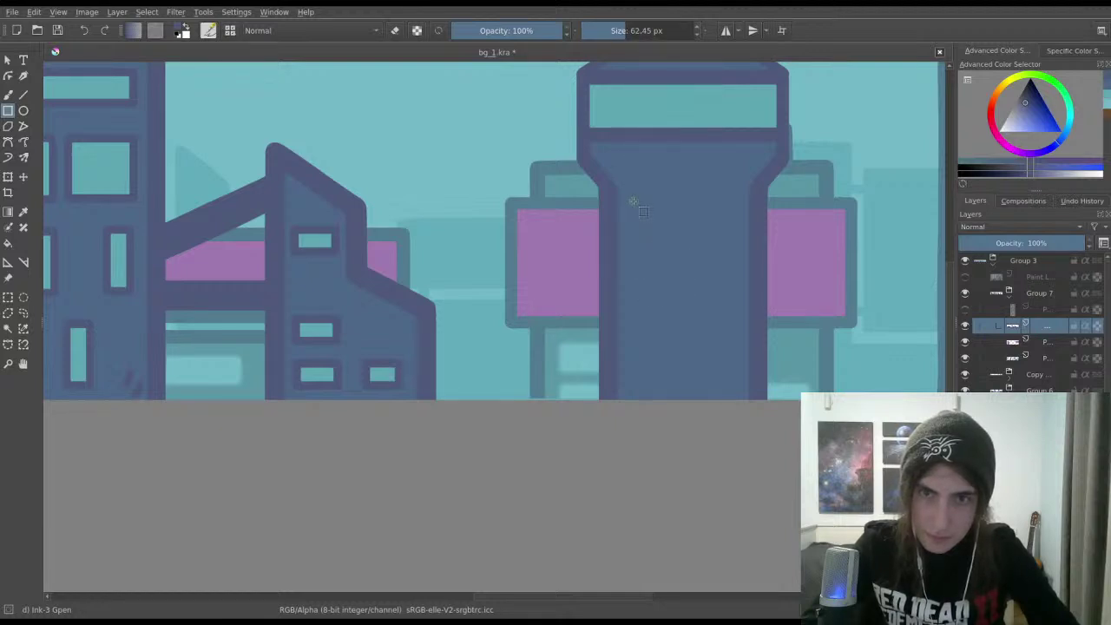
drag(662, 257, 660, 262)
key(ctrl+z)
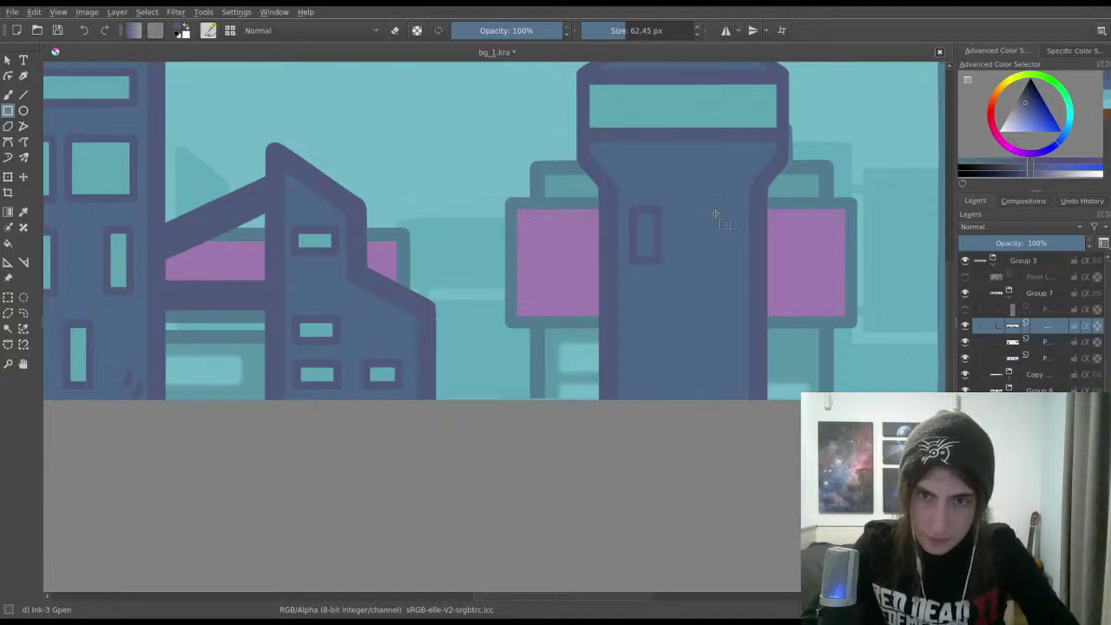
drag(709, 212, 733, 258)
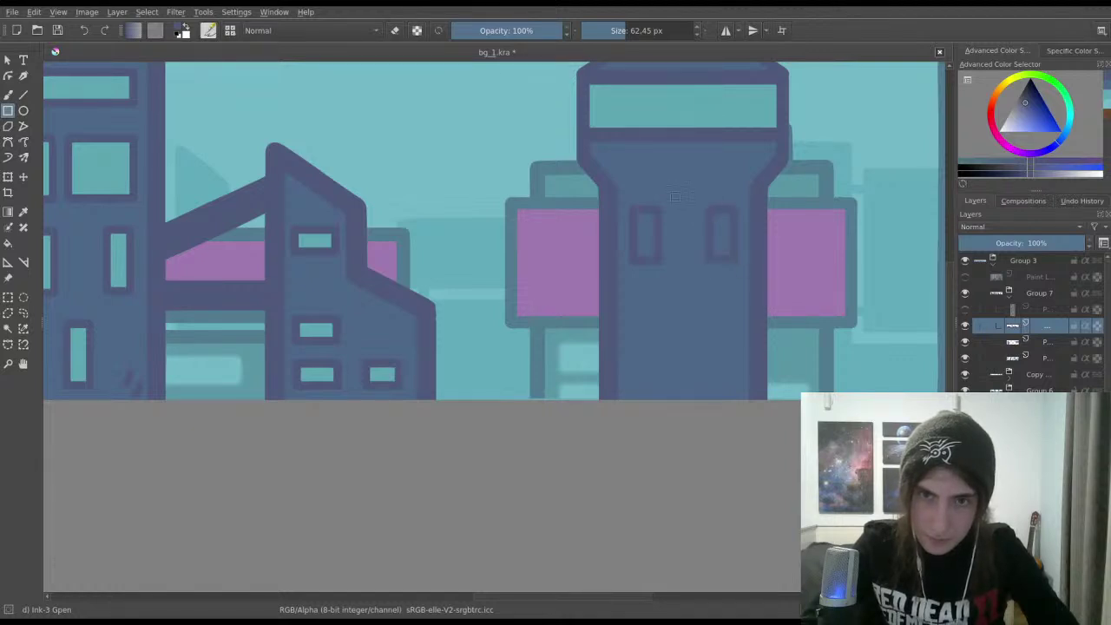
scroll(682, 92, up, 2)
scroll(682, 221, down, 4)
scroll(637, 290, up, 3)
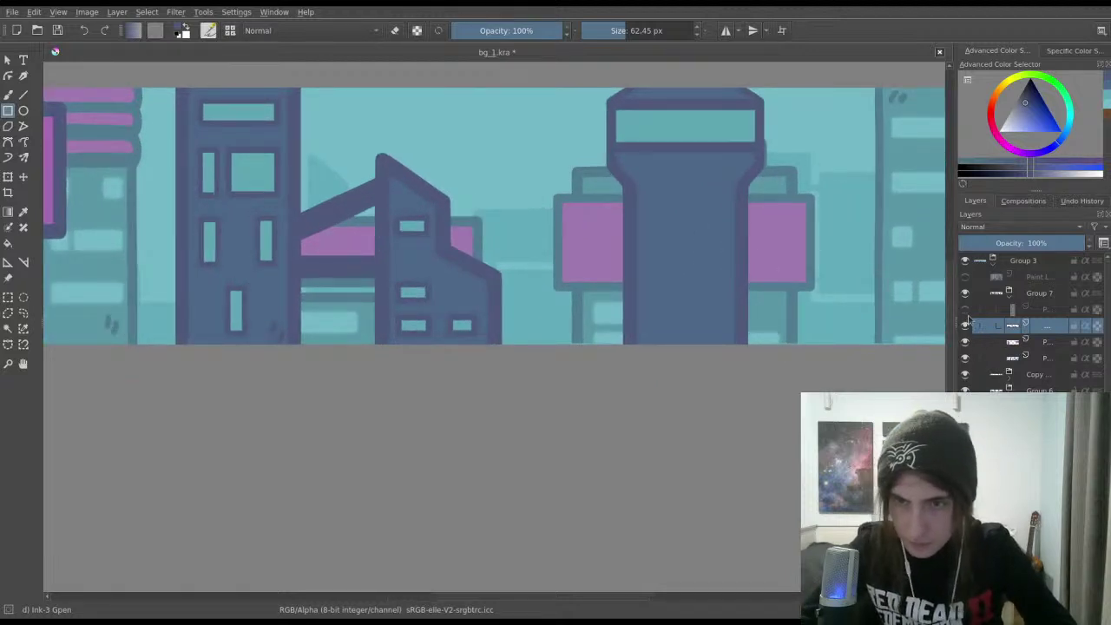
Step: Show the hidden window-outline layer in Group 7 and move all its windows into the empty area right of the wide tower
click(965, 308)
click(1040, 310)
drag(763, 294, 694, 301)
scroll(529, 257, up, 1)
key(t)
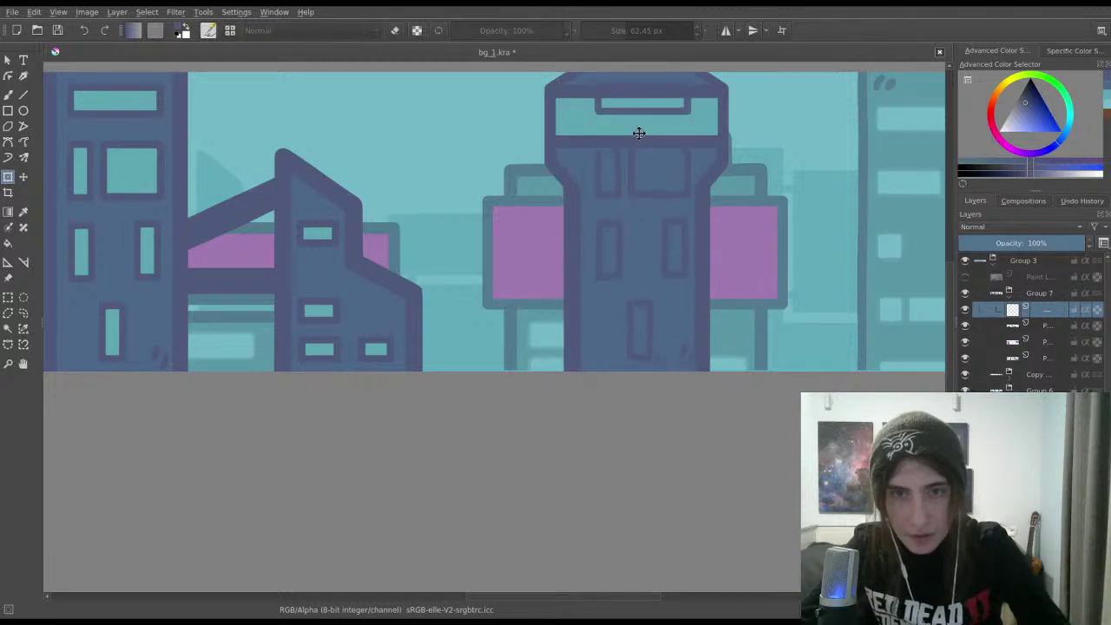
drag(639, 132, 805, 134)
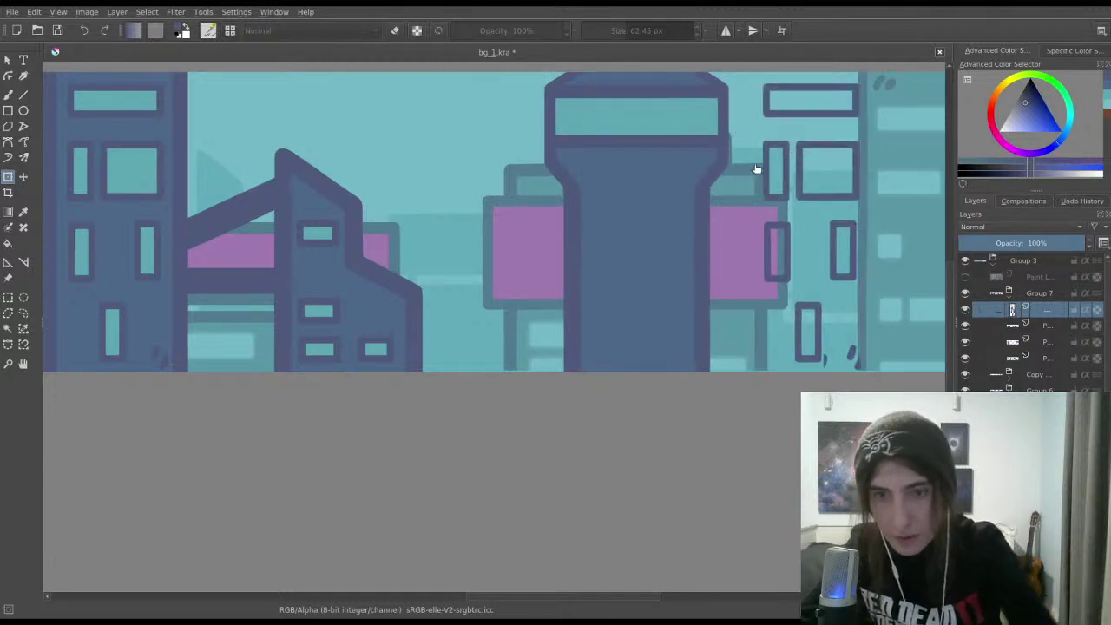
Step: Select the left narrow window of the third row and move it onto the upper left part of the tower shaft
key(ctrl+r)
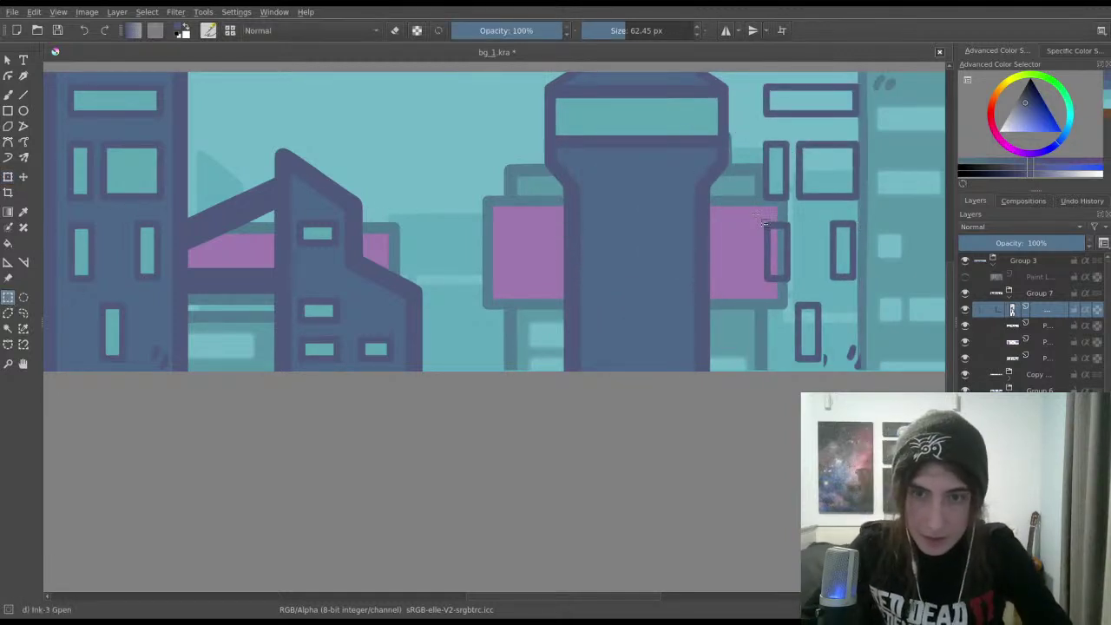
drag(763, 224, 621, 247)
key(ctrl+t)
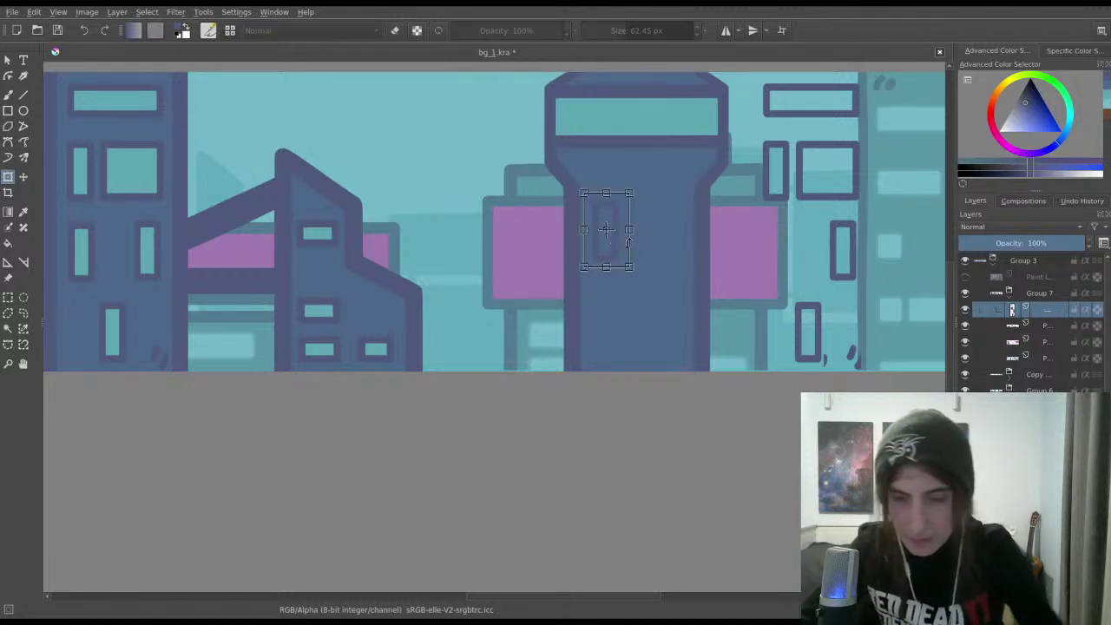
key(Return)
key(ctrl+r)
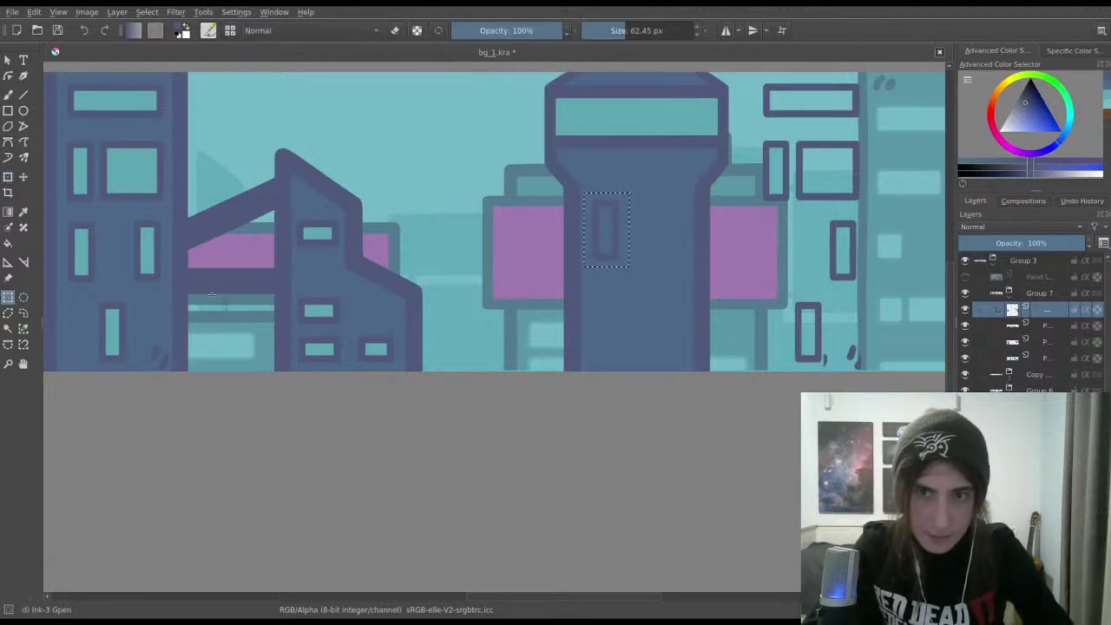
drag(211, 298, 881, 213)
key(ctrl+t)
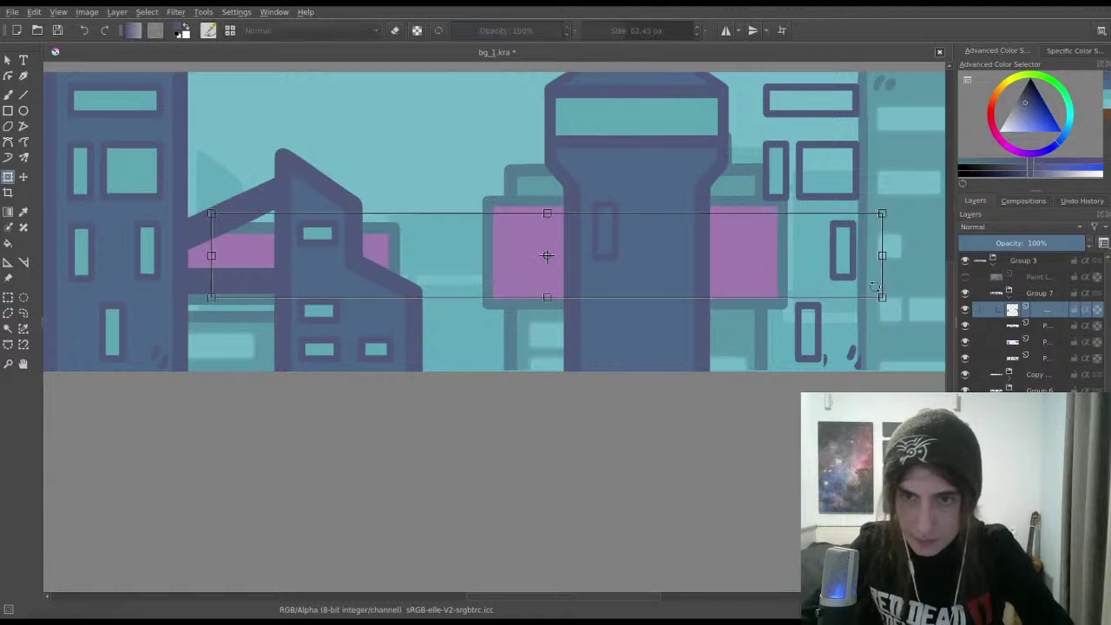
key(Escape)
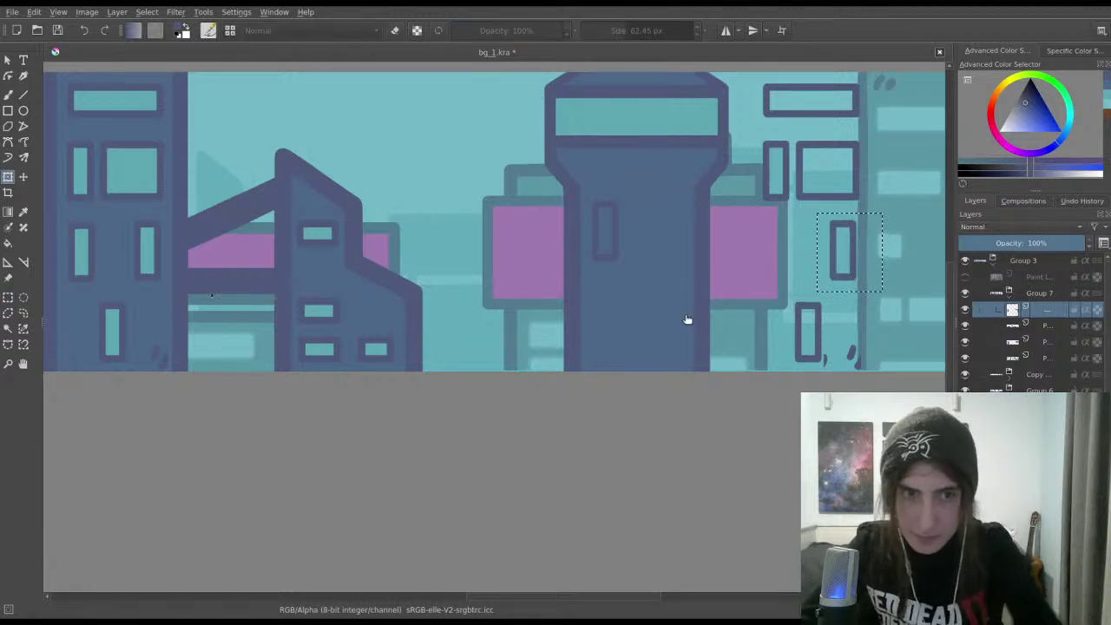
Step: Select the remaining narrow window of that row, place it beside the first one on the tower shaft, and deselect
key(ctrl+r)
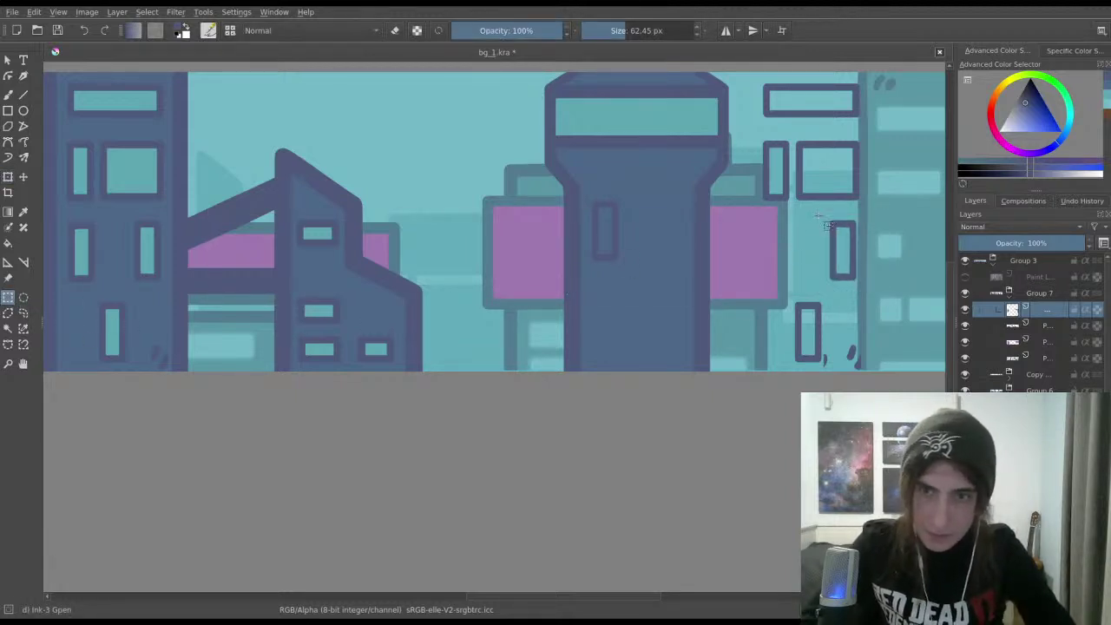
drag(814, 213, 874, 293)
key(ctrl+t)
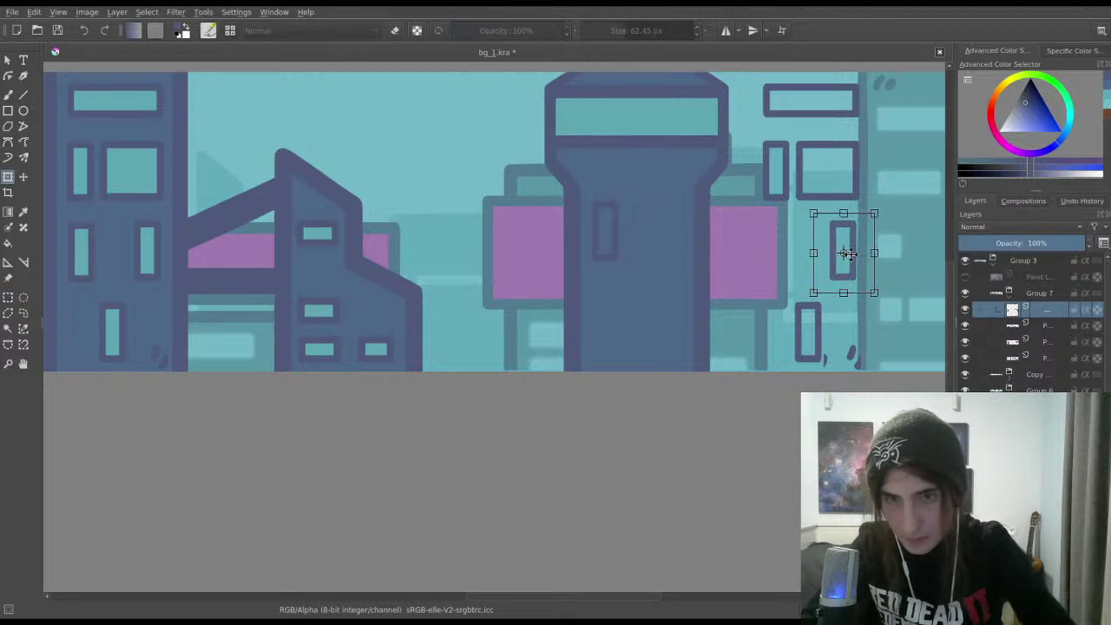
drag(847, 253, 686, 215)
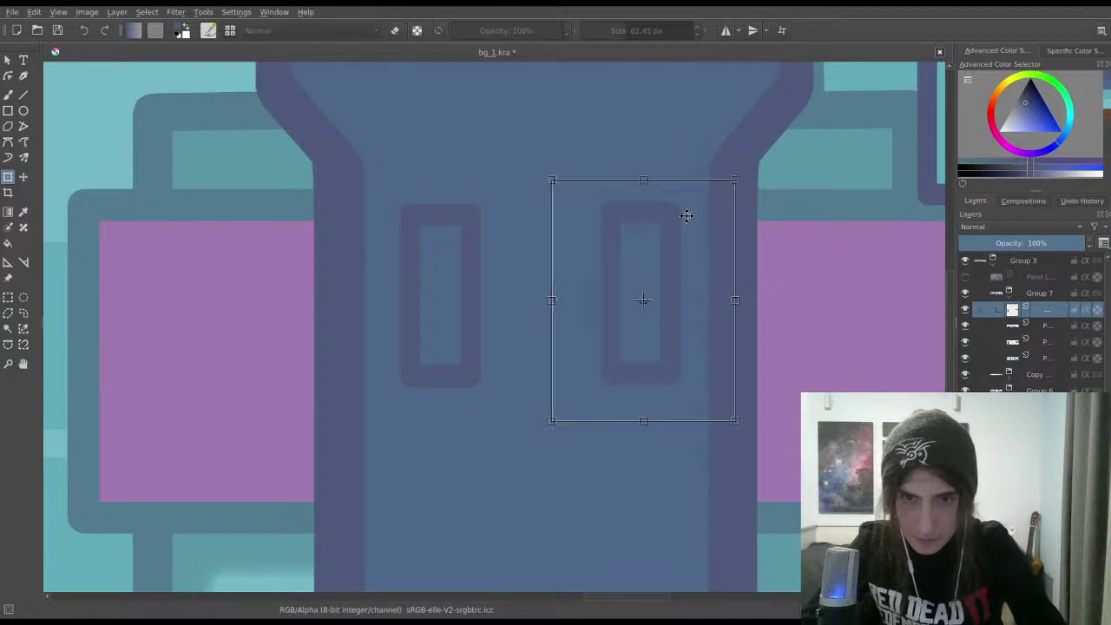
key(Return)
scroll(684, 260, down, 3)
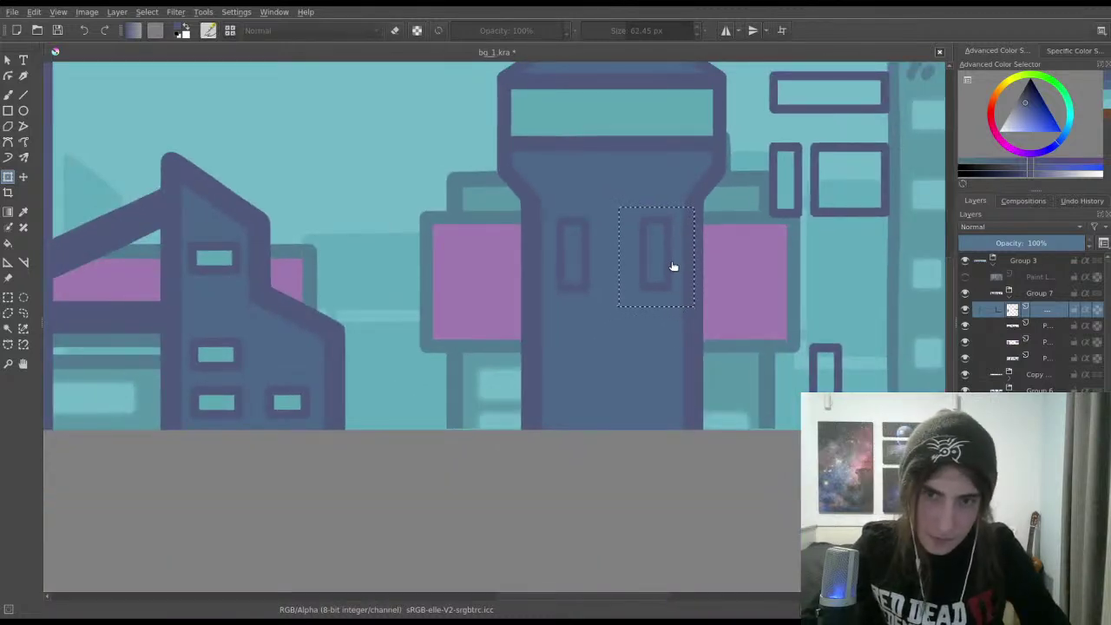
click(7, 297)
key(ctrl+shift+a)
scroll(432, 273, down, 3)
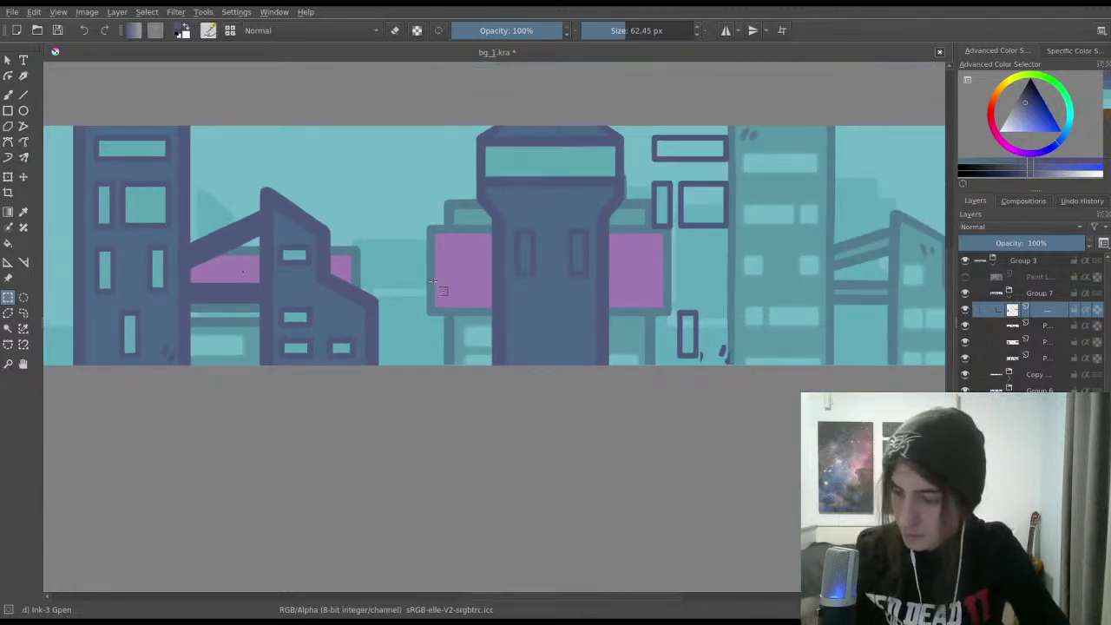
scroll(590, 302, up, 3)
scroll(608, 225, down, 2)
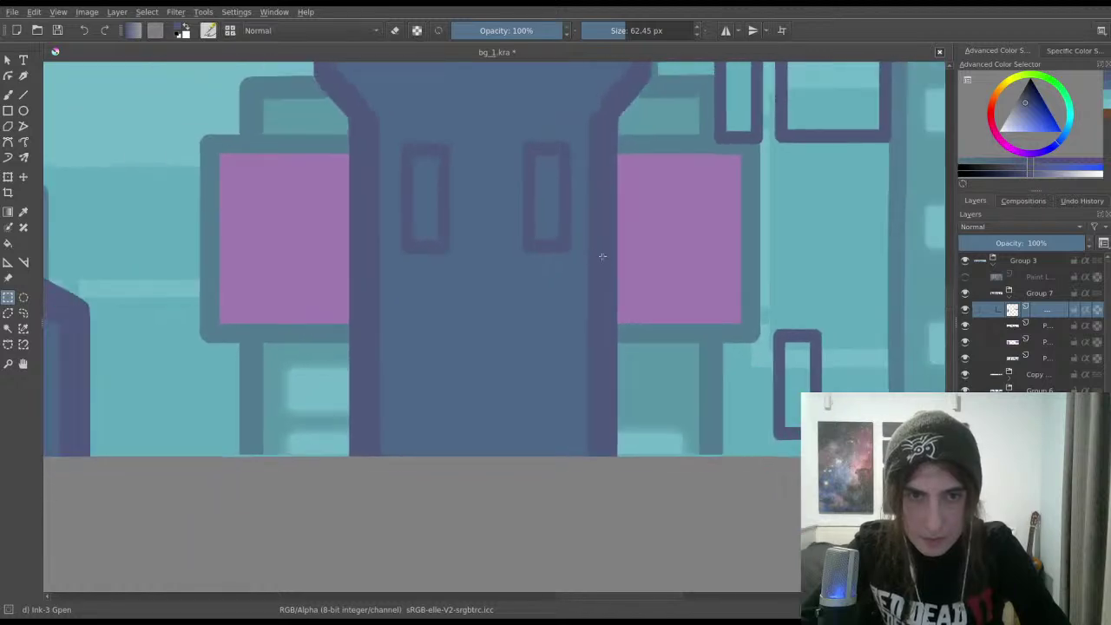
key(ctrl+t)
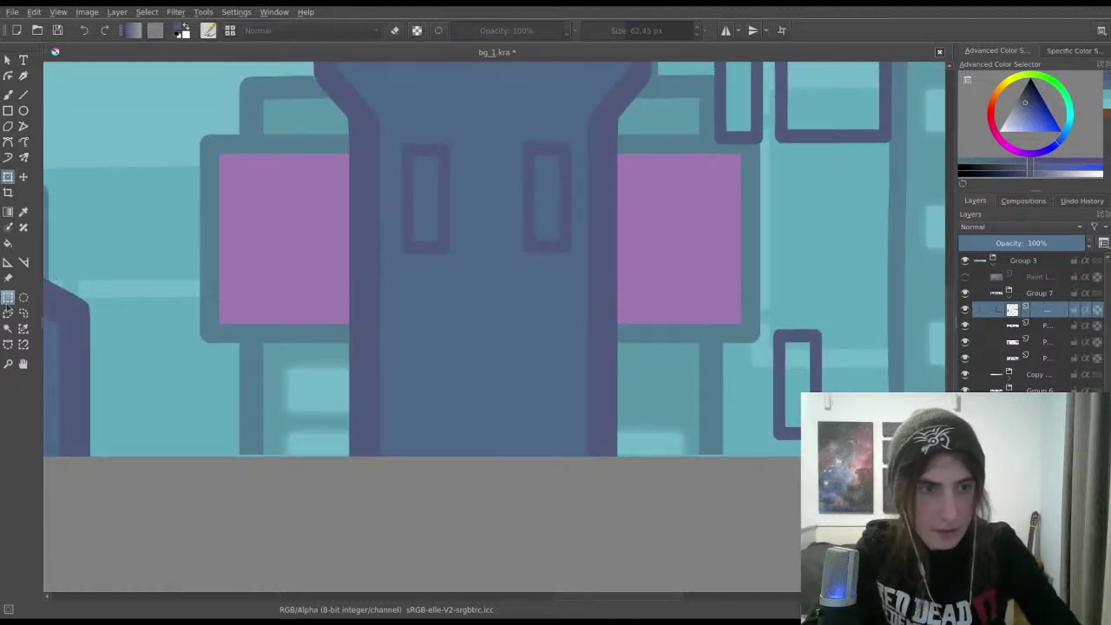
key(ctrl+r)
scroll(260, 269, down, 3)
scroll(393, 314, up, 1)
drag(393, 314, 419, 335)
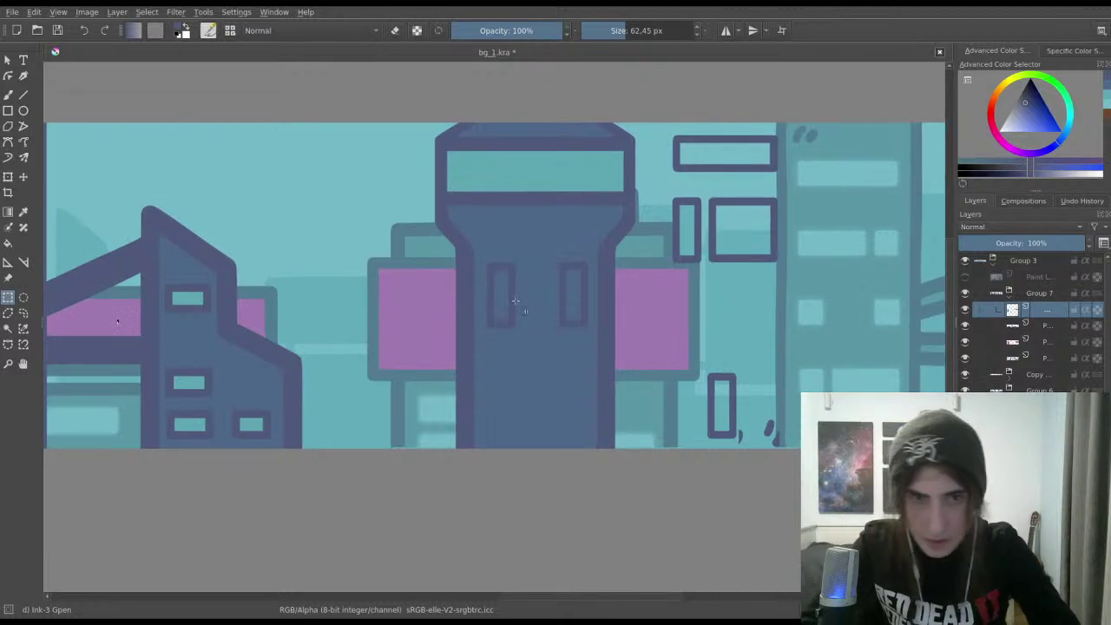
Step: Compare the heights of the tower's two narrow windows and nudge the right one toward the level of the left one
scroll(419, 335, up, 3)
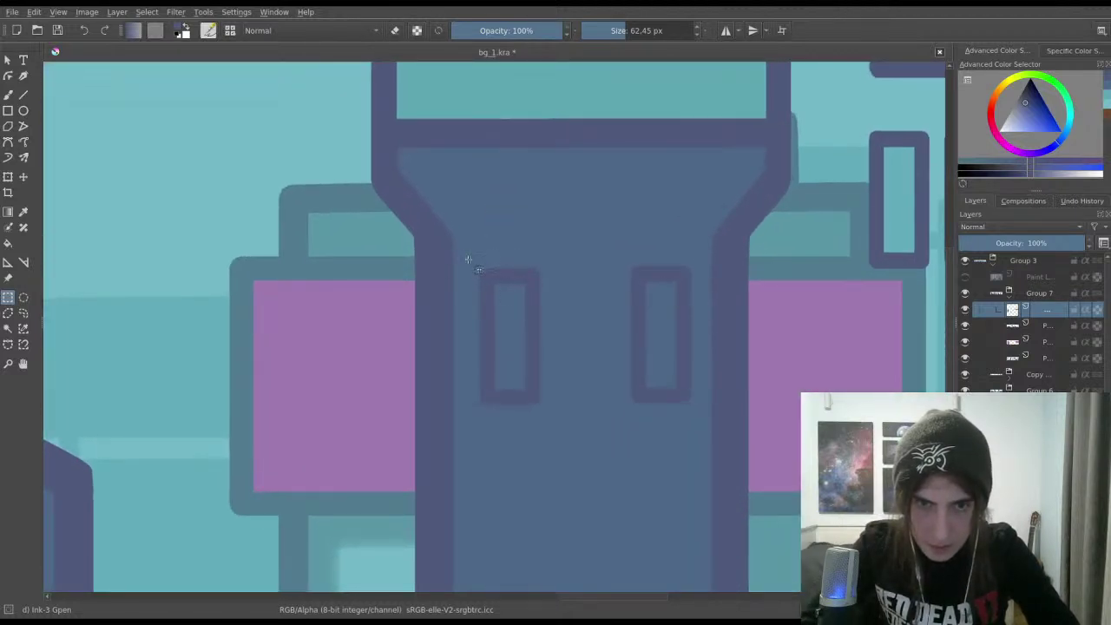
drag(469, 260, 698, 439)
scroll(607, 300, up, 3)
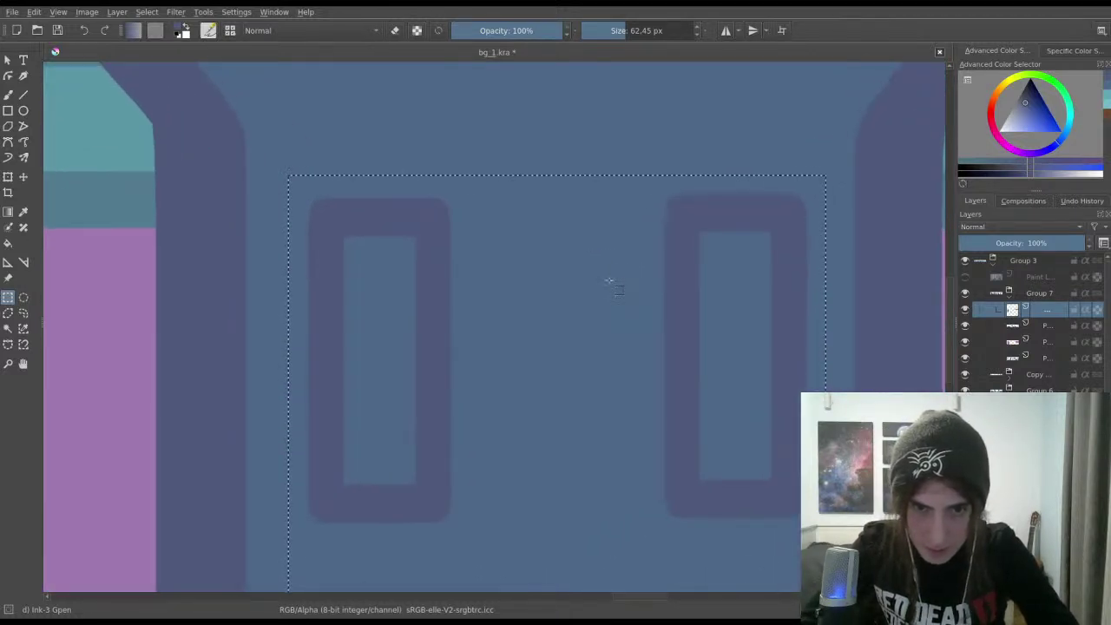
click(772, 298)
drag(628, 168, 854, 554)
key(ctrl+t)
mouse_move(762, 353)
mouse_down()
mouse_move(638, 374)
mouse_move(528, 364)
mouse_move(739, 377)
mouse_move(766, 362)
mouse_move(760, 352)
mouse_up()
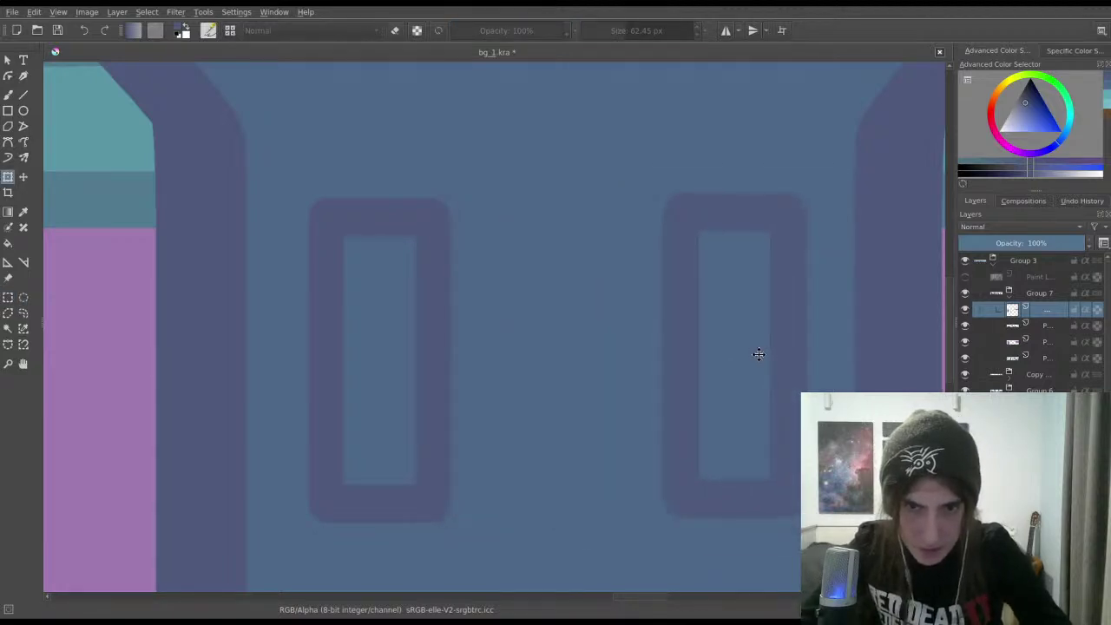
key(Return)
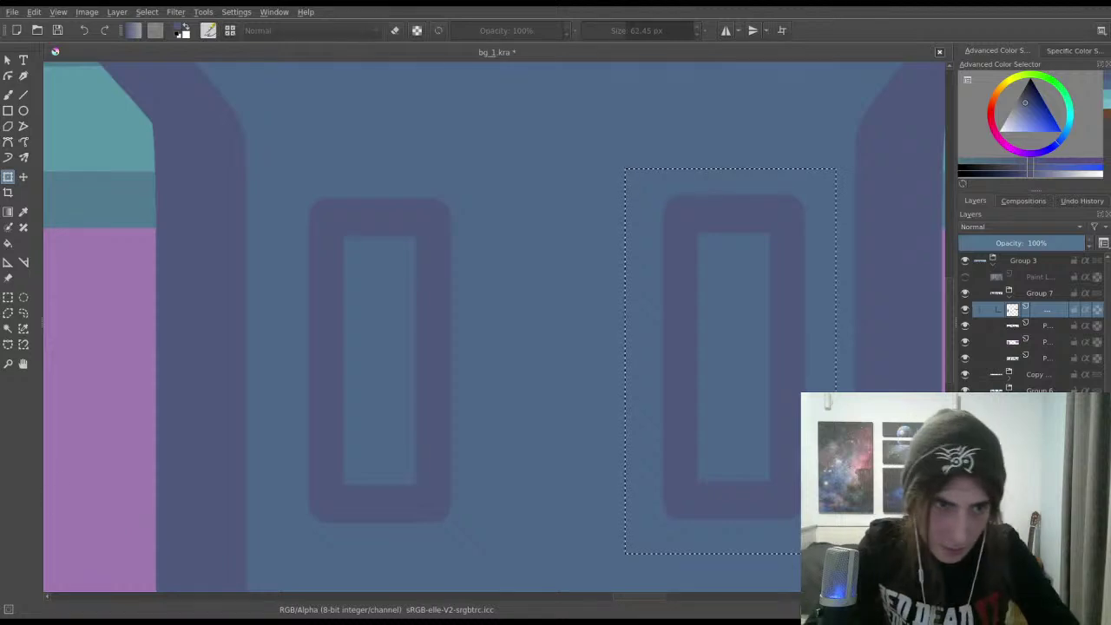
Step: Check the two windows' bottom edges against each other and shift the right window slightly down until they line up
click(8, 297)
click(325, 514)
drag(388, 545, 799, 521)
click(672, 226)
drag(634, 163, 821, 531)
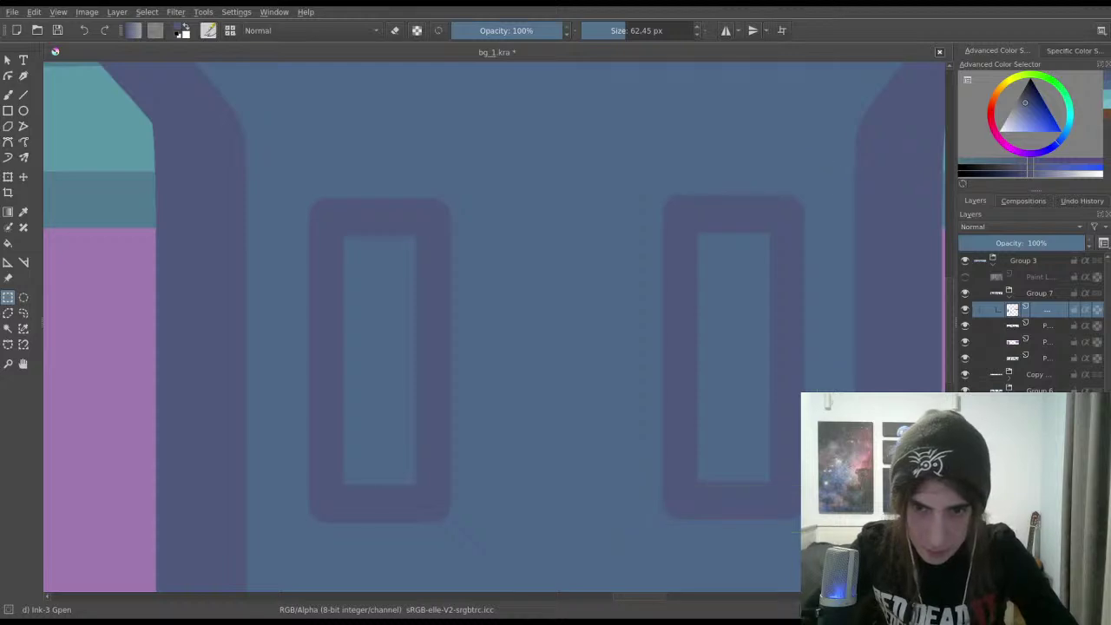
key(ctrl+t)
key(Return)
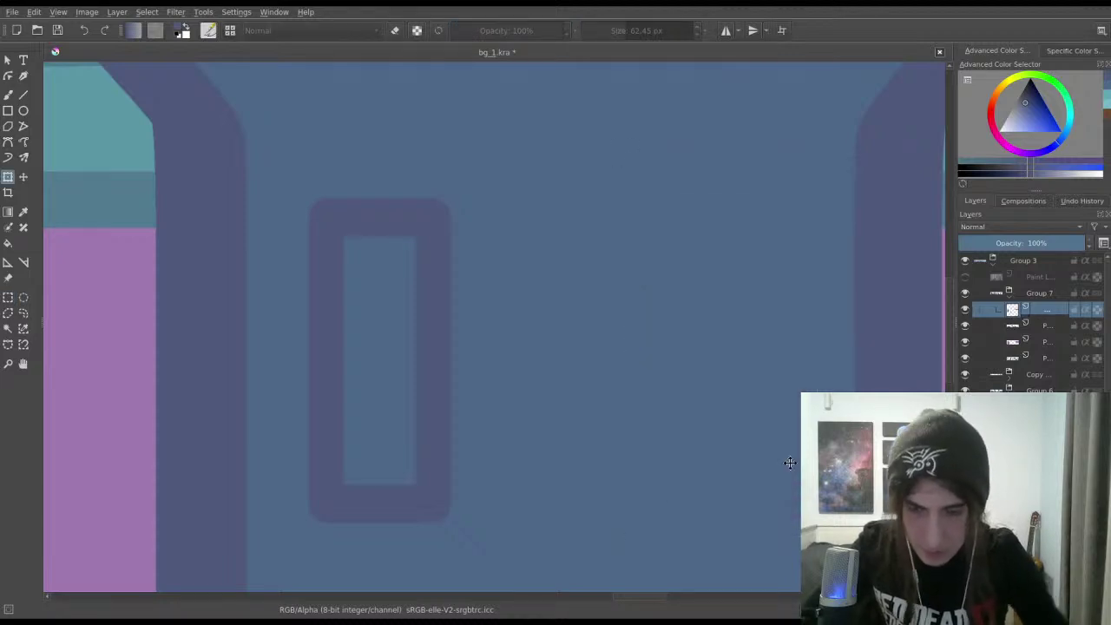
key(ctrl+r)
click(396, 560)
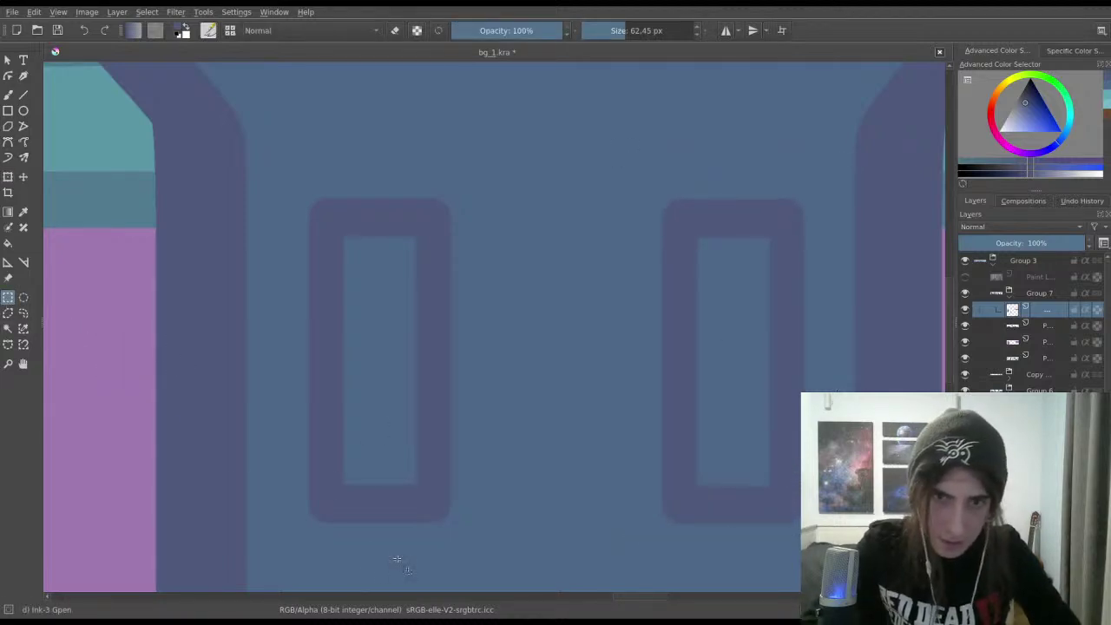
drag(484, 527, 744, 526)
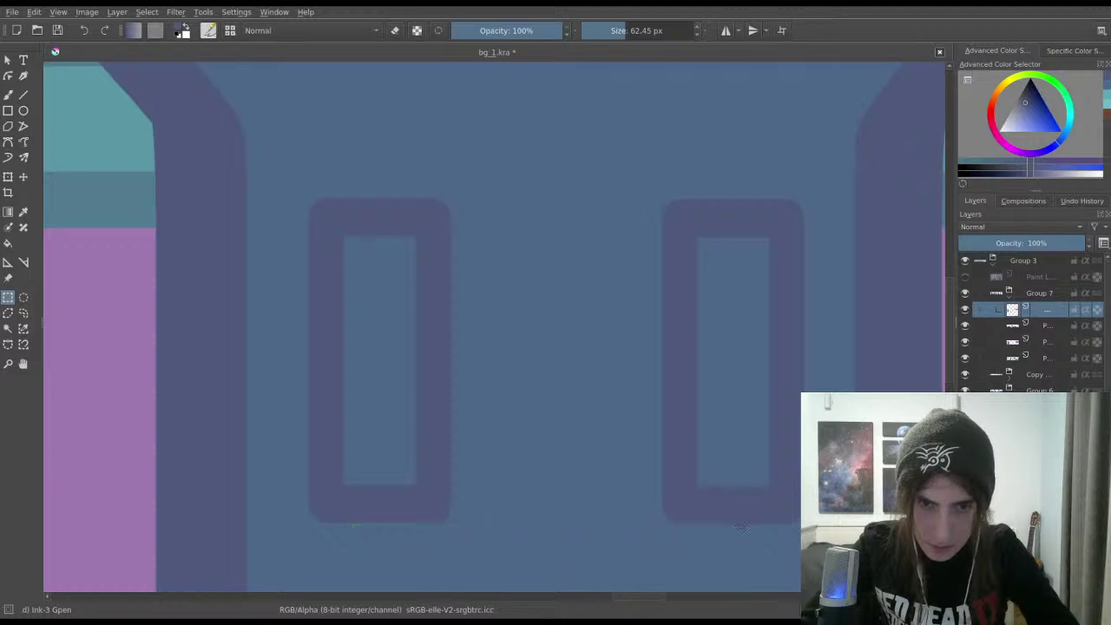
Step: Select the narrow and square window pair beside the tower and move it onto the shaft below the two aligned windows
scroll(676, 353, down, 5)
drag(646, 428, 528, 358)
scroll(651, 347, up, 1)
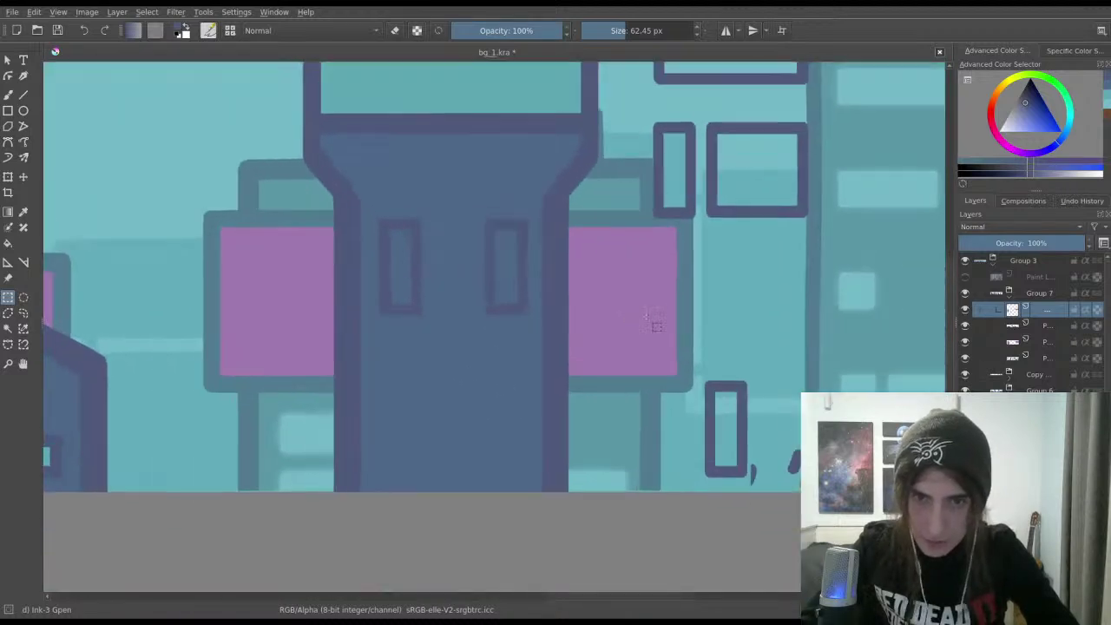
scroll(645, 343, down, 1)
mouse_move(630, 160)
mouse_down()
mouse_move(709, 194)
mouse_move(807, 289)
mouse_up()
key(ctrl+t)
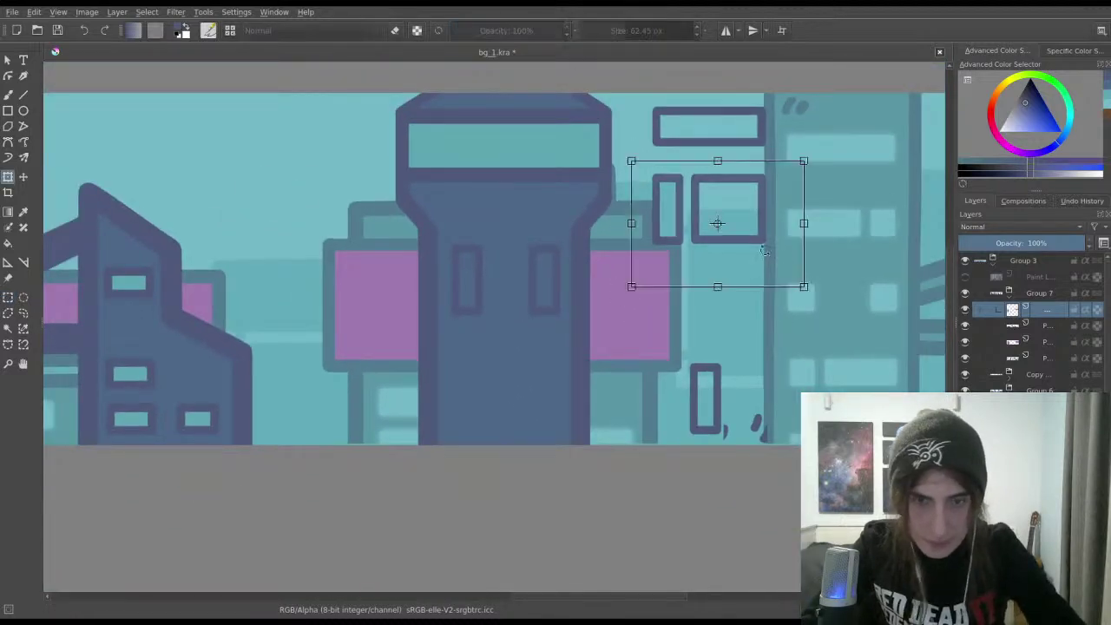
mouse_move(758, 210)
mouse_down()
mouse_move(647, 328)
mouse_move(552, 374)
mouse_up()
key(Return)
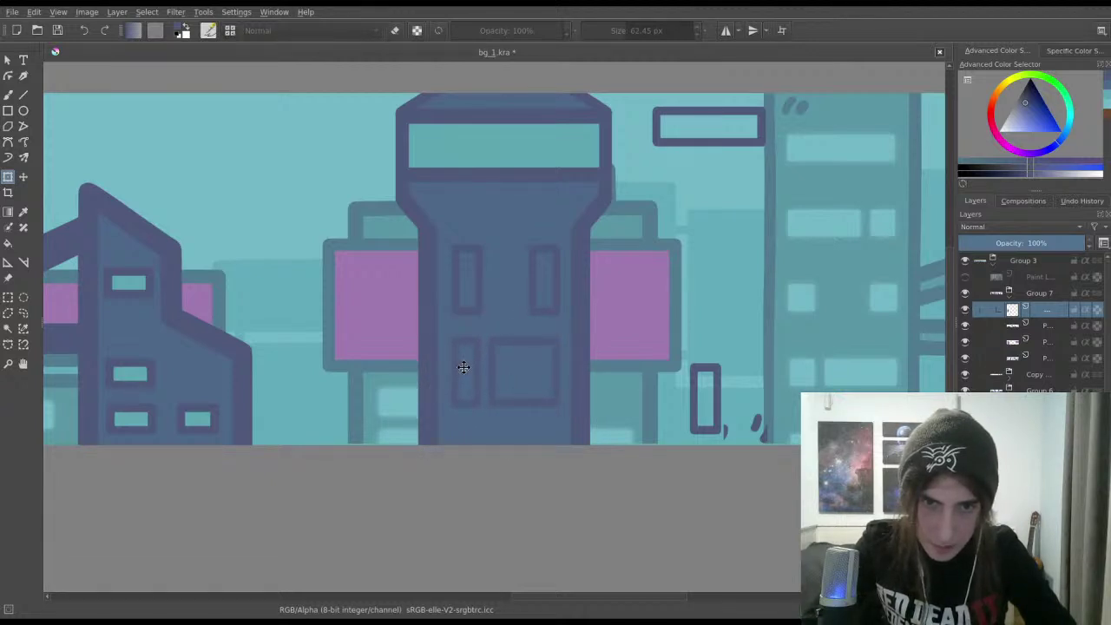
Step: Move the selected narrow and square window pair farther down the tower shaft so it overhangs the canvas's bottom edge
click(464, 367)
drag(465, 362, 463, 425)
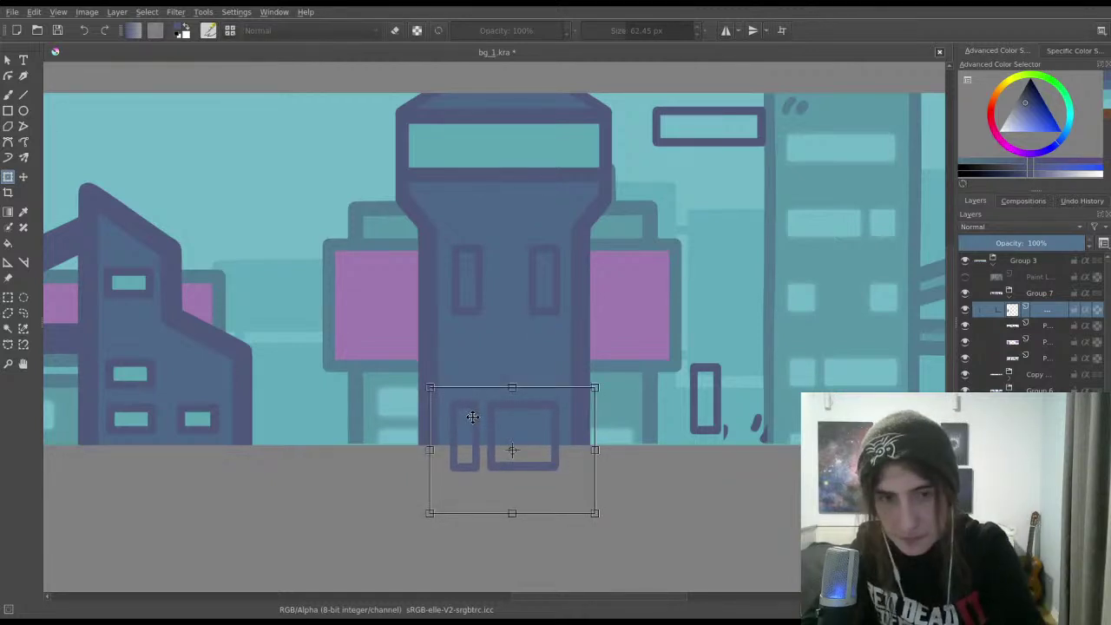
key(Return)
scroll(377, 329, up, 1)
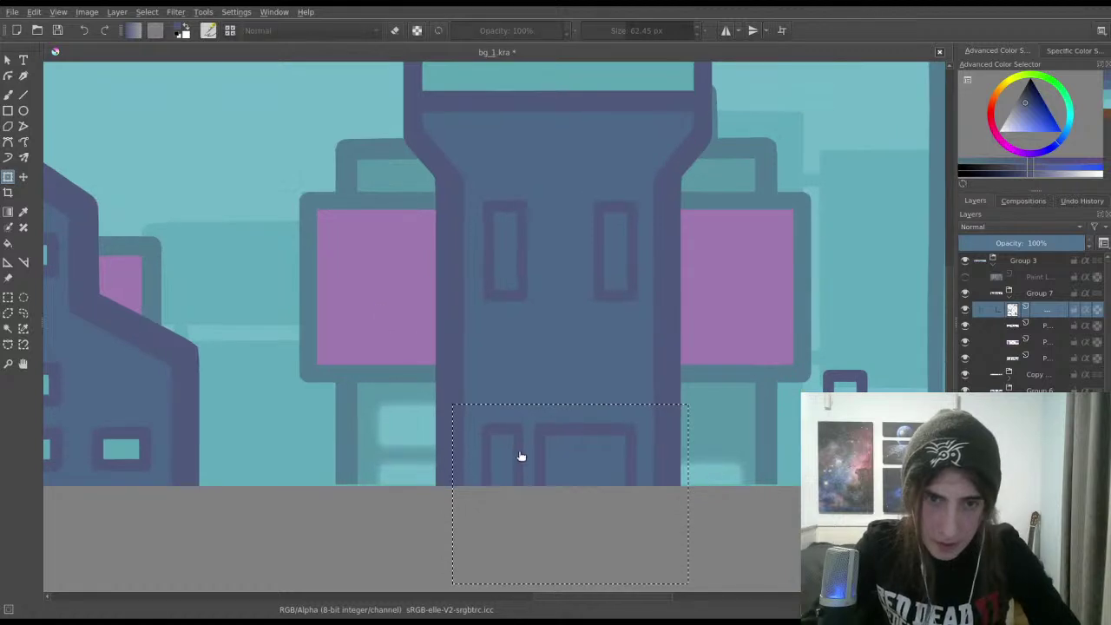
click(480, 465)
key(Escape)
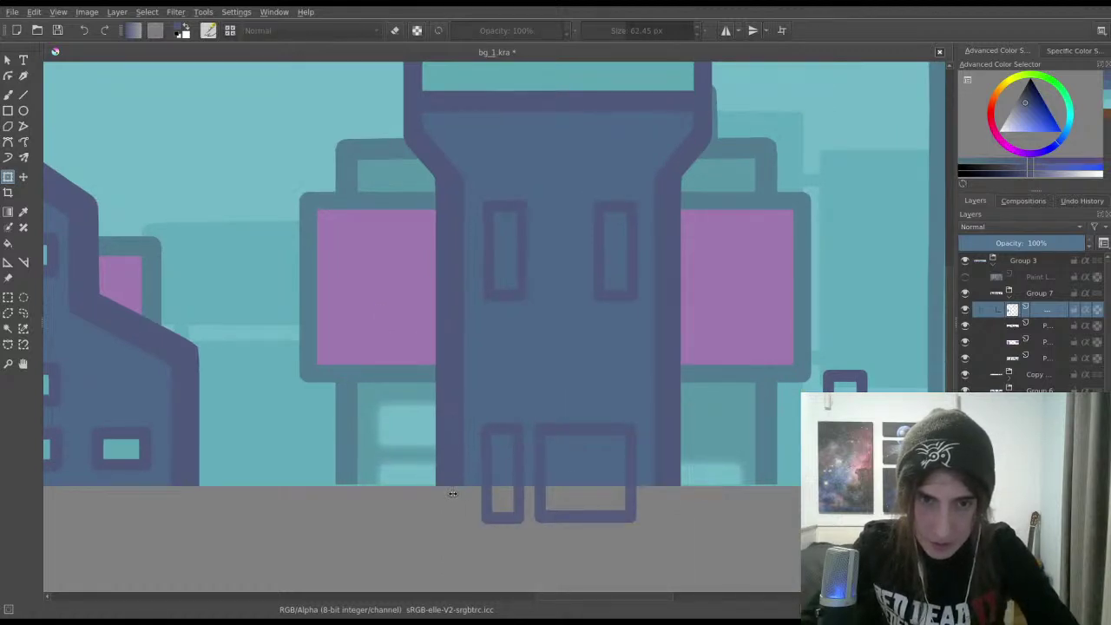
click(452, 493)
key(Return)
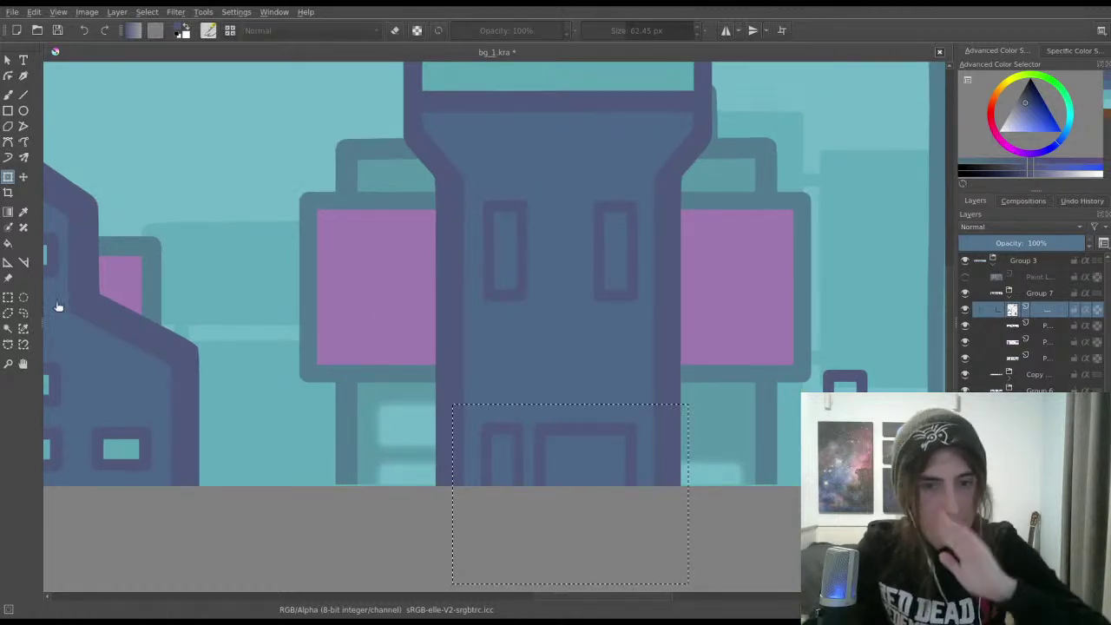
Step: Try to place the leftover narrow window on the tower shaft between the upper right window and the bottom pair, and undo it
key(ctrl+r)
scroll(487, 391, down, 2)
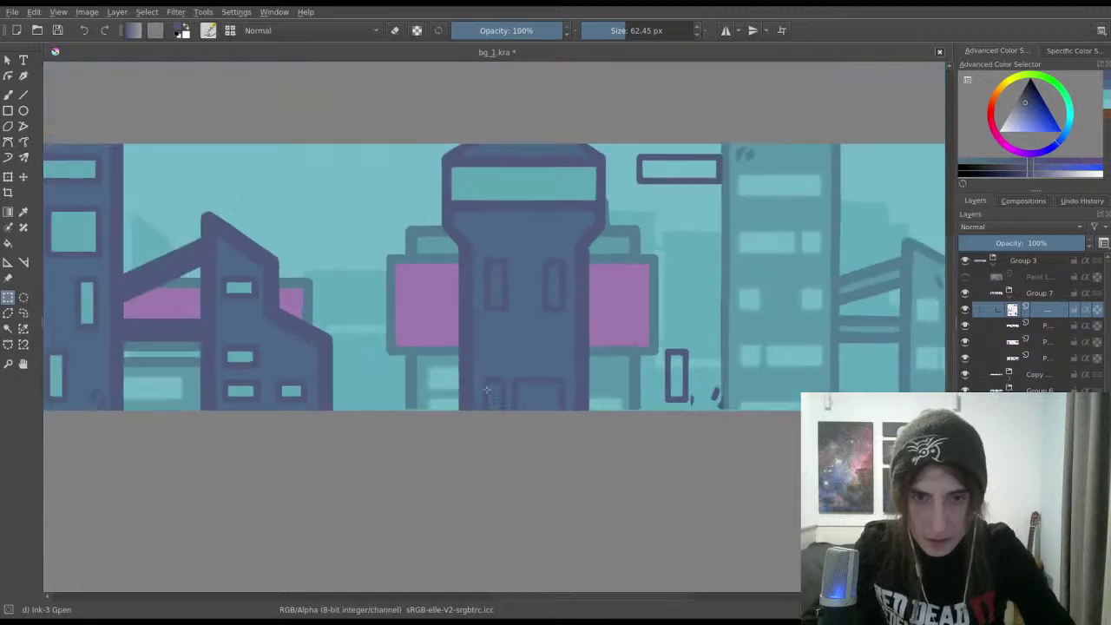
drag(646, 336, 698, 416)
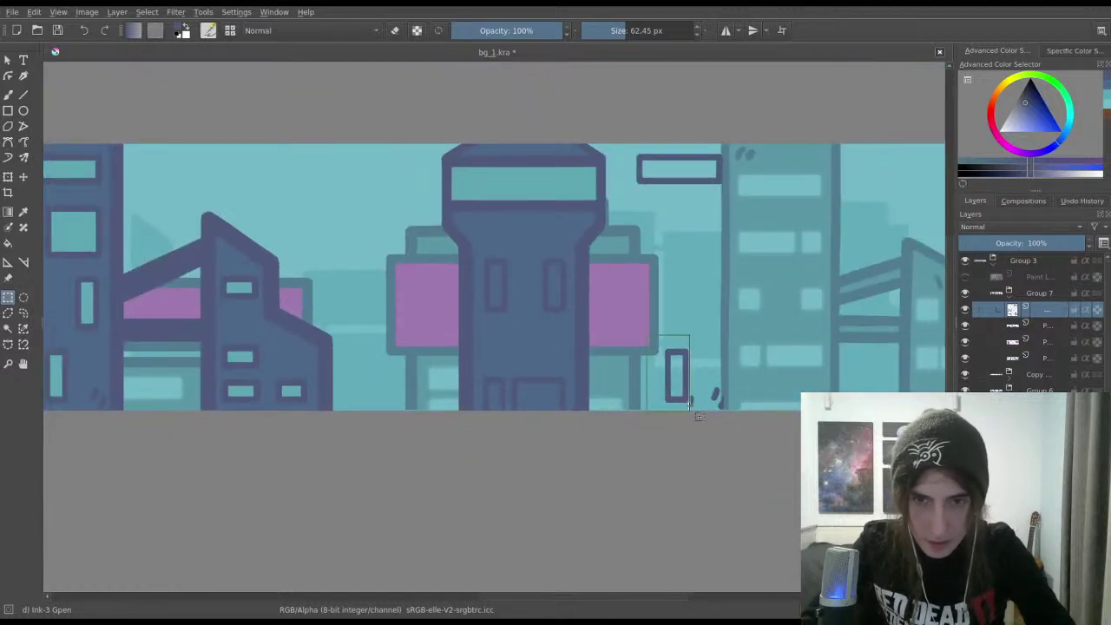
key(ctrl+t)
scroll(694, 352, up, 2)
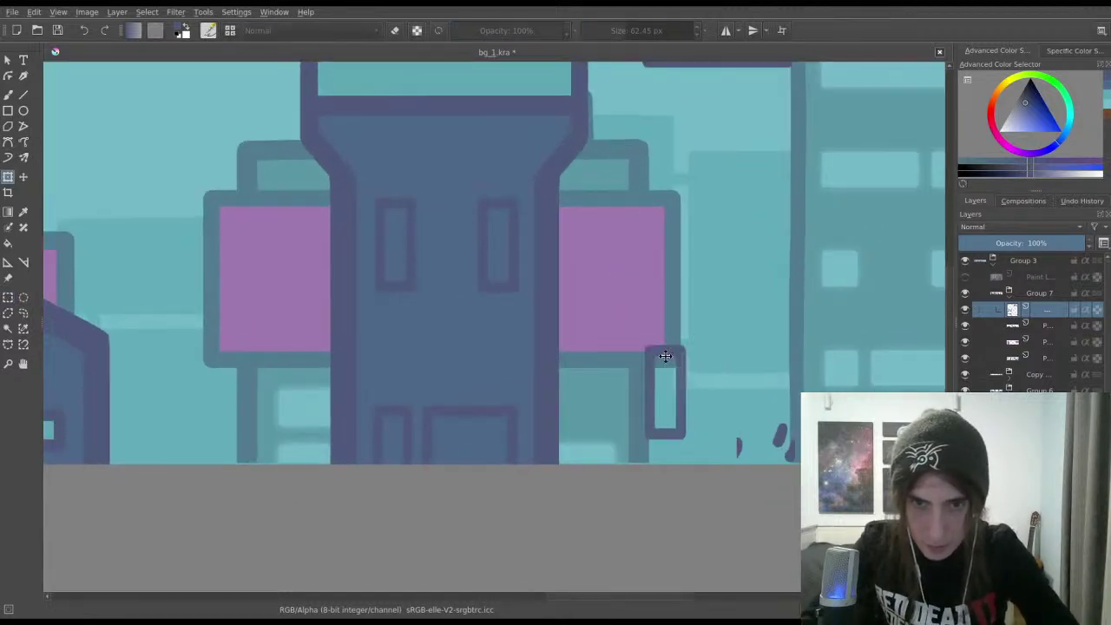
drag(664, 356, 496, 321)
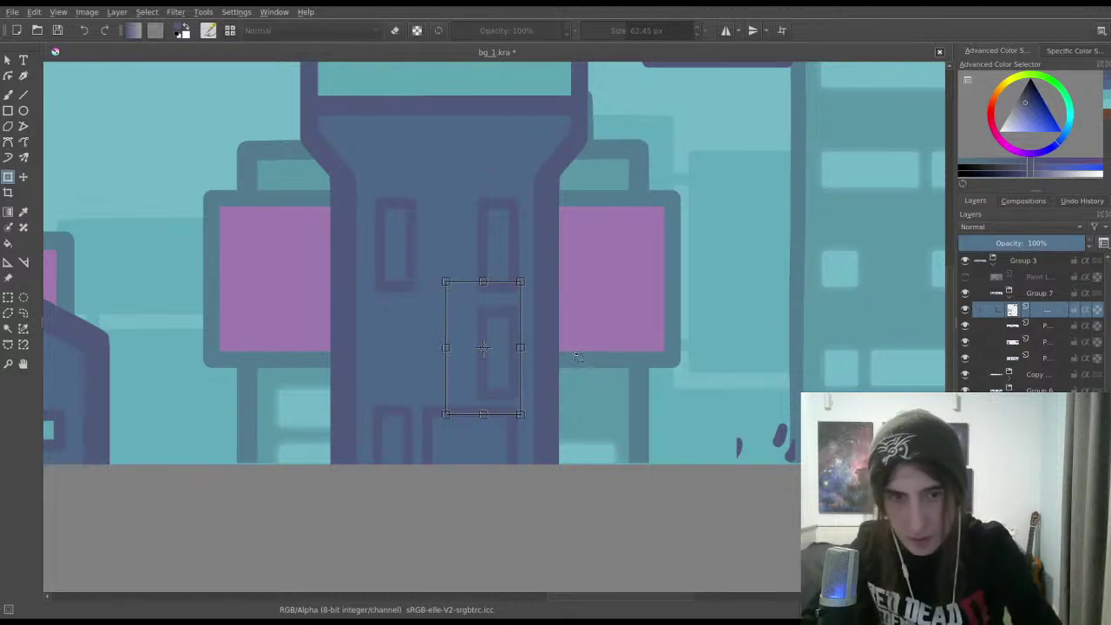
key(ctrl+z)
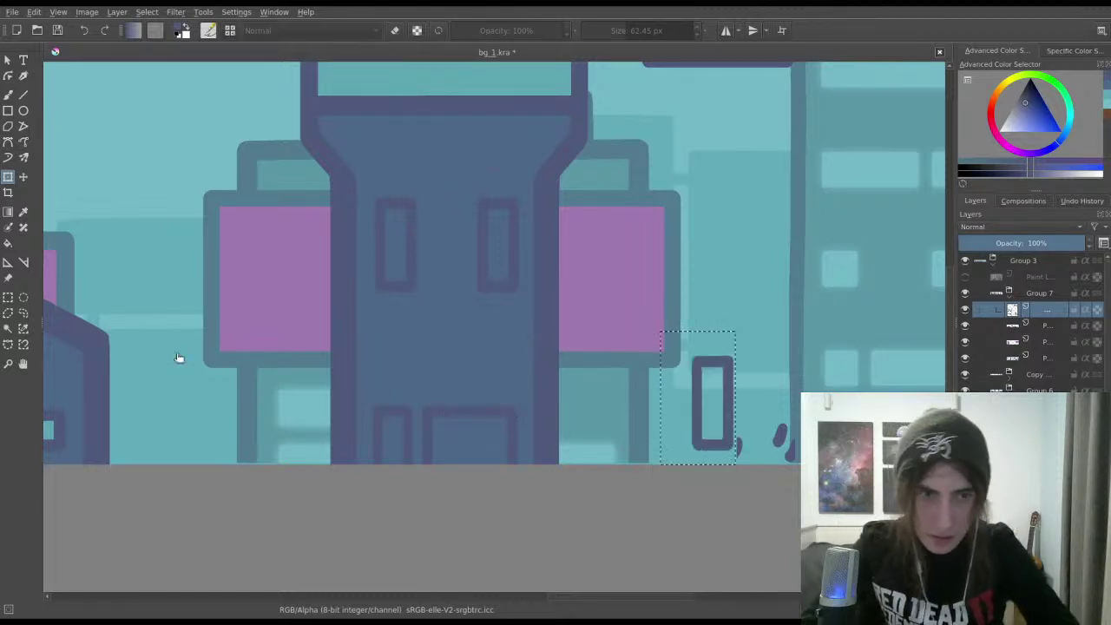
Step: Select the narrow and square window pair at the tower's base and shift it farther down past the canvas's bottom edge
click(8, 297)
click(373, 434)
drag(362, 392, 532, 504)
key(t)
drag(491, 395, 495, 455)
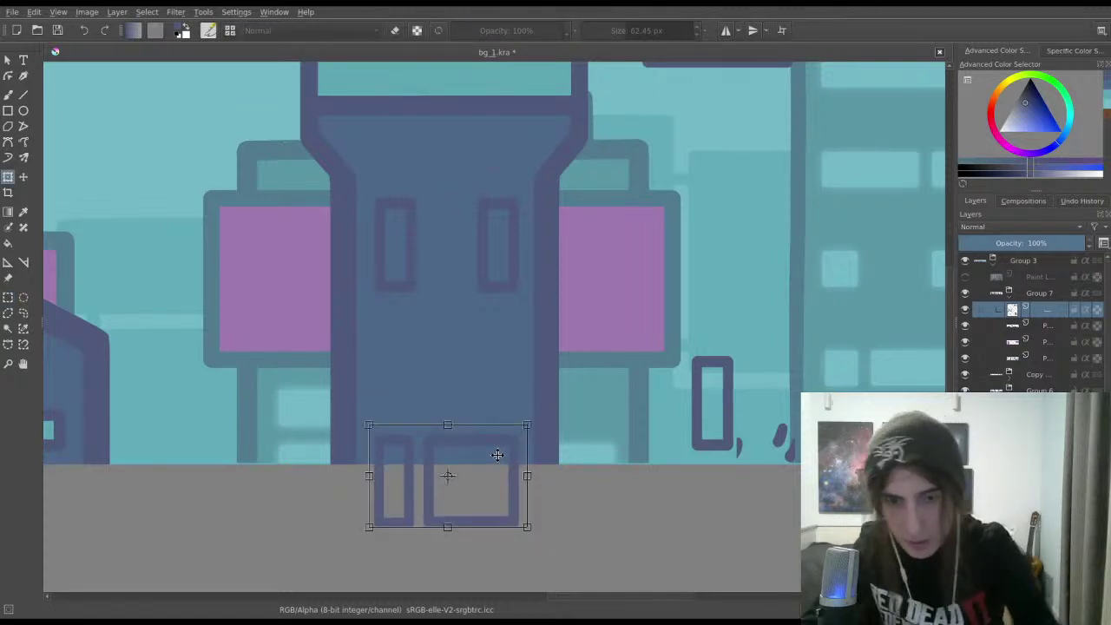
key(Return)
Step: Select the leftover narrow window beside the tower, place it under the shaft's upper right window, and deselect
click(8, 297)
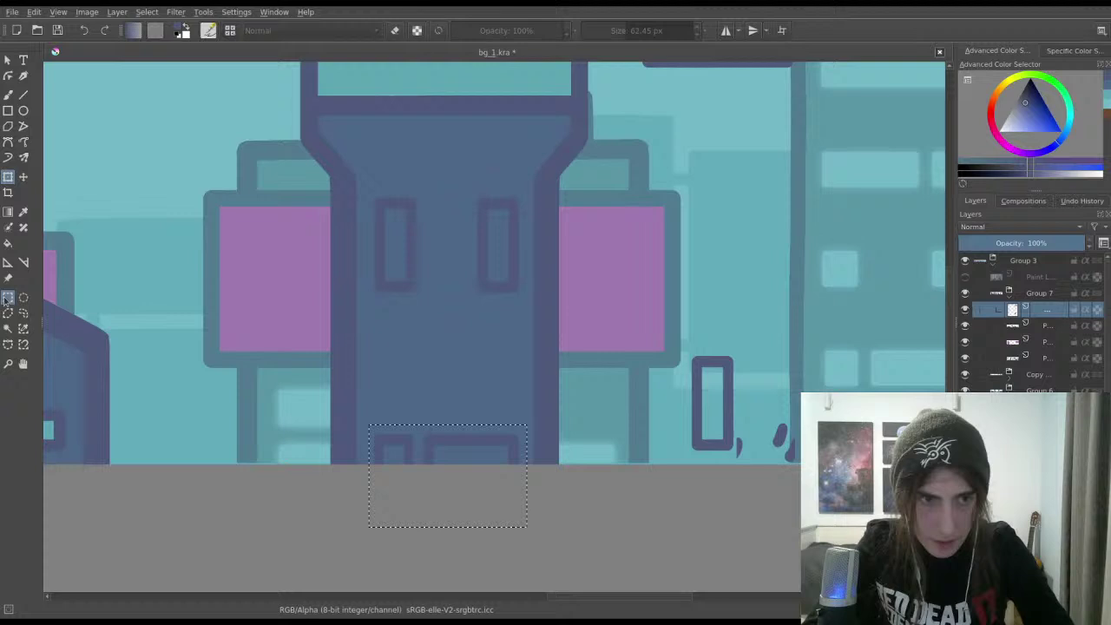
click(545, 322)
drag(646, 326, 759, 473)
key(ctrl+t)
drag(719, 409, 508, 385)
key(Return)
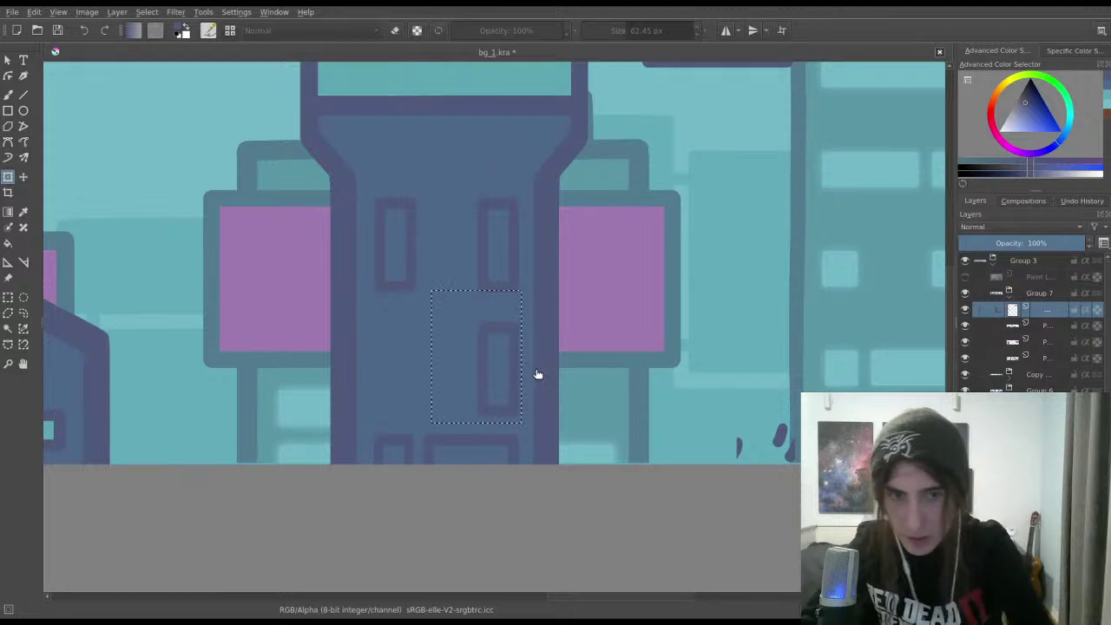
scroll(582, 494, down, 5)
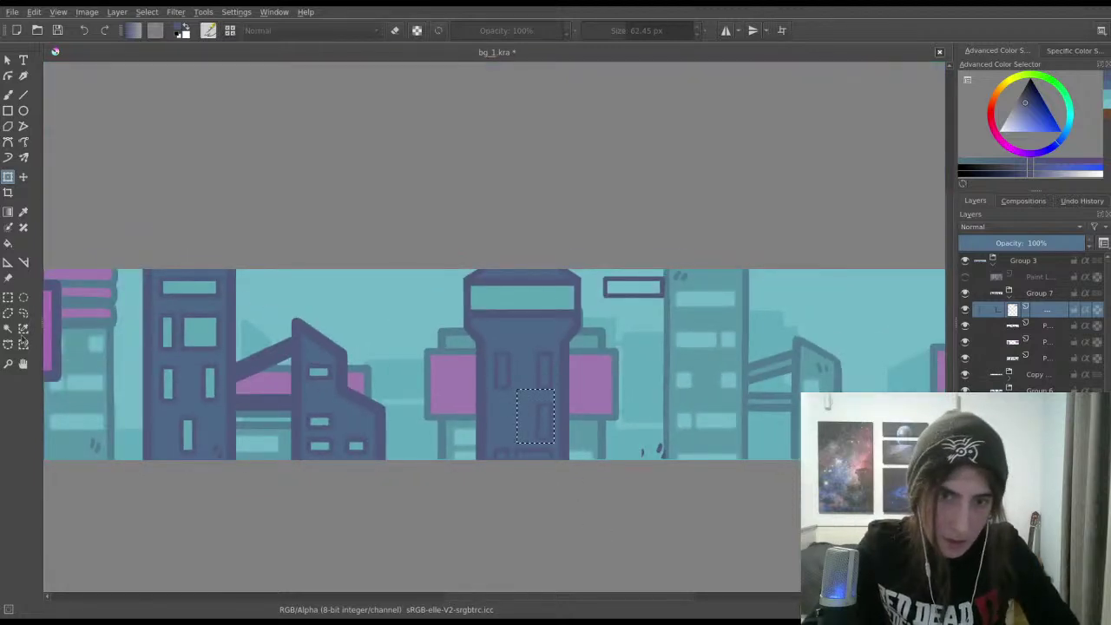
click(8, 297)
scroll(247, 379, down, 2)
drag(472, 471, 526, 361)
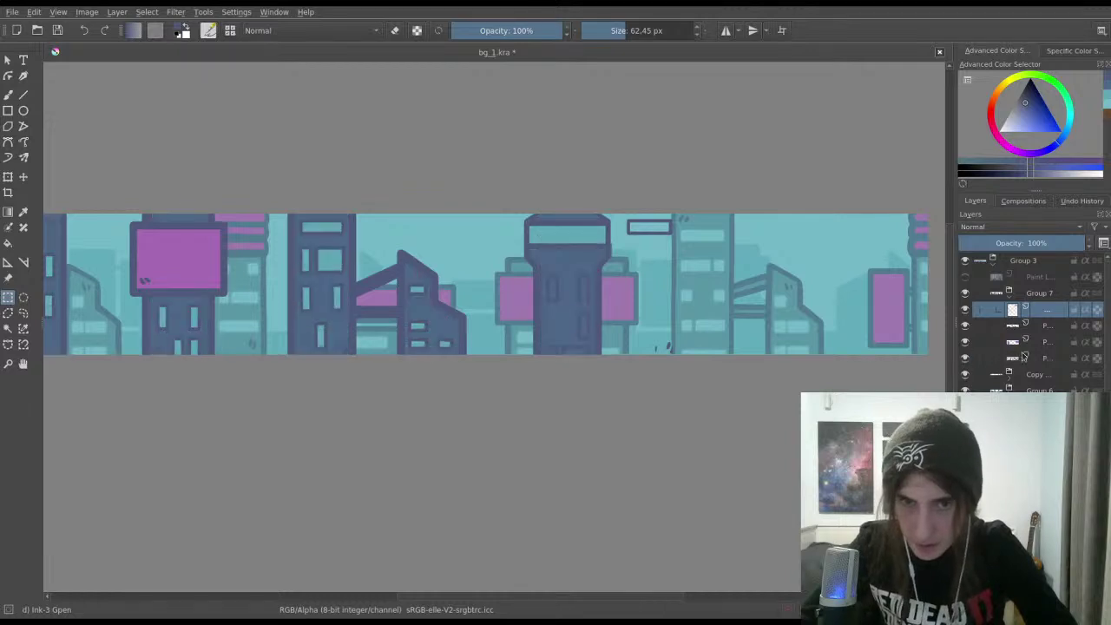
Step: Erase the leftover wide window outline and stray marks beside the tower on the window layer with the Eraser Circle brush
click(1045, 362)
click(1039, 315)
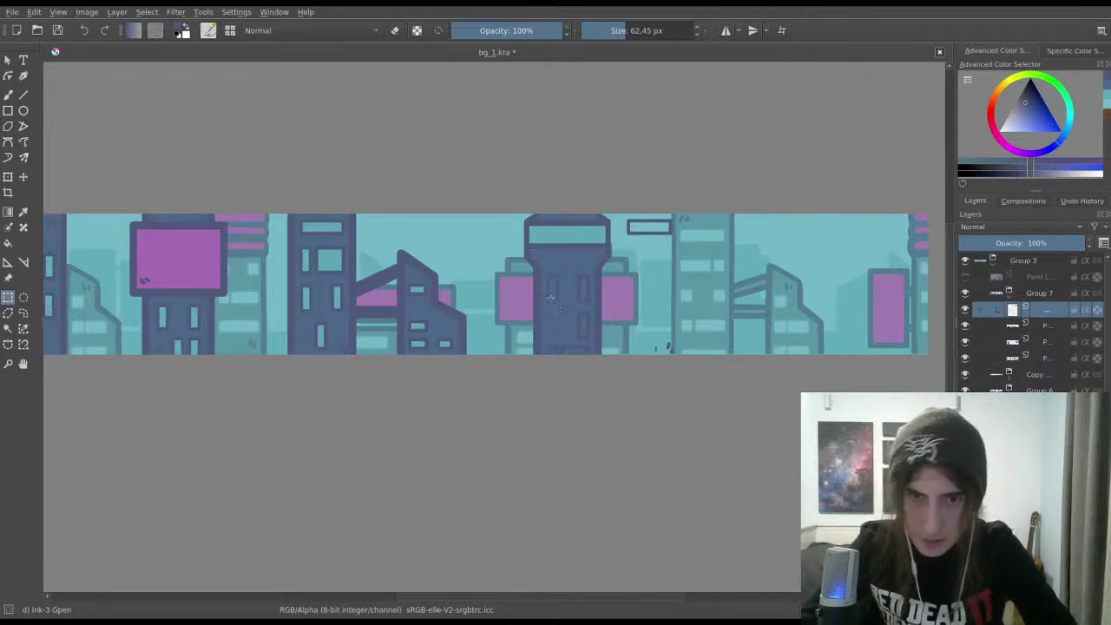
key(b)
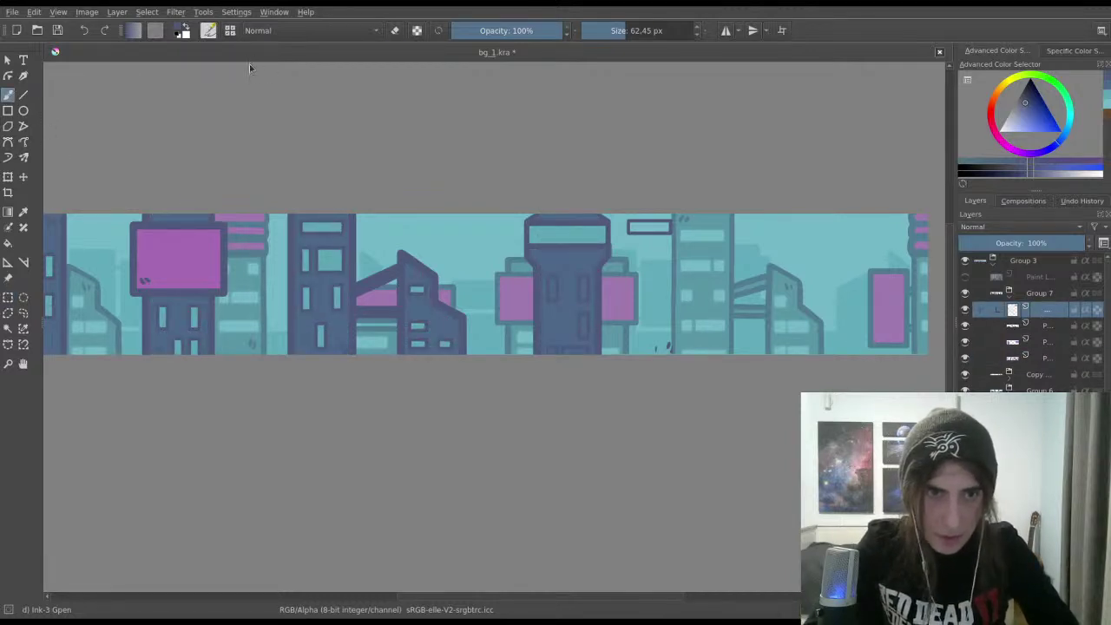
key(e)
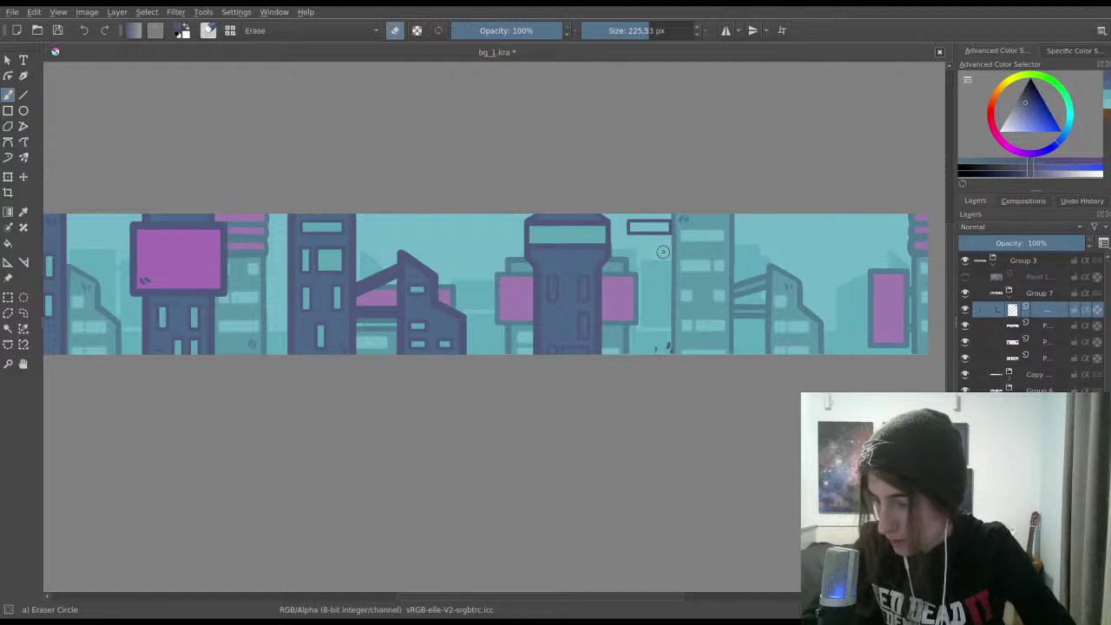
drag(640, 224, 639, 251)
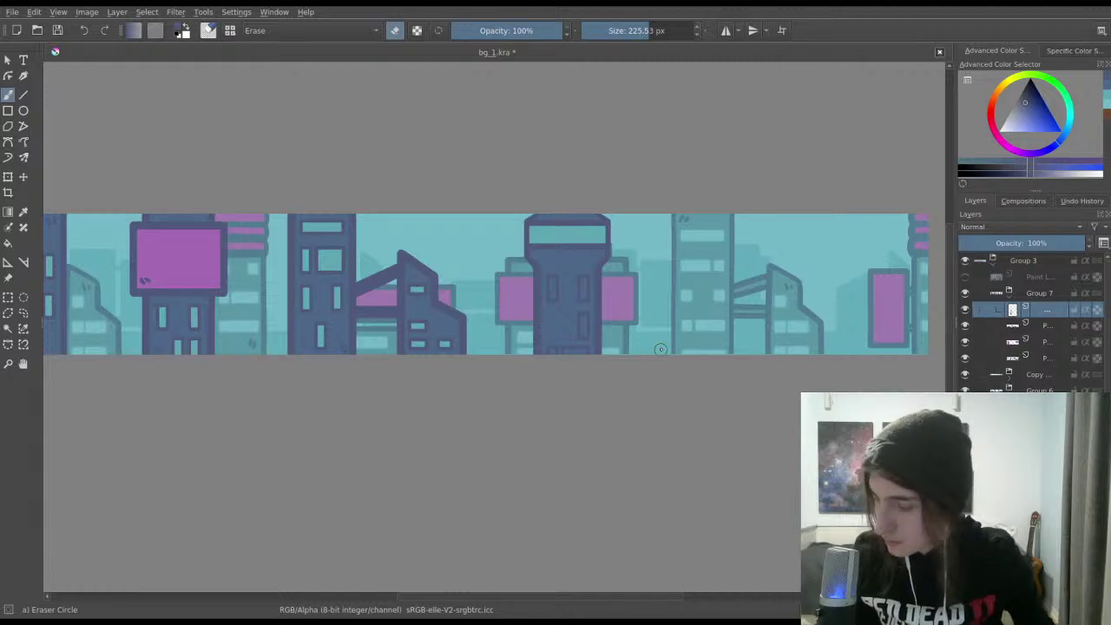
Step: Select the window pair at the tower's base, nudge it slightly lower, and deselect
scroll(600, 299, up, 5)
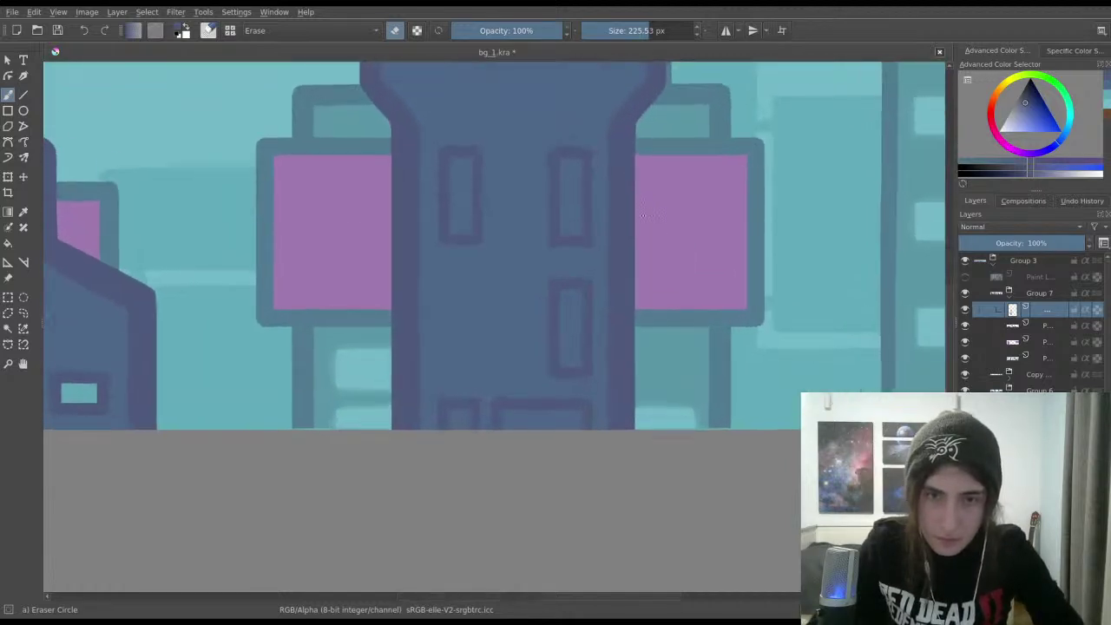
scroll(643, 215, down, 2)
click(8, 296)
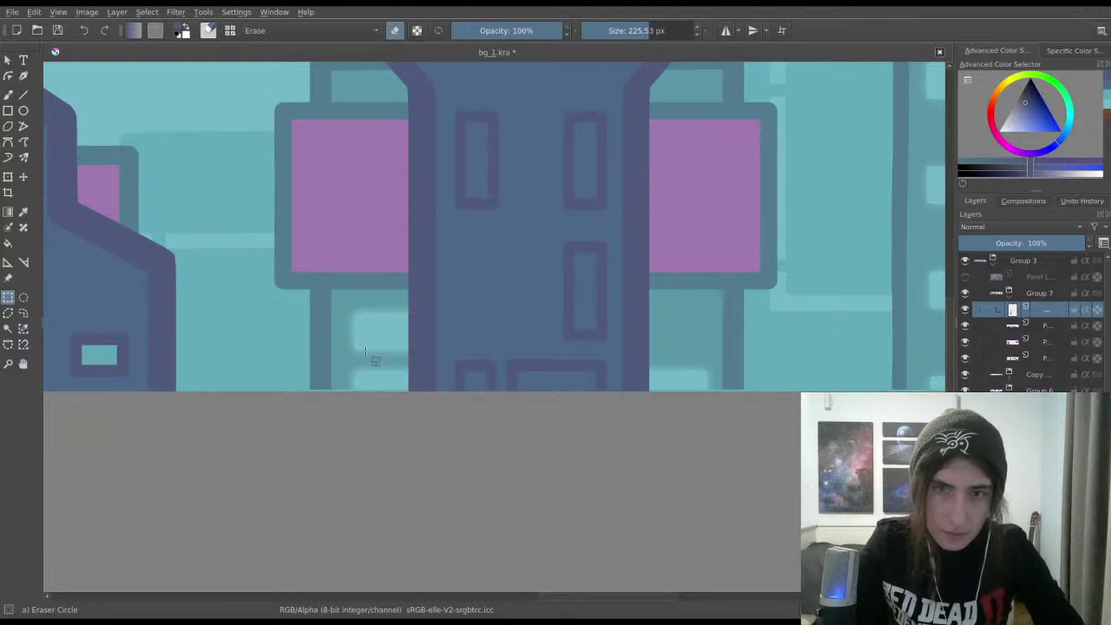
drag(599, 423, 600, 425)
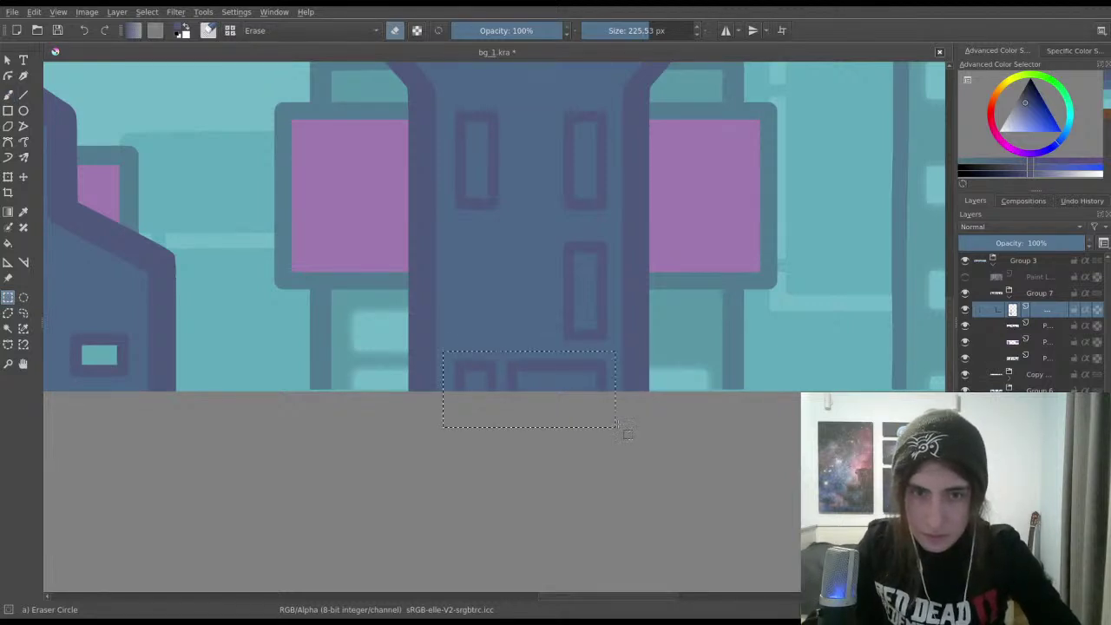
key(ctrl+t)
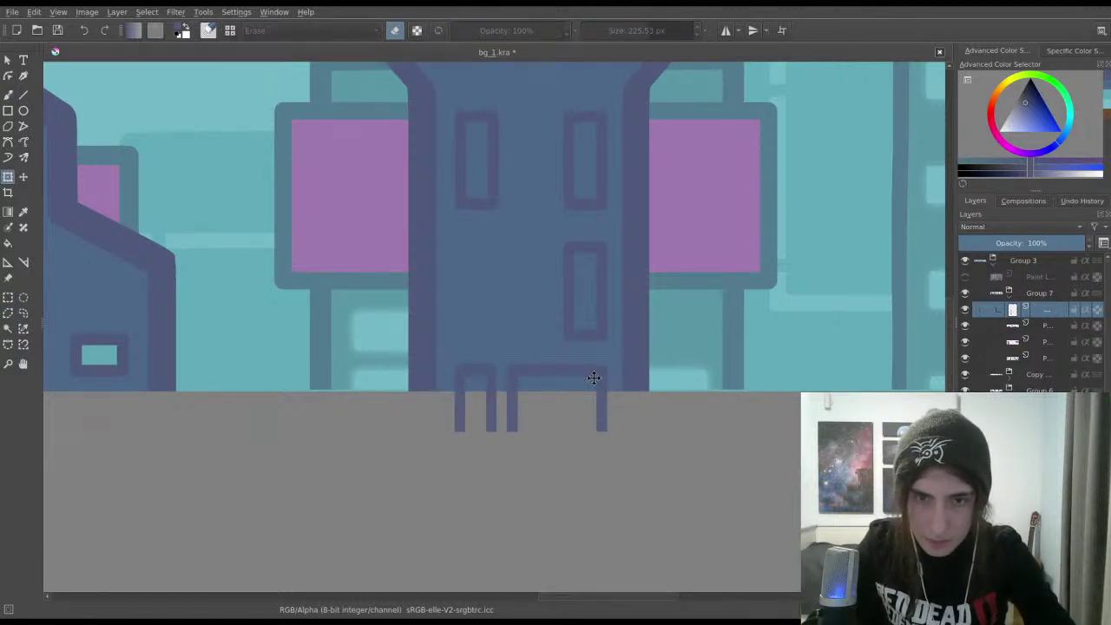
key(Return)
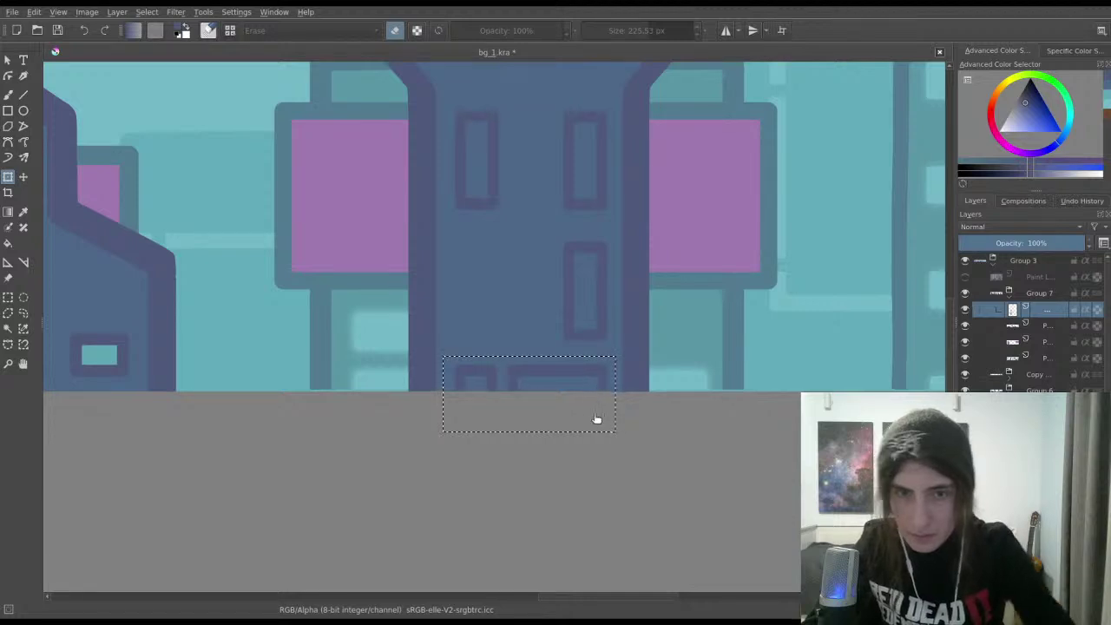
click(8, 296)
scroll(191, 295, down, 3)
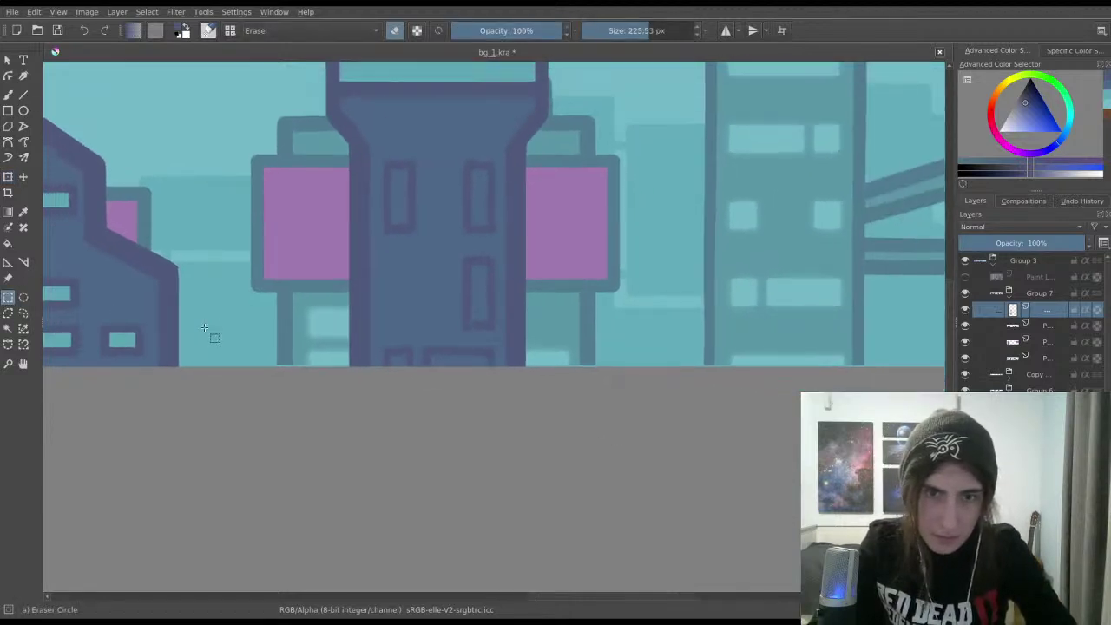
drag(207, 346, 324, 330)
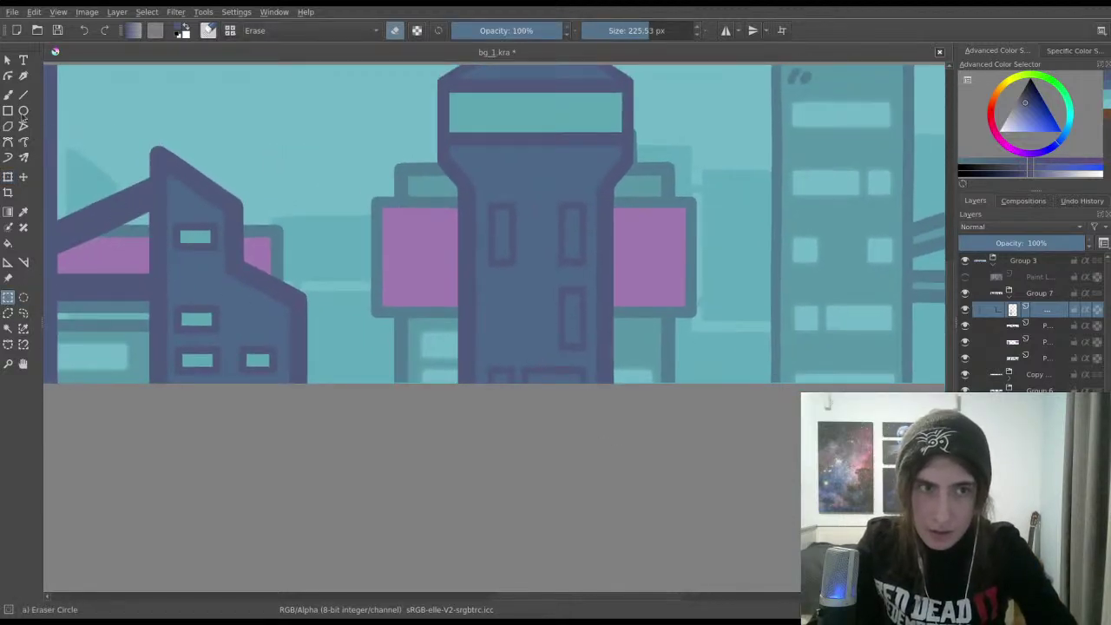
Step: On Group 7's lowest paint layer, fill the tower's three narrow windows with teal sampled from the neighbouring building, using the Ink-3 Gpen brush
click(8, 94)
click(993, 363)
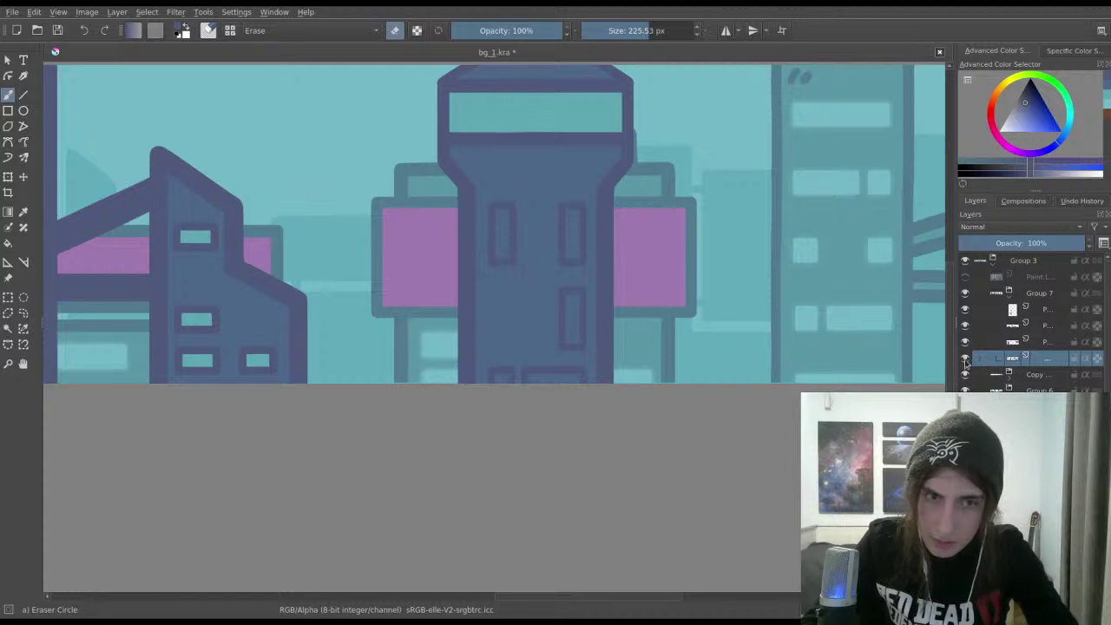
click(965, 359)
click(965, 359)
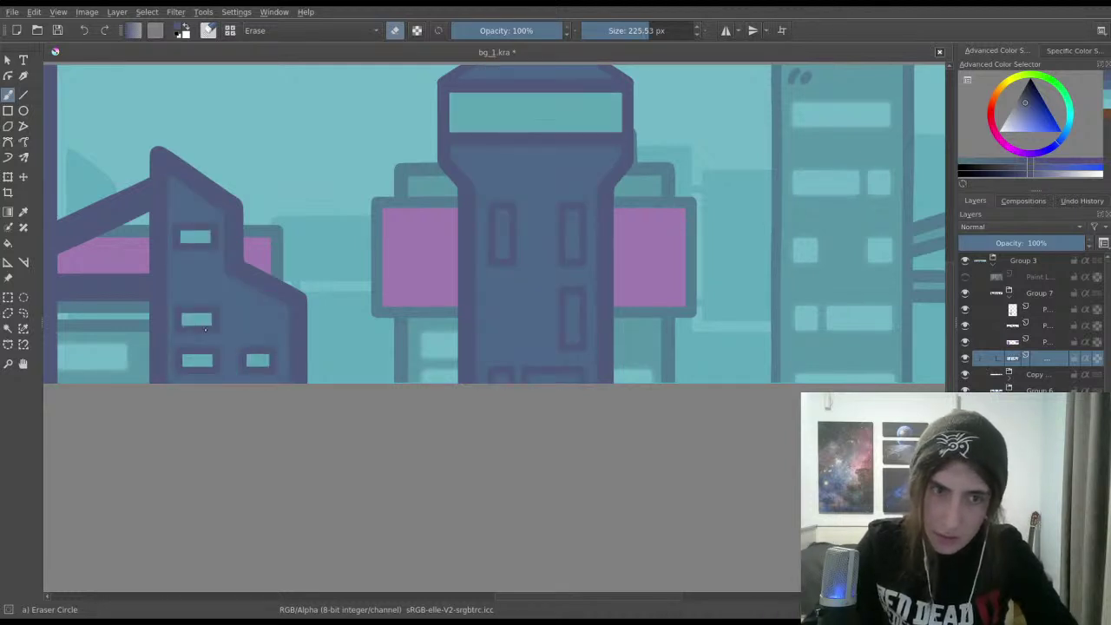
ctrl+click(206, 328)
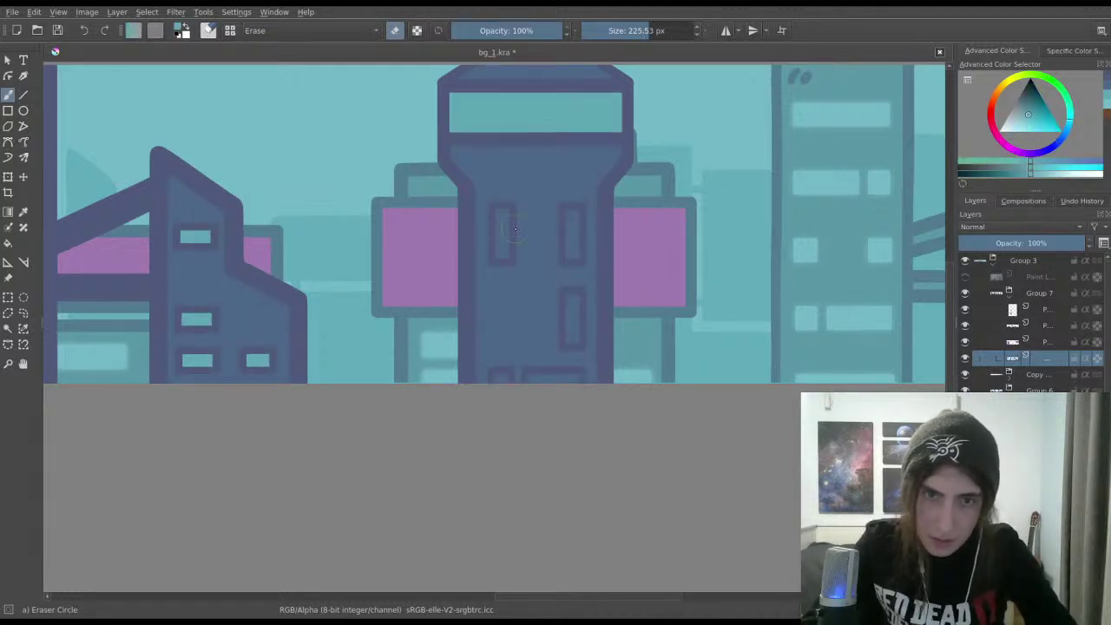
key(slash)
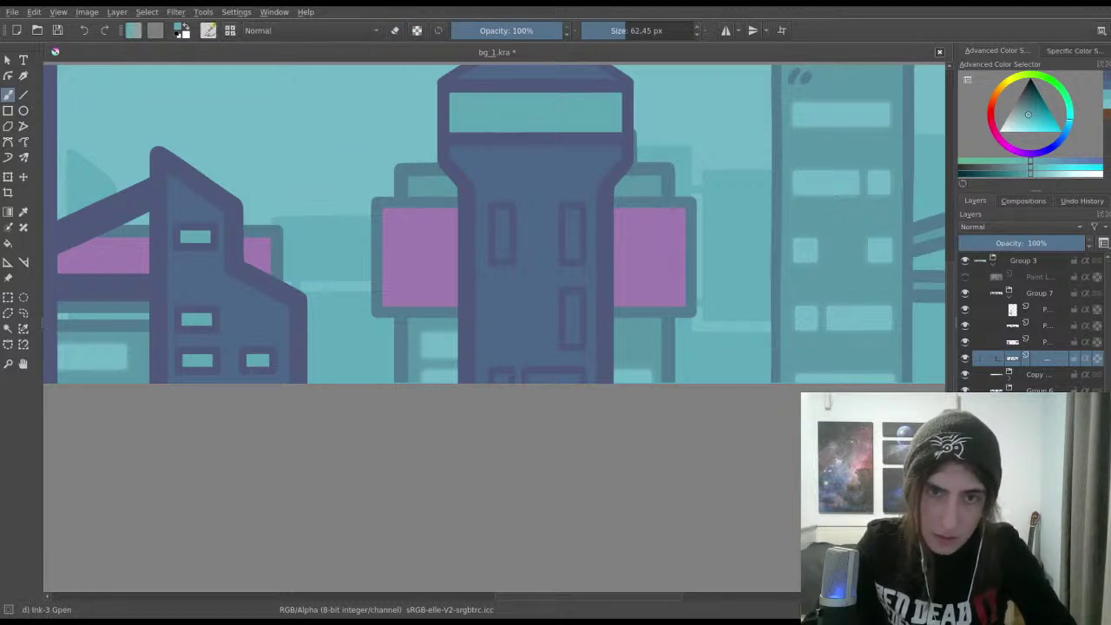
mouse_move(499, 210)
mouse_down()
mouse_move(498, 256)
mouse_move(506, 210)
mouse_move(567, 227)
mouse_move(568, 254)
mouse_move(575, 215)
mouse_up()
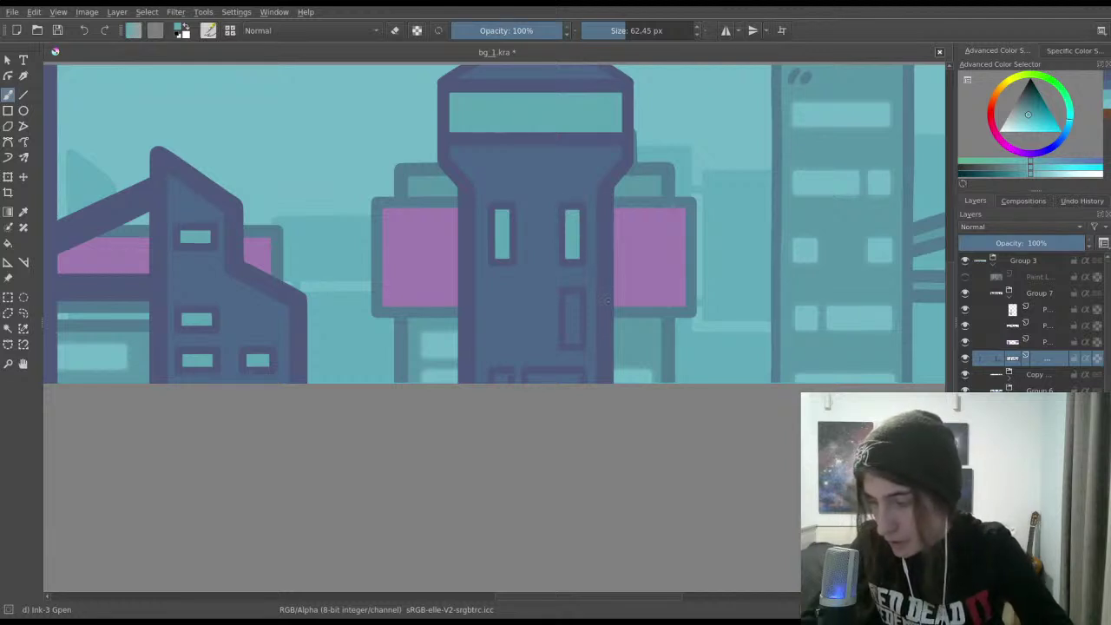
drag(578, 337, 574, 301)
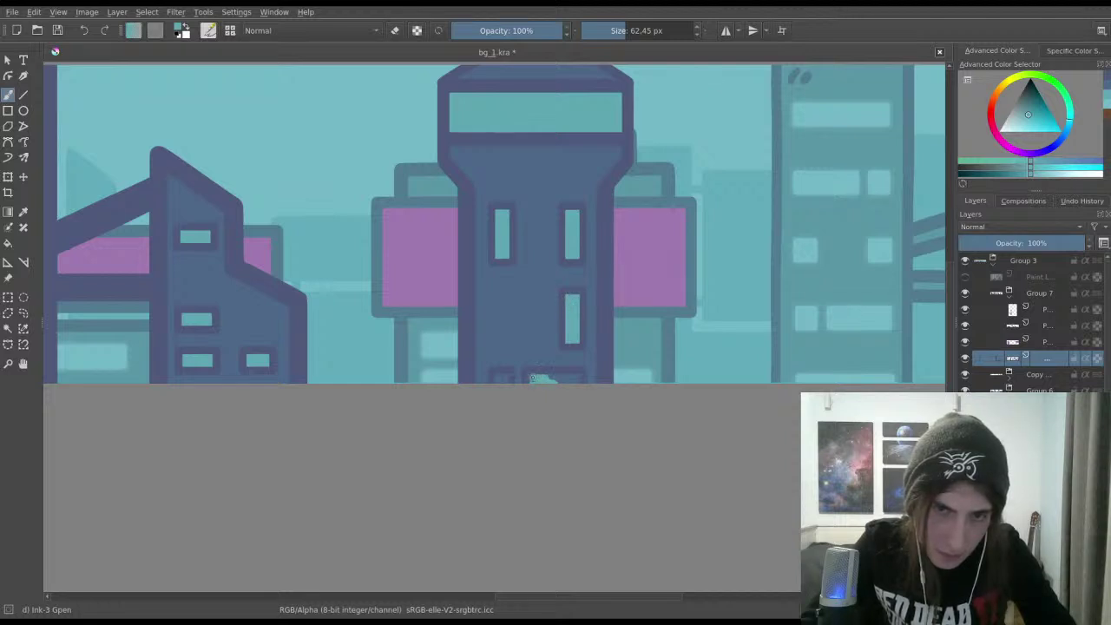
Step: Paint the two cropped windows at the tower's base with the same teal
drag(531, 378, 555, 376)
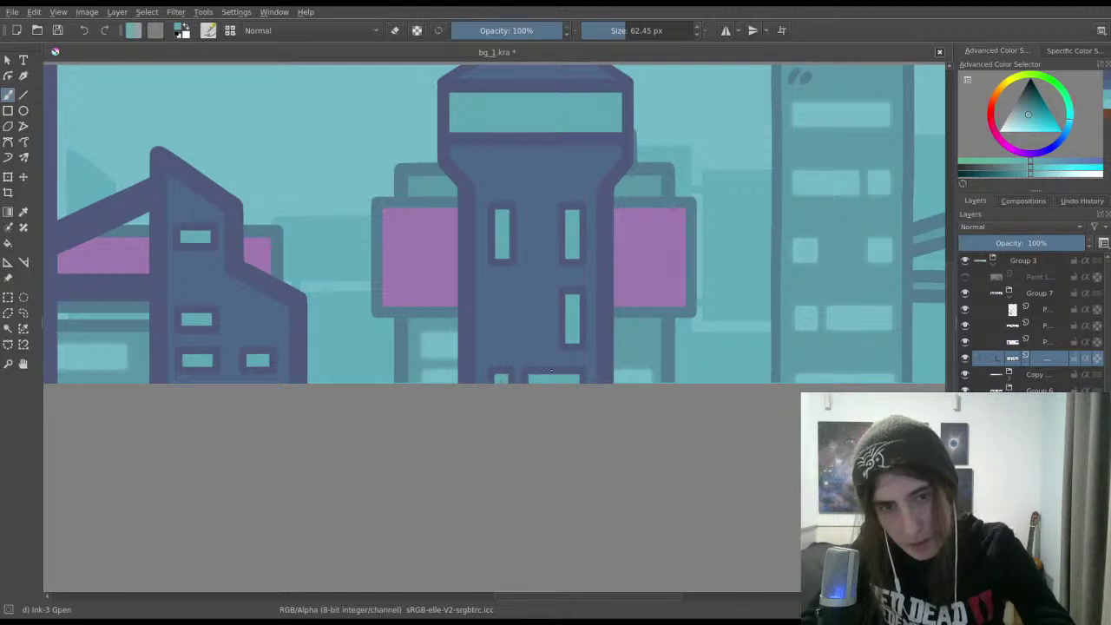
drag(551, 370, 565, 411)
drag(650, 339, 664, 295)
Step: Merge the window outline layer with the line art layer directly beneath it in Group 7
click(1007, 310)
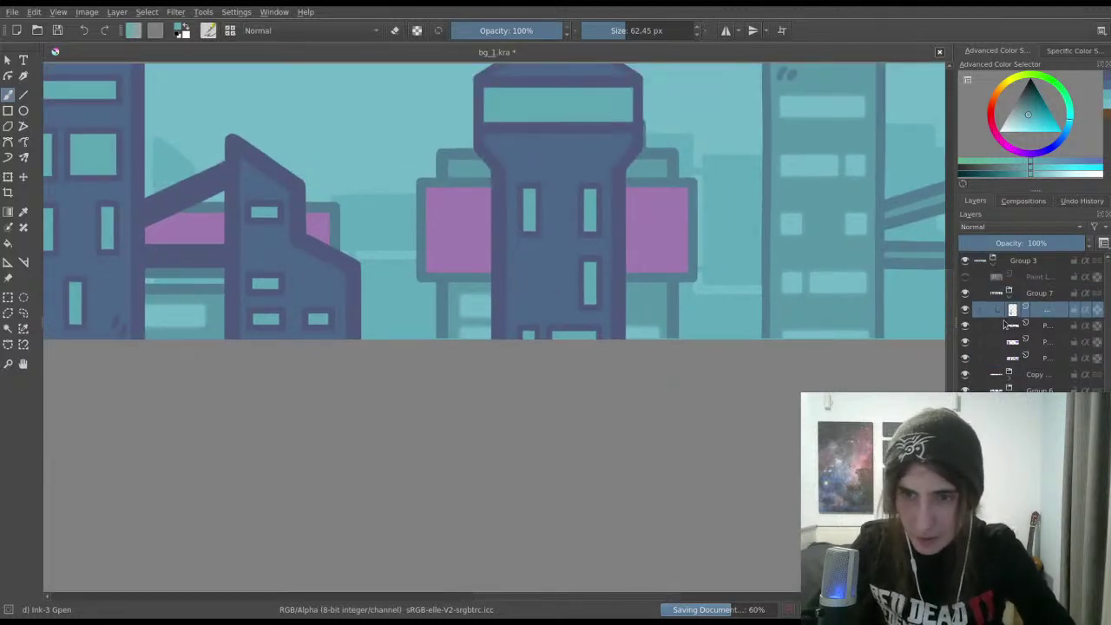
shift+click(1038, 332)
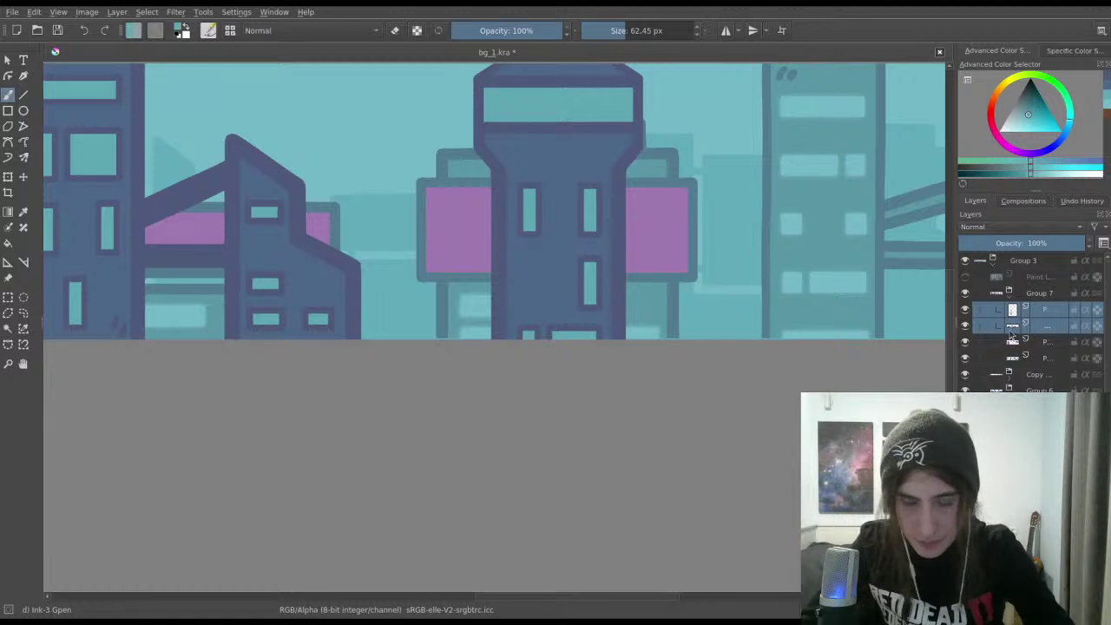
key(ctrl+e)
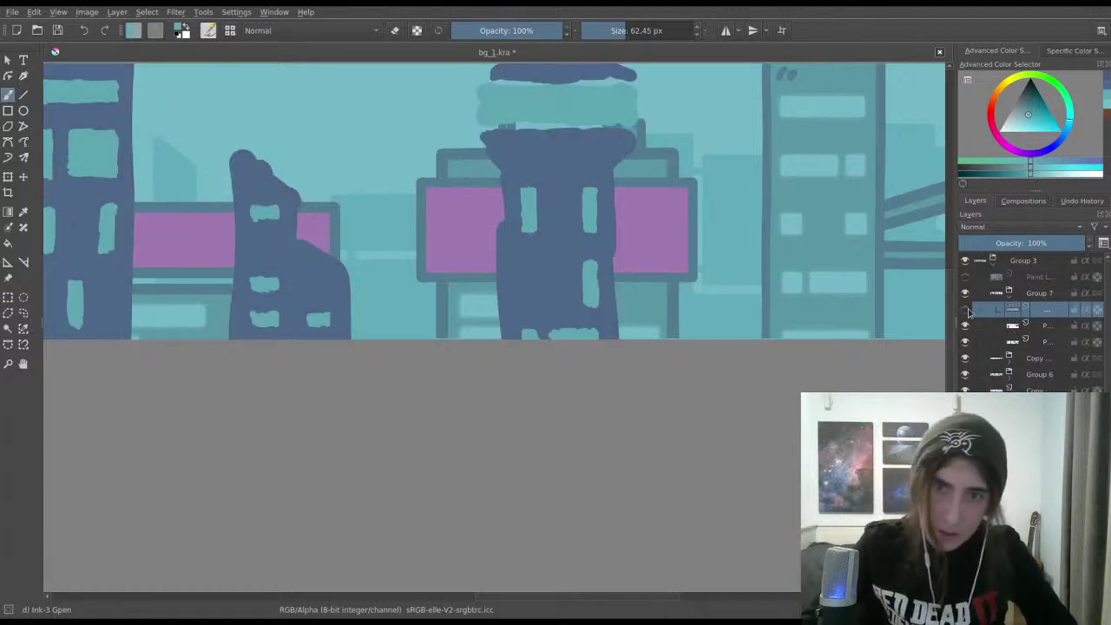
Step: Paint short accent strokes in the sampled outline colour below the wide tower's upper band, near its sloped corner, and save the file
scroll(543, 185, up, 2)
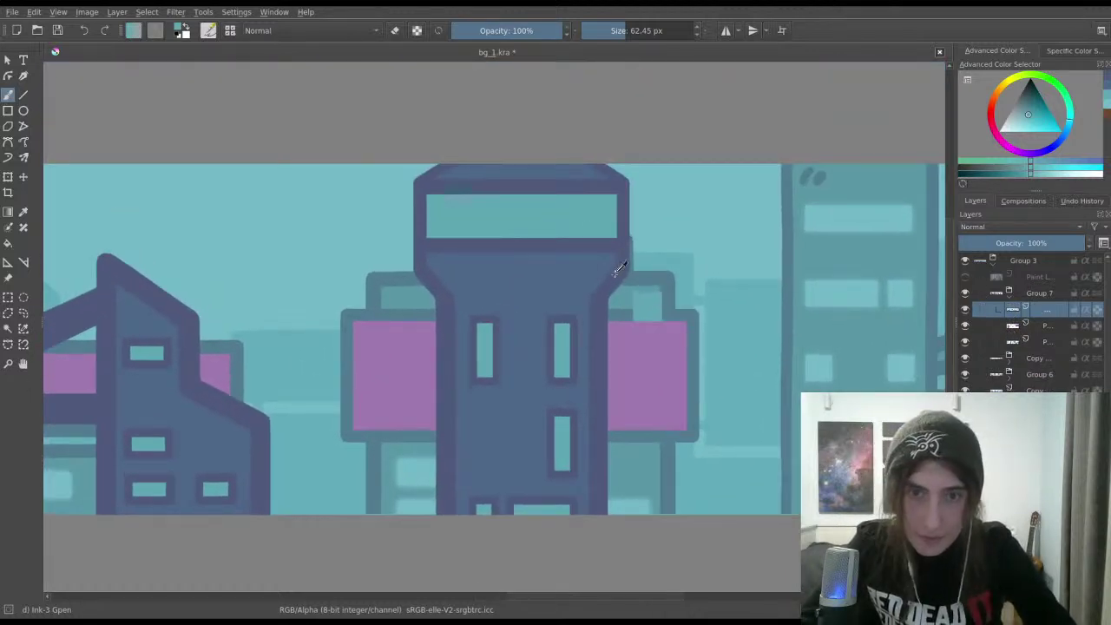
scroll(541, 248, up, 1)
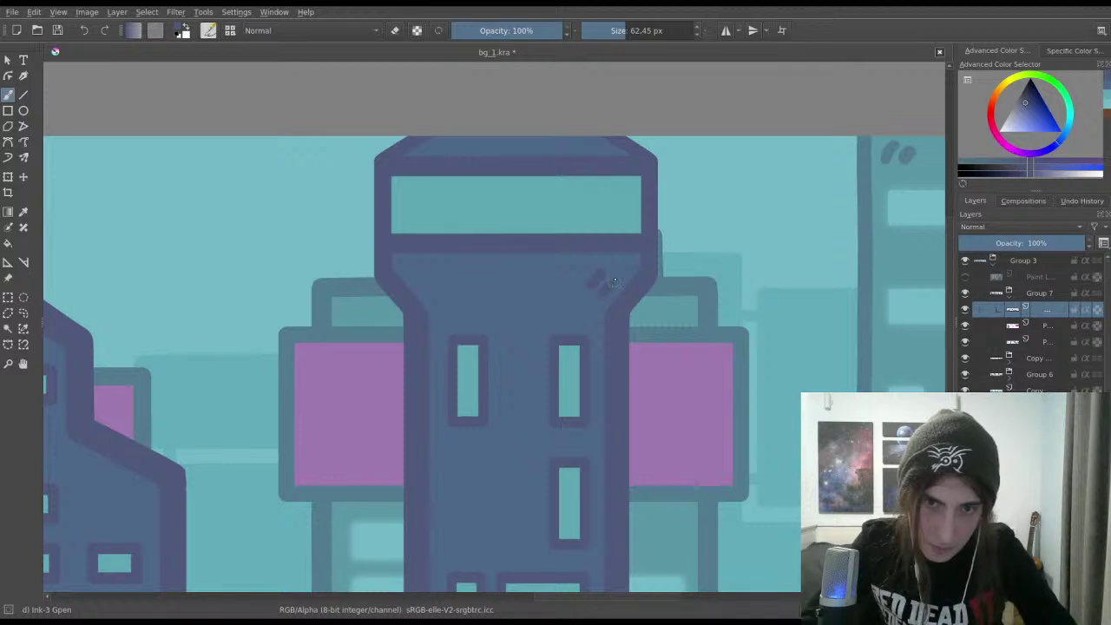
drag(614, 280, 602, 271)
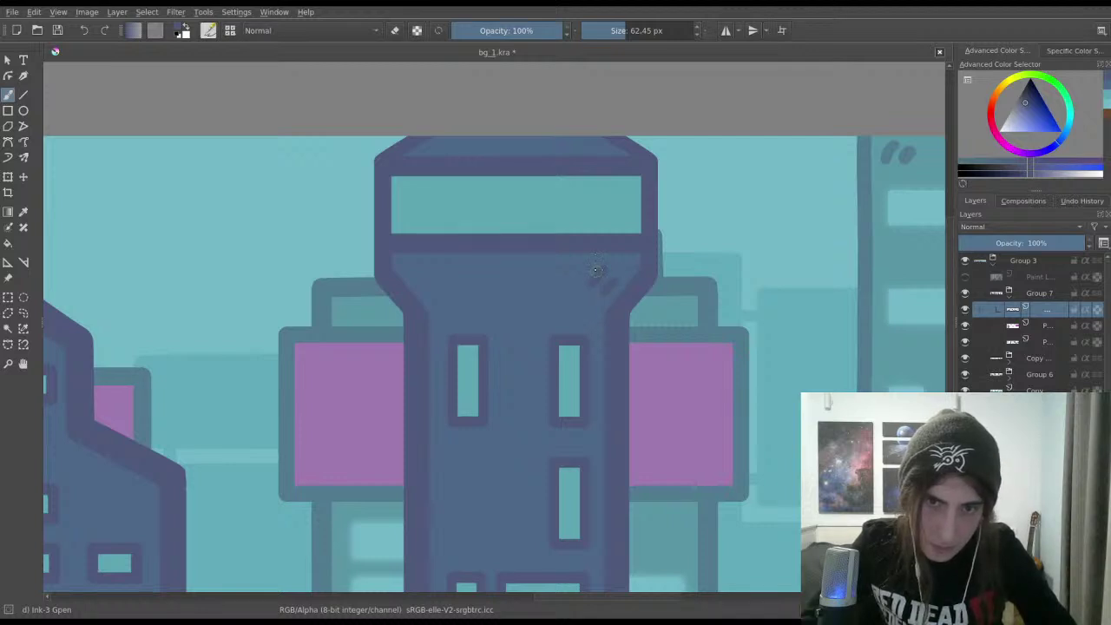
scroll(596, 270, down, 6)
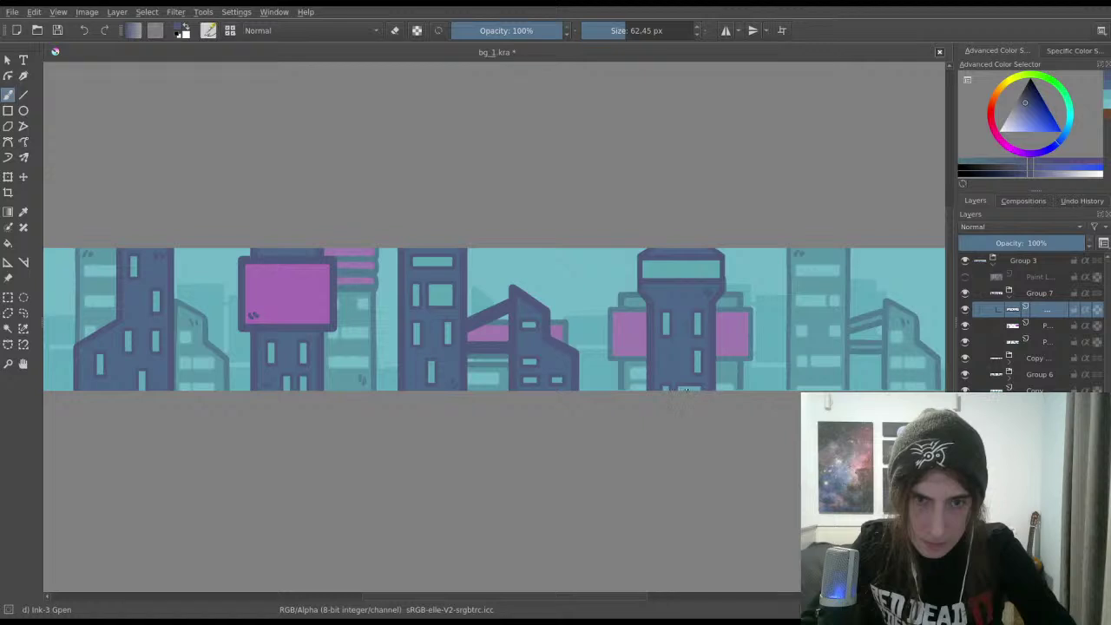
scroll(720, 426, down, 1)
key(ctrl+s)
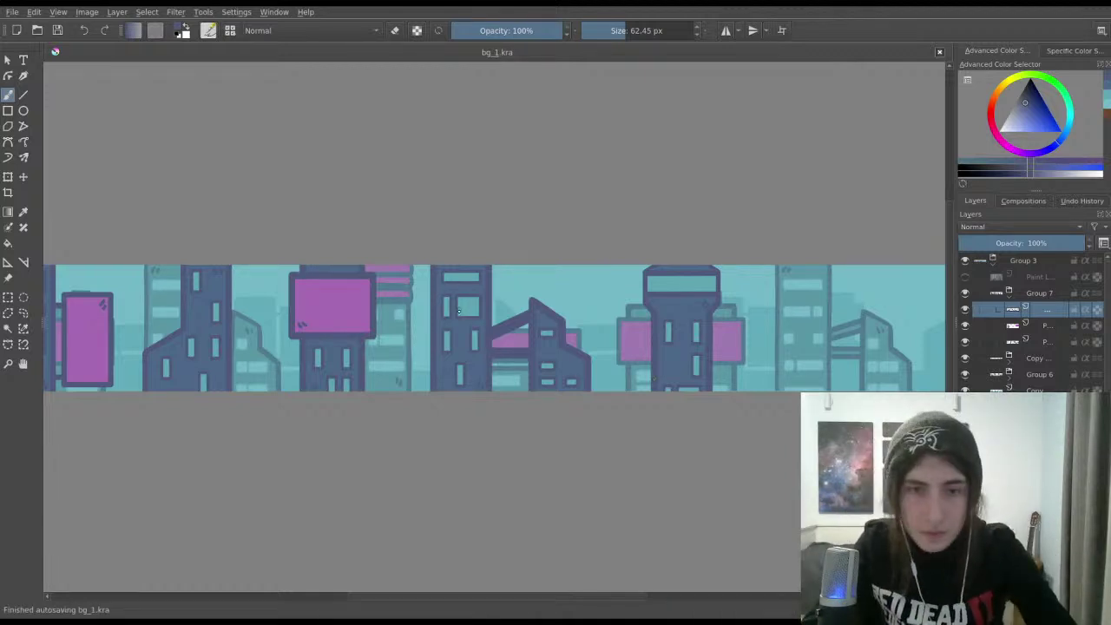
scroll(460, 323, up, 1)
scroll(466, 295, right, 5)
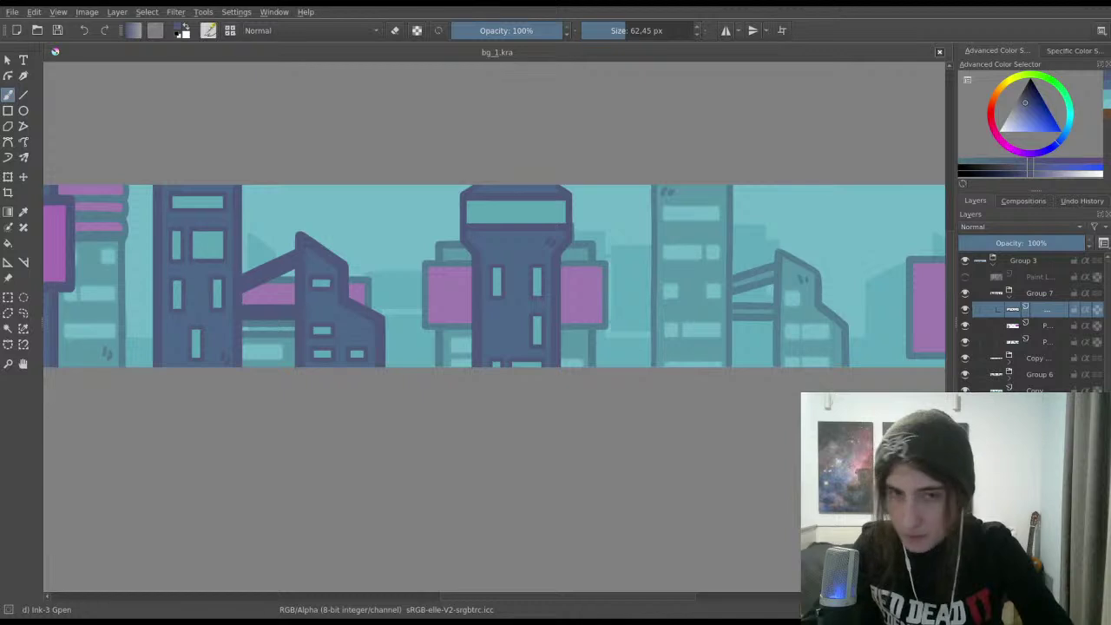
scroll(501, 245, up, 1)
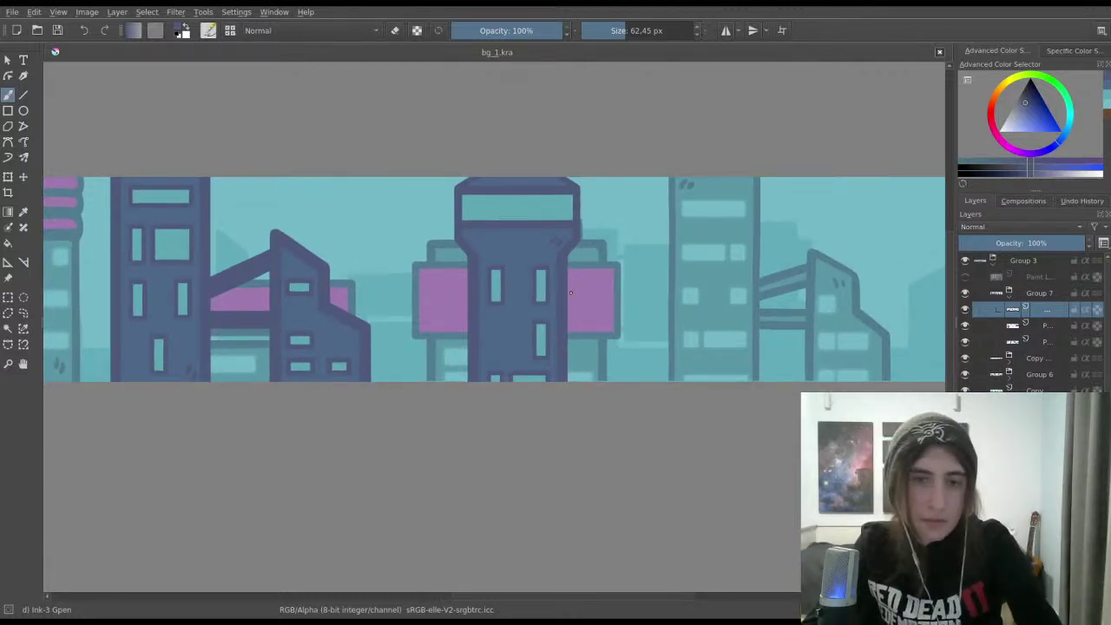
scroll(564, 291, up, 1)
drag(558, 290, 651, 360)
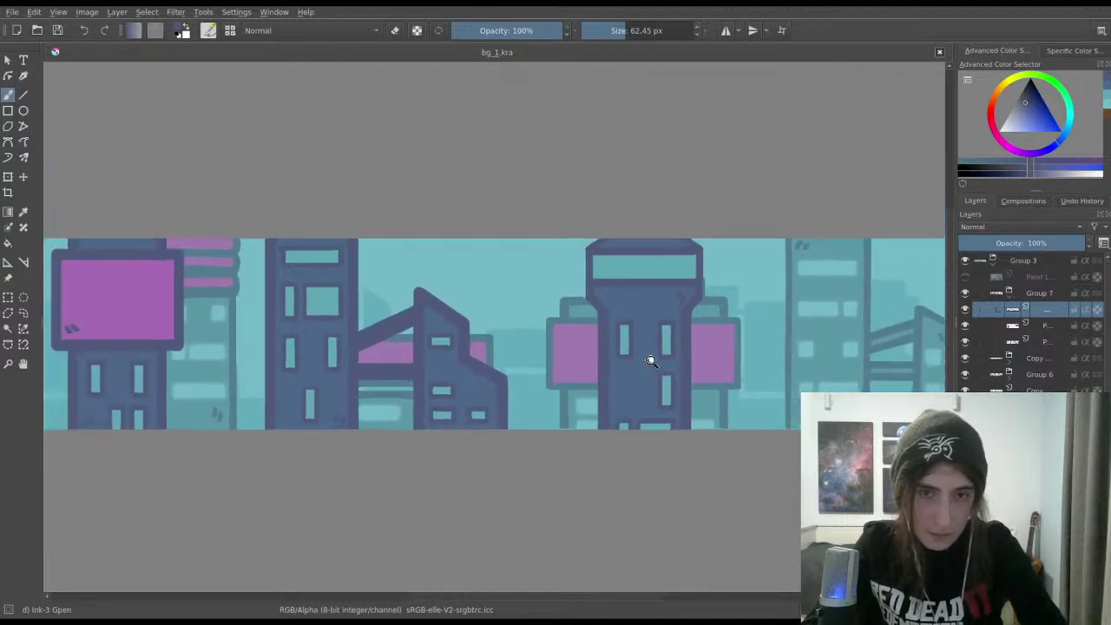
scroll(651, 360, down, 5)
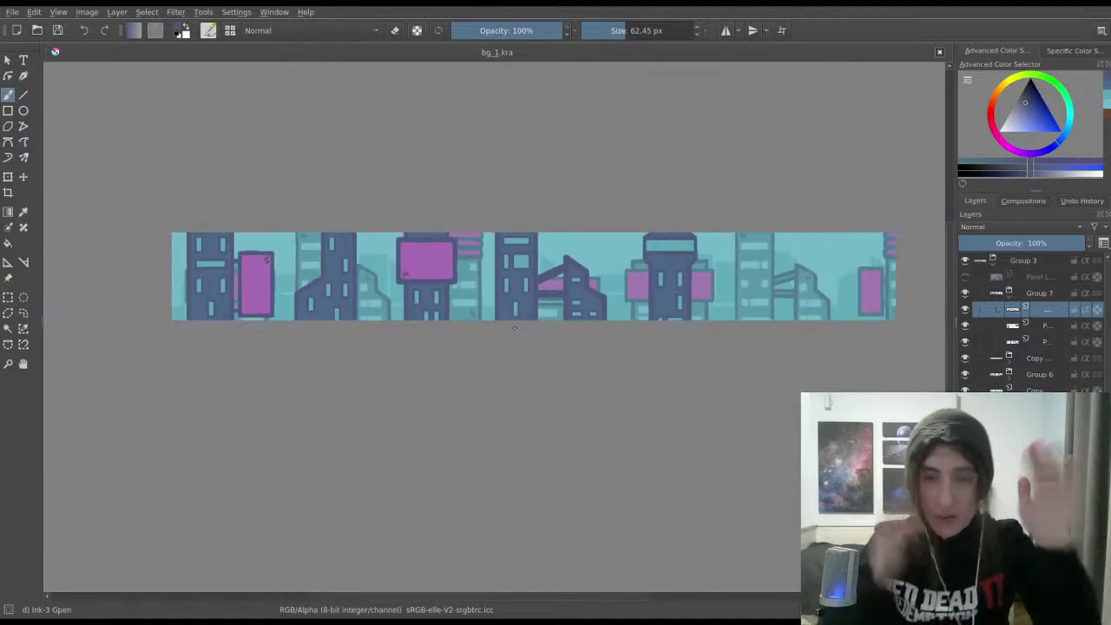
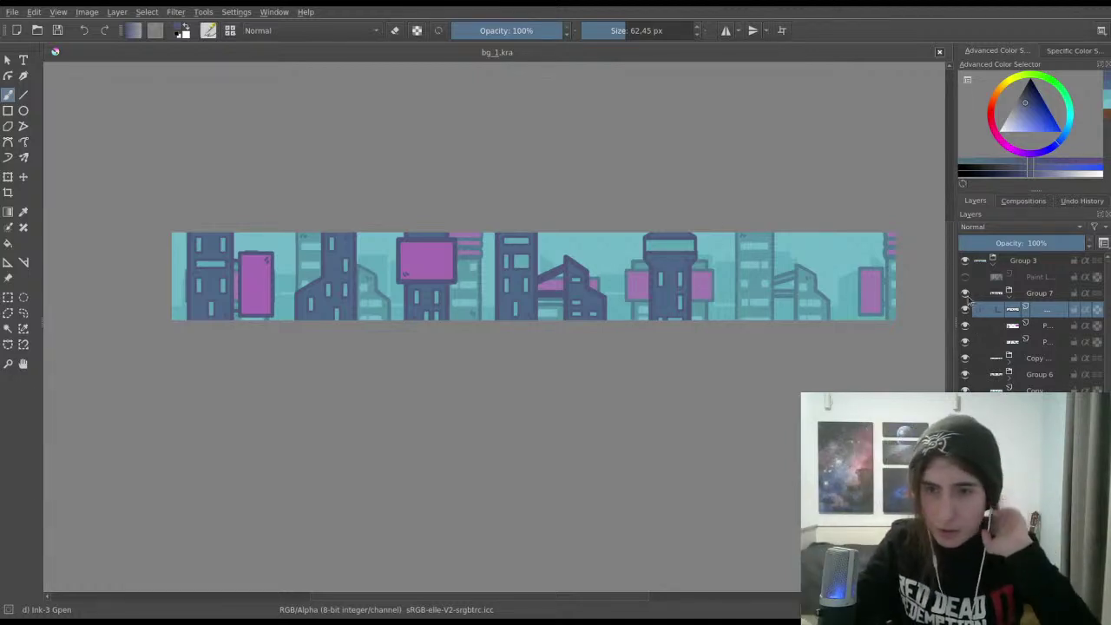
Step: Hide Group 7, expand Group 6 and select its outline paint layer after checking which layer holds the line art
click(965, 292)
scroll(335, 304, up, 3)
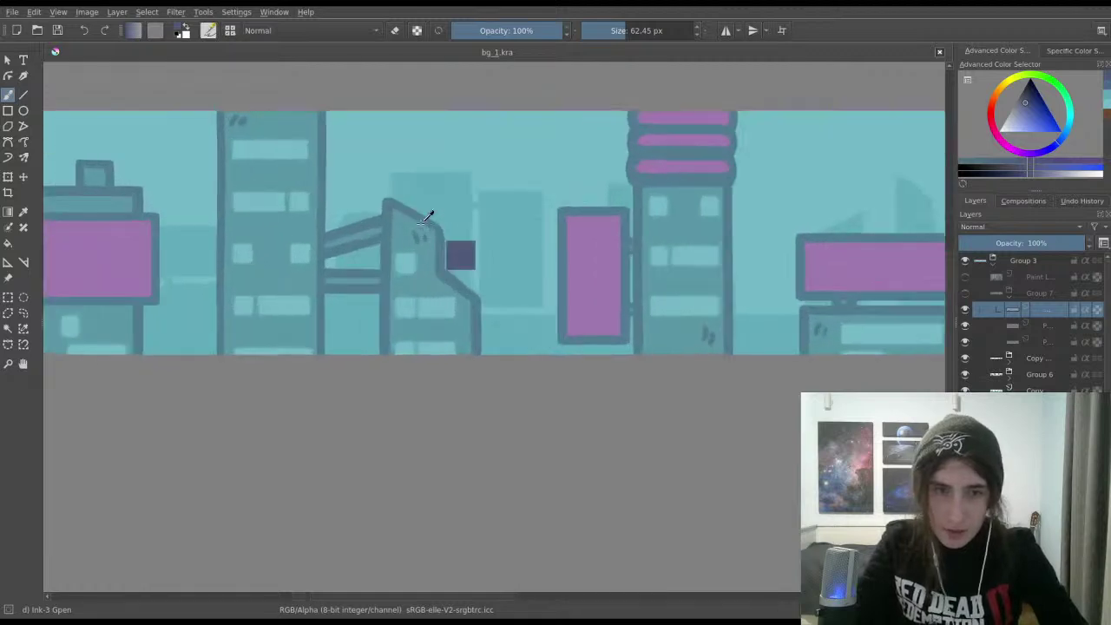
click(965, 374)
click(965, 374)
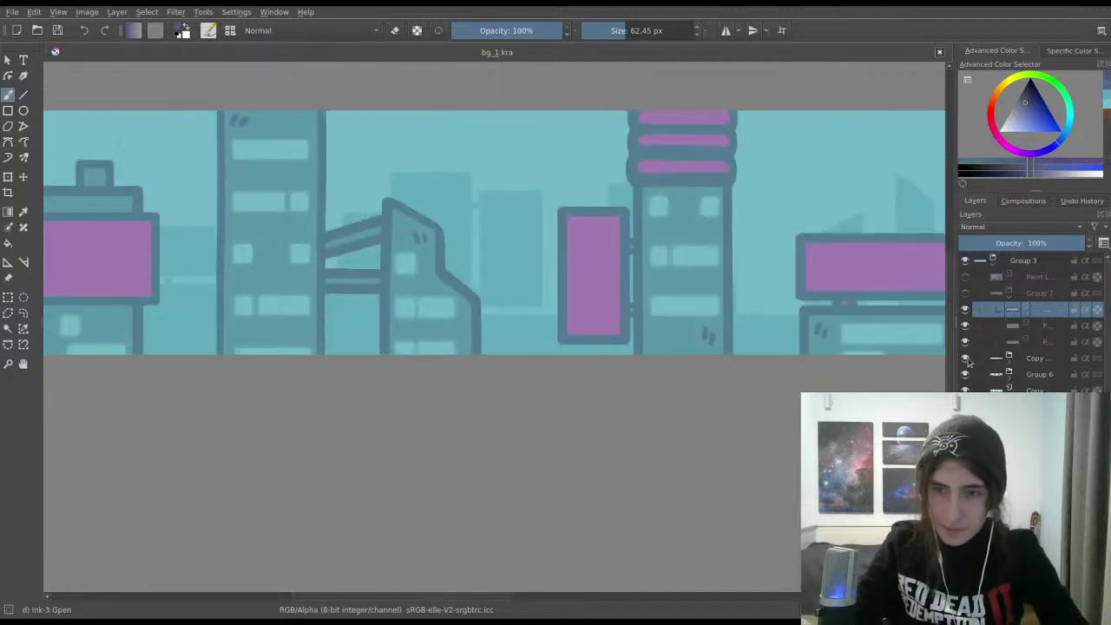
click(1006, 376)
click(965, 407)
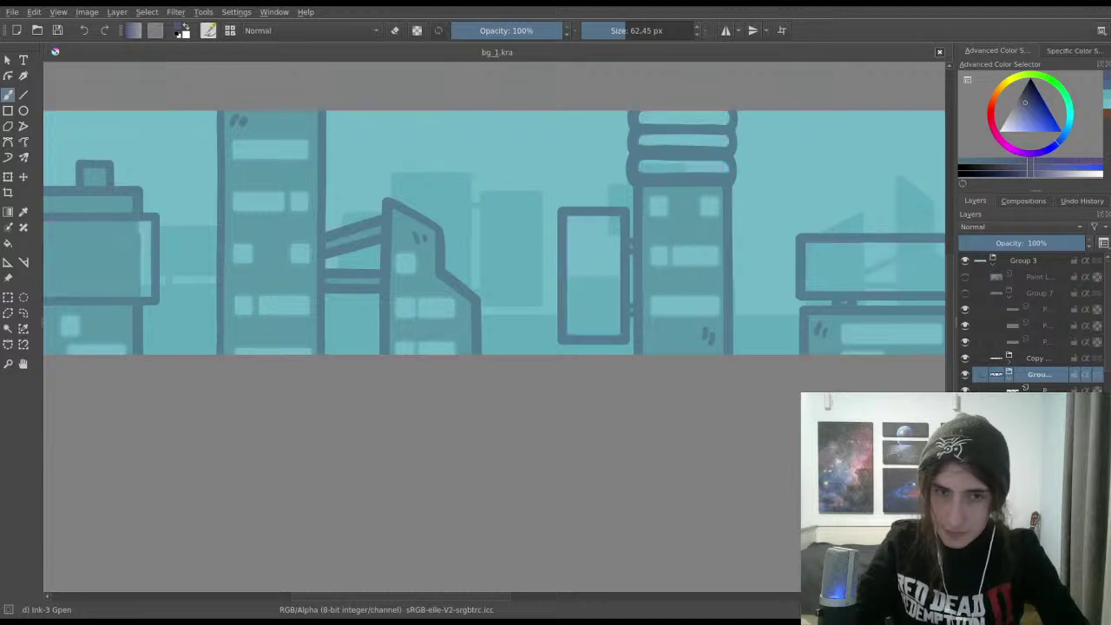
click(965, 407)
click(965, 393)
click(965, 393)
click(1033, 391)
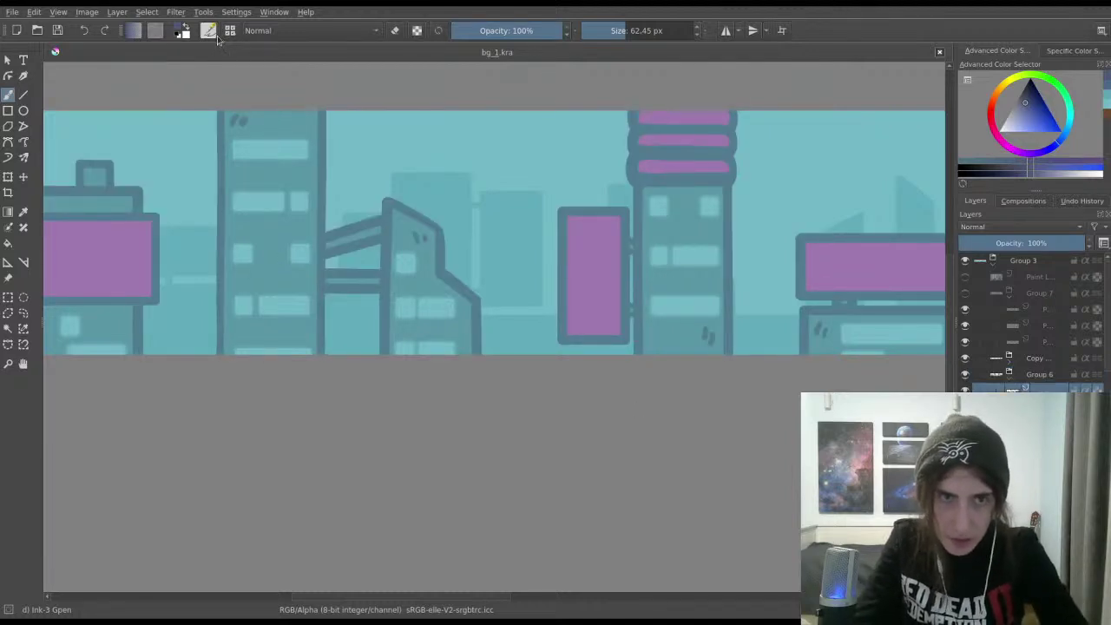
Step: Fill both bridges between the tall tower and the slanted building with the sampled outline colour, using a 117.03 px brush, and save
ctrl+click(340, 222)
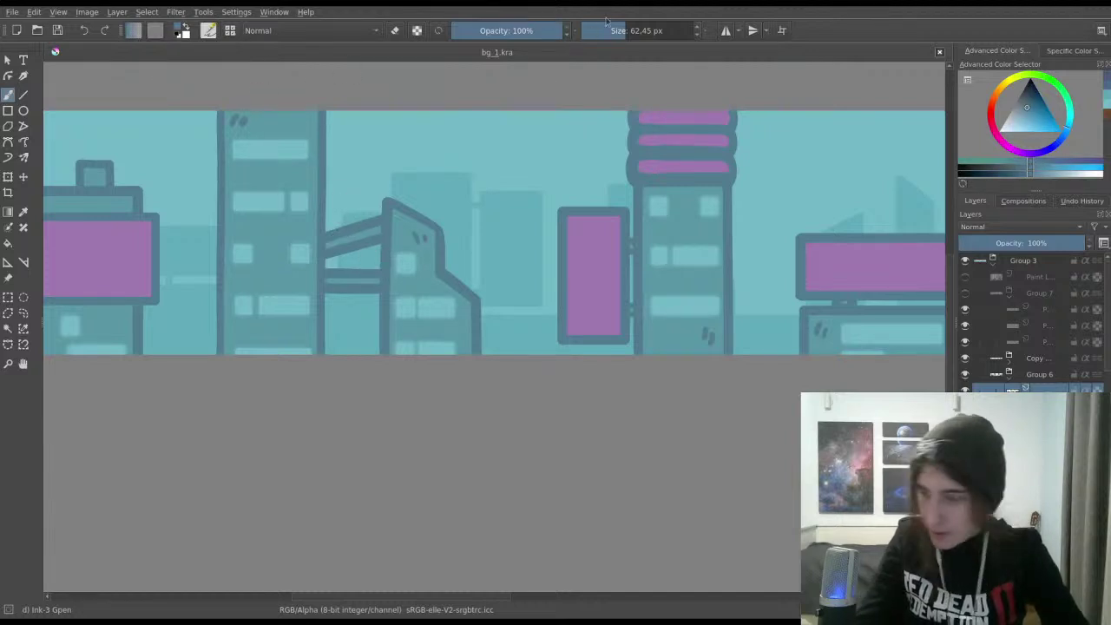
click(636, 30)
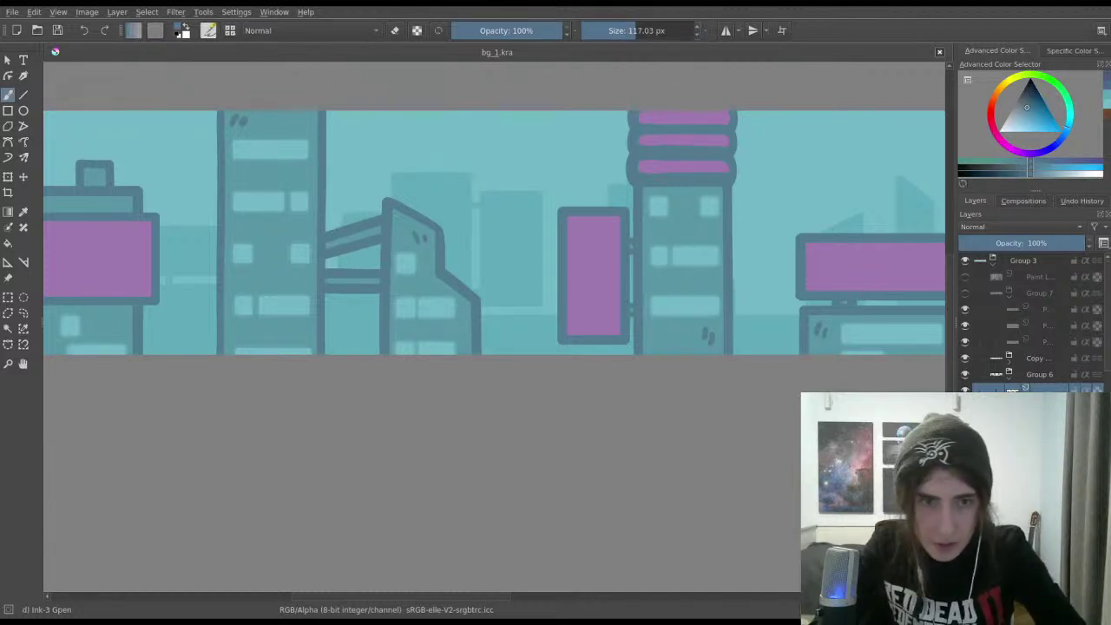
mouse_move(376, 230)
mouse_down()
mouse_move(329, 246)
mouse_move(352, 281)
mouse_up()
scroll(381, 281, down, 2)
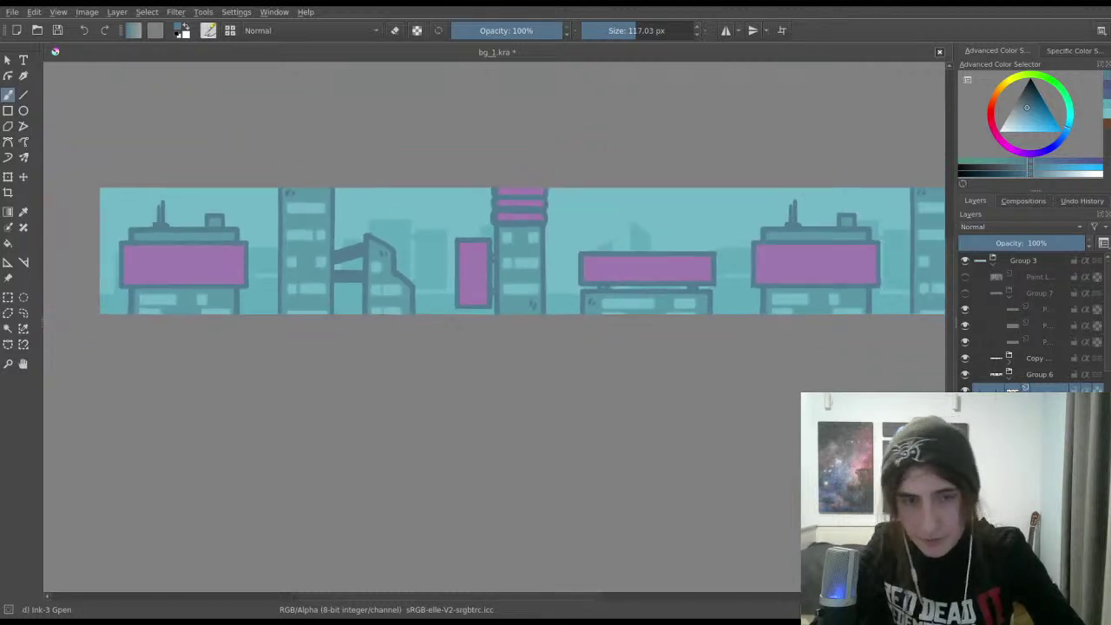
key(ctrl+s)
Step: Expand the copied group above Group 6 and select its topmost paint layer, which holds the repeated buildings' outlines
drag(552, 321, 490, 285)
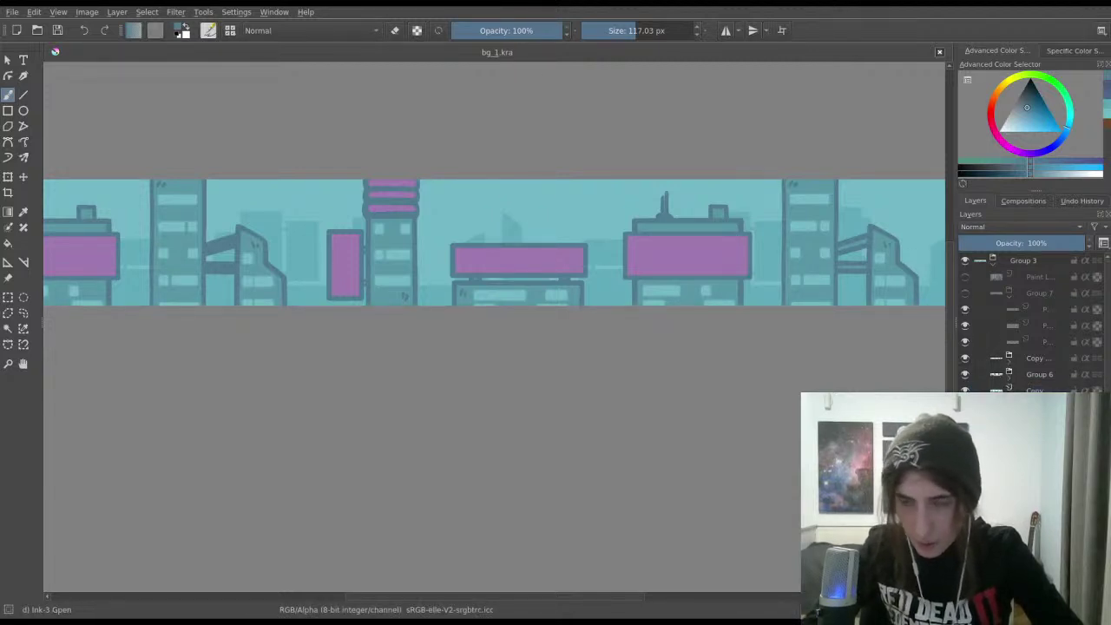
drag(624, 334, 505, 324)
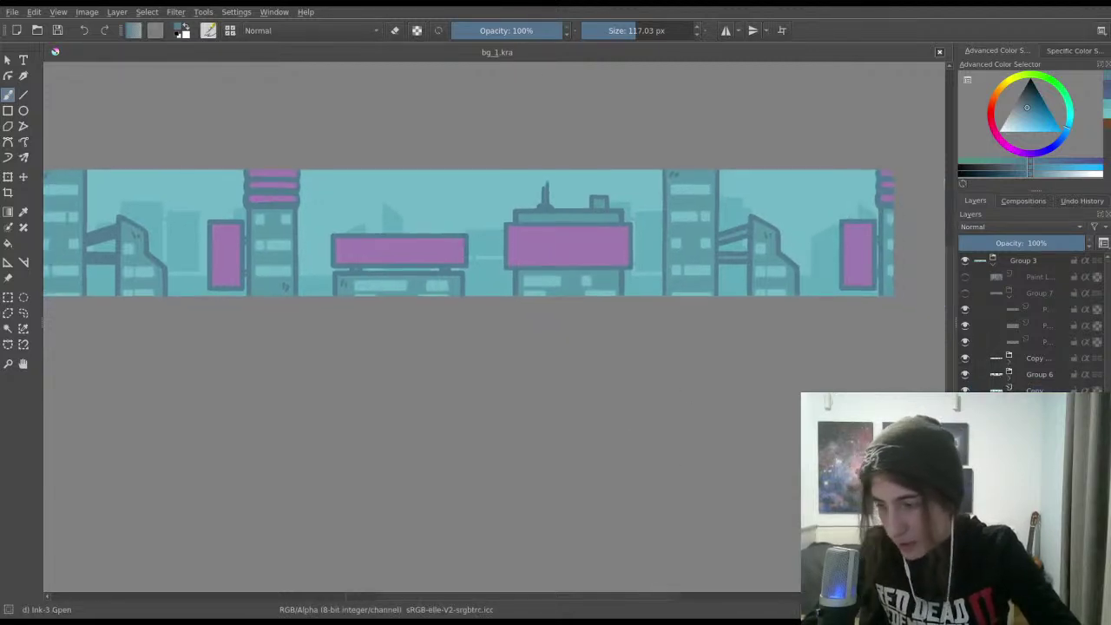
click(1007, 365)
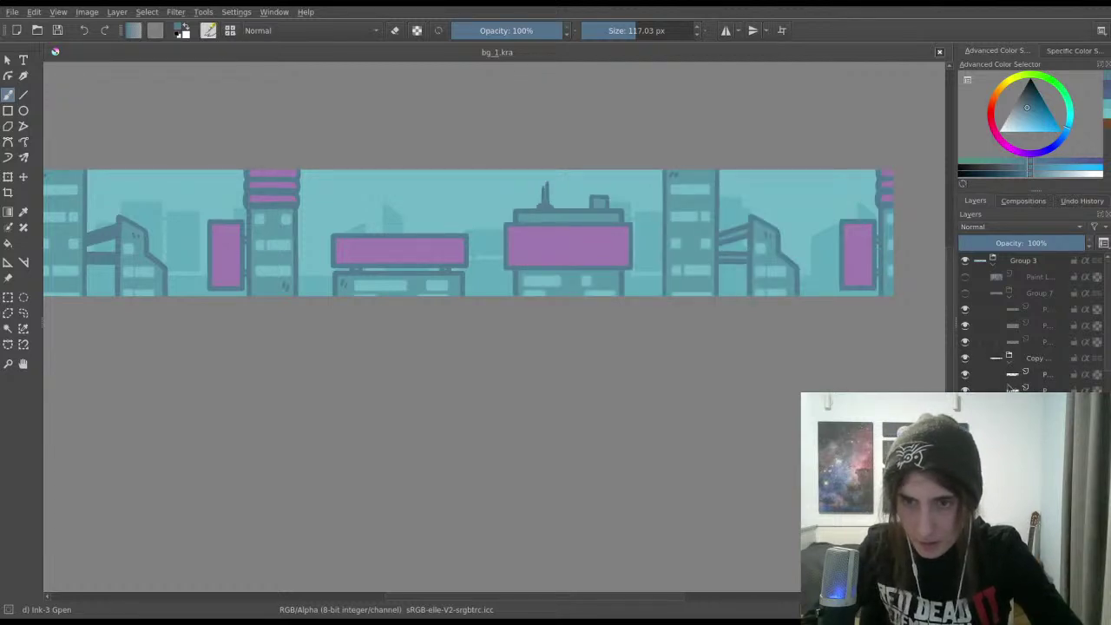
click(967, 375)
click(967, 374)
click(1030, 377)
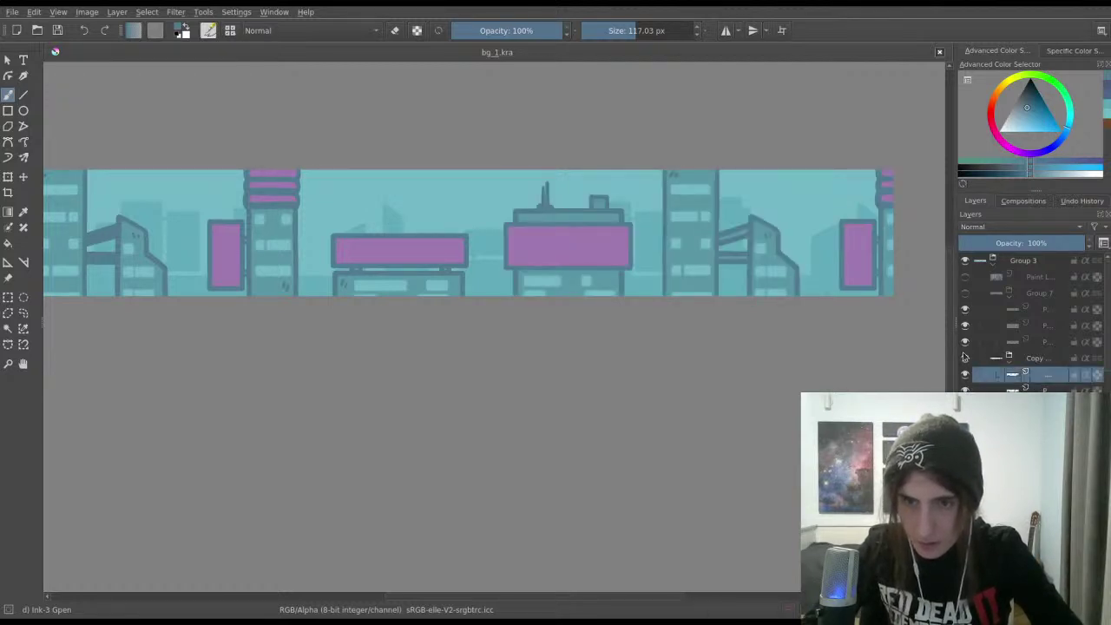
Step: Fill the two bridges beside the repeated slanted building with the same outline colour and save the file
scroll(758, 237, up, 3)
scroll(801, 211, up, 2)
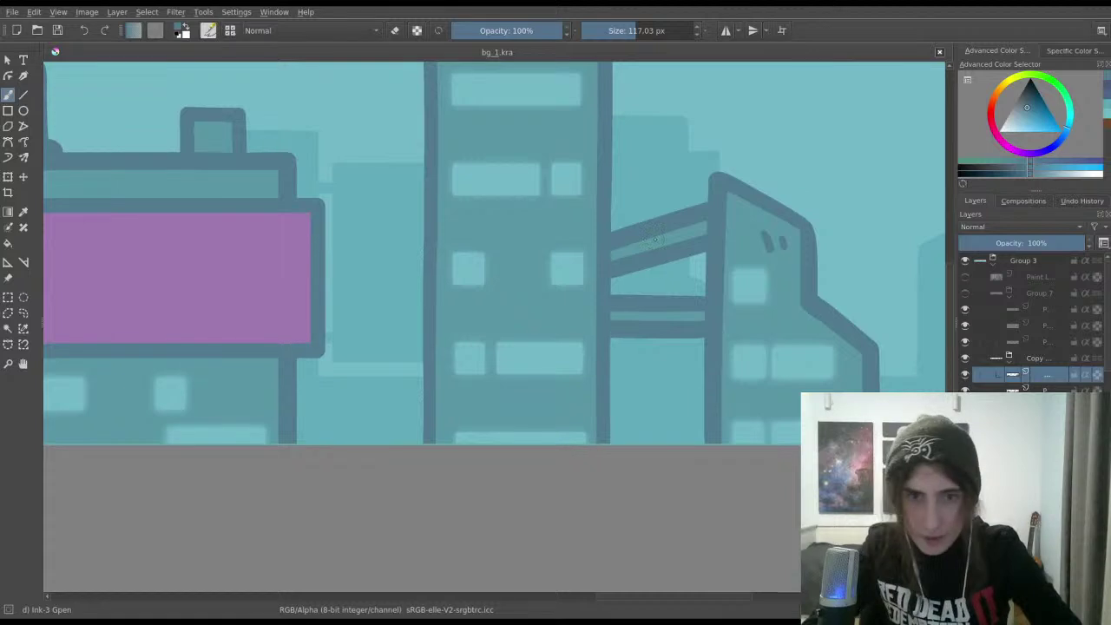
mouse_move(702, 228)
mouse_down()
mouse_move(668, 241)
mouse_move(683, 242)
mouse_up()
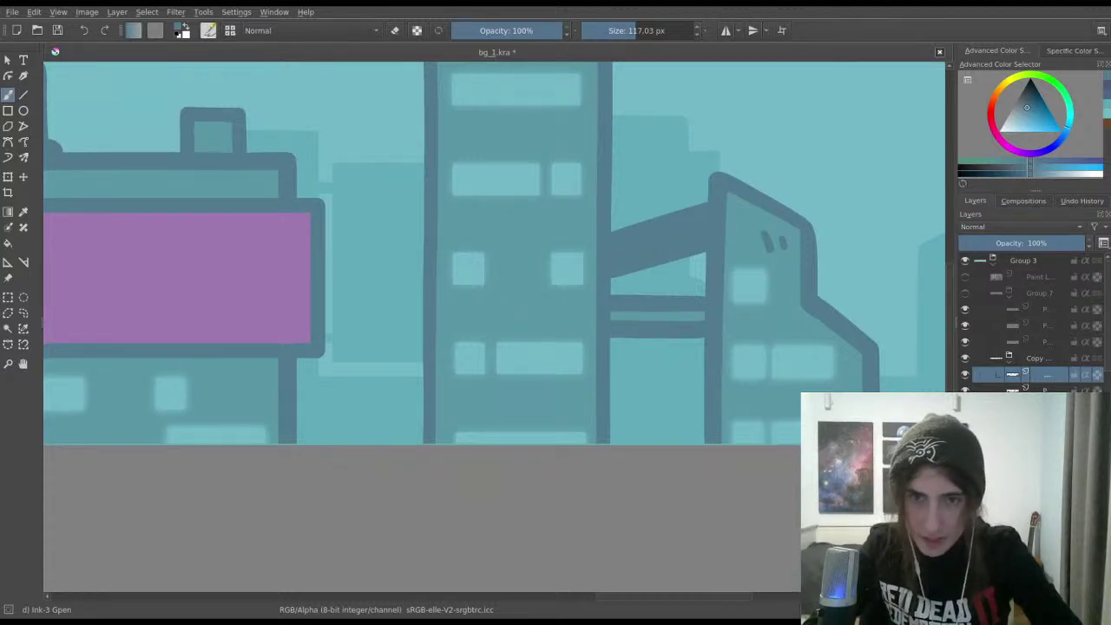
drag(611, 316, 703, 316)
scroll(656, 387, down, 3)
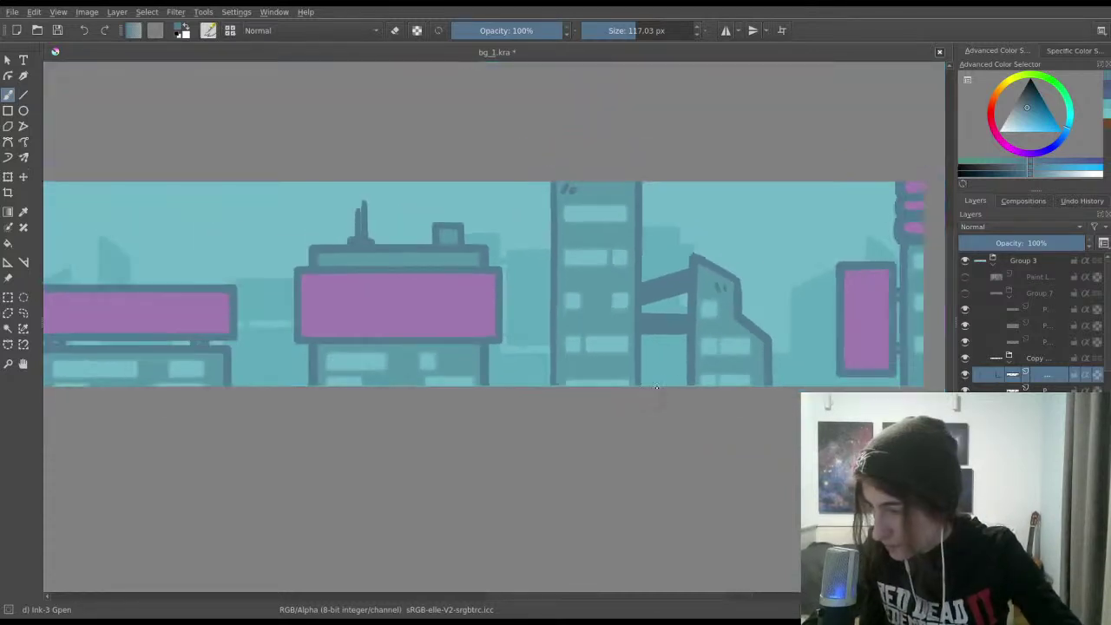
key(ctrl+s)
Step: Show Group 7 again and select its line art layer, toggling the layer's visibility to check its contents
drag(656, 387, 822, 375)
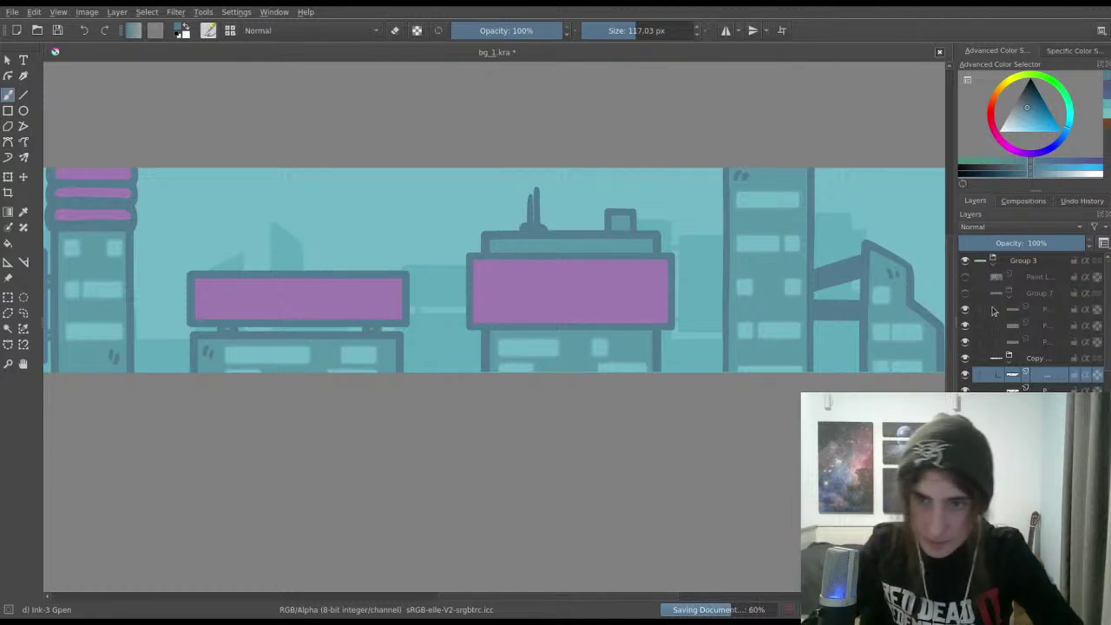
click(965, 277)
click(965, 277)
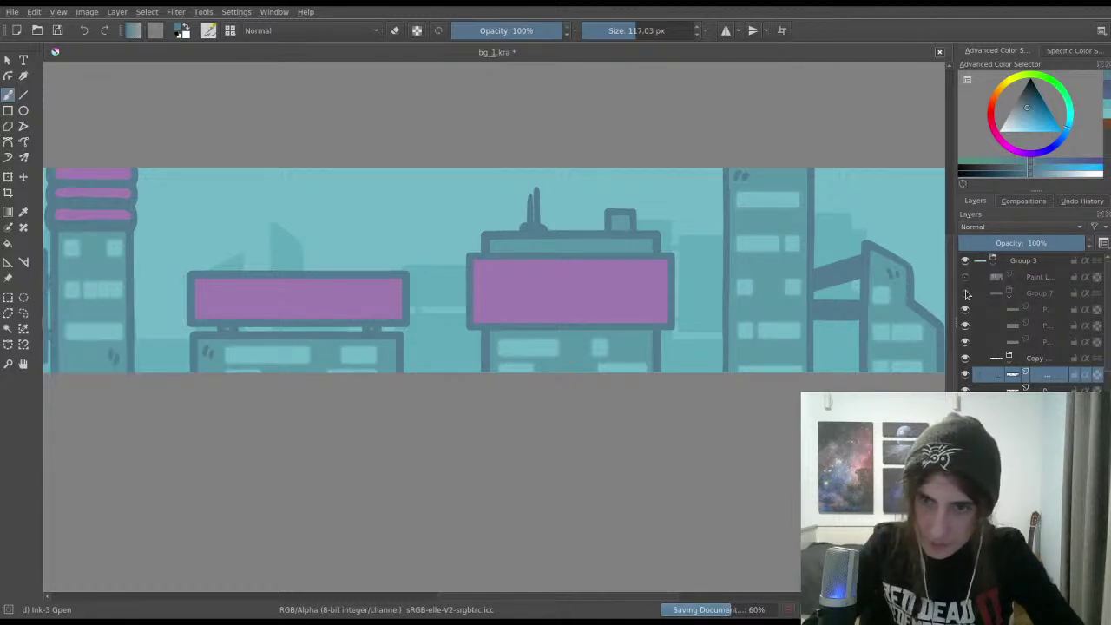
click(964, 293)
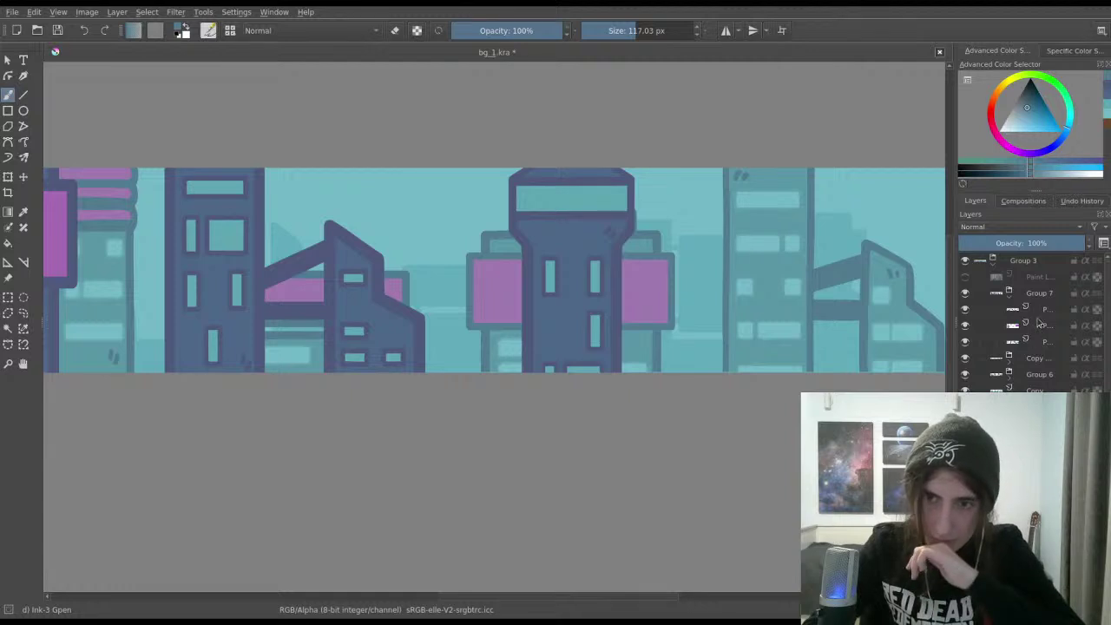
click(1037, 310)
click(965, 309)
click(965, 309)
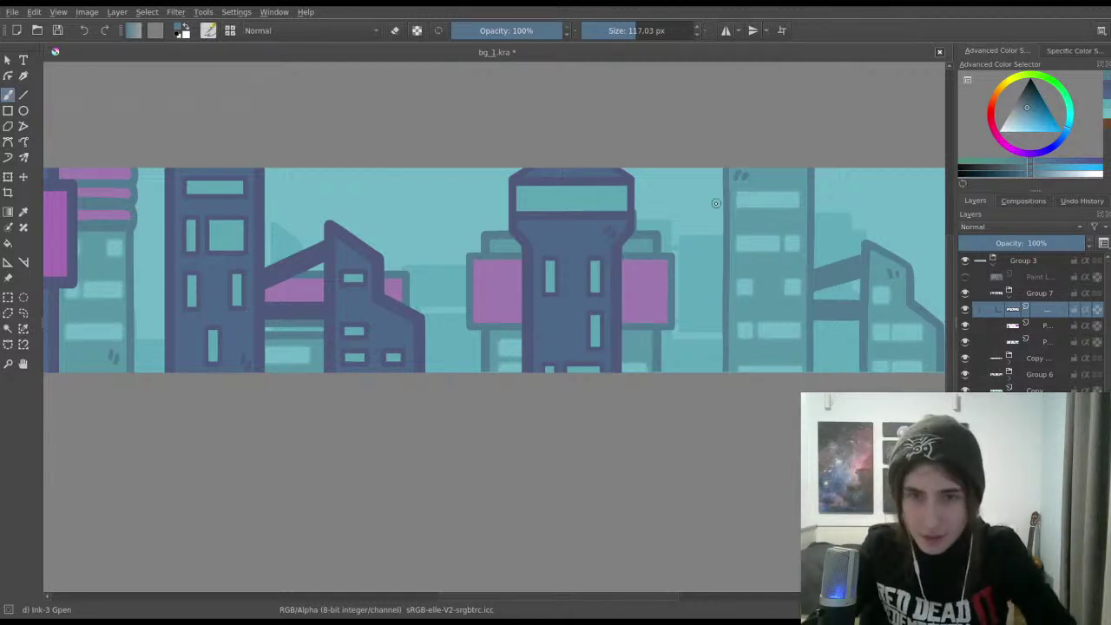
Step: Examine the foreground buildings along the strip and compare them with the reference sketch on the paint layer above Group 7
scroll(709, 207, down, 4)
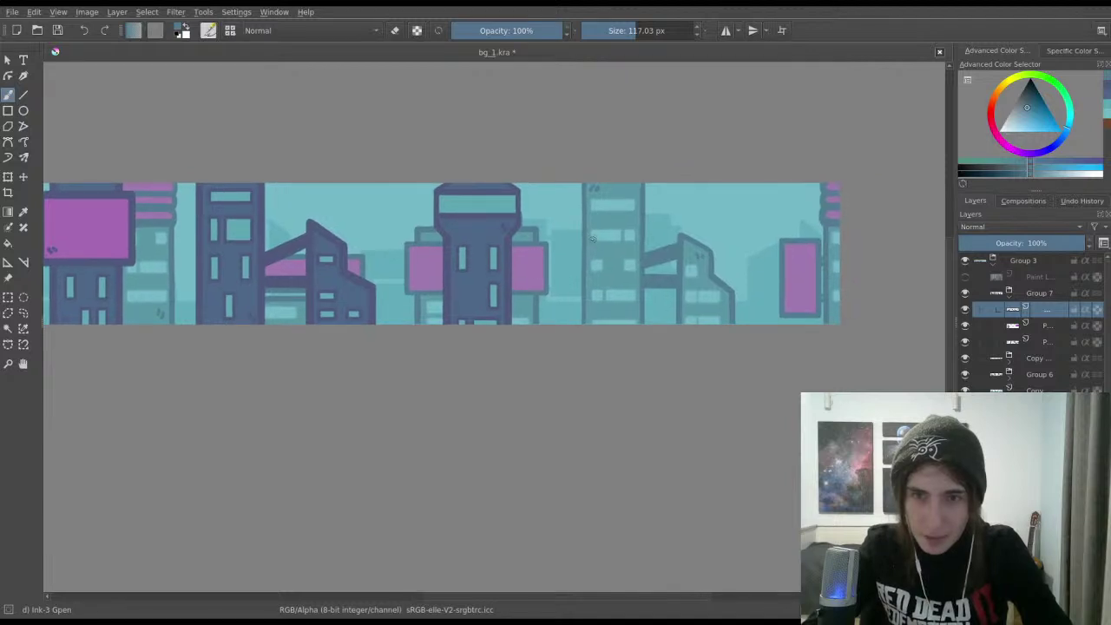
scroll(613, 337, up, 2)
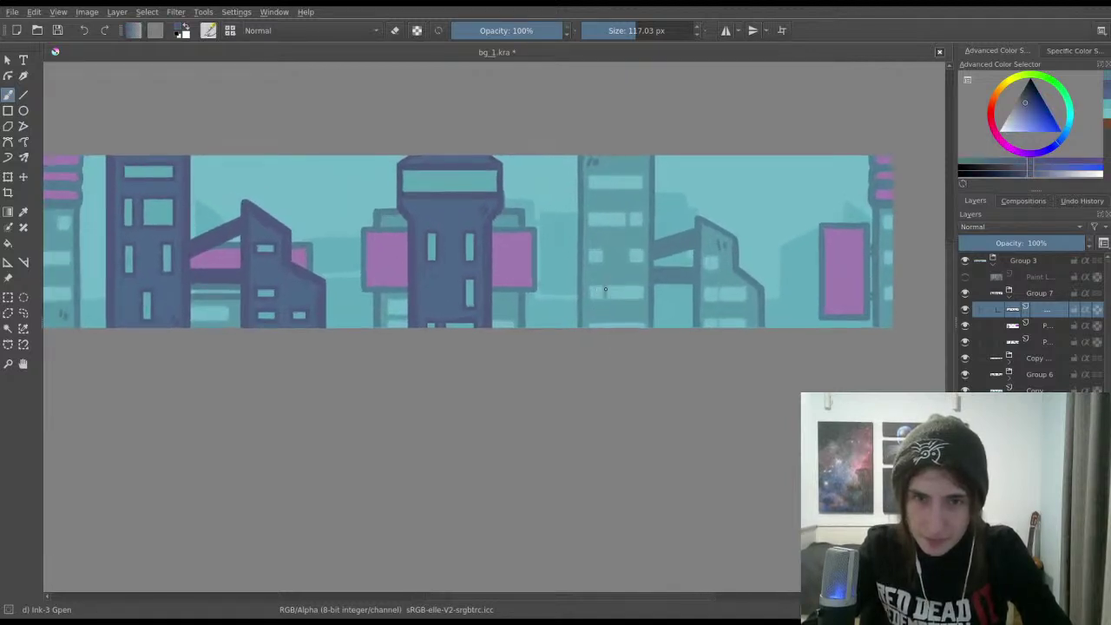
drag(538, 243, 844, 240)
drag(695, 241, 1004, 286)
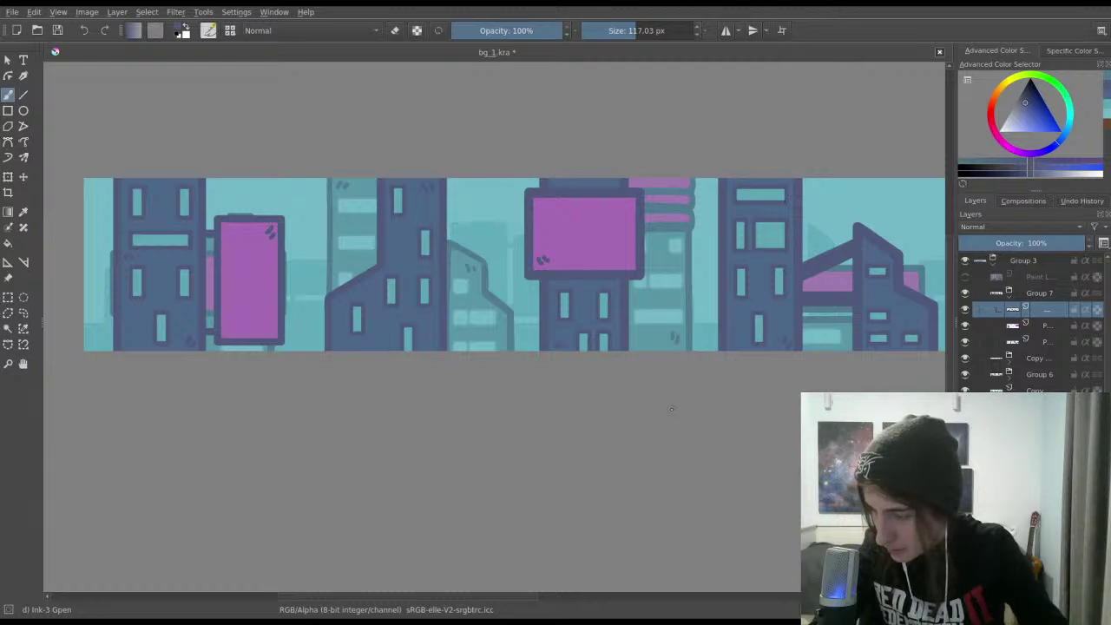
drag(684, 396, 496, 356)
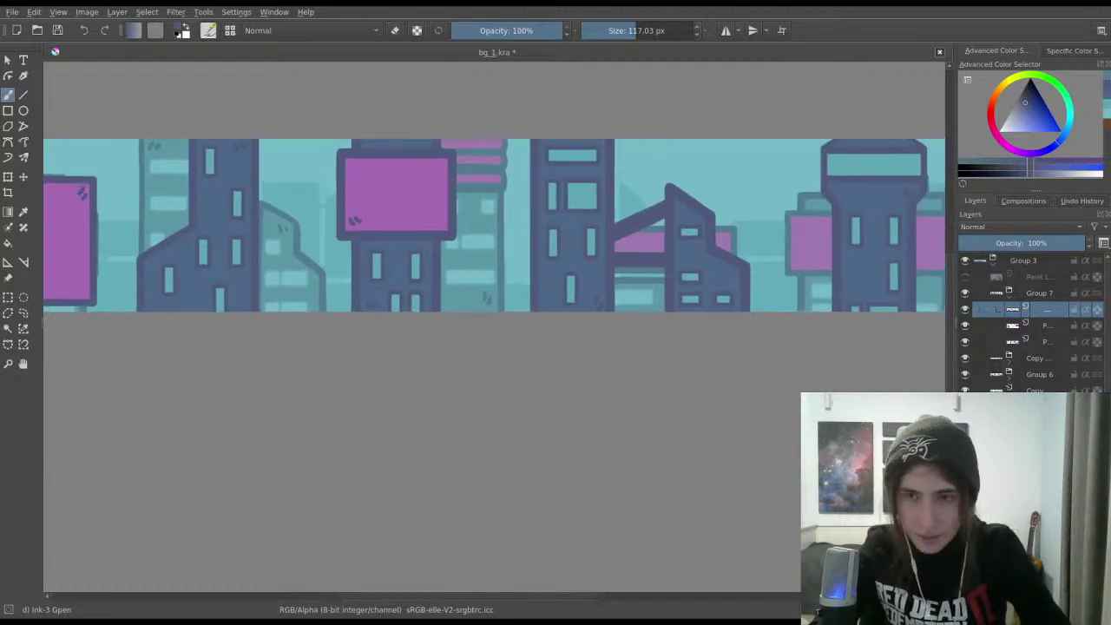
click(965, 278)
scroll(425, 295, up, 3)
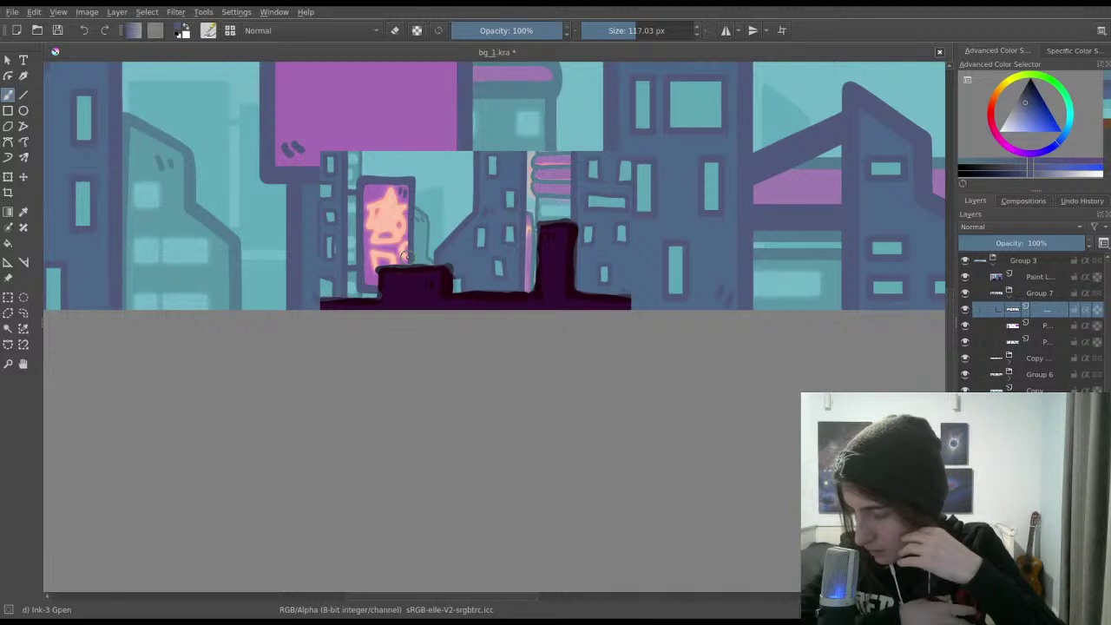
click(964, 309)
click(965, 310)
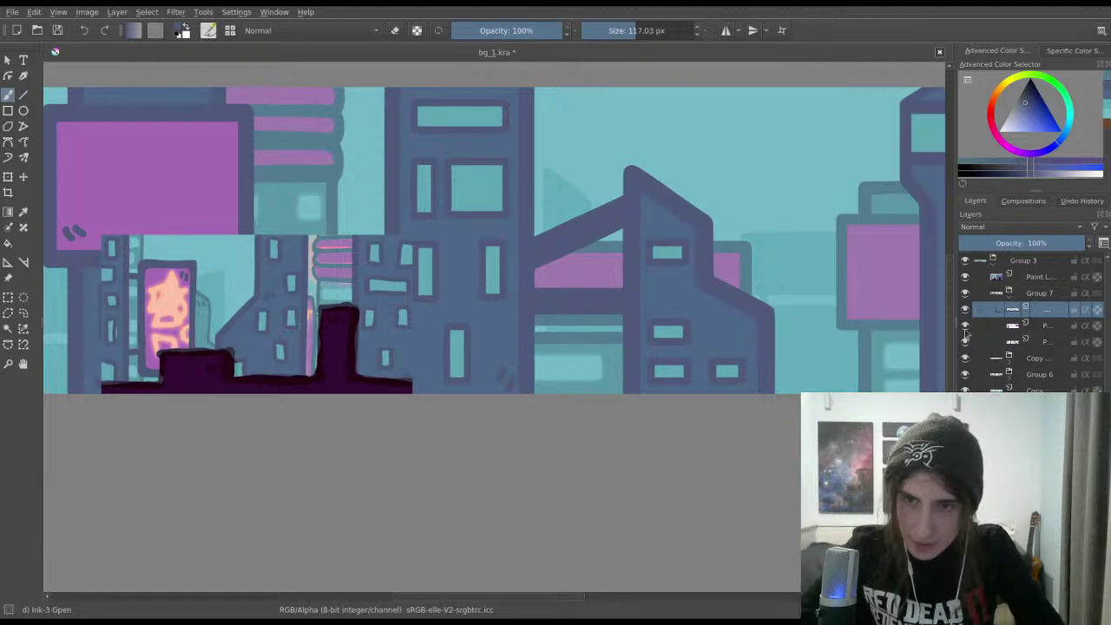
click(965, 276)
mouse_move(854, 350)
mouse_down()
mouse_move(542, 359)
mouse_move(504, 380)
mouse_up()
click(965, 276)
click(965, 276)
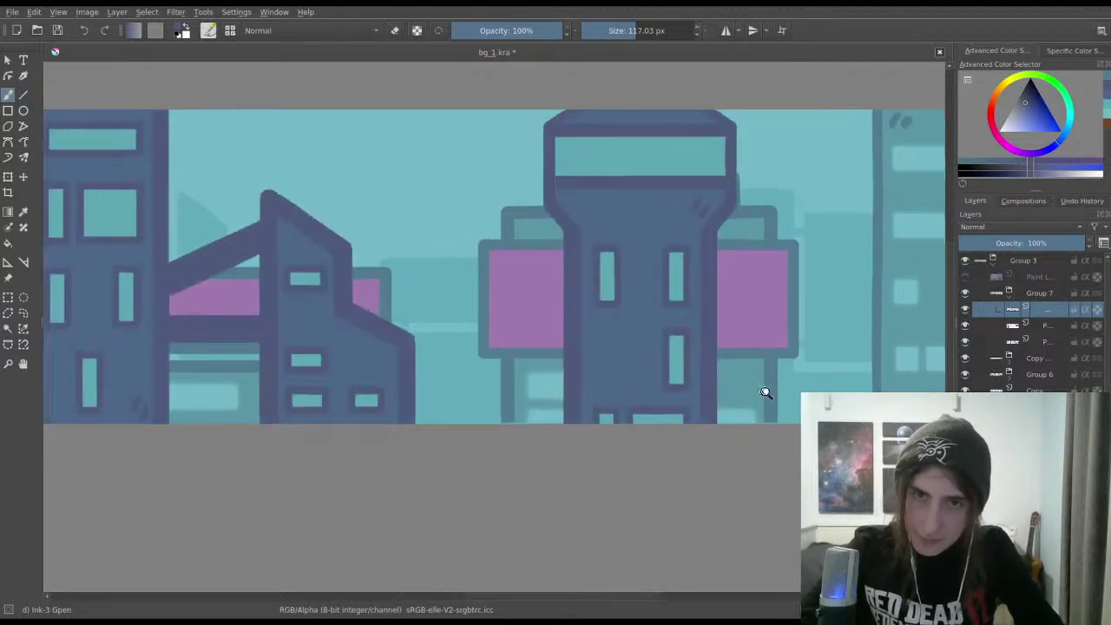
Step: Look over the full city strip and toggle the two paint layers beneath Group 7's line art to check what each holds
scroll(764, 390, down, 2)
drag(608, 304, 450, 284)
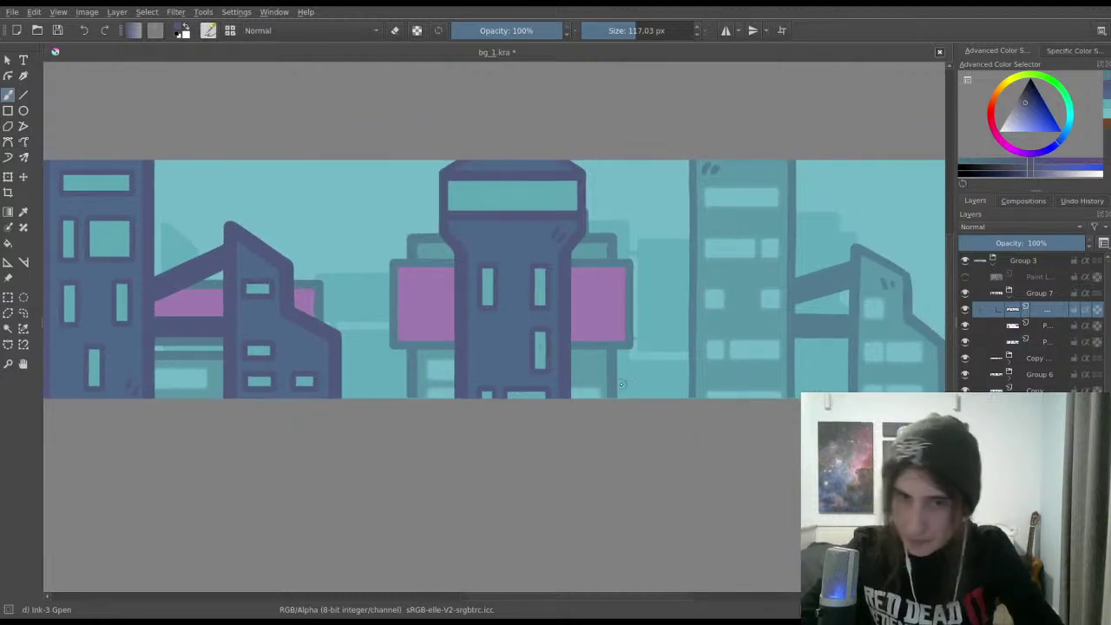
drag(752, 299, 511, 273)
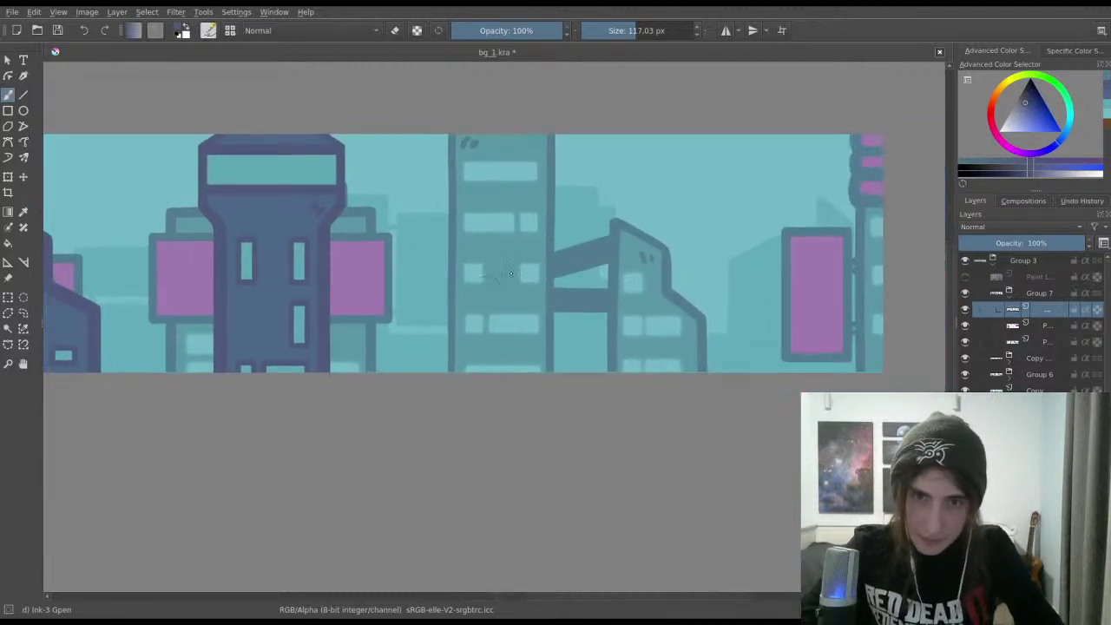
drag(544, 232, 595, 265)
scroll(595, 265, down, 2)
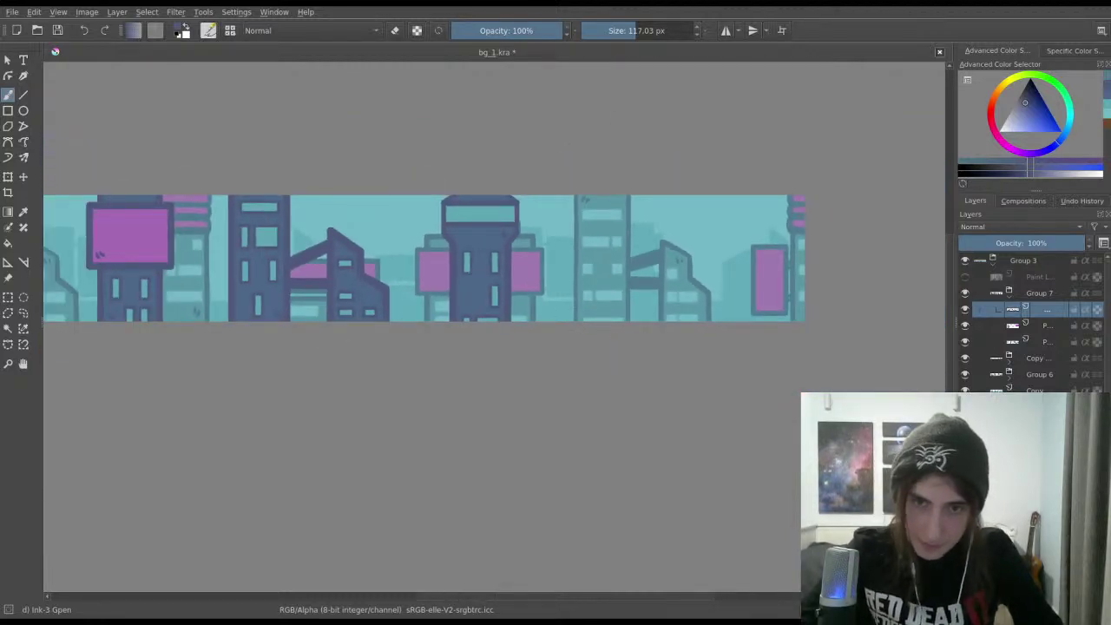
drag(574, 367, 880, 346)
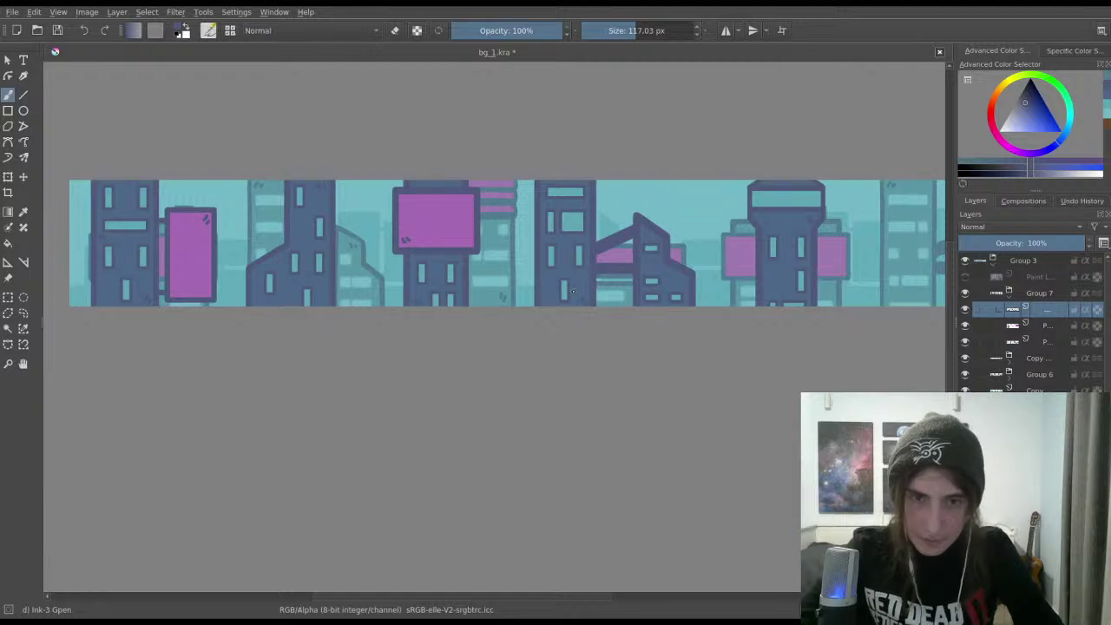
click(965, 328)
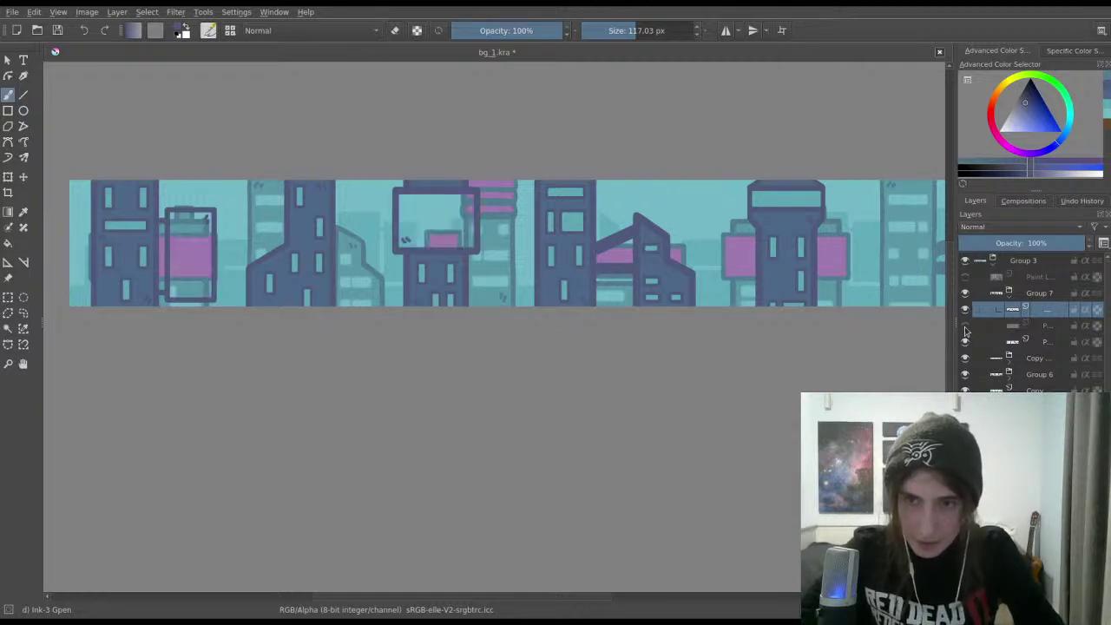
click(965, 328)
click(965, 342)
click(965, 343)
Step: Collapse and hide Group 7, toggling Group 6 off and on to check which midground buildings it contains
click(1009, 295)
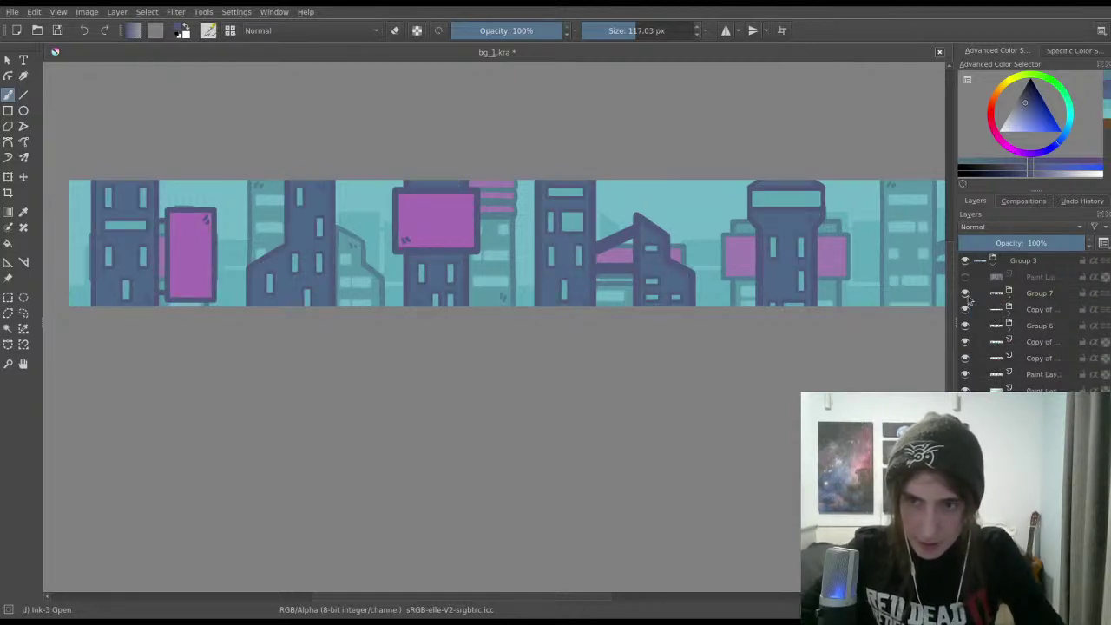
click(965, 293)
click(1009, 356)
click(965, 327)
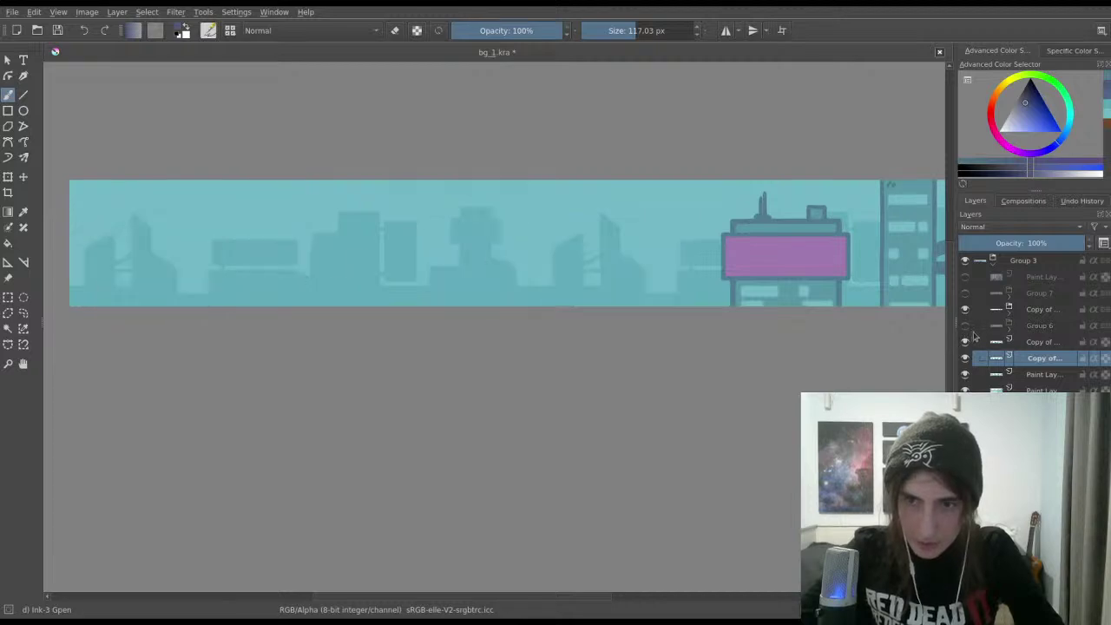
click(965, 327)
Step: Expand Group 6 and select its topmost paint layer, toggling that layer's visibility to check its contents
click(1008, 328)
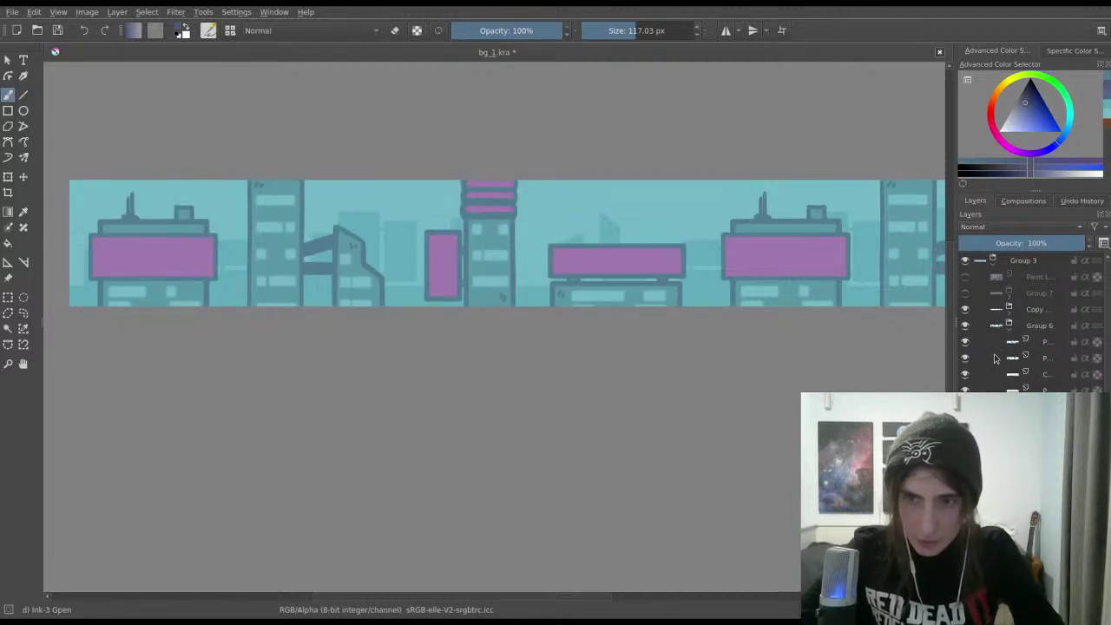
click(965, 343)
click(965, 343)
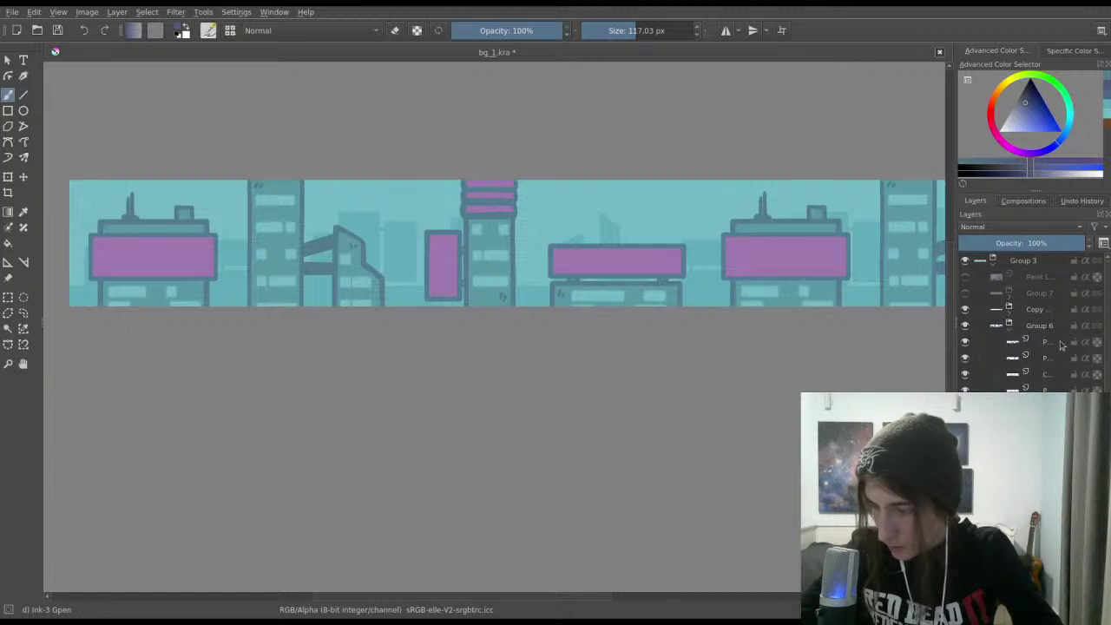
click(1061, 343)
click(965, 342)
click(965, 342)
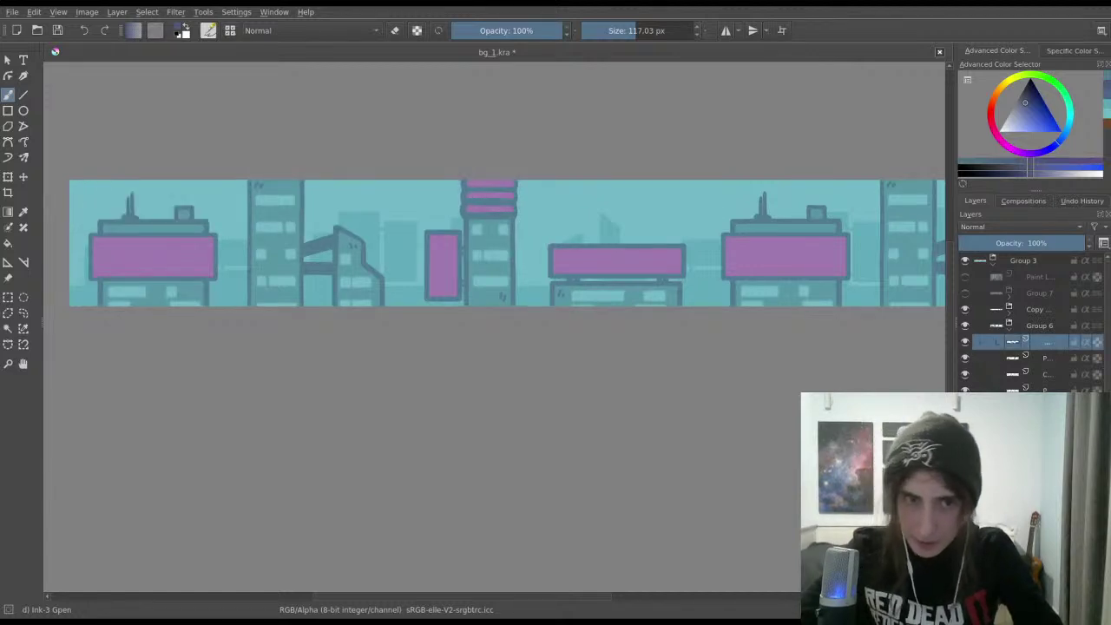
Step: Try to enclose the two bridges between the tall tower and the slanted building with rectangular selections
drag(942, 254, 676, 292)
drag(736, 194, 434, 348)
scroll(317, 395, up, 6)
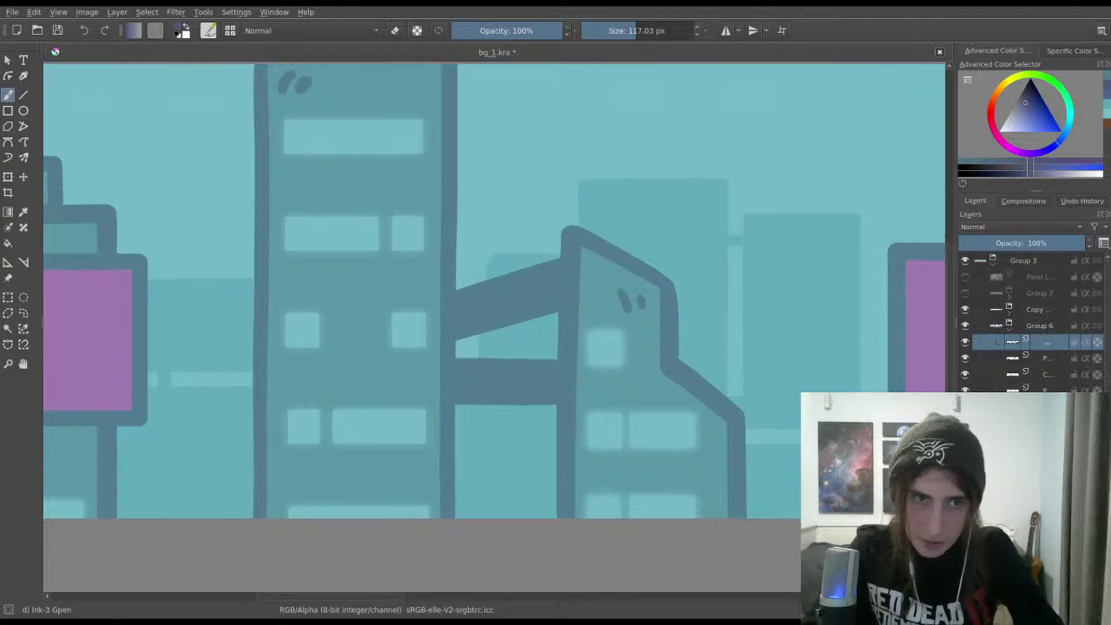
key(ctrl+r)
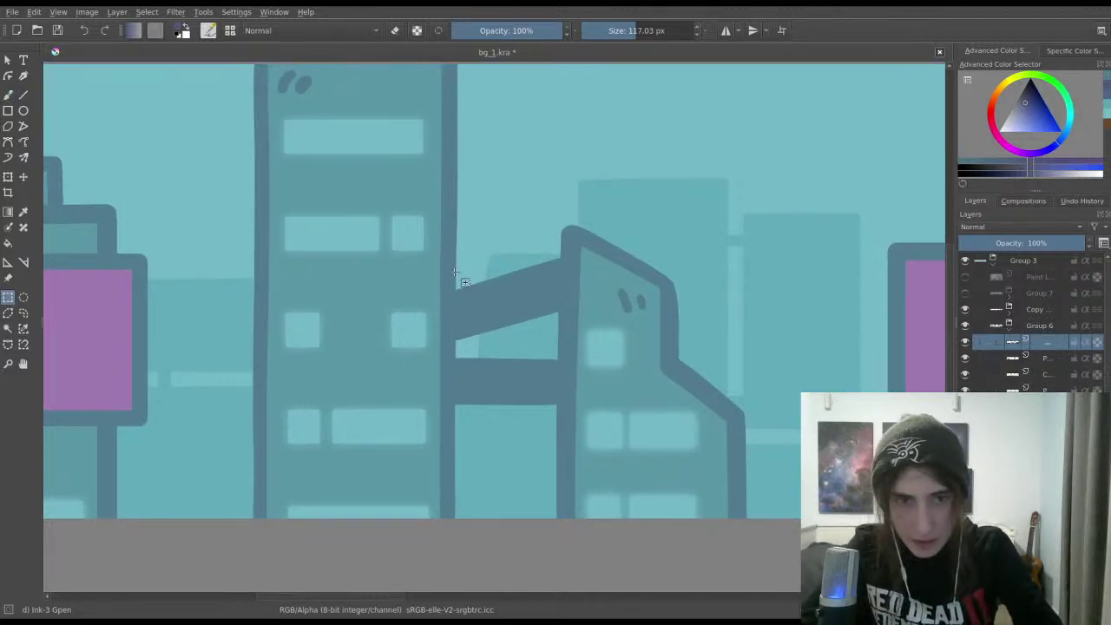
drag(456, 269, 559, 408)
click(557, 263)
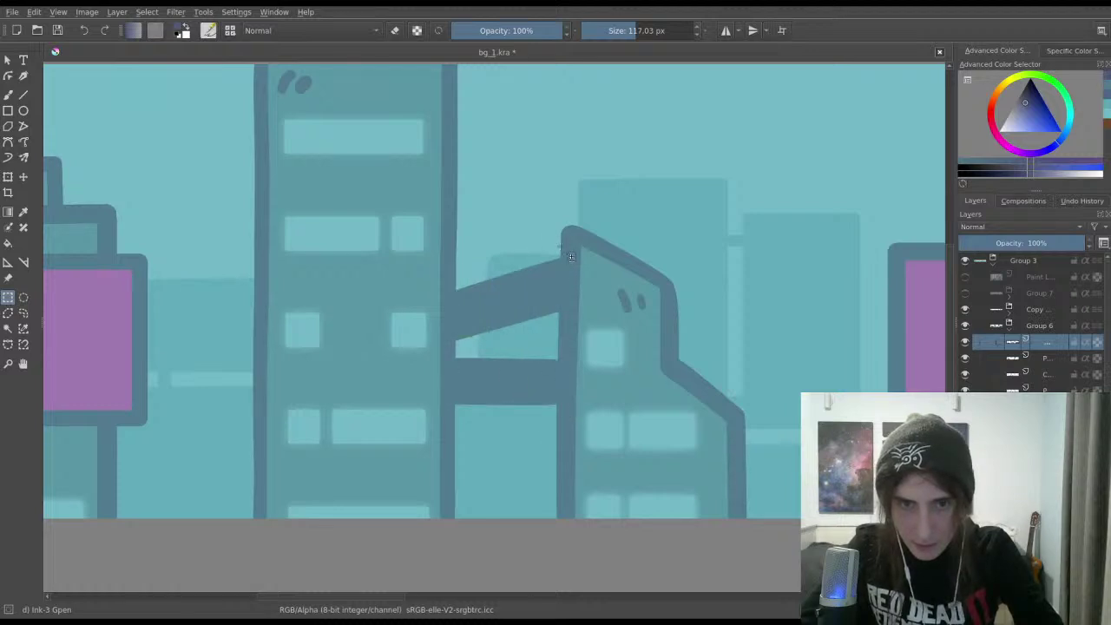
drag(560, 245, 579, 165)
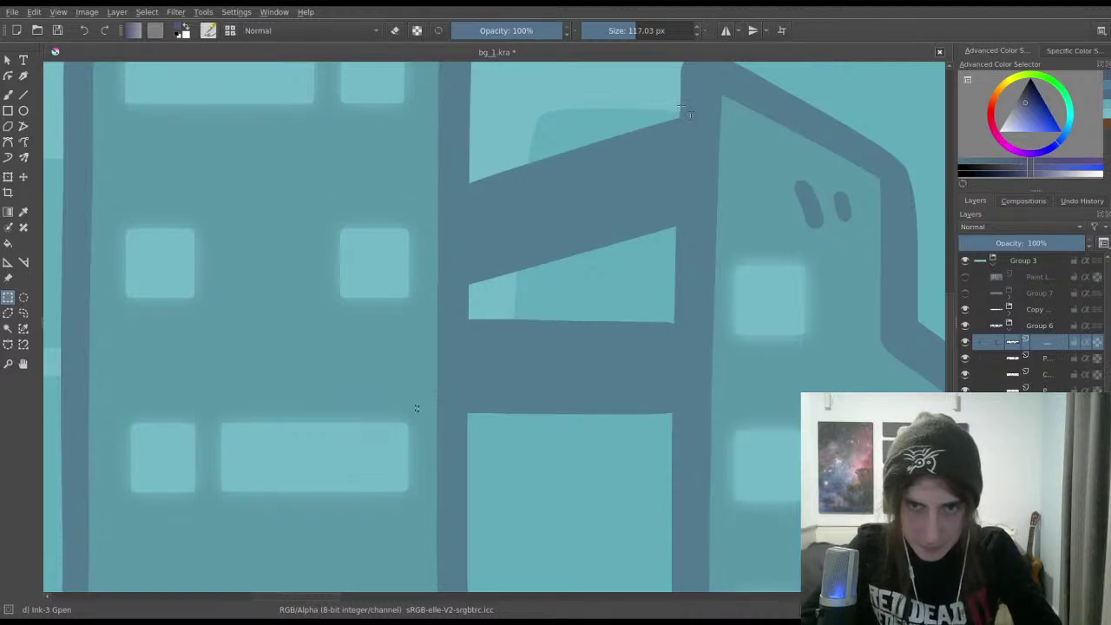
drag(679, 104, 477, 433)
click(488, 472)
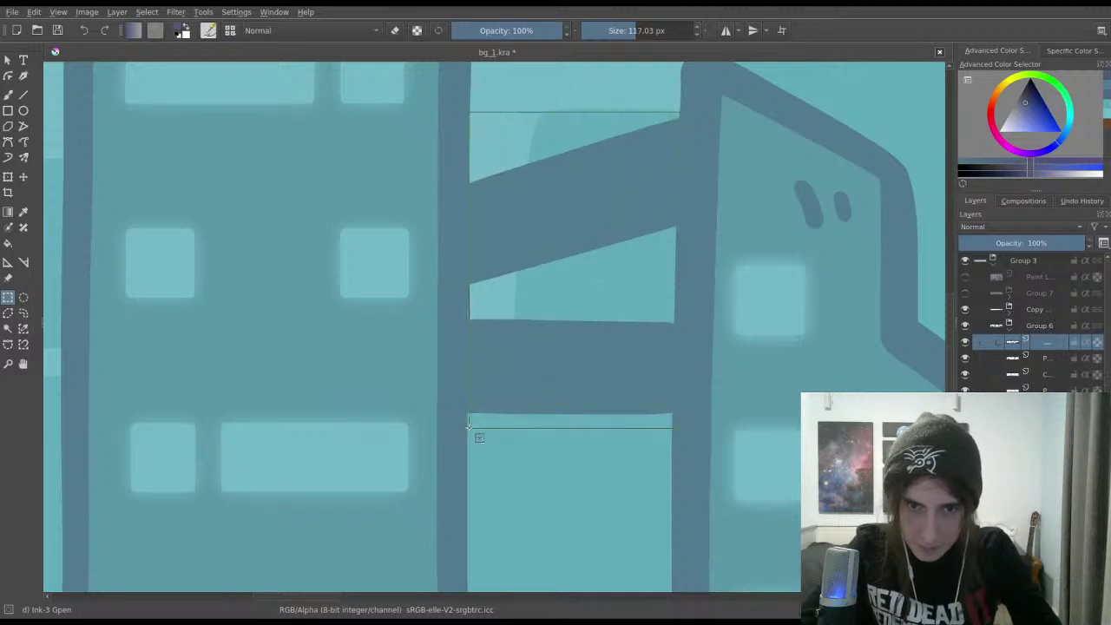
click(531, 462)
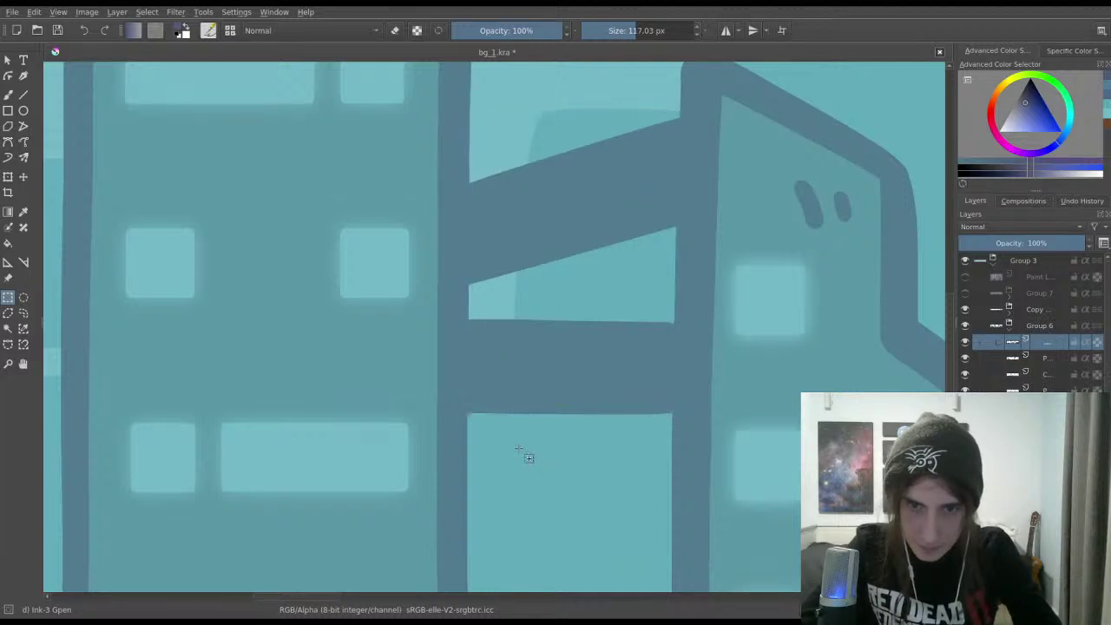
Step: Try to trace a freehand selection down the tower's edge where the two bridges join it
click(25, 319)
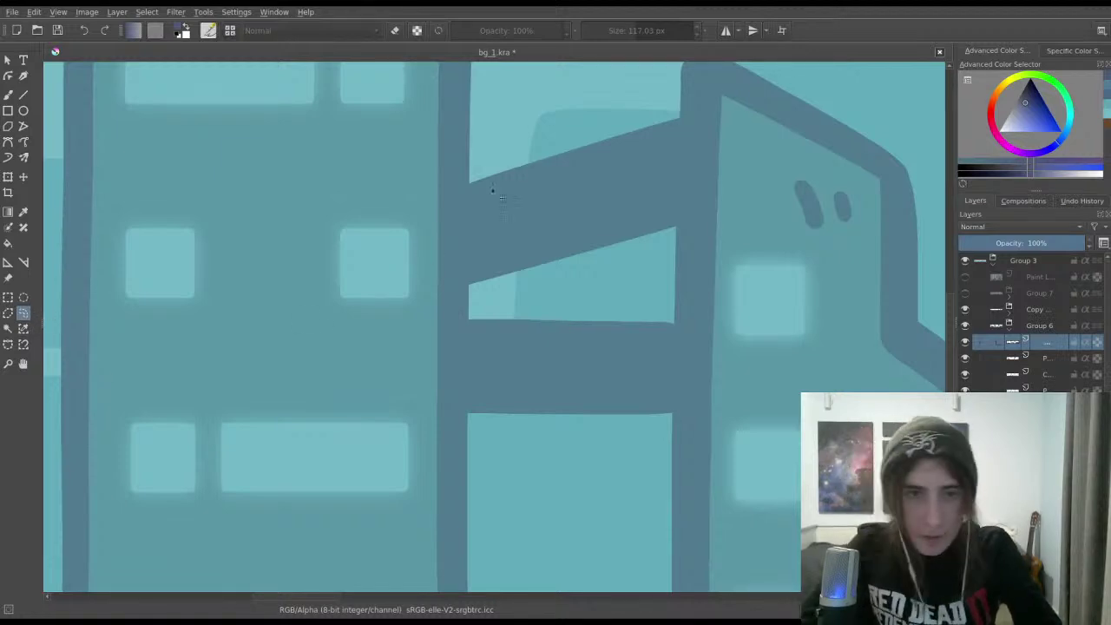
drag(475, 150, 473, 180)
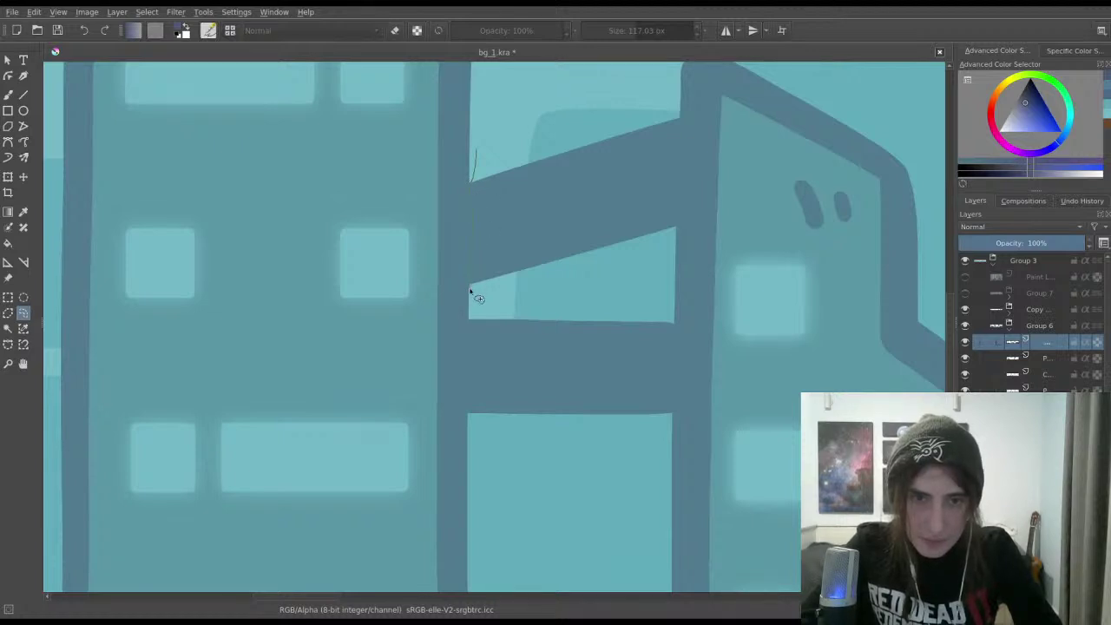
drag(472, 303, 469, 321)
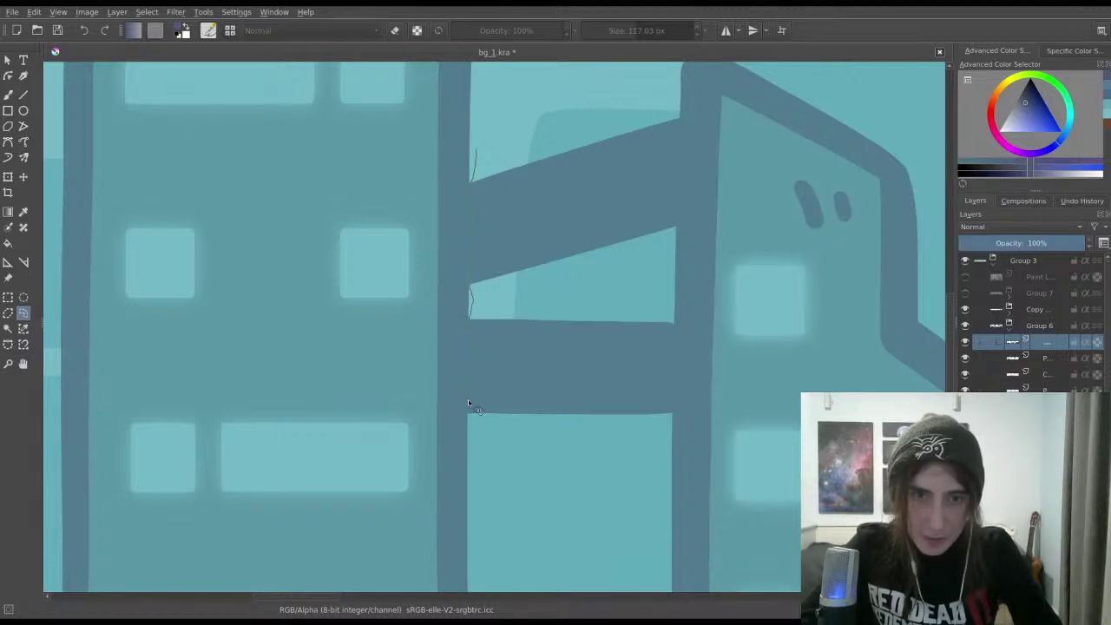
drag(470, 415, 488, 444)
key(ctrl+z)
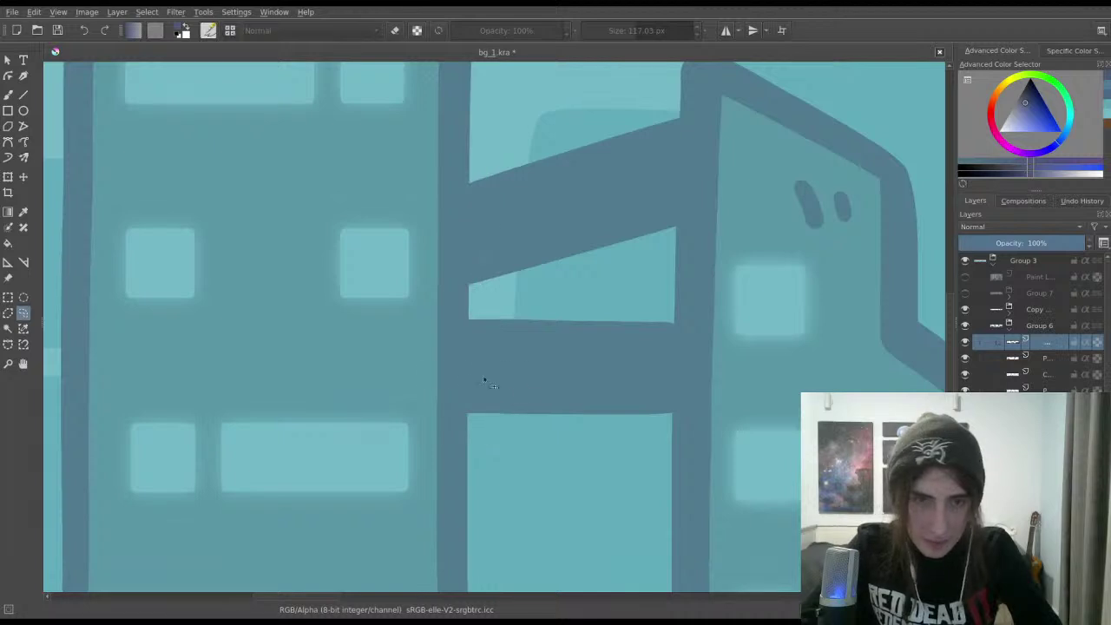
Step: Try rectangular selections over the bridges, starting from the tower's edge and from the slanted building's edge
key(ctrl+r)
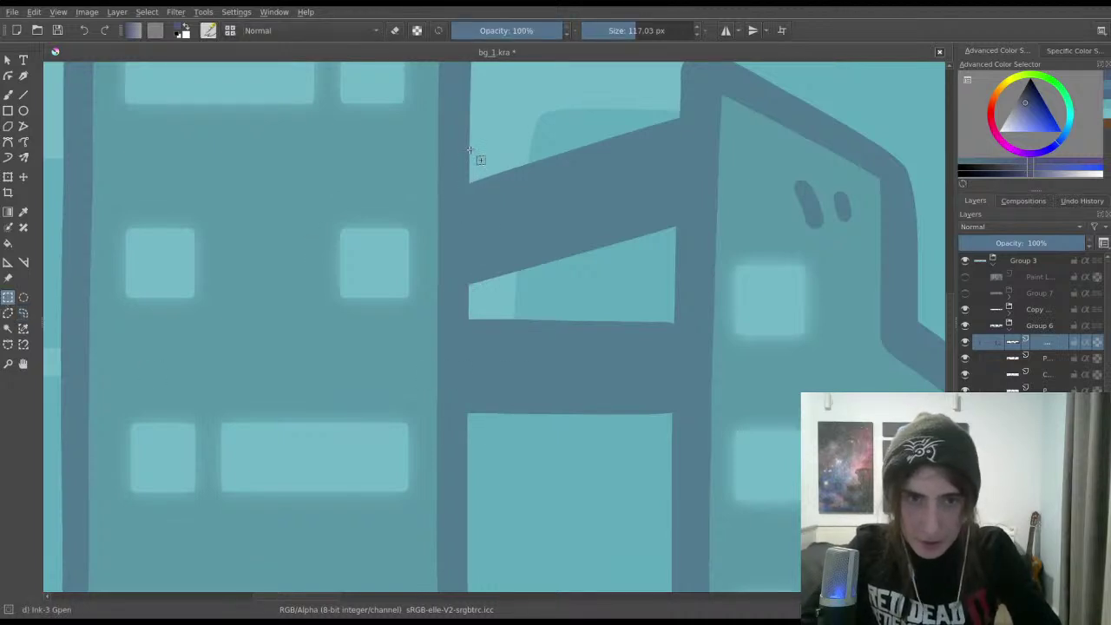
drag(471, 150, 645, 310)
click(641, 308)
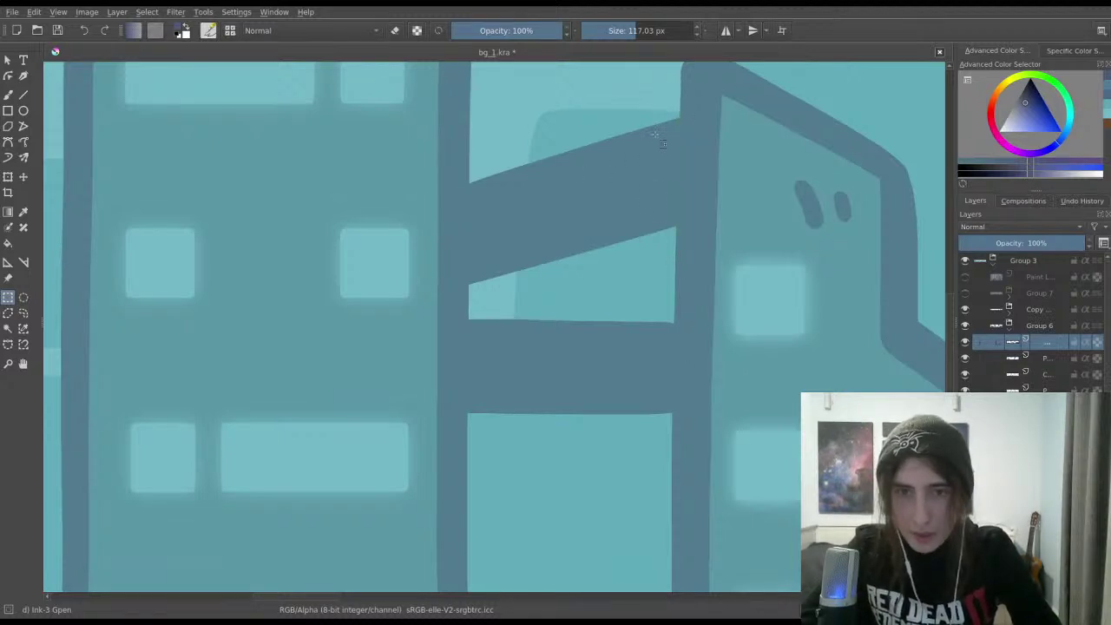
drag(677, 113, 572, 439)
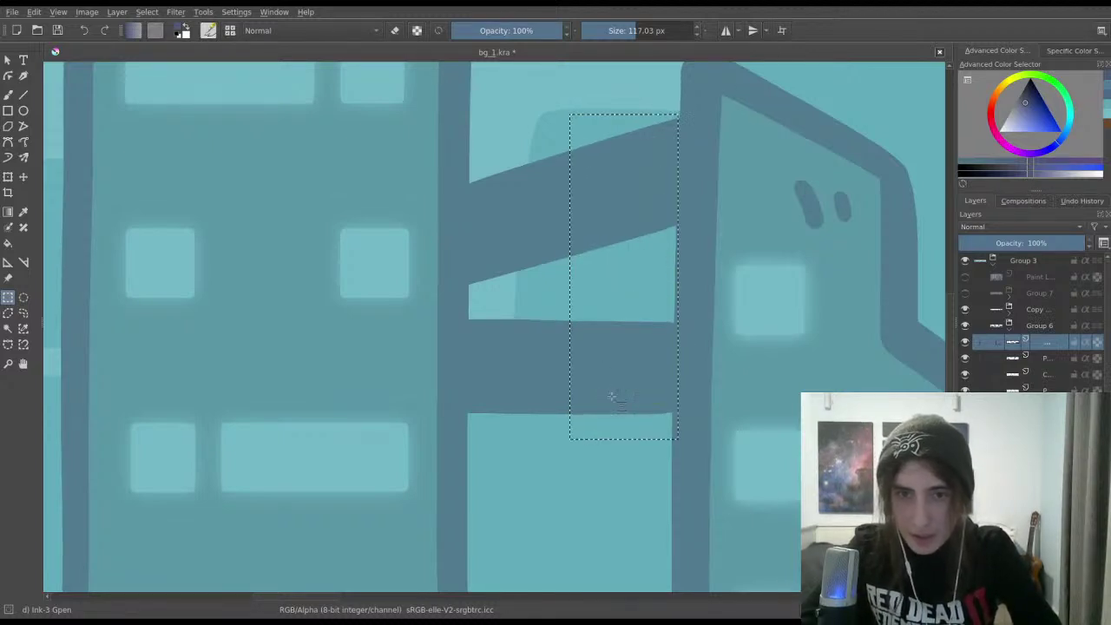
click(615, 391)
Step: Try another freehand selection along the tower's edge beside the sloped bridge
drag(235, 401, 335, 371)
drag(335, 371, 326, 420)
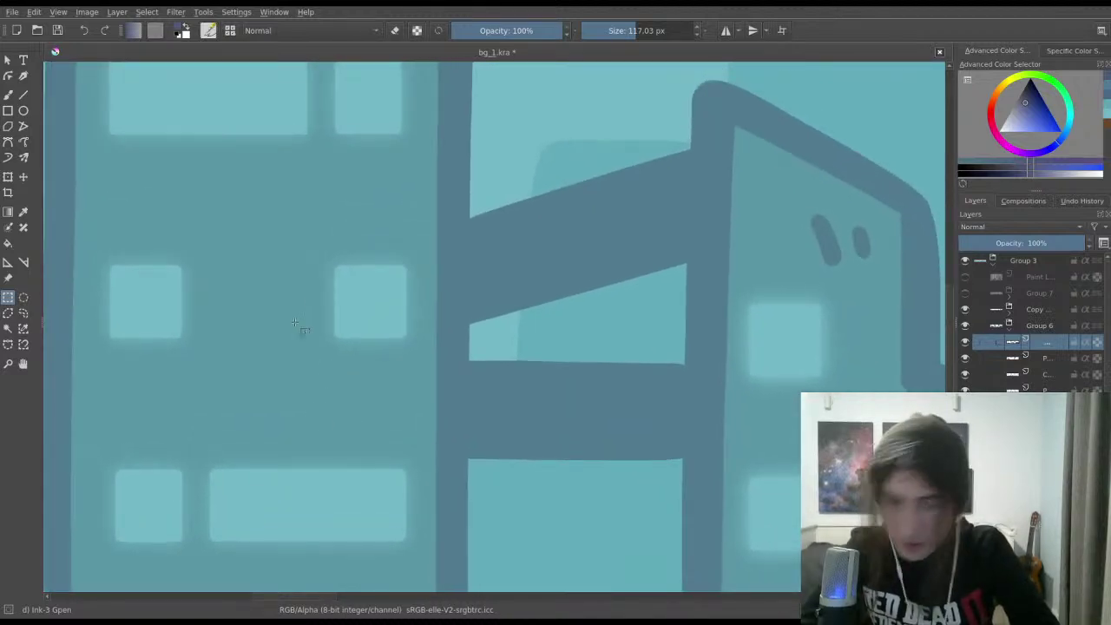
click(24, 312)
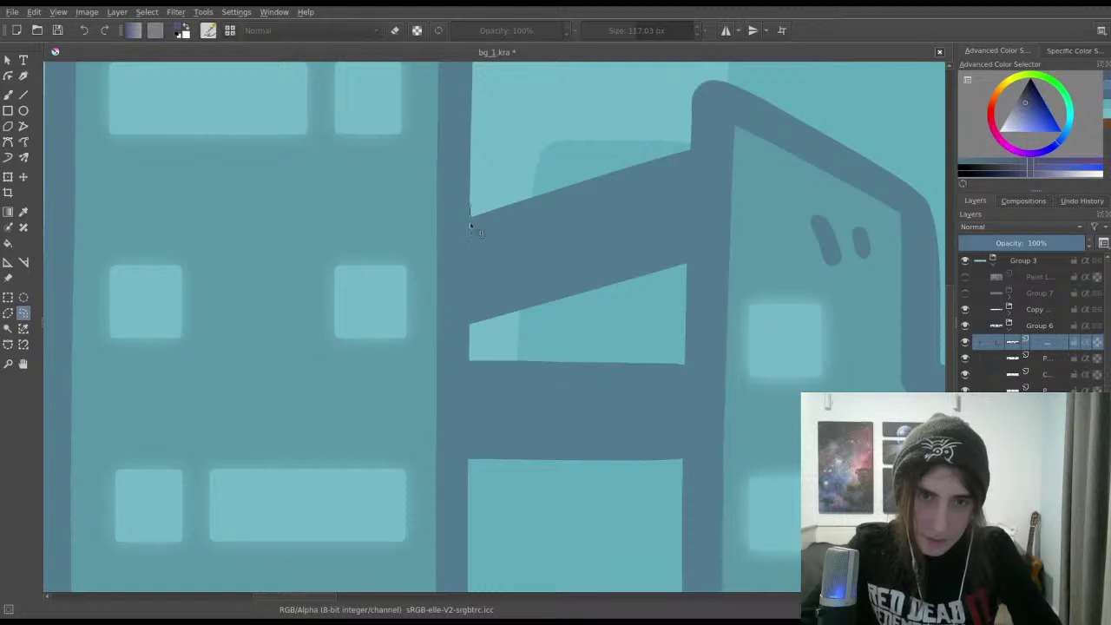
drag(471, 309, 472, 333)
key(ctrl+z)
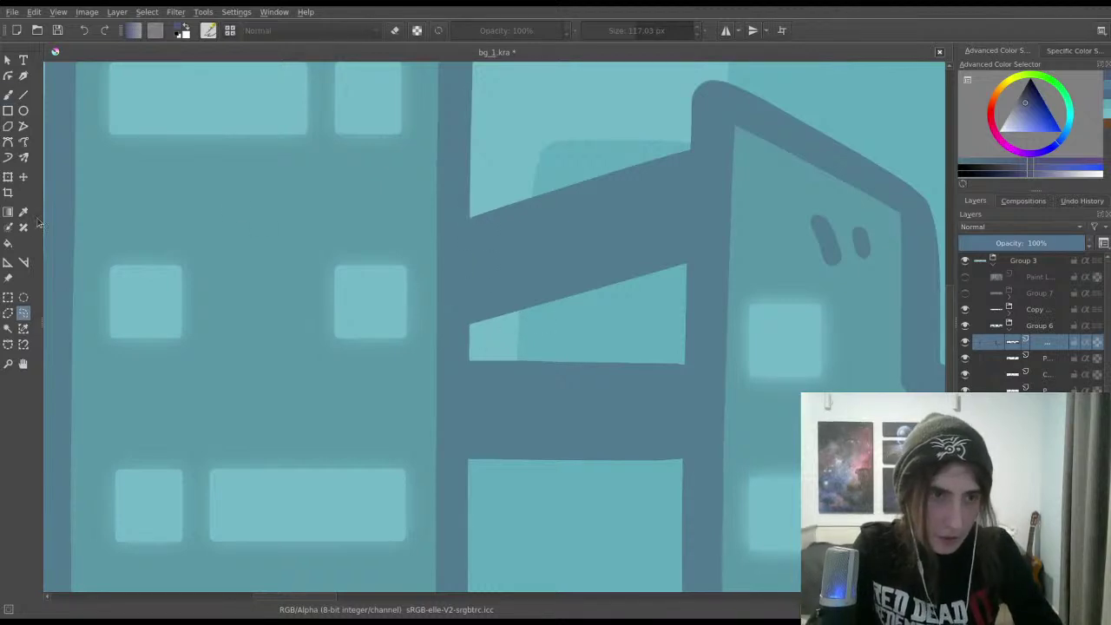
Step: Switch to the Eraser Circle brush and set its size to 48.28 px
click(7, 94)
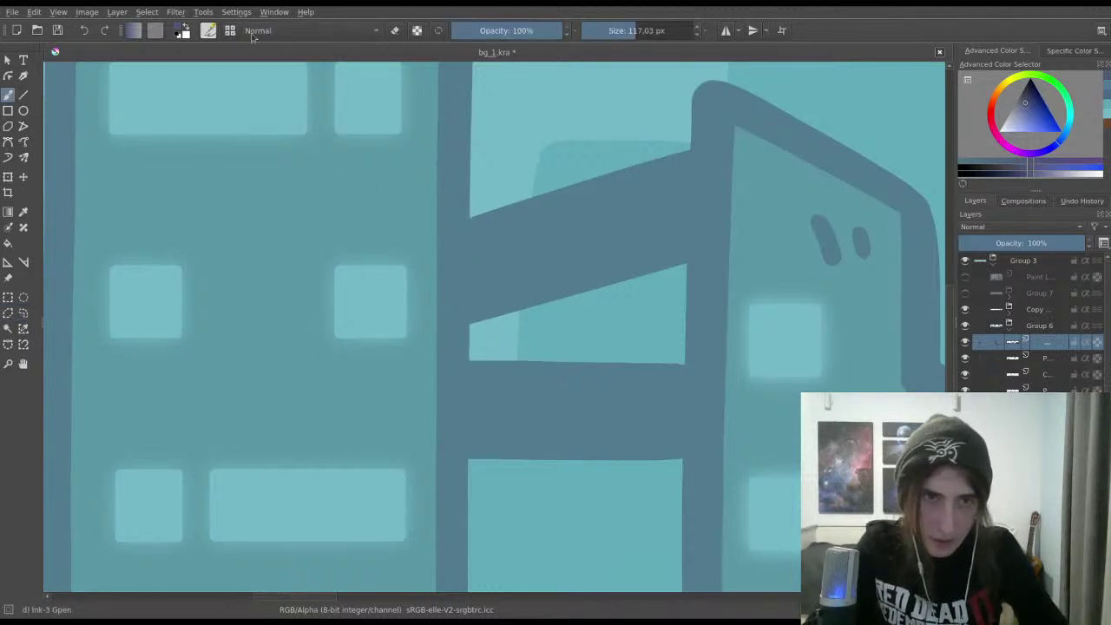
key(e)
drag(484, 322, 630, 273)
key(ctrl+z)
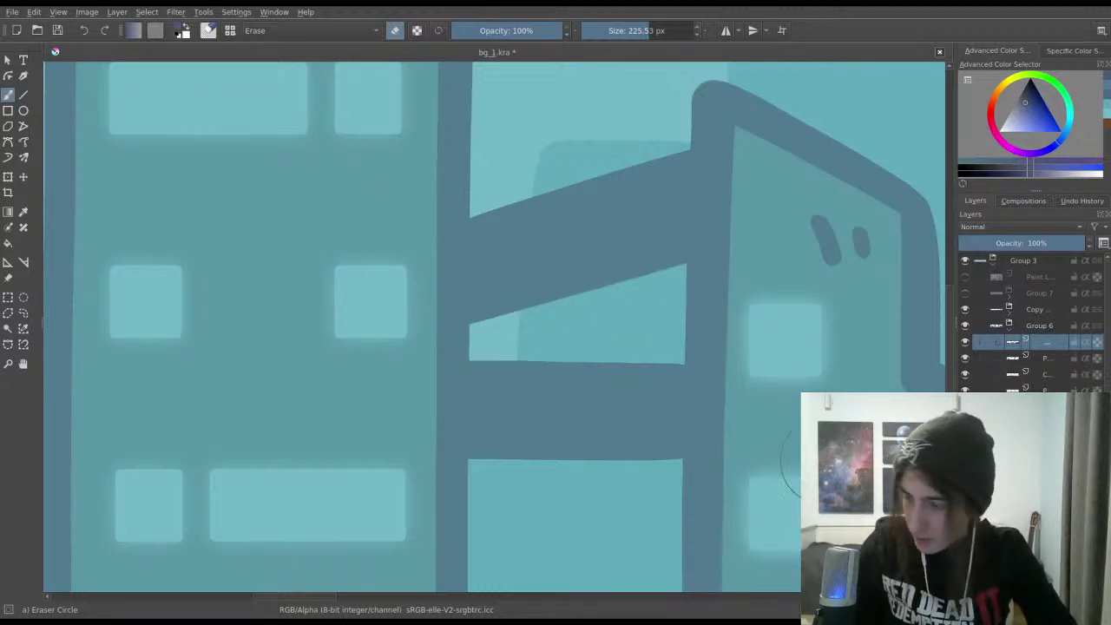
drag(647, 31, 612, 30)
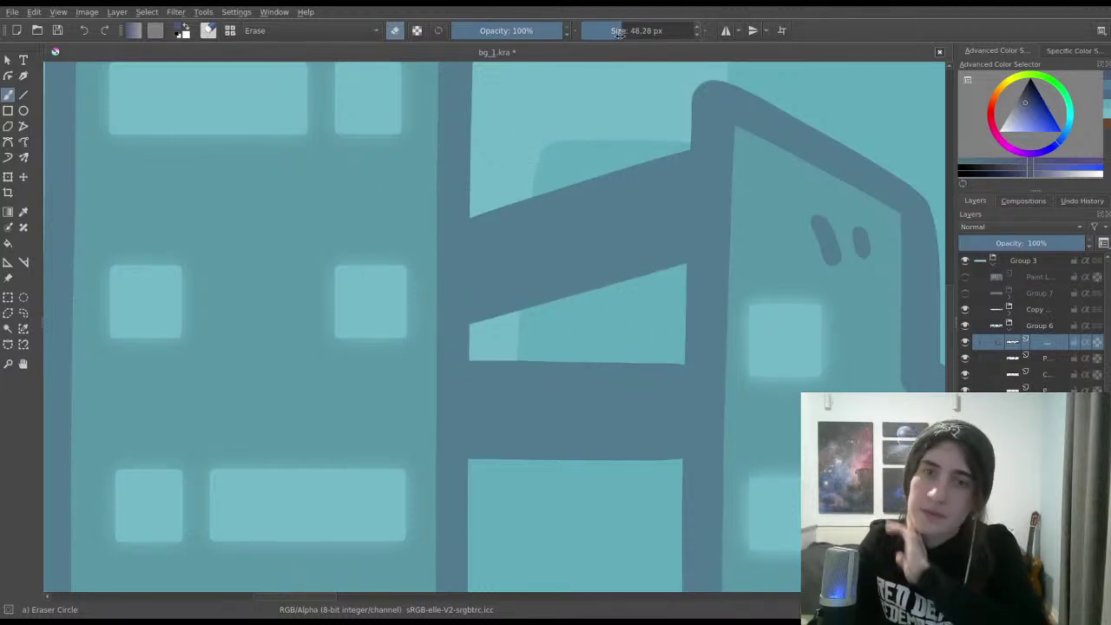
Step: Try to erase a strip along the sloped bridge's underside from the tower to the slanted building
drag(471, 322, 579, 304)
key(ctrl+z)
mouse_move(518, 360)
mouse_down()
mouse_move(509, 443)
mouse_move(510, 362)
mouse_up()
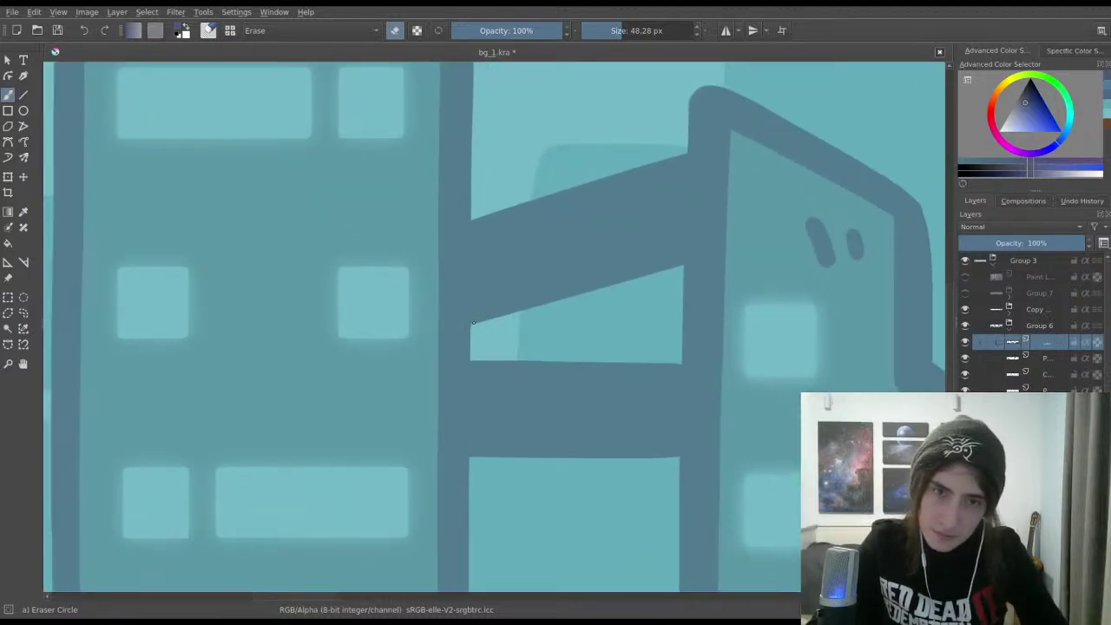
drag(478, 321, 668, 260)
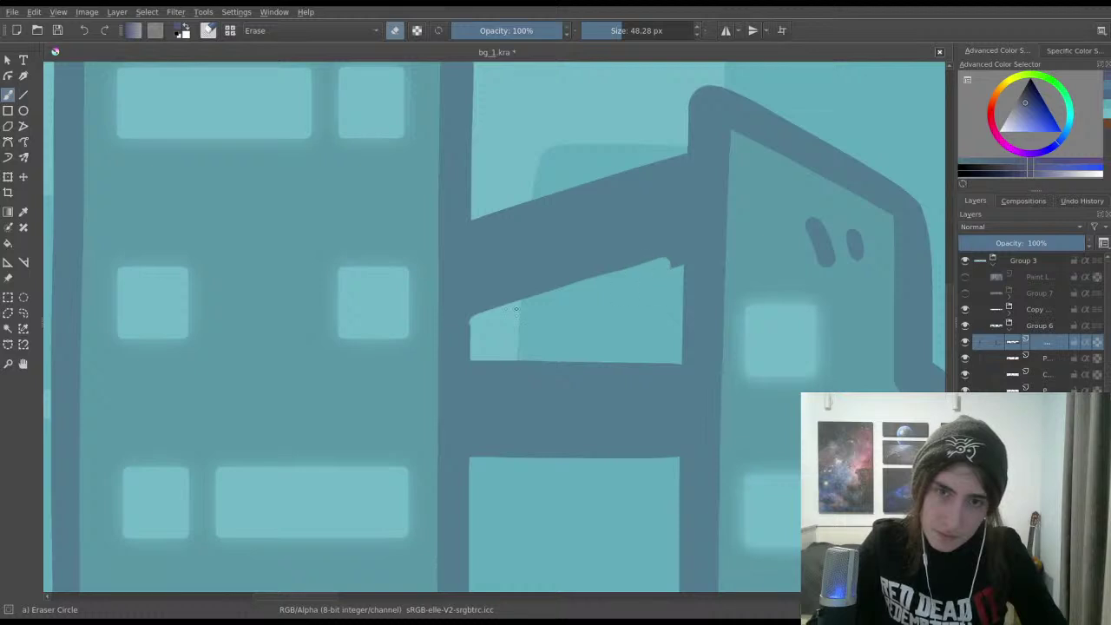
key(ctrl+z)
drag(476, 323, 673, 264)
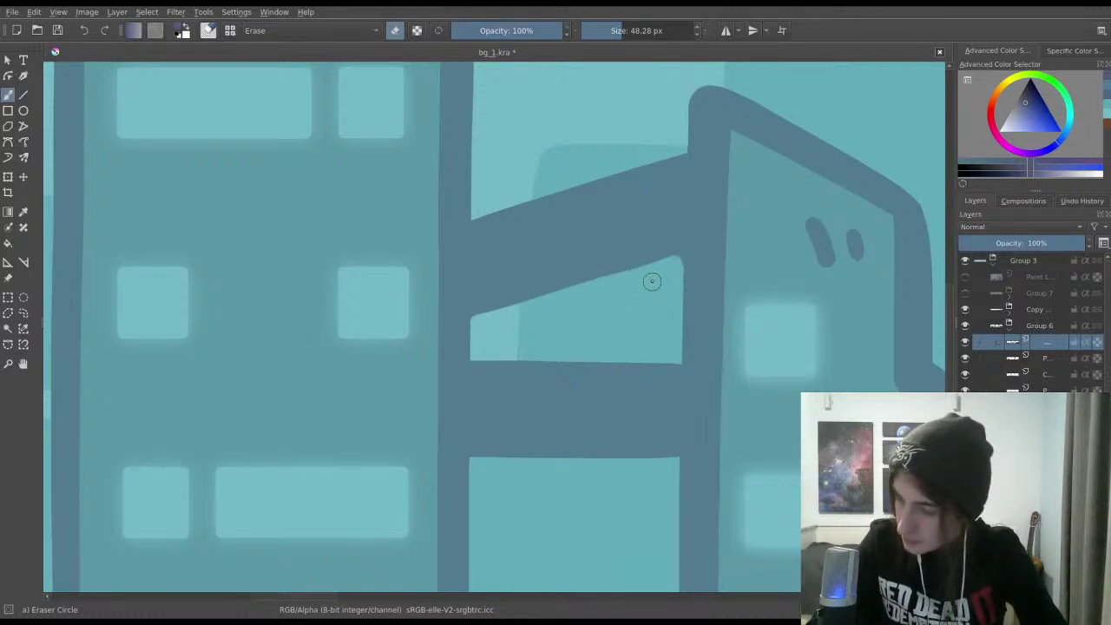
key(ctrl+z)
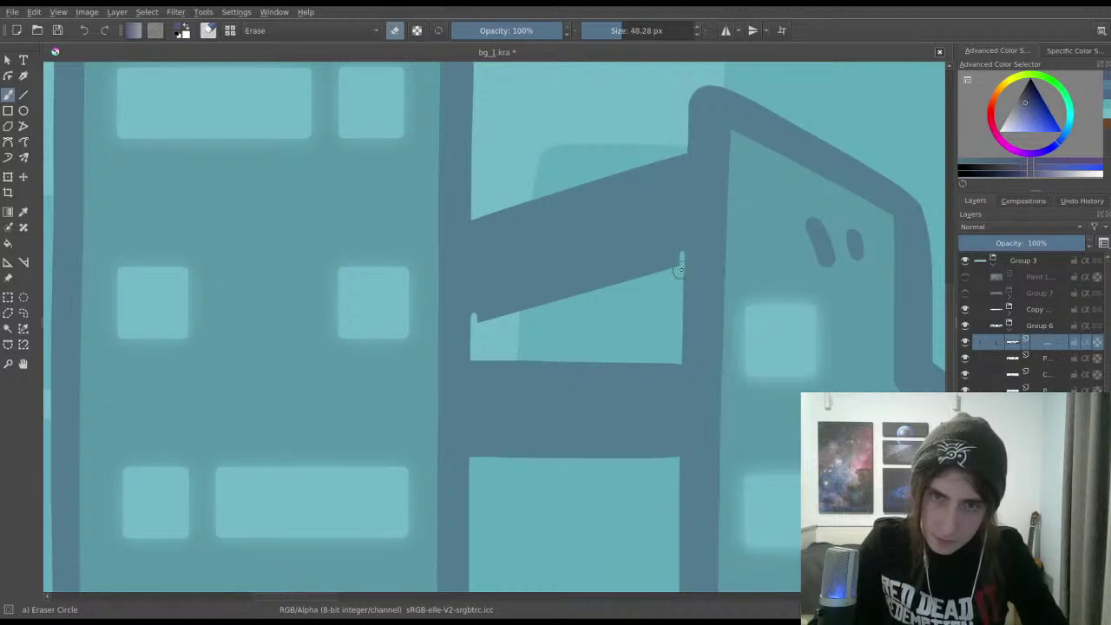
Step: Undo the last erasure and try to trim the slanted building's edge beneath the sloped bridge
key(ctrl+z)
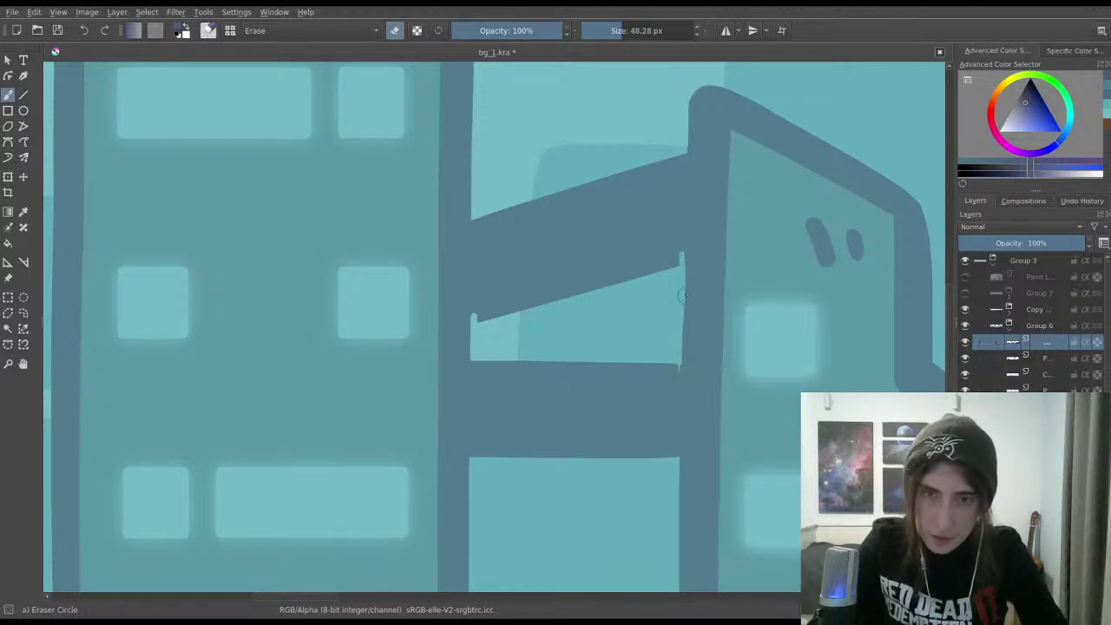
drag(682, 295, 681, 266)
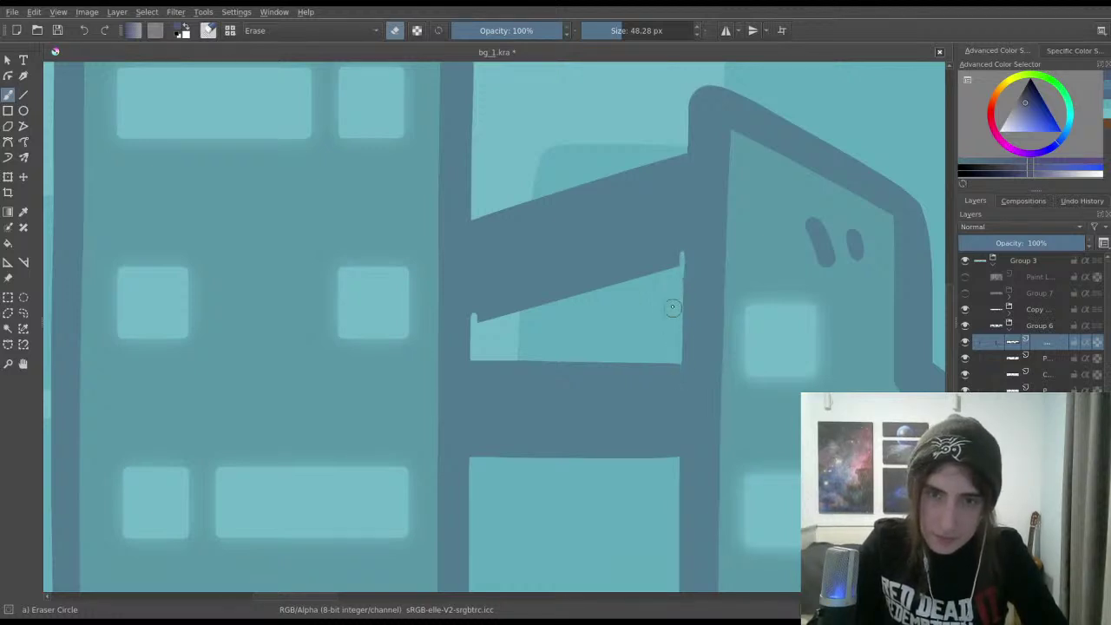
scroll(655, 333, down, 1)
drag(655, 332, 629, 284)
scroll(629, 284, up, 1)
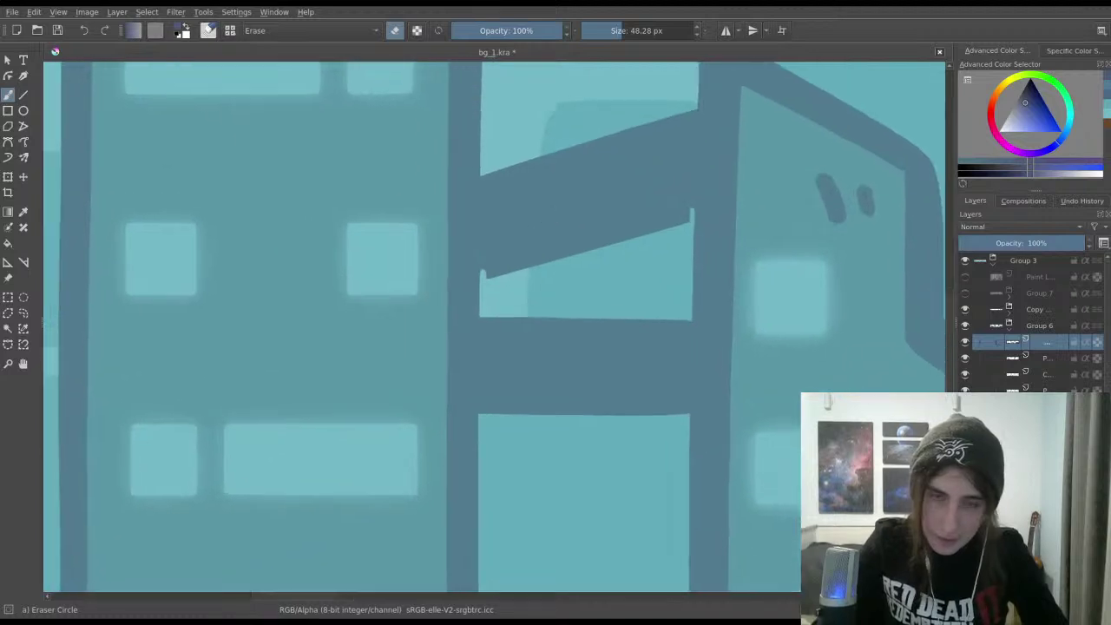
Step: Try repeated long eraser strokes raising the sloped bridge's lower edge between the tower and the slanted building
drag(489, 267, 607, 230)
key(ctrl+z)
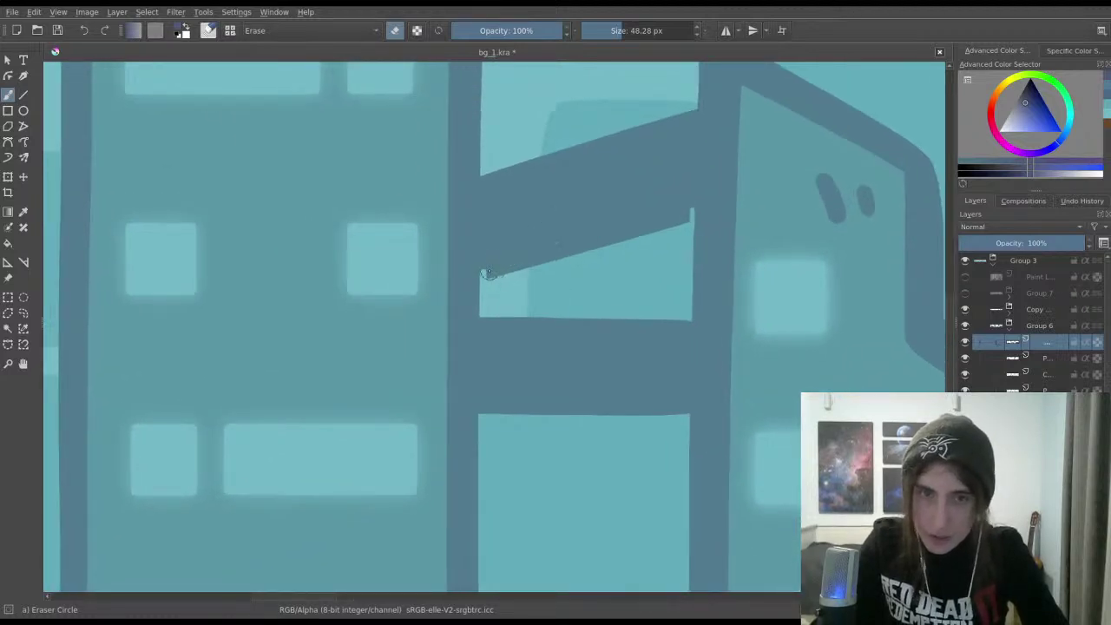
drag(482, 272, 687, 206)
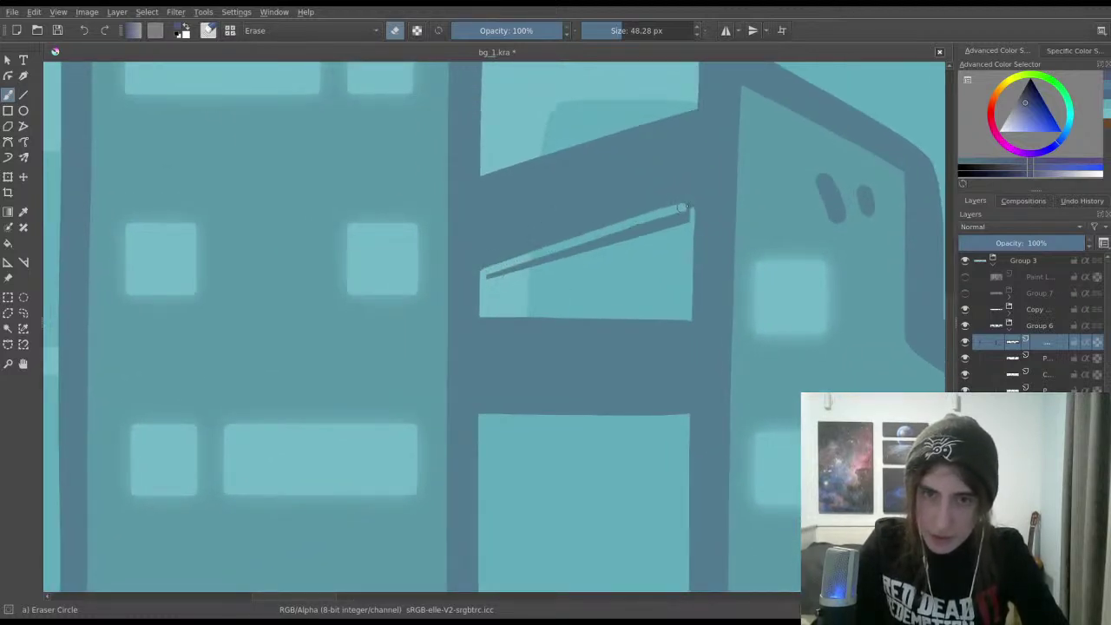
key(ctrl+z)
drag(484, 276, 691, 210)
key(ctrl+z)
drag(483, 272, 691, 211)
key(ctrl+z)
drag(485, 273, 687, 208)
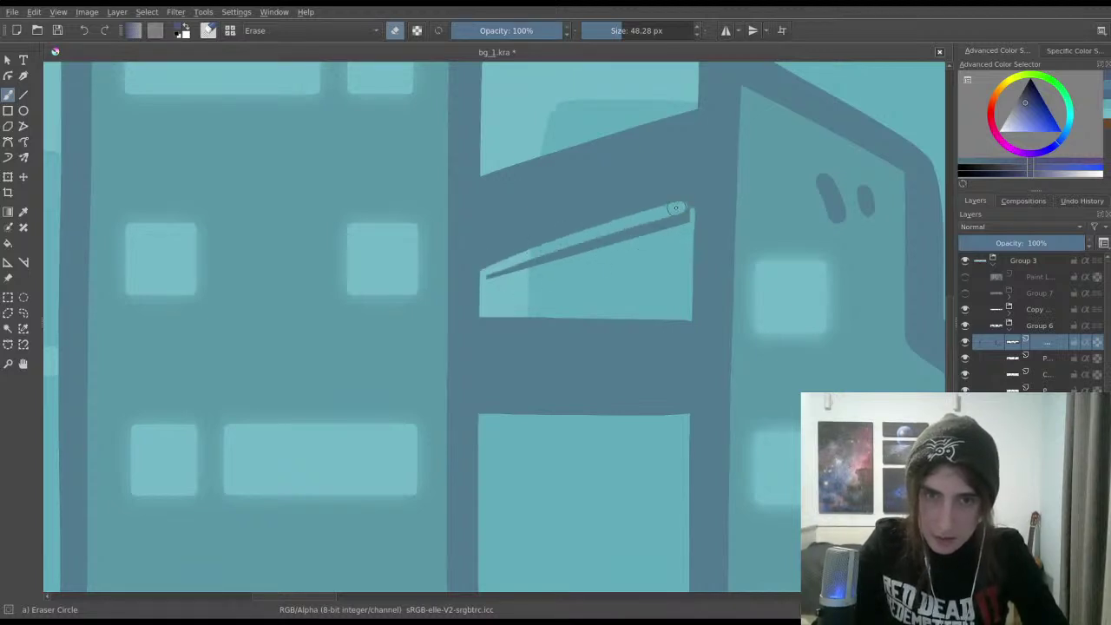
key(ctrl+z)
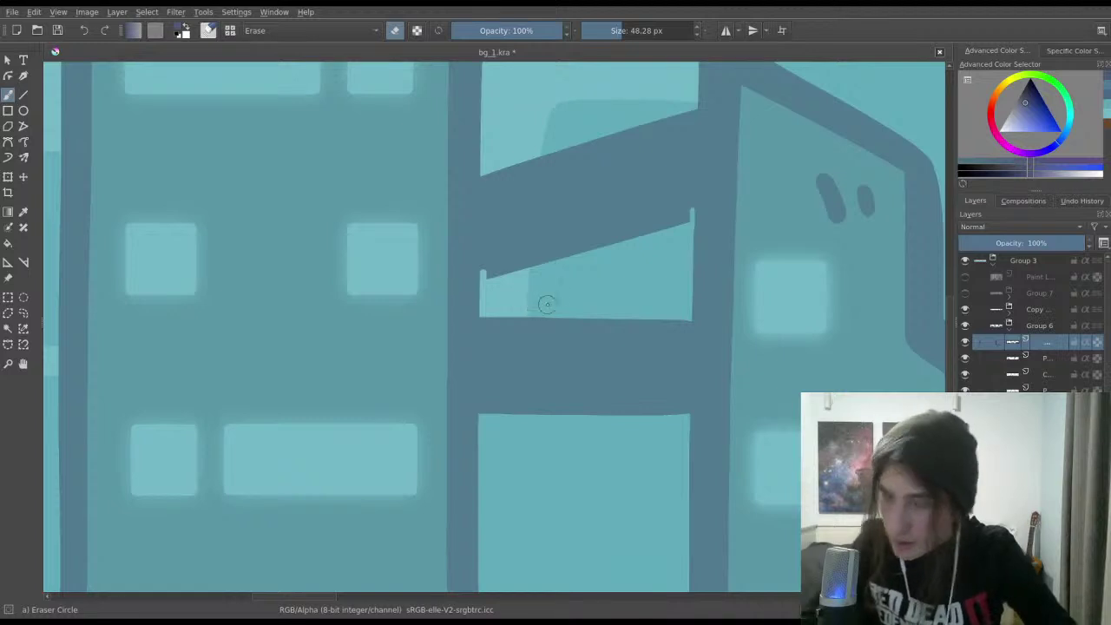
mouse_move(488, 273)
mouse_down()
mouse_move(685, 215)
mouse_move(504, 263)
mouse_move(690, 211)
mouse_up()
key(ctrl+z)
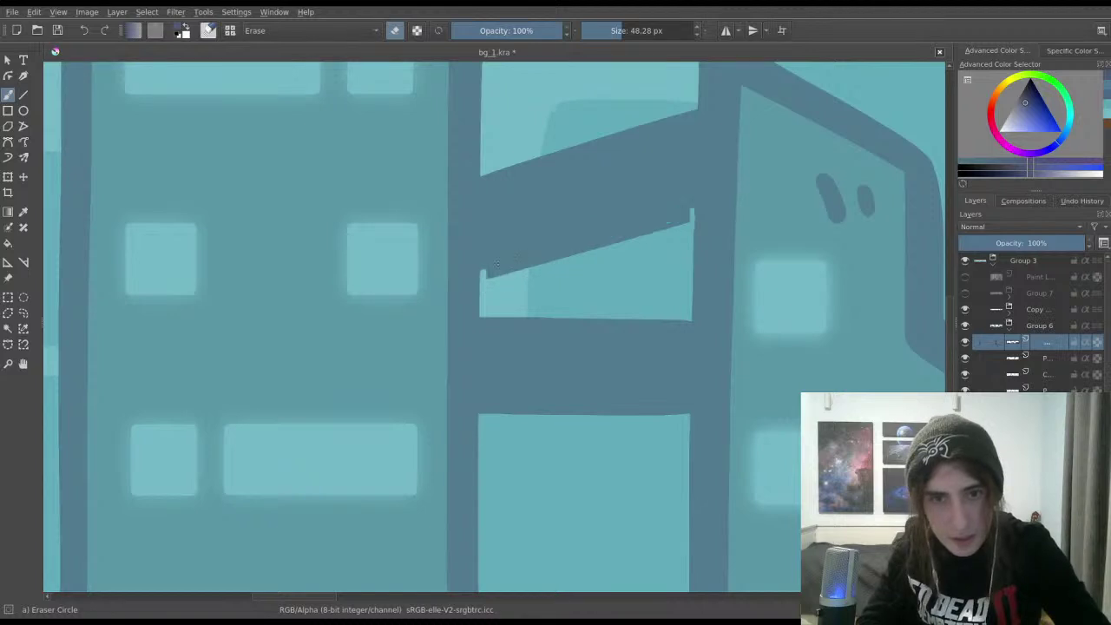
drag(483, 273, 689, 209)
key(ctrl+z)
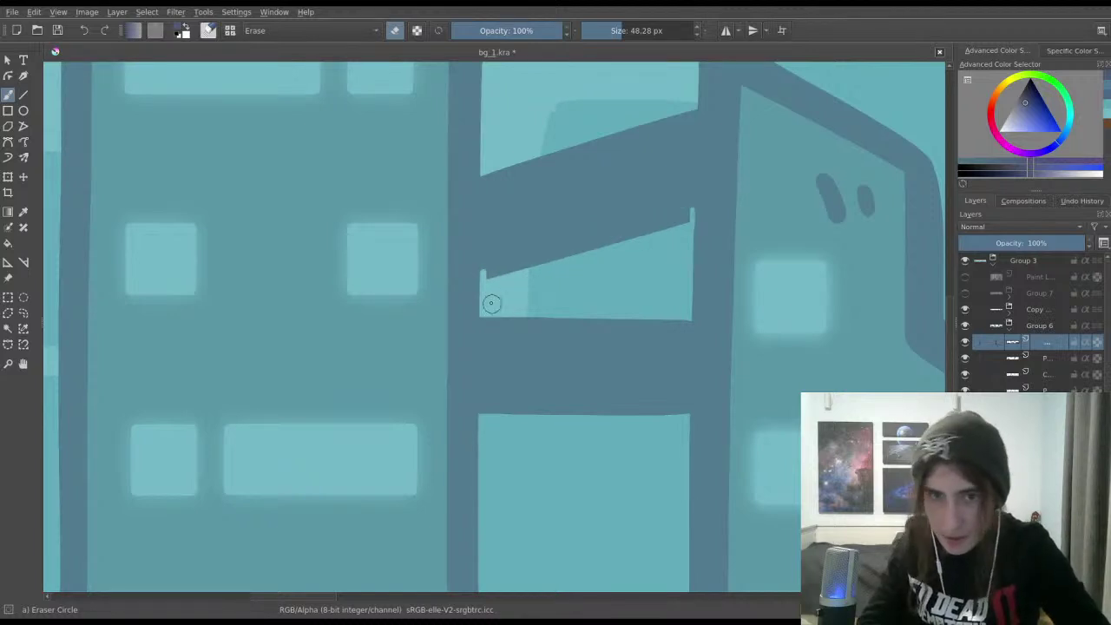
Step: Erase a strip along the sloped bridge's underside and clear the leftover slivers below it
drag(484, 271, 677, 220)
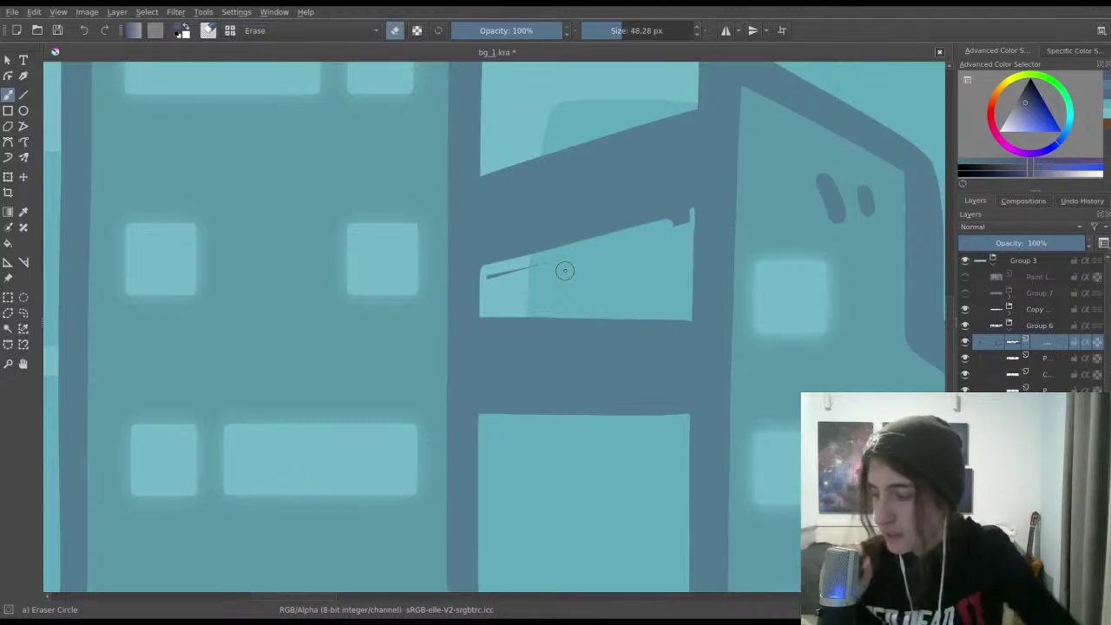
mouse_move(564, 271)
mouse_down()
mouse_move(634, 124)
mouse_move(541, 269)
mouse_move(485, 260)
mouse_move(488, 280)
mouse_move(596, 250)
mouse_move(486, 292)
mouse_move(481, 281)
mouse_move(595, 240)
mouse_up()
key(ctrl+z)
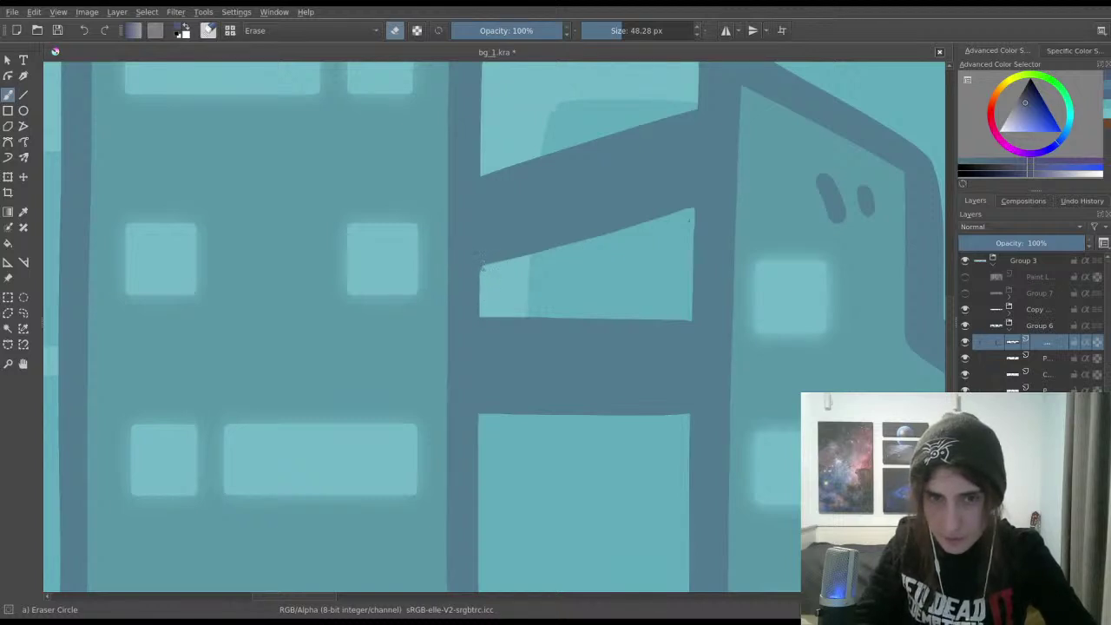
Step: Try to shave the sloped bridge's lower edge further upward, starting each eraser stroke at the tower's edge
mouse_move(558, 239)
mouse_down()
mouse_move(631, 224)
mouse_move(498, 262)
mouse_move(645, 210)
mouse_move(562, 252)
mouse_up()
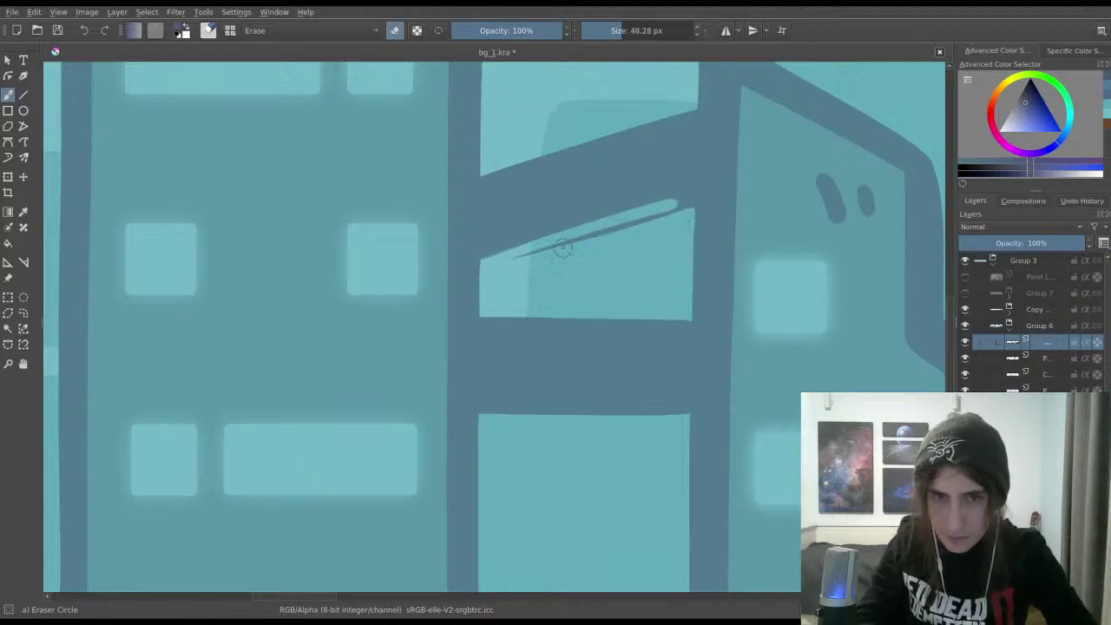
key(ctrl+z)
drag(492, 262, 674, 206)
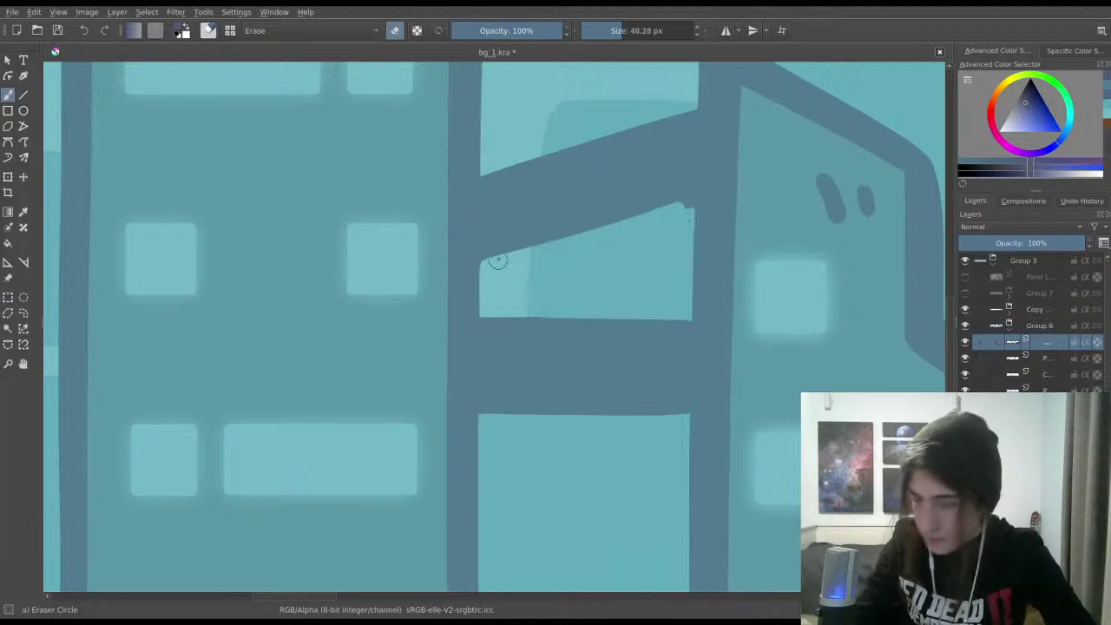
key(ctrl+z)
drag(509, 259, 690, 198)
key(ctrl+z)
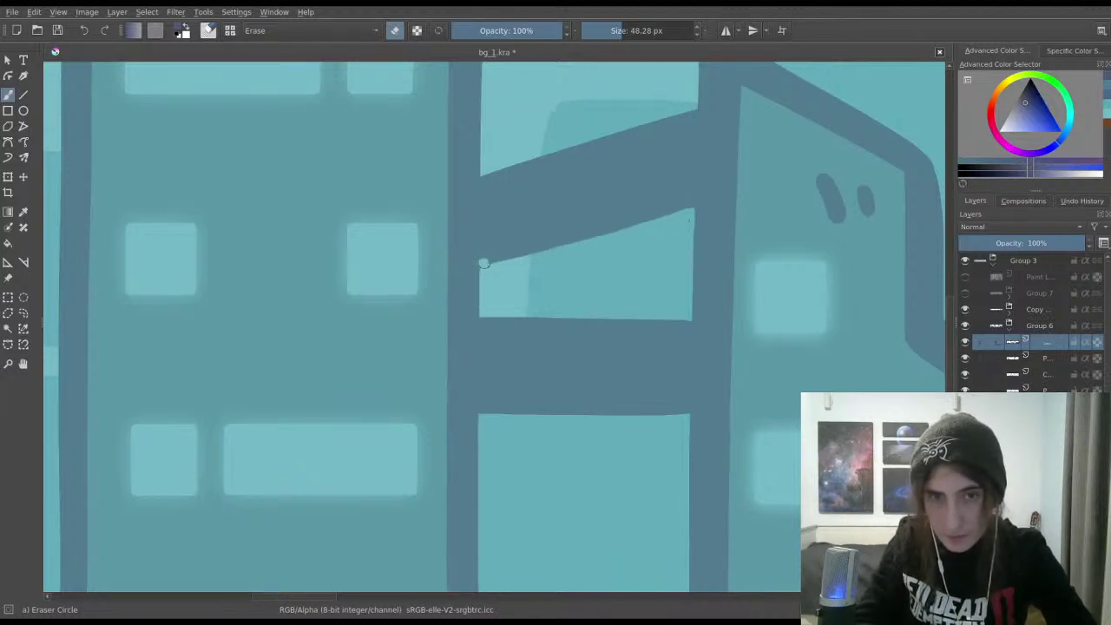
drag(514, 258, 550, 256)
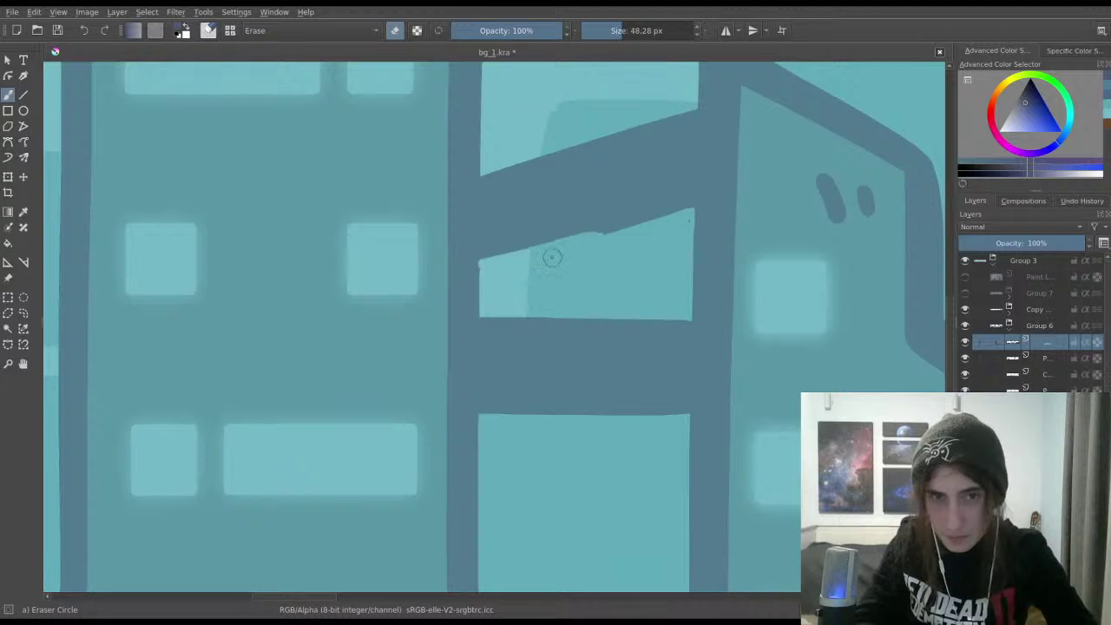
key(ctrl+z)
scroll(509, 252, up, 3)
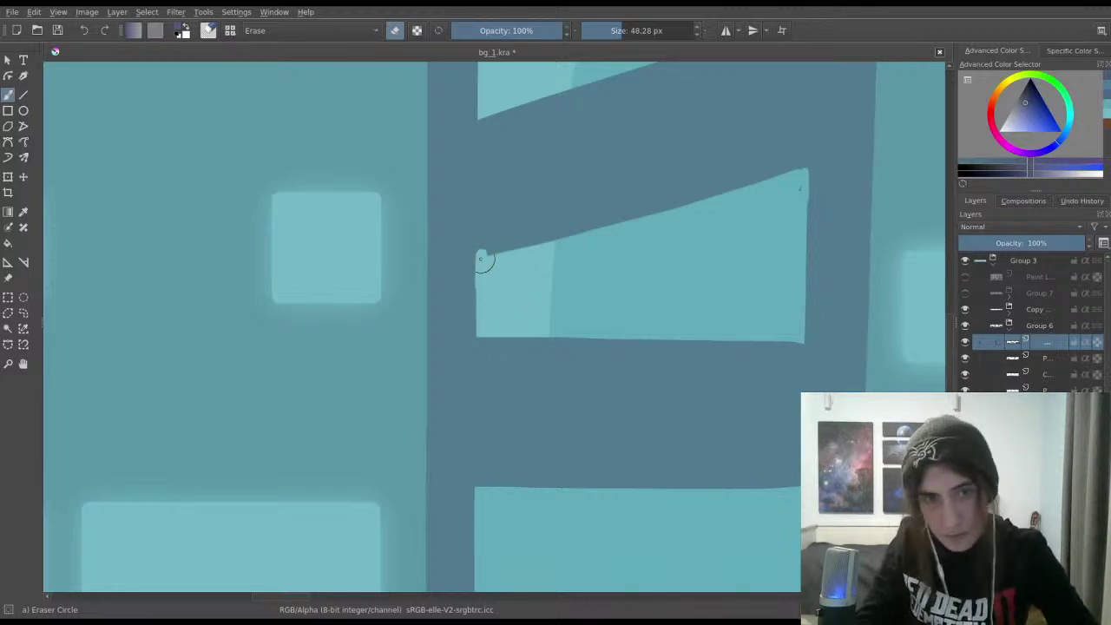
drag(481, 253, 770, 174)
key(ctrl+z)
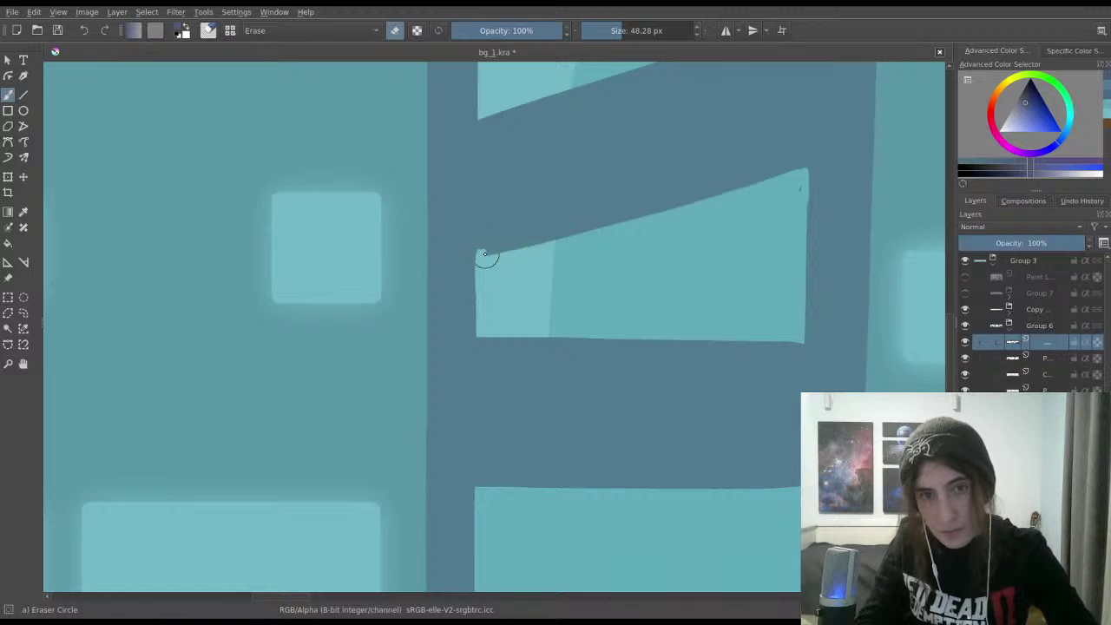
drag(485, 253, 804, 168)
key(ctrl+z)
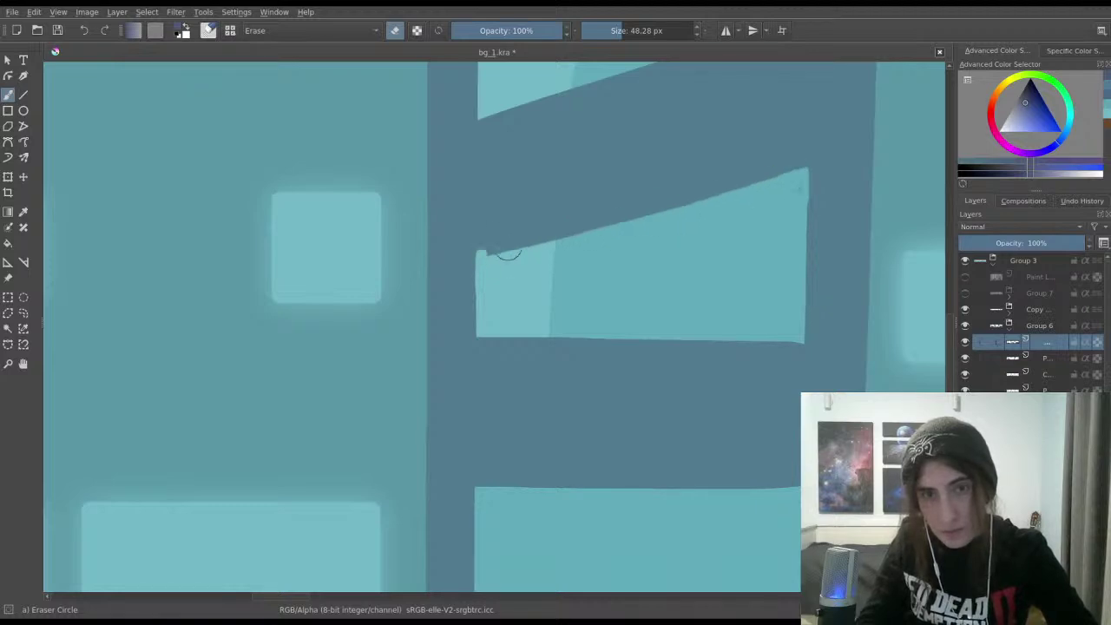
Step: Erase a thin wedge from the sloped bridge's underside and trim the slanted building's edge beside the gap, clearing leftover marks
mouse_move(481, 254)
mouse_down()
mouse_move(799, 159)
mouse_move(788, 200)
mouse_move(773, 181)
mouse_move(808, 158)
mouse_move(798, 317)
mouse_move(807, 175)
mouse_up()
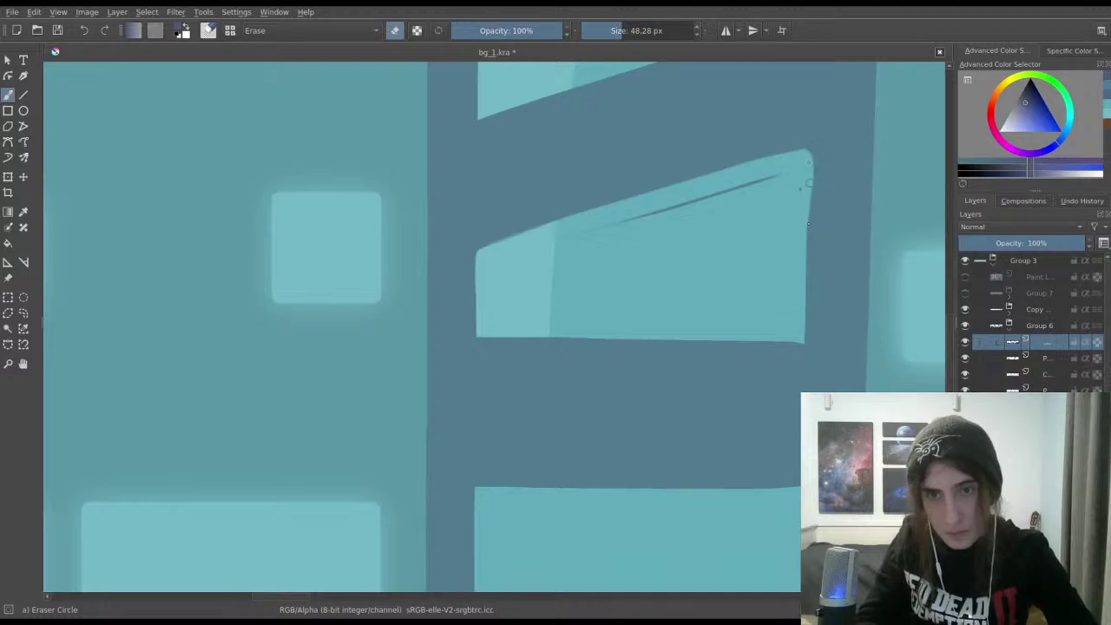
mouse_move(808, 224)
mouse_down()
mouse_move(801, 291)
mouse_move(809, 176)
mouse_move(800, 326)
mouse_move(805, 252)
mouse_up()
mouse_move(805, 335)
mouse_down()
mouse_move(785, 309)
mouse_move(761, 306)
mouse_move(764, 277)
mouse_move(803, 341)
mouse_up()
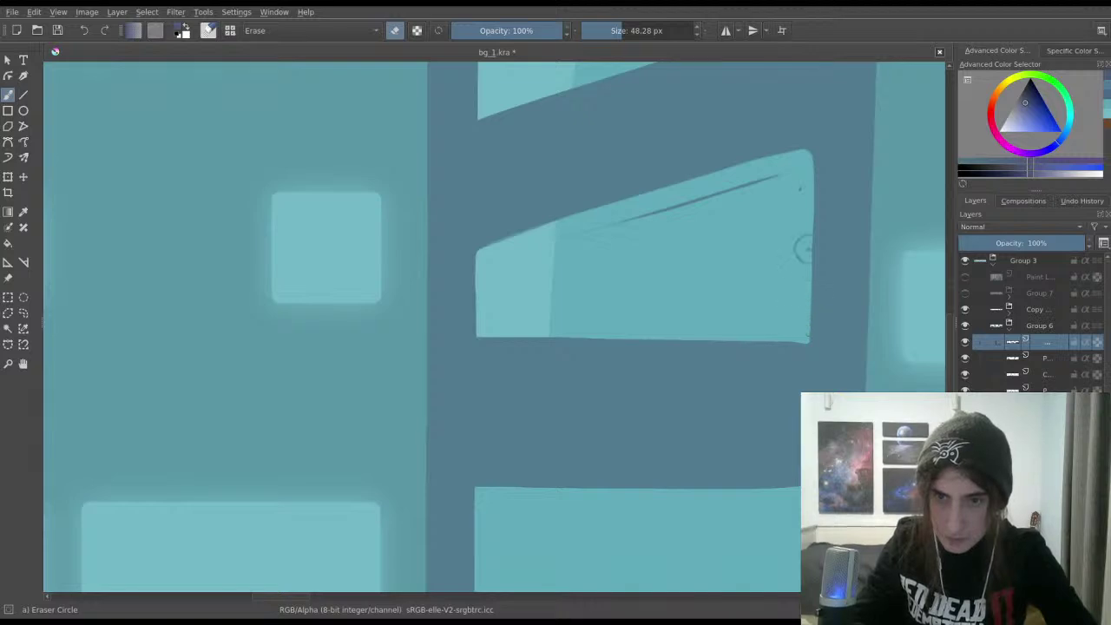
drag(798, 179, 594, 231)
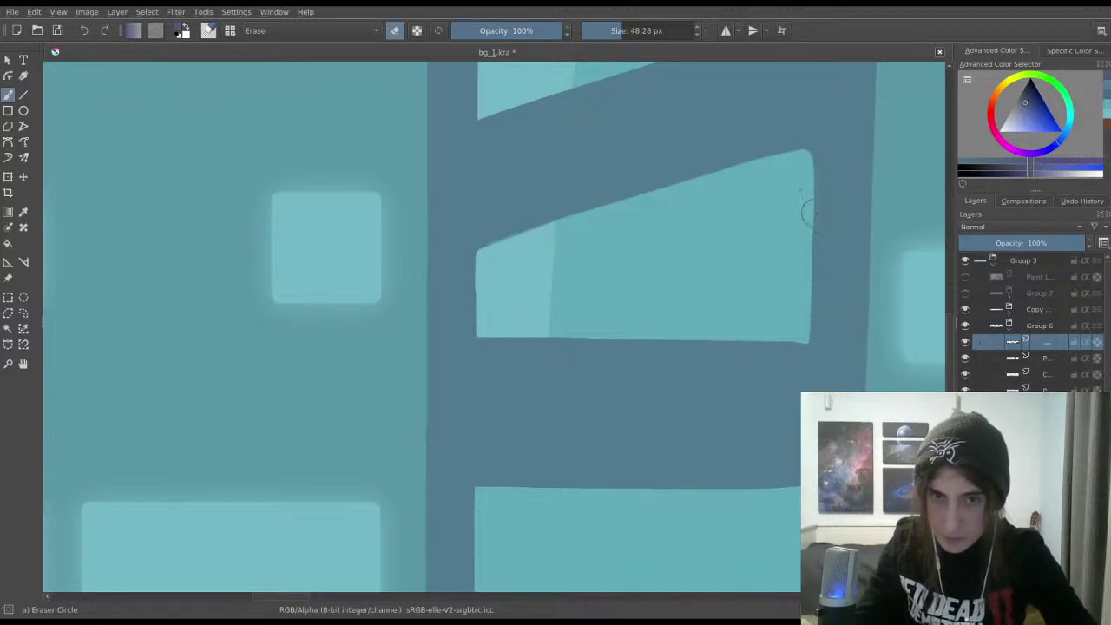
mouse_move(806, 211)
mouse_down()
mouse_move(801, 152)
mouse_move(813, 156)
mouse_move(810, 167)
mouse_move(796, 152)
mouse_move(812, 149)
mouse_move(798, 178)
mouse_up()
Step: Try to erase a strip along the sloped bridge's upper edge from the tower to the slanted building
scroll(699, 313, down, 3)
scroll(702, 312, up, 3)
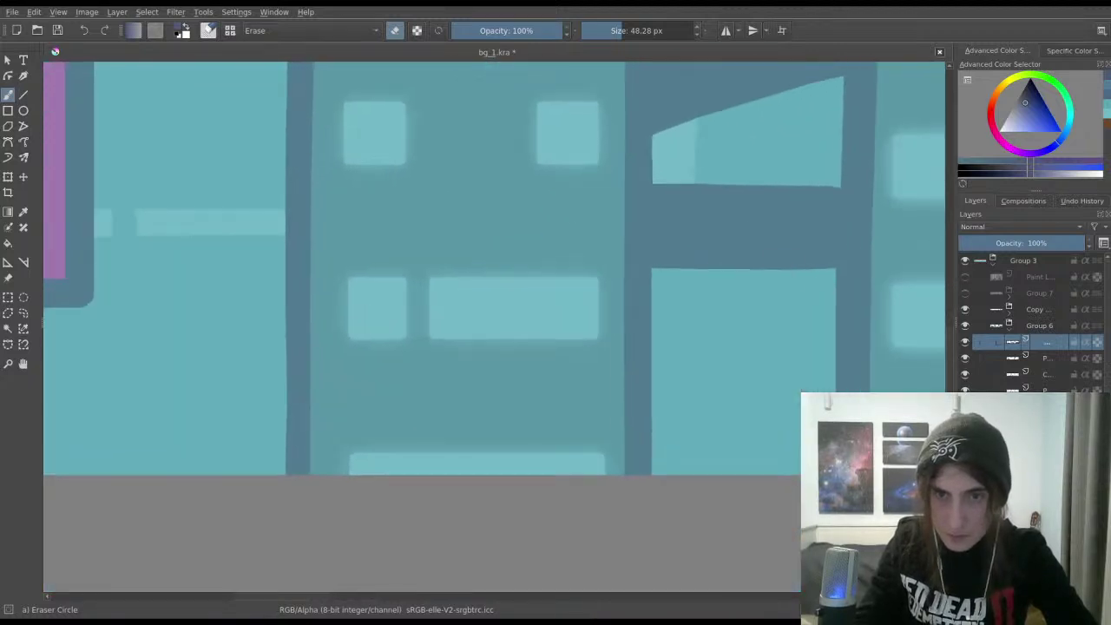
drag(507, 304, 392, 378)
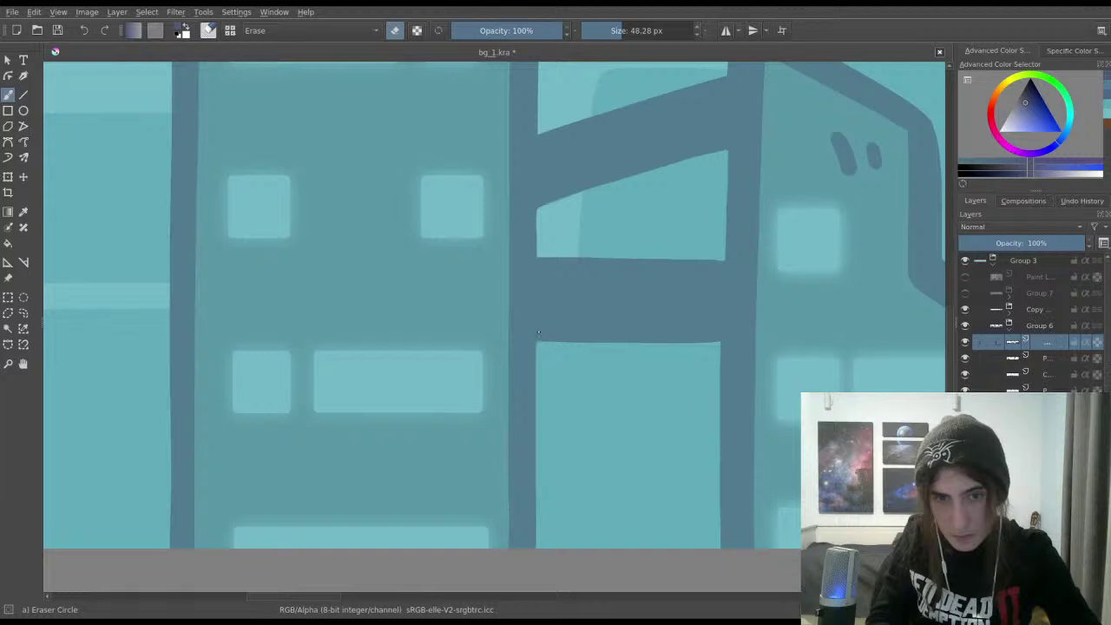
drag(565, 200, 535, 282)
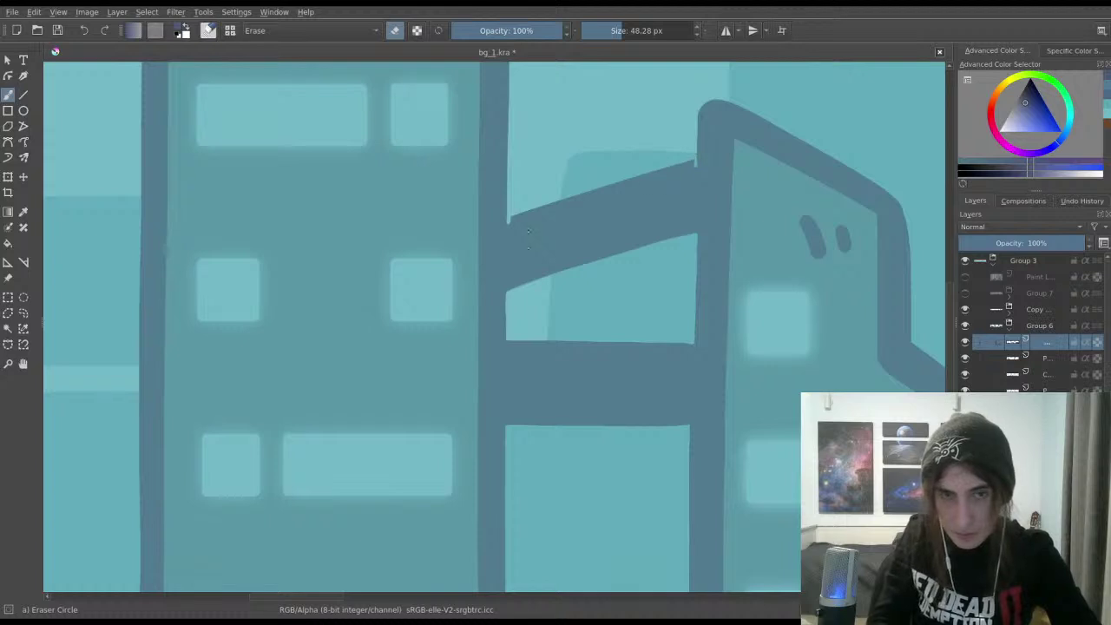
drag(512, 221, 681, 165)
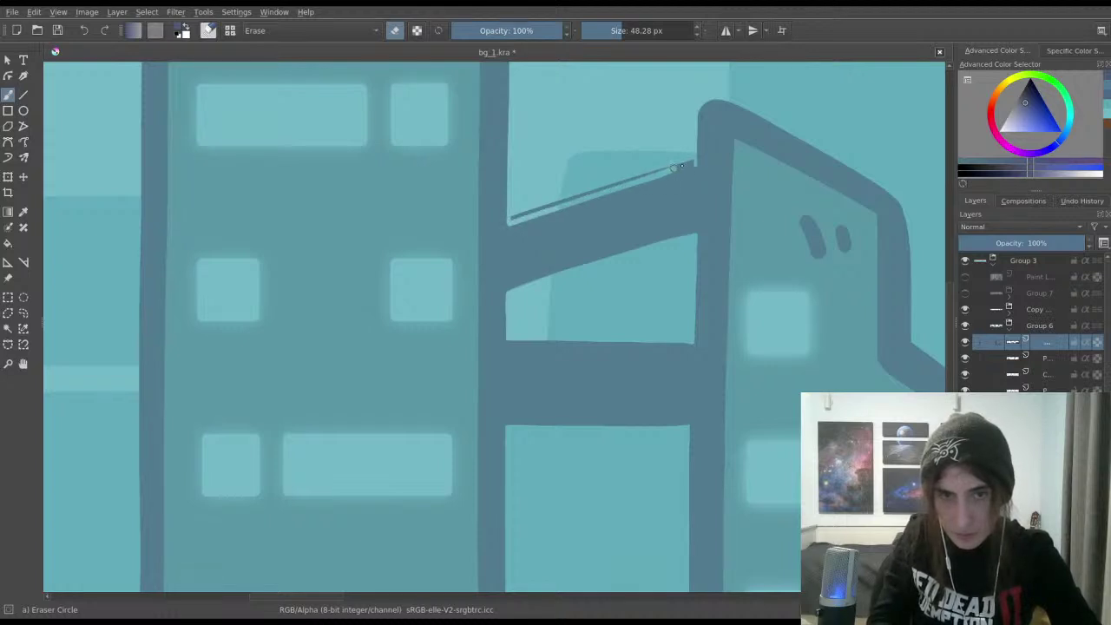
key(ctrl+z)
drag(512, 222, 688, 172)
key(ctrl+z)
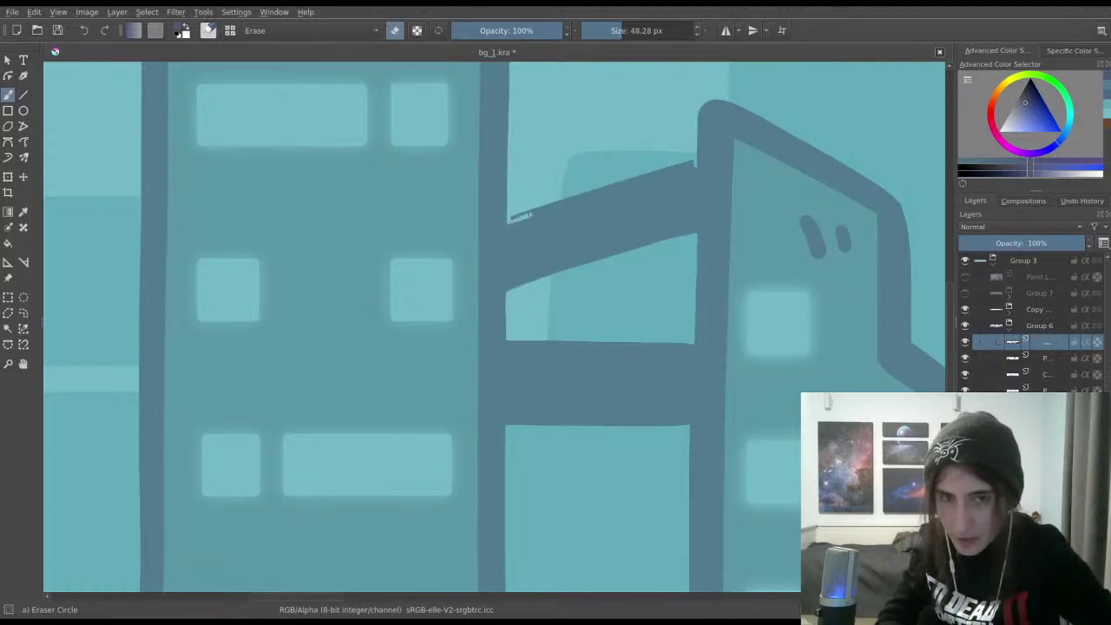
Step: Erase a strip along the sloped bridge's upper edge and clear the leftover sliver beside the tower
drag(520, 215, 688, 161)
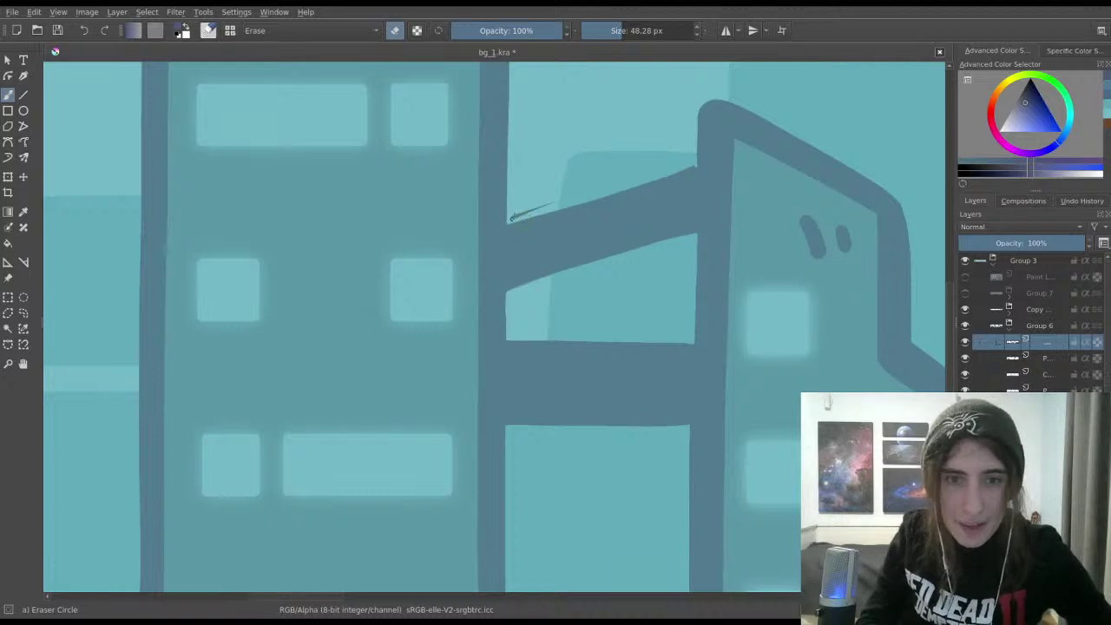
mouse_move(527, 213)
mouse_down()
mouse_move(565, 202)
mouse_move(506, 225)
mouse_up()
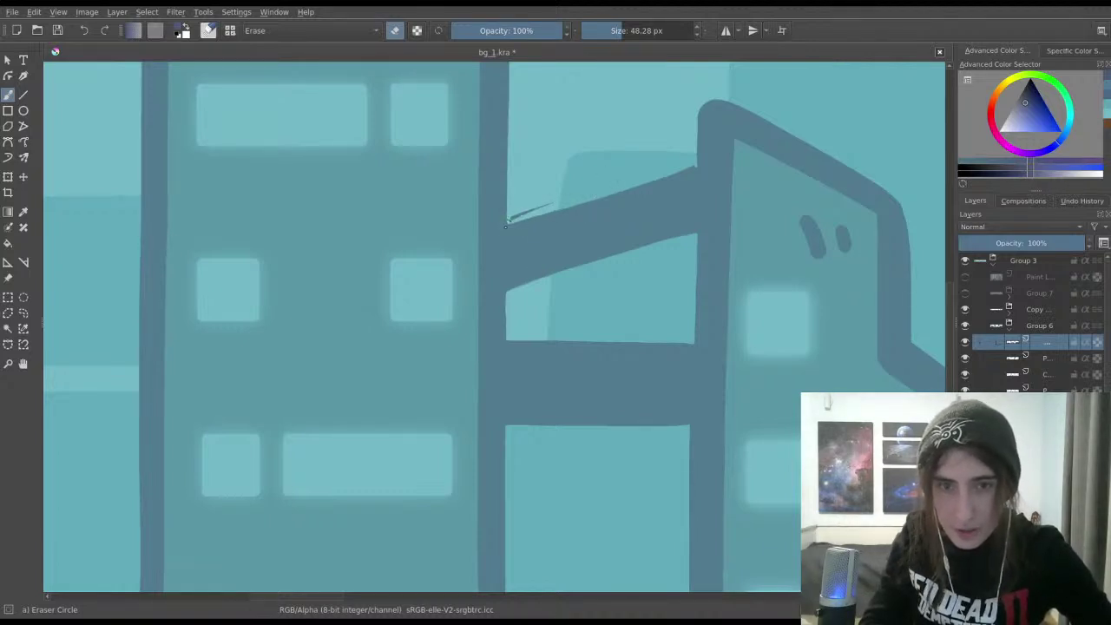
drag(570, 191, 509, 220)
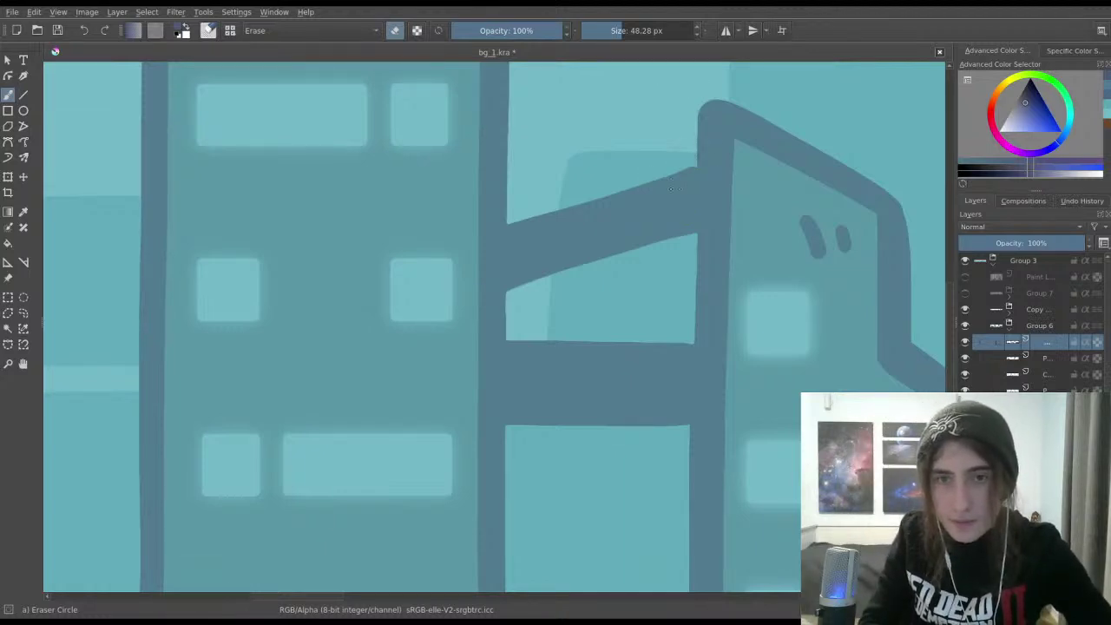
Step: Smooth the sloped bridge's upper edge with long eraser strokes between the slanted building and the tower
scroll(699, 184, up, 4)
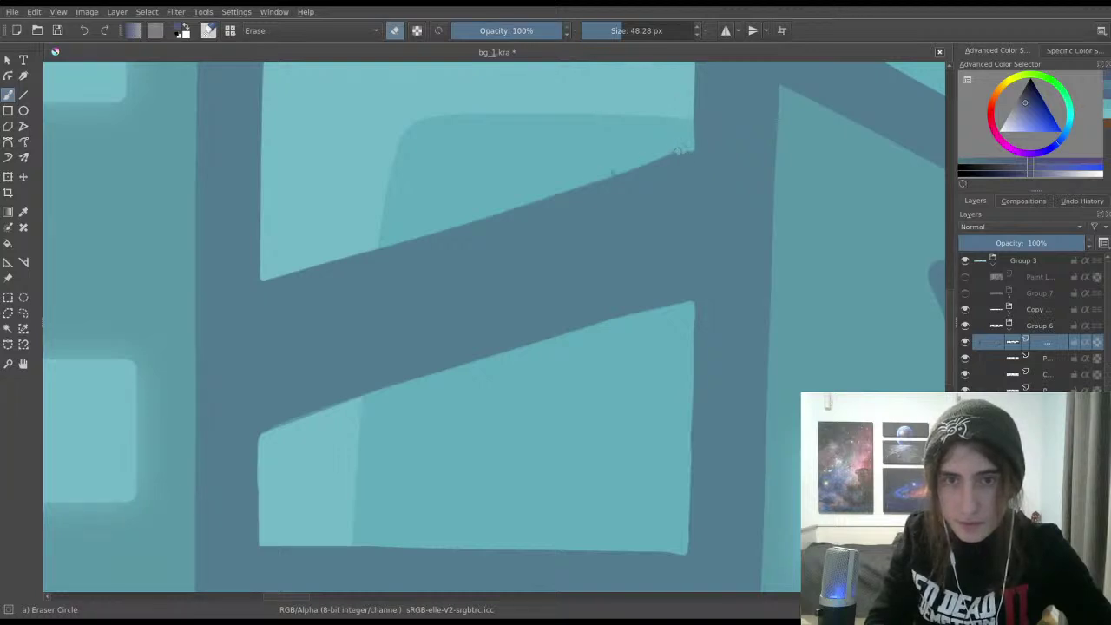
mouse_move(678, 151)
mouse_down()
mouse_move(308, 272)
mouse_move(265, 276)
mouse_move(431, 228)
mouse_up()
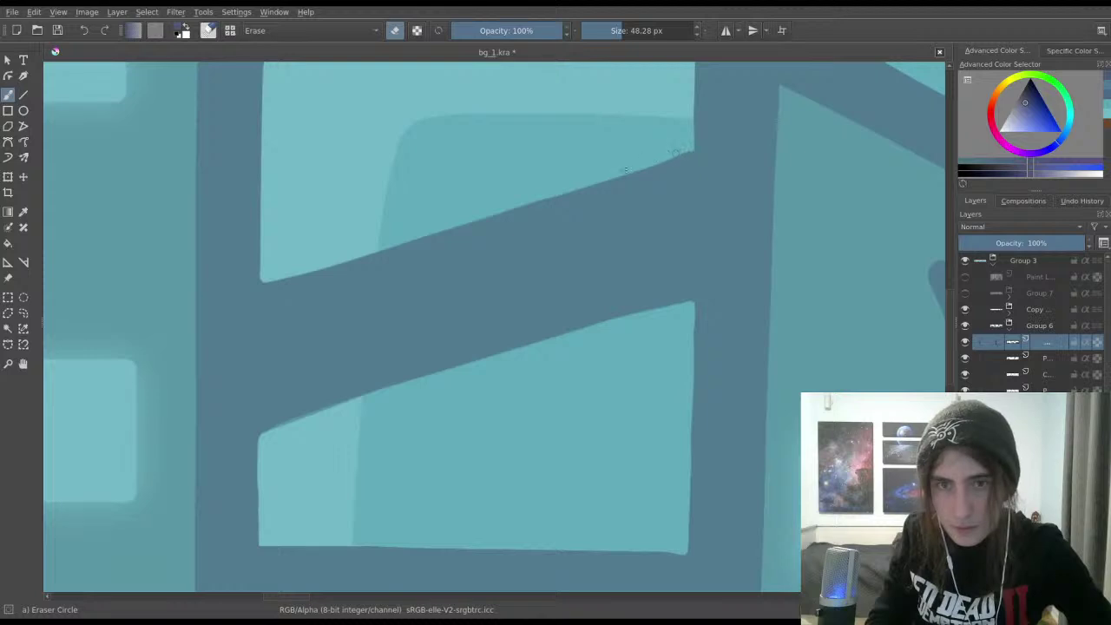
drag(672, 157, 319, 264)
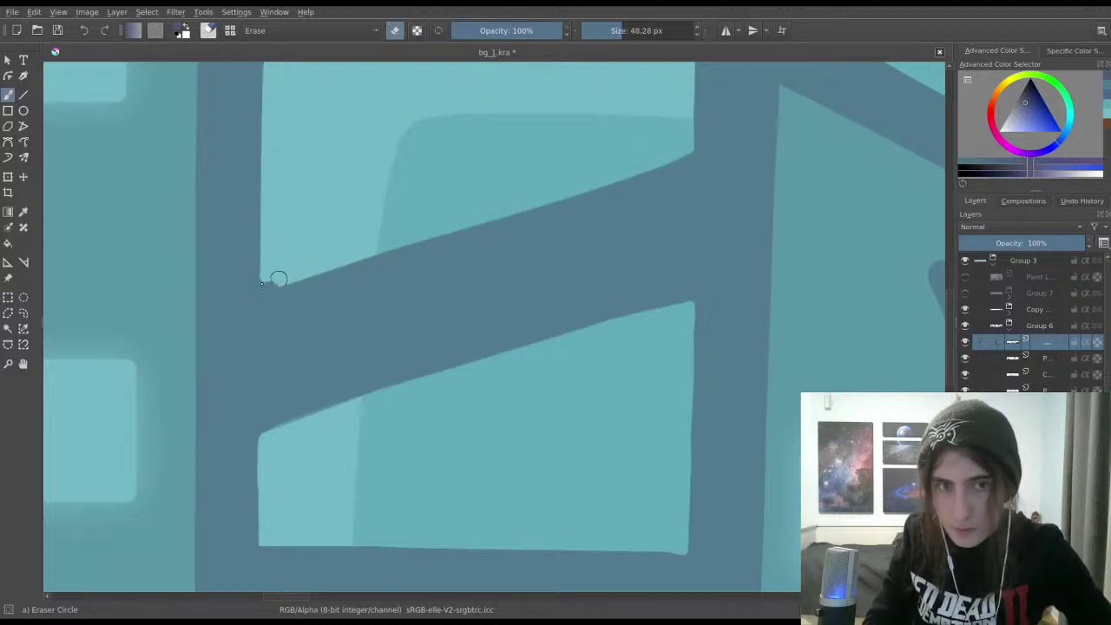
key(ctrl+z)
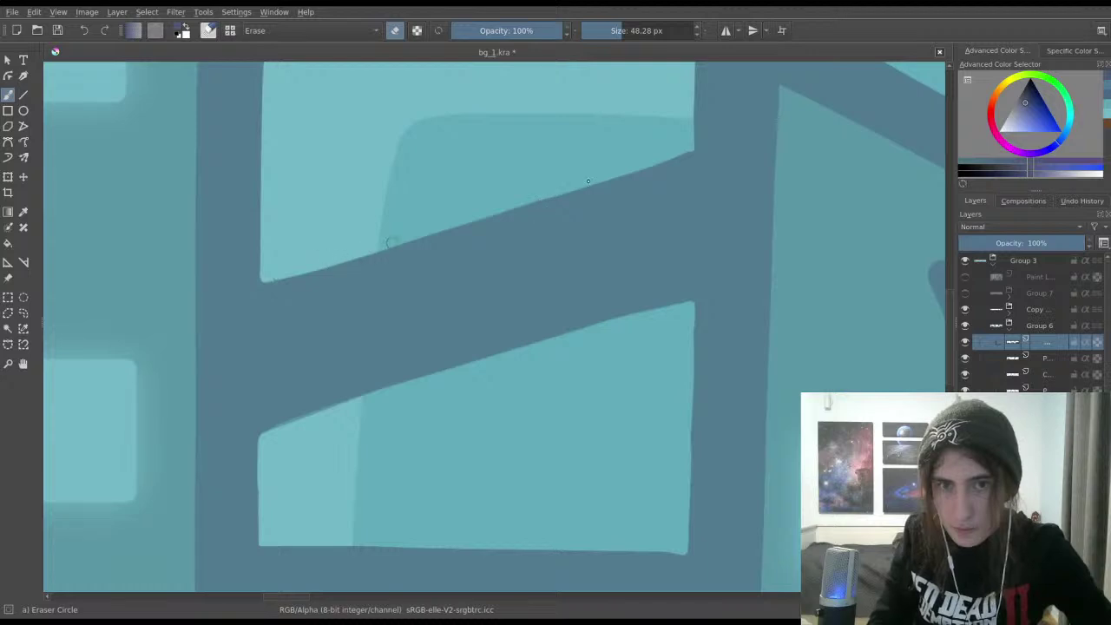
drag(389, 242, 648, 162)
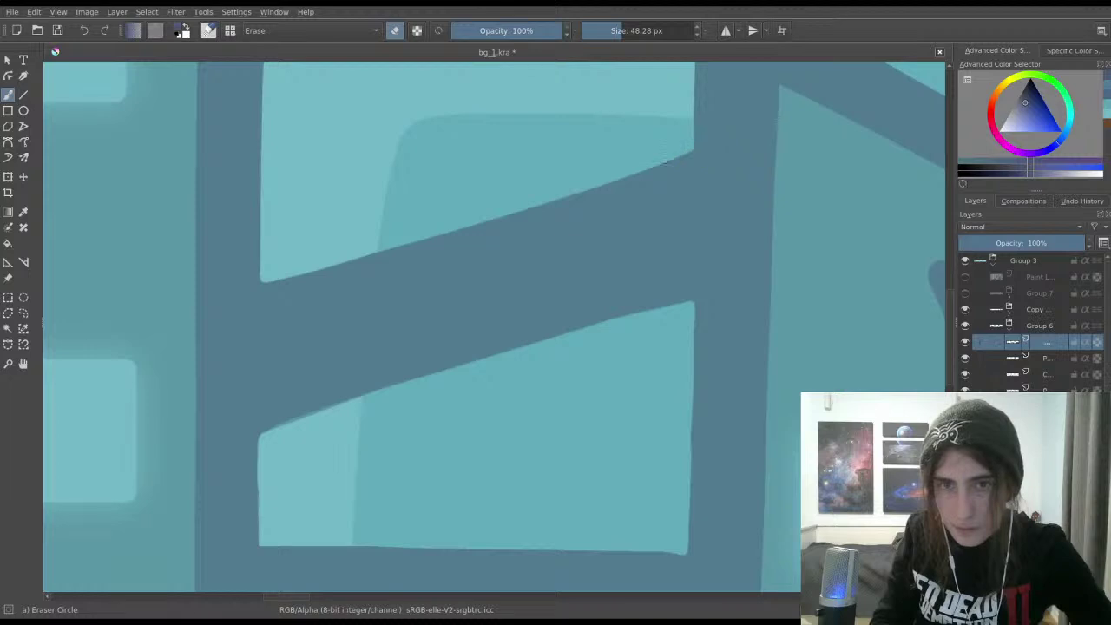
drag(589, 184, 694, 239)
drag(592, 86, 657, 199)
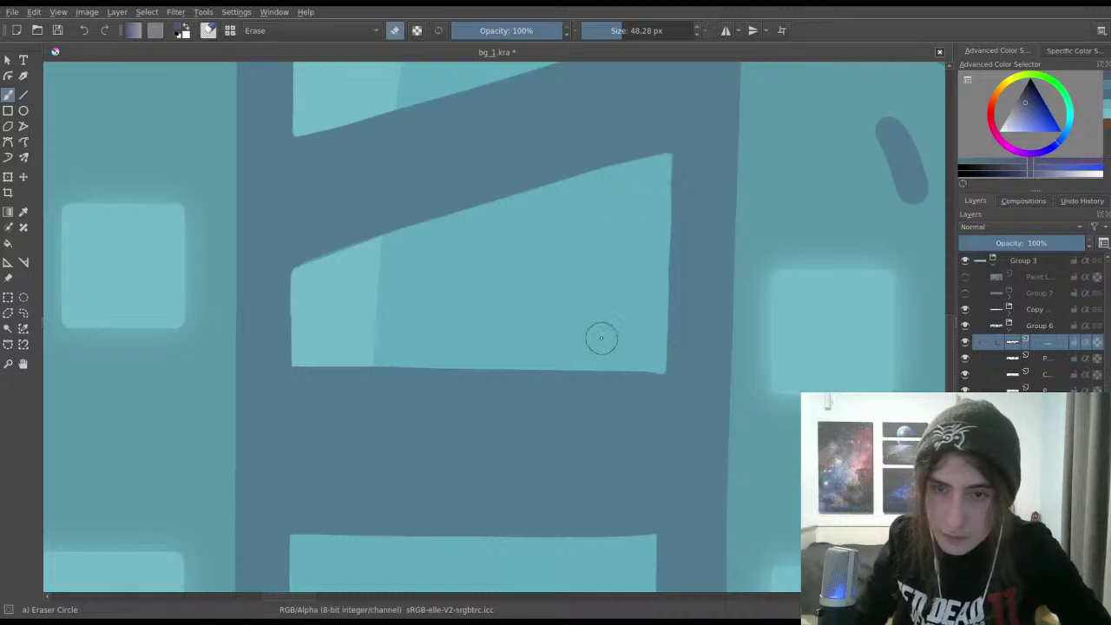
Step: Paint along the sloped bridge's underside beside the tower with the Ink-3 Gpen at 25.28 px, using the bridge's sampled blue
drag(672, 328, 750, 279)
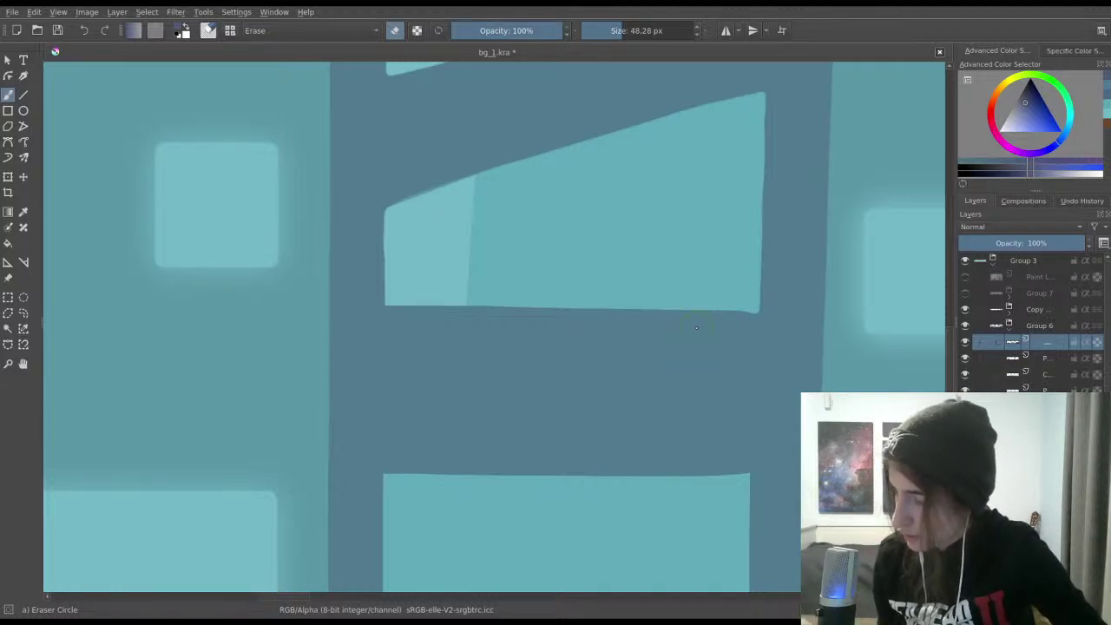
scroll(541, 208, up, 2)
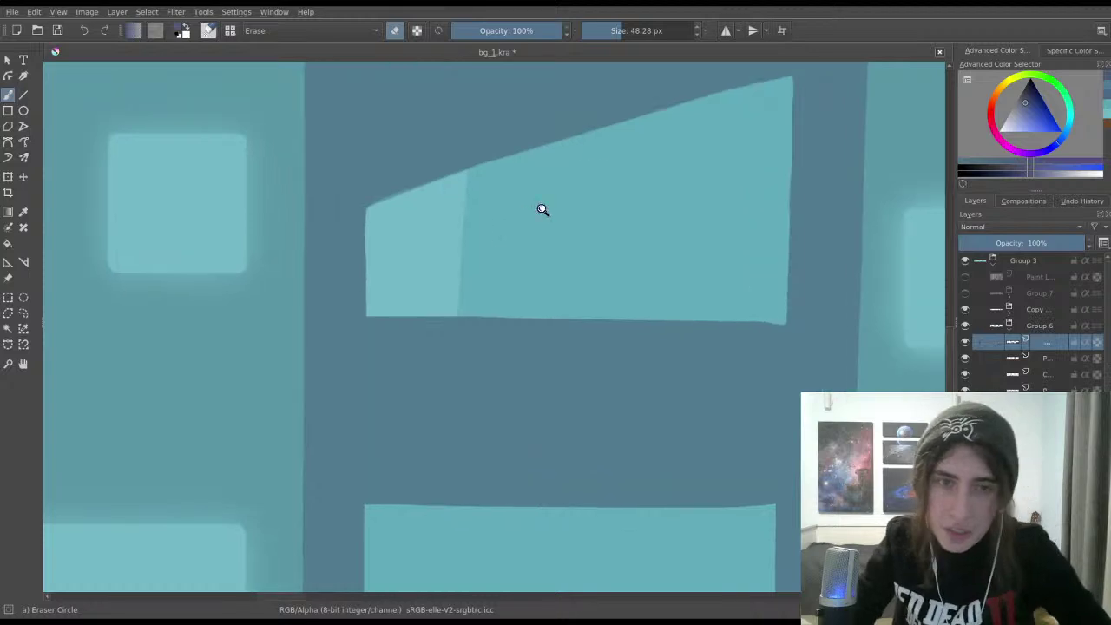
key(slash)
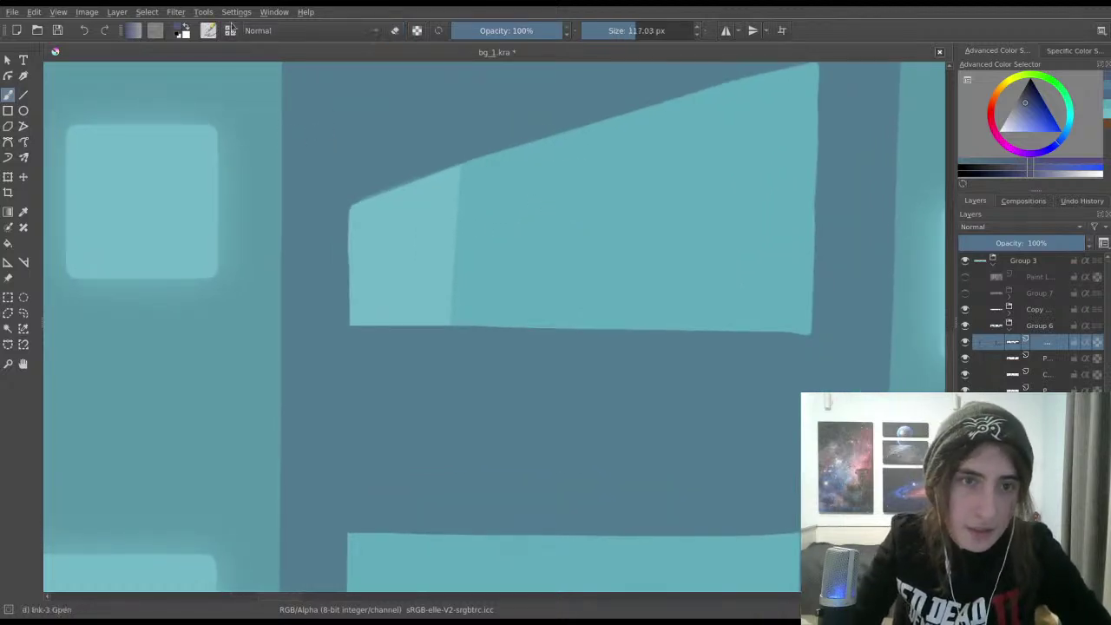
drag(639, 29, 610, 30)
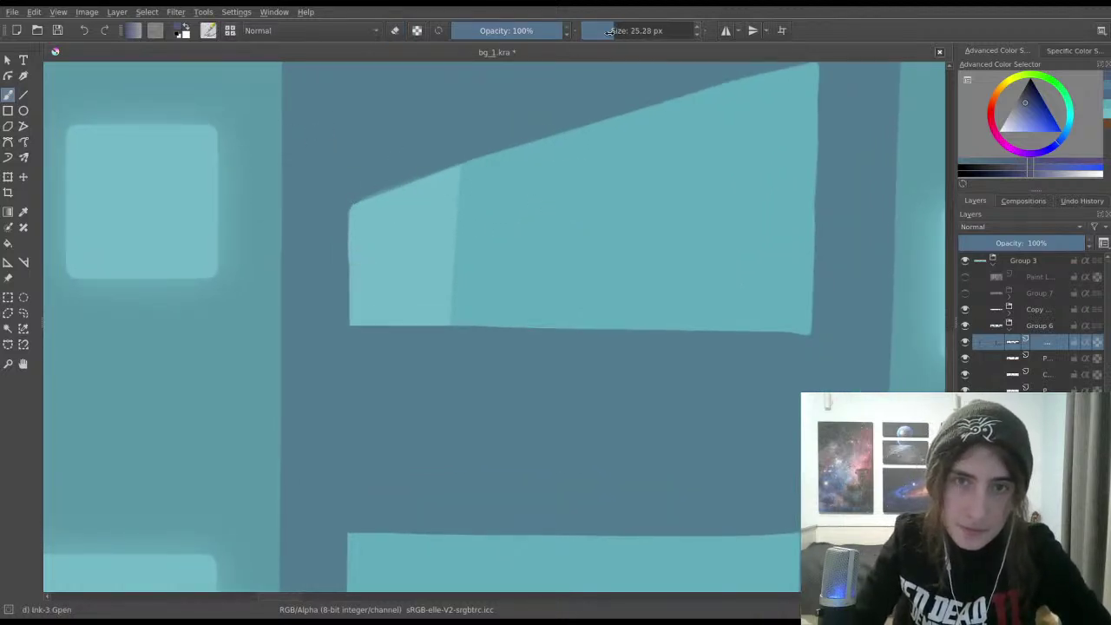
drag(335, 209, 388, 188)
key(ctrl+z)
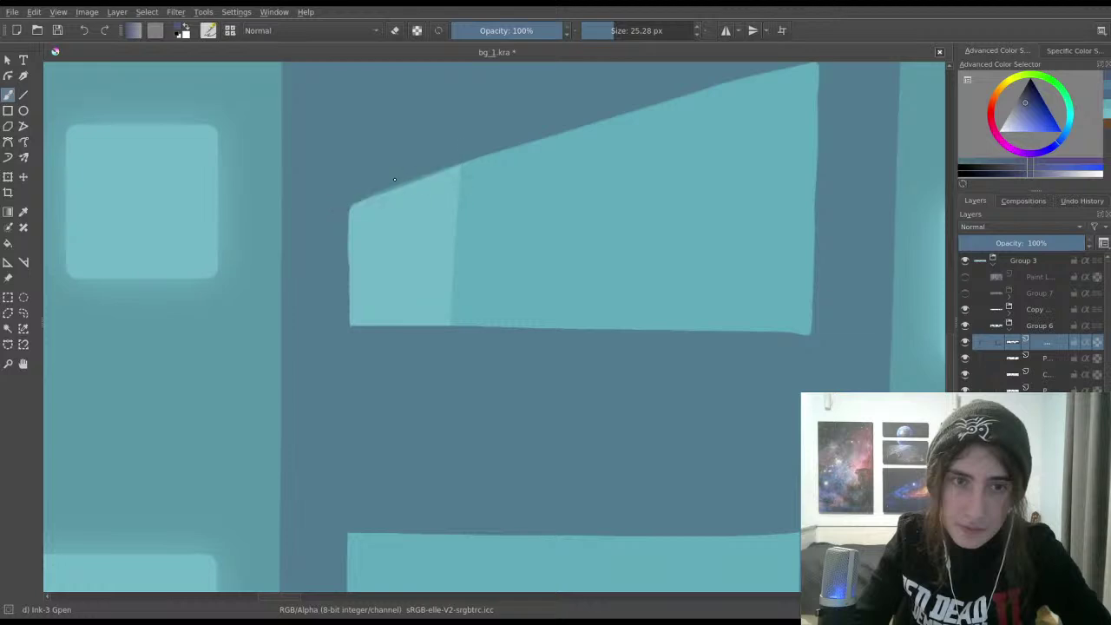
ctrl+click(388, 162)
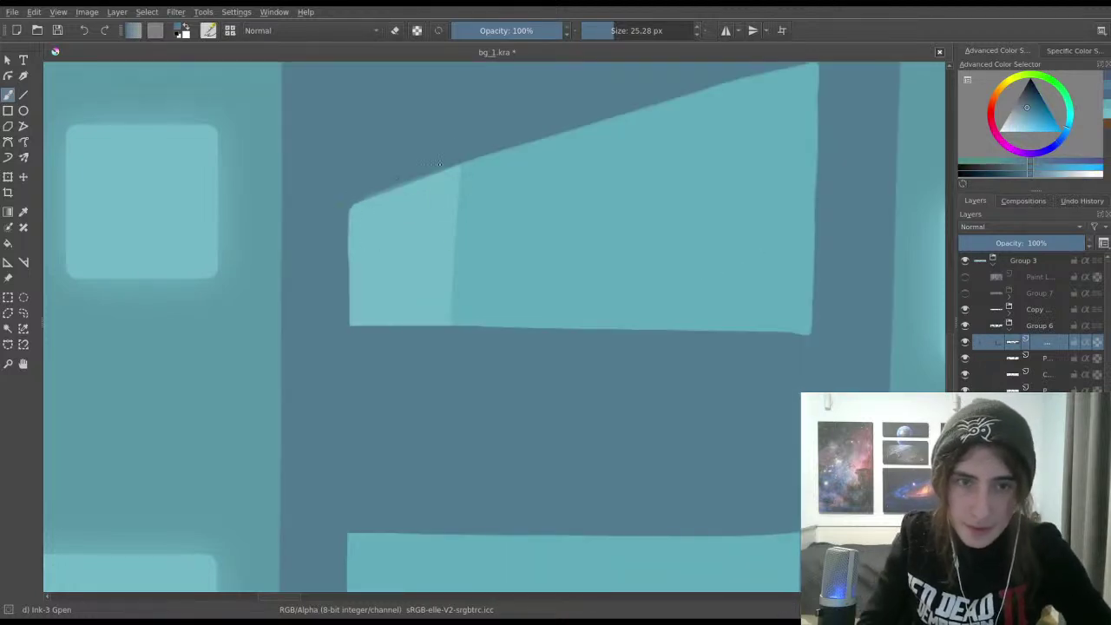
mouse_move(439, 164)
mouse_down()
mouse_move(340, 204)
mouse_move(533, 143)
mouse_up()
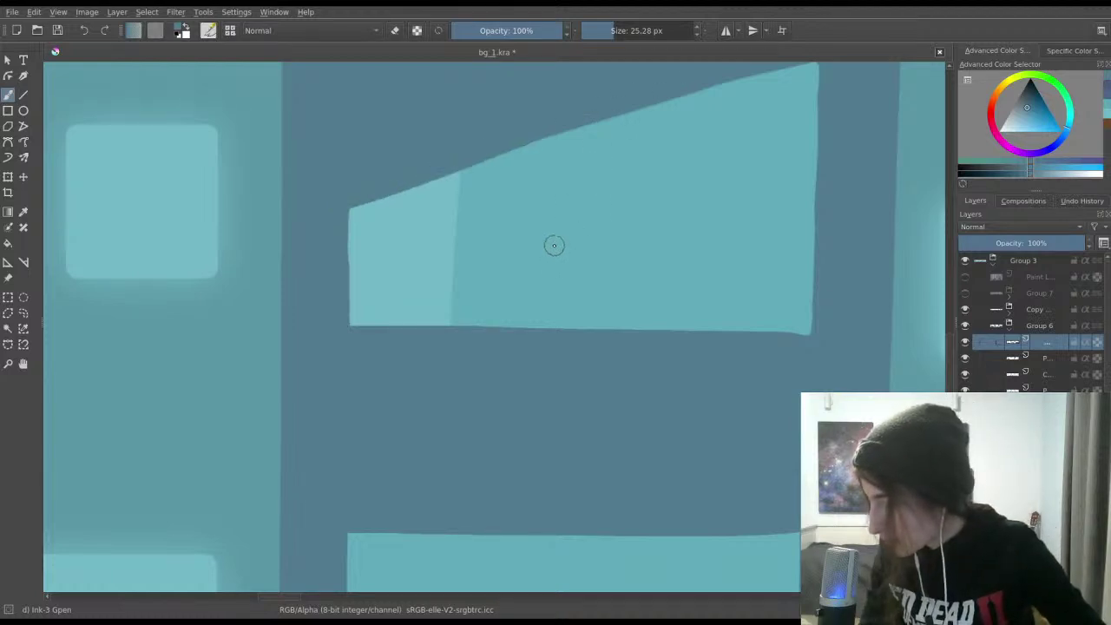
Step: Straighten the rest of the sloped bridge's underside up to the slanted building, sharpen the gap's upper corner, and save the document
drag(553, 246, 492, 349)
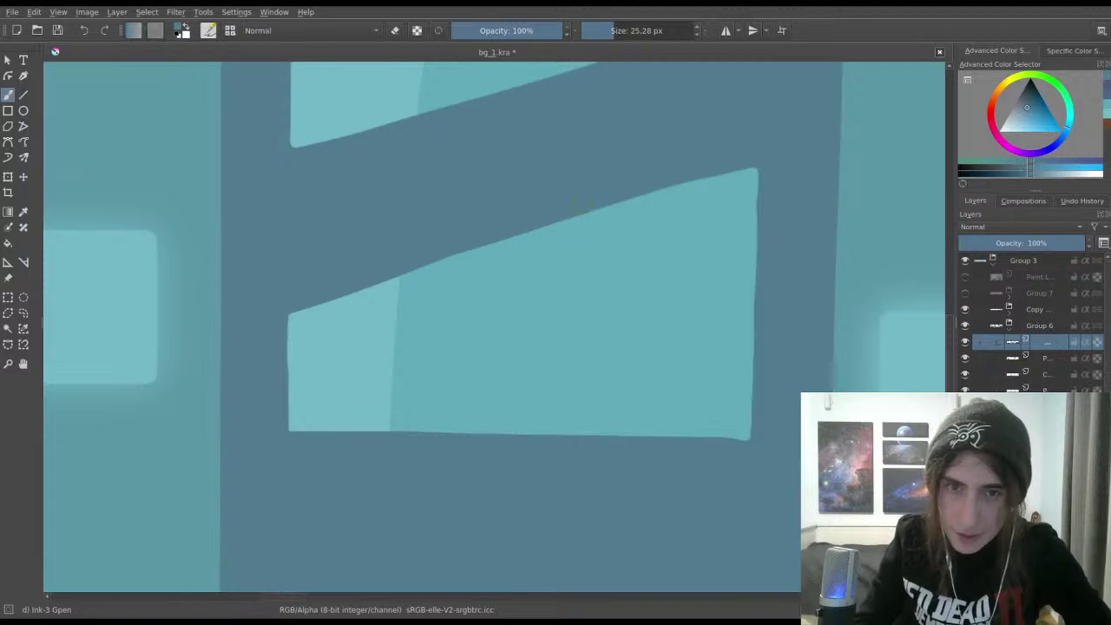
drag(756, 171, 753, 291)
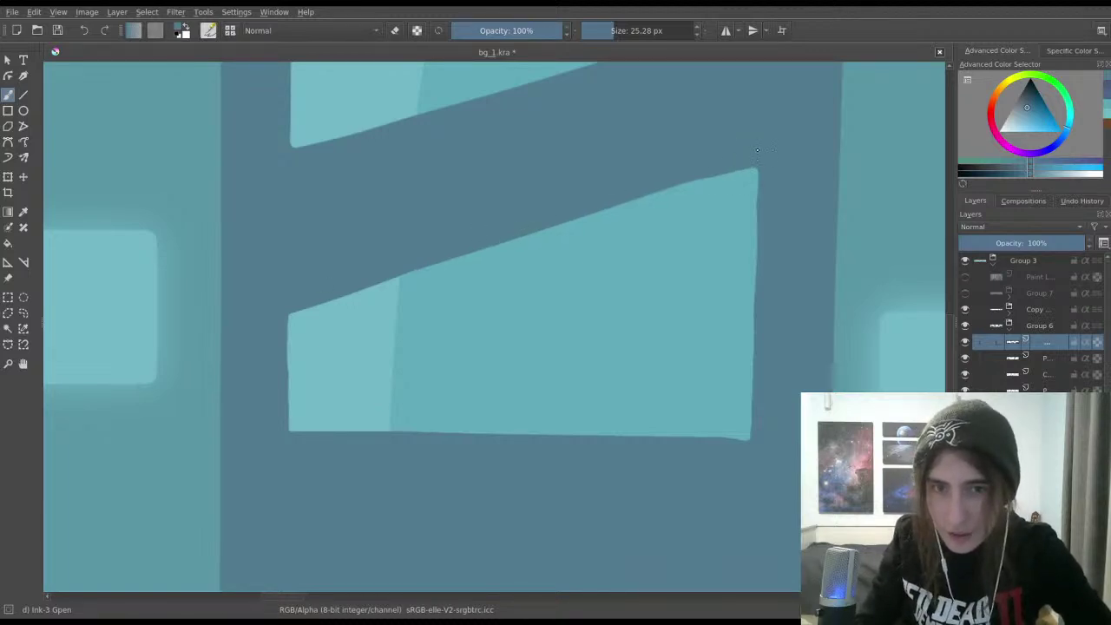
mouse_move(598, 208)
mouse_down()
mouse_move(700, 180)
mouse_move(757, 195)
mouse_up()
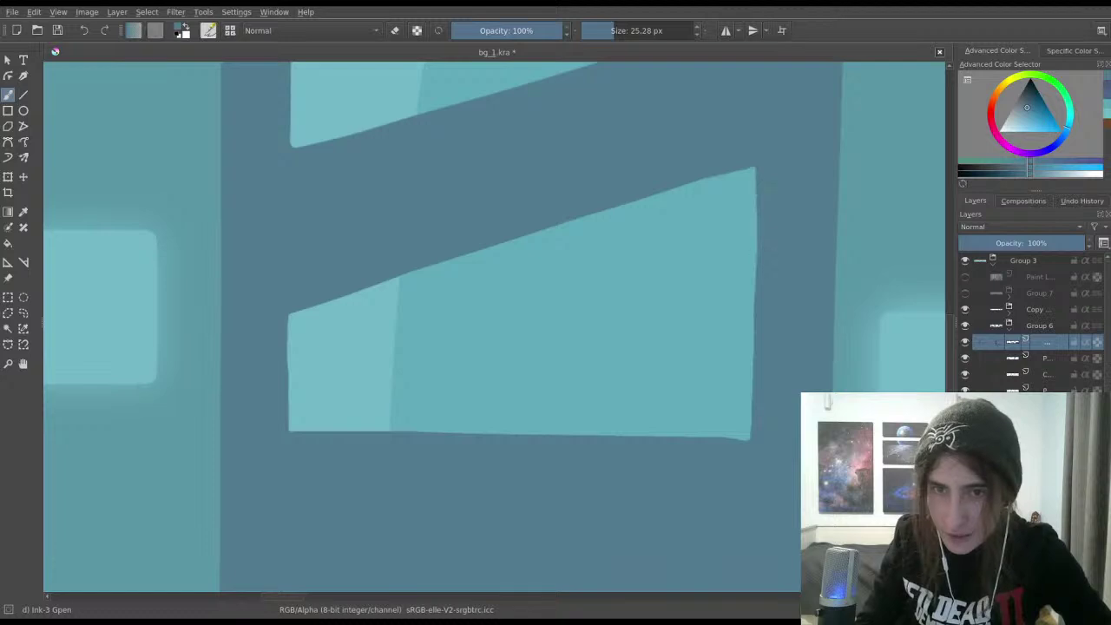
scroll(665, 286, down, 3)
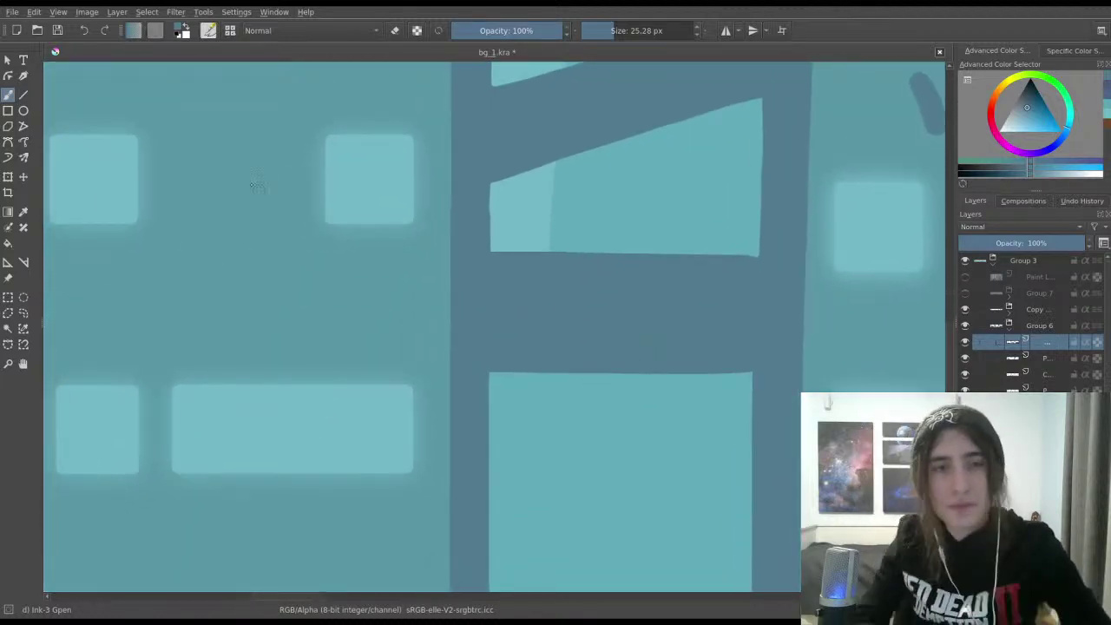
key(e)
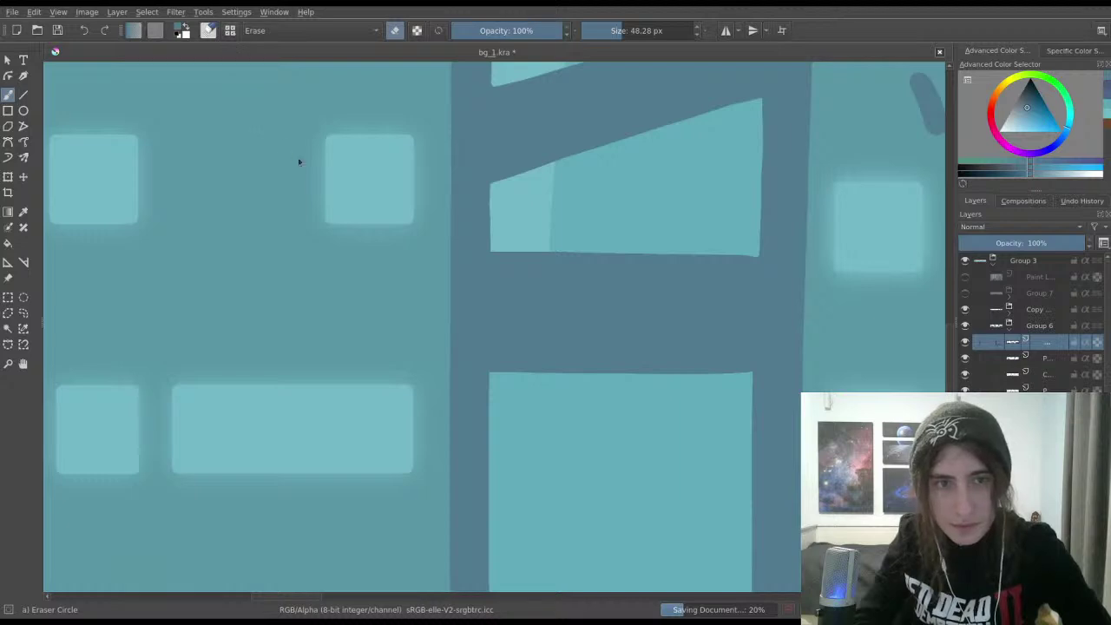
Step: Try to erase the corner where the horizontal bridge's upper edge meets the tower with the 48.28 px eraser
scroll(495, 297, up, 3)
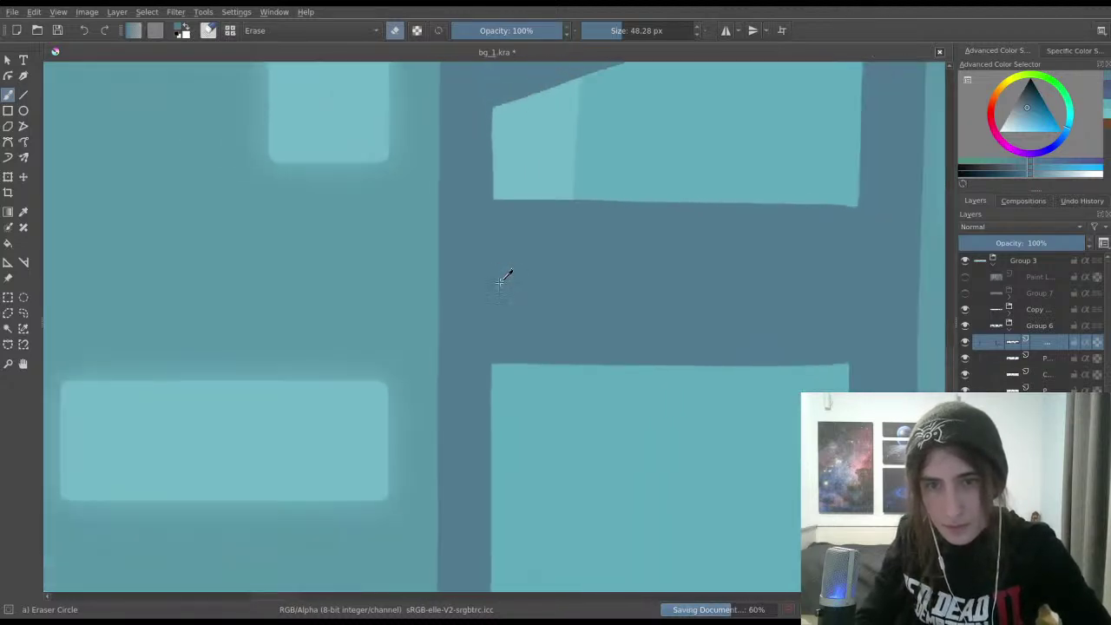
drag(500, 280, 395, 269)
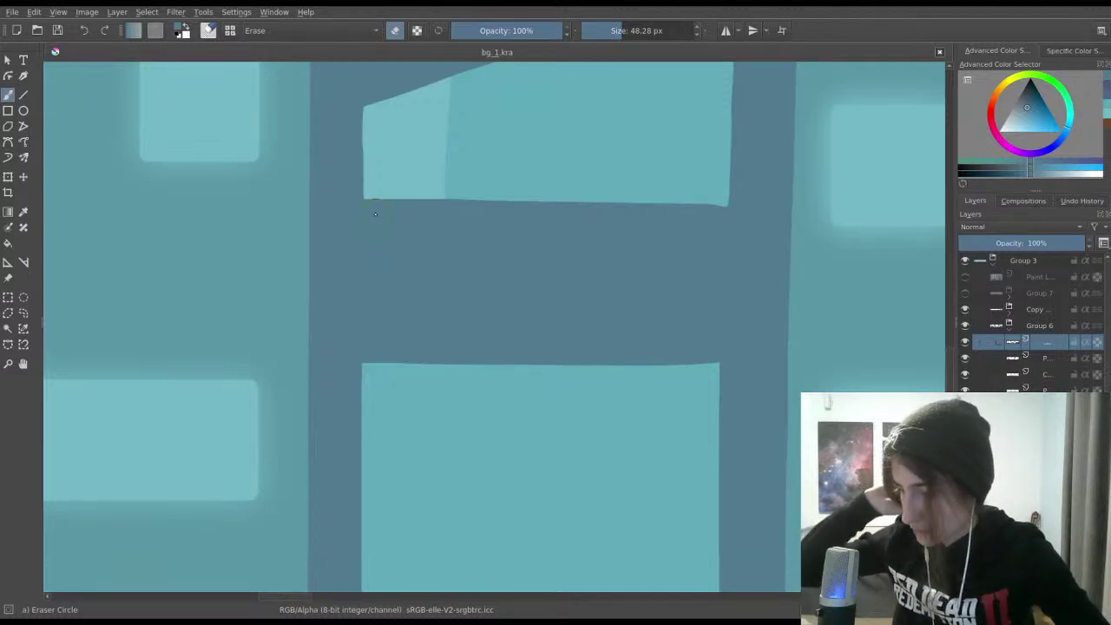
scroll(398, 265, up, 1)
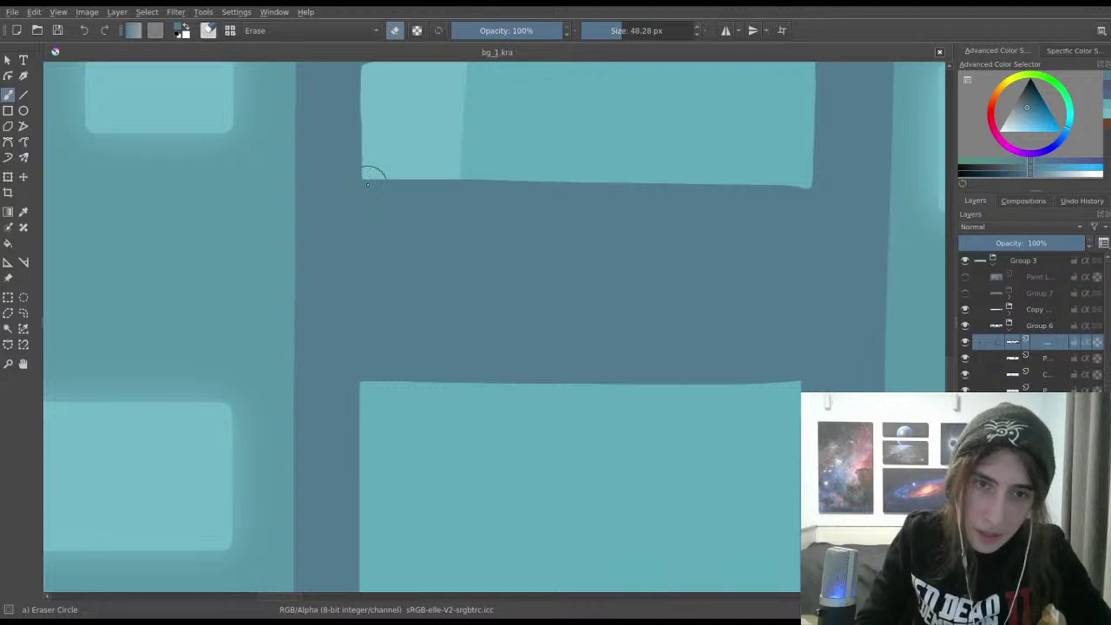
drag(365, 187, 366, 173)
key(ctrl+z)
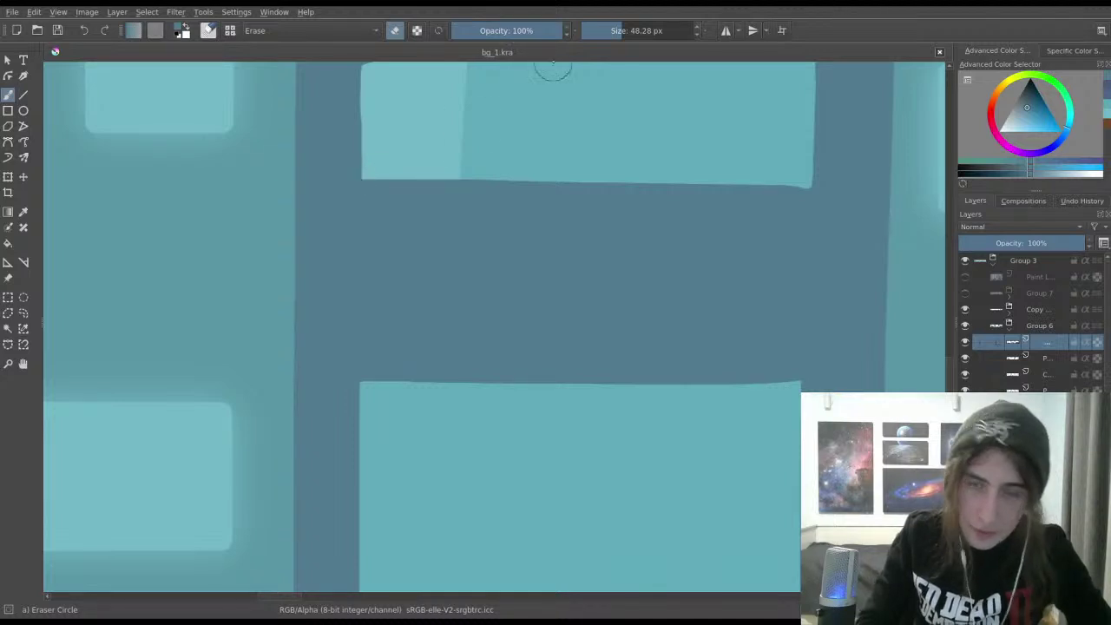
Step: Reduce the eraser to 25.28 px and erase a thin strip along the horizontal bridge's upper edge from the tower to the slanted building
drag(618, 32, 613, 32)
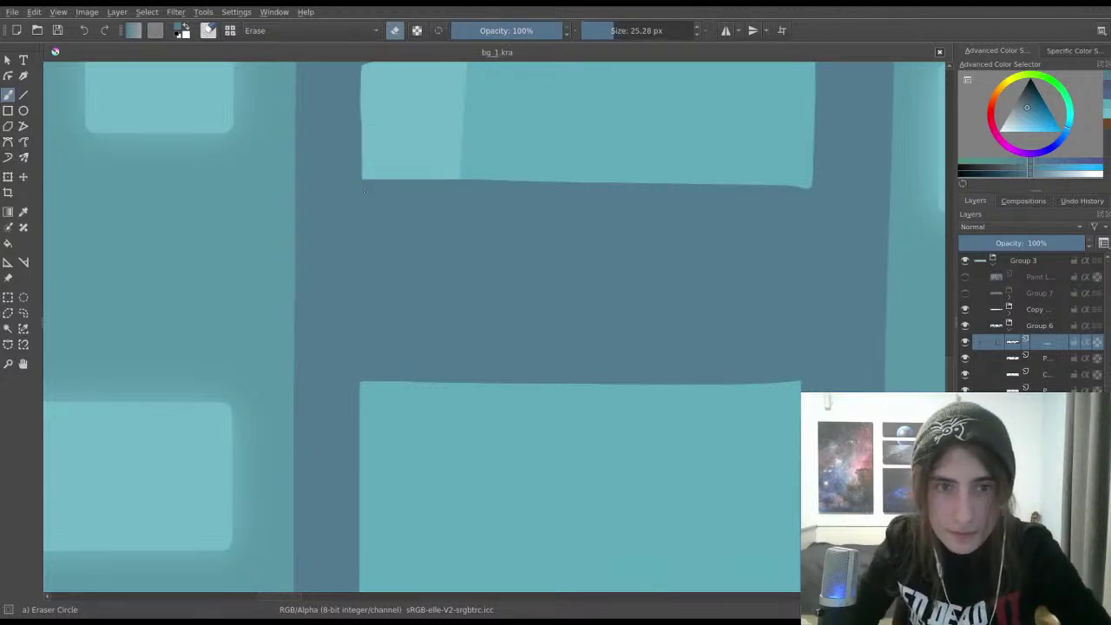
mouse_move(364, 186)
mouse_down()
mouse_move(365, 173)
mouse_move(365, 184)
mouse_up()
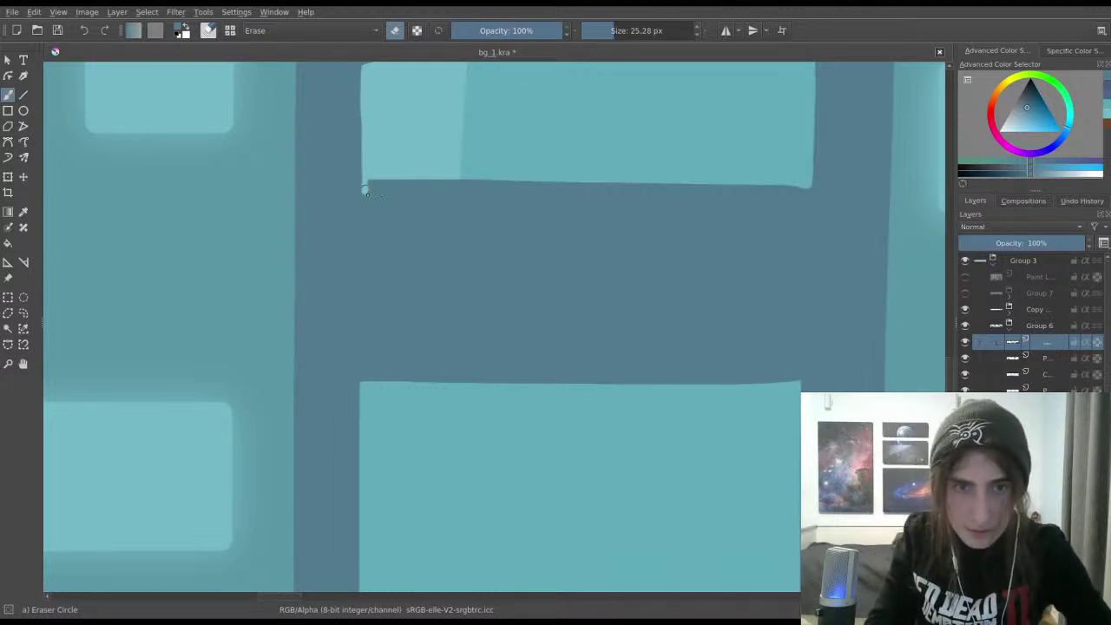
key(ctrl+s)
scroll(374, 392, down, 5)
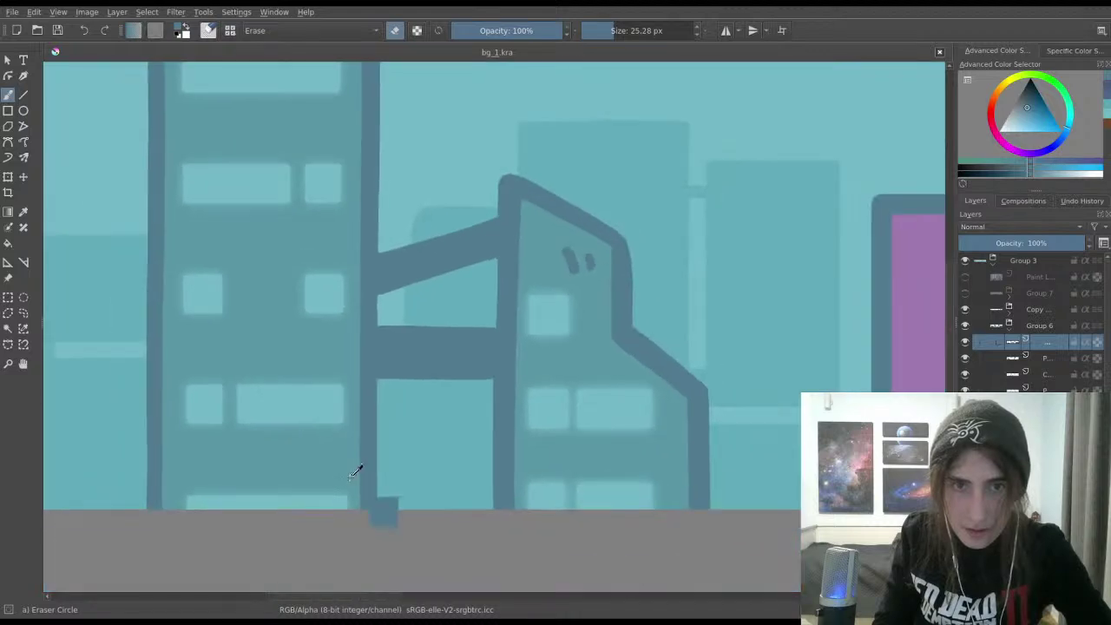
scroll(347, 499, up, 6)
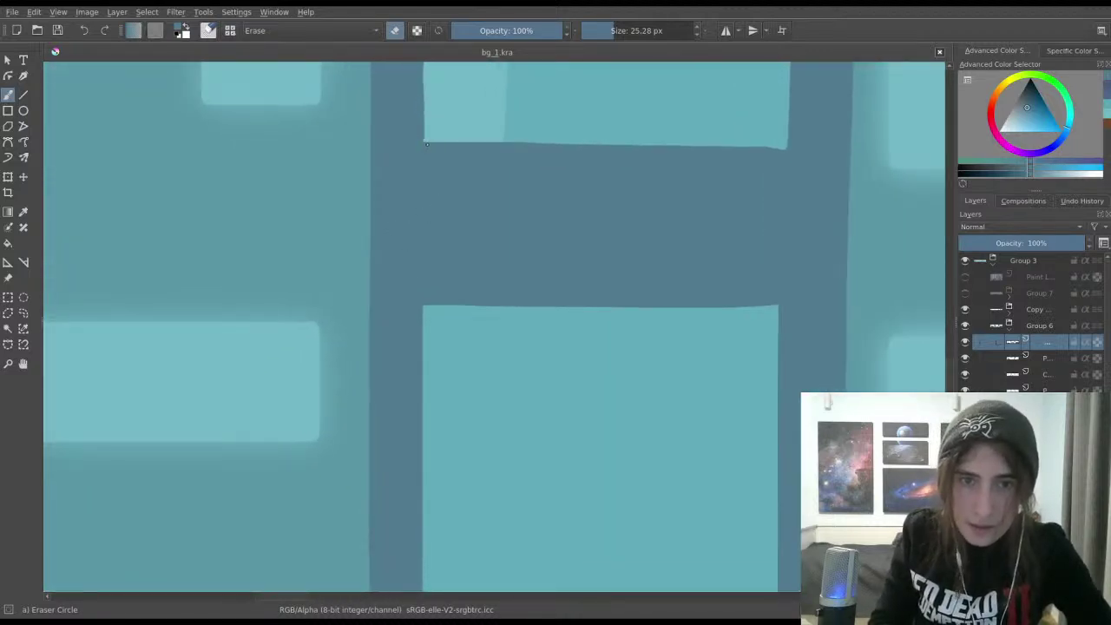
drag(432, 144, 678, 138)
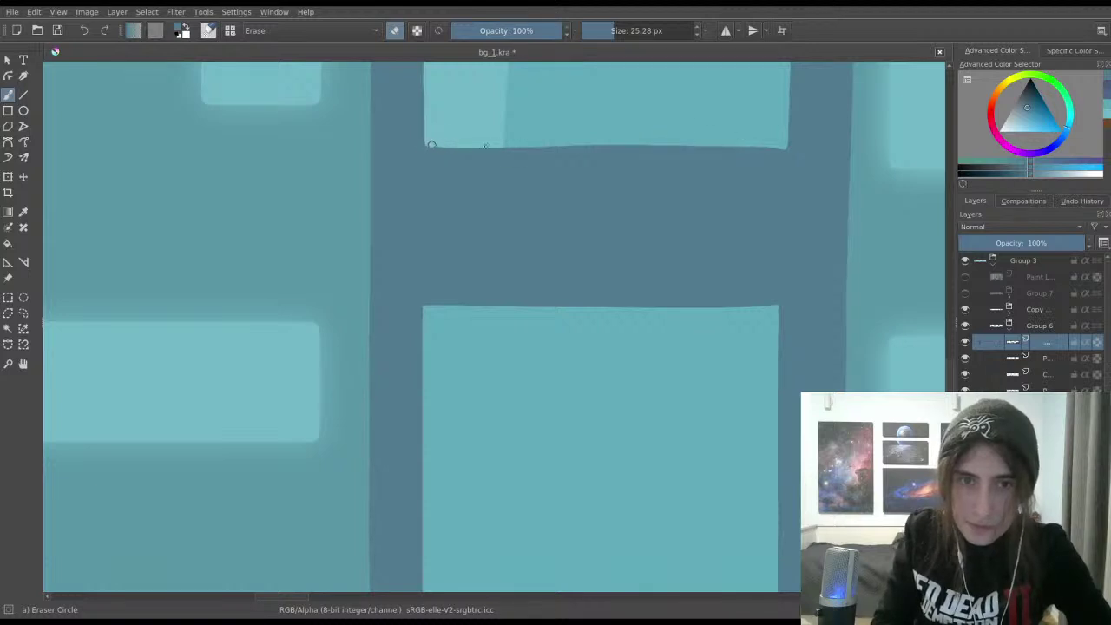
drag(431, 144, 783, 143)
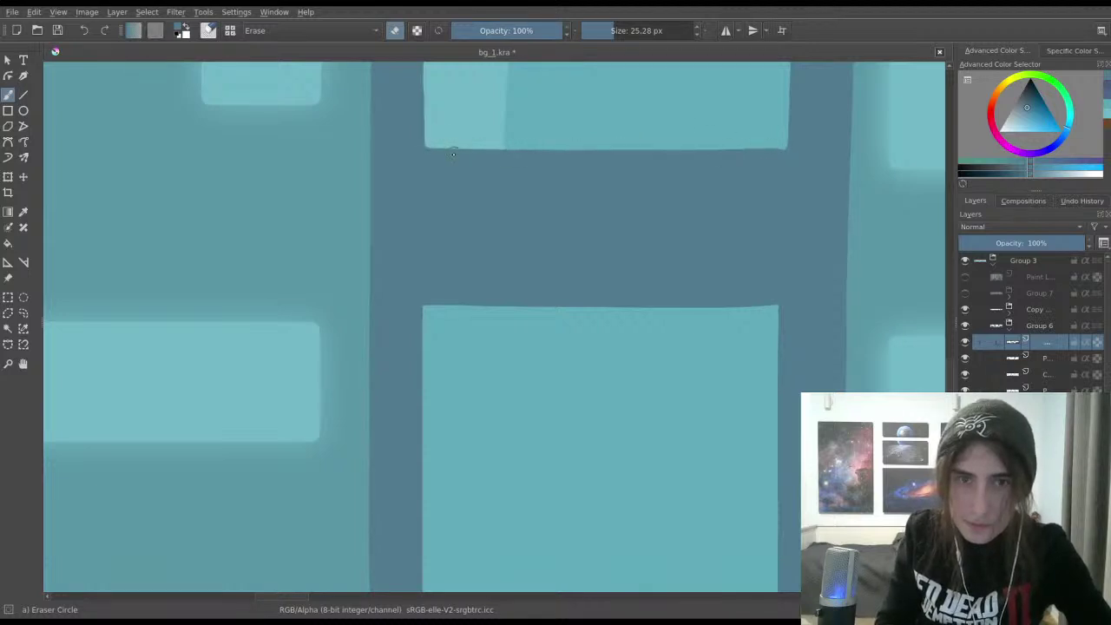
mouse_move(429, 147)
mouse_down()
mouse_move(784, 149)
mouse_move(746, 146)
mouse_move(784, 150)
mouse_up()
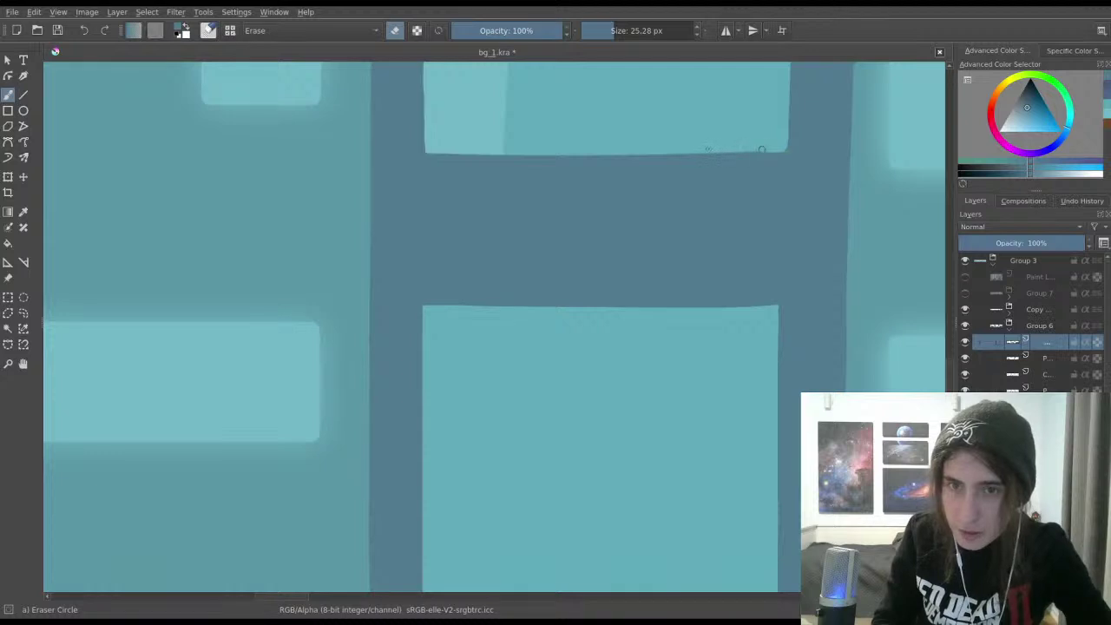
Step: Even out the horizontal bridge's upper edge and clean its corner beside the slanted building with short eraser strokes
drag(739, 151, 785, 153)
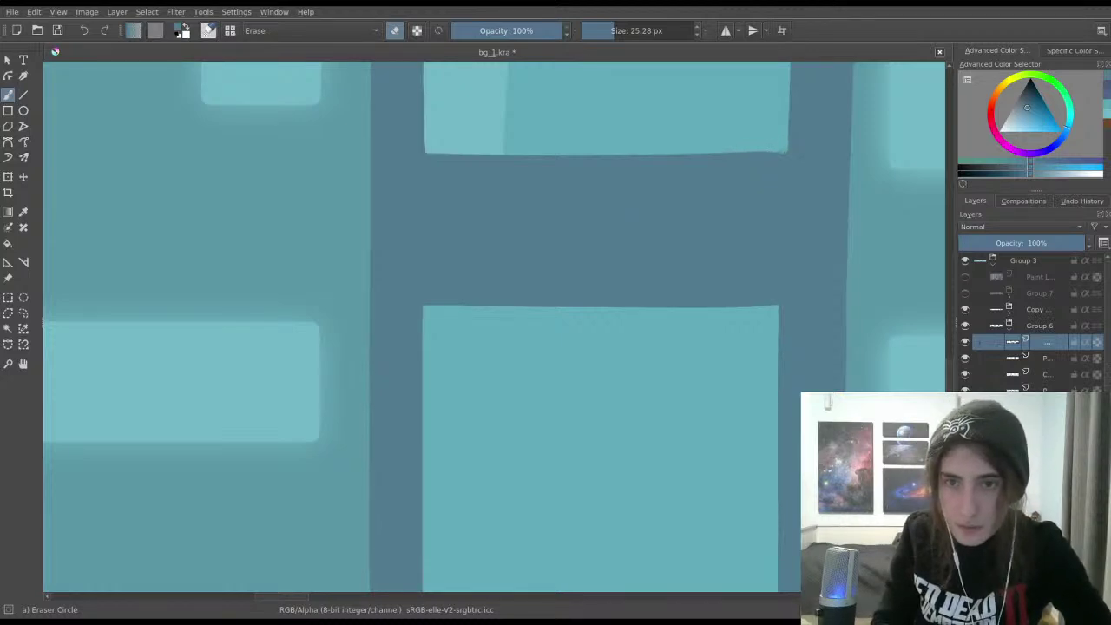
drag(702, 152, 782, 148)
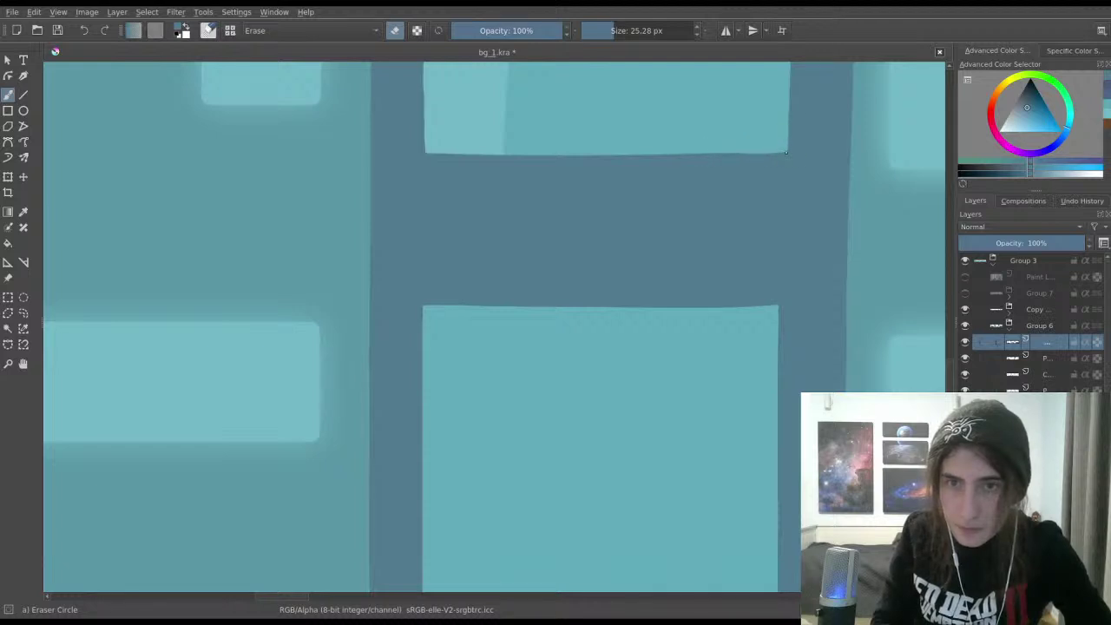
drag(742, 152, 555, 168)
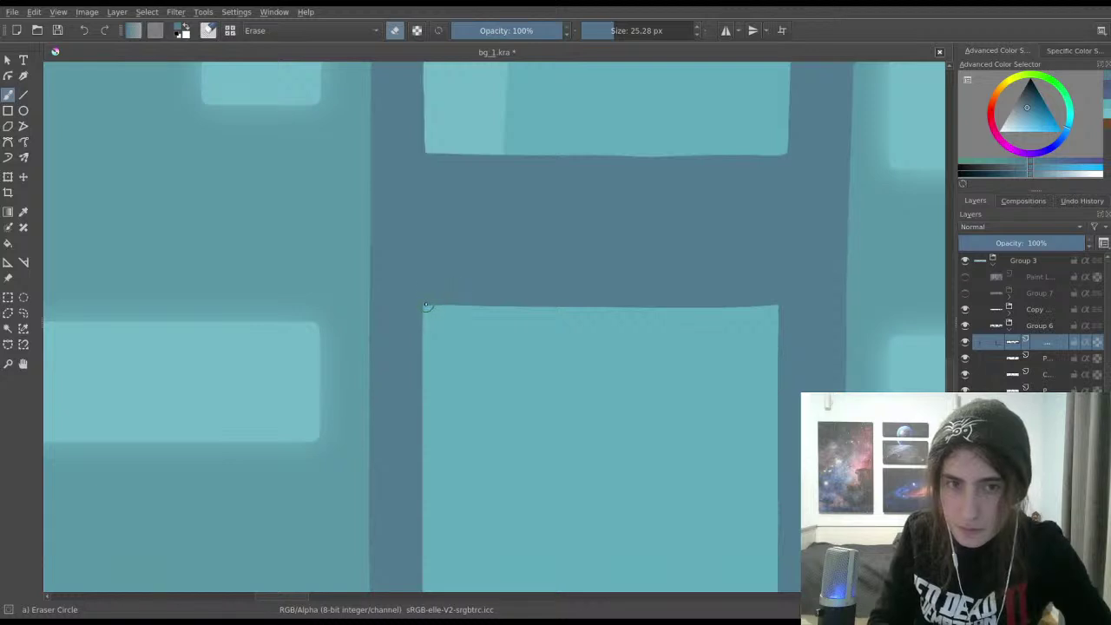
Step: Try to erase the corner where the horizontal bridge's lower edge meets the tower
drag(424, 302, 426, 307)
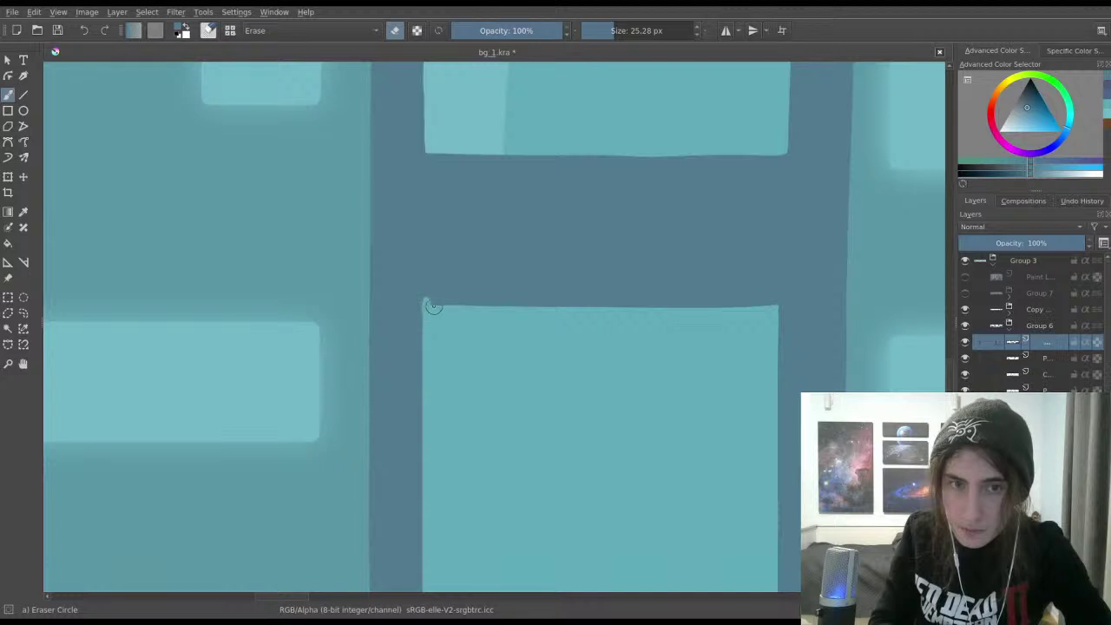
scroll(426, 306, down, 3)
scroll(417, 386, up, 4)
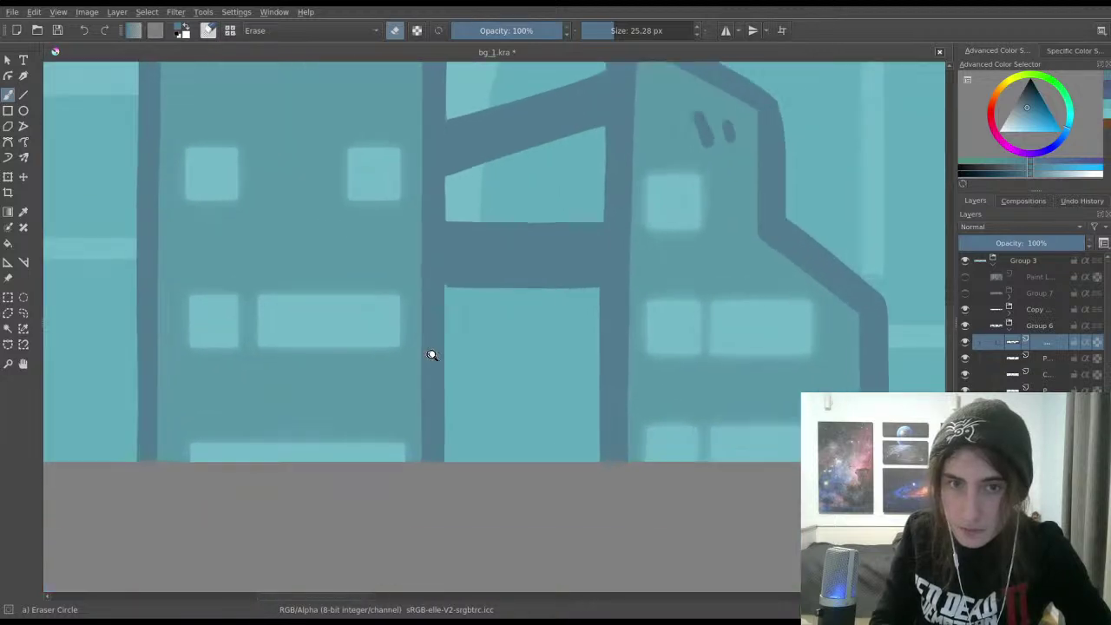
Step: Trim the sloped bridge's underside with an eraser stroke starting at the tower corner
scroll(479, 341, up, 2)
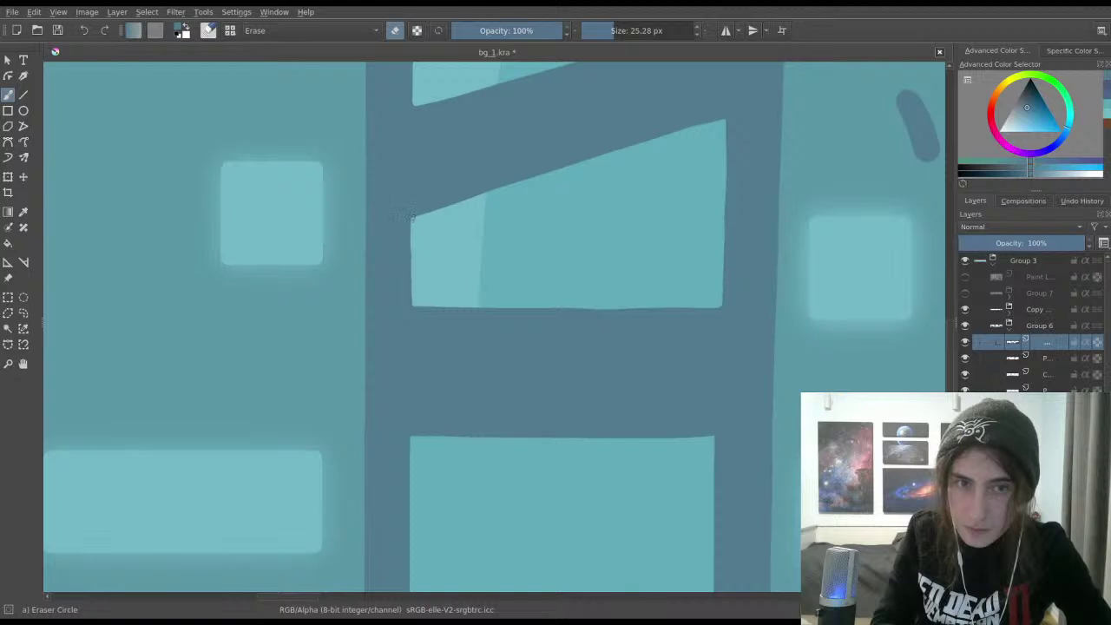
drag(436, 208, 630, 149)
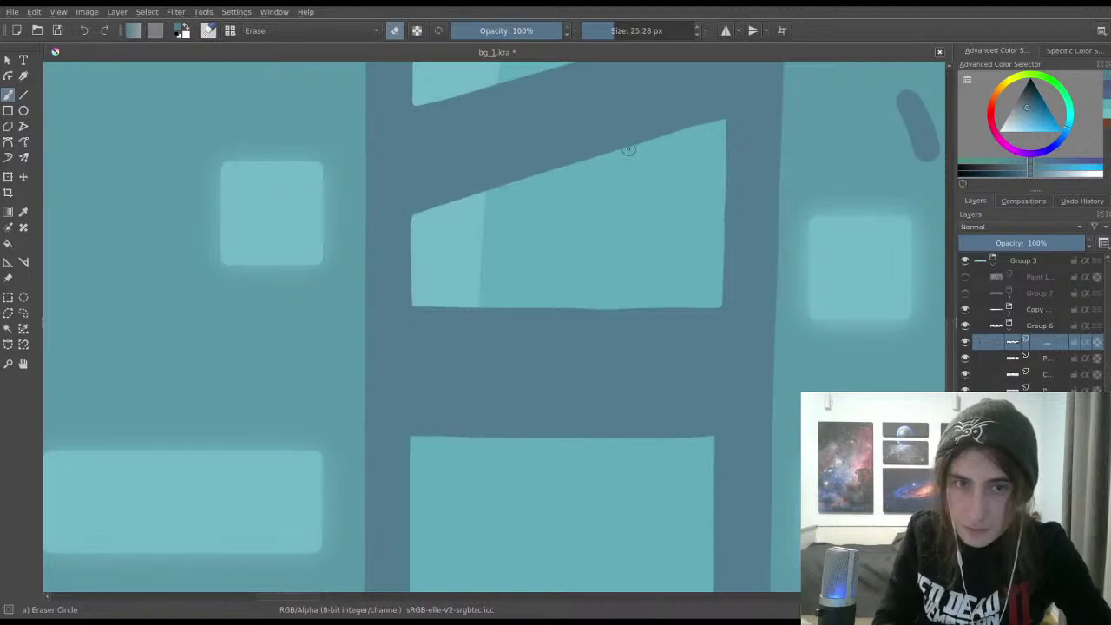
Step: Erase a thin sliver off the horizontal bridge's upper edge, starting at the corner with the tower
scroll(426, 290, up, 1)
scroll(447, 270, up, 2)
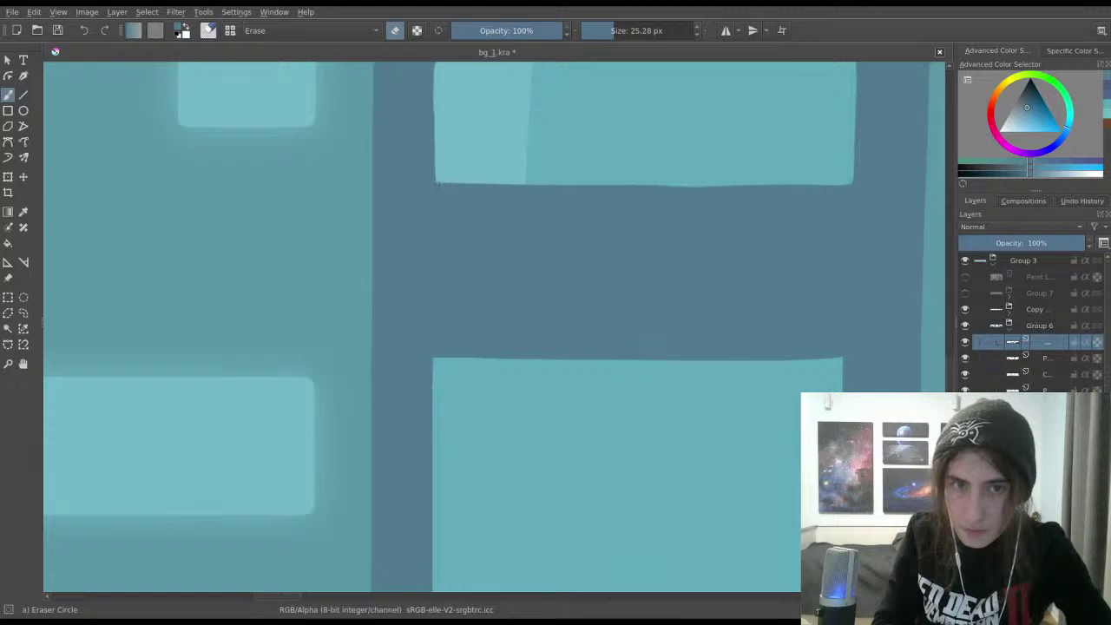
drag(438, 184, 729, 172)
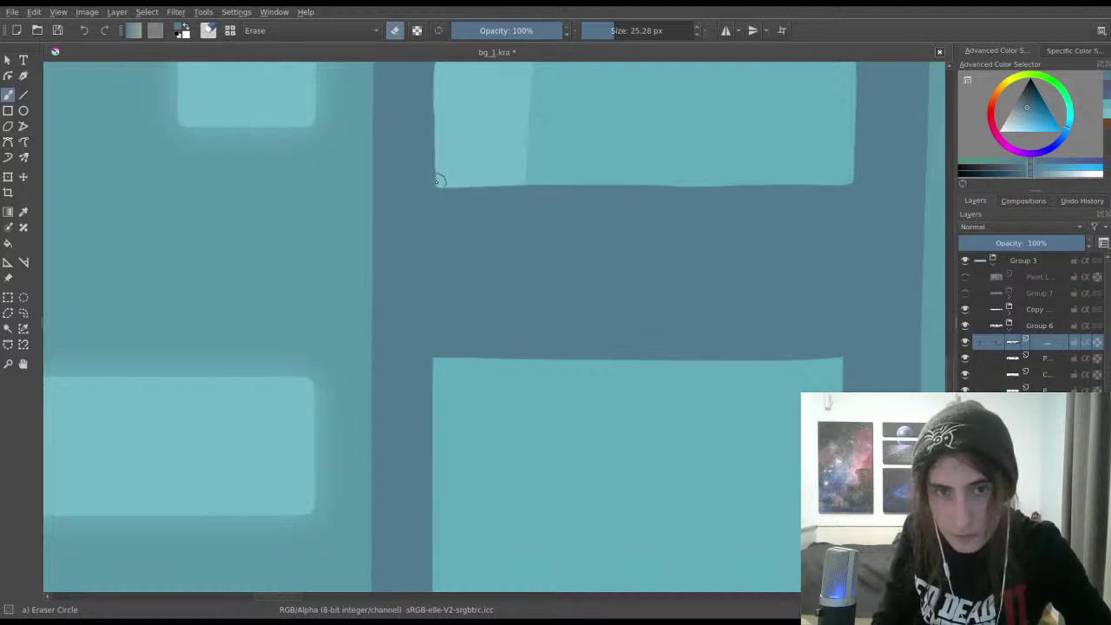
key(ctrl+z)
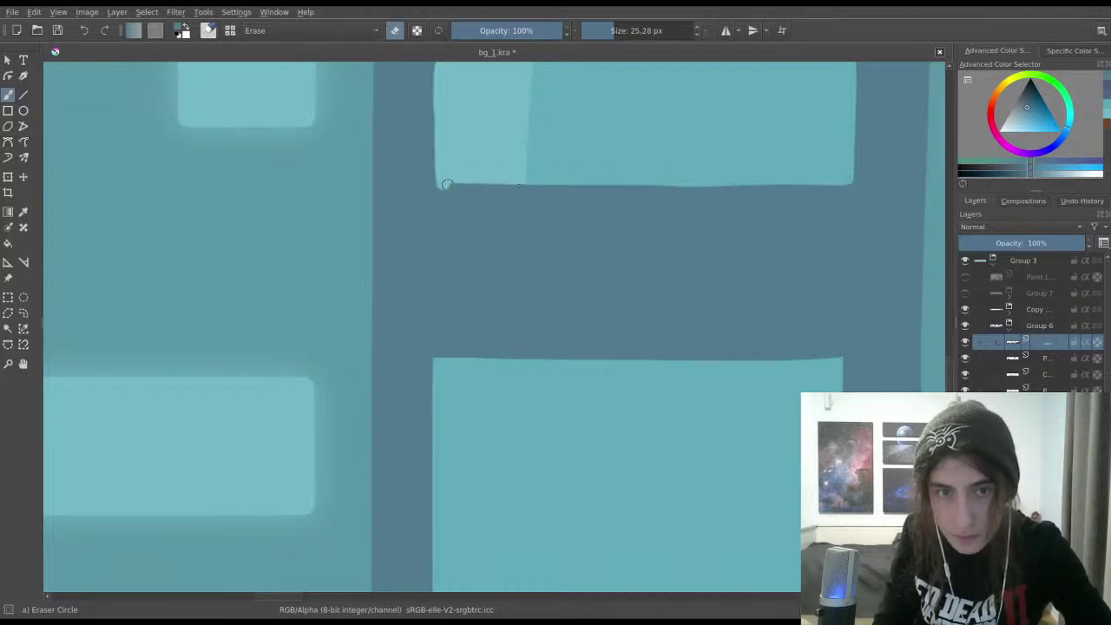
drag(445, 184, 748, 176)
key(ctrl+z)
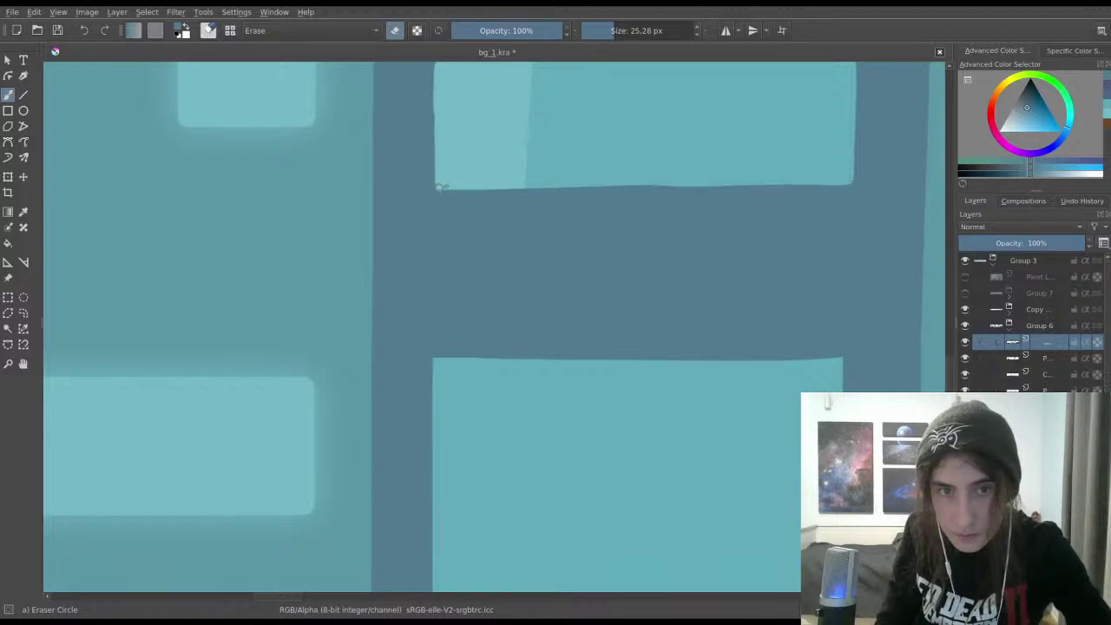
Step: Smooth the horizontal bridge's upper edge between the tower and the slanted building with long eraser strokes
scroll(442, 182, up, 2)
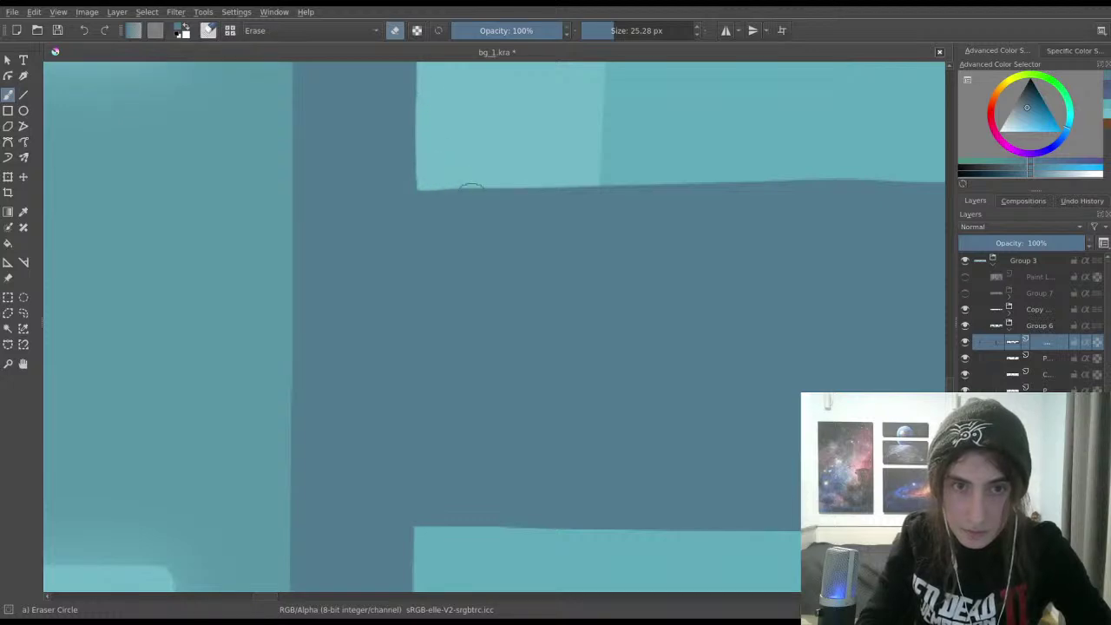
scroll(454, 295, down, 3)
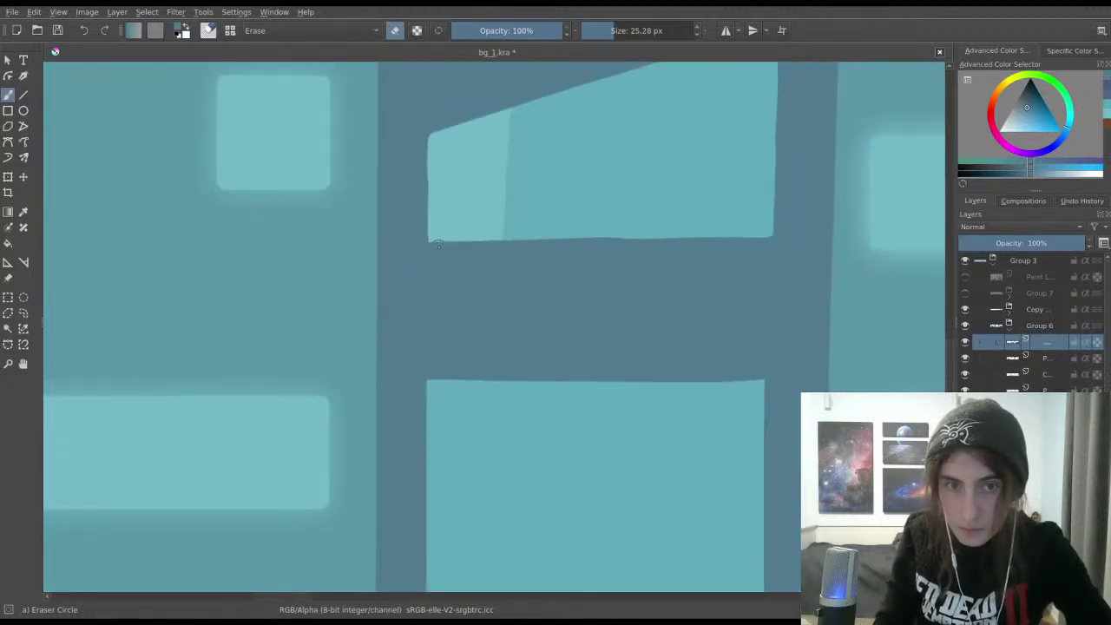
scroll(441, 169, up, 1)
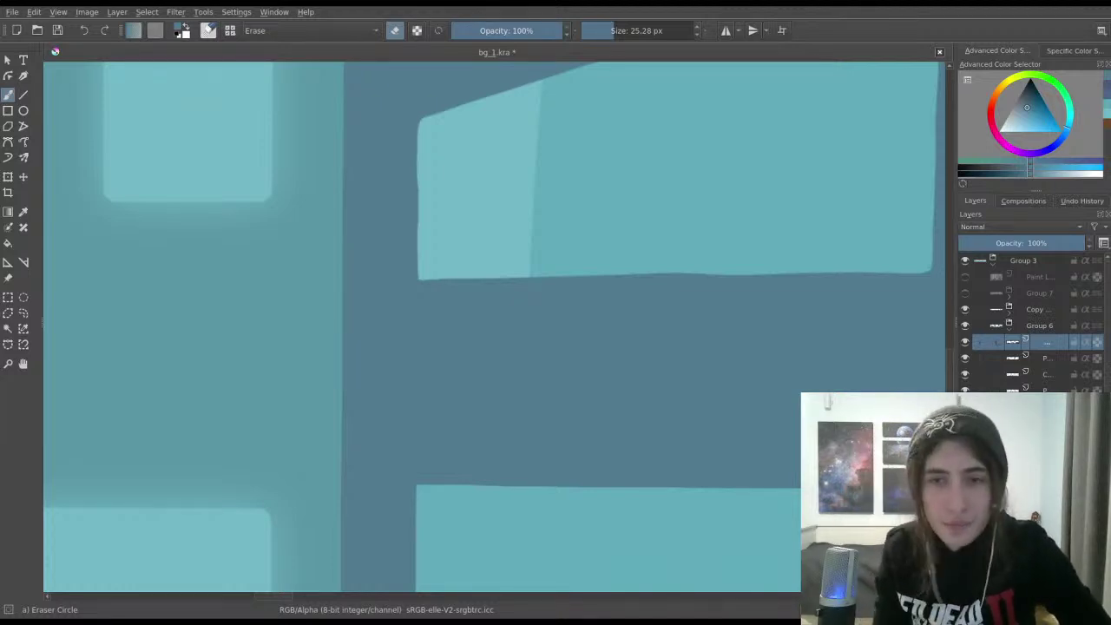
drag(490, 273, 493, 281)
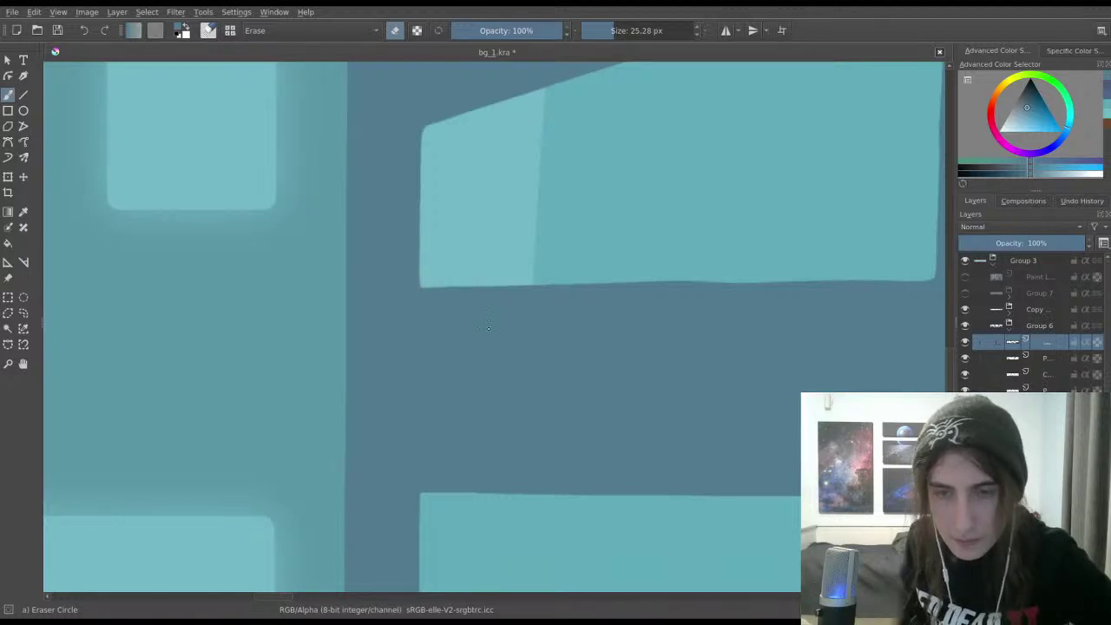
drag(432, 286, 803, 274)
mouse_move(518, 283)
mouse_down()
mouse_move(933, 273)
mouse_move(854, 271)
mouse_up()
Step: Select a thin rectangular strip along the horizontal bridge's lower edge between the tower and slanted building, erase inside it and deselect
mouse_move(521, 441)
mouse_down()
mouse_move(429, 348)
mouse_move(326, 469)
mouse_move(477, 281)
mouse_up()
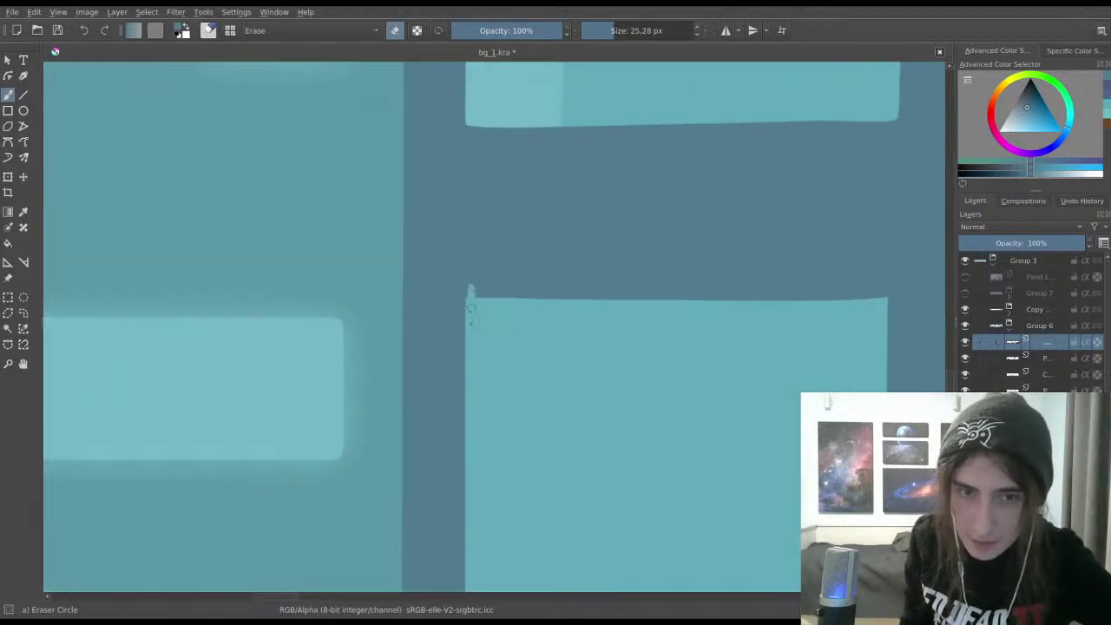
key(ctrl+r)
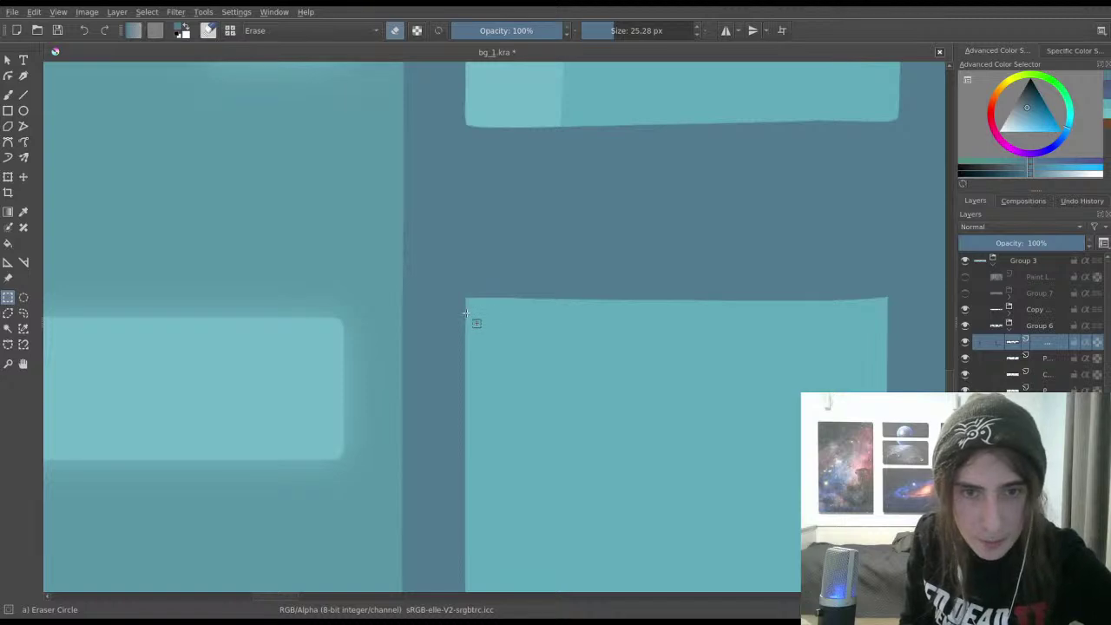
drag(466, 314, 833, 270)
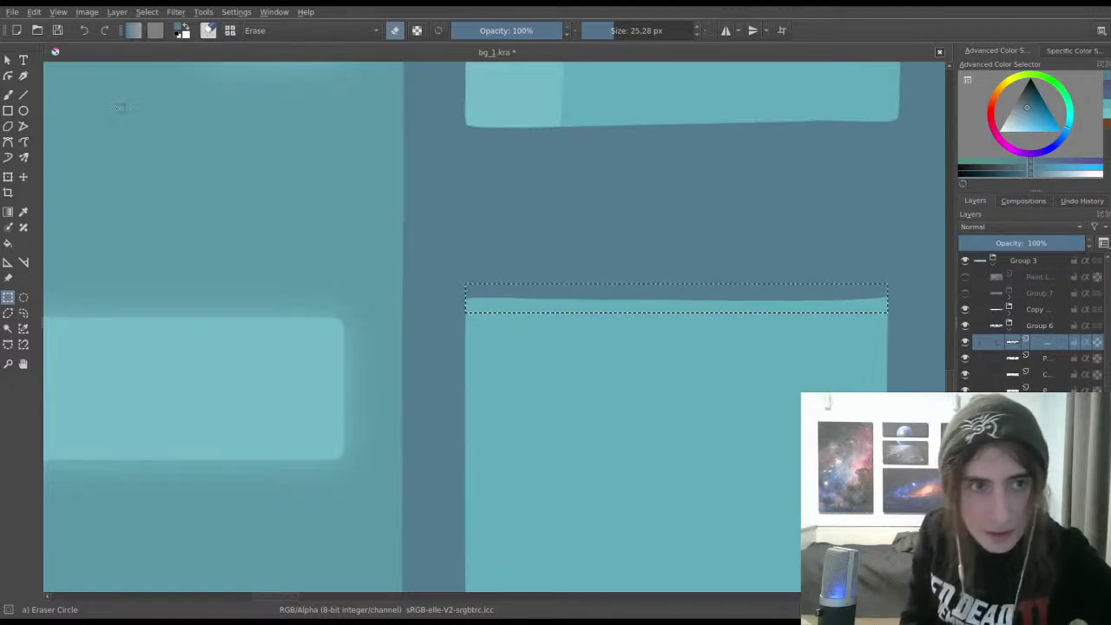
click(7, 95)
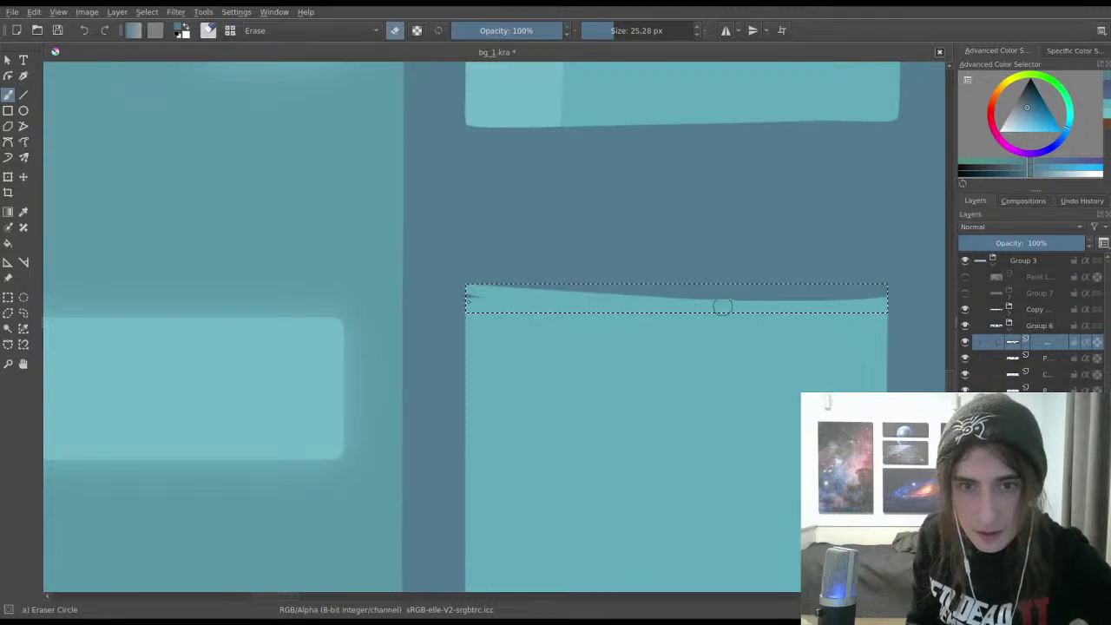
mouse_move(373, 301)
mouse_down()
mouse_move(609, 290)
mouse_move(878, 308)
mouse_up()
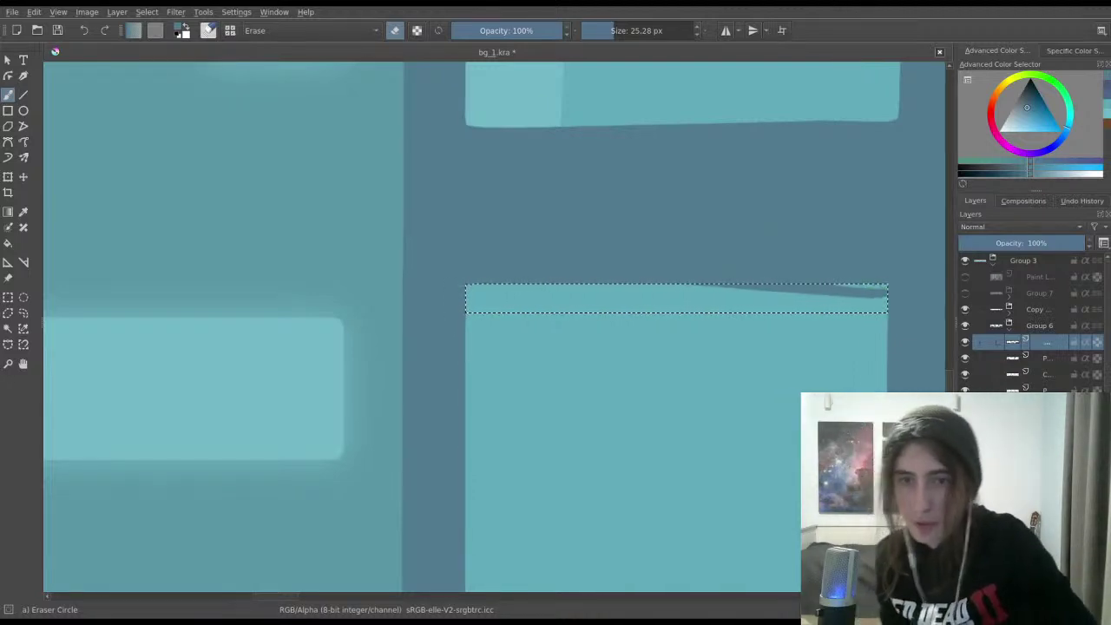
drag(840, 286, 810, 289)
drag(605, 285, 842, 290)
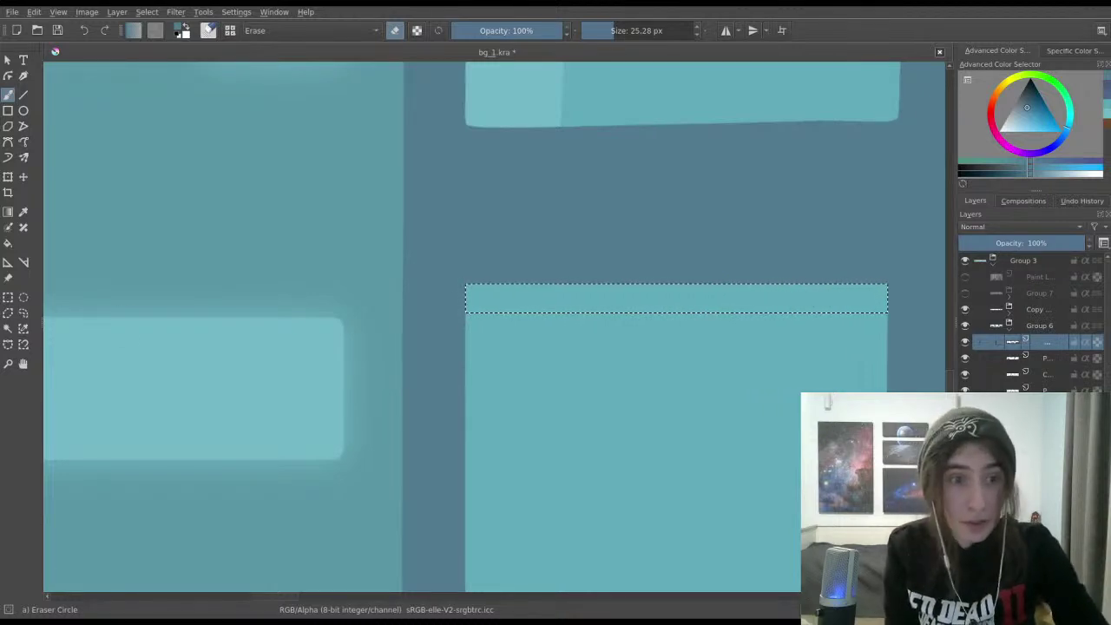
click(8, 297)
Step: Erase most of a second rectangular strip just above the straightened lower edge of the horizontal bridge, deselect it and save the file
scroll(560, 399, down, 5)
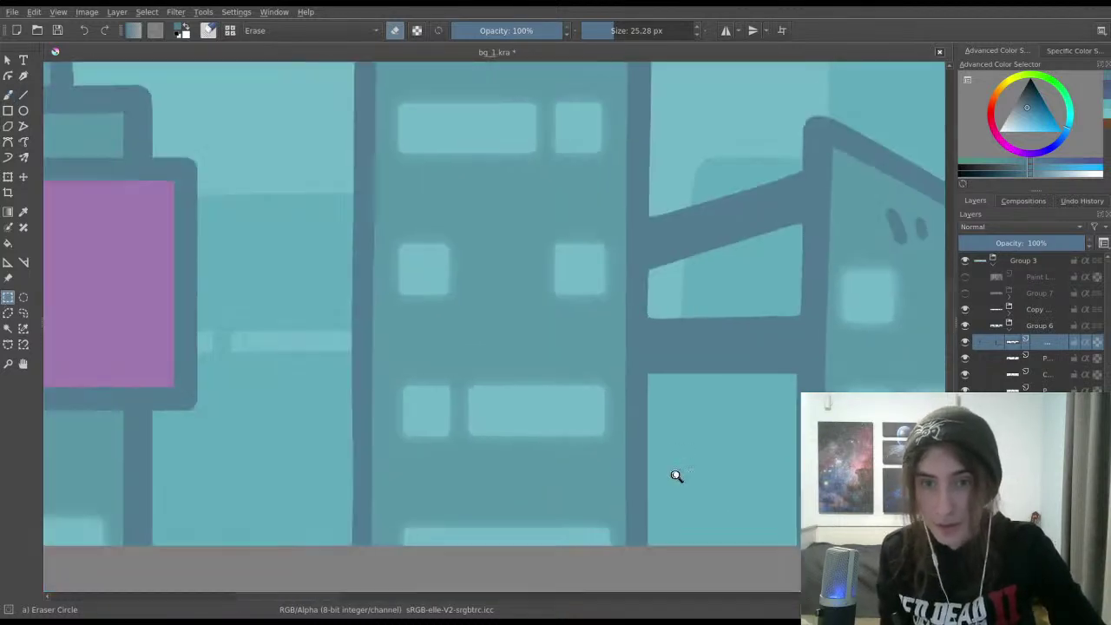
scroll(694, 455, up, 3)
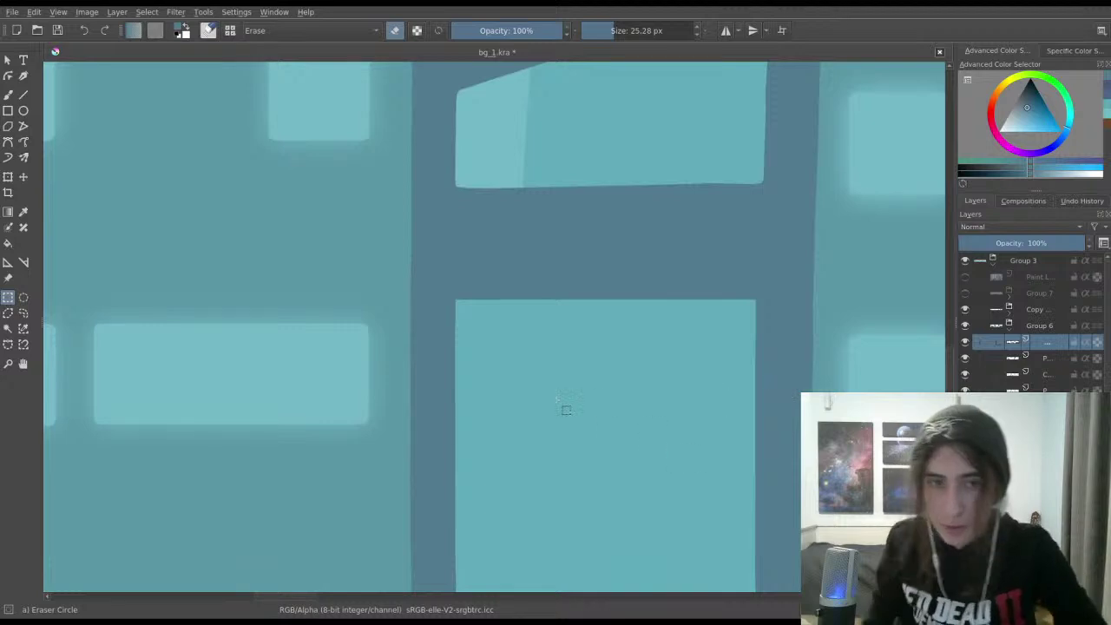
scroll(490, 328, up, 1)
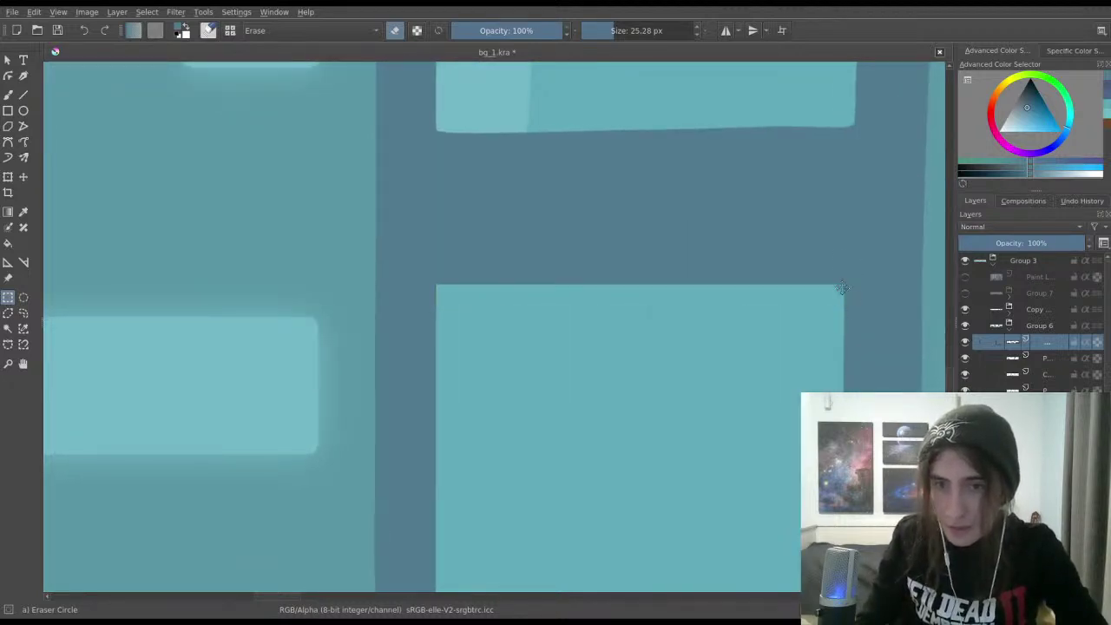
click(707, 480)
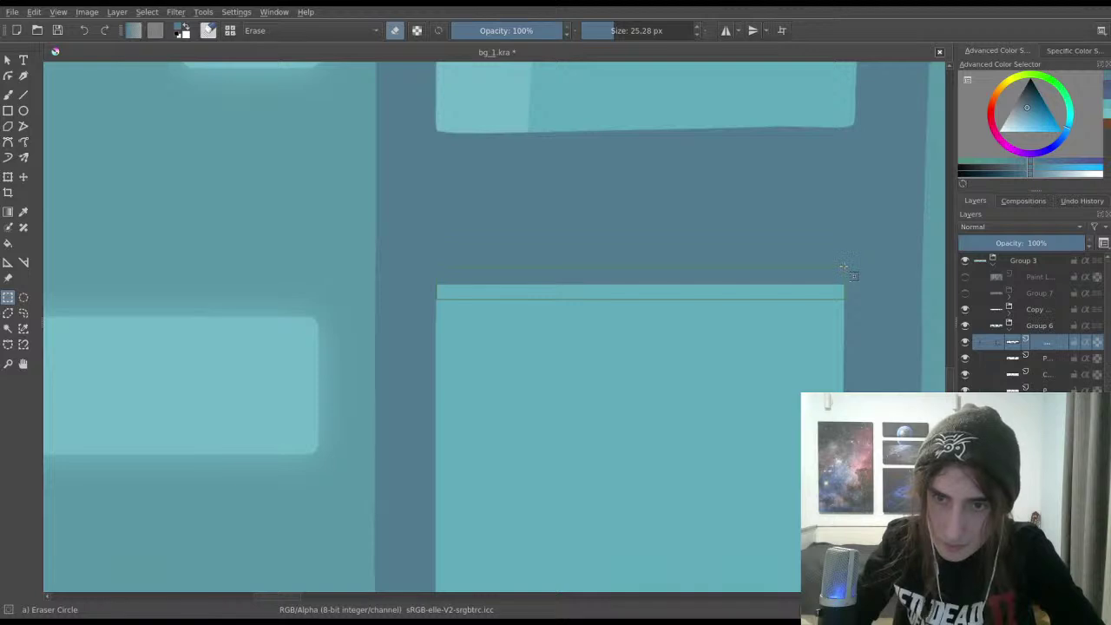
click(9, 94)
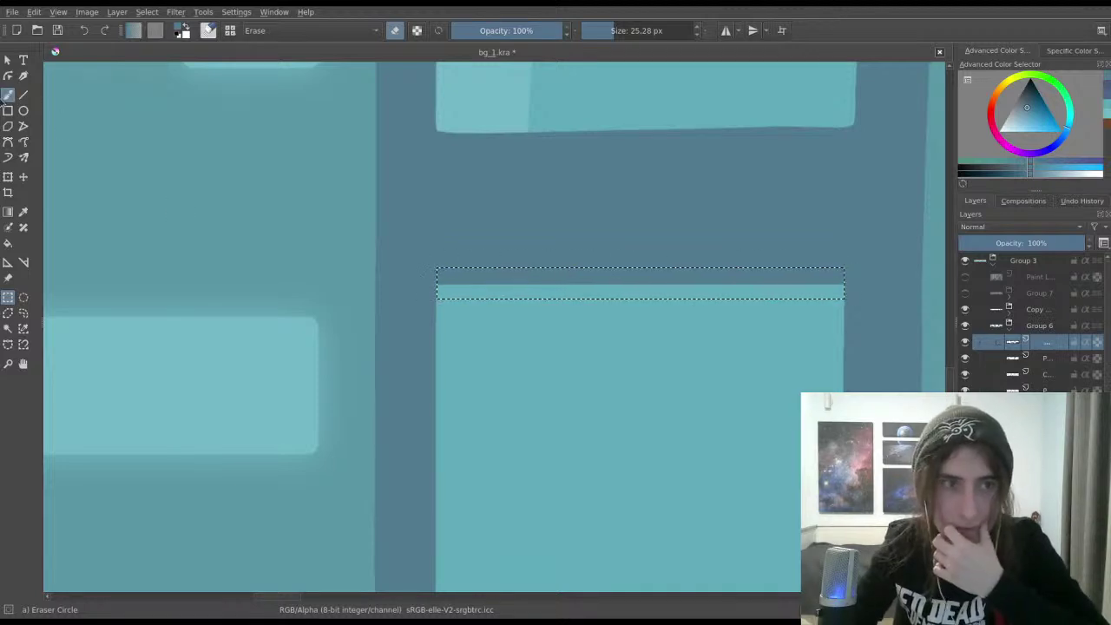
drag(524, 360, 425, 243)
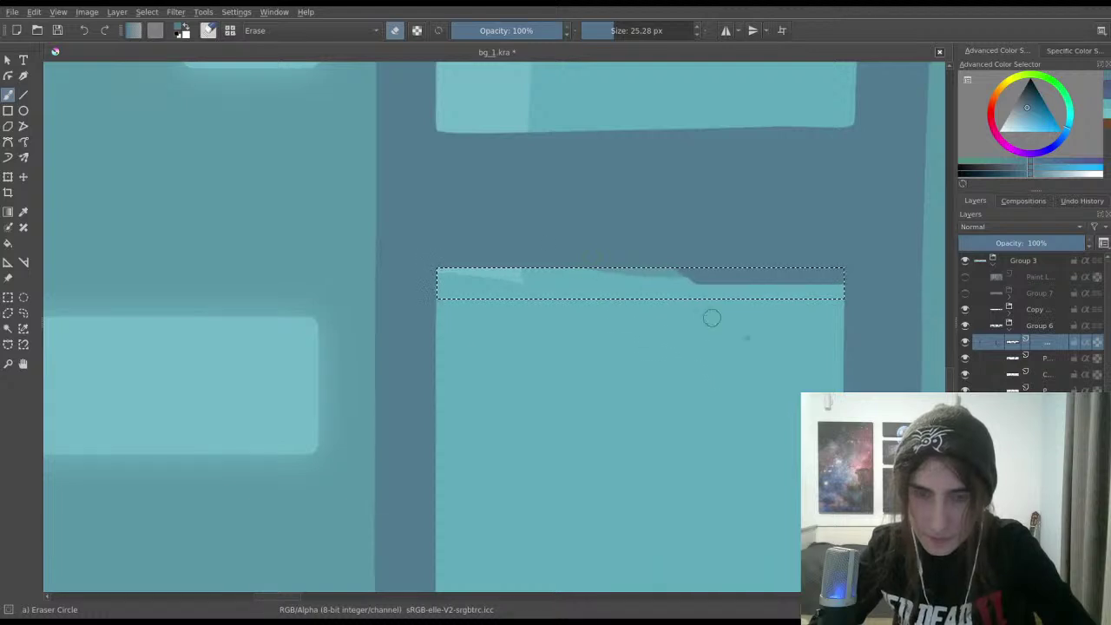
mouse_move(712, 317)
mouse_down()
mouse_move(803, 355)
mouse_move(775, 295)
mouse_up()
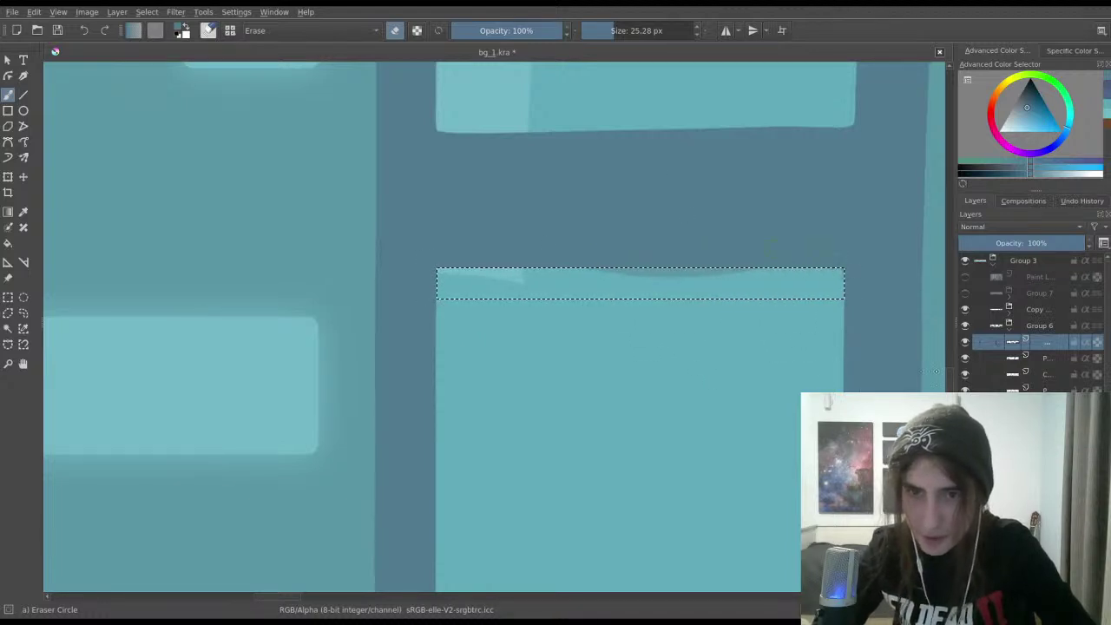
click(9, 297)
drag(379, 252, 443, 382)
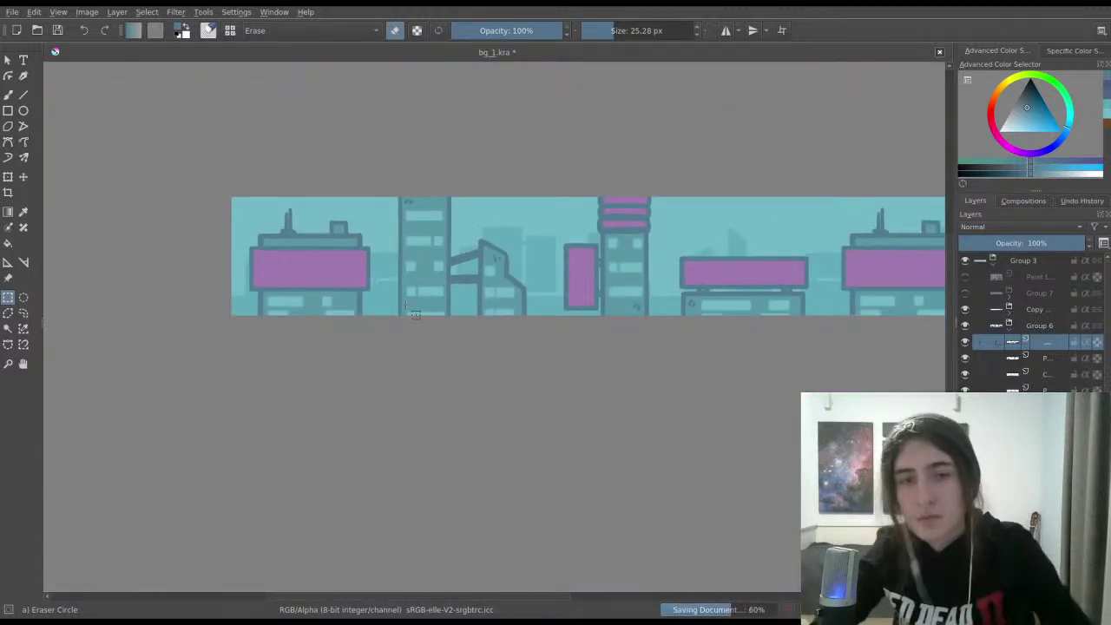
drag(415, 314, 280, 275)
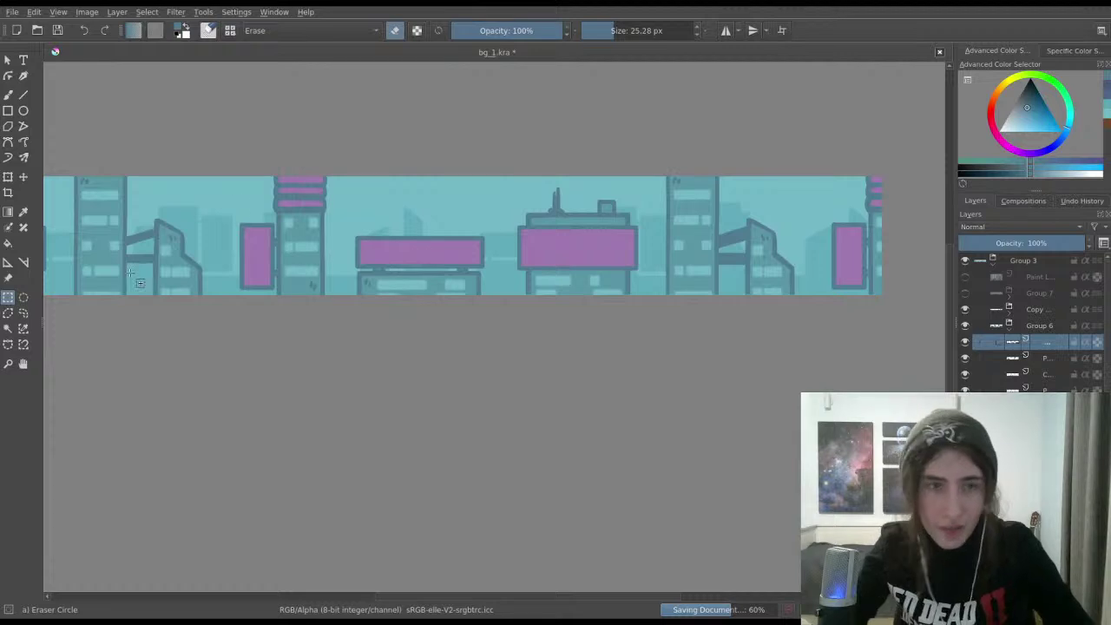
scroll(379, 185, up, 10)
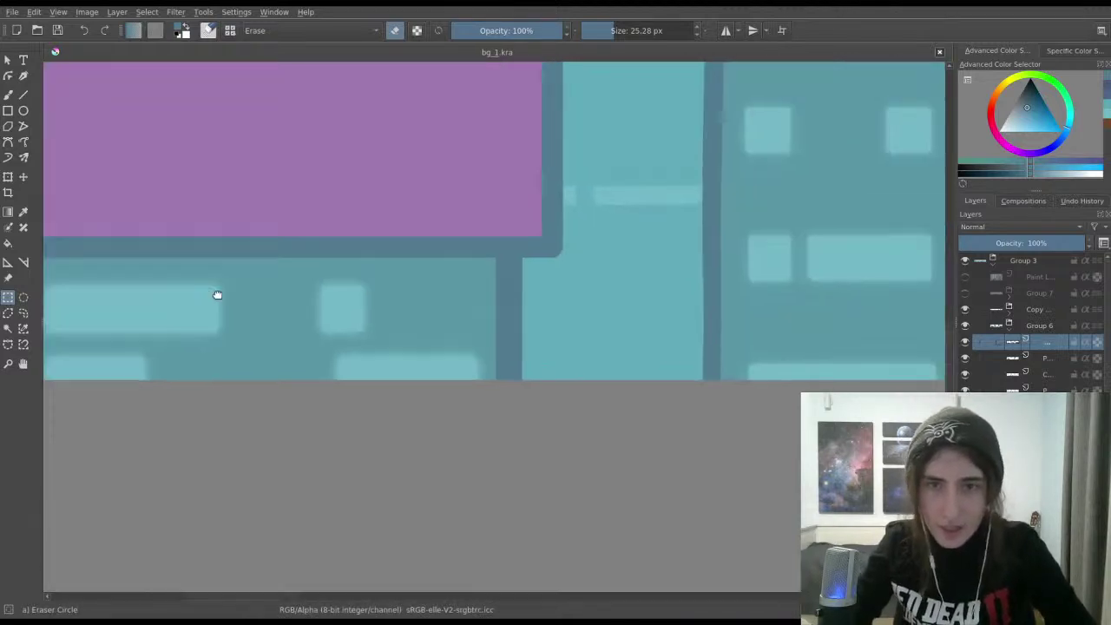
scroll(379, 282, up, 3)
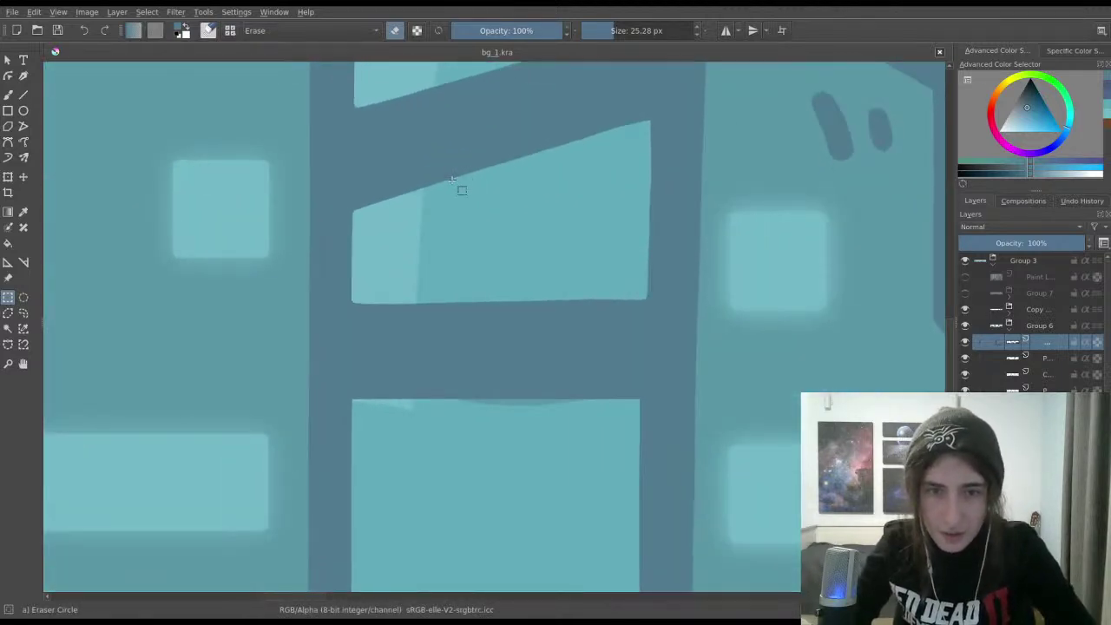
Step: Toggle the visibility of individual layers inside Group 6 to check which one holds the leftover at the horizontal bridge's lower edge
click(1041, 327)
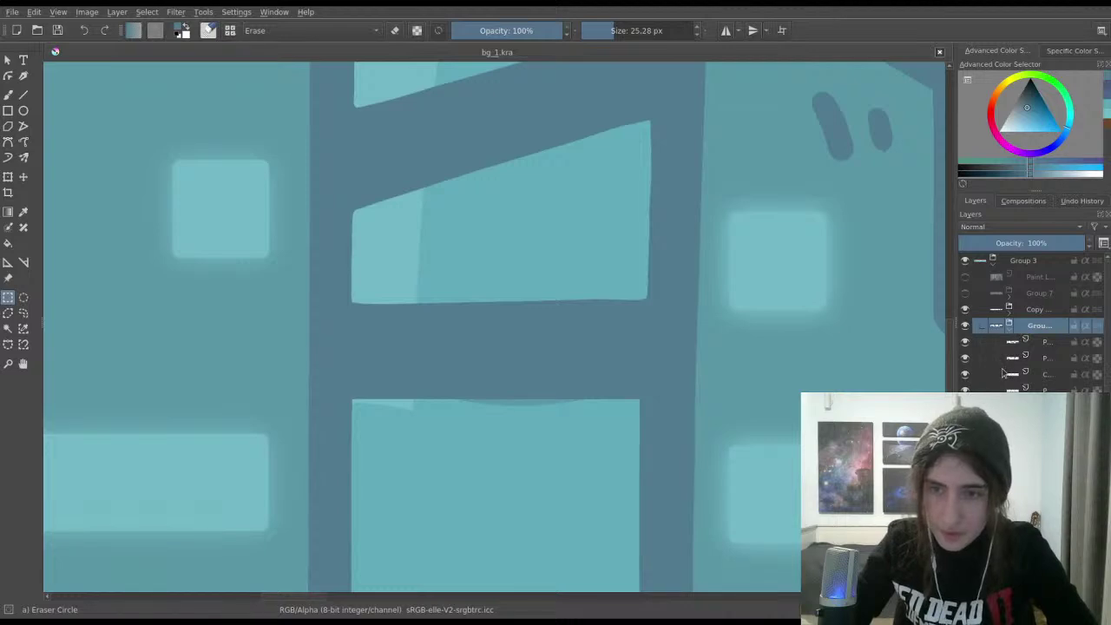
click(1041, 375)
click(965, 374)
click(966, 388)
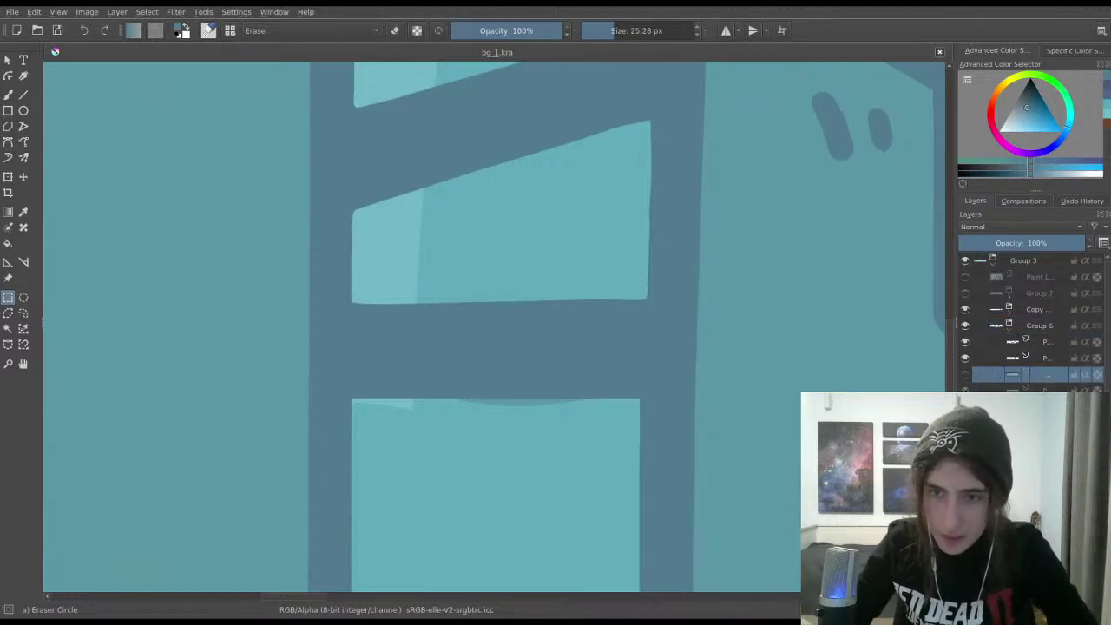
click(965, 374)
click(966, 359)
click(965, 359)
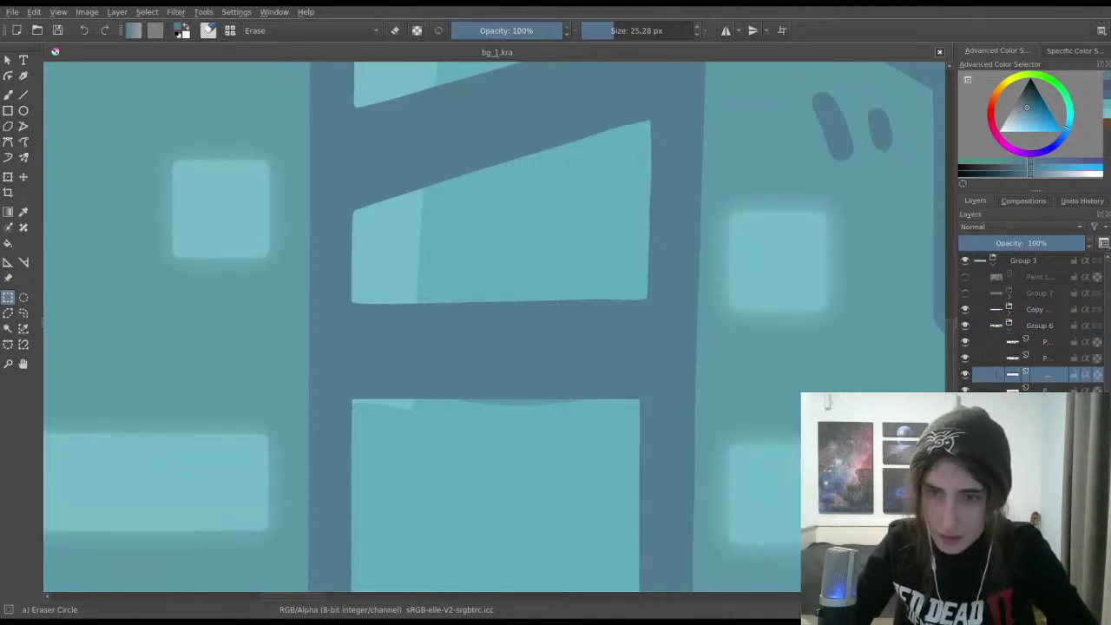
click(966, 406)
click(966, 405)
Step: Erase the remaining dark sliver at the middle of the horizontal bridge's lower edge and save the file
key(b)
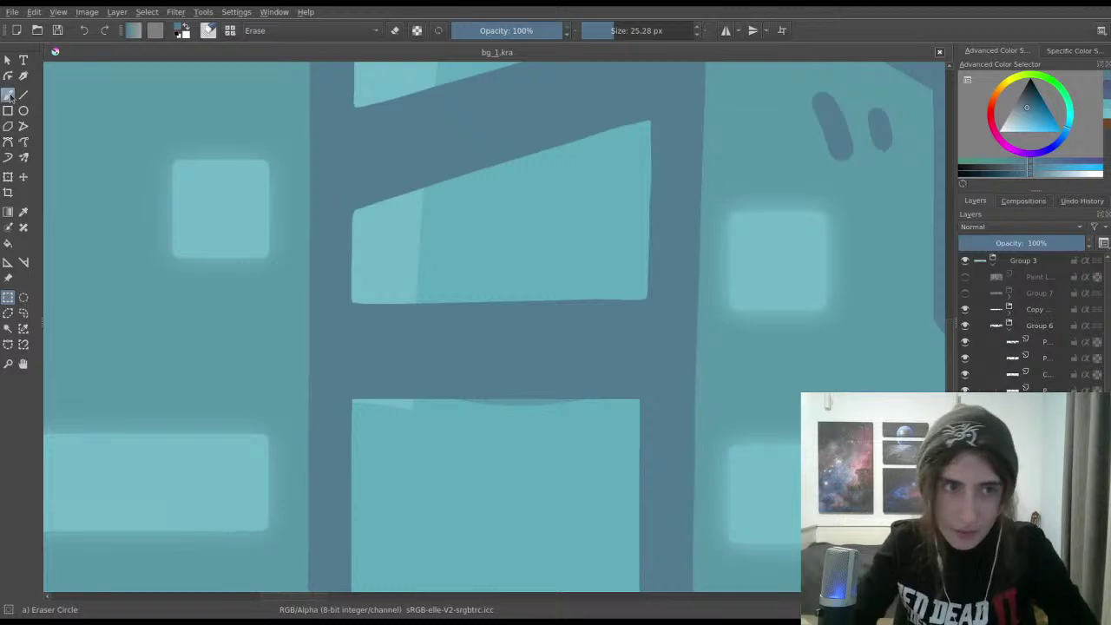
key(e)
drag(463, 406, 586, 404)
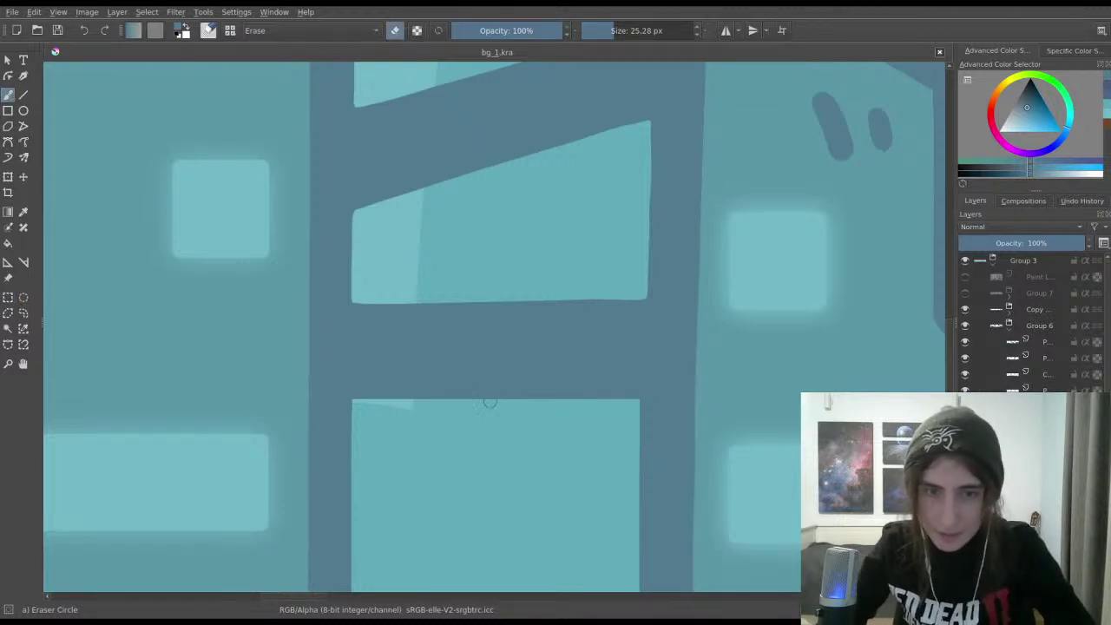
scroll(560, 422, down, 5)
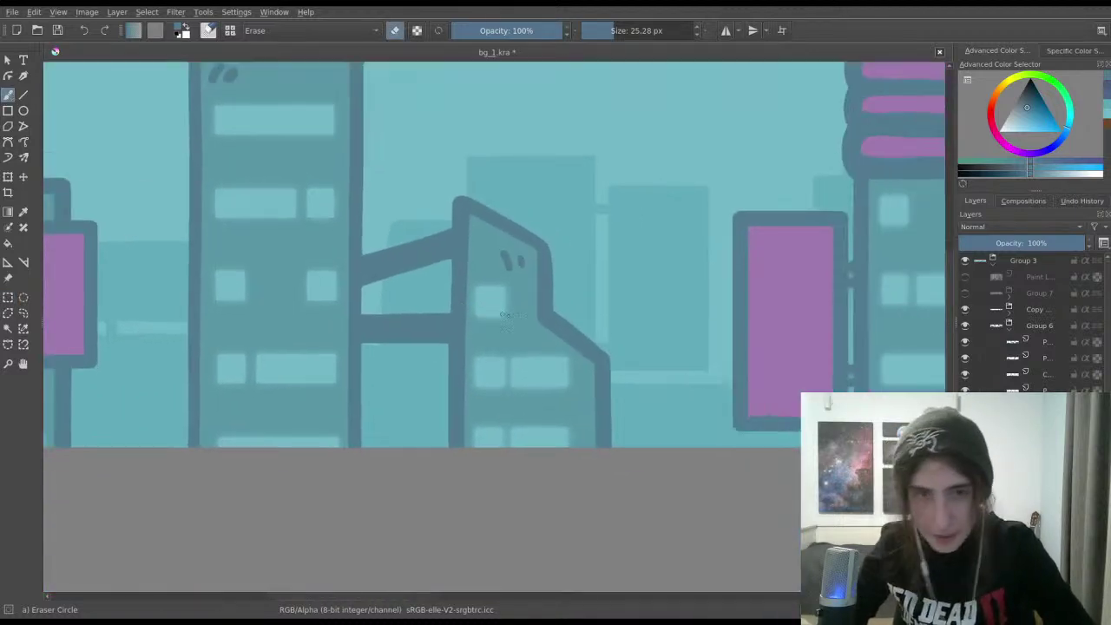
scroll(506, 314, down, 3)
key(ctrl+s)
Step: Show Group 7 with the foreground buildings, expand it and hide its topmost paint layer
scroll(506, 314, right, 3)
scroll(506, 315, down, 2)
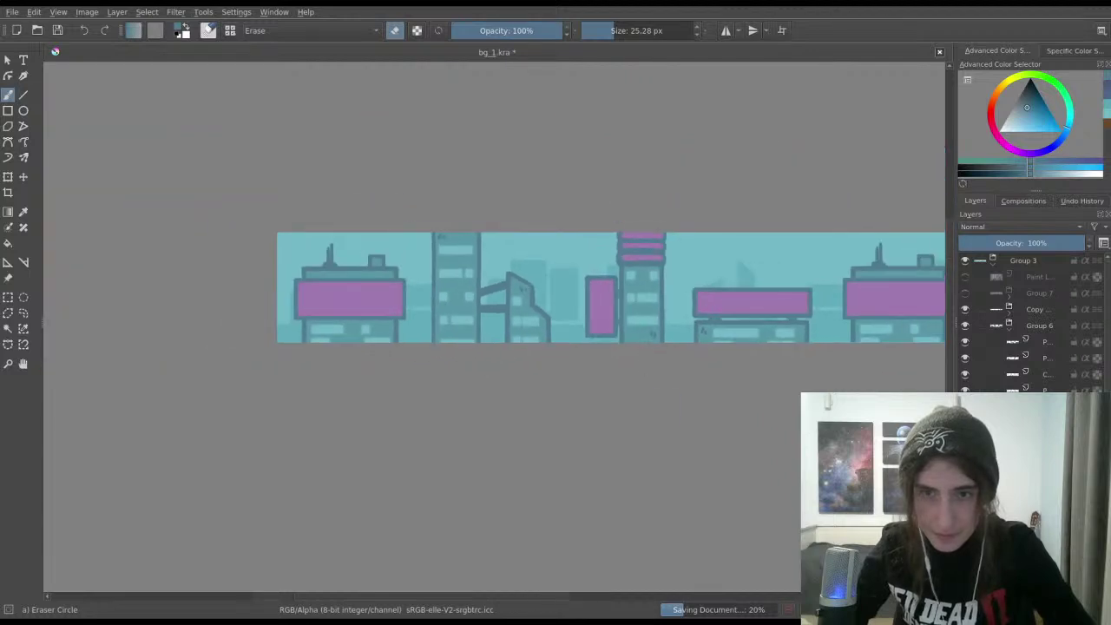
drag(696, 399, 316, 422)
click(966, 295)
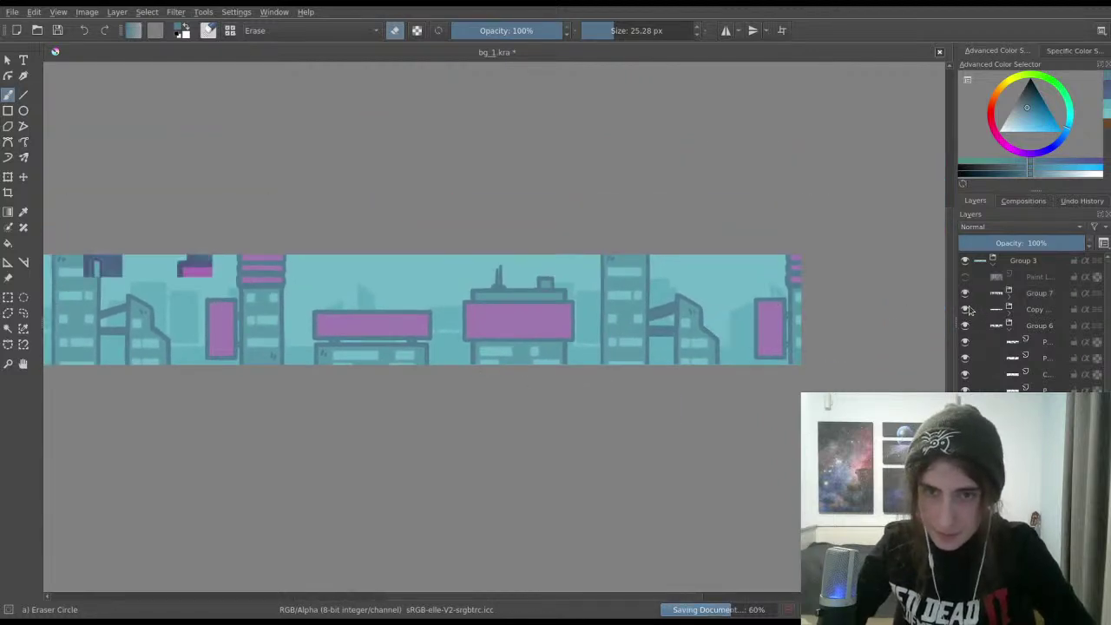
click(1015, 295)
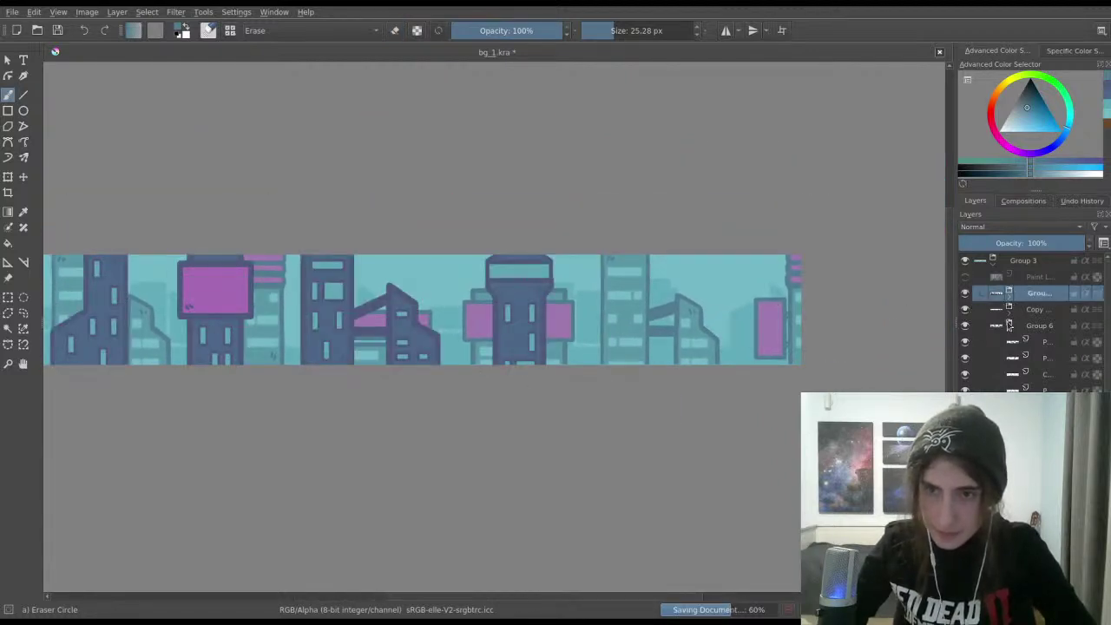
click(1009, 296)
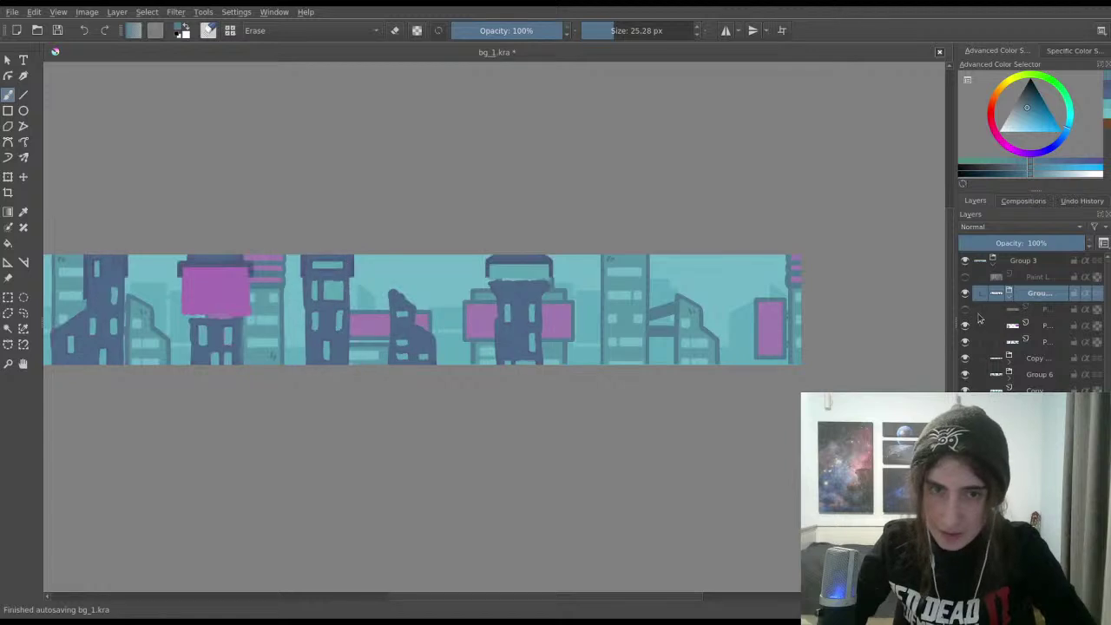
Step: Show and select the topmost paint layer inside Group 7, which holds the foreground building outlines
click(1012, 309)
scroll(737, 404, up, 2)
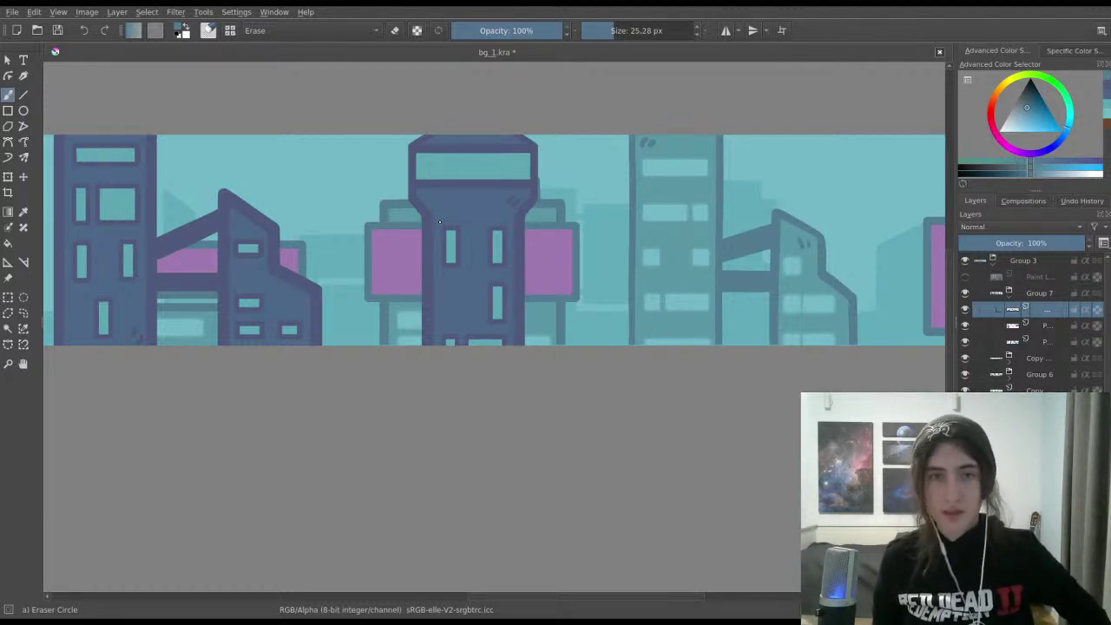
scroll(468, 204, up, 5)
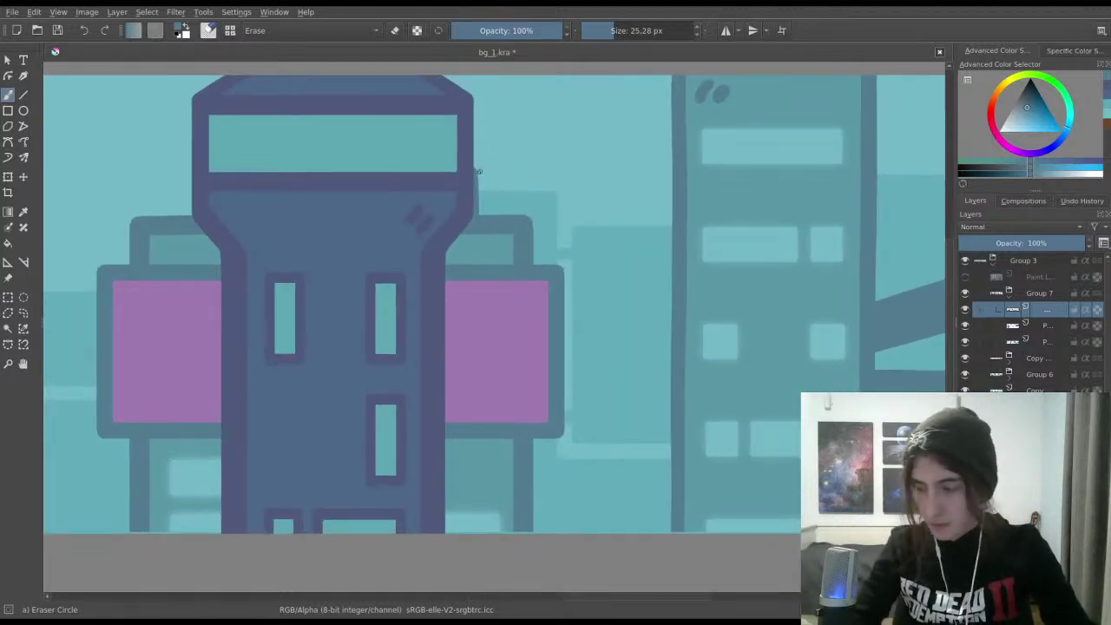
scroll(465, 186, up, 1)
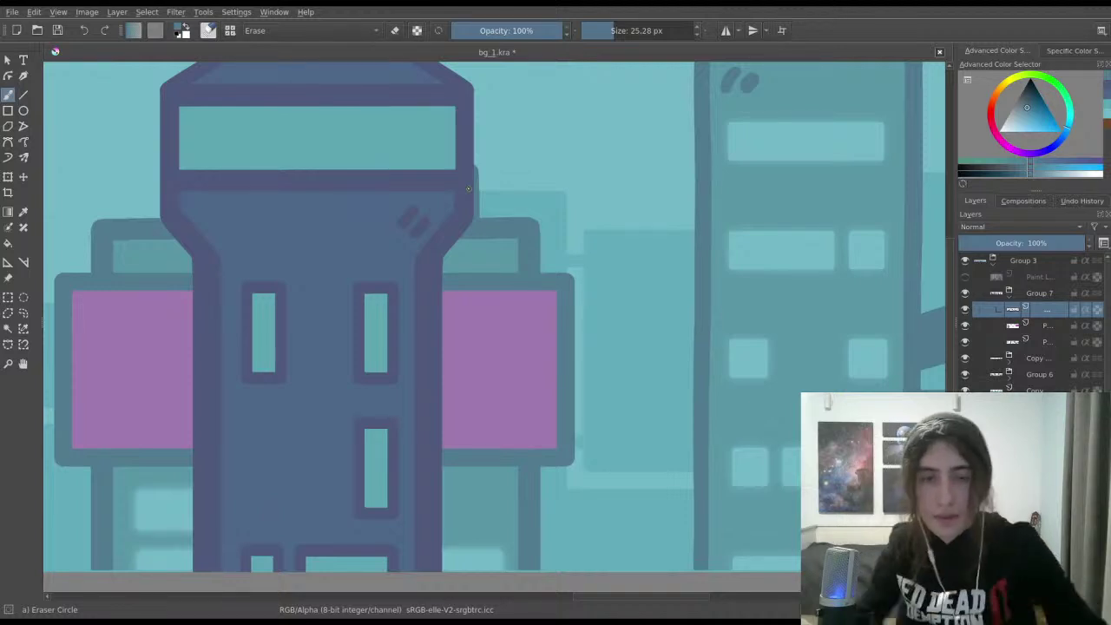
Step: Examine the foreground buildings along the strip and toggle the Group 7 outline layer's visibility to compare the artwork with and without it
scroll(426, 272, down, 4)
drag(426, 272, 595, 252)
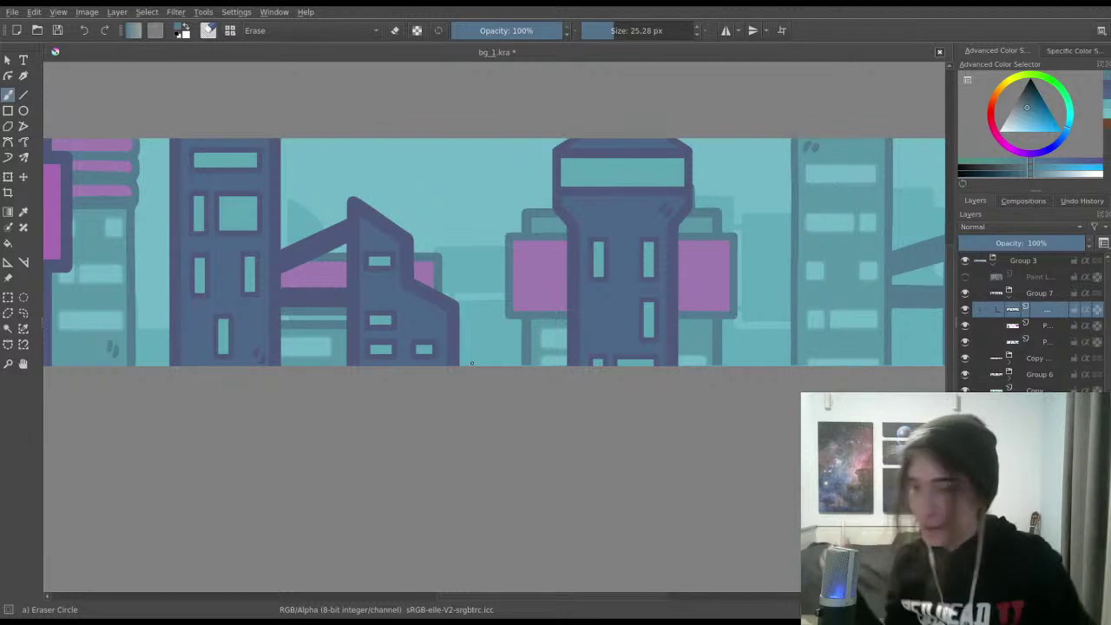
drag(476, 225, 489, 231)
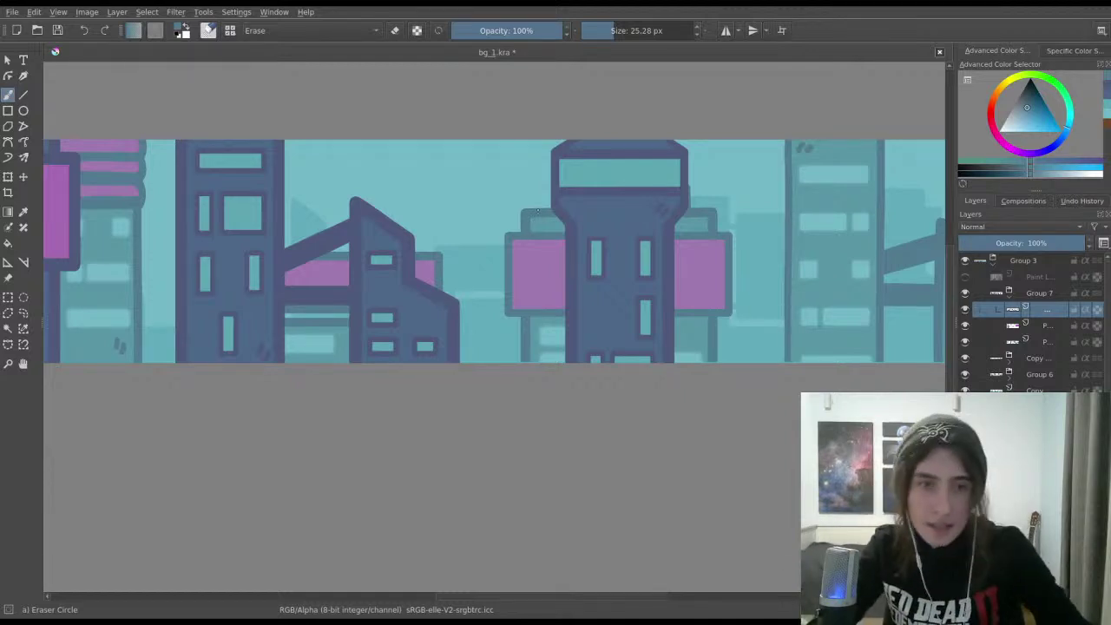
scroll(525, 274, down, 1)
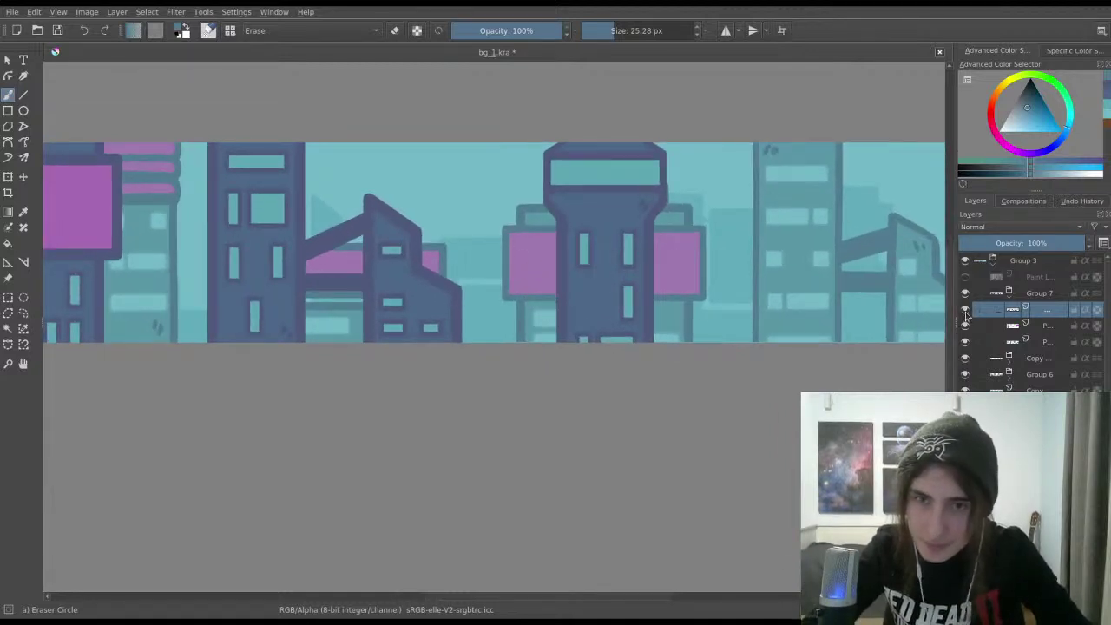
click(964, 310)
click(964, 310)
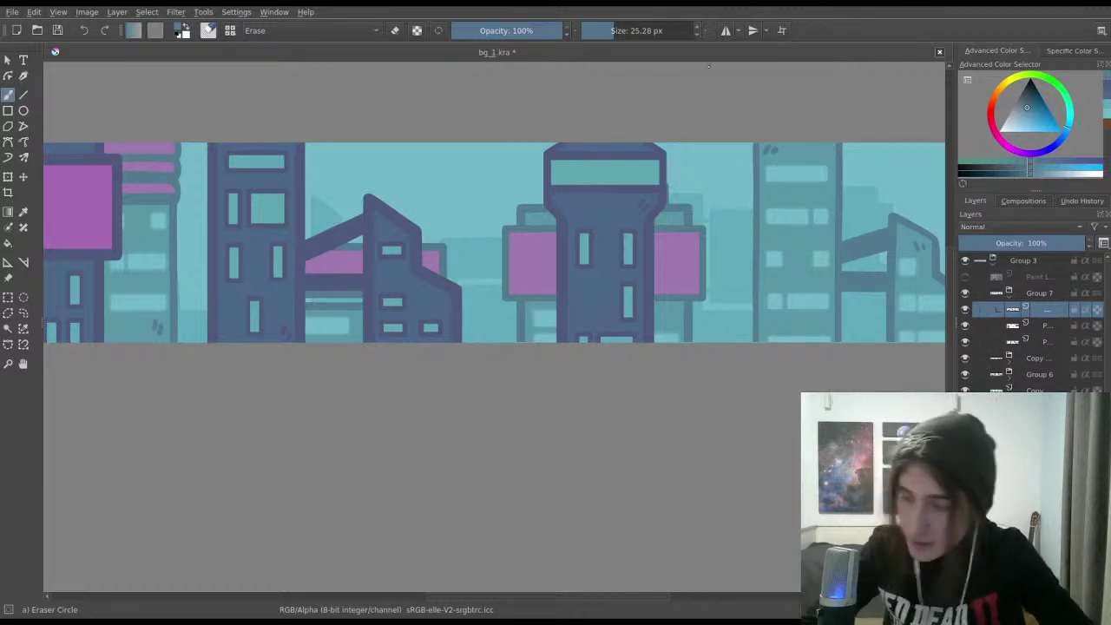
scroll(748, 142, up, 4)
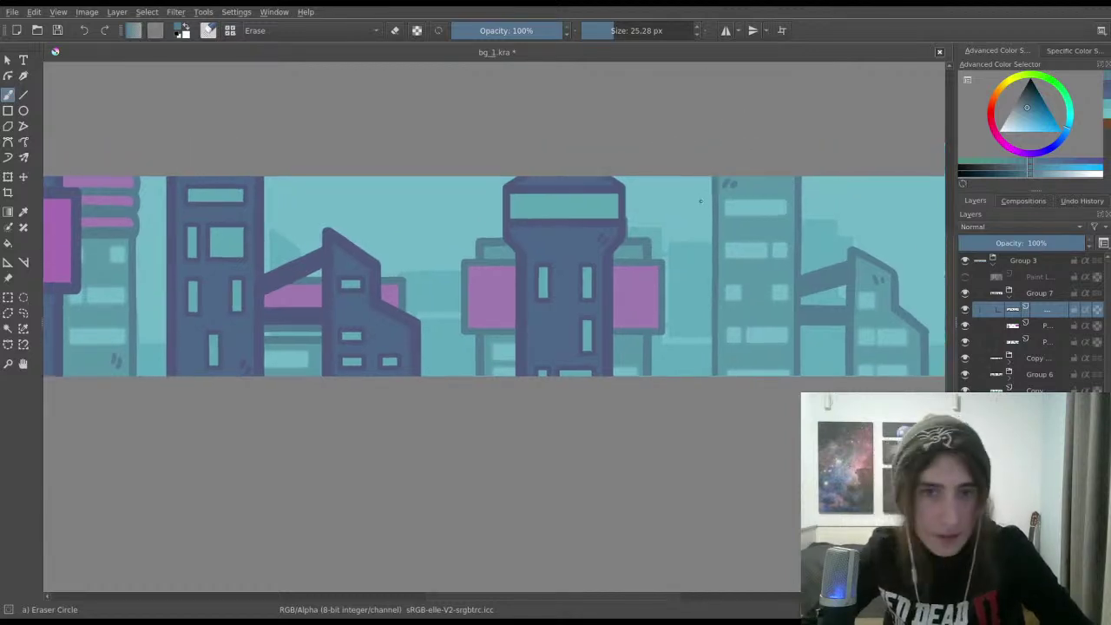
scroll(761, 208, down, 4)
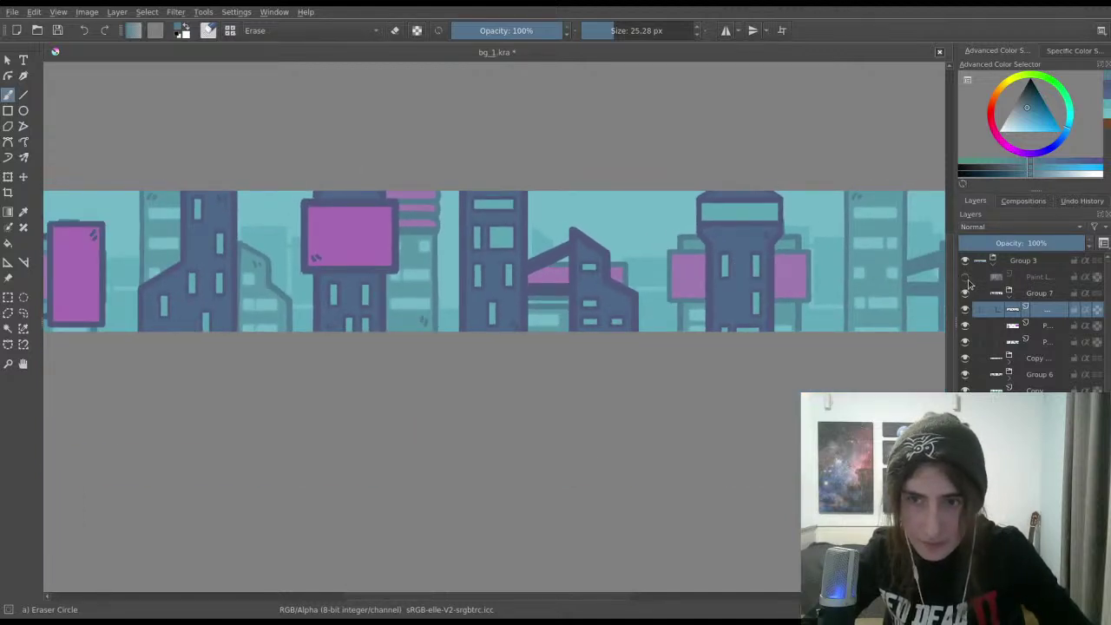
Step: Show the reference sketch layer above Group 7, compare it with the foreground buildings, and hide it again
click(965, 277)
scroll(545, 318, up, 2)
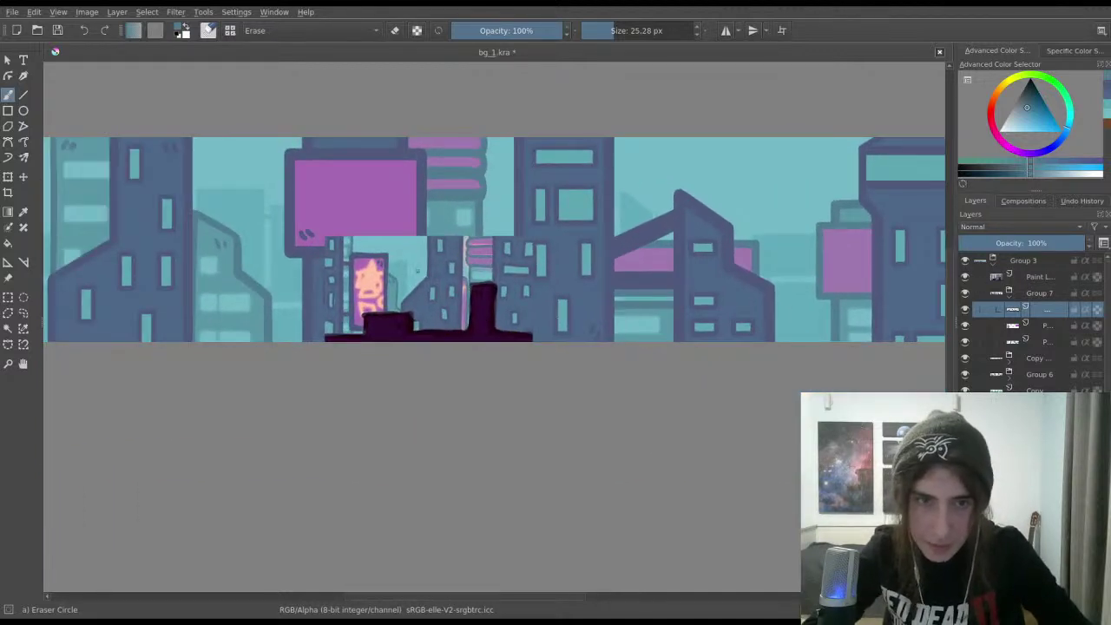
scroll(447, 302, down, 2)
scroll(434, 347, right, 5)
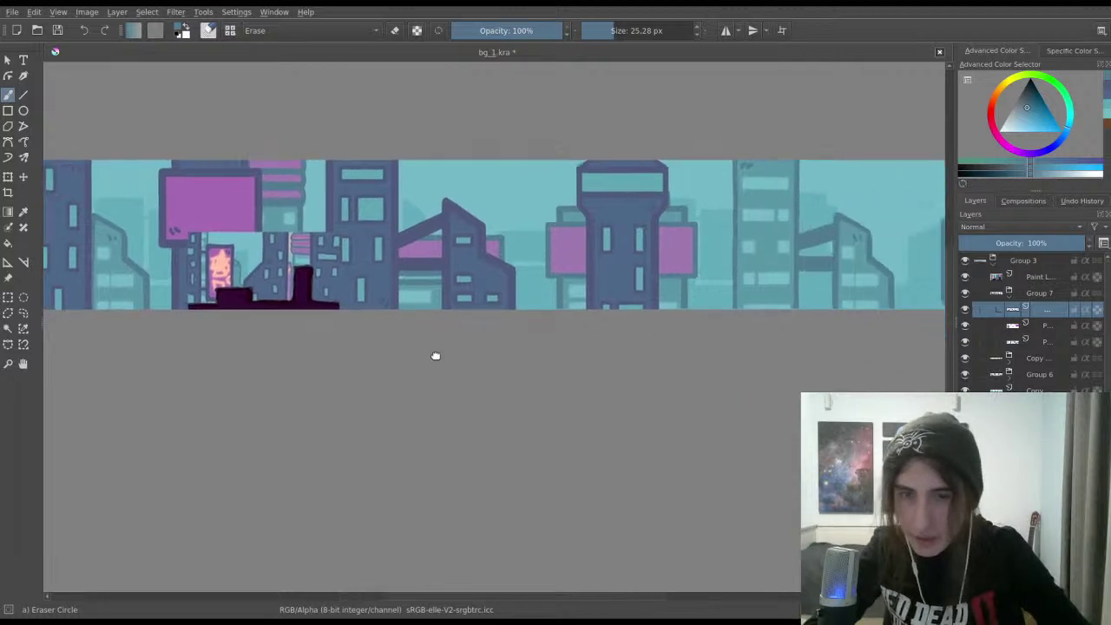
click(965, 276)
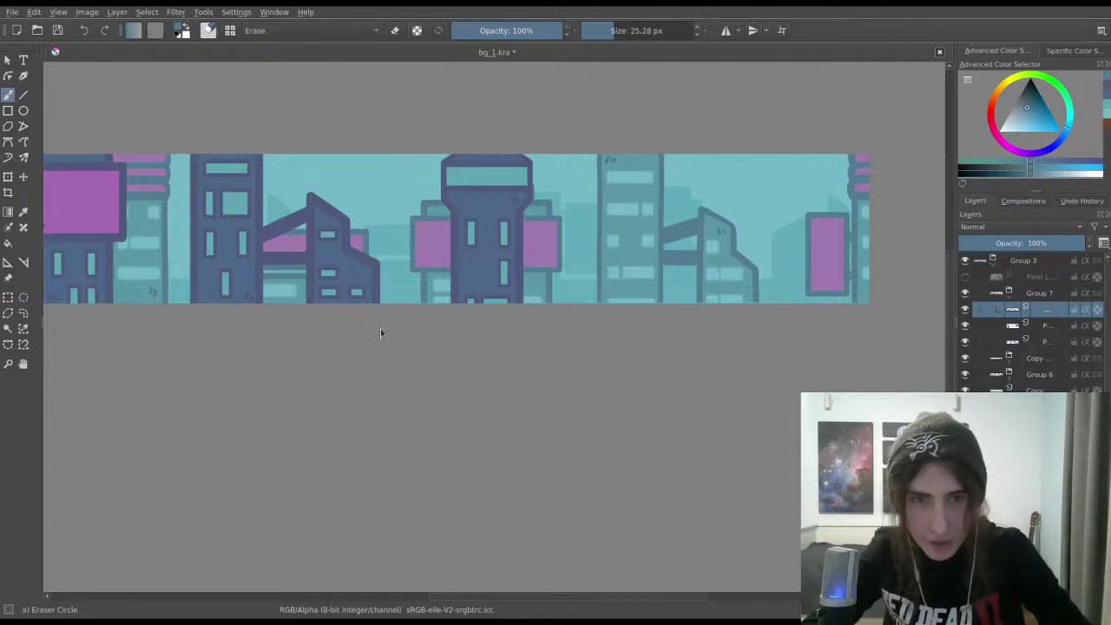
key(ctrl+v)
scroll(500, 352, up, 3)
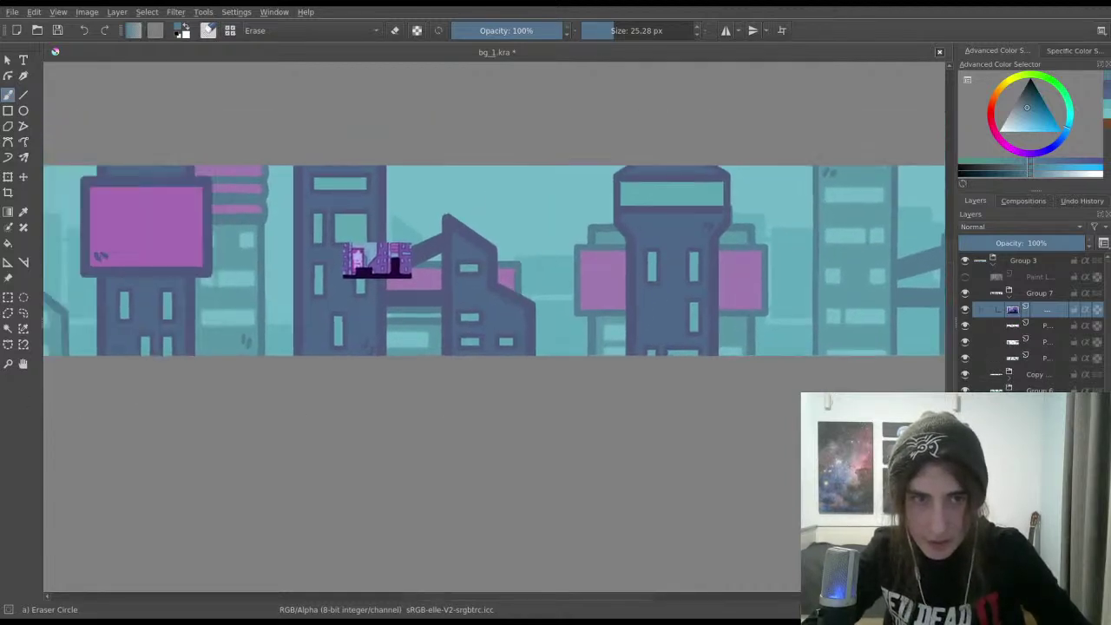
key(ctrl+t)
drag(411, 276, 594, 347)
key(Return)
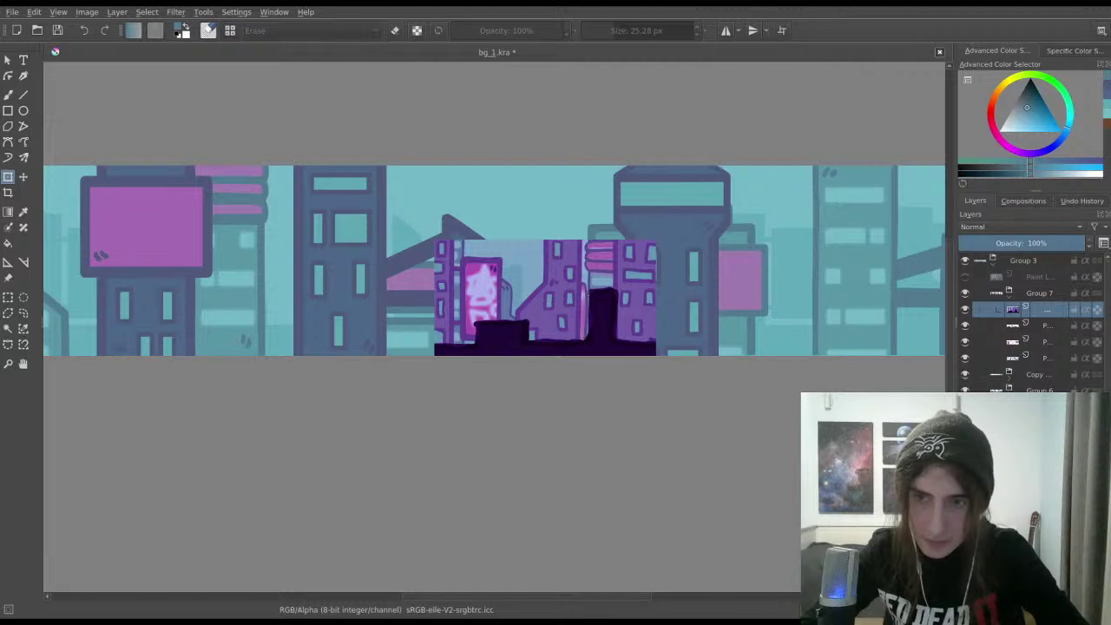
key(shift+Delete)
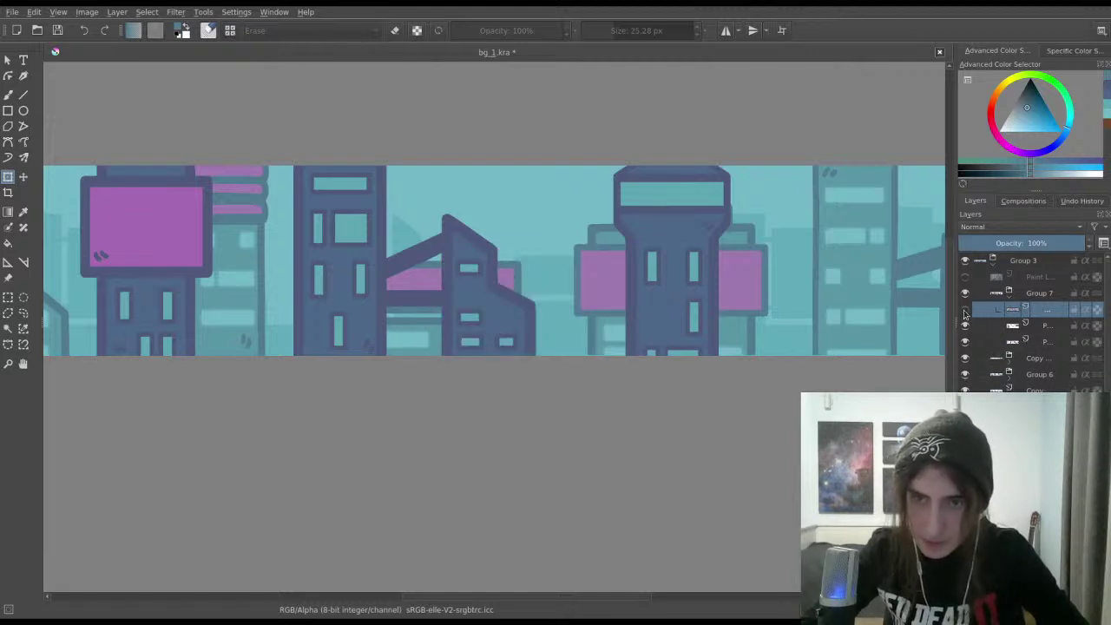
Step: Toggle the Group 7 outline layer's visibility to check which building lines it contains, leaving it visible
click(964, 309)
drag(873, 359, 546, 310)
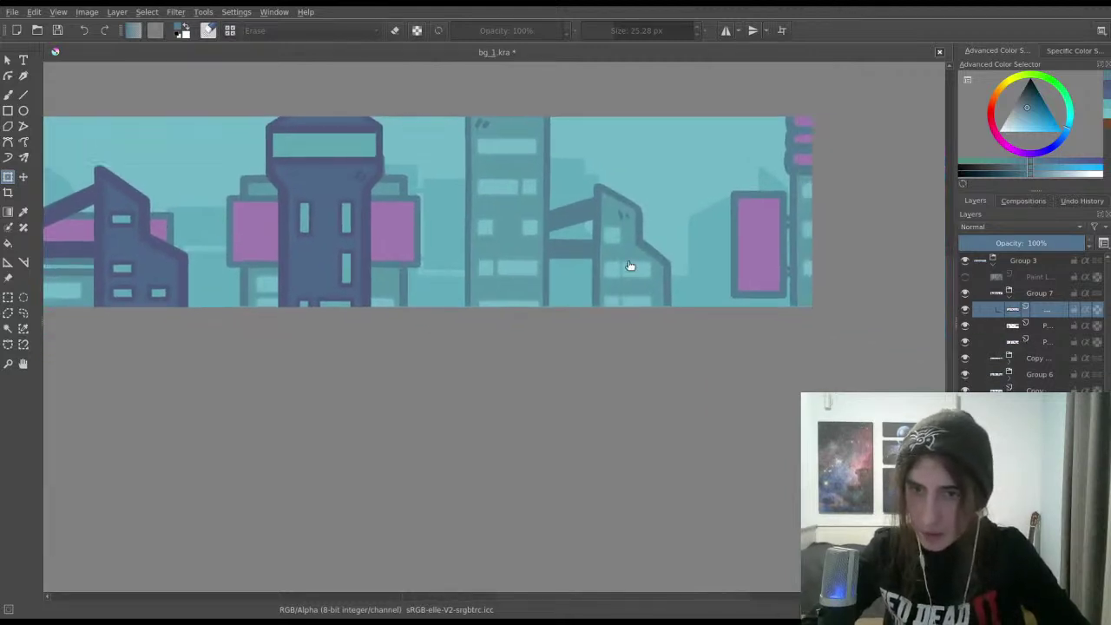
click(964, 309)
click(964, 309)
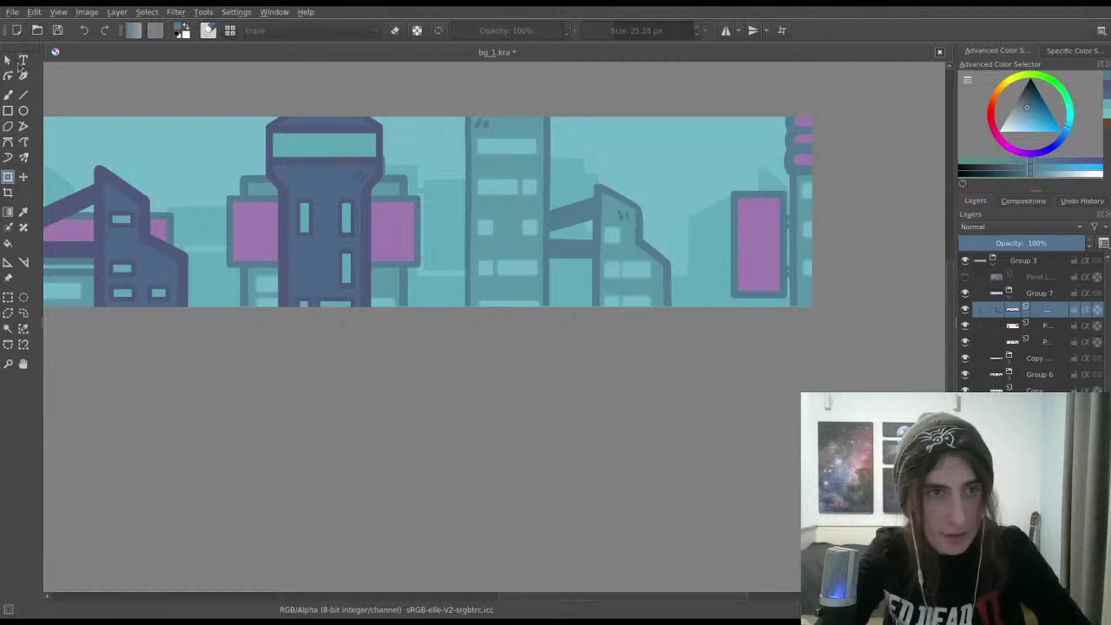
Step: Return to the freehand brush, sample the dark outline colour from the foreground tower, and set the brush size to 85.31 px
click(8, 94)
scroll(271, 140, up, 1)
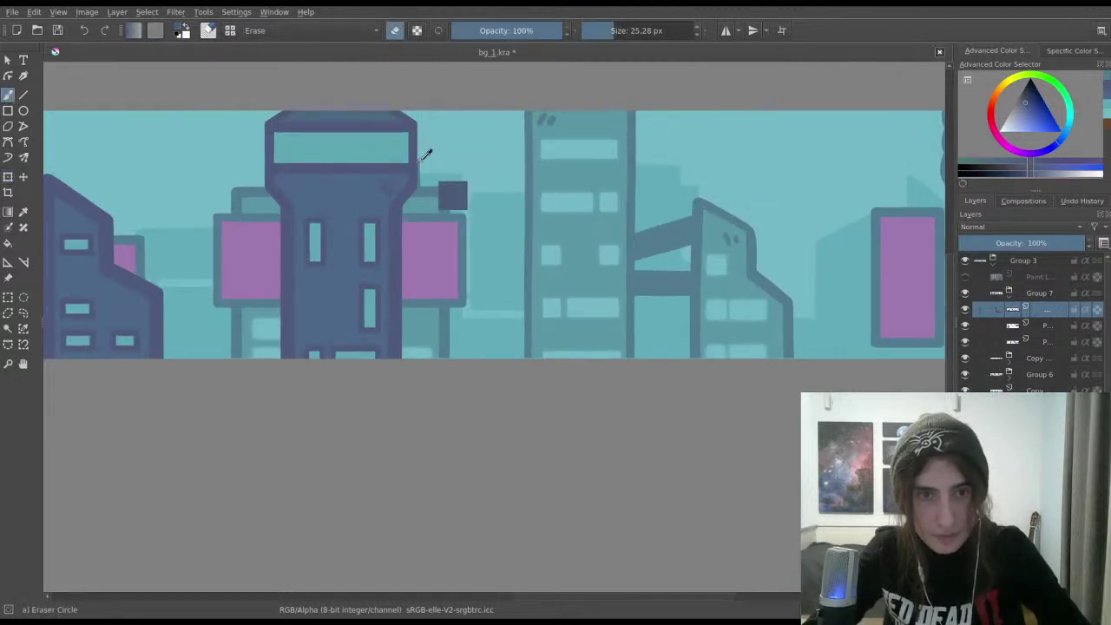
drag(615, 24, 664, 28)
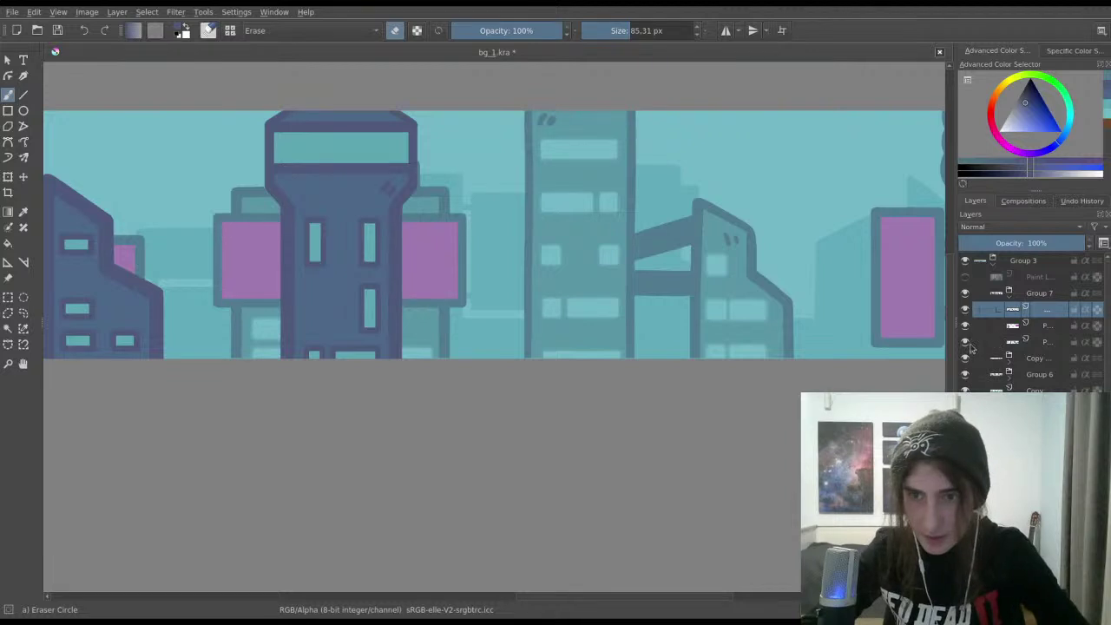
Step: Compare the reference sketch with the foreground buildings once more, hide the sketch, and look over the whole row of buildings
click(964, 276)
drag(391, 260, 911, 269)
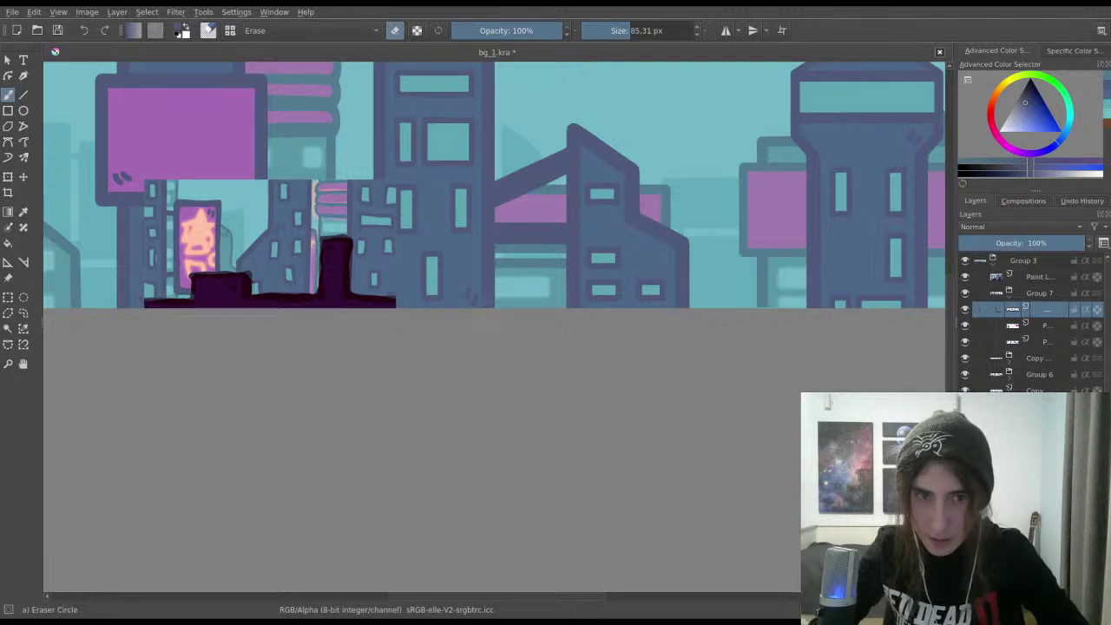
click(964, 277)
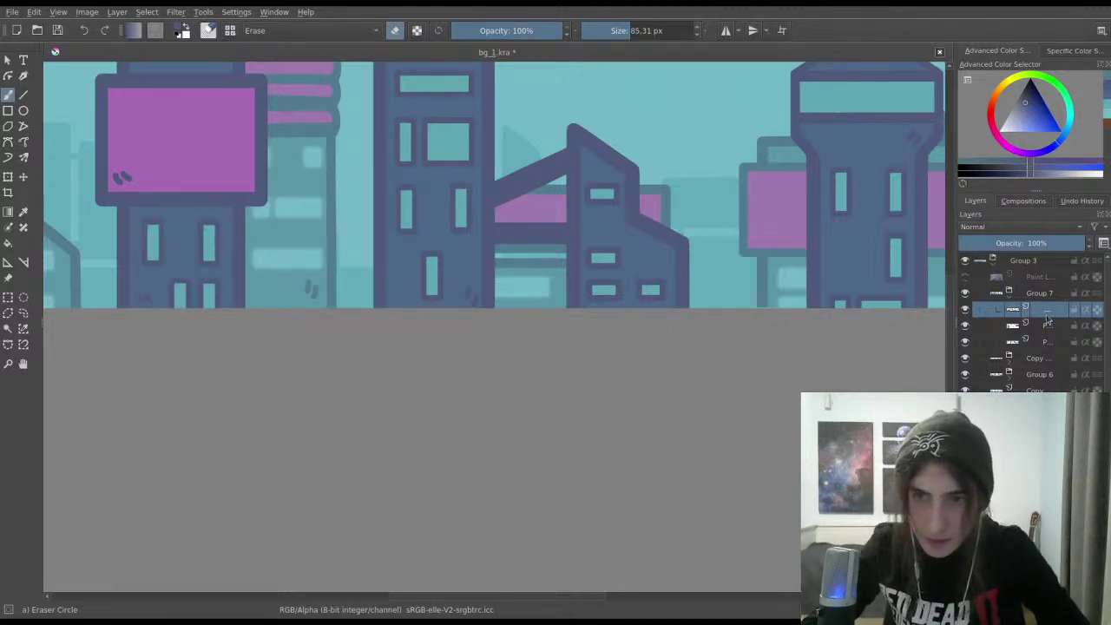
drag(919, 326, 386, 313)
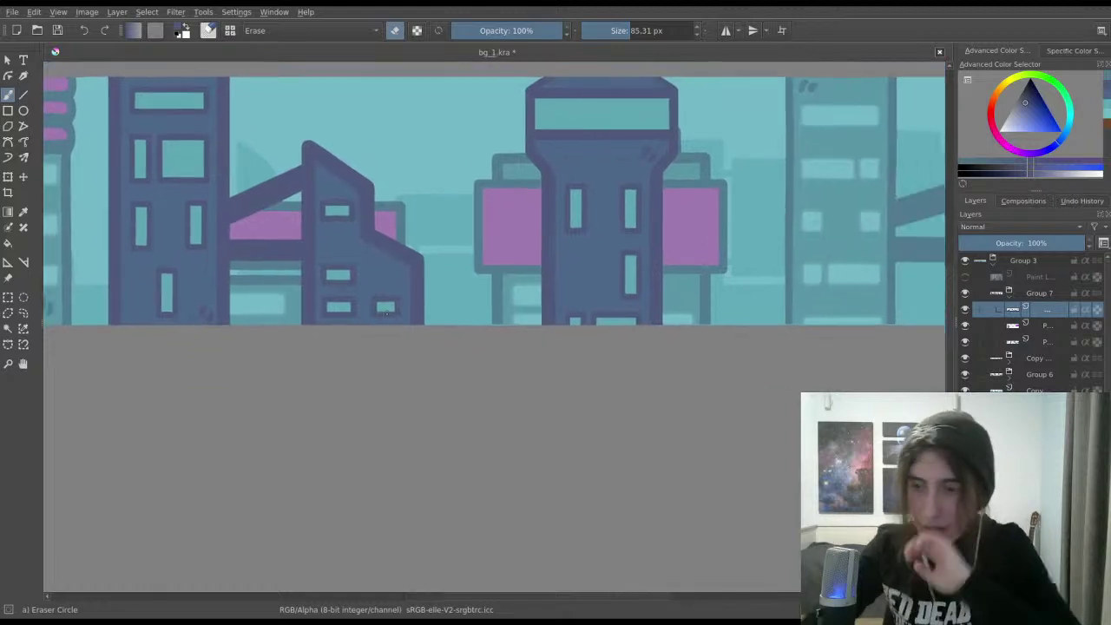
drag(541, 190, 287, 255)
scroll(471, 265, down, 2)
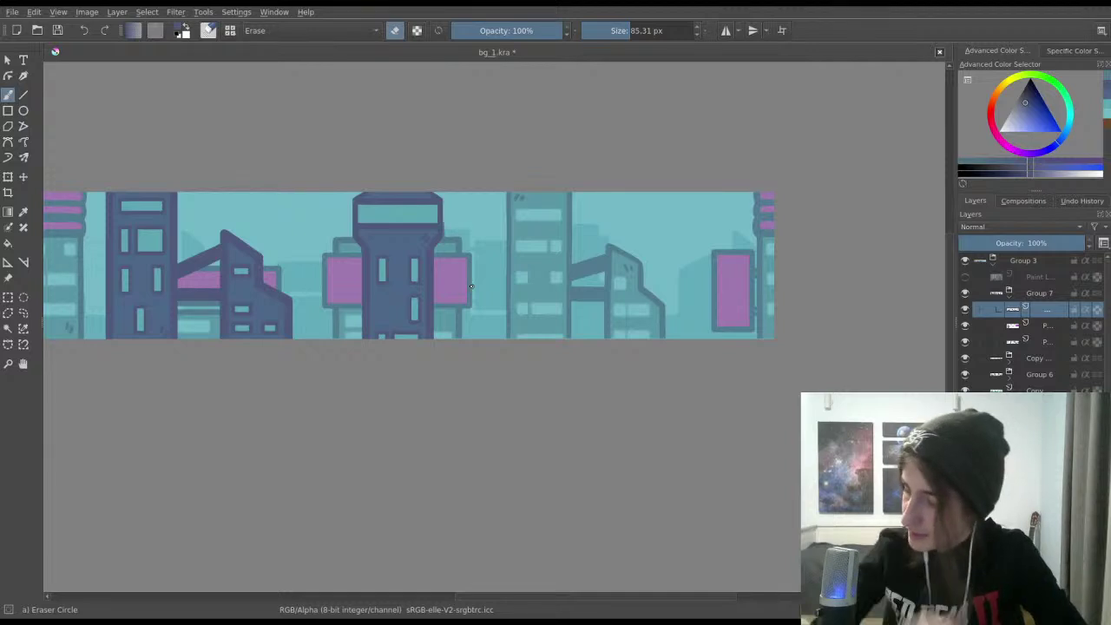
scroll(476, 216, up, 5)
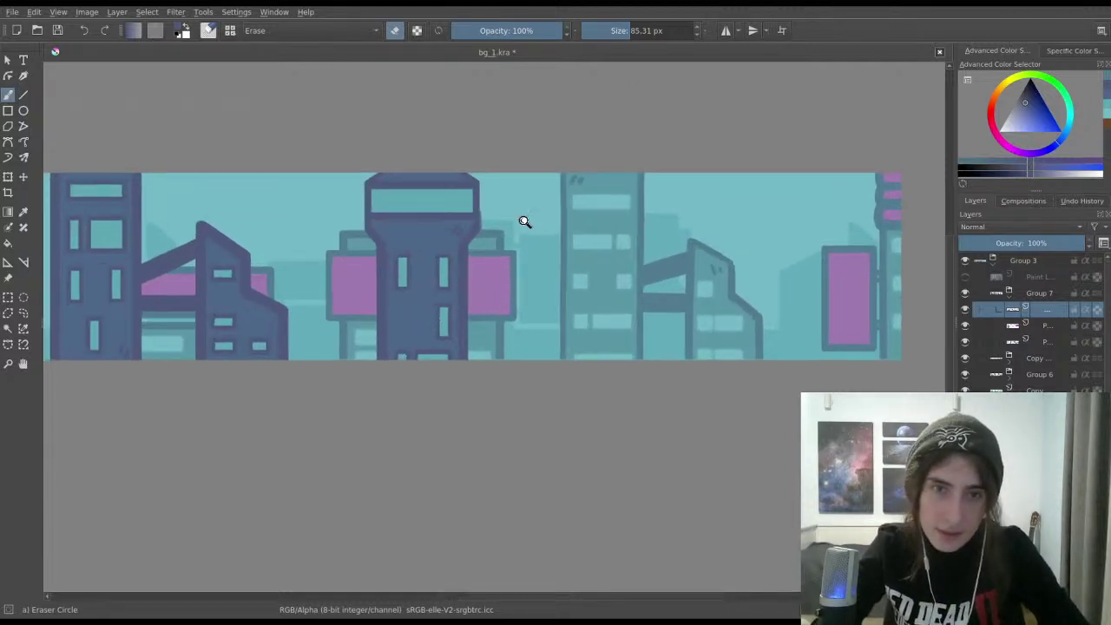
drag(680, 214, 920, 240)
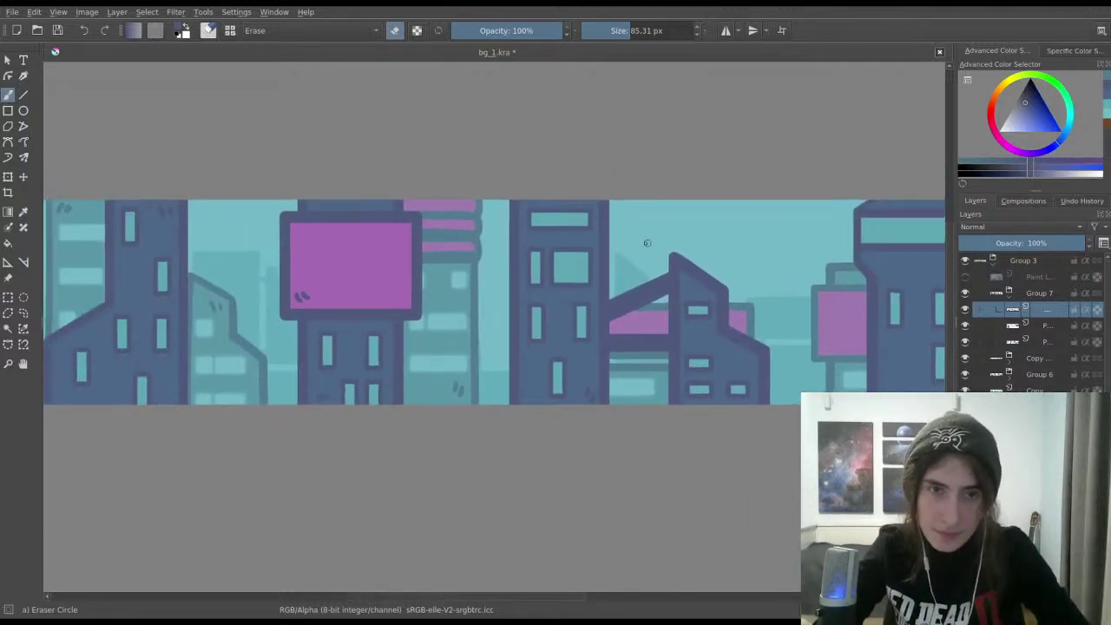
Step: Switch to the Ink-3 Gpen brush at 59.92 px, test a dab near the slanted-roof building, and undo it
key(e)
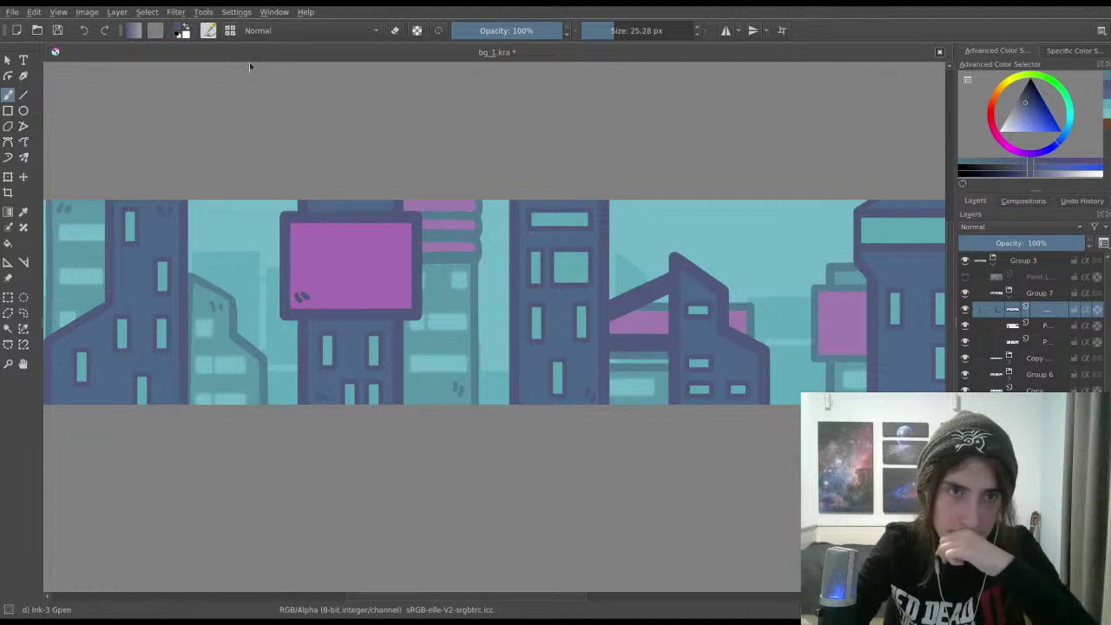
click(625, 32)
drag(674, 261, 546, 246)
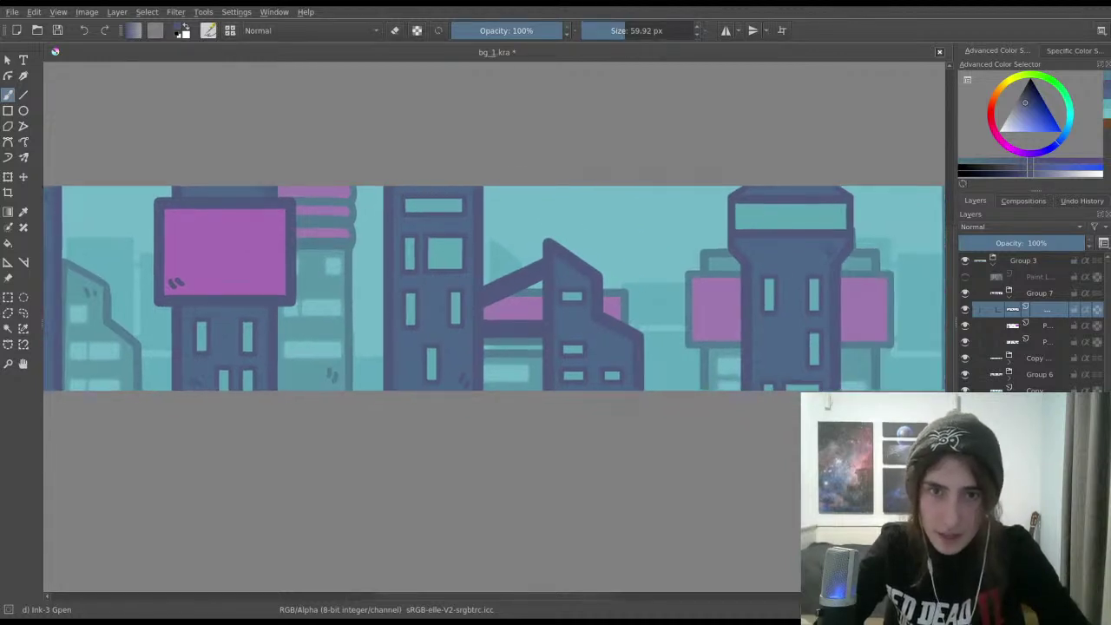
click(562, 241)
key(ctrl+z)
Step: Examine the foreground building outlines up close and across the full strip, from the billboards to the slanted-roof building and the wide-topped tower
drag(529, 208, 738, 251)
drag(486, 243, 627, 191)
drag(628, 191, 600, 252)
drag(661, 257, 402, 214)
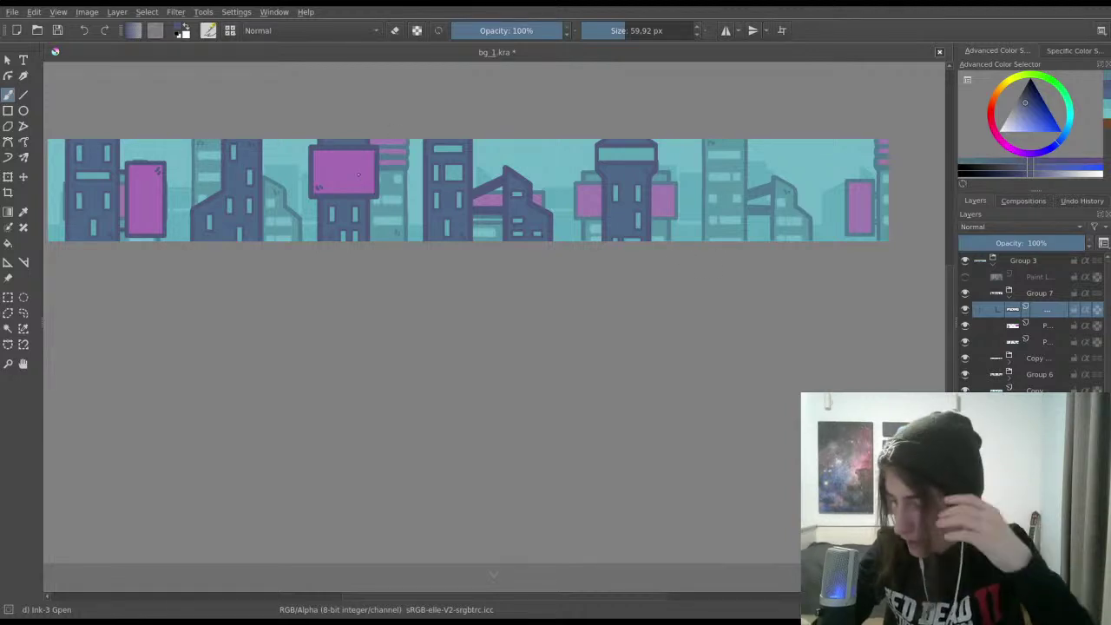
scroll(381, 205, up, 3)
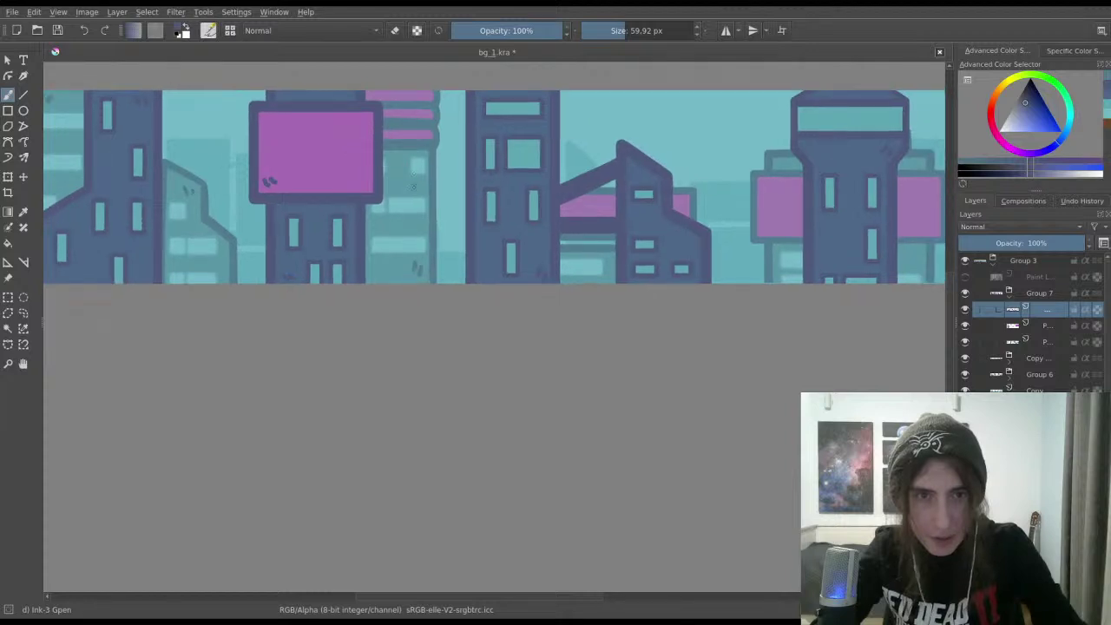
drag(381, 205, 486, 234)
scroll(437, 187, up, 2)
scroll(438, 187, up, 4)
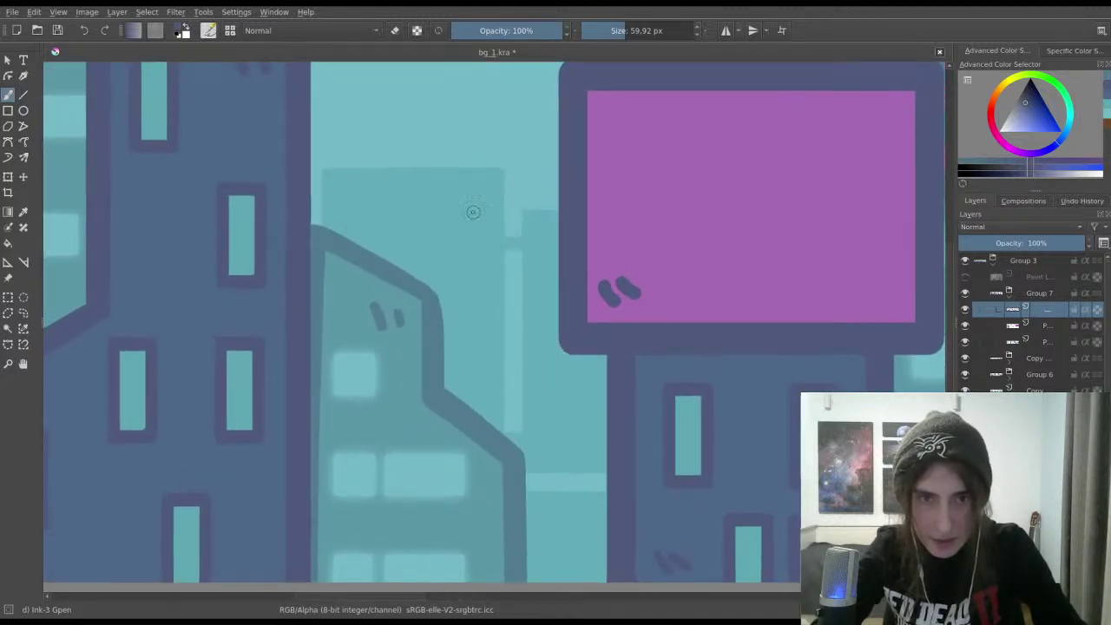
mouse_move(473, 212)
mouse_down()
mouse_move(478, 223)
mouse_move(361, 243)
mouse_up()
drag(640, 248, 336, 209)
mouse_move(661, 196)
mouse_down()
mouse_move(508, 211)
mouse_move(521, 206)
mouse_move(390, 203)
mouse_move(619, 246)
mouse_move(431, 217)
mouse_move(387, 228)
mouse_move(616, 243)
mouse_up()
drag(448, 258, 352, 288)
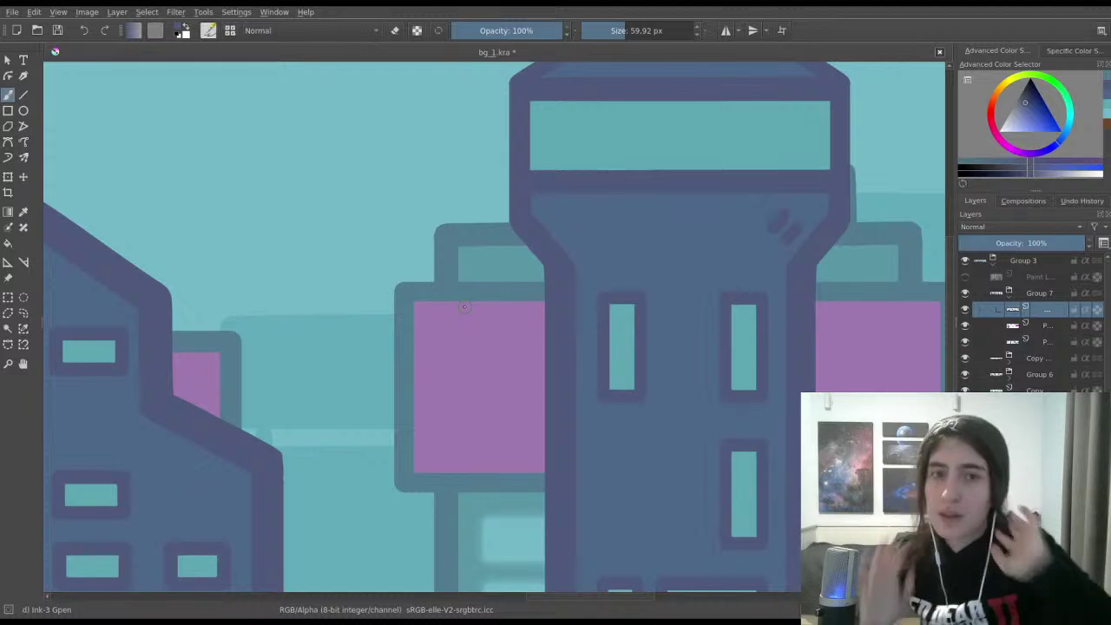
scroll(385, 228, down, 5)
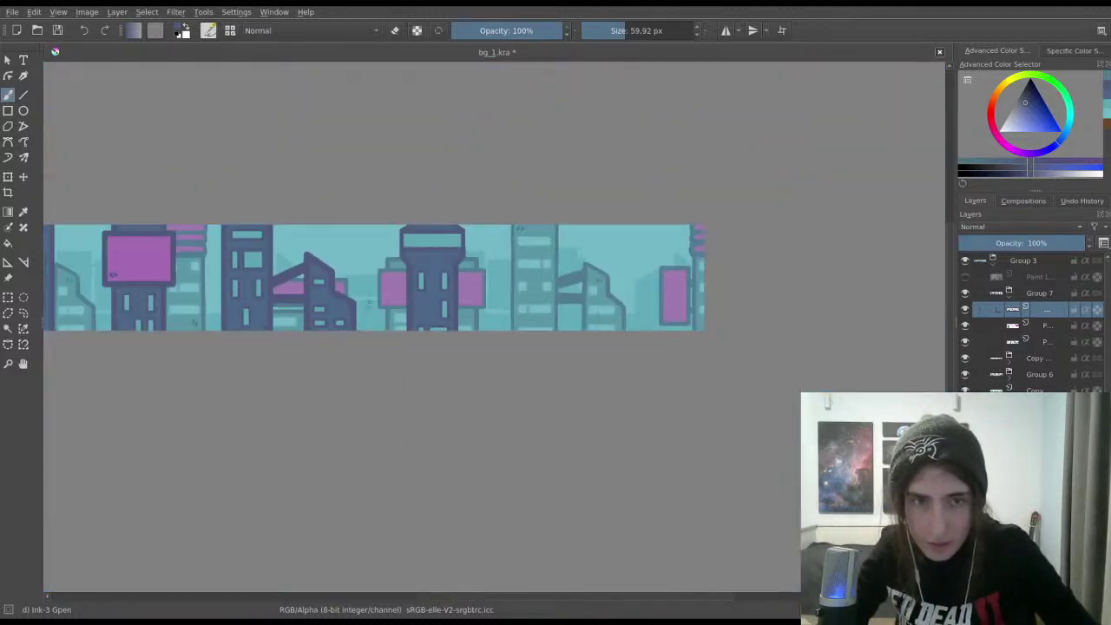
drag(317, 273, 551, 231)
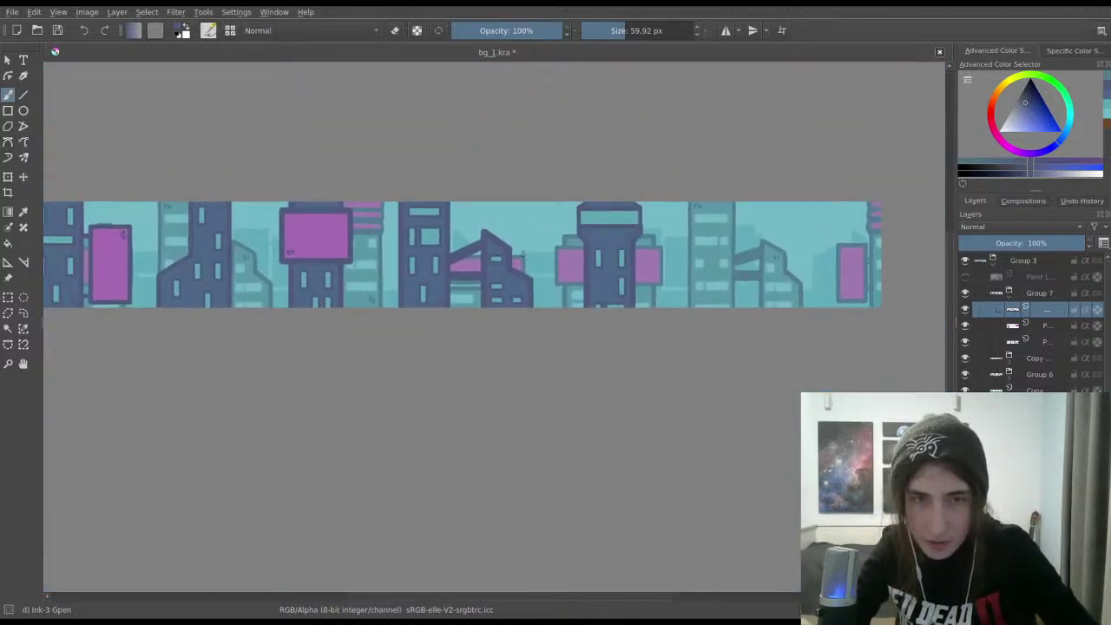
scroll(510, 274, down, 2)
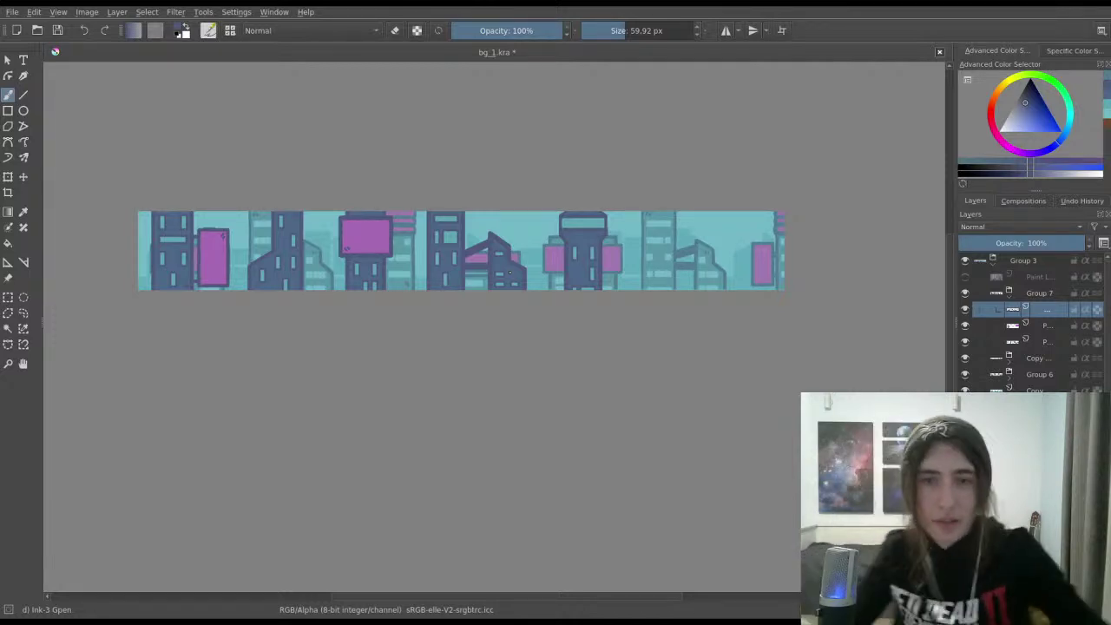
scroll(512, 124, up, 6)
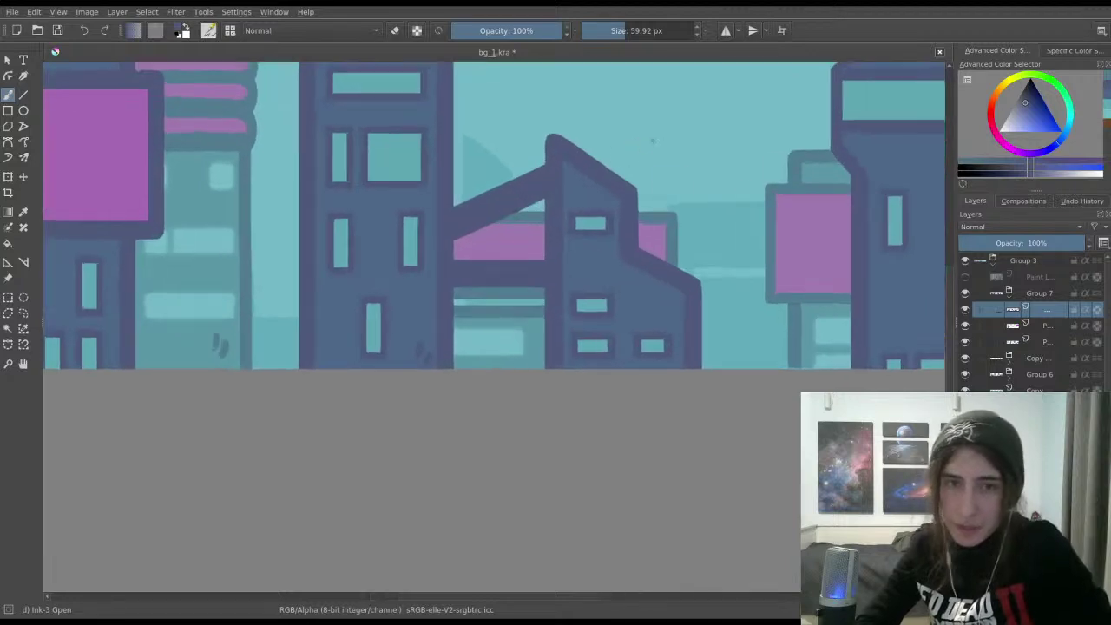
Step: Examine the foreground outlines along the strip, from the slanted-roof building to the wide-topped tower and back to the billboards, checking the top Group 7 layer's visibility
scroll(521, 264, up, 2)
scroll(546, 226, down, 1)
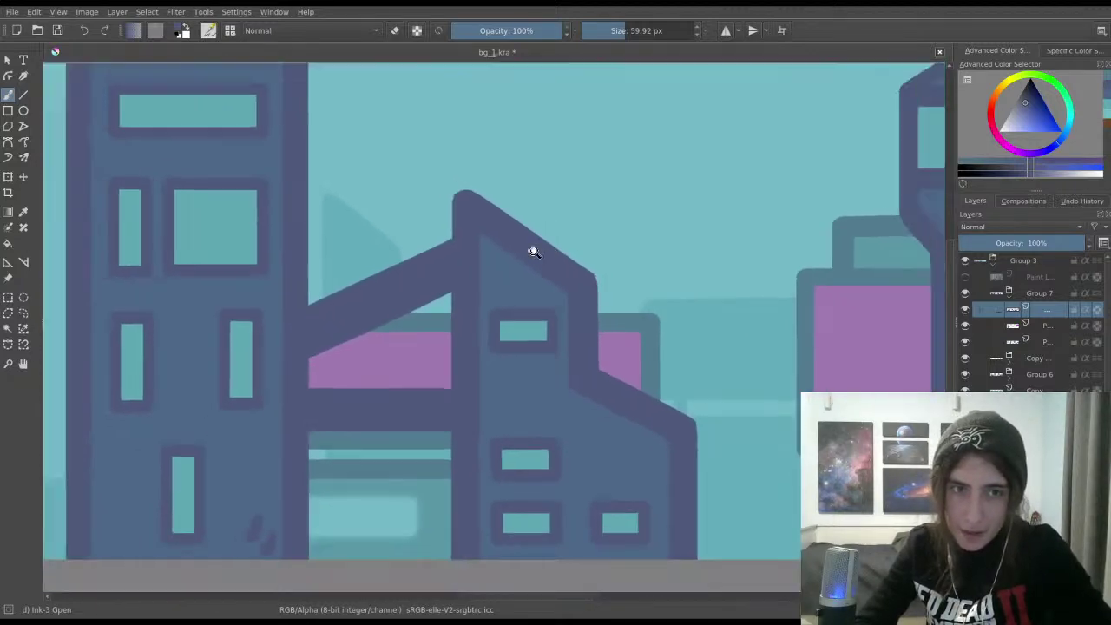
drag(539, 251, 539, 258)
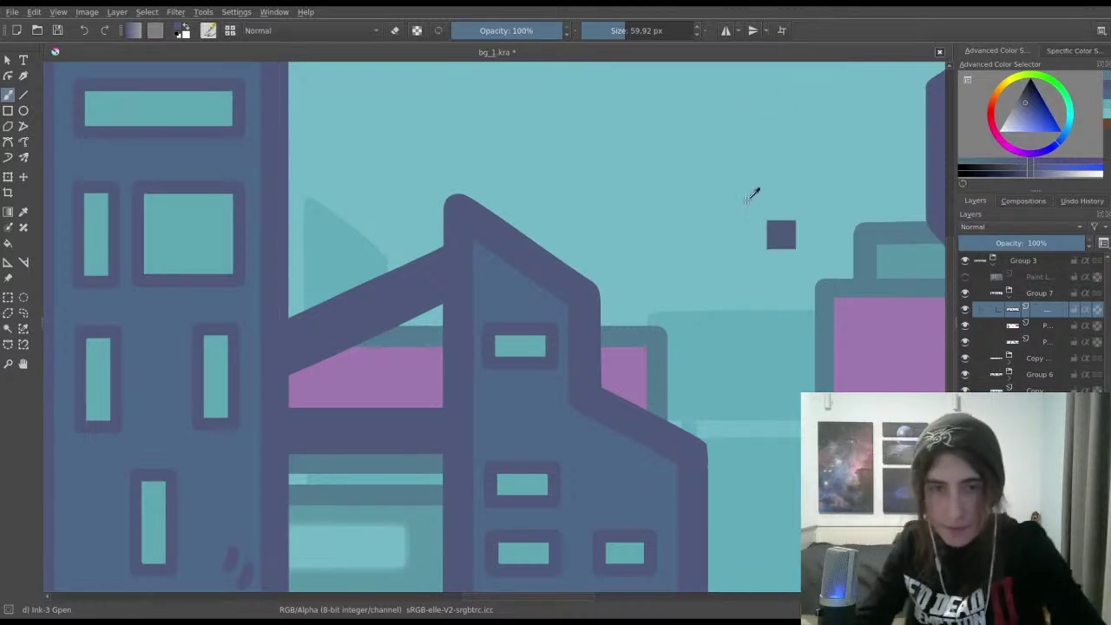
scroll(668, 308, down, 2)
drag(634, 379, 329, 352)
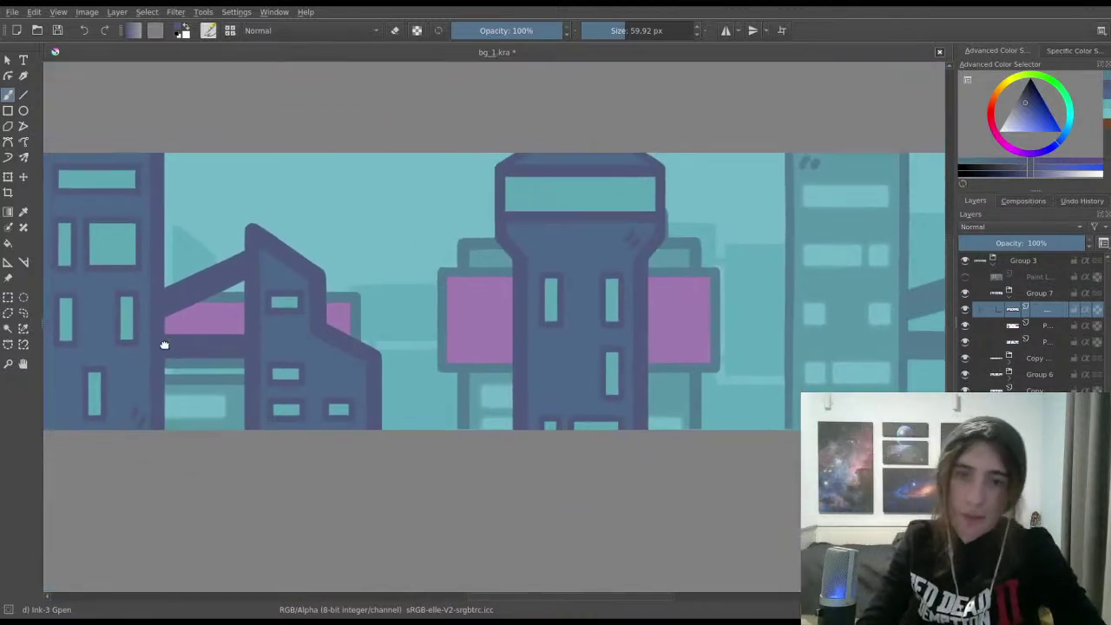
drag(589, 291, 244, 277)
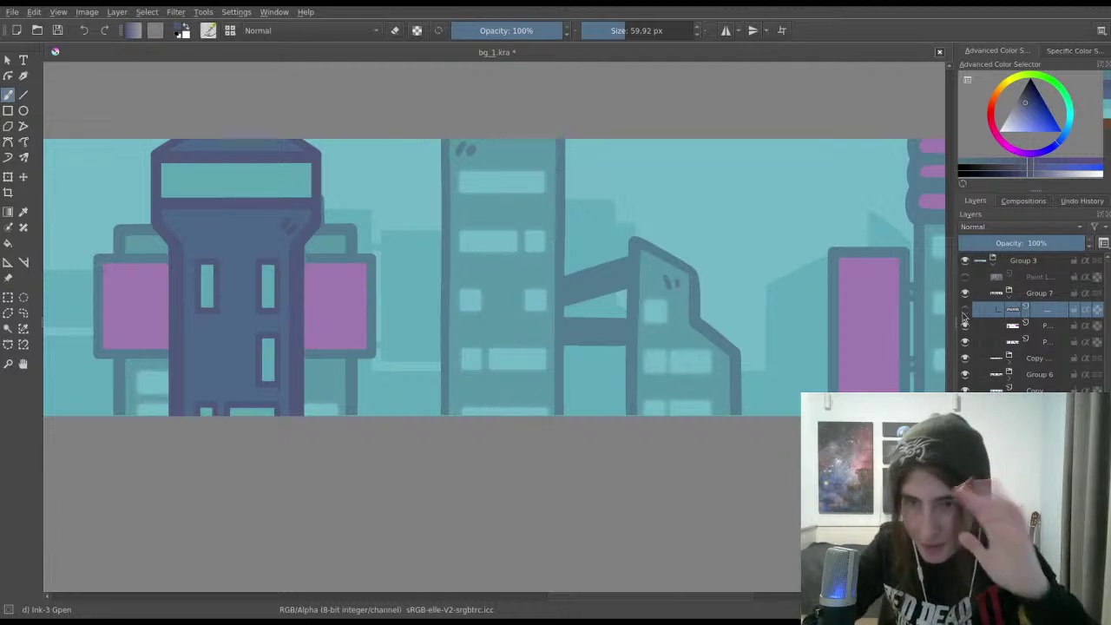
click(964, 309)
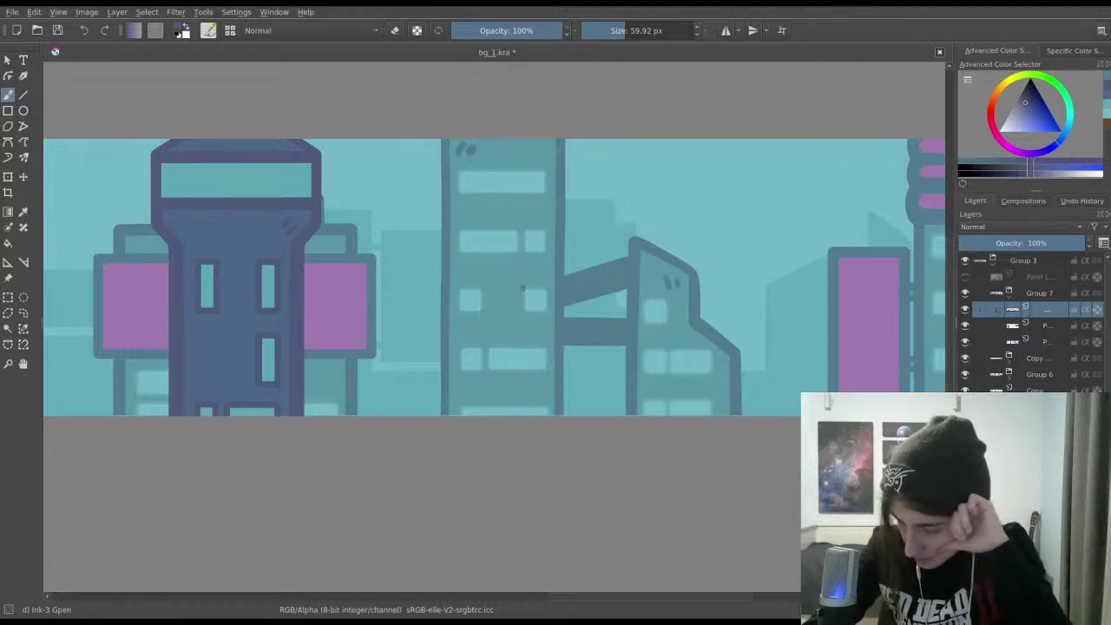
scroll(520, 288, left, 3)
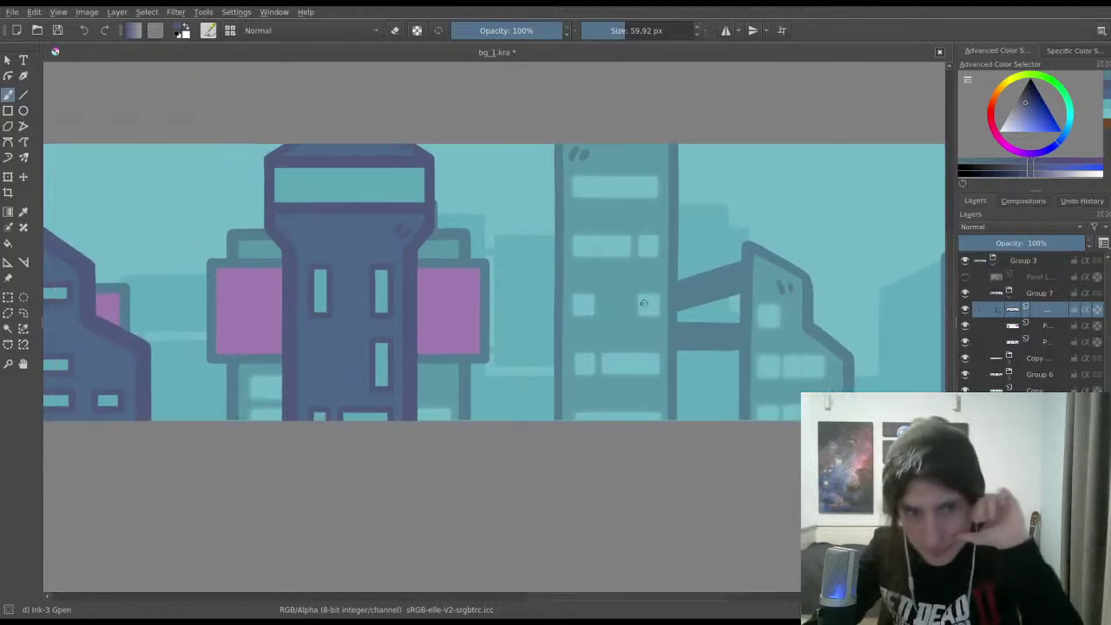
scroll(528, 260, down, 2)
scroll(523, 282, left, 10)
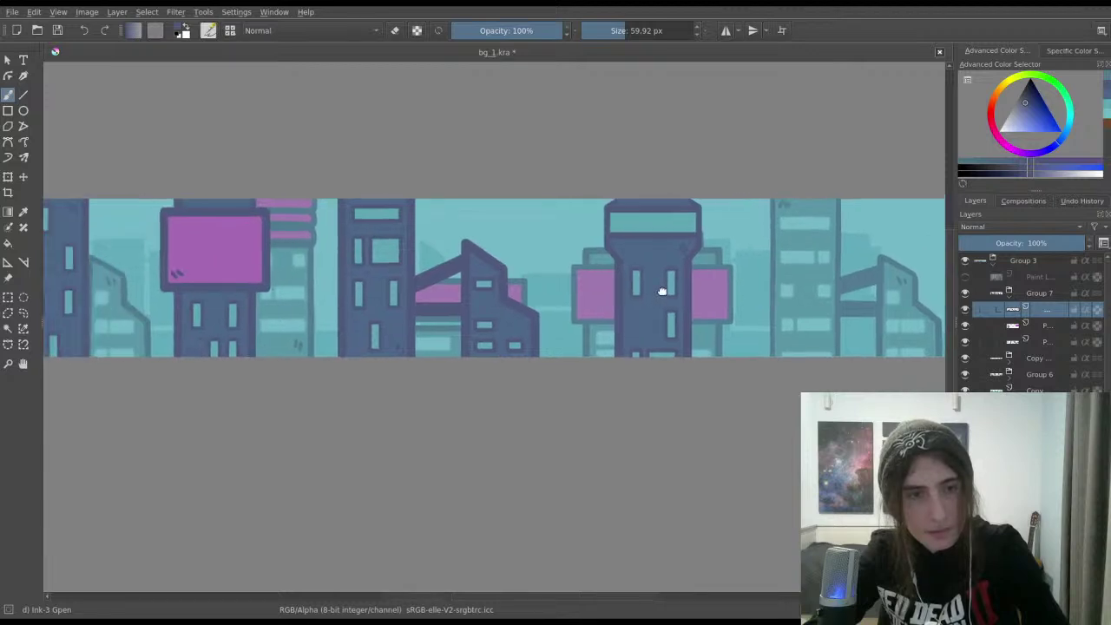
scroll(649, 336, right, 6)
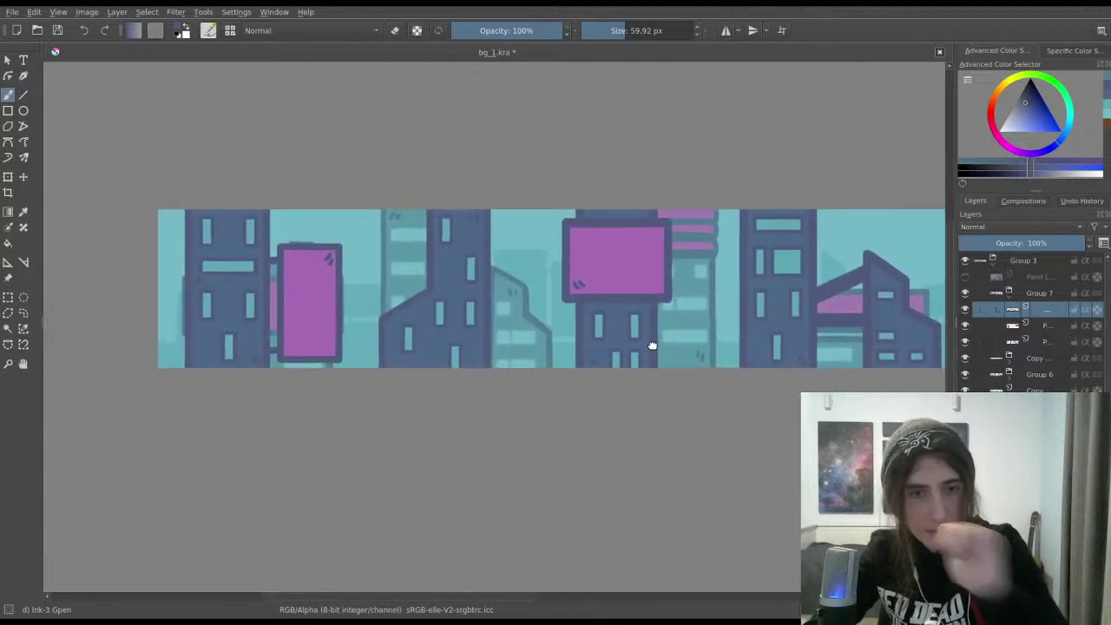
scroll(781, 304, up, 2)
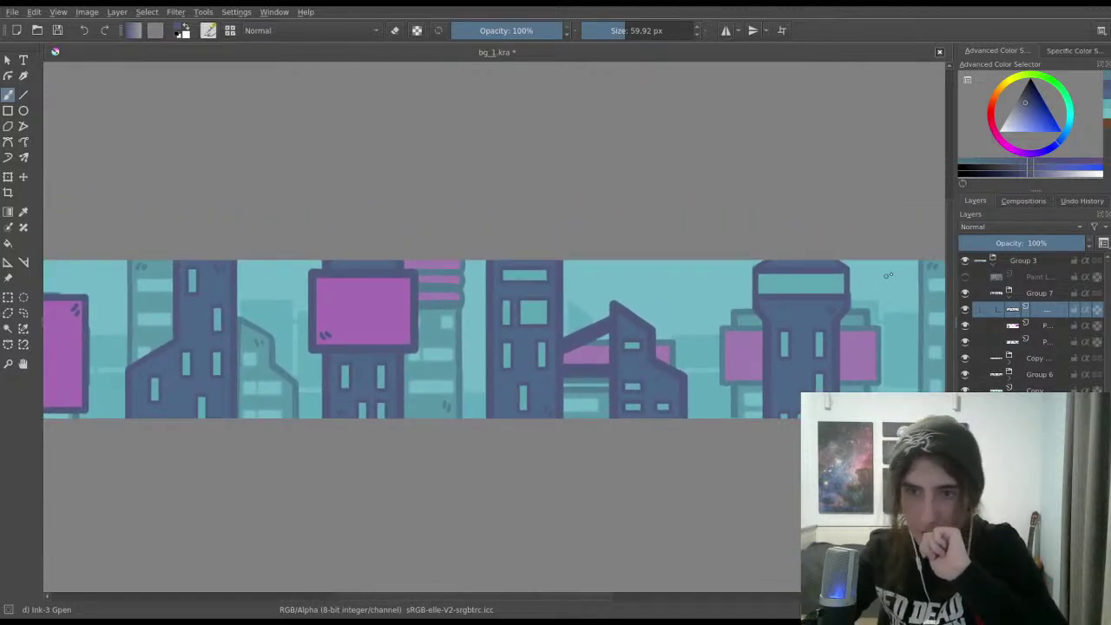
Step: Compare the foreground row with the reference sketch, hide the sketch, and inspect the strip from the leftmost billboard to the tall midground tower
click(965, 279)
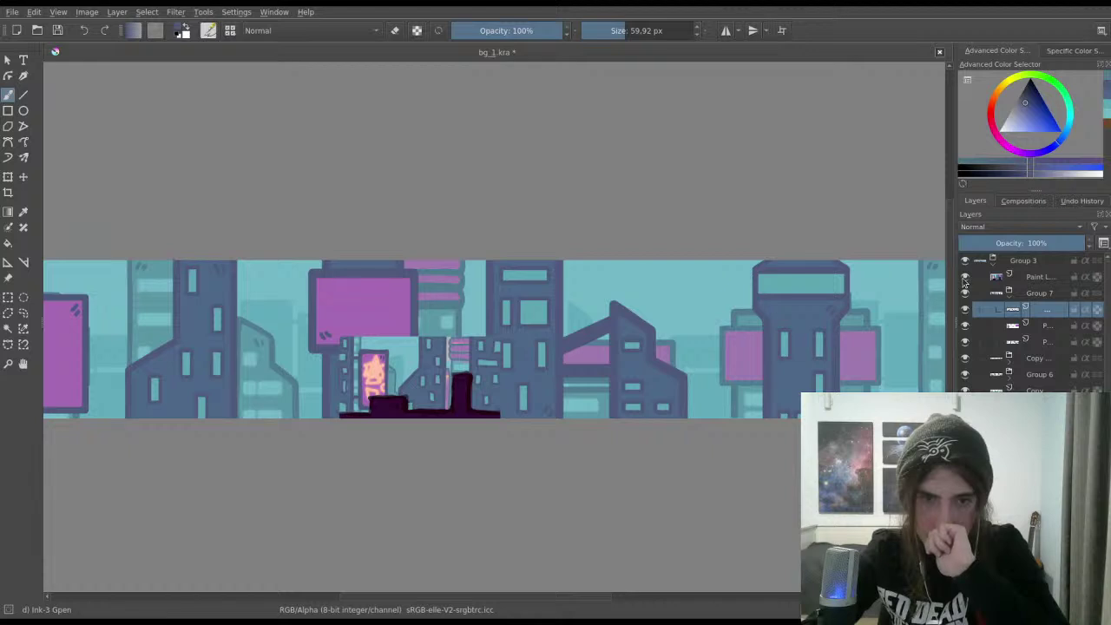
click(965, 279)
scroll(744, 317, down, 2)
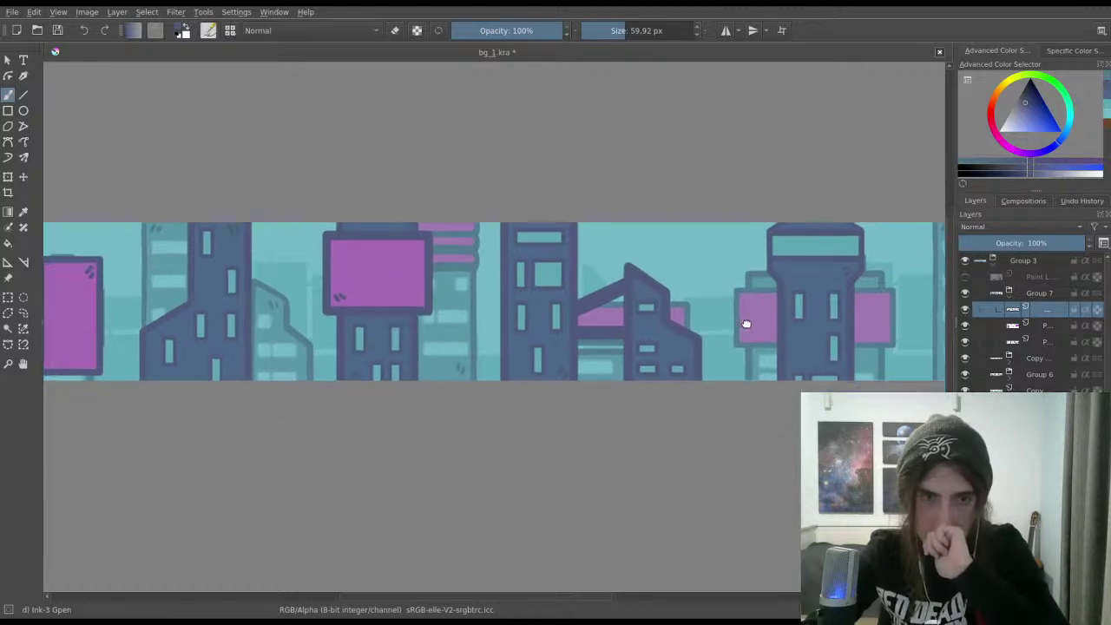
scroll(755, 353, left, 6)
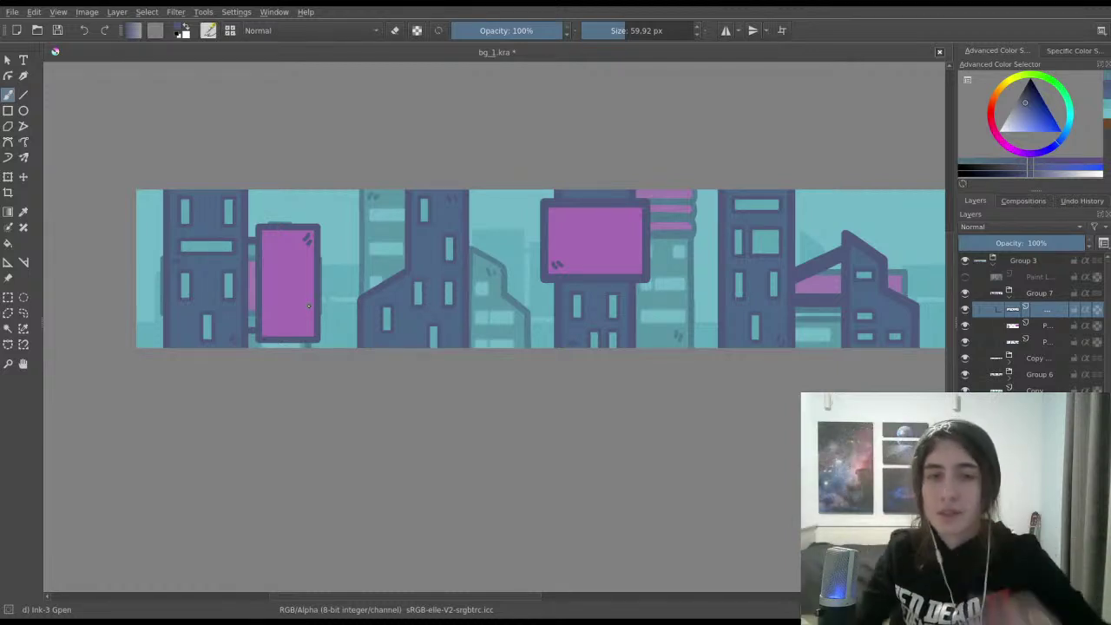
drag(520, 407, 495, 379)
scroll(496, 379, right, 5)
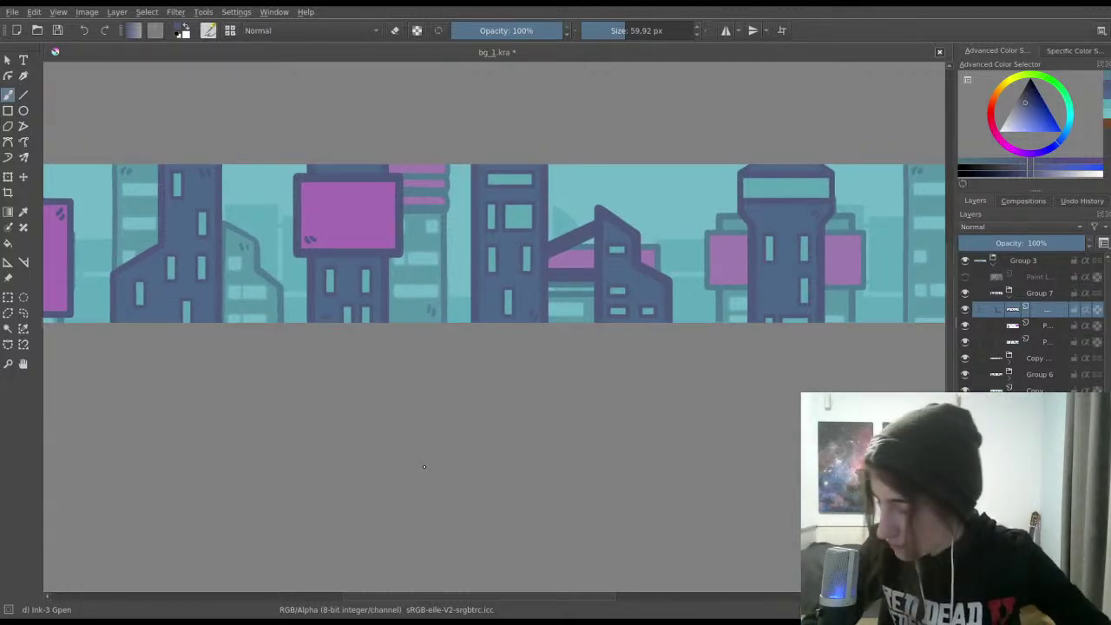
scroll(415, 251, right, 10)
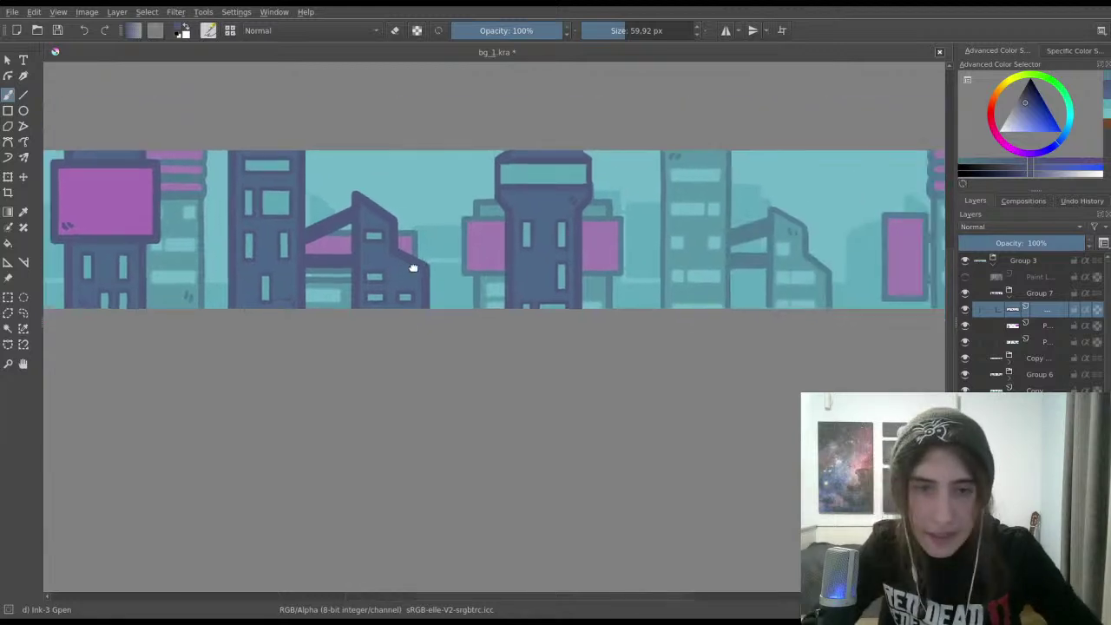
scroll(465, 227, up, 4)
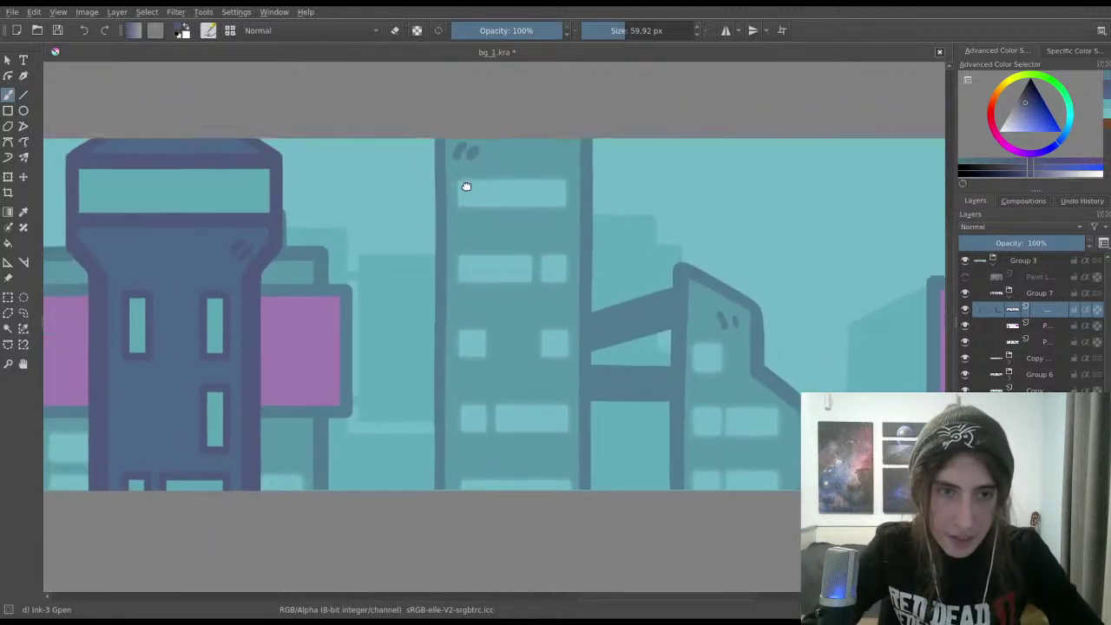
Step: Set the brush size to 79.15 px, try a long dark stroke down the midground tower, and undo it
drag(640, 35, 653, 33)
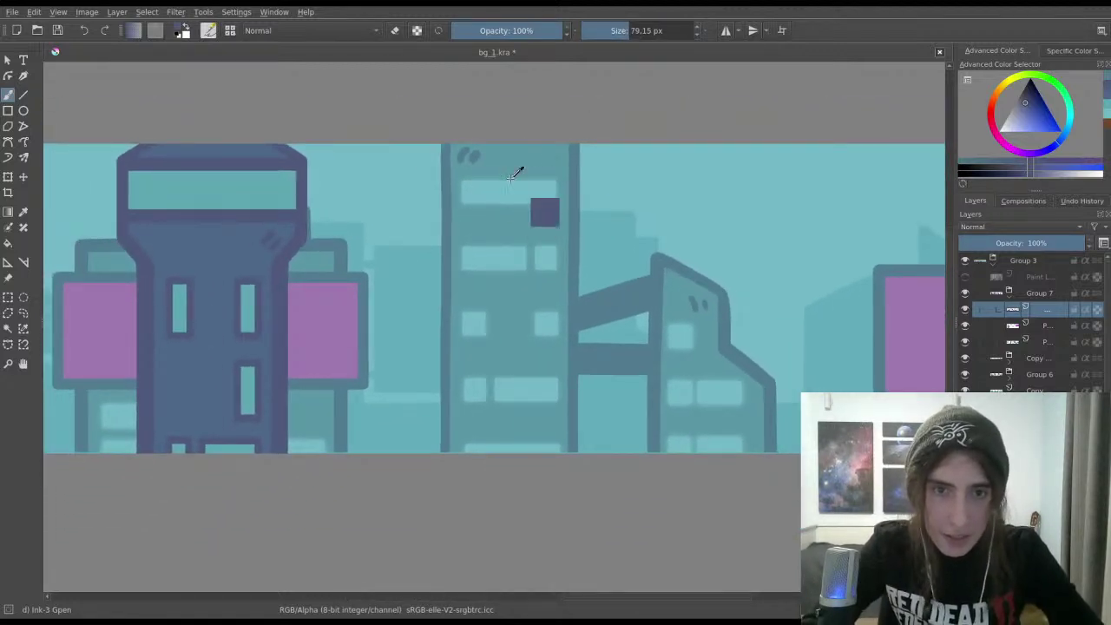
drag(525, 146, 399, 453)
key(ctrl+z)
Step: Enlarge the brush to 155.76 px, try several vertical dark strokes across the midground tower, and undo each one
drag(652, 33, 666, 33)
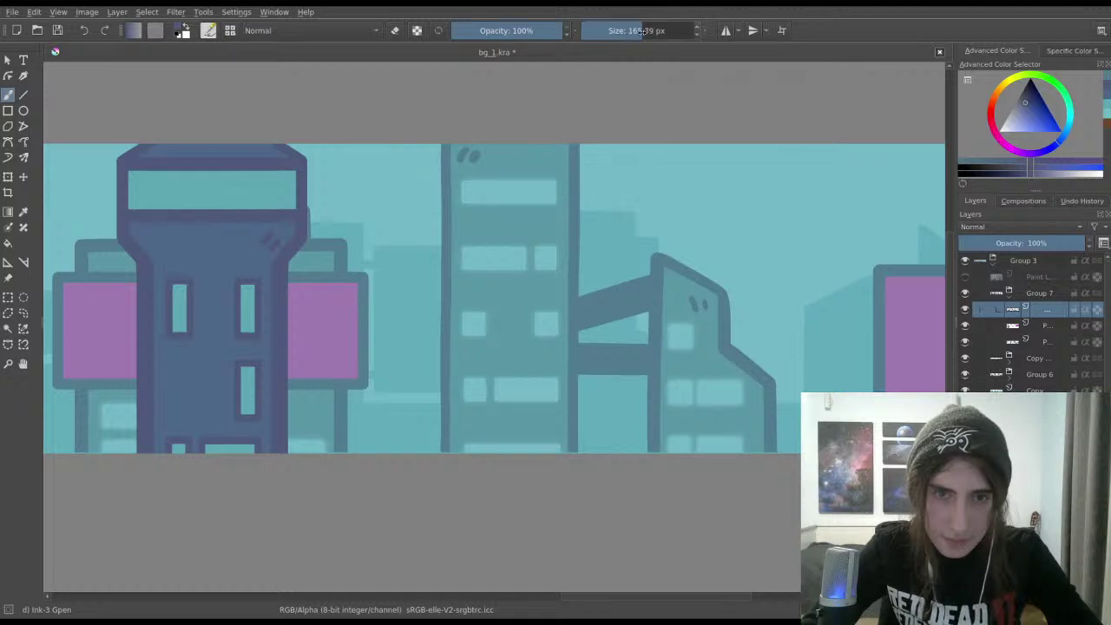
drag(525, 148, 463, 455)
key(ctrl+z)
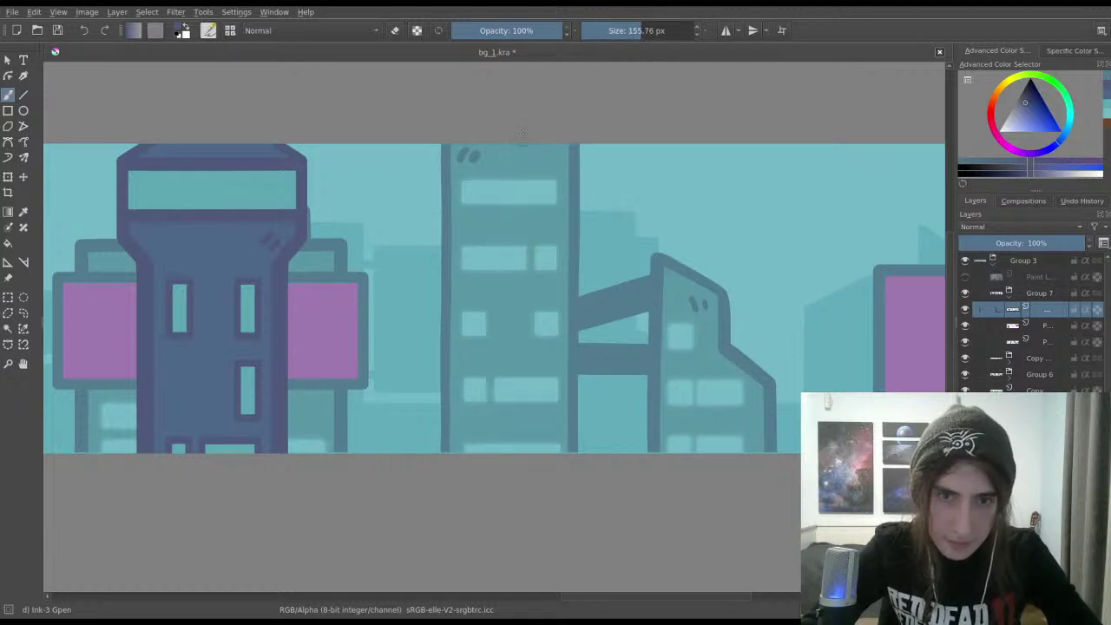
drag(518, 146, 521, 453)
key(ctrl+z)
drag(513, 158, 507, 453)
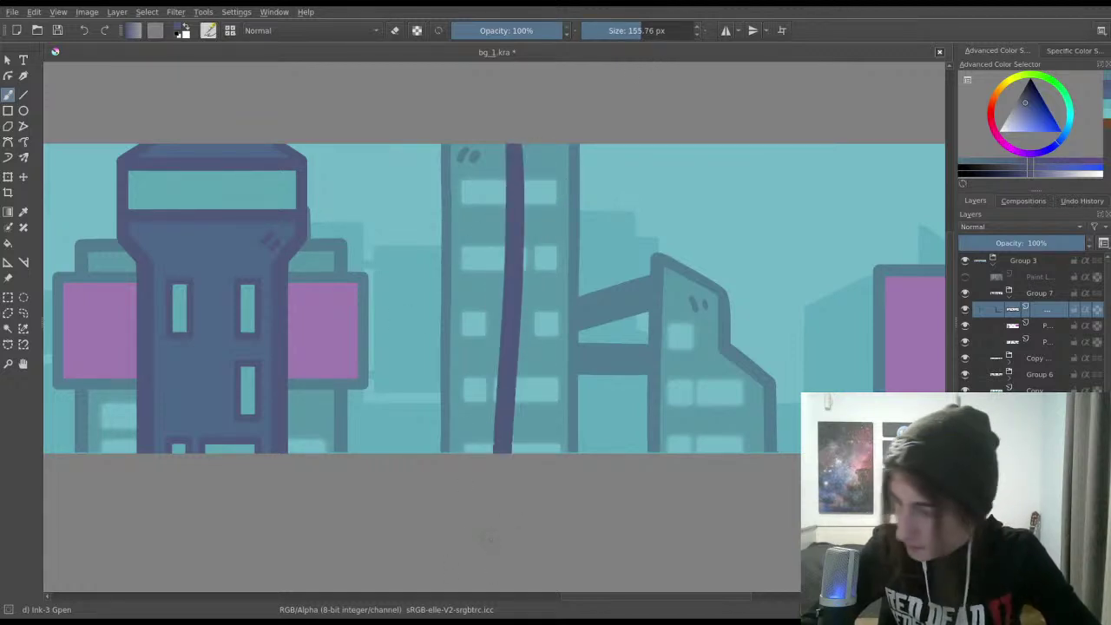
key(ctrl+z)
drag(354, 269, 389, 265)
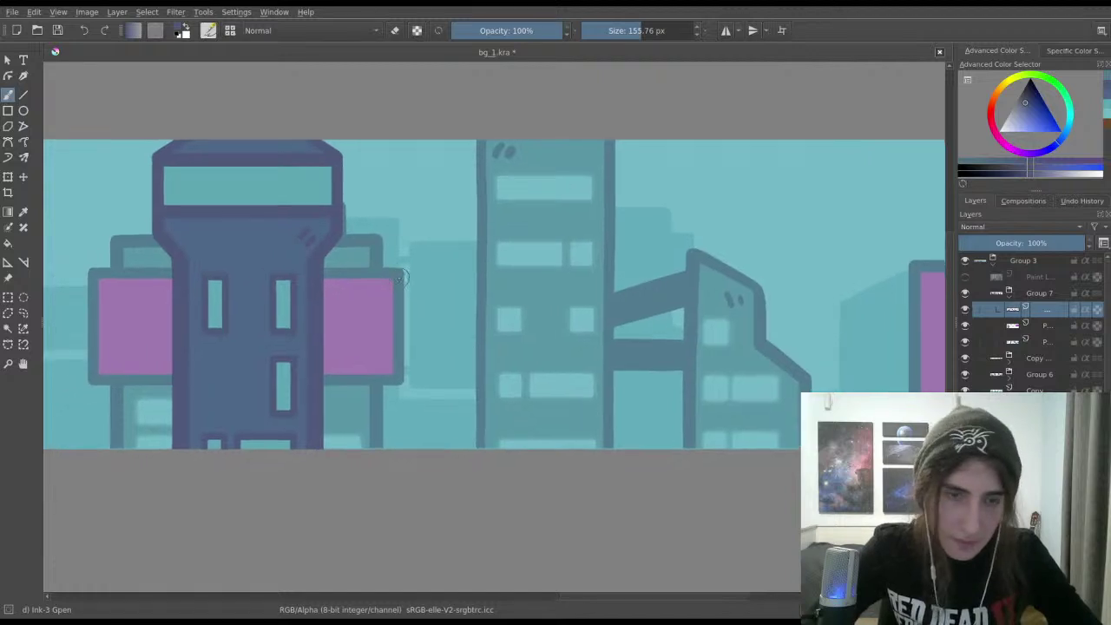
drag(377, 304, 380, 351)
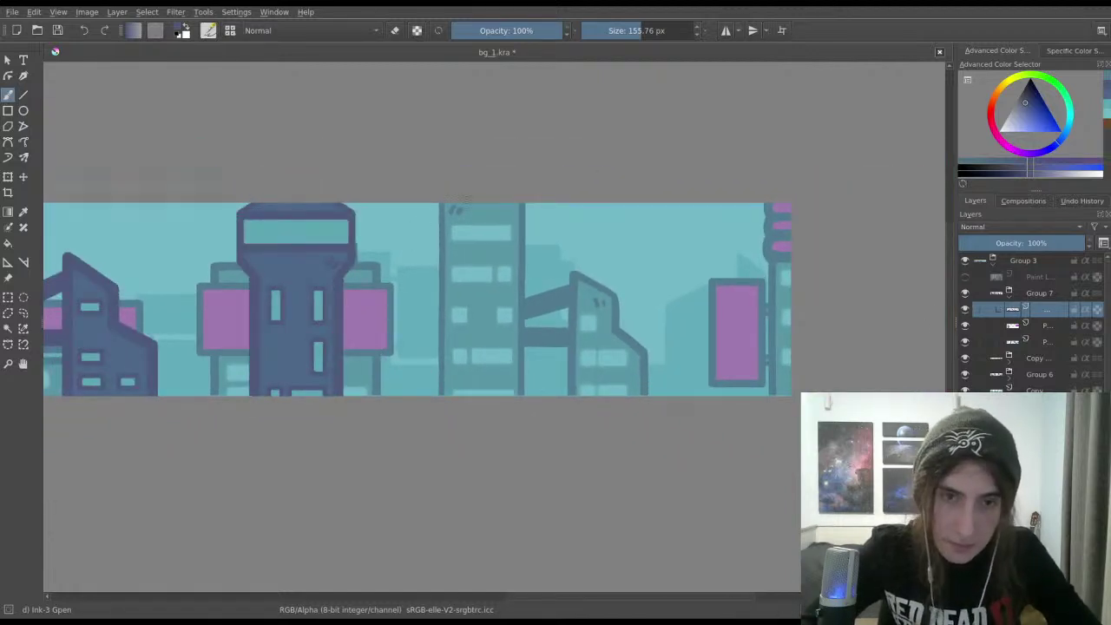
drag(463, 201, 452, 396)
key(ctrl+z)
Step: Reduce the brush size to 125 px, testing vertical strokes over the midground tower and undoing them
key(bracketleft)
key(bracketleft)
key(bracketleft)
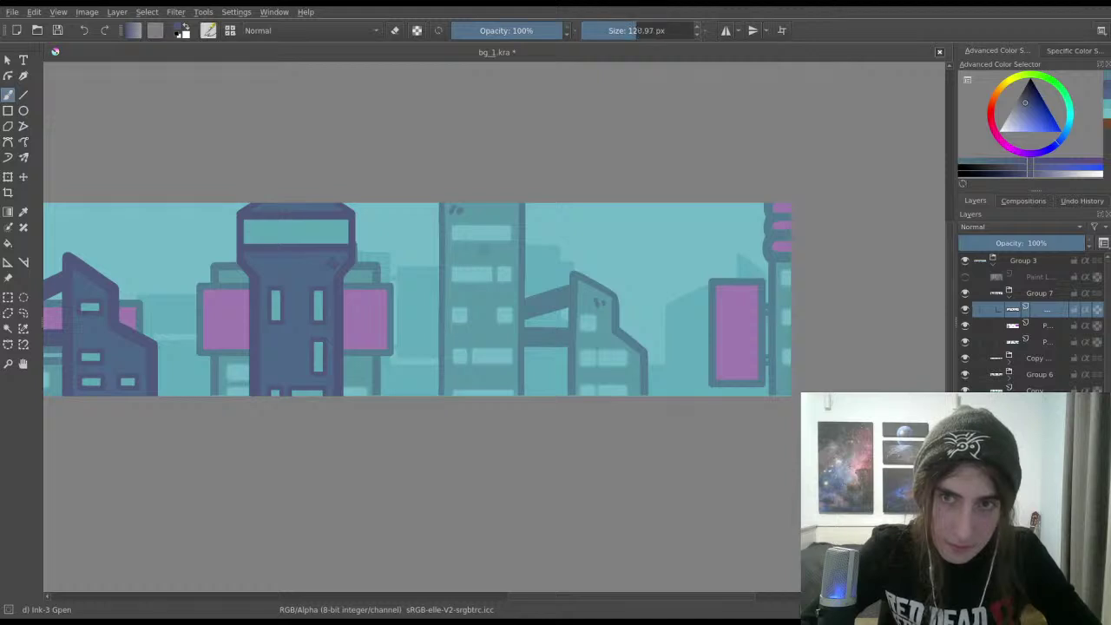
drag(473, 202, 468, 396)
key(ctrl+z)
key(bracketright)
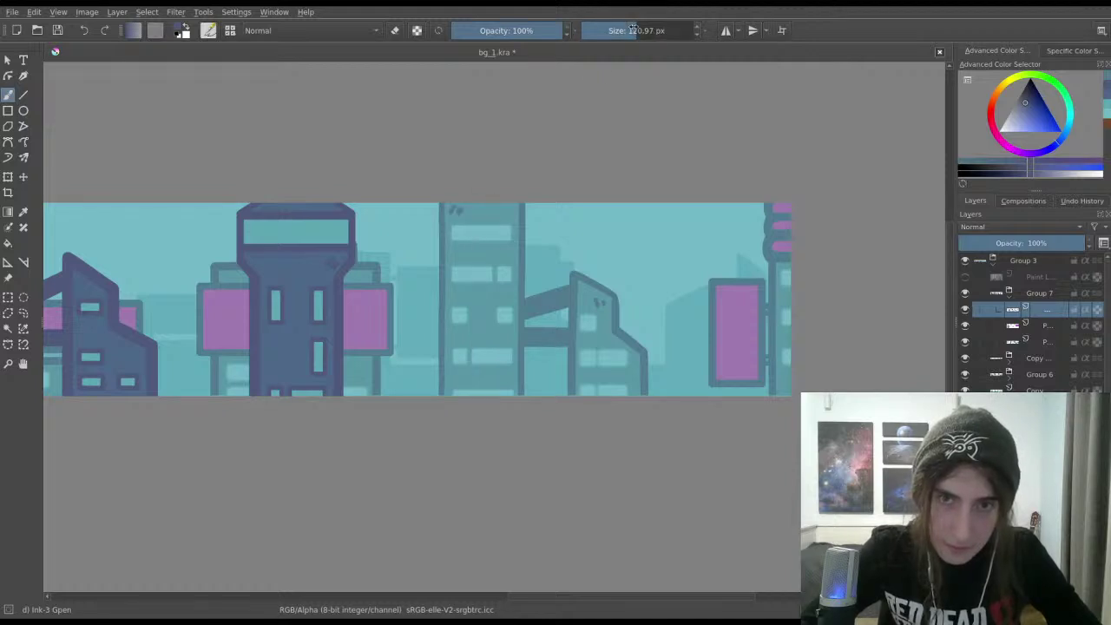
drag(488, 195, 475, 400)
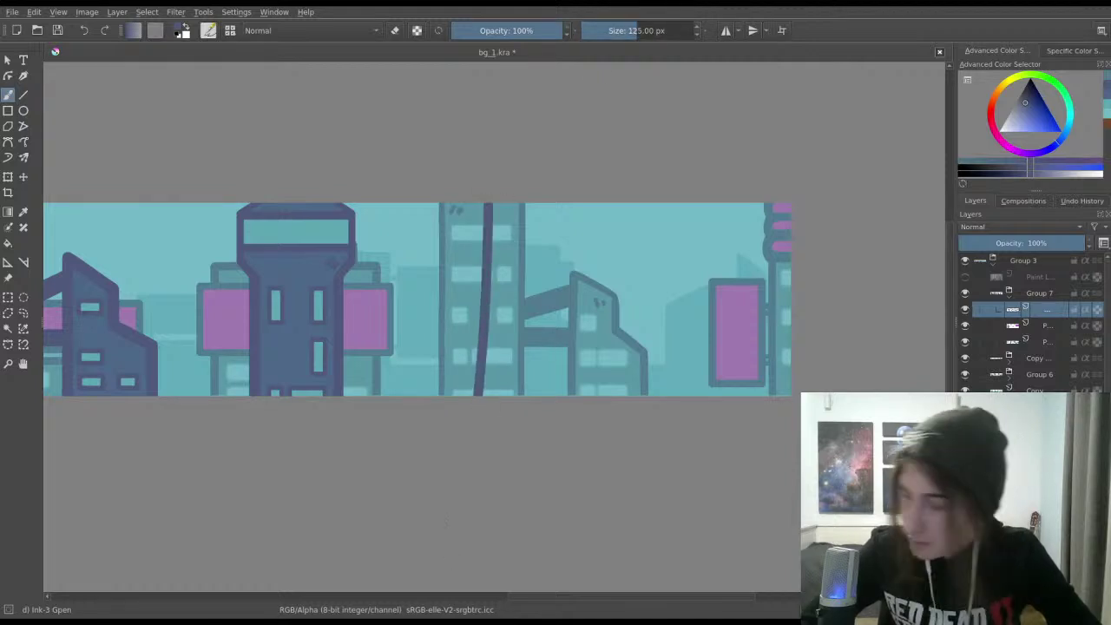
key(ctrl+z)
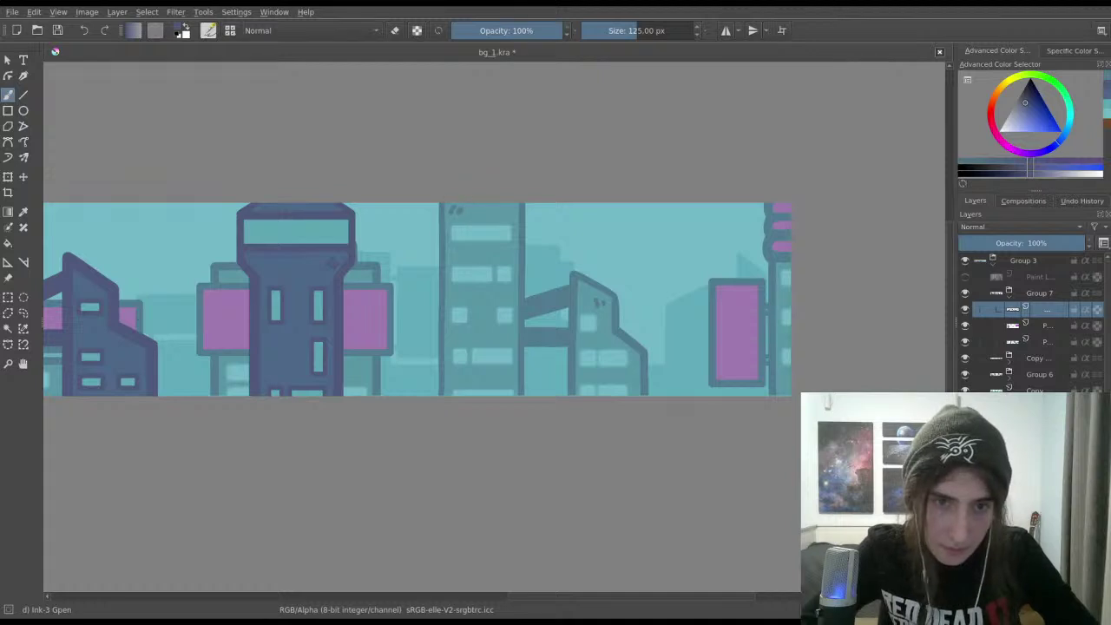
Step: Try several vertical and diagonal 125 px strokes over the tall midground tower, and undo them all
drag(469, 199, 493, 397)
key(ctrl+z)
mouse_move(496, 214)
mouse_down()
mouse_move(579, 193)
mouse_move(550, 378)
mouse_up()
drag(603, 182, 596, 379)
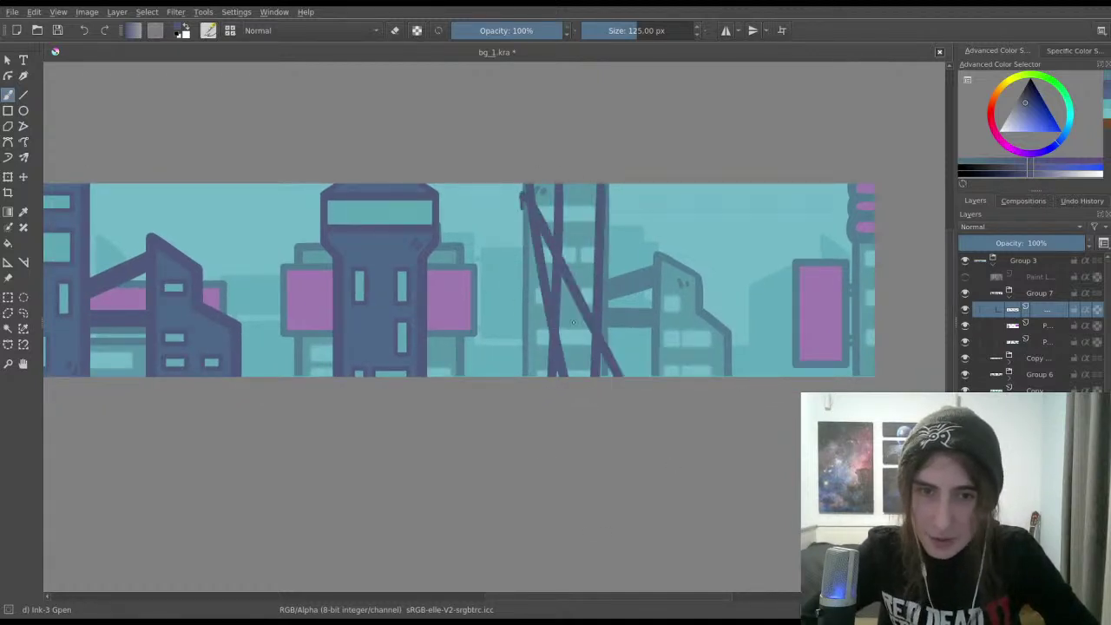
drag(579, 184, 579, 377)
key(ctrl+z)
key(ctrl+z)
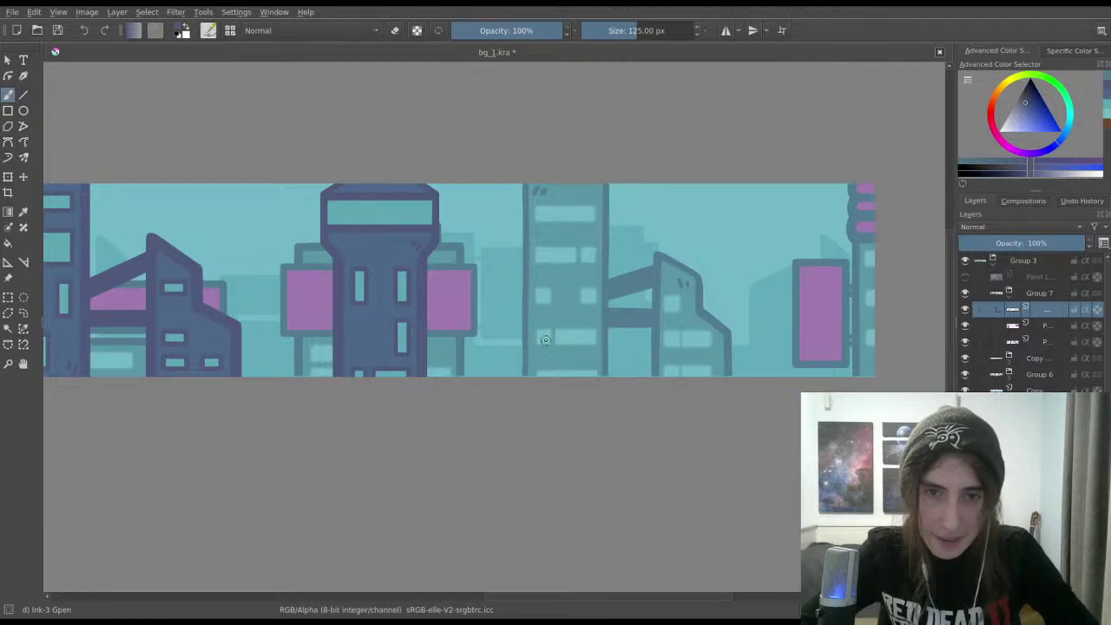
Step: Save the bg_1.kra artwork
key(ctrl+s)
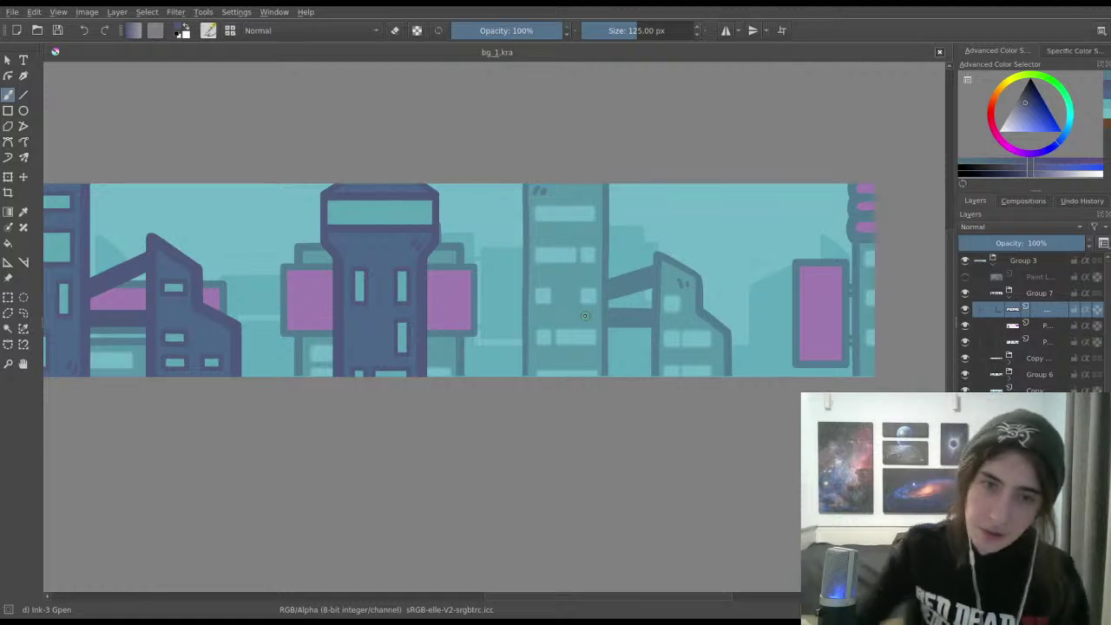
scroll(449, 338, down, 2)
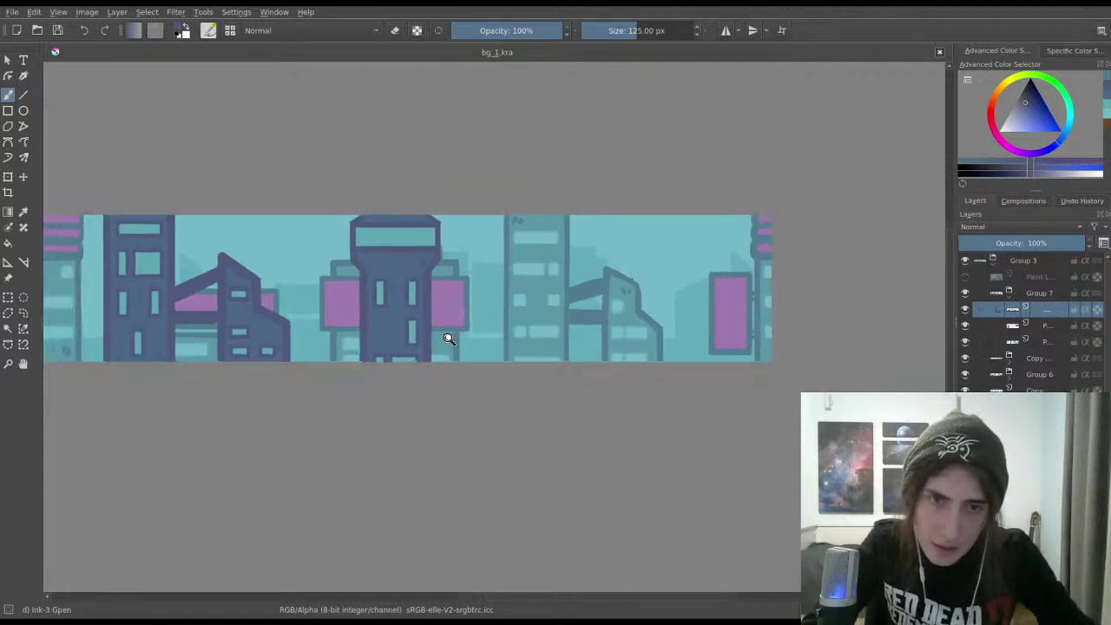
scroll(449, 337, up, 3)
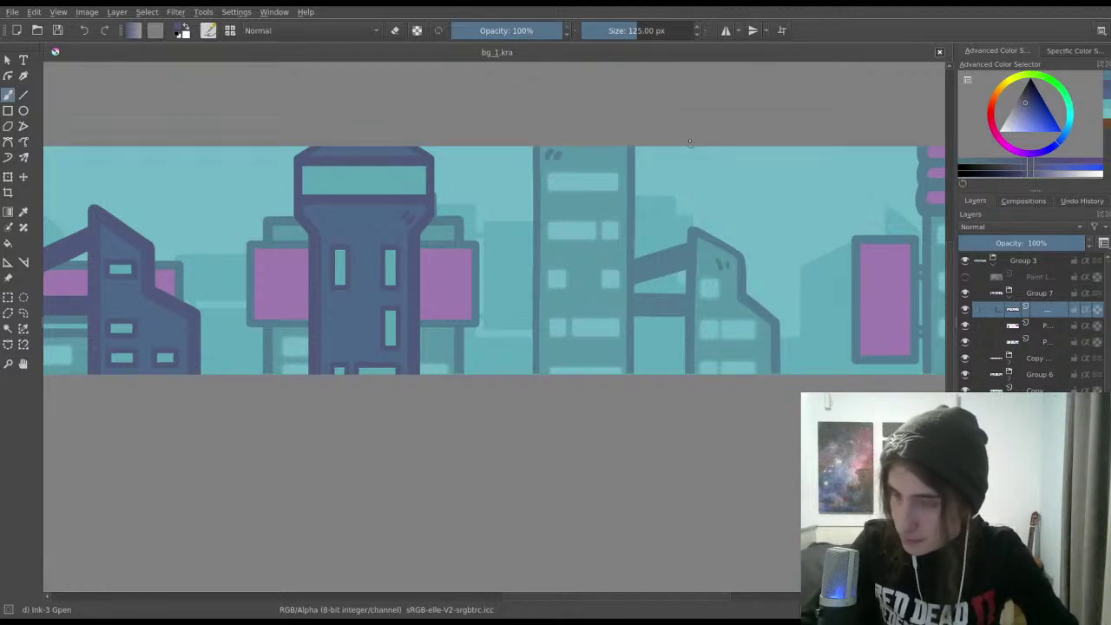
Step: Try five full-height dark strokes down the middle of the tall midground tower, one at a time, undoing each
drag(579, 146, 547, 374)
key(ctrl+z)
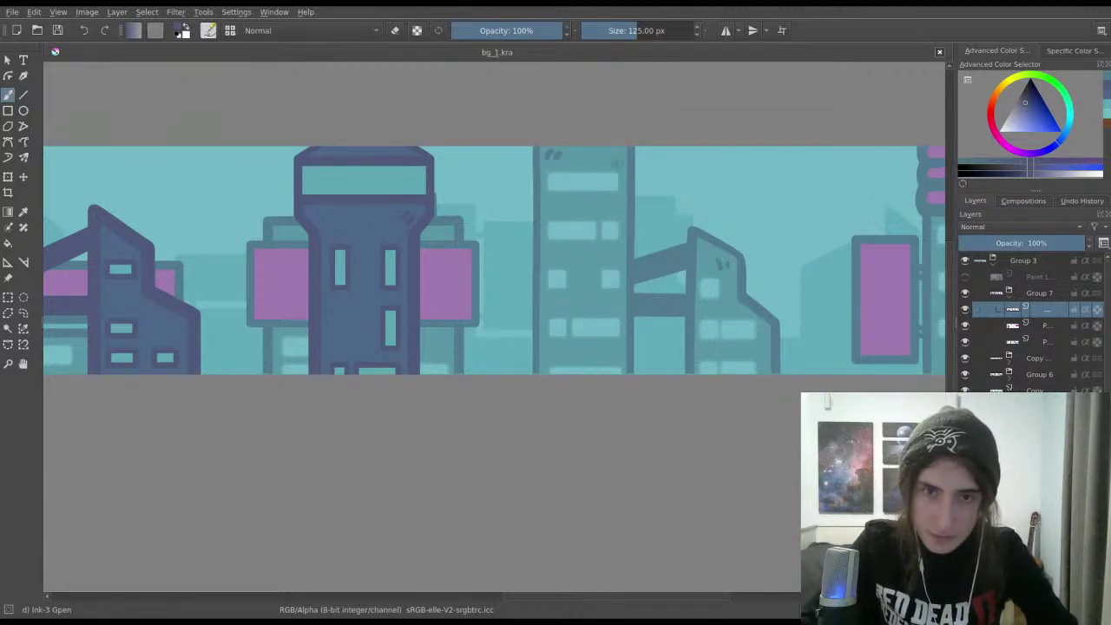
drag(597, 146, 603, 375)
key(ctrl+z)
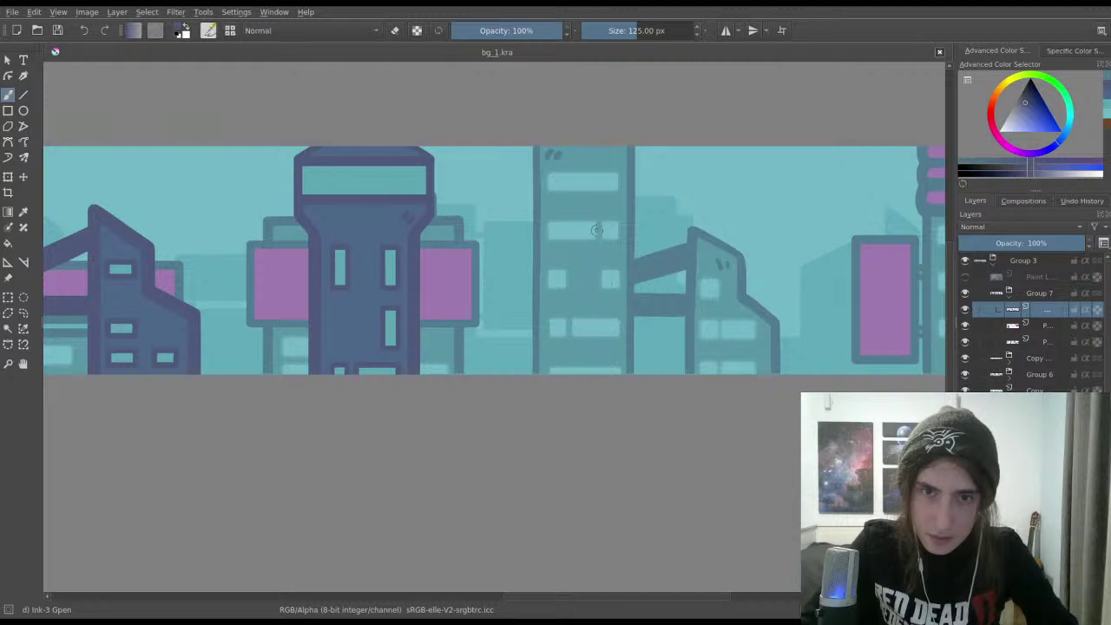
drag(595, 146, 598, 375)
key(ctrl+z)
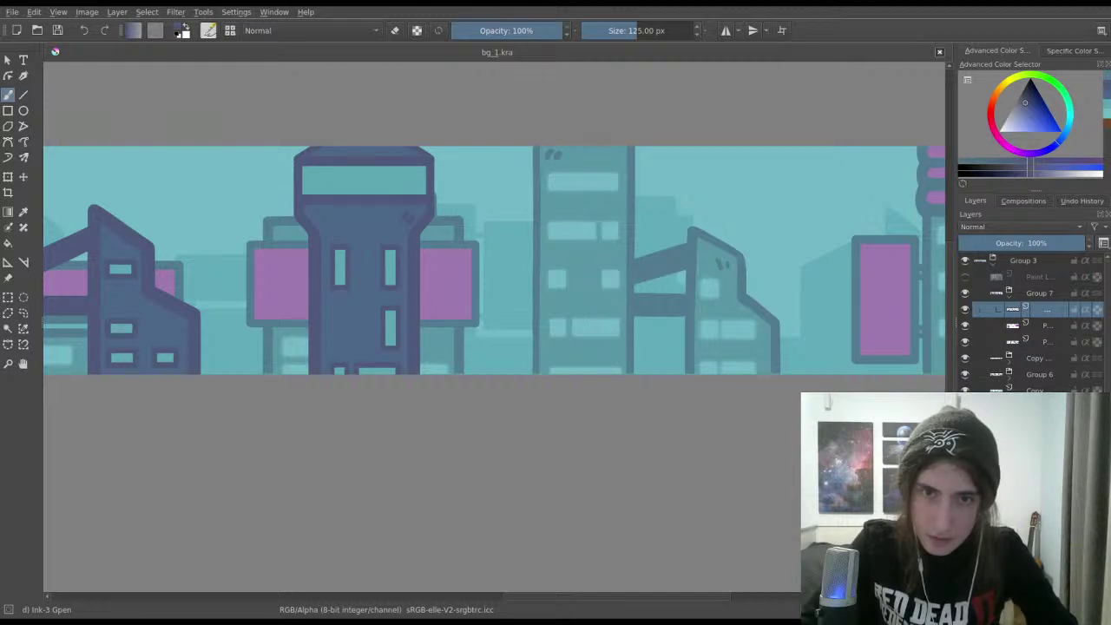
drag(602, 146, 606, 375)
key(ctrl+z)
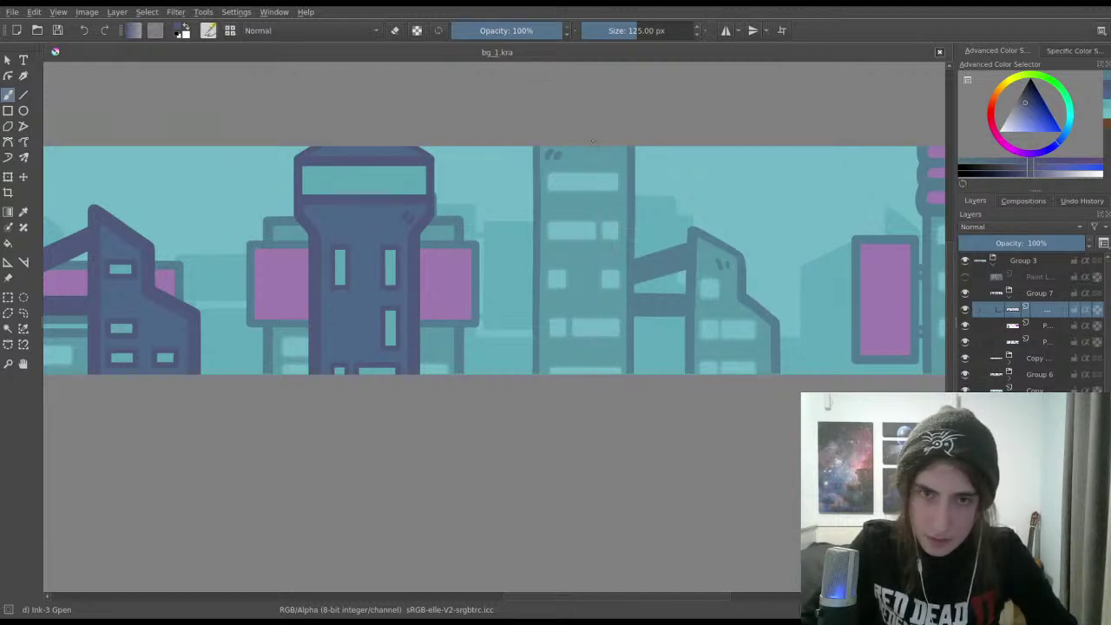
drag(591, 146, 581, 375)
key(ctrl+z)
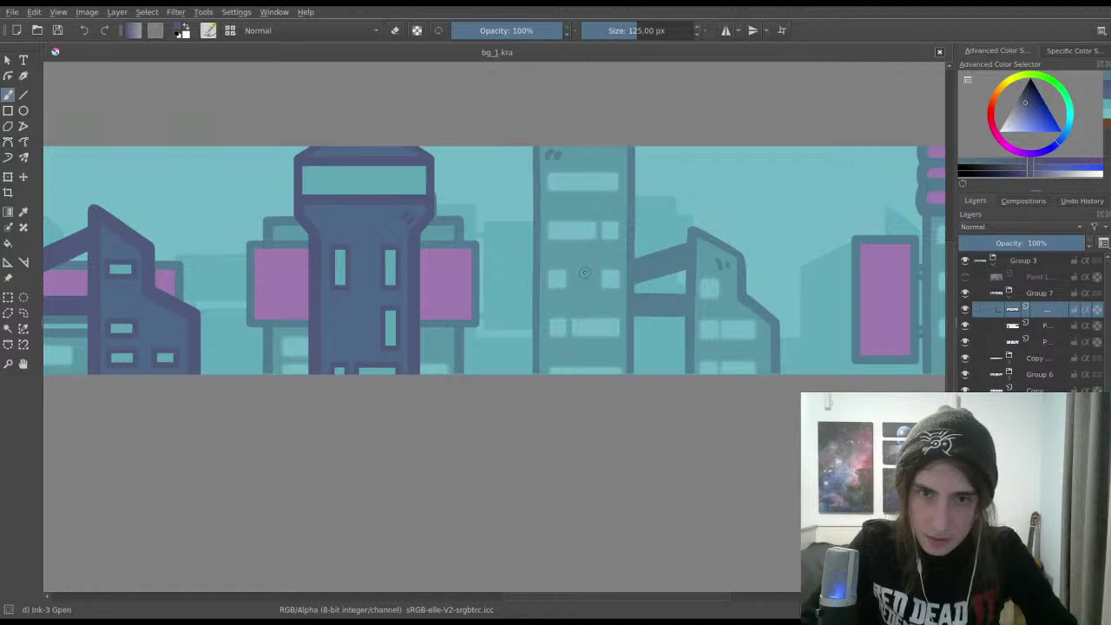
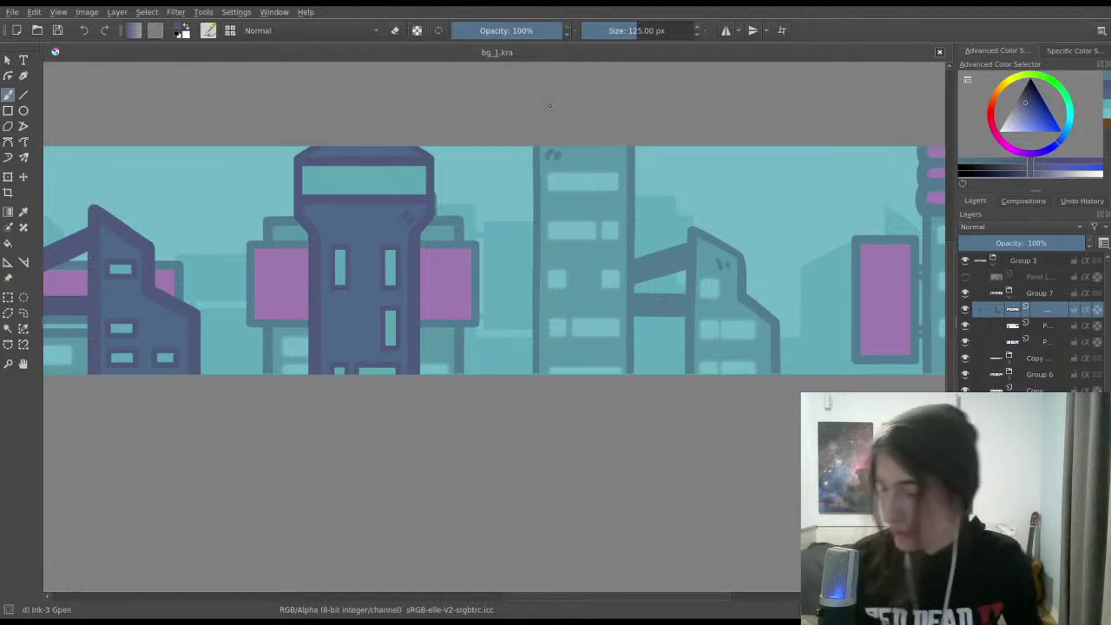
Step: Examine the city strip from the tall midground tower back to the first foreground building
scroll(682, 277, up, 4)
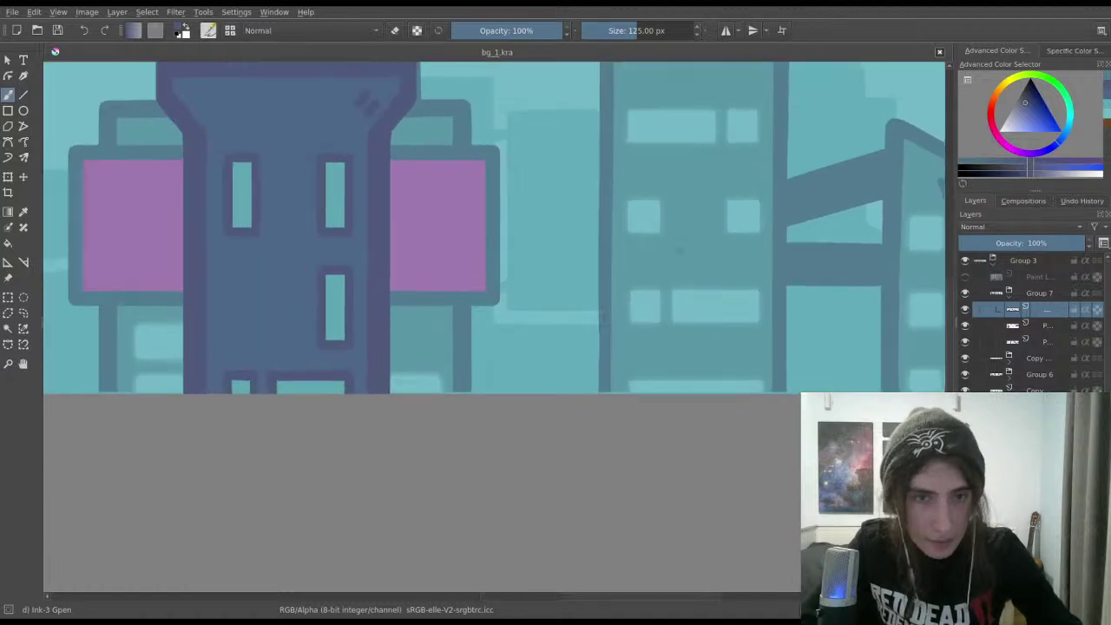
drag(585, 157, 669, 309)
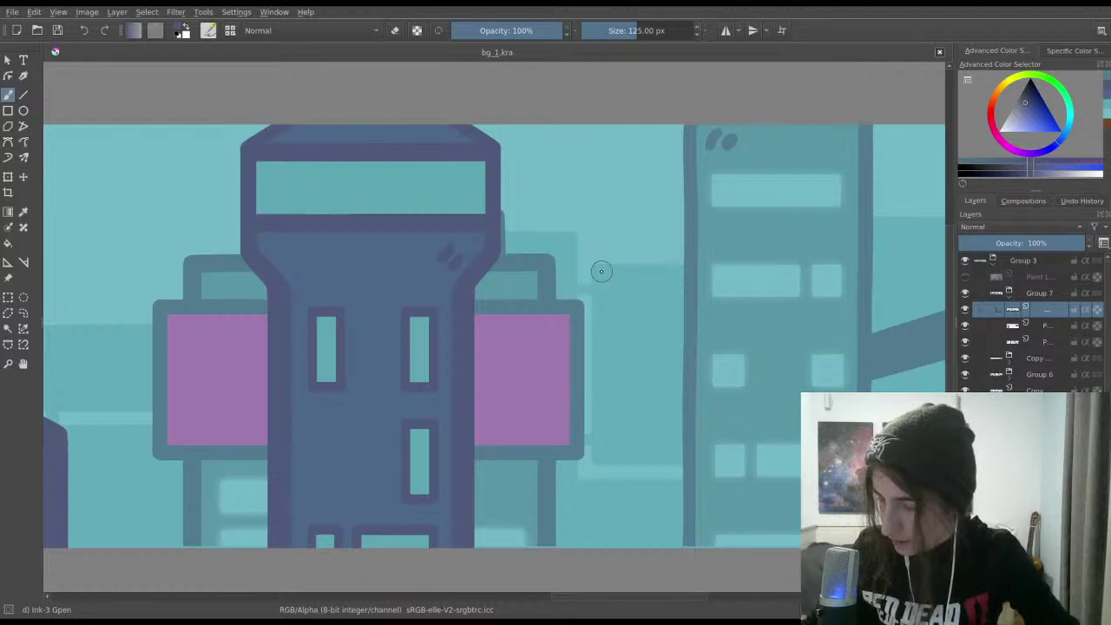
scroll(564, 274, down, 3)
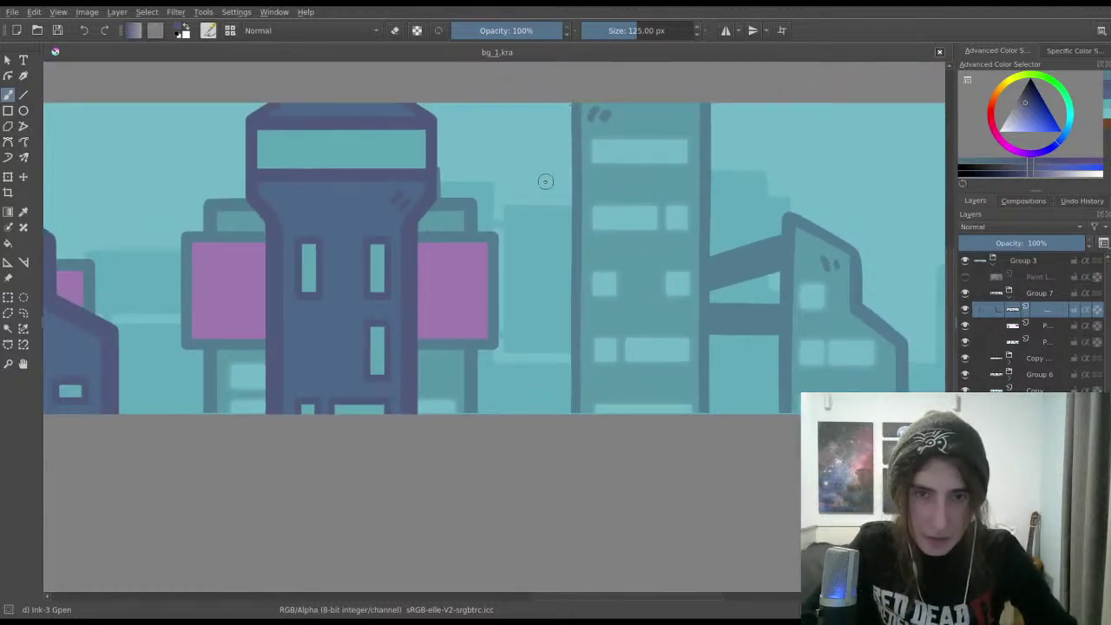
scroll(545, 181, down, 1)
drag(573, 186, 618, 194)
drag(575, 257, 937, 287)
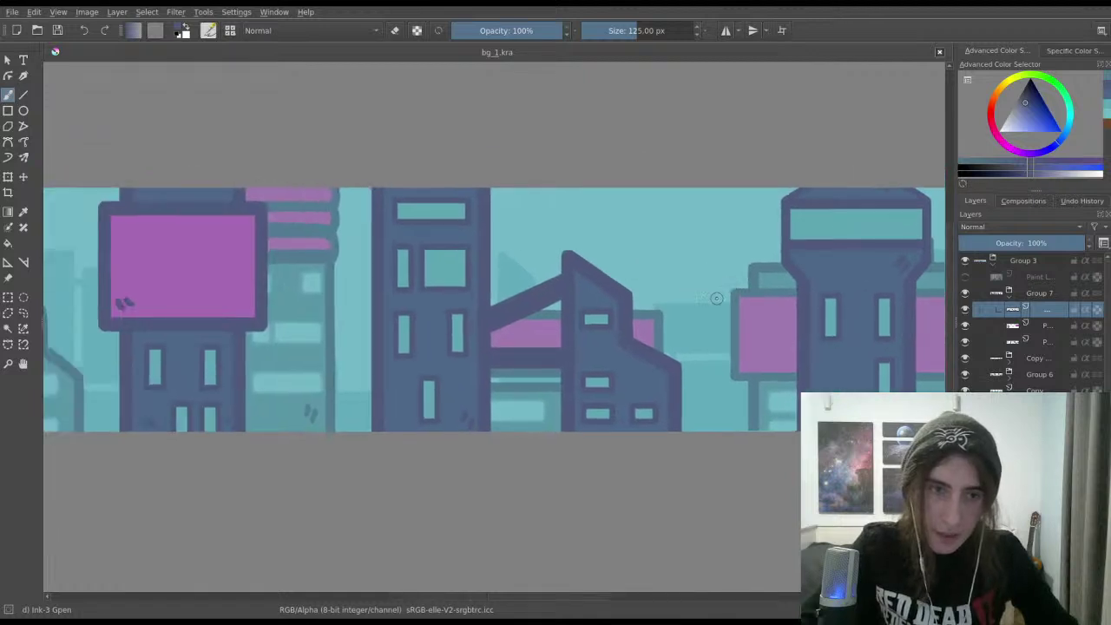
drag(384, 290, 691, 327)
drag(211, 356, 514, 345)
mouse_move(513, 345)
mouse_down()
mouse_move(505, 357)
mouse_move(525, 362)
mouse_up()
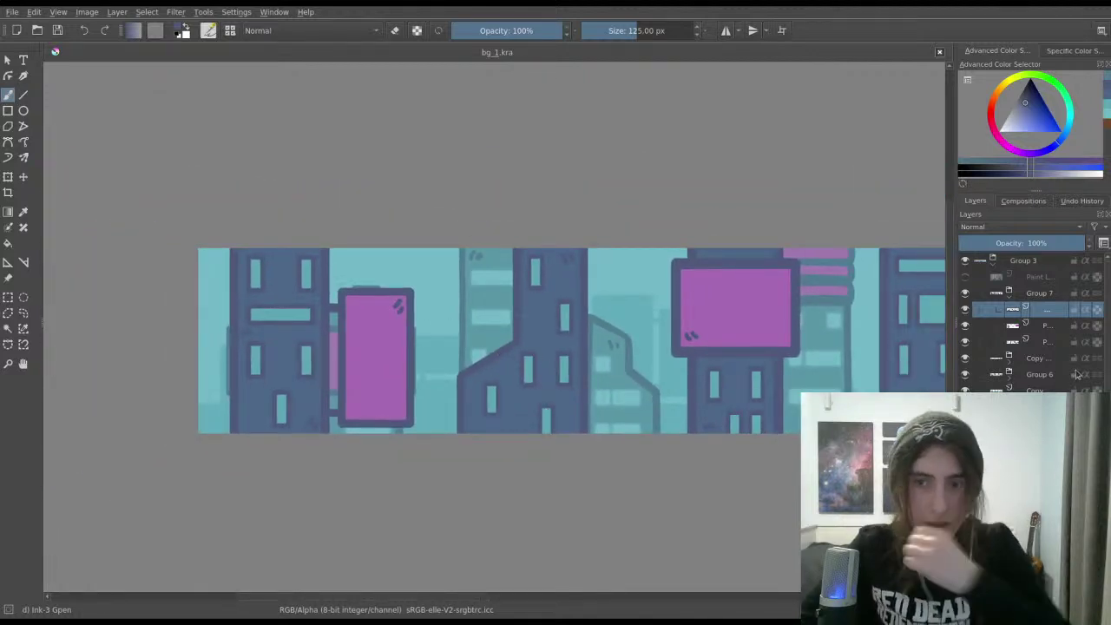
Step: With Group 7 active, make a rectangular selection around the first foreground tower, aligning its edge exactly with the tower's outer outline
click(1040, 292)
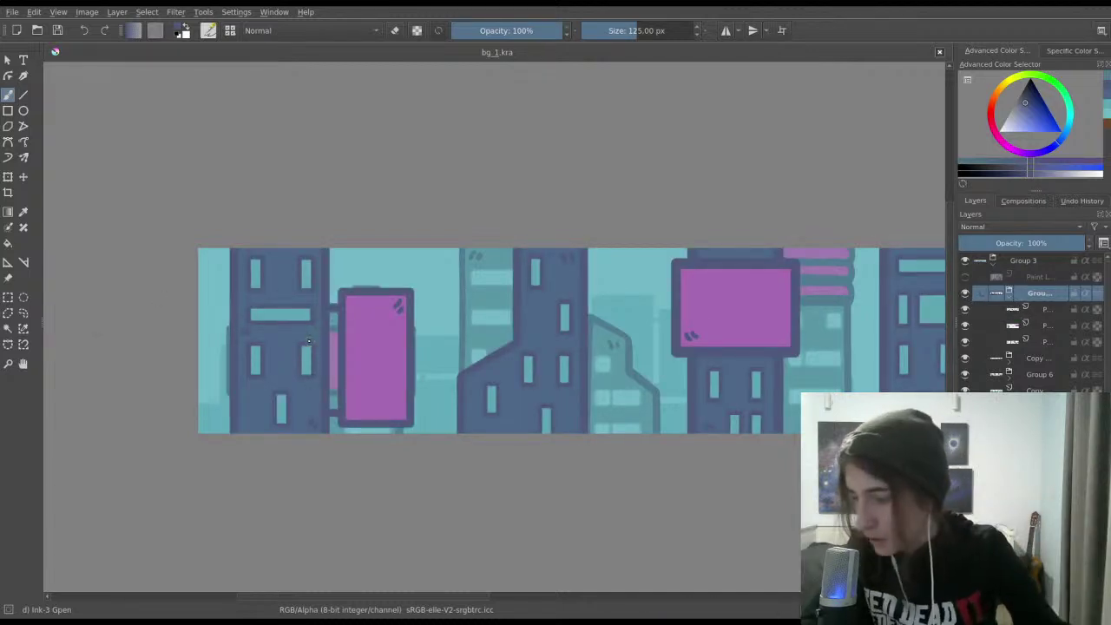
scroll(571, 346, up, 1)
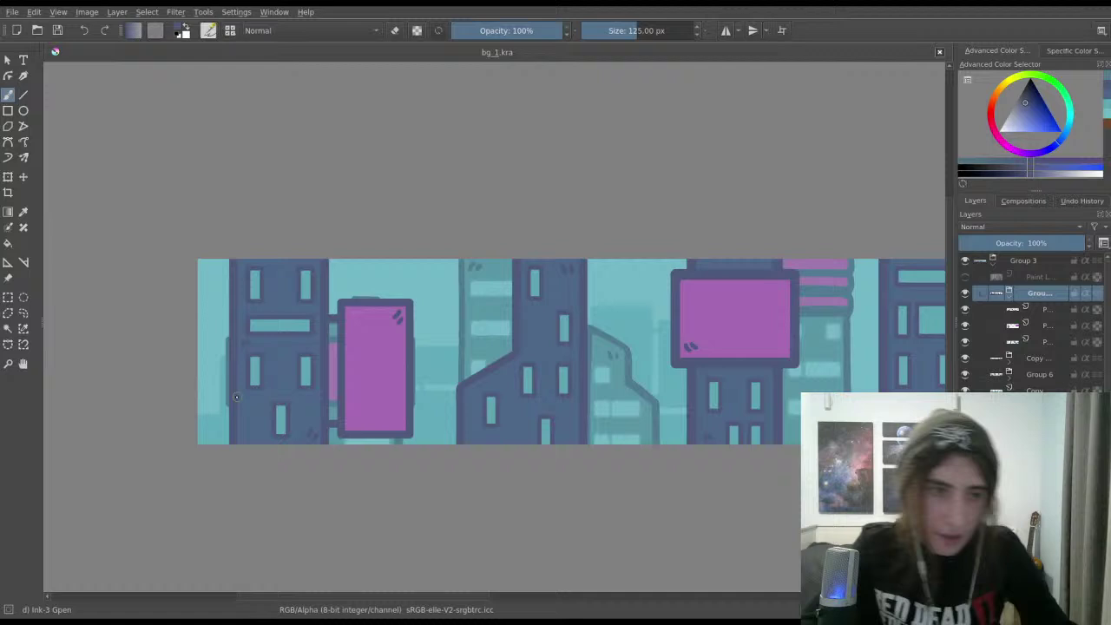
click(8, 296)
drag(211, 256, 339, 484)
scroll(339, 322, up, 4)
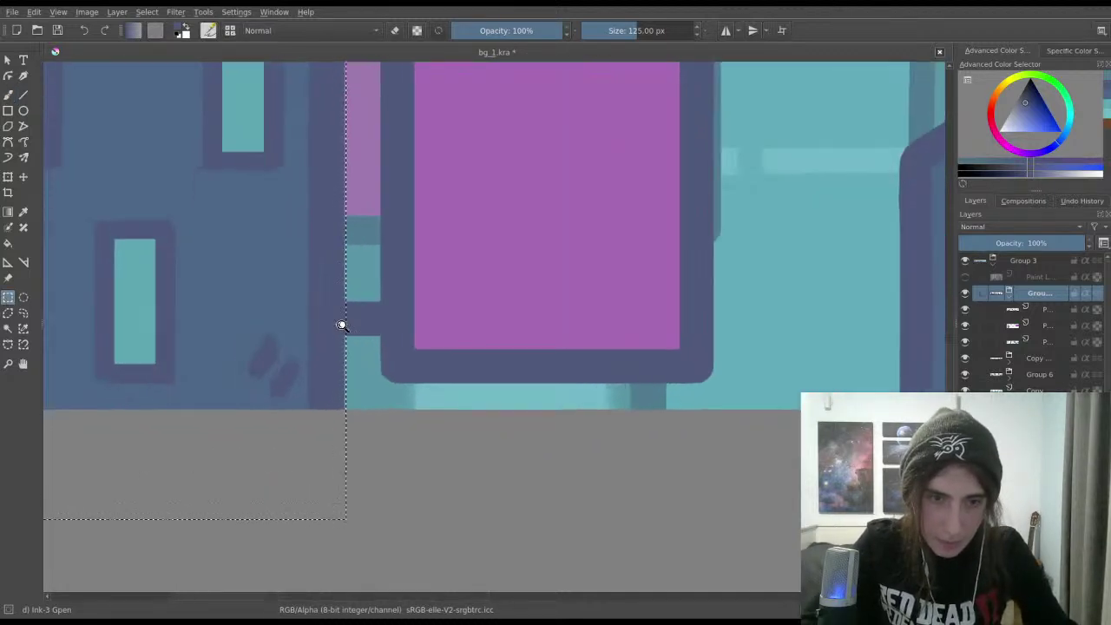
scroll(372, 431, down, 3)
scroll(374, 416, up, 5)
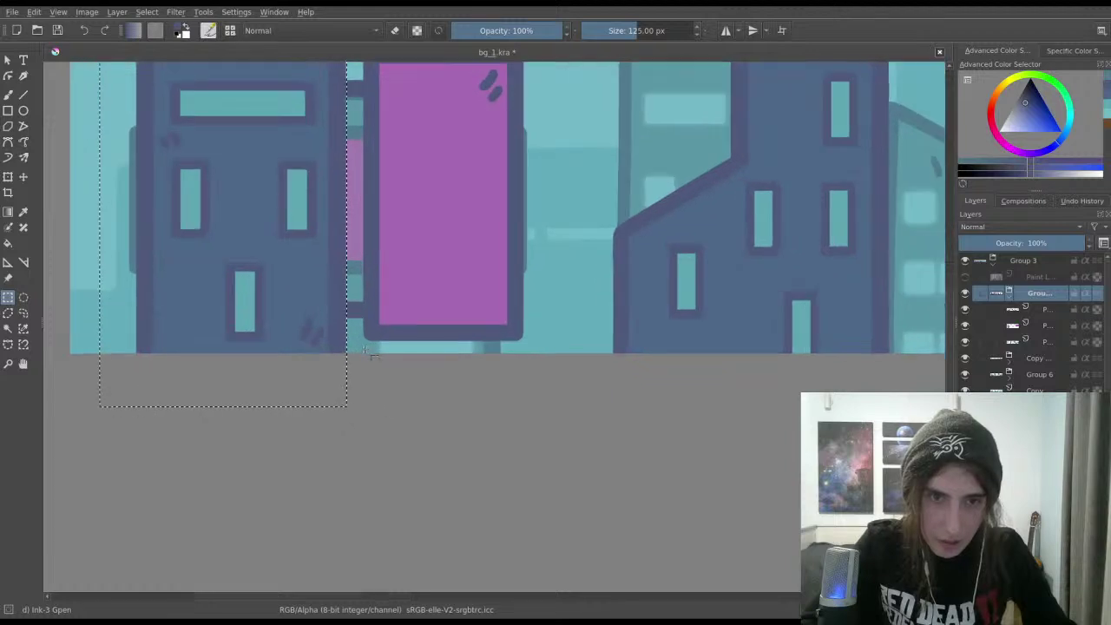
scroll(349, 306, up, 2)
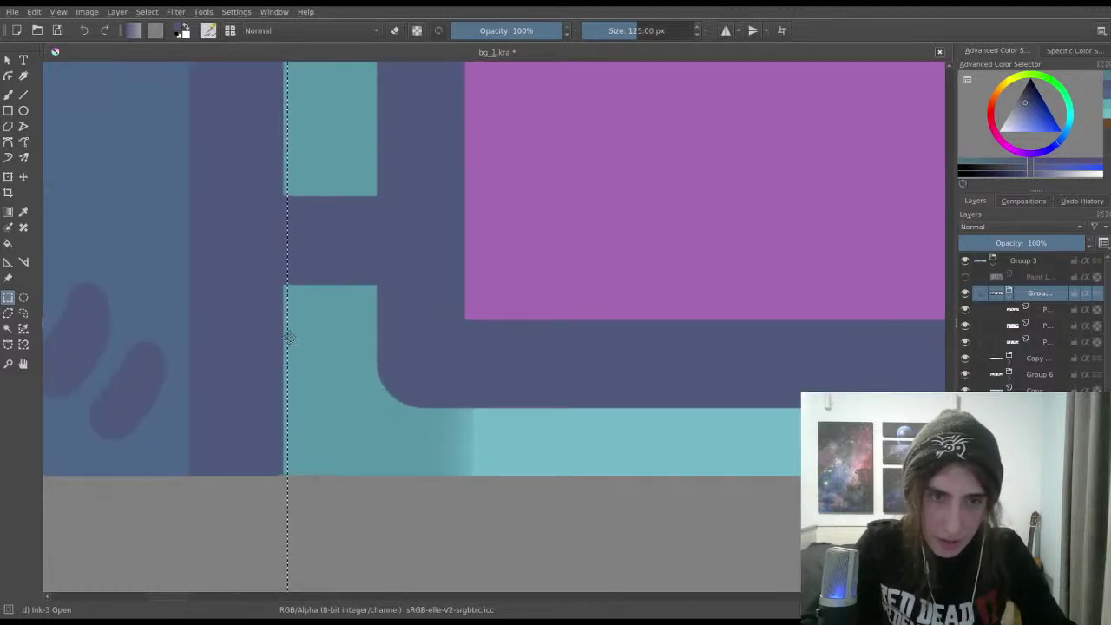
drag(285, 337, 284, 337)
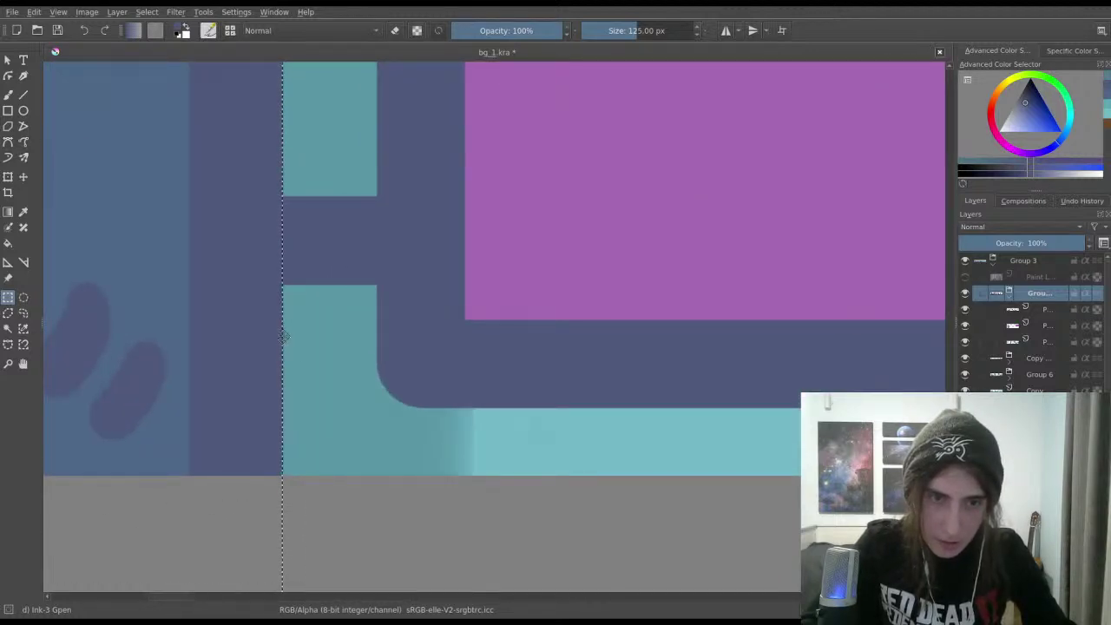
scroll(298, 359, down, 5)
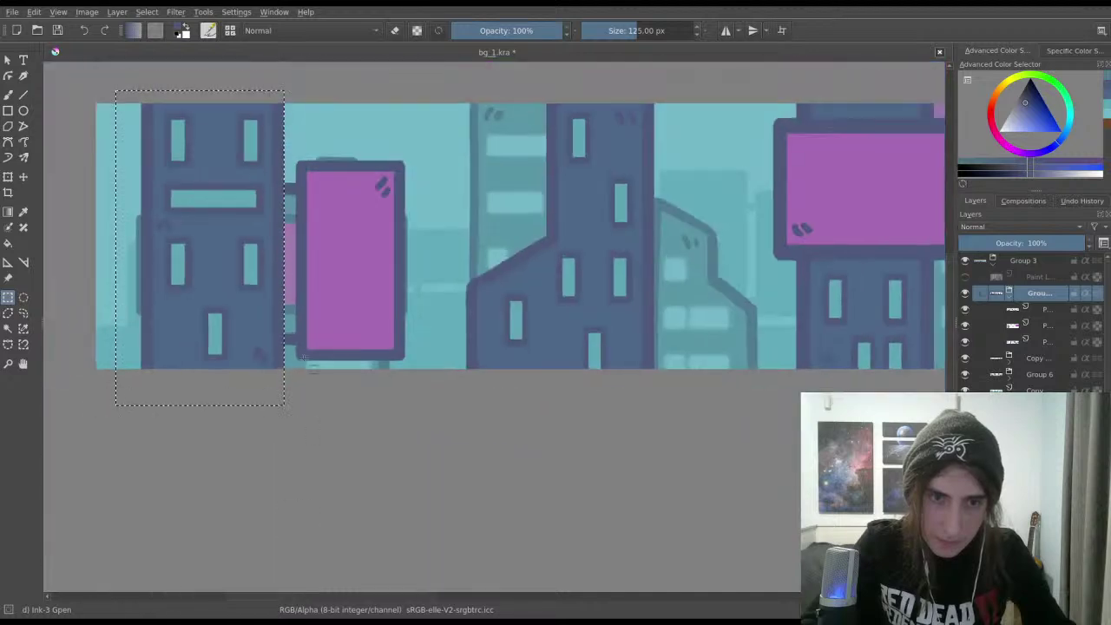
Step: Try copying the selected tower from Group 7 to a new layer and moving it along the strip, and undo it all
key(ctrl+alt+j)
key(ctrl+t)
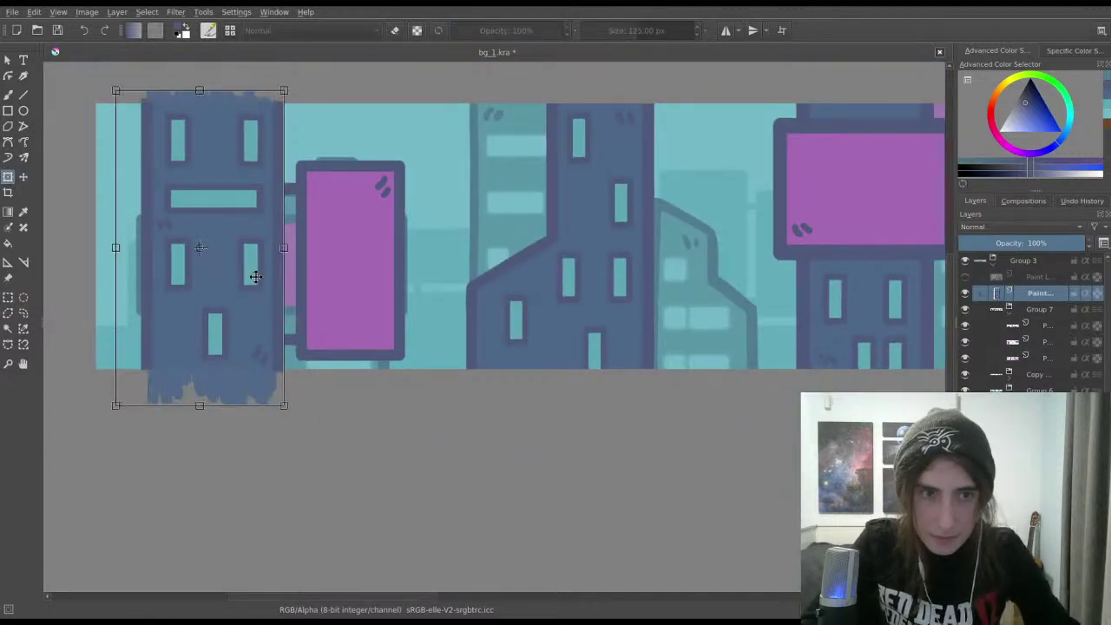
mouse_move(234, 295)
mouse_down()
mouse_move(791, 330)
mouse_move(372, 333)
mouse_up()
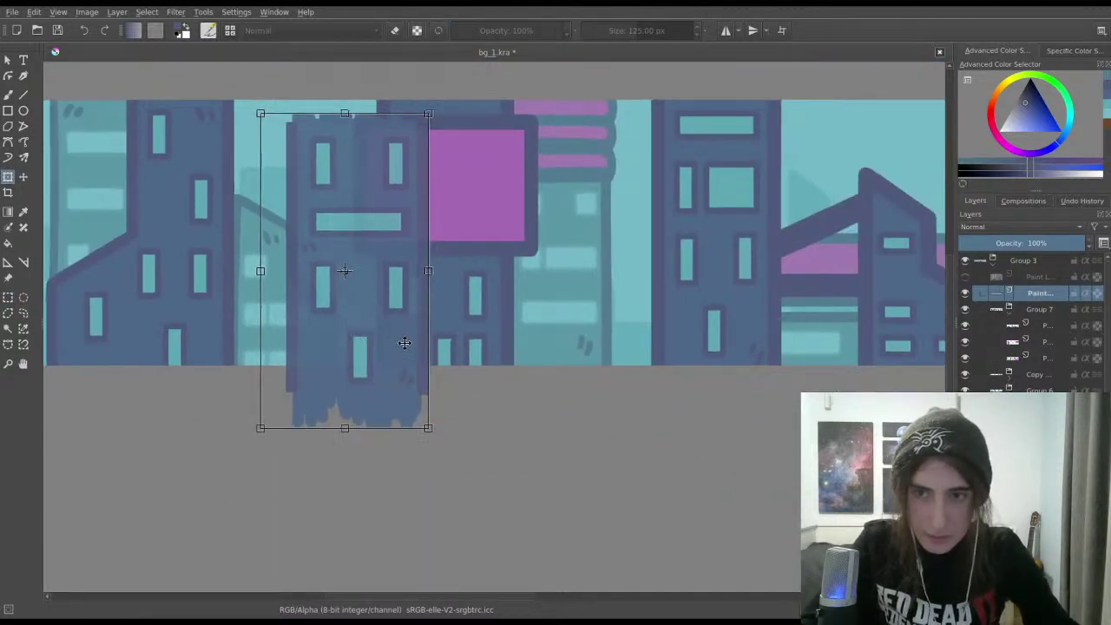
key(Return)
key(ctrl+z)
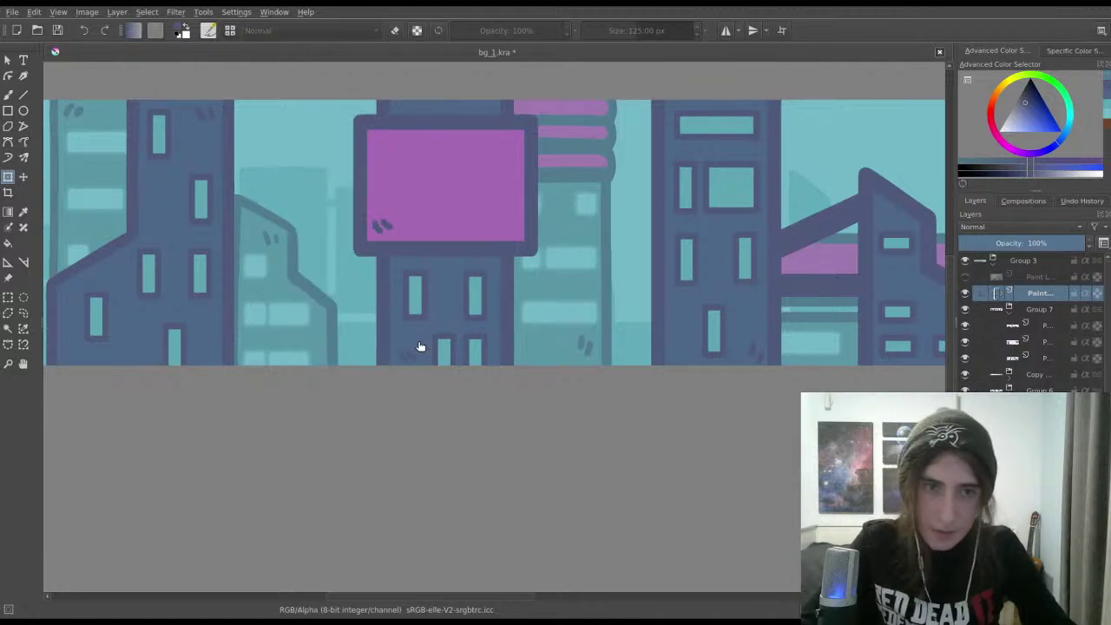
key(ctrl+z)
key(ctrl+z)
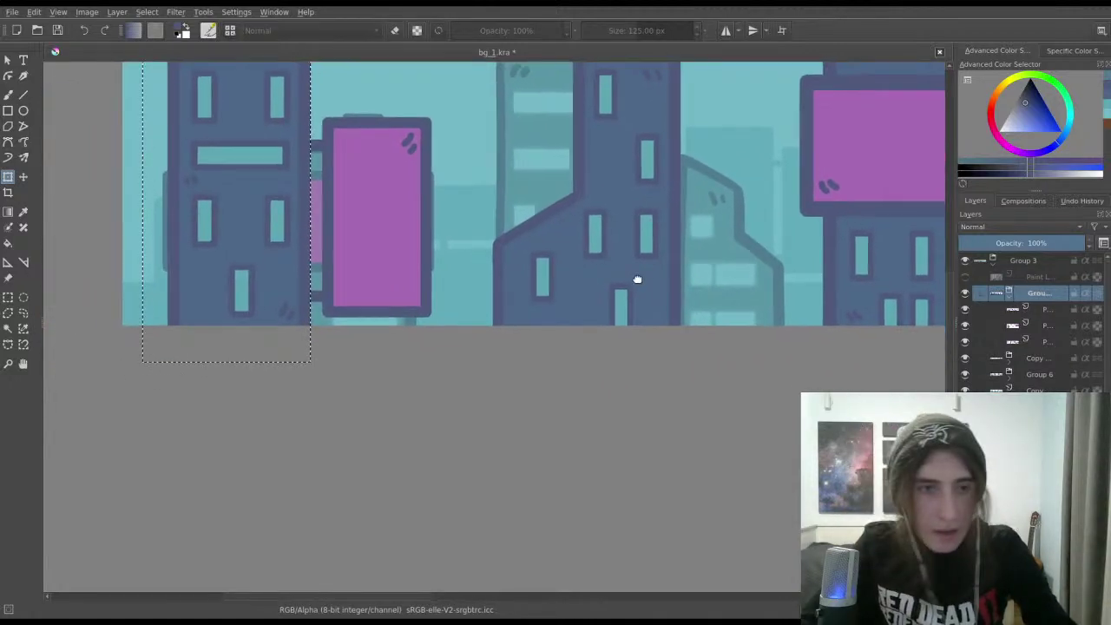
Step: Identify the outline layer inside Group 7 by toggling layer visibility, and copy the selected tower's outlines from it to a new layer
drag(552, 335, 635, 280)
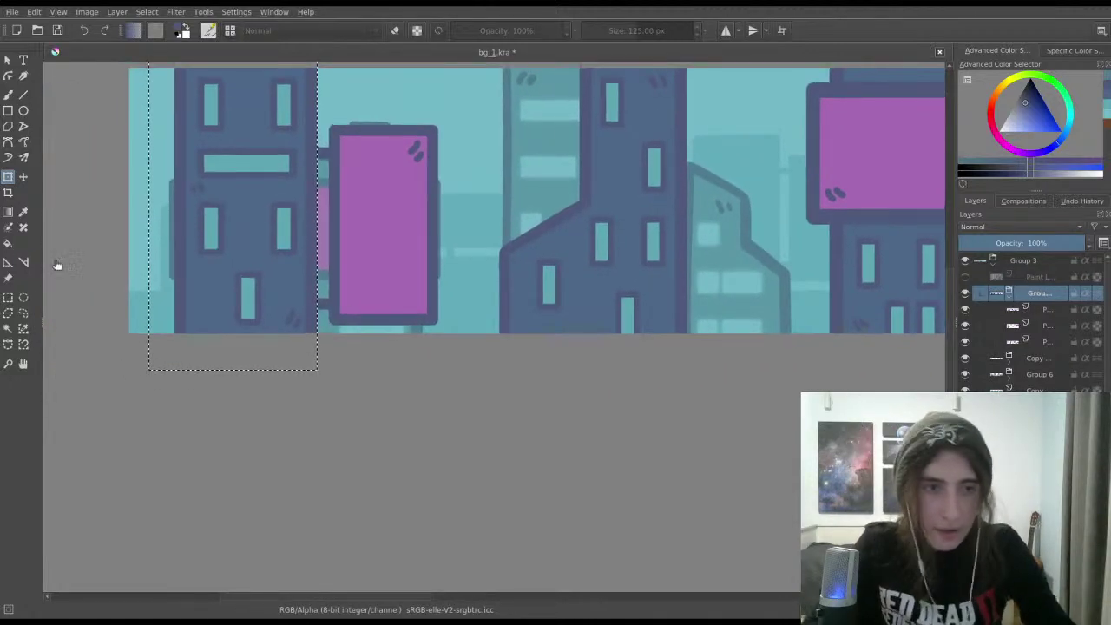
click(964, 342)
click(964, 342)
click(976, 309)
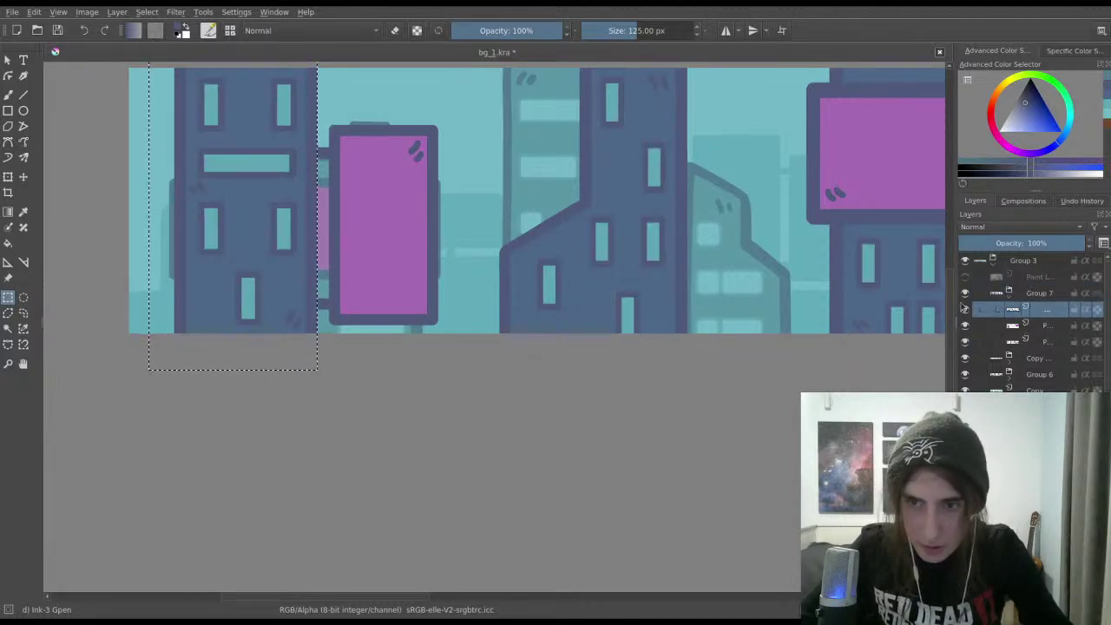
click(964, 308)
click(964, 309)
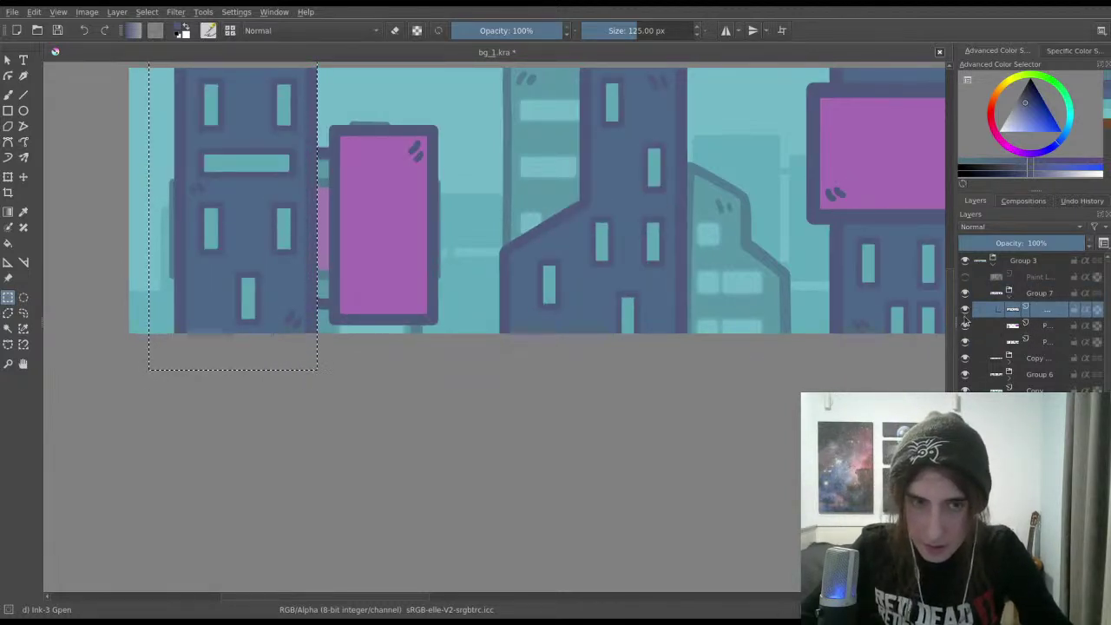
key(ctrl+alt+j)
Step: Move the copied tower outlines over the tall midground tower, offset slightly towards the bridged building, and apply the transform
key(ctrl+t)
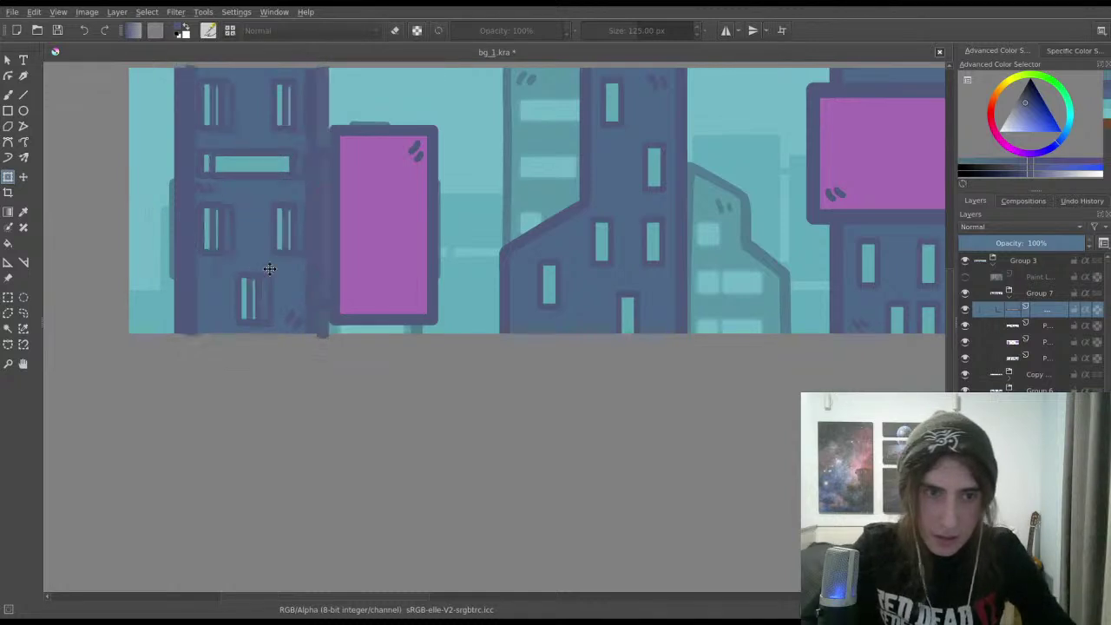
key(minus)
key(minus)
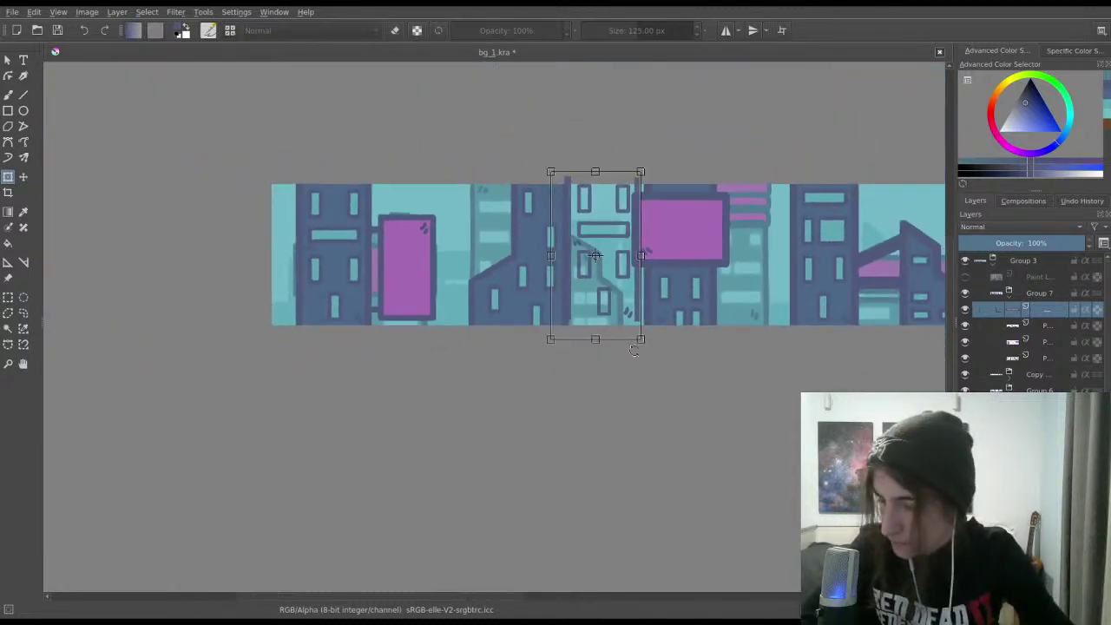
drag(633, 350, 418, 266)
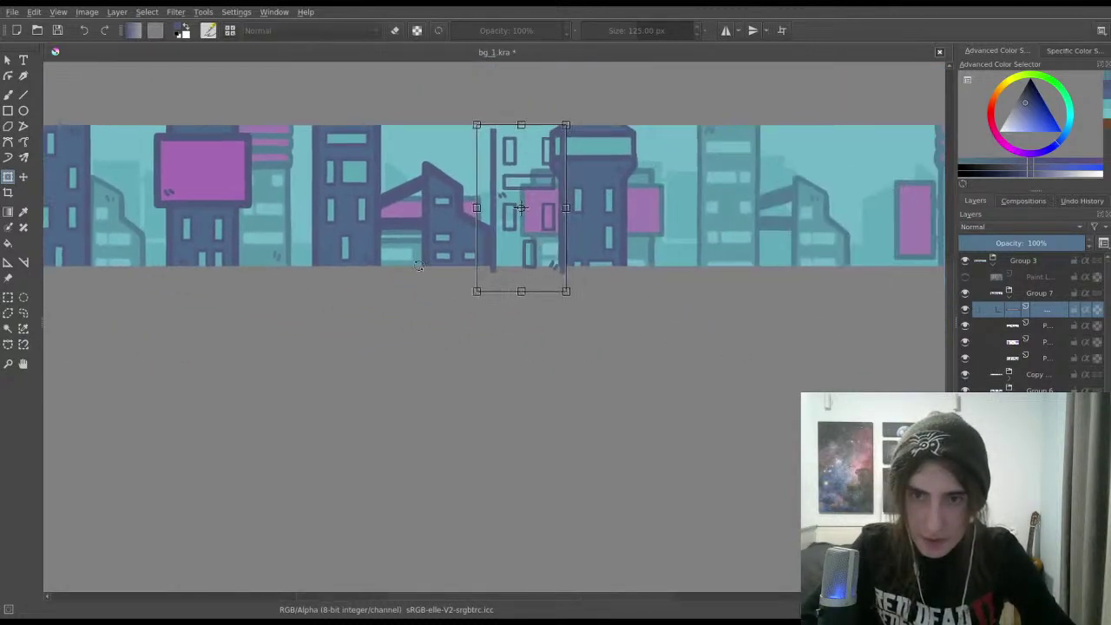
drag(519, 252, 714, 230)
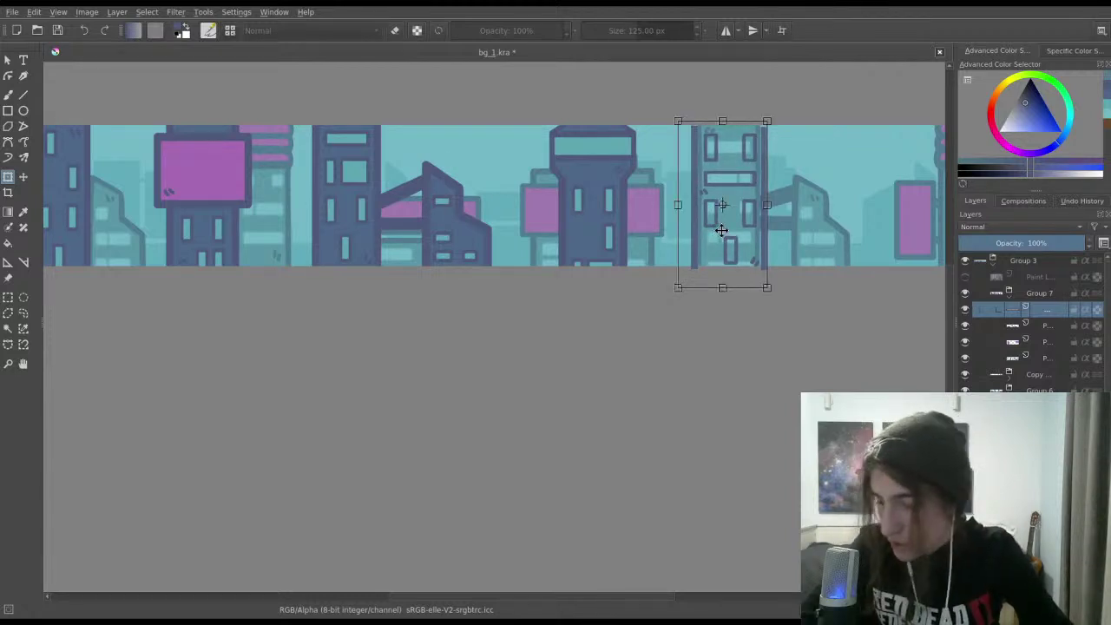
scroll(675, 123, up, 3)
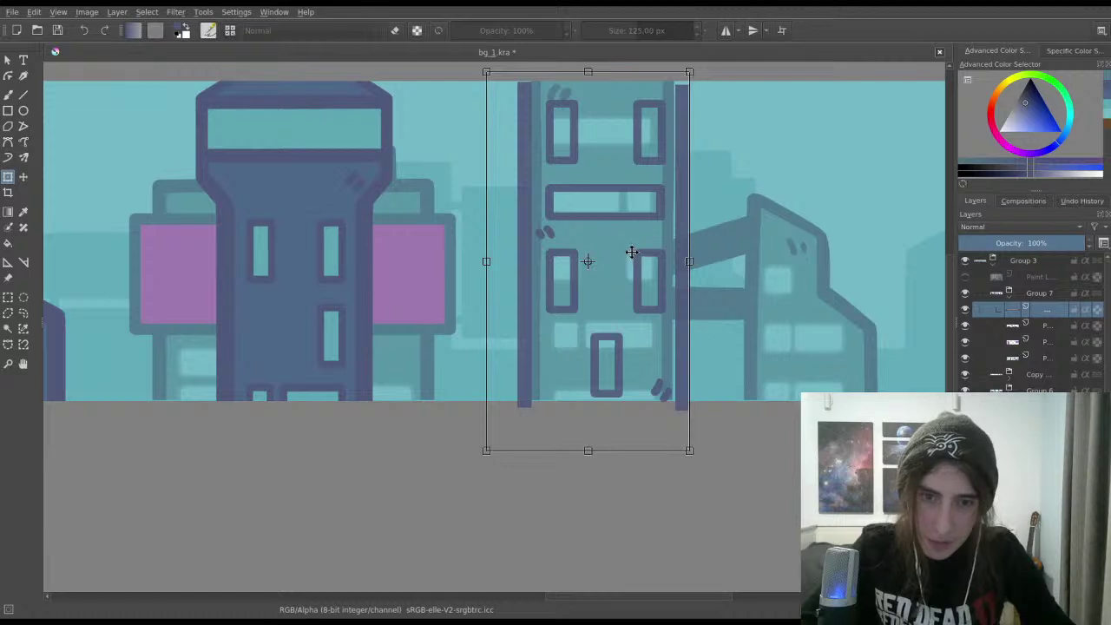
drag(631, 252, 640, 256)
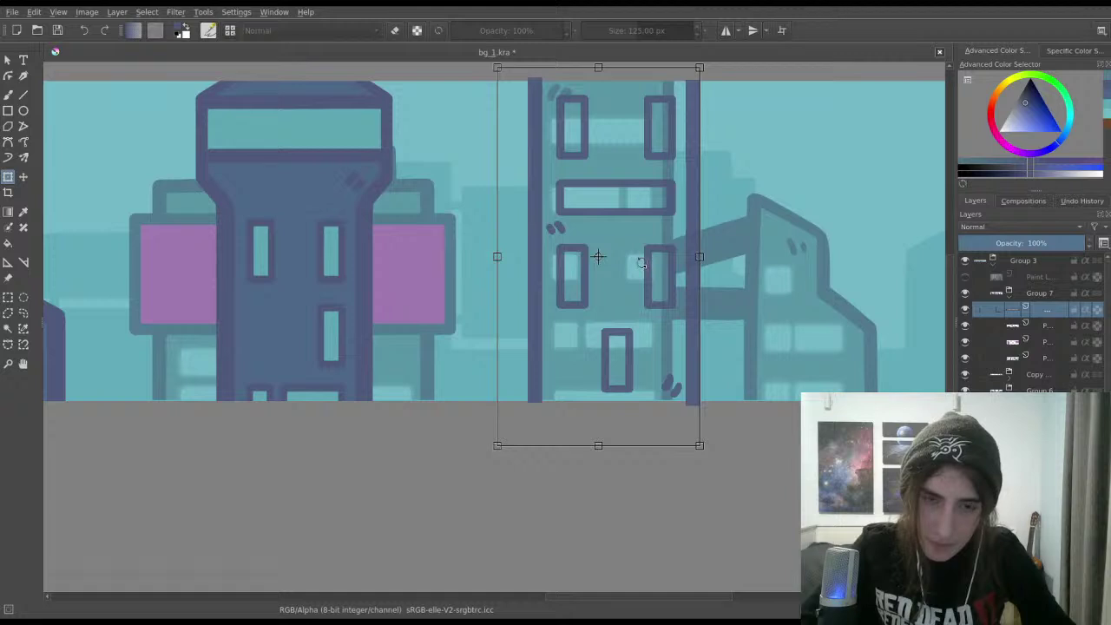
scroll(641, 262, up, 1)
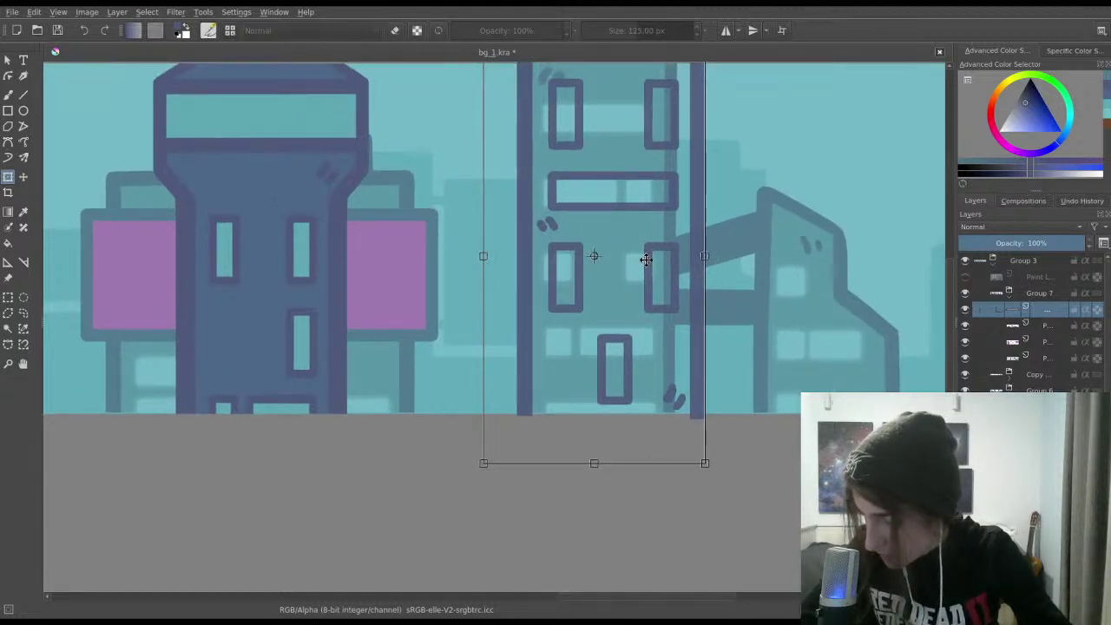
scroll(647, 258, down, 2)
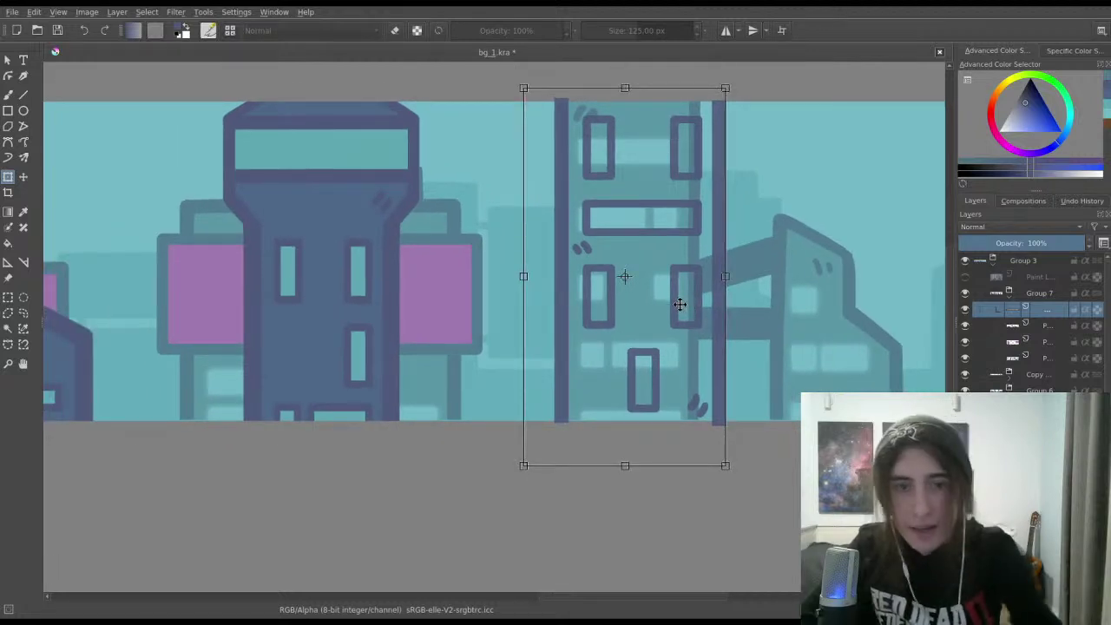
key(Return)
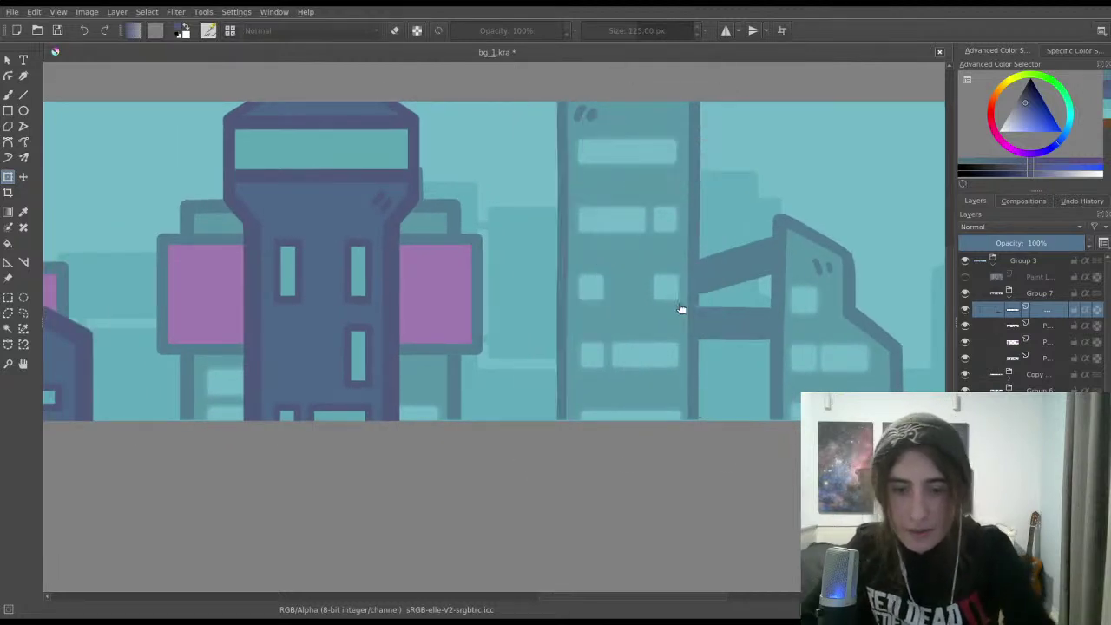
Step: Clear the selection, check the placed tower outlines against their surroundings, and hide the copied outline layer
scroll(684, 317, down, 2)
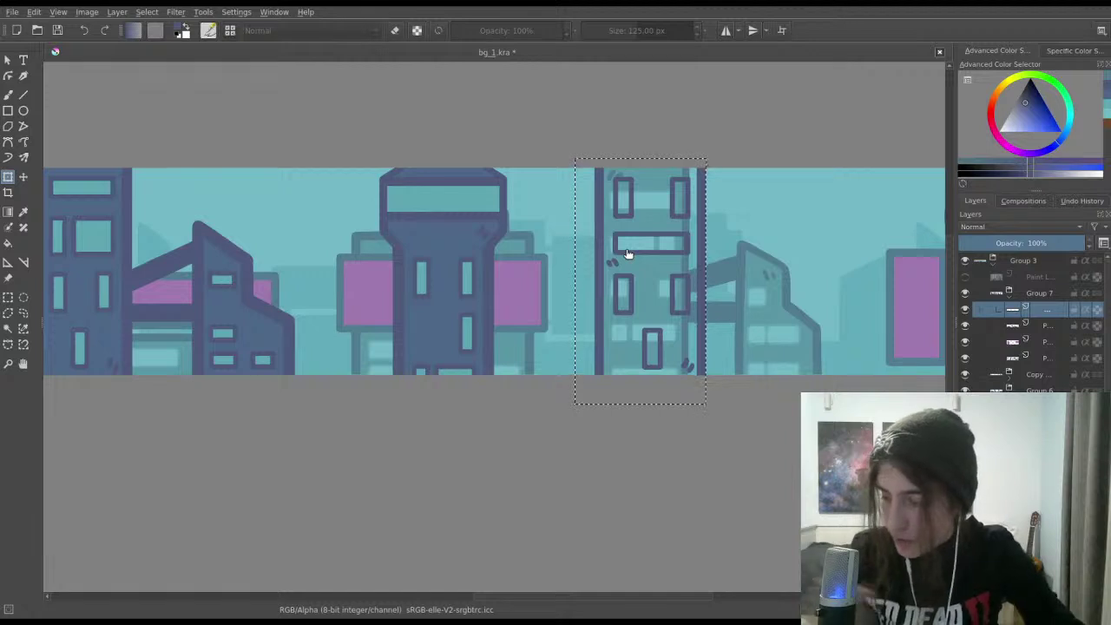
drag(603, 271, 598, 265)
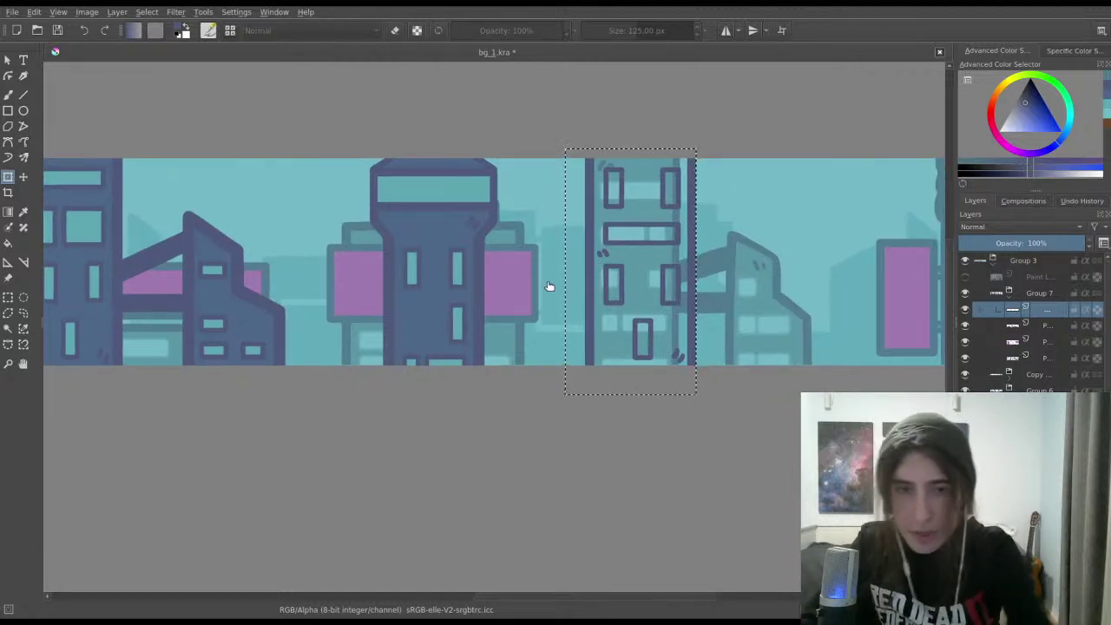
key(ctrl+r)
drag(371, 285, 297, 309)
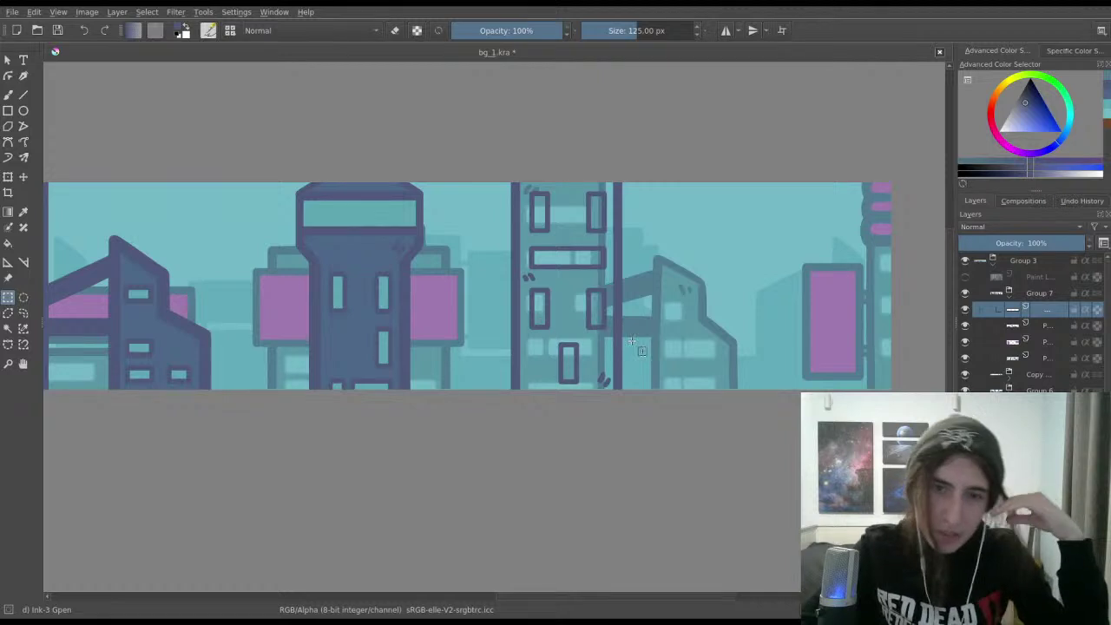
scroll(570, 354, up, 3)
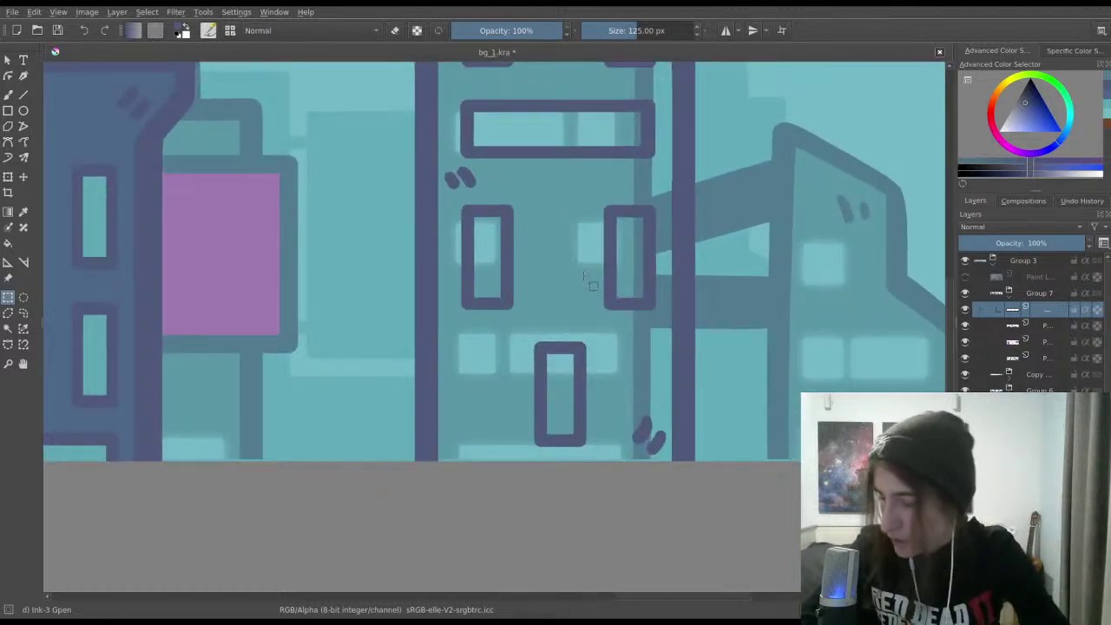
scroll(573, 272, down, 3)
scroll(853, 358, up, 2)
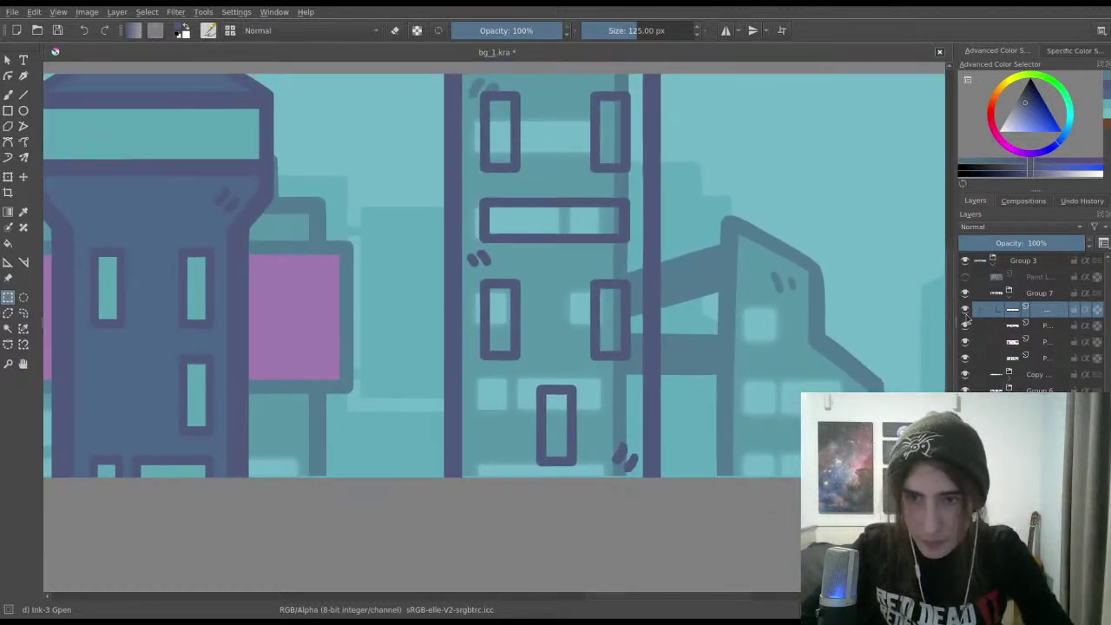
click(964, 309)
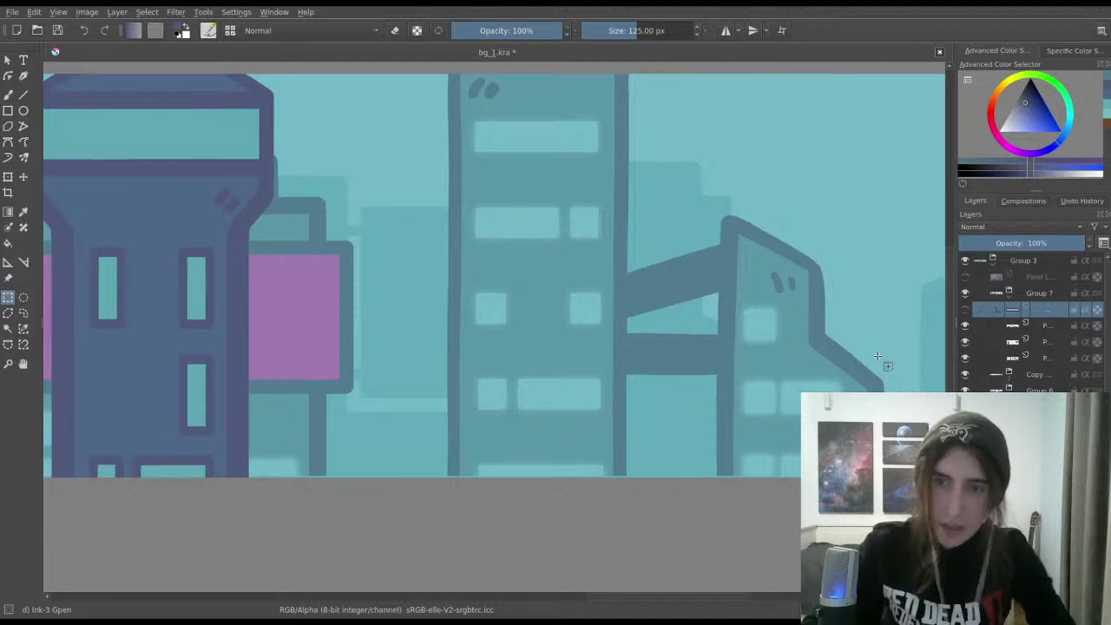
Step: Show the copied tower outline layer again and move its wide window outline out of the tower to above the bridged building
click(964, 310)
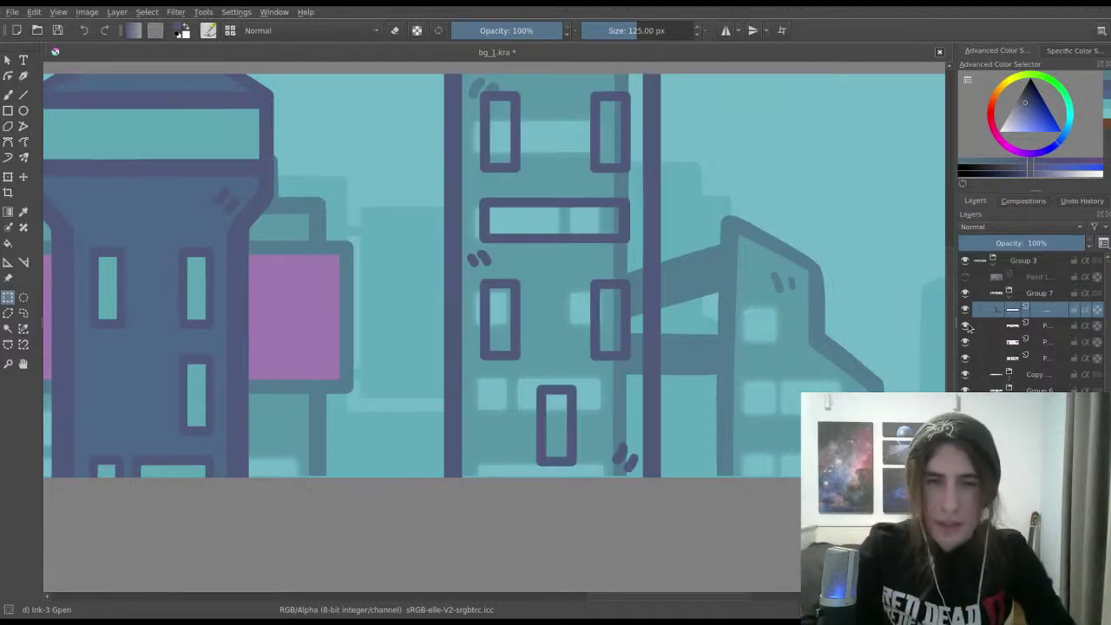
scroll(511, 178, down, 1)
scroll(520, 201, up, 2)
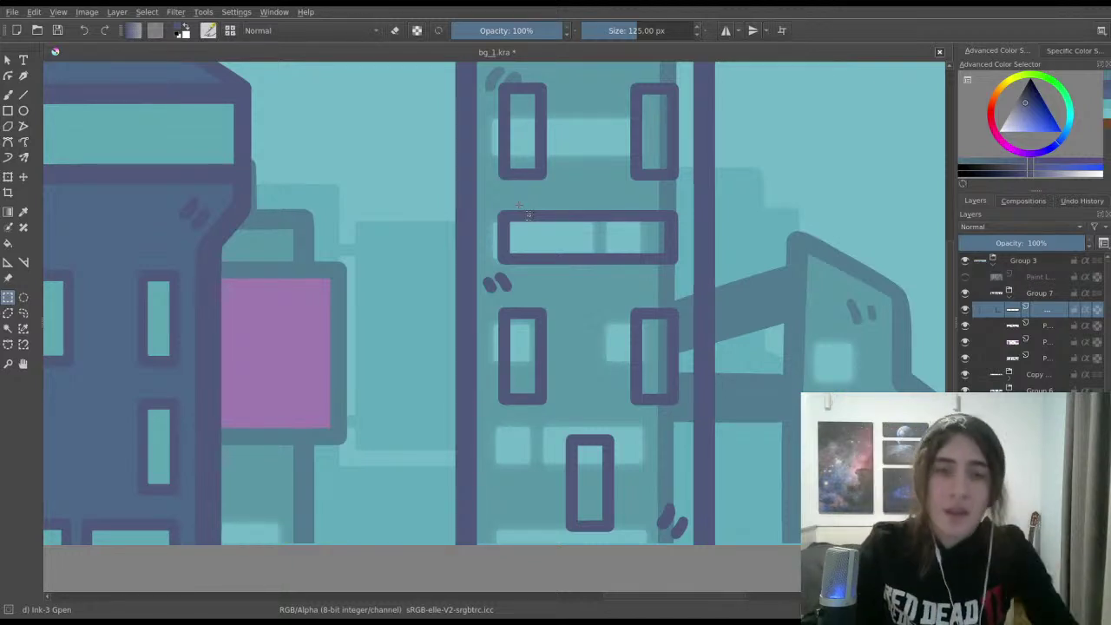
scroll(528, 215, down, 2)
scroll(547, 227, up, 4)
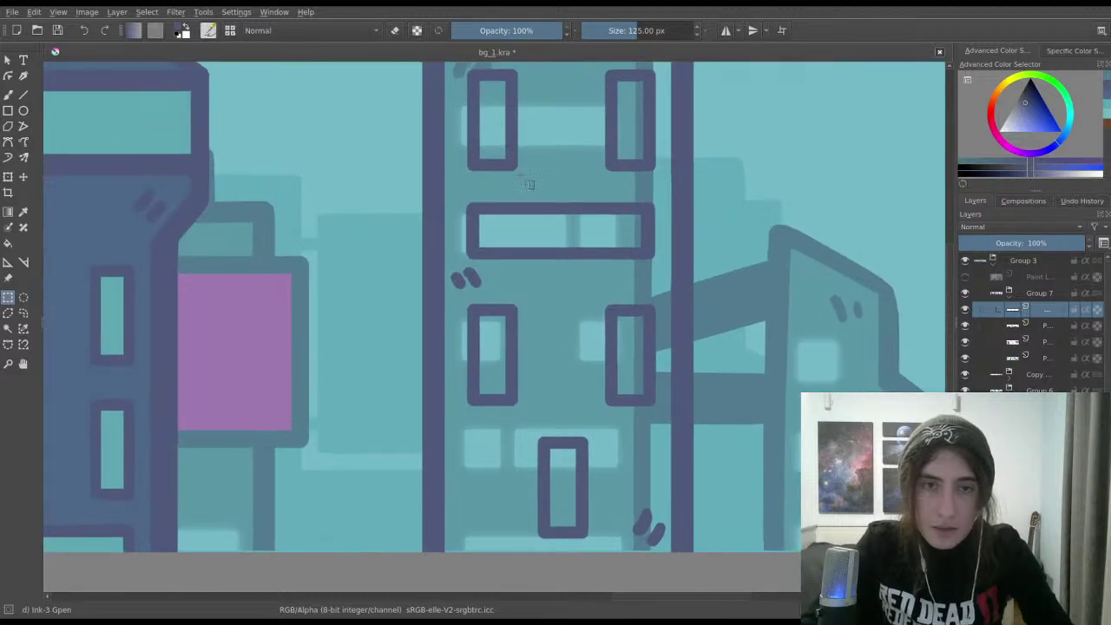
scroll(521, 242, up, 1)
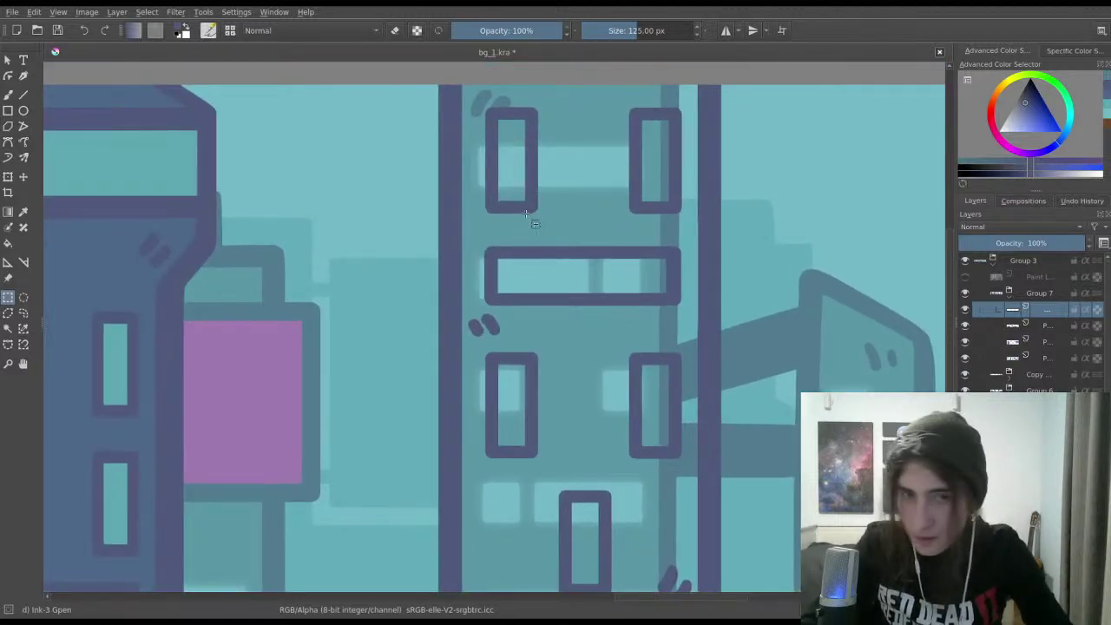
drag(479, 242, 686, 309)
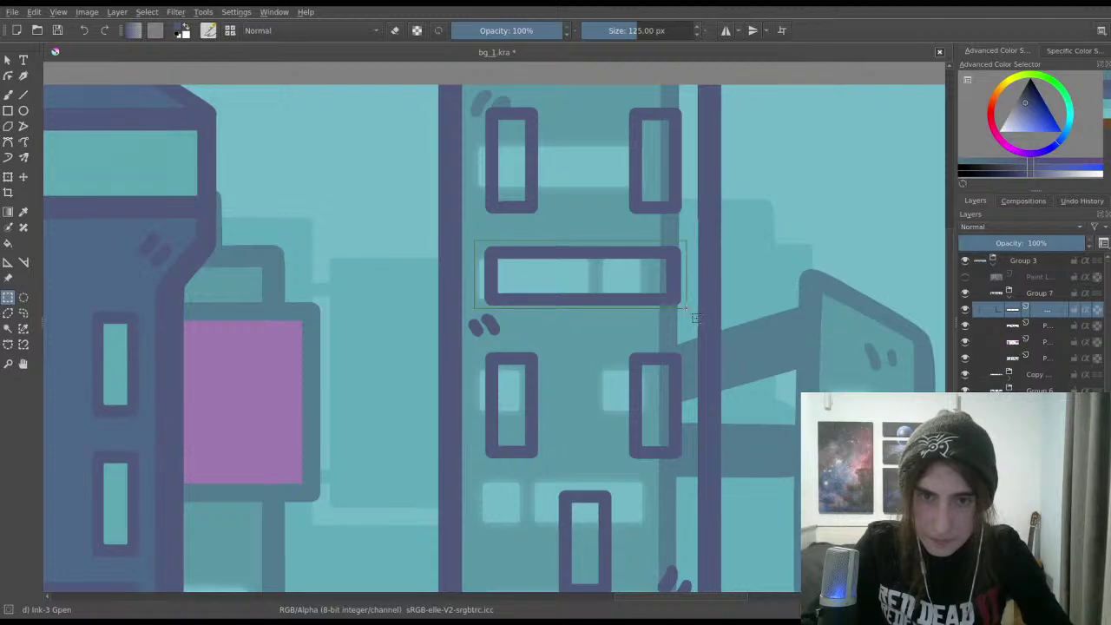
key(ctrl+t)
drag(578, 272, 876, 241)
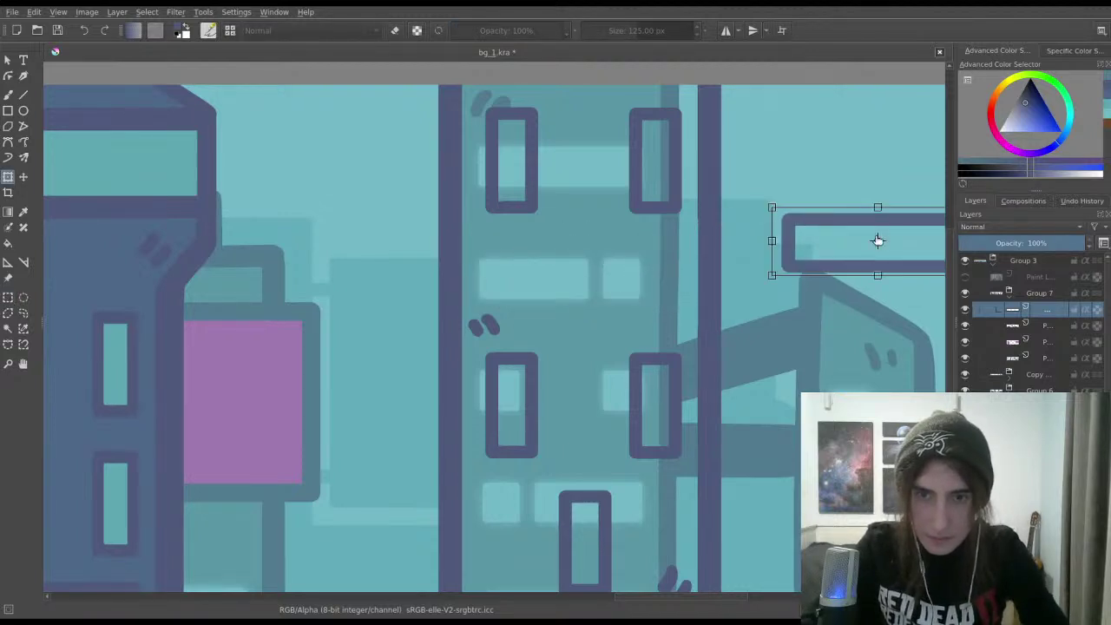
key(Return)
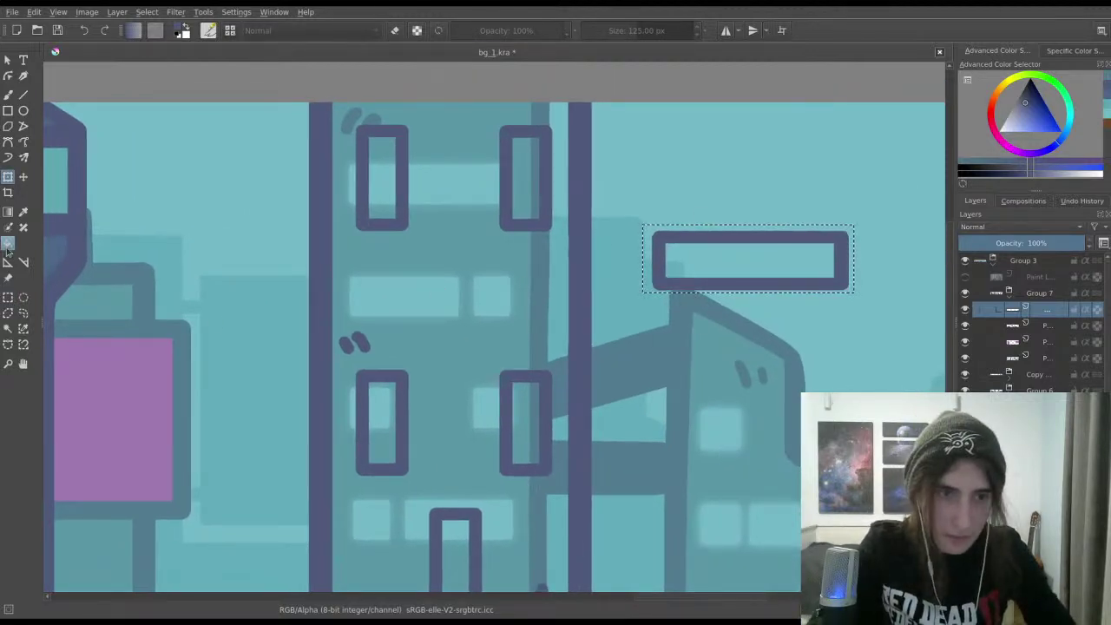
click(8, 297)
key(ctrl+shift+a)
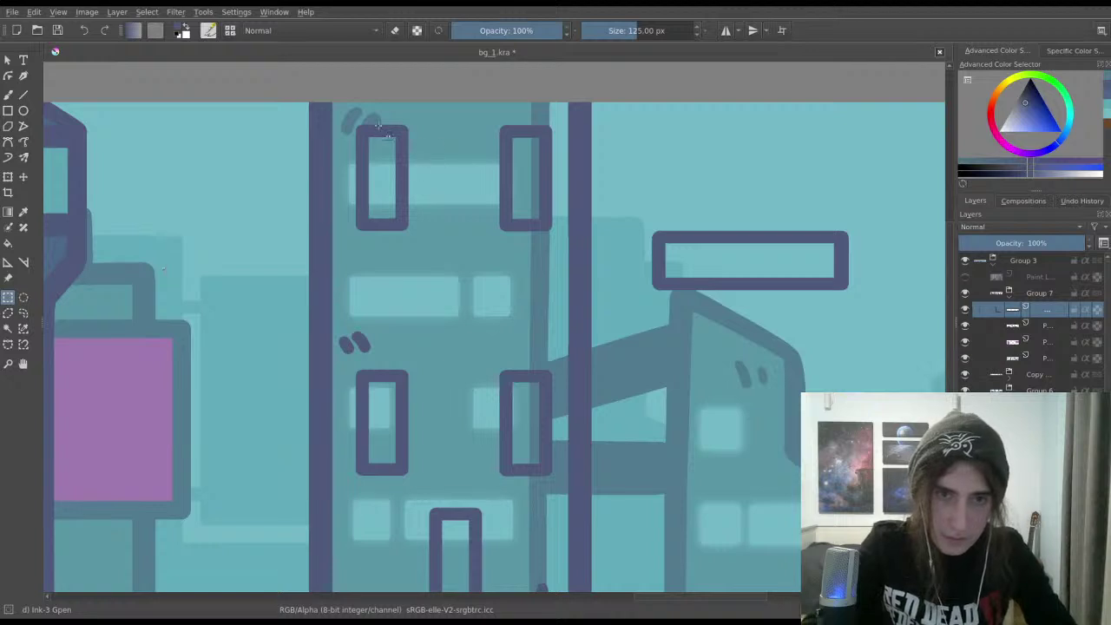
Step: Move the upper pair of tall window outlines down the tower, keeping them aligned with the pair below, and clear the selection
drag(341, 124, 558, 251)
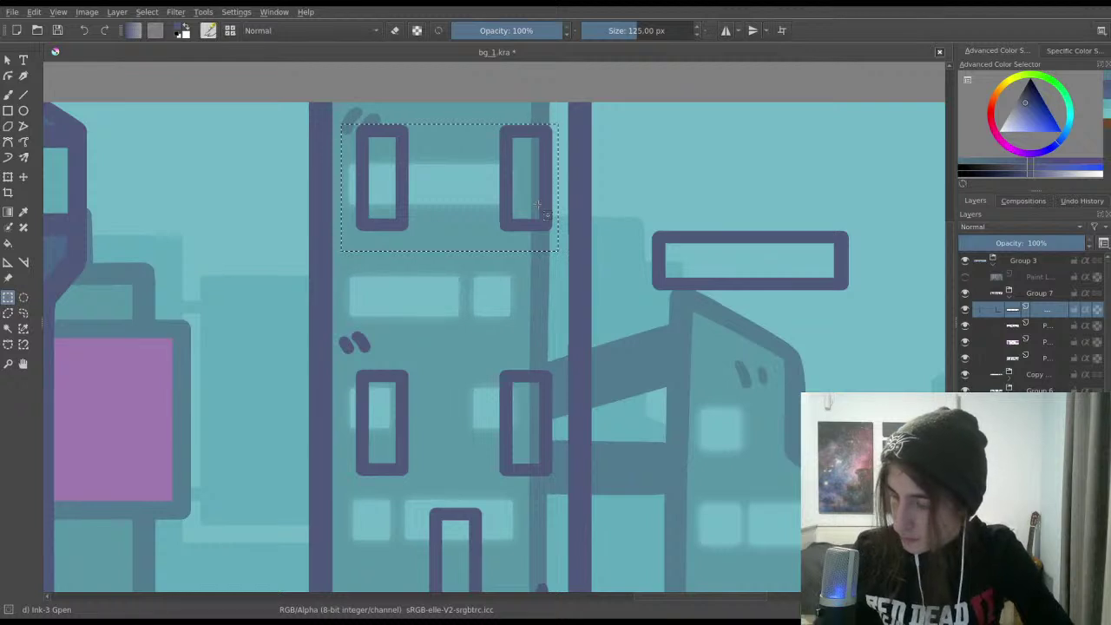
key(ctrl+t)
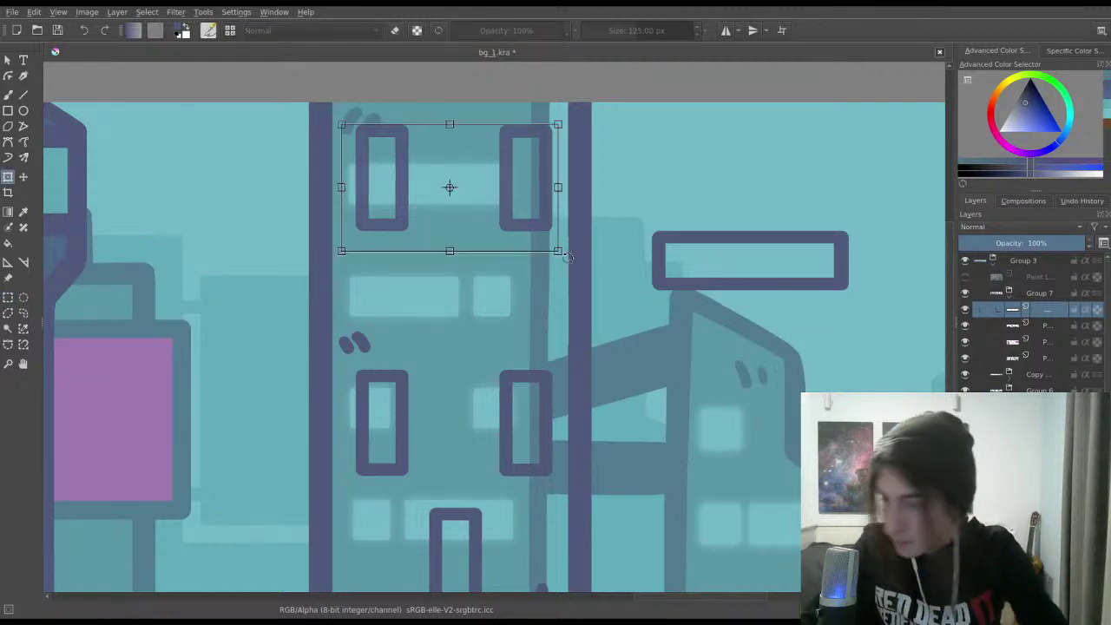
drag(500, 186, 495, 248)
key(Return)
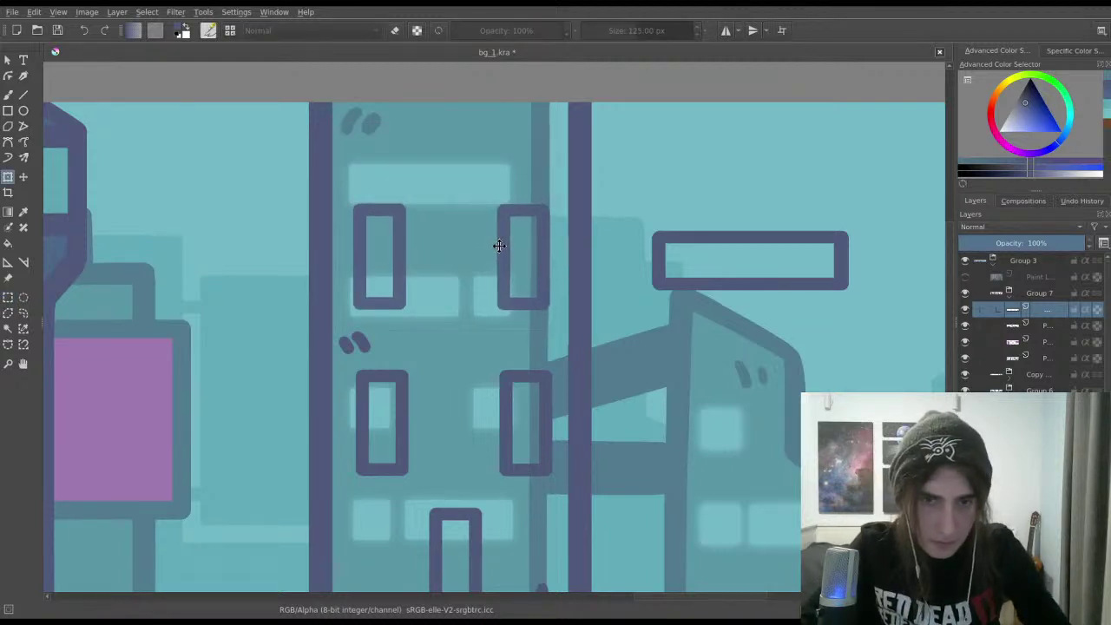
click(513, 244)
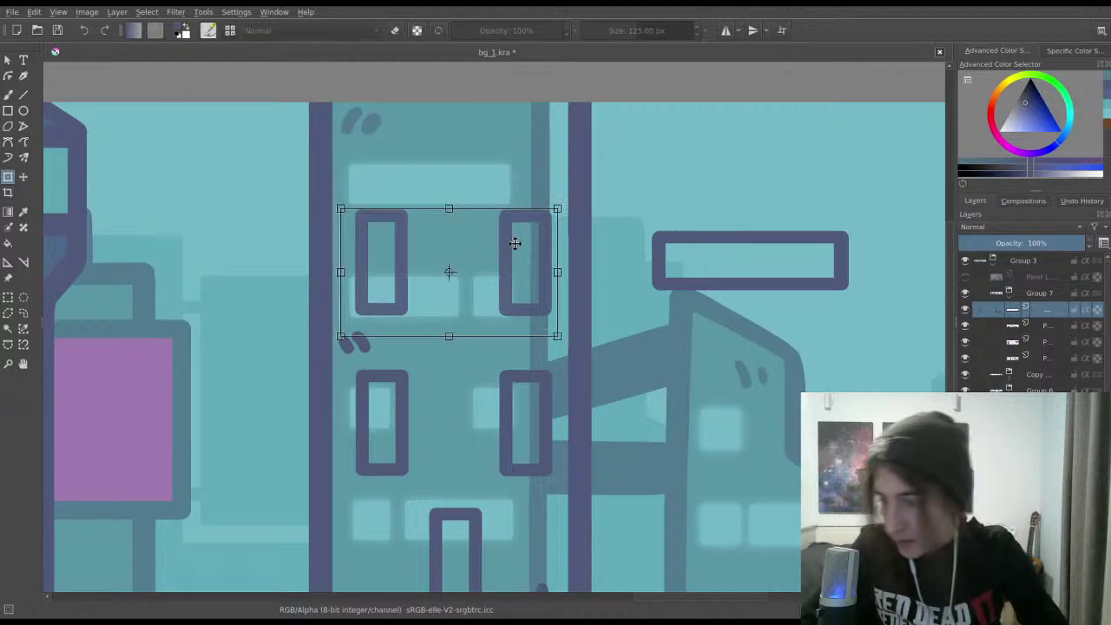
key(Return)
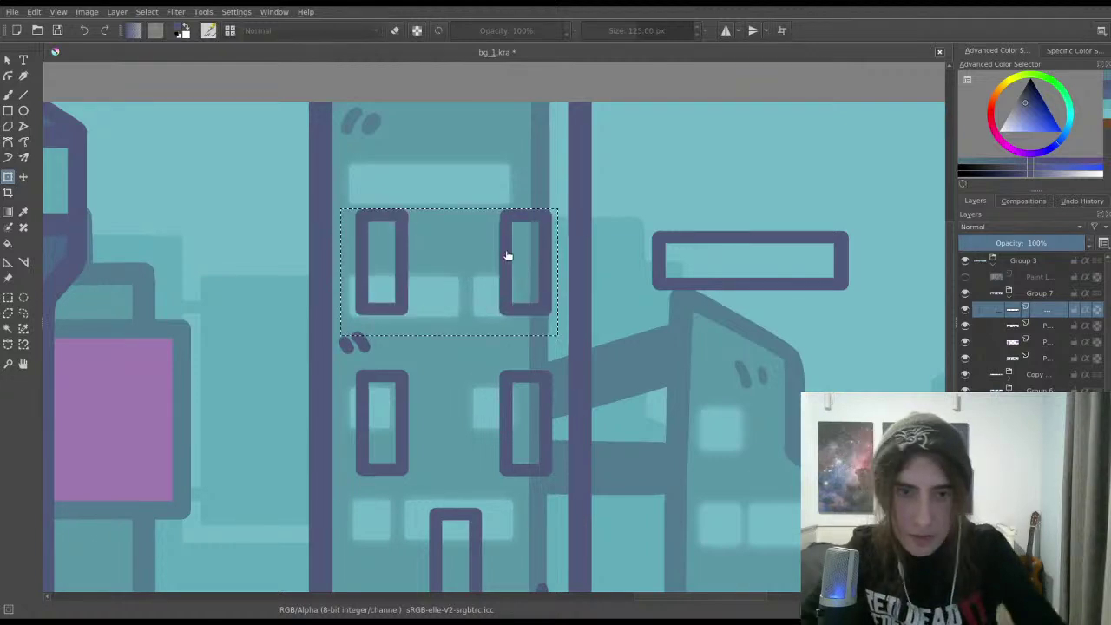
click(7, 296)
key(ctrl+shift+a)
Step: Move the wide window outline back into the tower's top end, above the upper window pair, and clear the selection
scroll(470, 262, down, 2)
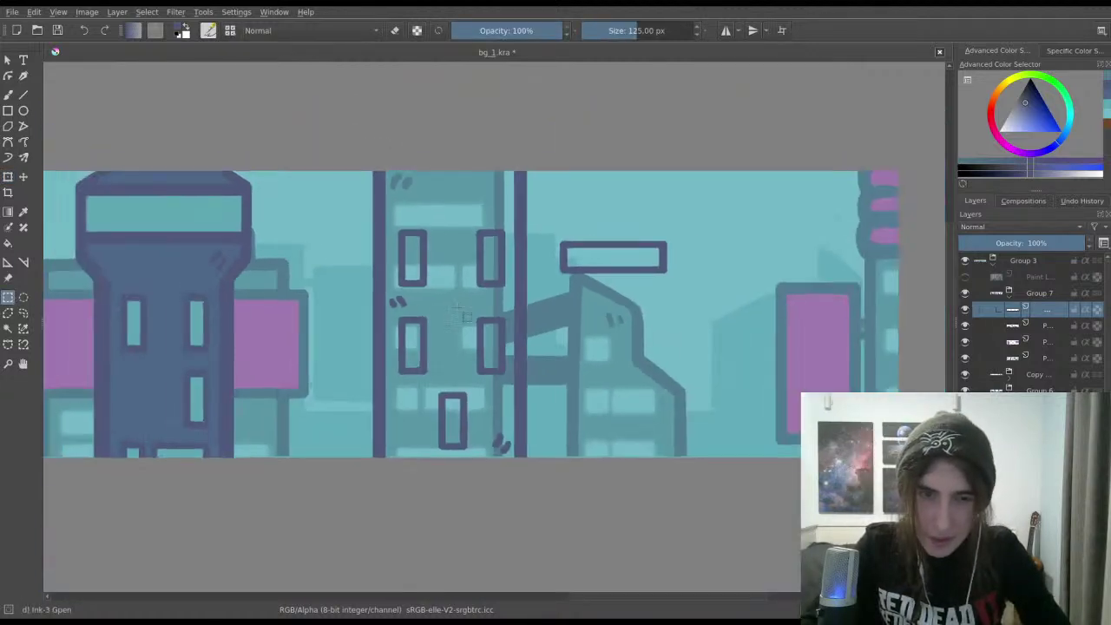
drag(410, 303, 544, 286)
scroll(608, 277, up, 3)
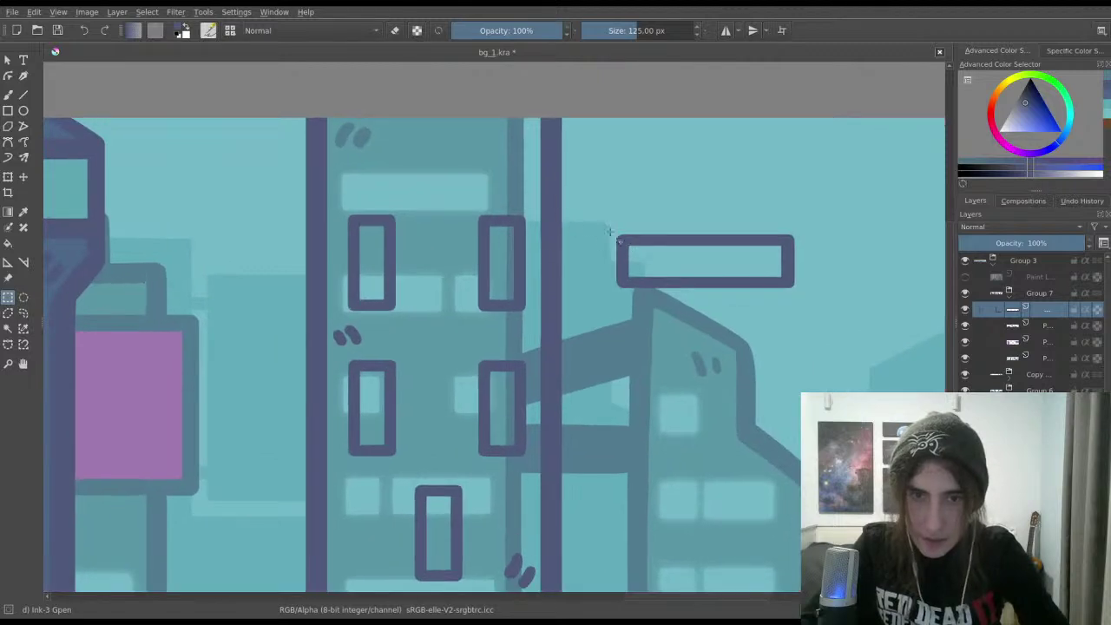
drag(599, 224, 843, 308)
key(ctrl+t)
mouse_move(777, 281)
mouse_down()
mouse_move(736, 280)
mouse_move(507, 176)
mouse_up()
key(Return)
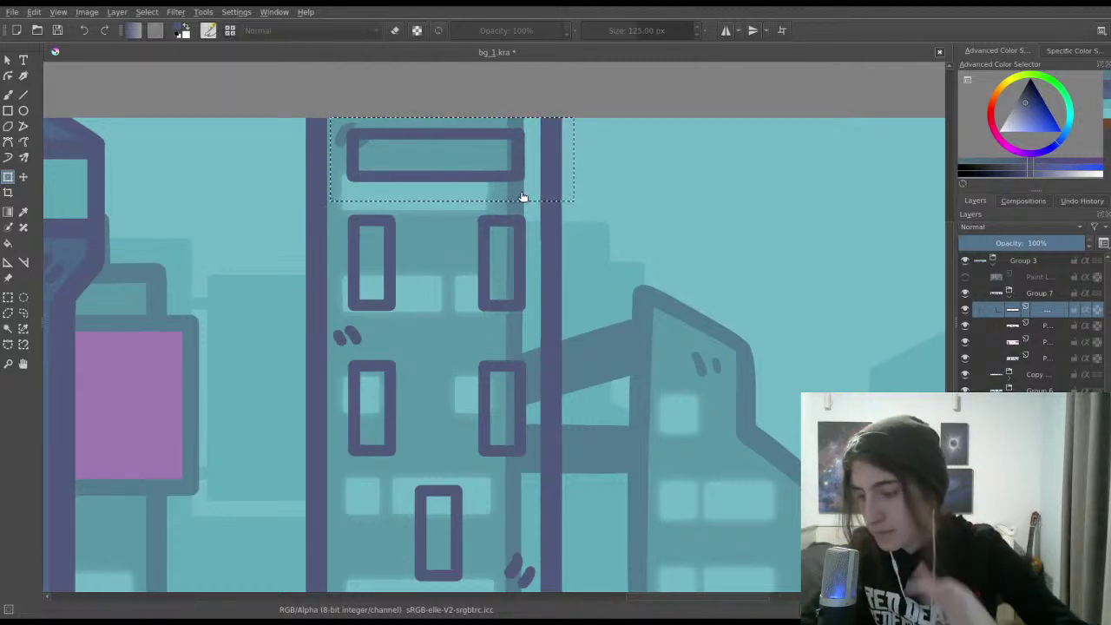
key(ctrl+r)
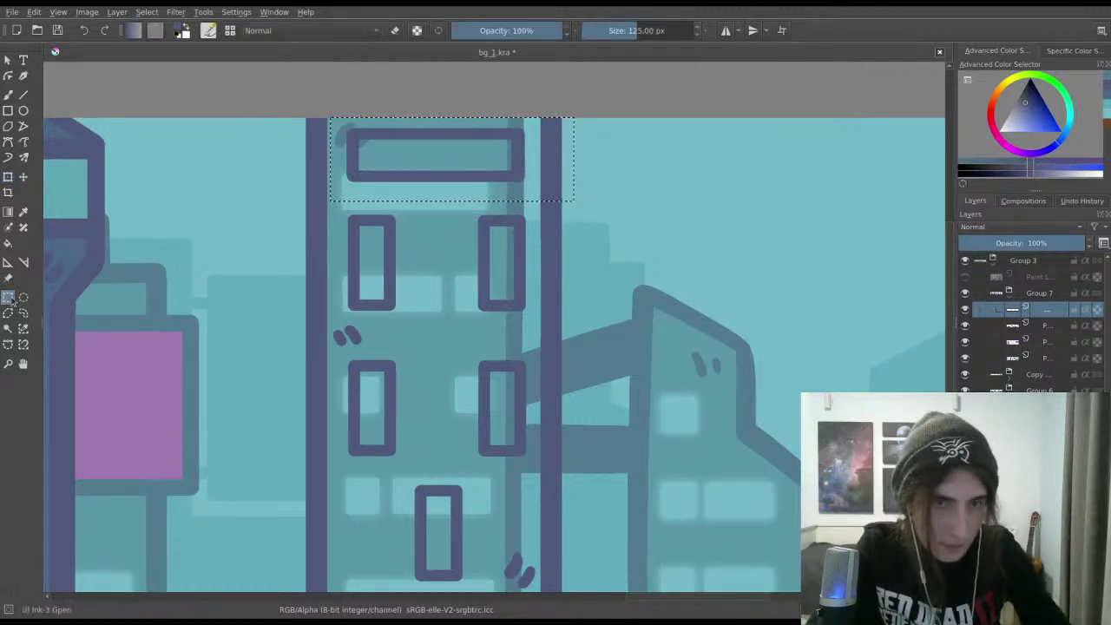
key(ctrl+shift+a)
Step: Frame the rearranged tower windows and activate the freehand brush on the copied outline layer
drag(346, 281, 431, 233)
scroll(470, 276, down, 1)
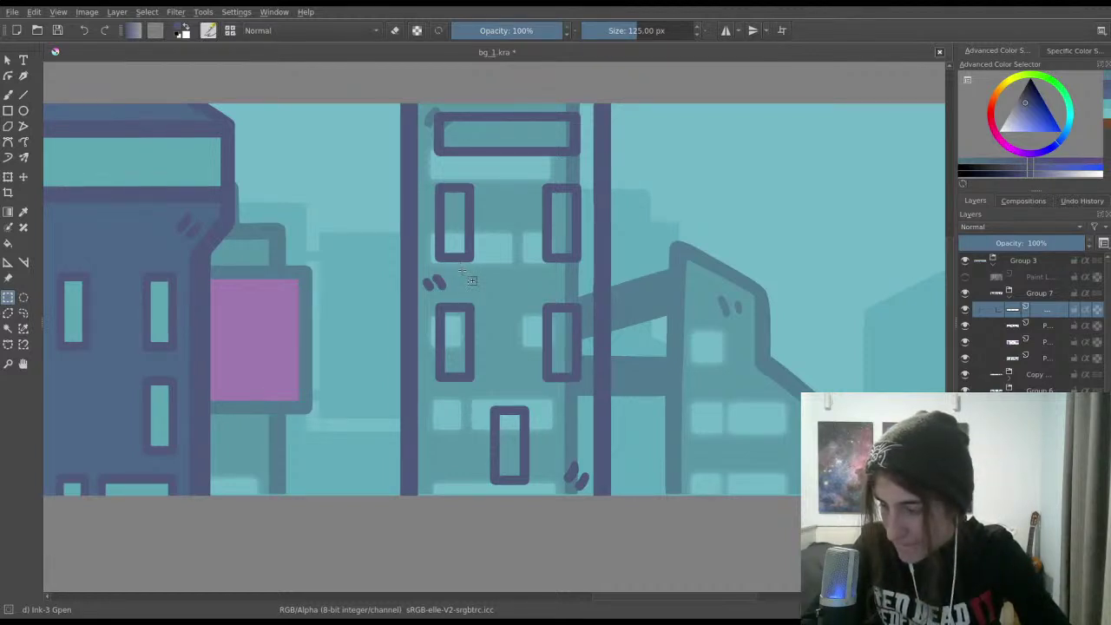
scroll(463, 268, up, 2)
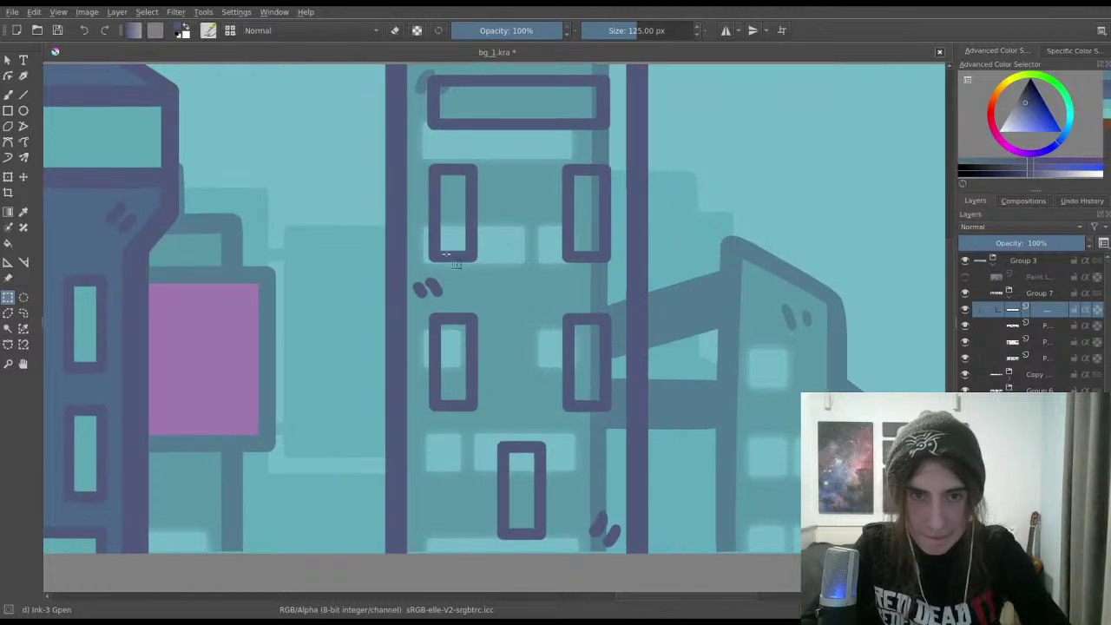
click(8, 94)
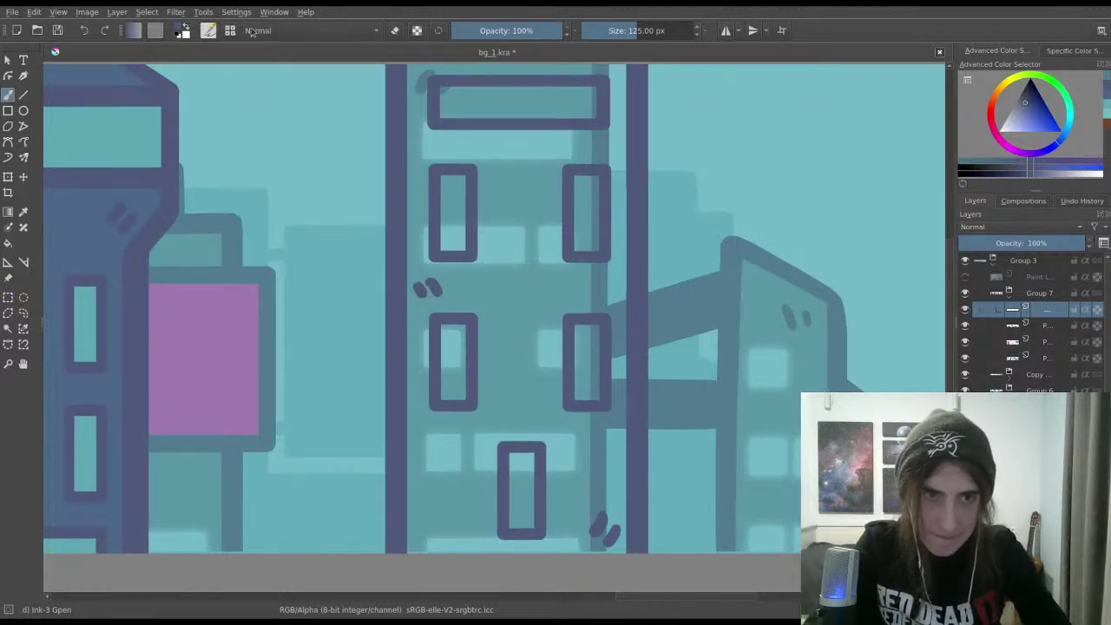
Step: Erase the two small dash marks near the lower right corner of the middle tower
key(e)
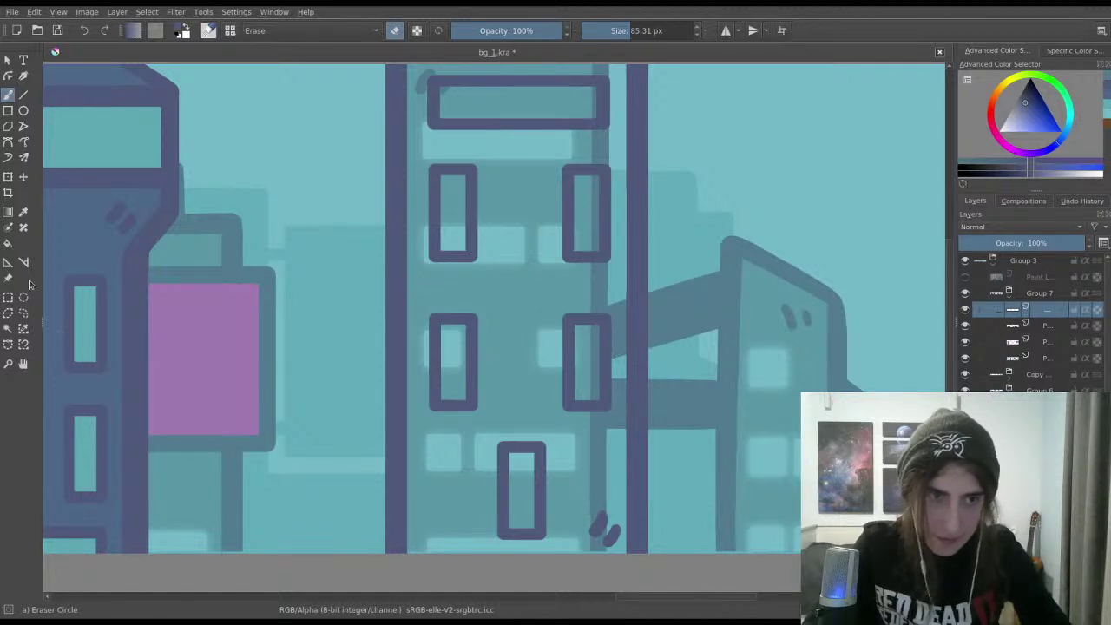
click(8, 297)
drag(416, 158, 477, 264)
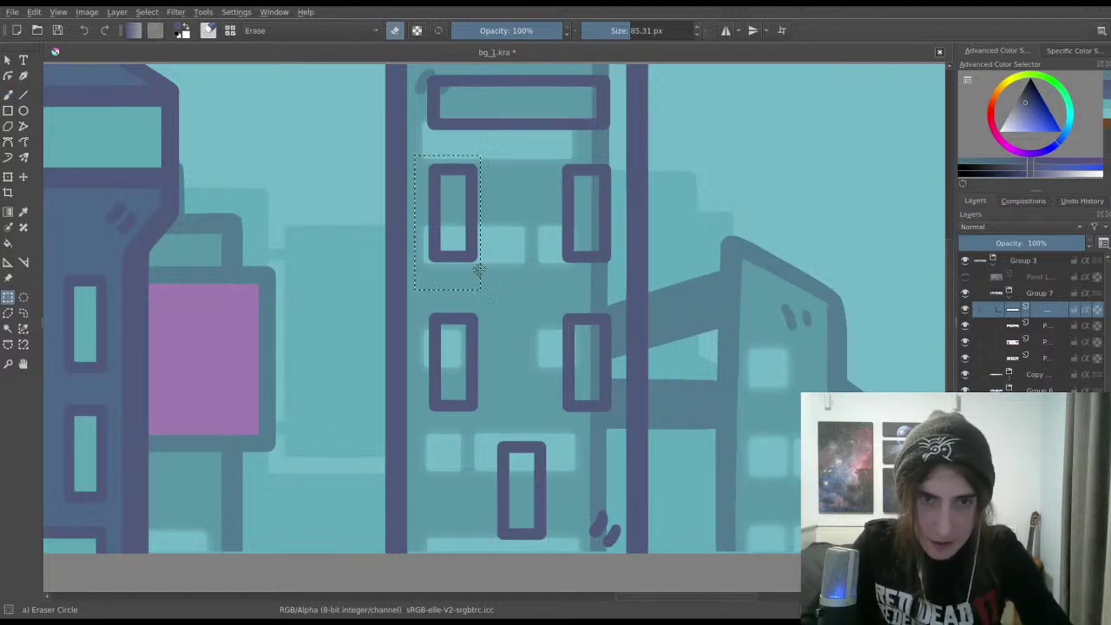
key(ctrl+shift+a)
click(8, 94)
drag(613, 531, 599, 502)
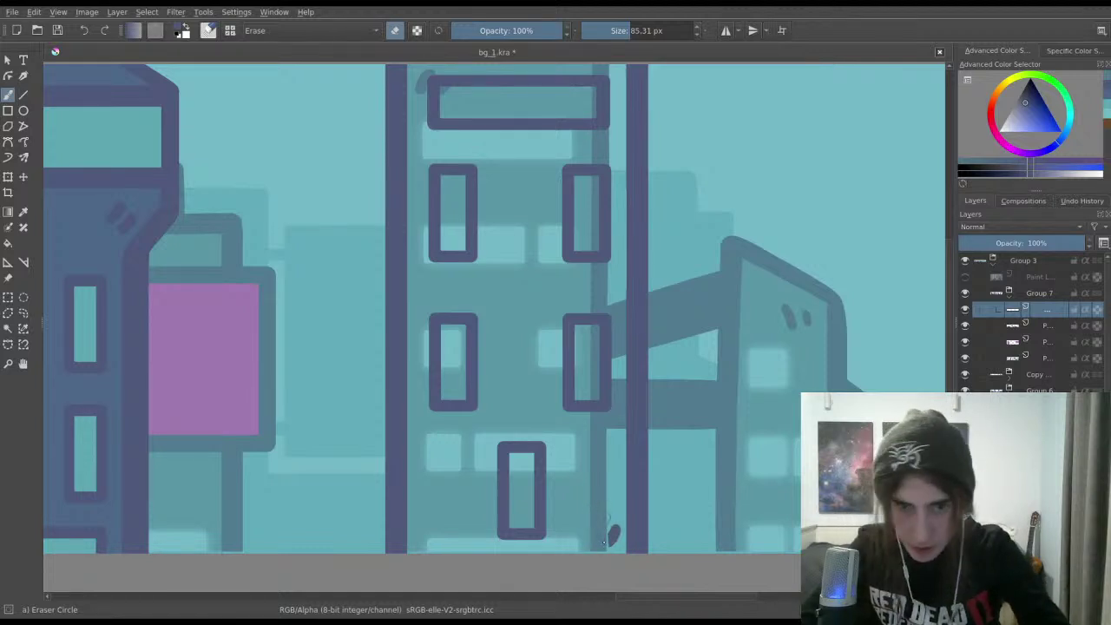
drag(604, 543, 613, 531)
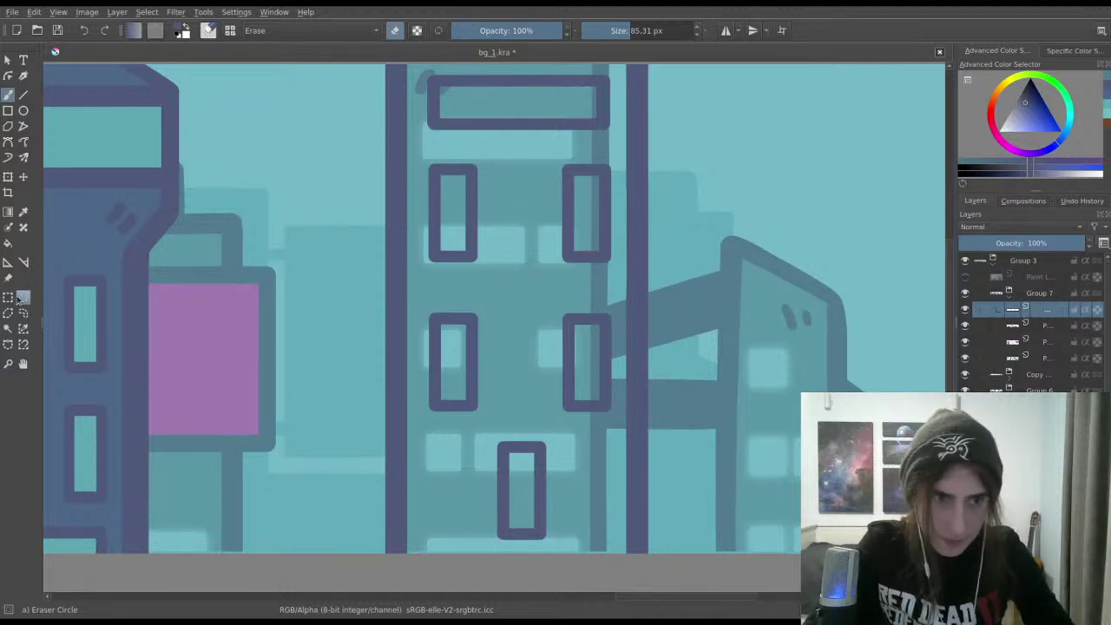
Step: Select the five lower window outlines of the middle tower and move them slightly down
click(8, 296)
drag(412, 158, 614, 552)
key(ctrl+t)
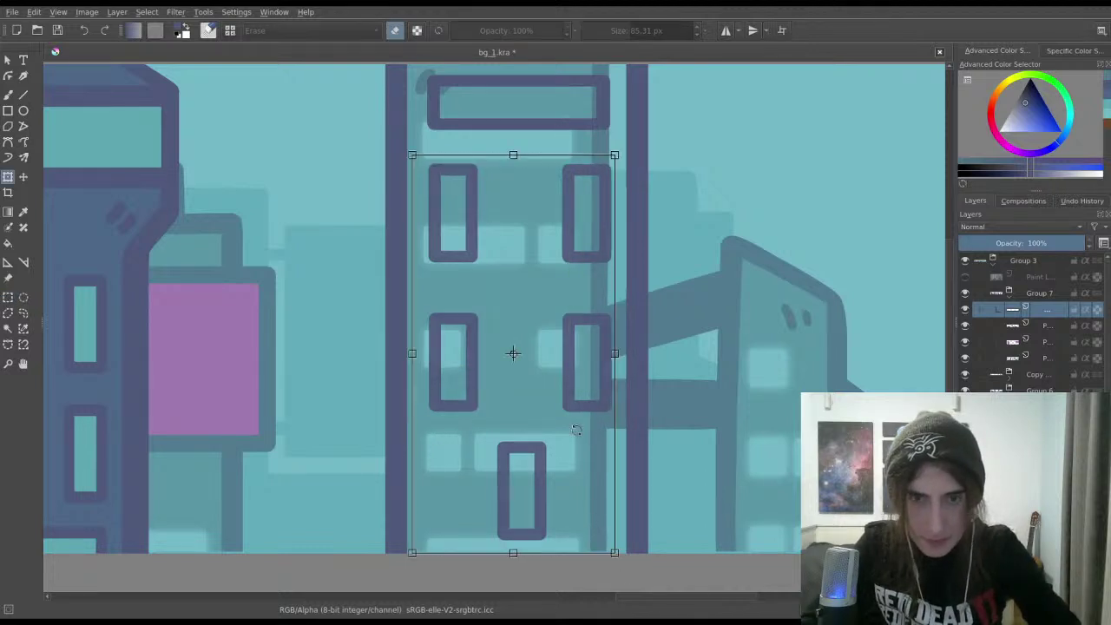
drag(565, 306, 565, 313)
key(Return)
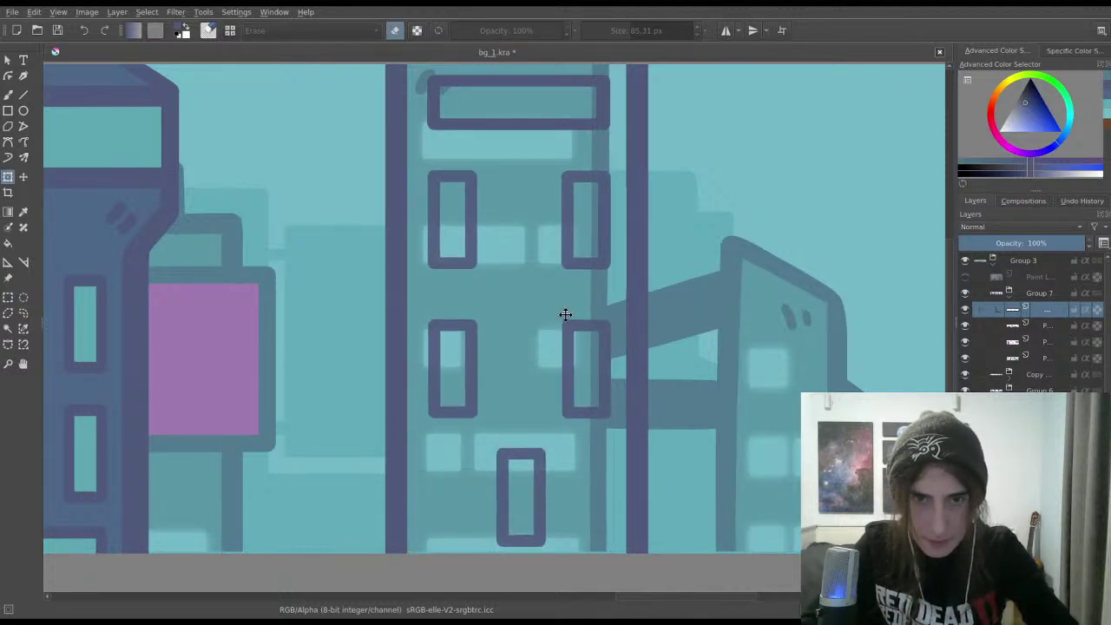
key(ctrl+t)
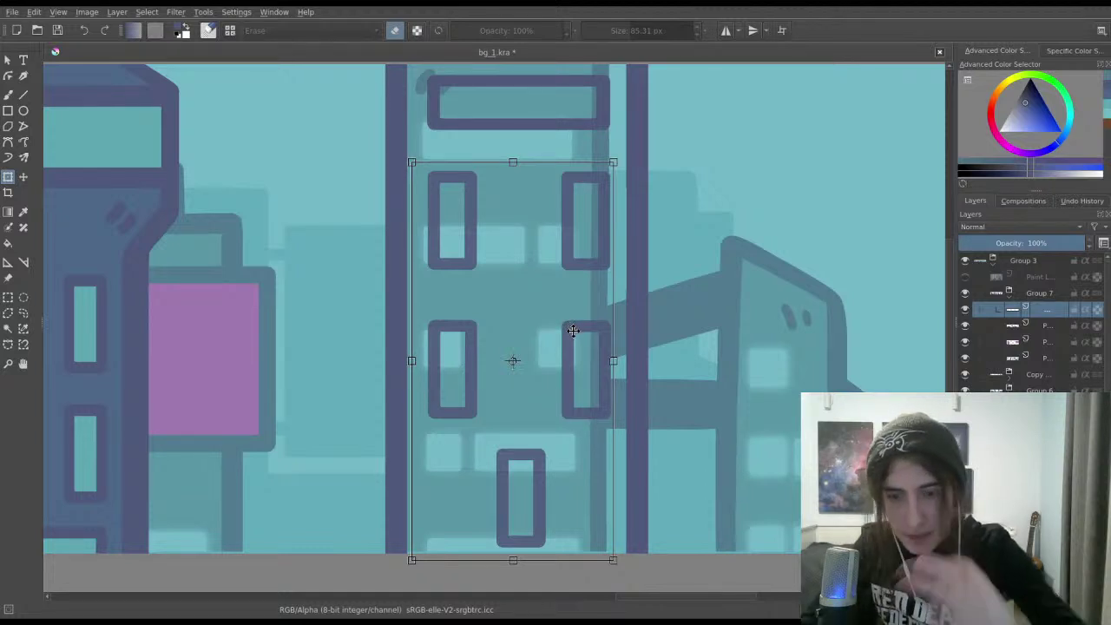
key(Return)
key(ctrl+r)
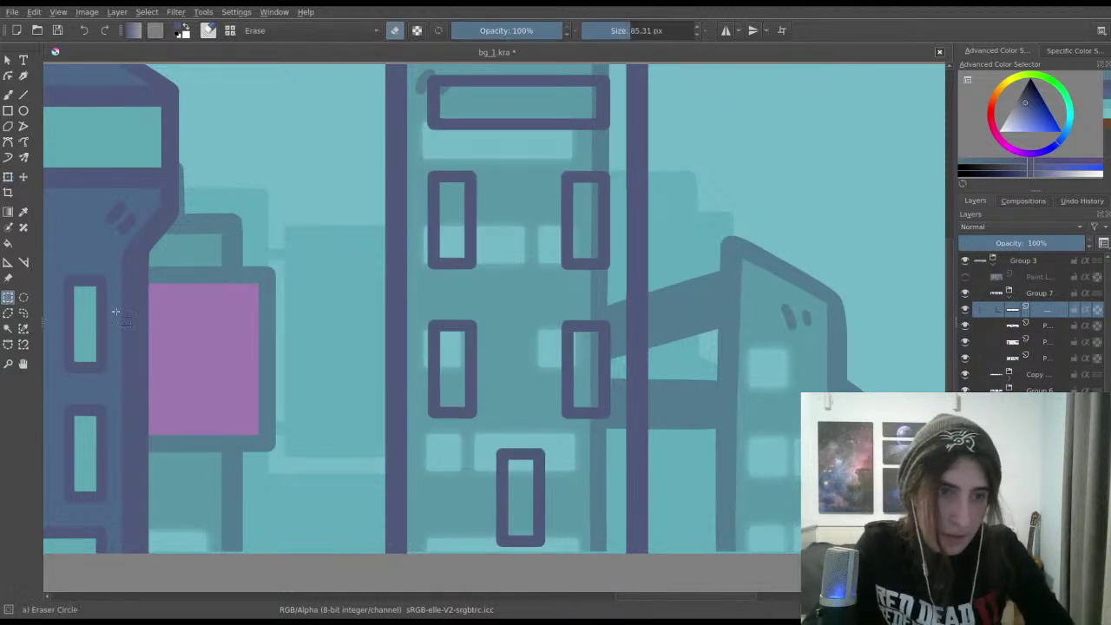
Step: Select everything between the middle tower's side outlines, shift all window outlines and the corner marks slightly down, and clear the selection
drag(183, 300, 318, 285)
mouse_move(314, 287)
mouse_down()
mouse_move(310, 278)
mouse_move(324, 302)
mouse_up()
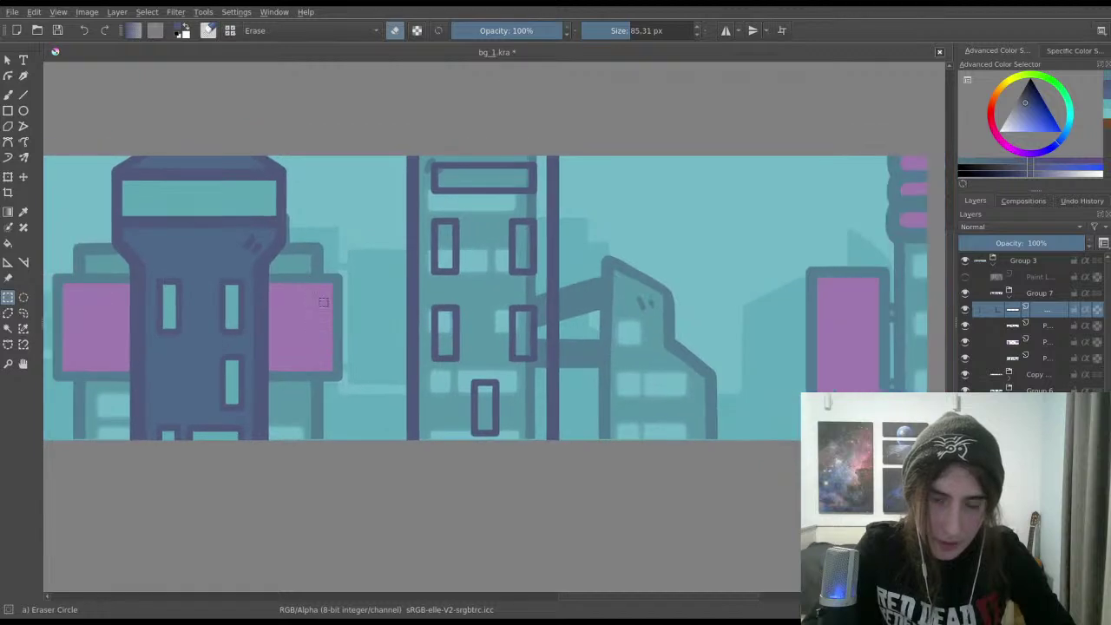
scroll(323, 302, up, 1)
drag(431, 312, 292, 276)
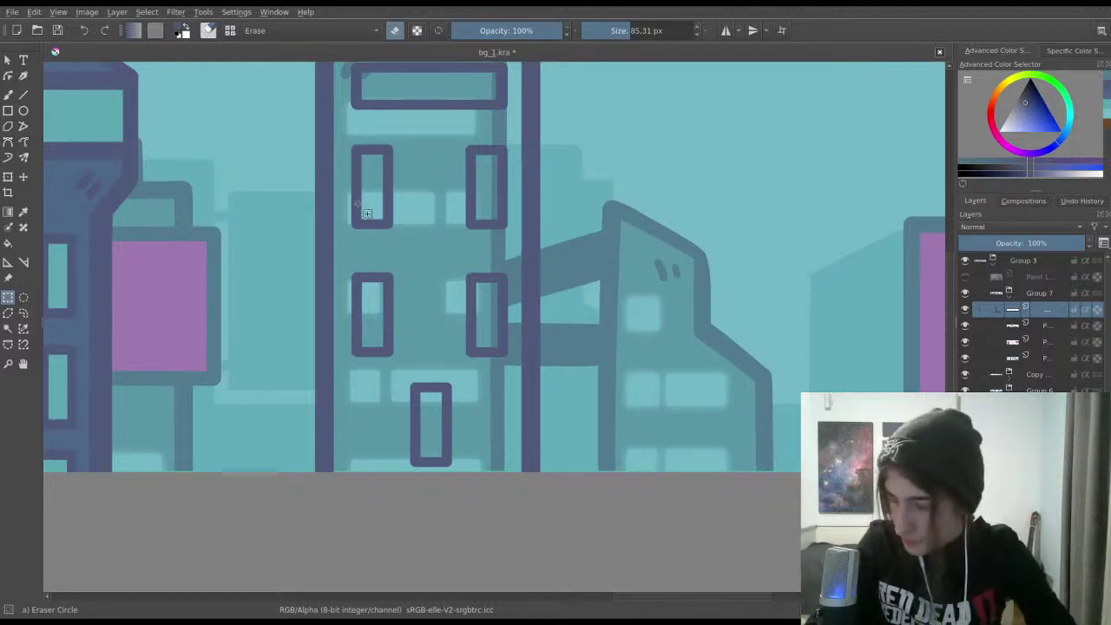
scroll(366, 213, down, 3)
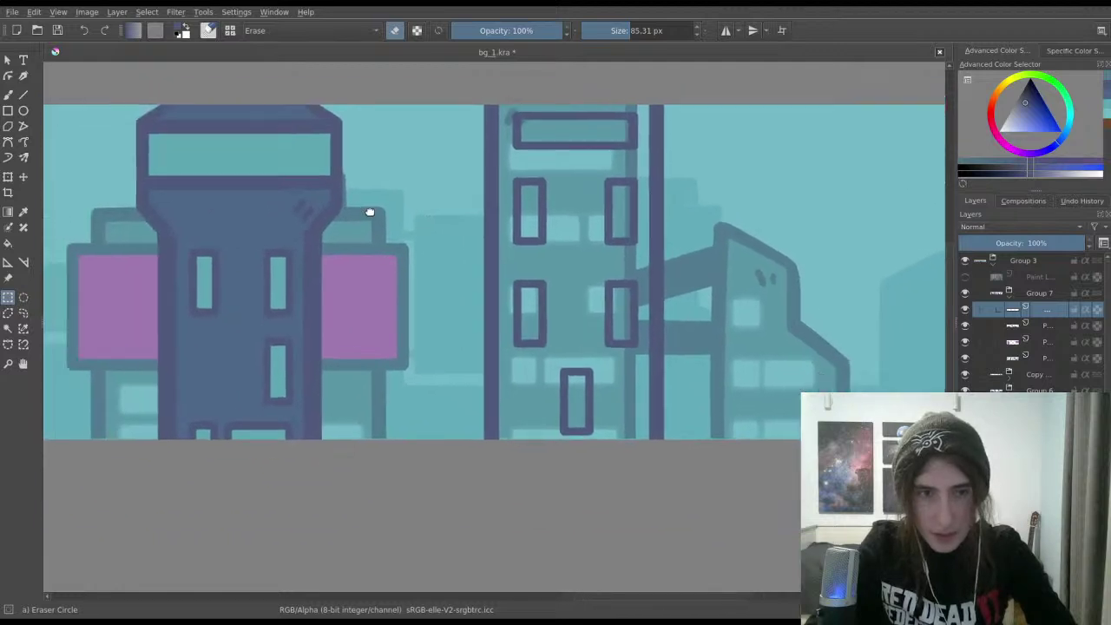
drag(369, 212, 454, 230)
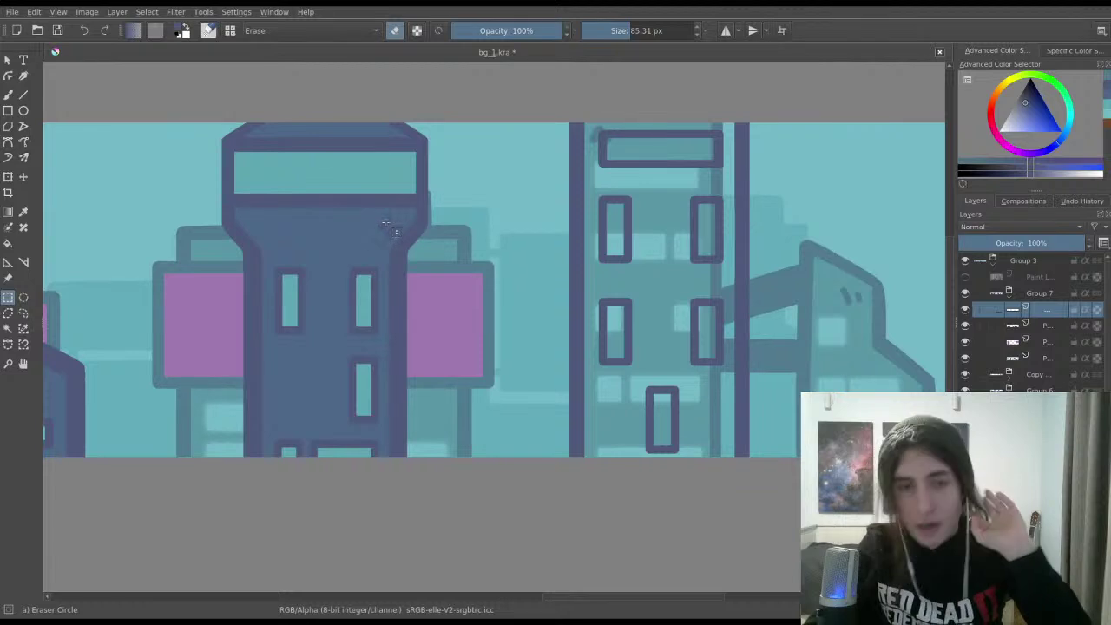
scroll(528, 280, up, 1)
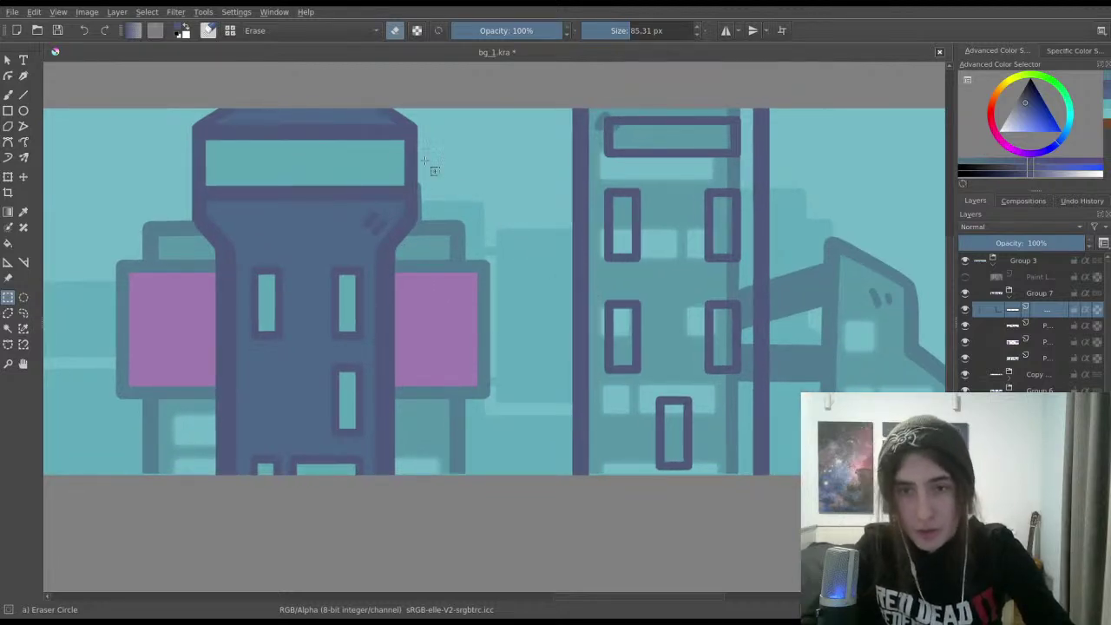
drag(460, 211, 417, 238)
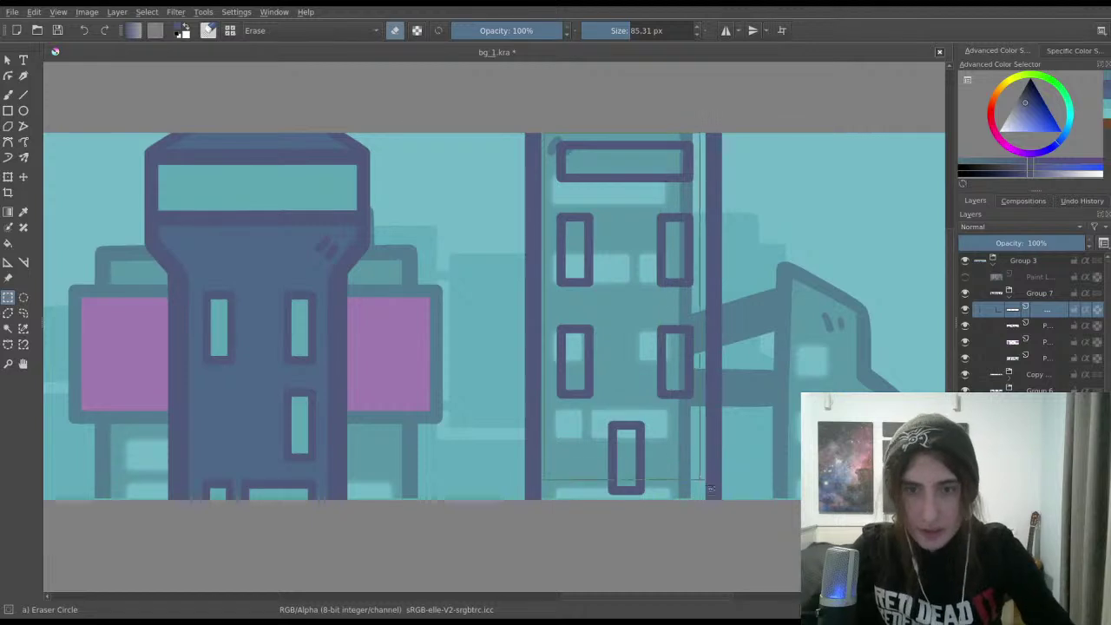
drag(702, 519, 544, 134)
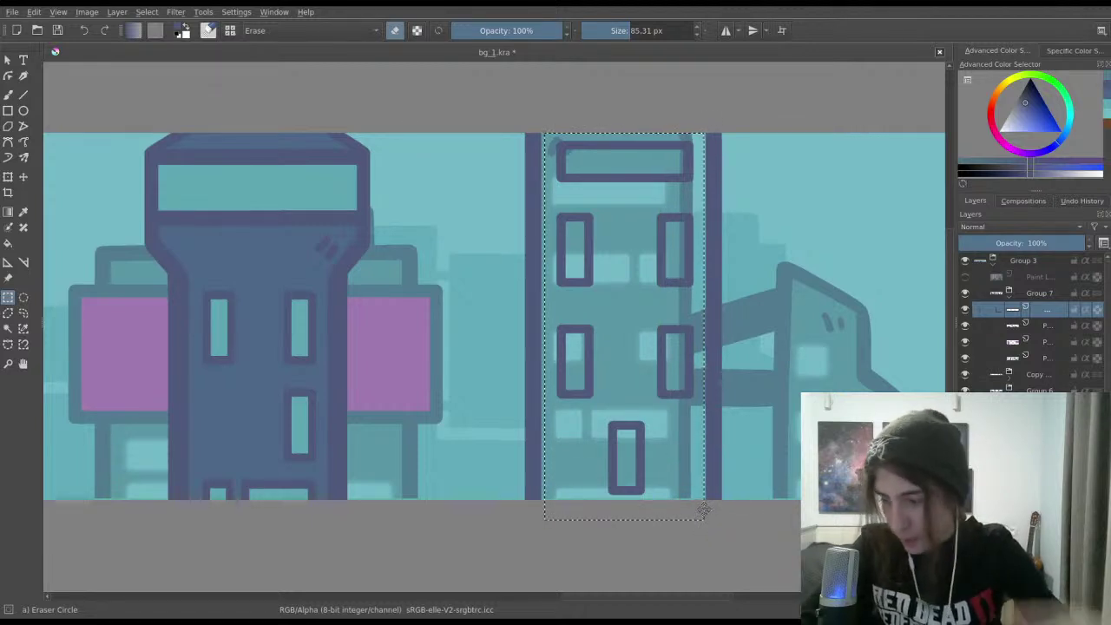
key(ctrl+t)
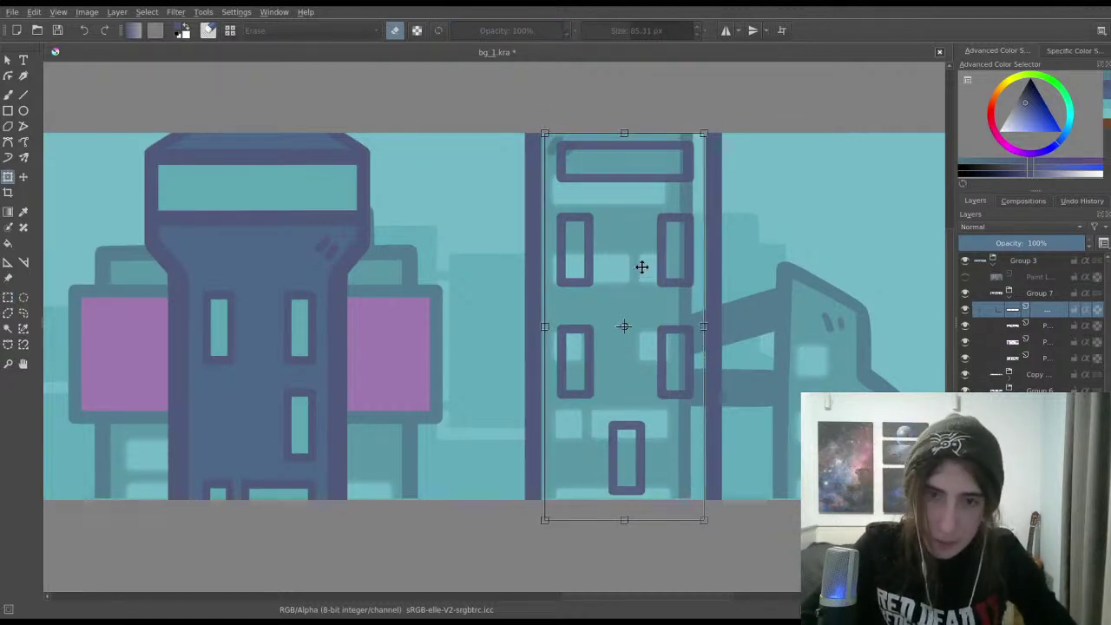
drag(642, 266, 641, 301)
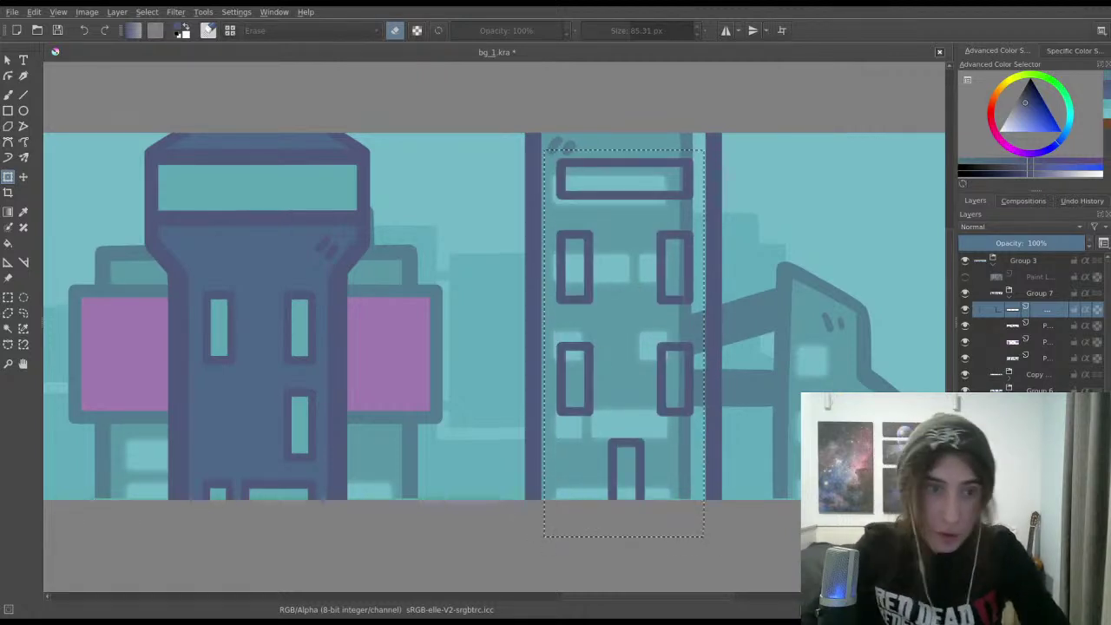
click(8, 297)
click(131, 286)
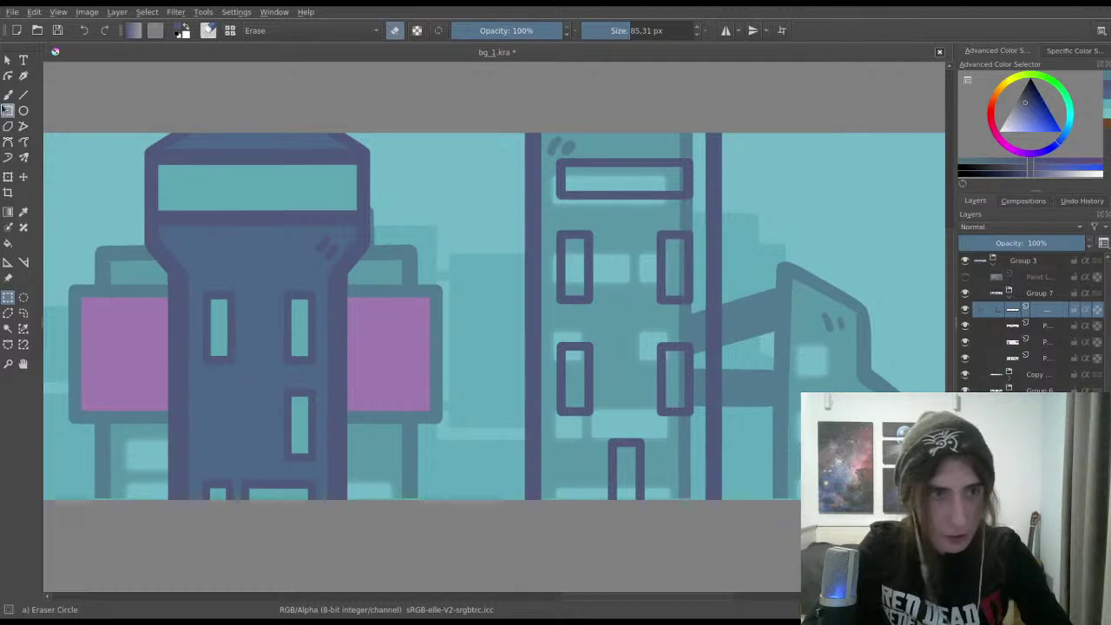
Step: Identify the top two paint layers in Group 7 by toggling their visibility, and merge them into one
click(8, 94)
scroll(395, 59, up, 1)
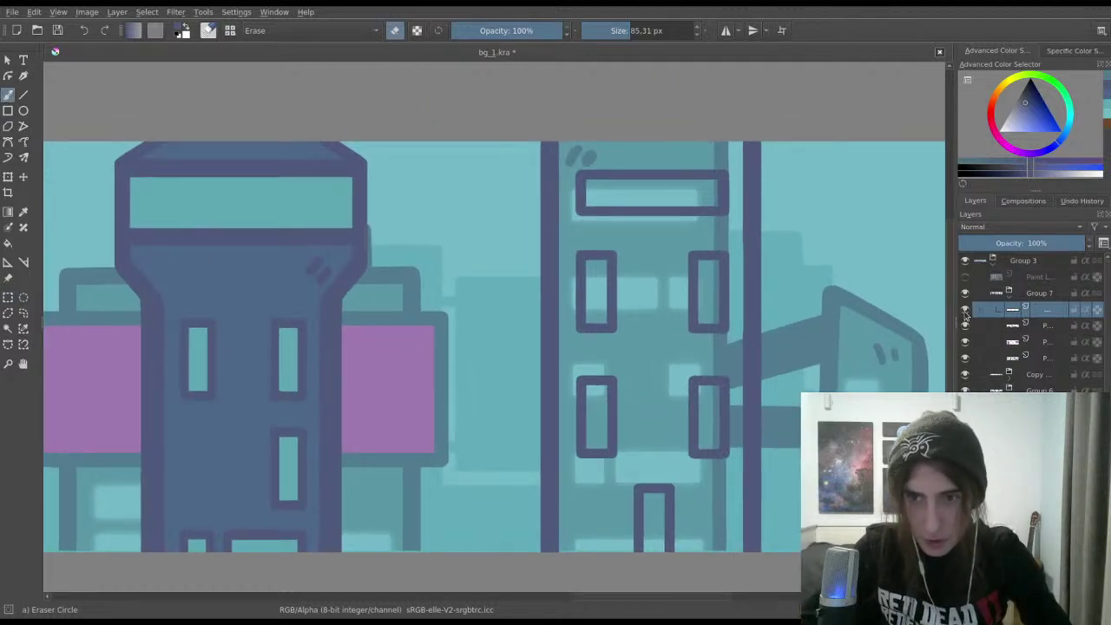
click(965, 310)
click(965, 310)
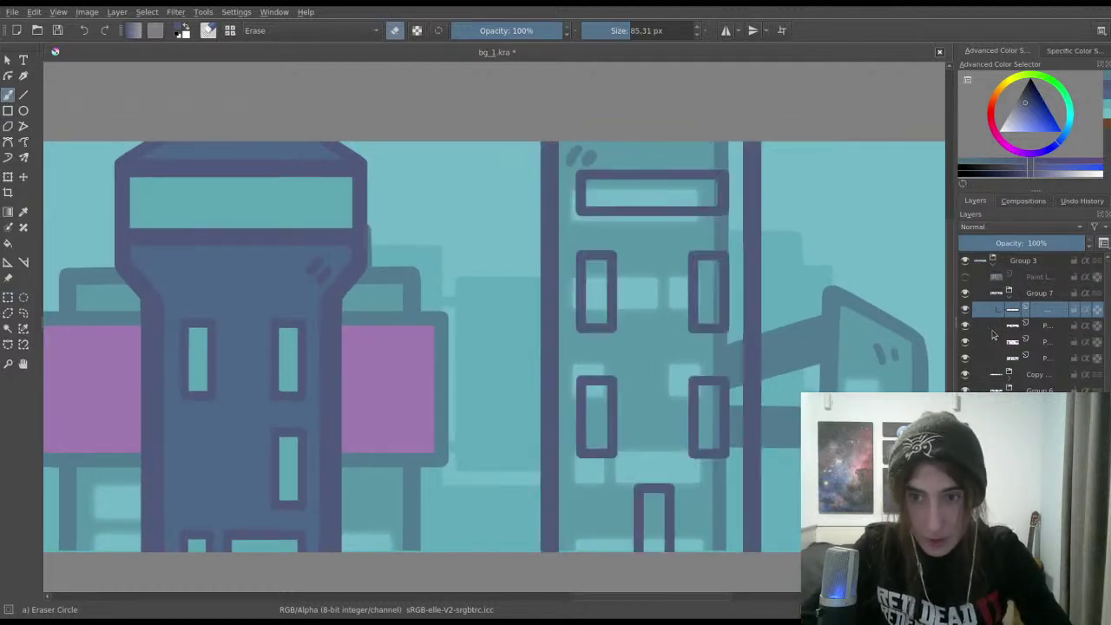
click(965, 325)
click(965, 326)
ctrl+click(1044, 326)
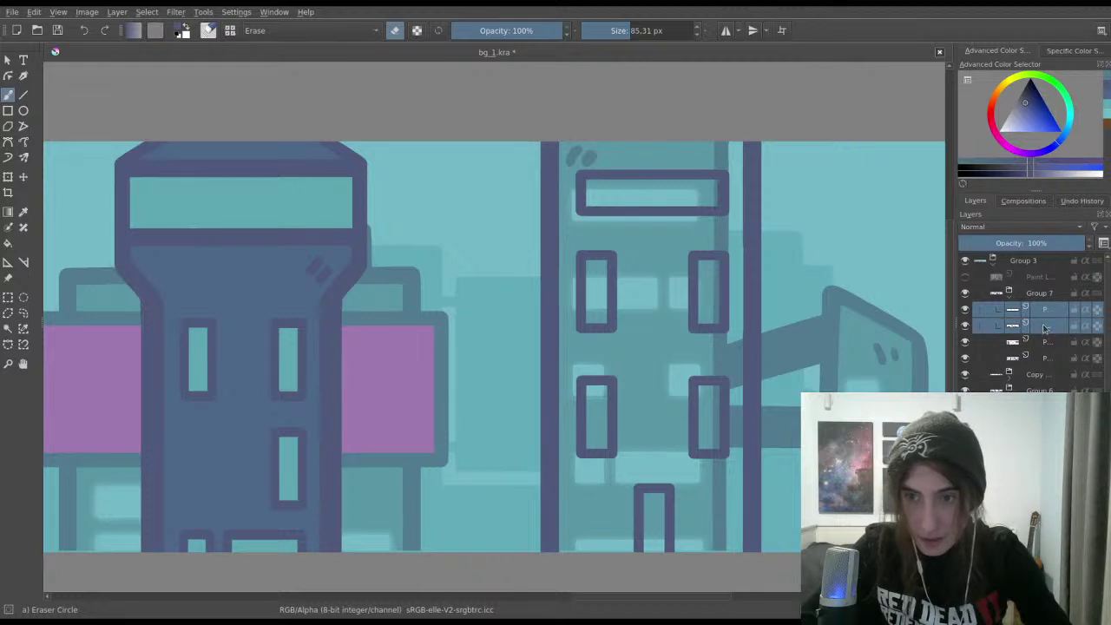
key(ctrl+e)
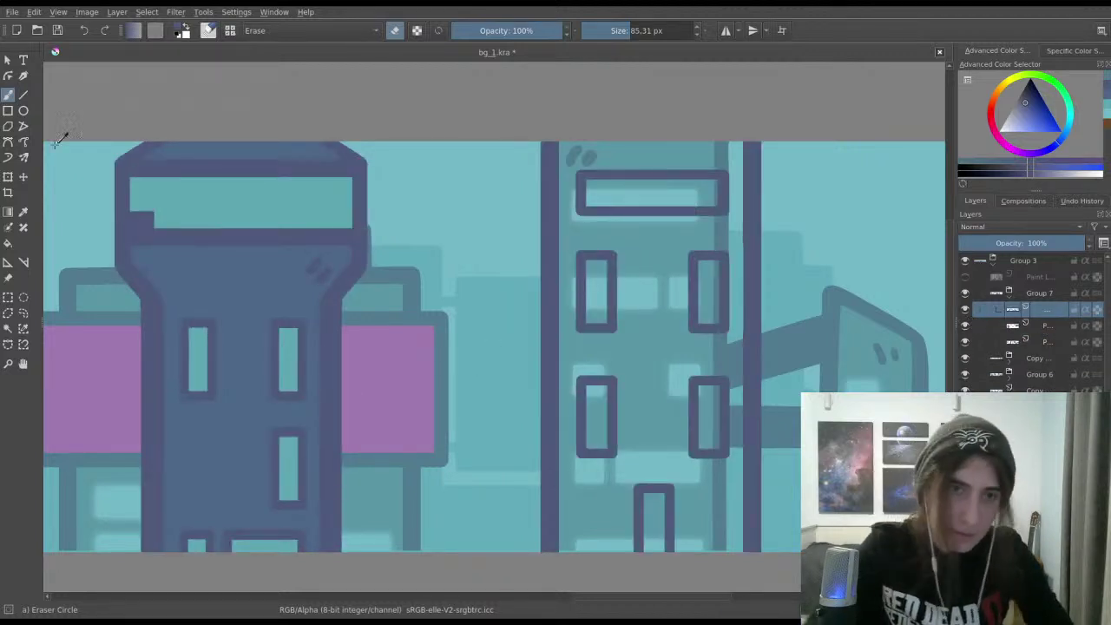
Step: Switch back to the Ink-3 Gpen brush and save the document
key(ctrl+s)
key(slash)
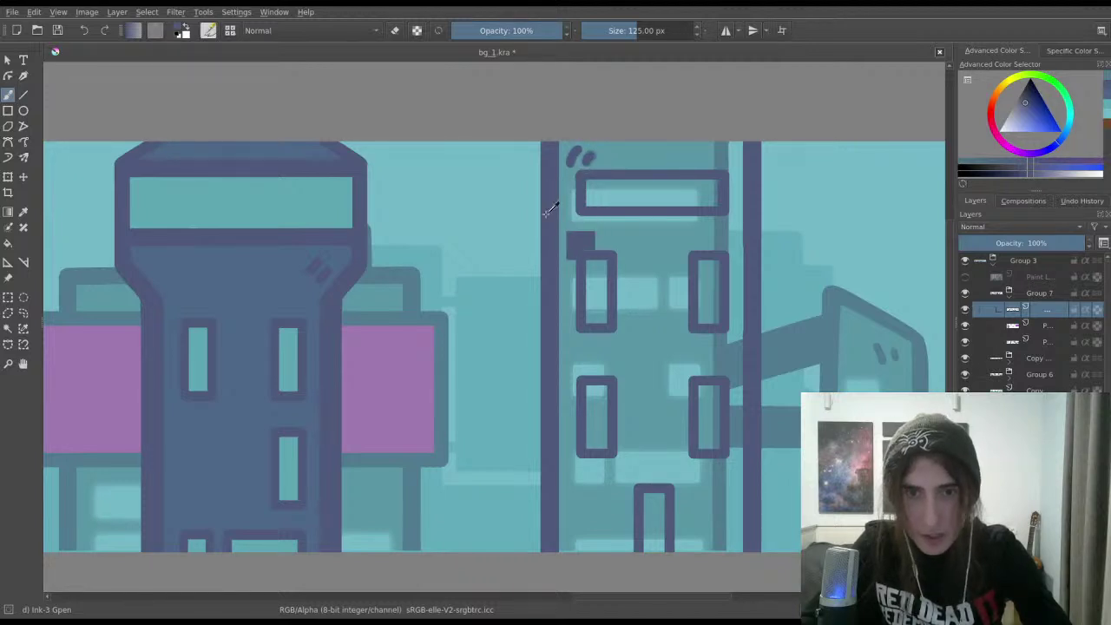
key(minus)
key(ctrl+s)
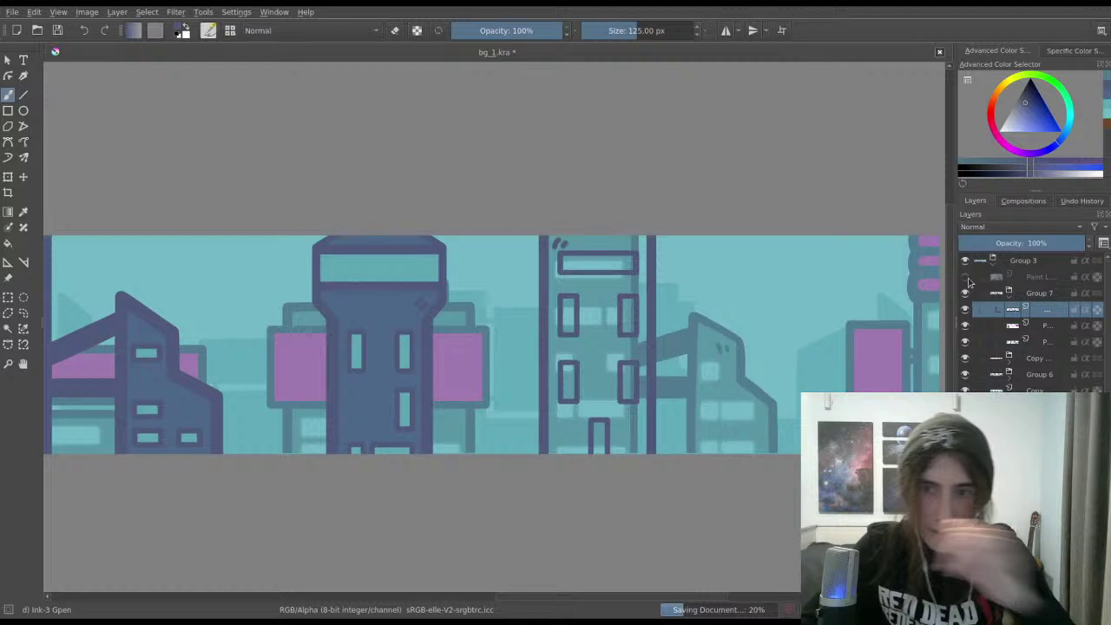
Step: Activate the lowest paint layer in Group 7 and sample the blue wall colour of the left tower
click(965, 341)
click(965, 341)
click(1056, 328)
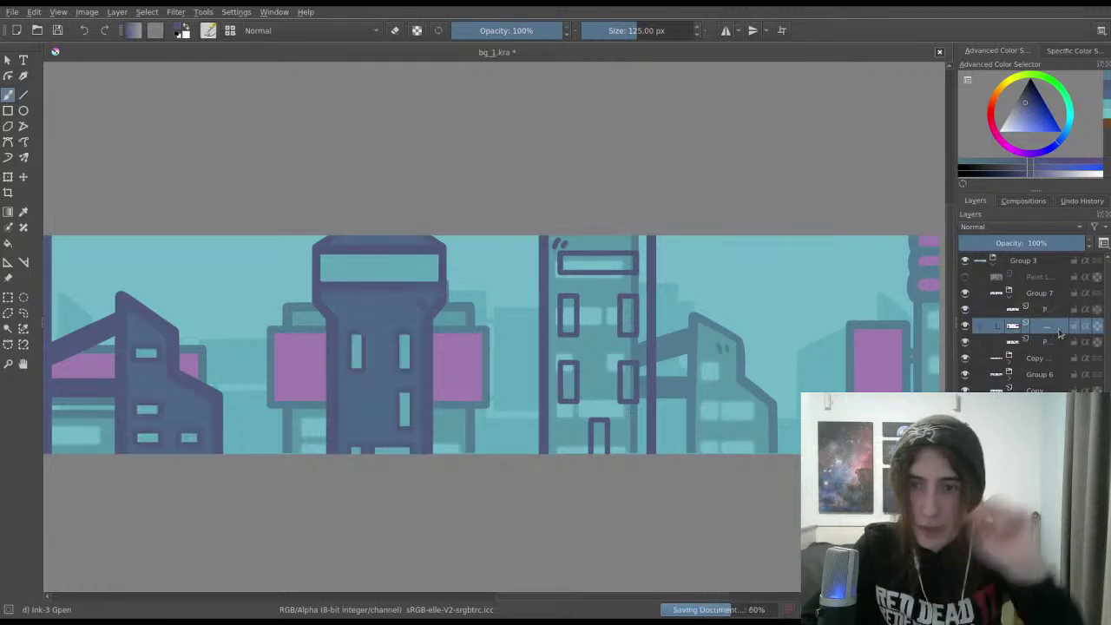
click(1055, 345)
scroll(330, 290, up, 1)
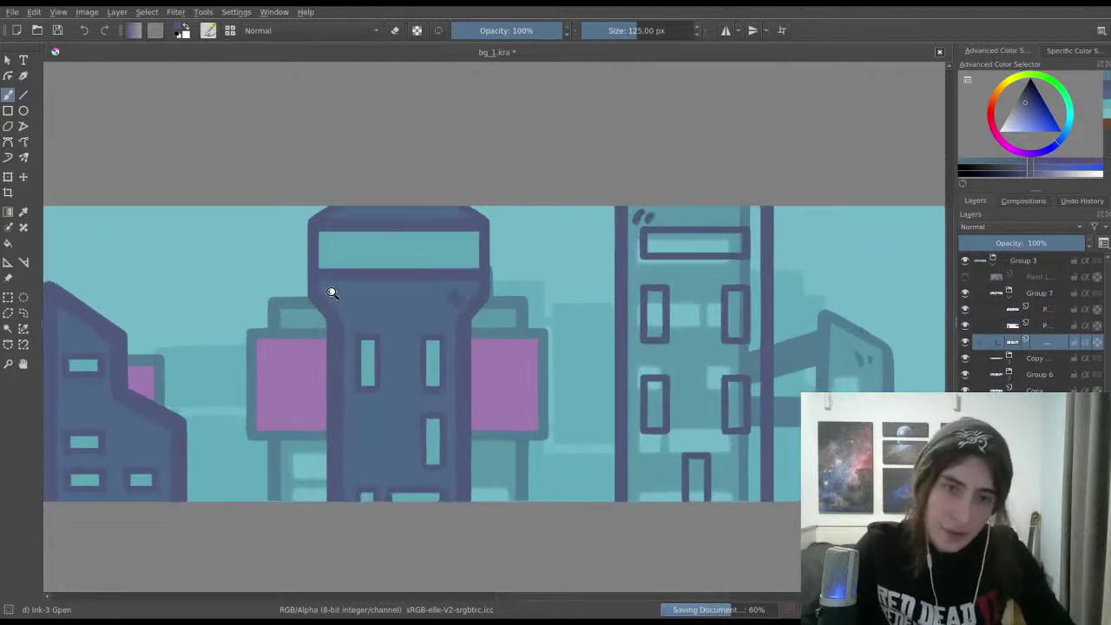
scroll(564, 240, up, 2)
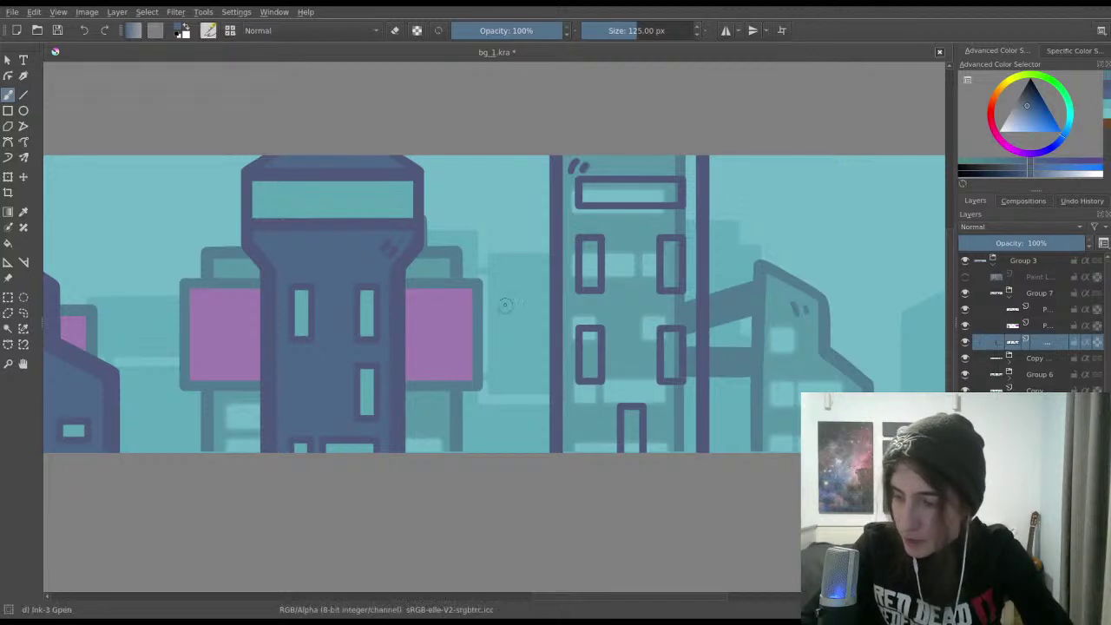
drag(564, 160, 572, 320)
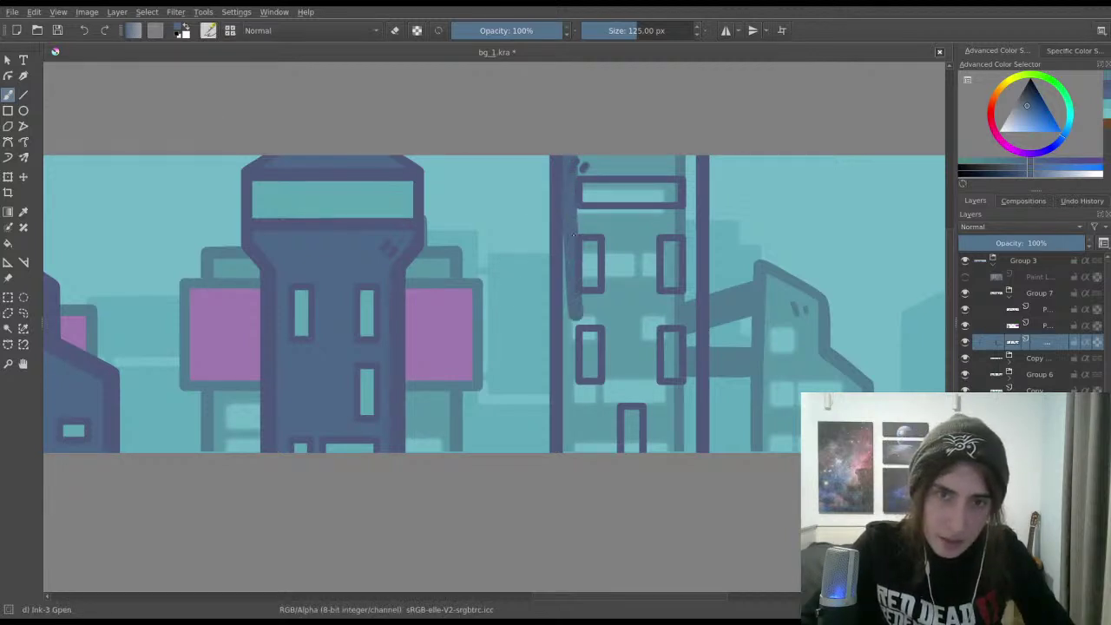
drag(572, 233, 570, 227)
mouse_move(566, 347)
mouse_down()
mouse_move(568, 425)
mouse_move(562, 379)
mouse_up()
drag(566, 446, 584, 431)
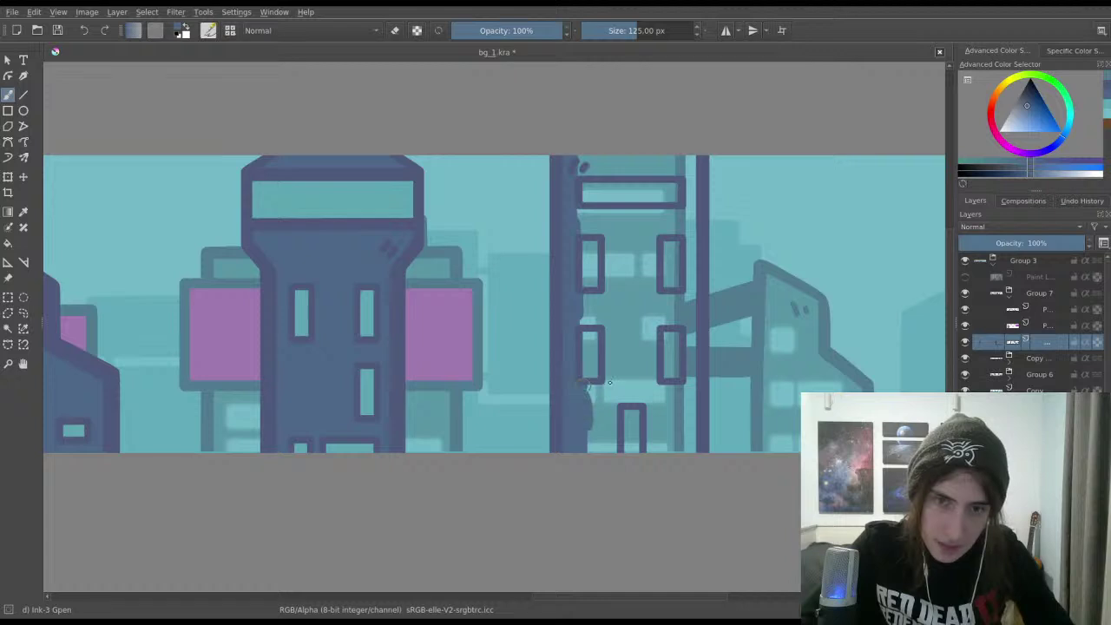
key(ctrl+z)
key(ctrl+z)
key(ctrl+z)
Step: Paint the lower left and central wall of the middle tower blue, leaving the window openings unpainted
scroll(568, 381, up, 2)
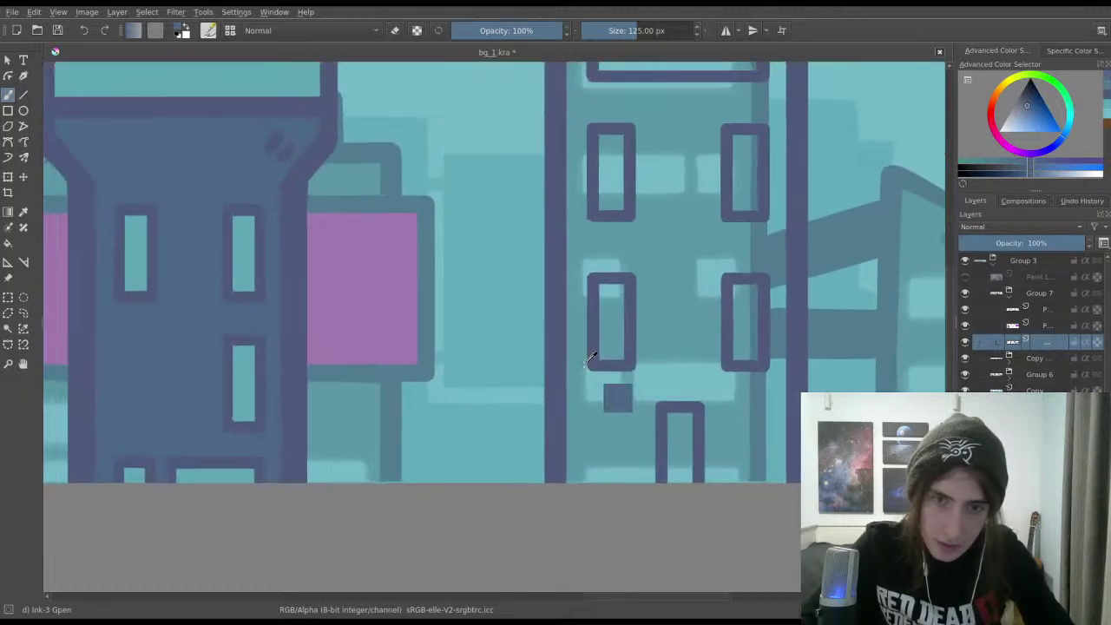
scroll(589, 357, down, 1)
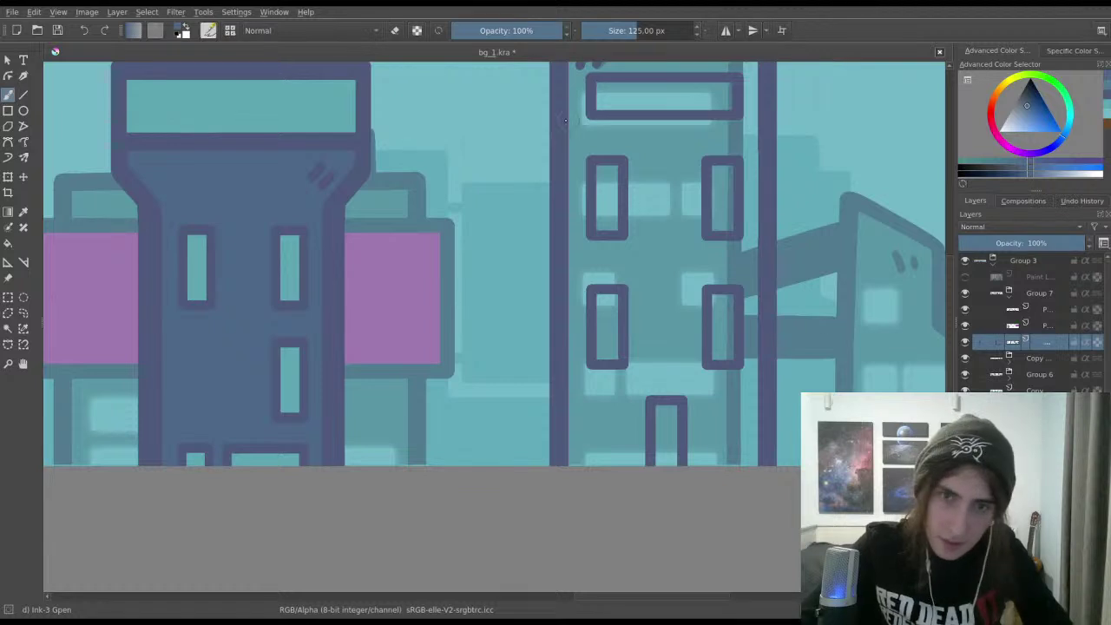
mouse_move(564, 120)
mouse_down()
mouse_move(570, 379)
mouse_move(578, 370)
mouse_move(591, 395)
mouse_move(608, 395)
mouse_move(588, 399)
mouse_move(636, 387)
mouse_move(597, 371)
mouse_up()
mouse_move(619, 437)
mouse_down()
mouse_move(637, 402)
mouse_move(597, 352)
mouse_move(698, 389)
mouse_move(656, 382)
mouse_move(640, 276)
mouse_move(638, 312)
mouse_move(620, 293)
mouse_move(579, 282)
mouse_move(627, 270)
mouse_move(608, 269)
mouse_move(597, 246)
mouse_move(607, 244)
mouse_move(647, 268)
mouse_move(640, 186)
mouse_move(646, 209)
mouse_move(658, 203)
mouse_move(683, 277)
mouse_move(690, 356)
mouse_move(692, 318)
mouse_move(690, 347)
mouse_move(740, 400)
mouse_up()
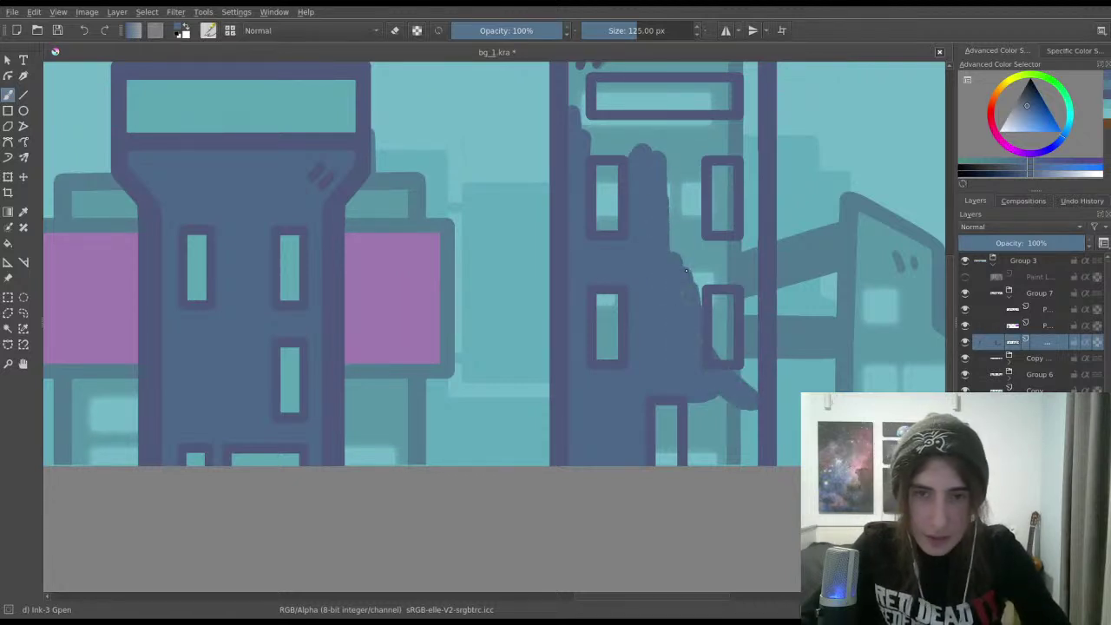
Step: Paint the upper, right-hand and lower right wall of the middle tower blue, completing the fill around its windows
mouse_move(686, 271)
mouse_down()
mouse_move(644, 159)
mouse_move(614, 310)
mouse_up()
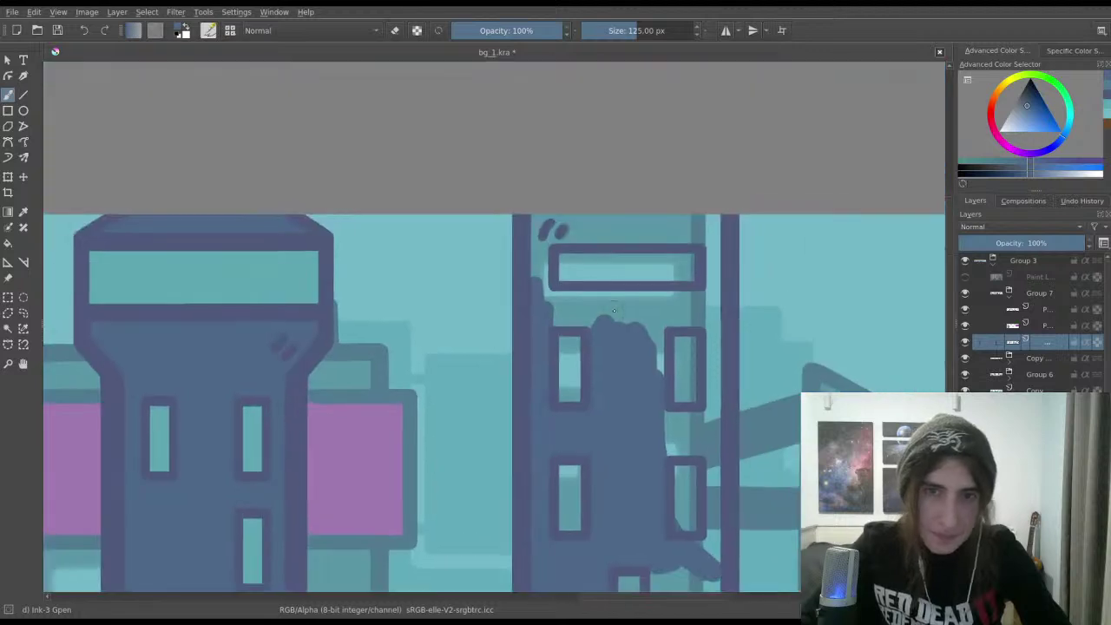
drag(545, 230, 538, 293)
mouse_move(555, 224)
mouse_down()
mouse_move(696, 228)
mouse_move(711, 248)
mouse_move(710, 317)
mouse_move(720, 297)
mouse_move(613, 309)
mouse_move(708, 329)
mouse_up()
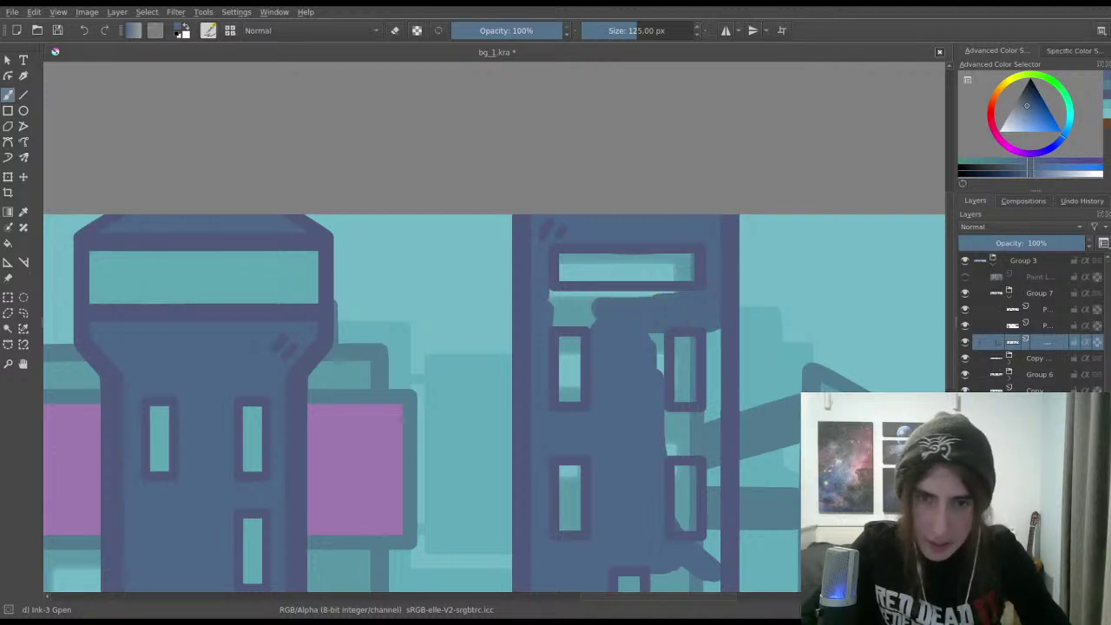
mouse_move(574, 307)
mouse_down()
mouse_move(643, 303)
mouse_move(591, 304)
mouse_move(609, 323)
mouse_up()
drag(672, 369, 596, 302)
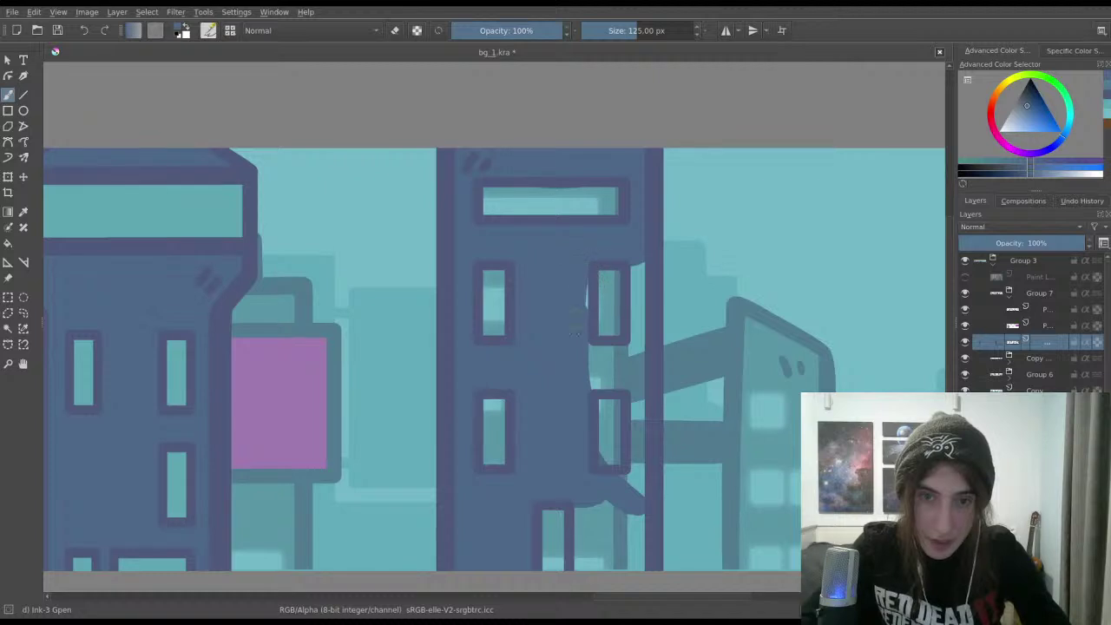
mouse_move(636, 246)
mouse_down()
mouse_move(636, 379)
mouse_move(597, 381)
mouse_move(650, 355)
mouse_move(625, 359)
mouse_move(625, 426)
mouse_move(616, 443)
mouse_move(589, 449)
mouse_up()
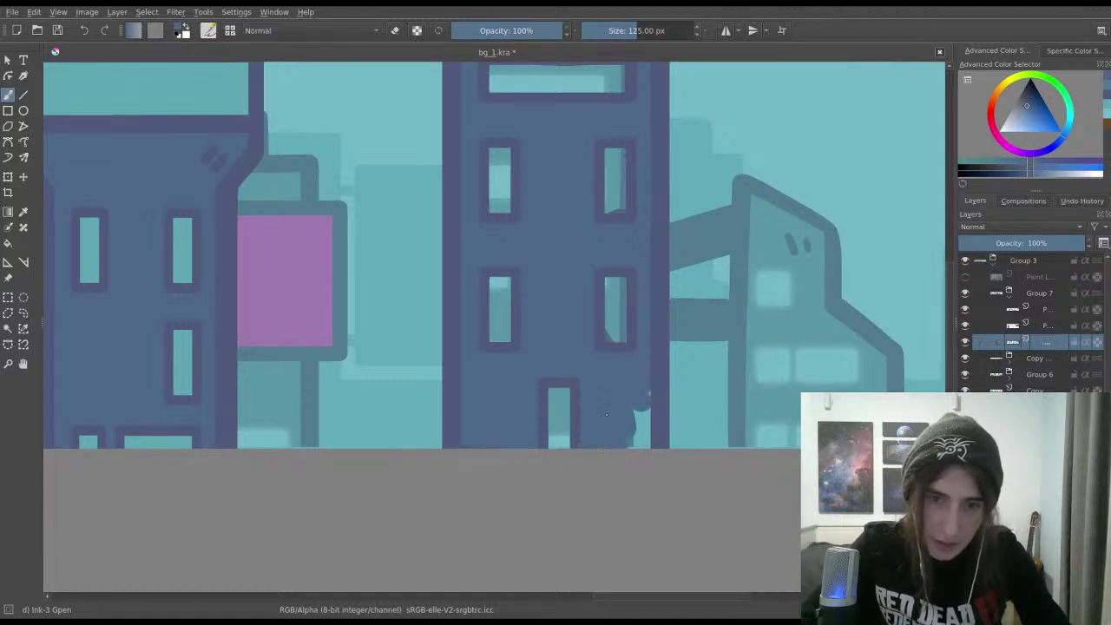
drag(641, 406, 677, 381)
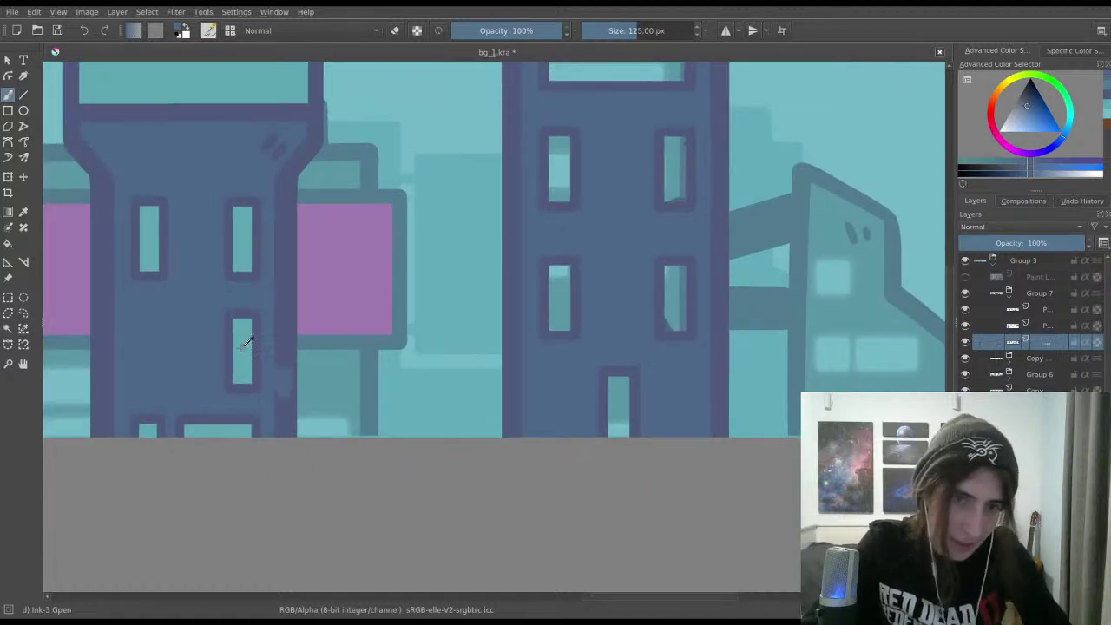
Step: Sample the teal window colour of the left tower and fill the middle tower's three lower windows with it
ctrl+click(356, 356)
drag(565, 287, 564, 296)
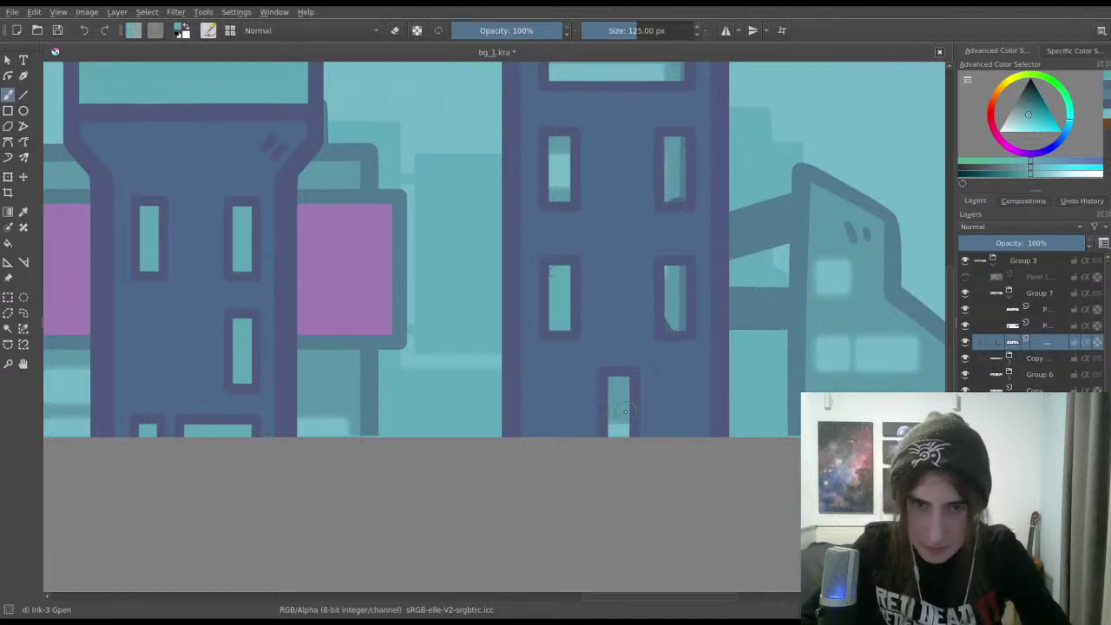
drag(625, 412, 620, 382)
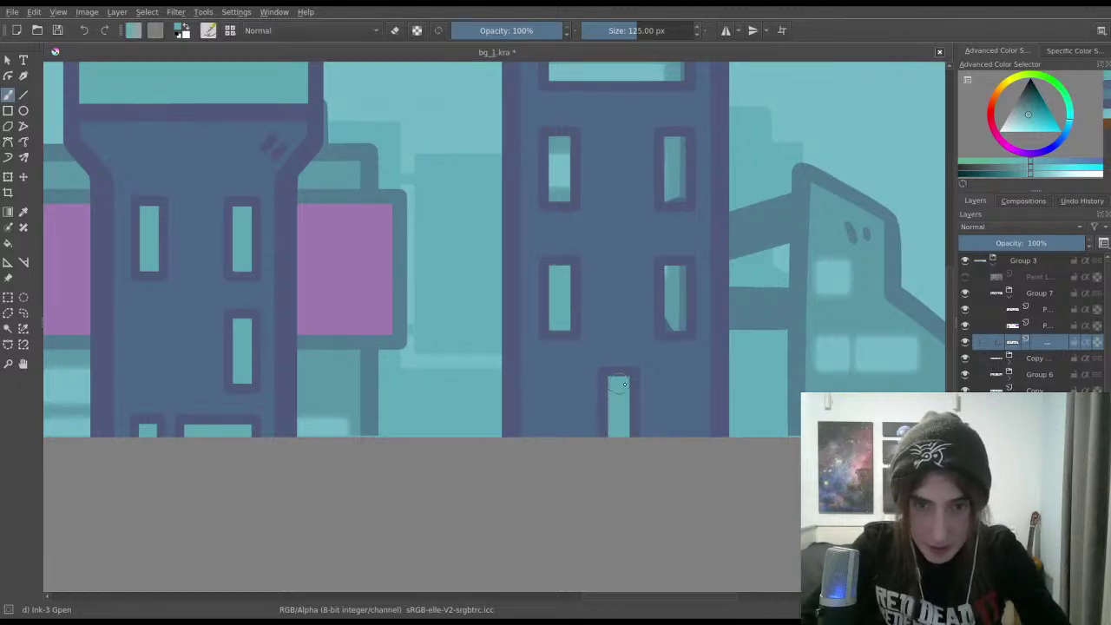
drag(673, 318, 678, 271)
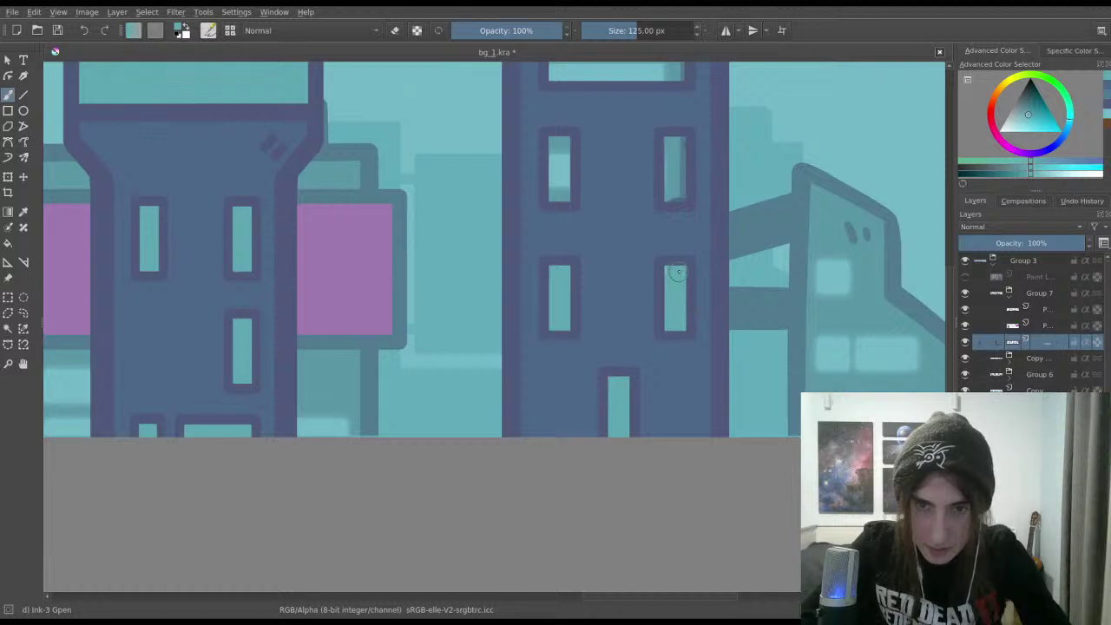
Step: Fill the middle tower's two upper windows and its wide top window with the same teal
ctrl+click(632, 257)
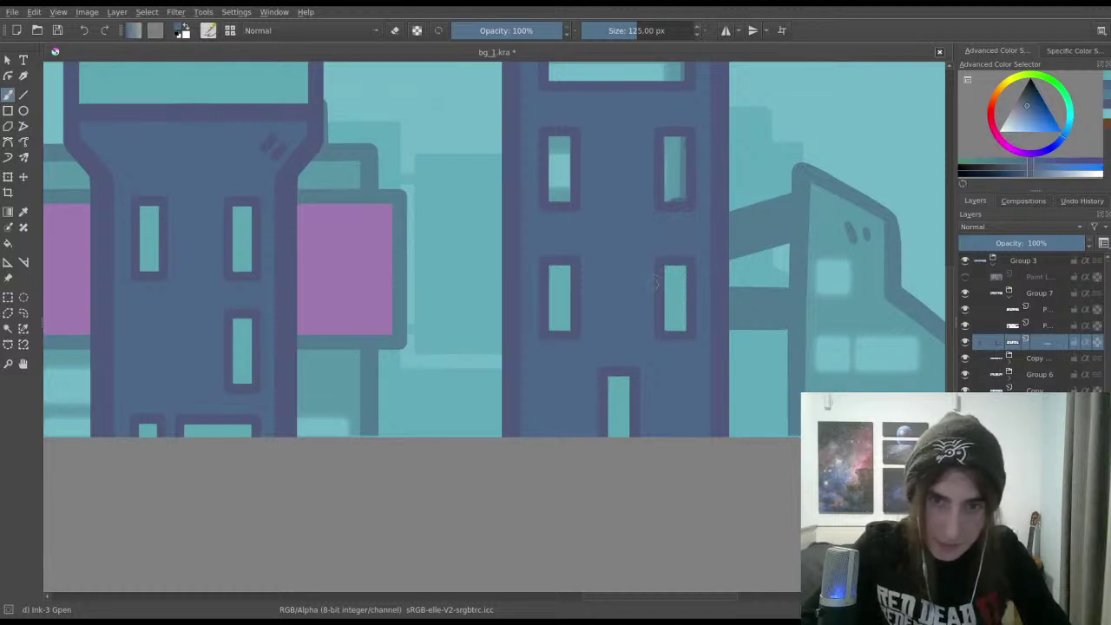
ctrl+click(674, 291)
mouse_move(678, 157)
mouse_down()
mouse_move(658, 241)
mouse_move(654, 199)
mouse_up()
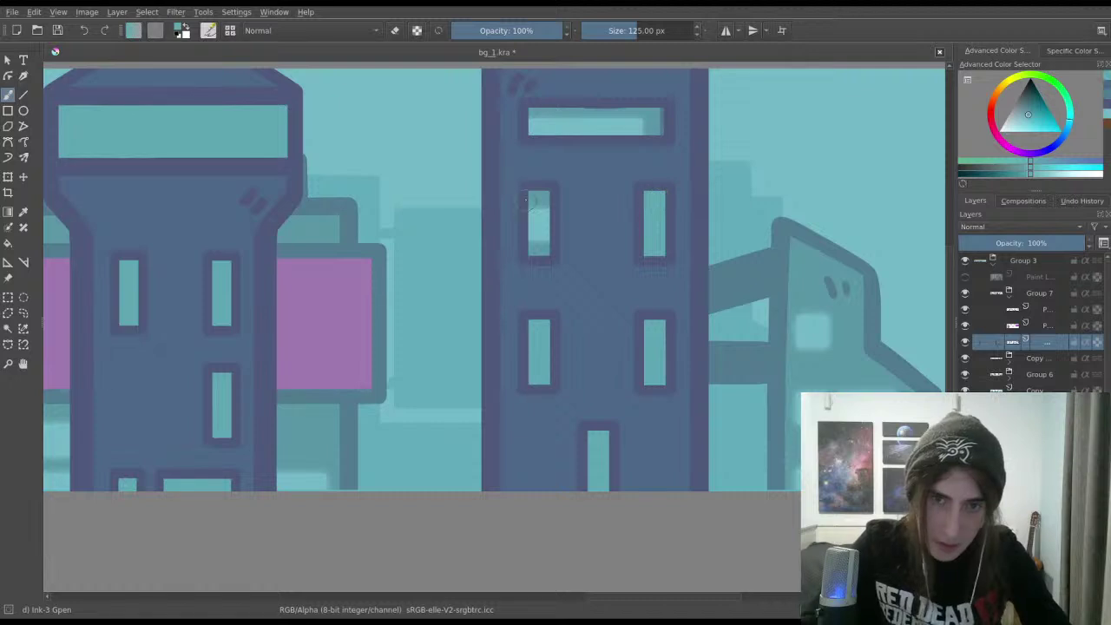
mouse_move(538, 196)
mouse_down()
mouse_move(529, 240)
mouse_move(543, 247)
mouse_up()
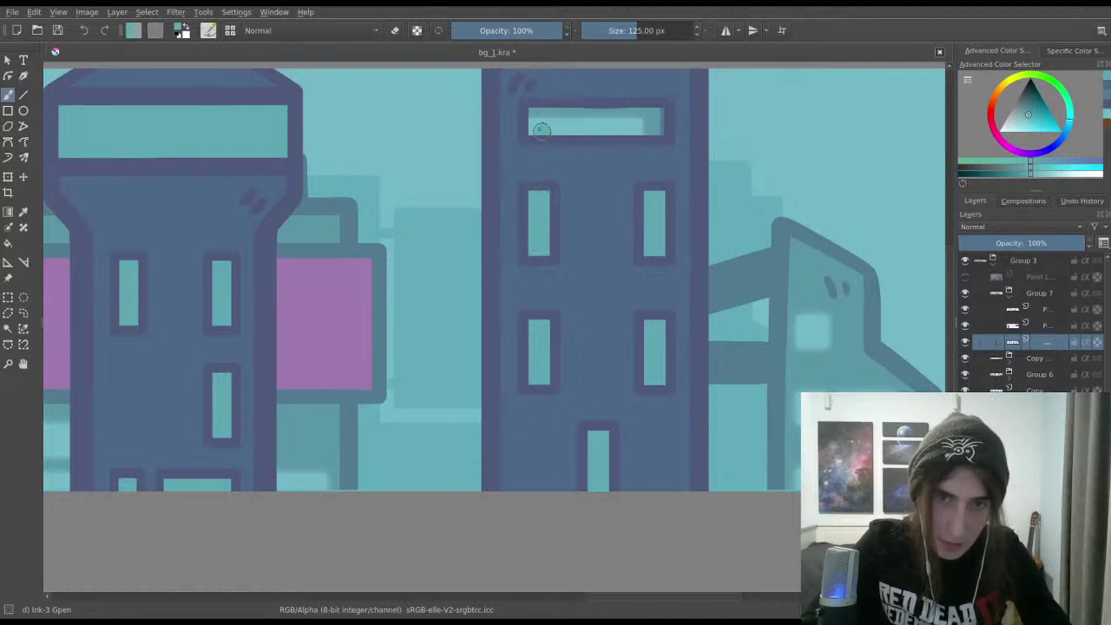
mouse_move(550, 132)
mouse_down()
mouse_move(643, 113)
mouse_move(656, 126)
mouse_move(549, 129)
mouse_up()
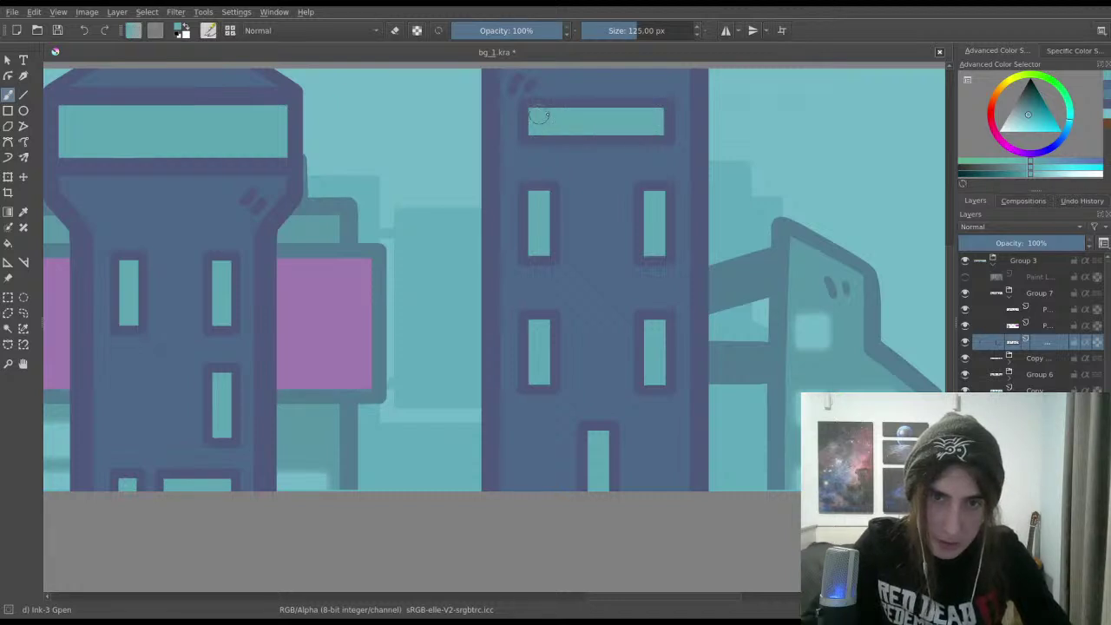
Step: Save the document and review the whole city strip
scroll(543, 116, down, 5)
key(ctrl+s)
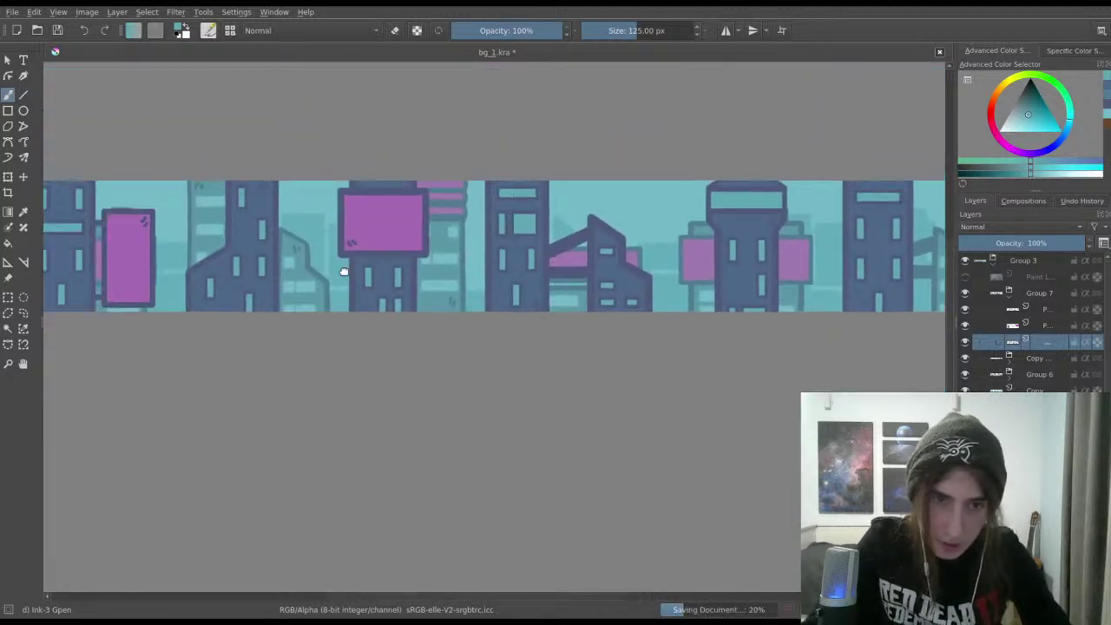
drag(344, 272, 613, 289)
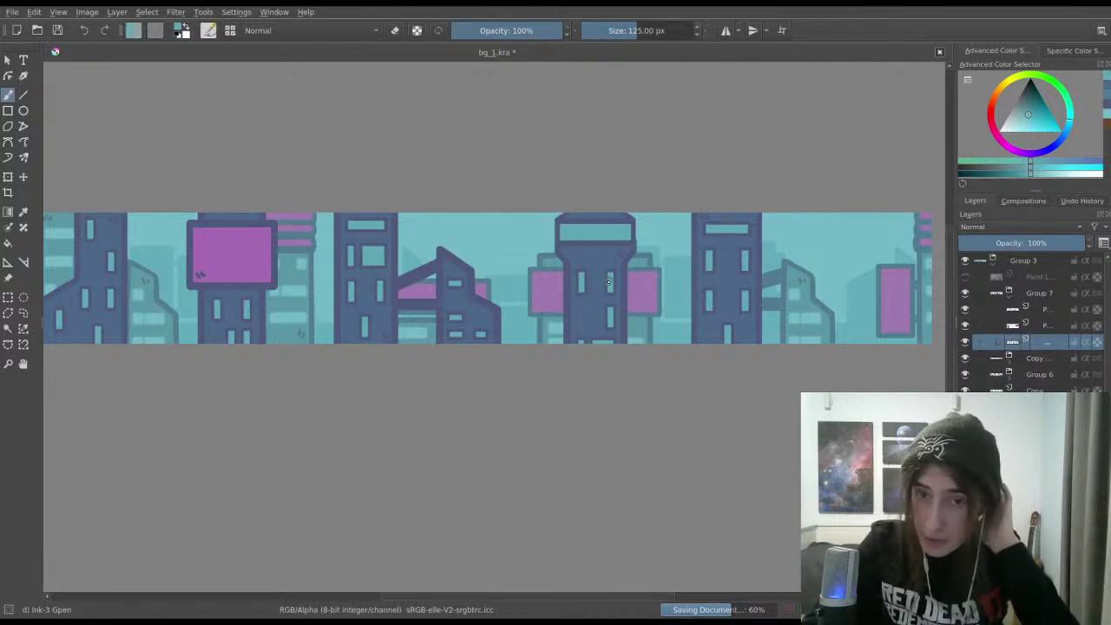
scroll(608, 282, right, 3)
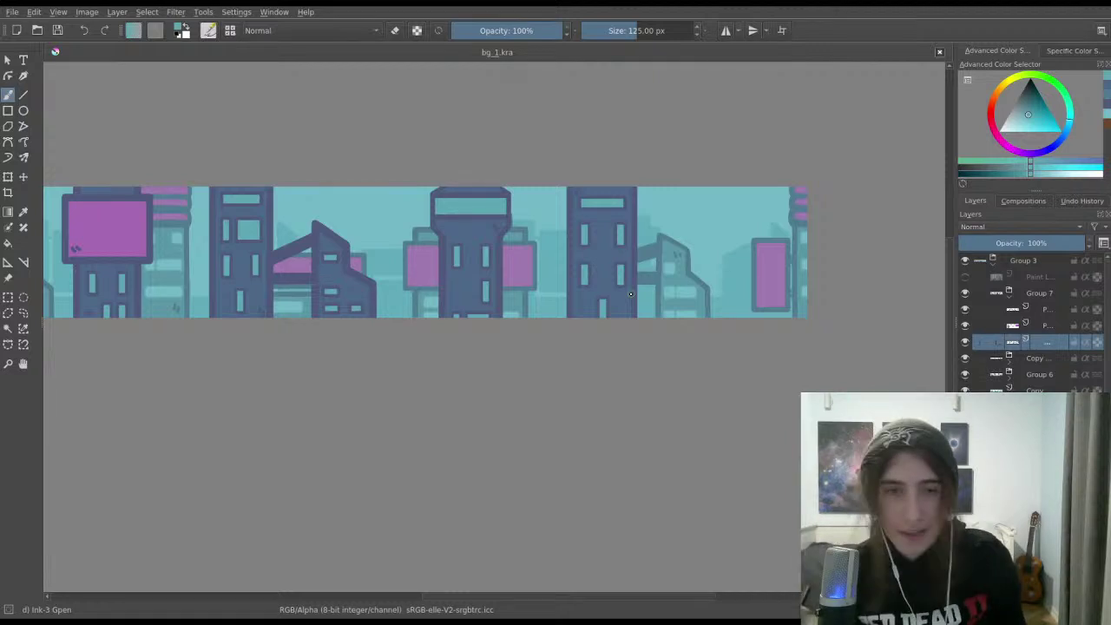
Step: Try moving the two newest towers of Group 7 together toward the right end of the strip, and save the document
scroll(493, 282, up, 2)
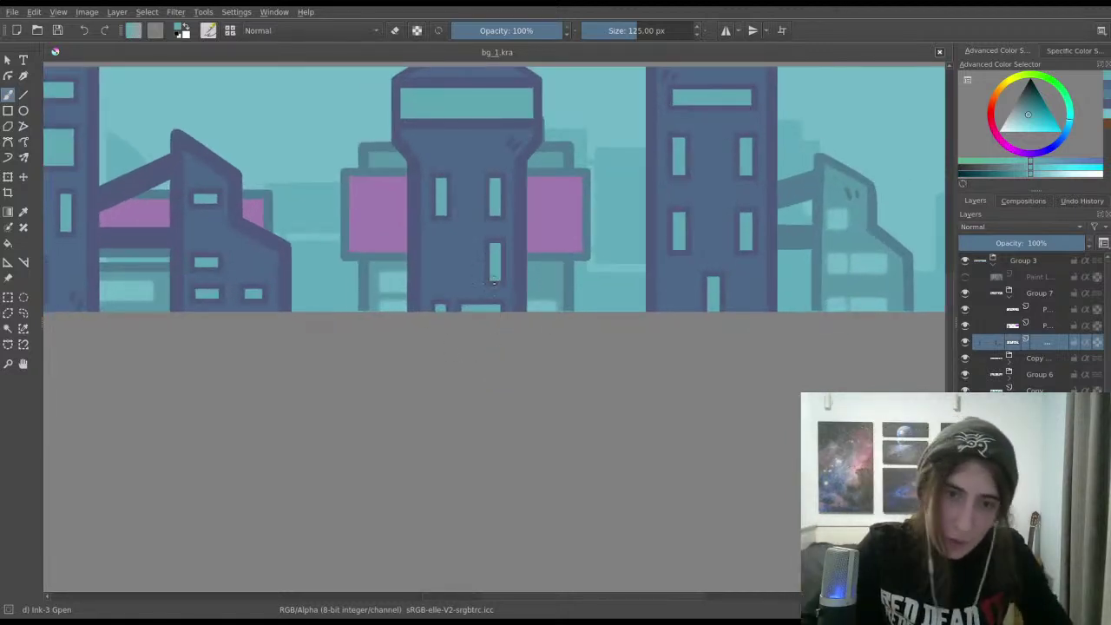
scroll(493, 282, down, 2)
key(ctrl+r)
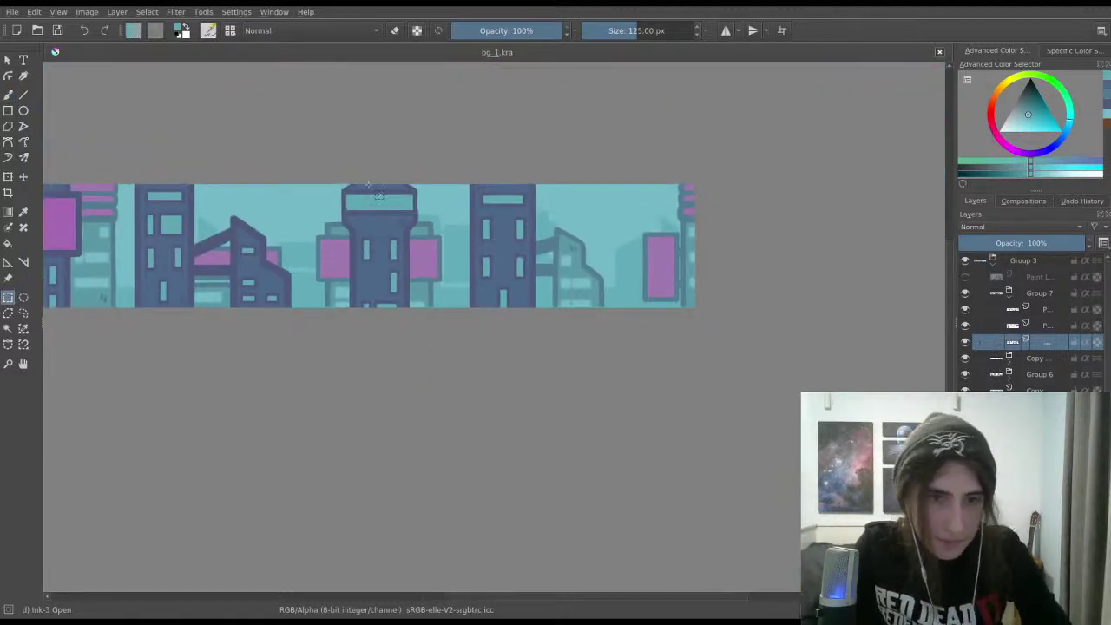
drag(321, 159, 628, 353)
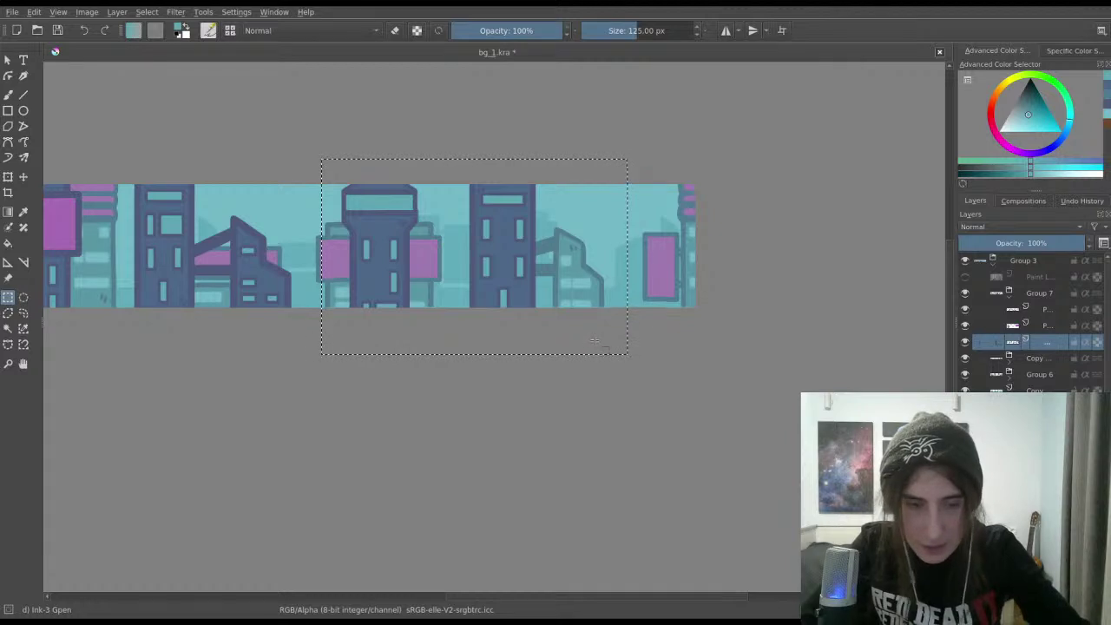
click(1037, 293)
key(ctrl+t)
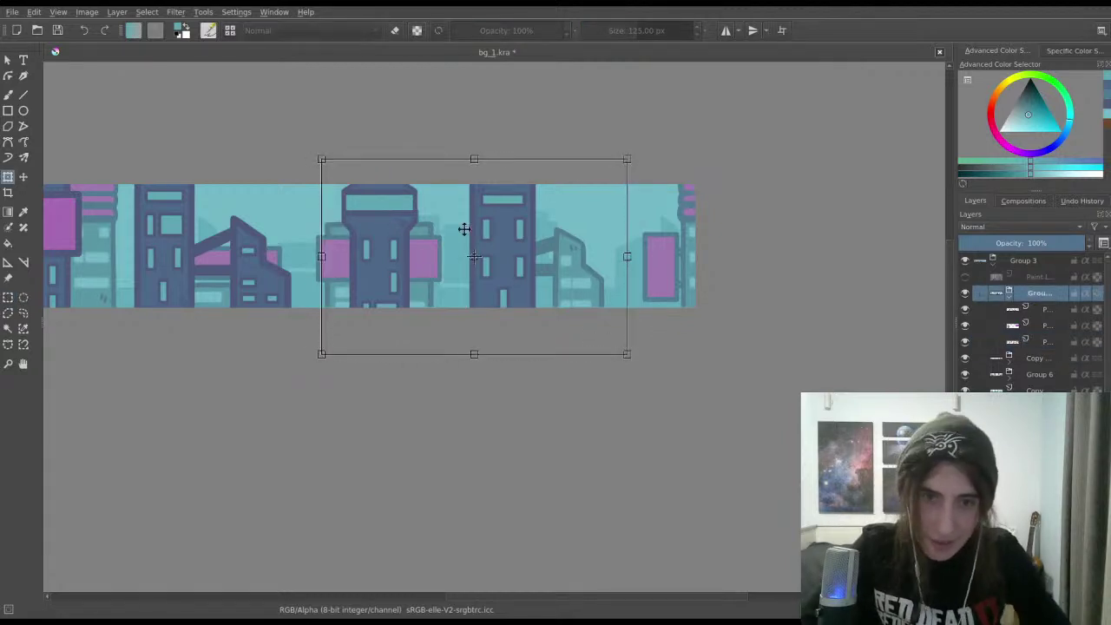
drag(464, 228, 572, 220)
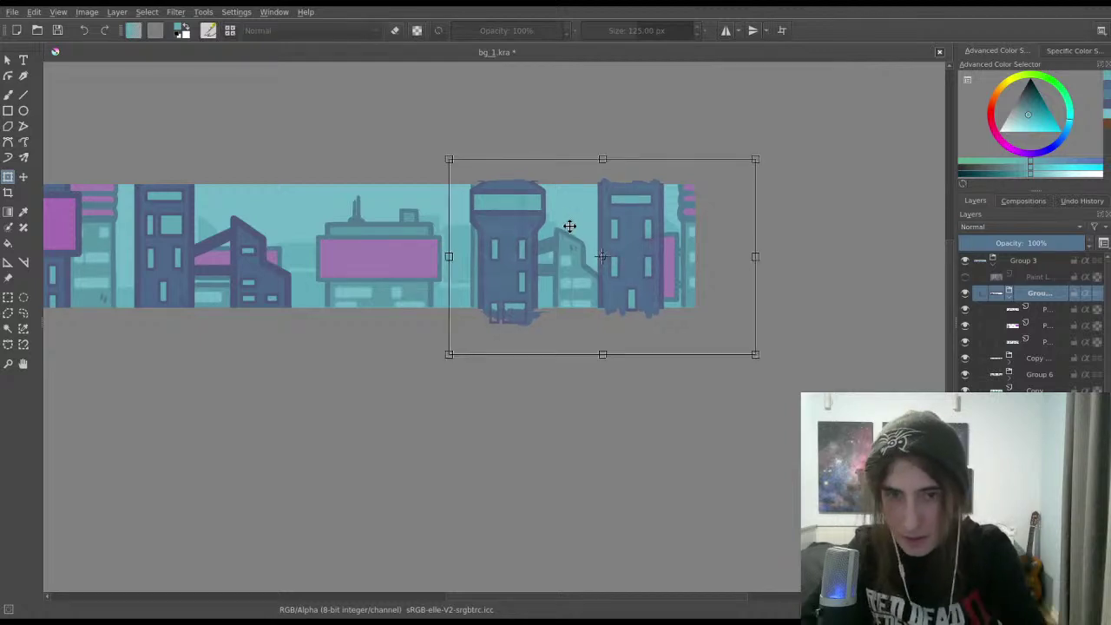
key(Return)
scroll(510, 243, left, 5)
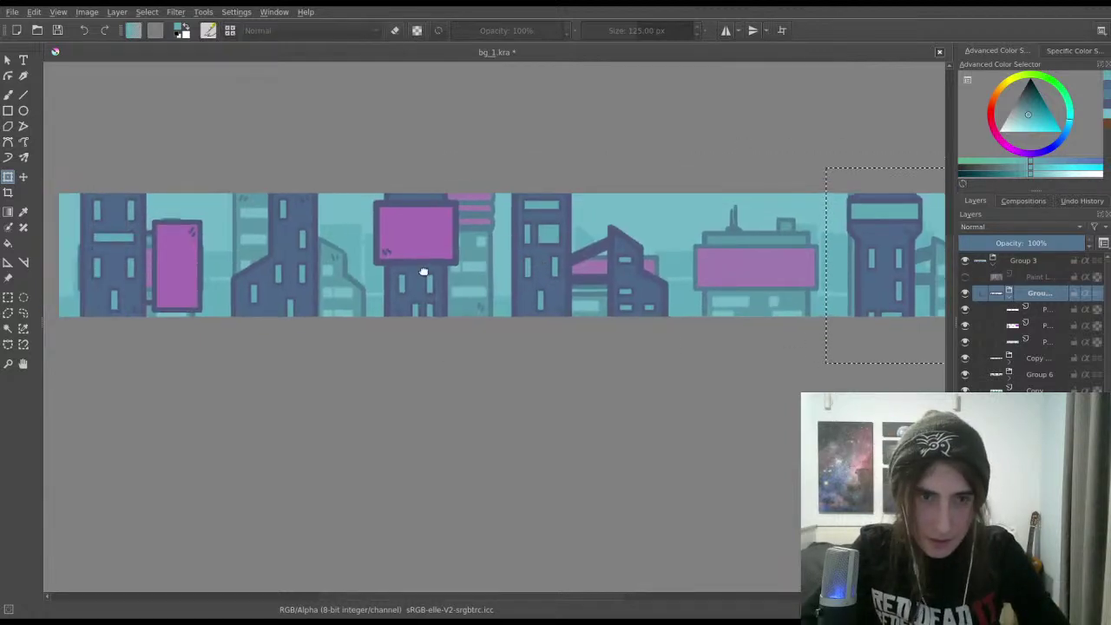
scroll(515, 280, right, 5)
scroll(446, 263, up, 1)
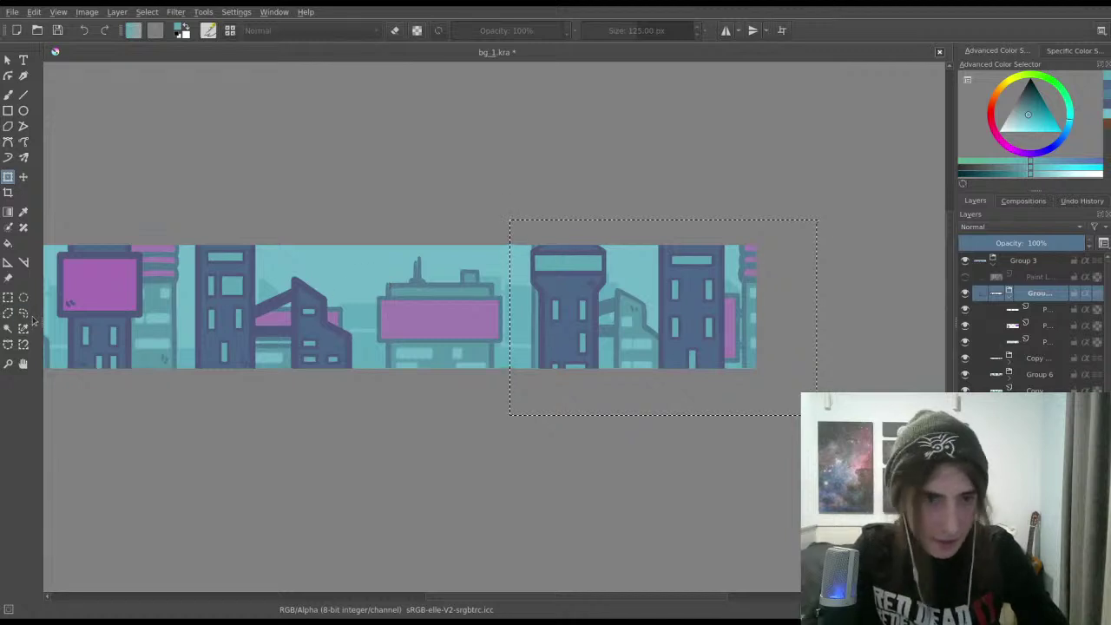
click(8, 296)
key(ctrl+shift+a)
scroll(699, 269, left, 5)
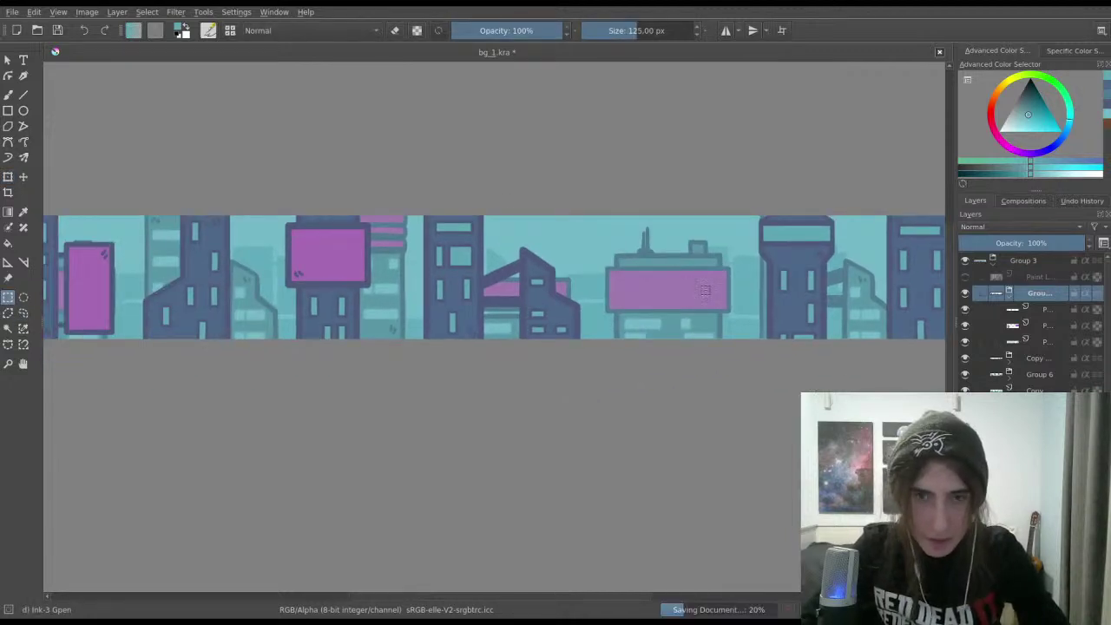
Step: Undo the joint move of the two towers and clear the selection
mouse_move(705, 289)
mouse_down()
mouse_move(818, 309)
mouse_move(575, 262)
mouse_up()
drag(481, 175, 789, 370)
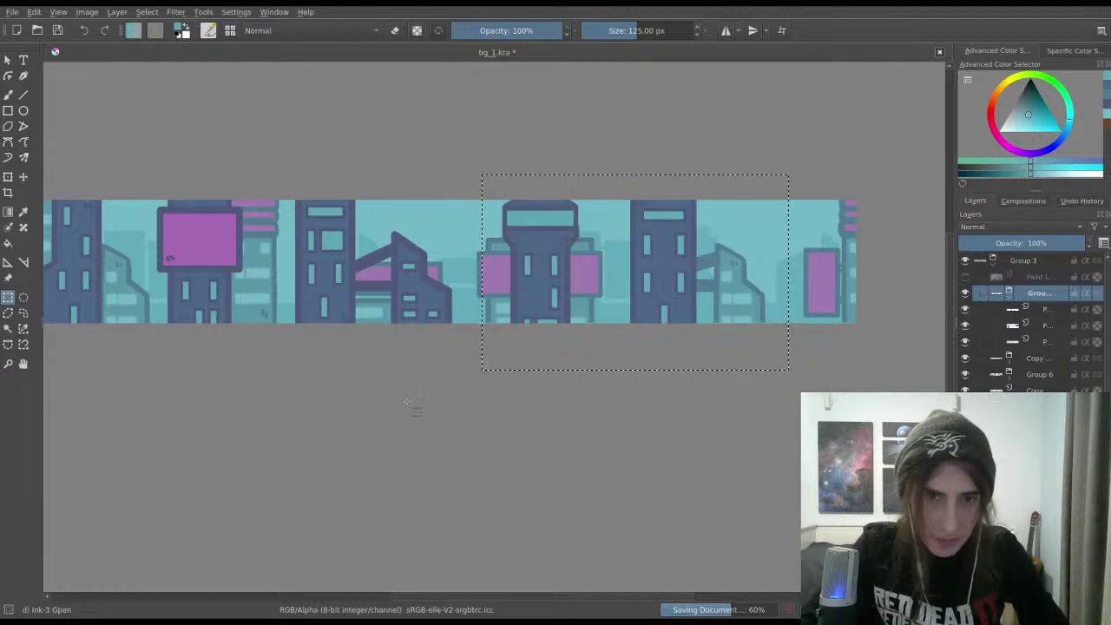
click(532, 327)
Step: Move only the rightmost dark tower of Group 7 to the right end of the strip, clear the selection and save
drag(603, 169, 748, 338)
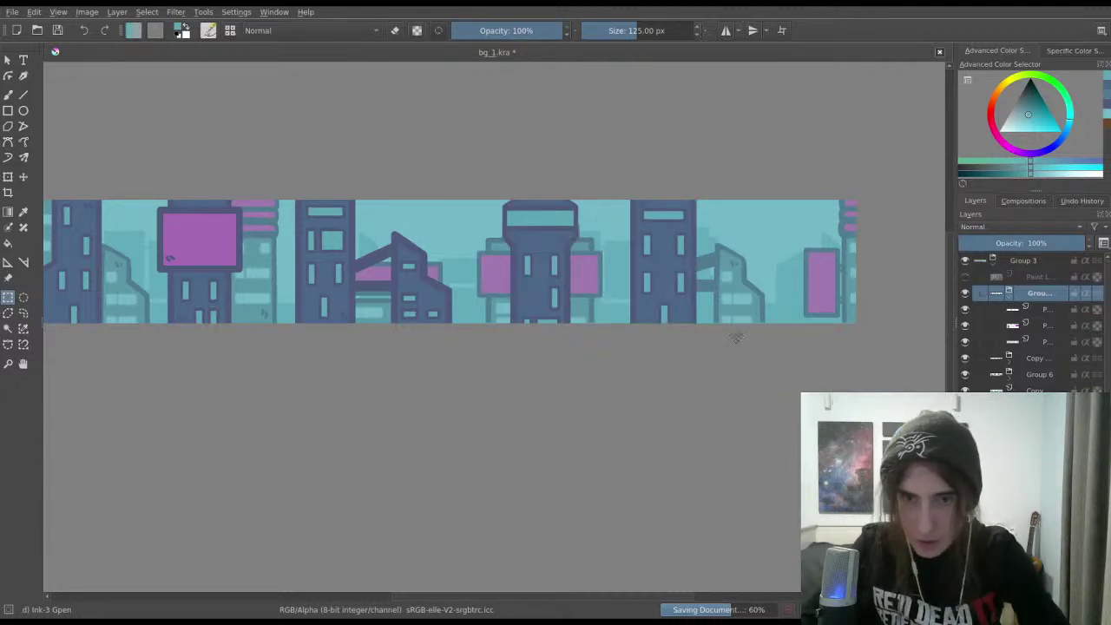
key(ctrl+t)
drag(690, 277, 335, 293)
drag(832, 249, 835, 277)
scroll(824, 244, up, 1)
scroll(823, 244, up, 1)
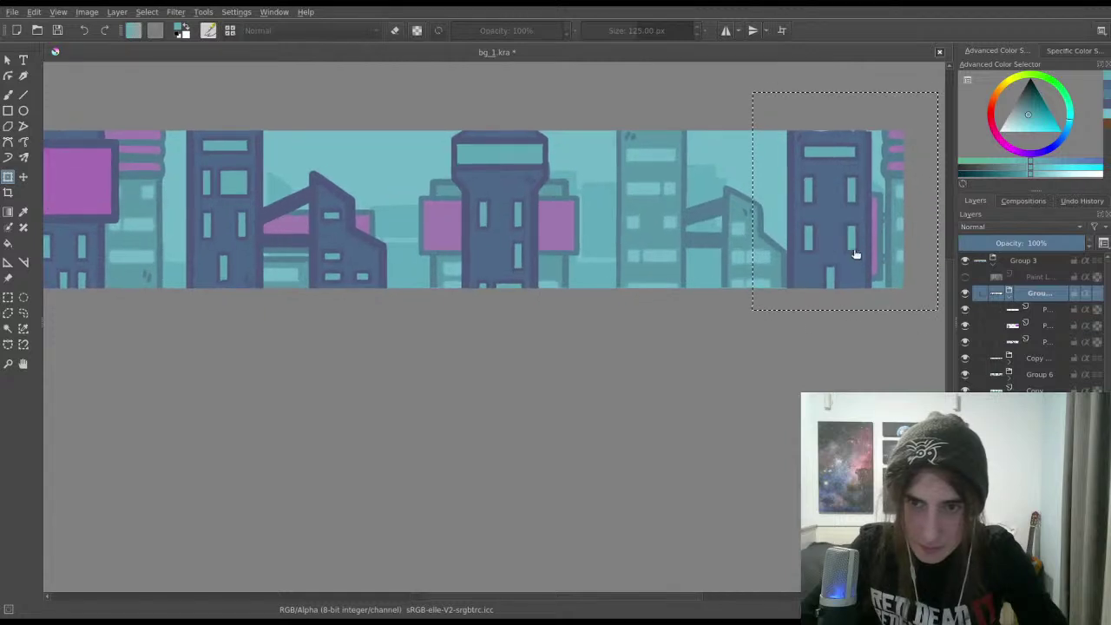
click(8, 297)
key(ctrl+s)
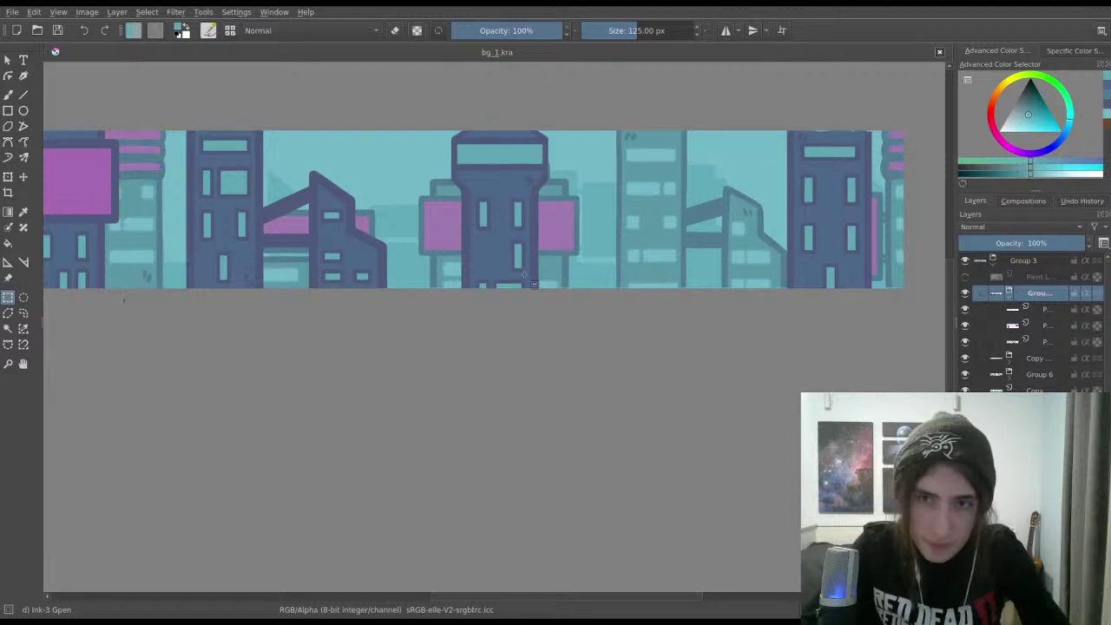
Step: Select the rightmost tower again, nudge it slightly upward to cover the gaps along its top edge, and deselect
scroll(617, 293, up, 3)
drag(573, 69, 518, 251)
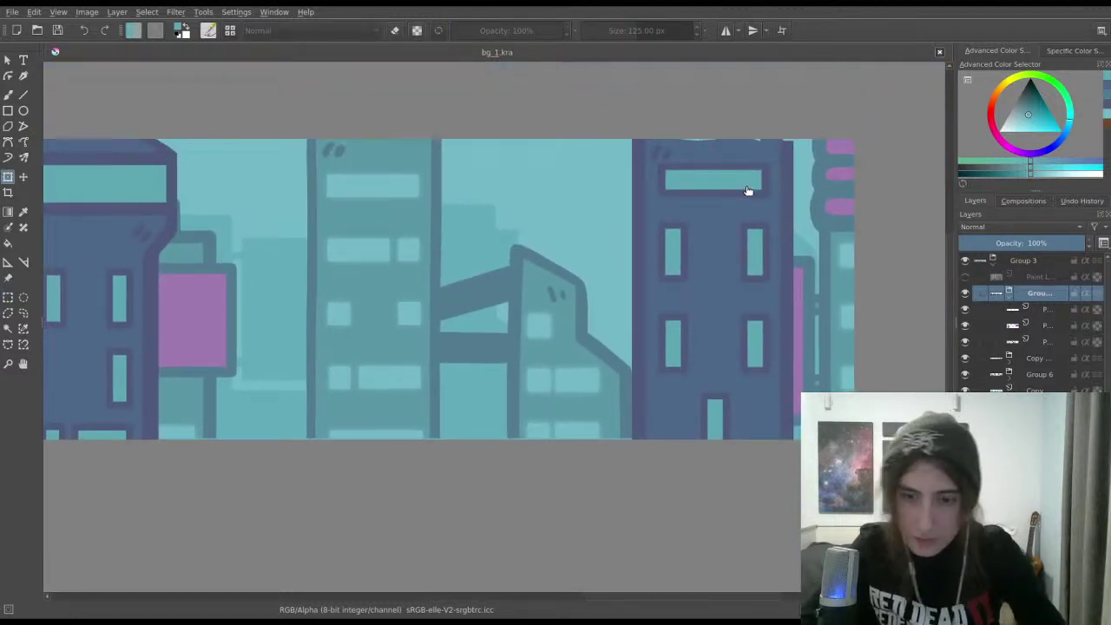
key(ctrl+r)
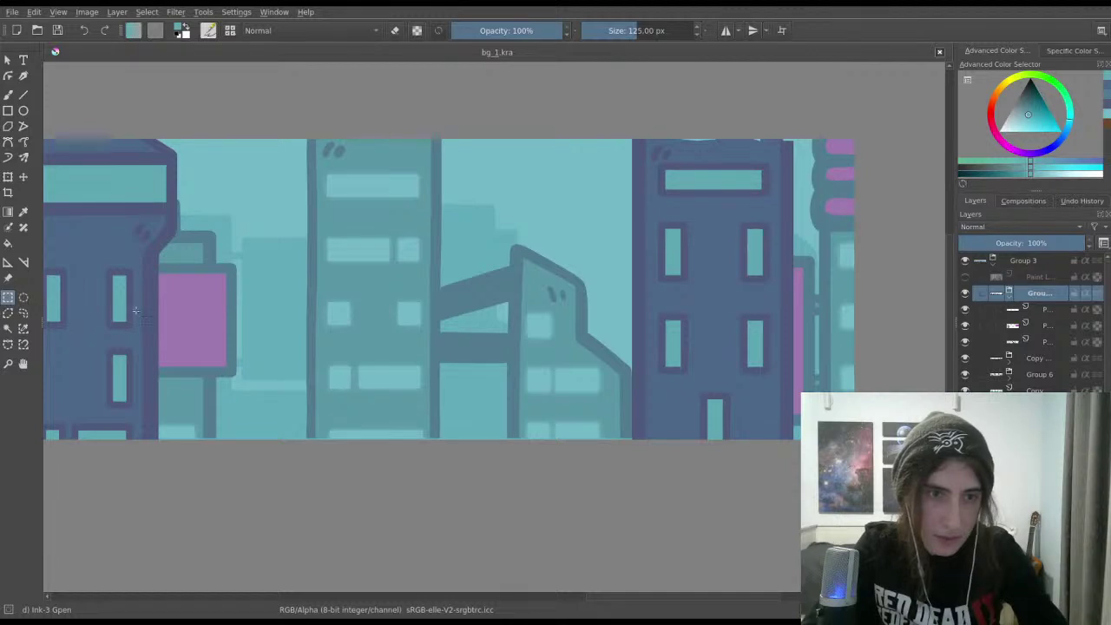
drag(604, 117, 804, 469)
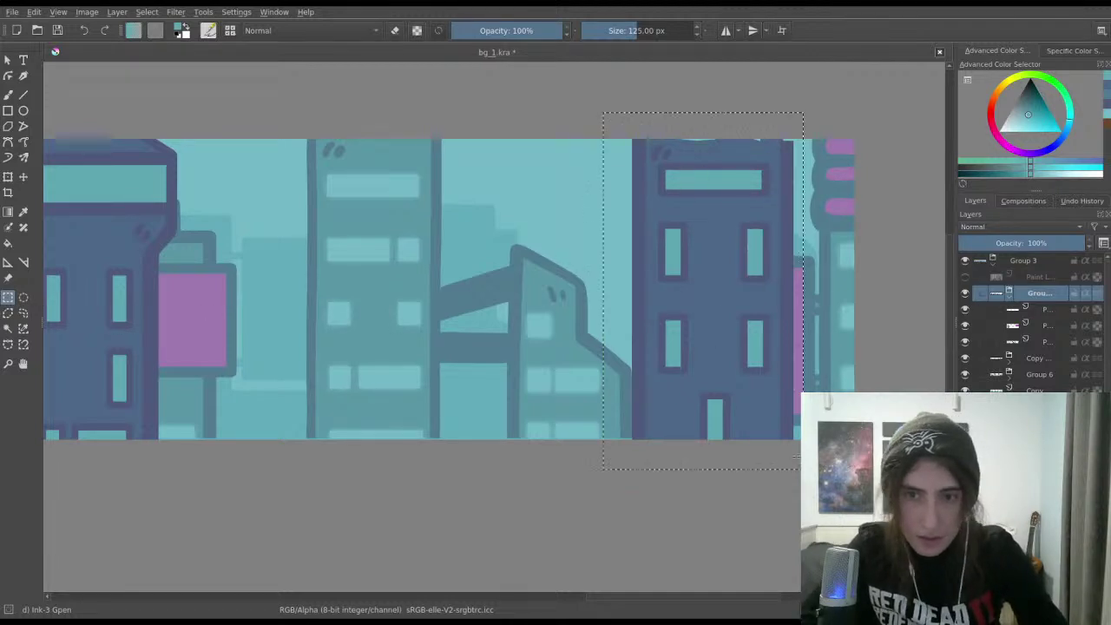
key(ctrl+t)
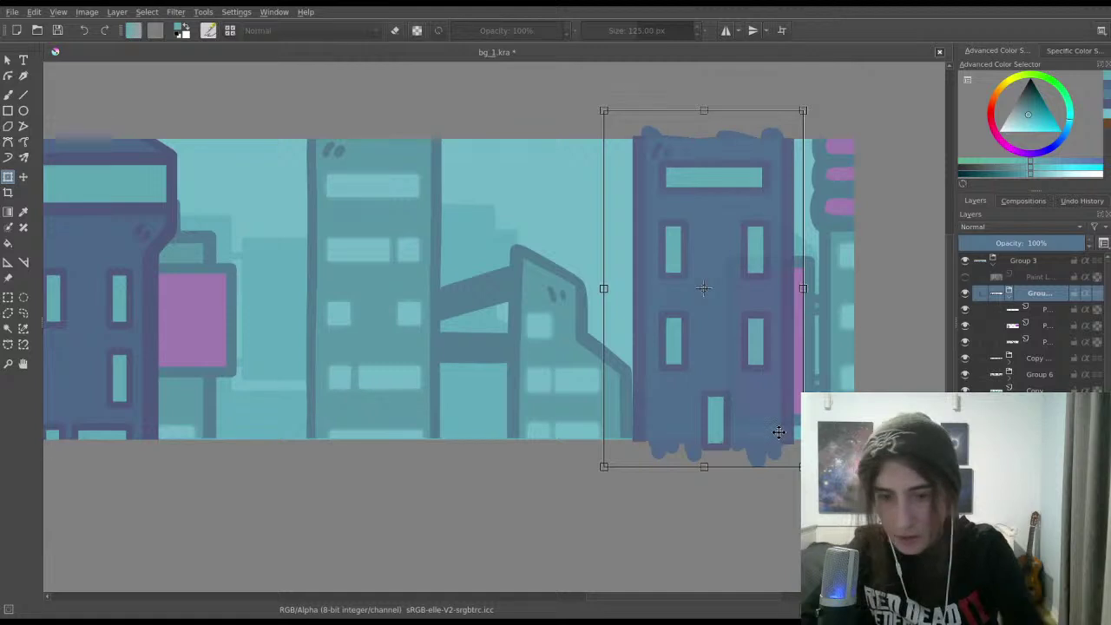
key(Return)
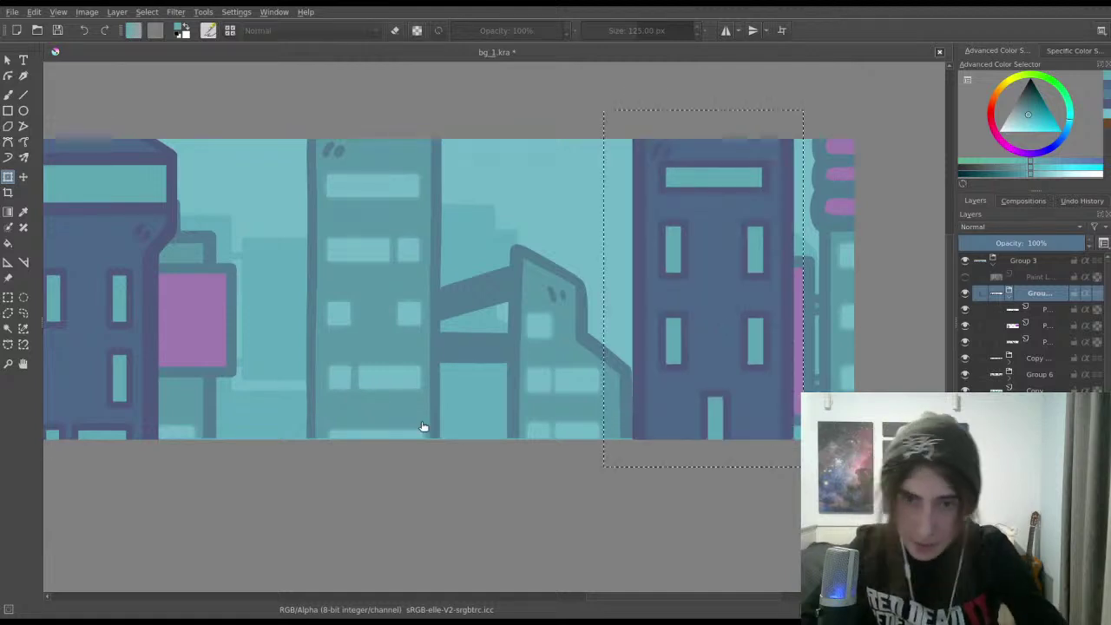
click(8, 295)
key(ctrl+shift+a)
Step: Activate the top paint layer in Group 7, toggle its visibility to check its contents, and switch to the brush
drag(281, 358, 428, 331)
scroll(425, 327, down, 2)
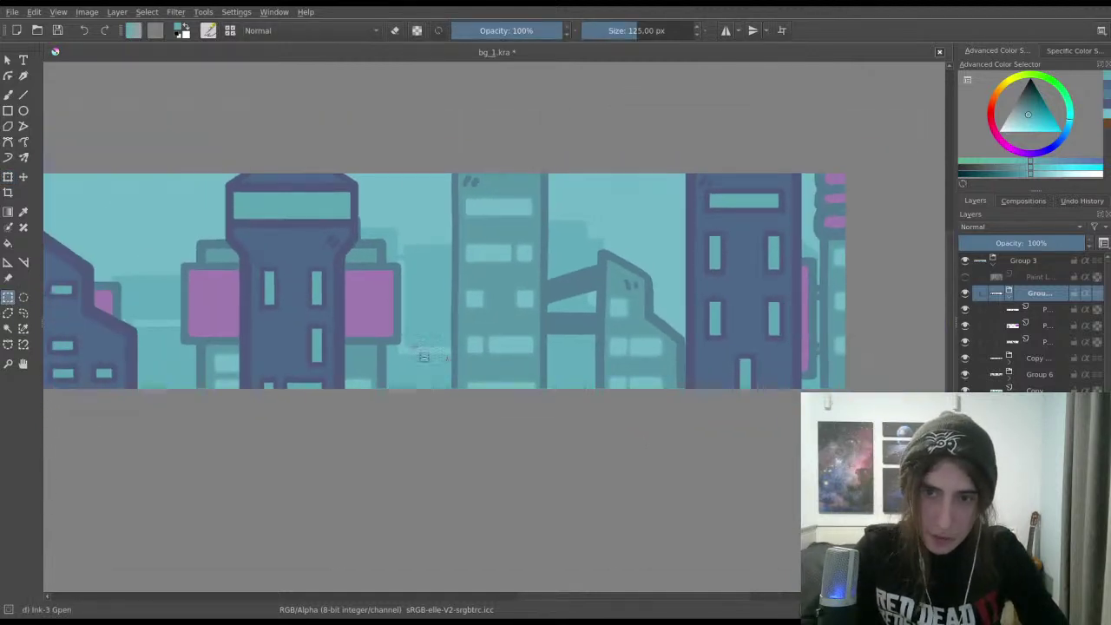
click(984, 310)
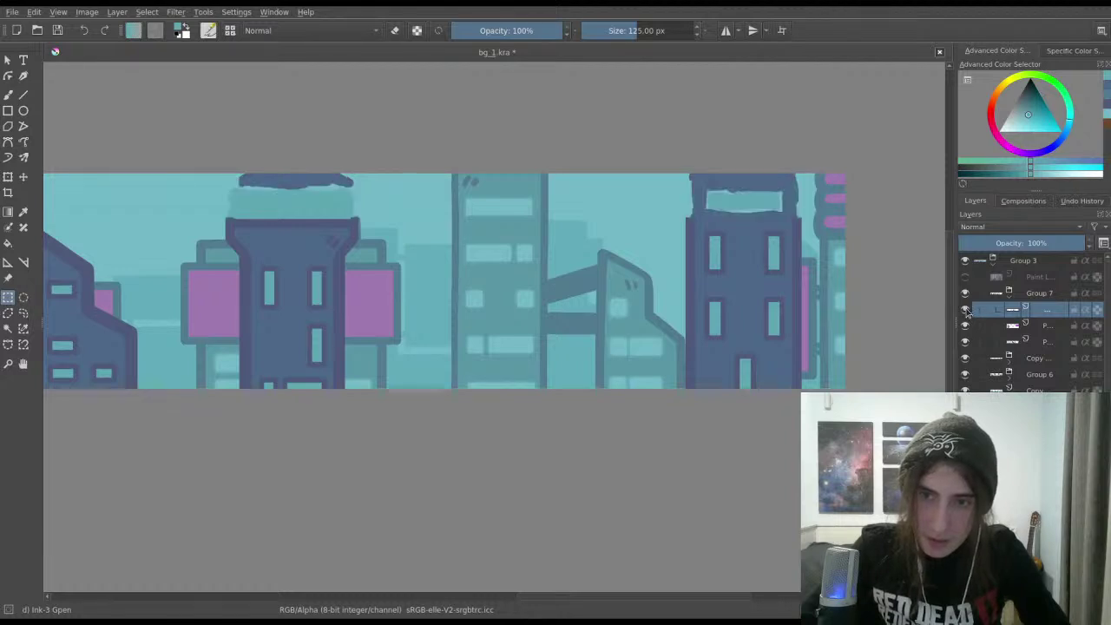
key(b)
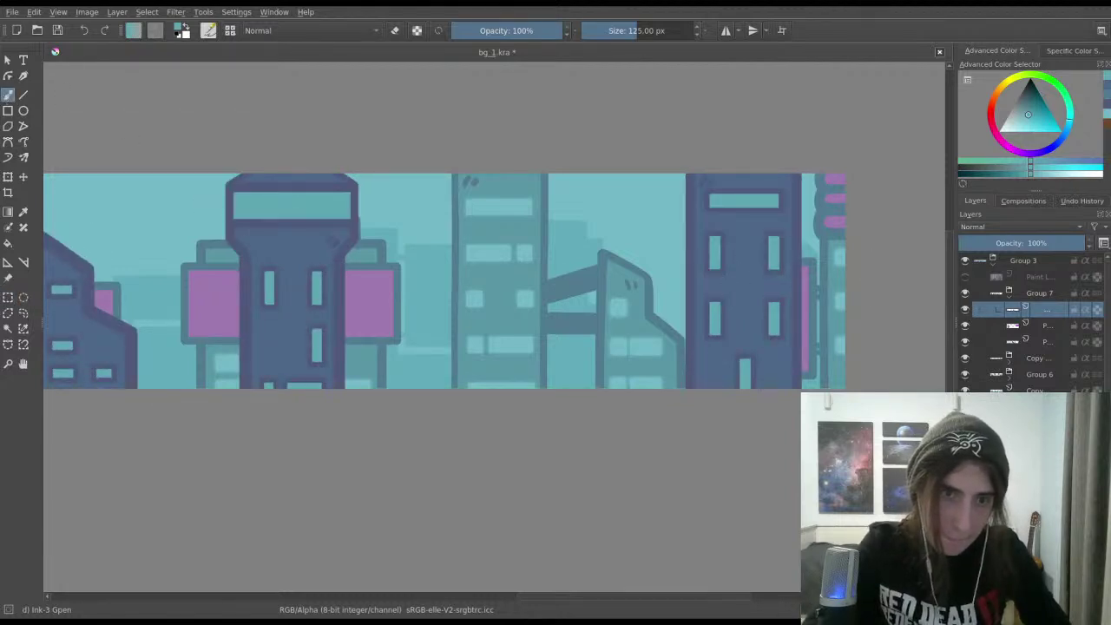
Step: Examine the tower spacing along the whole strip and toggle the top Group 7 paint layer's visibility to check the tower outlines
scroll(316, 222, down, 1)
mouse_move(242, 230)
mouse_down()
mouse_move(421, 274)
mouse_move(567, 258)
mouse_move(565, 240)
mouse_move(590, 246)
mouse_move(365, 206)
mouse_up()
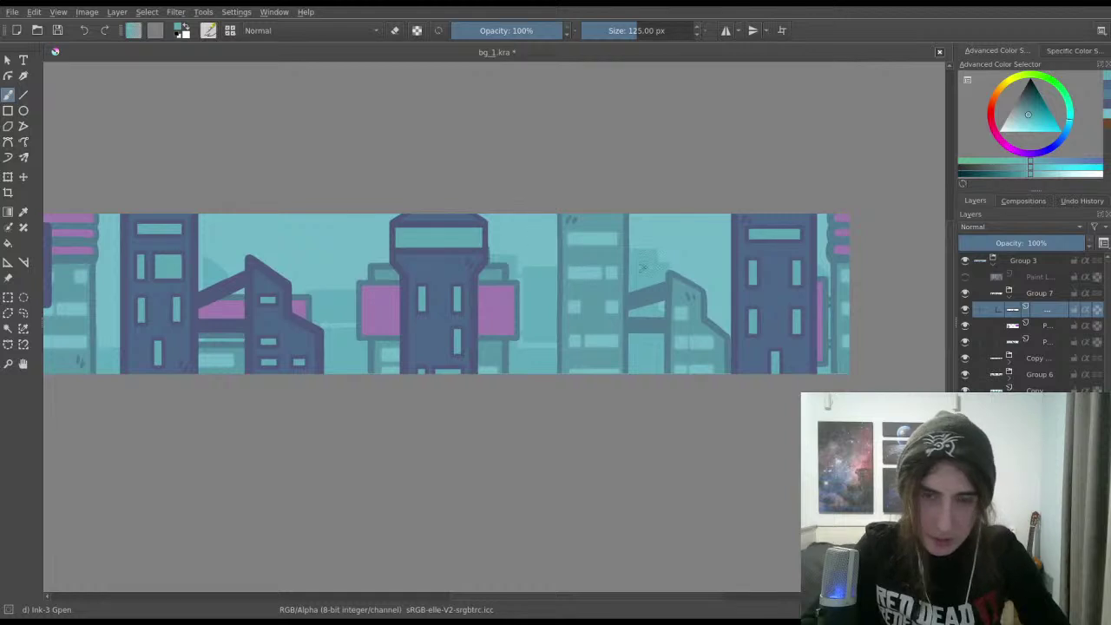
scroll(599, 362, down, 1)
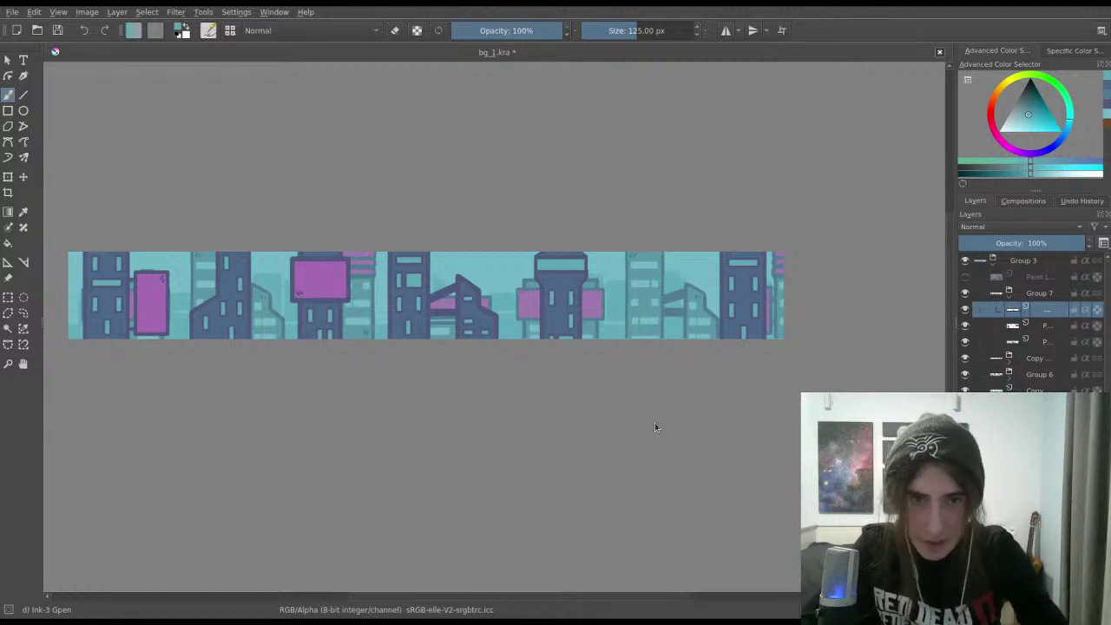
key(ctrl+z)
key(ctrl+shift+z)
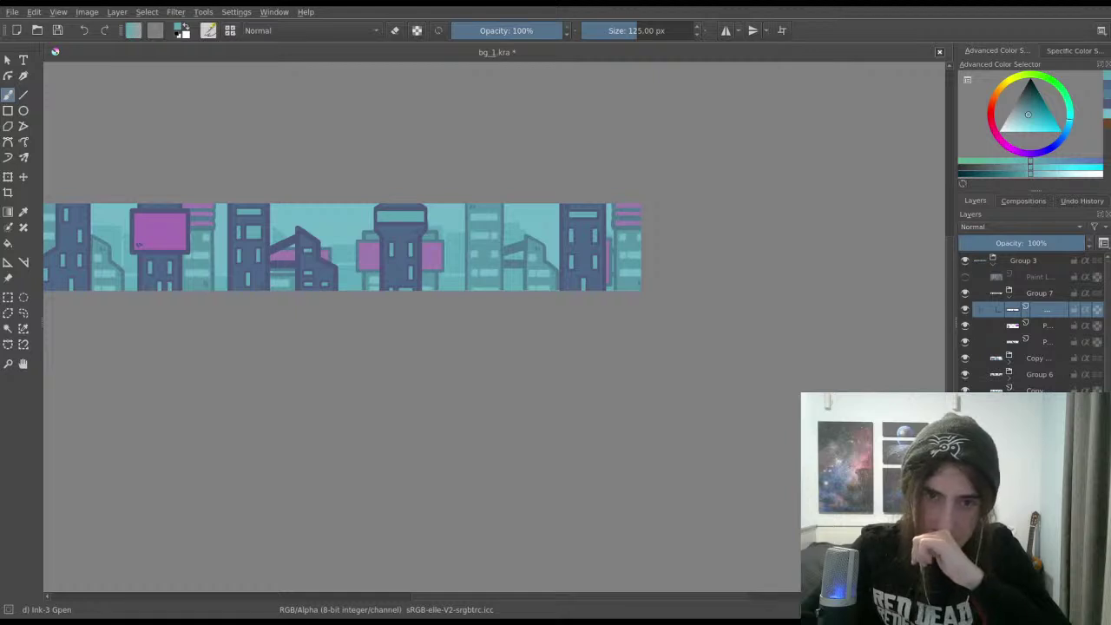
scroll(1024, 326, down, 2)
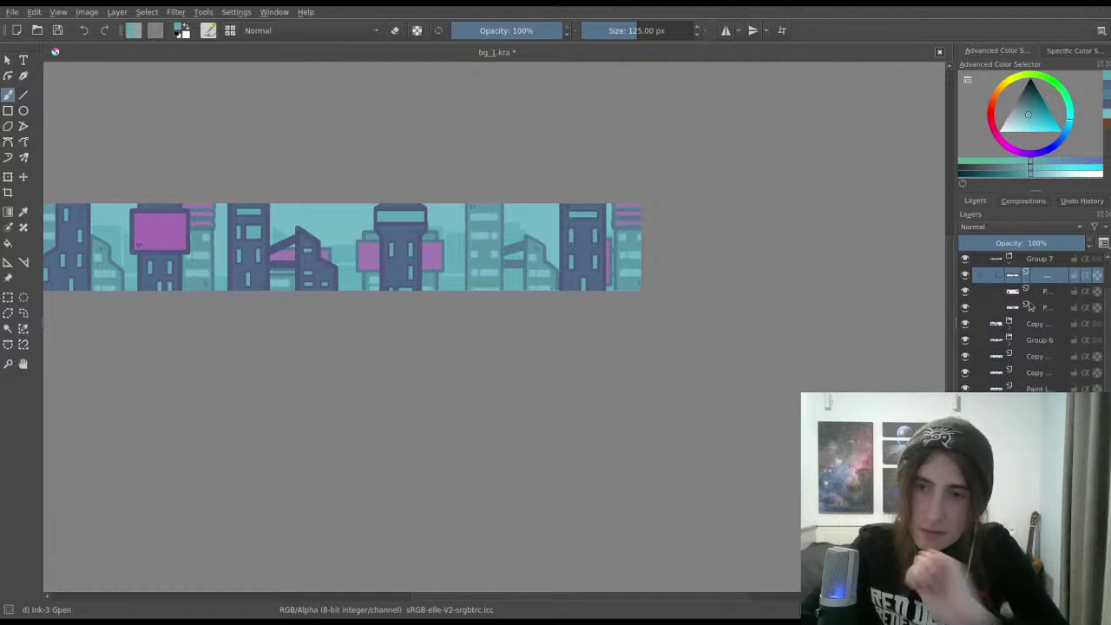
click(965, 275)
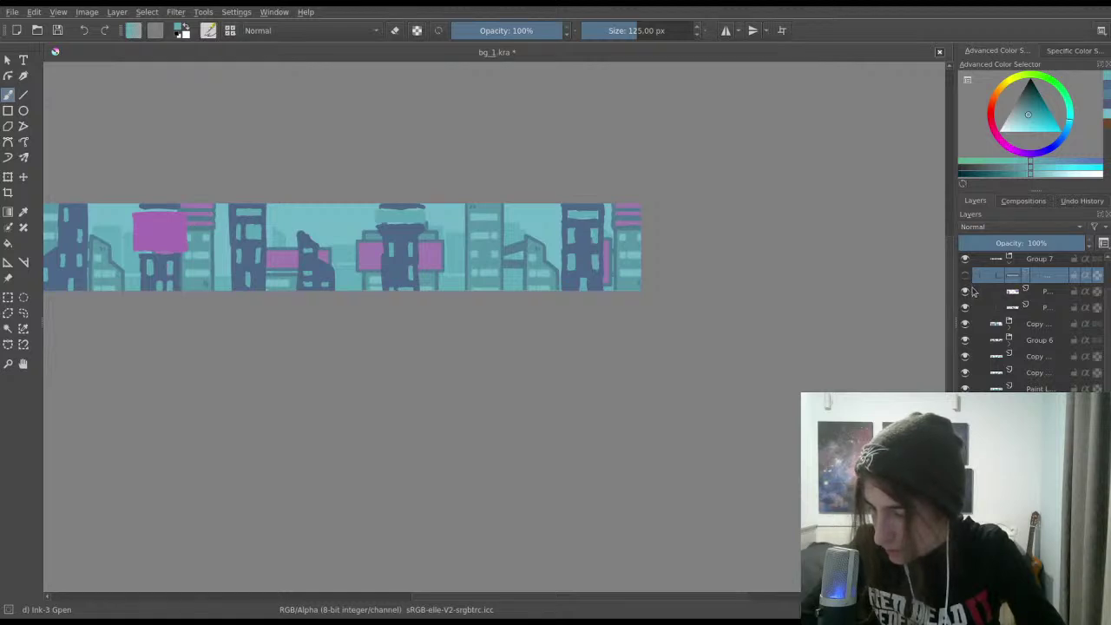
click(829, 215)
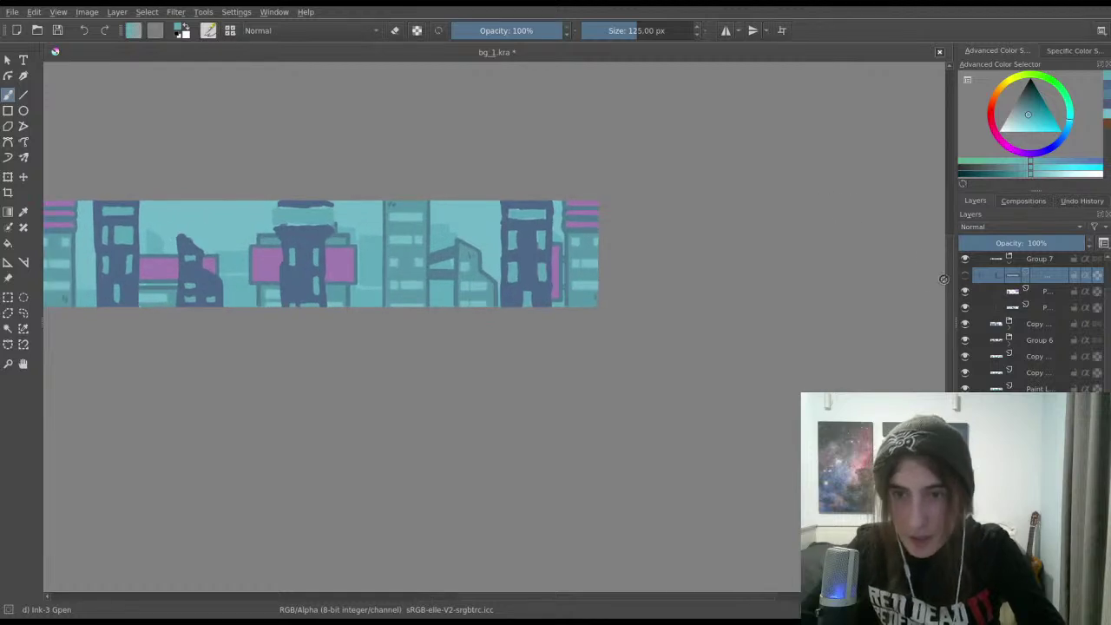
click(964, 276)
Step: Try to move the rightmost dark tower of Group 7 slightly further right, in front of the purple billboard
click(977, 260)
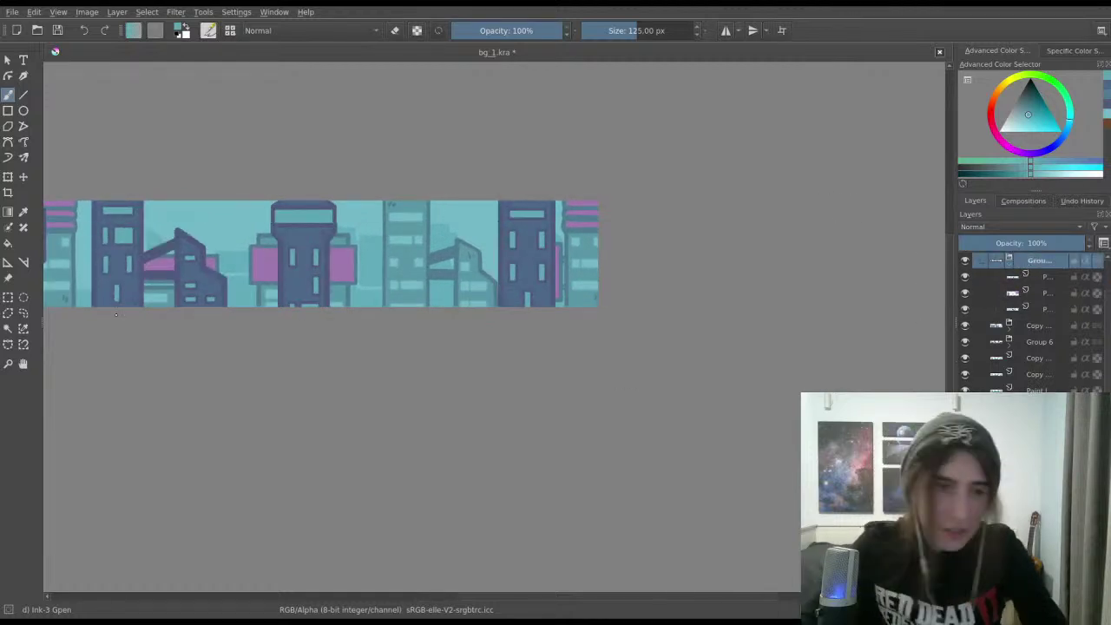
click(10, 298)
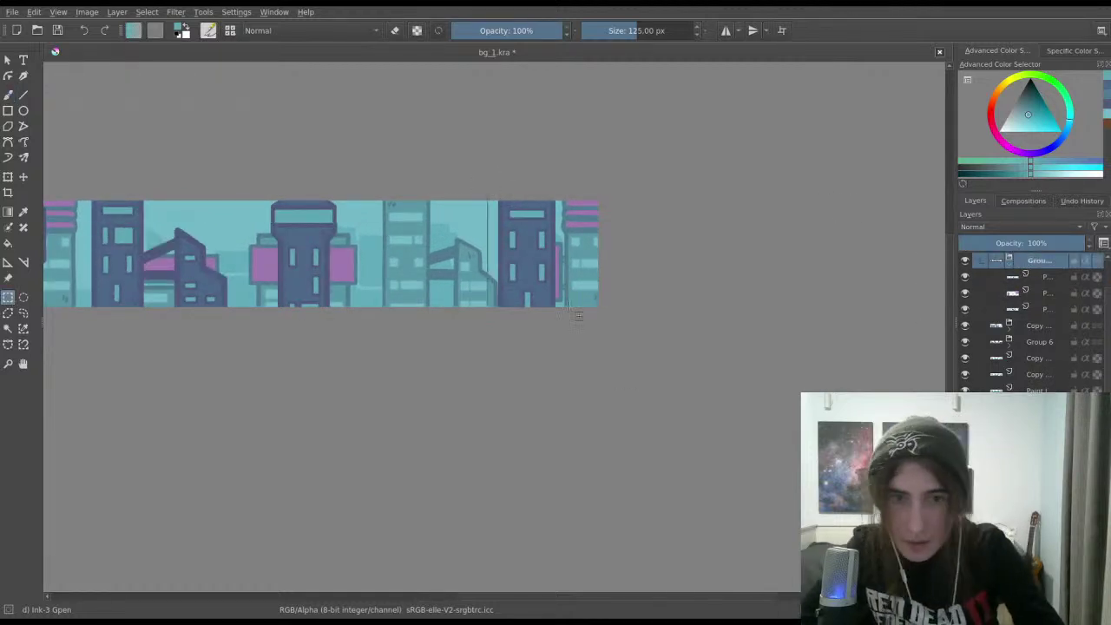
scroll(577, 356, up, 3)
key(ctrl+t)
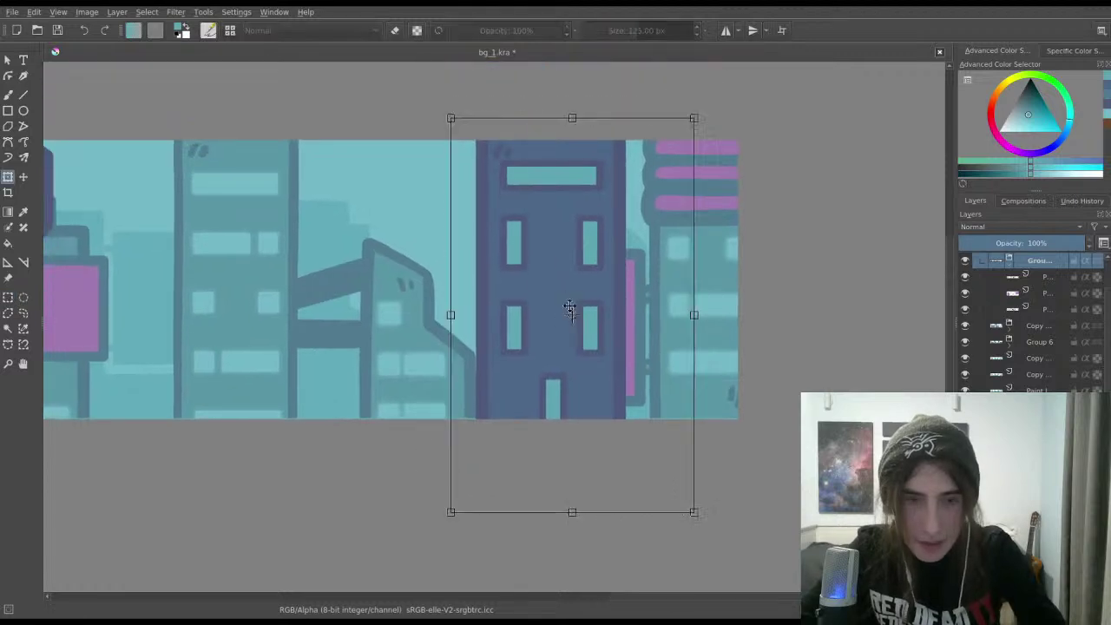
drag(563, 236, 609, 228)
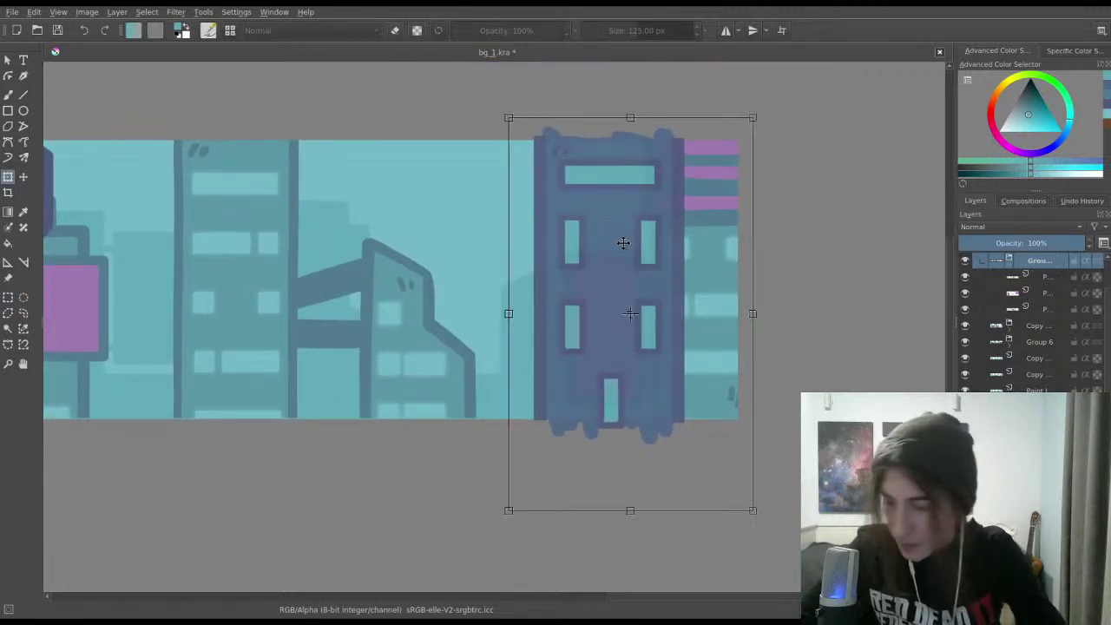
key(Return)
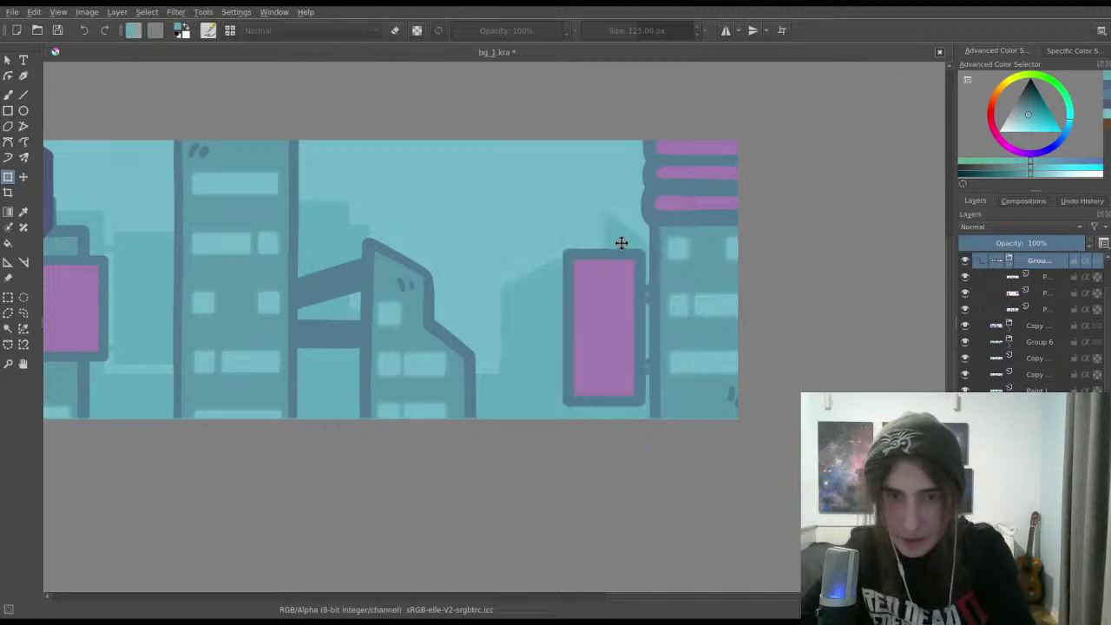
Step: Examine both ends of the strip to judge how the towers and the empty areas are spaced
scroll(558, 278, down, 3)
drag(626, 320, 733, 357)
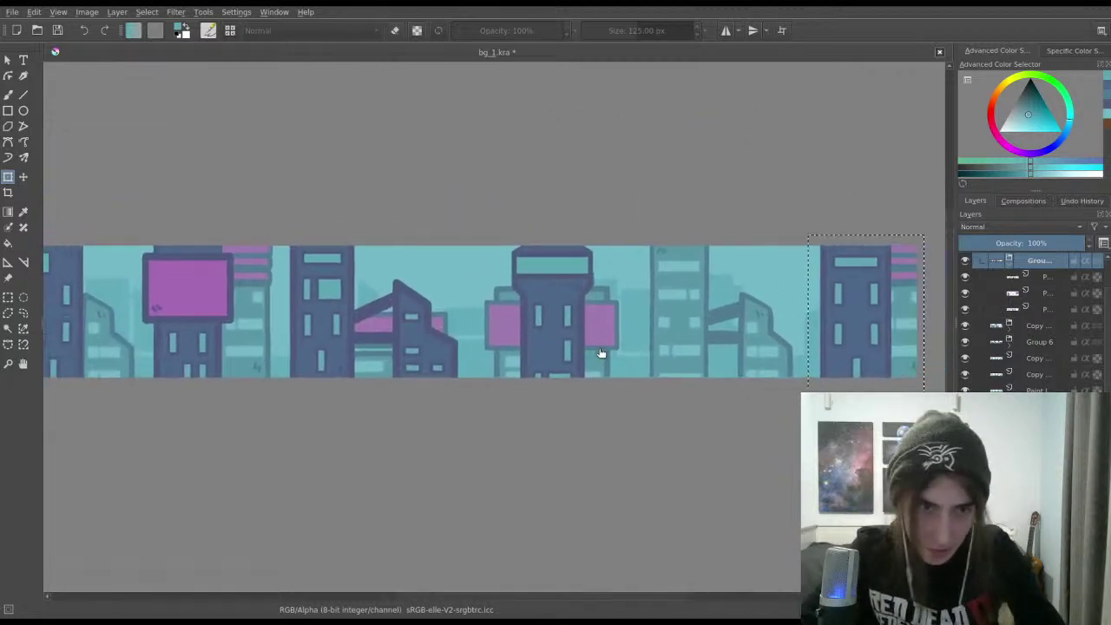
drag(531, 350, 786, 368)
drag(92, 384, 185, 397)
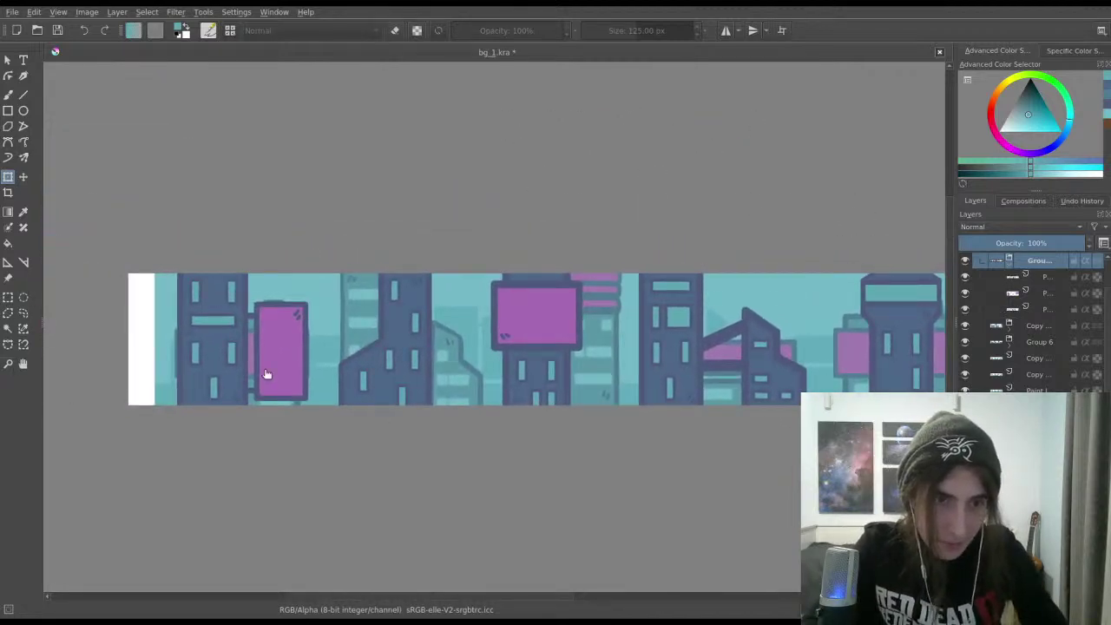
drag(267, 374, 489, 335)
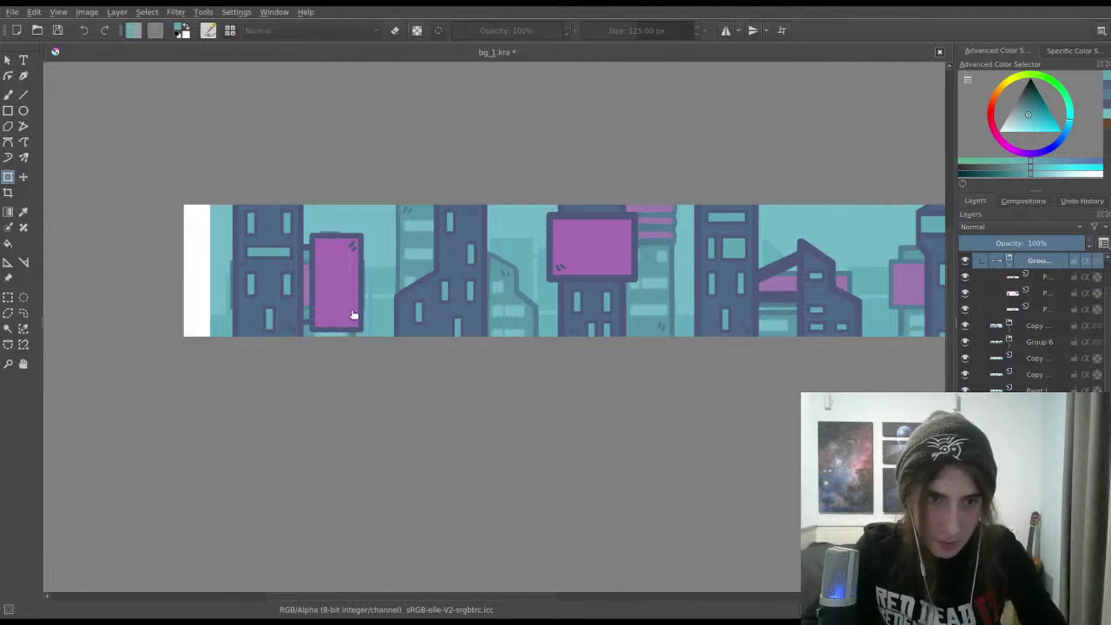
scroll(327, 389, down, 4)
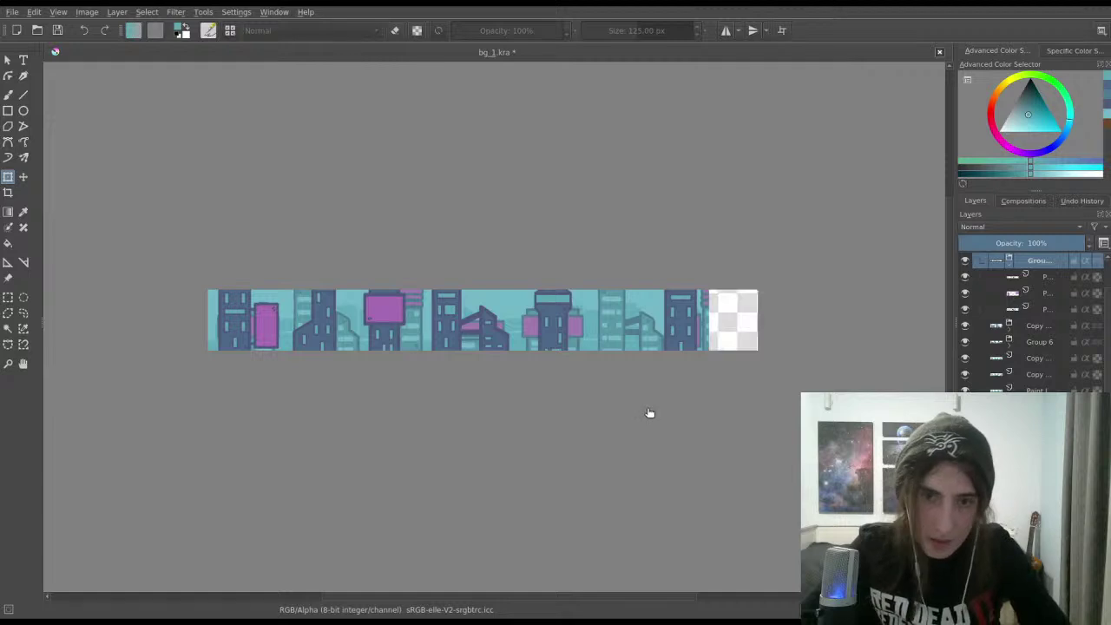
drag(591, 361, 497, 339)
drag(618, 313, 607, 311)
Step: Enlarge the brush to 369.21 px, fill the white sky gaps at the widened right end with the light teal, and save
scroll(662, 263, up, 2)
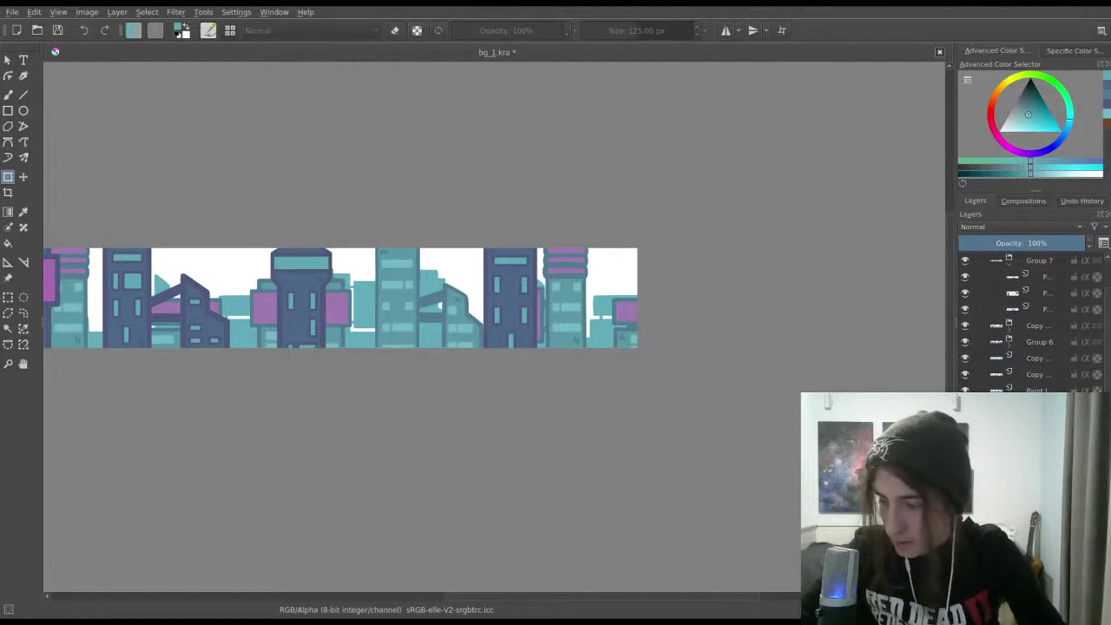
click(10, 95)
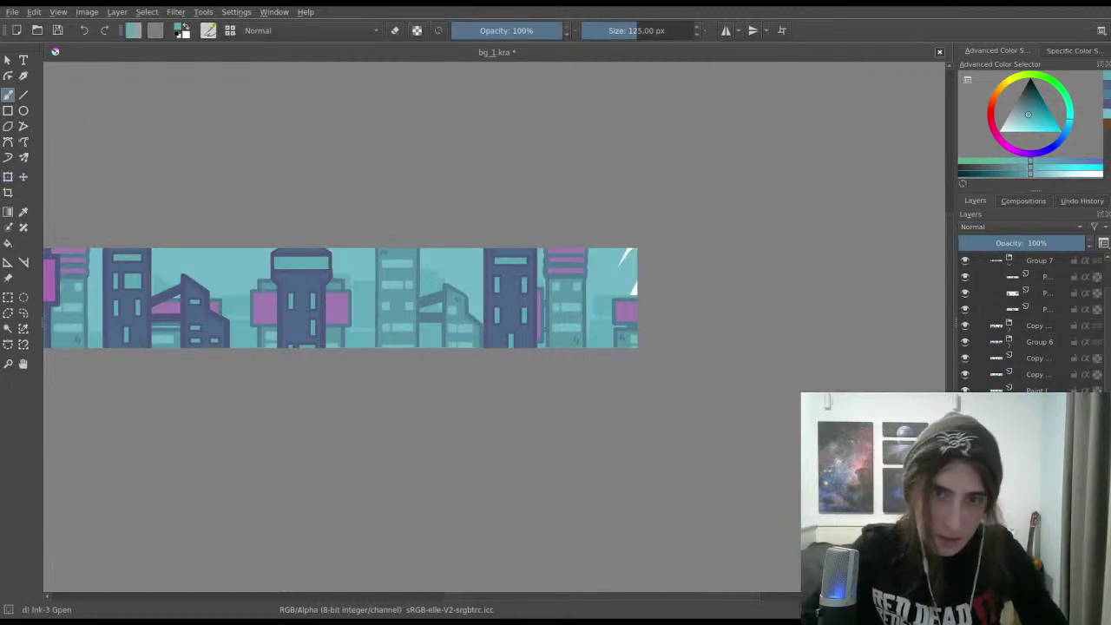
click(661, 31)
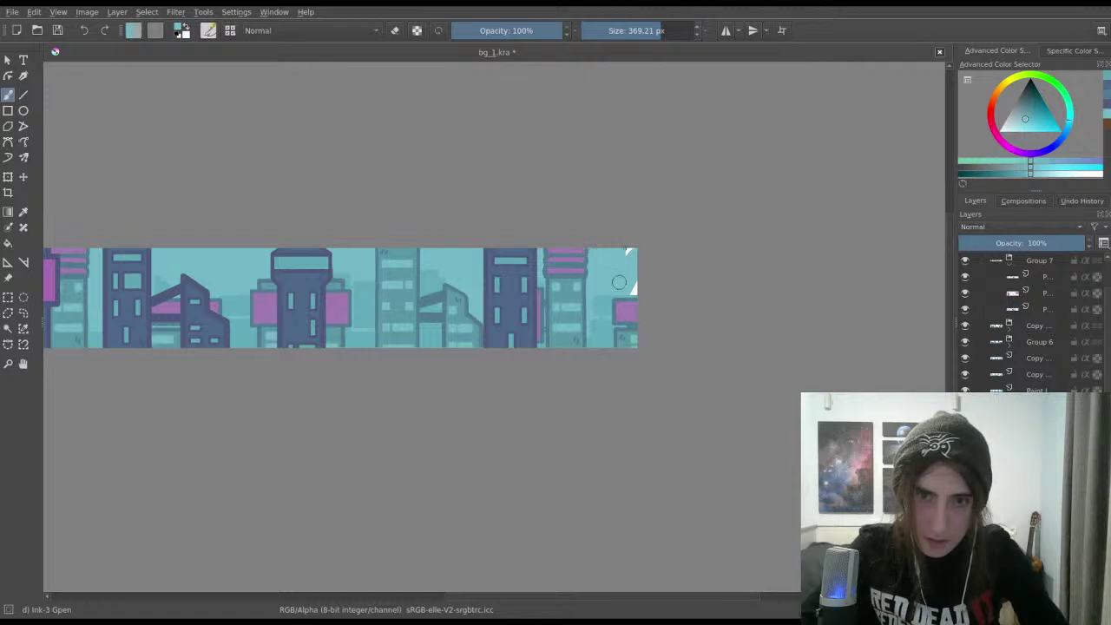
scroll(620, 217, up, 3)
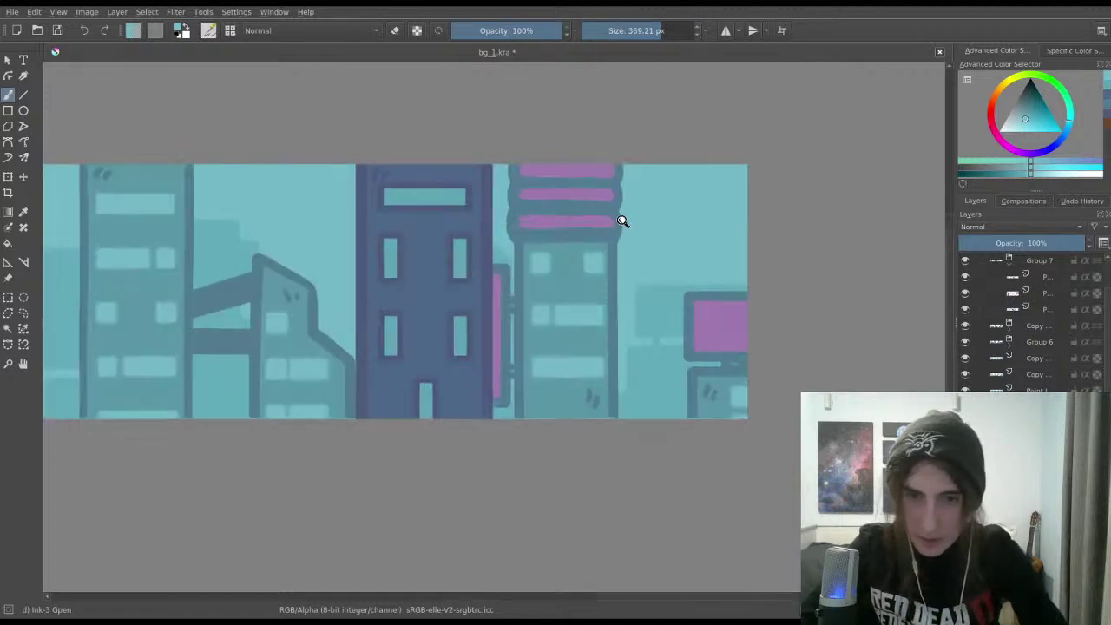
key(ctrl+s)
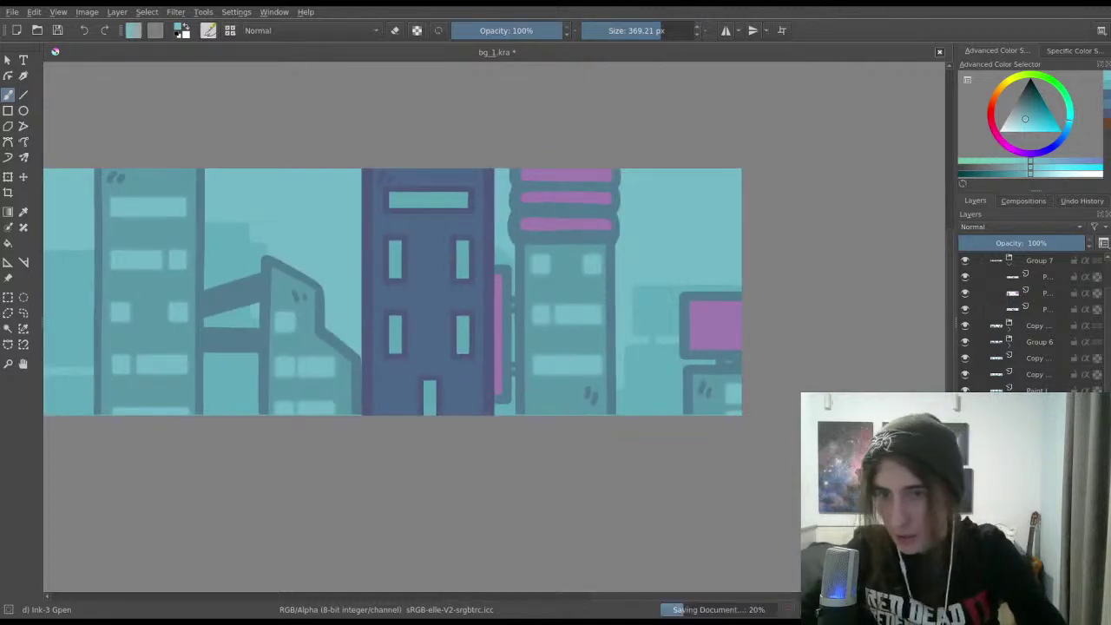
Step: Activate the copied group directly below Group 7 and toggle its visibility to check which buildings it holds
scroll(1041, 321, up, 2)
click(1050, 310)
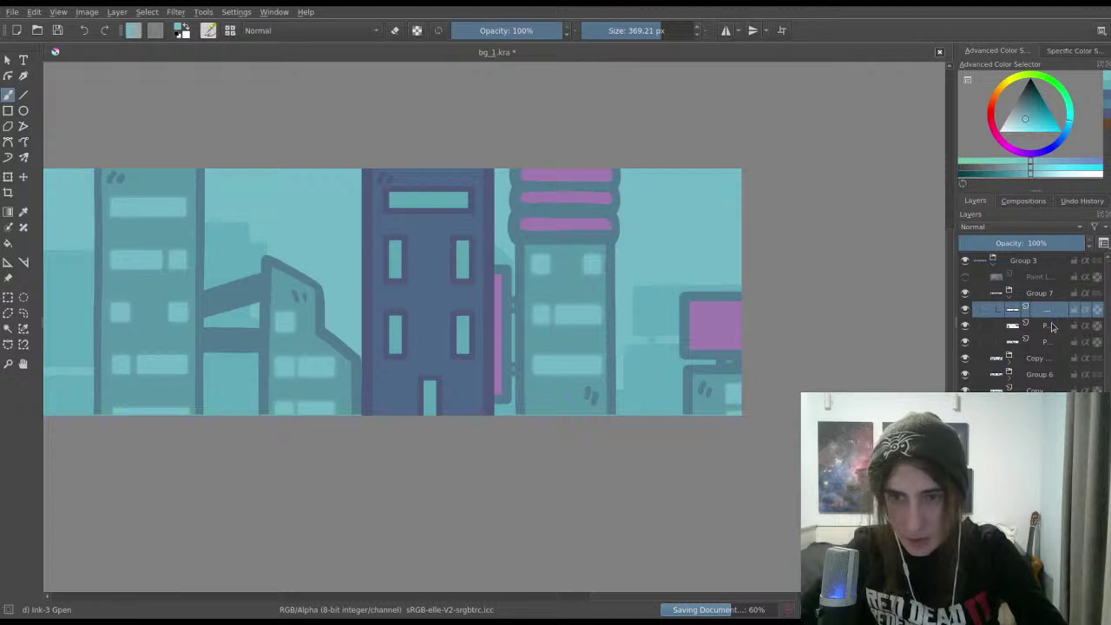
click(1050, 359)
click(966, 359)
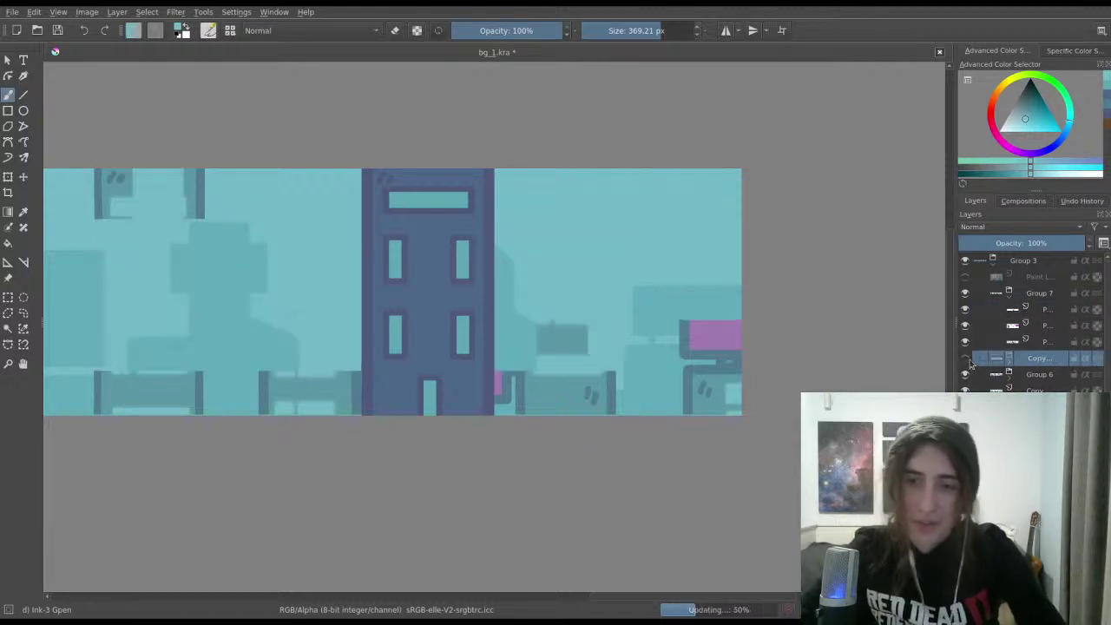
click(965, 359)
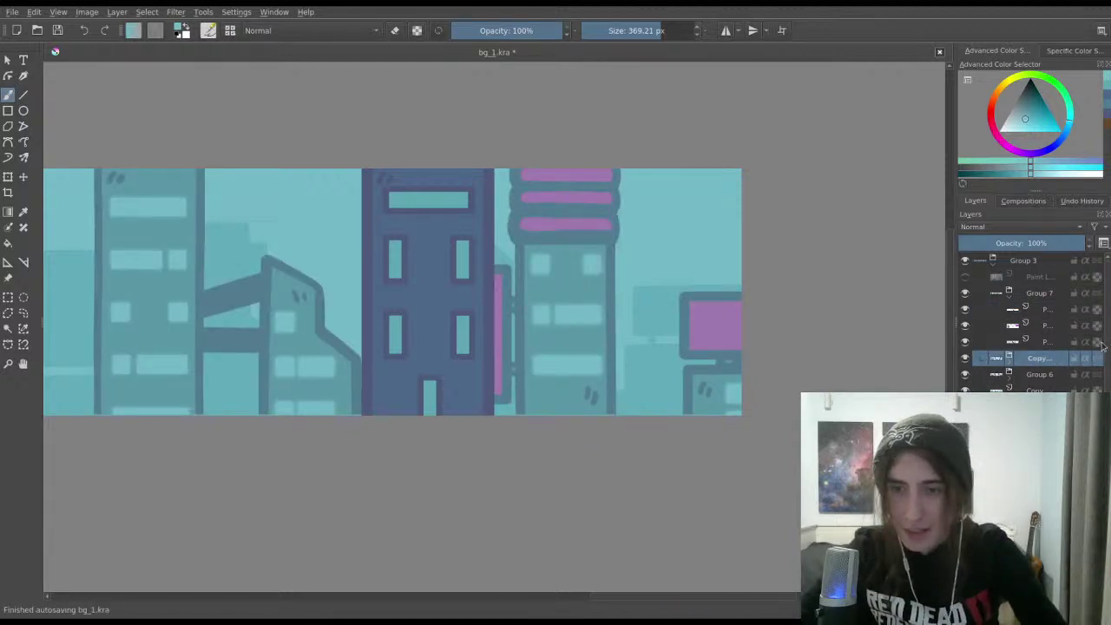
Step: Toggle Group 7, its top paint layer and the copied group below one at a time to compare their contents, and save
scroll(981, 368, down, 2)
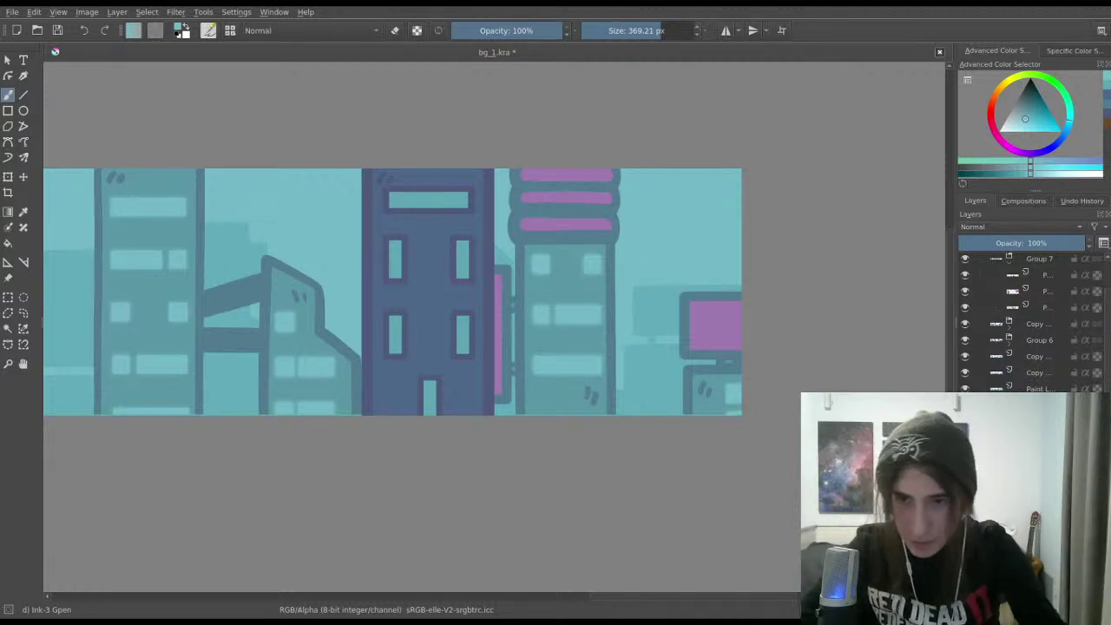
scroll(1015, 312, up, 1)
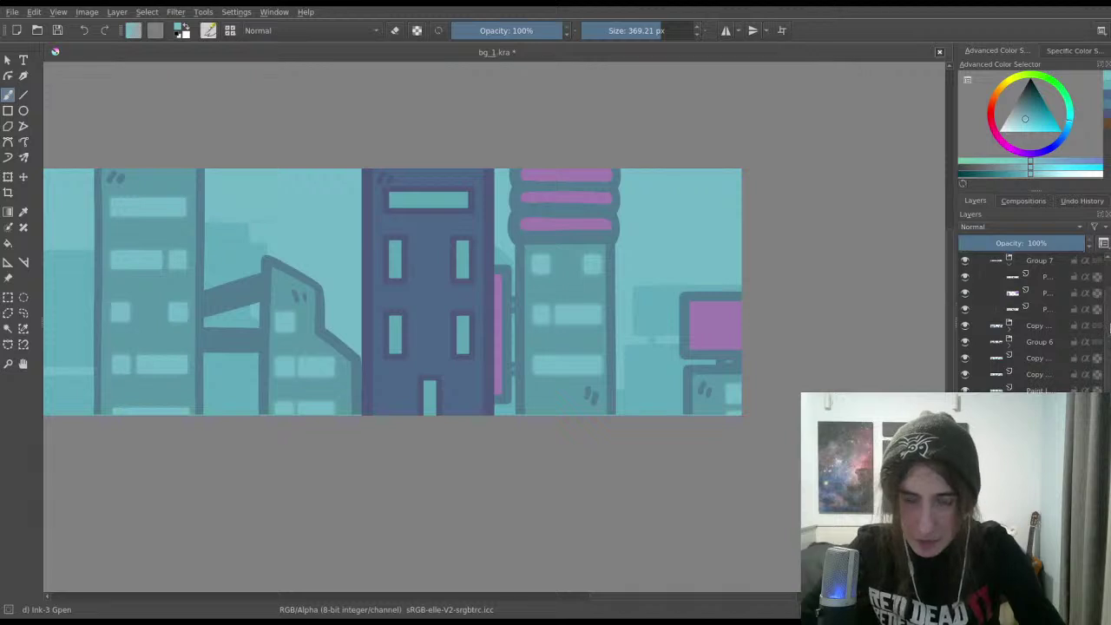
click(965, 290)
click(965, 289)
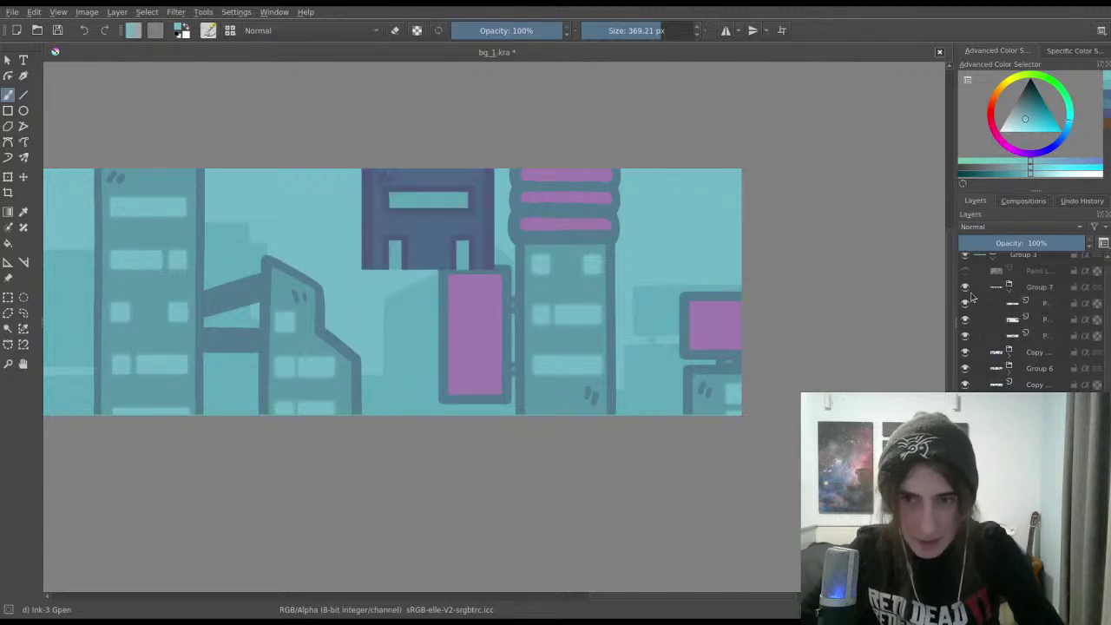
click(965, 303)
click(964, 303)
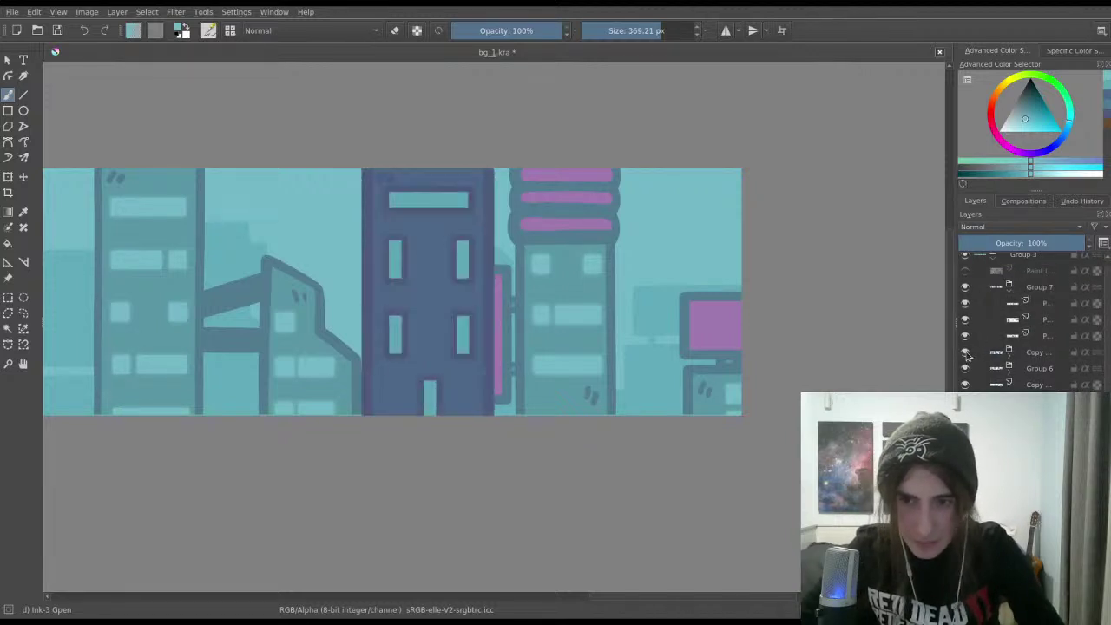
click(964, 352)
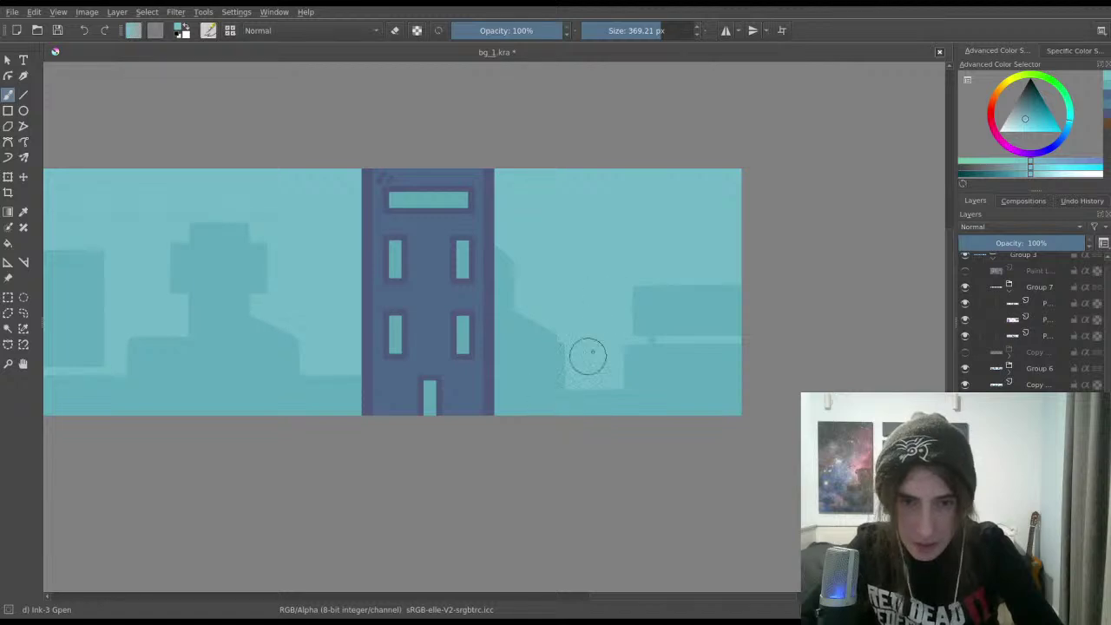
key(ctrl+s)
click(965, 352)
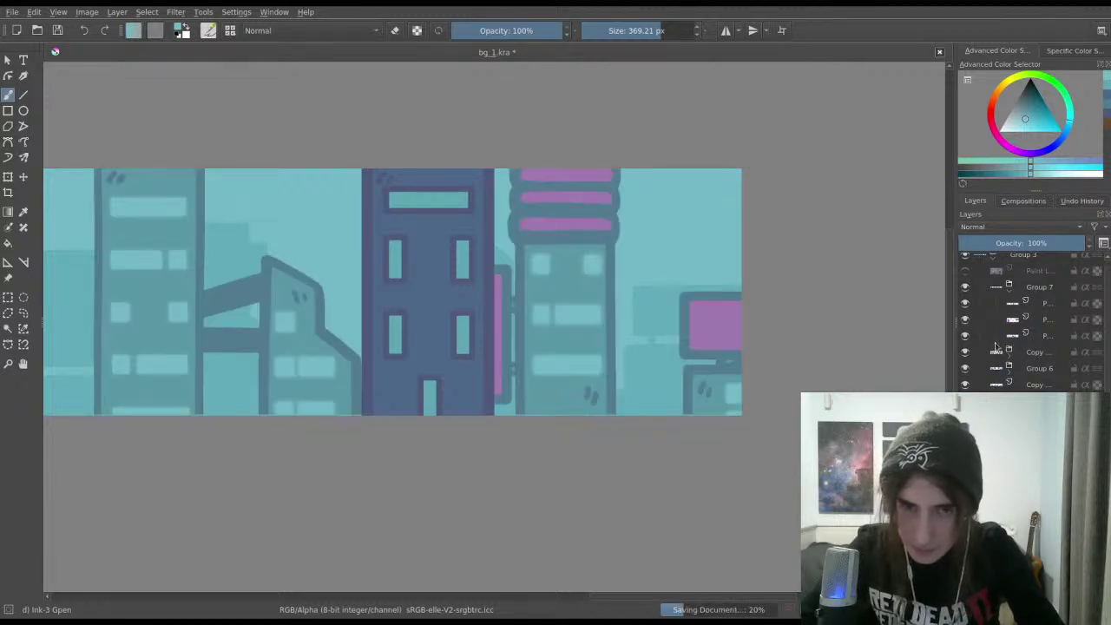
Step: Review the widened strip as a whole and toggle Group 7's visibility to compare it with and without the dark towers
scroll(758, 392, down, 2)
scroll(746, 434, down, 3)
scroll(736, 451, up, 2)
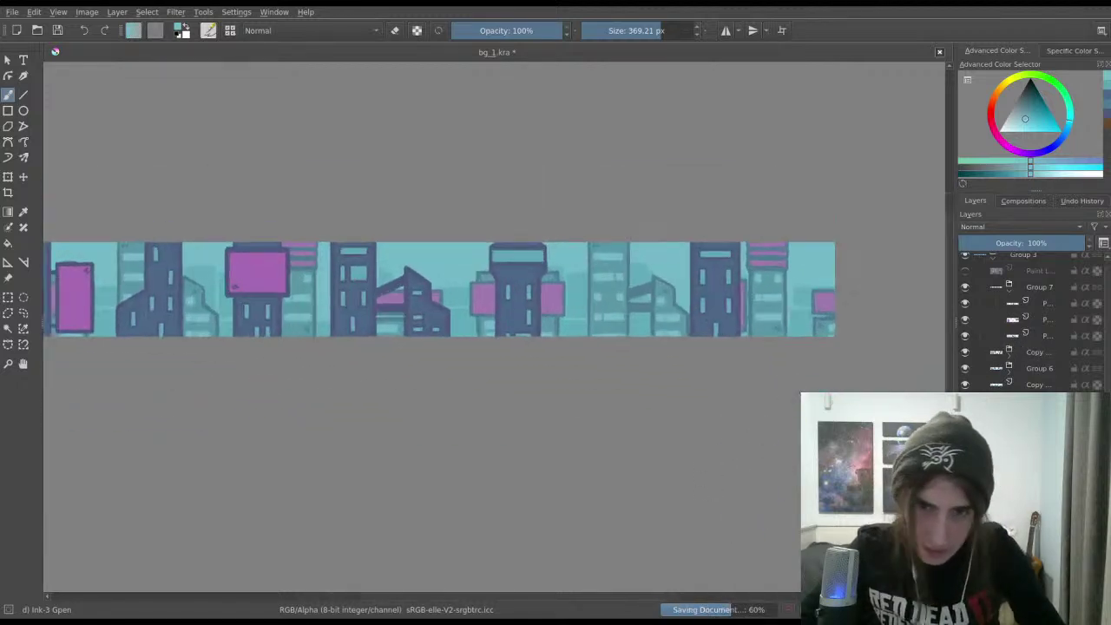
drag(795, 399, 748, 369)
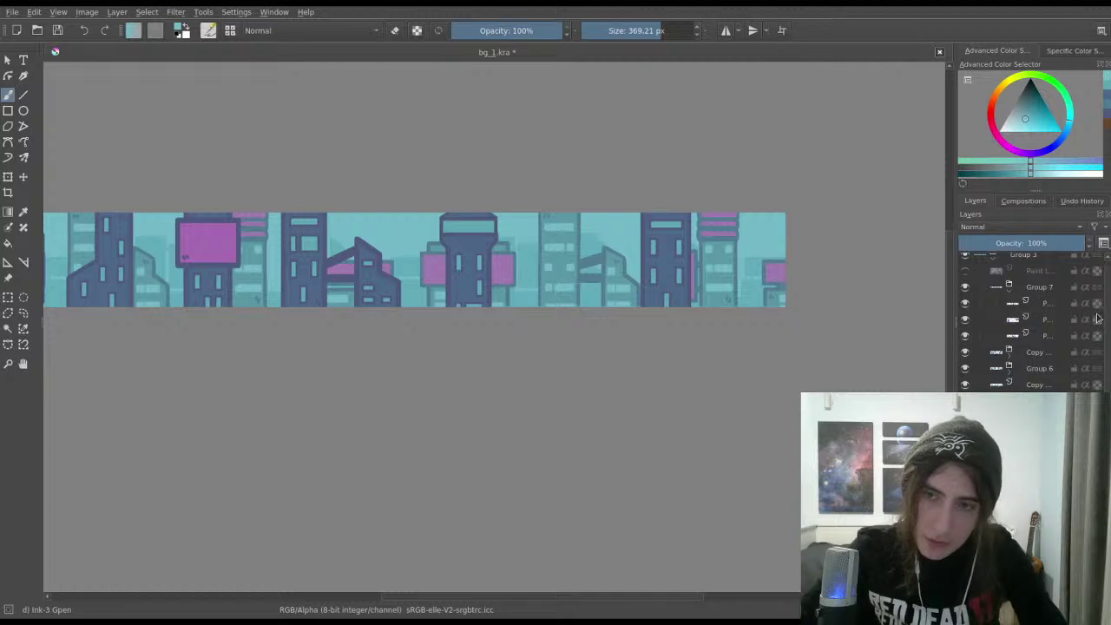
scroll(1042, 298, up, 1)
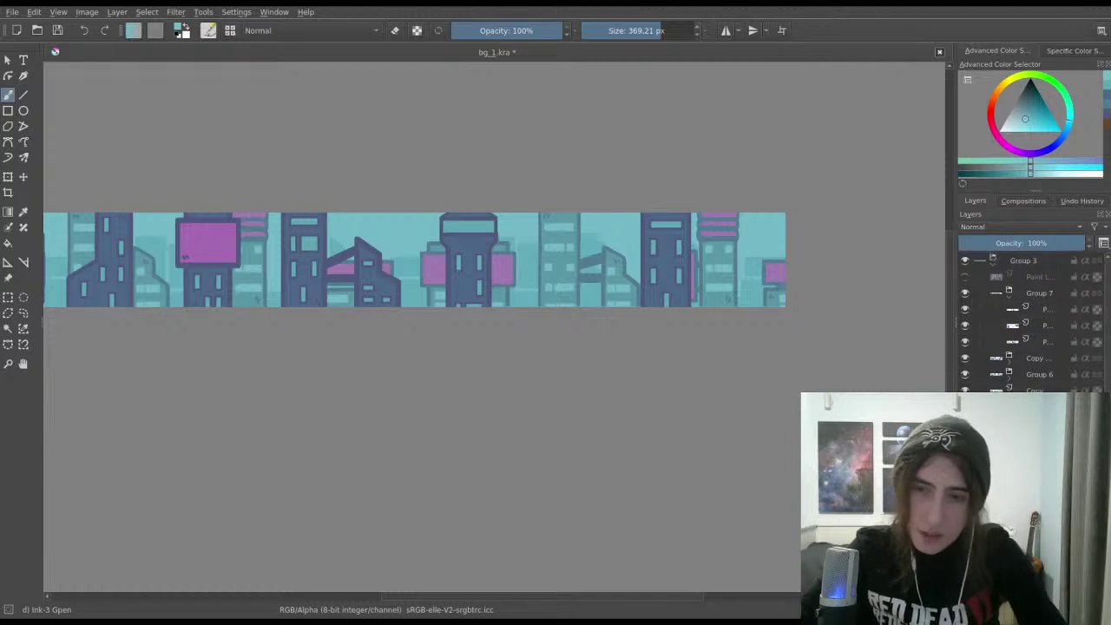
click(966, 295)
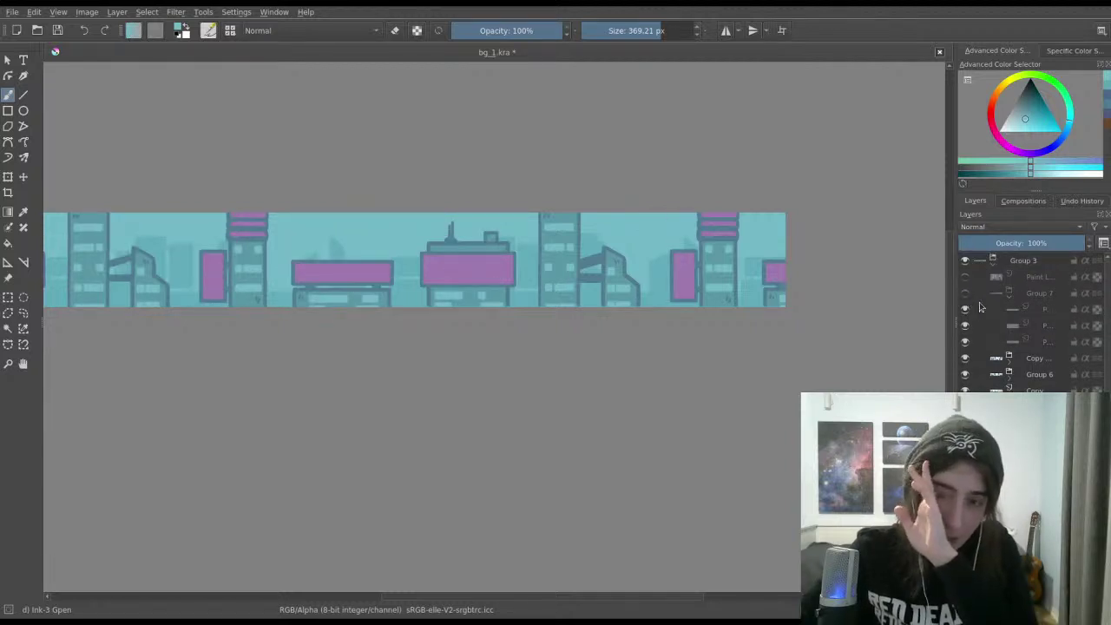
click(965, 293)
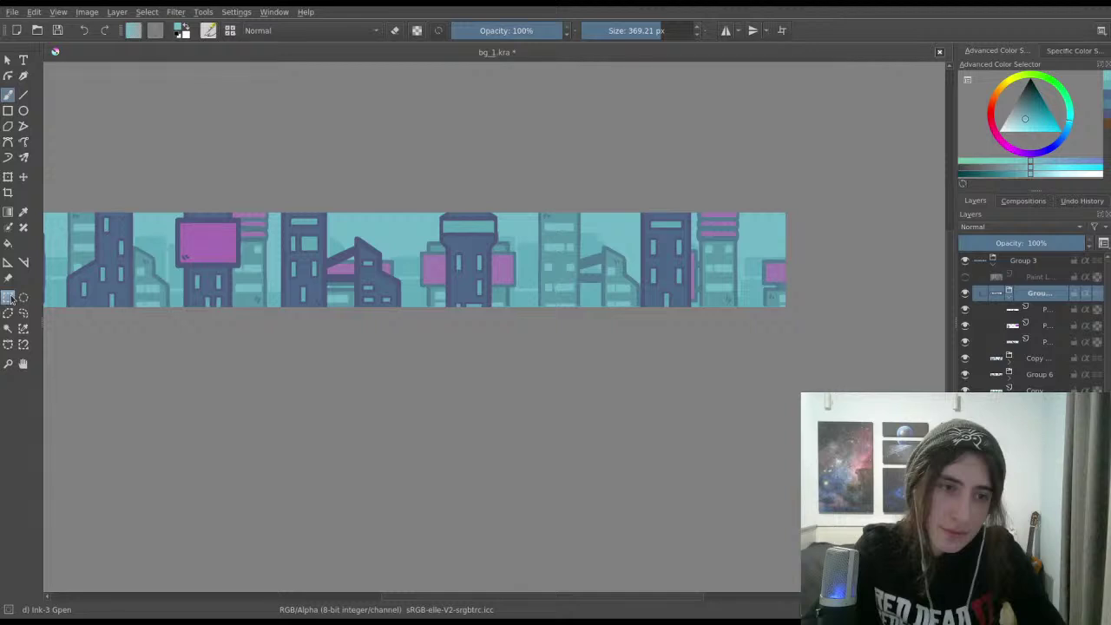
Step: Move Group 7's last dark tower further right, past the striped tower toward the strip's end, and save
click(8, 296)
scroll(466, 280, up, 1)
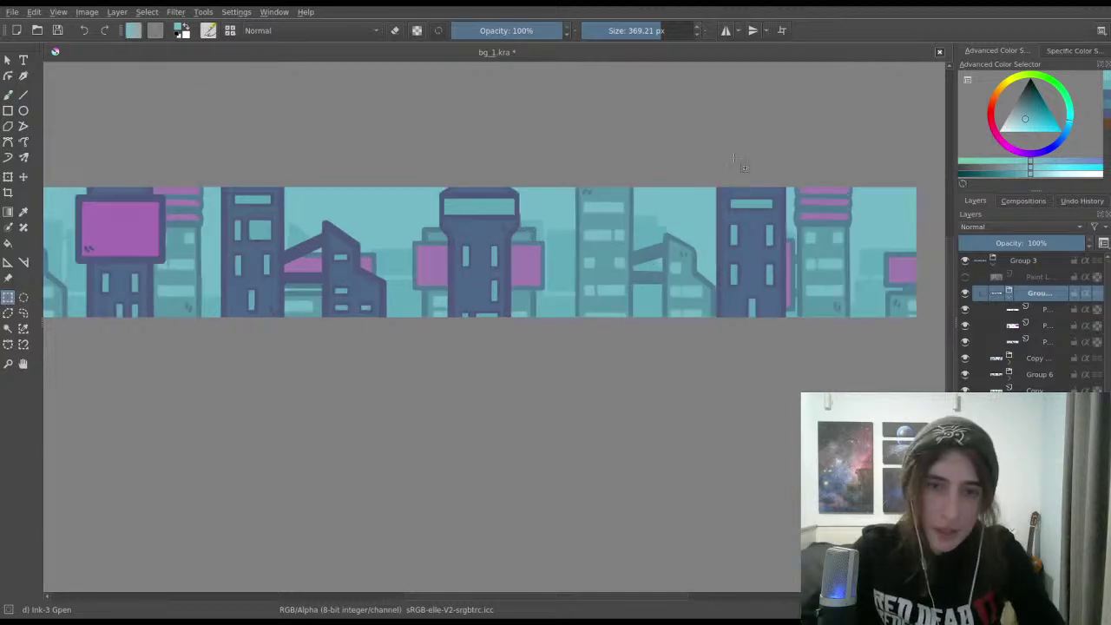
drag(508, 119, 645, 291)
key(ctrl+t)
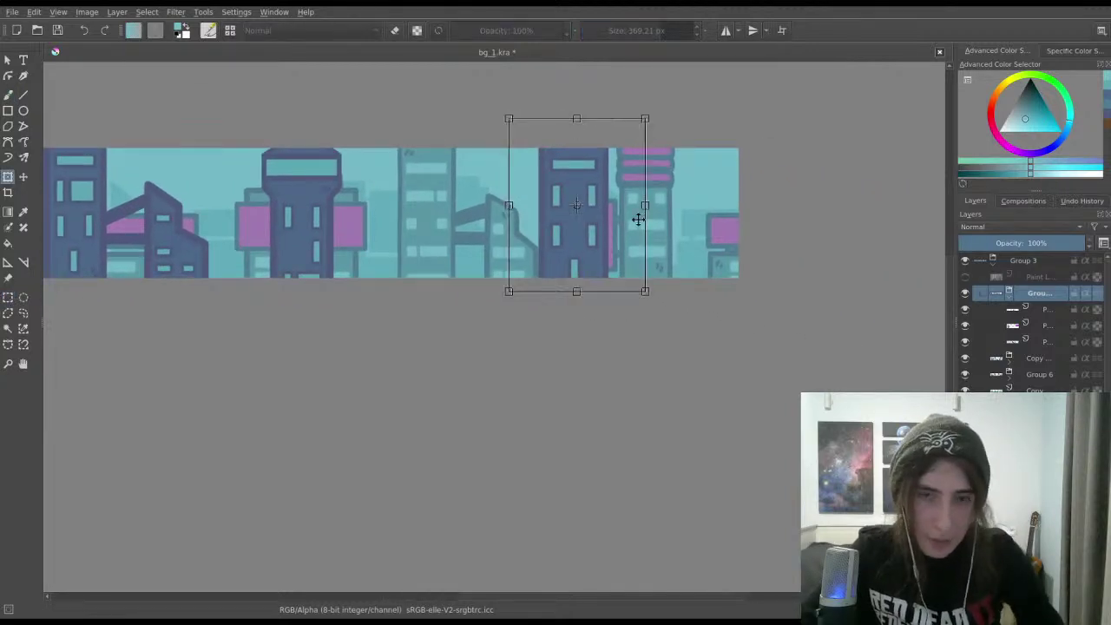
drag(635, 218, 710, 185)
key(Return)
click(8, 298)
click(313, 351)
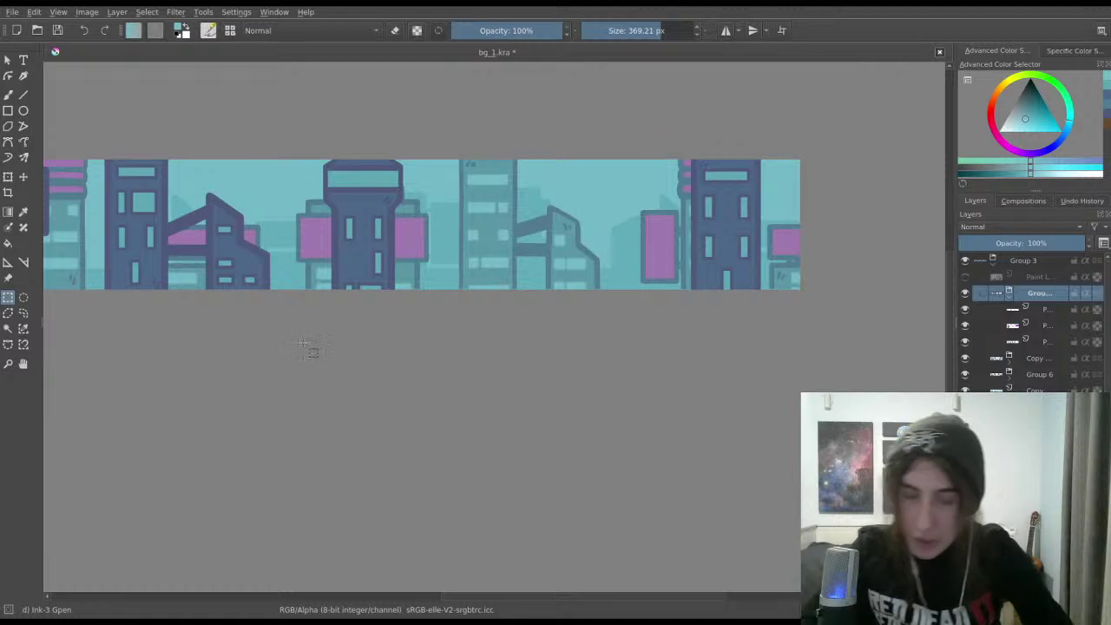
drag(299, 373, 414, 367)
scroll(414, 367, down, 2)
key(ctrl+s)
Step: Reselect the dark tower at the widened right end, nudge it slightly closer to the strip's end, and save
drag(247, 335, 322, 379)
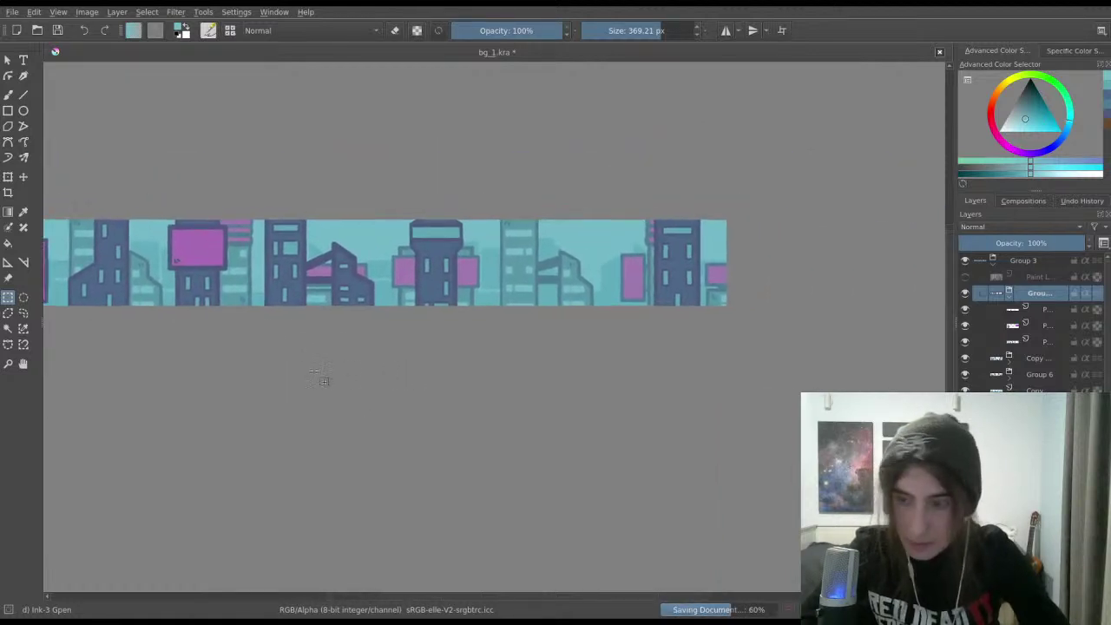
scroll(375, 358, up, 1)
drag(390, 334, 310, 307)
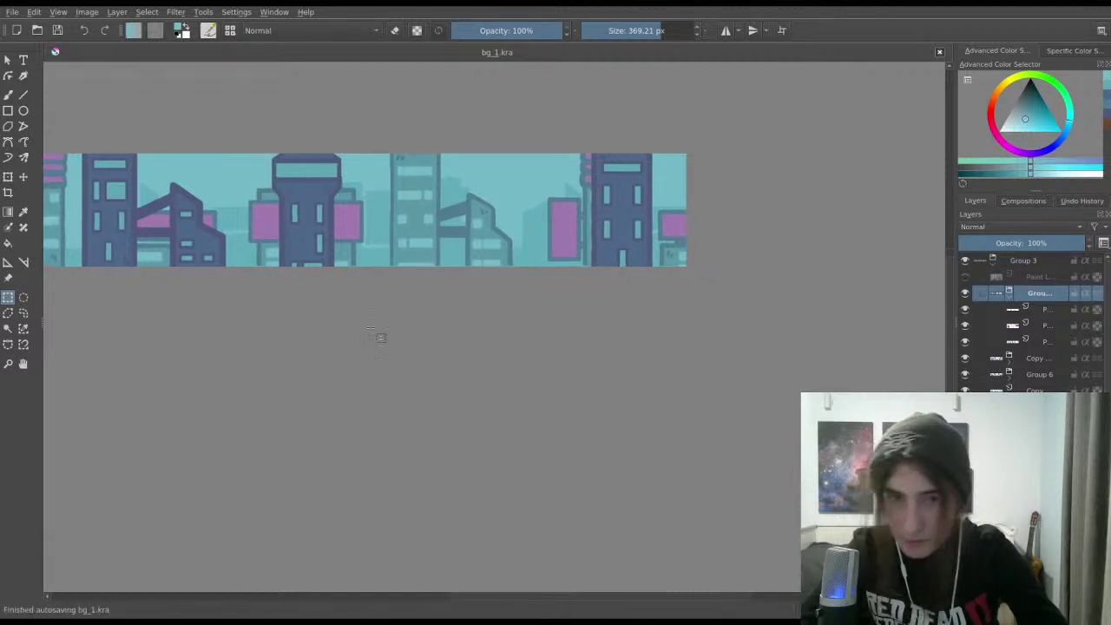
drag(573, 136, 676, 265)
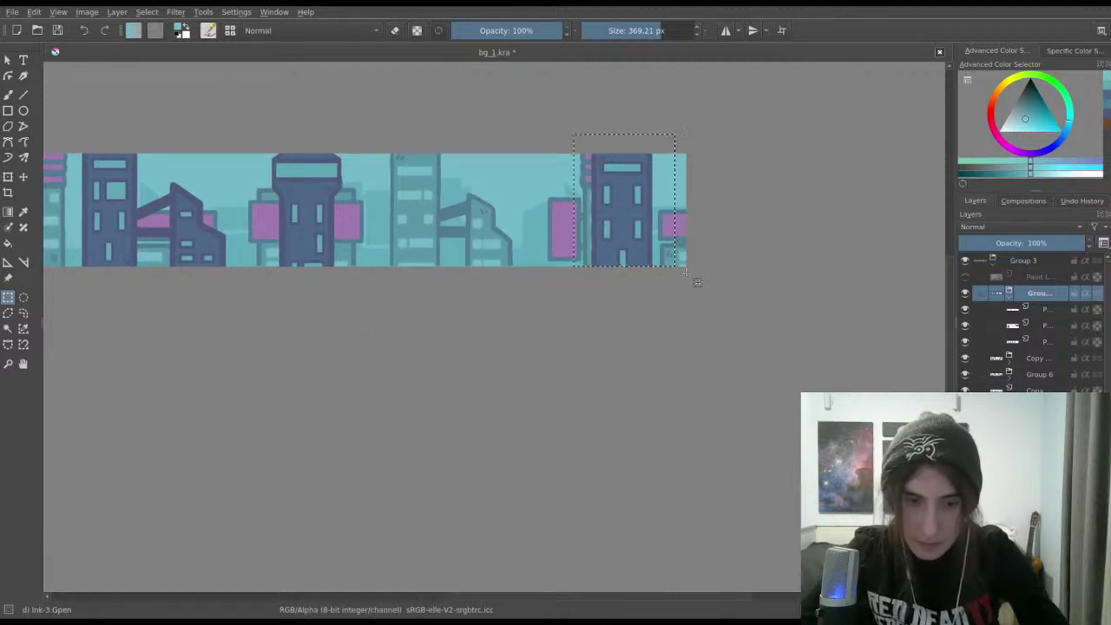
click(687, 314)
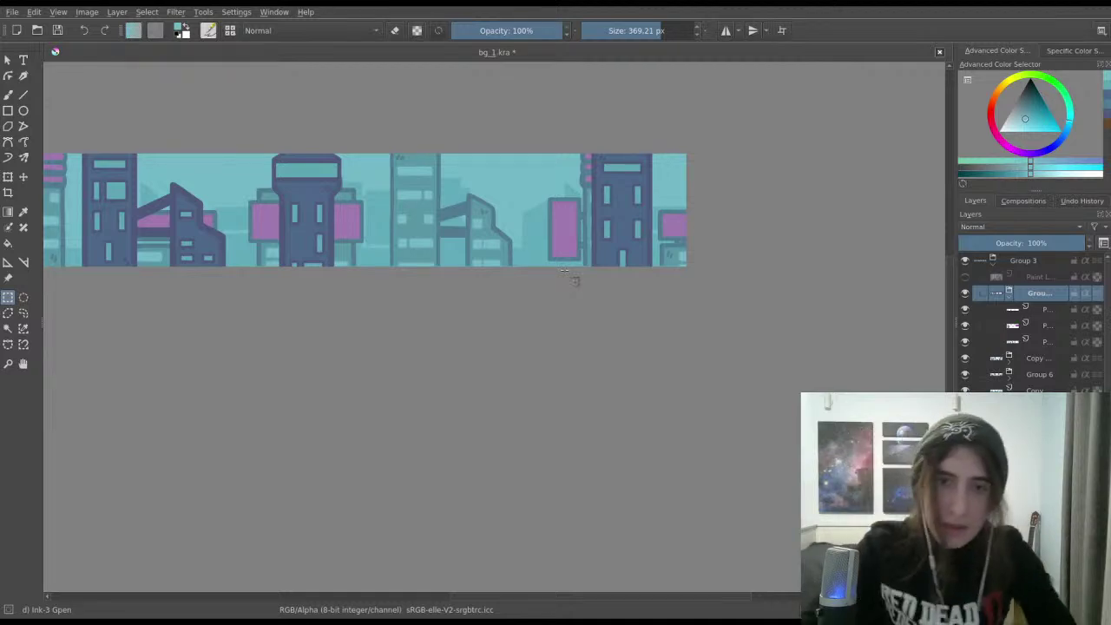
scroll(564, 205, up, 3)
scroll(532, 295, up, 2)
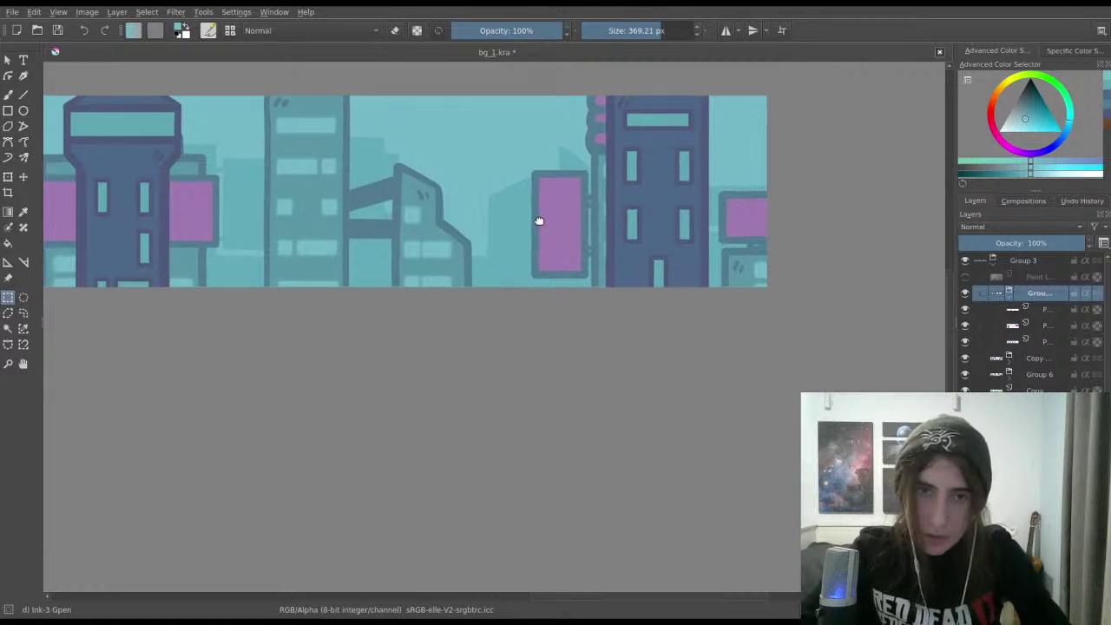
drag(579, 93, 730, 336)
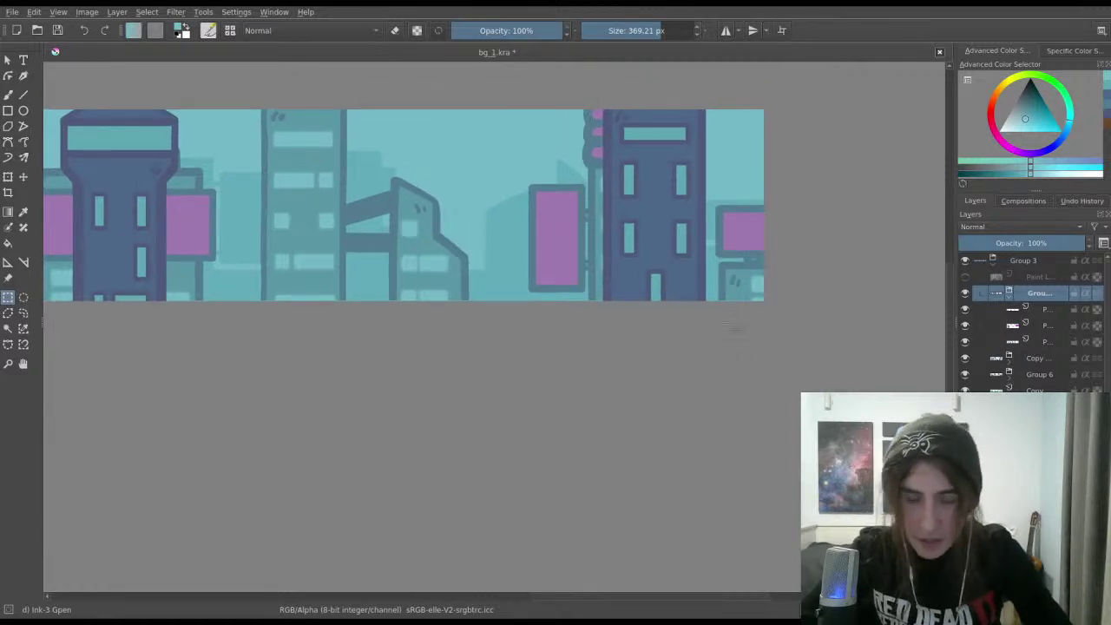
key(ctrl+t)
drag(677, 288, 659, 303)
key(Return)
key(ctrl+s)
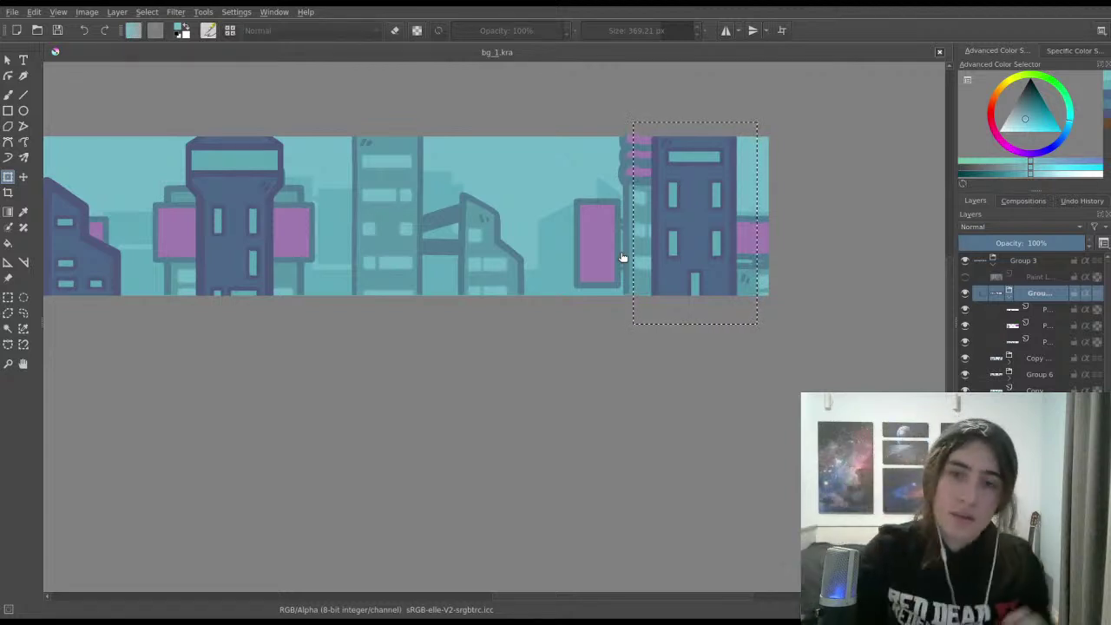
Step: Clear the selection, compare the strip with and without Group 7, and examine the spacing of the dark towers along its length
click(9, 297)
click(218, 223)
drag(354, 264, 538, 297)
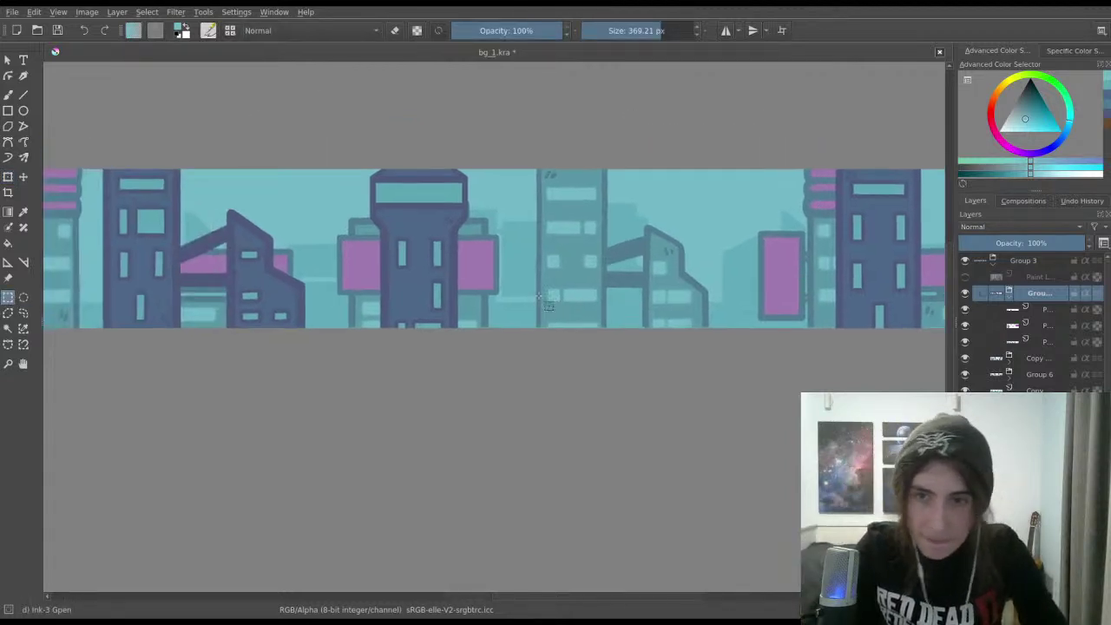
scroll(549, 304, down, 1)
click(965, 294)
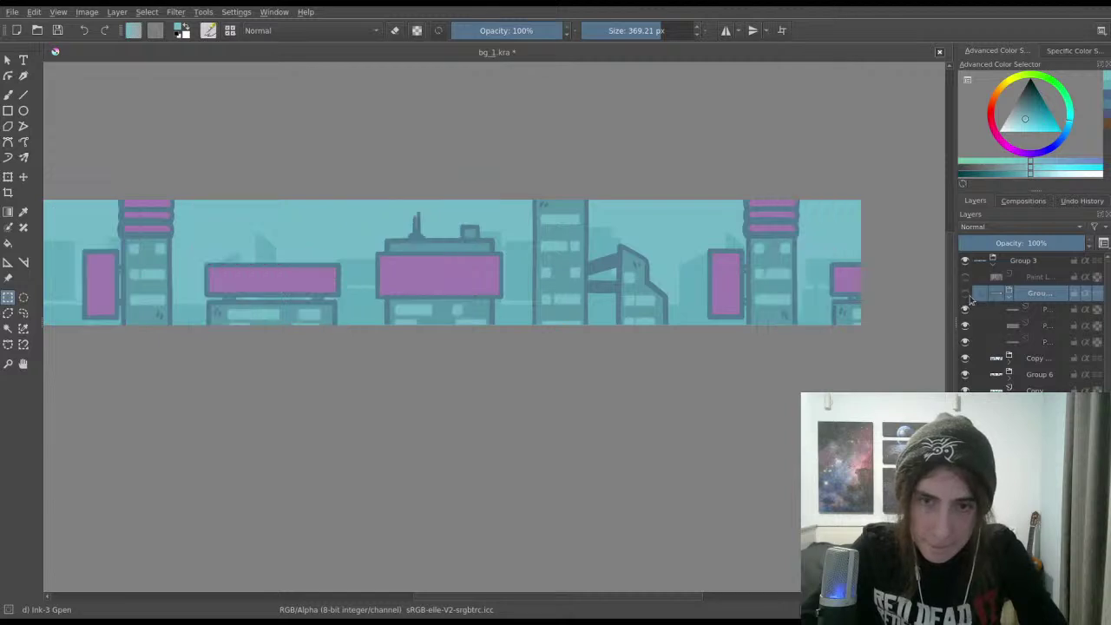
click(965, 293)
mouse_move(793, 281)
mouse_down()
mouse_move(914, 327)
mouse_move(772, 289)
mouse_up()
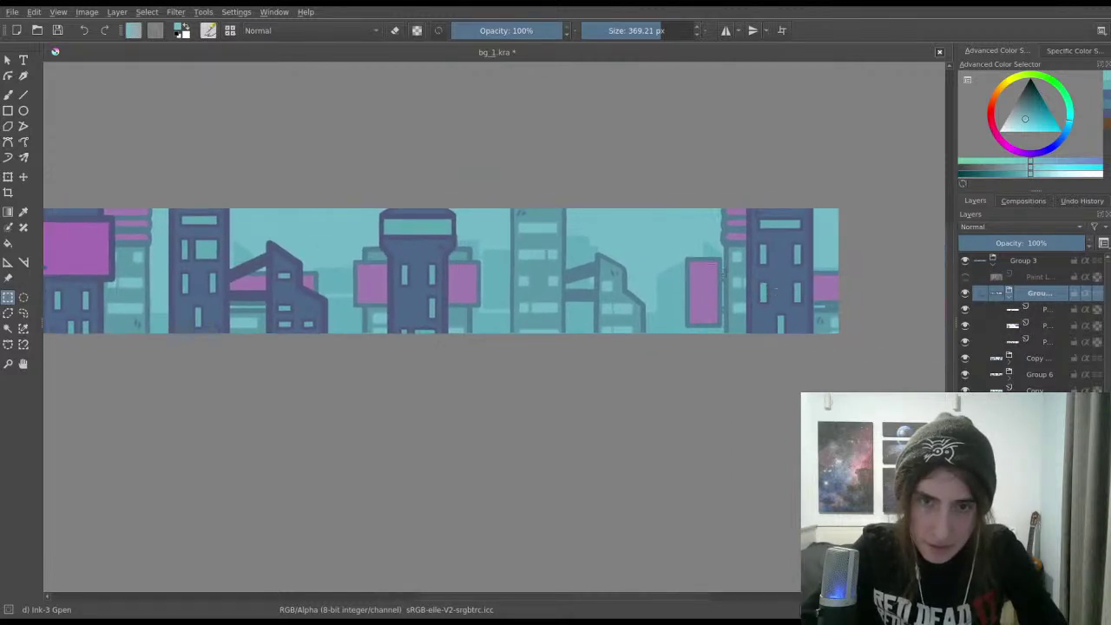
drag(604, 304, 922, 319)
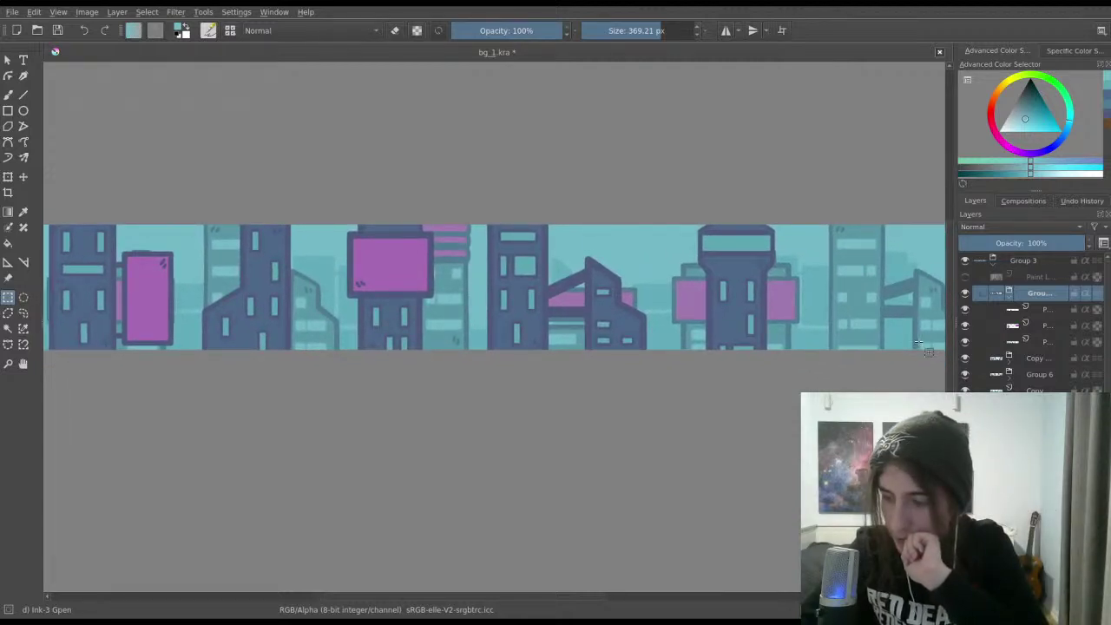
drag(919, 343, 781, 337)
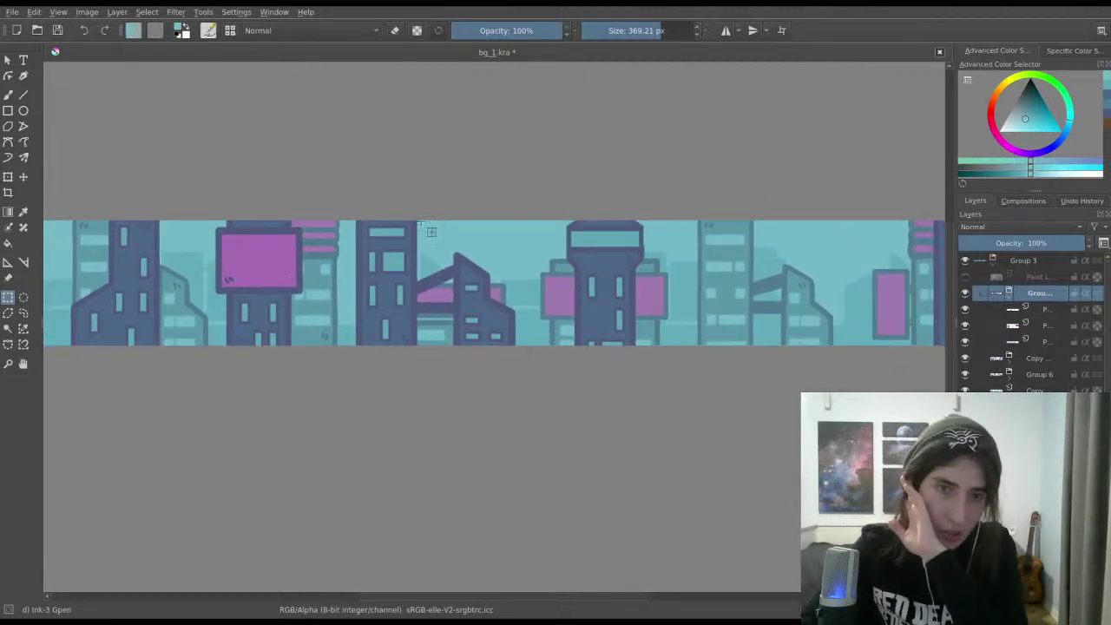
drag(503, 364, 455, 396)
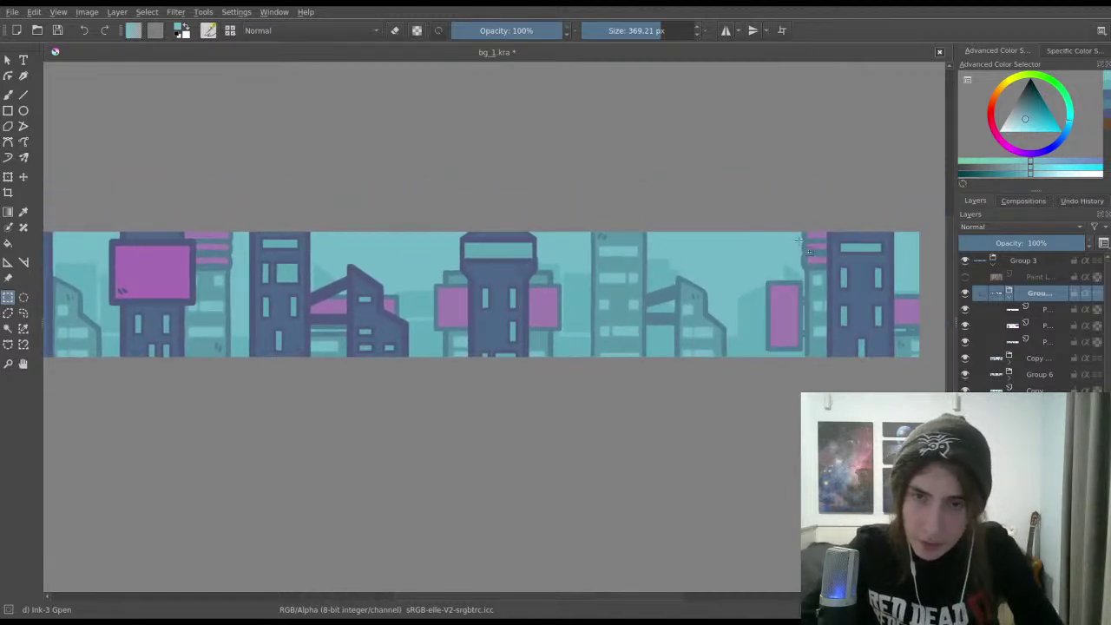
scroll(764, 228, down, 4)
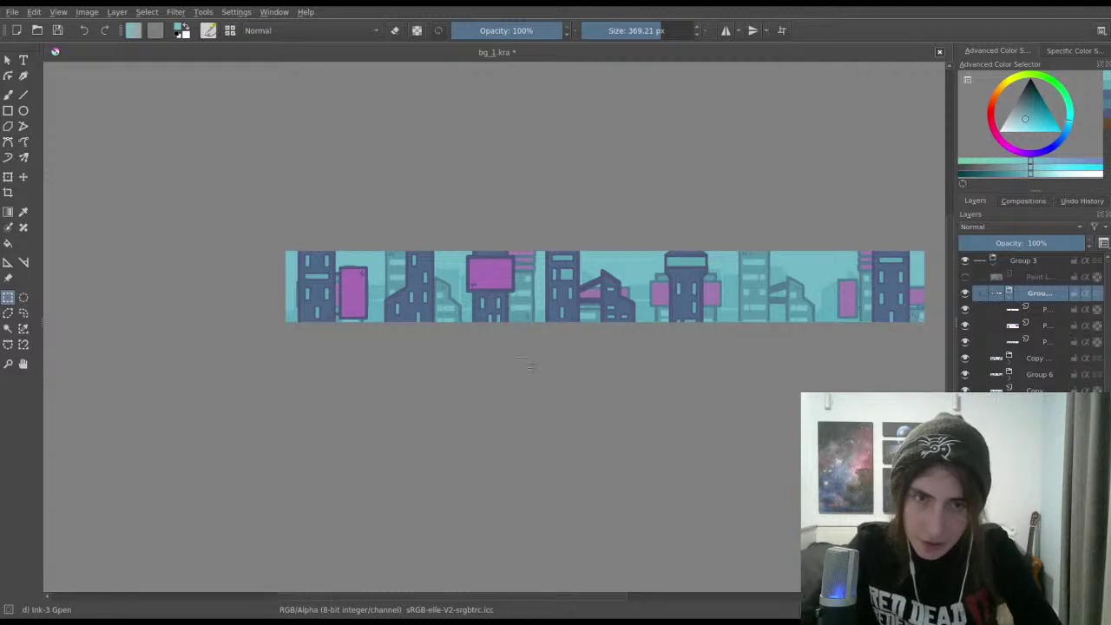
drag(781, 377, 631, 368)
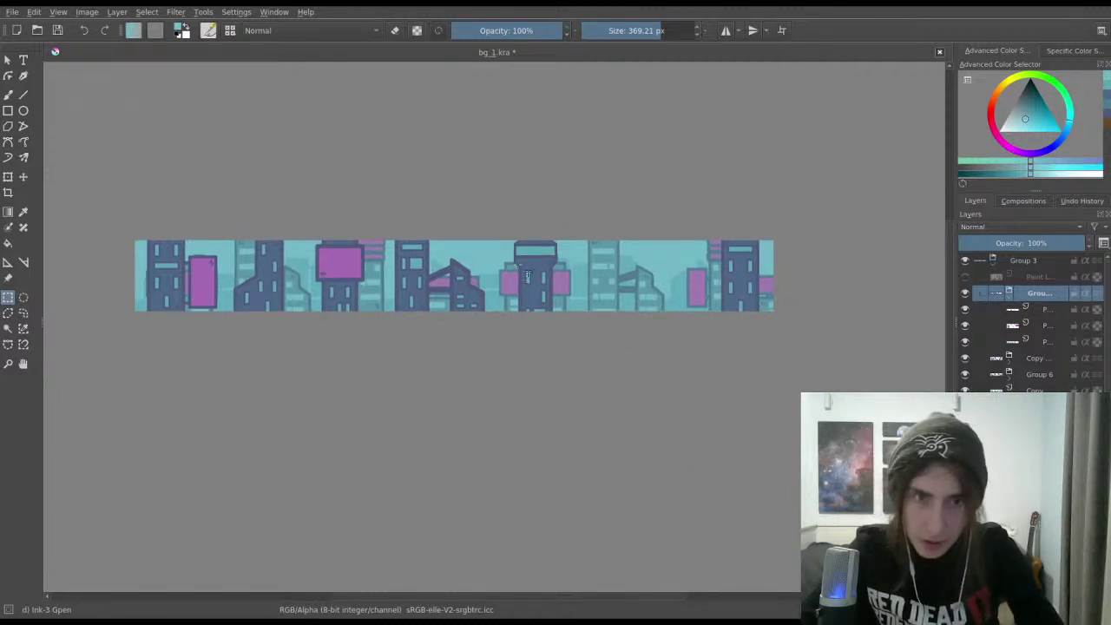
Step: Move the mid-strip dark tower and its slanted, bridge-linked neighbour into the gap before the end tower, and save
drag(376, 227, 499, 346)
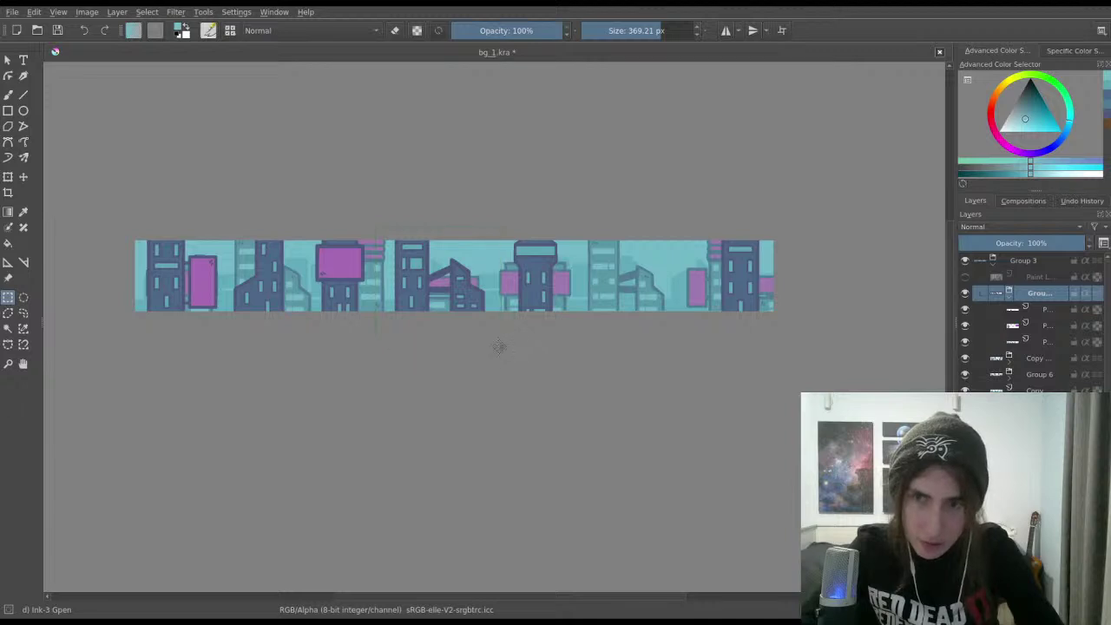
key(ctrl+t)
drag(445, 306, 685, 307)
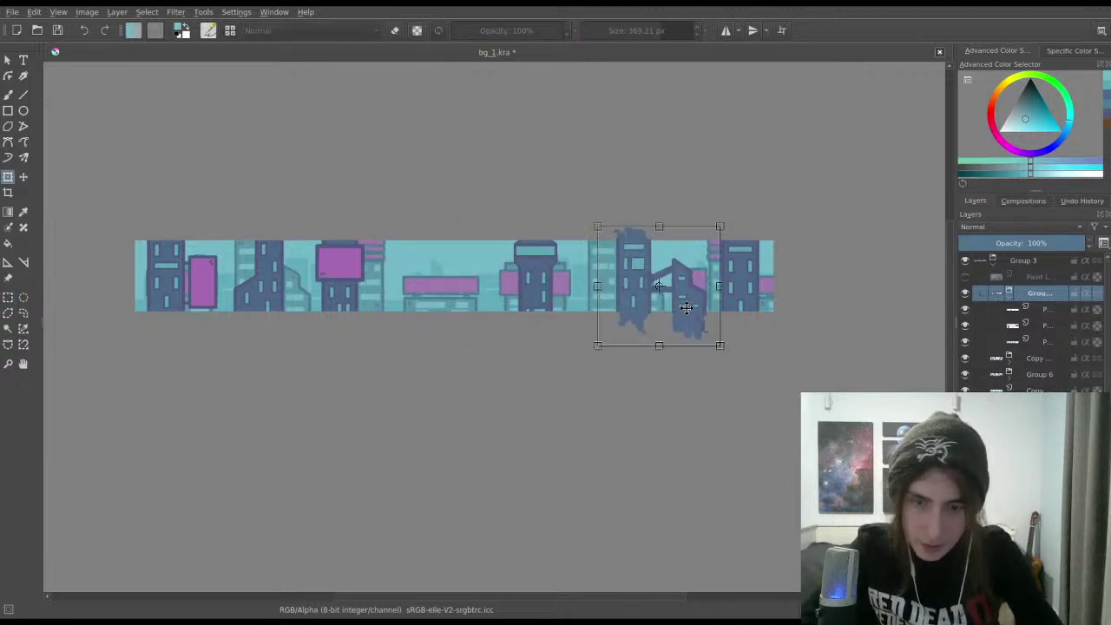
key(Return)
scroll(670, 322, up, 1)
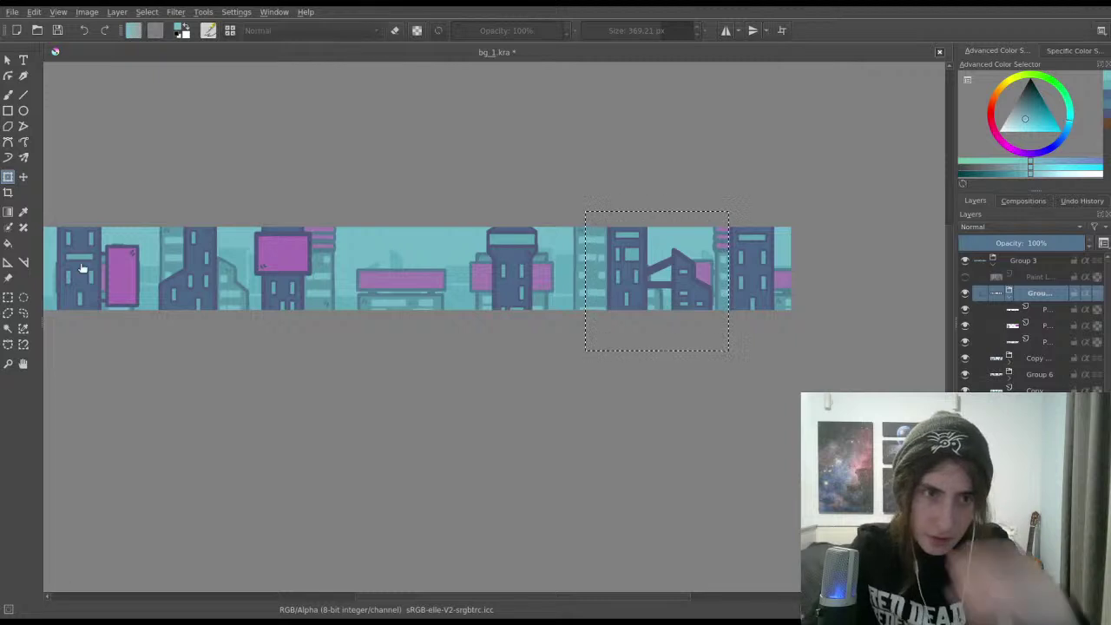
key(ctrl+r)
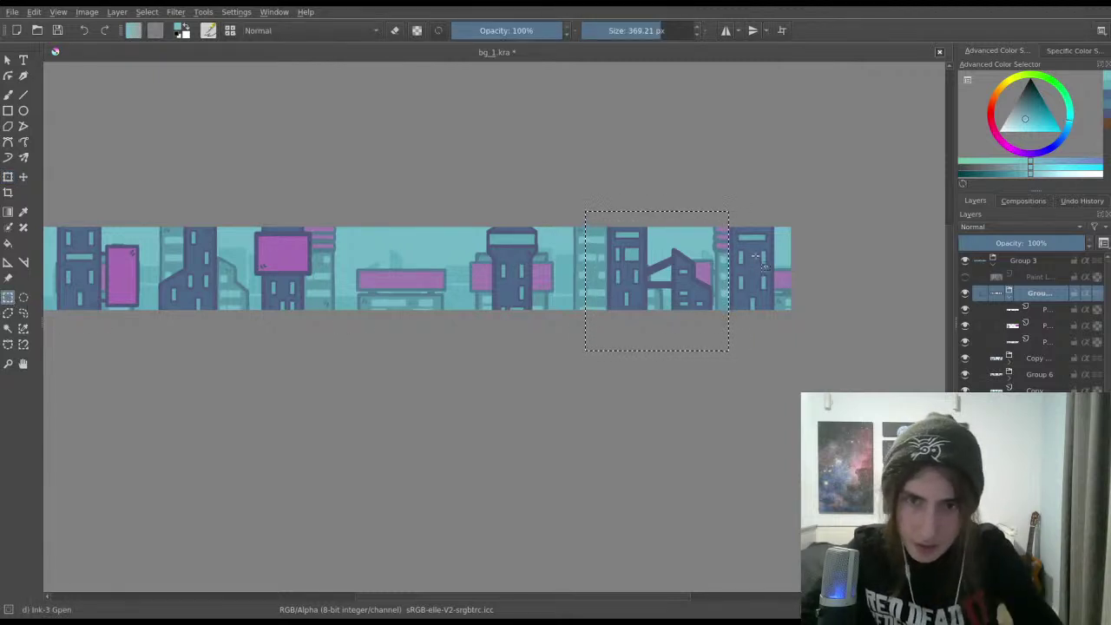
Step: Select the dark tower at the right end and move it into the mid-strip gap beside the low magenta billboard
click(756, 254)
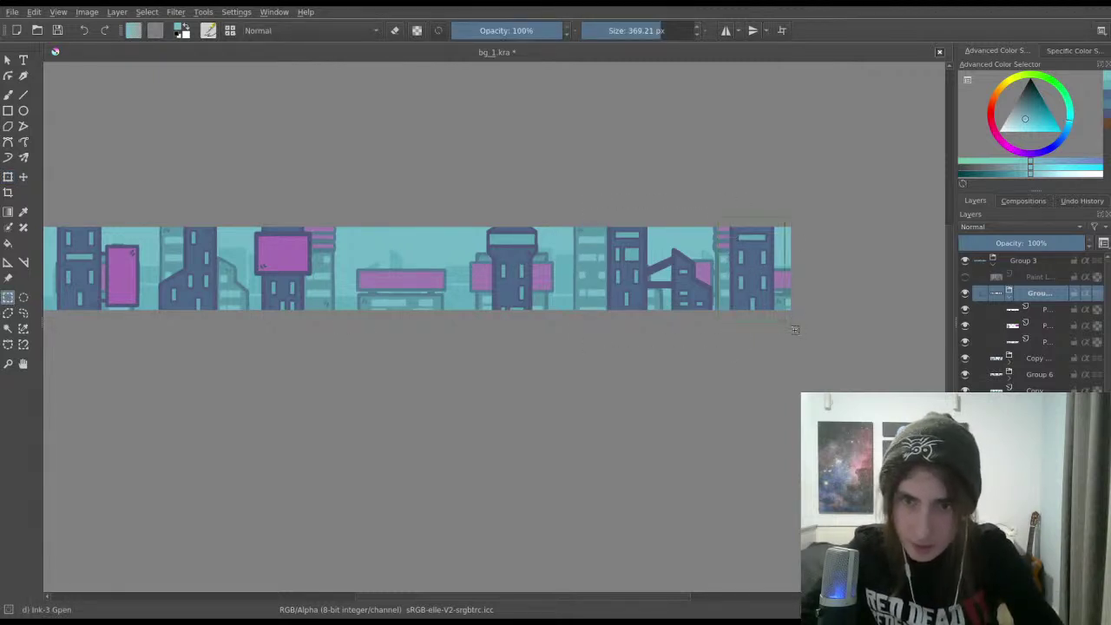
key(ctrl+t)
drag(767, 296, 375, 294)
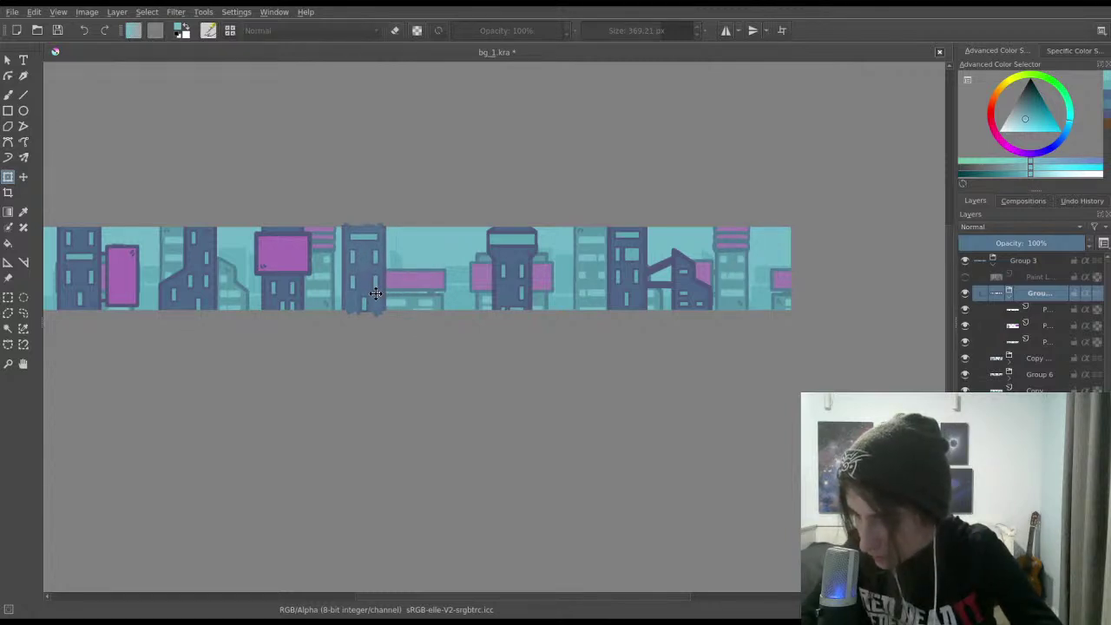
drag(374, 294, 373, 293)
scroll(369, 265, up, 3)
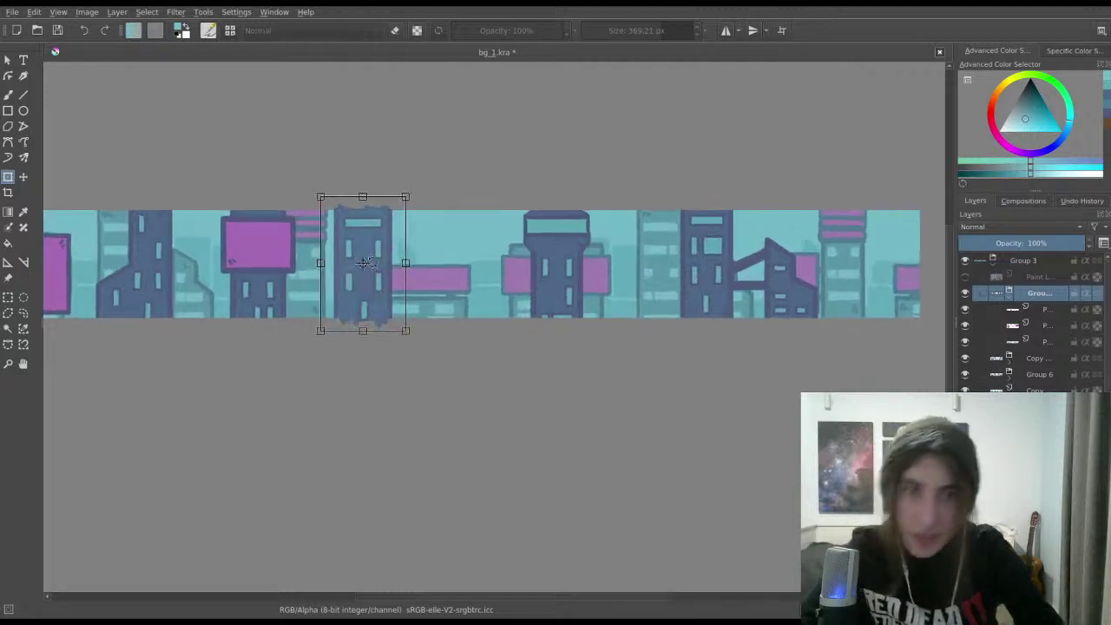
Step: Fine-tune the moved tower's position against the low magenta billboard by undoing and redoing small shifts, and apply the transform
drag(352, 226, 376, 234)
key(ctrl+z)
key(ctrl+z)
key(ctrl+z)
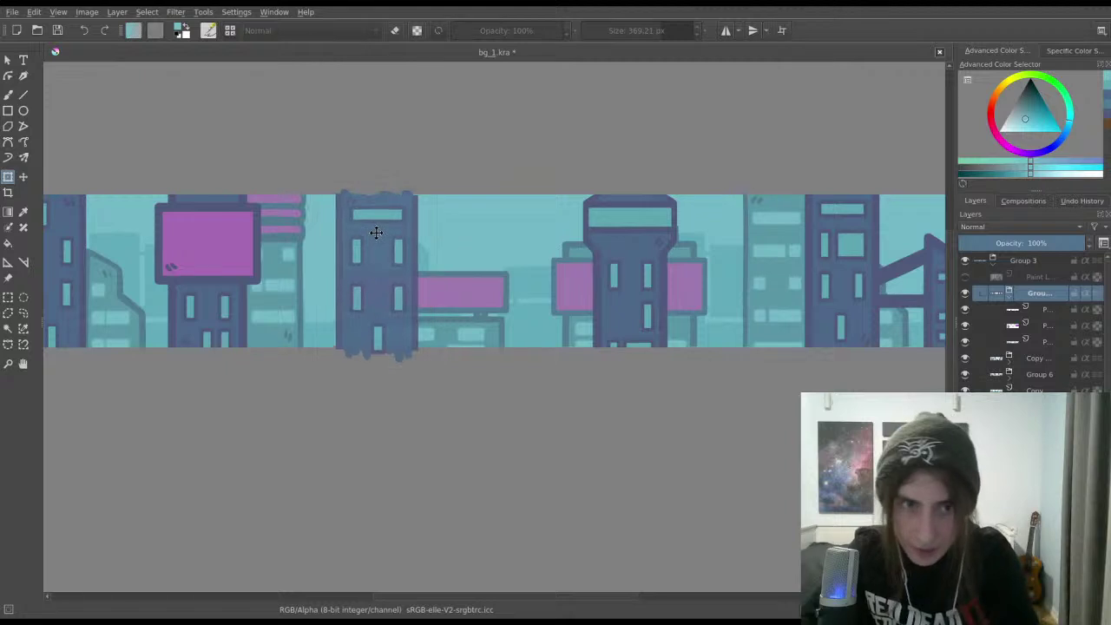
scroll(408, 260, left, 1)
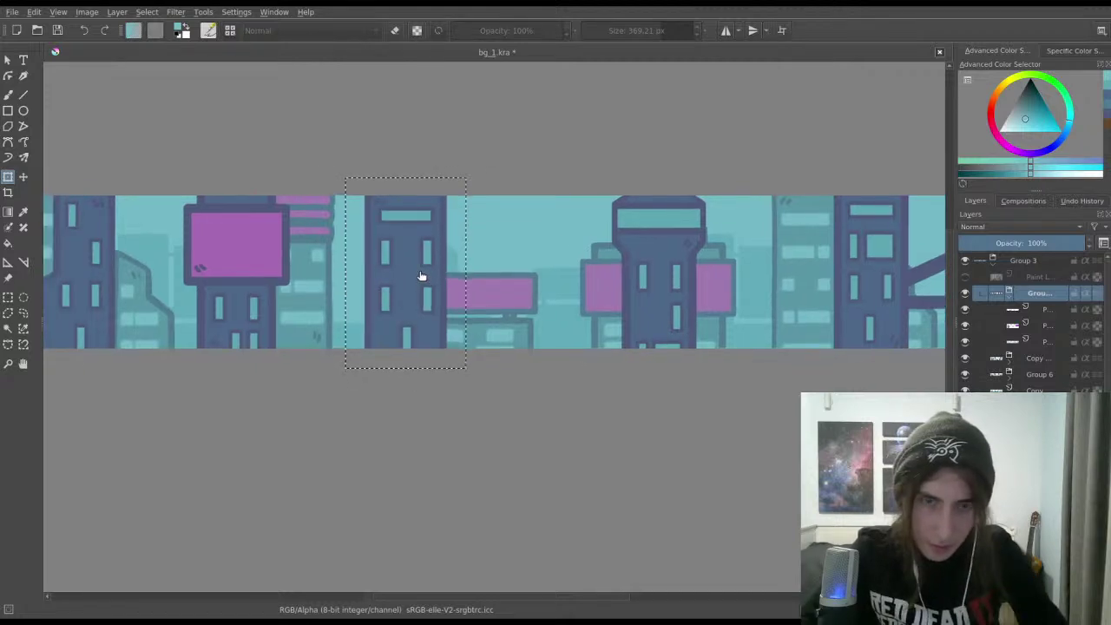
scroll(424, 244, up, 2)
key(ctrl+z)
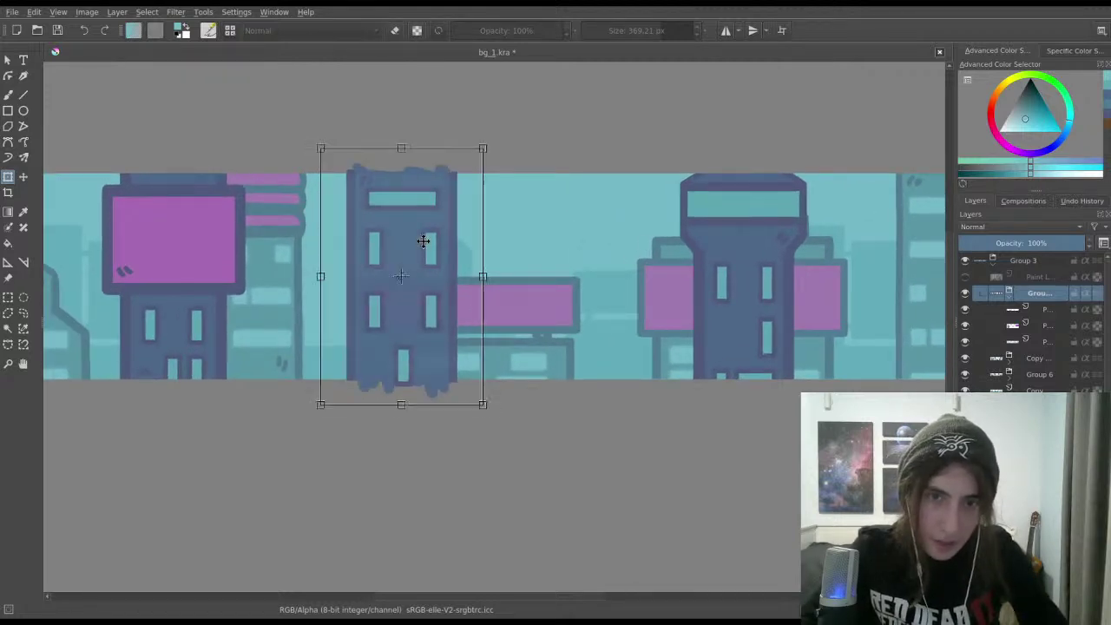
key(ctrl+z)
key(ctrl+shift+z)
key(ctrl+shift+z)
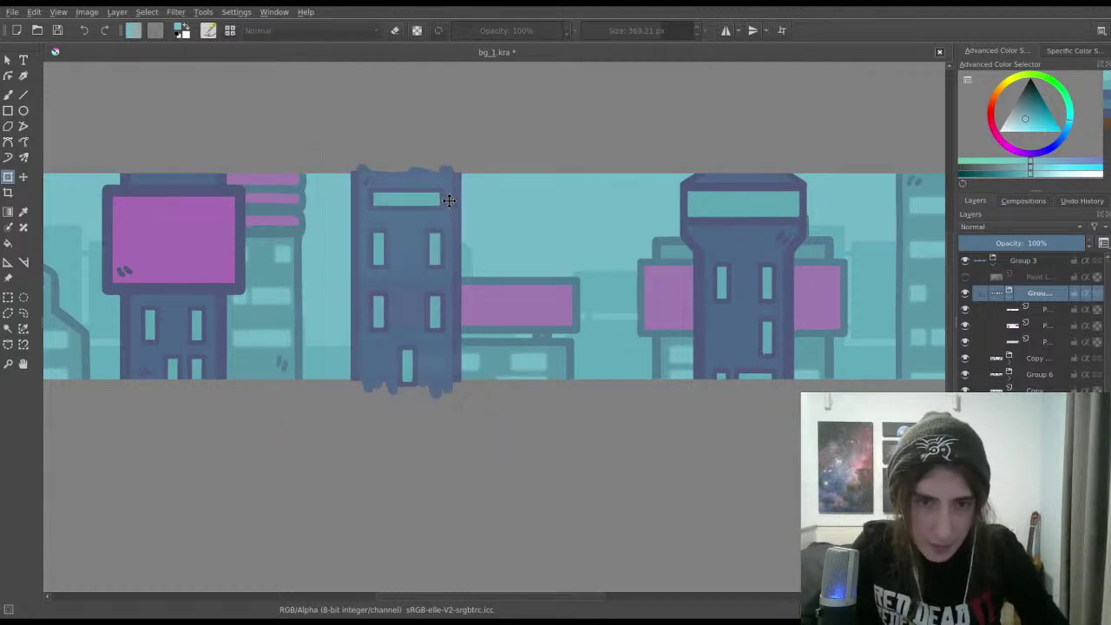
key(Return)
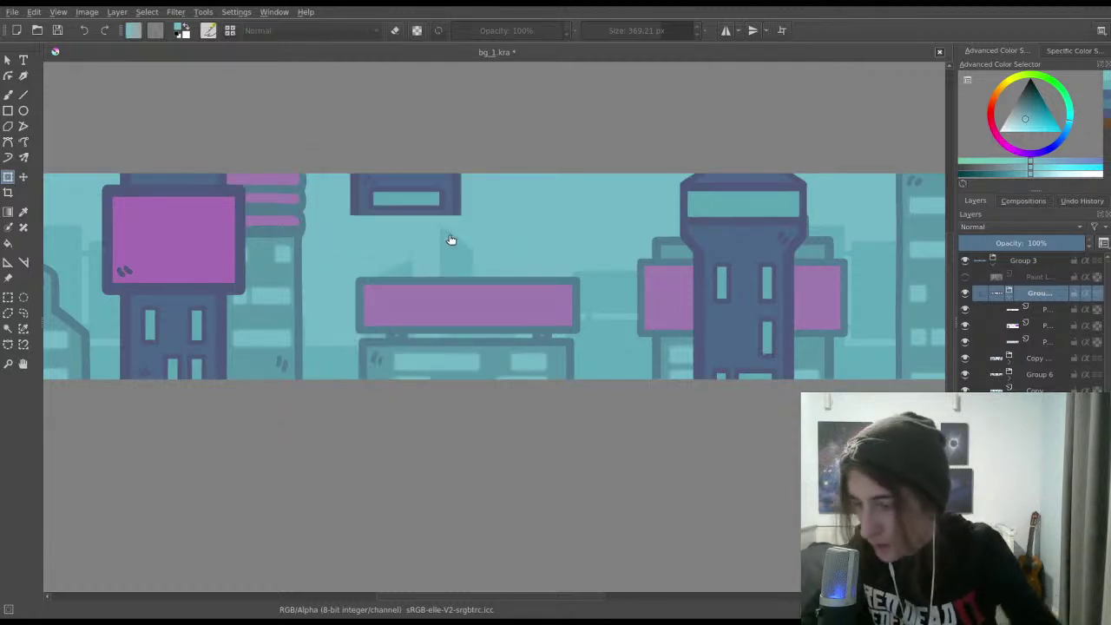
Step: Clear the selection, save the file, and review the new tower arrangement toward the strip's right end
key(ctrl+r)
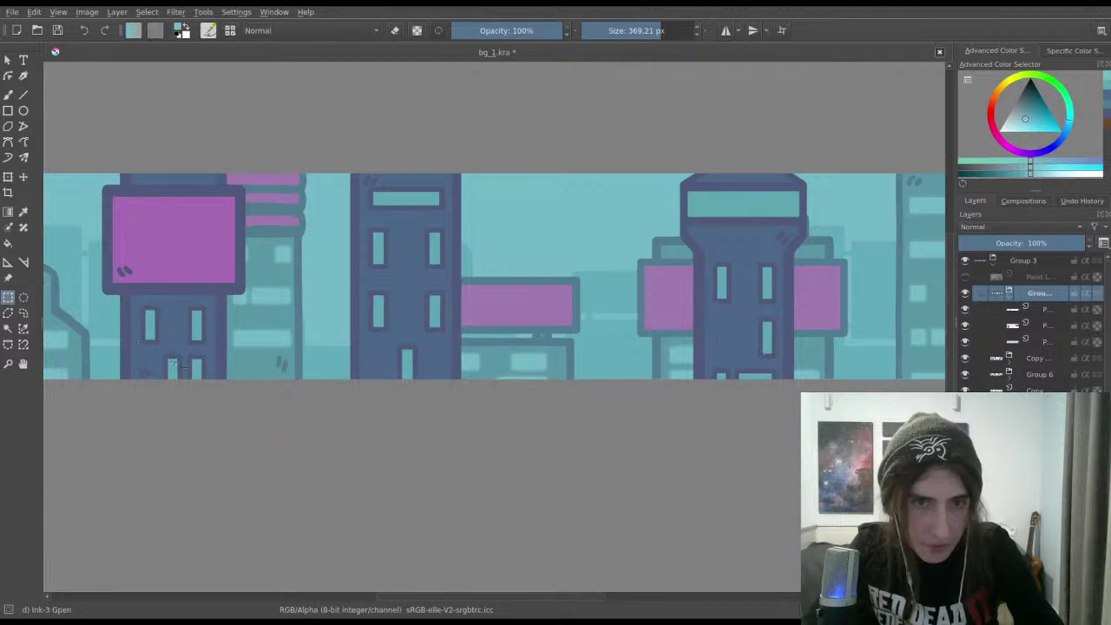
scroll(169, 409, down, 3)
key(ctrl+shift+a)
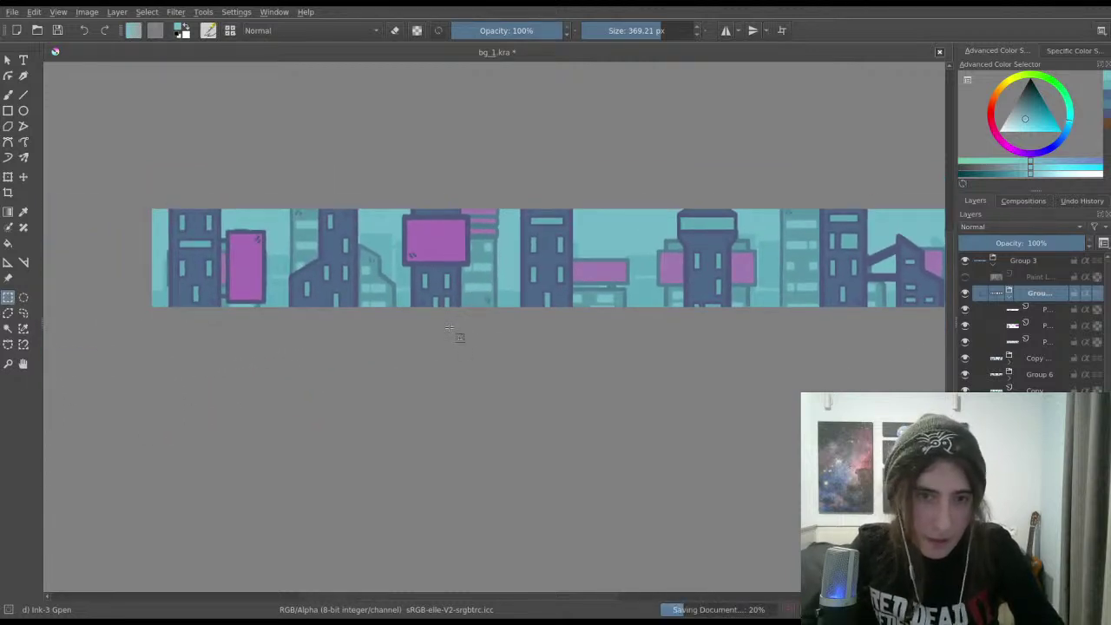
scroll(449, 328, right, 5)
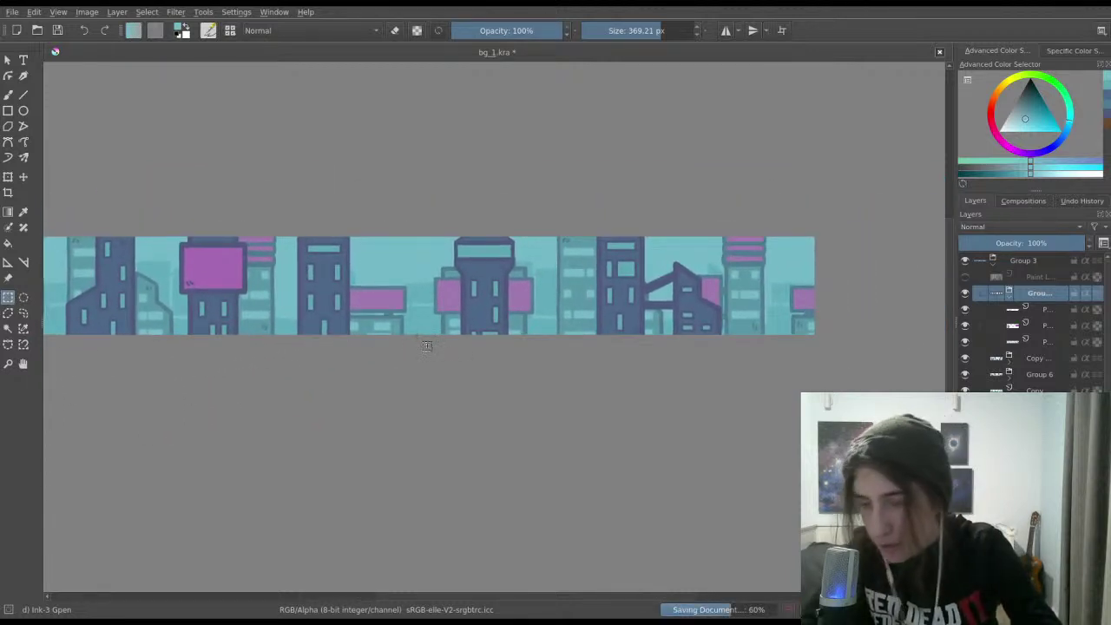
scroll(423, 328, right, 2)
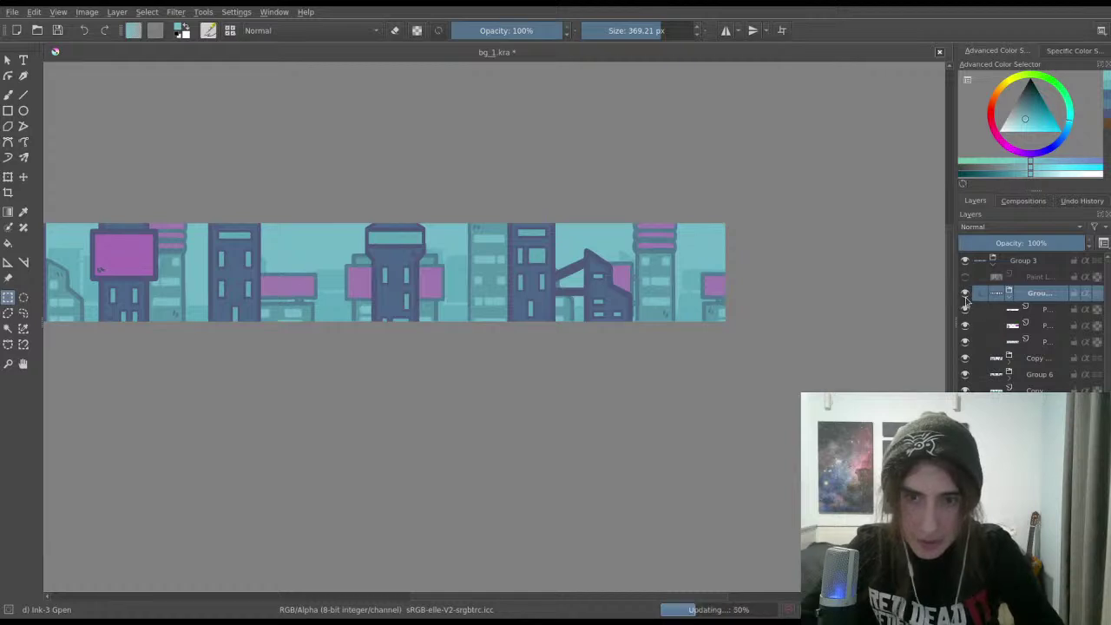
Step: Move the right-hand dark tower and its slanted, bridge-linked neighbour toward the strip's end, apply the transform, and clear the selection
drag(474, 205, 648, 356)
scroll(599, 300, up, 2)
key(ctrl+t)
drag(613, 274, 708, 298)
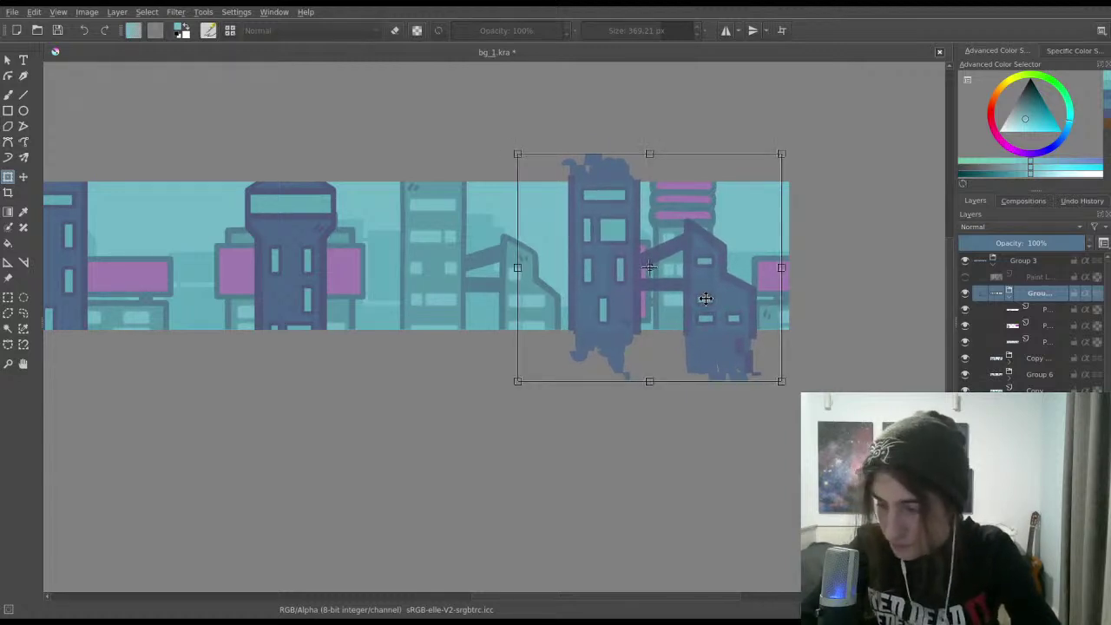
key(Return)
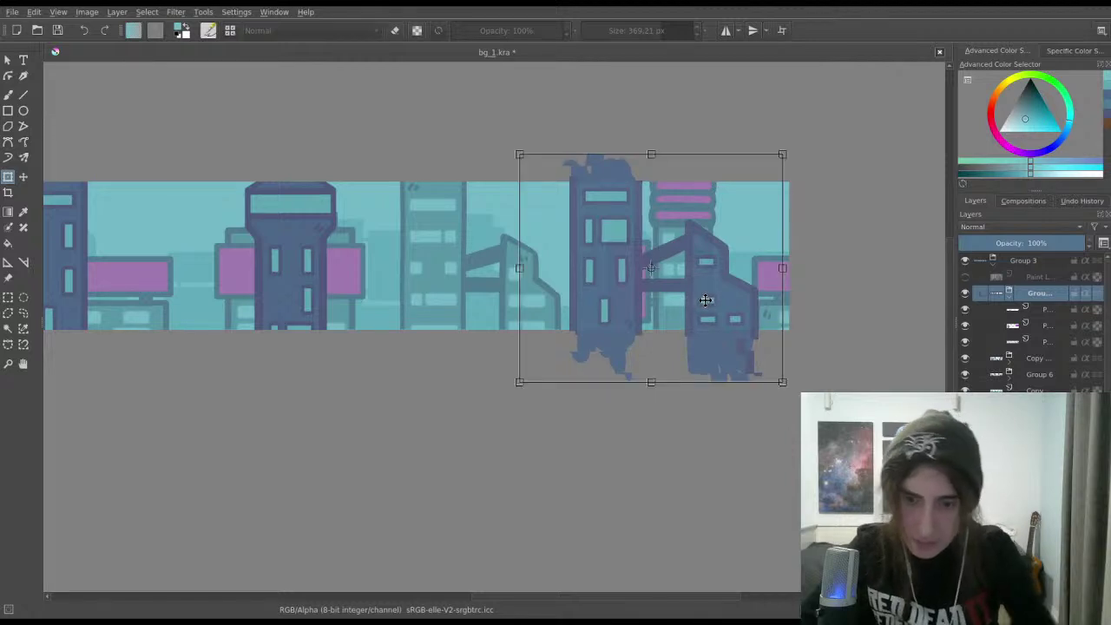
click(8, 297)
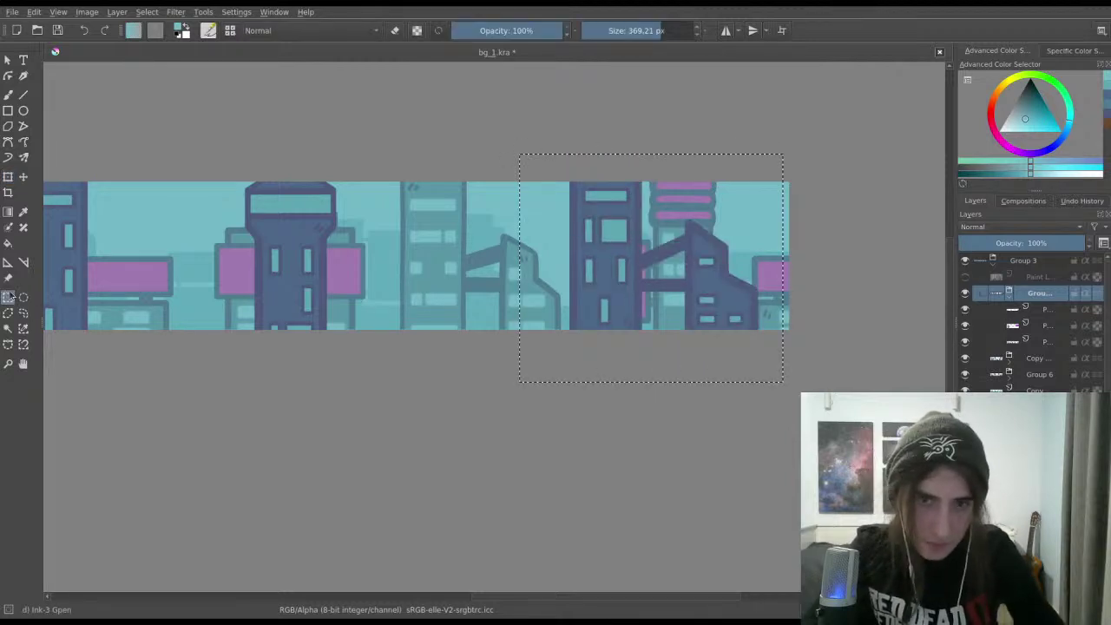
click(178, 330)
Step: Select the wide-topped dark tower in mid-strip and move it between the two low magenta billboards
scroll(179, 329, down, 2)
drag(181, 352, 510, 287)
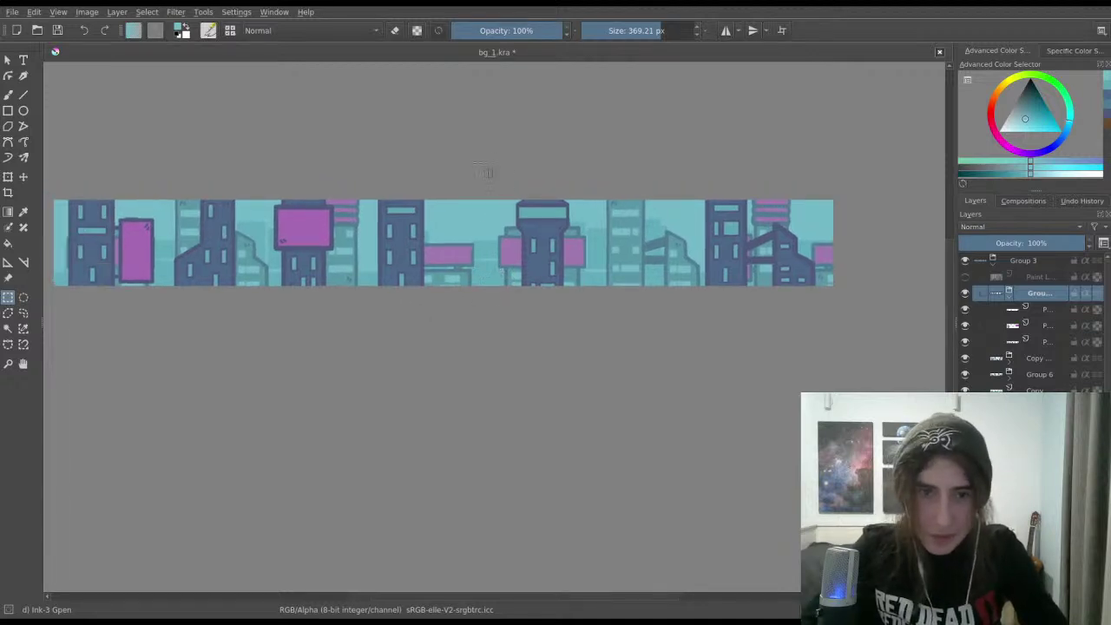
drag(483, 170, 595, 303)
key(ctrl+t)
drag(577, 239, 512, 253)
scroll(528, 255, up, 3)
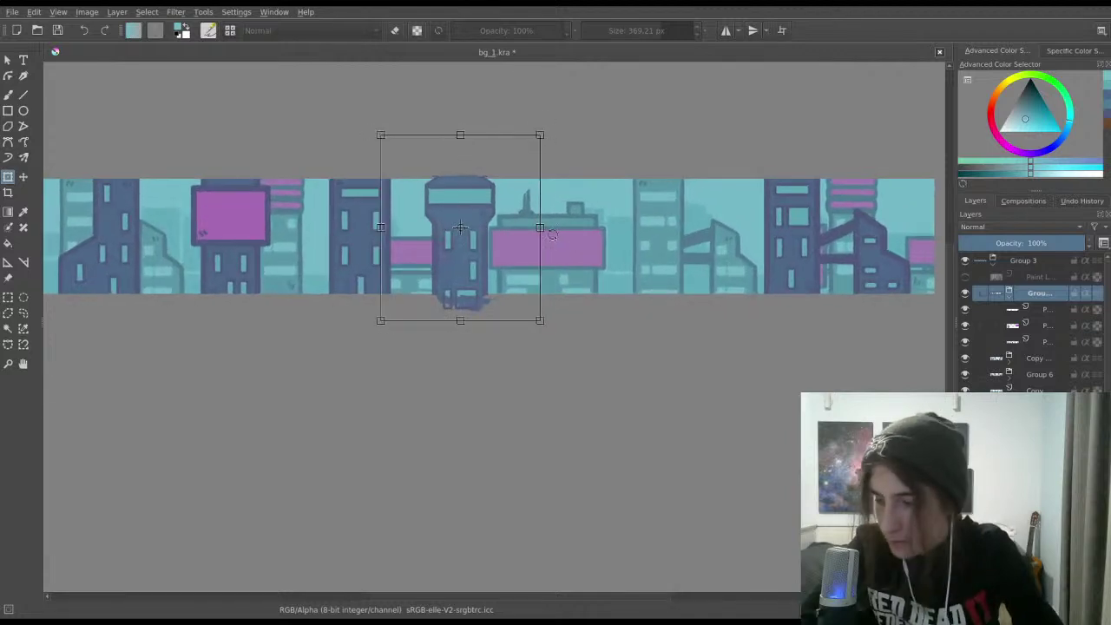
drag(535, 288, 564, 294)
key(Return)
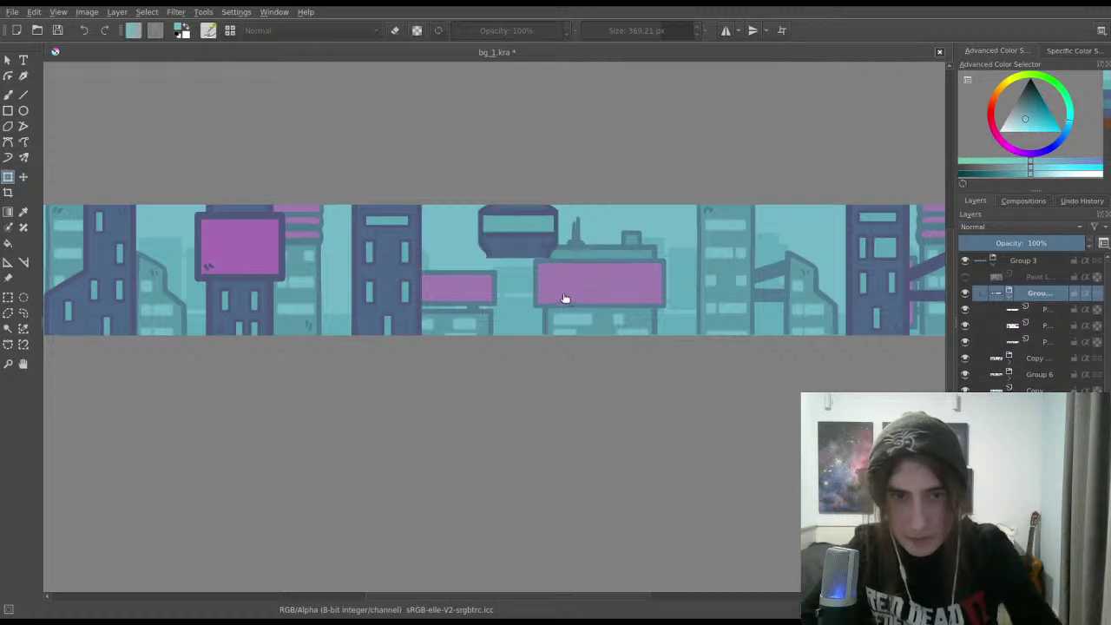
Step: Shift the wide-topped tower slightly right against the larger magenta billboard, apply the transform, clear the selection, and save the file
scroll(597, 300, down, 2)
key(ctrl+t)
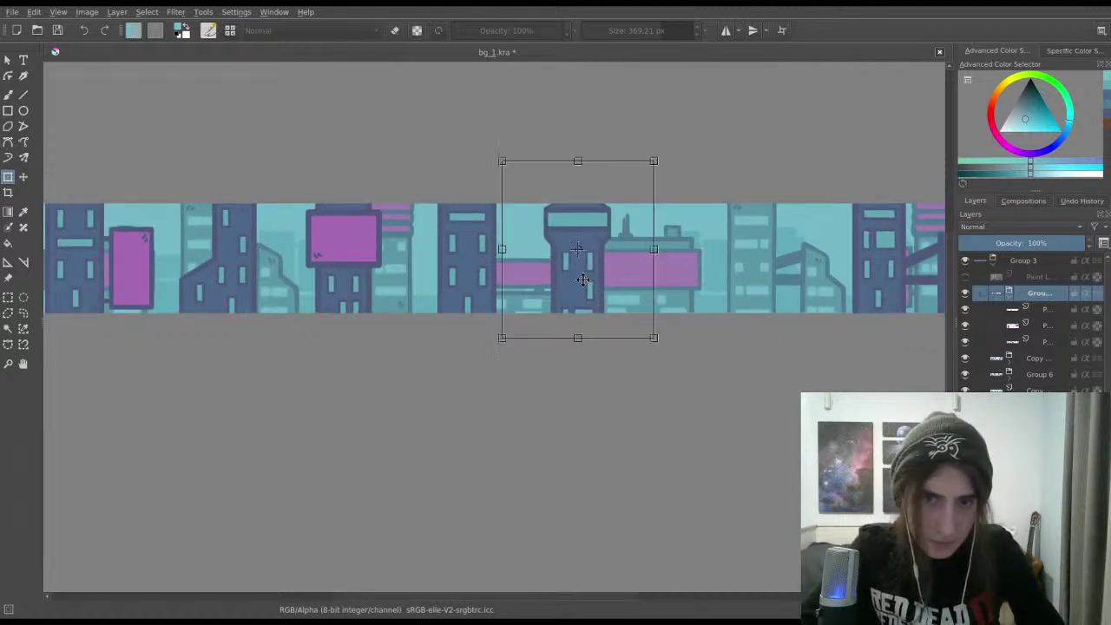
drag(586, 278, 591, 282)
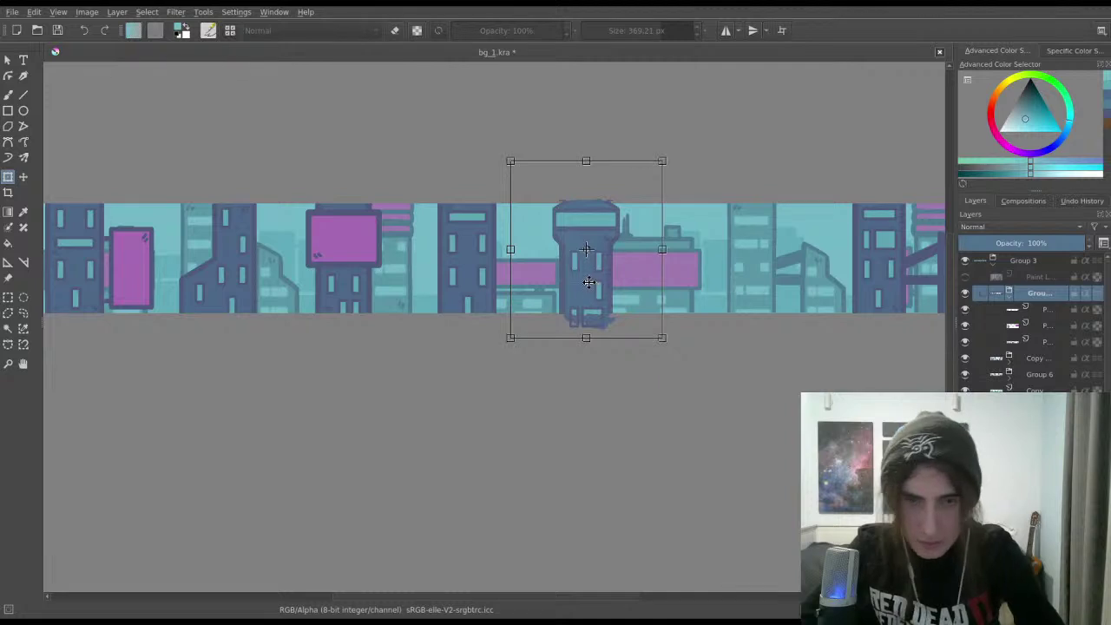
key(Return)
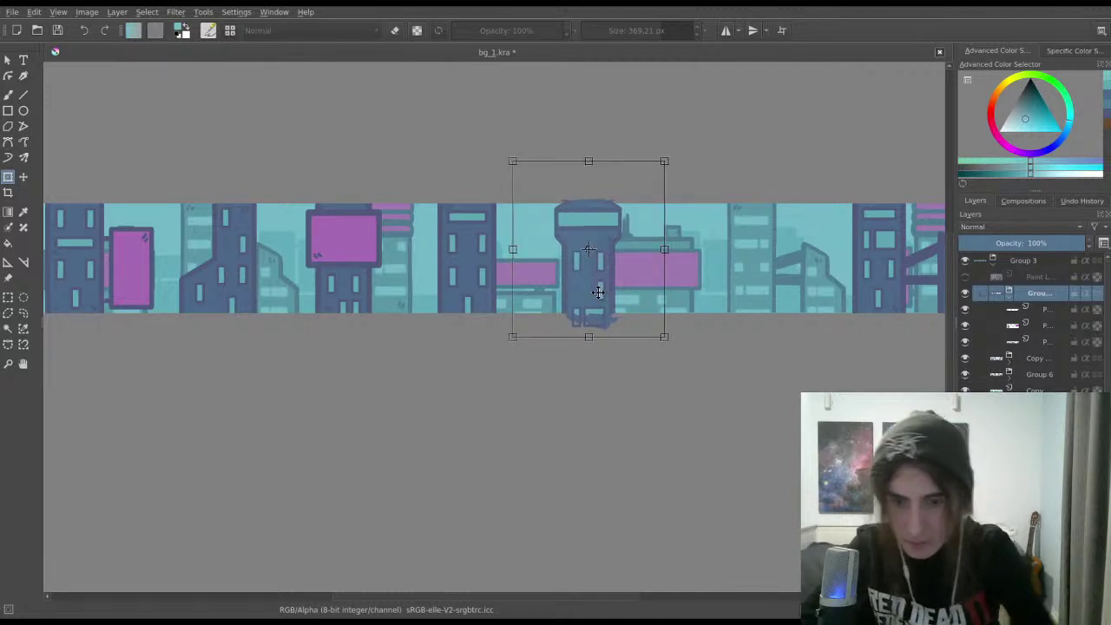
key(Return)
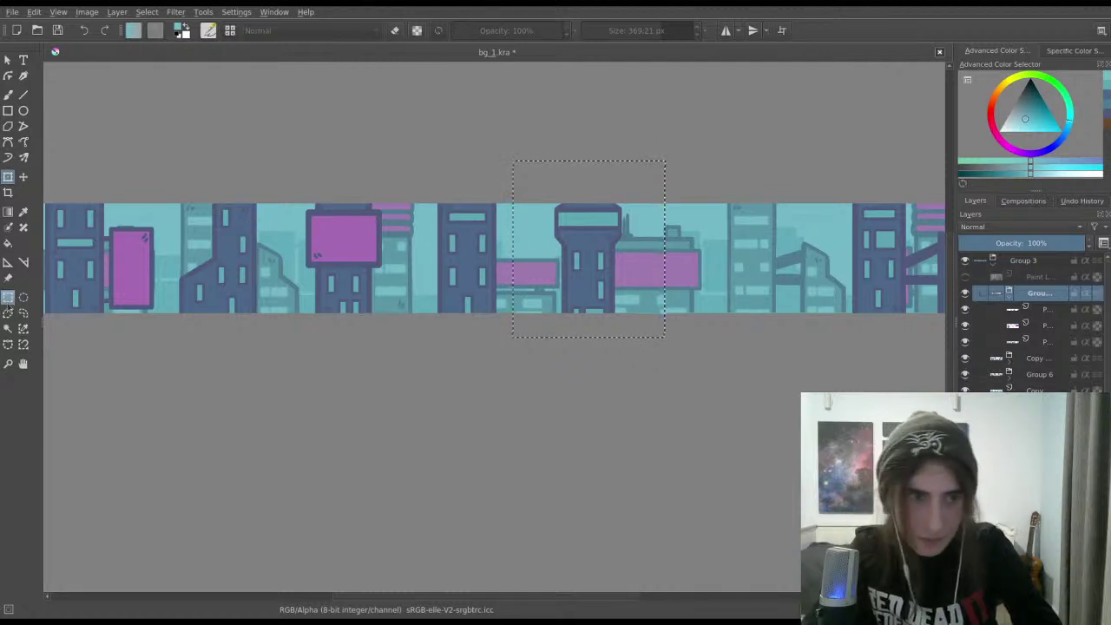
click(8, 298)
key(ctrl+shift+a)
key(ctrl+s)
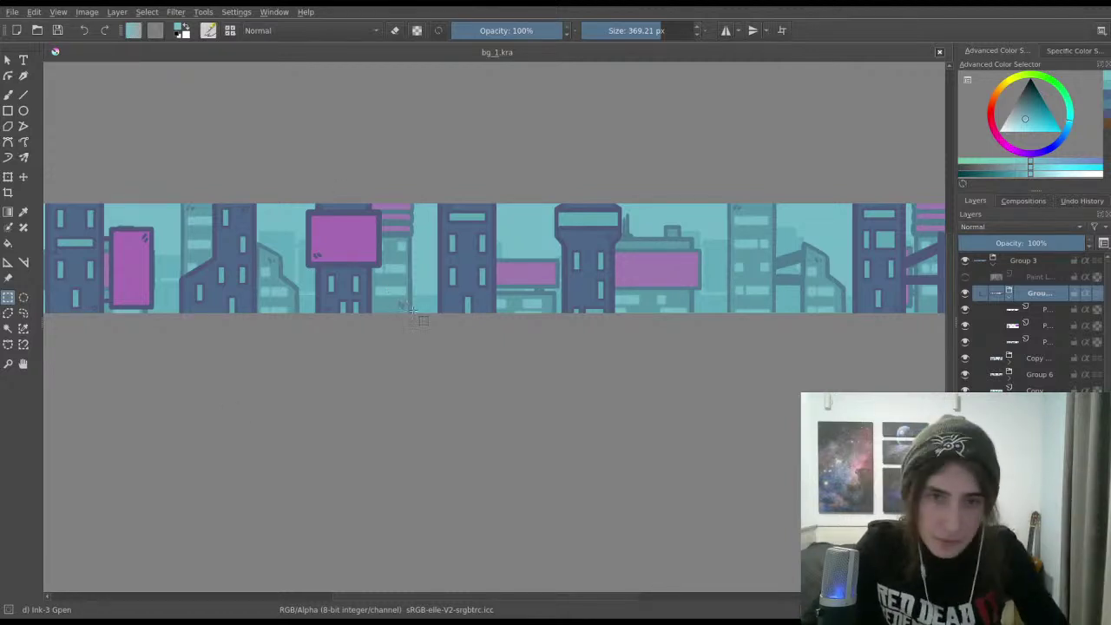
Step: Examine the repositioned dark towers up close and check which artwork belongs to their group by toggling its visibility
scroll(396, 299, up, 2)
drag(712, 252, 329, 187)
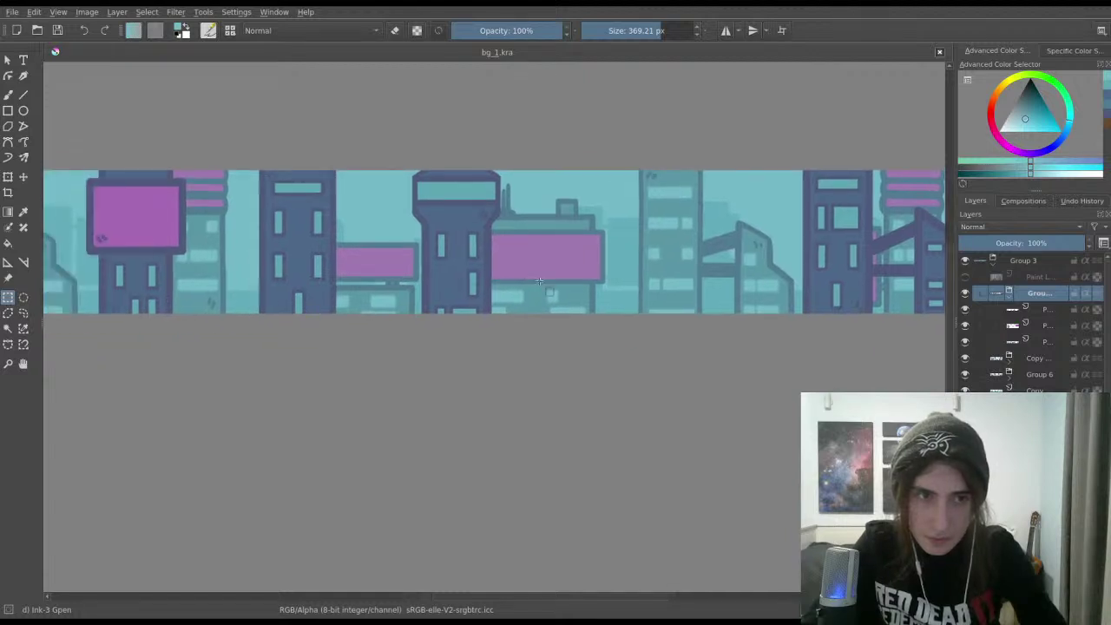
scroll(330, 187, up, 2)
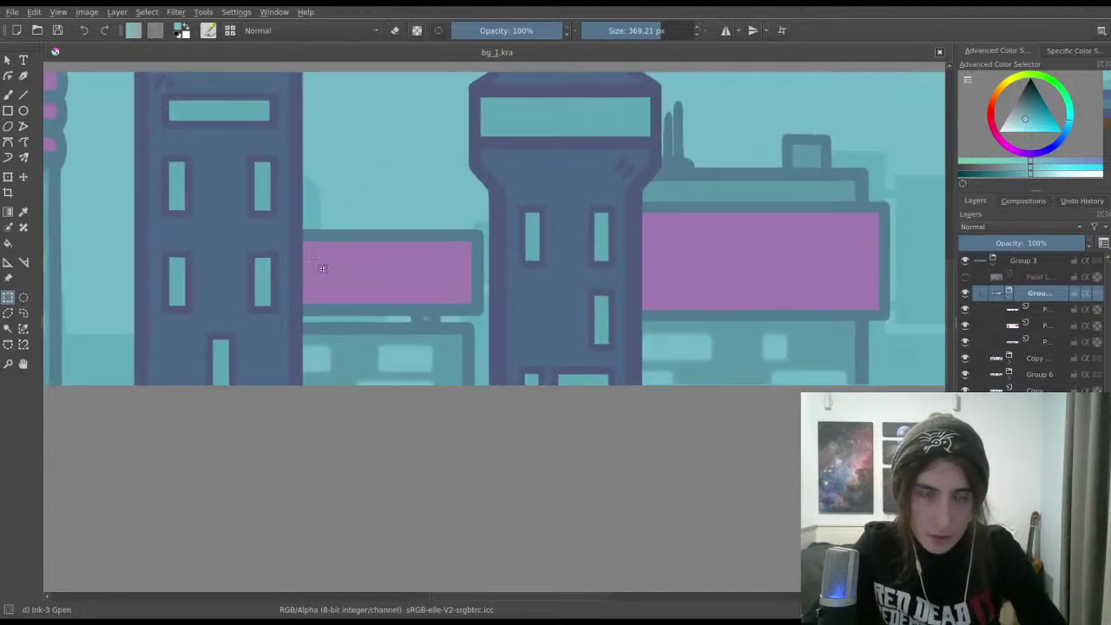
drag(319, 247, 616, 295)
scroll(451, 297, up, 2)
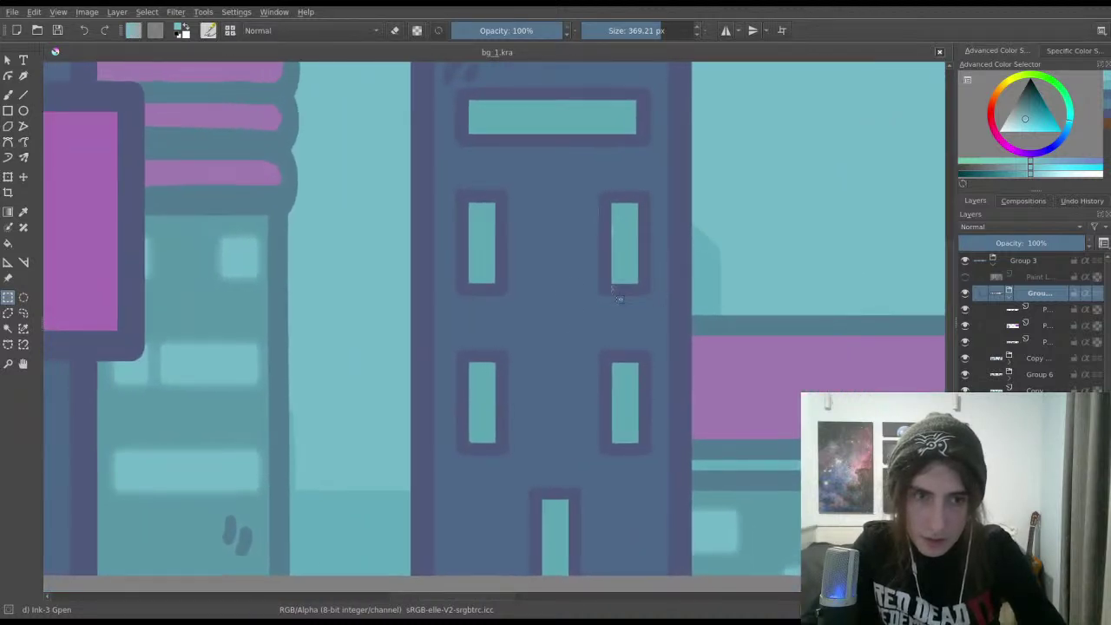
drag(337, 269, 395, 249)
click(965, 295)
click(965, 295)
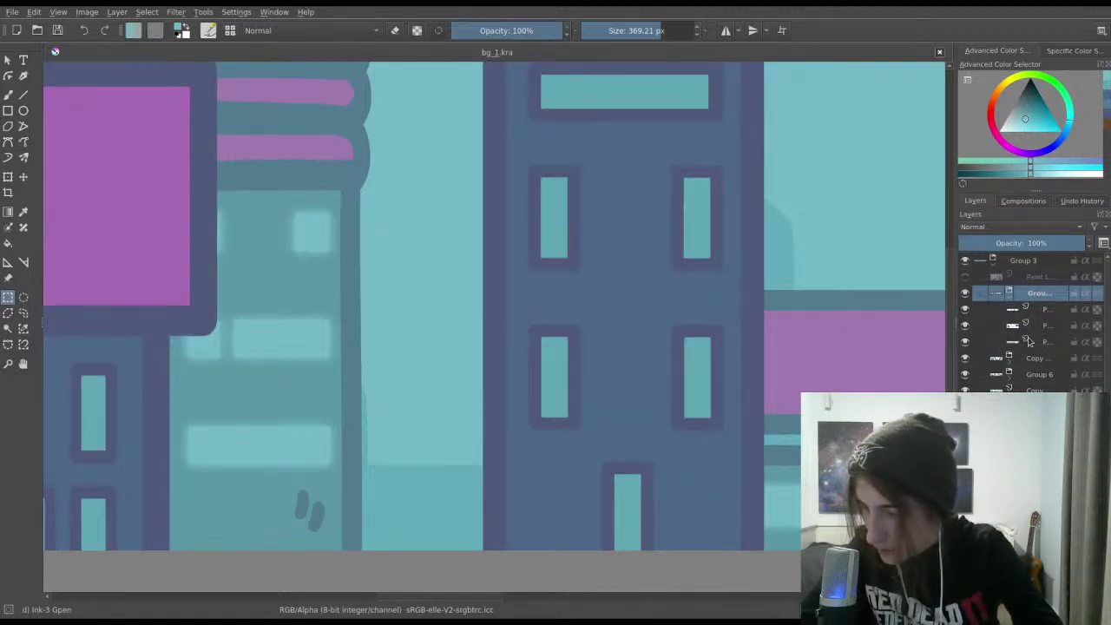
Step: On Group 7's lowest paint layer, touch up the dark tower's lower-left window with its sampled teal, and save the file
click(1041, 374)
click(1045, 405)
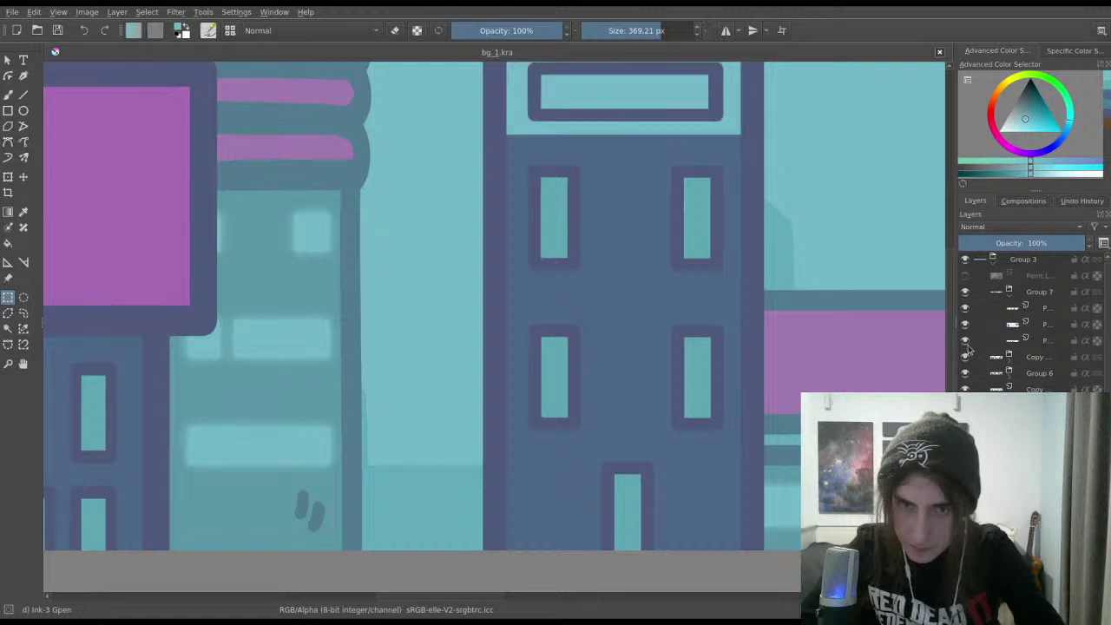
click(1046, 341)
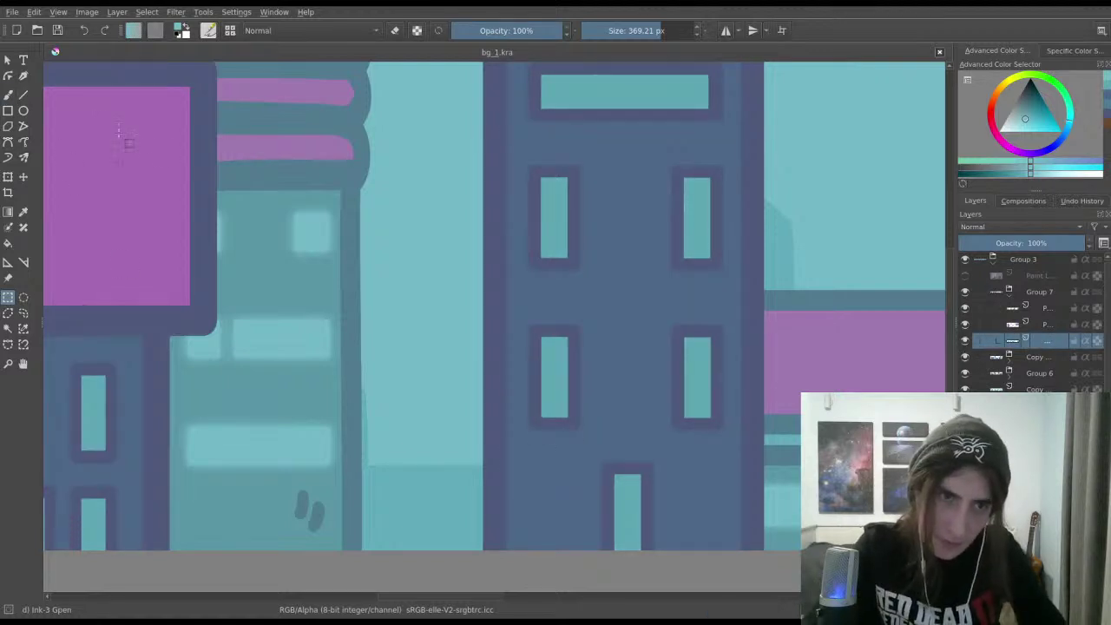
click(8, 94)
ctrl+click(558, 353)
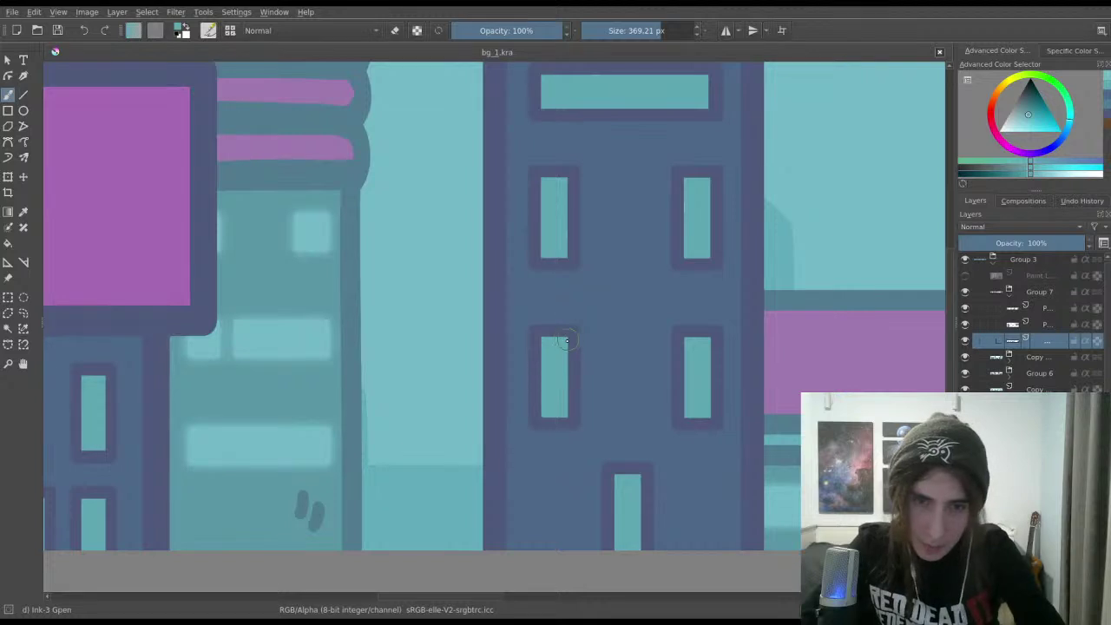
click(565, 341)
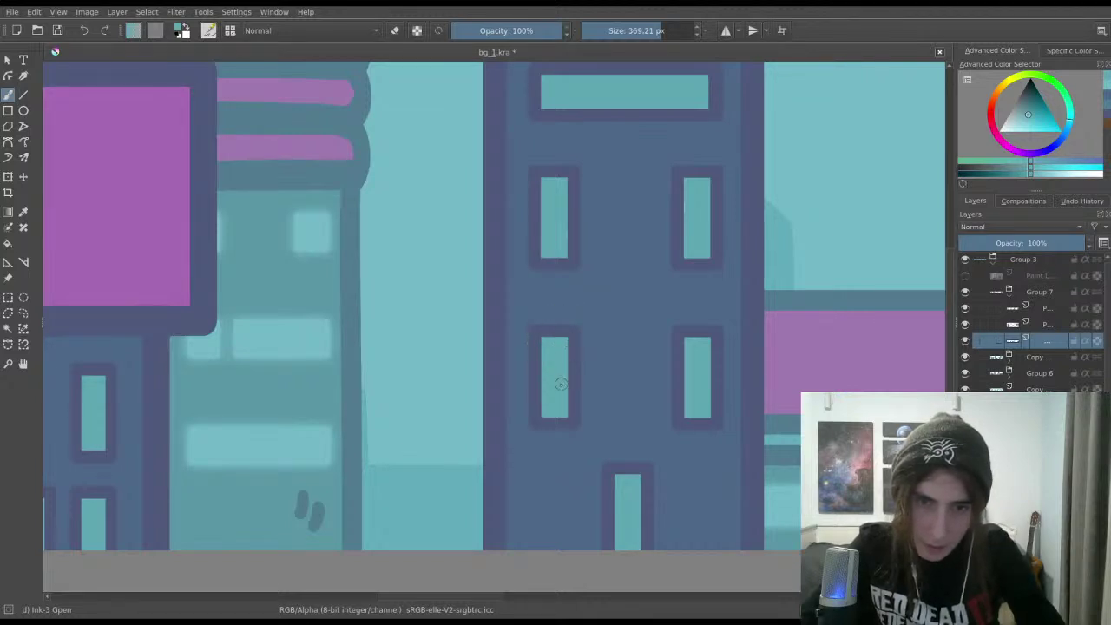
ctrl+click(588, 378)
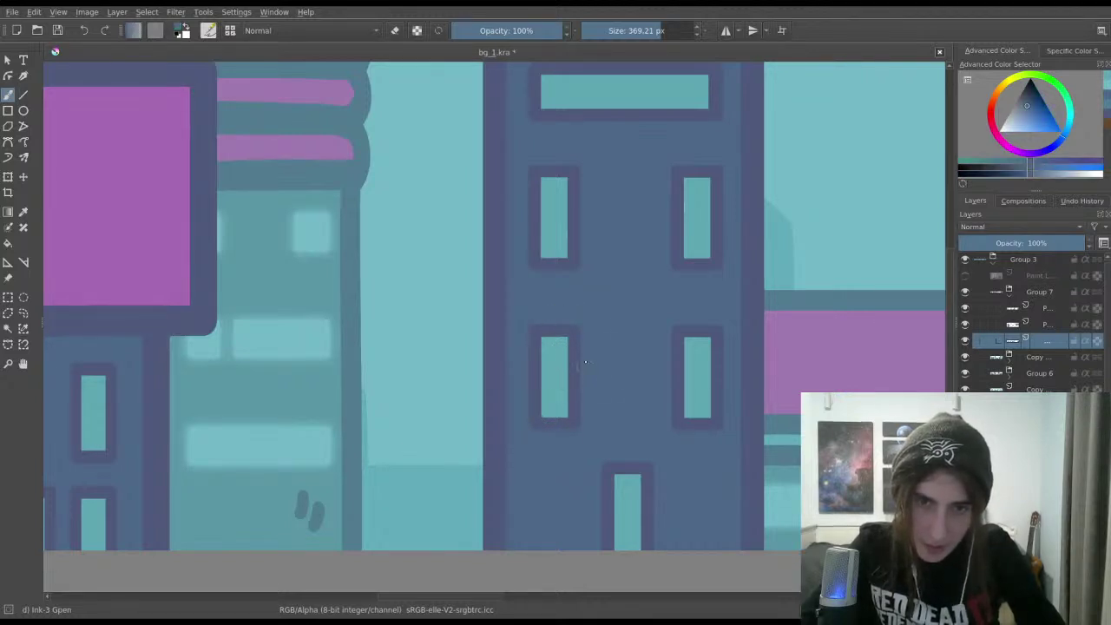
scroll(585, 361, down, 3)
key(ctrl+s)
Step: Inspect the strip from the dark tower's windows to the pale bridge-linked tower, sampling the tower's window and wall colours, and save
scroll(602, 390, up, 5)
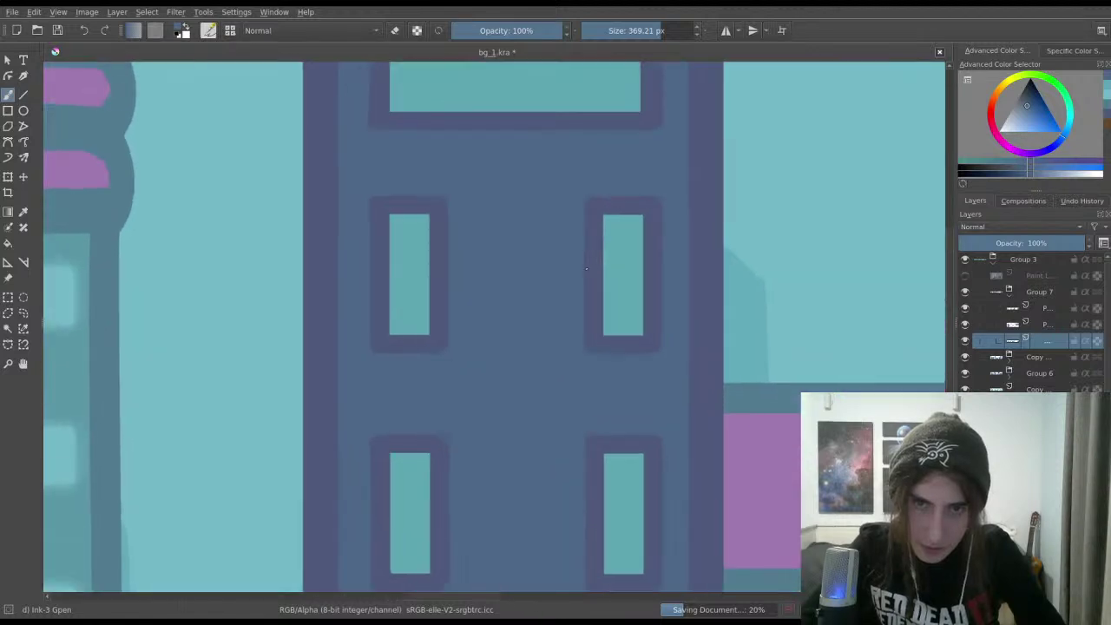
ctrl+click(623, 270)
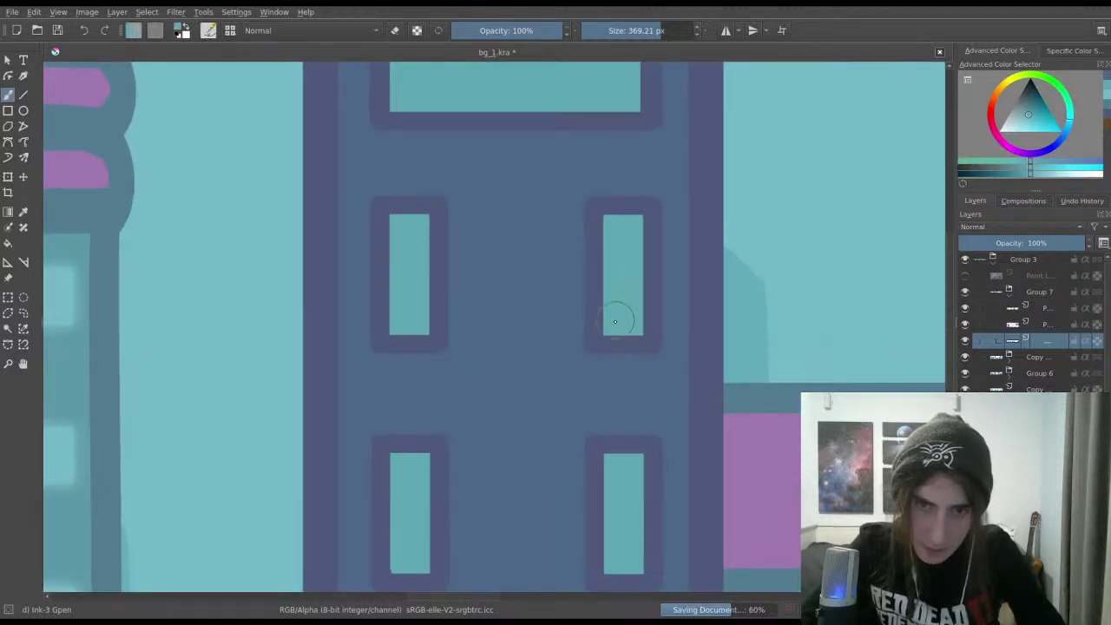
ctrl+click(614, 356)
drag(542, 325, 590, 372)
drag(592, 374, 308, 313)
drag(555, 312, 336, 385)
drag(583, 376, 184, 316)
drag(520, 354, 365, 354)
mouse_move(475, 333)
mouse_down()
mouse_move(460, 329)
mouse_move(496, 347)
mouse_move(357, 328)
mouse_up()
drag(562, 373, 528, 347)
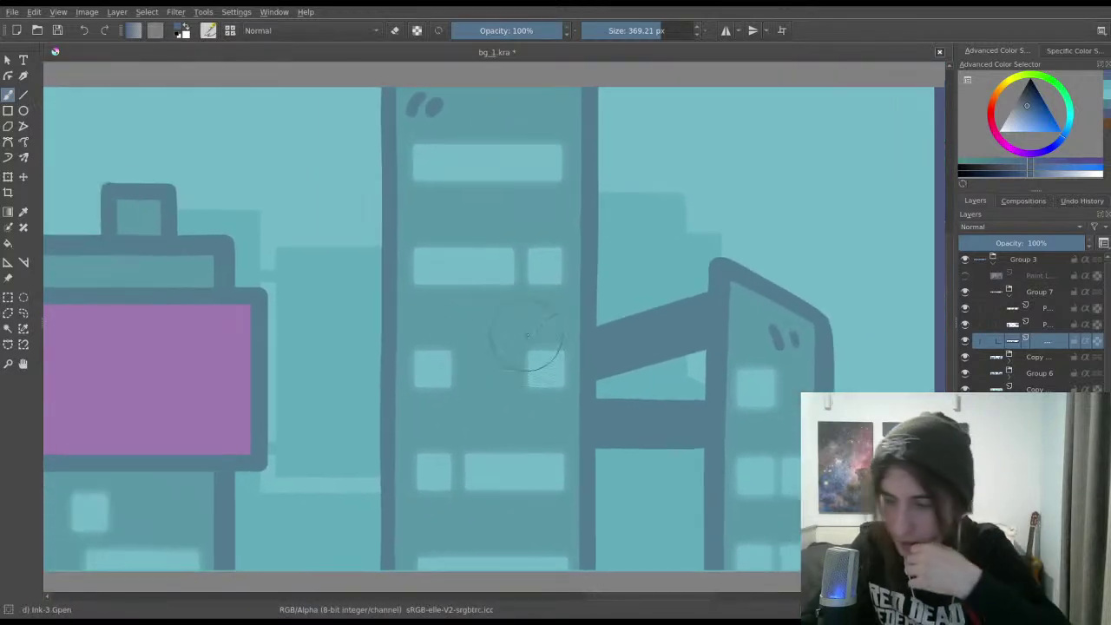
drag(434, 342, 520, 342)
drag(468, 315, 504, 321)
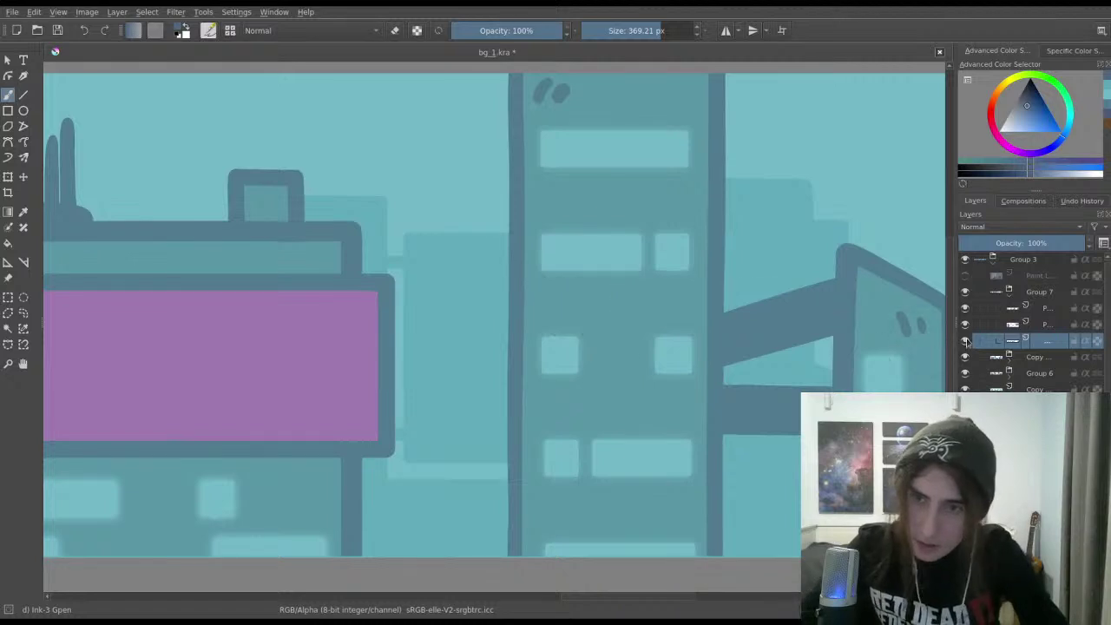
key(ctrl+s)
Step: Sample the dark blue of the wide-topped tower and make Group 7's uppermost paint layer active
drag(562, 353, 829, 366)
ctrl+click(270, 327)
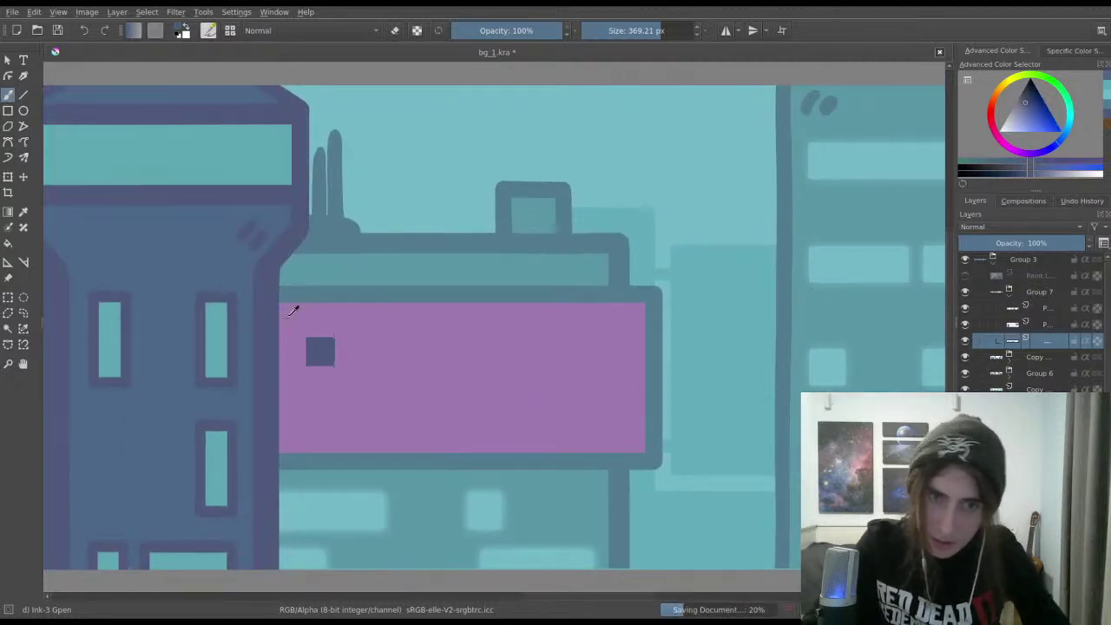
click(967, 339)
click(967, 338)
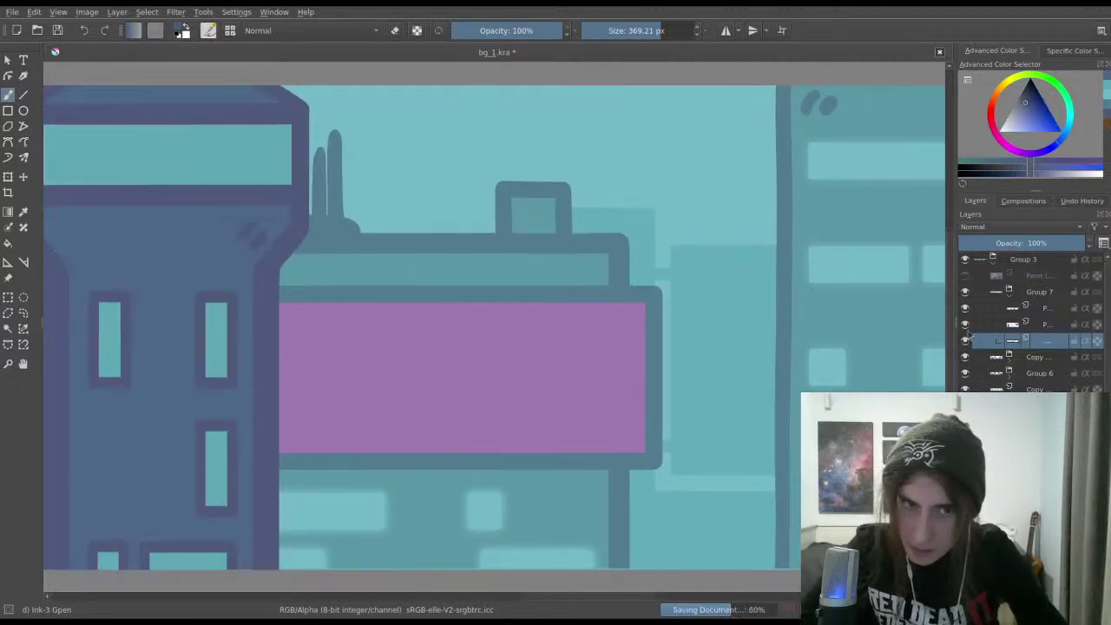
drag(994, 307, 1012, 318)
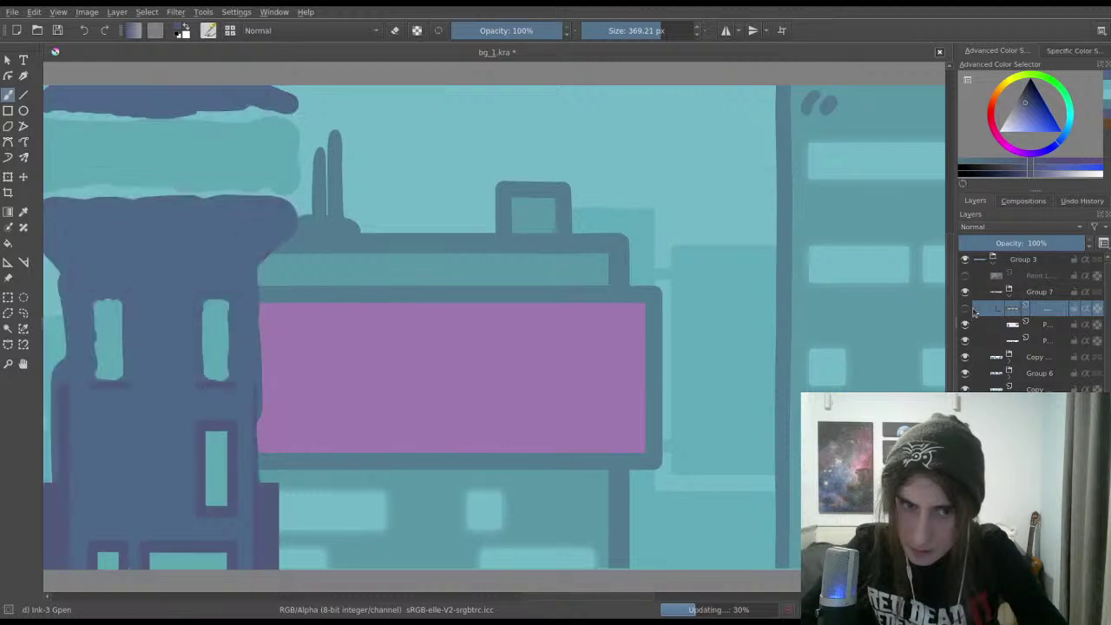
Step: Set the brush size to 98.59 px for drawing over the pale windowed tower
scroll(772, 390, down, 1)
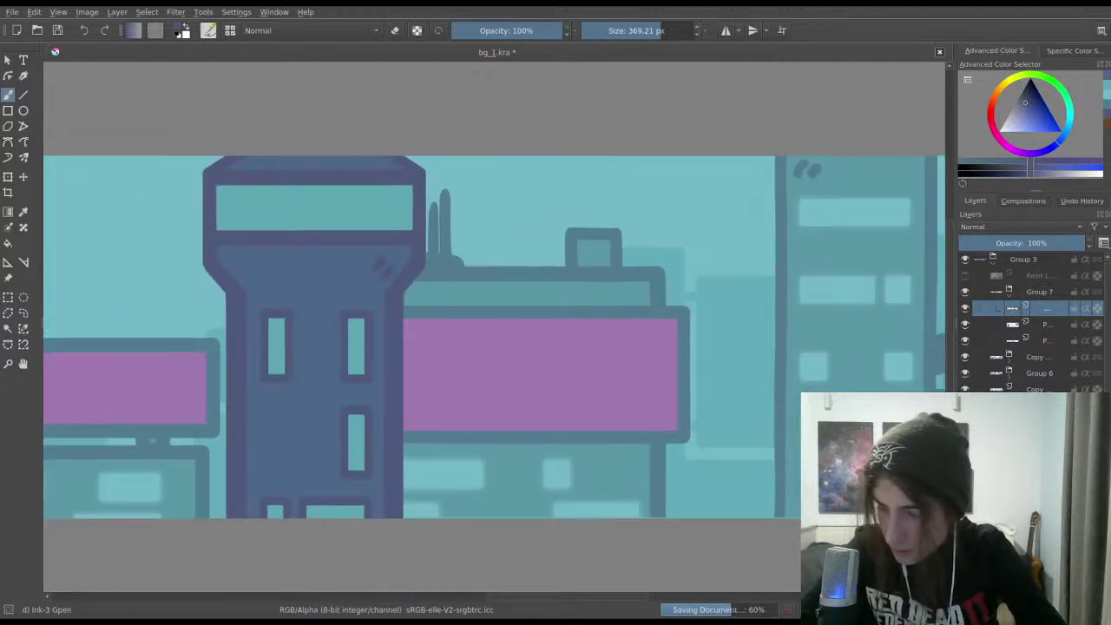
mouse_move(772, 390)
mouse_down()
mouse_move(538, 387)
mouse_move(528, 362)
mouse_up()
scroll(532, 383, up, 1)
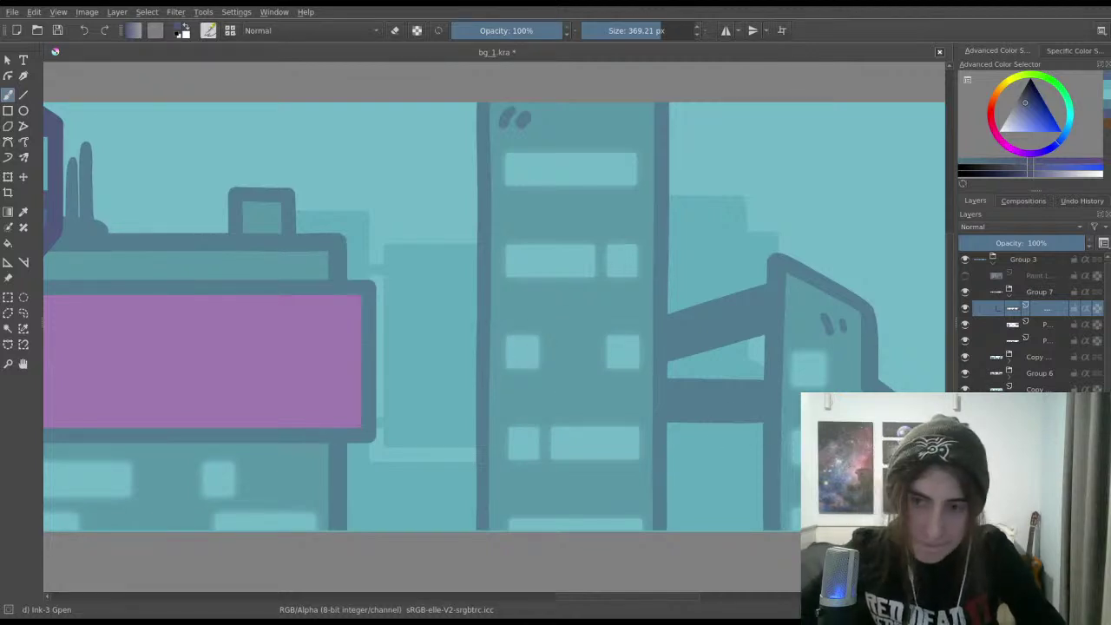
click(631, 29)
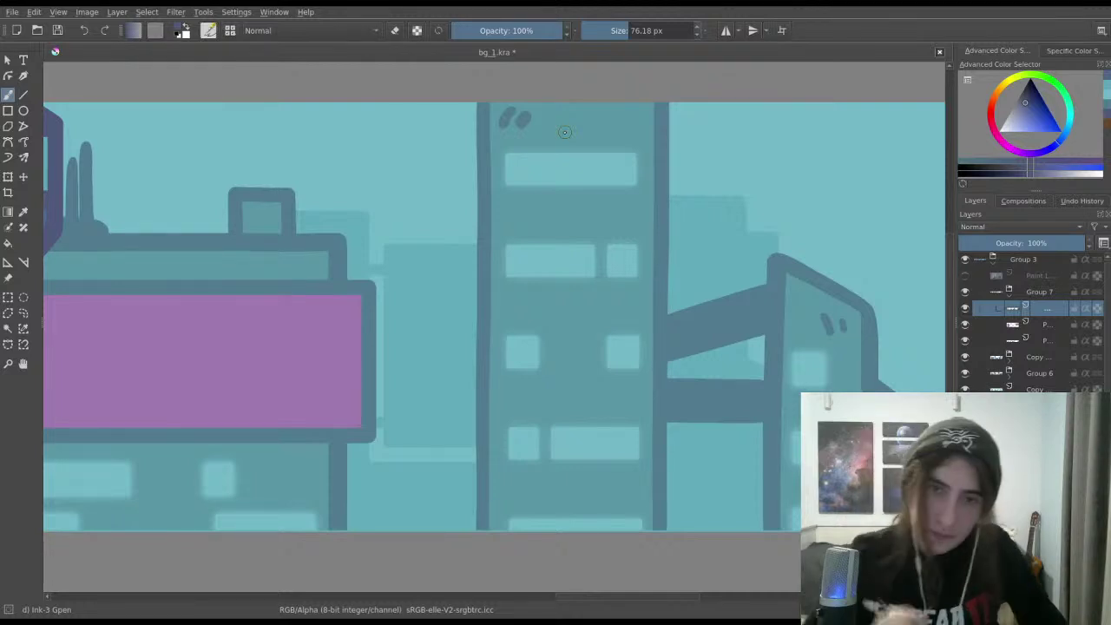
key(bracketright)
key(bracketright)
key(bracketright)
key(bracketright)
key(bracketright)
key(bracketright)
key(bracketright)
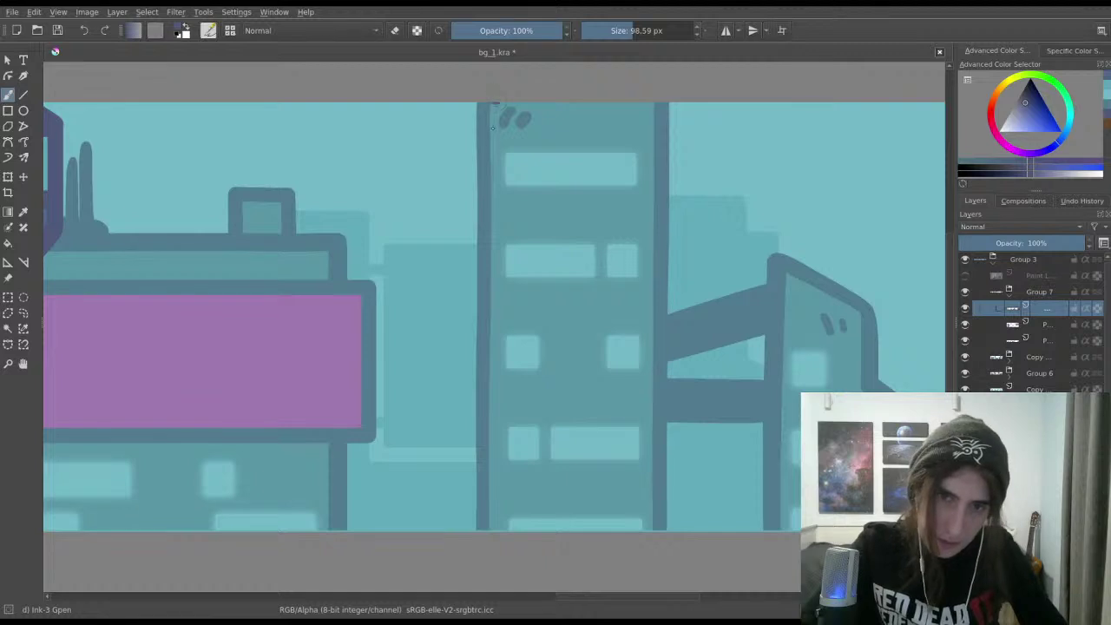
Step: Try to draw the new tower's vertical dark edge freehand in the gap beside the pale windowed tower
drag(492, 128, 456, 529)
key(ctrl+z)
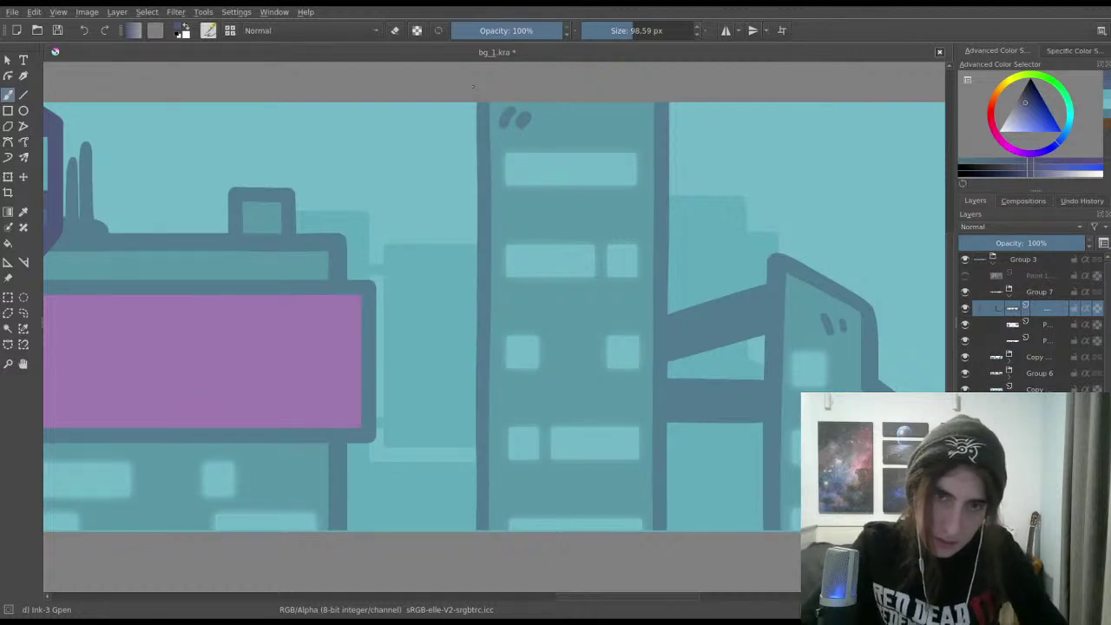
drag(473, 86, 452, 607)
key(ctrl+z)
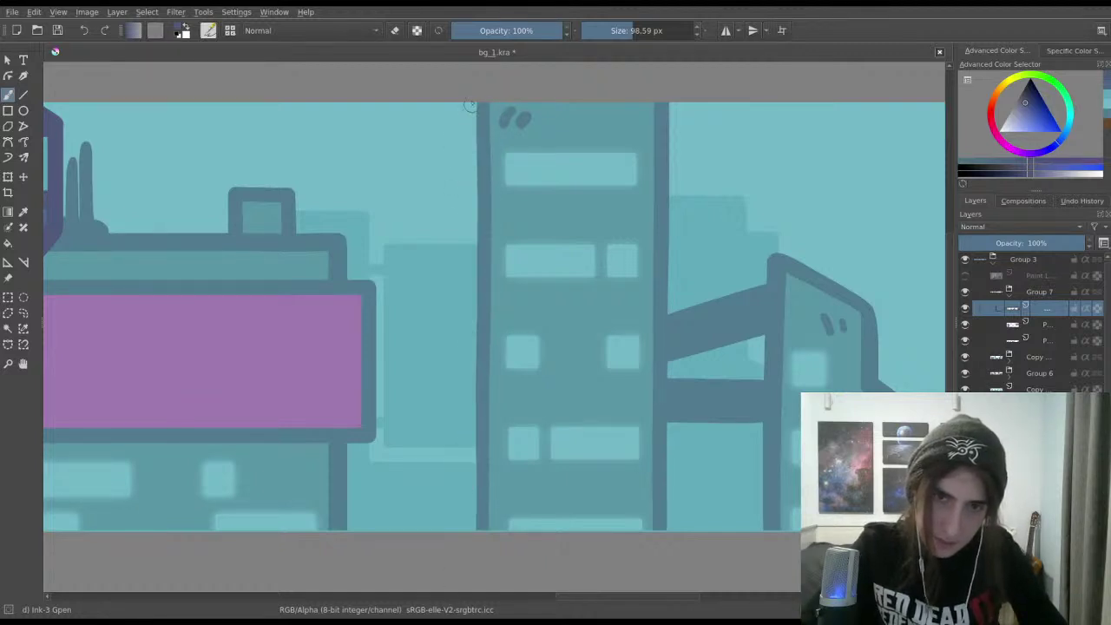
drag(474, 103, 511, 531)
key(ctrl+z)
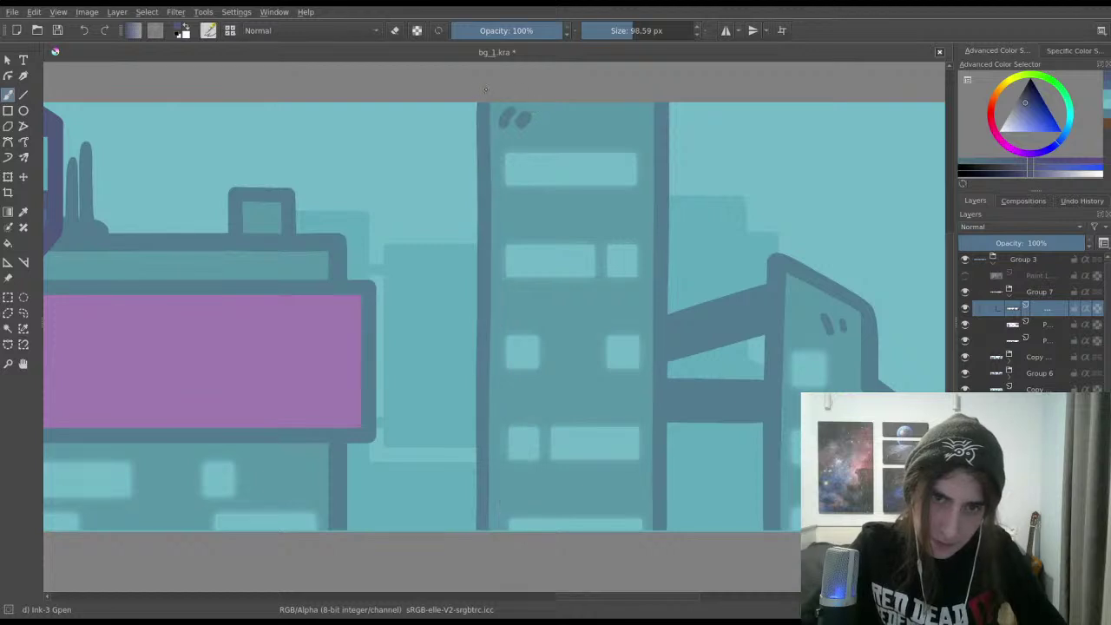
drag(486, 102, 446, 525)
key(ctrl+z)
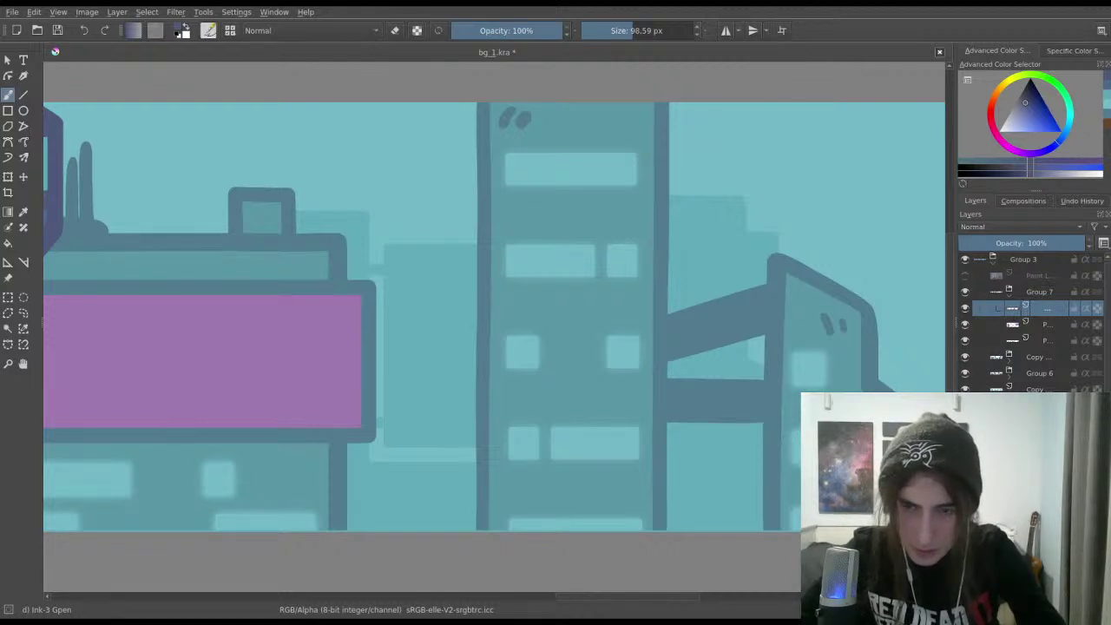
scroll(555, 252, down, 3)
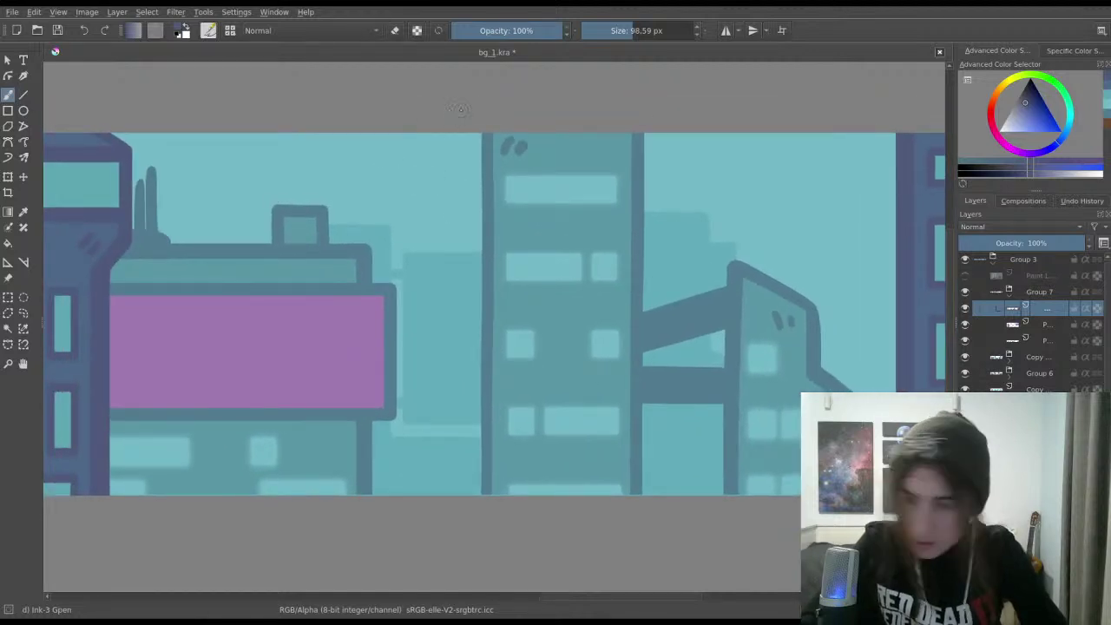
mouse_move(469, 149)
mouse_down()
mouse_move(483, 354)
mouse_move(475, 363)
mouse_move(465, 359)
mouse_move(462, 133)
mouse_up()
key(ctrl+z)
key(ctrl+z)
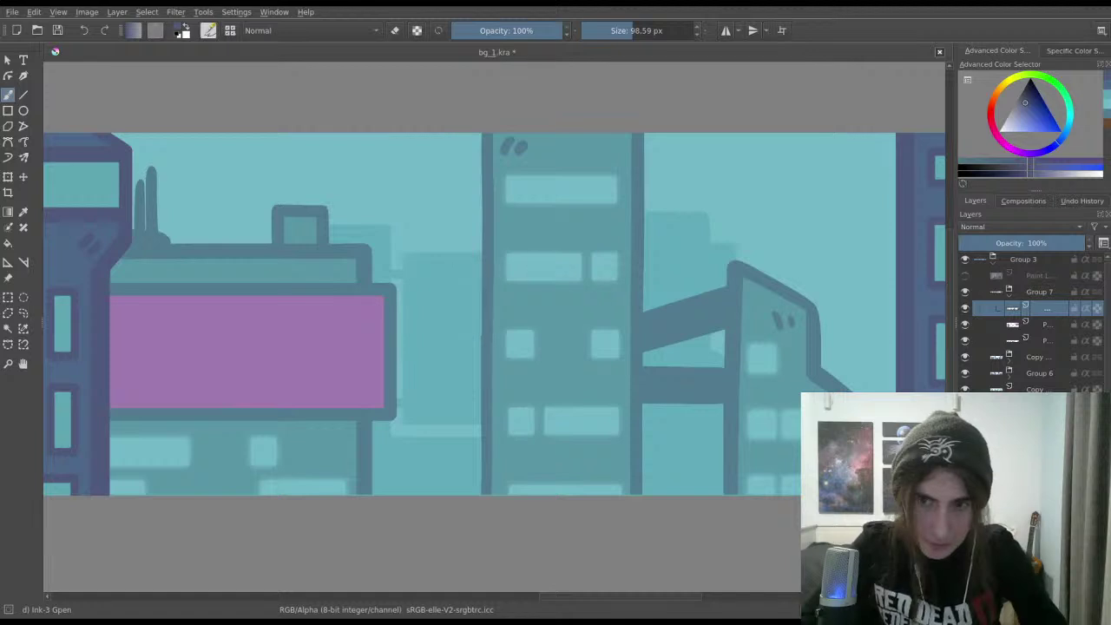
Step: Fill a narrow vertical rectangular selection beside the pale windowed tower with dark blue as the new tower's upper edge, and deselect
click(8, 296)
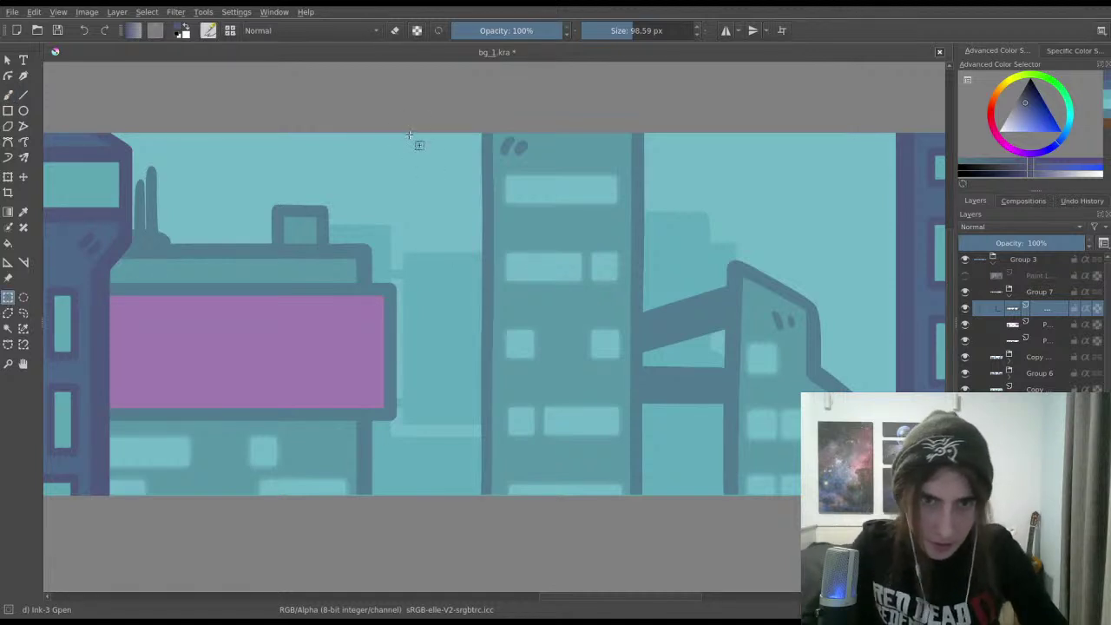
mouse_move(413, 129)
mouse_down()
mouse_move(453, 350)
mouse_move(428, 344)
mouse_up()
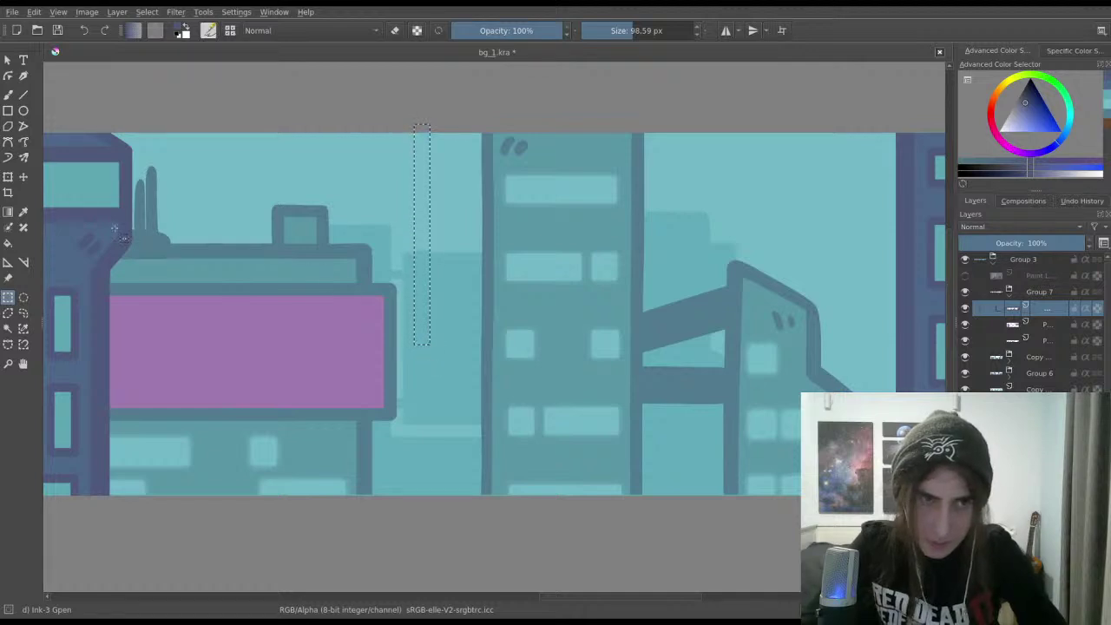
key(b)
drag(420, 127, 421, 356)
mouse_move(421, 291)
mouse_down()
mouse_move(422, 165)
mouse_move(429, 342)
mouse_up()
click(7, 298)
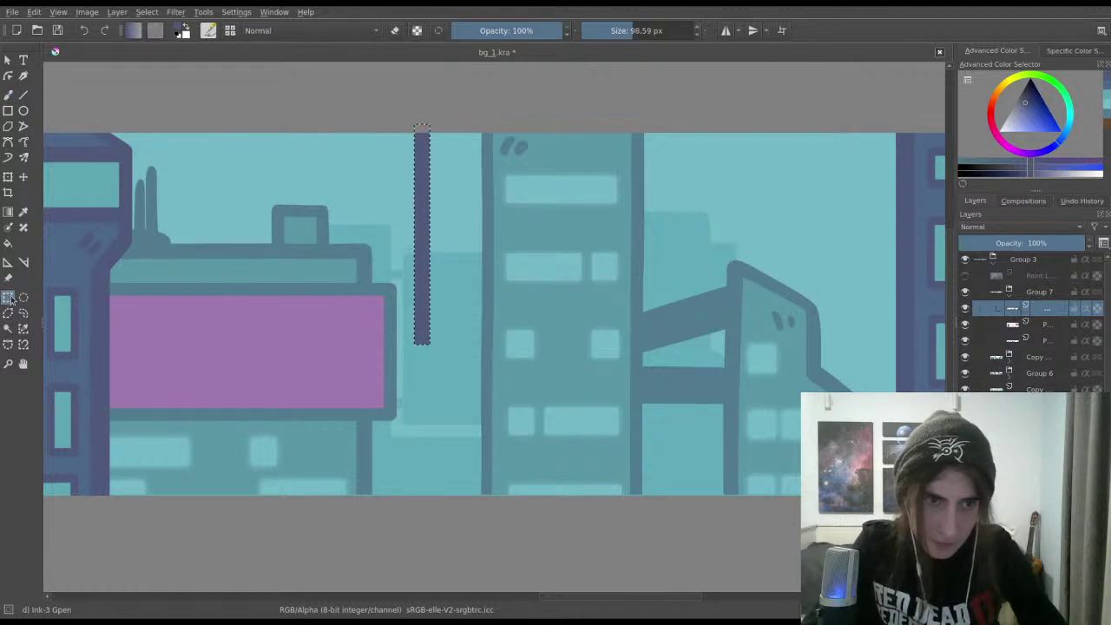
key(ctrl+shift+a)
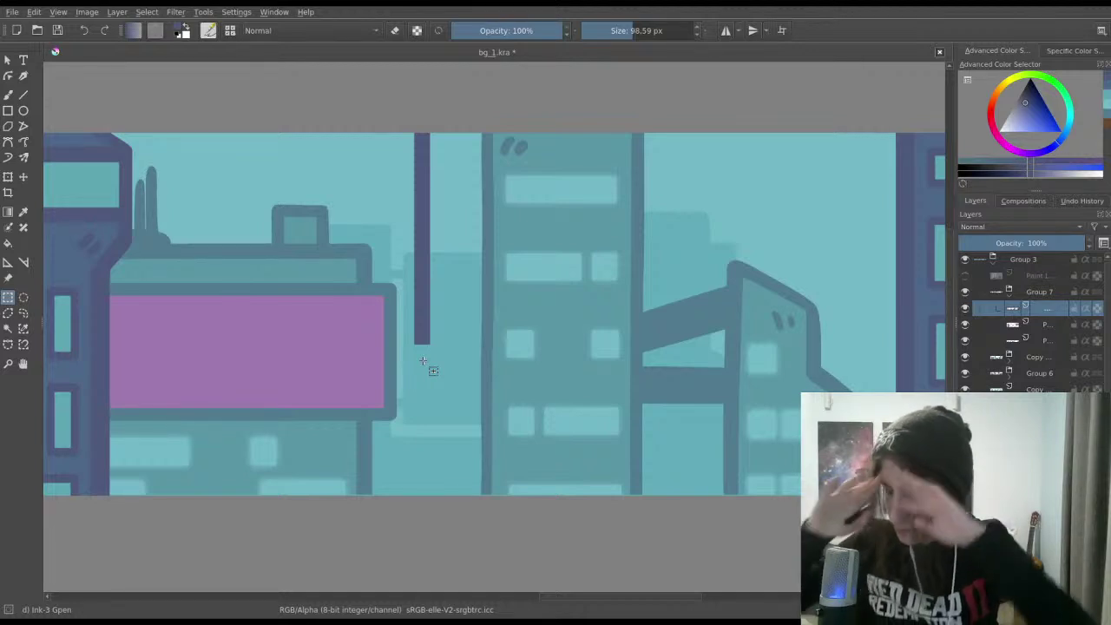
Step: Duplicate the dark vertical bar onto its own layer and place the copy lower, at the pink billboard's right edge, as the lower edge
drag(542, 351, 598, 311)
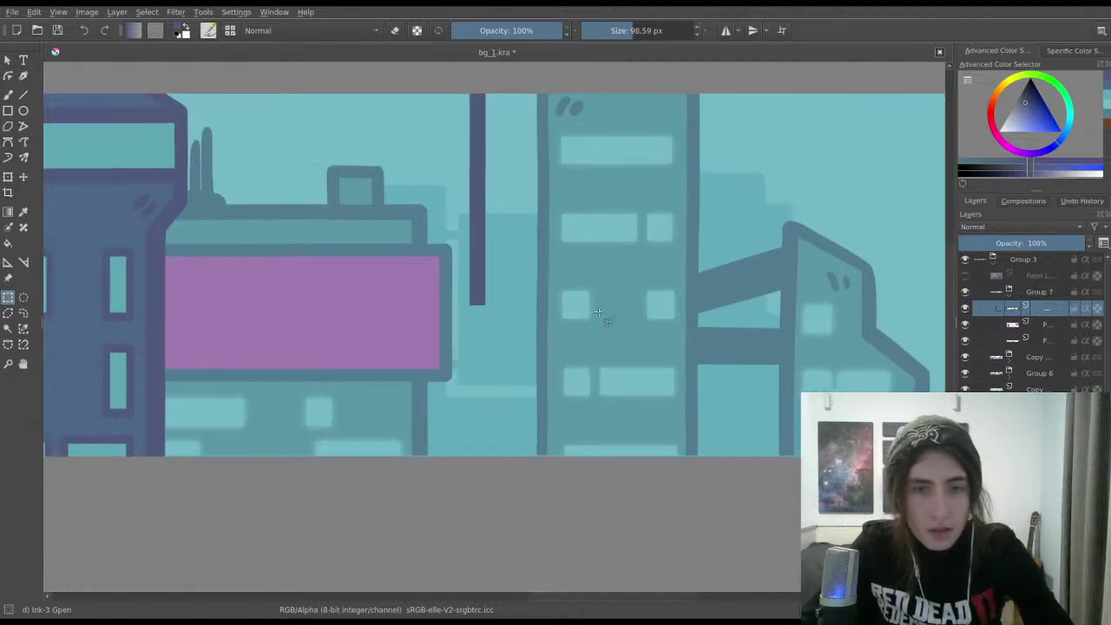
drag(442, 316, 477, 427)
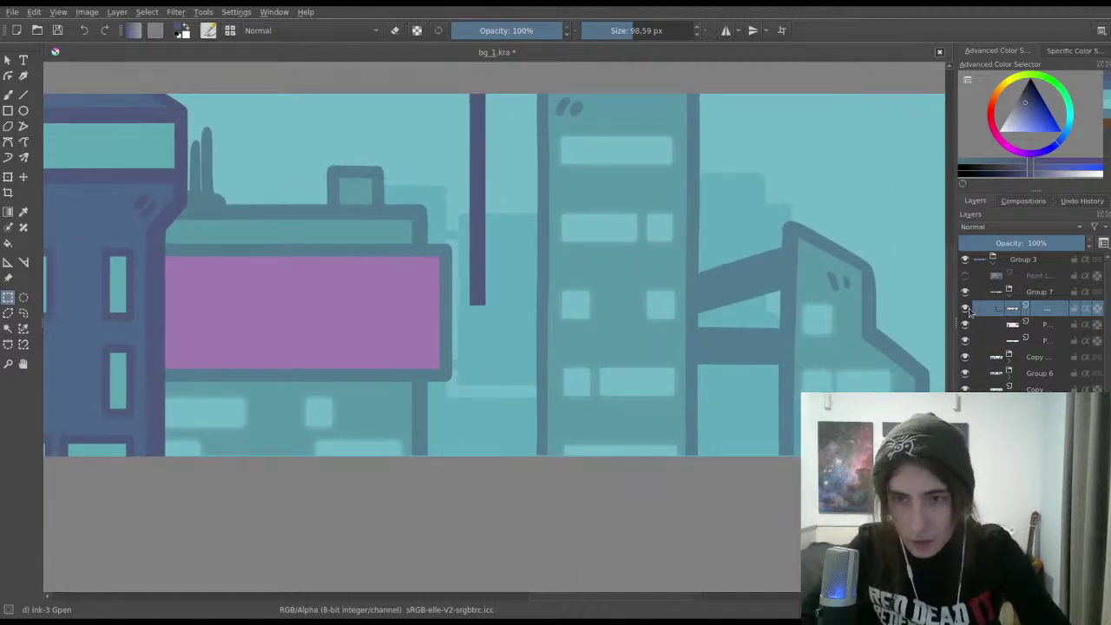
drag(449, 333, 514, 79)
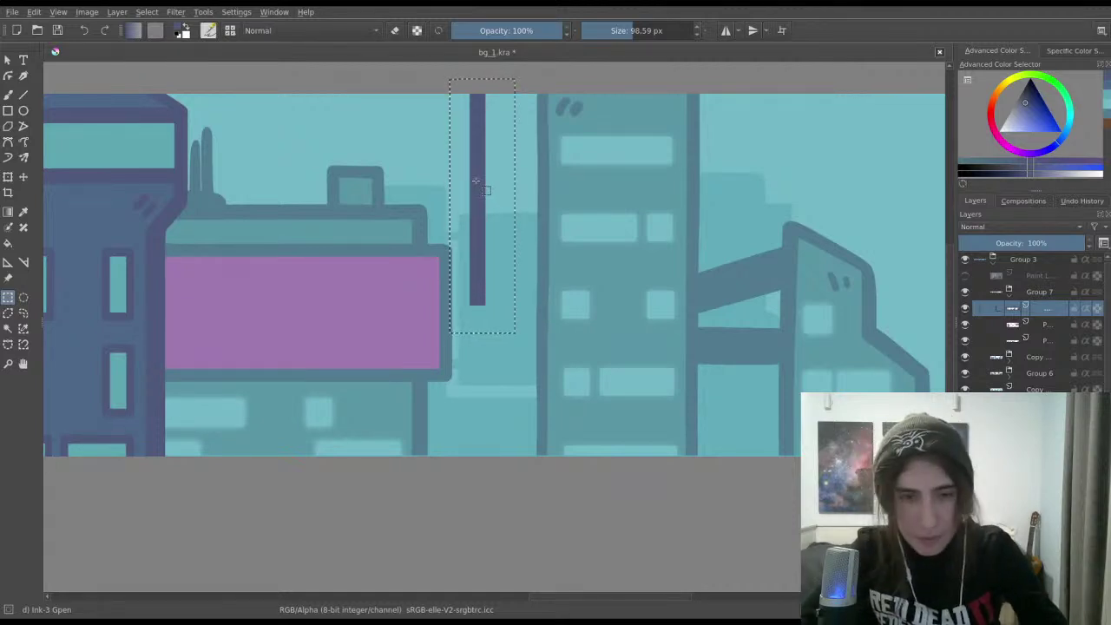
key(ctrl+j)
key(ctrl+t)
drag(485, 133, 449, 353)
key(Return)
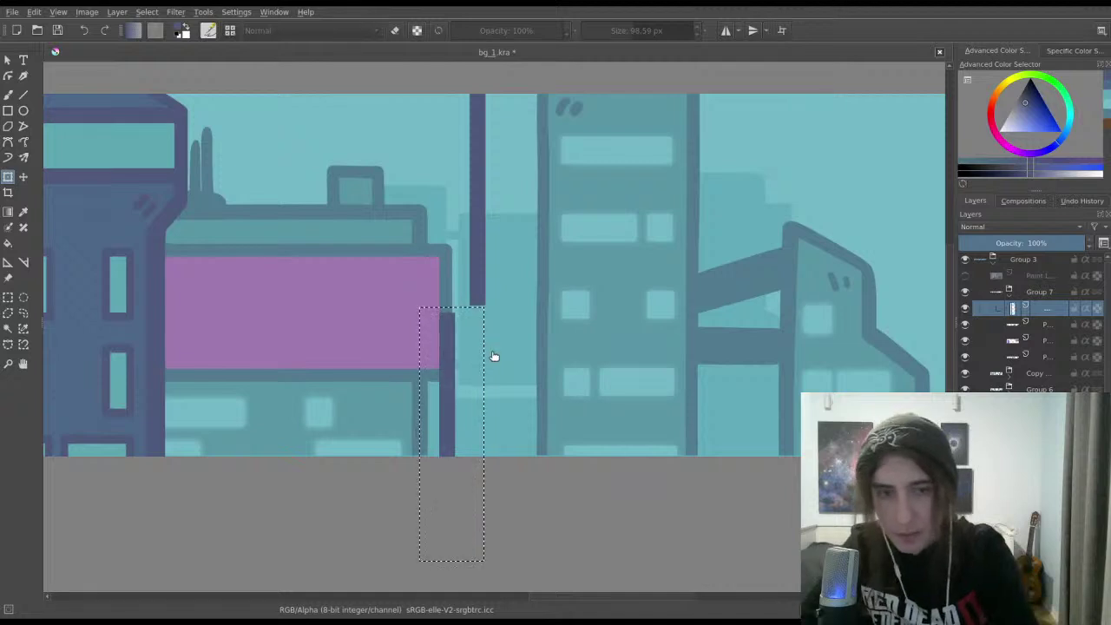
key(ctrl+r)
key(ctrl+shift+a)
key(b)
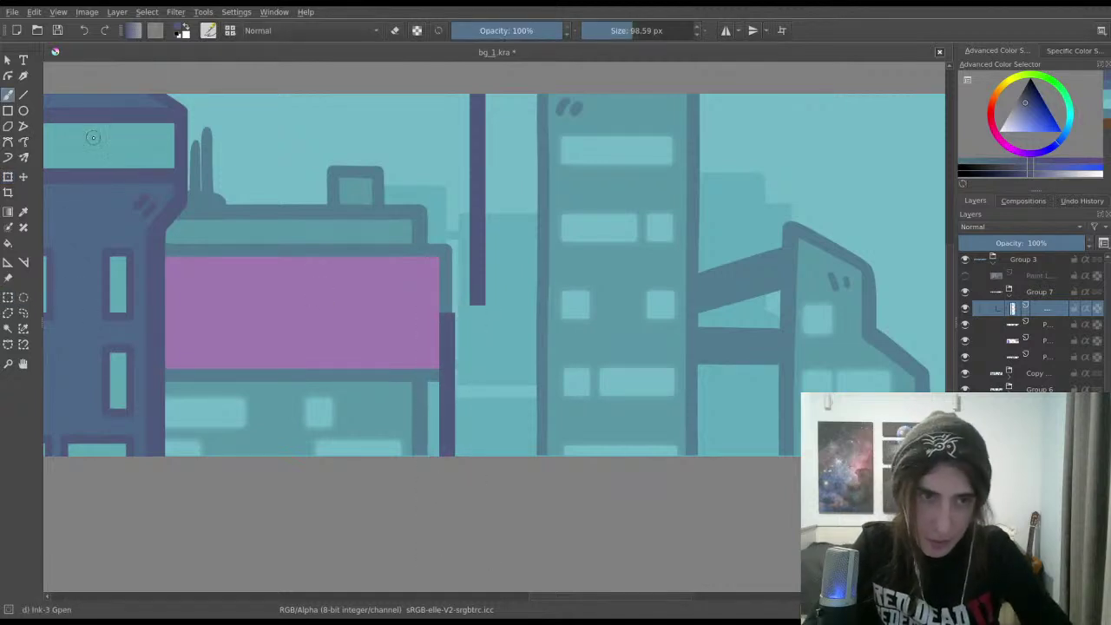
Step: Join the two bars with a short diagonal stroke, merge the two line layers, and erase the protruding corner
key(ctrl+z)
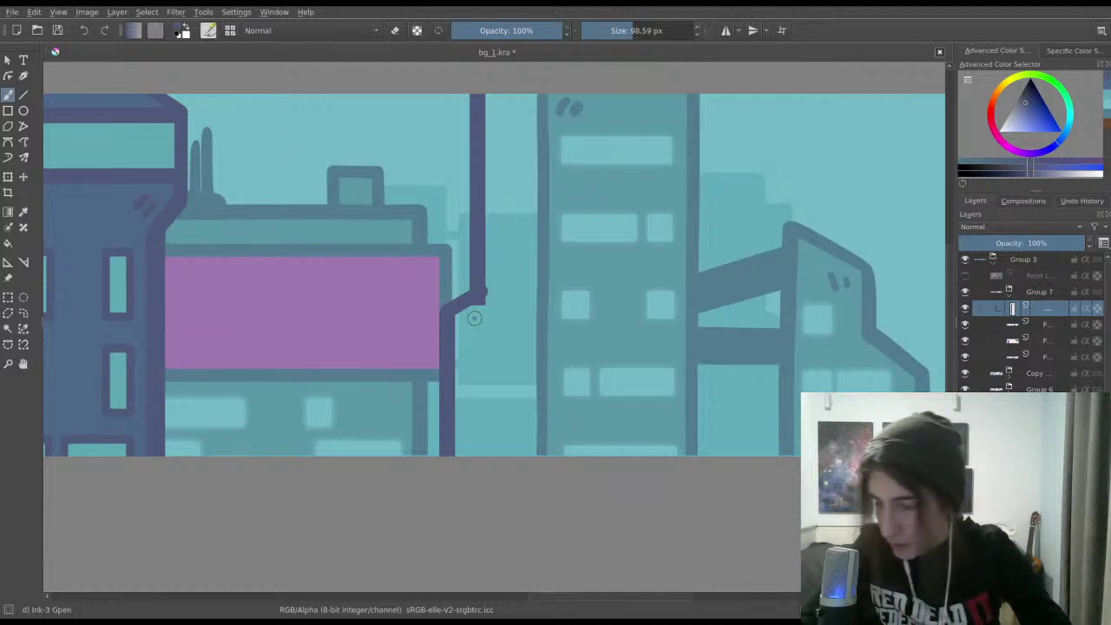
key(ctrl+z)
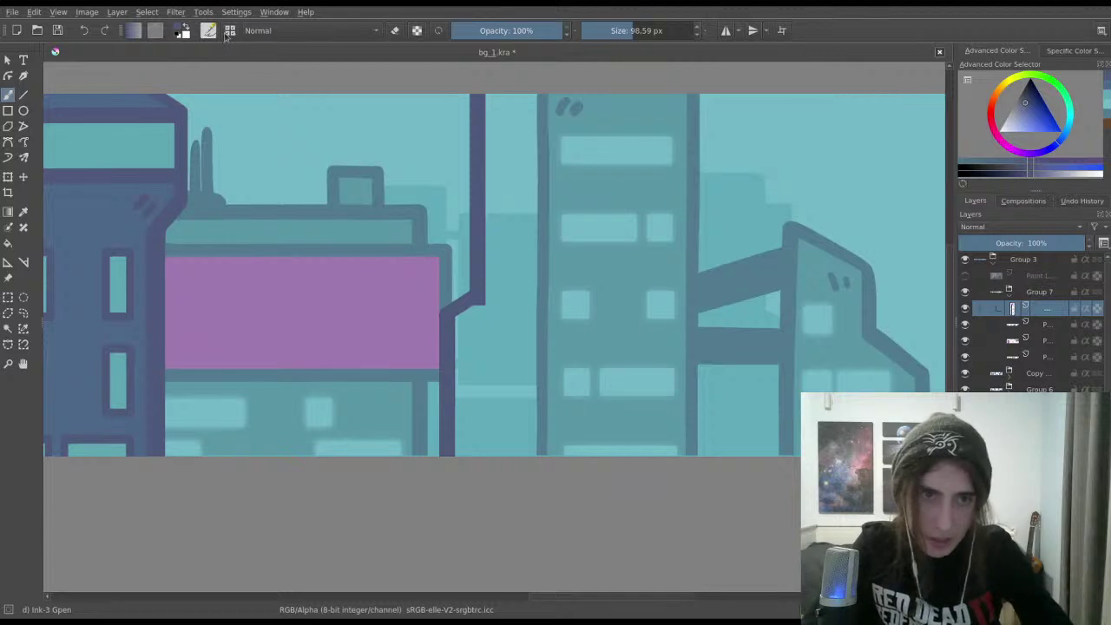
key(/)
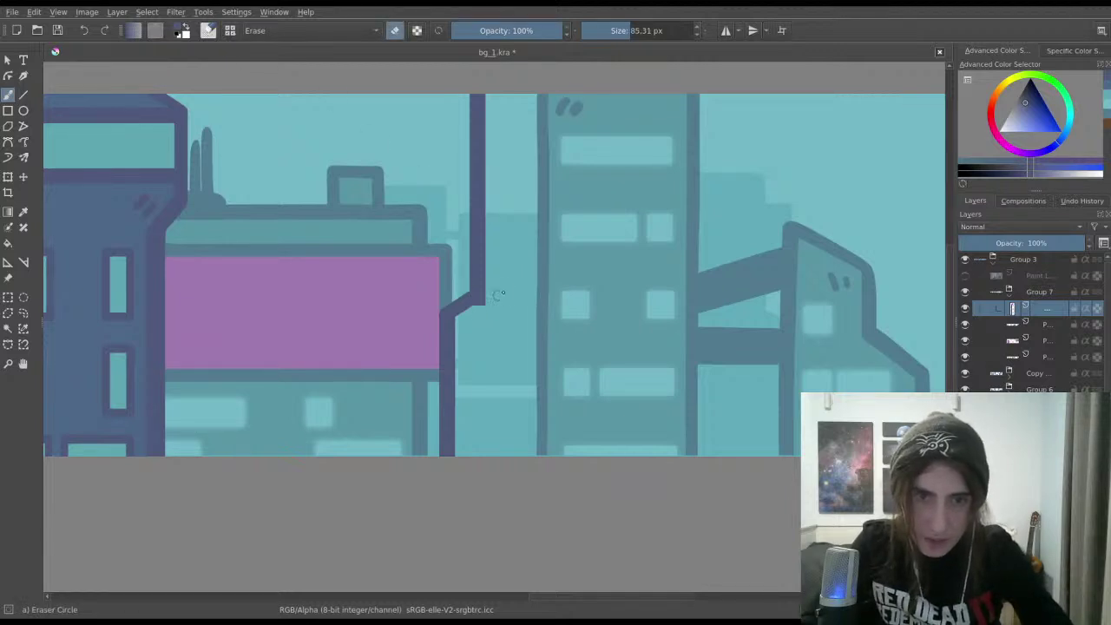
shift+click(1048, 325)
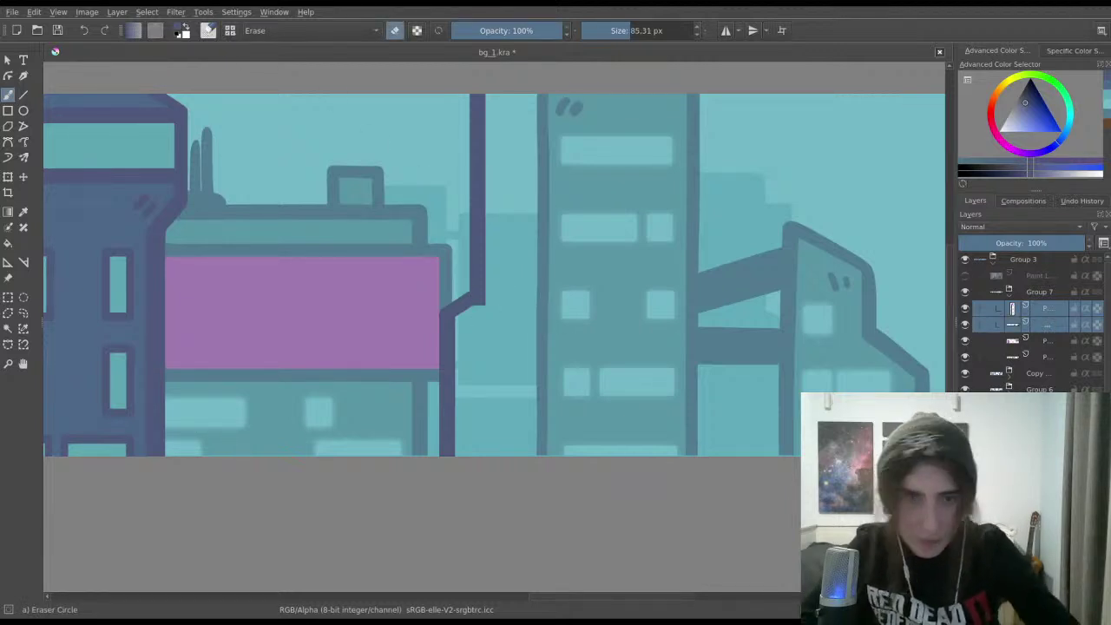
key(ctrl+e)
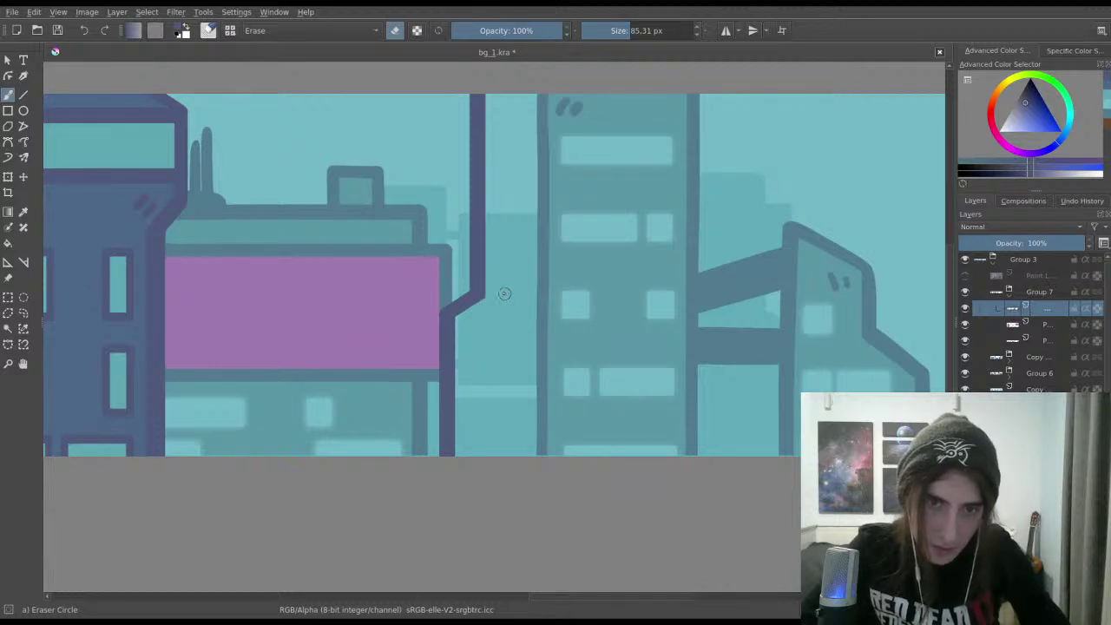
Step: Select the whole stepped edge line with a rectangular selection and duplicate it onto a new layer
scroll(504, 293, down, 2)
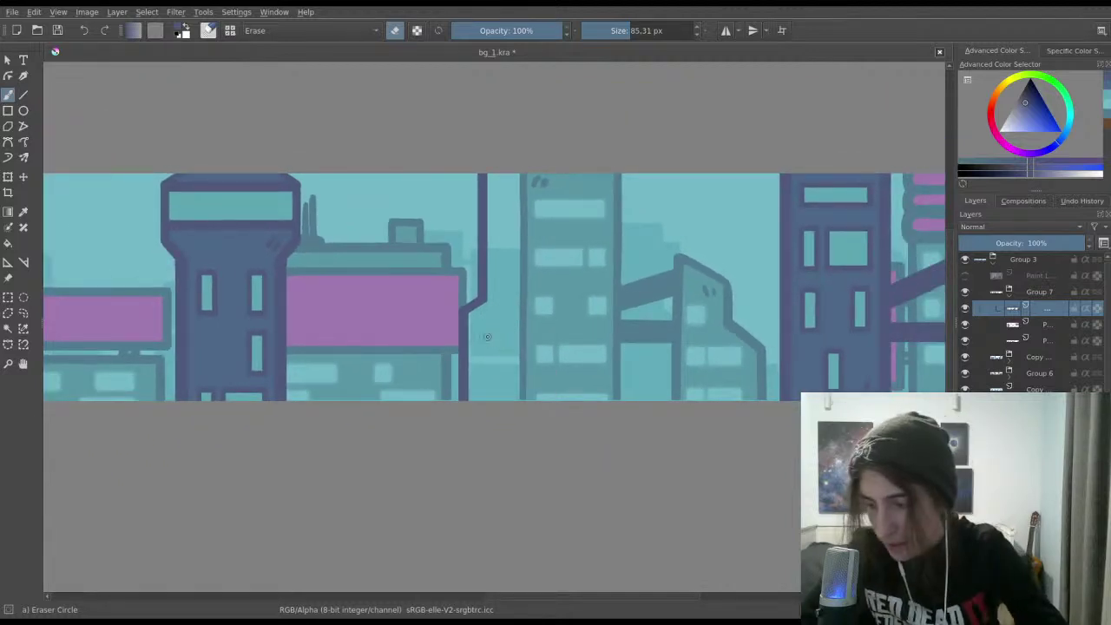
click(7, 297)
scroll(499, 254, up, 1)
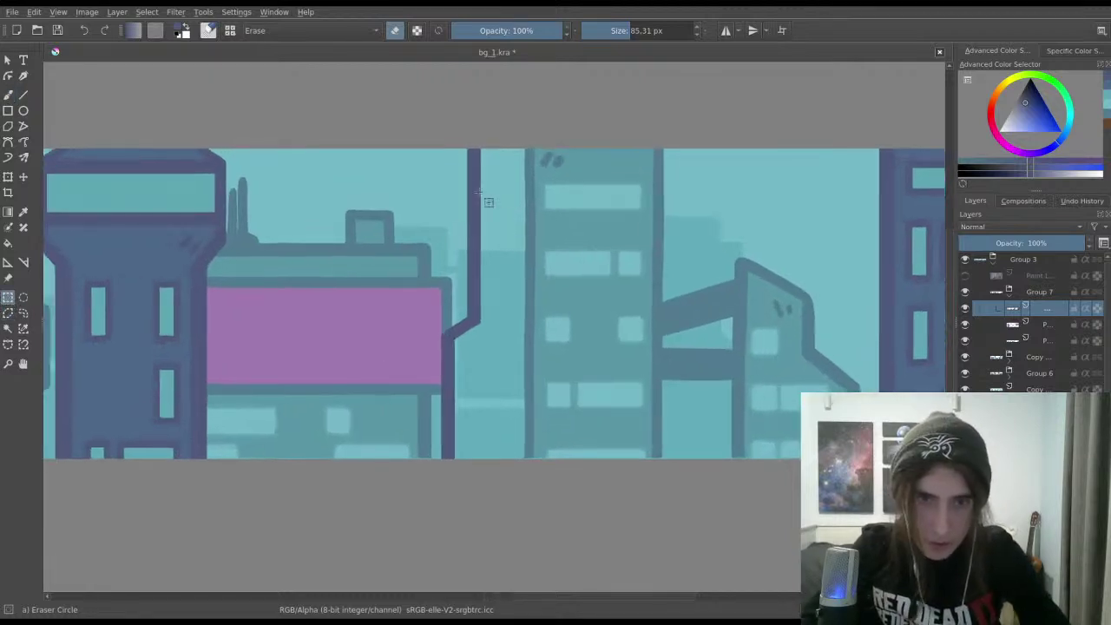
drag(414, 137, 508, 468)
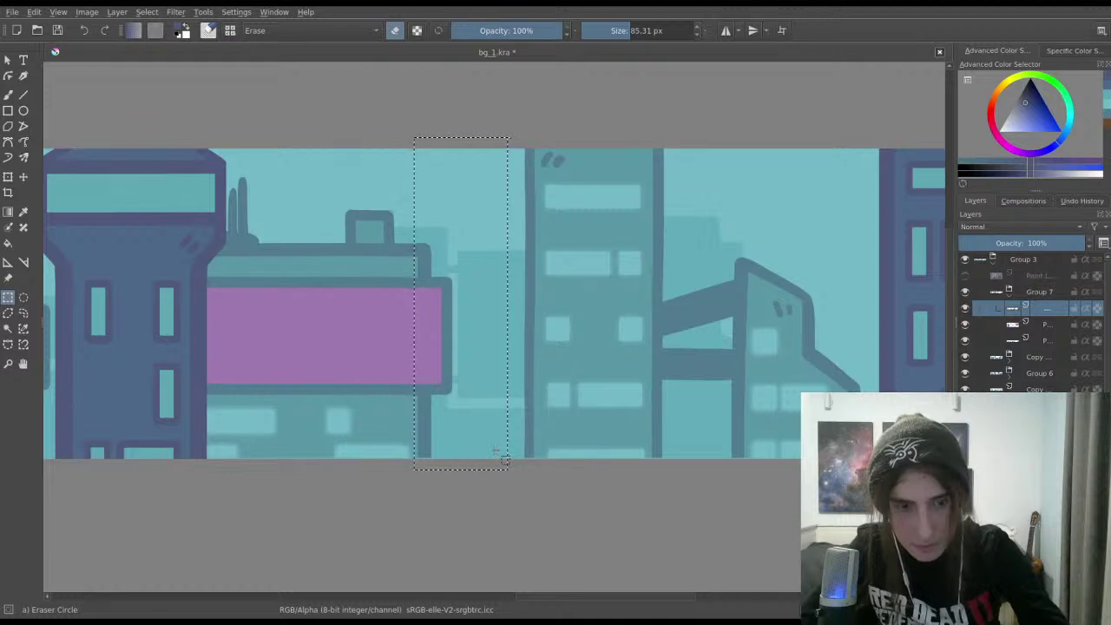
key(ctrl+z)
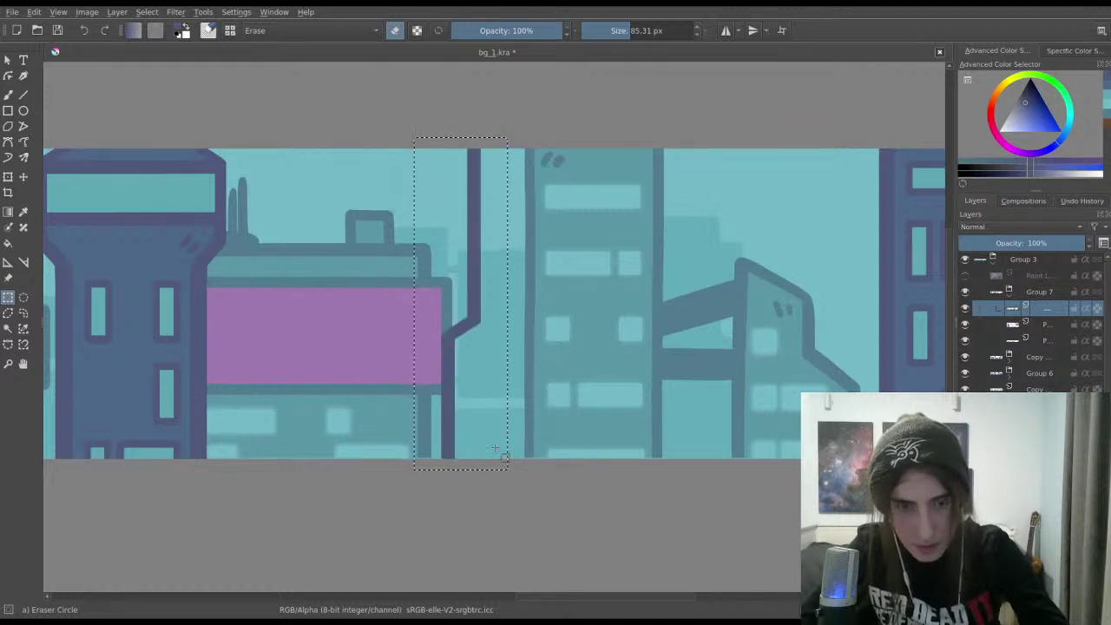
key(ctrl+j)
Step: Mirror the duplicated stepped edge horizontally and place it over the pale windowed tower as the new tower's right side
key(ctrl+t)
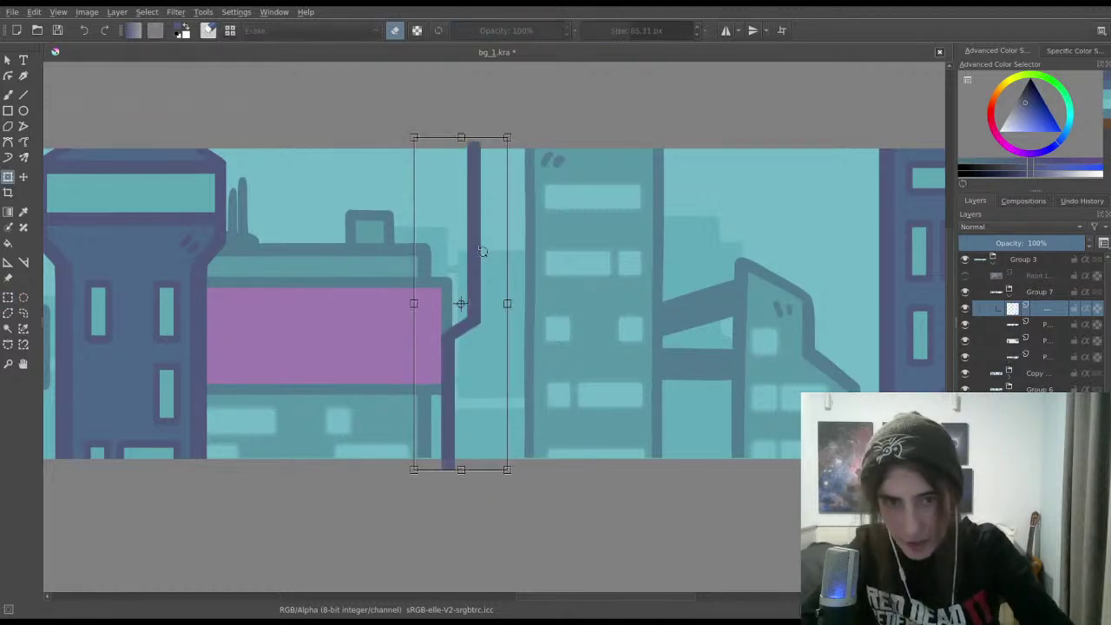
drag(422, 303, 638, 320)
key(Return)
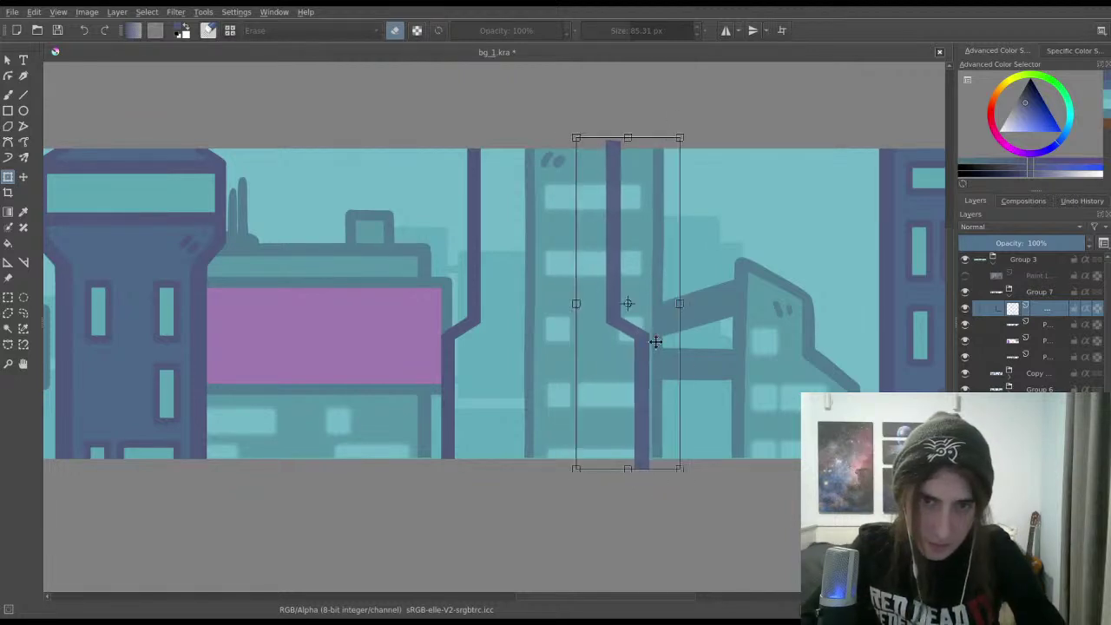
key(Return)
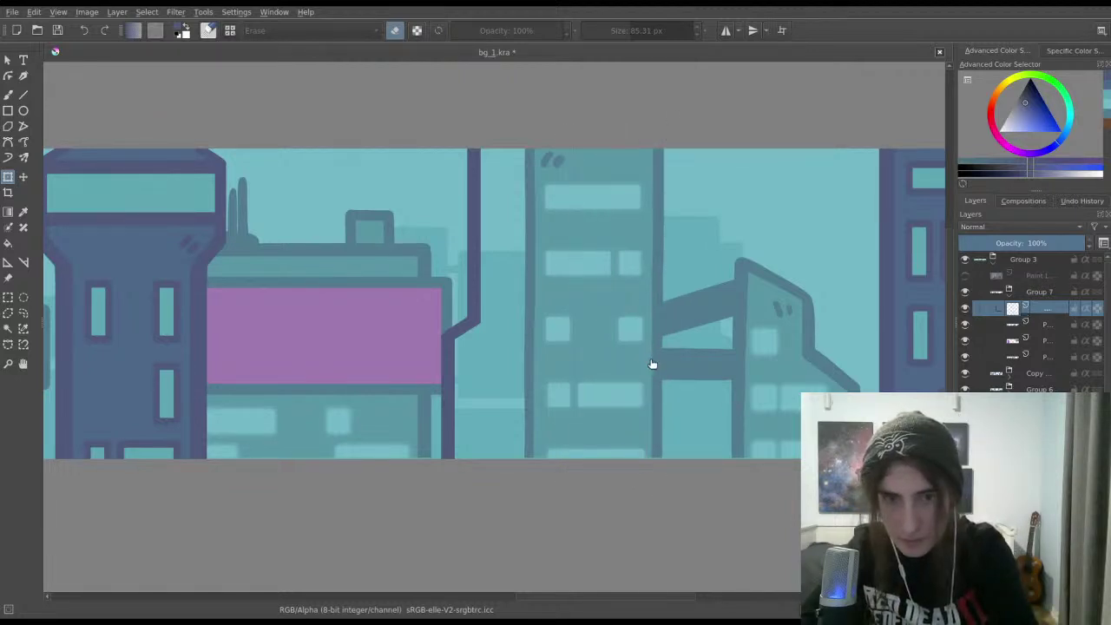
scroll(565, 335, down, 3)
scroll(568, 446, up, 1)
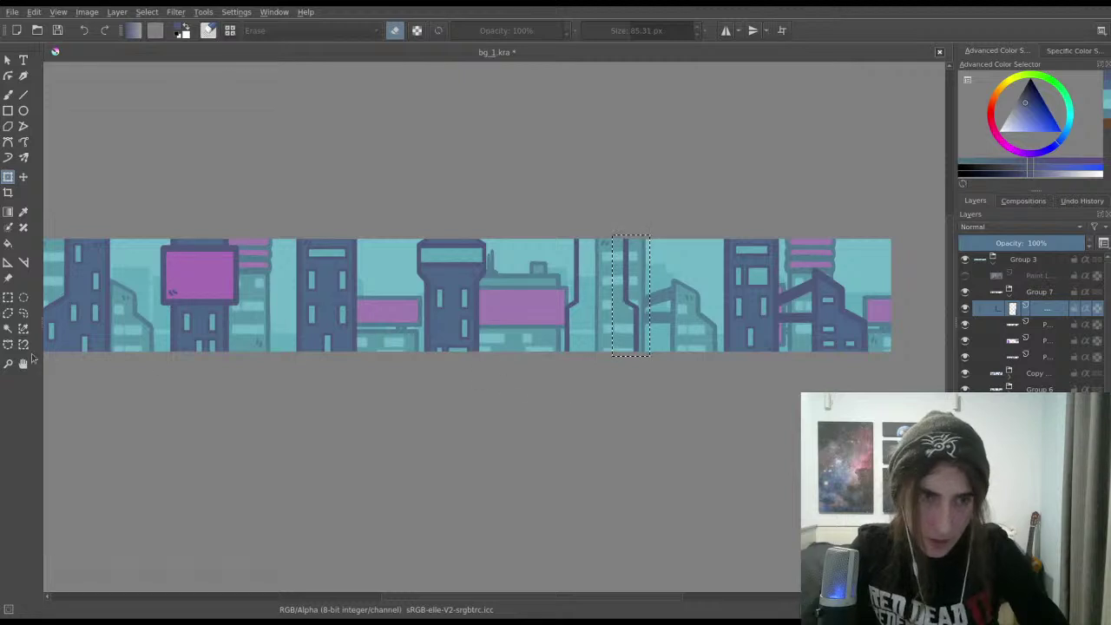
click(7, 297)
click(300, 379)
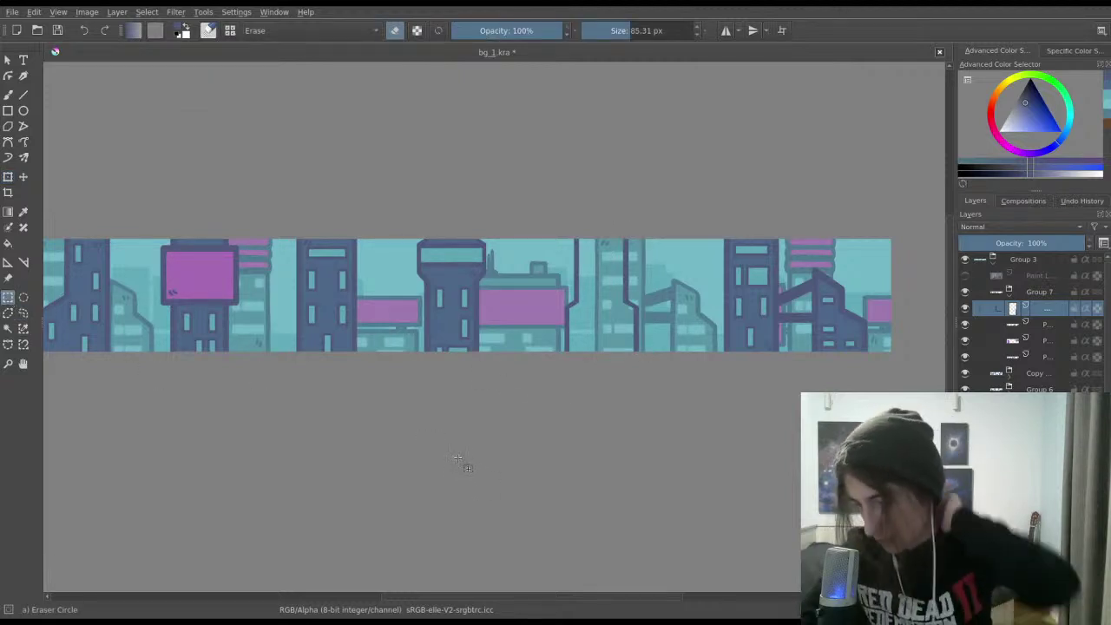
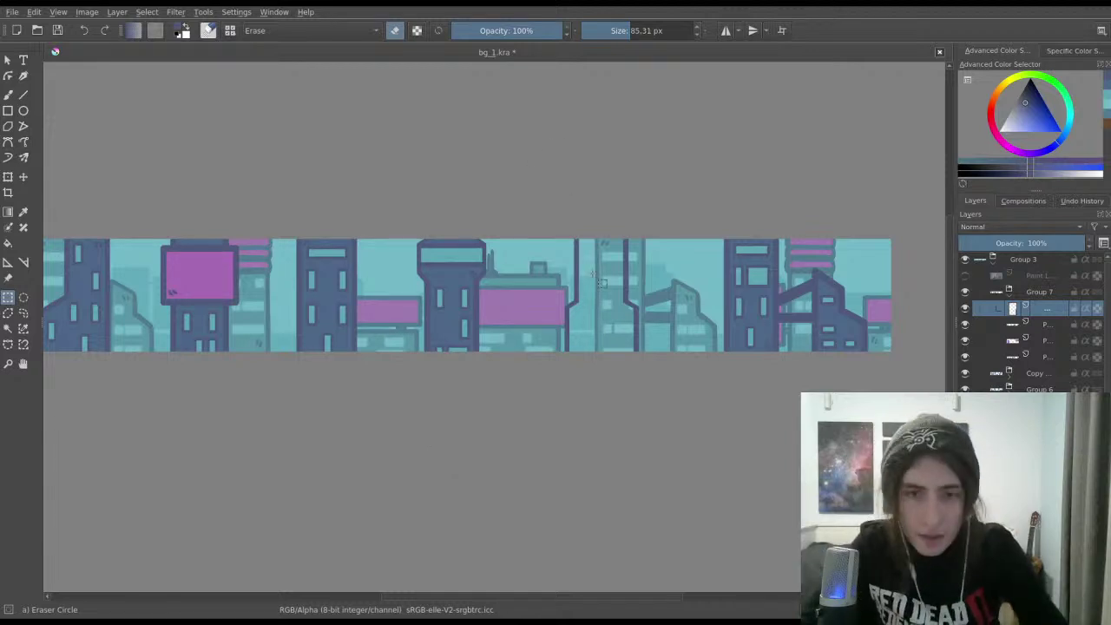
Step: Check the new tower's width between its two edges and undo the mirrored edge's placement
scroll(598, 280, up, 5)
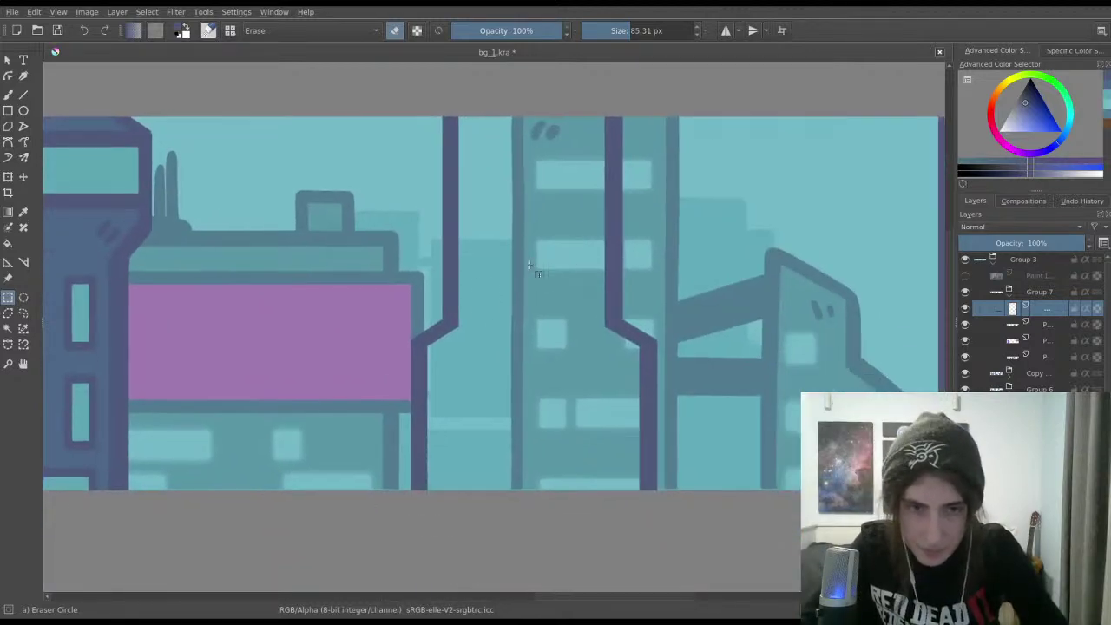
drag(431, 321, 665, 349)
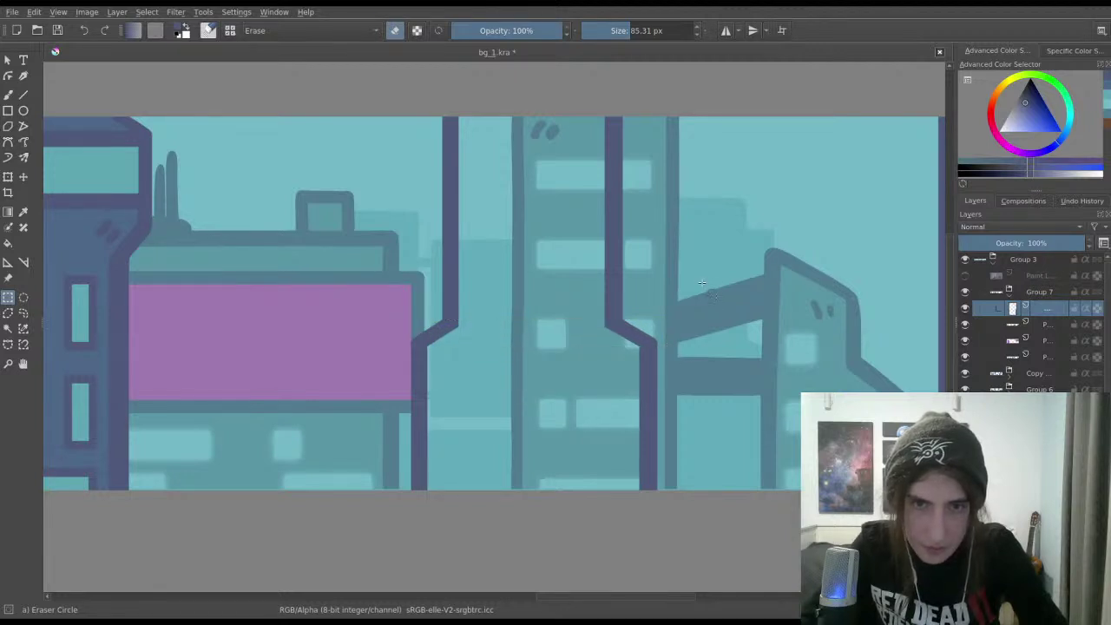
scroll(643, 230, down, 3)
scroll(643, 230, up, 3)
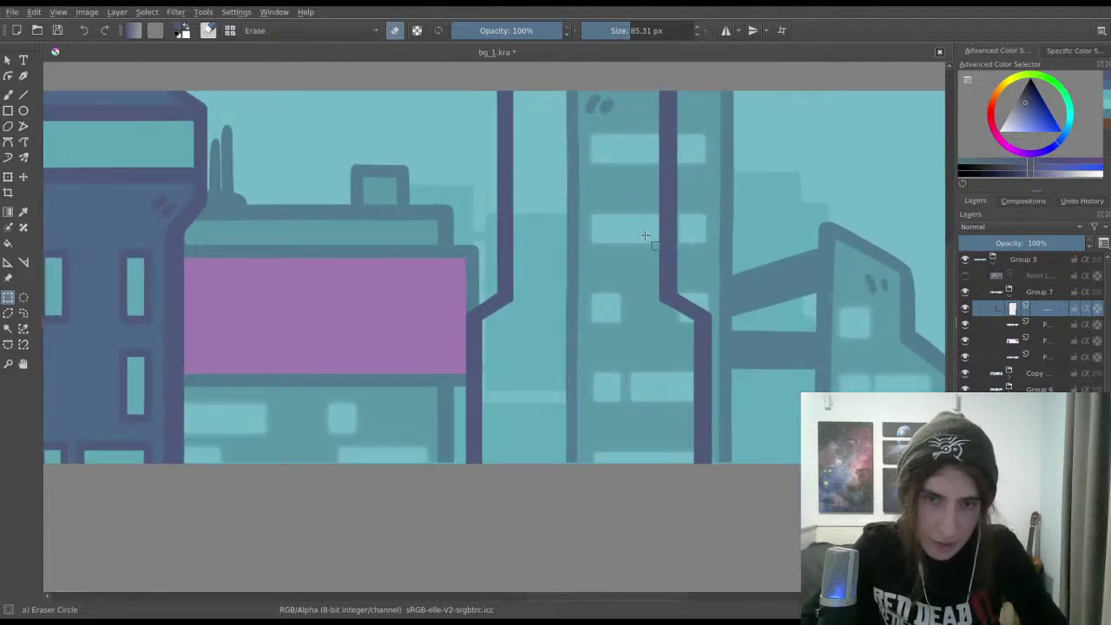
key(Delete)
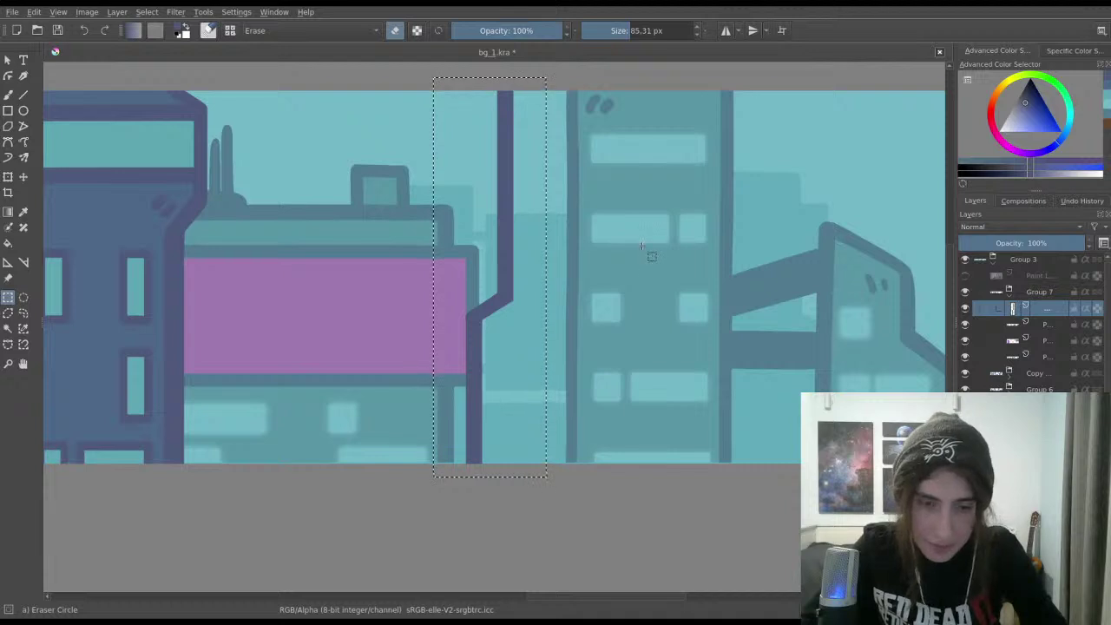
Step: Transform the duplicated stepped edge, mirroring it horizontally at about its original width beside the left edge
key(ctrl+t)
drag(512, 314, 465, 335)
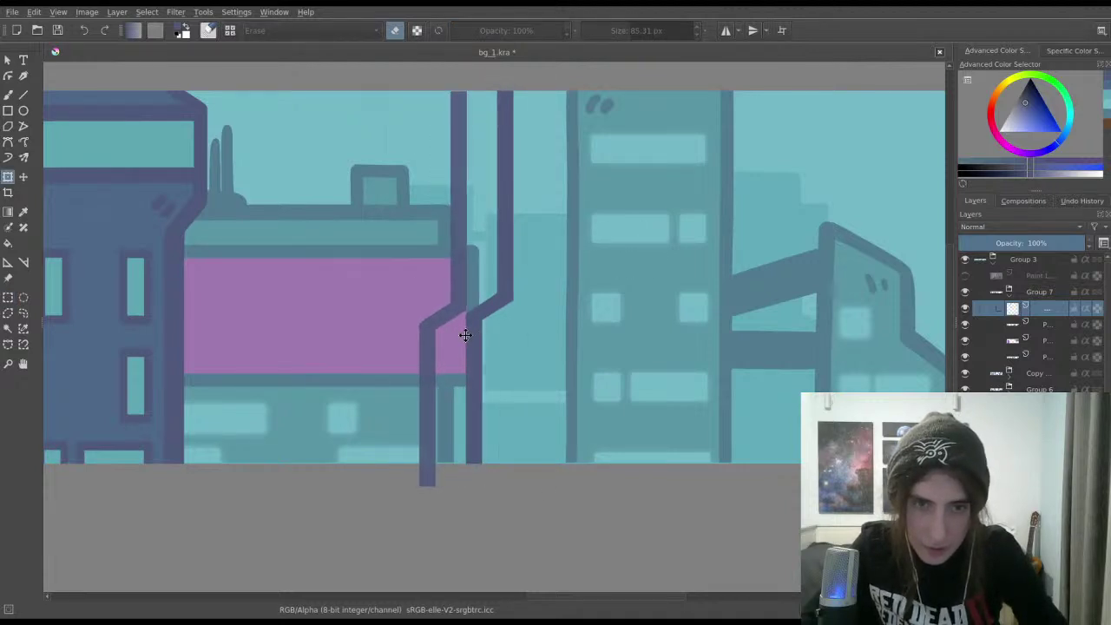
drag(384, 291, 419, 293)
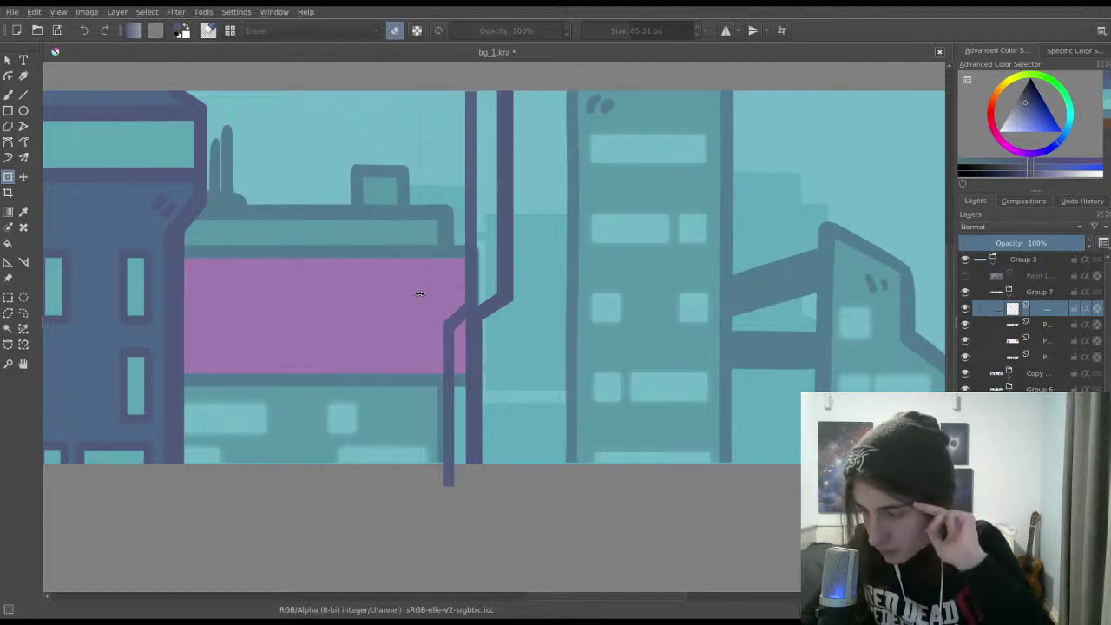
drag(419, 294, 507, 329)
drag(561, 284, 544, 286)
mouse_move(535, 330)
mouse_down()
mouse_move(536, 308)
mouse_move(542, 338)
mouse_up()
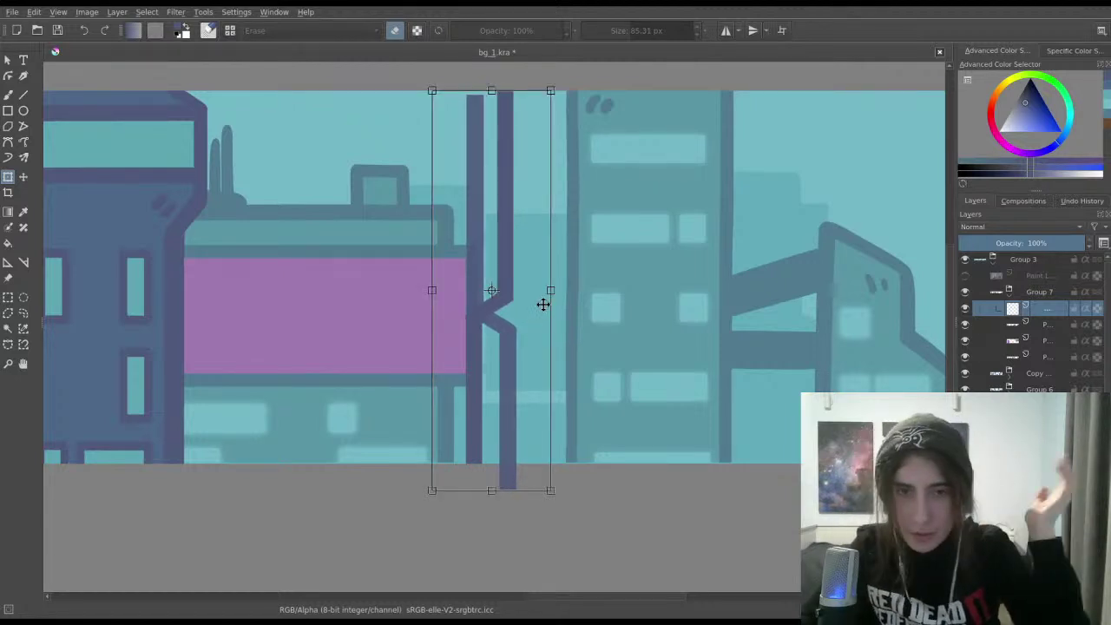
Step: Move the mirrored stepped edge over the pale windowed tower to form the new tower's right side
drag(534, 299, 662, 277)
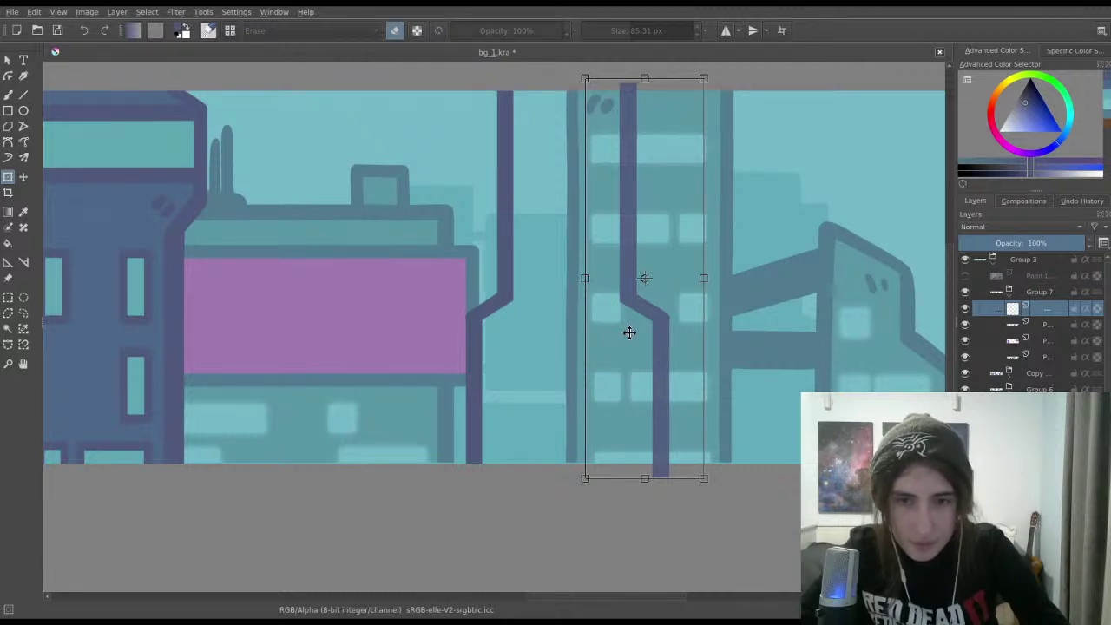
drag(630, 333, 656, 338)
scroll(616, 347, right, 2)
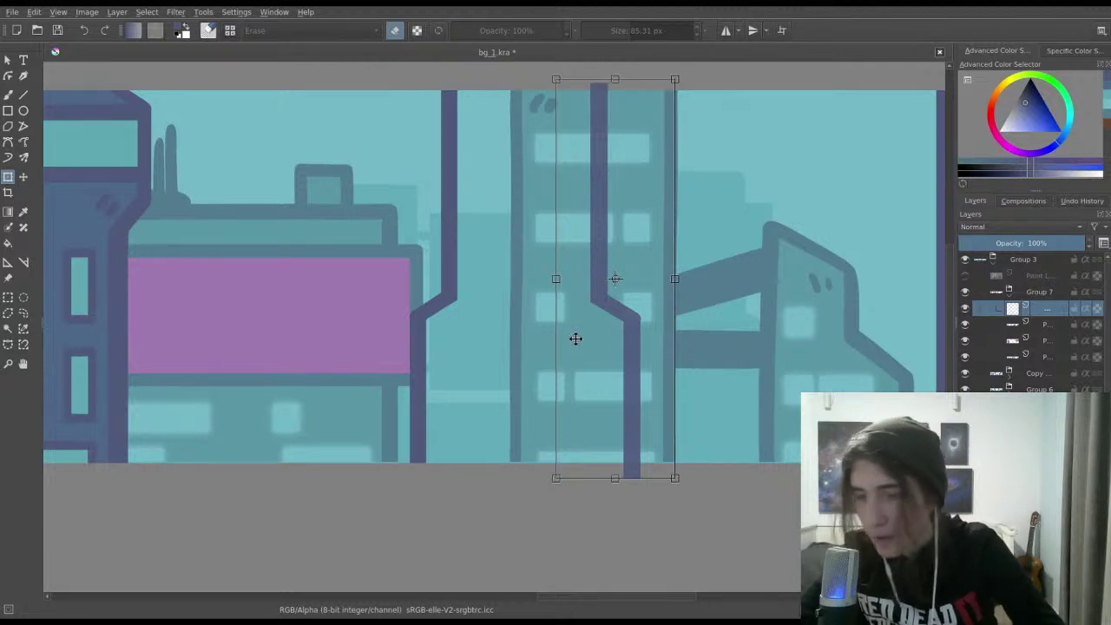
drag(607, 350, 600, 350)
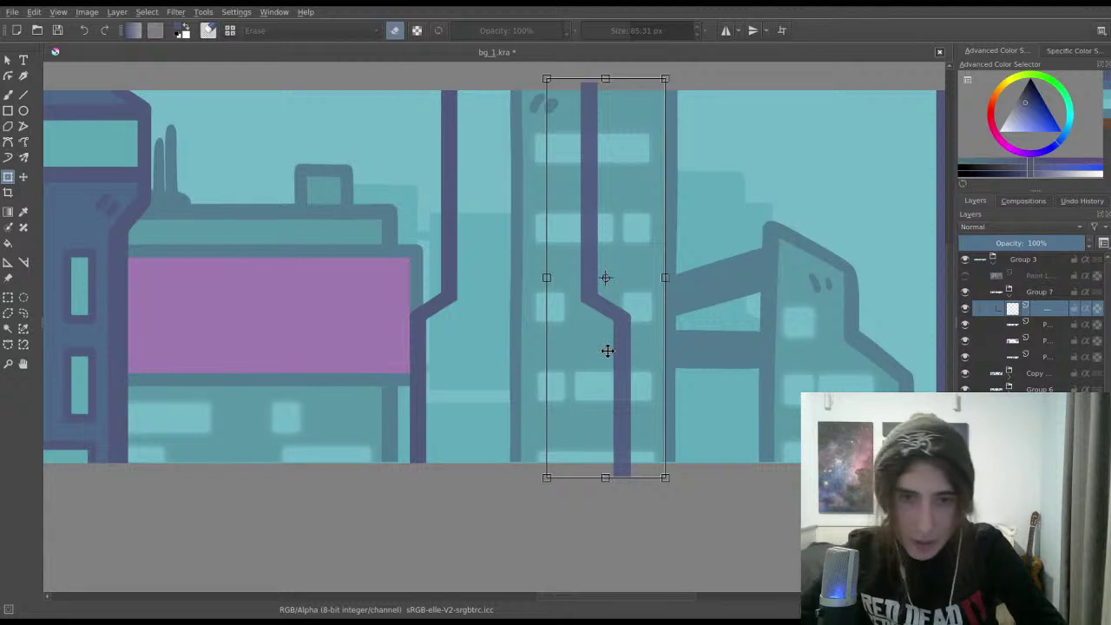
key(Return)
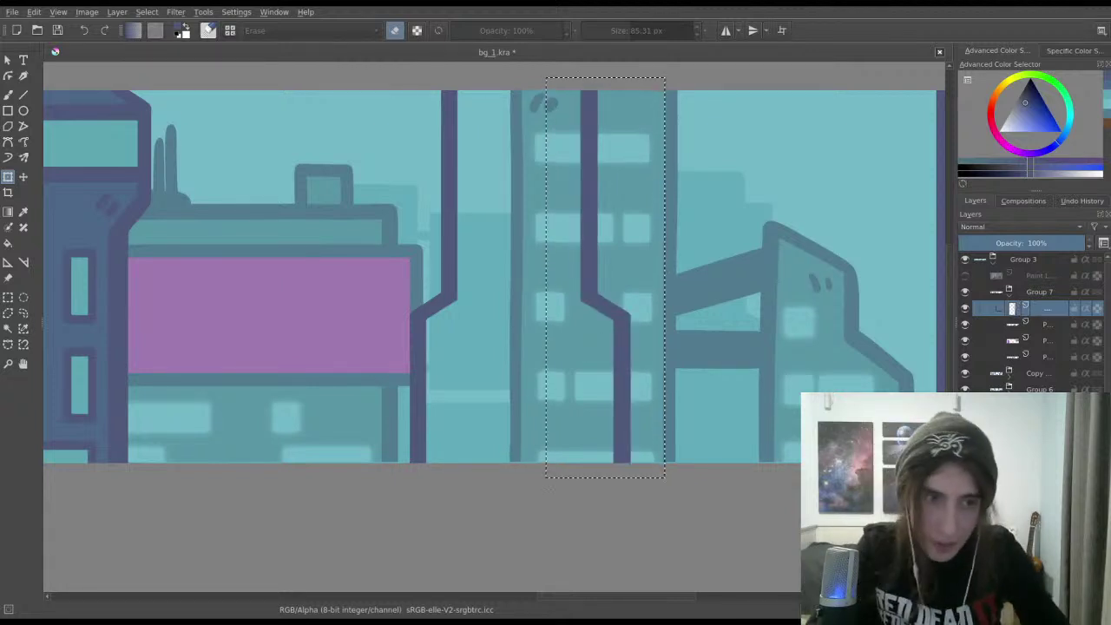
Step: Compare the heights of the two stepped edges' corners using a temporary rectangular selection across the tower
click(8, 296)
click(199, 278)
drag(474, 328, 490, 271)
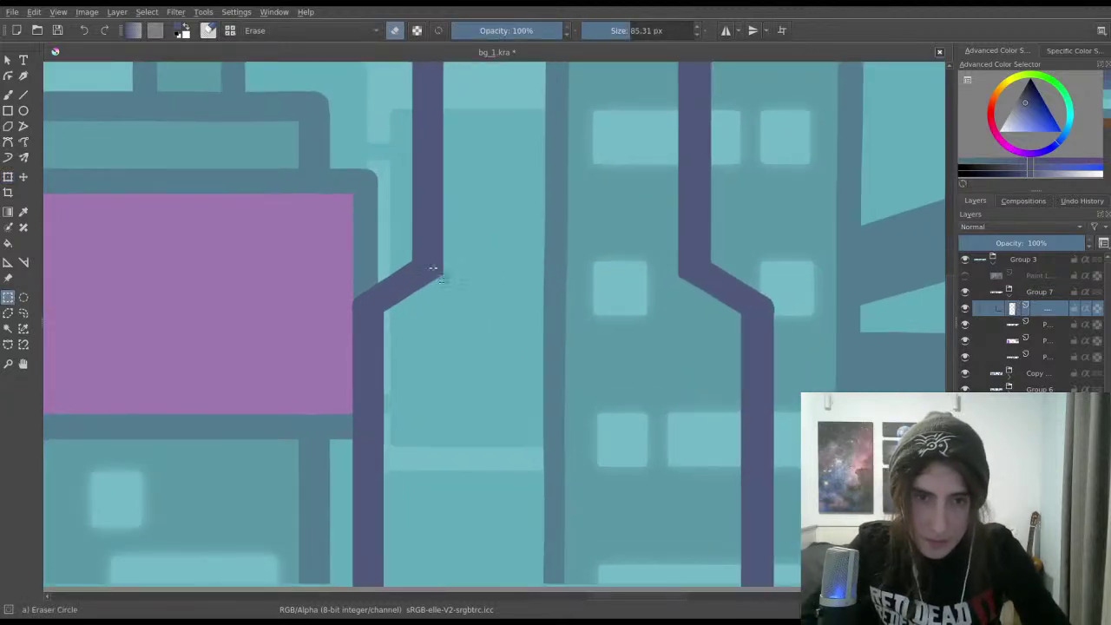
drag(413, 260, 720, 307)
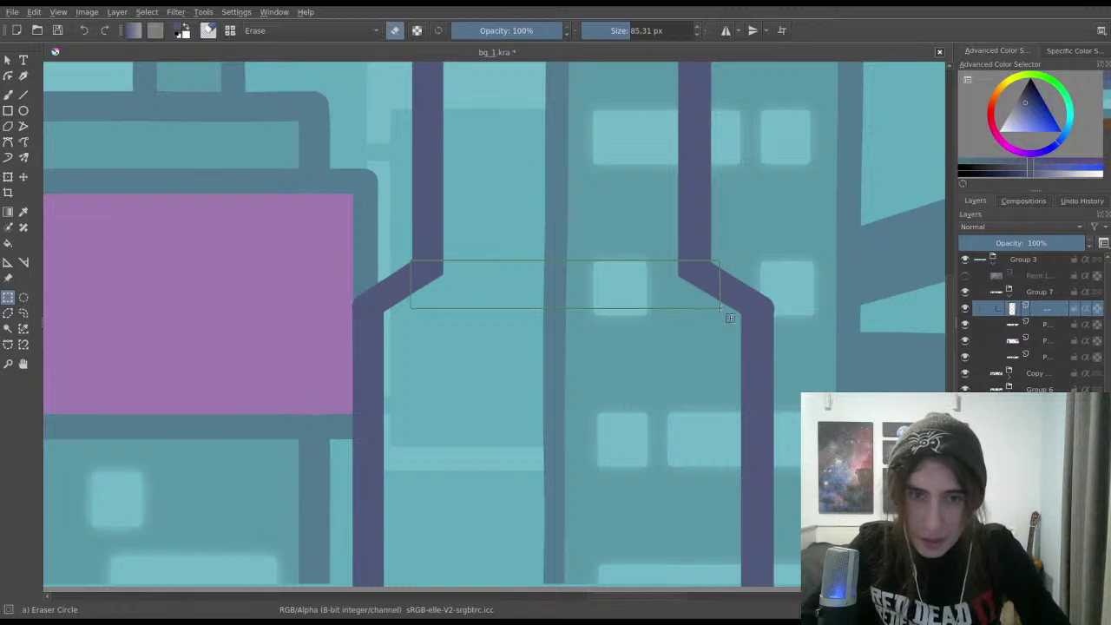
click(692, 337)
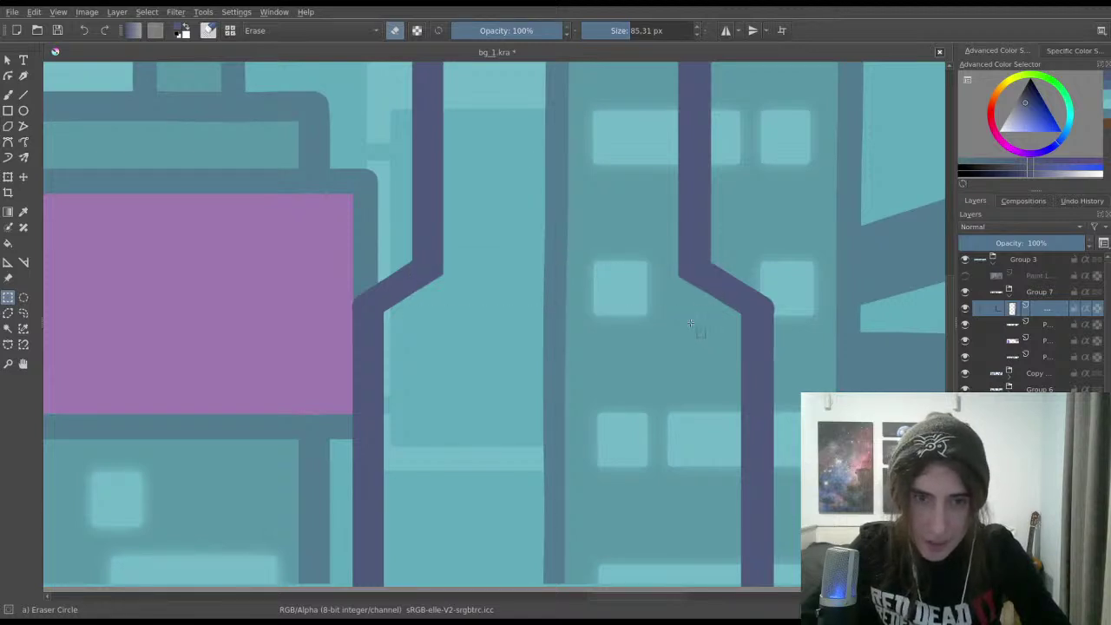
scroll(690, 323, down, 4)
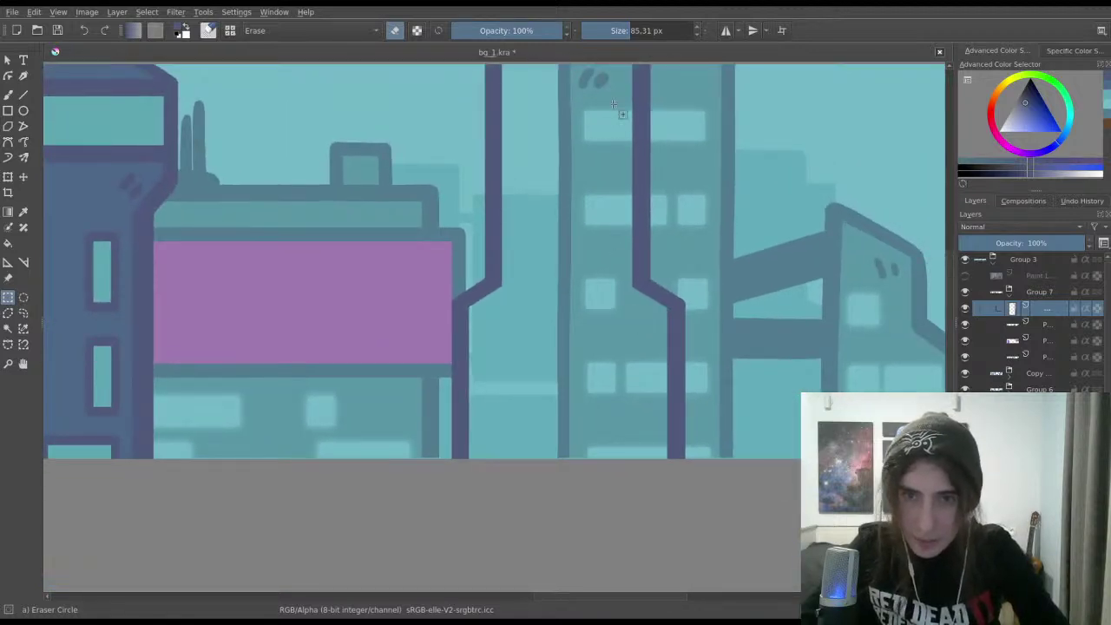
Step: Select the new tower's entire right edge, nudge it slightly upward to line up with the left edge, and deselect
drag(597, 85, 742, 489)
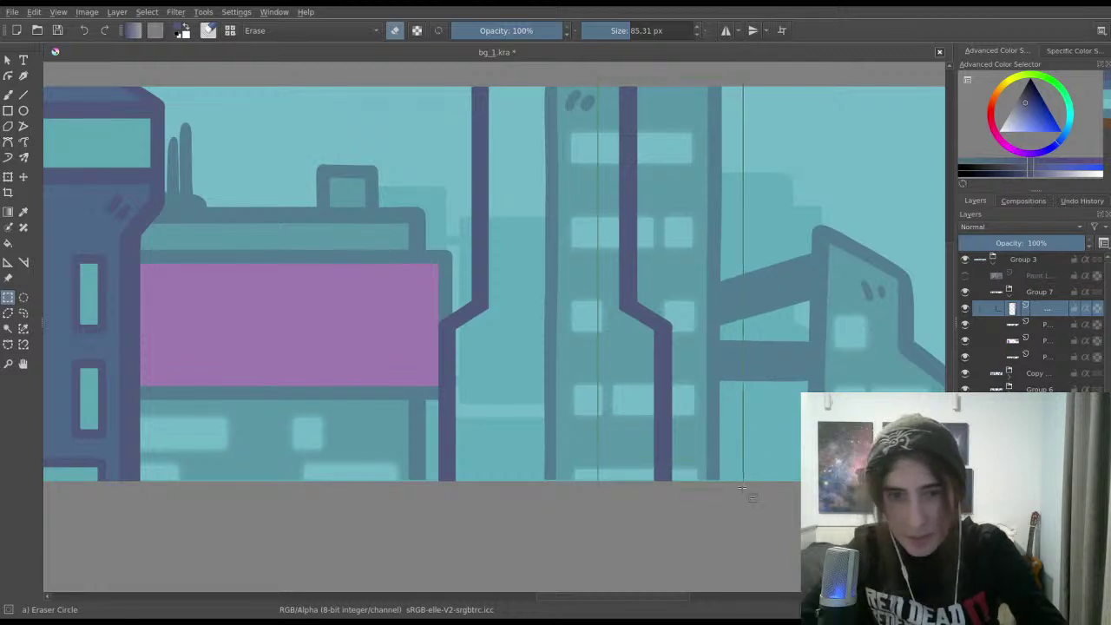
key(ctrl+t)
drag(704, 399, 704, 396)
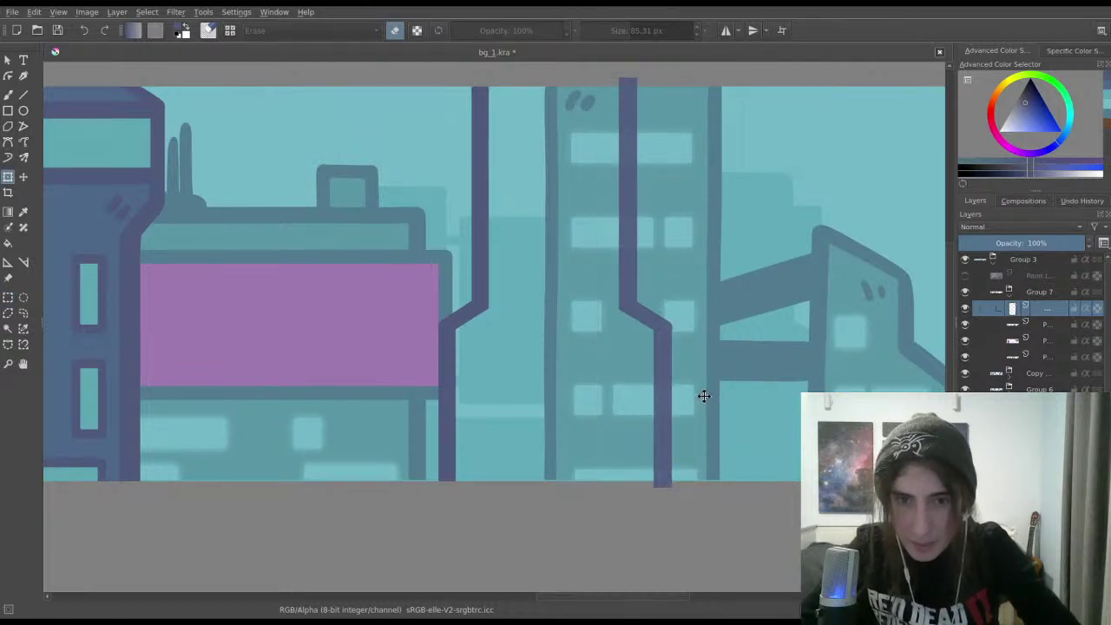
key(Return)
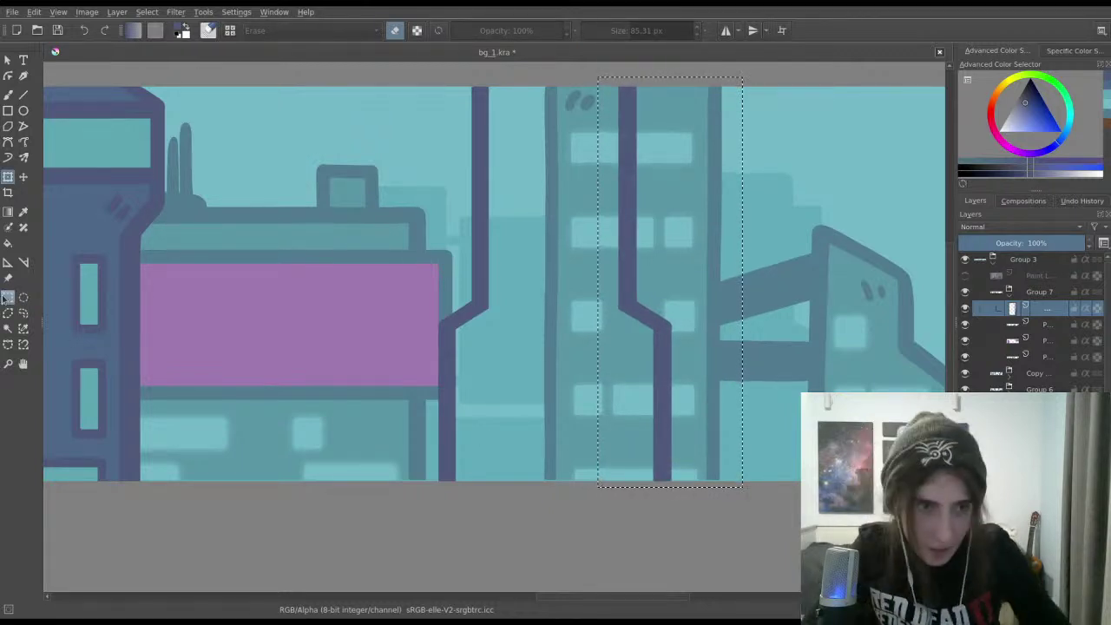
click(7, 297)
key(ctrl+shift+a)
Step: Save the document and merge the mirrored edge with the line layer below it, checking the merged layer's visibility
scroll(528, 324, down, 2)
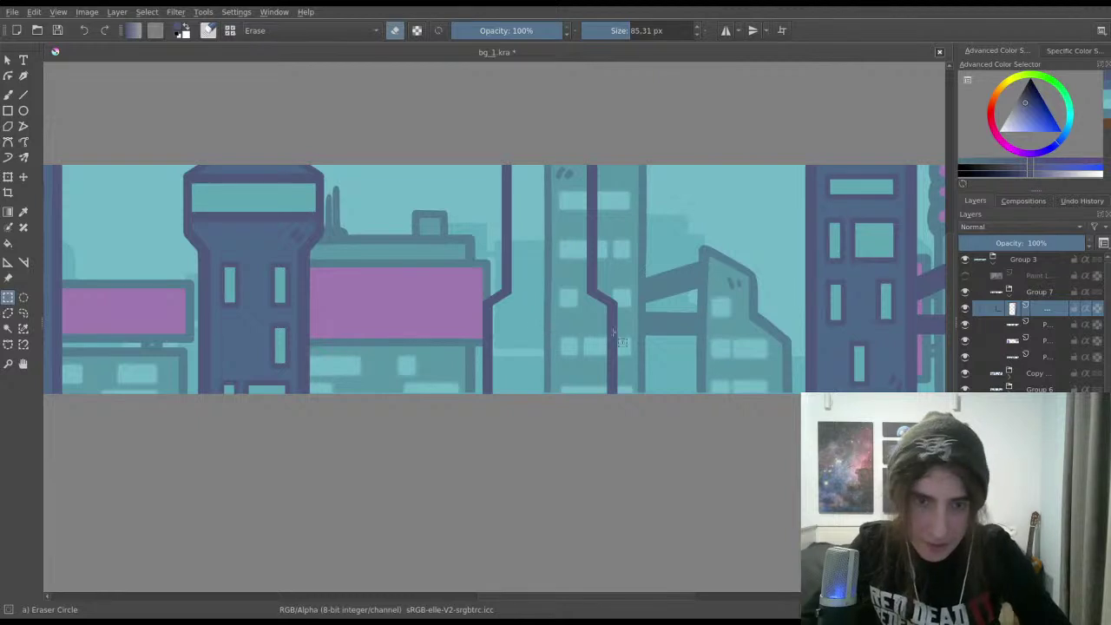
key(ctrl+s)
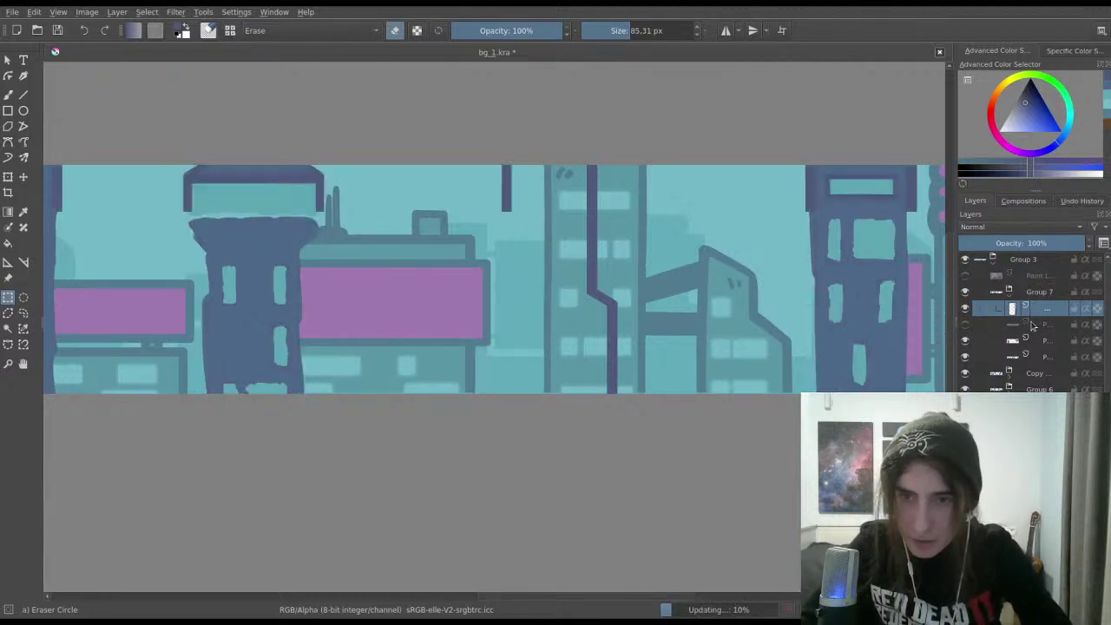
shift+click(1043, 323)
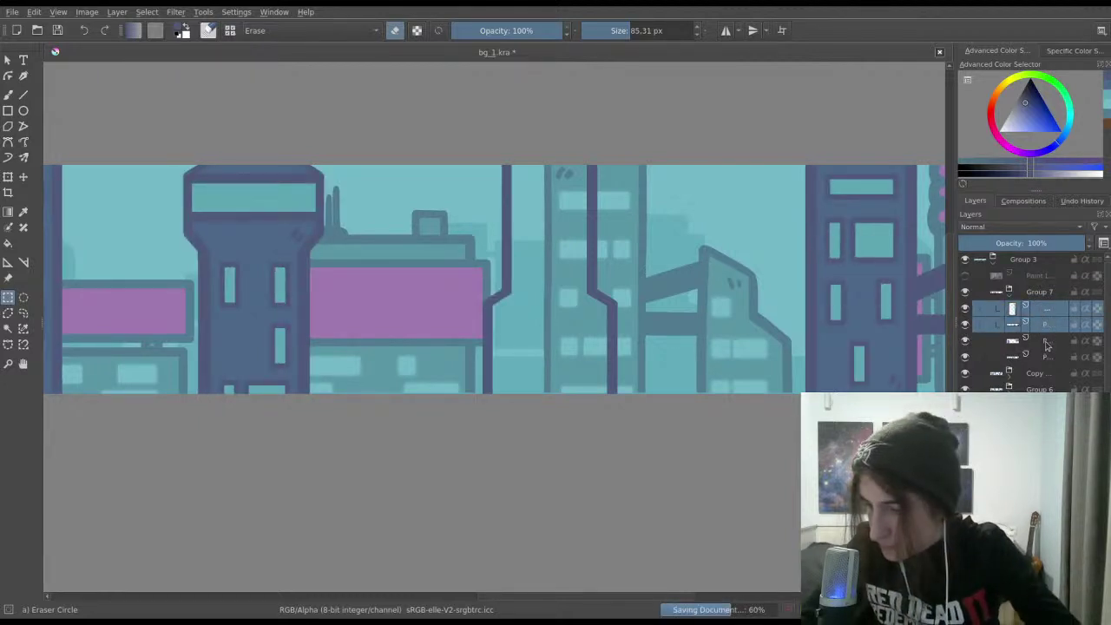
key(ctrl+e)
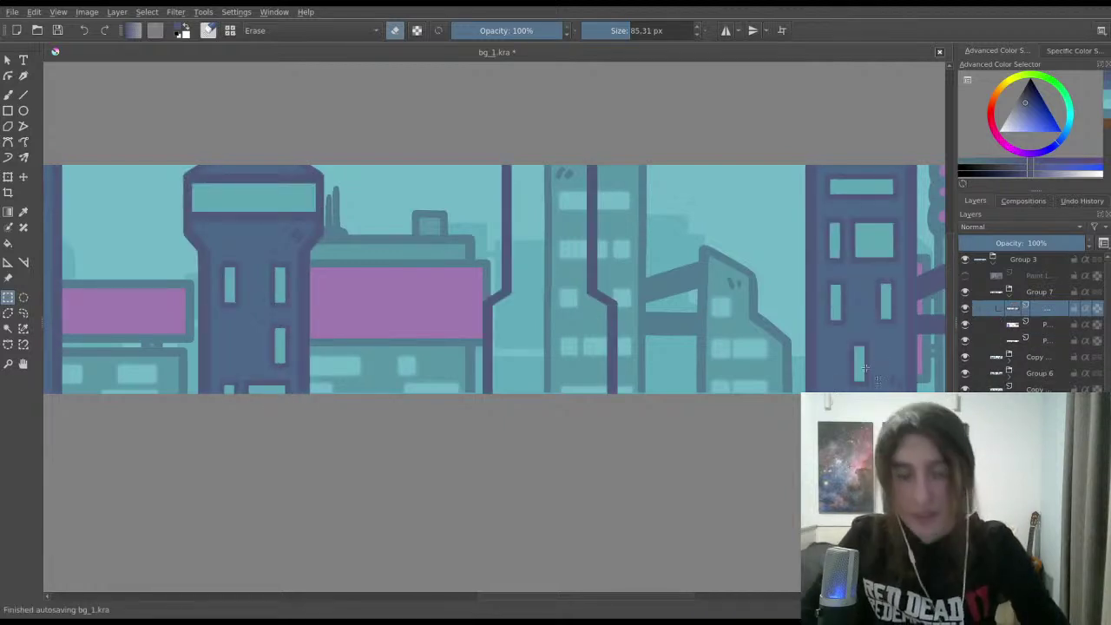
click(964, 309)
click(964, 309)
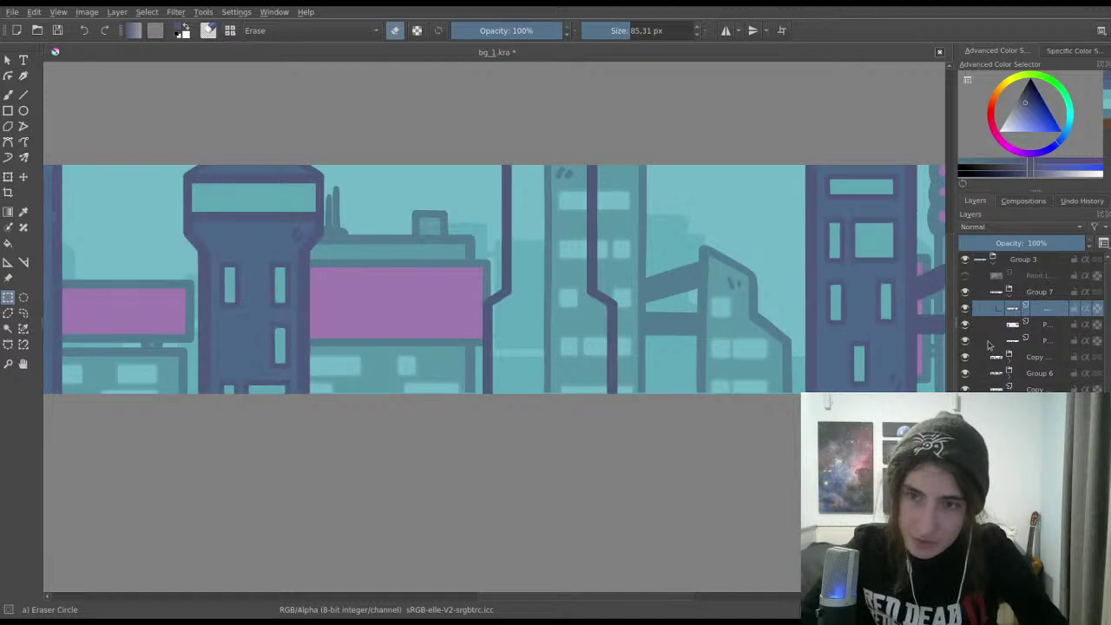
Step: Select the upper five window outlines of the finished dark tower with a rectangle and duplicate them onto a new layer
scroll(853, 198, up, 1)
drag(852, 220, 743, 190)
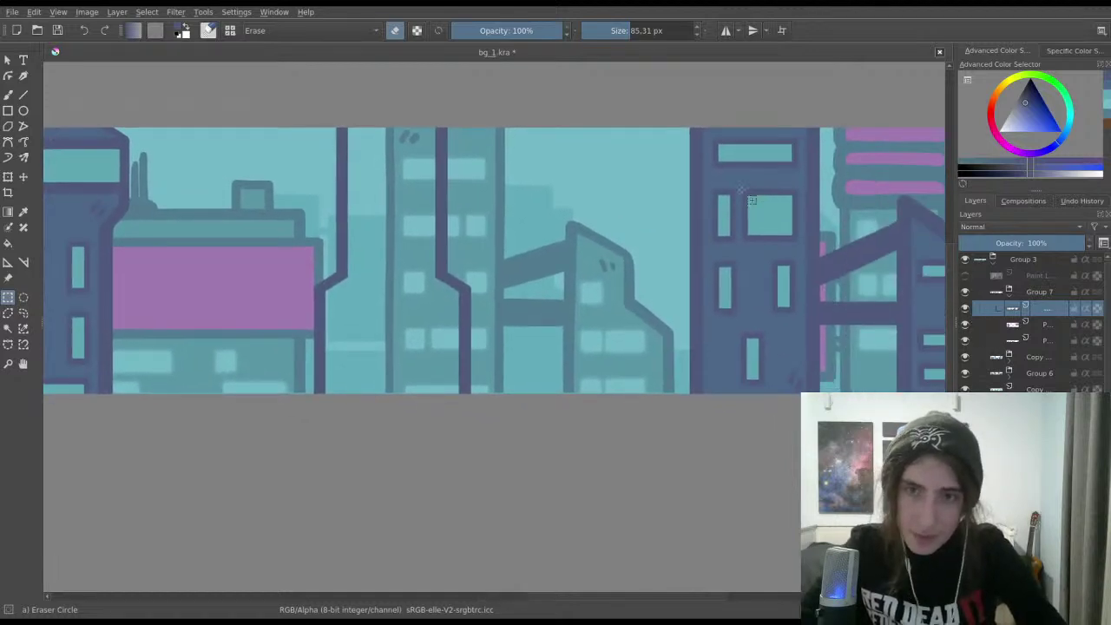
drag(708, 131, 800, 321)
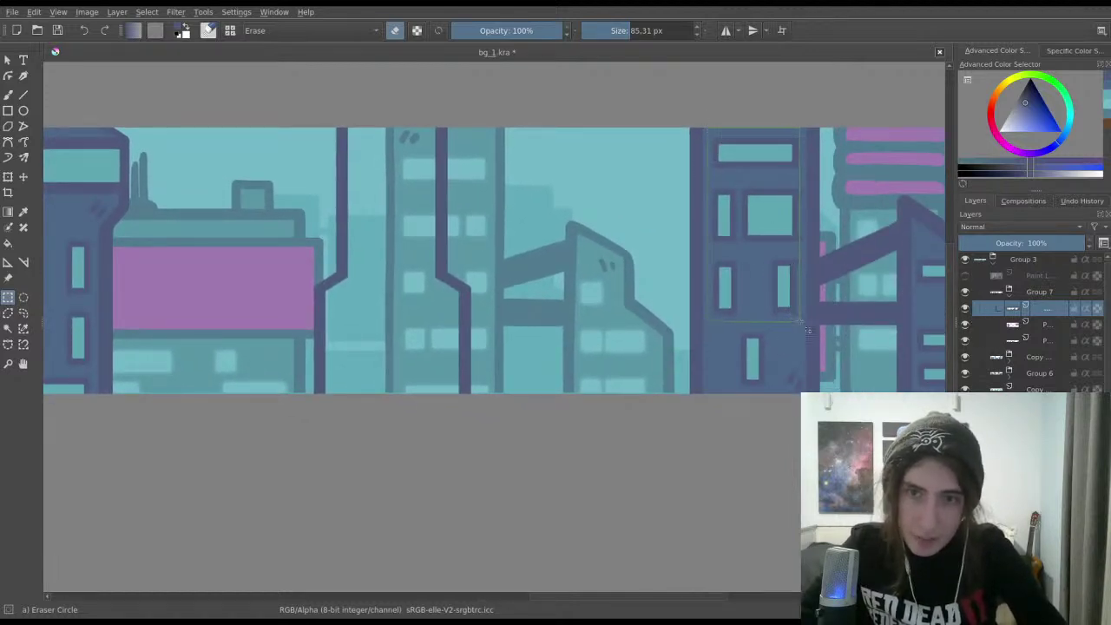
key(ctrl+j)
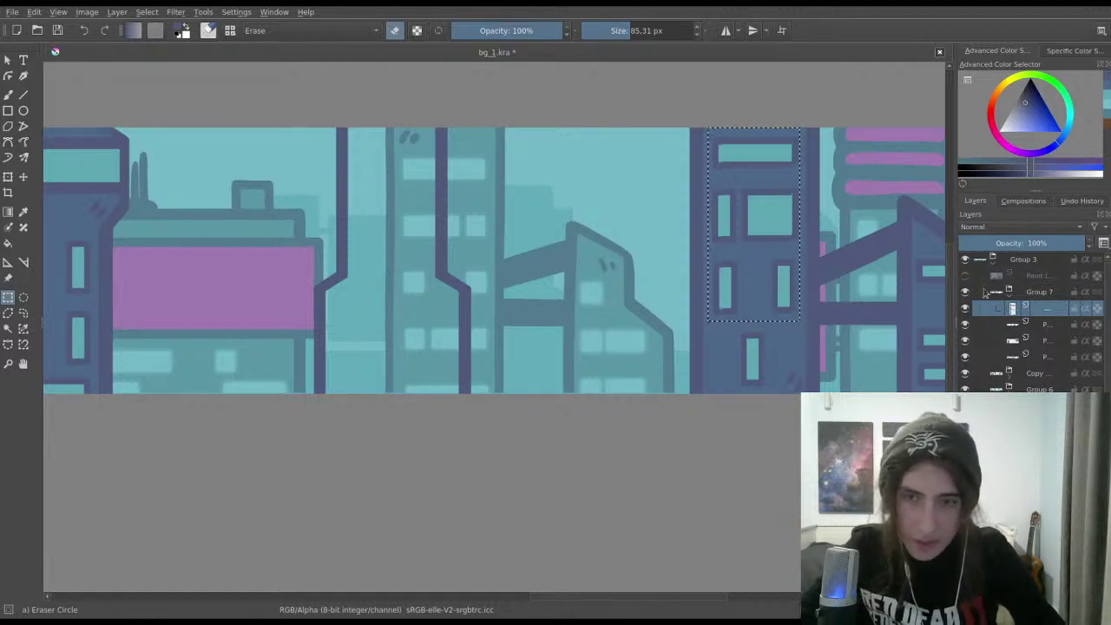
Step: Move the copied window outlines between the new tower's two edges and deselect them
key(ctrl+t)
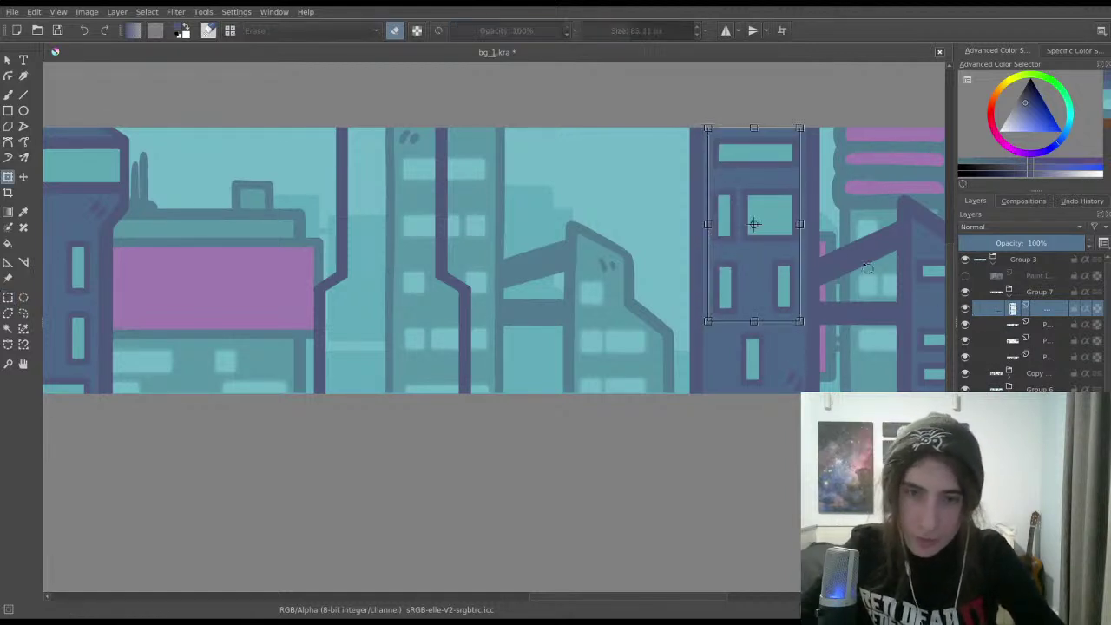
drag(784, 249, 421, 265)
key(Return)
scroll(429, 275, left, 1)
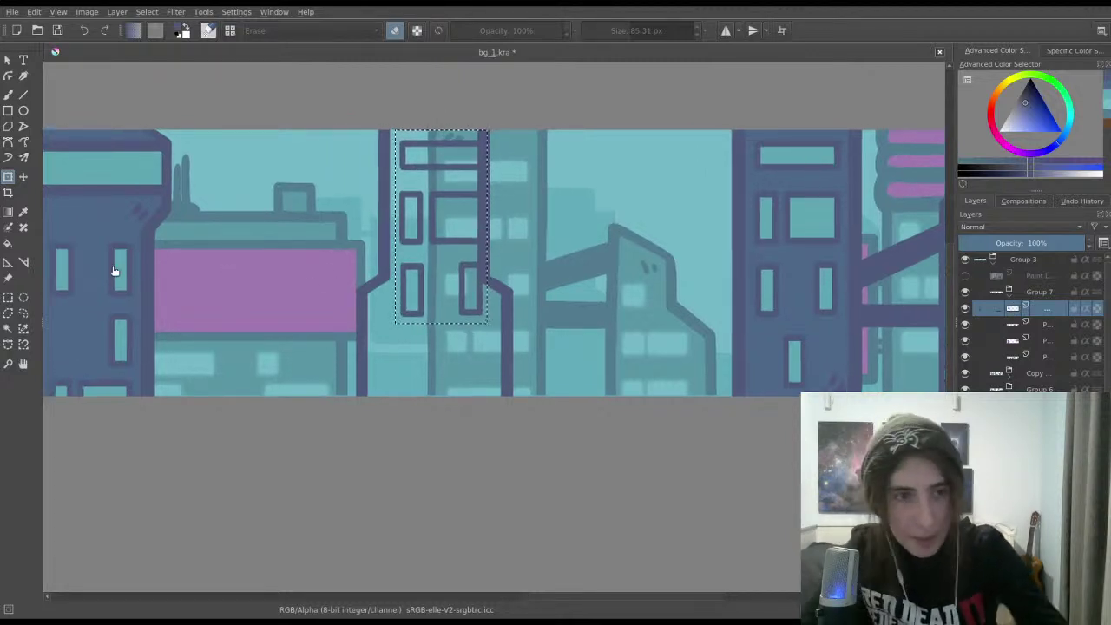
key(ctrl+r)
key(ctrl+shift+a)
scroll(343, 221, up, 1)
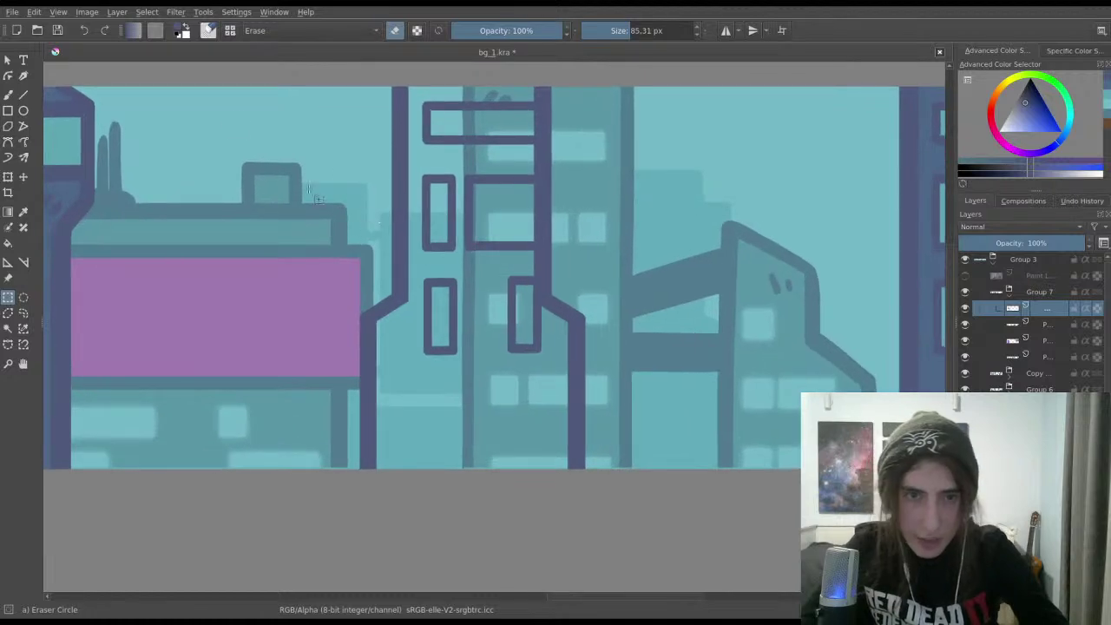
Step: Erase the large square window and the wide top window from the copied outlines
key(b)
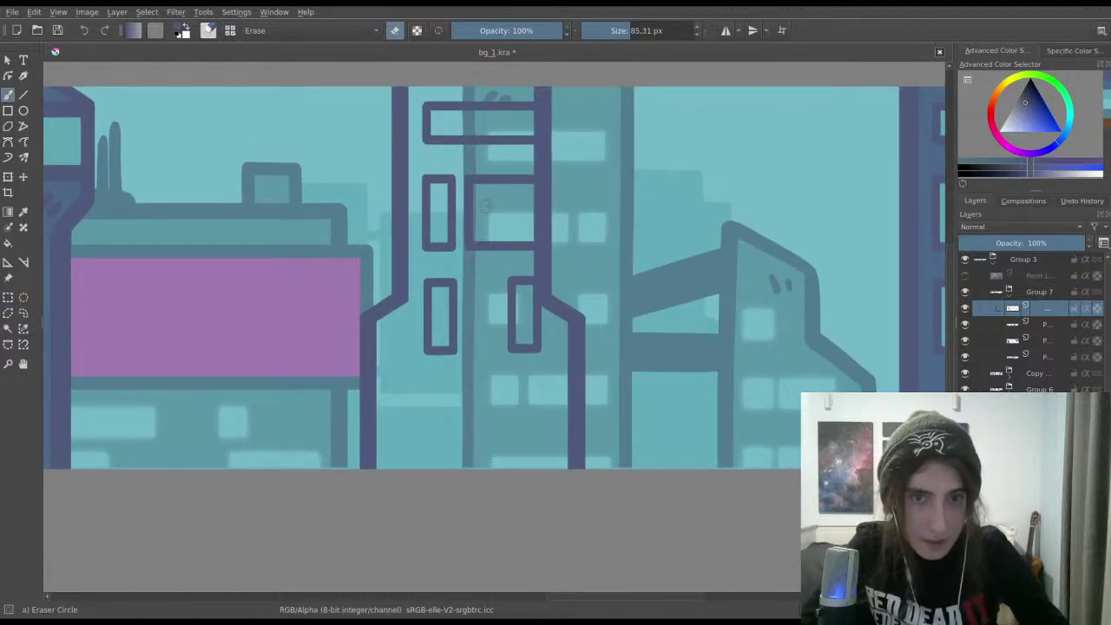
mouse_move(465, 206)
mouse_down()
mouse_move(469, 257)
mouse_move(514, 237)
mouse_move(490, 247)
mouse_move(548, 250)
mouse_up()
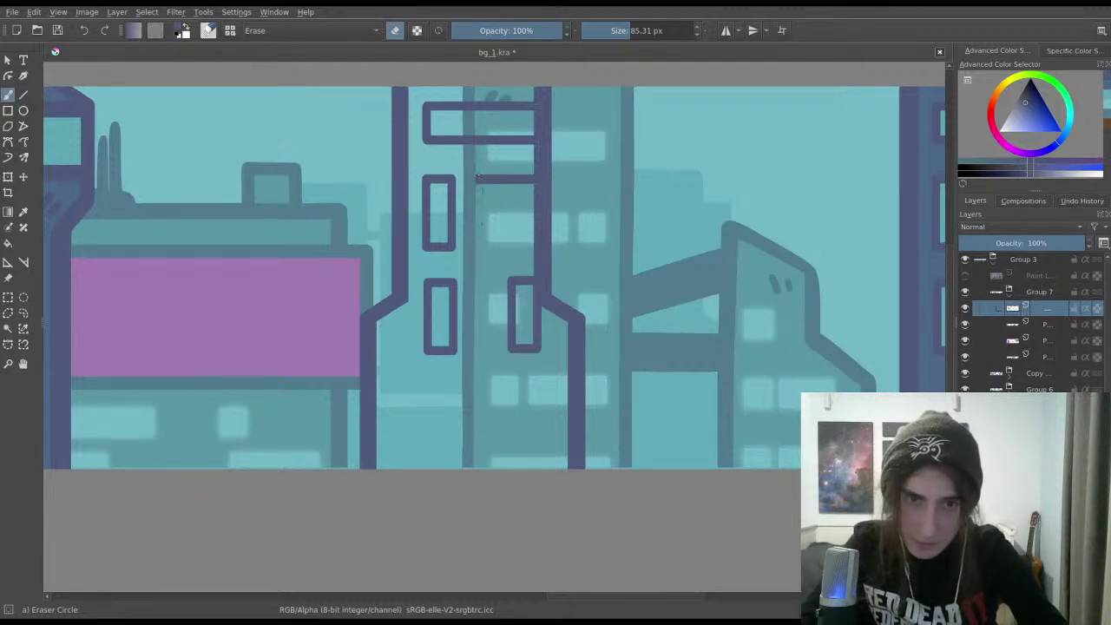
drag(477, 179, 530, 180)
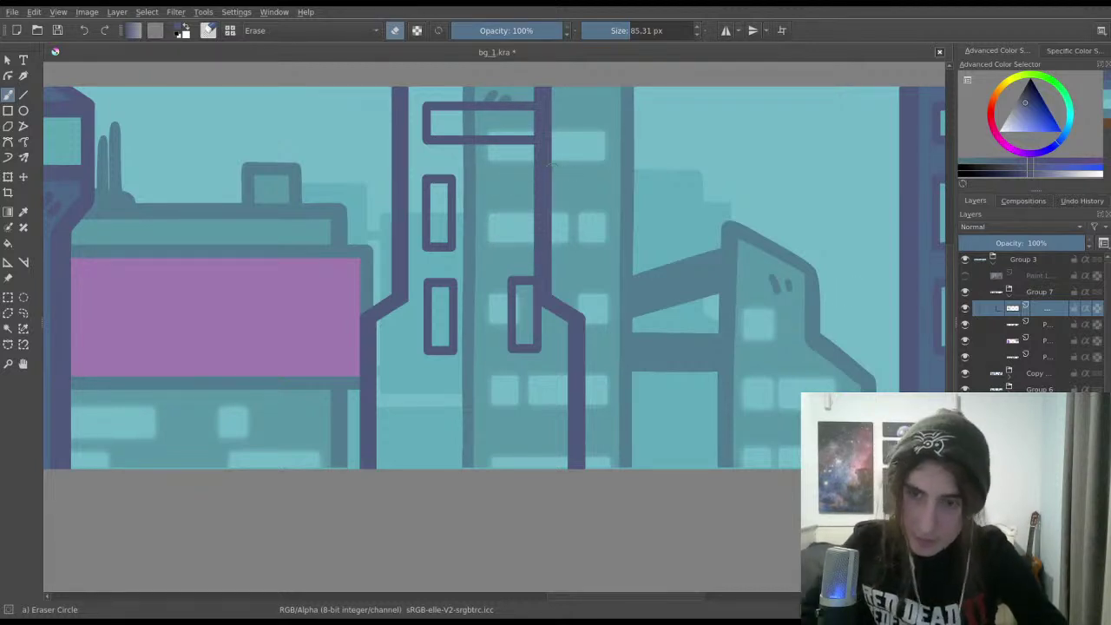
mouse_move(425, 135)
mouse_down()
mouse_move(447, 147)
mouse_move(420, 102)
mouse_up()
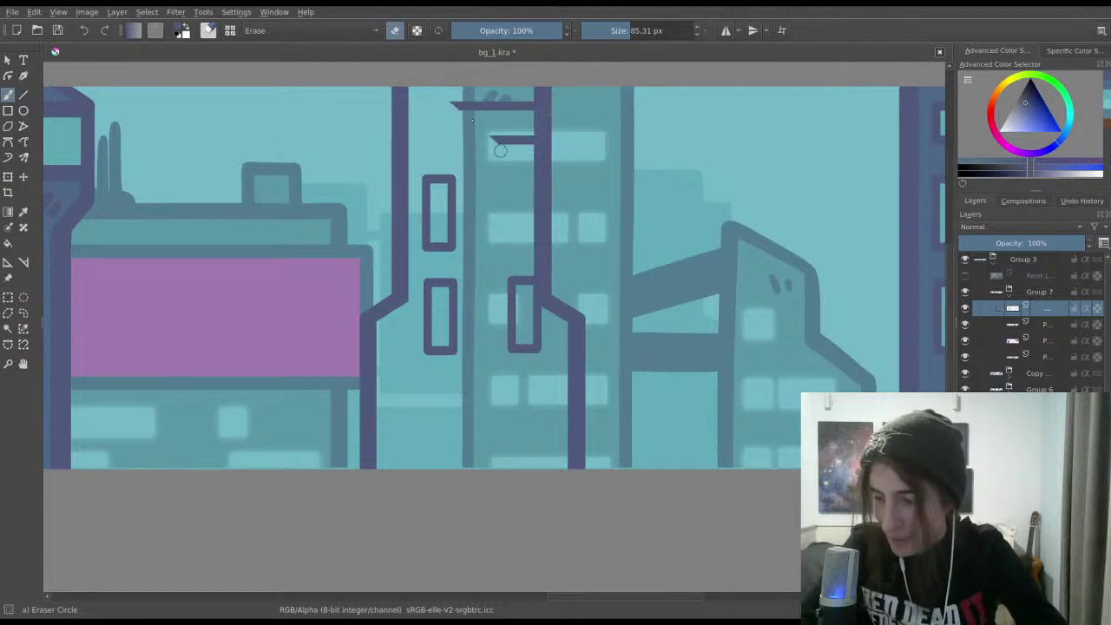
mouse_move(500, 151)
mouse_down()
mouse_move(456, 105)
mouse_move(540, 146)
mouse_up()
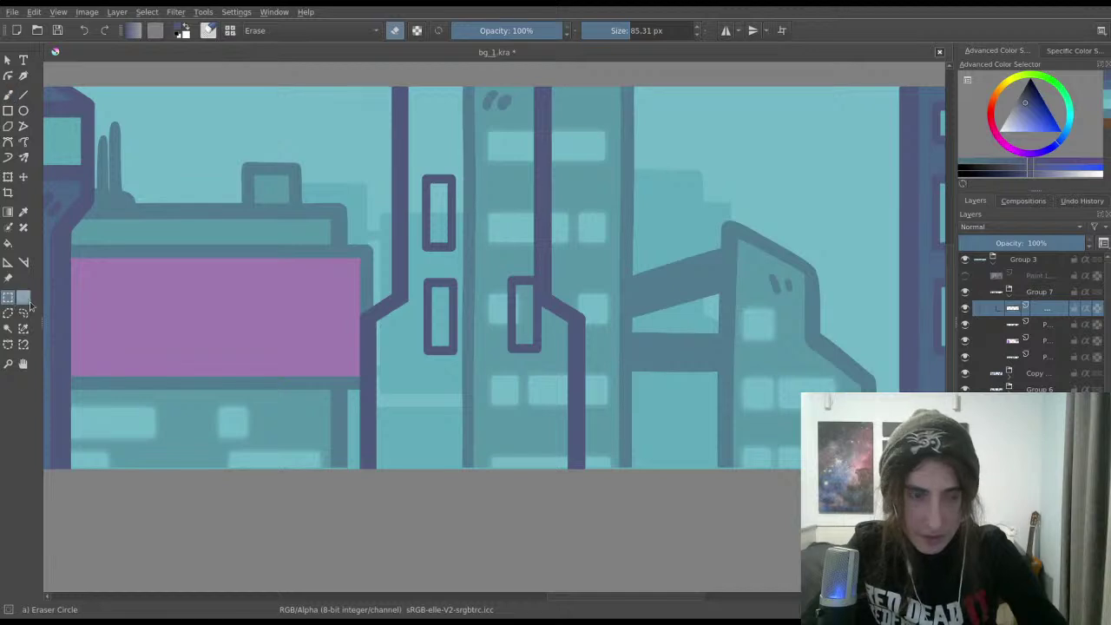
Step: Shift the copied windows slightly up toward the tower's left edge and erase the leftover vertical bar
key(ctrl+t)
mouse_move(483, 308)
mouse_down()
mouse_move(478, 283)
mouse_move(461, 300)
mouse_move(486, 321)
mouse_up()
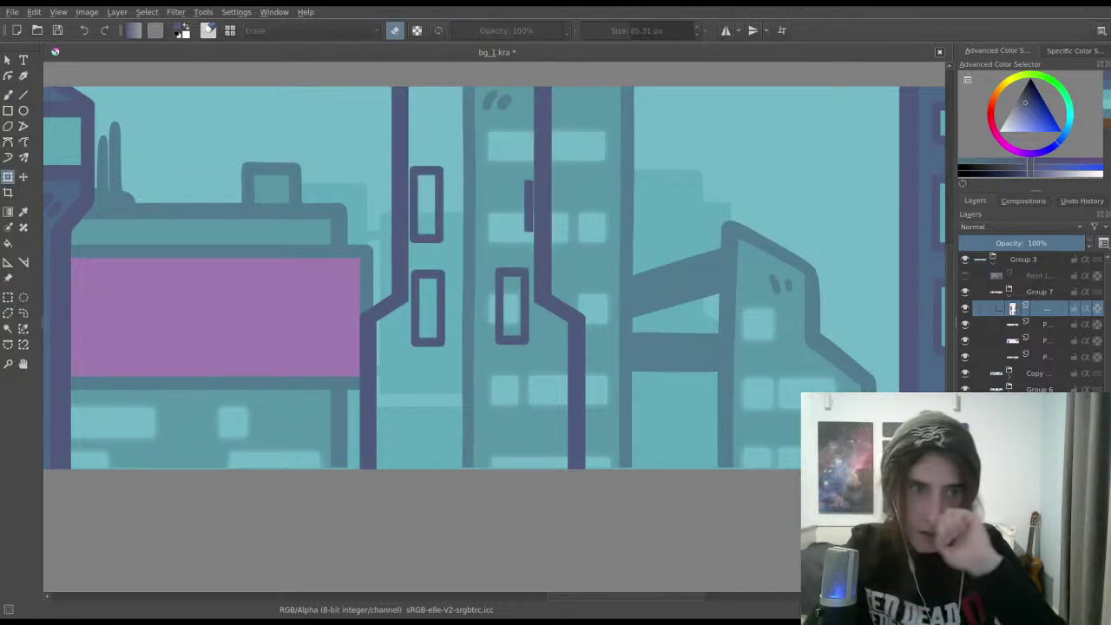
key(b)
drag(526, 230, 527, 185)
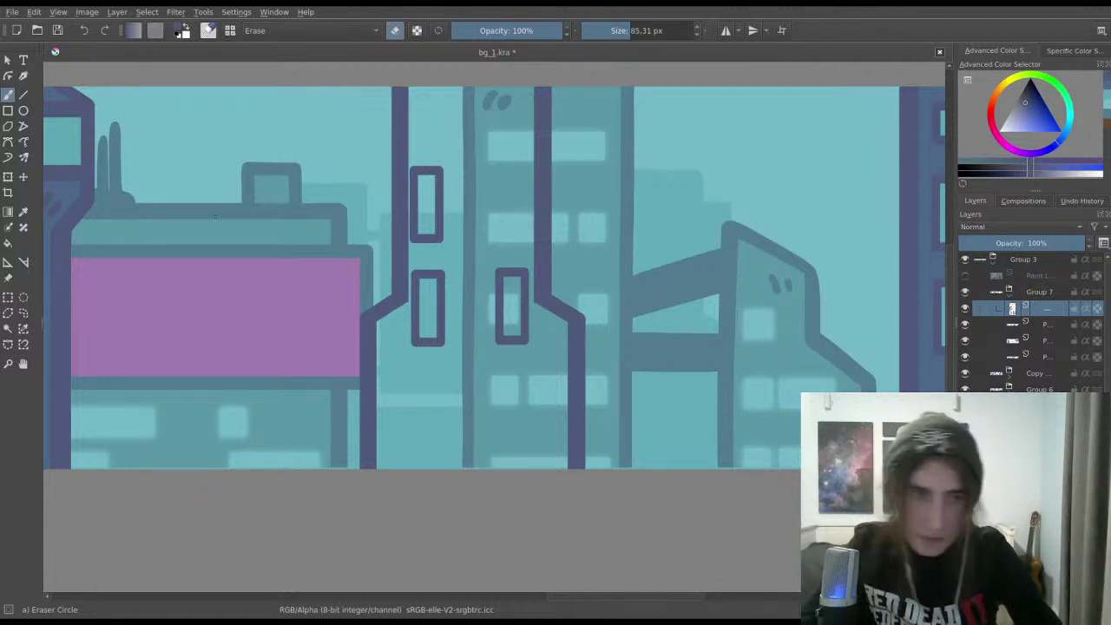
Step: Select the three remaining narrow windows and move them higher and slightly right within the new tower
click(8, 296)
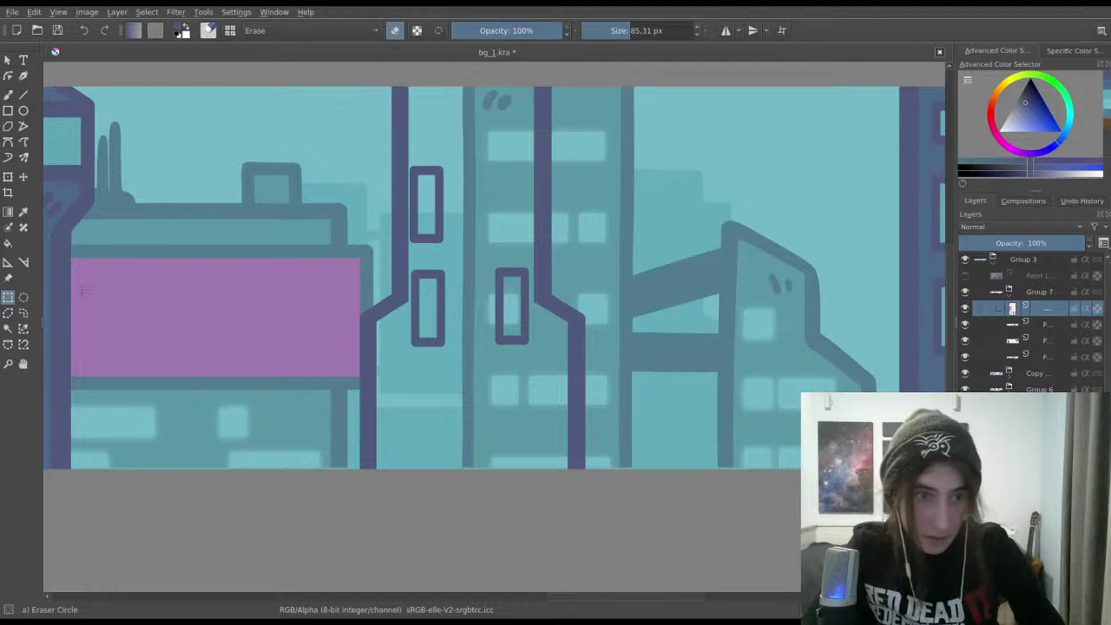
drag(399, 89, 538, 352)
key(ctrl+t)
drag(480, 276, 498, 225)
key(Return)
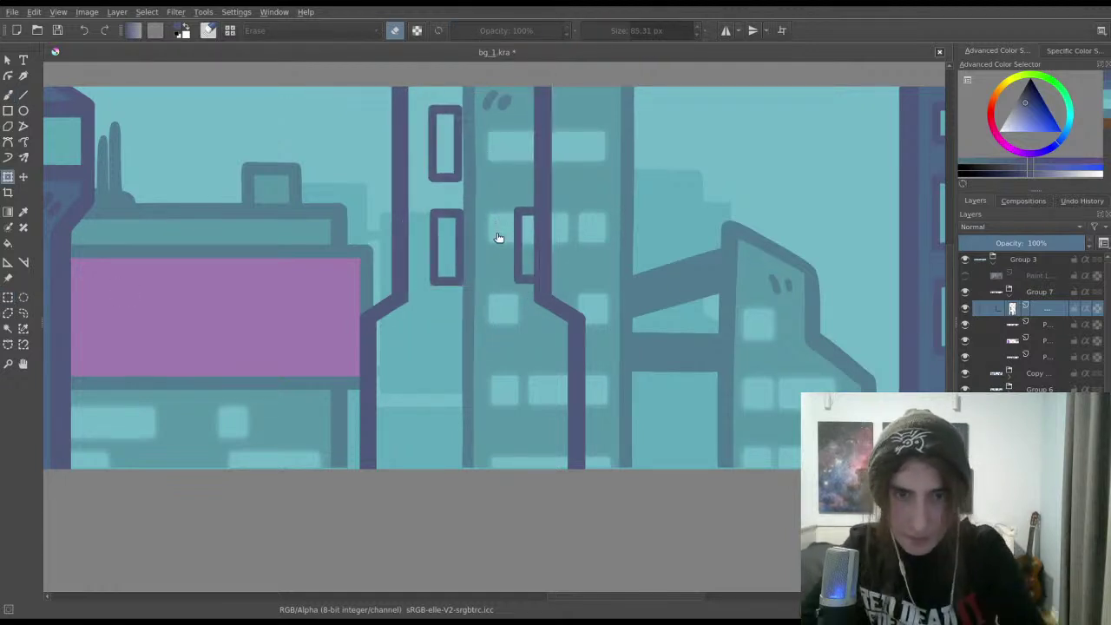
key(ctrl+r)
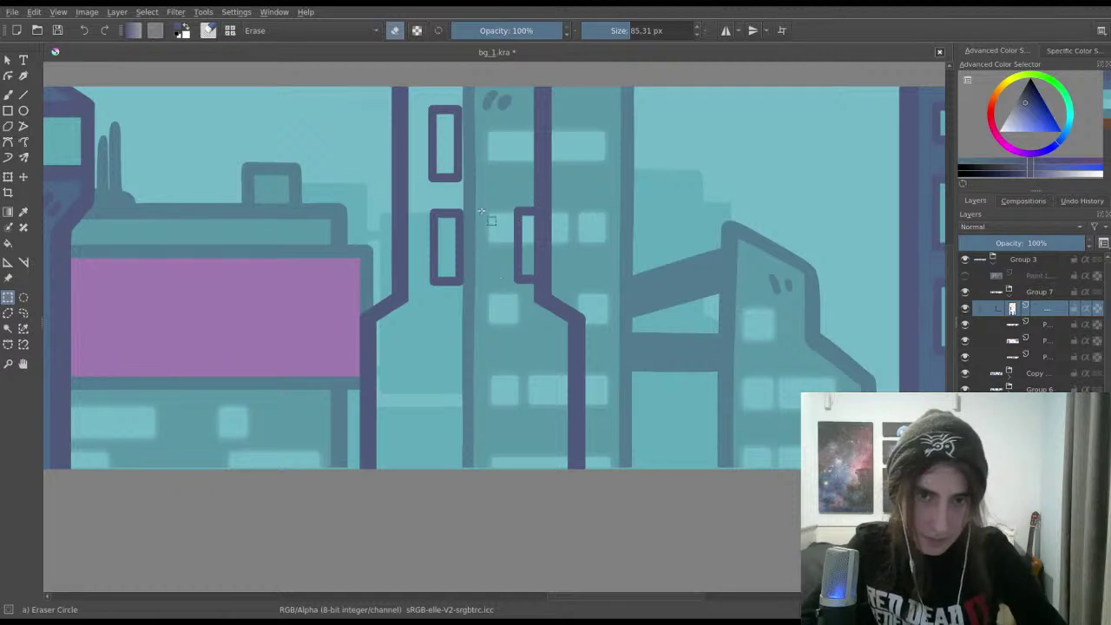
Step: Move the right-hand narrow window down into the wider lower section of the new tower and deselect it
drag(484, 198, 568, 288)
key(ctrl+t)
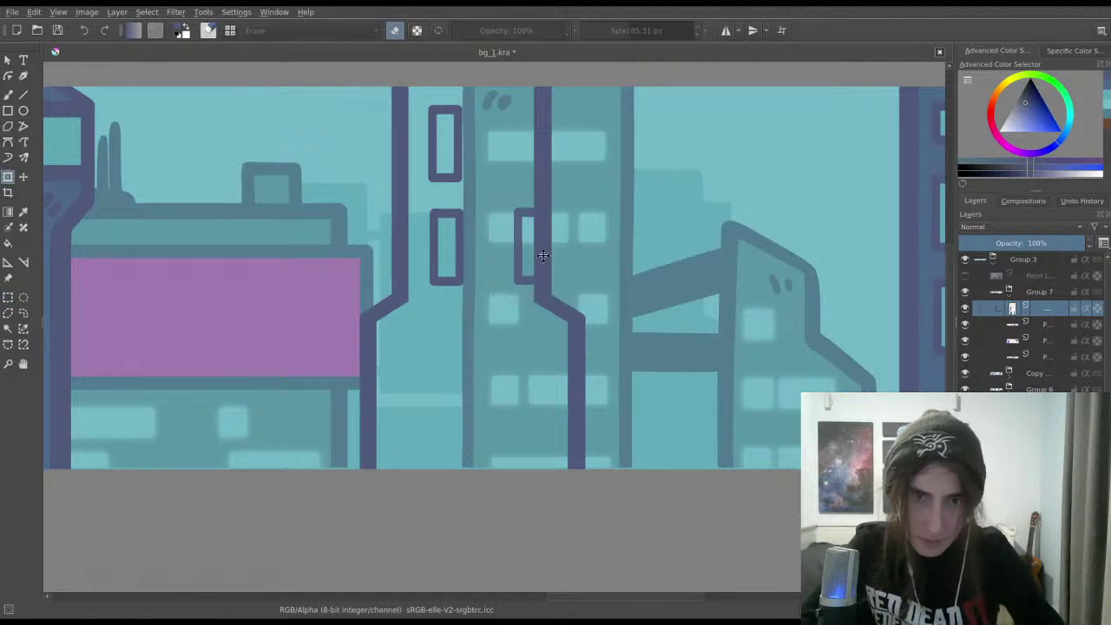
drag(536, 252, 532, 375)
key(Return)
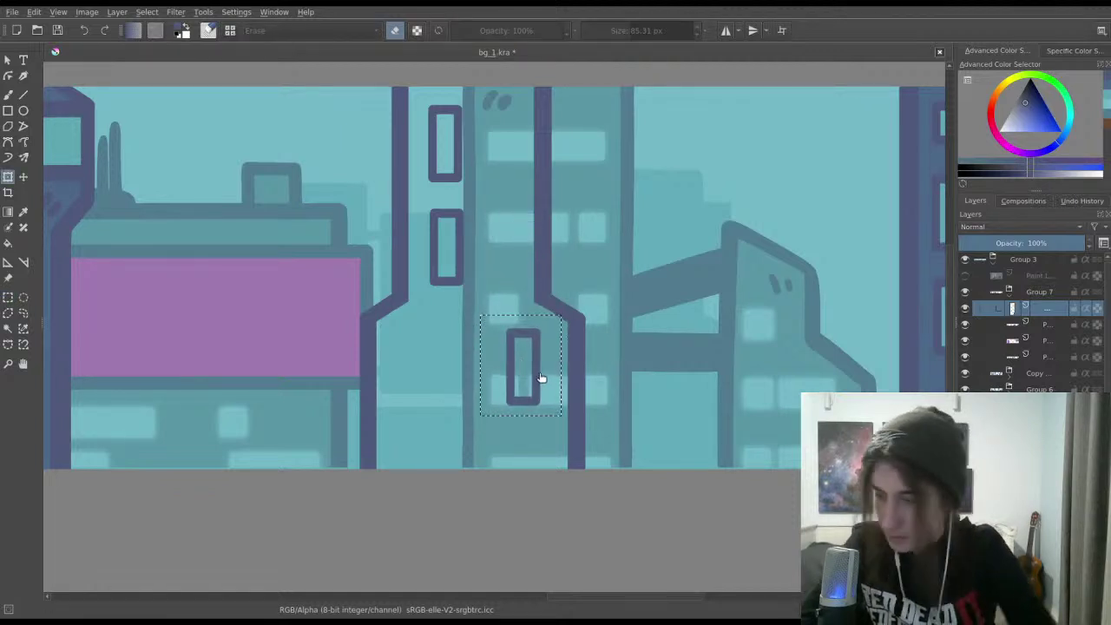
key(ctrl+shift+a)
key(b)
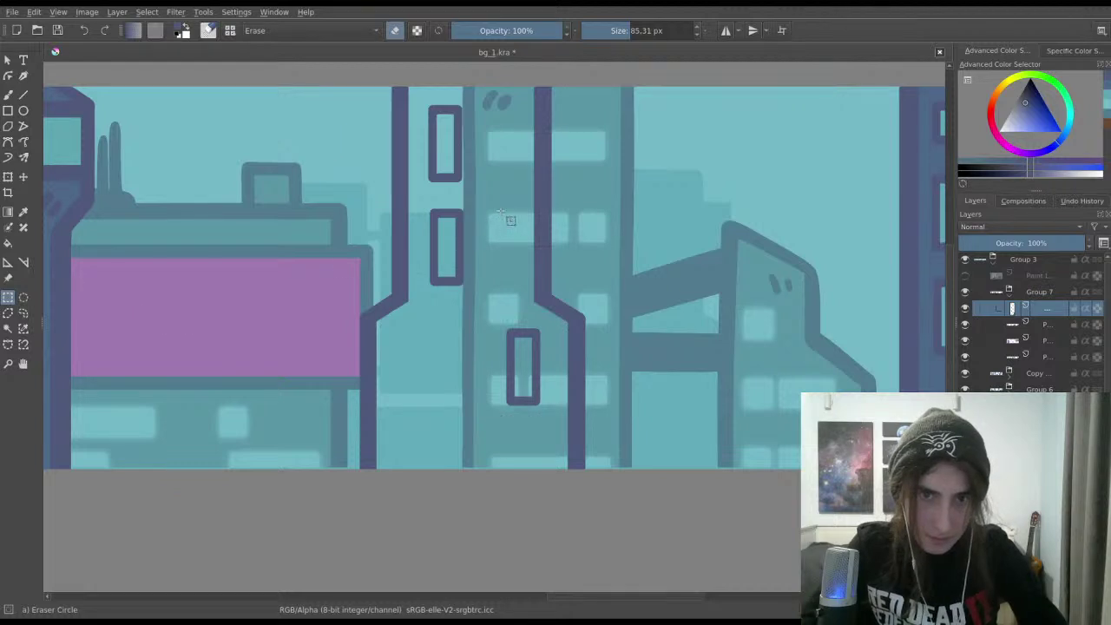
Step: Move the lower left narrow window down level with the other window in the tower's wide section and deselect it
mouse_move(421, 199)
mouse_down()
mouse_move(465, 297)
mouse_move(453, 308)
mouse_move(449, 386)
mouse_move(436, 387)
mouse_up()
key(ctrl+t)
key(Return)
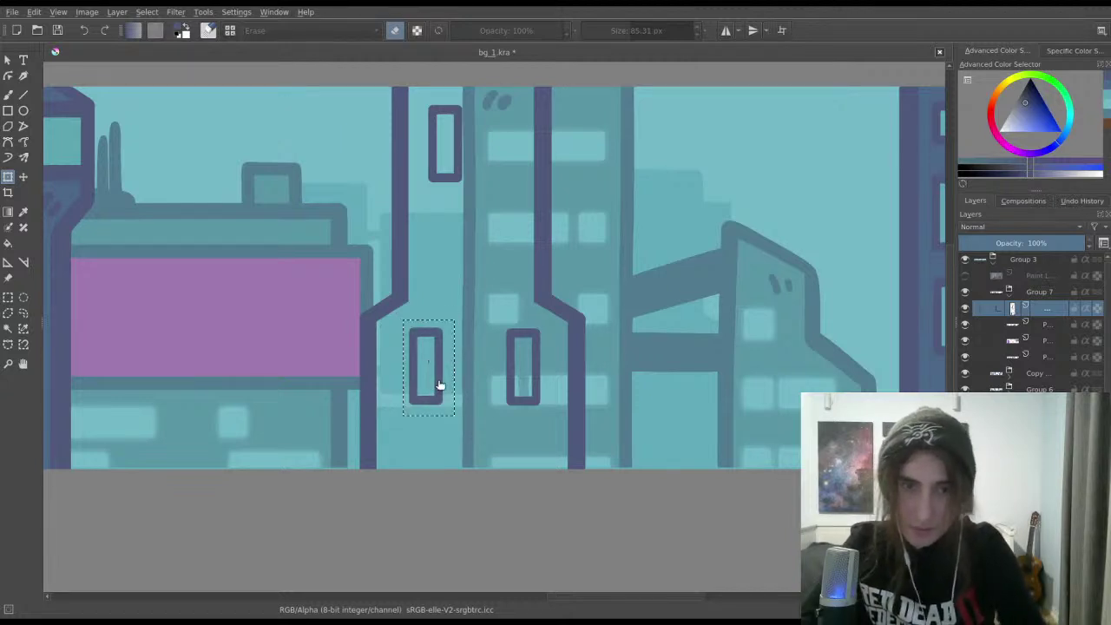
key(ctrl+r)
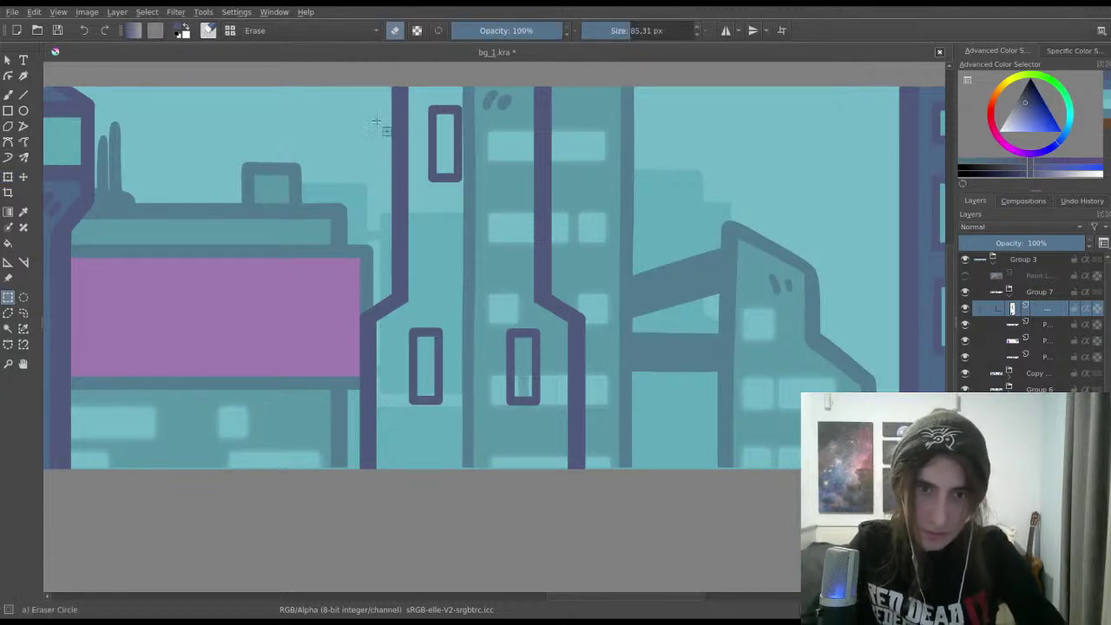
Step: Move the topmost narrow window down to the tower's base, centred below the pair and cut off by the canvas edge
drag(392, 92, 497, 204)
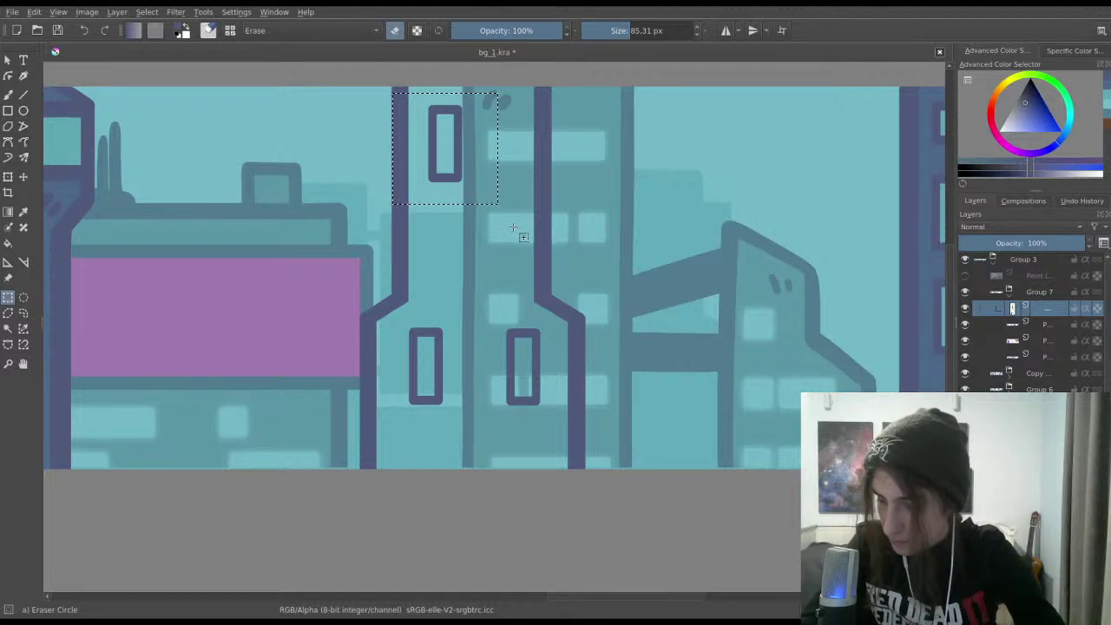
key(ctrl+t)
drag(468, 145, 496, 464)
key(Return)
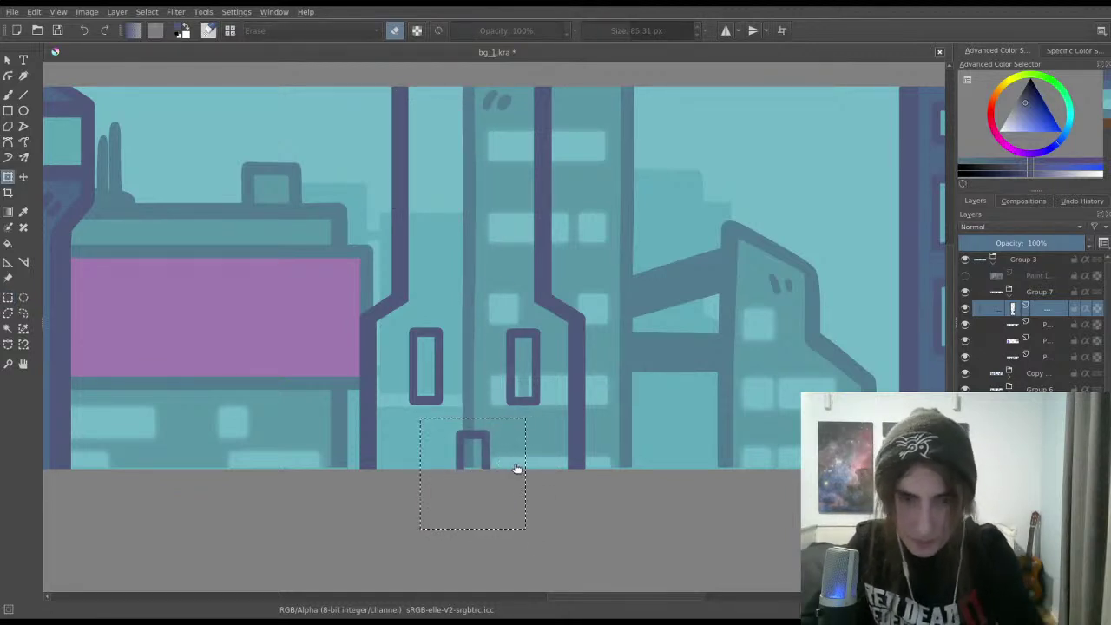
click(8, 296)
scroll(503, 330, down, 2)
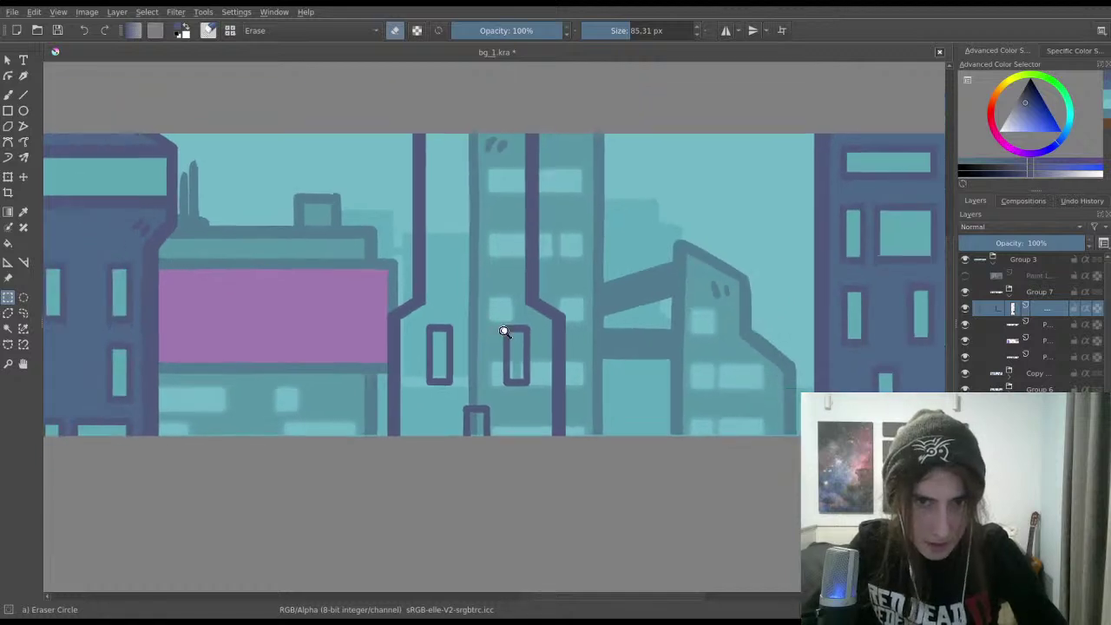
Step: Copy a narrow window onto its own layer and place it at the top of the tower near the right edge
drag(489, 312, 500, 198)
key(ctrl+t)
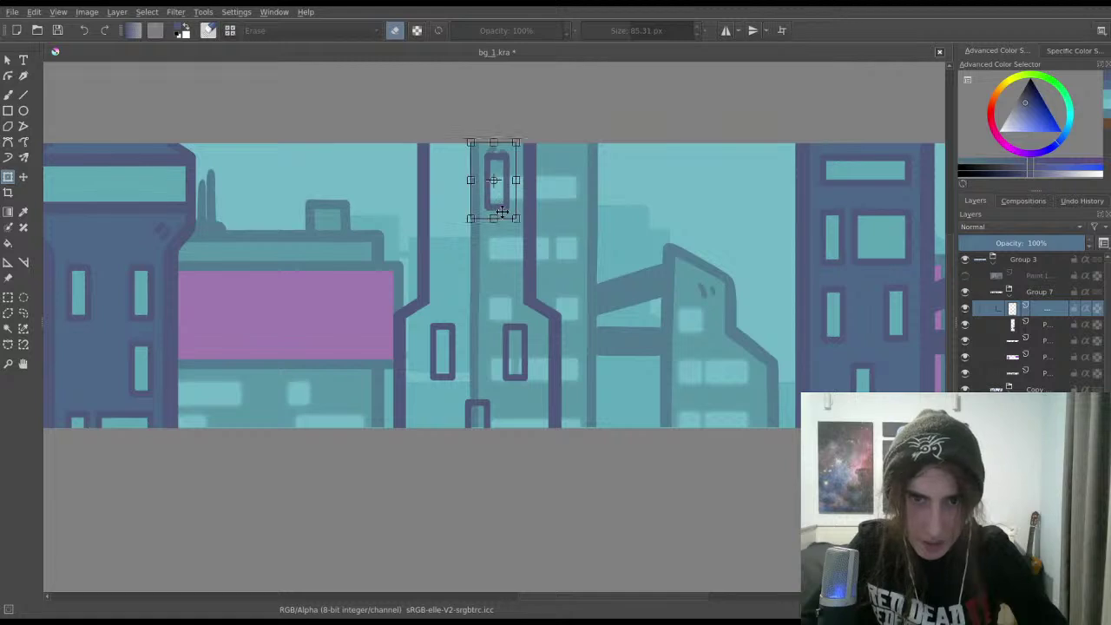
key(Return)
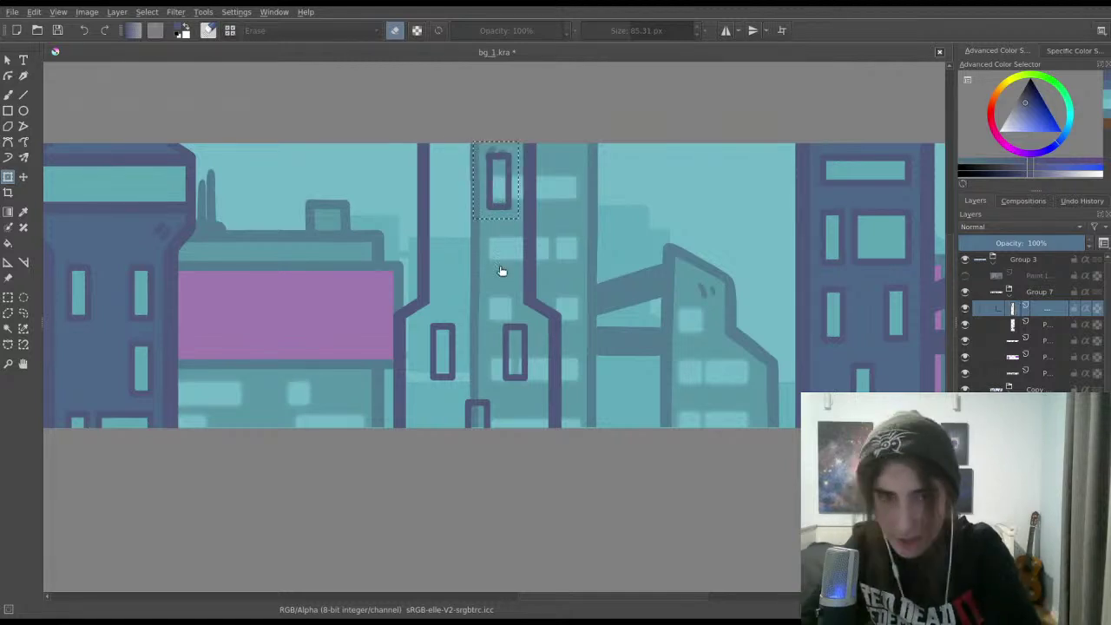
scroll(482, 258, up, 2)
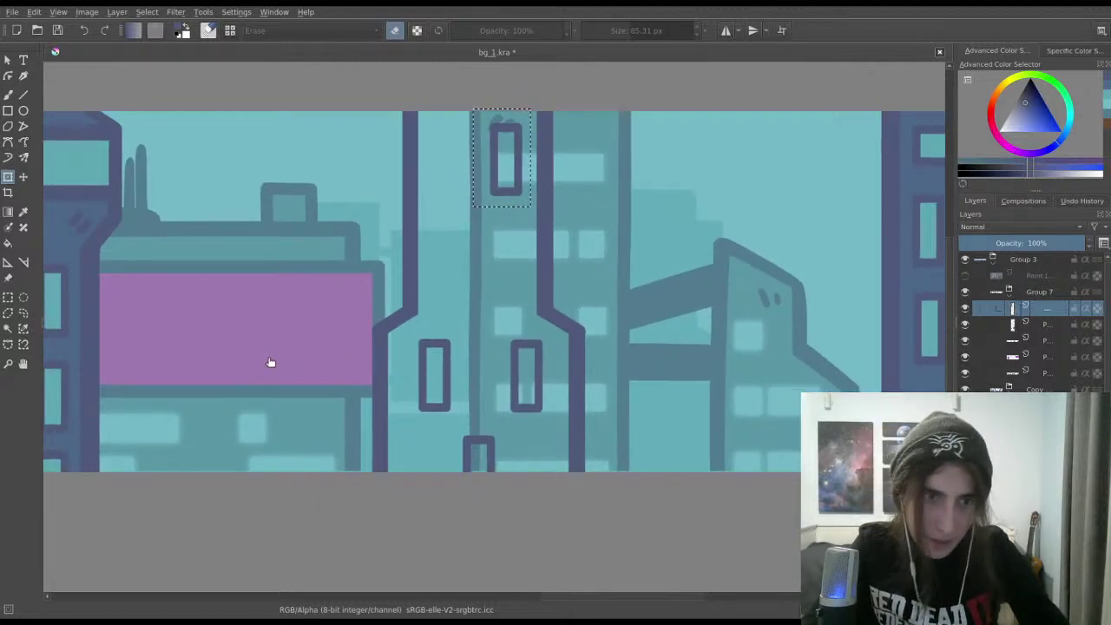
Step: Duplicate the top window and place the copy lower and further left in the tower's narrow section, then deselect it
click(965, 309)
click(965, 309)
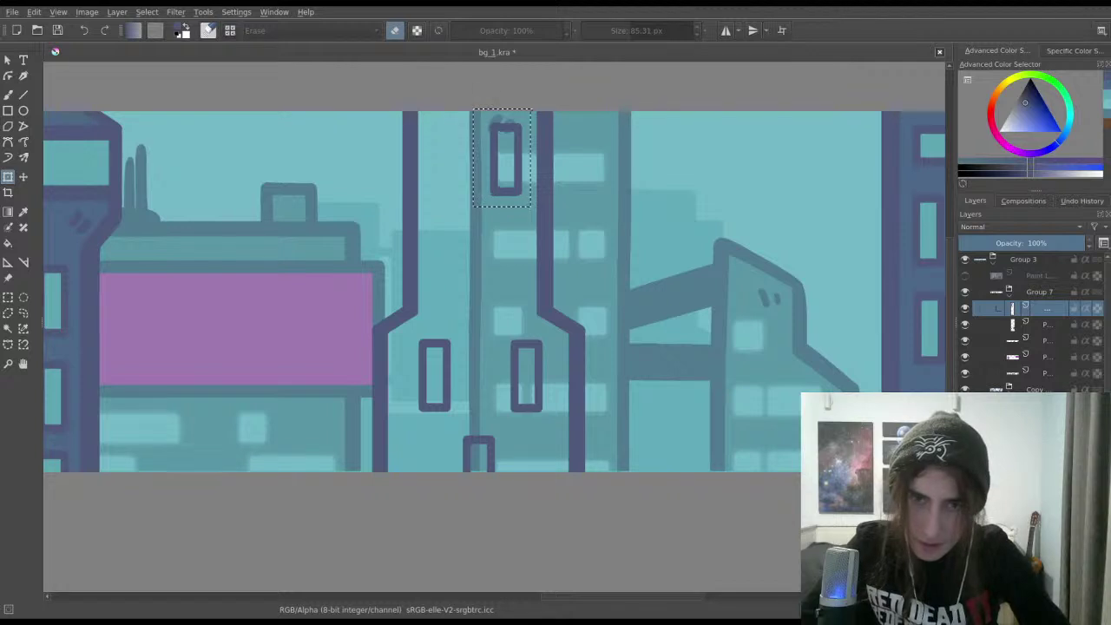
key(ctrl+j)
click(502, 143)
drag(507, 127, 468, 225)
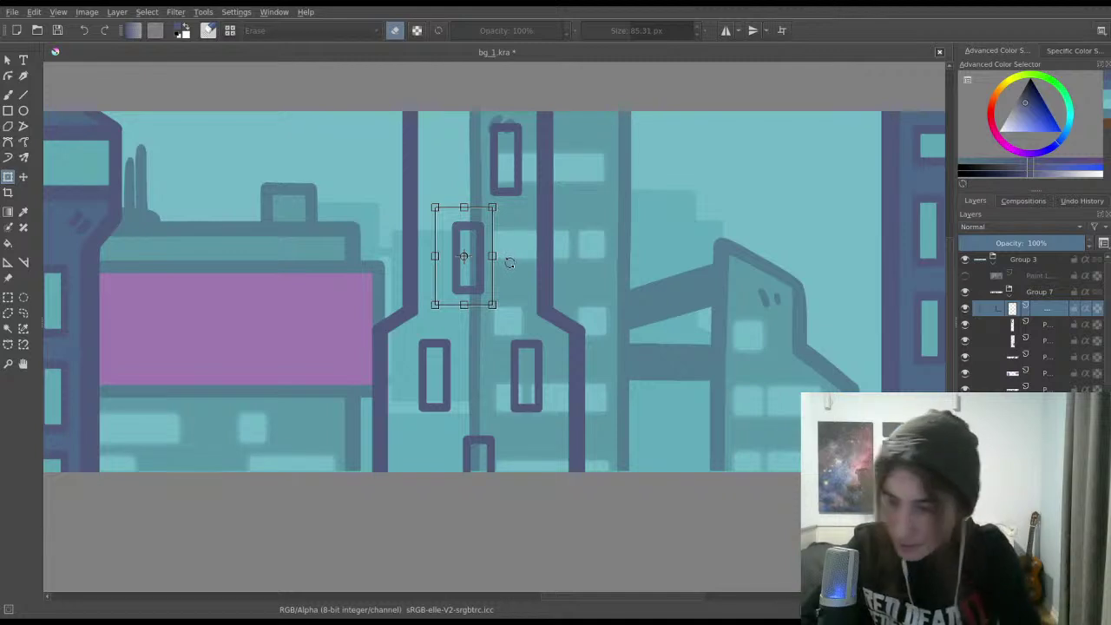
key(Return)
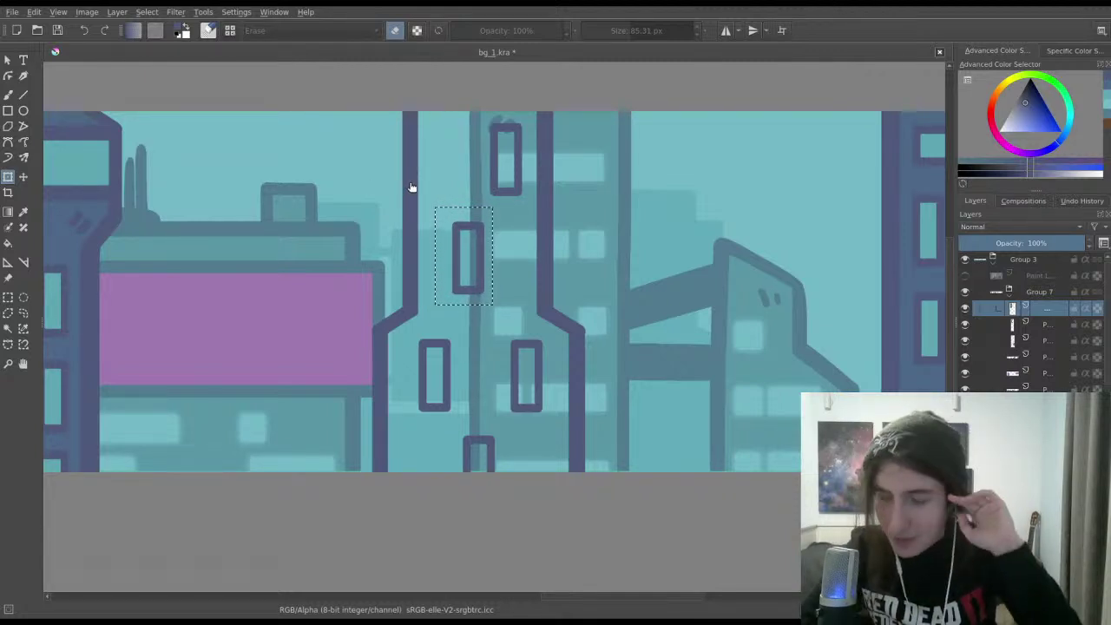
key(b)
key(ctrl+shift+a)
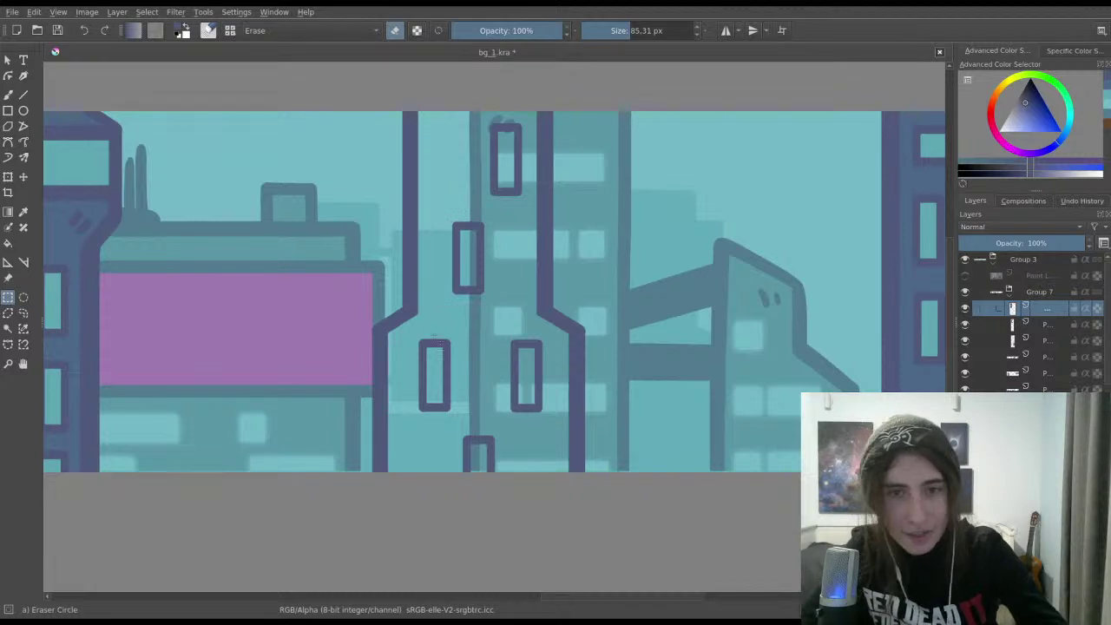
Step: Shift the window in the middle of the tower slightly right and down
scroll(555, 391, down, 1)
scroll(511, 310, up, 1)
key(t)
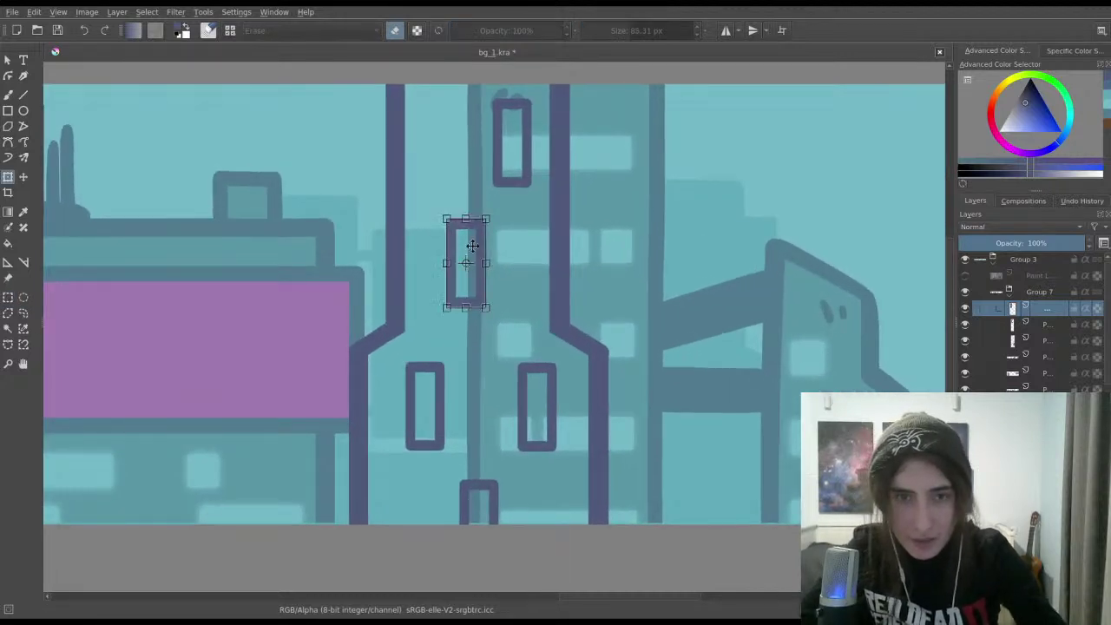
drag(469, 249, 477, 251)
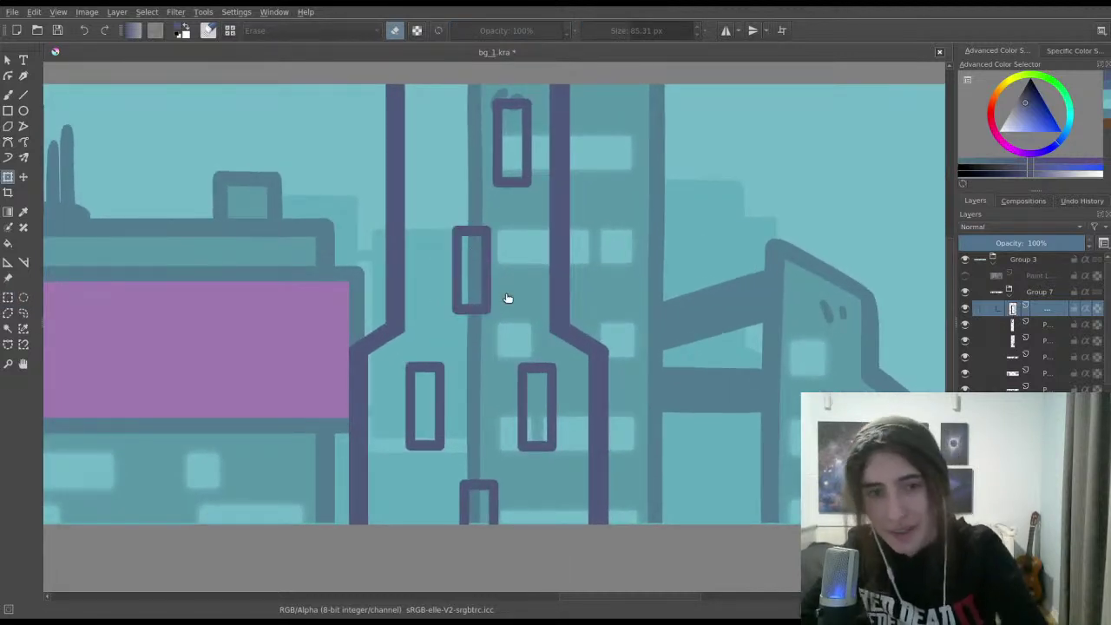
click(7, 296)
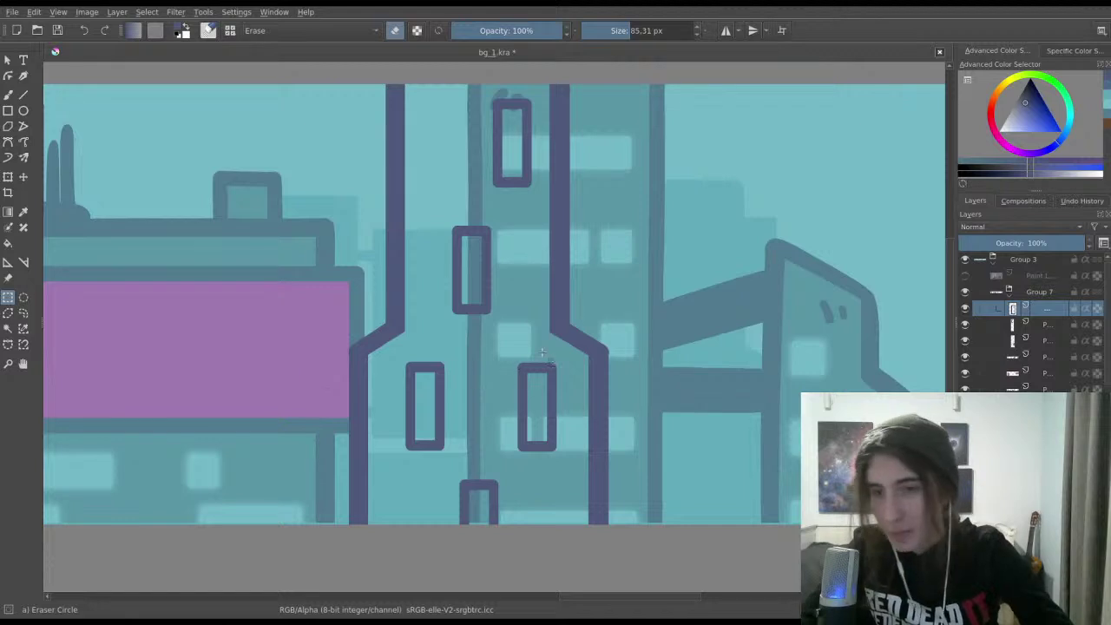
Step: Check the copied window layers by toggling visibility and merge them with the building outline layer in Group 7
click(964, 340)
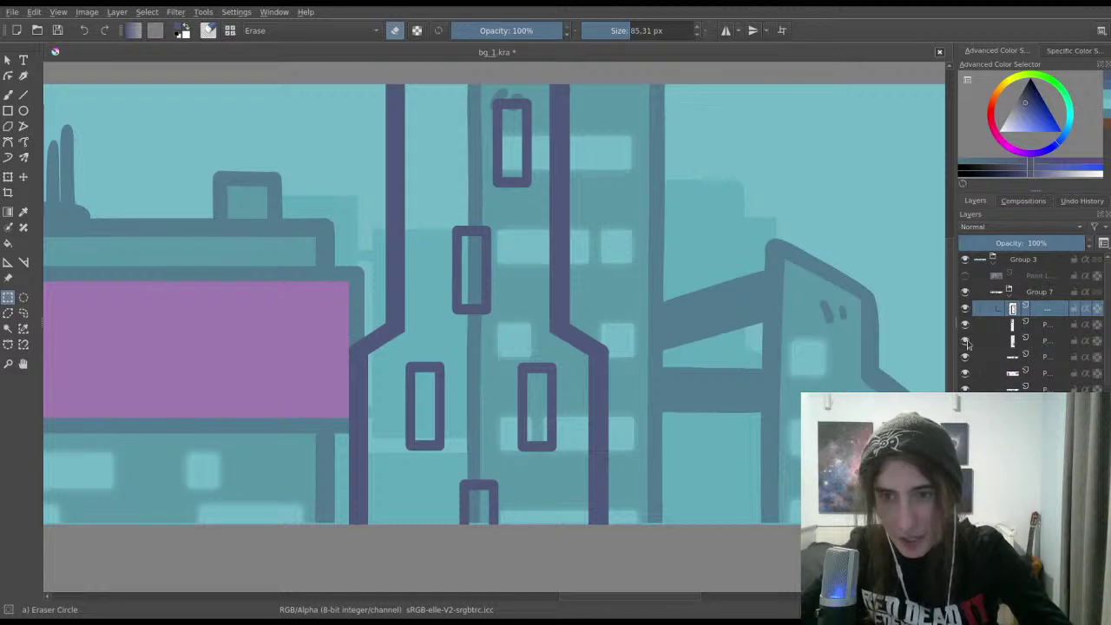
click(966, 343)
click(966, 345)
scroll(756, 422, down, 3)
drag(756, 422, 787, 387)
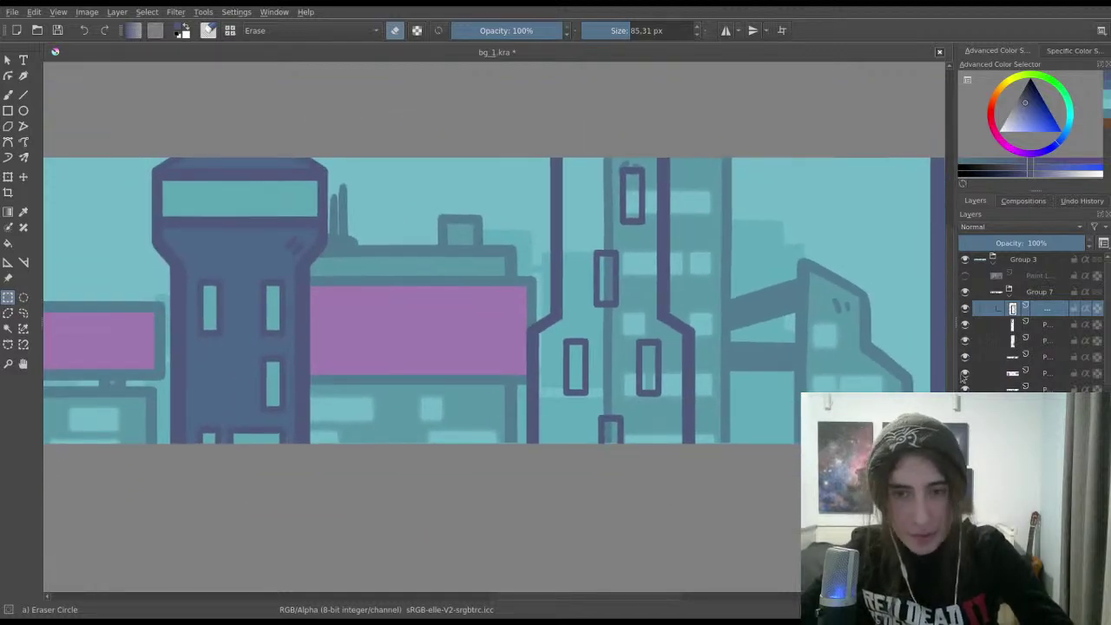
shift+click(1052, 357)
key(ctrl+e)
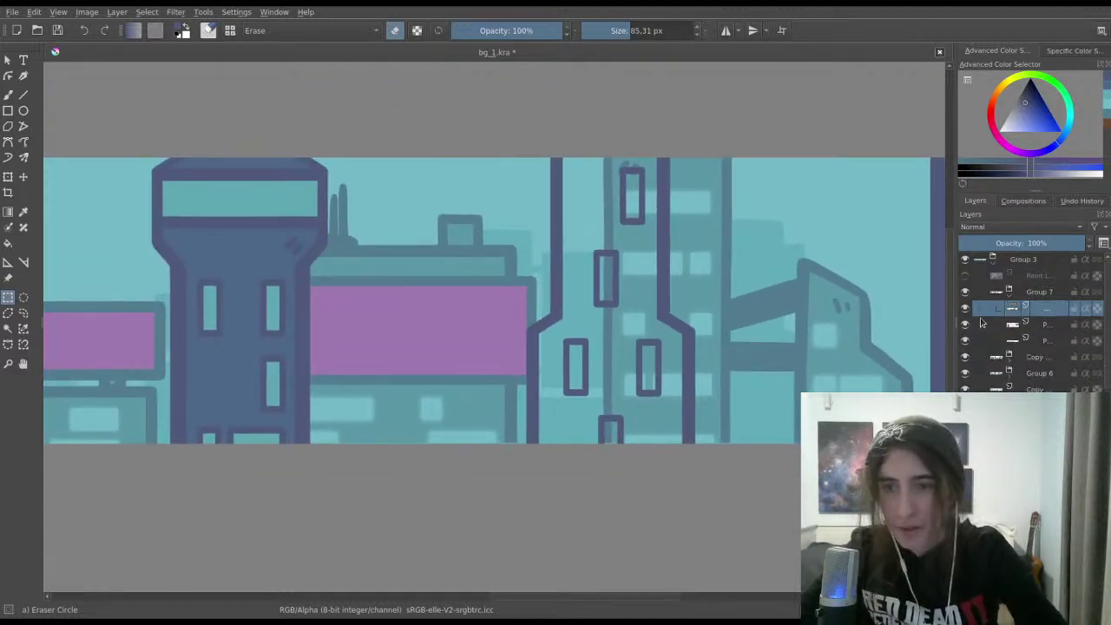
click(965, 309)
click(966, 311)
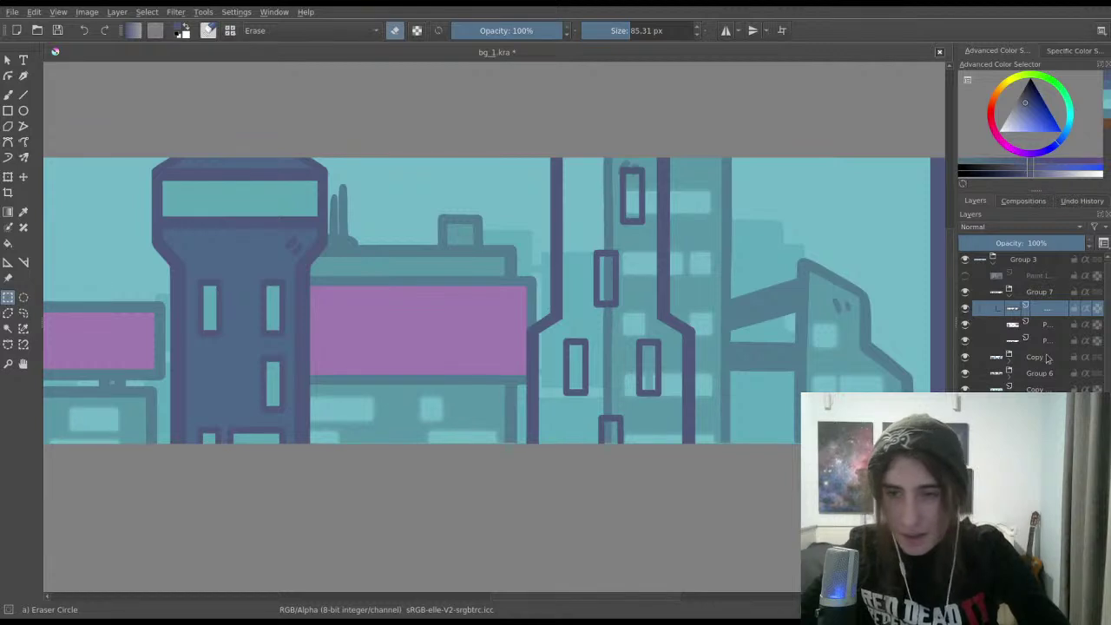
Step: Make the merged outline layer active and switch from the eraser to the Ink-3 Gpen brush
drag(1048, 357, 1048, 350)
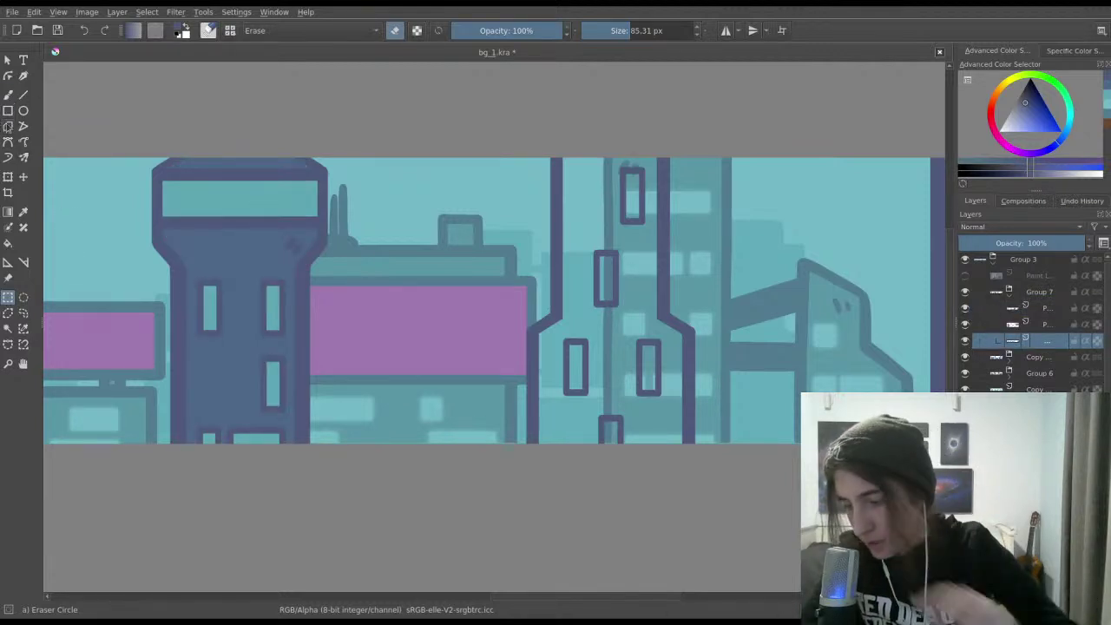
click(9, 94)
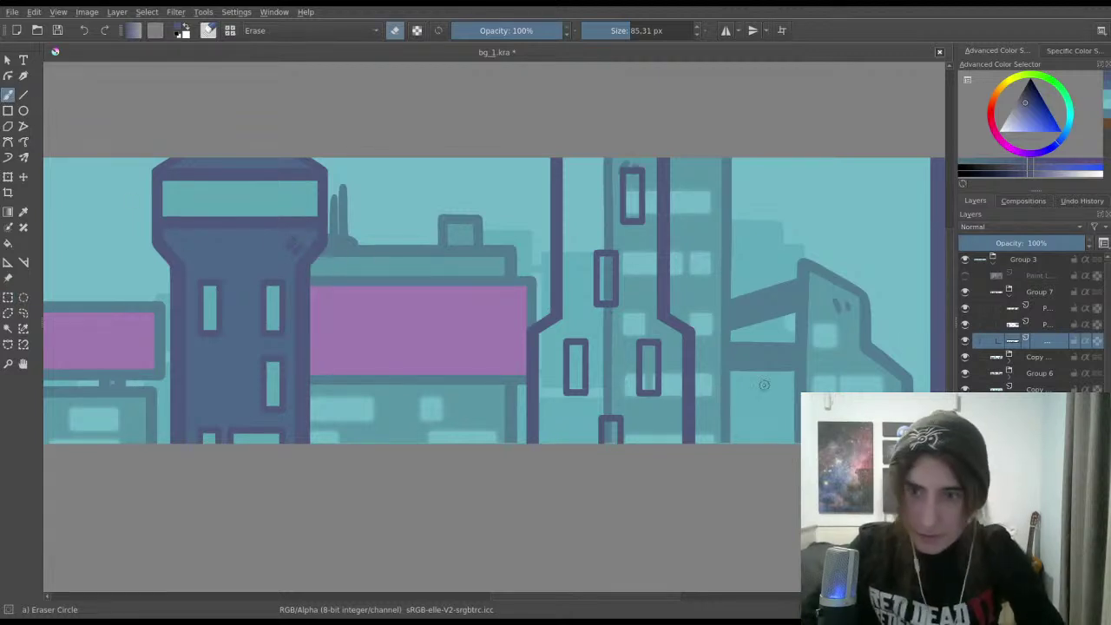
click(1052, 309)
scroll(503, 130, up, 3)
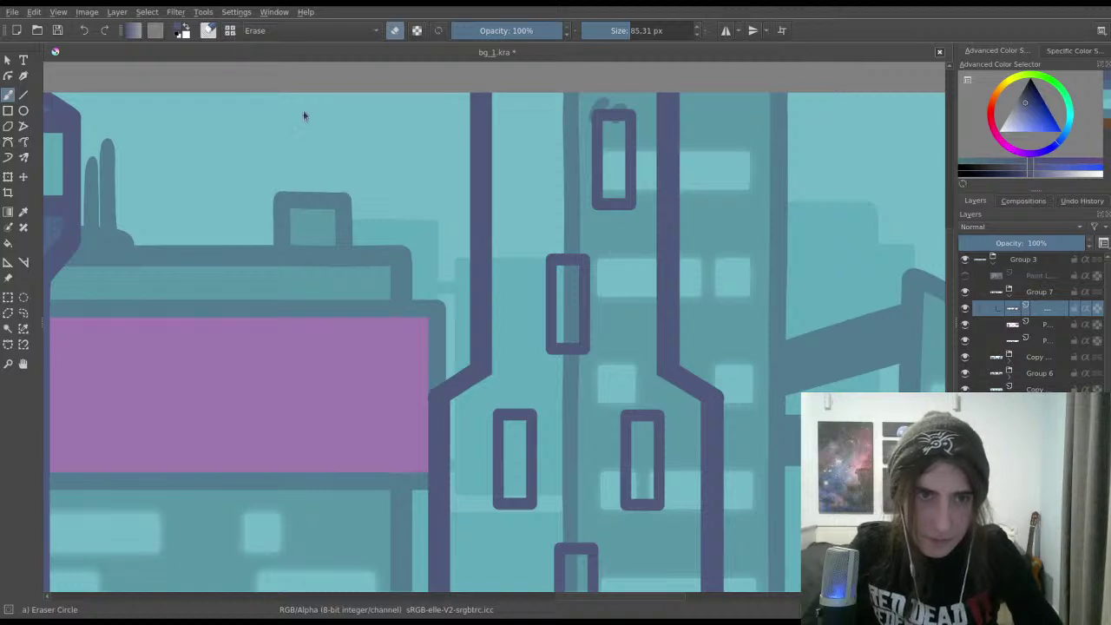
key(e)
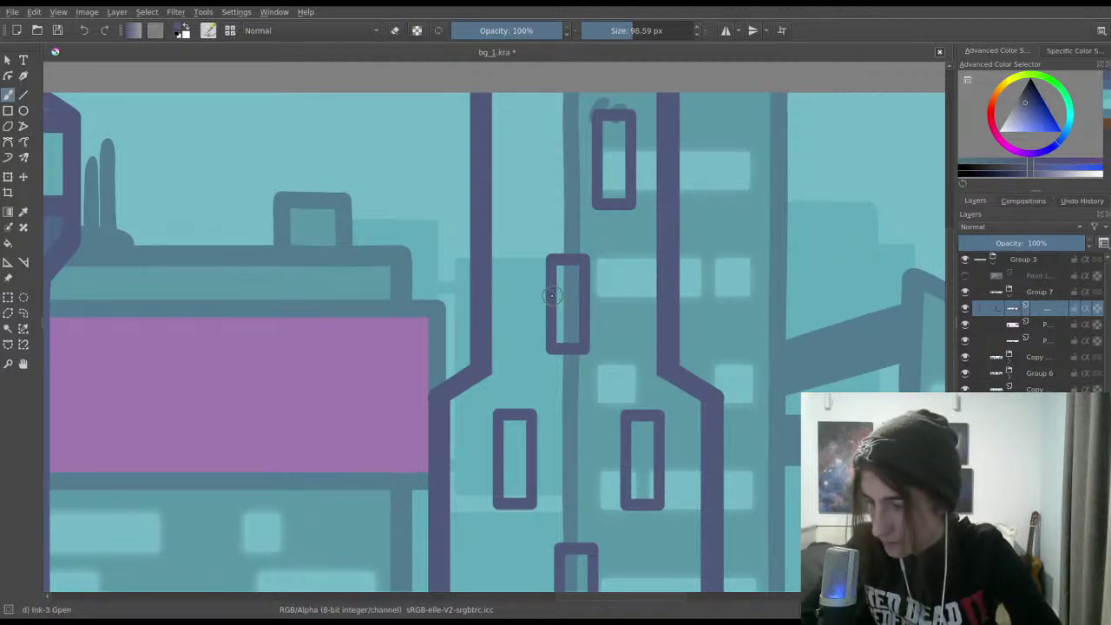
drag(521, 118, 520, 135)
key(ctrl+z)
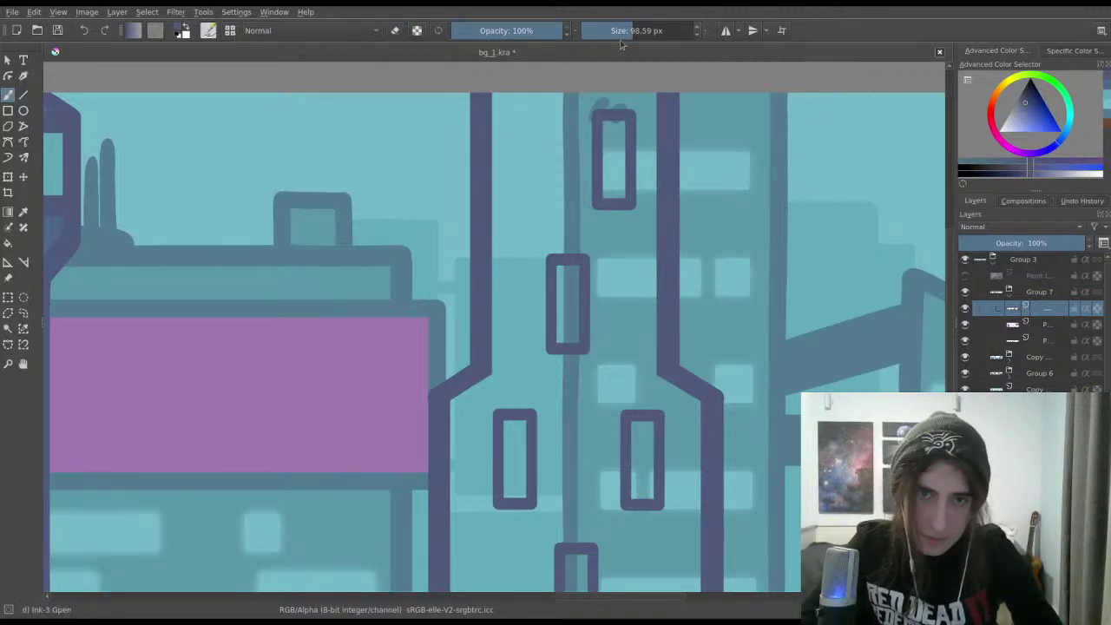
click(617, 32)
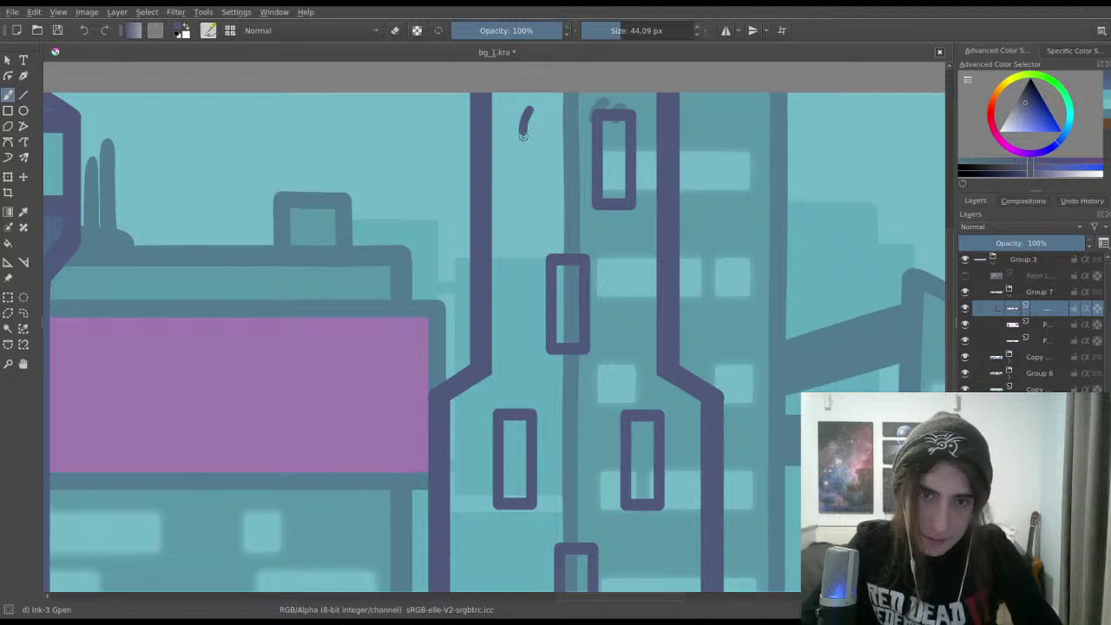
key(ctrl+z)
Step: Set the brush size to 55.07 px and draw two short slanted detail marks near the new tower's top left
click(623, 32)
drag(524, 118, 518, 117)
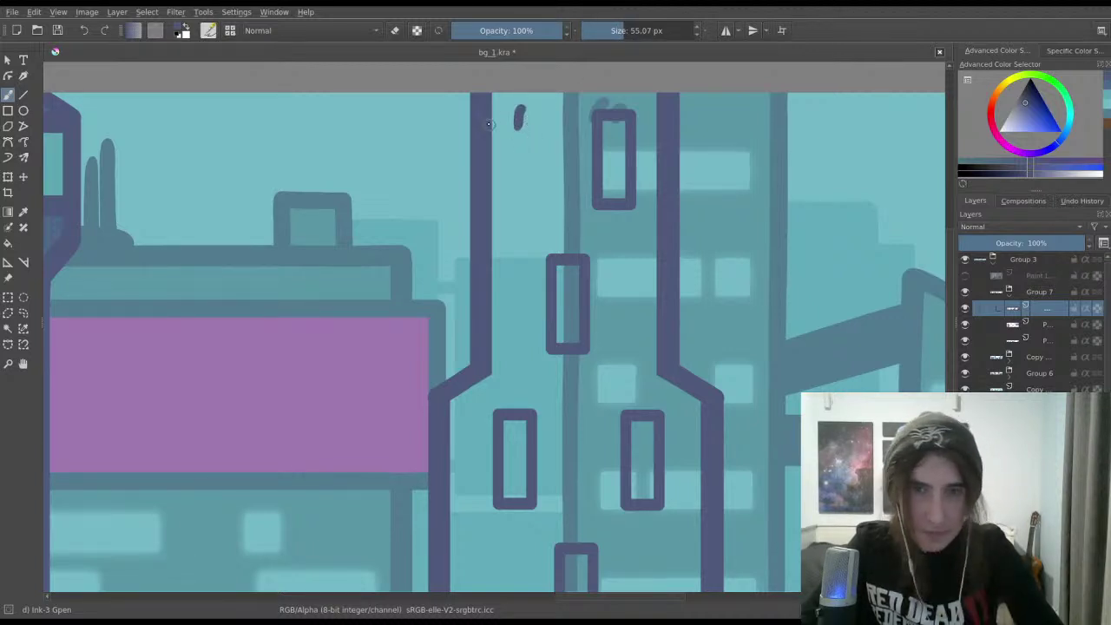
key(ctrl+z)
click(524, 110)
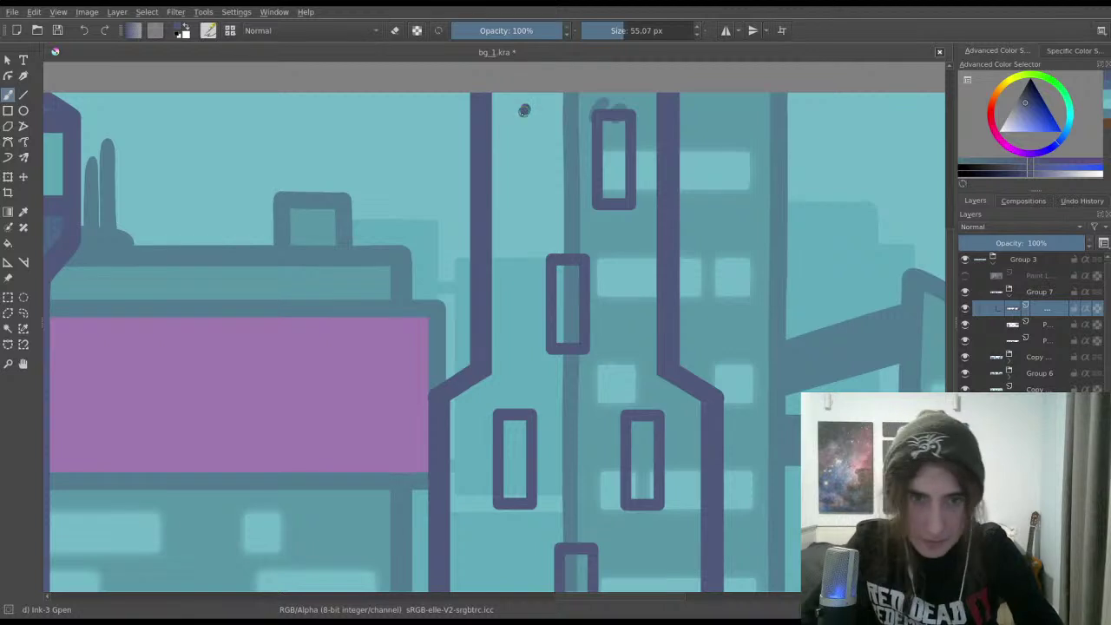
Step: Draw a small group of slanted detail marks in the lower right corner of the new tower
scroll(578, 255, down, 4)
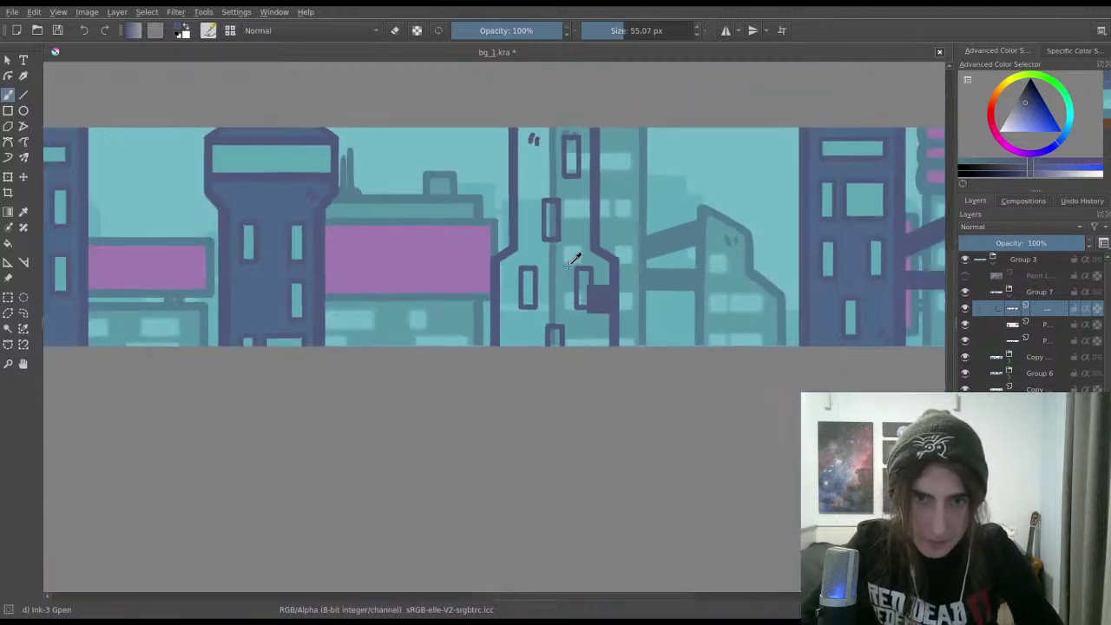
scroll(577, 256, up, 1)
scroll(546, 341, up, 2)
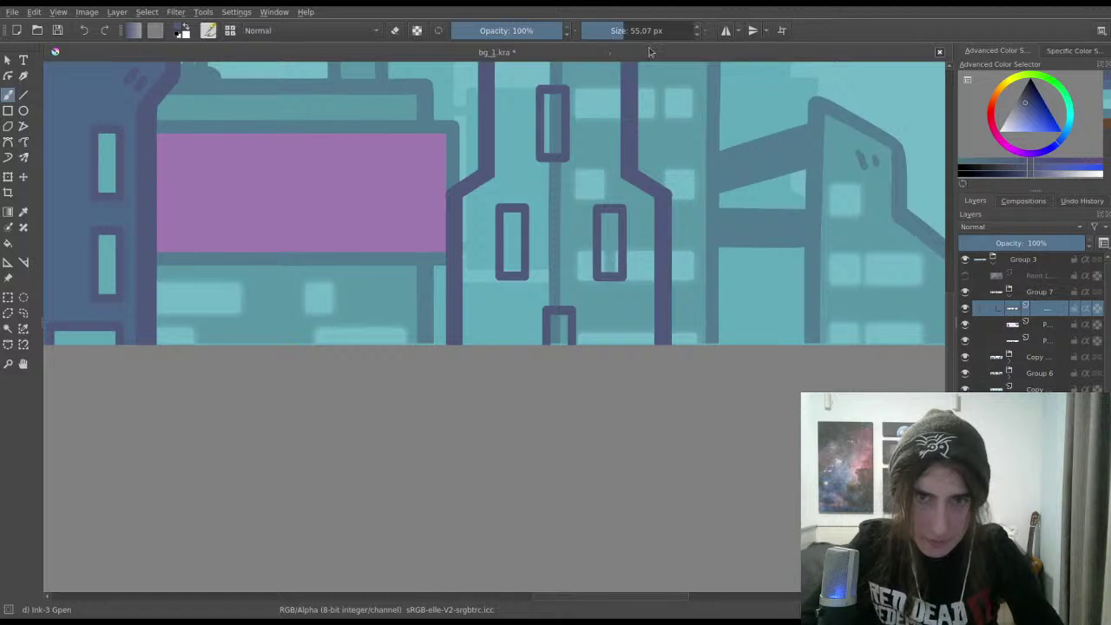
drag(606, 161, 625, 188)
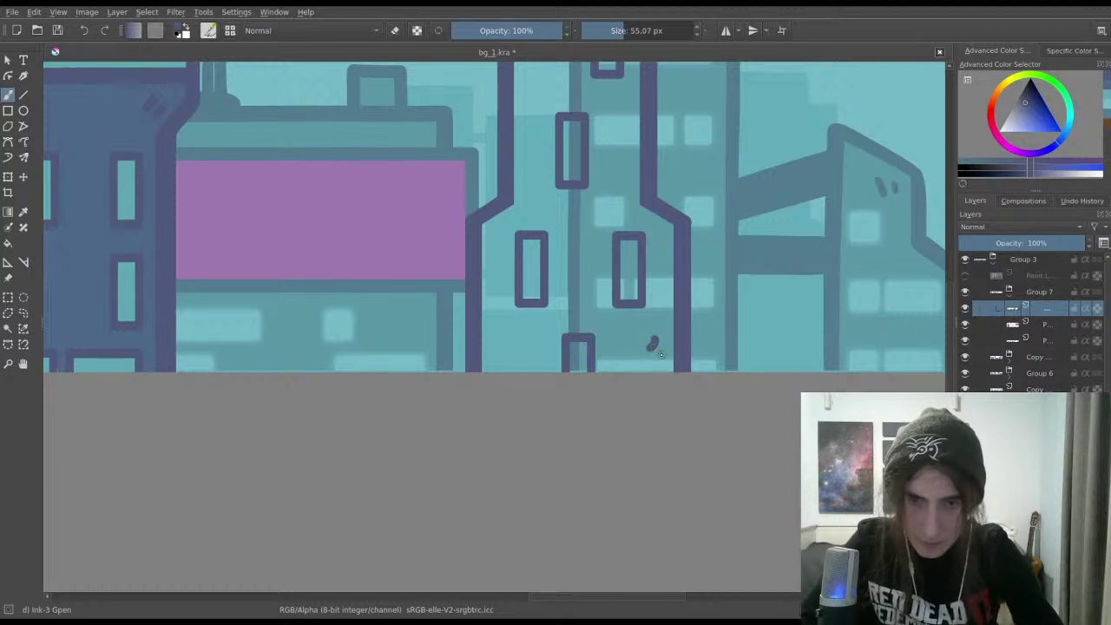
Step: Save the document and make the lowest paint layer of Group 7 active
scroll(657, 343, down, 3)
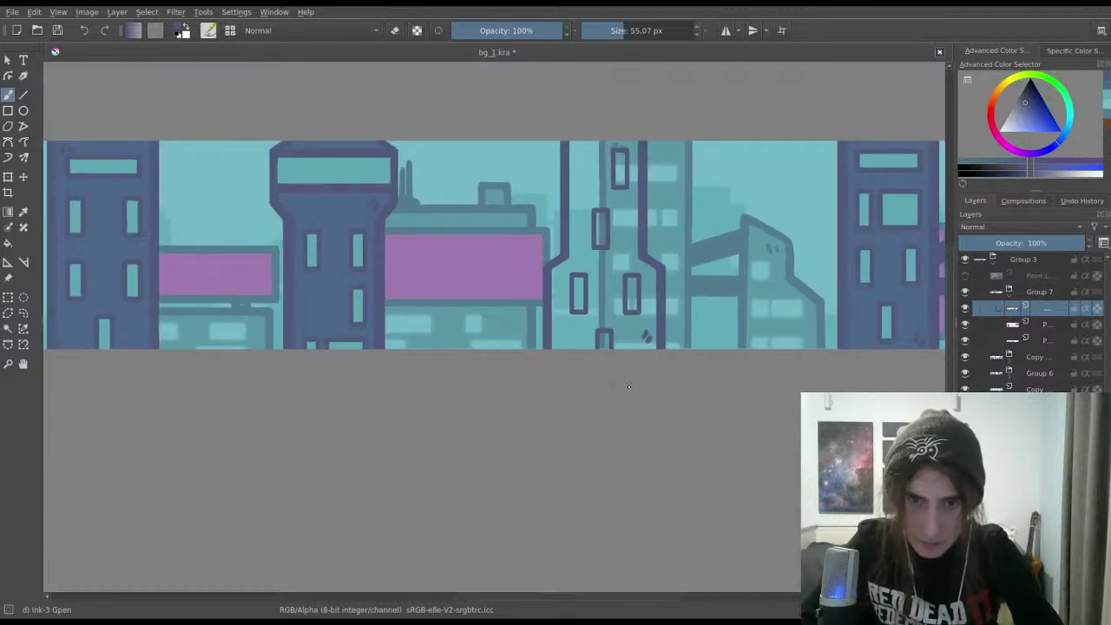
key(ctrl+s)
scroll(626, 380, up, 3)
click(1039, 341)
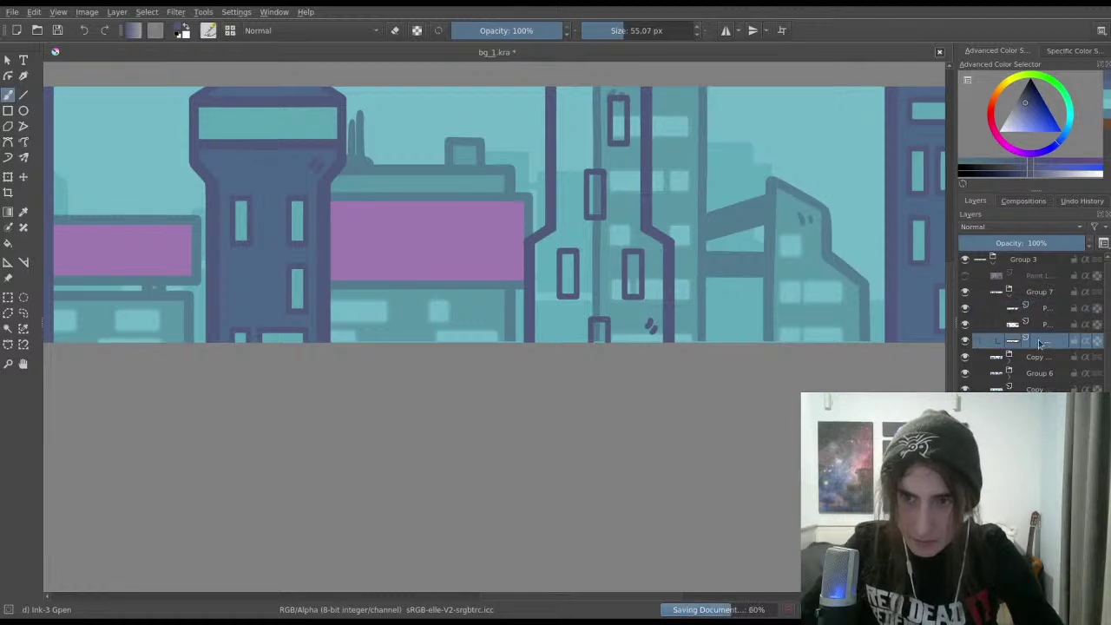
Step: Choose a slightly muted blue and paint the first fill strokes down the inside of the new tower's upper left wall
click(964, 340)
click(964, 340)
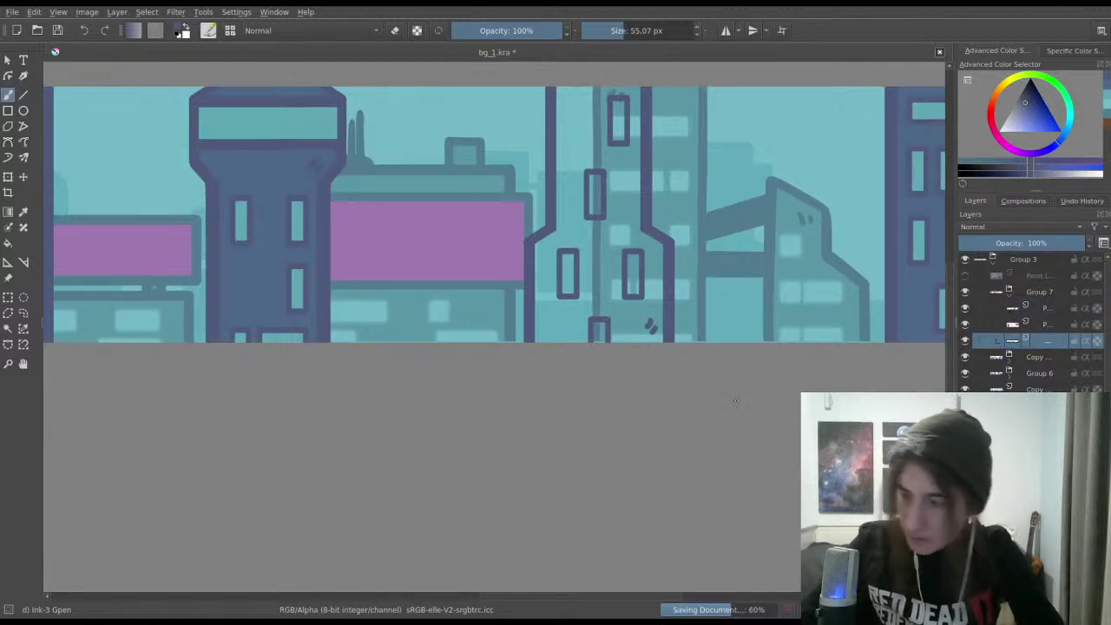
click(1026, 106)
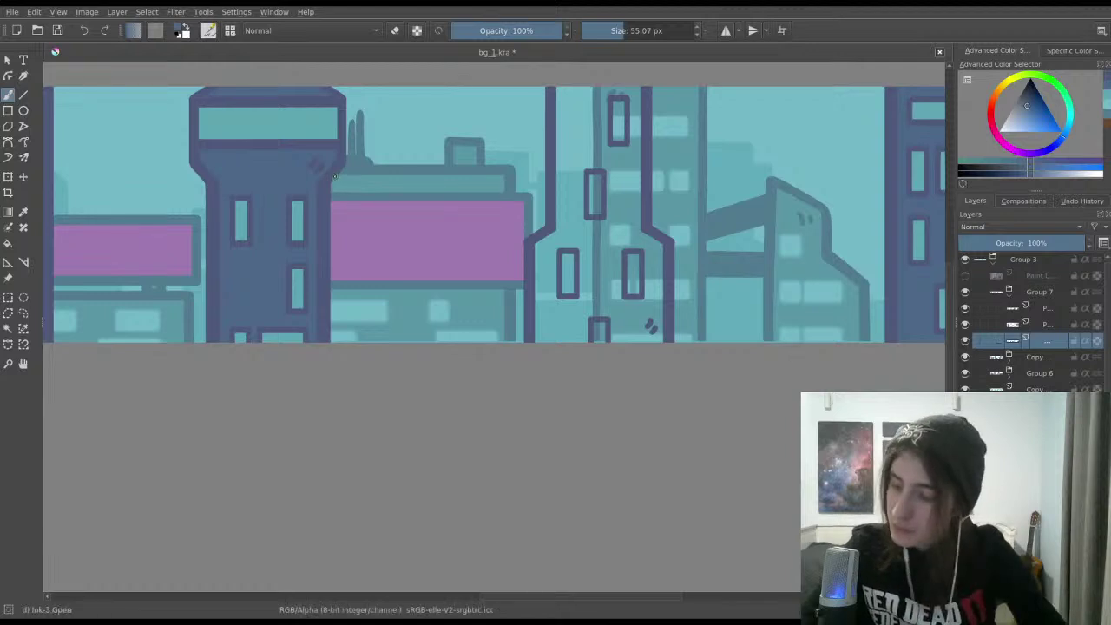
mouse_move(572, 86)
mouse_down()
mouse_move(562, 161)
mouse_move(558, 132)
mouse_move(561, 223)
mouse_up()
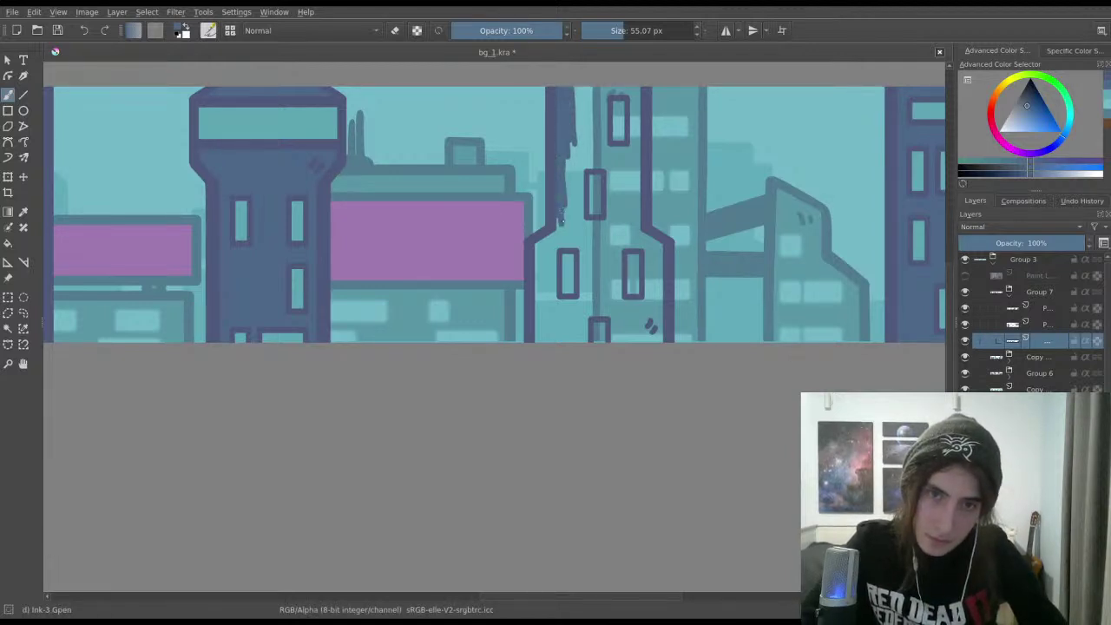
mouse_move(566, 144)
mouse_down()
mouse_move(574, 231)
mouse_move(579, 160)
mouse_up()
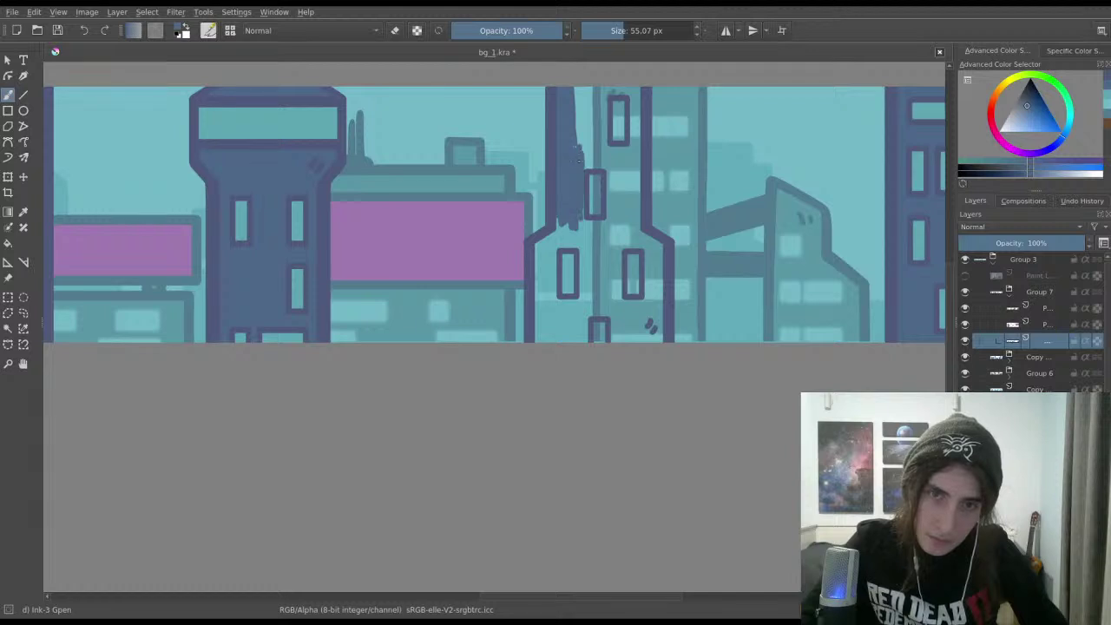
Step: Set the brush size to 202.22 px and fill the rest of the new tower's walls with the blue
drag(685, 31, 640, 31)
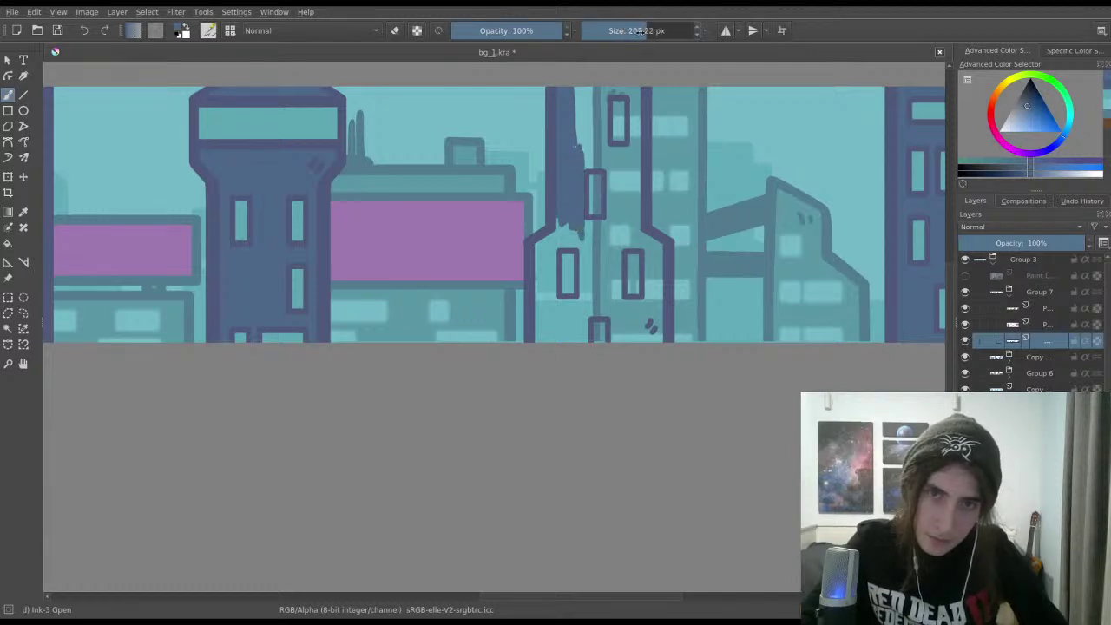
mouse_move(577, 149)
mouse_down()
mouse_move(607, 159)
mouse_move(578, 122)
mouse_move(588, 102)
mouse_move(631, 86)
mouse_move(629, 184)
mouse_move(623, 152)
mouse_move(613, 178)
mouse_move(634, 230)
mouse_move(605, 253)
mouse_move(592, 245)
mouse_move(579, 233)
mouse_move(593, 232)
mouse_move(571, 225)
mouse_move(578, 198)
mouse_move(580, 236)
mouse_move(568, 227)
mouse_move(541, 257)
mouse_move(560, 345)
mouse_up()
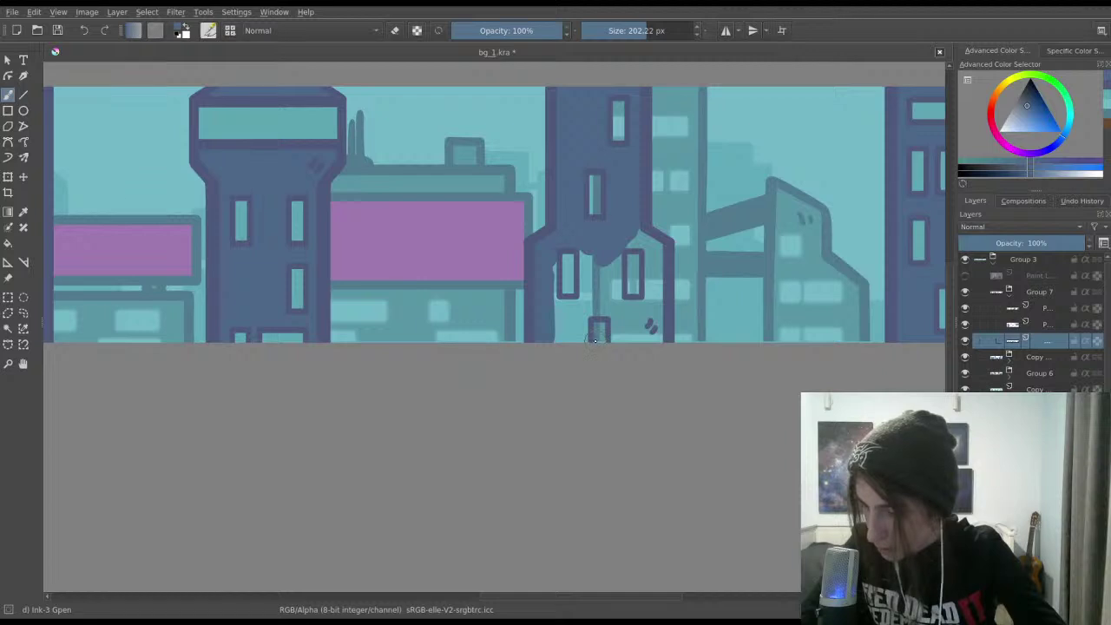
scroll(595, 340, up, 1)
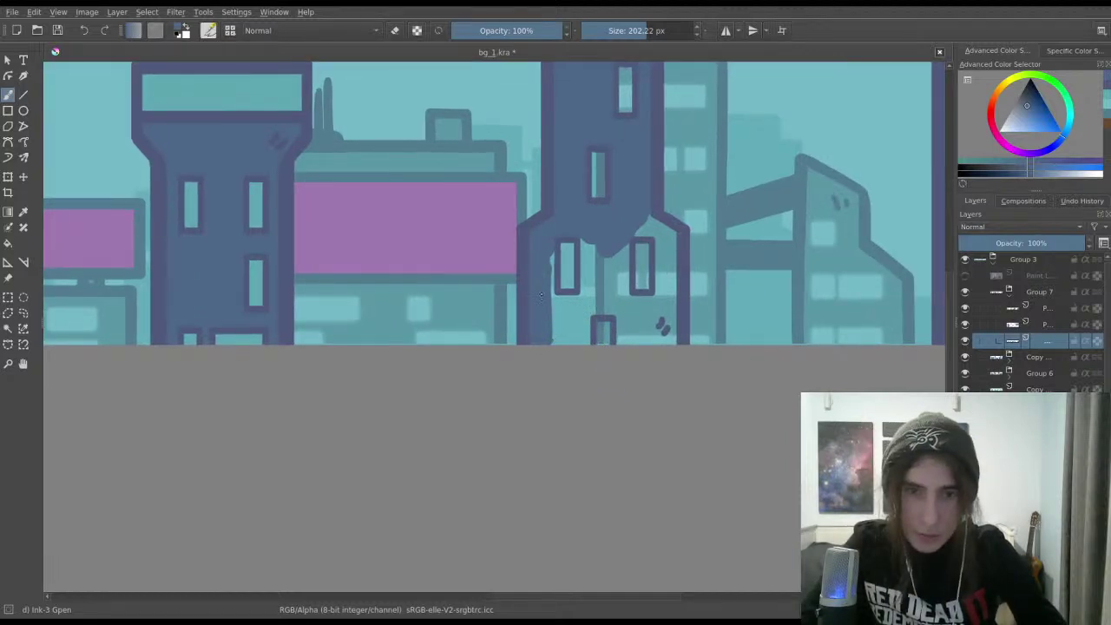
drag(547, 297, 576, 336)
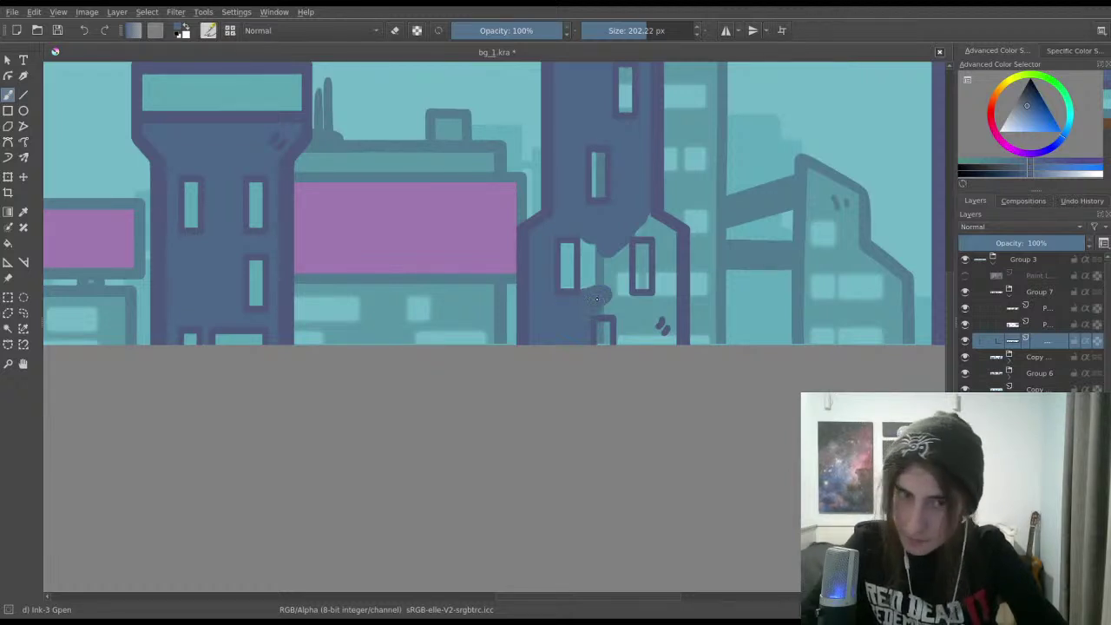
mouse_move(595, 295)
mouse_down()
mouse_move(587, 246)
mouse_move(588, 257)
mouse_move(621, 269)
mouse_up()
mouse_move(632, 219)
mouse_down()
mouse_move(667, 260)
mouse_move(664, 338)
mouse_move(652, 314)
mouse_move(627, 318)
mouse_up()
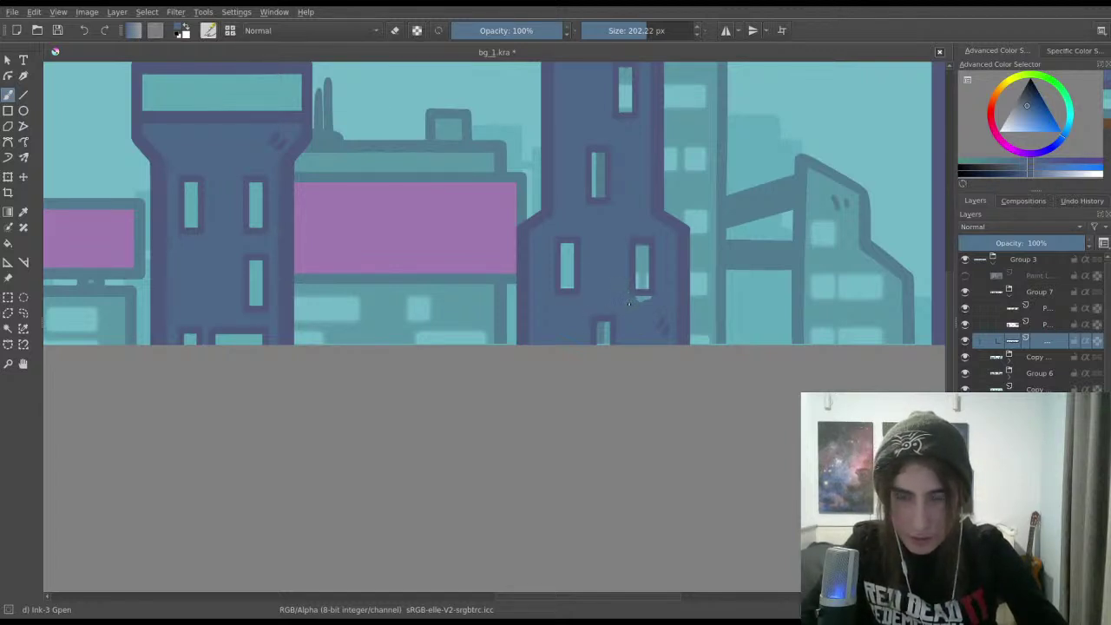
Step: Sample the teal window colour and paint it into the new tower's lower windows
ctrl+click(613, 328)
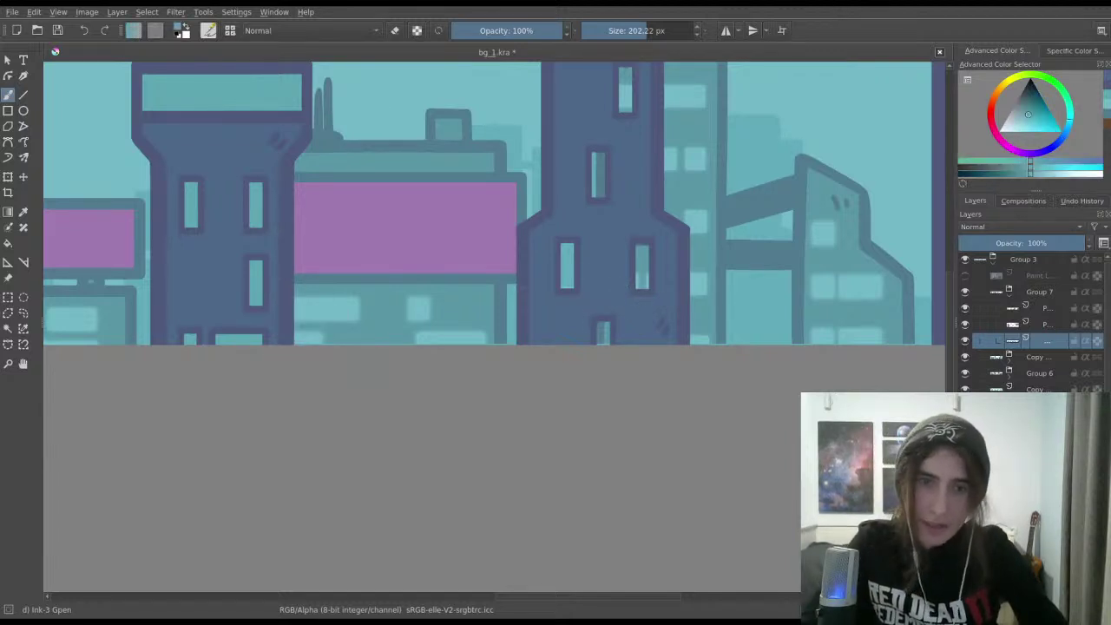
drag(613, 328, 606, 334)
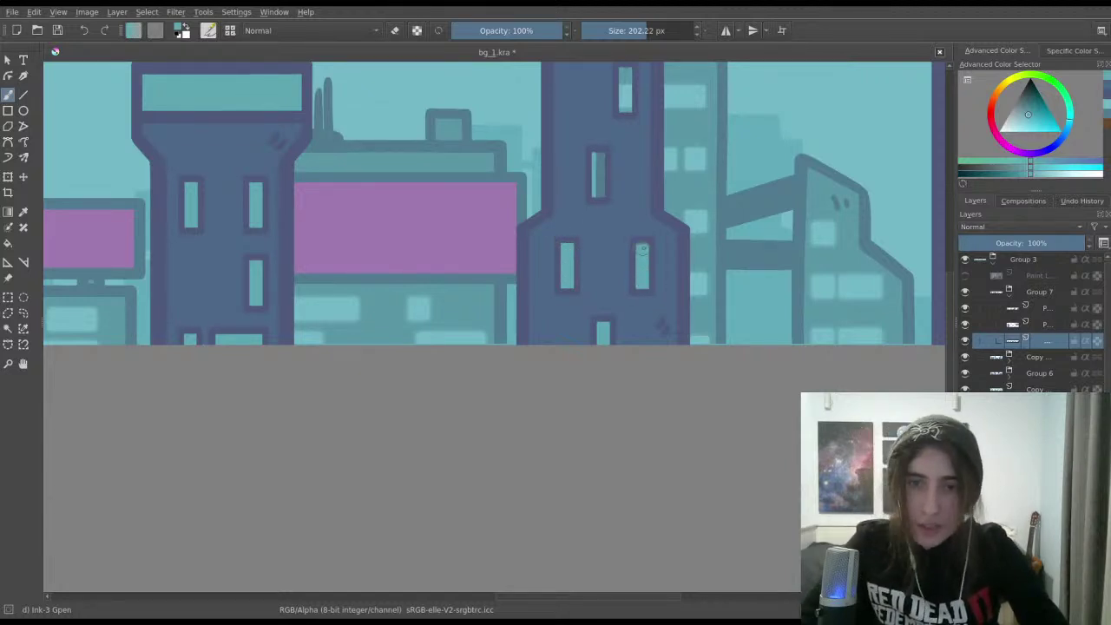
scroll(641, 245, up, 3)
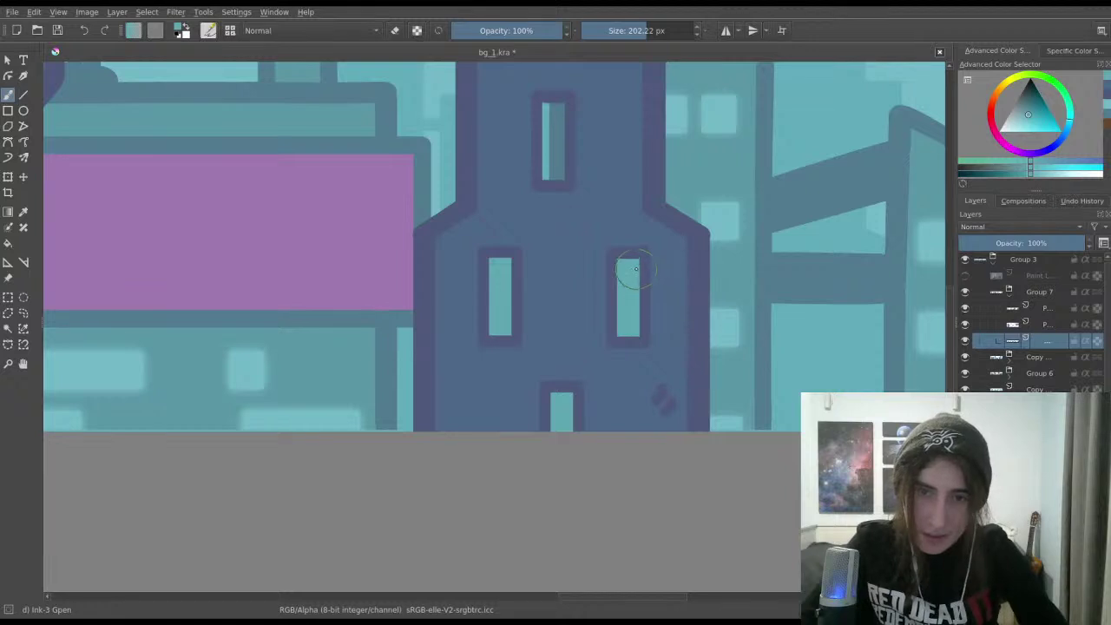
Step: Set the brush size to 102.11 px, touch up the blue wall around the lower windows and fill the two upper windows with teal
click(632, 32)
scroll(617, 254, up, 3)
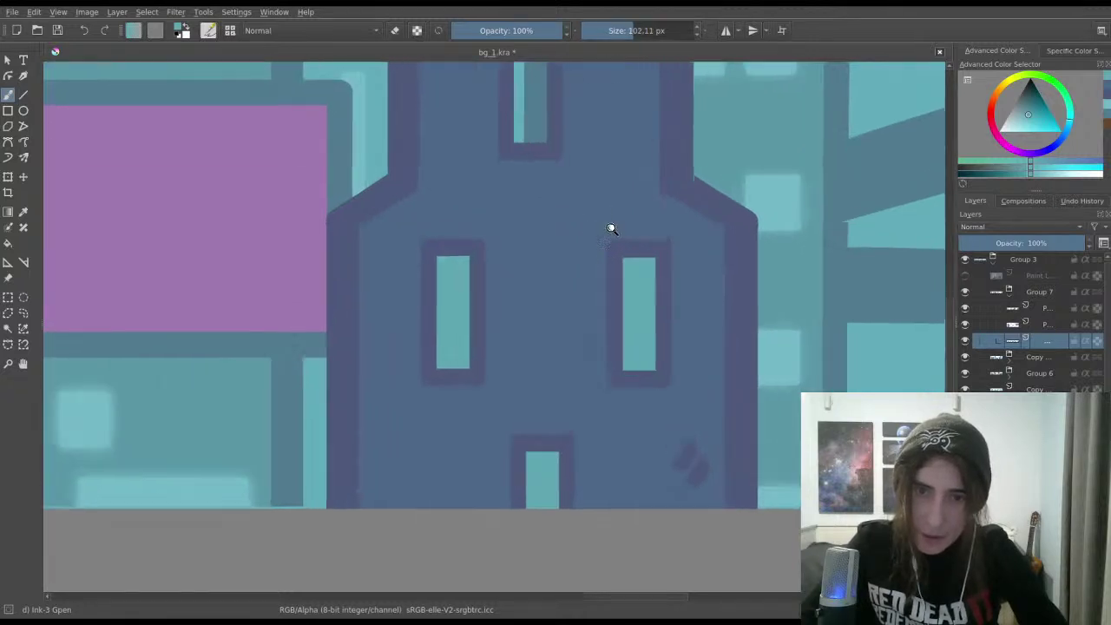
ctrl+click(702, 339)
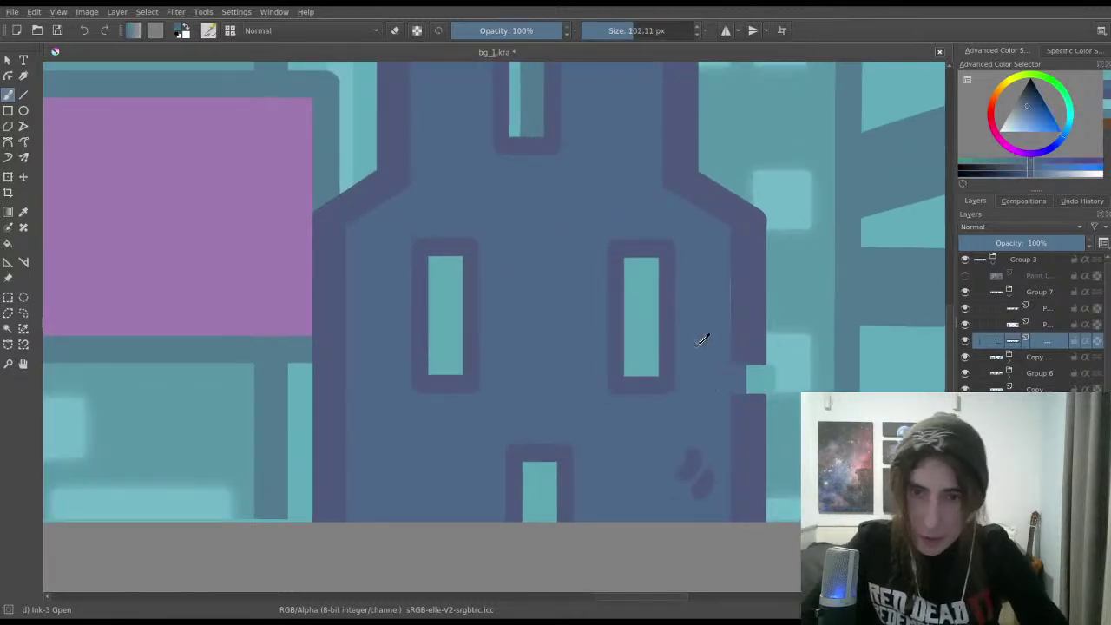
mouse_move(655, 253)
mouse_down()
mouse_move(495, 413)
mouse_move(495, 462)
mouse_up()
ctrl+click(496, 414)
mouse_move(563, 177)
mouse_down()
mouse_move(550, 259)
mouse_move(570, 271)
mouse_move(556, 174)
mouse_move(557, 360)
mouse_up()
mouse_move(626, 180)
mouse_down()
mouse_move(635, 135)
mouse_move(623, 215)
mouse_up()
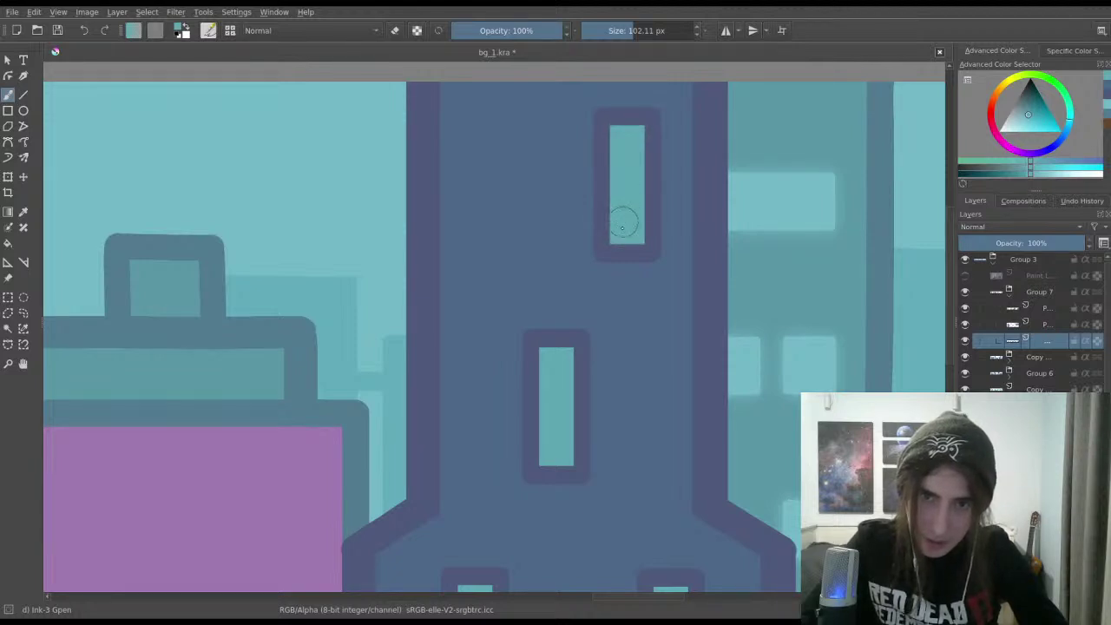
Step: Save the document and check the whole city strip
scroll(611, 417, down, 5)
key(ctrl+s)
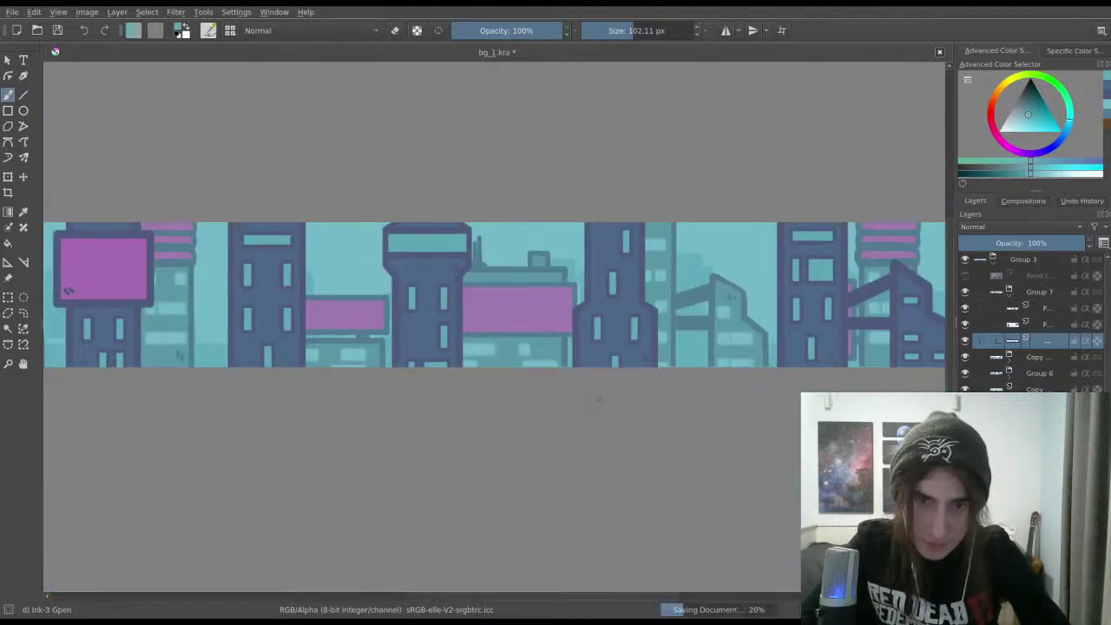
scroll(613, 421, down, 2)
scroll(627, 468, down, 1)
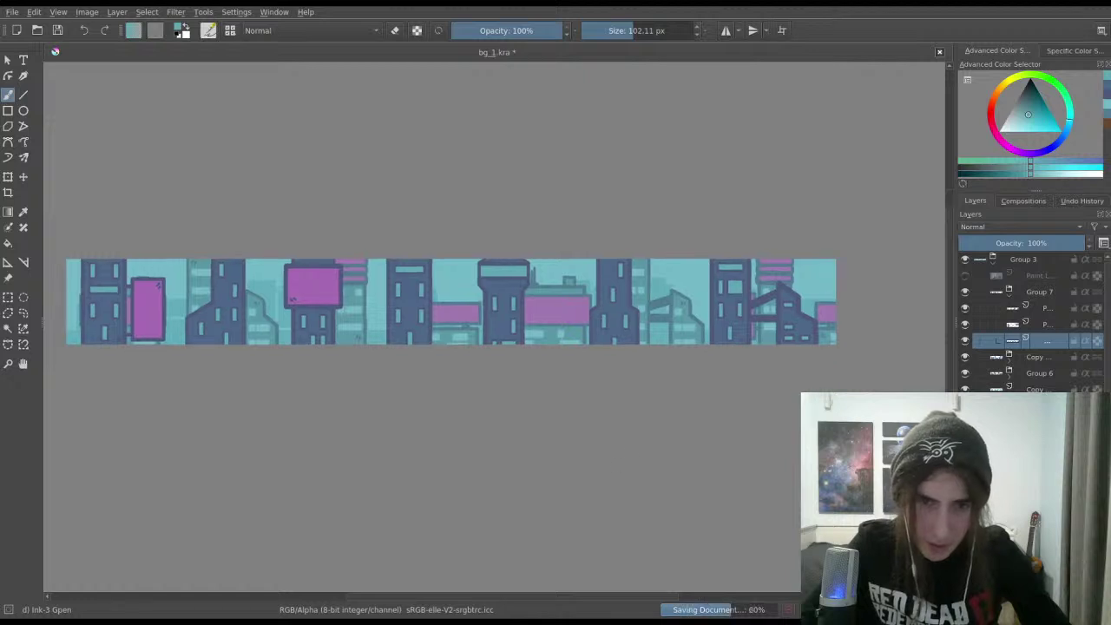
Step: Sample the dark purple outline colour from the new tower as the painting colour
scroll(643, 420, up, 6)
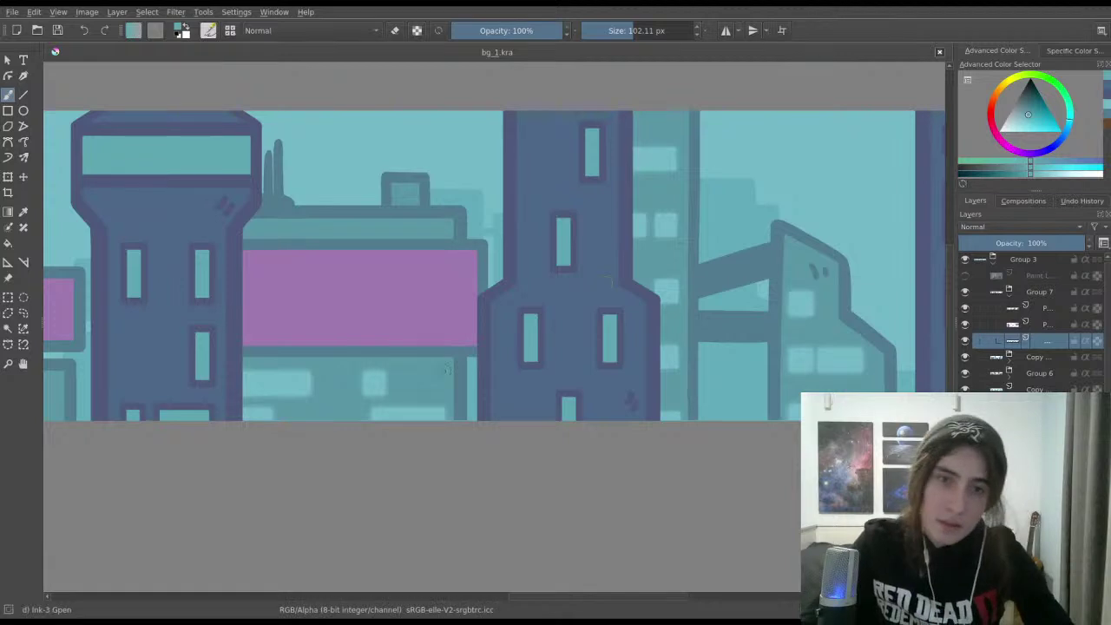
drag(605, 282, 739, 251)
drag(371, 349, 514, 388)
drag(514, 388, 492, 434)
drag(552, 370, 474, 310)
ctrl+click(612, 291)
drag(611, 291, 573, 299)
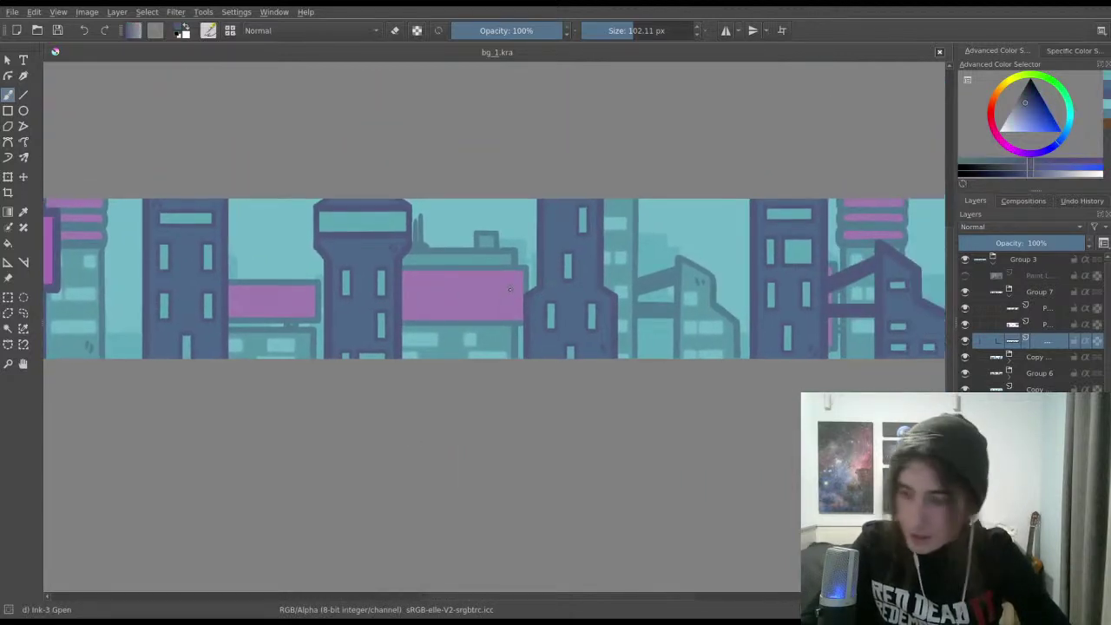
click(542, 323)
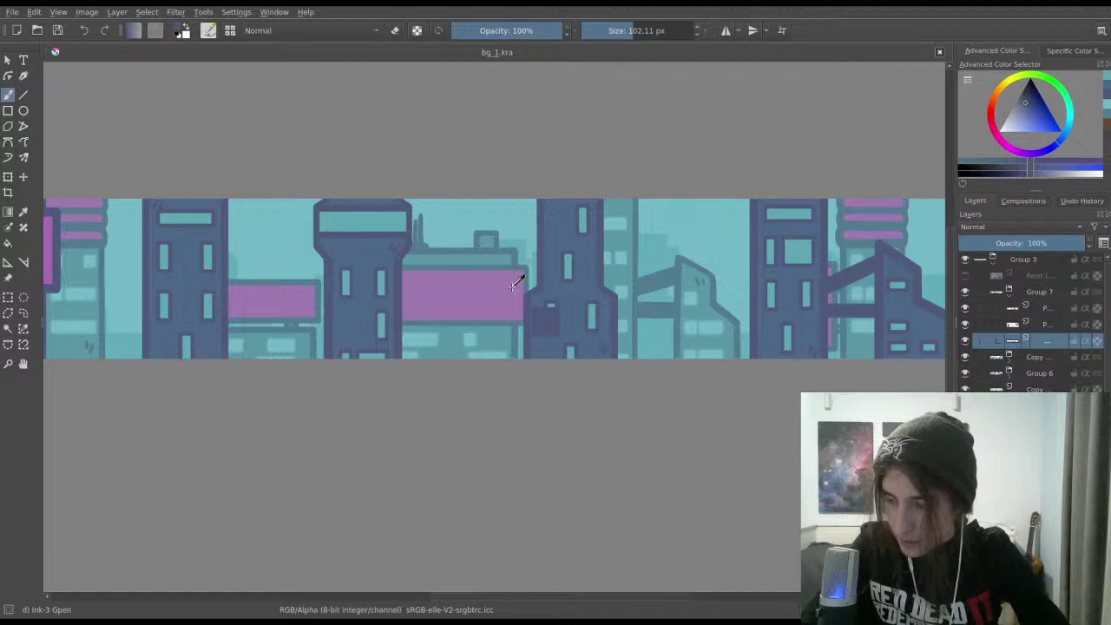
Step: Try a short horizontal purple stroke sticking out from the new tower's upper left wall, then undo it
scroll(515, 282, up, 4)
drag(519, 199, 568, 199)
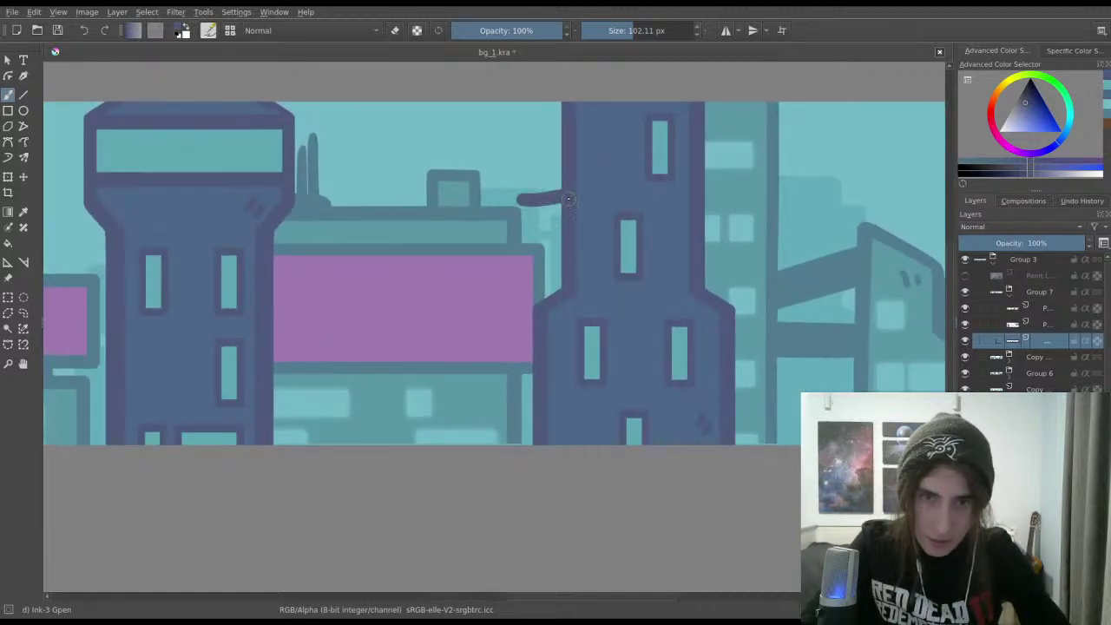
key(ctrl+z)
key(ctrl+shift+z)
key(ctrl+z)
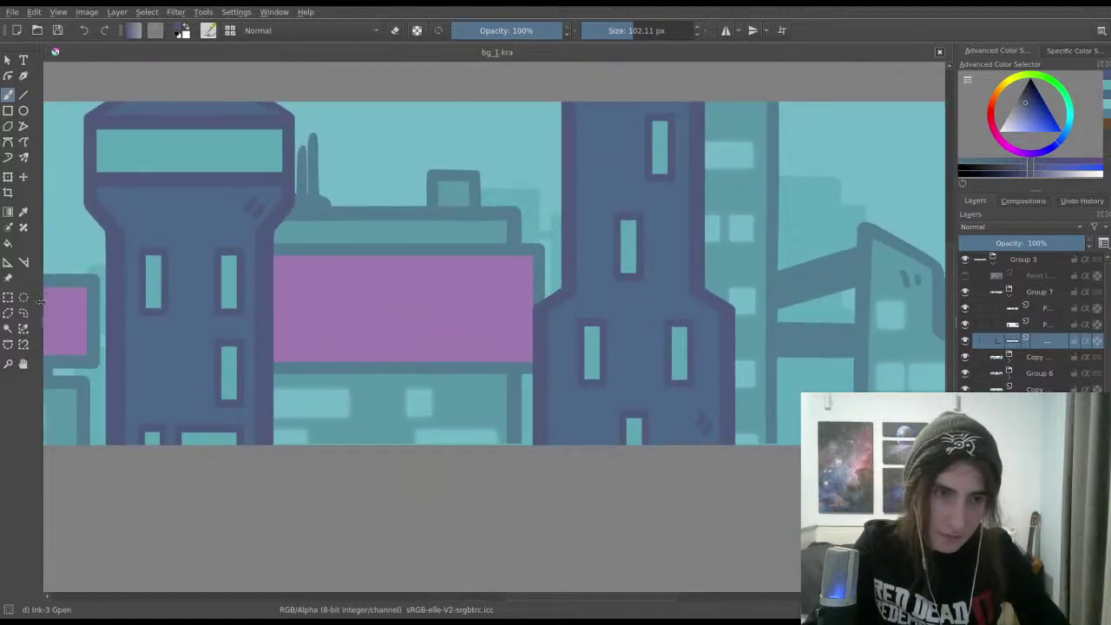
Step: Try tall purple outlines with the Rectangle tool over the billboard beside the new tower, undoing each one
click(8, 110)
mouse_move(424, 200)
mouse_down()
mouse_move(409, 196)
mouse_move(409, 176)
mouse_move(499, 386)
mouse_up()
key(ctrl+z)
key(ctrl+z)
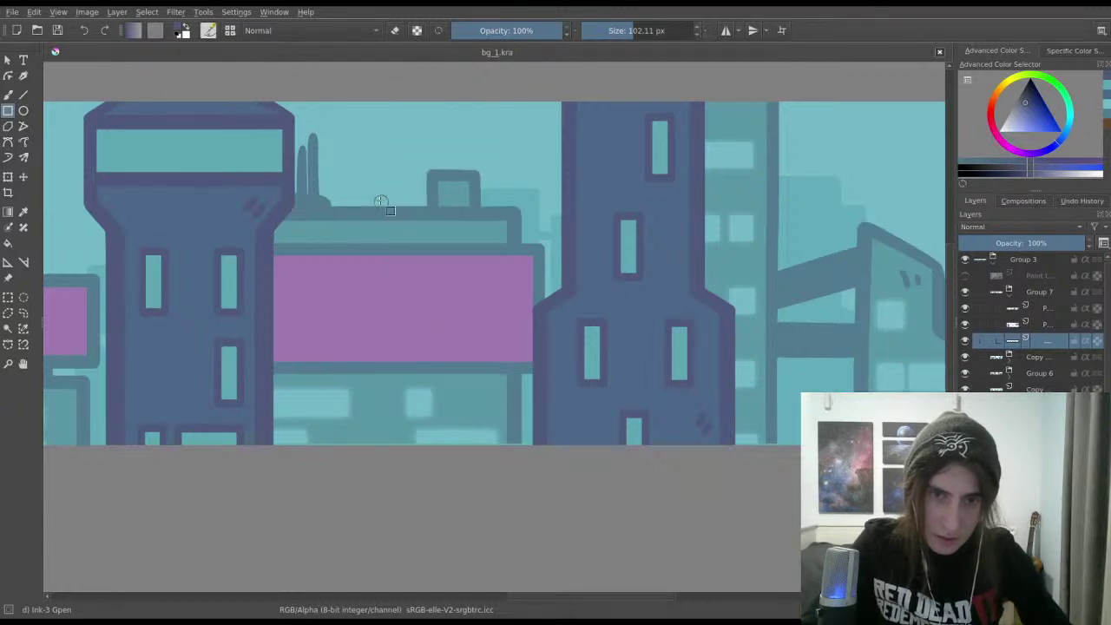
drag(368, 163, 512, 408)
key(ctrl+z)
key(ctrl+z)
key(ctrl+z)
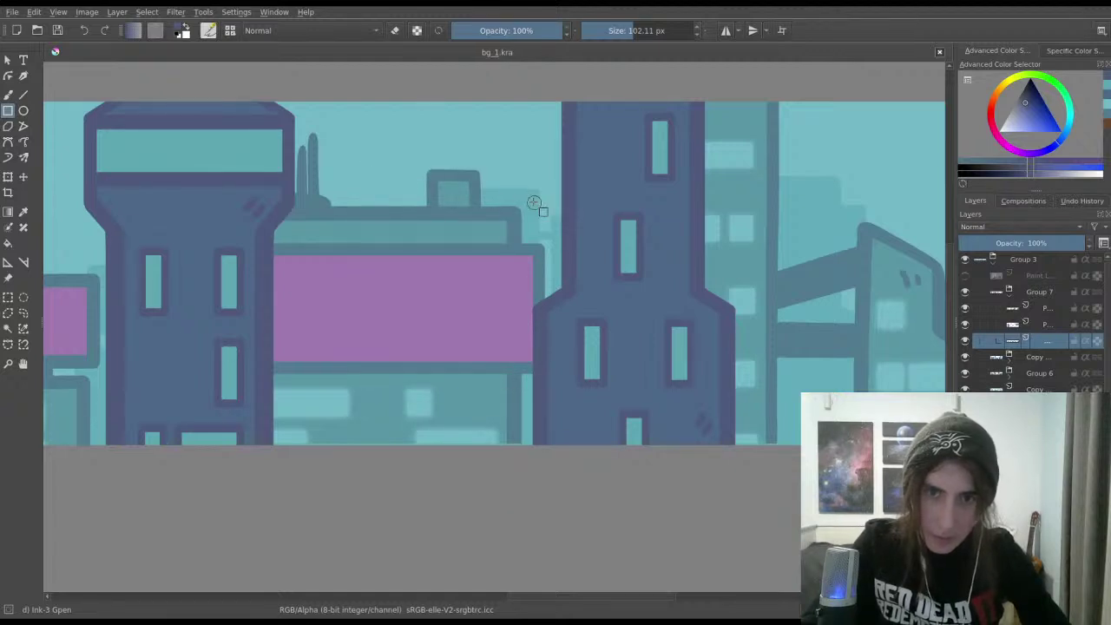
Step: Try wide purple rectangle outlines across the new tower's middle and base, undoing each one
drag(526, 196, 746, 275)
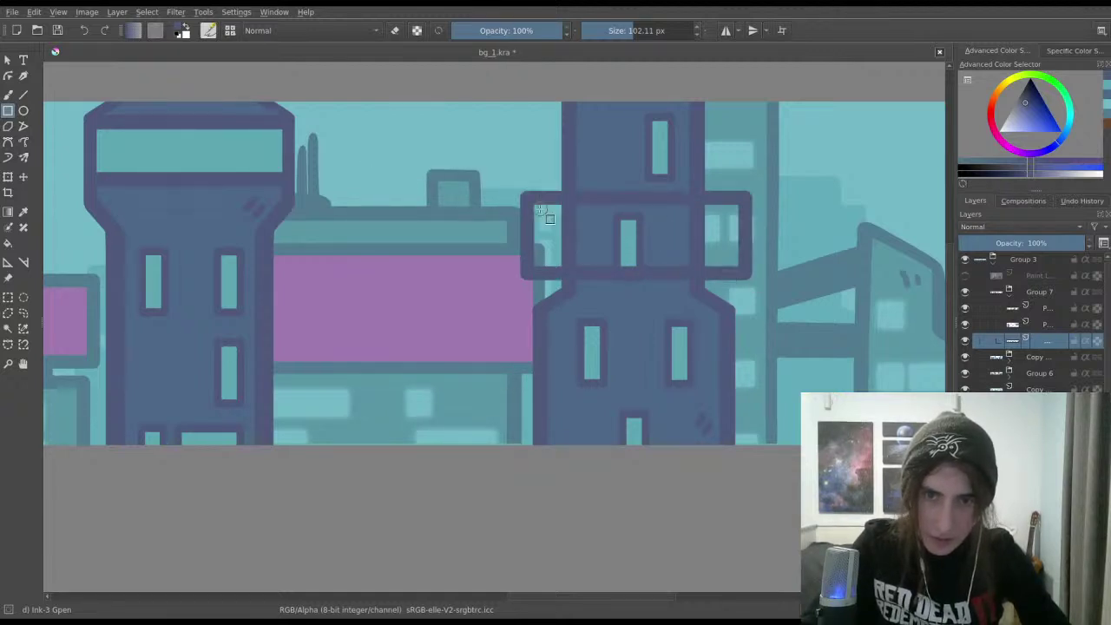
key(ctrl+z)
drag(518, 193, 749, 276)
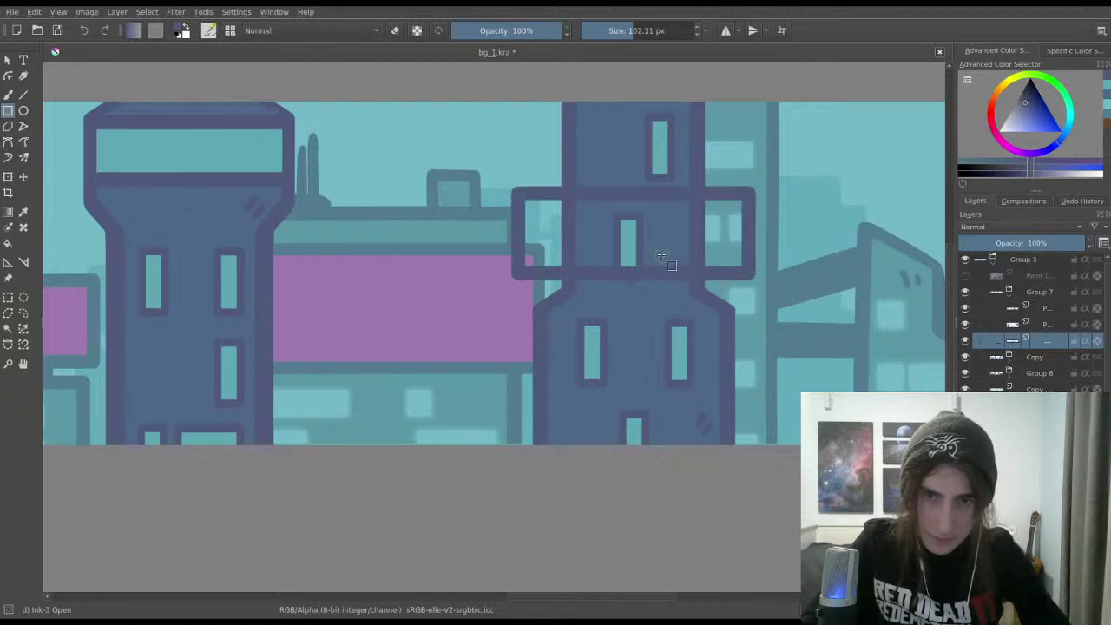
key(ctrl+z)
drag(558, 355, 775, 431)
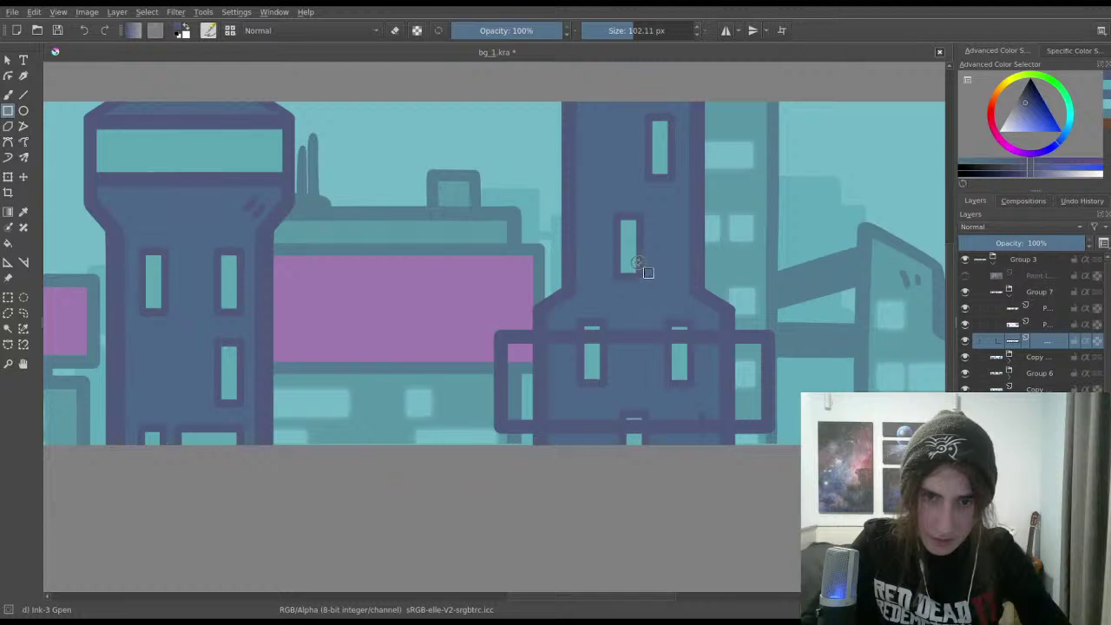
key(ctrl+z)
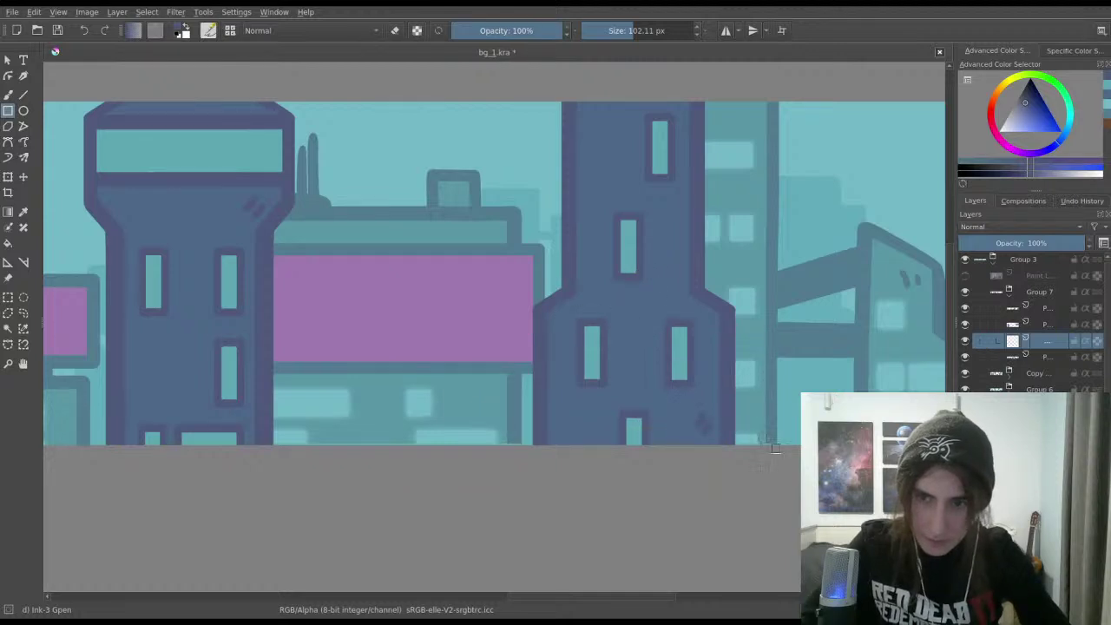
Step: Make the top paint layer of Group 7 active and try a wide rectangle outline across the tower's base, then undo it
click(1057, 308)
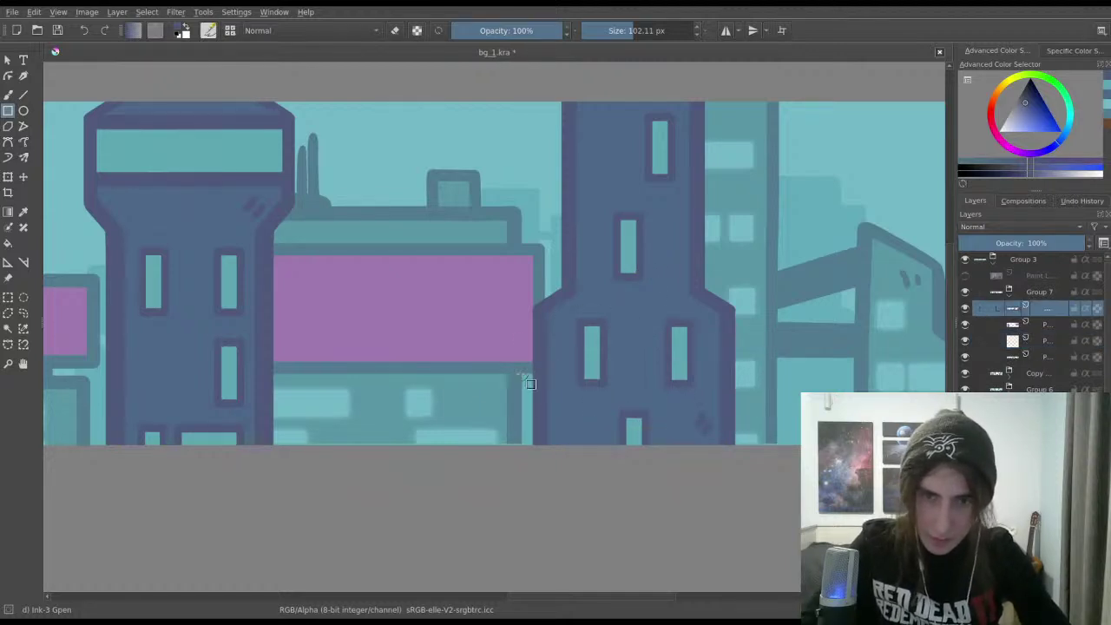
drag(519, 372, 771, 439)
key(ctrl+z)
drag(520, 347, 744, 436)
scroll(657, 443, down, 3)
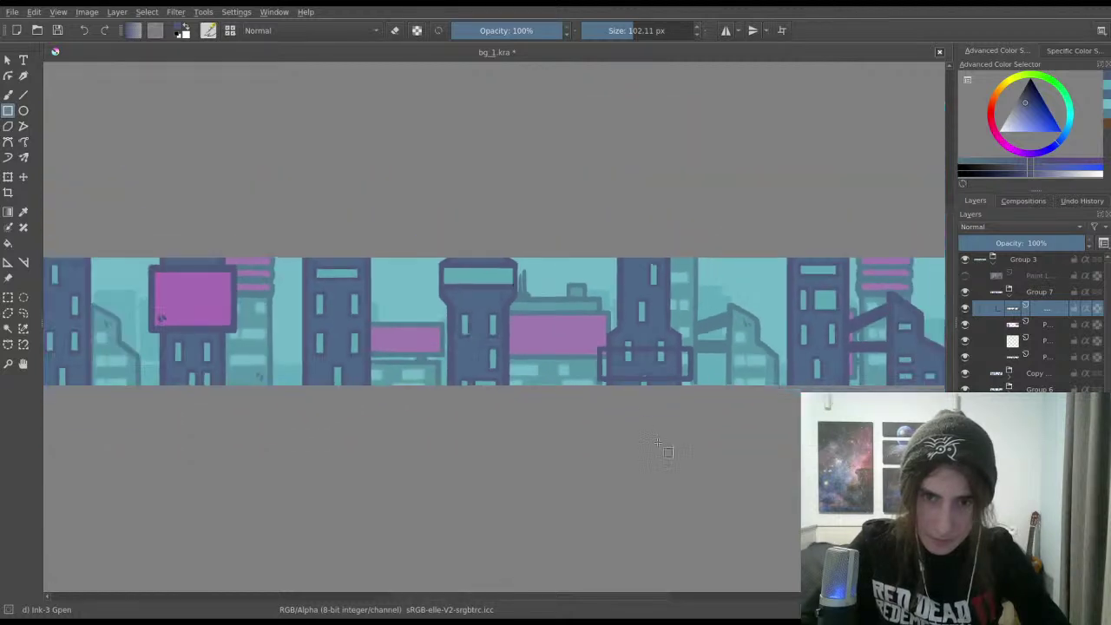
scroll(709, 461, down, 2)
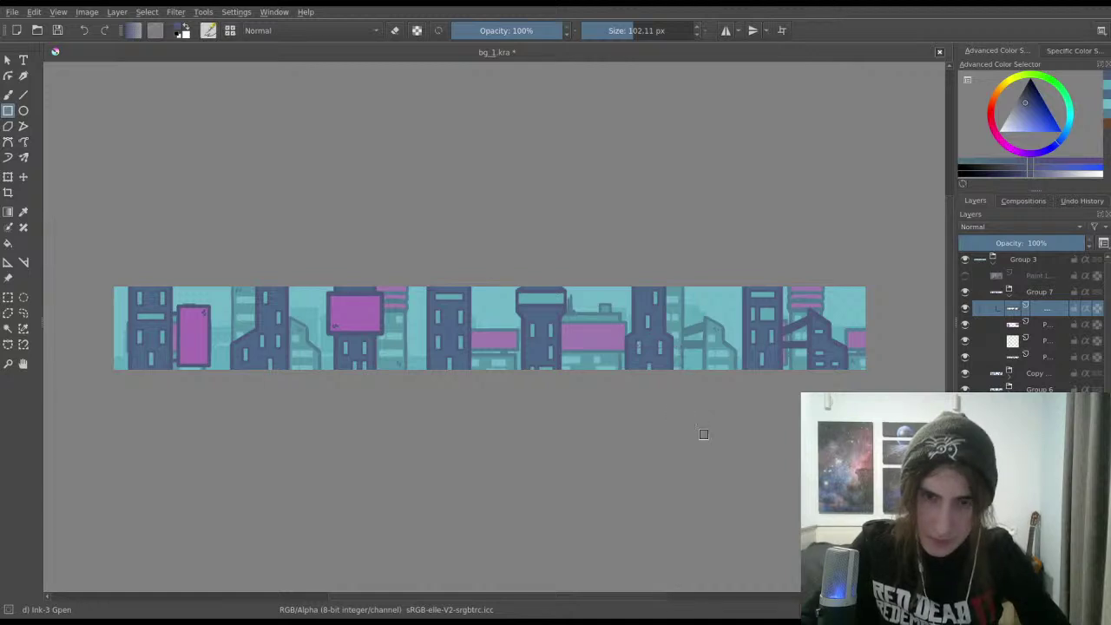
scroll(704, 434, up, 1)
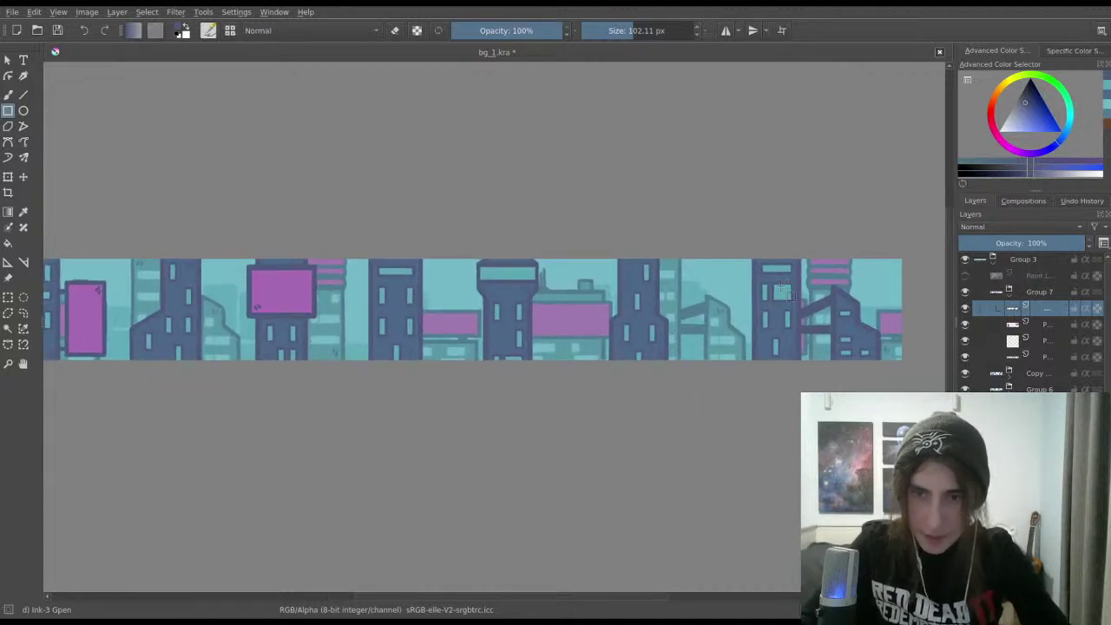
scroll(703, 307, up, 2)
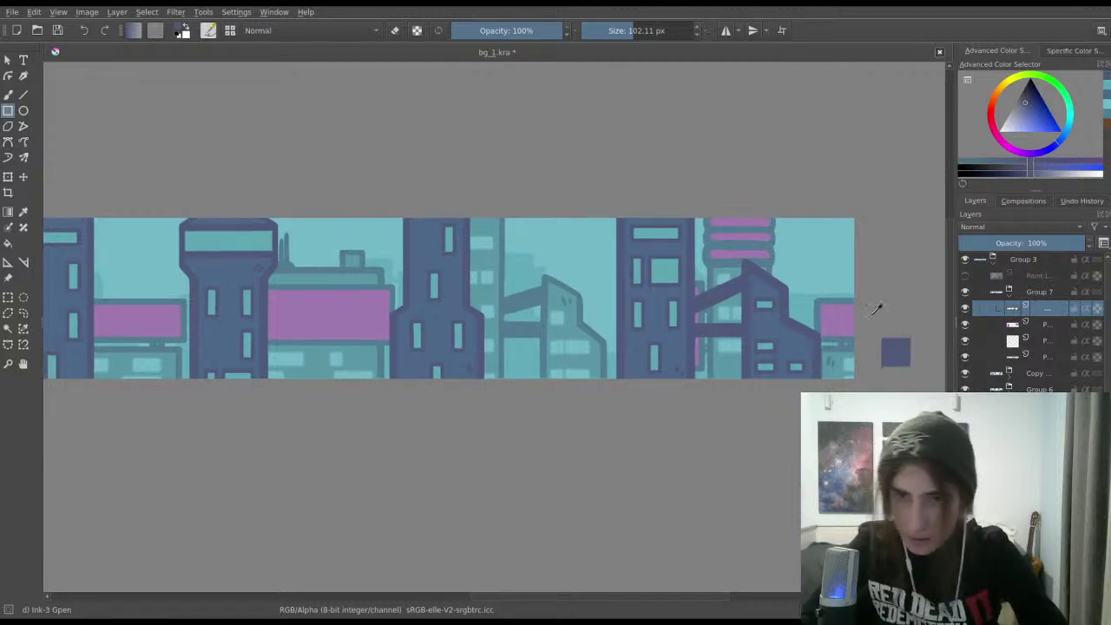
Step: With Group 7 active, select the stepped tower and move it right until it stands just left of the bridged tower pair
click(964, 316)
click(964, 315)
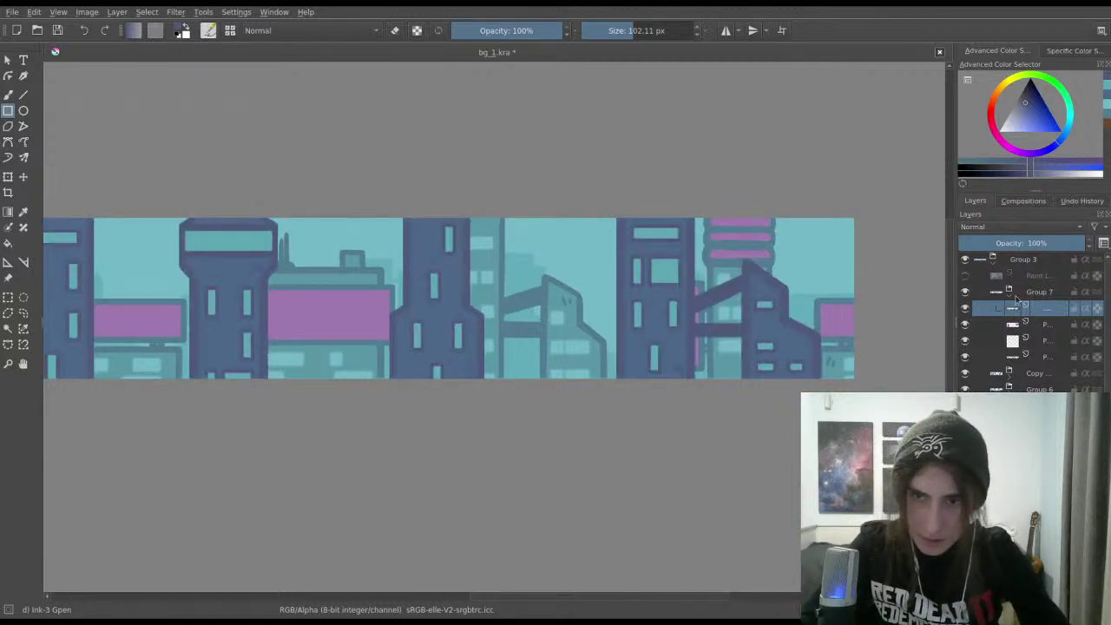
click(1035, 293)
click(8, 297)
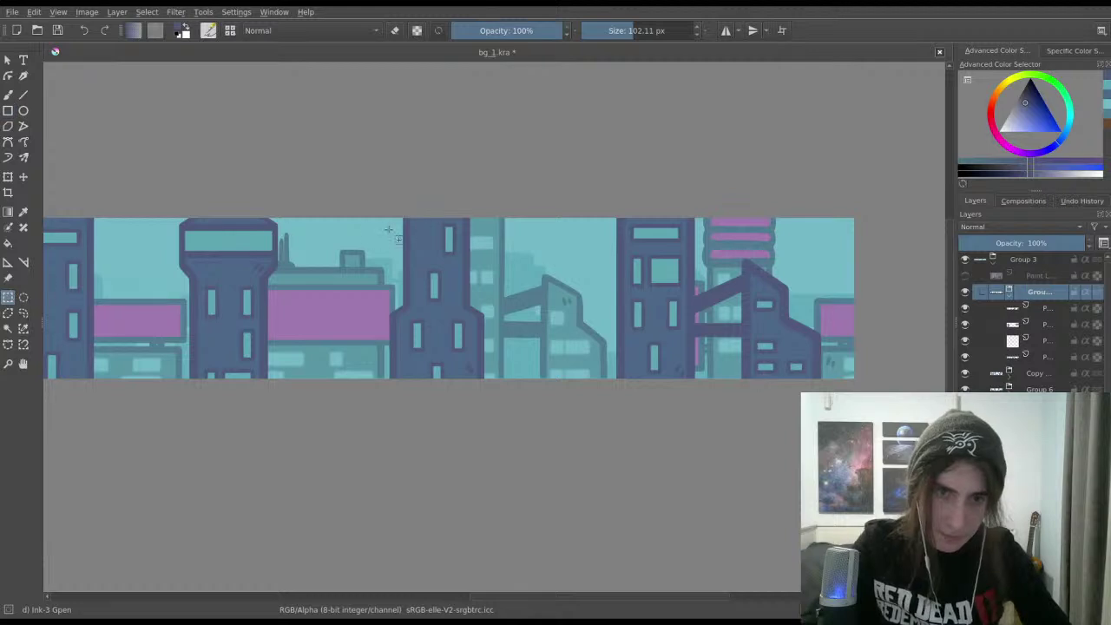
key(ctrl+t)
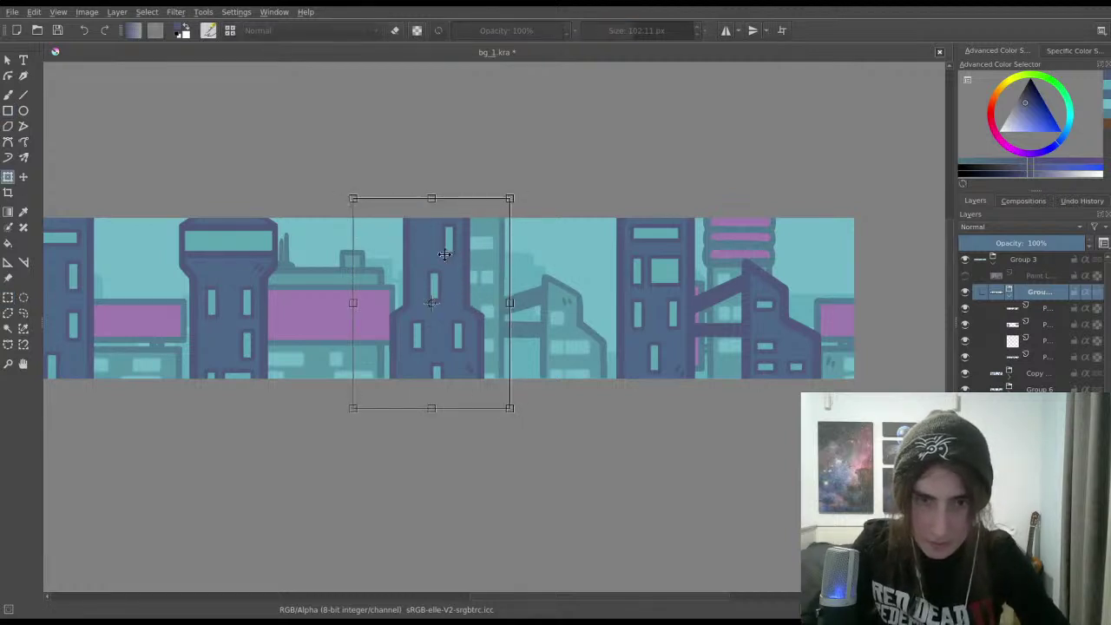
drag(444, 255, 551, 256)
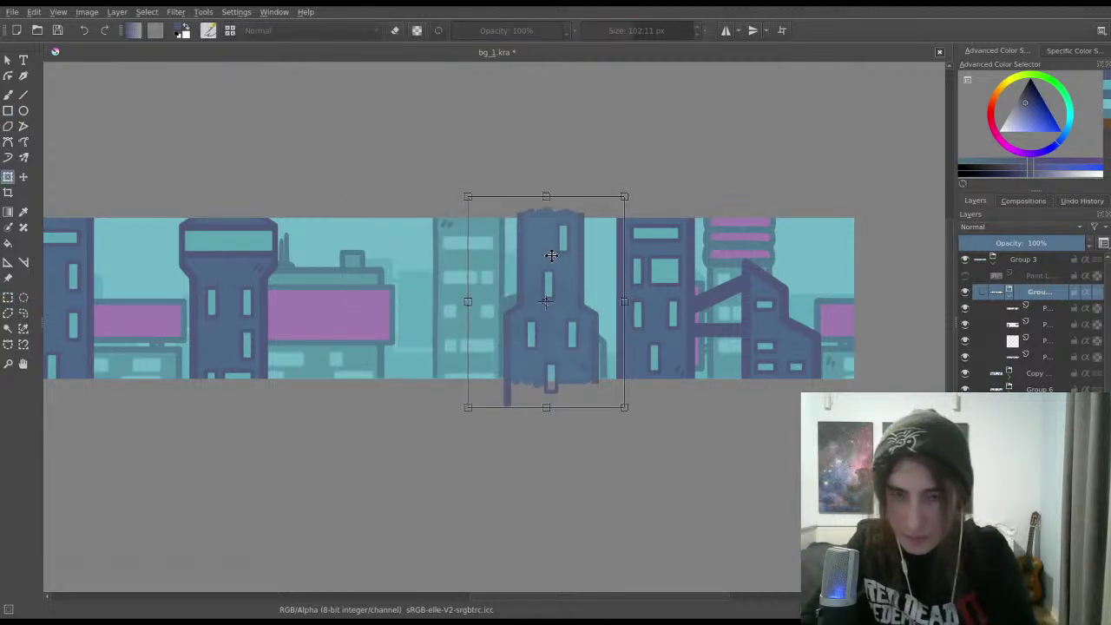
key(Return)
Step: Select the tall tower and its bridged slanted building and move them left, close beside the wide-topped tower
click(8, 297)
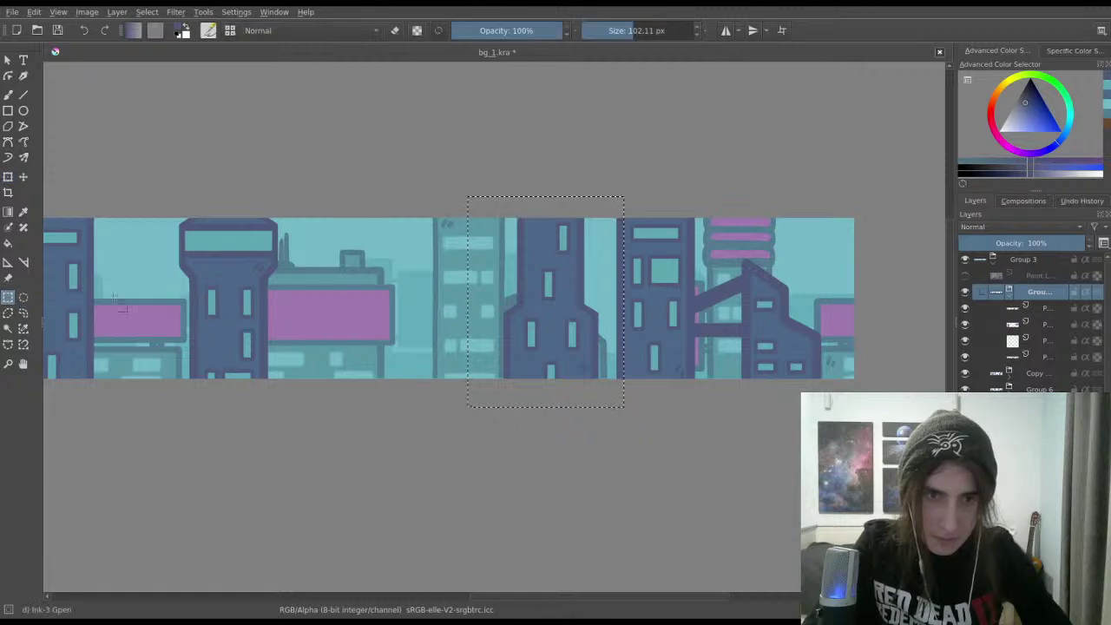
drag(611, 210, 840, 436)
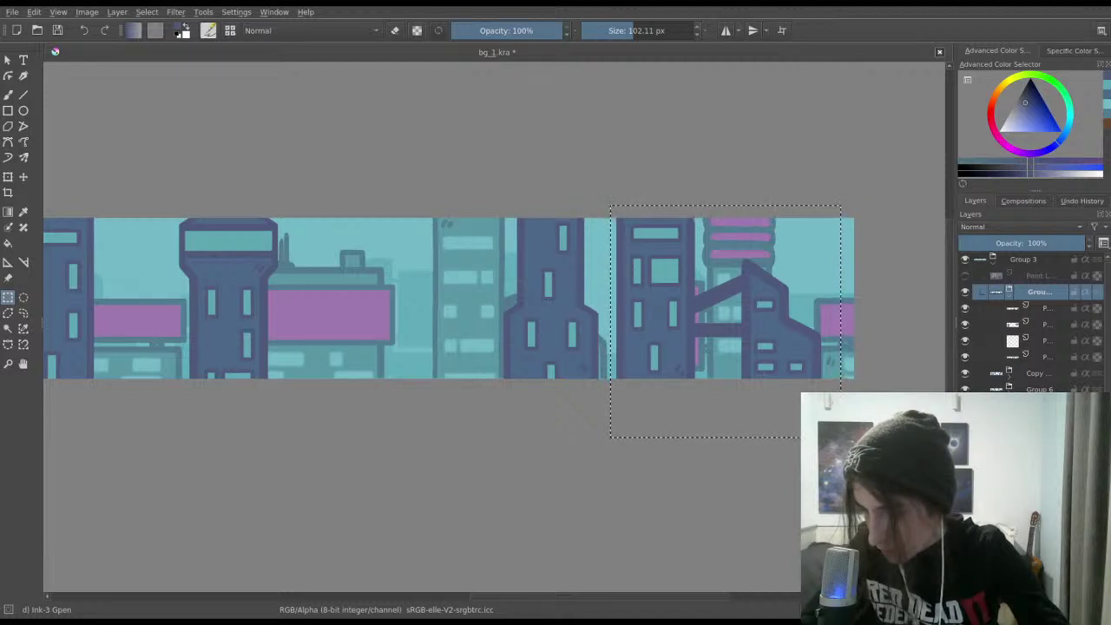
key(ctrl+t)
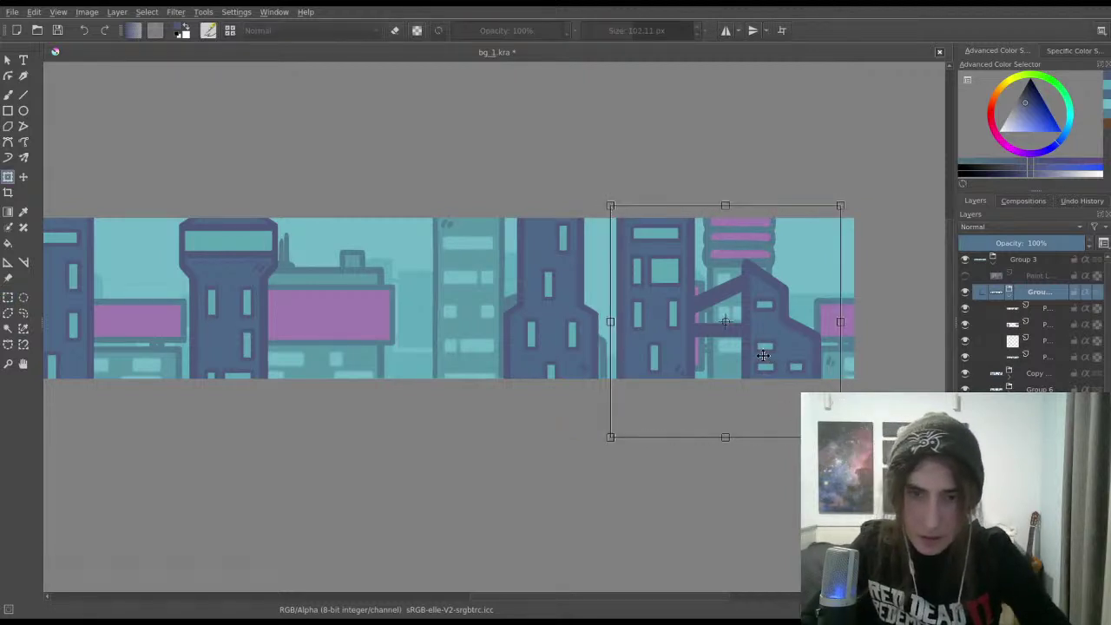
drag(762, 354, 438, 353)
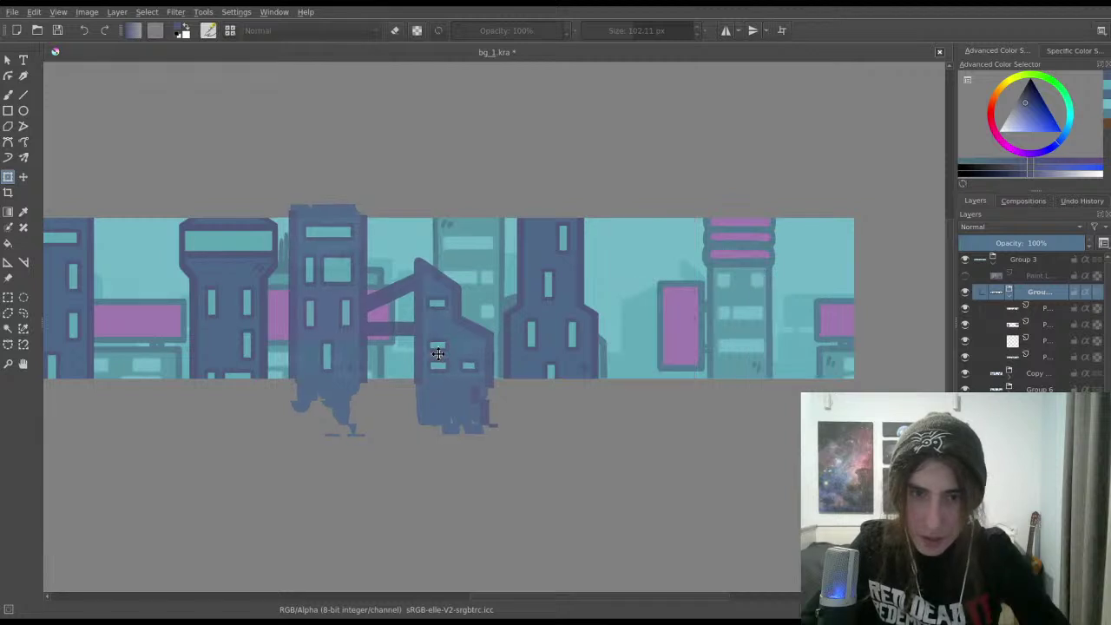
key(Return)
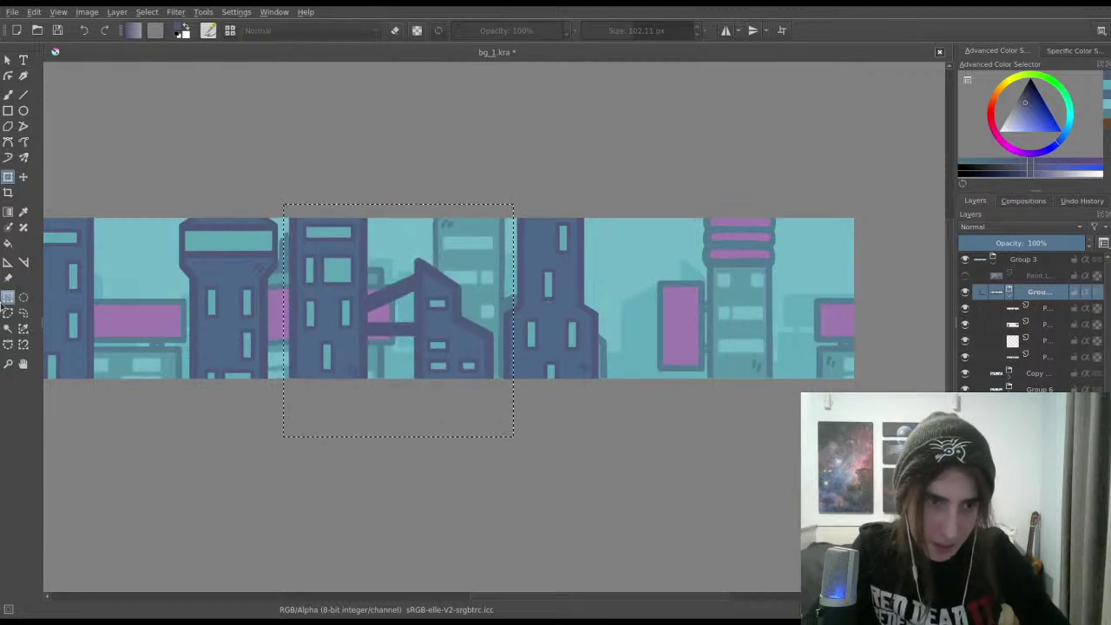
Step: Clear the selection, then select the stepped tower and move it to the right end of the background strip
click(7, 298)
click(517, 284)
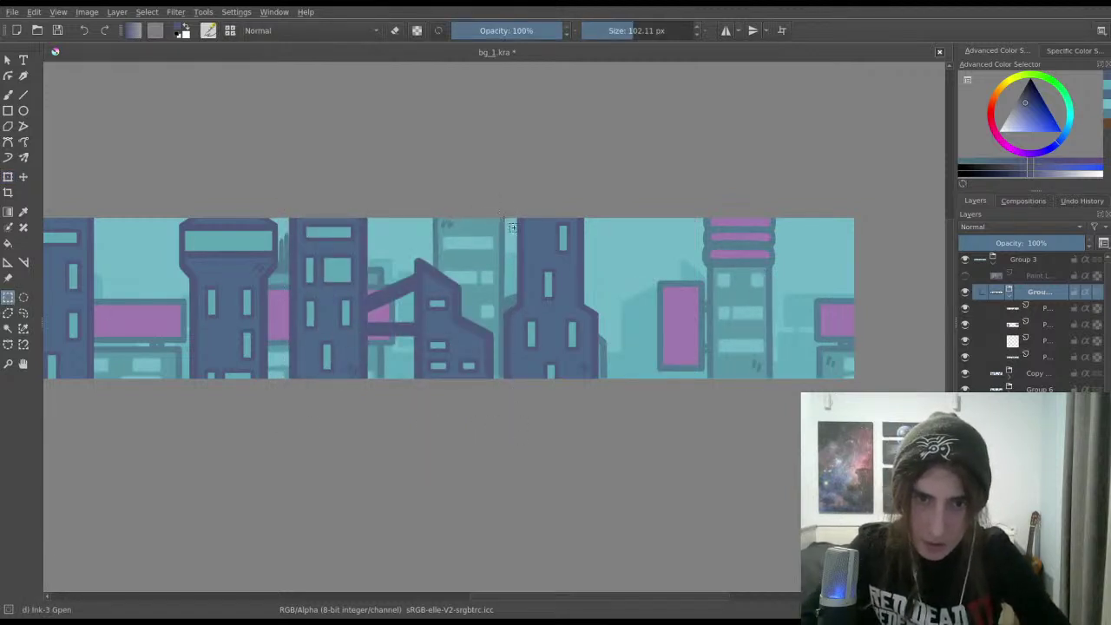
drag(499, 209, 620, 409)
key(ctrl+t)
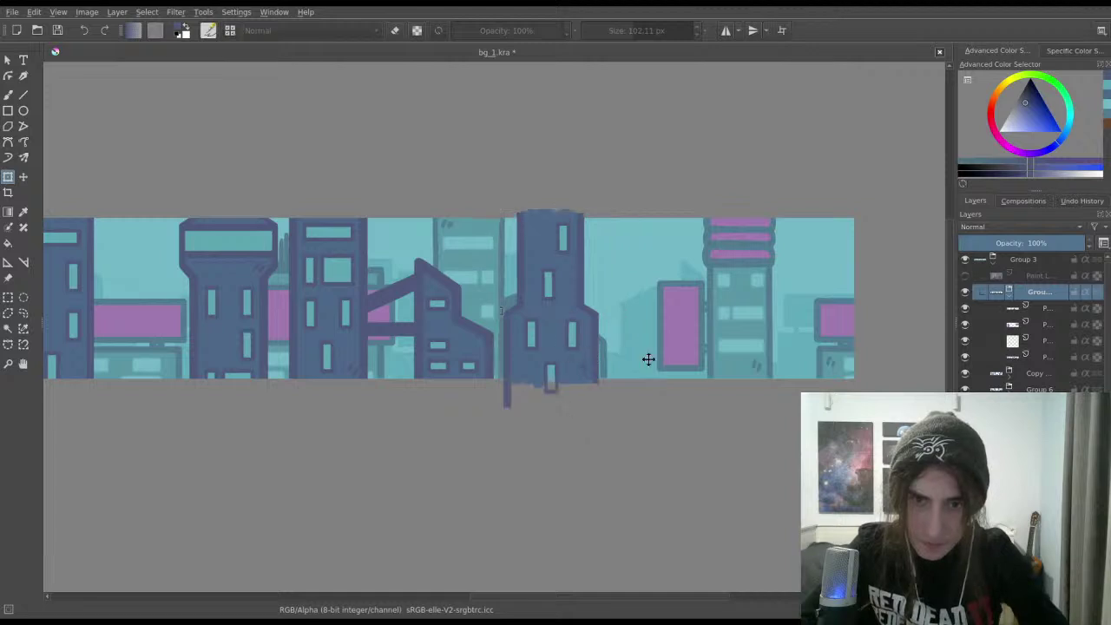
mouse_move(574, 355)
mouse_down()
mouse_move(809, 356)
mouse_move(793, 363)
mouse_up()
key(Return)
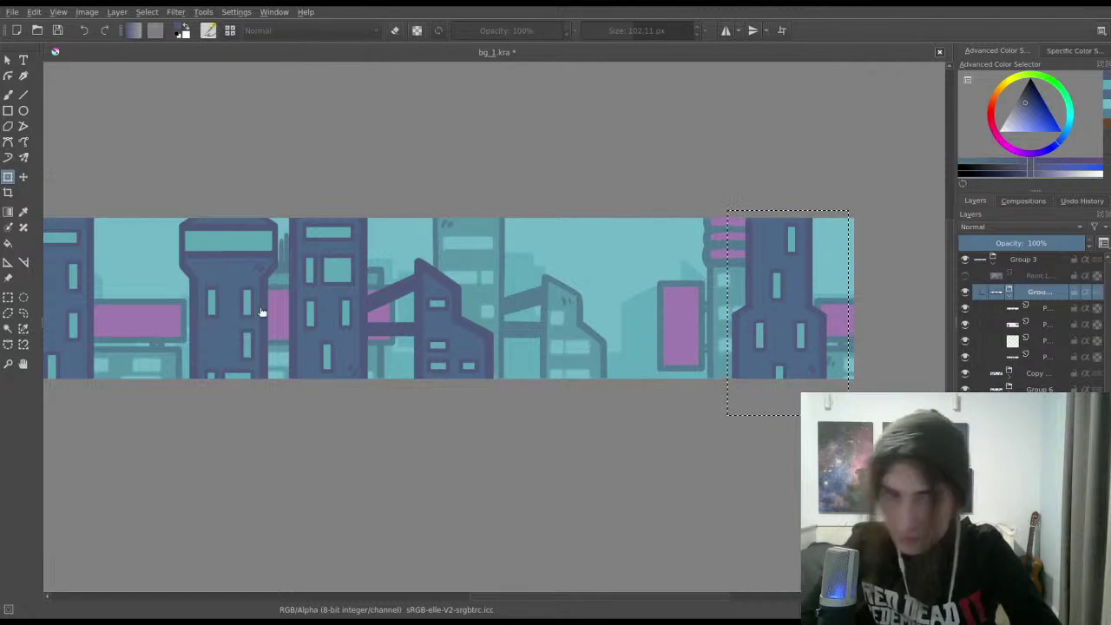
Step: Reselect the bridged tower pair and move it right into the gap before the stepped tower
click(7, 296)
key(ctrl+shift+a)
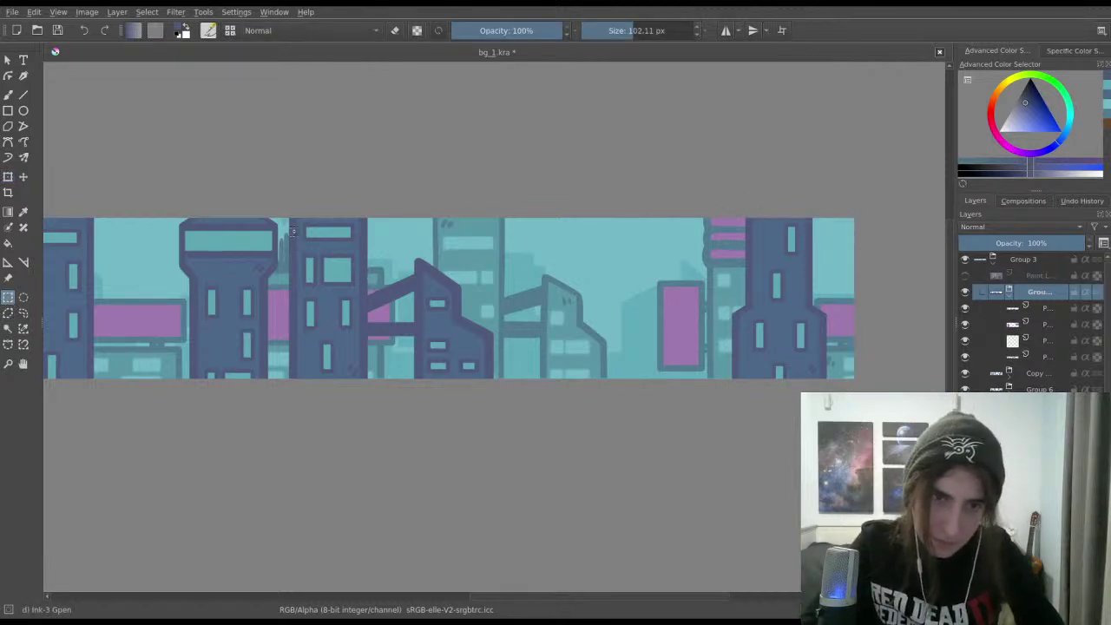
drag(281, 209, 520, 429)
key(ctrl+t)
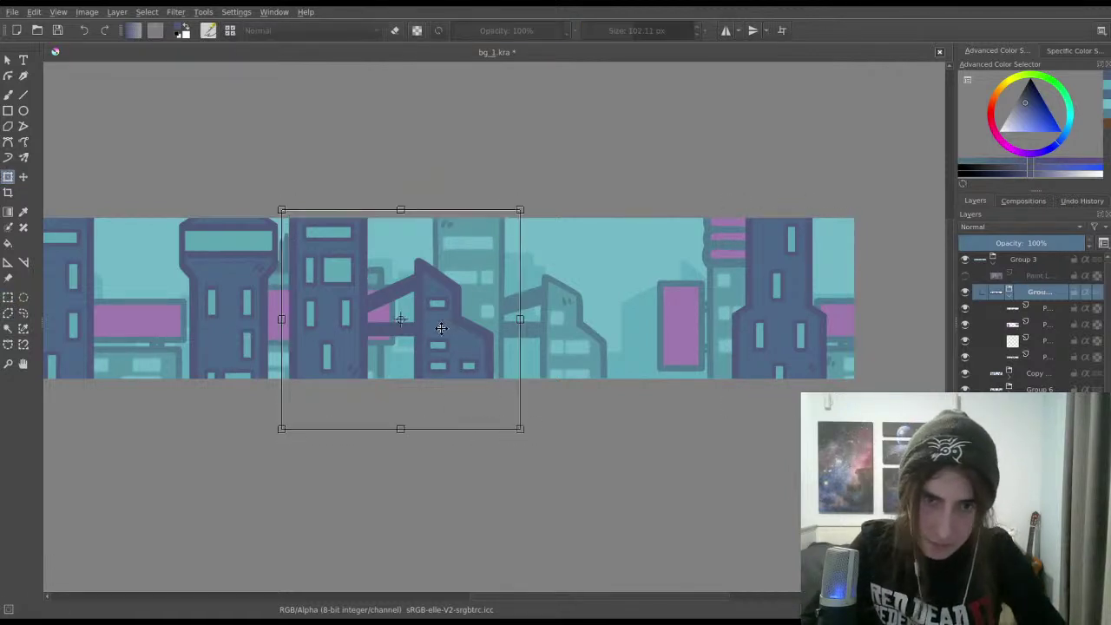
drag(440, 327, 622, 336)
click(623, 337)
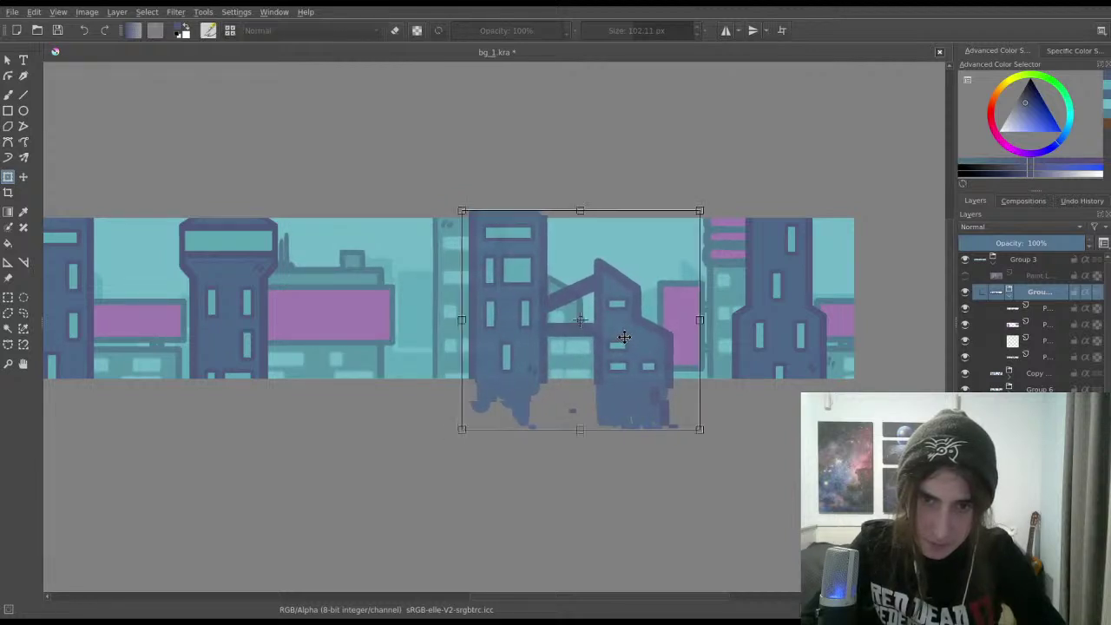
key(Return)
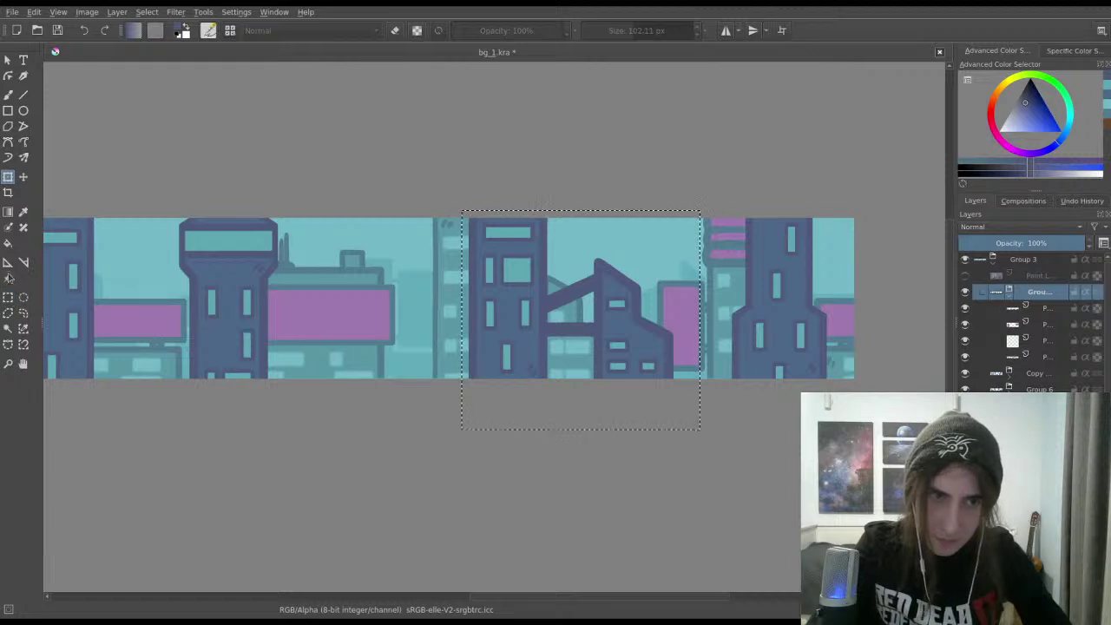
Step: Clear the selection and draw a tall purple billboard outline left of the bridged tower on Group 7's top paint layer, replacing a taller attempt
click(8, 110)
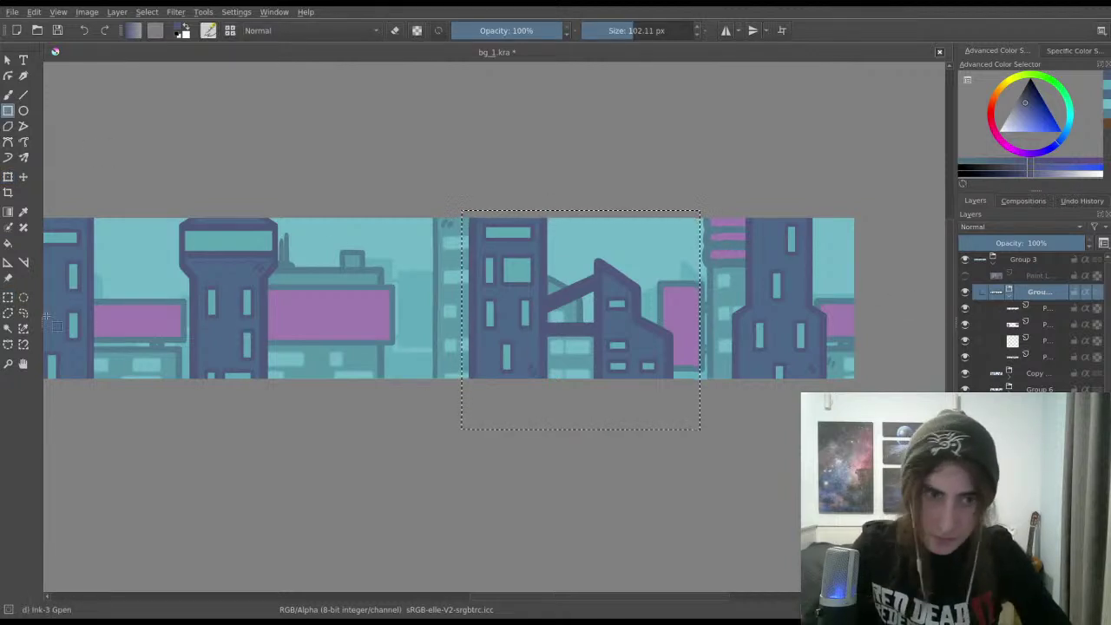
click(76, 122)
click(7, 111)
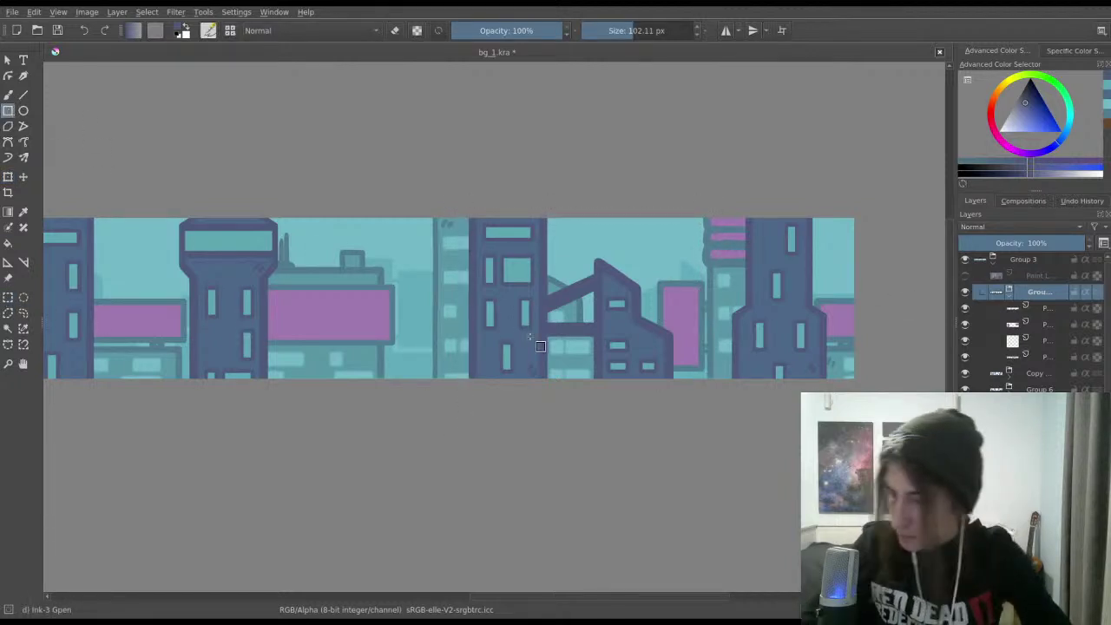
click(966, 295)
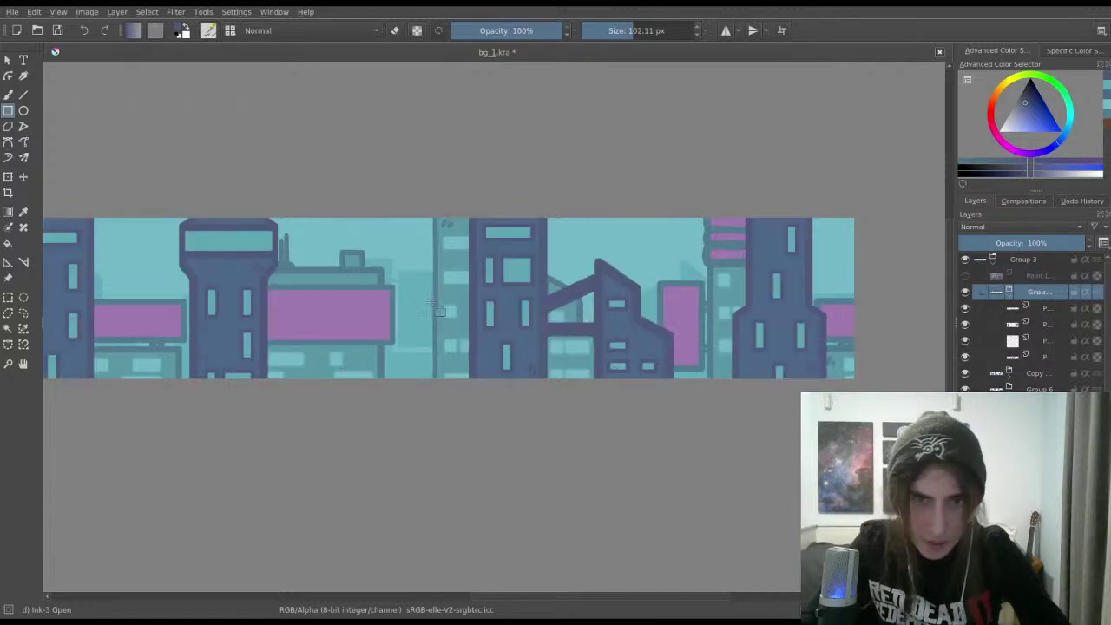
scroll(446, 243, up, 2)
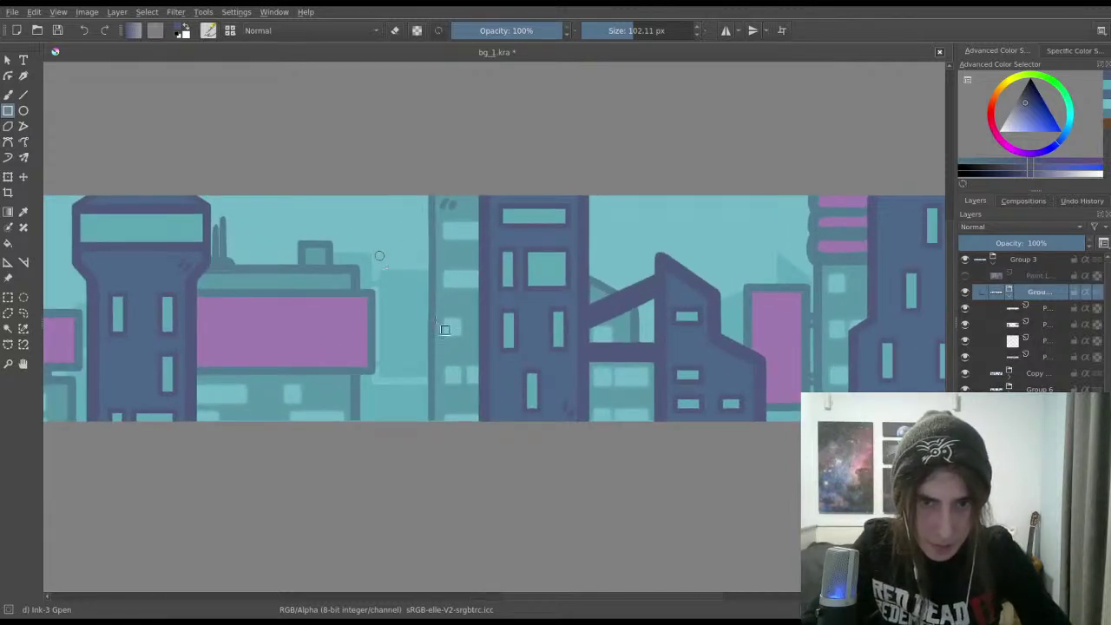
click(1030, 310)
mouse_move(361, 216)
mouse_down()
mouse_move(473, 382)
mouse_move(381, 239)
mouse_move(458, 397)
mouse_up()
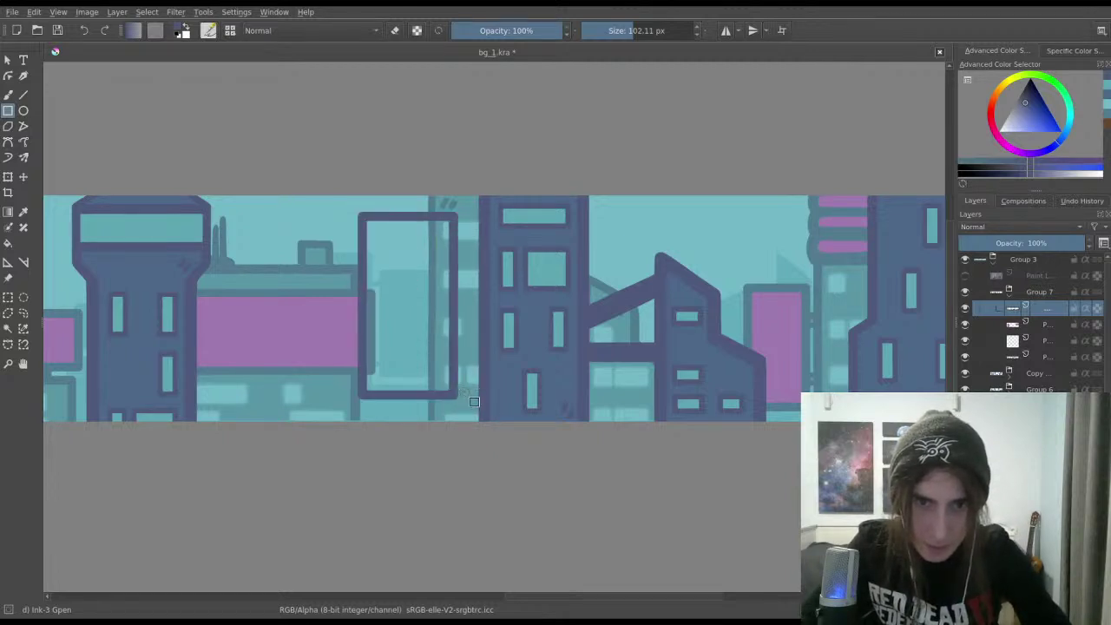
key(ctrl+z)
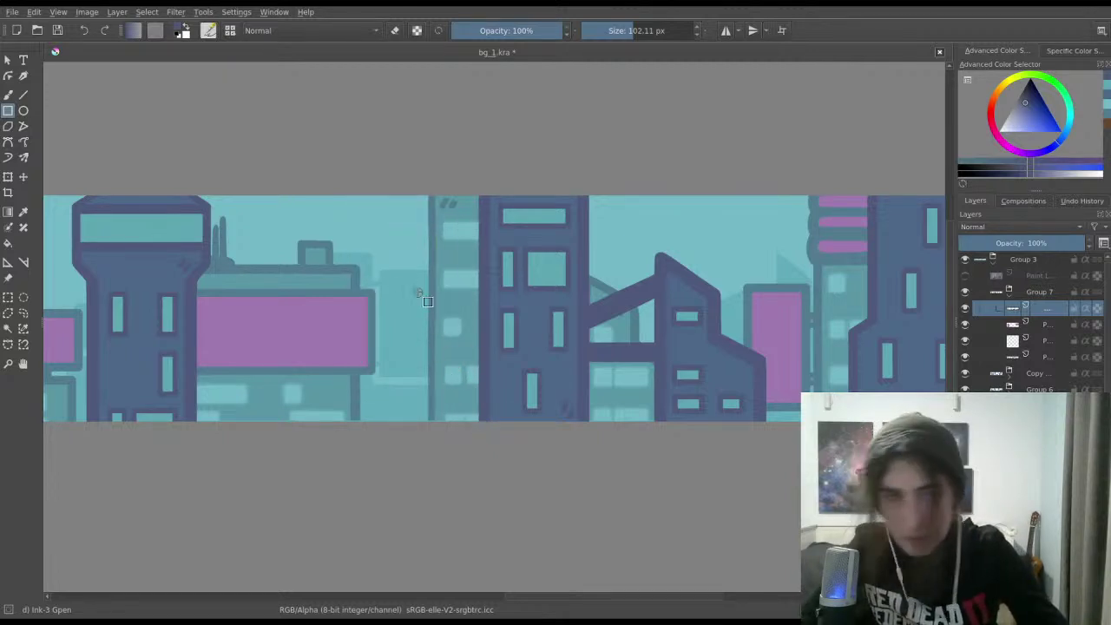
drag(367, 244, 456, 401)
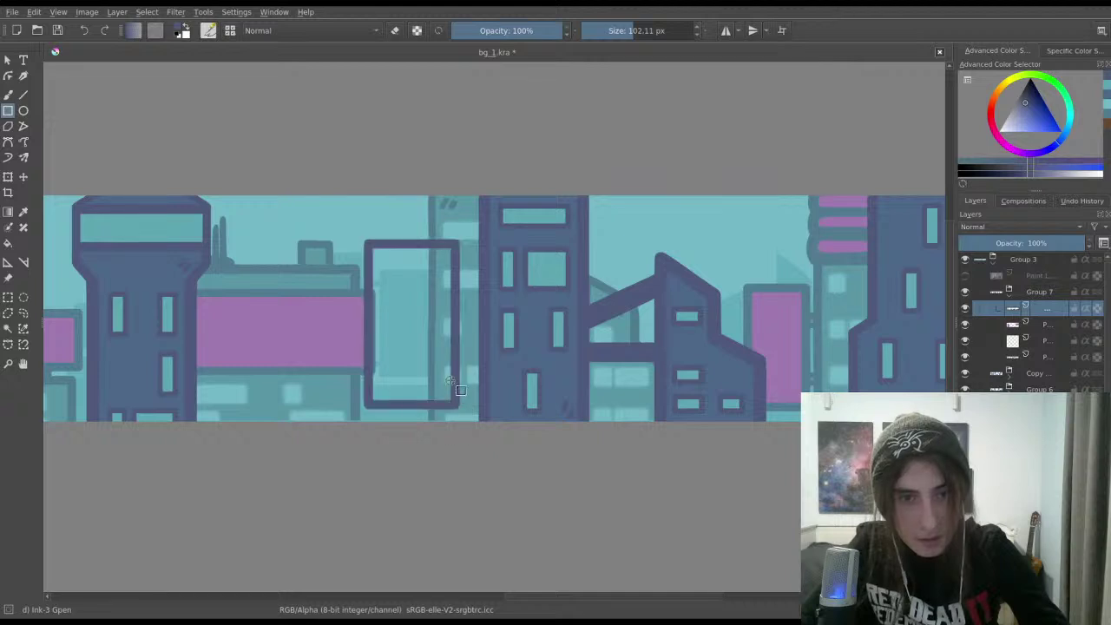
Step: Brush two short horizontal purple brackets joining the new billboard outline to the tower wall, one near its top and one near its base
scroll(506, 367, down, 2)
scroll(542, 407, left, 3)
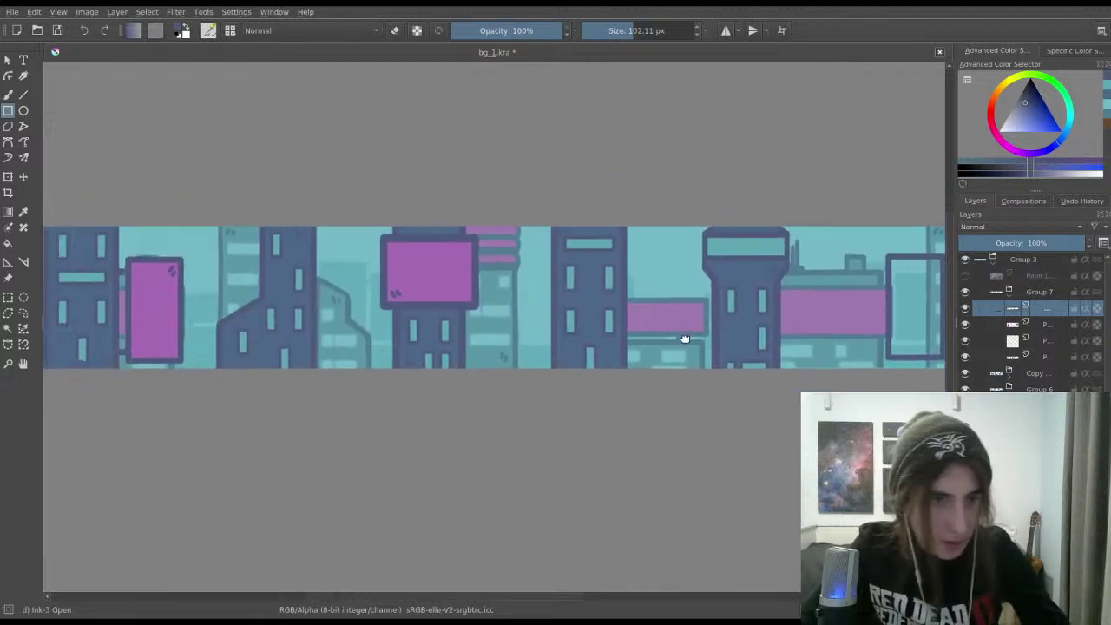
scroll(545, 392, down, 2)
drag(675, 428, 387, 330)
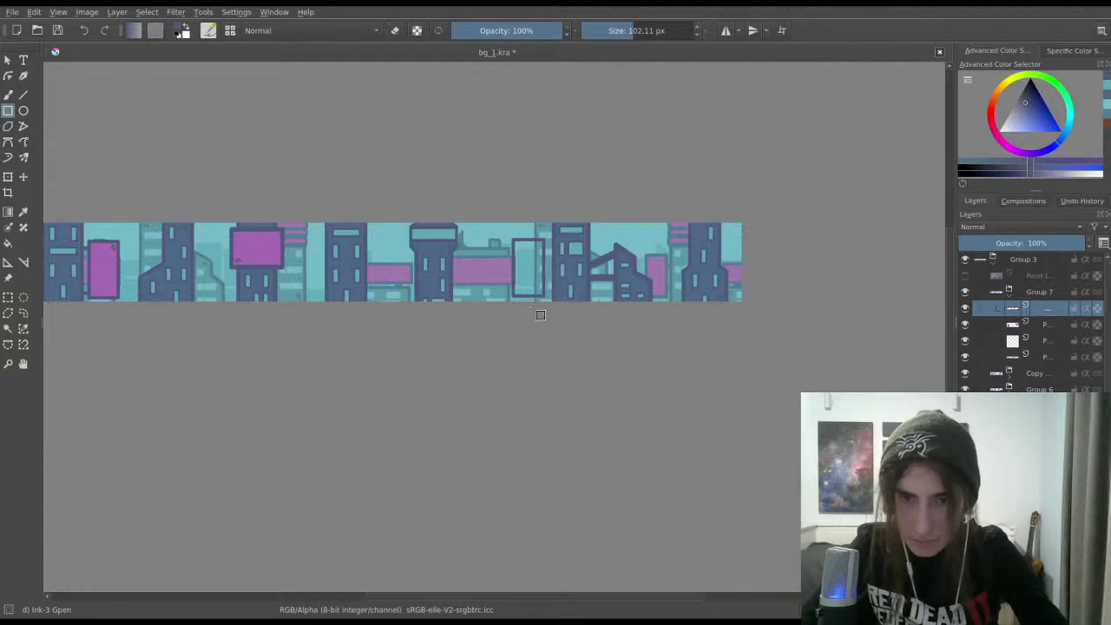
scroll(540, 315, up, 4)
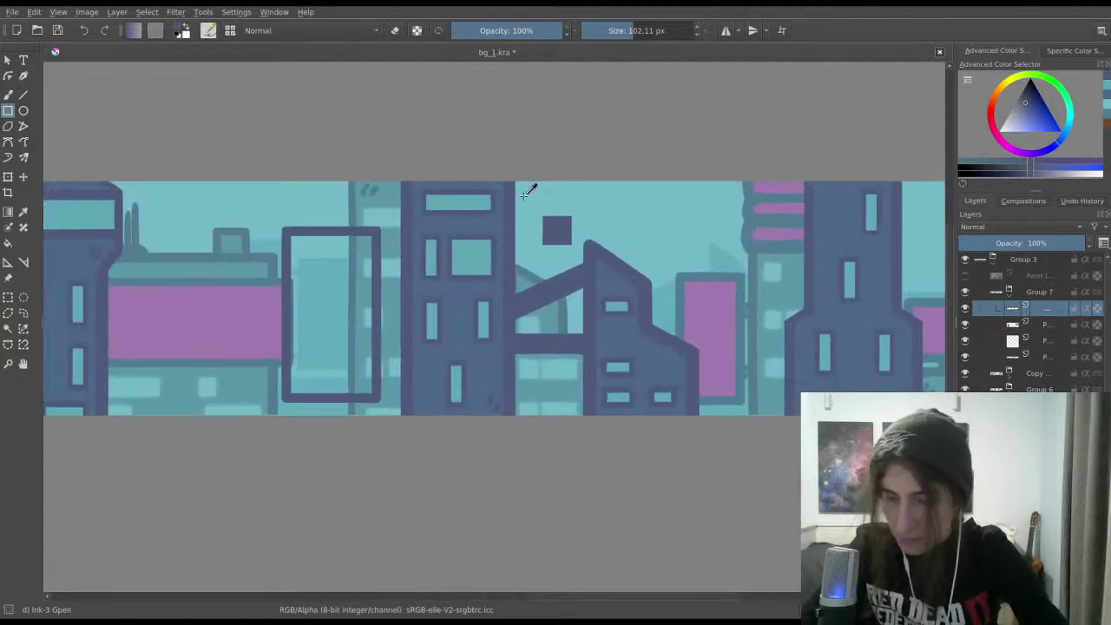
scroll(526, 240, up, 3)
click(8, 93)
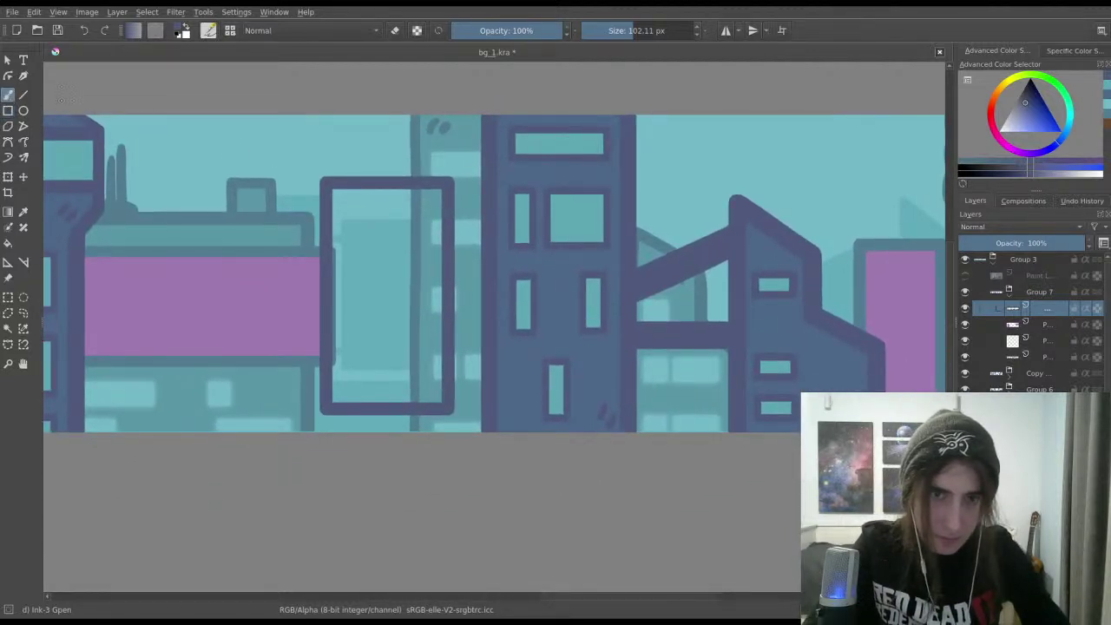
drag(508, 213, 269, 222)
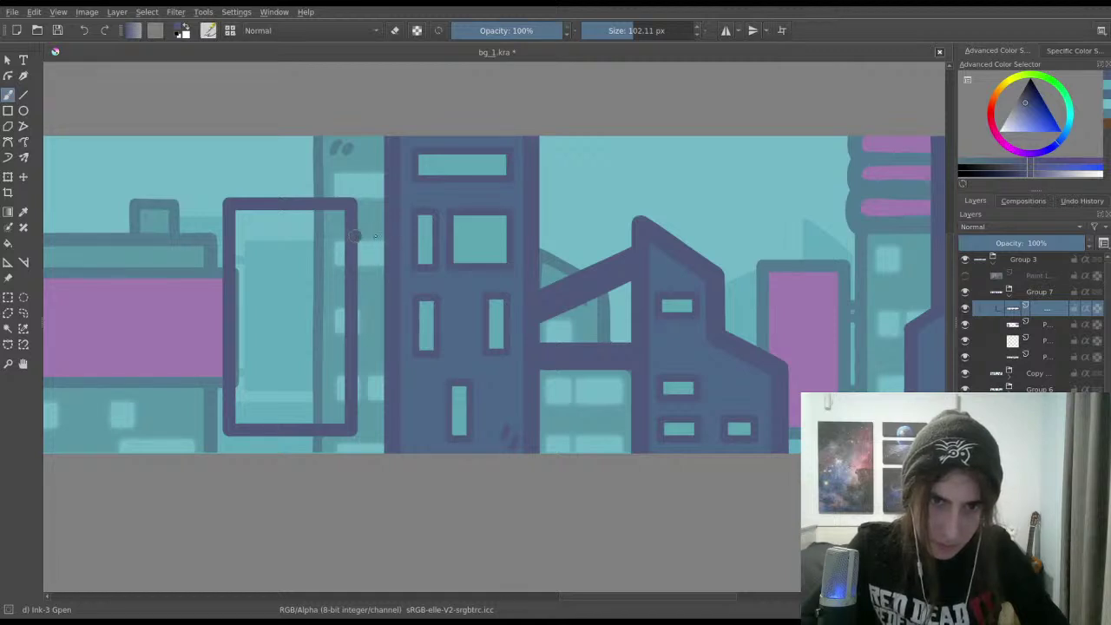
drag(355, 235, 385, 235)
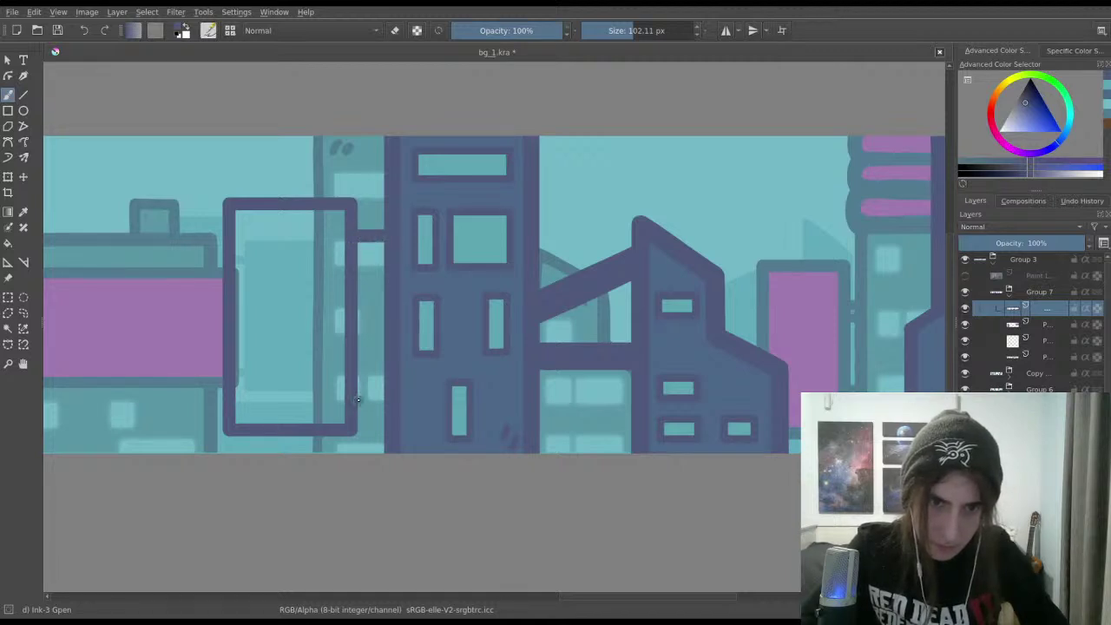
key(ctrl+z)
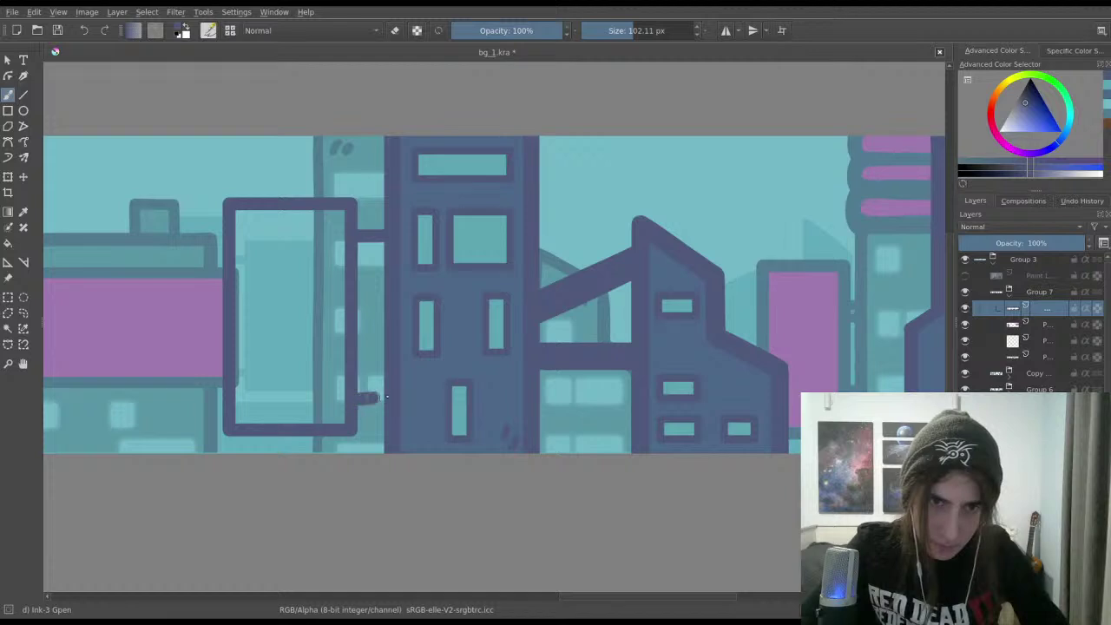
drag(354, 397, 584, 340)
Step: Check the upper two paint layers of Group 7 by toggling their visibility, and make the second one active
scroll(404, 398, down, 2)
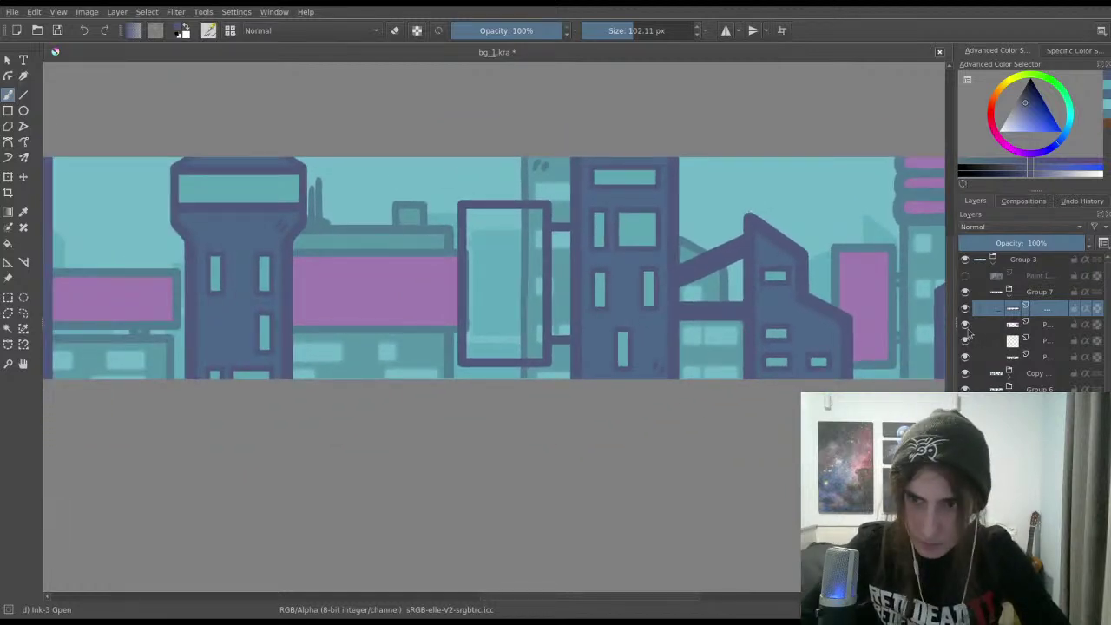
click(964, 326)
click(964, 326)
click(965, 311)
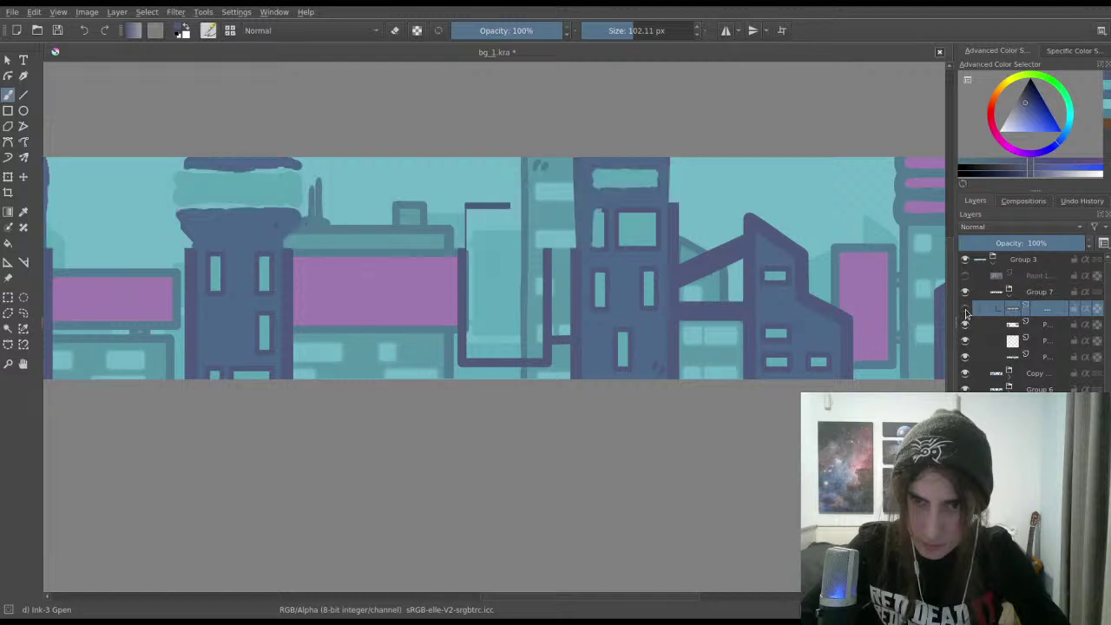
click(965, 311)
click(1021, 325)
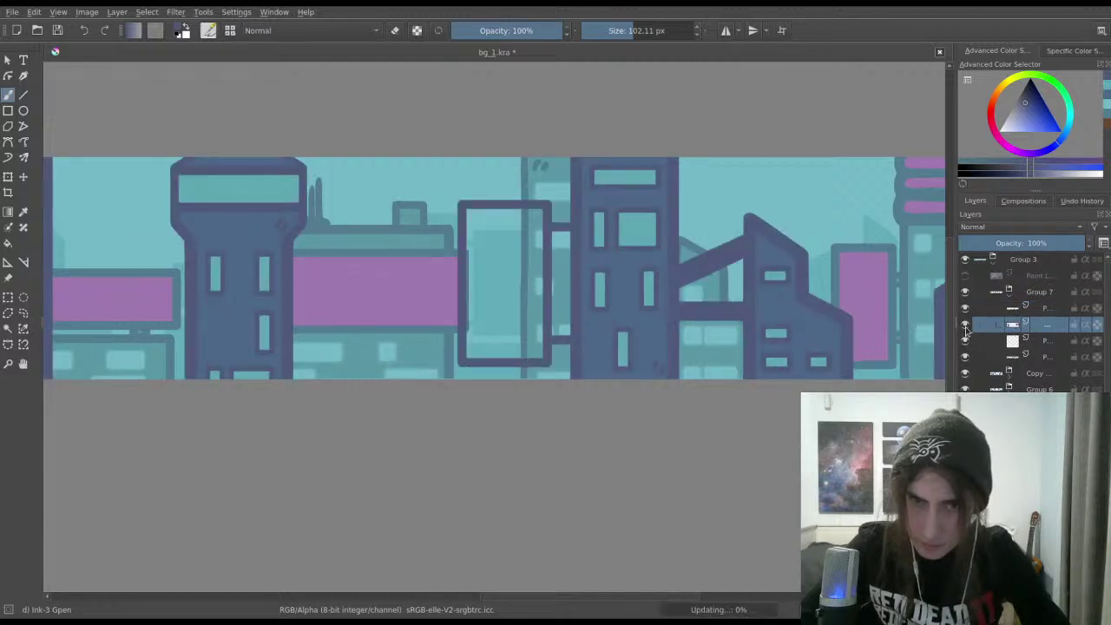
Step: Save the document and sample the purple of an existing billboard as the brush colour for the new one
drag(763, 286, 872, 287)
scroll(725, 351, down, 1)
drag(725, 351, 997, 328)
key(ctrl+s)
ctrl+click(354, 195)
drag(354, 195, 107, 198)
drag(564, 260, 356, 260)
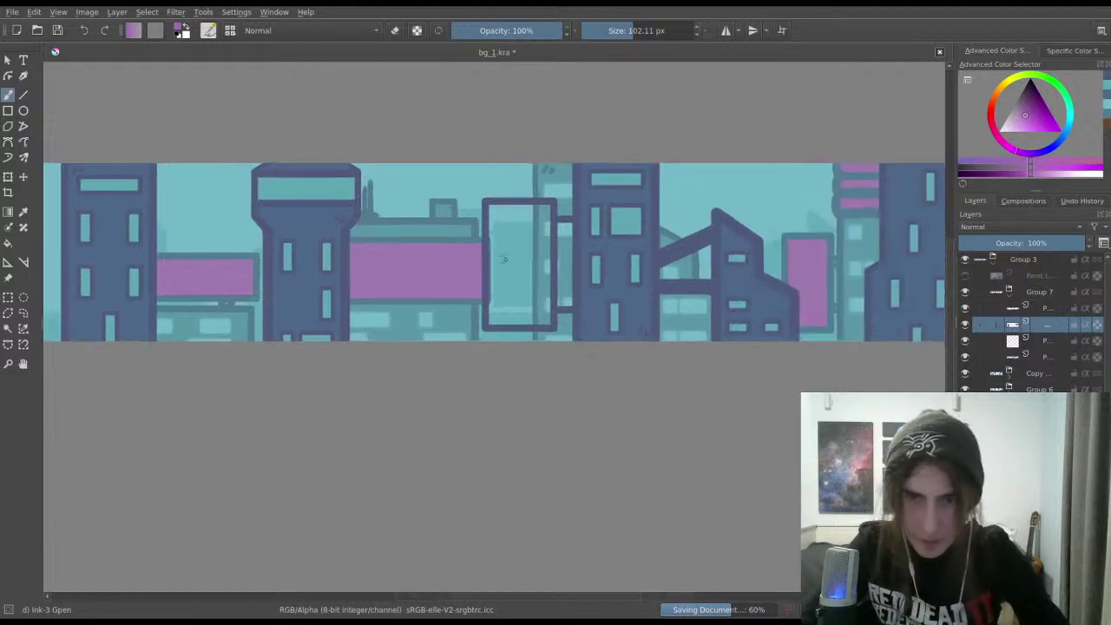
scroll(520, 286, up, 3)
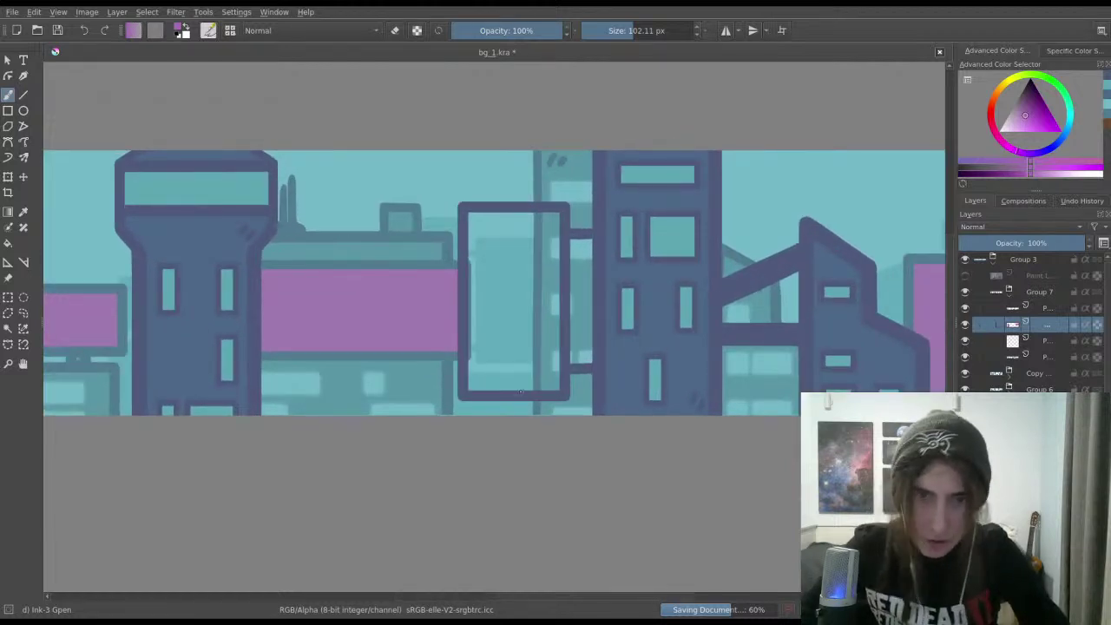
Step: Fill the inside of the new tall billboard with the sampled purple on Group 7's second paint layer
mouse_move(480, 391)
mouse_down()
mouse_move(476, 269)
mouse_move(474, 322)
mouse_up()
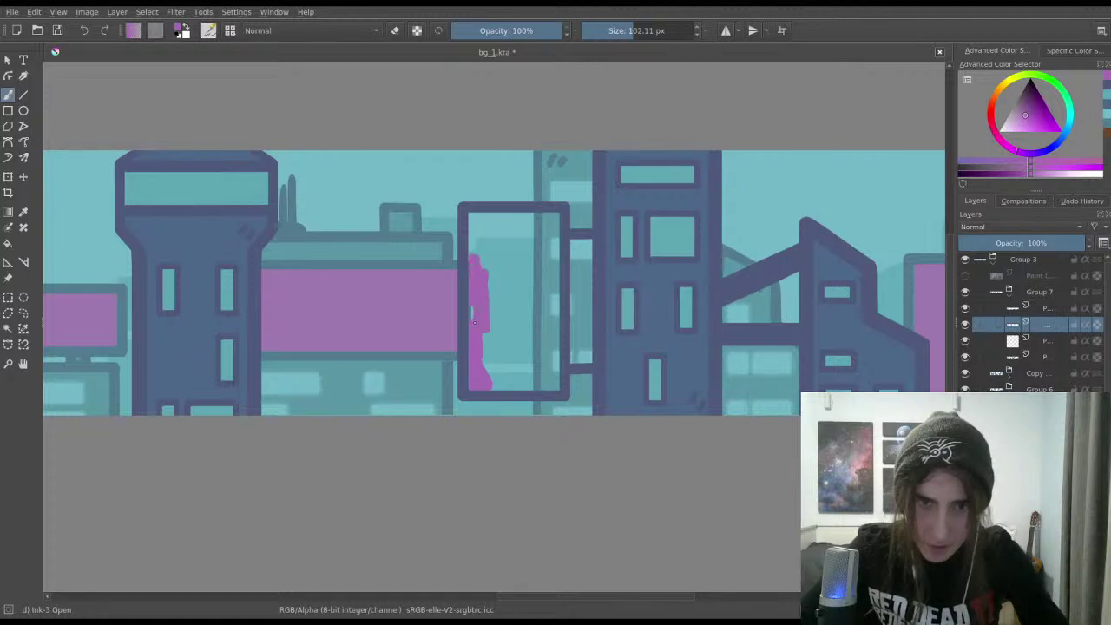
mouse_move(475, 259)
mouse_down()
mouse_move(467, 218)
mouse_move(514, 230)
mouse_move(499, 223)
mouse_move(518, 213)
mouse_move(531, 232)
mouse_move(512, 220)
mouse_move(542, 227)
mouse_move(551, 217)
mouse_move(562, 230)
mouse_move(560, 218)
mouse_move(559, 334)
mouse_move(505, 237)
mouse_up()
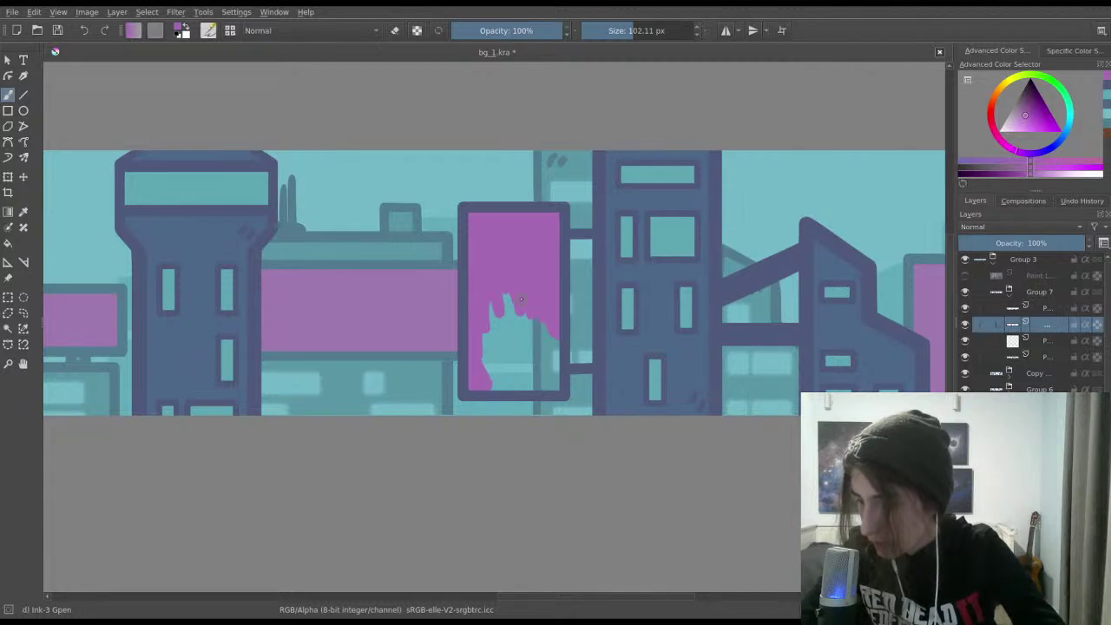
mouse_move(523, 290)
mouse_down()
mouse_move(507, 347)
mouse_move(496, 323)
mouse_move(480, 371)
mouse_move(548, 386)
mouse_move(558, 359)
mouse_move(549, 337)
mouse_move(518, 354)
mouse_up()
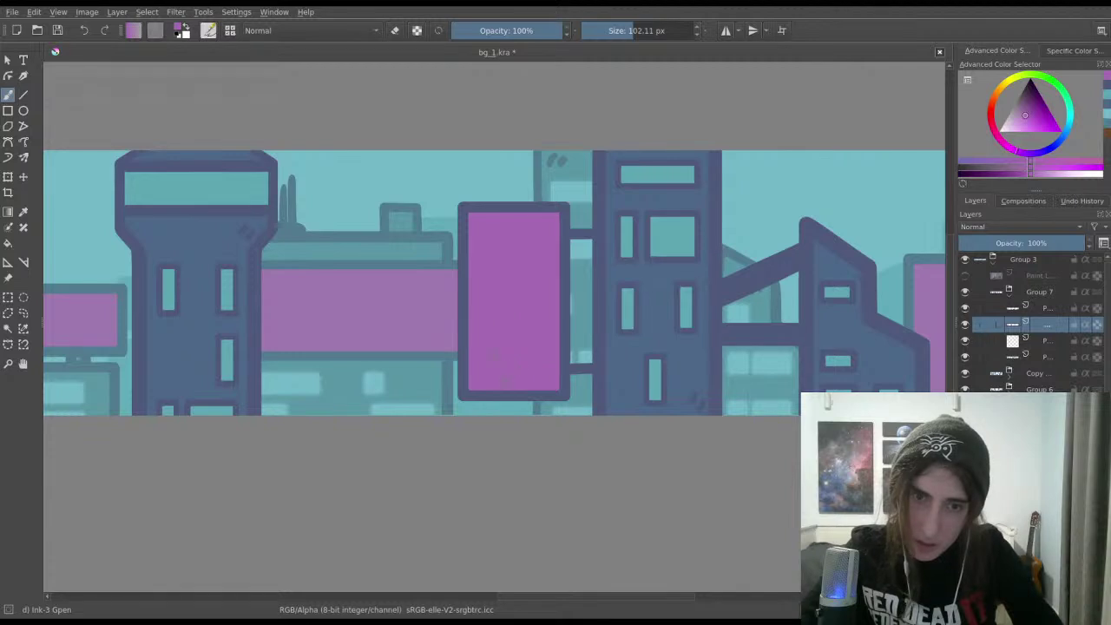
Step: Check Group 7 and its top paint layer by toggling their visibility, and make the top paint layer active
click(965, 308)
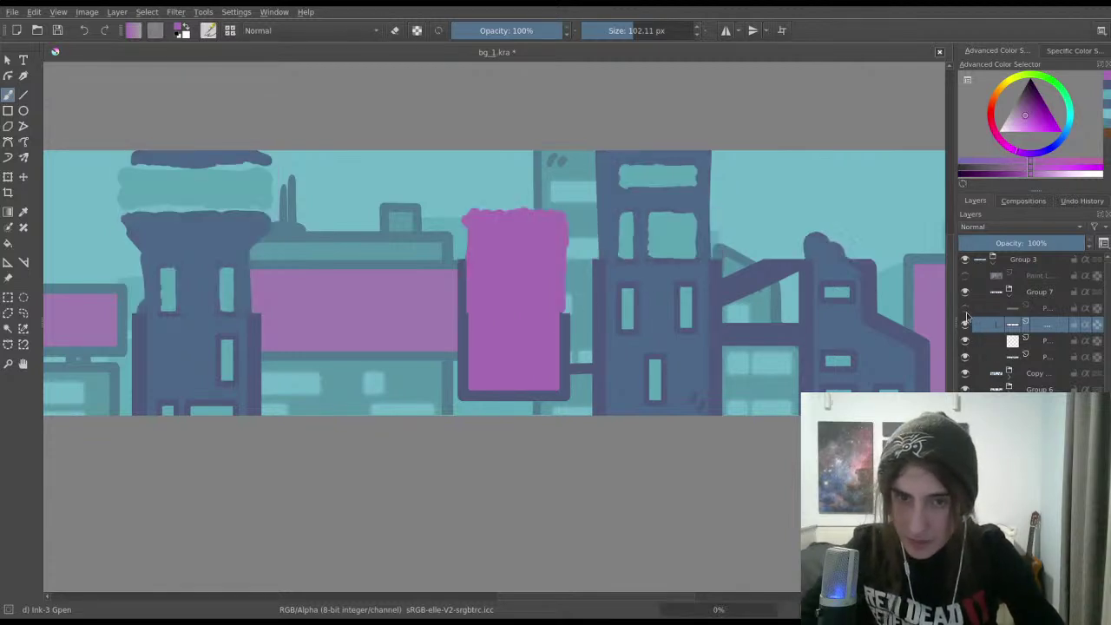
click(965, 308)
click(1034, 310)
click(1036, 295)
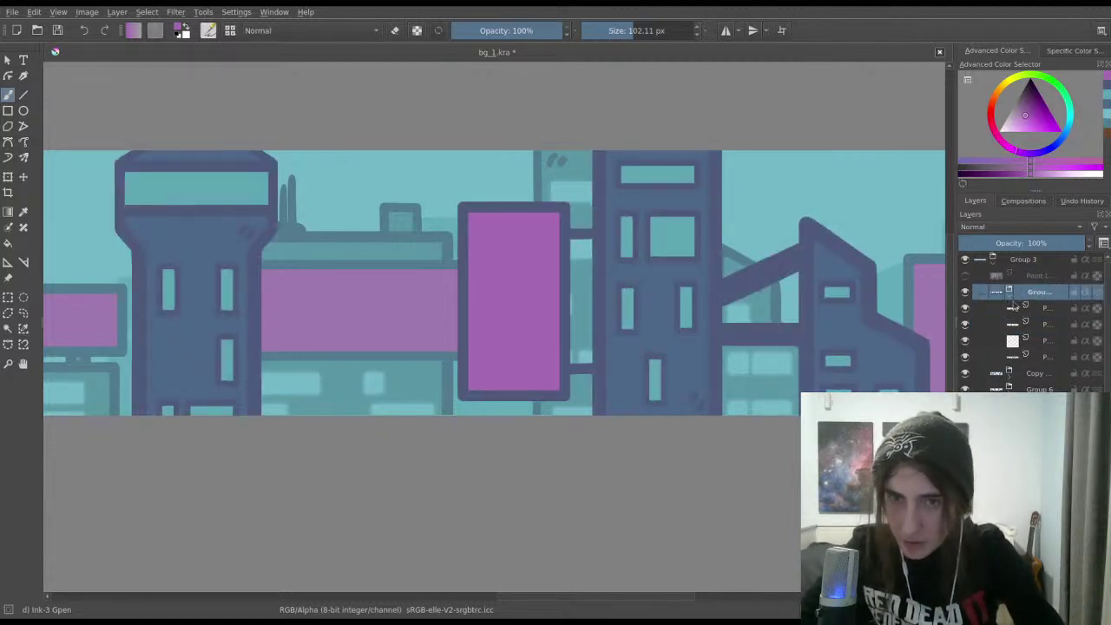
click(966, 293)
click(966, 292)
click(976, 309)
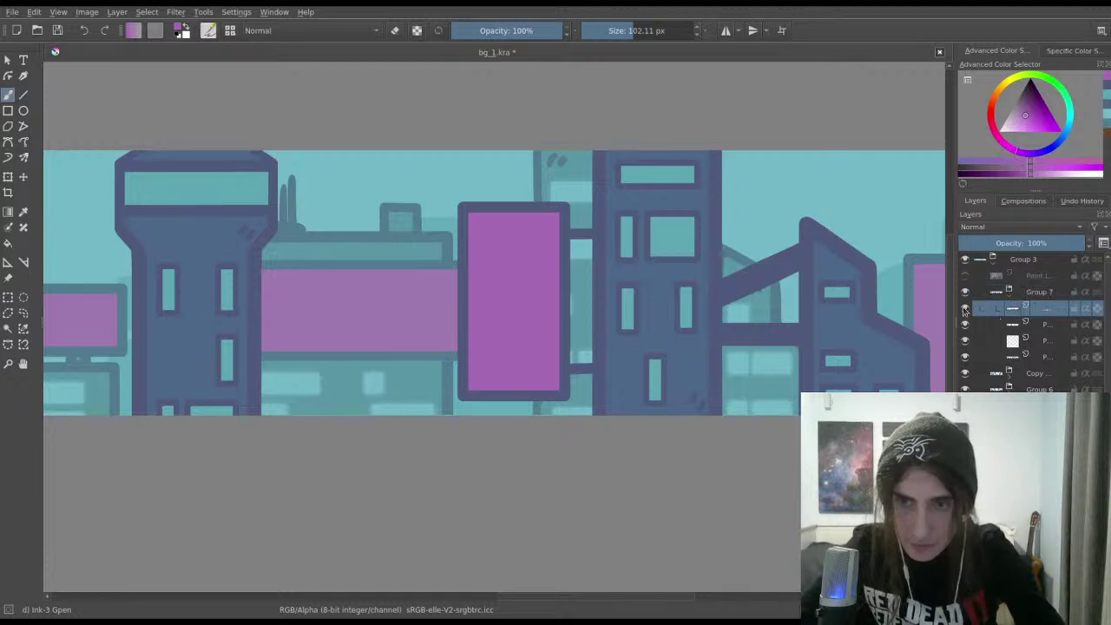
click(965, 309)
click(964, 308)
Step: Sample the dark colour of the upper bracket, brush small shine marks in the new billboard's upper-left corner, and save the document
ctrl+click(582, 238)
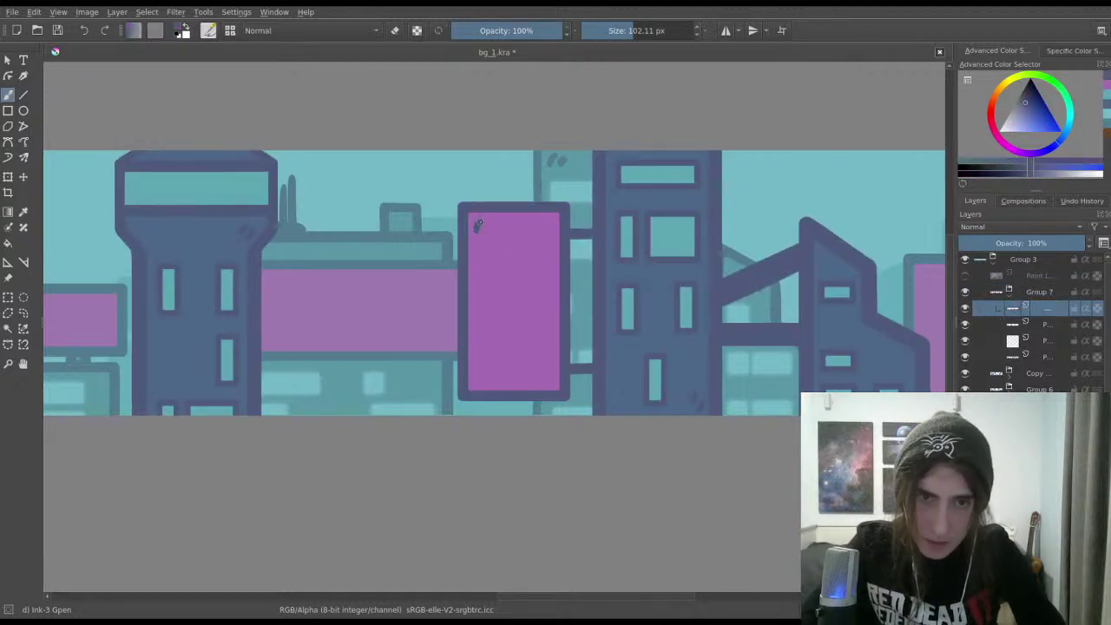
drag(466, 312, 506, 413)
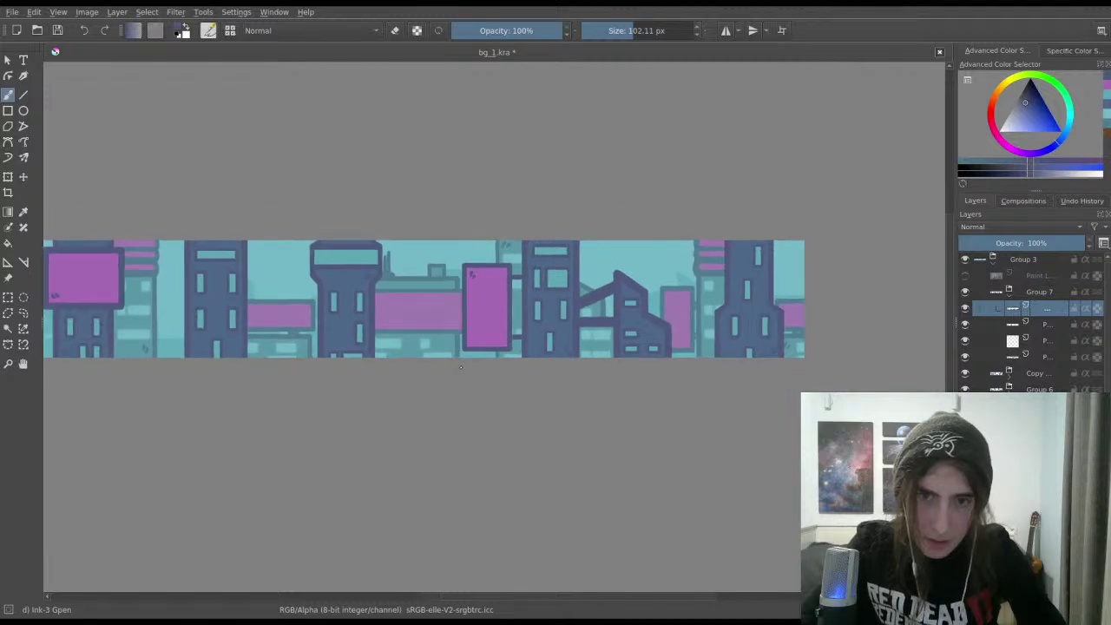
drag(336, 302, 418, 286)
key(ctrl+s)
Step: Select the new billboard, bridged tower and adjoining sloped building on Group 7 with a rectangle and move them left together
click(8, 298)
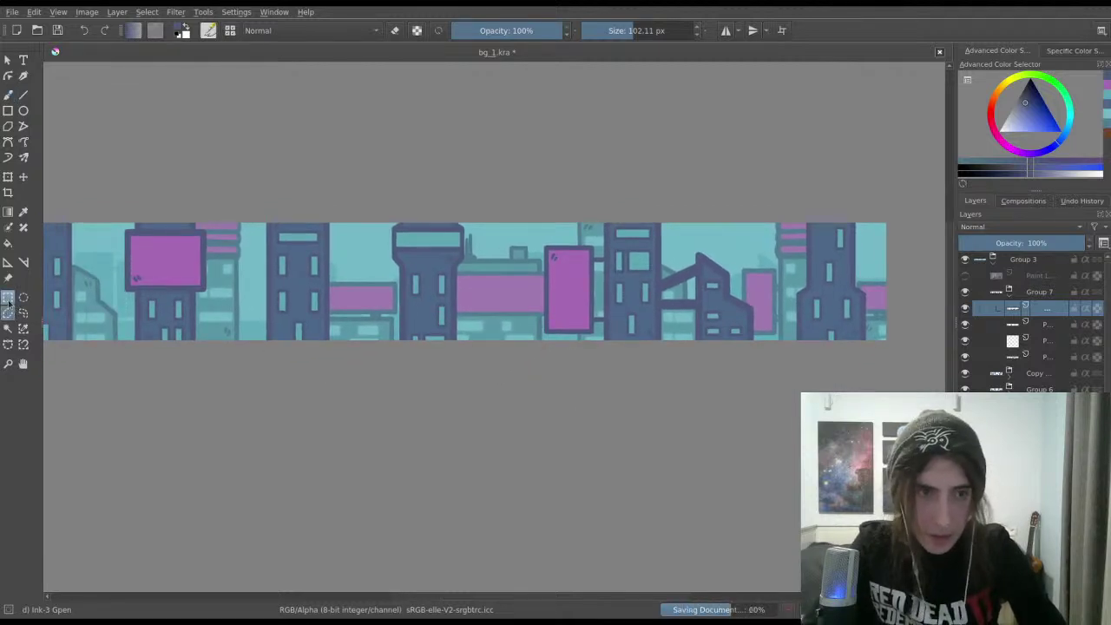
click(1039, 292)
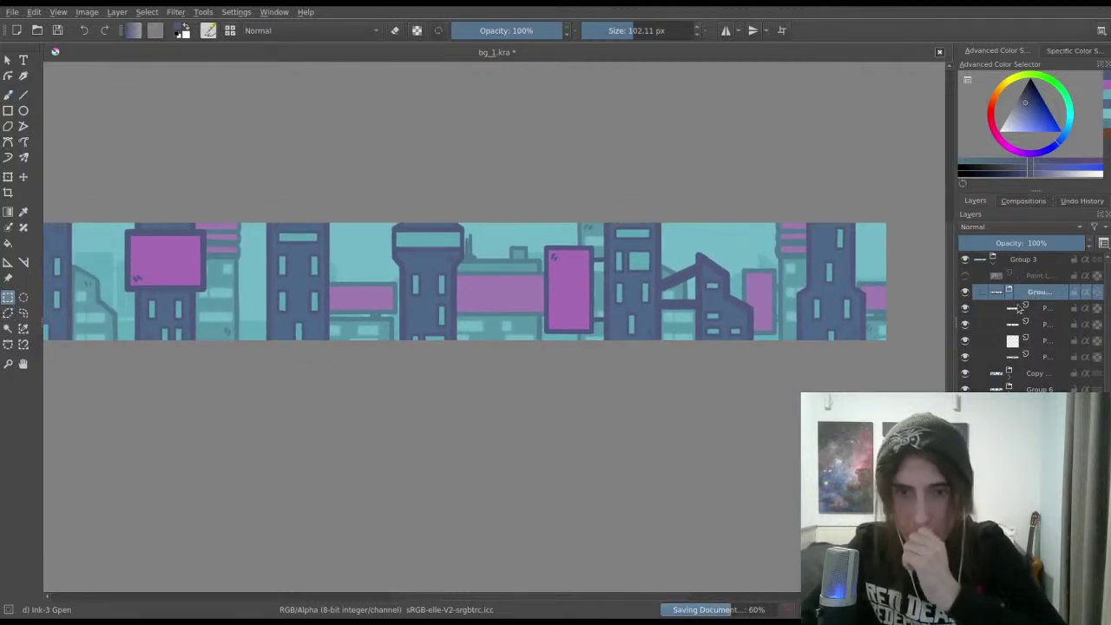
drag(518, 205, 767, 366)
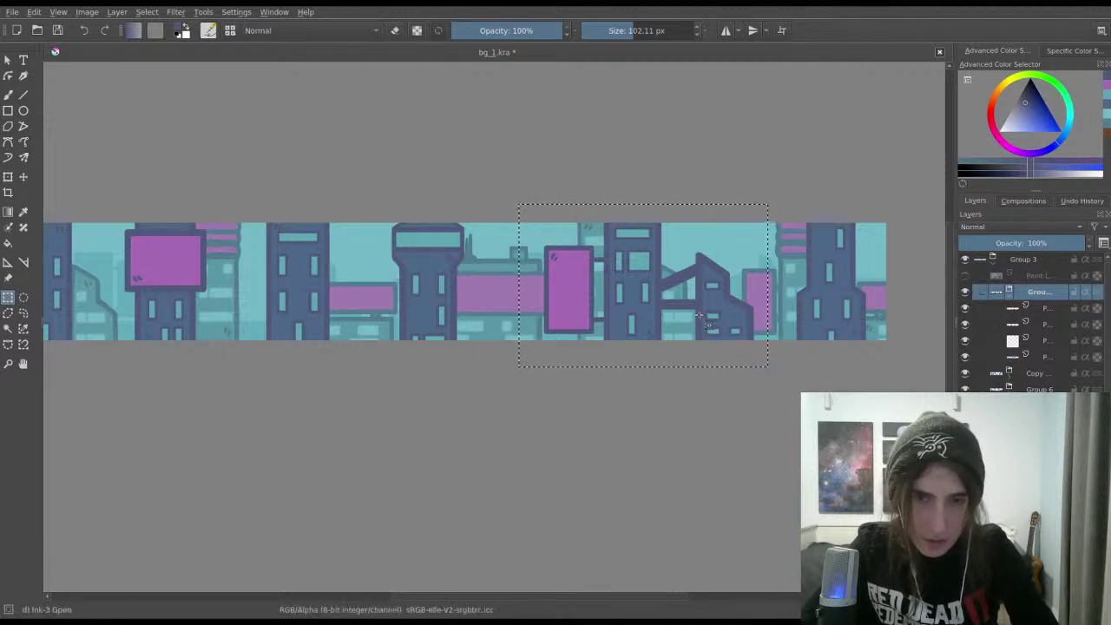
key(ctrl+t)
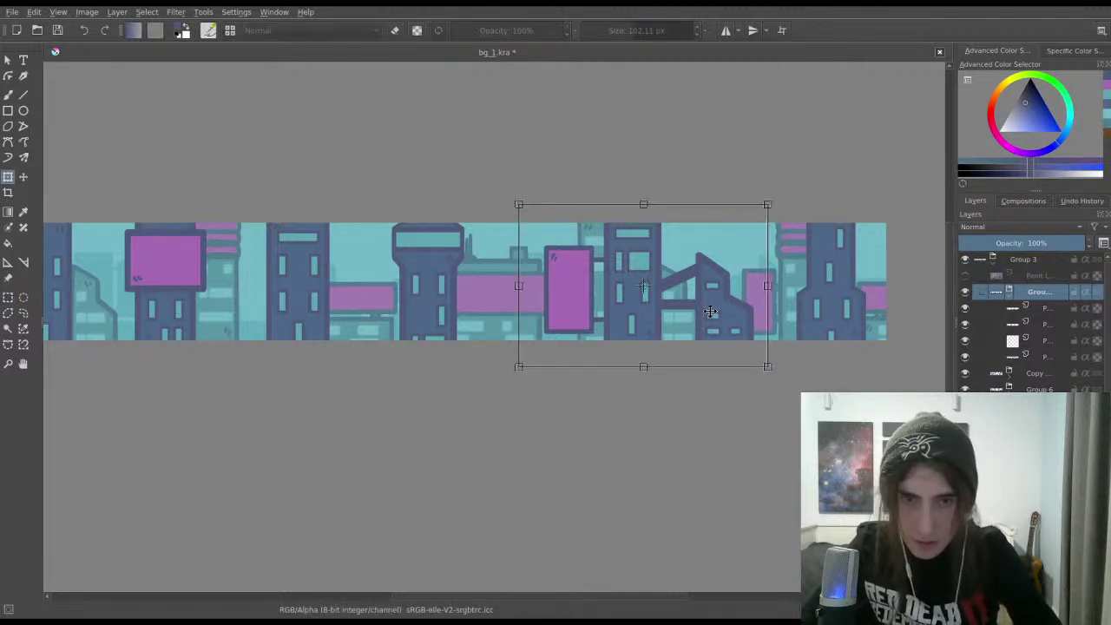
drag(700, 317, 691, 314)
key(Return)
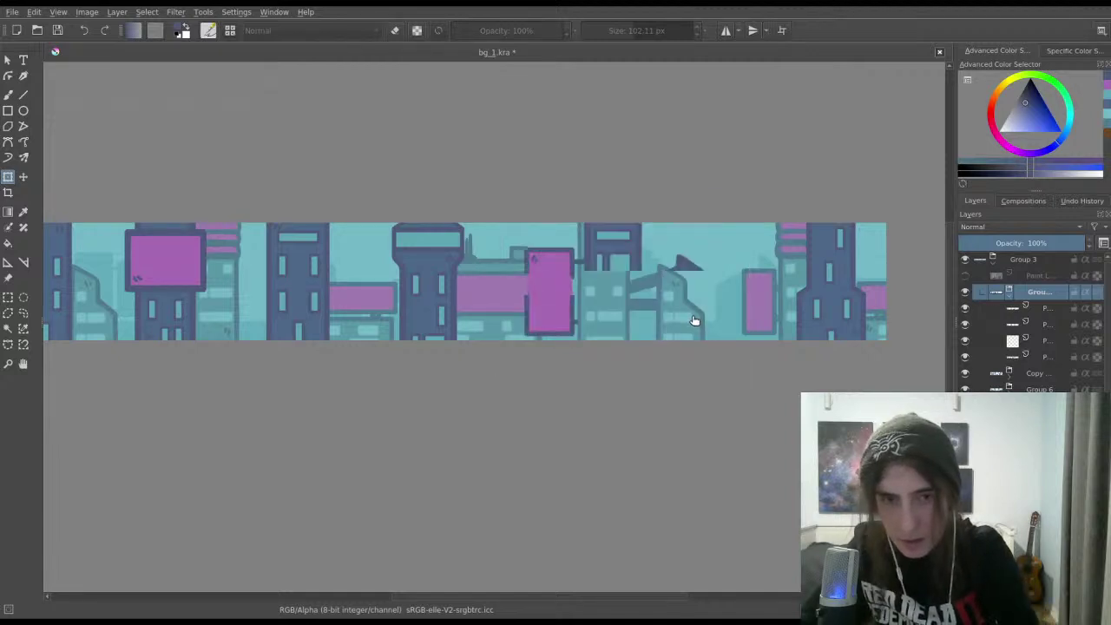
Step: Nudge the selected billboard, bridged tower and sloped building slightly further left with another transform
key(ctrl+shift+a)
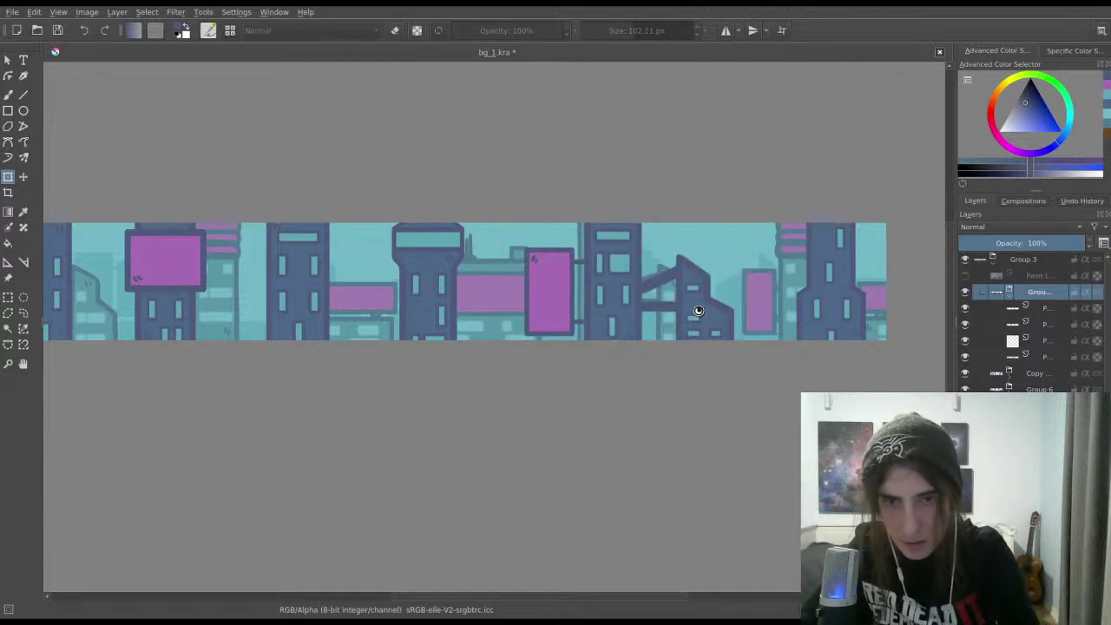
click(703, 307)
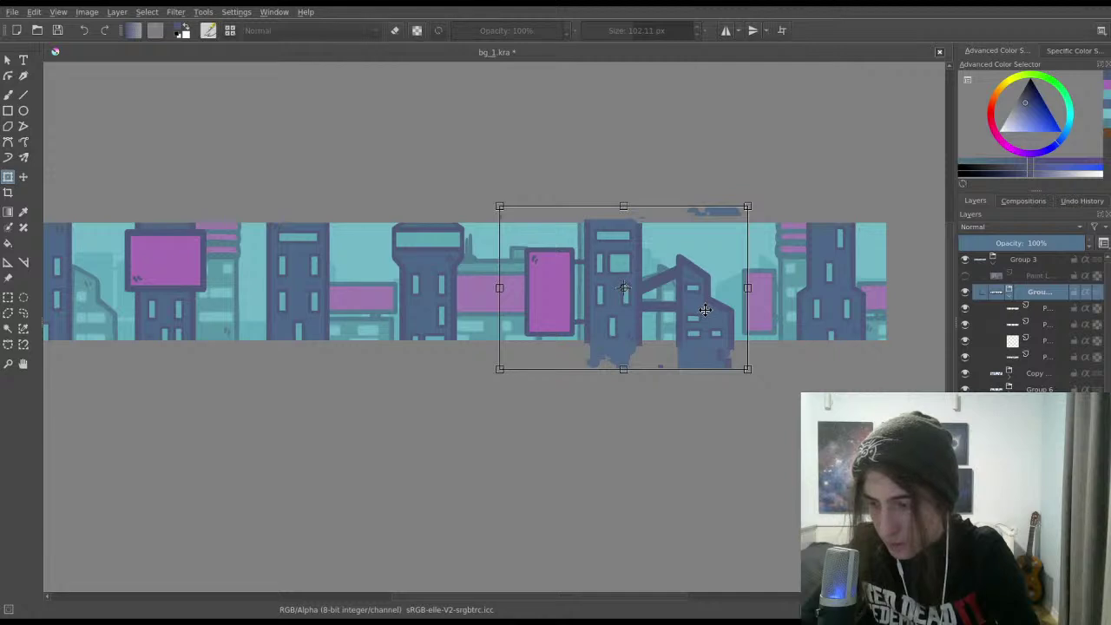
drag(703, 310, 697, 310)
click(698, 310)
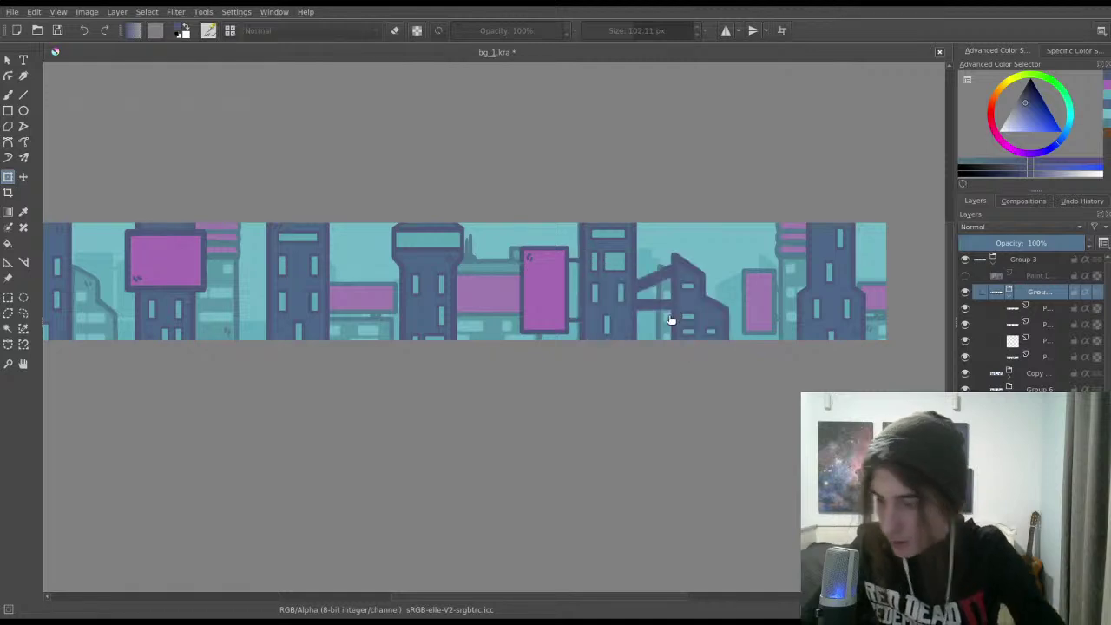
Step: Select the last tower at the right end of the strip on Group 7 and move it slightly left
key(ctrl+r)
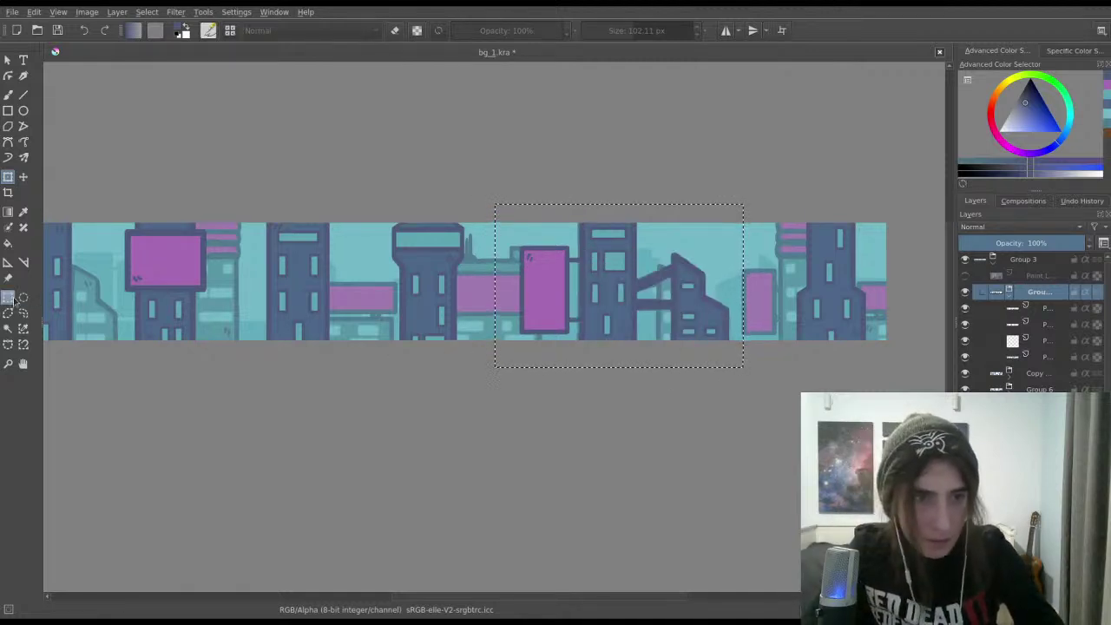
scroll(571, 342, up, 1)
drag(665, 326, 499, 294)
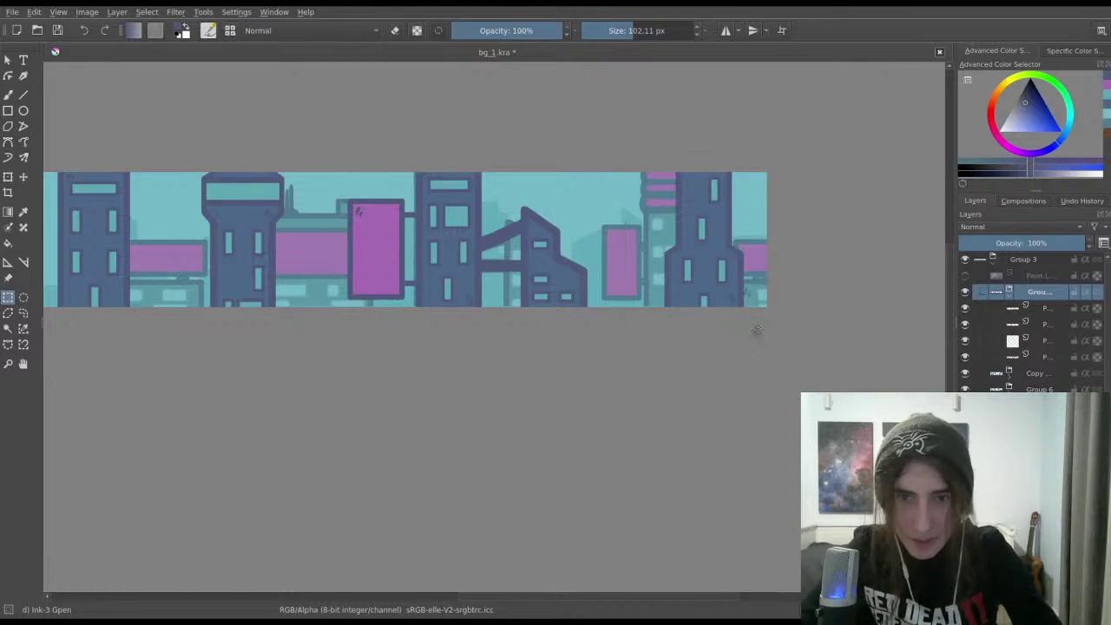
key(ctrl+t)
drag(728, 285, 718, 286)
key(Return)
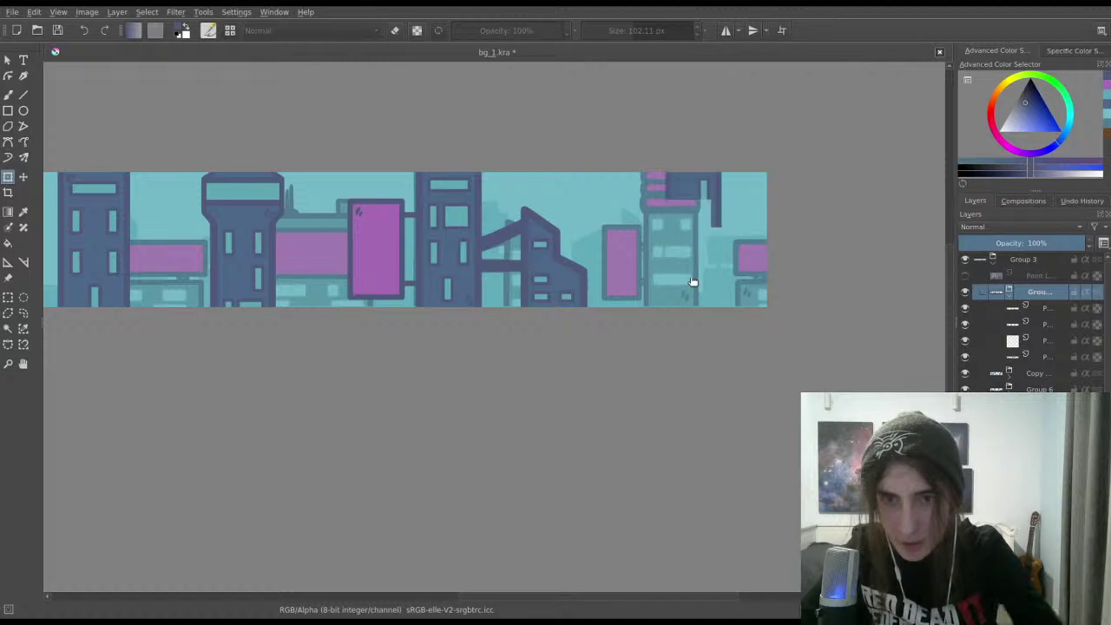
Step: Clear the selection around the moved tower and save the document
scroll(682, 268, down, 2)
scroll(324, 349, left, 5)
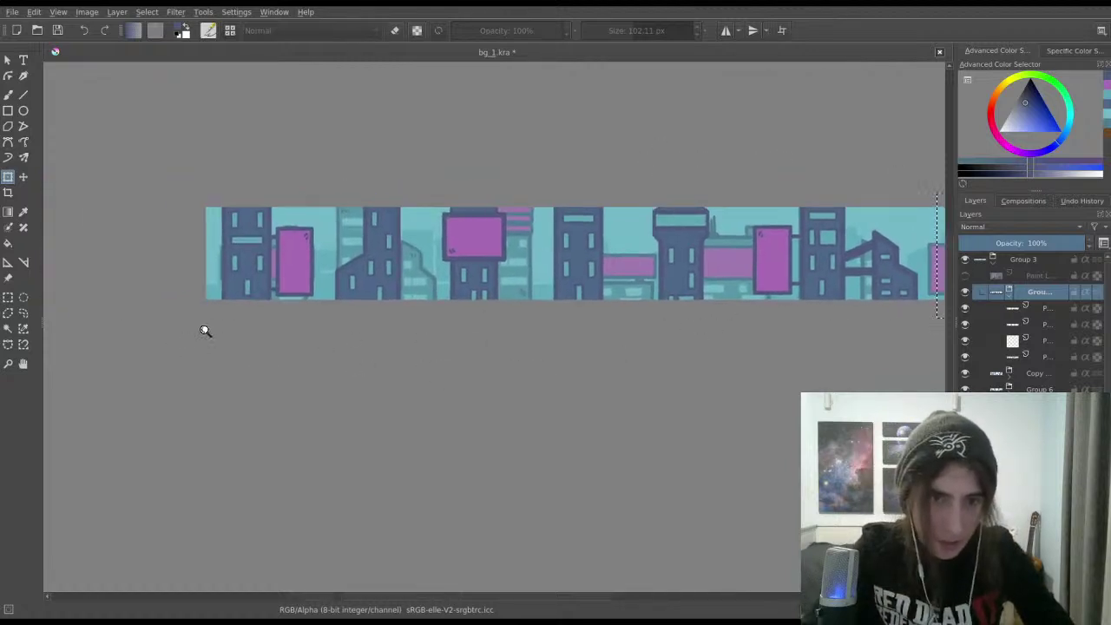
scroll(206, 330, down, 2)
key(ctrl+r)
click(205, 351)
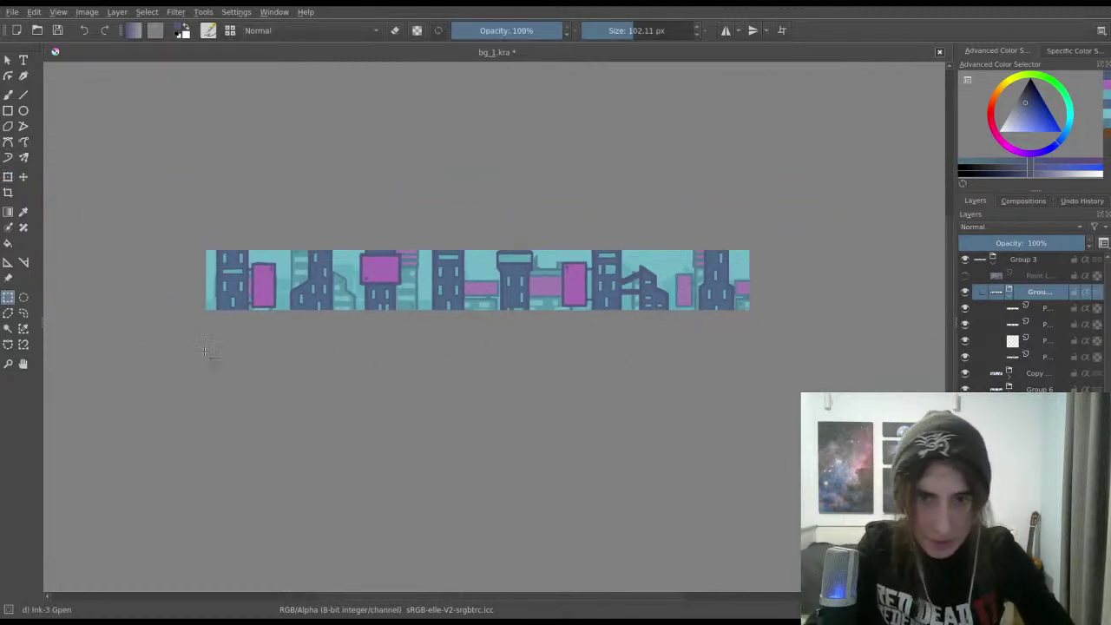
key(ctrl+s)
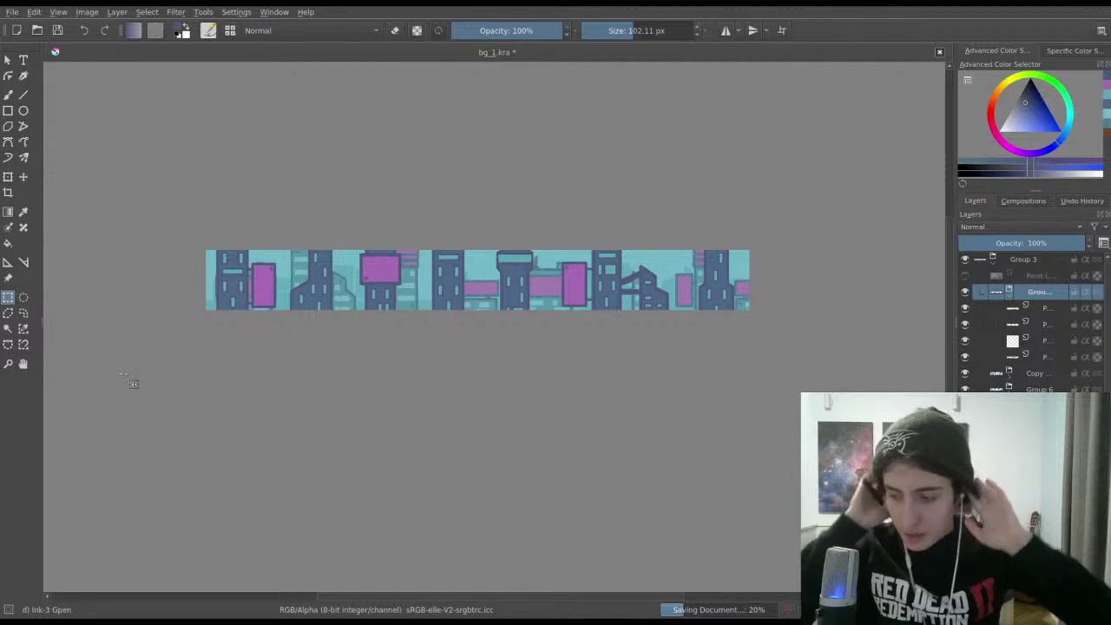
Step: Examine the spacing and details of the foreground buildings and billboards along the city strip
scroll(444, 215, up, 2)
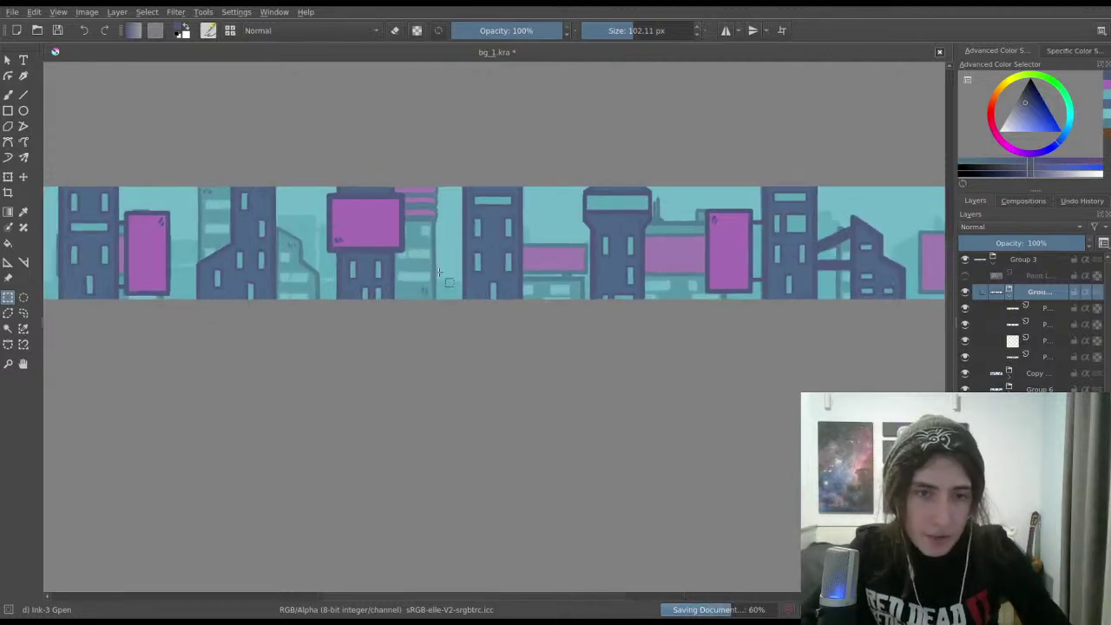
drag(444, 215, 443, 228)
drag(94, 176, 339, 174)
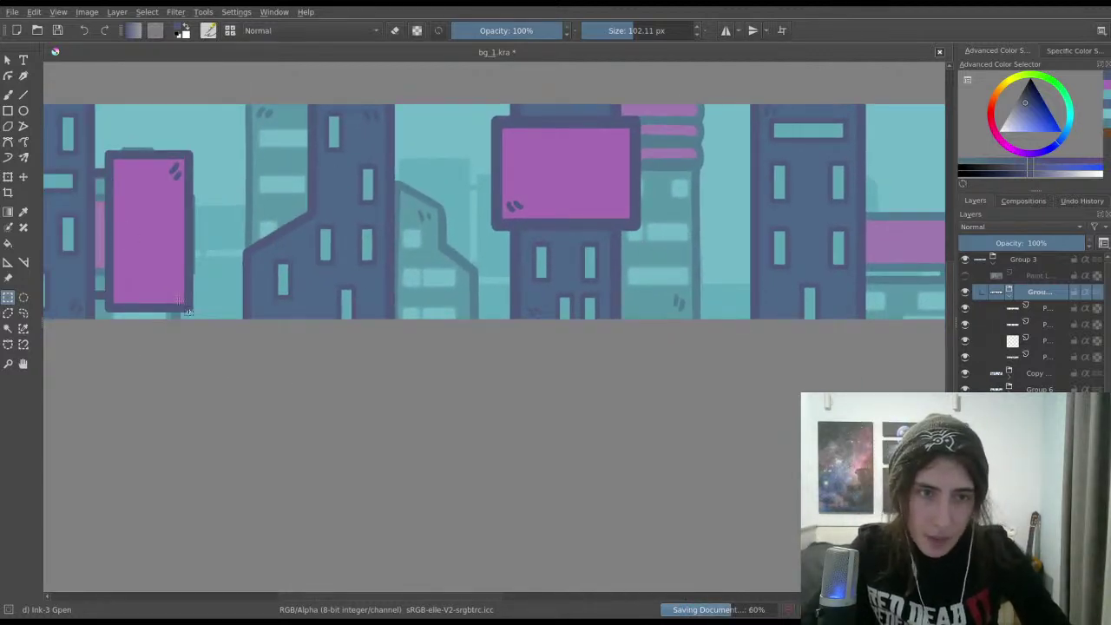
drag(548, 240, 293, 243)
drag(425, 210, 434, 243)
drag(492, 214, 345, 228)
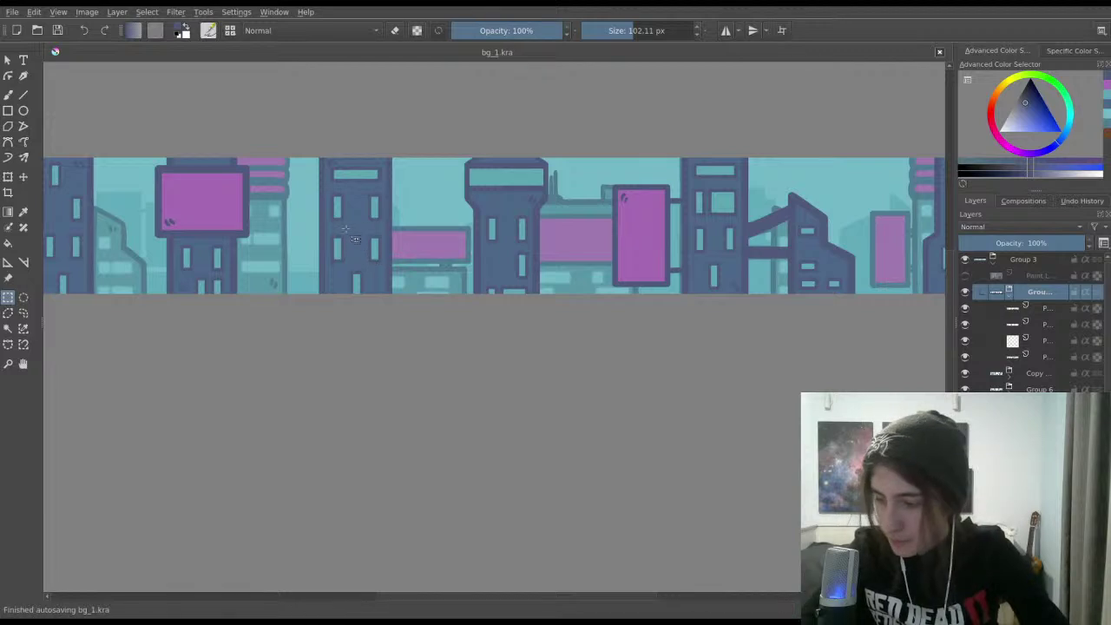